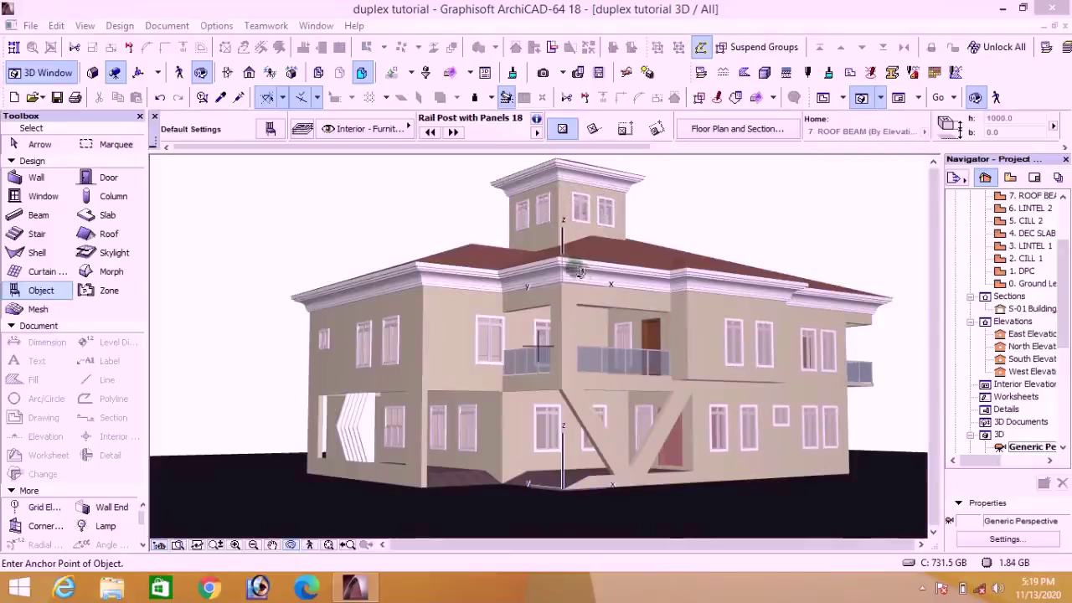
Step: Examine the exterior of the finished duplex model in 3D, including the front balconies and roof
scroll(627, 287, "up", 2)
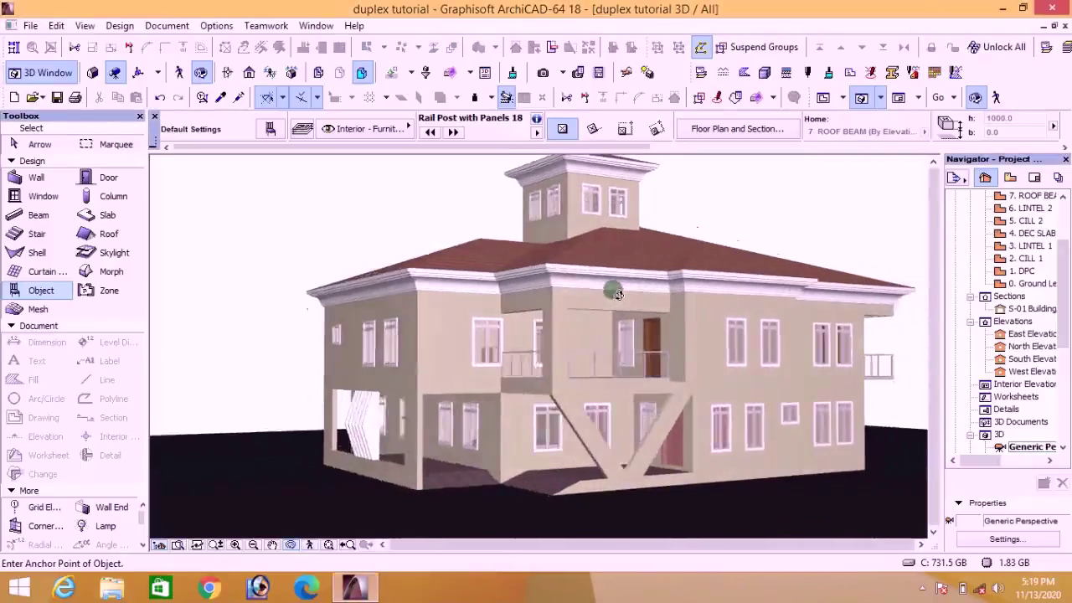
scroll(625, 281, "up", 3)
scroll(567, 330, "down", 4)
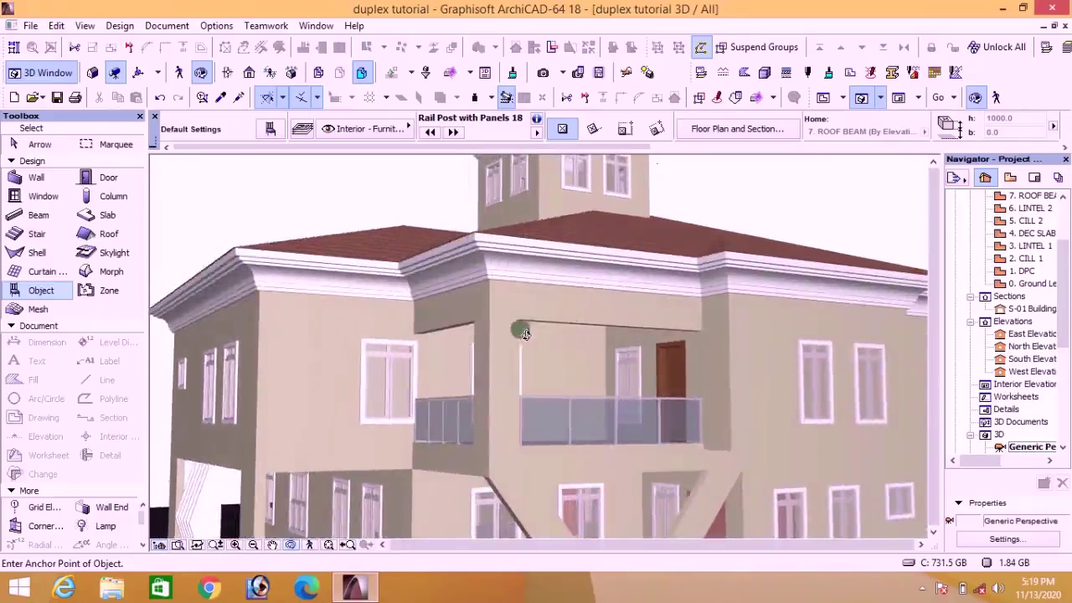
mouse_move(537, 343)
middle_mouse_down("shift")
mouse_move(511, 342)
mouse_move(569, 343)
mouse_move(537, 345)
middle_mouse_up("shift")
scroll(538, 343, "down", 1)
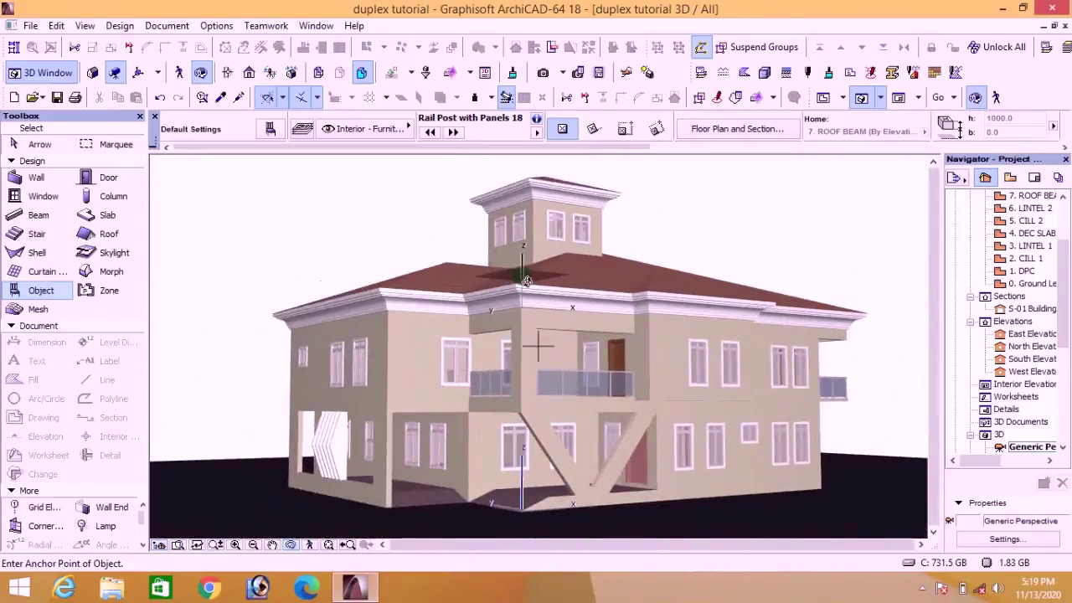
scroll(523, 308, "up", 1)
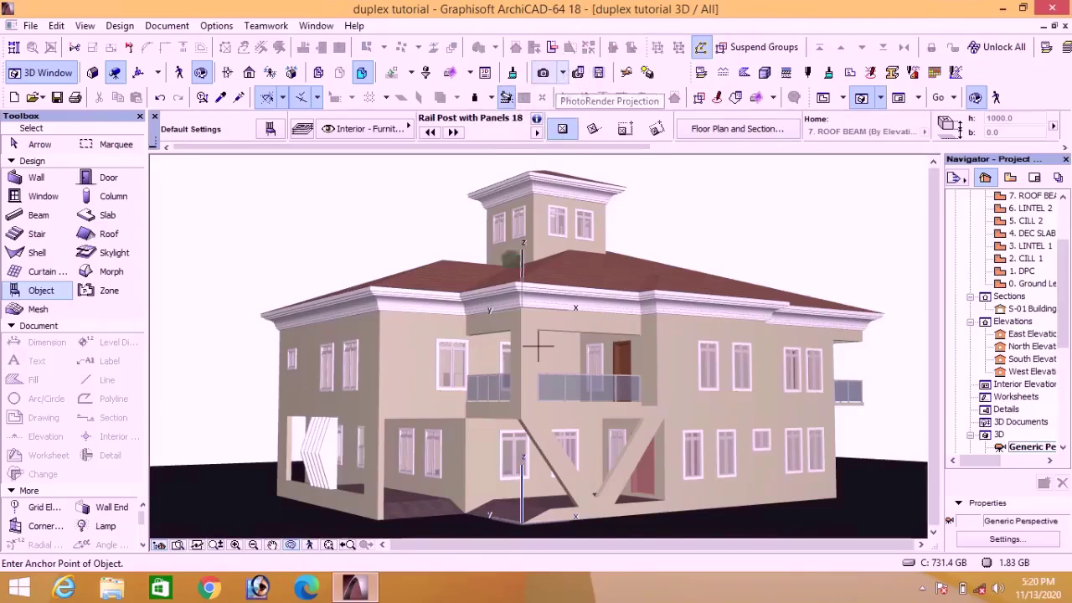
left_click(355, 588)
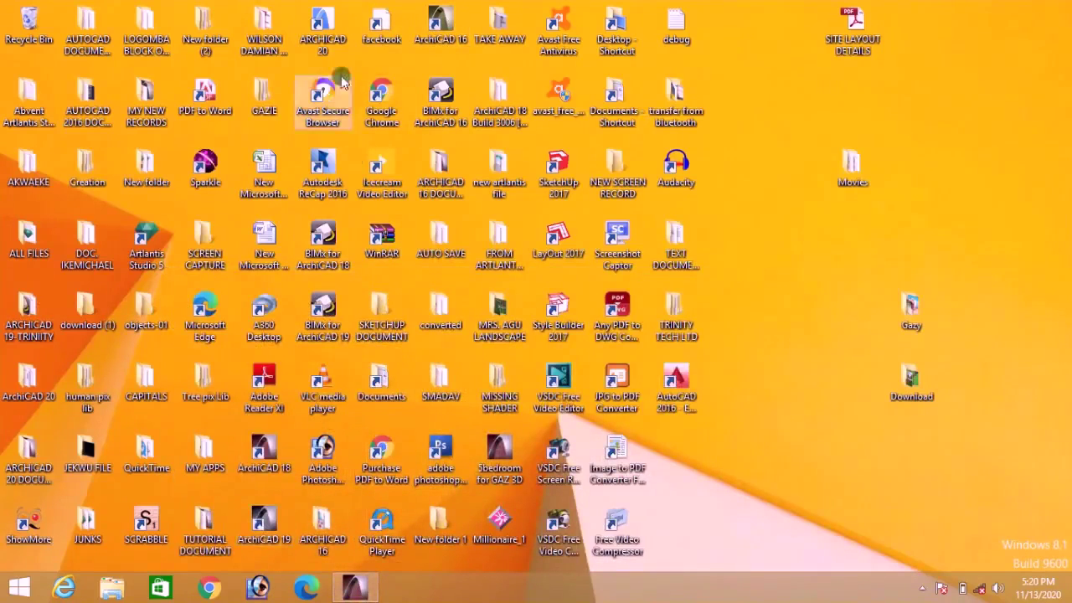
left_click(354, 588)
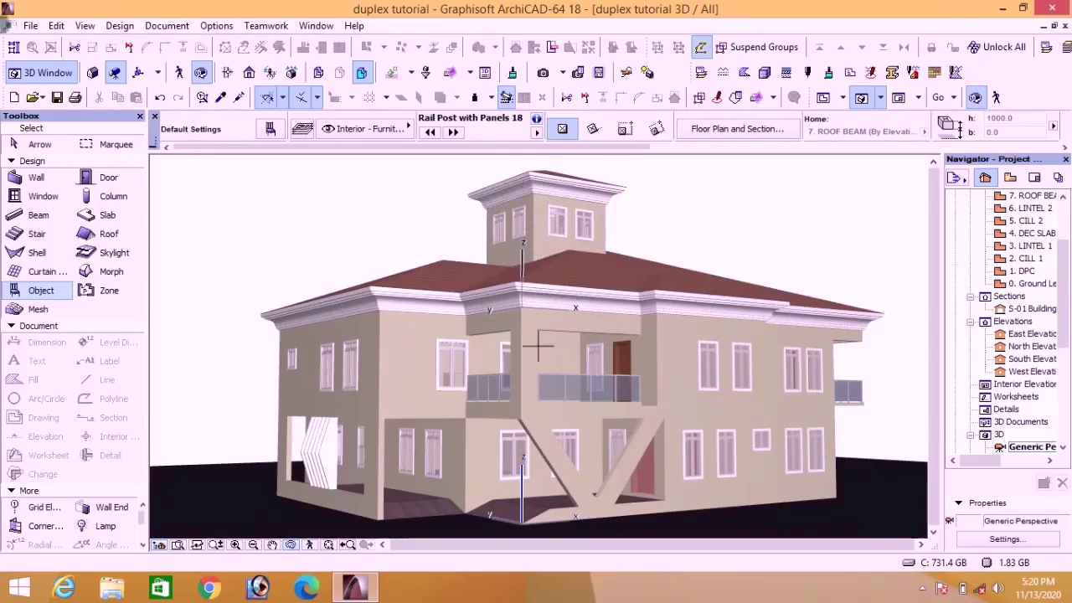
Step: Create a new project from ArchiCAD 18 Template.tpl in a new ArchiCAD instance, using the Default Profile work environment
left_click(31, 25)
mouse_move(52, 46)
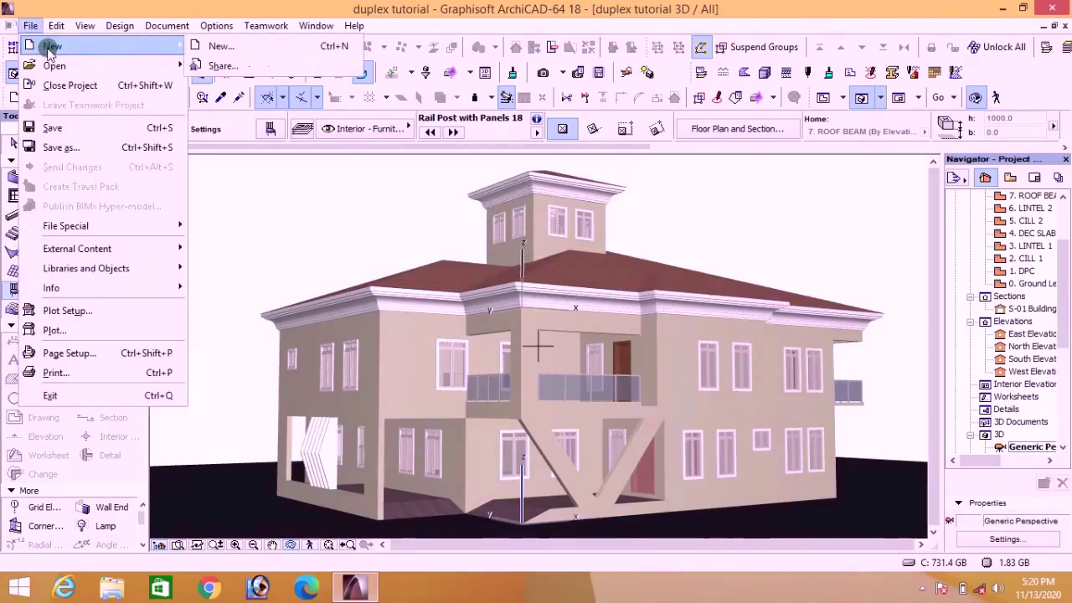
left_click(220, 46)
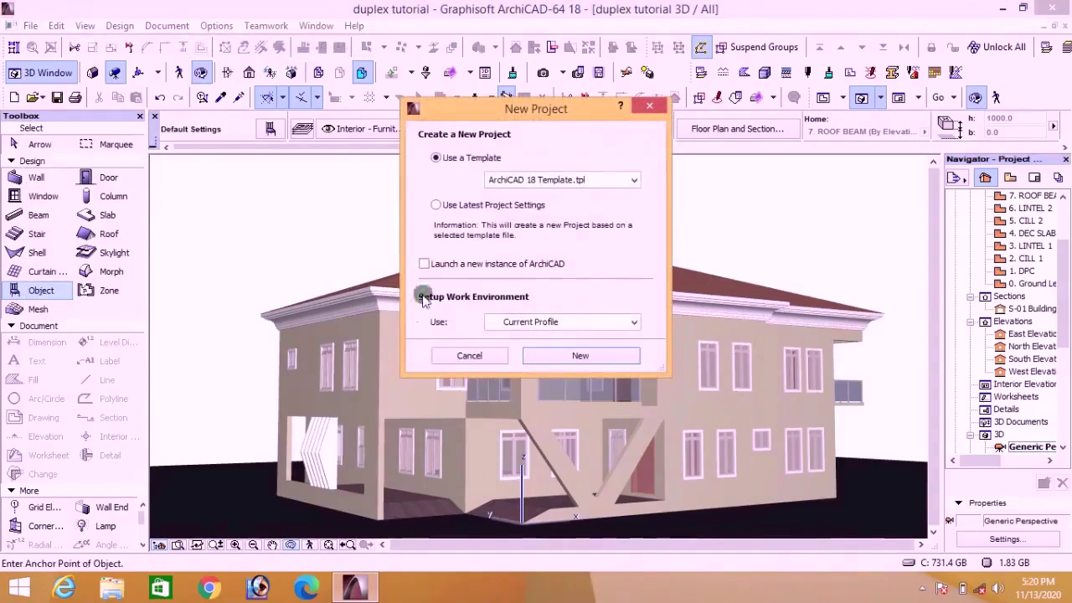
left_click(426, 264)
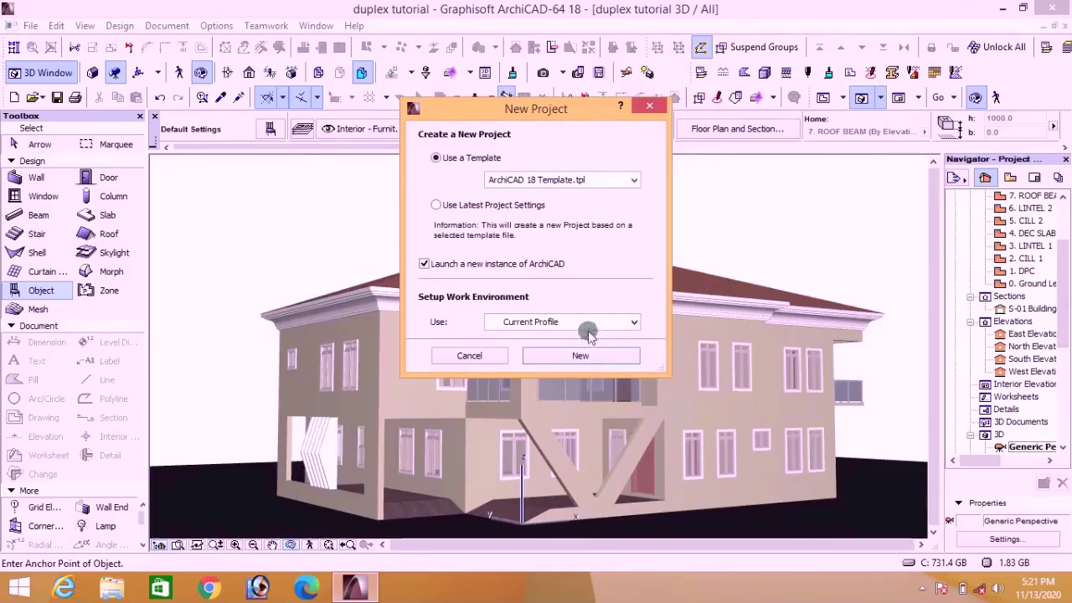
left_click(635, 323)
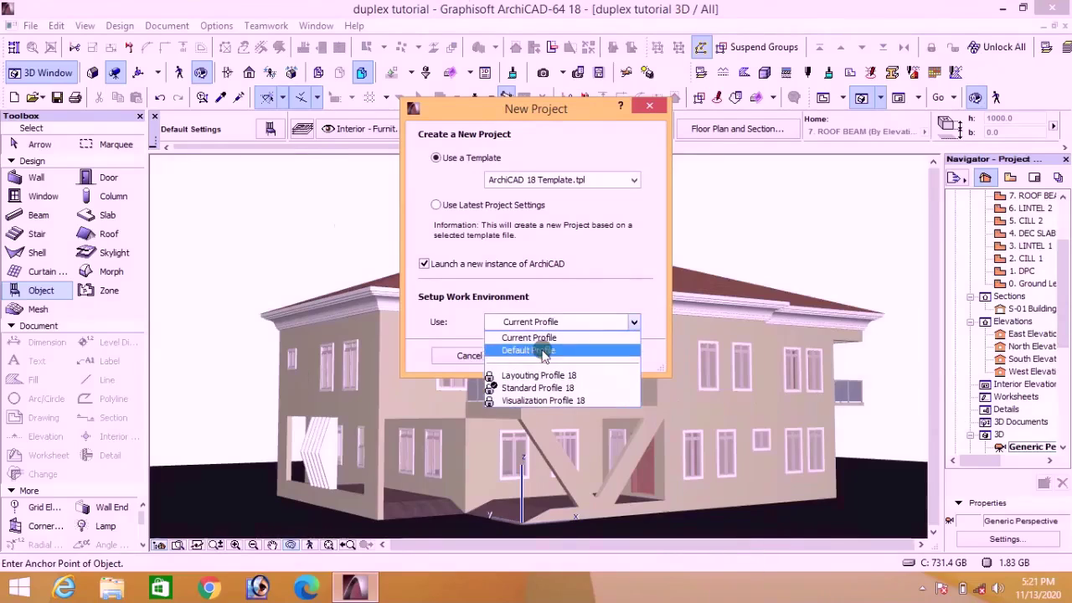
left_click(537, 350)
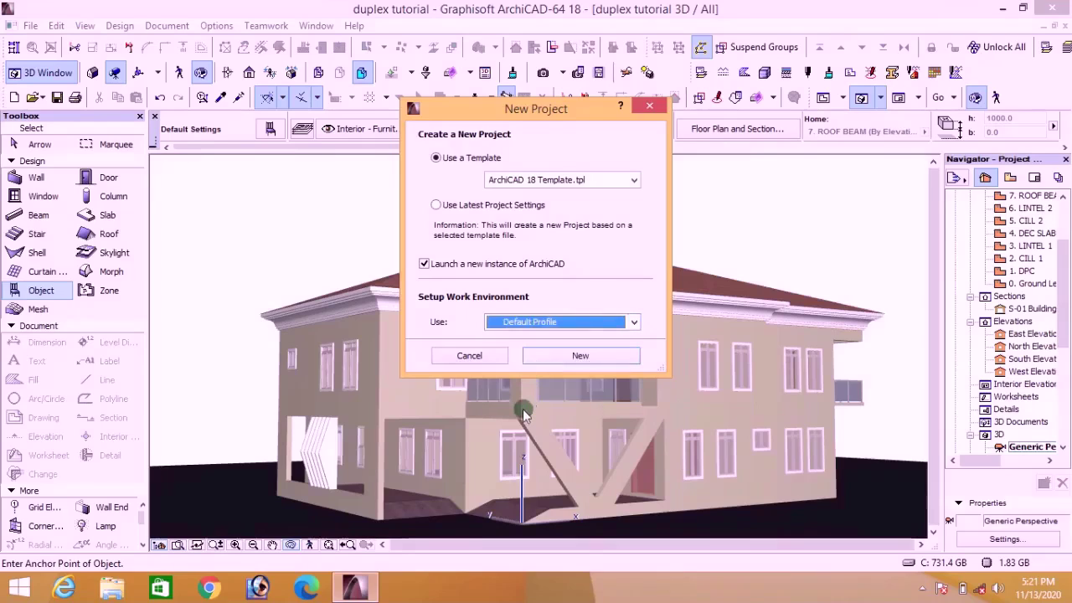
left_click(579, 355)
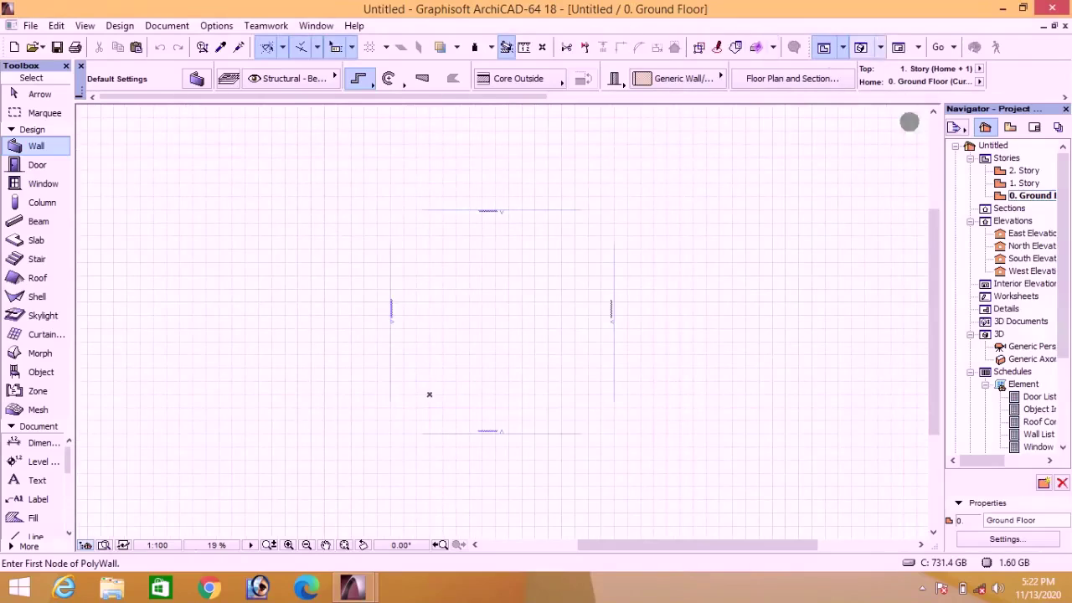
mouse_move(353, 587)
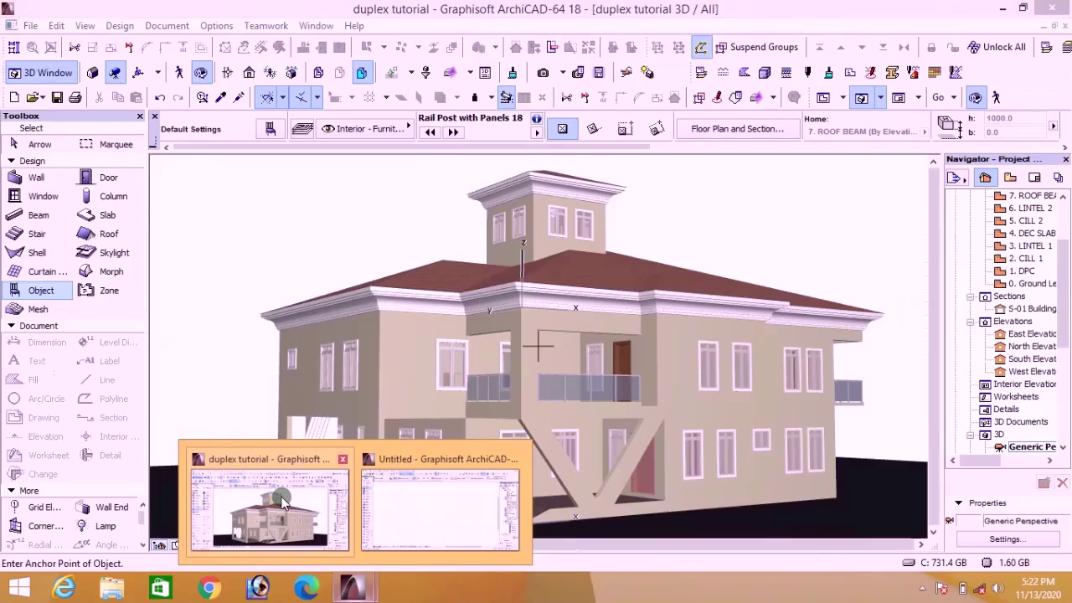
mouse_move(283, 501)
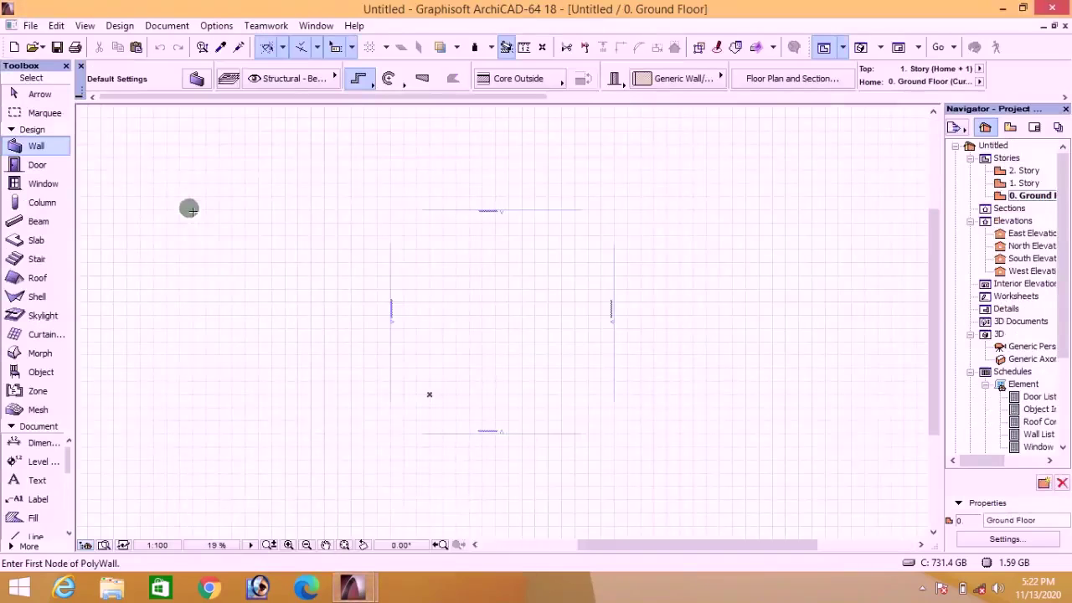
Step: Show the 3D Visualization, Arrange Elements, Attributes and Edit Elements toolbars
left_click(317, 26)
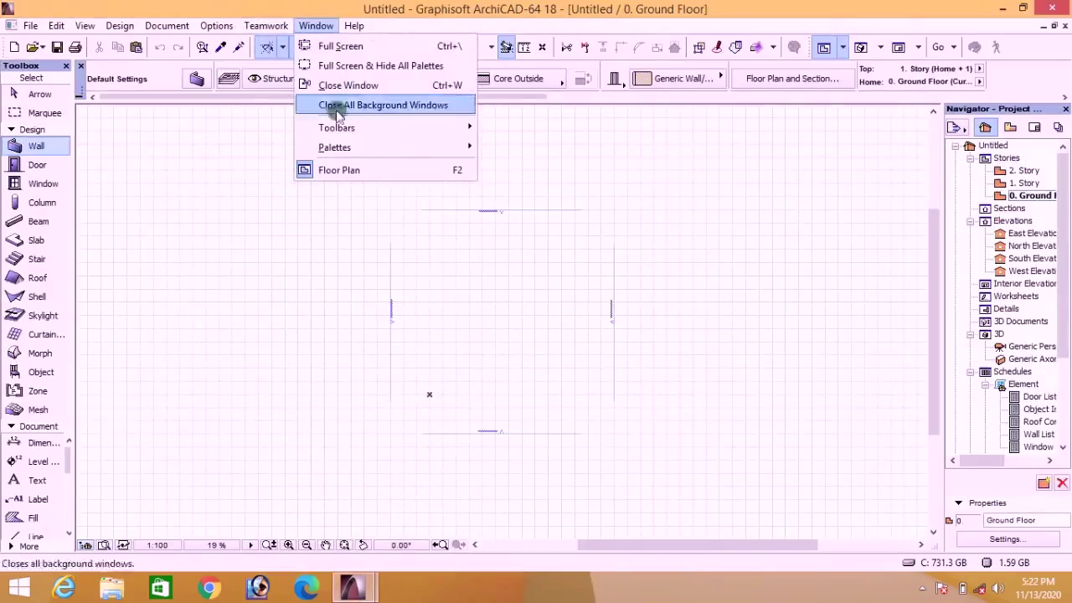
mouse_move(335, 130)
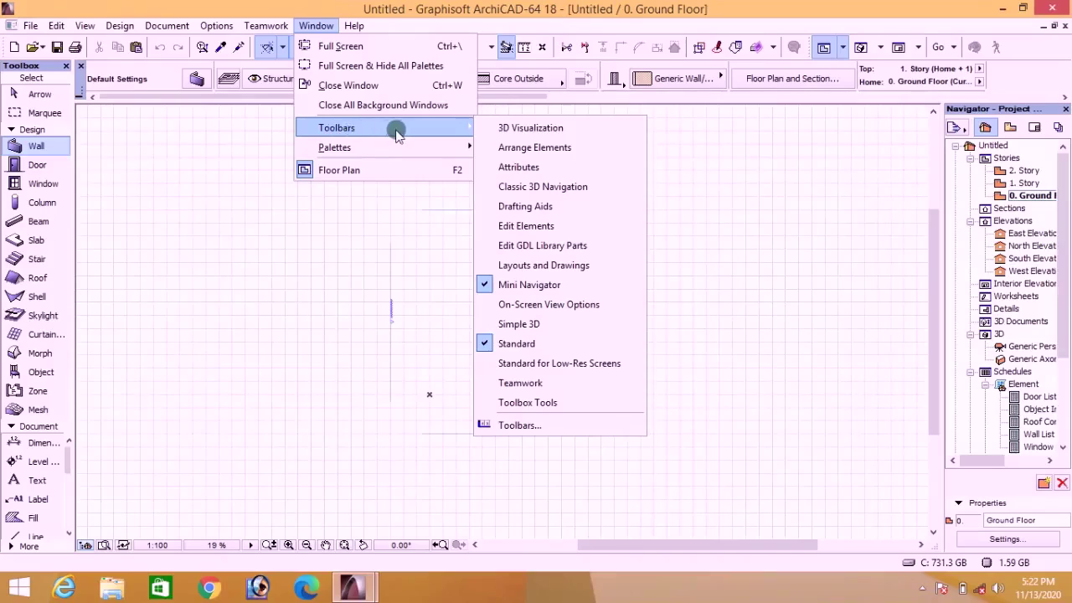
left_click(527, 130)
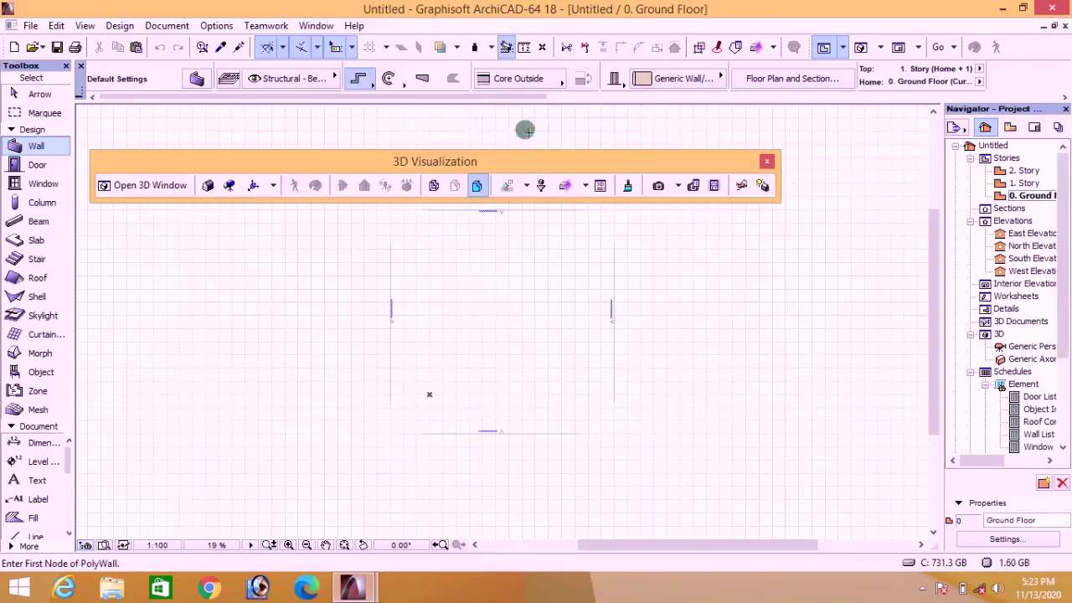
right_click(340, 166)
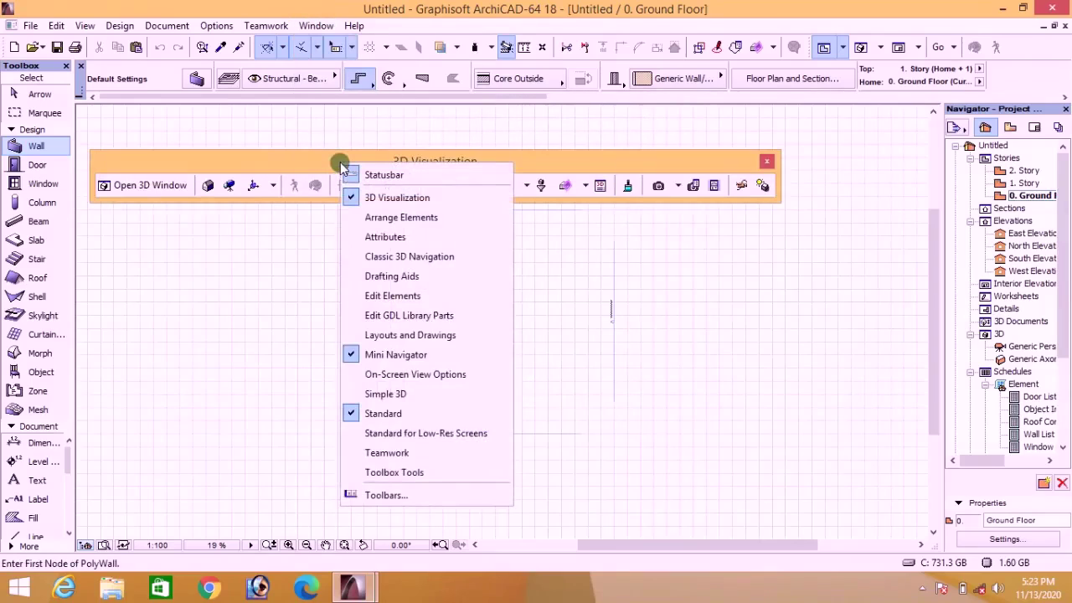
left_click(369, 217)
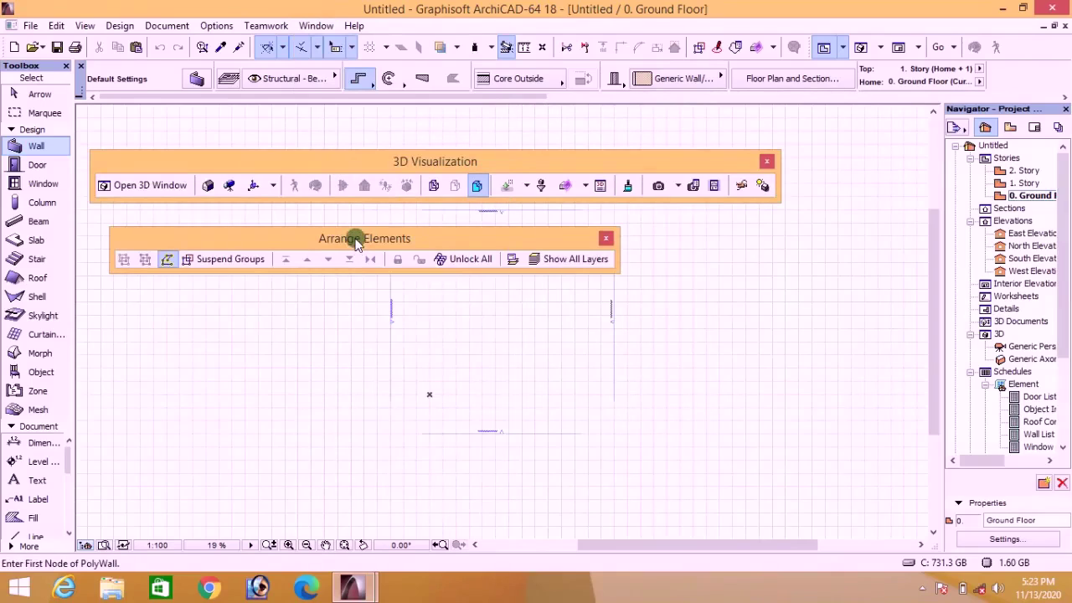
right_click(357, 241)
left_click(384, 293)
right_click(362, 244)
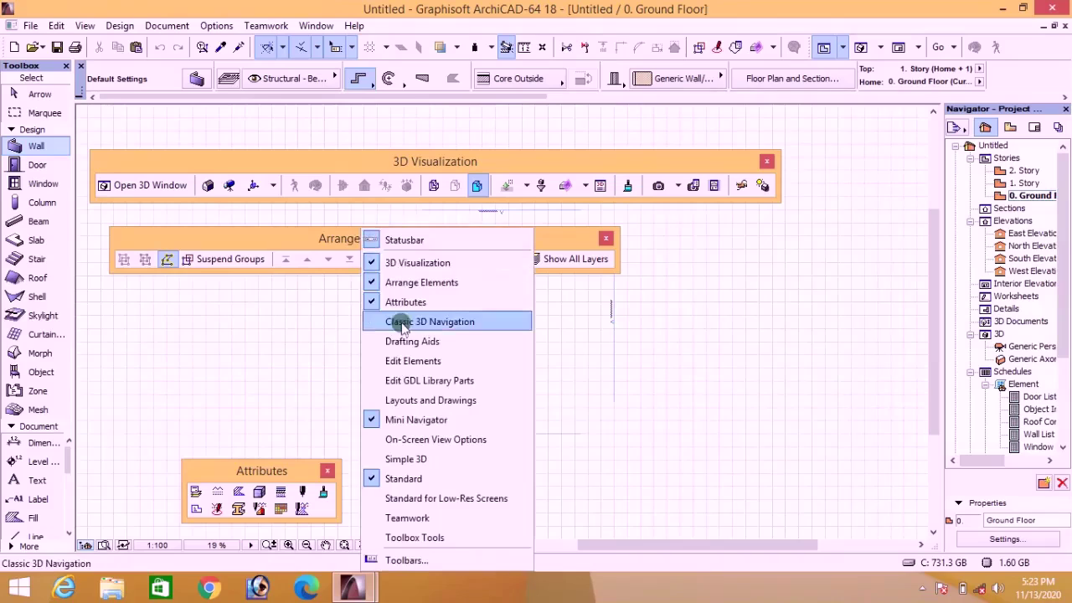
left_click(395, 366)
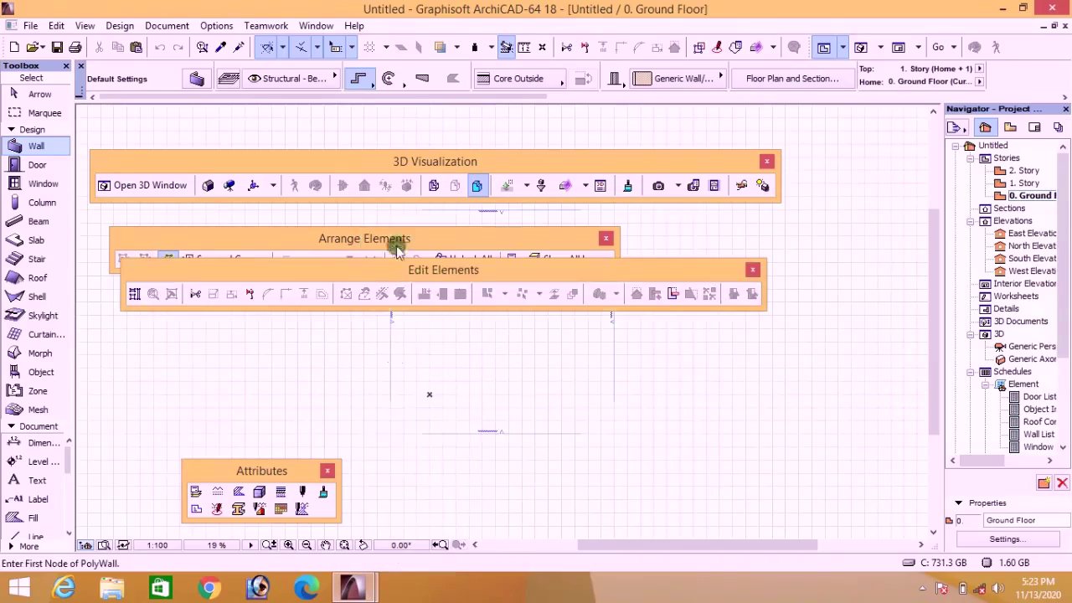
right_click(403, 243)
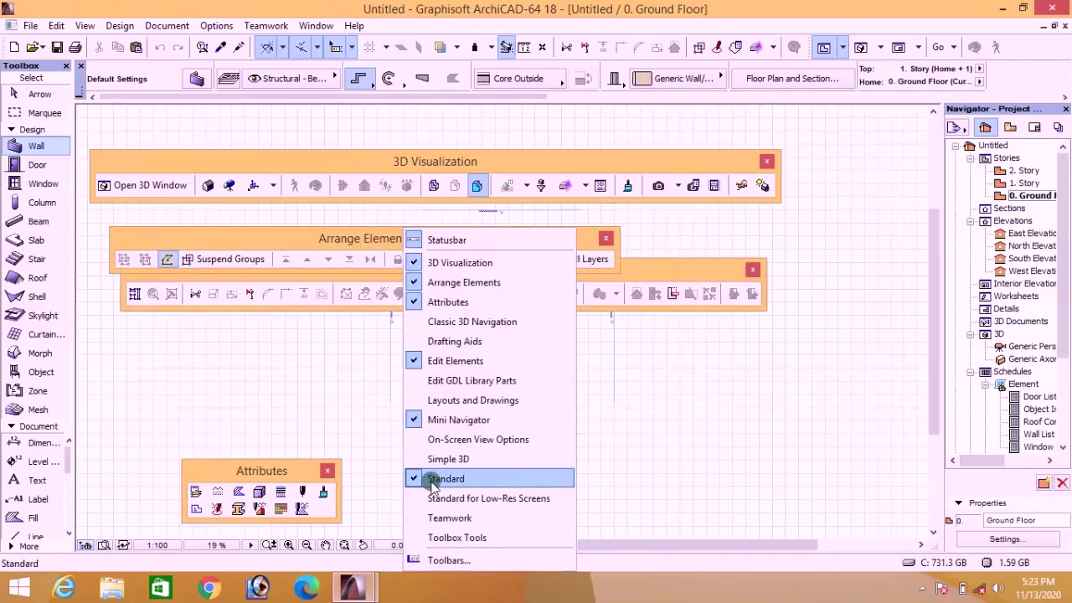
left_click(606, 376)
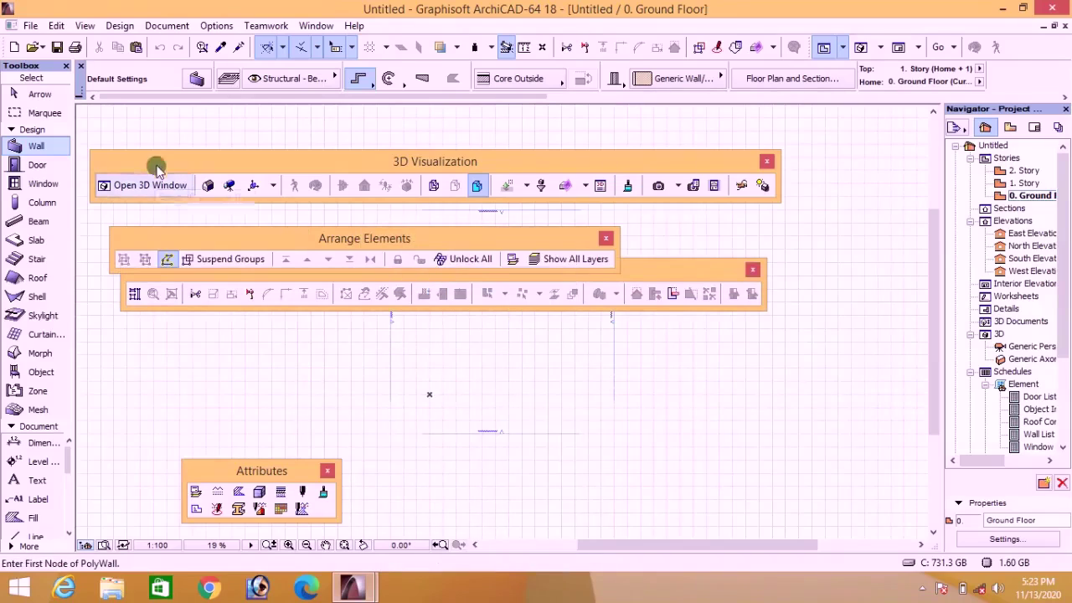
Step: Dock the four floating toolbars above the drawing area, with 3D Visualization and Attributes sharing a row beneath the Standard toolbar
left_click_drag(112, 163, 21, 59)
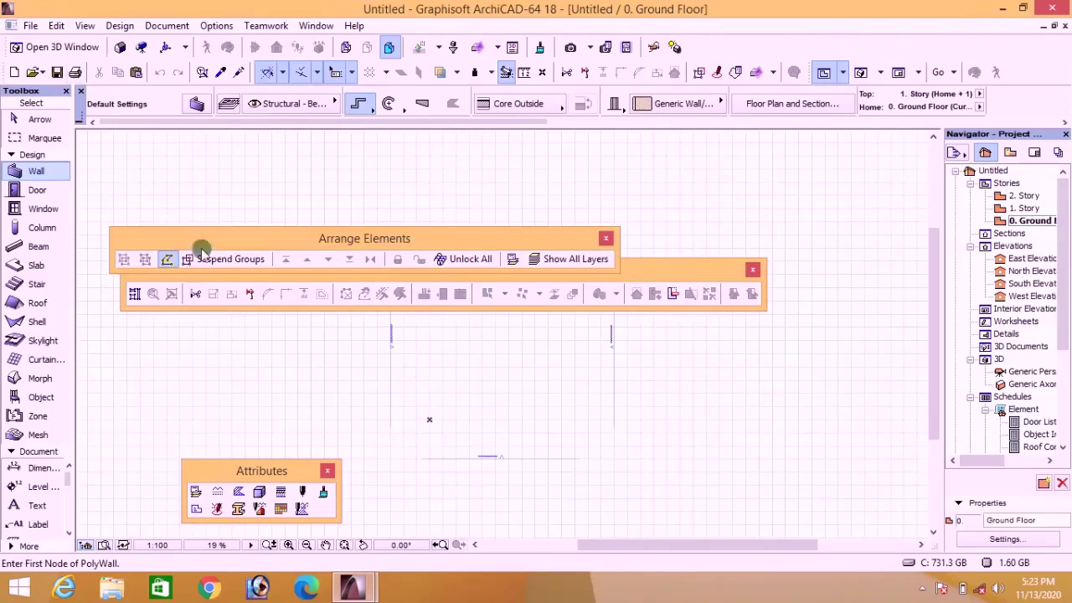
left_click_drag(203, 249, 38, 39)
left_click_drag(158, 274, 612, 74)
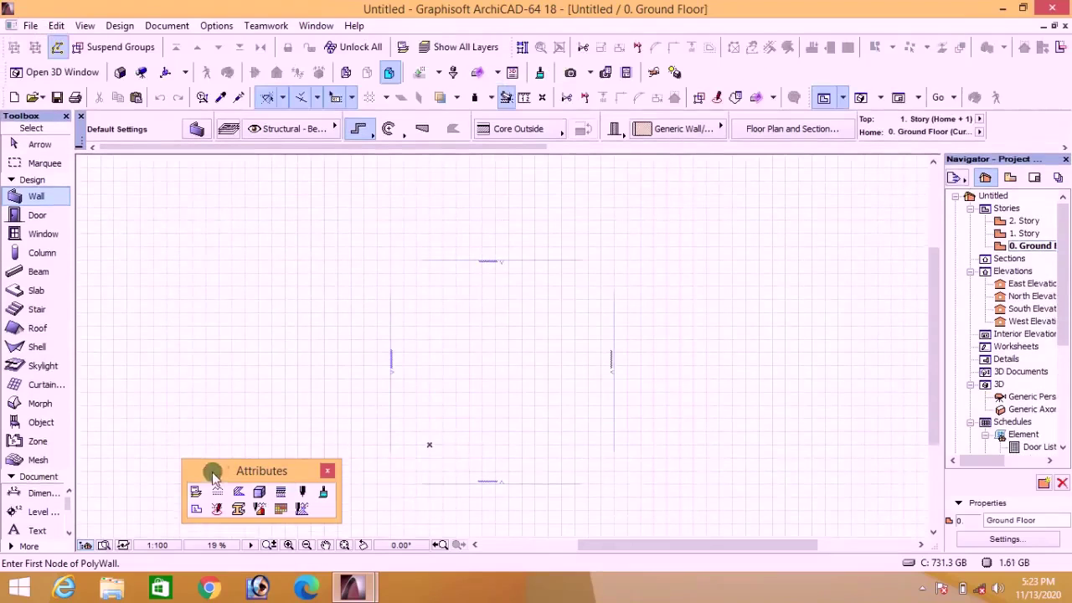
left_click_drag(212, 475, 706, 75)
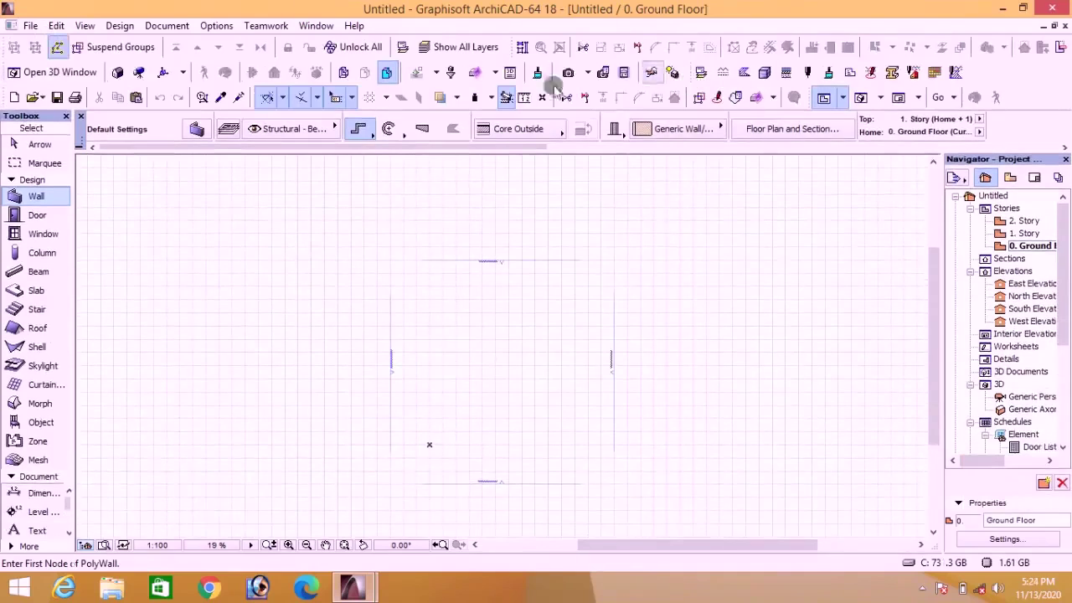
left_click_drag(3, 72, 19, 116)
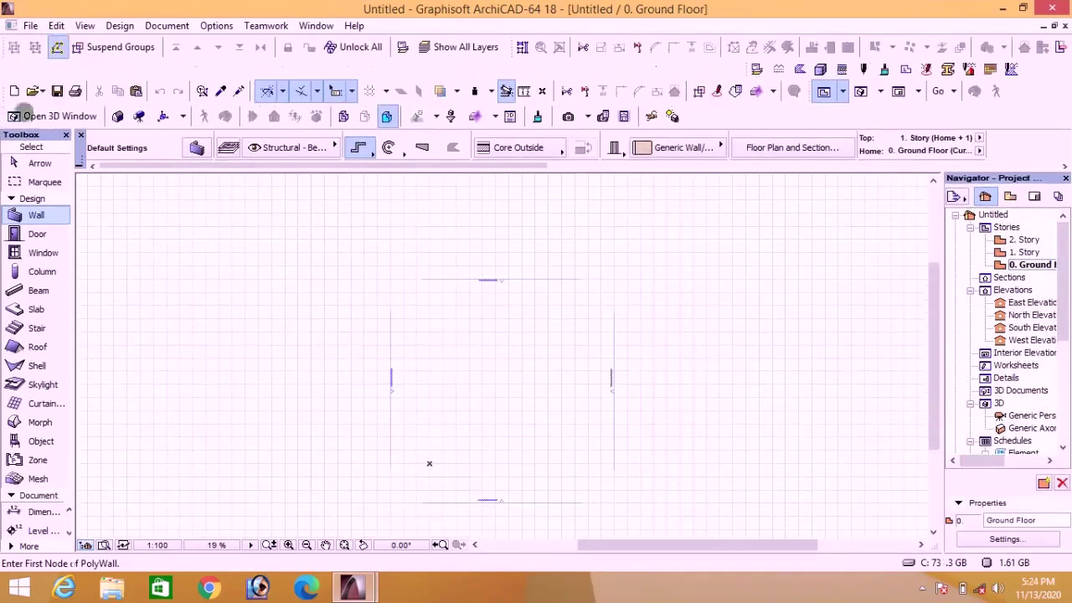
left_click_drag(742, 67, 683, 98)
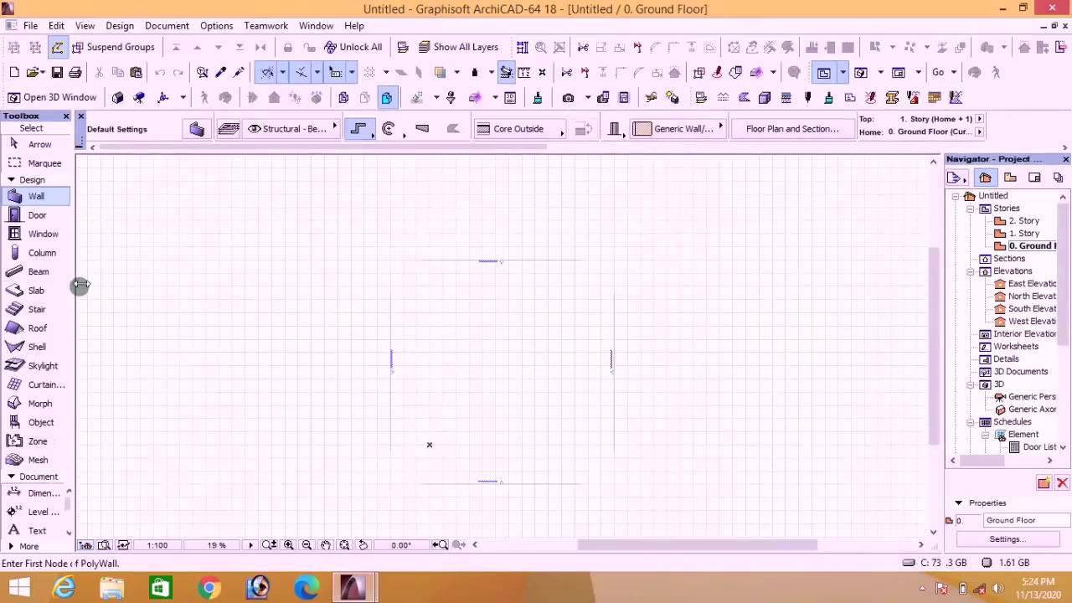
Step: Widen the Toolbox to two columns of tools and expand its Document and More groups
left_click_drag(80, 284, 189, 290)
left_click(7, 491)
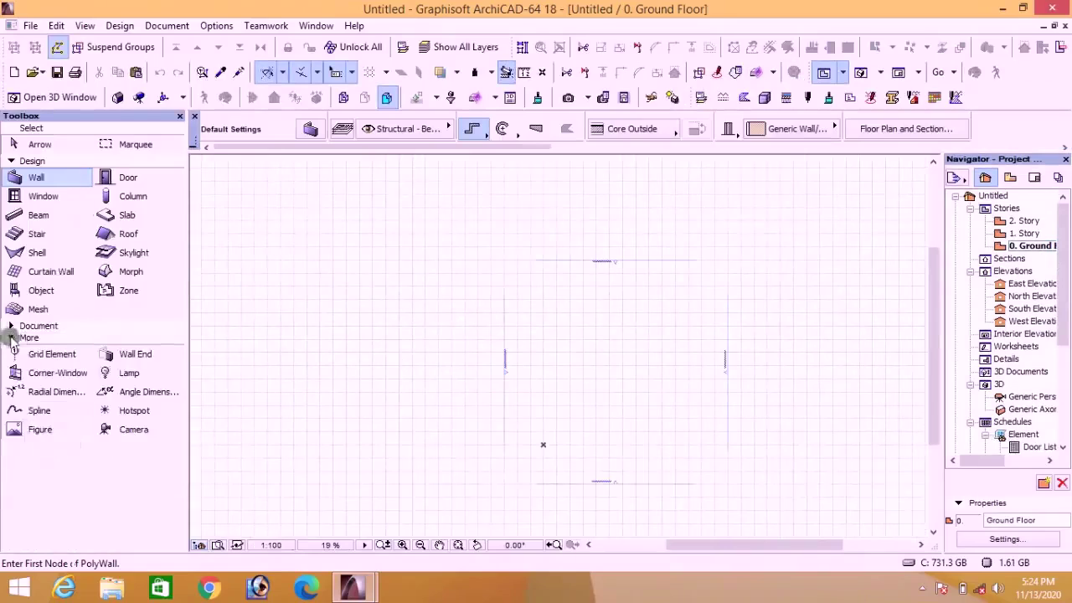
left_click(11, 327)
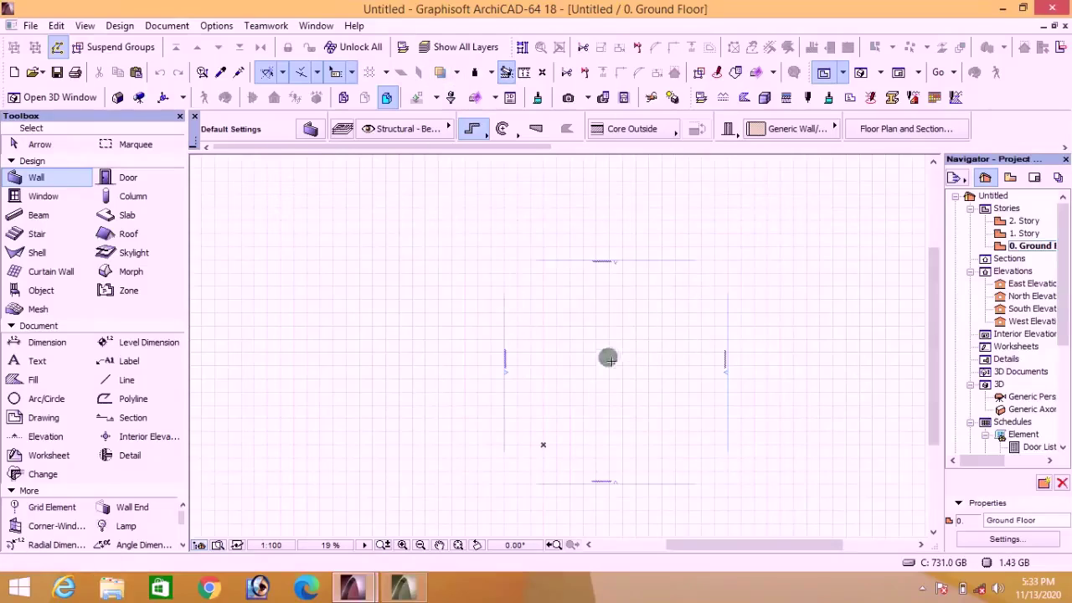
Step: Insert seven new stories above story 2 in the Story Settings
right_click(1032, 252)
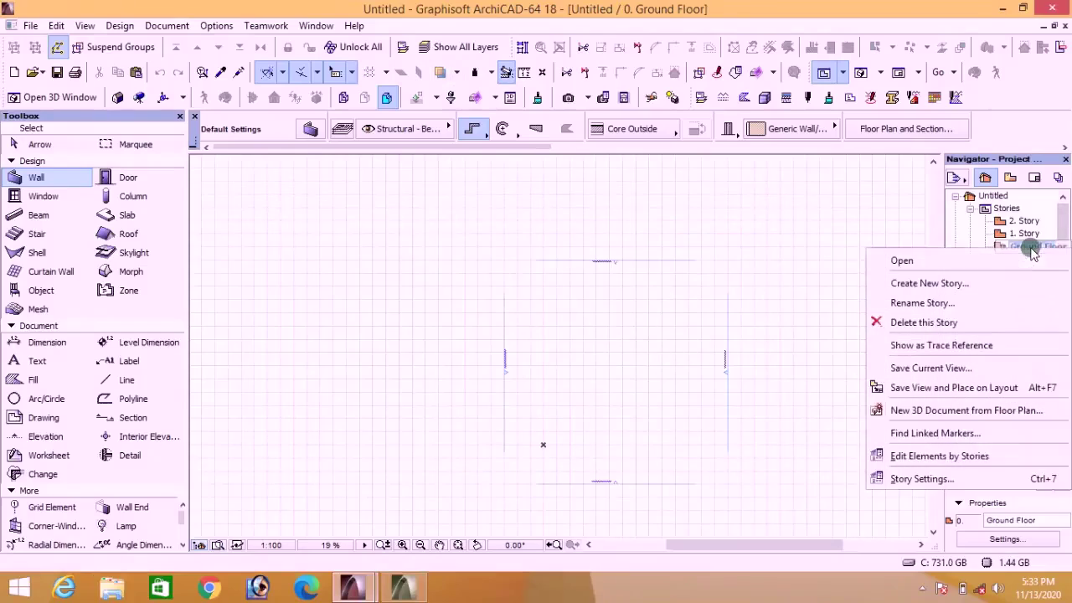
left_click(913, 479)
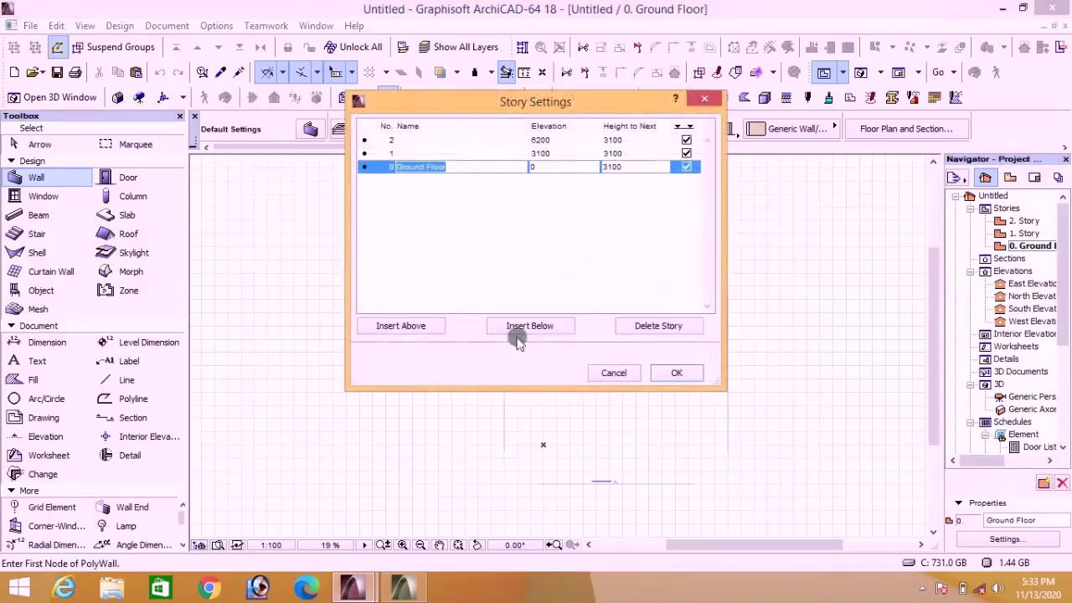
left_click(394, 142)
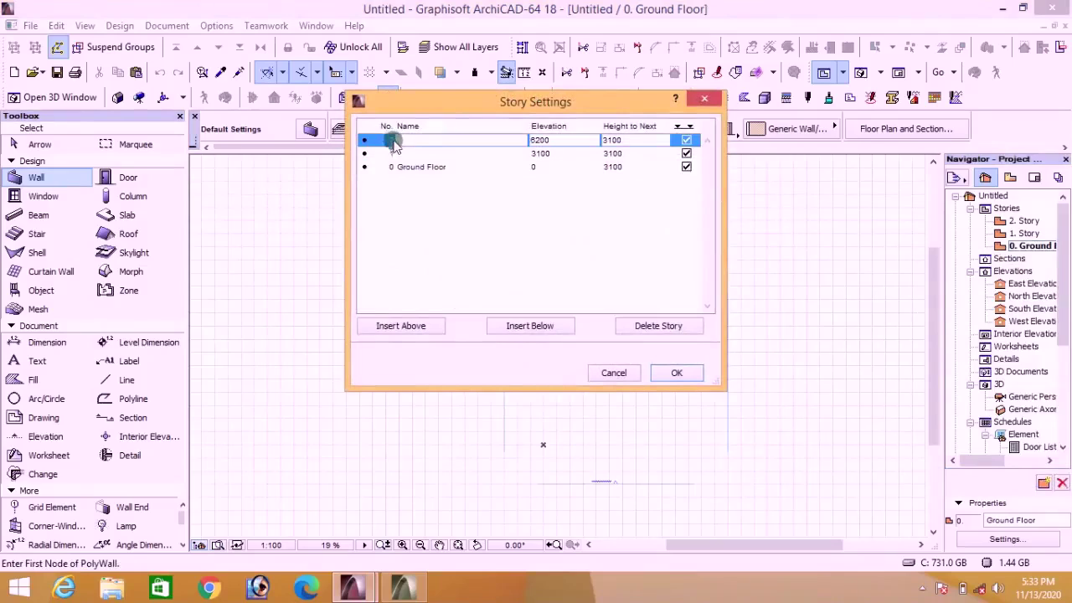
left_click(395, 328)
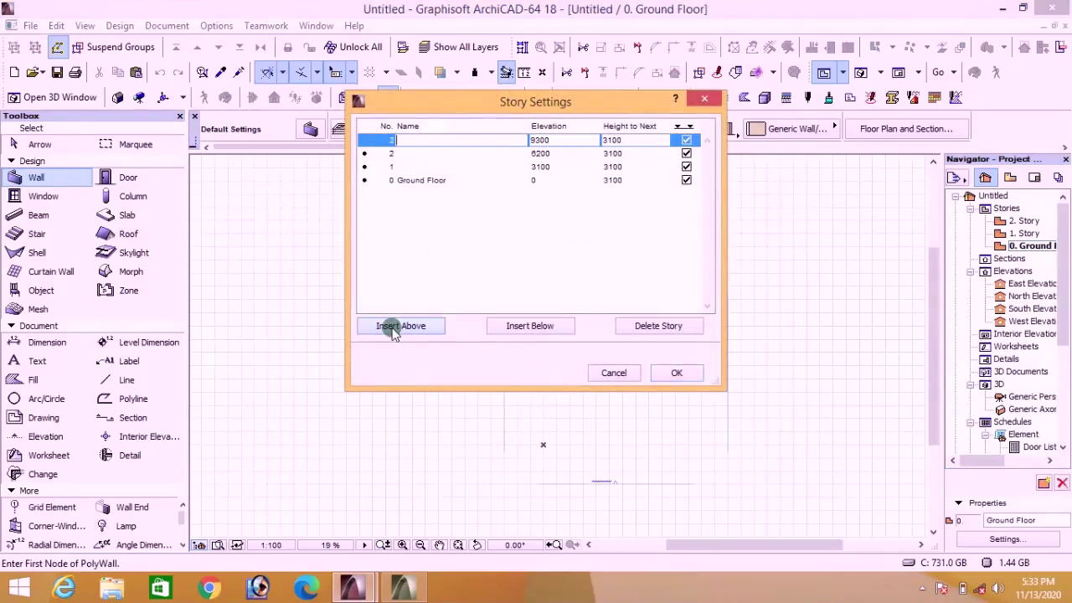
left_click(395, 327)
left_click(395, 327)
left_click(394, 327)
left_click(395, 328)
left_click(394, 327)
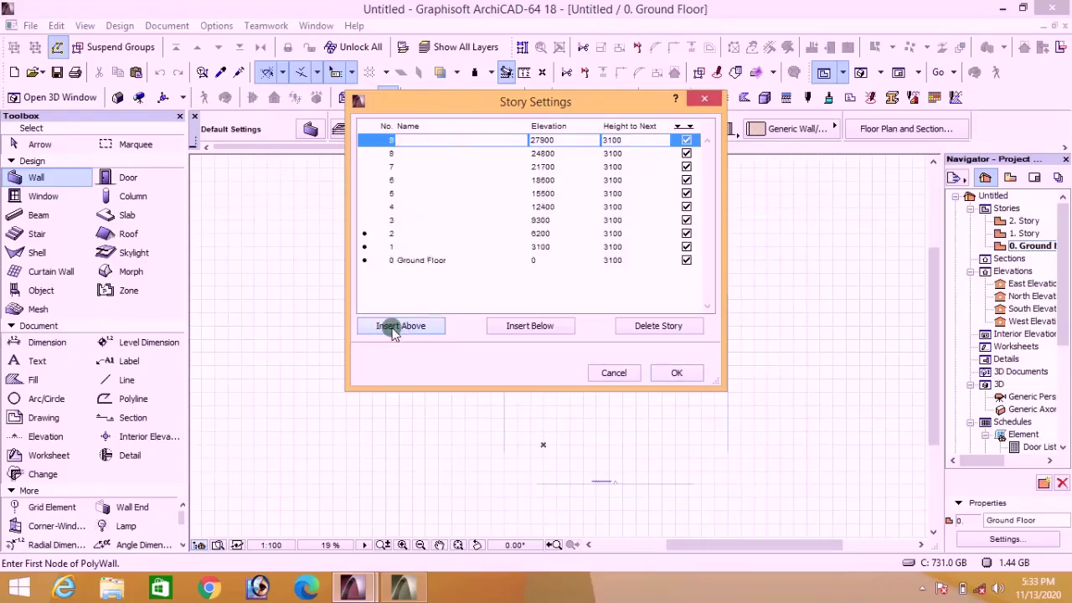
Step: Insert one more story above story 9 and apply the story settings
left_click(395, 327)
left_click(395, 328)
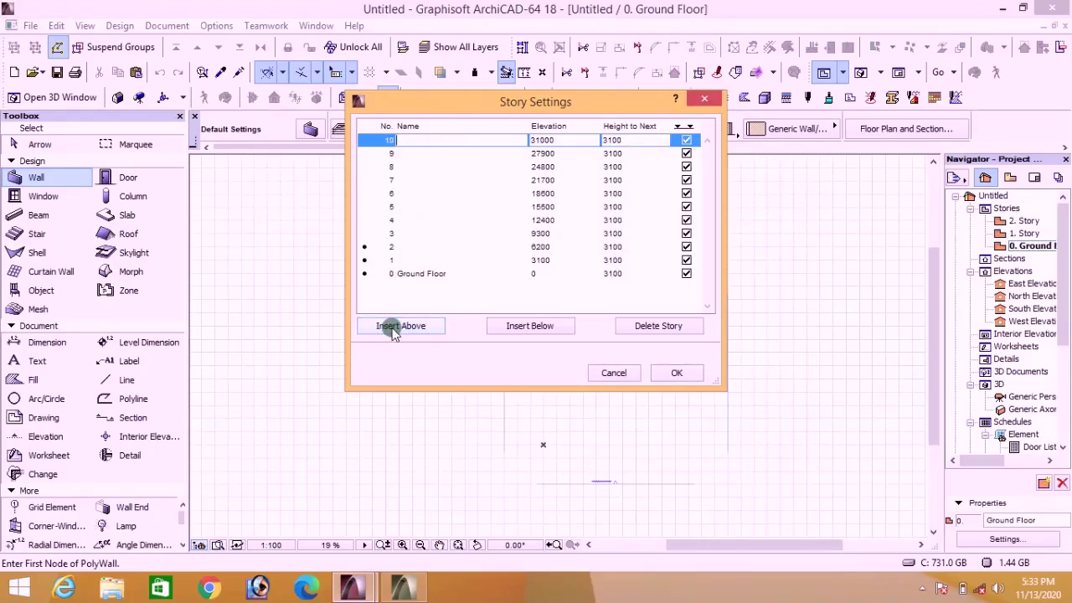
left_click(676, 375)
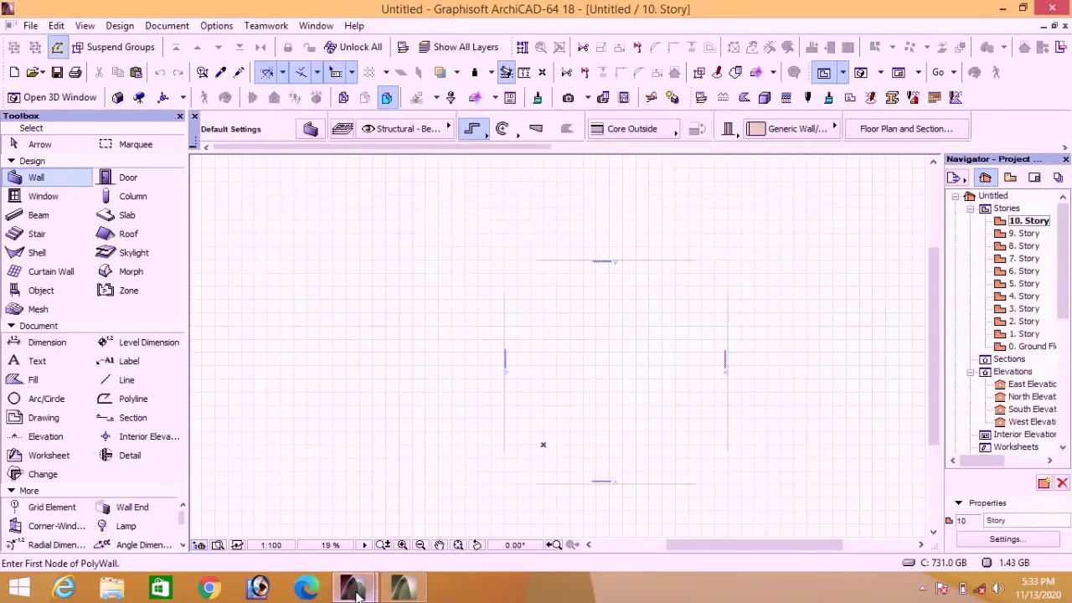
Step: Examine the story names and levels in the South Elevation of the duplex tutorial project, and return to the untitled project
mouse_move(358, 592)
left_click(304, 465)
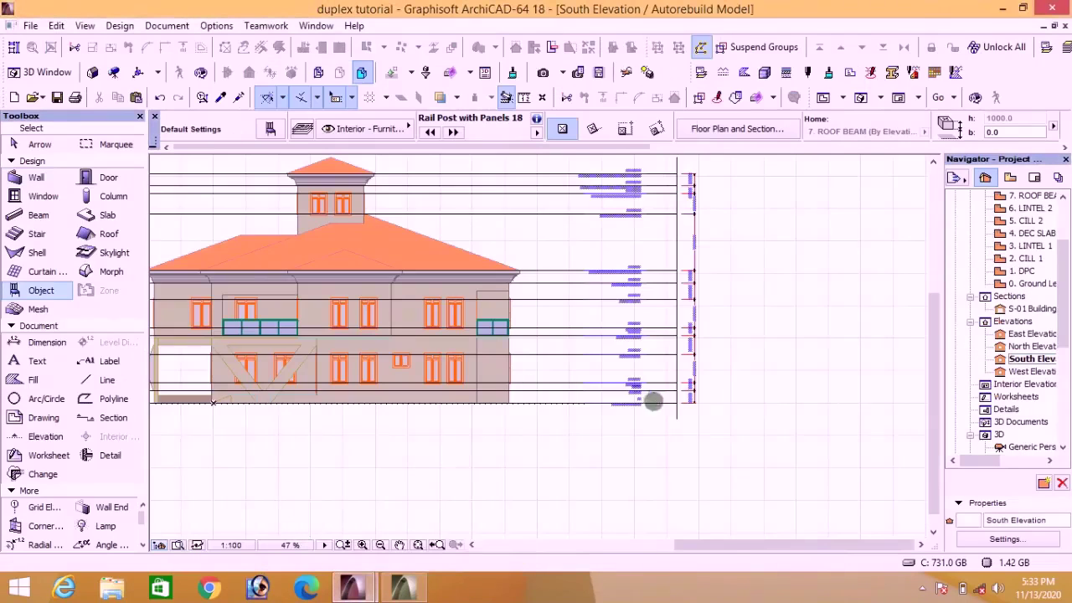
scroll(652, 402, "up", 2)
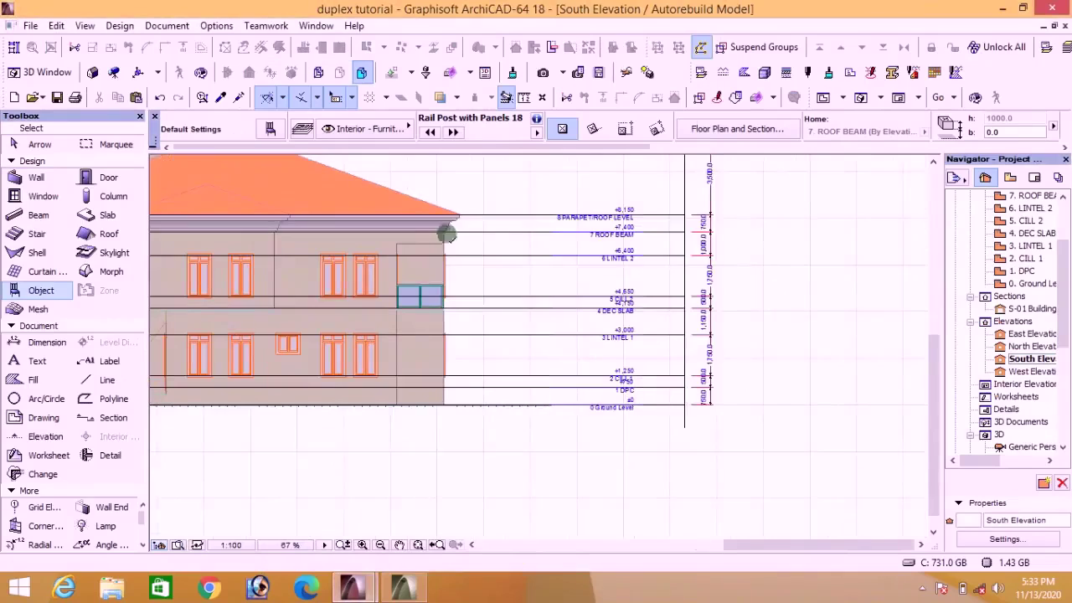
scroll(452, 216, "up", 4)
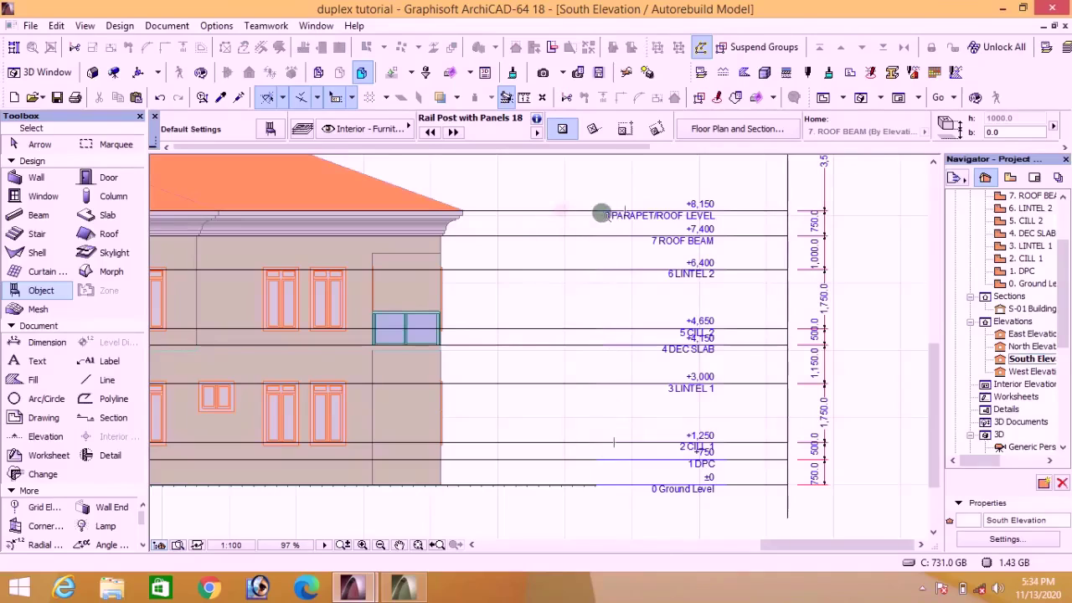
left_click(561, 210)
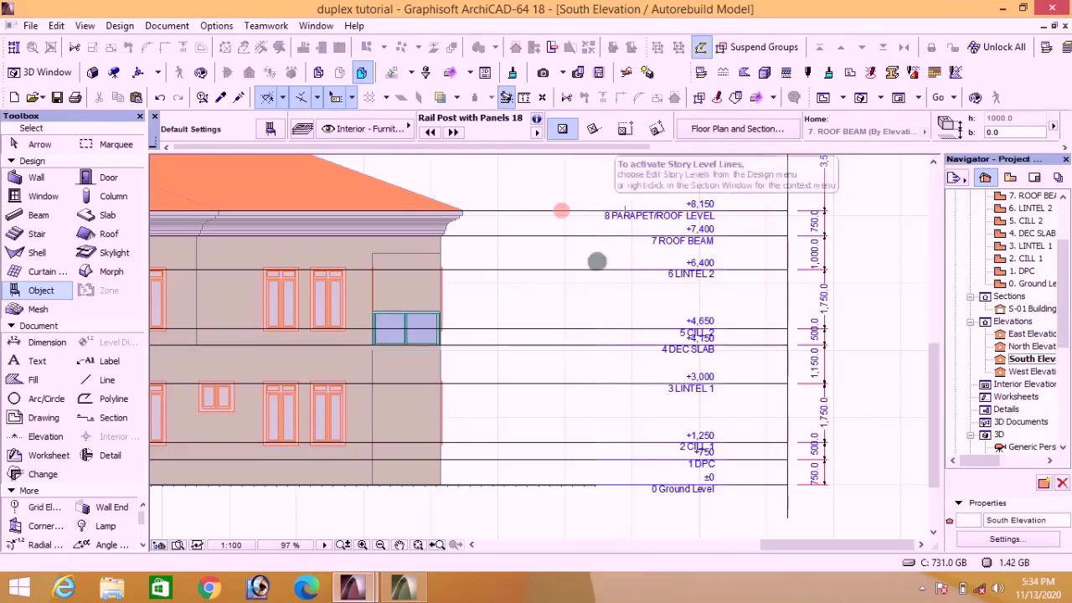
mouse_move(366, 587)
left_click(429, 541)
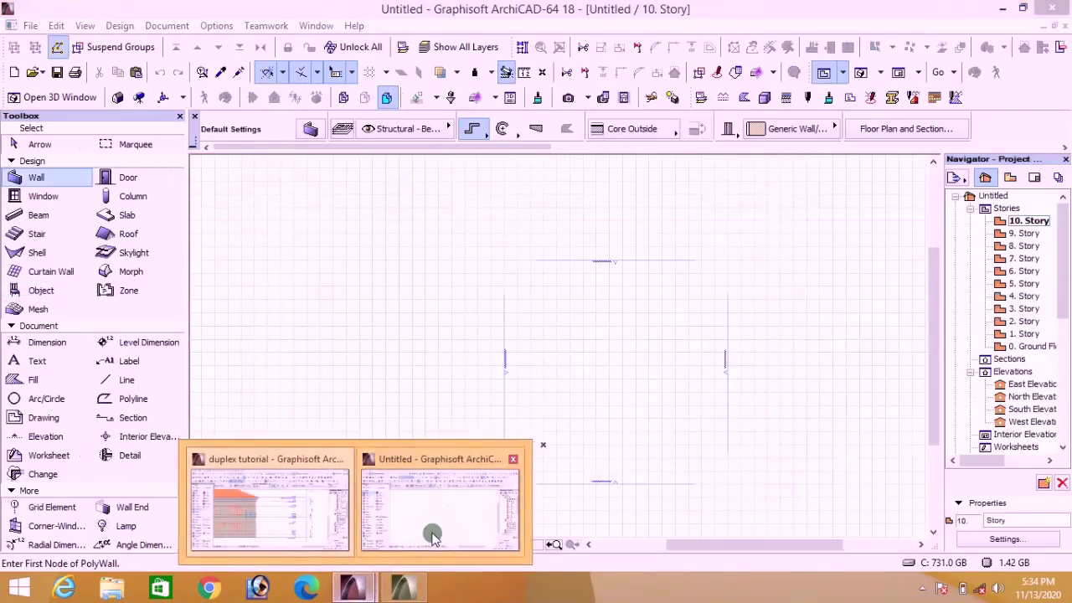
Step: Reopen the Story Settings and delete the two topmost stories, 10 and 9
left_click(1030, 347)
right_click(1030, 347)
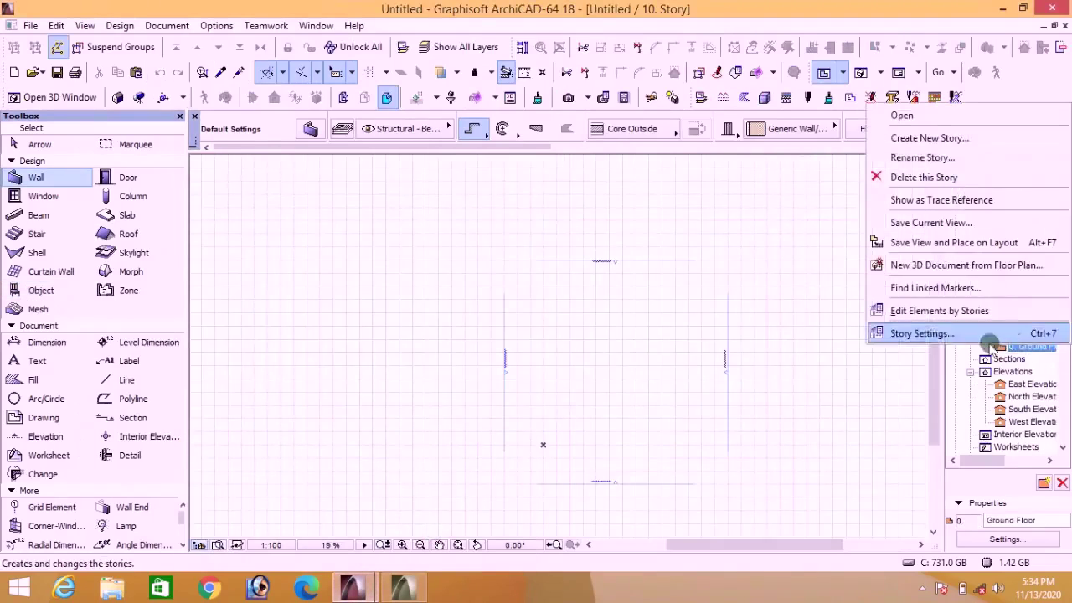
left_click(931, 333)
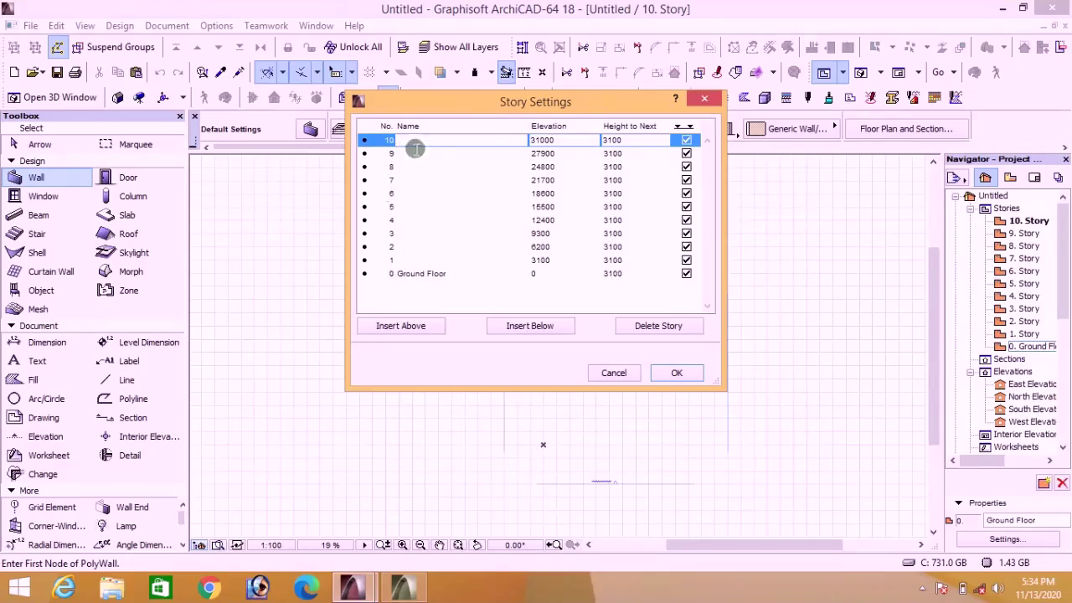
left_click(666, 327)
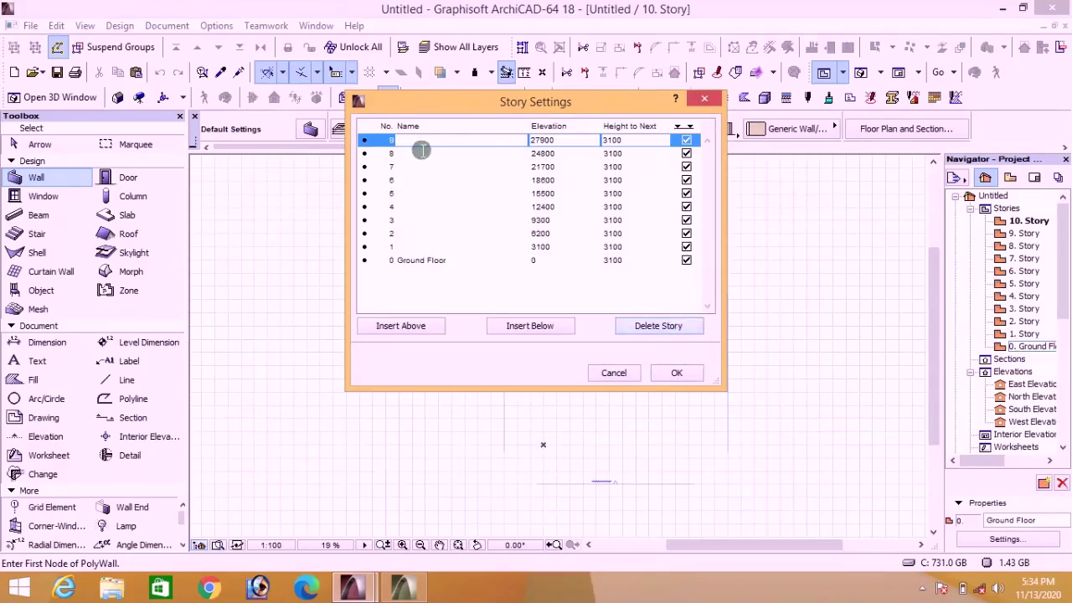
left_click(665, 326)
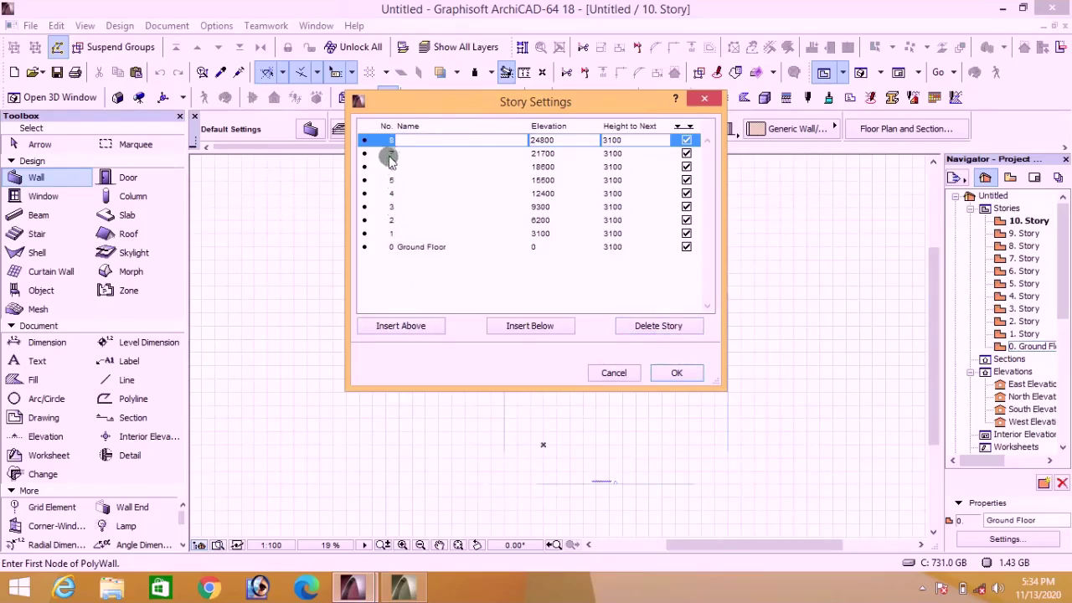
Step: Rename story 0 to Ground level and name story 1 DPC
left_click(441, 250)
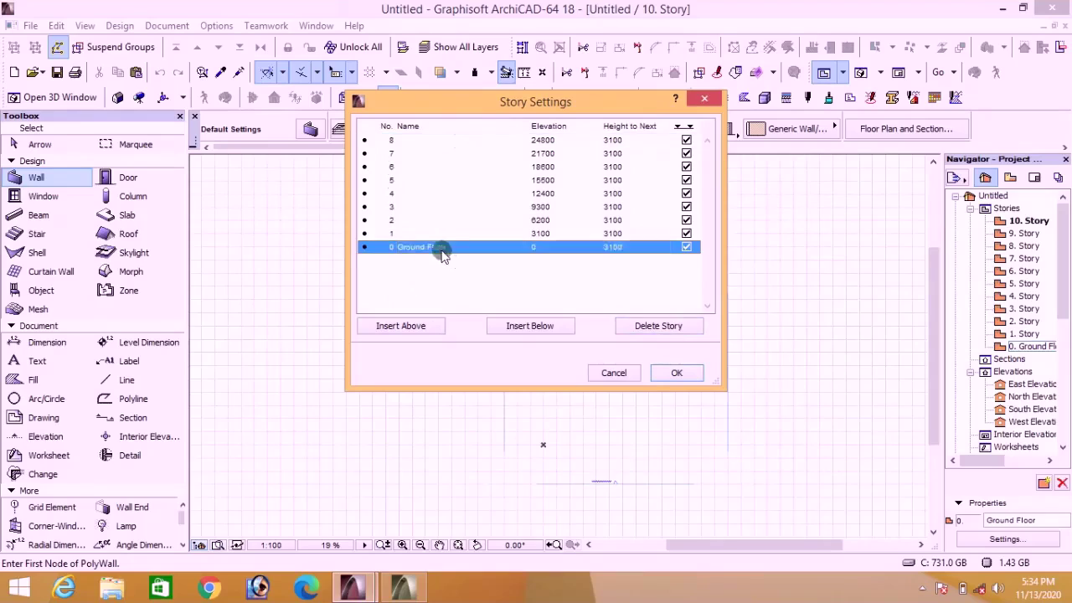
left_click(460, 256)
left_click(460, 256)
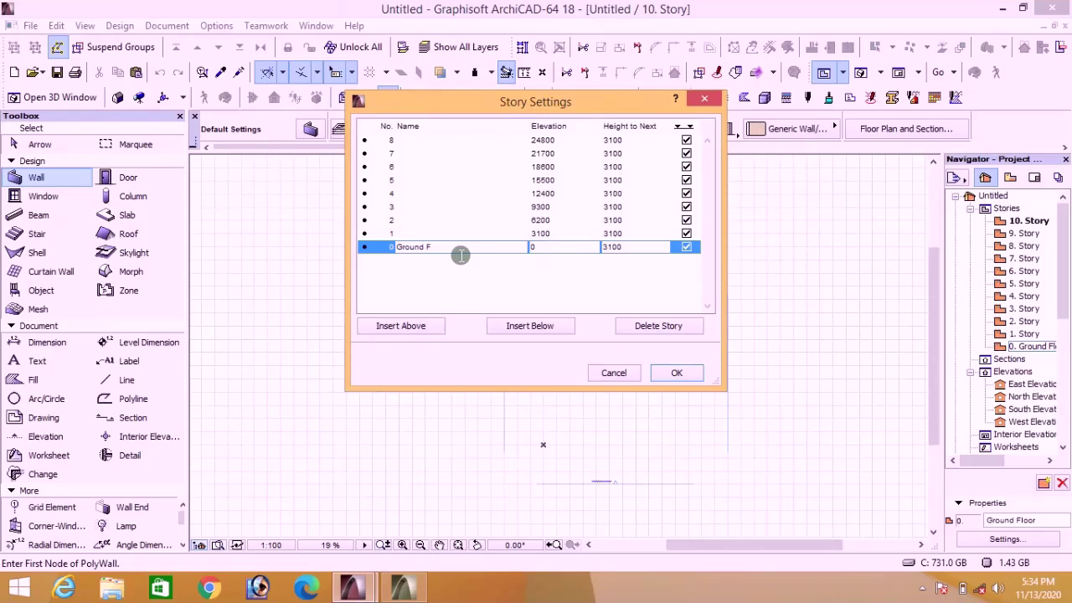
type("level")
left_click(409, 235)
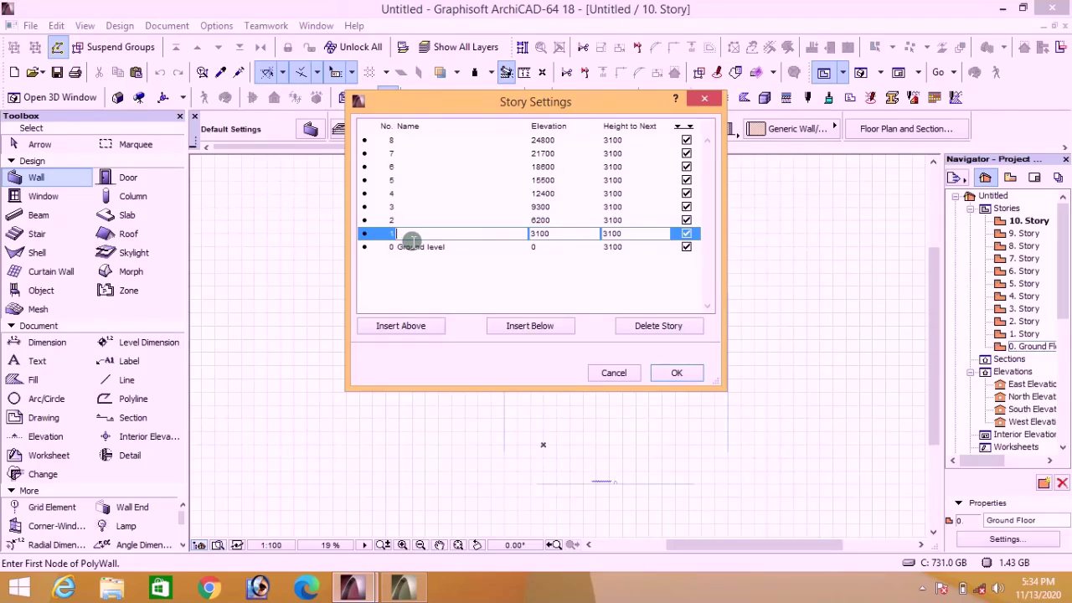
type("DPC")
Step: Name story 2 GF CILL and story 3 GF LINTEL in the Story Settings
left_click(406, 228)
left_click(400, 221)
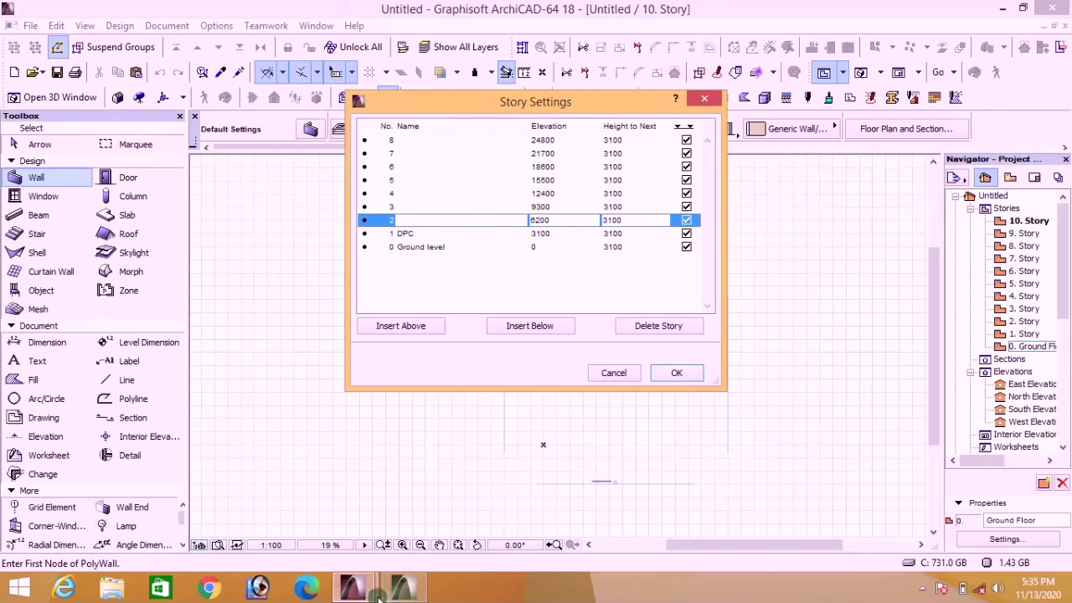
mouse_move(367, 587)
mouse_move(310, 521)
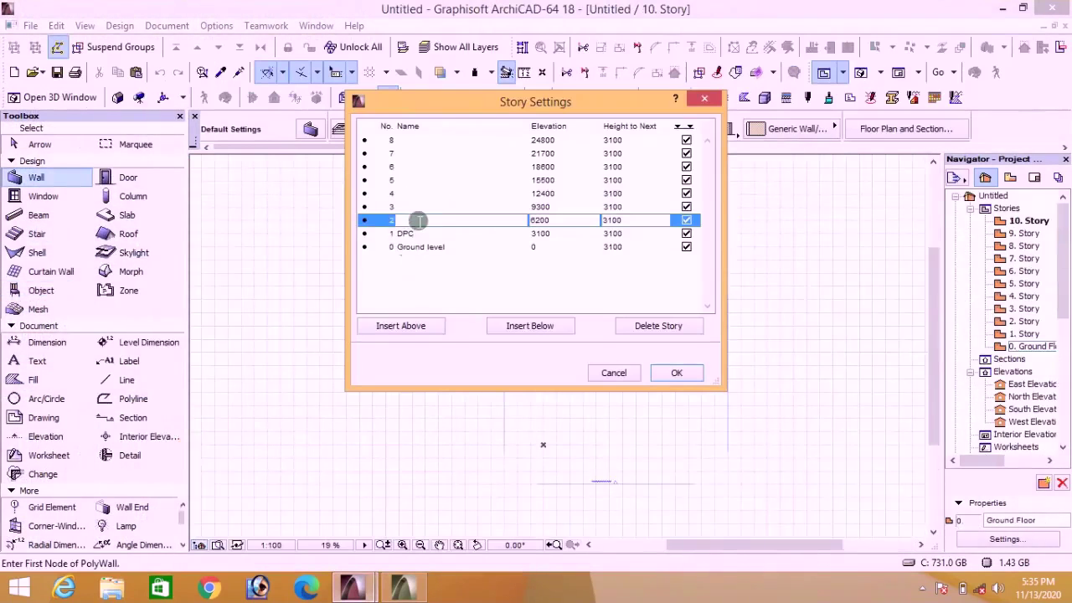
type("CILL")
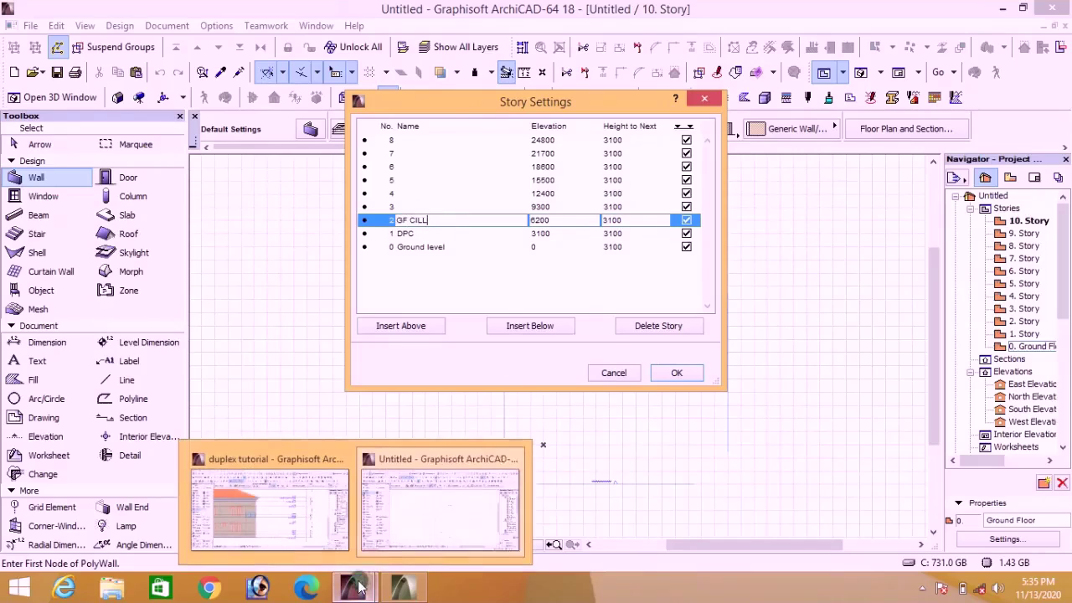
mouse_move(326, 469)
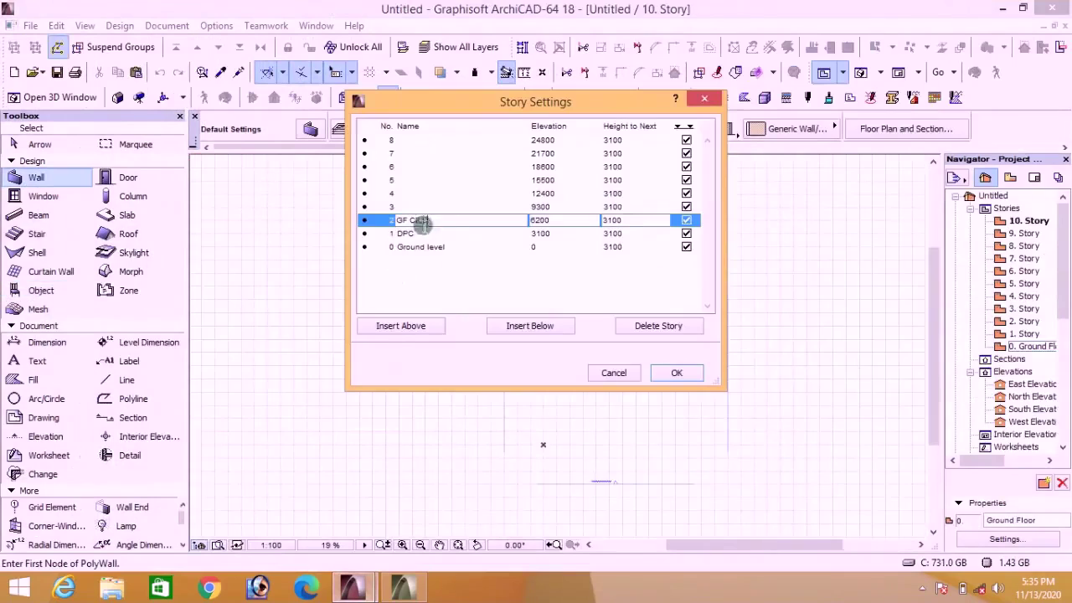
left_click(400, 207)
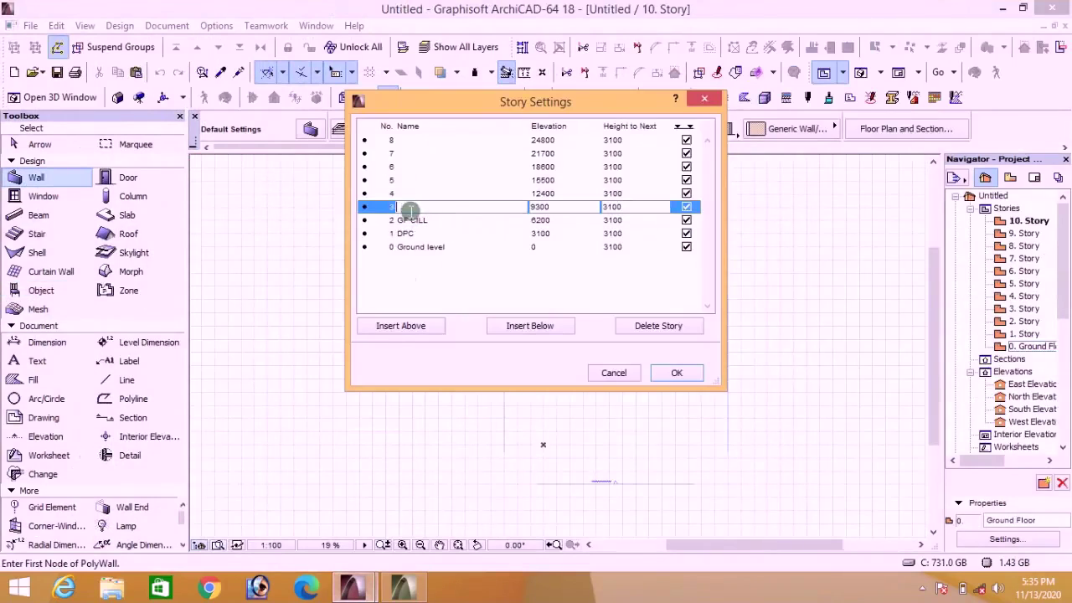
type("GF LINTEL")
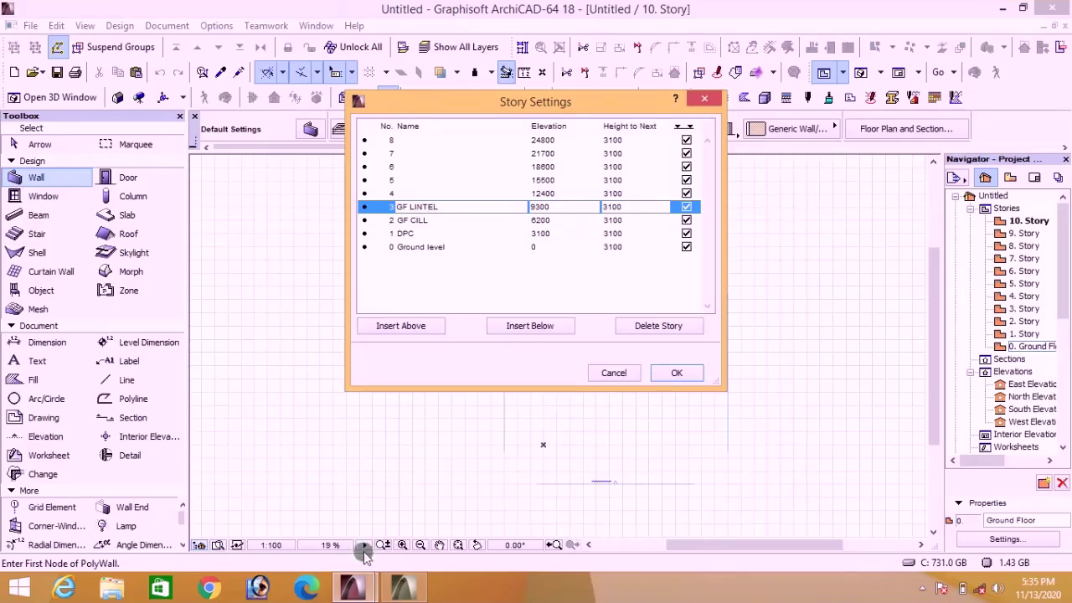
Step: Check the level above the ground-floor lintel in the duplex tutorial elevation and name story 4 DEC SLAB in the untitled project
left_click(268, 507)
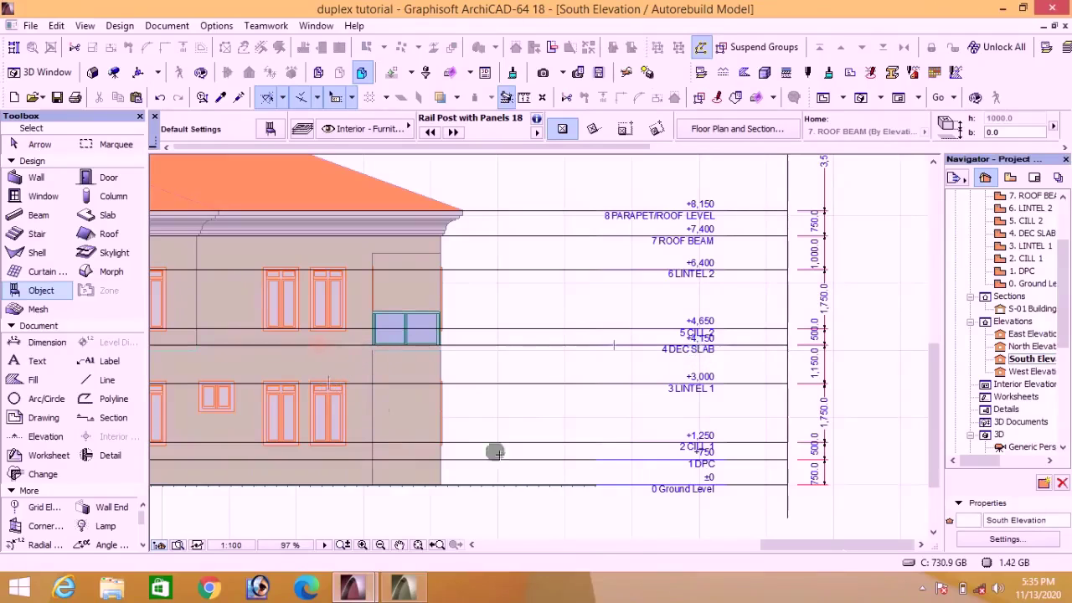
mouse_move(354, 591)
left_click(437, 535)
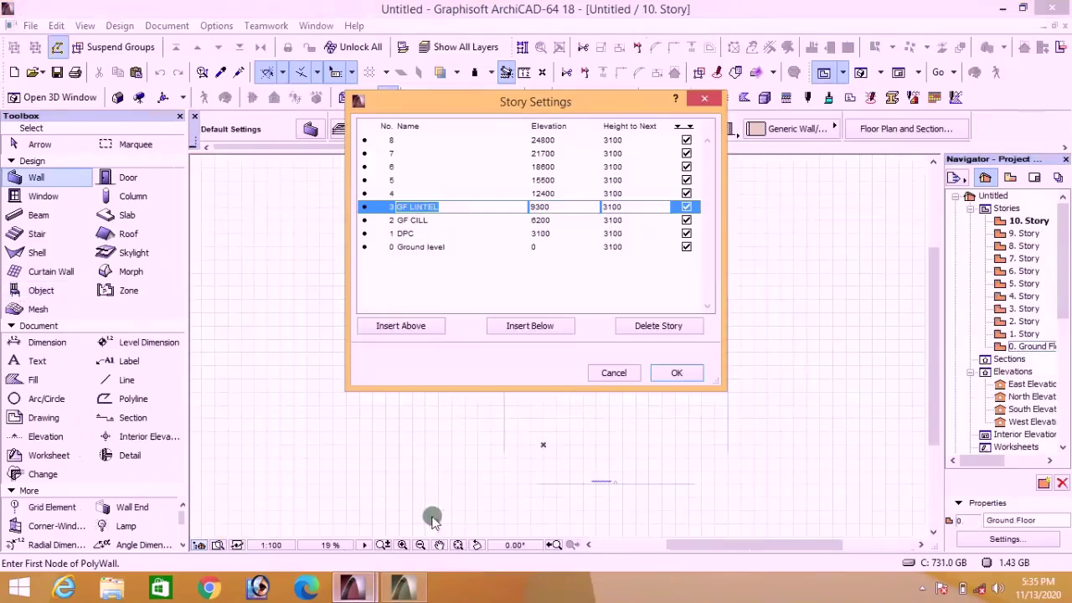
left_click(406, 196)
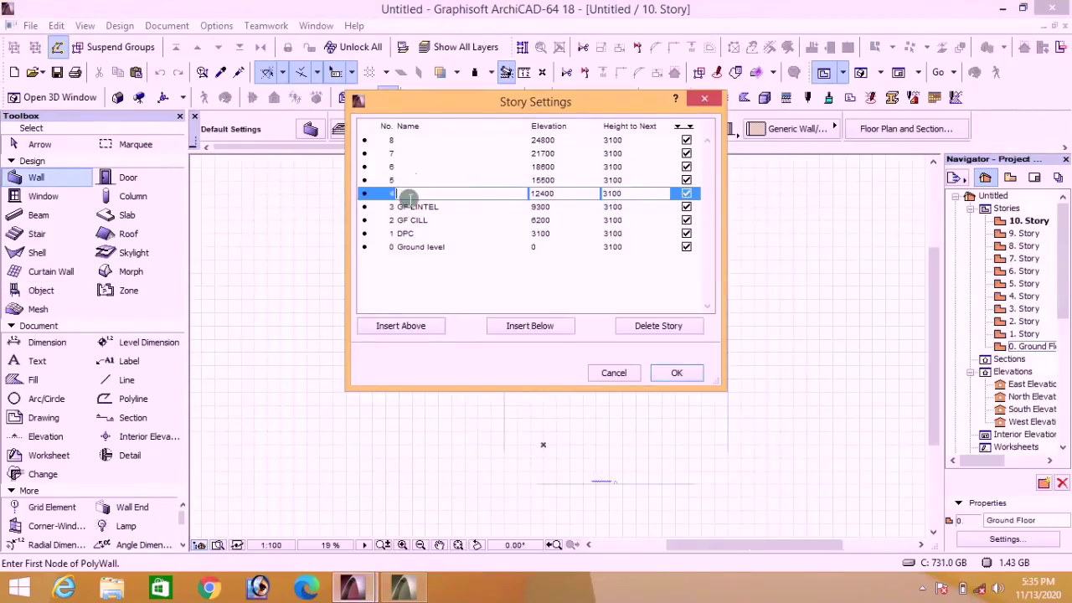
type("DEC SLAB")
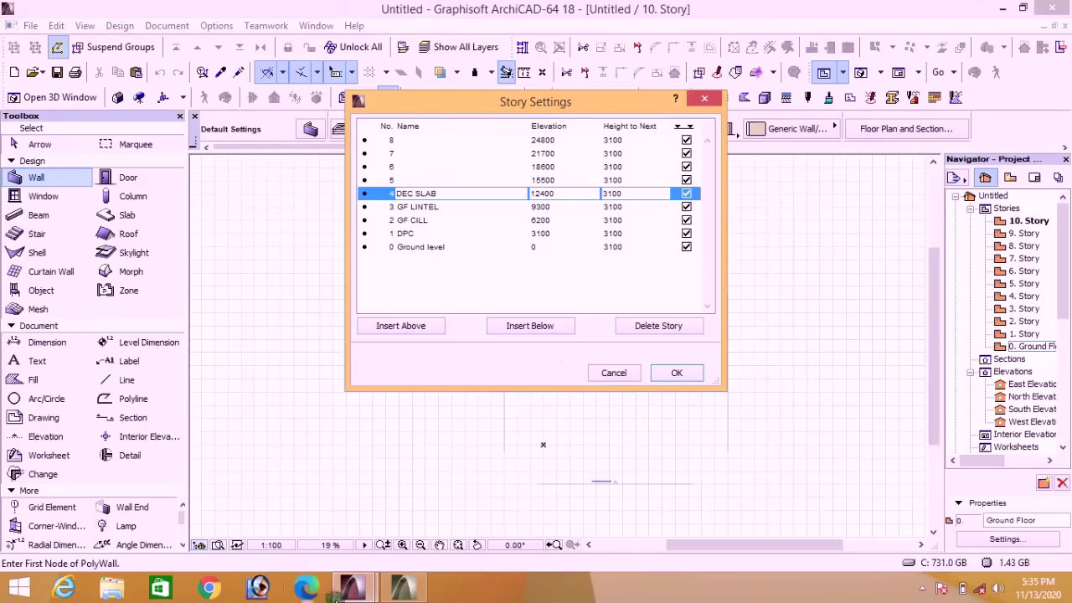
Step: Check the first-floor window levels in the duplex tutorial elevation, and name story 5 FF CILL and story 6 FF LINTEL
mouse_move(356, 591)
left_click(306, 540)
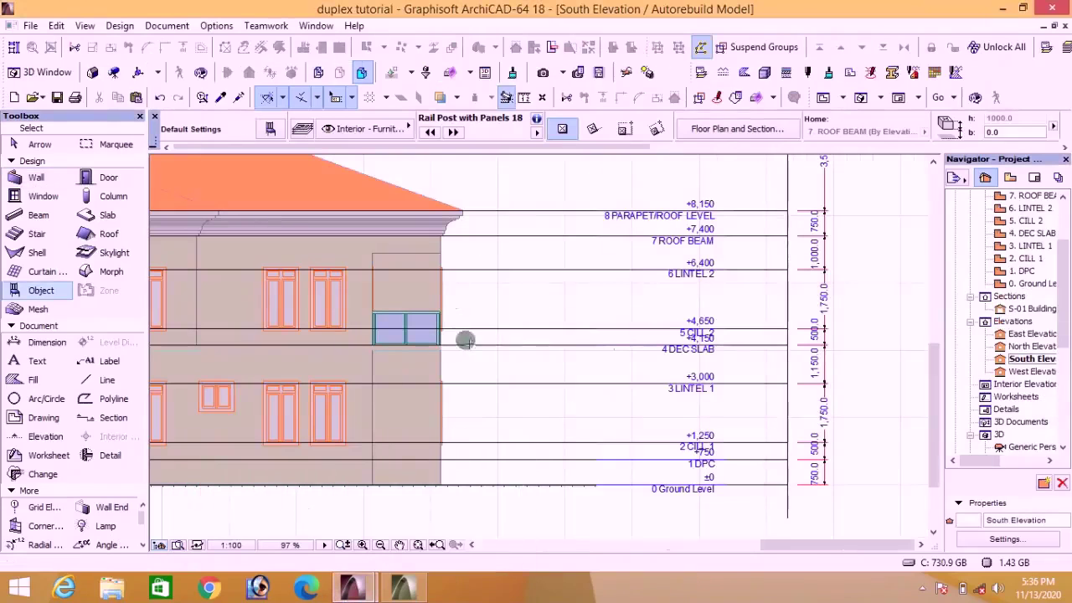
scroll(382, 331, "up", 3)
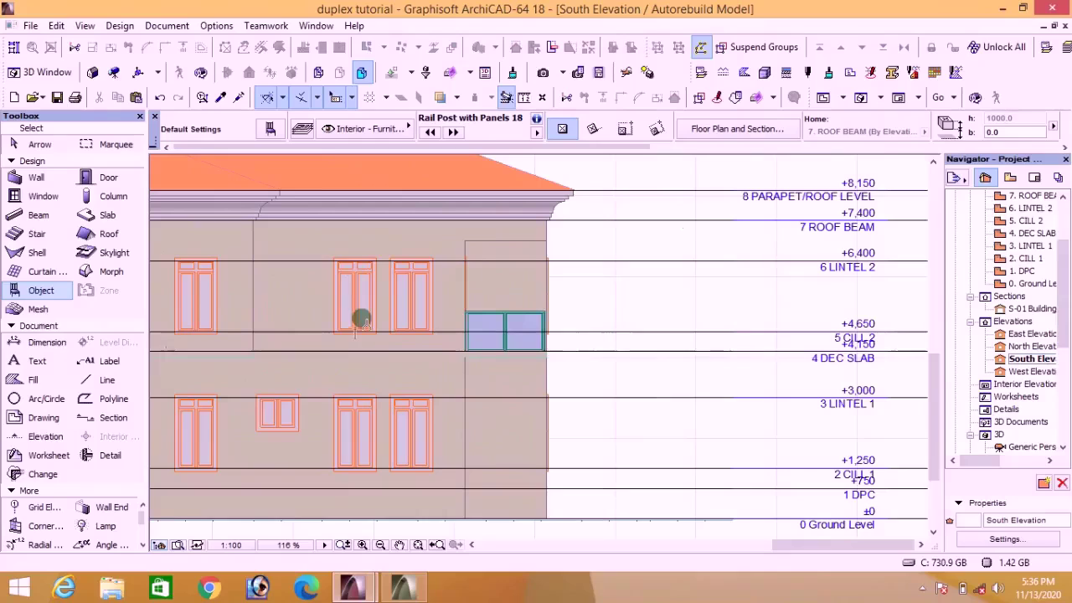
mouse_move(366, 593)
left_click(394, 478)
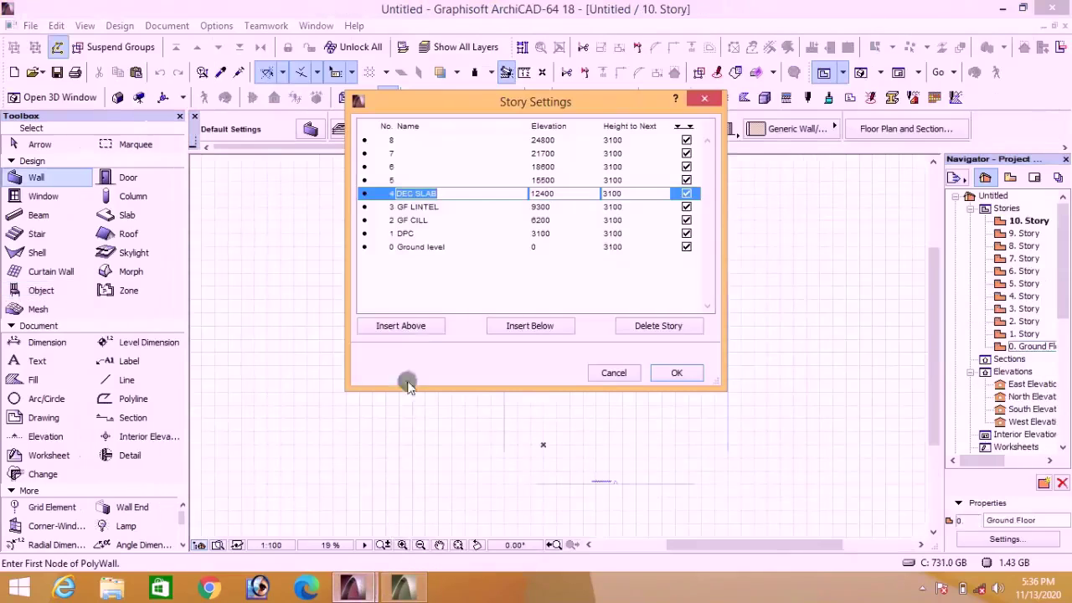
left_click(416, 180)
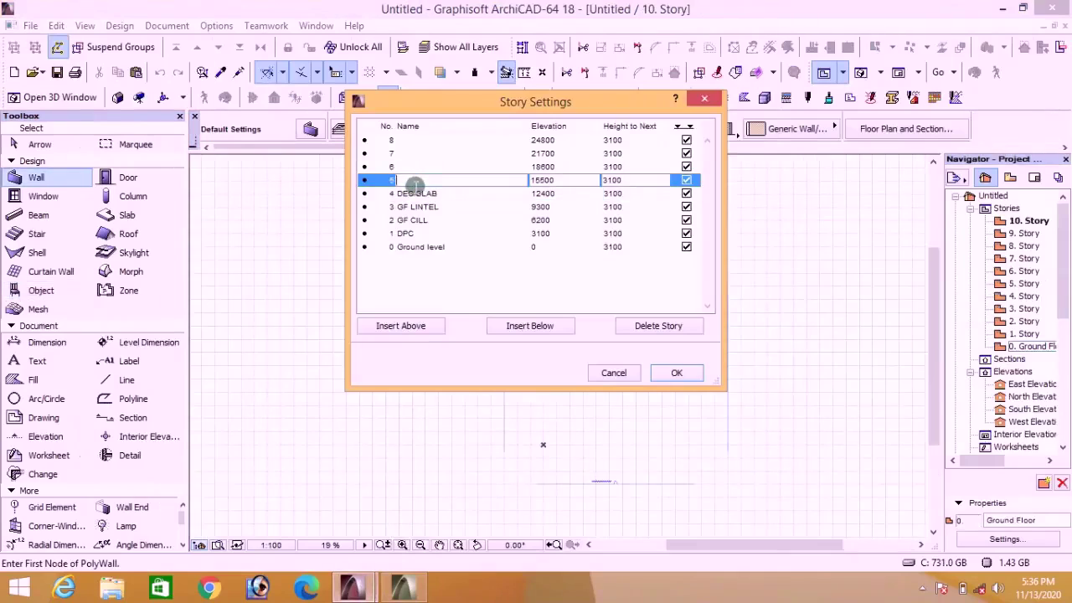
type("FF CILL")
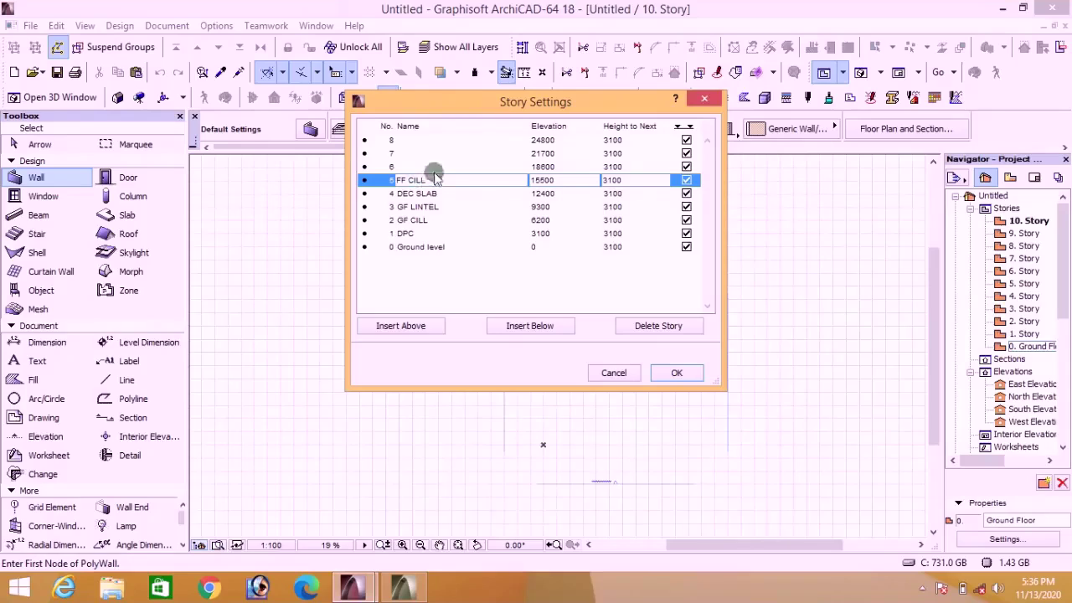
left_click(406, 167)
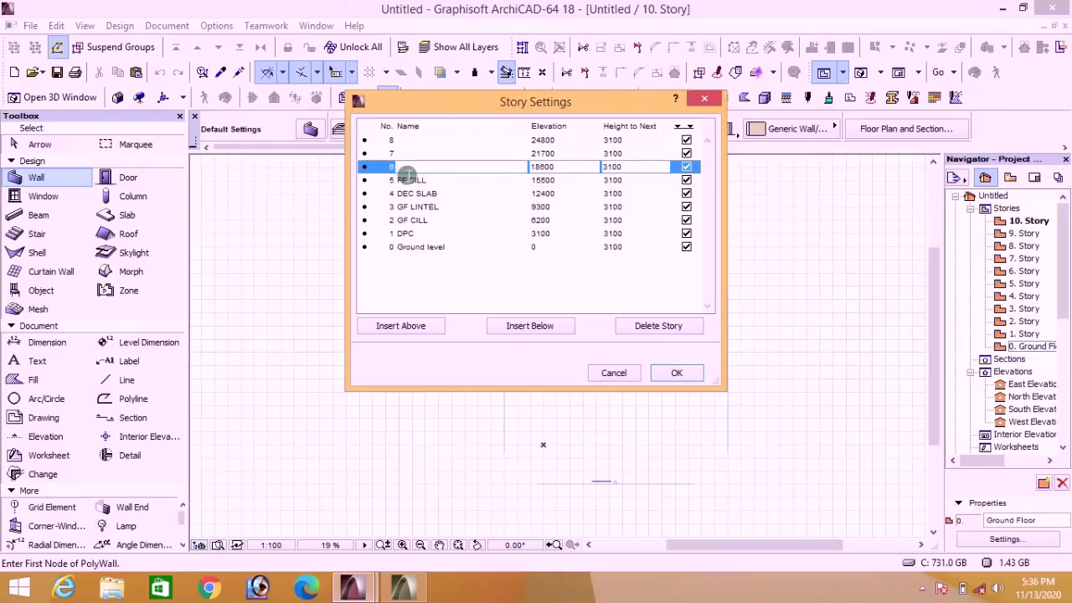
type("FF LINTEL")
Step: Name story 7 ROOF BEAM and story 8 PARAPET TOP/ ROOF LEVEL
left_click(409, 154)
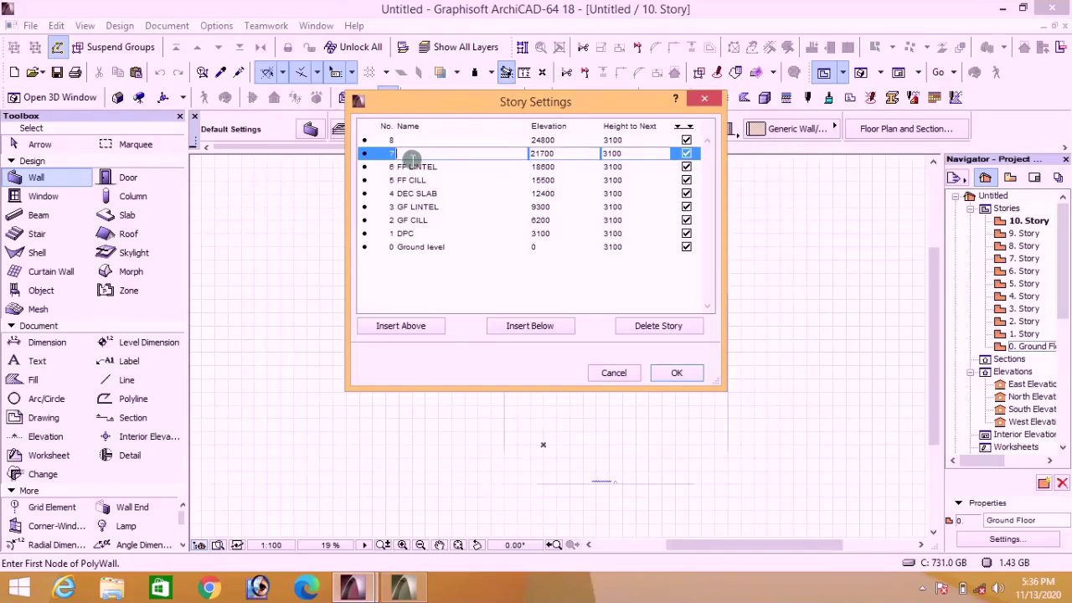
type("ROOF BEAM")
left_click(403, 140)
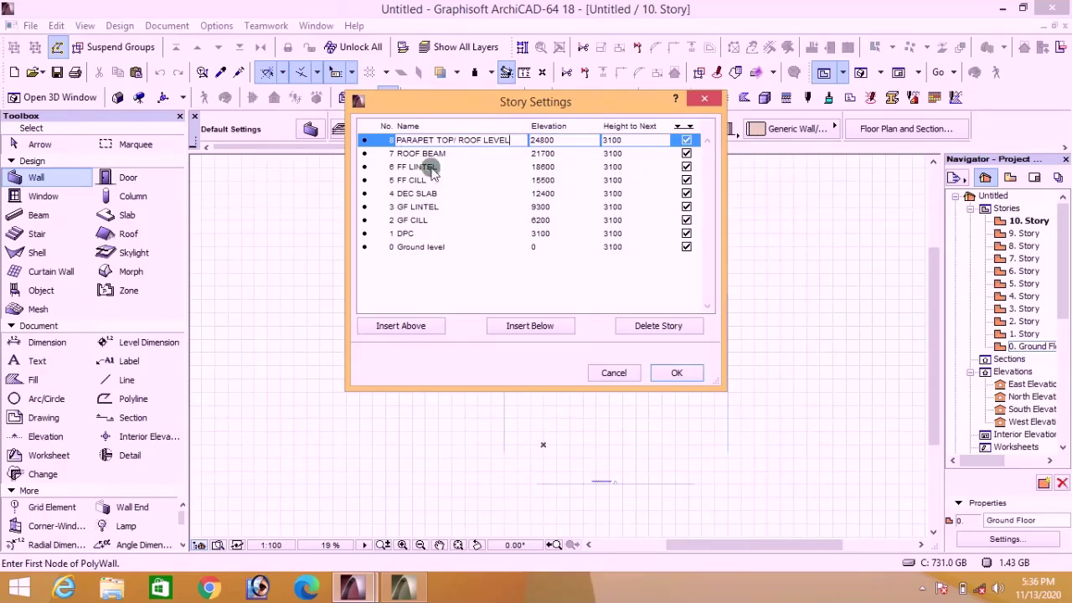
Step: Switch to the duplex tutorial's south elevation and examine how the ground level, DPC and cill lines are spaced along the building
left_click(611, 251)
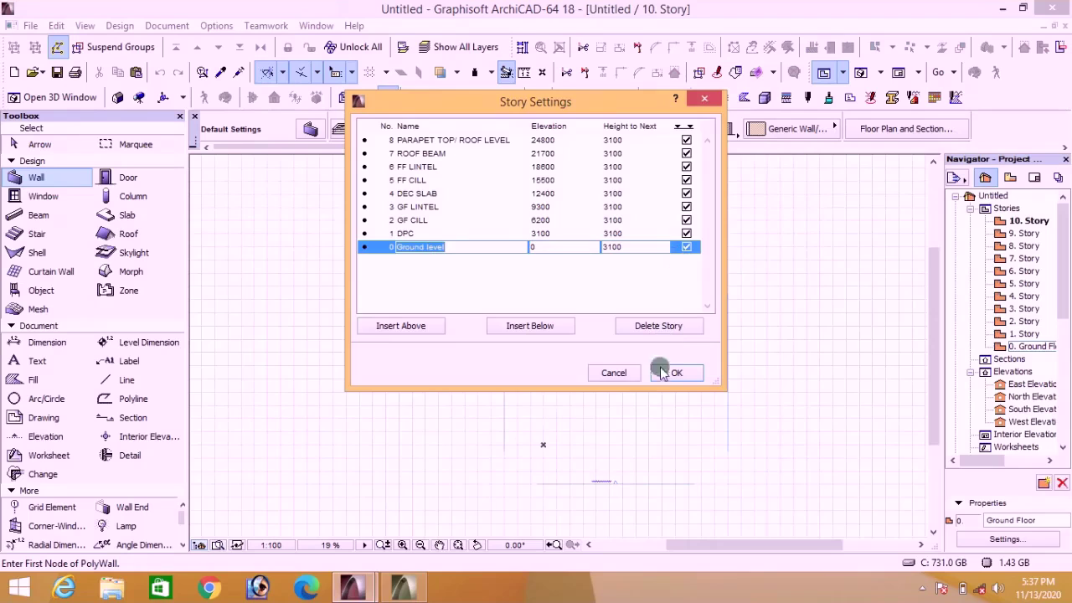
mouse_move(354, 588)
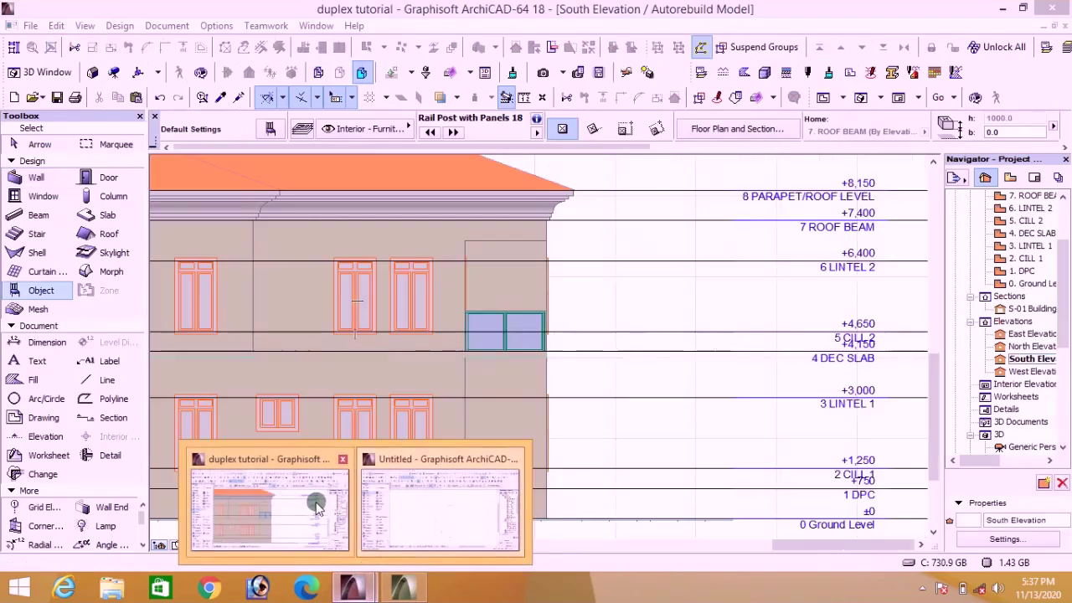
left_click(317, 507)
scroll(744, 382, "down", 3)
scroll(845, 468, "up", 5)
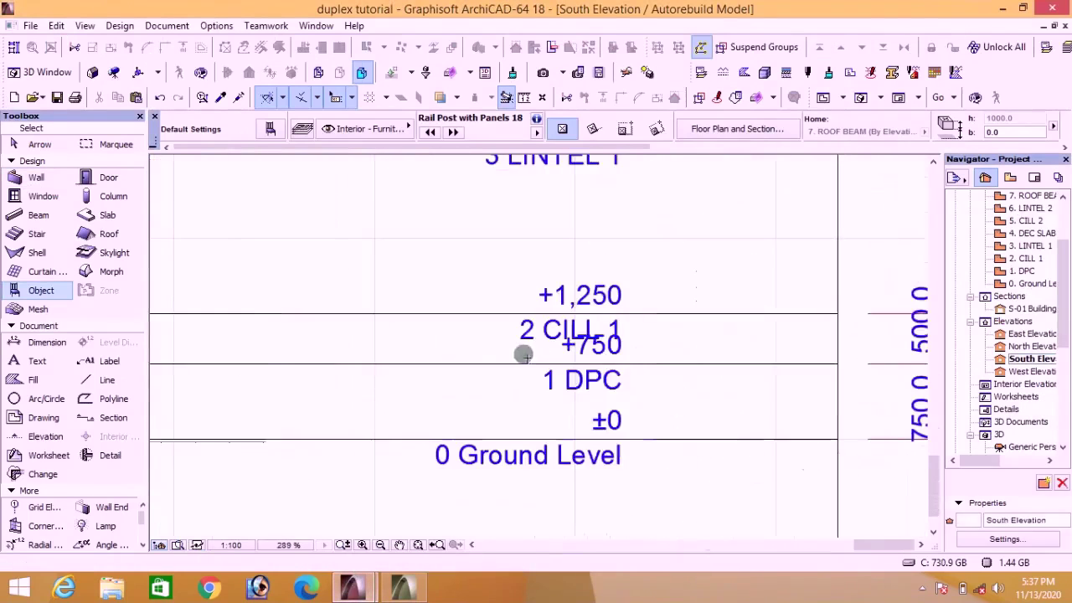
scroll(523, 355, "down", 2)
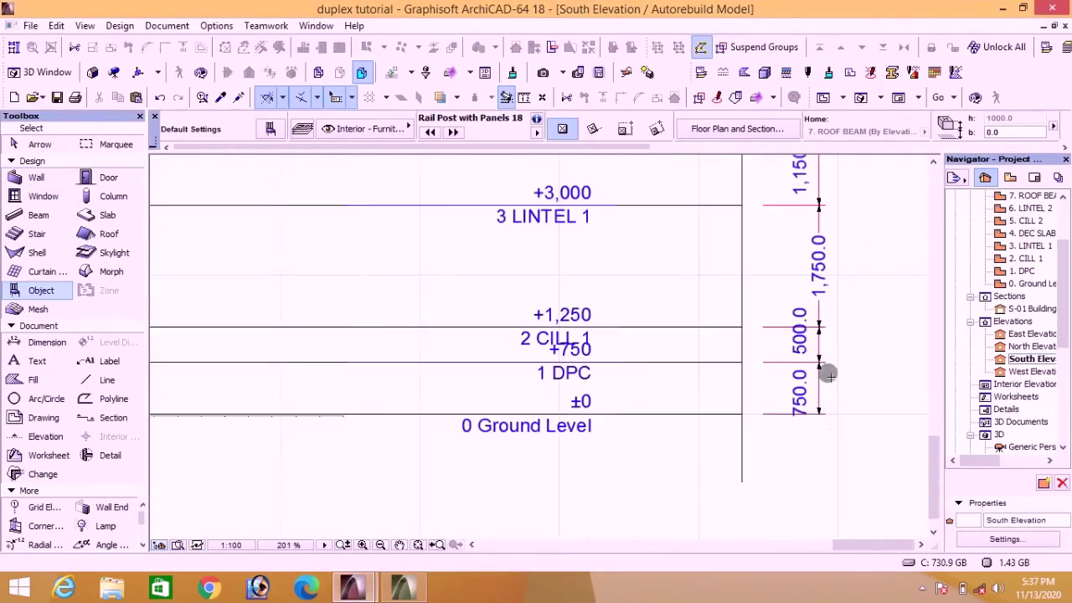
scroll(804, 375, "down", 2)
scroll(326, 377, "down", 2)
scroll(239, 366, "up", 4)
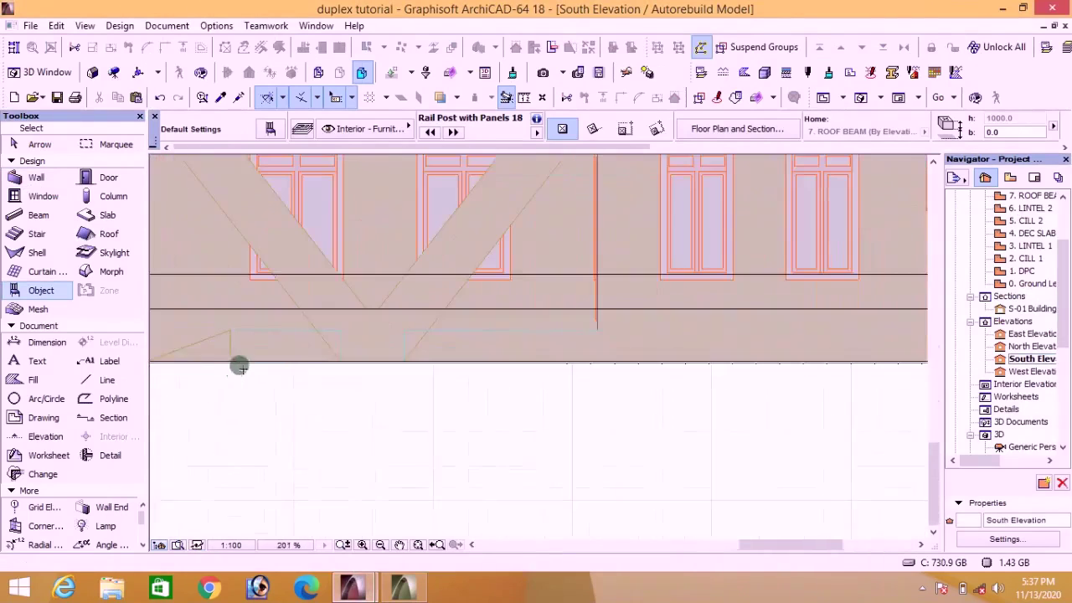
scroll(239, 366, "down", 3)
scroll(251, 352, "down", 4)
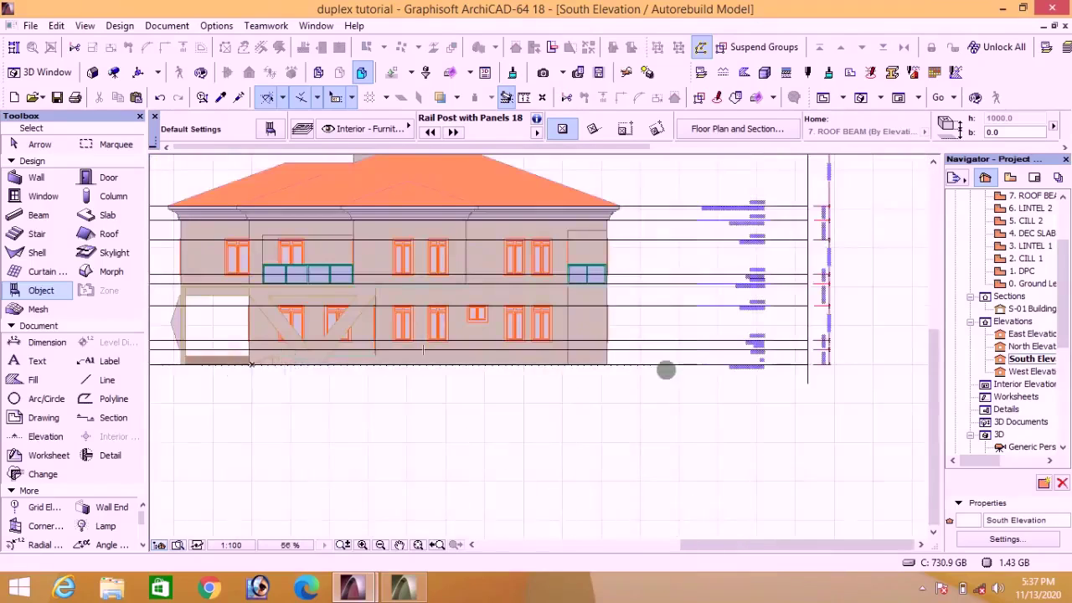
Step: Examine the dimensions between the lower story levels and how the ground-floor windows sit against the cill and lintel lines
scroll(666, 370, "up", 4)
scroll(514, 359, "down", 2)
scroll(872, 349, "up", 1)
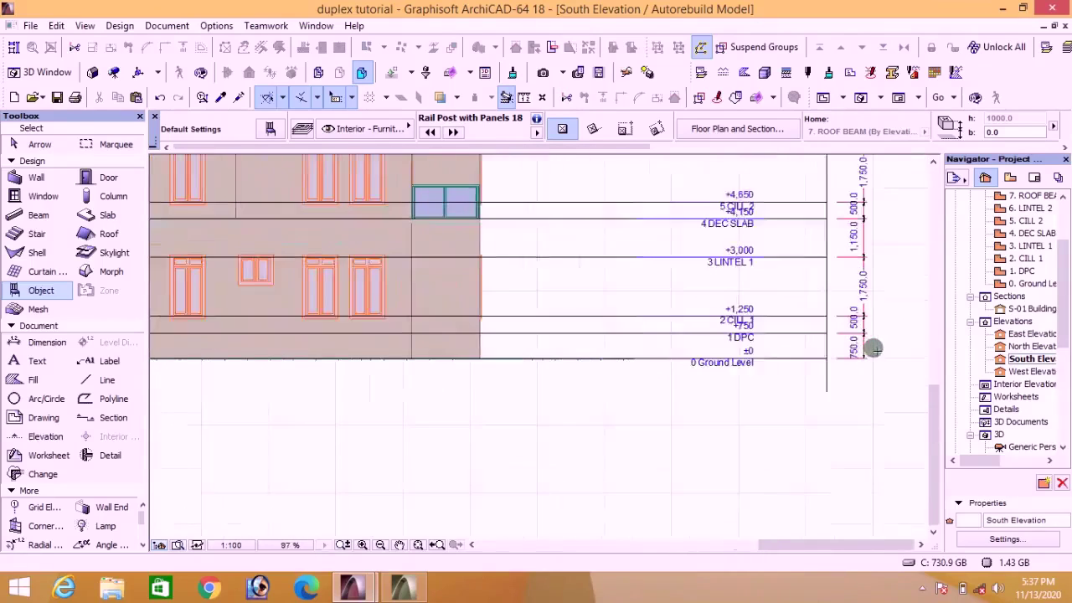
scroll(873, 348, "up", 2)
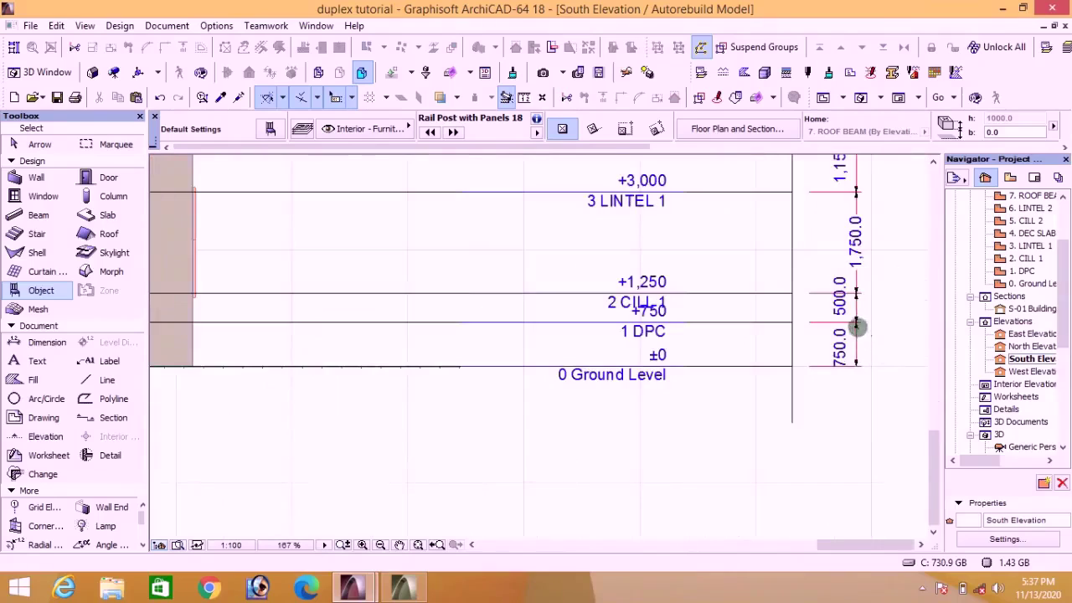
scroll(854, 329, "up", 2)
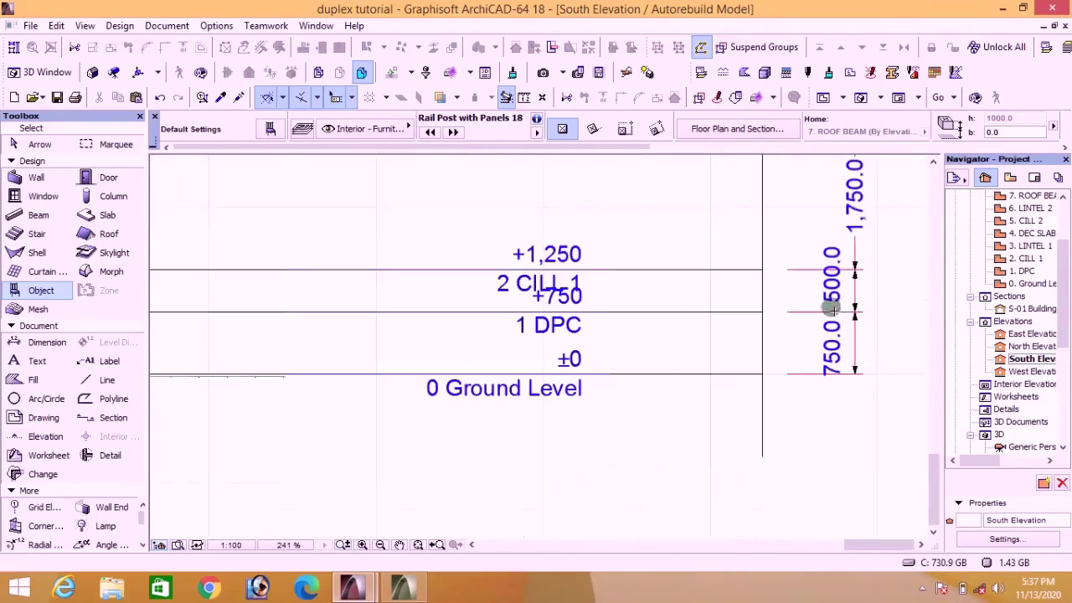
scroll(812, 297, "down", 5)
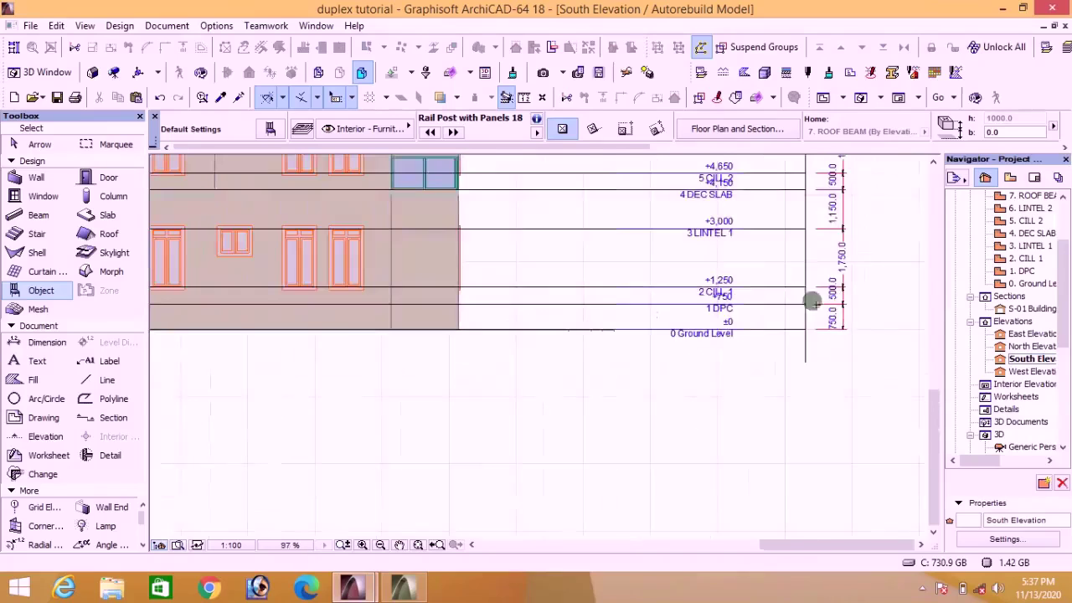
scroll(251, 285, "up", 6)
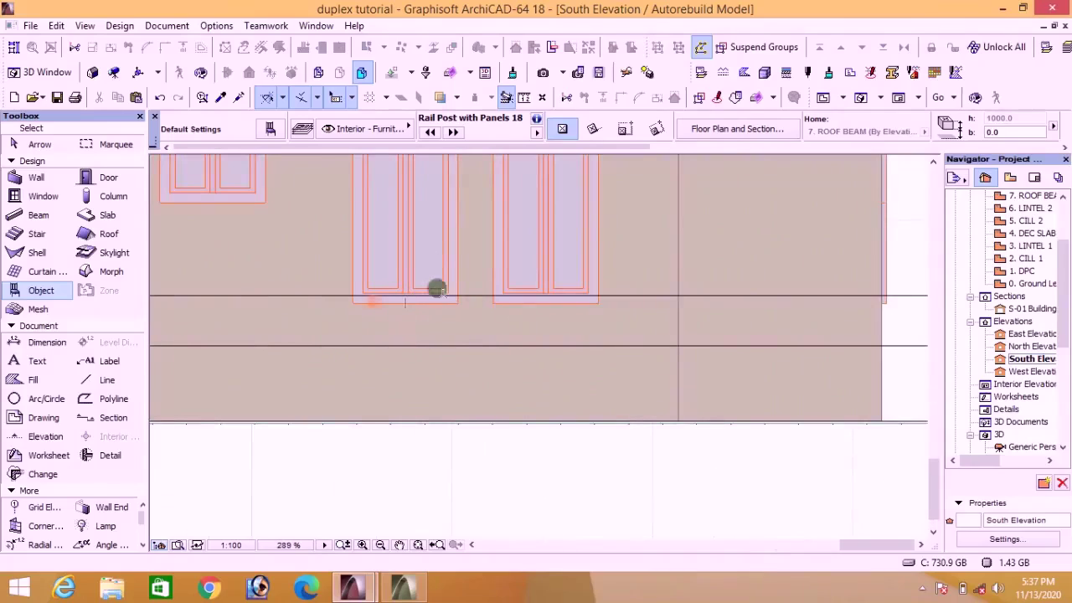
scroll(428, 352, "down", 2)
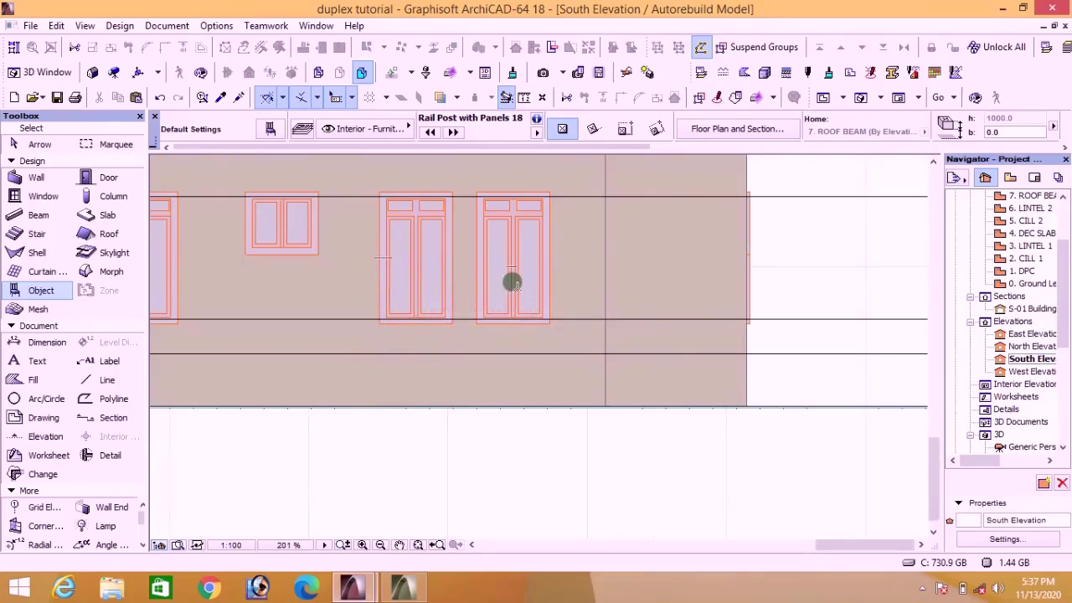
scroll(472, 330, "up", 3)
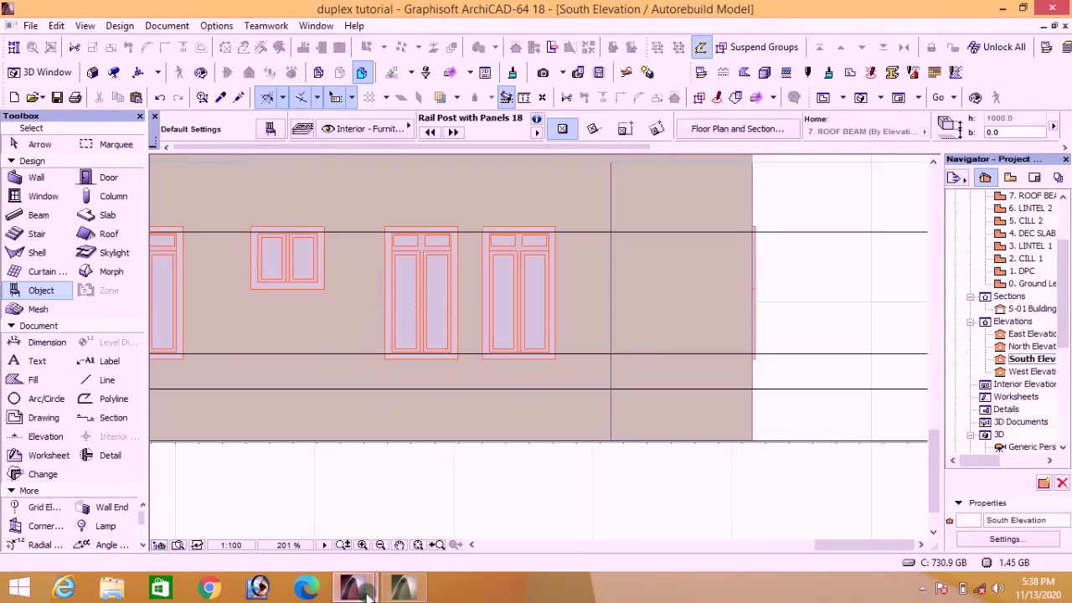
Step: Return to the untitled project's Story Settings and set the Ground level story's height to next to 600
mouse_move(366, 594)
left_click(376, 541)
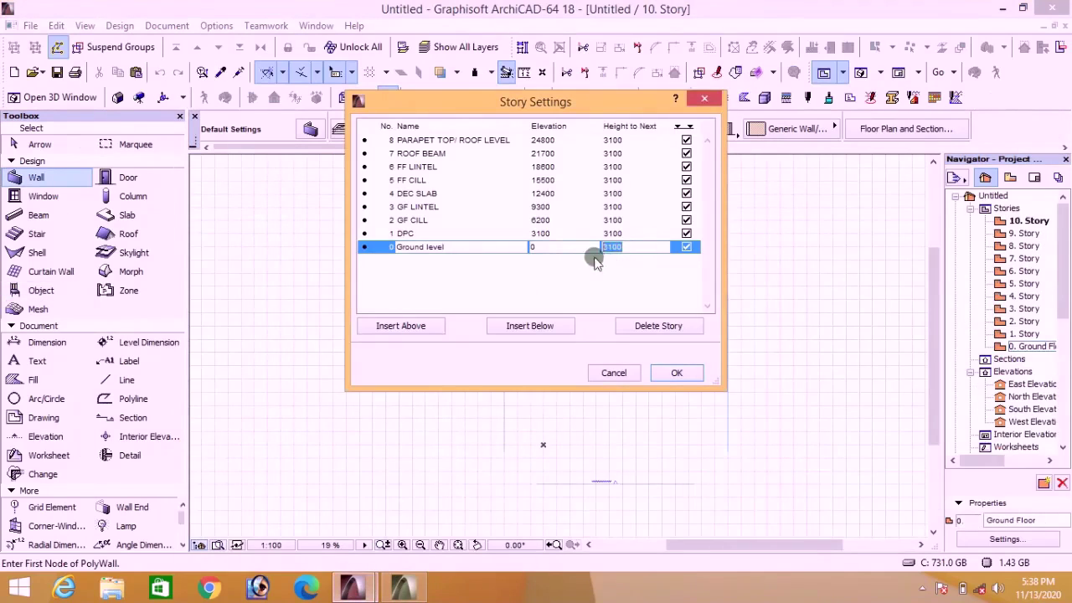
left_click_drag(594, 256, 655, 259)
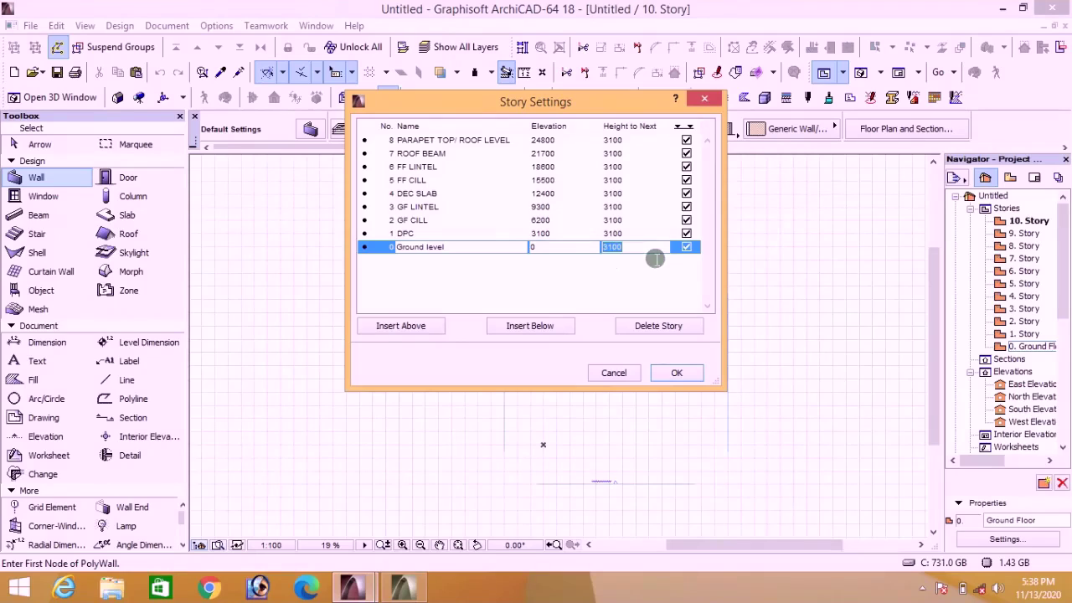
type("600")
key("Tab")
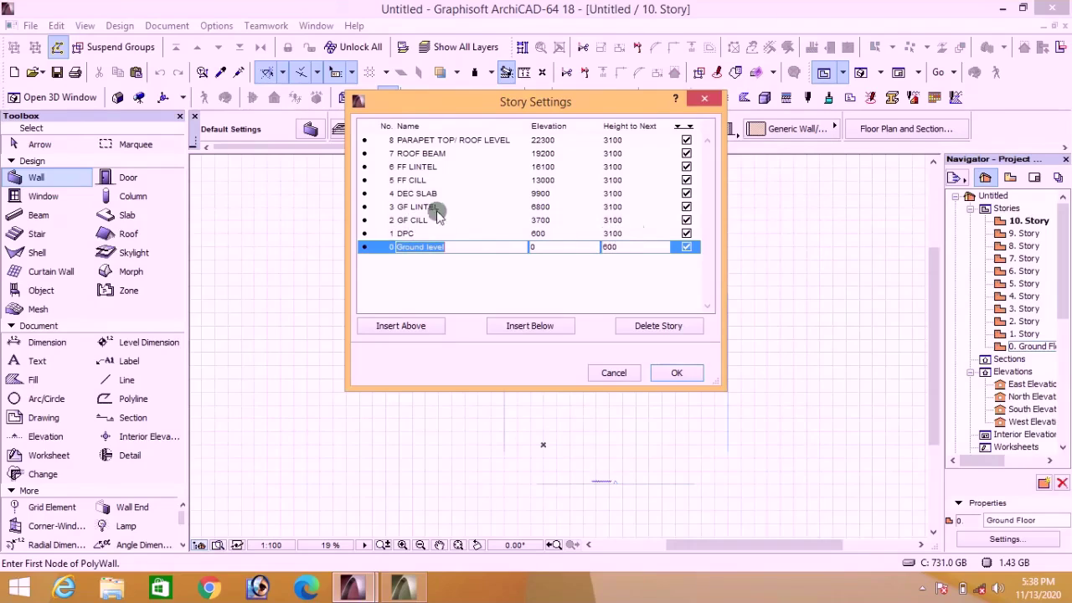
Step: Set the height to next to 1000 for the DPC story and 1250 for the GF CILL story
left_click(618, 235)
type("1")
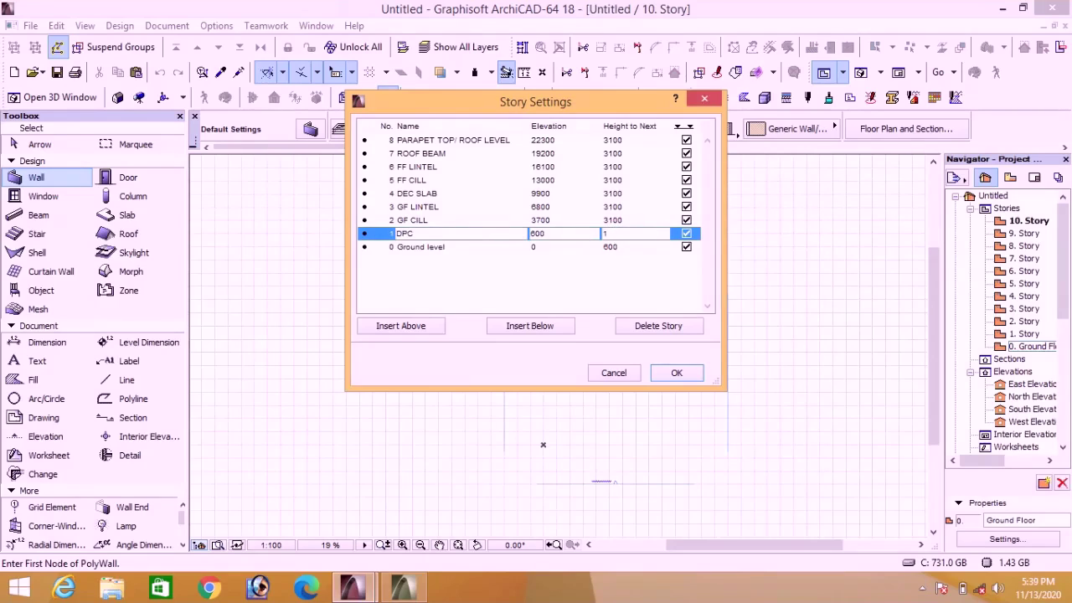
type("000")
key("Tab")
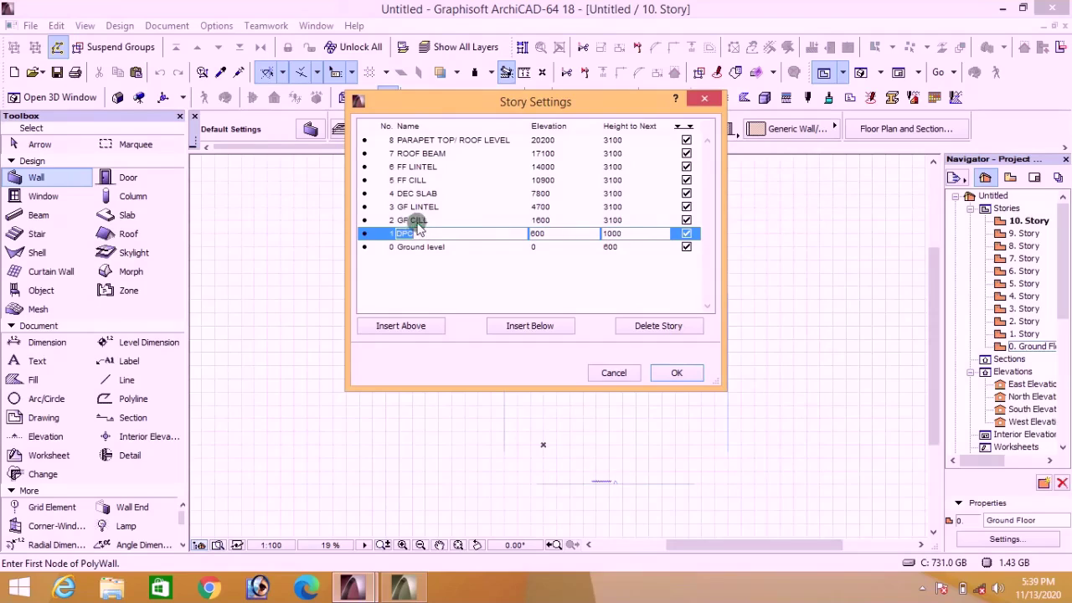
left_click(624, 222)
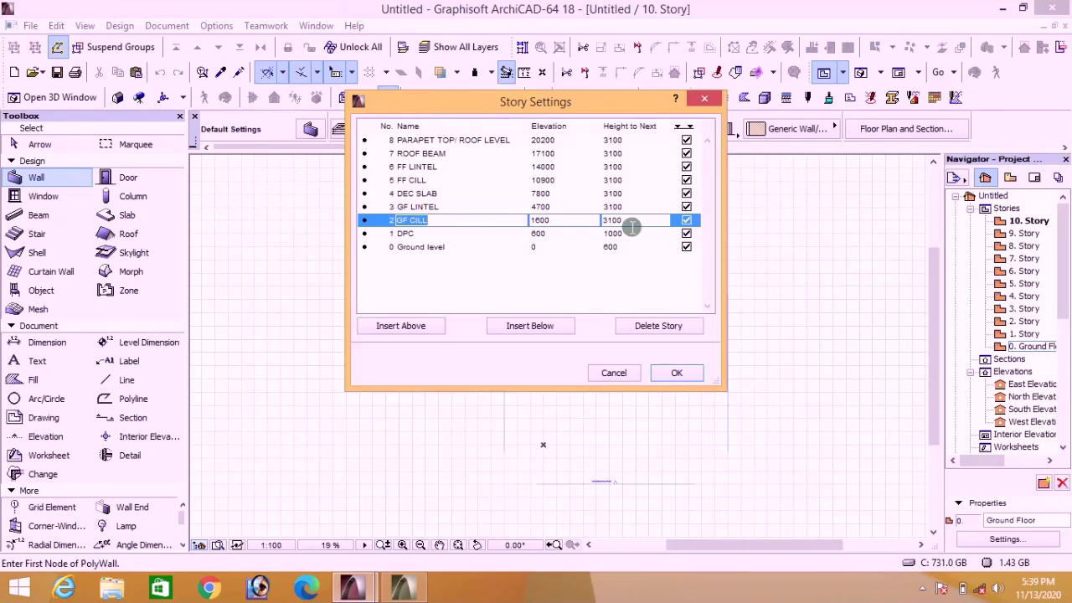
left_click(631, 223)
type("1250")
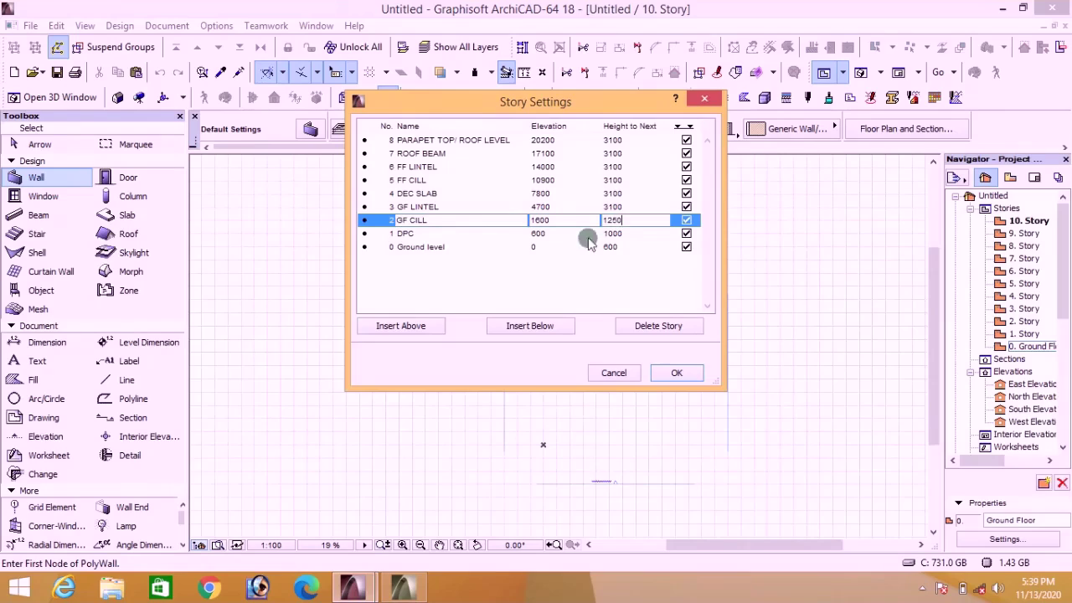
key("Tab")
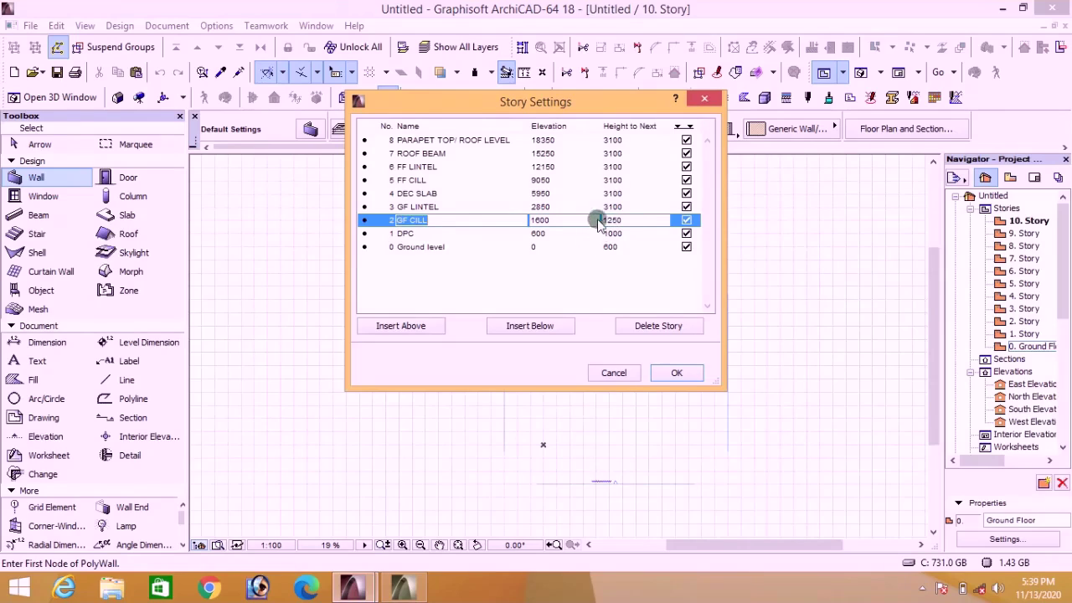
Step: Set the height to next to 1150 for the GF LINTEL story and 1000 for the DEC SLAB story
left_click(636, 210)
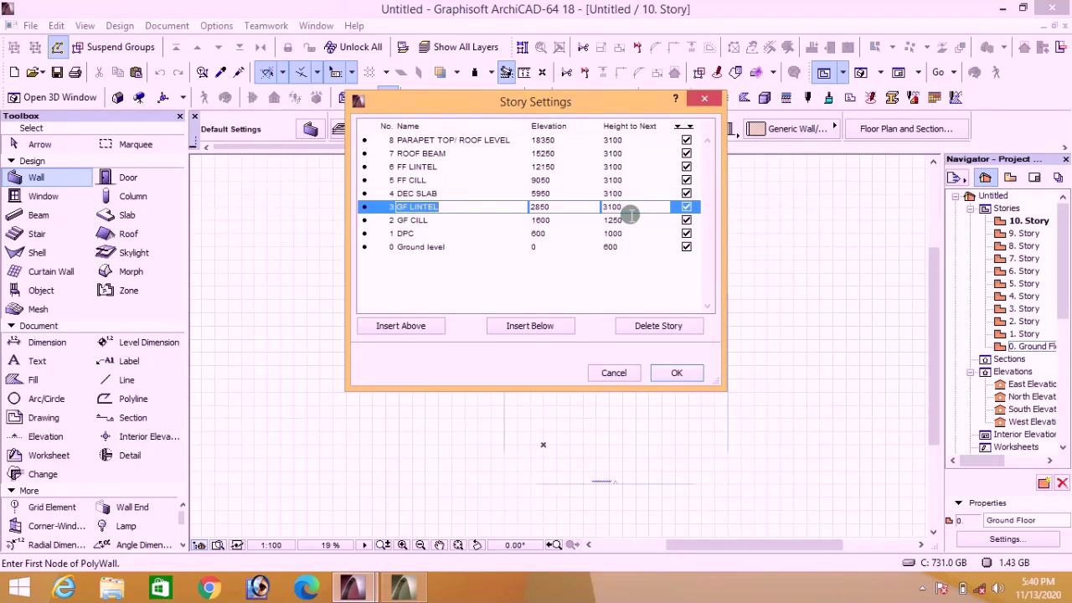
left_click_drag(633, 213, 598, 218)
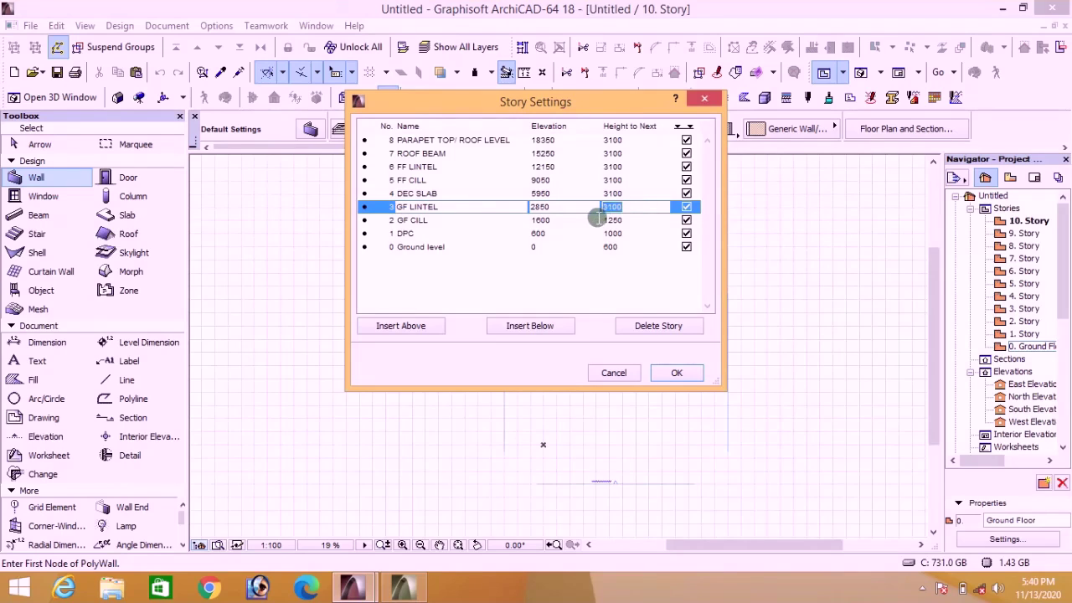
type("1150")
left_click(440, 211)
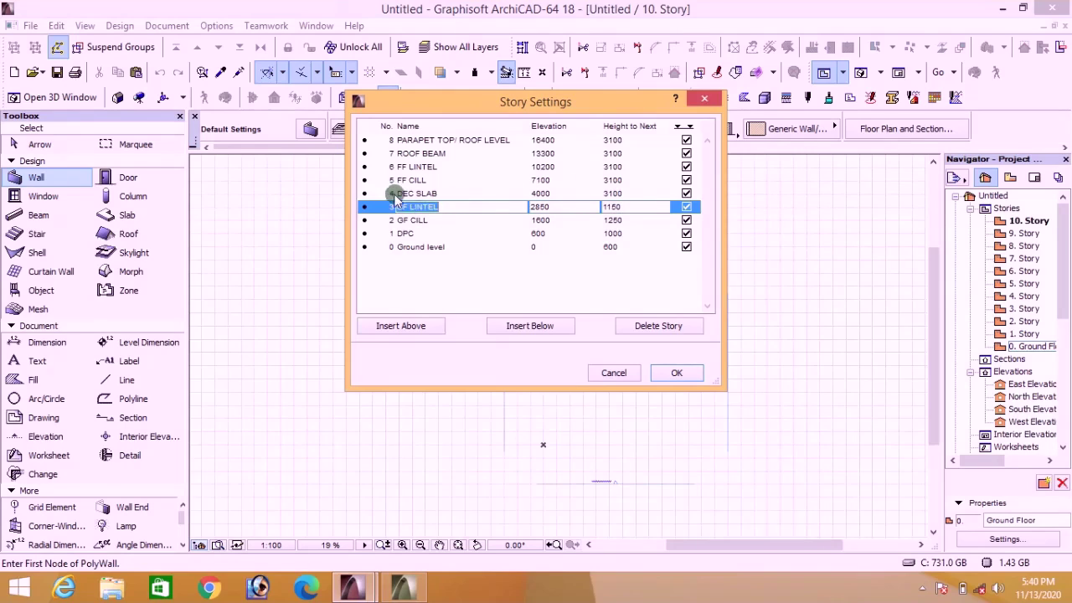
left_click(618, 193)
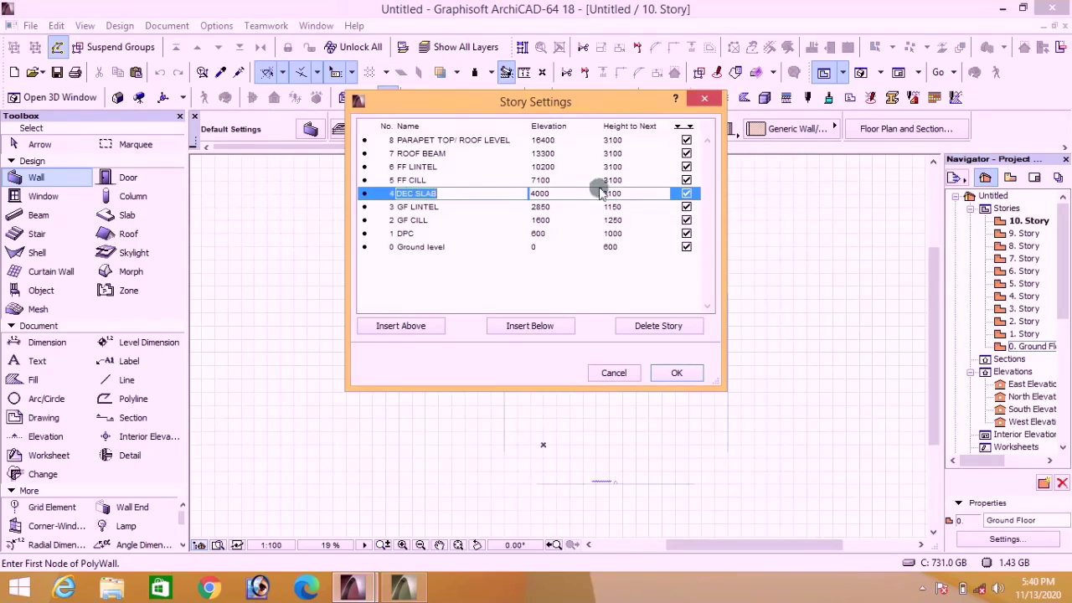
left_click(632, 200)
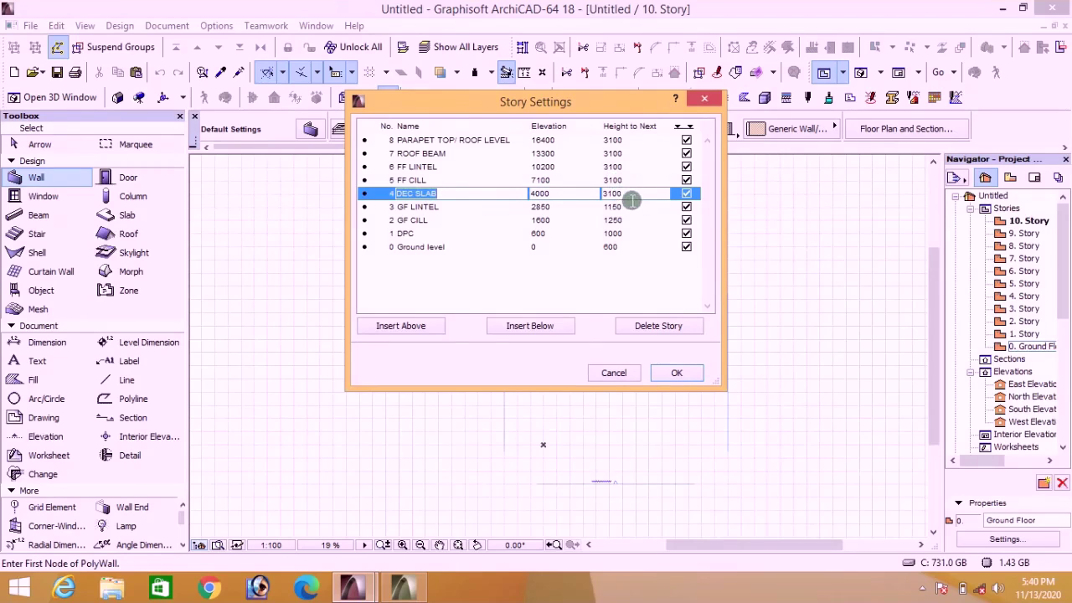
left_click(605, 201)
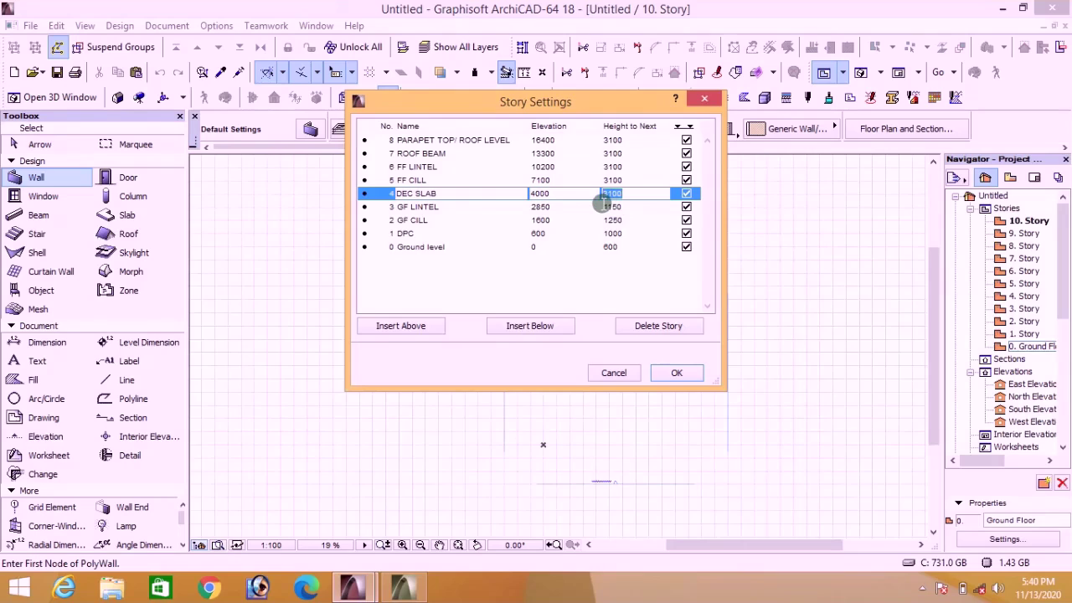
type("1000")
key("Tab")
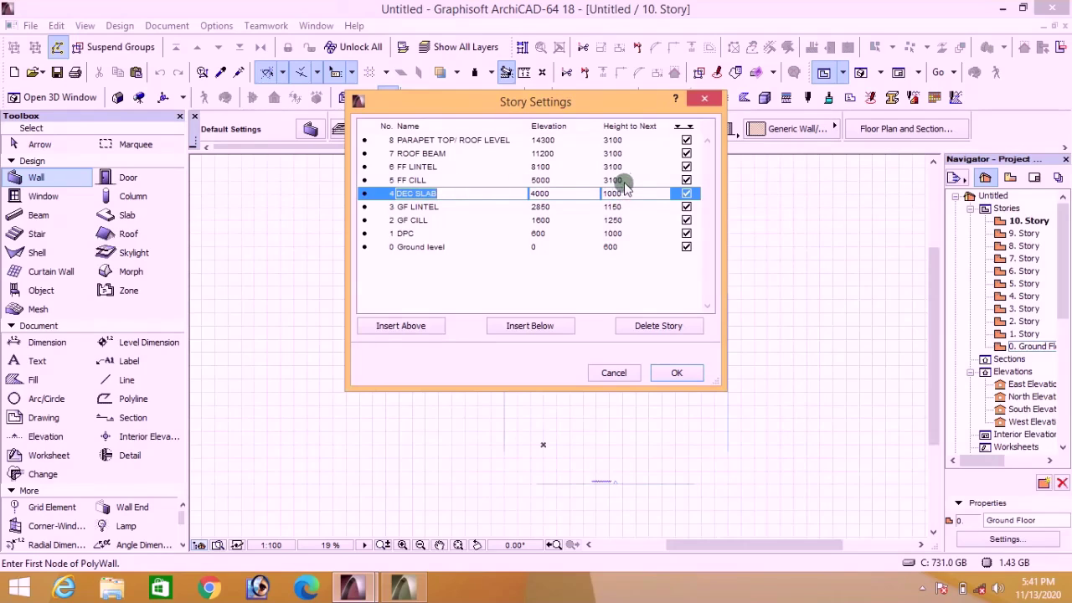
Step: Set the height to next to 1250 for the FF CILL story and 1000 for the FF LINTEL story
left_click(618, 181)
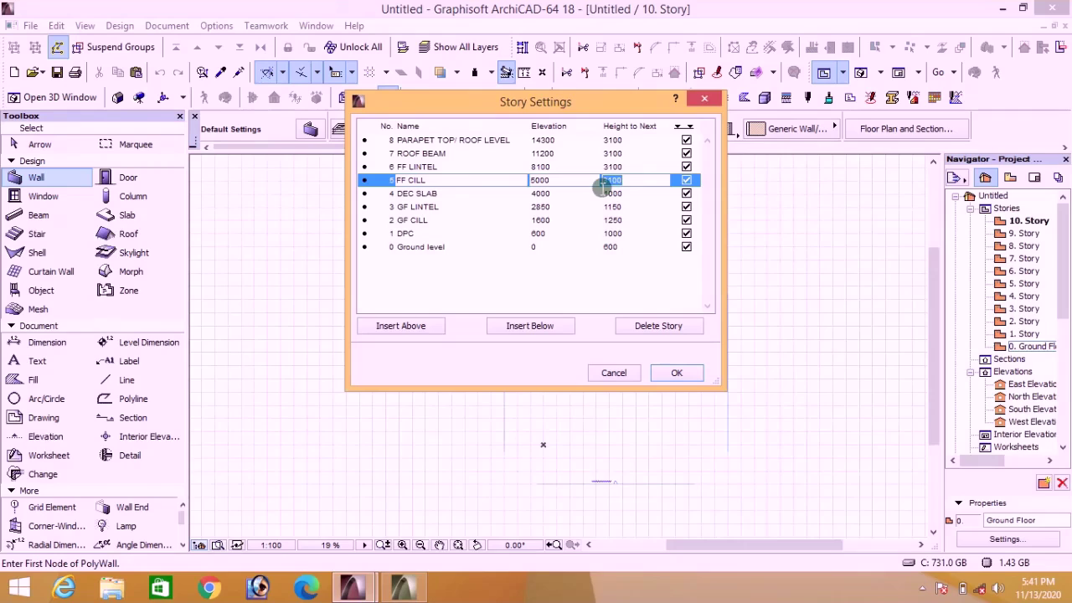
type("1250")
key("Tab")
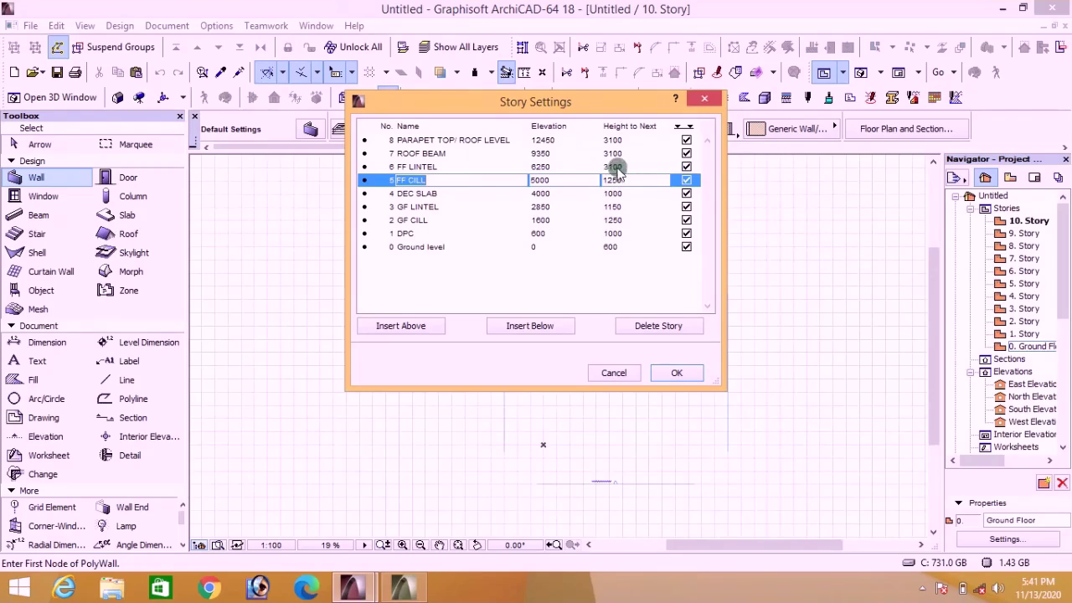
left_click(624, 170)
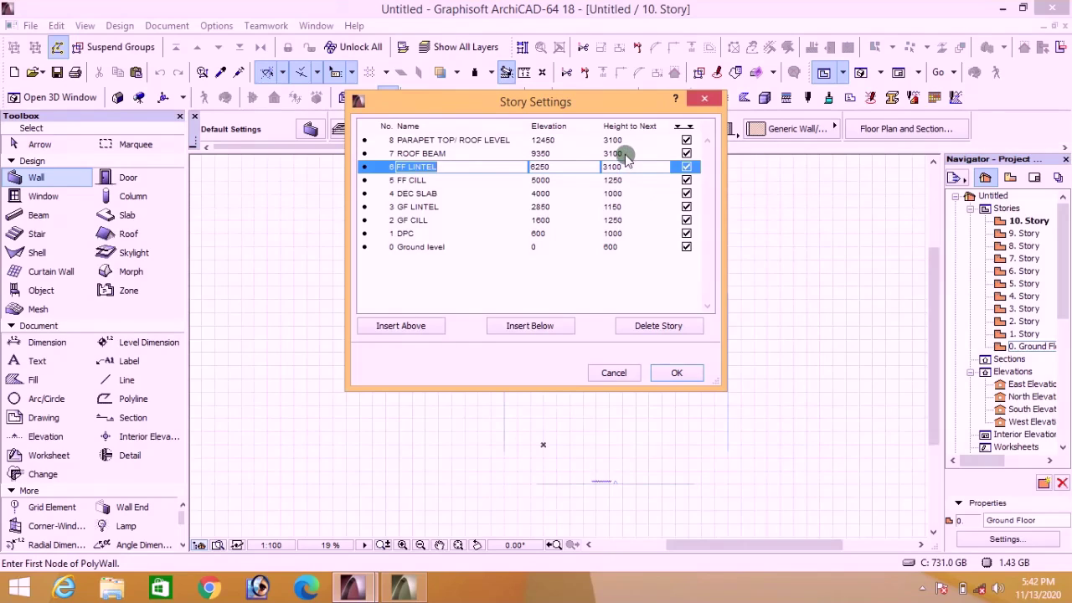
left_click(633, 170)
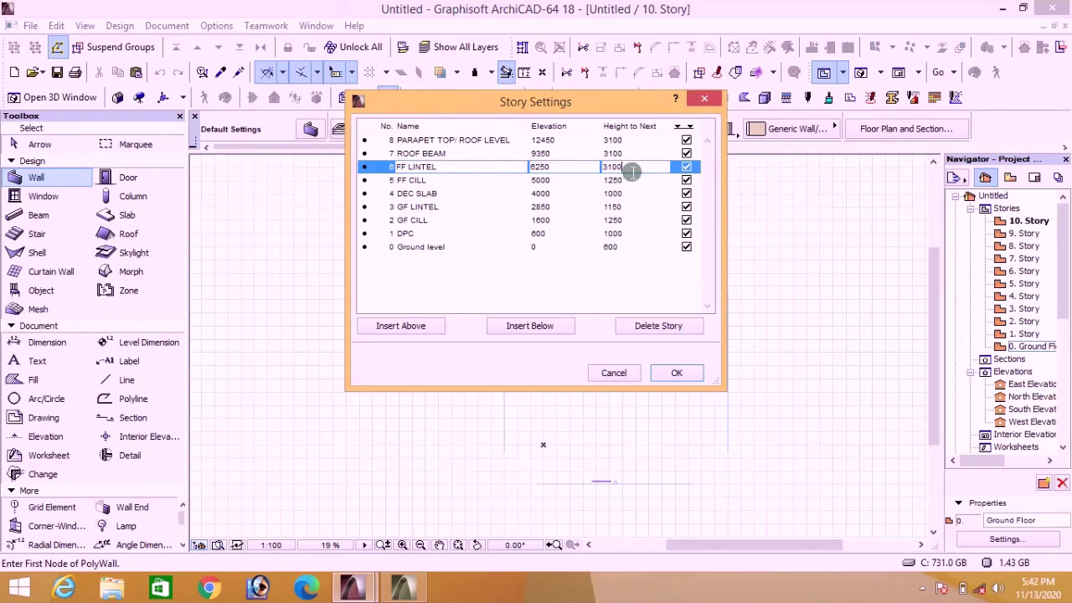
type("1")
key("Tab")
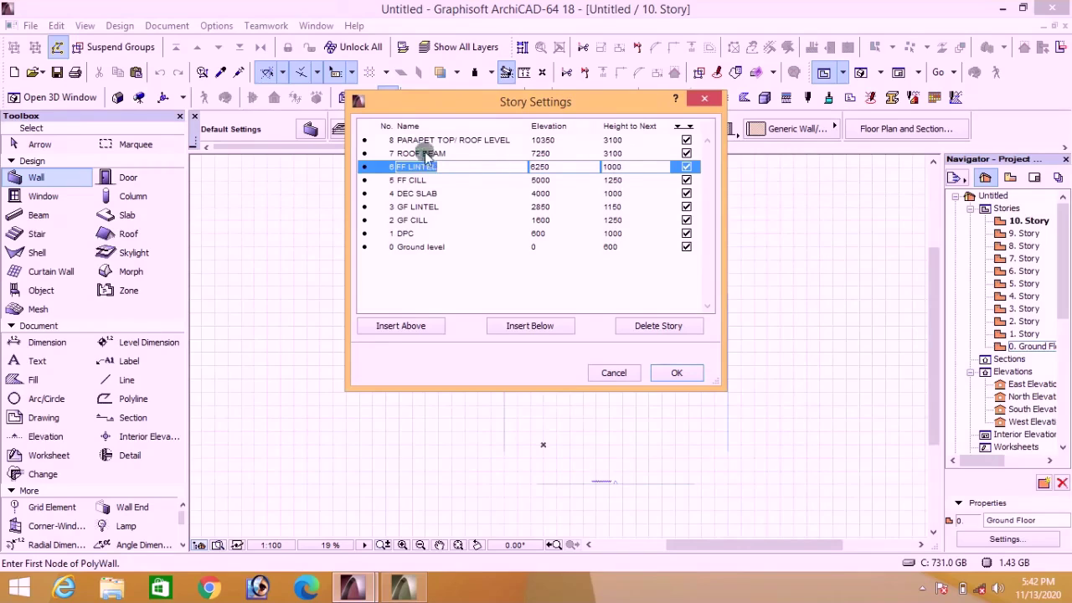
Step: Set the ROOF BEAM story's height to next to 750
left_click(614, 154)
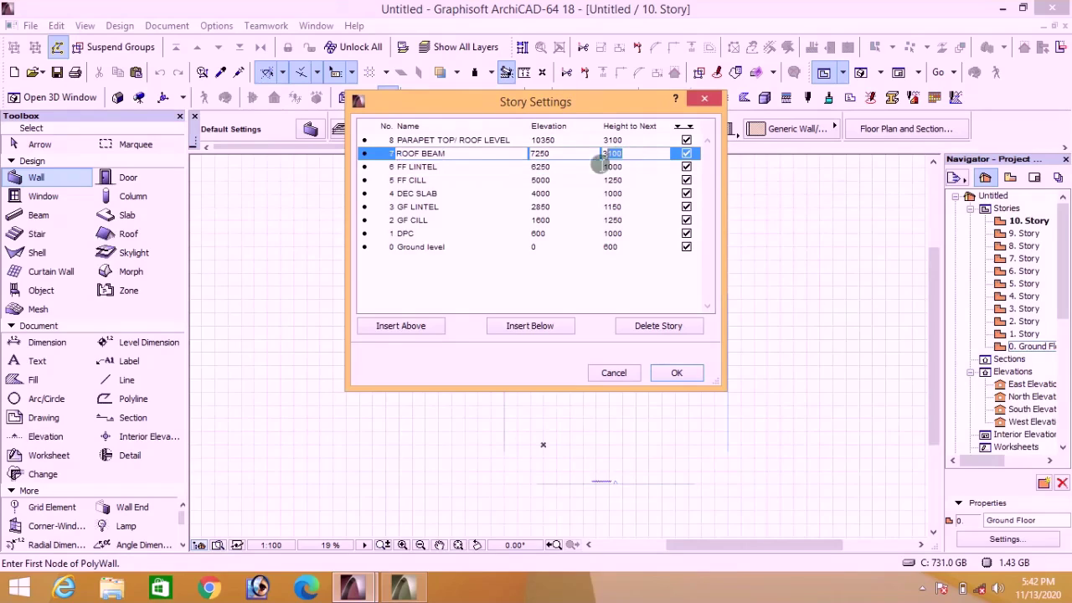
type("750")
key("Tab")
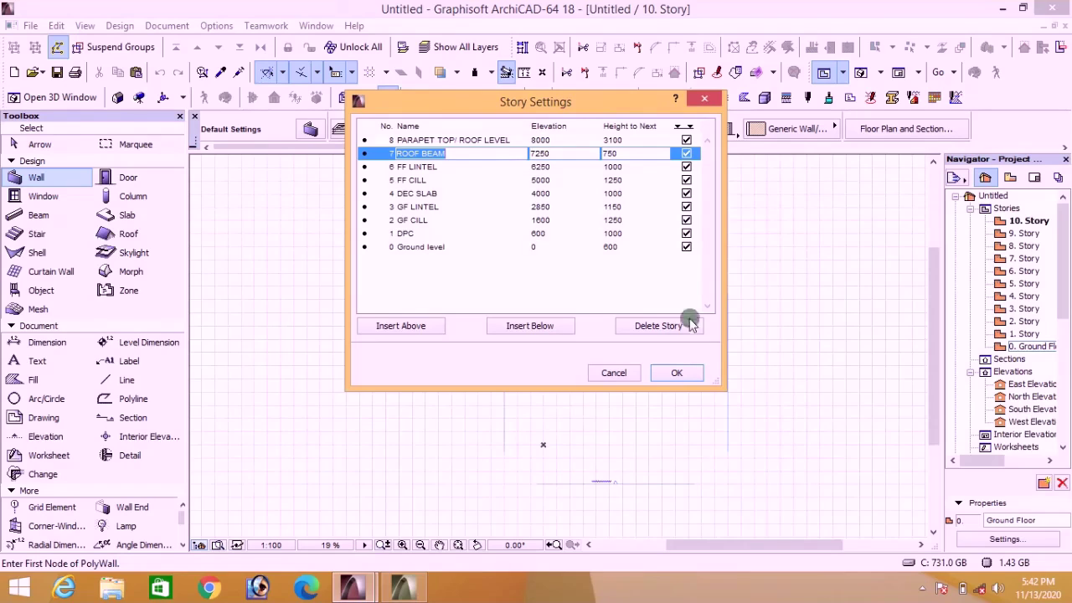
Step: Select the Ground level story in the story settings and apply the story changes
left_click(429, 246)
left_click(676, 373)
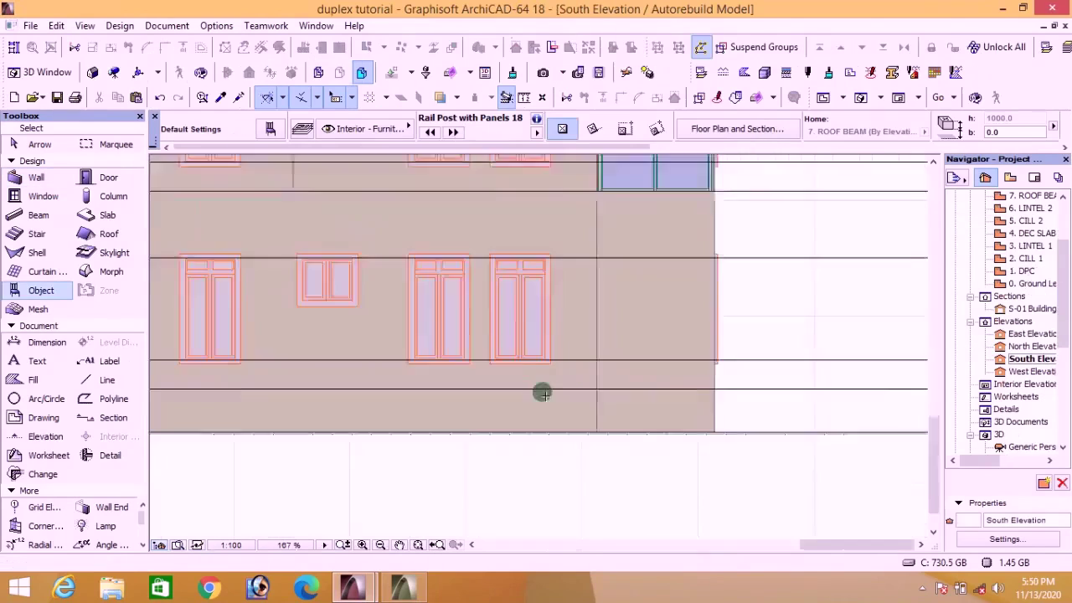
Step: Open the Ground Level plan of the duplex tutorial project and copy all of its floor plan linework
left_click(1032, 284)
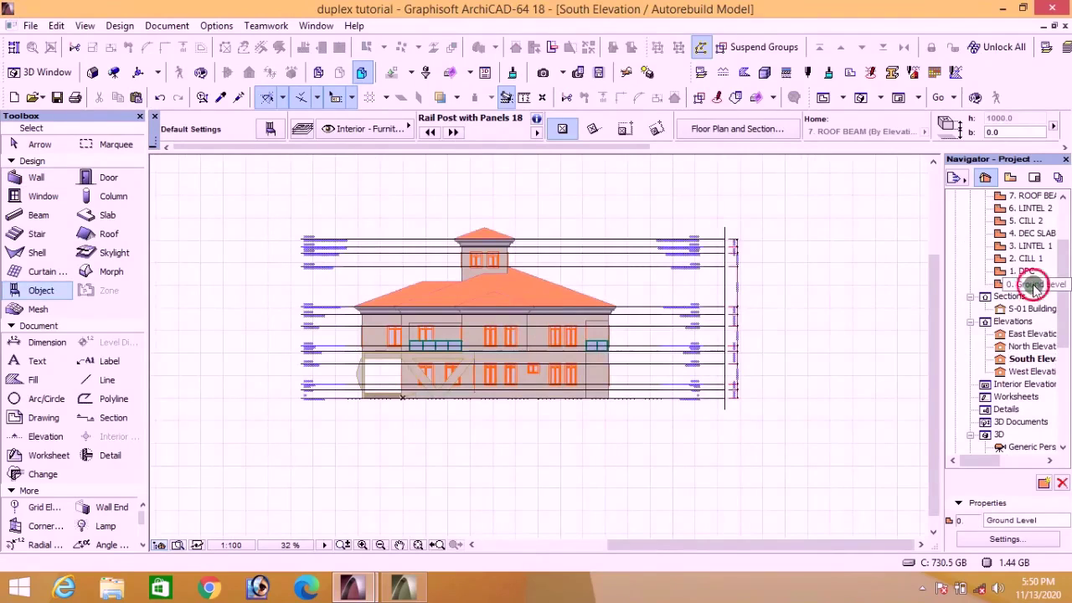
scroll(538, 299, "up", 2)
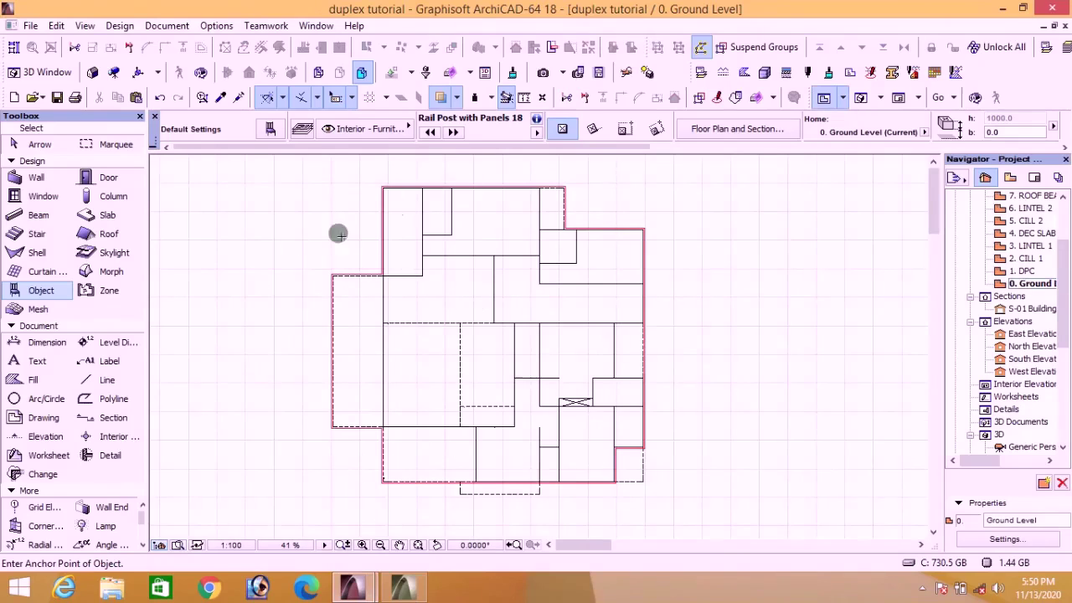
scroll(395, 264, "down", 2)
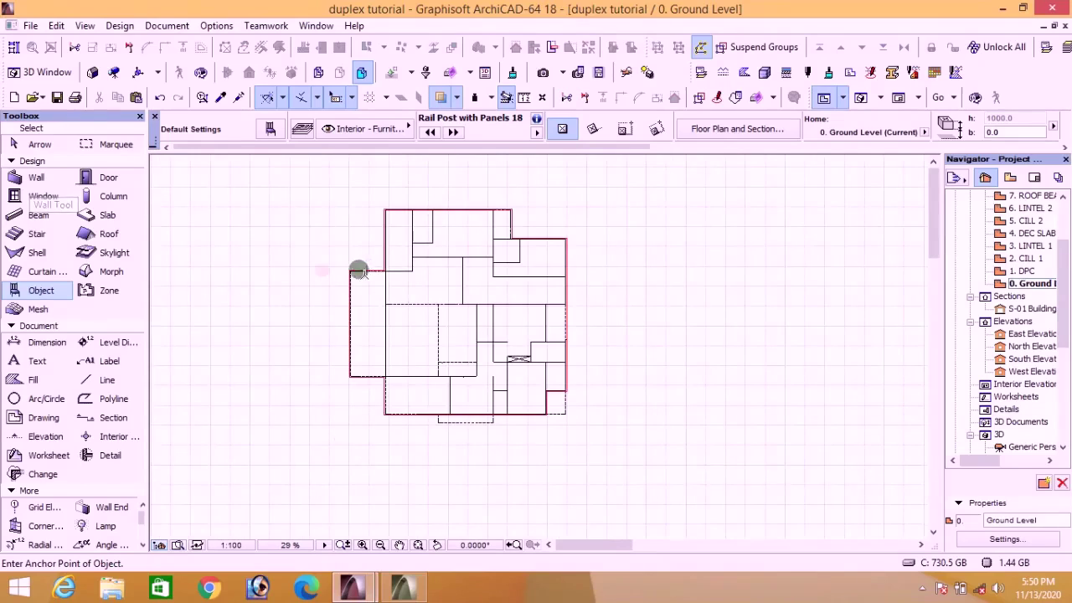
left_click_drag(313, 191, 627, 450, "shift")
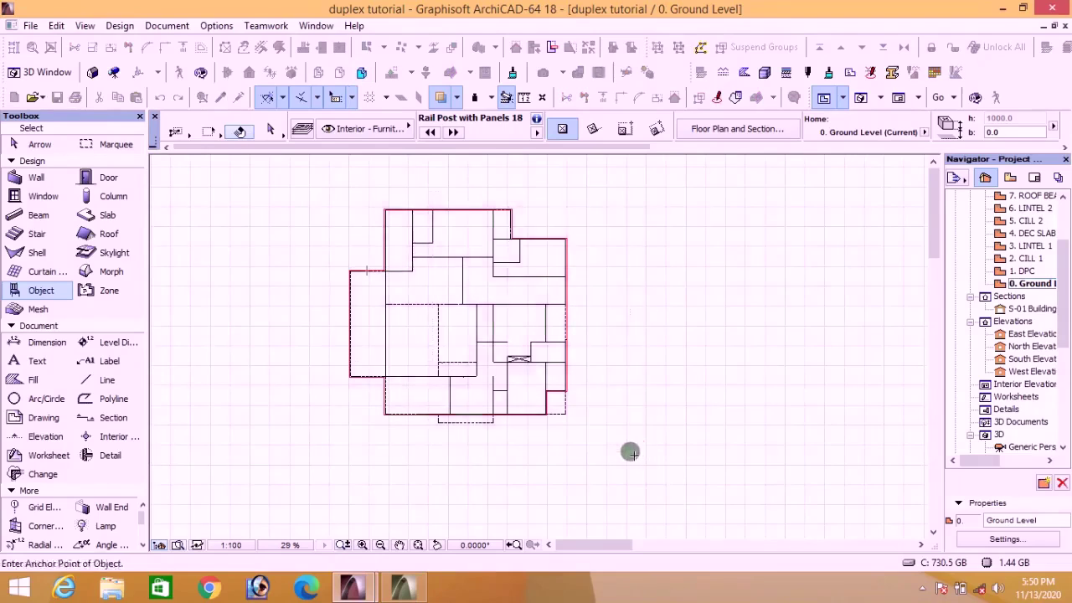
right_click(447, 289)
left_click(484, 323)
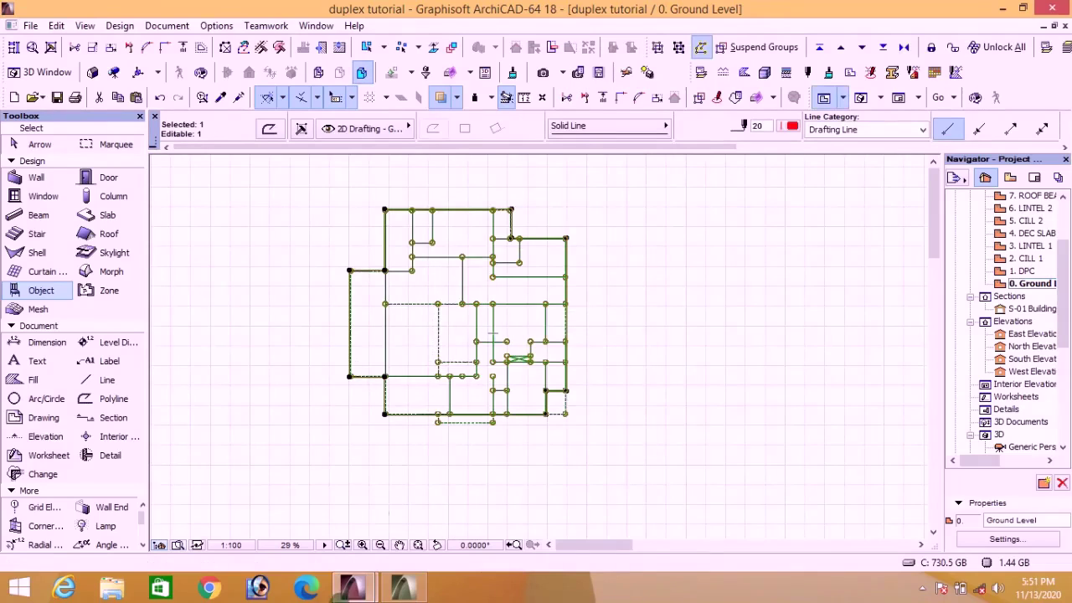
Step: Switch to the Untitled project and paste the copied plan on the Ground level at the center of the current view
mouse_move(371, 595)
left_click(419, 521)
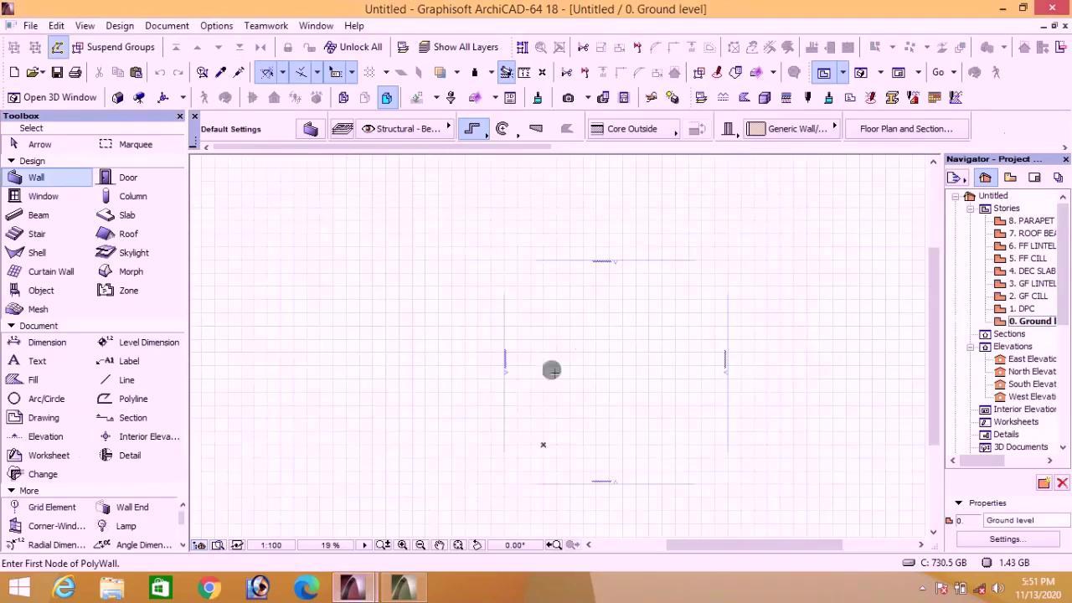
scroll(634, 377, "up", 3)
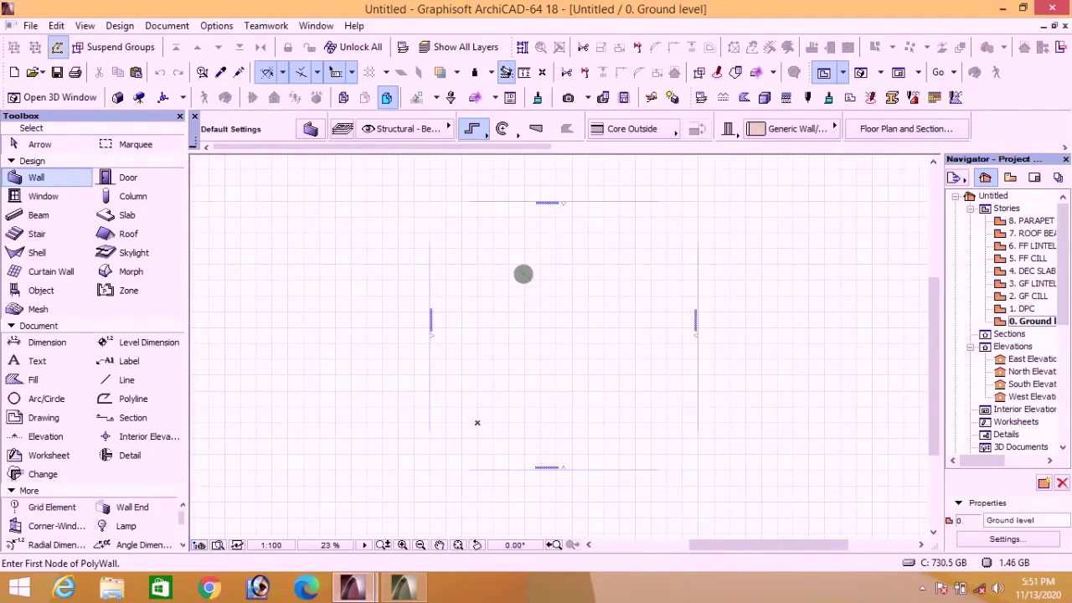
right_click(524, 273)
left_click(573, 262)
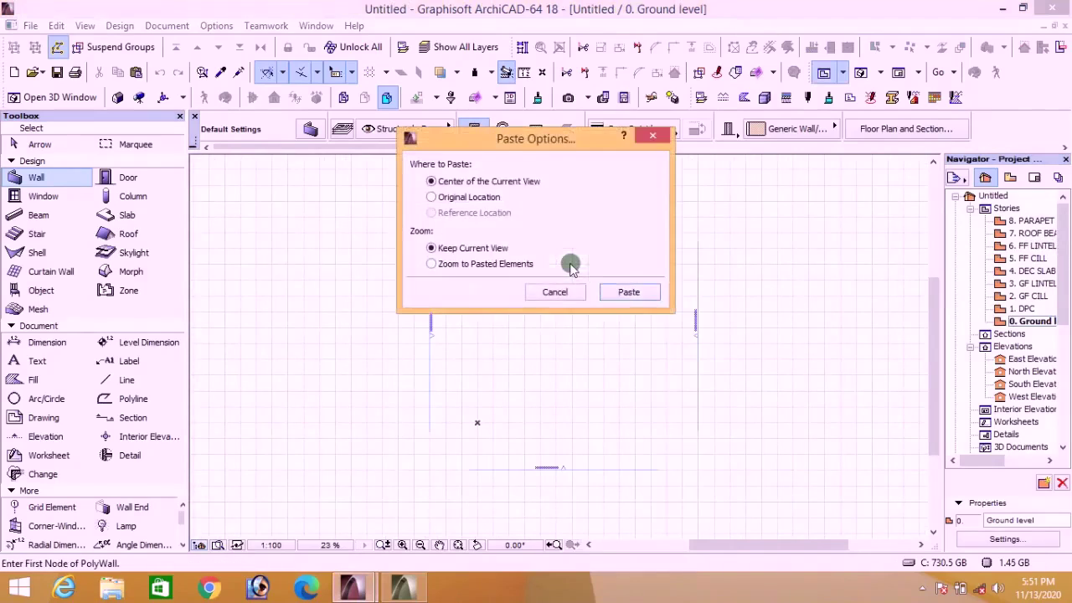
left_click(628, 293)
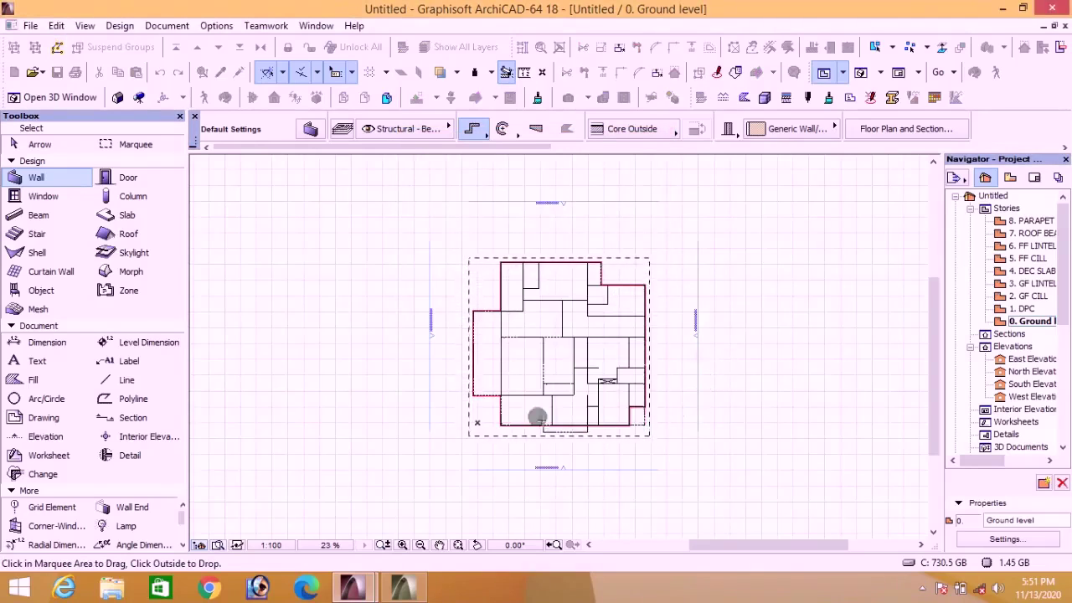
Step: Move the pasted plan so the inner lower-left corner of its outline sits on the project origin, and drop it there
scroll(519, 439, "up", 3)
scroll(542, 397, "up", 5)
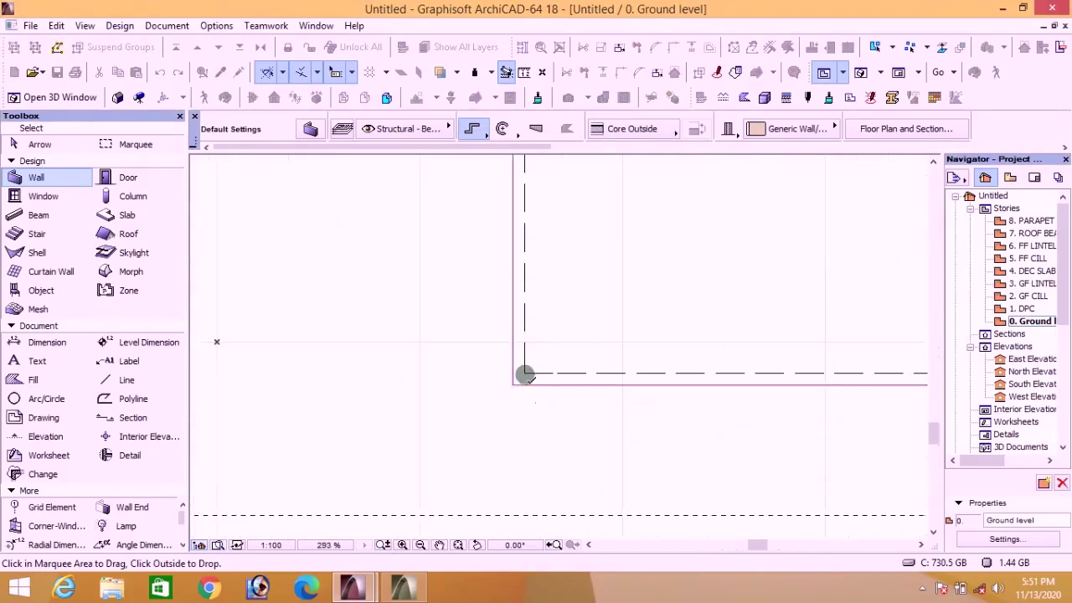
left_click(525, 373)
scroll(561, 344, "down", 3)
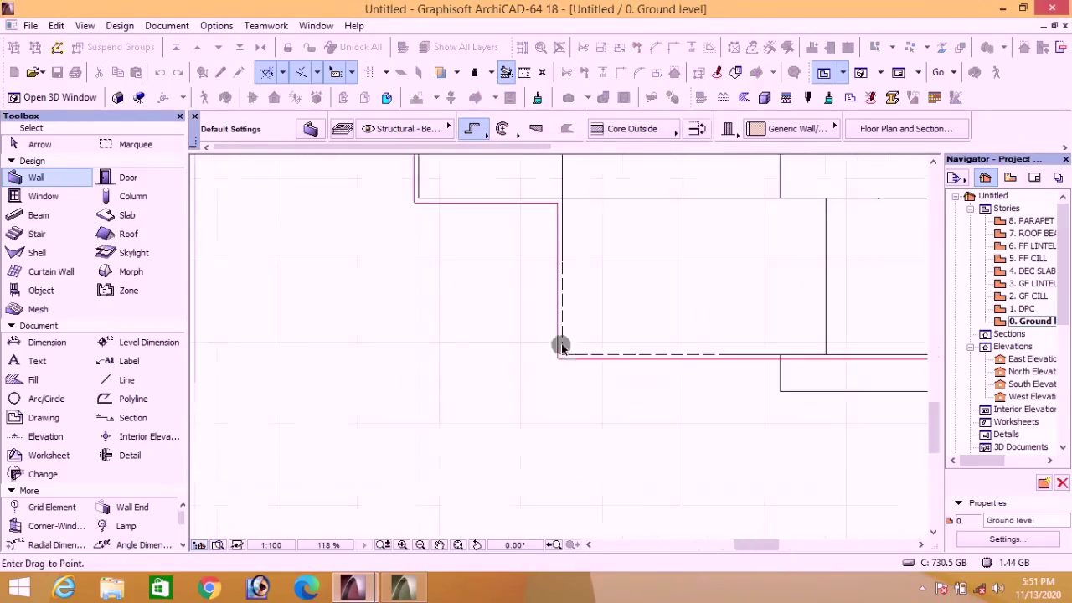
left_click(439, 346)
scroll(454, 387, "down", 3)
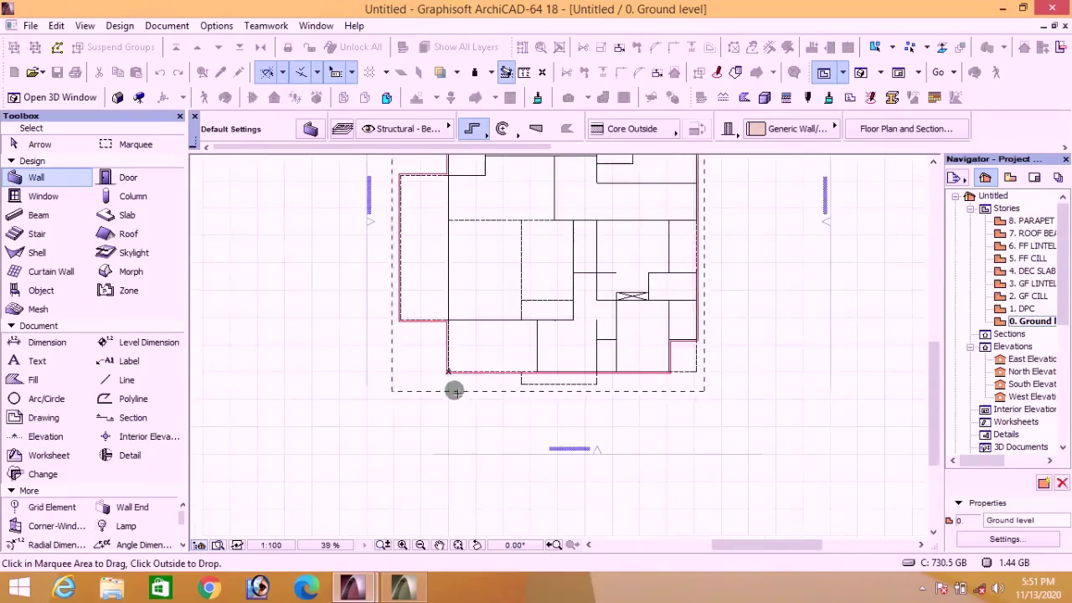
scroll(454, 390, "down", 2)
key("Escape")
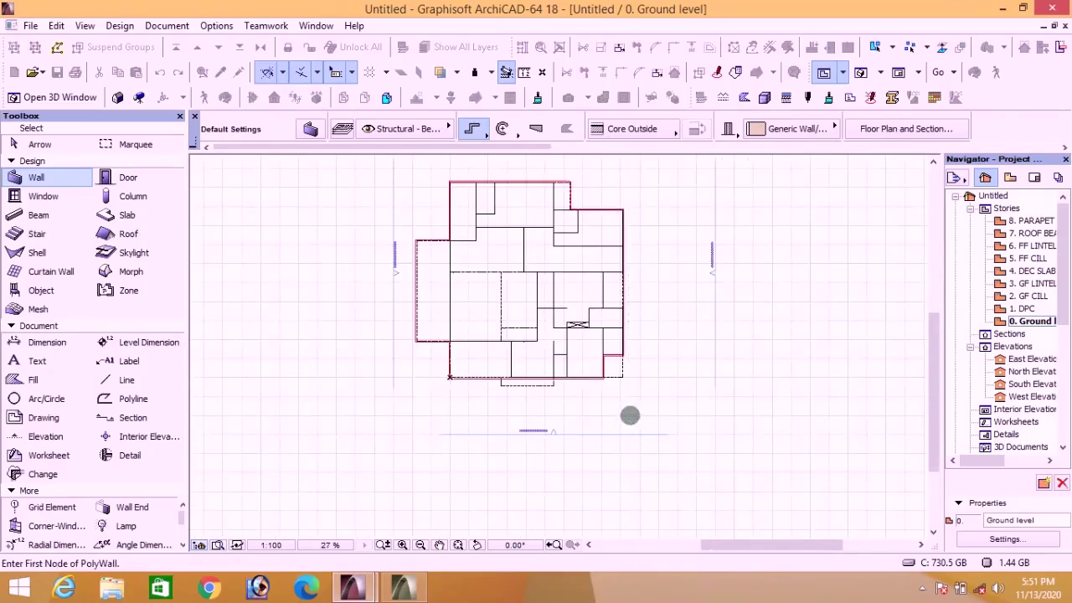
scroll(598, 383, "down", 3)
scroll(544, 303, "up", 2)
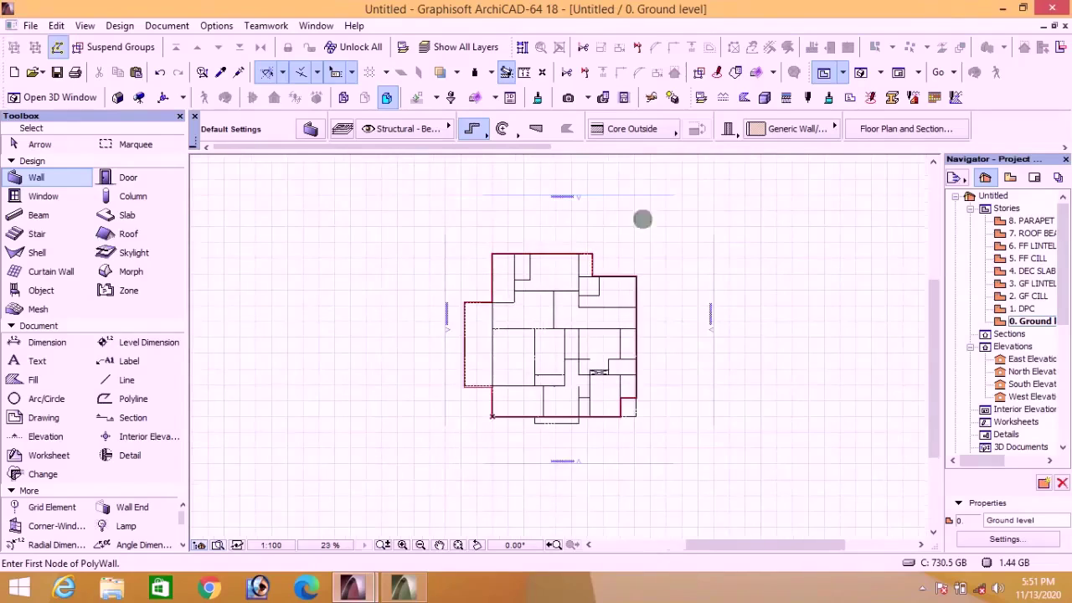
scroll(531, 259, "down", 1)
scroll(559, 322, "down", 1)
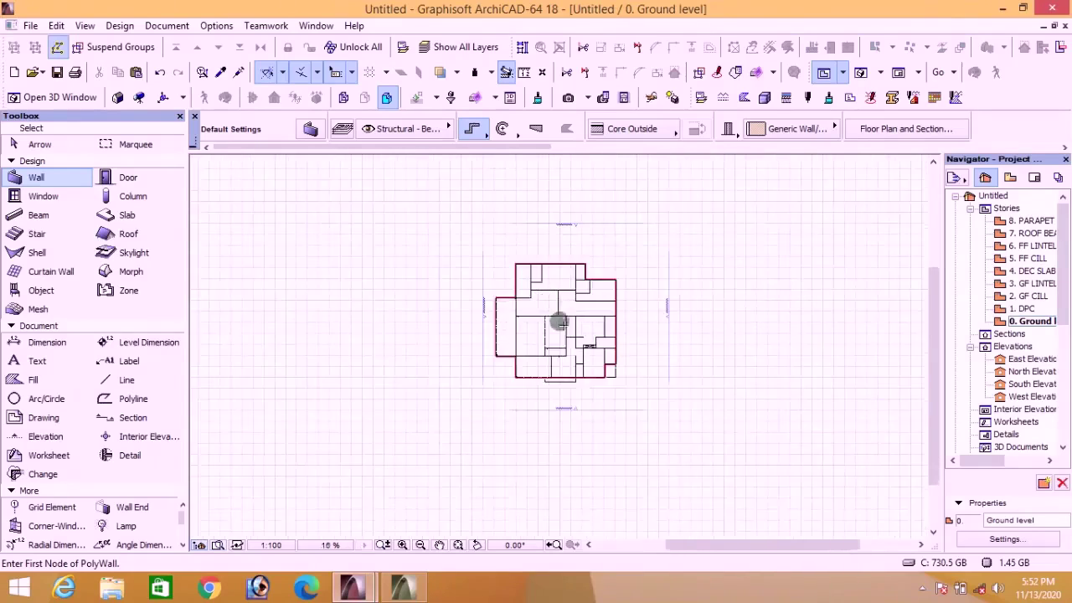
scroll(559, 322, "down", 1)
scroll(540, 396, "up", 2)
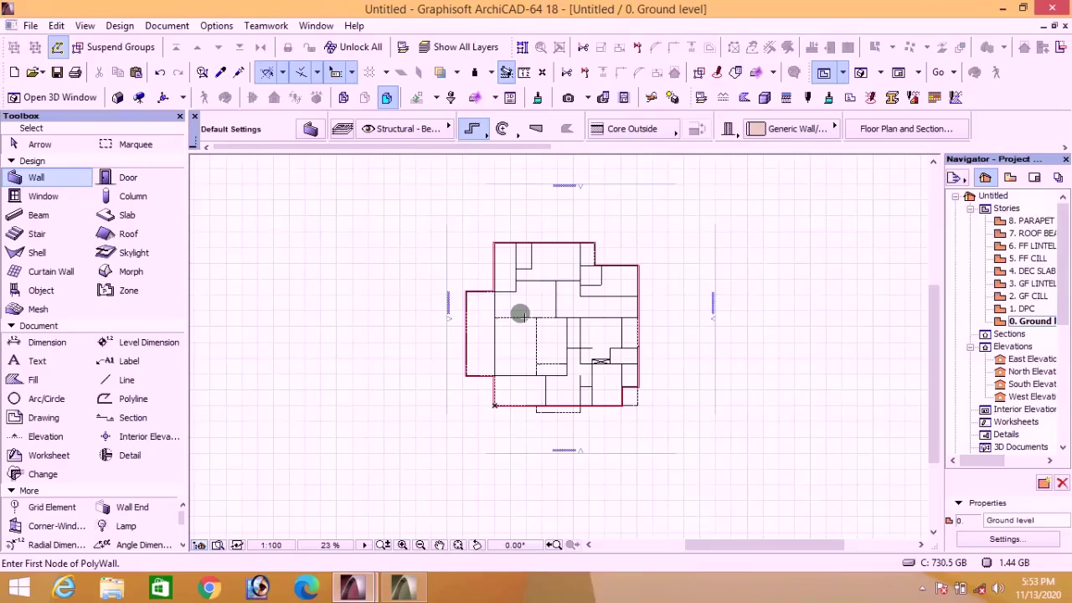
Step: Create a building material named BLOCK FILLER by duplicating Masonry Block - Filler
left_click(765, 98)
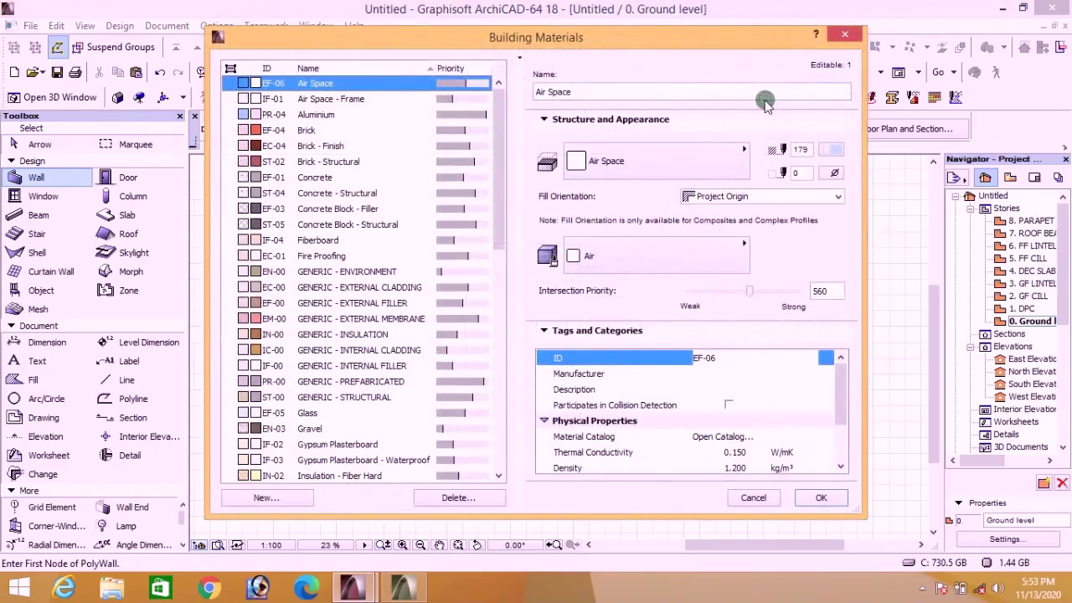
left_click_drag(500, 209, 509, 348)
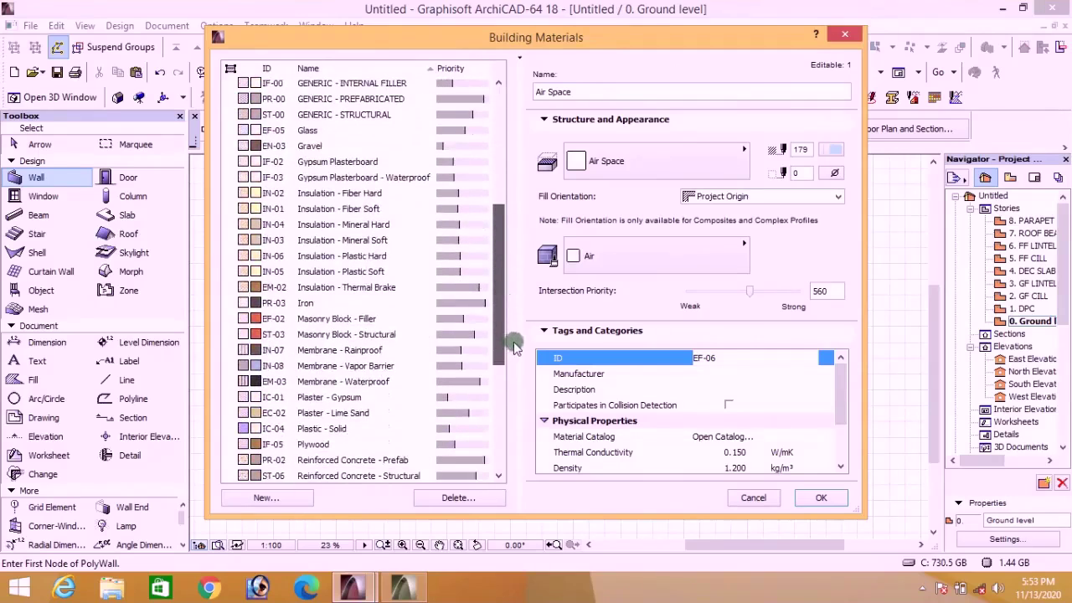
left_click(319, 321)
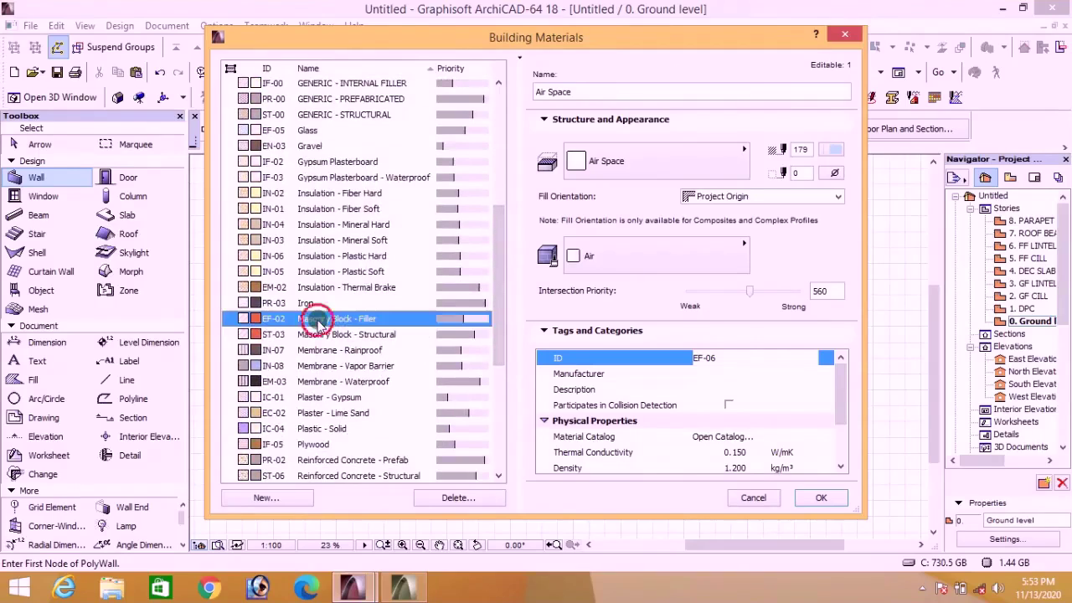
left_click(265, 499)
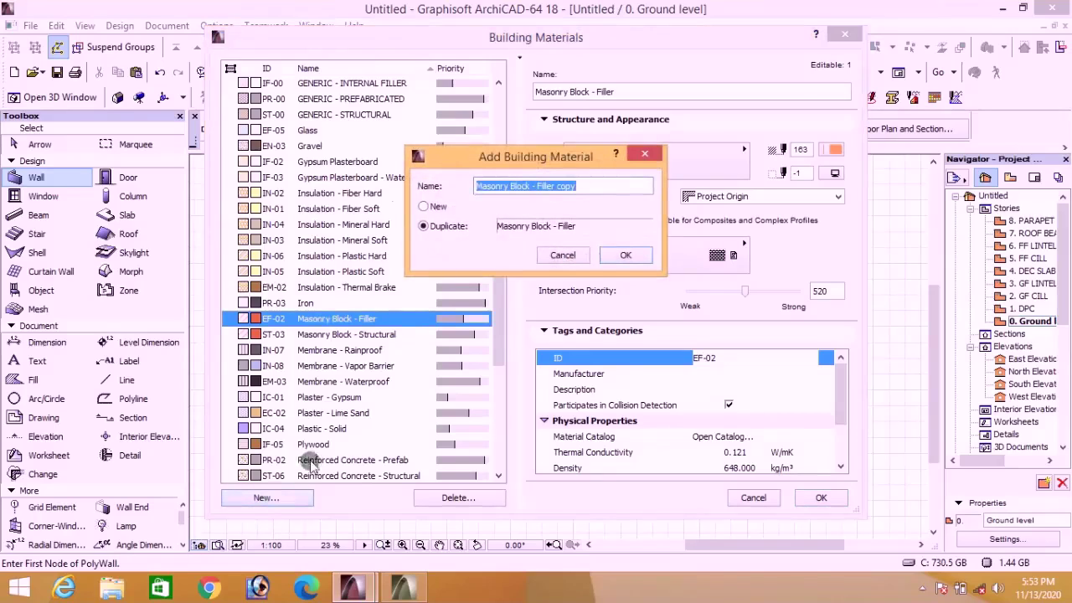
type("BLOCK FILLER")
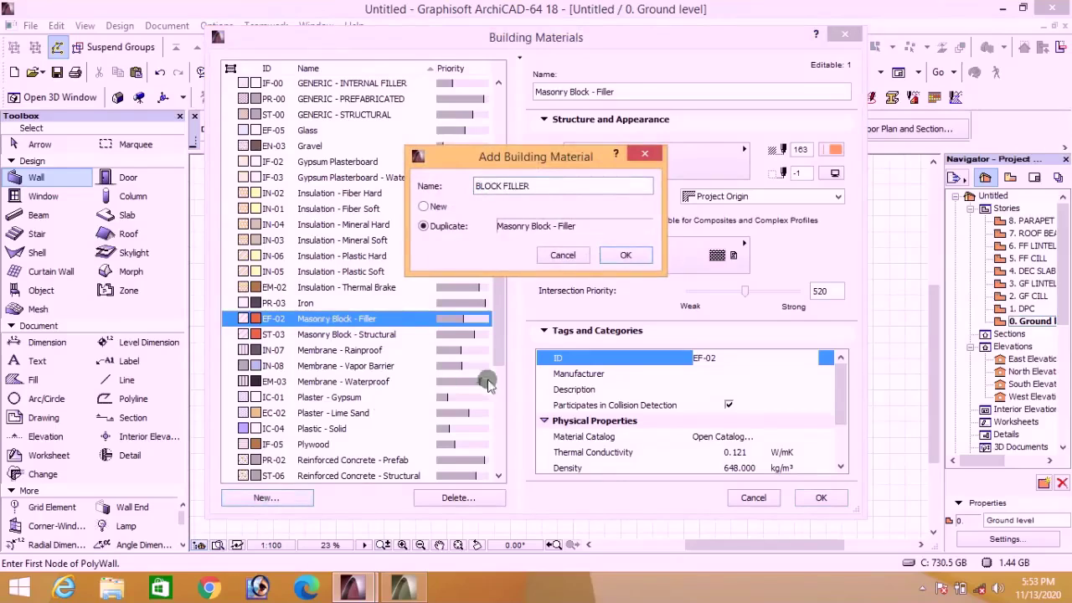
left_click(625, 254)
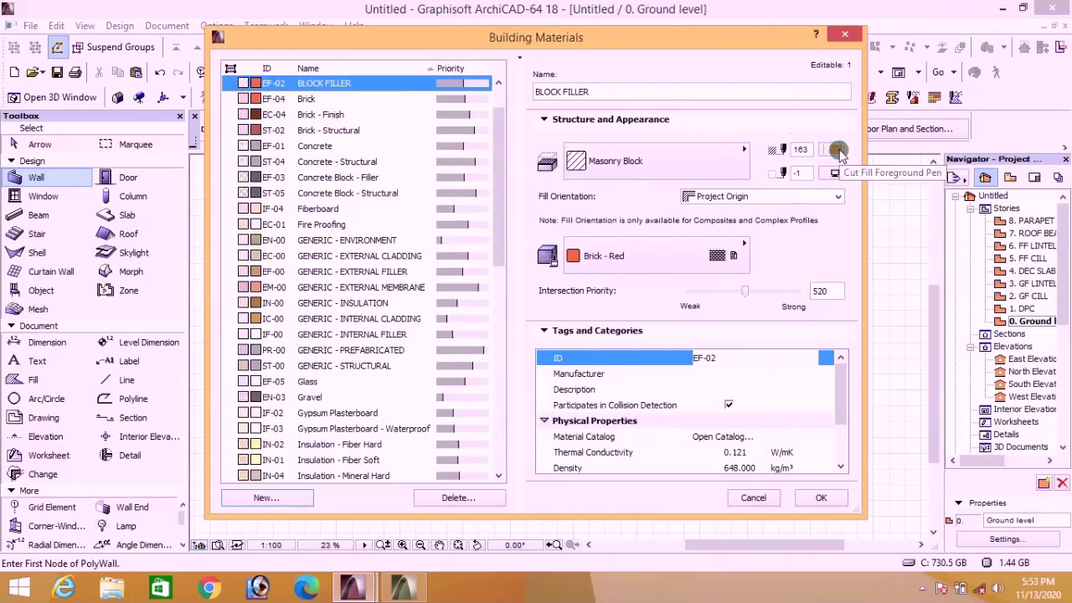
Step: Give BLOCK FILLER the black cut fill foreground pen 120 and the GENERAL surface, and save the building materials
left_click(838, 152)
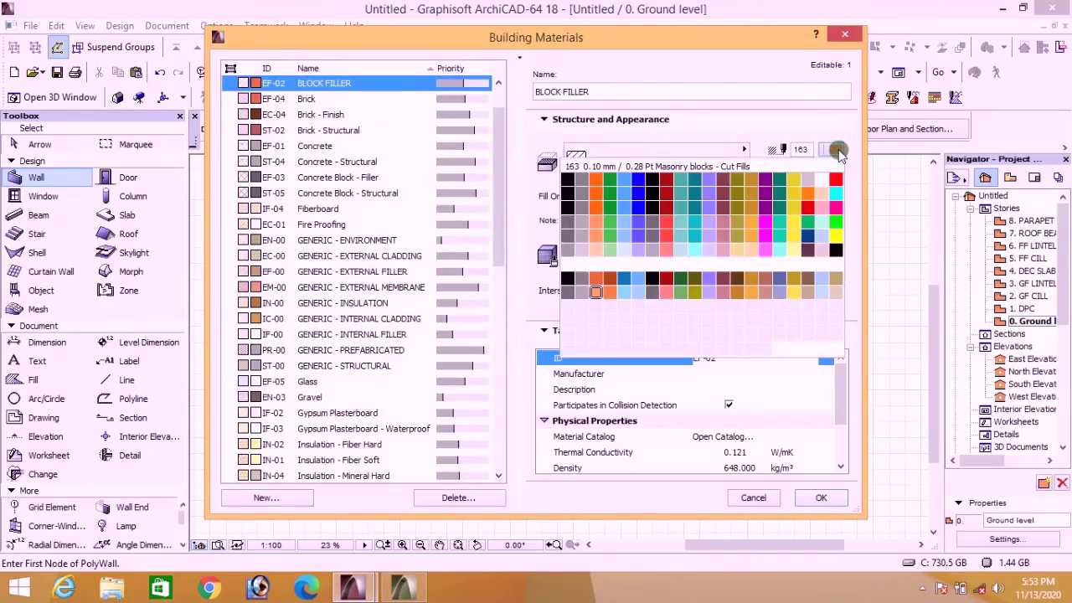
left_click(837, 250)
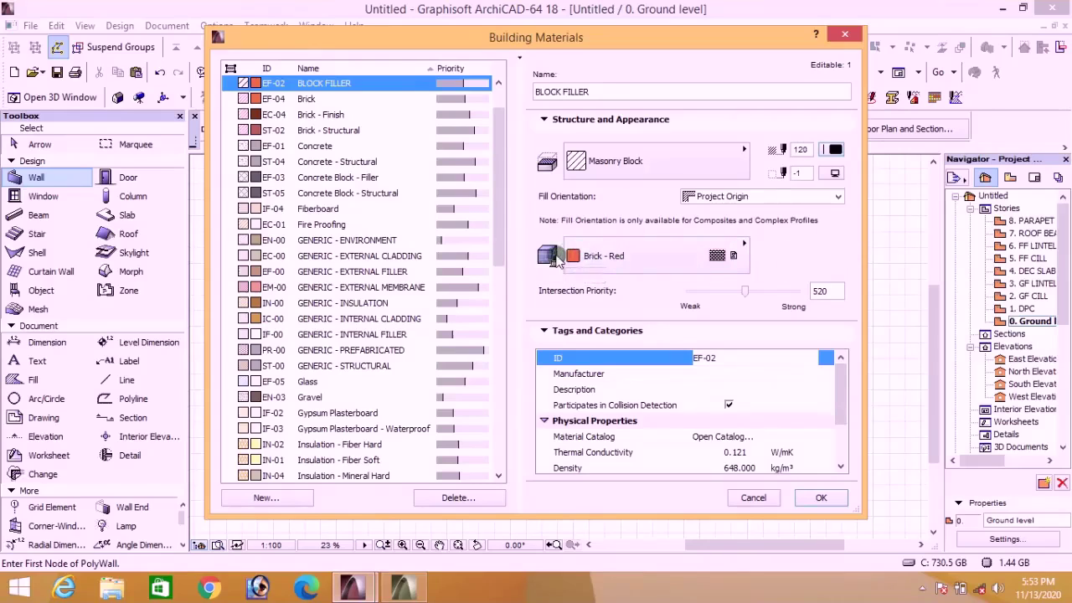
left_click(601, 260)
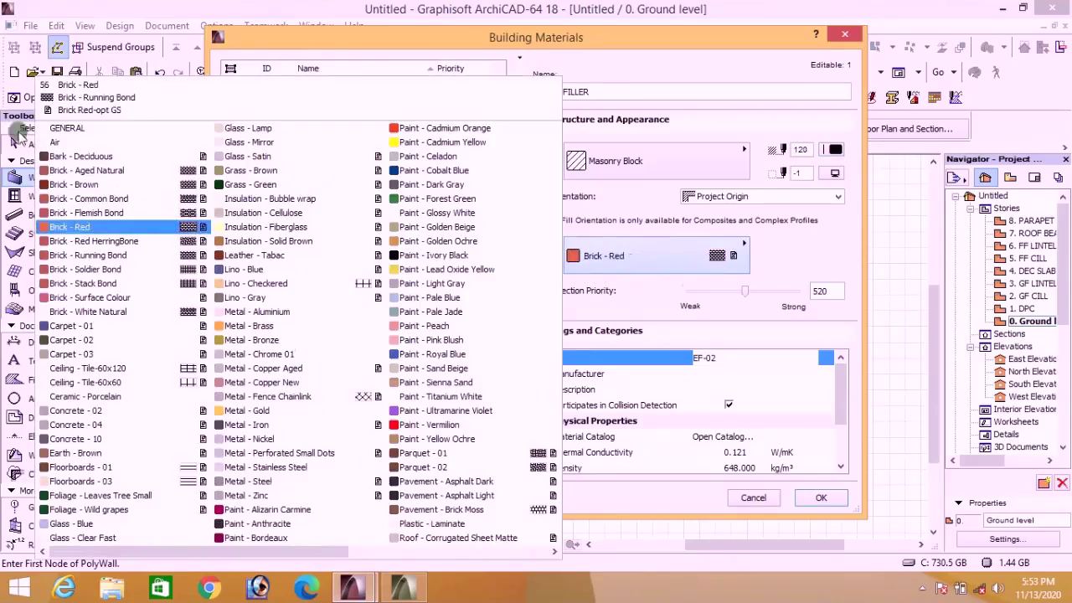
left_click(69, 128)
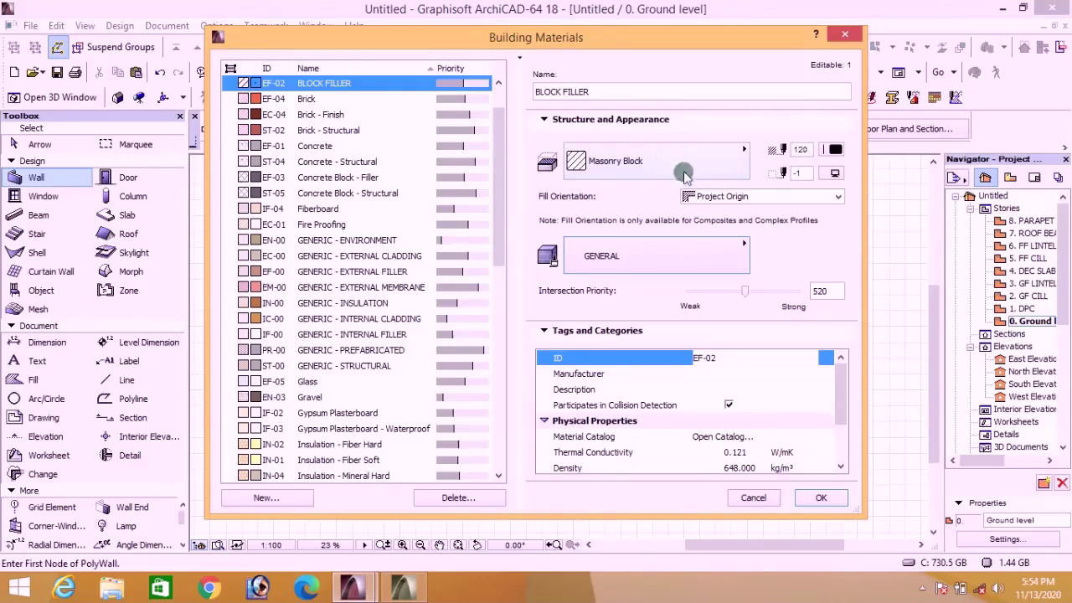
left_click(820, 499)
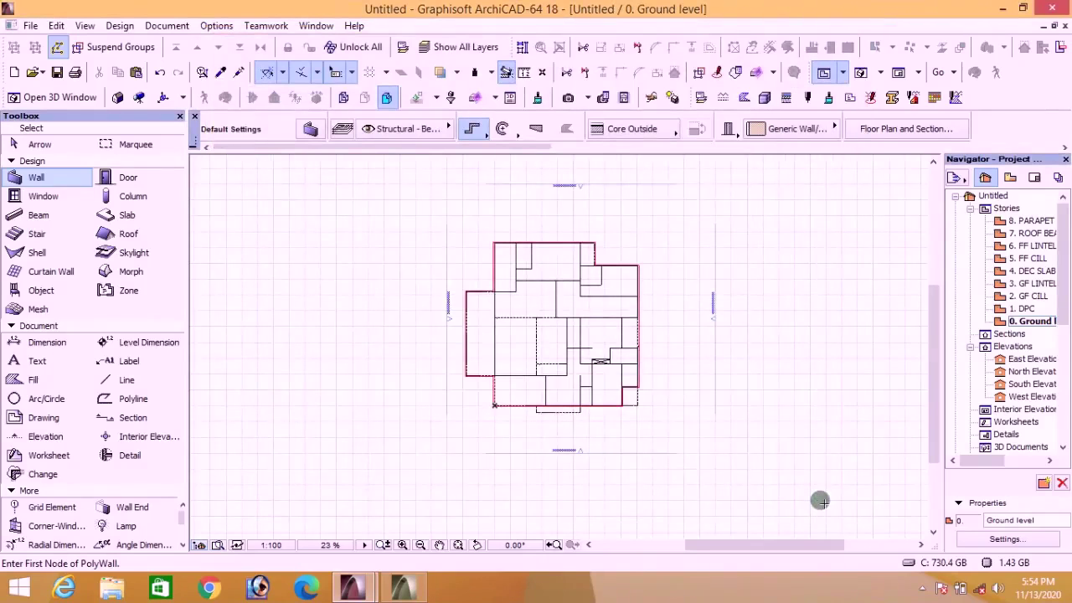
Step: Set the wall top to Not Linked in the default settings of the Wall tool
left_click(311, 131)
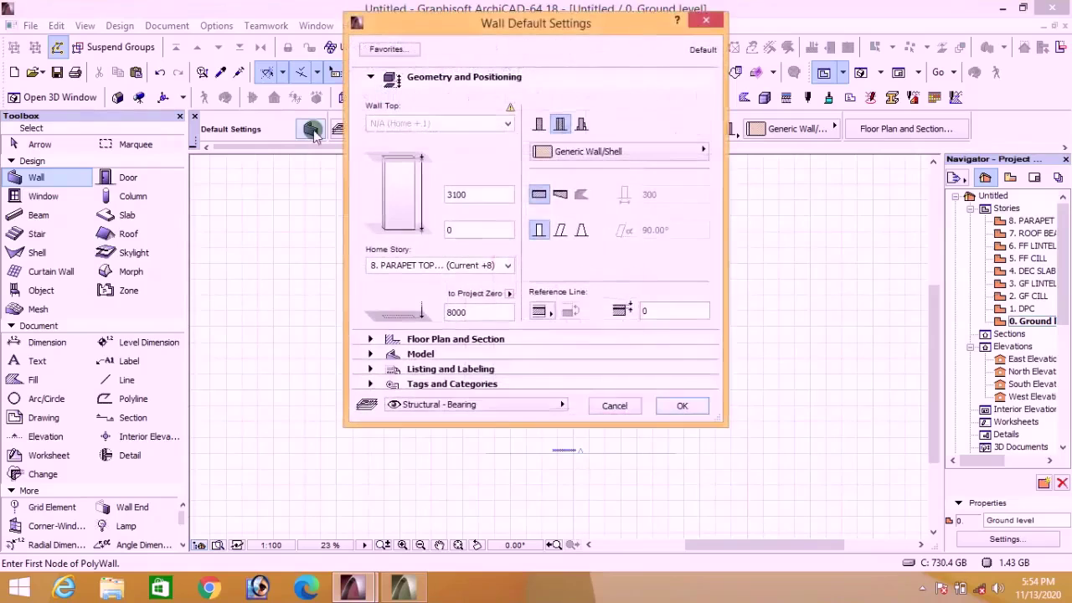
left_click(508, 124)
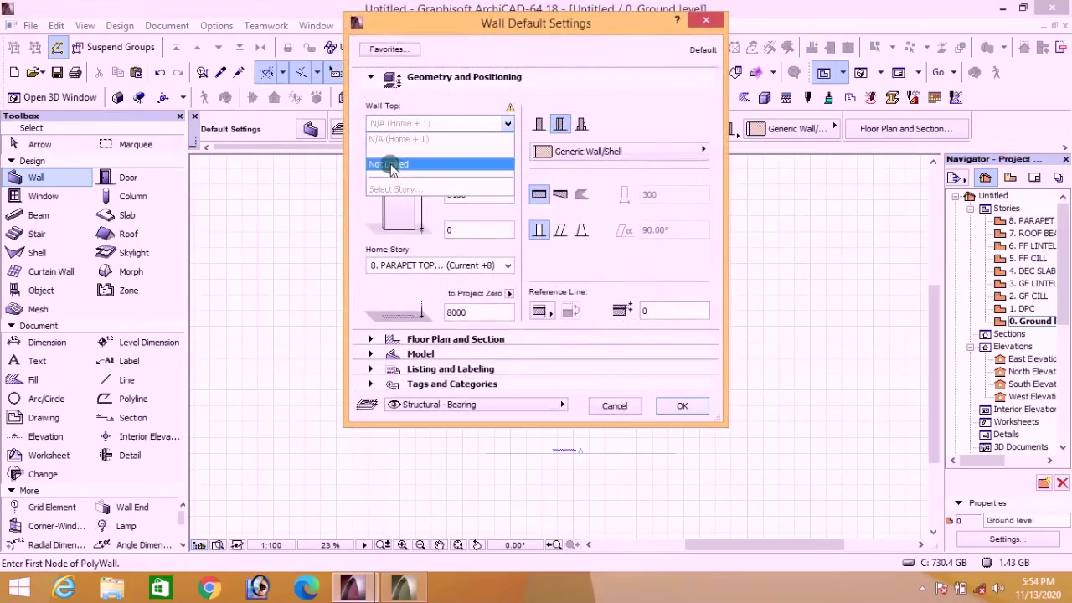
left_click(389, 165)
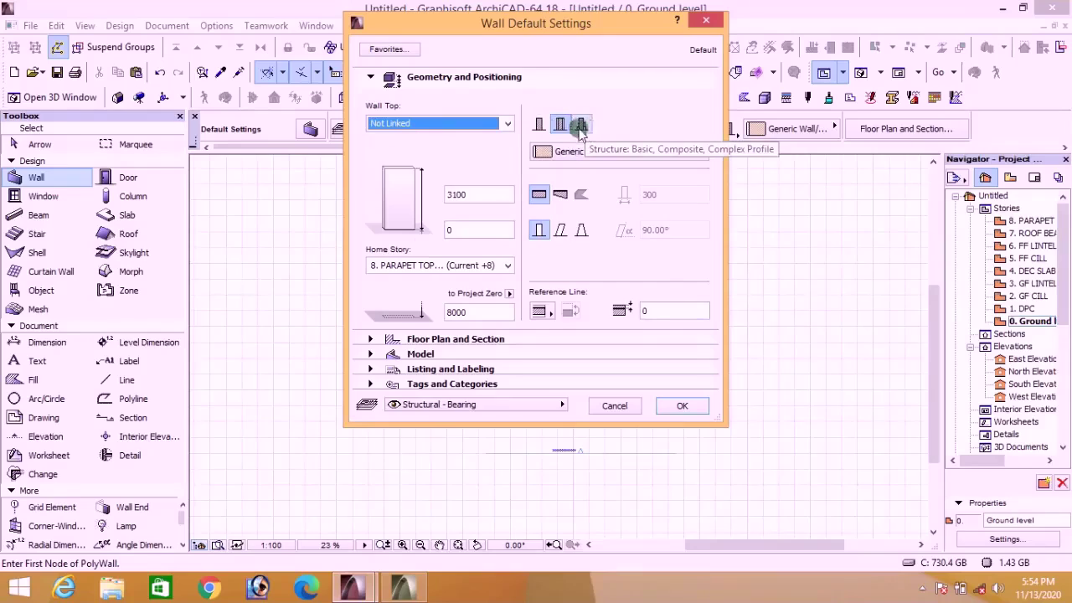
Step: Give the default wall a basic structure in the BLOCK FILLER material with a thickness of 225
left_click(538, 125)
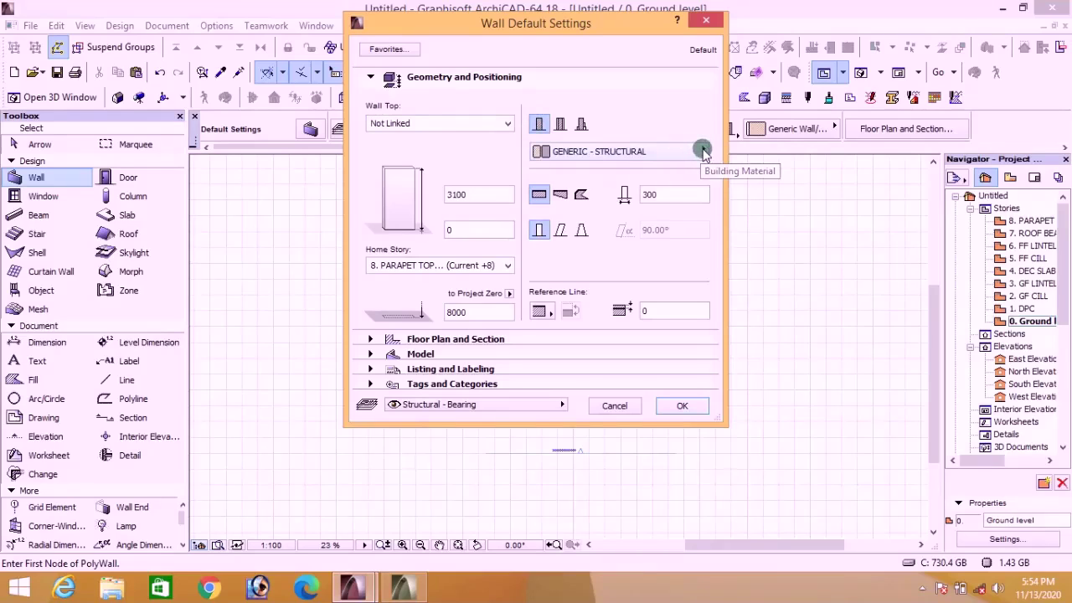
left_click(702, 151)
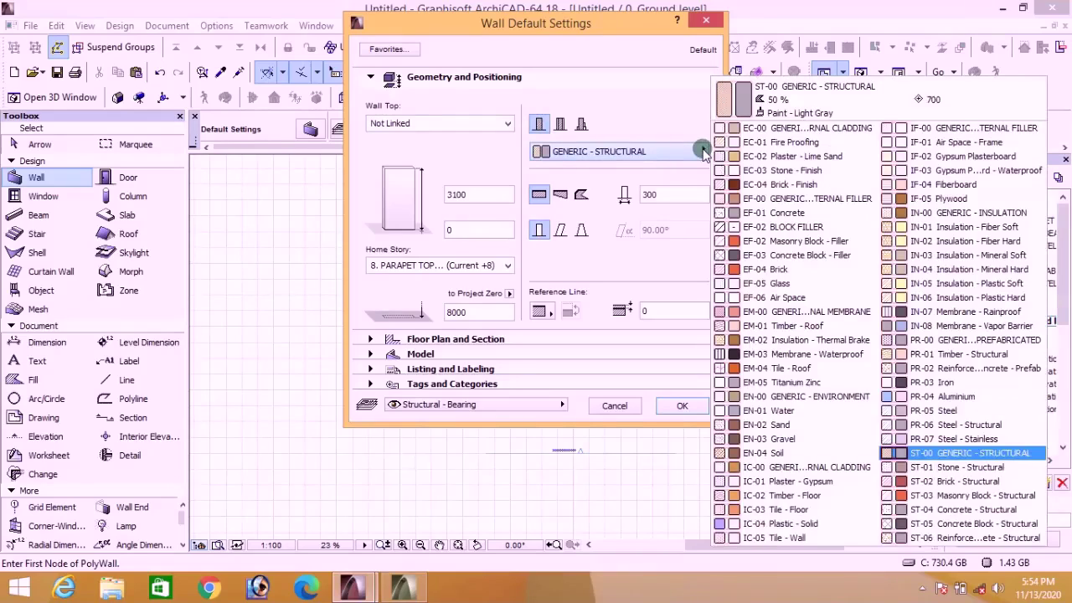
left_click(781, 228)
double_click(657, 195)
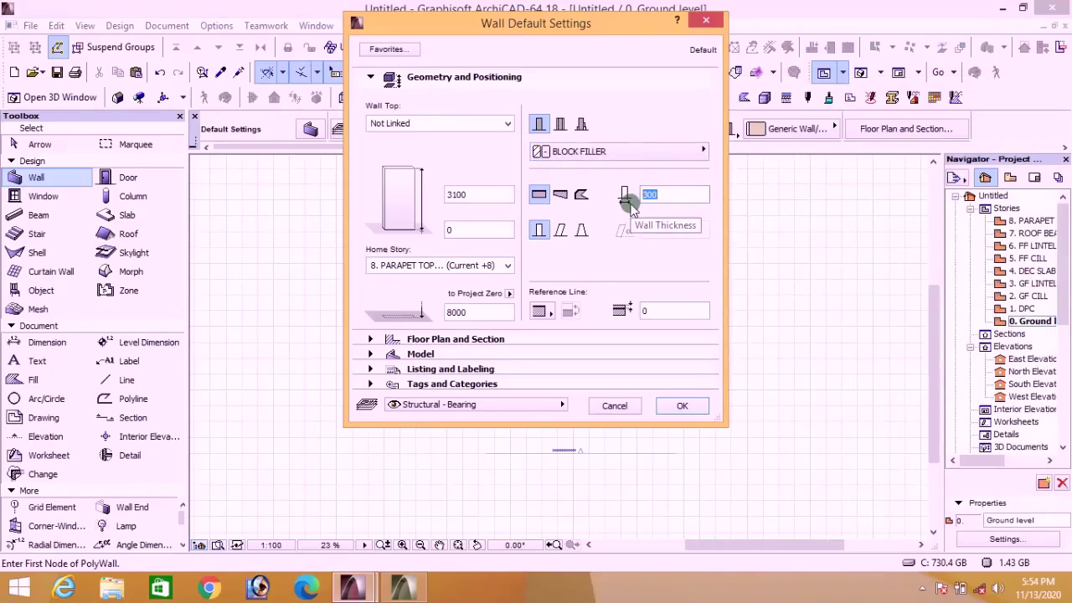
type("225")
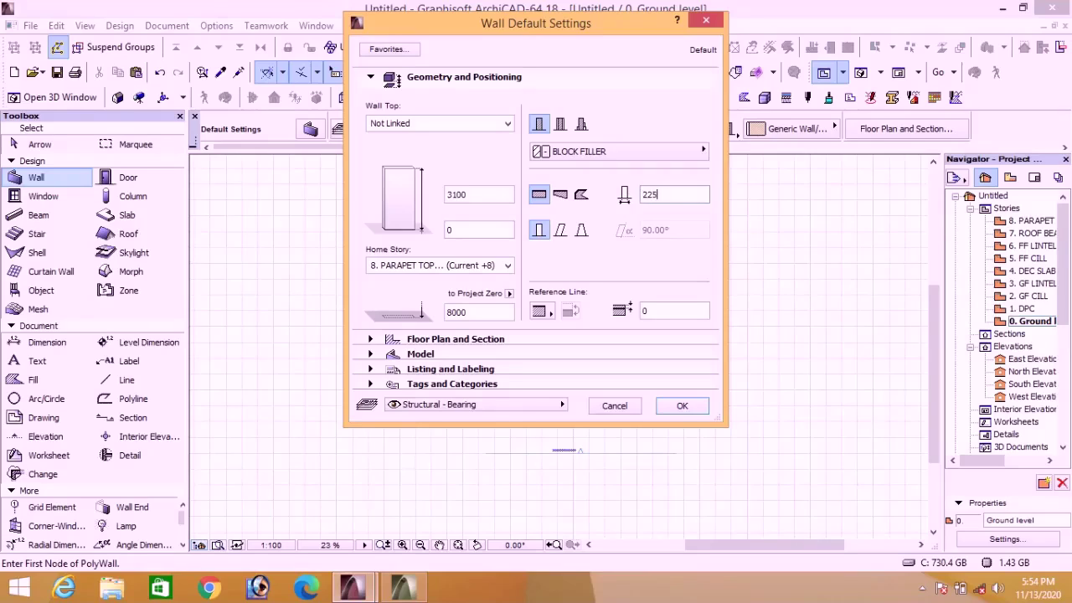
Step: Set the default wall's reference line to Center and turn on linked surface overrides for all three wall faces
left_click(548, 314)
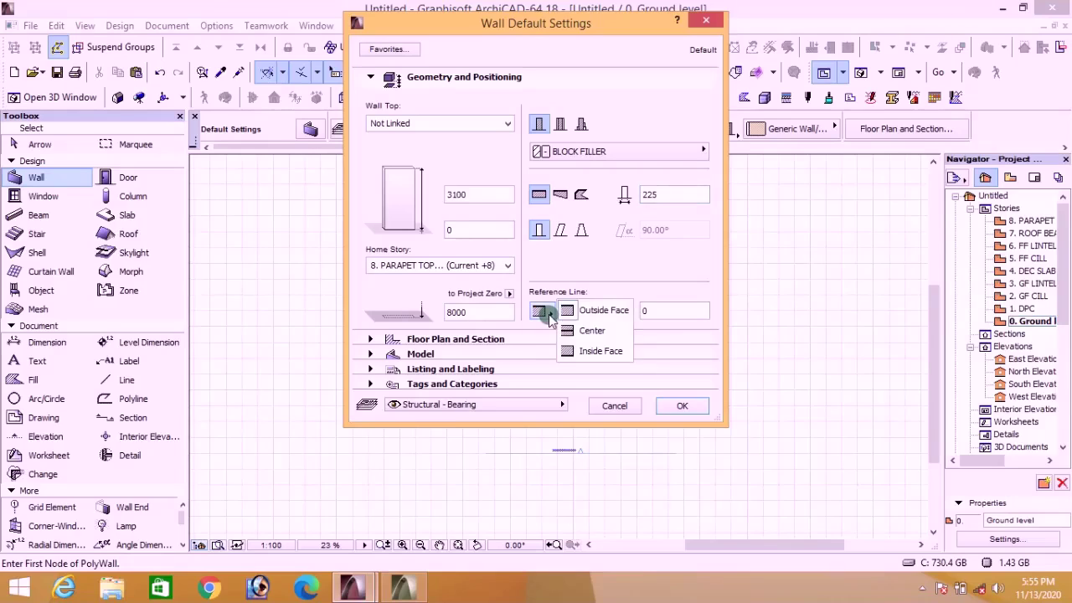
left_click(592, 331)
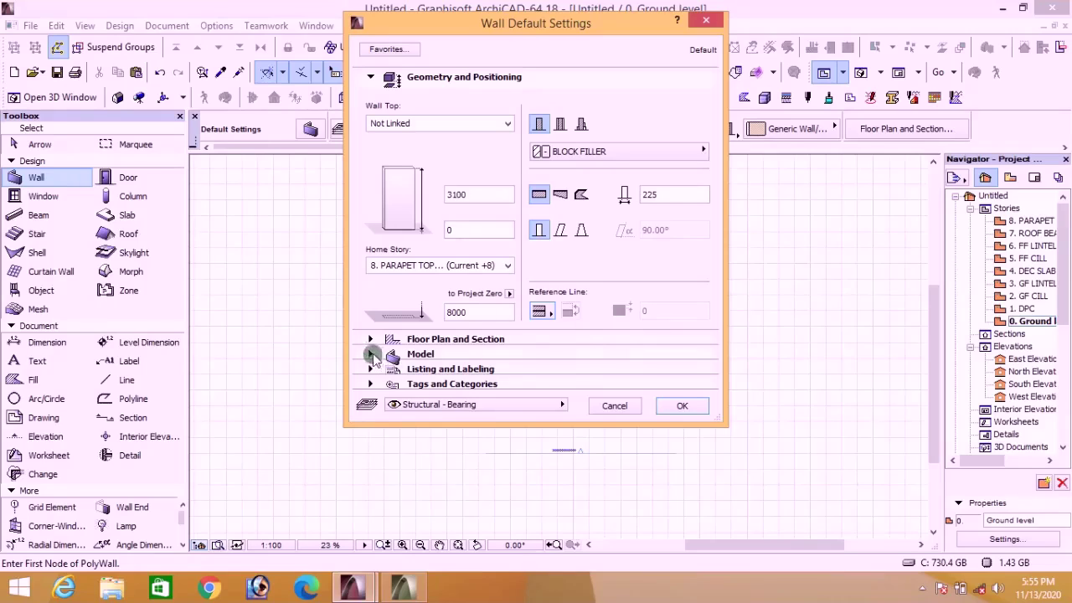
left_click(371, 354)
left_click(379, 154)
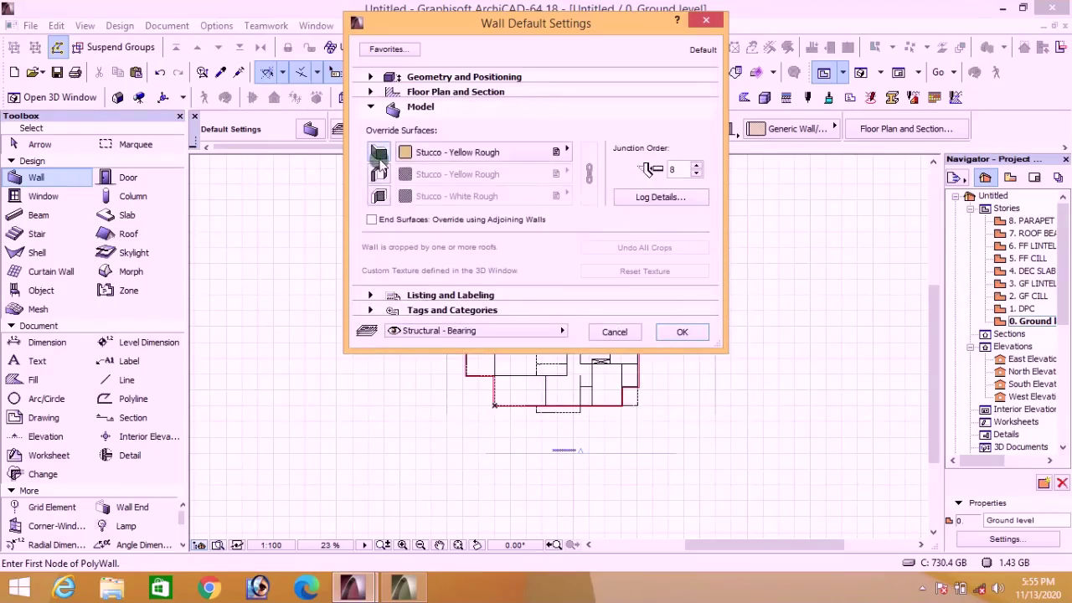
left_click(379, 174)
left_click(378, 196)
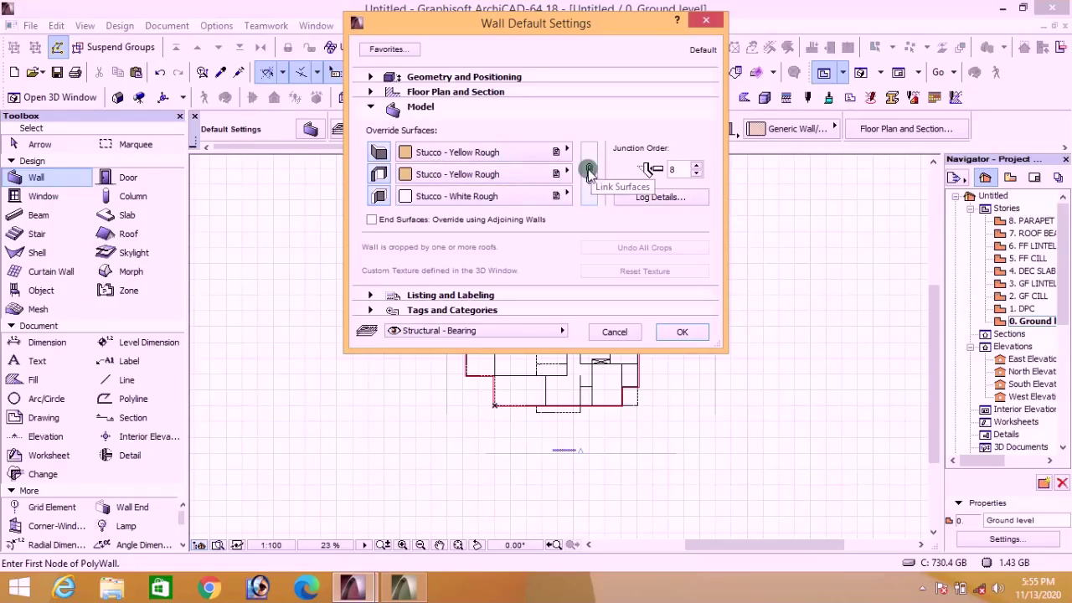
left_click(588, 172)
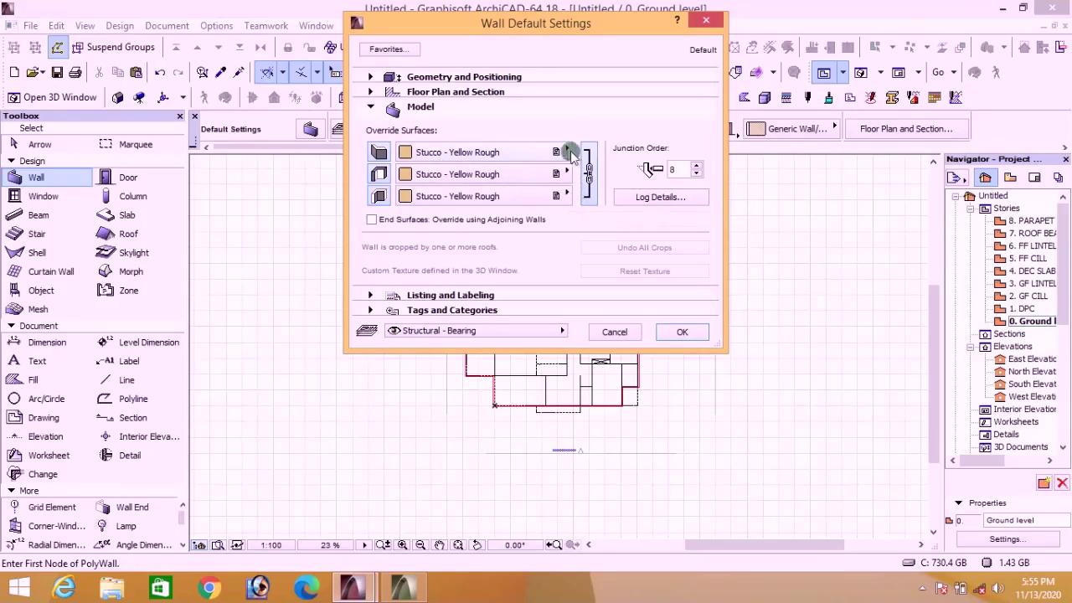
Step: Override the linked wall surfaces with Paint - Golden Beige, override end surfaces using adjoining walls, and save the wall defaults
left_click(521, 154)
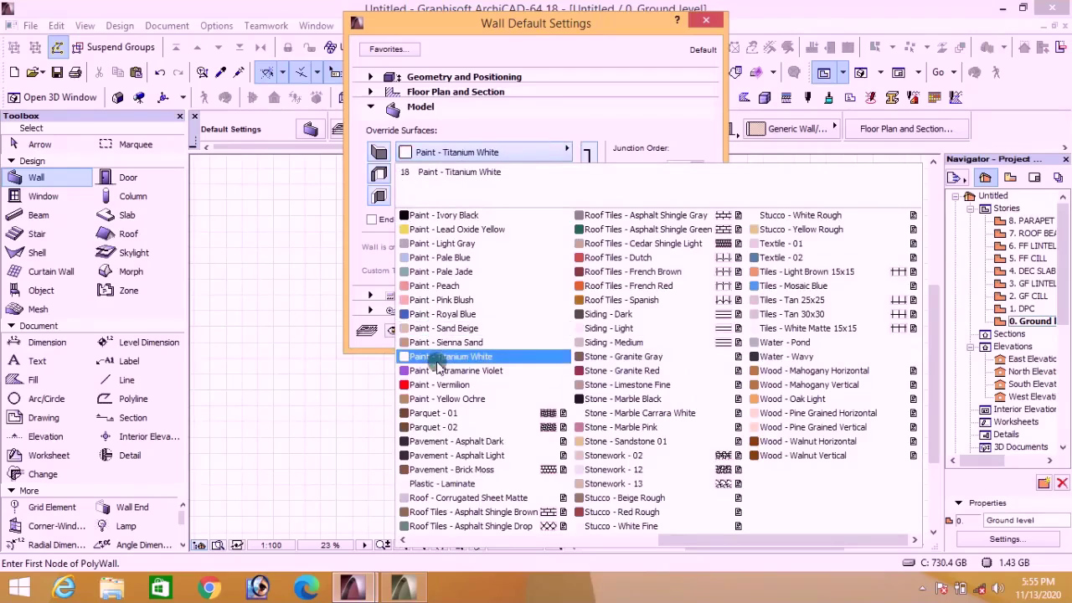
scroll(440, 366, "up", 3)
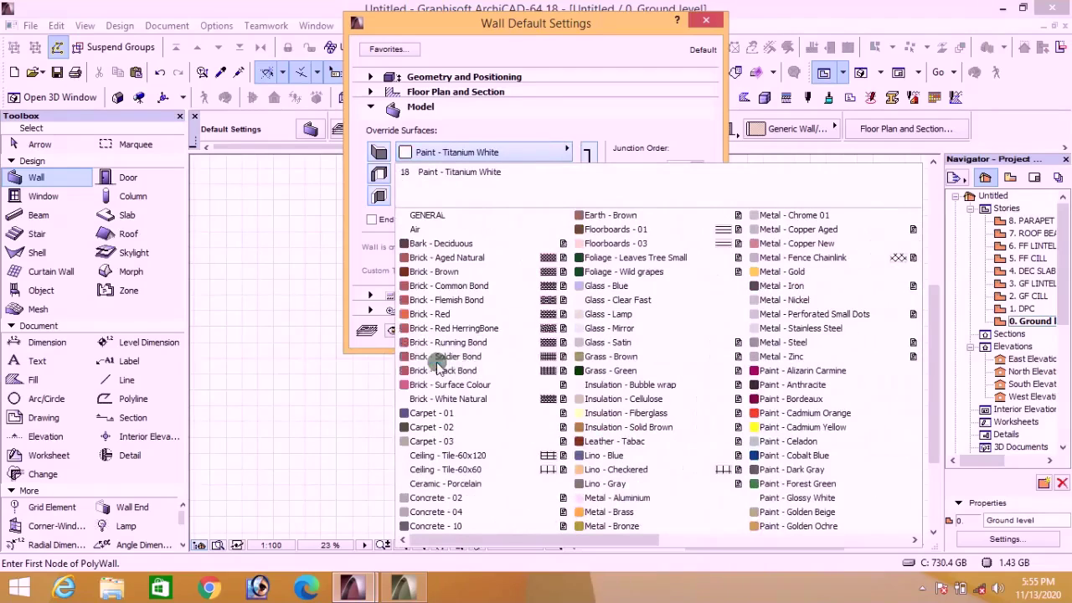
left_click(809, 511)
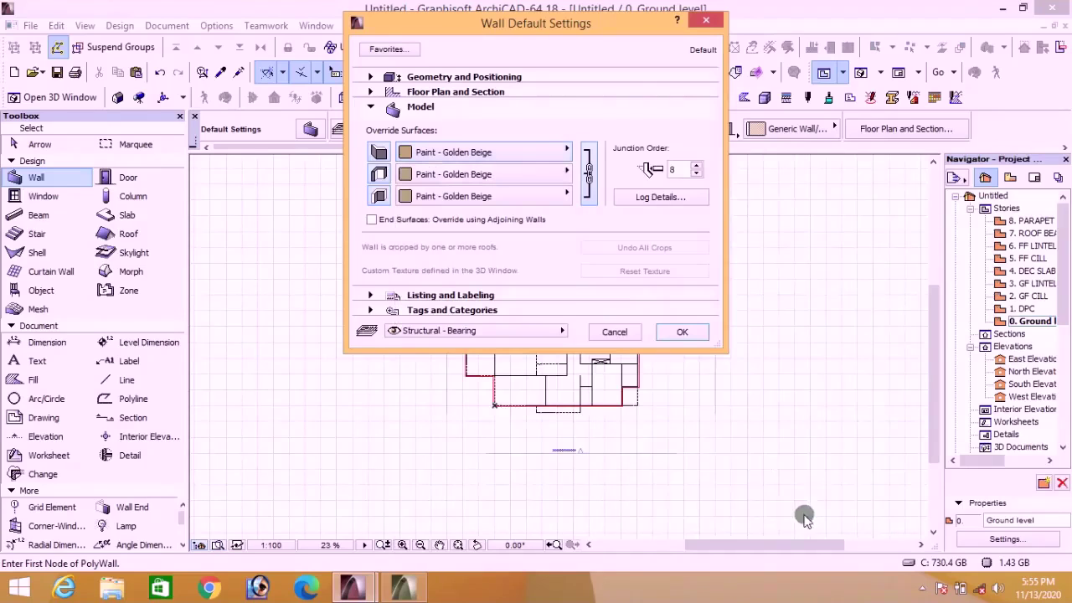
left_click(372, 221)
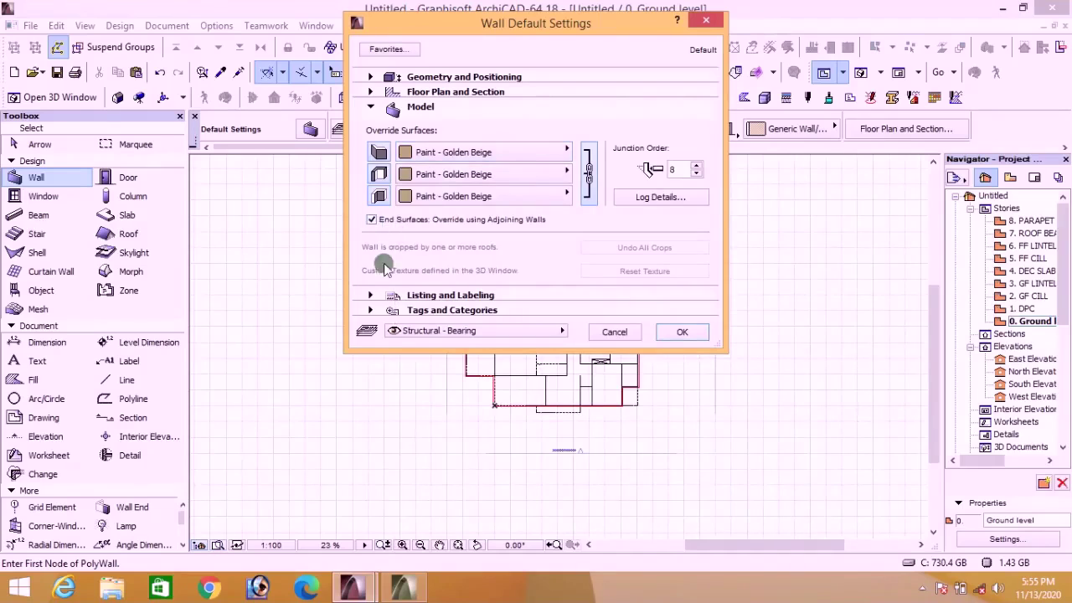
left_click(371, 78)
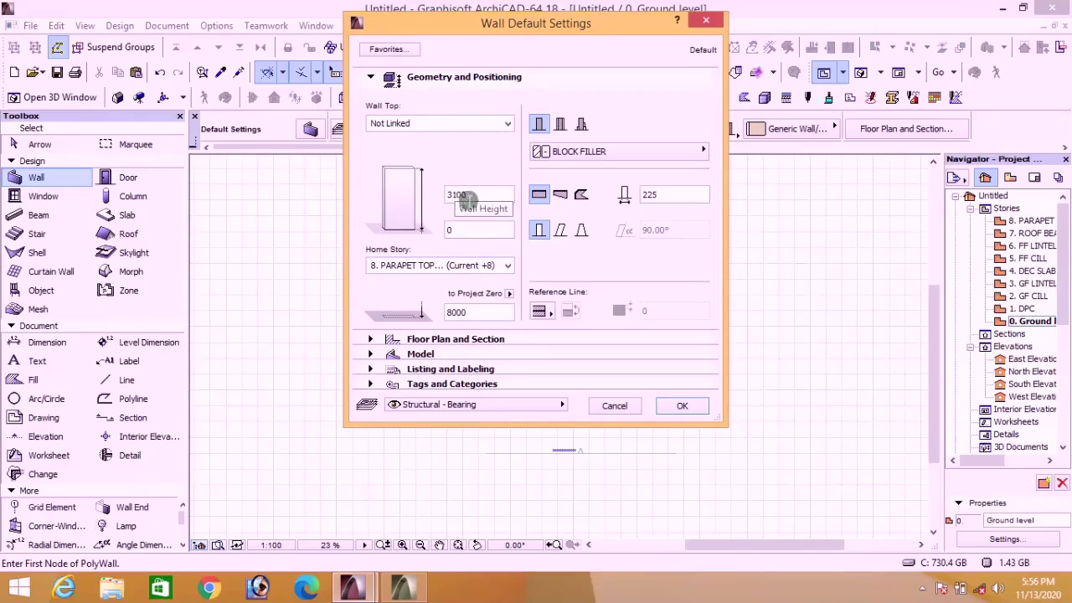
left_click(681, 407)
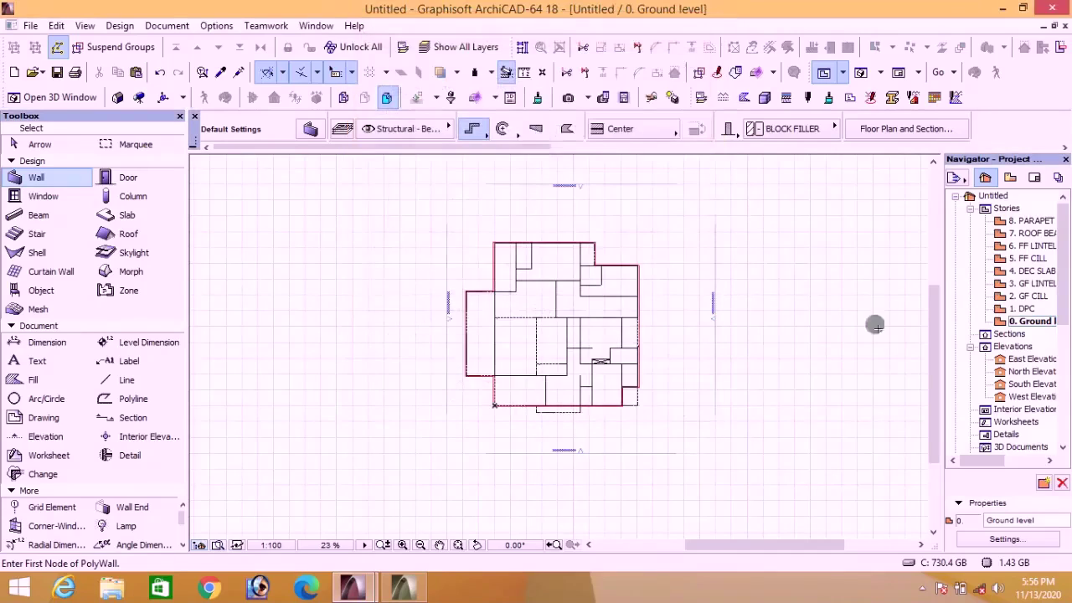
Step: Check the story elevations and heights to next in the Story Settings
right_click(1036, 327)
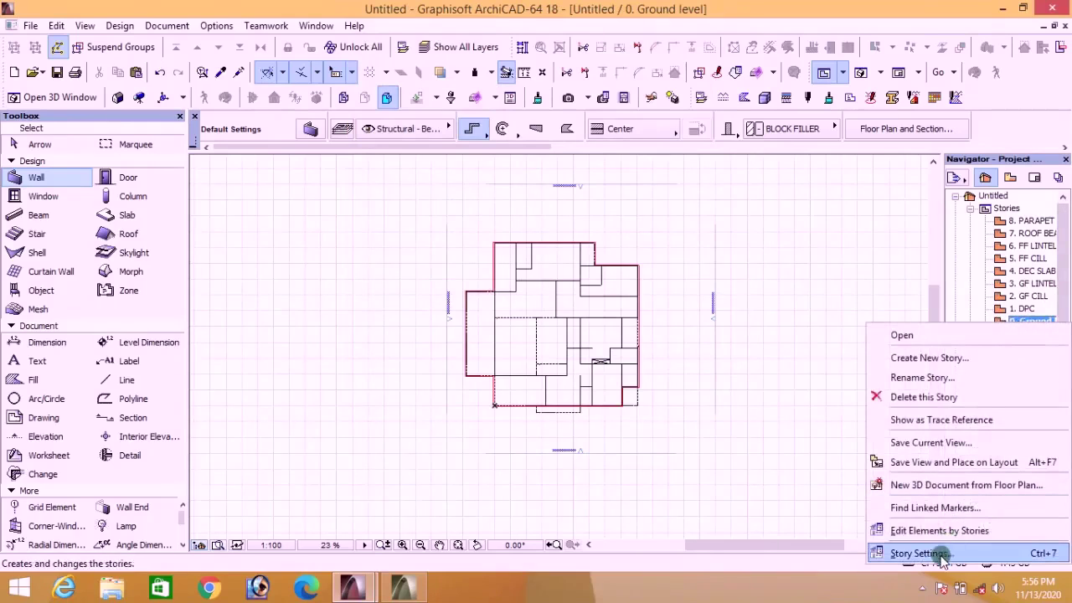
left_click(941, 553)
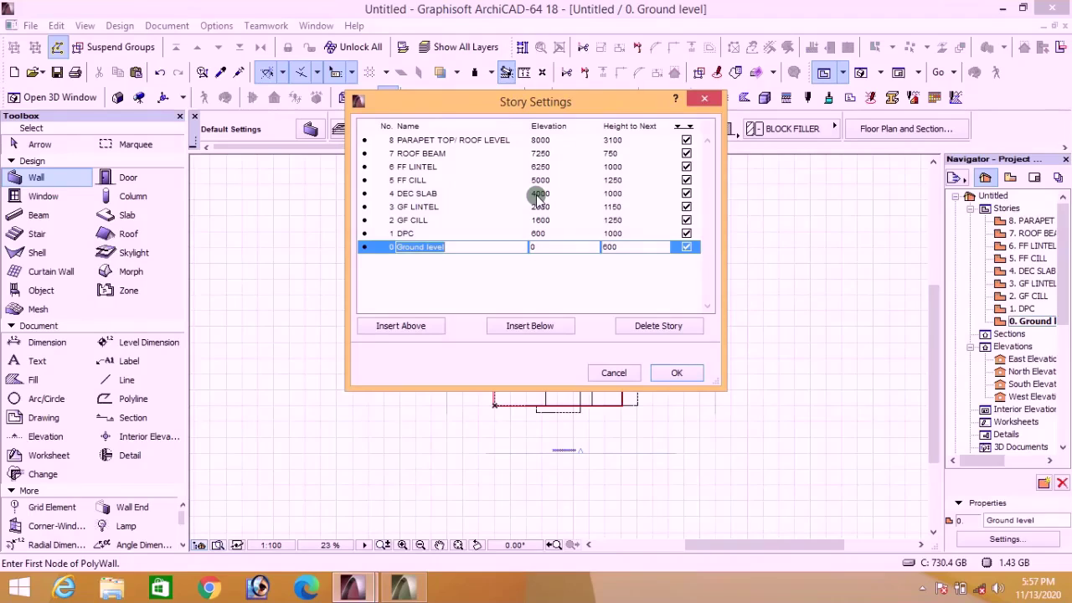
left_click(676, 372)
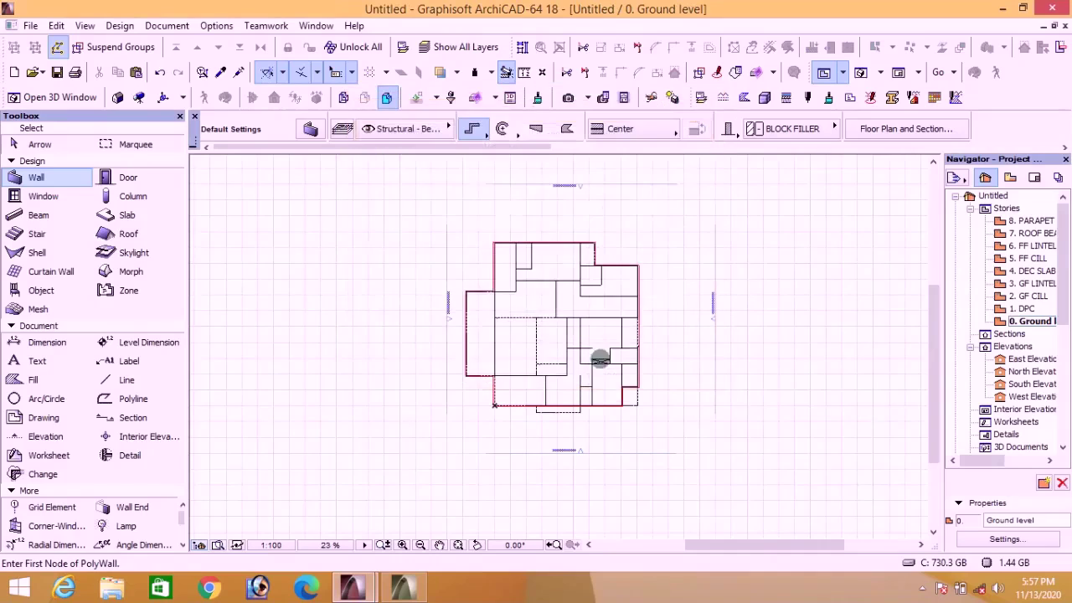
Step: Set the default wall height to 3850
left_click(307, 136)
left_click_drag(479, 205, 421, 204)
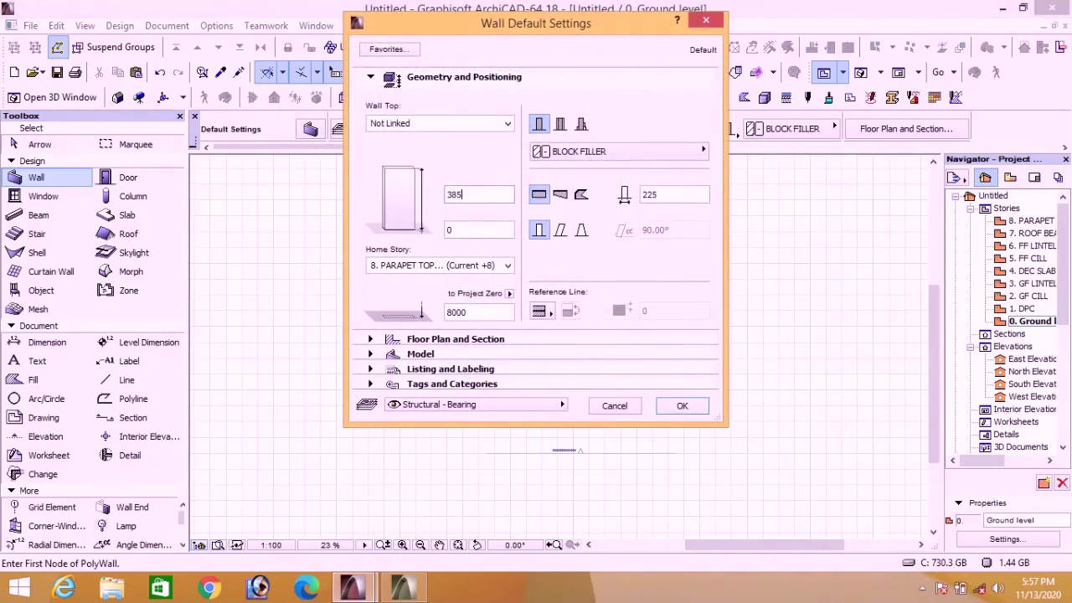
type("3850")
left_click(682, 405)
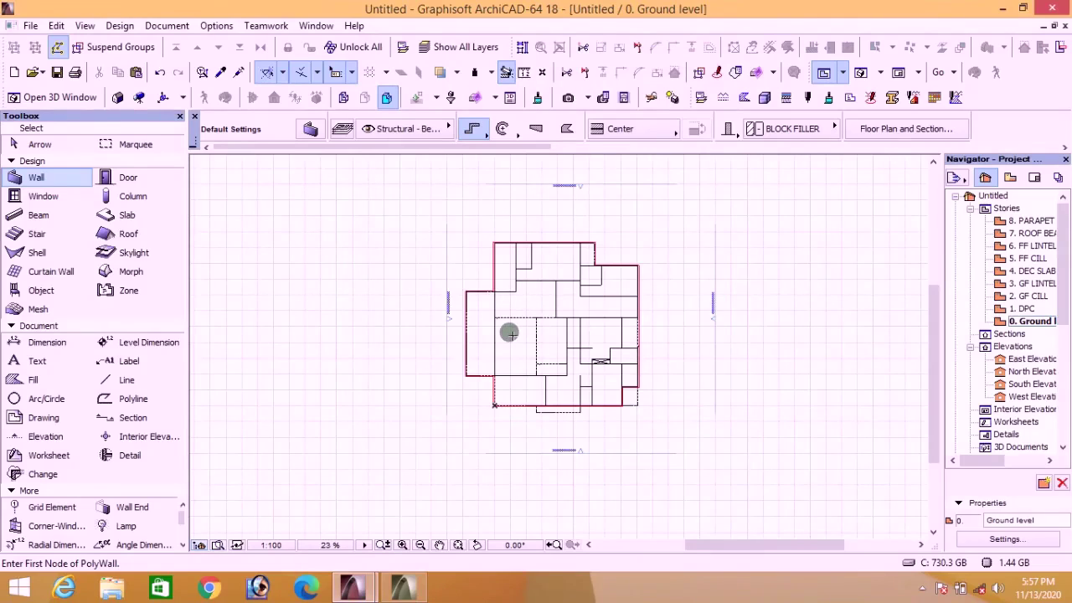
Step: Choose the chained geometry method for drawing walls
left_click(489, 136)
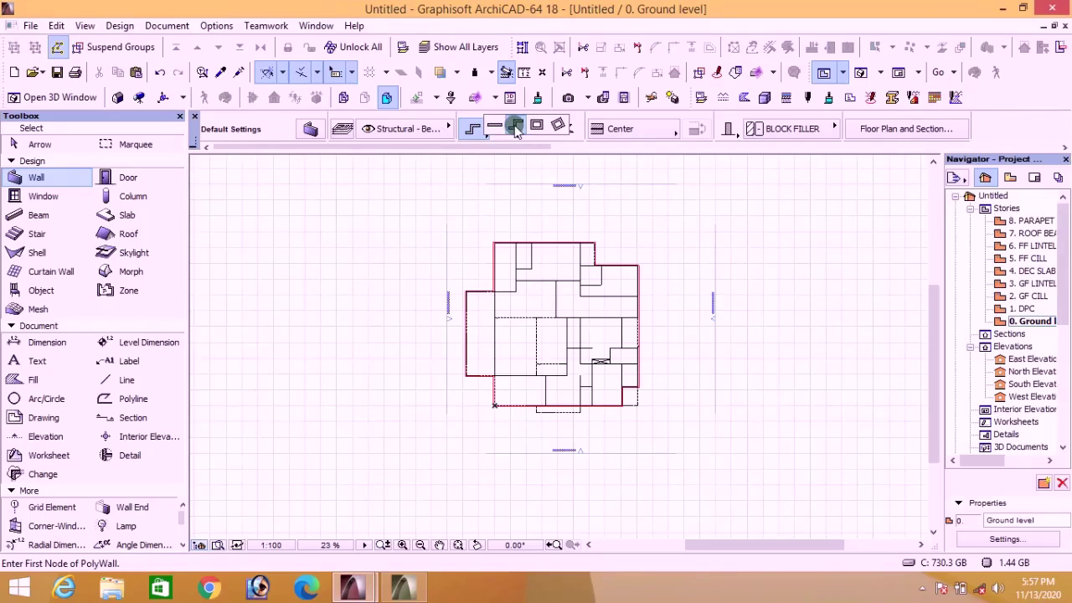
left_click(515, 128)
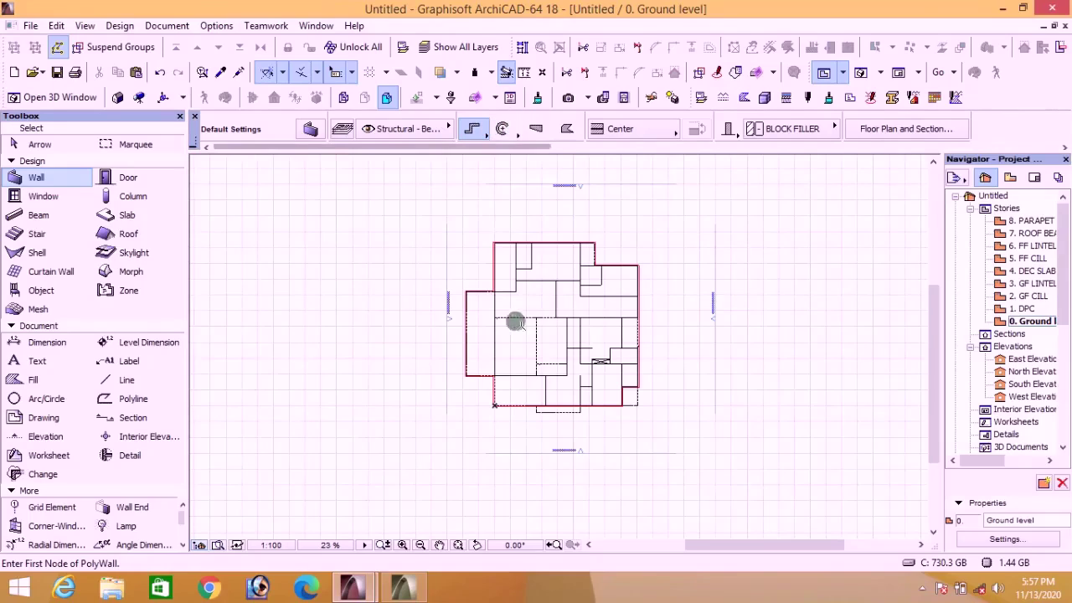
scroll(495, 226, "up", 8)
scroll(482, 233, "down", 4)
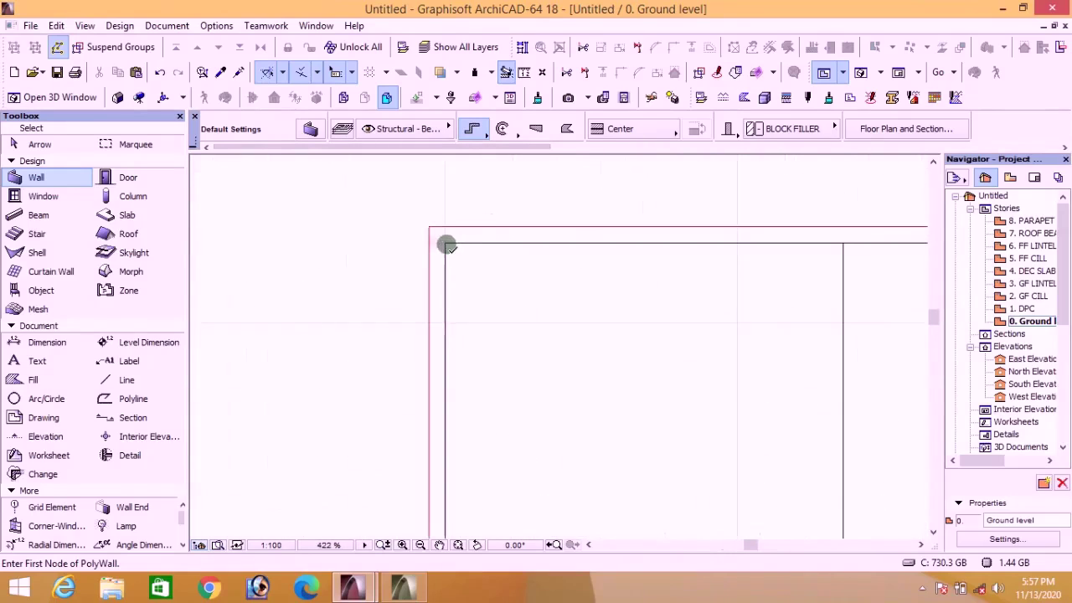
scroll(627, 325, "down", 2)
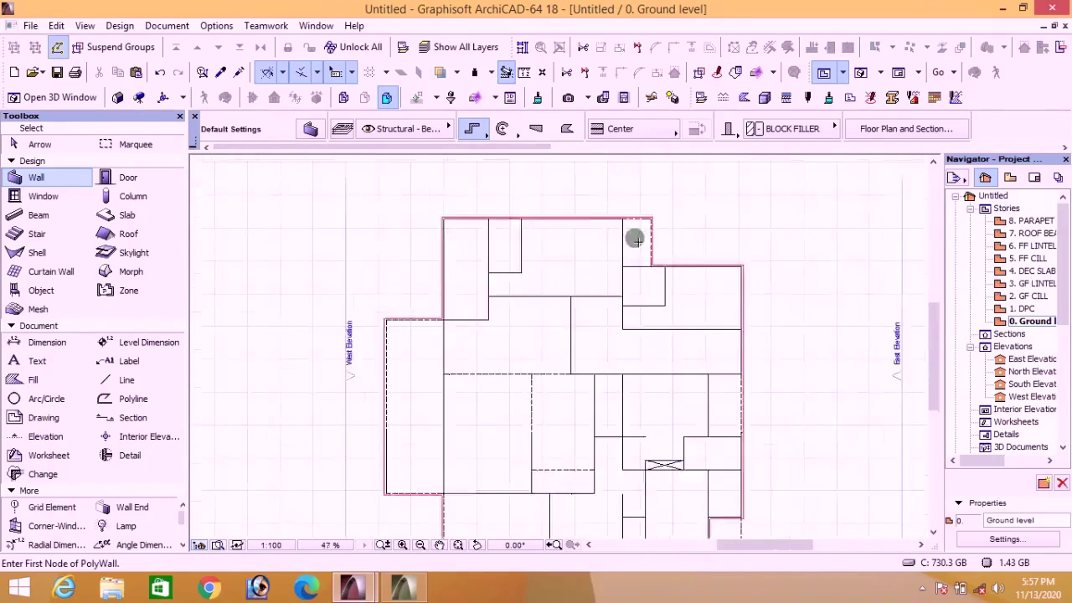
scroll(335, 216, "up", 4)
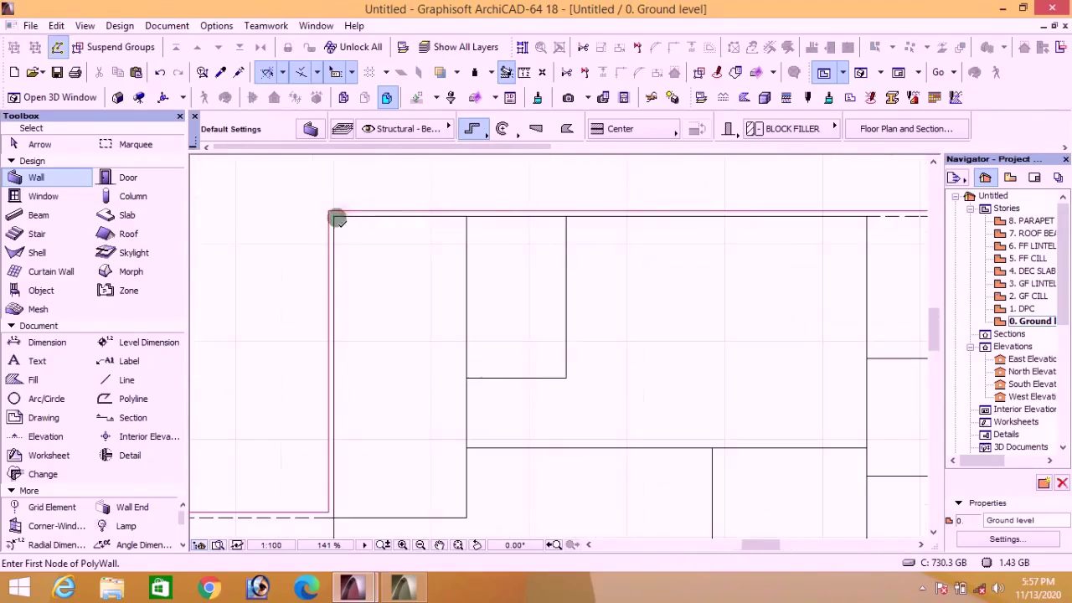
scroll(335, 218, "down", 2)
scroll(679, 257, "down", 2)
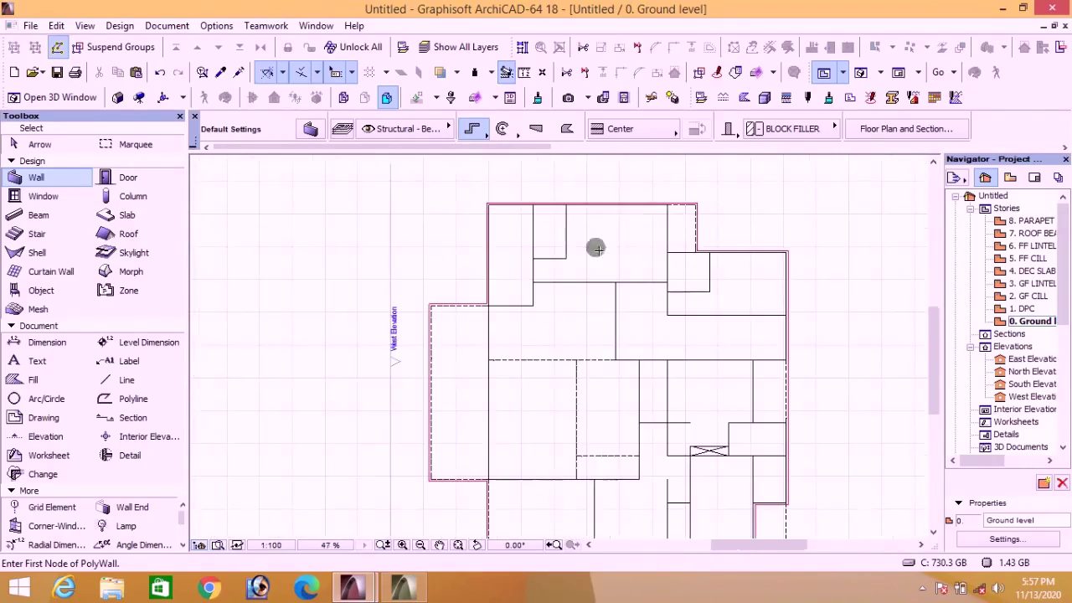
scroll(490, 226, "up", 6)
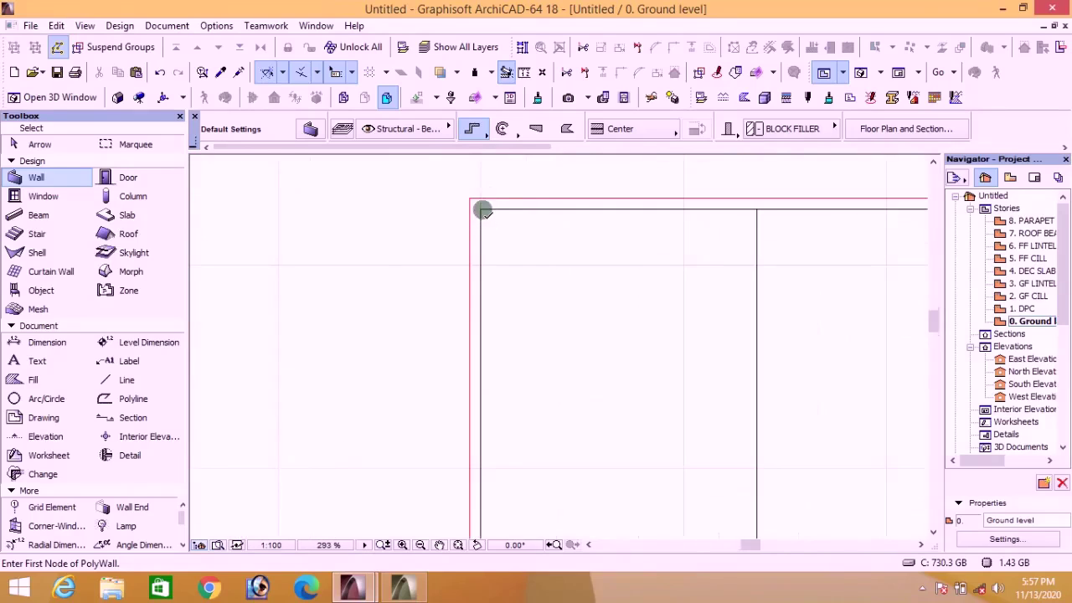
left_click(484, 209)
scroll(482, 214, "down", 6)
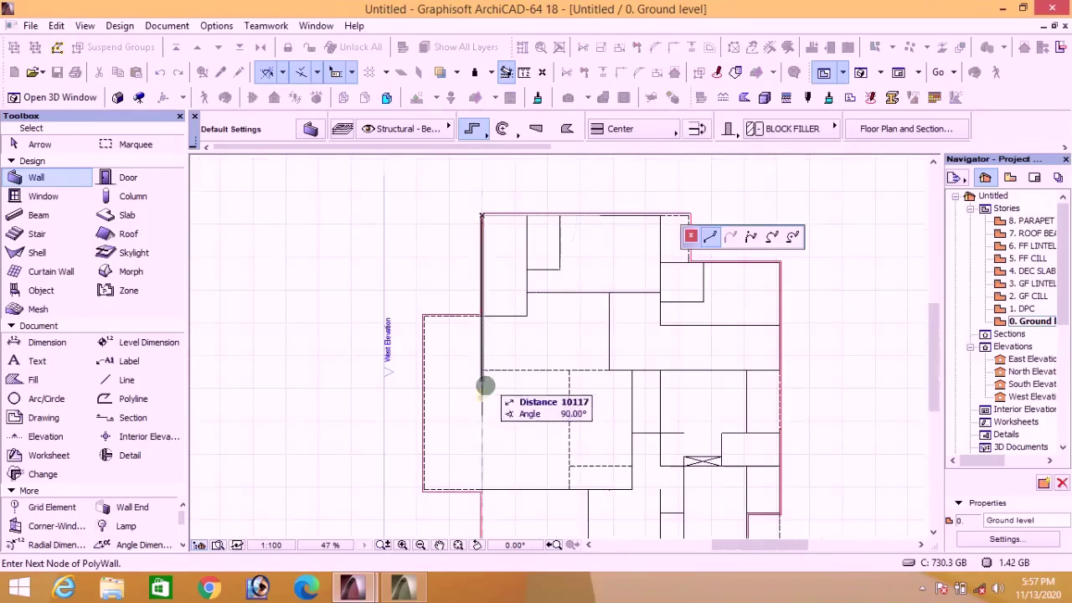
scroll(483, 482, "up", 1)
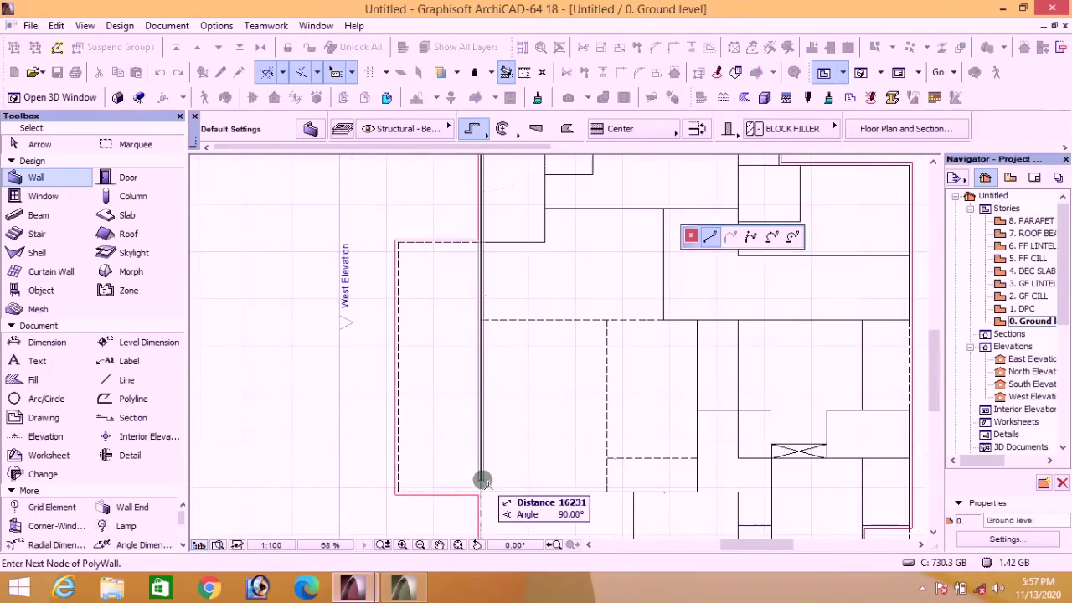
key("Escape")
Step: Examine the solid and dashed lines along the ground plan's outline and inside its rooms before tracing walls
scroll(458, 248, "down", 2)
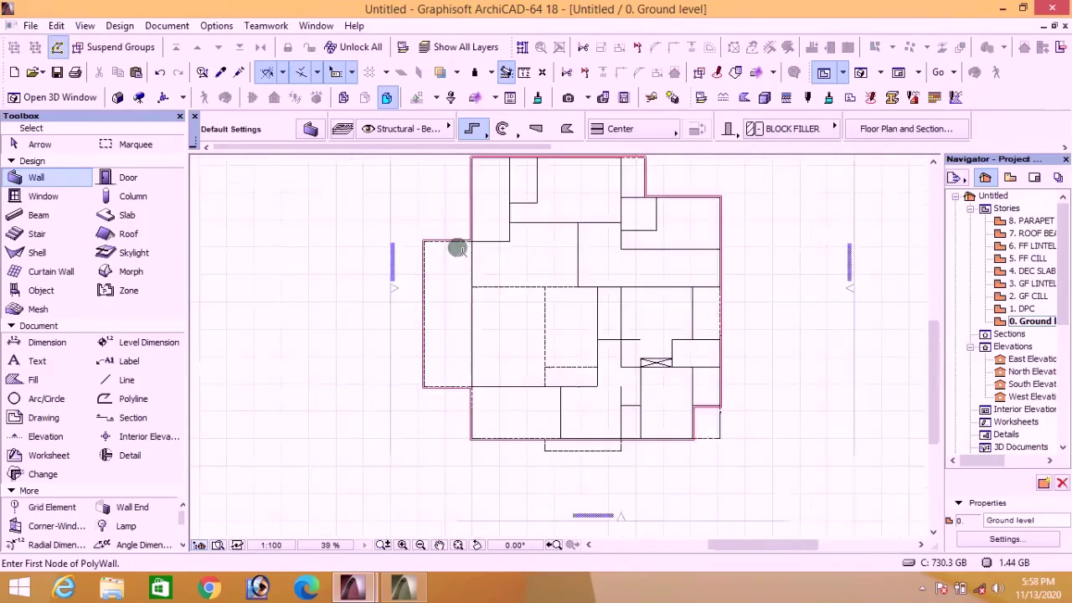
scroll(469, 234, "up", 4)
scroll(385, 218, "down", 3)
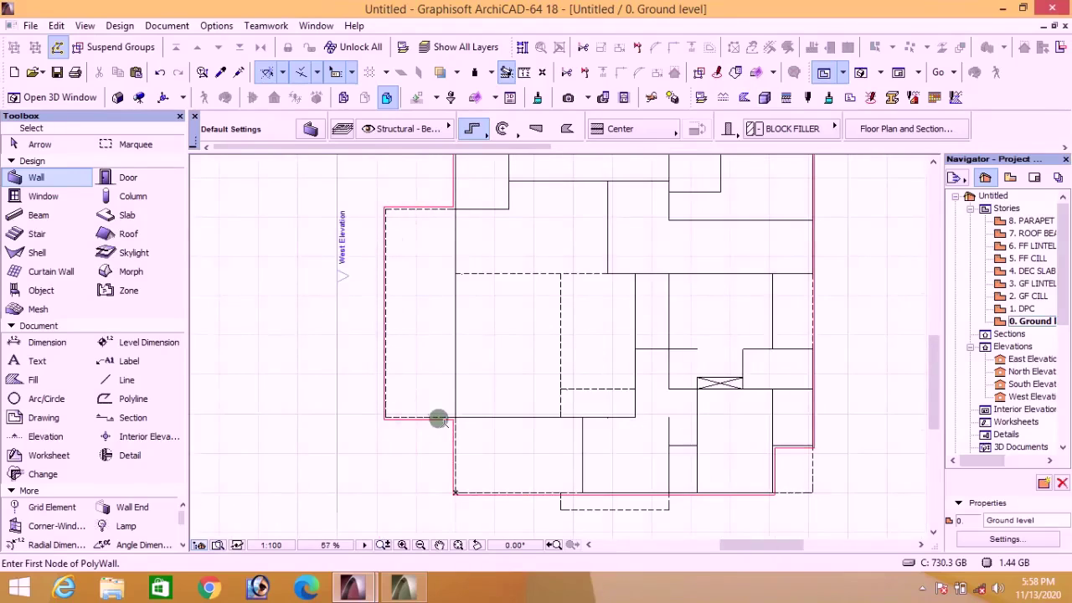
scroll(435, 335, "up", 1)
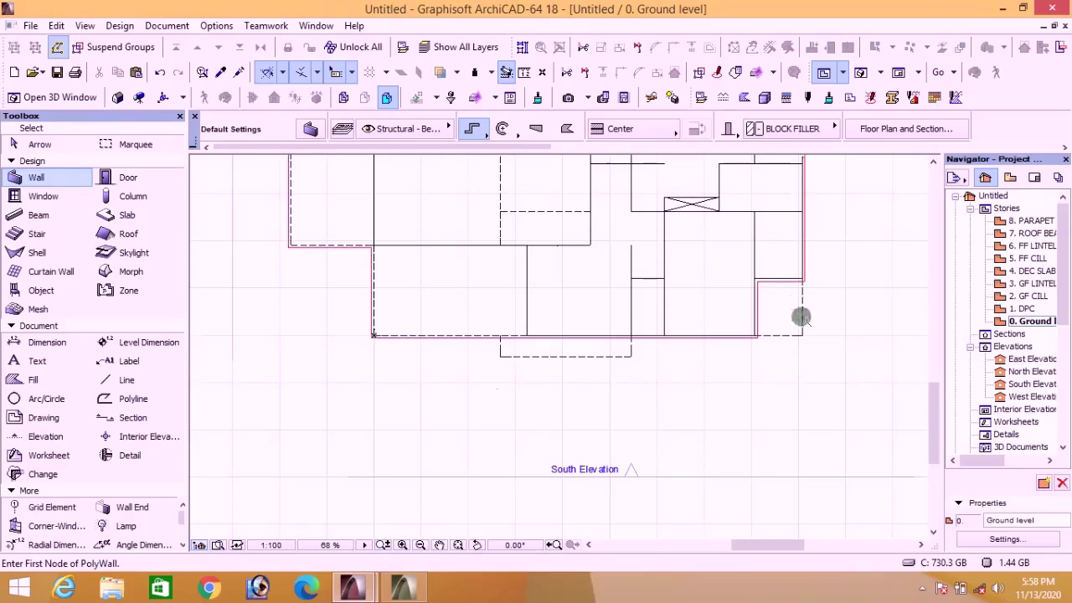
scroll(760, 366, "down", 3)
scroll(787, 222, "up", 5)
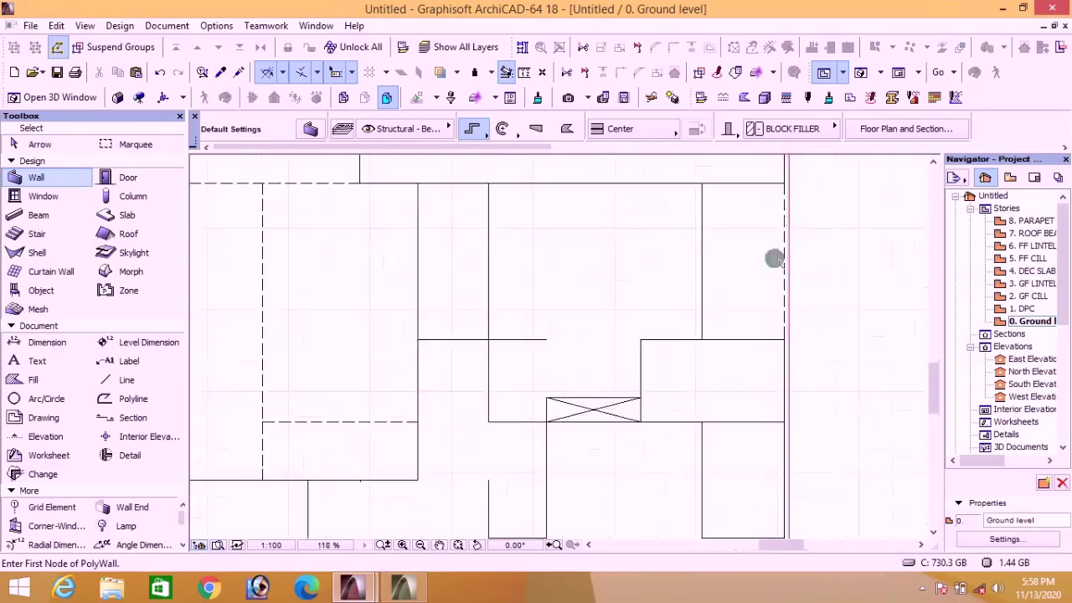
scroll(782, 227, "down", 2)
scroll(780, 227, "up", 2)
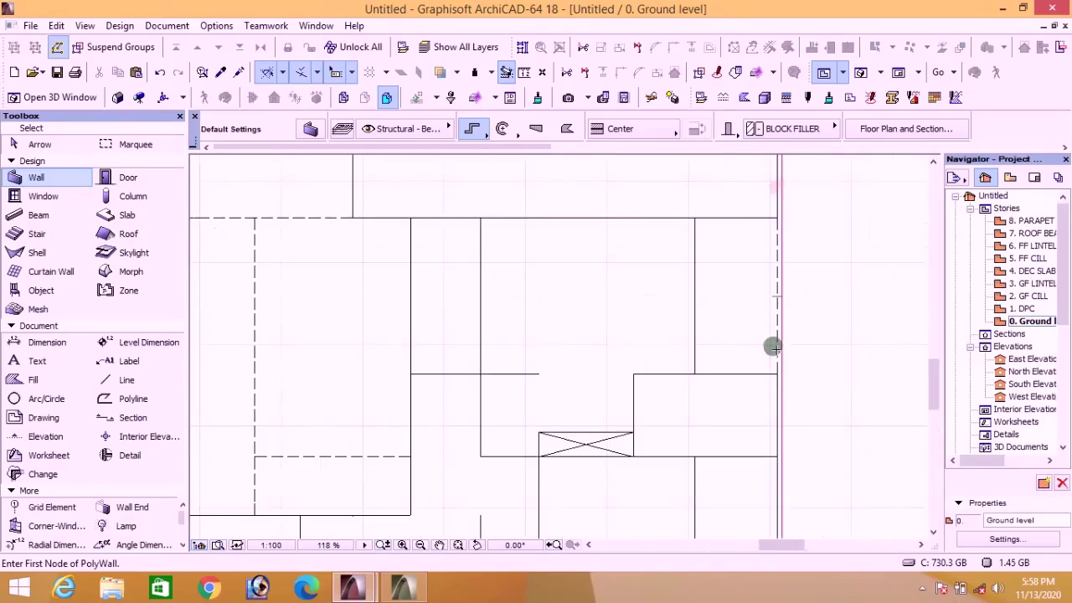
scroll(773, 335, "down", 3)
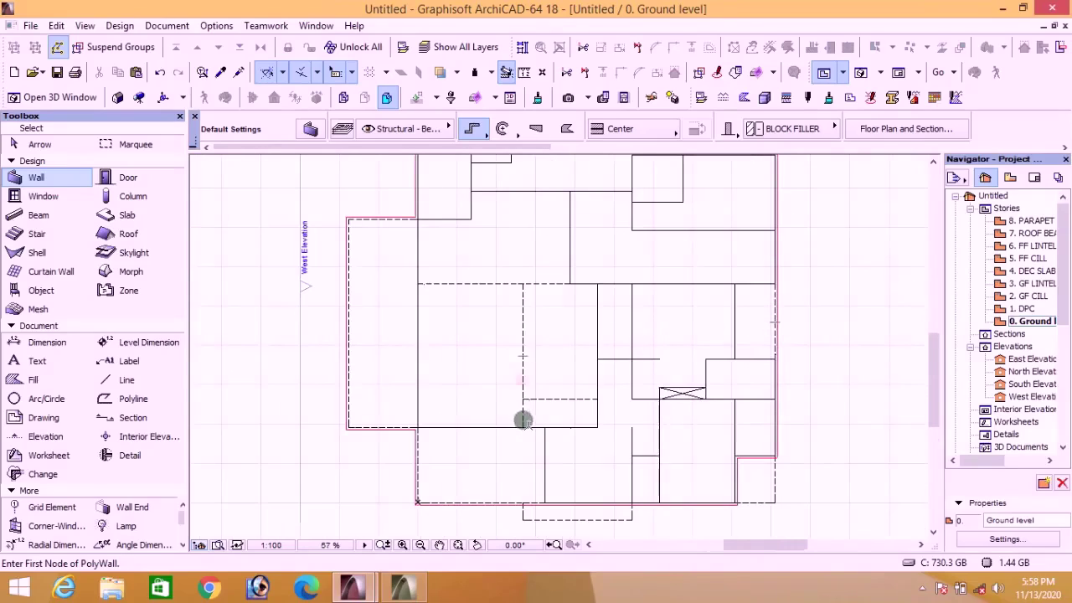
scroll(506, 337, "down", 1)
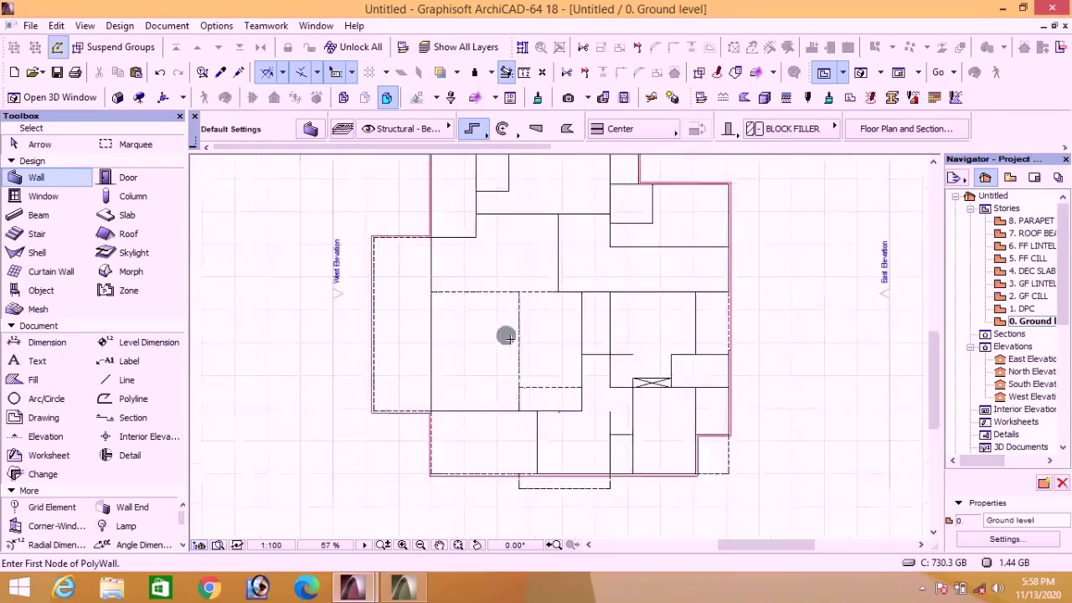
scroll(581, 191, "up", 5)
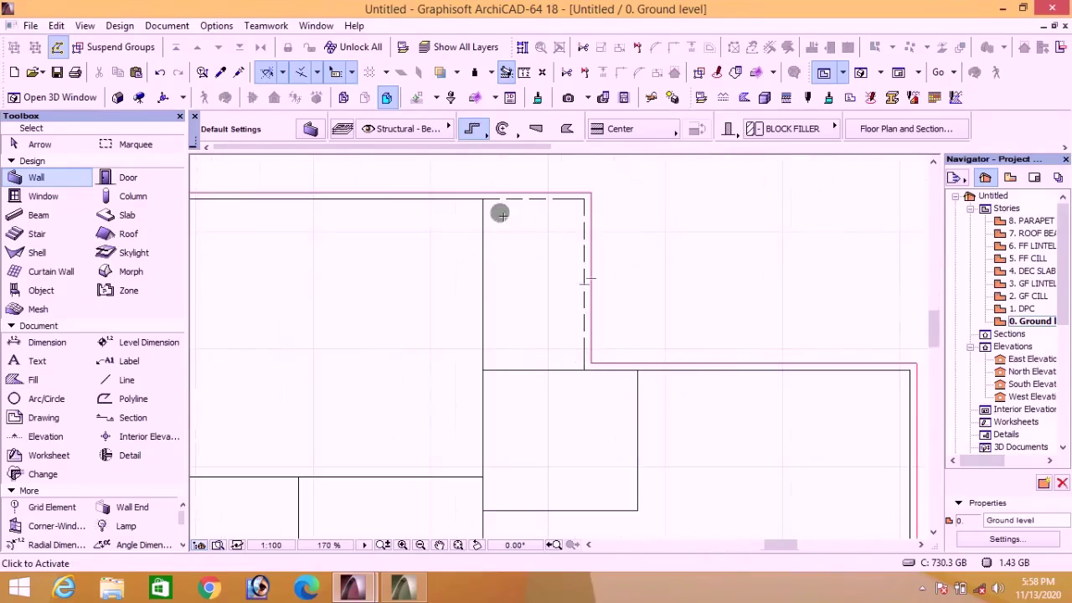
scroll(562, 206, "down", 3)
scroll(494, 208, "down", 3)
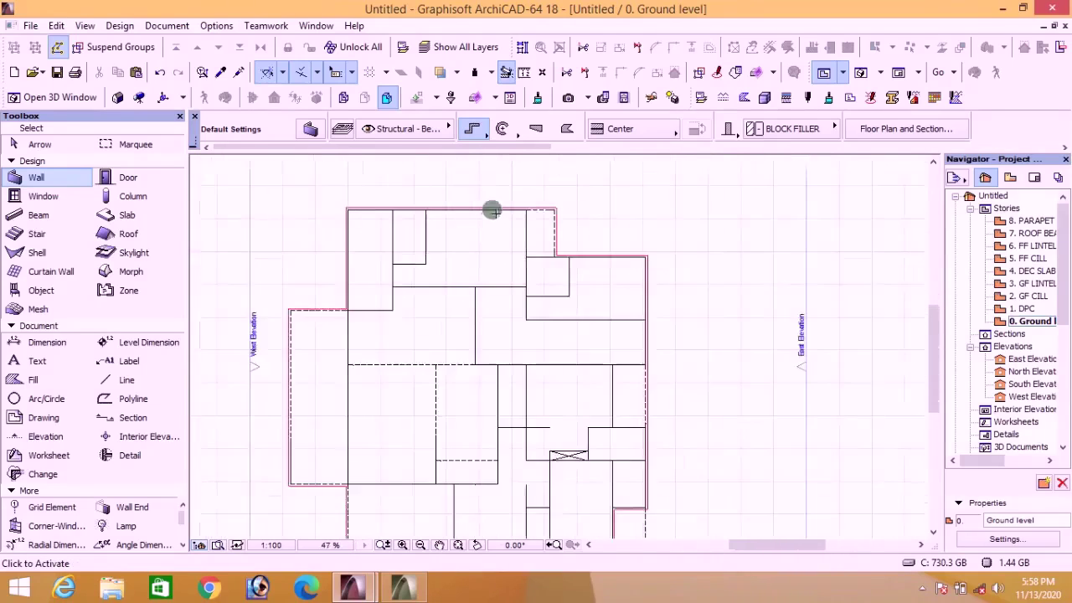
scroll(564, 216, "up", 3)
scroll(562, 206, "down", 2)
scroll(411, 181, "down", 3)
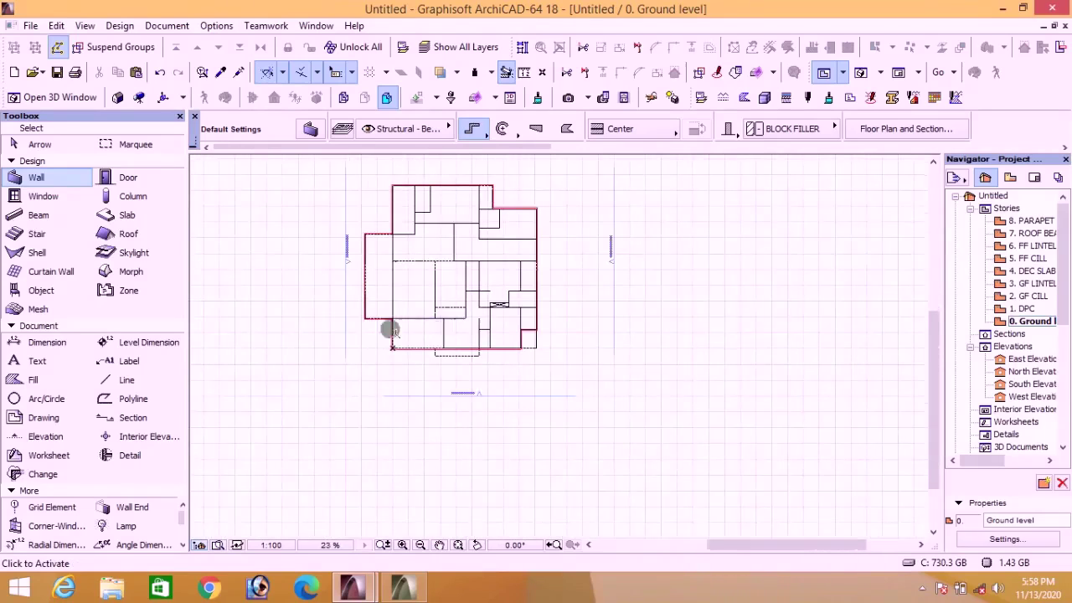
Step: Trace the ground plan's outer walls along the lower edge, around the lower-right notch and up the east side
scroll(335, 163, "up", 4)
scroll(335, 162, "up", 4)
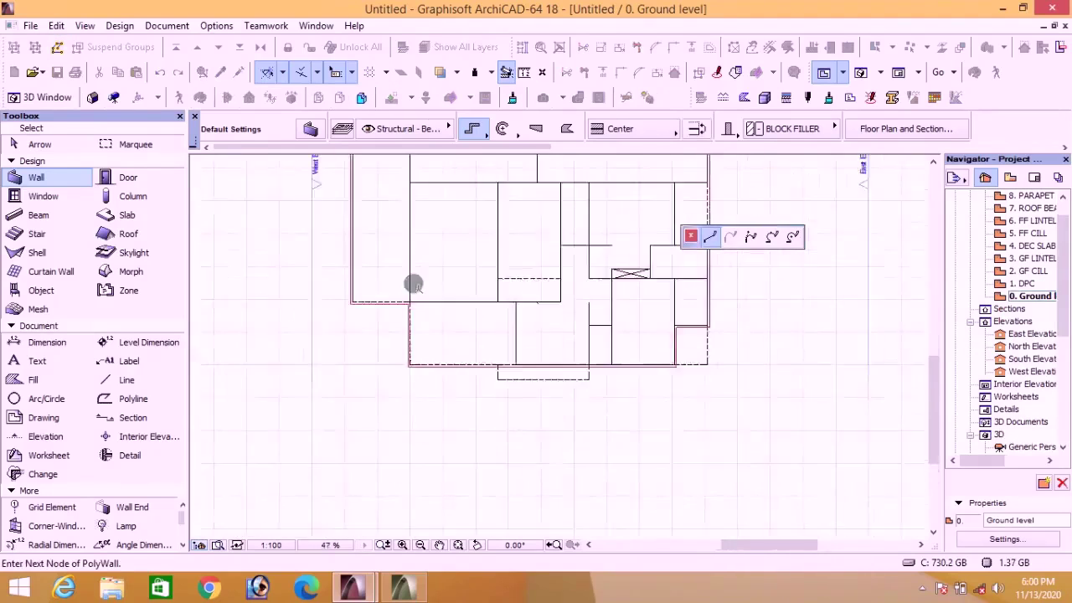
scroll(544, 361, "up", 3)
scroll(652, 465, "down", 3)
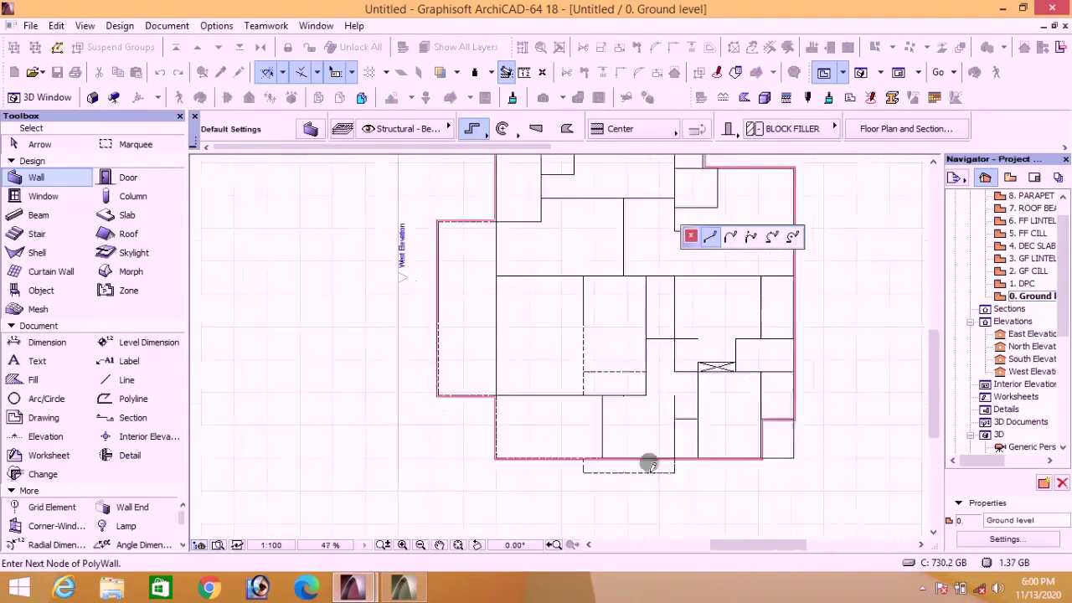
scroll(651, 464, "up", 4)
scroll(754, 468, "down", 2)
scroll(771, 411, "up", 2)
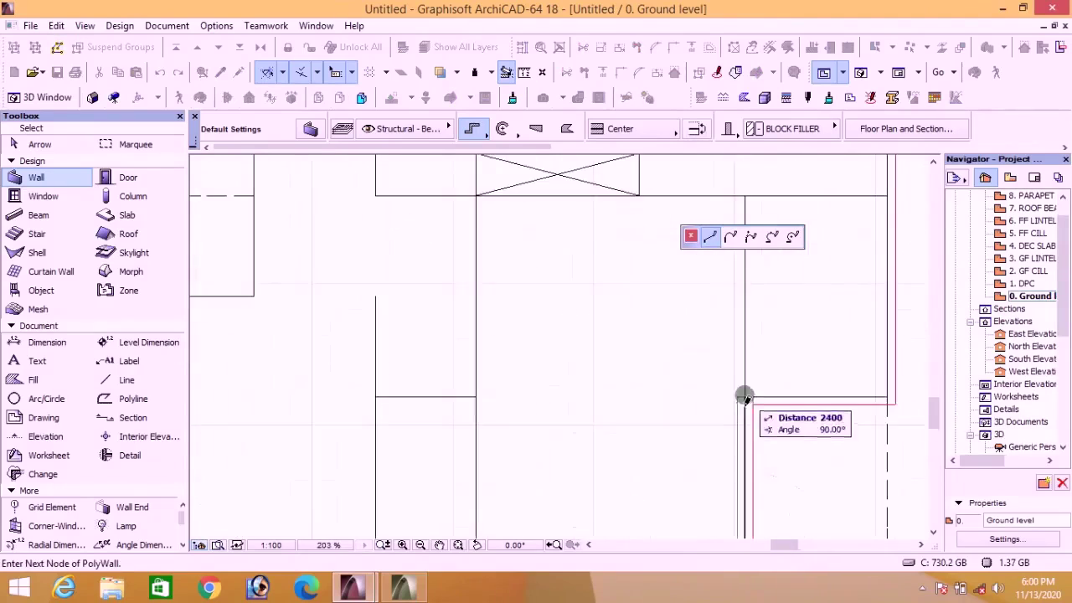
scroll(804, 318, "down", 3)
scroll(809, 354, "up", 3)
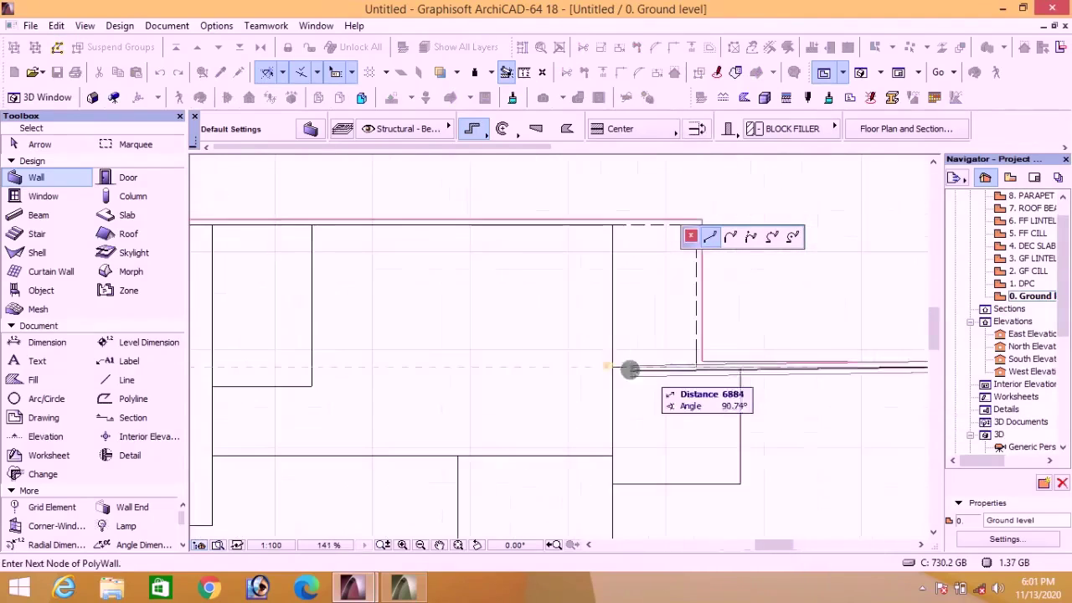
Step: Continue the chained wall around the upper-right notch and along the north edge, closing the outline at the upper-left corner
left_click(612, 366)
left_click(614, 226)
scroll(503, 242, "down", 1)
left_click(362, 241)
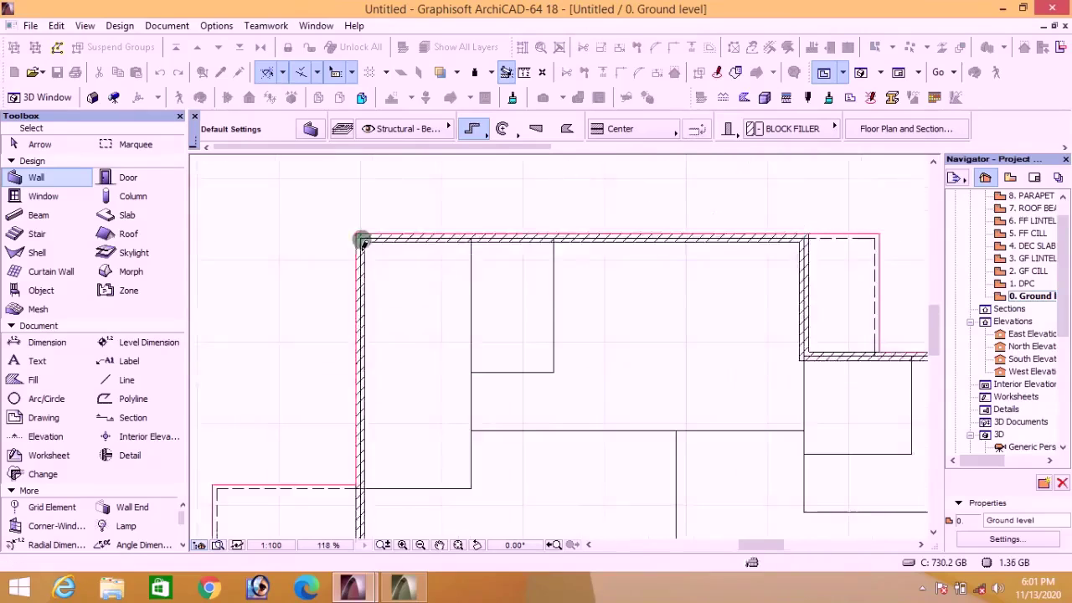
Step: Inspect the outer walls in 3D by orbiting around them, ending back on the ground level floor plan
scroll(368, 251, "down", 4)
left_click(860, 72)
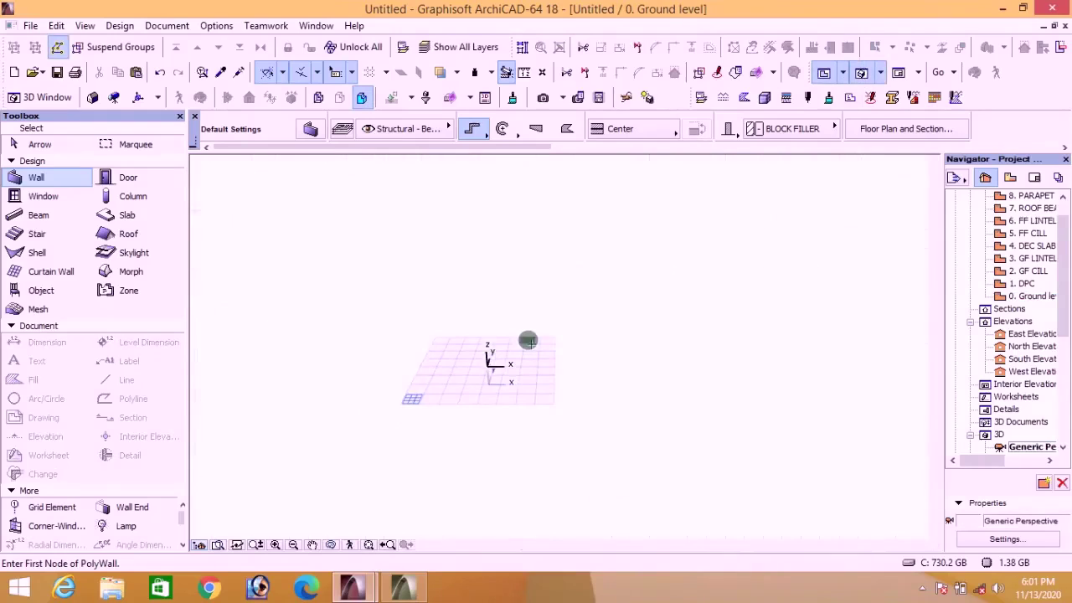
scroll(552, 356, "up", 5)
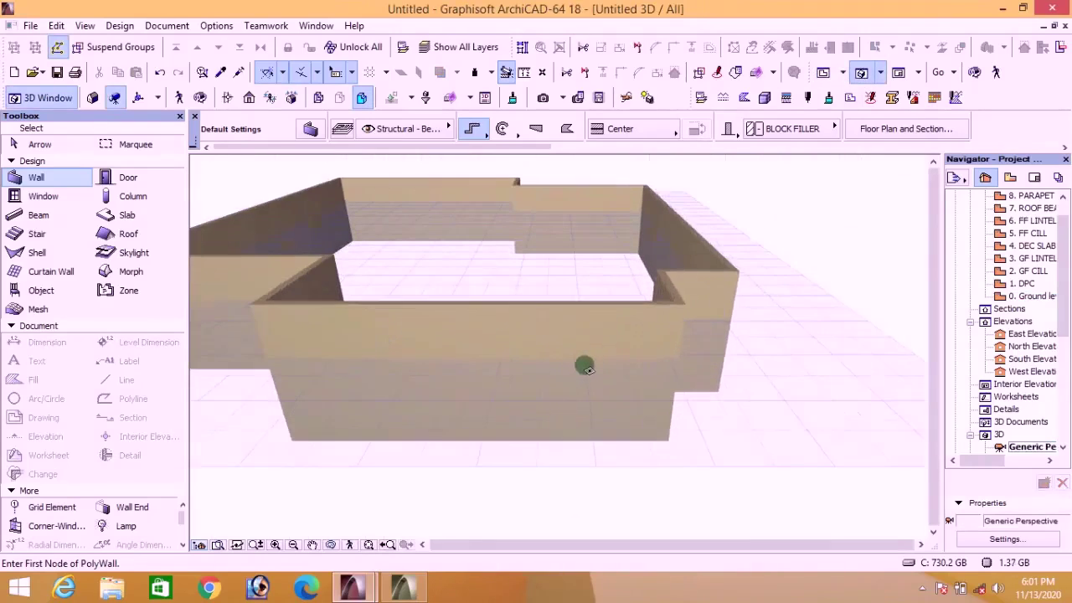
mouse_move(329, 545)
left_mouse_down()
mouse_move(691, 454)
mouse_move(539, 510)
mouse_move(495, 357)
mouse_move(536, 420)
mouse_move(784, 409)
mouse_move(350, 397)
mouse_move(427, 400)
mouse_move(454, 352)
mouse_move(394, 383)
mouse_move(377, 335)
mouse_move(438, 428)
mouse_move(337, 514)
mouse_move(576, 218)
mouse_move(632, 314)
mouse_move(511, 306)
mouse_move(400, 325)
mouse_move(354, 301)
mouse_move(461, 288)
left_mouse_up()
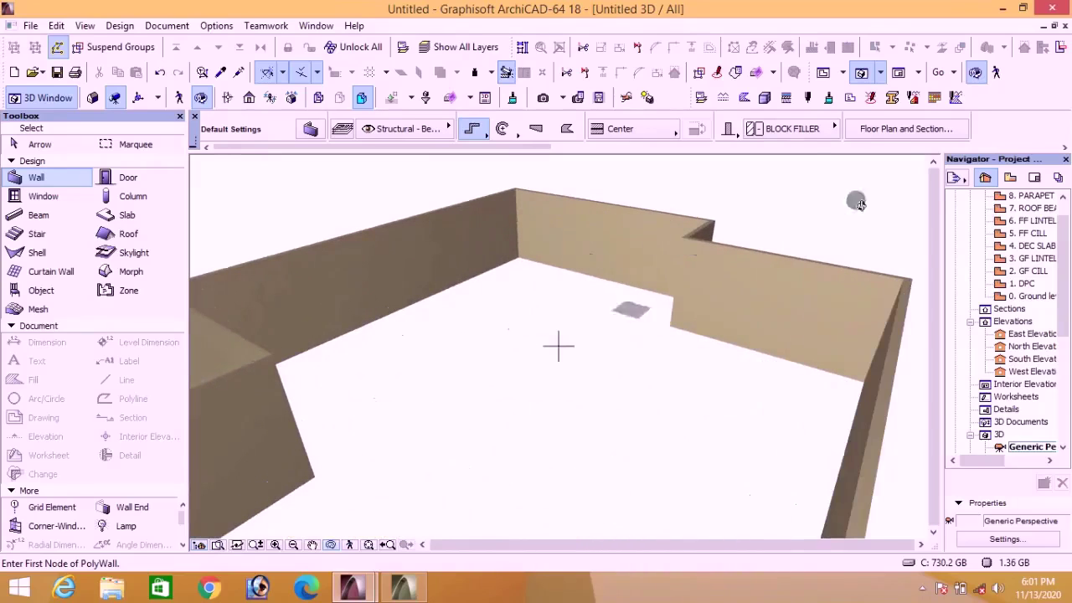
left_click(822, 73)
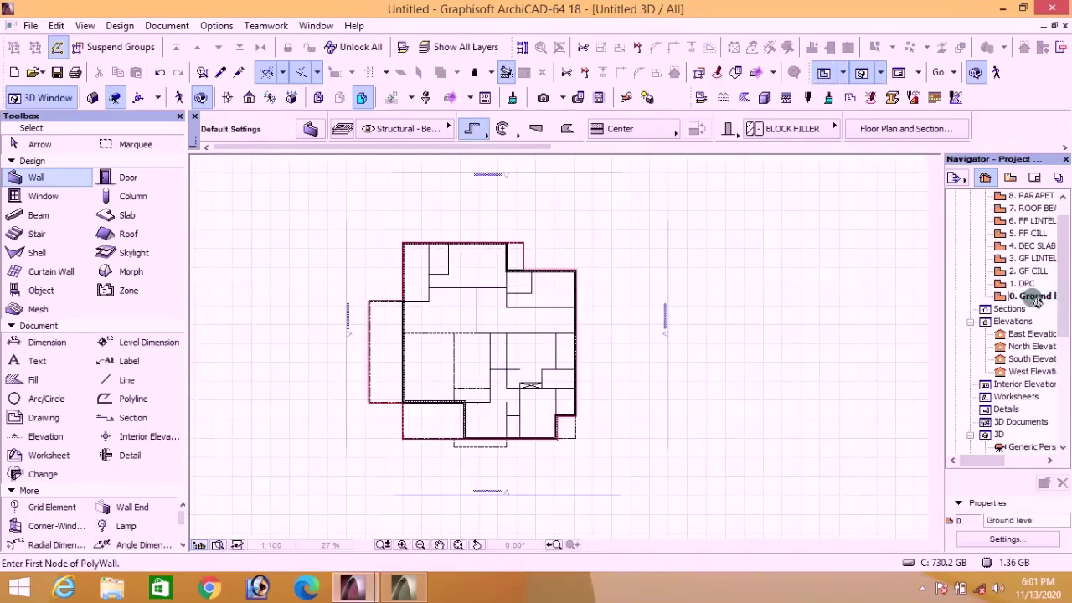
Step: Set the slab defaults to a Basic structure and enable the surface overrides for its top, edge and bottom
scroll(394, 283, "up", 3)
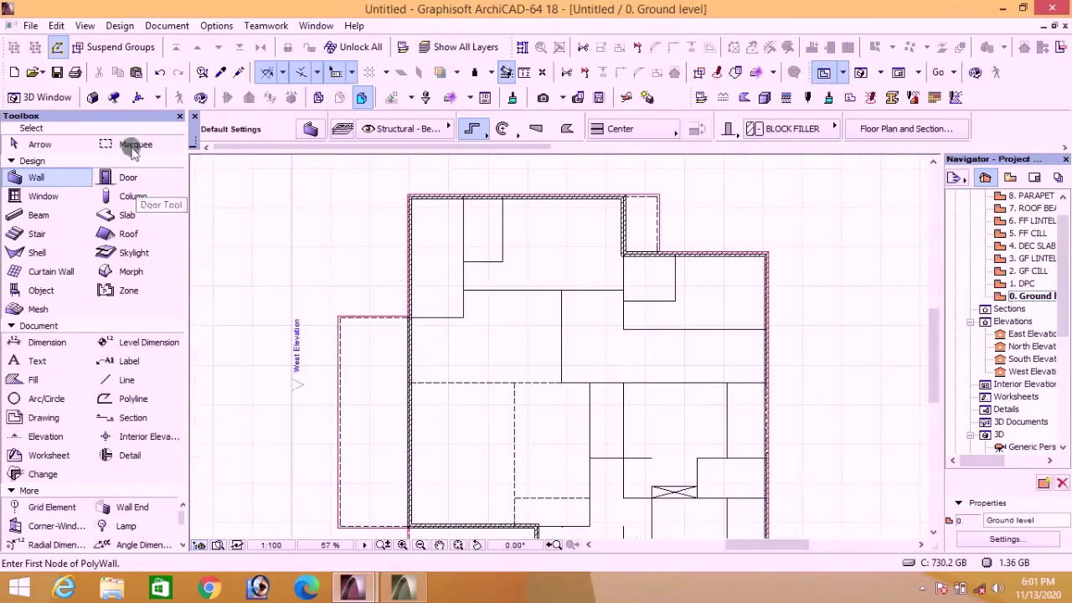
left_click(124, 215)
left_click(309, 130)
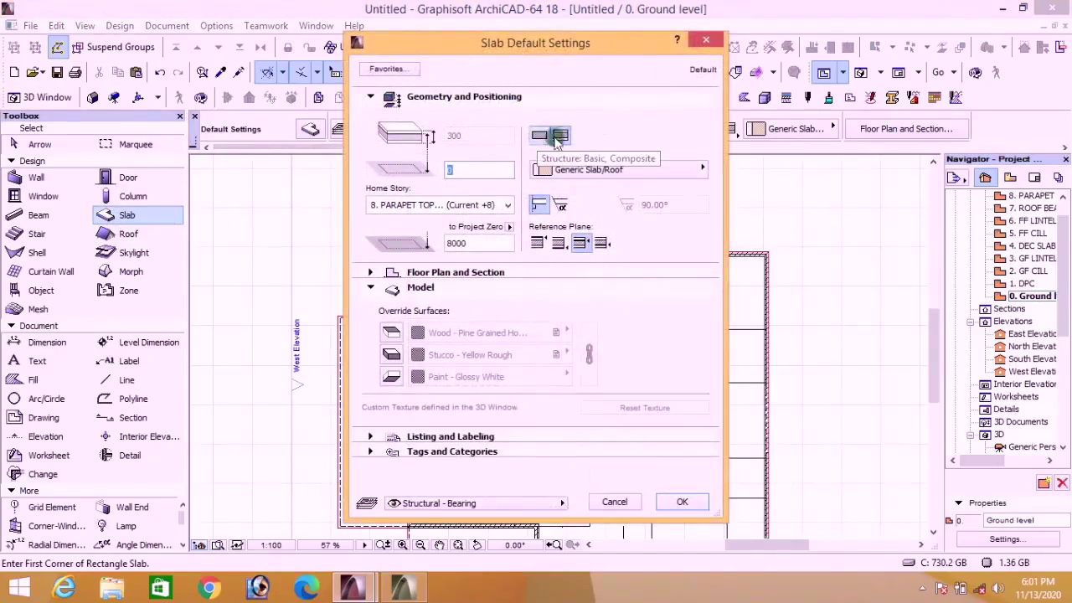
left_click(538, 135)
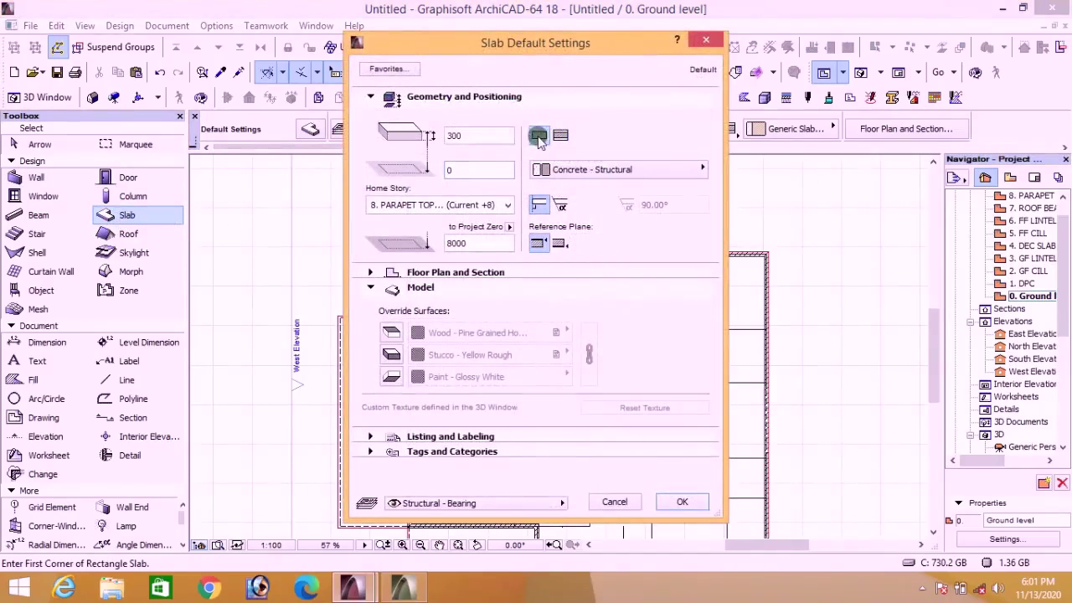
left_click(388, 340)
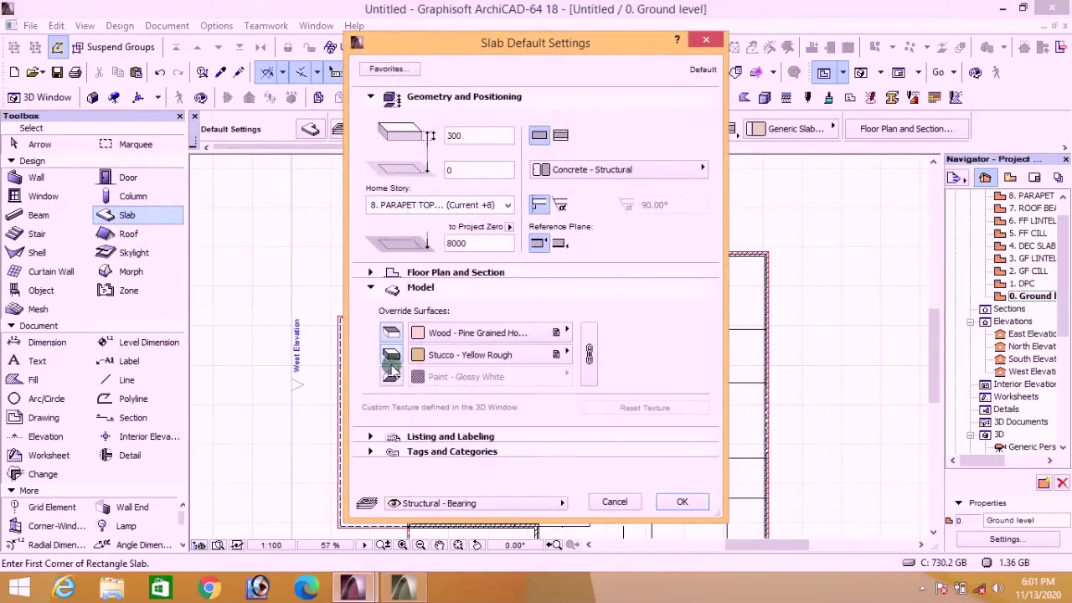
Step: Give the default slab a Stone - Granite Gray top, Paint - Golden Beige edges and a bottom reference plane
left_click(553, 335)
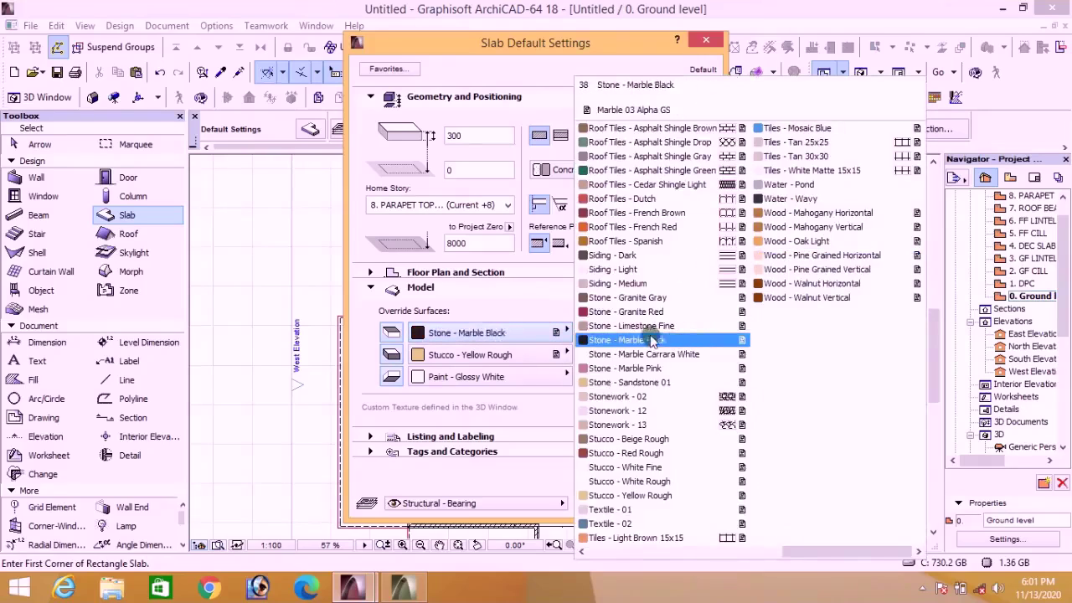
left_click(604, 300)
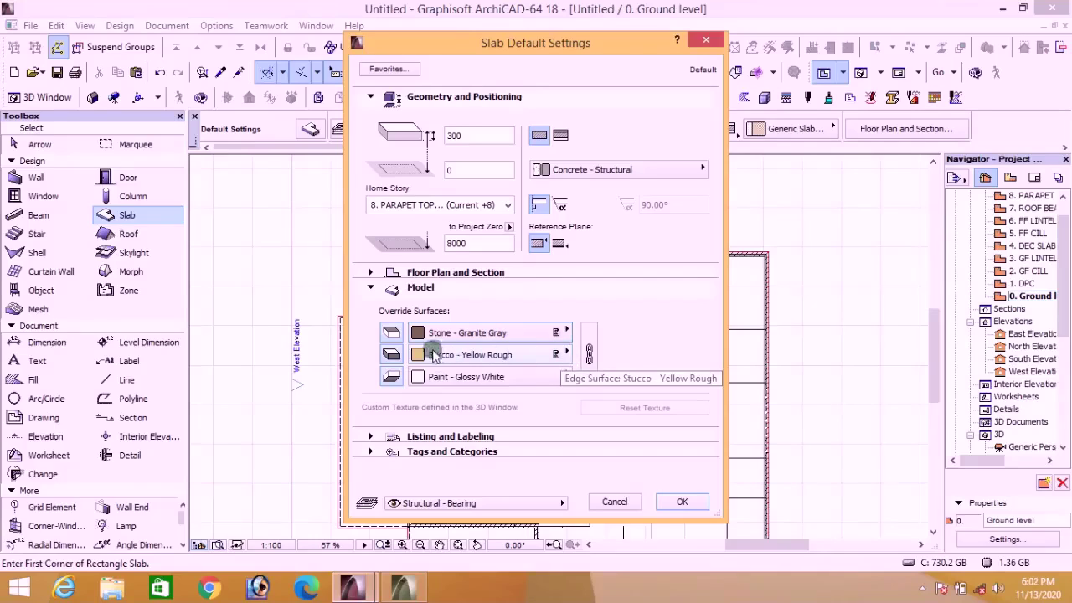
left_click(568, 355)
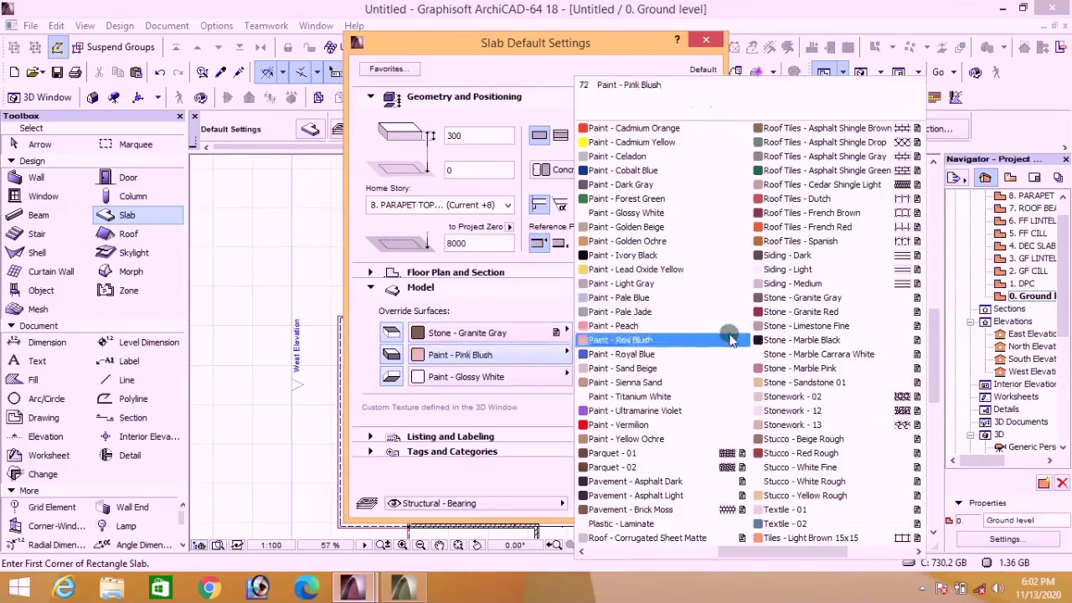
left_click(600, 235)
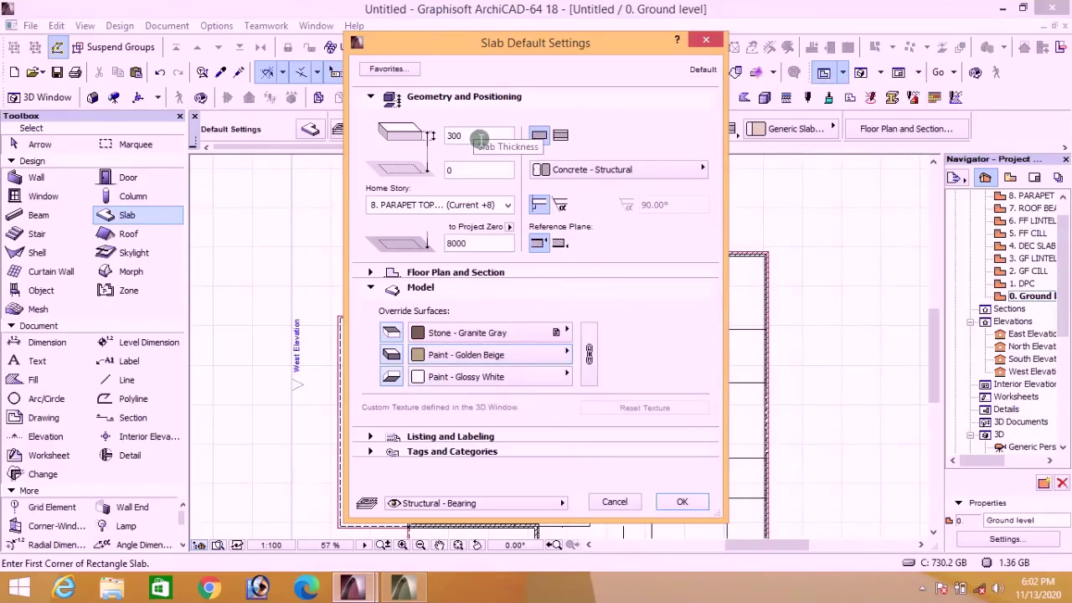
left_click(567, 247)
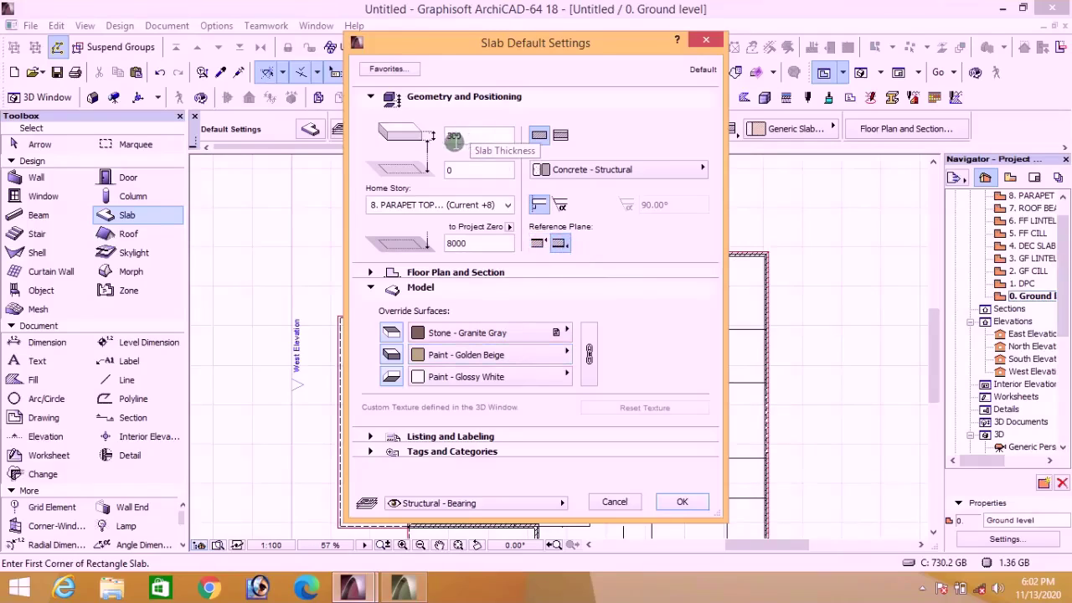
left_click(683, 502)
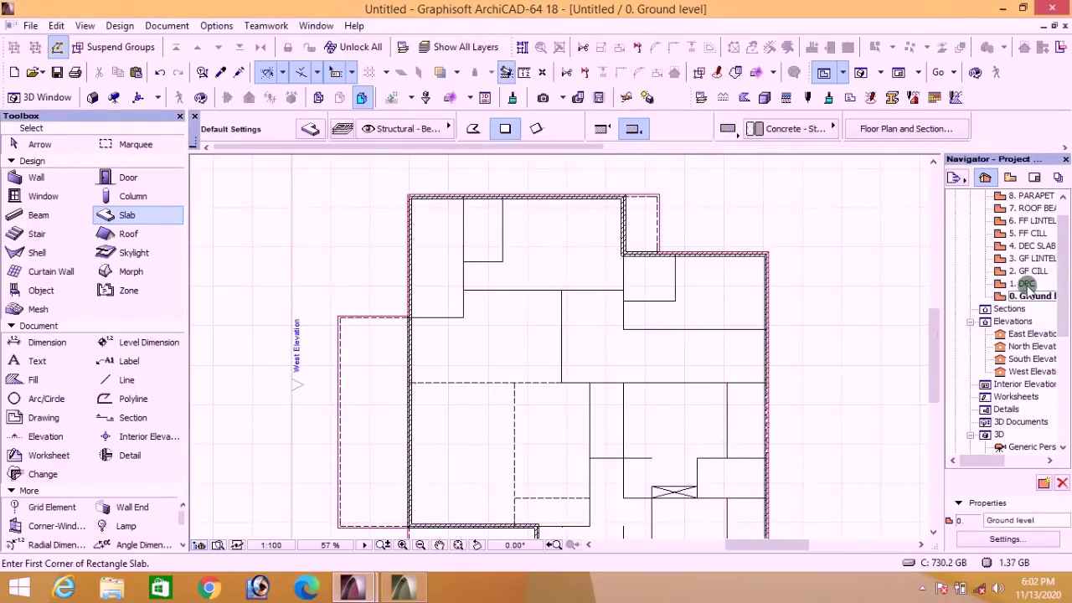
Step: Check the ground level's height to the DPC story in the Story Settings
right_click(1030, 297)
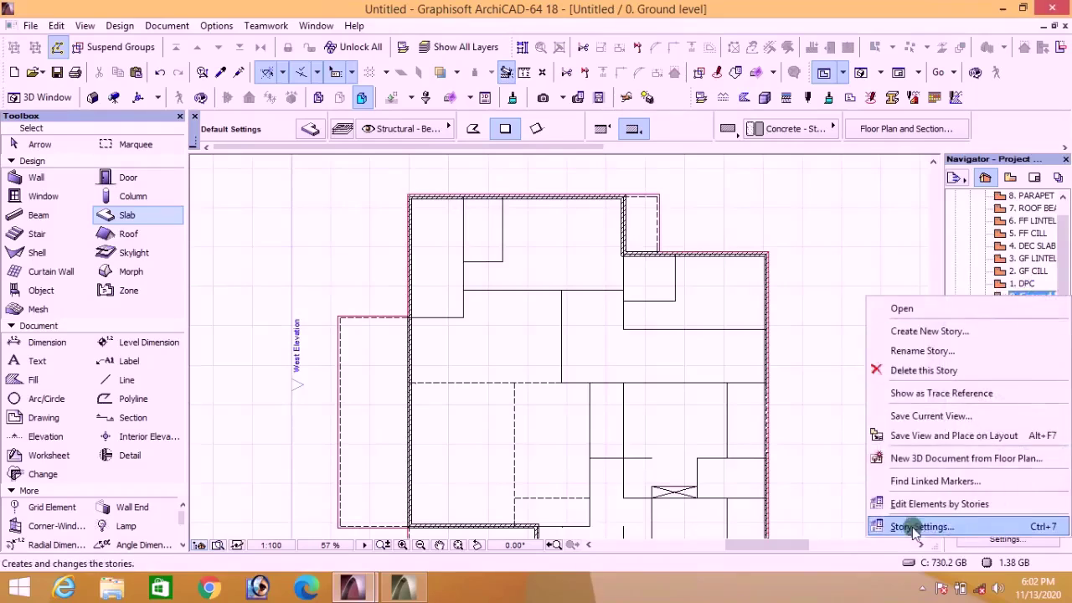
left_click(897, 589)
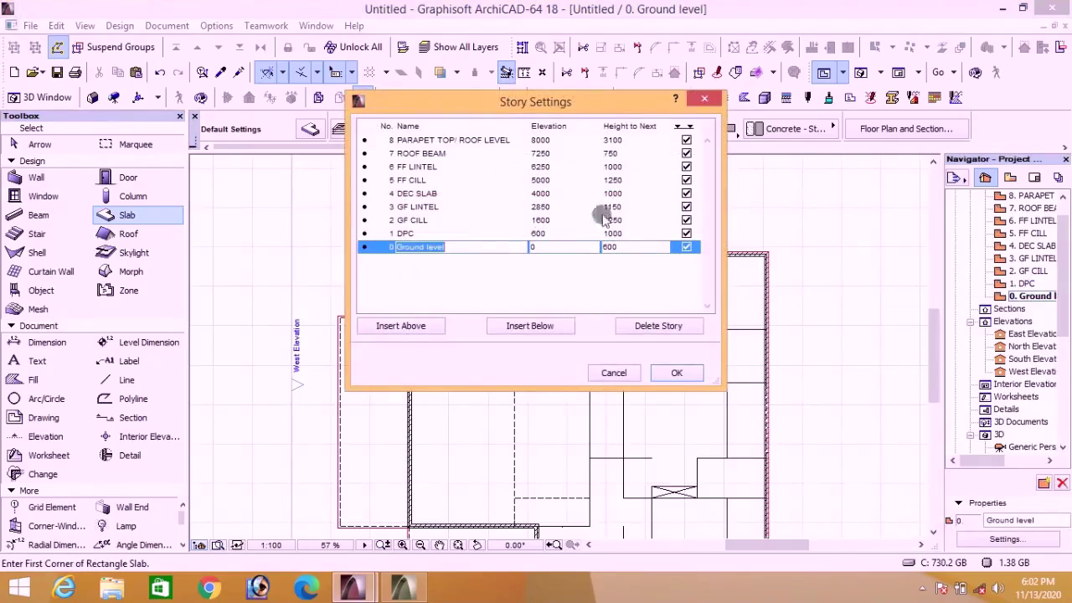
left_click(676, 374)
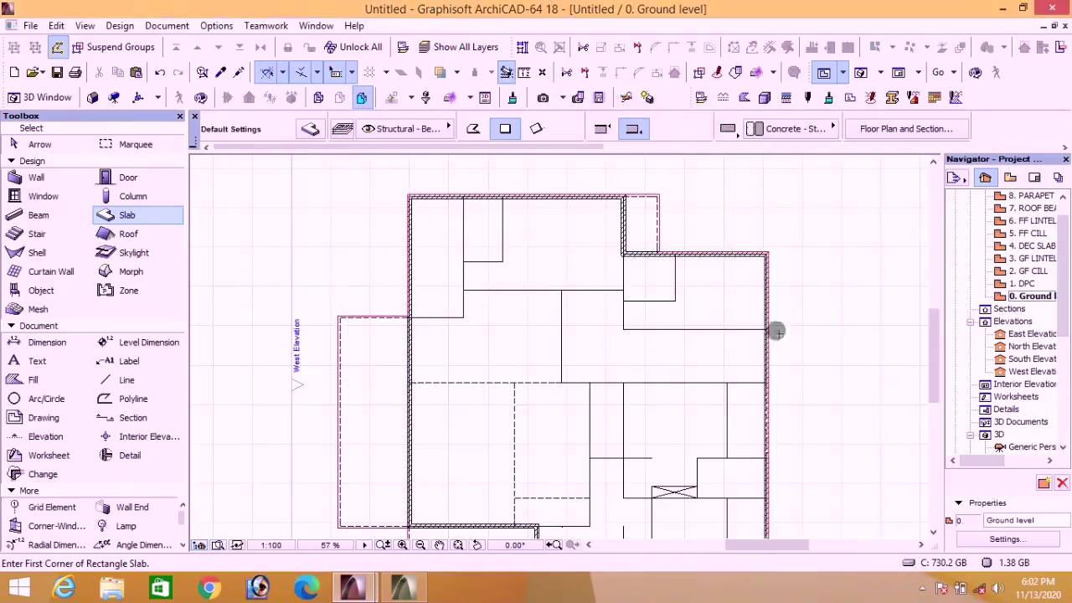
Step: Set the slab thickness to 600 and switch slab drawing from the rectangular to the polygonal geometry method
scroll(818, 139, "down", 3)
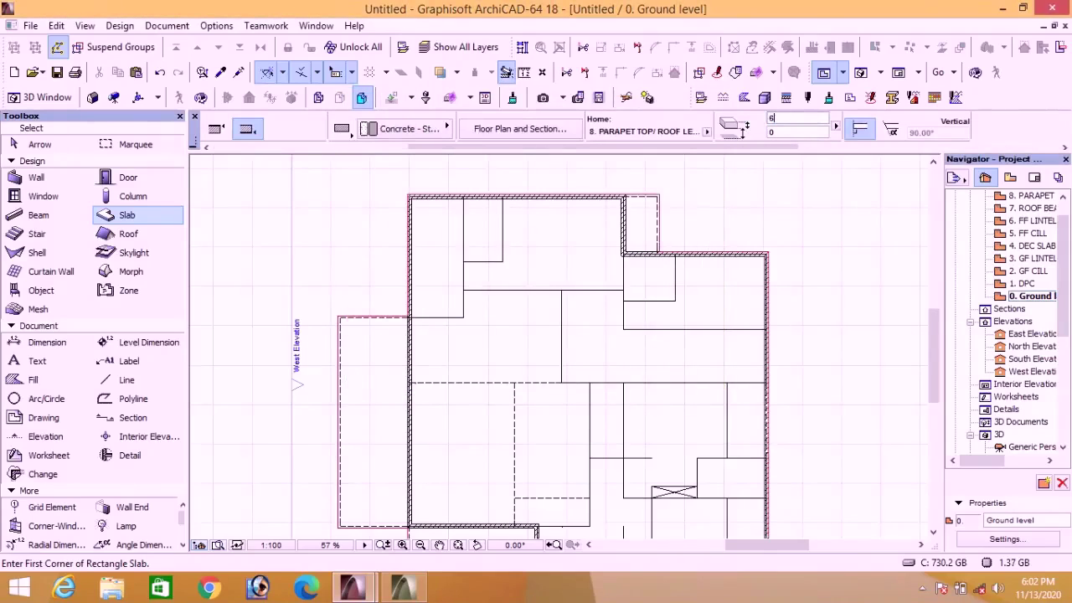
scroll(462, 211, "up", 5)
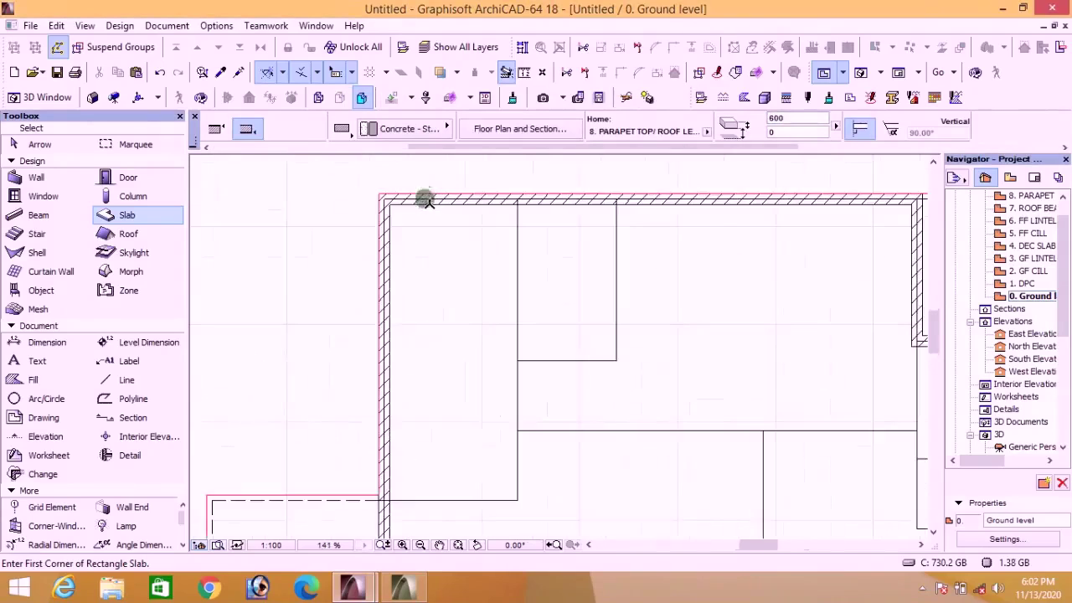
left_click(386, 203)
scroll(415, 283, "down", 4)
scroll(393, 125, "up", 3)
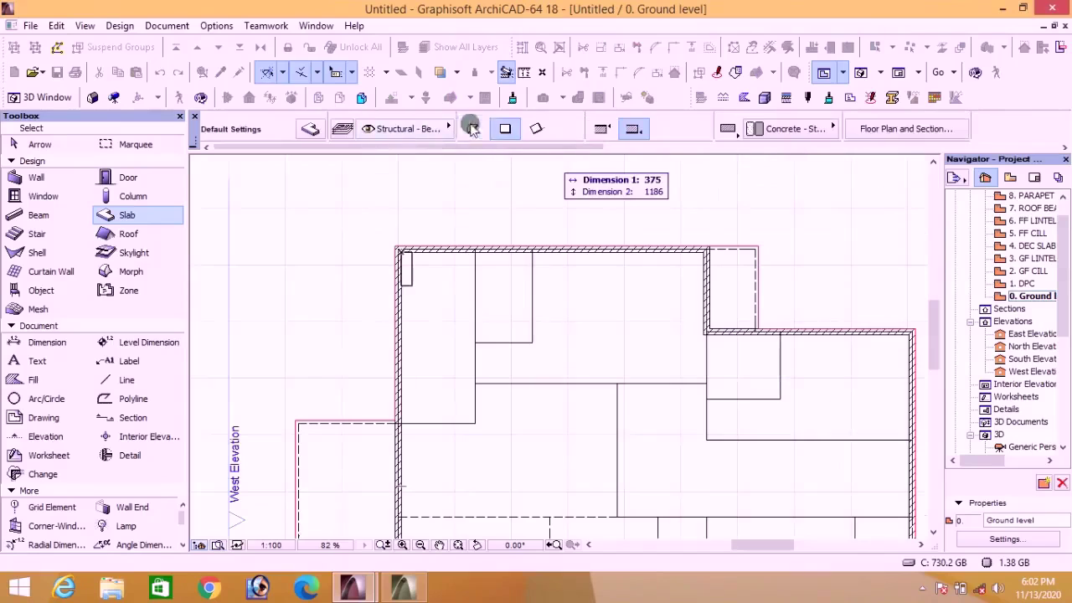
left_click(473, 128)
Step: Trace the ground slab along the inner wall faces from the upper-left corner down the west side to the lower-right notch
scroll(706, 246, "up", 3)
left_click(704, 245)
scroll(448, 283, "down", 8)
scroll(420, 382, "up", 8)
left_click(355, 399)
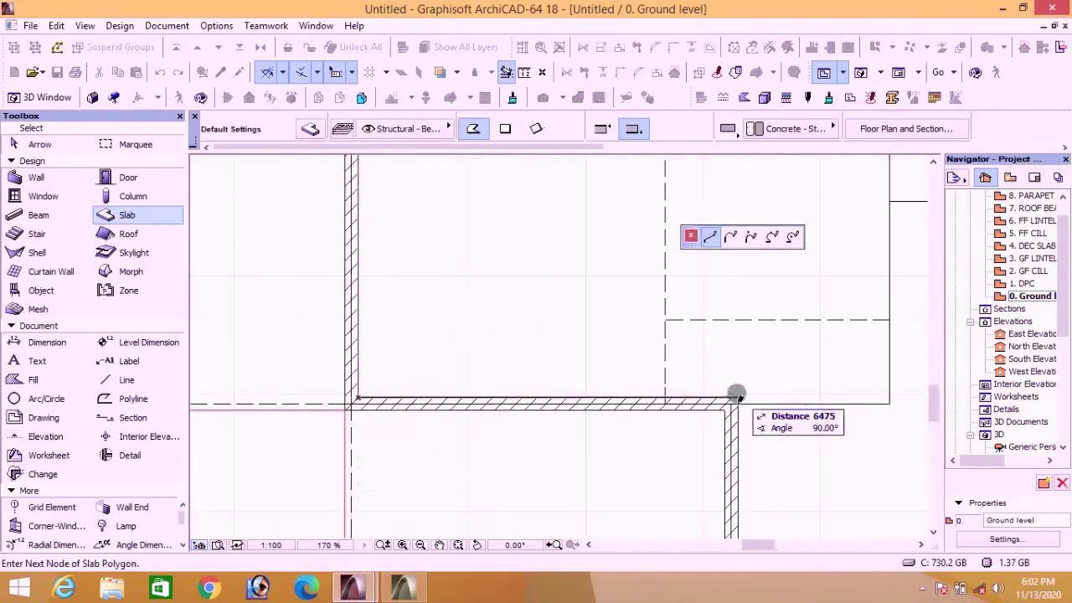
left_click(735, 395)
scroll(708, 336, "down", 8)
scroll(725, 365, "up", 8)
left_click(599, 382)
scroll(528, 394, "down", 4)
scroll(553, 392, "up", 5)
left_click(628, 354)
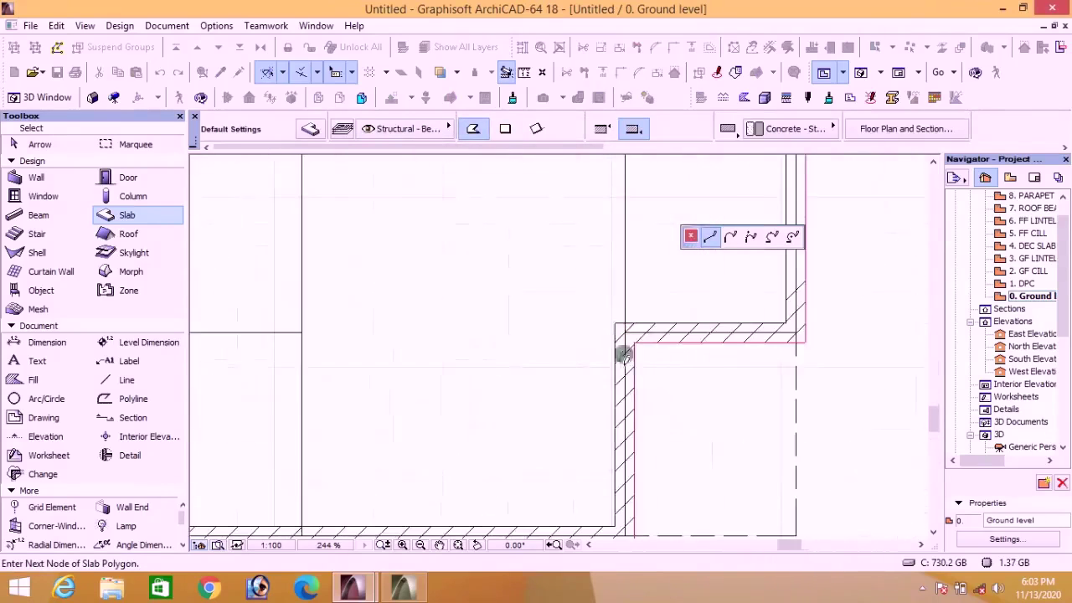
Step: Continue the slab polygon up the east side and around the upper-right notch, closing it at the upper-left corner
left_click(783, 318)
scroll(748, 430, "down", 6)
scroll(748, 377, "up", 6)
scroll(747, 447, "down", 6)
scroll(747, 323, "up", 10)
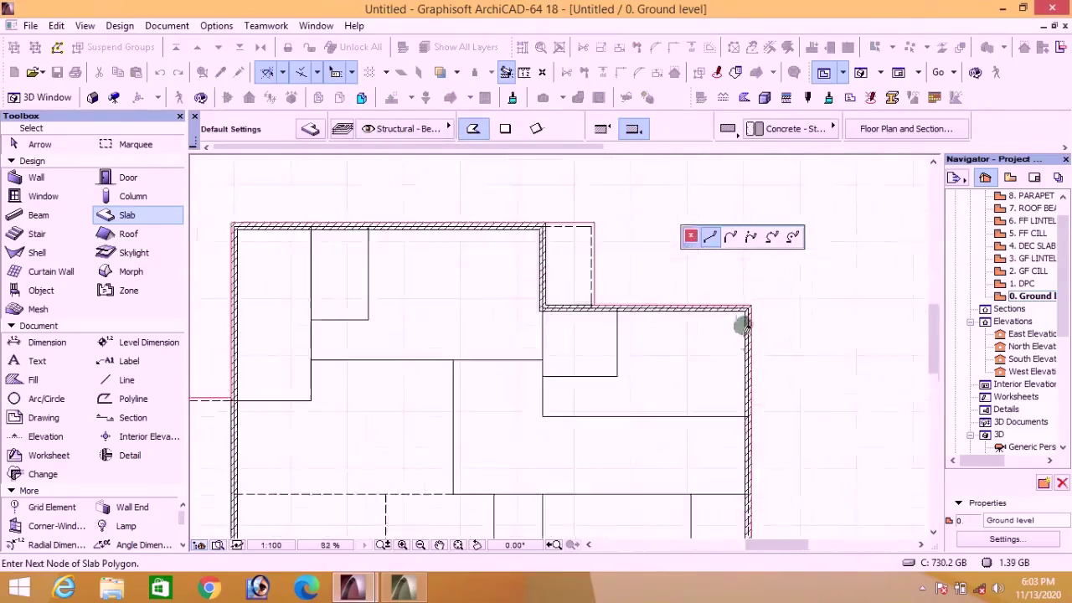
left_click(748, 304)
scroll(747, 305, "down", 6)
scroll(567, 328, "up", 4)
left_click(567, 328)
scroll(575, 279, "down", 6)
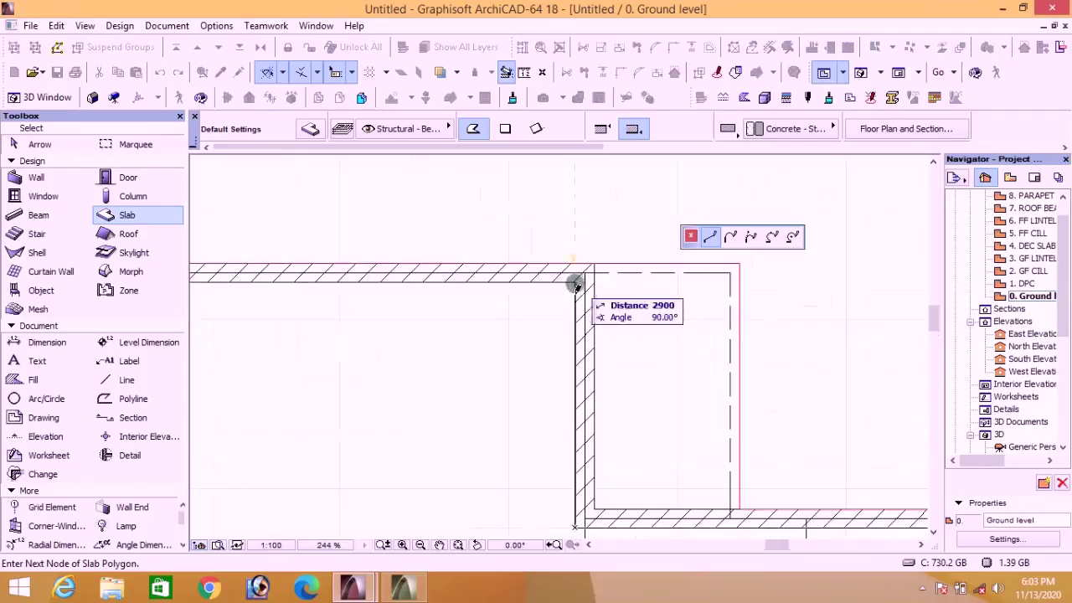
scroll(560, 282, "up", 6)
left_click(323, 289)
scroll(557, 391, "down", 5)
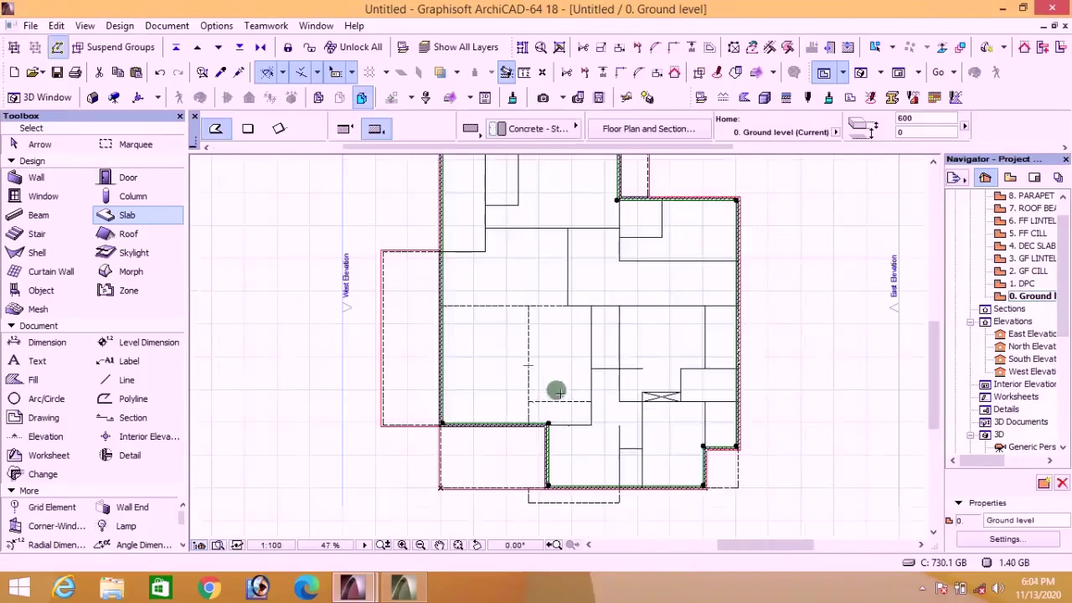
key("Escape")
Step: Pick up the parameters of an existing outer wall and choose the single straight geometry method for drawing walls
scroll(503, 371, "down", 2)
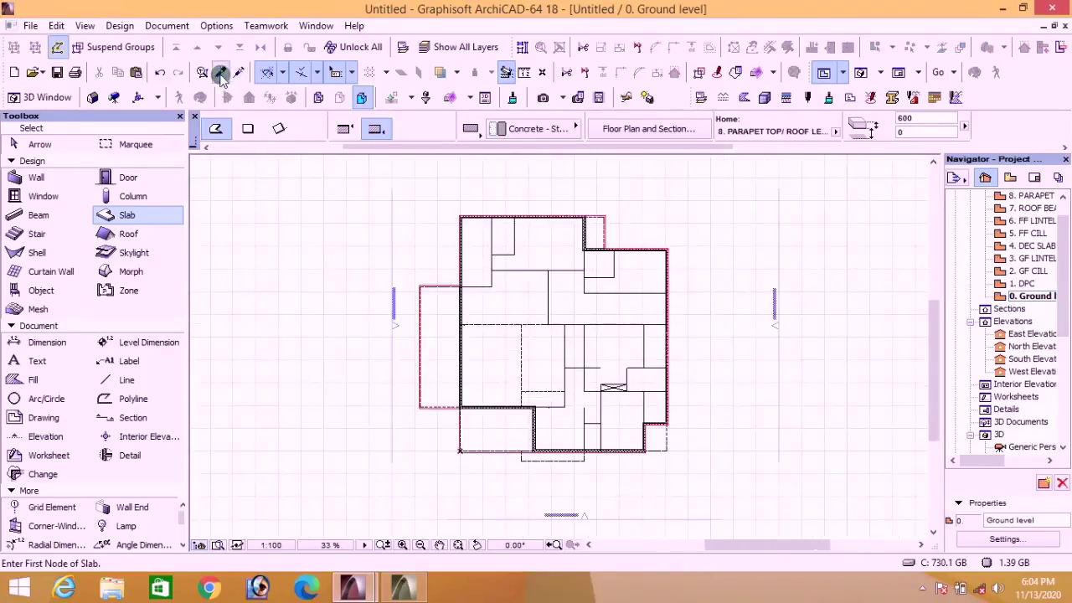
left_click(221, 74)
scroll(603, 243, "up", 8)
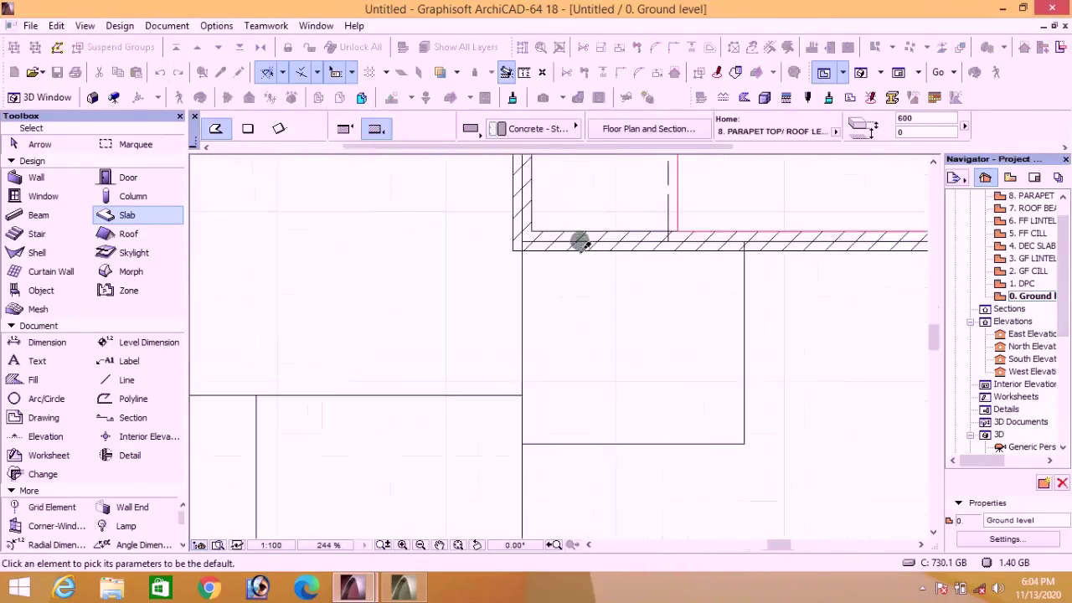
left_click(581, 236)
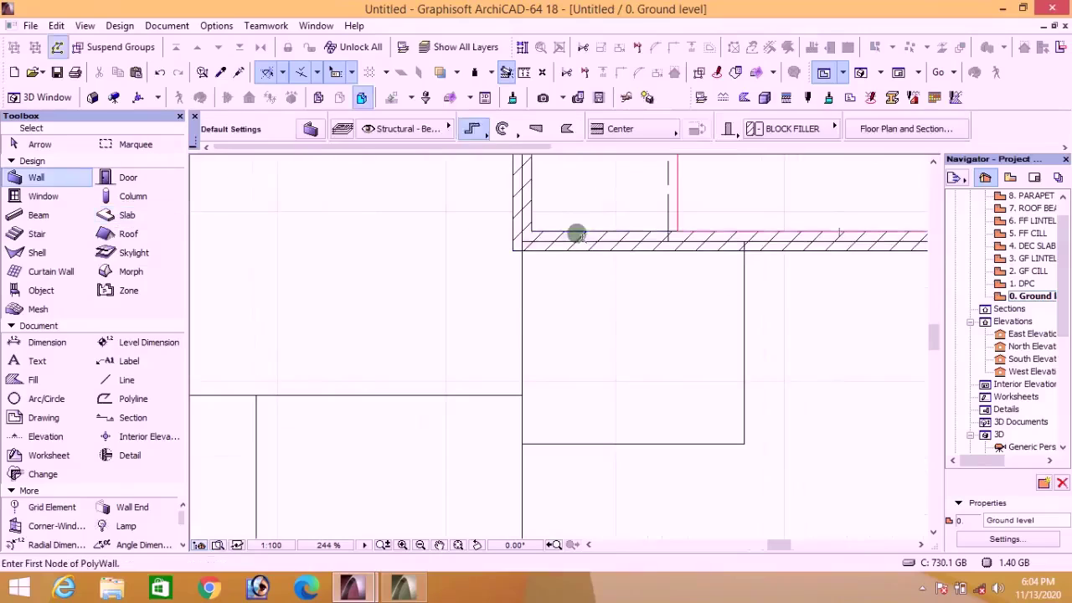
left_click(483, 135)
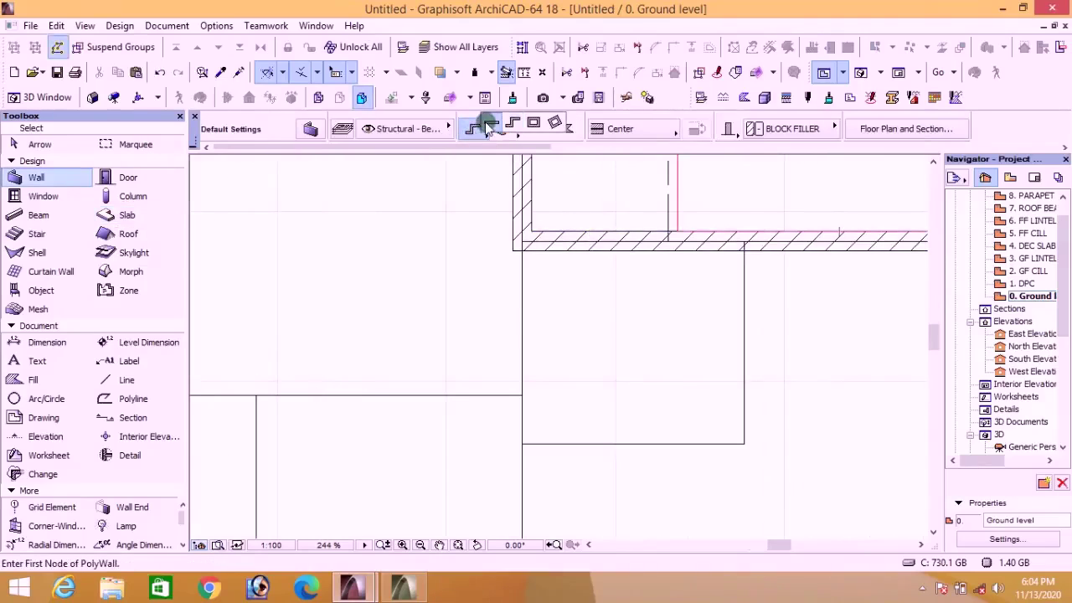
left_click(488, 128)
scroll(579, 340, "down", 5)
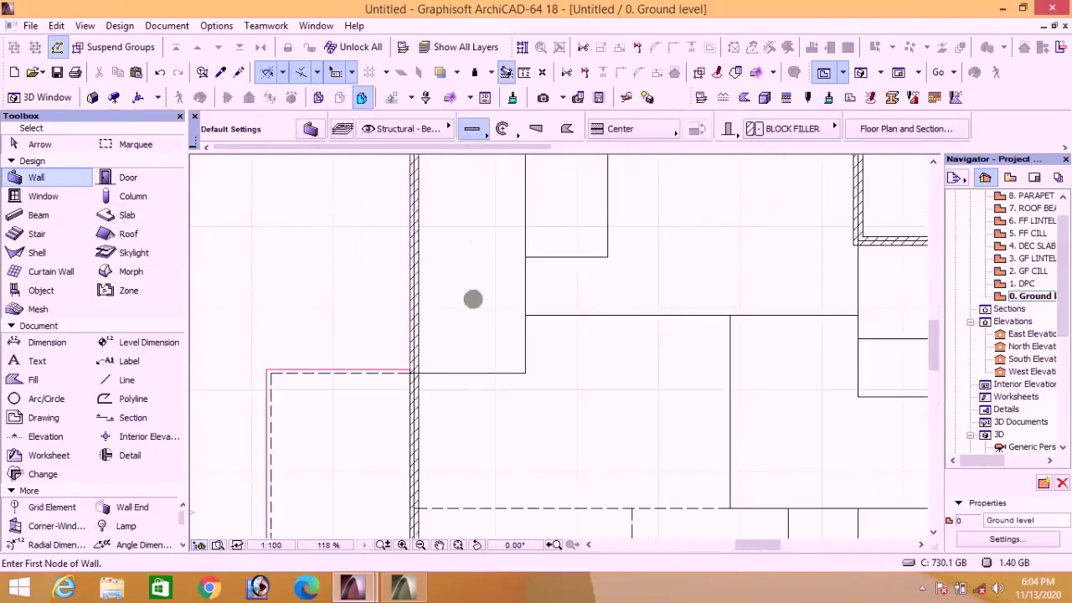
Step: Draw the L-shaped partition enclosing the upper-left room, with a 6150 long vertical wall and a horizontal wall meeting the west wall
middle_click_drag(473, 299, 459, 397)
left_click(513, 225)
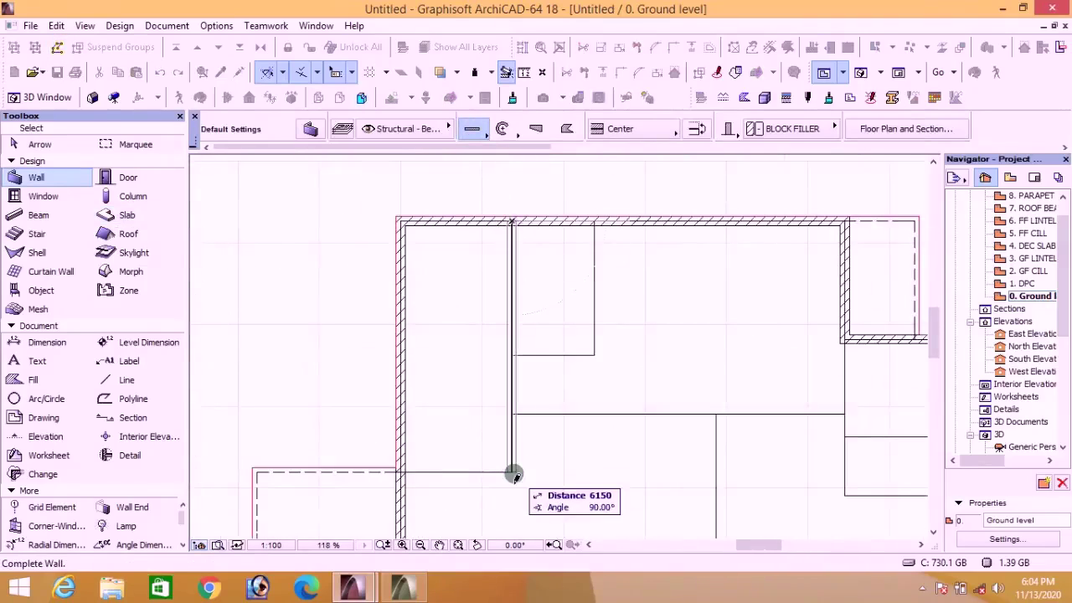
left_click(511, 471)
scroll(402, 473, "up", 4)
left_click(376, 445)
left_click(708, 446)
scroll(708, 446, "down", 1)
middle_click_drag(708, 446, 479, 472)
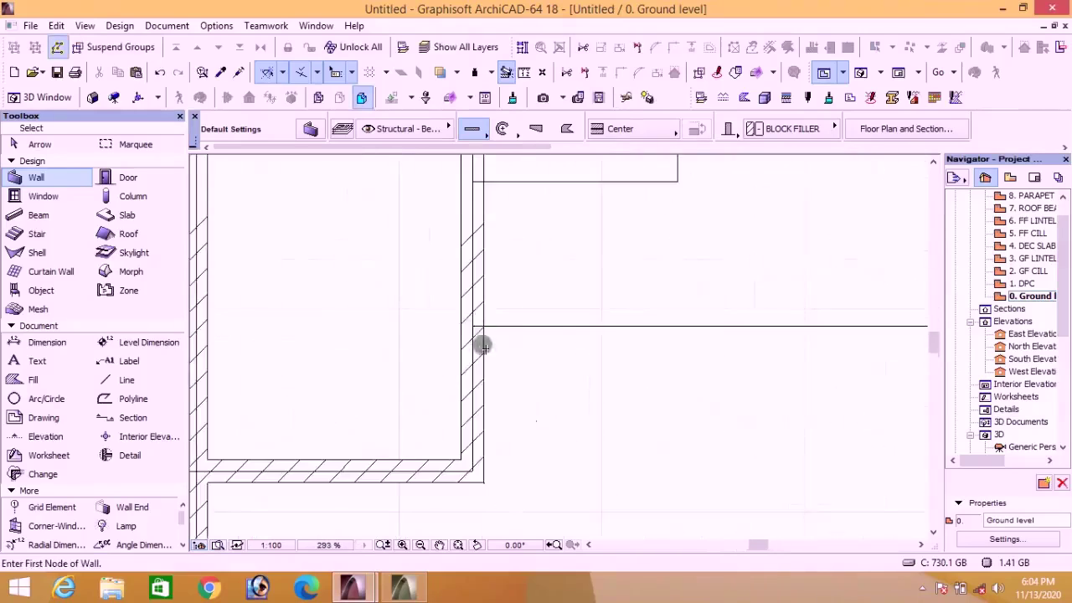
Step: Draw a horizontal wall along the guide line from the upper-left room's partition to the vertical line below the upper-right notch
left_click(474, 325)
scroll(390, 385, "down", 8)
scroll(599, 364, "up", 4)
left_click(616, 350)
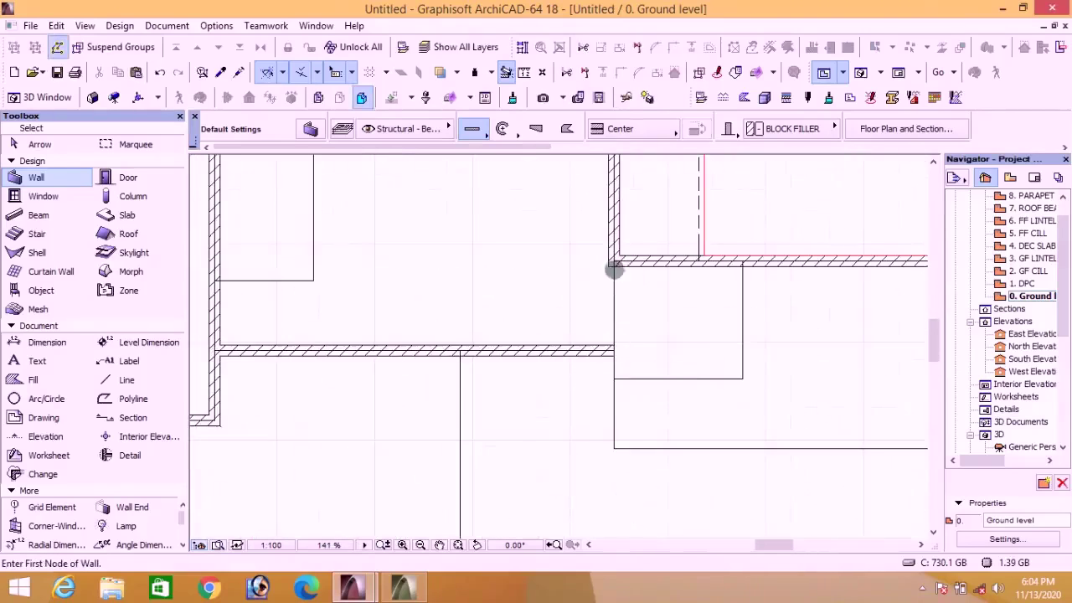
Step: Draw the walls enclosing the upper-right room below the notch and the small rectangular room in its corner
left_click(615, 447)
left_click(614, 265)
left_click(616, 379)
left_click(742, 379)
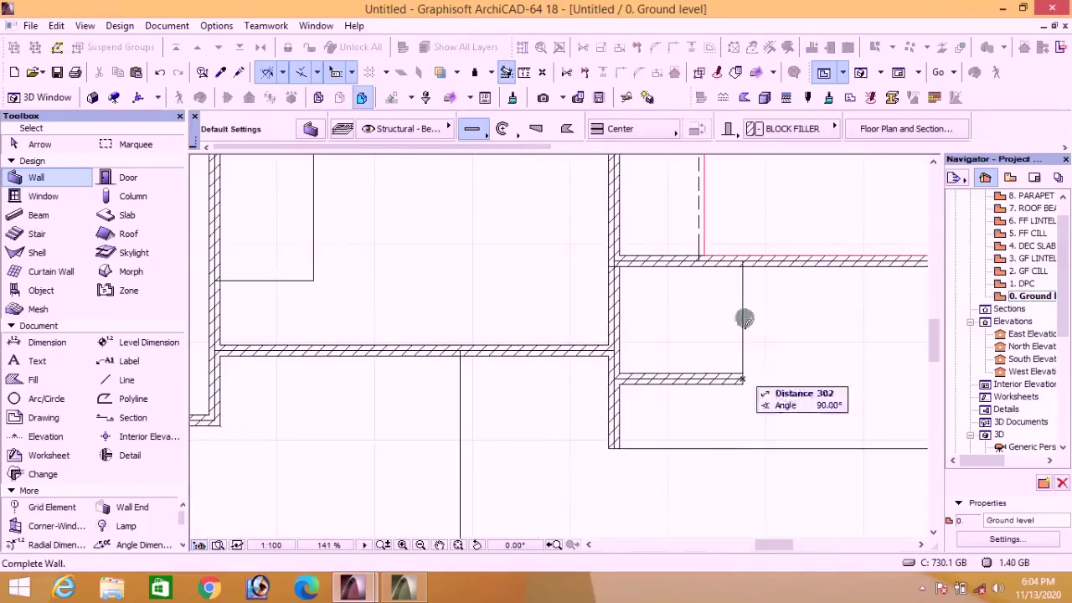
left_click(742, 267)
scroll(734, 411, "down", 5)
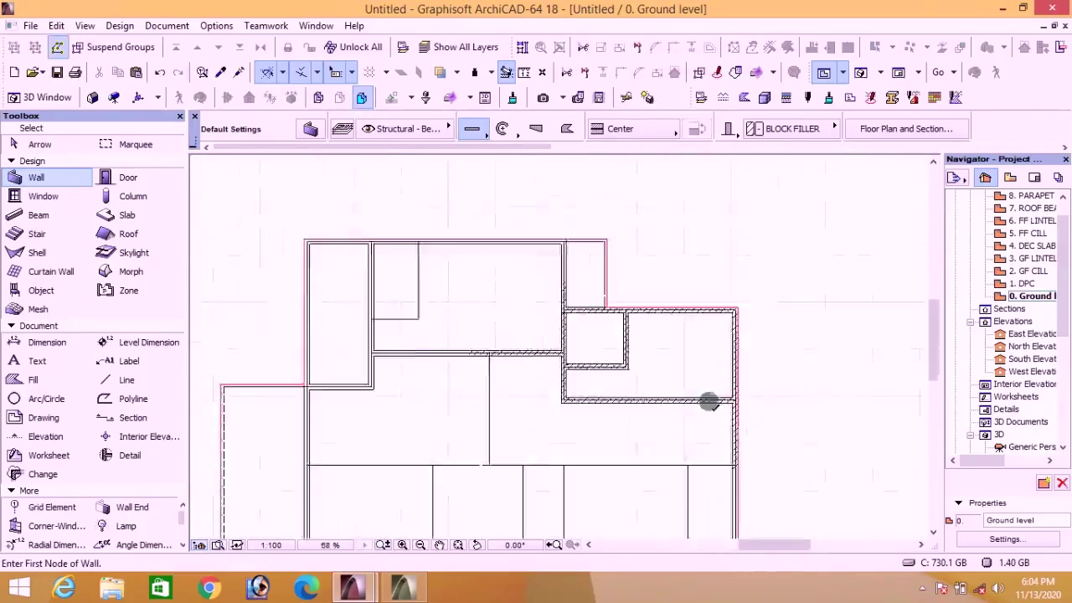
Step: Enclose the small room beside the upper-left partition with a horizontal wall and a 3300 long vertical wall
scroll(710, 403, "up", 5)
left_click(351, 275)
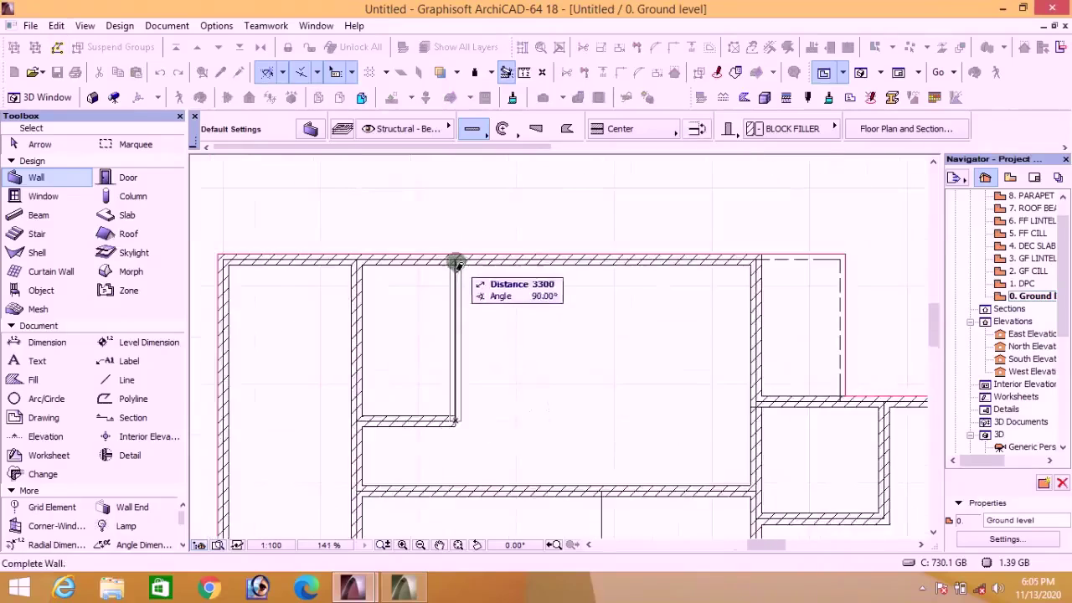
left_click(456, 264)
scroll(471, 397, "down", 4)
scroll(313, 443, "up", 6)
left_click(313, 443)
scroll(487, 400, "down", 4)
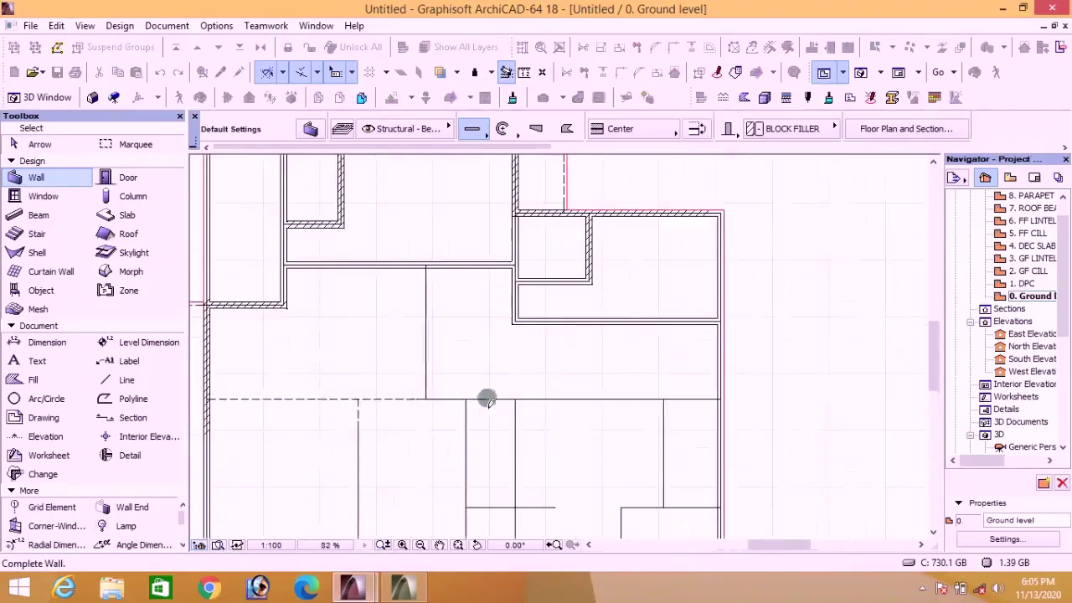
key("Escape")
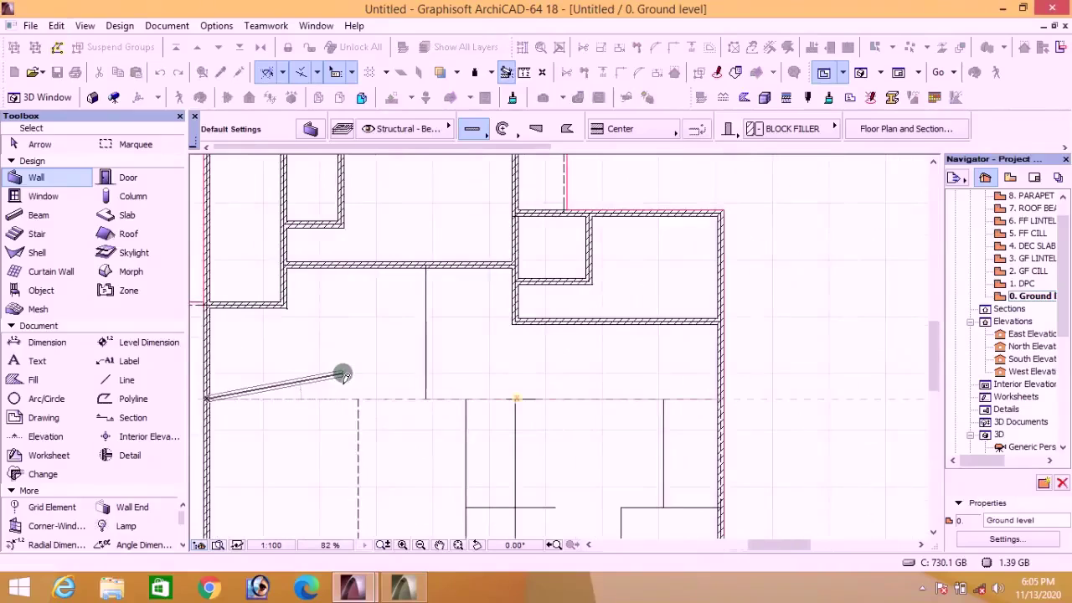
Step: Draw a horizontal wall from the central vertical line's foot to the east wall, plus the vertical wall linking it to the upper partition
left_click(426, 398)
left_click(783, 401)
scroll(426, 266, "up", 4)
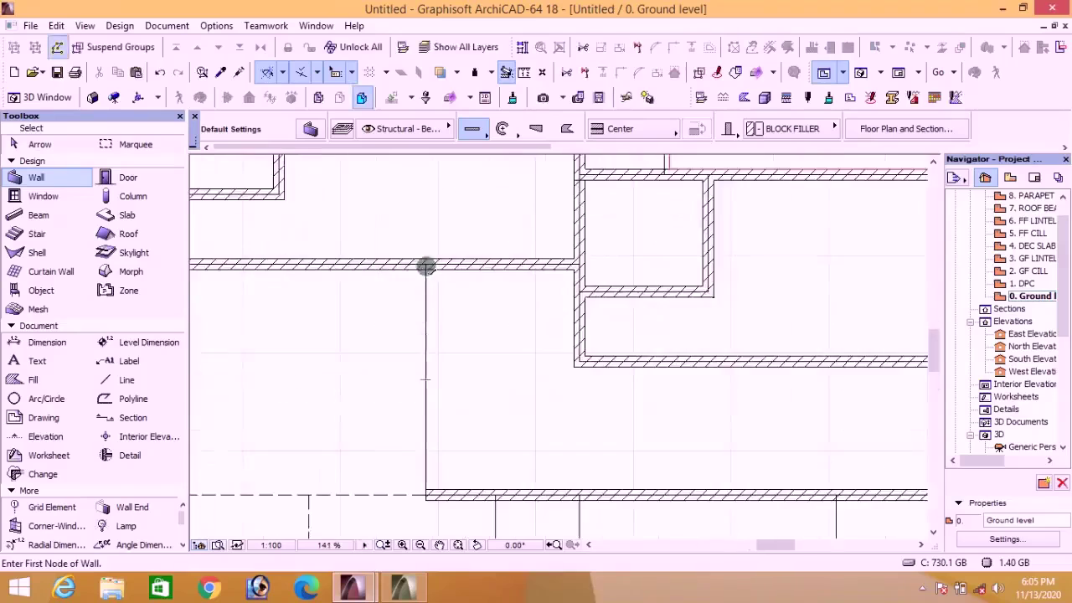
left_click(426, 266)
scroll(426, 266, "down", 4)
left_click(413, 411)
Step: Extend a horizontal wall from the inner corner of the large west room eastward to the vertical line of the south-side room
scroll(494, 350, "down", 4)
scroll(448, 468, "up", 4)
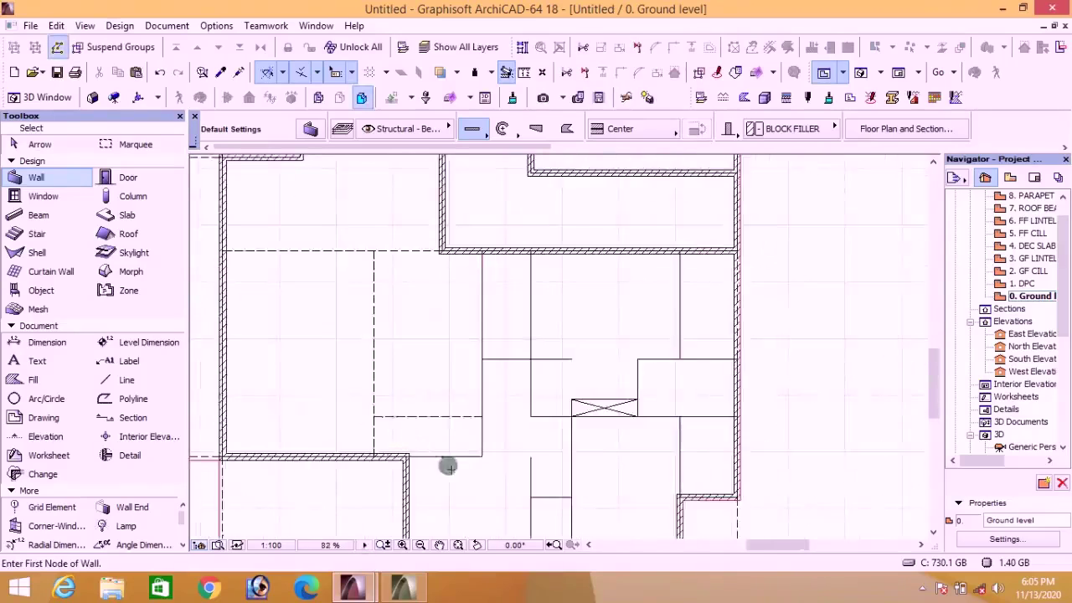
scroll(448, 468, "up", 3)
left_click(405, 456)
scroll(507, 431, "down", 4)
scroll(508, 430, "up", 4)
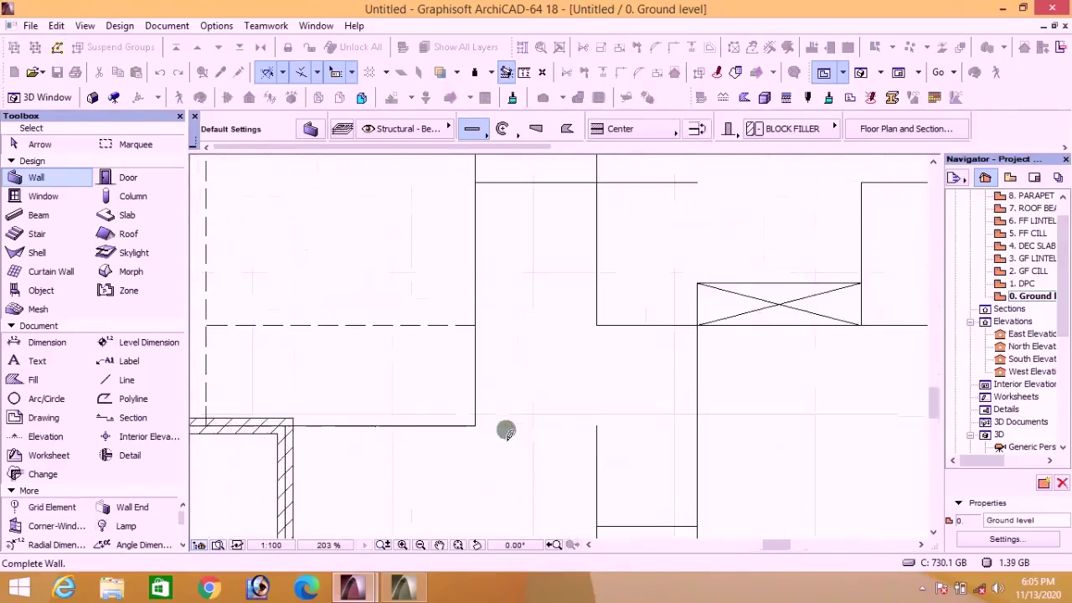
left_click(593, 430)
Step: Draw a long vertical wall from the south outer wall up to the central horizontal partition
scroll(570, 397, "down", 4)
scroll(578, 502, "up", 2)
left_click(580, 501)
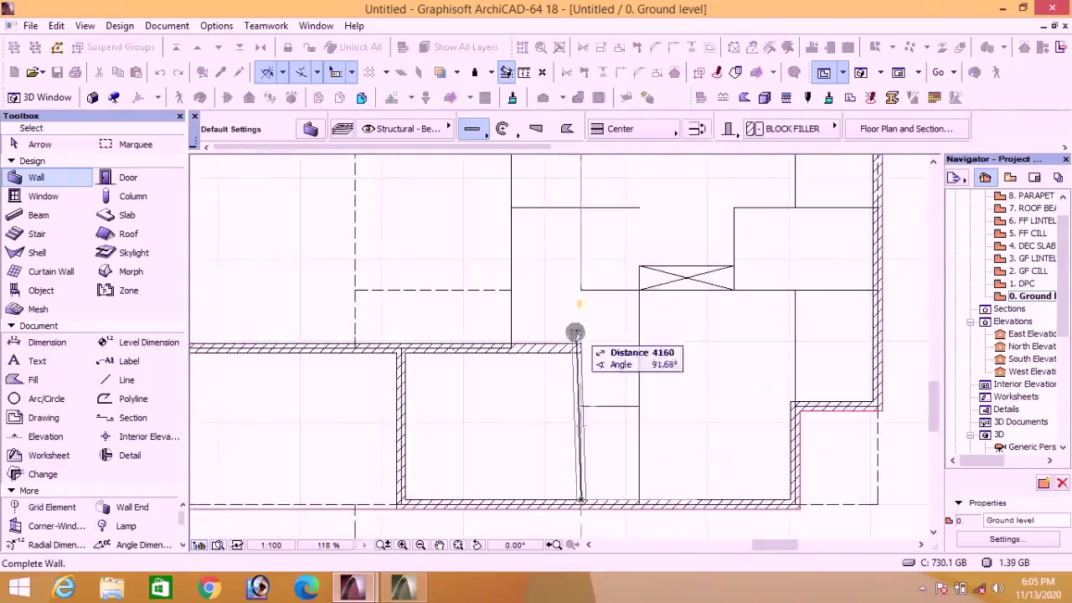
scroll(575, 334, "down", 3)
left_click(577, 168)
Step: Draw the parallel vertical wall on the large west room's east side, up to the central horizontal partition
scroll(521, 416, "up", 4)
left_click(519, 416)
scroll(514, 444, "down", 1)
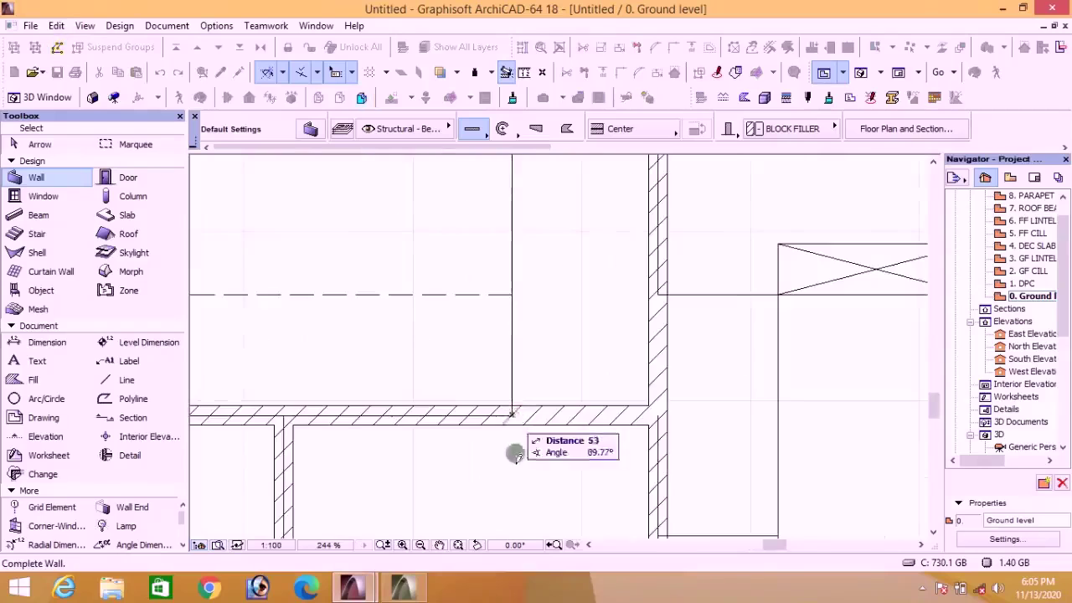
scroll(514, 453, "down", 4)
left_click(515, 294)
Step: Draw a horizontal wall above the crossed box, running from the large west room's east partition to the east outer wall
scroll(493, 290, "up", 4)
left_click(475, 284)
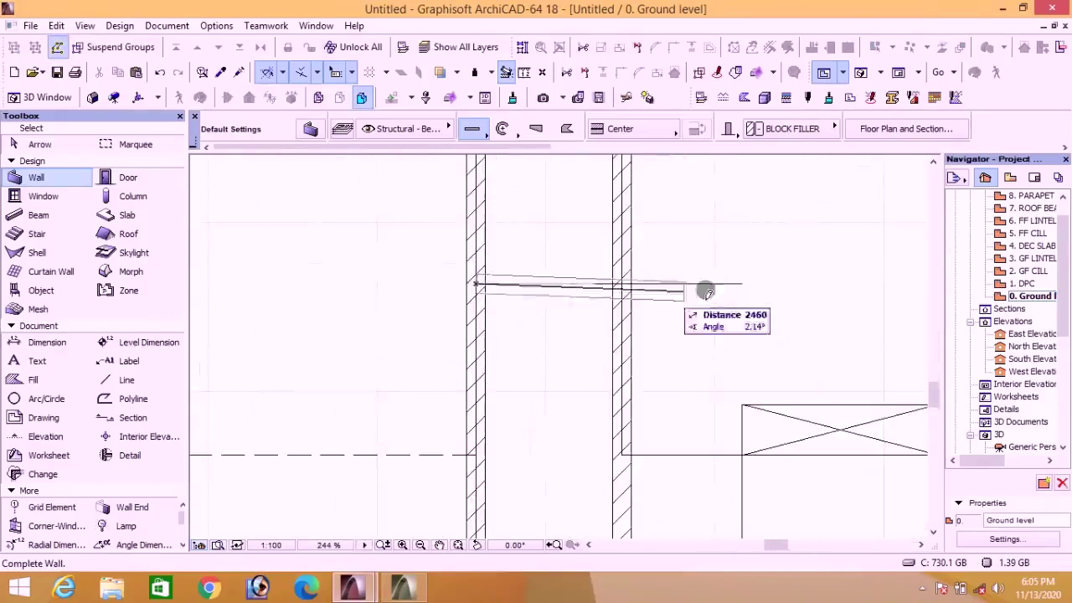
scroll(708, 292, "down", 4)
left_click(854, 301)
Step: Draw walls stepping around the crossed box, starting with a 1425 segment, and continue them up to the partition above and across to the east wall
scroll(593, 351, "up", 3)
left_click(592, 350)
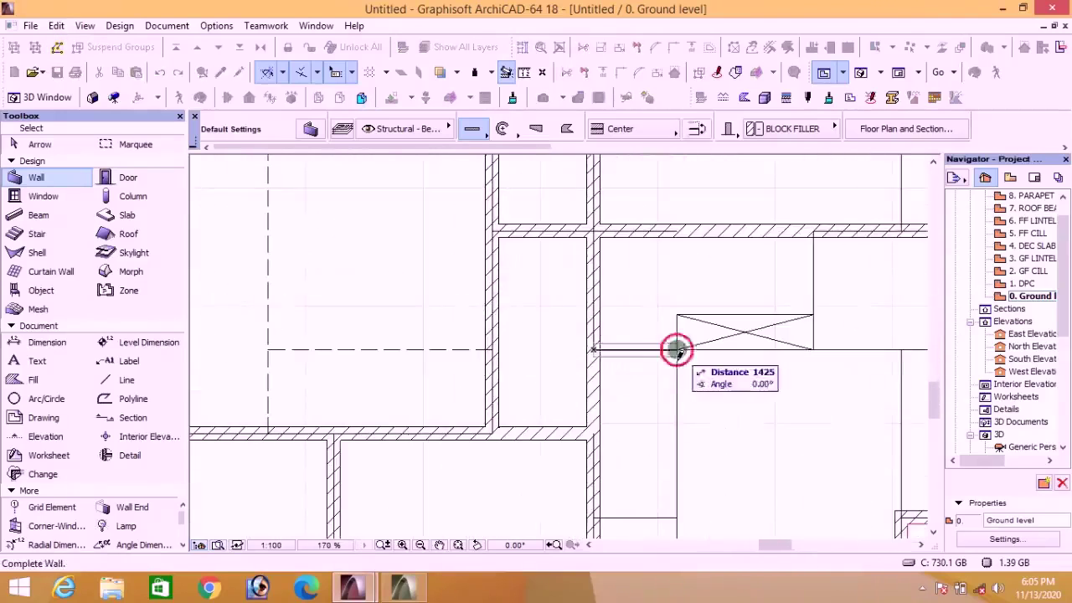
left_click(677, 350)
left_click(677, 315)
left_click(812, 315)
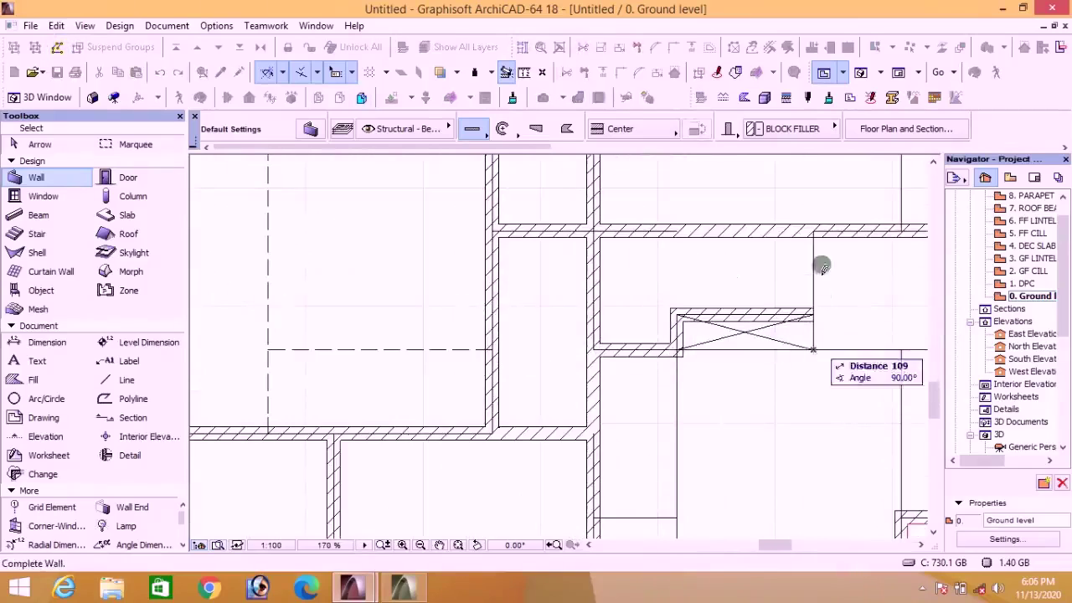
double_click(813, 232)
scroll(713, 328, "up", 2)
left_click(713, 339)
key("Escape")
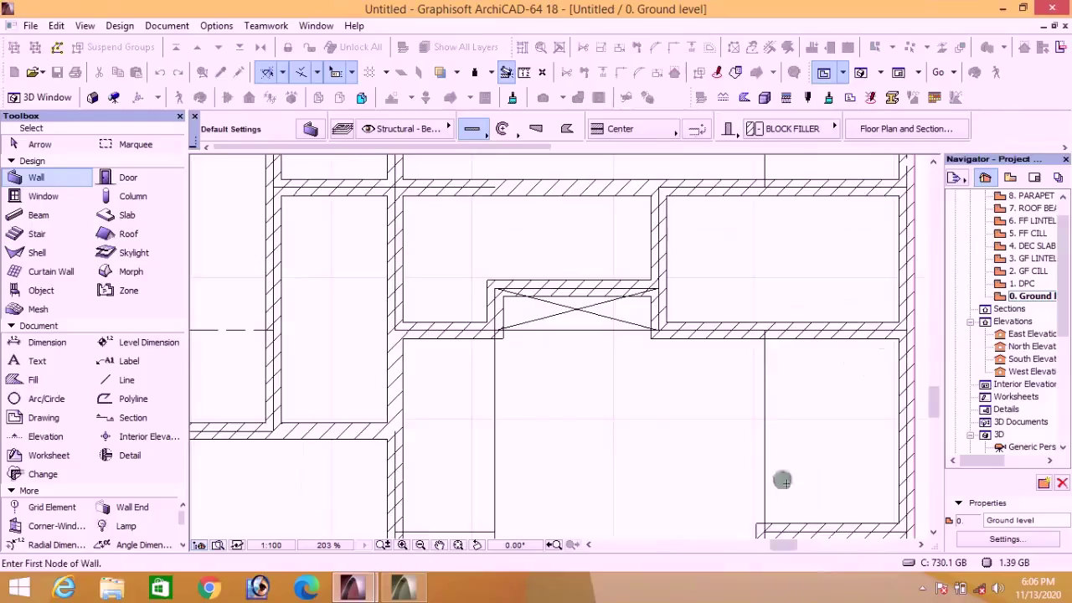
Step: Draw two vertical walls forming the narrow east-side rooms, one above the lower-right notch and one below the central partition
left_click(764, 528)
double_click(761, 337)
scroll(742, 309, "up", 3)
left_click(729, 375)
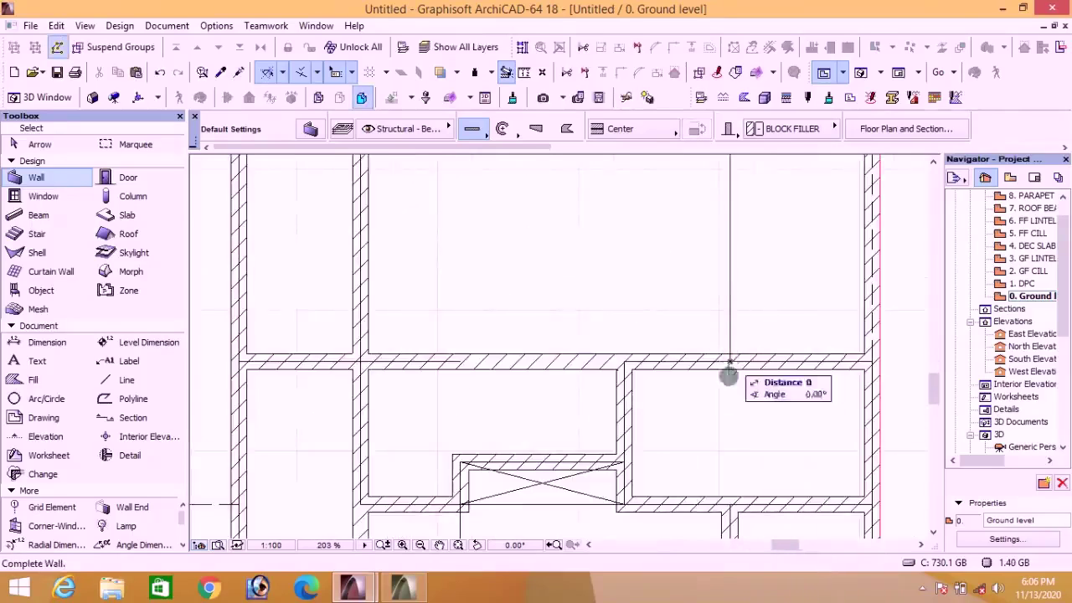
scroll(730, 312, "down", 4)
double_click(730, 210)
Step: Draw a vertical wall from the south outer wall up to the stepped wall at the crossed box's lower-left corner
scroll(725, 242, "down", 3)
scroll(675, 424, "up", 8)
left_click(584, 494)
scroll(583, 495, "down", 5)
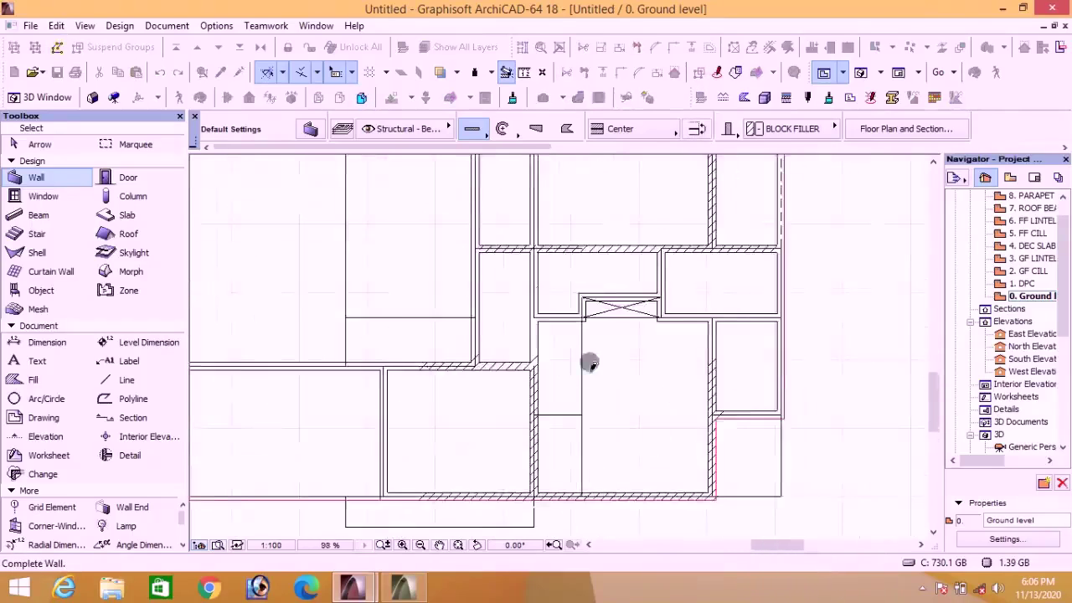
scroll(583, 339, "up", 4)
scroll(581, 314, "up", 1)
left_click(582, 305)
Step: Divide the narrow room below the crossed box with a short horizontal wall along the guide line
scroll(580, 310, "down", 4)
scroll(548, 415, "up", 4)
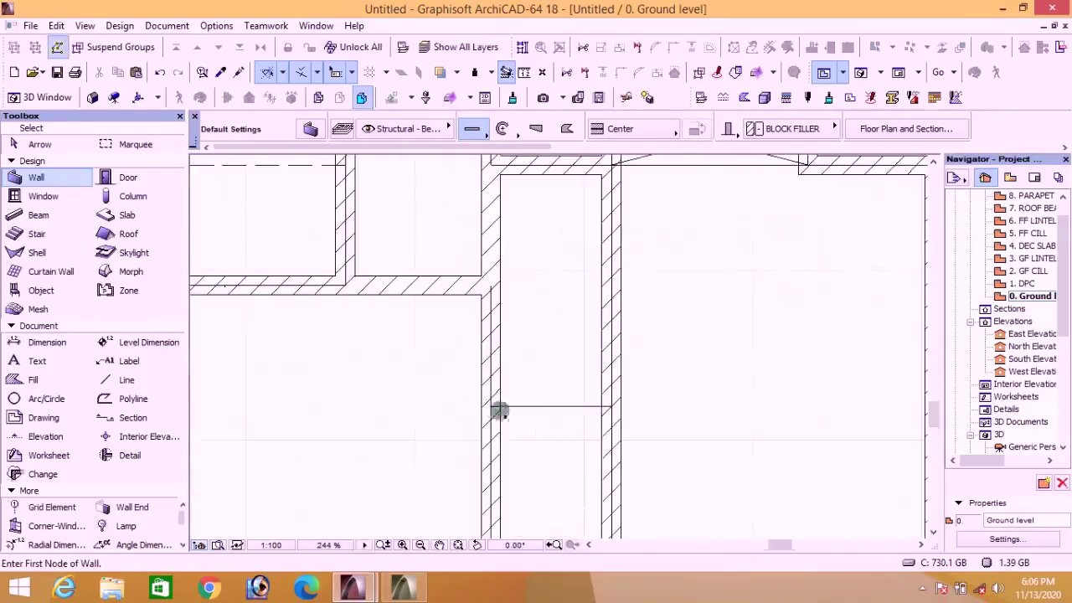
left_click(499, 409)
double_click(603, 407)
Step: Review the whole partition layout on the ground plan and switch to the 3D view of the model
scroll(612, 399, "down", 10)
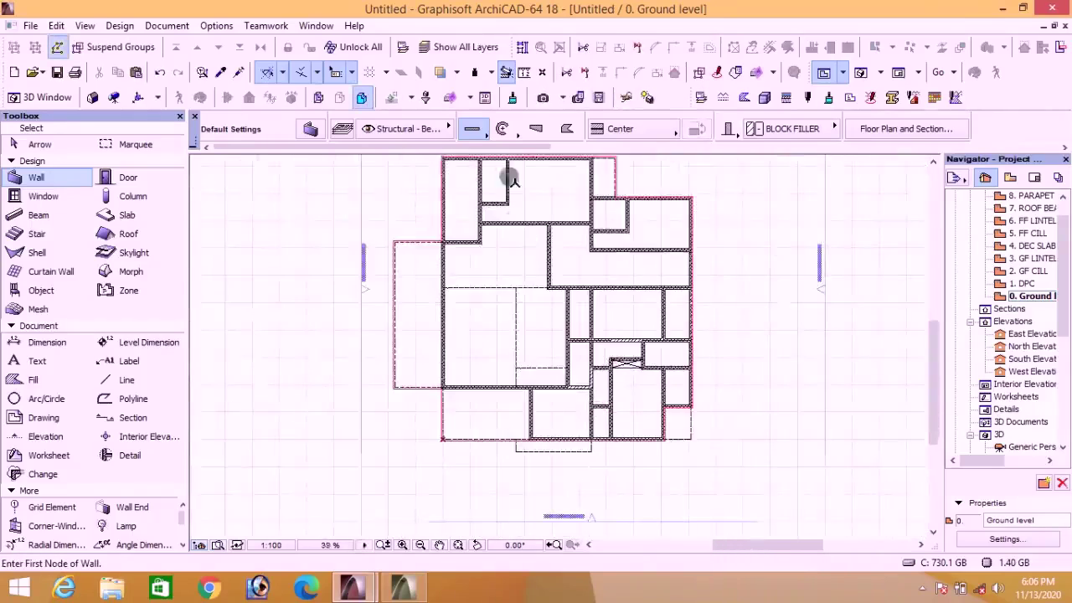
scroll(546, 357, "up", 1)
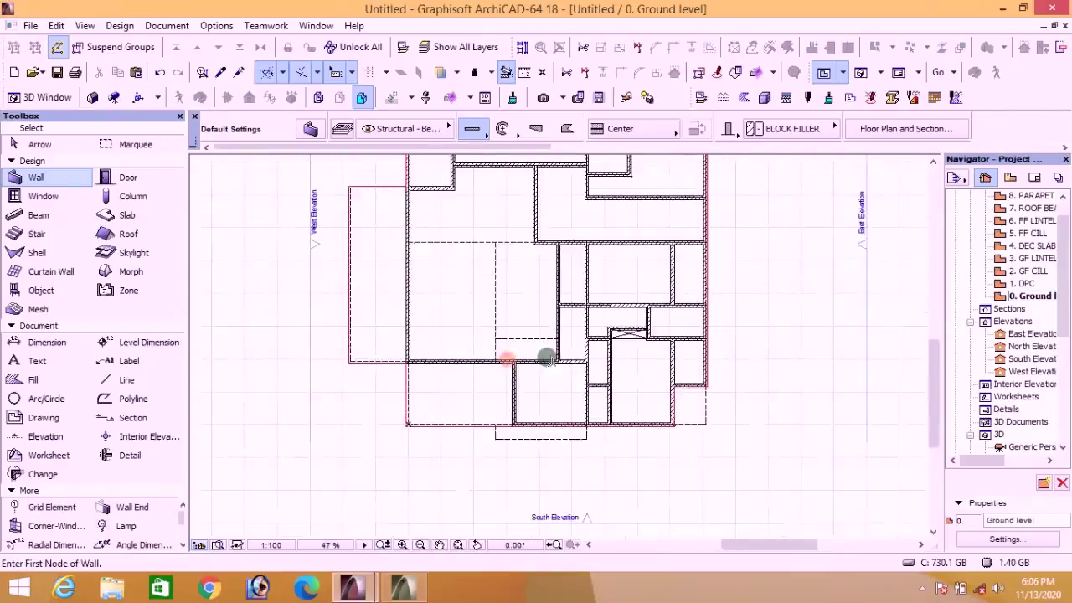
scroll(538, 367, "down", 2)
scroll(492, 271, "up", 2)
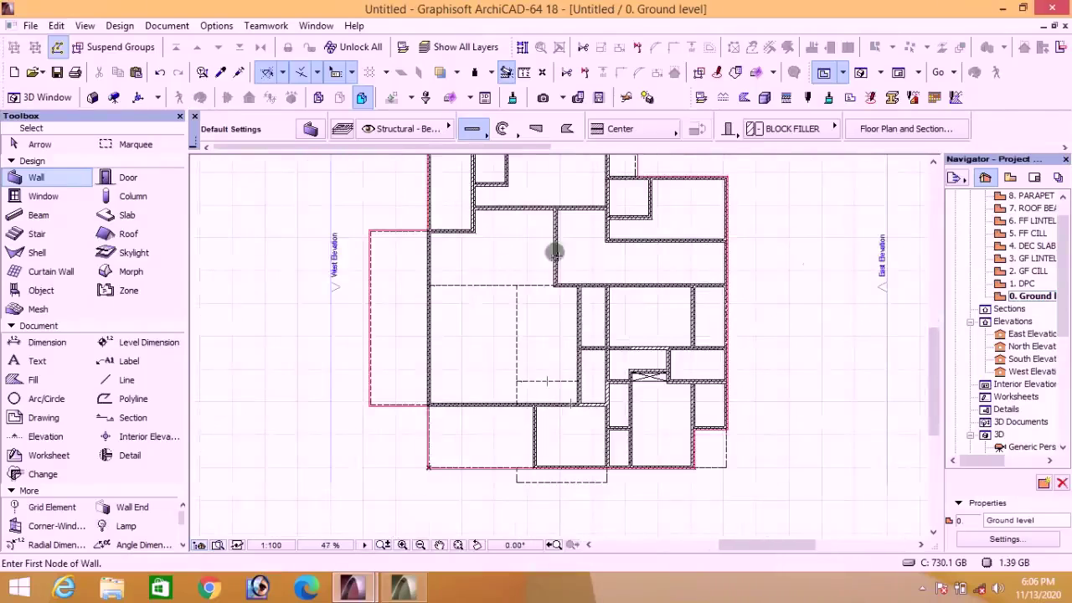
left_click(861, 74)
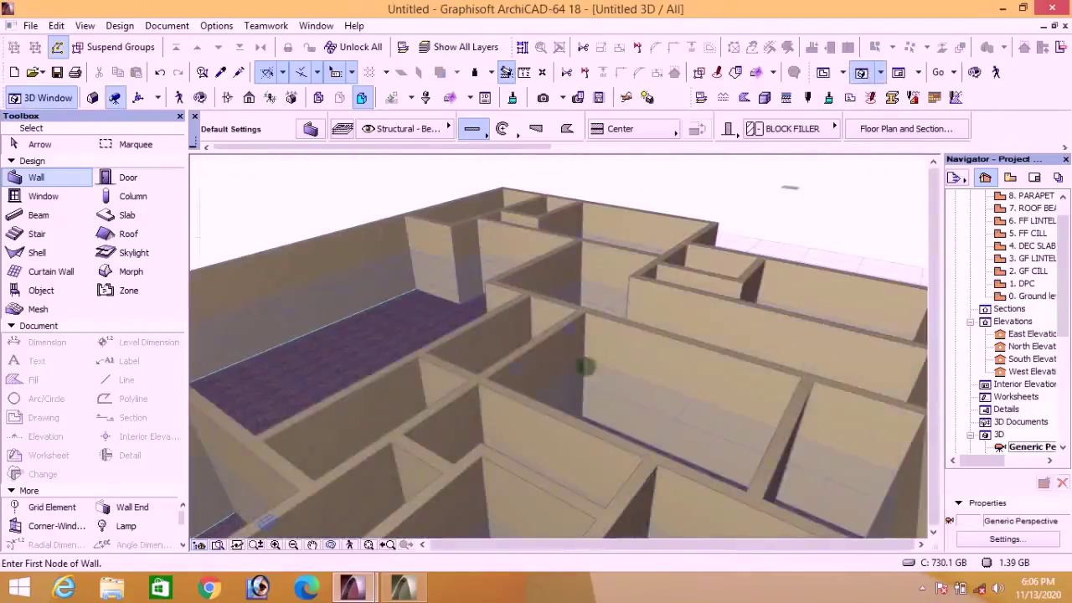
scroll(680, 301, "down", 3)
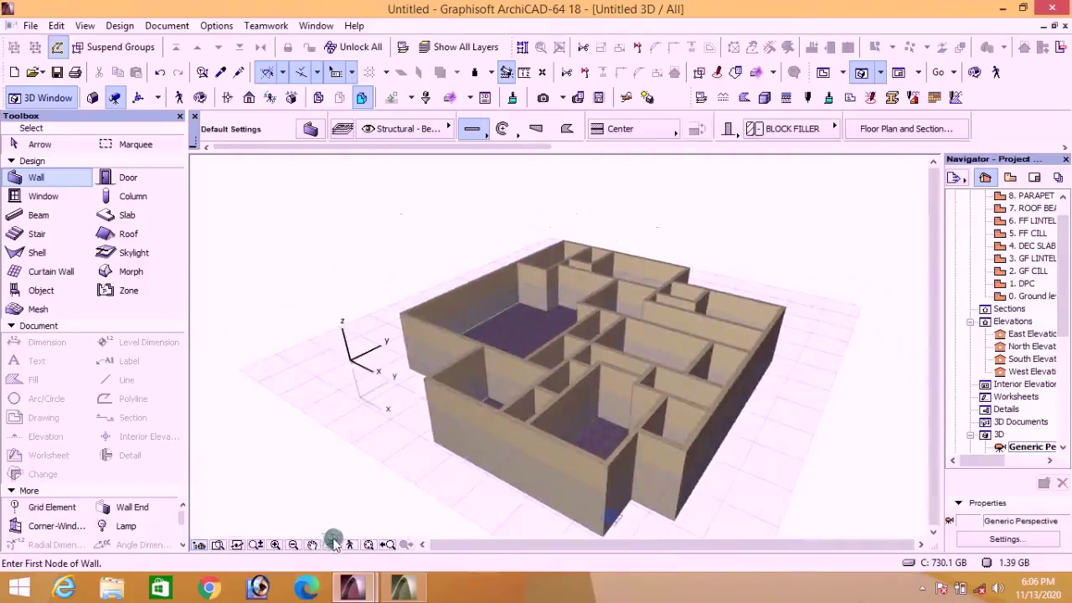
Step: Orbit around the 3D model to examine the rooms, partition walls and floor slab from above
left_click(332, 542)
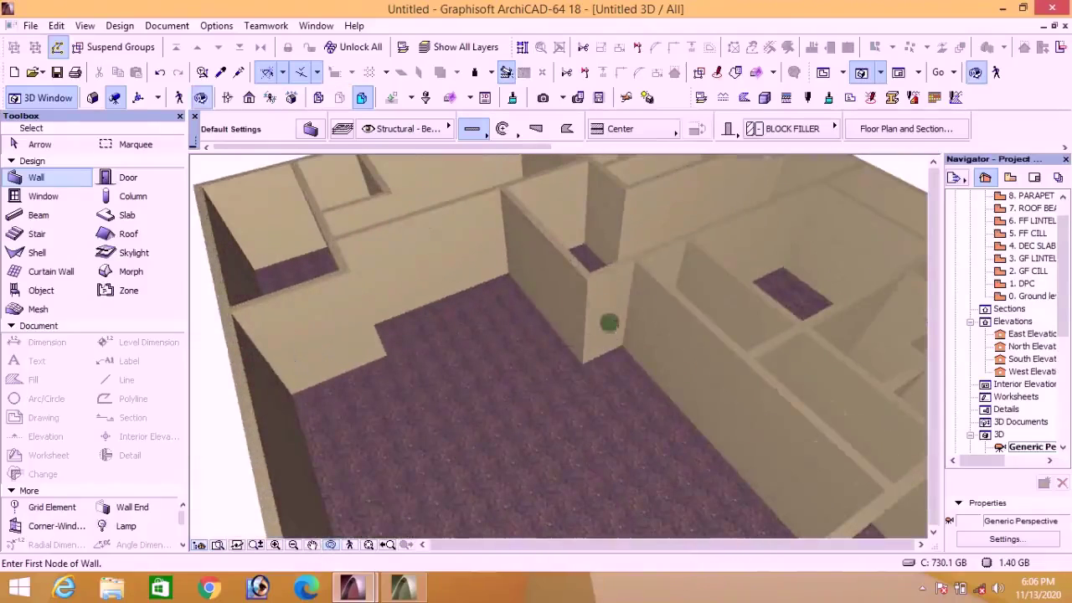
scroll(557, 340, "down", 3)
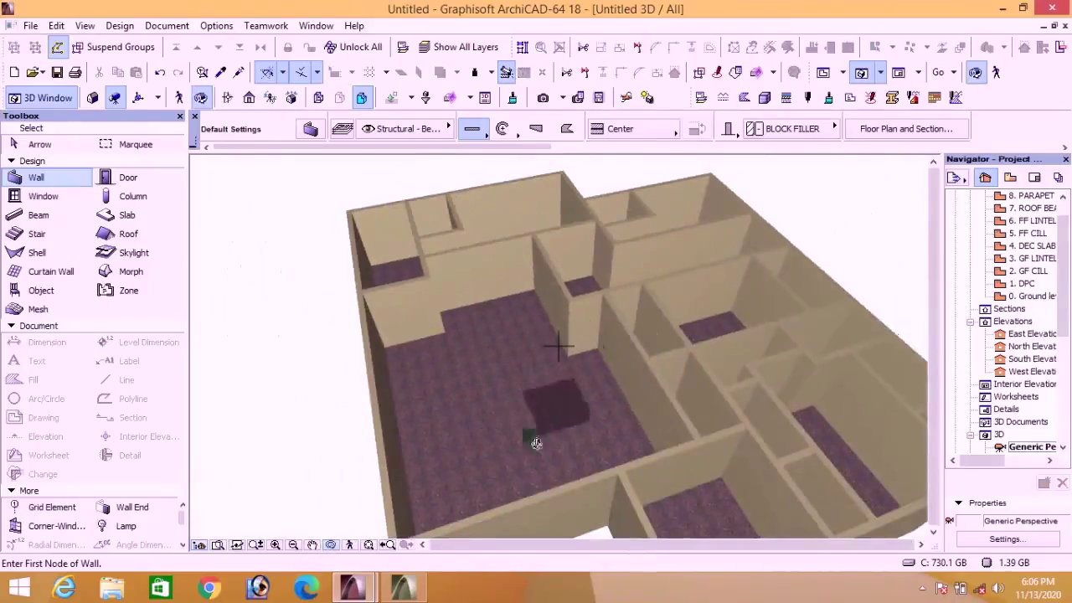
scroll(491, 313, "up", 2)
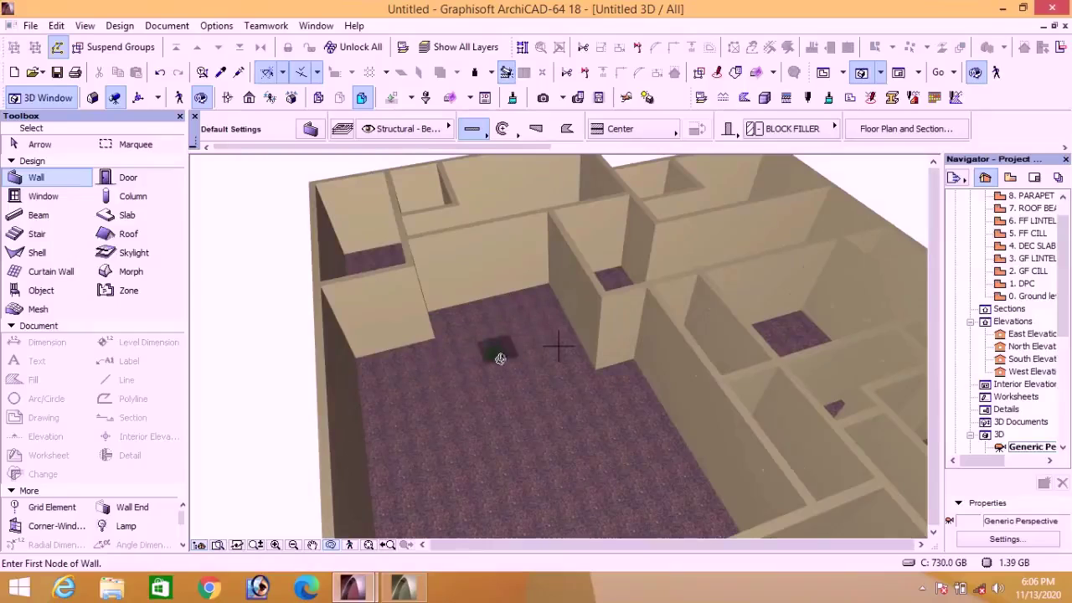
scroll(500, 358, "down", 3)
scroll(455, 277, "up", 5)
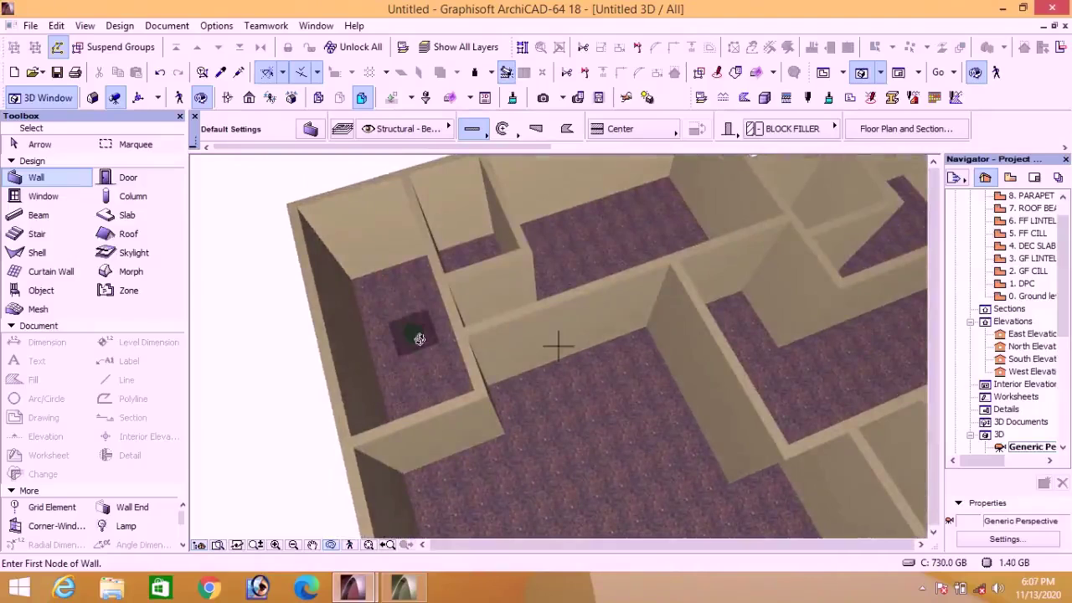
scroll(419, 342, "down", 5)
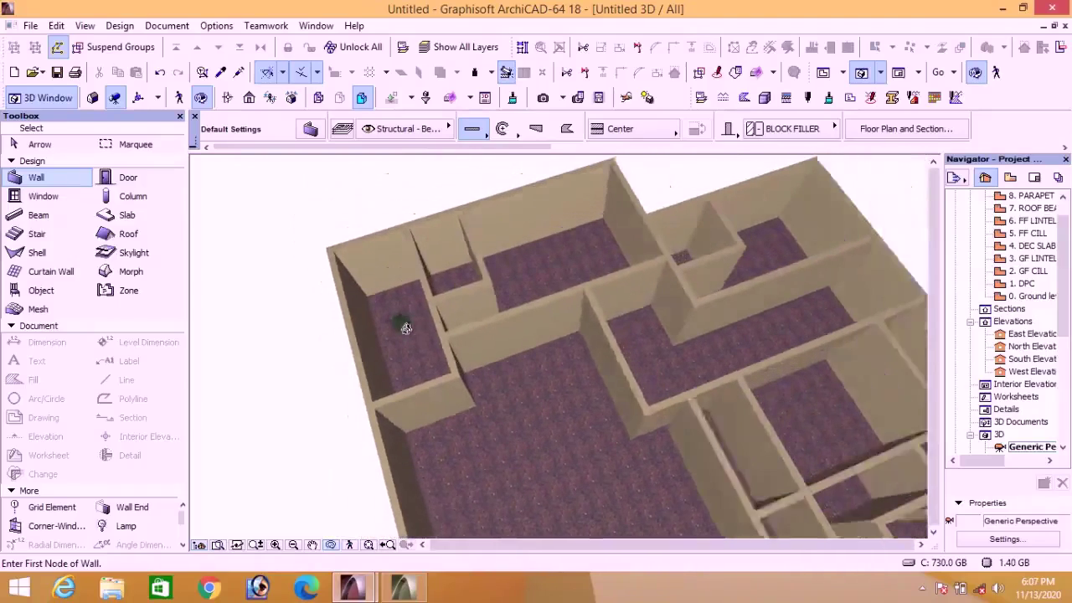
scroll(628, 230, "up", 3)
scroll(627, 232, "down", 1)
scroll(680, 244, "up", 2)
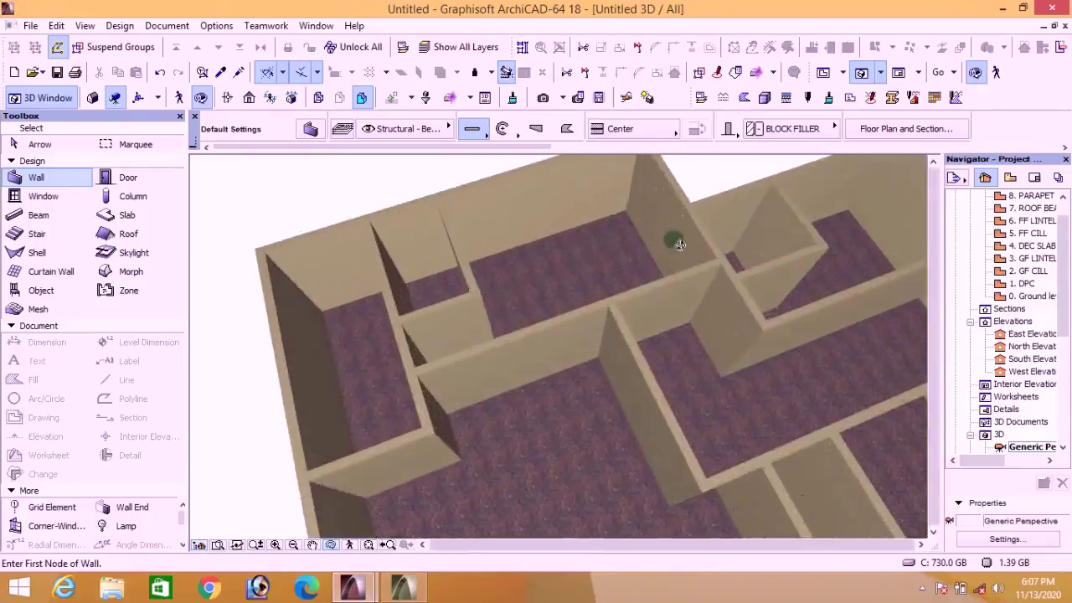
scroll(400, 280, "down", 2)
scroll(754, 235, "down", 2)
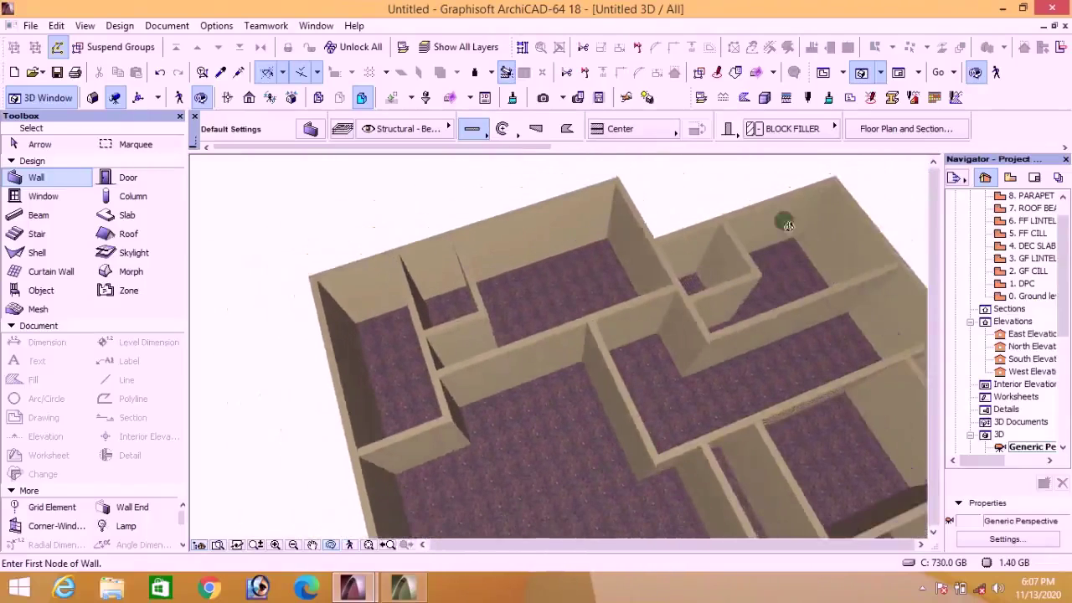
scroll(702, 228, "up", 1)
scroll(712, 226, "down", 2)
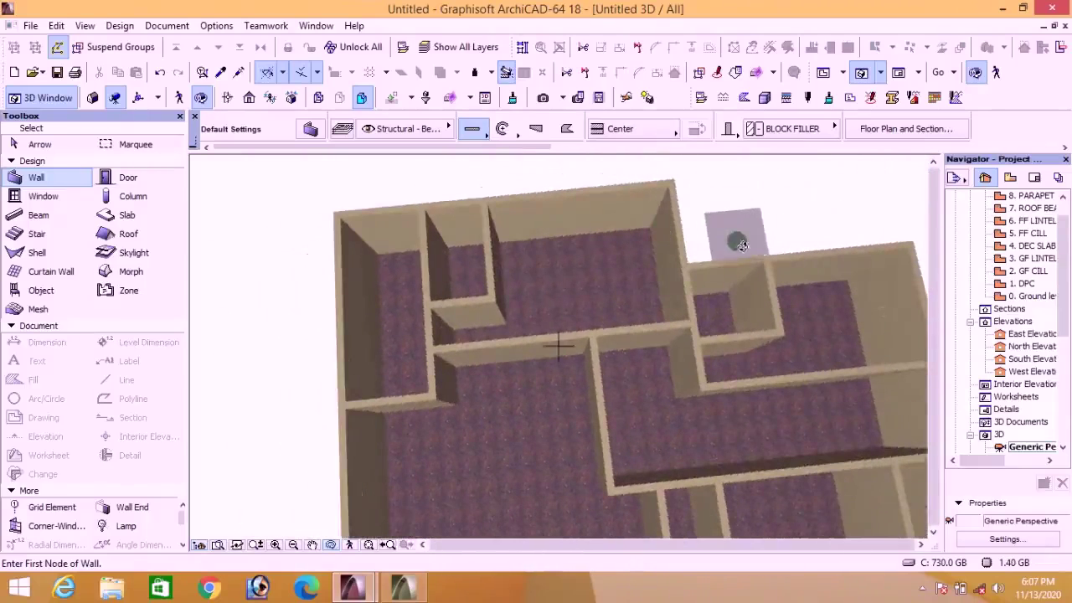
scroll(708, 247, "up", 3)
scroll(753, 276, "down", 2)
scroll(800, 277, "up", 1)
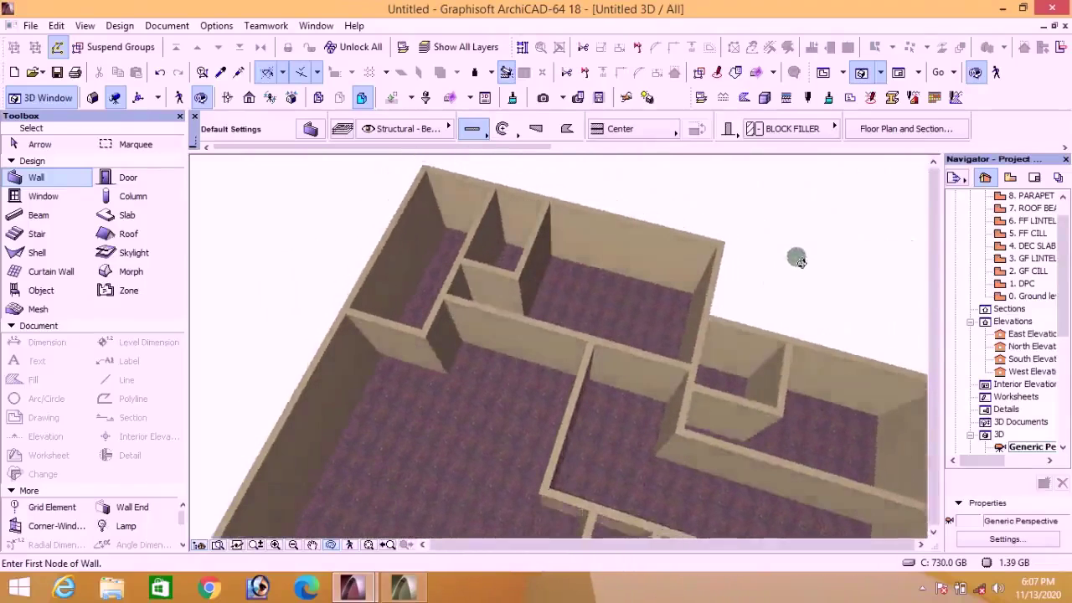
scroll(792, 270, "down", 1)
middle_click_drag(778, 278, 663, 251, "shift")
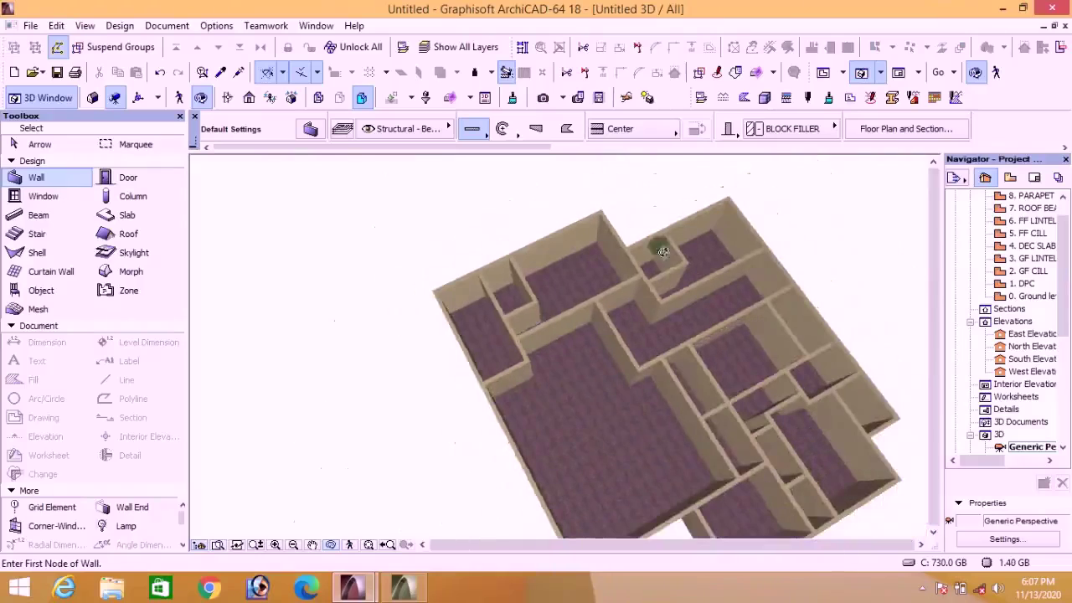
Step: Examine the partition walls, stepped corners and the open space of the large room closely in the 3D model
scroll(756, 270, "up", 5)
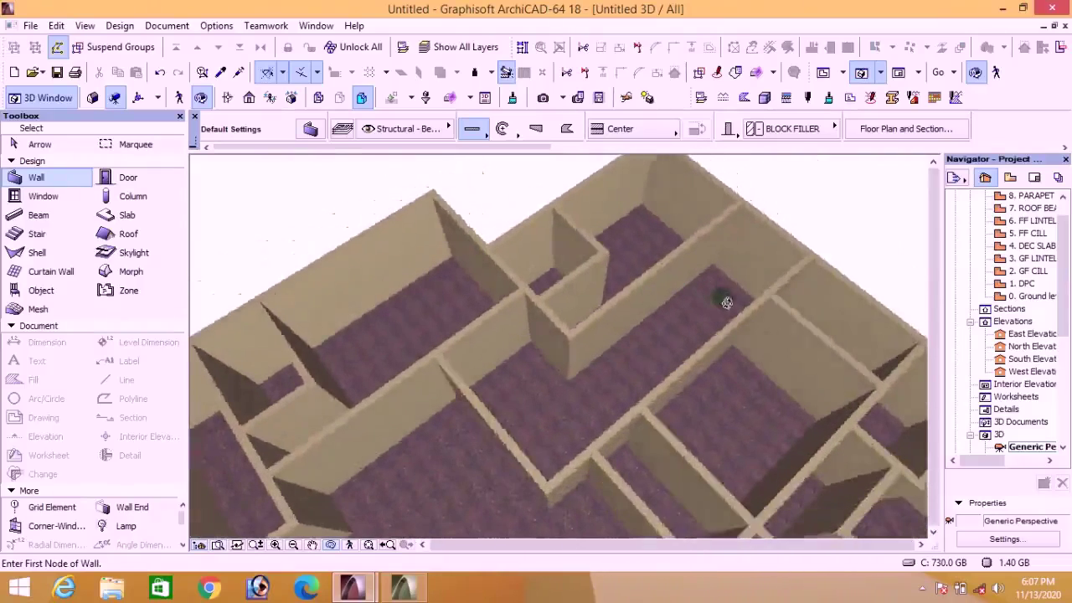
middle_click_drag(620, 364, 726, 287, "shift")
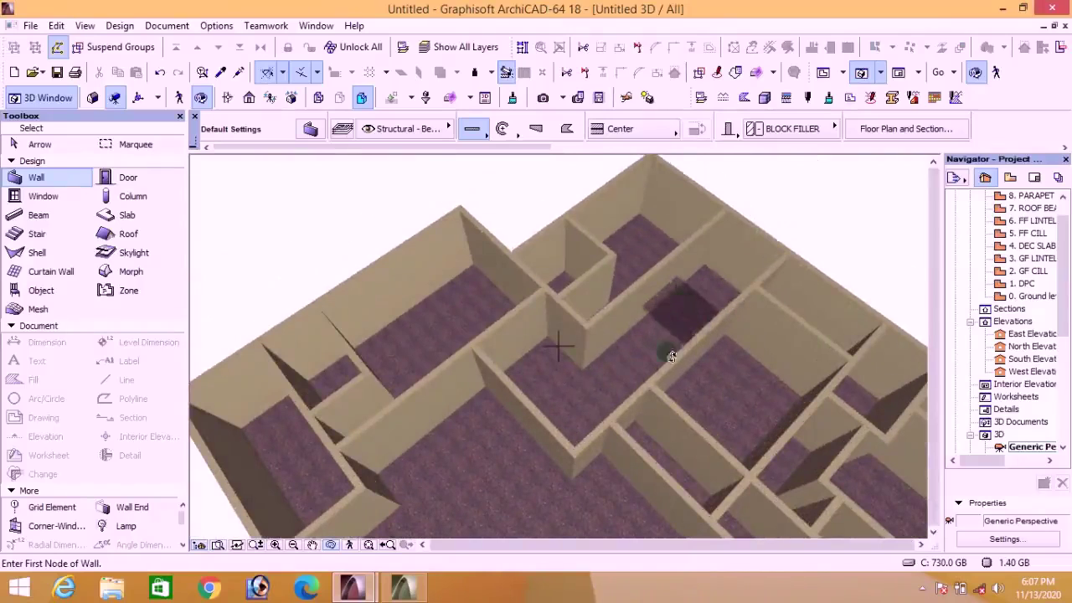
middle_click_drag(634, 238, 555, 262, "shift")
scroll(556, 263, "down", 5)
middle_click_drag(668, 307, 678, 394, "shift")
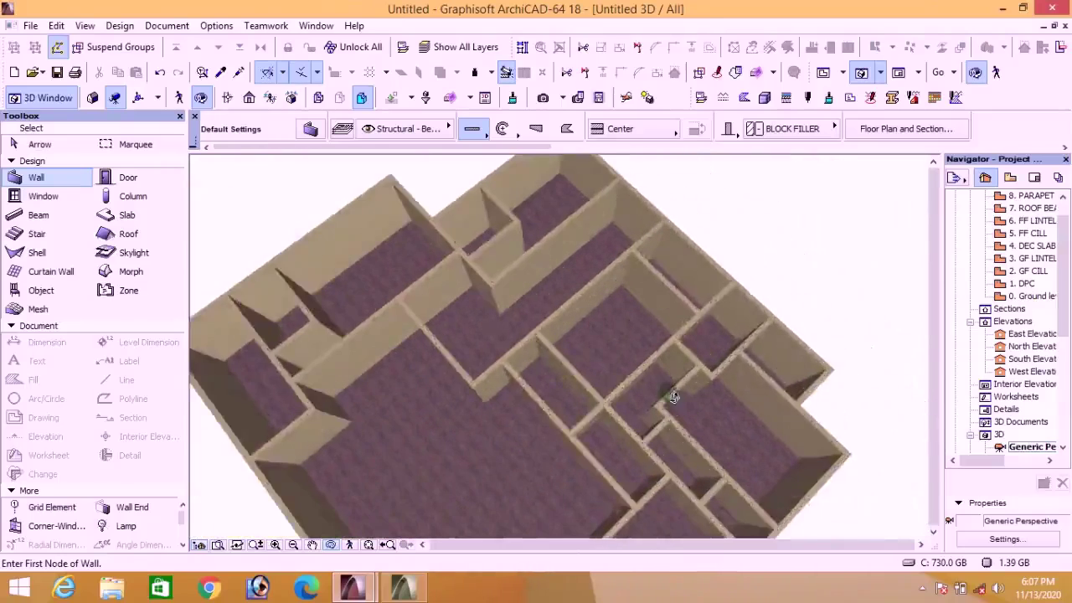
scroll(636, 305, "up", 5)
scroll(675, 214, "down", 3)
middle_click_drag(675, 215, 651, 370, "shift")
scroll(713, 242, "up", 3)
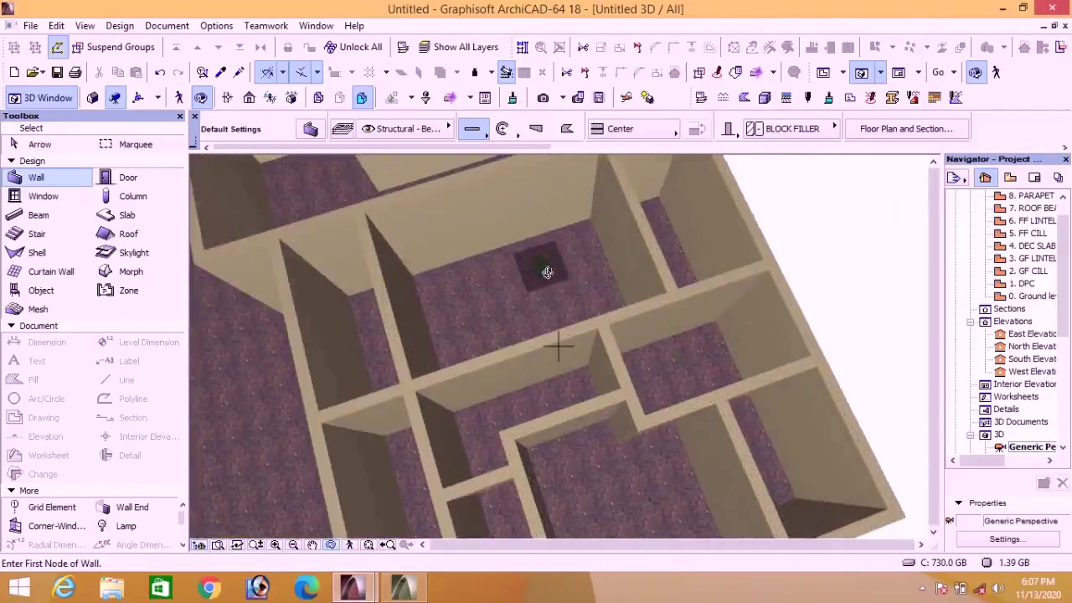
mouse_move(579, 365)
middle_mouse_down("shift")
mouse_move(578, 344)
mouse_move(612, 541)
mouse_move(634, 290)
mouse_move(614, 374)
mouse_move(718, 326)
mouse_move(722, 308)
mouse_move(522, 335)
mouse_move(711, 299)
mouse_move(561, 376)
mouse_move(504, 435)
mouse_move(502, 421)
mouse_move(543, 411)
mouse_move(671, 400)
mouse_move(634, 371)
mouse_move(645, 394)
mouse_move(620, 390)
mouse_move(620, 402)
mouse_move(642, 426)
mouse_move(547, 444)
mouse_move(561, 352)
mouse_move(581, 363)
mouse_move(574, 349)
mouse_move(389, 209)
mouse_move(628, 267)
middle_mouse_up("shift")
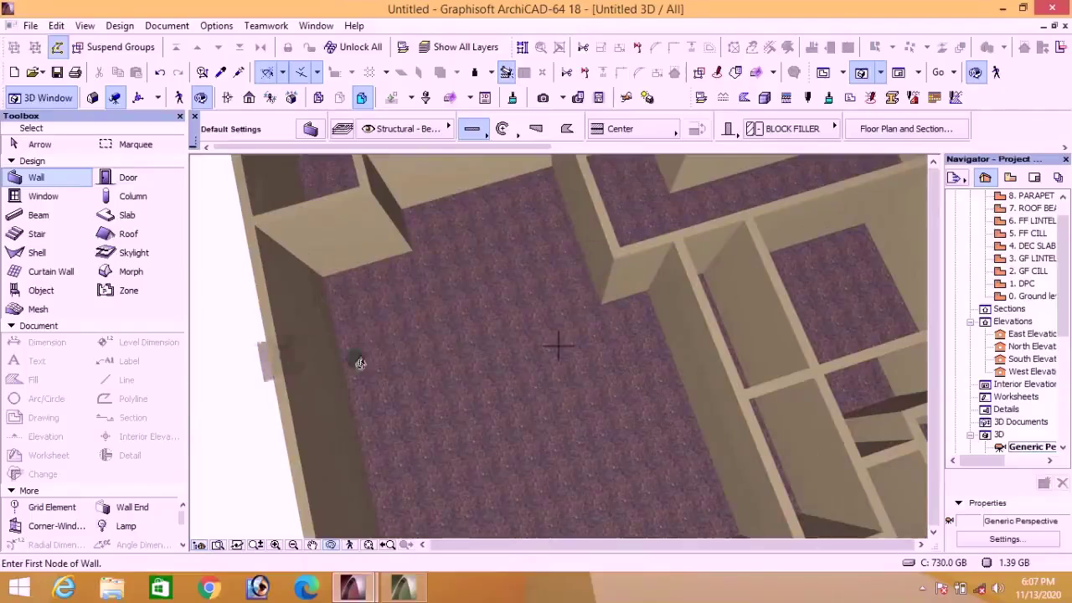
middle_click_drag(363, 362, 470, 232, "shift")
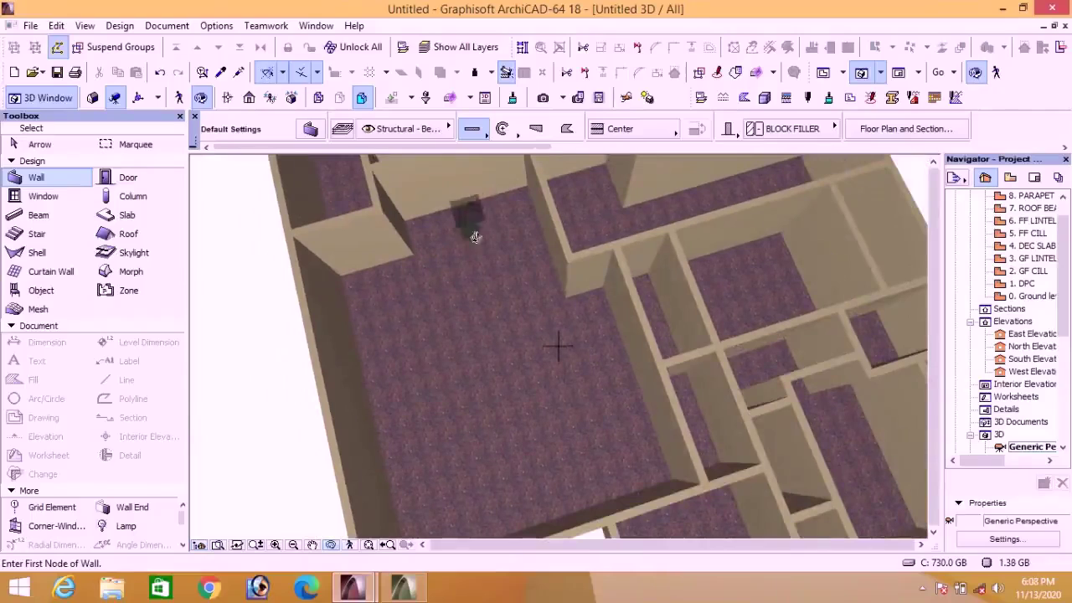
Step: On the ground plan, draw a north-facing section line from the east outer wall along the dashed guide line to beyond the west side
left_click(823, 73)
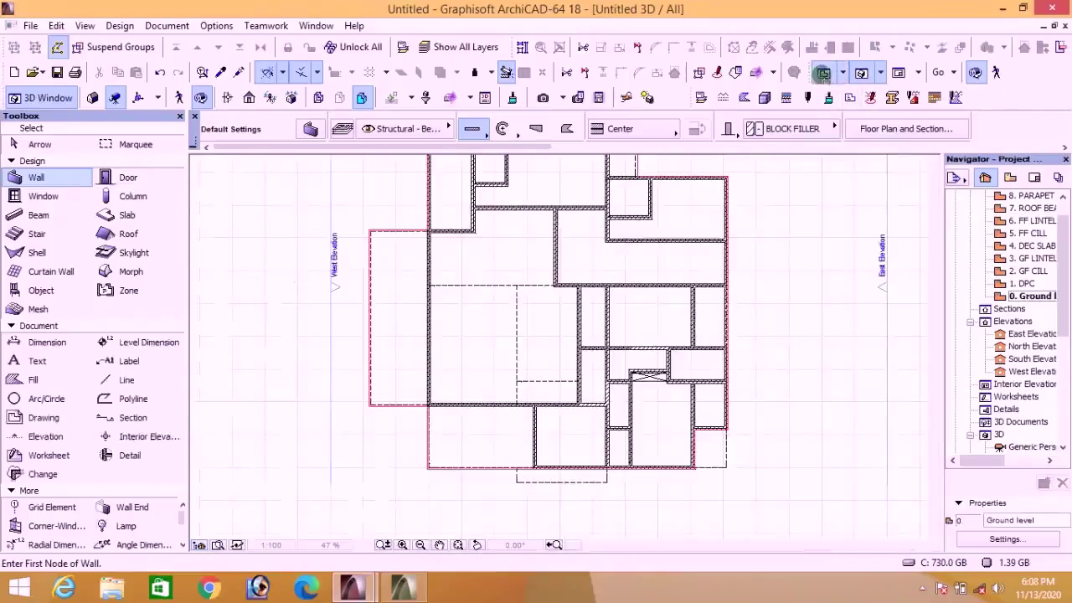
left_click(123, 420)
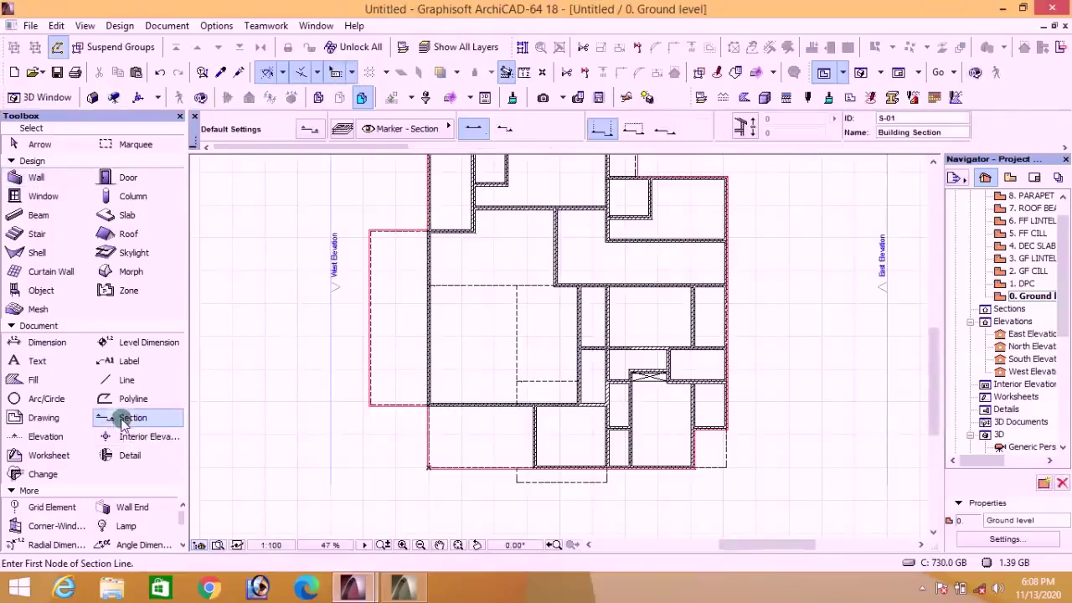
scroll(692, 295, "up", 4)
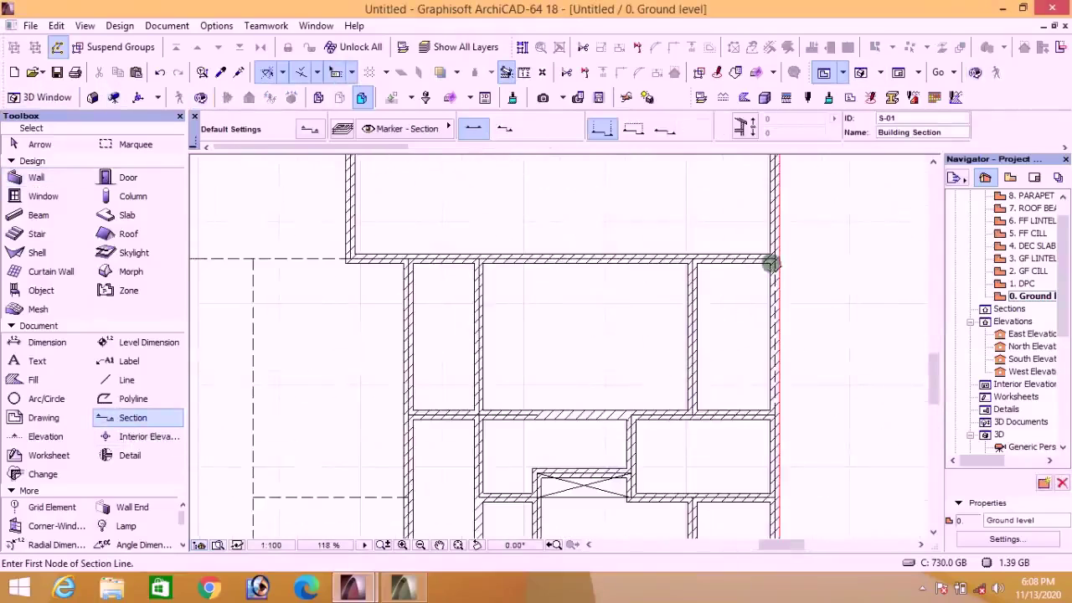
left_click(769, 264)
scroll(520, 304, "down", 5)
left_click(507, 286)
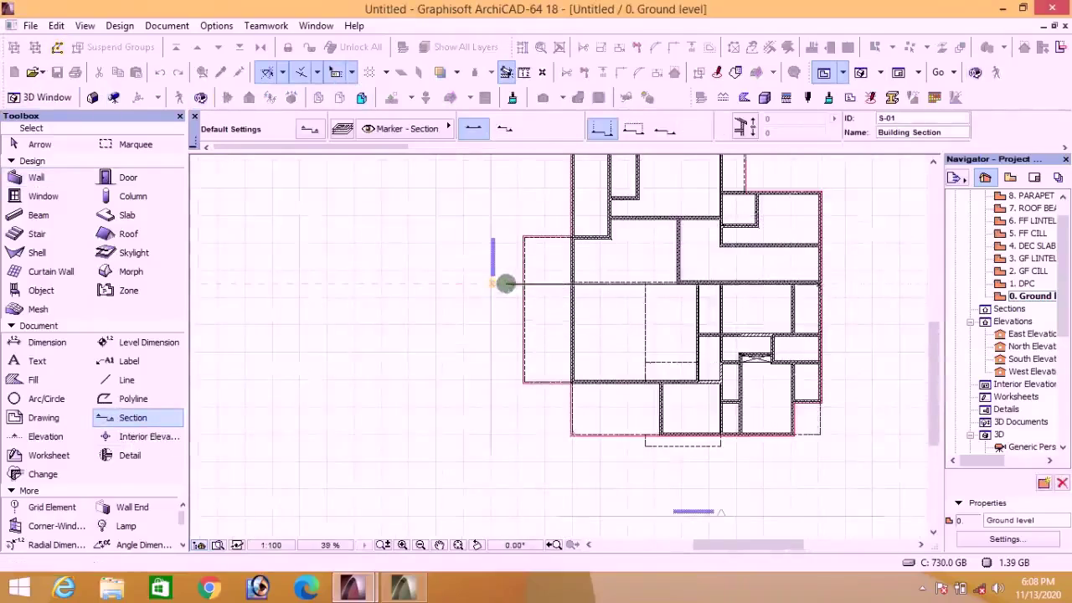
left_click(638, 253)
Step: Leave the Section tool and open the S-01 Building Section, framing the large room's walls
scroll(667, 272, "up", 5)
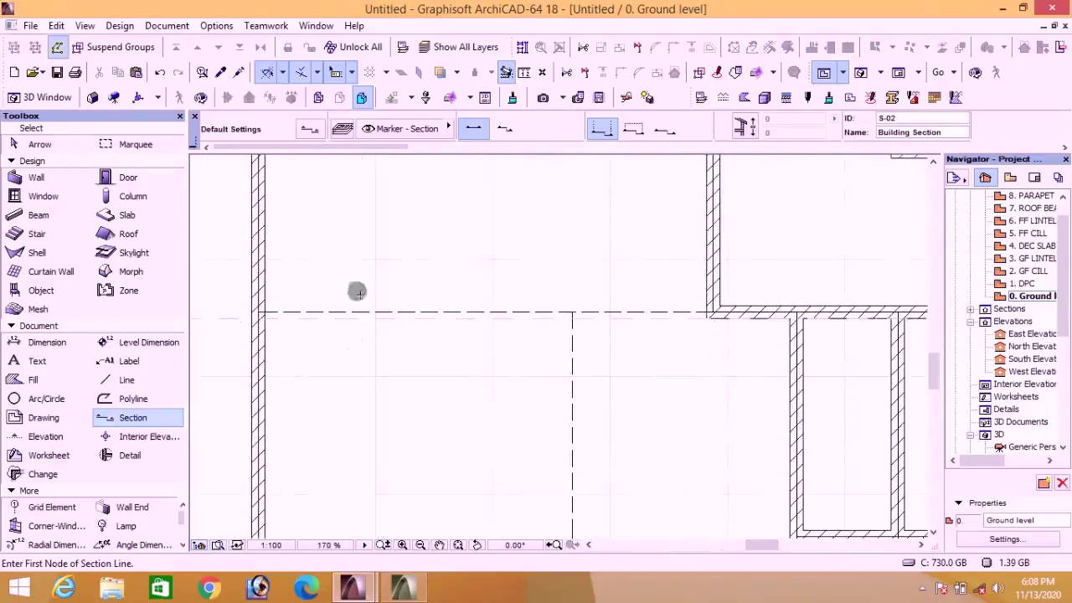
key("Escape")
left_click(970, 309)
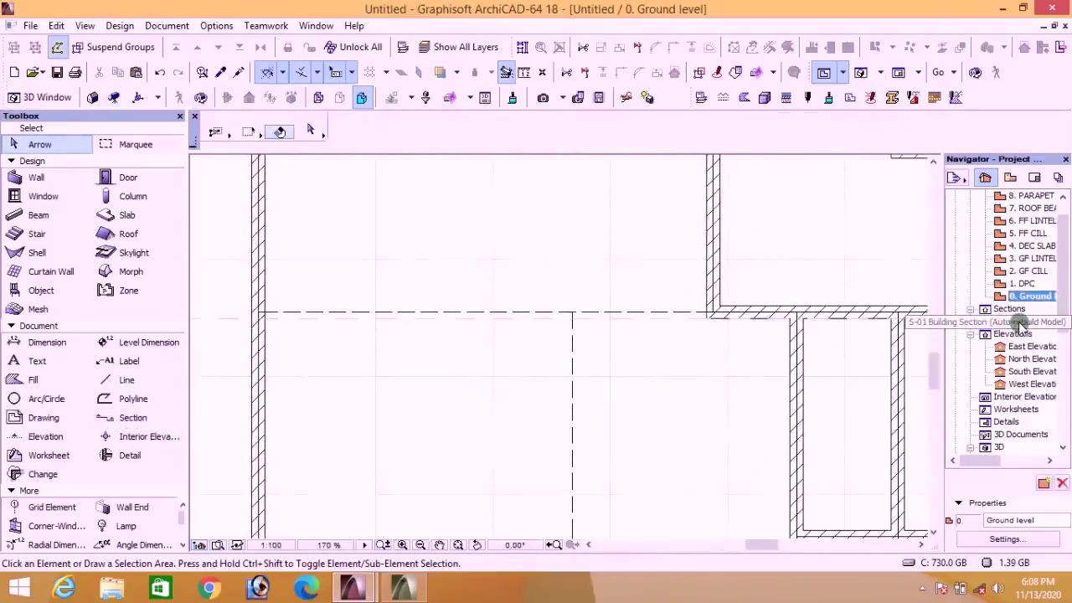
double_click(1020, 322)
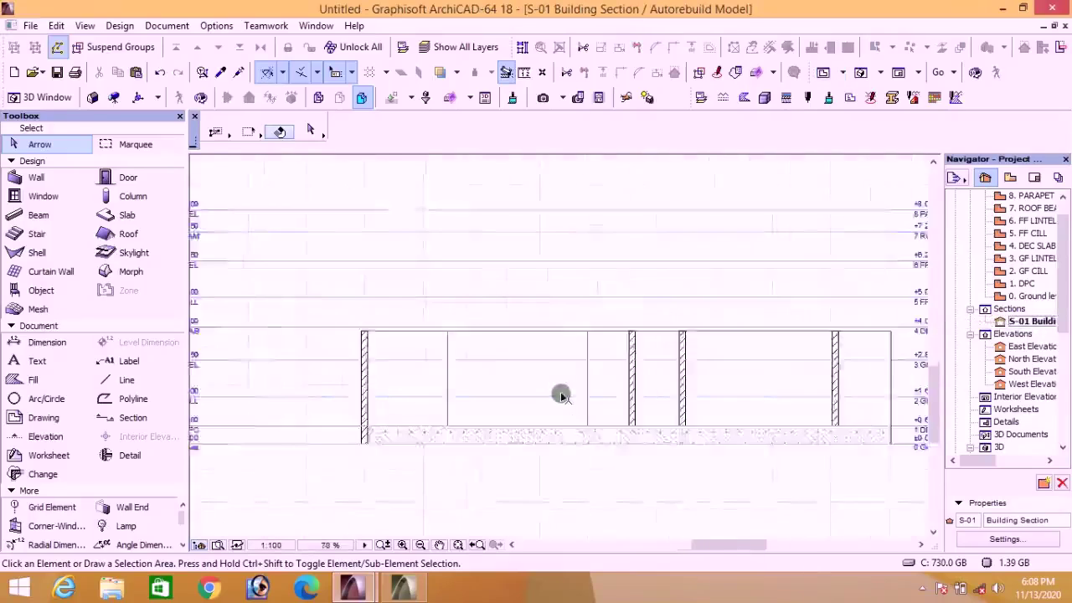
scroll(561, 396, "up", 3)
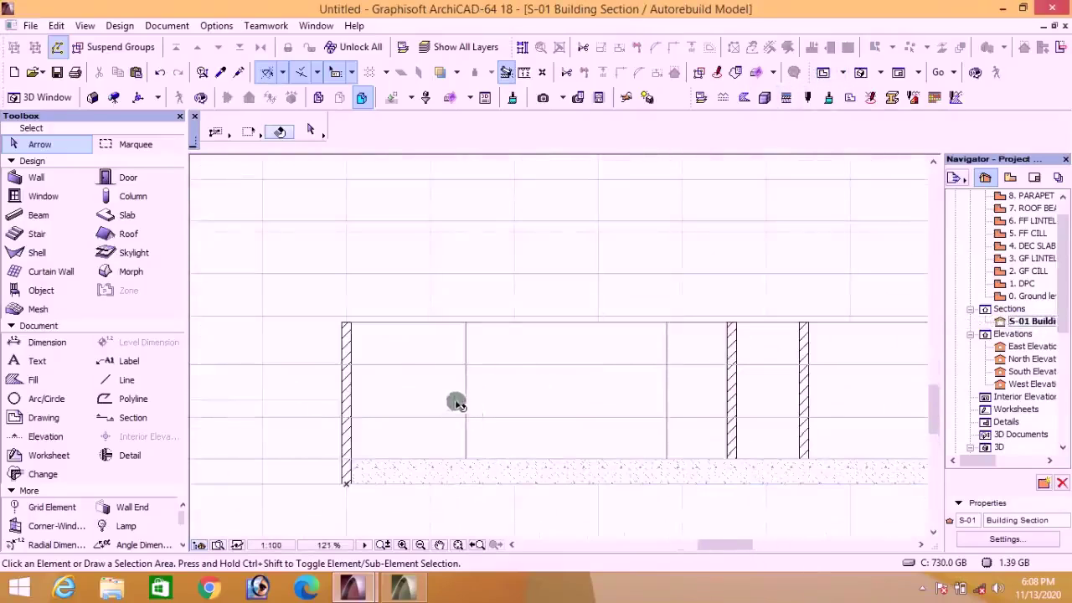
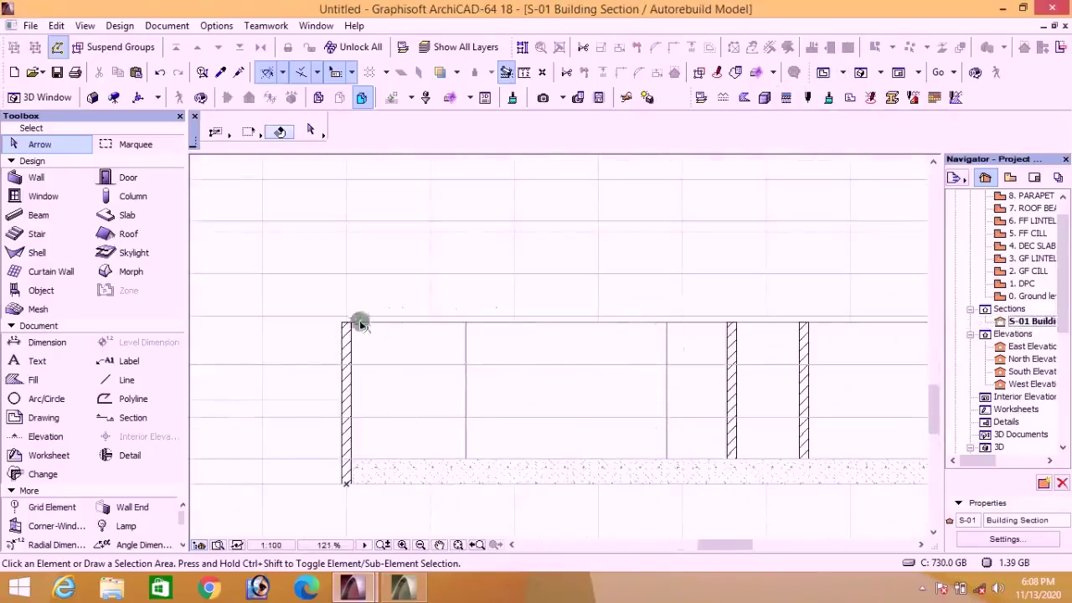
Step: Draw a line along the wall tops from the west wall's inner face to the far corner of the large room's opening
left_click(105, 381)
scroll(360, 289, "up", 5)
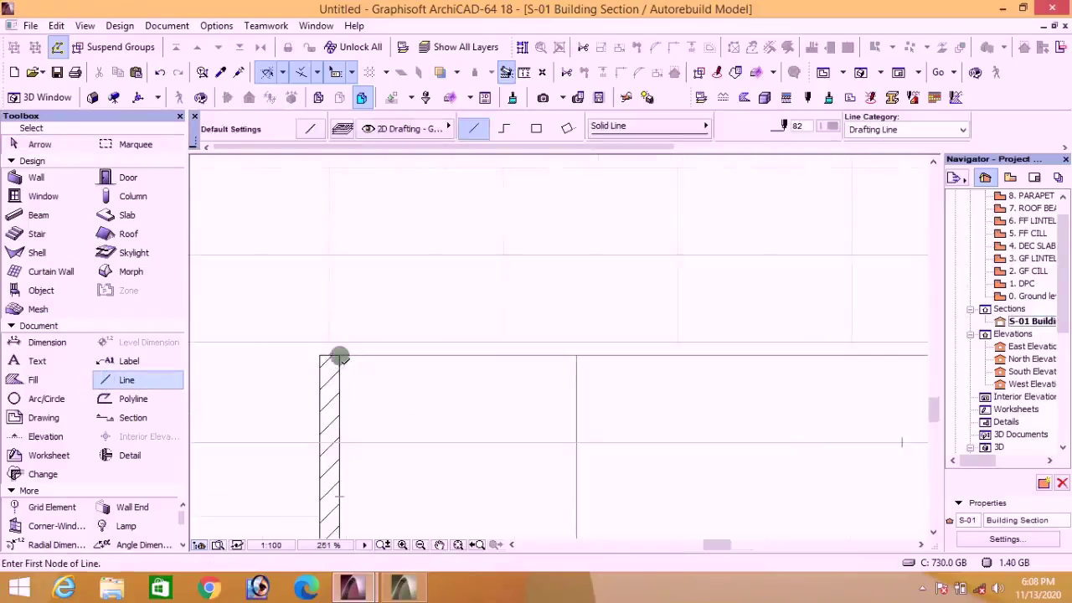
left_click(339, 355)
scroll(863, 354, "down", 5)
scroll(798, 345, "up", 4)
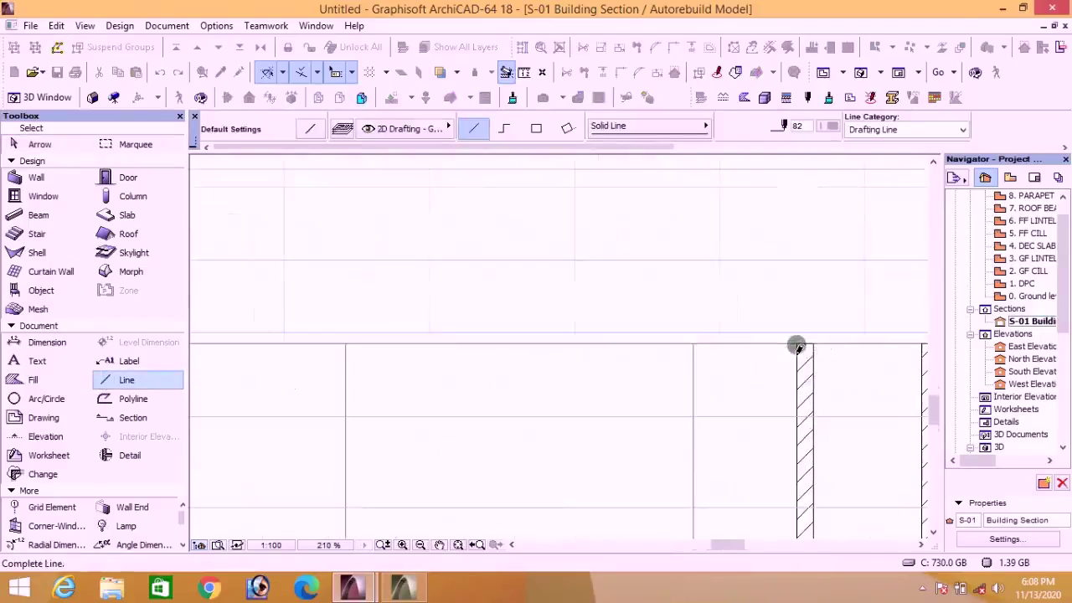
left_click(694, 345)
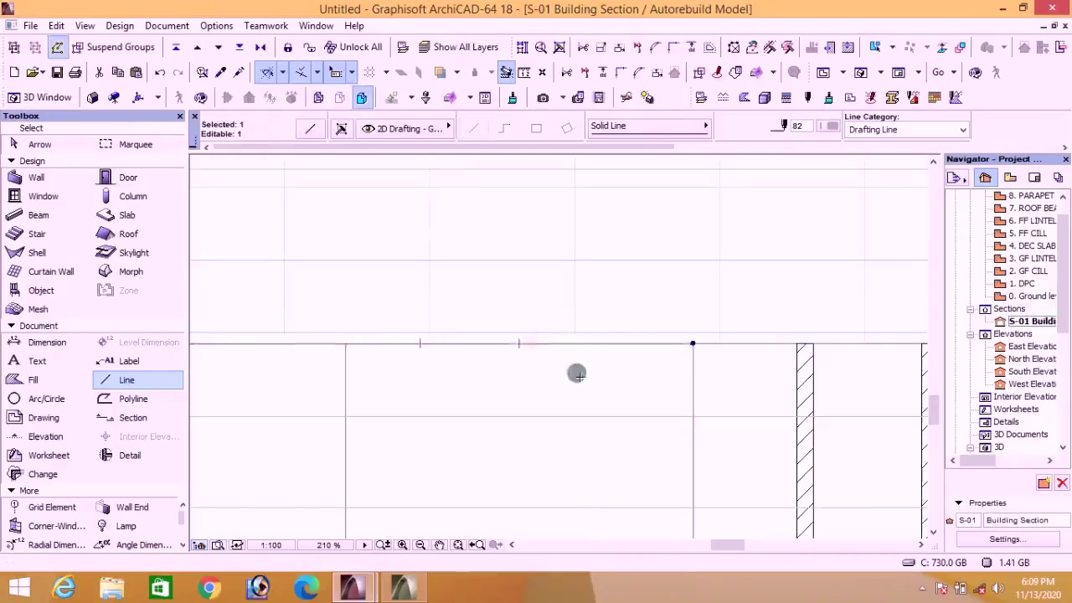
Step: Move the new line 600 straight down from the wall tops to mark the beam's underside
scroll(577, 374, "down", 3)
scroll(605, 385, "up", 1)
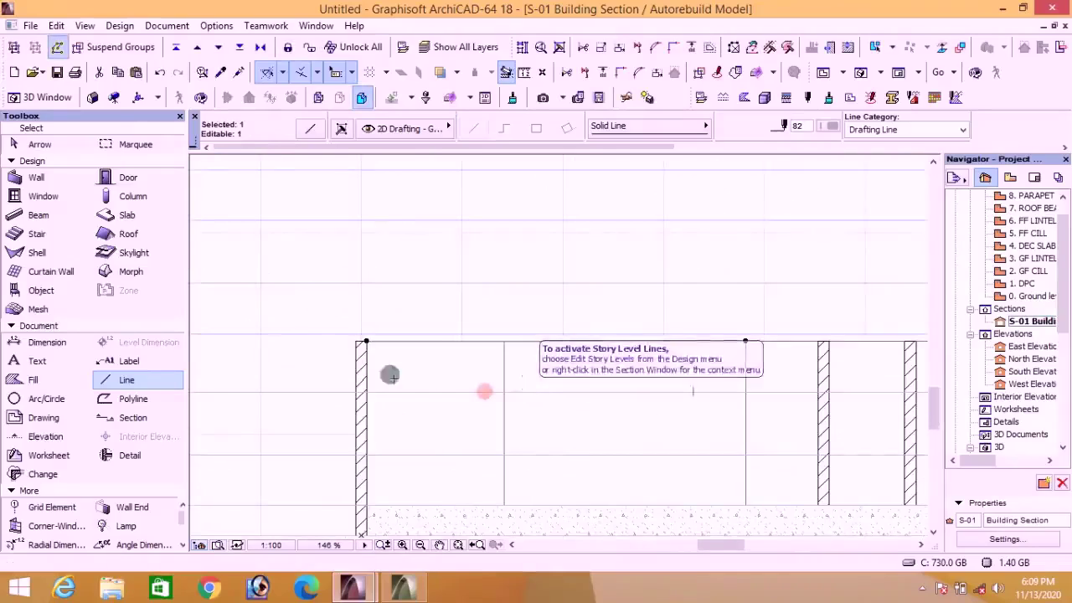
left_click(559, 362)
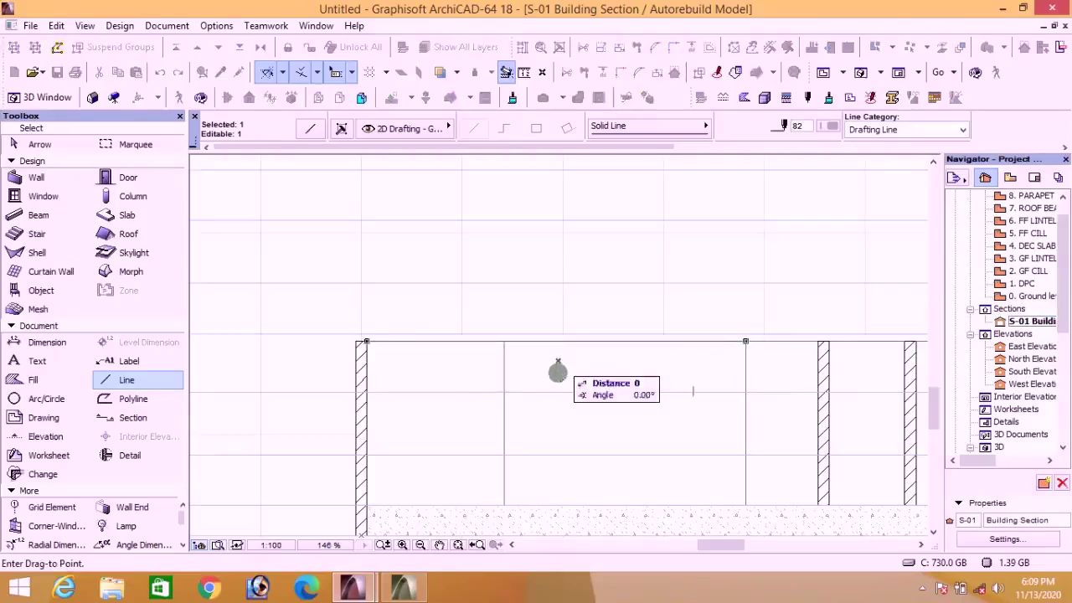
key("Tab")
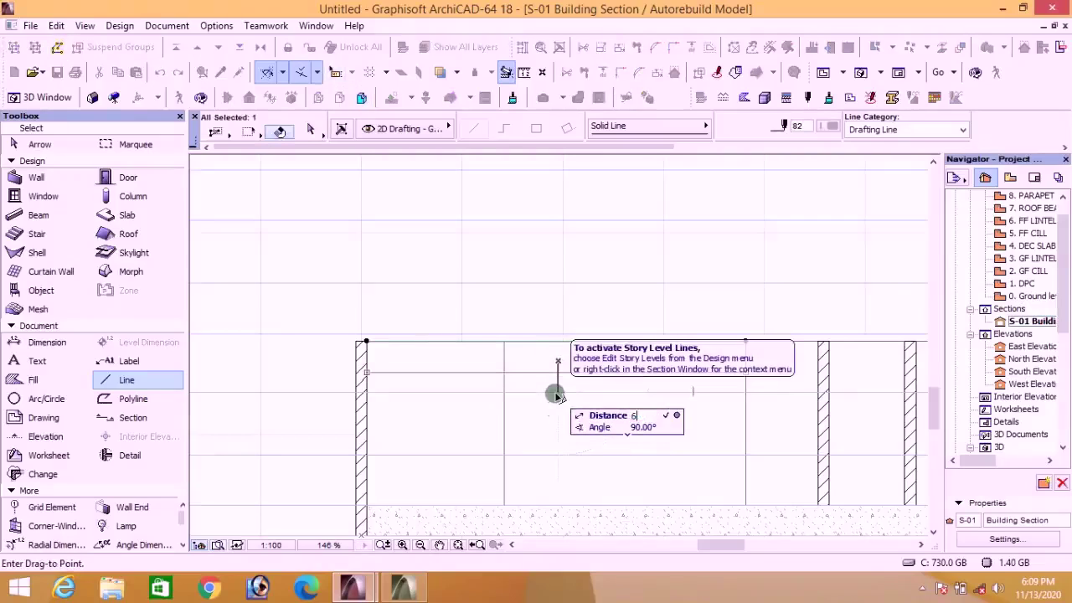
type("600")
key("Return")
key("Escape")
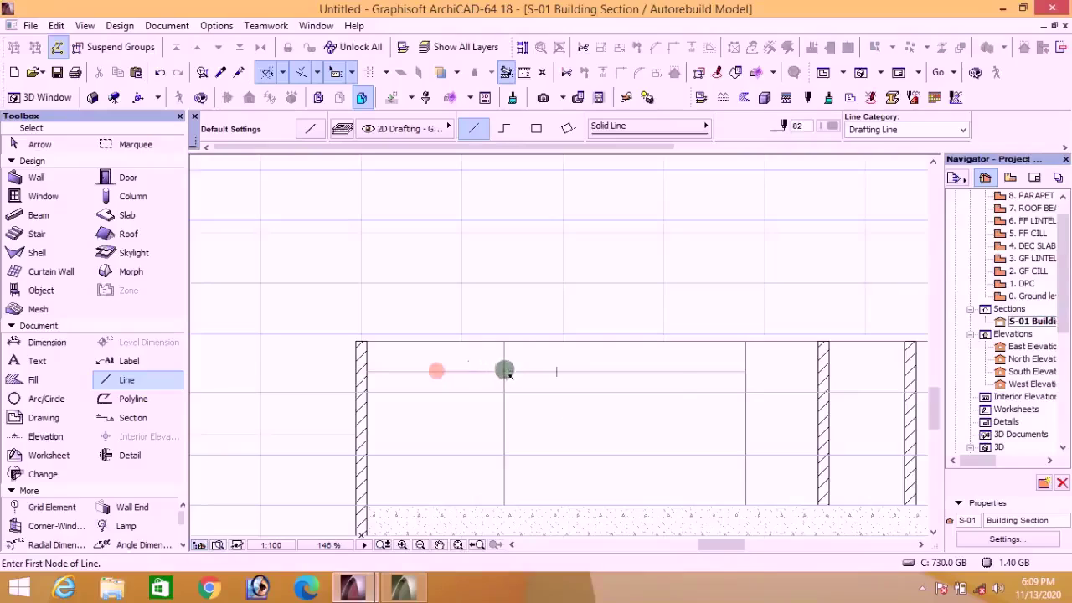
Step: Draw a rectangular morph between the wall tops and the lowered line, spanning from the west wall to the opening's far edge
left_click(132, 273)
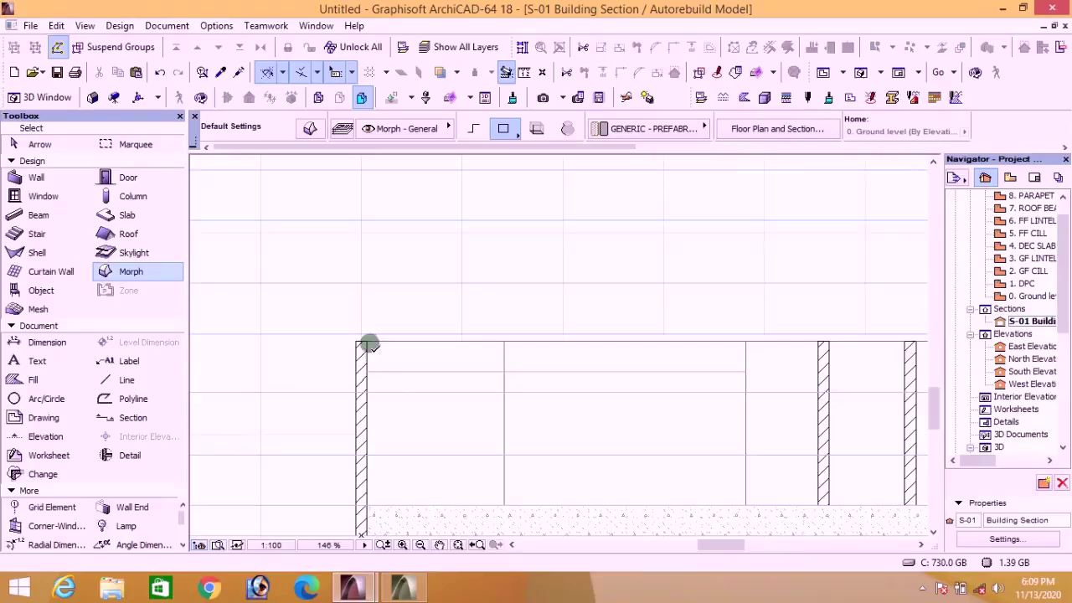
left_click(367, 344)
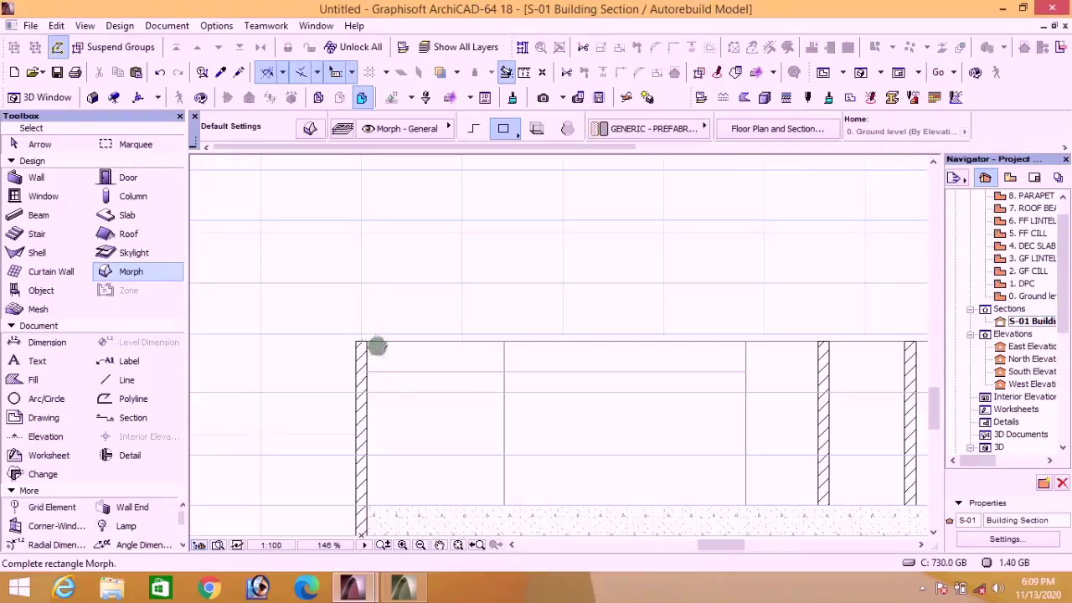
left_click(745, 372)
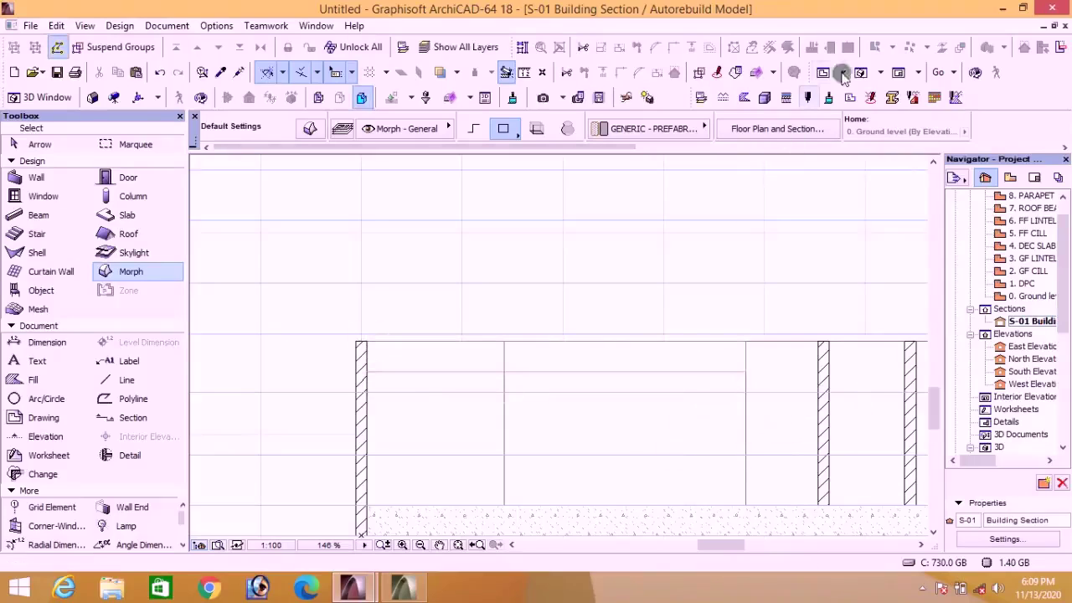
Step: In the 3D view, extrude the face of the rectangular morph by 225 to form a solid beam across the large room
left_click(843, 73)
scroll(487, 290, "up", 5)
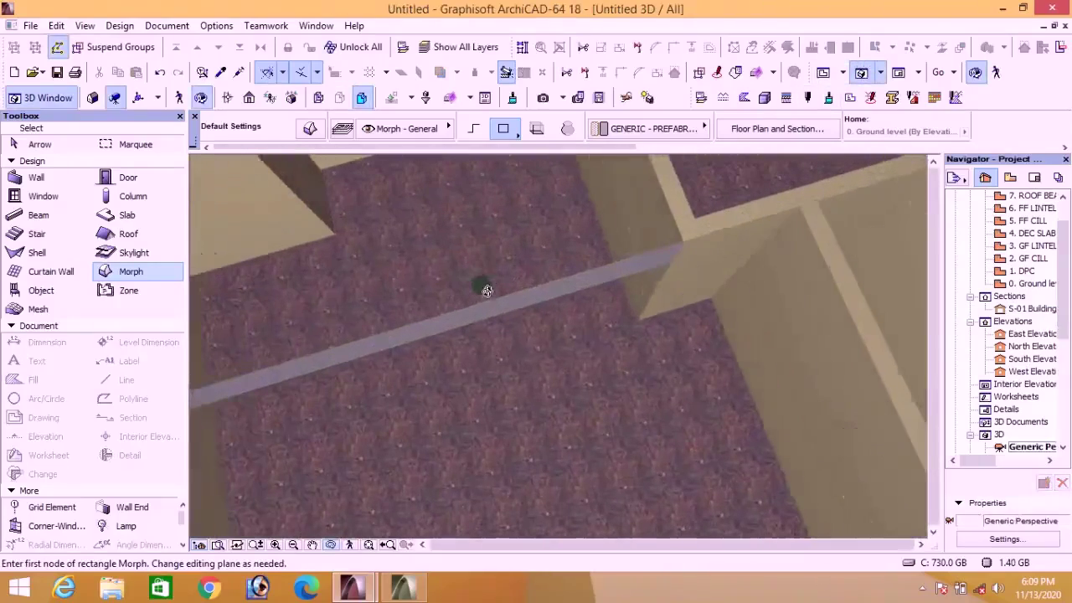
mouse_move(487, 290)
middle_mouse_down("shift")
mouse_move(670, 452)
mouse_move(813, 376)
mouse_move(782, 363)
mouse_move(744, 267)
mouse_move(711, 259)
mouse_move(627, 364)
mouse_move(536, 341)
mouse_move(603, 357)
mouse_move(443, 356)
mouse_move(507, 345)
mouse_move(469, 366)
mouse_move(511, 357)
middle_mouse_up("shift")
middle_click_drag(622, 347, 564, 388, "shift")
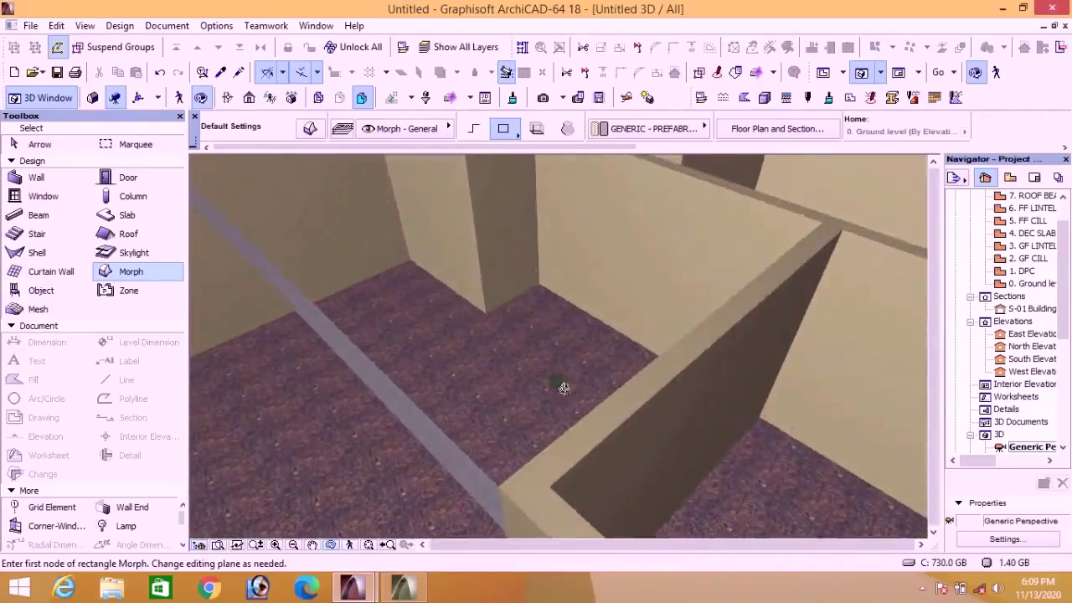
left_click(332, 544)
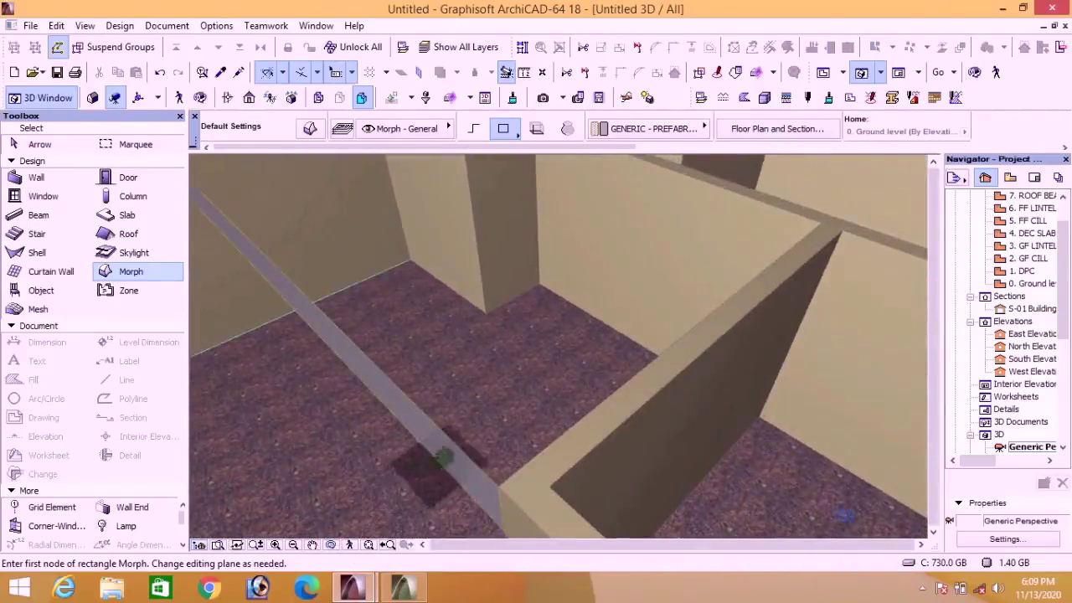
left_click(452, 452, "shift")
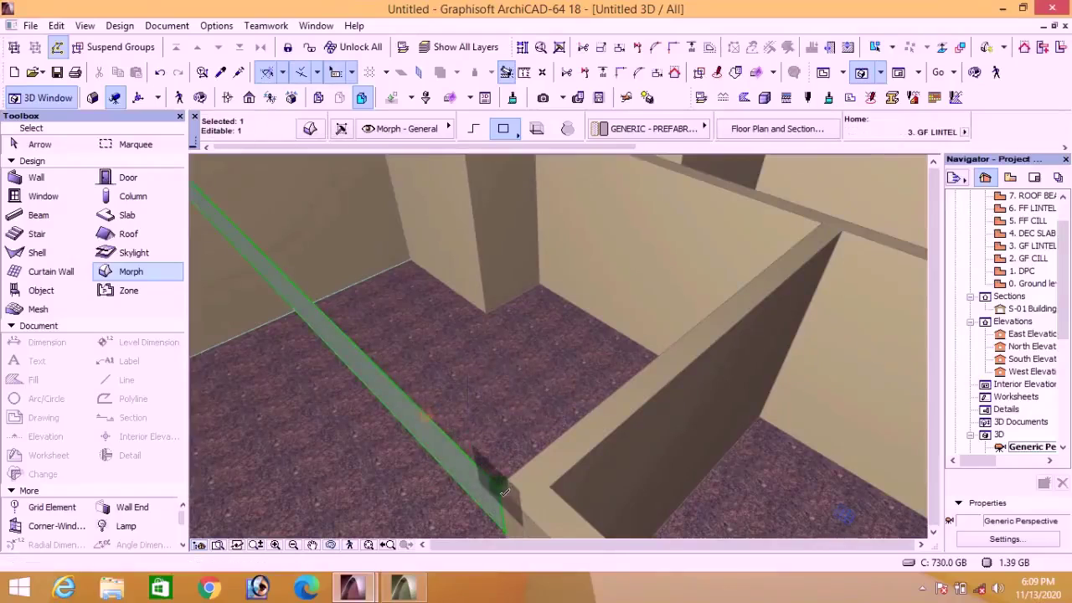
left_click(504, 493)
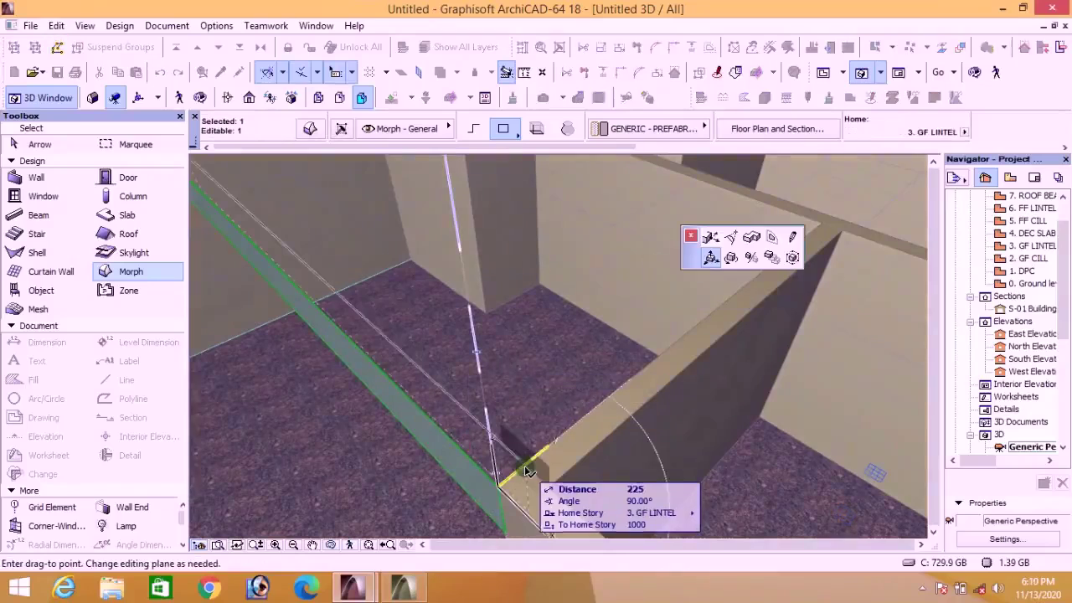
left_click(753, 238)
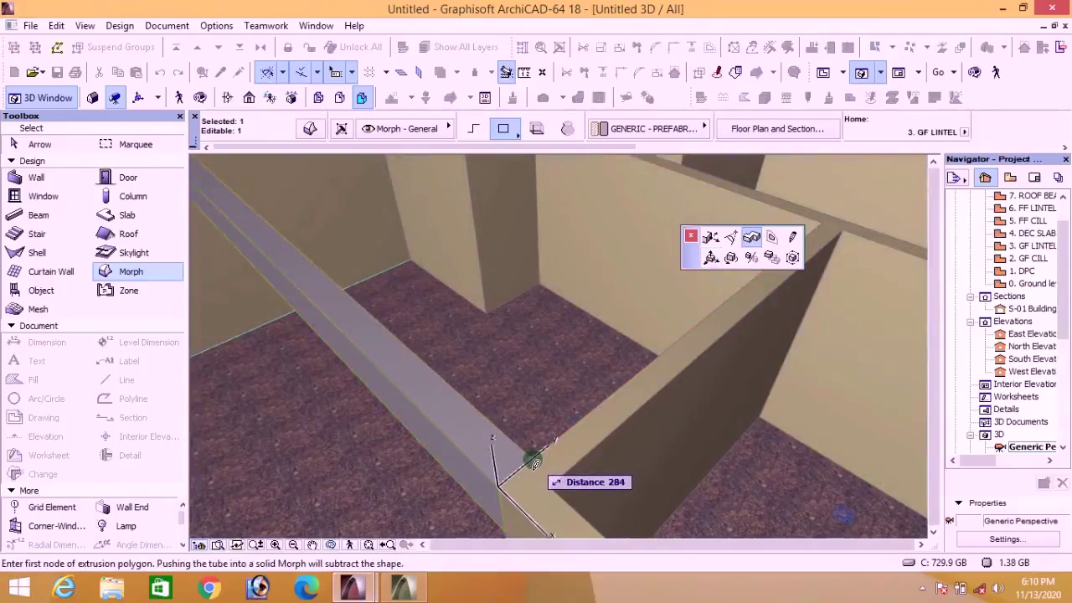
type("225")
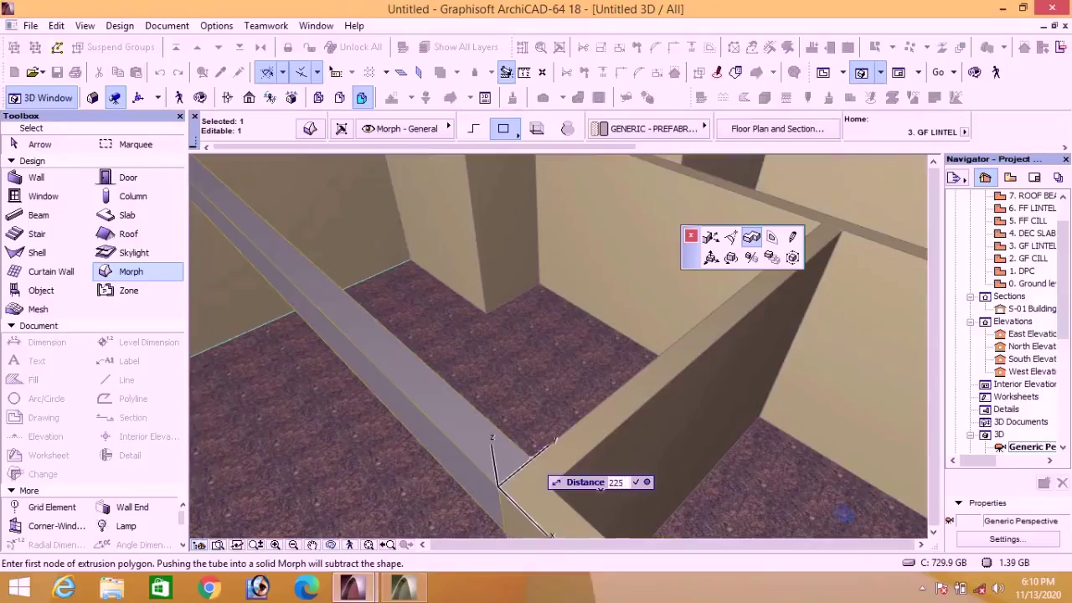
key("Return")
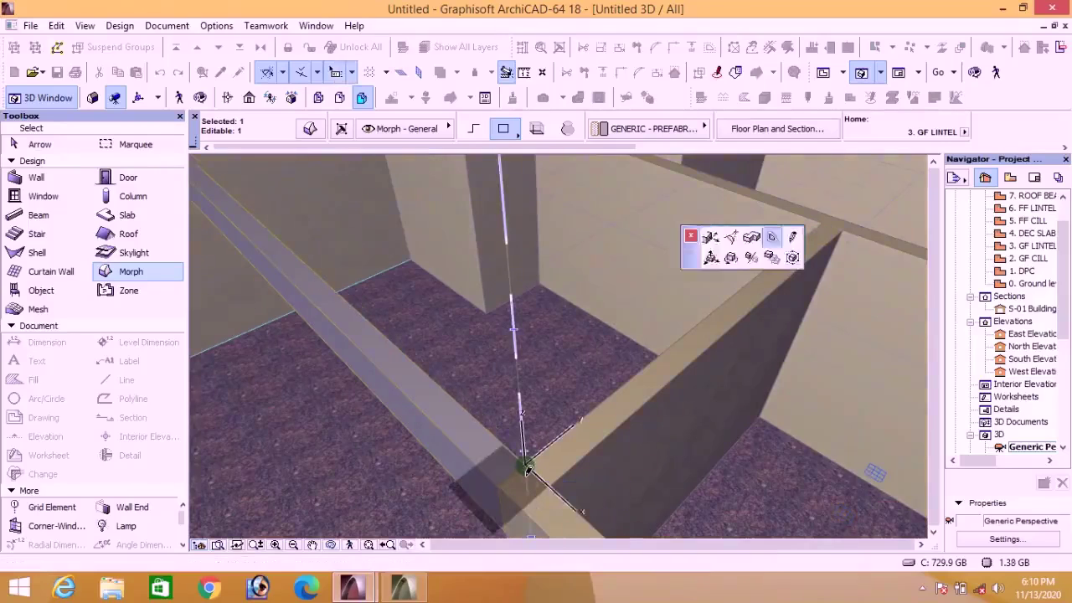
key("Escape")
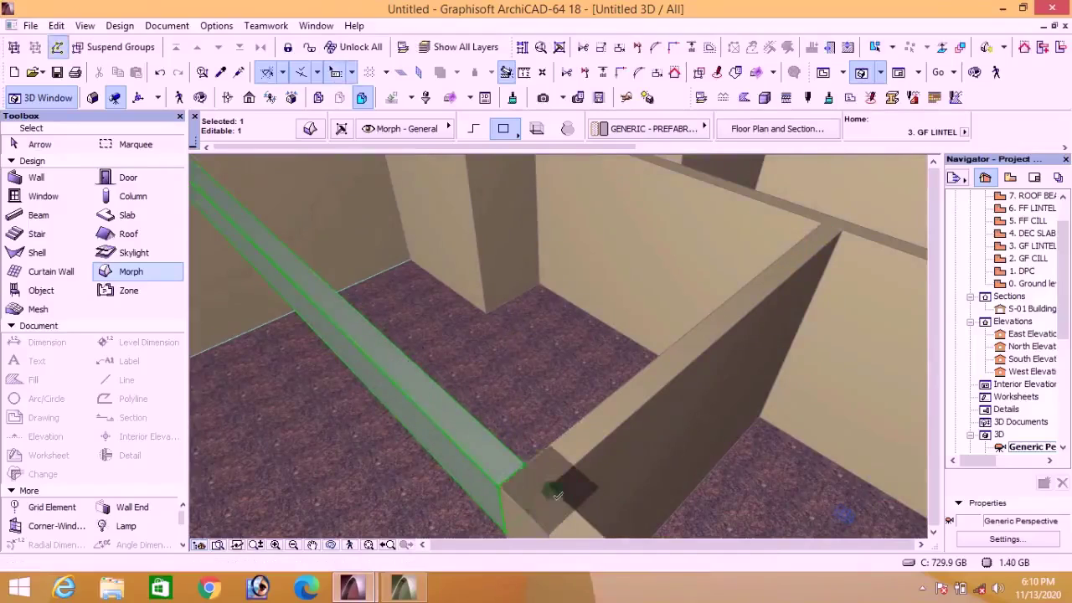
Step: Override the beam morph's surface with Paint - Golden Beige, then deselect the beam
left_click(308, 128)
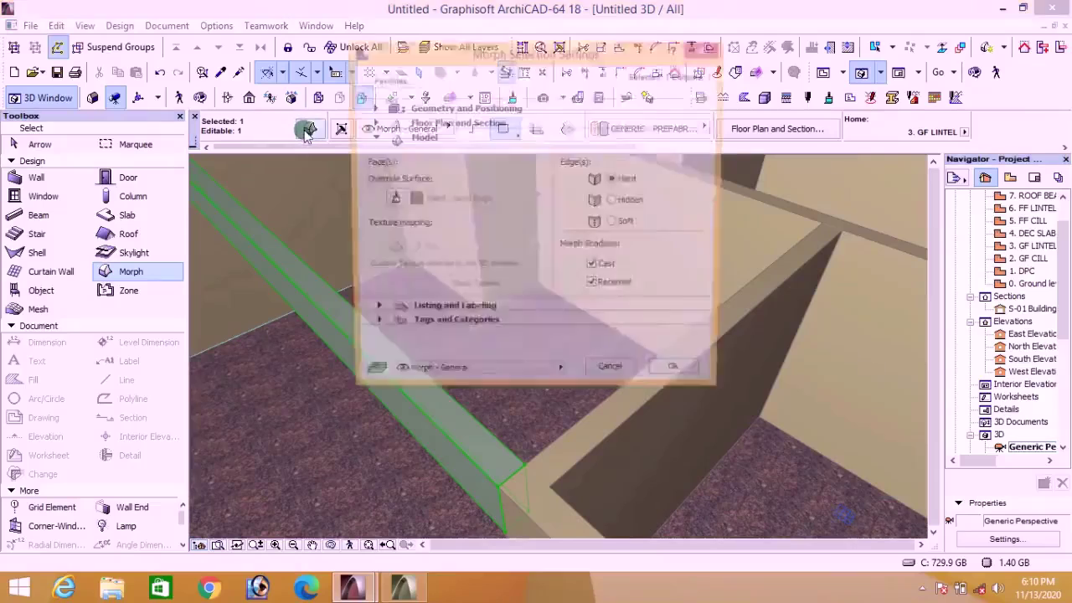
left_click(488, 201)
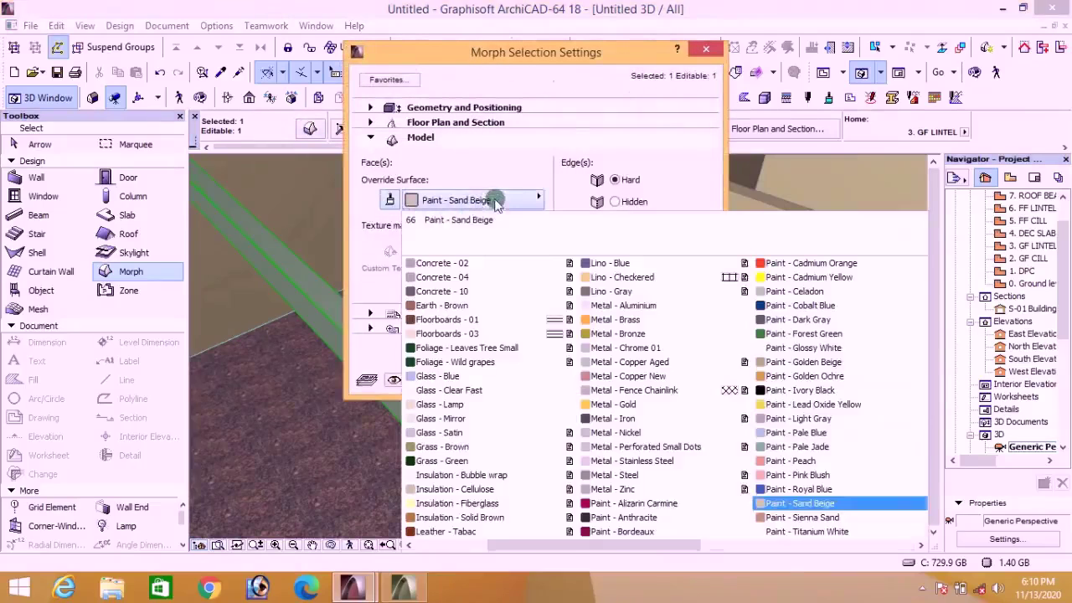
left_click(781, 363)
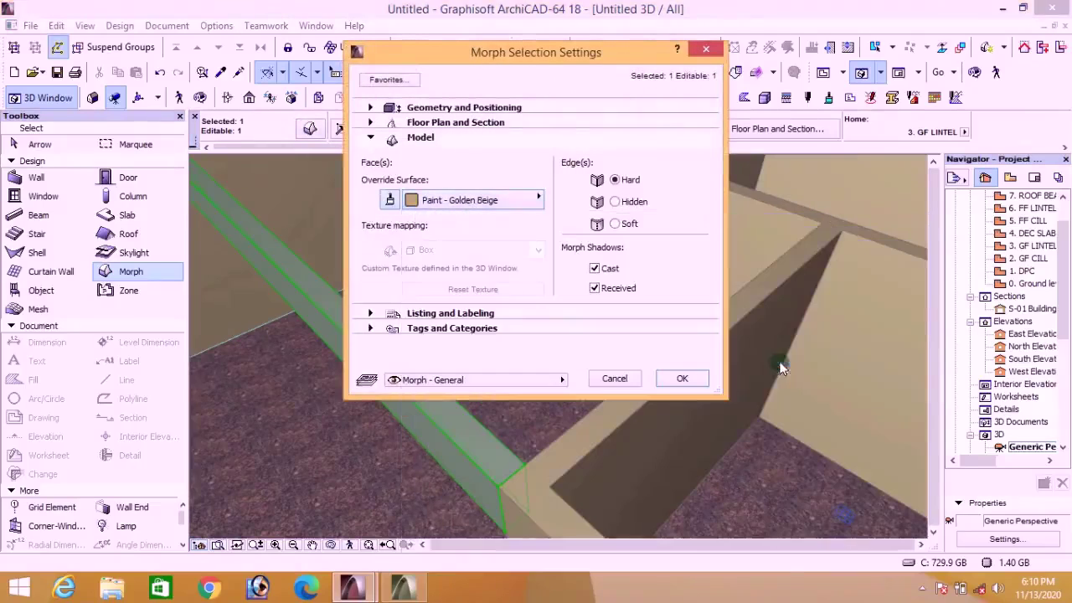
left_click(684, 378)
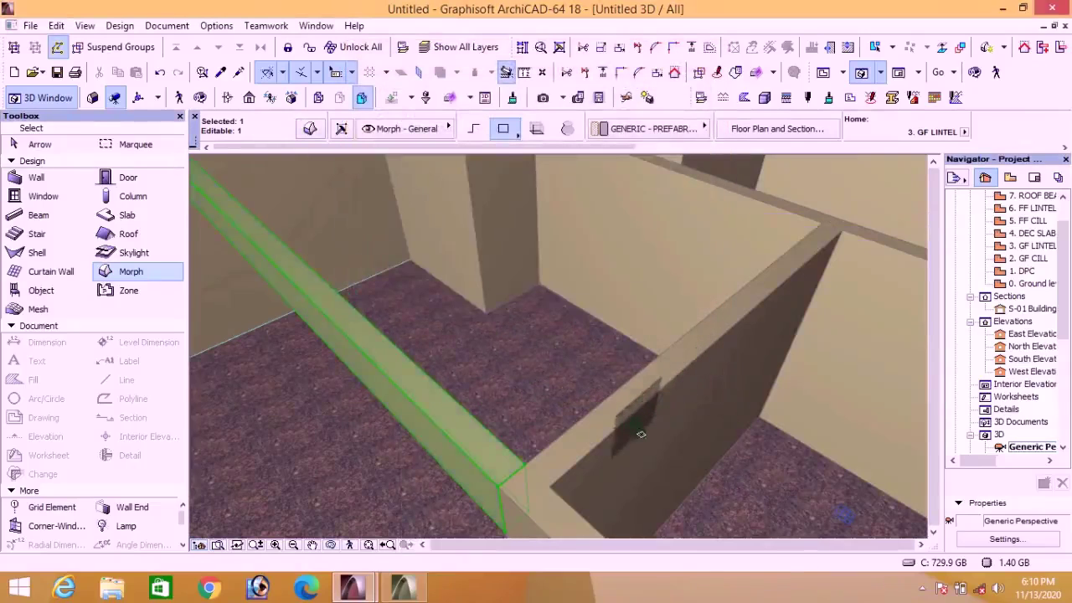
middle_click_drag(642, 433, 422, 327, "shift")
key("Escape")
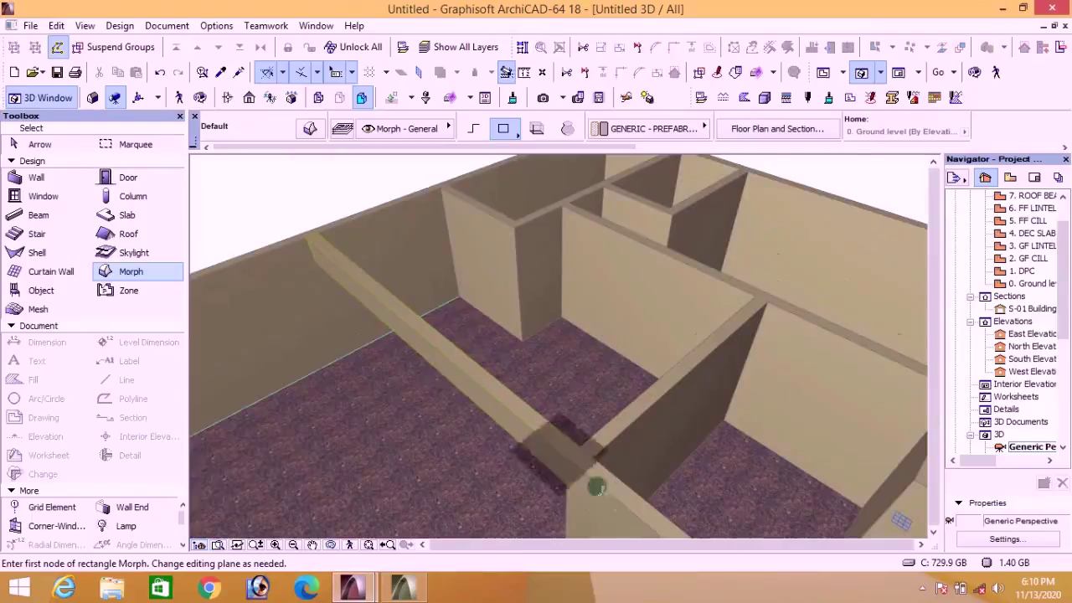
Step: Turn off contours in the 3D window settings
middle_click_drag(567, 488, 586, 475, "shift")
scroll(584, 474, "up", 3)
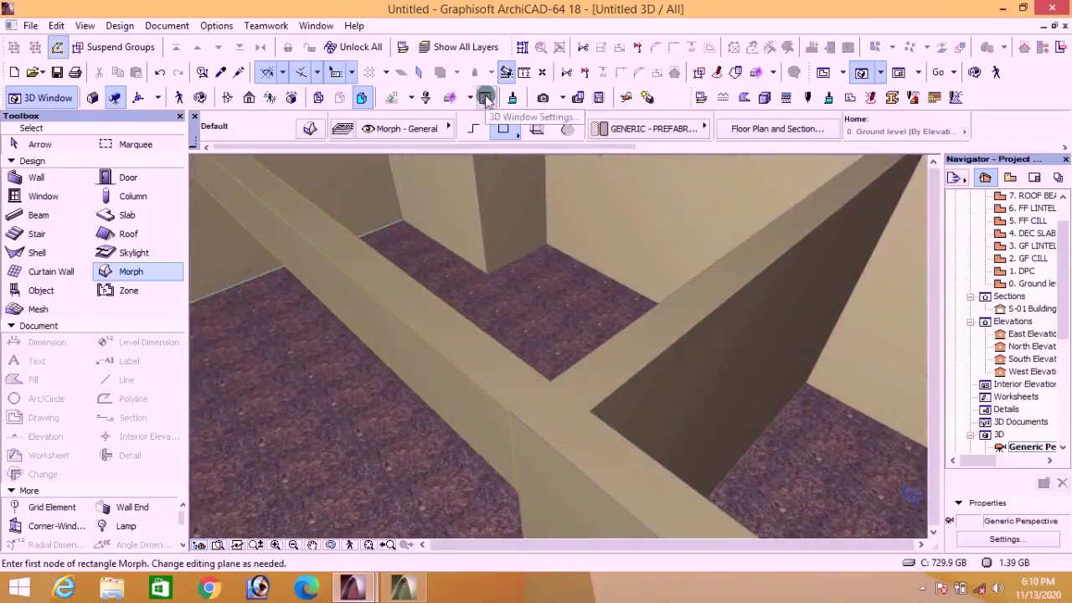
left_click(486, 98)
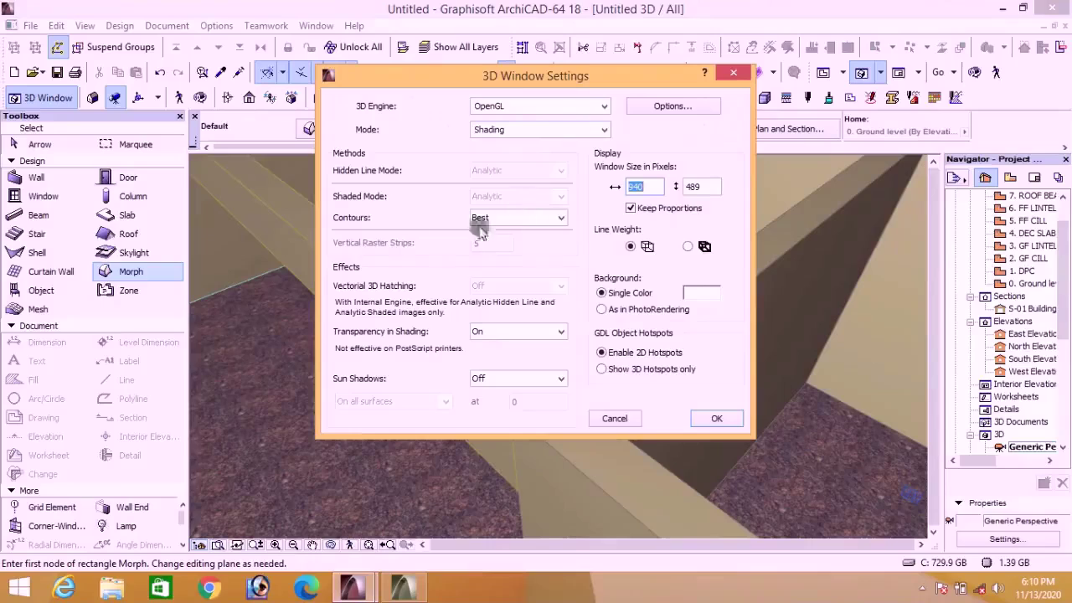
left_click(561, 217)
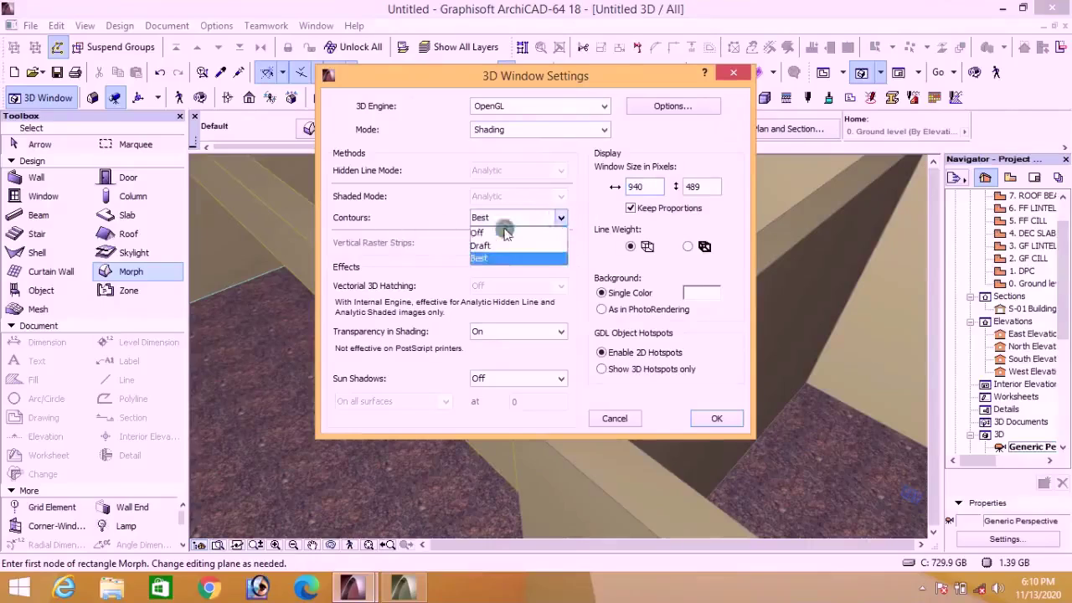
left_click(484, 235)
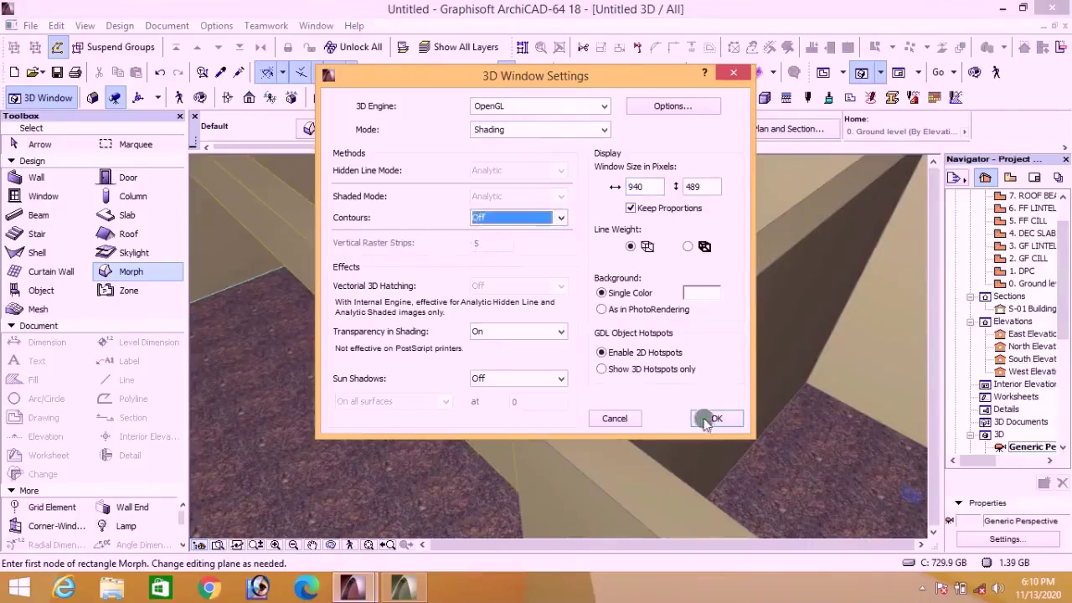
left_click(712, 419)
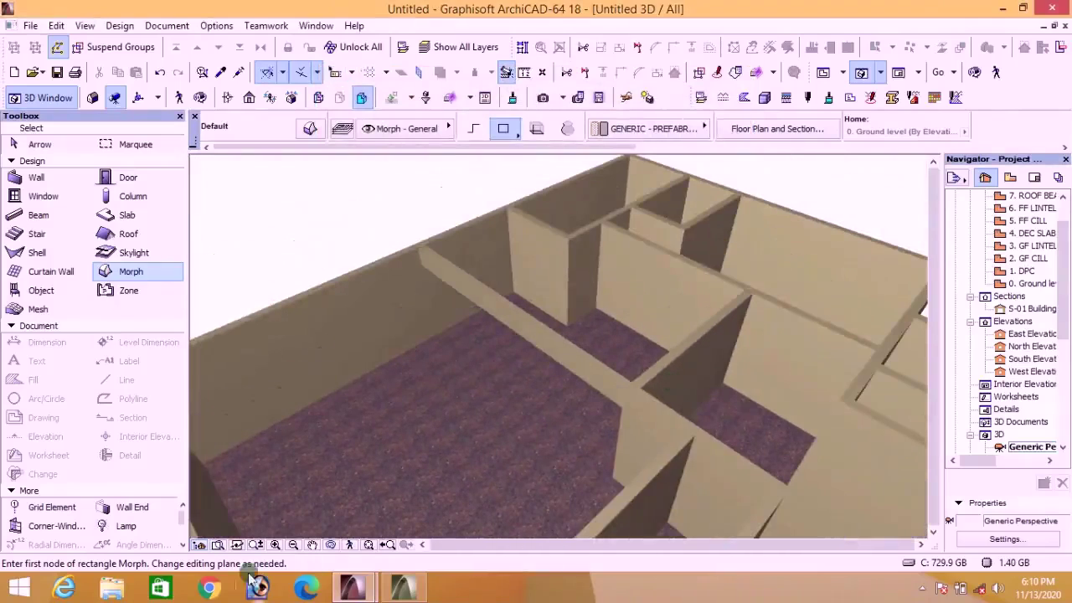
Step: On the ground level plan, move the short horizontal dashed line in the large room 2025 up to meet the partition wall junction
left_click(330, 545)
left_click_drag(356, 370, 402, 299)
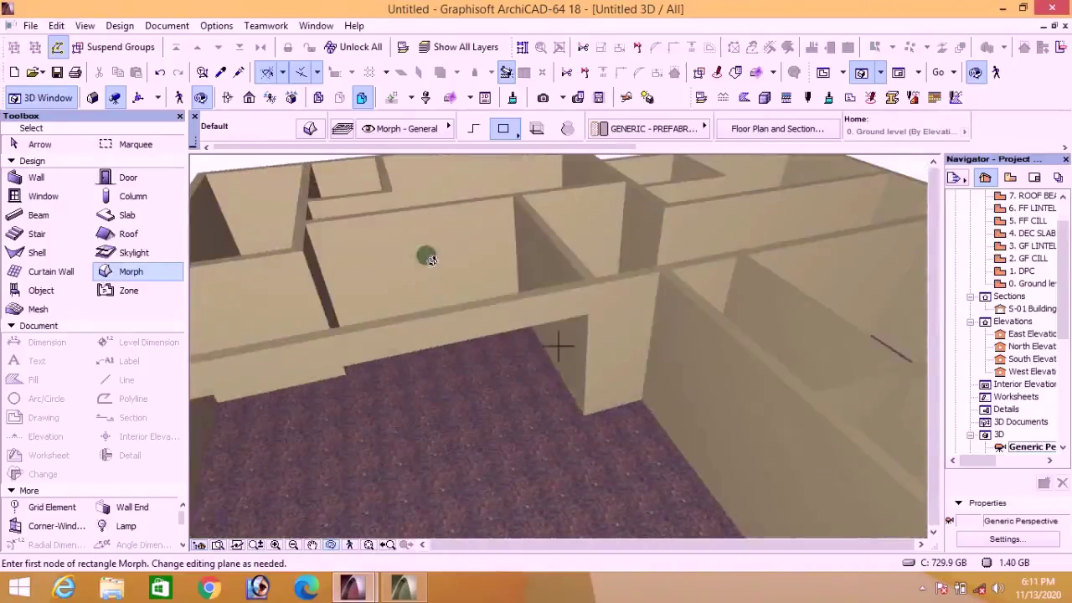
left_click_drag(426, 254, 433, 344)
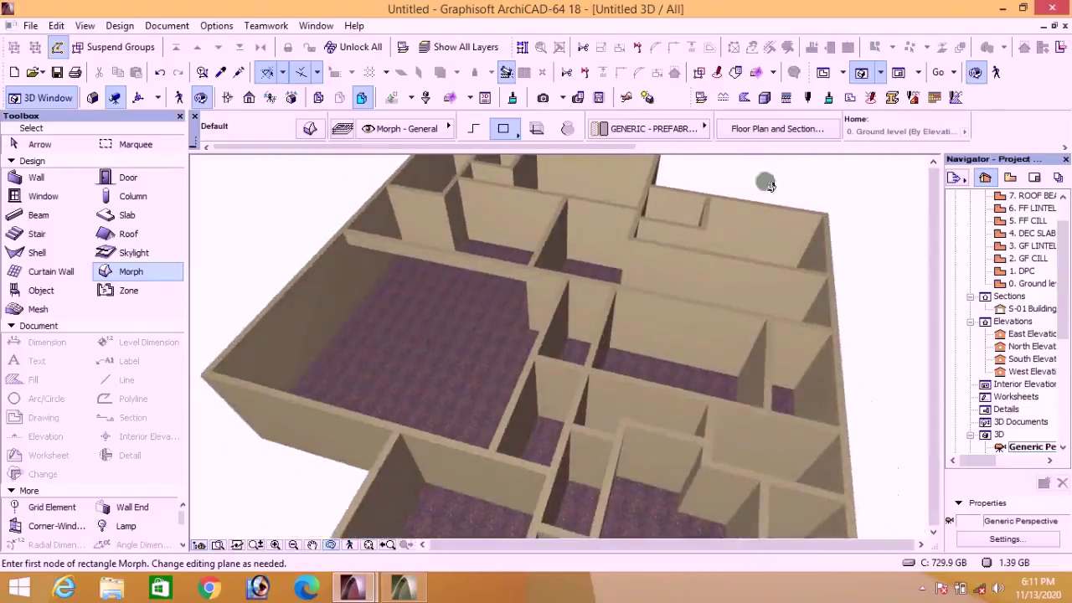
left_click(824, 74)
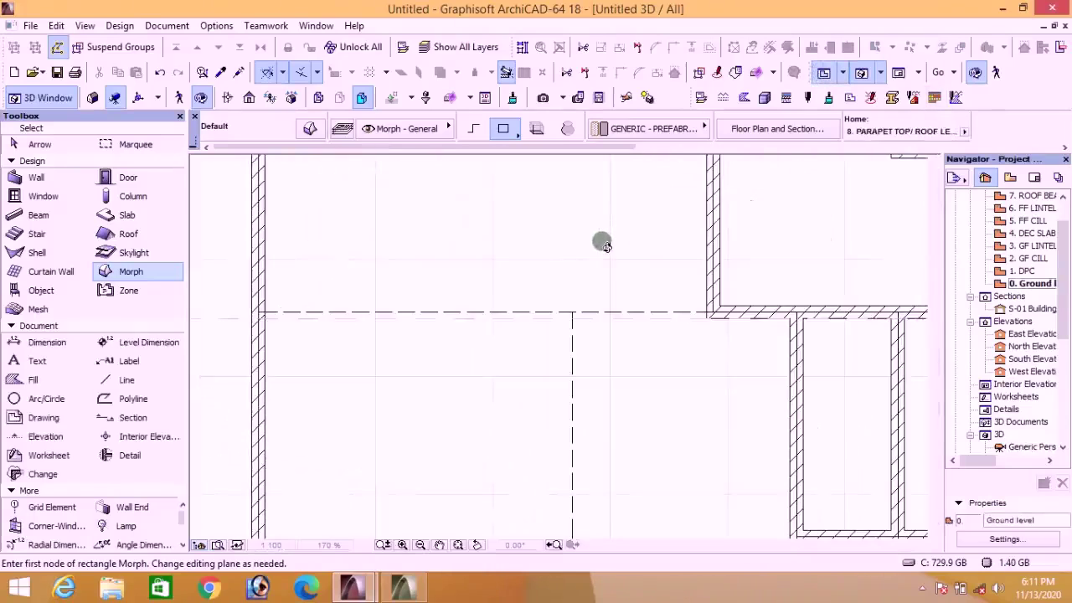
scroll(598, 270, "up", 3)
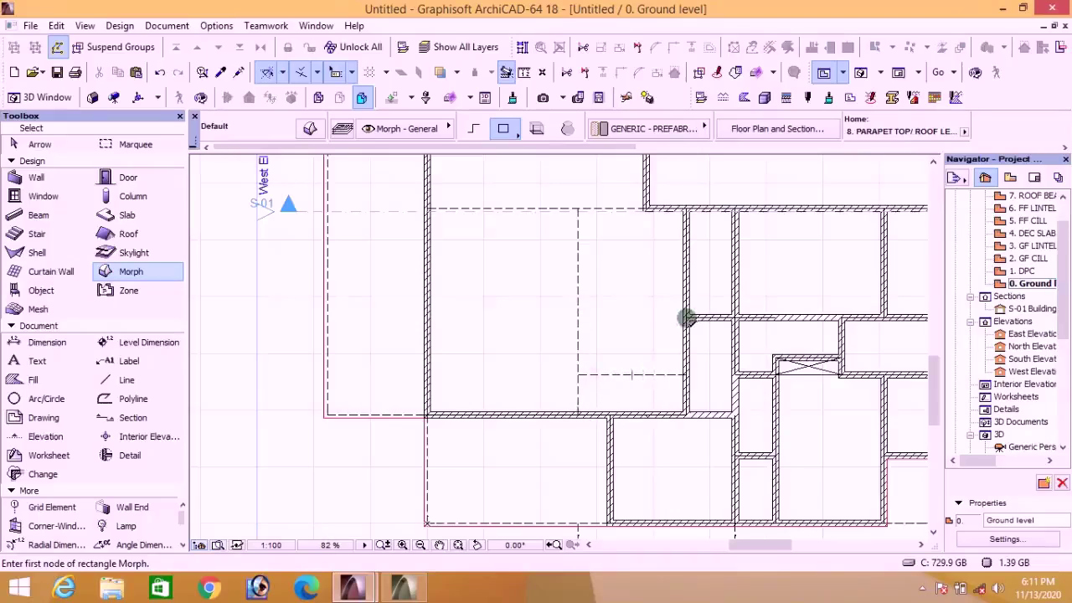
key("ctrl+a")
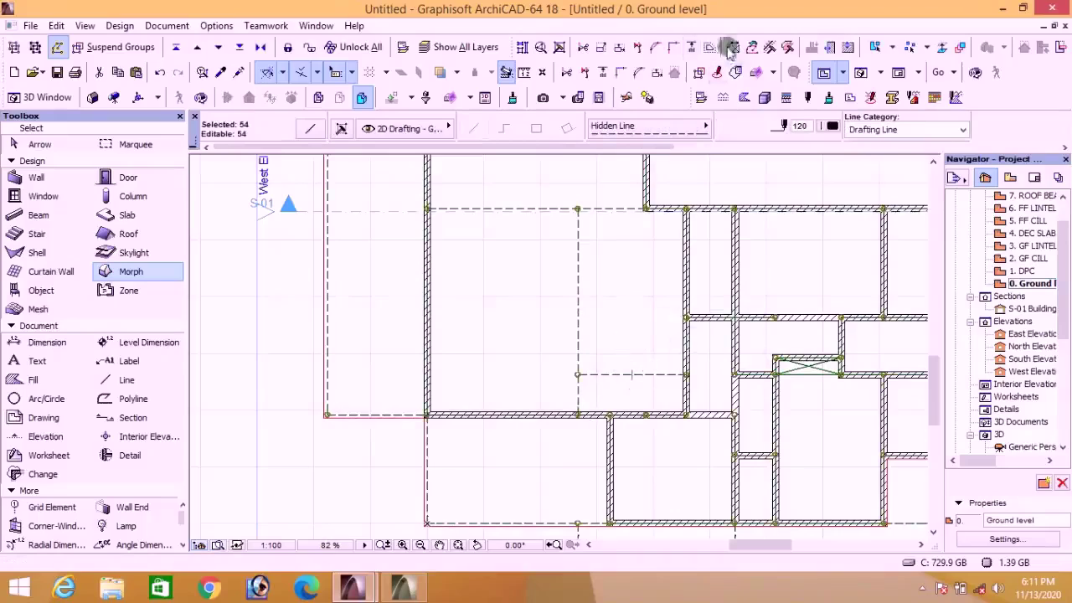
key("Escape")
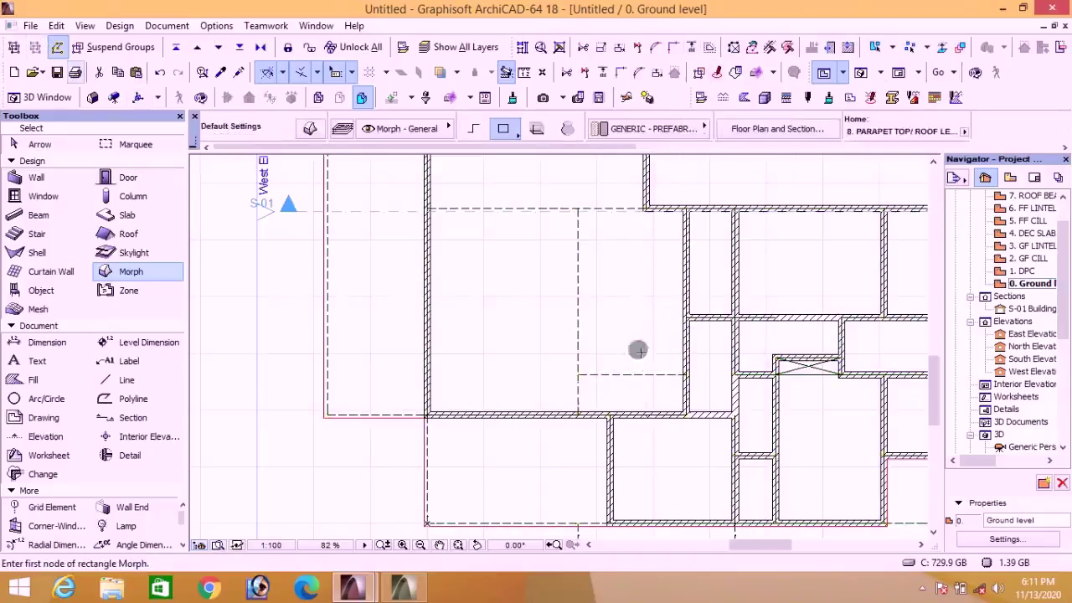
left_click(623, 374, "shift")
key("ctrl+d")
left_click(686, 375)
scroll(689, 326, "up", 3)
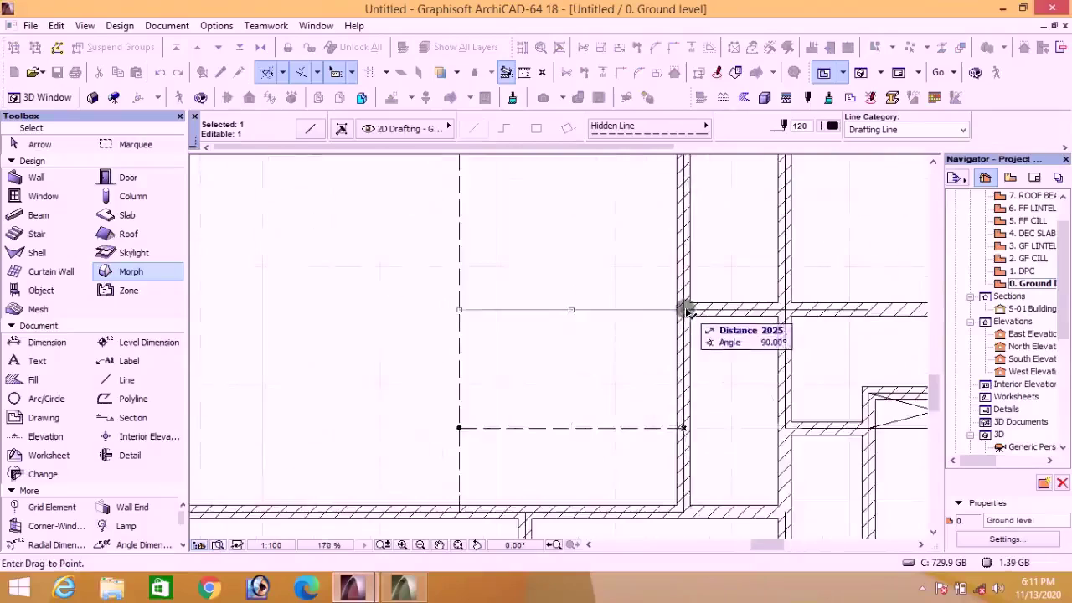
left_click(687, 312)
Step: Draw an east-facing section line about 8700 long, running south along the vertical dashed line from its junction with the beam line
scroll(620, 352, "down", 5)
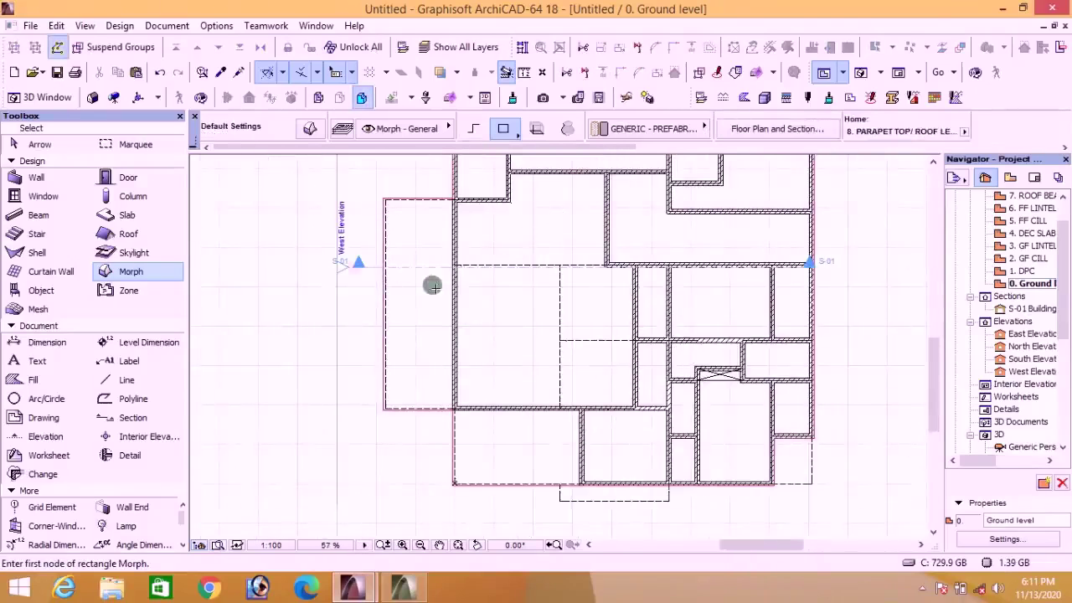
left_click(117, 419)
scroll(574, 275, "up", 4)
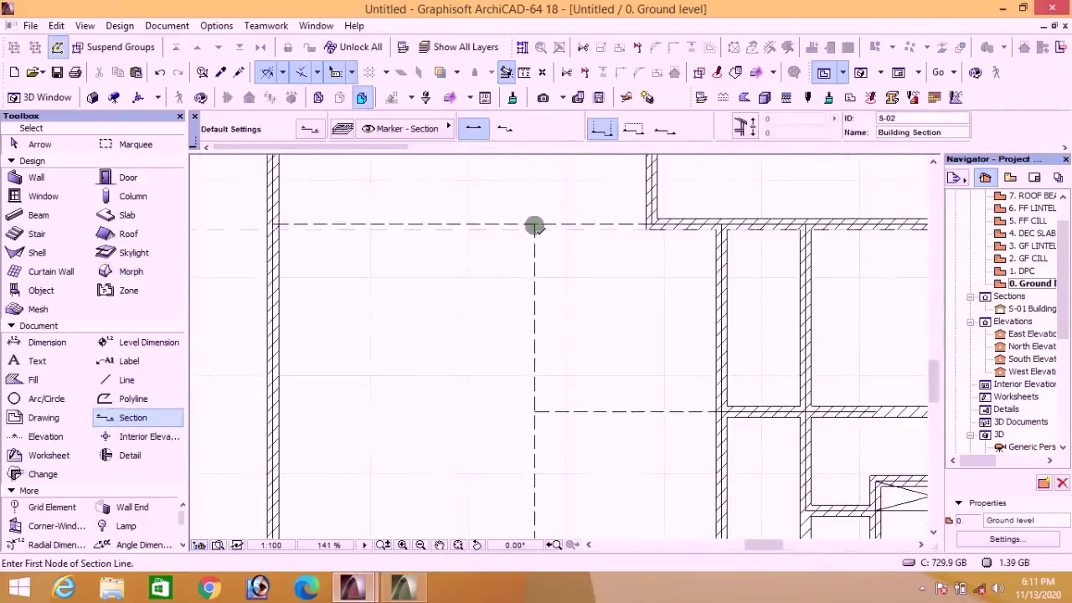
left_click(534, 226)
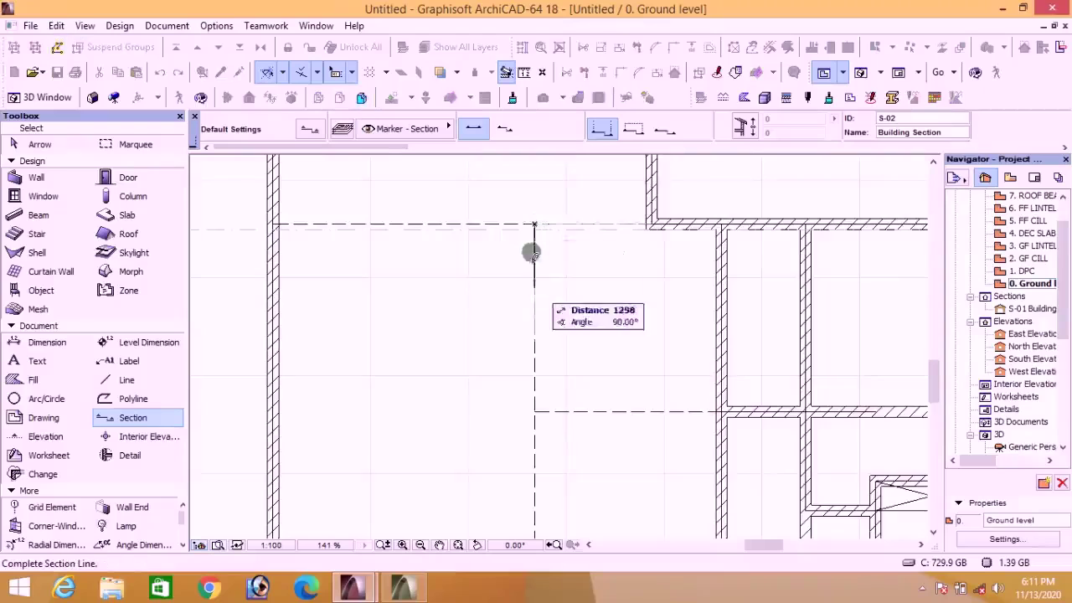
scroll(532, 252, "down", 5)
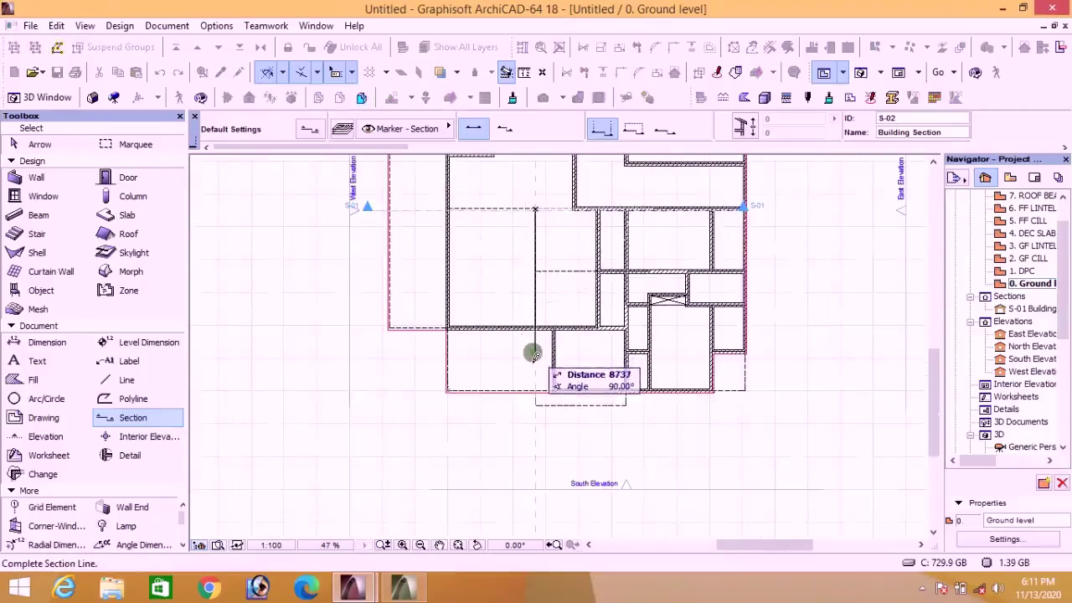
left_click(534, 350)
left_click(581, 295)
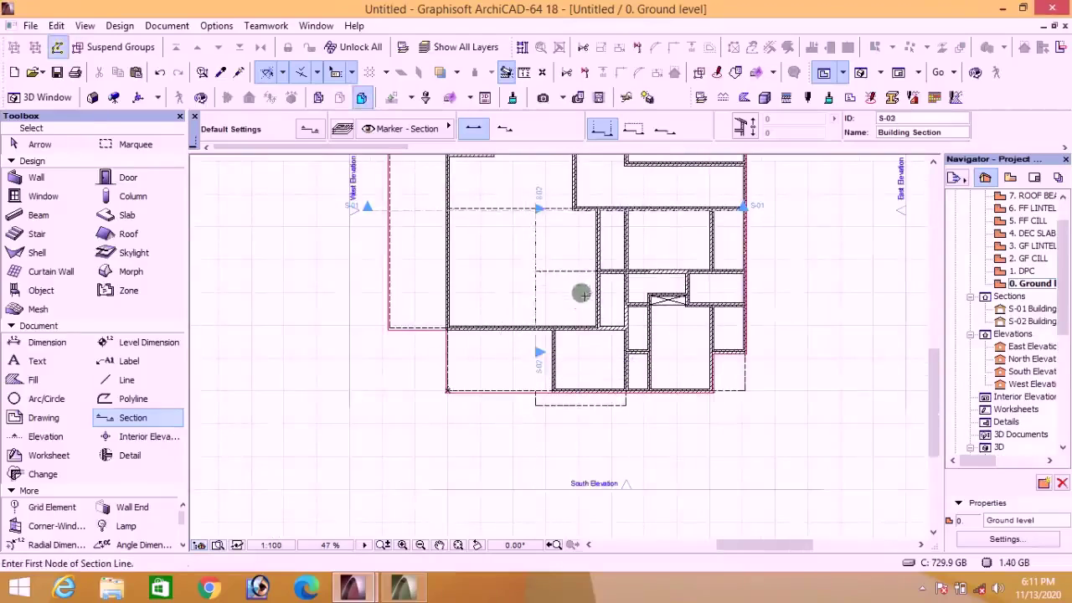
Step: Stretch the new section line's north end beyond the horizontal dashed beam line in the large room
scroll(543, 205, "up", 4)
left_click(508, 212)
left_click(509, 213)
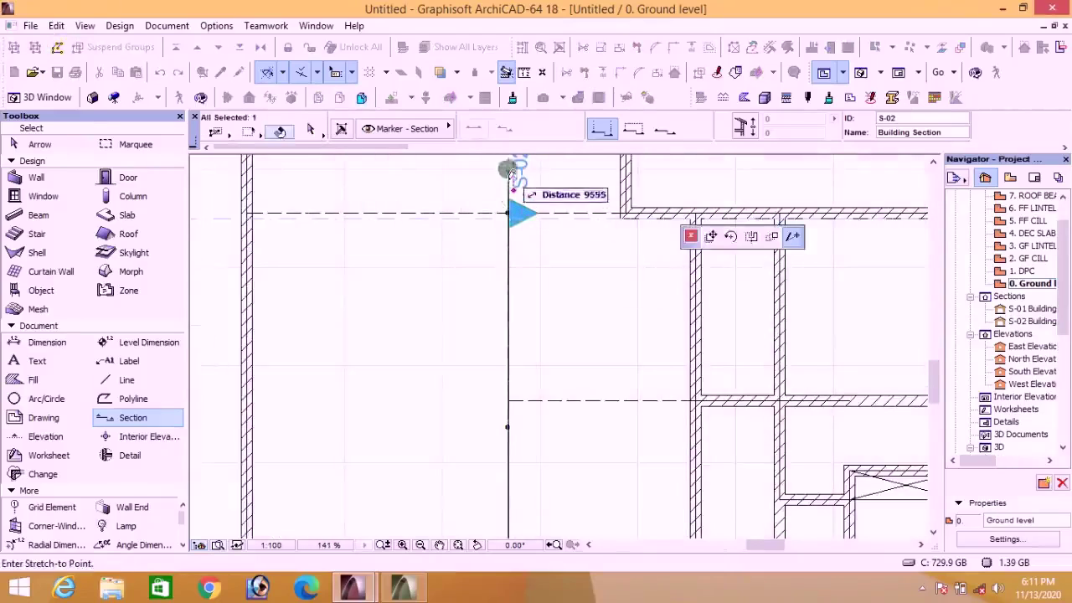
scroll(544, 243, "down", 3)
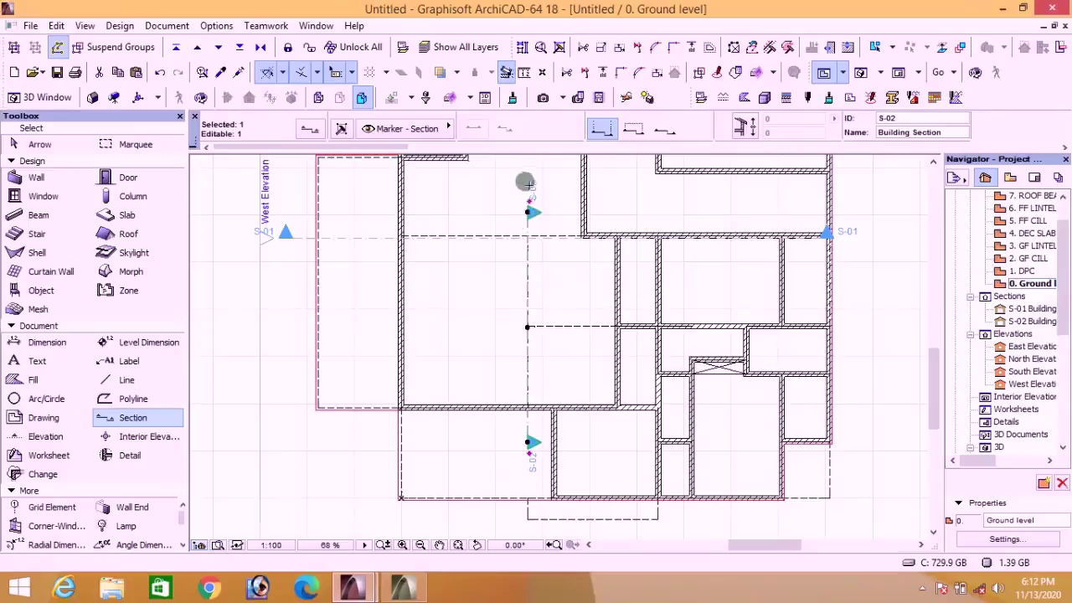
key("Escape")
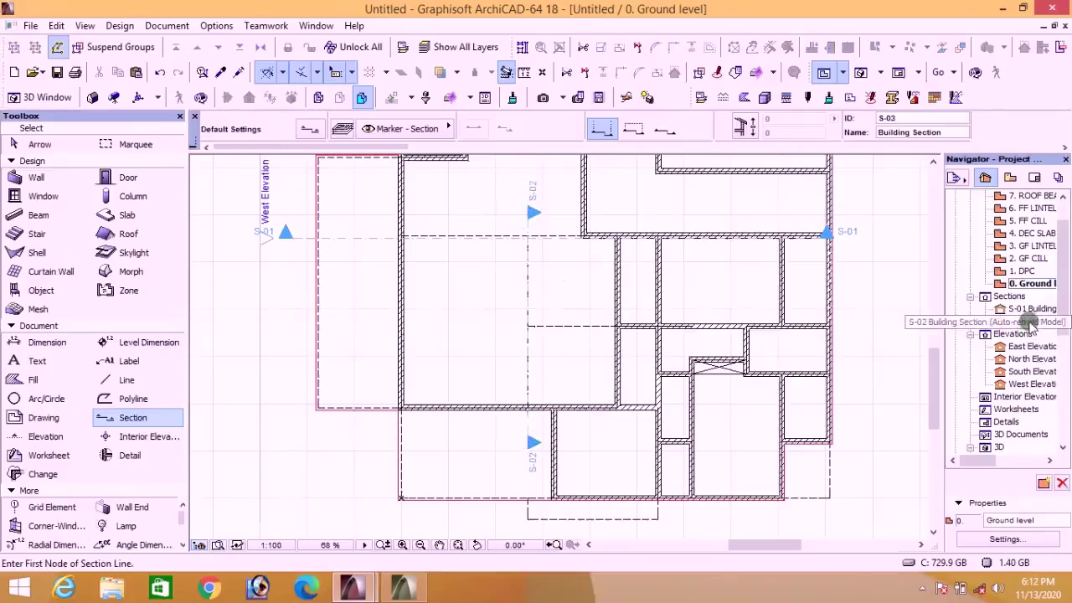
Step: In the S-02 building section, draw a line along the wall tops from the existing beam's inner face to the hatched wall
double_click(1028, 321)
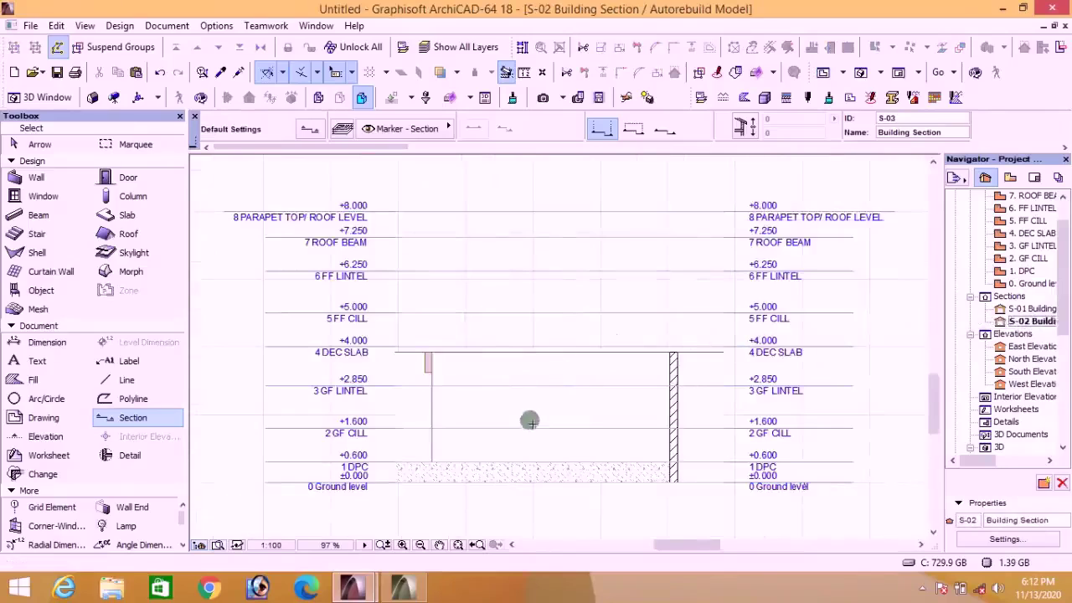
scroll(530, 422, "up", 4)
scroll(404, 351, "down", 2)
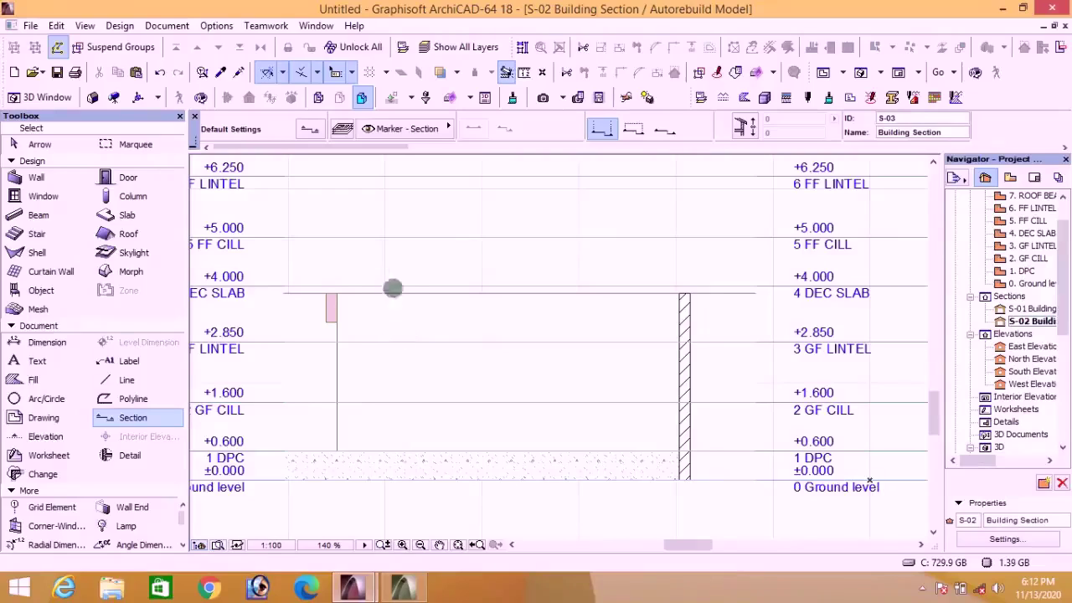
left_click(124, 380)
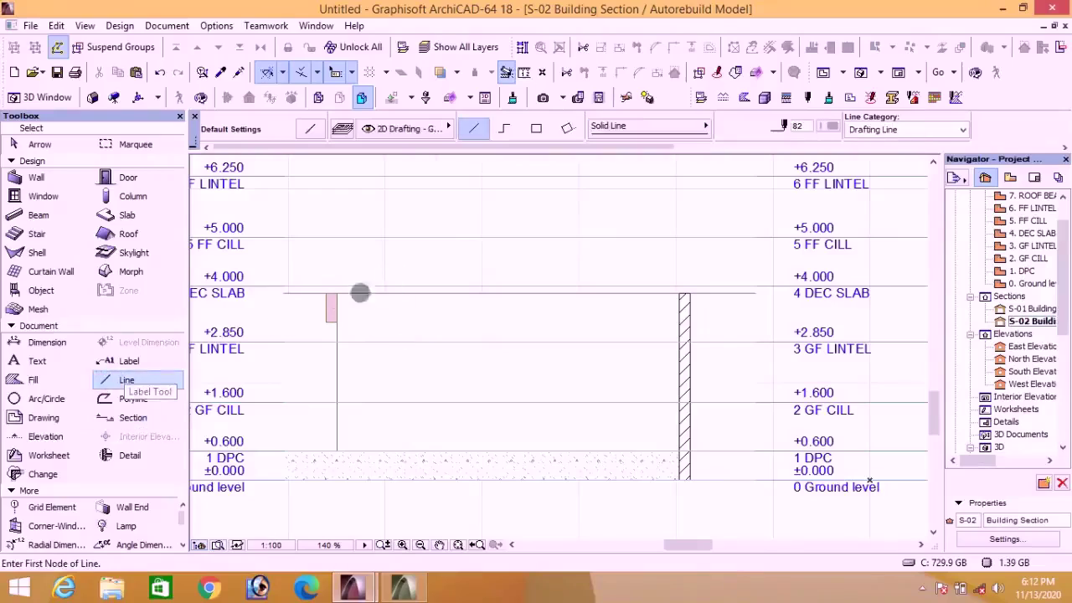
left_click(335, 295)
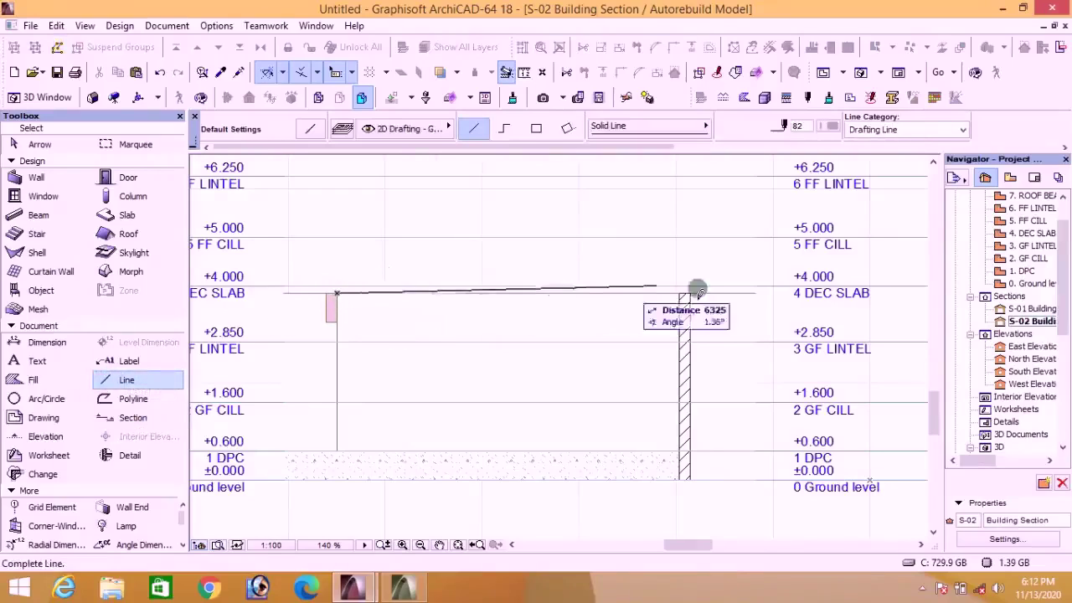
left_click(680, 295)
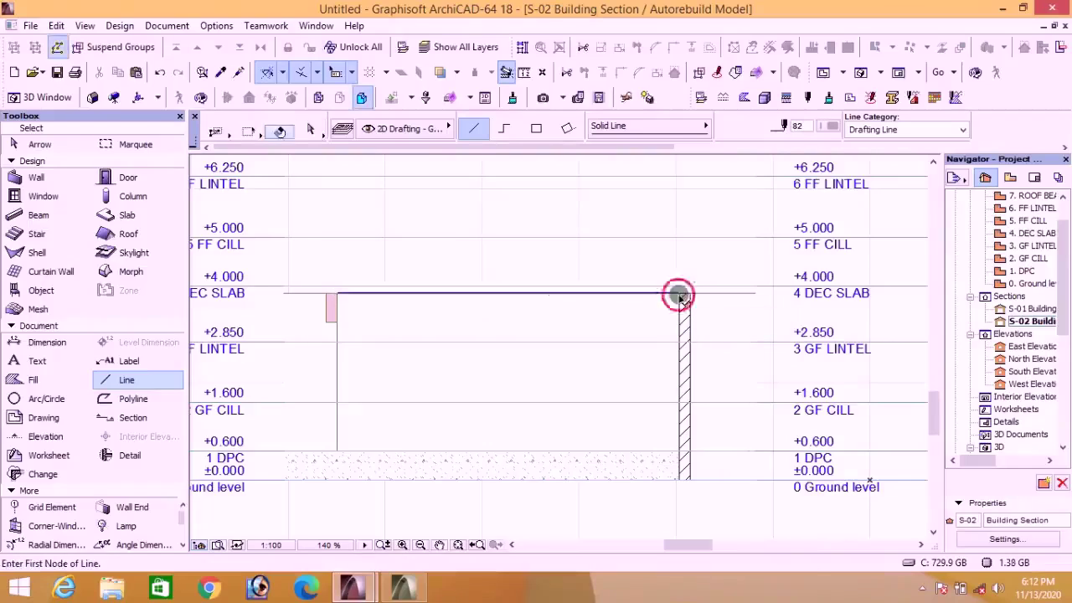
Step: Move the wall-top line in section S-02 straight down by 600 to mark the second beam's underside
key("ctrl+d")
left_click(638, 304)
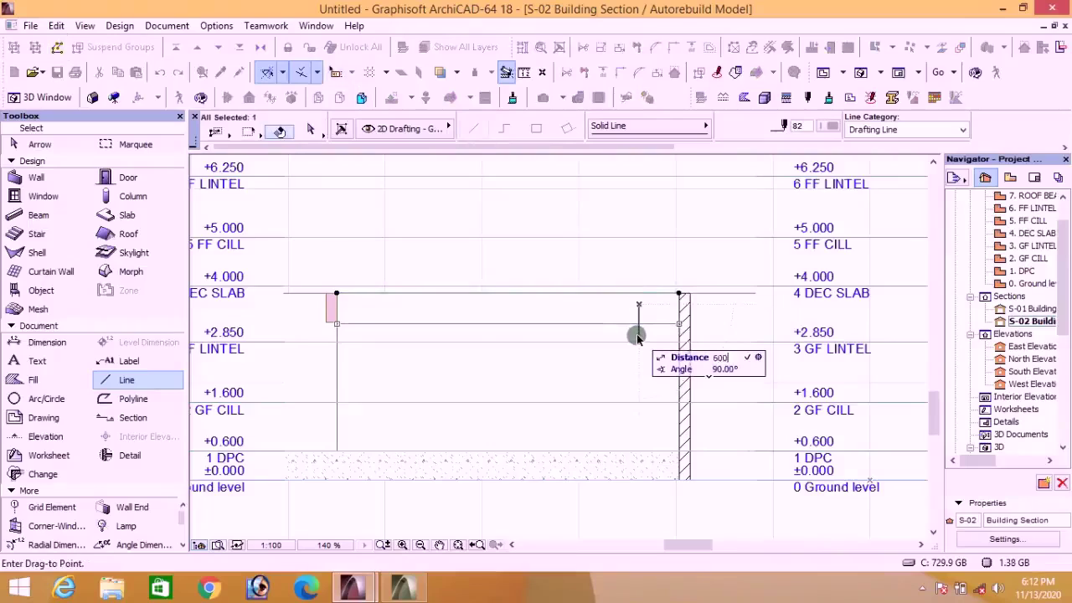
left_click(637, 334)
key("Escape")
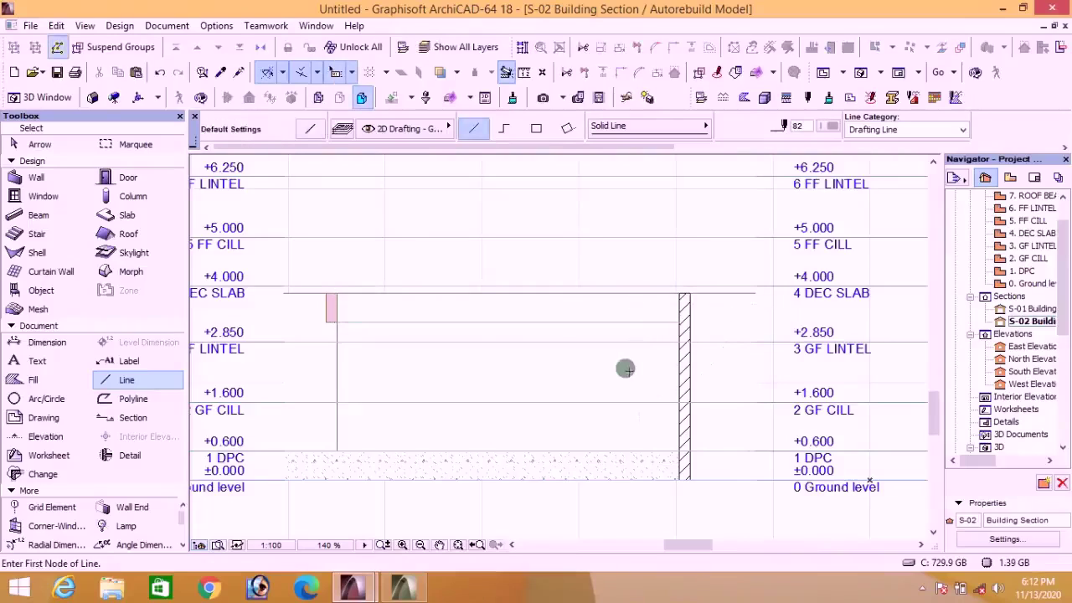
Step: Draw a rectangular morph from the existing beam's top inner corner to the lowered line's end at the hatched wall
left_click(134, 273)
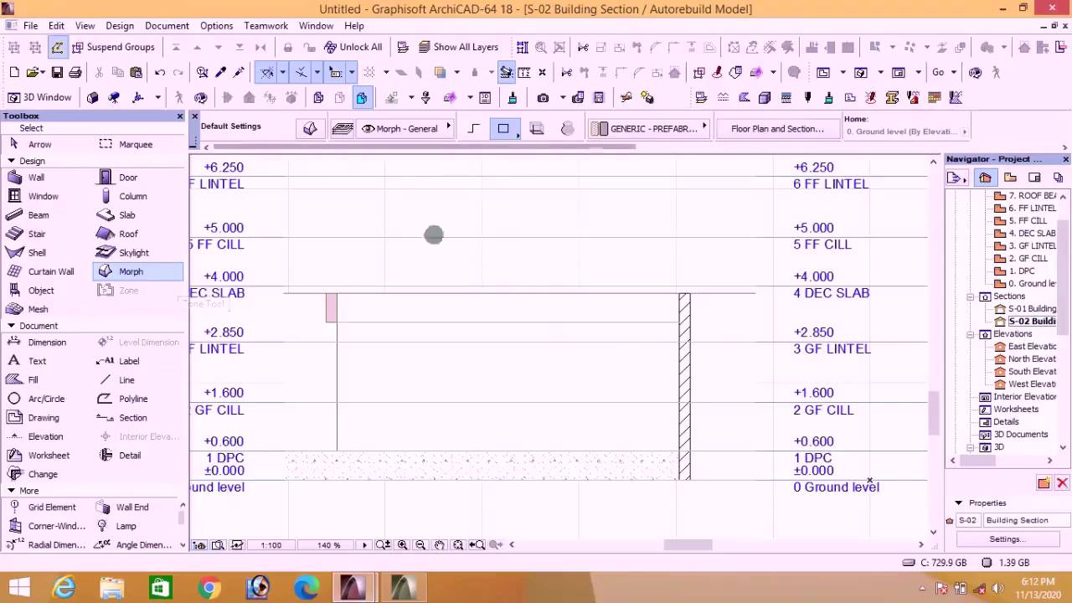
left_click(336, 293)
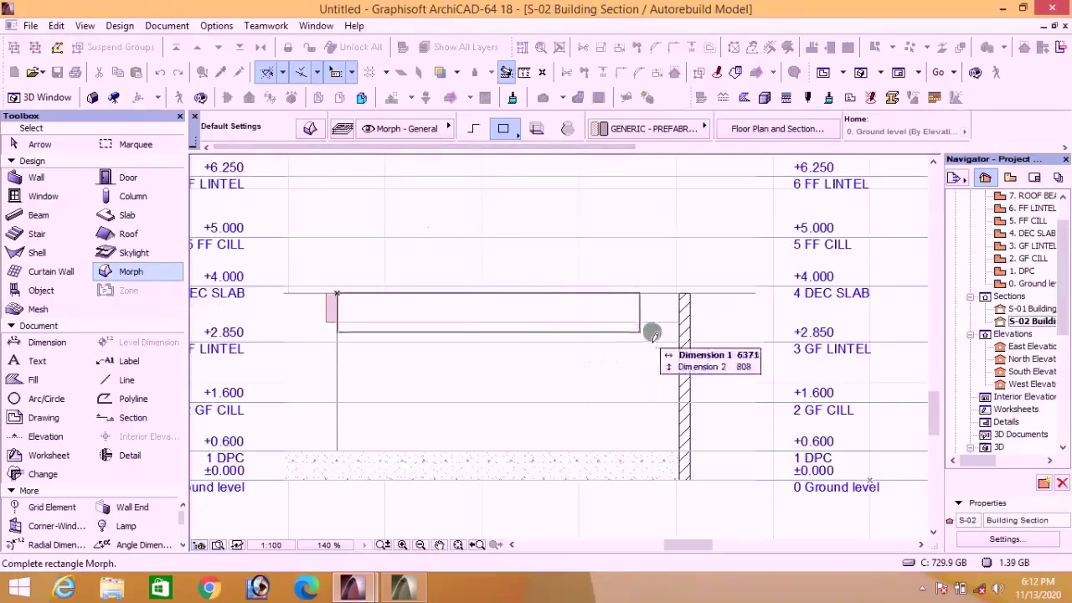
left_click(683, 324)
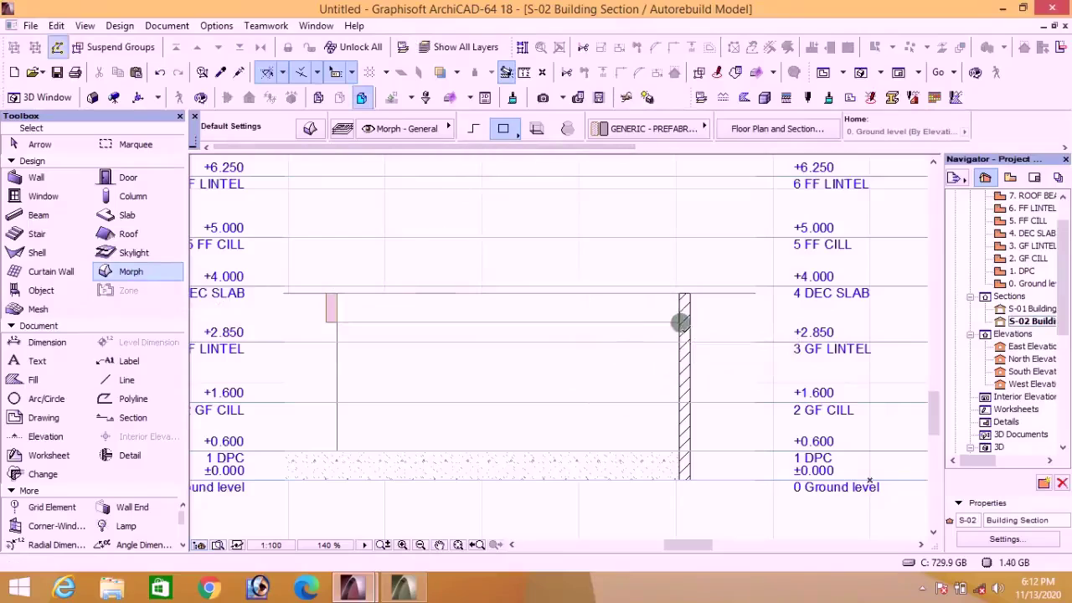
Step: In the 3D view, extrude the face of the new lengthwise beam morph in the large room by 225
left_click(861, 72)
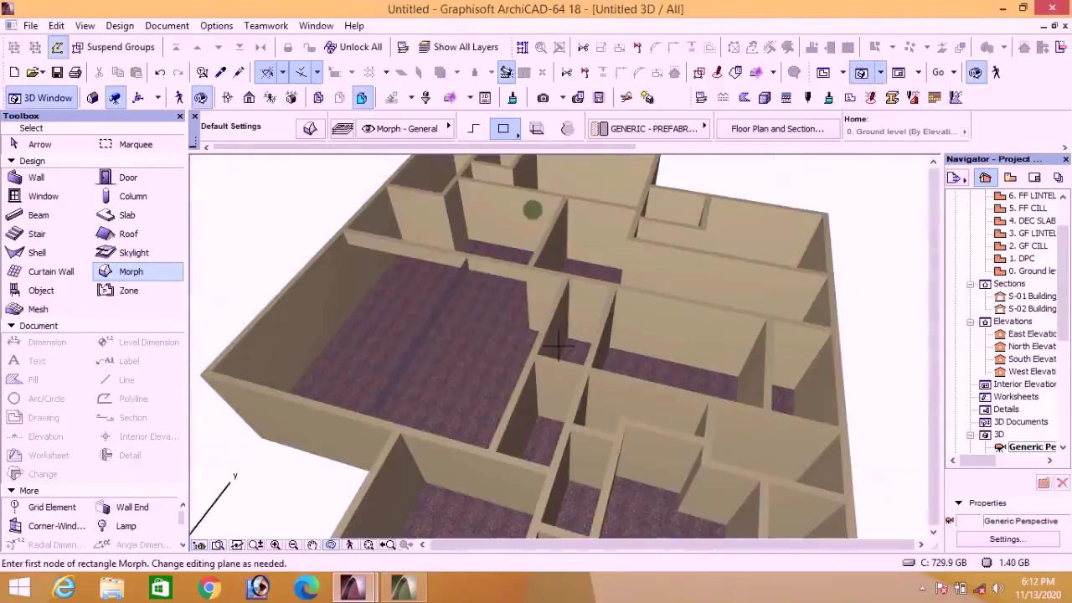
middle_click_drag(569, 254, 494, 243, "shift")
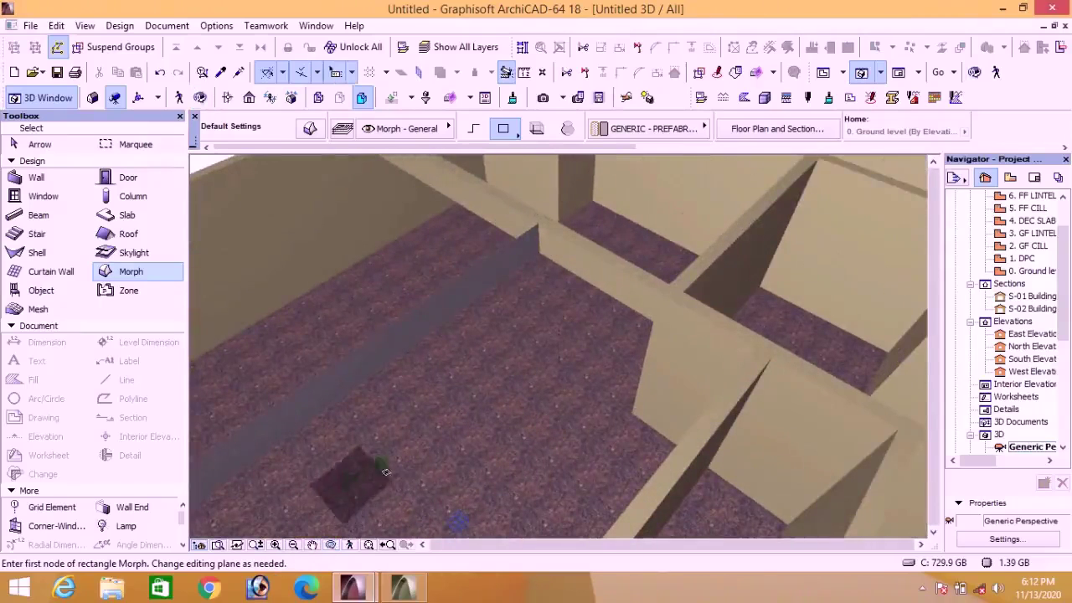
left_click(529, 237)
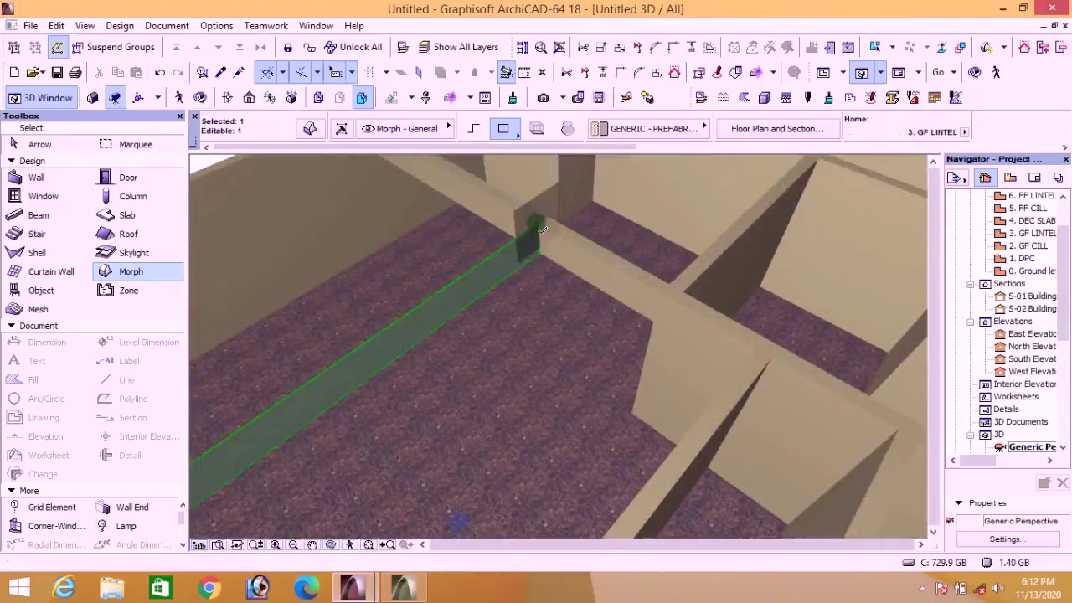
left_click(561, 245)
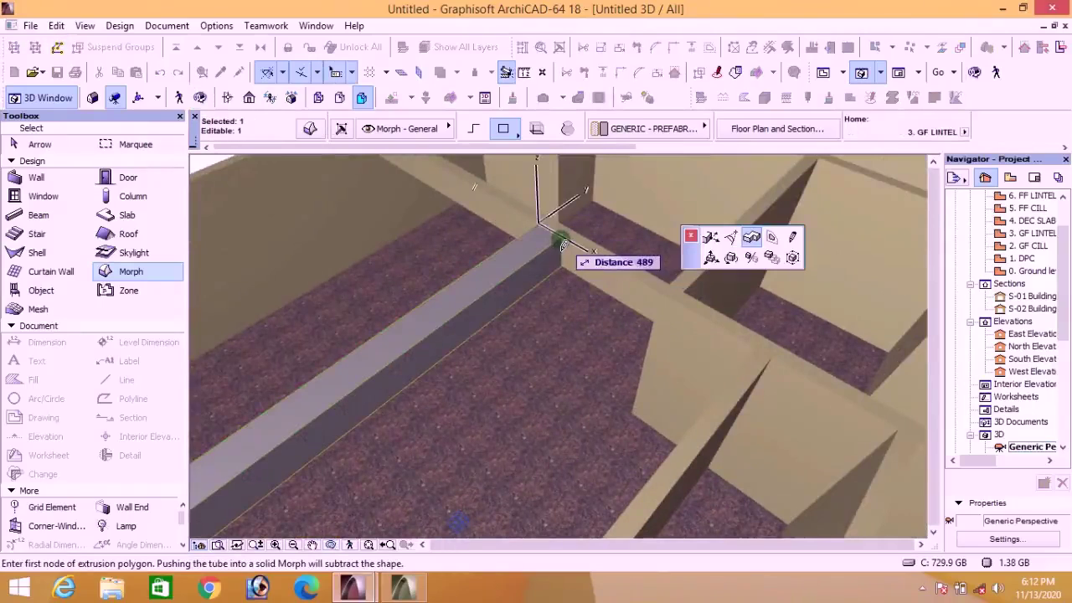
type("225")
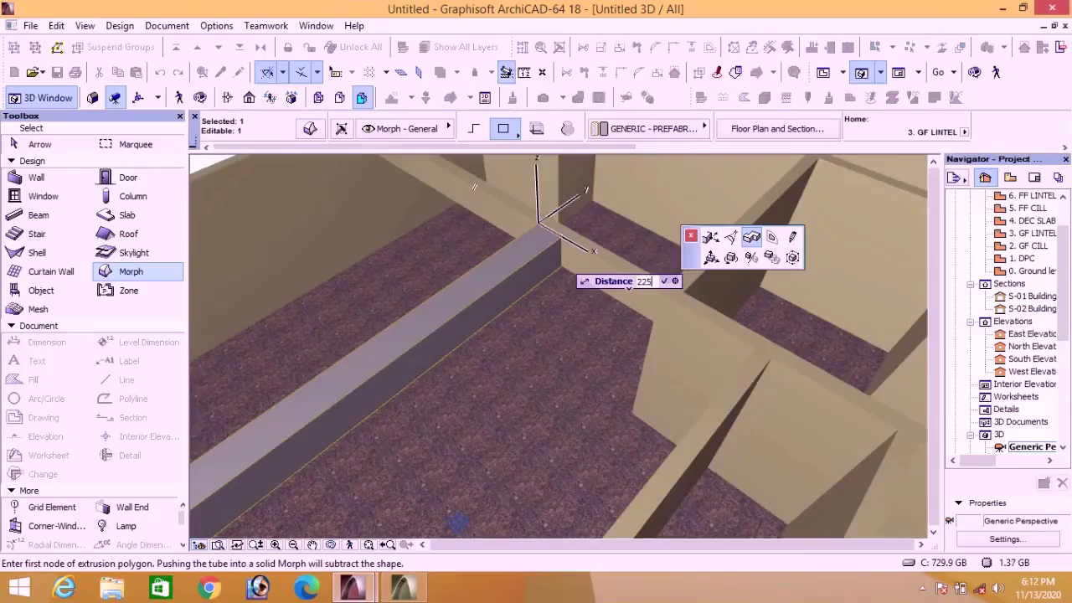
key("Return")
Step: Override the lengthwise beam morph's surface with Paint - Golden Beige, then deselect it
double_click(545, 232)
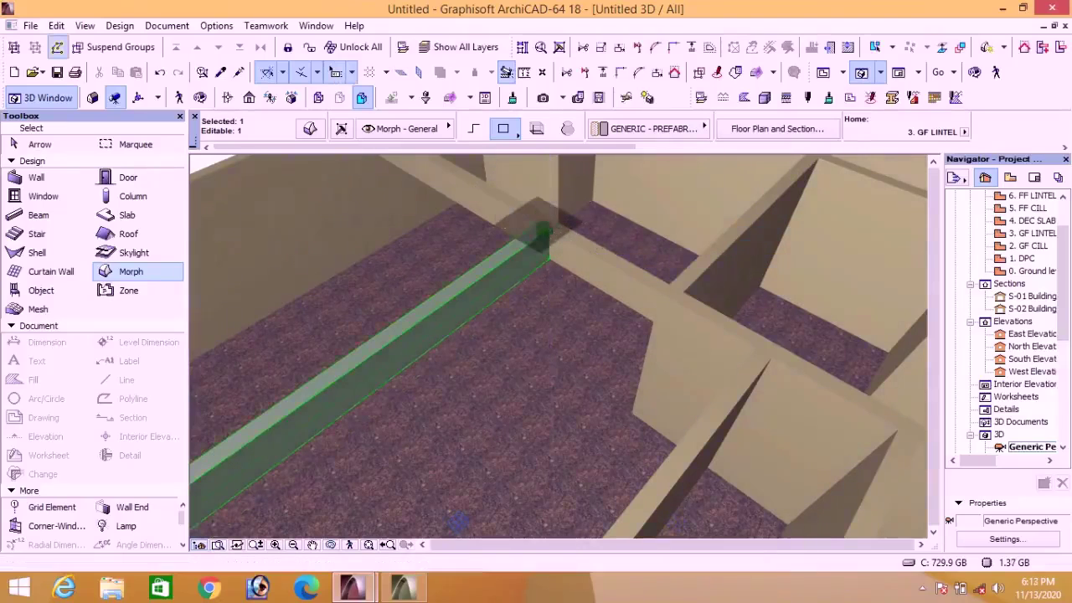
left_click(310, 128)
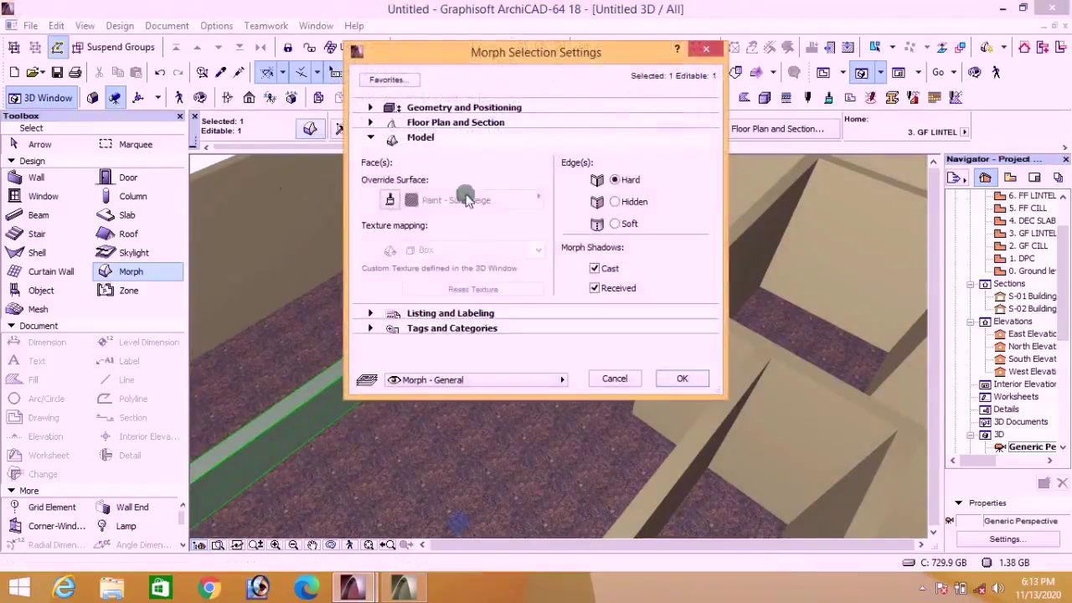
left_click(391, 201)
left_click(528, 201)
left_click(775, 366)
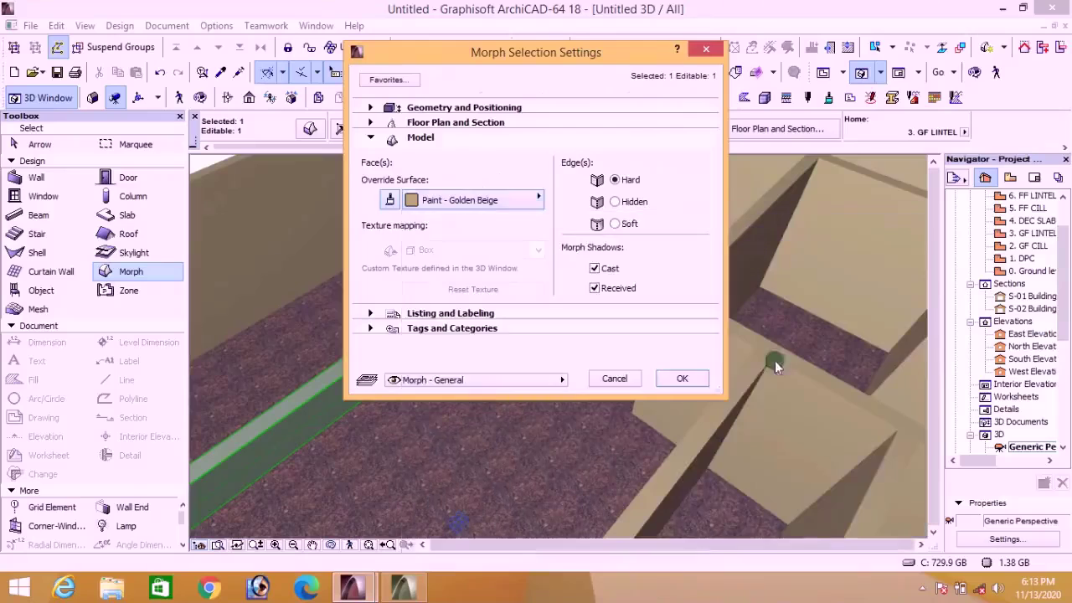
left_click(687, 379)
middle_click_drag(749, 378, 302, 211, "shift")
key("Escape")
scroll(494, 356, "up", 3)
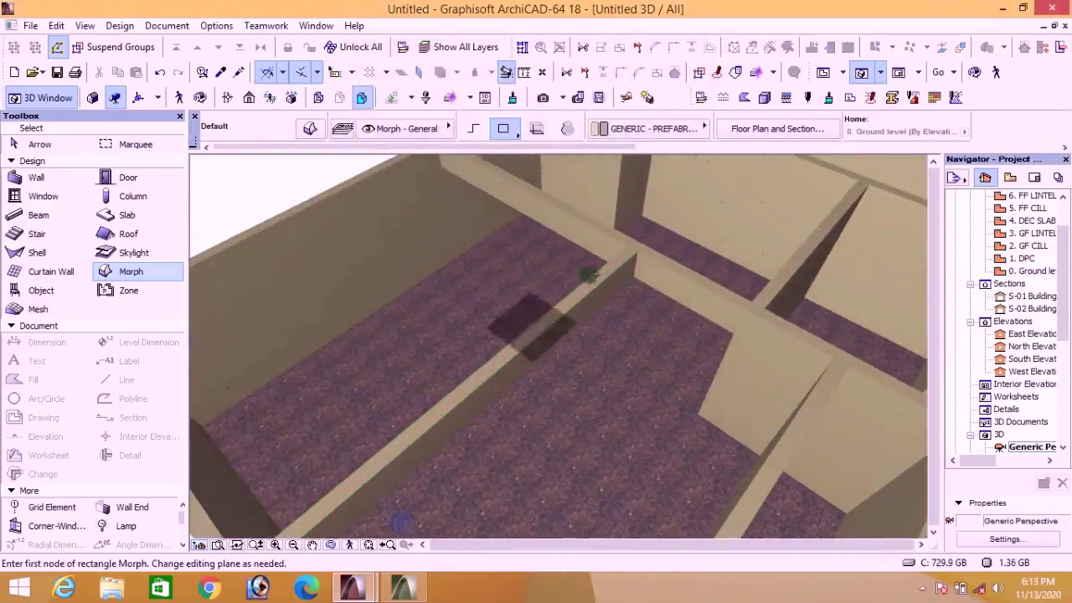
Step: On the GF LINTEL floor plan, move the vertical beam morph west by half its width, about 112
left_click(823, 73)
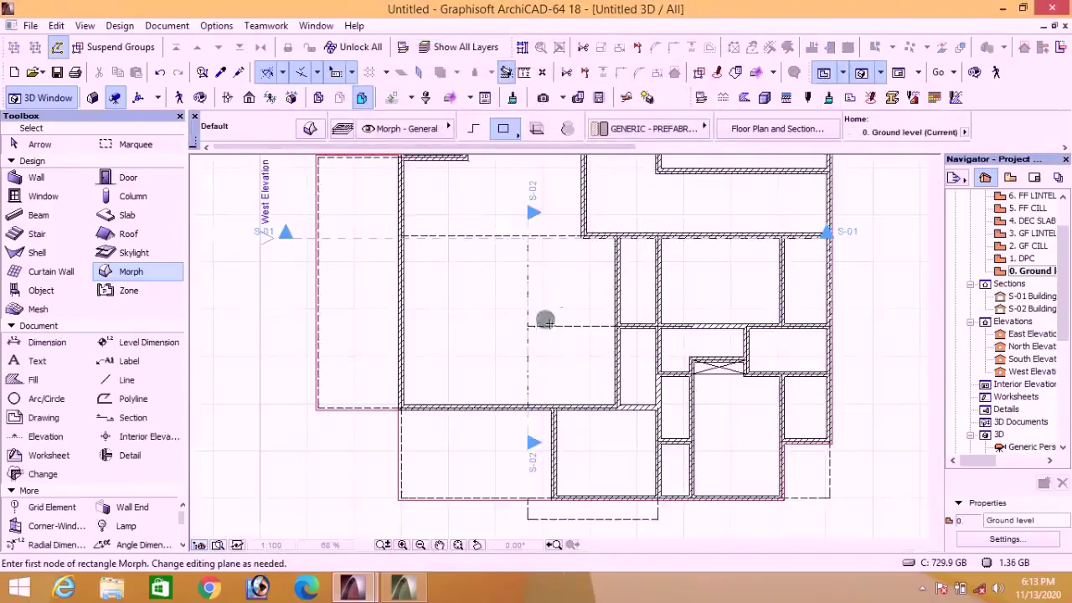
scroll(541, 320, "up", 3)
scroll(507, 320, "down", 3)
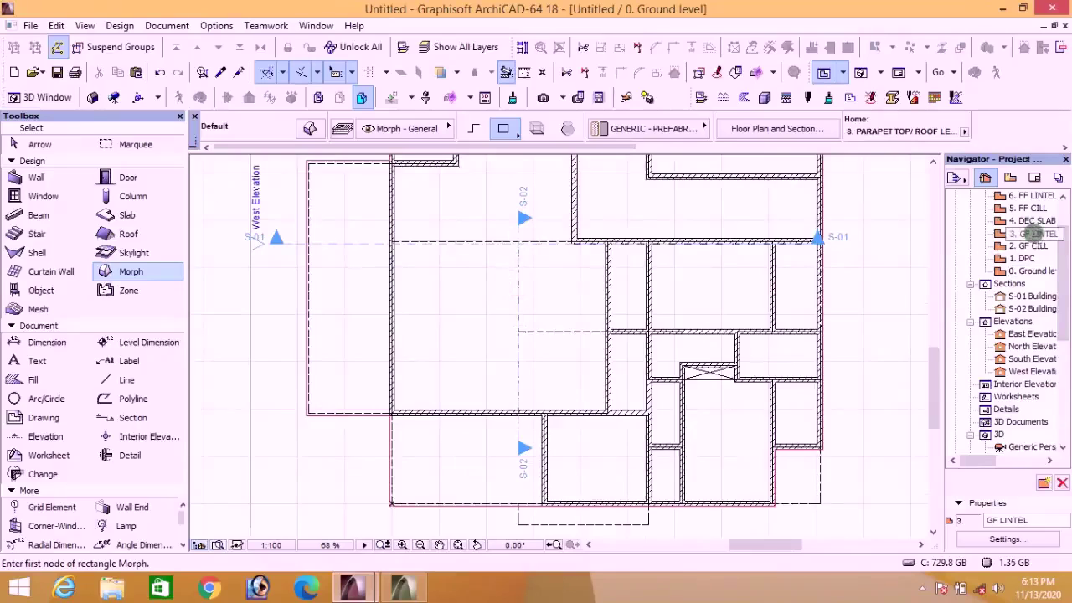
double_click(1034, 235)
scroll(517, 268, "up", 5)
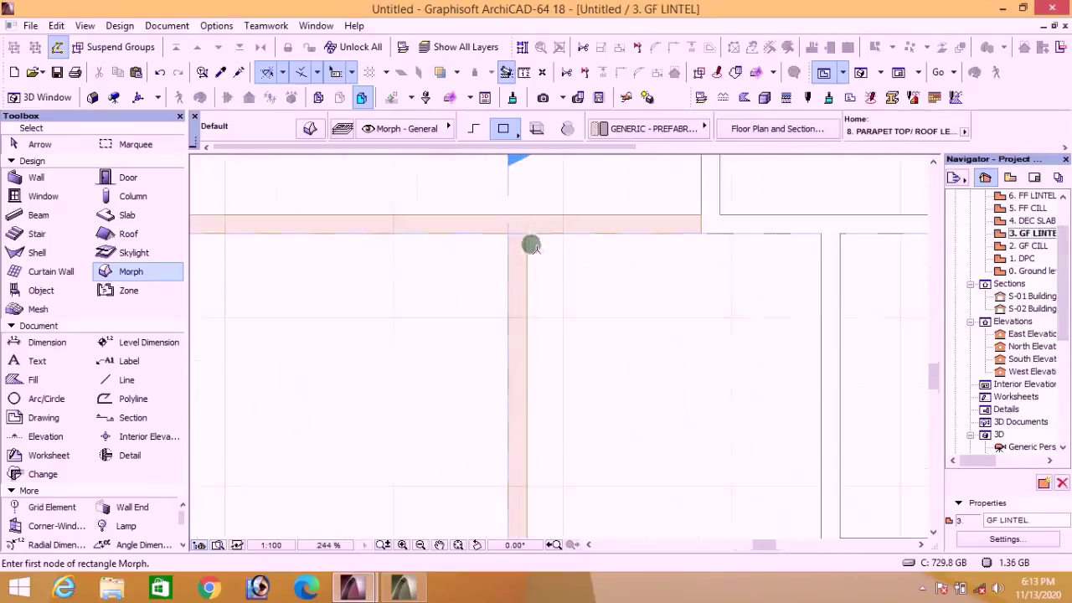
left_click(522, 256)
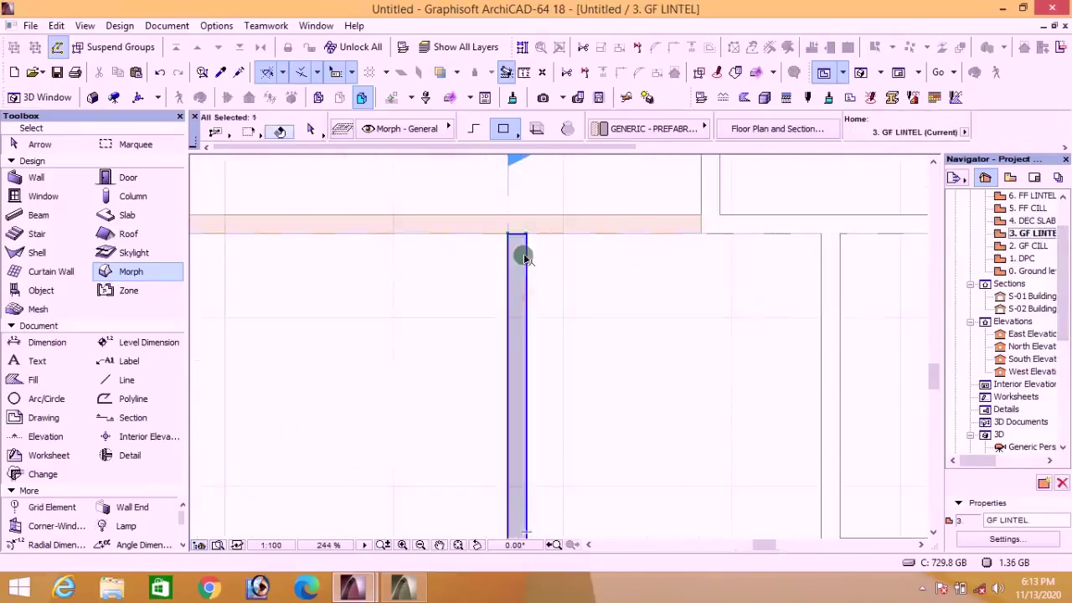
scroll(521, 247, "up", 4)
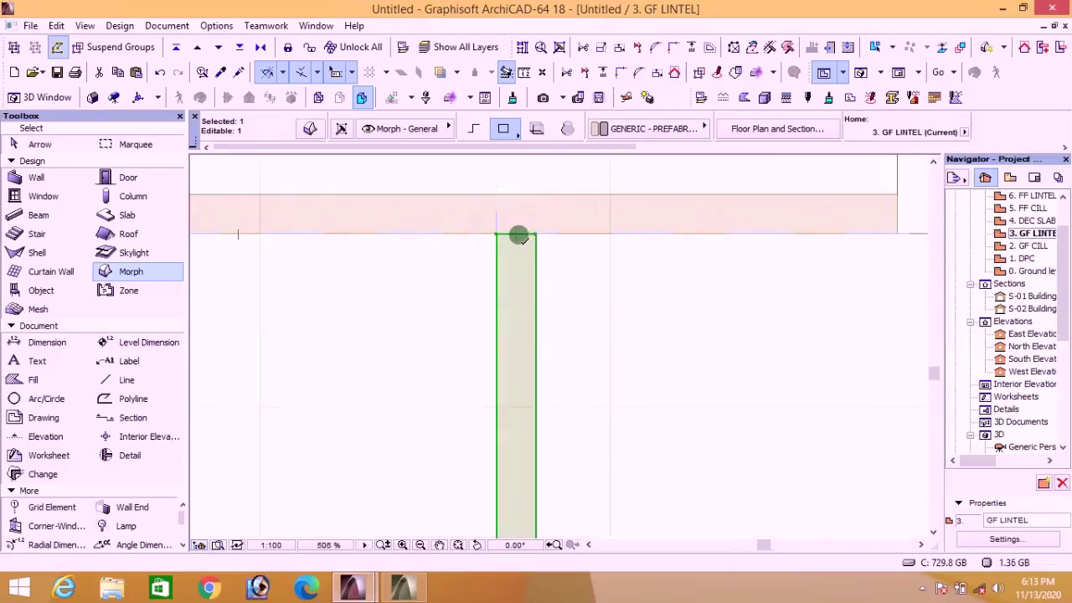
key("ctrl+d")
left_click(517, 237)
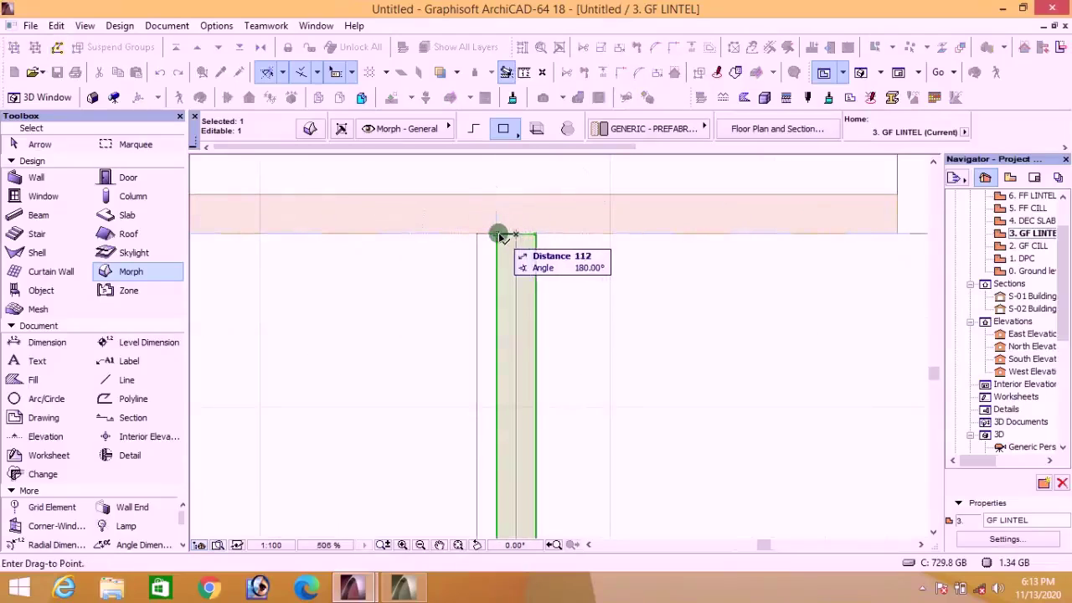
left_click(497, 234)
scroll(500, 243, "down", 12)
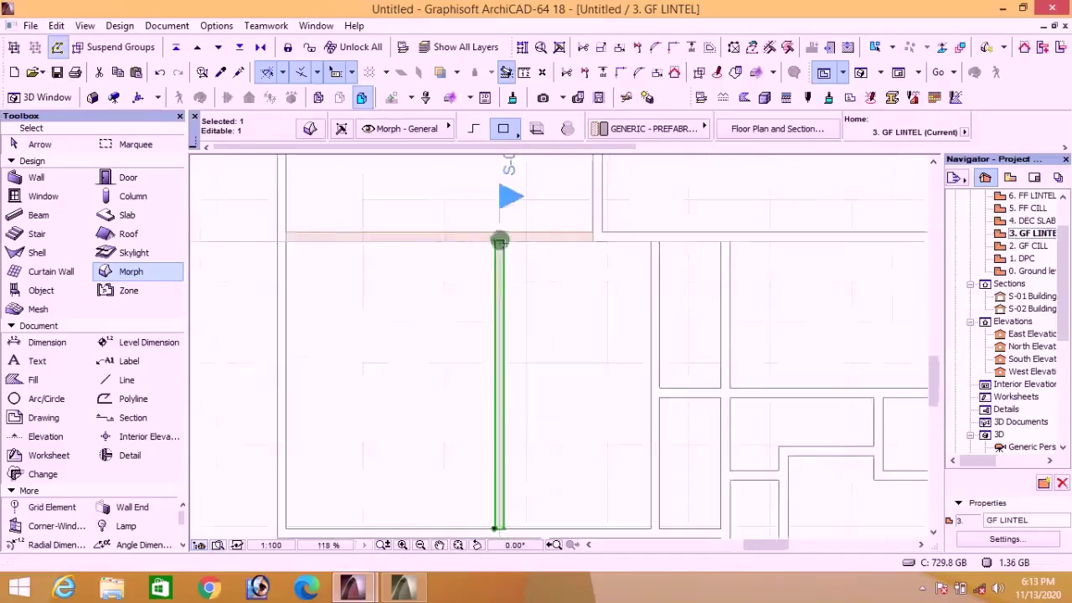
key("Escape")
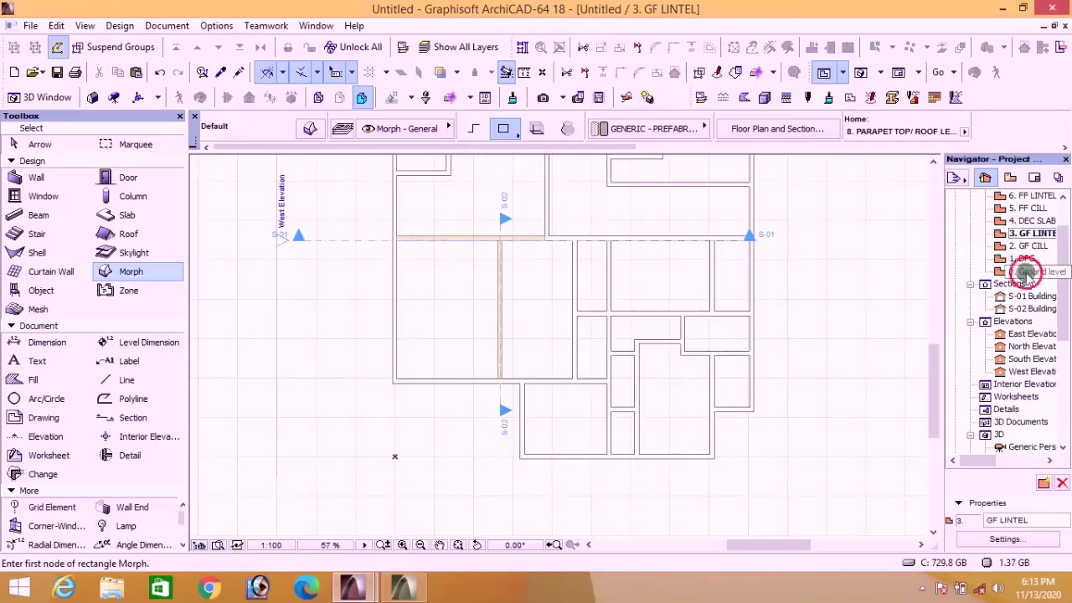
Step: On the Ground level plan, move the S-01 section line straight south about 3712 onto the short dashed beam line
double_click(1027, 272)
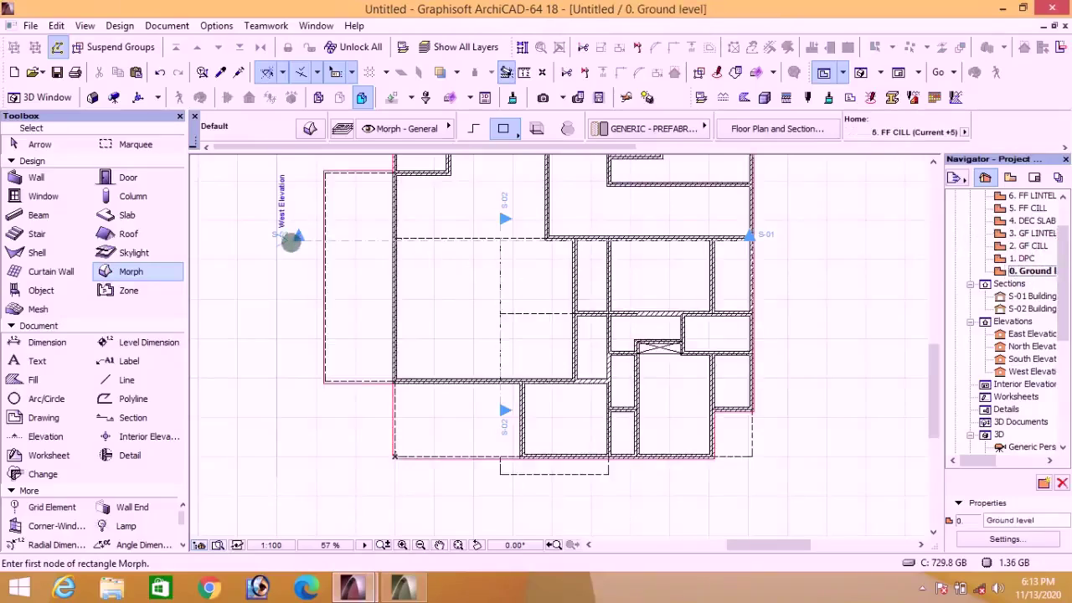
left_click(295, 239, "shift")
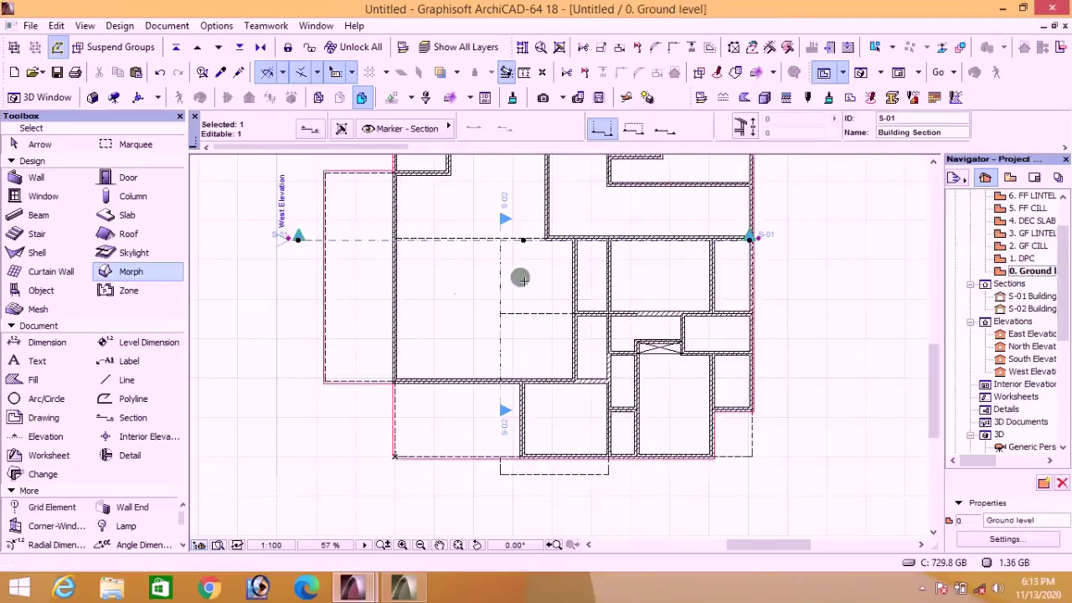
key("ctrl+d")
left_click(523, 241)
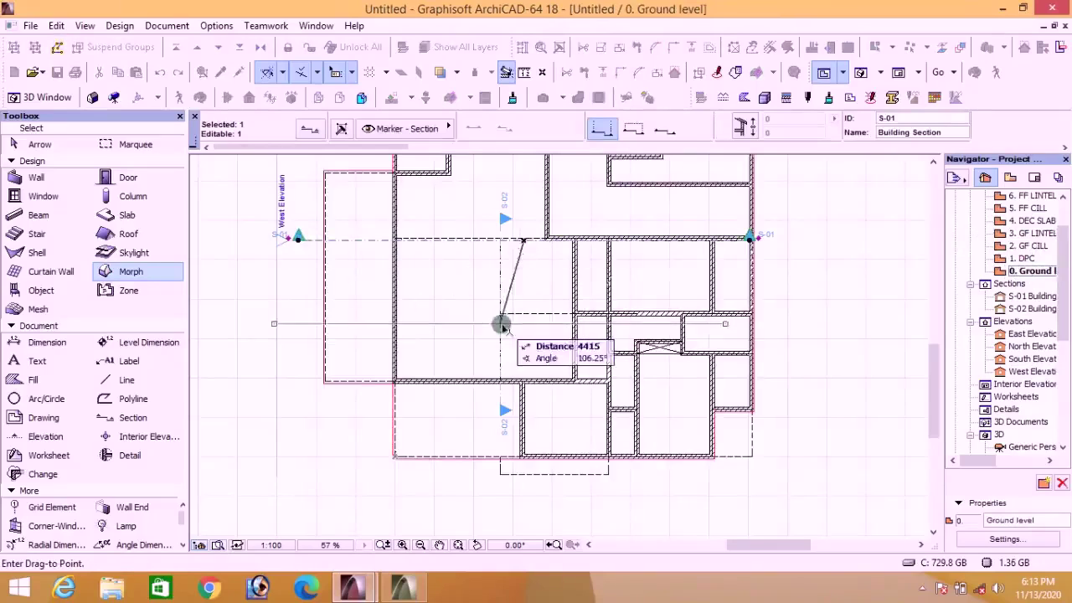
scroll(521, 314, "up", 3)
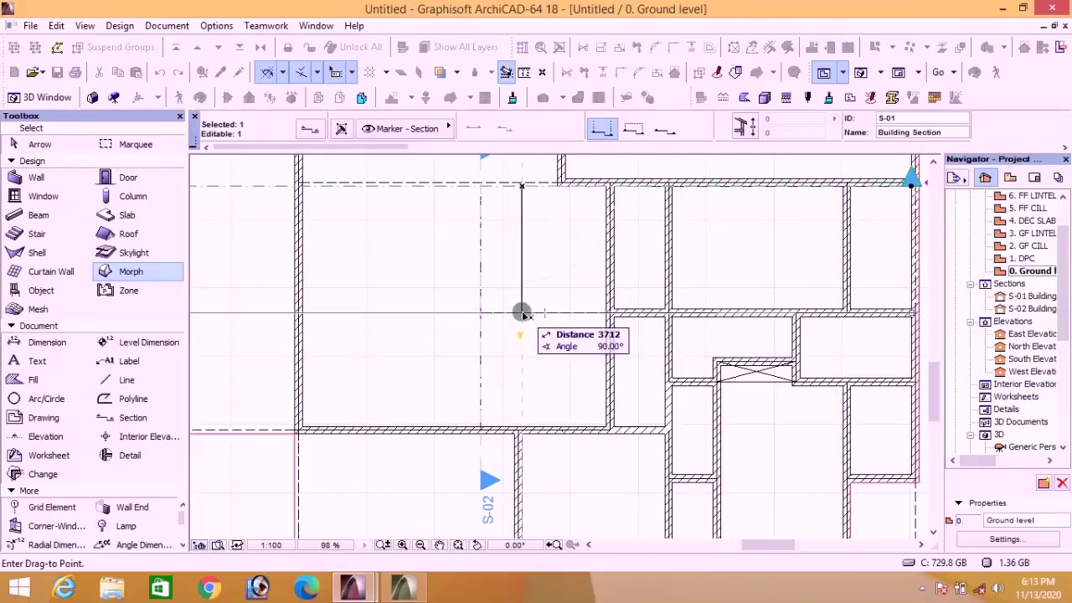
left_click(522, 313)
key("Escape")
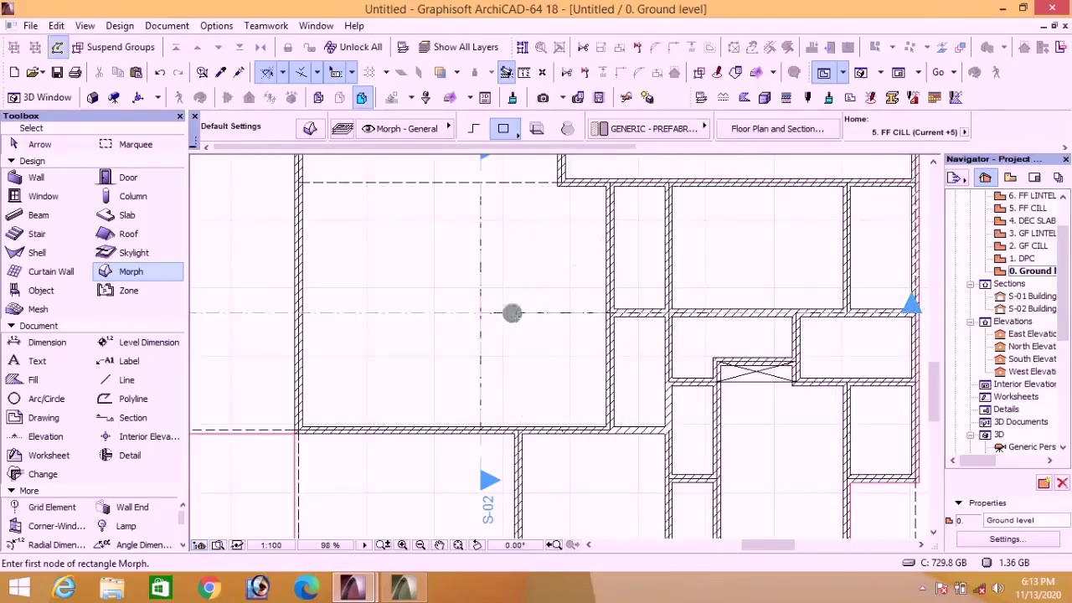
scroll(559, 345, "down", 3)
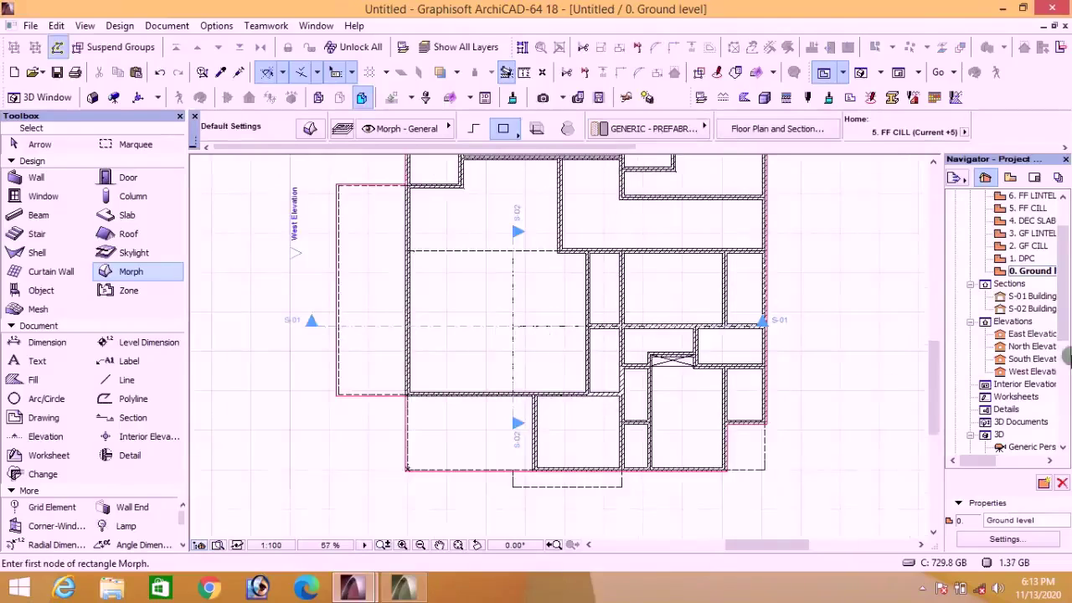
Step: In section S-01, draw a rectangular morph from the cut beam's top right corner to the underside line's end at the wall edge
double_click(1020, 298)
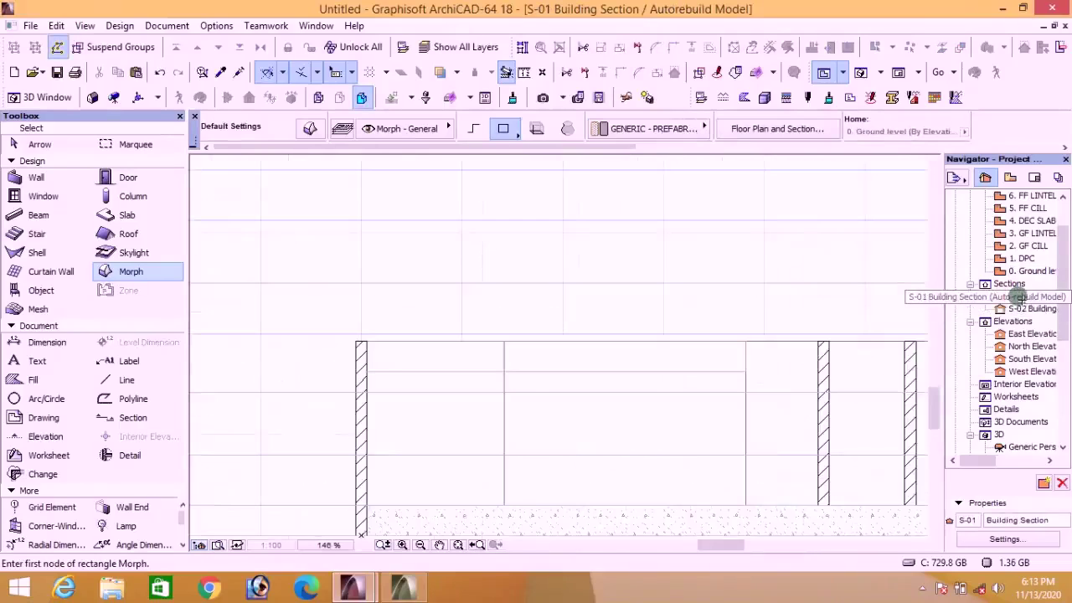
scroll(741, 359, "up", 5)
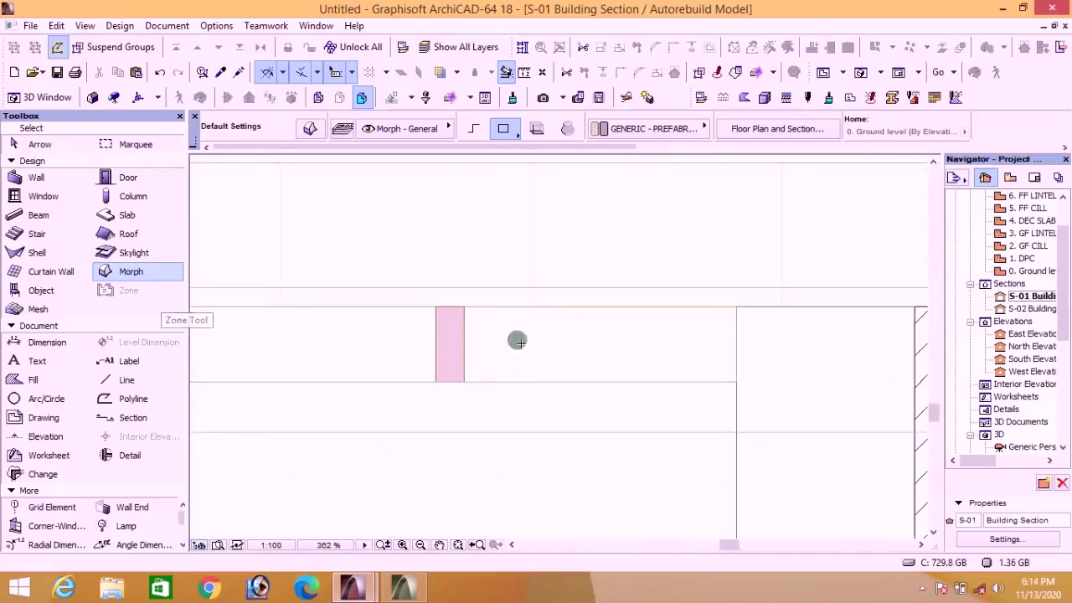
left_click(464, 308)
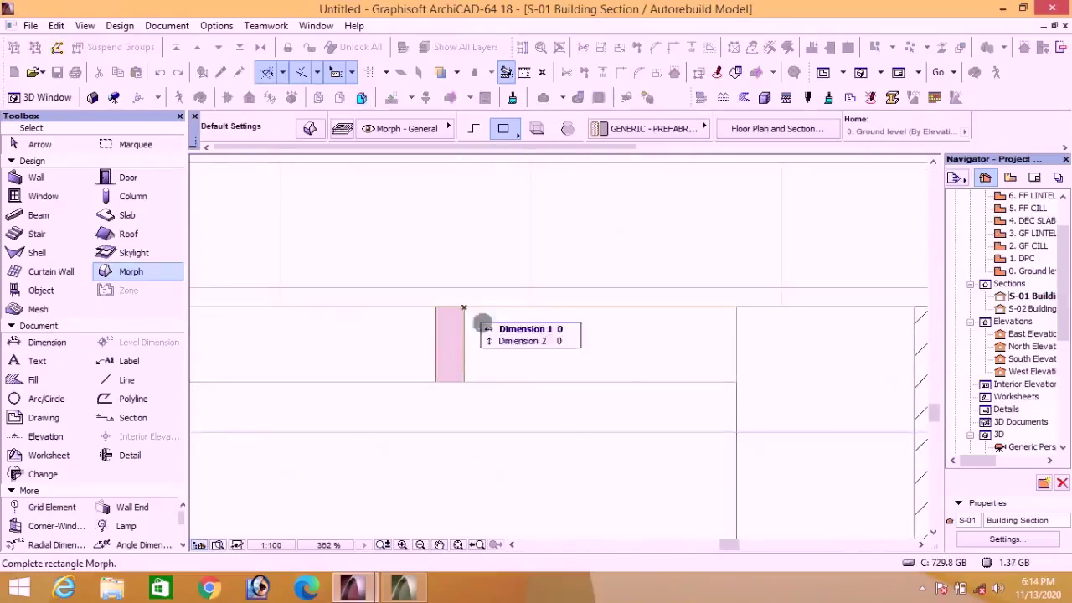
left_click(735, 382)
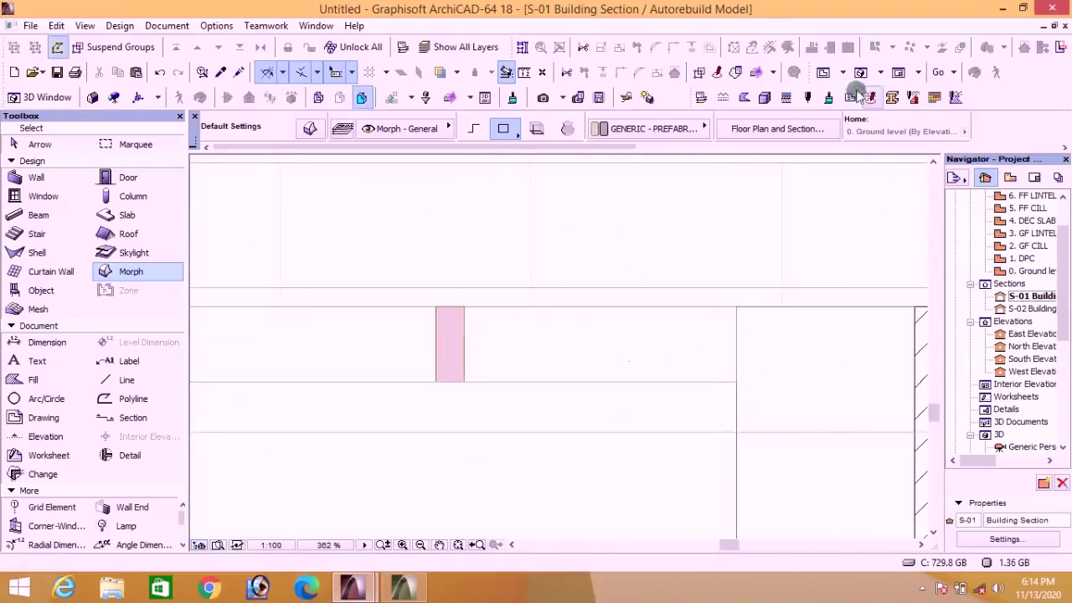
Step: In the 3D view, extrude the face of the new short cross beam morph by 225
left_click(861, 72)
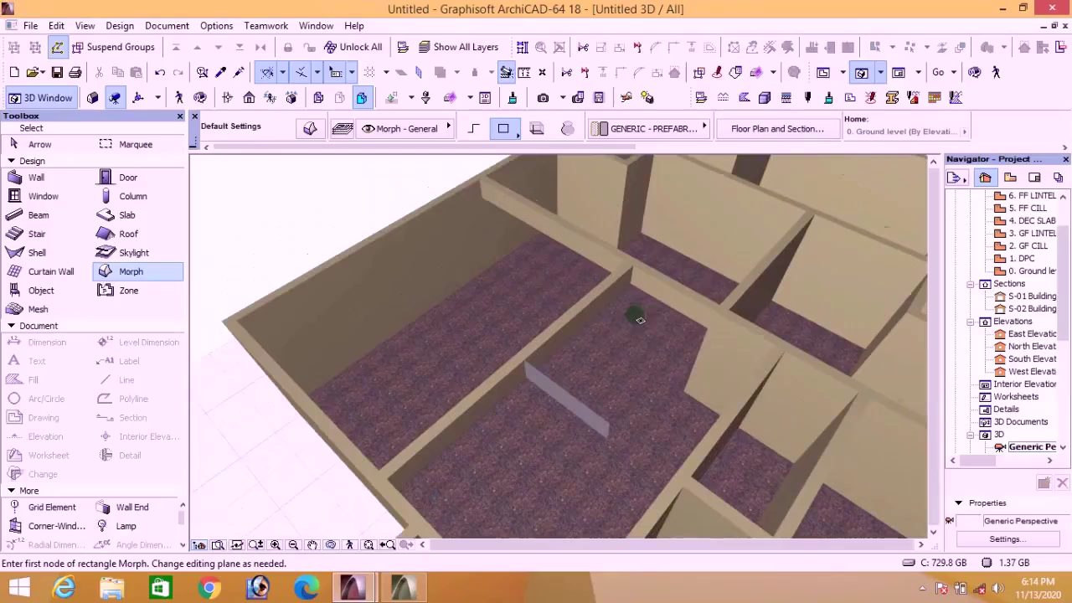
scroll(603, 503, "up", 3)
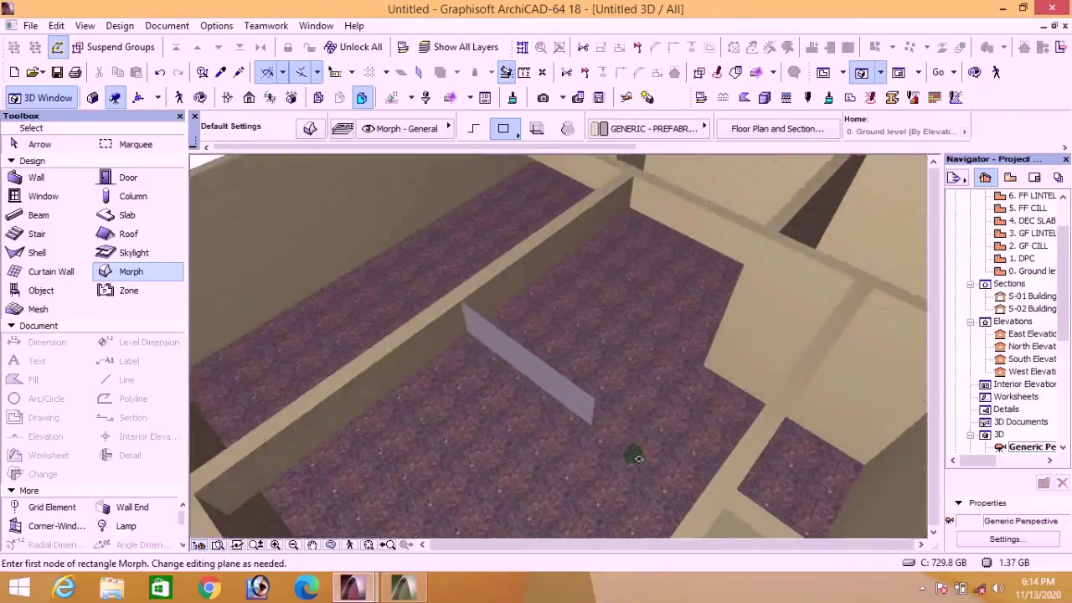
scroll(638, 452, "down", 2)
scroll(624, 393, "up", 1)
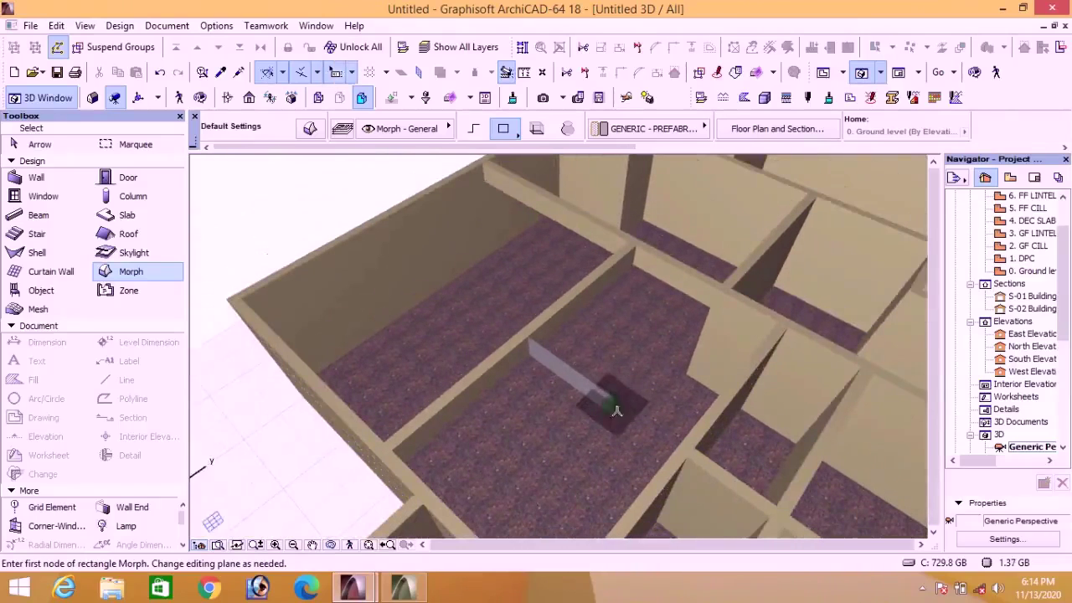
scroll(624, 406, "up", 2)
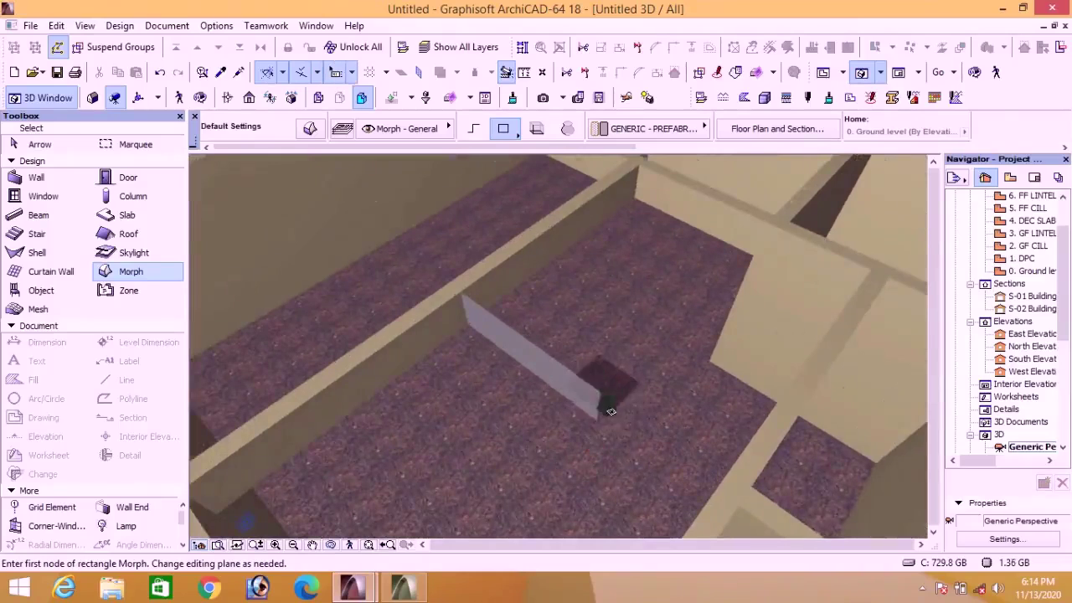
scroll(611, 412, "down", 2)
left_click(477, 310, "shift")
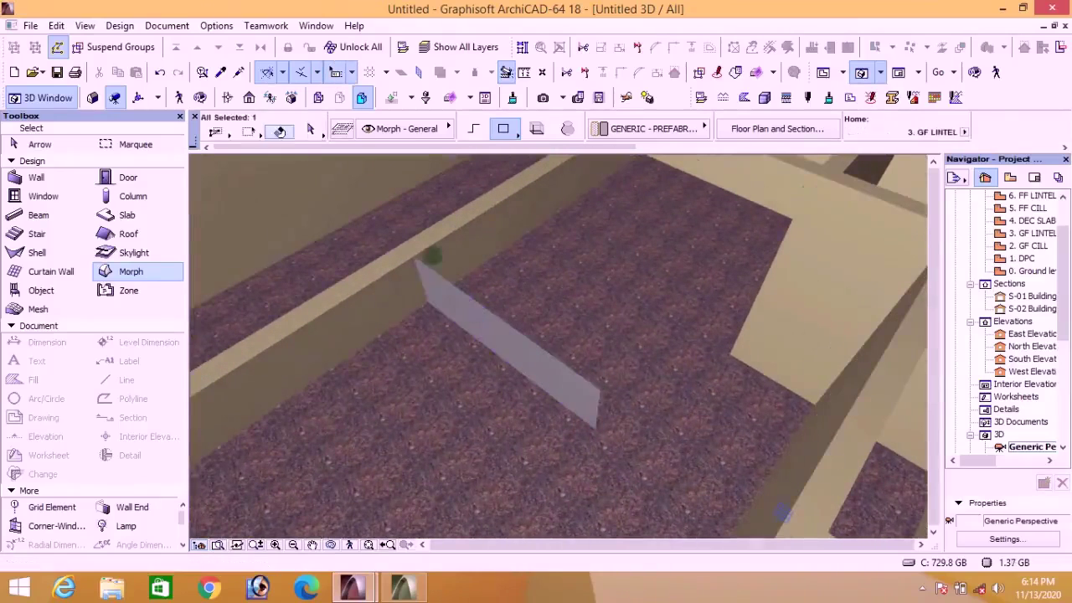
left_click(434, 257)
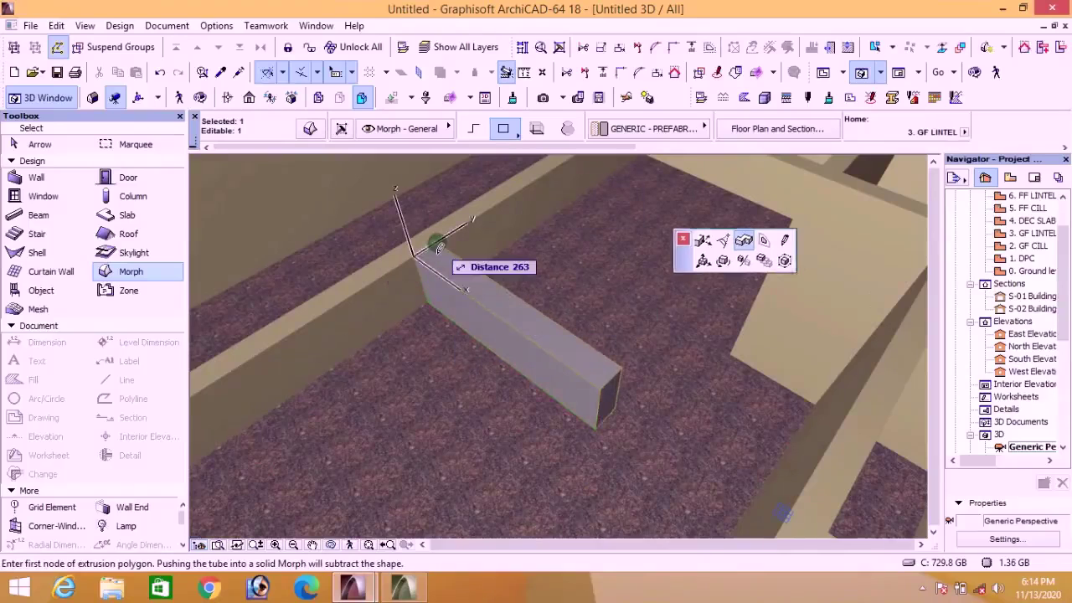
type("225")
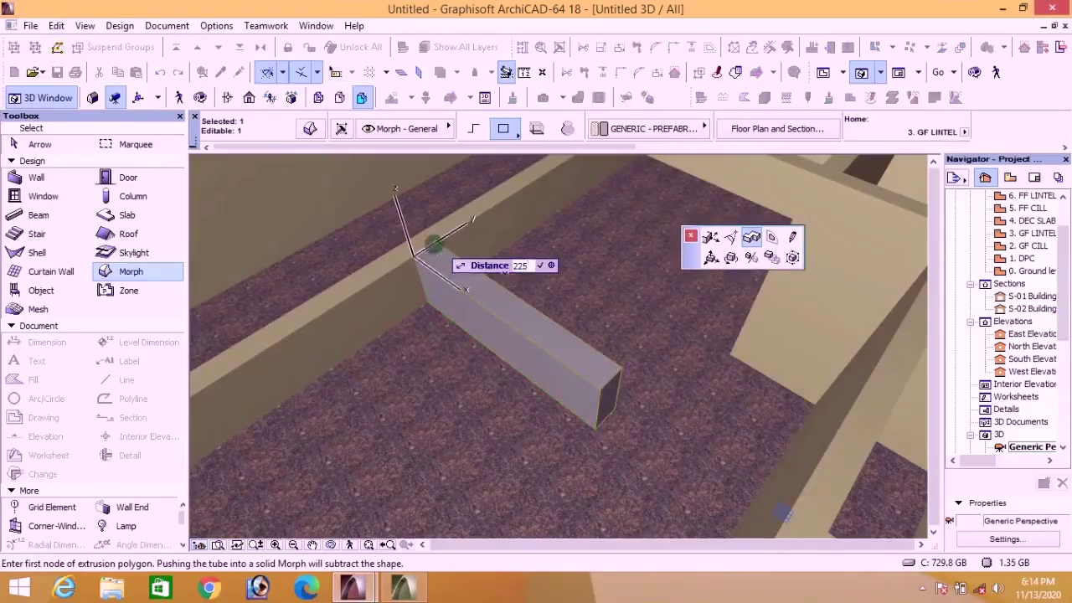
key("Return")
middle_click_drag(433, 245, 655, 437, "shift")
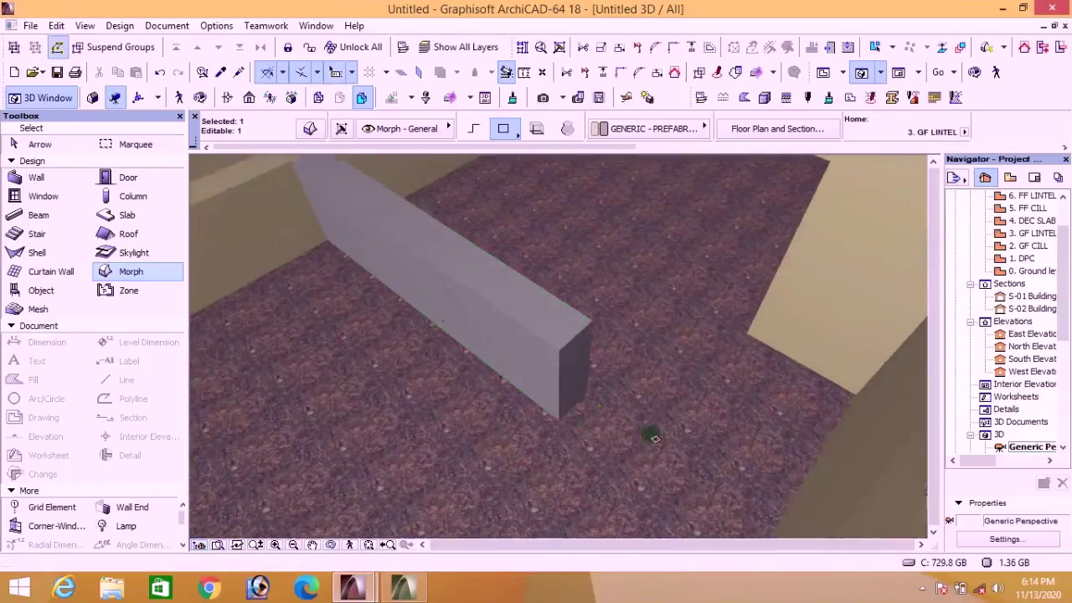
Step: Push/pull the free end face of the short cross beam morph outward 1425 to meet the opposite wall
left_click(578, 357)
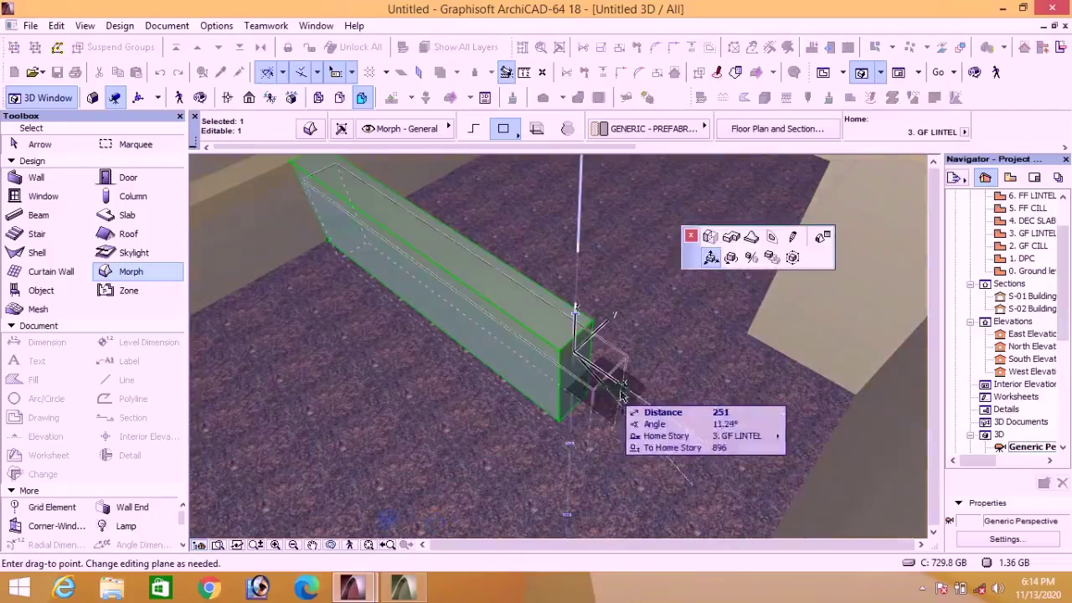
left_click(709, 238)
scroll(732, 439, "down", 3)
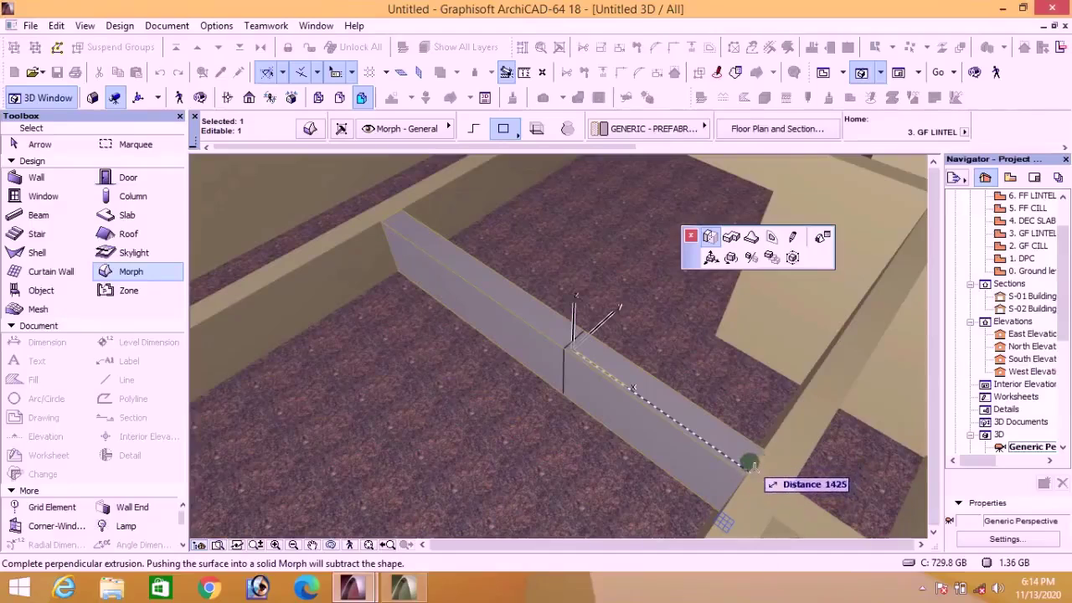
left_click(749, 463)
middle_click_drag(749, 463, 727, 409, "shift")
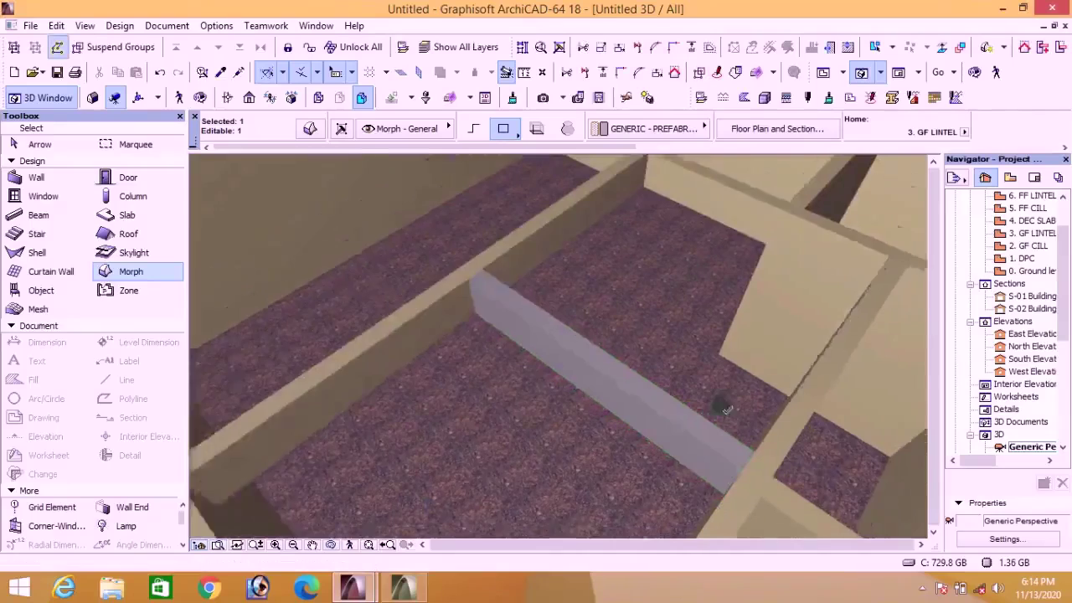
Step: Override the cross beam morph's surface with Paint - Golden Beige and deselect the morph
left_click(307, 130)
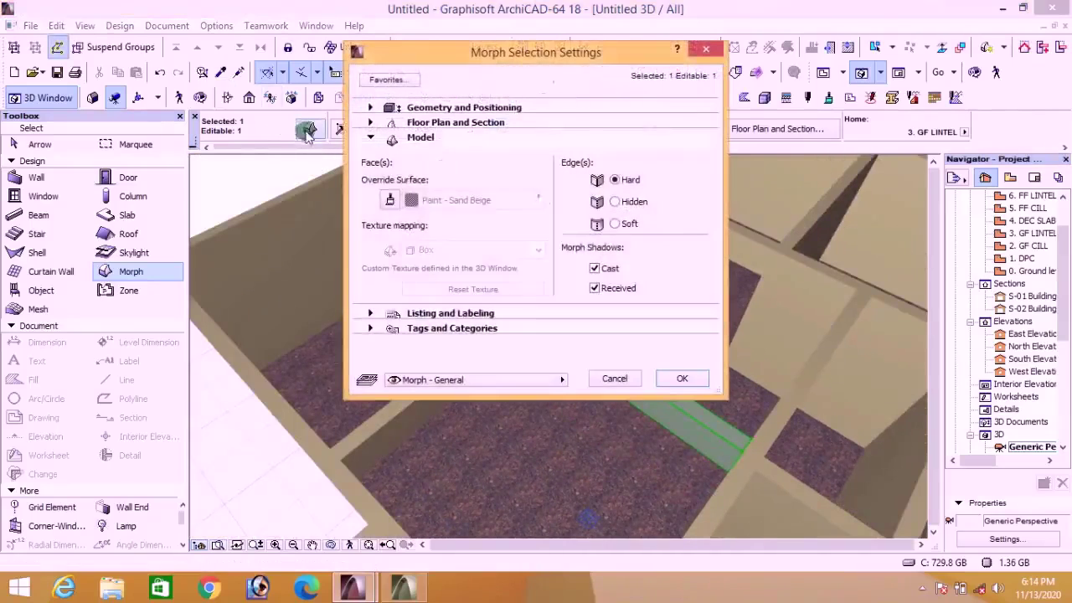
left_click(407, 204)
left_click(798, 278)
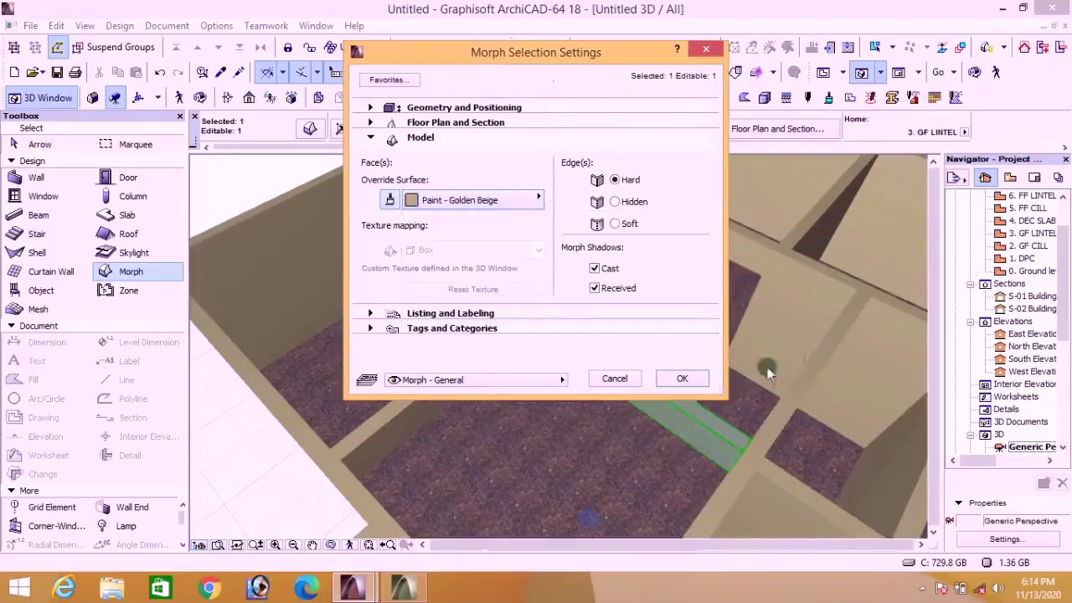
left_click(685, 382)
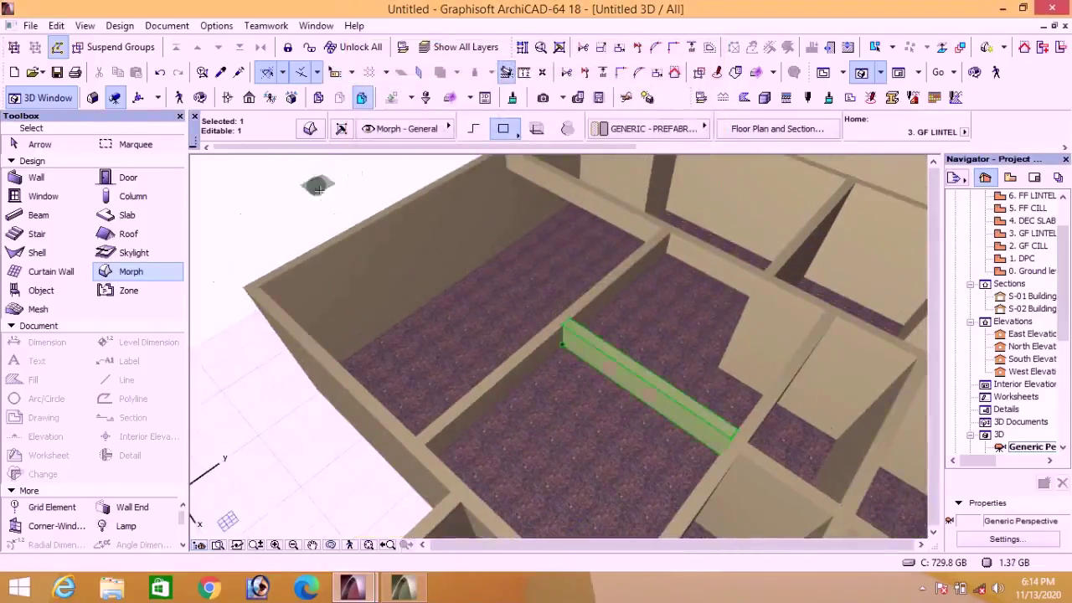
key("Escape")
Step: View the building's outer walls from a low angle, and switch to the duplex tutorial project to view its finished model in 3D
scroll(369, 269, "down", 5)
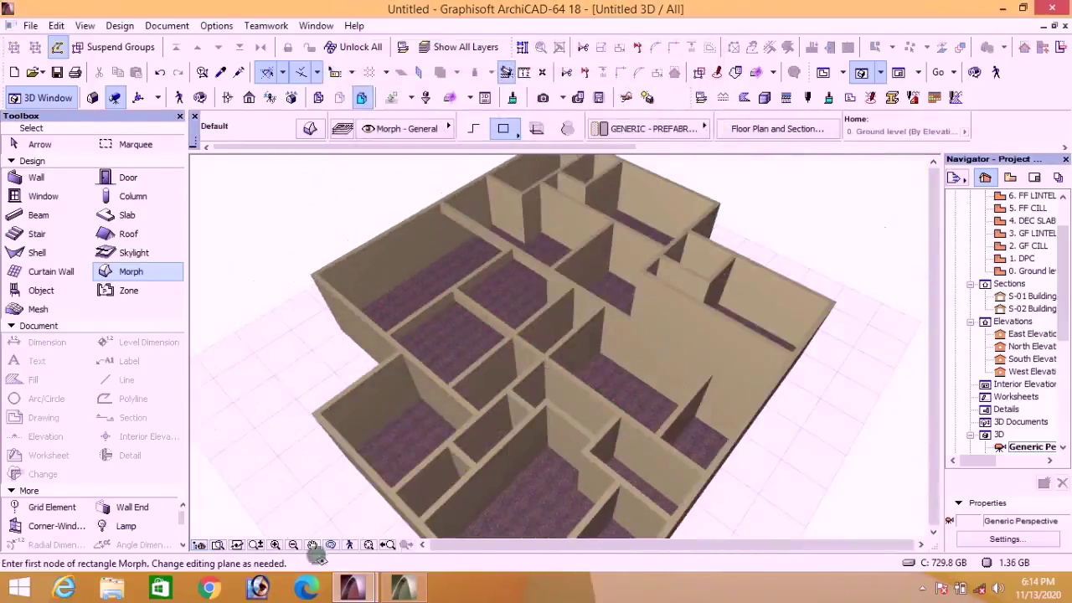
left_click(331, 546)
left_click_drag(512, 426, 488, 428)
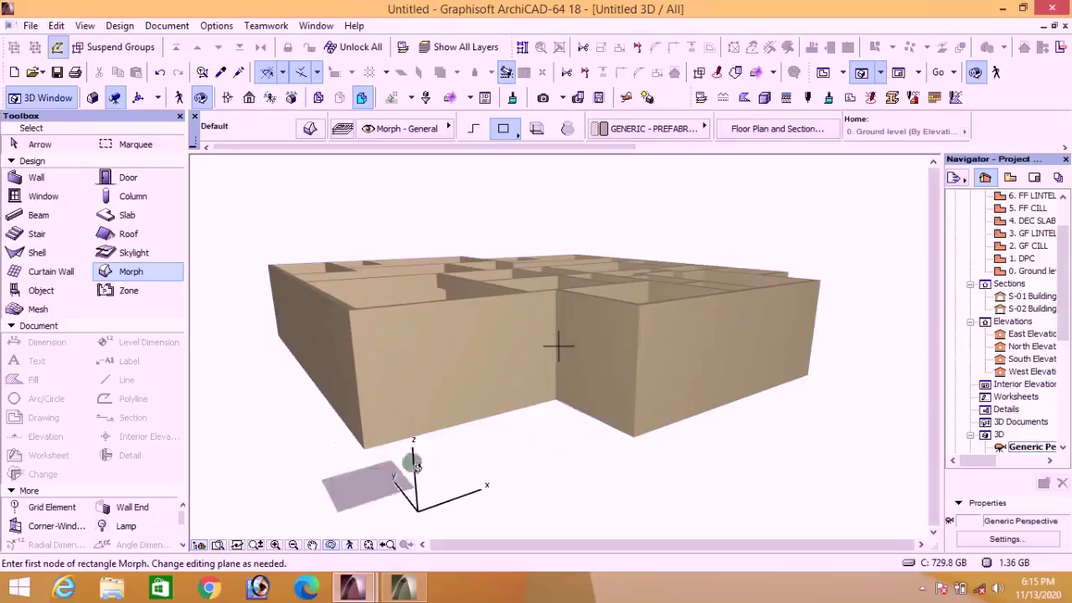
mouse_move(353, 586)
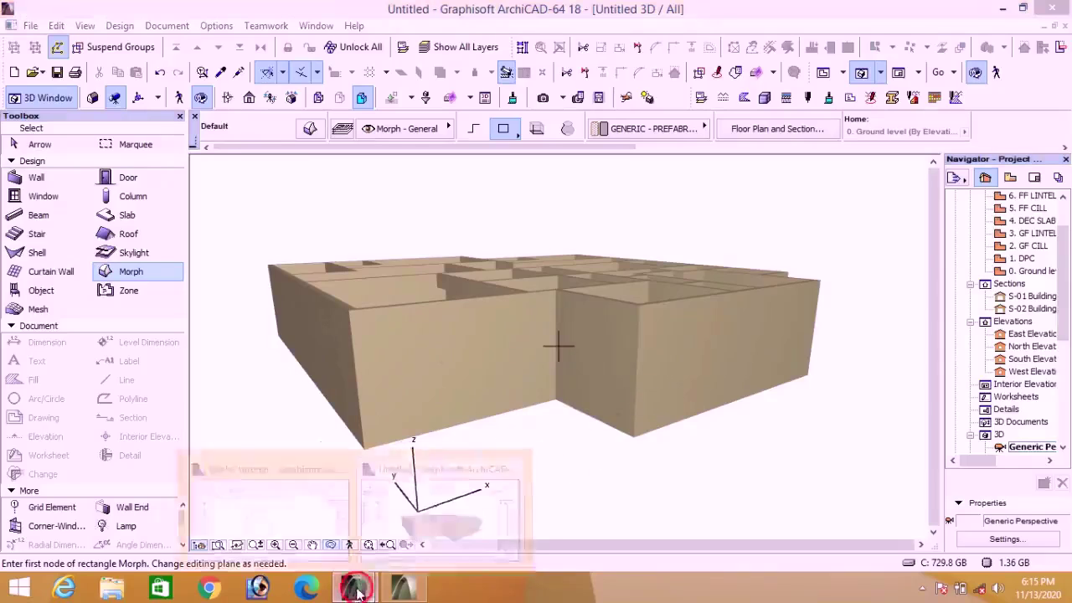
left_click(332, 498)
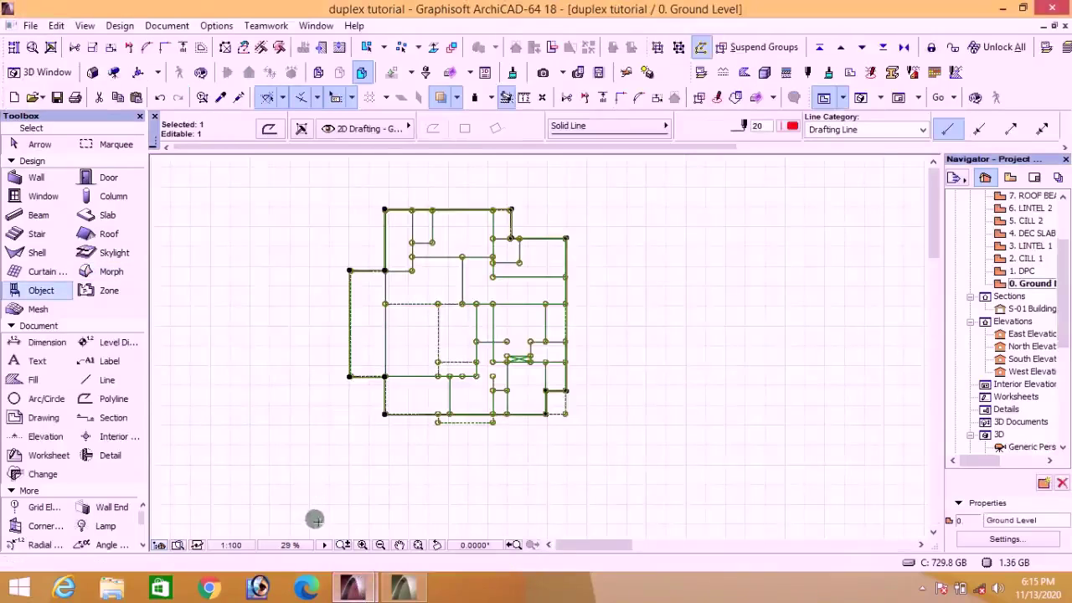
key("Escape")
scroll(317, 380, "down", 3)
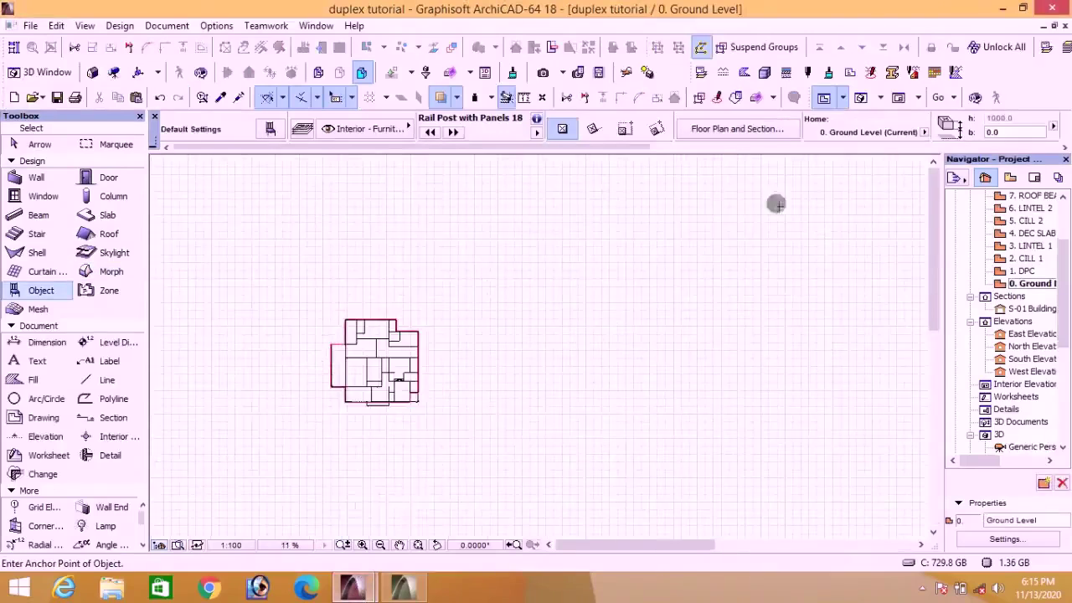
left_click(861, 97)
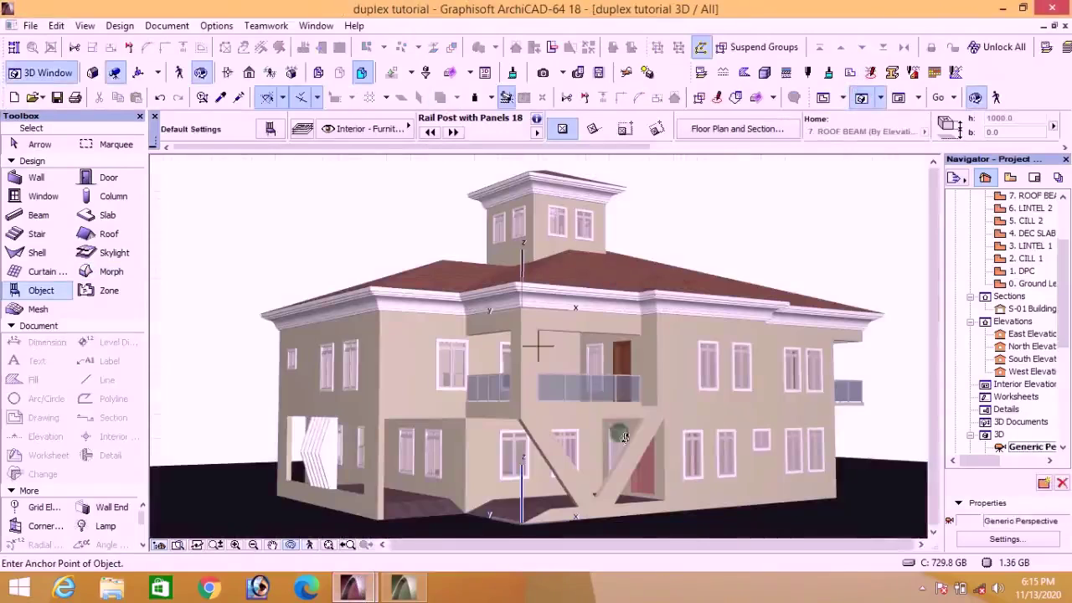
Step: Examine the V-shaped support under the balcony in the finished duplex 3D model, and return to its floor plan
middle_click_drag(665, 471, 517, 489, "shift")
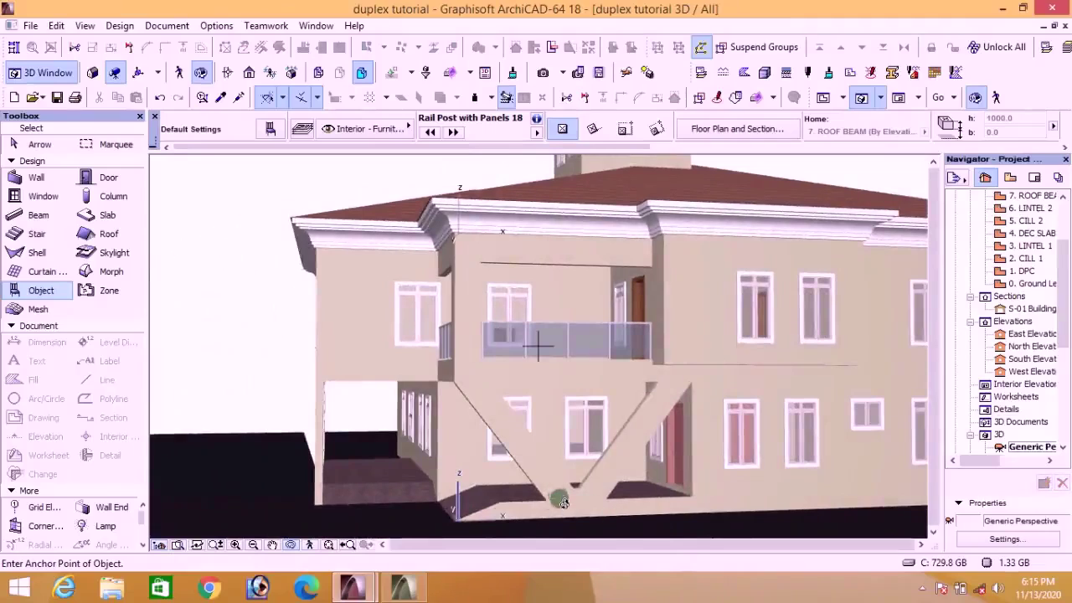
scroll(603, 469, "down", 2)
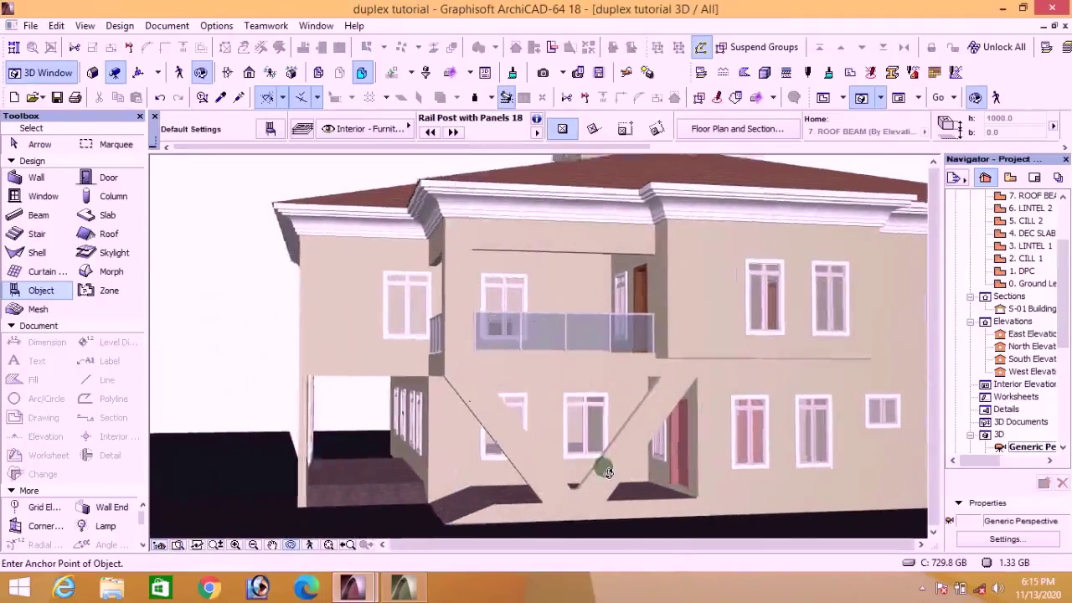
scroll(587, 452, "up", 4)
scroll(730, 325, "down", 1)
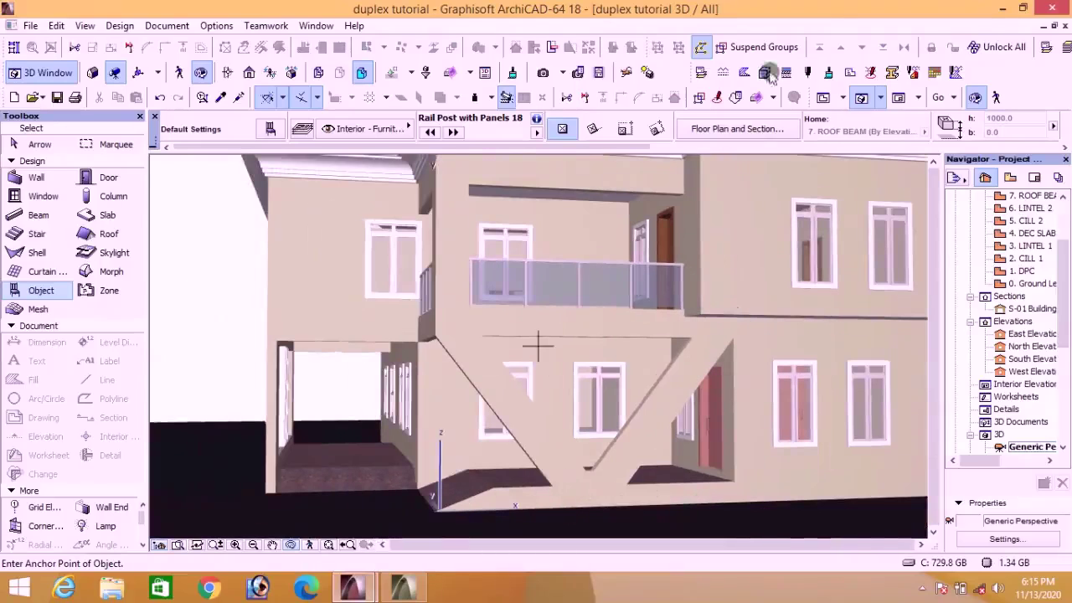
left_click(832, 99)
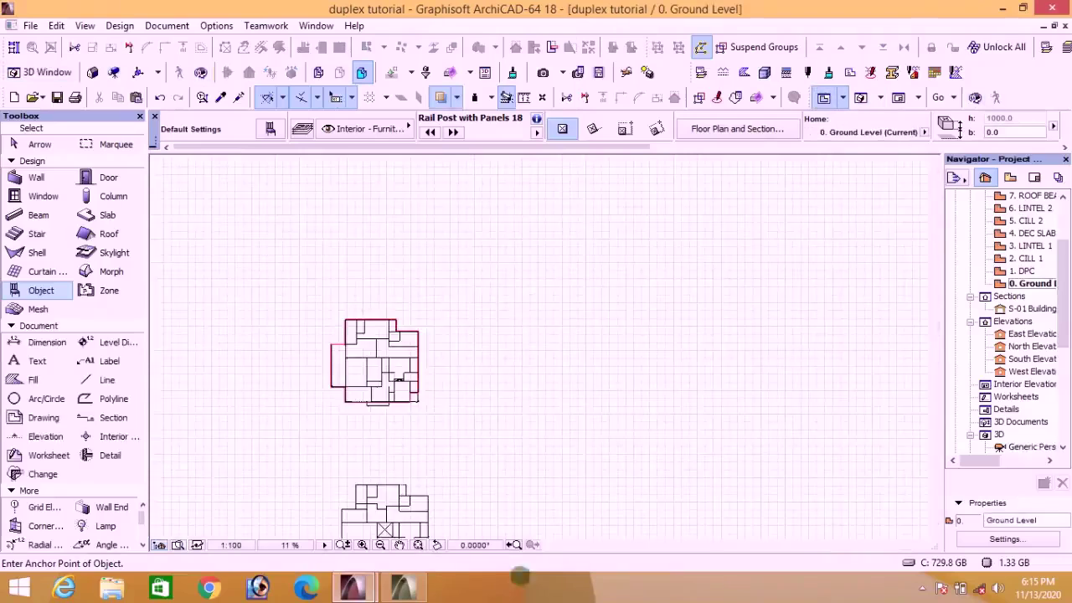
Step: Switch to the Untitled ArchiCAD project and open its ground level floor plan
mouse_move(368, 591)
left_click(416, 519)
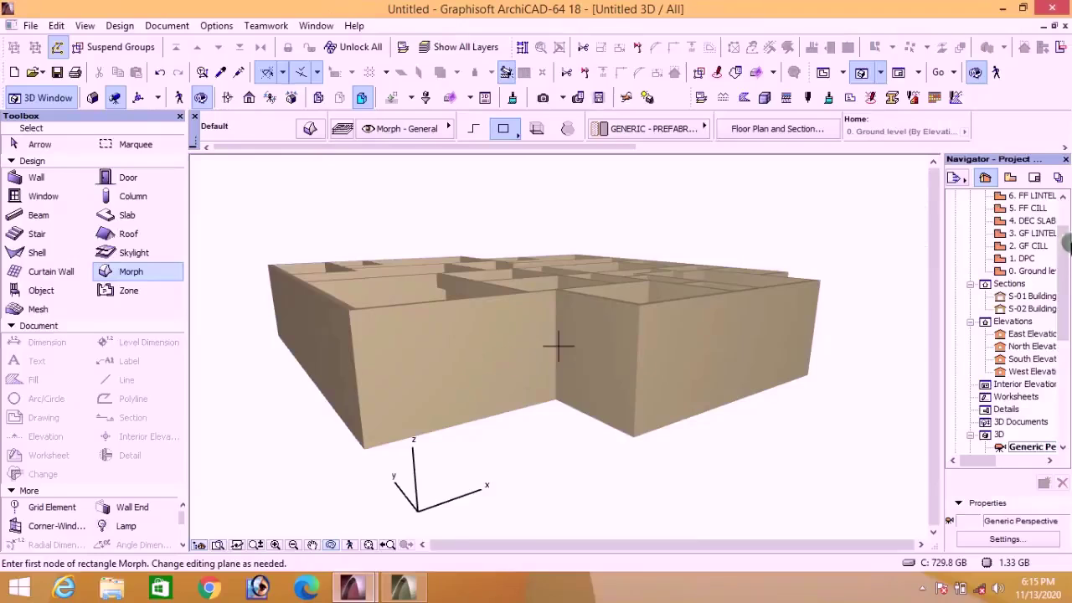
left_click(848, 84)
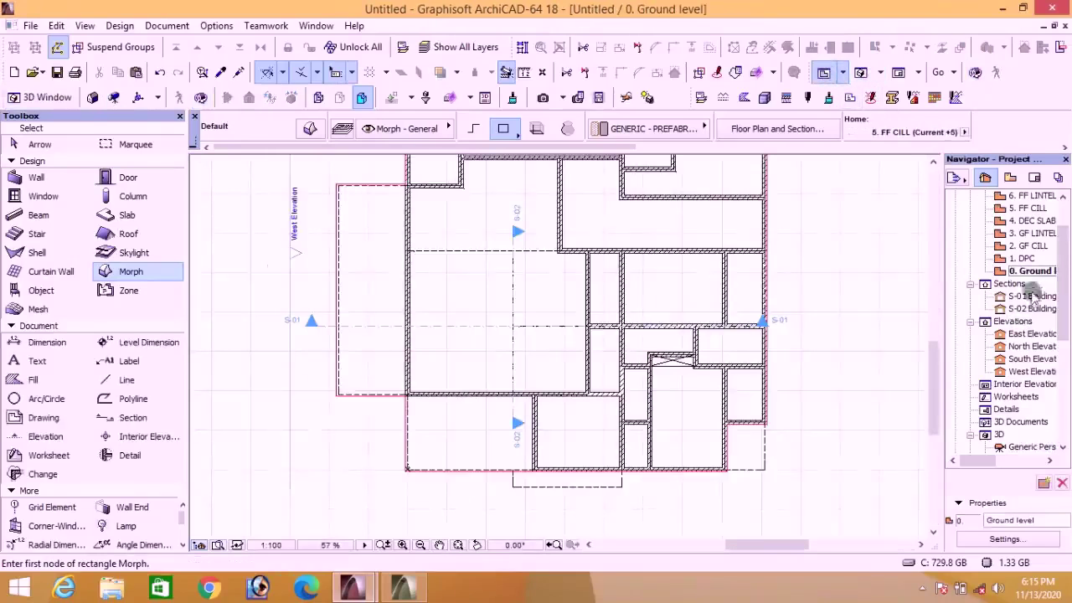
Step: Move the S-01 building section line down onto the outer face of the front wall
scroll(538, 390, "down", 3)
scroll(531, 426, "up", 3)
scroll(538, 427, "down", 2)
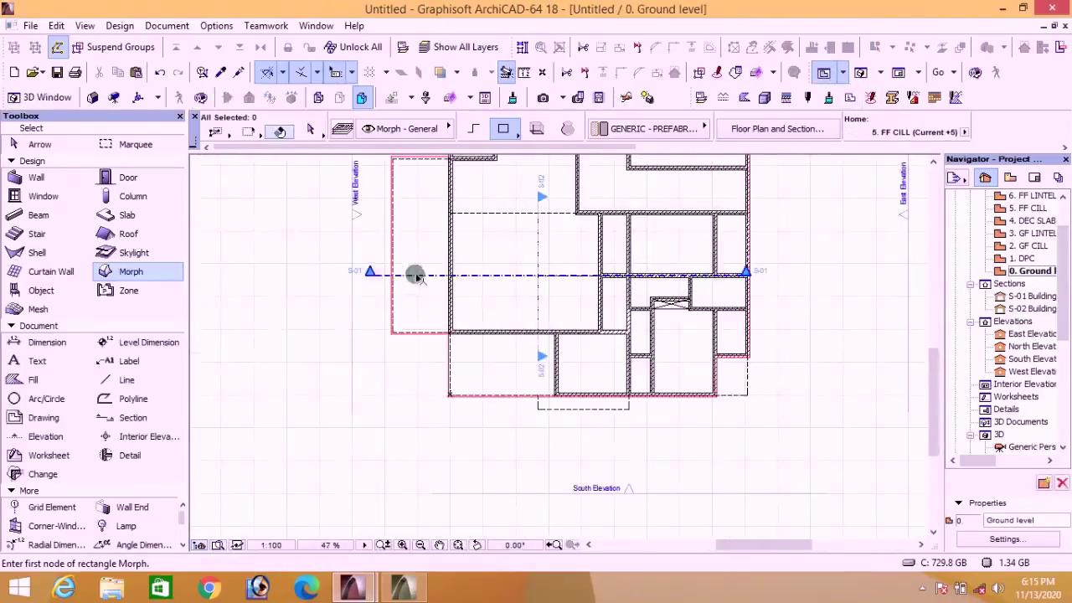
left_click(419, 274)
left_click(559, 276)
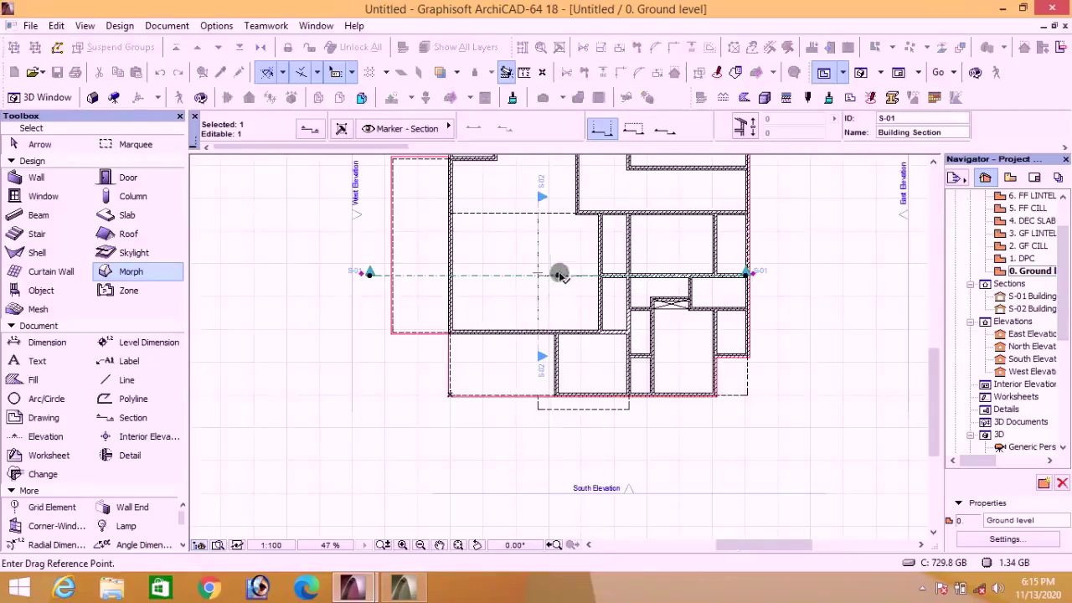
scroll(555, 368, "up", 8)
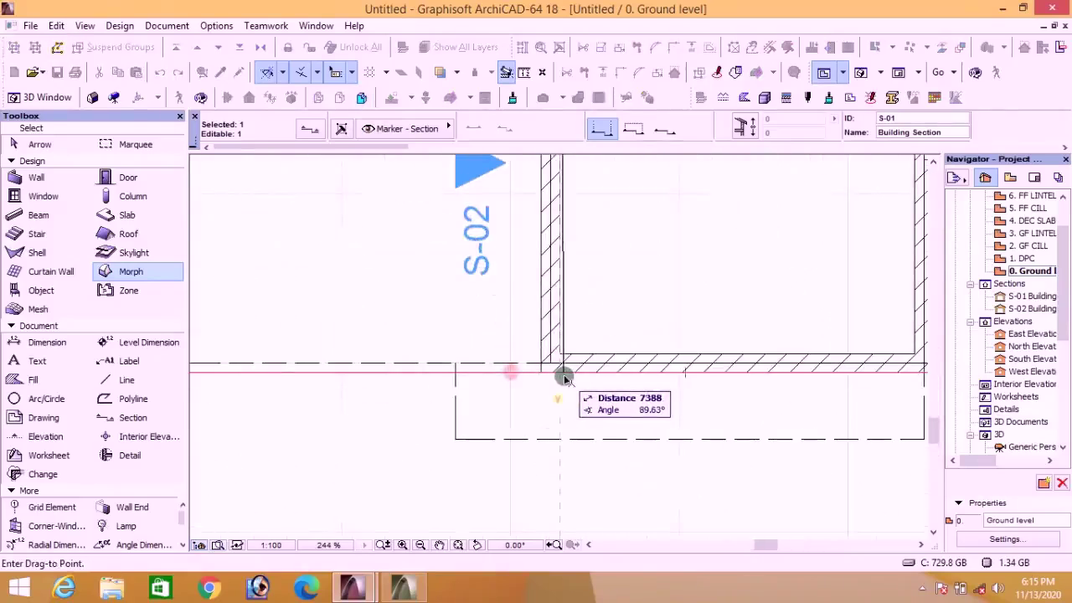
scroll(563, 376, "down", 5)
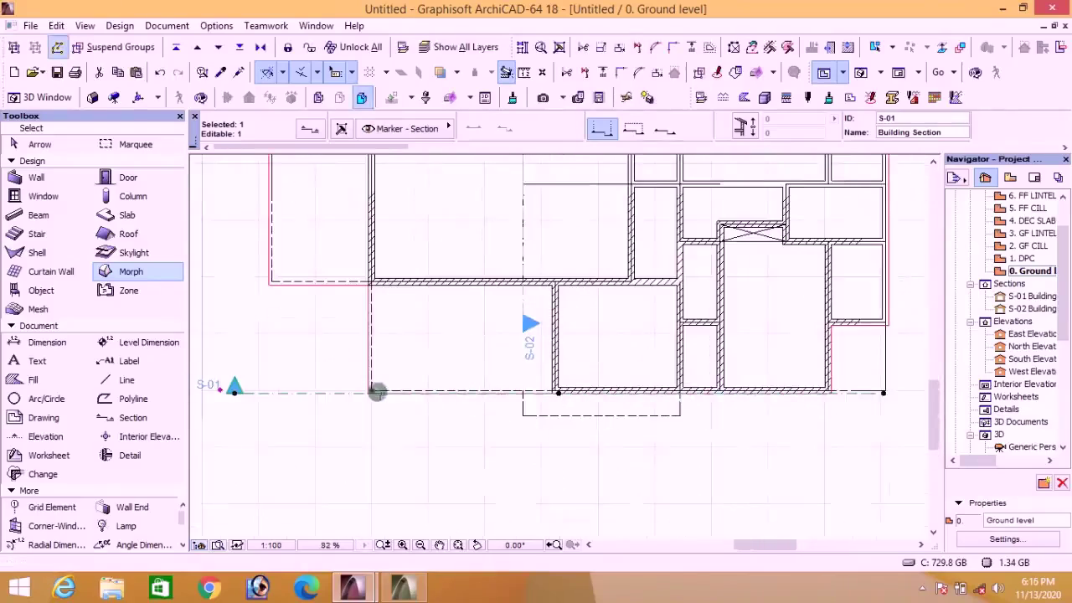
left_click(372, 392)
scroll(372, 393, "up", 4)
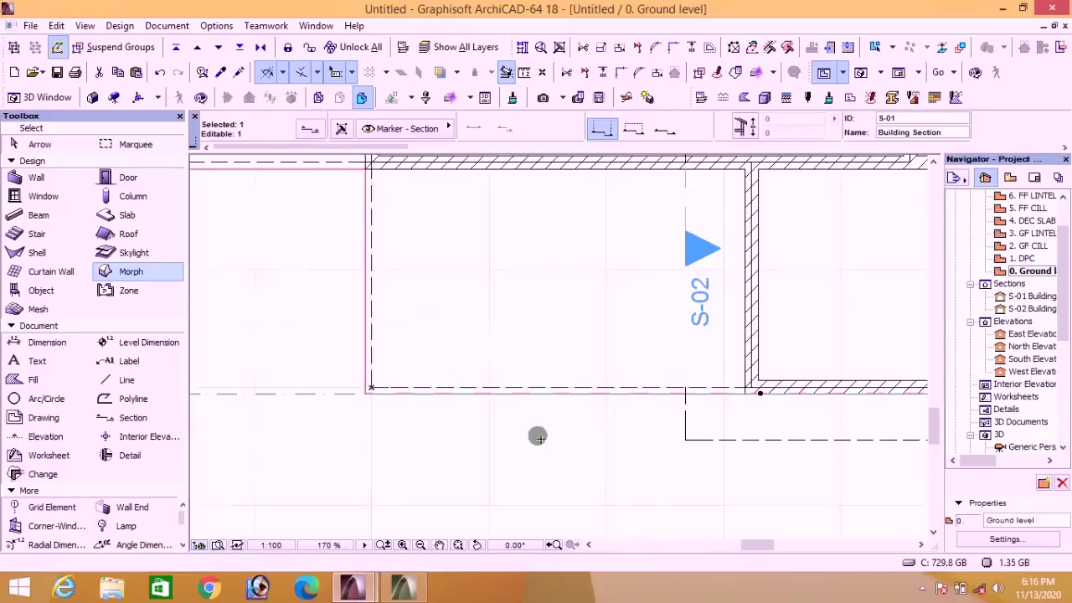
Step: Open the S-01 building section and shift the upper horizontal line left so it extends past both sides of the front bay
double_click(1025, 300)
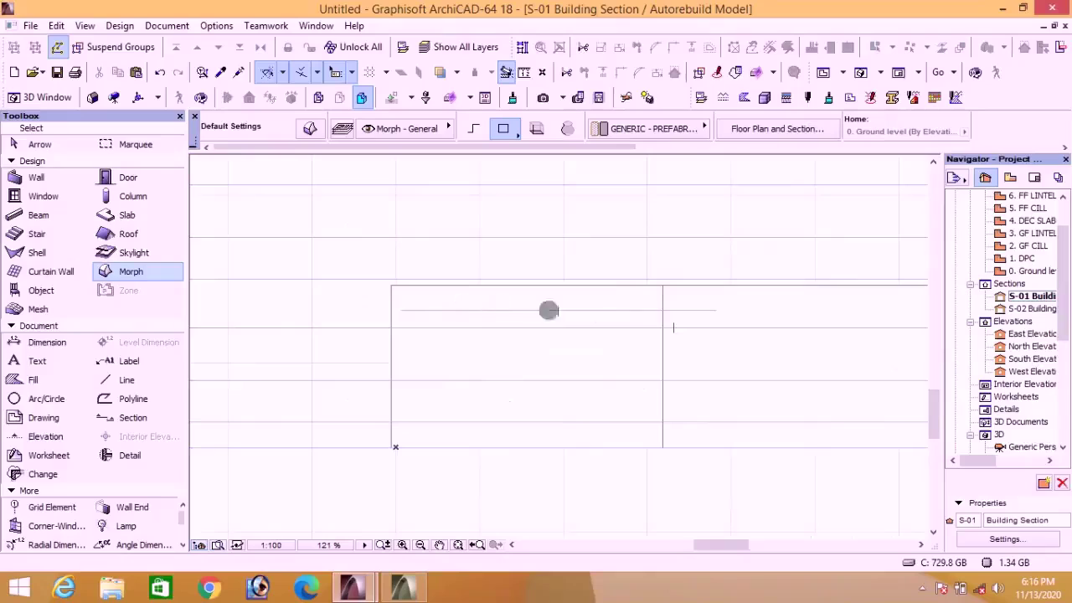
left_click(703, 312)
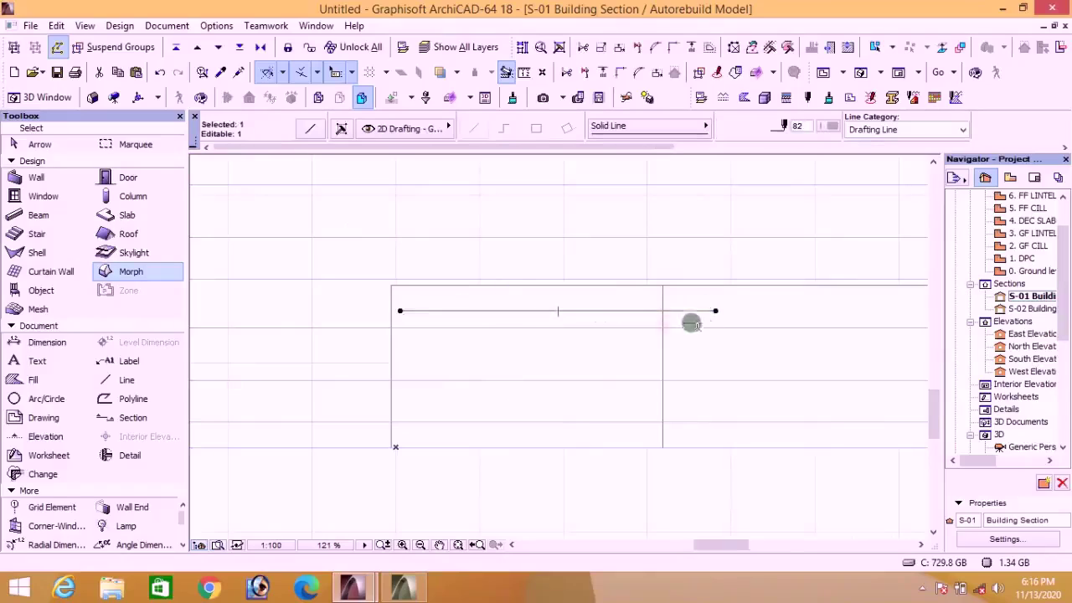
left_click(400, 312)
key("Escape")
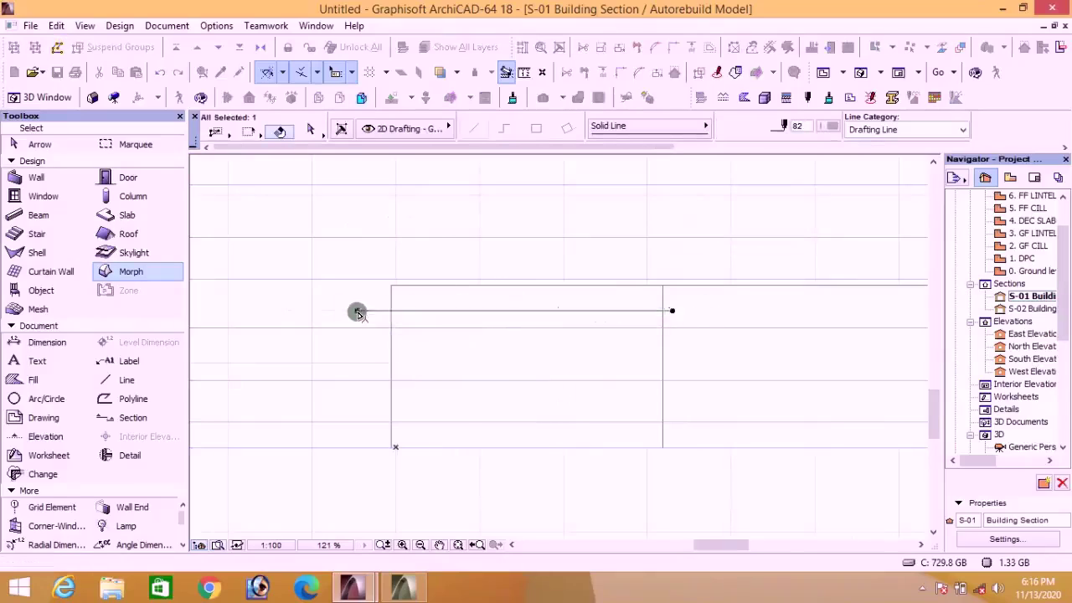
key("Delete")
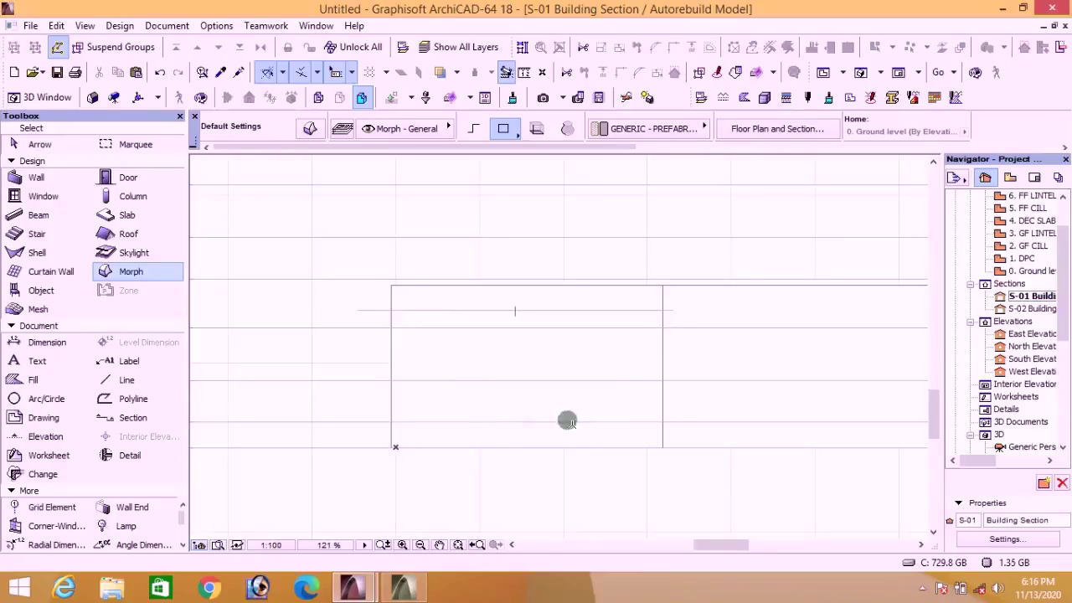
Step: Draw a horizontal line about 7713 long along the base of the front bay, extending past both of its sides
left_click(526, 421)
scroll(431, 452, "up", 3)
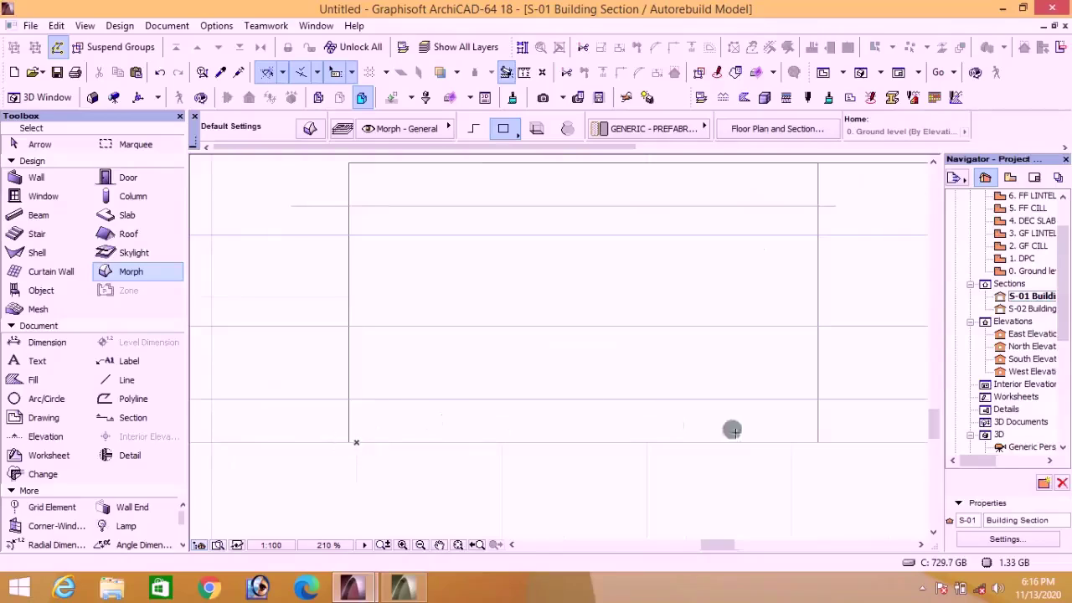
left_click(125, 380)
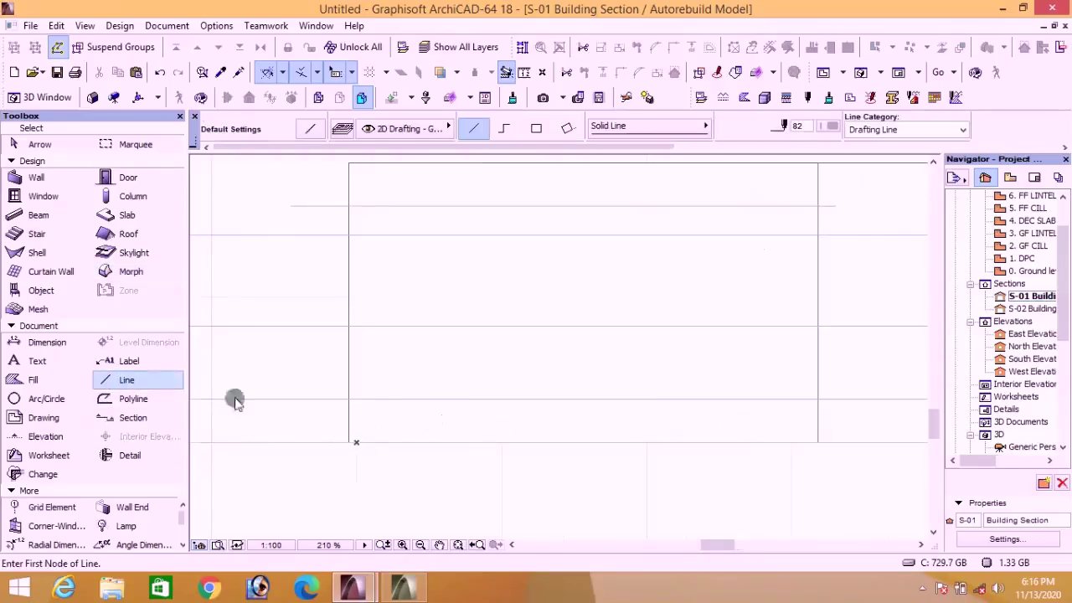
left_click(275, 442)
left_click(833, 443)
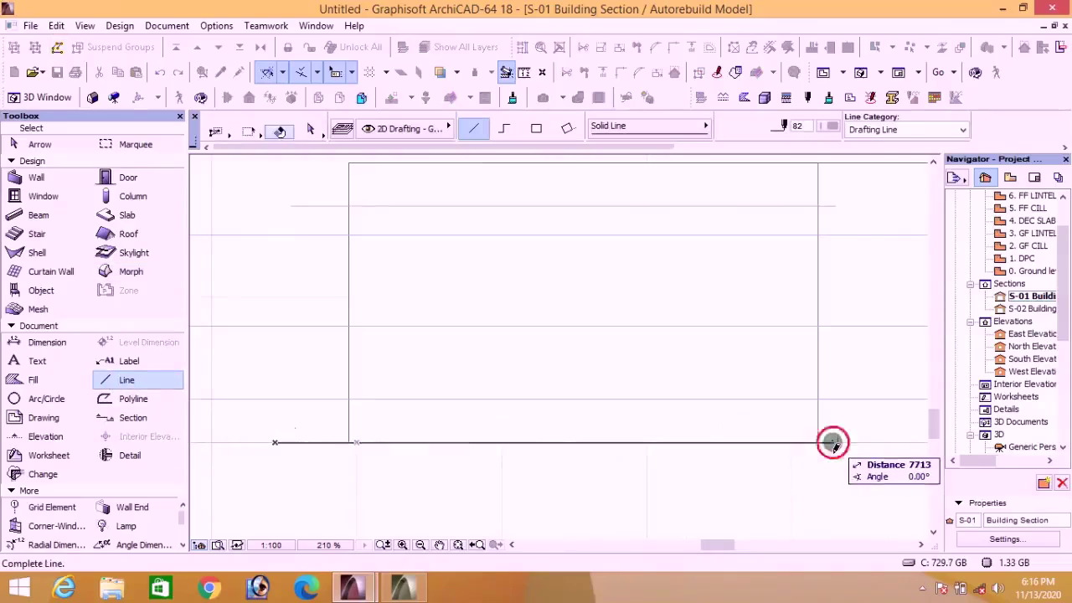
Step: Move the base line up by 450 and trim its ends to the sides of the bay
key("ctrl+d")
left_click(703, 431)
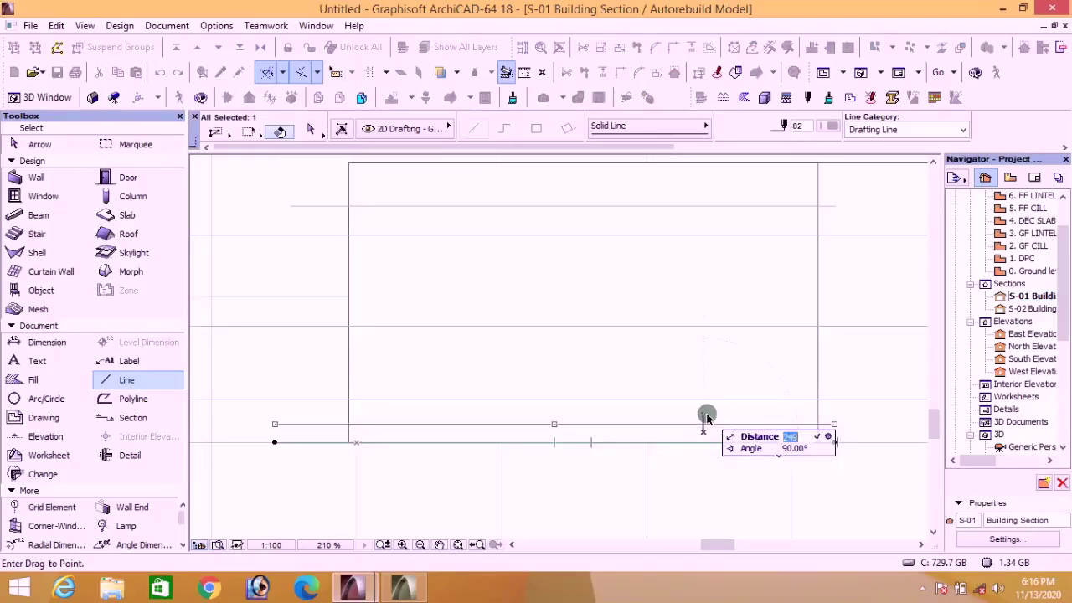
type("450")
key("Return")
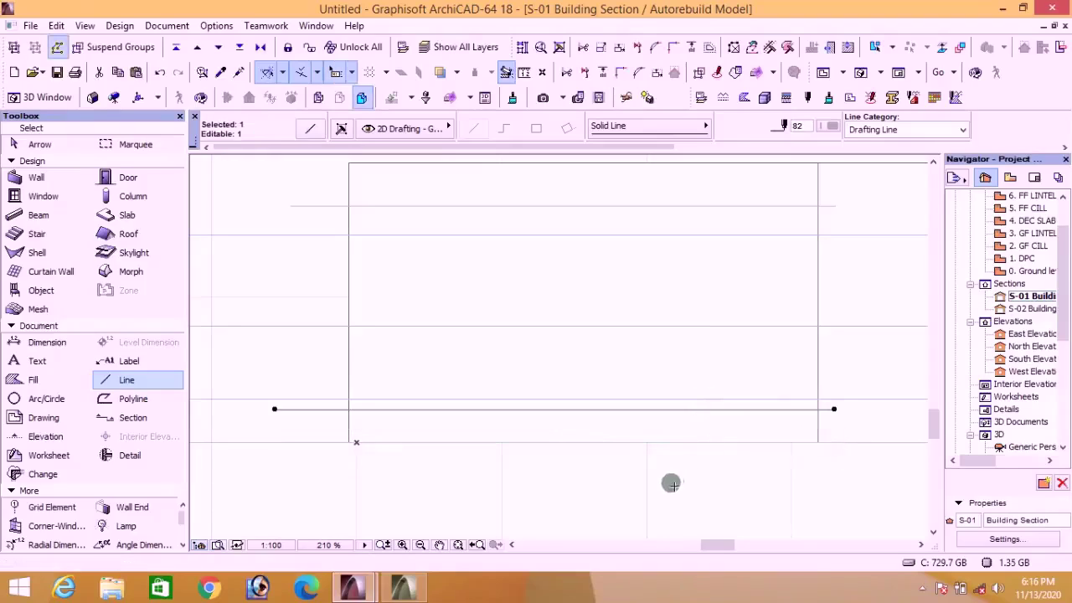
key("Escape")
scroll(663, 459, "down", 1)
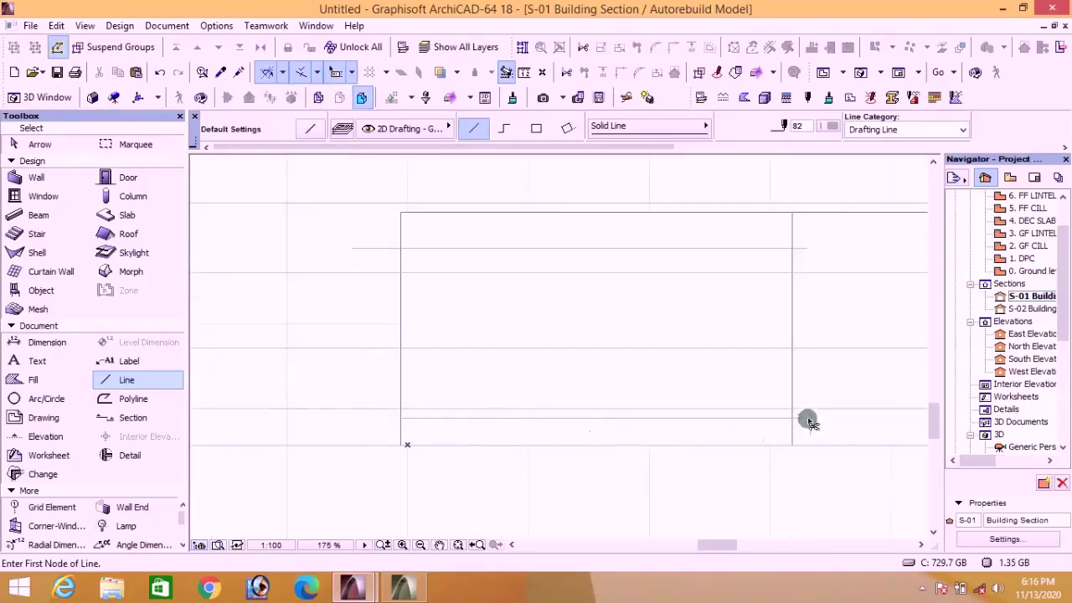
Step: Draw a 2800 vertical line from the lower line's midpoint to the upper horizontal line, and set the line pen to 120
left_click(596, 417)
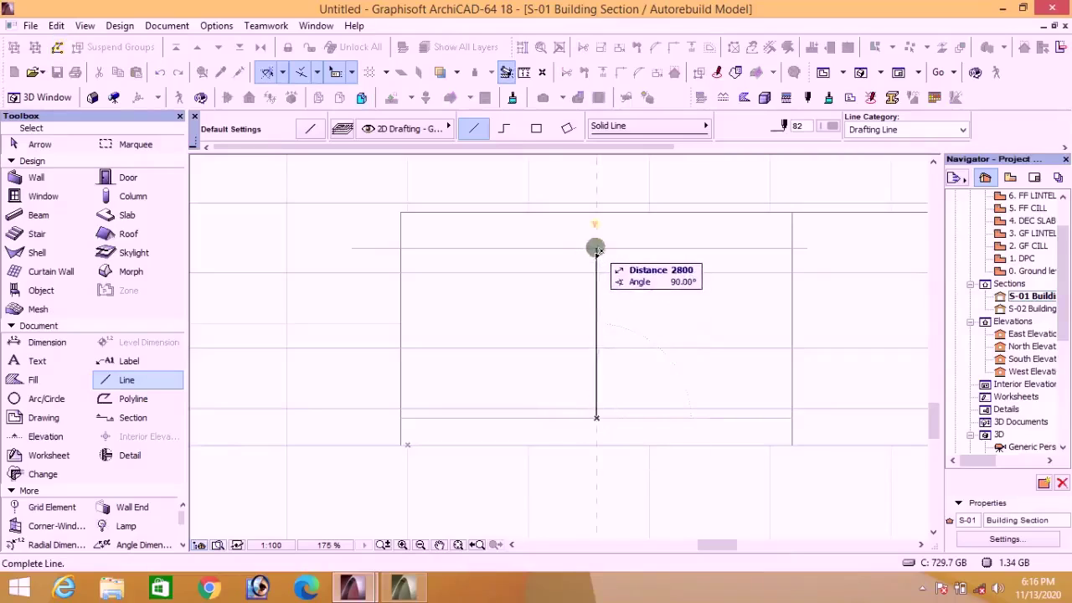
left_click(596, 249)
left_click(832, 125)
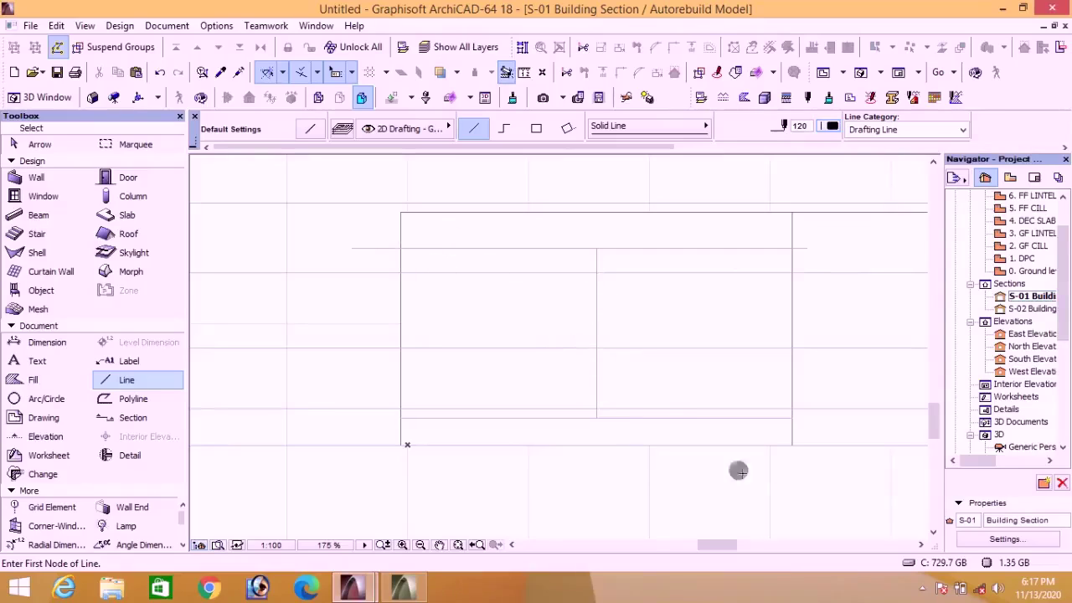
Step: Move the vertical line left of the bay's centre and place a parallel copy of it right of the centre
left_click(597, 379)
left_click_drag(581, 379, 534, 381)
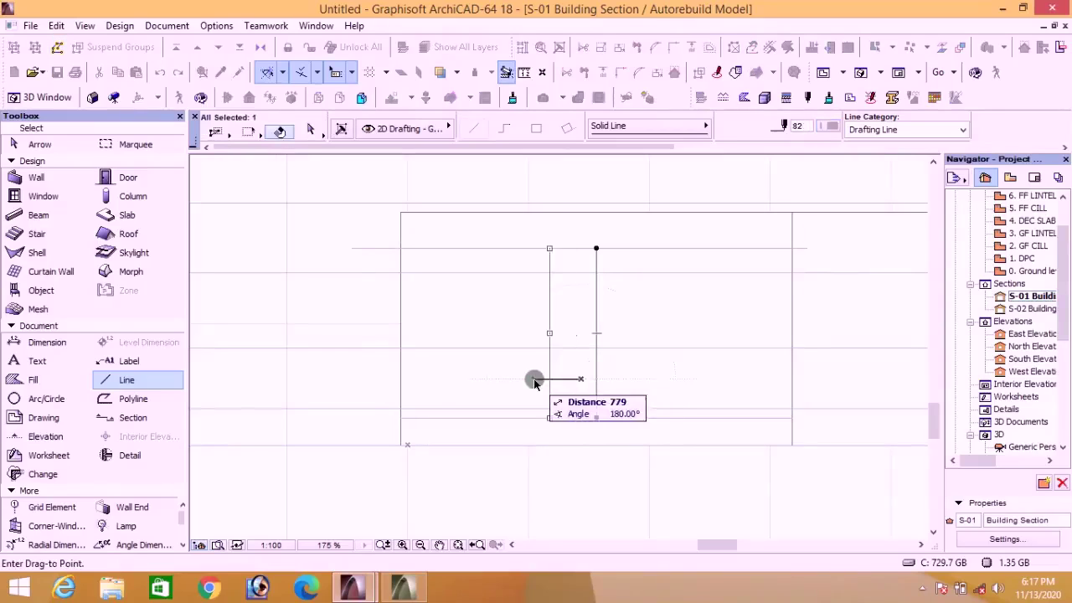
key("Return")
left_click(553, 378)
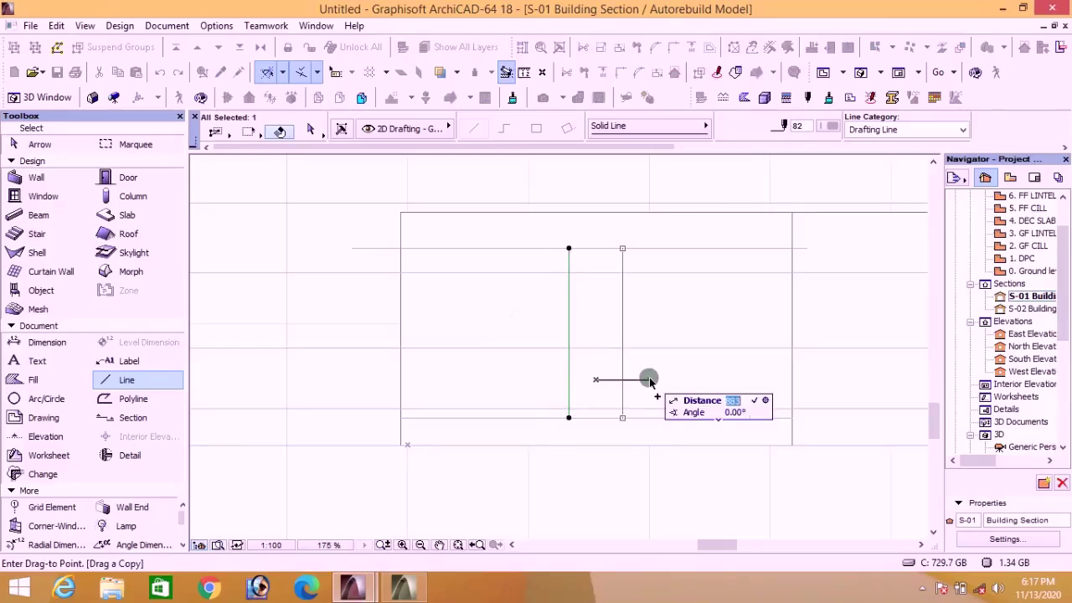
left_click(649, 377)
key("Escape")
Step: Draw two diagonals from the feet of the vertical lines to where the upper horizontal line meets the bay's sides
left_click(623, 416)
left_click(792, 249)
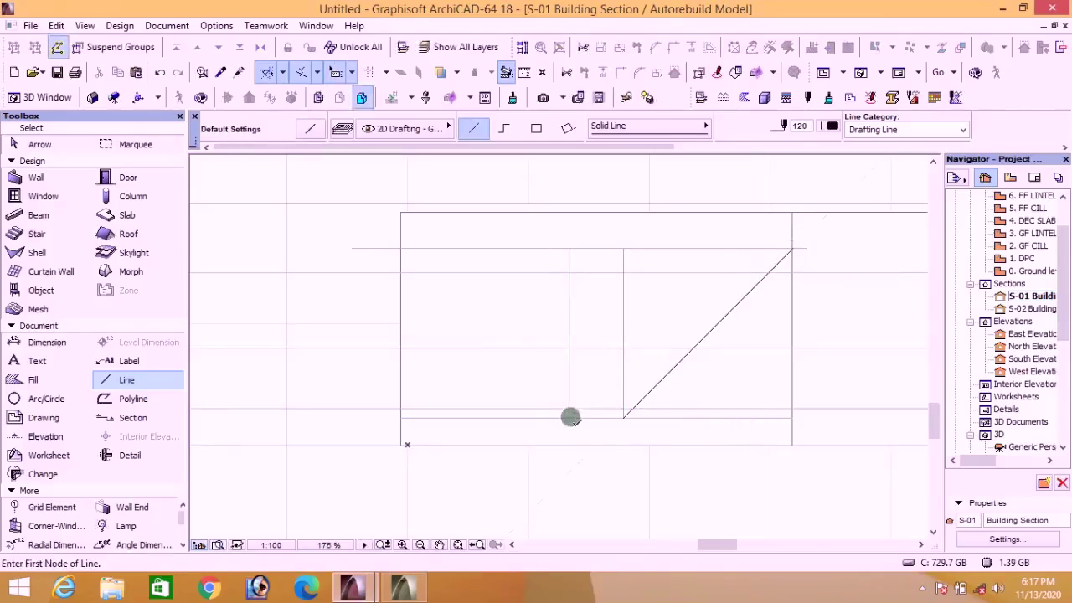
left_click(569, 416)
left_click(400, 248)
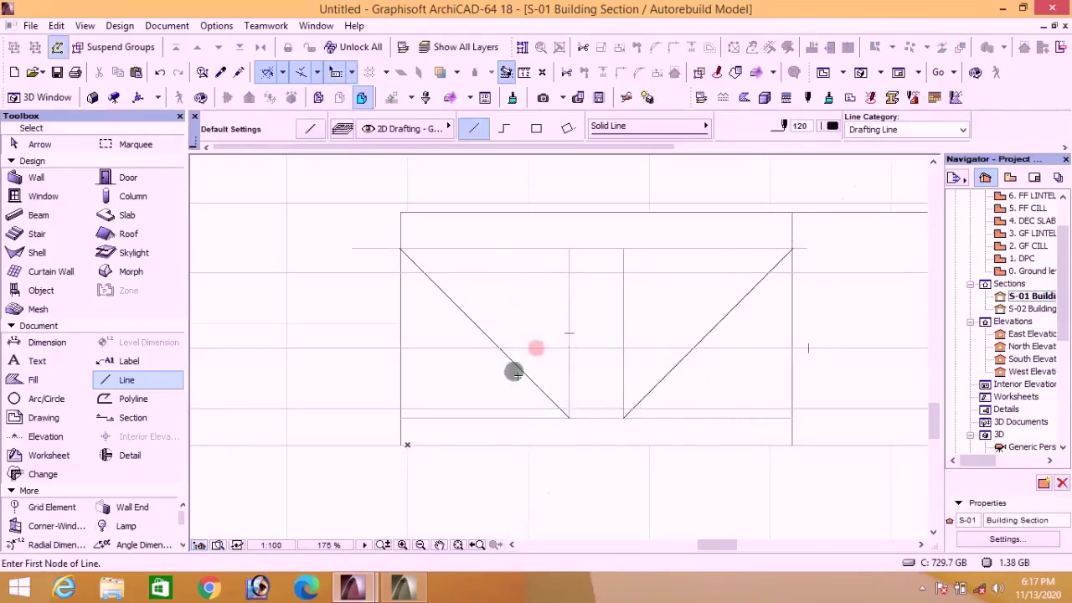
Step: Draw a short line along the middle of the left diagonal and rotate it perpendicular to that diagonal
scroll(494, 344, "up", 1)
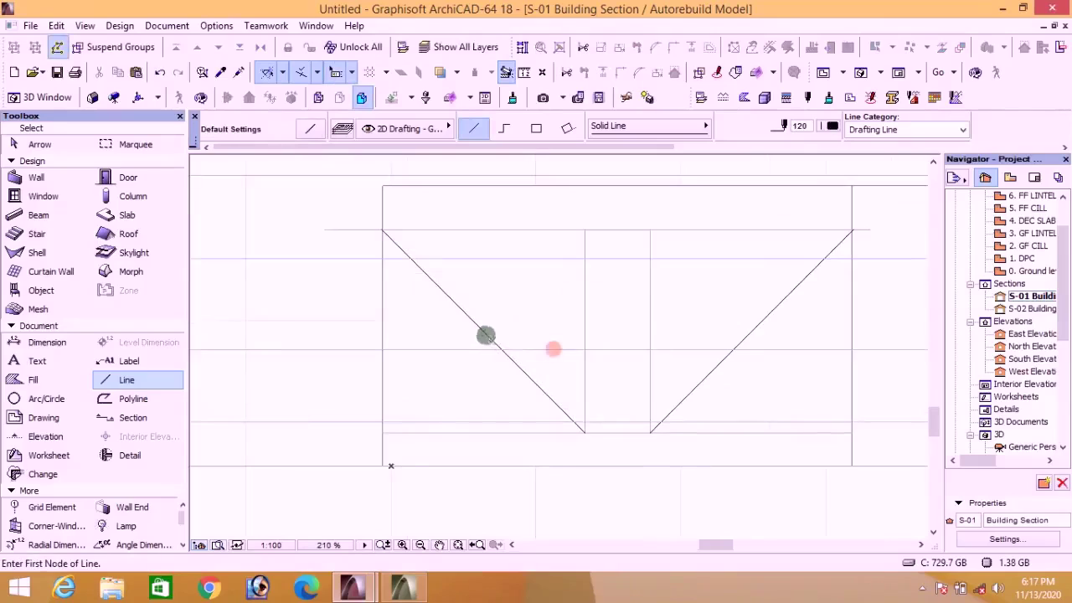
left_click(485, 335)
left_click(531, 378)
key("ctrl+e")
left_click(482, 332)
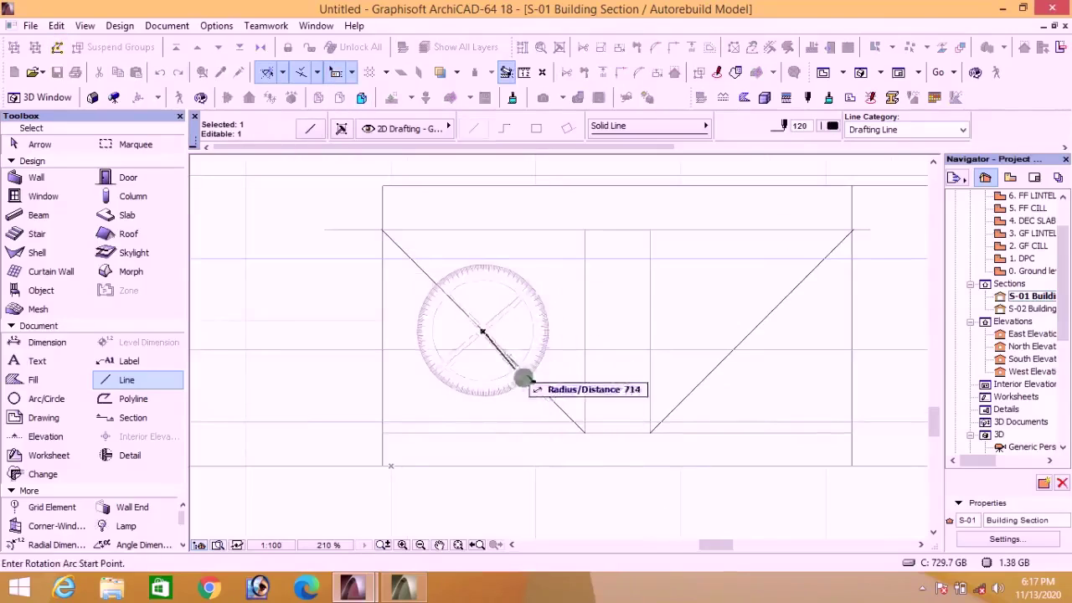
left_click(533, 382)
left_click(540, 272)
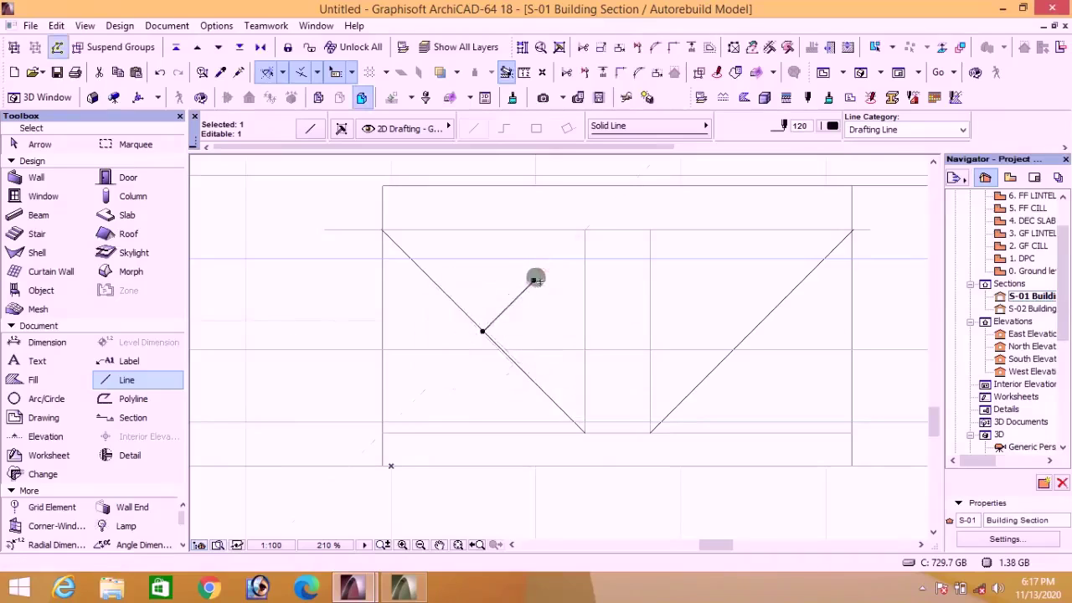
key("Escape")
Step: Drag a copy of the left diagonal inward along the perpendicular guide line to form a parallel inner edge
left_click(496, 343, "shift")
key("ctrl+shift+d")
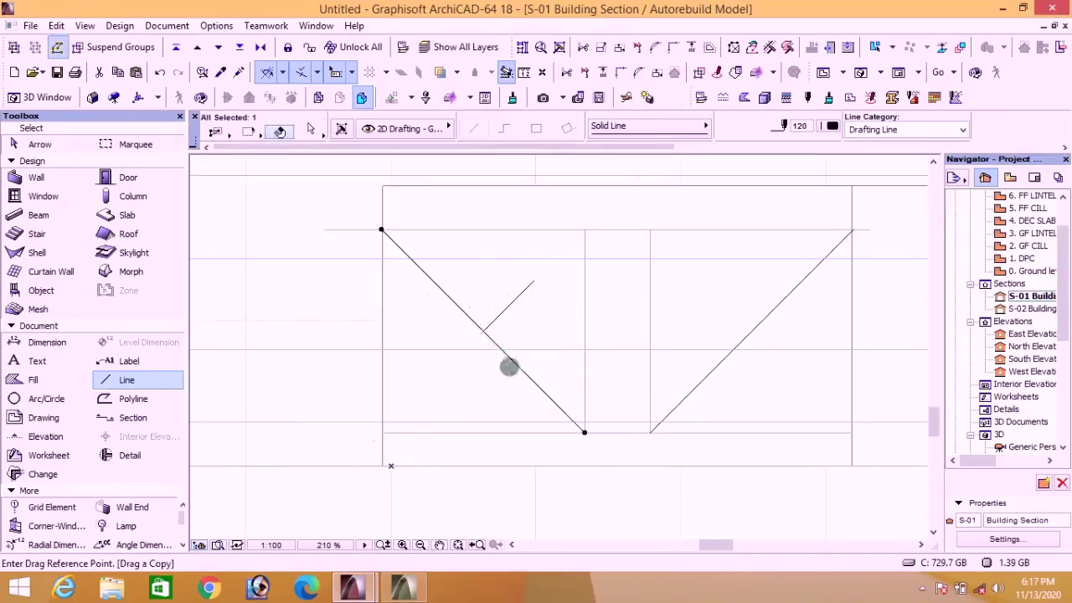
left_click(483, 333)
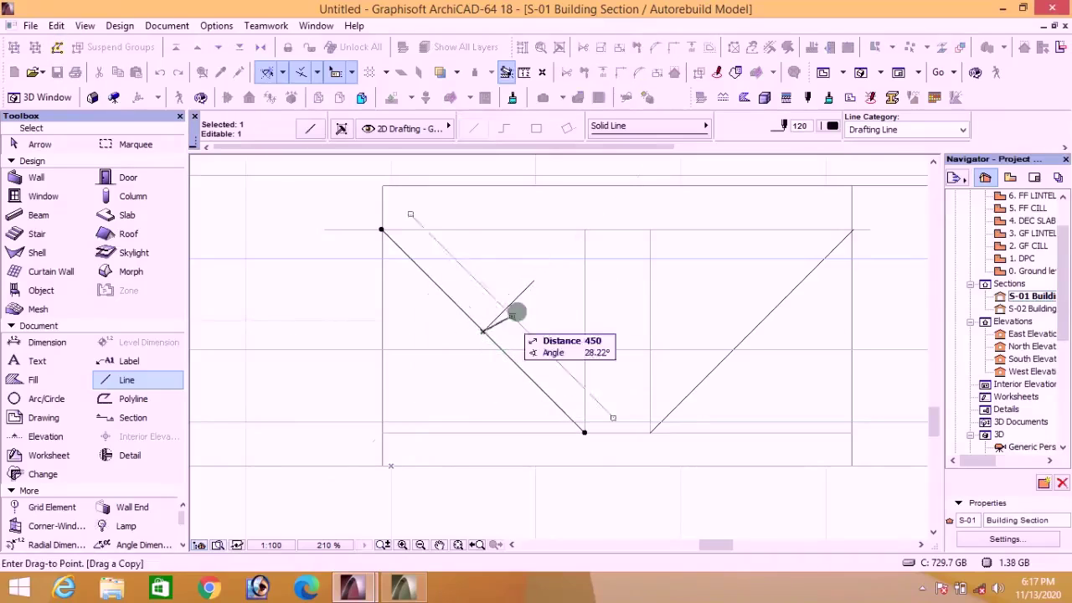
left_click(614, 401)
Step: Mirror a copy of the inner diagonal about the bay's vertical centre axis
key("ctrl+shift+m")
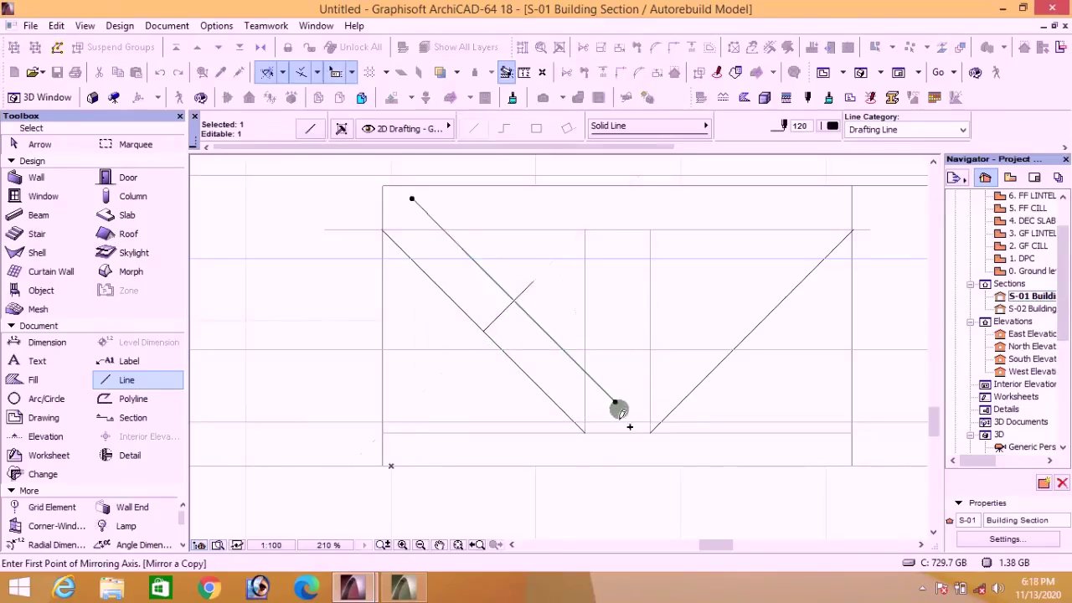
left_click(616, 434)
left_click(614, 482)
scroll(616, 495, "up", 3)
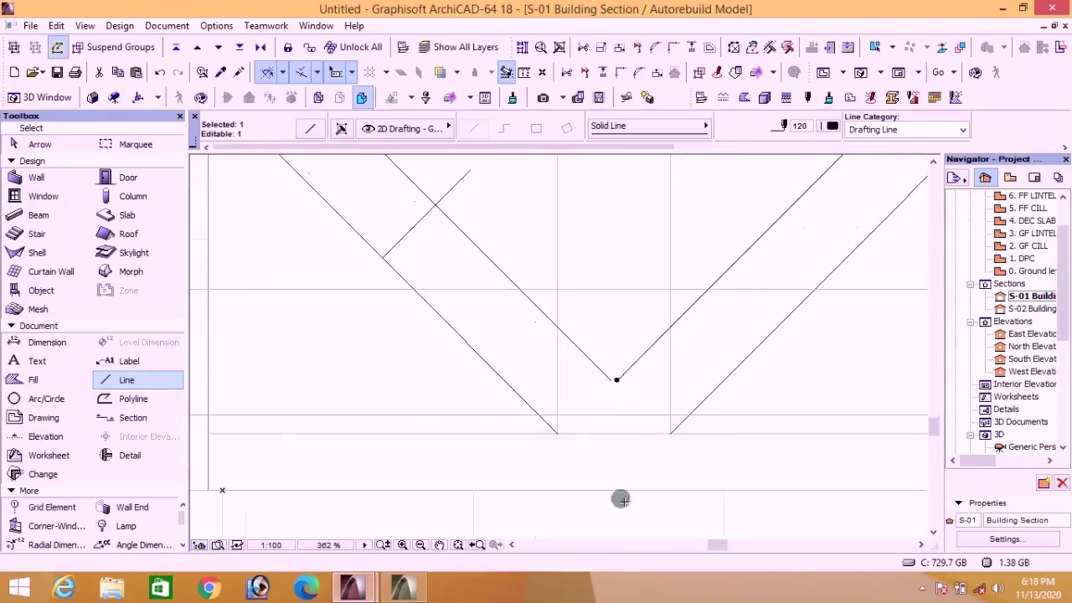
Step: Join the lower ends of the two inner diagonals so they meet in a single point at the bay's centre
scroll(605, 418, "up", 3)
left_click(588, 377, "shift")
left_click(609, 377, "shift")
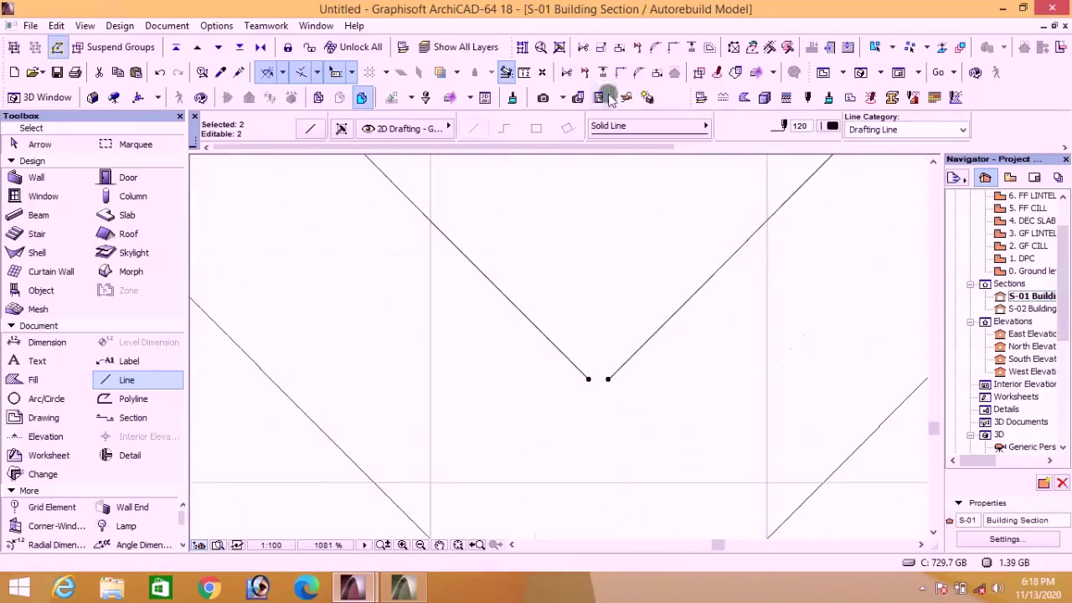
left_click(618, 72)
Step: Delete the perpendicular guide line crossing the left diagonals and the two vertical construction lines inside the bay
scroll(645, 390, "down", 8)
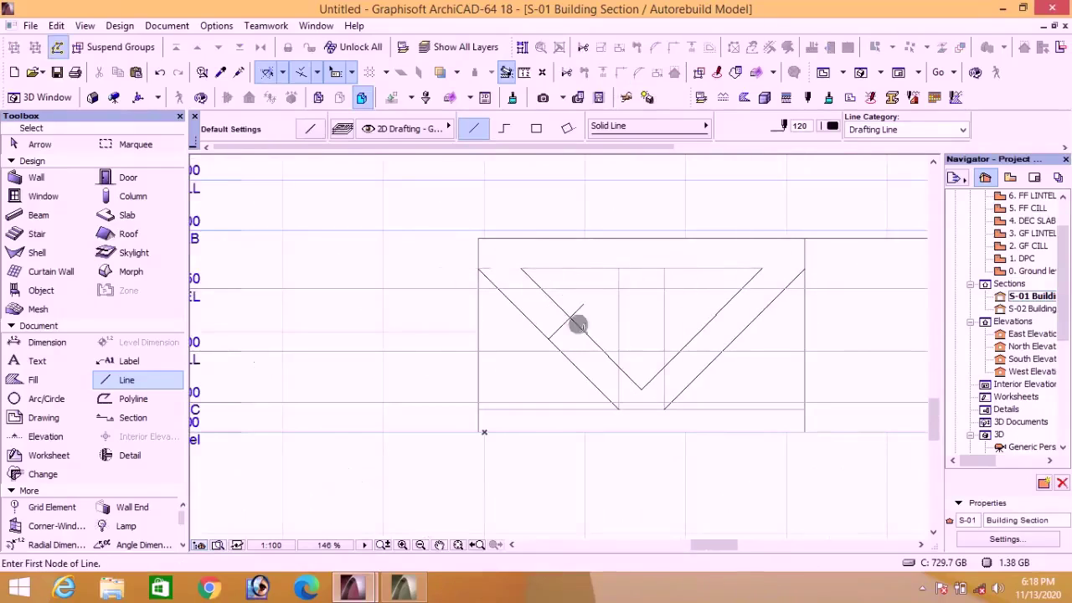
left_click(578, 324, "shift")
key("Delete")
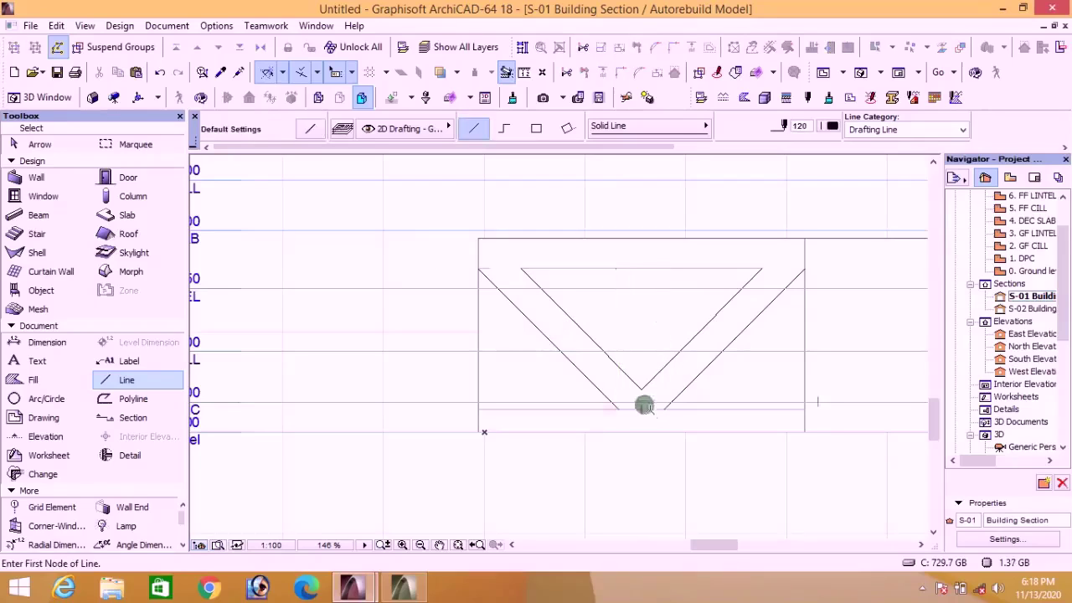
Step: Move a short vertical line inward from the bay's left side and draw a slope from the ground corner to its upper end
scroll(490, 423, "up", 3)
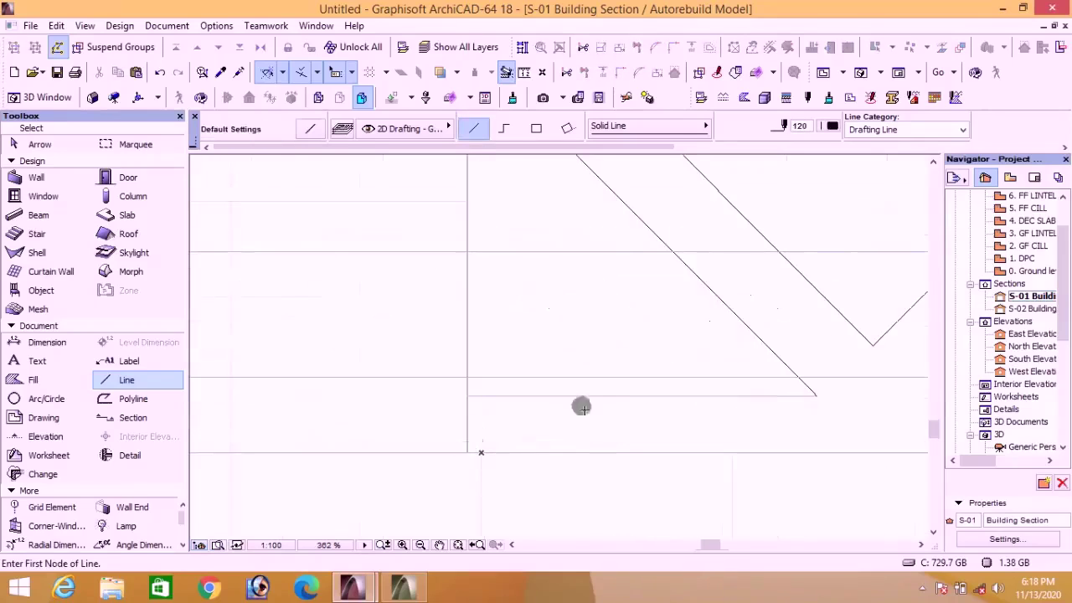
left_click(467, 397)
left_click(467, 481)
left_click(468, 474, "shift")
key("ctrl+d")
left_click(478, 466)
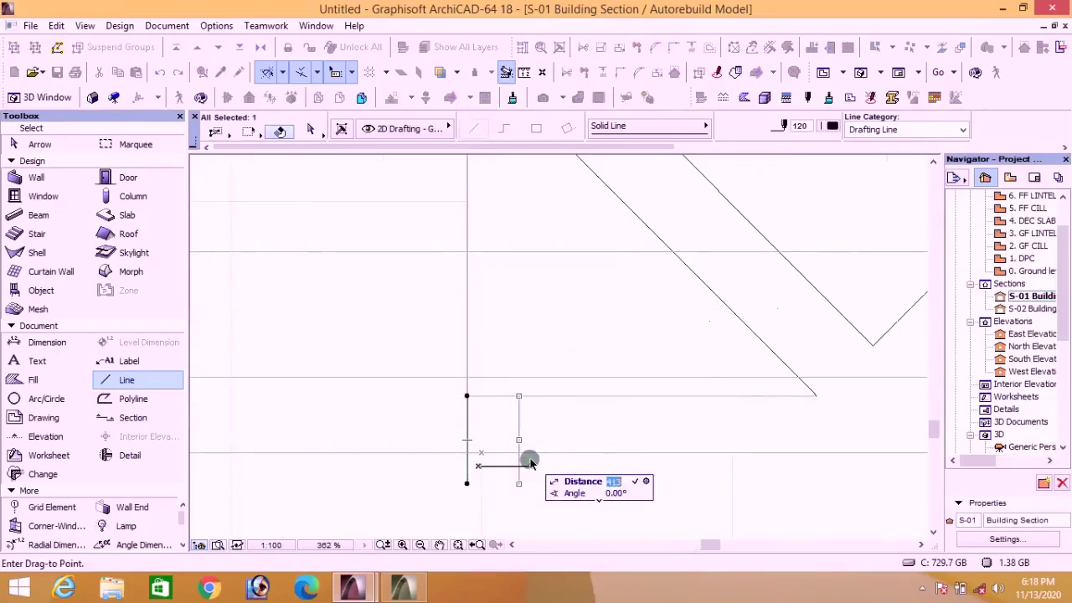
key("Return")
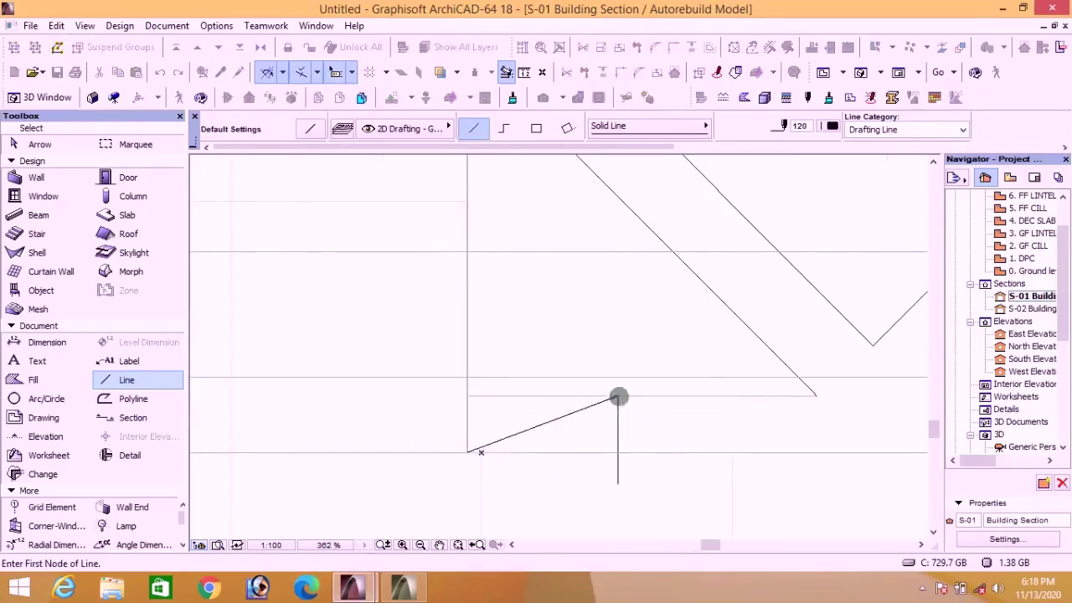
Step: Remove the short vertical guide and trim the leftover lower horizontal line between the bay's left side and the slope
scroll(555, 444, "down", 4)
scroll(589, 452, "up", 3)
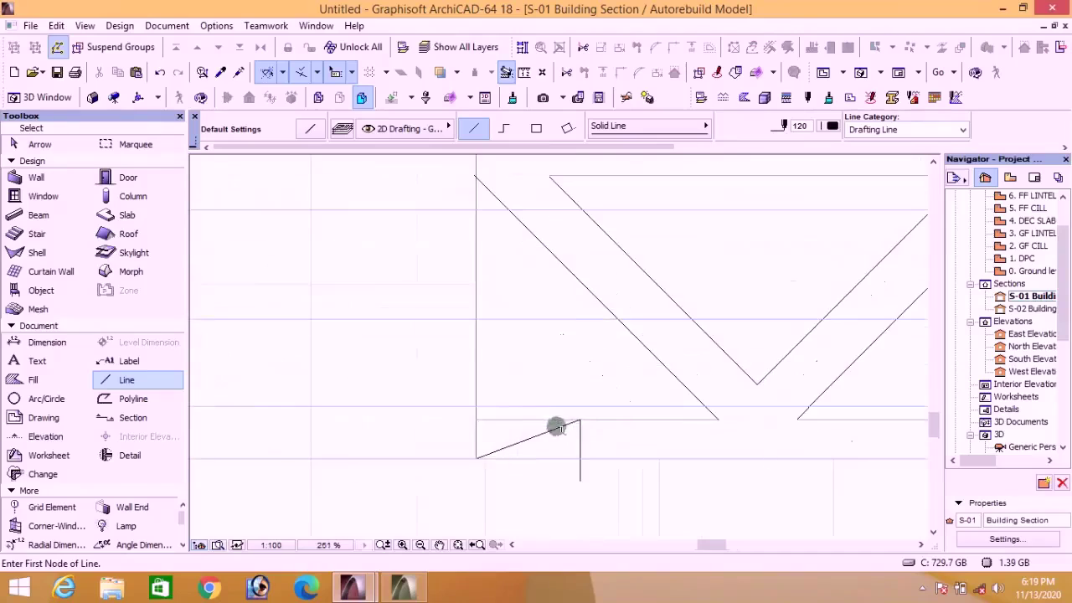
scroll(517, 446, "down", 3)
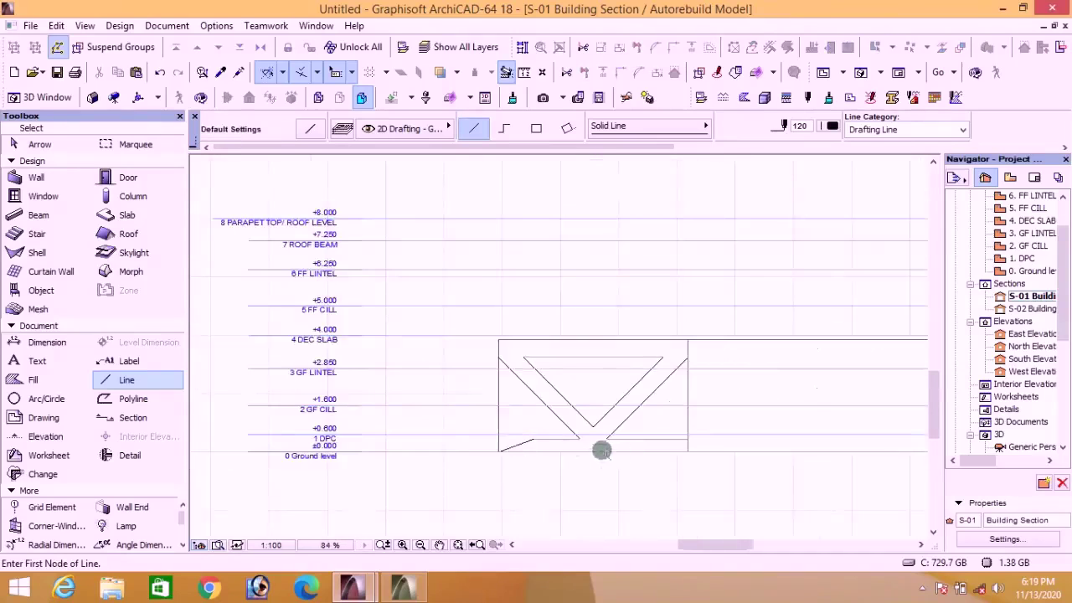
Step: Start a Morph polygon at the left ground corner and trace the slope, ledge and left outer diagonal up to the bay's upper-left corner
scroll(601, 451, "up", 2)
scroll(512, 346, "up", 2)
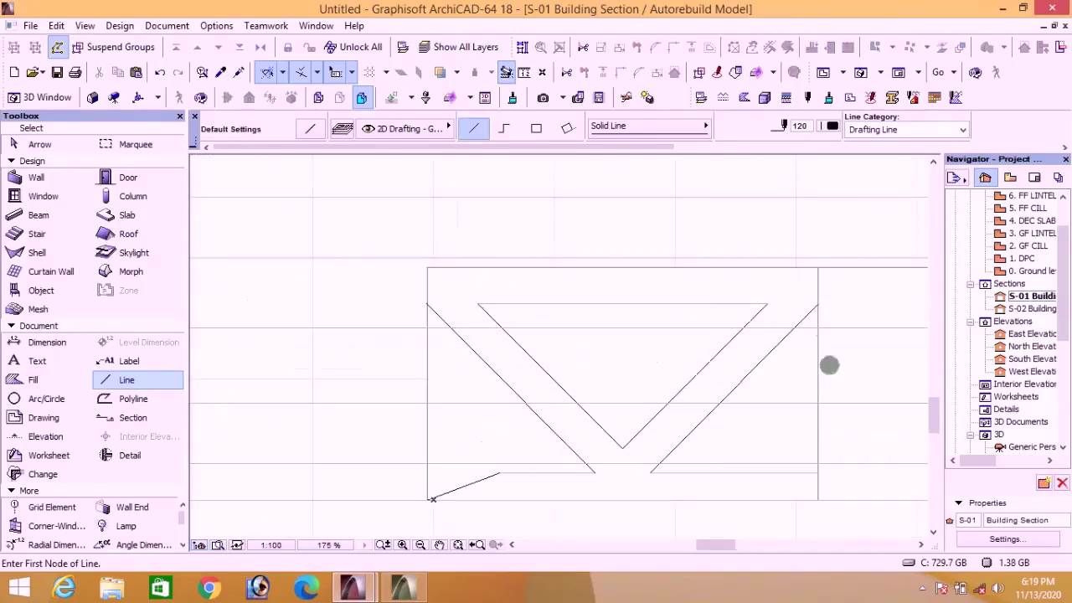
scroll(788, 319, "up", 2)
scroll(808, 301, "down", 5)
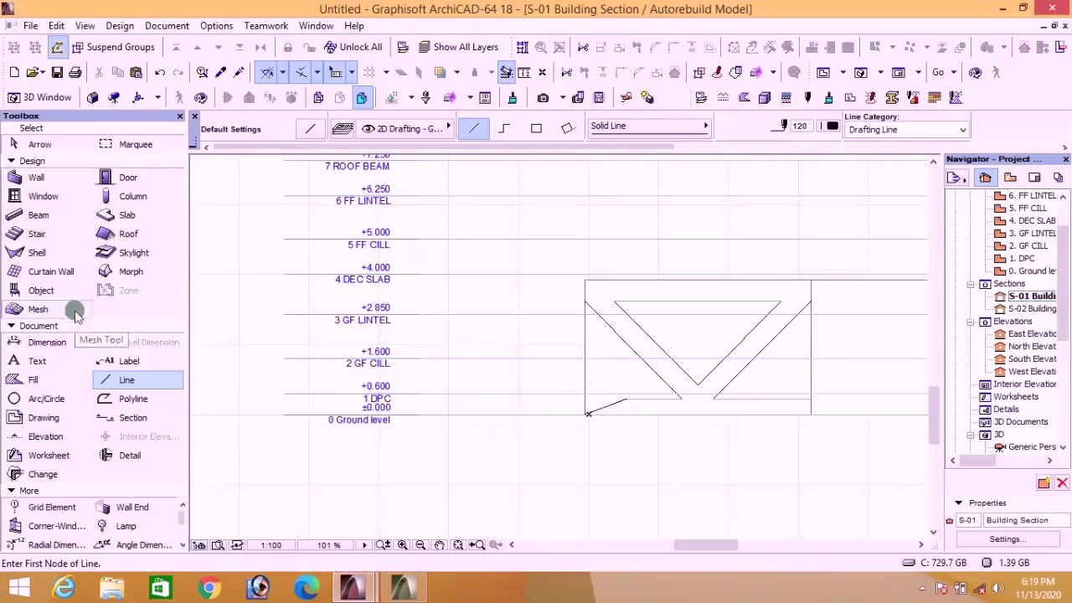
left_click(125, 271)
scroll(586, 412, "up", 10)
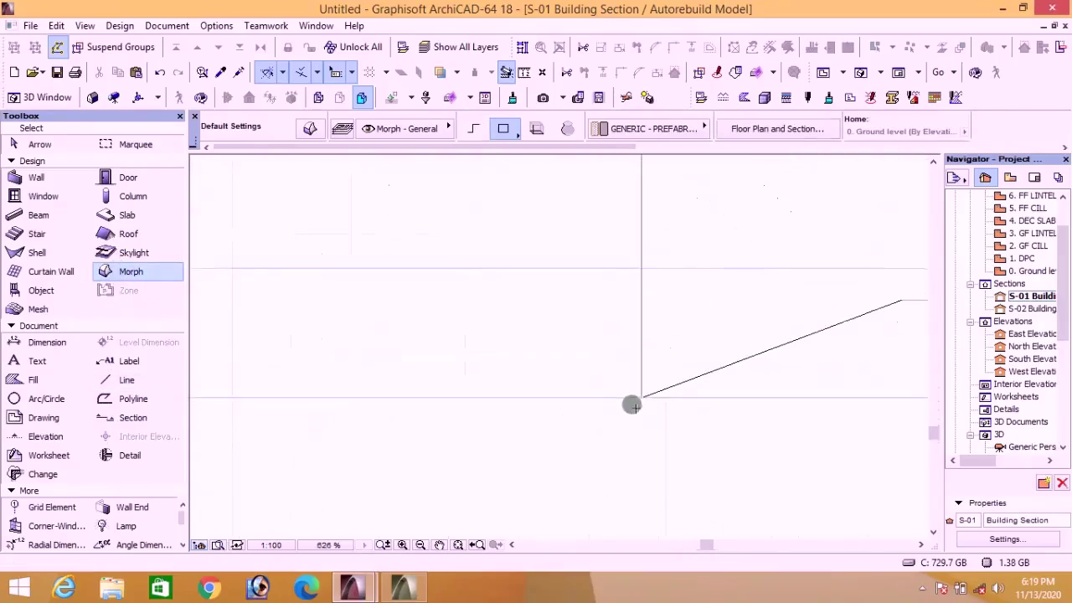
scroll(577, 337, "down", 2)
left_click(577, 338)
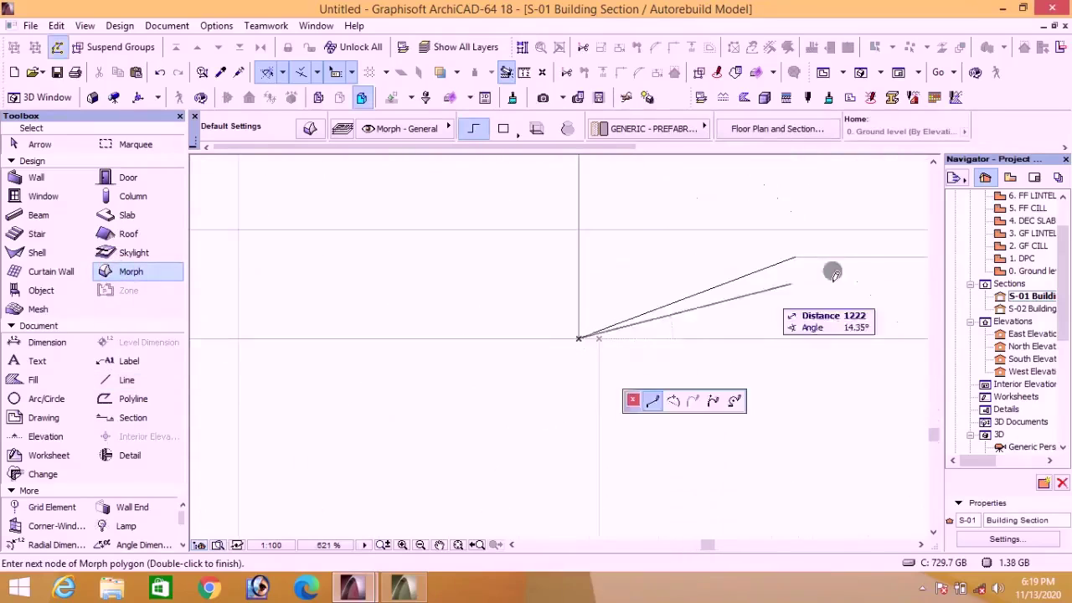
scroll(593, 447, "down", 4)
left_click(664, 379)
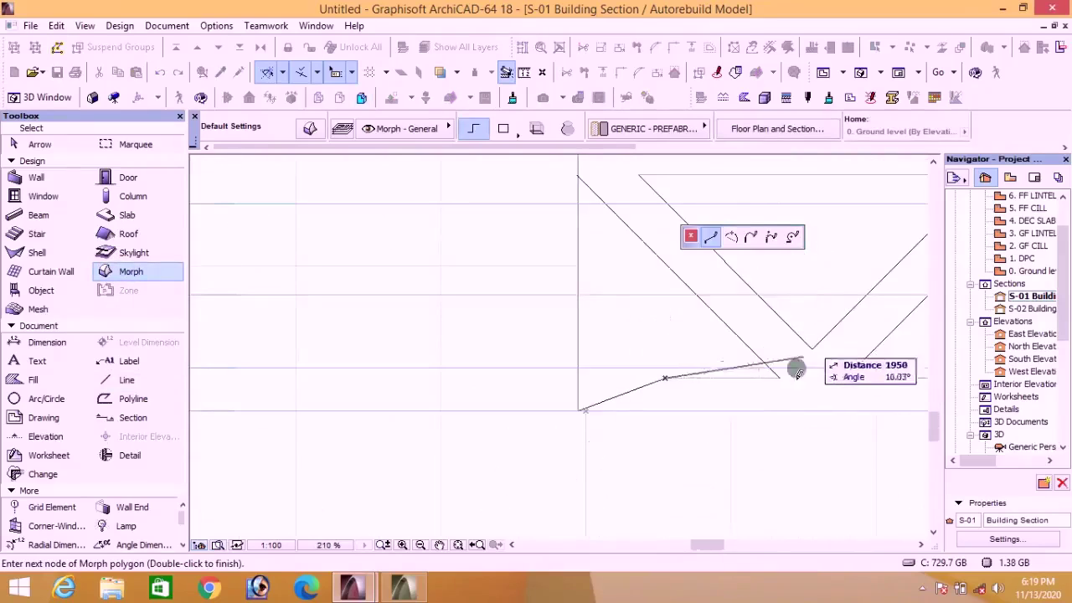
left_click(780, 379)
scroll(778, 373, "down", 4)
scroll(694, 361, "up", 15)
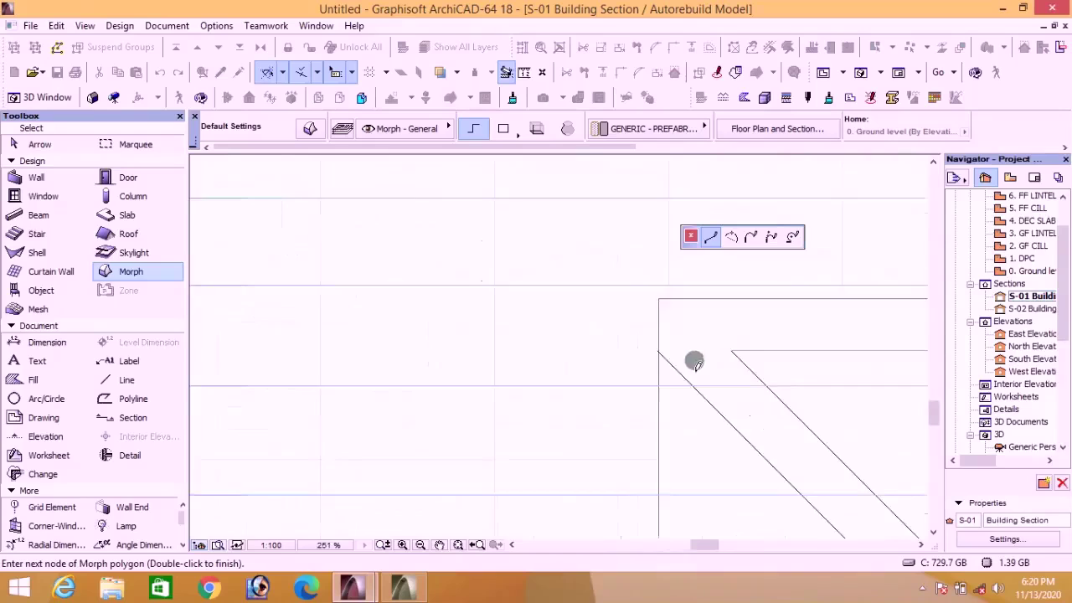
left_click(590, 319)
Step: Continue the Morph outline along the bay's upper edge, right outer diagonal and right base, closing it at the left ground corner
scroll(603, 343, "down", 6)
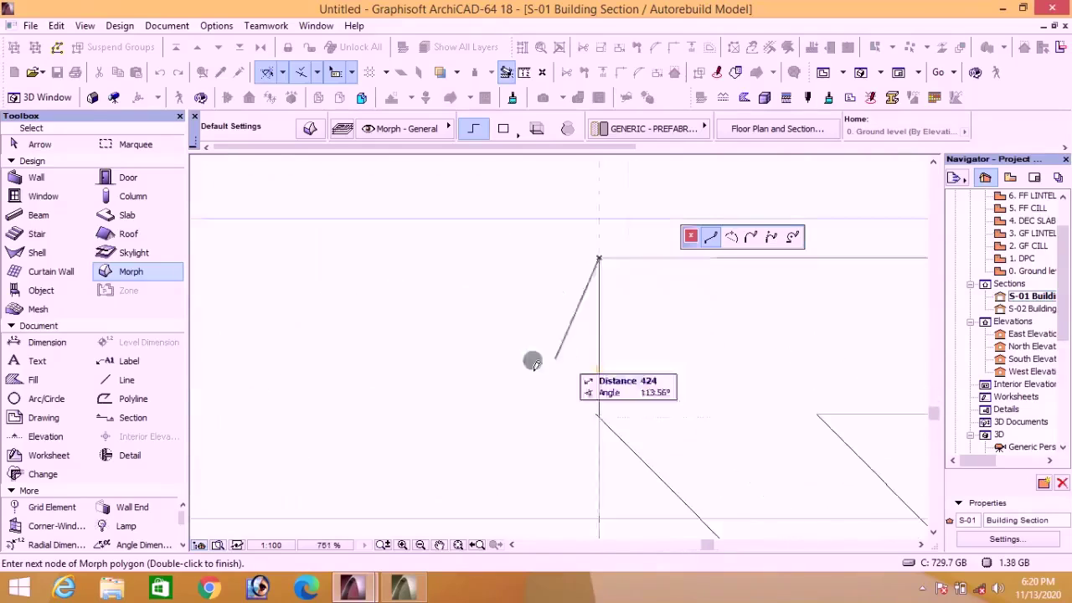
scroll(637, 347, "down", 4)
scroll(734, 389, "down", 5)
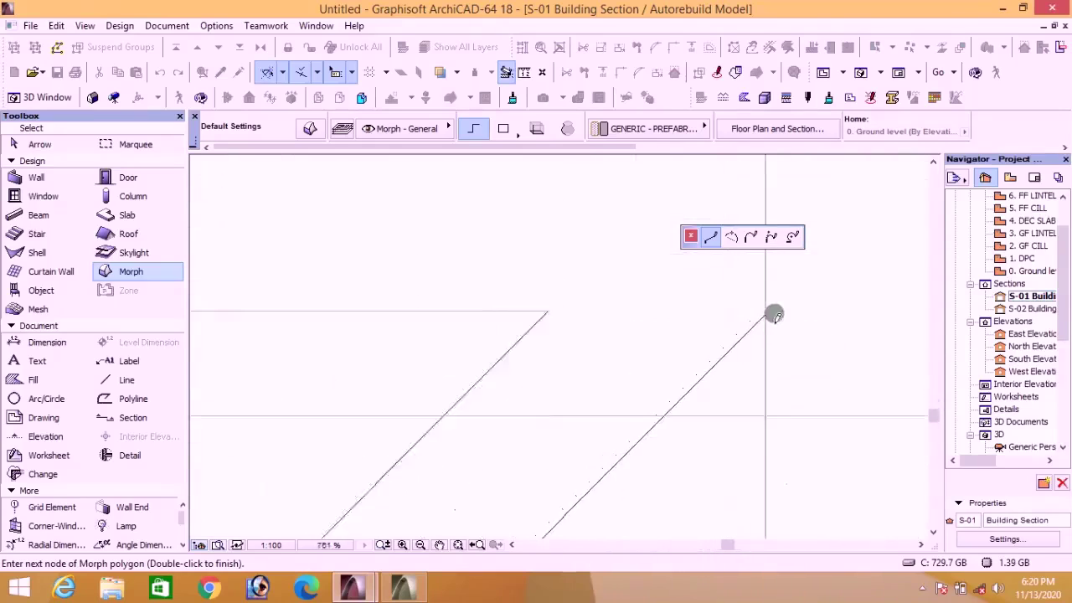
scroll(790, 431, "up", 4)
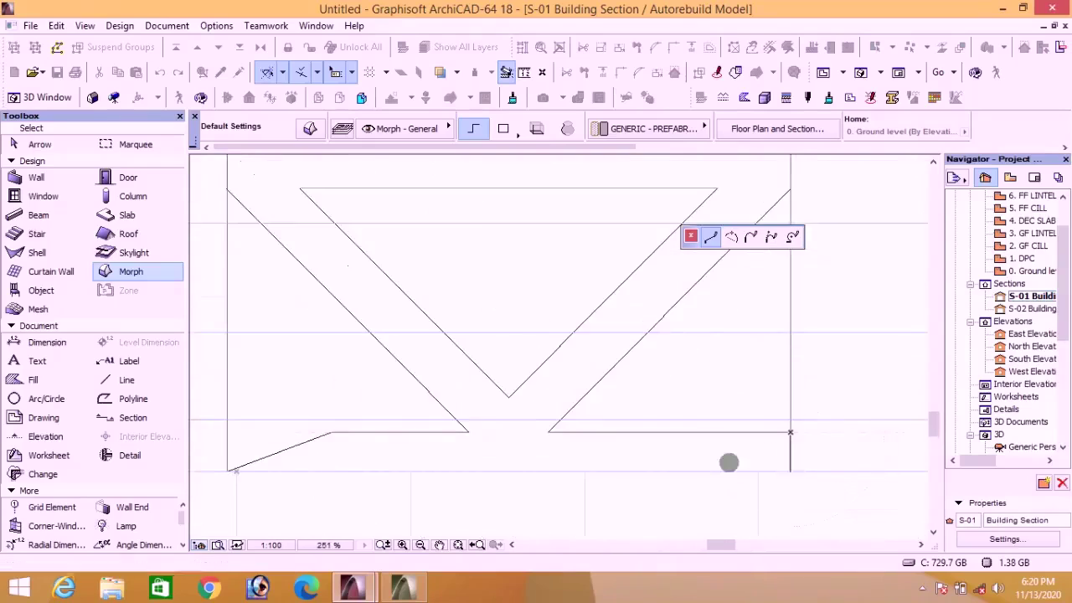
scroll(204, 461, "up", 7)
left_click(224, 427)
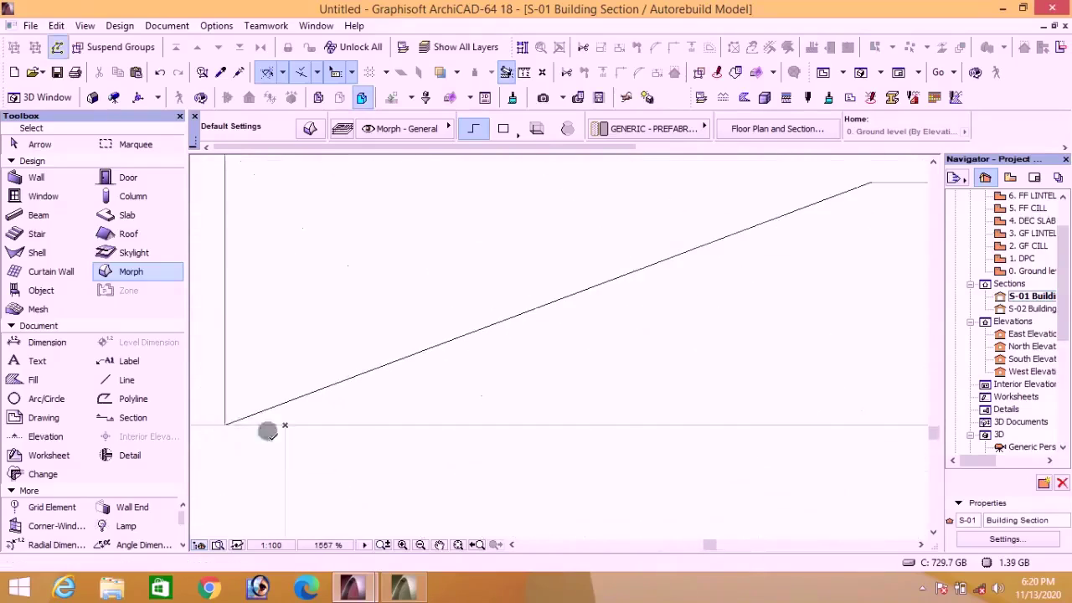
Step: Trace the inner triangle between the two inner diagonals and the upper horizontal line as a separate closed Morph
scroll(268, 427, "down", 6)
scroll(719, 446, "up", 2)
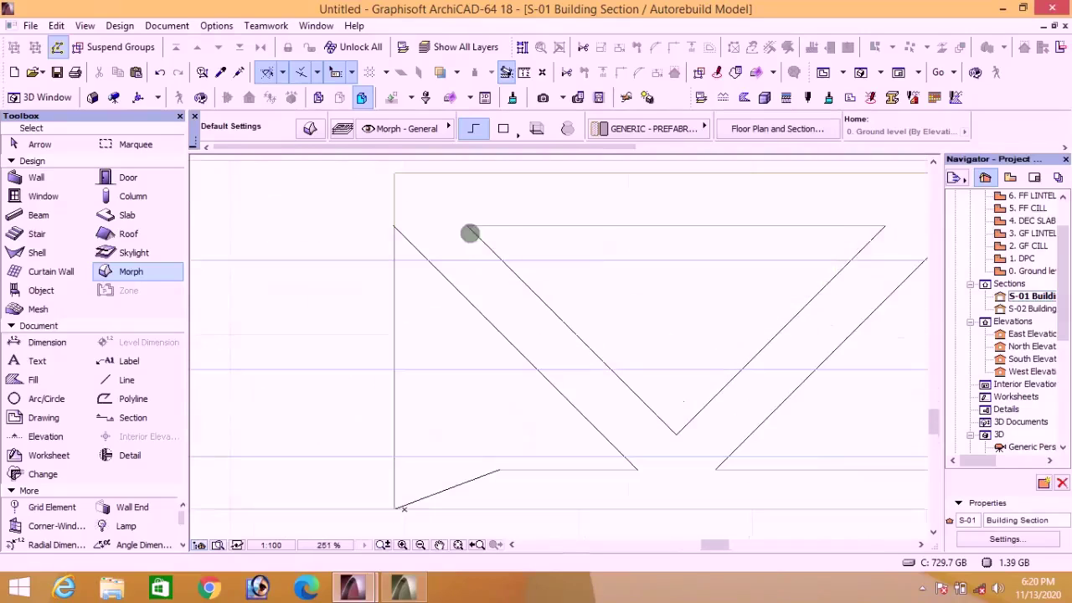
left_click(469, 226)
left_click(884, 226)
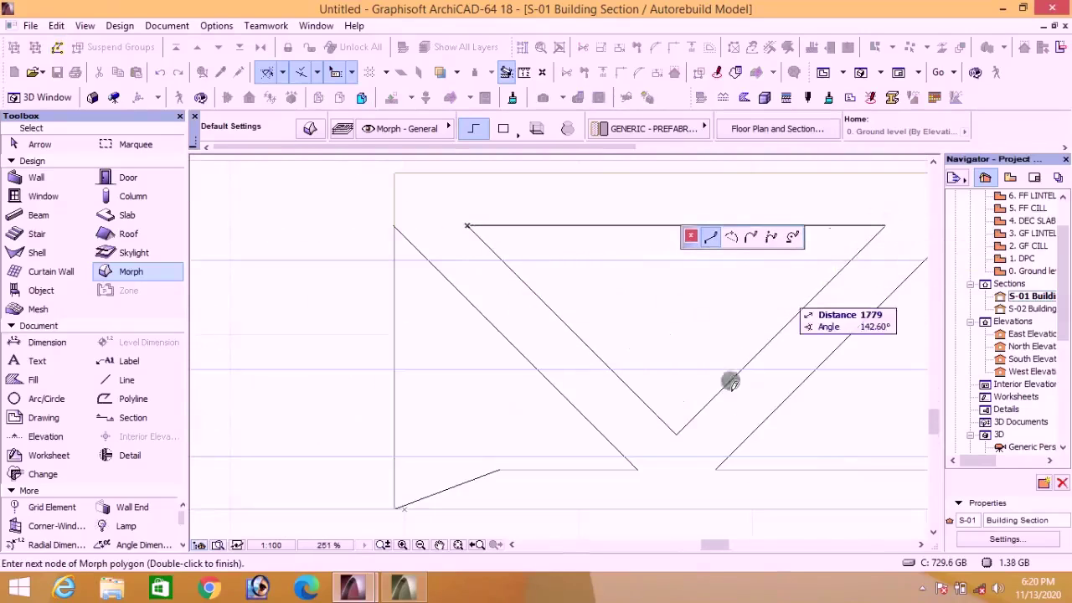
left_click(675, 434)
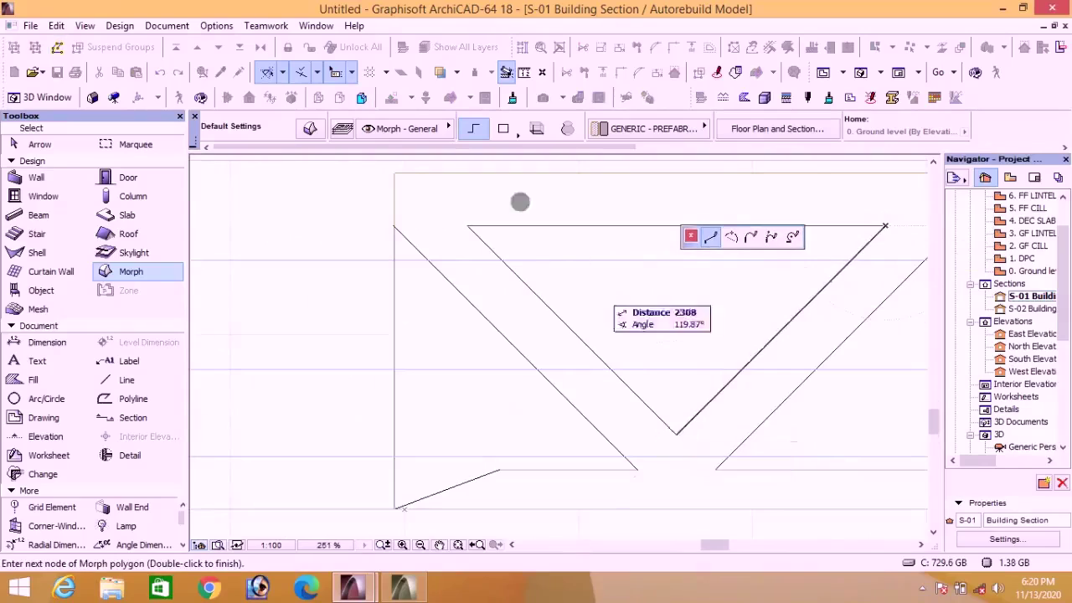
left_click(469, 227)
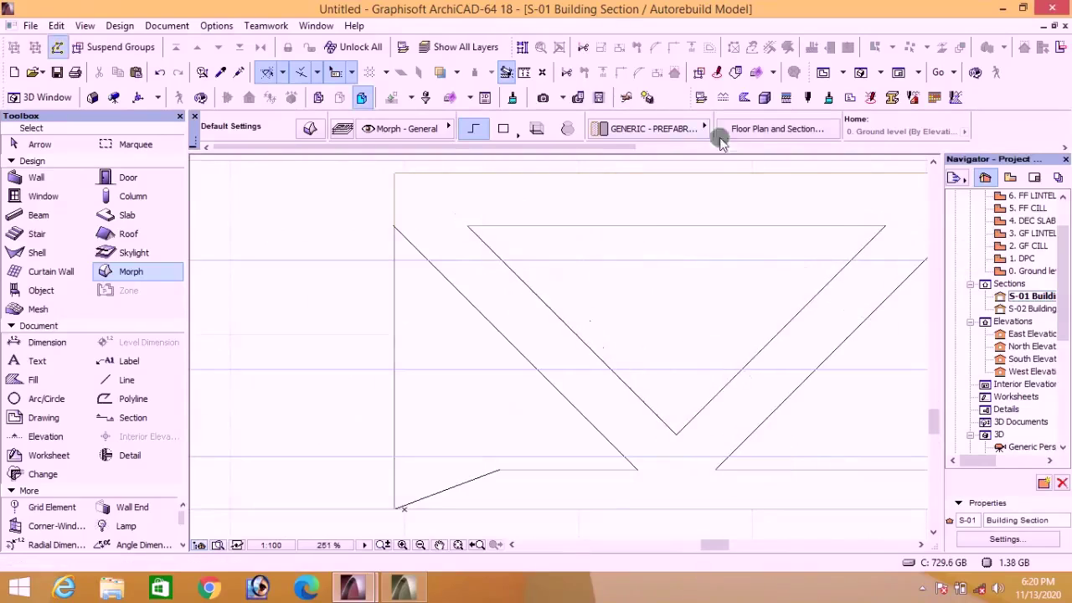
Step: Show the model in 3D and extrude the inner triangular morph towards the building
left_click(863, 74)
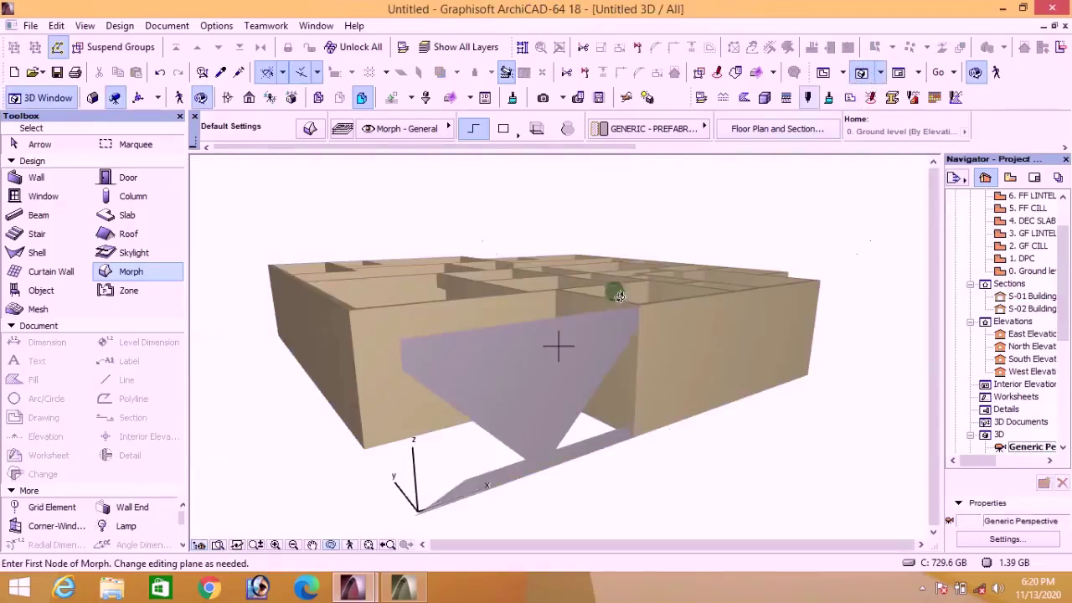
middle_click_drag(555, 344, 637, 394, "shift")
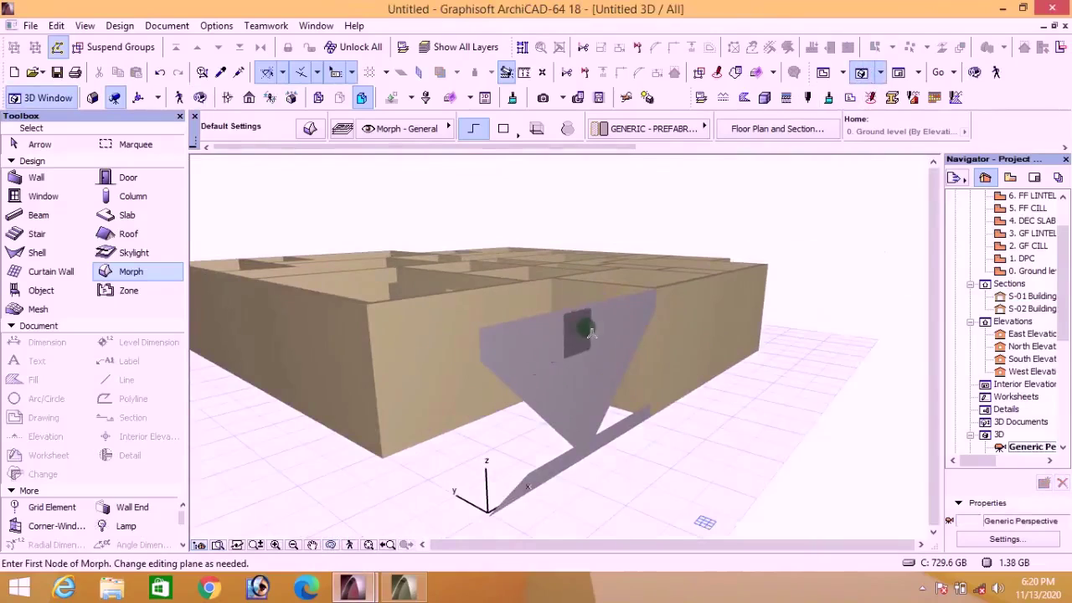
left_click(574, 340, "shift")
scroll(516, 346, "up", 5)
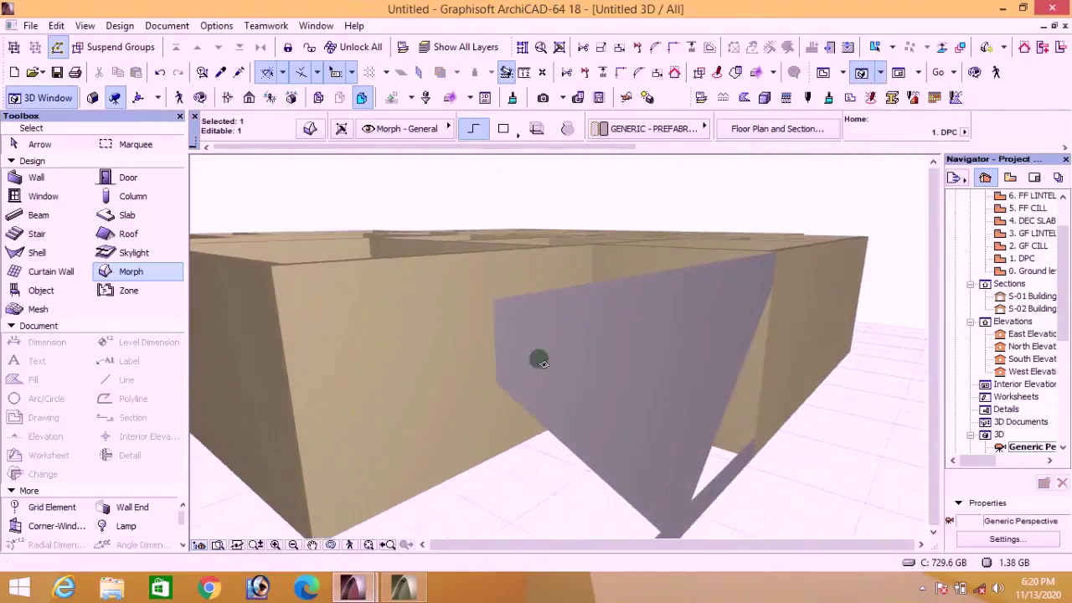
left_click(574, 364)
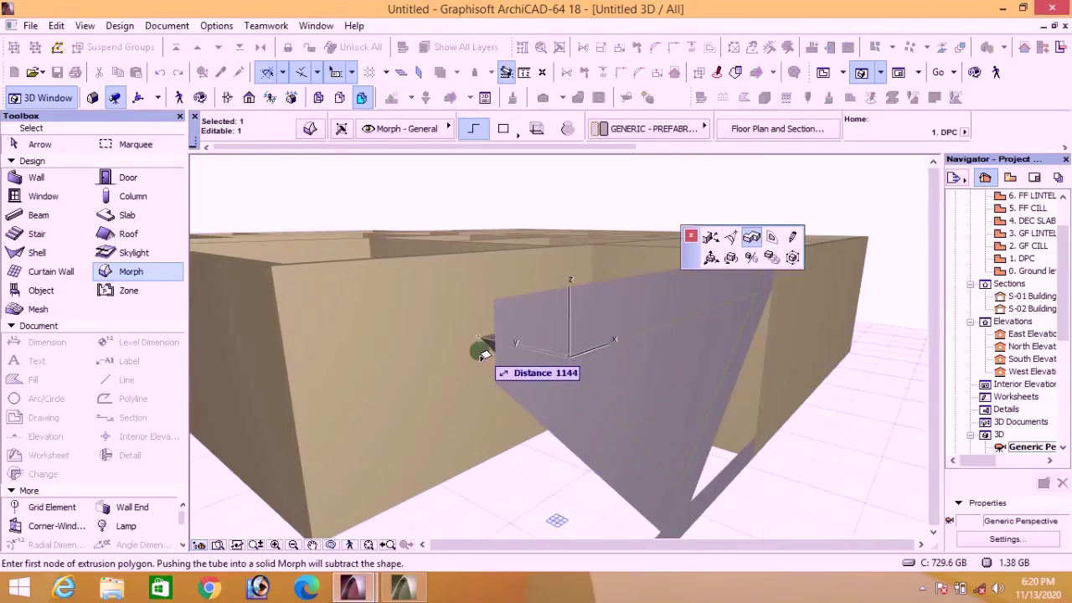
left_click(549, 354)
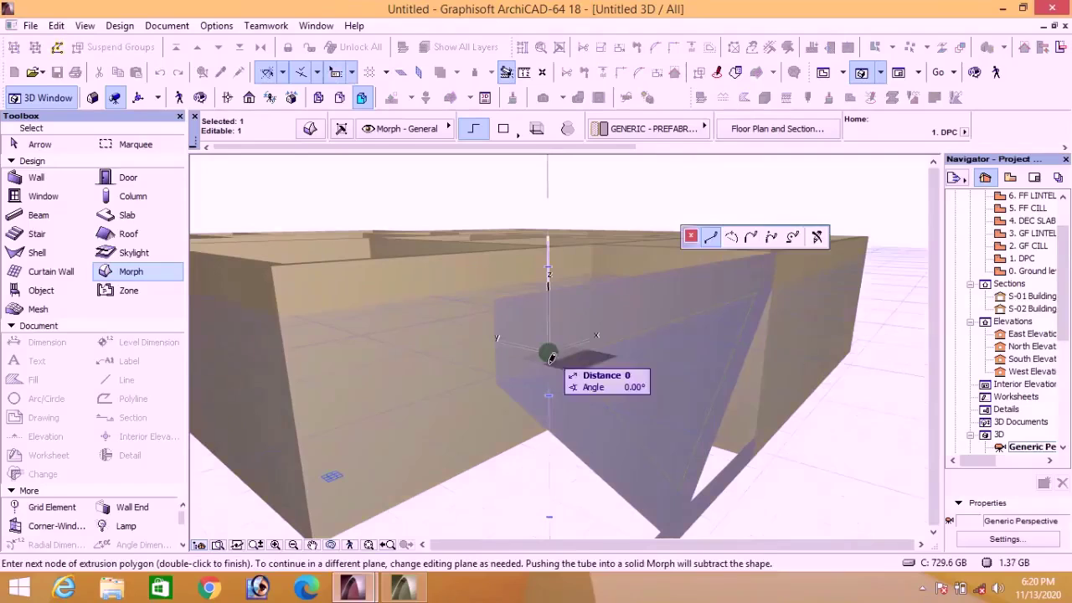
key("Escape")
key("Escape")
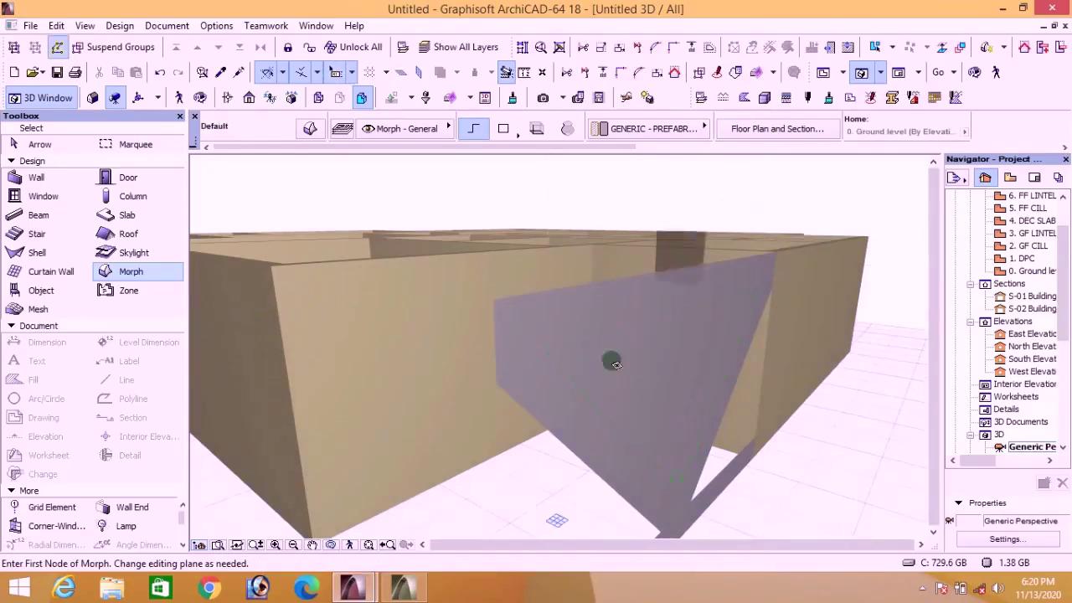
Step: Extrude the outer balcony support morph towards the building into a solid panel
left_click(567, 369)
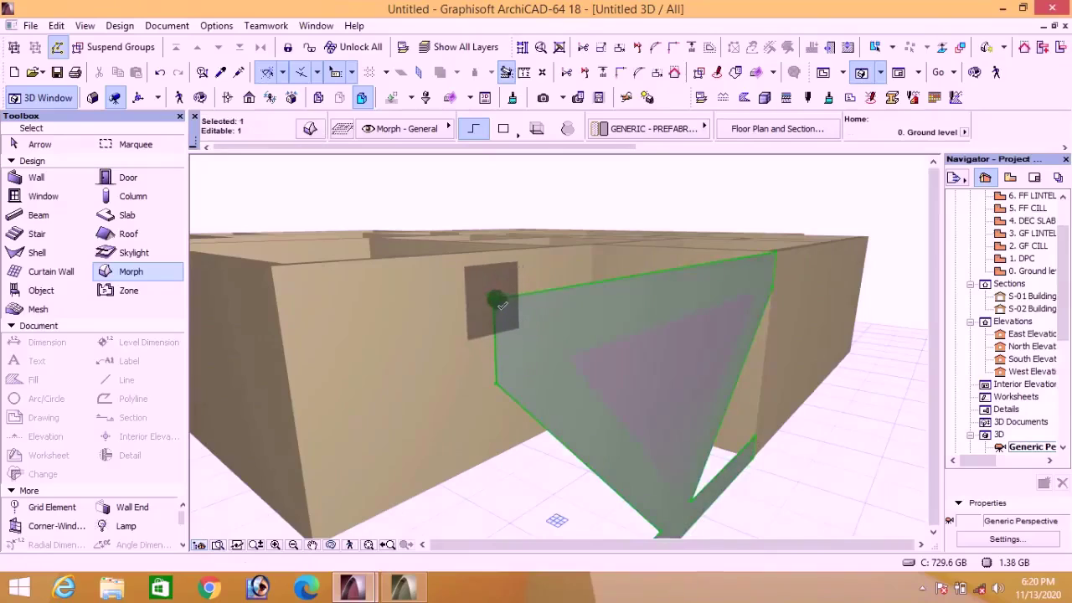
left_click(479, 299)
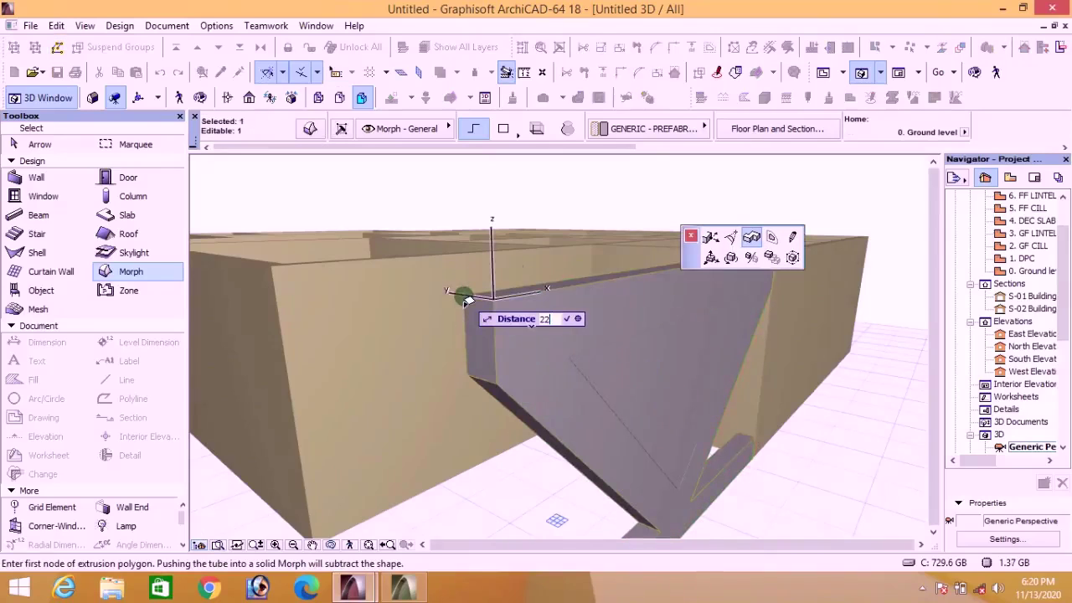
left_click(473, 296)
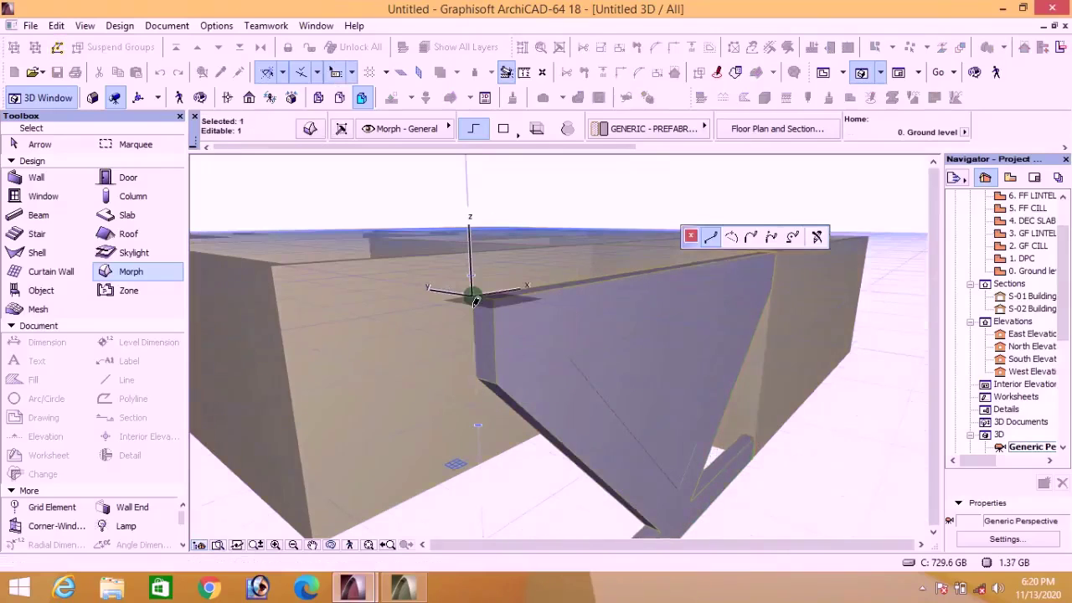
key("Escape")
key("Escape")
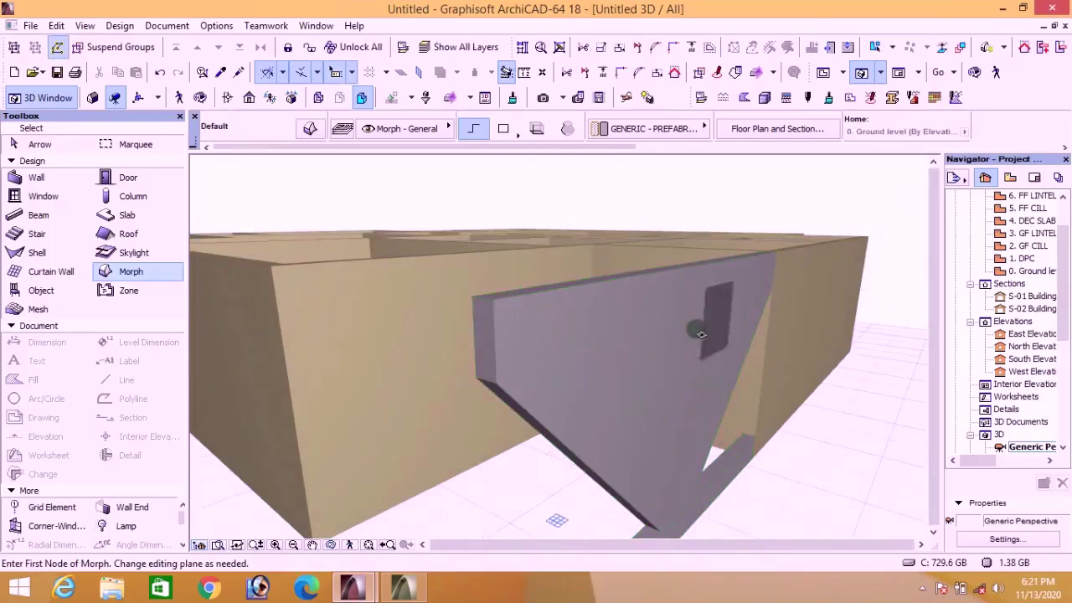
Step: Subtract the inner triangular morph from the outer balcony support morph to cut the triangular opening
left_click(660, 371, "shift")
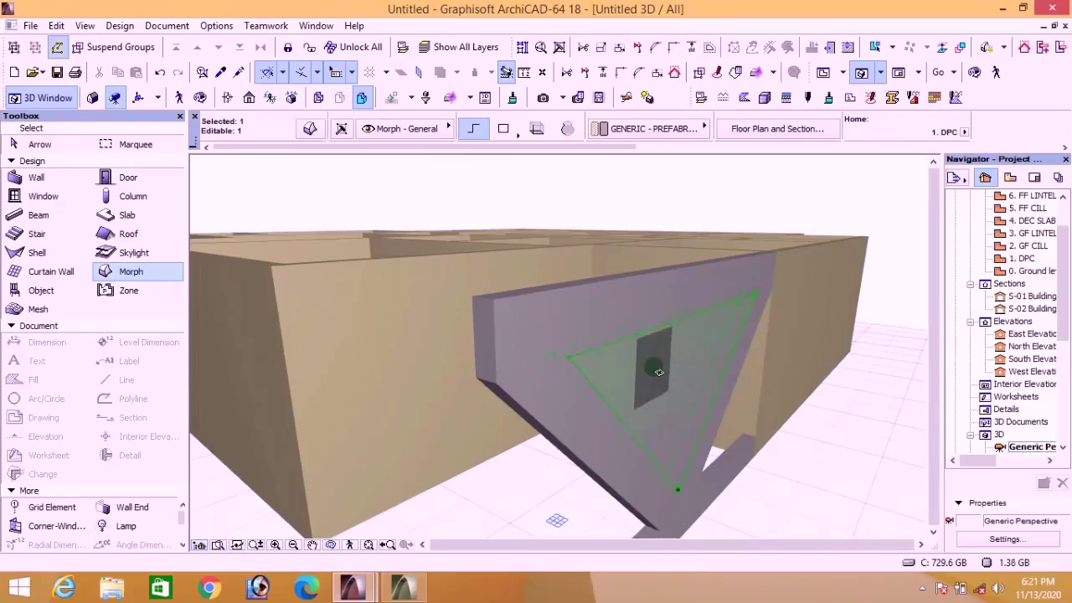
right_click(663, 369)
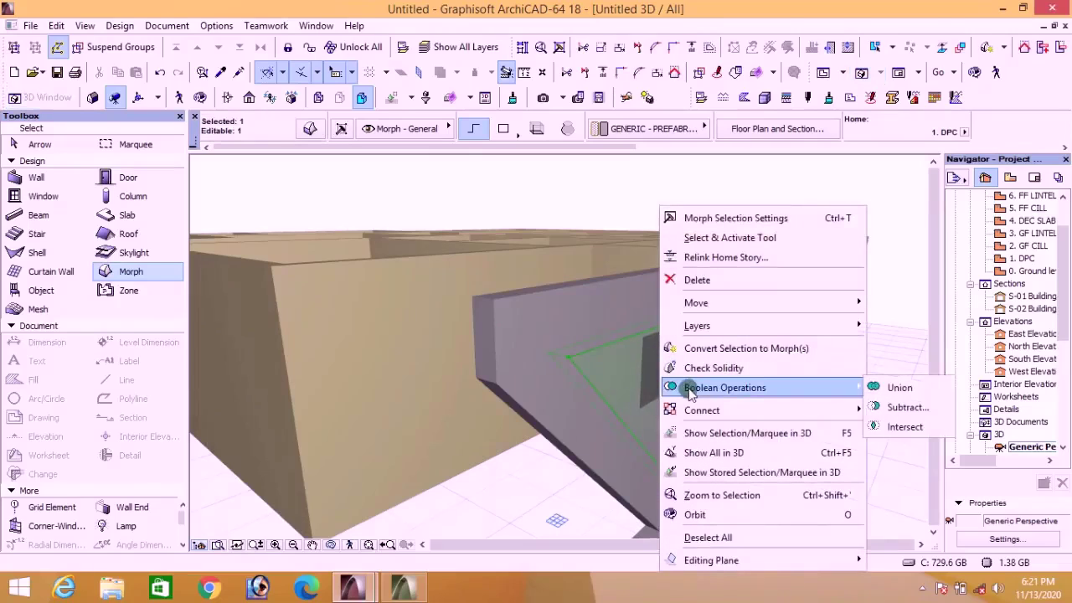
left_click(902, 408)
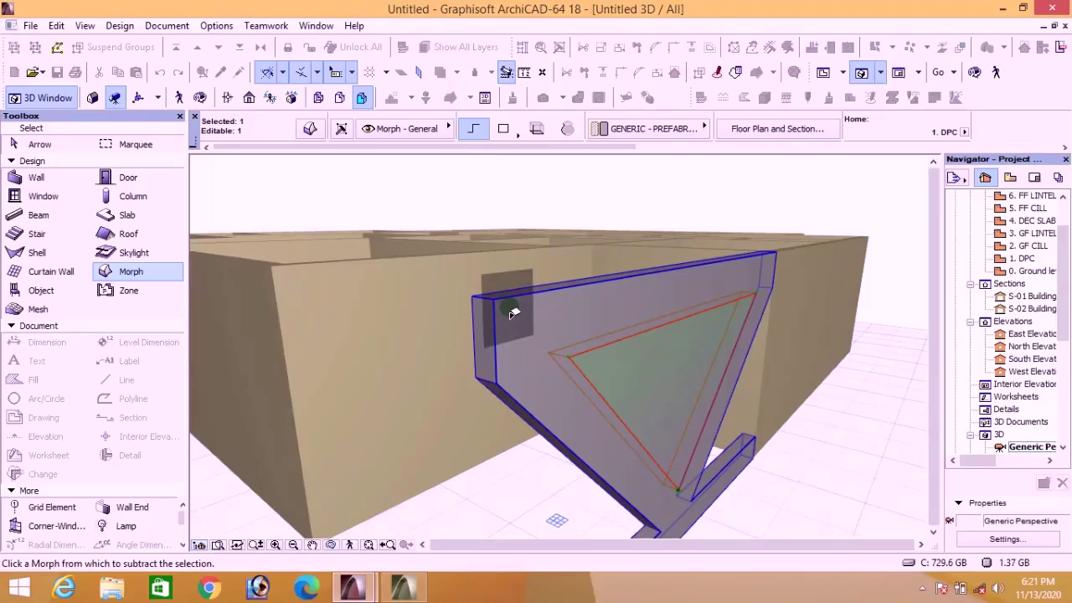
left_click(512, 314)
middle_click_drag(509, 308, 561, 312, "shift")
Step: Override the V-shaped balcony support's surface with Paint - Golden Beige
left_click(492, 309, "shift")
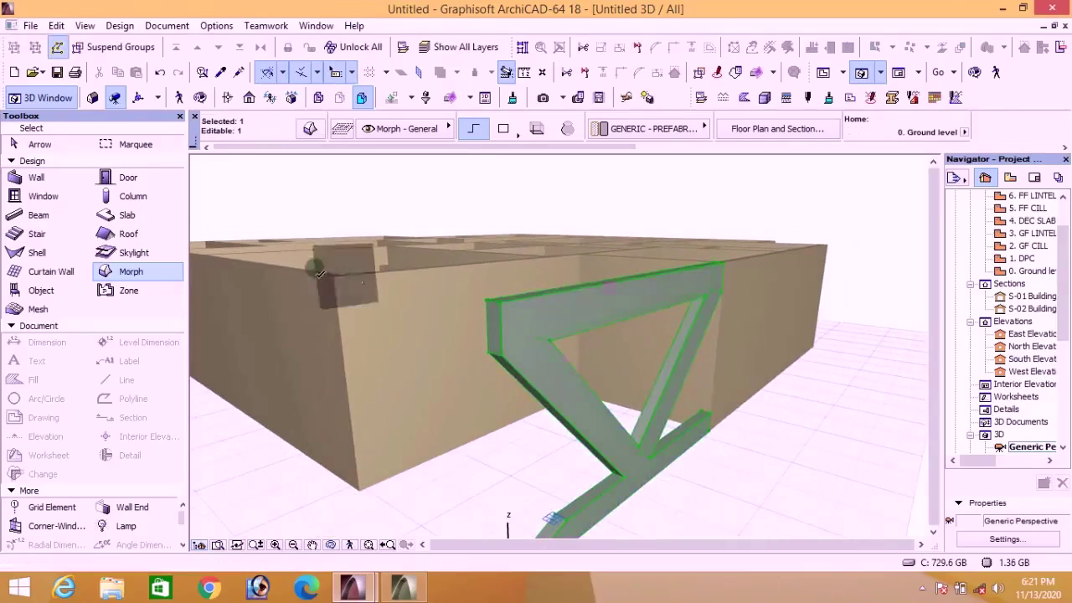
left_click(308, 129)
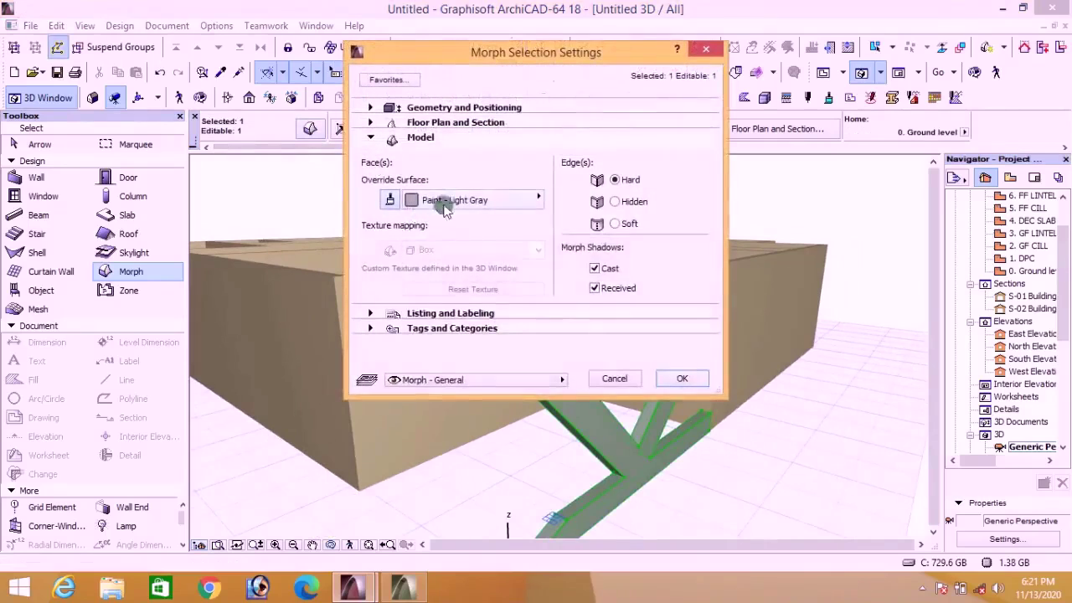
left_click(444, 199)
left_click(800, 362)
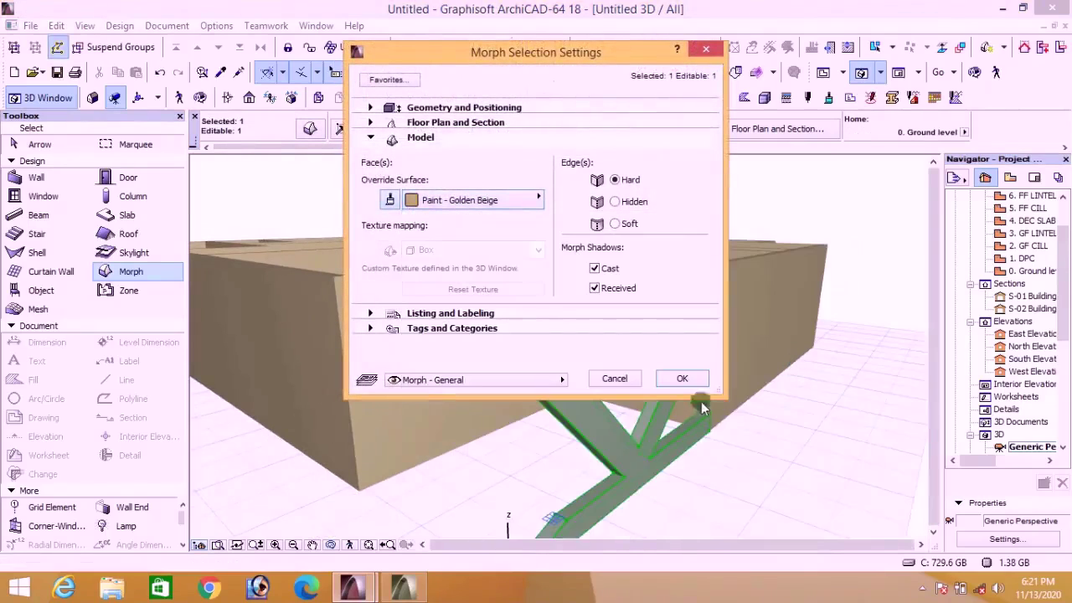
left_click(693, 377)
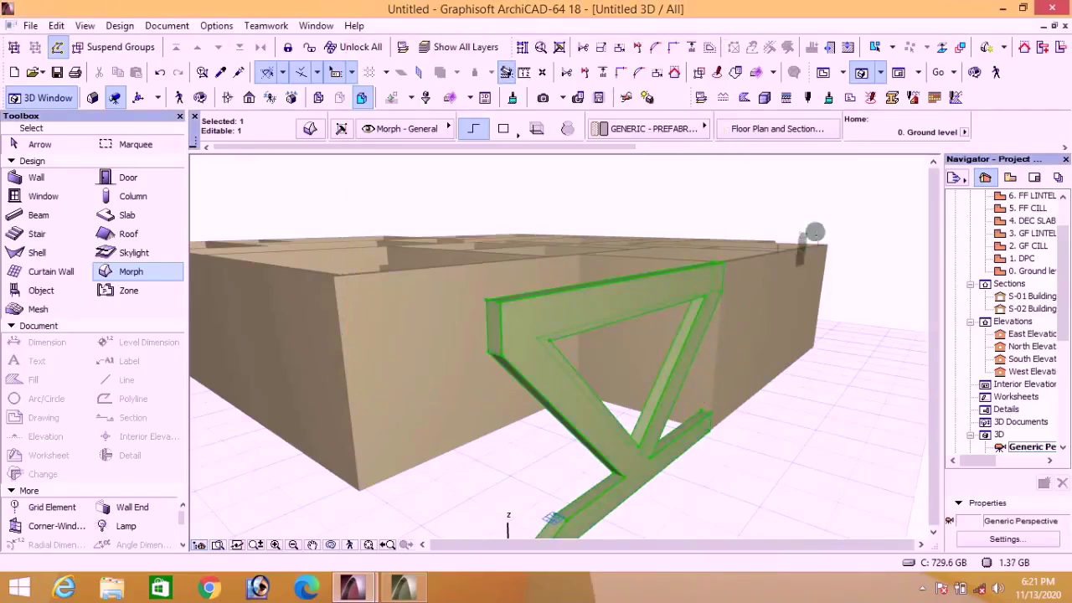
key("Escape")
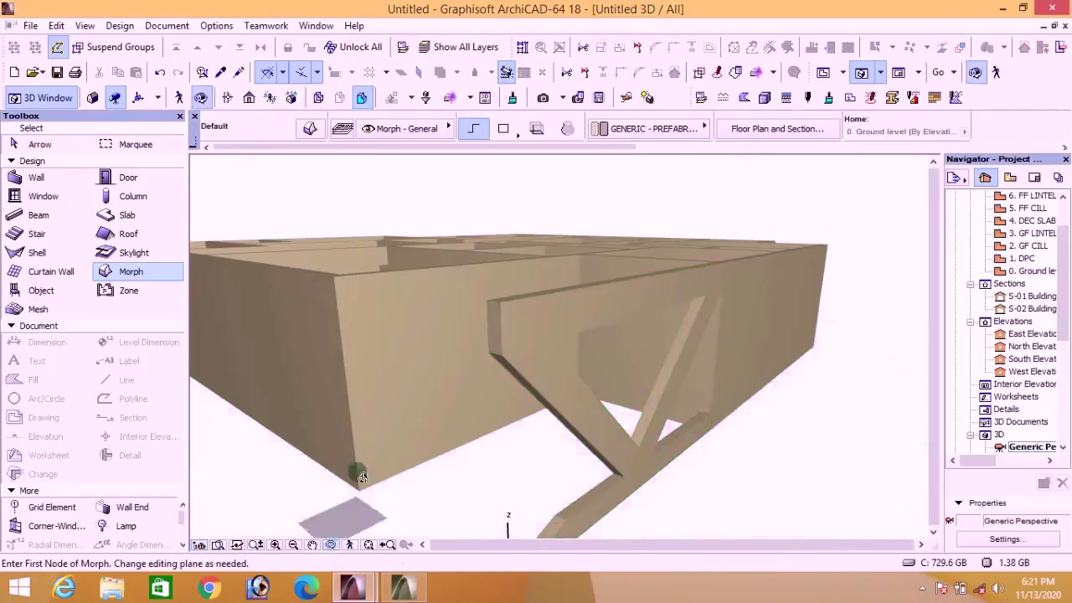
Step: Draw a vertical rectangular Morph spanning from the building's upper outer wall corner to the end of the support's top beam
middle_click_drag(360, 478, 395, 381, "shift")
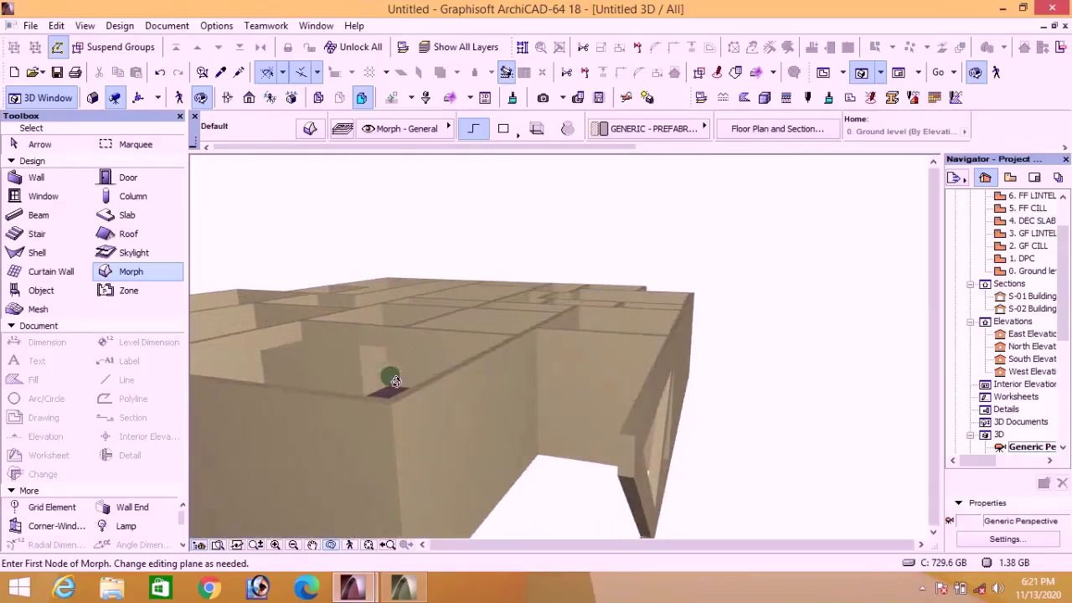
left_click(327, 544)
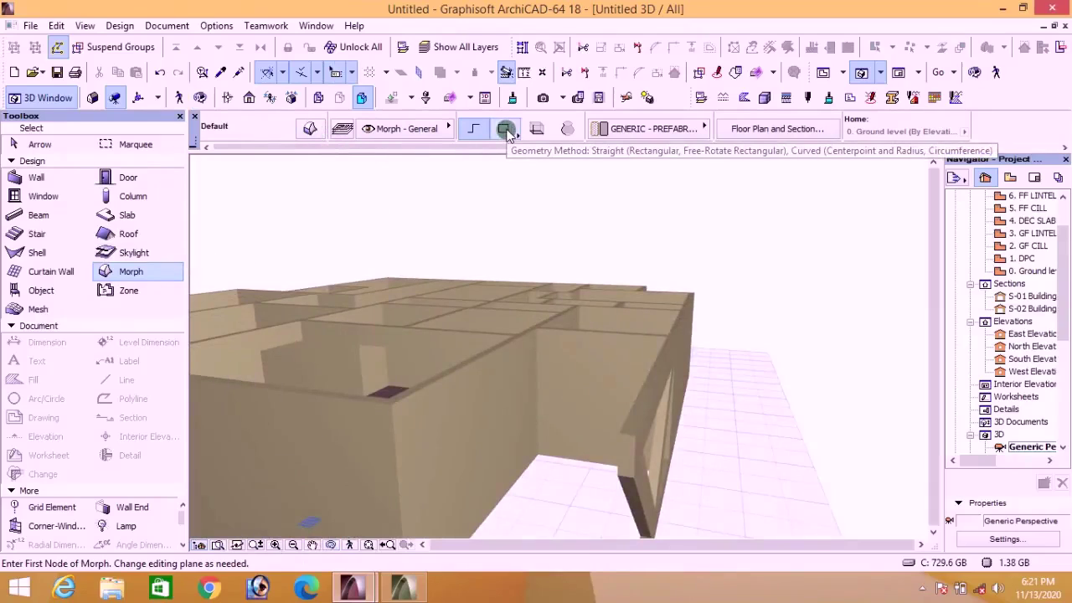
left_click(506, 129)
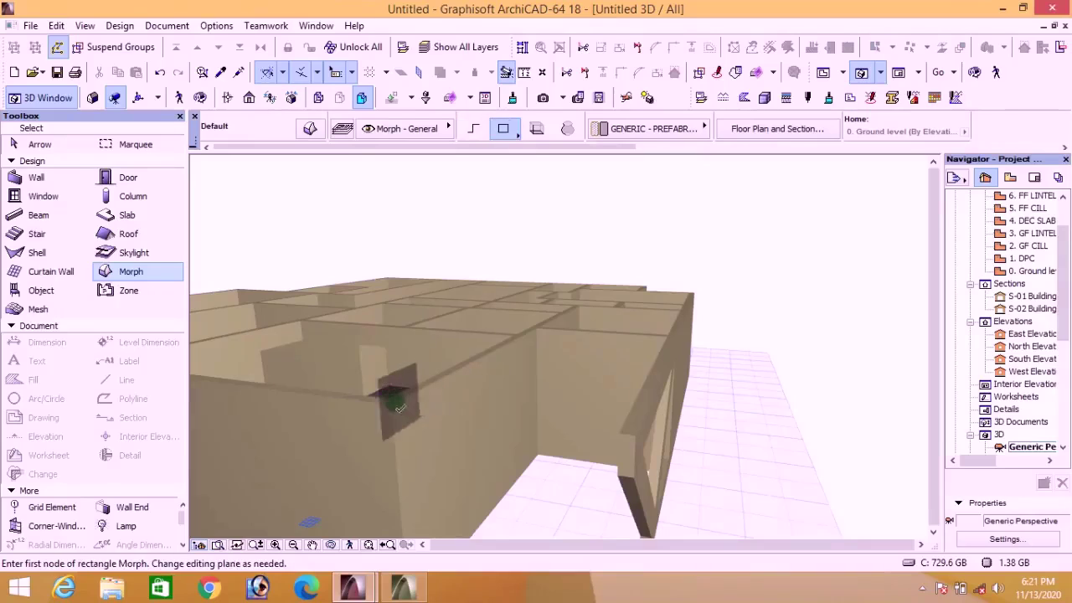
left_click(396, 410)
scroll(601, 477, "up", 5)
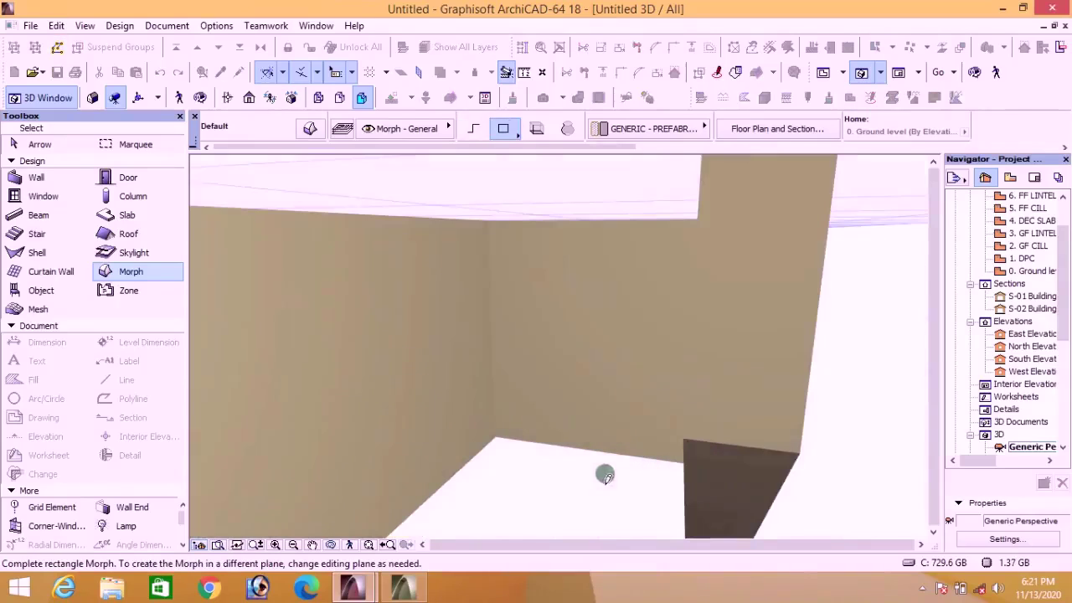
left_click(685, 442)
scroll(684, 438, "down", 5)
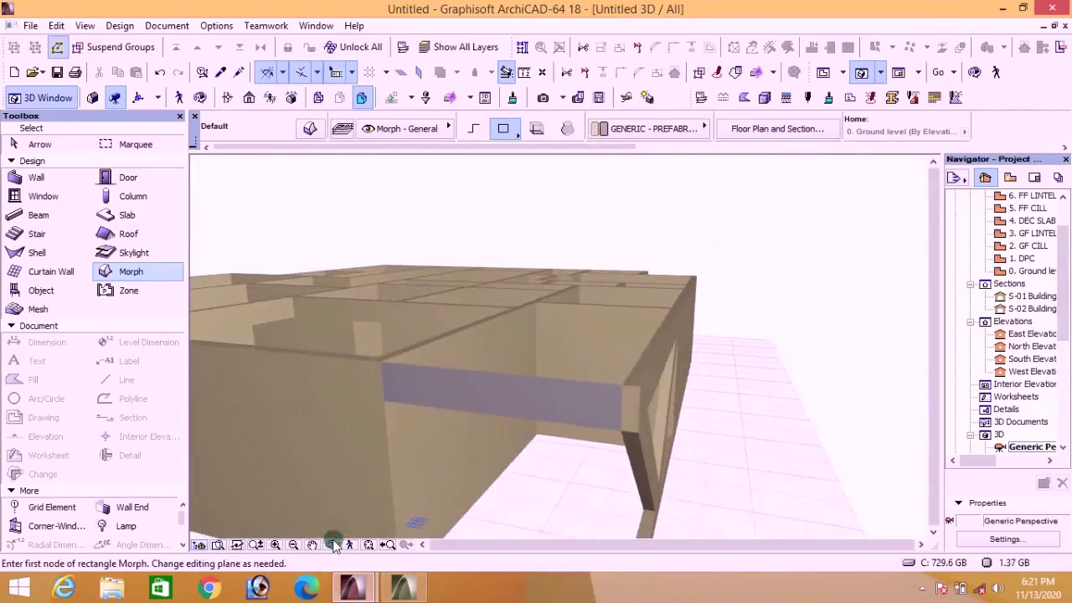
Step: Extrude the new rectangular side morph about 225 mm inward to form a beam along the balcony side
left_click(332, 544)
left_click_drag(615, 405, 285, 389)
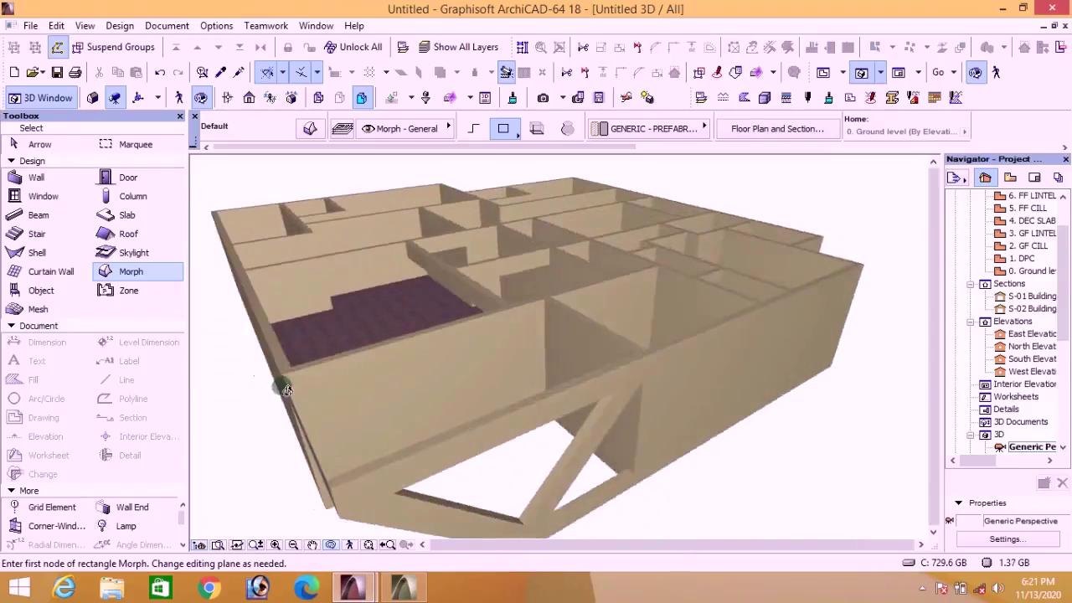
scroll(280, 377, "up", 5)
left_click(332, 544)
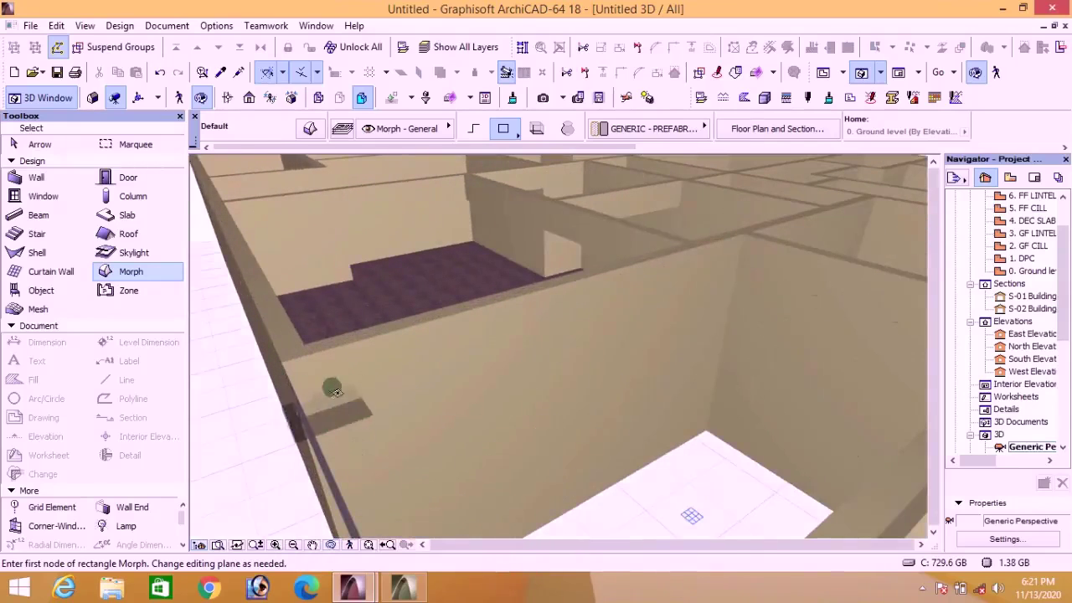
left_click(290, 431, "shift")
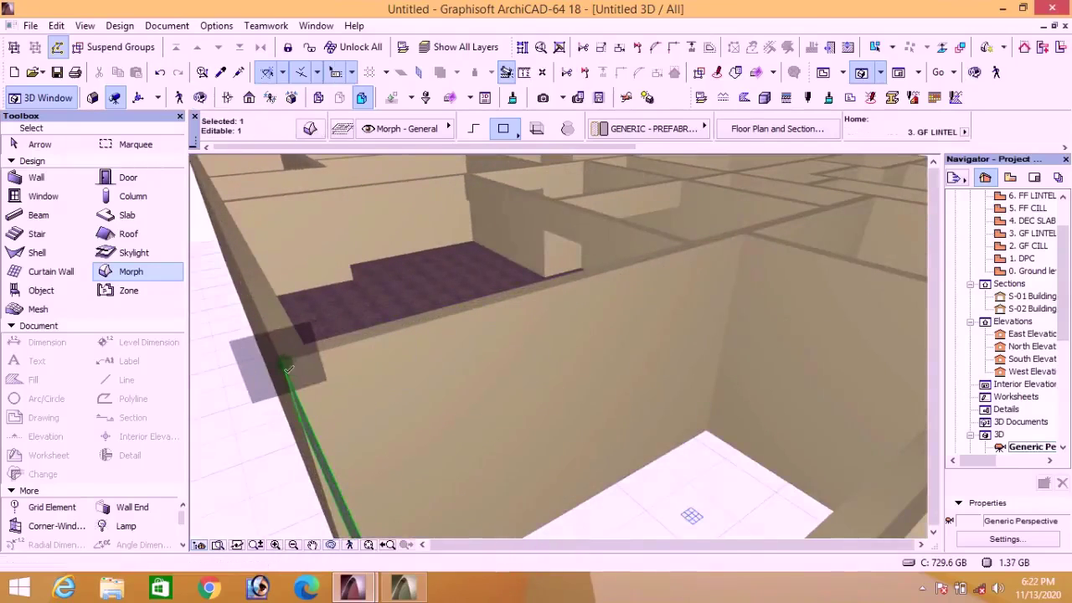
left_click(300, 432)
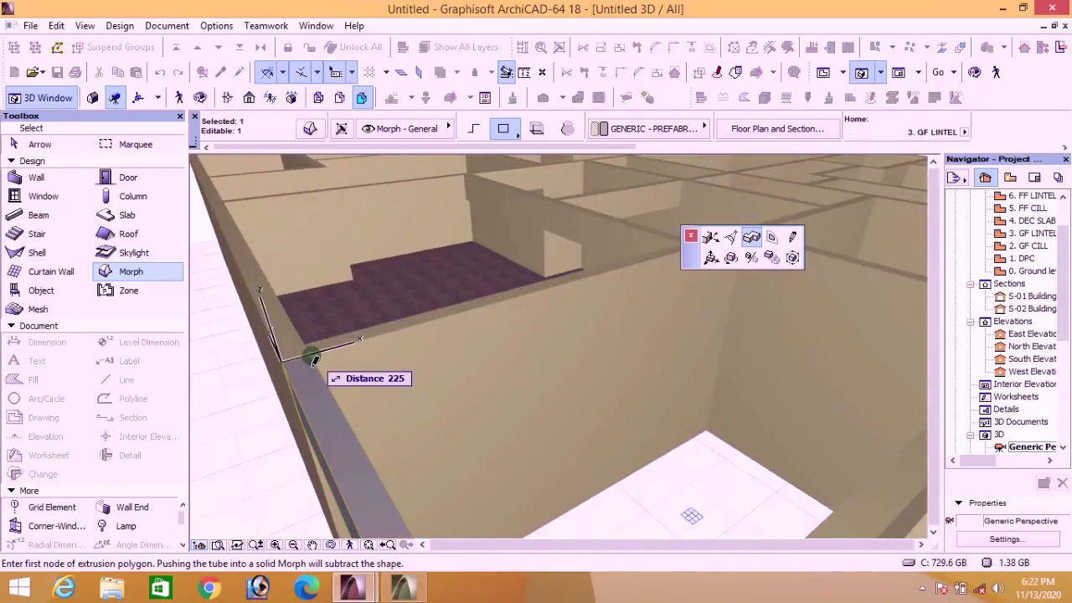
left_click(307, 425)
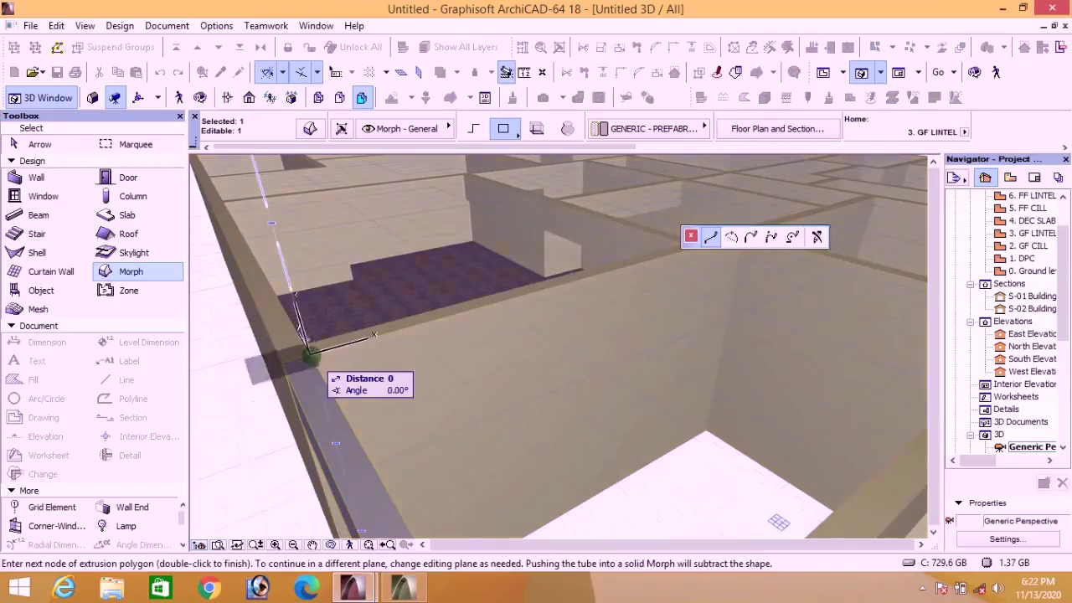
key("Escape")
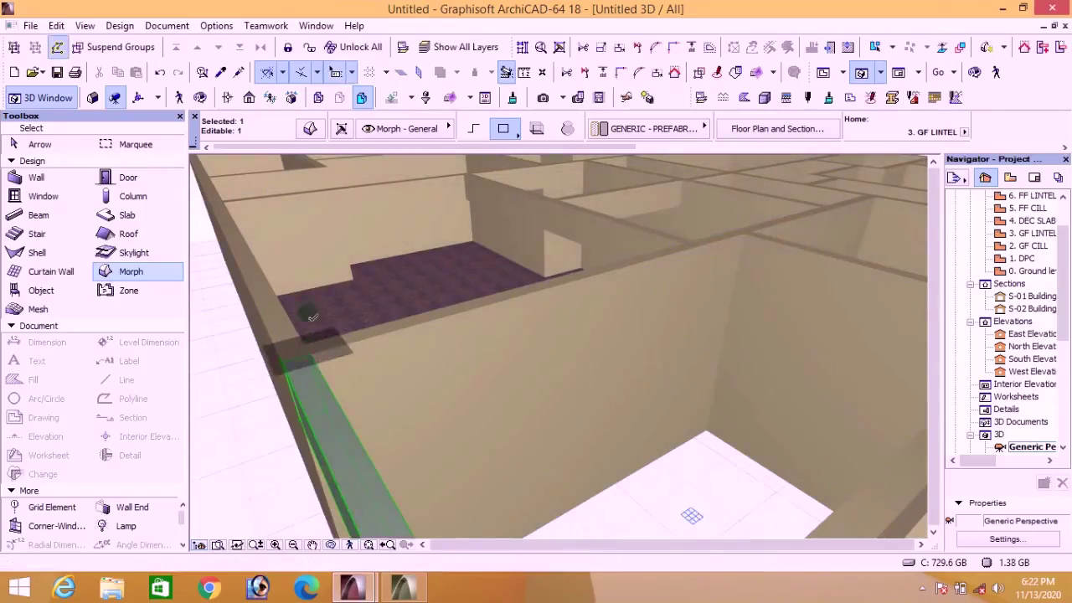
Step: Override the side beam's surface with Paint - Golden Beige and check the model from the opposite corner
left_click(309, 128)
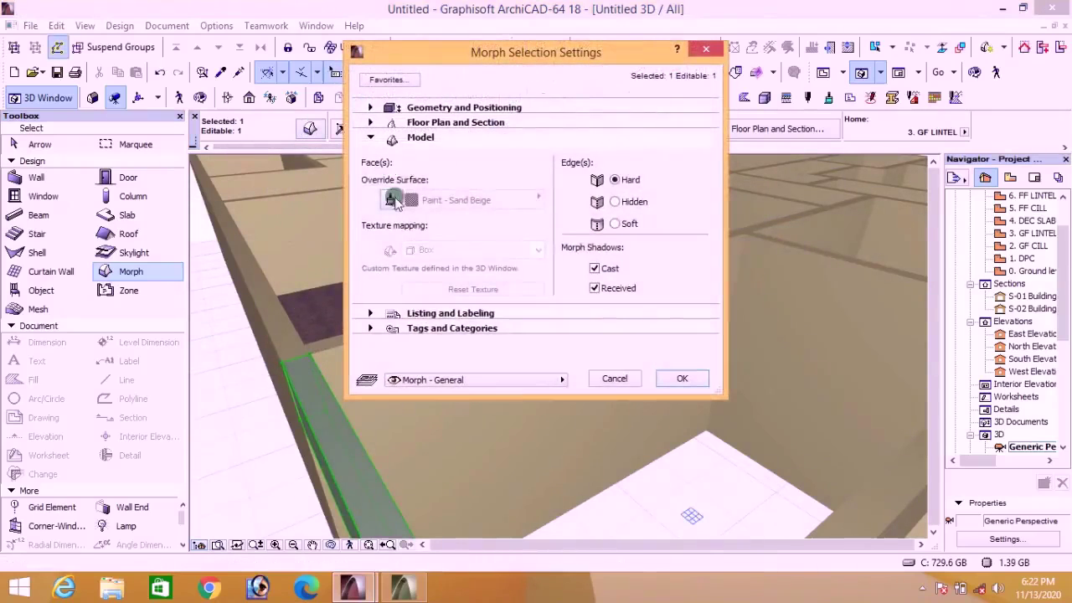
left_click(416, 201)
left_click(785, 363)
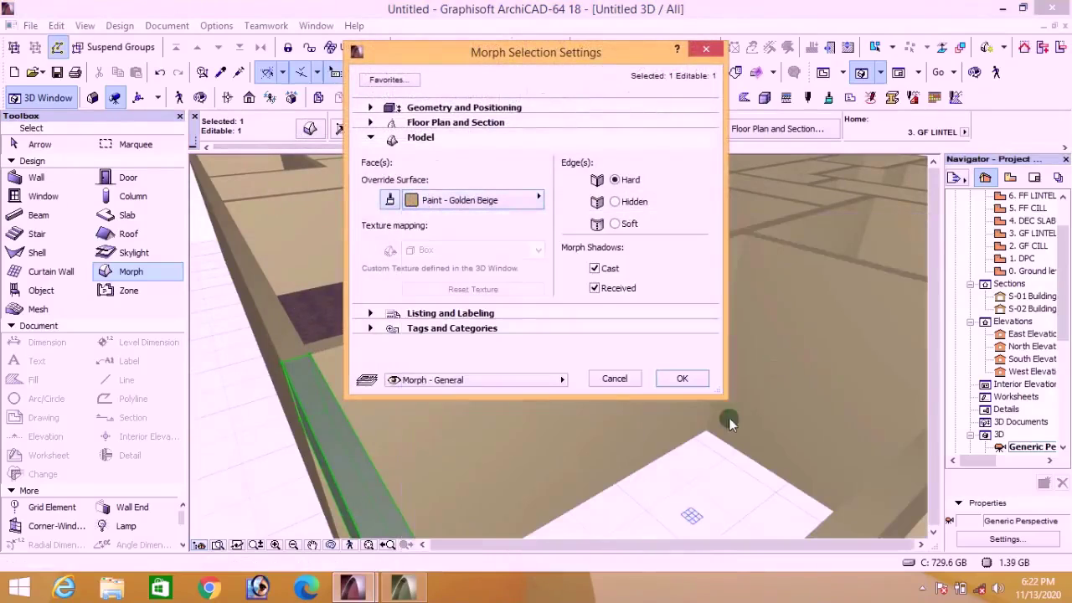
left_click(700, 379)
scroll(228, 239, "down", 5)
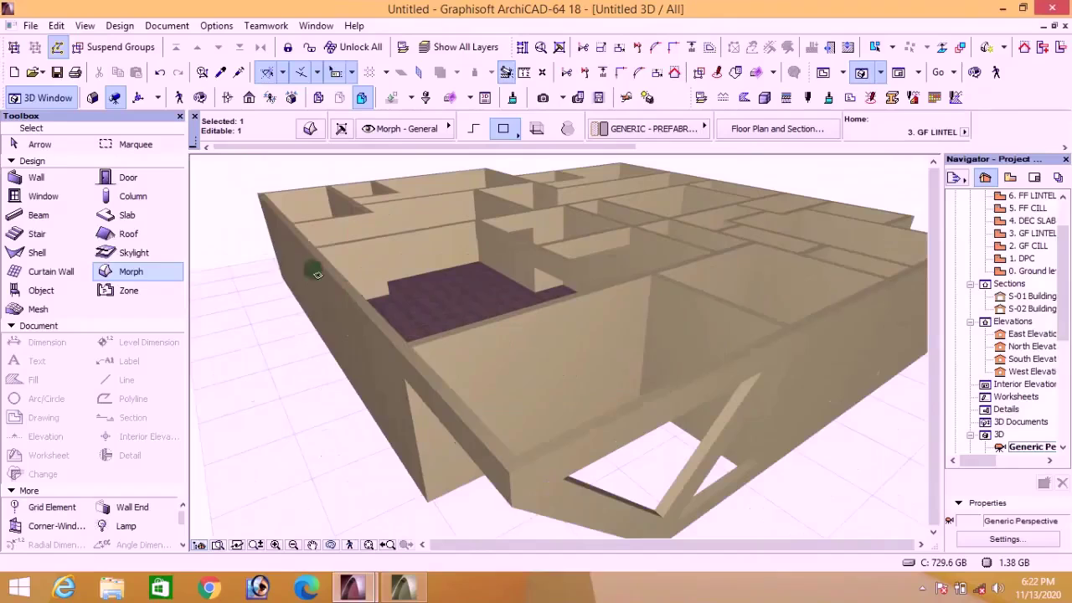
key("Escape")
scroll(358, 472, "down", 3)
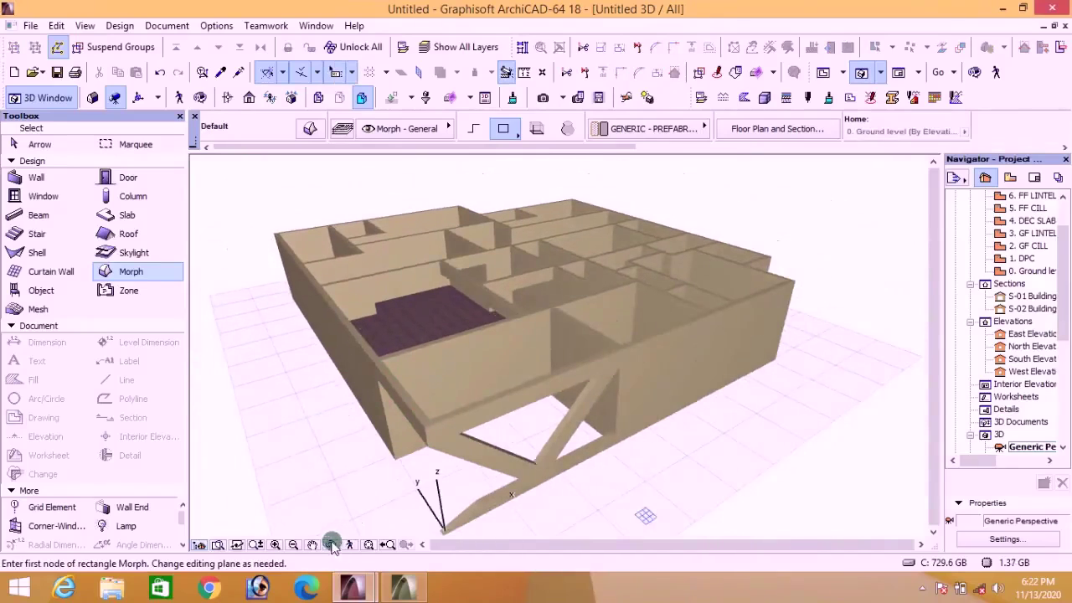
middle_click_drag(491, 484, 518, 376, "shift")
middle_click_drag(512, 419, 666, 456, "shift")
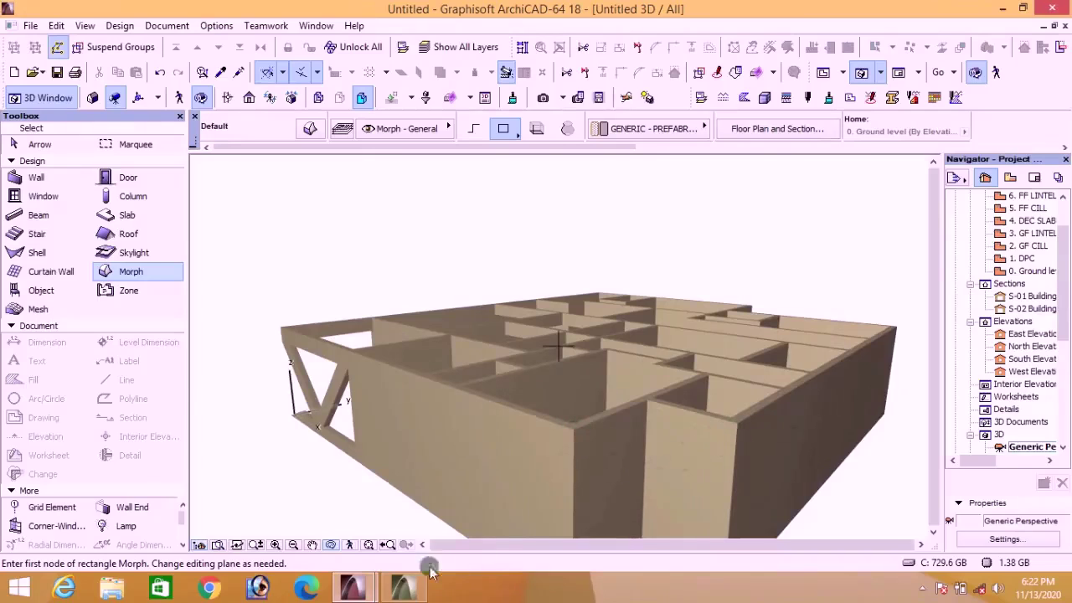
Step: On the ground level plan, draw two horizontal lines extending the lower wall's inner and outer faces past the S-01 marker
left_click(824, 73)
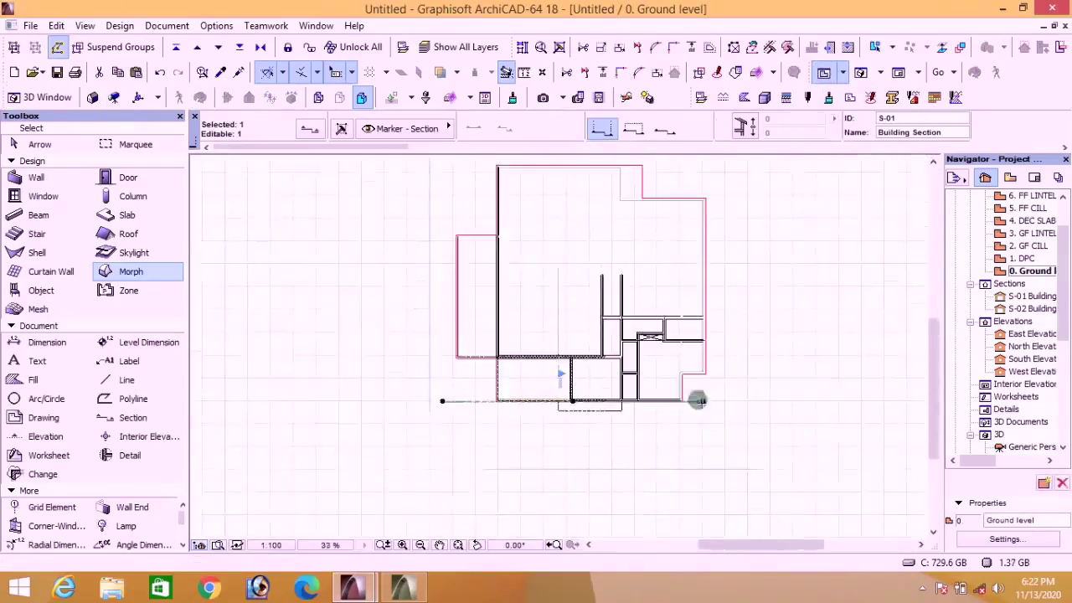
key("Escape")
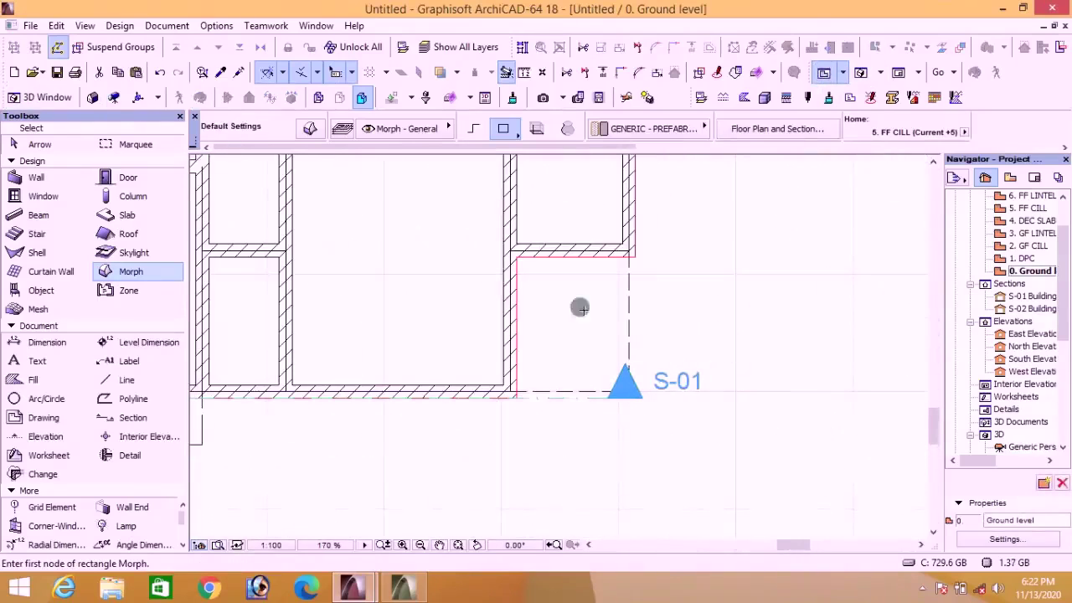
left_click(127, 380)
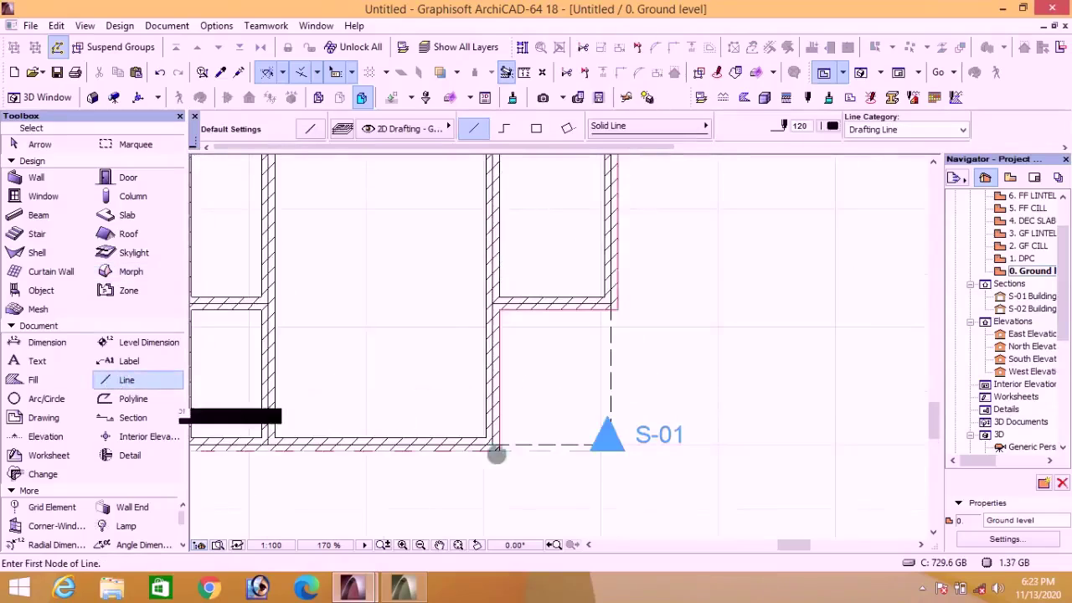
scroll(460, 421, "up", 3)
left_click(453, 415)
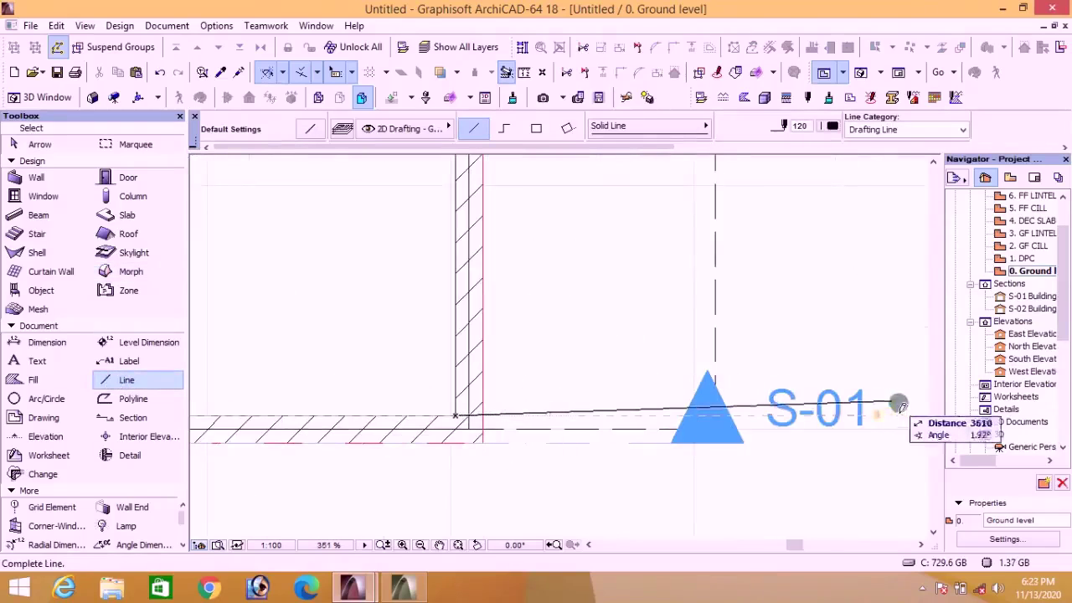
left_click(886, 377)
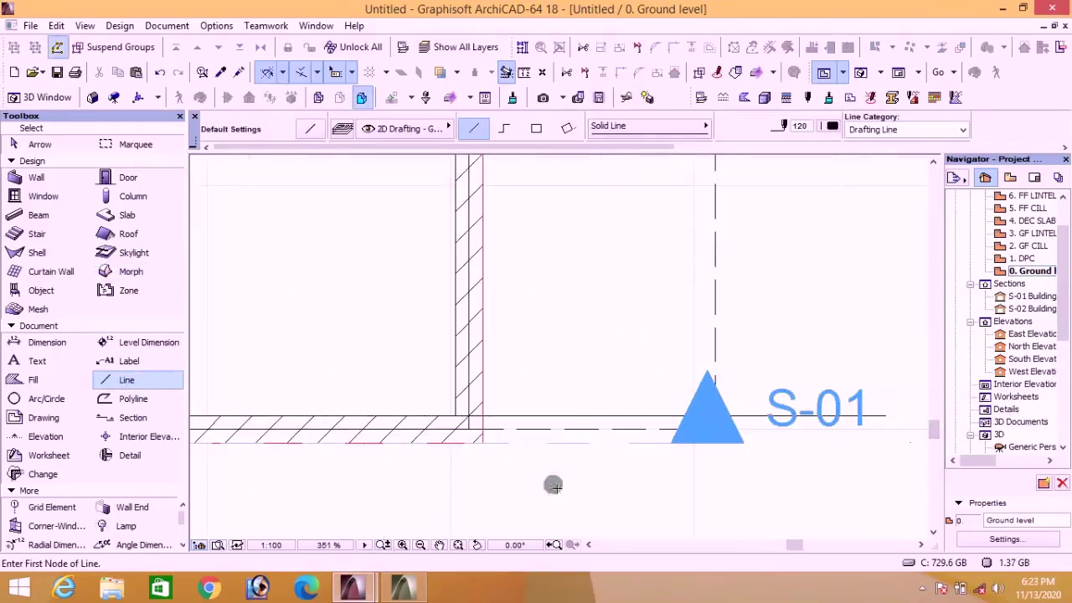
left_click(482, 444)
left_click(876, 469)
scroll(708, 443, "down", 3)
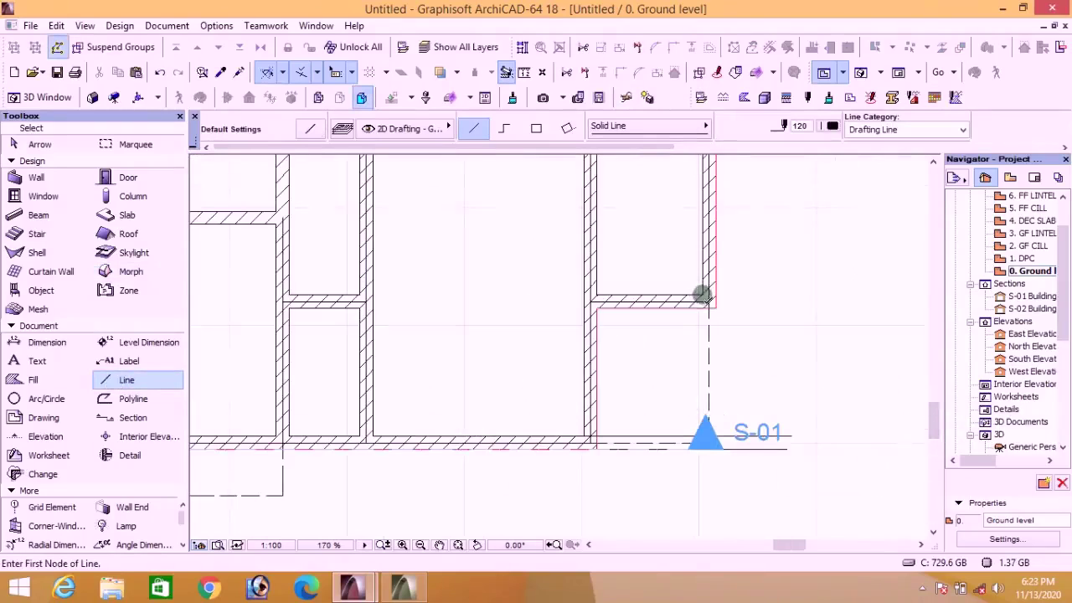
Step: Draw two vertical lines extending the right wall's inner and outer faces down across the two horizontal lines
left_click(702, 298)
left_click(702, 500)
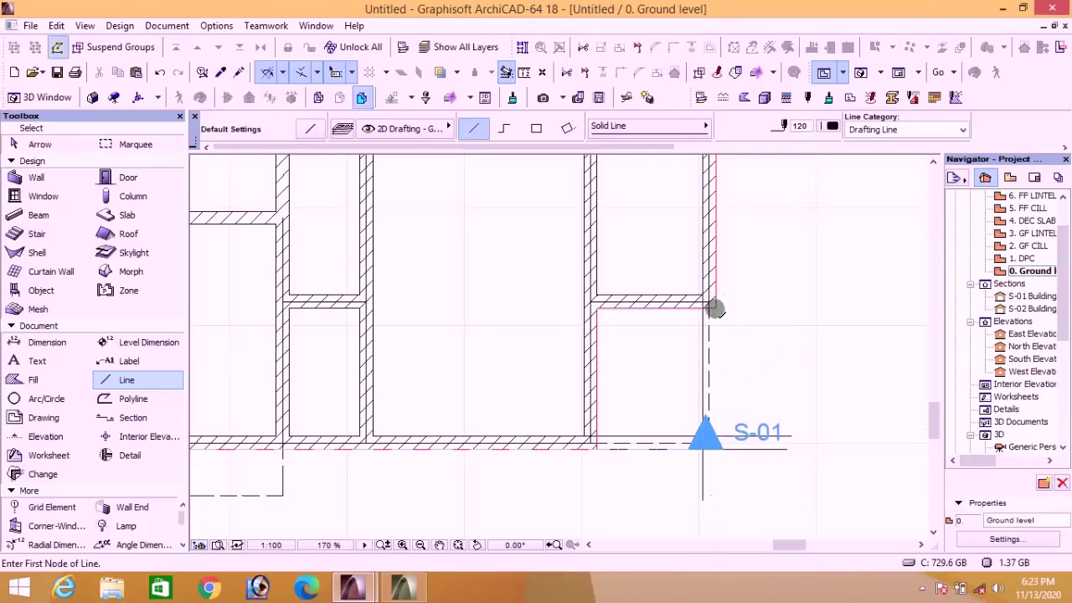
left_click(716, 309)
left_click(736, 508)
scroll(735, 480, "up", 2)
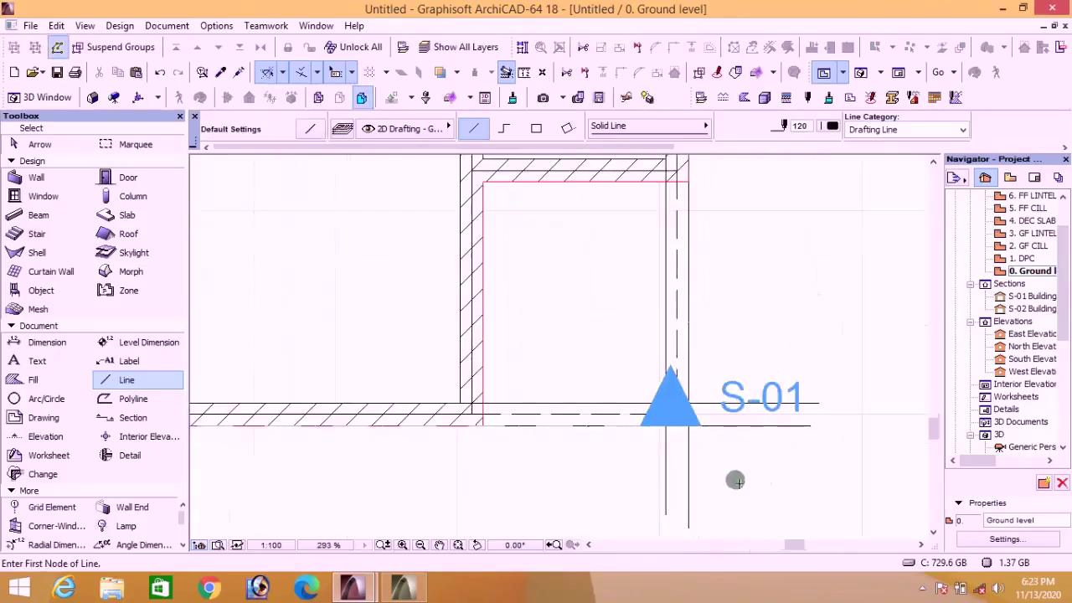
Step: Draw an L-shaped polygonal morph between the guide lines at the S-01 corner, with inner leg 1800 and outer vertical leg 2400
left_click(132, 273)
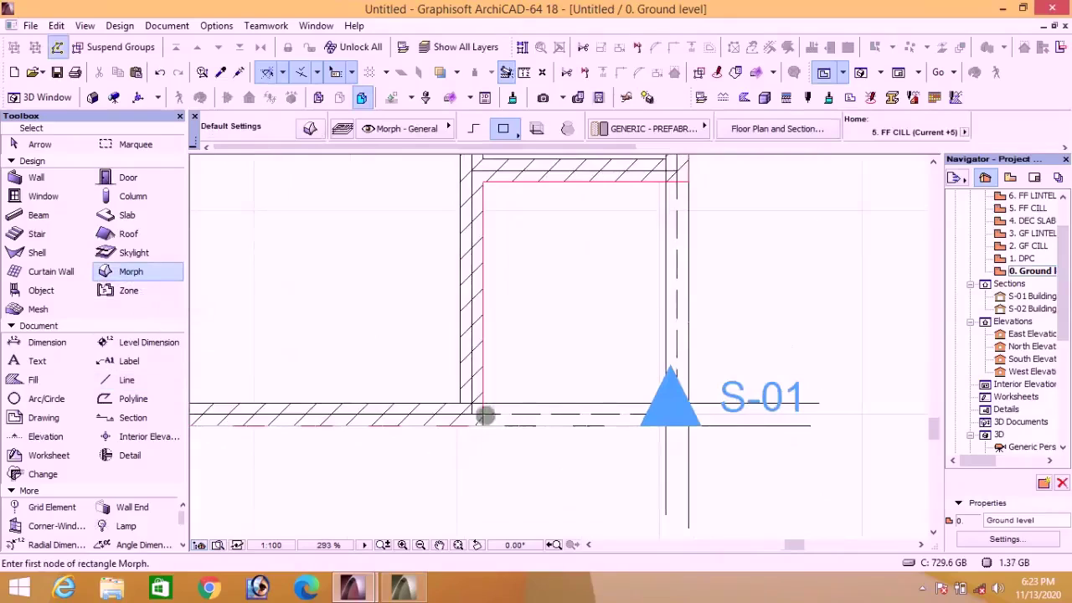
left_click(484, 403)
scroll(670, 402, "up", 4)
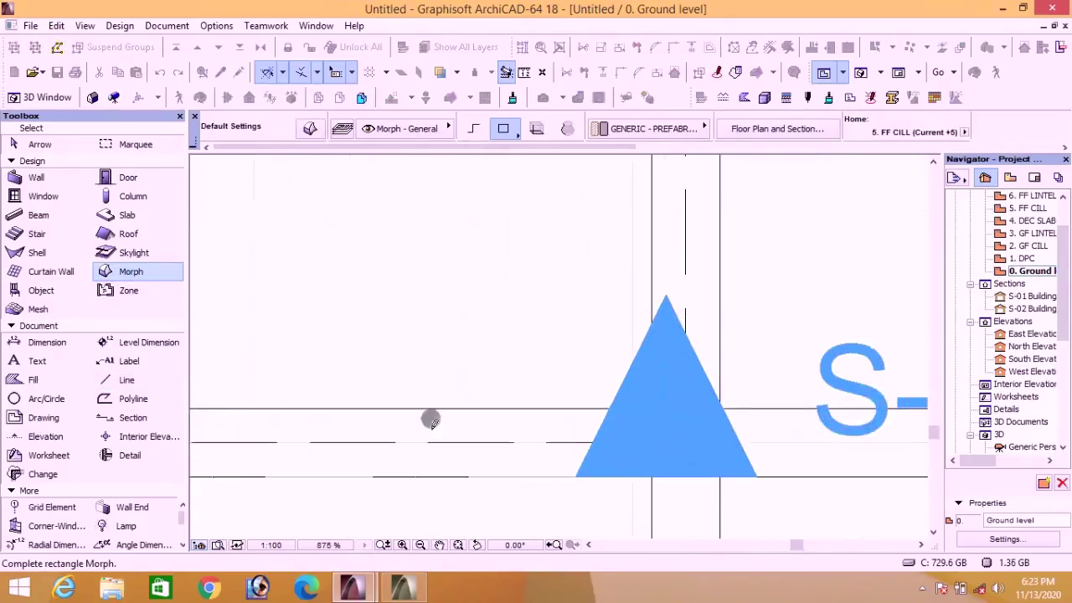
left_click(474, 129)
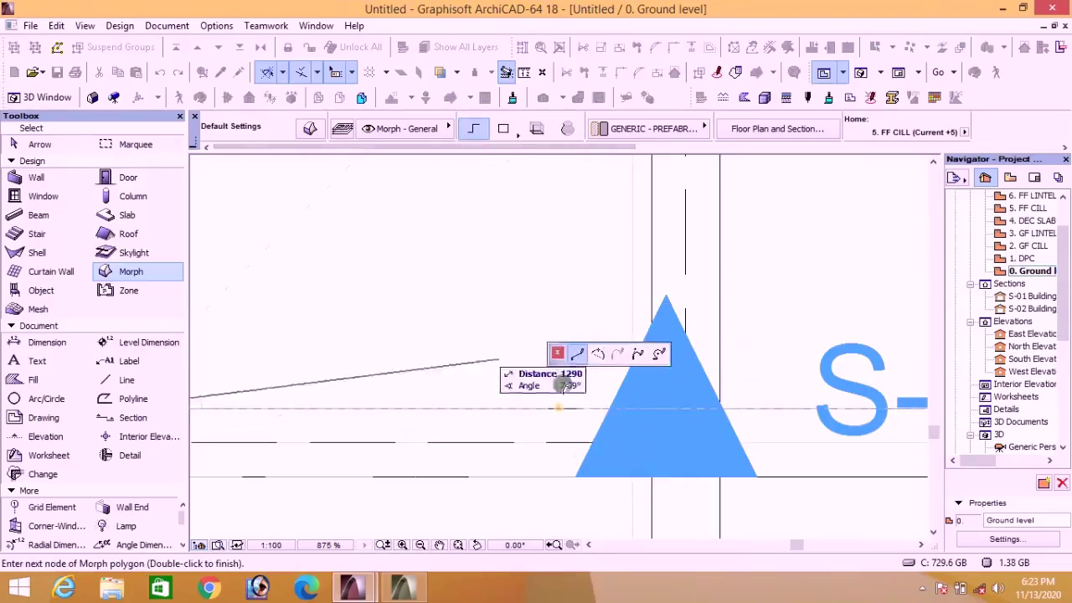
scroll(661, 422, "down", 2)
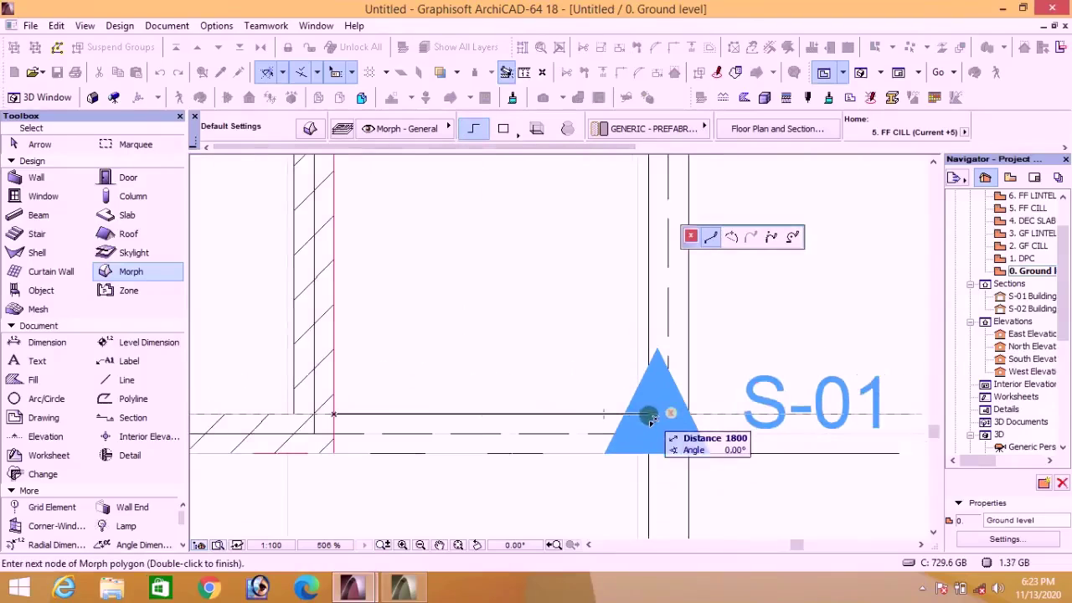
left_click(650, 414)
scroll(647, 402, "down", 3)
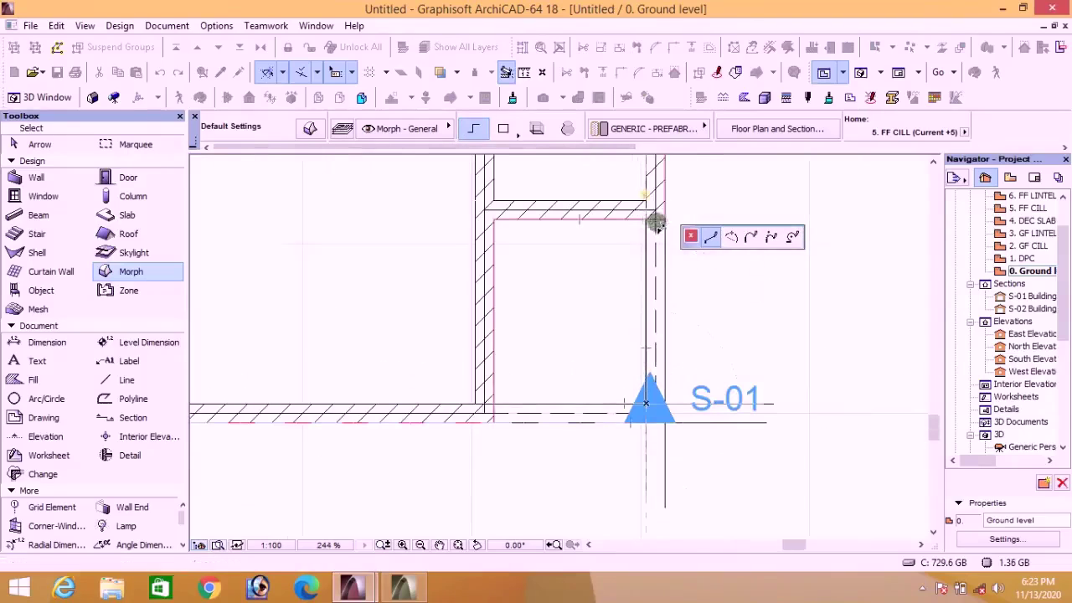
left_click(664, 220)
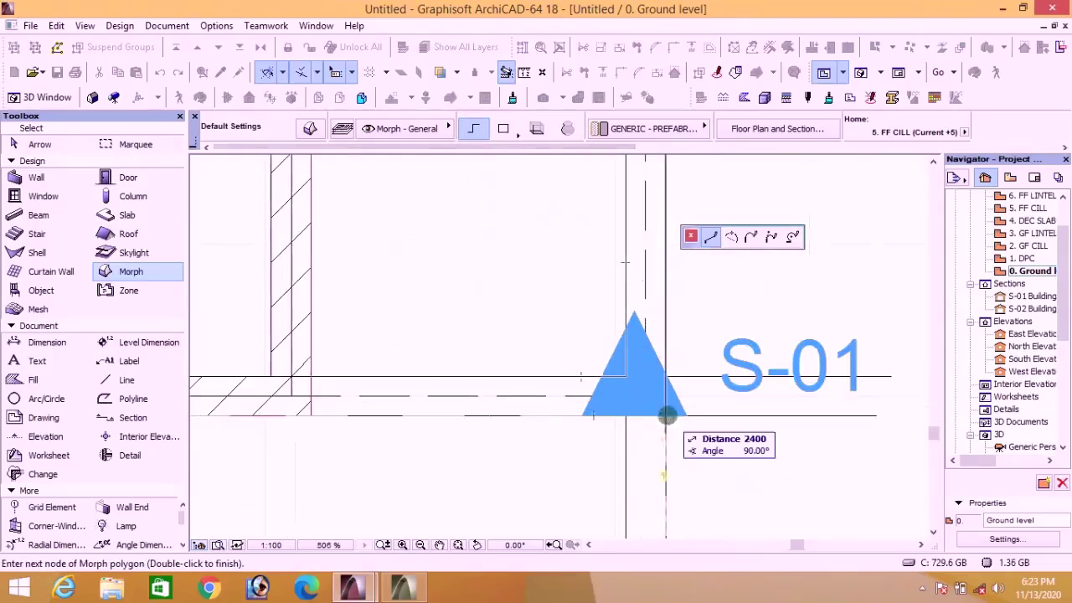
left_click(668, 416)
left_click(311, 415)
double_click(311, 379)
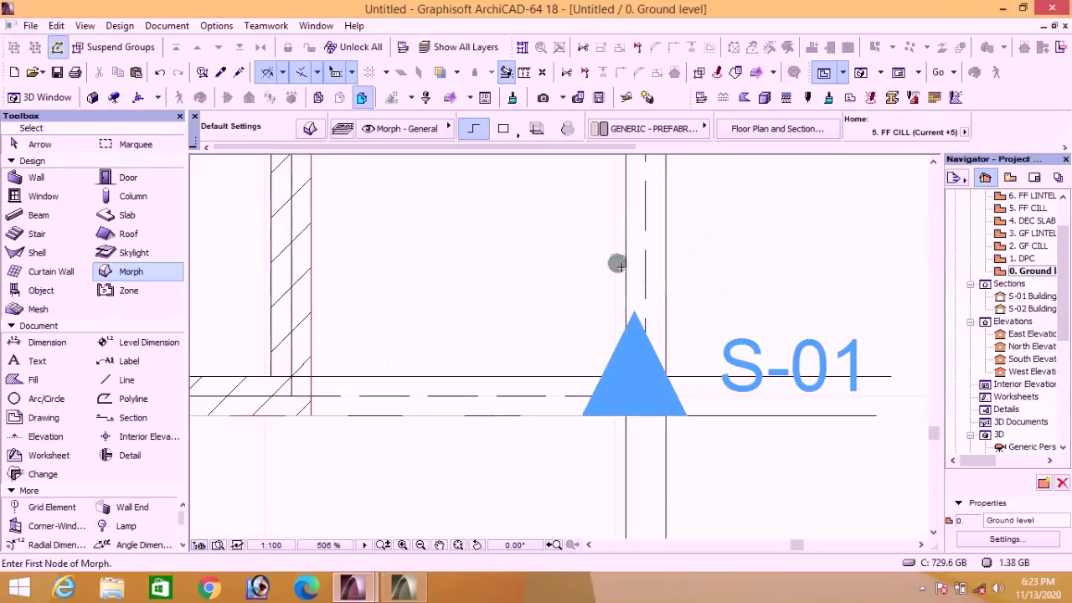
Step: In the 3D view, extrude the L-shaped corner morph 300 downward to form a beam
left_click(860, 73)
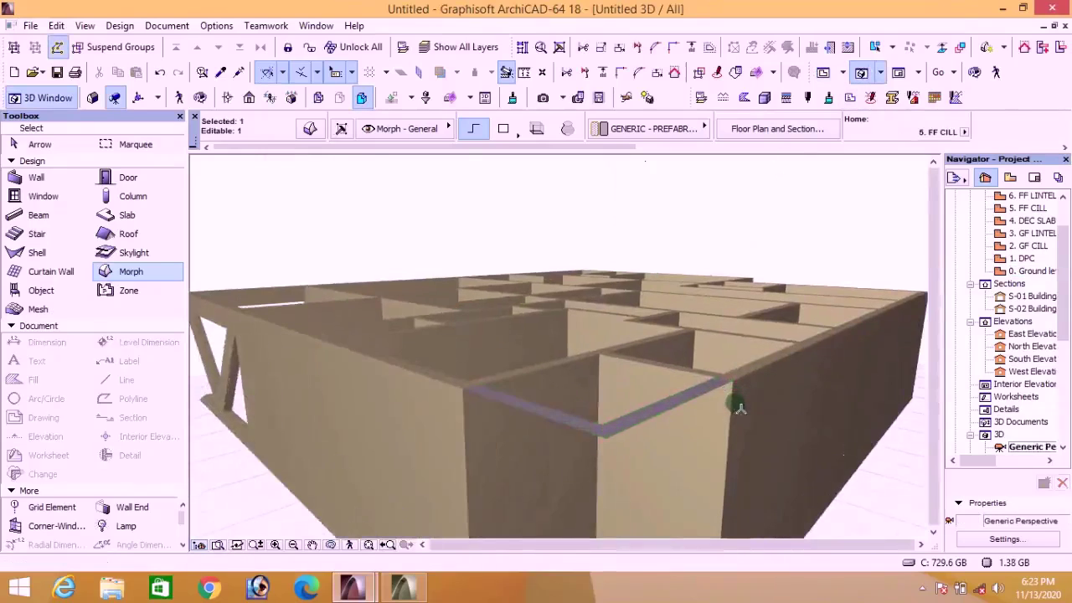
scroll(750, 382, "up", 3)
left_click(742, 382)
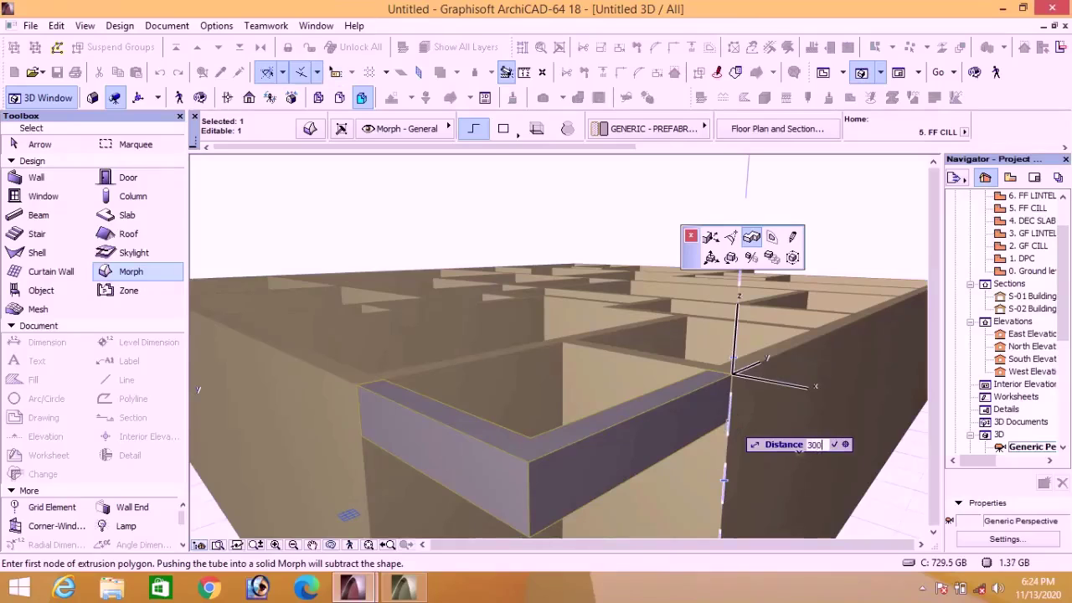
type("300")
key("Return")
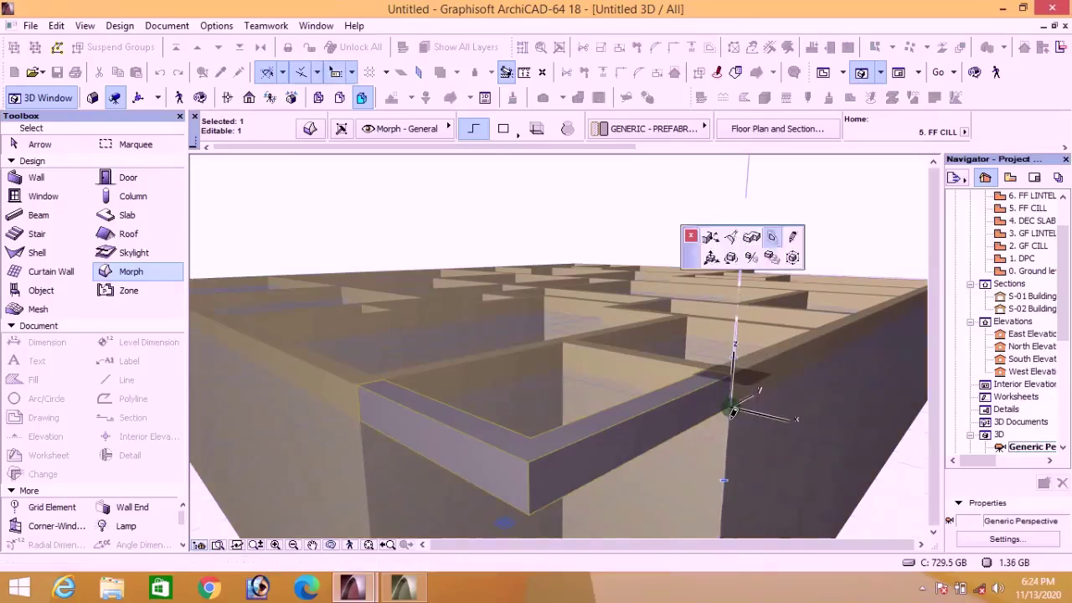
Step: Override the L-shaped corner beam's surface with Paint - Golden Beige
left_click(310, 129)
left_click(390, 200)
left_click(444, 200)
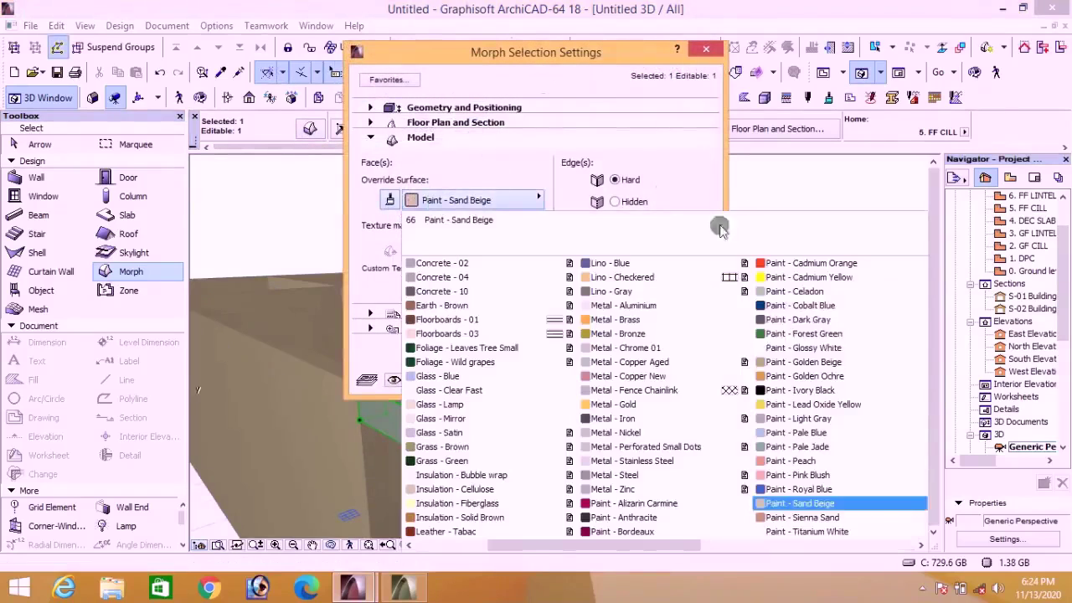
left_click(788, 356)
left_click(680, 377)
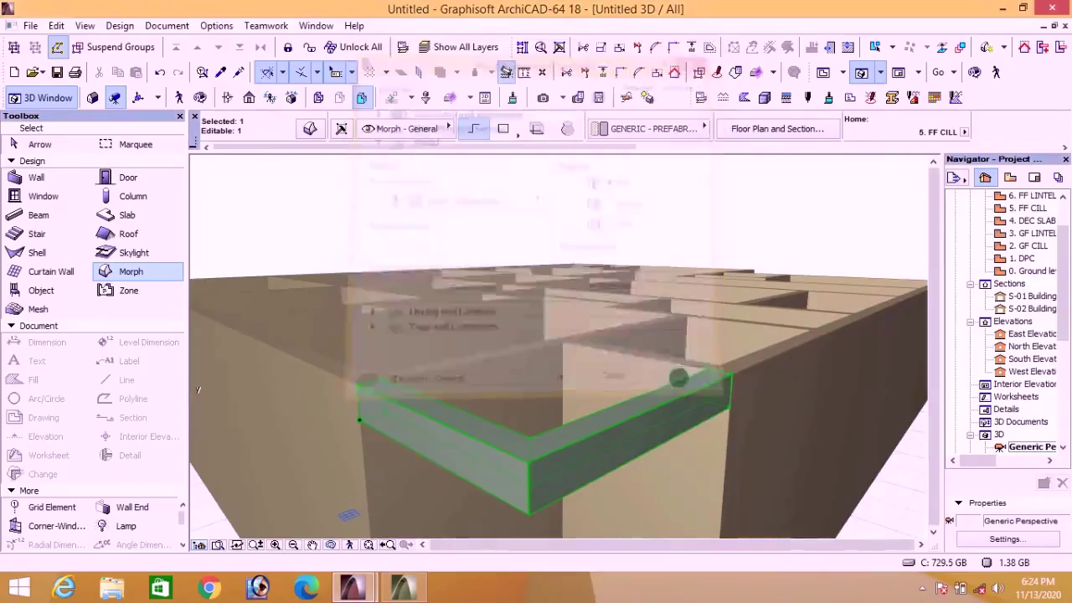
left_click(539, 248)
Step: Examine the finished corner beam from several sides and inspect the open recess at the building's other corner
scroll(485, 475, "down", 5)
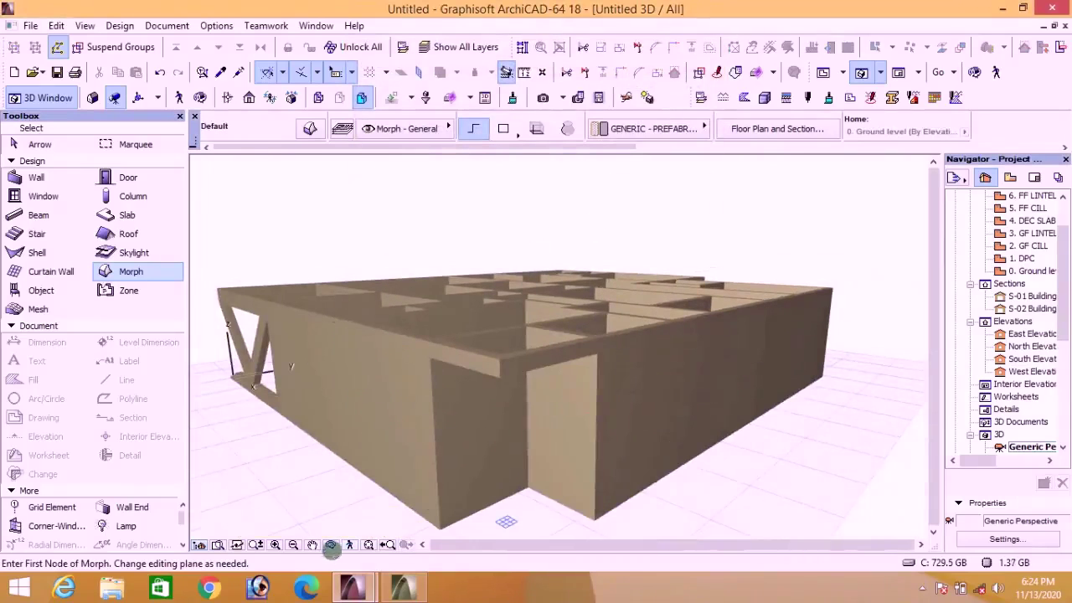
left_click(330, 545)
left_click_drag(675, 450, 490, 362)
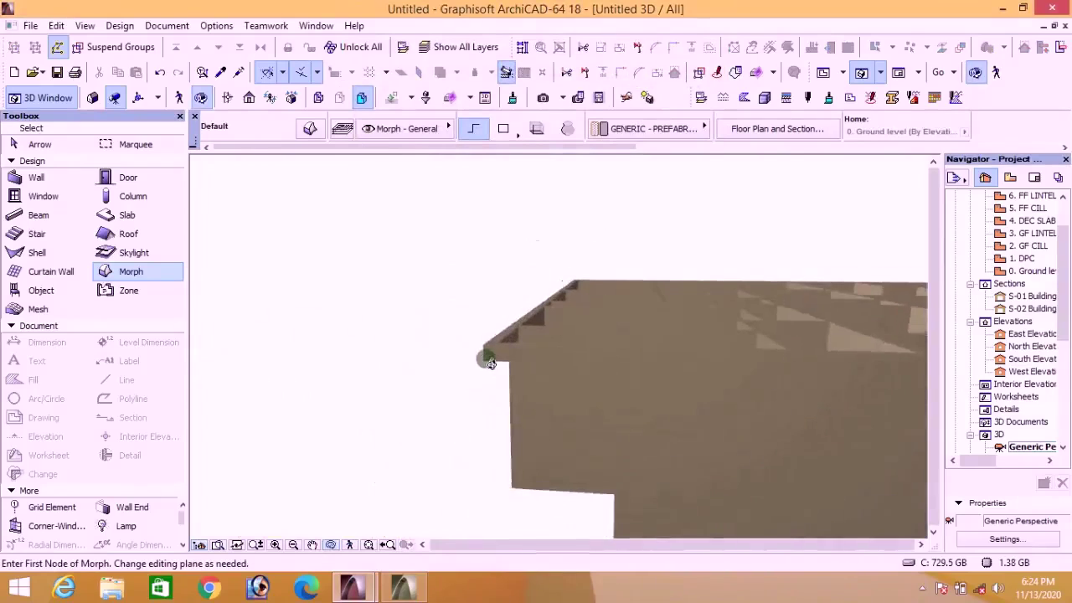
scroll(490, 362, "down", 3)
left_click_drag(764, 405, 618, 444)
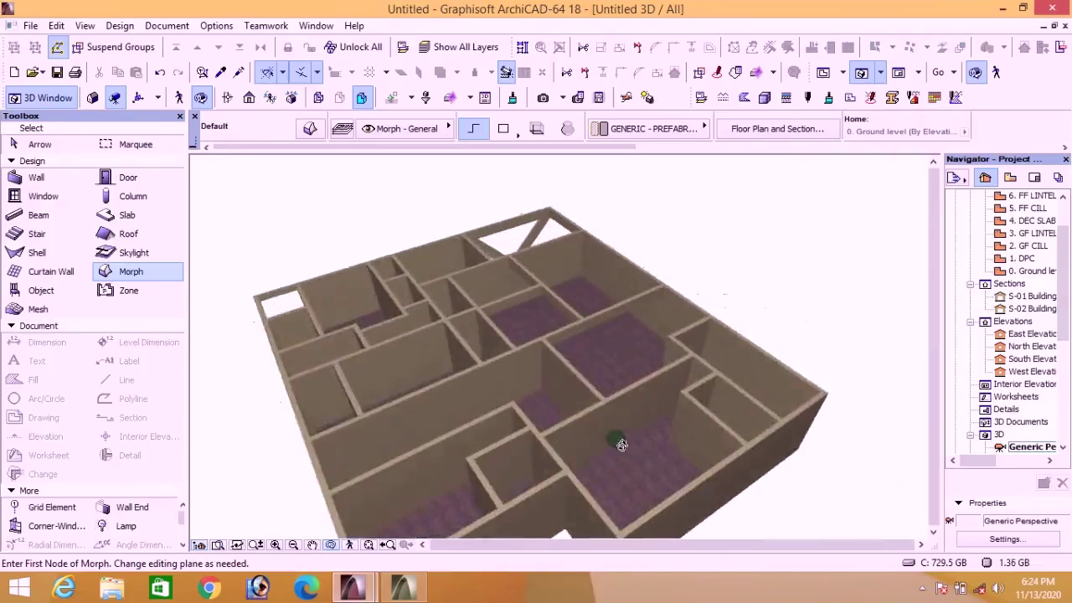
scroll(617, 444, "down", 3)
scroll(617, 349, "up", 5)
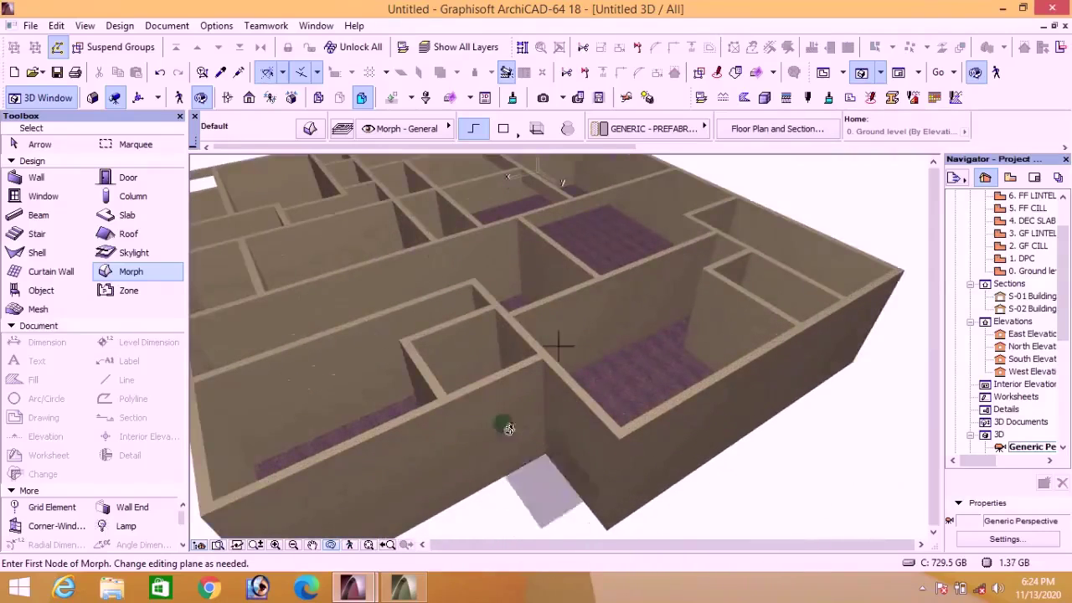
Step: On the ground level plan, draw a horizontal line along the upper wall's inner face and a vertical line along the recess's outer edge
left_click(825, 73)
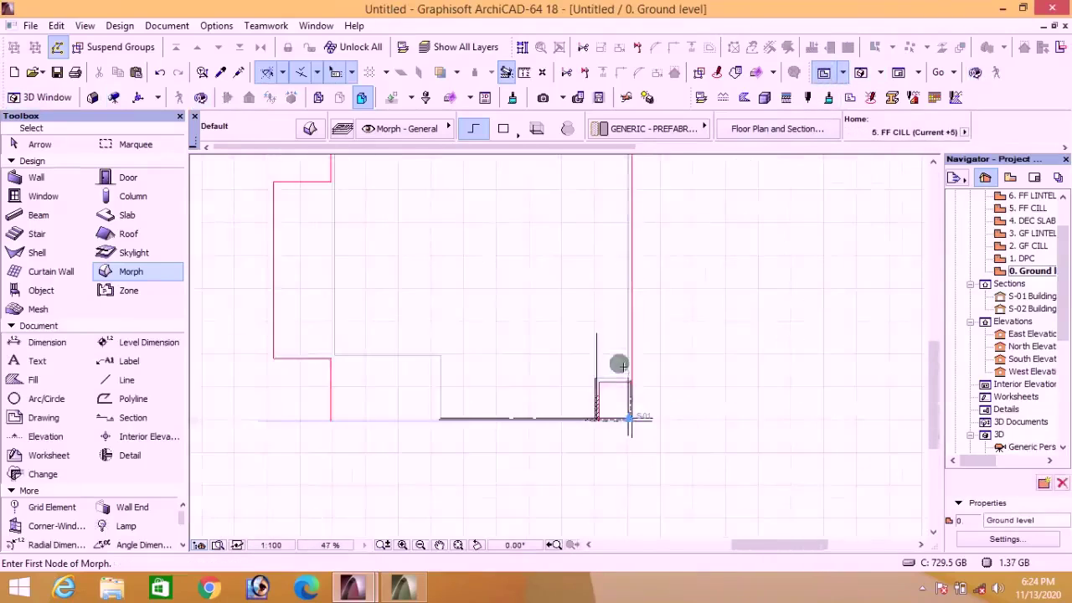
scroll(613, 271, "up", 5)
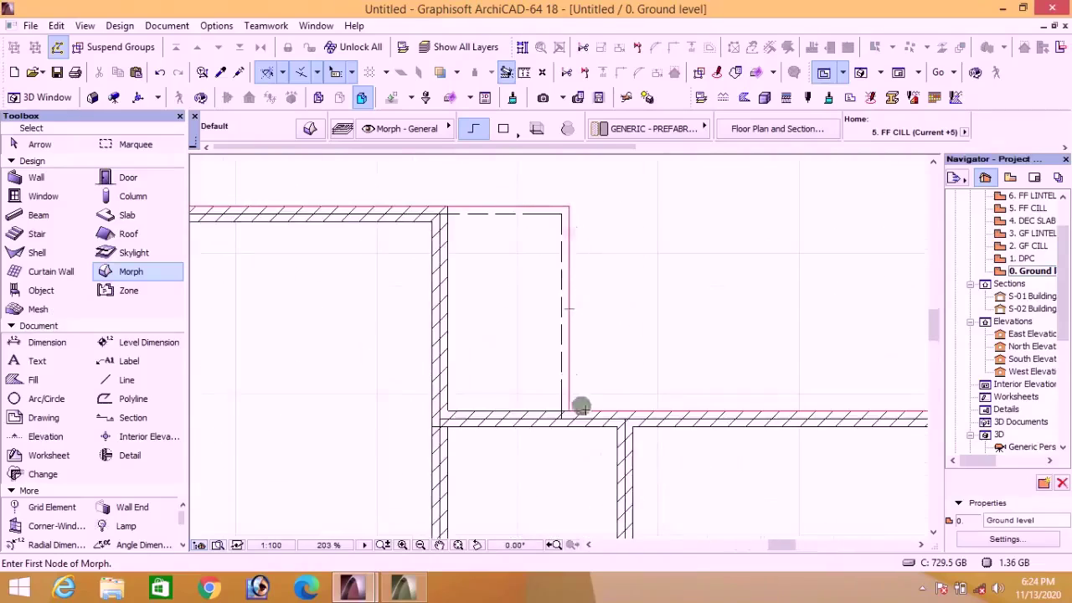
scroll(420, 230, "up", 3)
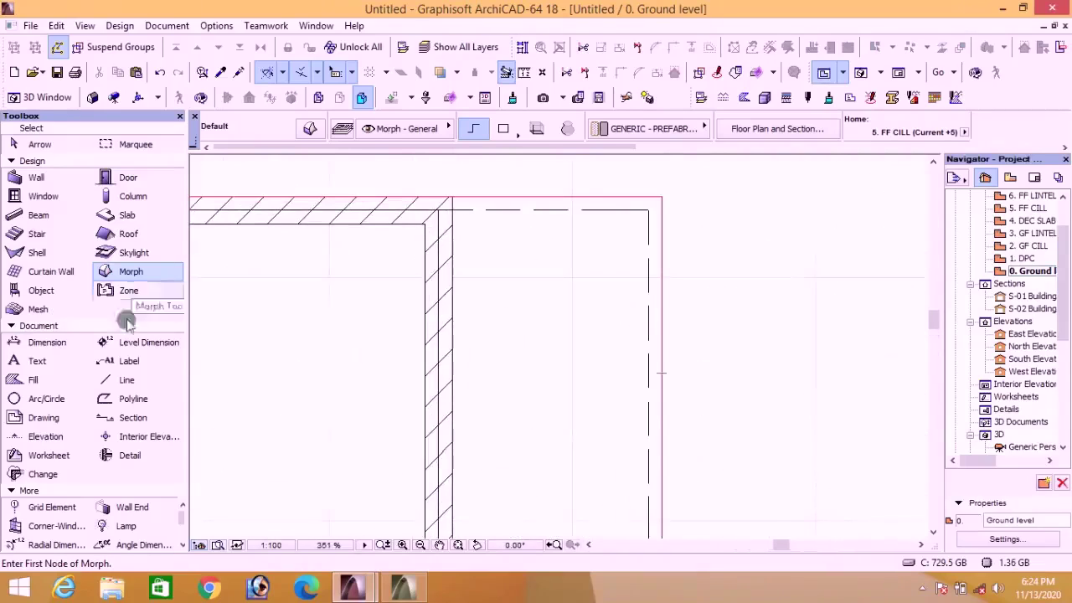
left_click(132, 376)
left_click(425, 224)
left_click(891, 224)
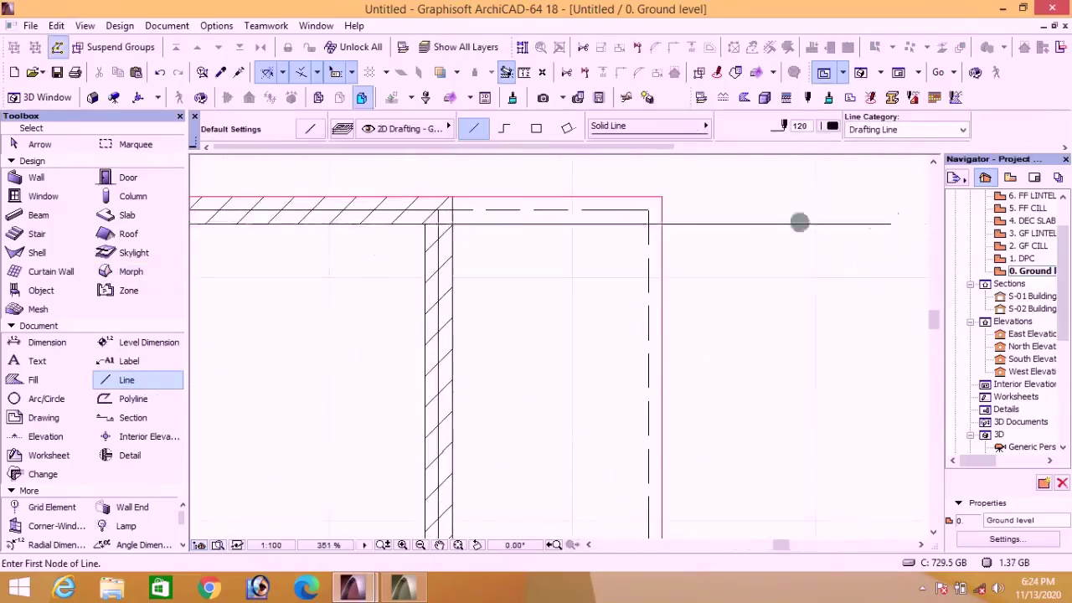
scroll(713, 376, "down", 4)
left_click(722, 371)
left_click(722, 168)
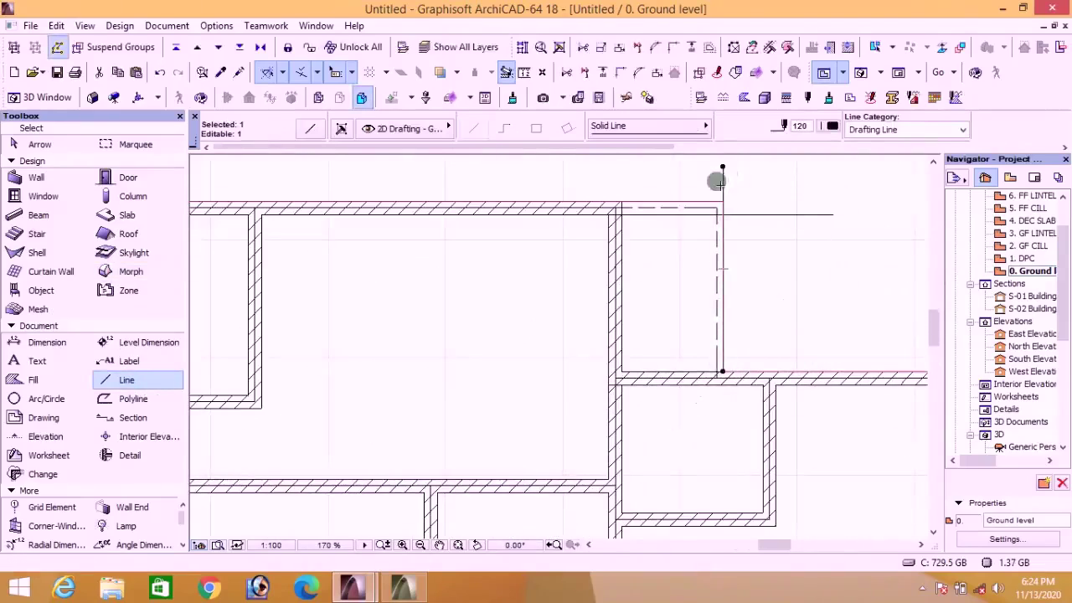
Step: Move the vertical guide line 225 inward from the recess's outer edge
key("ctrl+d")
left_click(721, 184)
type("r225")
key("Return")
key("Escape")
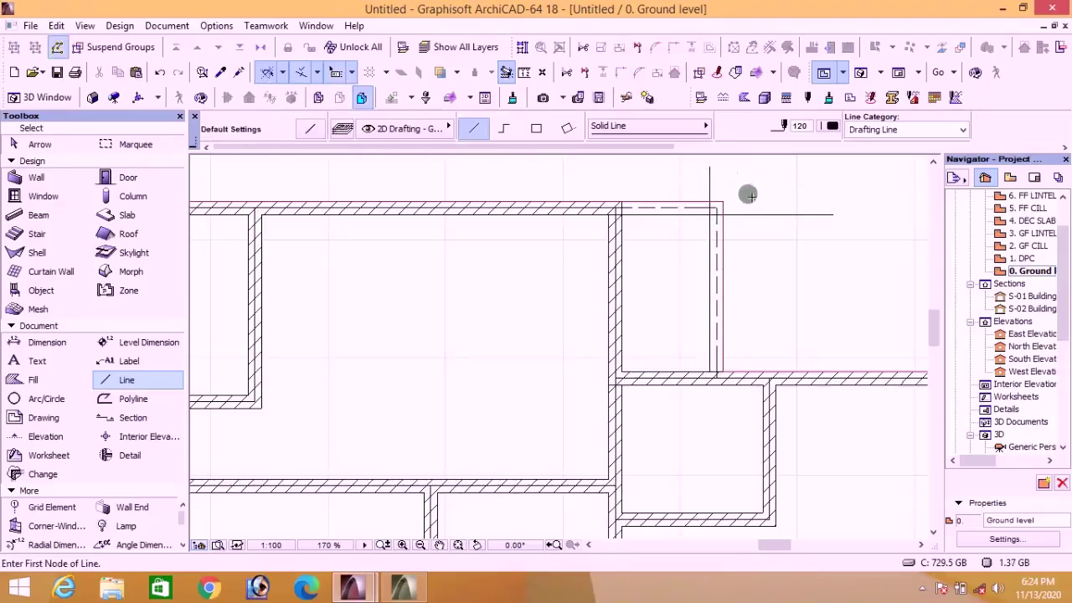
Step: Draw an L-shaped polygonal morph around the recess corner, 225 wide, with a 1725 outer and a 1500 inner horizontal edge
left_click(131, 271)
scroll(628, 203, "up", 4)
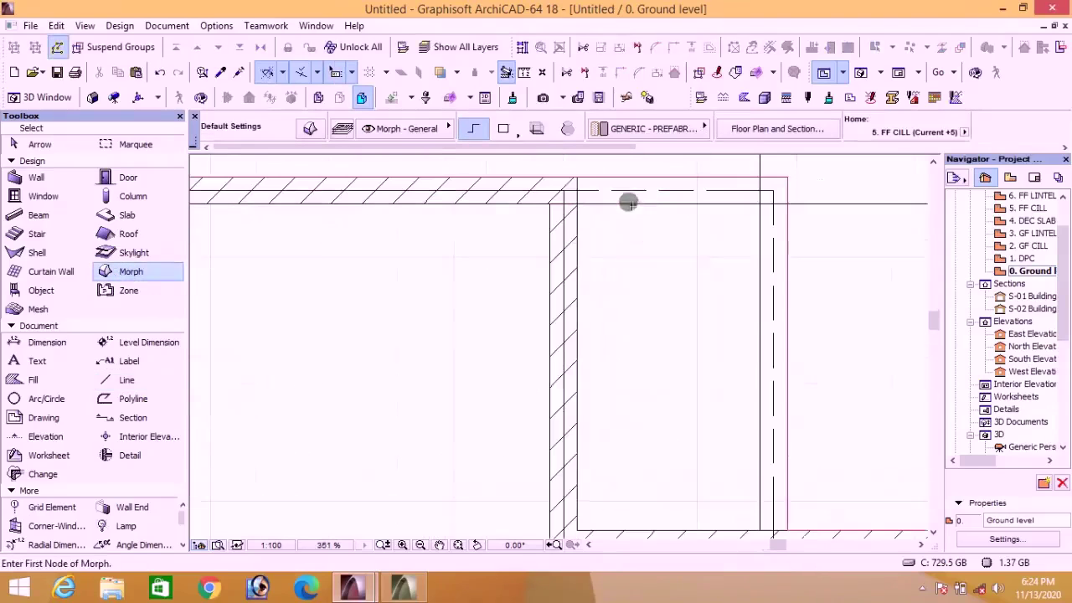
left_click(576, 179)
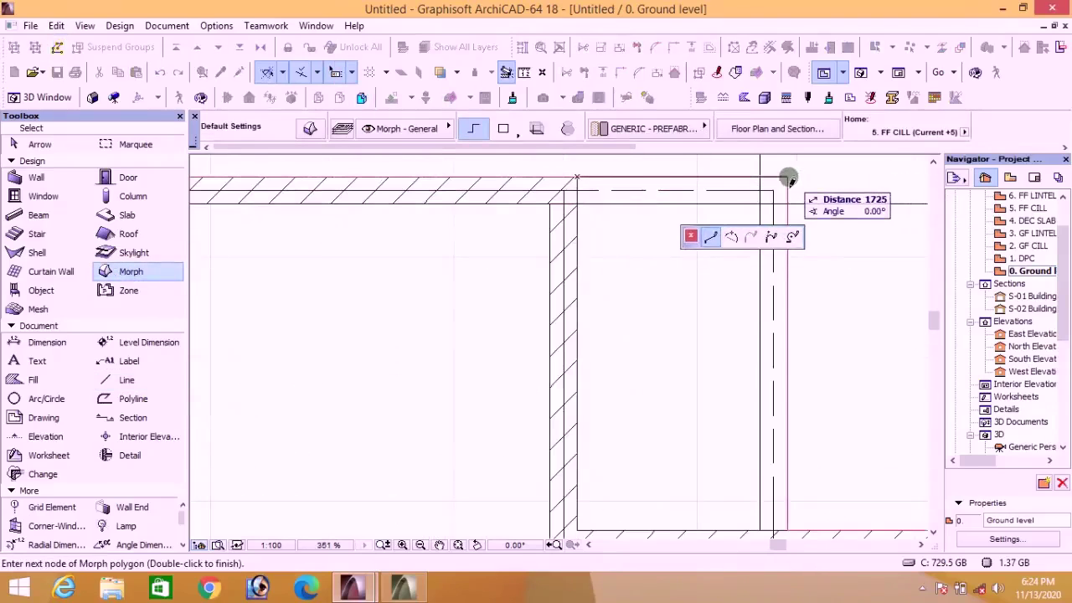
left_click(788, 176)
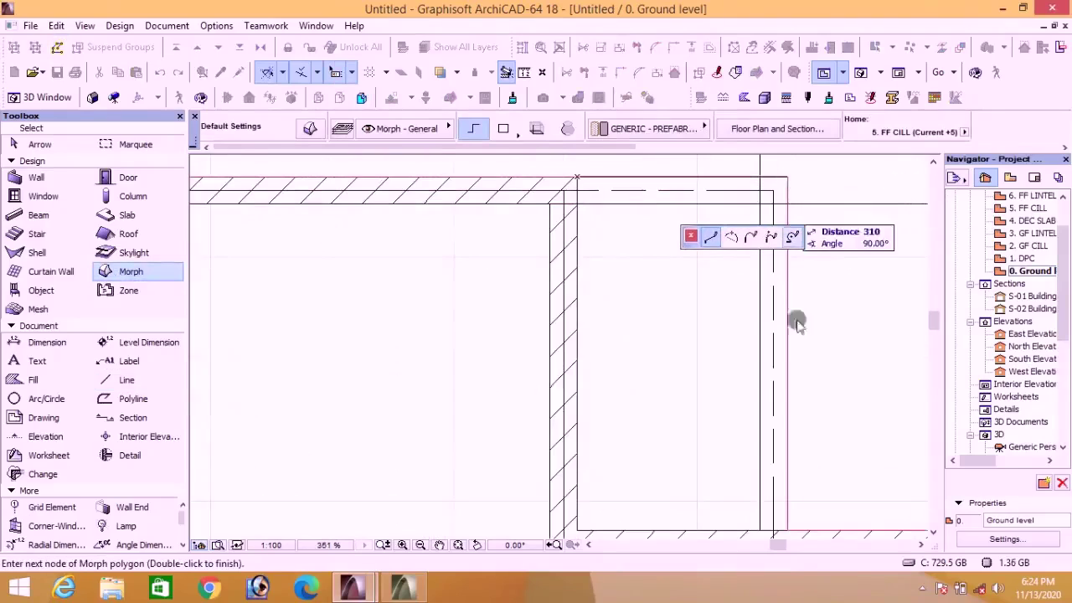
left_click(788, 529)
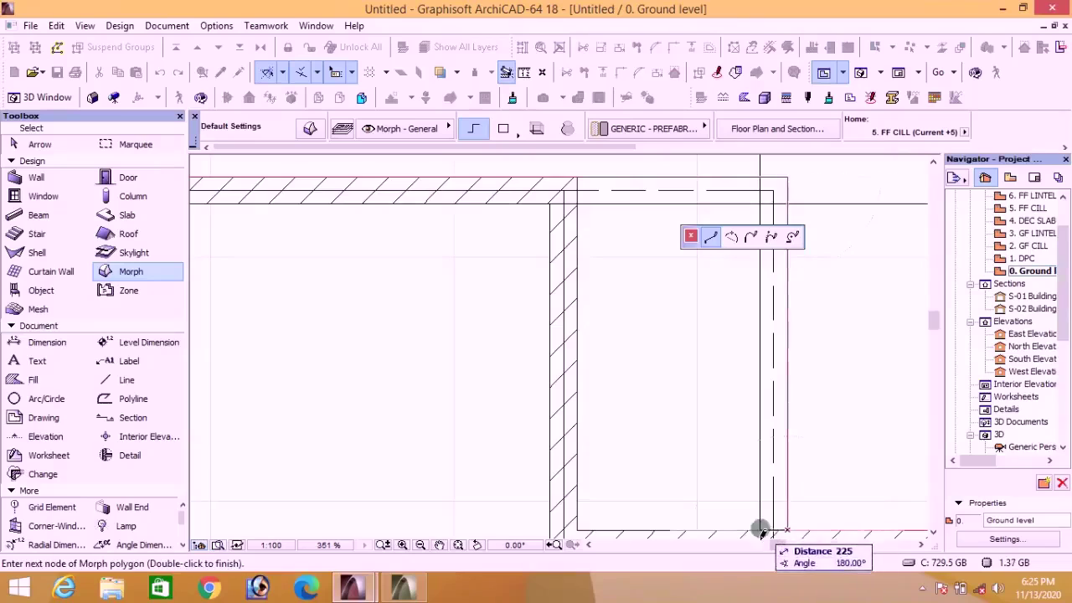
left_click(760, 530)
left_click(760, 207)
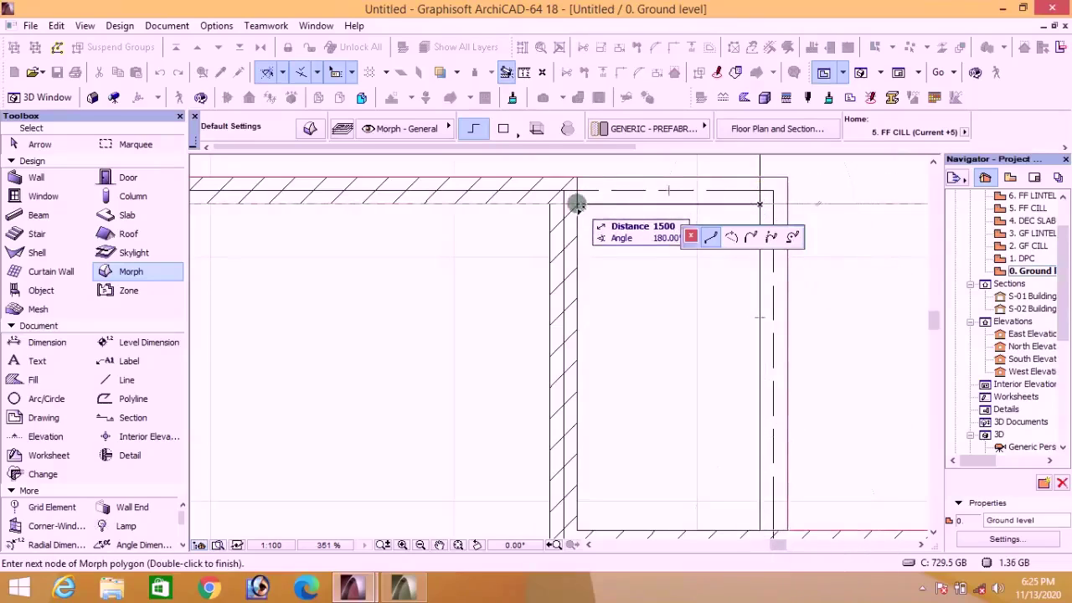
left_click(576, 206)
left_click(579, 180)
Step: In the 3D view, extrude the new L-shaped morph downward to form the recess corner beam
key("F3")
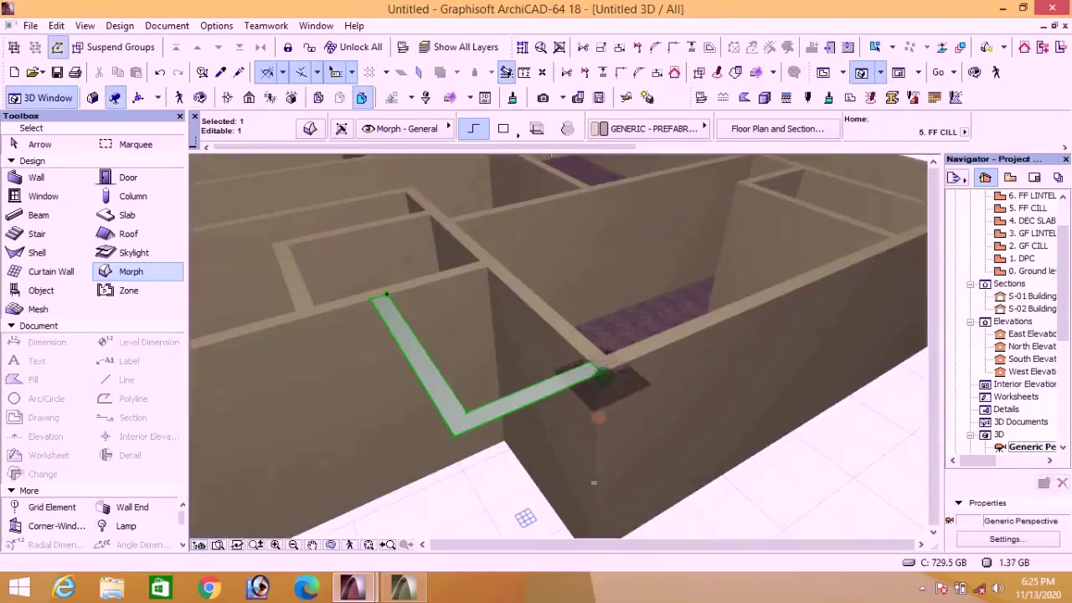
left_click(603, 382)
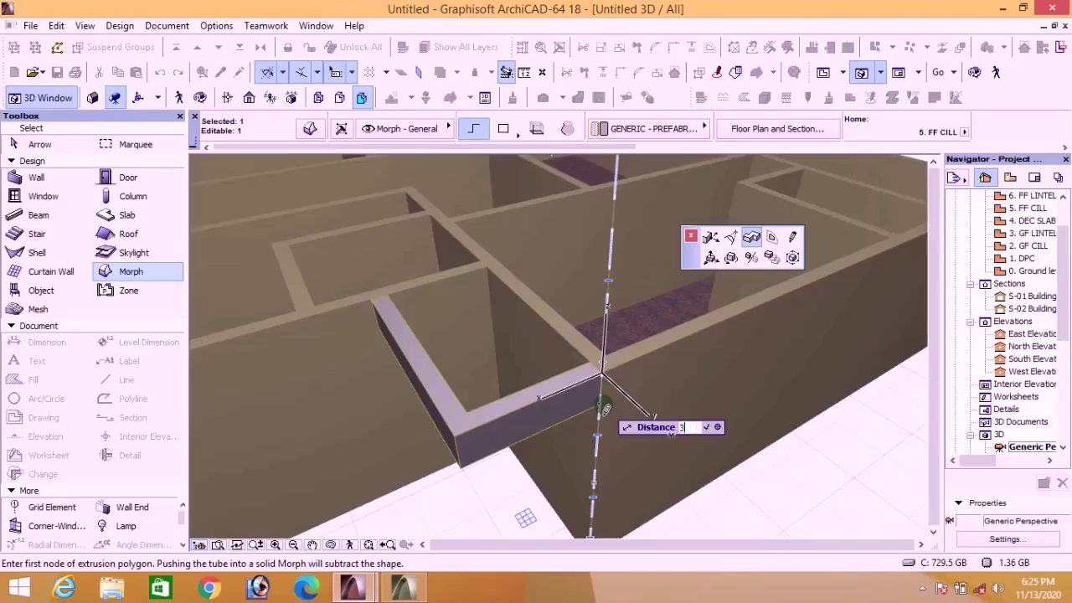
left_click(605, 407)
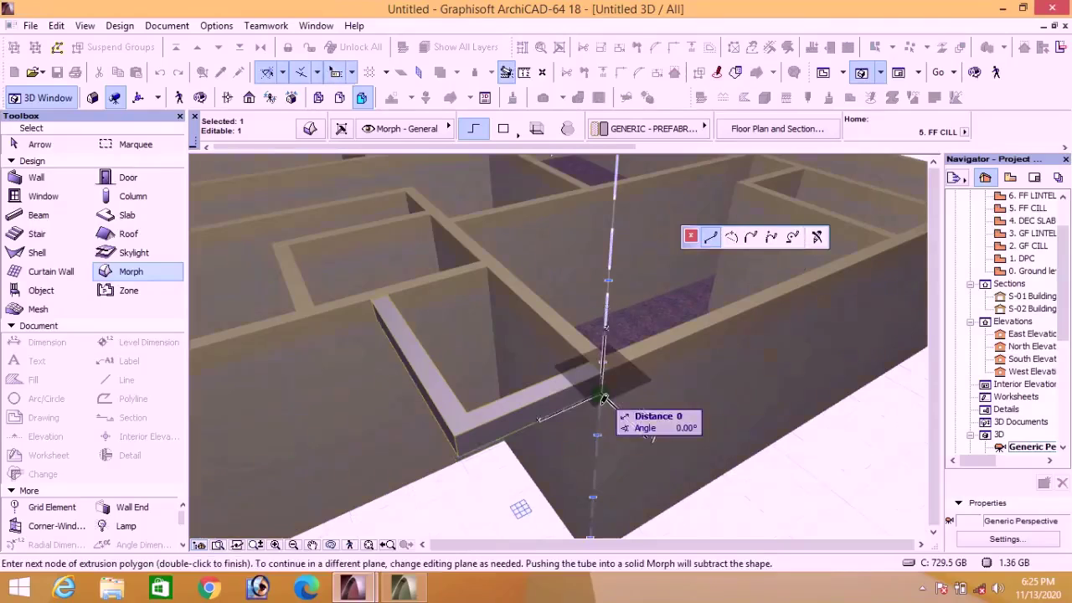
left_click(607, 400)
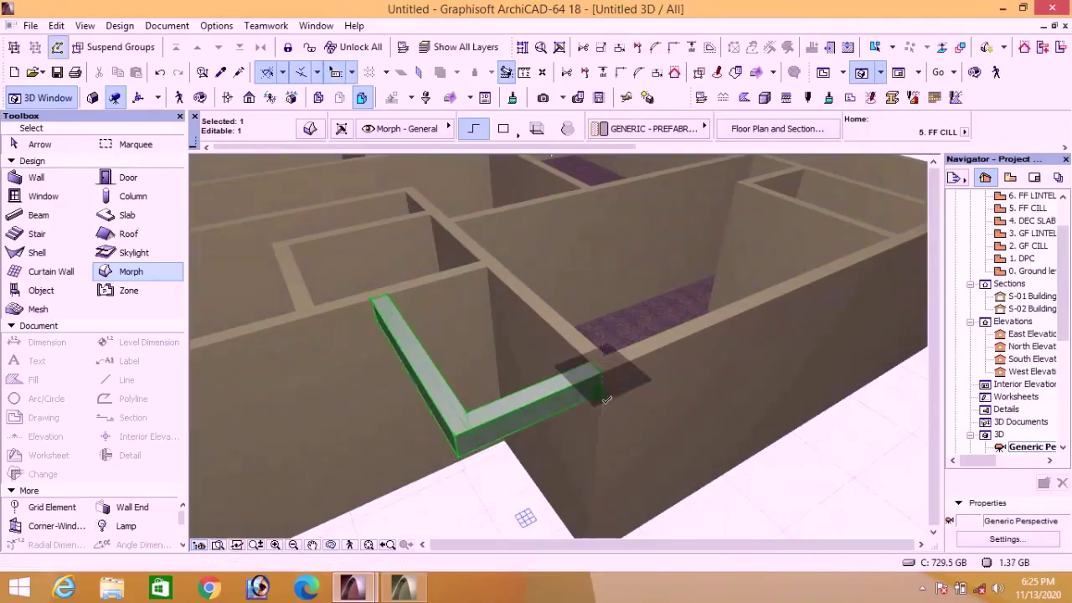
Step: Override the recess corner beam's surface with Paint - Golden Beige and check the whole model
left_click(309, 129)
left_click(390, 200)
left_click(469, 200)
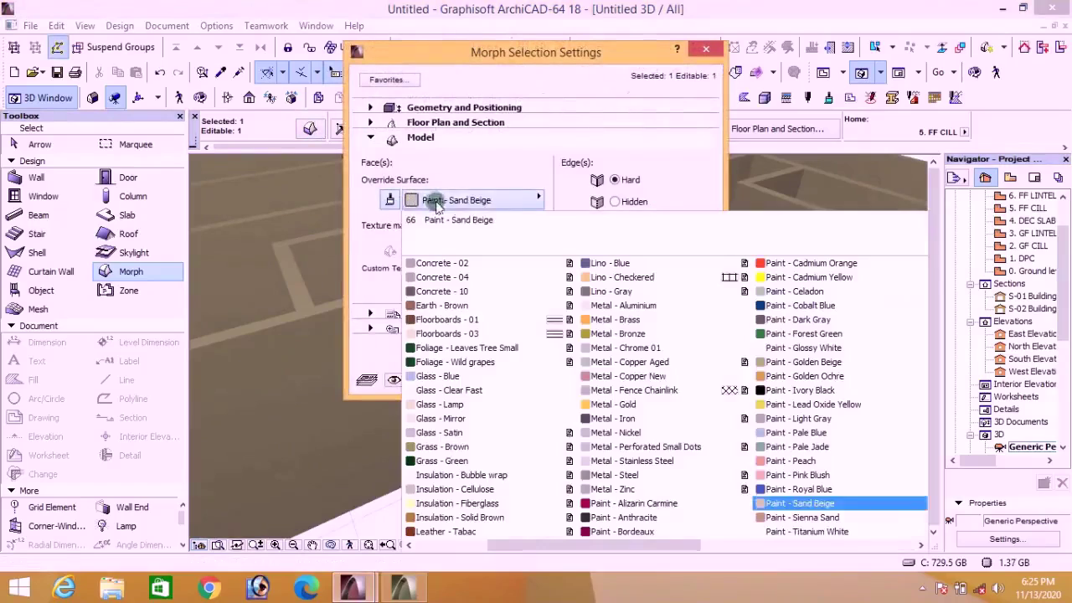
left_click(778, 365)
left_click(748, 378)
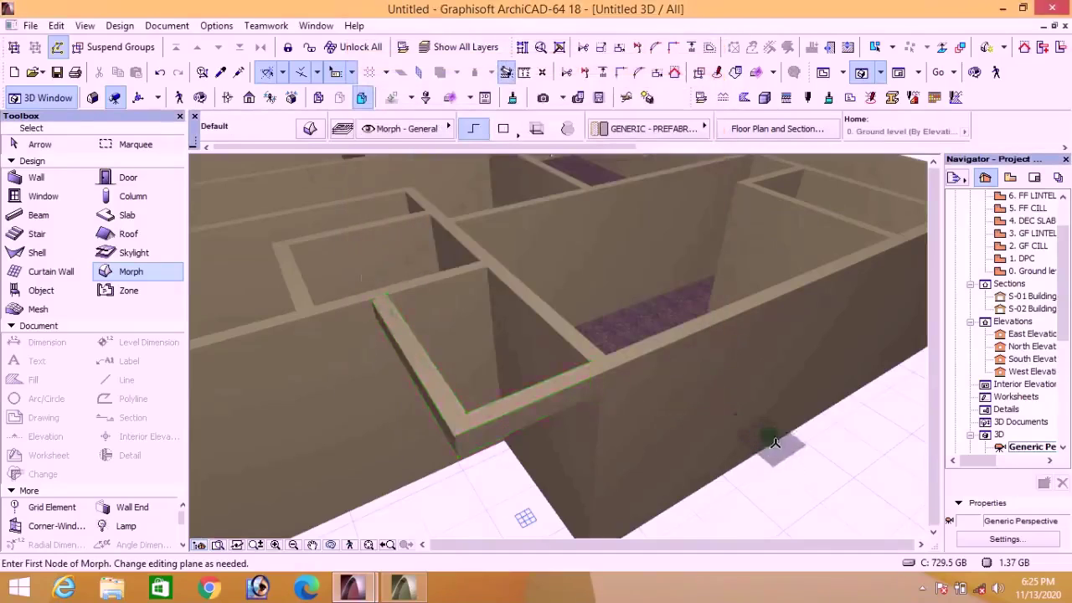
scroll(774, 443, "down", 10)
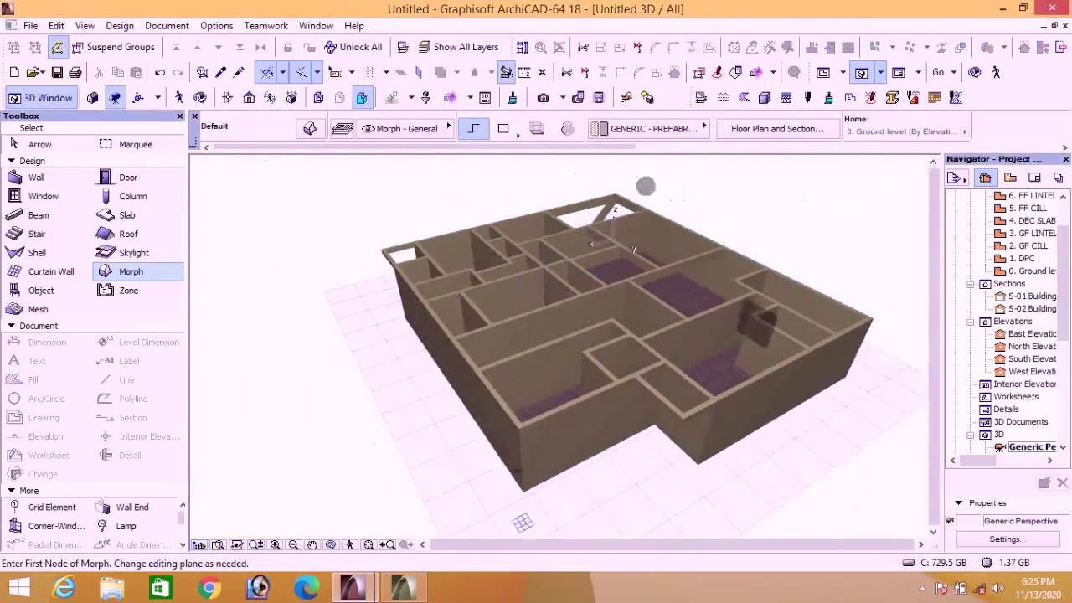
scroll(450, 303, "up", 5)
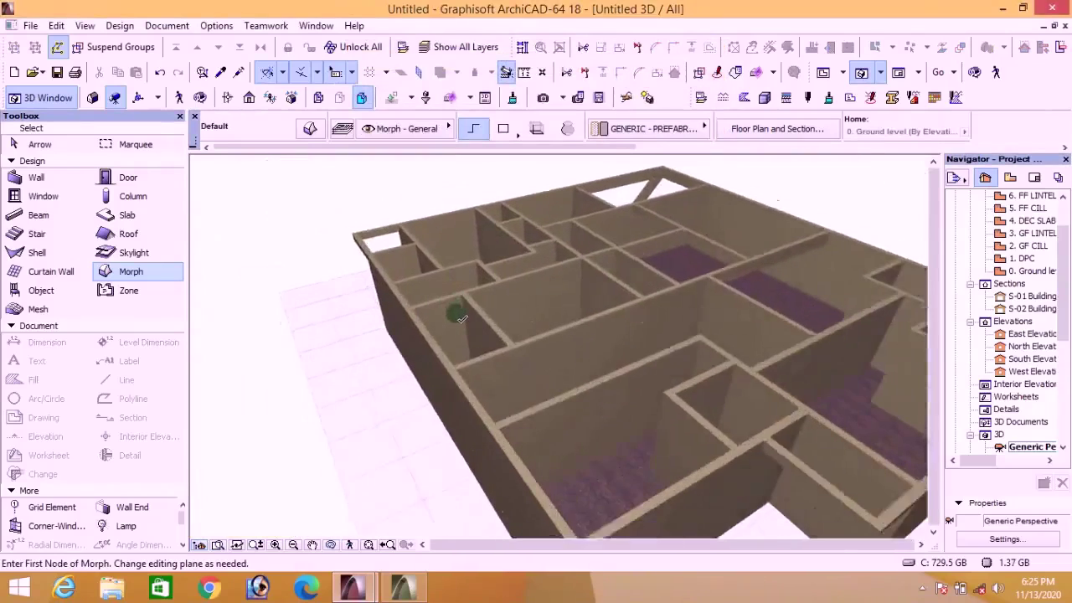
Step: On the ground level plan, set the default door type to Rectangular Door Opening 18
scroll(458, 314, "down", 5)
scroll(425, 313, "up", 7)
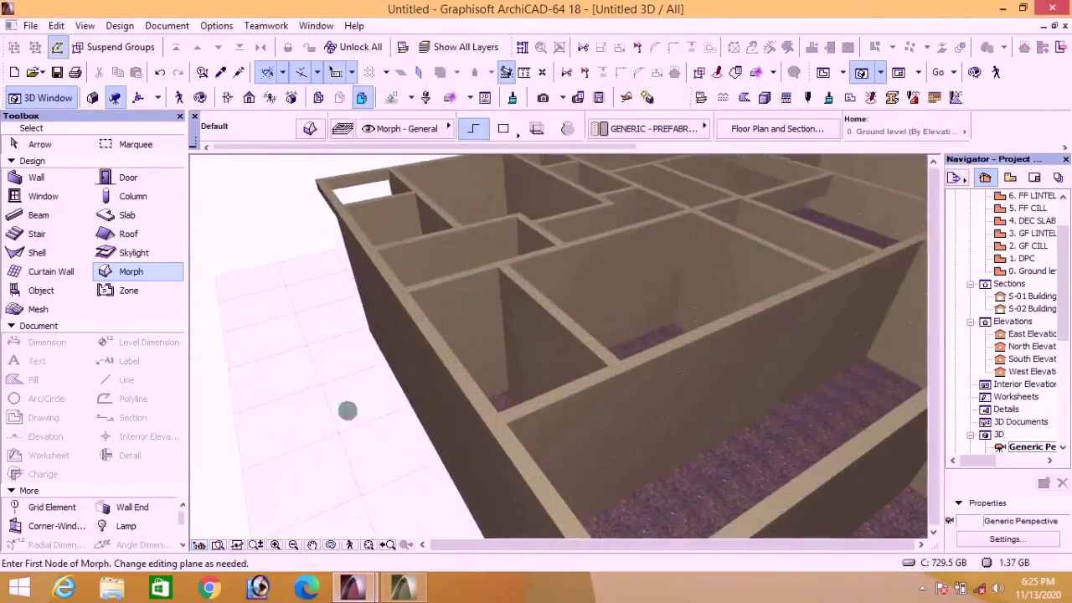
left_click(824, 72)
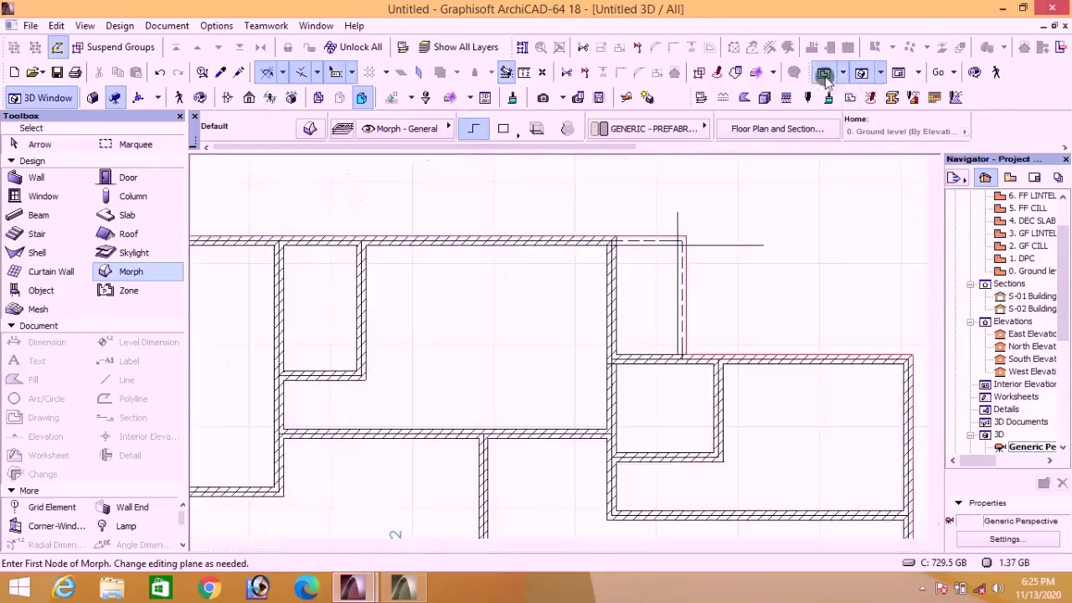
scroll(612, 228, "up", 10)
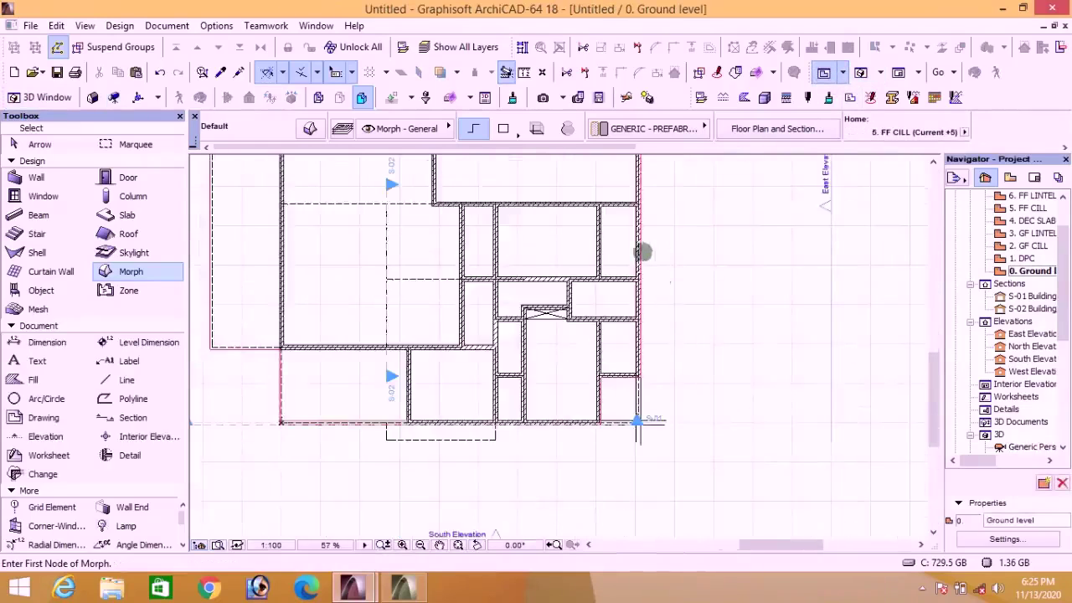
scroll(639, 228, "down", 3)
scroll(636, 224, "up", 2)
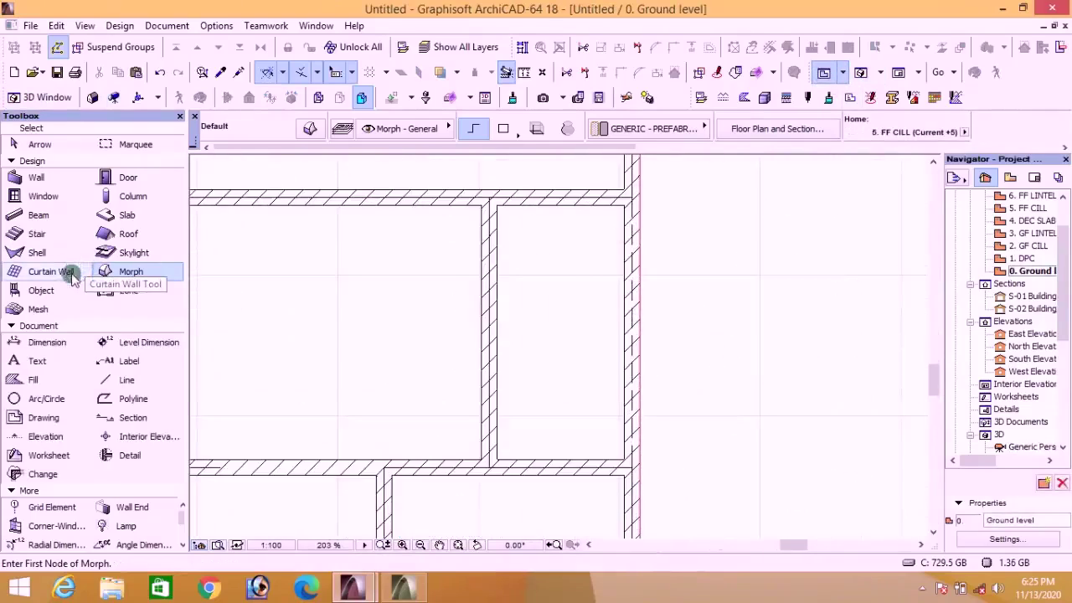
left_click(108, 178)
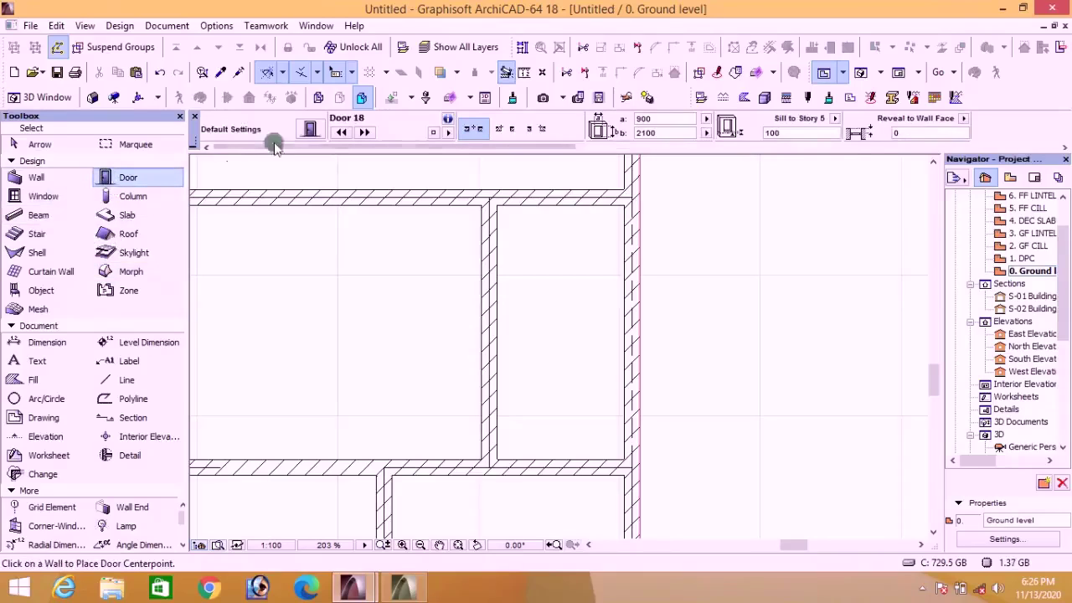
left_click(310, 129)
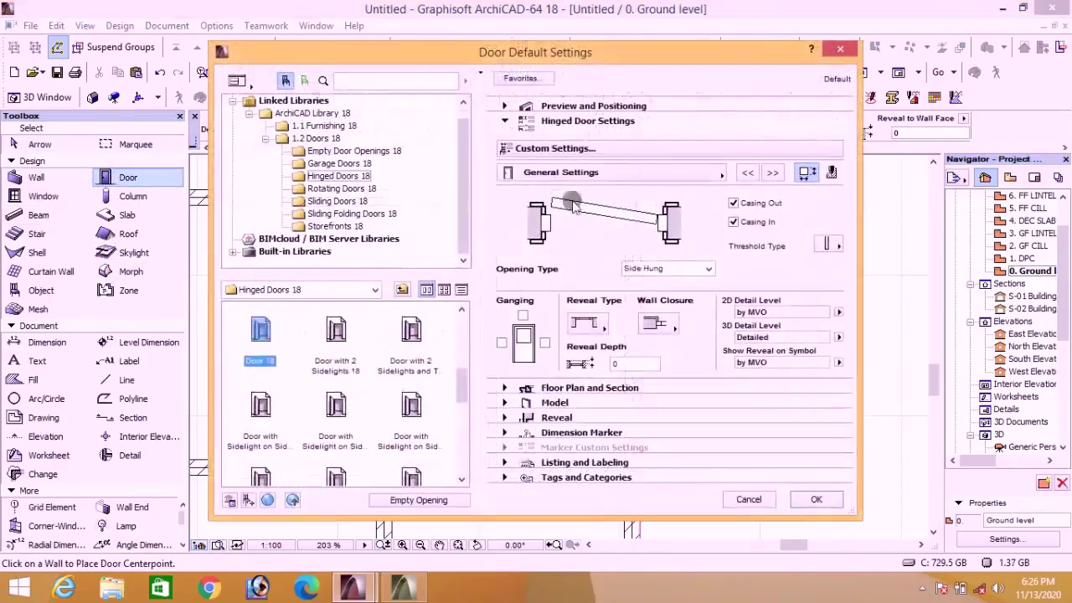
left_click(324, 150)
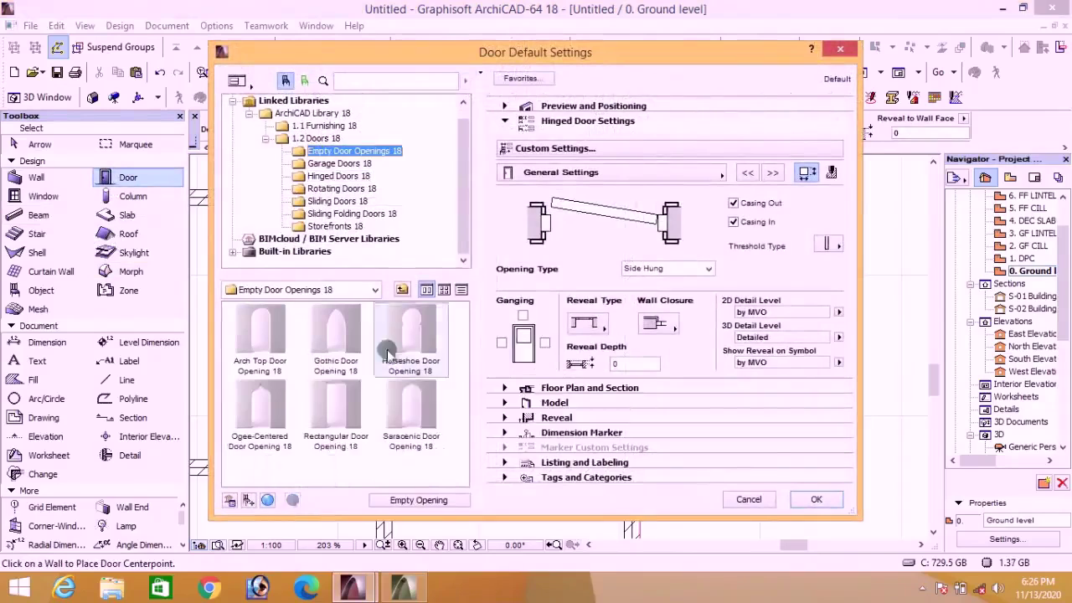
left_click(335, 406)
Step: Set the default door opening's sill height to 0 and relink its anchor story to 0. Ground level
left_click(504, 105)
left_click(606, 239)
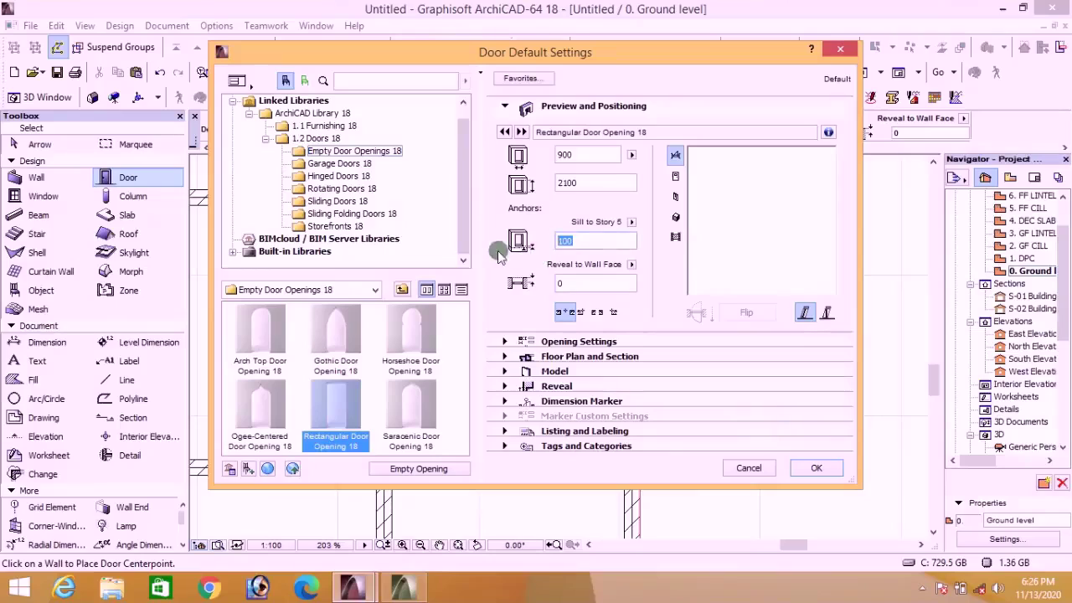
type("0")
left_click(816, 470)
left_click(835, 121)
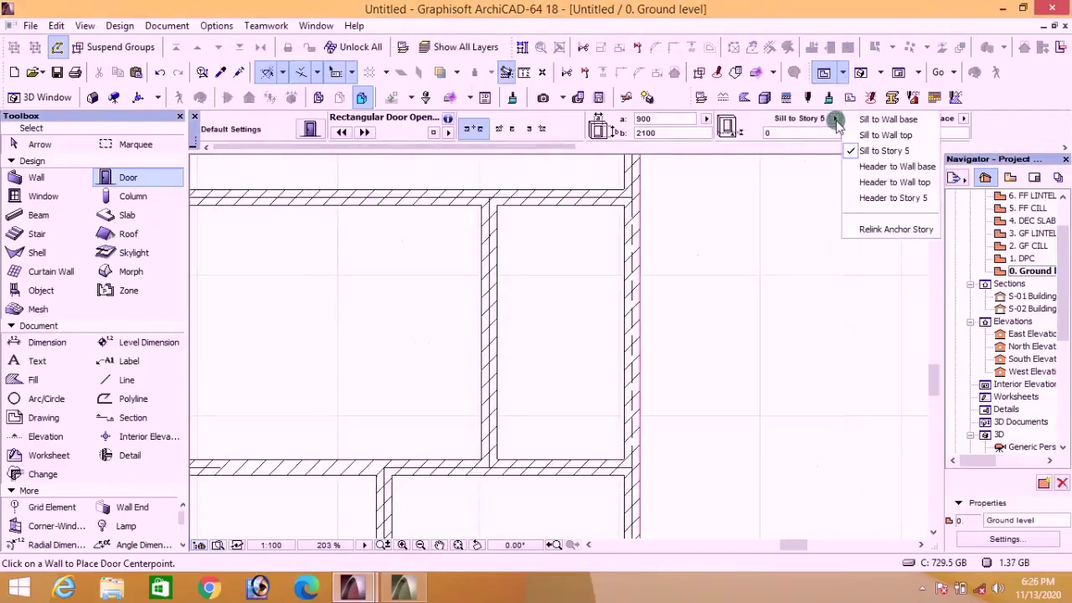
left_click(868, 228)
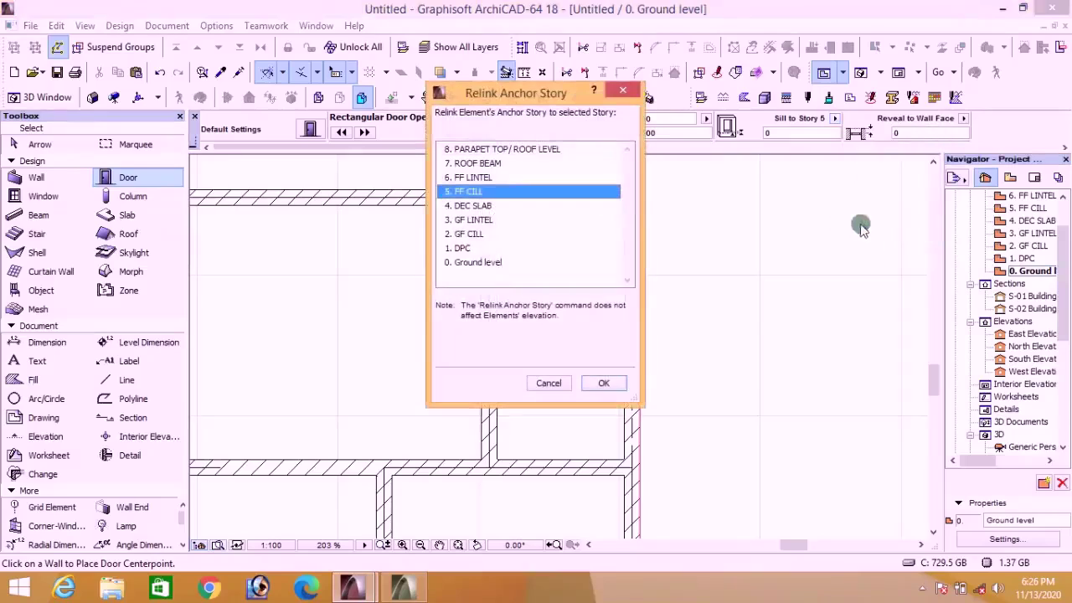
left_click(457, 263)
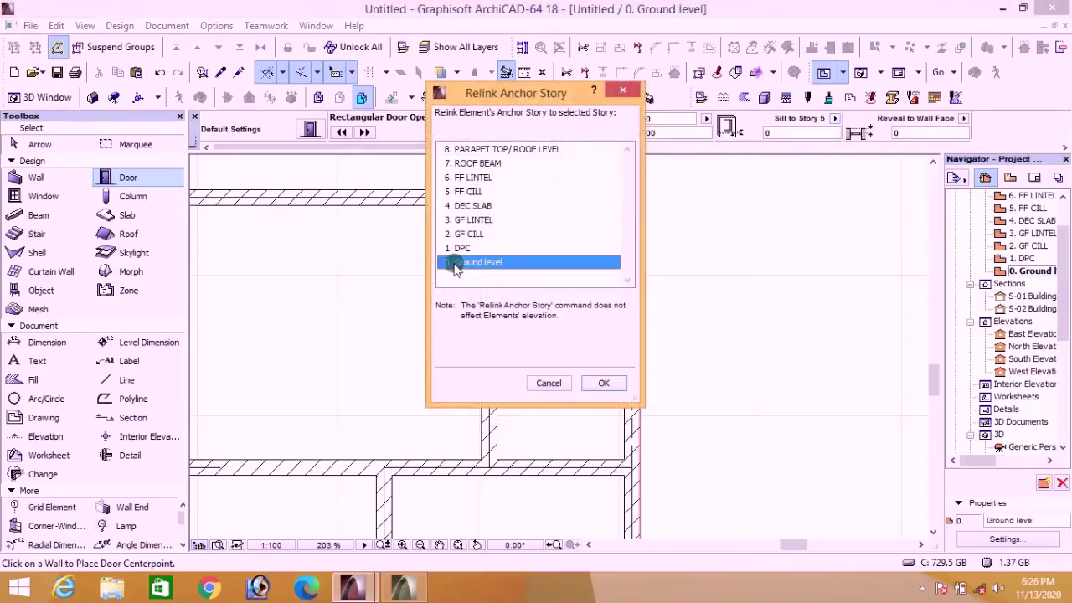
left_click(603, 383)
Step: Place the opening in the east exterior wall and stretch it to 3600 wide, spanning the small room between the two cross walls
left_click(642, 329)
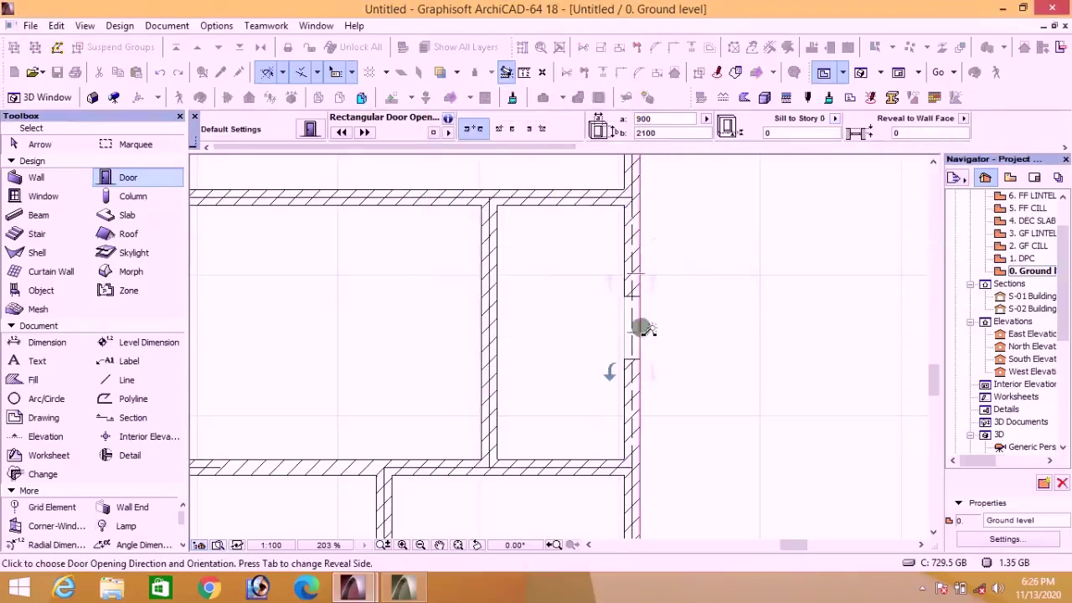
left_click(708, 331)
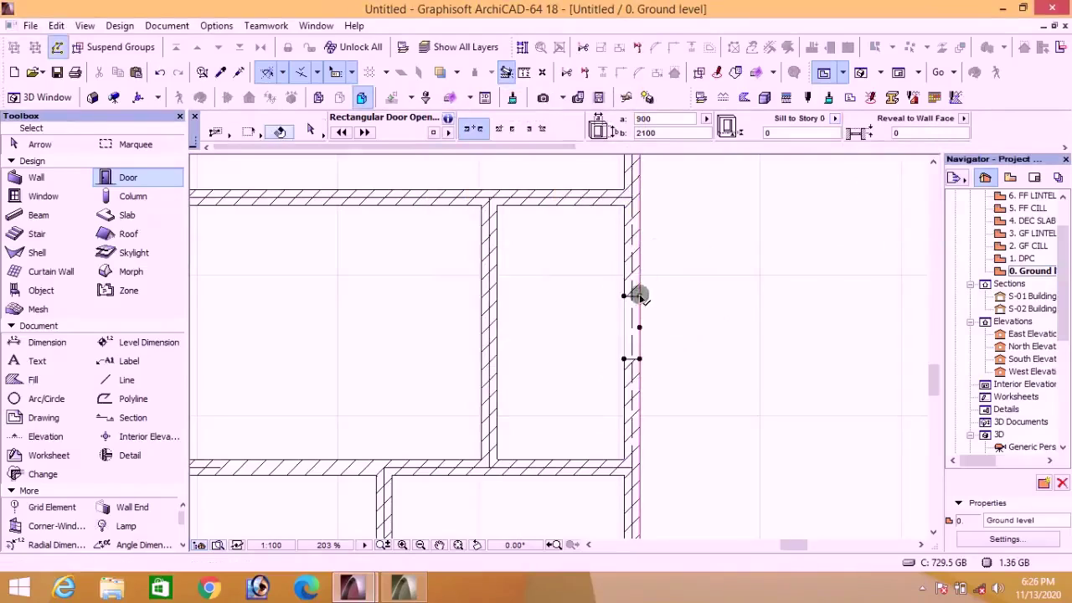
left_click(639, 296)
left_click(627, 203)
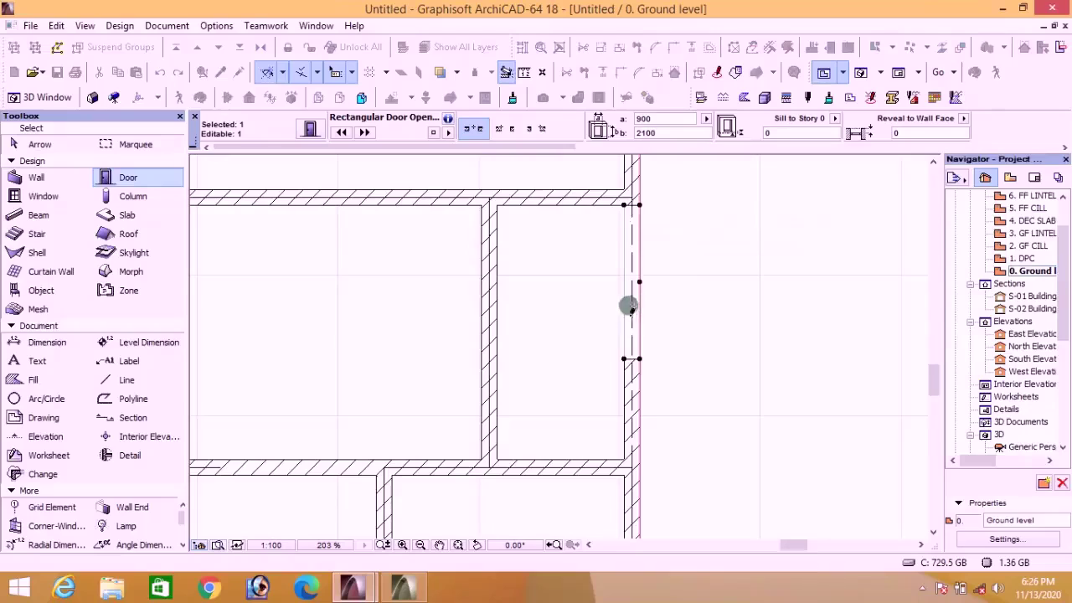
left_click(638, 359)
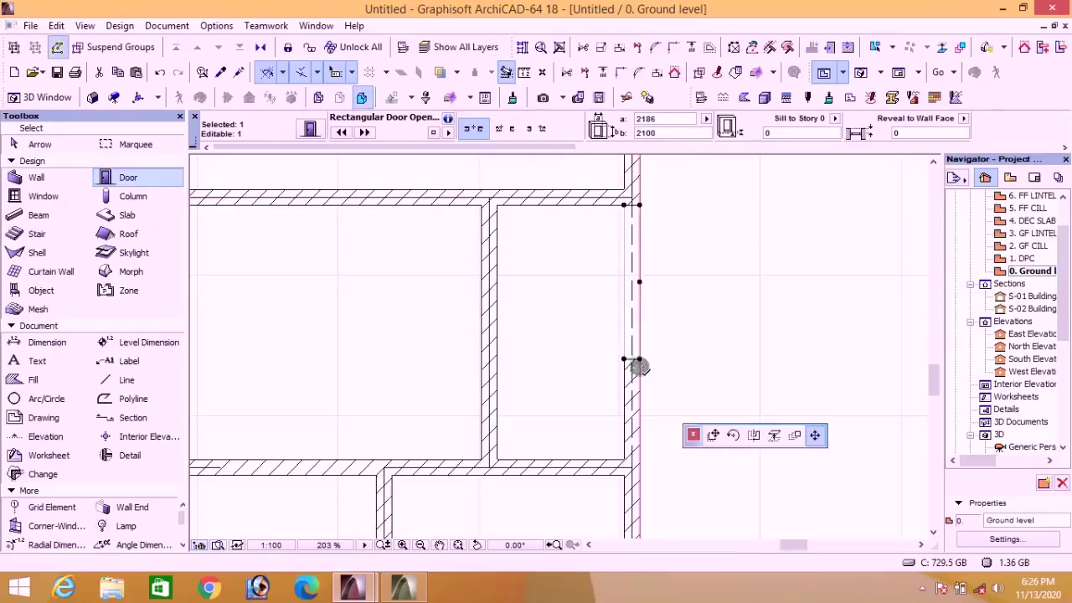
left_click(624, 459)
key("Escape")
scroll(553, 283, "down", 4)
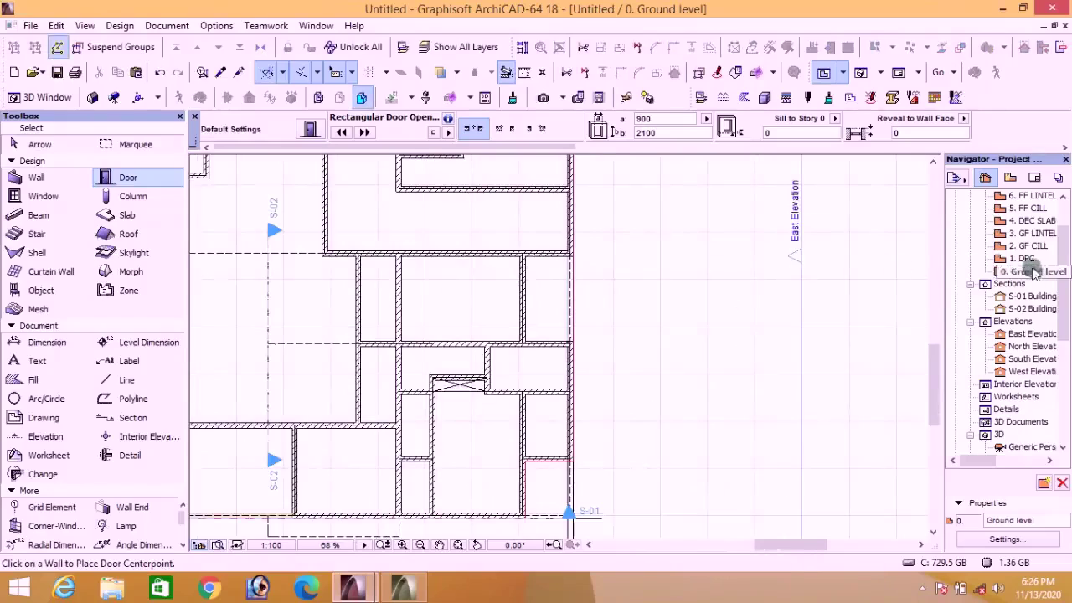
Step: In the East Elevation, stretch the new opening's height to match the neighbouring opening's top edge, and check the result in 3D
double_click(1027, 334)
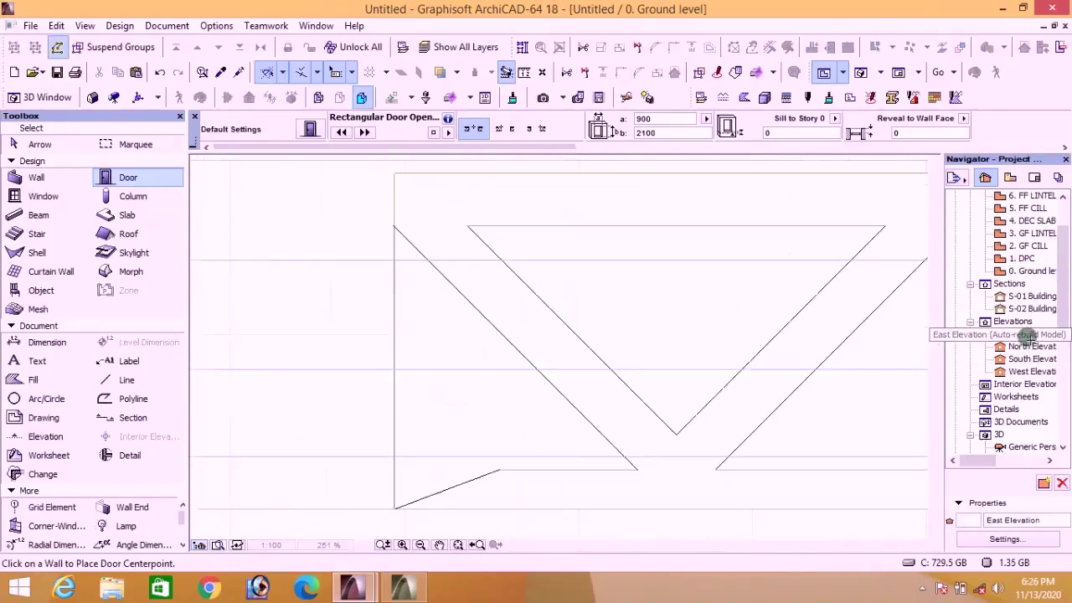
scroll(574, 366, "up", 4)
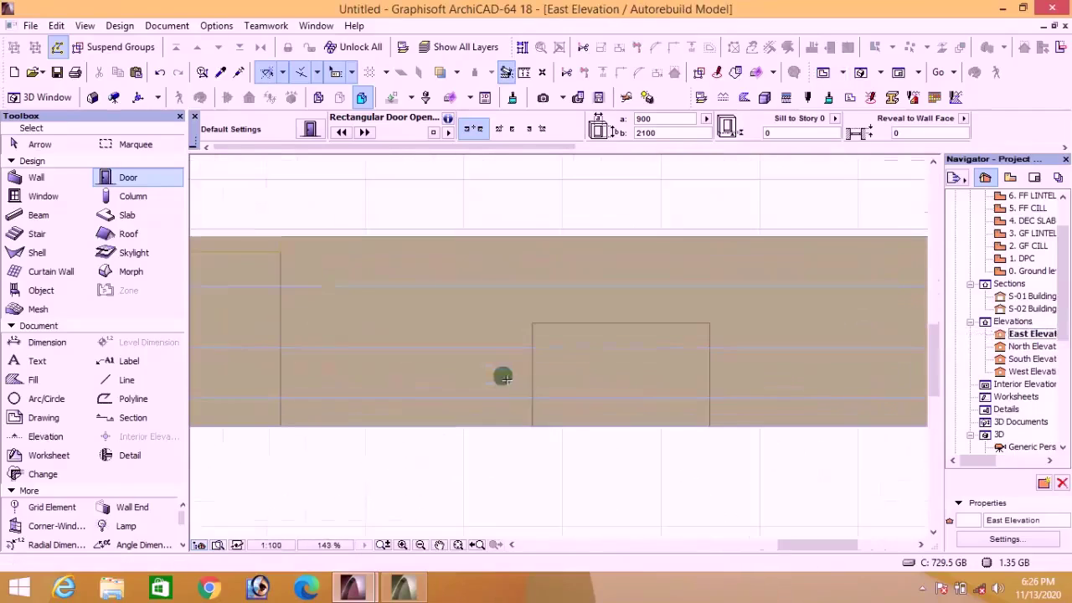
scroll(603, 319, "down", 1)
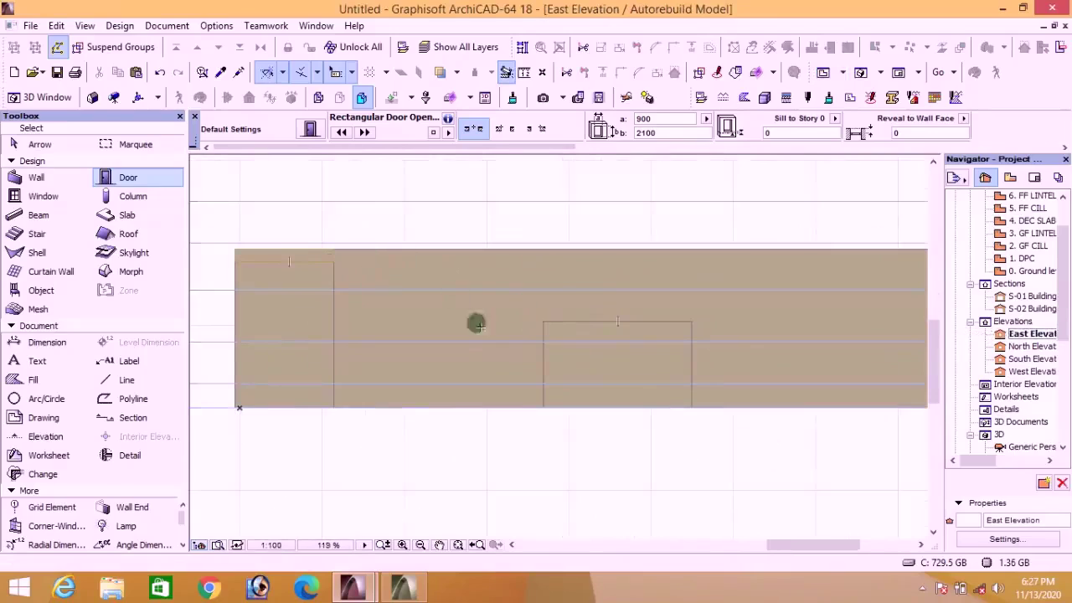
scroll(300, 259, "up", 4)
scroll(320, 251, "down", 4)
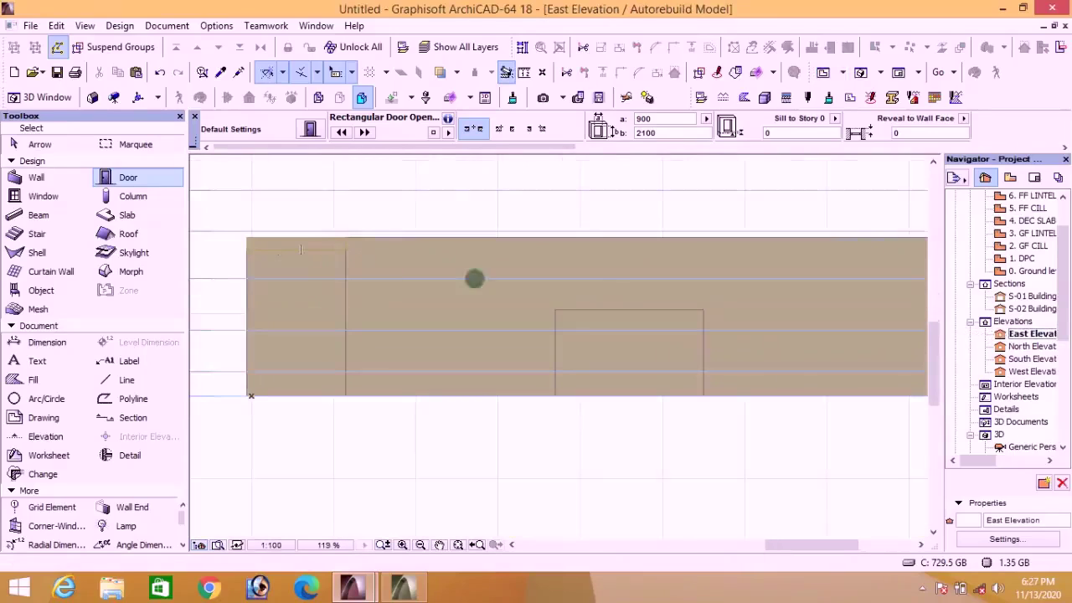
left_click(597, 310)
left_click(555, 310)
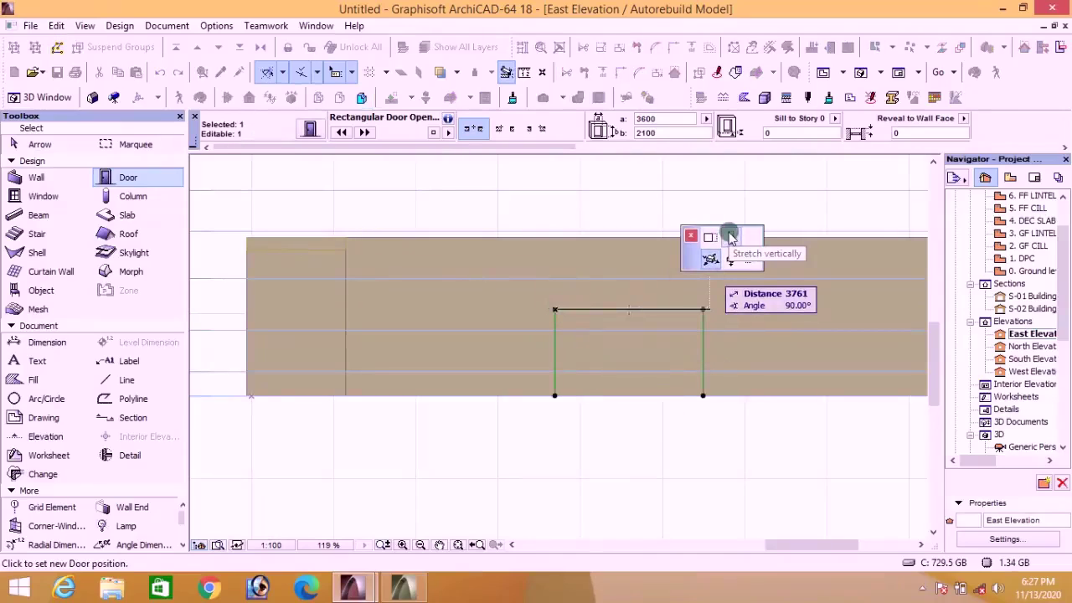
left_click(731, 239)
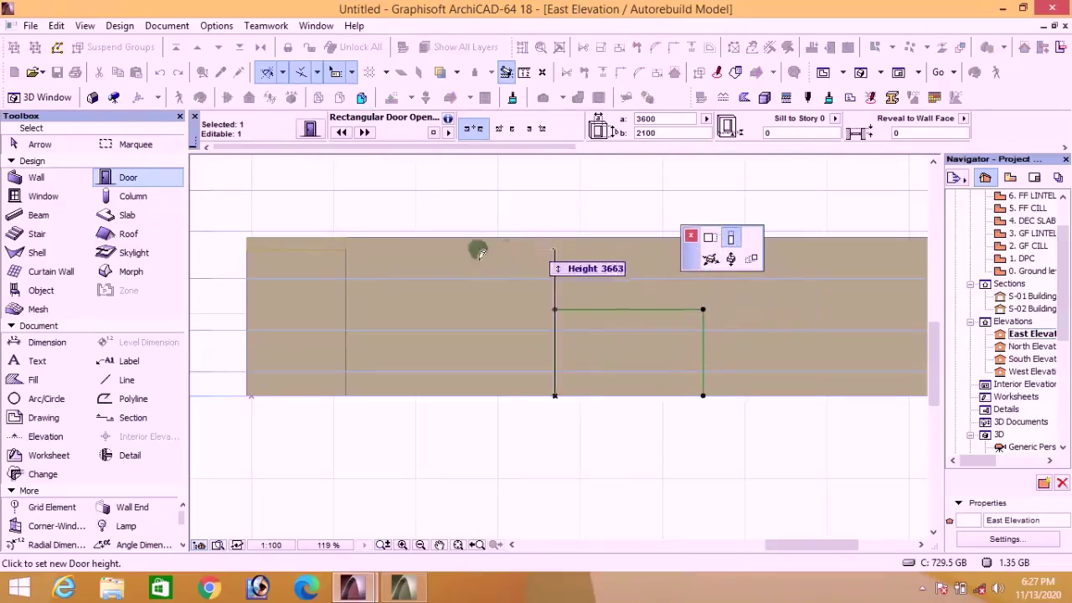
left_click(347, 250)
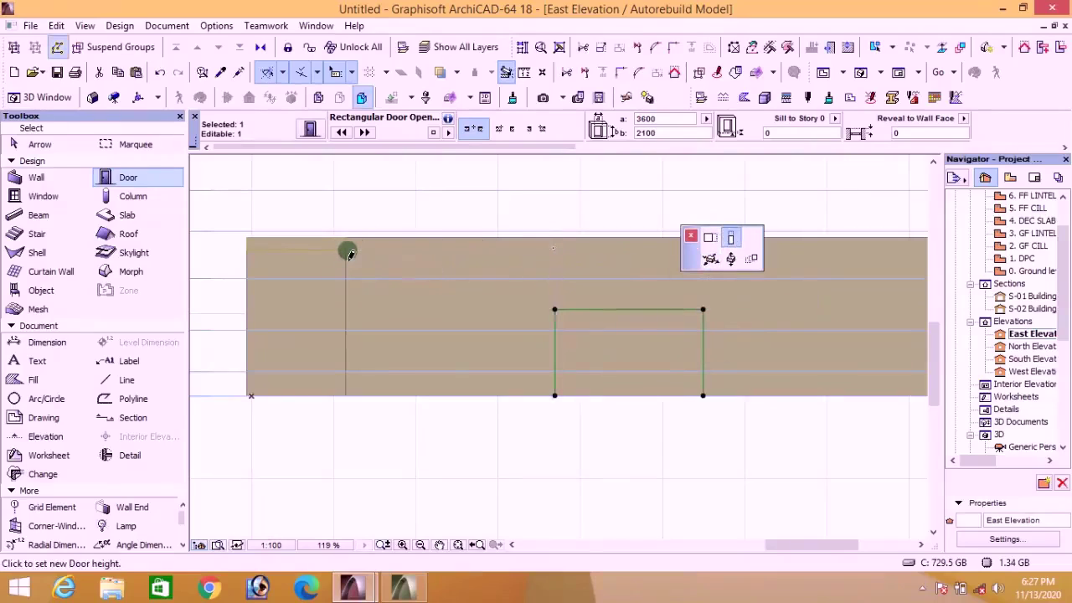
left_click(348, 251)
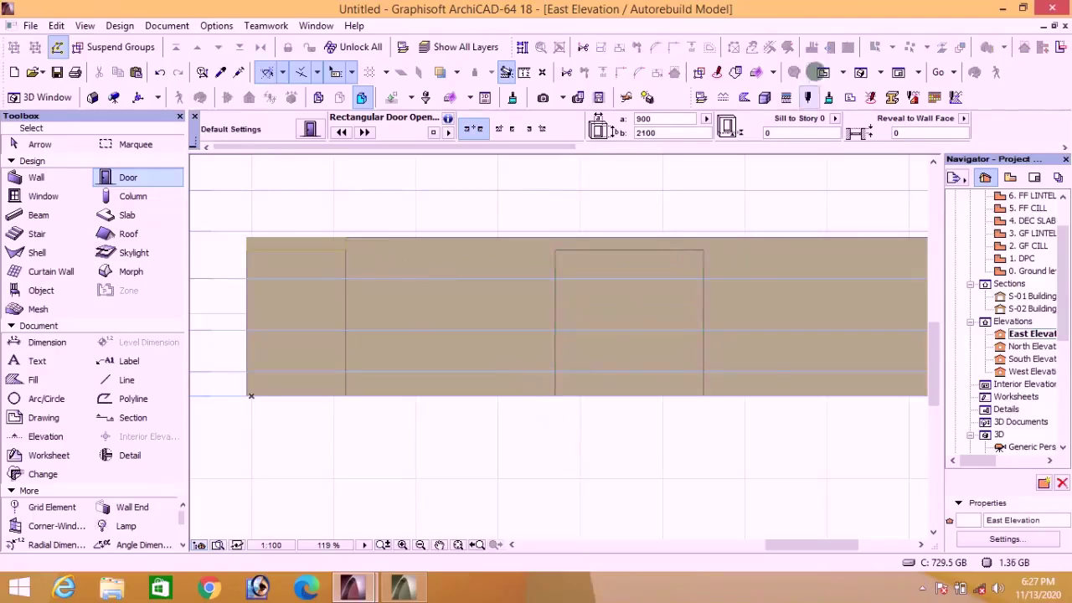
left_click(860, 72)
scroll(515, 376, "down", 1)
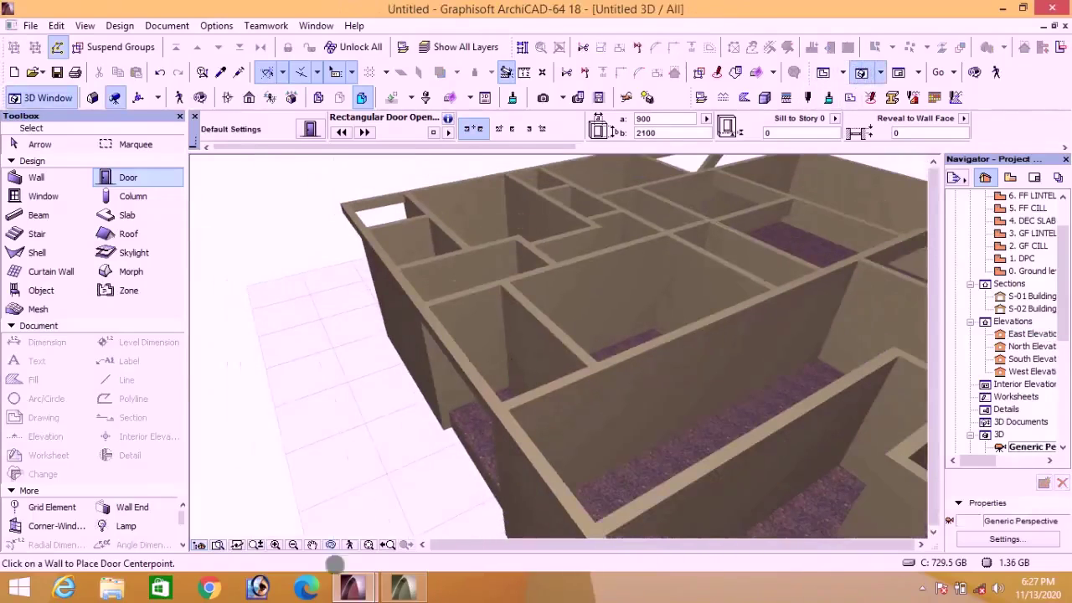
left_click(330, 545)
left_click_drag(407, 502, 710, 464)
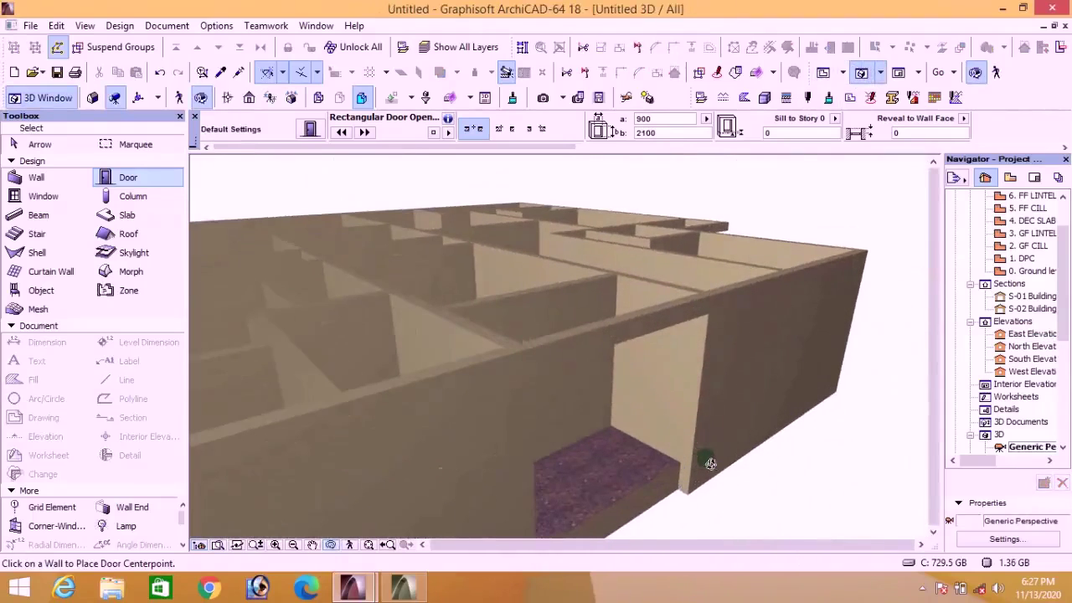
left_click_drag(711, 424, 462, 357)
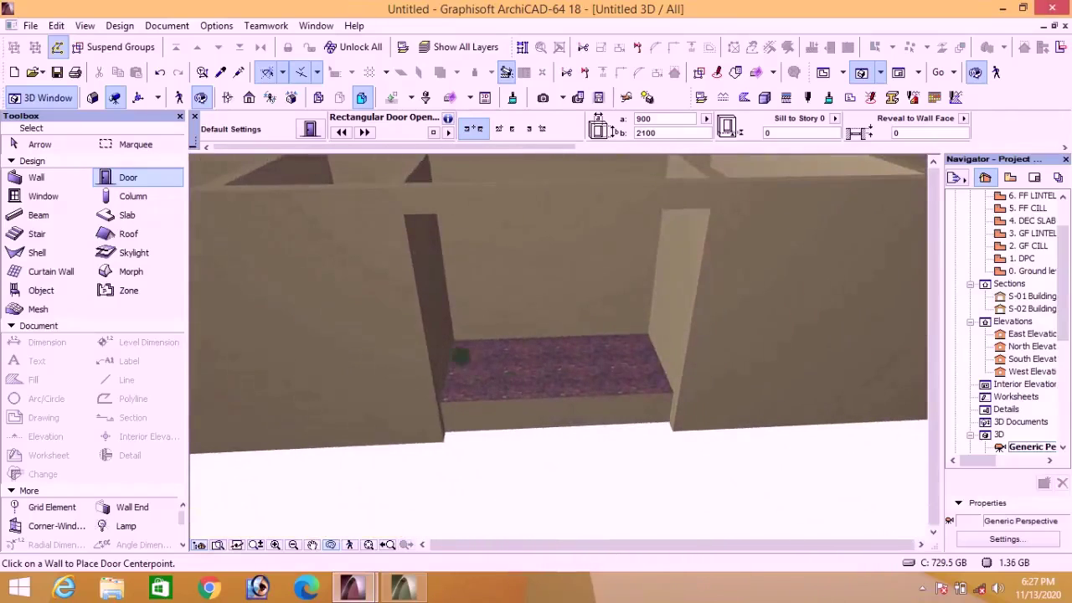
Step: On the ground level plan, insert a slab node on its east edge at the upper face of the opening's upper cross wall
left_click(823, 74)
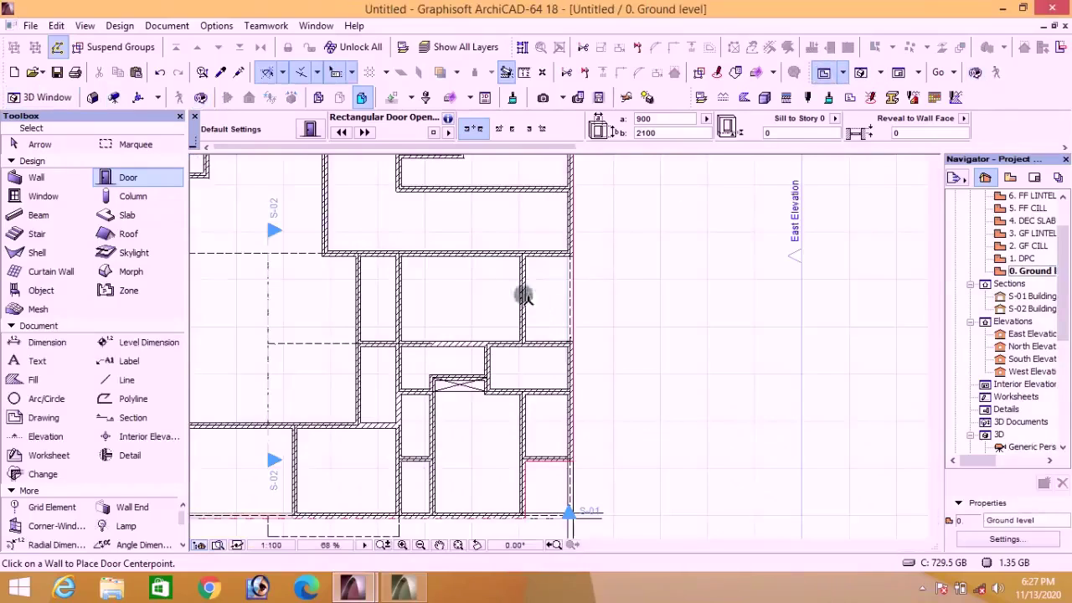
scroll(502, 285, "up", 1)
left_click(573, 293, "shift")
scroll(534, 263, "up", 5)
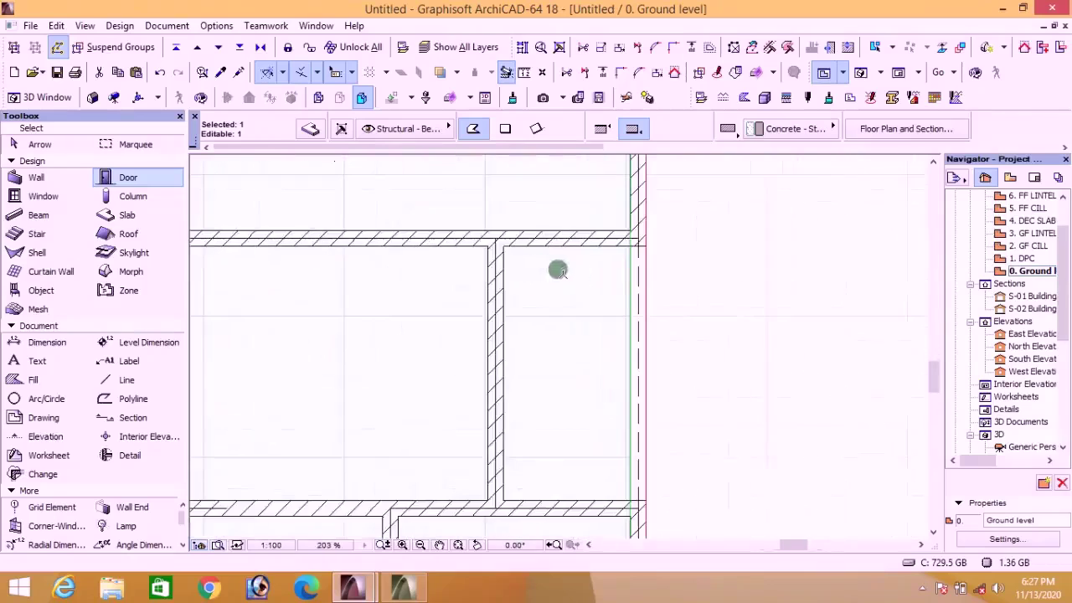
scroll(624, 270, "up", 3)
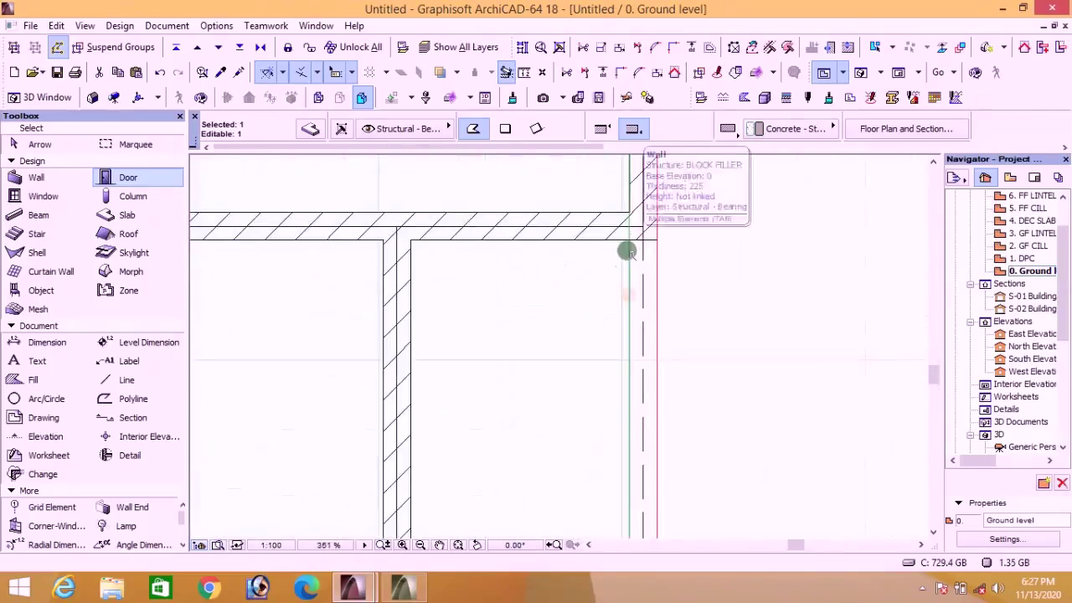
left_click(630, 254)
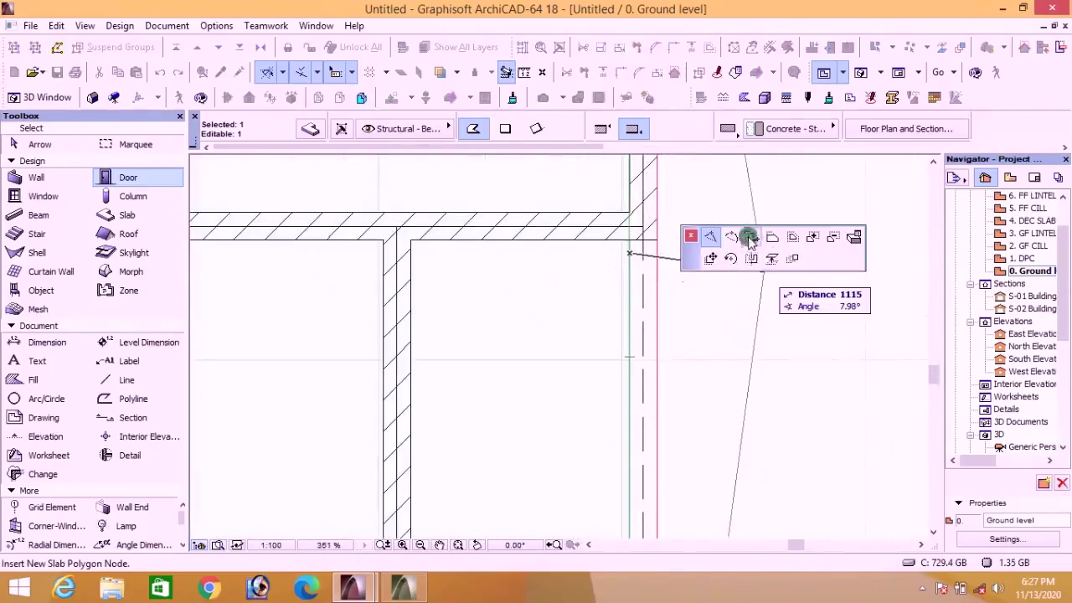
left_click(712, 238)
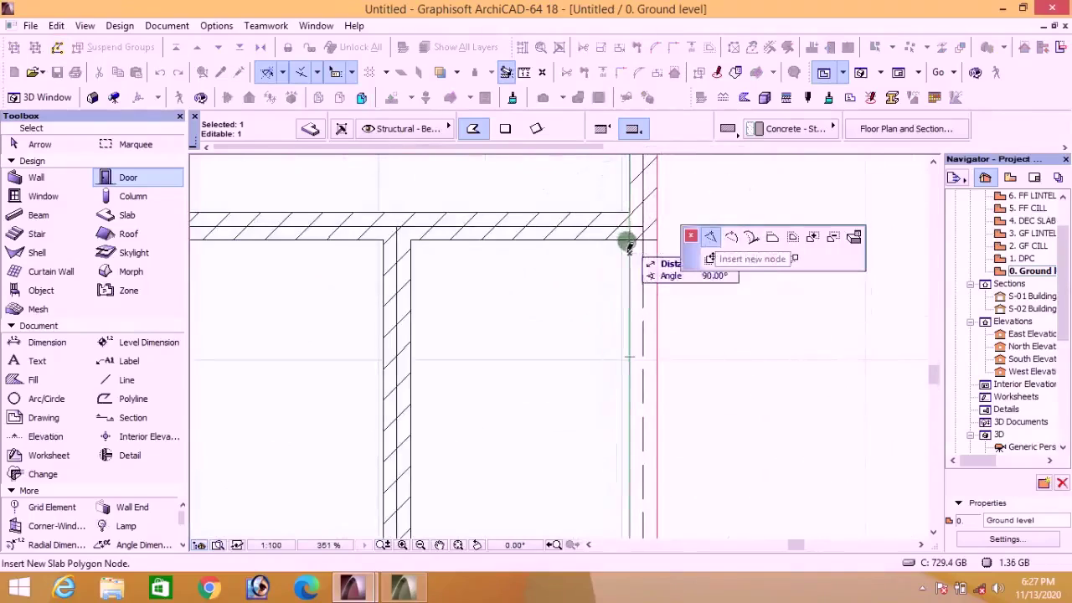
left_click(629, 216)
Step: Insert a second node on the slab's east edge at the lower face of the opening's lower cross wall
scroll(637, 335, "down", 3)
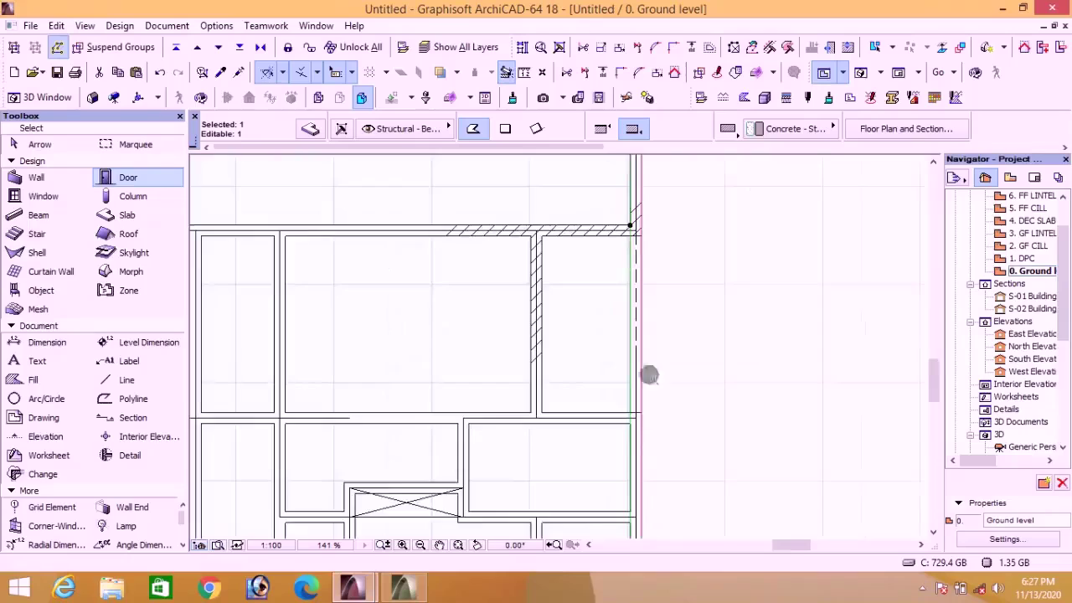
scroll(627, 349, "up", 3)
left_click(615, 328)
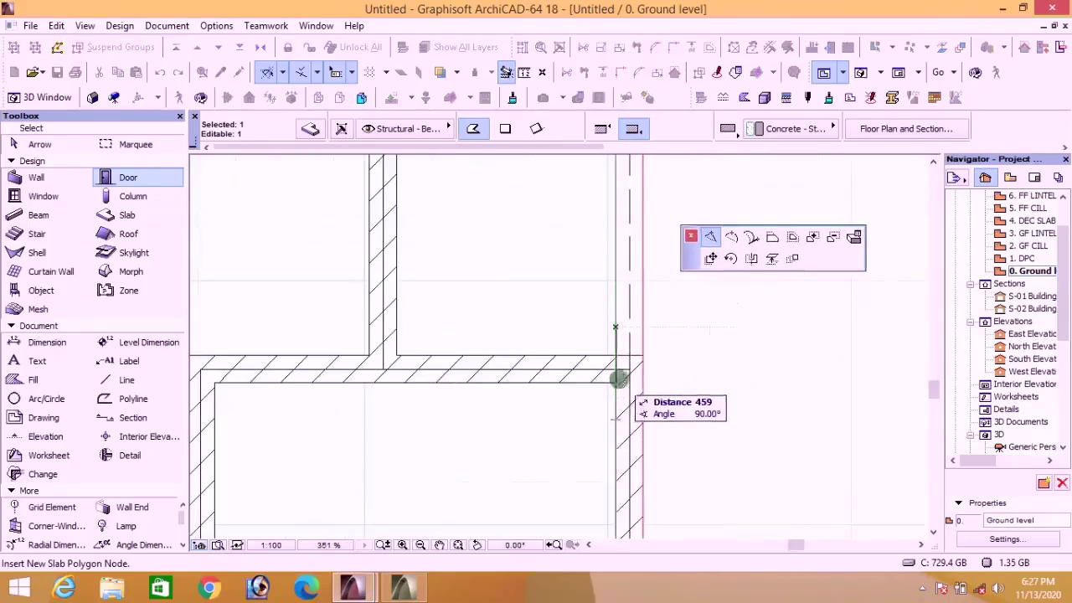
left_click(616, 385)
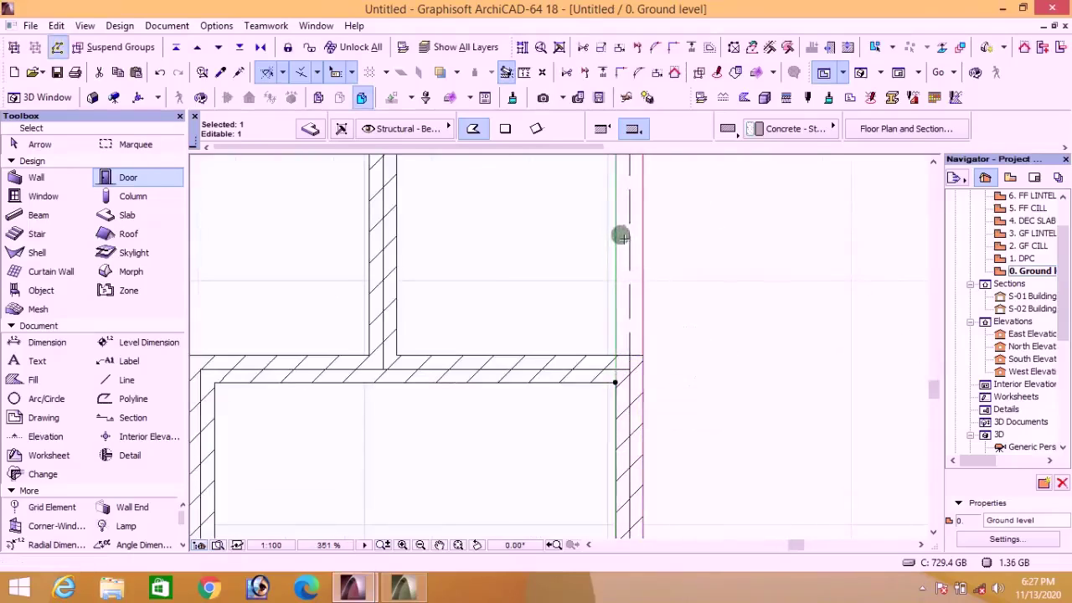
Step: Offset the ground slab's east edge between the two new nodes inward to the west face of the balcony's inner wall
left_click(616, 232)
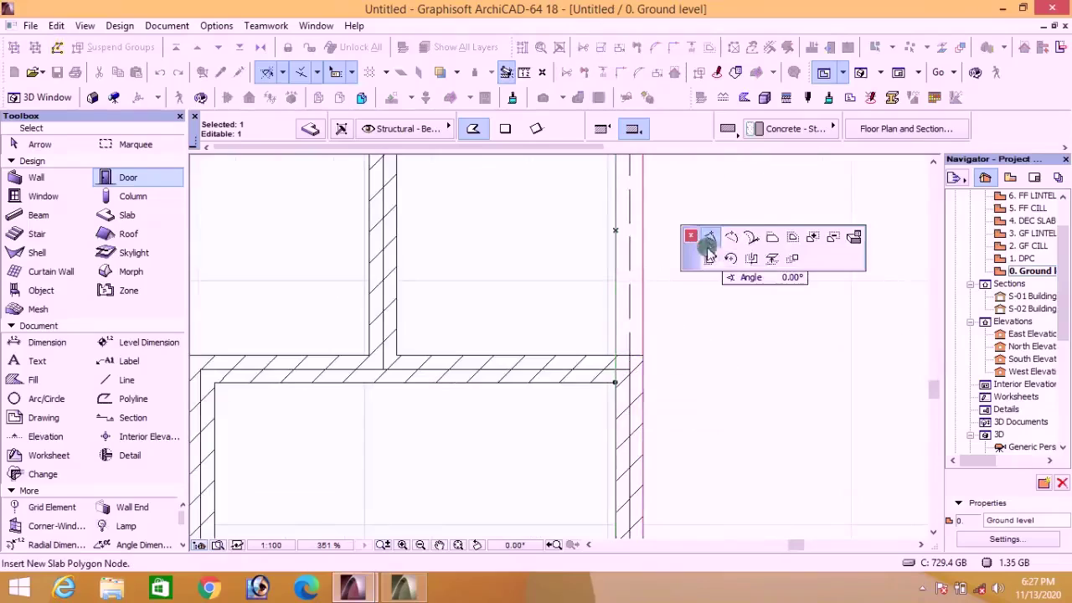
left_click(772, 241)
scroll(582, 263, "down", 2)
scroll(480, 310, "up", 2)
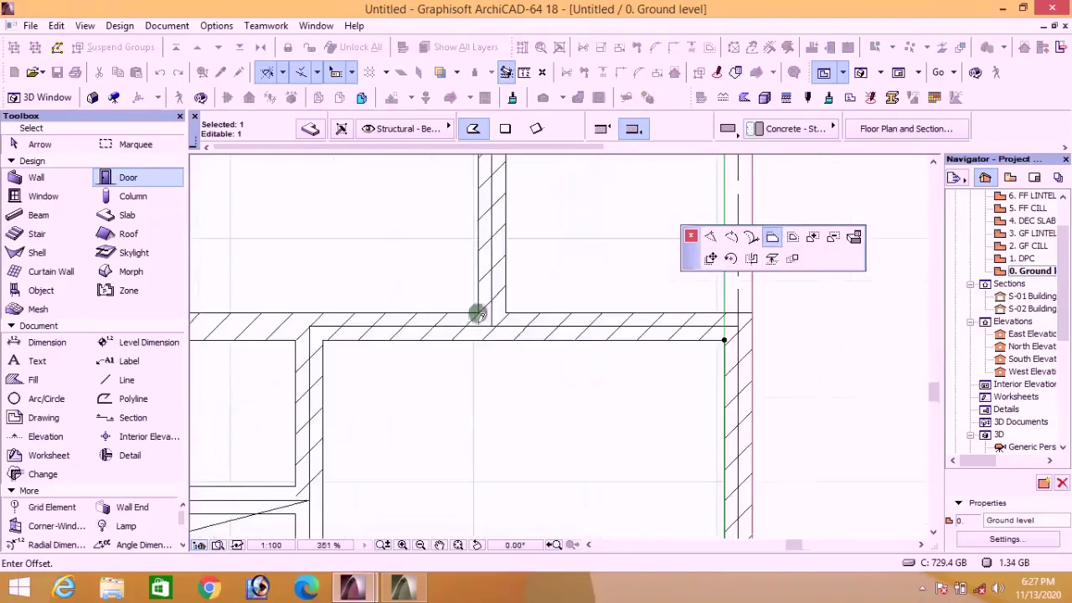
left_click(480, 311)
key("Escape")
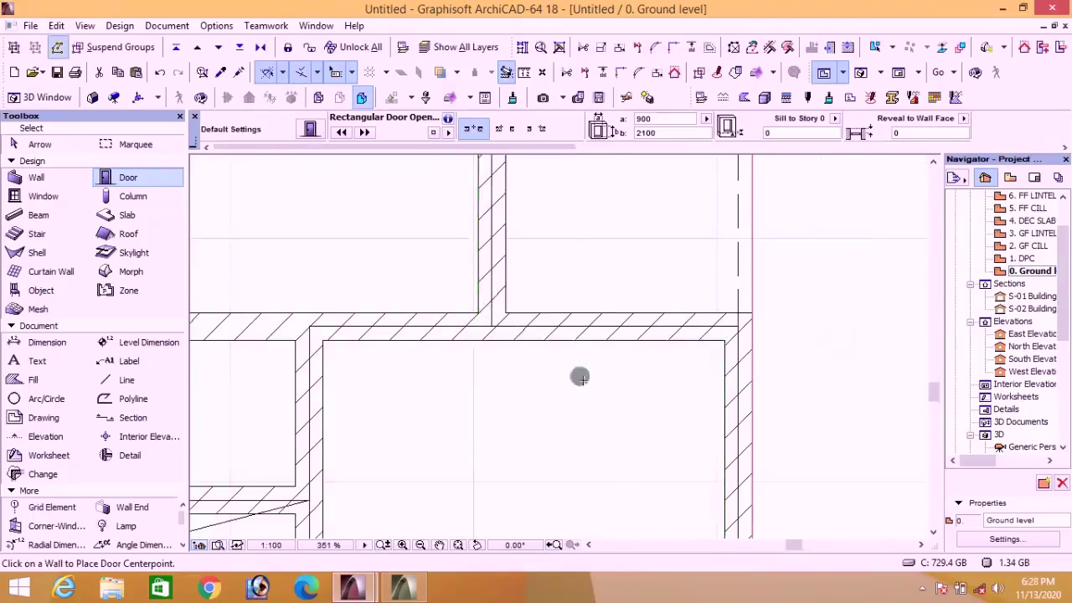
Step: Using the floor slab's settings, draw a rectangular slab over the east balcony from its inner north-west corner to the outer wall's south-east corner
scroll(450, 257, "down", 4)
left_click(220, 73)
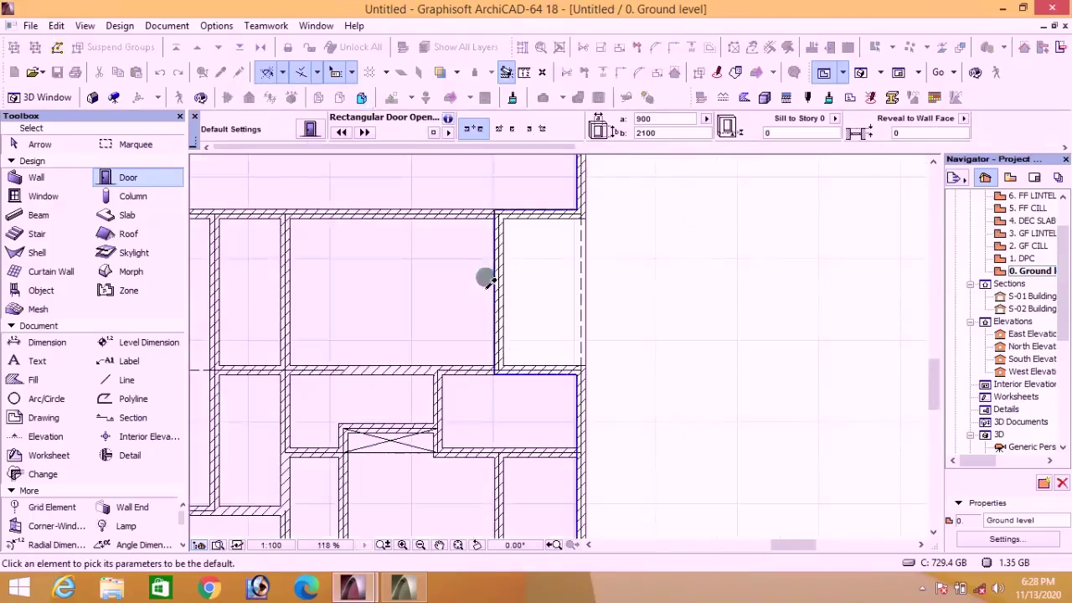
left_click(482, 279)
scroll(503, 224, "up", 3)
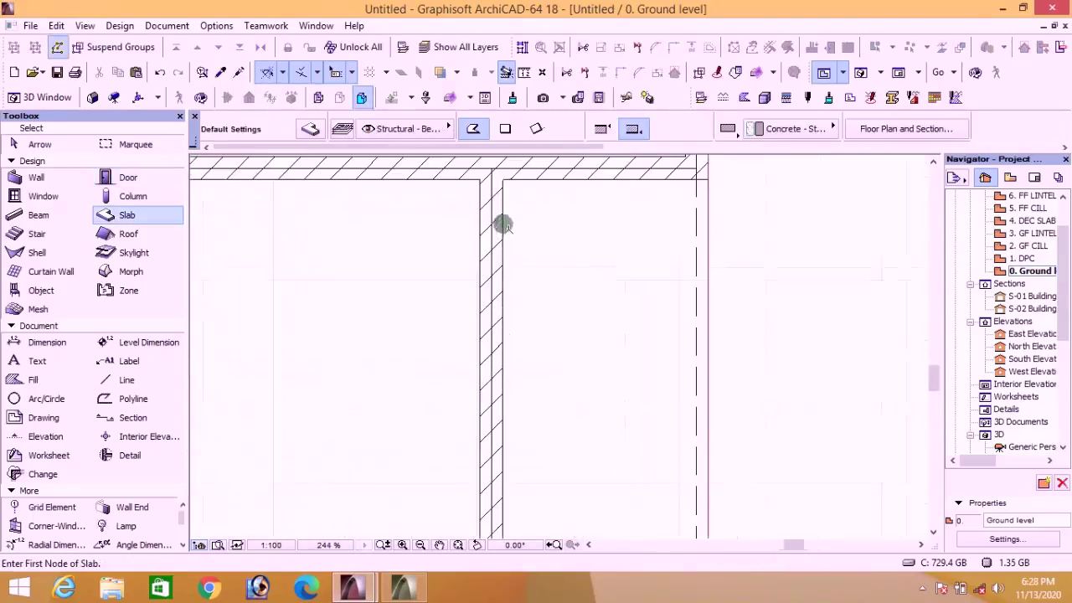
left_click(505, 180)
scroll(569, 234, "up", 2)
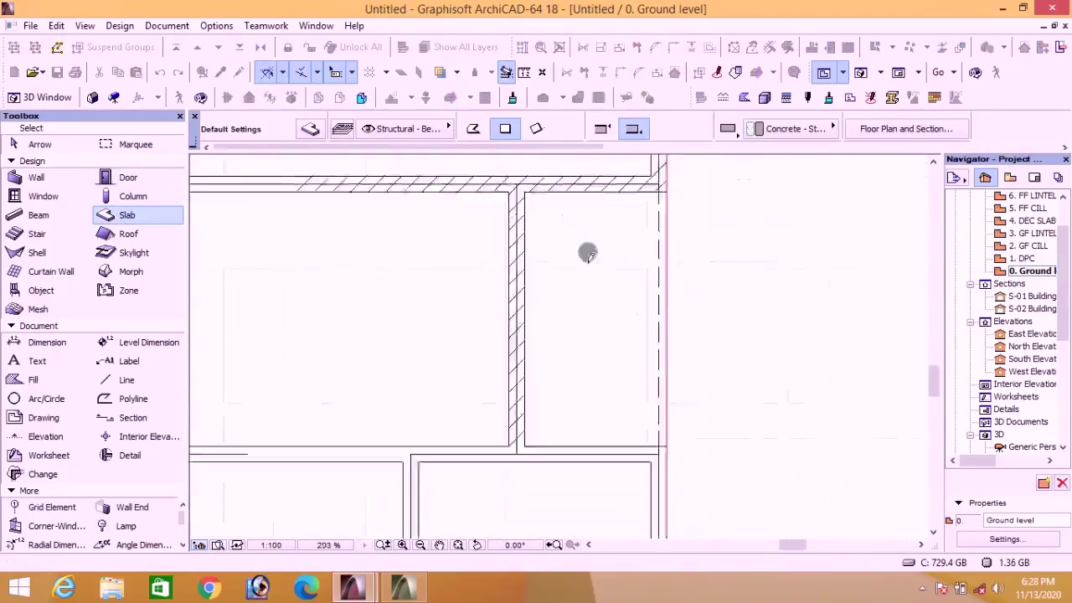
left_click(612, 413)
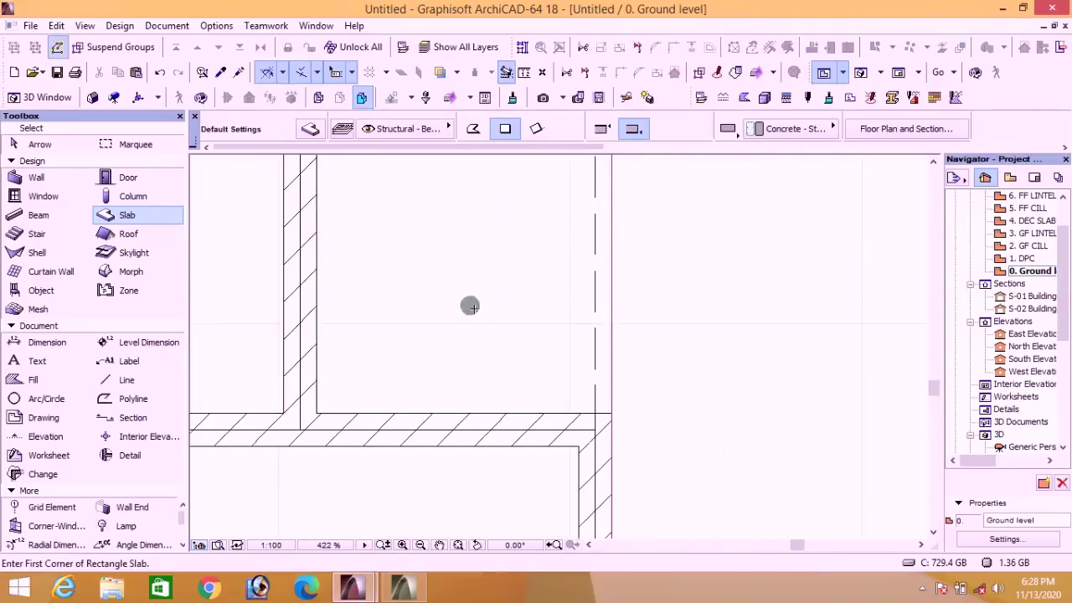
Step: Set the new east balcony slab's elevation value to 450 and inspect the balcony in 3D
left_click(469, 305)
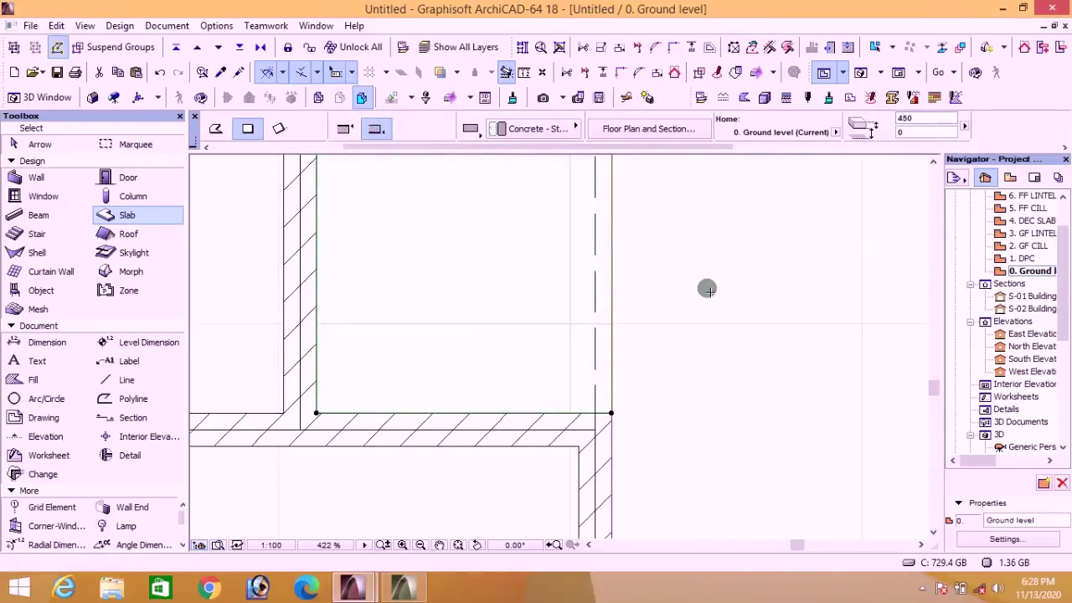
key("Escape")
left_click(860, 73)
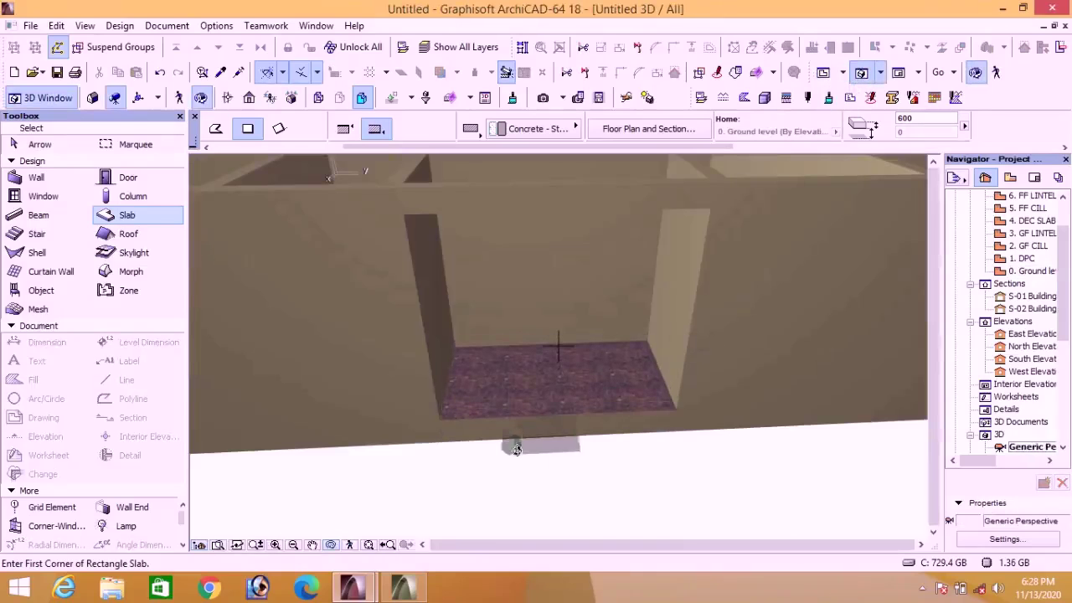
middle_click_drag(510, 442, 774, 387, "shift")
scroll(671, 408, "down", 5)
scroll(774, 387, "up", 2)
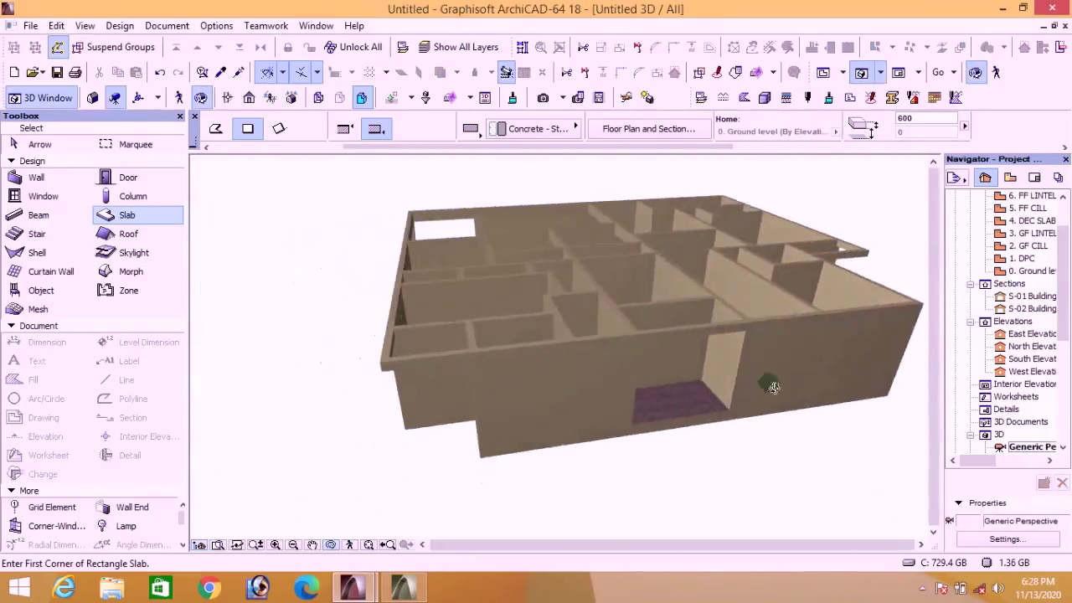
Step: On the ground level plan, reuse the 450 balcony slab's settings to draw a rectangular slab over the north-east balcony
left_click(824, 72)
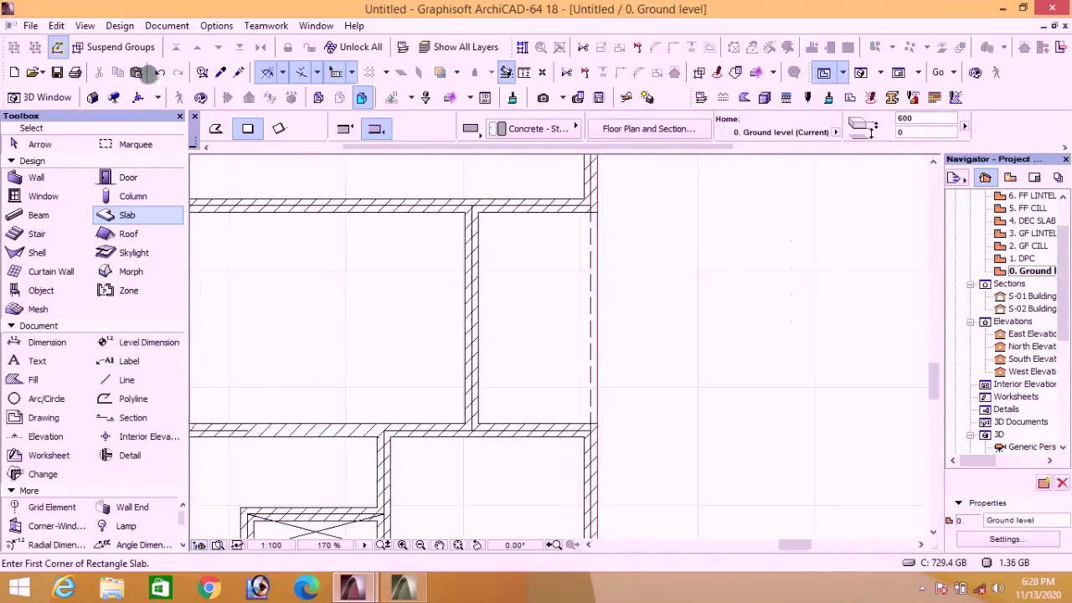
left_click(220, 72)
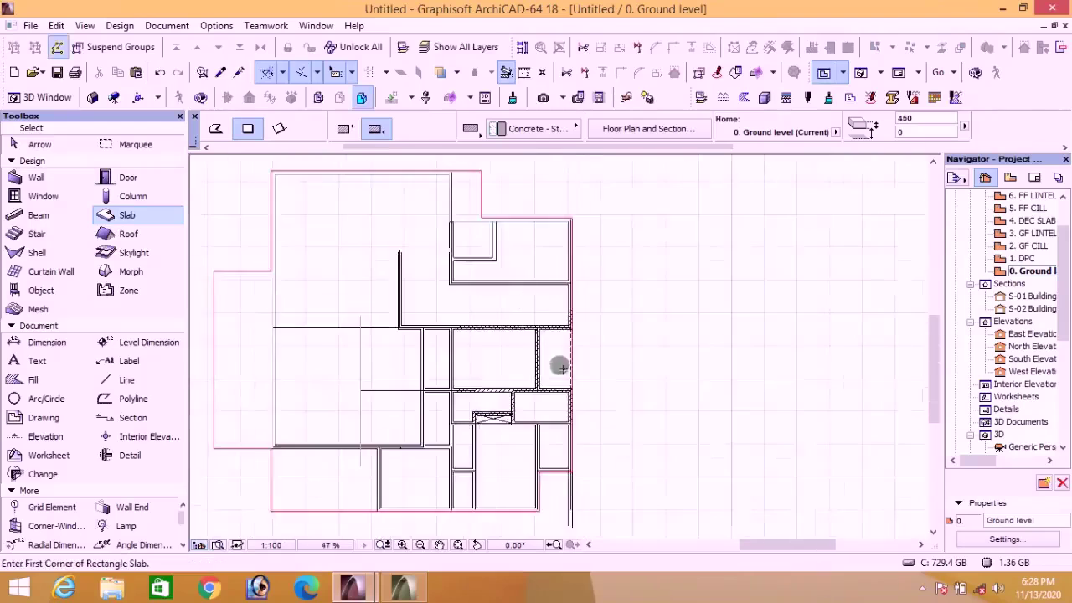
scroll(467, 182, "up", 8)
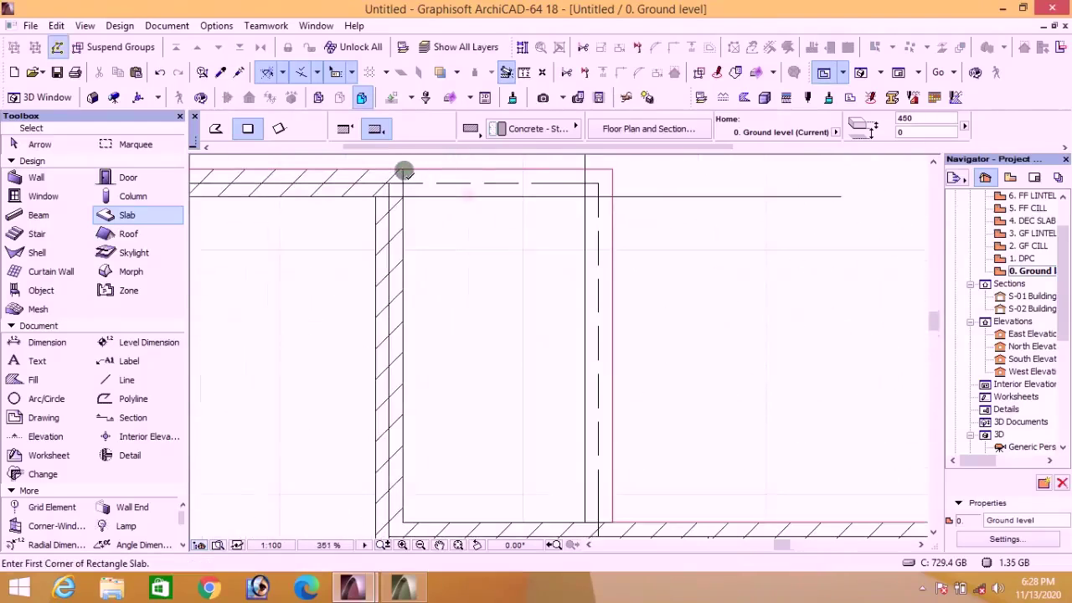
left_click(404, 173)
left_click(611, 522)
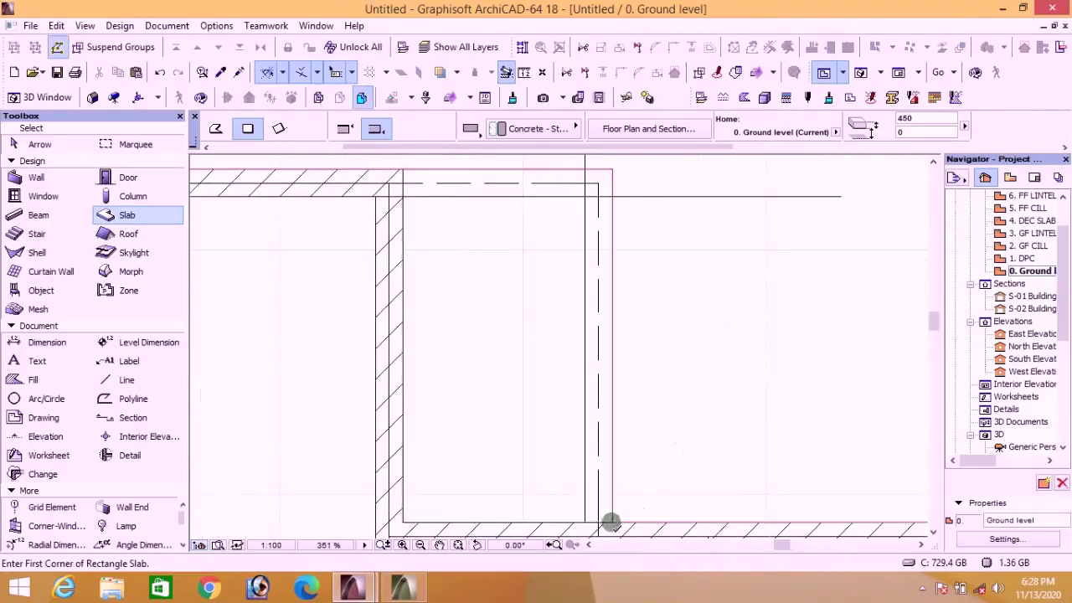
Step: Draw a rectangular slab 3600 deep in the south-west balcony, from the south beam's inner face to the room's north-east wall corner
scroll(584, 210, "down", 10)
scroll(563, 382, "up", 5)
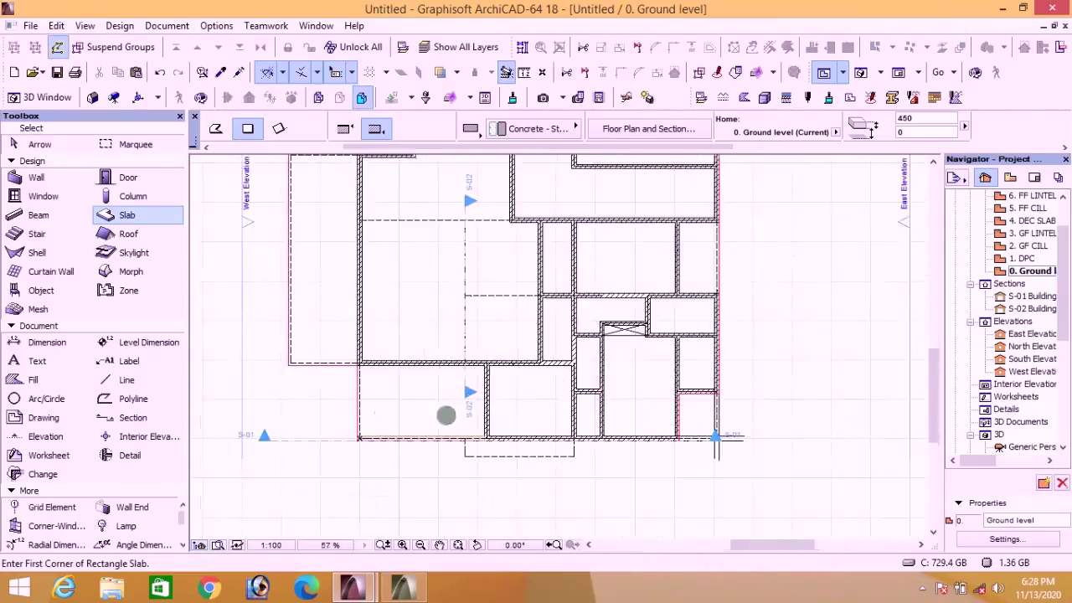
scroll(402, 409, "down", 2)
scroll(455, 445, "up", 3)
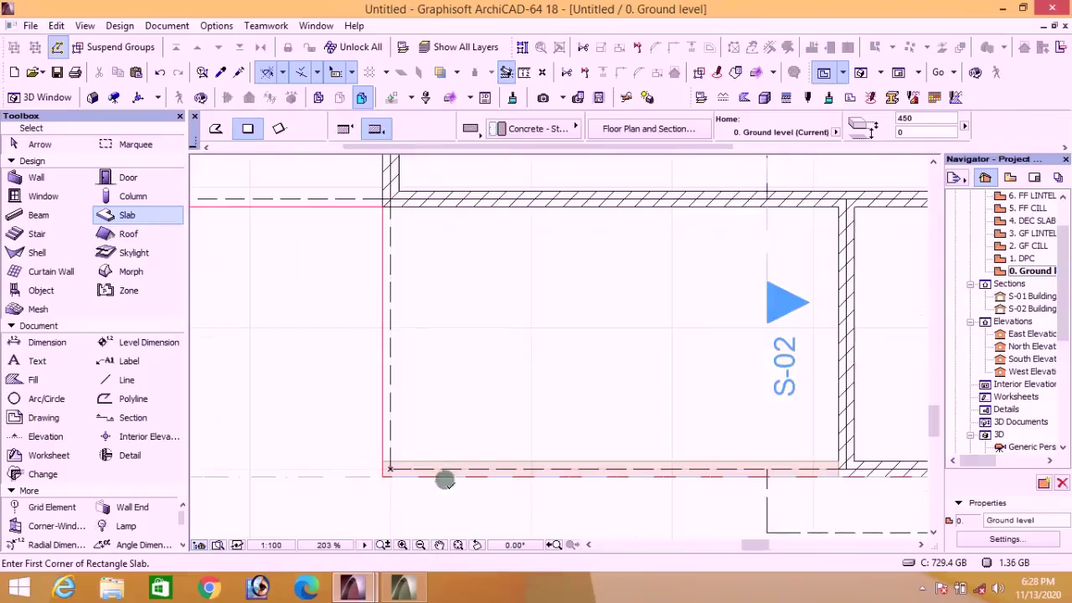
left_click(441, 470, "shift")
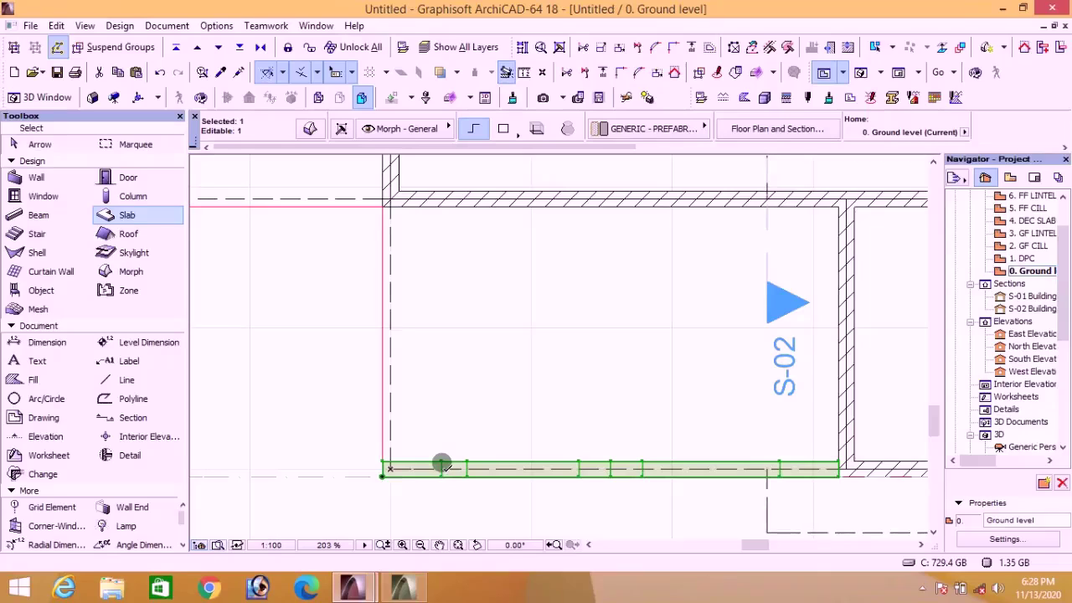
key("Escape")
left_click(441, 463)
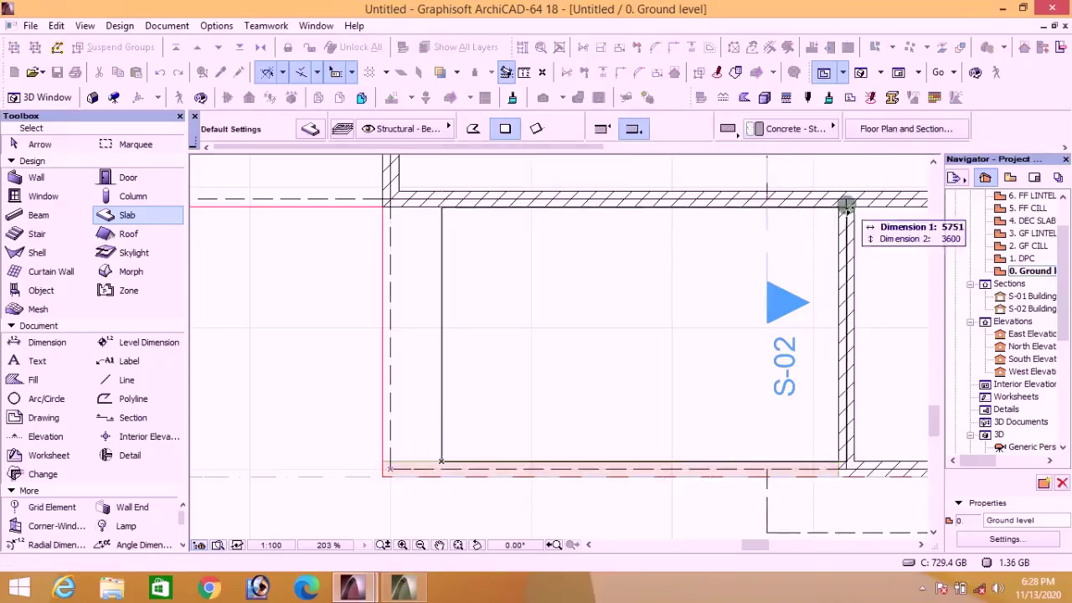
left_click(840, 209)
Step: In 3D, offset the south-west balcony slab's free west edge inward by about 364
left_click(860, 72)
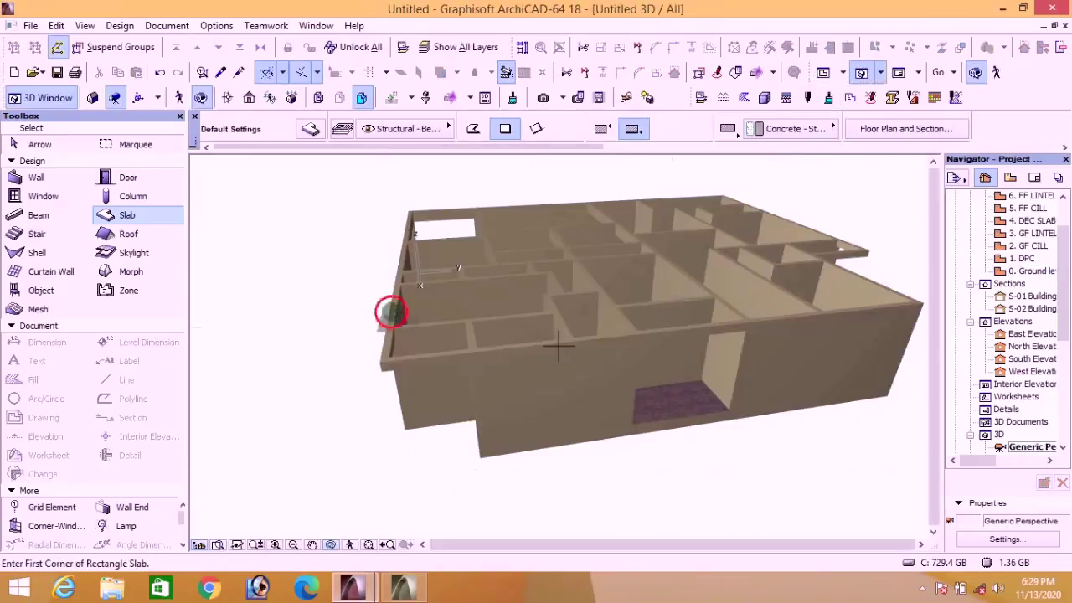
left_click_drag(390, 306, 411, 371)
left_click_drag(443, 319, 418, 349)
scroll(418, 349, "up", 2)
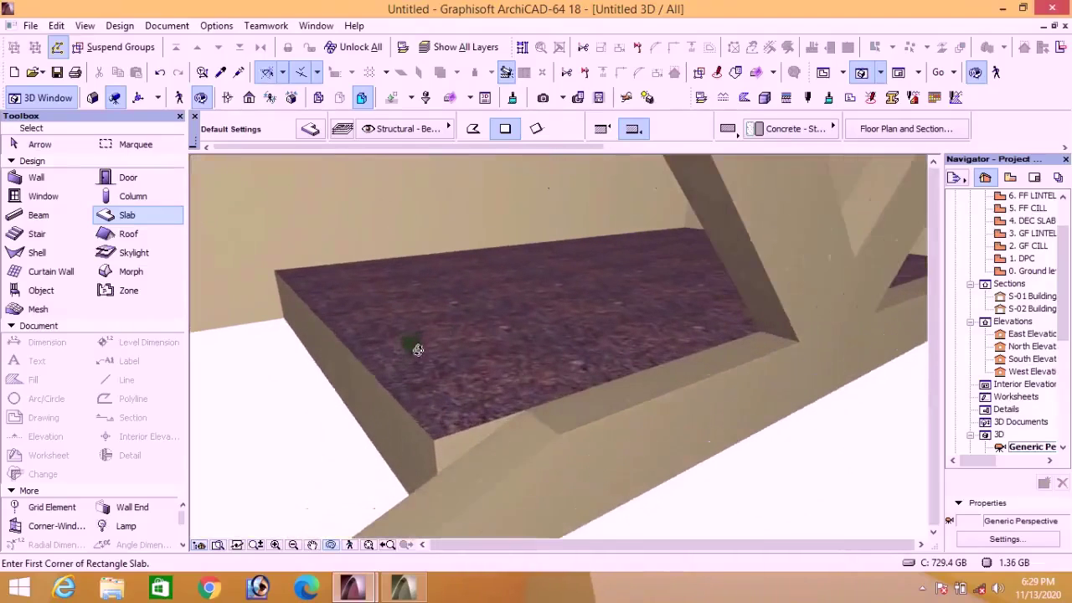
left_click(334, 545)
left_click_drag(416, 455, 491, 390)
left_click(491, 391)
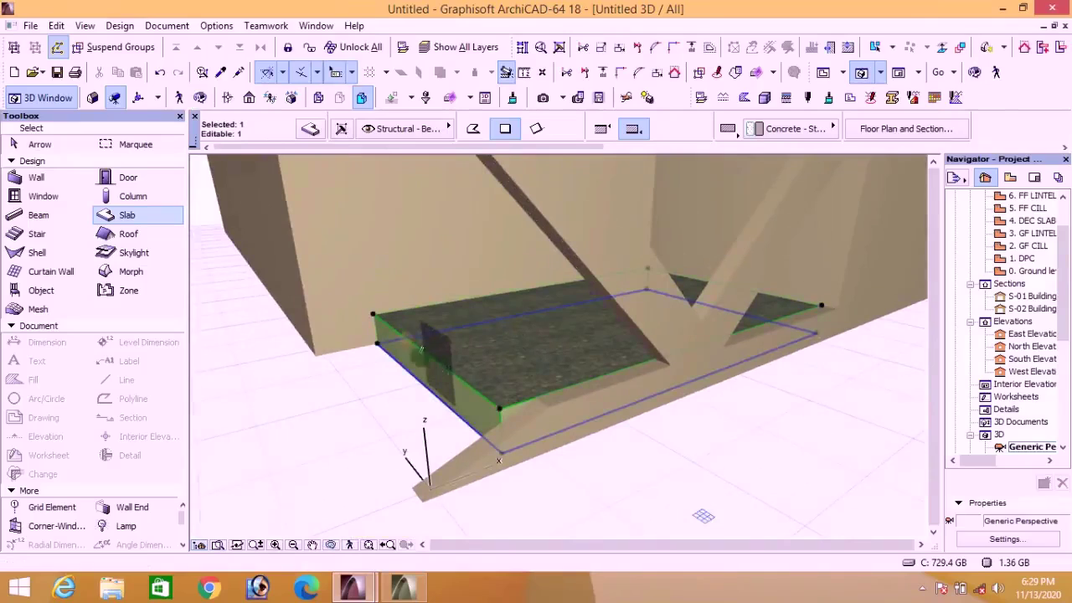
left_click(423, 352)
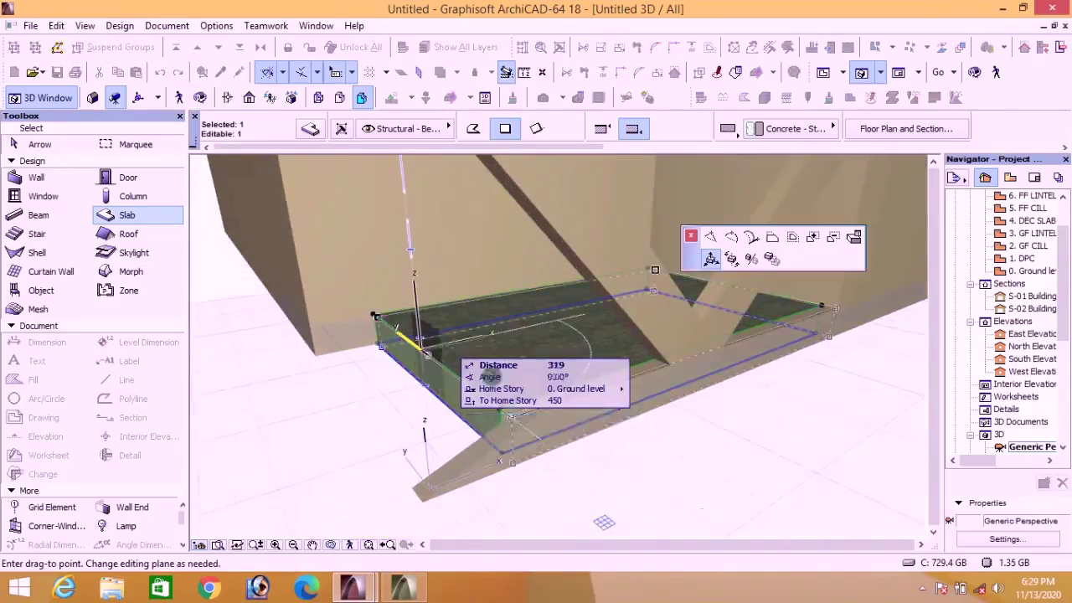
left_click(772, 241)
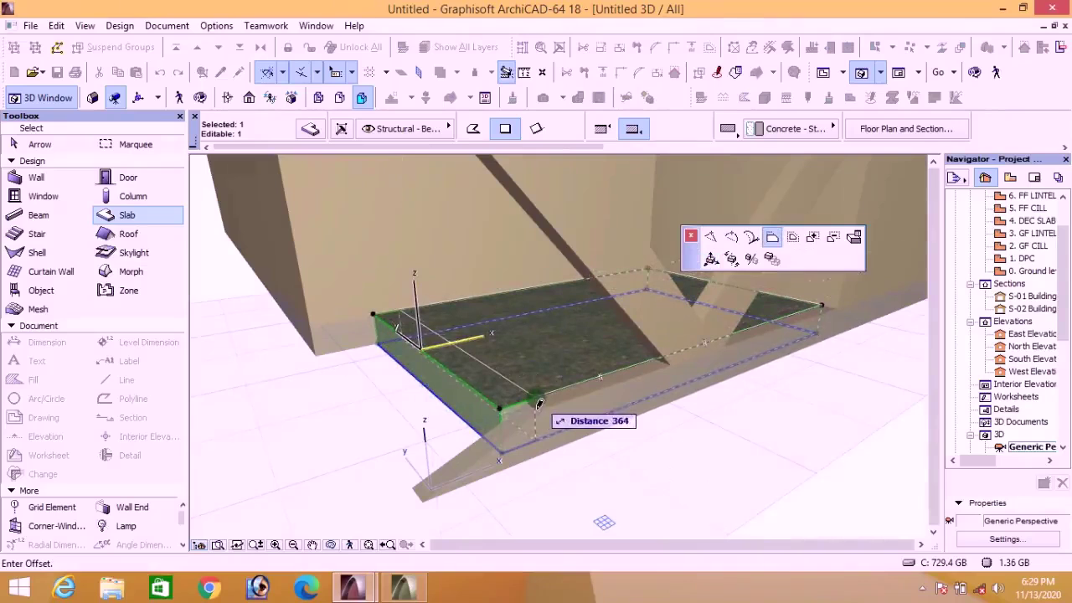
left_click(539, 403)
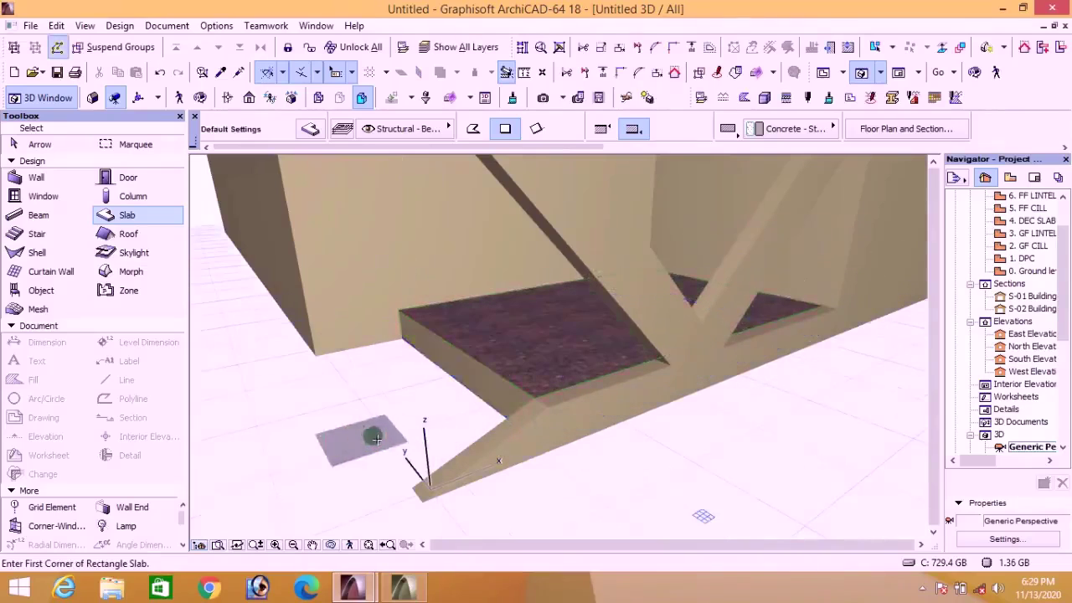
Step: Examine the floor slabs, balconies and walls of the whole building in 3D
scroll(435, 457, "down", 5)
middle_click_drag(435, 456, 407, 232, "shift")
scroll(443, 263, "down", 3)
scroll(586, 266, "up", 5)
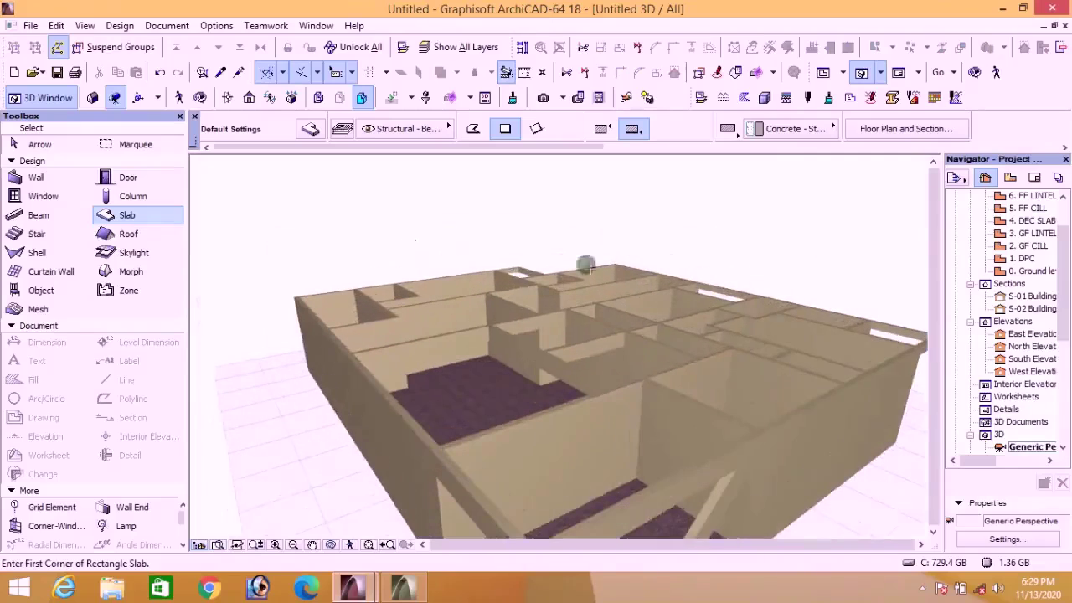
left_click(330, 545)
left_click_drag(629, 351, 543, 517)
scroll(509, 392, "up", 5)
scroll(542, 422, "down", 3)
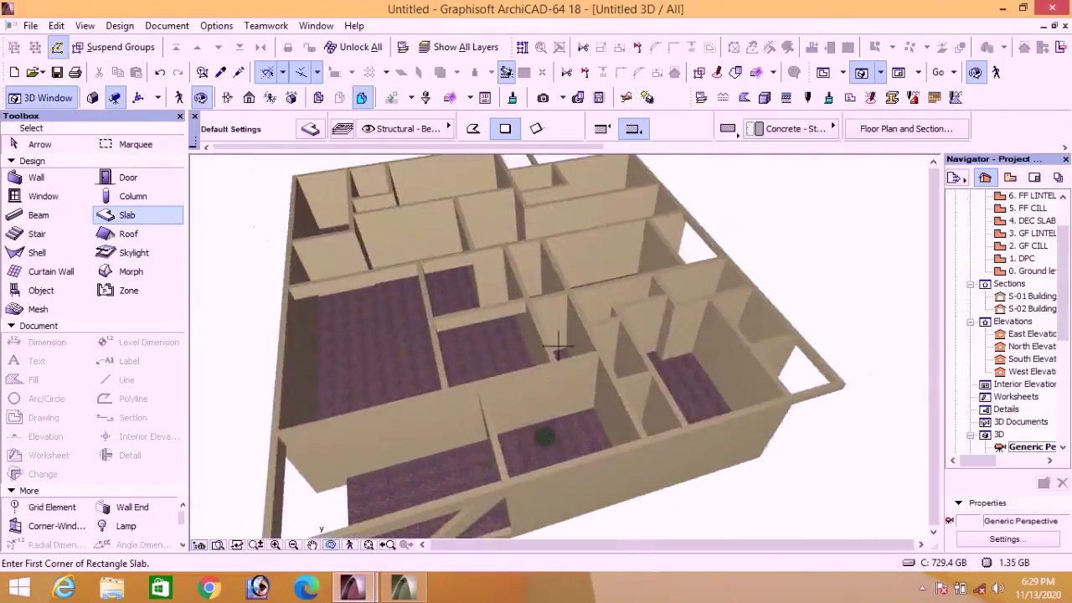
left_click_drag(558, 345, 552, 269)
Step: Return to the floor plan and open the 1. DPC storey
left_click(826, 74)
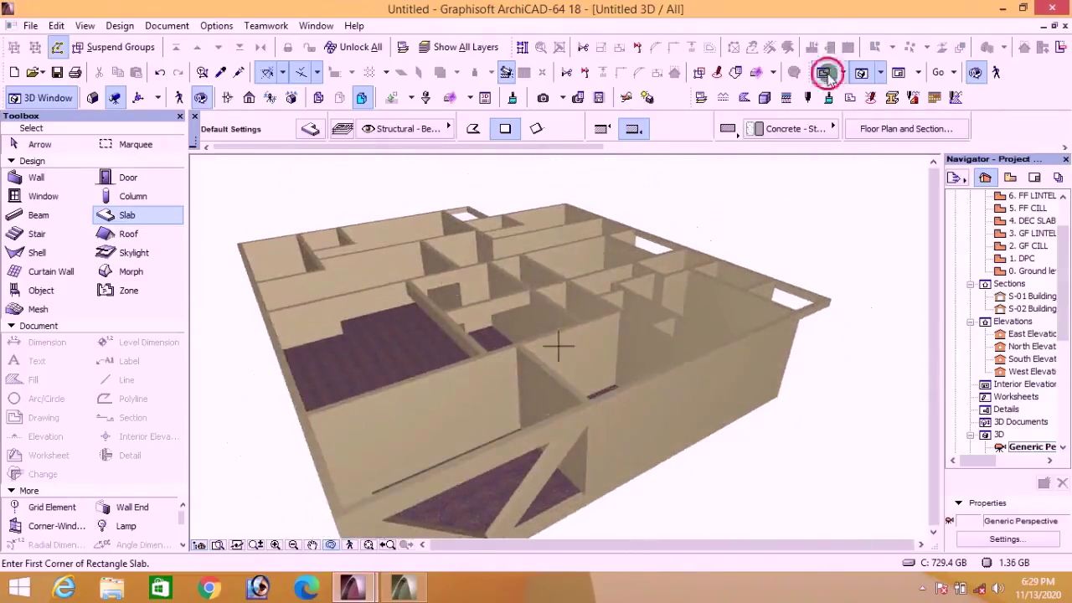
scroll(431, 402, "down", 4)
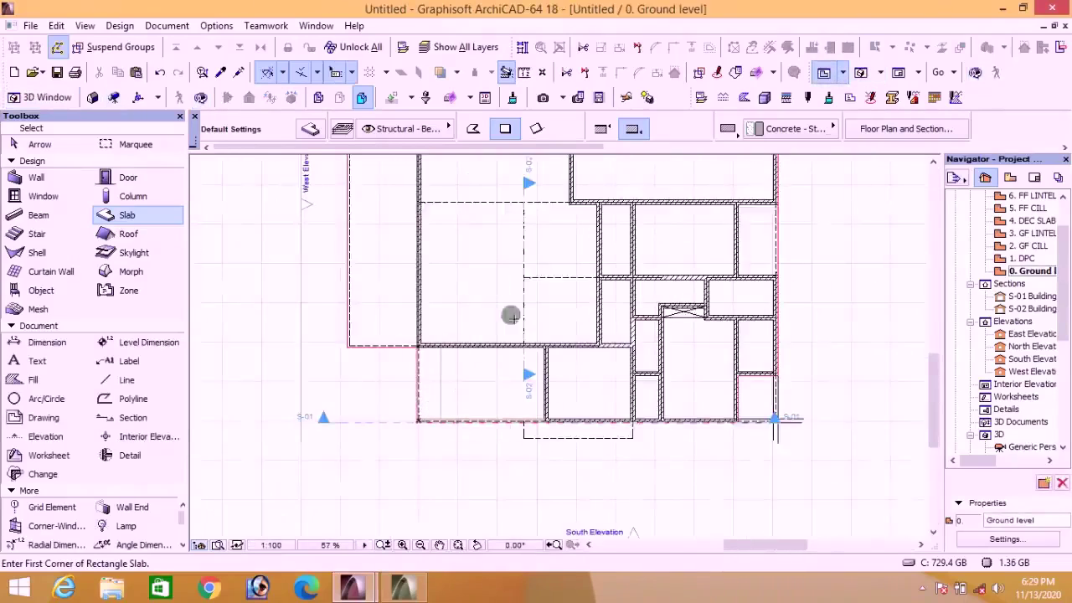
scroll(511, 316, "down", 3)
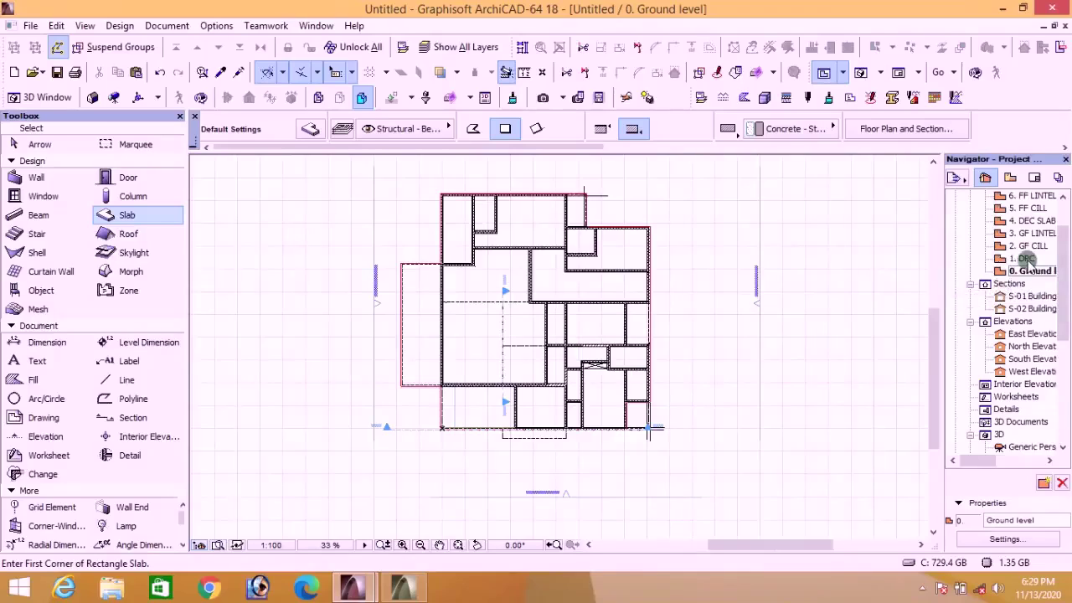
left_click(1028, 260)
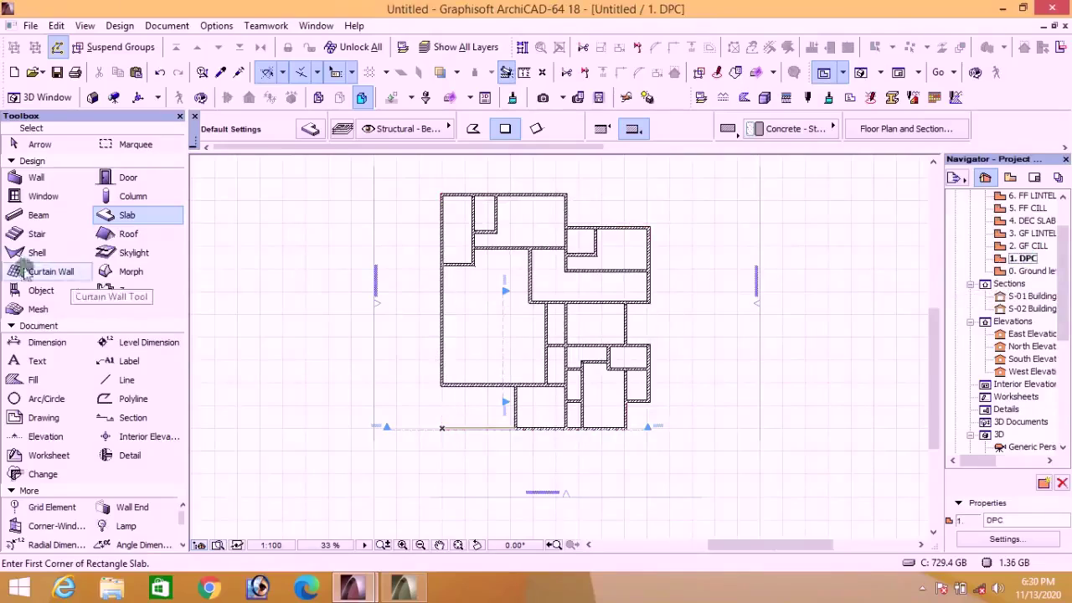
Step: Set the default door to the hinged Metal Door 18 with a height of 2250
left_click(116, 179)
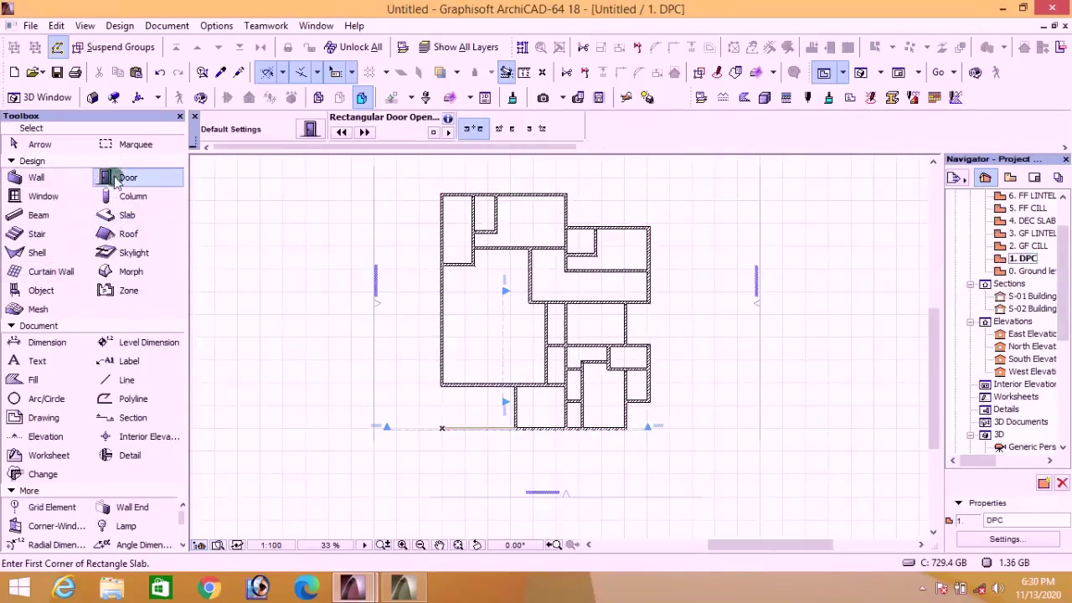
left_click(309, 129)
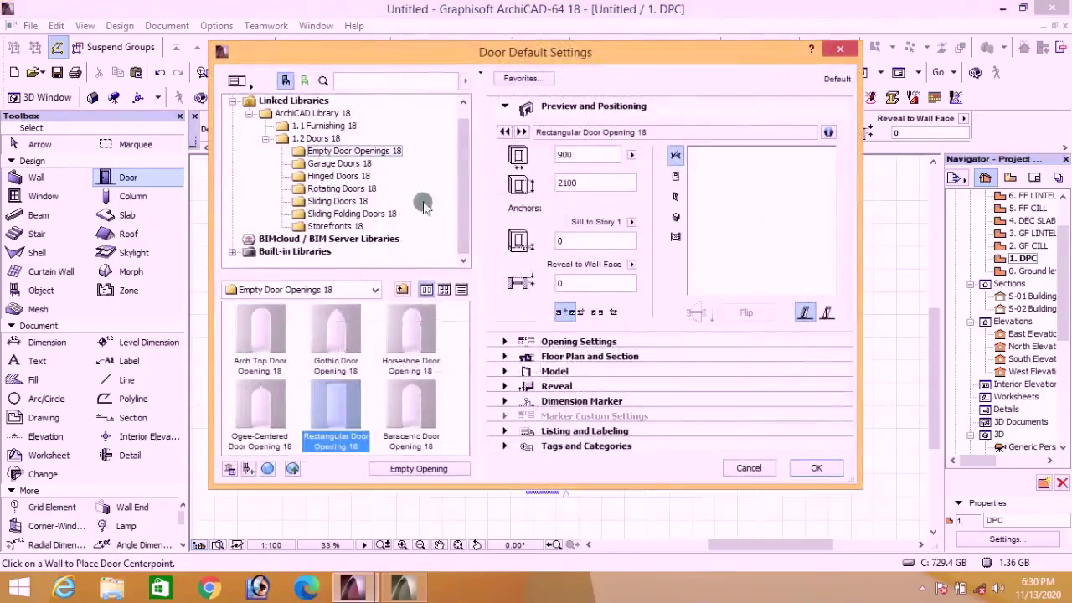
left_click(331, 176)
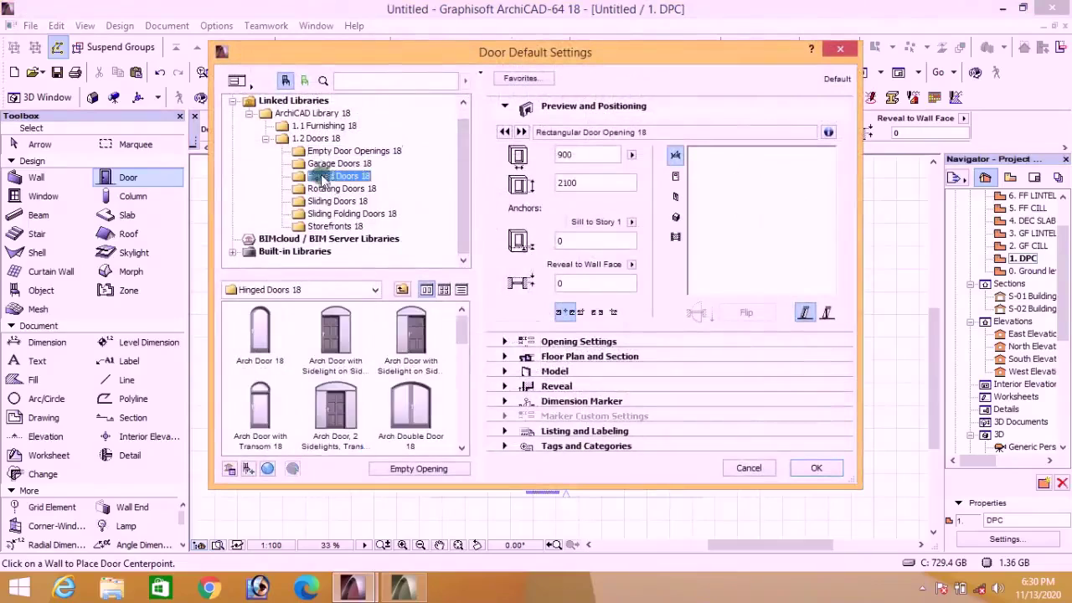
left_click_drag(459, 322, 471, 467)
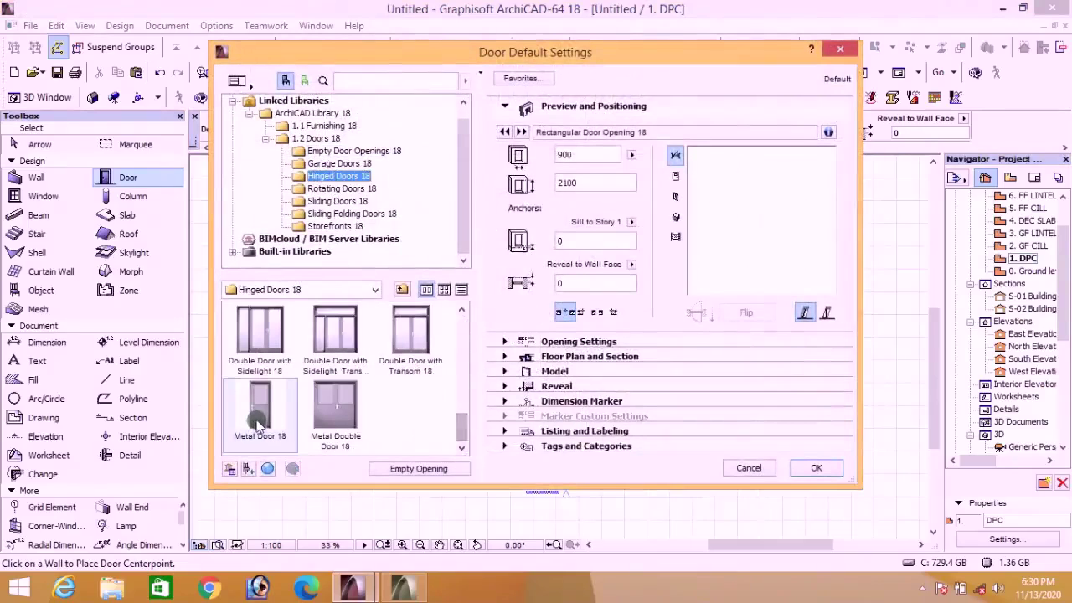
left_click(258, 421)
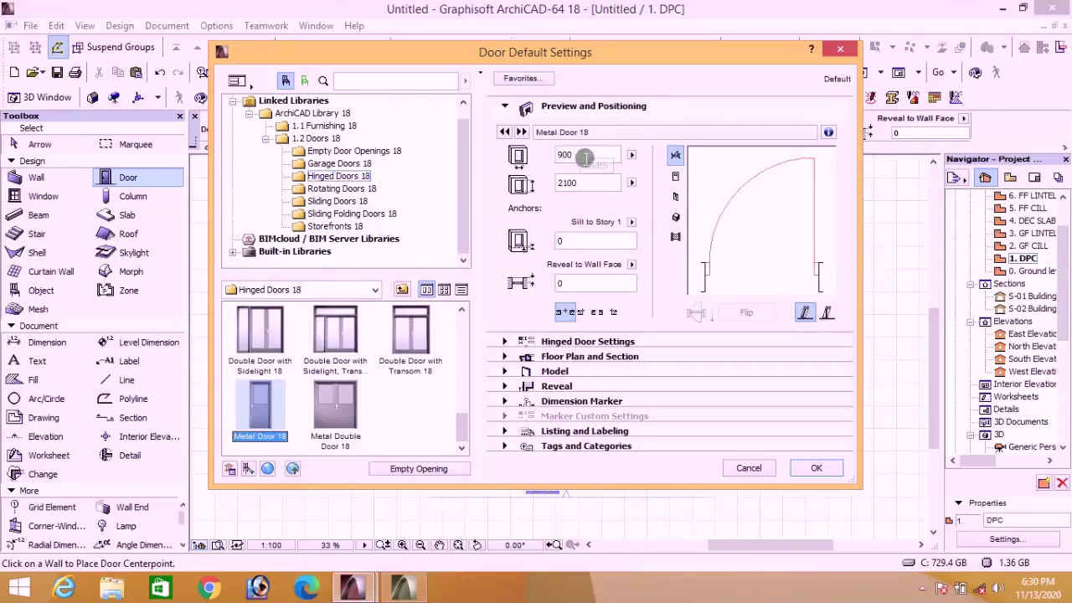
left_click_drag(590, 187, 546, 187)
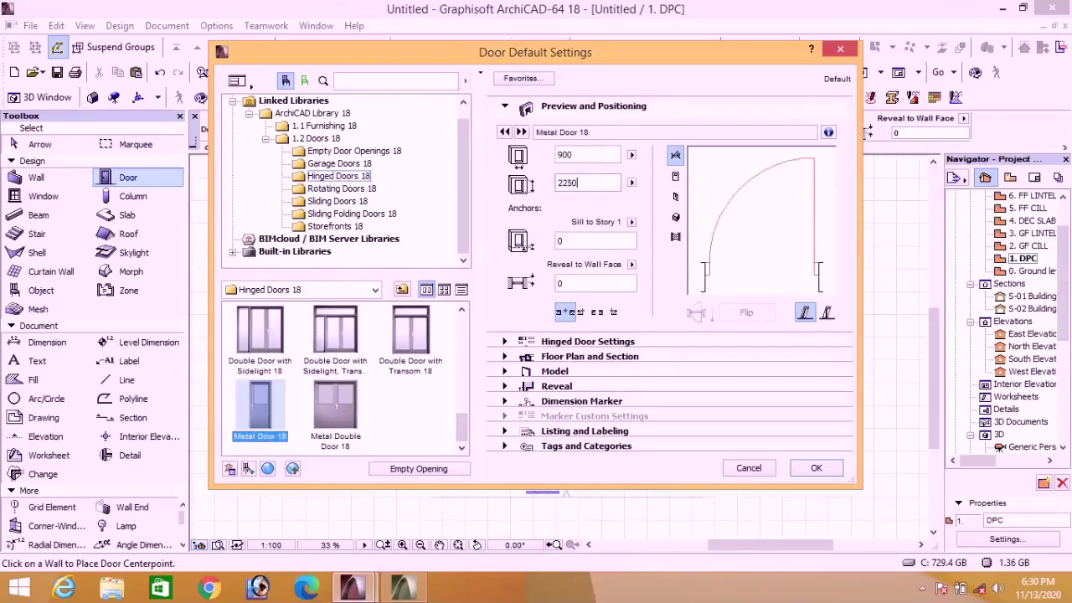
Step: Choose leaf Style 8 and Fix Handle 1 for the metal door
left_click(505, 342)
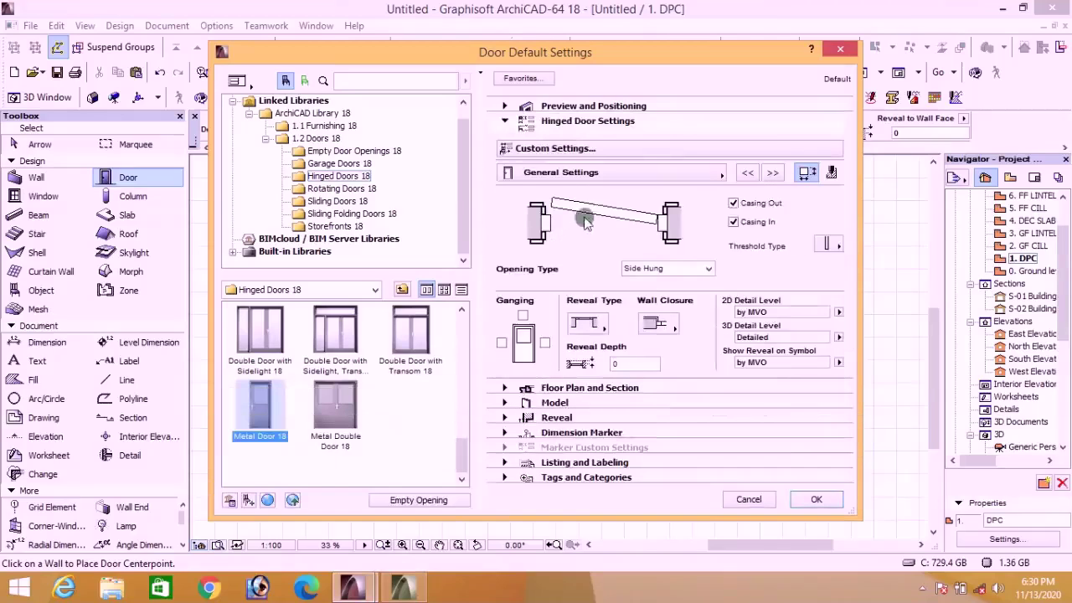
left_click(772, 174)
left_click(772, 173)
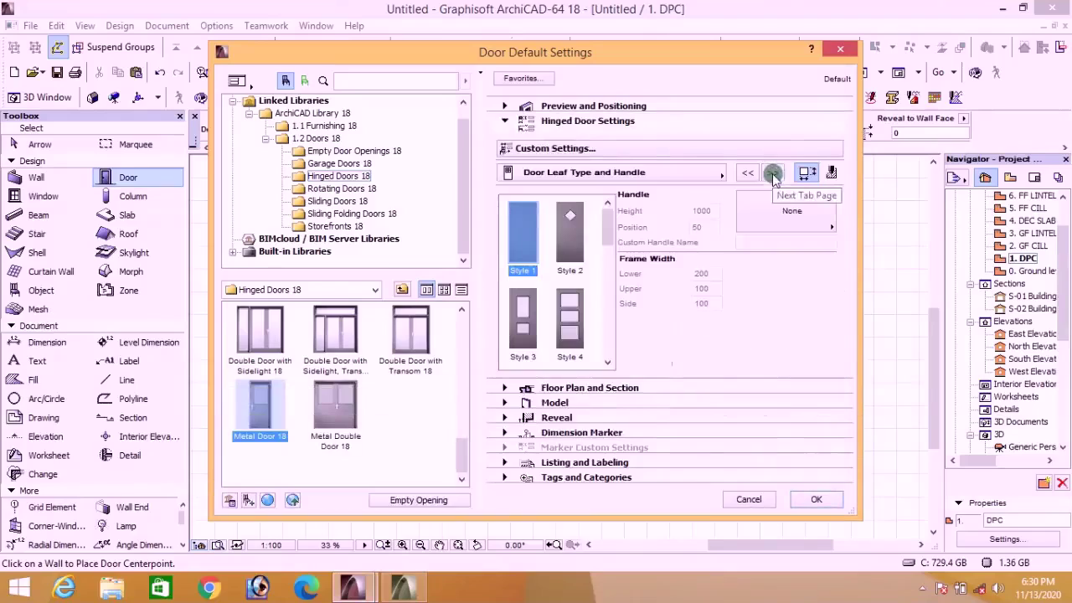
left_click(608, 362)
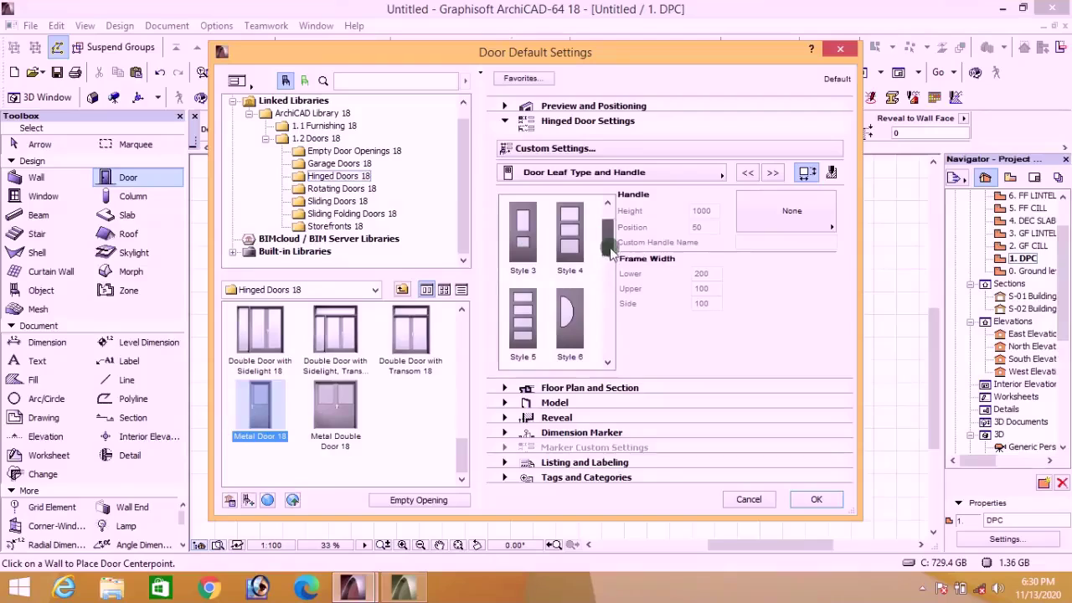
left_click(608, 360)
left_click(564, 319)
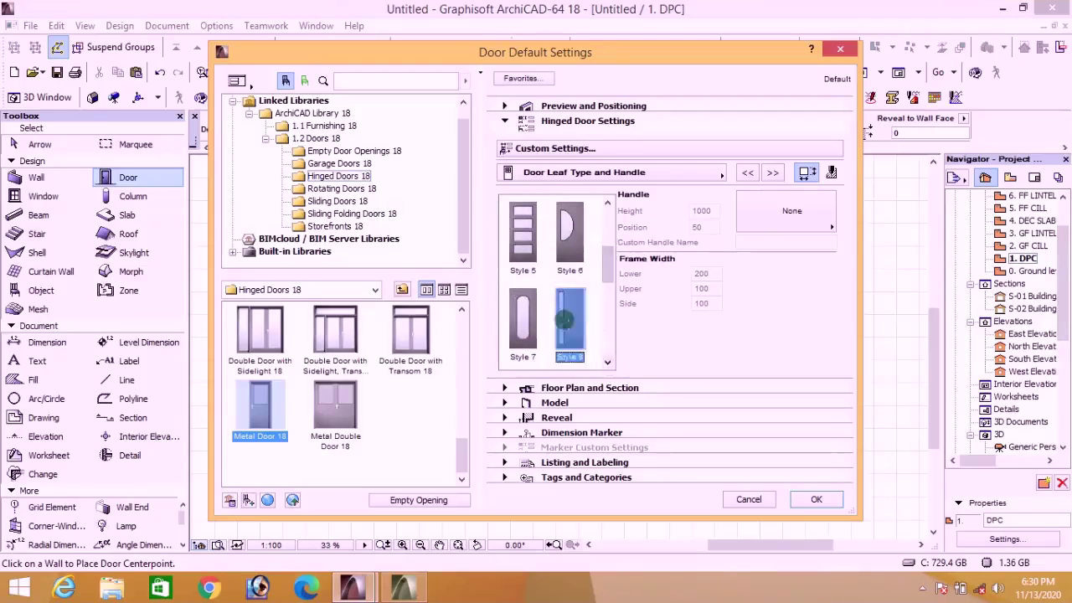
left_click(825, 219)
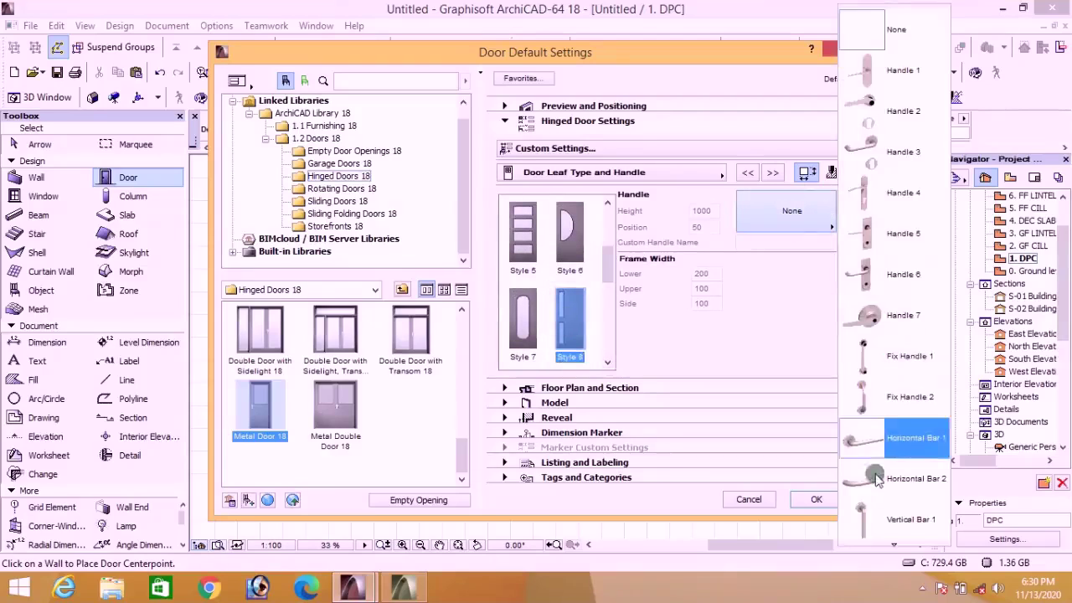
left_click(866, 358)
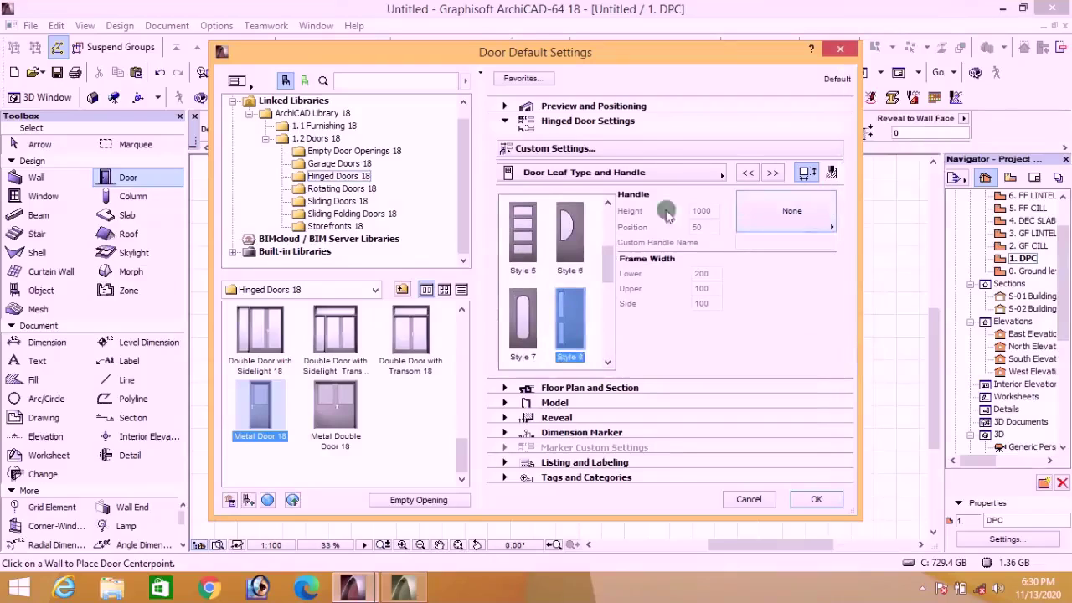
Step: Override the model view options for the door's 3D projections and turn off the opening line
left_click(771, 174)
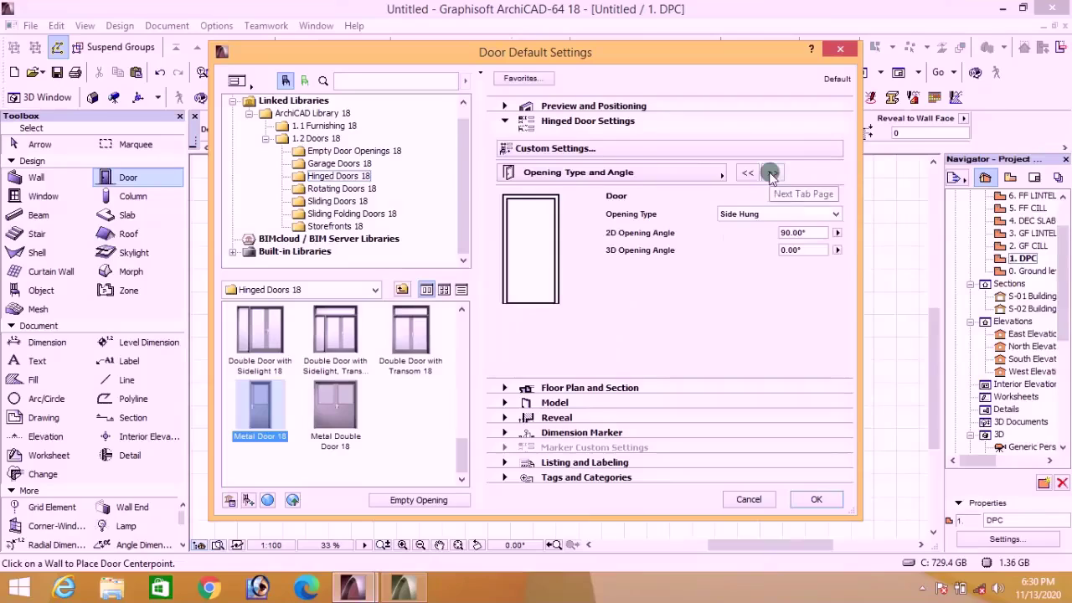
left_click(764, 173)
left_click(750, 174)
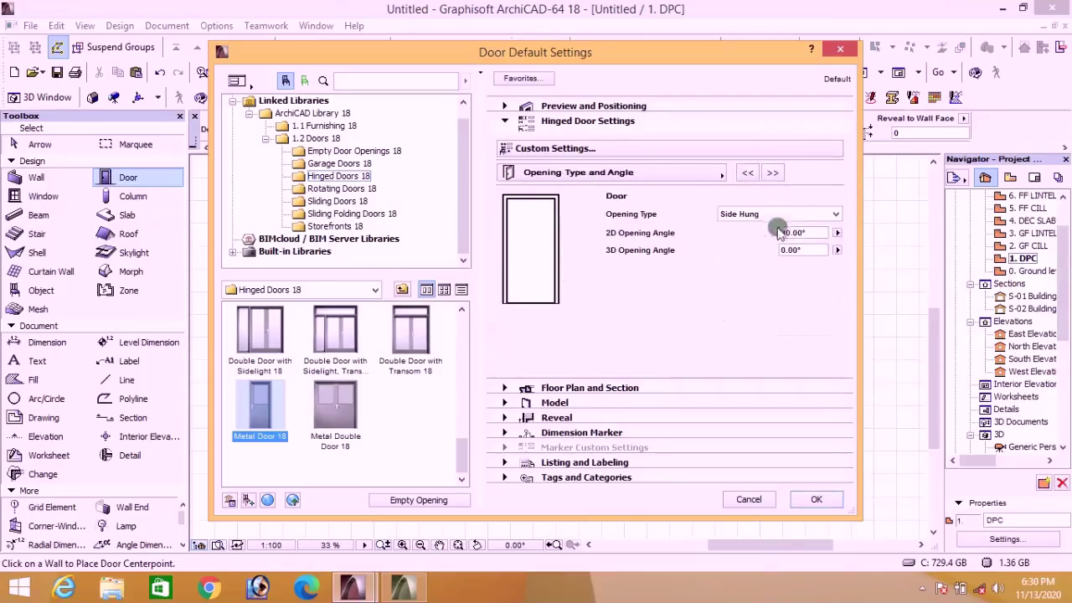
left_click(792, 236)
left_click_drag(794, 240, 772, 241)
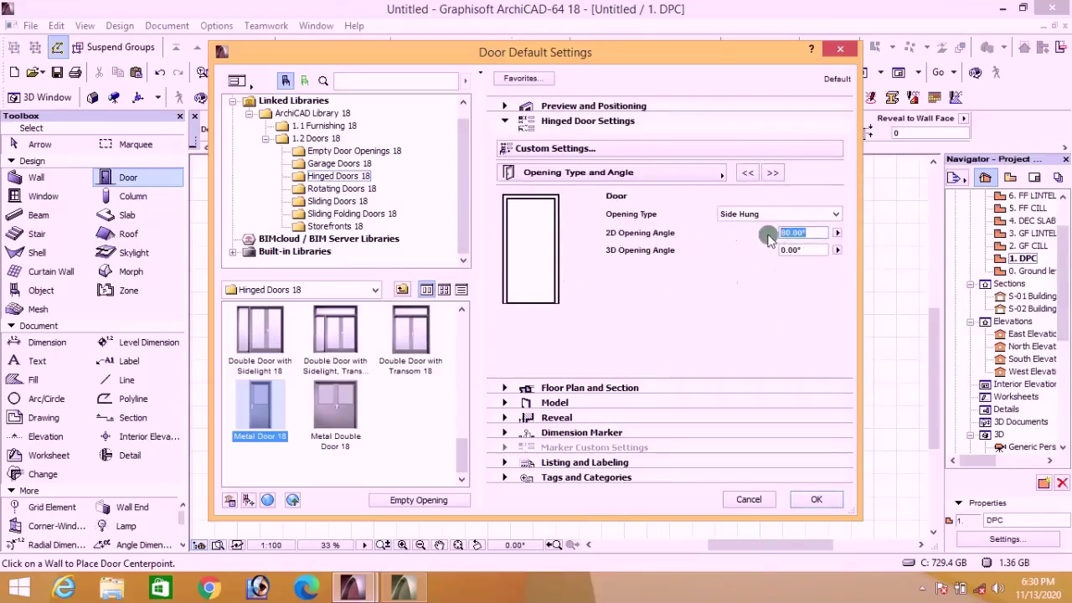
left_click(773, 174)
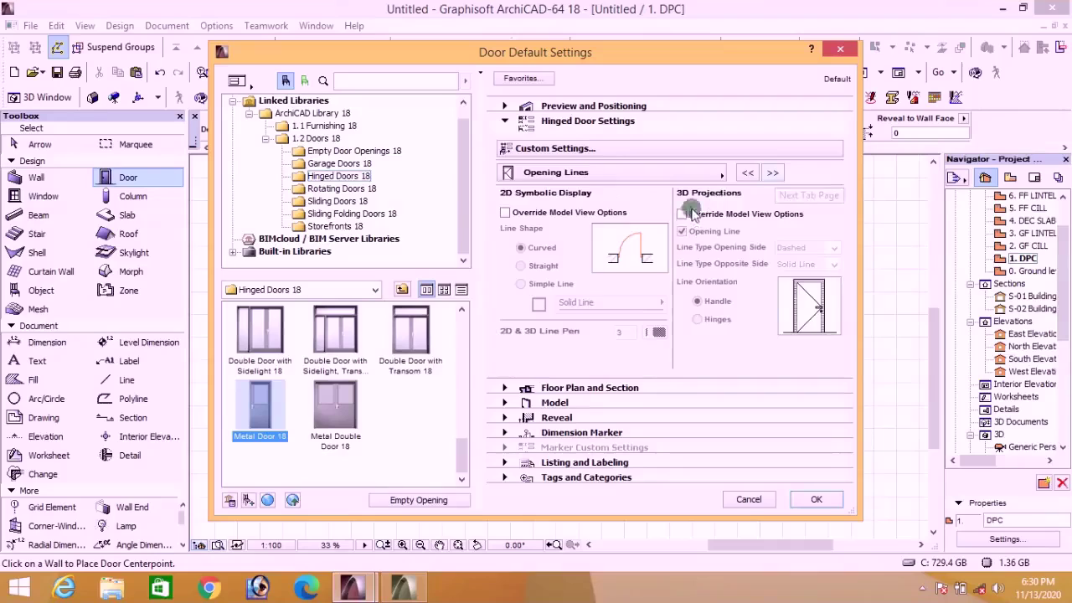
left_click(683, 232)
left_click(682, 232)
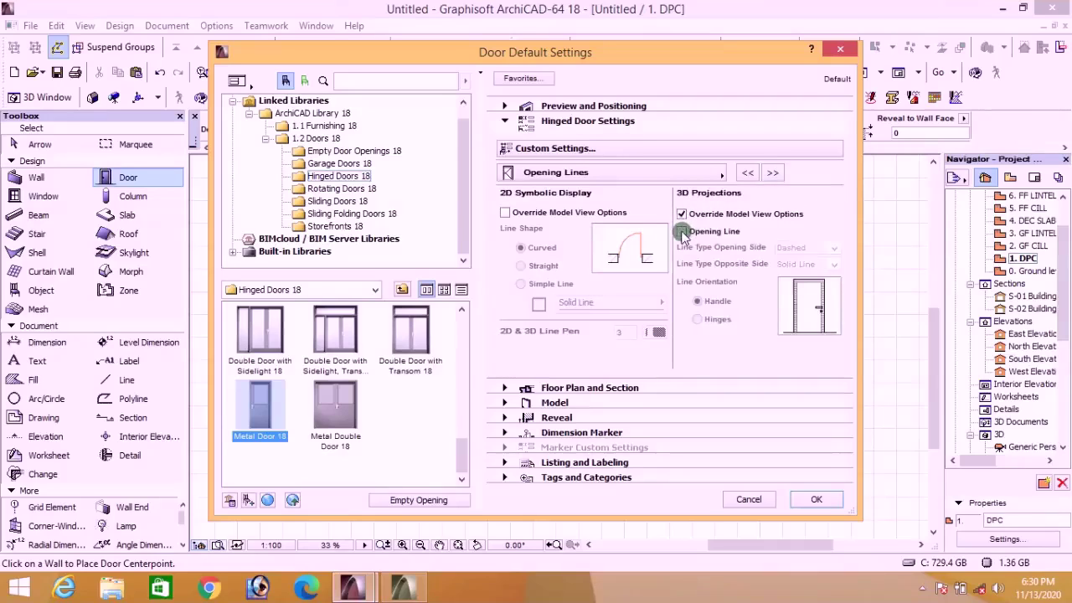
Step: Set the door frame's outside and inside surfaces to Metal - Copper New
left_click(774, 173)
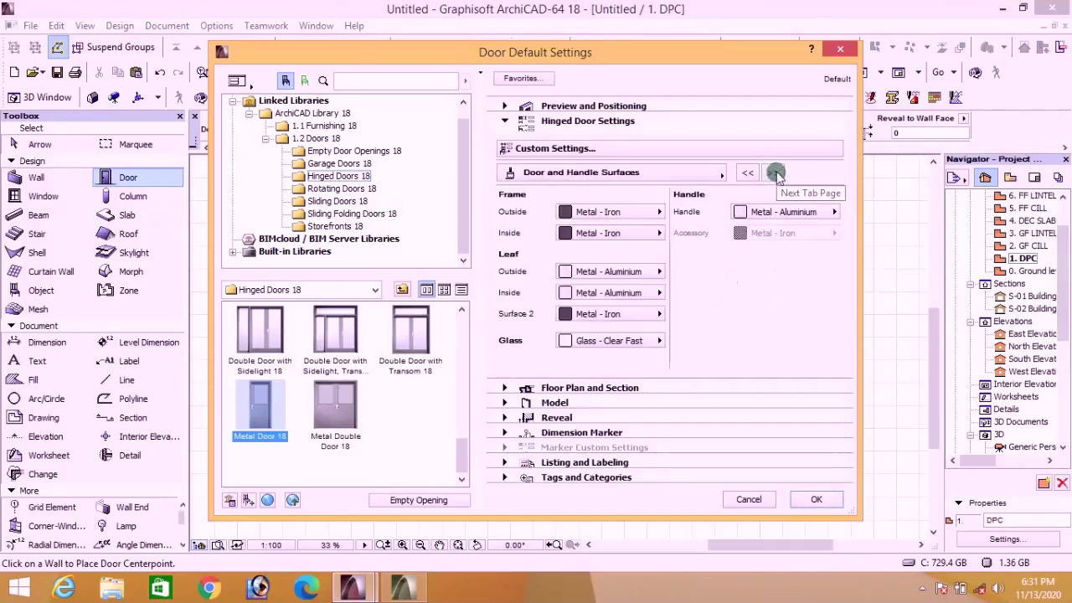
left_click(658, 212)
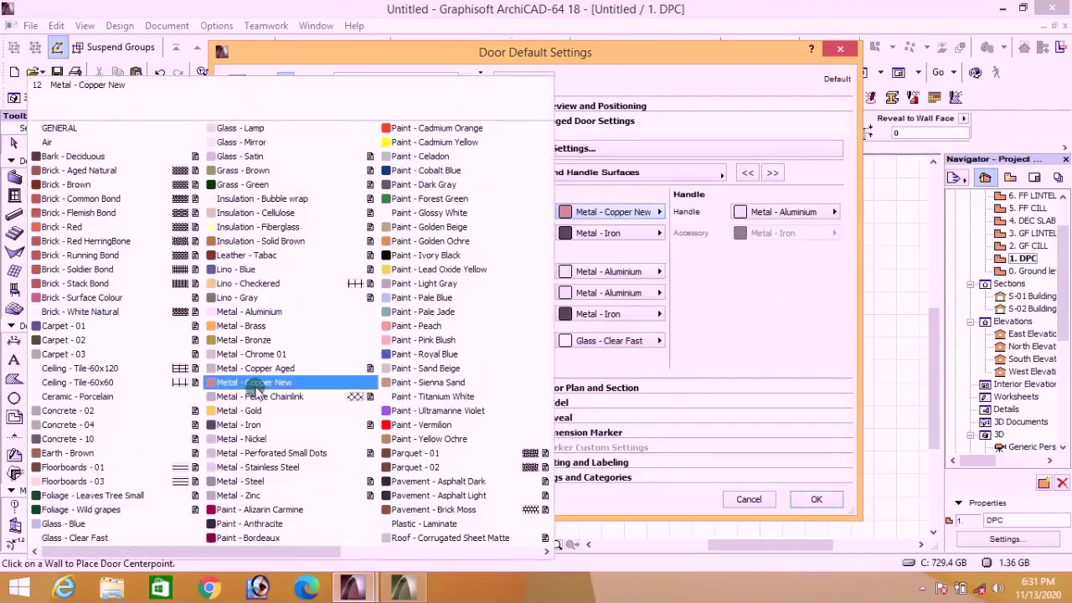
left_click(254, 382)
left_click(657, 234)
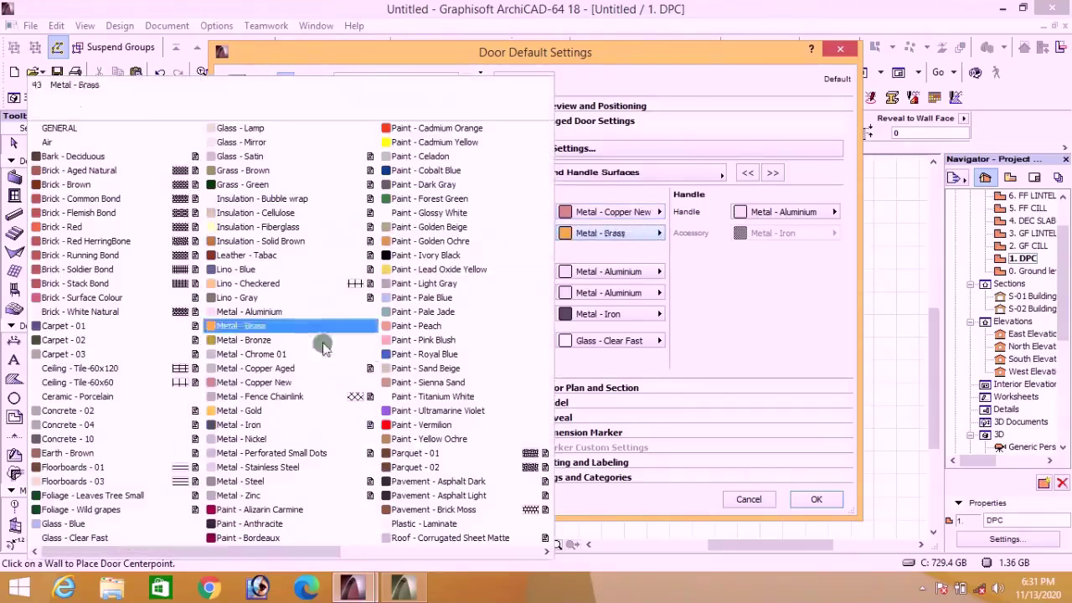
left_click(260, 379)
Step: Set the door leaf's outside, inside and second surfaces to Metal - Copper New and the handle surface to Metal - Chrome 01
left_click(647, 275)
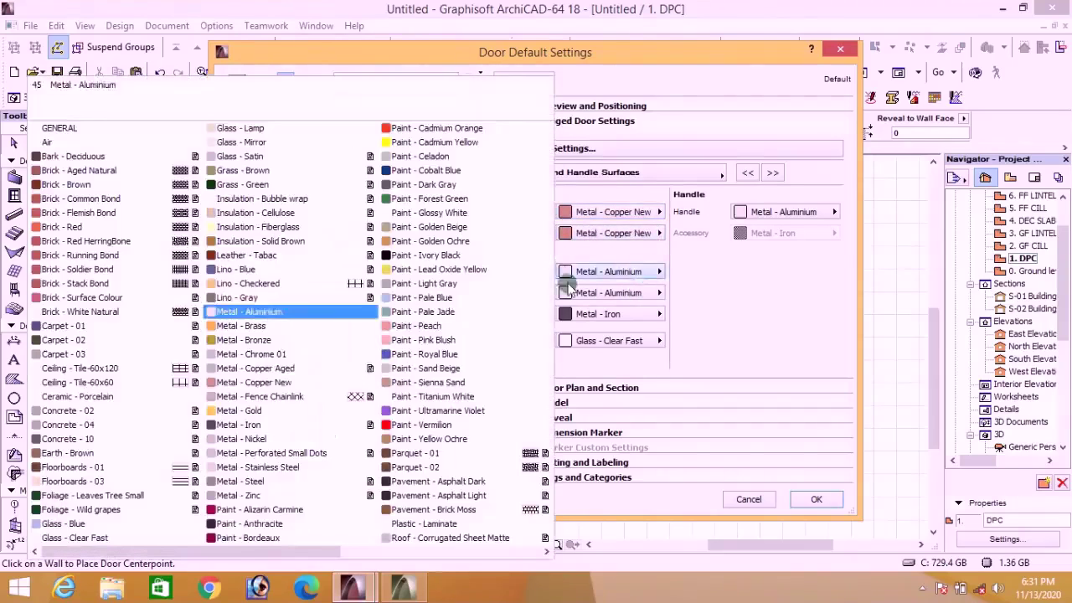
left_click(254, 382)
left_click(609, 292)
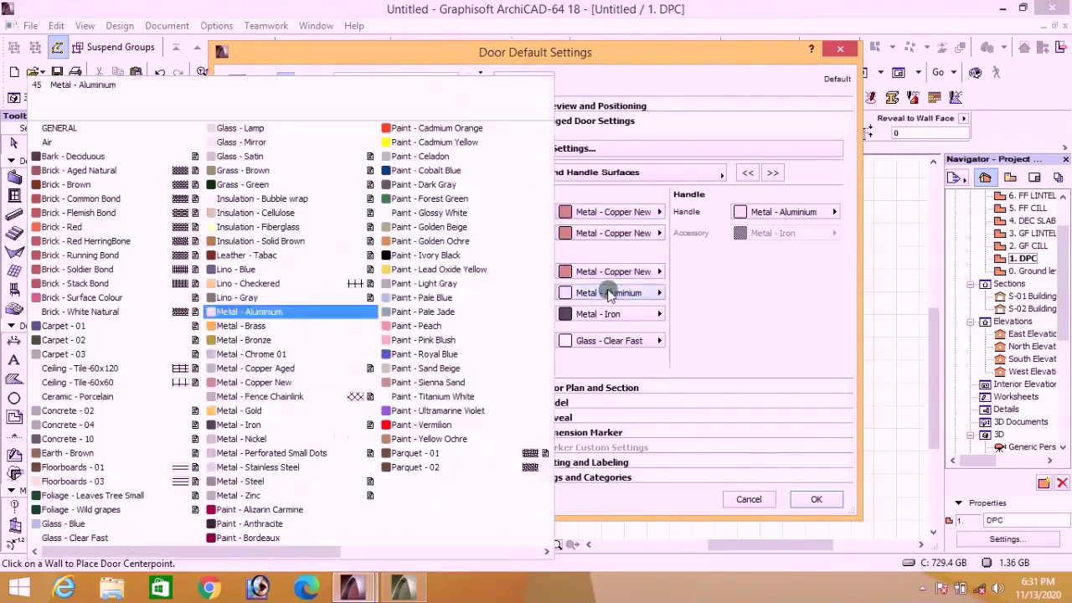
left_click(277, 382)
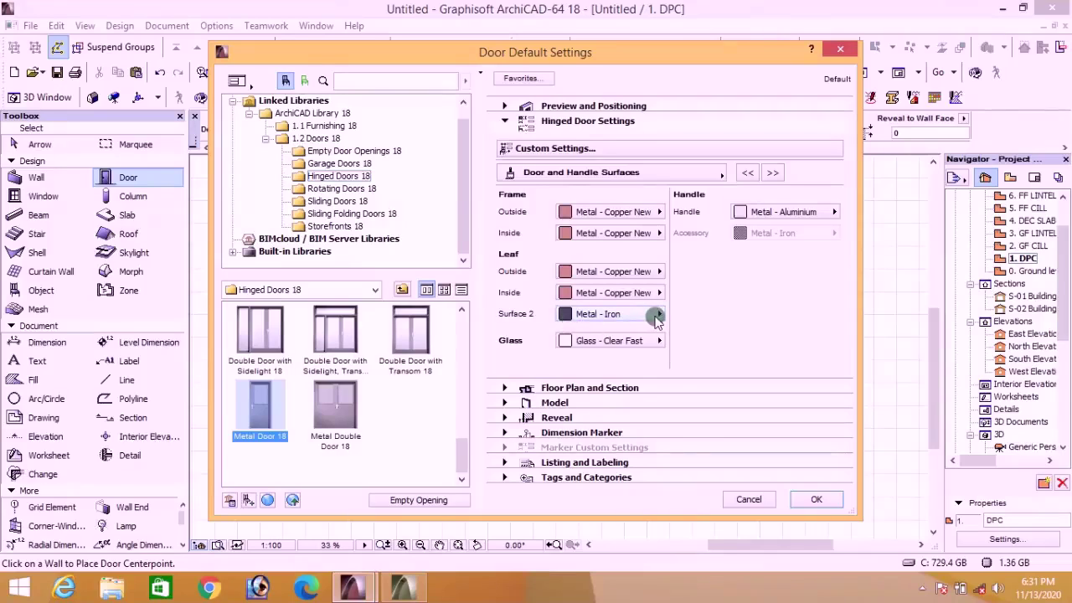
left_click(659, 315)
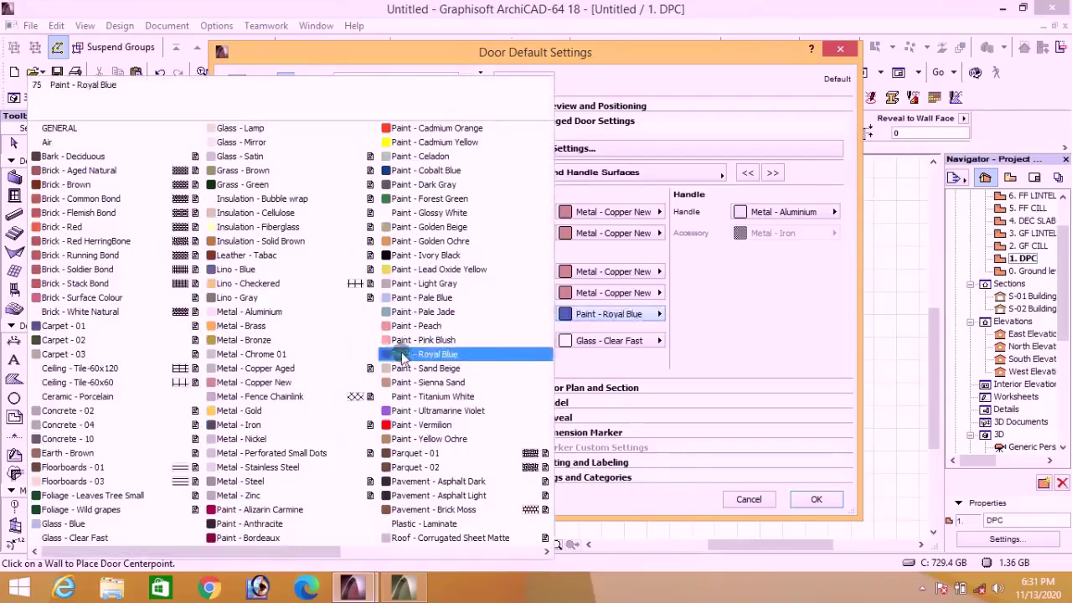
left_click(259, 384)
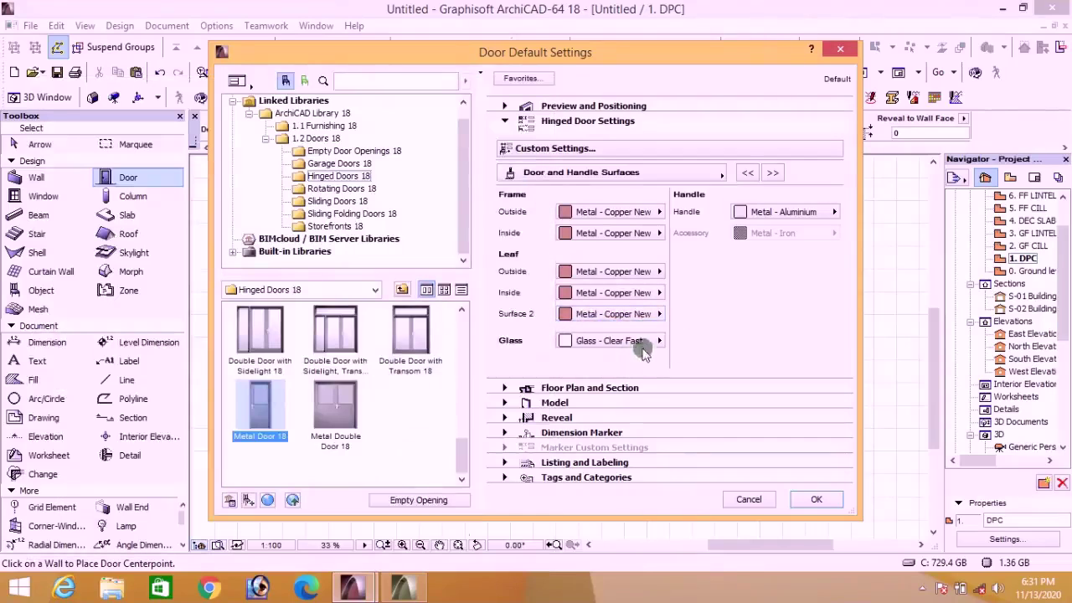
left_click(814, 212)
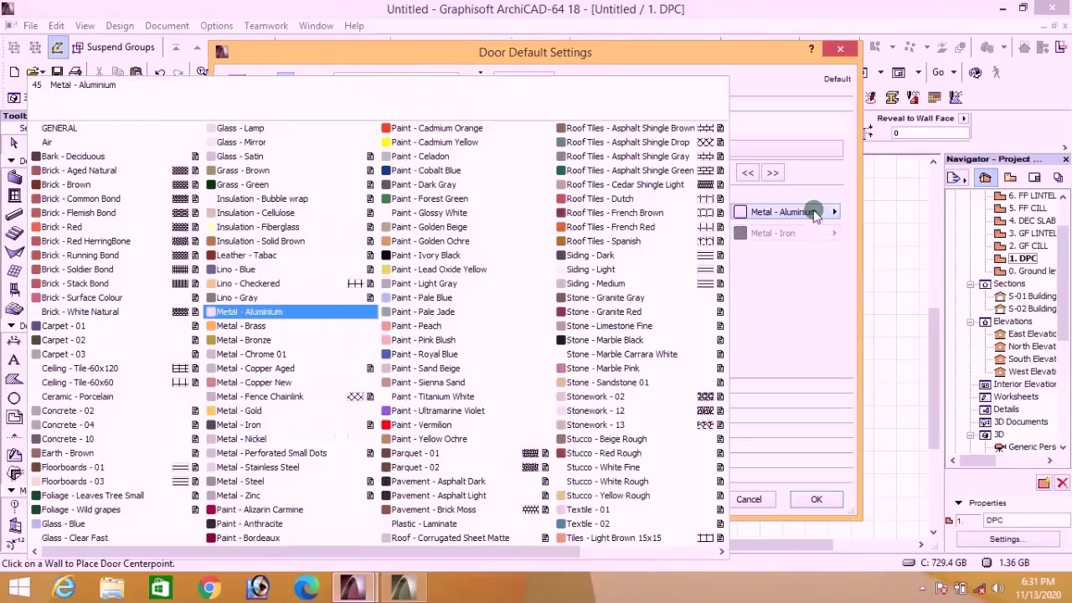
left_click(276, 354)
Step: Set the door's outside casing width to 100 and edit its thickness
left_click(769, 173)
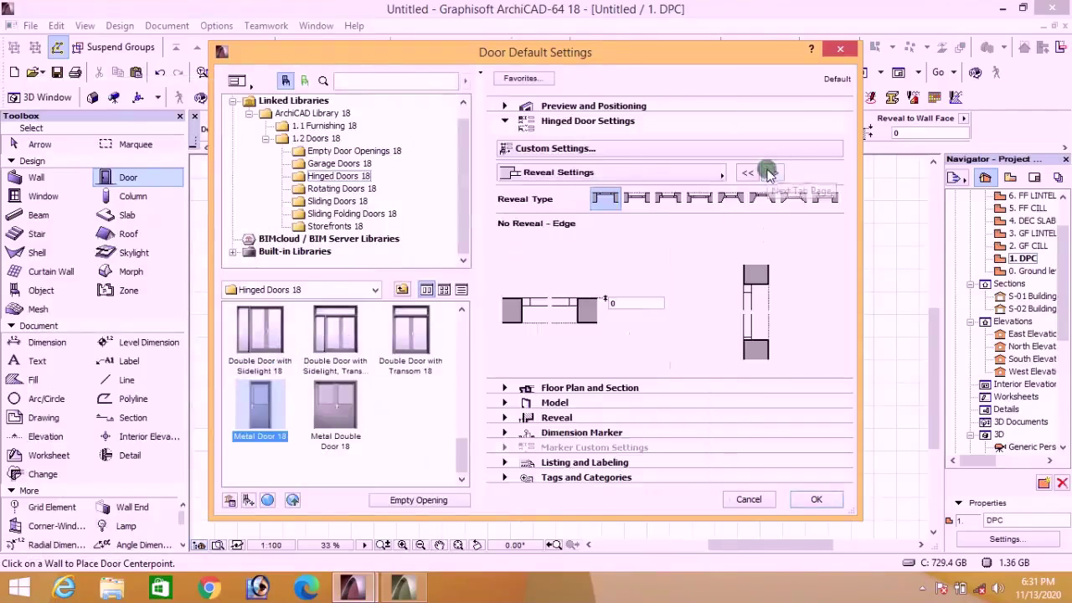
left_click(770, 173)
left_click(772, 174)
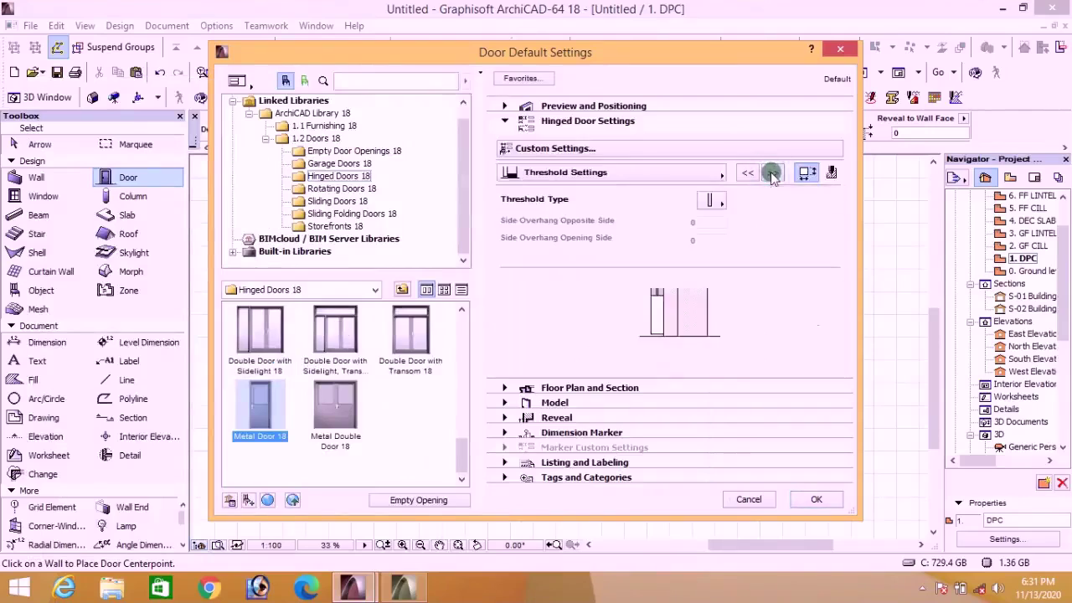
left_click(771, 174)
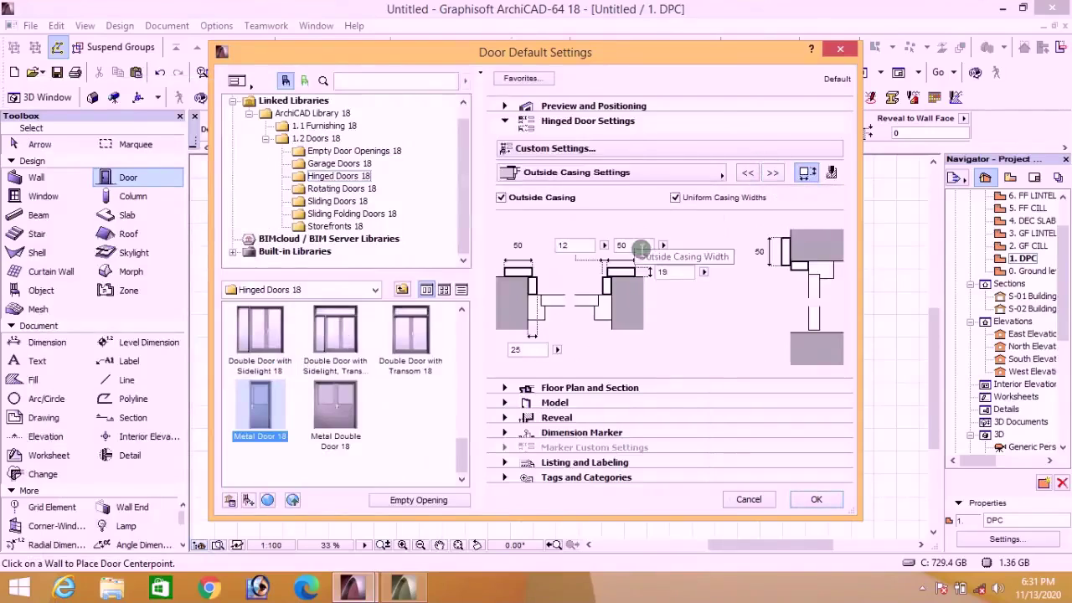
left_click(620, 246)
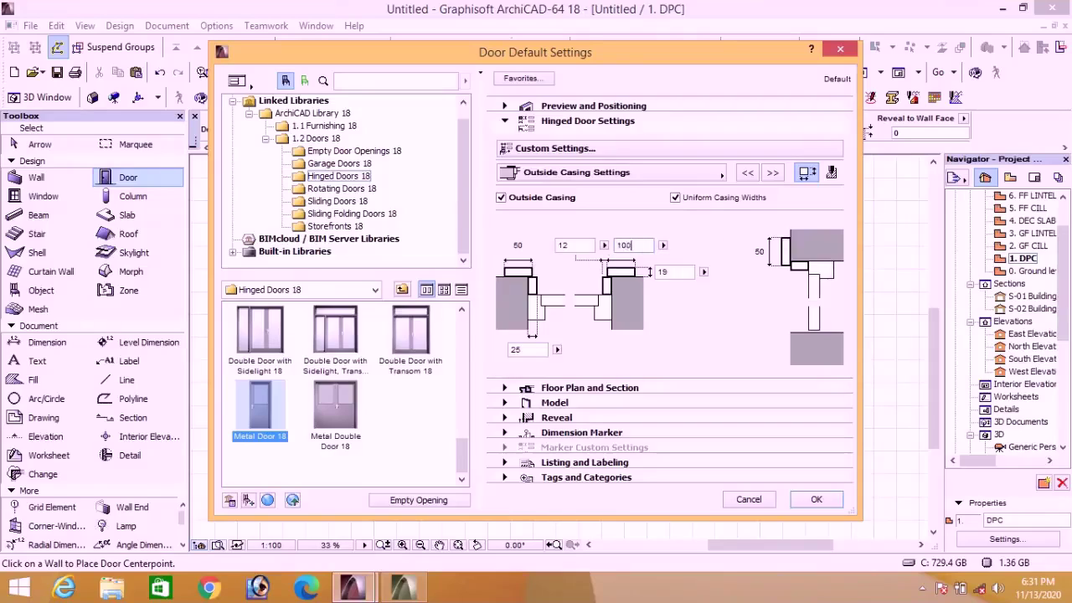
left_click(673, 275)
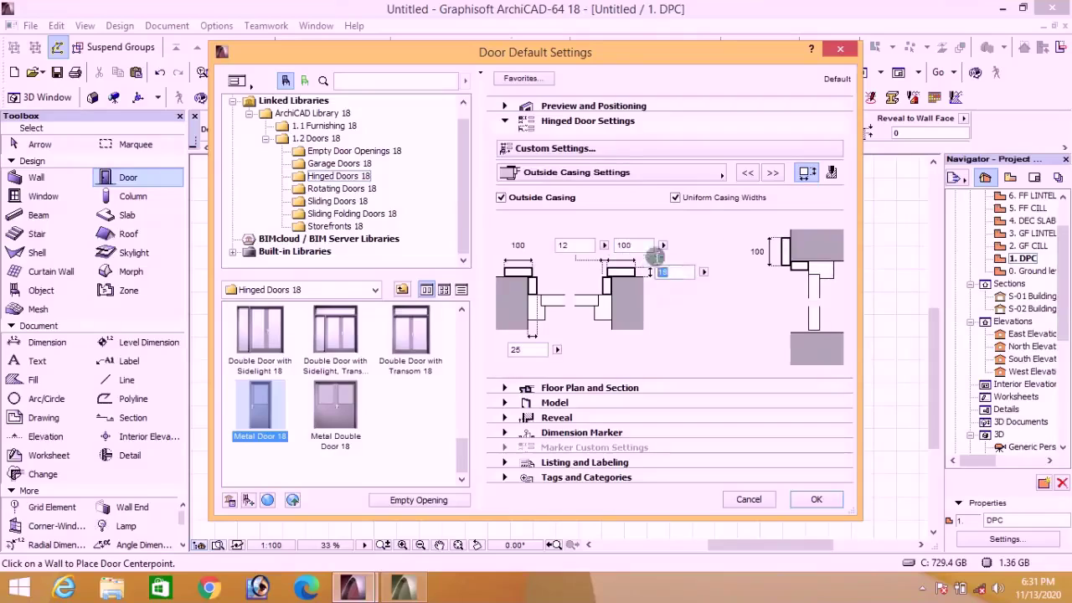
Step: Set the door's inside casing width to 100 and its thickness to 25
left_click(774, 173)
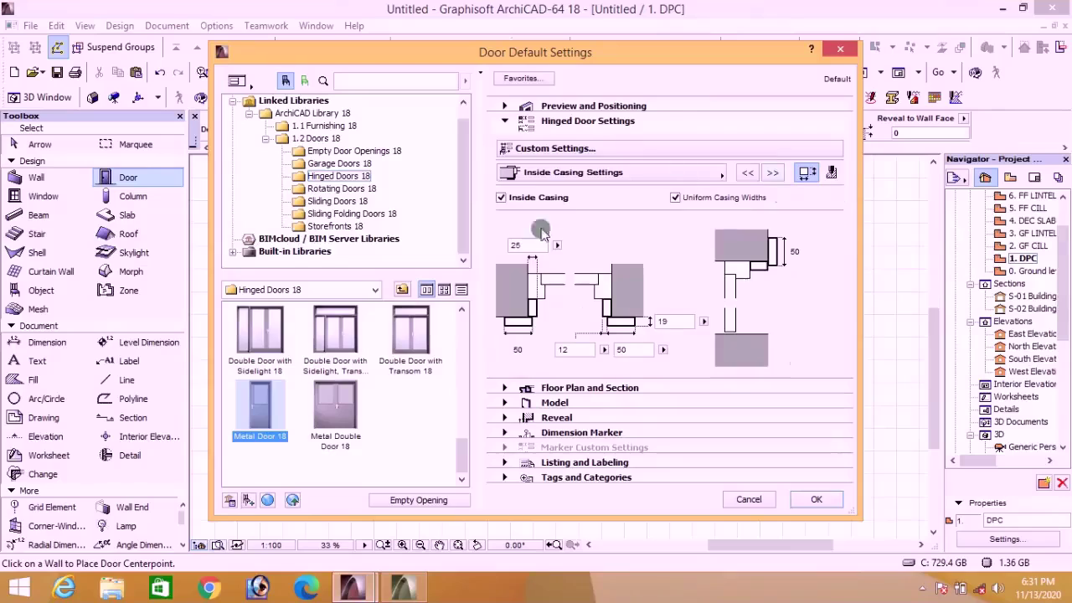
left_click(647, 361)
left_click(663, 321)
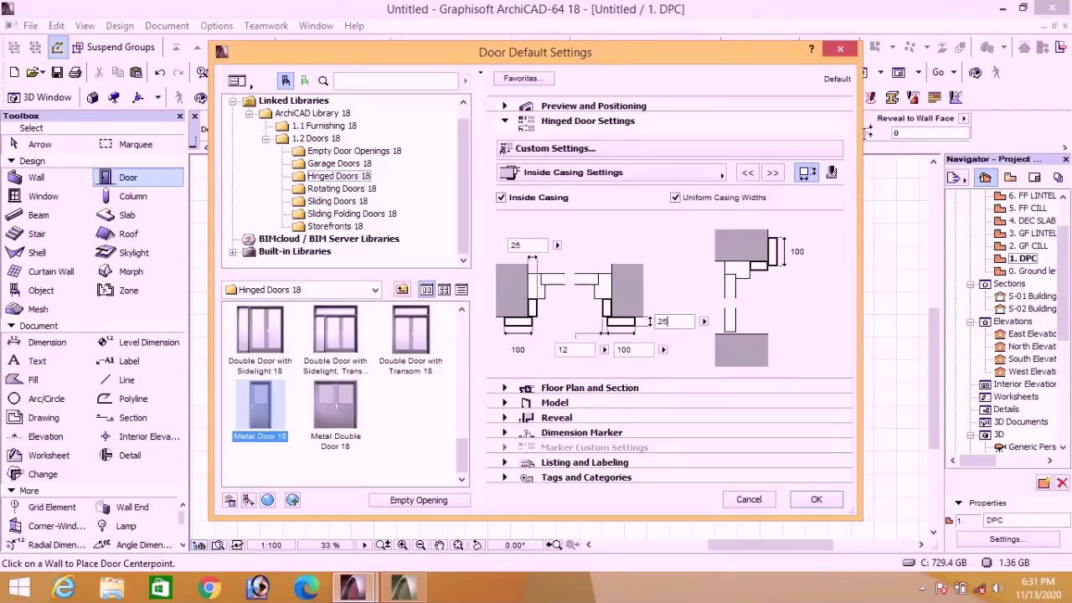
left_click(773, 173)
left_click(773, 173)
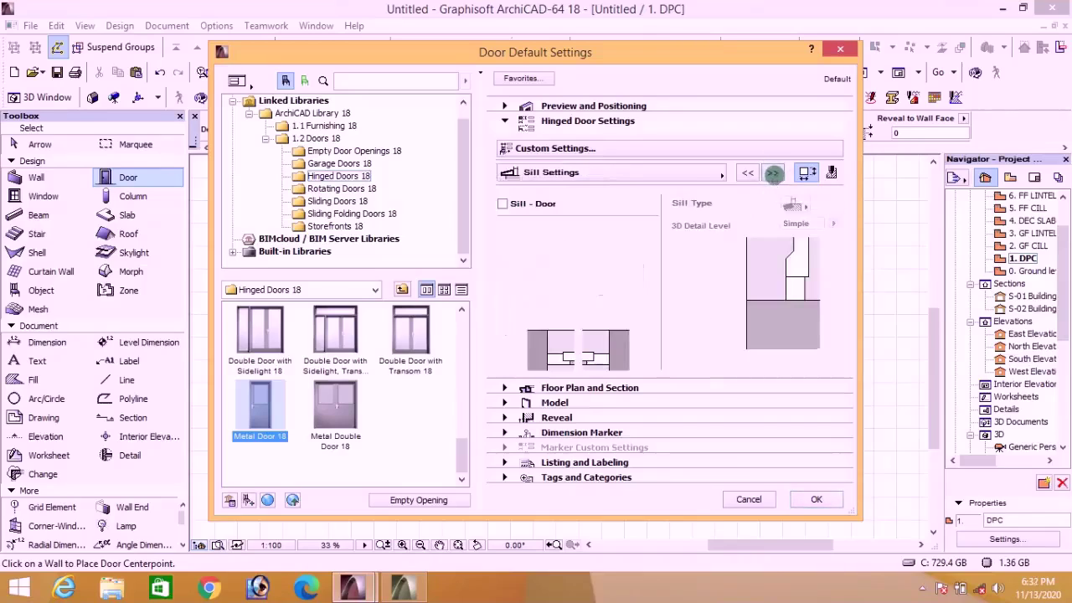
left_click(773, 174)
left_click(773, 174)
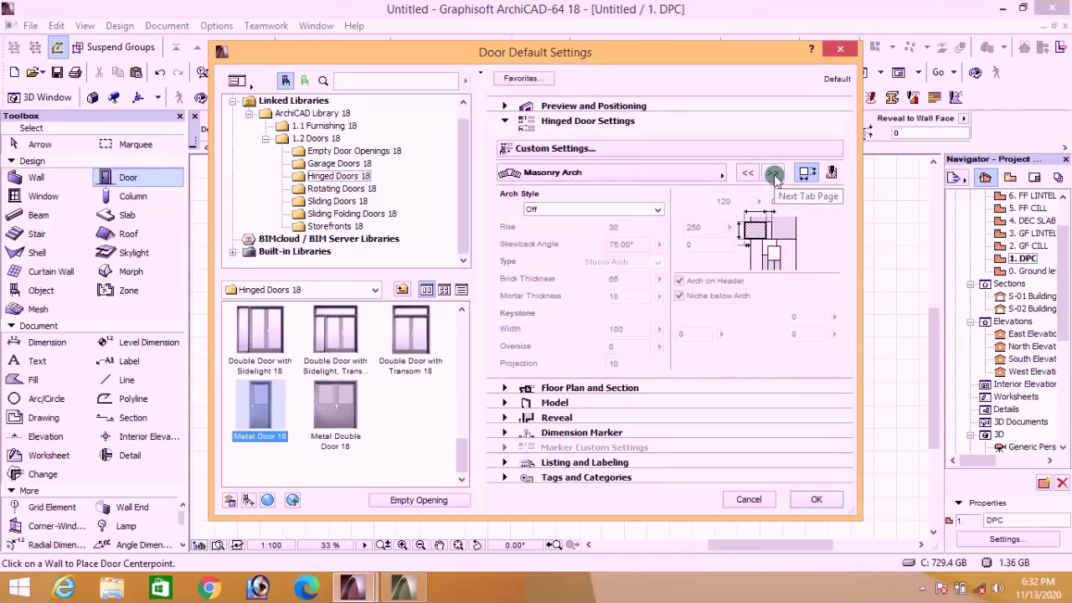
Step: Set the door's interior and exterior casing surfaces to Metal - Copper New
left_click(774, 174)
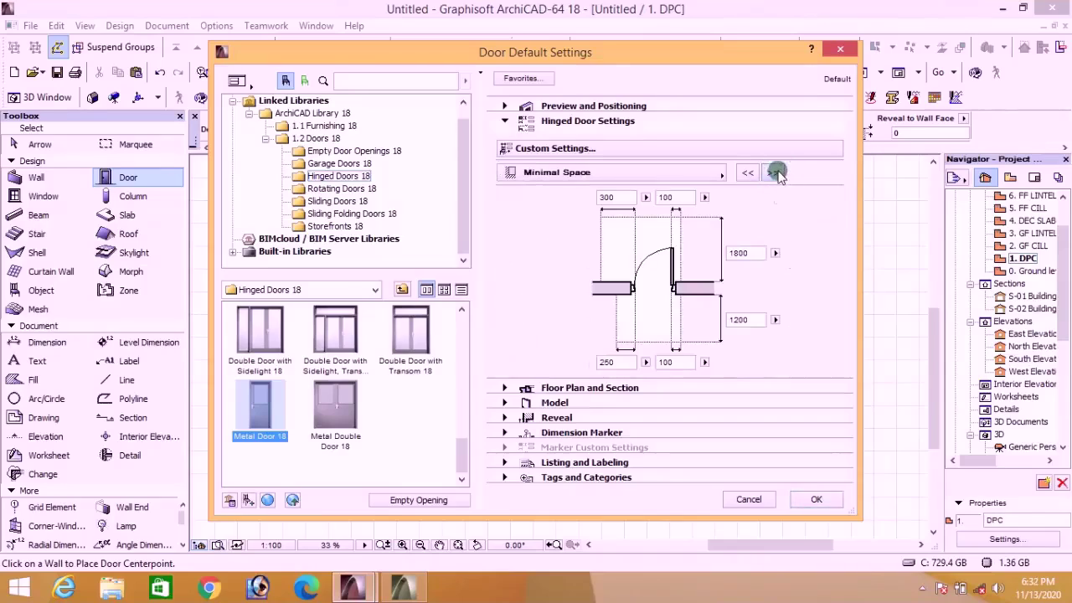
left_click(776, 173)
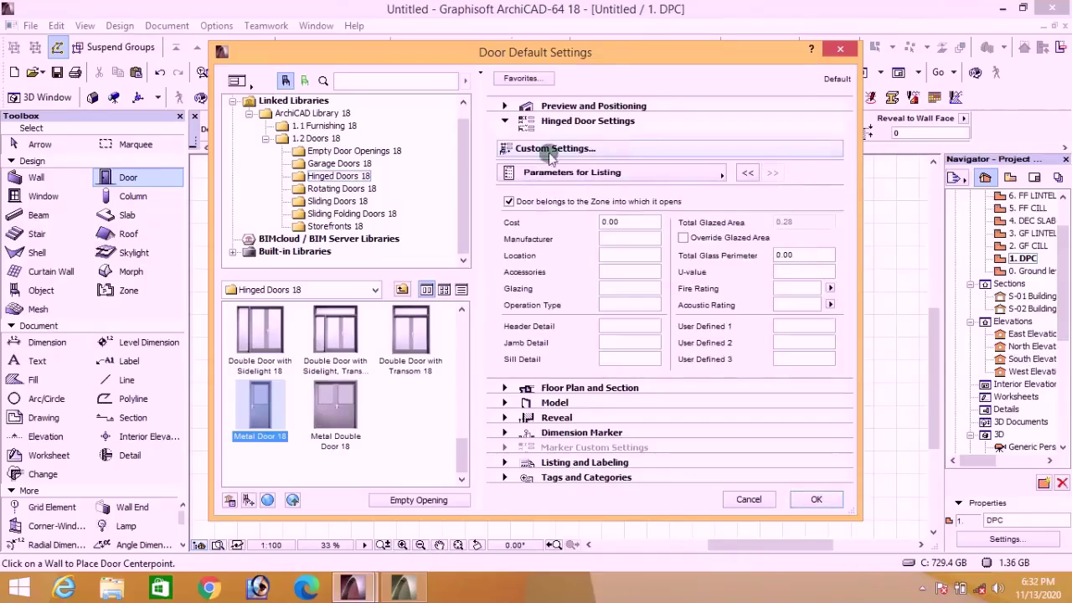
left_click(644, 150)
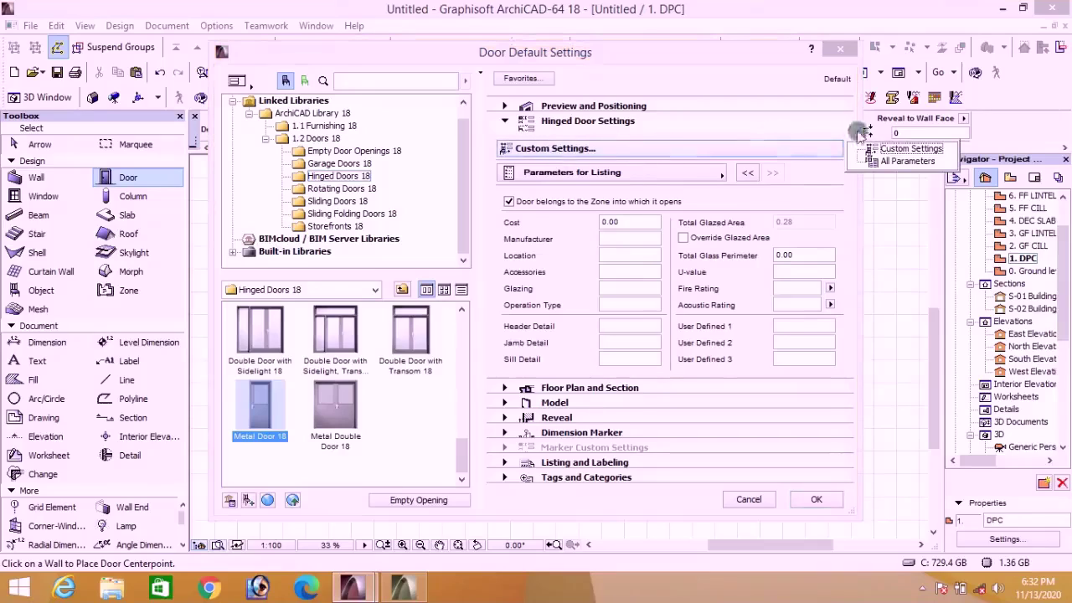
left_click(907, 161)
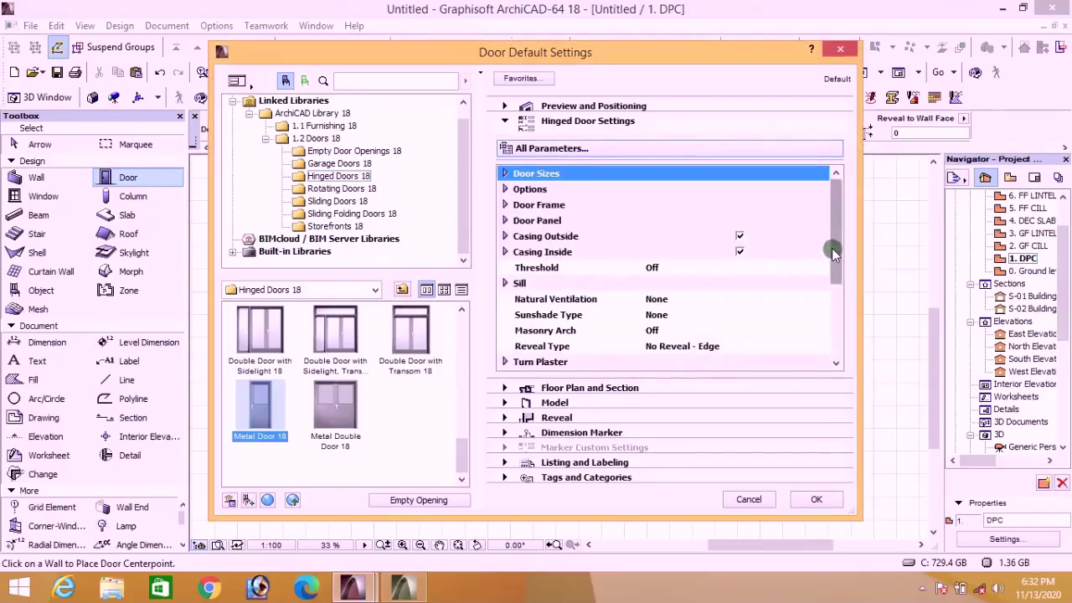
left_click_drag(831, 248, 838, 343)
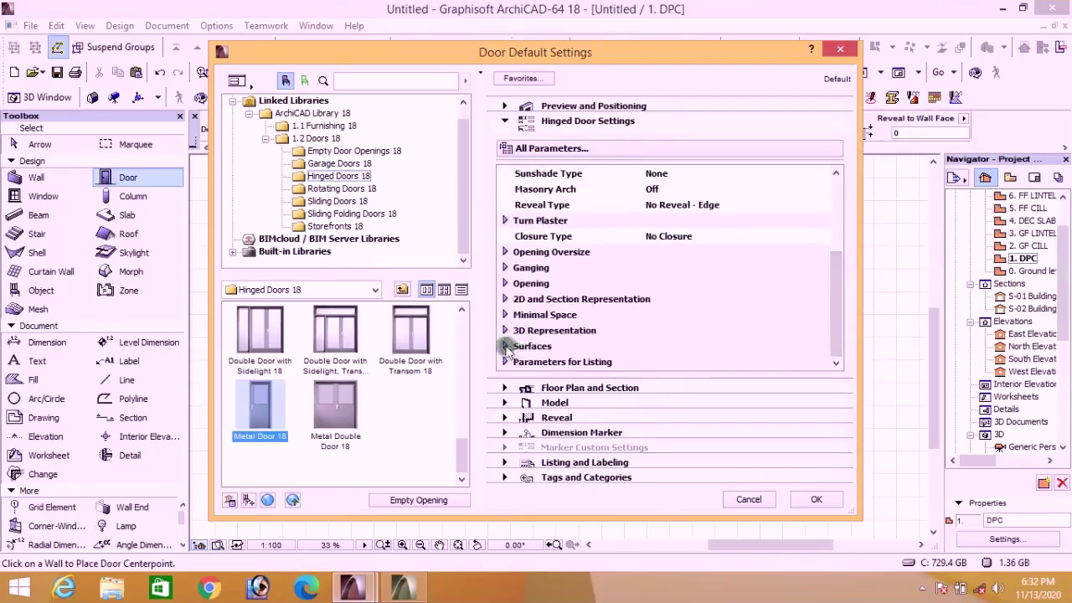
left_click(505, 345)
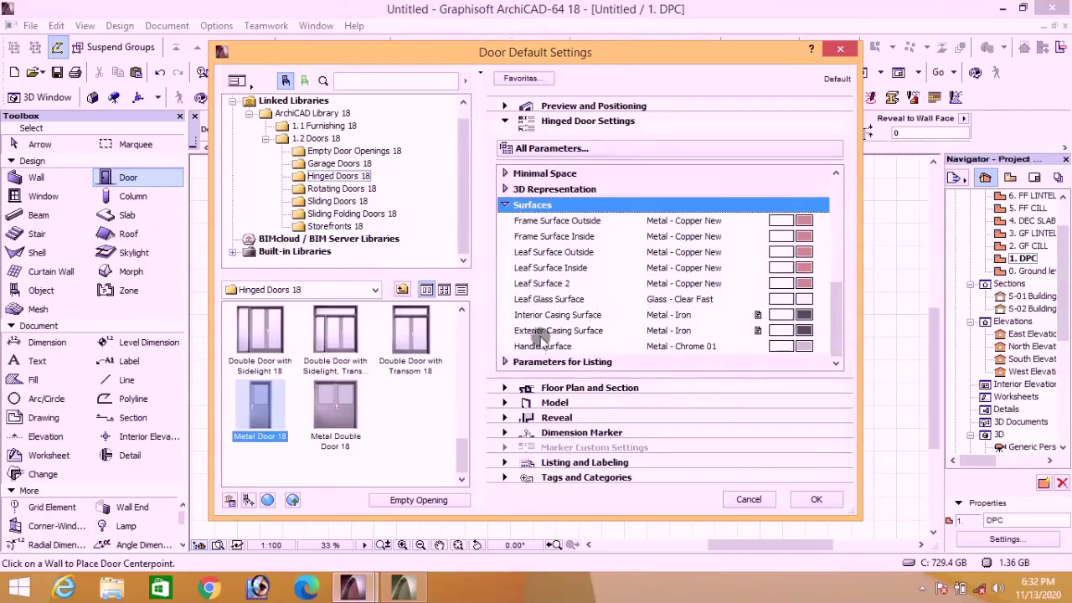
left_click(809, 314)
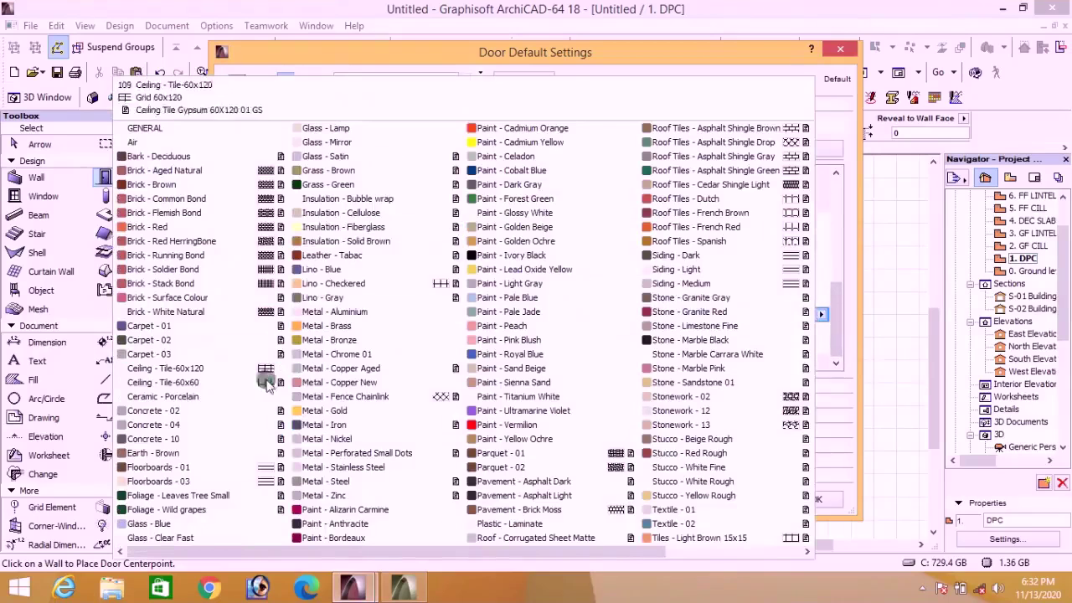
left_click(330, 376)
left_click(804, 329)
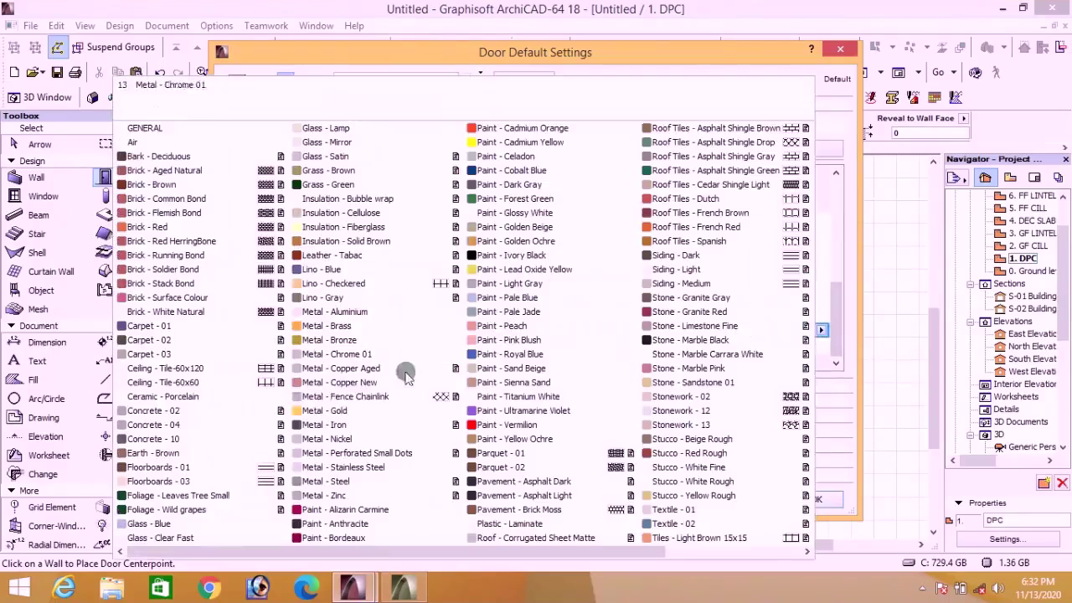
left_click(350, 384)
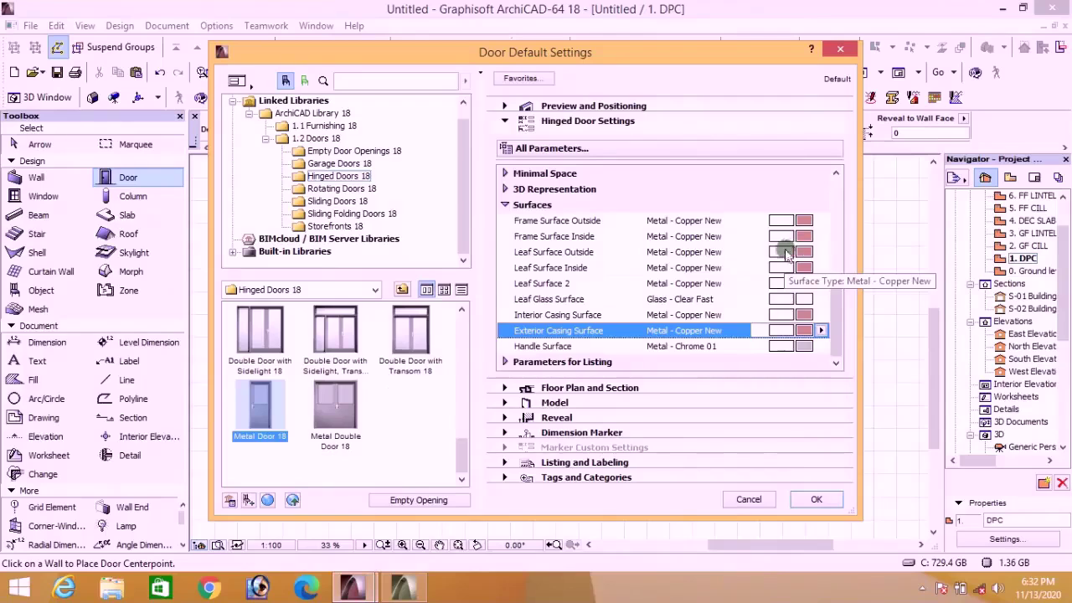
Step: Set the metal door's width to 1200 and accept the door default settings
left_click(504, 121)
left_click(505, 106)
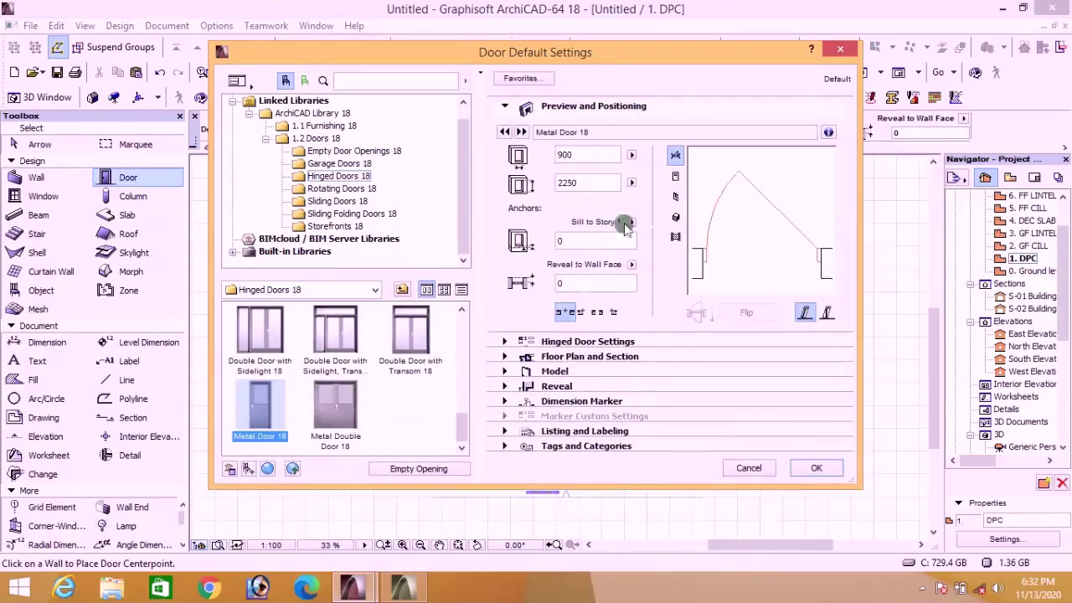
double_click(581, 157)
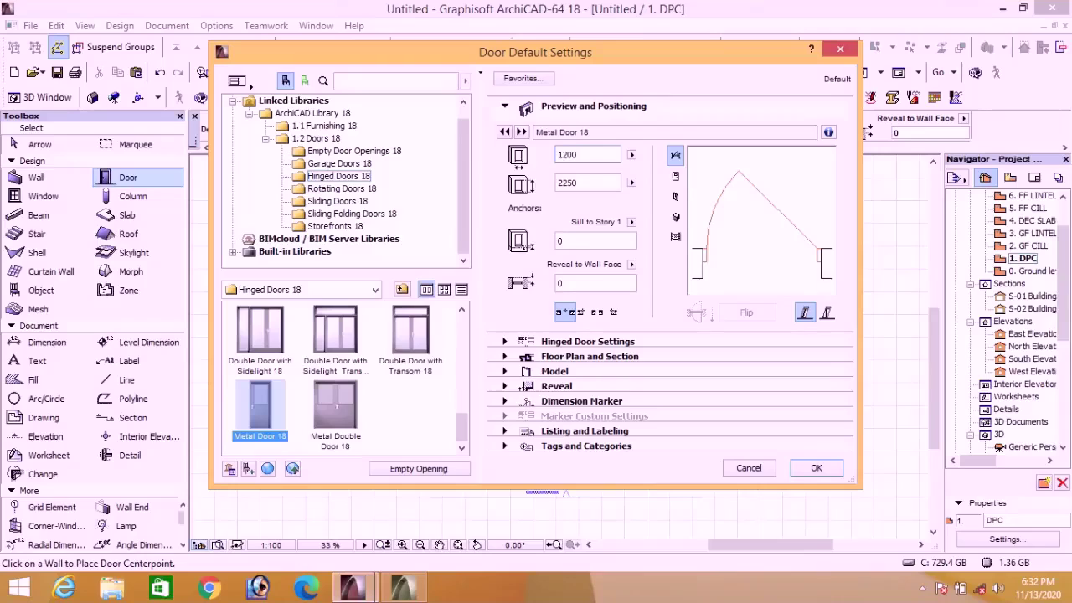
left_click(544, 155)
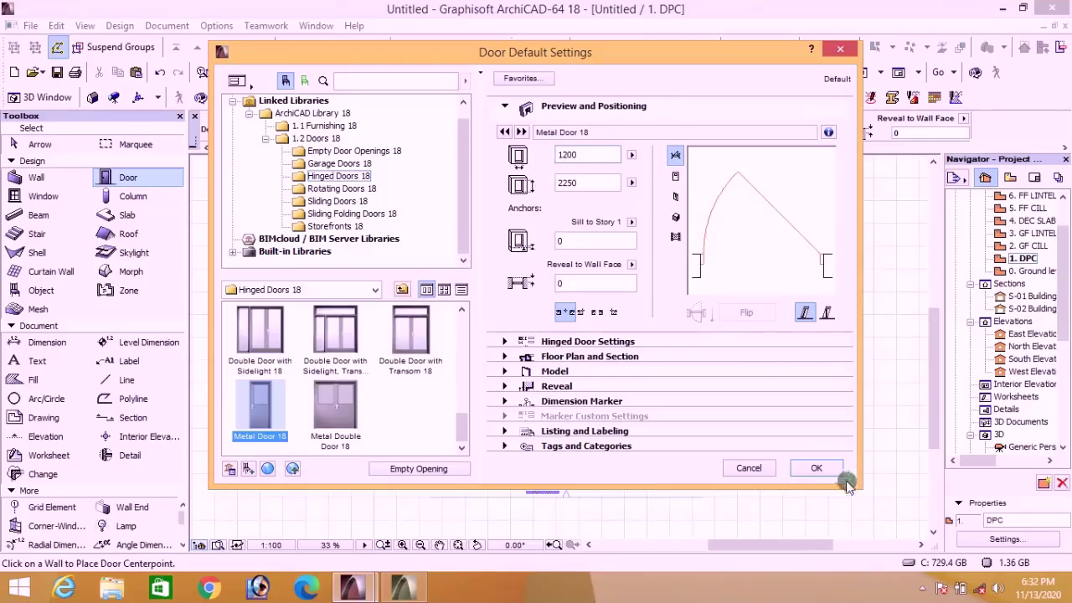
left_click(811, 469)
Step: Place the door in the vertical wall beside the S-02 marker, opening into the room and hinged at the lower jamb
scroll(513, 416, "up", 5)
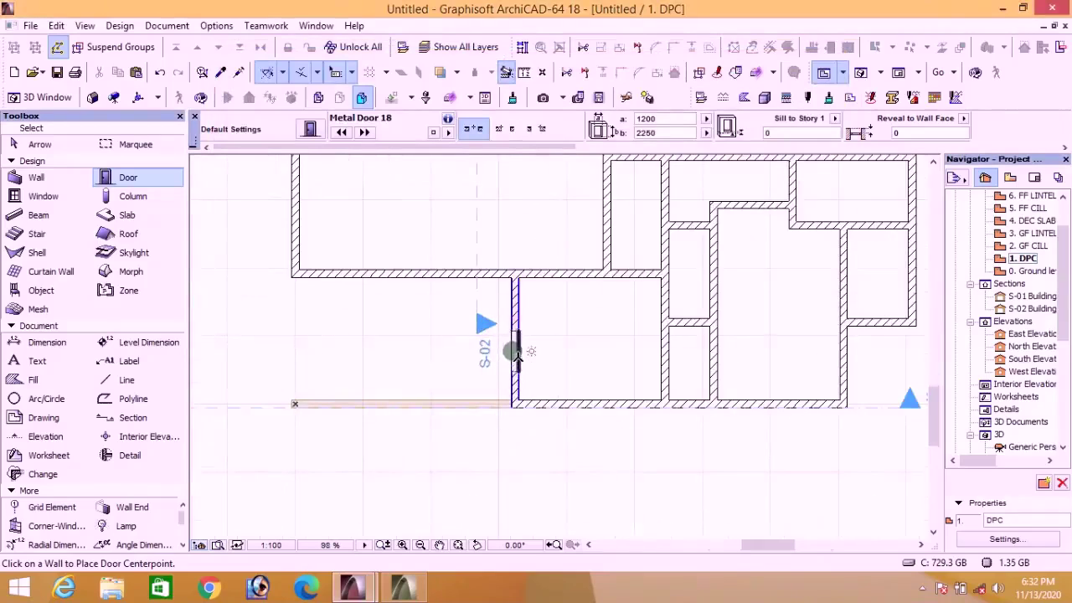
scroll(517, 363, "up", 1)
scroll(519, 365, "up", 2)
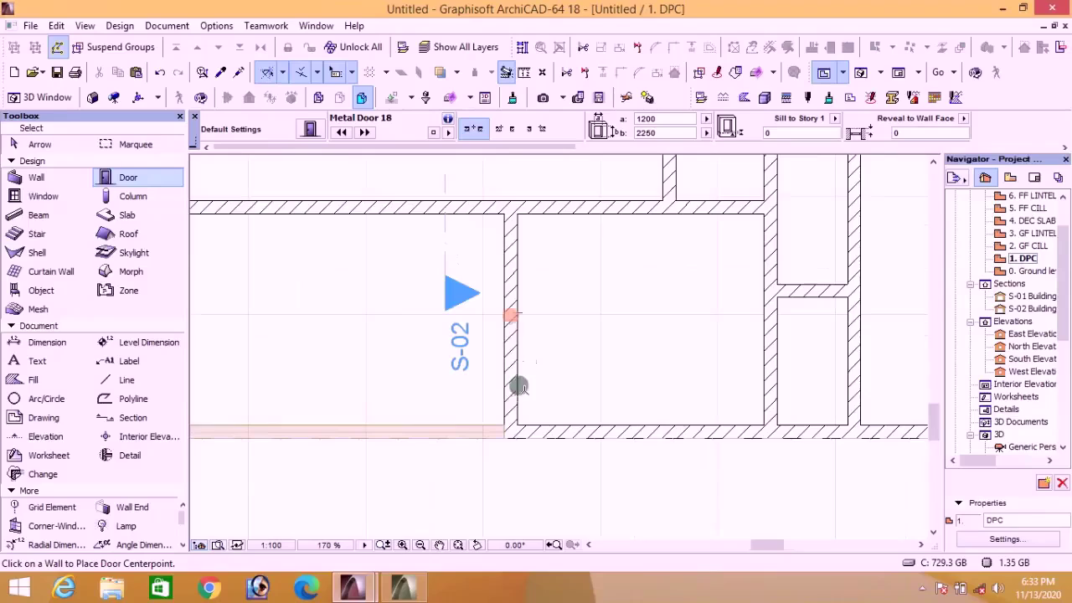
left_click(521, 365)
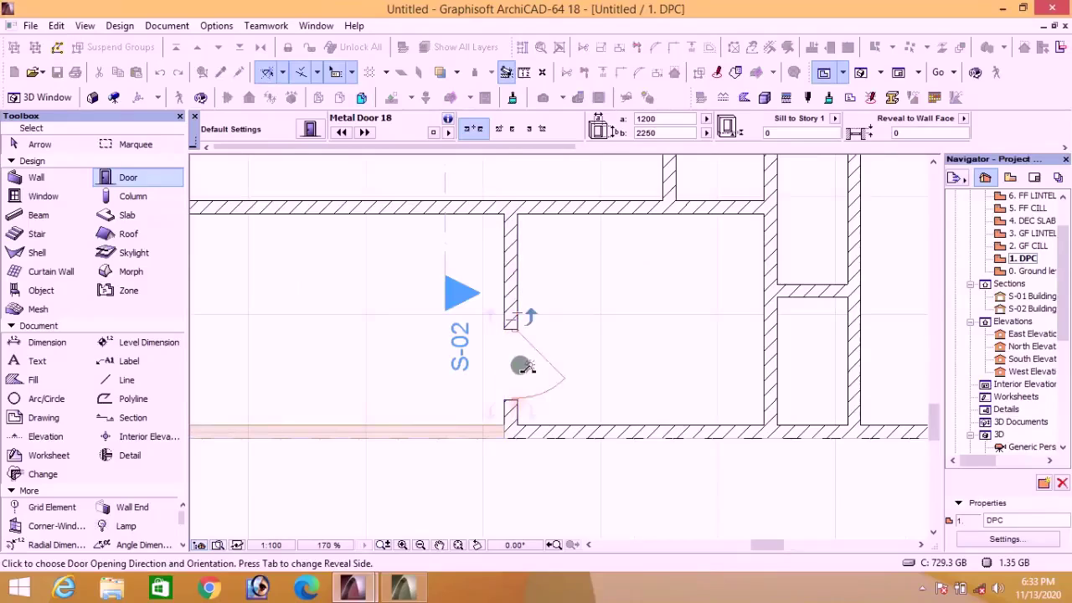
left_click(563, 408)
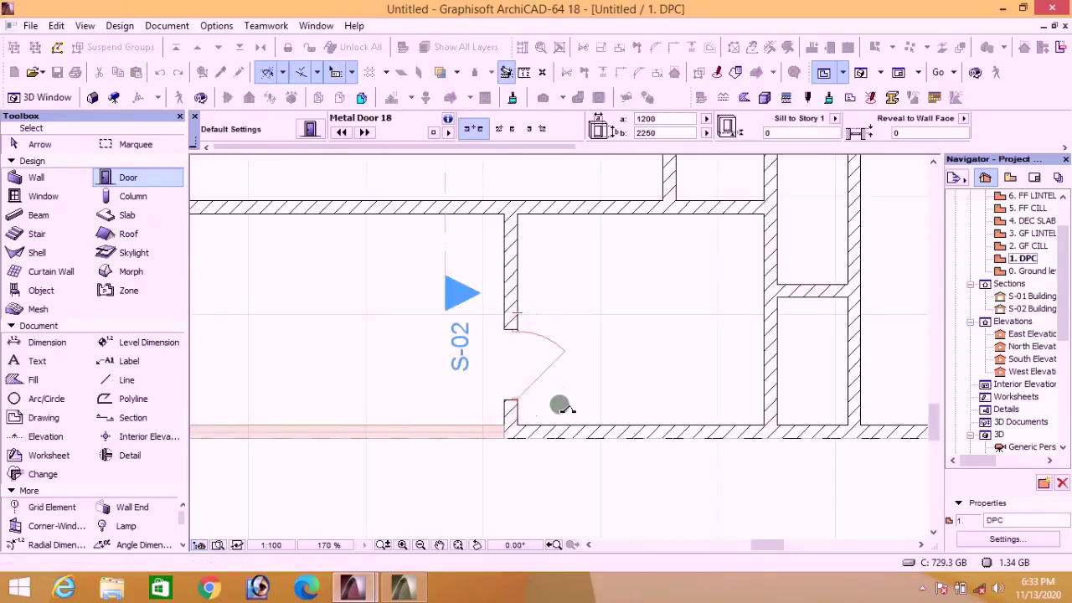
Step: Move the placed door down its wall so its lower jamb meets the room's inner corner
scroll(555, 401, "up", 1)
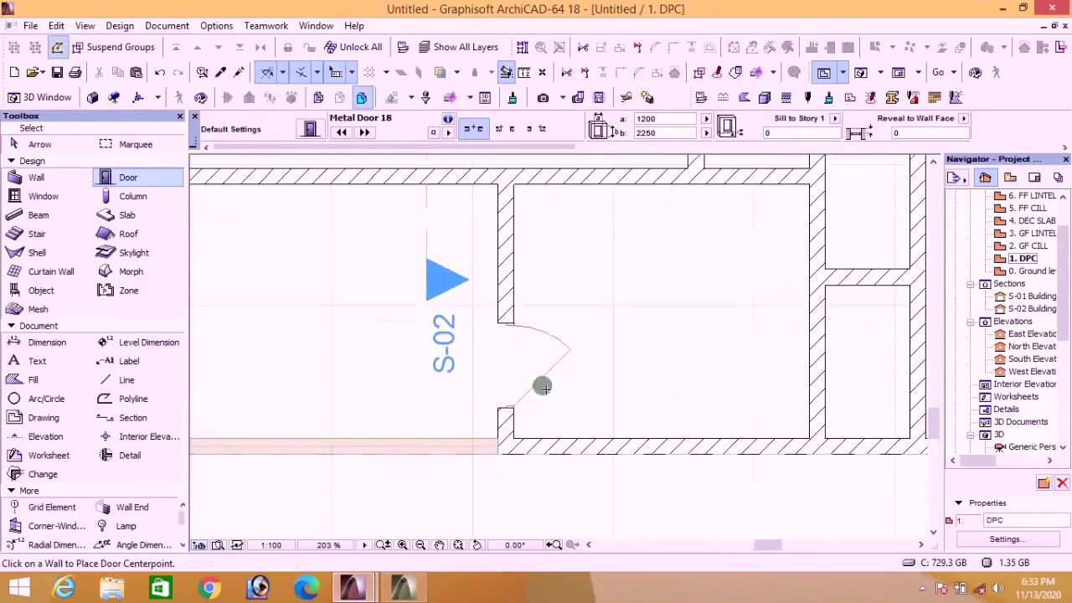
scroll(505, 436, "up", 3)
left_click(615, 294, "shift")
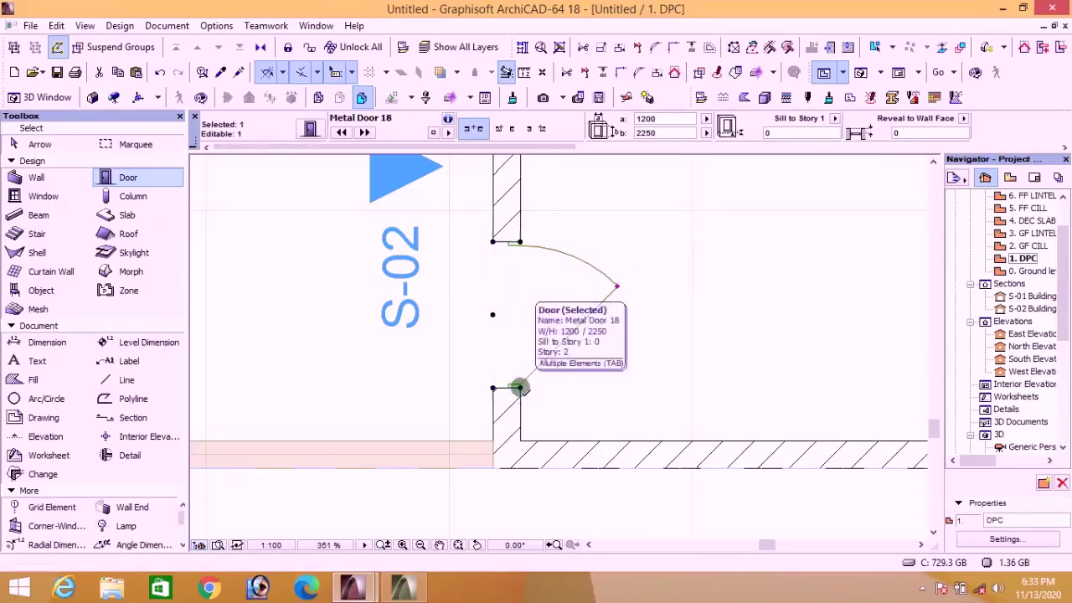
left_click(519, 388)
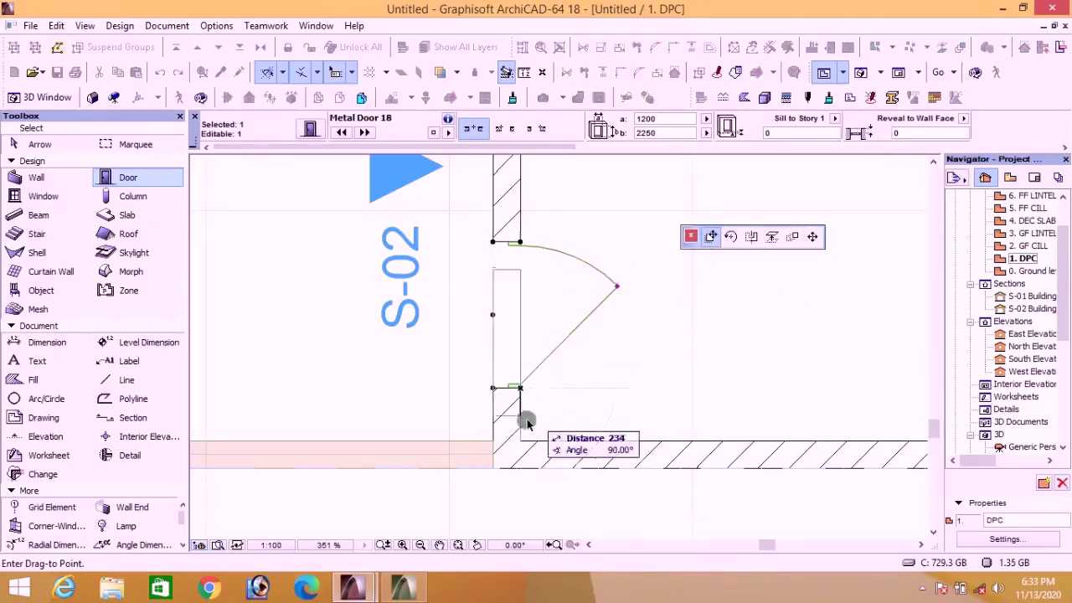
left_click(521, 440)
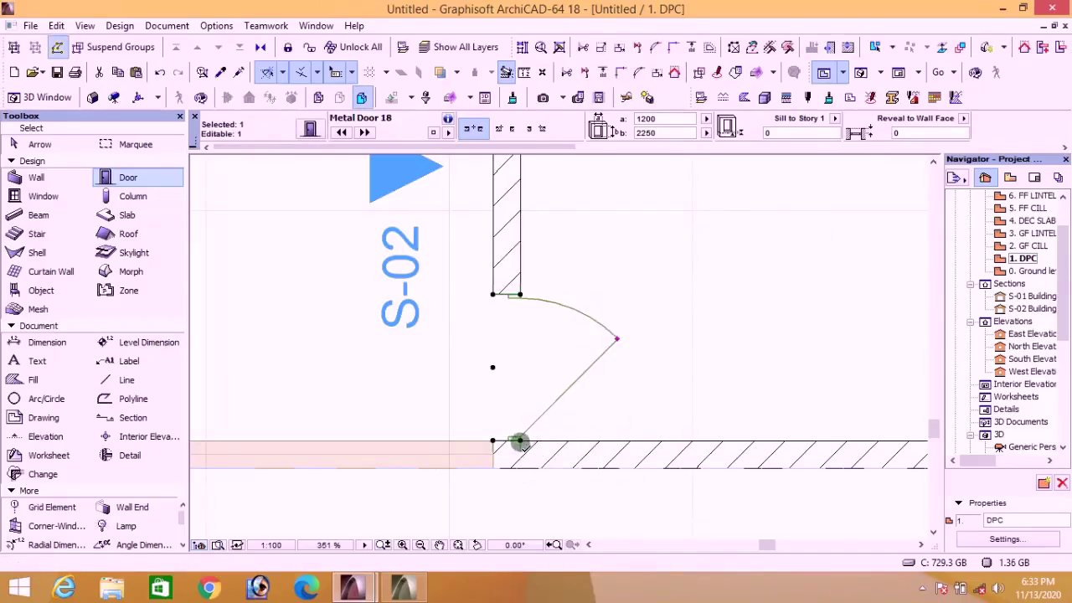
Step: Move the door 225 up the wall, away from the room's inner corner
left_click(520, 441)
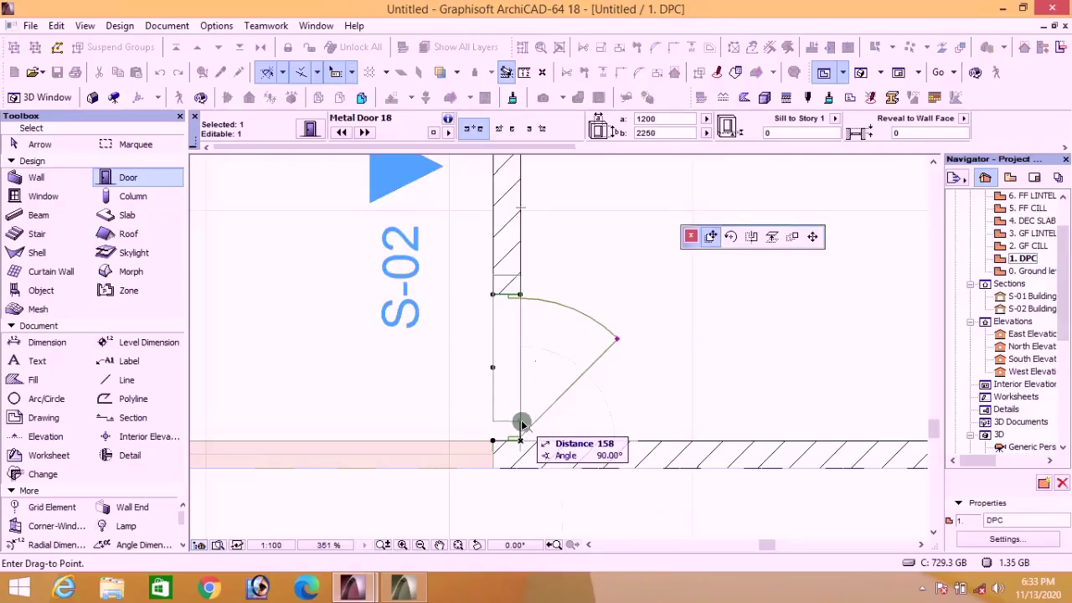
type("225")
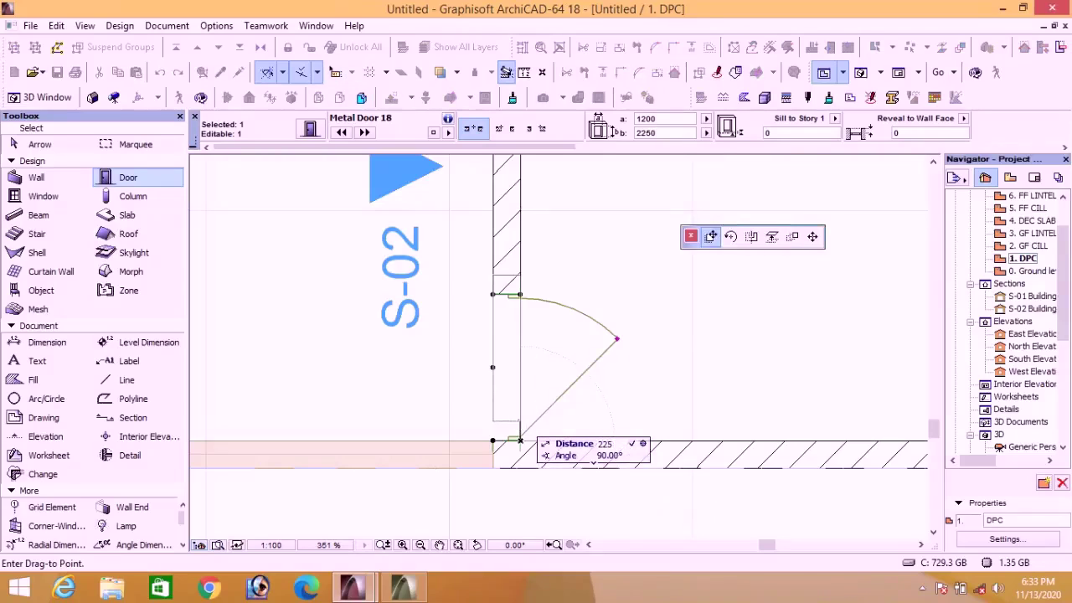
key("Return")
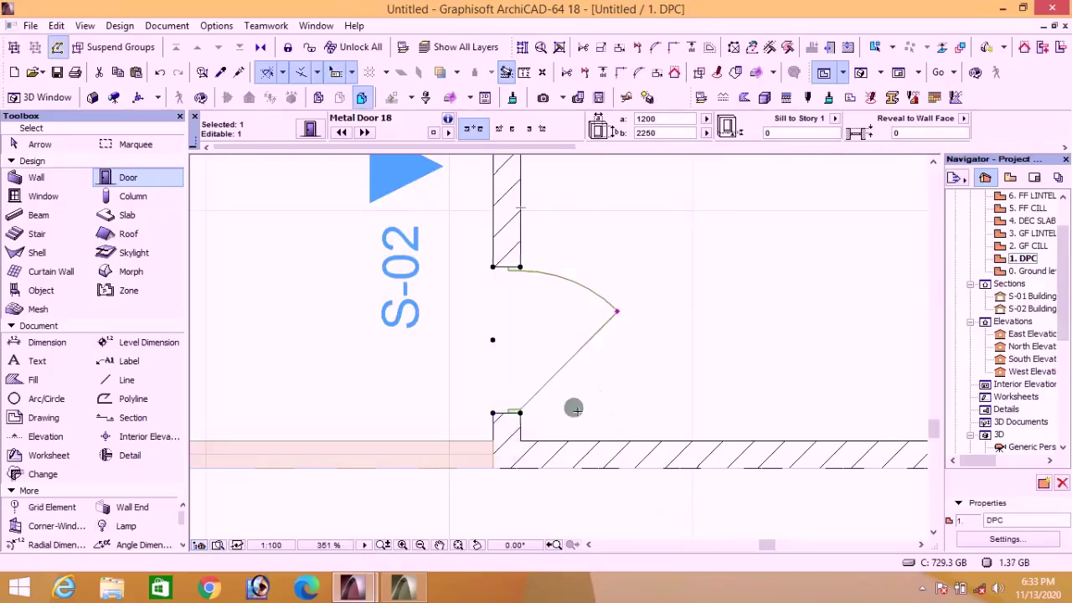
key("Escape")
Step: Examine the placed copper-finished door and its casing in the 3D view from several angles
scroll(561, 406, "down", 4)
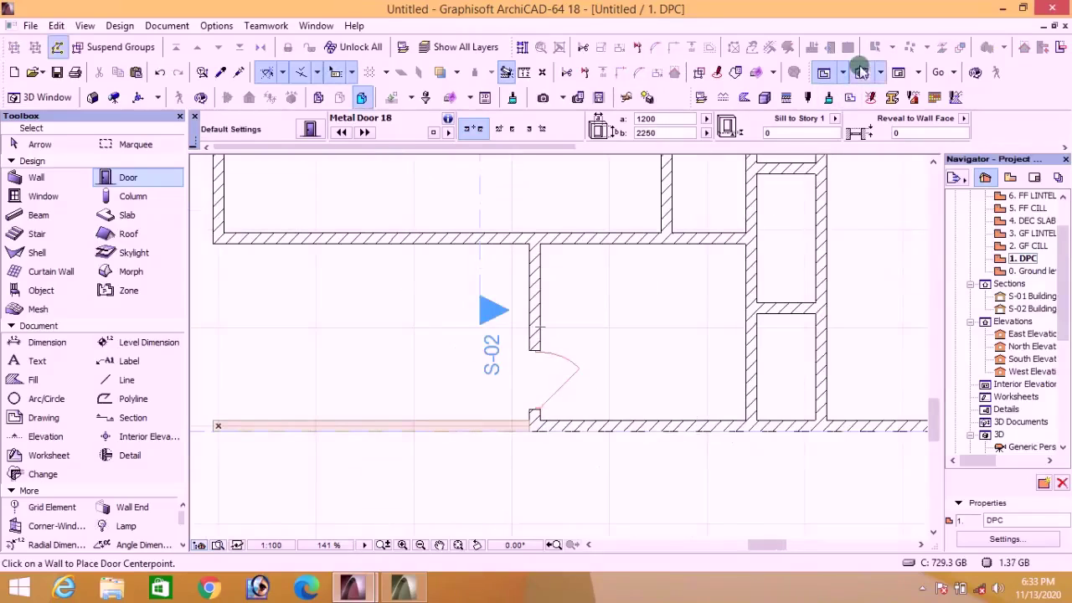
left_click(861, 72)
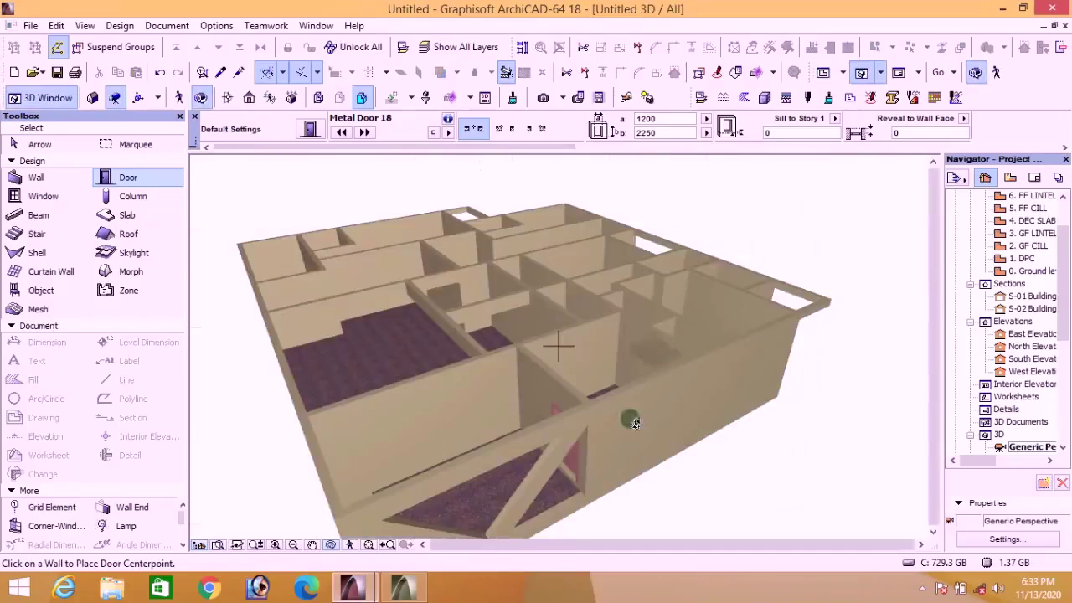
scroll(628, 419, "up", 5)
scroll(584, 423, "up", 8)
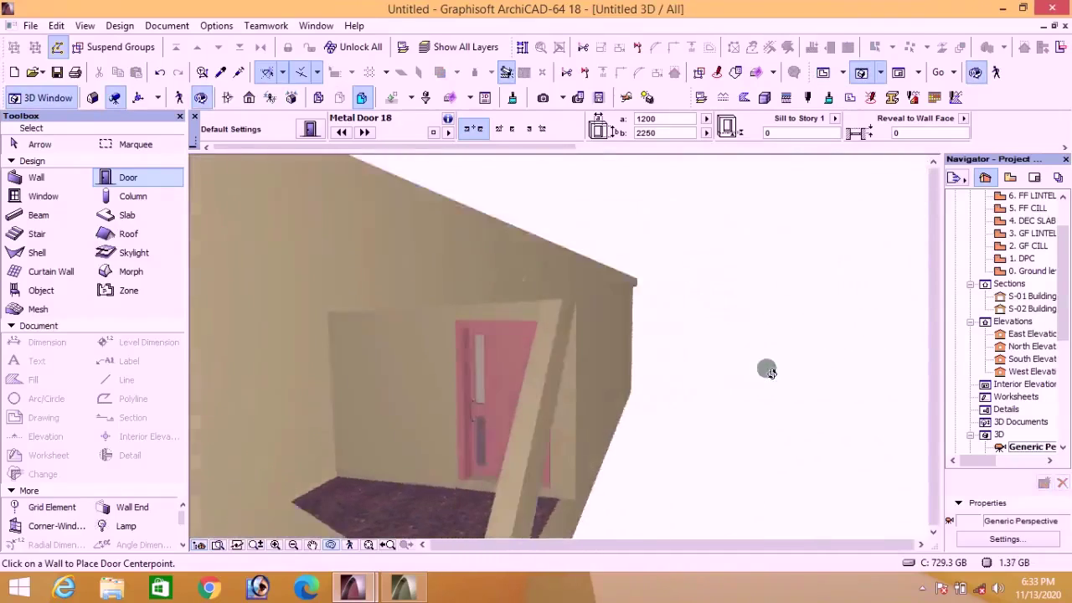
scroll(444, 394, "down", 2)
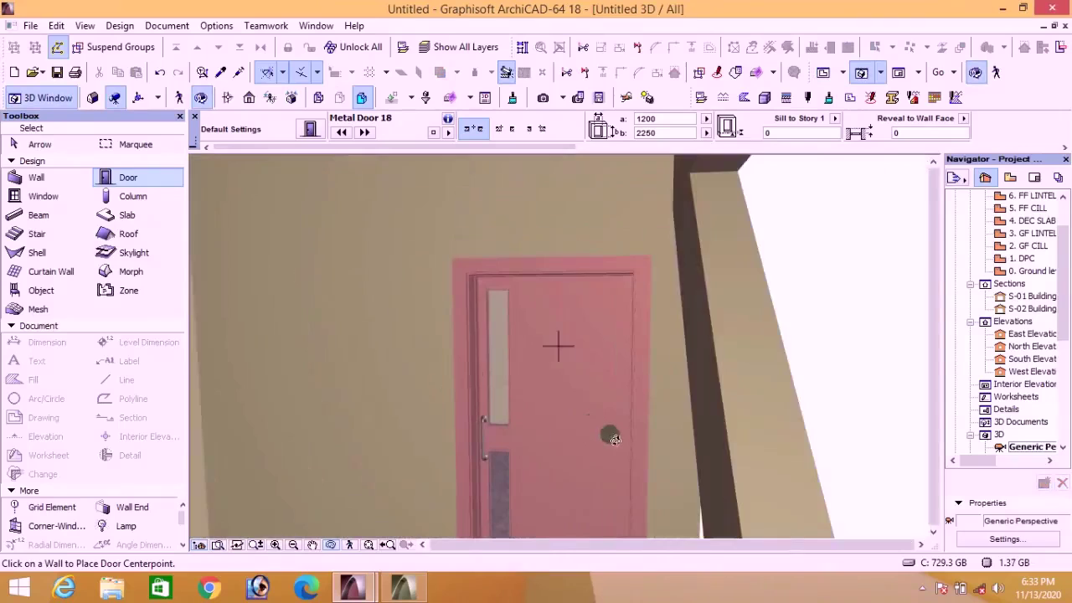
middle_click_drag(614, 438, 536, 360, "shift")
scroll(494, 427, "up", 3)
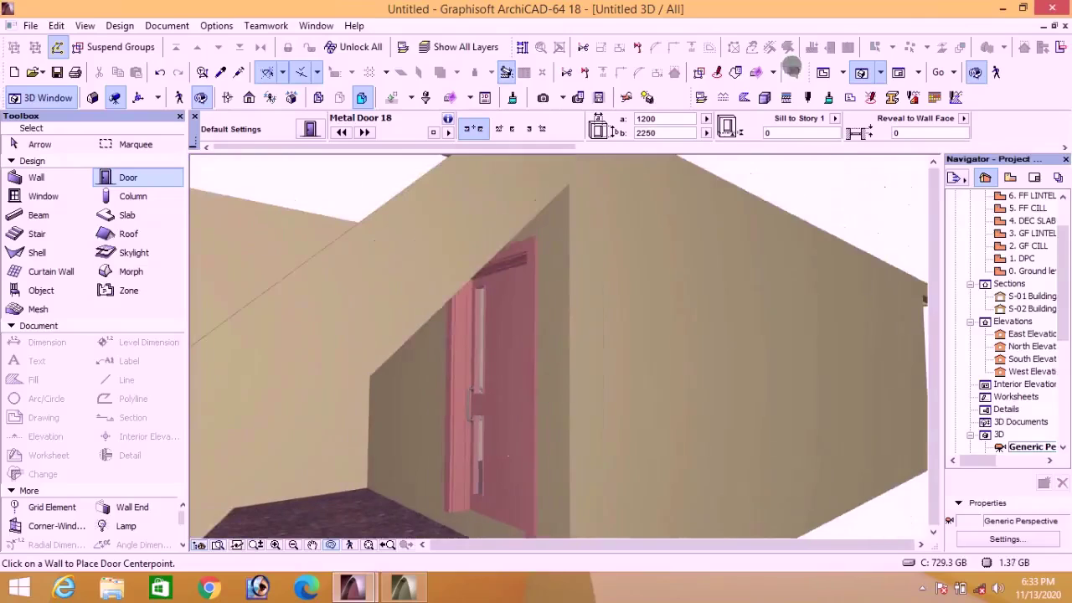
Step: Return to the DPC floor plan and look over the walls for further door positions
left_click(796, 74)
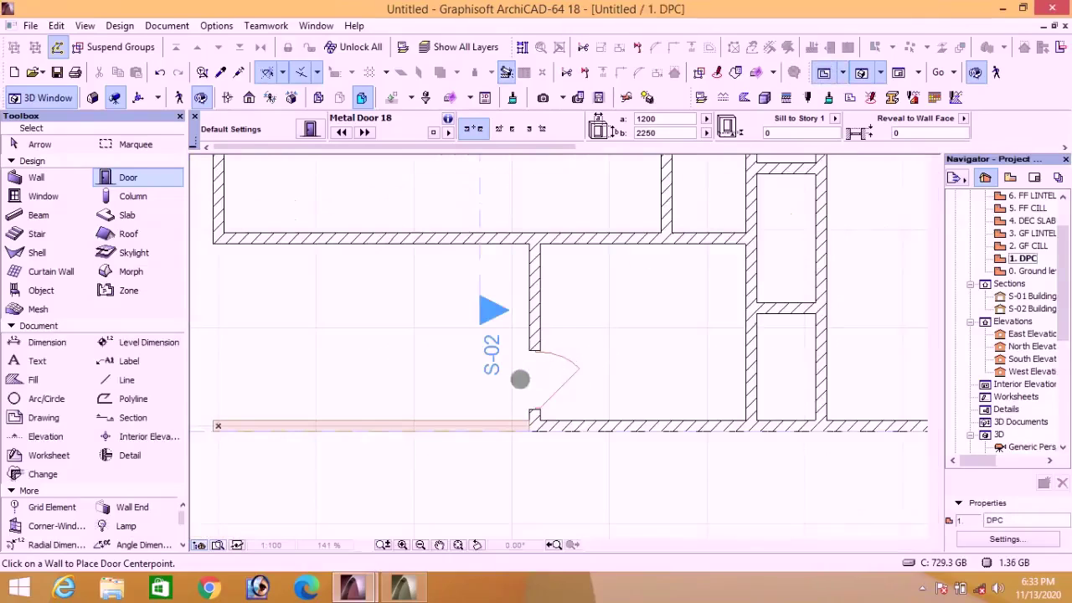
scroll(493, 404, "down", 5)
scroll(715, 217, "up", 3)
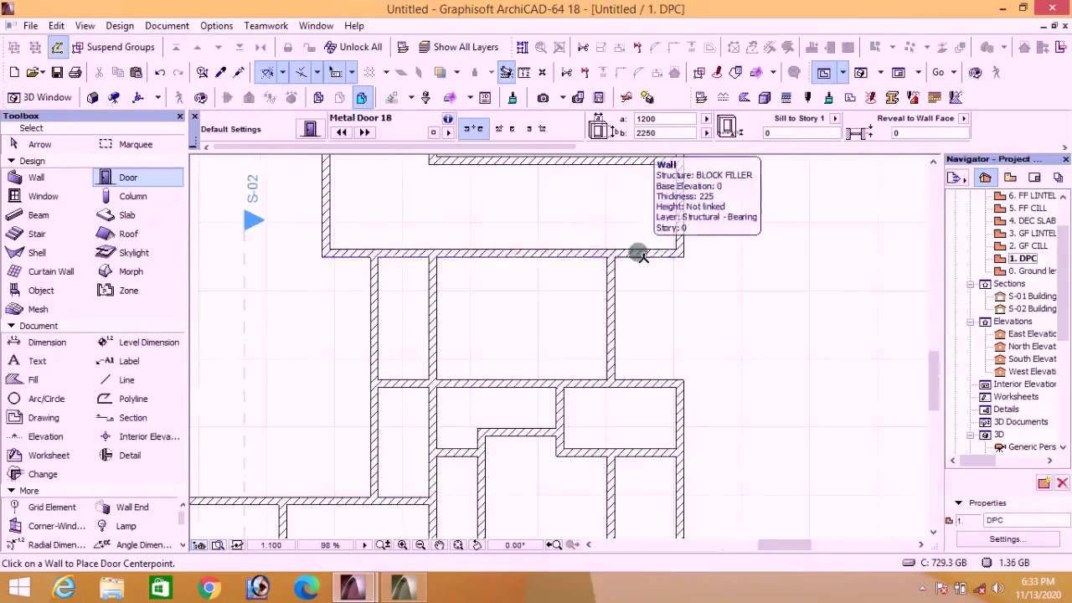
scroll(569, 326, "down", 2)
scroll(438, 466, "up", 4)
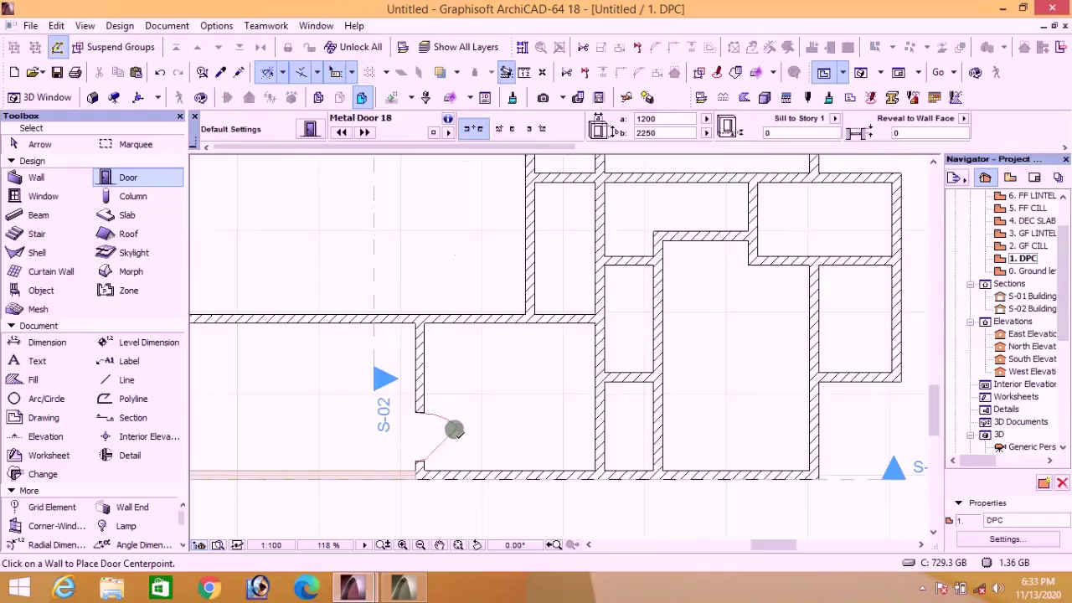
scroll(458, 430, "down", 4)
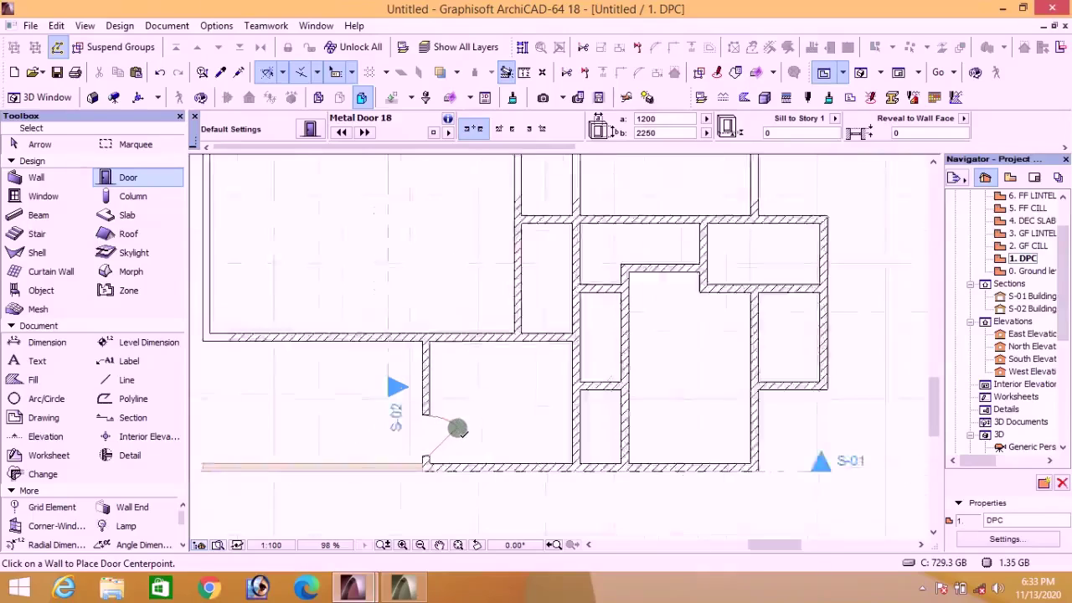
scroll(591, 318, "up", 3)
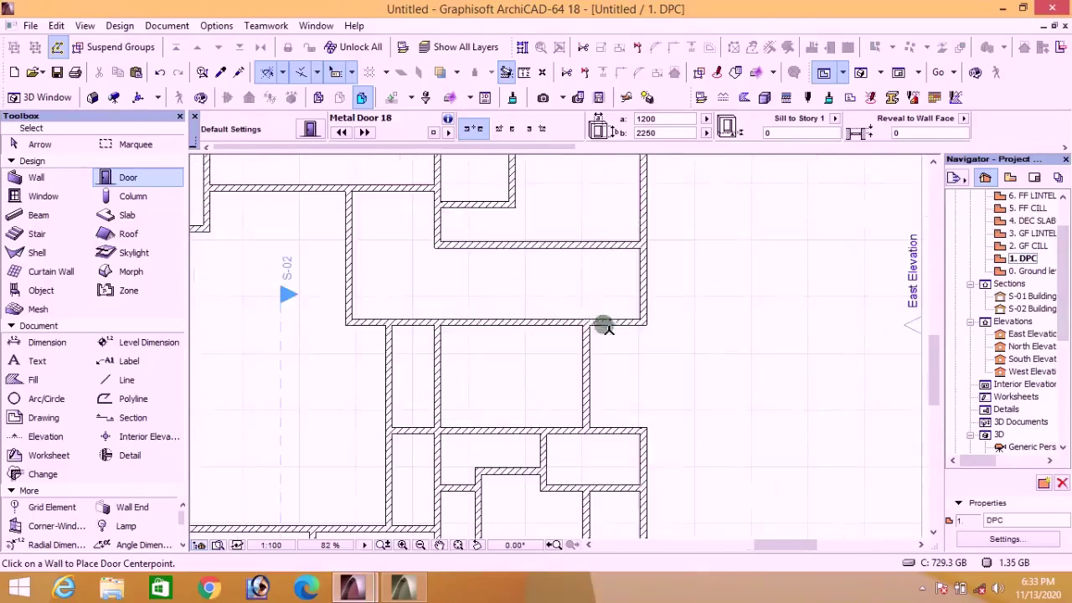
scroll(610, 319, "down", 4)
scroll(570, 228, "up", 3)
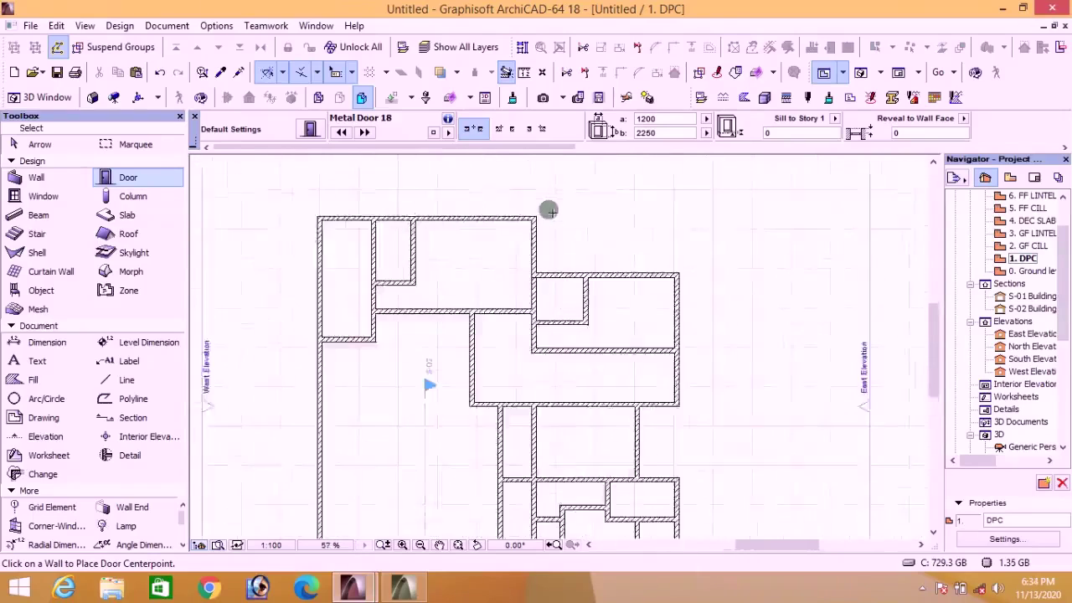
scroll(634, 410, "up", 2)
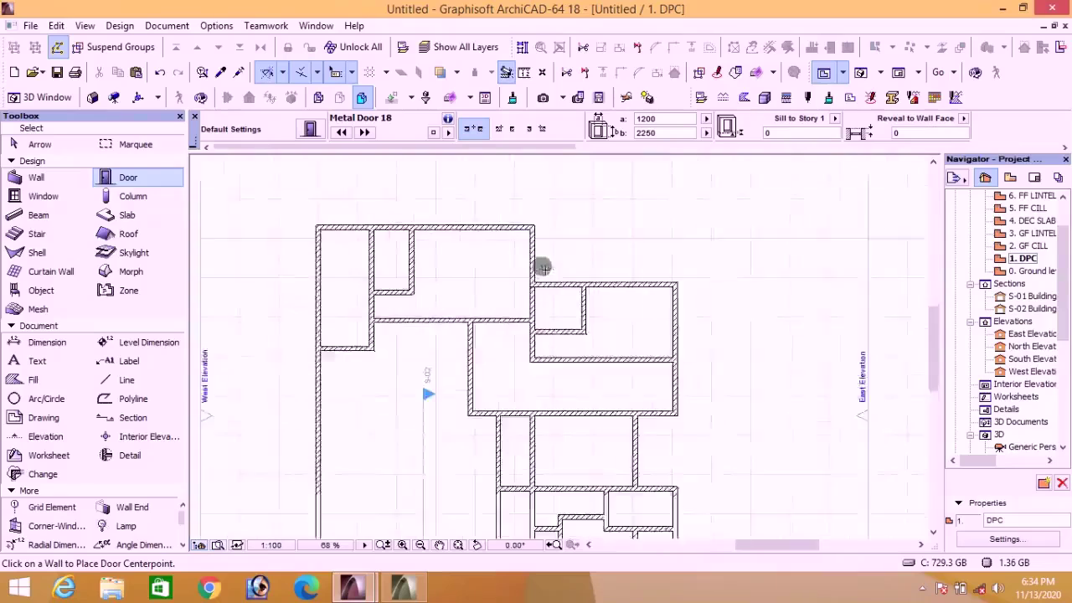
Step: Place a 900-wide metal door in the corridor's lower wall near its east end, beside the partition junction, swinging into the corridor
left_click(662, 118)
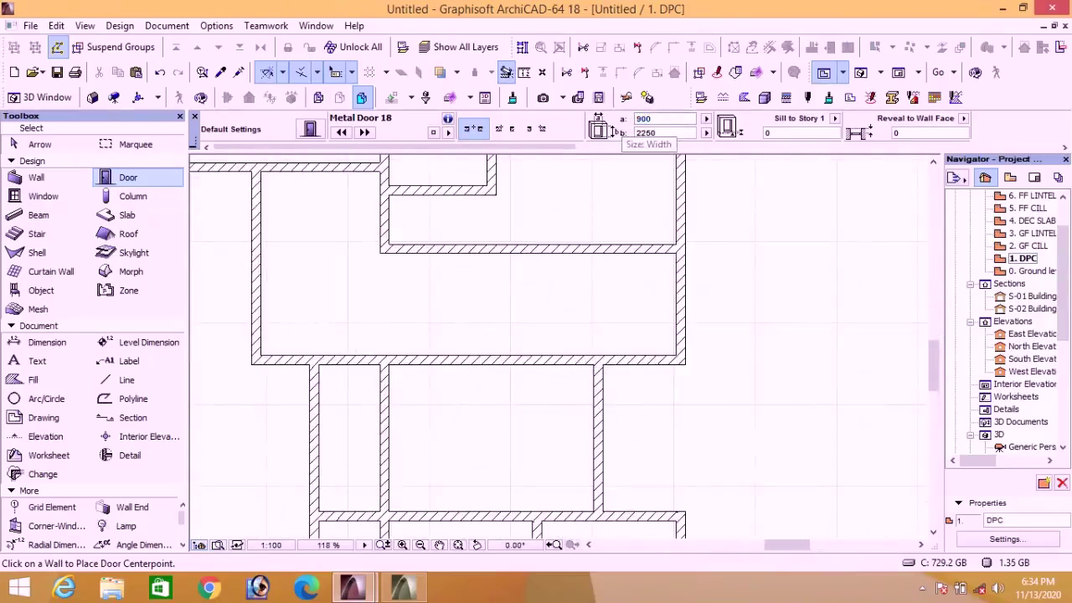
left_click(626, 361)
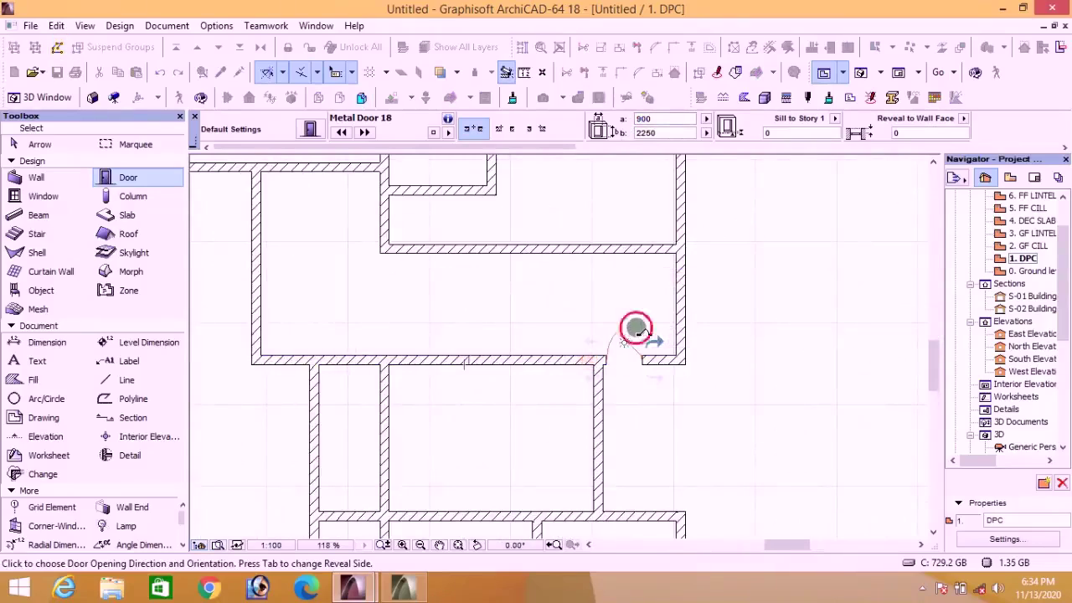
left_click(603, 359)
scroll(610, 351, "up", 5)
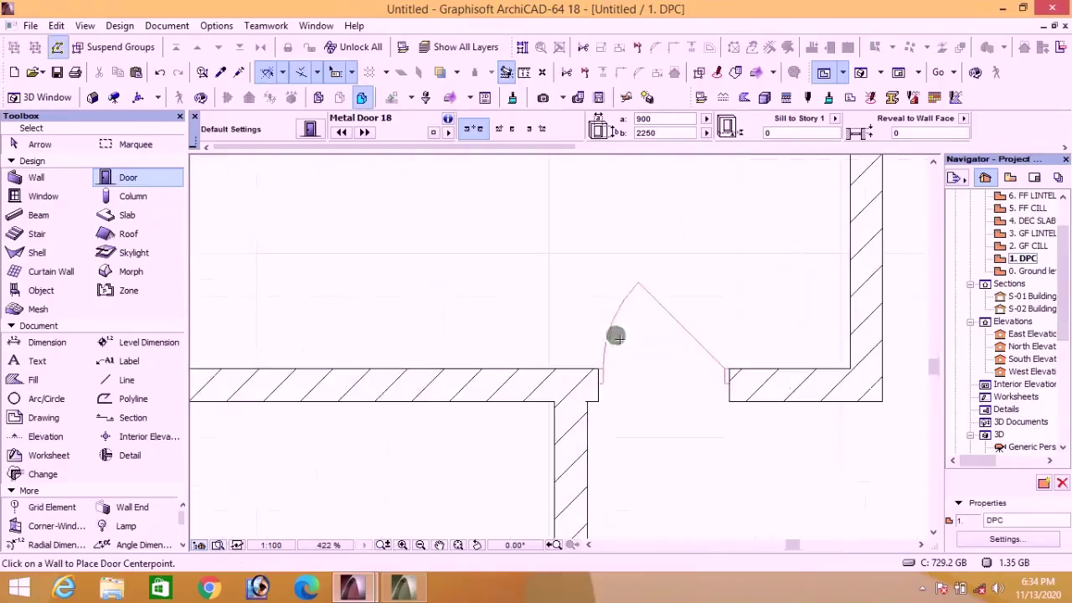
scroll(605, 397, "up", 2)
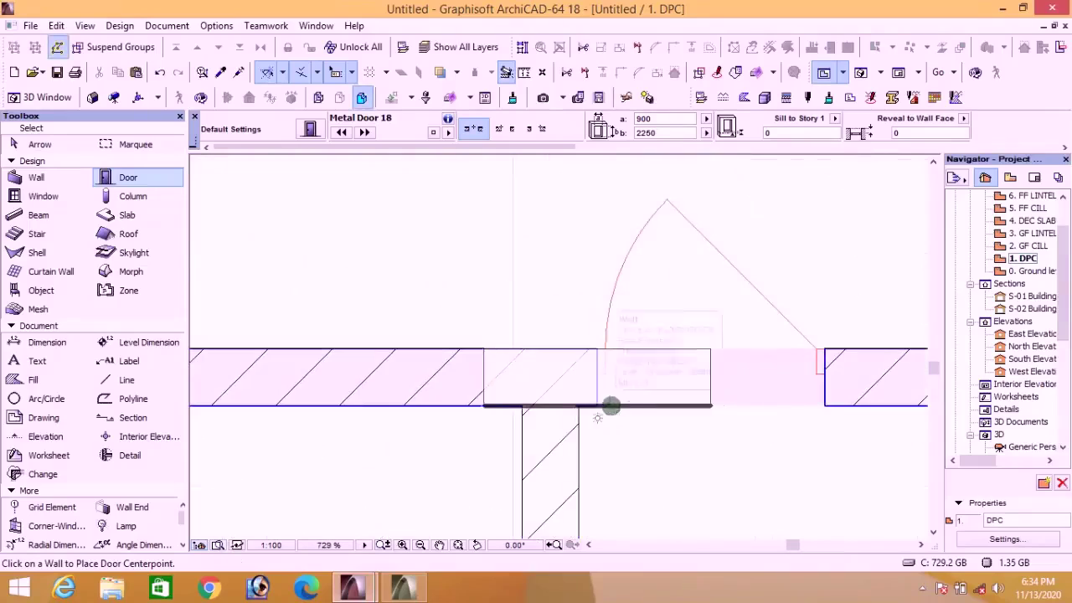
scroll(619, 385, "down", 7)
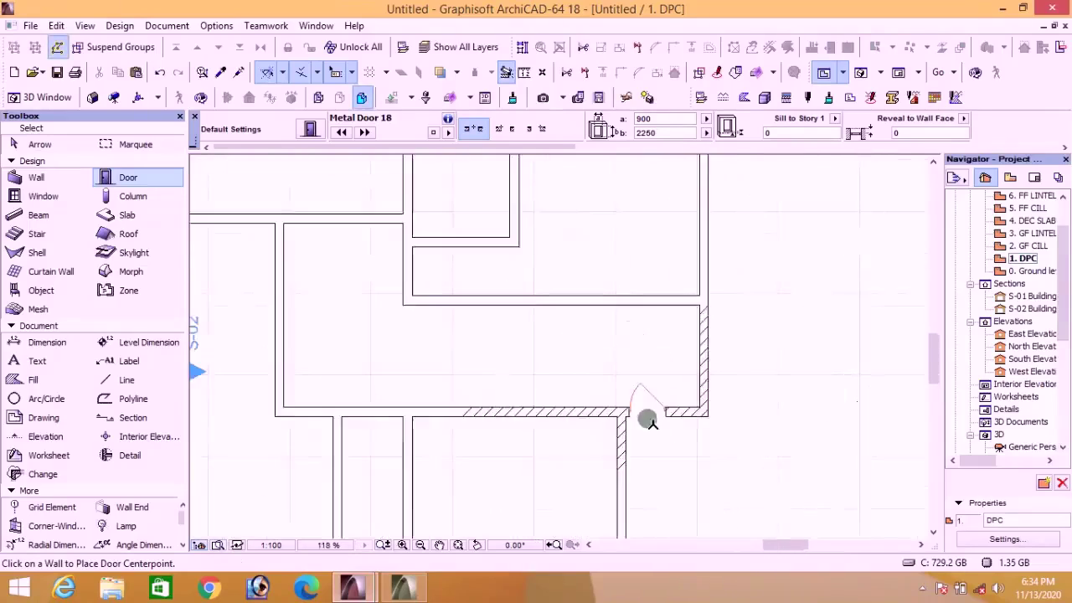
scroll(636, 414, "down", 2)
Step: Place another 900-wide metal door in the upper room's east wall, just above the adjoining block's corner, opening into the room
scroll(508, 240, "up", 4)
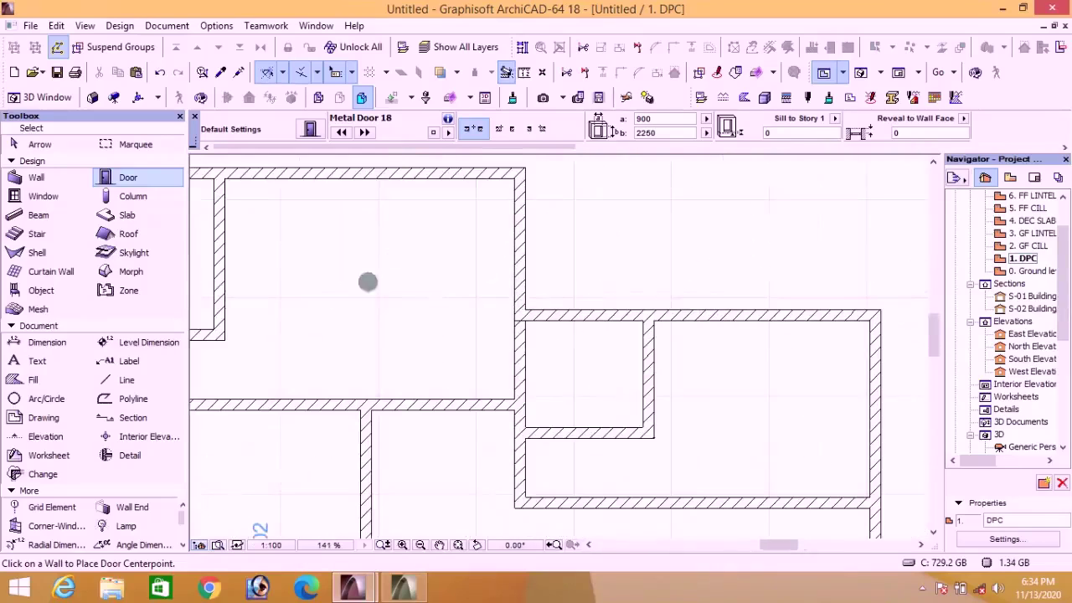
scroll(529, 289, "up", 3)
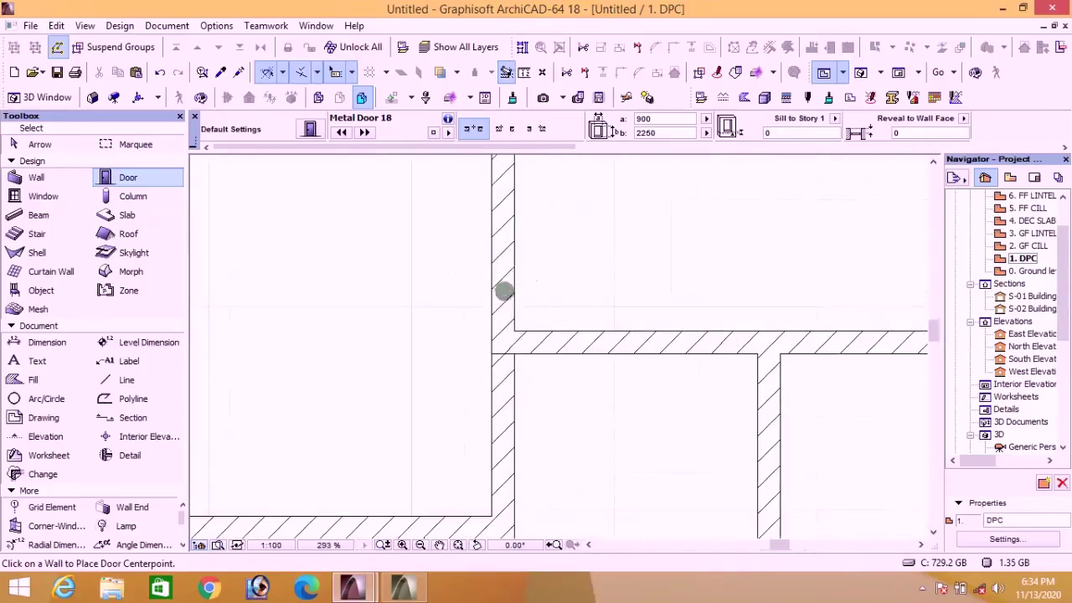
left_click(504, 291)
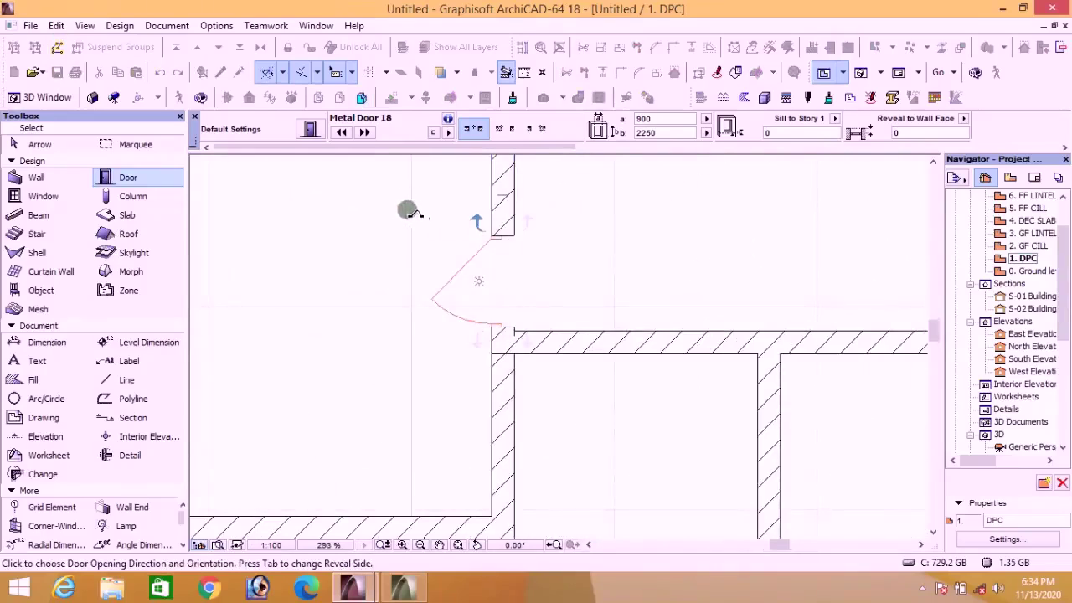
left_click(414, 242)
scroll(418, 232, "down", 5)
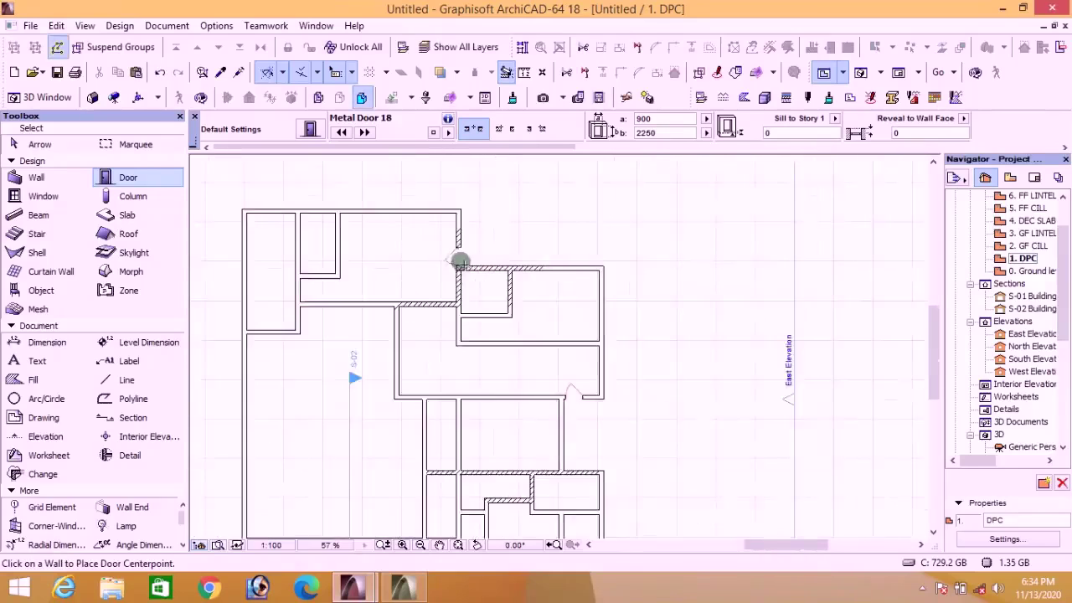
scroll(406, 274, "up", 2)
scroll(489, 242, "down", 2)
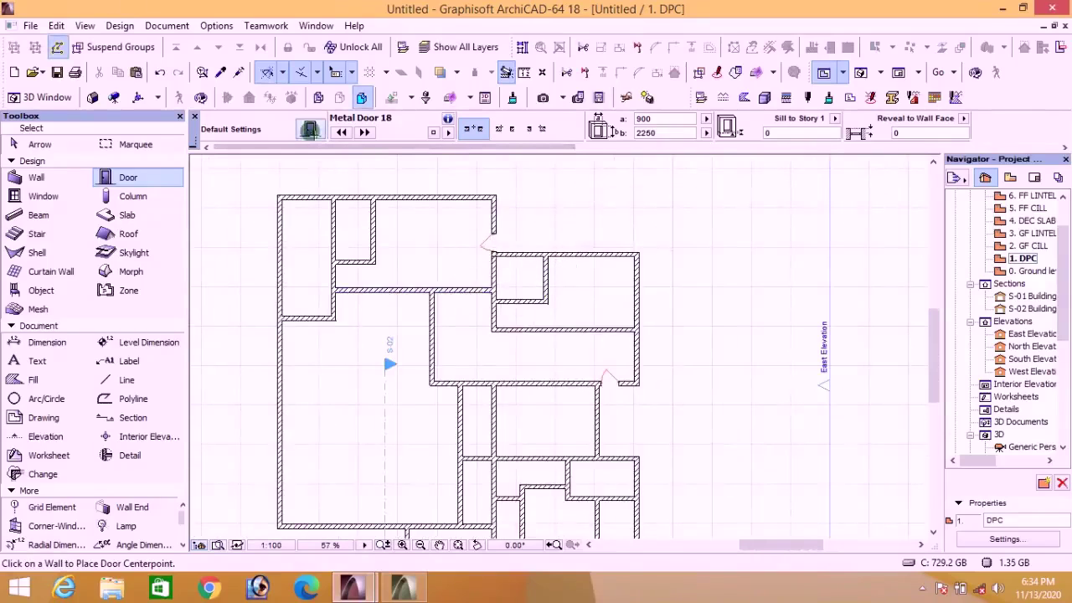
Step: Choose Door 18 from the hinged doors as the default door and set its height to 2250
left_click(310, 129)
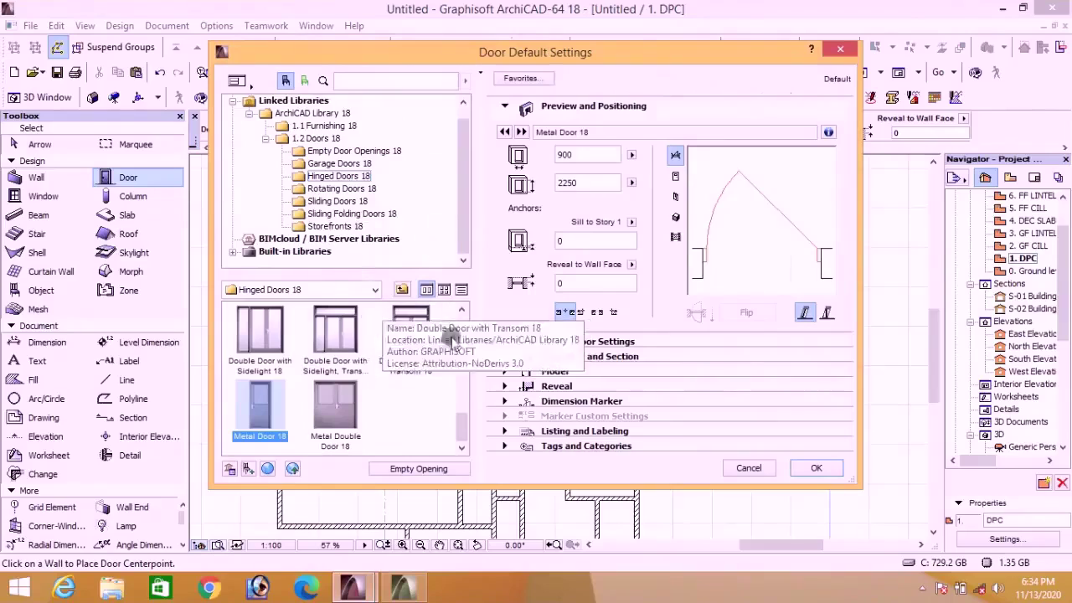
scroll(463, 362, "up", 5)
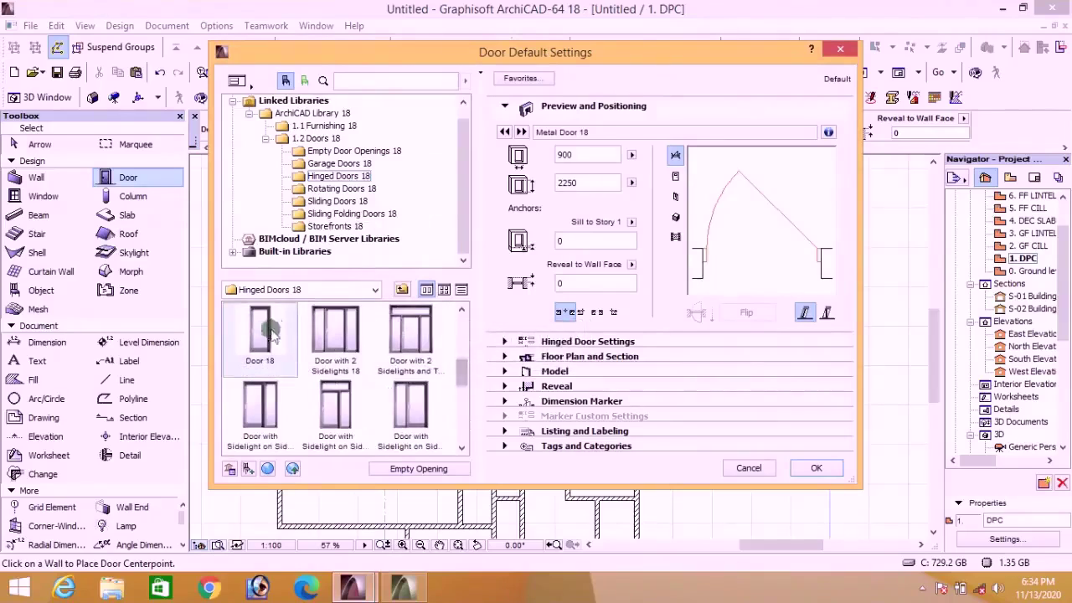
left_click(262, 335)
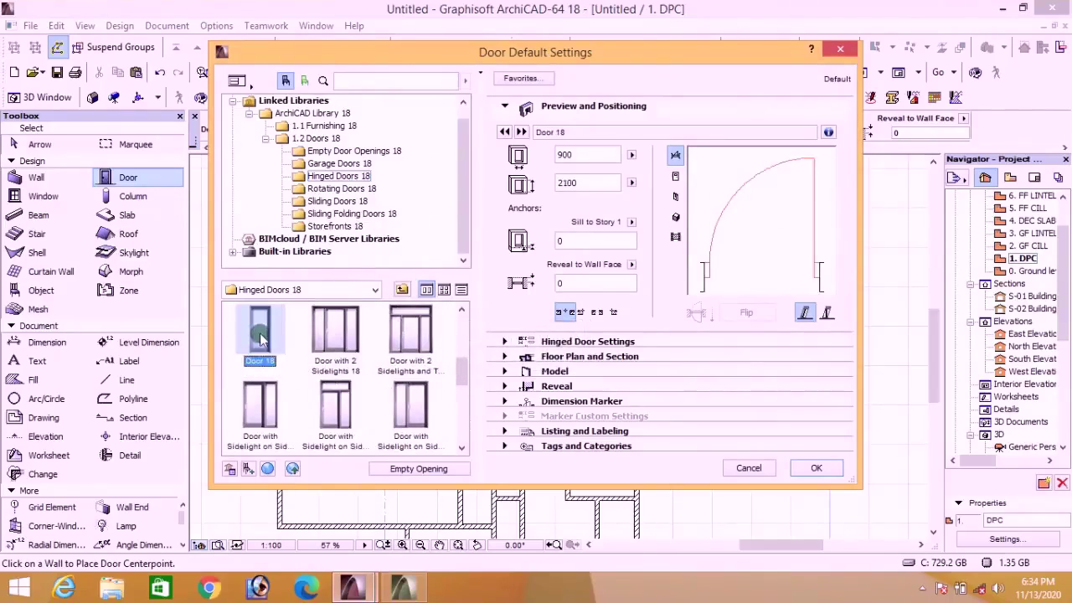
left_click_drag(588, 186, 559, 195)
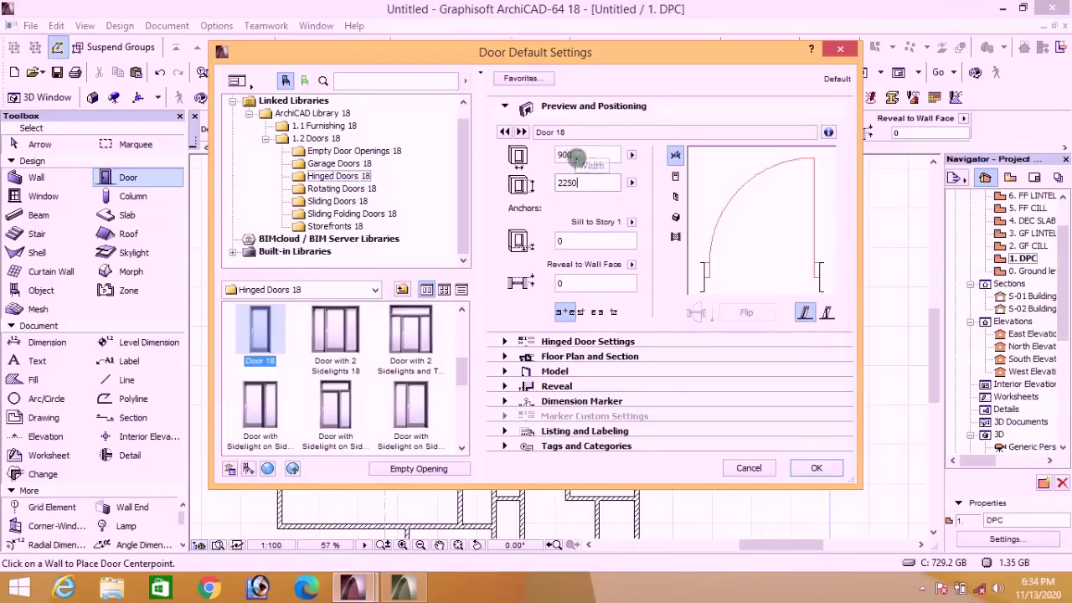
Step: Give the door a Style 7 leaf and the Fix Handle 1 handle
left_click(542, 341)
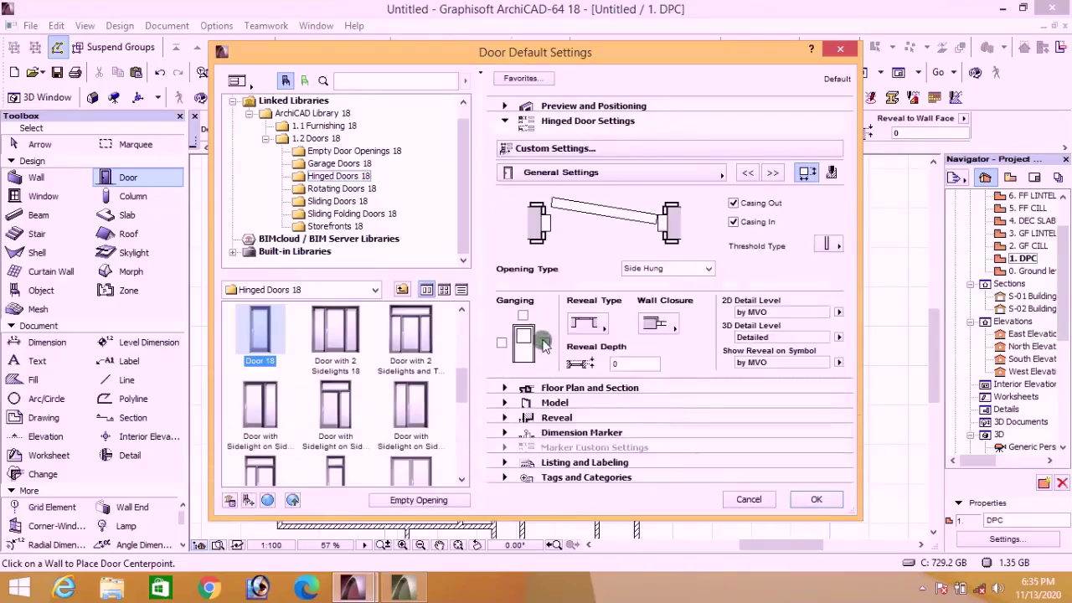
left_click(775, 172)
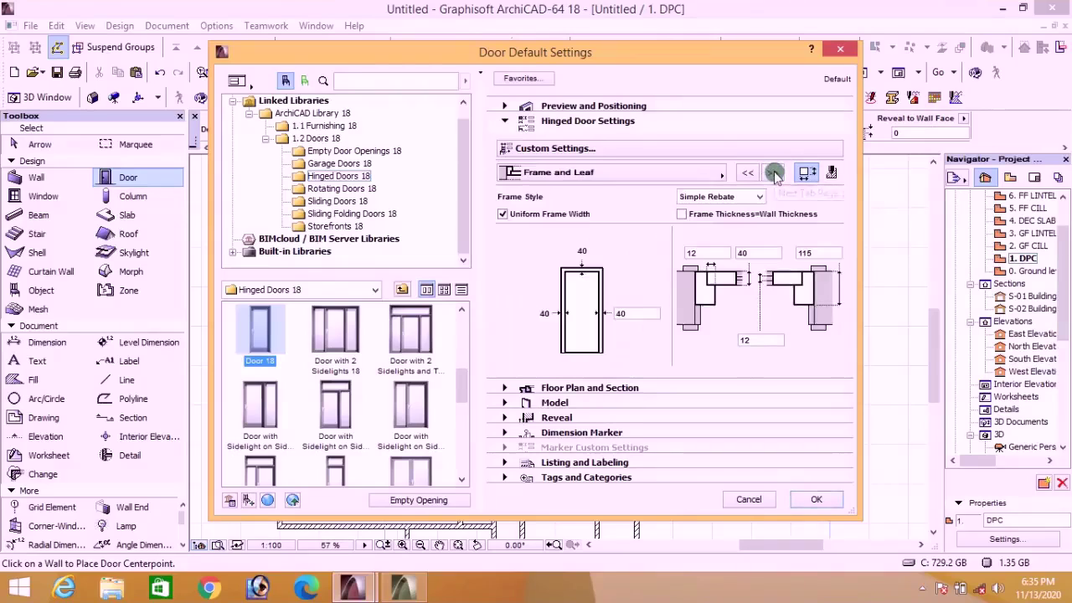
left_click(775, 172)
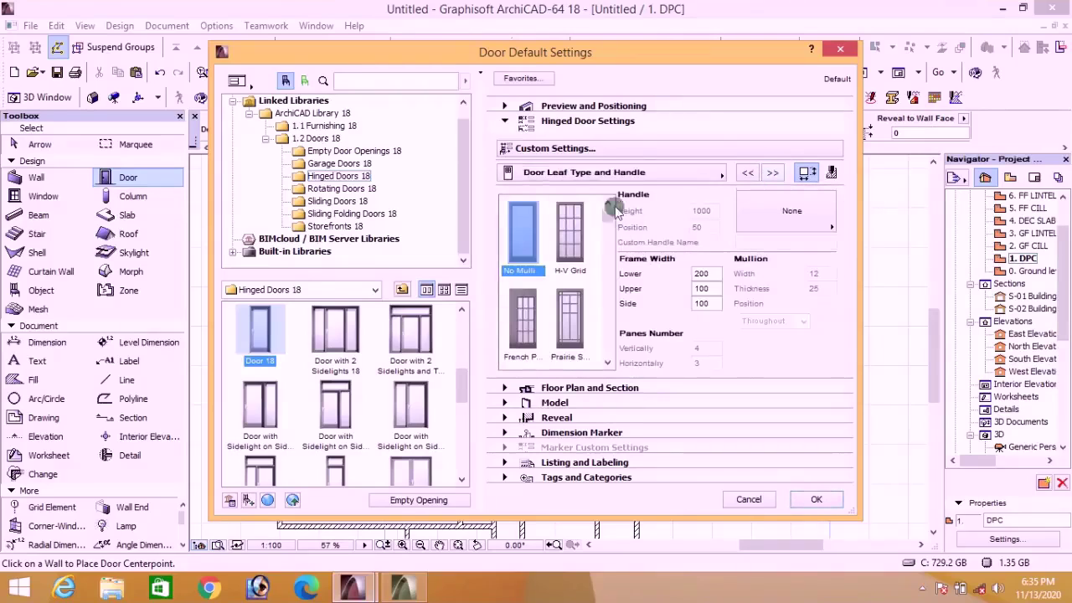
left_click(515, 233)
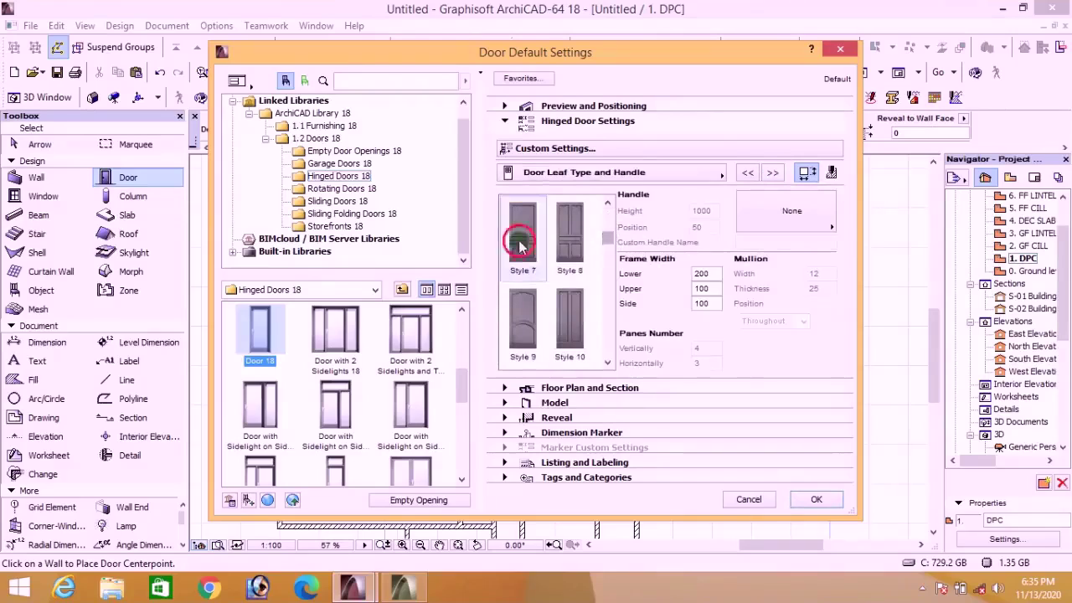
scroll(516, 233, "up", 1)
left_click(819, 233)
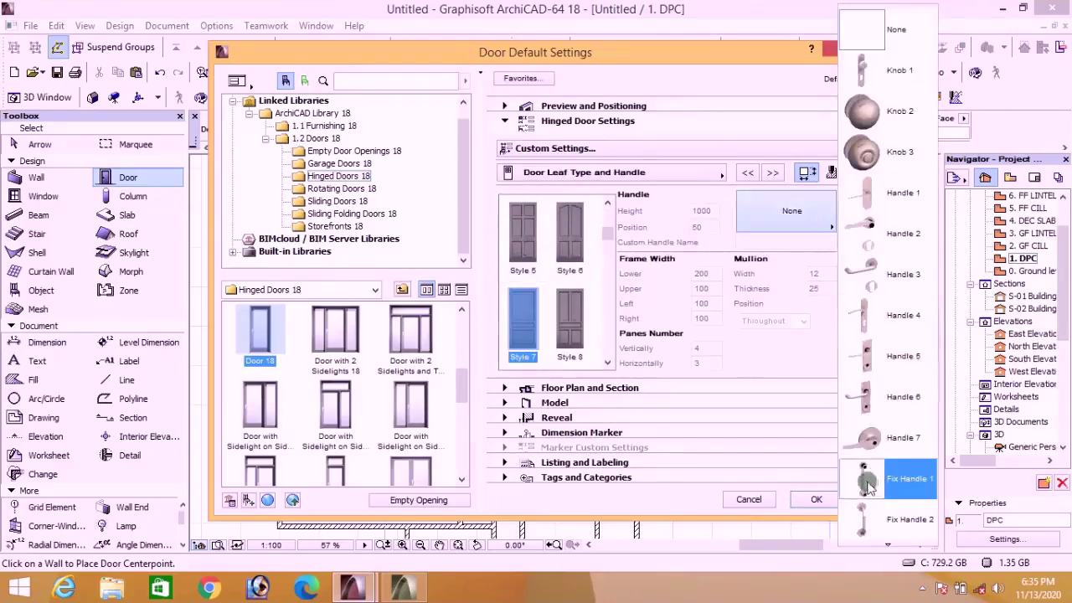
left_click(867, 479)
Step: Set the door's 2D opening angle to 45° and override the model view options for its 3D projections
left_click(774, 172)
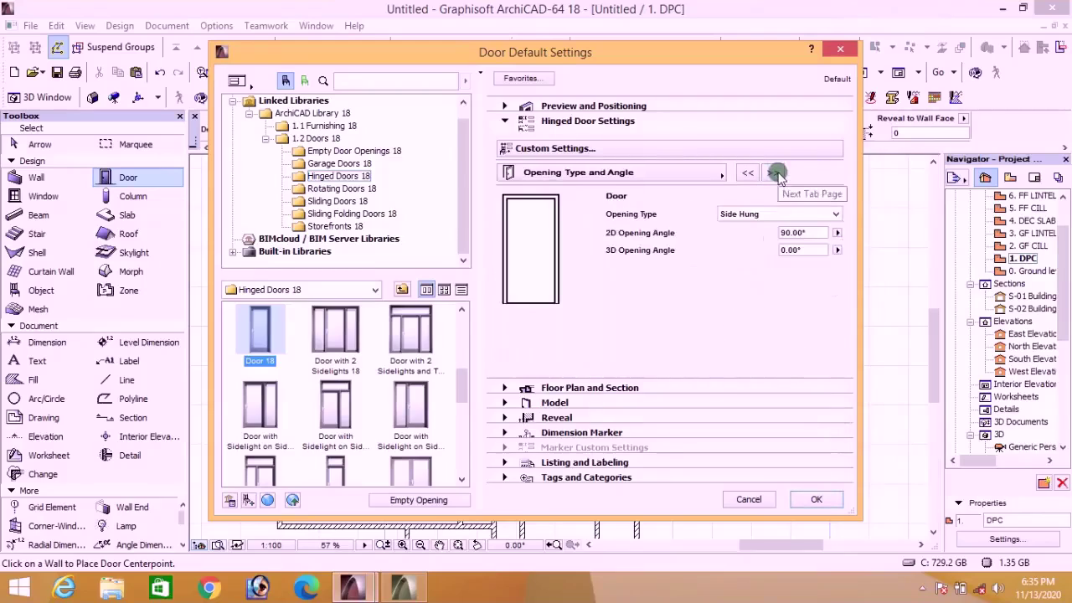
left_click(804, 233)
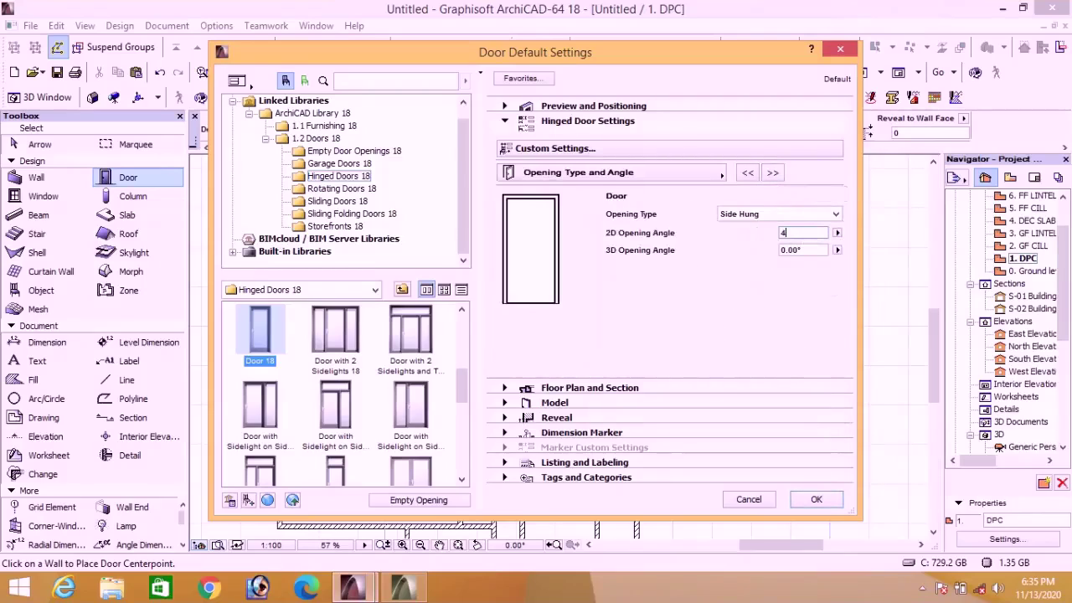
type("45")
left_click(772, 172)
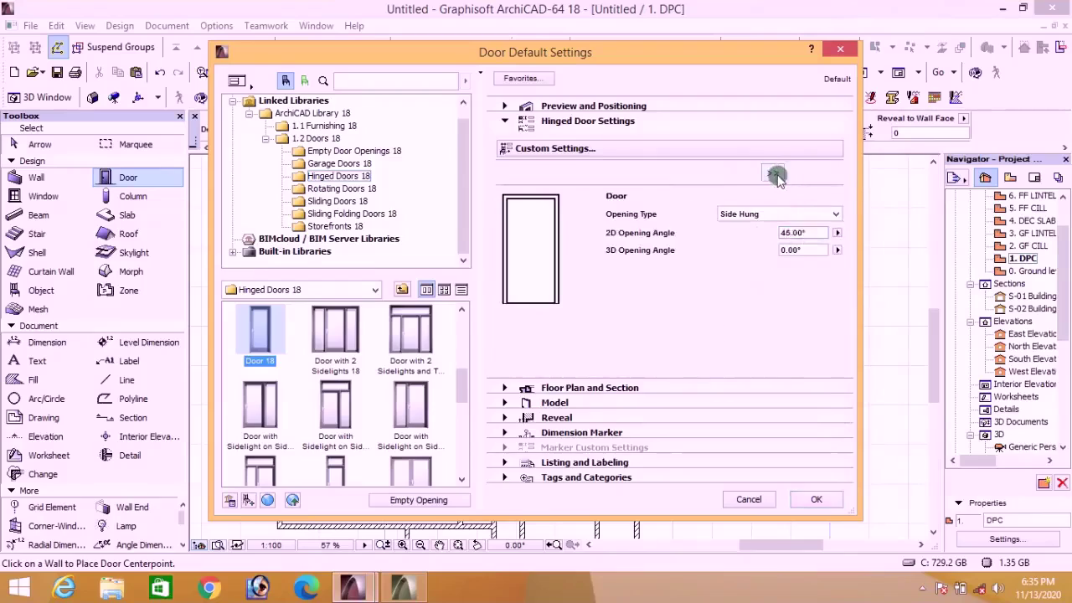
left_click(683, 216)
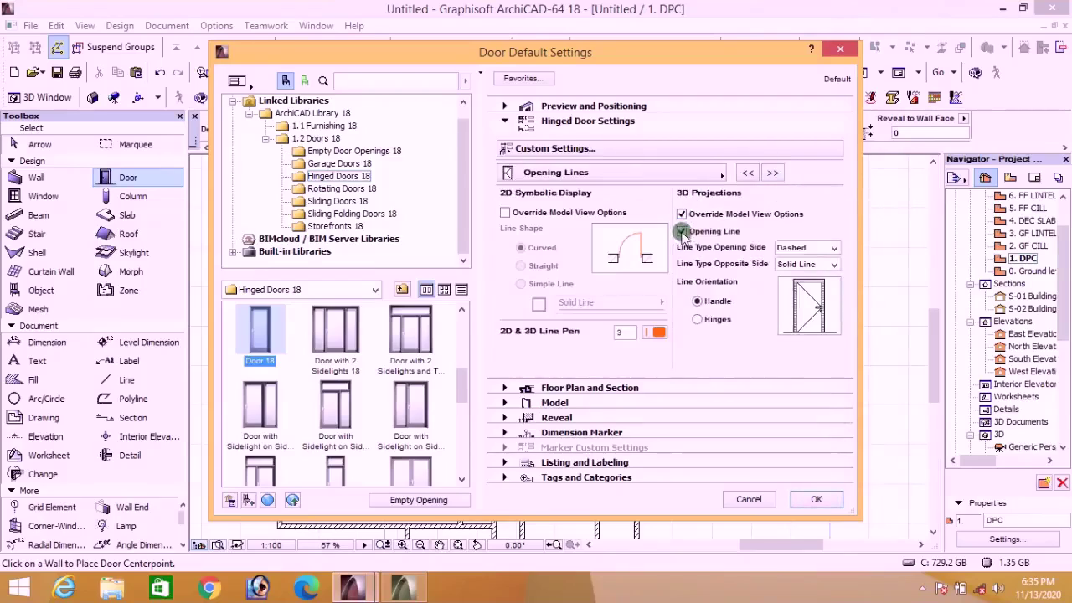
Step: Set the door frame's outside and inside surfaces to Wood - Walnut Vertical
left_click(771, 173)
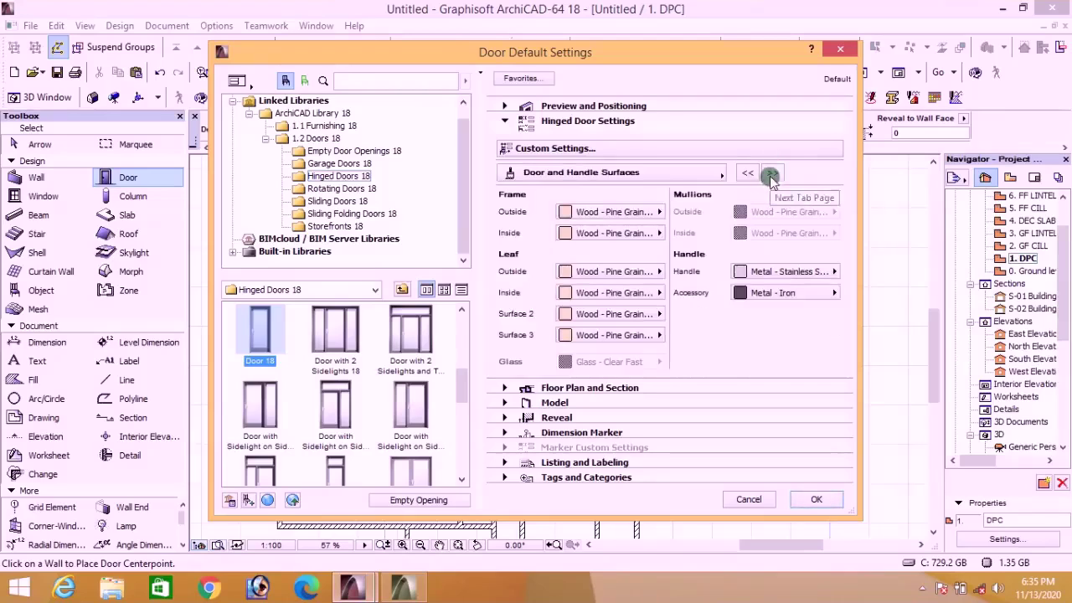
left_click(658, 213)
left_click(443, 297)
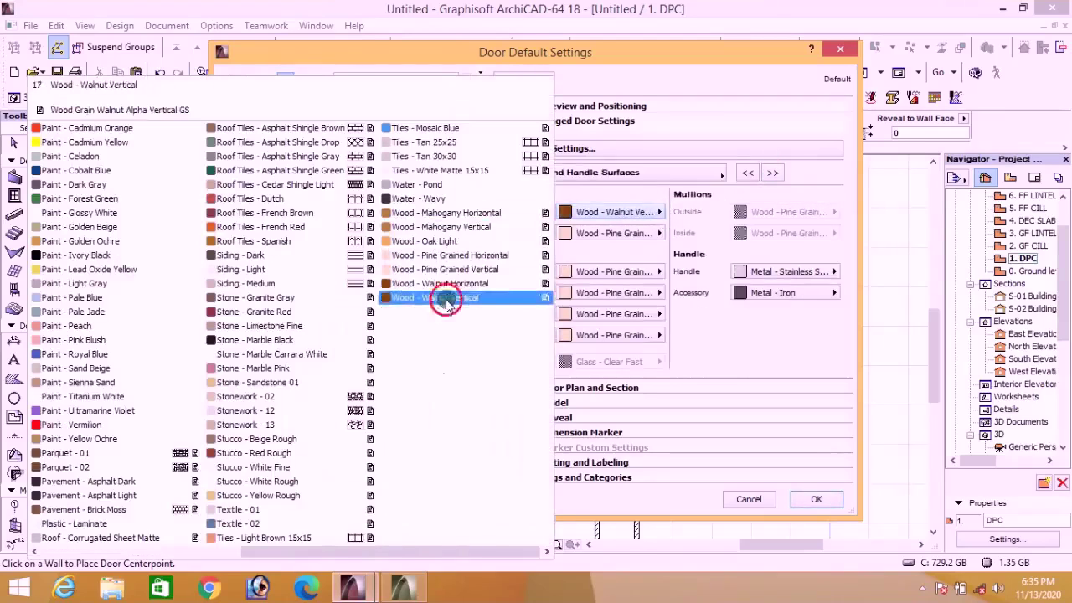
left_click(603, 236)
left_click(465, 297)
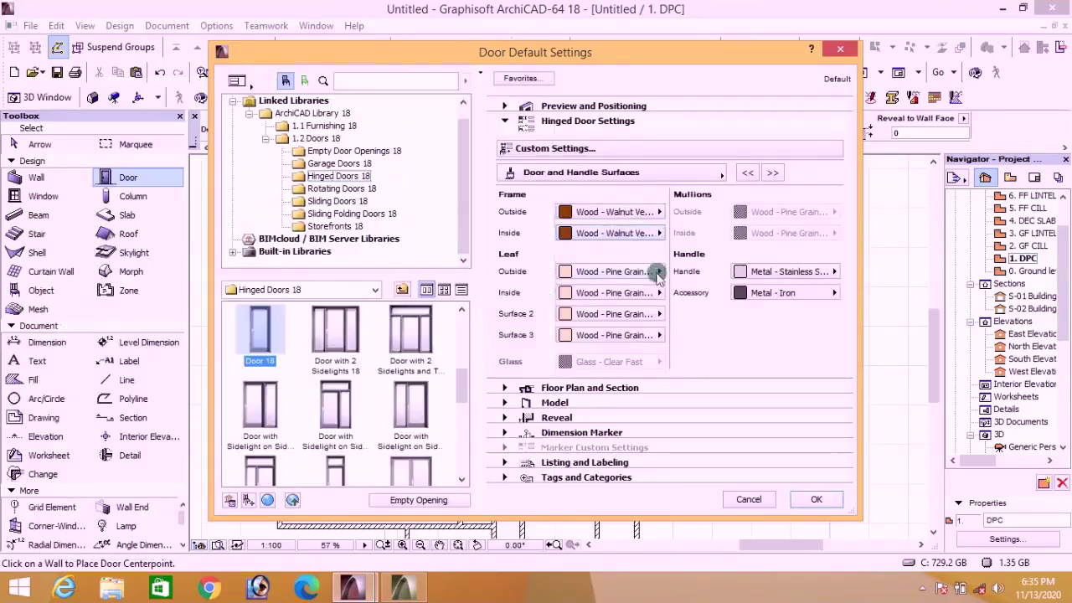
Step: Set all four door leaf surfaces to Wood - Walnut Vertical and the handle surface to Metal - Chrome 01
left_click(658, 272)
left_click(474, 297)
left_click(474, 297)
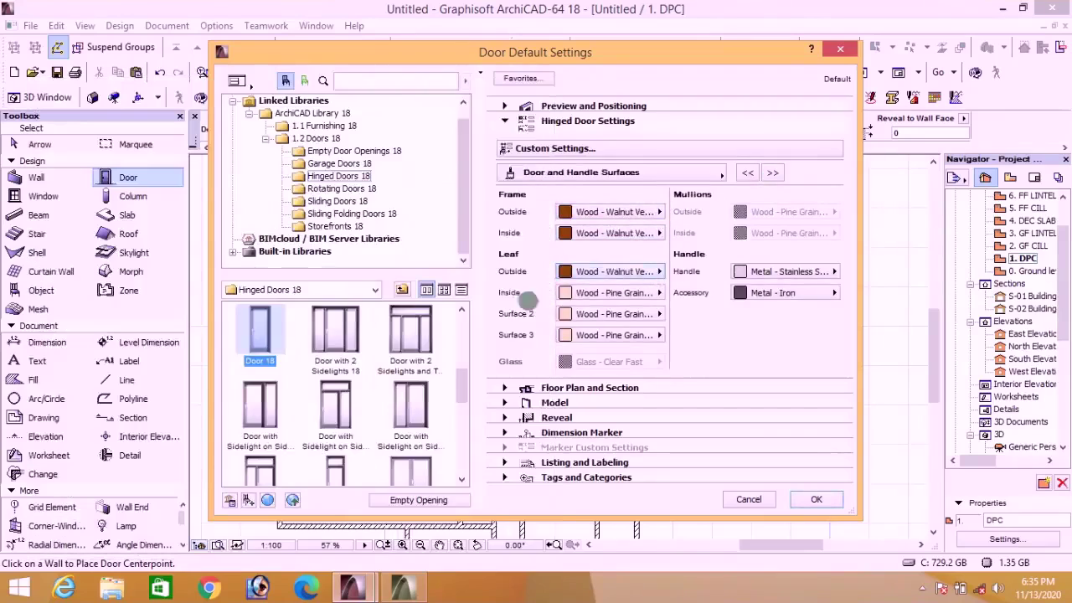
left_click(644, 292)
left_click(469, 303)
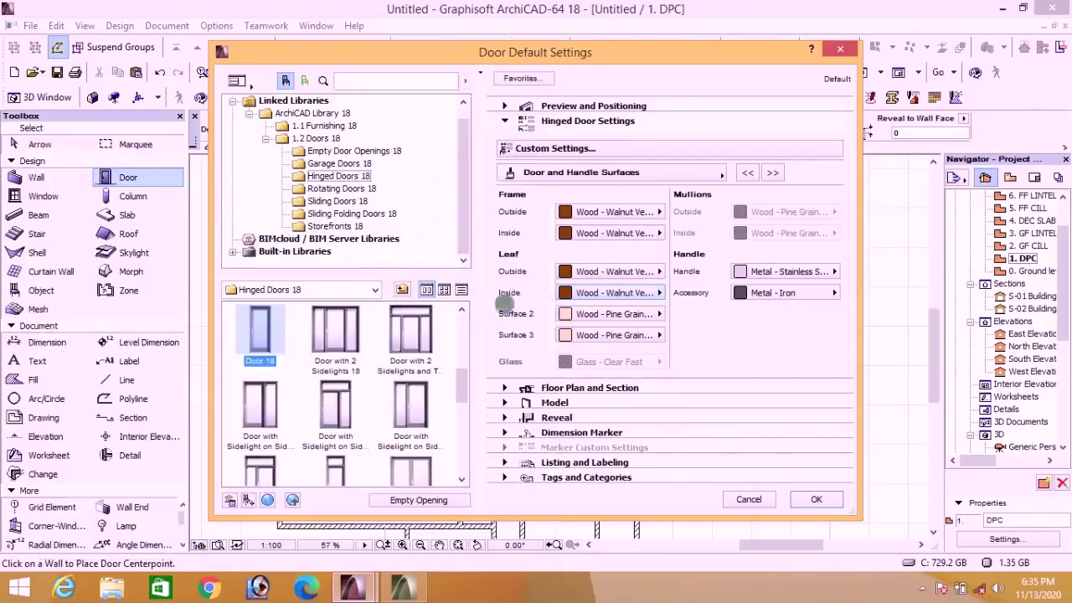
left_click(610, 313)
left_click(475, 304)
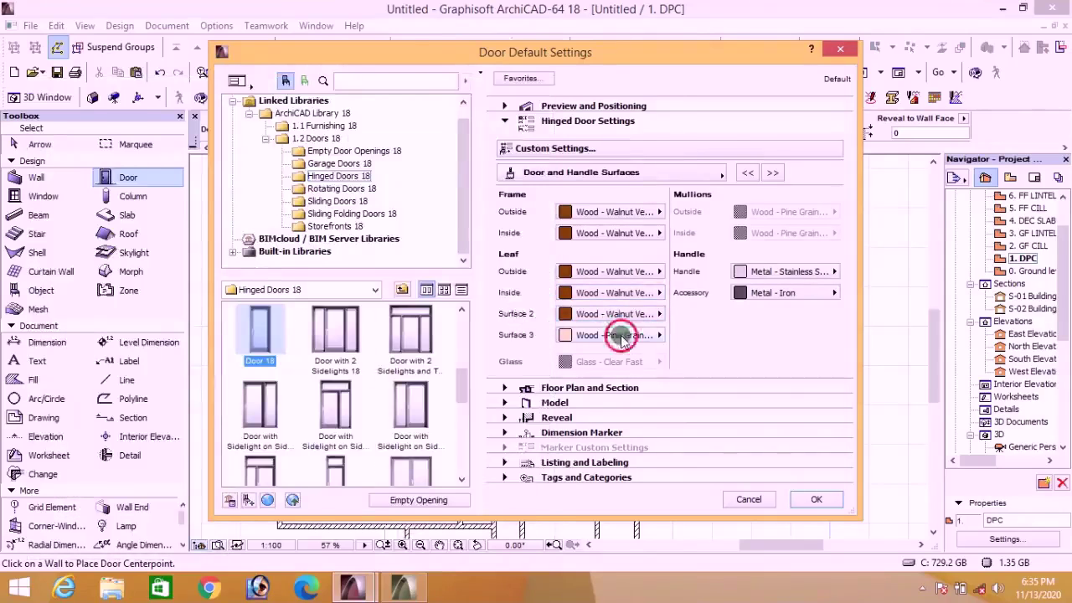
left_click(590, 335)
left_click(477, 298)
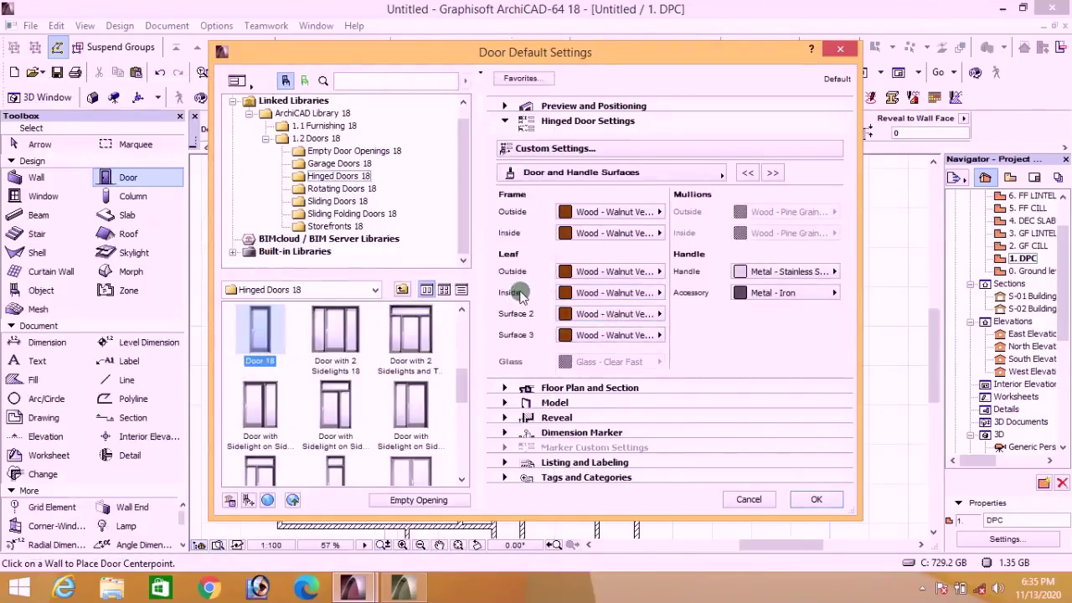
left_click(791, 271)
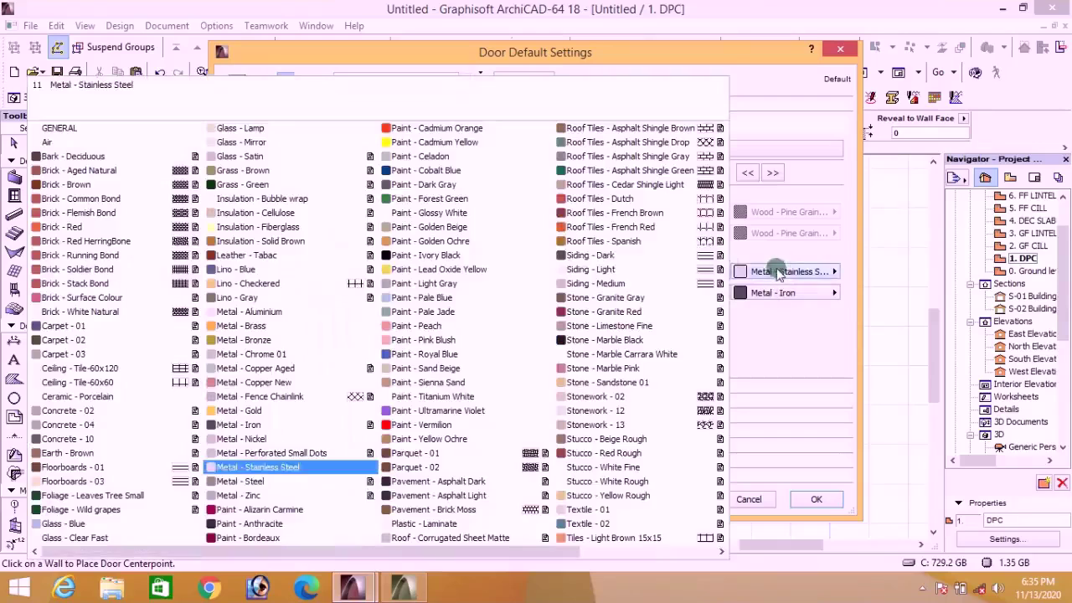
left_click(285, 354)
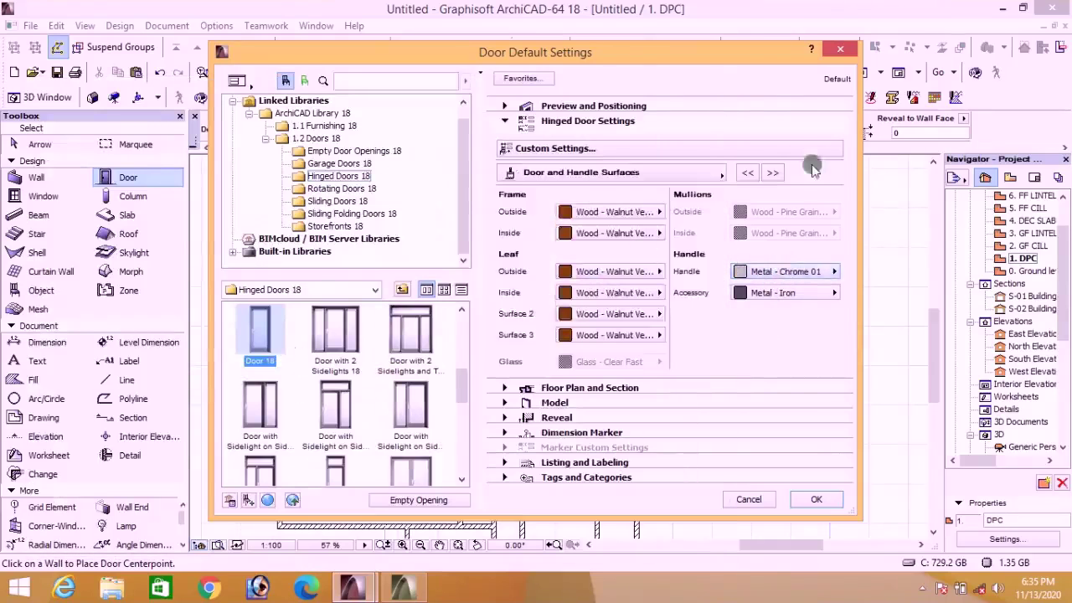
Step: Set the door's outside casing width to 100 and adjust its thickness
left_click(772, 172)
left_click(773, 173)
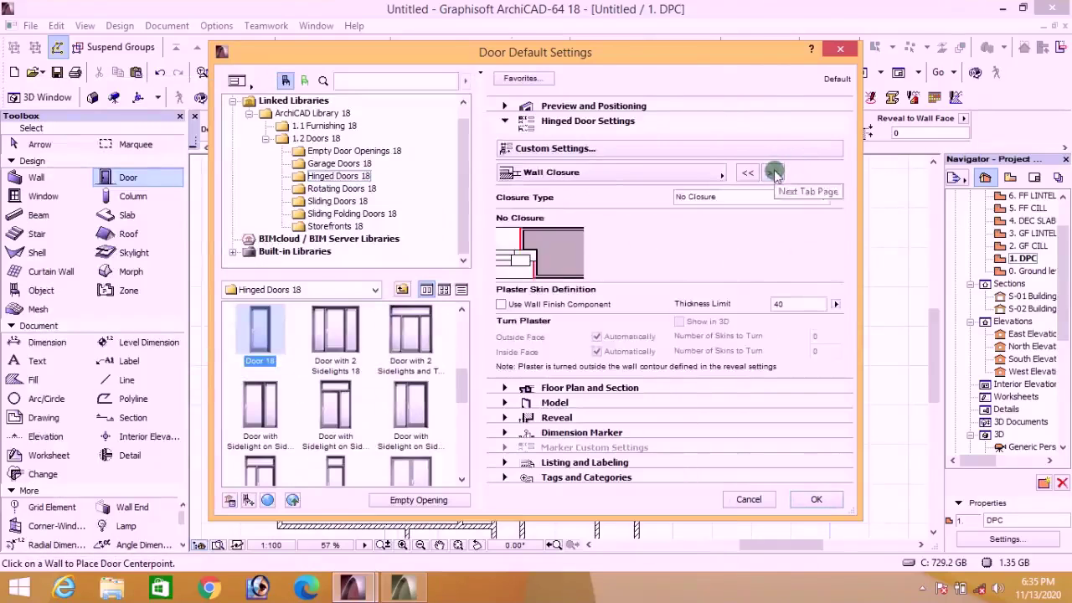
left_click(773, 172)
left_click(774, 173)
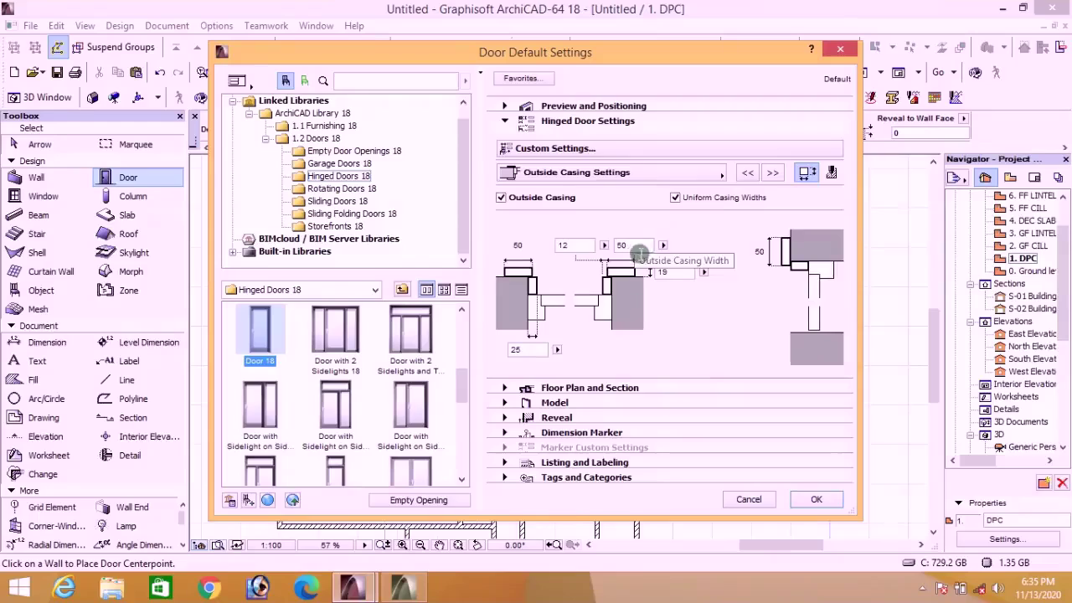
left_click(620, 246)
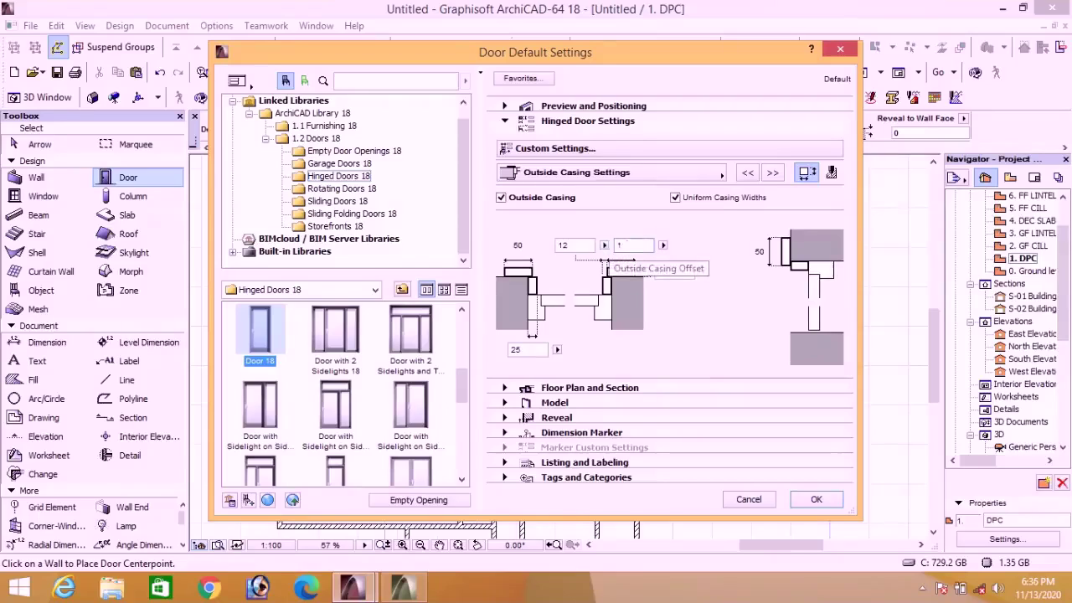
key("Tab")
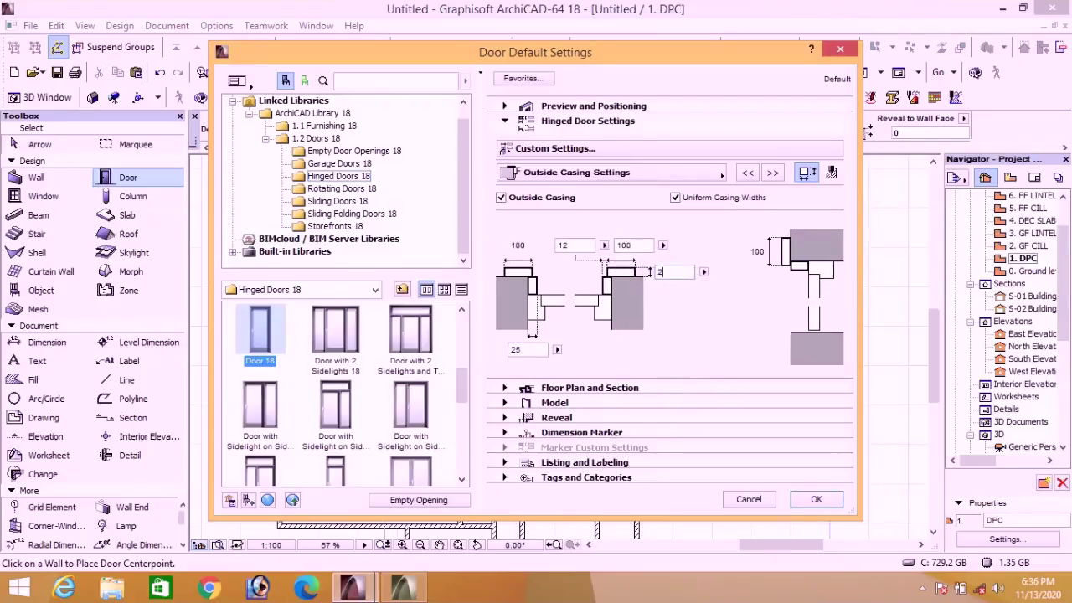
Step: Set the door's inside casing width to 100 and its thickness to 25
left_click(771, 173)
left_click(612, 356)
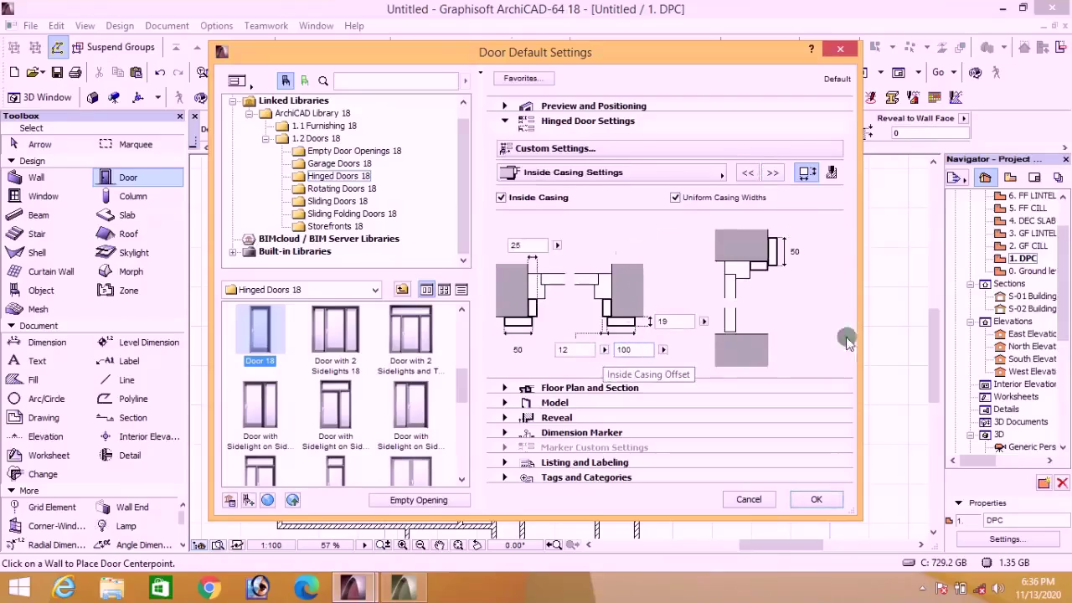
left_click(659, 325)
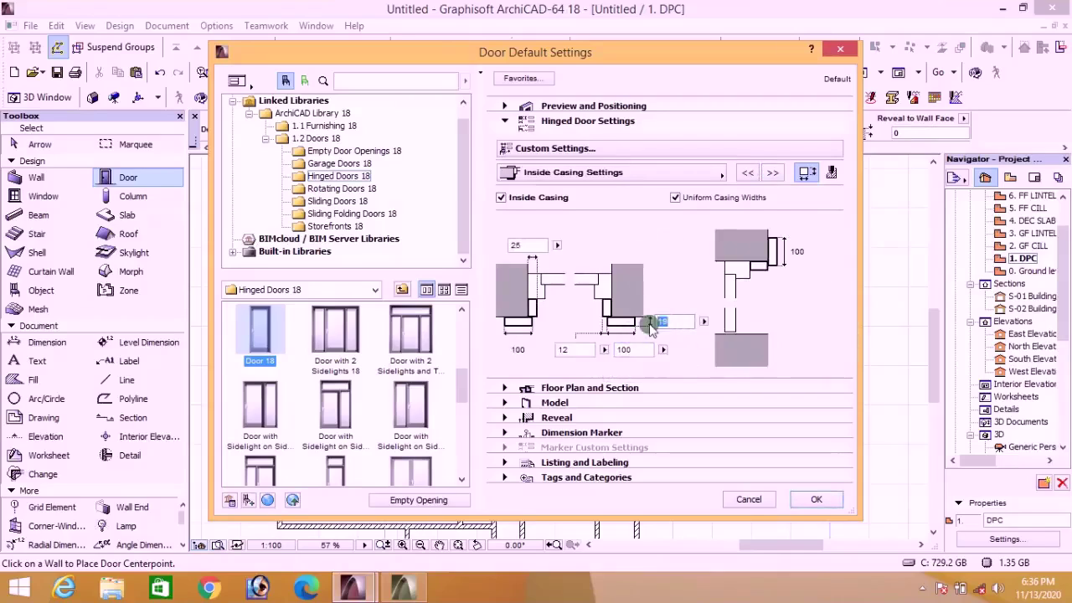
right_click(658, 328)
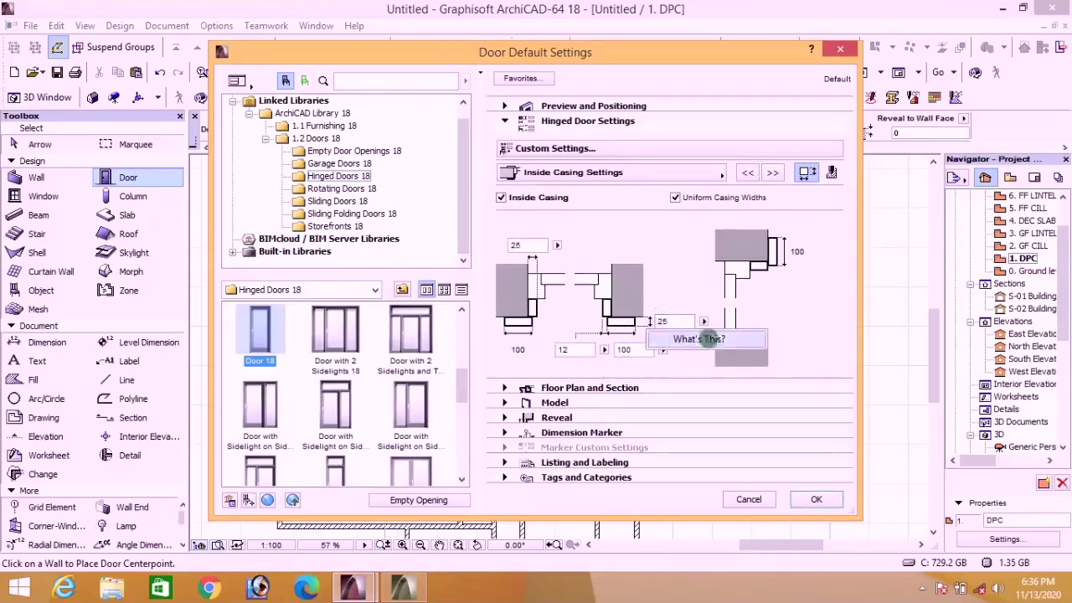
left_click(692, 304)
left_click(772, 172)
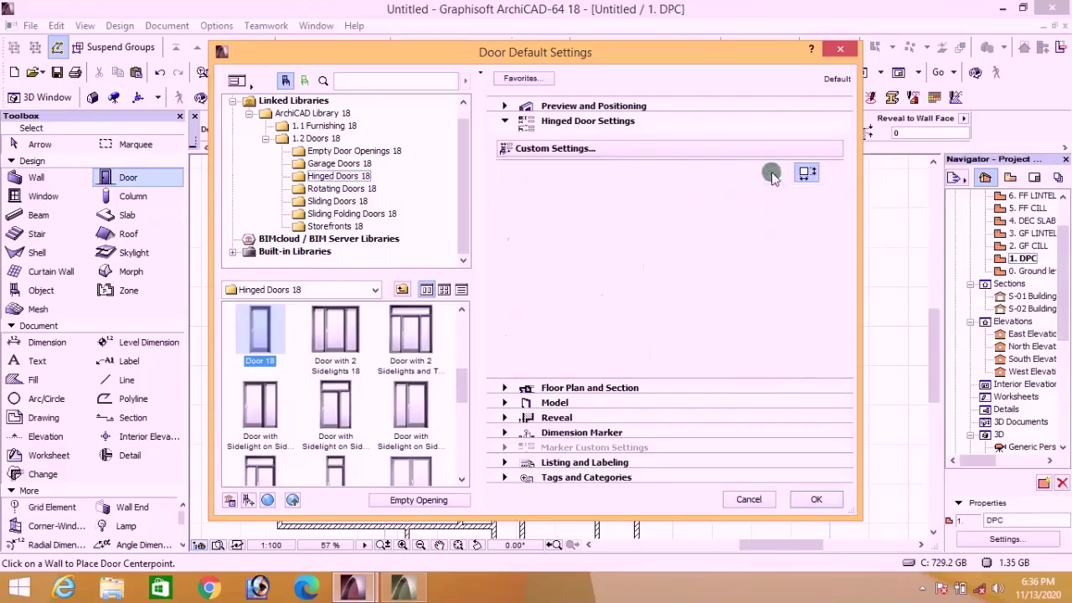
left_click(773, 172)
left_click(772, 173)
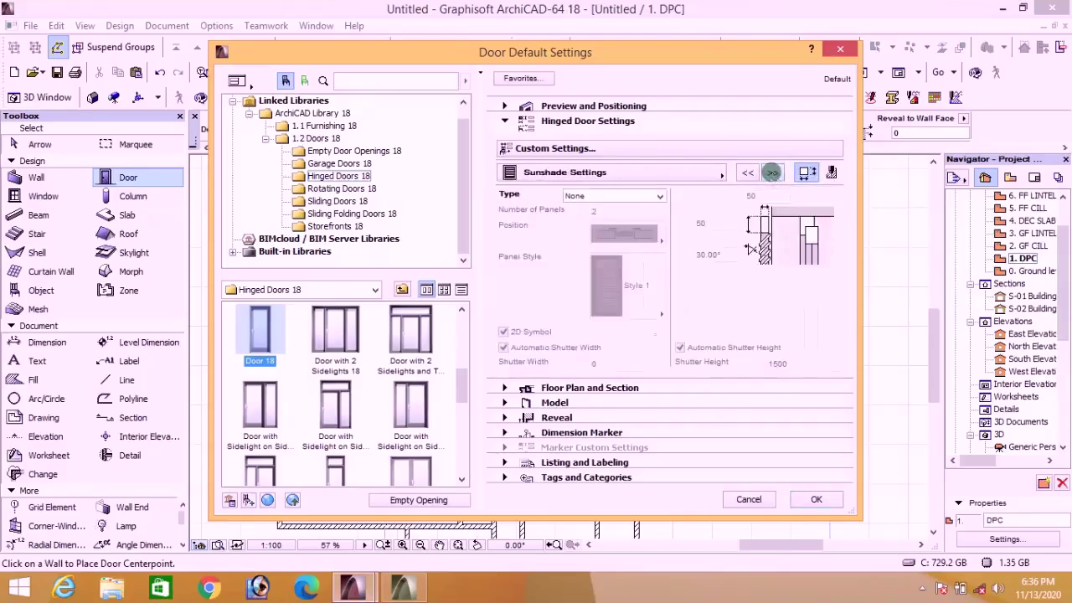
left_click(772, 172)
left_click(772, 173)
left_click(772, 172)
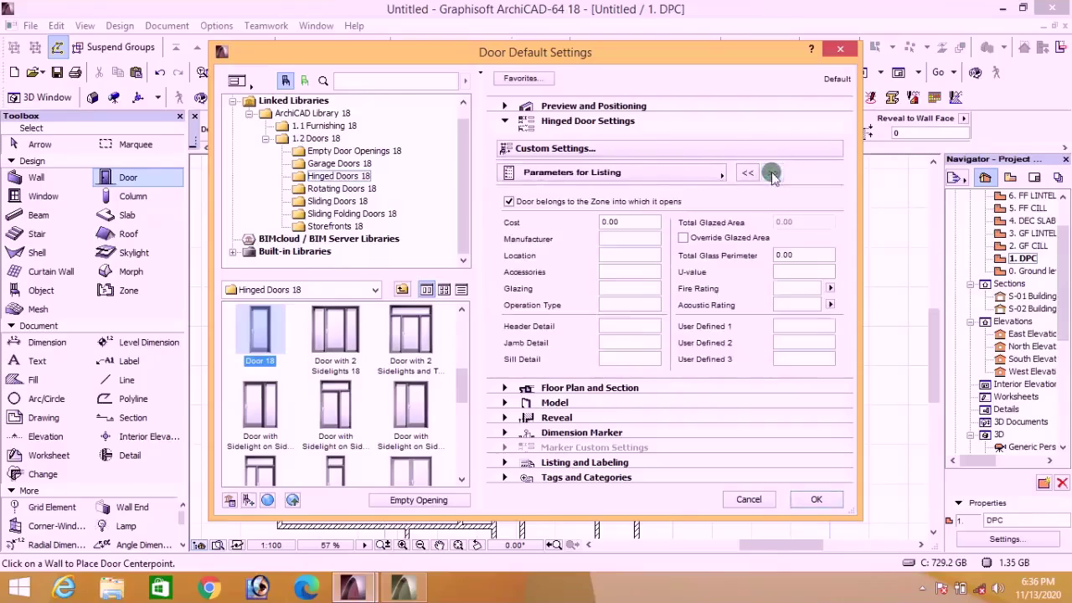
Step: Set the interior and exterior casing surfaces to Wood - Walnut Vertical among all the door's parameters and accept the settings
left_click_drag(772, 153, 893, 162)
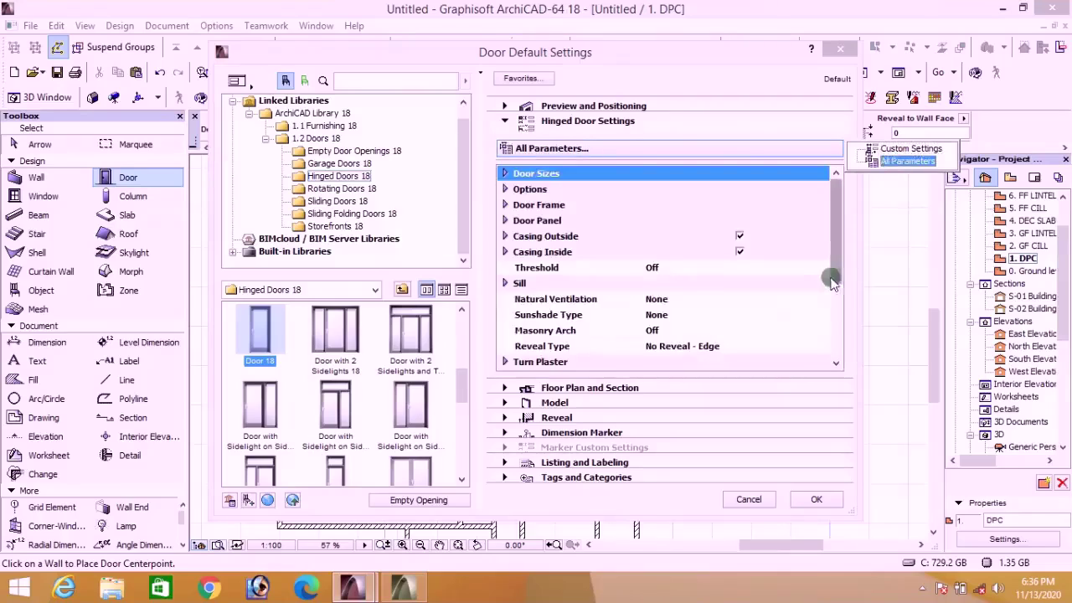
left_click_drag(832, 270, 840, 354)
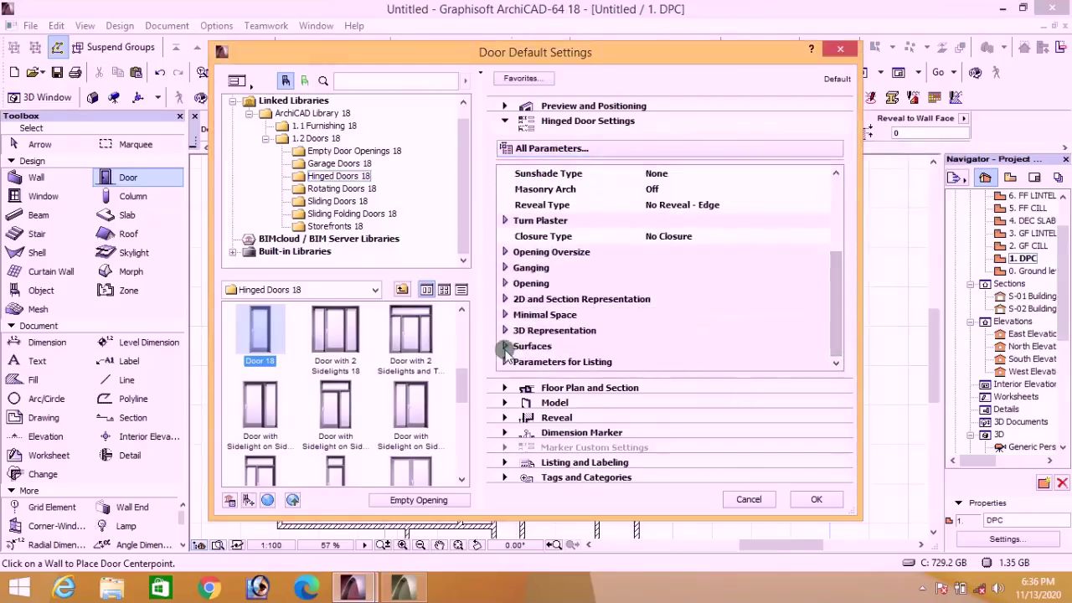
double_click(643, 346)
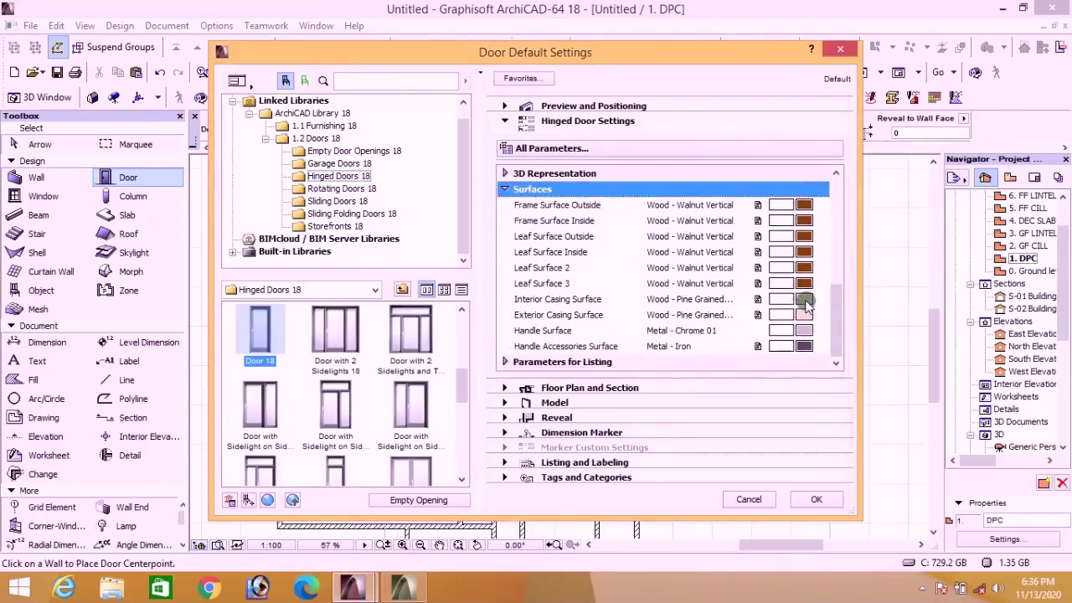
left_click(804, 301)
left_click(678, 300)
left_click(806, 319)
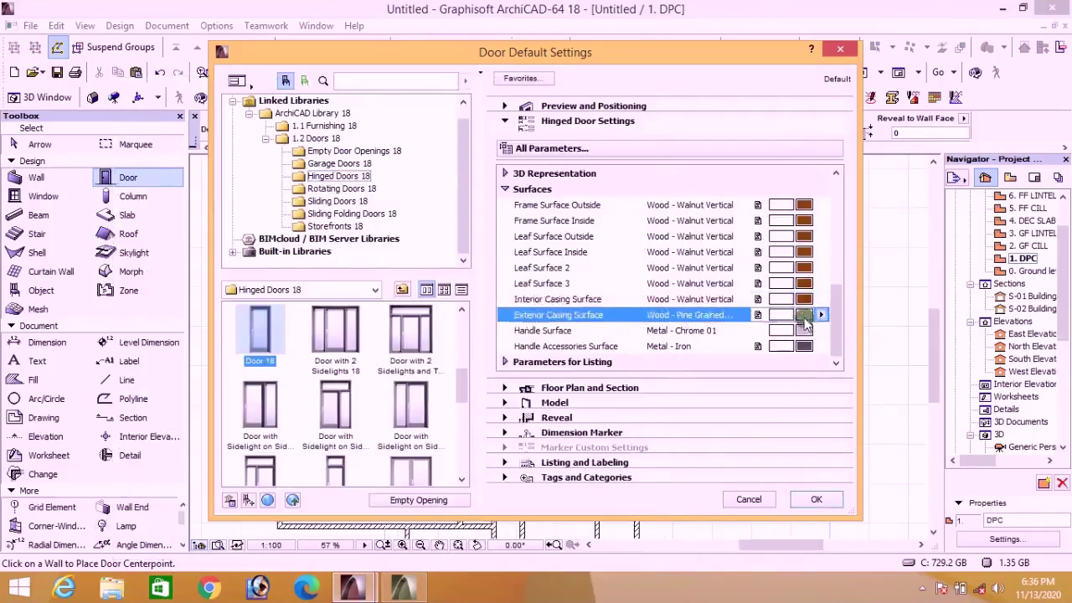
left_click(694, 300)
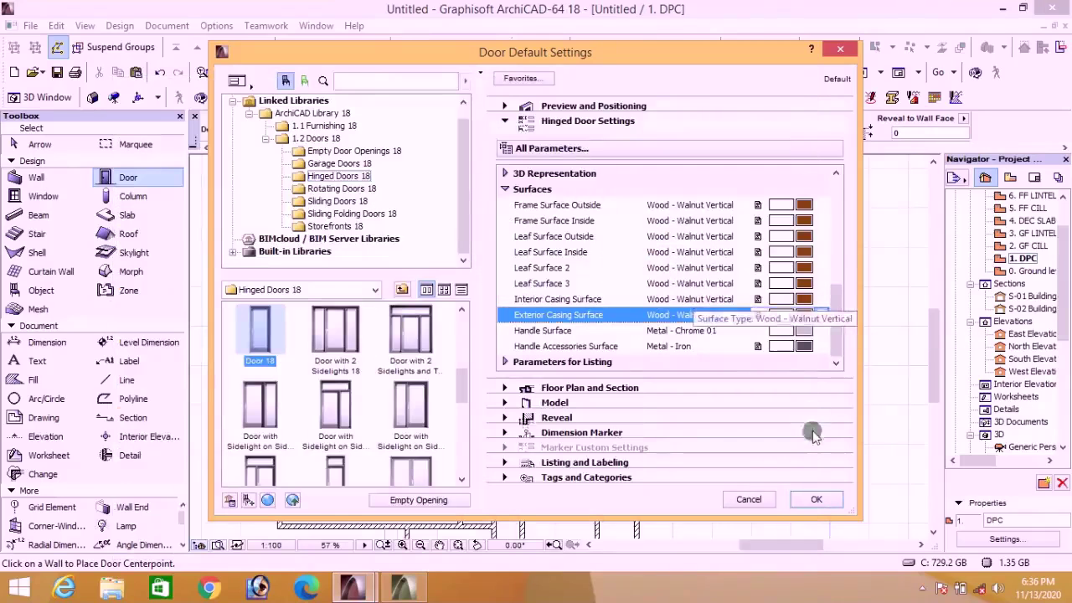
left_click(813, 500)
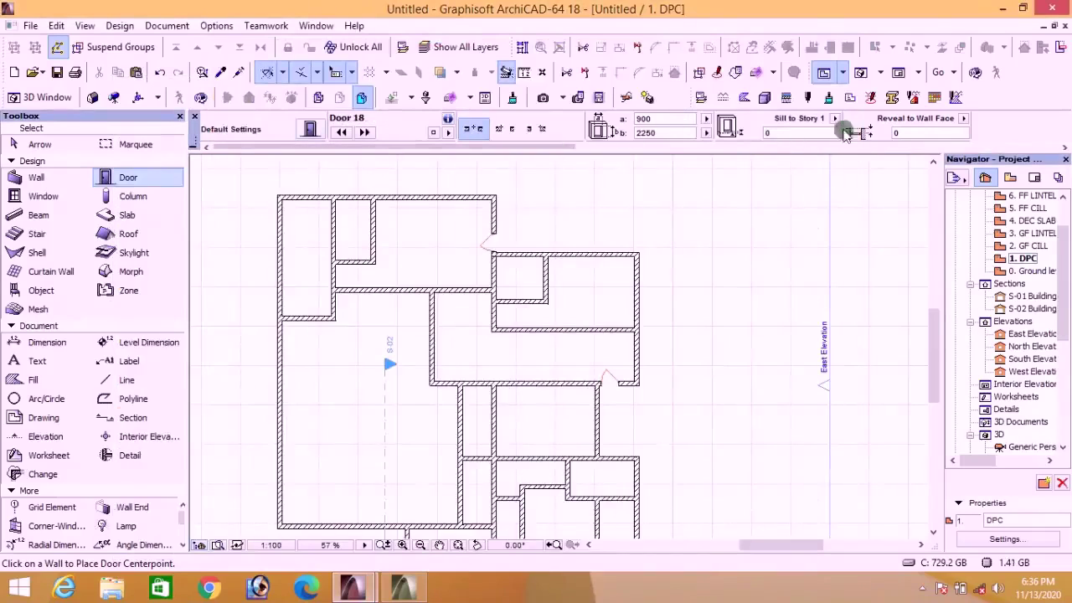
Step: Relink the default door's anchor story to 1. DPC
left_click(836, 121)
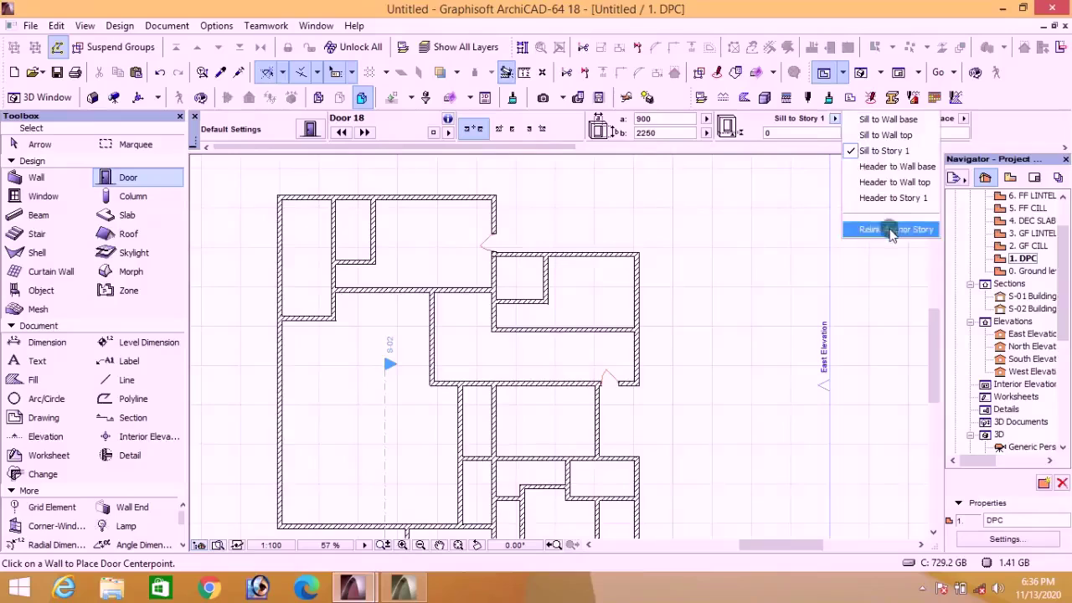
left_click(896, 229)
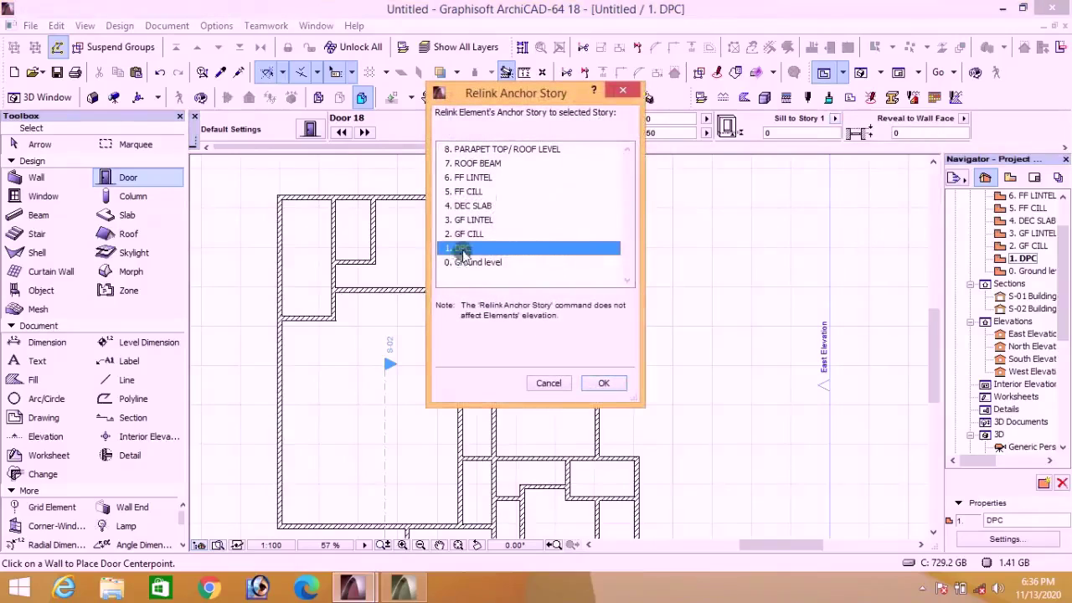
left_click(603, 382)
Step: Place a 900 × 2250 hinged door between the narrow room and the large southern room, opening east into the large room
scroll(507, 247, "down", 2)
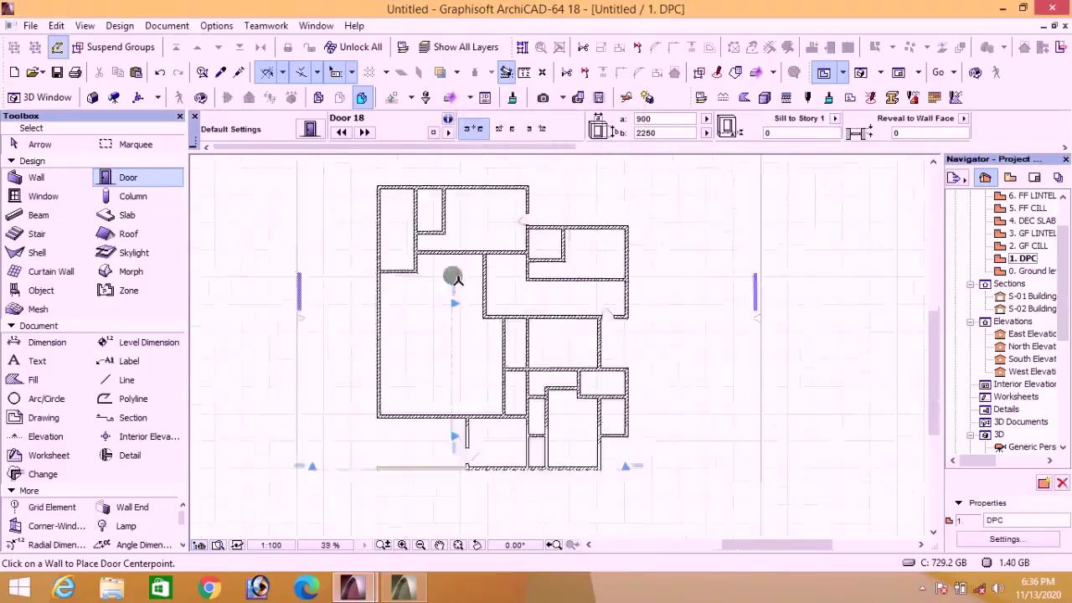
scroll(447, 273, "up", 2)
scroll(555, 297, "up", 10)
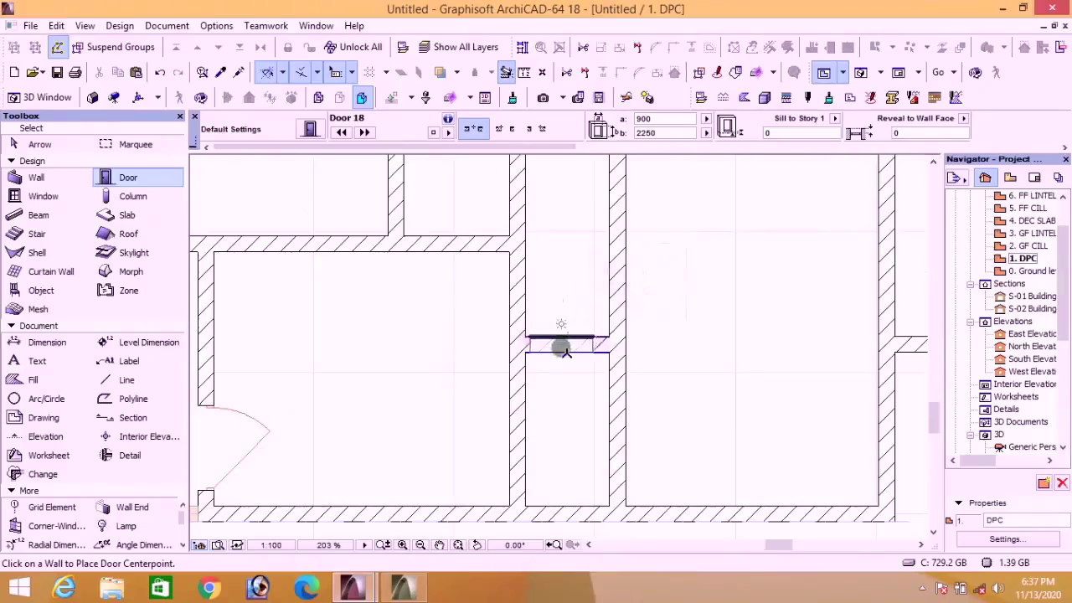
scroll(586, 347, "down", 3)
scroll(628, 345, "down", 3)
scroll(654, 318, "up", 2)
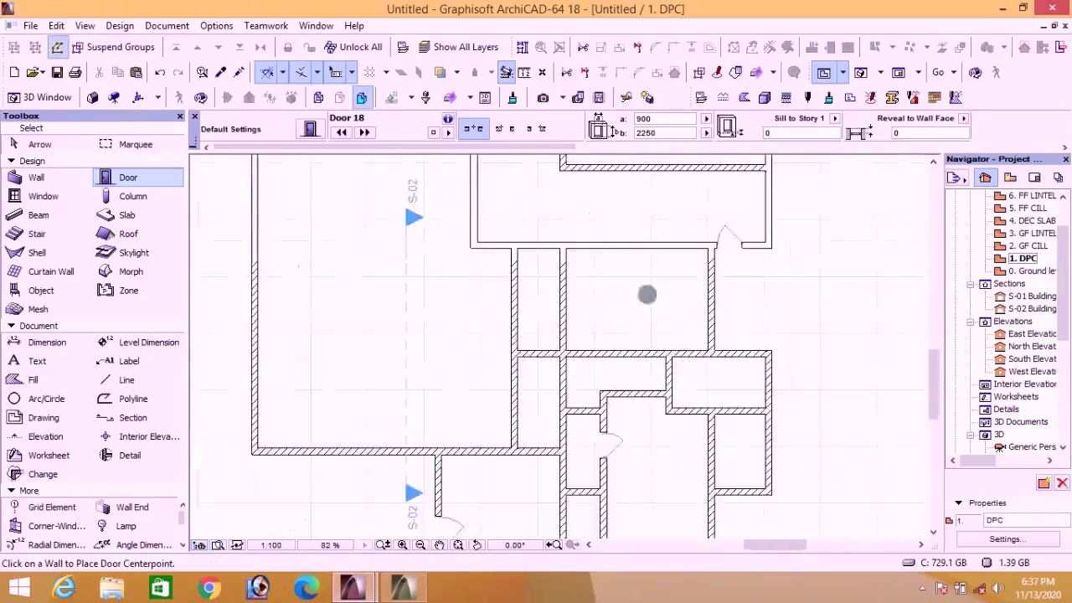
Step: Place one door in the narrow corridor's east wall opening into the adjoining room, and another in its cross wall opening south
scroll(567, 327, "up", 5)
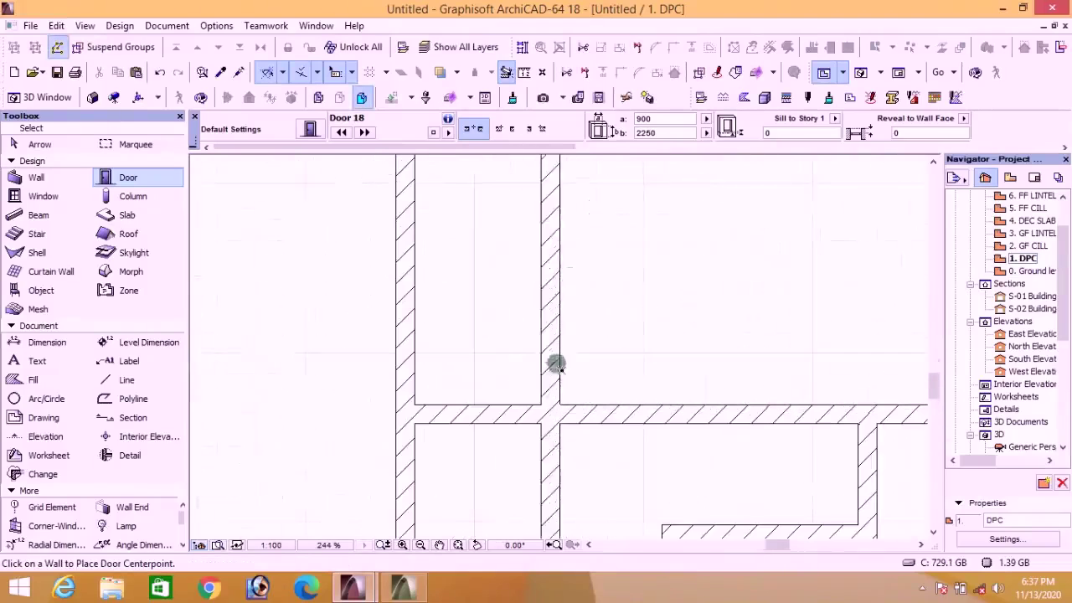
left_click(476, 414)
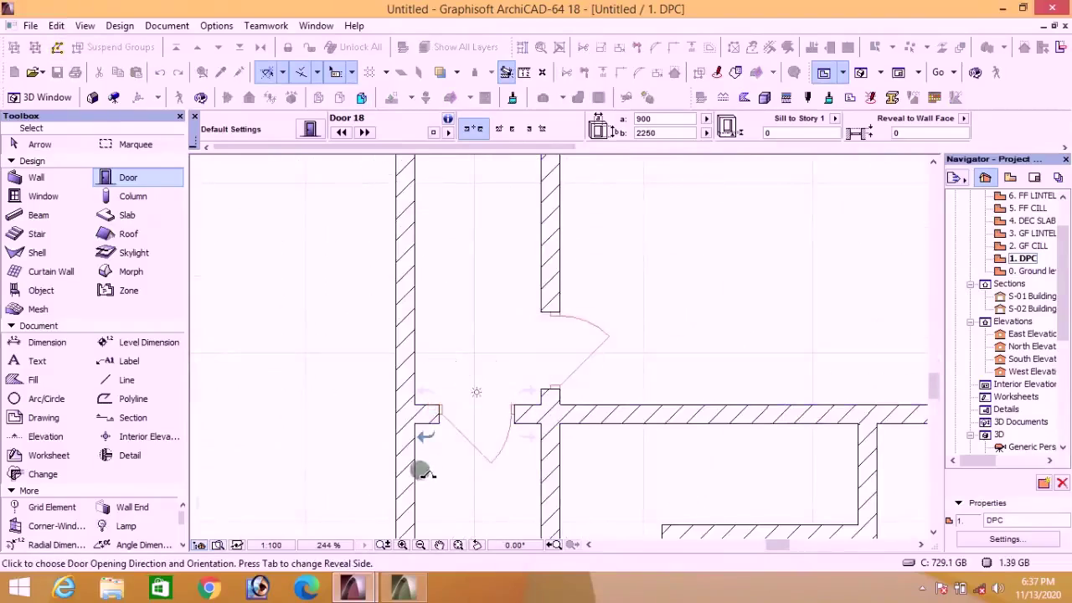
left_click(429, 442)
Step: Place two south-opening doors in the wall at the corridor's north end, one into the corridor and one into the large western hall
scroll(469, 304, "down", 3)
scroll(497, 328, "up", 2)
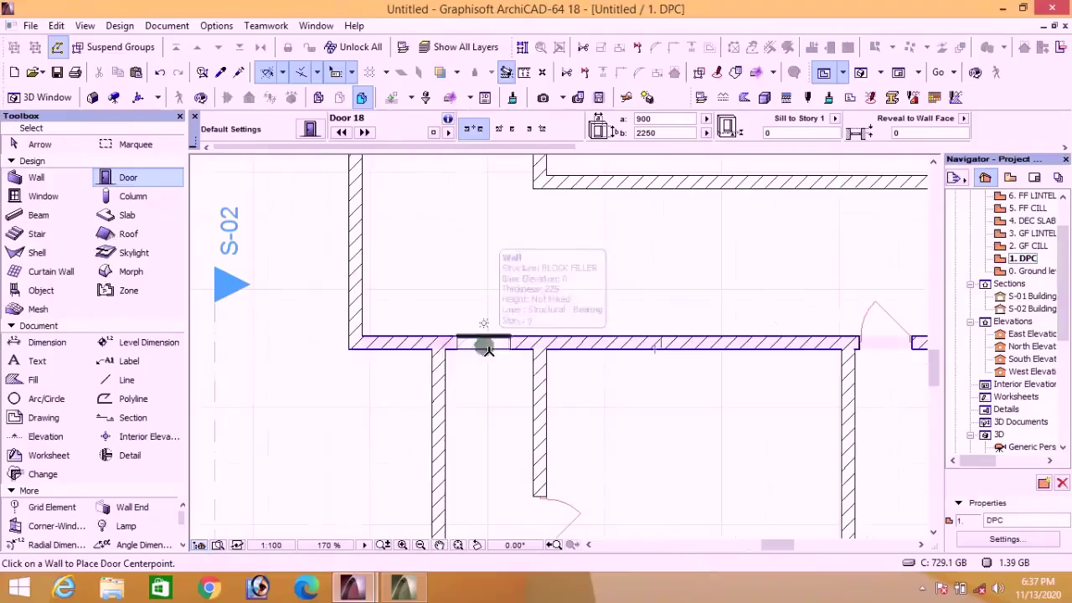
left_click(484, 343)
left_click(456, 406)
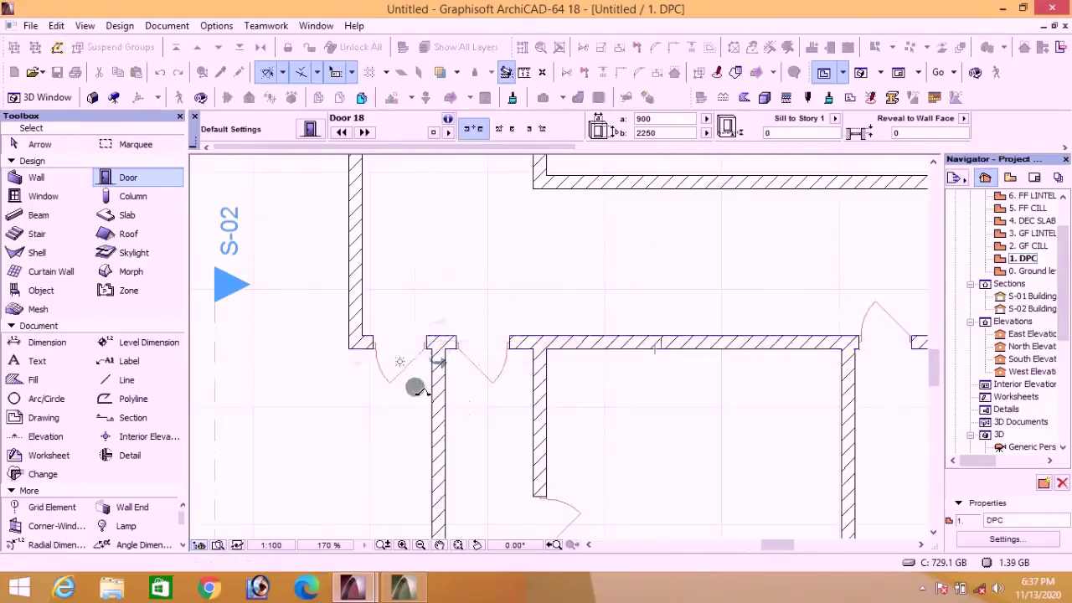
Step: Place an east-opening door just south of the small northeastern room, and a north-opening door in the horizontal wall closing off the passage
scroll(478, 282, "down", 2)
scroll(480, 328, "up", 4)
left_click(481, 328)
left_click(536, 363)
scroll(491, 327, "down", 3)
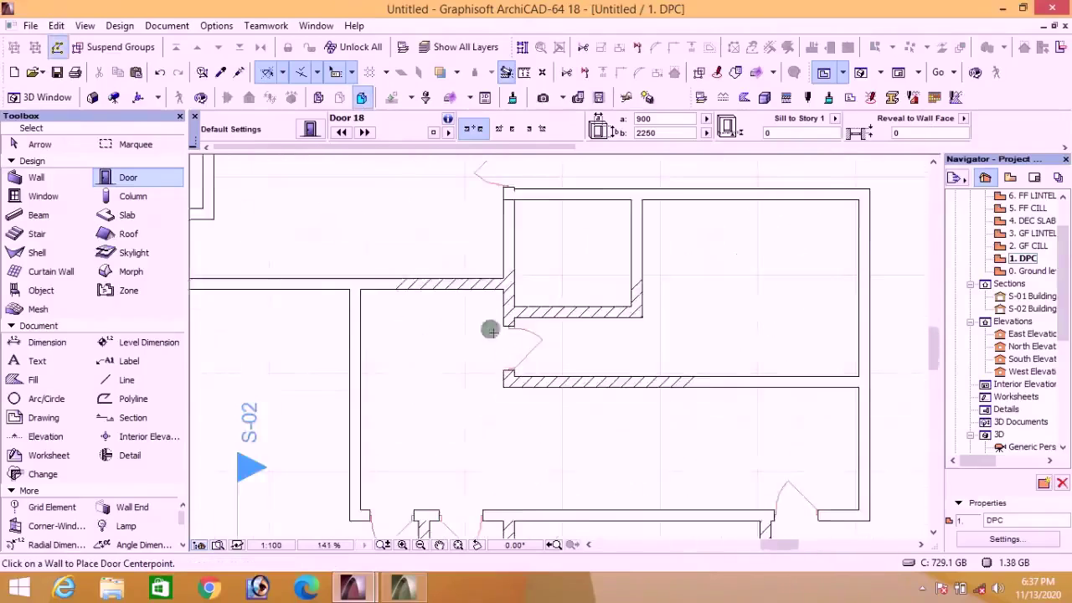
scroll(378, 297, "up", 2)
left_click(410, 294)
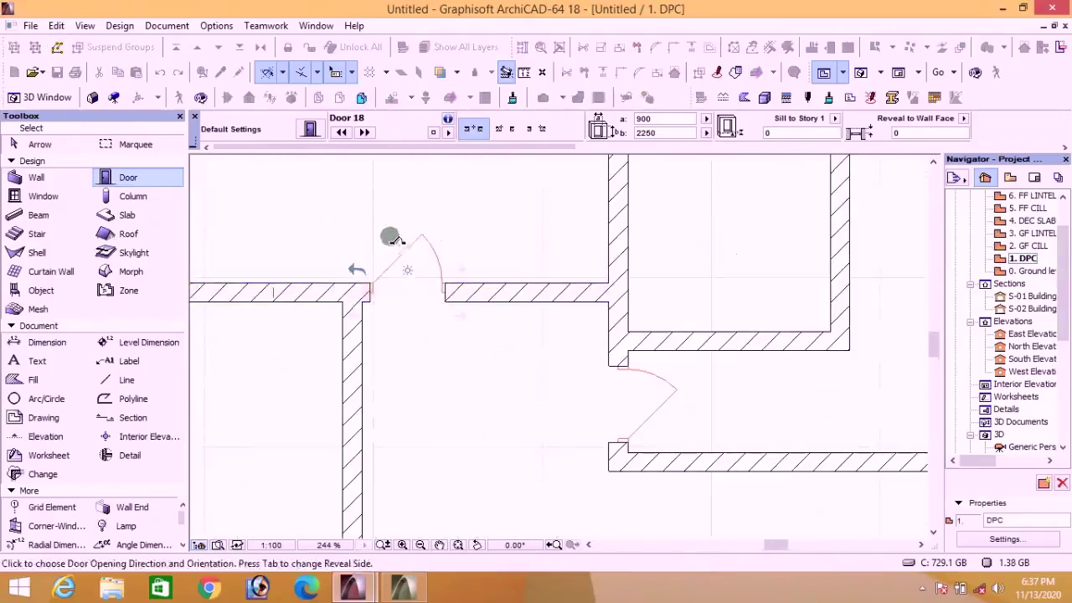
left_click(391, 232)
Step: Place an east-opening door in the northwestern room's east wall, and a north-opening door in the south wall of the adjacent small room
scroll(419, 347, "down", 2)
scroll(268, 301, "up", 3)
left_click(272, 303)
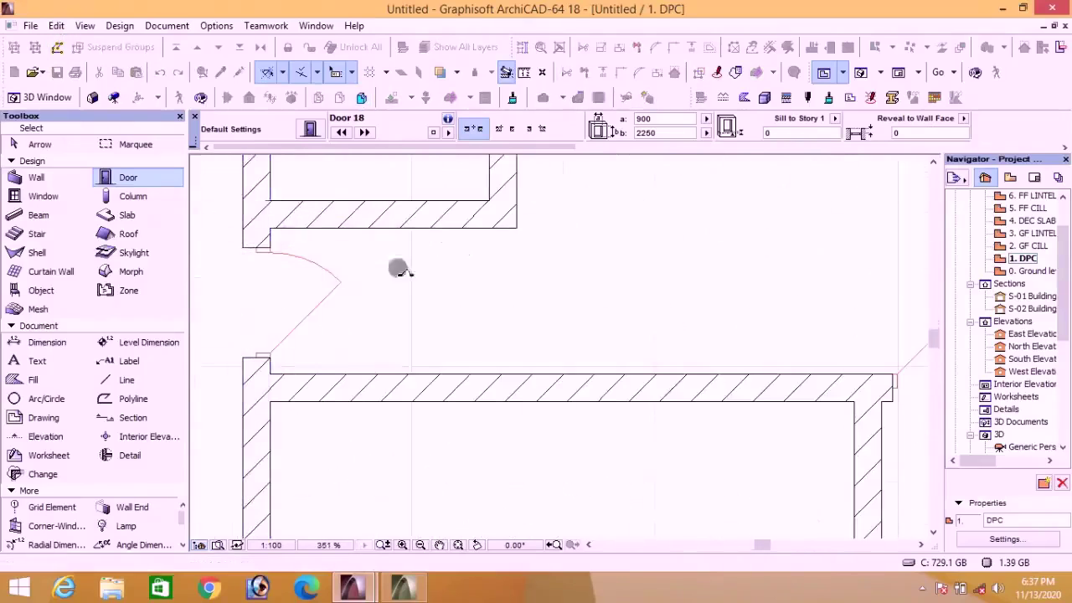
left_click(466, 268)
scroll(415, 213, "down", 3)
left_click(450, 244)
left_click(459, 243)
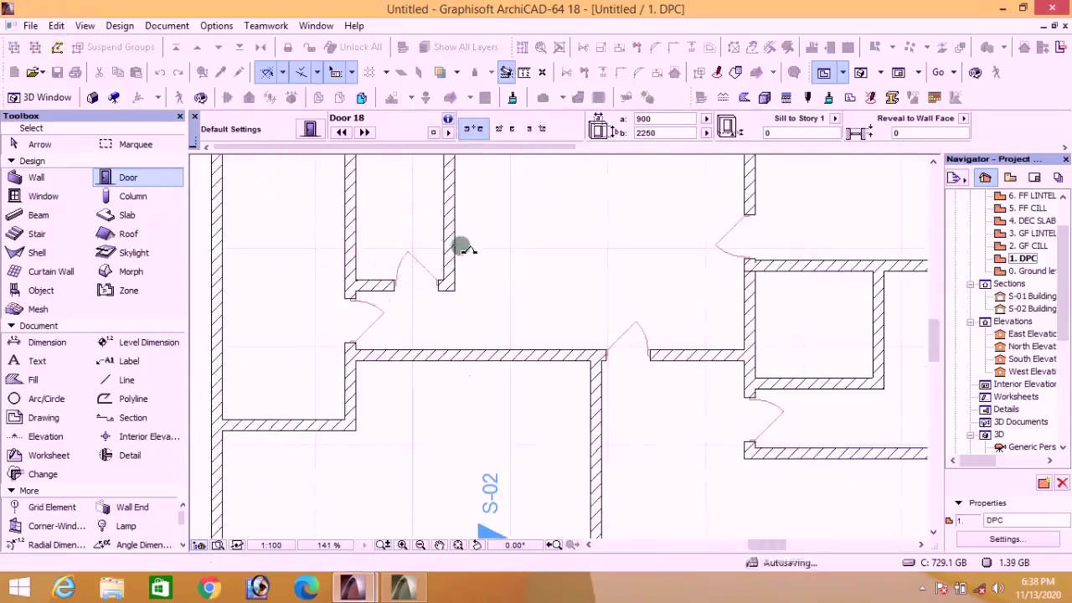
Step: Place a door between the large western hall and the northwestern room, opening west into that room
scroll(357, 352, "up", 2)
left_click(352, 341)
left_click(299, 371)
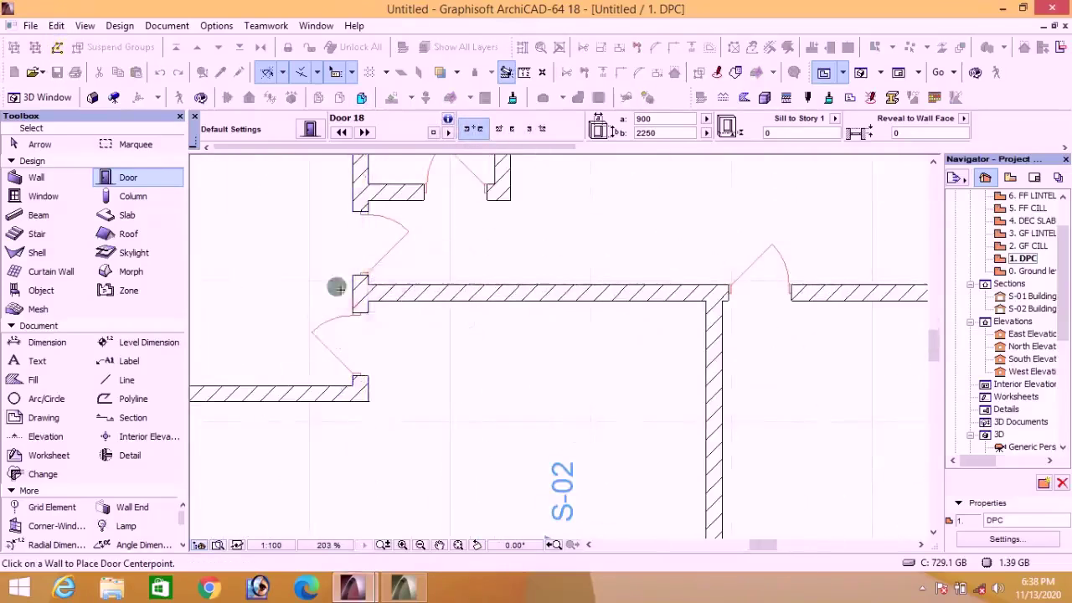
Step: Examine the southern and southeastern rooms of the DPC plan for walls that still need doors or openings
scroll(355, 246, "down", 4)
scroll(429, 431, "up", 2)
scroll(429, 431, "up", 3)
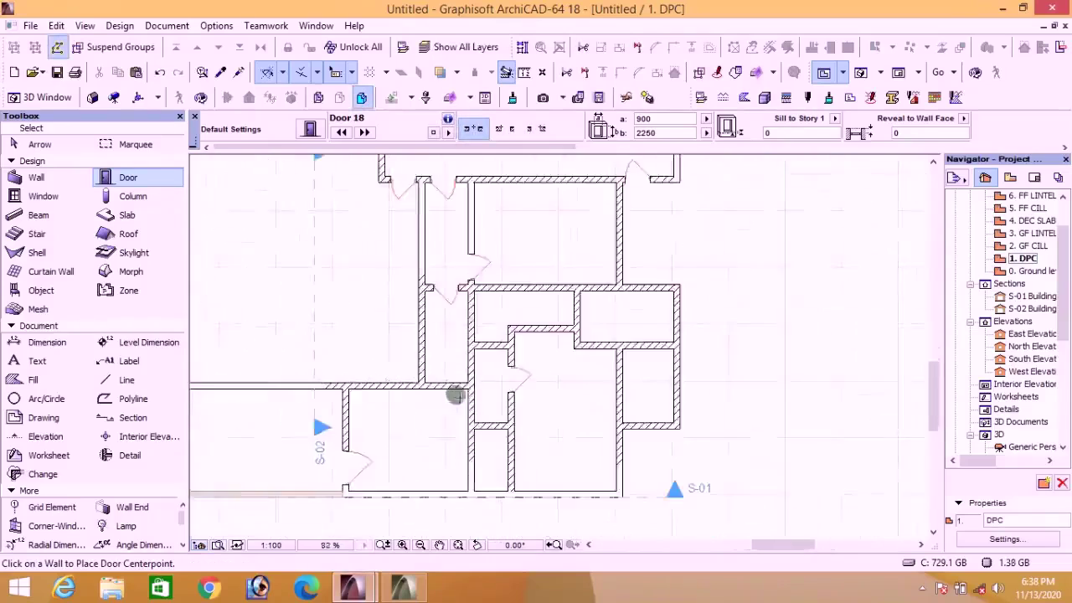
scroll(436, 366, "down", 1)
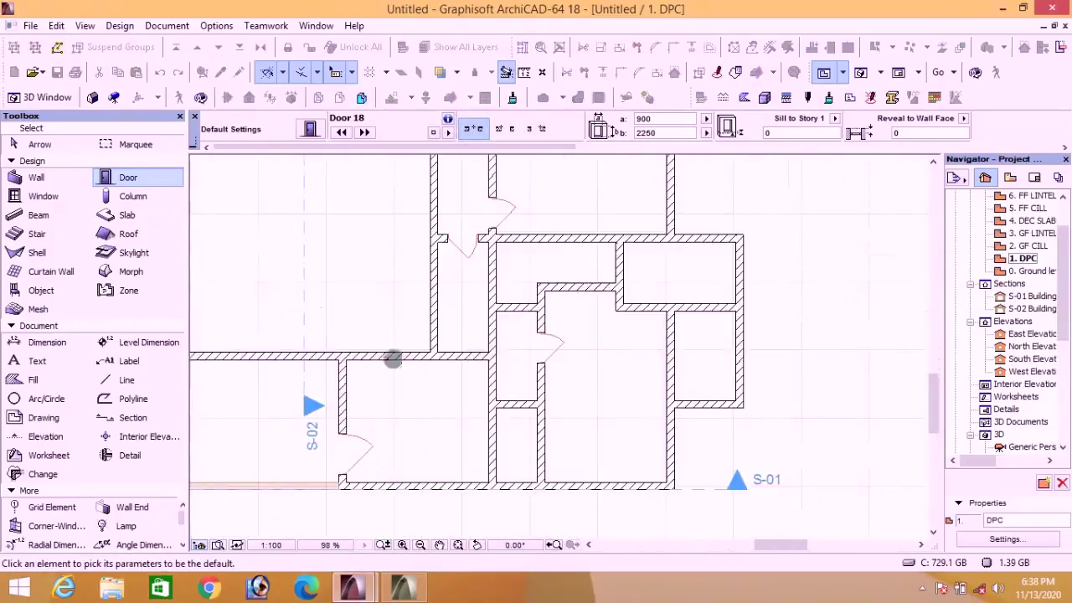
scroll(508, 403, "down", 3)
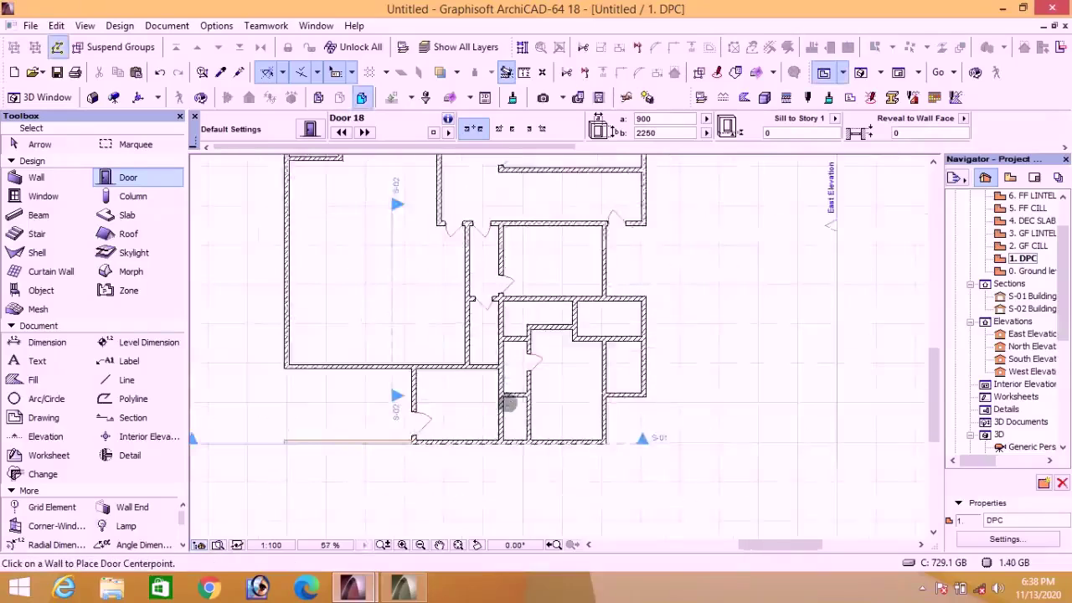
scroll(519, 395, "up", 5)
scroll(505, 380, "down", 2)
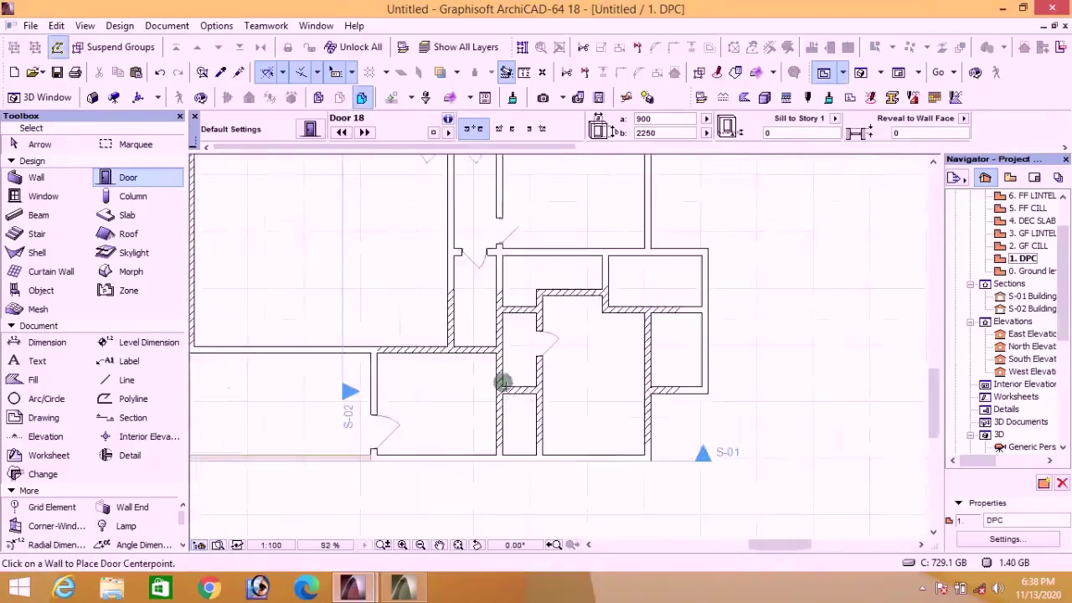
scroll(502, 383, "up", 4)
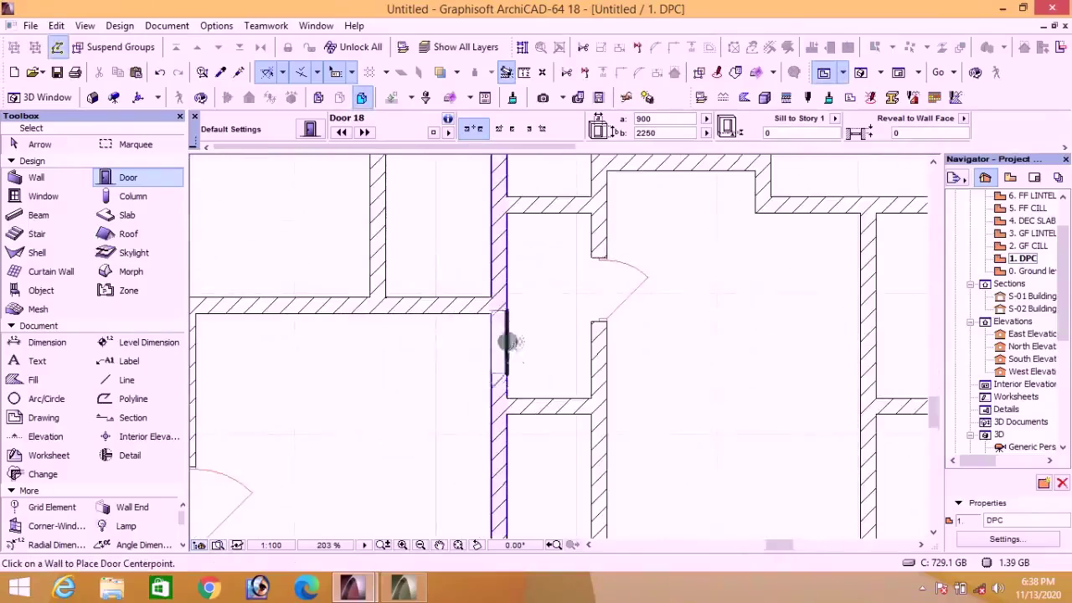
scroll(513, 349, "down", 2)
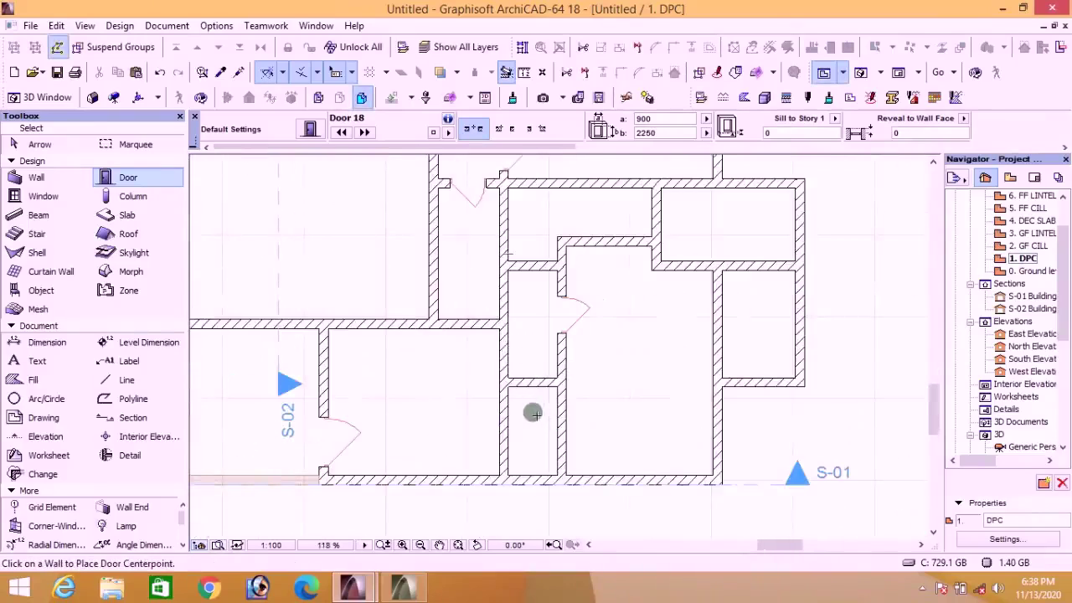
scroll(530, 411, "down", 3)
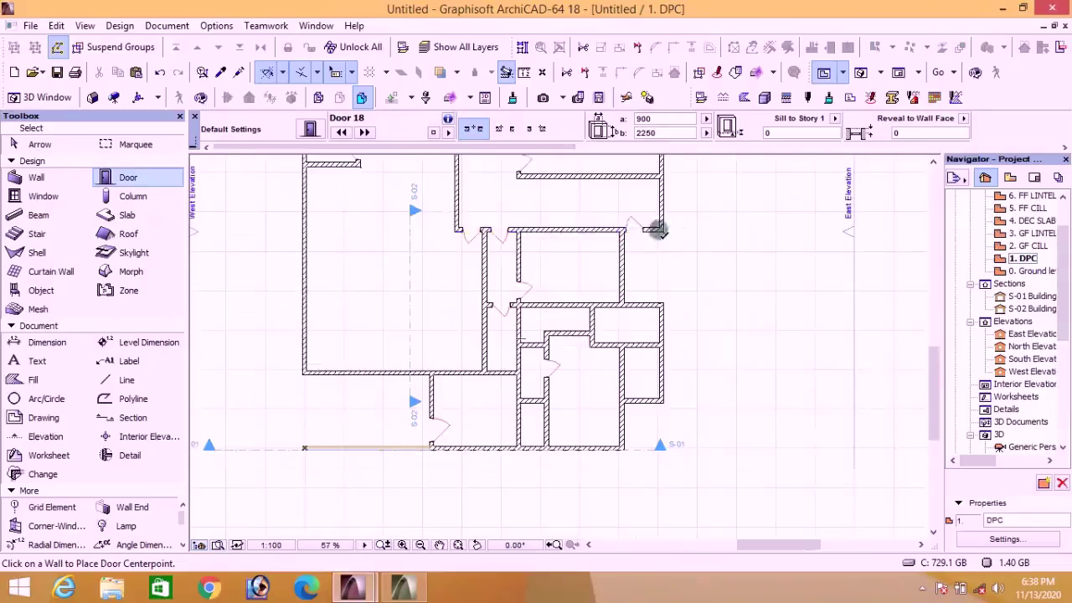
Step: Pick up the 3600 by 3550 rectangular opening's settings and place one in the vertical wall between the southern room and the small room east of it
scroll(678, 248, "up", 3)
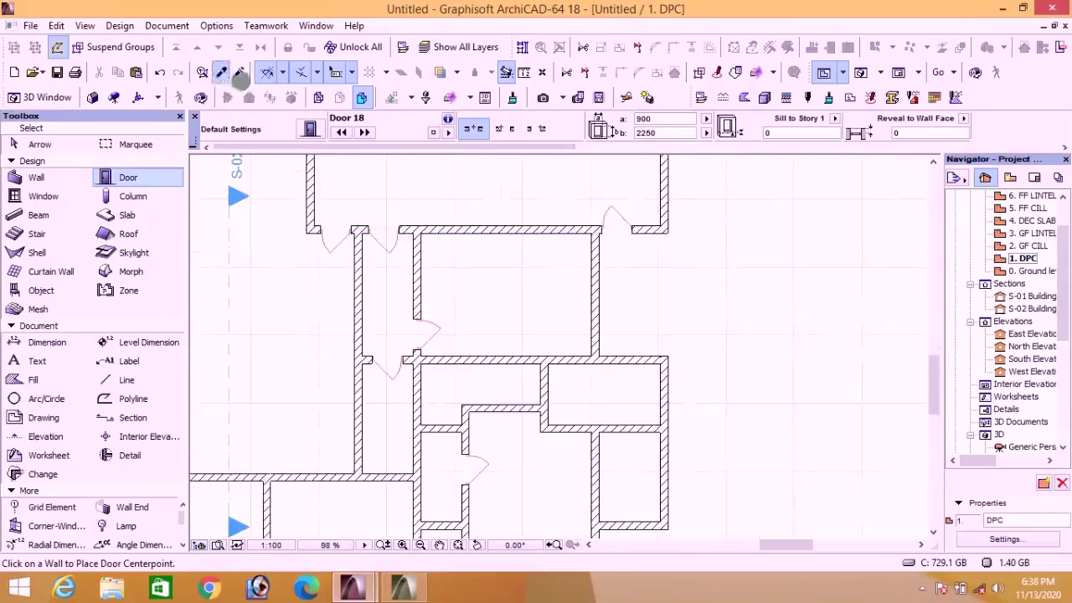
left_click(221, 72)
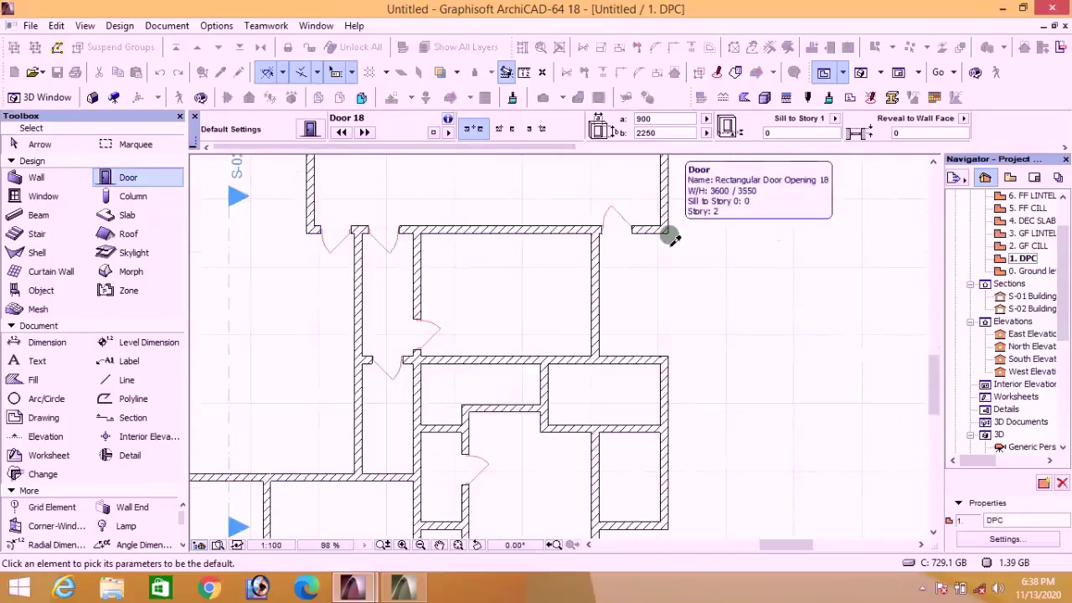
left_click(672, 238)
scroll(364, 175, "down", 3)
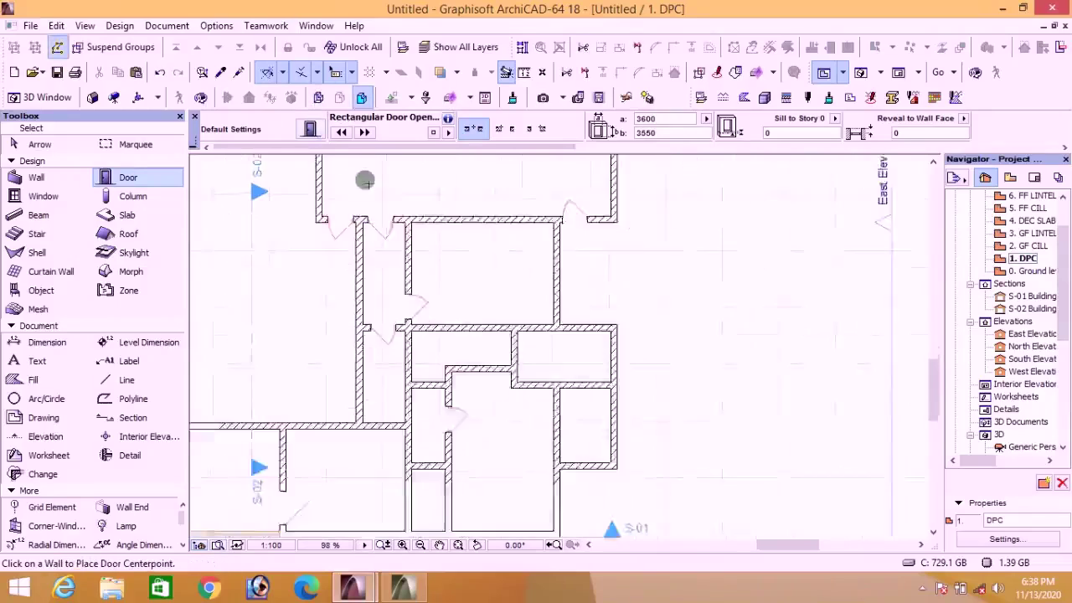
scroll(400, 366, "up", 5)
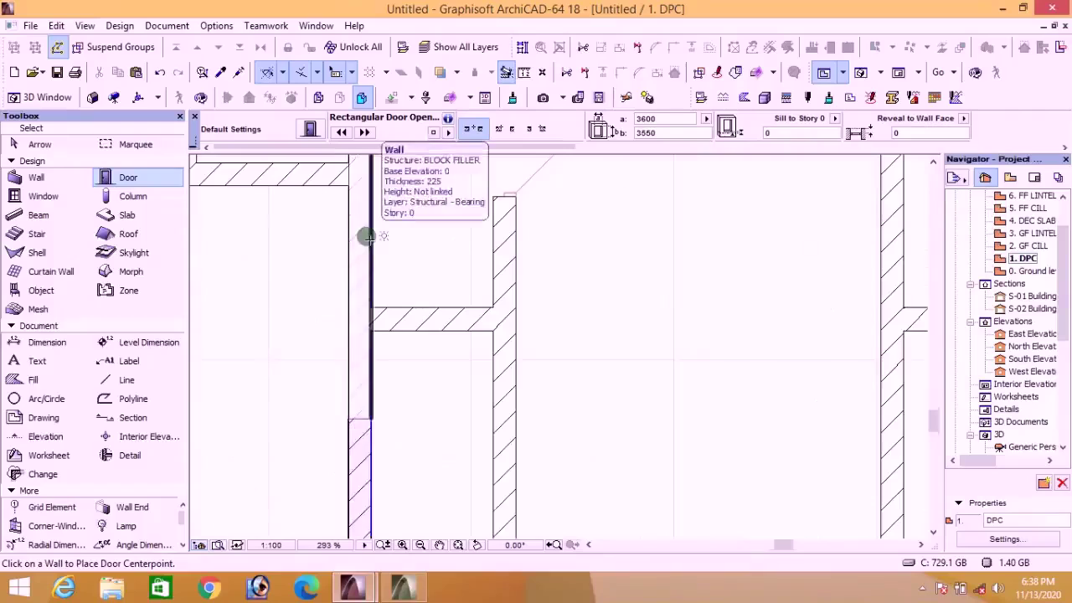
left_click(367, 237)
left_click(442, 242)
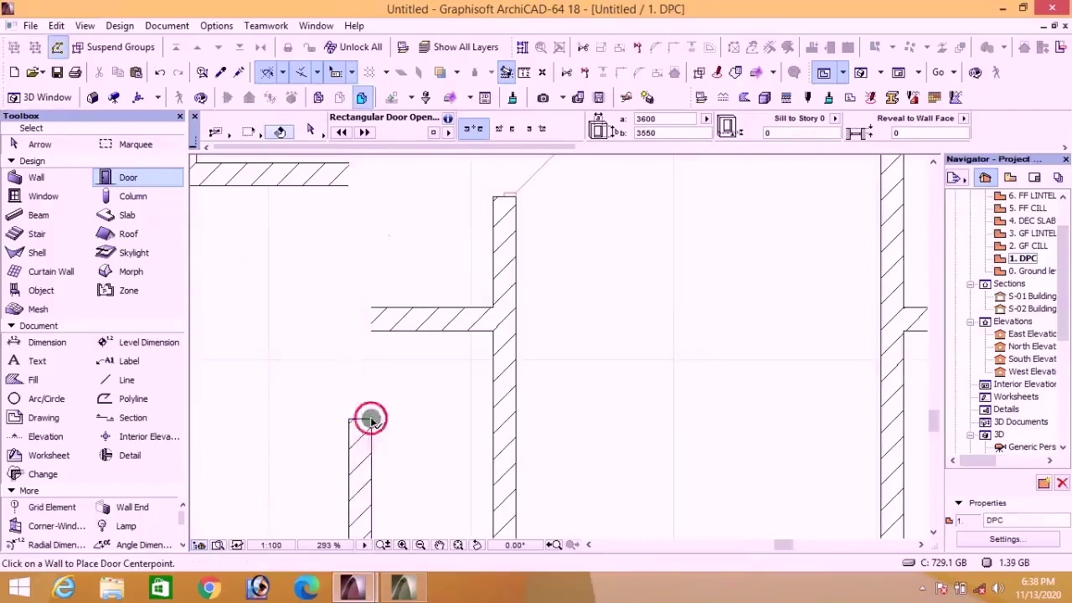
Step: Move the opening's south end to the small room's southern cross wall and stretch its north end to the horizontal wall, making it 1200 wide
left_click(368, 419, "shift")
left_click(371, 419)
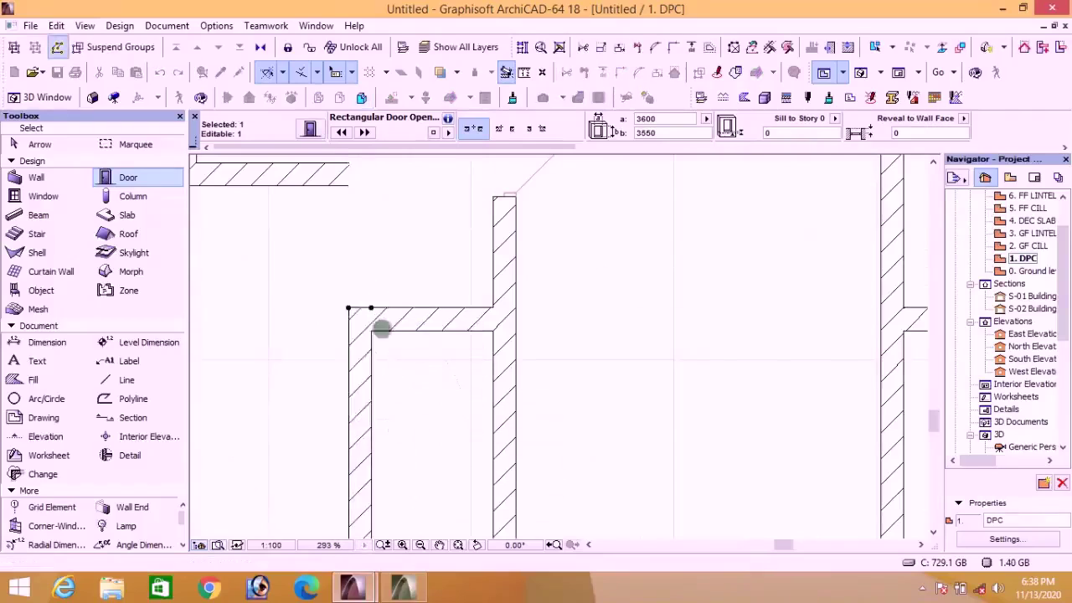
scroll(381, 242, "down", 4)
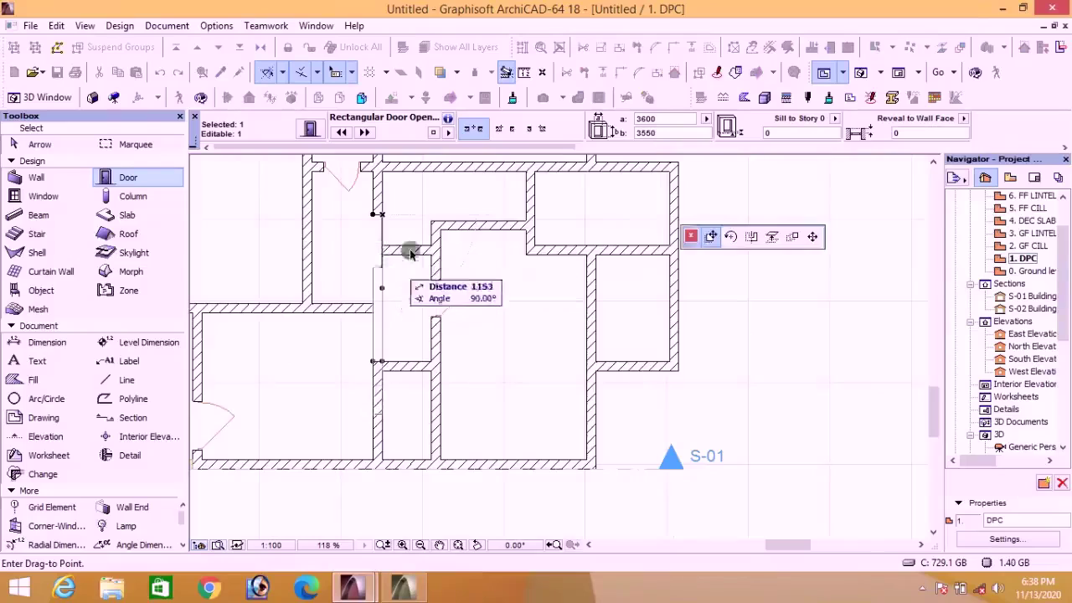
left_click(813, 237)
scroll(377, 311, "up", 4)
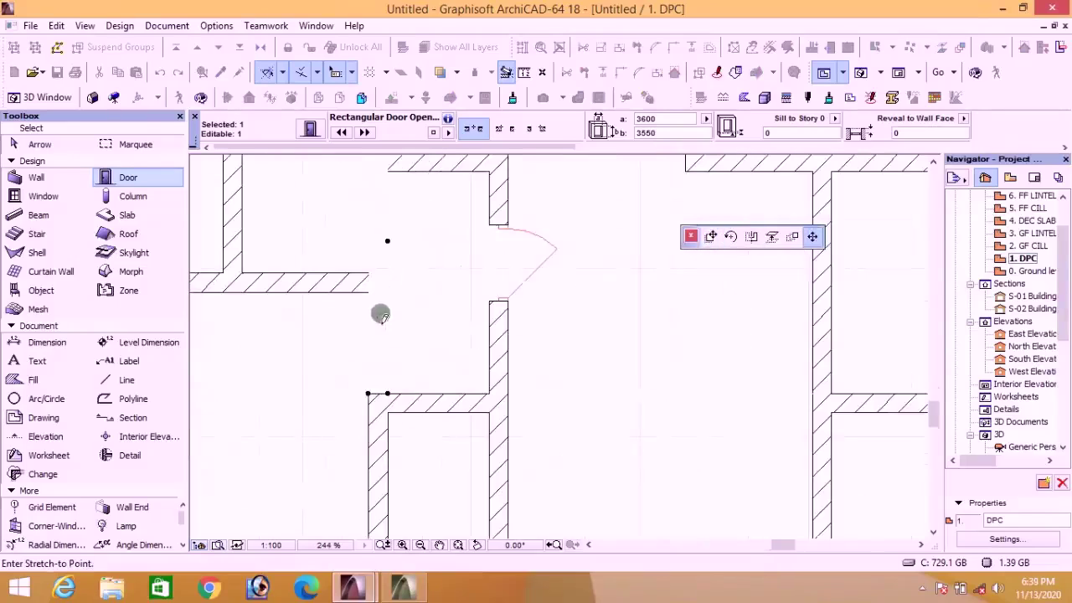
left_click(369, 295)
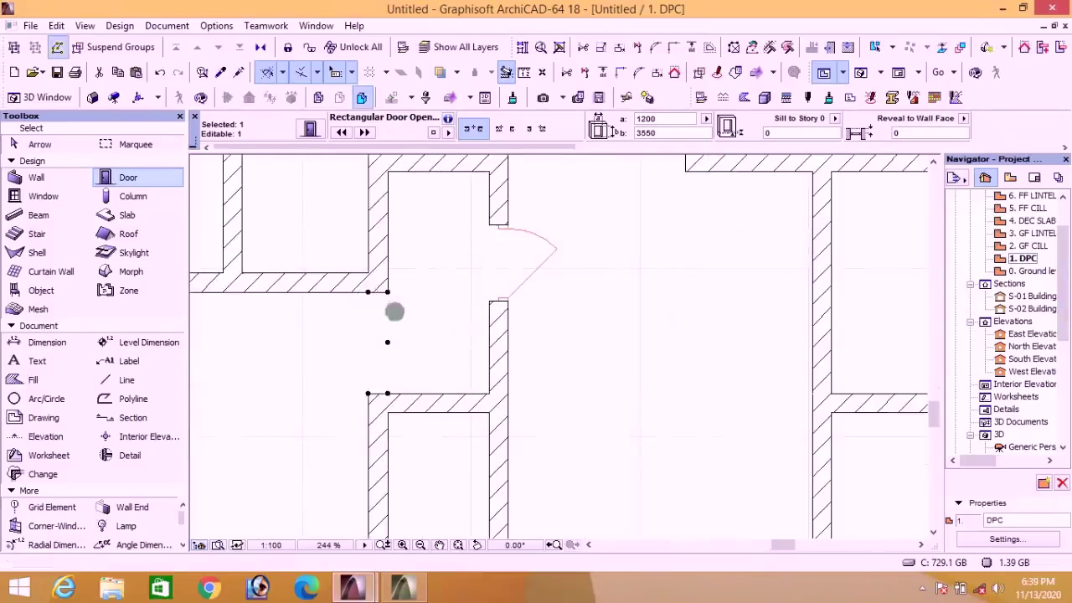
key("Escape")
scroll(444, 348, "down", 4)
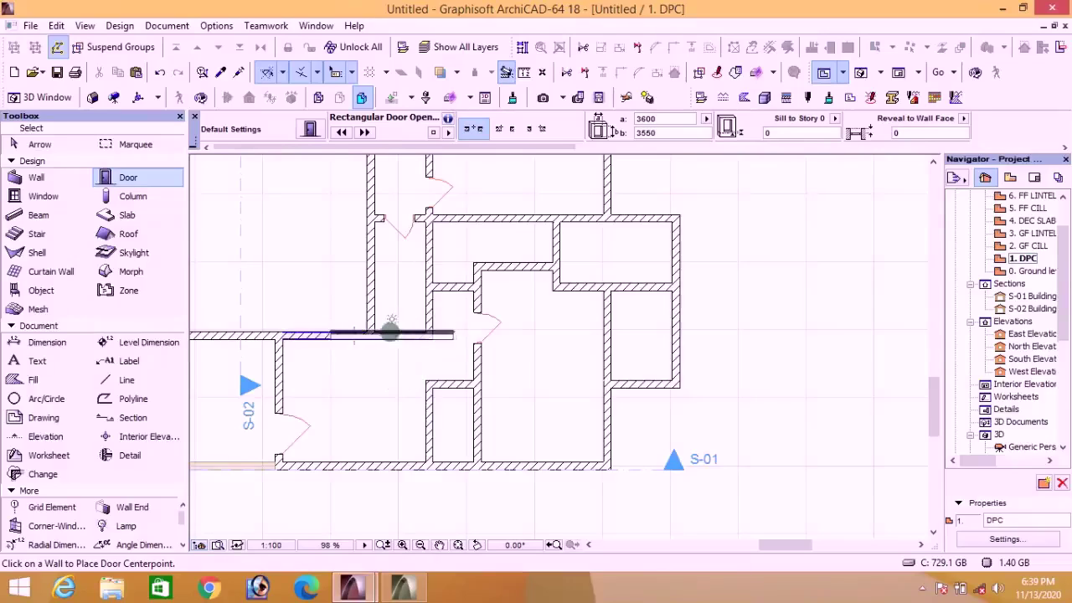
Step: Set the default door to the hinged Double Door 18 with a height of 2250
left_click(310, 131)
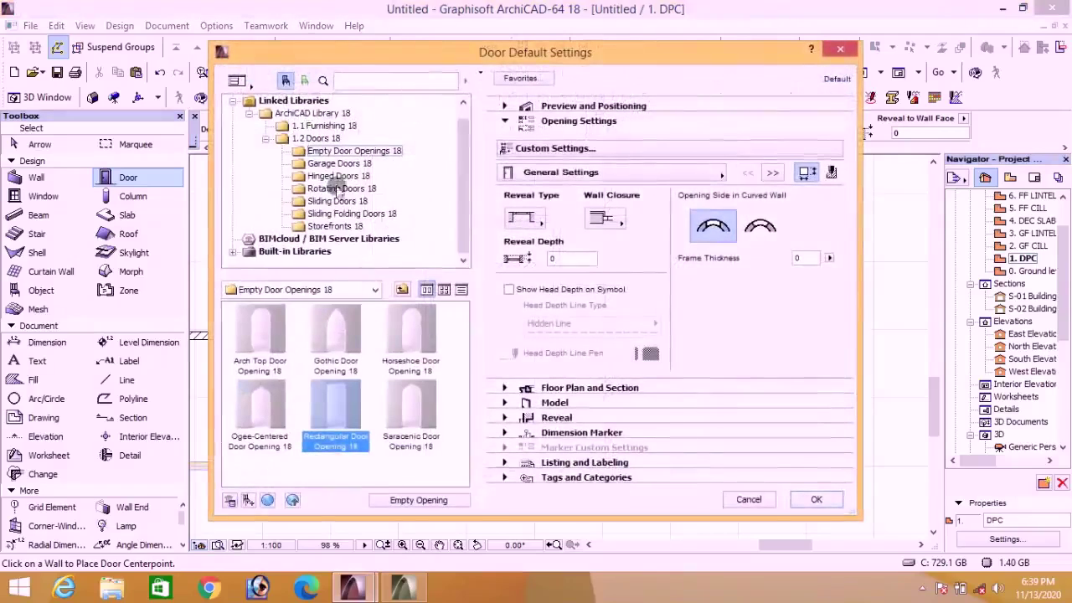
left_click(330, 176)
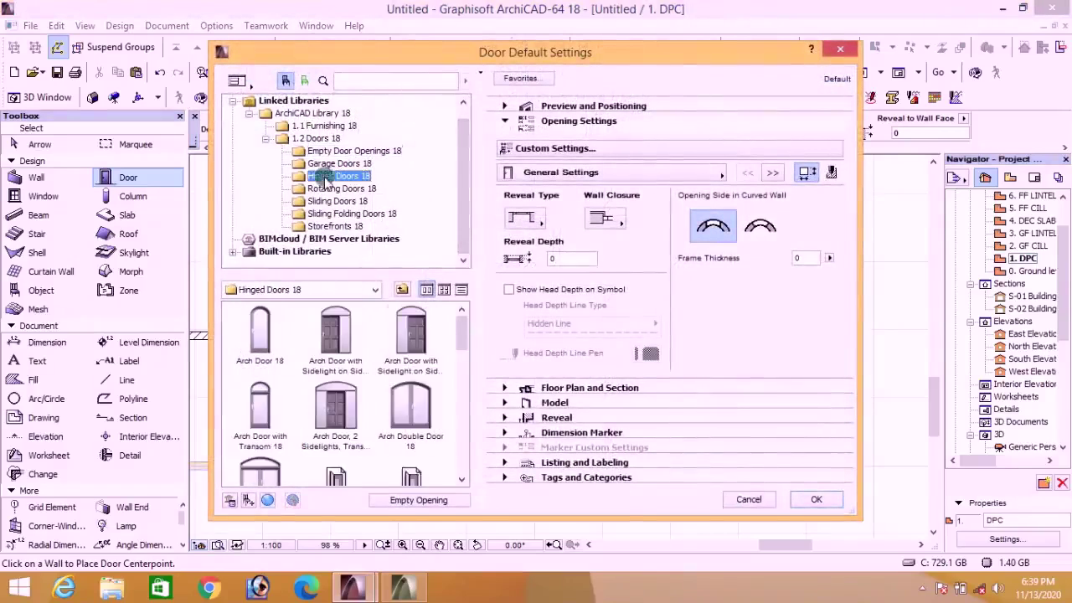
left_click(461, 483)
left_click(461, 483)
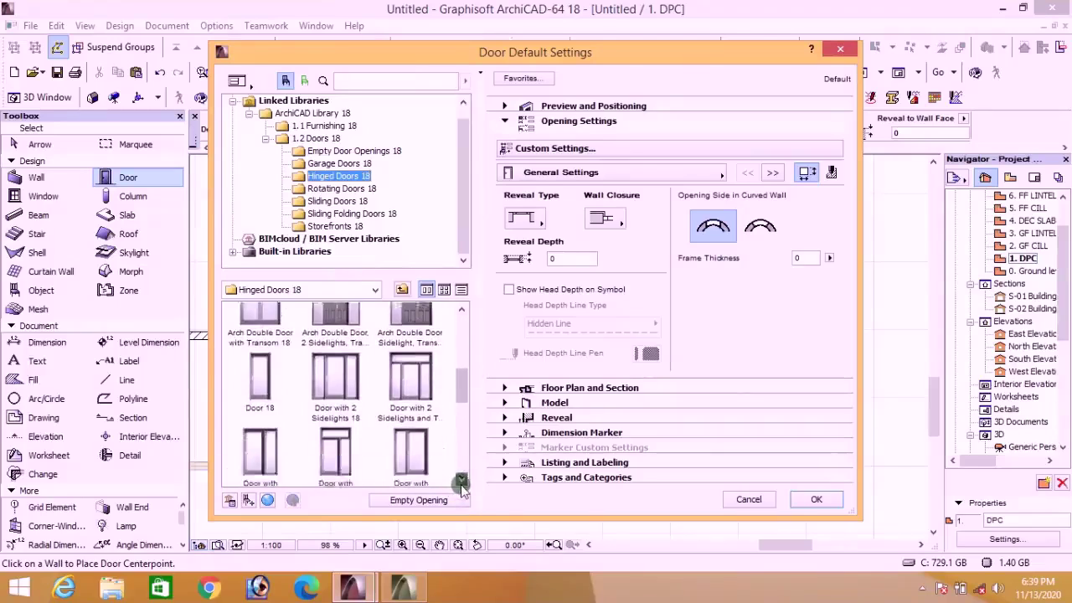
left_click(462, 483)
left_click(406, 412)
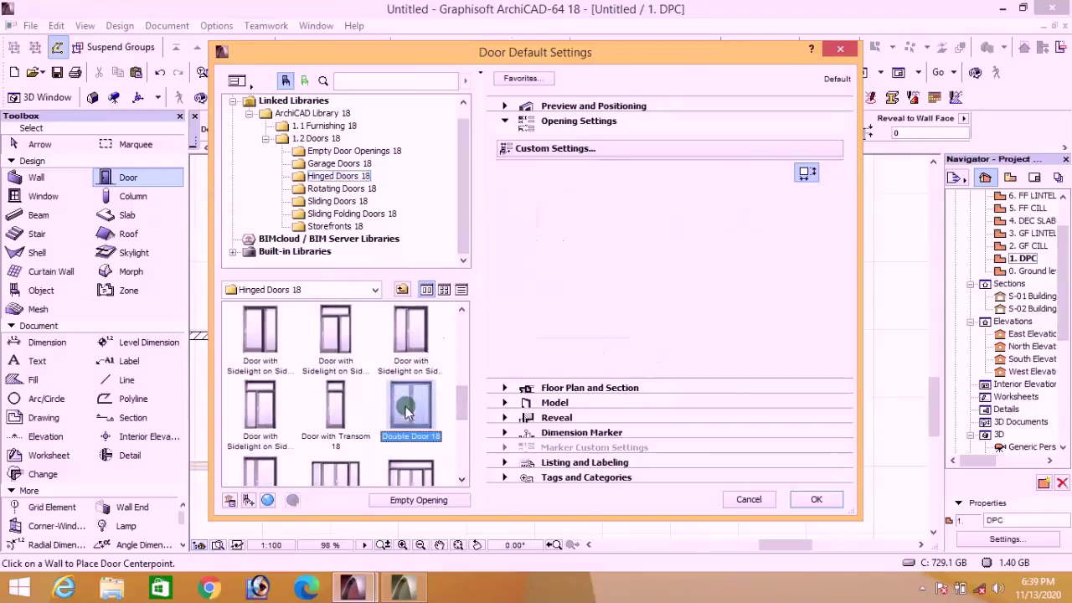
left_click(507, 108)
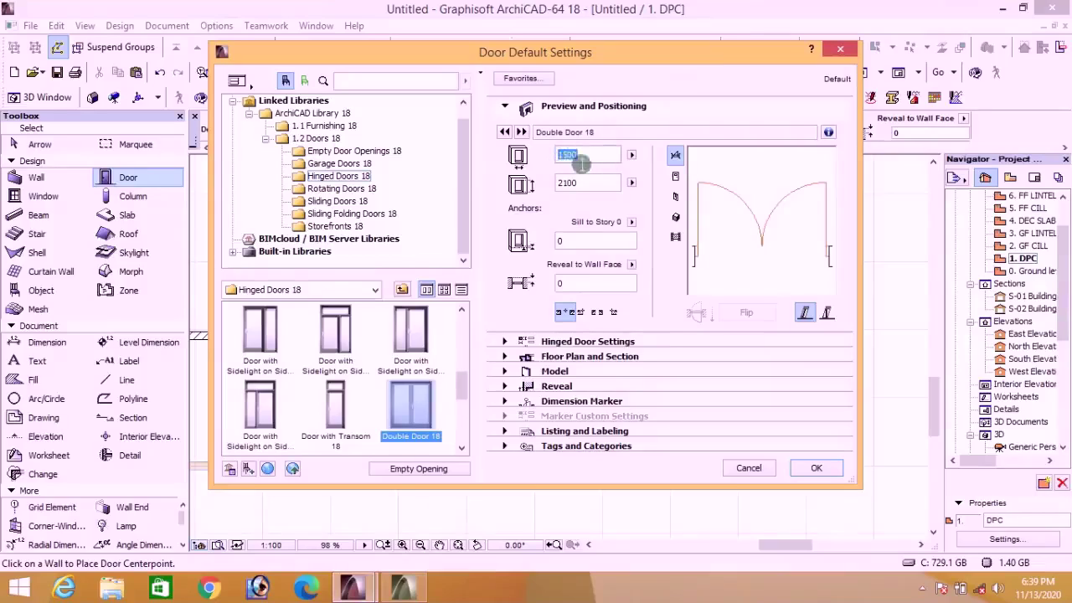
left_click(588, 183)
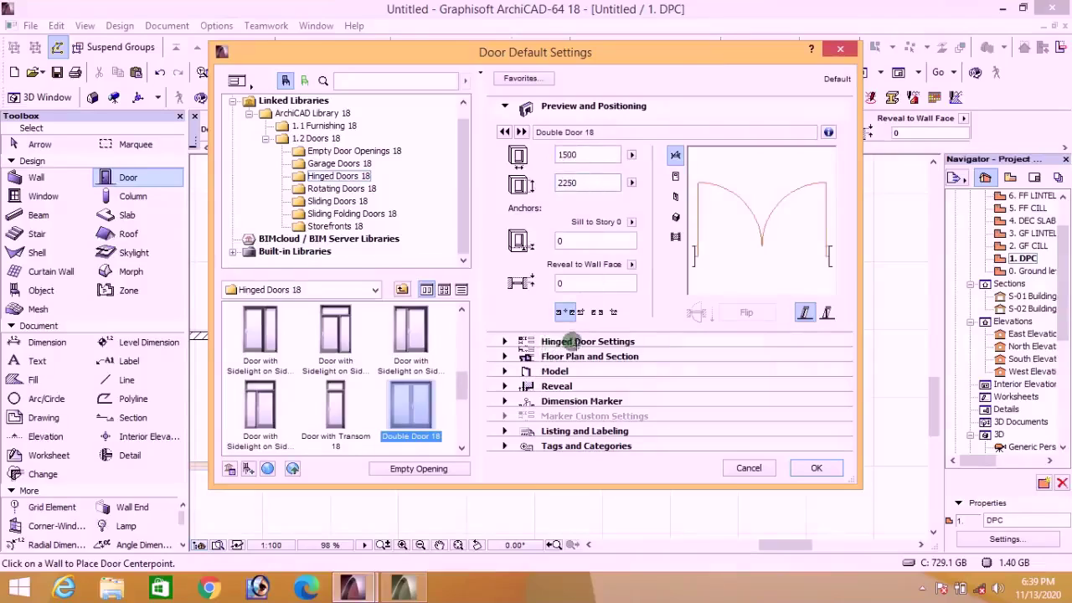
Step: Set the double door's leaf type to Style 7 and choose a handle for it
left_click(529, 343)
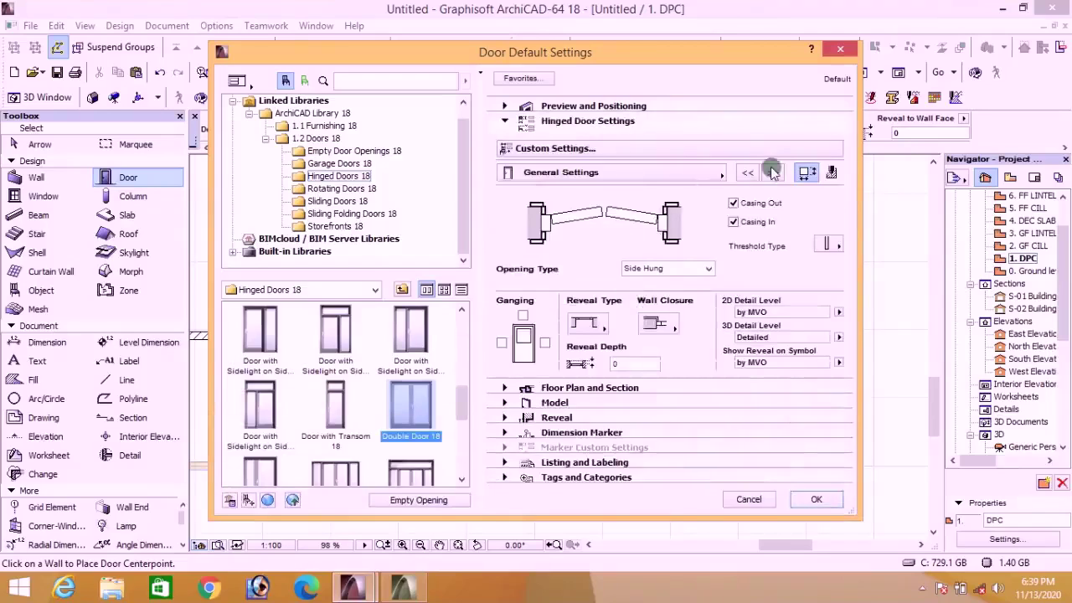
left_click(770, 173)
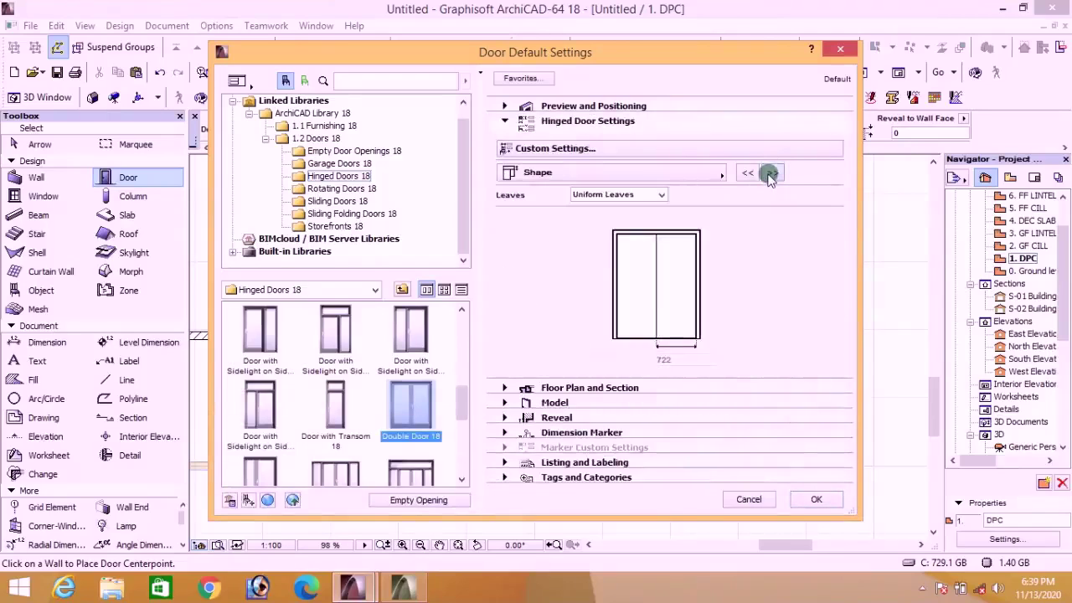
left_click(770, 173)
left_click(772, 174)
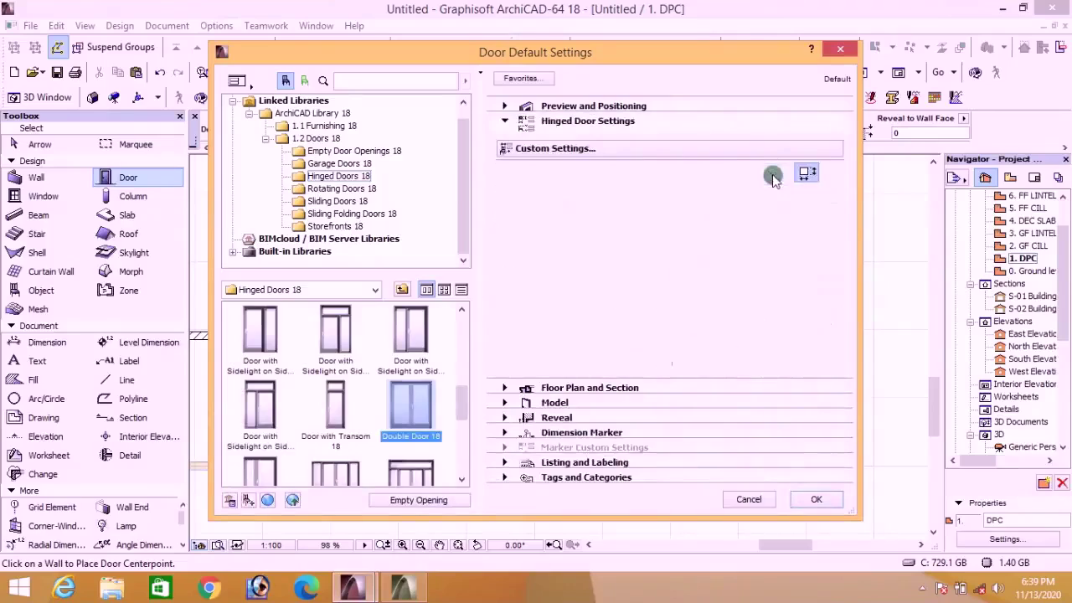
mouse_move(613, 220)
left_mouse_down()
mouse_move(614, 278)
mouse_move(607, 238)
left_mouse_up()
left_click(536, 242)
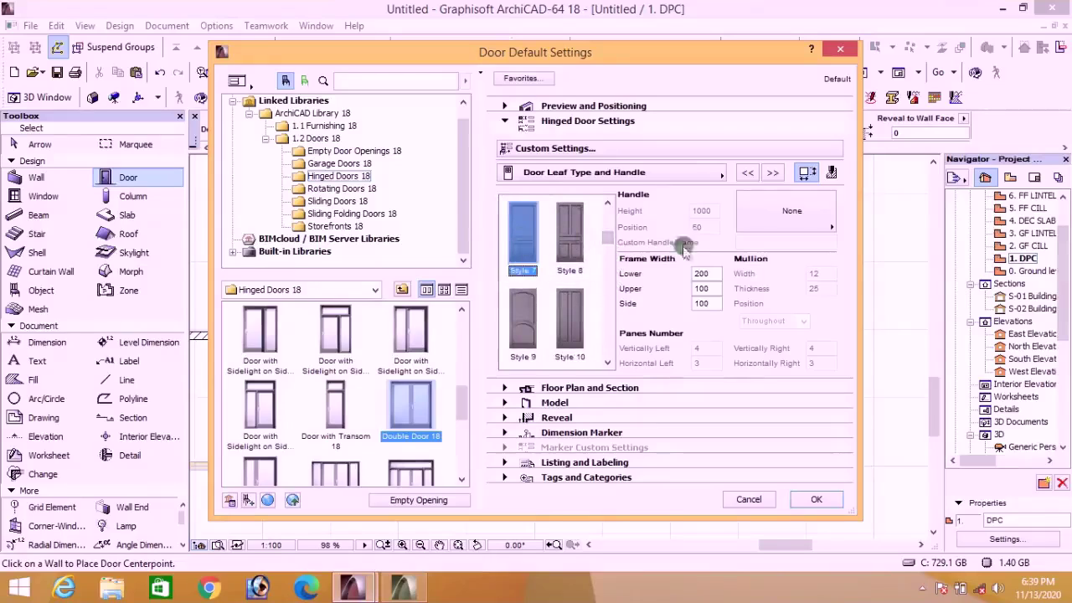
left_click(831, 226)
left_click(878, 481)
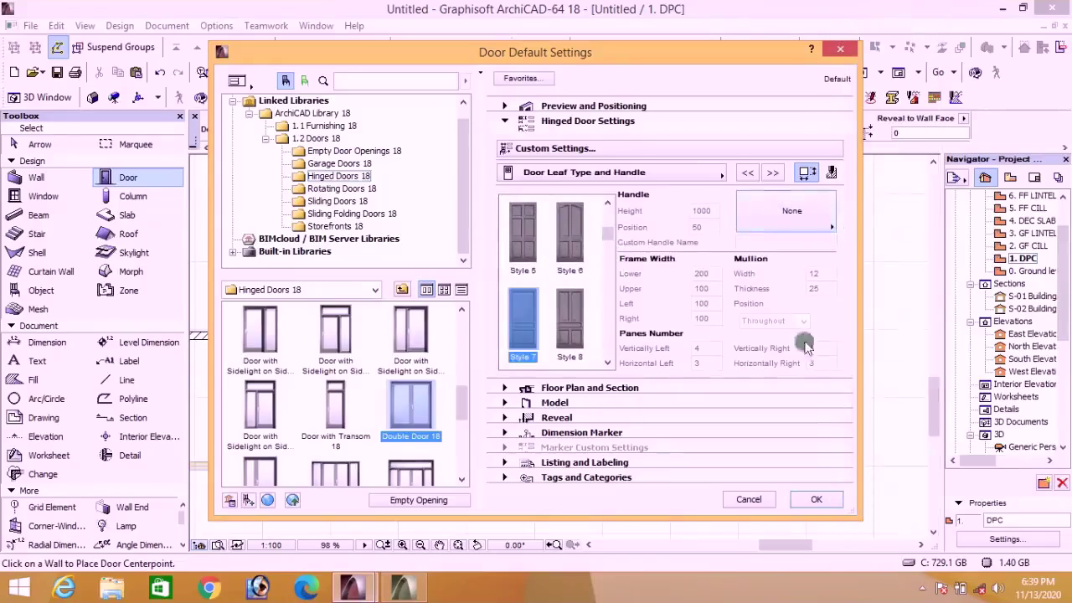
Step: Set the double door's 2D opening angle to 45° and override the model view options for its 3D opening lines
left_click(771, 172)
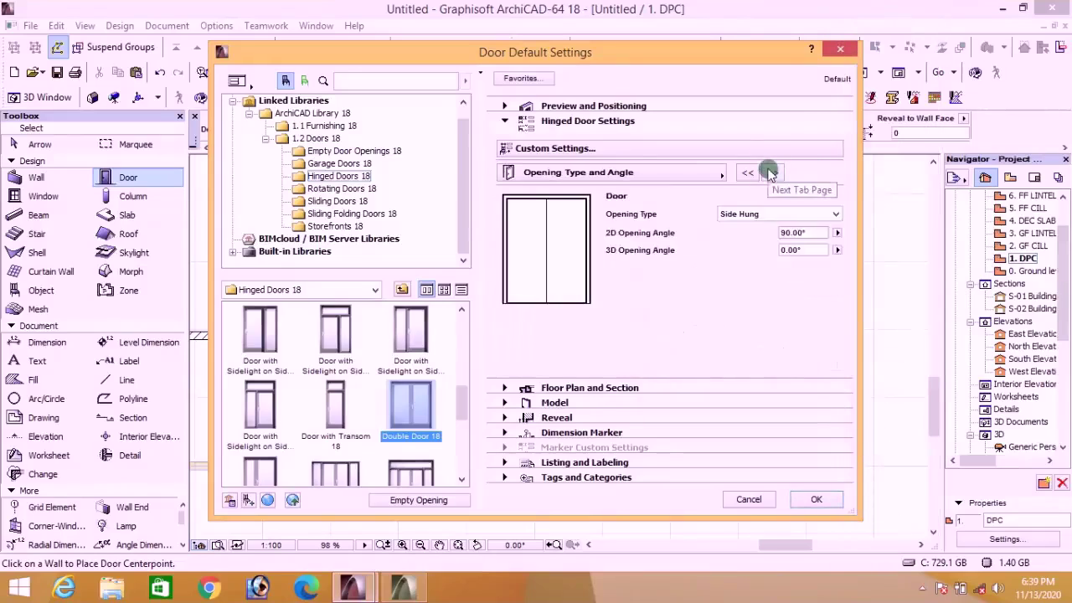
double_click(812, 232)
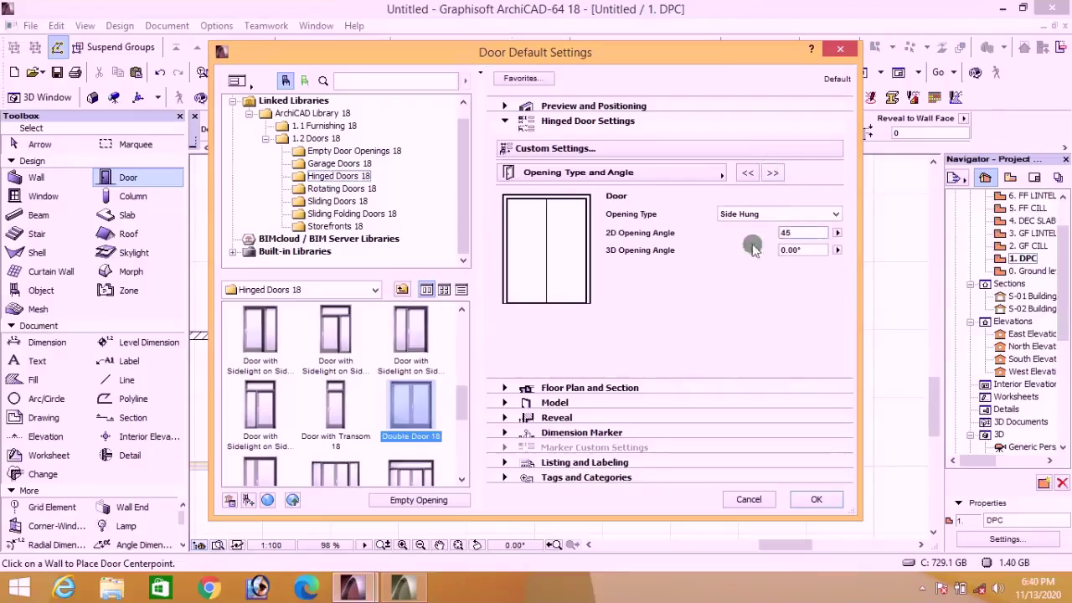
left_click(775, 173)
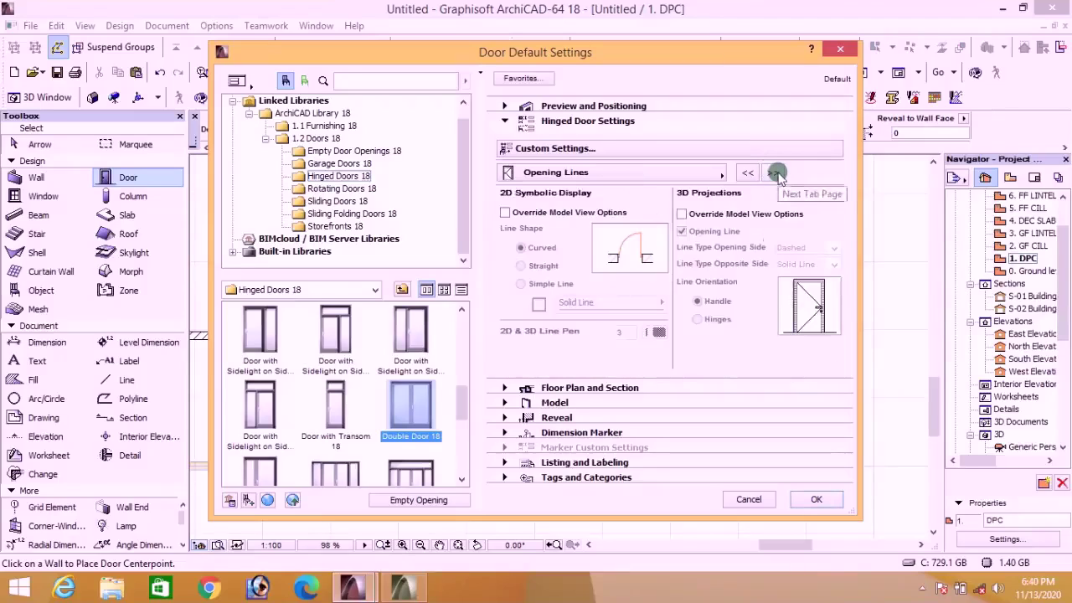
left_click(682, 233)
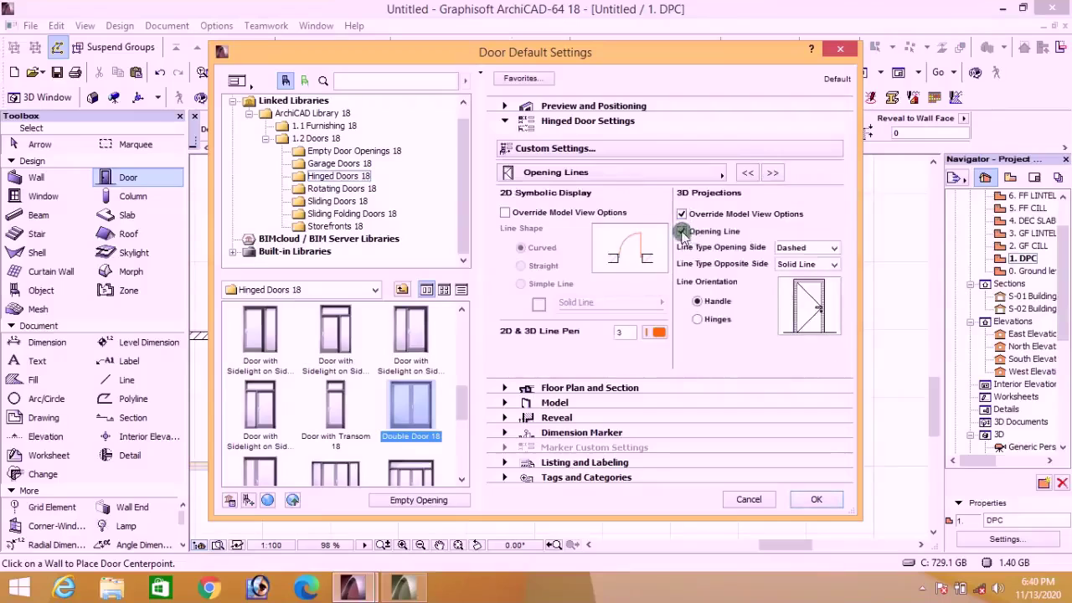
Step: Assign Wood - Walnut Vertical to the outside and inside surfaces of the door frame
left_click(772, 173)
left_click(661, 212)
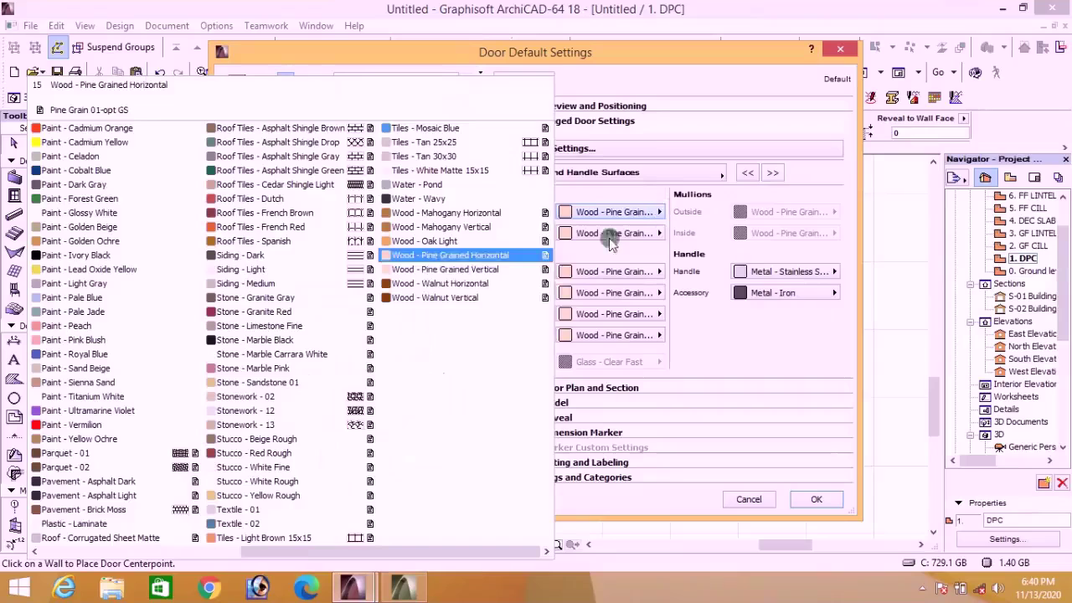
left_click(435, 298)
left_click(637, 234)
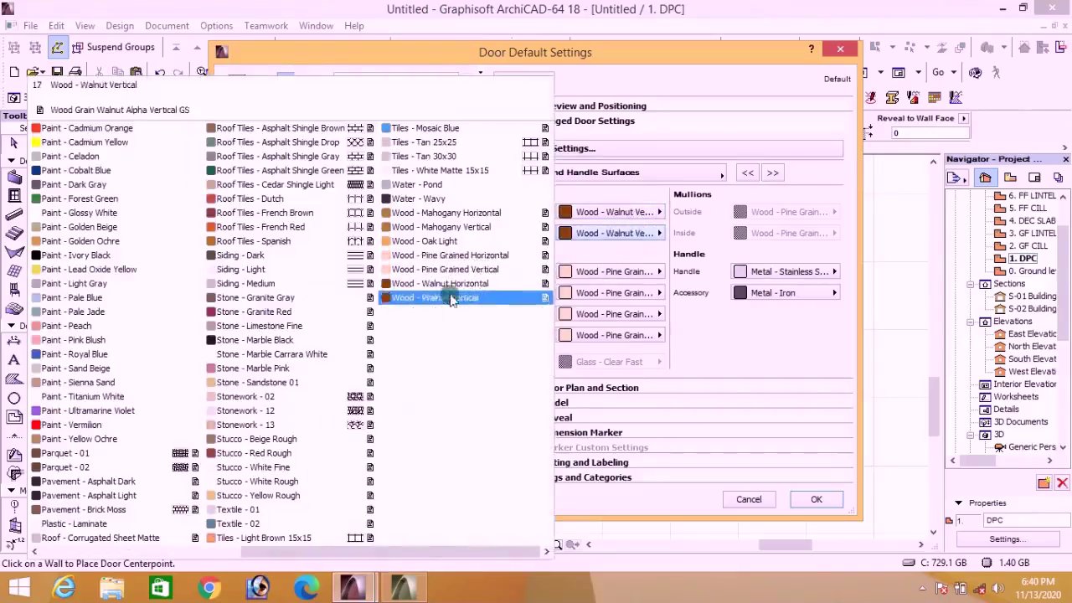
left_click(439, 298)
Step: Assign Wood - Walnut Vertical to the leaf's outside, inside, Surface 2 and Surface 3
left_click(642, 271)
left_click(442, 299)
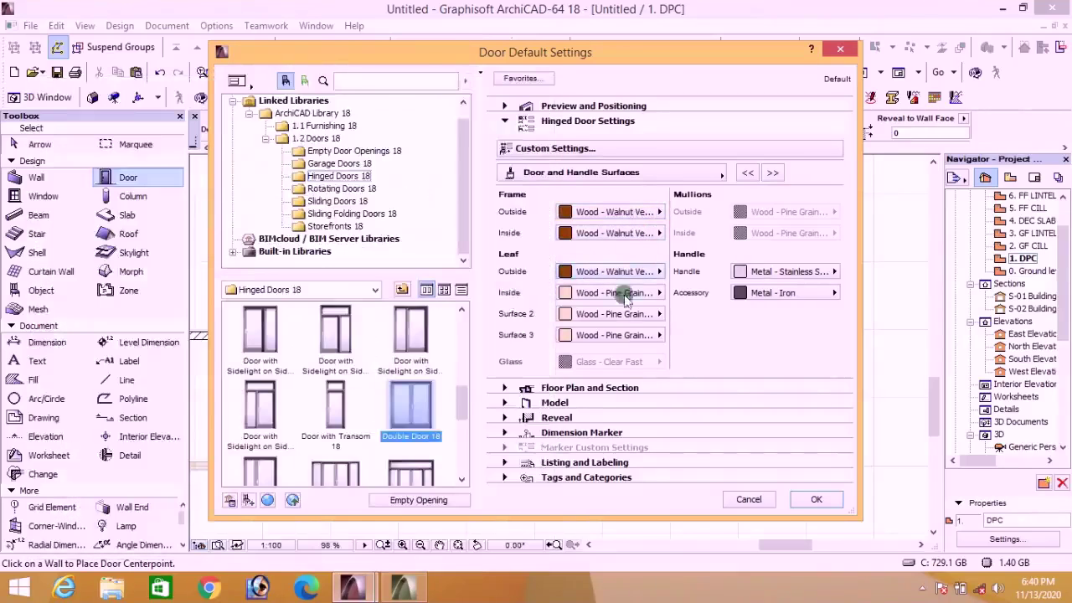
left_click(615, 293)
left_click(465, 299)
left_click(571, 312)
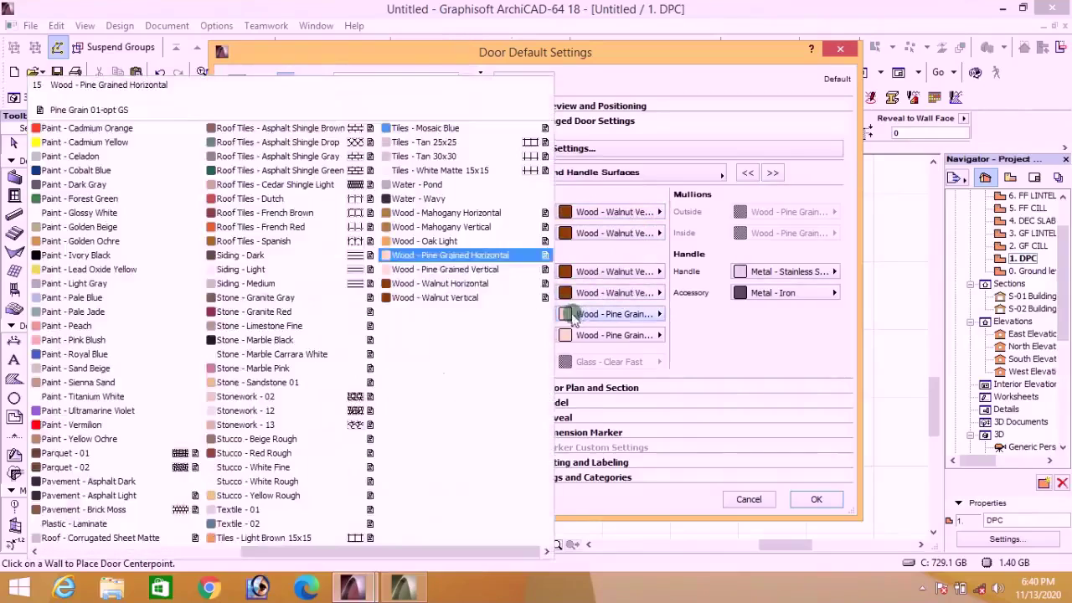
left_click(466, 299)
left_click(578, 335)
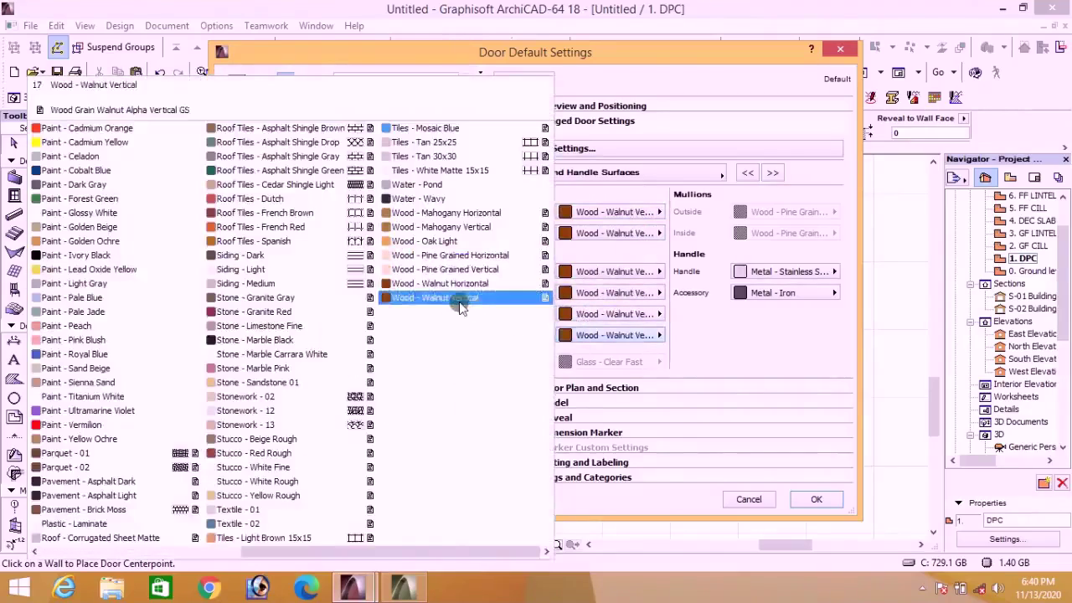
left_click(466, 299)
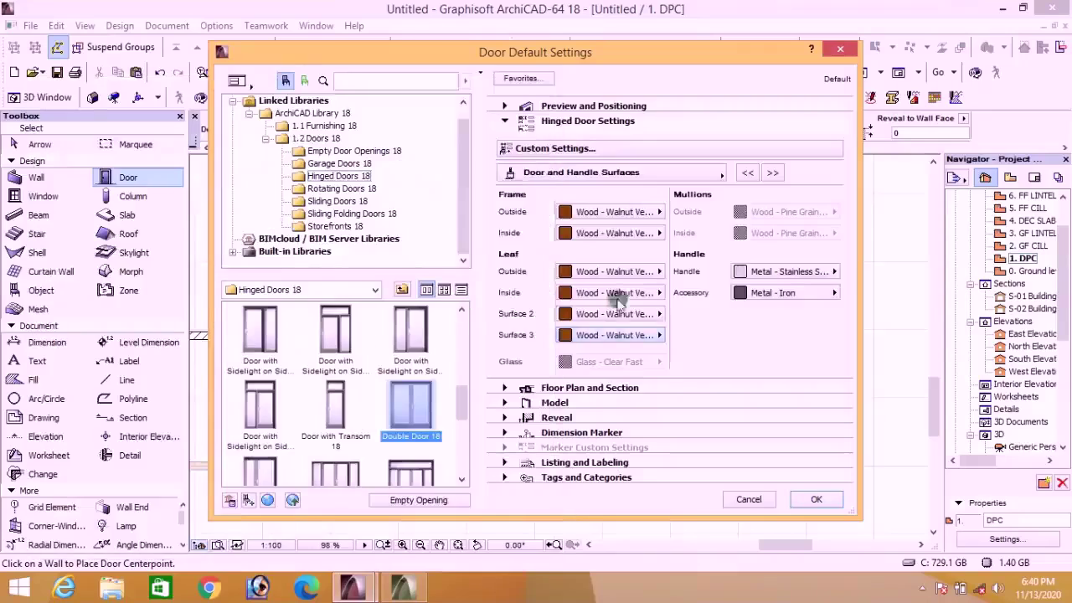
Step: Set the outside casing's width to 100 and its thickness to 25
left_click(774, 174)
left_click(774, 173)
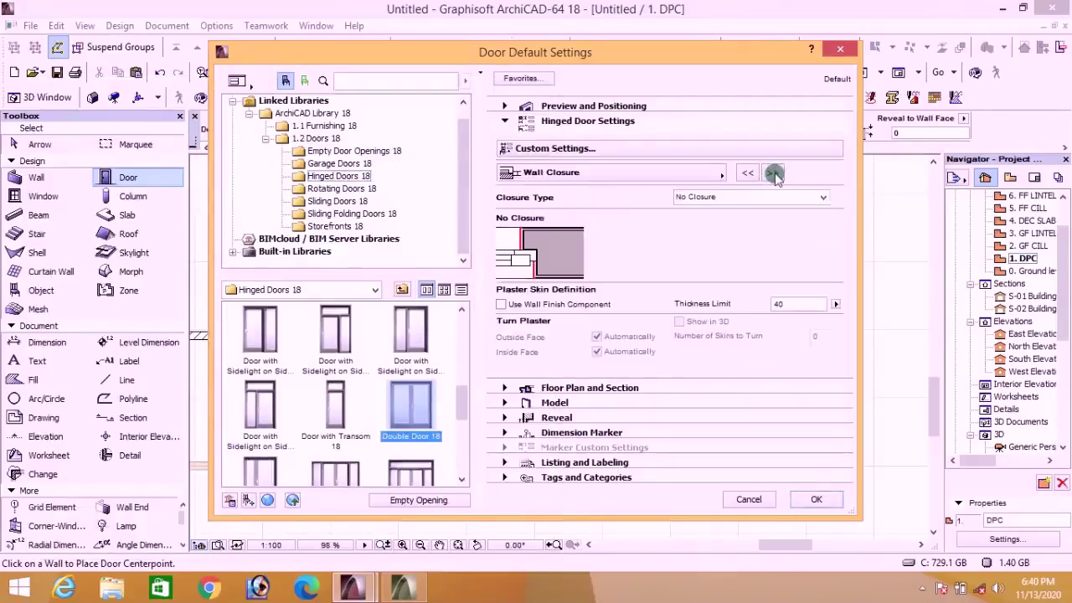
left_click(773, 174)
left_click(773, 173)
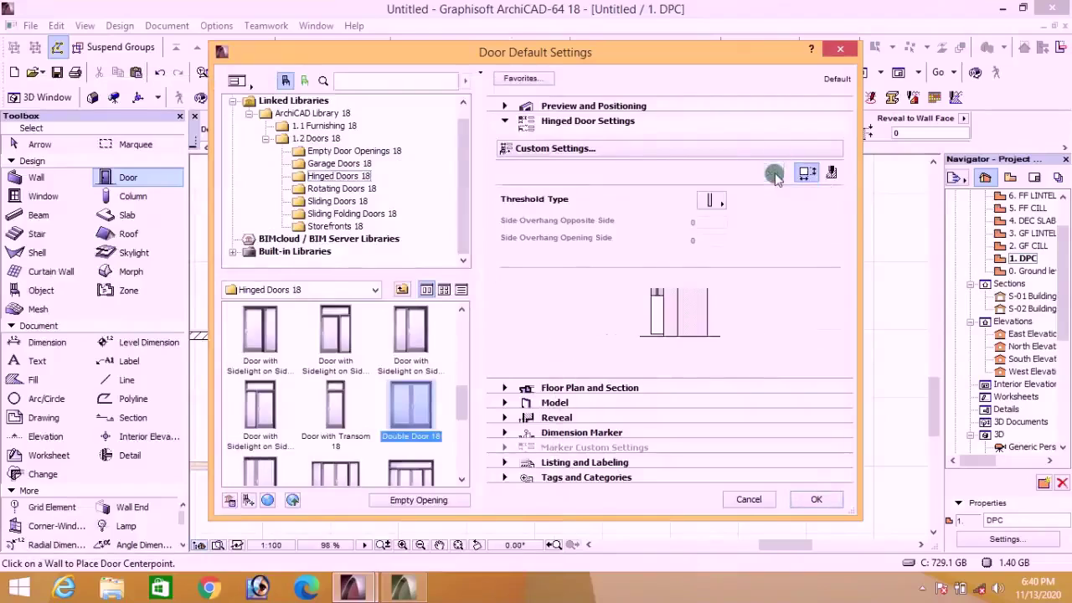
left_click(636, 250)
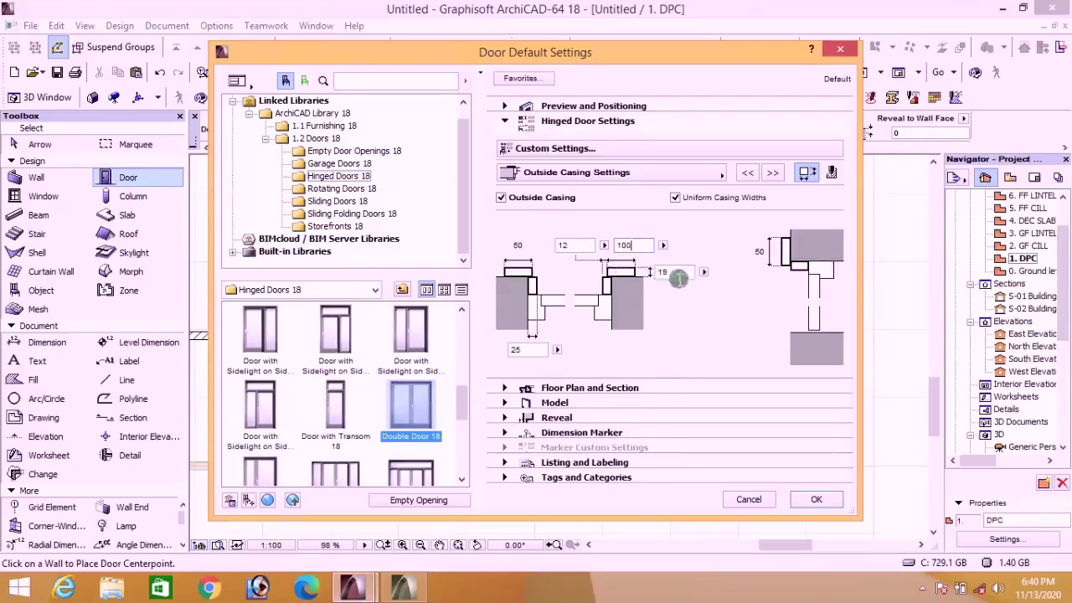
left_click(678, 279)
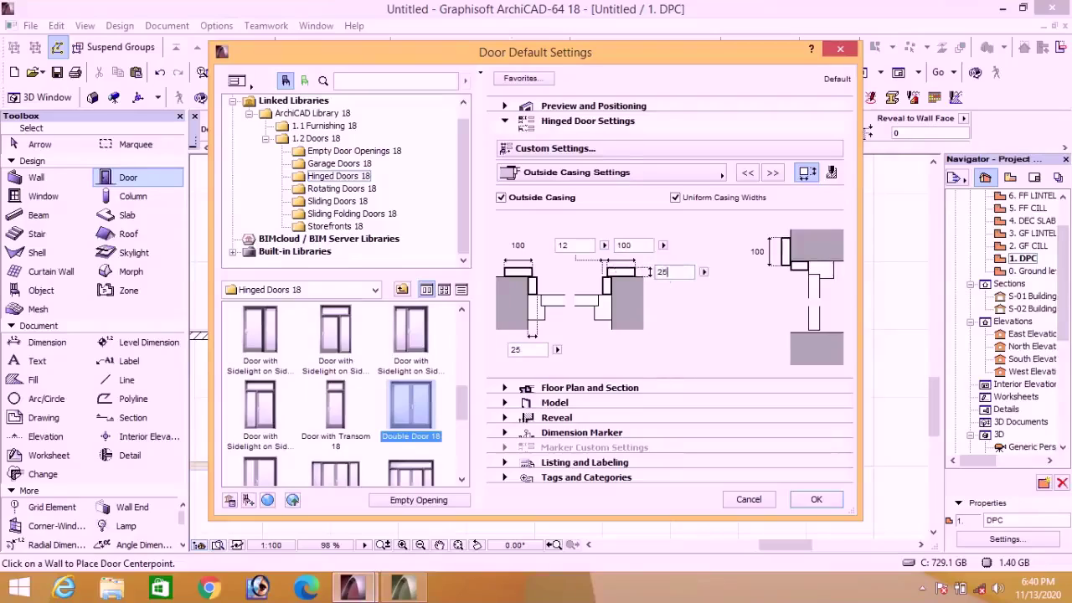
Step: Set the inside casing's width to 100 and enter a new casing thickness
left_click(766, 179)
left_click(638, 350)
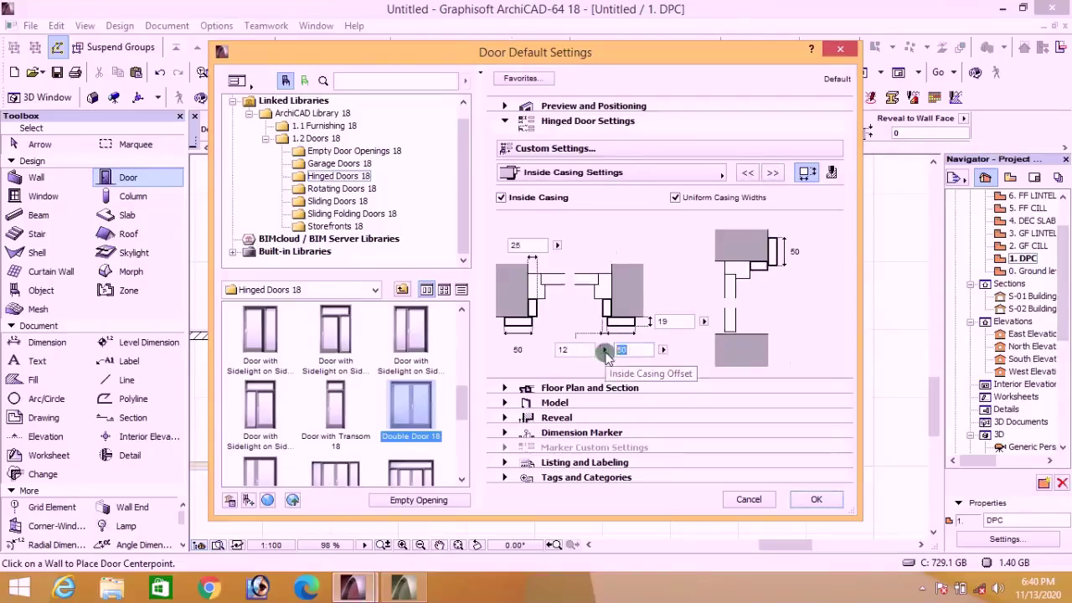
left_click(672, 326)
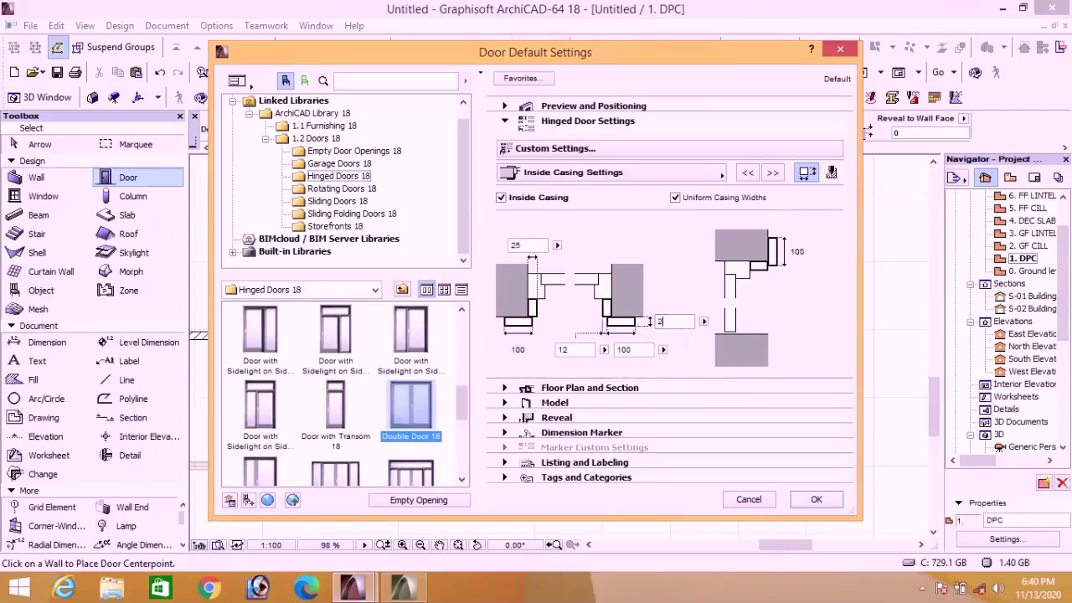
Step: Review the remaining hinged door setting pages, from natural ventilation and sunshade through to the listing parameters
left_click(771, 174)
left_click(771, 174)
left_click(772, 176)
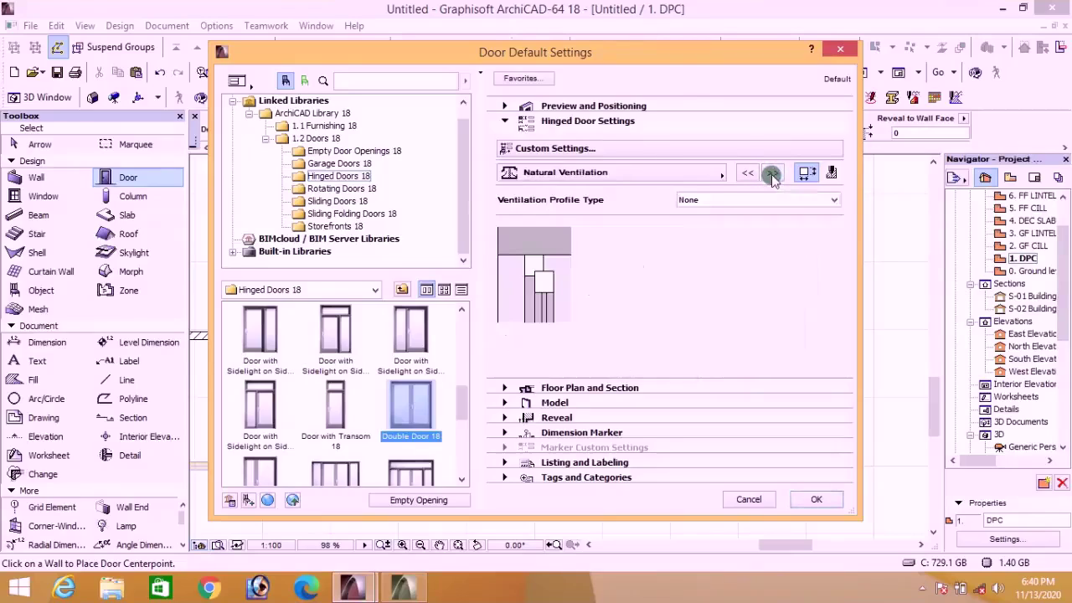
left_click(771, 175)
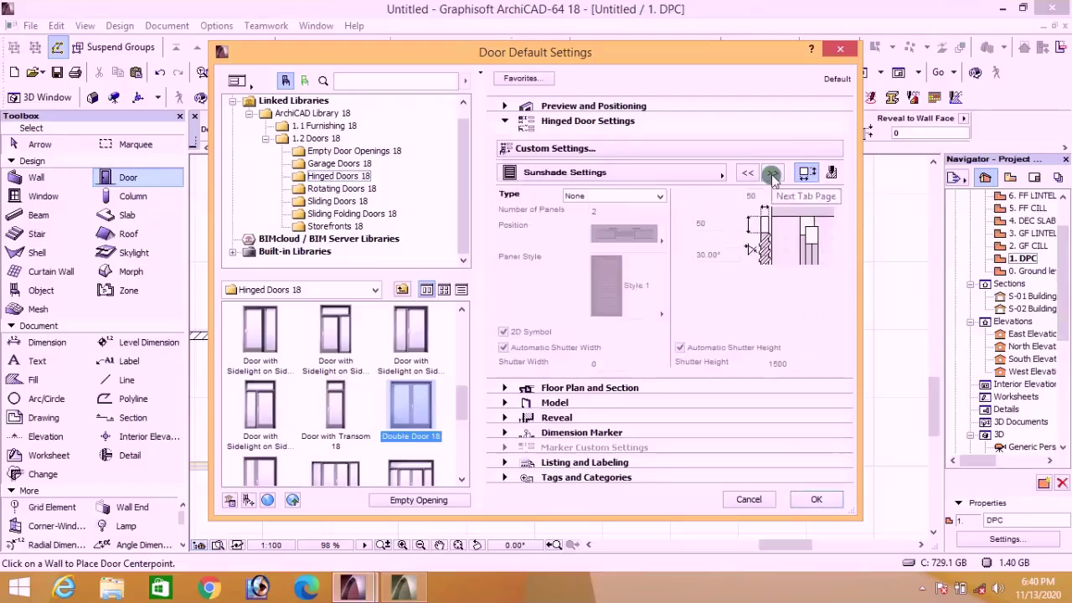
left_click(771, 174)
left_click(771, 175)
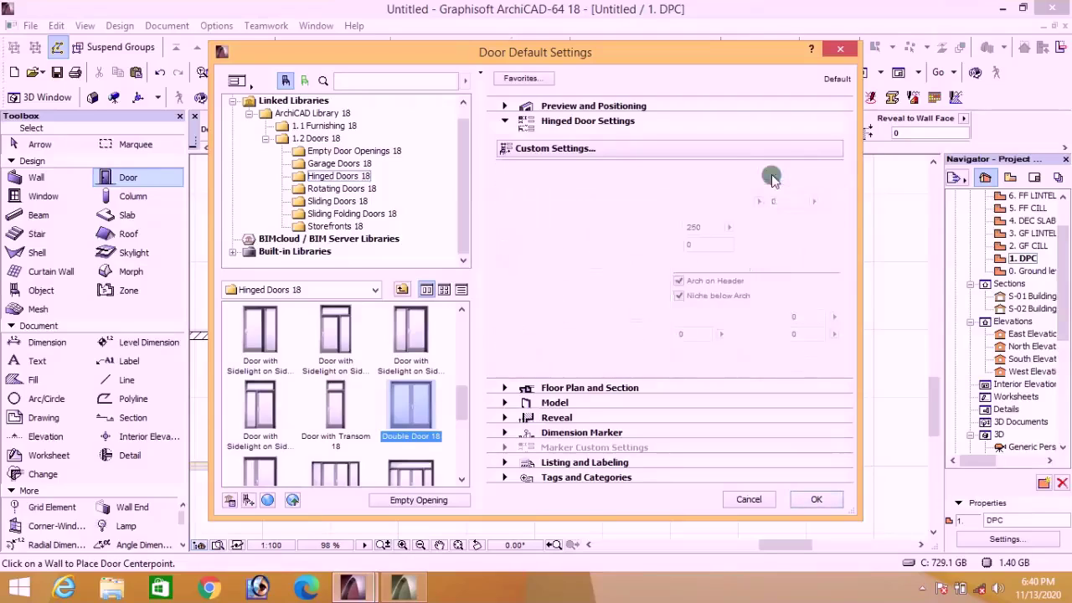
left_click(771, 175)
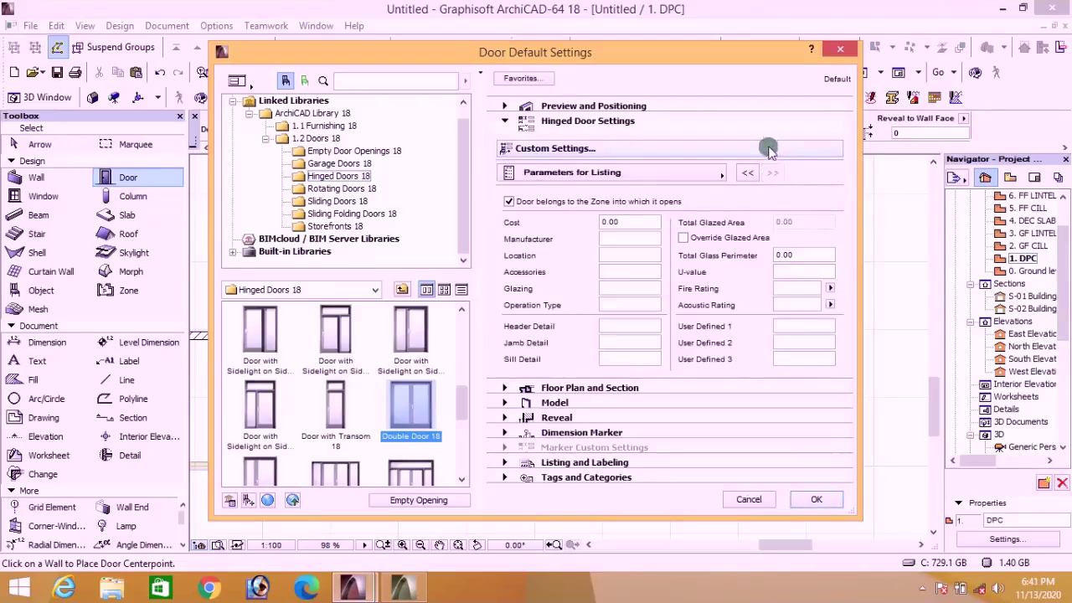
Step: Show all door parameters and assign Wood - Walnut Vertical to the interior and exterior casing surfaces
left_click(769, 148)
left_click(890, 161)
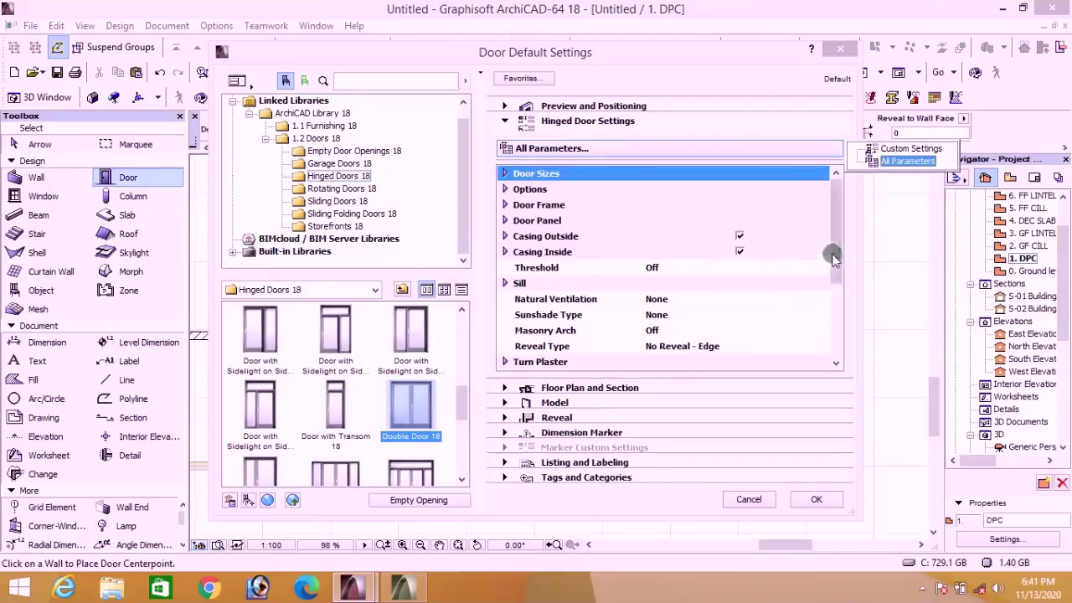
left_click_drag(834, 257, 834, 329)
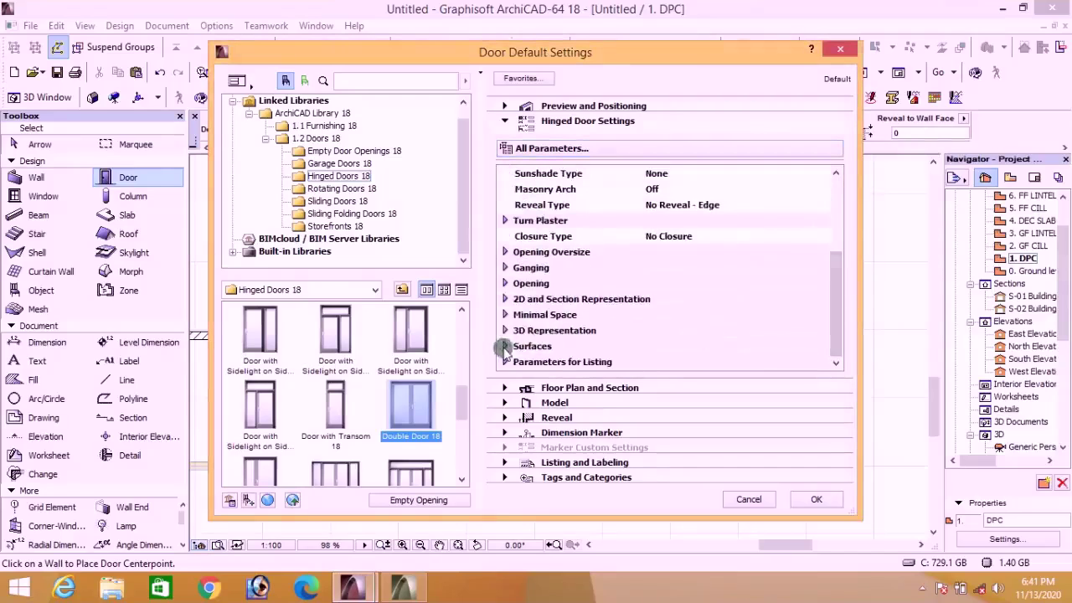
left_click(505, 346)
left_click(809, 297)
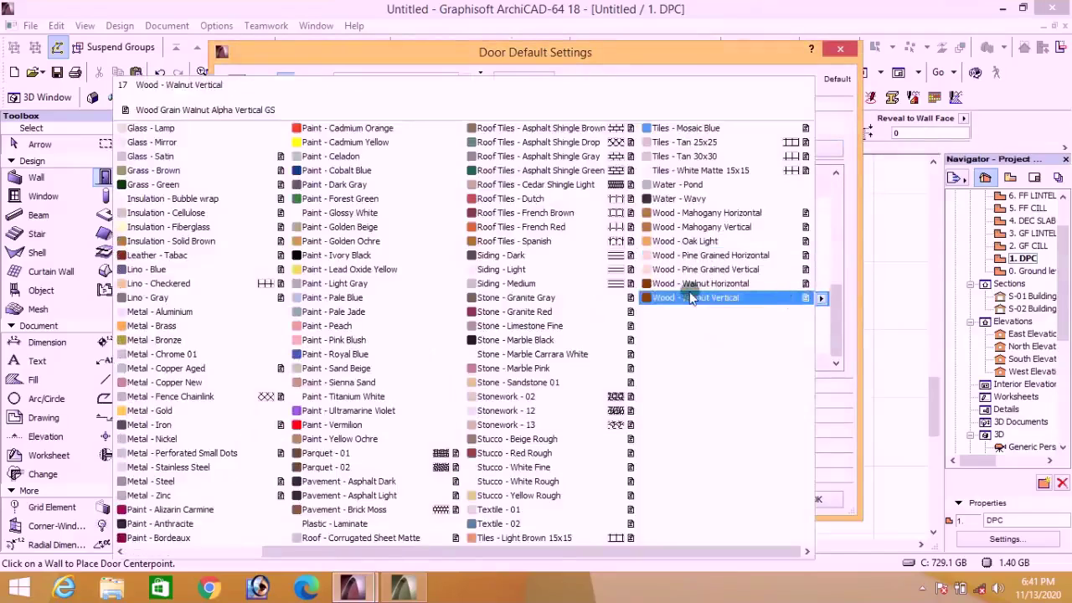
left_click(690, 298)
left_click(806, 314)
left_click(687, 297)
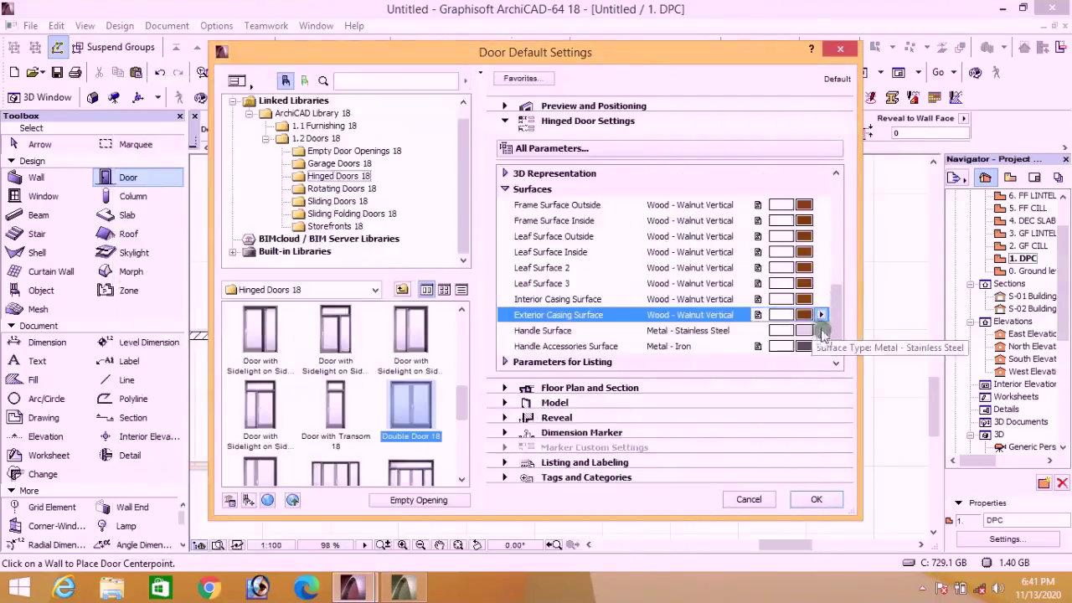
Step: Assign Metal - Chrome 01 to the door handle surface and accept the door settings
left_click(804, 330)
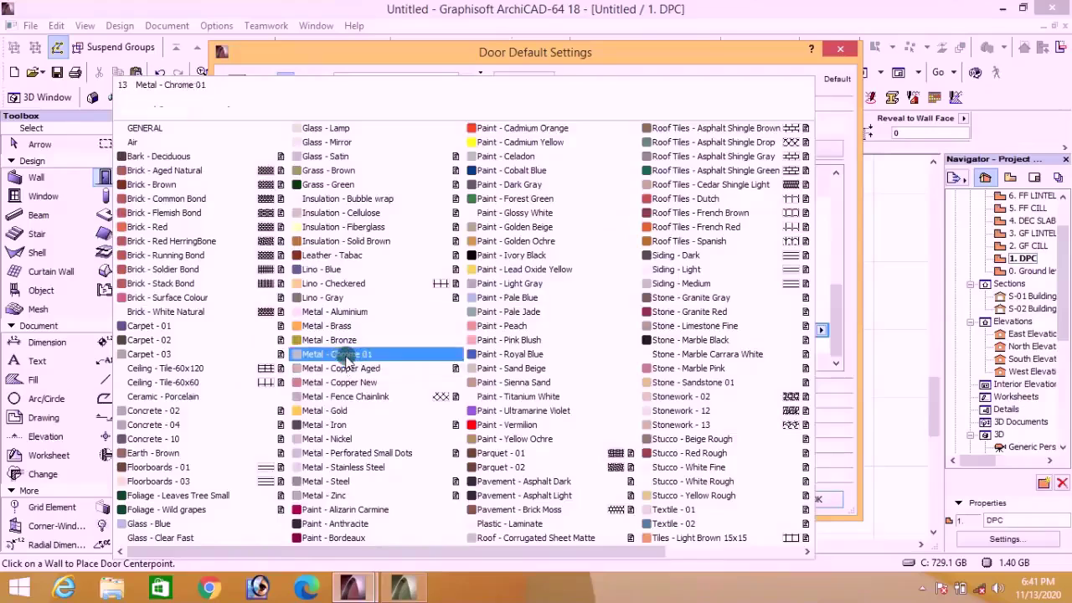
left_click(346, 356)
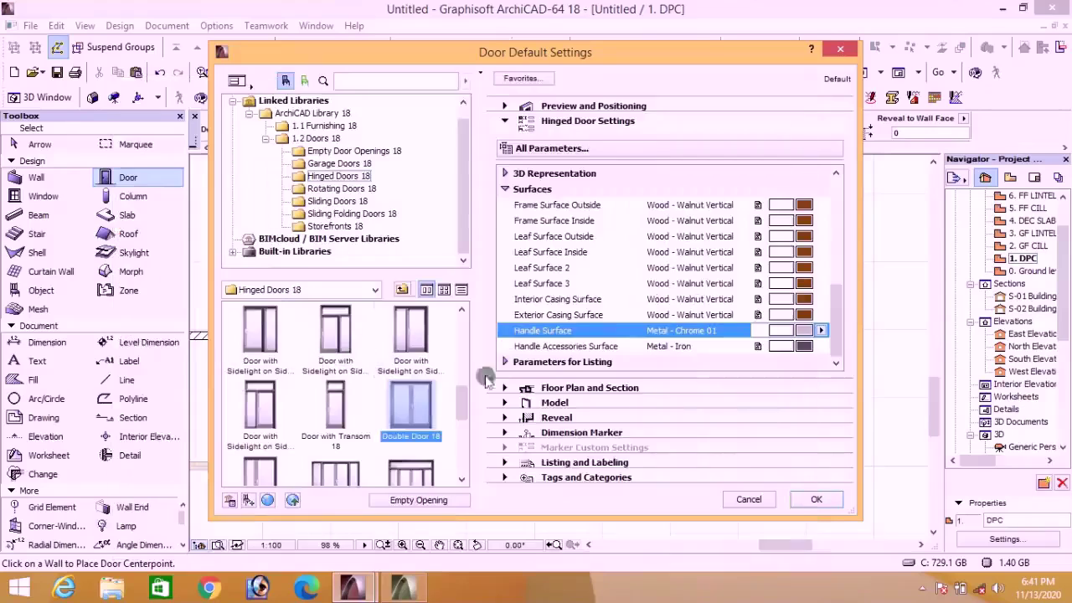
left_click(810, 500)
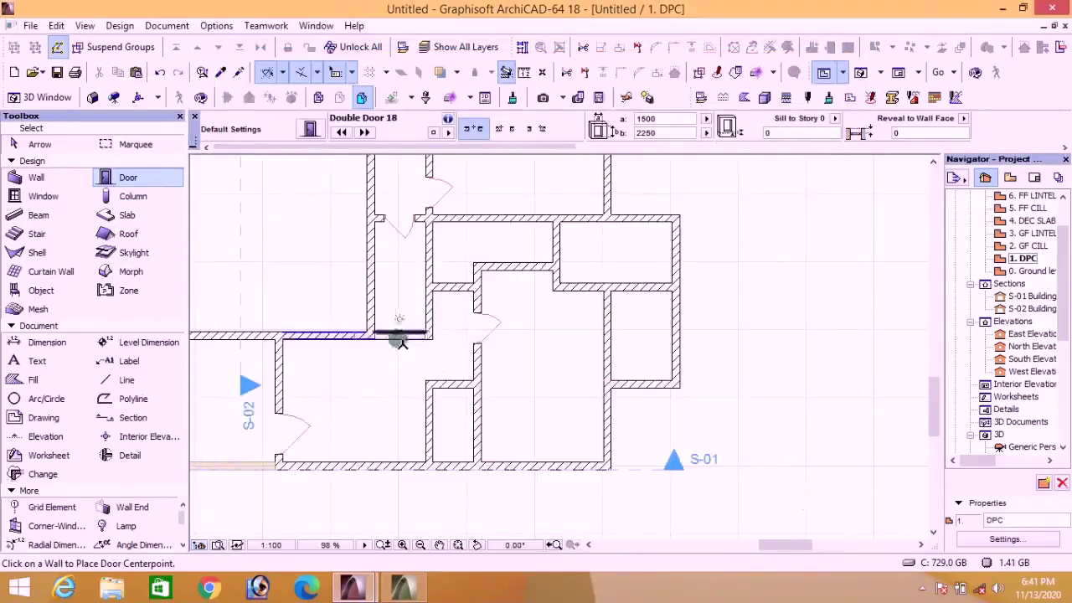
Step: Place the double door in the horizontal wall across the corridor's lower end, opening into the corridor
scroll(404, 335, "up", 4)
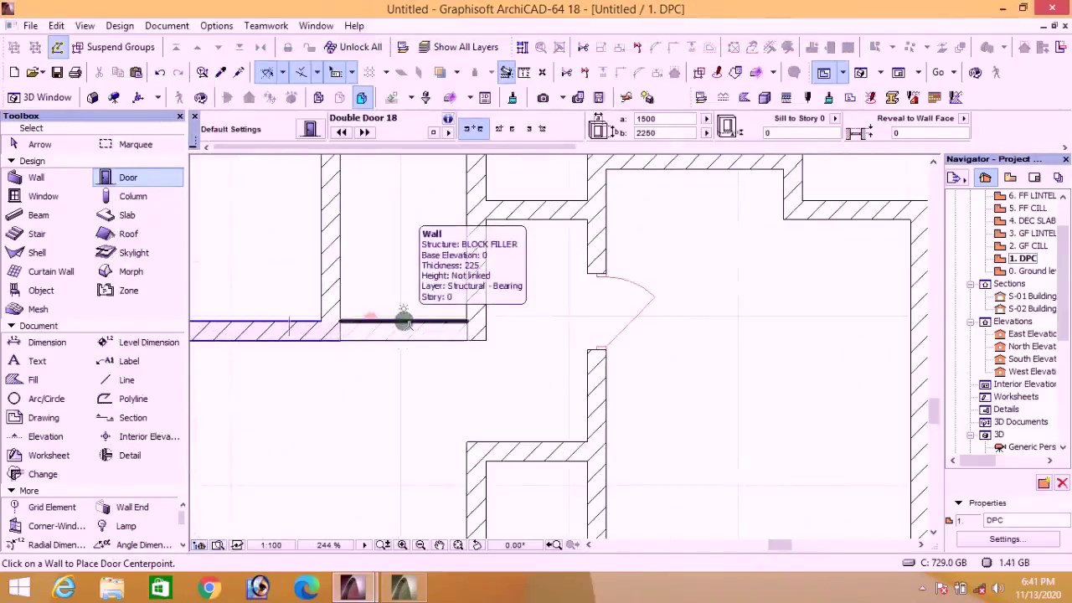
left_click(389, 322)
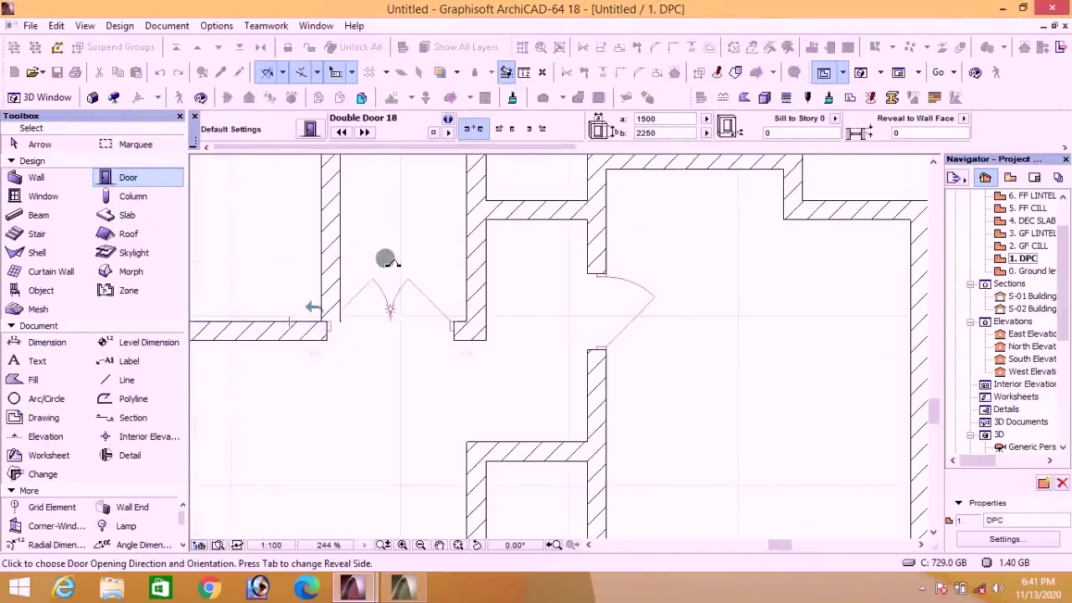
left_click(393, 270)
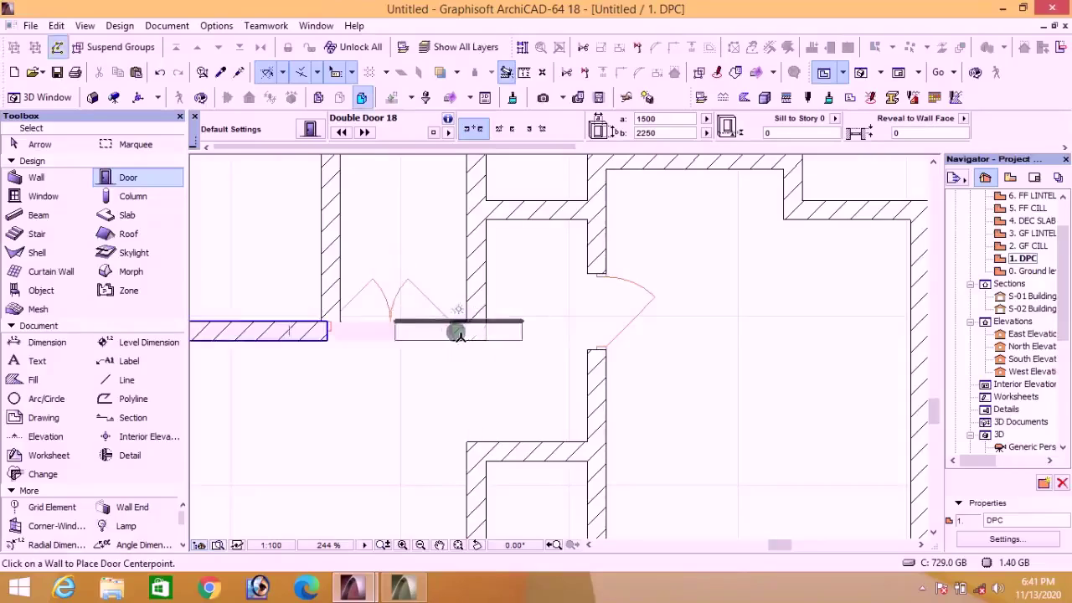
Step: Move the placed double door along its wall so it fits between the corridor's two side walls
left_click(409, 282, "shift")
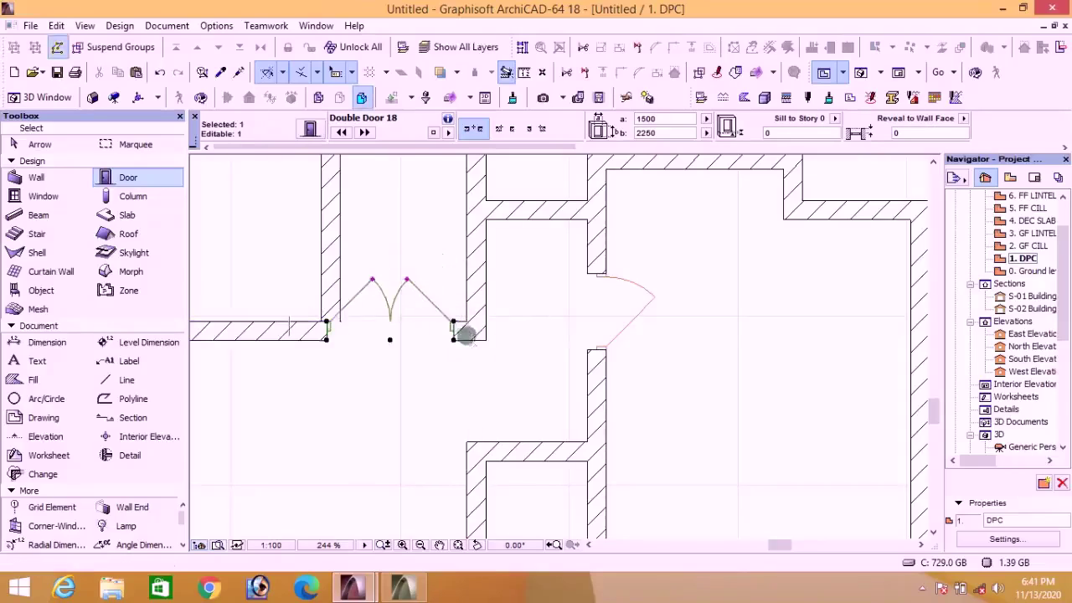
scroll(456, 323, "up", 3)
left_click(445, 313)
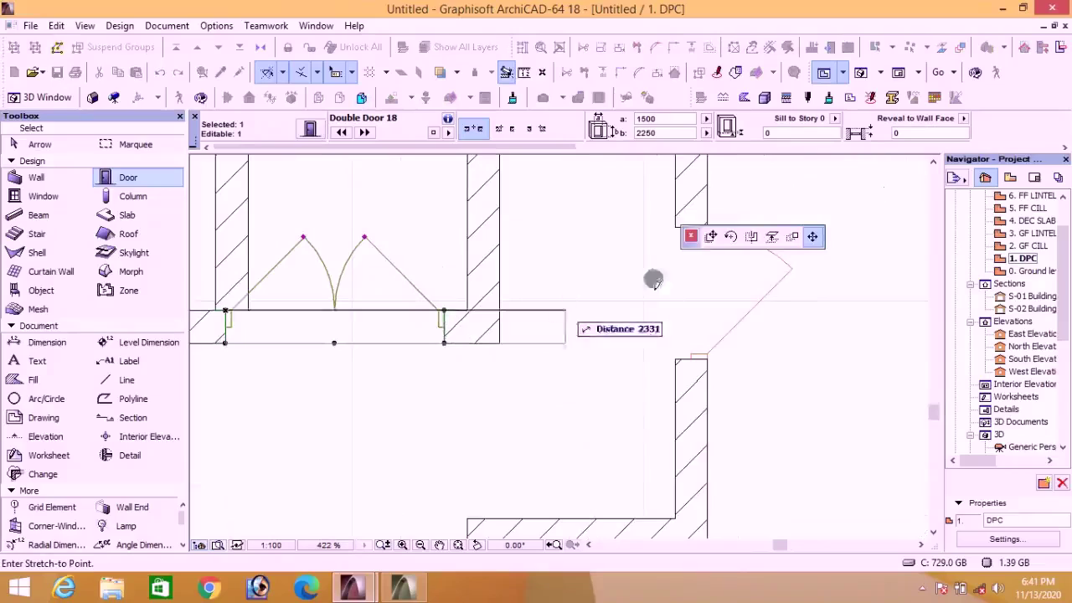
left_click(710, 236)
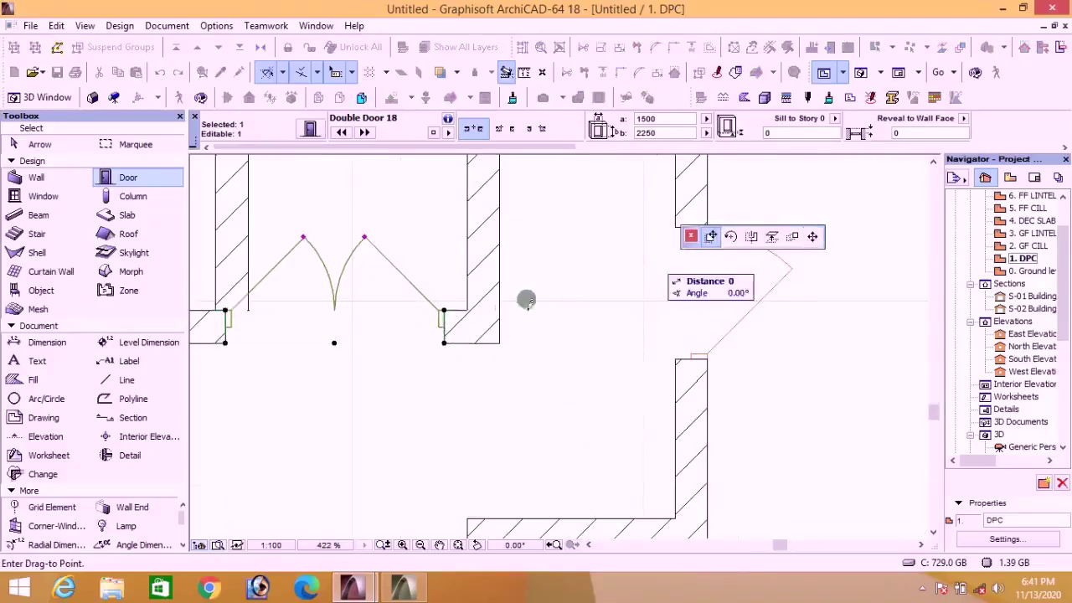
left_click(478, 318)
left_click(528, 351)
Step: Place a double door in the corridor's side wall, opening into the large room, and set its width to 1800
scroll(527, 351, "down", 6)
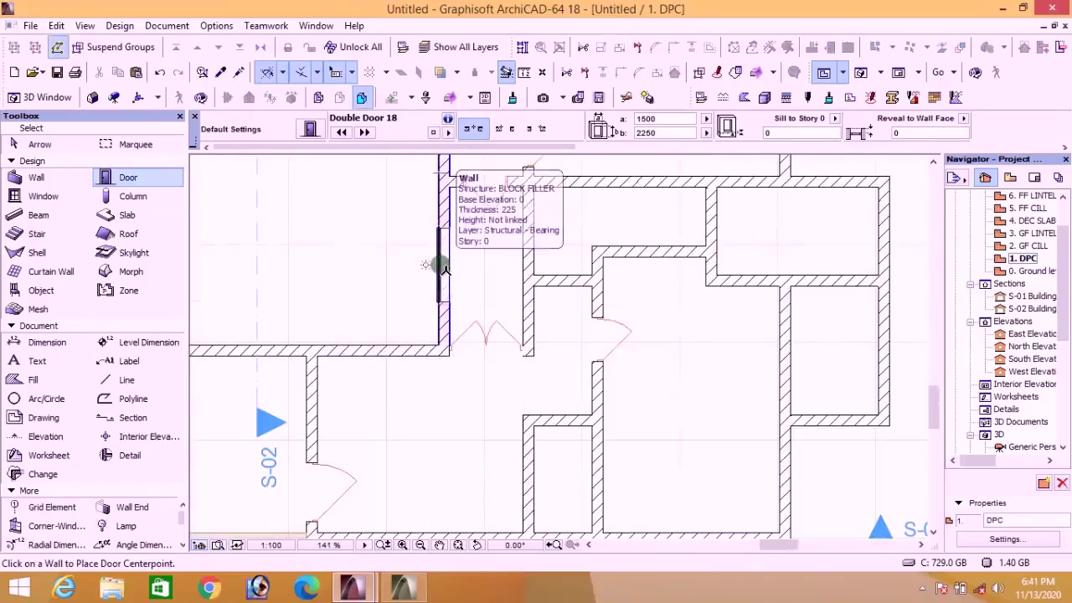
left_click(442, 265)
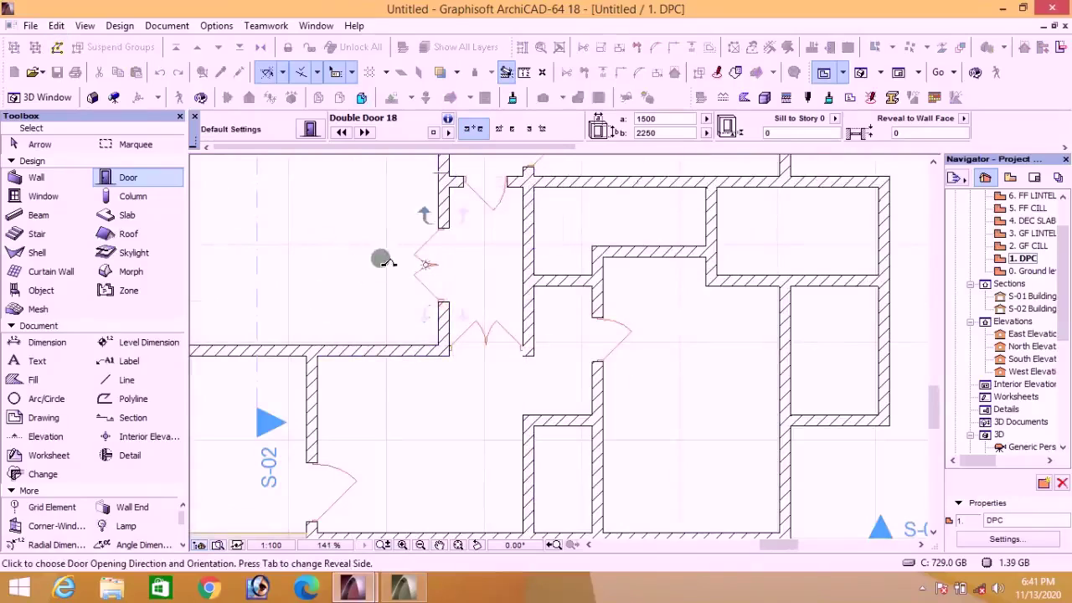
left_click(419, 259)
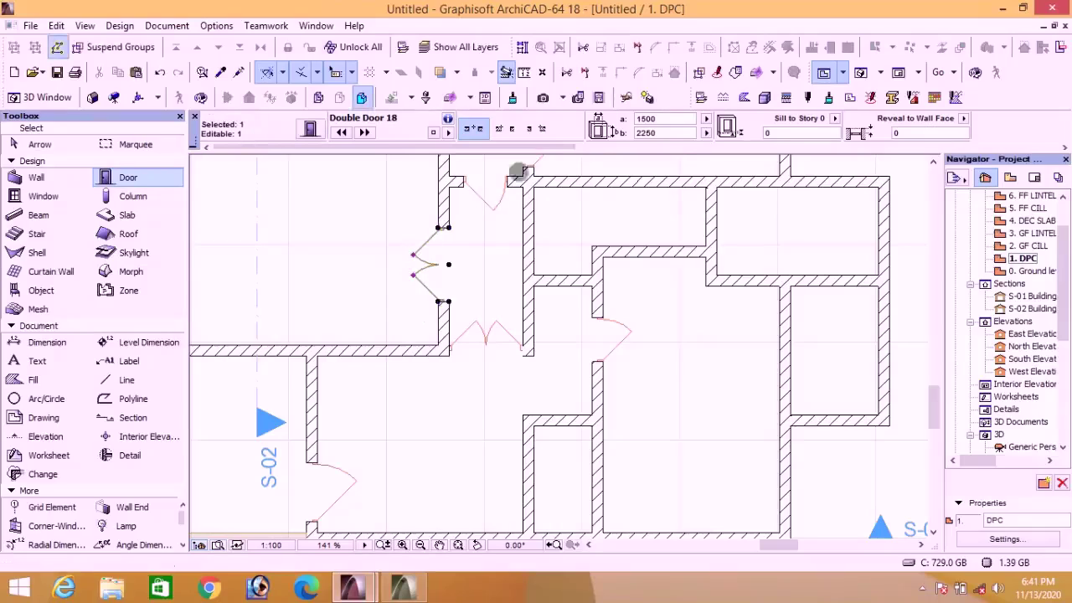
left_click(667, 122)
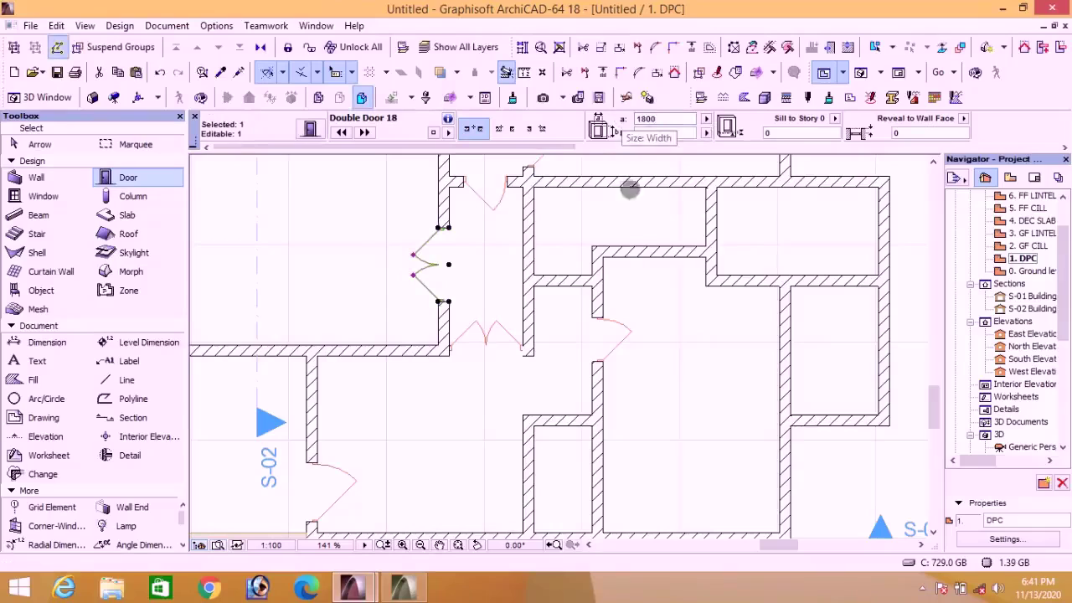
type("1800")
key("Return")
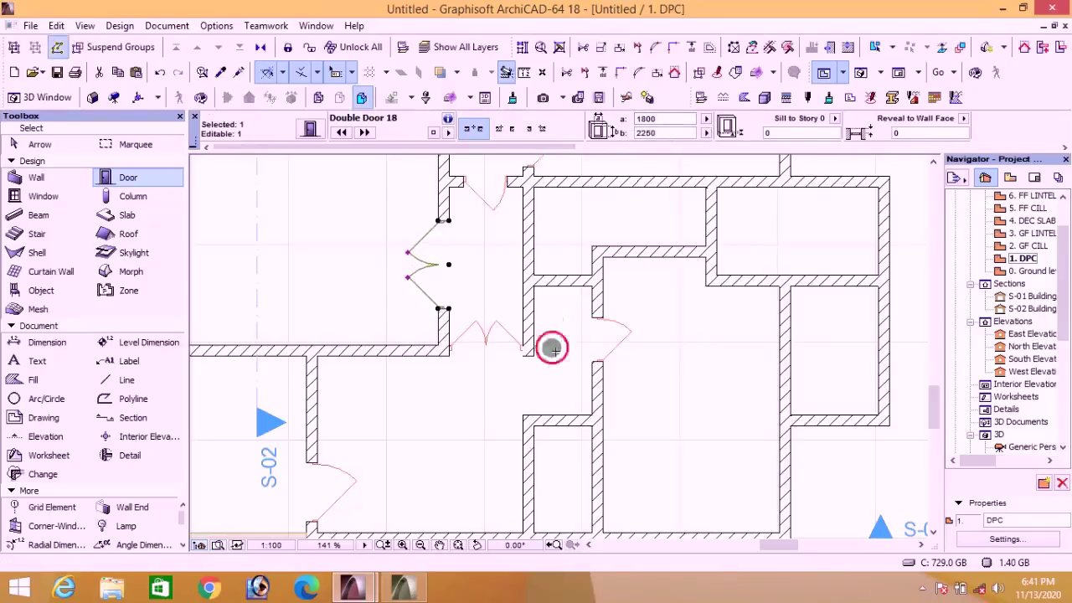
left_click(552, 348)
Step: Pick up the existing rectangular door opening's parameters and place a 1200-wide opening in the horizontal wall above the stepped wall
scroll(554, 369, "down", 2)
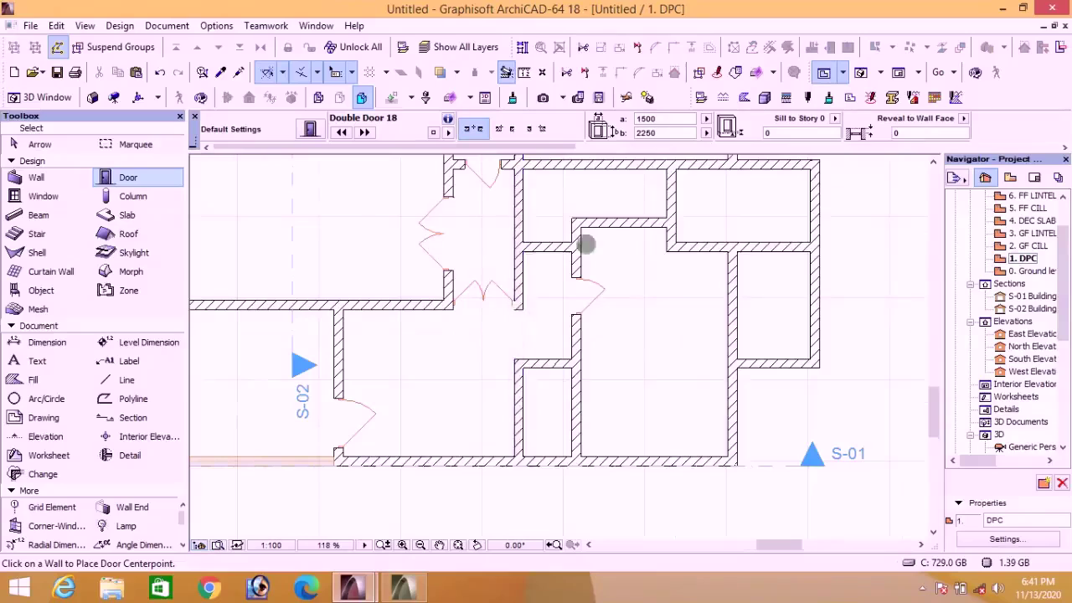
scroll(586, 244, "up", 2)
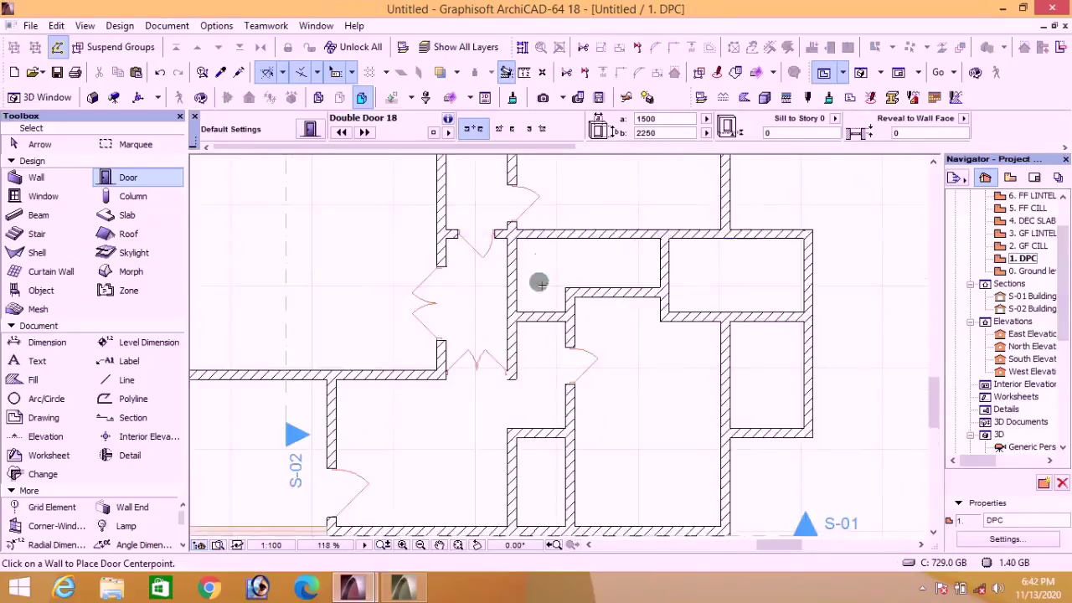
scroll(548, 285, "down", 1)
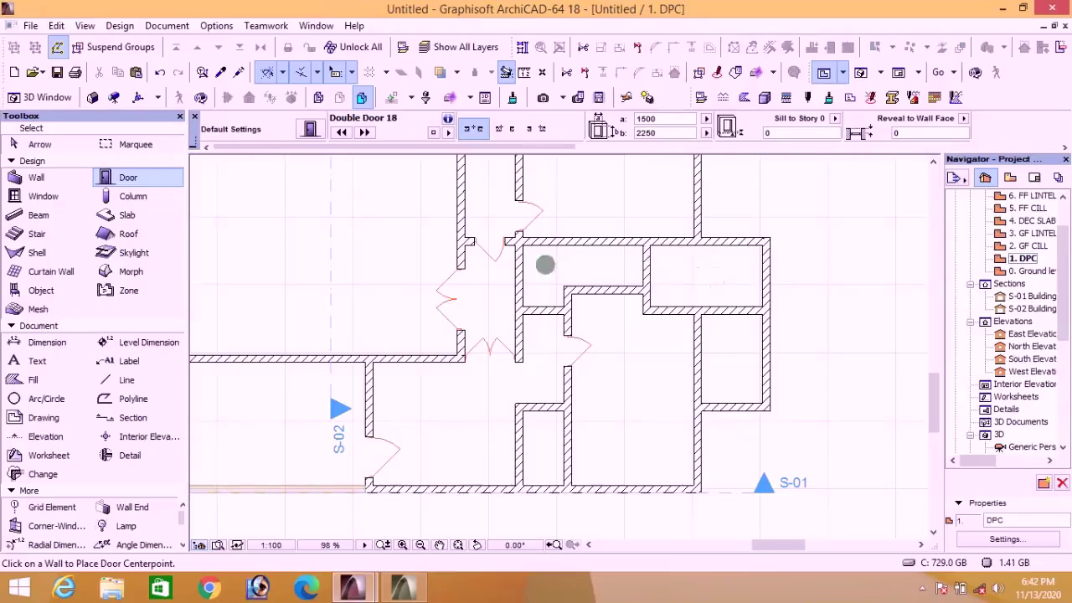
scroll(513, 392, "up", 3)
left_click(506, 385, "alt")
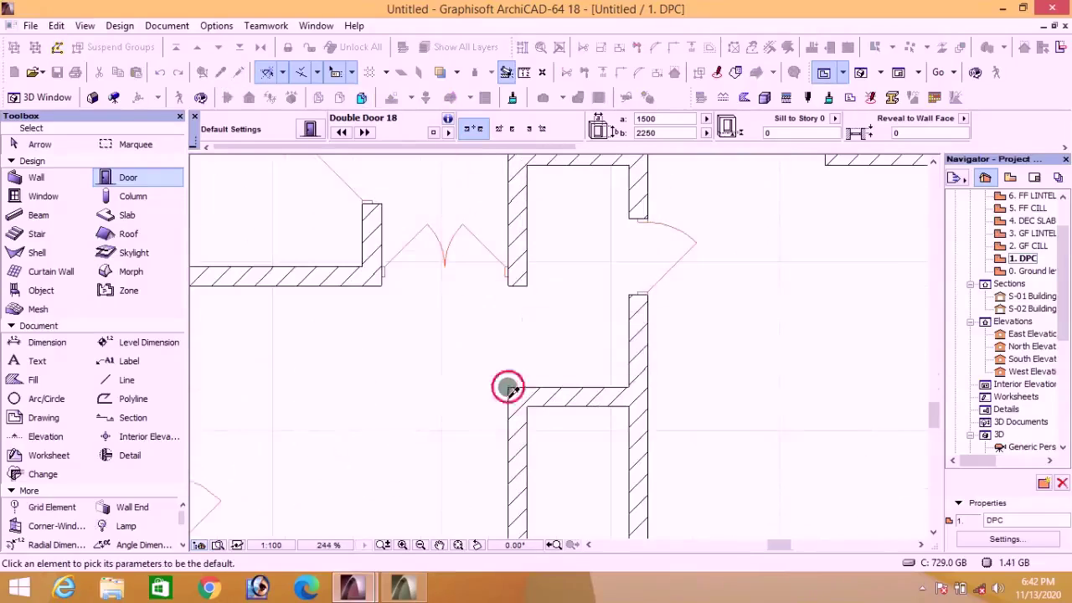
scroll(505, 411, "down", 3)
scroll(633, 183, "up", 2)
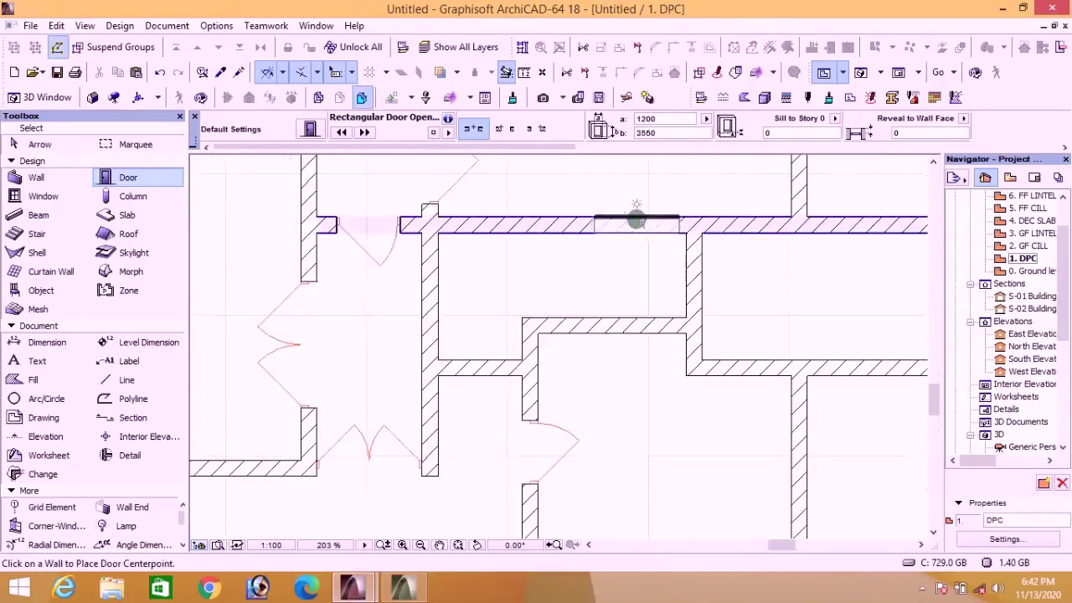
left_click(633, 222)
left_click(629, 192)
scroll(676, 220, "up", 2)
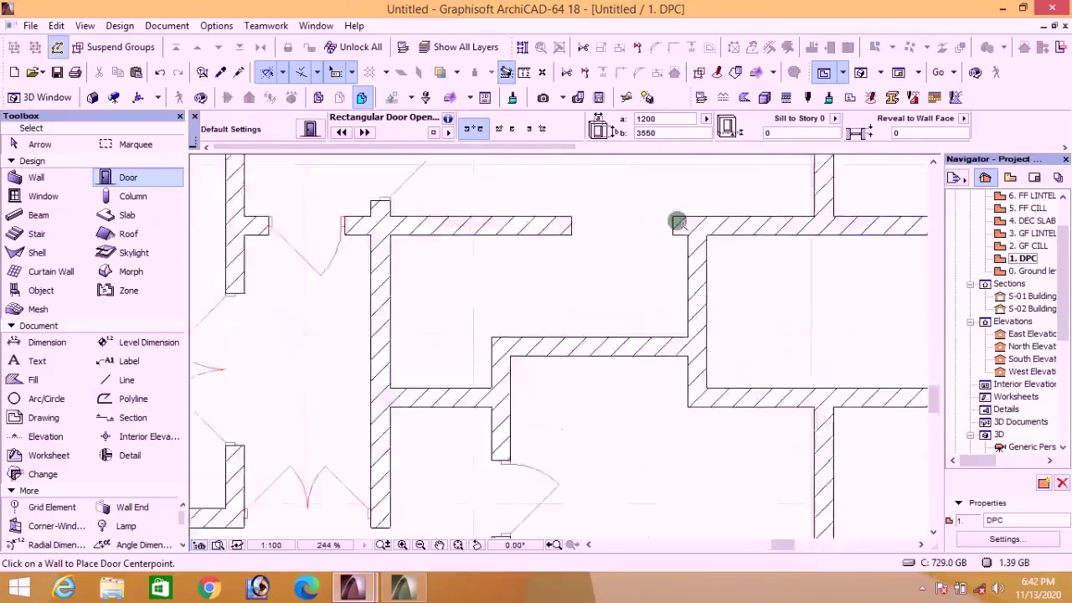
Step: Move the rectangular opening along its wall until its end meets the inner face of the adjoining vertical wall
left_click(676, 218, "shift")
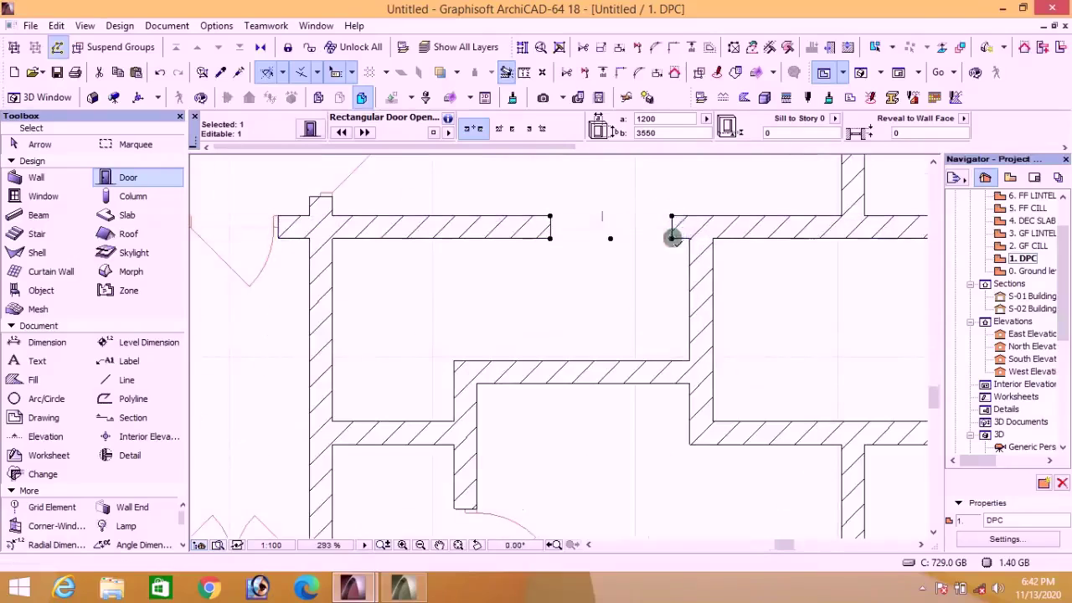
left_click(685, 236)
scroll(624, 251, "down", 1)
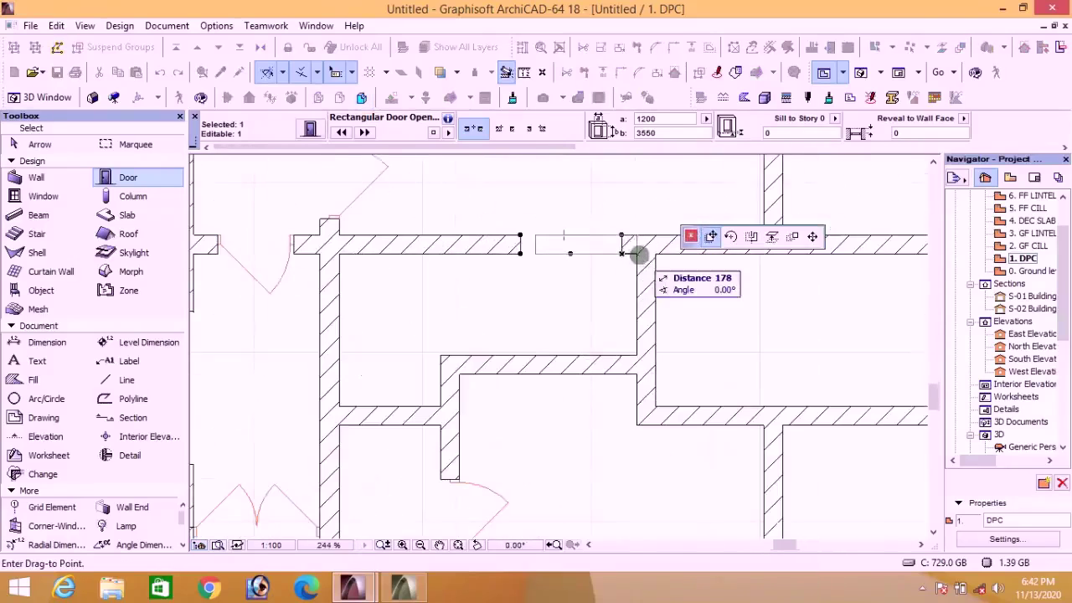
left_click(602, 258)
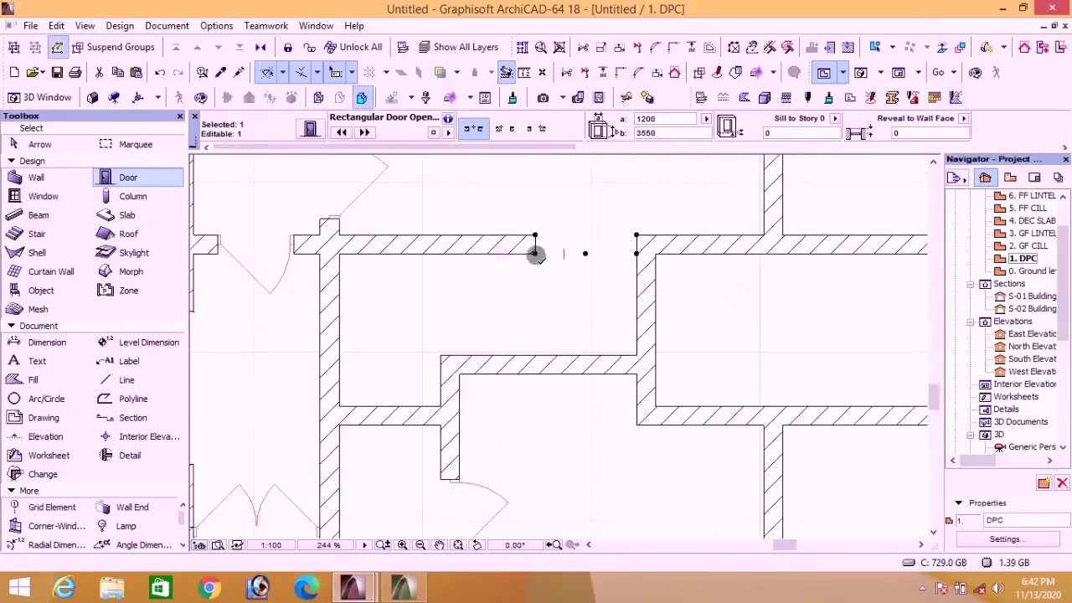
Step: Stretch the opening's free end along the wall to line up with the vertical face of the stepped wall below
left_click(535, 254)
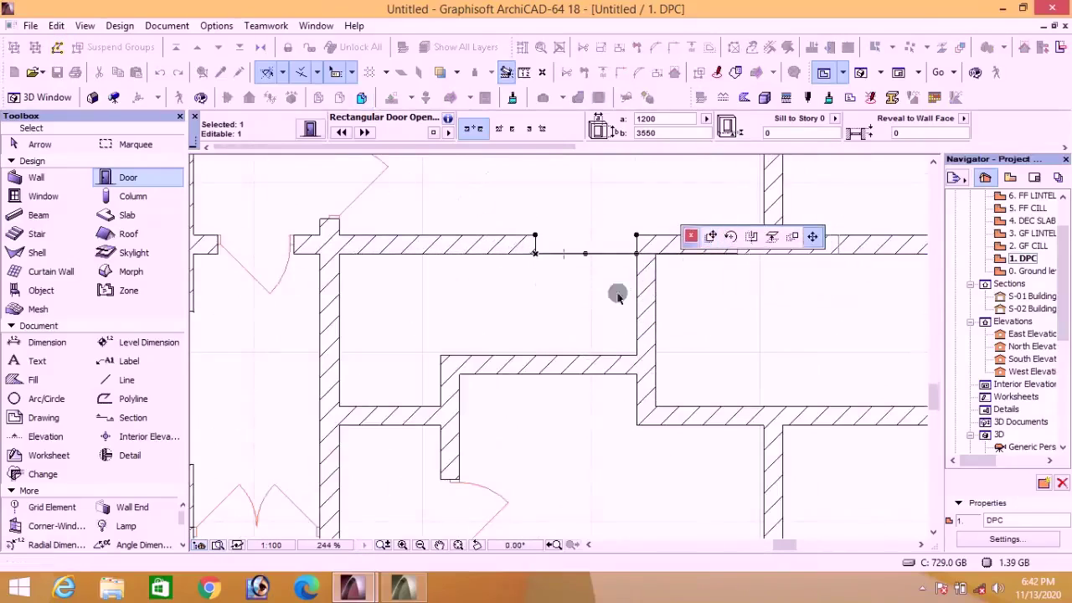
left_click(460, 377)
key("Escape")
Step: Pick up the parameters of the placed single Door 18 and set the default door width to 750
scroll(591, 319, "down", 6)
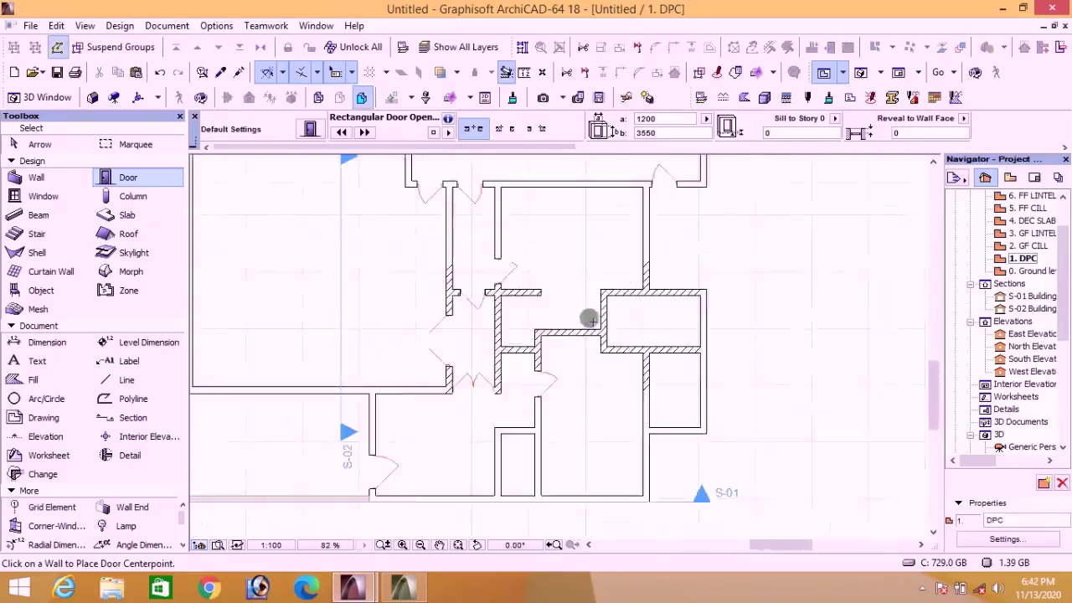
scroll(591, 318, "down", 2)
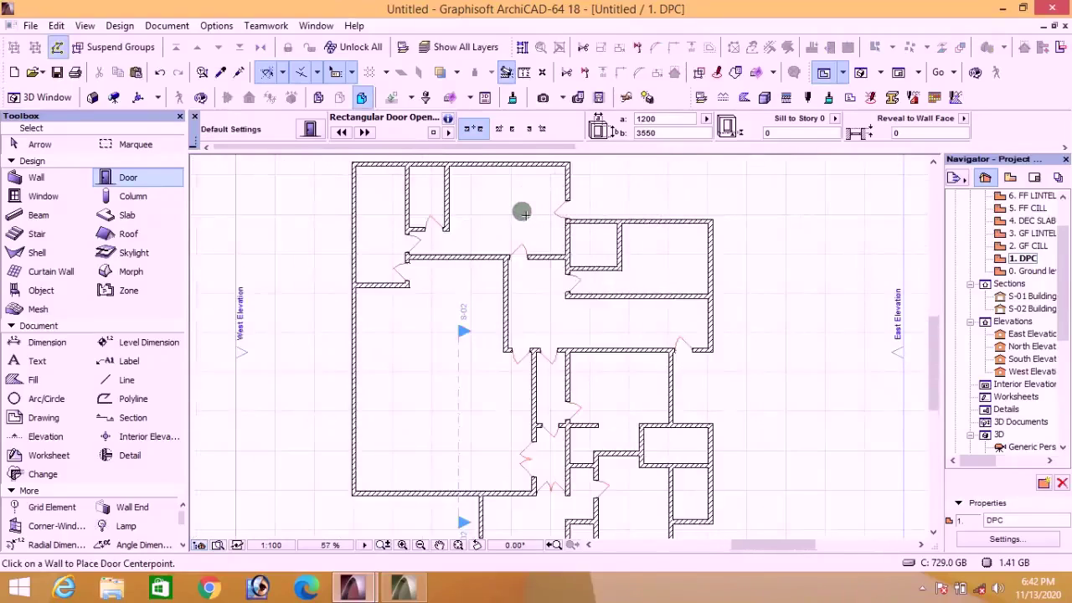
scroll(581, 366, "up", 2)
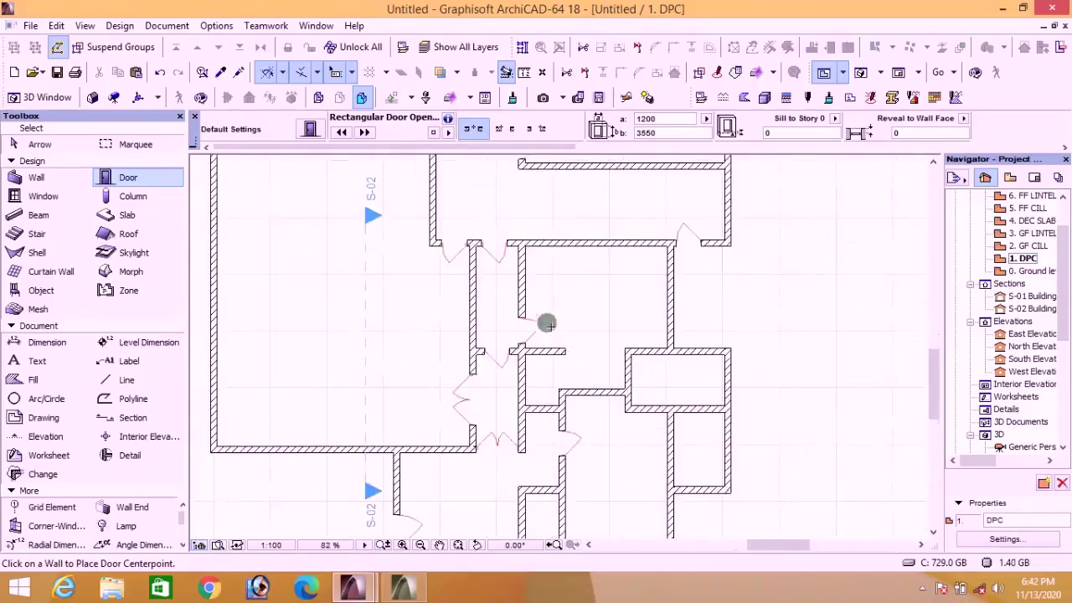
scroll(546, 323, "down", 2)
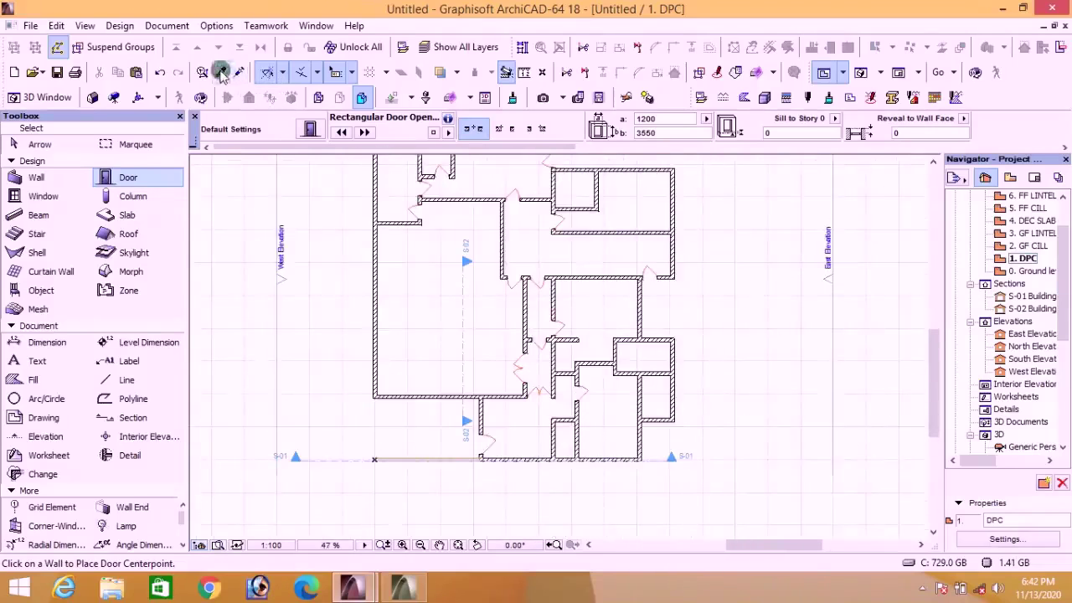
left_click(222, 73)
scroll(587, 352, "up", 5)
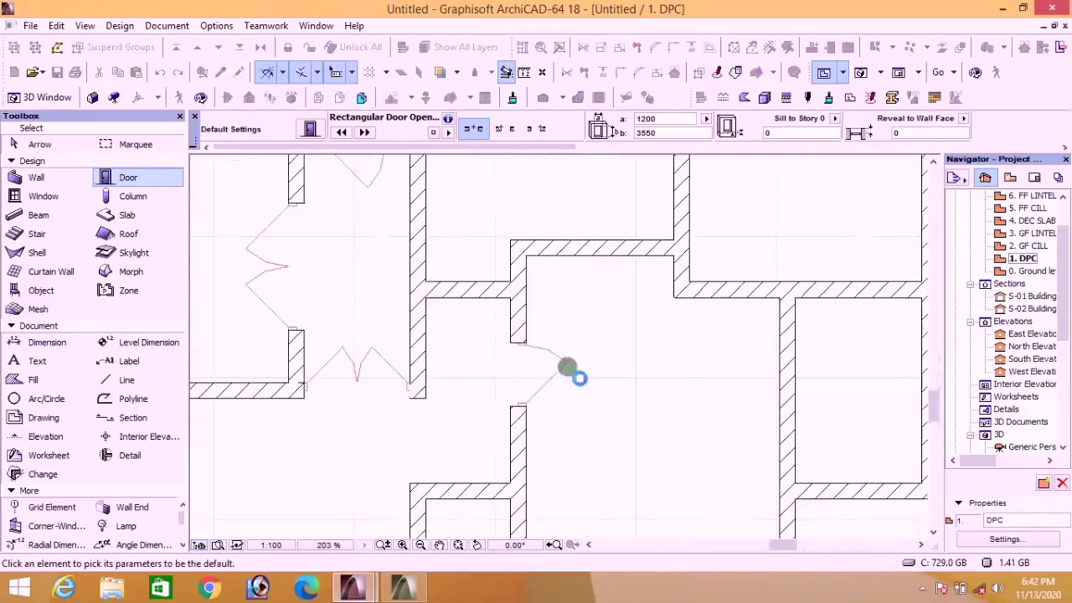
left_click(565, 362)
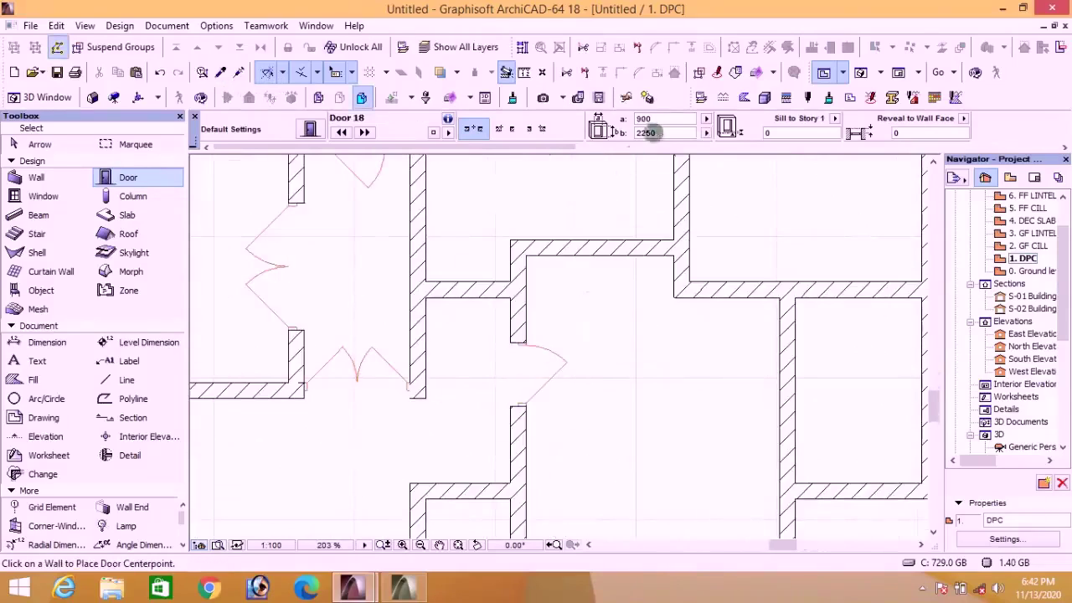
left_click(640, 120)
type("750")
Step: Place 750-wide doors in the side wall of the small lower-right room and the short top wall of the narrow lower room, opening inward
left_click(795, 346)
left_click(835, 318)
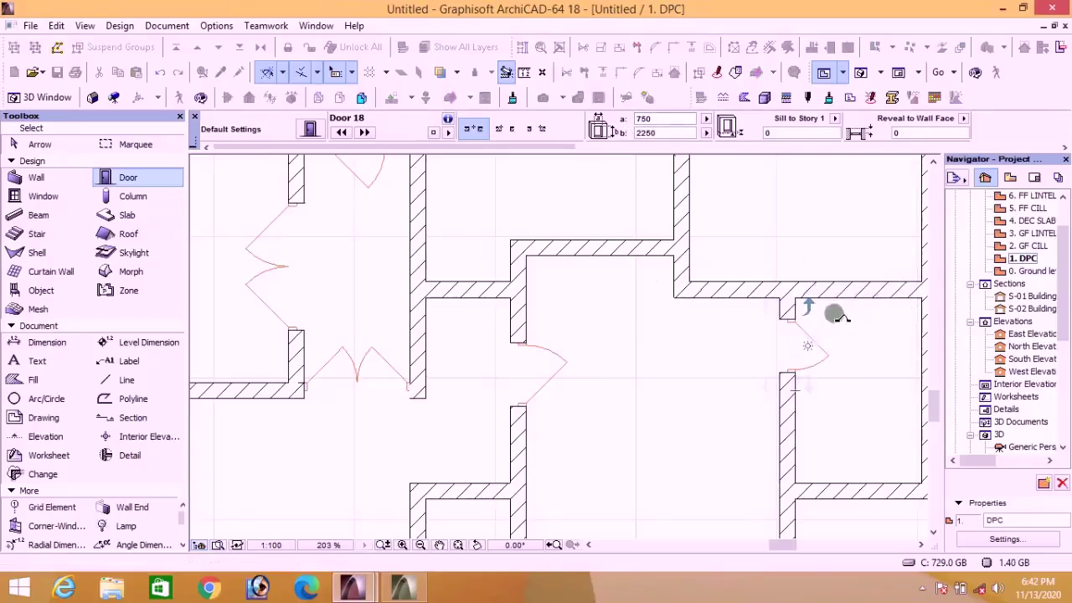
scroll(682, 311, "down", 2)
scroll(642, 395, "up", 4)
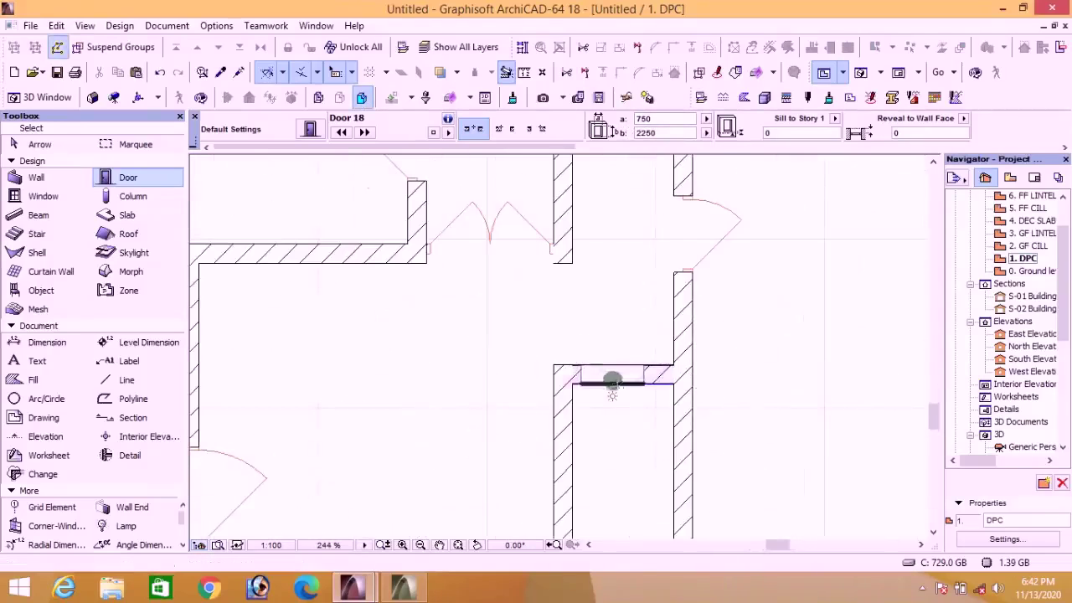
scroll(593, 438, "down", 4)
Step: Place 750-wide doors in the bottom wall of the upper-right corner room and the side wall of the small room beside the wide opening
scroll(605, 316, "up", 4)
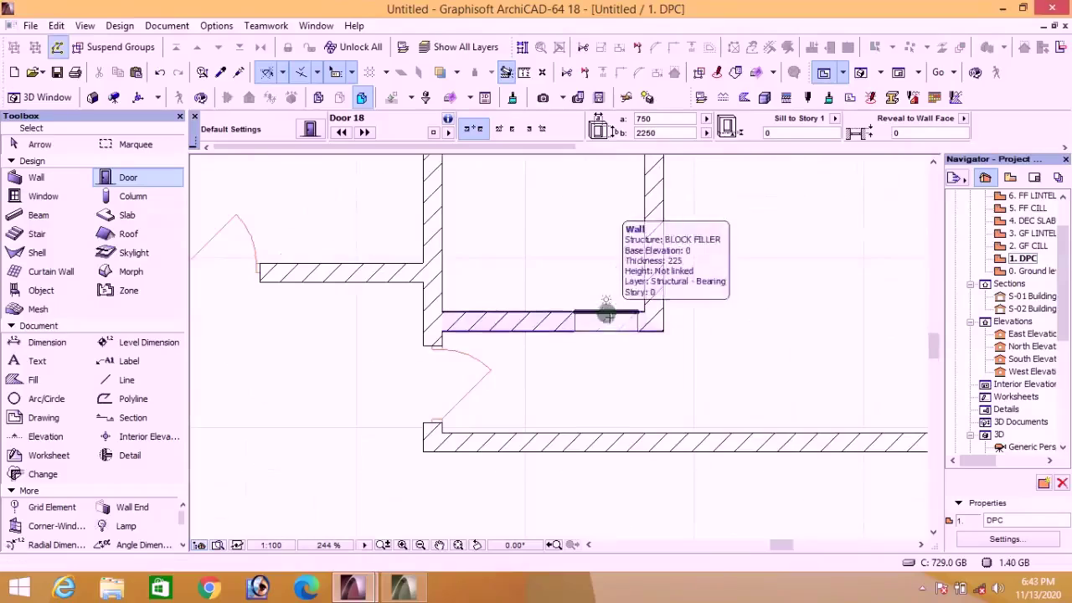
scroll(624, 250, "down", 4)
scroll(581, 426, "up", 2)
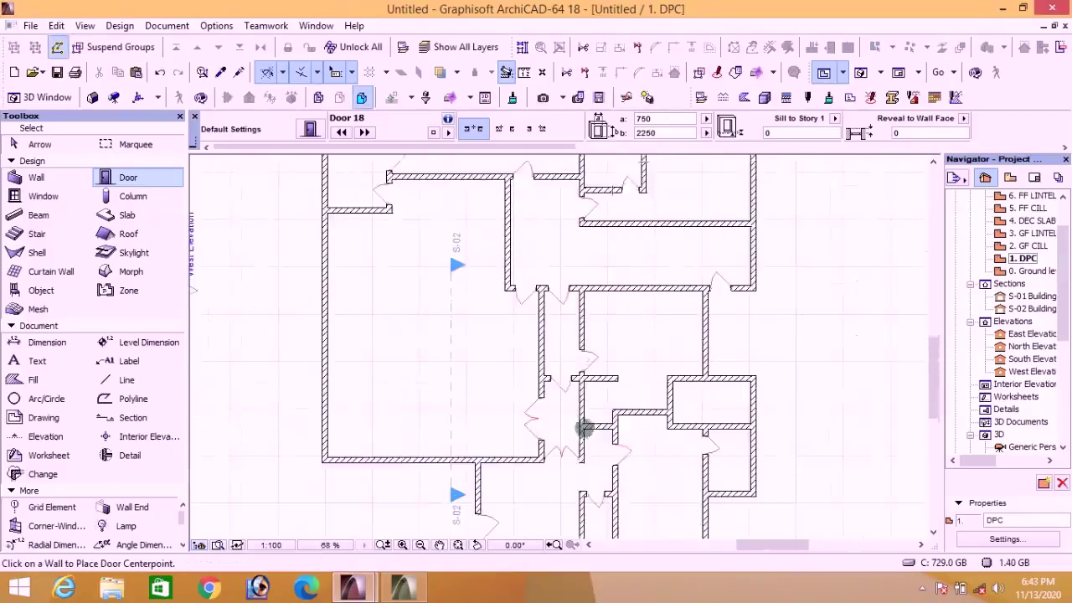
scroll(627, 345, "down", 1)
scroll(626, 344, "up", 4)
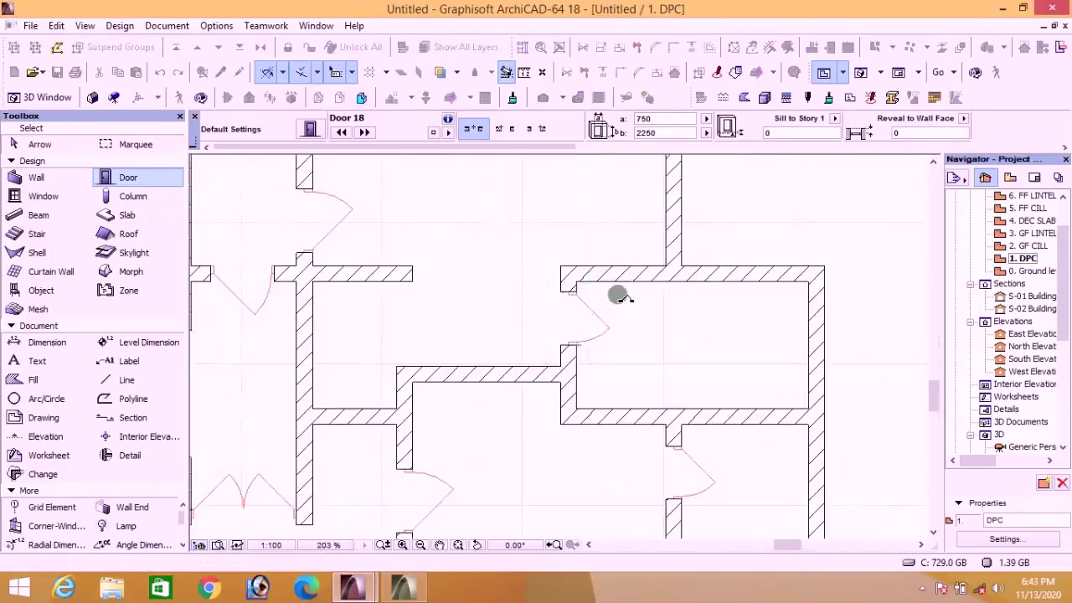
scroll(617, 295, "down", 4)
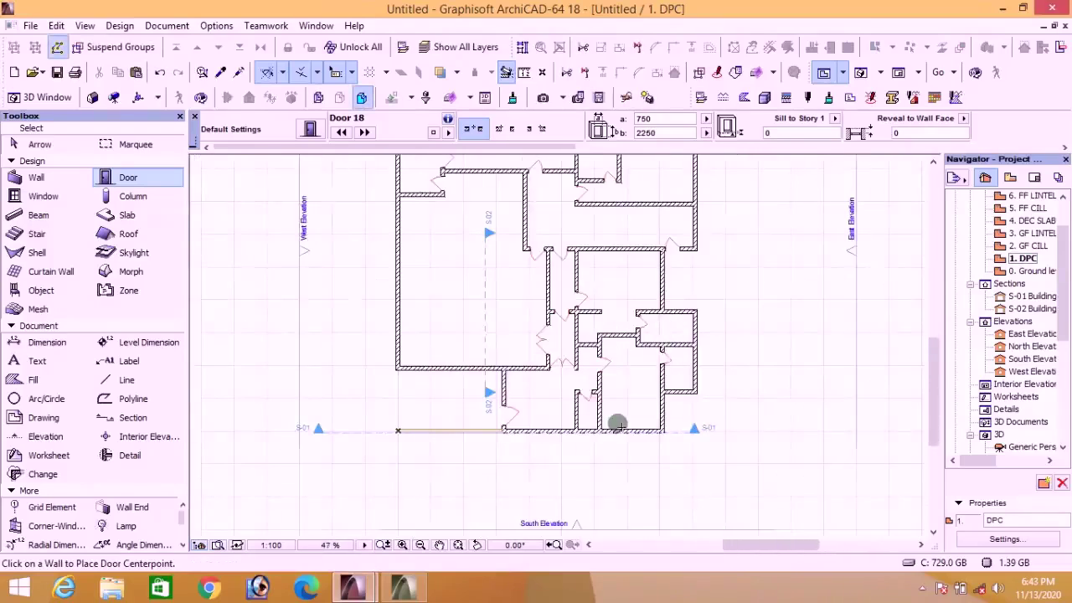
Step: Inspect the placed doors from several angles in the 3D view and return to the DPC floor plan
scroll(617, 425, "down", 2)
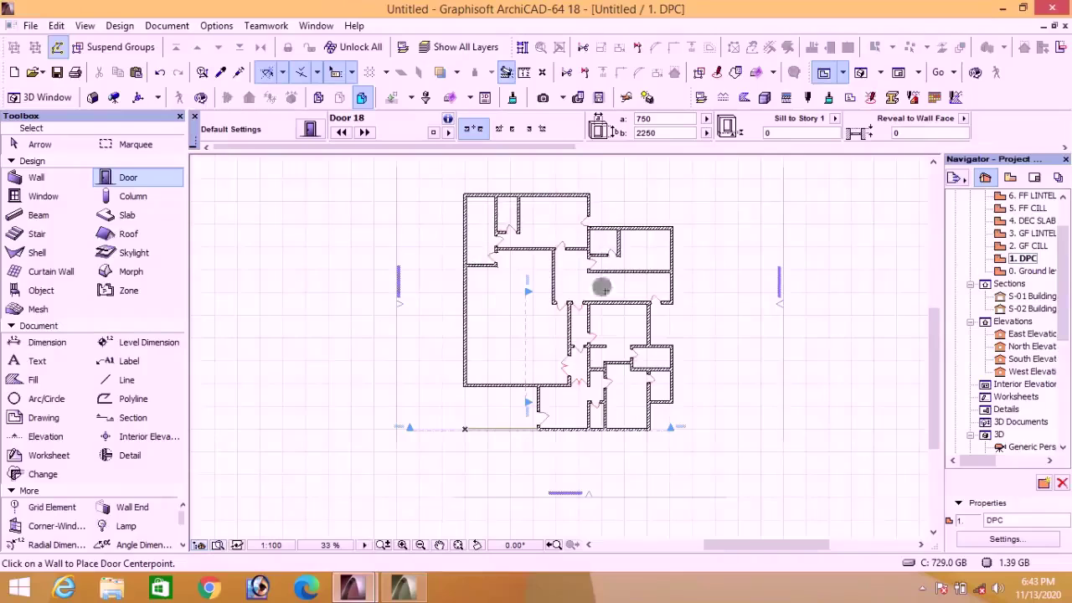
left_click(860, 74)
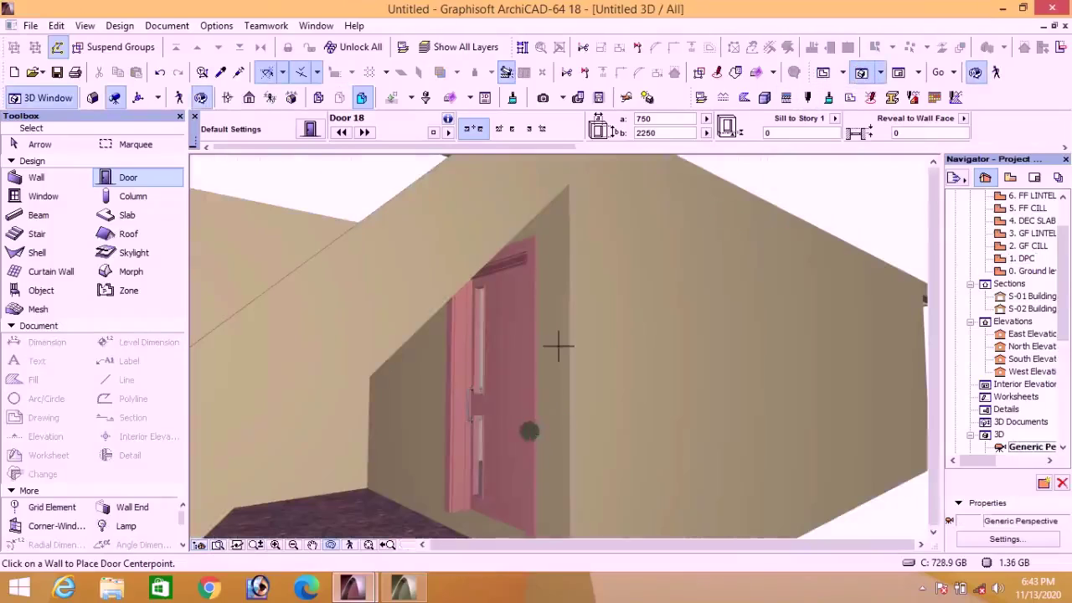
middle_click_drag(528, 433, 566, 458, "shift")
middle_click_drag(488, 431, 616, 402, "shift")
left_click(823, 72)
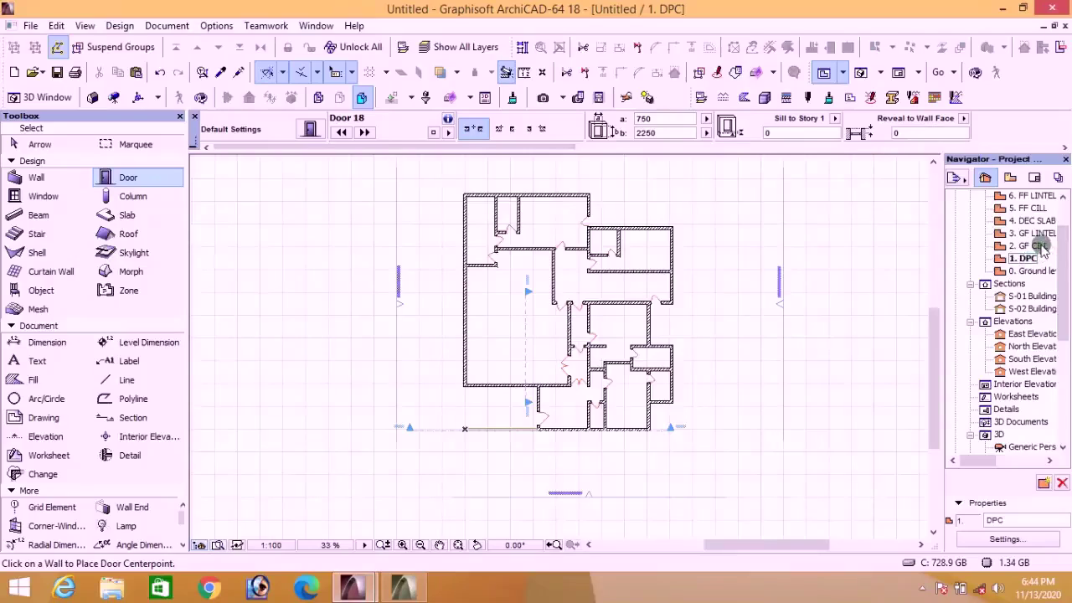
Step: On the GF CILL story, choose Double Window 18 from the Basic Windows 18 library as the default window
left_click(1039, 246)
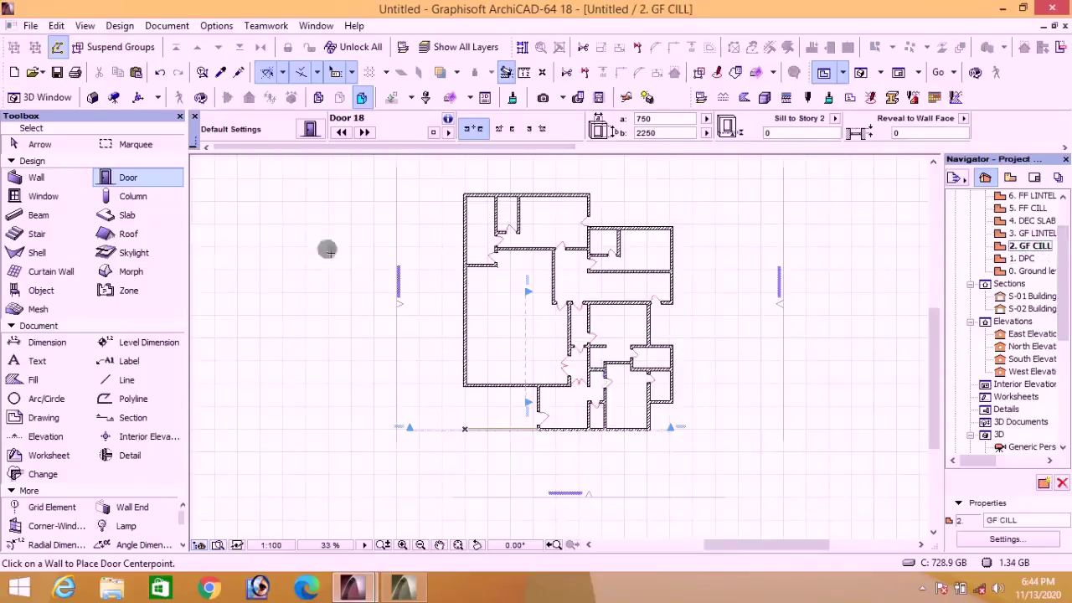
left_click(39, 196)
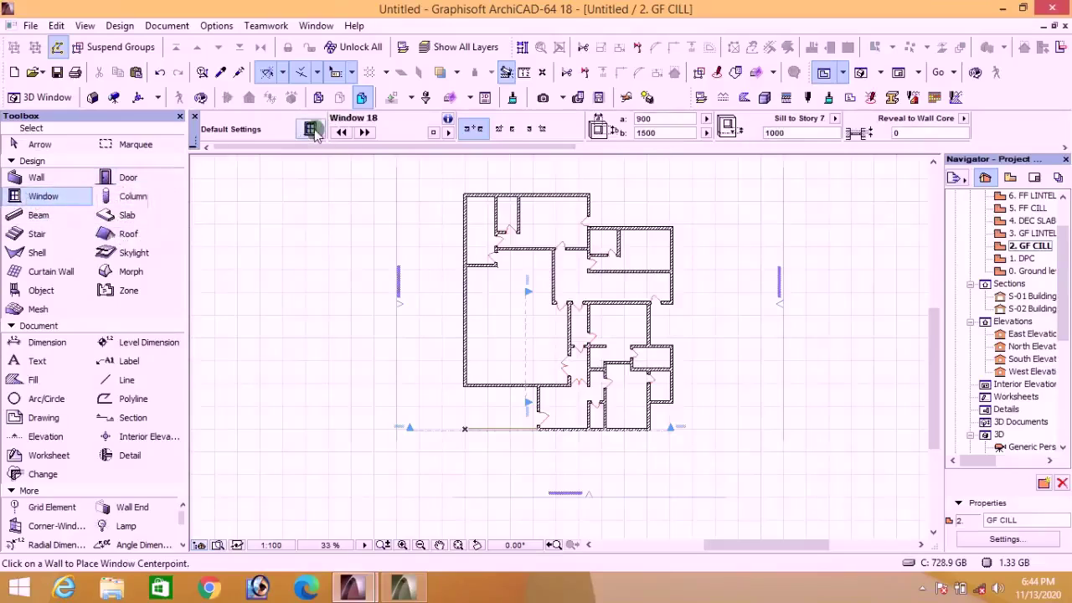
left_click(310, 129)
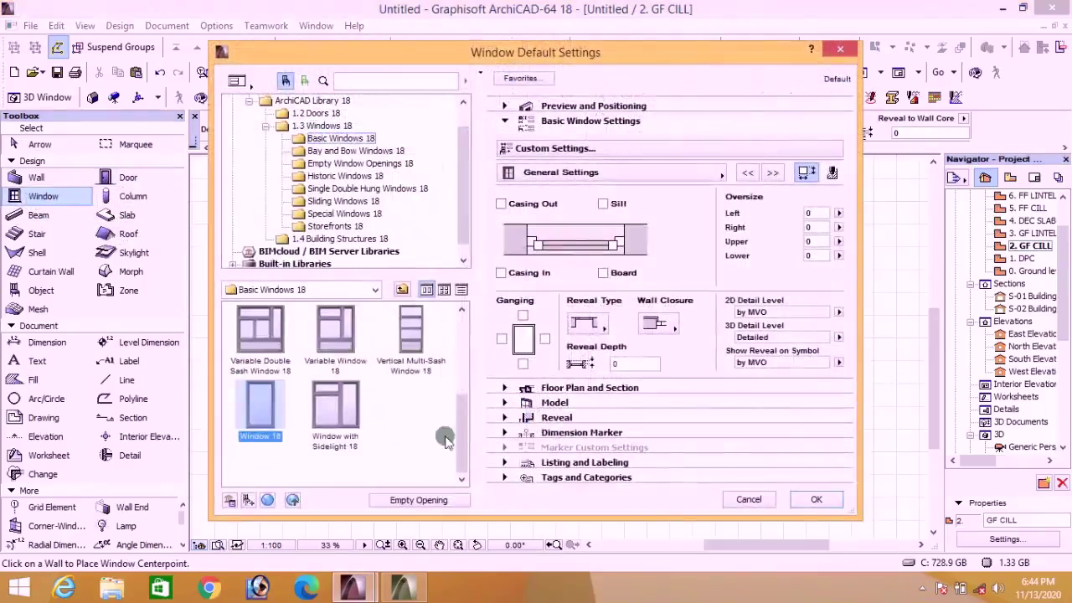
left_click_drag(463, 419, 463, 336)
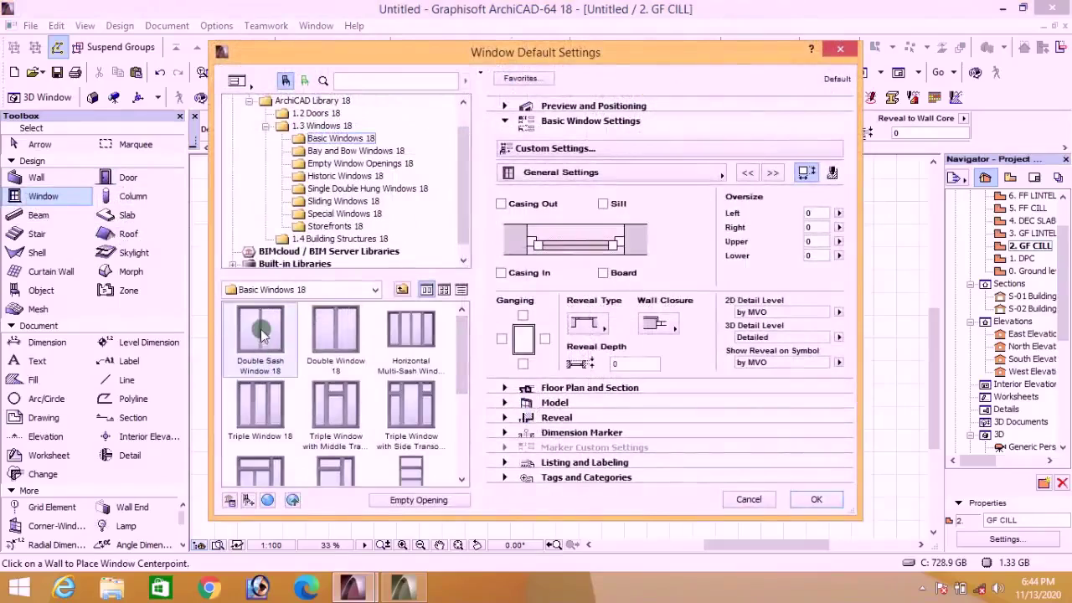
left_click(337, 328)
left_click(505, 107)
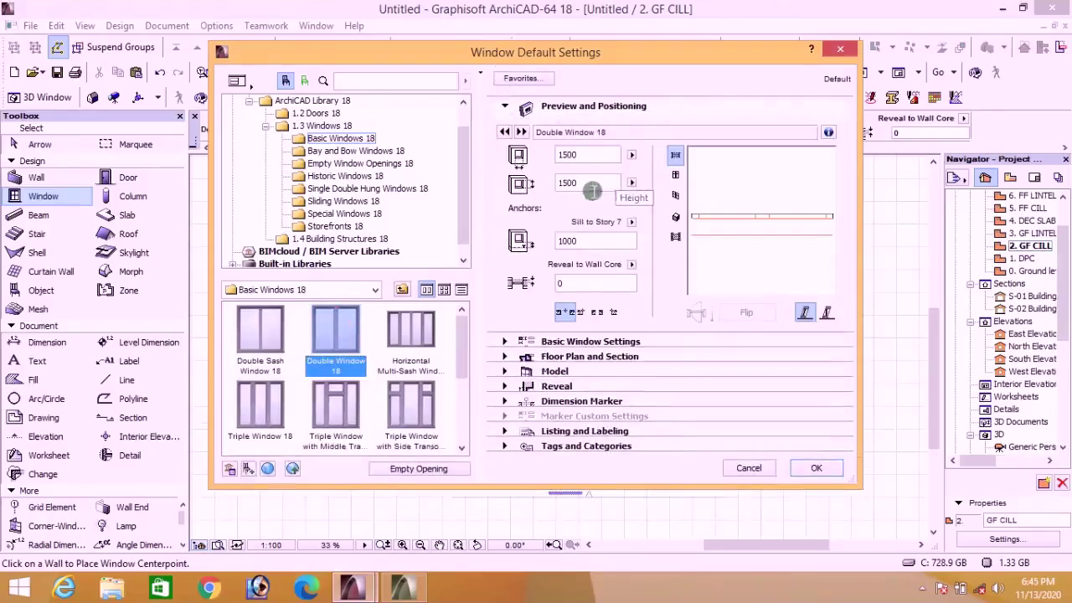
left_click(573, 186)
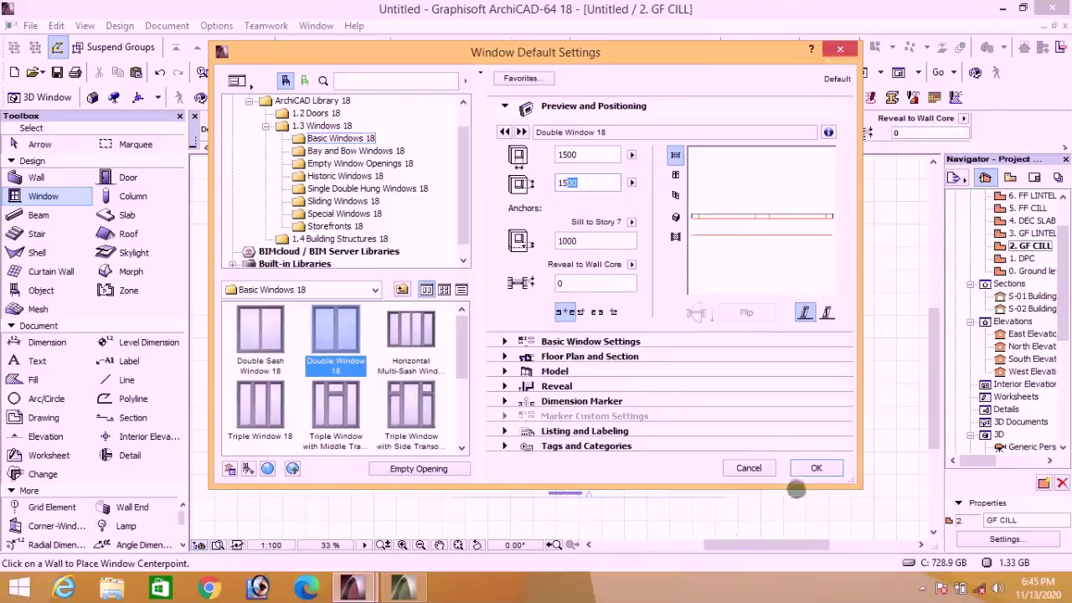
left_click(814, 468)
Step: Check the GF CILL story's height to the next story in the story settings
right_click(1032, 271)
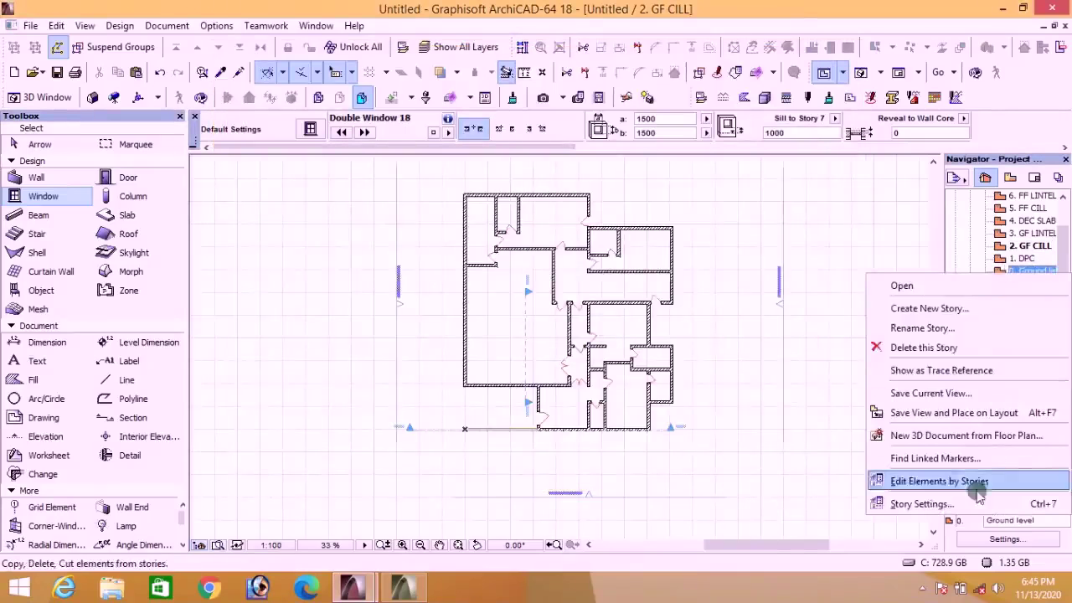
left_click(909, 503)
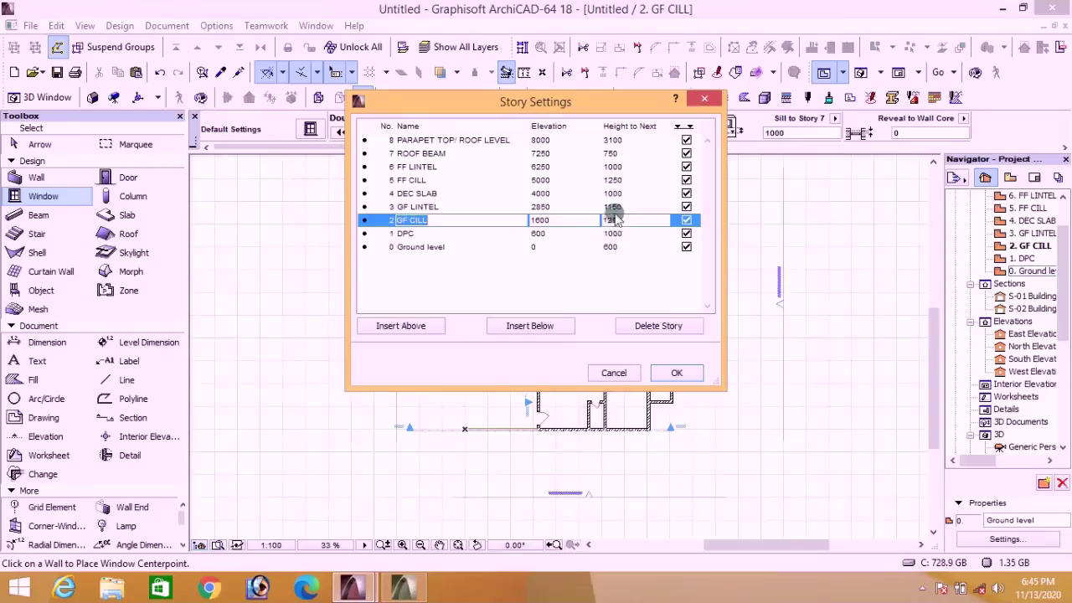
left_click(676, 373)
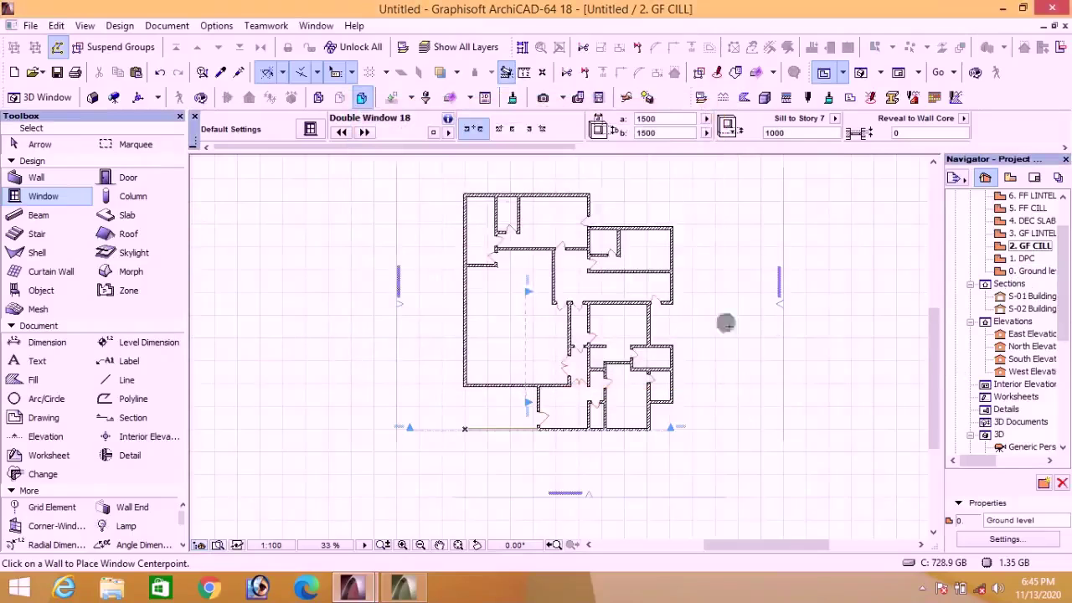
Step: Set the default double window's width to 1200, its height to 1250 and its sill value to 0
left_click(310, 129)
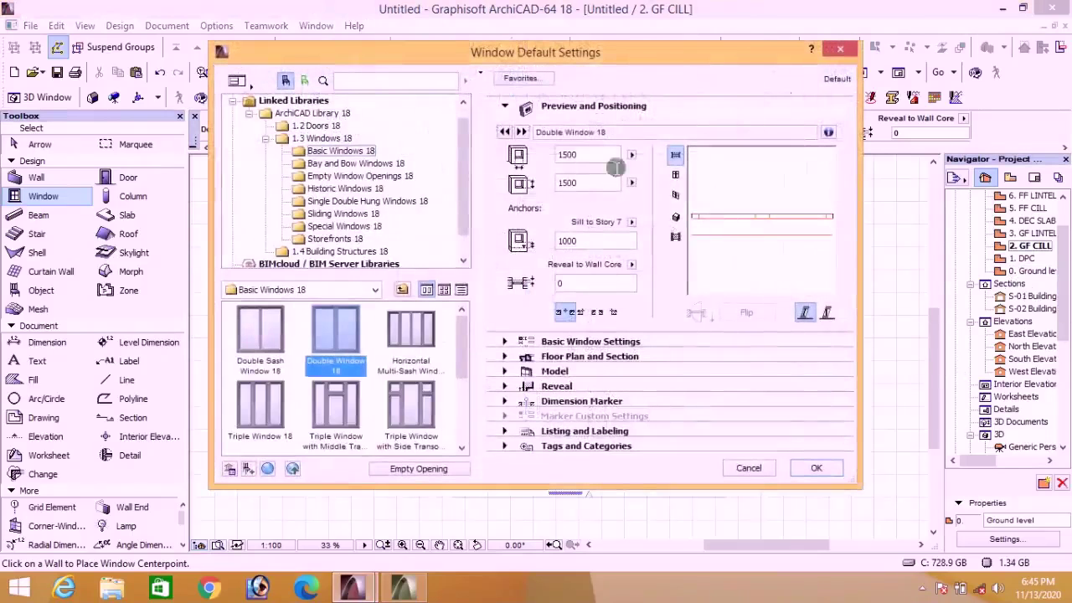
left_click_drag(589, 186, 558, 188)
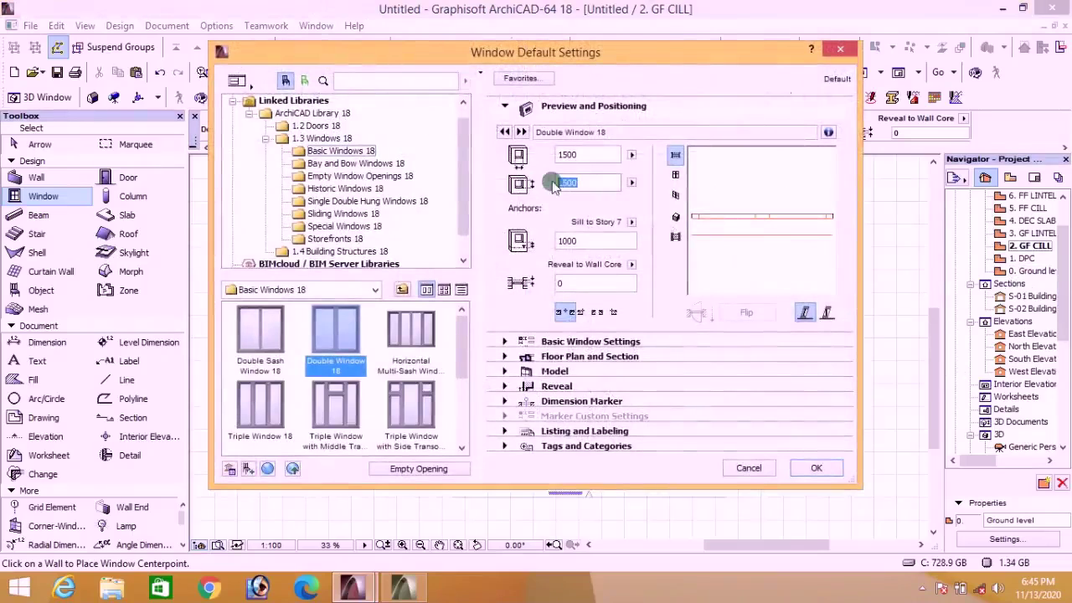
left_click(578, 184)
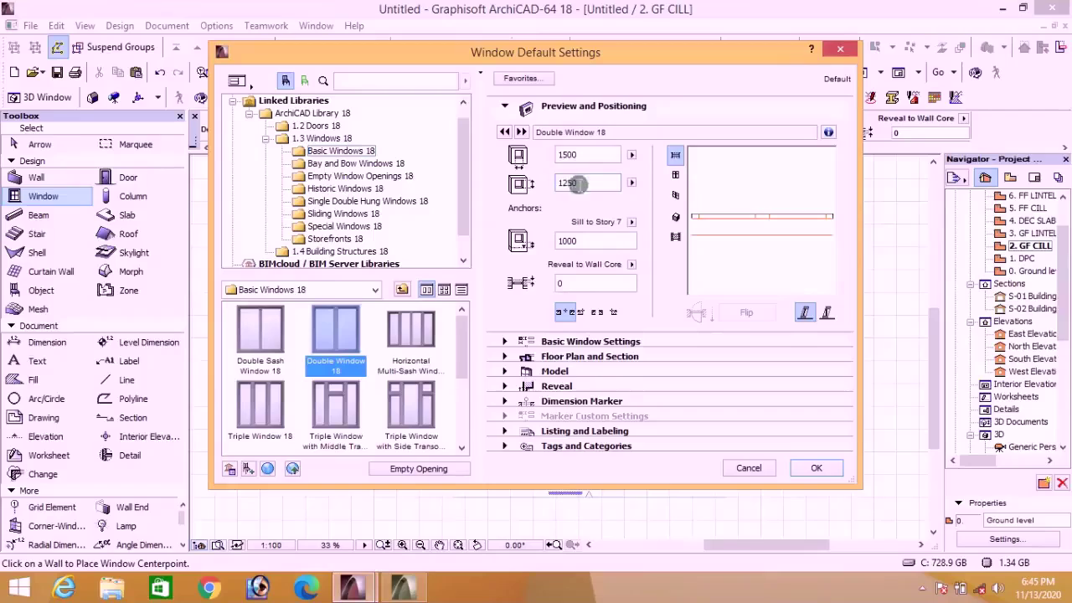
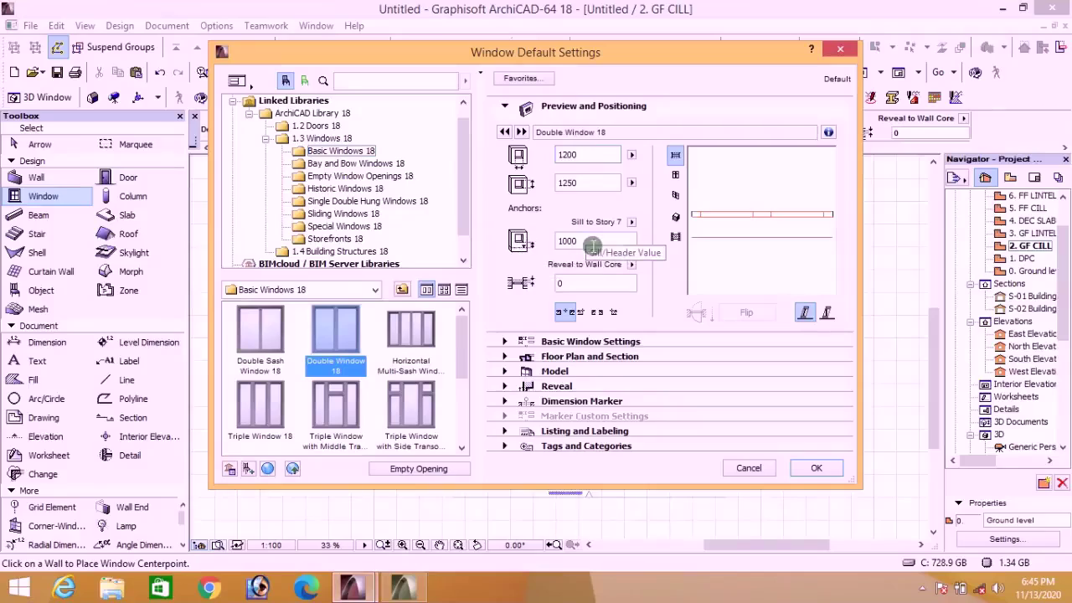
left_click_drag(592, 245, 560, 246)
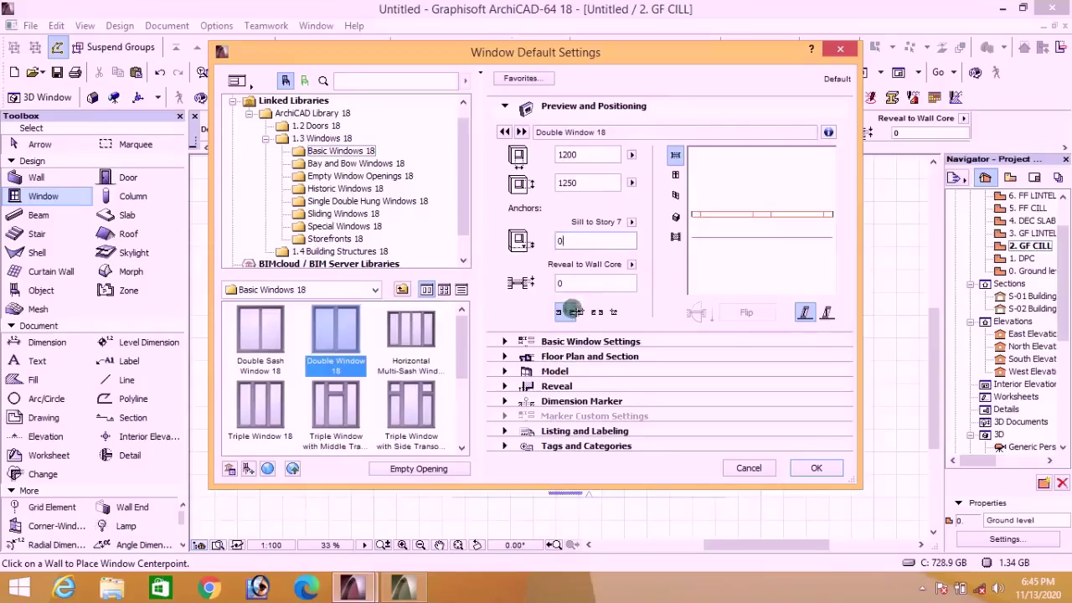
Step: Enable the window's outside casing and add an upper transom with transom division at a height of 1000
left_click(526, 341)
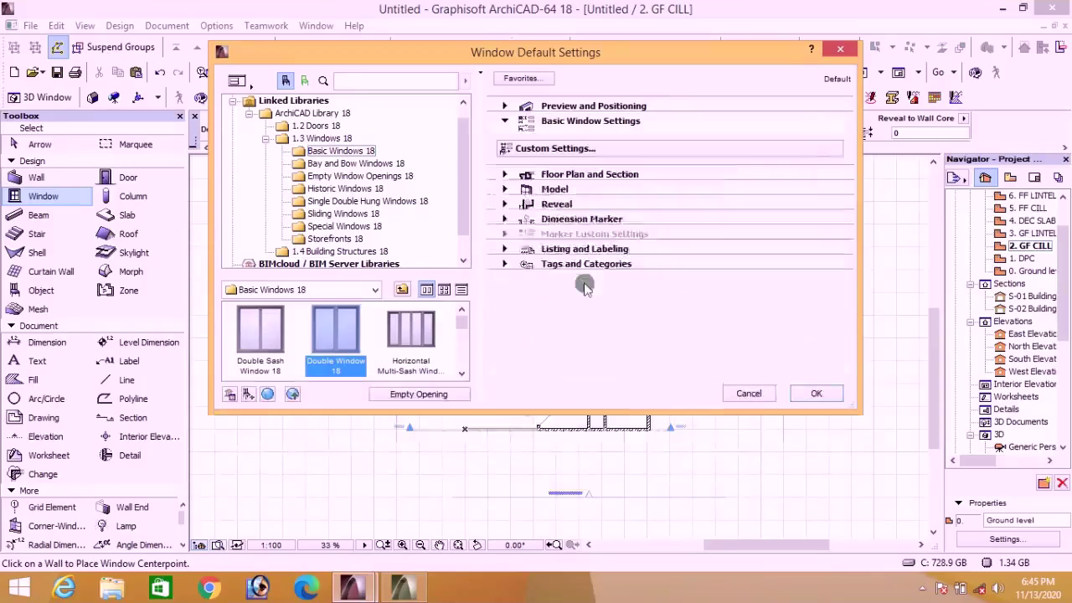
left_click(501, 203)
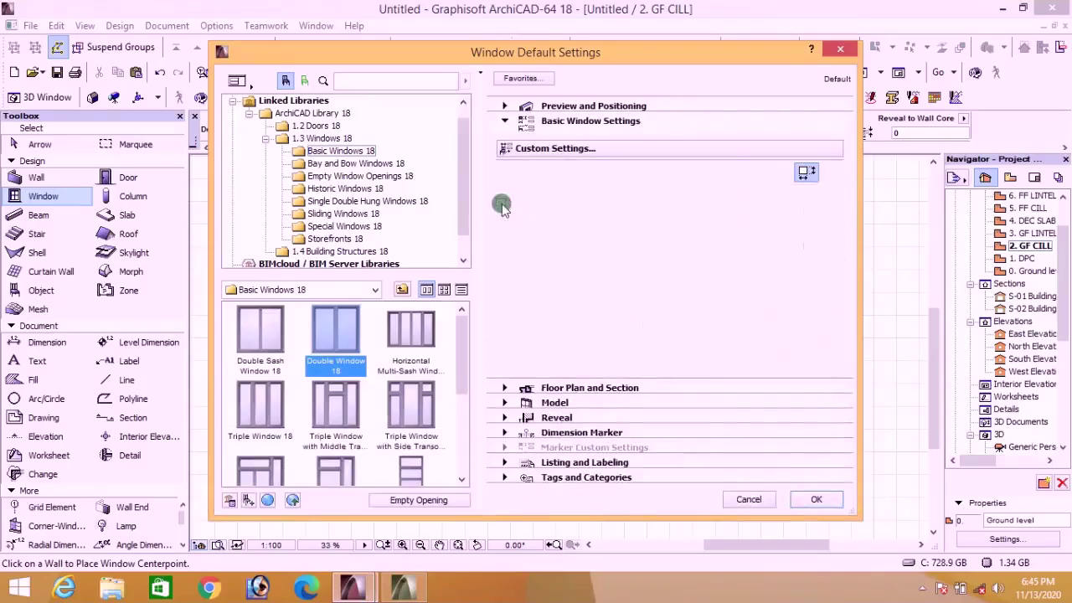
left_click(774, 173)
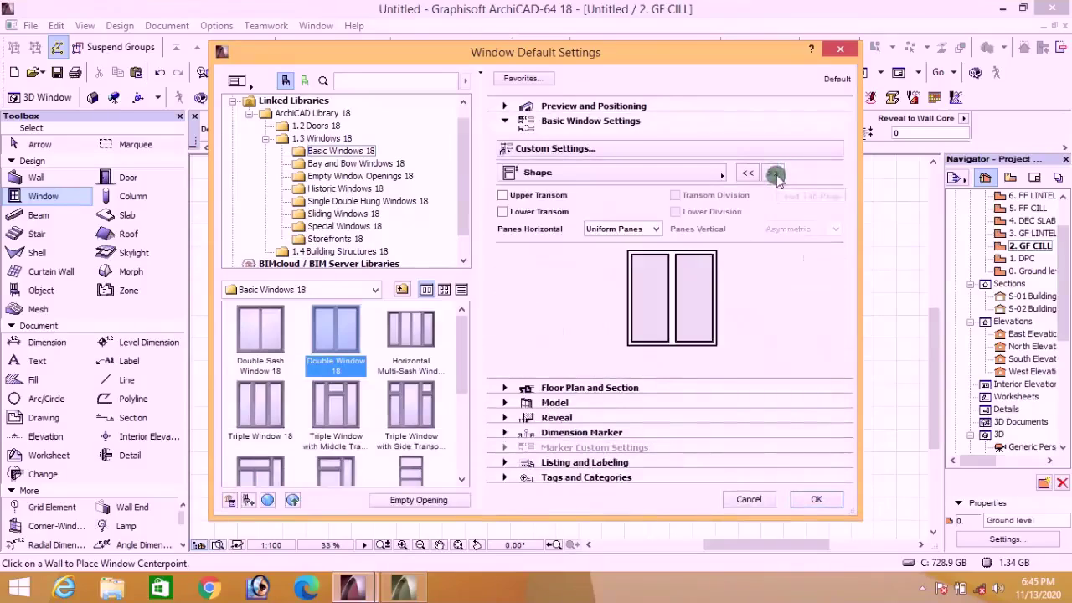
left_click(501, 196)
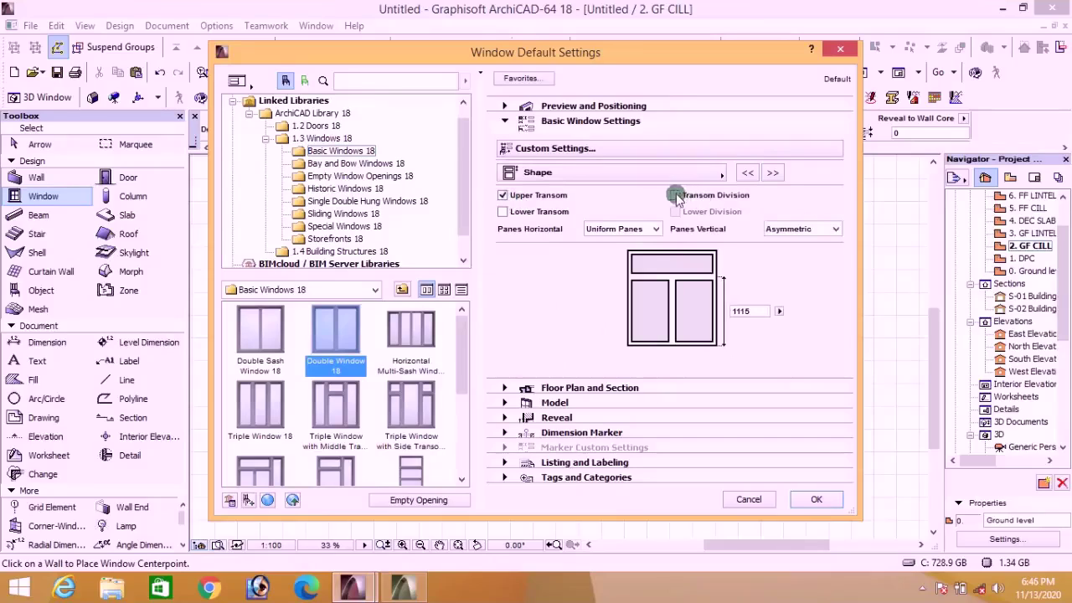
left_click(675, 196)
left_click_drag(759, 316, 734, 316)
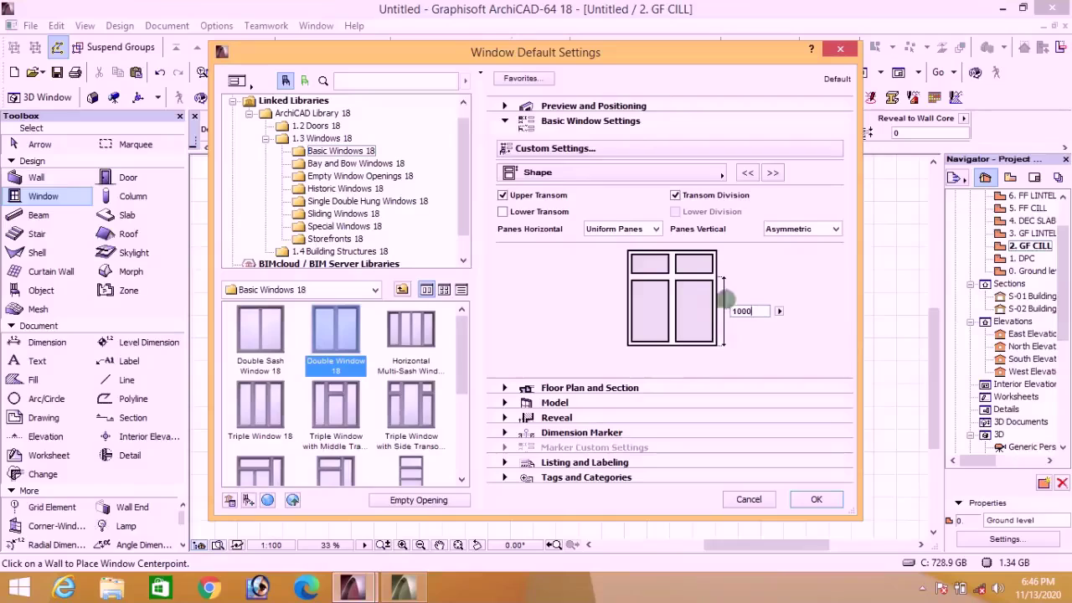
Step: Override the model view options for the 3D projections of the window's opening lines
left_click(773, 173)
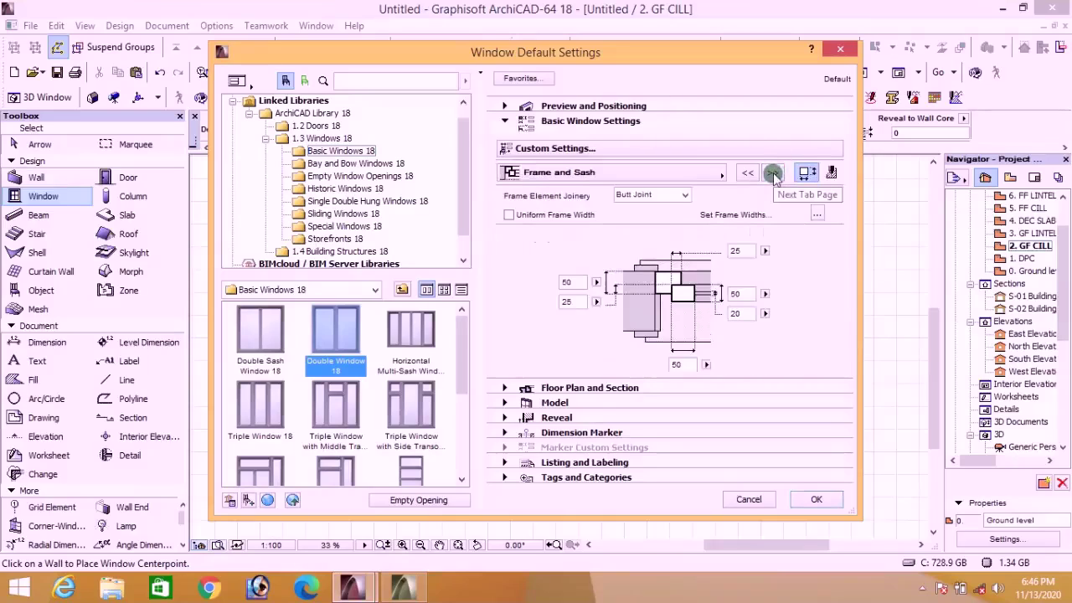
left_click(773, 173)
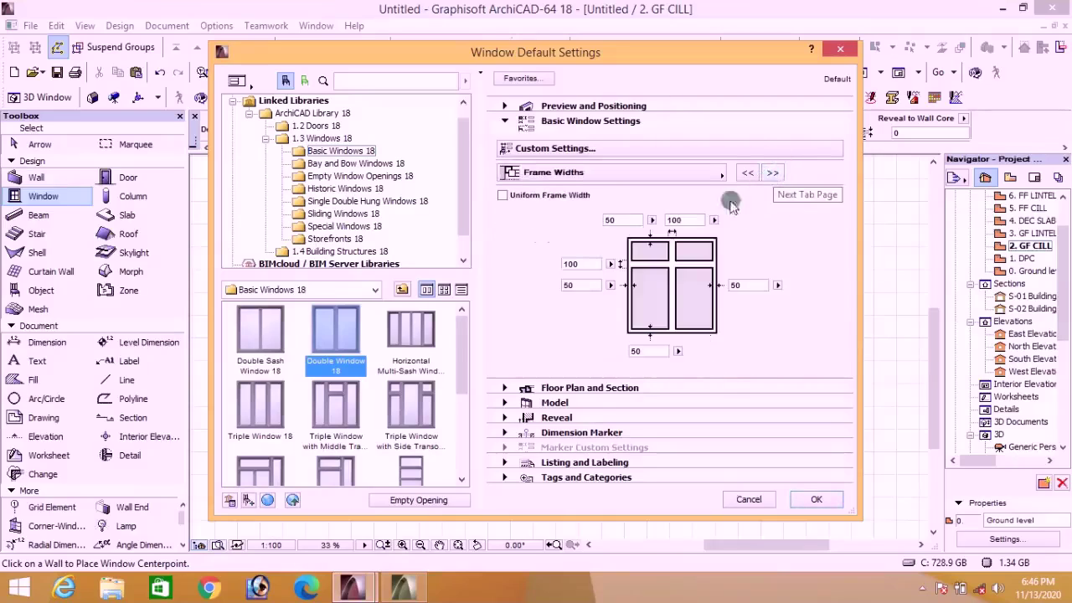
left_click(773, 173)
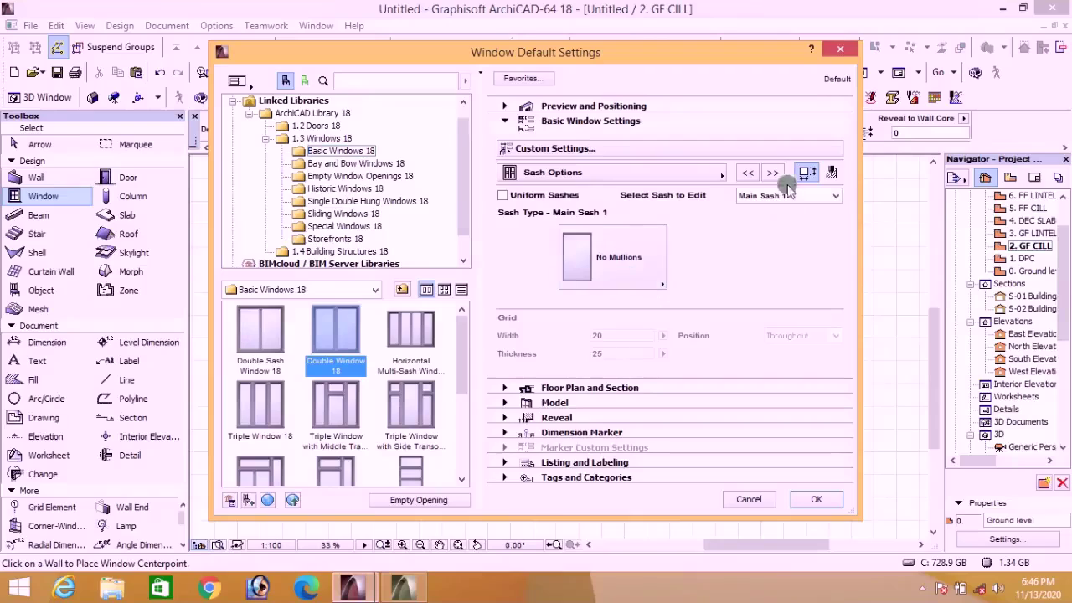
left_click(773, 174)
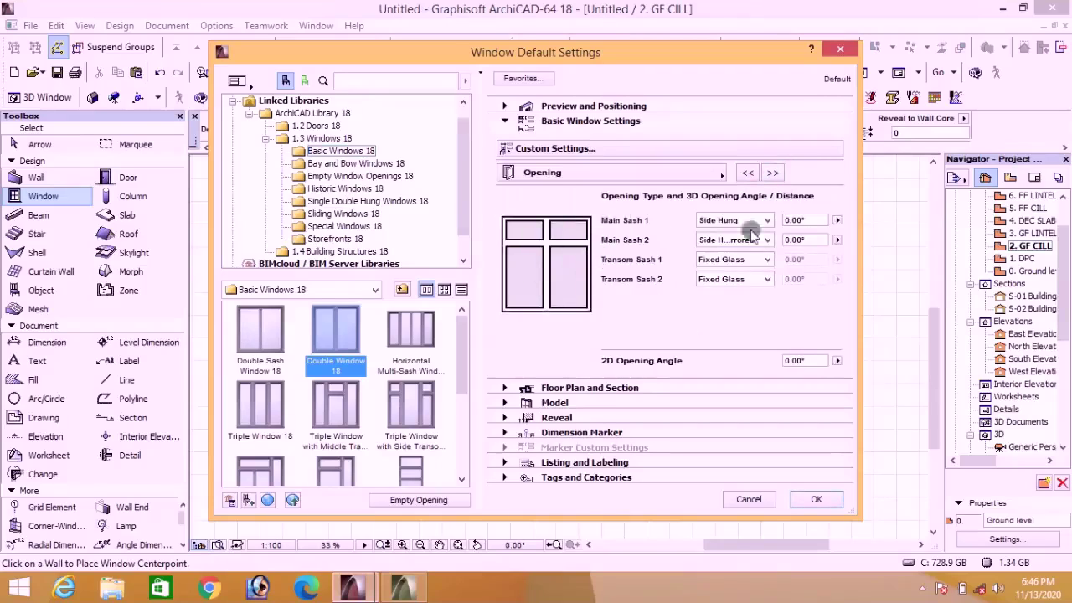
left_click(772, 174)
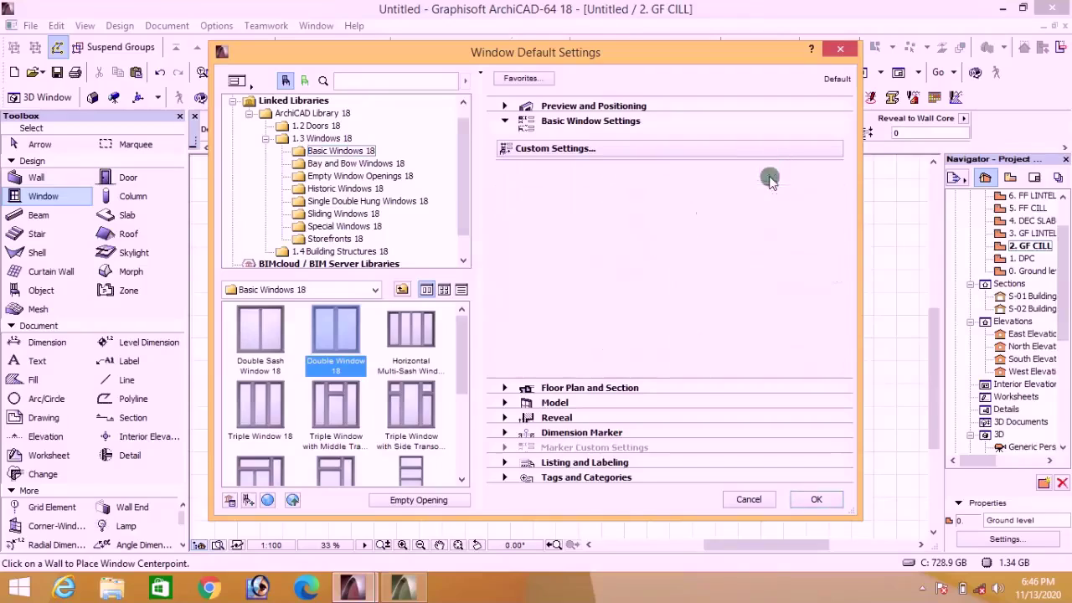
left_click(683, 214)
left_click(683, 232)
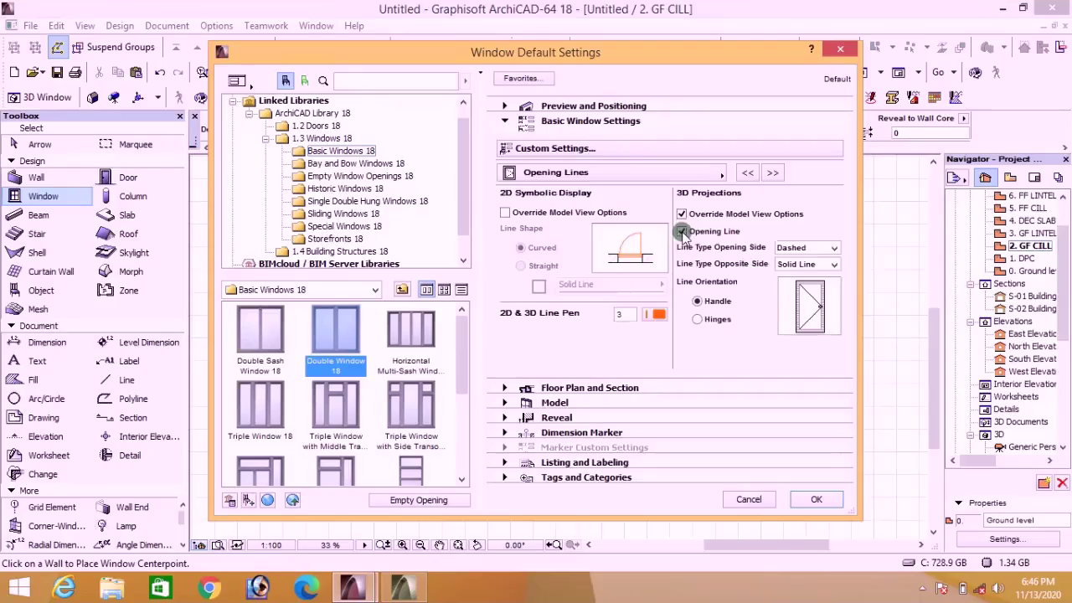
left_click(719, 232)
Step: Set the thickness of the window's outside casing to 50
left_click(772, 174)
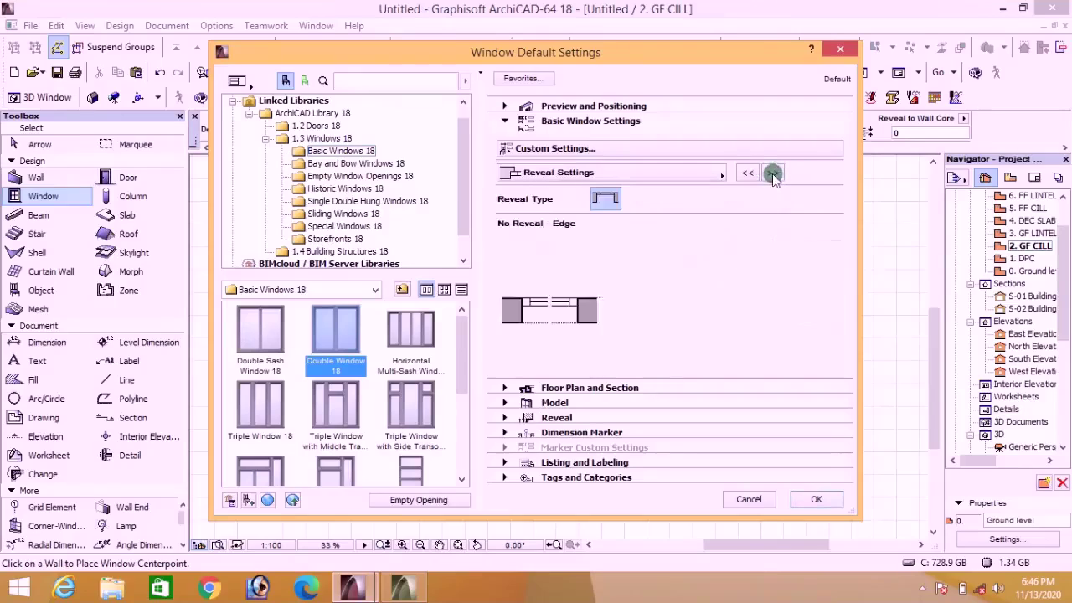
left_click(772, 173)
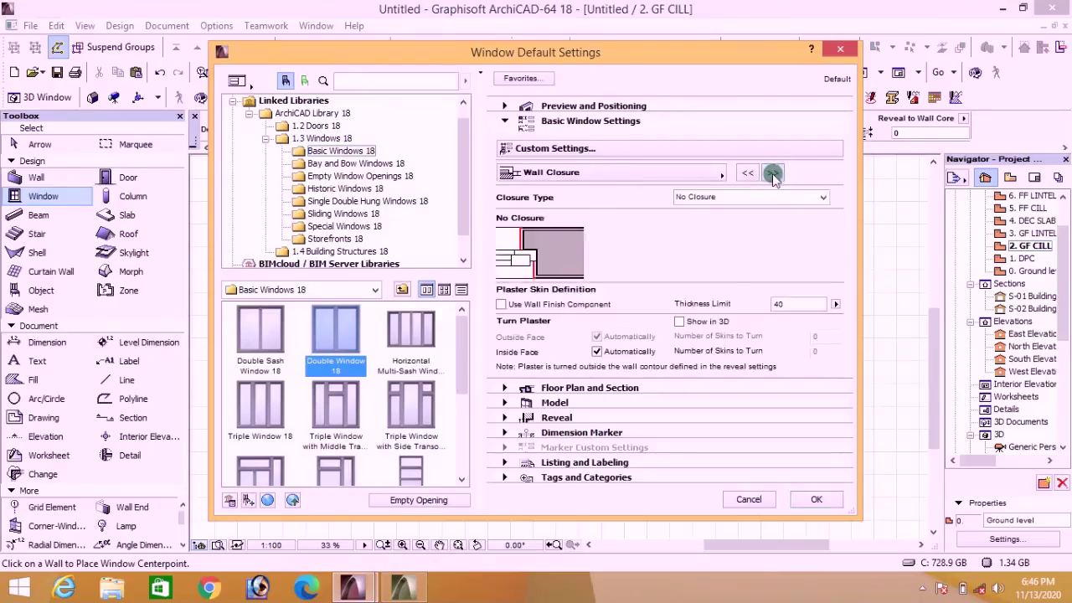
left_click(772, 173)
left_click(772, 173)
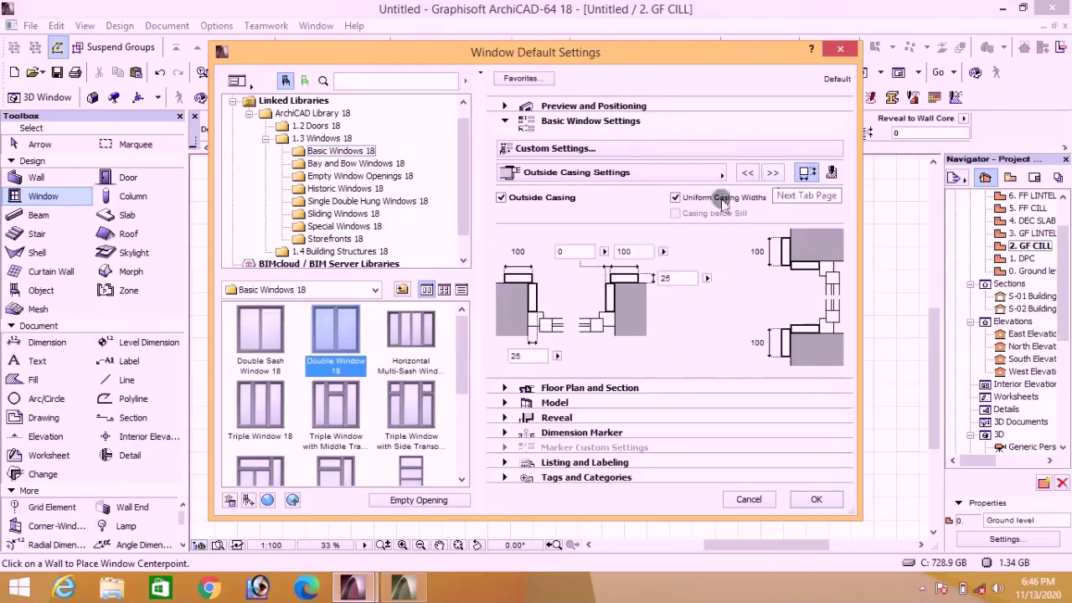
left_click_drag(685, 286, 662, 288)
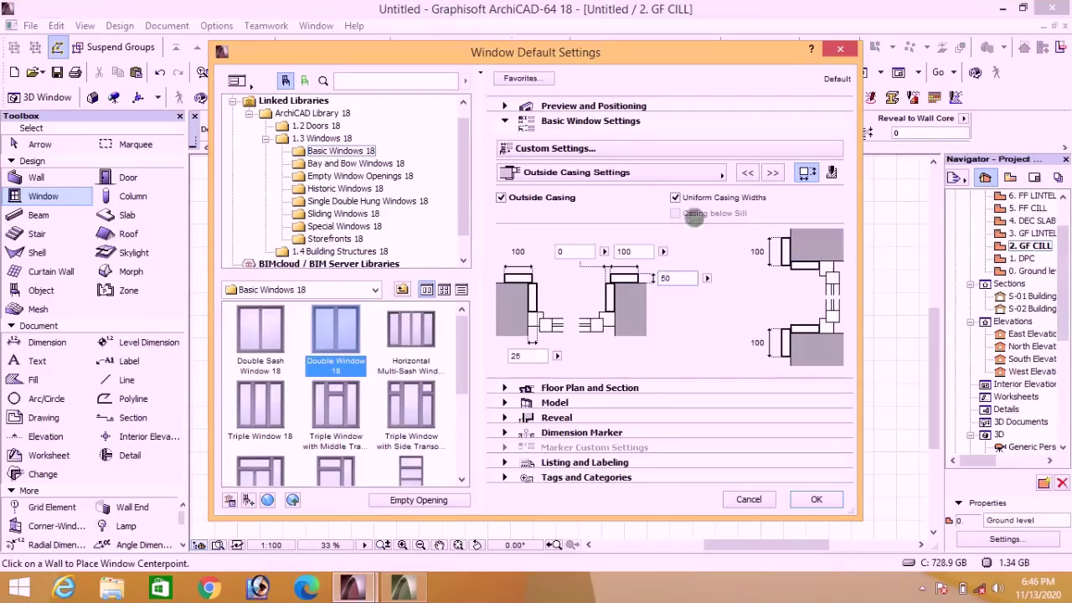
Step: Review the window's remaining custom settings, from the inside casing and board to the sunshade and listing parameters
left_click(773, 173)
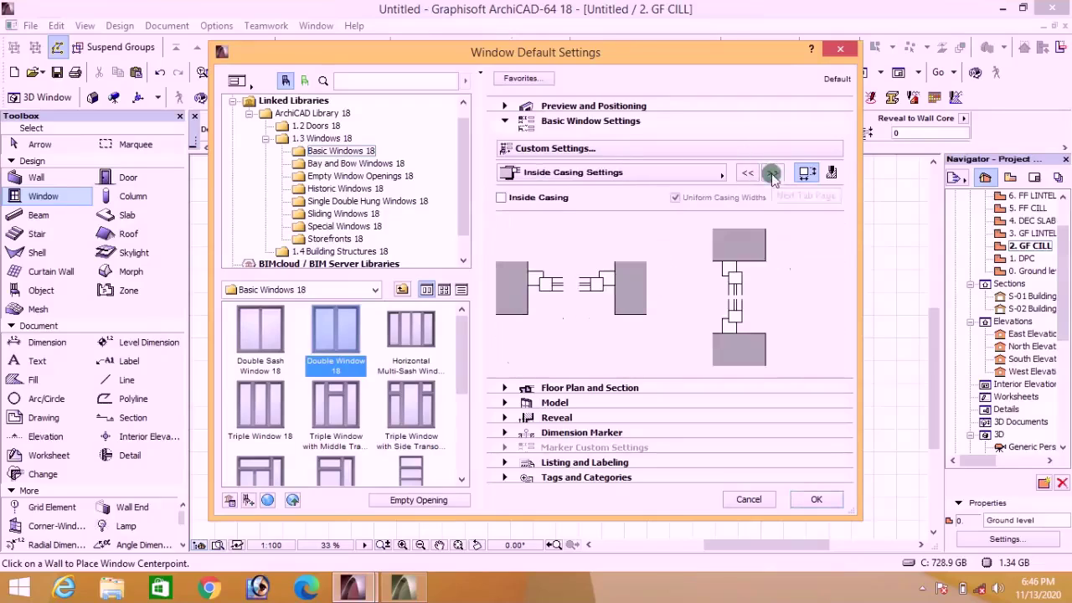
left_click(772, 173)
left_click(773, 174)
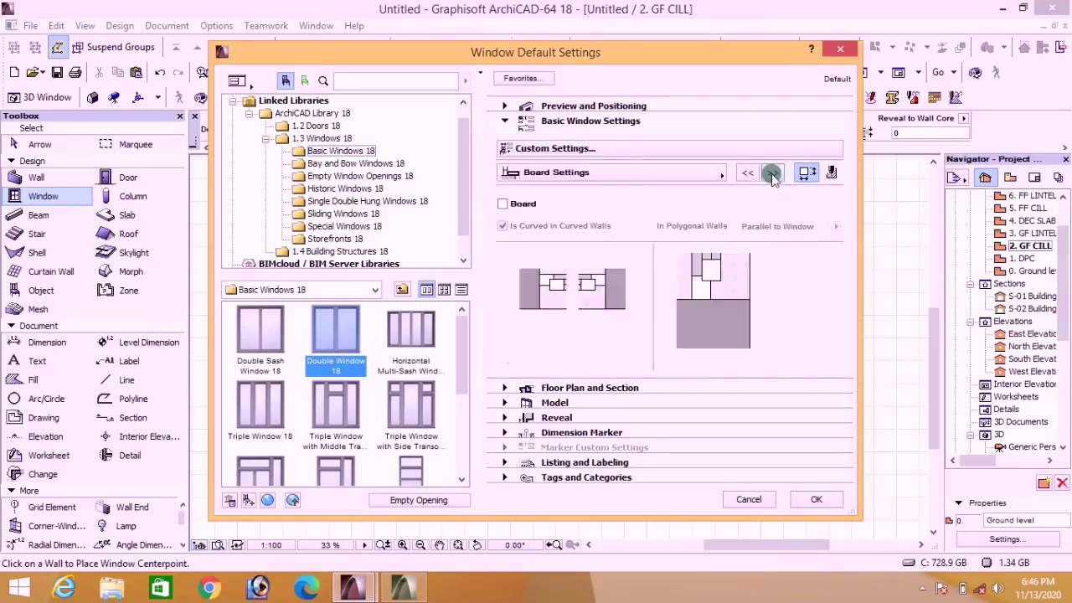
left_click(772, 174)
left_click(772, 174)
left_click(772, 173)
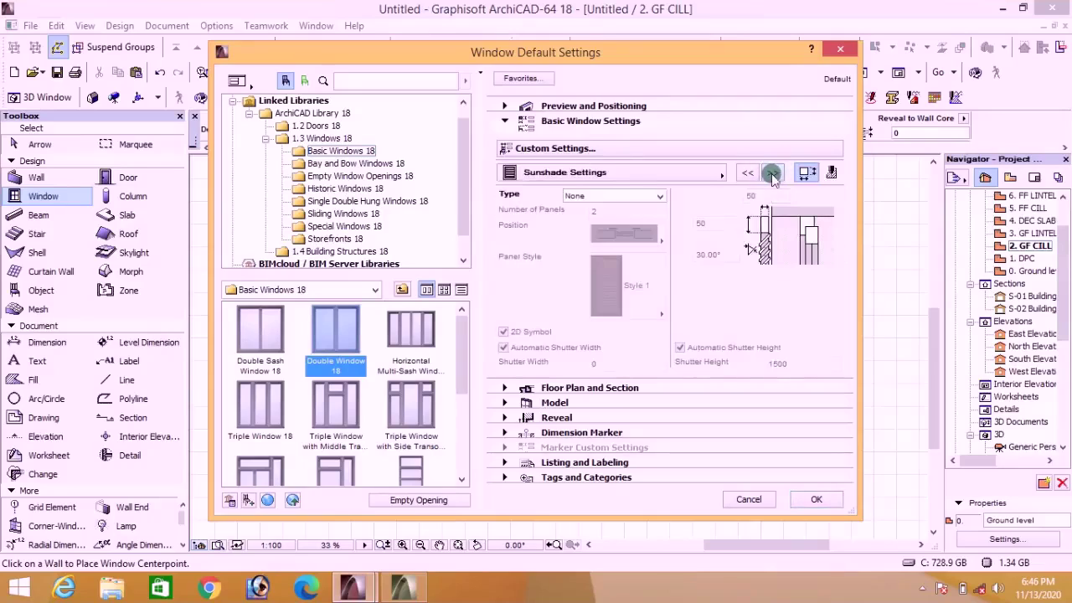
left_click(772, 173)
left_click(773, 173)
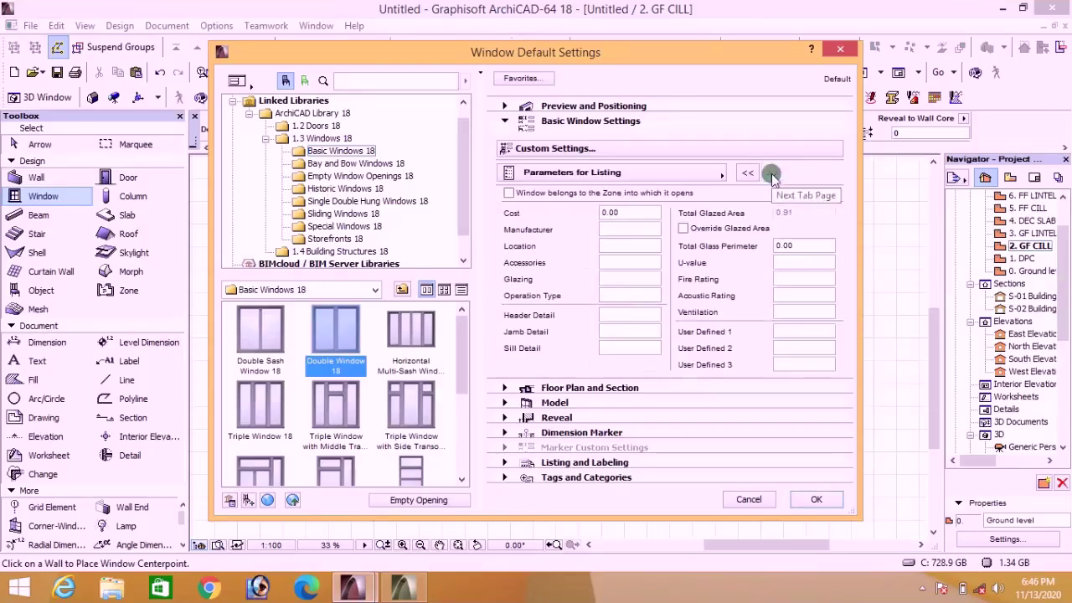
Step: In the window's full parameter list, set the outside and inside frame surfaces to Metal - Aluminium
left_click(796, 151)
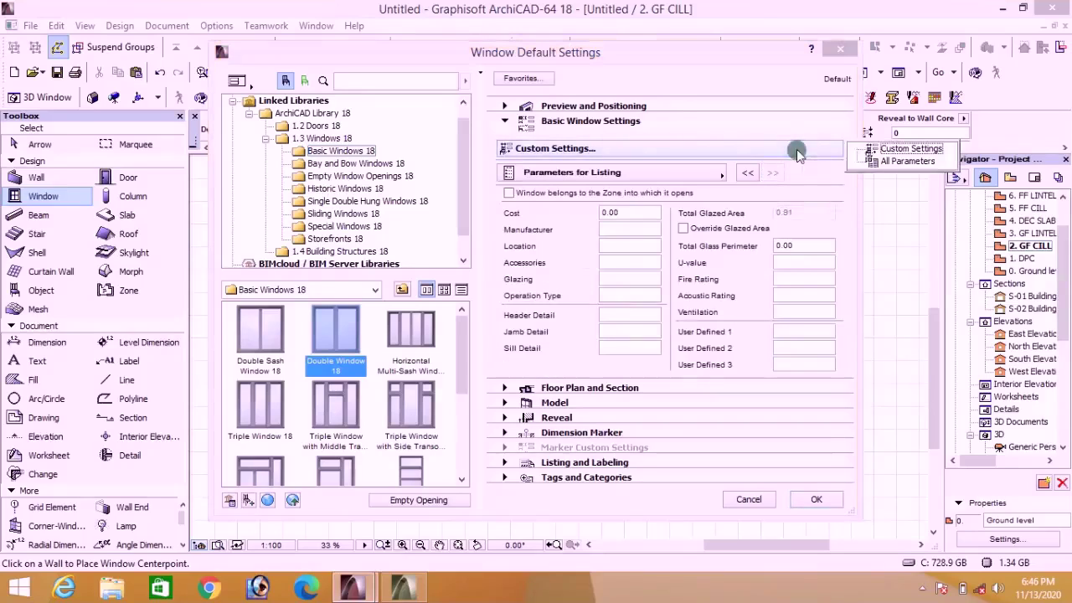
left_click(896, 162)
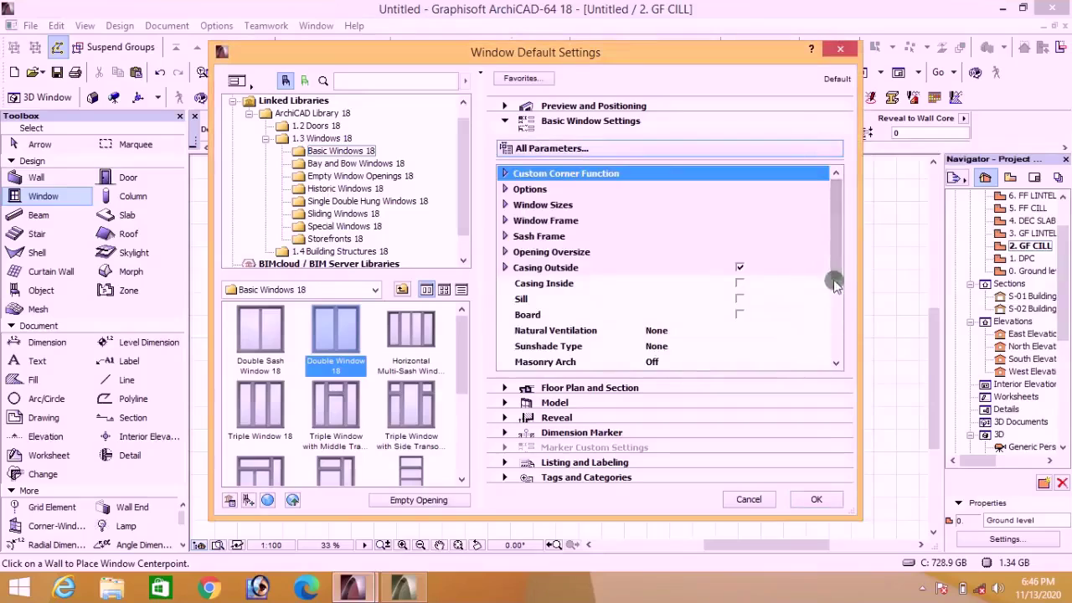
left_click_drag(835, 283, 835, 359)
left_click(505, 335)
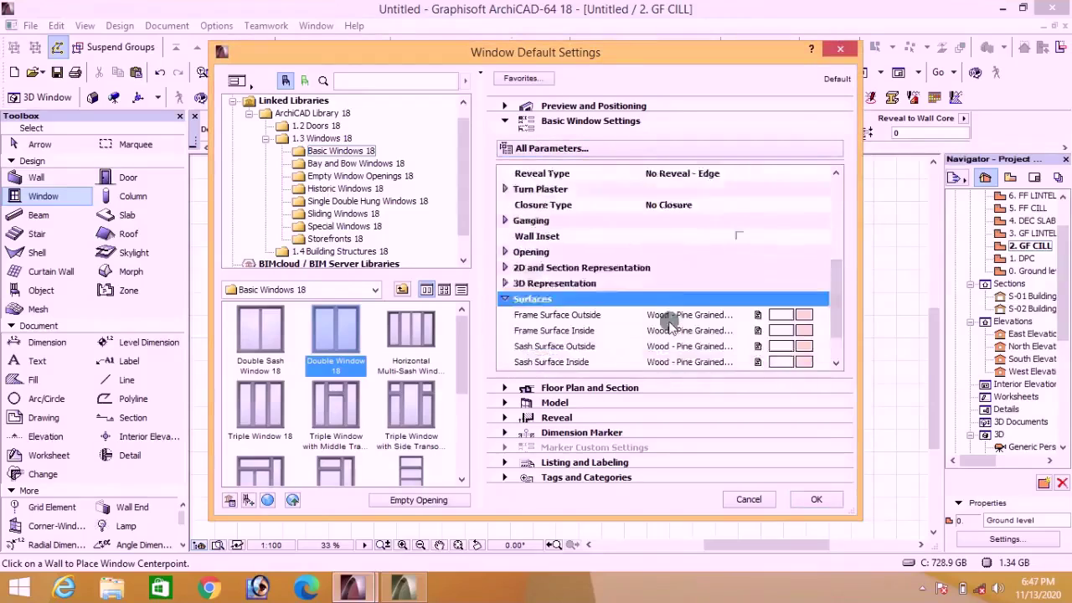
scroll(670, 325, "down", 1)
left_click(804, 268)
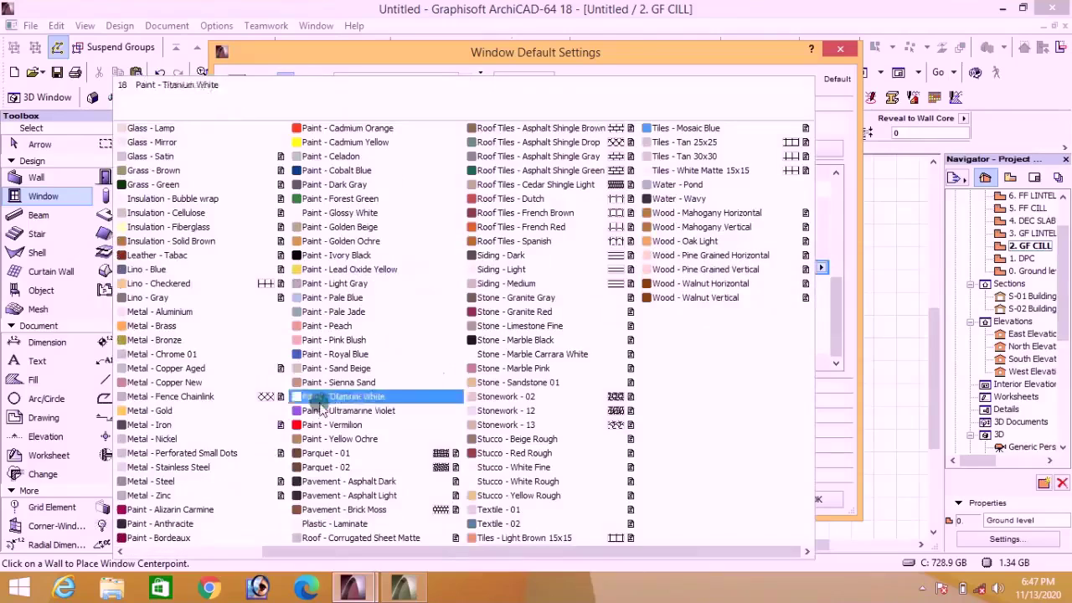
left_click(210, 309)
left_click(804, 283)
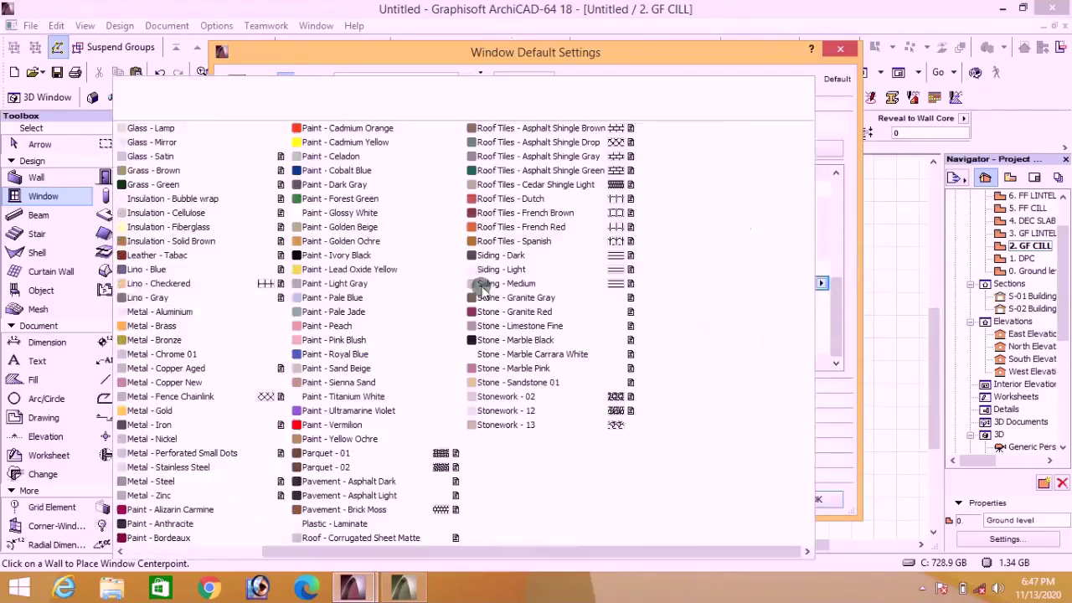
left_click(175, 311)
Step: Set the window's outside and inside sash surfaces to Metal - Aluminium
left_click(804, 297)
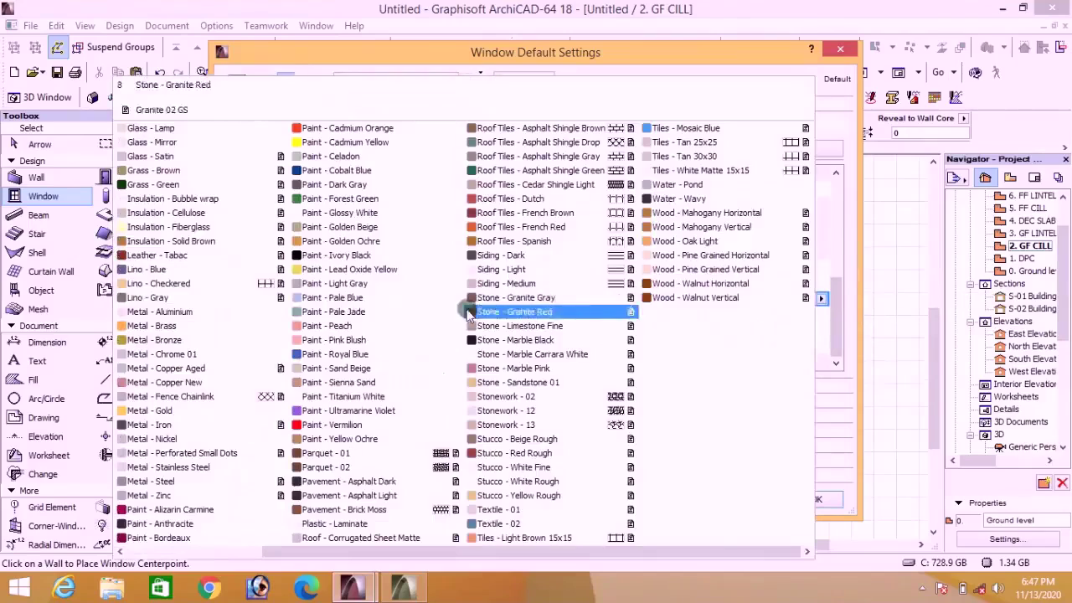
left_click(215, 318)
left_click(804, 314)
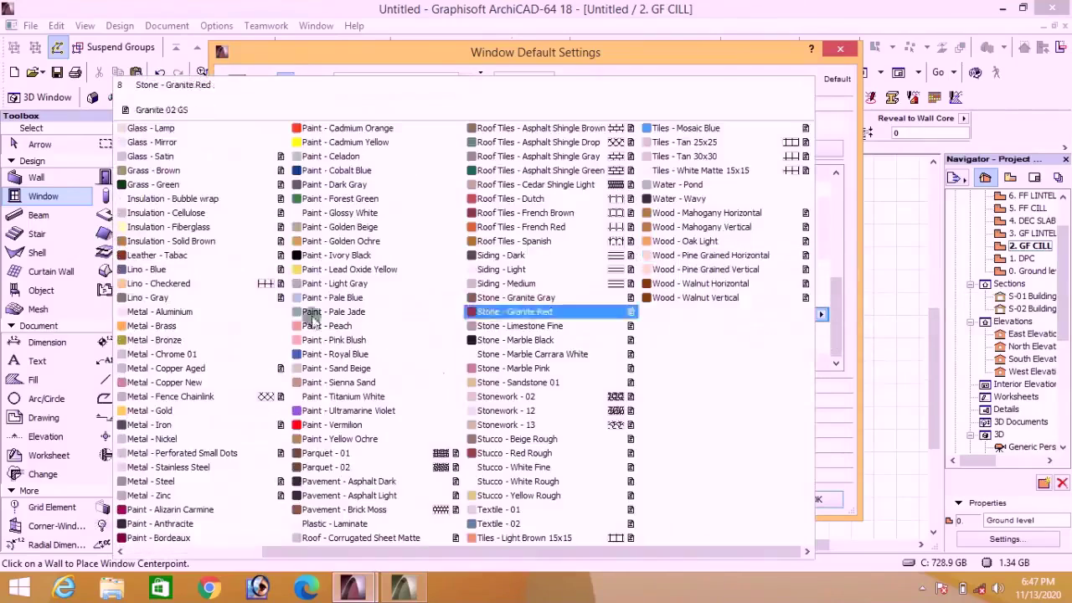
left_click(144, 311)
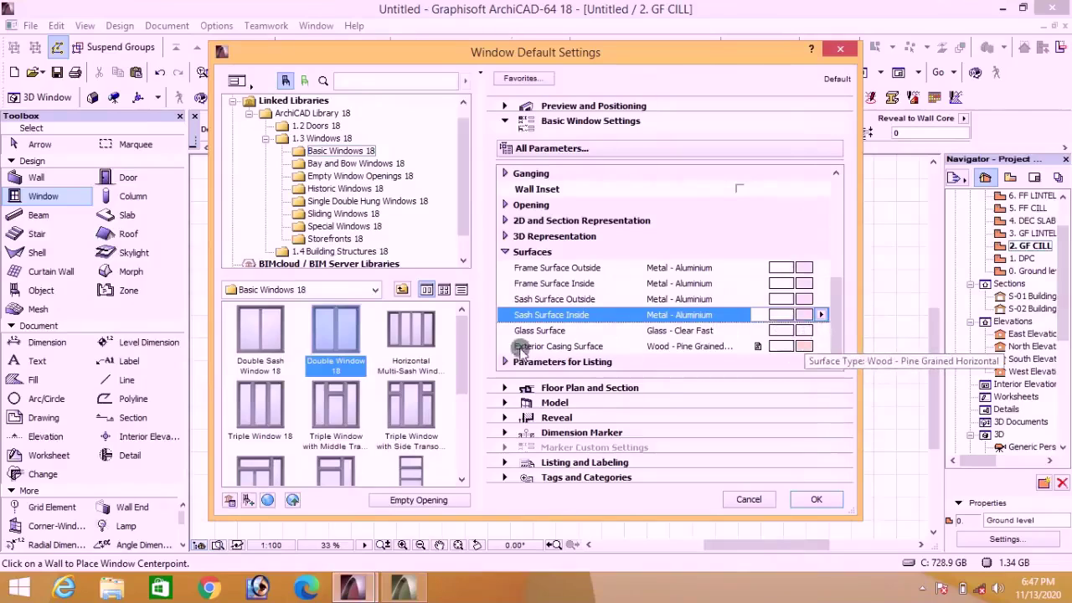
Step: Set the exterior casing surface to Paint - Titanium White and accept the window default settings
left_click(803, 347)
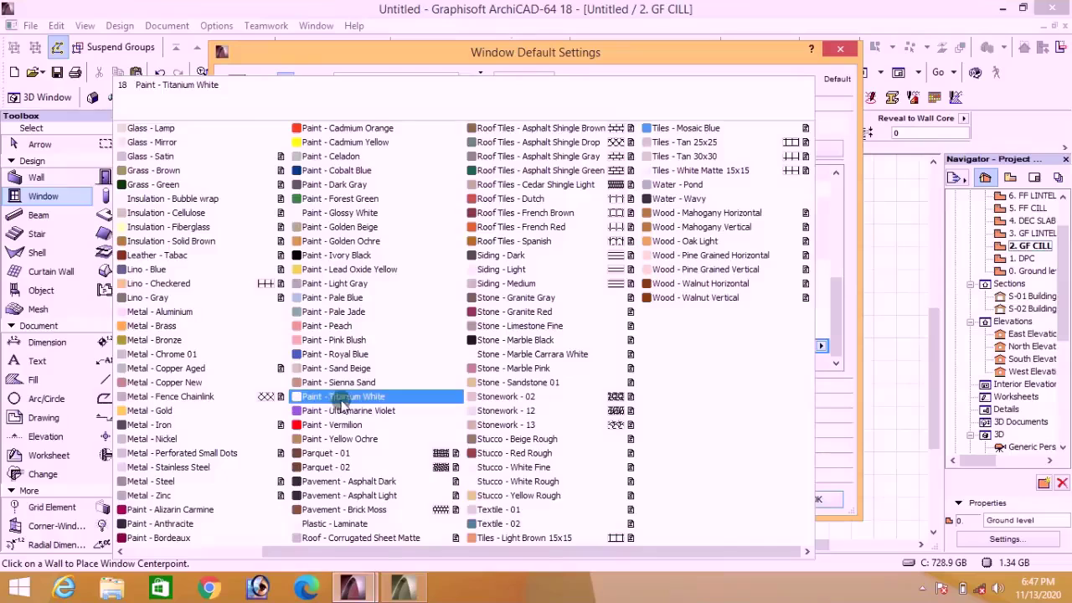
left_click(344, 397)
left_click(813, 497)
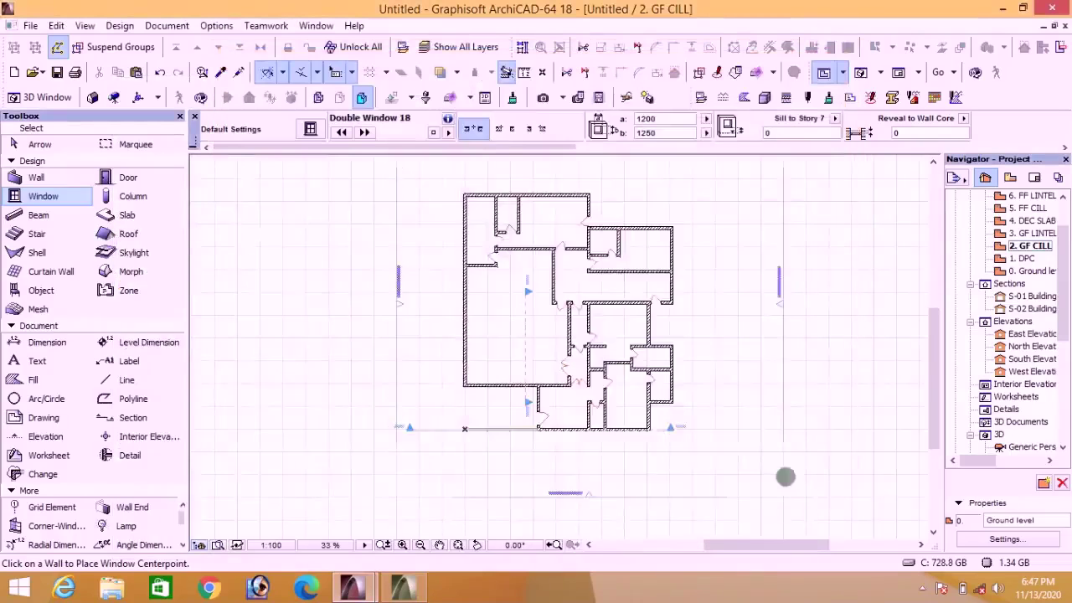
Step: Place a 1200 x 1250 double window in the short wall beside the S-02 marker, just north of the single door
scroll(595, 362, "up", 4)
scroll(567, 293, "up", 3)
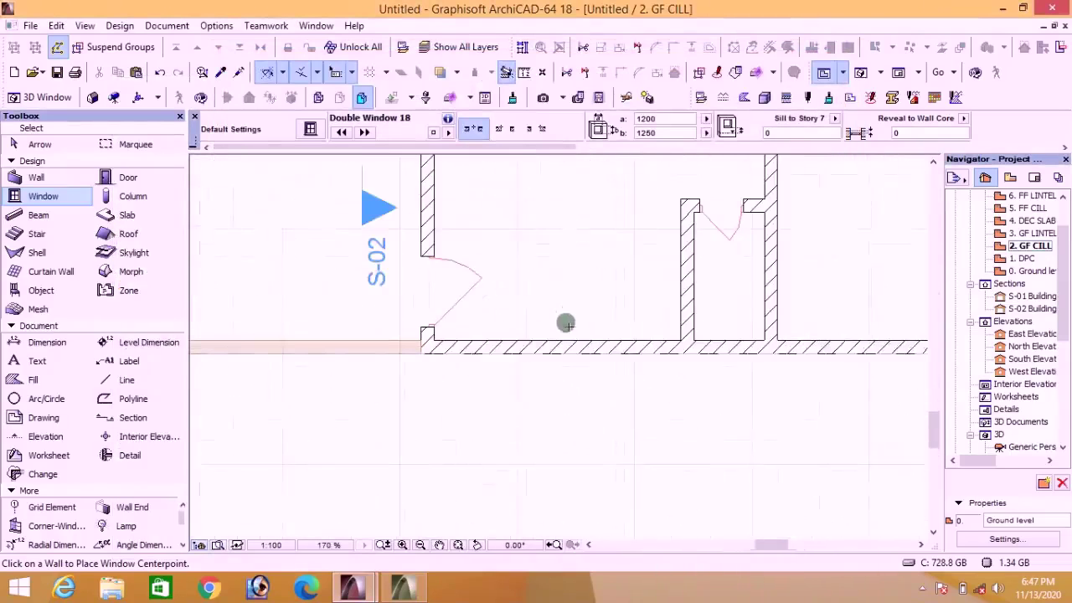
scroll(530, 352, "down", 2)
scroll(460, 232, "up", 4)
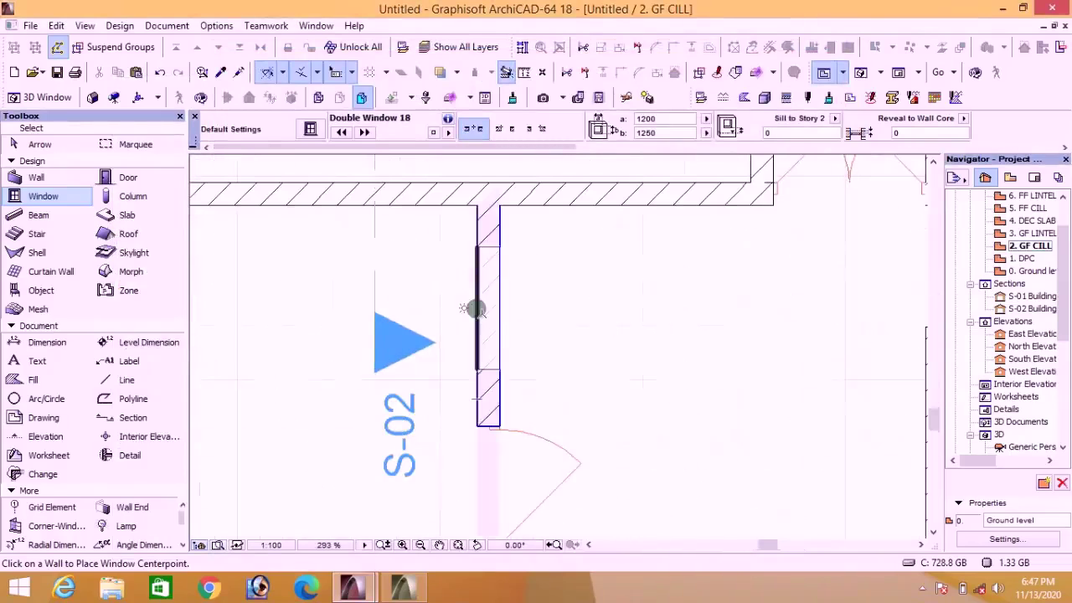
scroll(430, 276, "down", 4)
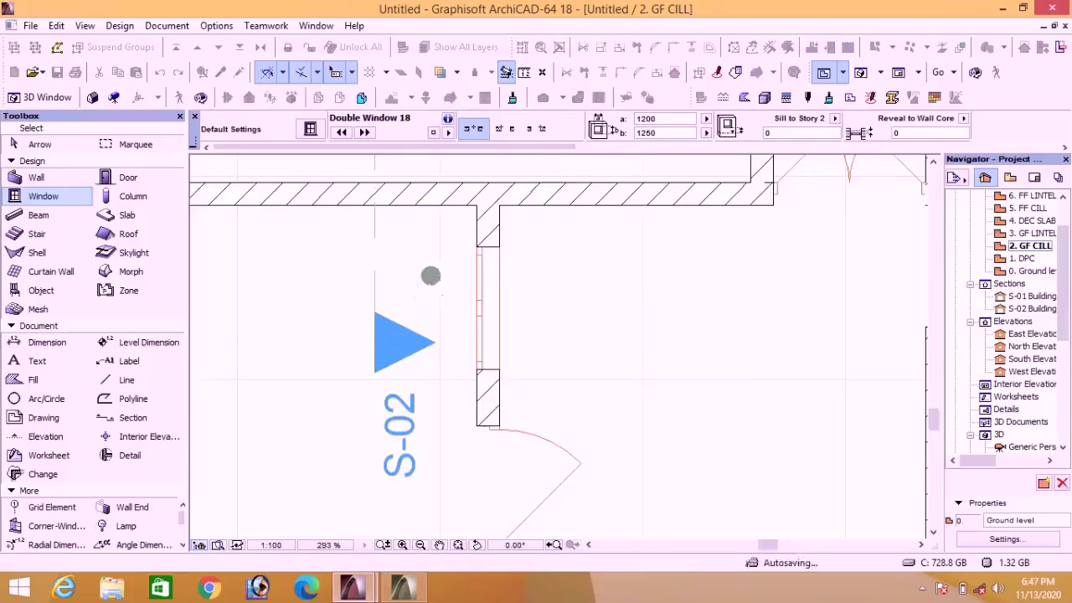
Step: Set the window width to 900 and place two windows in the south wall of the room entered beside S-02
scroll(548, 344, "up", 4)
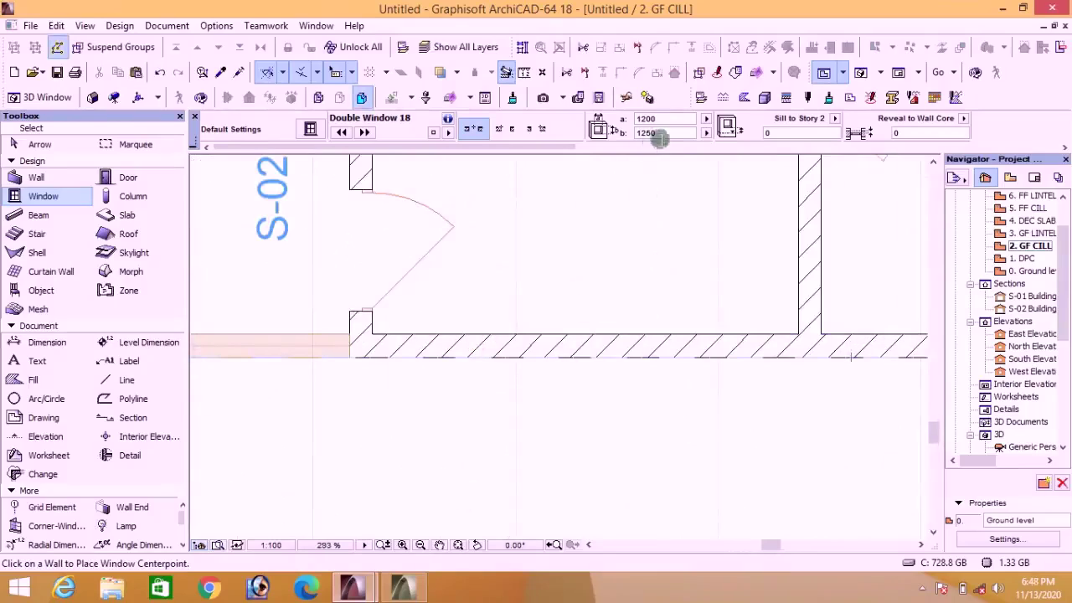
left_click(662, 125)
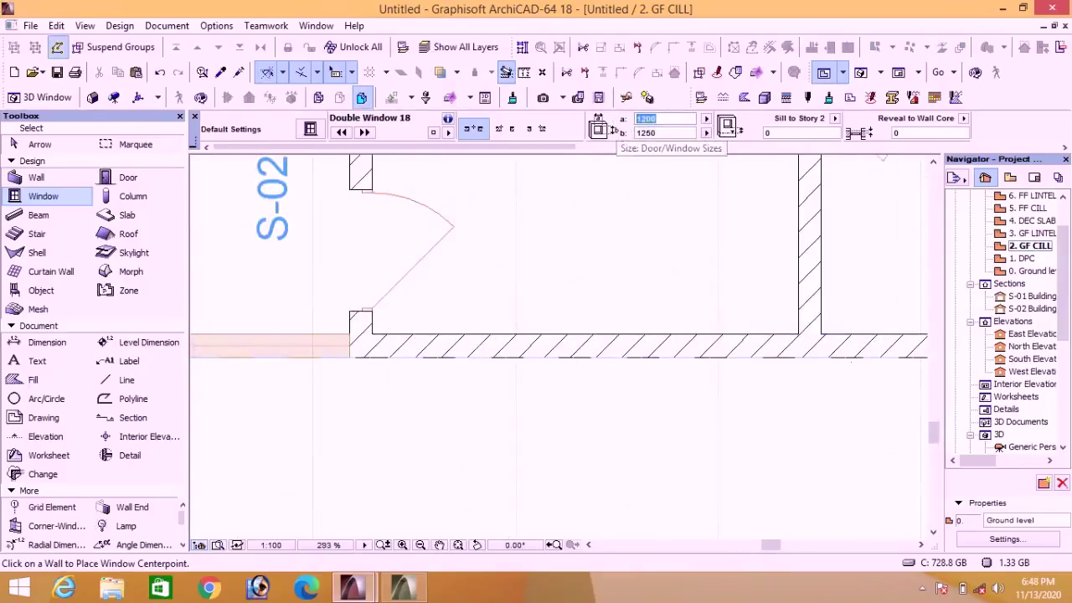
type("900")
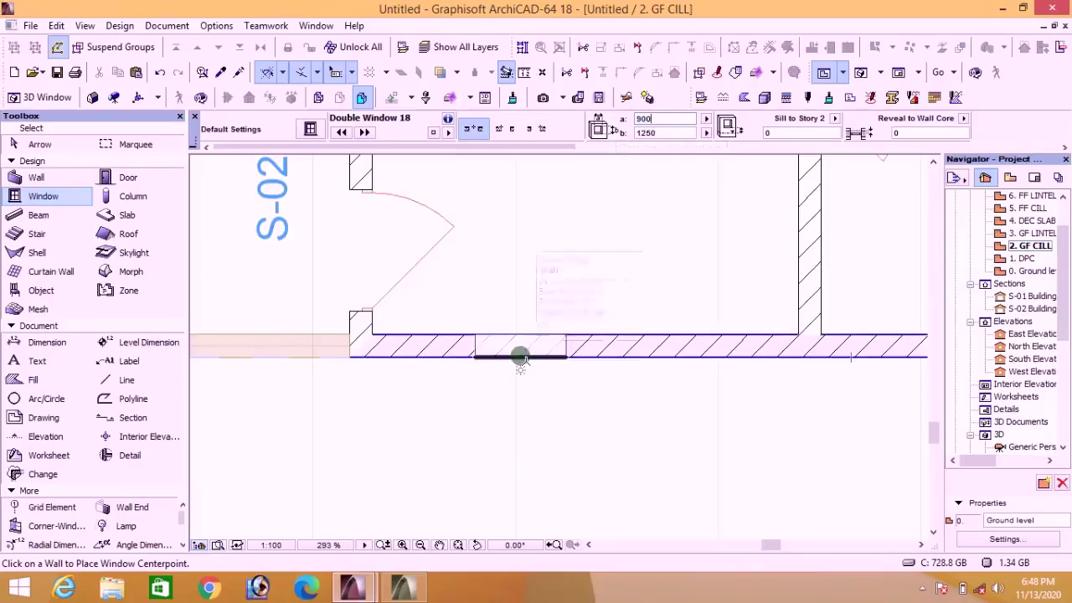
left_click(519, 356)
left_click(520, 387)
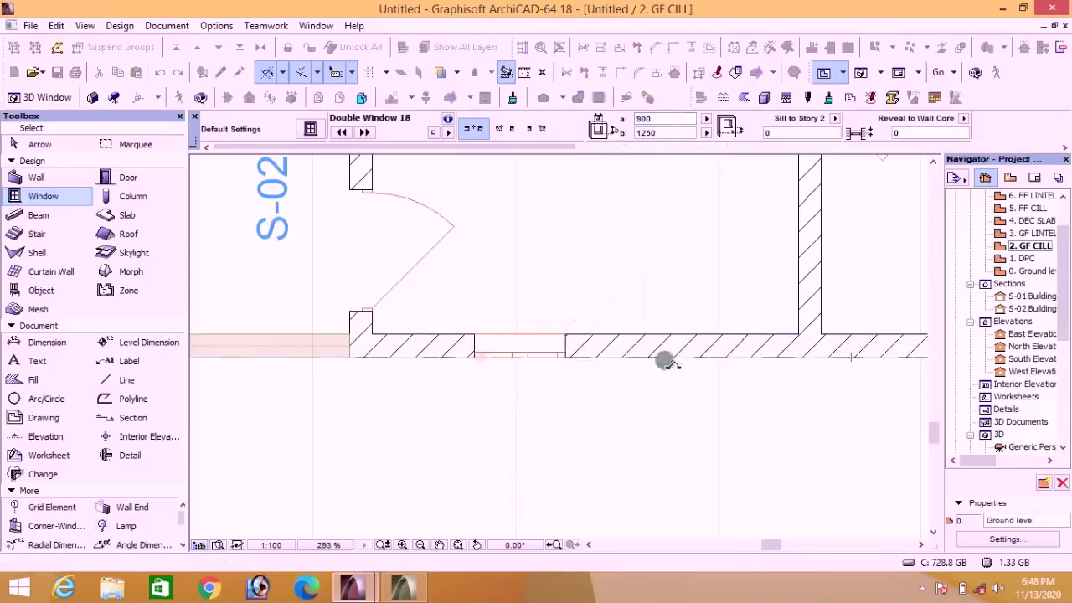
left_click(679, 355)
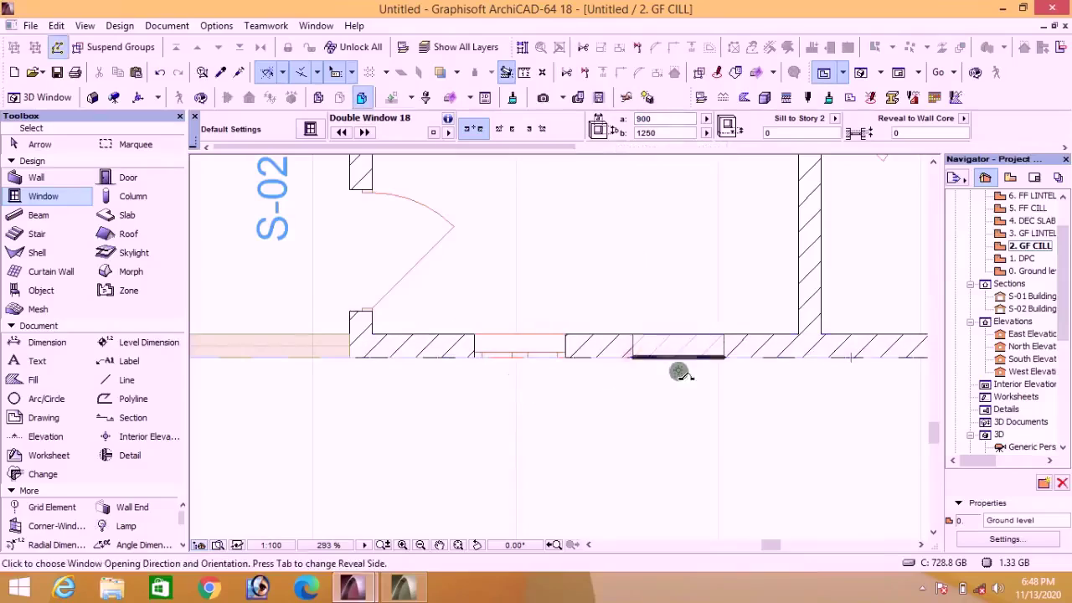
left_click(686, 462)
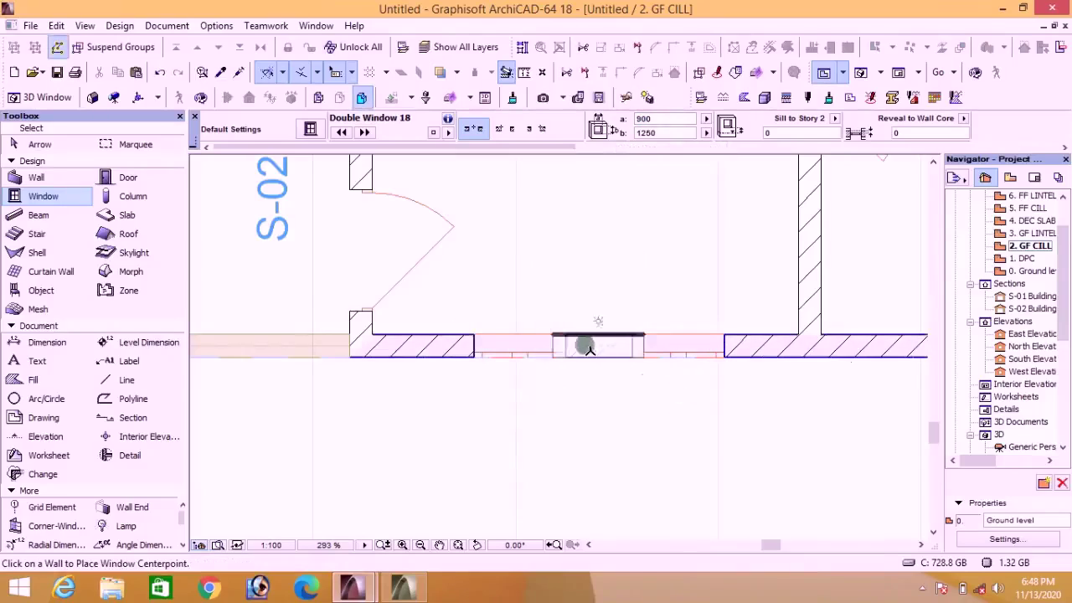
Step: Set the window width to 1200 and place one window each in the south and east walls of the southeast room
scroll(538, 343, "down", 5)
scroll(658, 350, "up", 2)
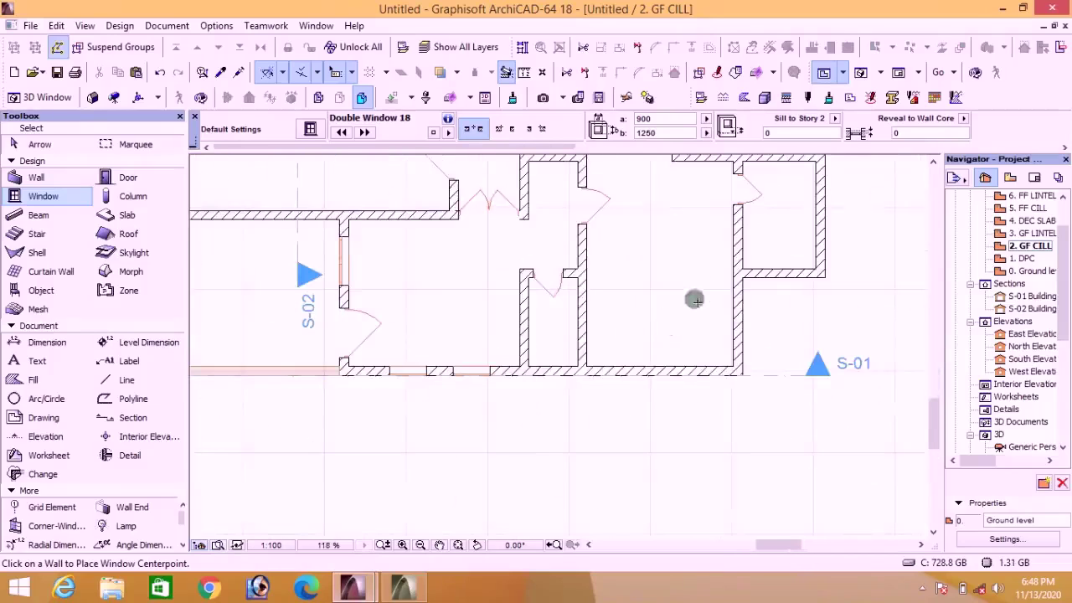
scroll(667, 393, "up", 3)
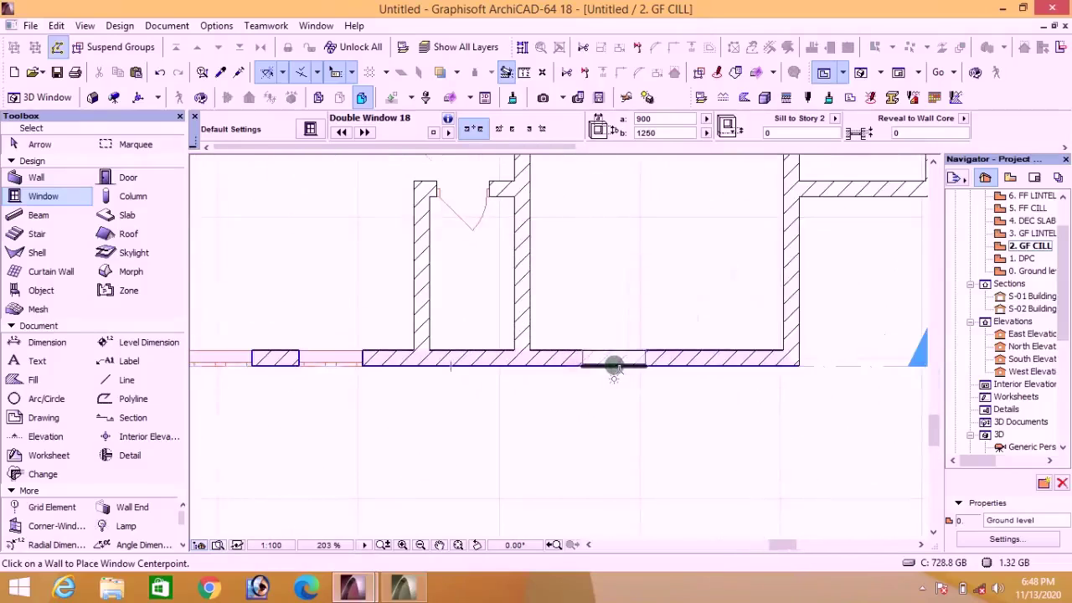
scroll(615, 369, "down", 1)
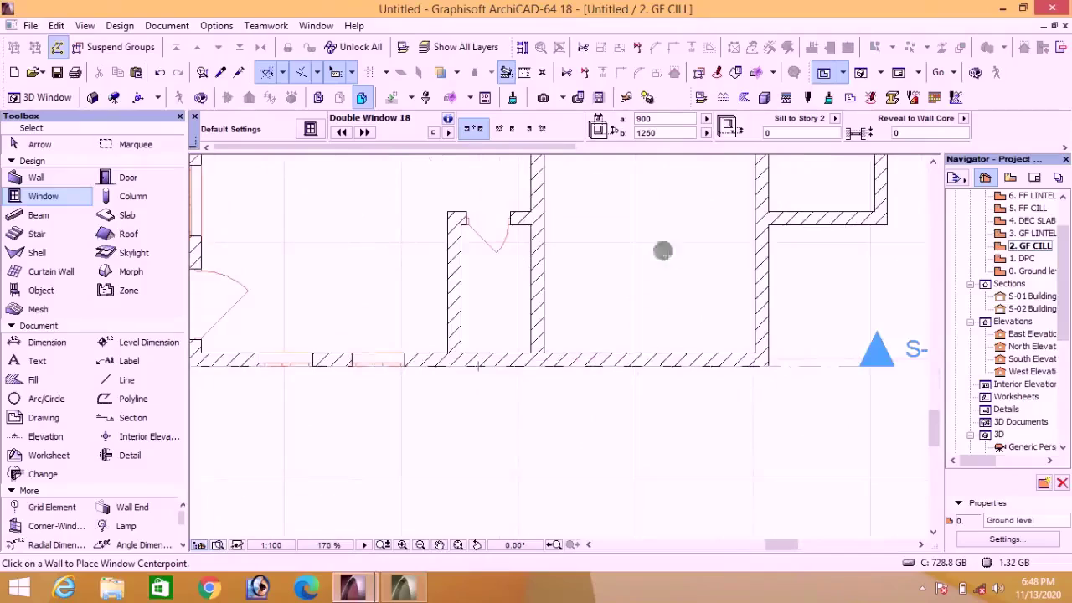
left_click(656, 119)
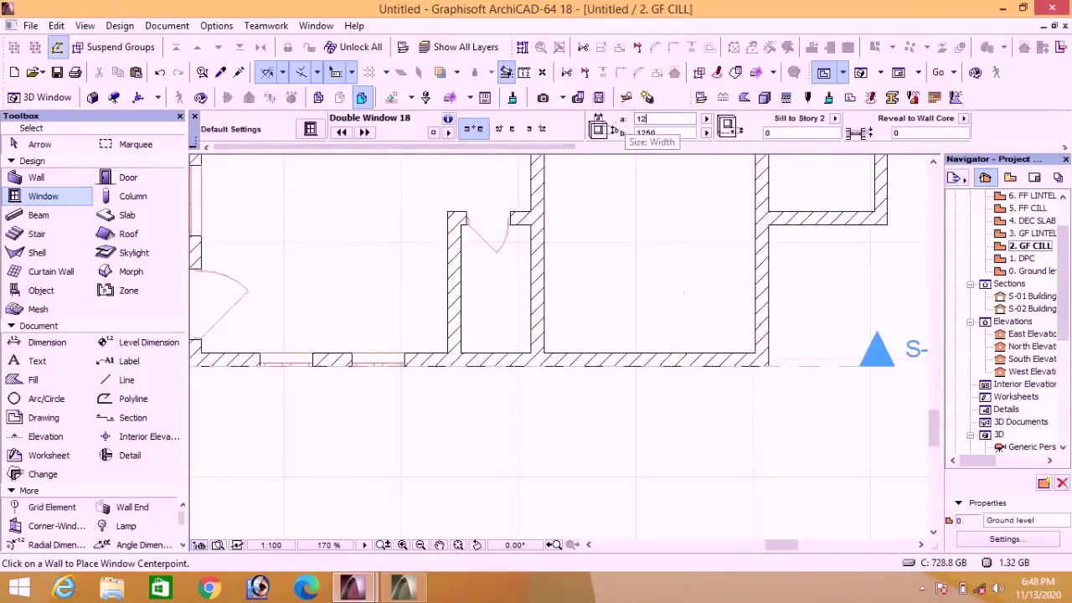
left_click(644, 370)
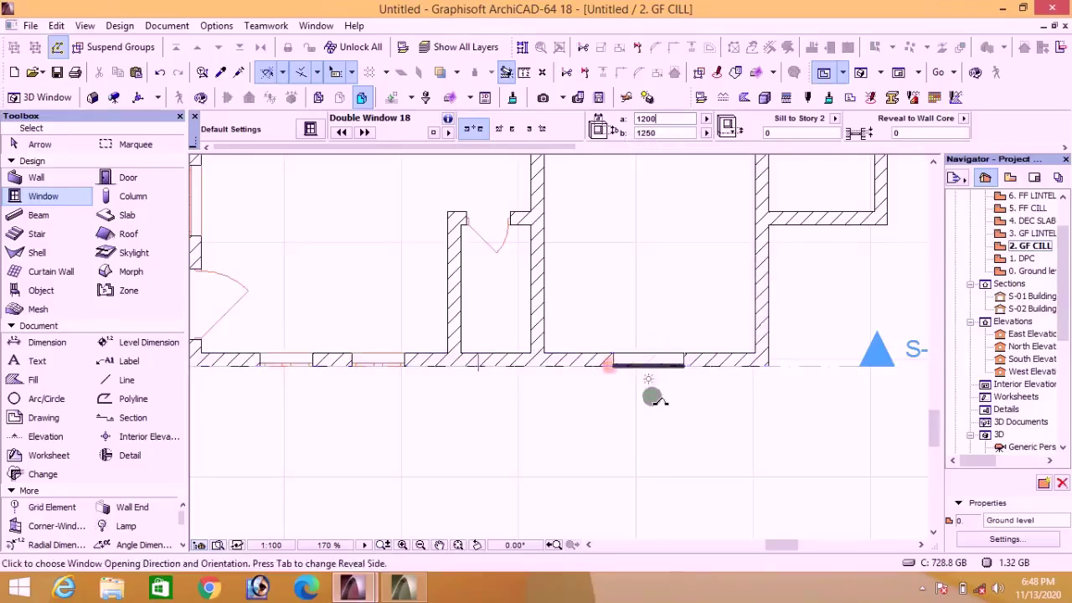
left_click(651, 394)
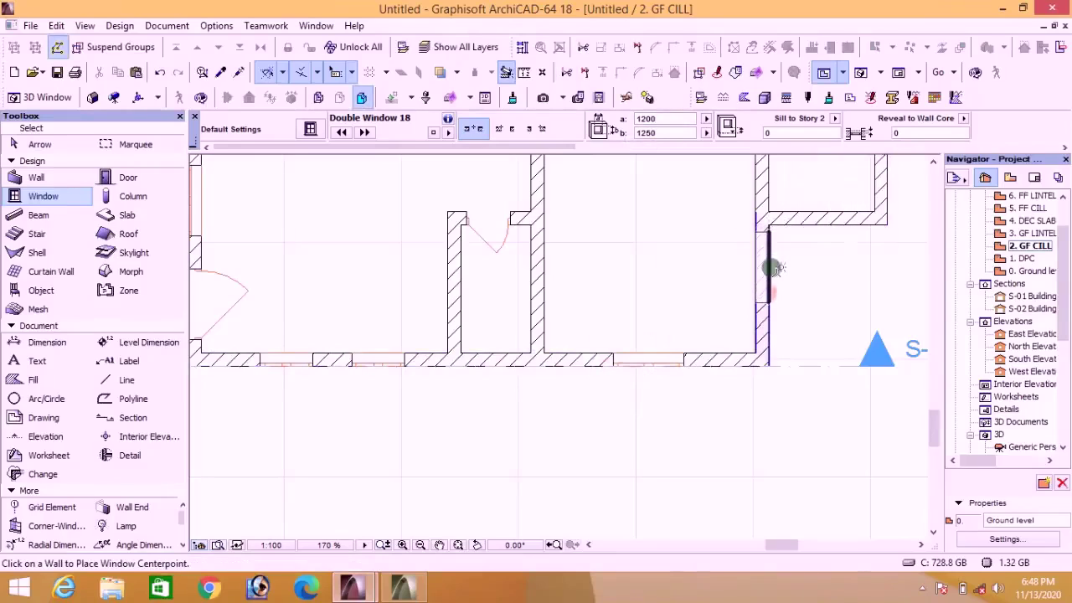
left_click(772, 264)
left_click(747, 268)
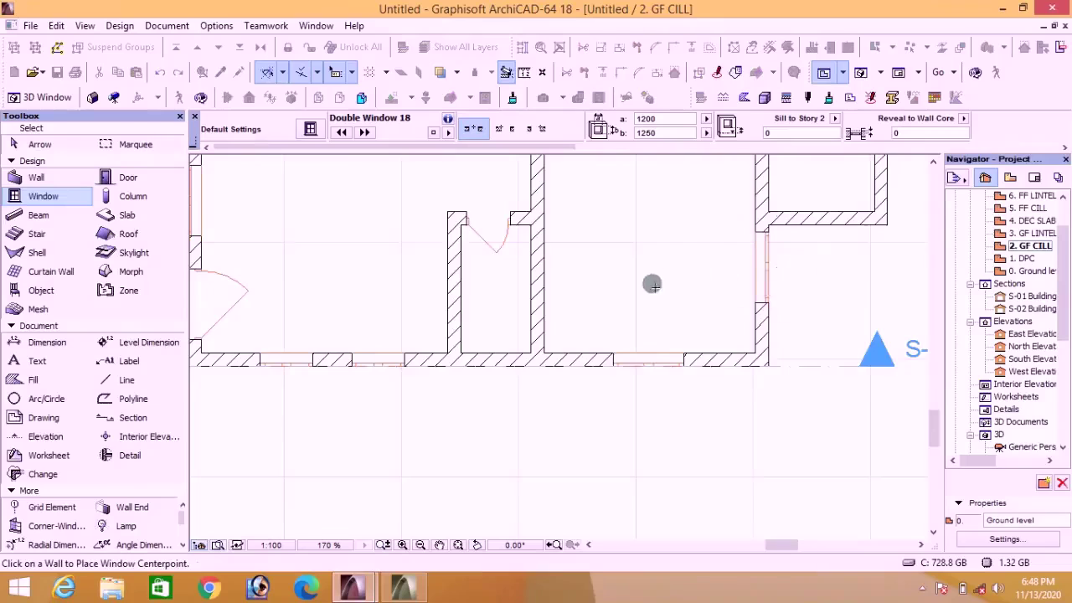
Step: Place two 1200-wide double windows in the south wall of the large western room
scroll(708, 283, "down", 5)
scroll(545, 267, "up", 5)
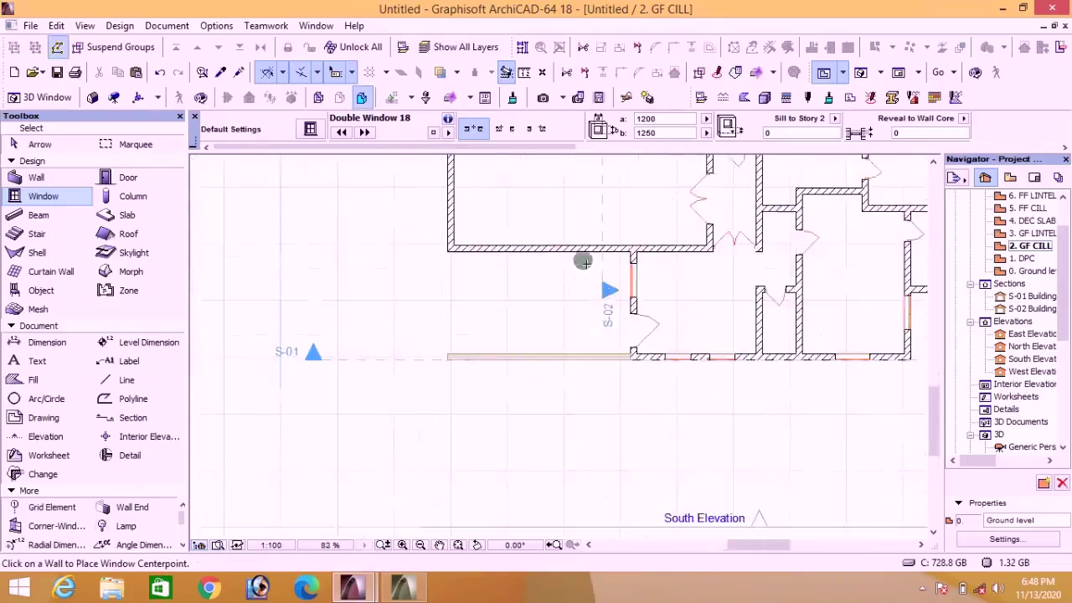
scroll(591, 276, "up", 3)
scroll(598, 304, "down", 1)
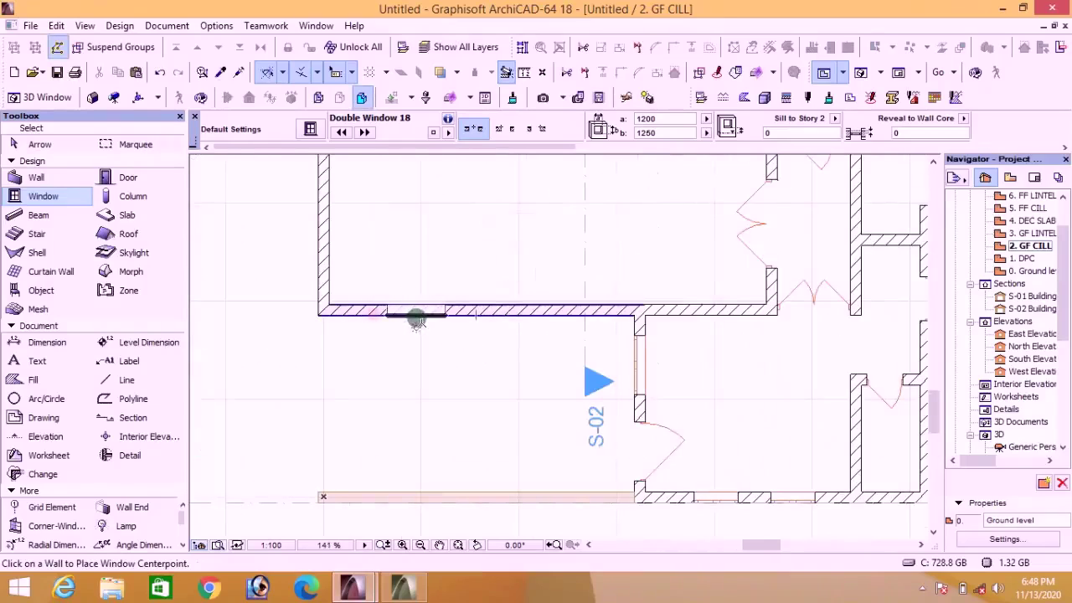
left_click(416, 313)
left_click(423, 335)
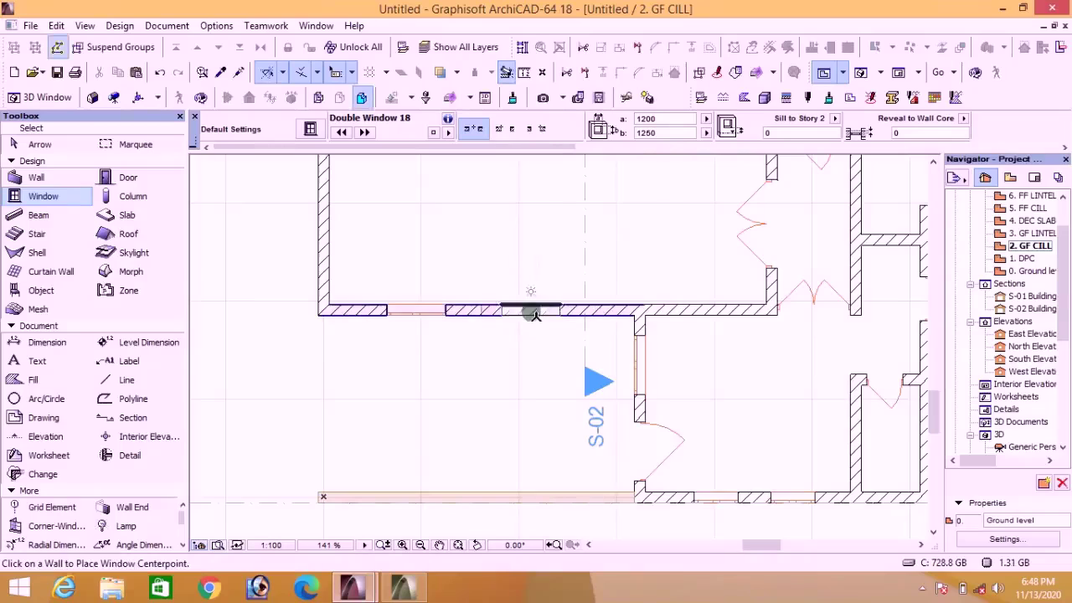
left_click(533, 312)
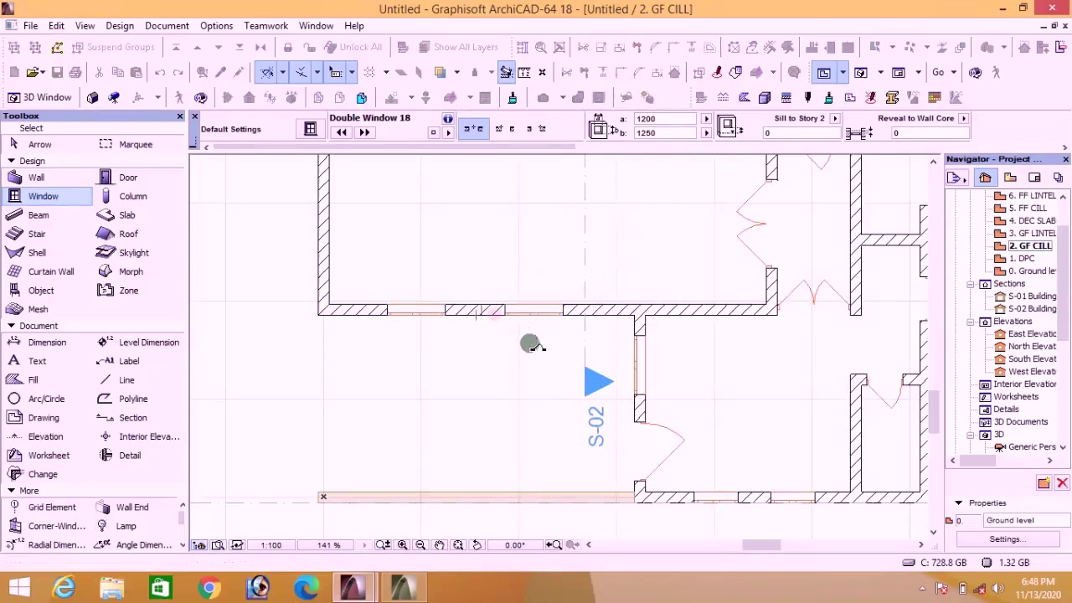
left_click(439, 328)
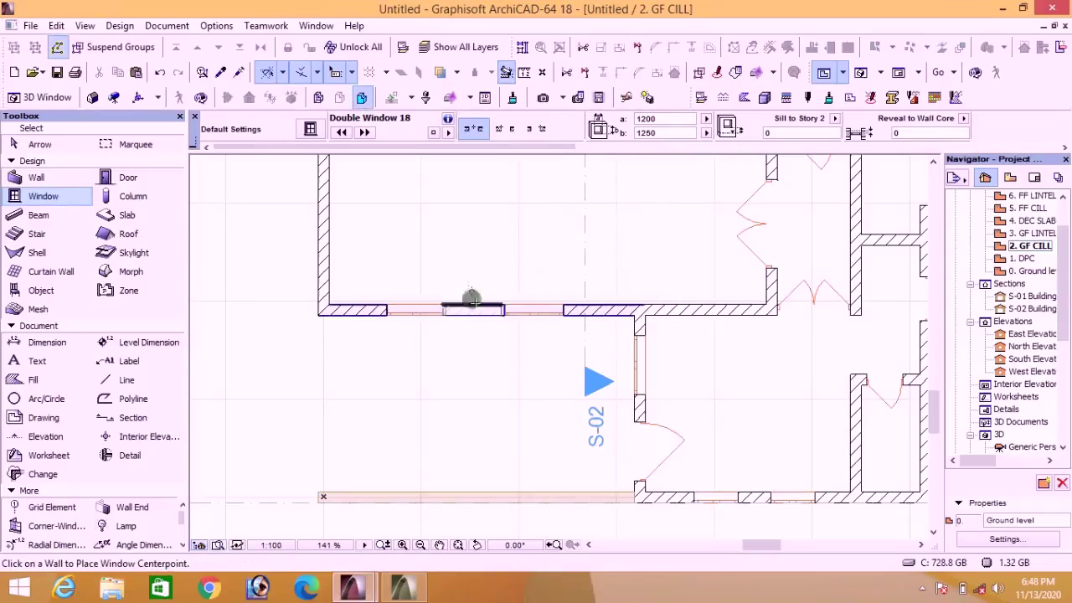
Step: Place two 1200-wide double windows in the west exterior wall of the large room
scroll(472, 298, "down", 5)
scroll(444, 260, "up", 3)
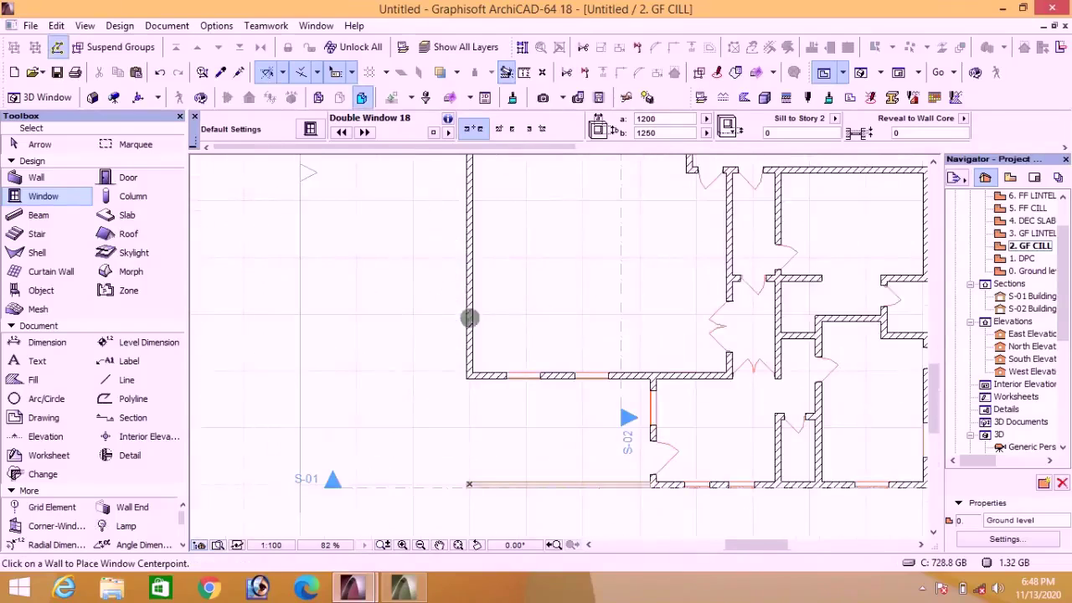
scroll(466, 323, "up", 4)
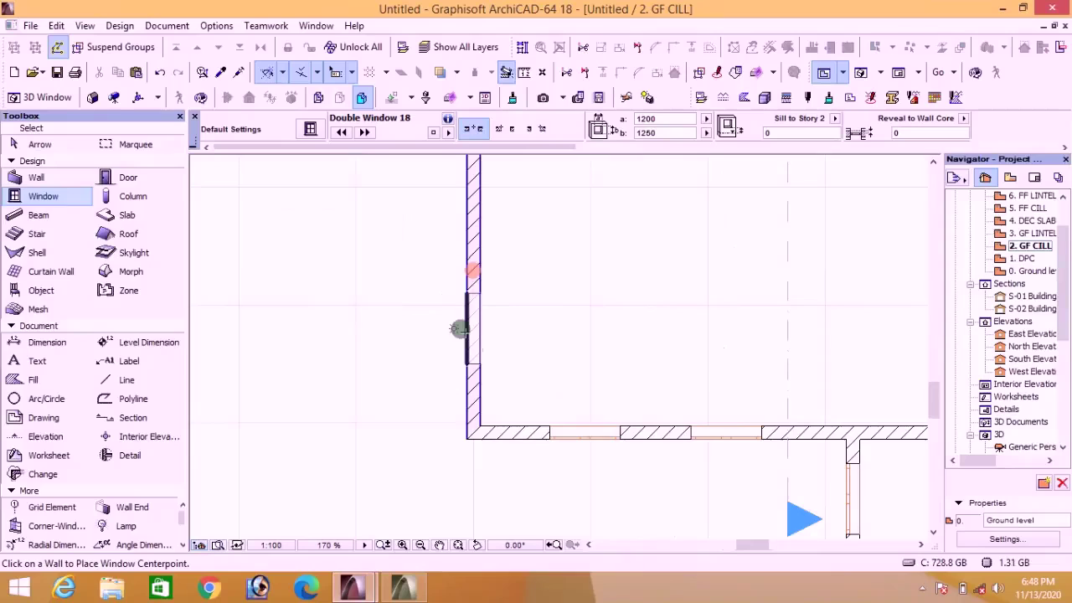
left_click(459, 283)
scroll(450, 290, "down", 3)
scroll(452, 255, "up", 2)
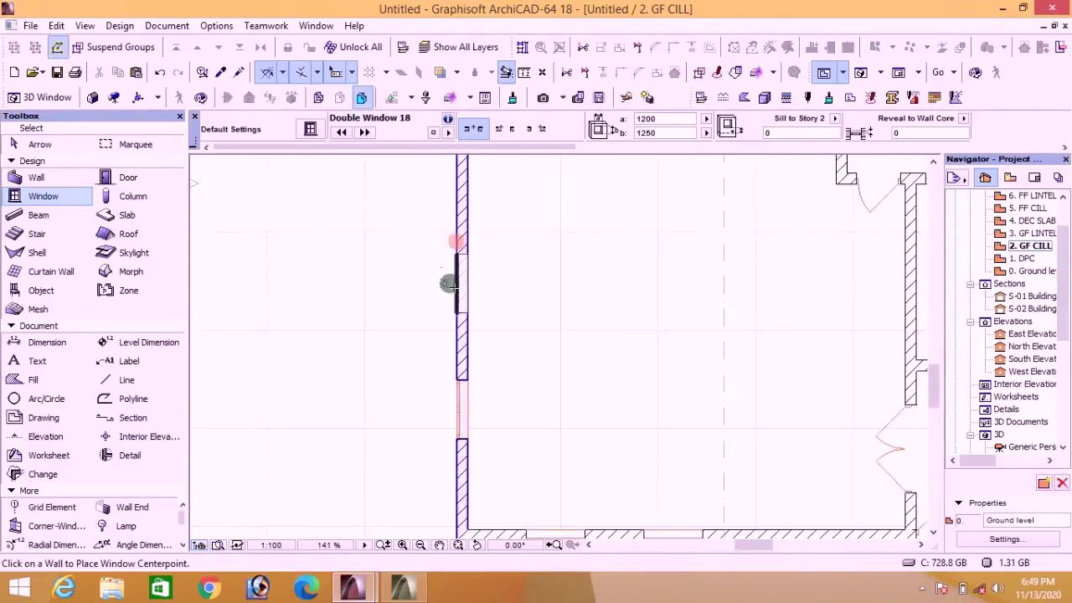
left_click(448, 283)
left_click(388, 279)
scroll(388, 279, "down", 4)
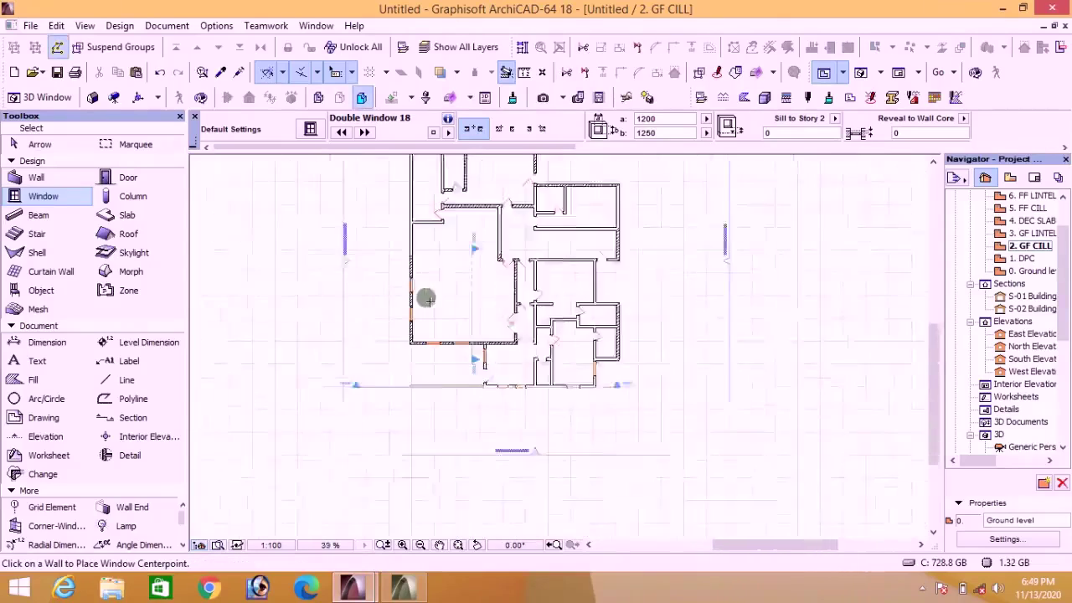
Step: Place two 1200-wide double windows in the north exterior wall of the wide northern room
scroll(426, 298, "up", 4)
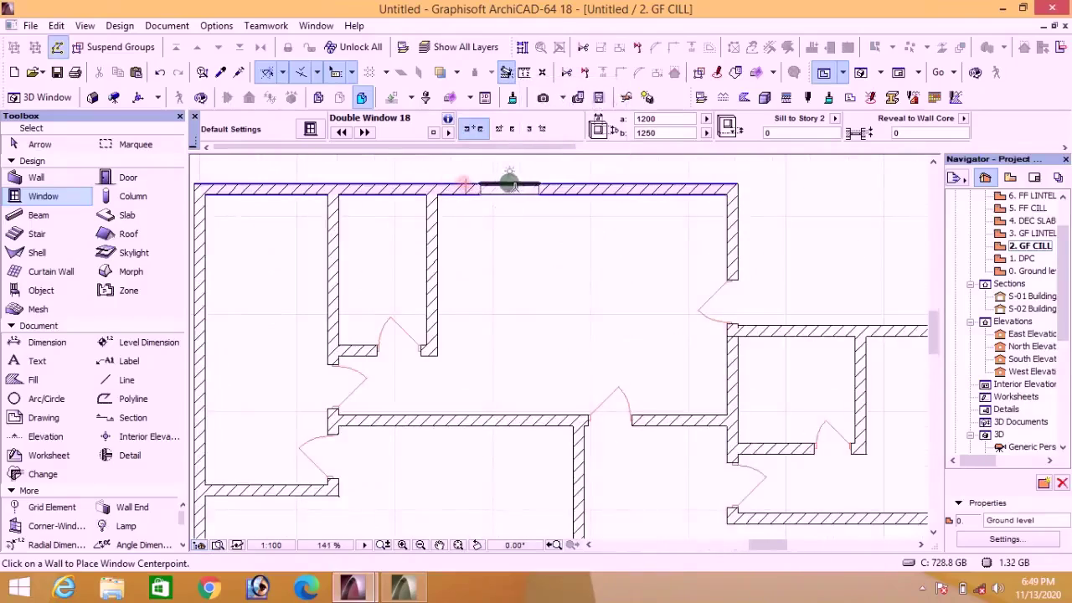
left_click(505, 181)
left_click(633, 174)
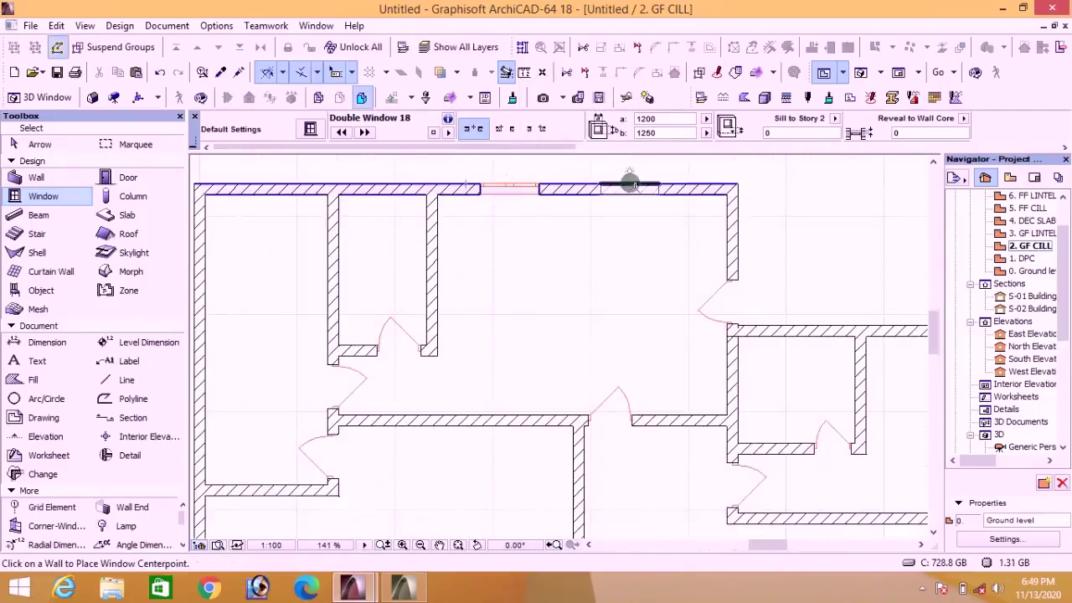
left_click(634, 174)
left_click(624, 171)
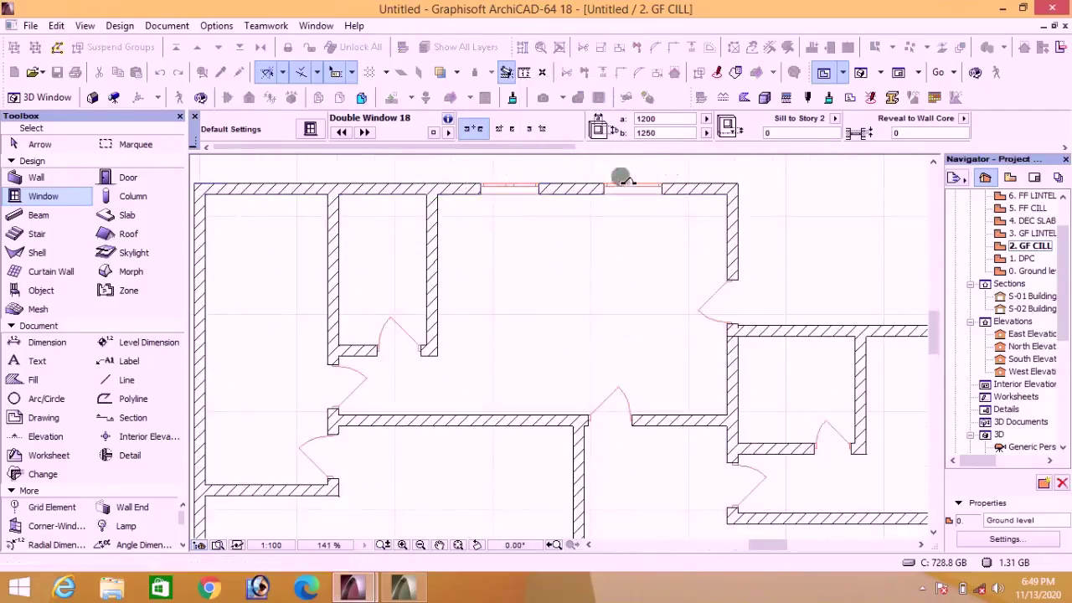
Step: Place one 1200-wide double window each in the north and west exterior walls of the northwest corner room
scroll(502, 226, "down", 3)
scroll(412, 227, "up", 2)
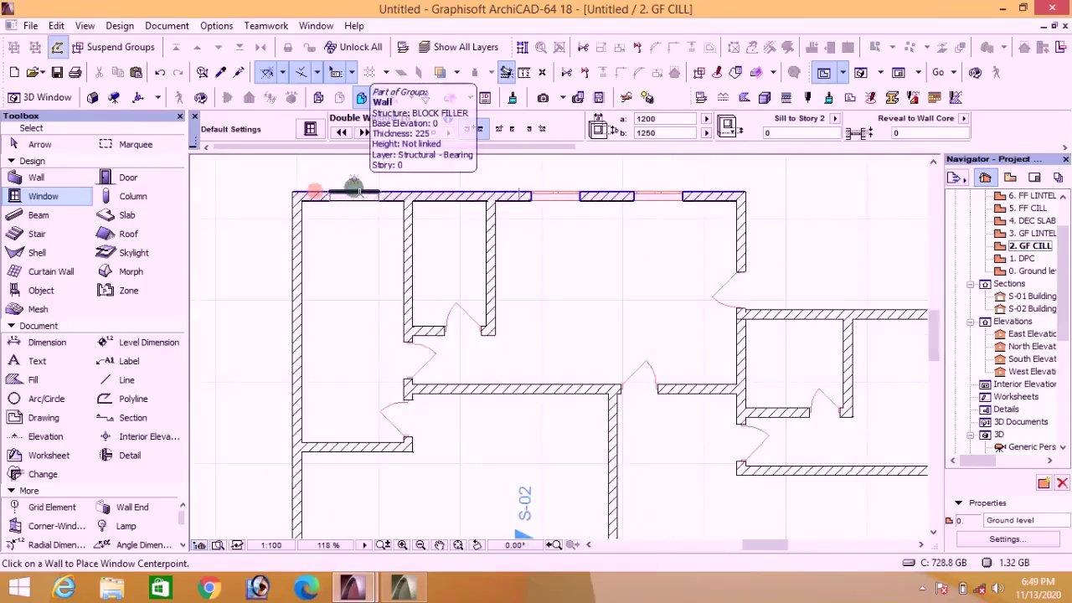
left_click(352, 190)
left_click(353, 178)
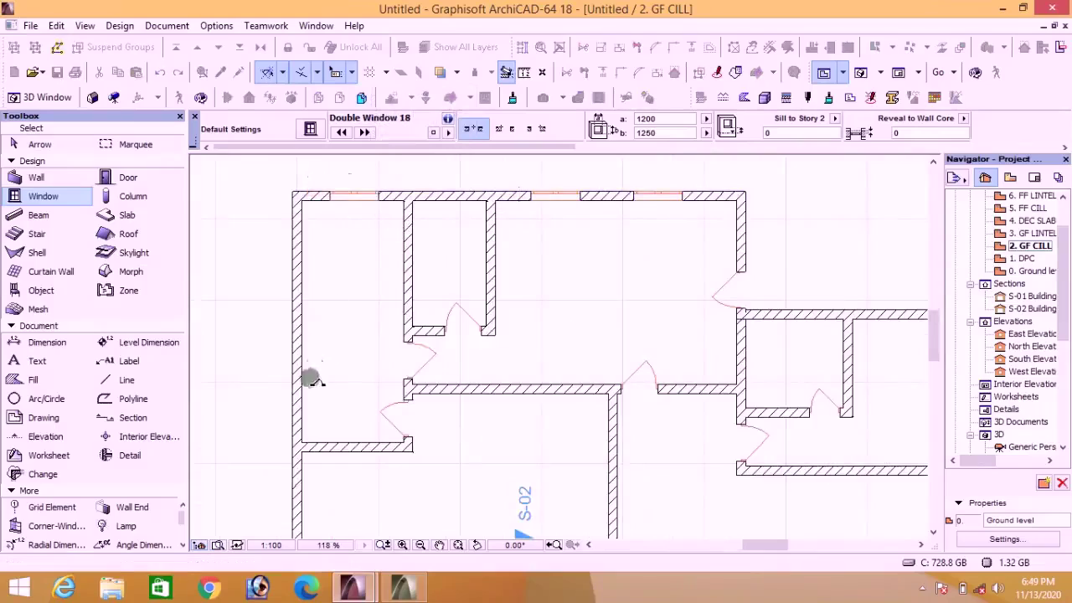
left_click(291, 365)
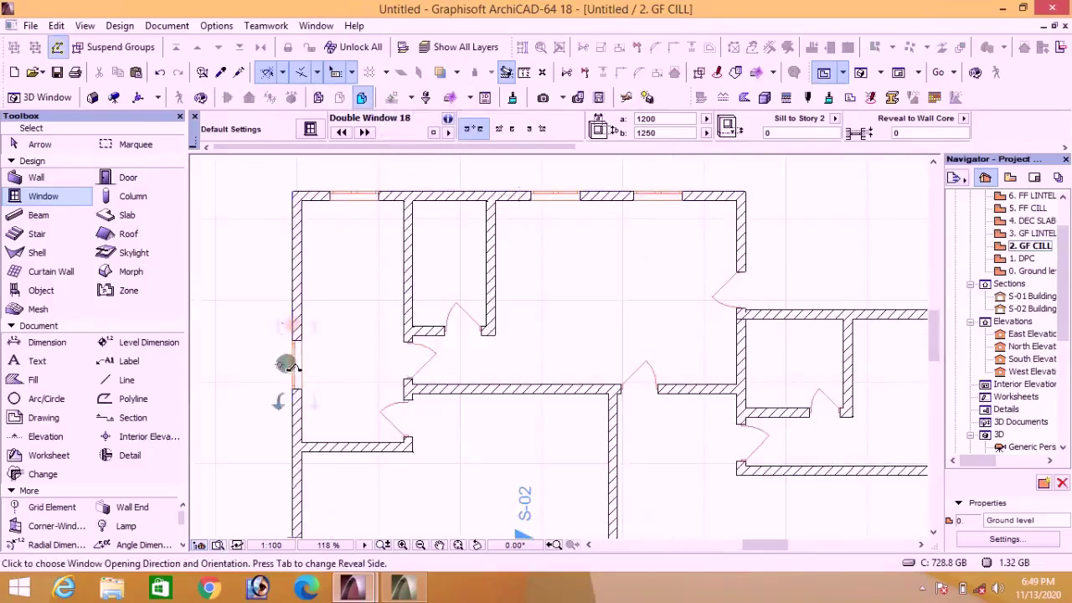
left_click(252, 359)
Step: Place one 1200-wide double window each in the north and east exterior walls of the northeast room
scroll(318, 388, "down", 4)
scroll(308, 423, "up", 3)
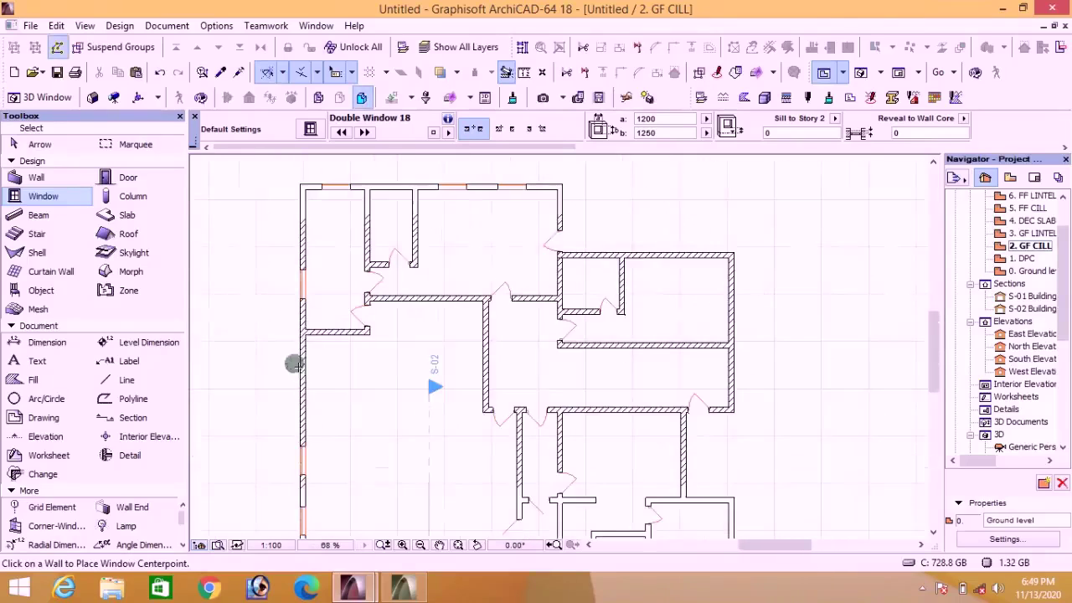
scroll(297, 368, "down", 1)
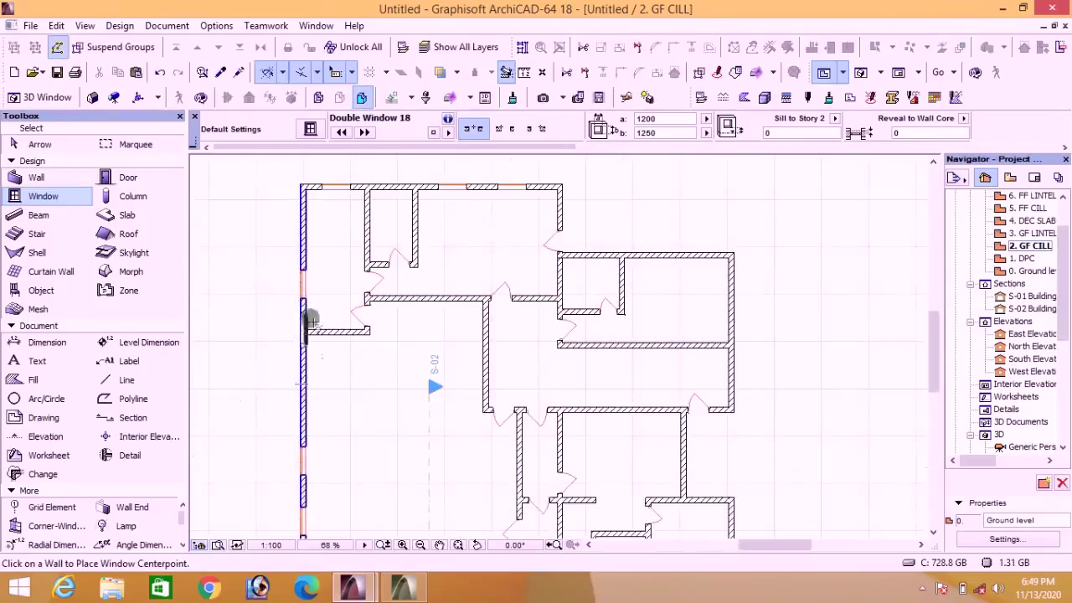
scroll(457, 201, "up", 5)
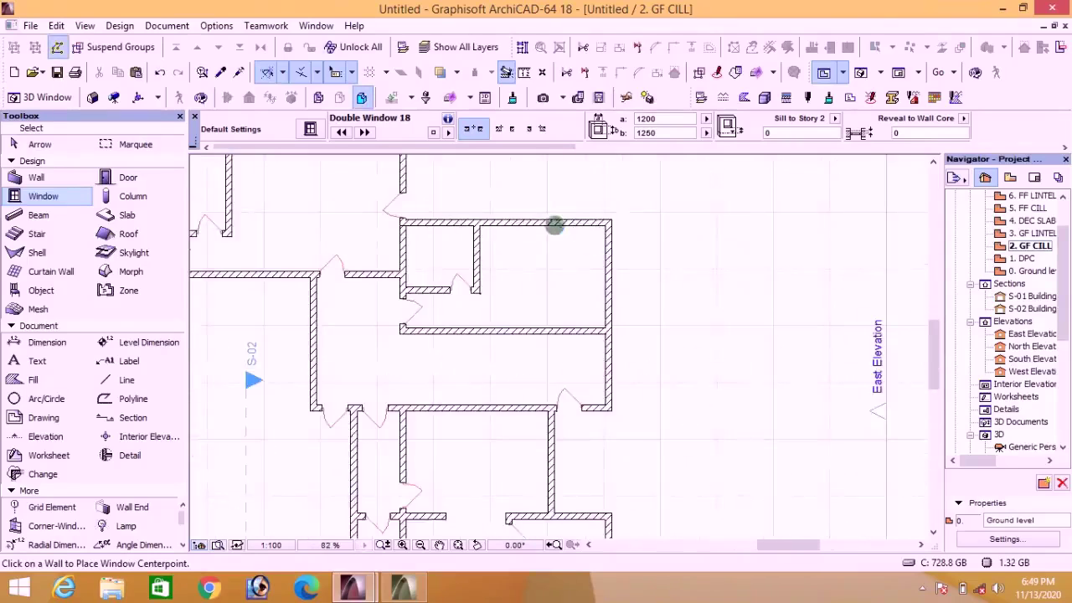
left_click(535, 217)
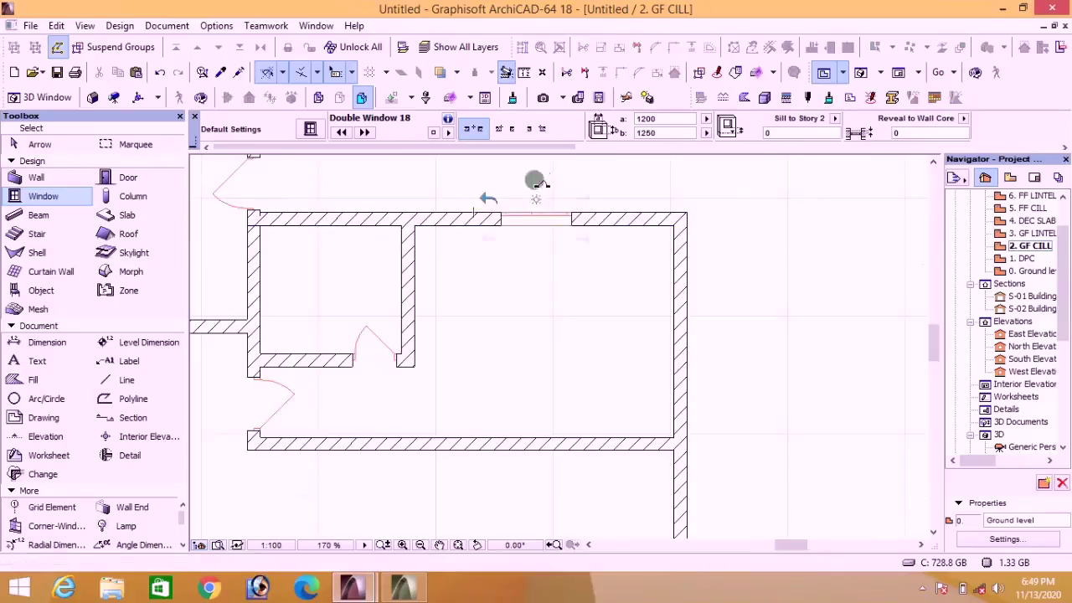
left_click(689, 335)
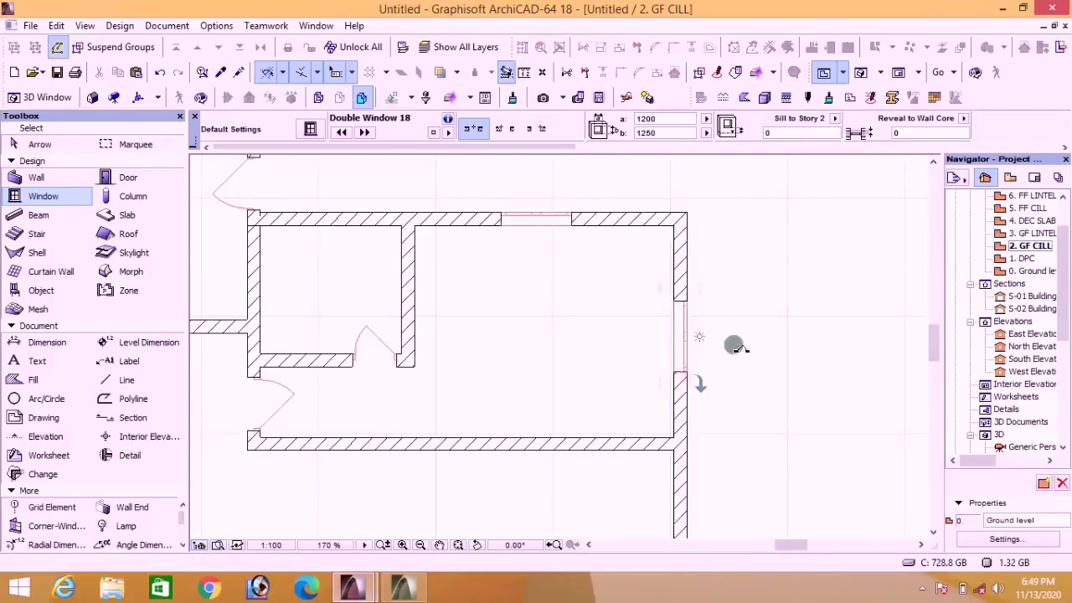
Step: Place a 1200-wide double window in the east exterior wall of the space directly south of the northeast room
scroll(667, 290, "down", 3)
scroll(658, 394, "up", 5)
middle_click_drag(705, 488, 683, 361)
scroll(684, 361, "down", 4)
scroll(727, 386, "up", 4)
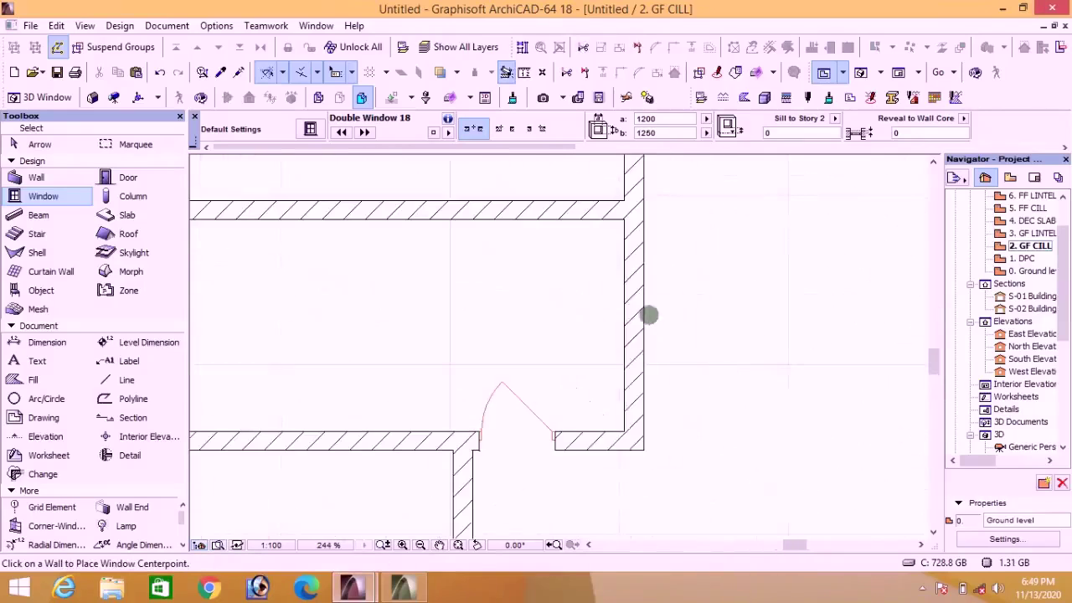
left_click(645, 324)
left_click(646, 324)
left_click(695, 326)
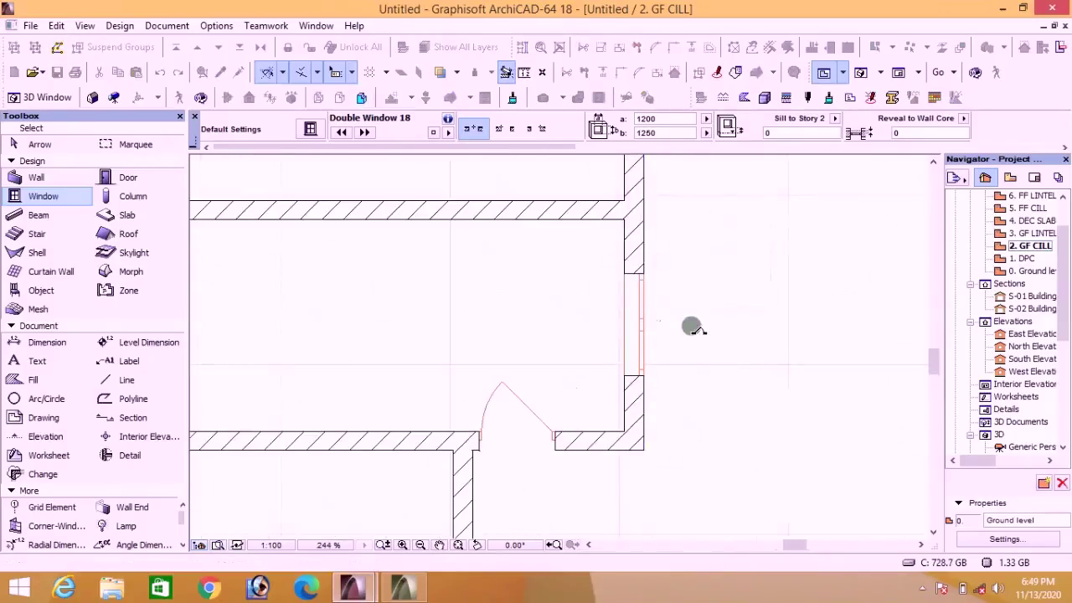
Step: Set the window width to 900 and place two windows in the east wall of the middle eastern room
scroll(671, 264, "down", 6)
scroll(645, 410, "up", 4)
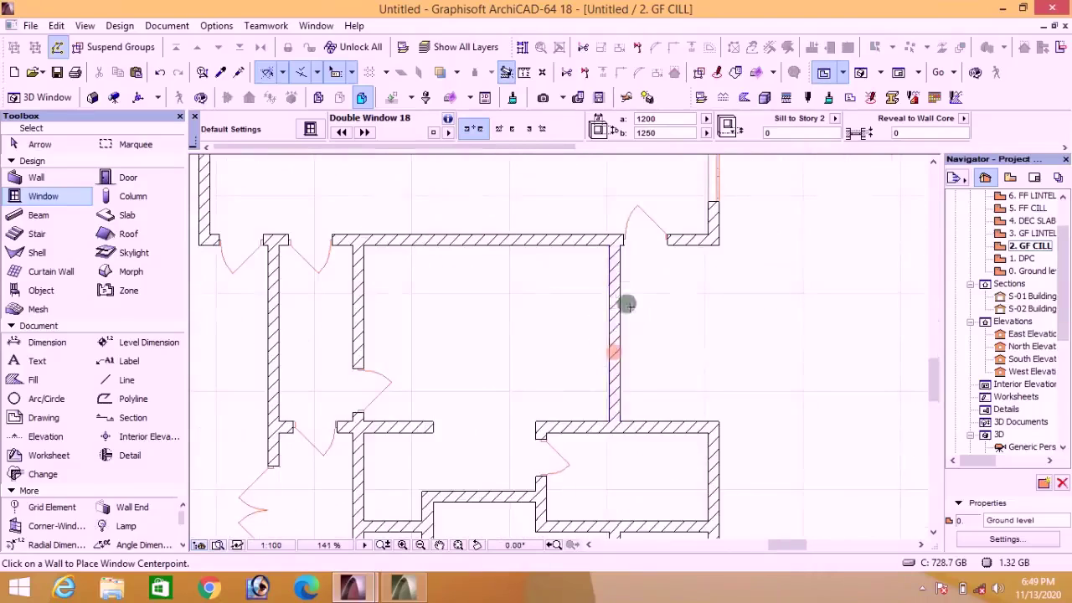
left_click(645, 119)
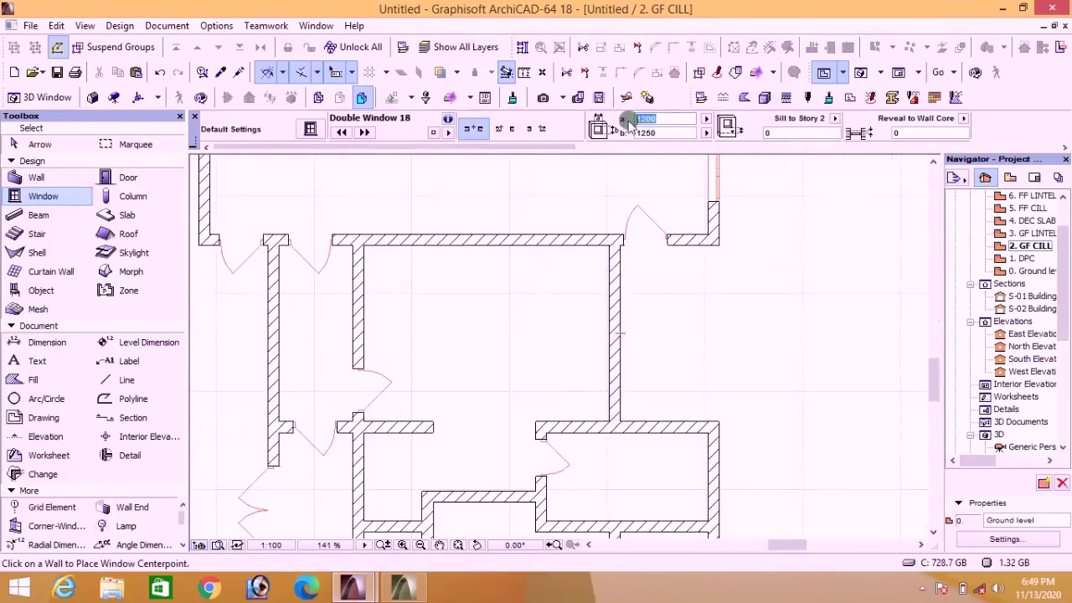
type("9")
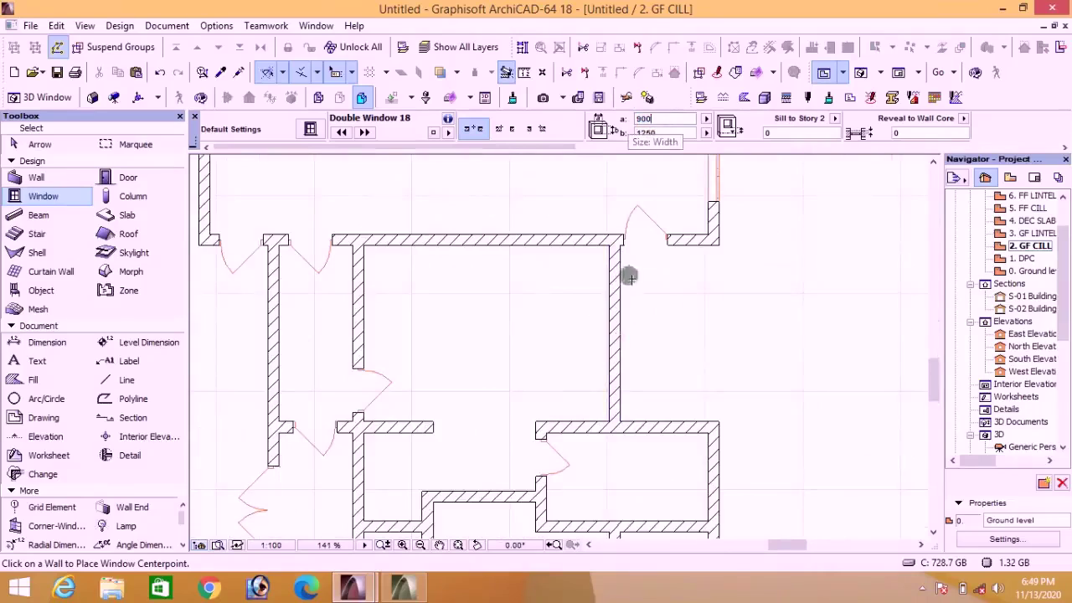
left_click(616, 299)
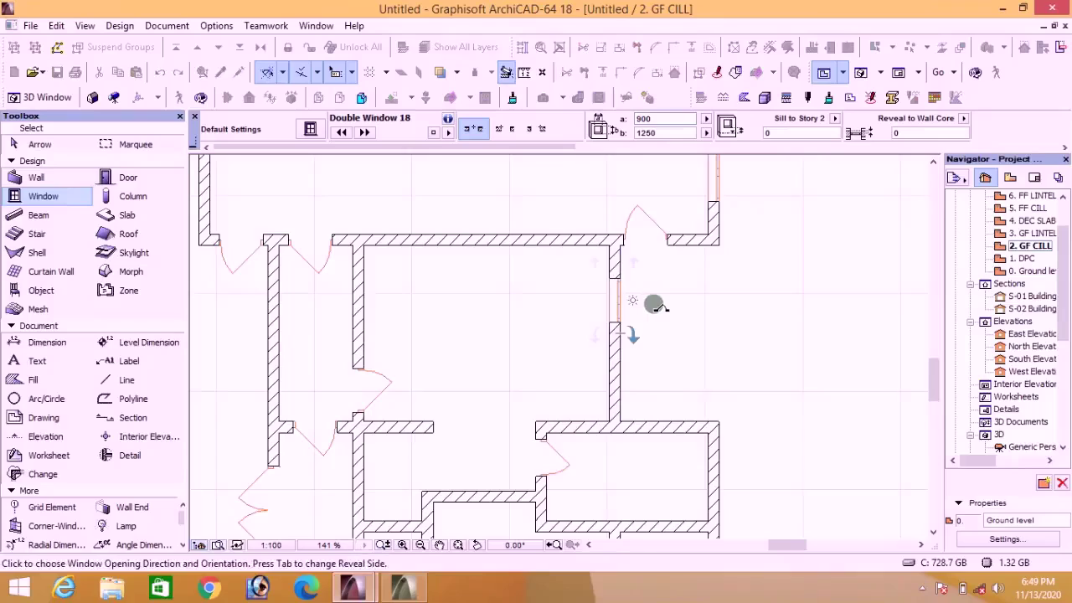
left_click(655, 305)
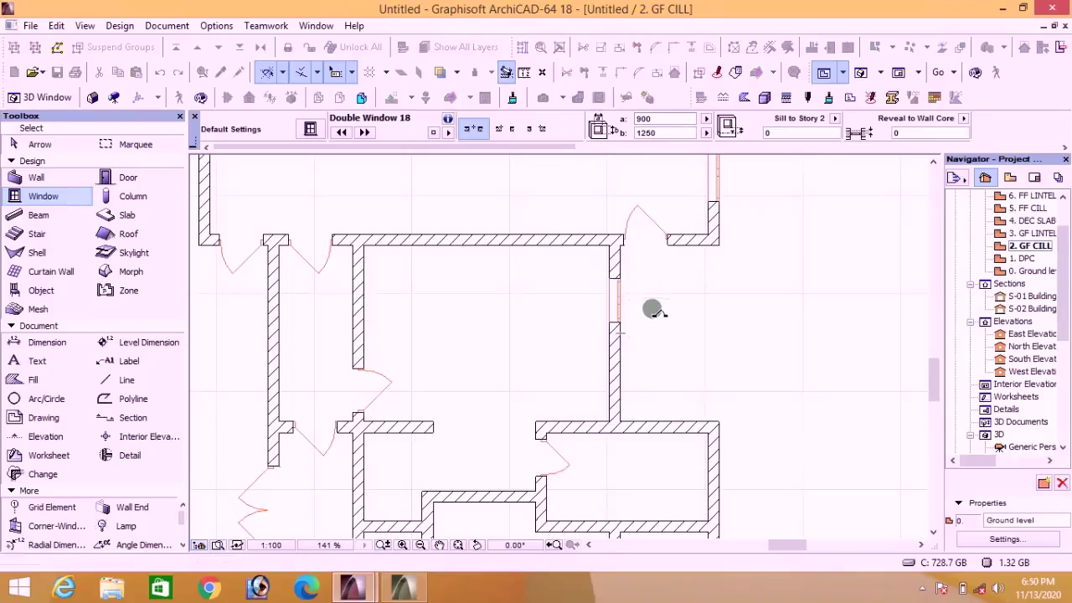
left_click(622, 362)
left_click(642, 360)
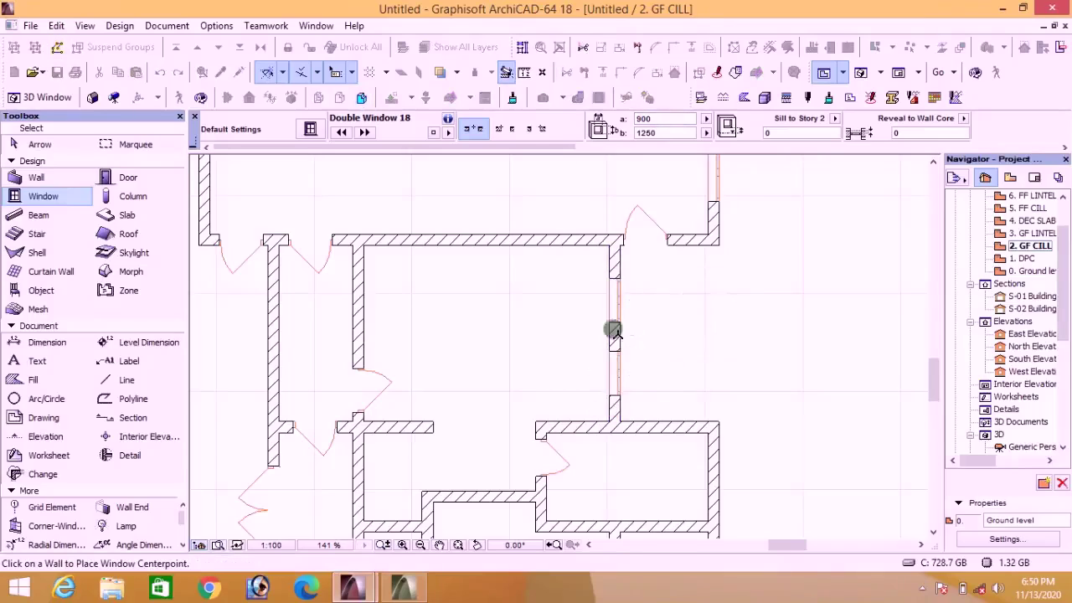
Step: Place a 900-wide double window in the north exterior wall of the narrow room between the two northern rooms
scroll(624, 327, "down", 4)
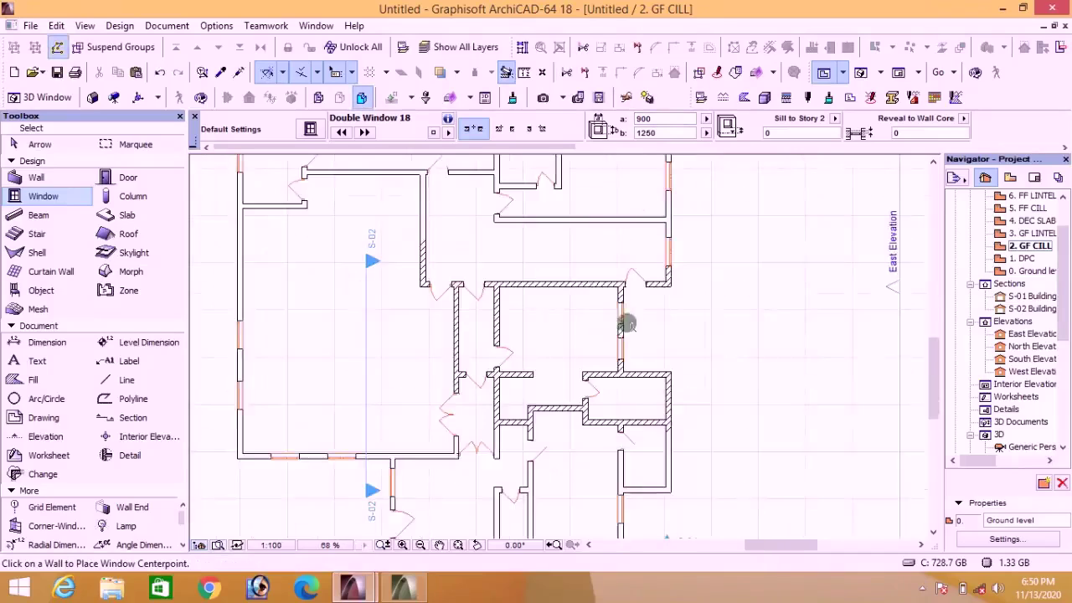
scroll(629, 320, "down", 2)
scroll(567, 323, "up", 1)
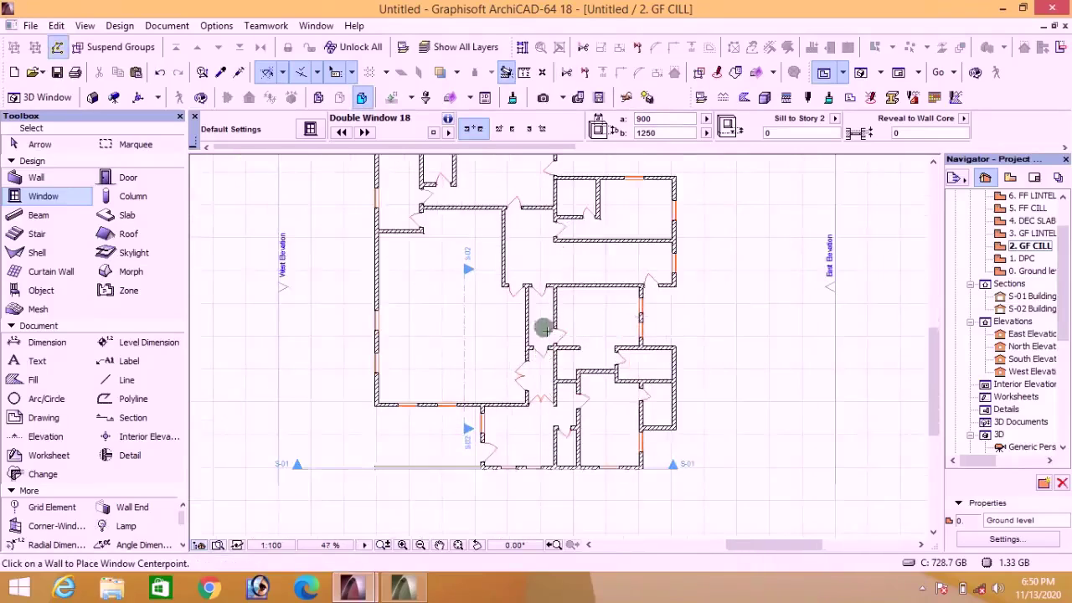
scroll(532, 243, "down", 1)
scroll(520, 238, "up", 2)
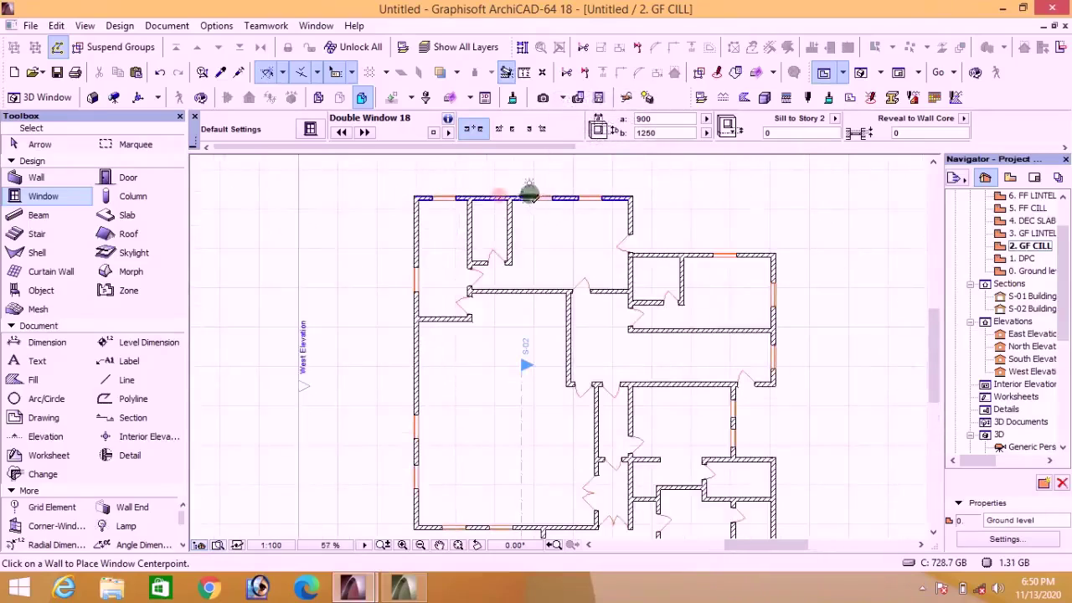
scroll(526, 189, "up", 5)
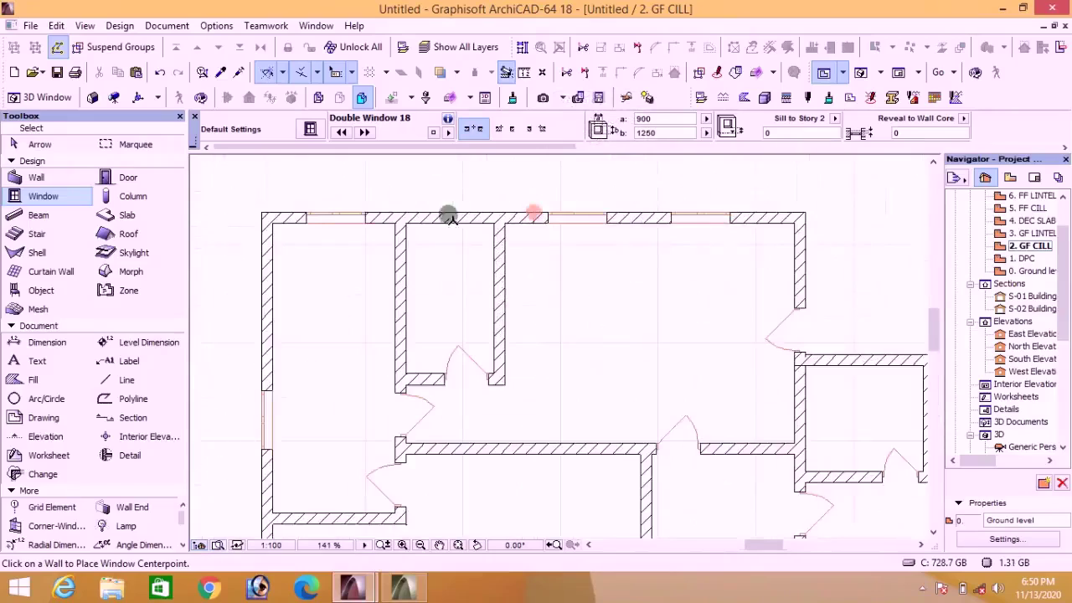
left_click(452, 214)
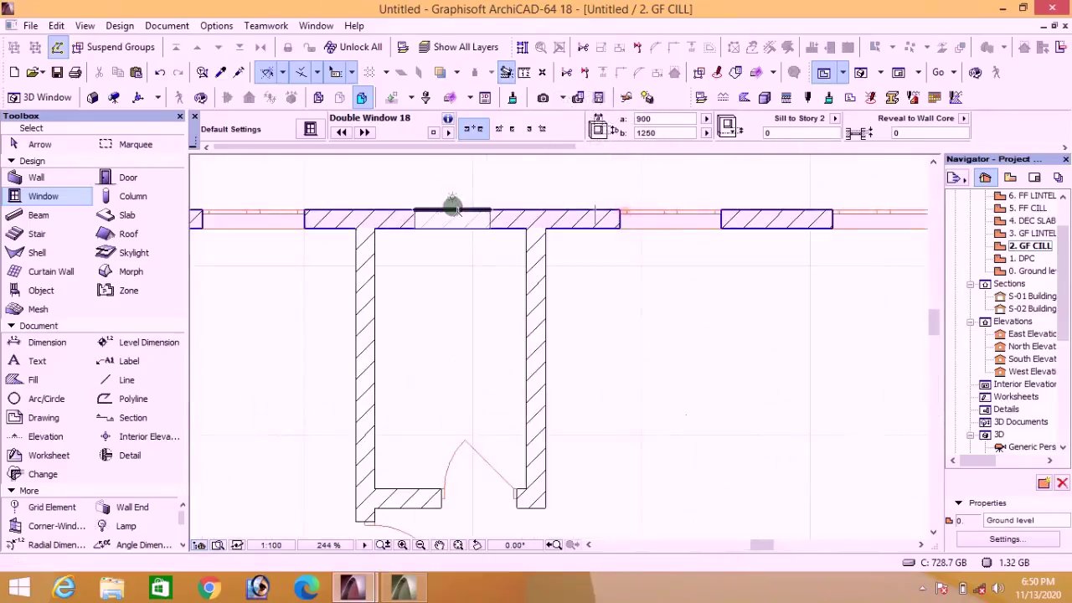
left_click(451, 208)
left_click(445, 175)
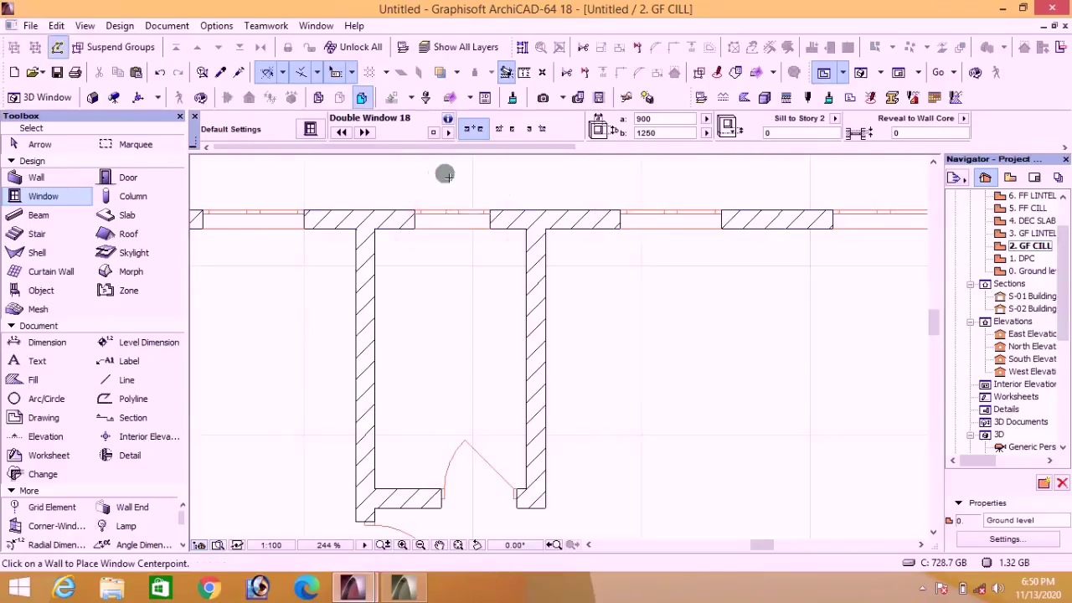
Step: Show the custom General Settings in the window default settings and set the window height to 750
scroll(443, 173, "down", 5)
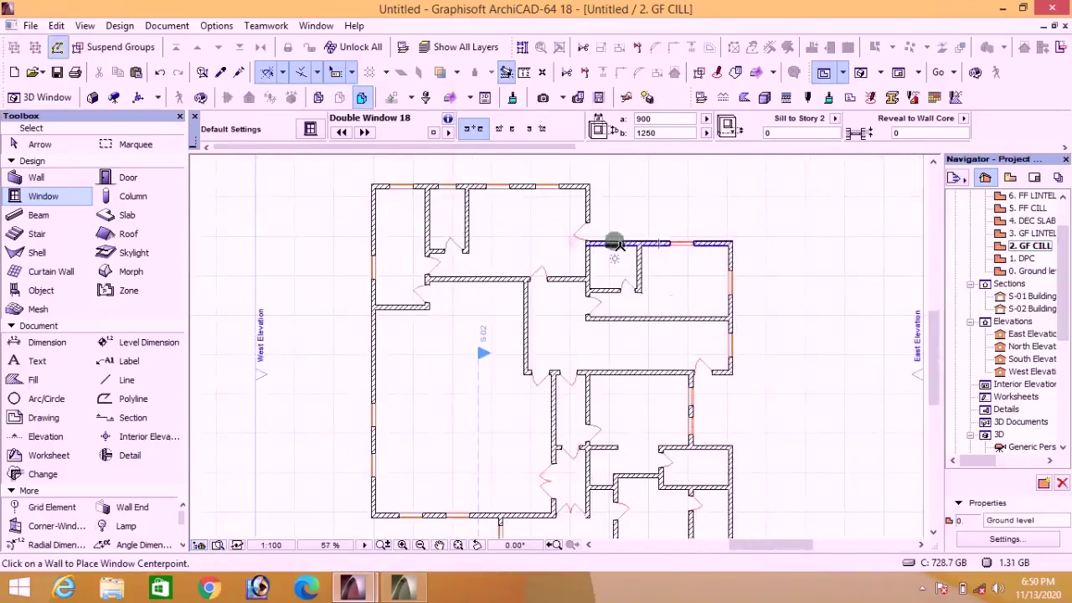
scroll(618, 243, "down", 3)
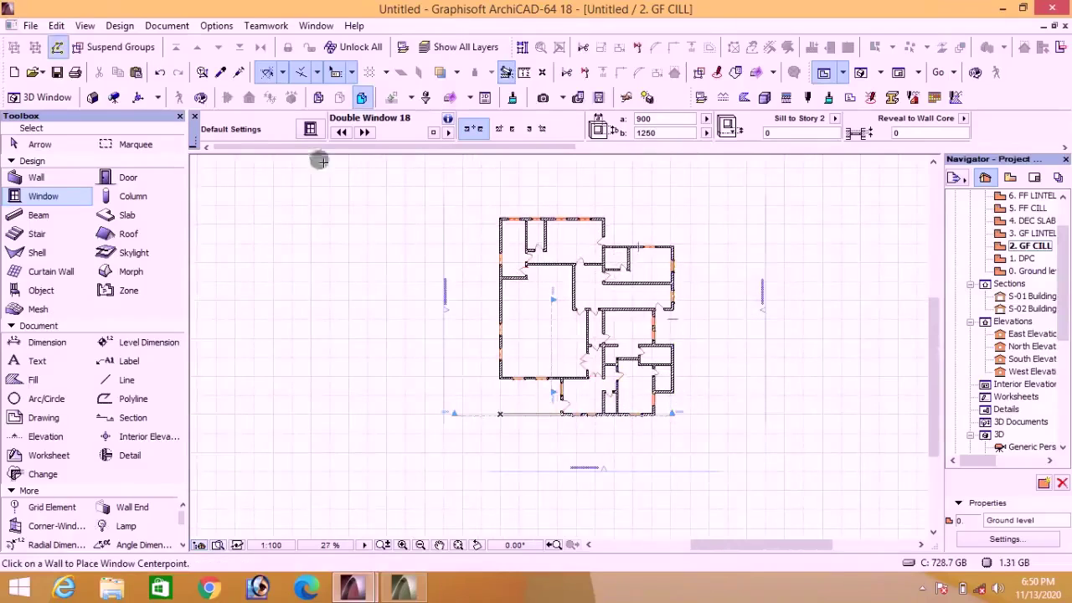
left_click(311, 131)
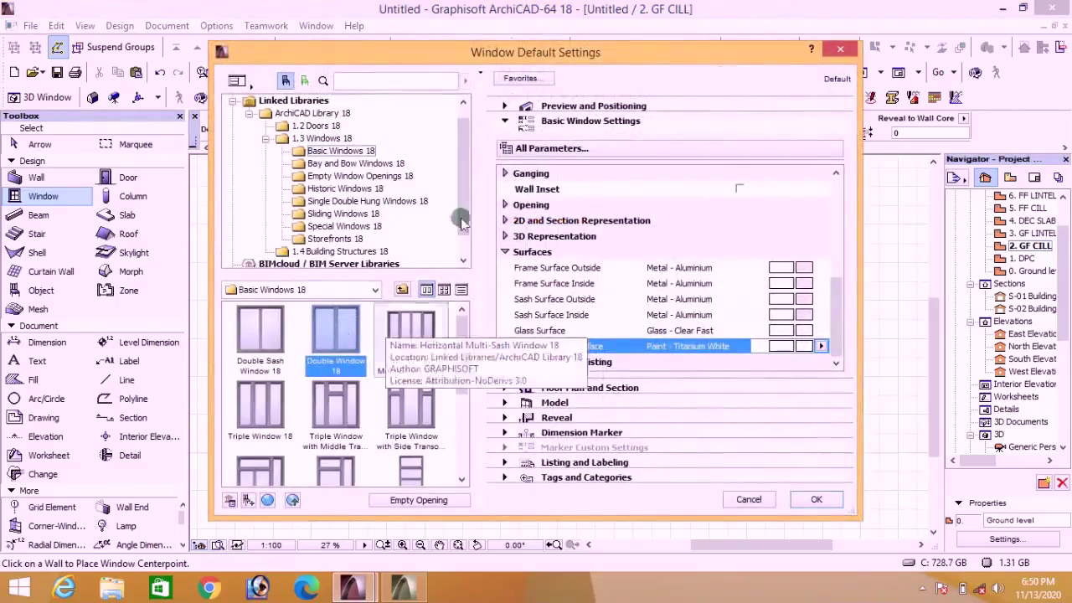
left_click(660, 151)
left_click(909, 149)
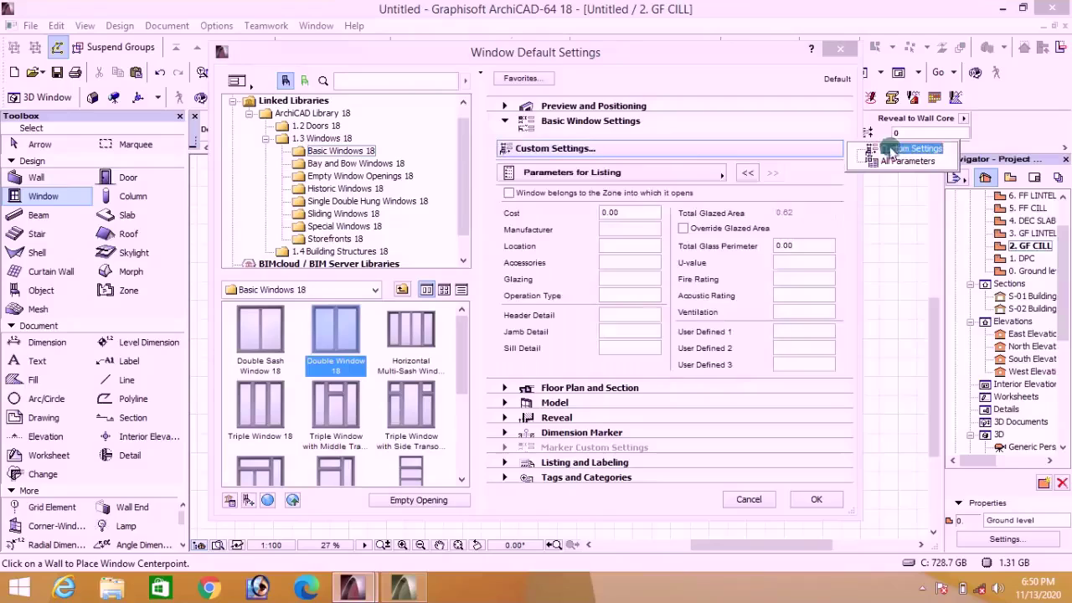
left_click(724, 174)
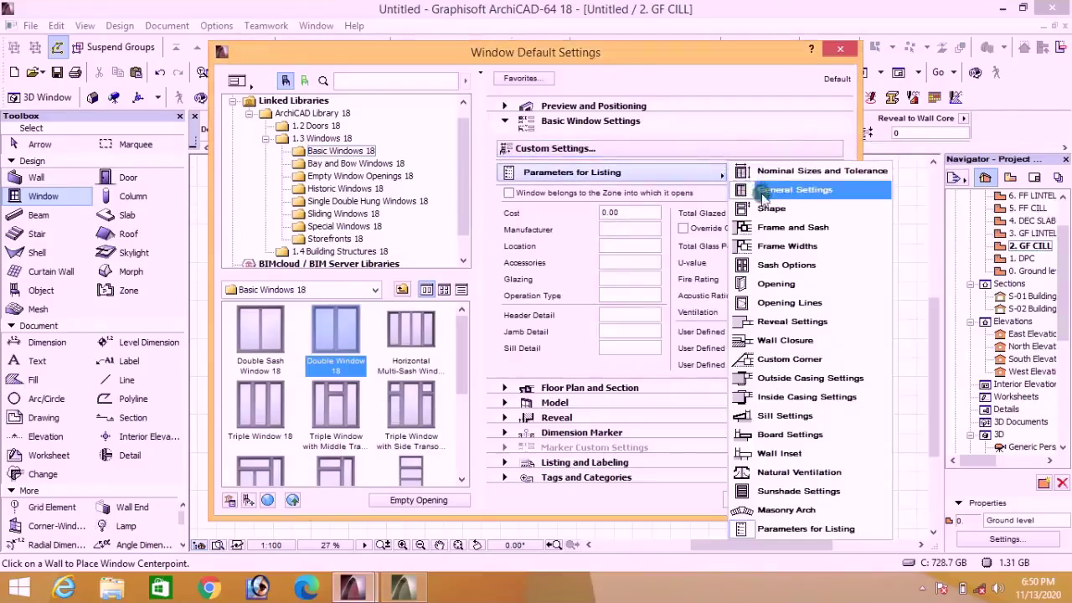
left_click(764, 192)
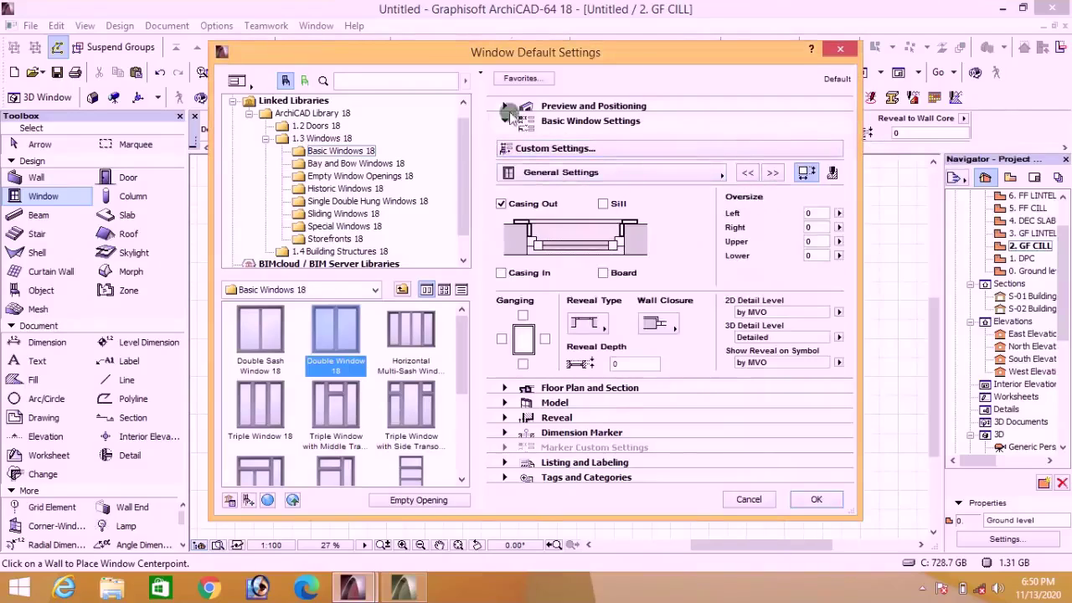
left_click(505, 106)
double_click(568, 183)
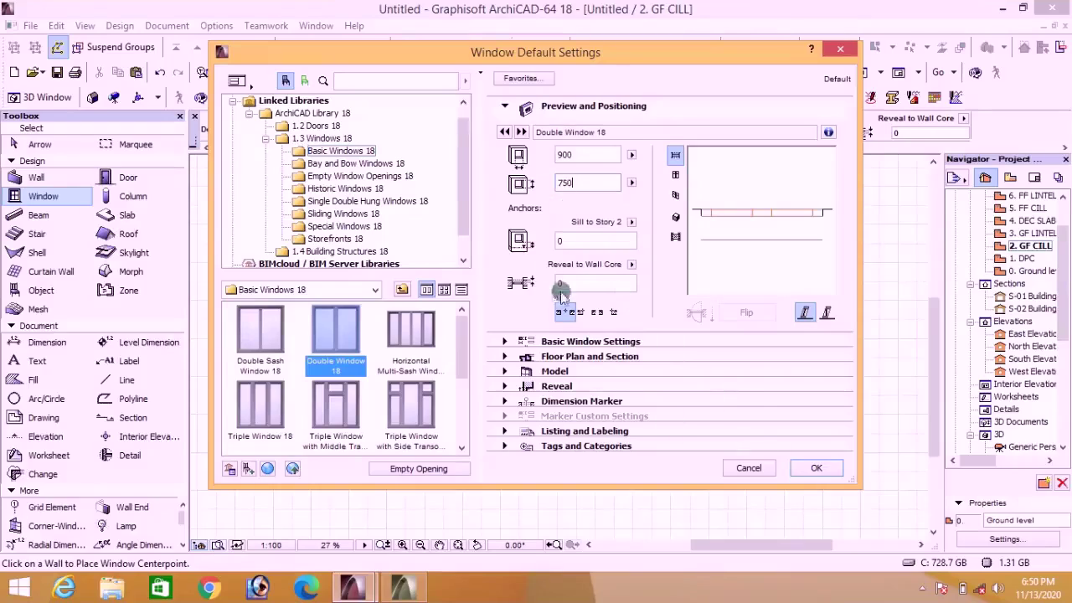
Step: Remove the upper transom from the double window's shape in the Basic Window Settings
left_click(553, 342)
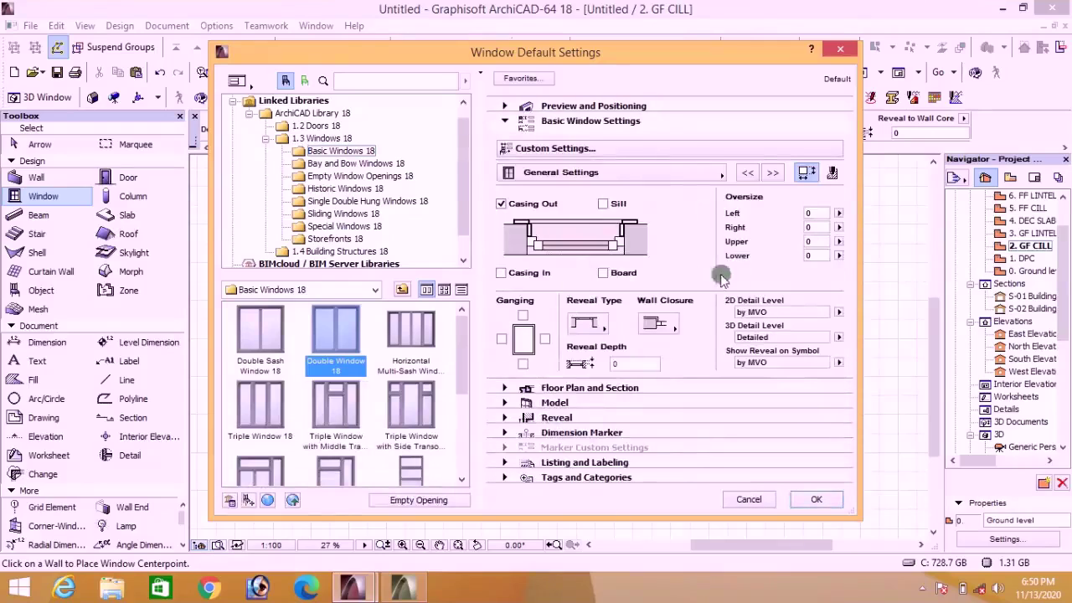
left_click(772, 173)
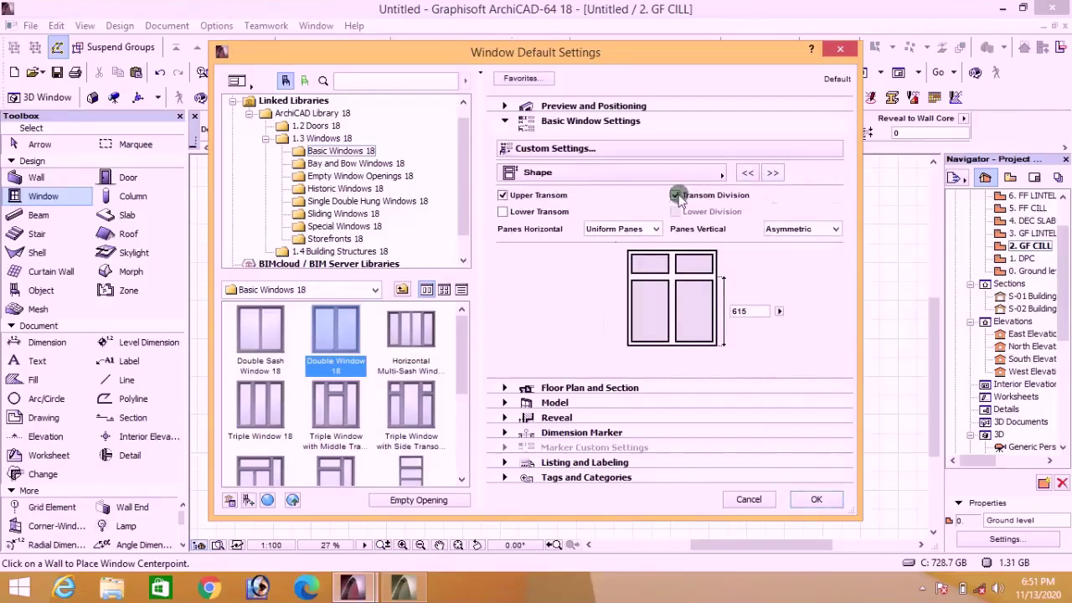
left_click(501, 195)
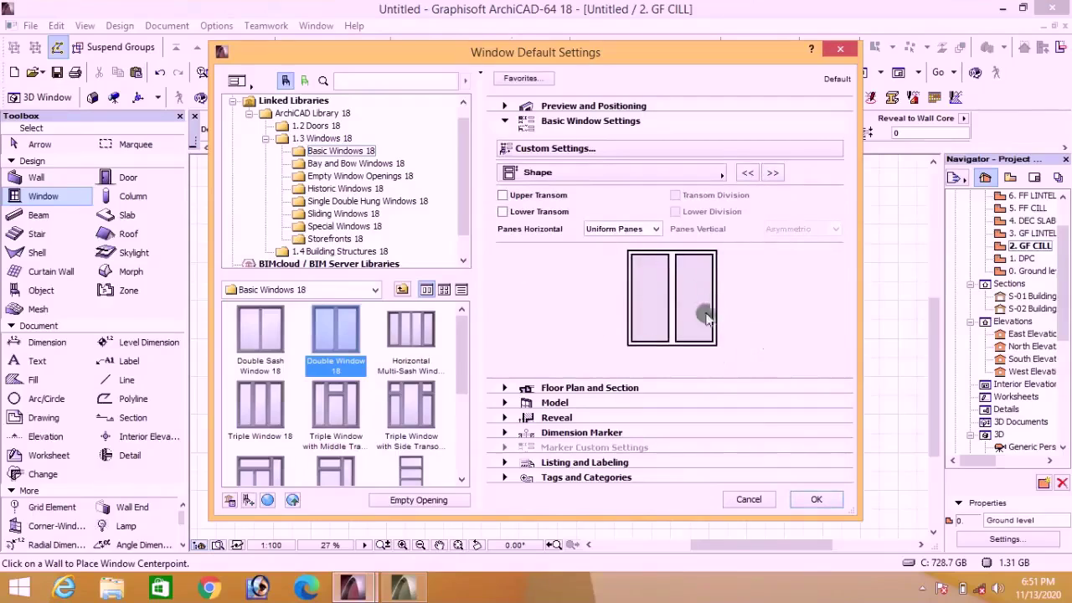
Step: Show the window's positioning settings, and check the small ground-floor window in the duplex tutorial project's 3D view and South Elevation
left_click(505, 108)
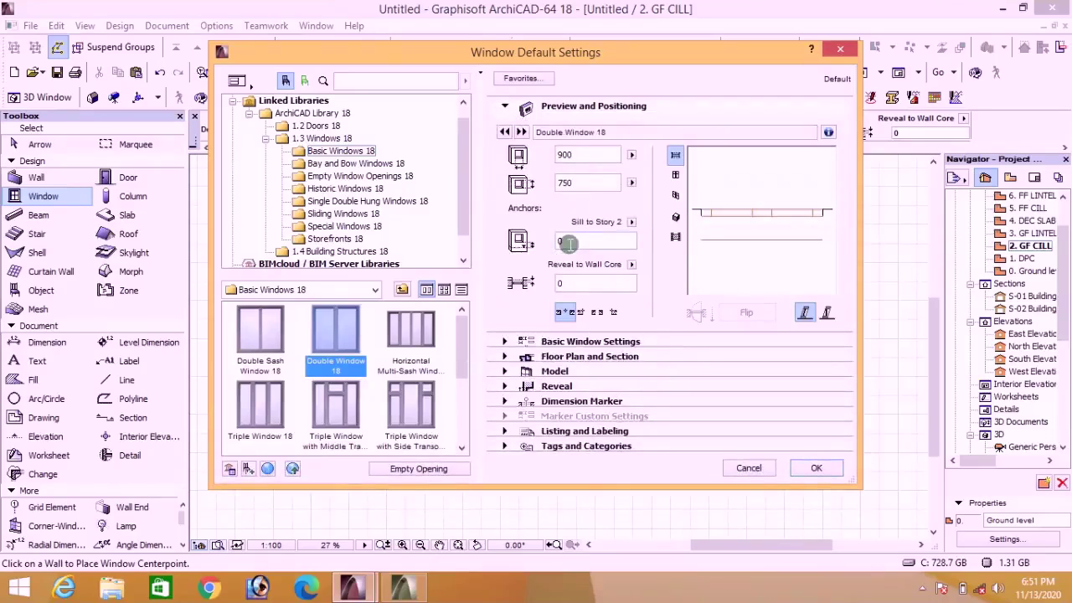
mouse_move(358, 591)
left_click(291, 521)
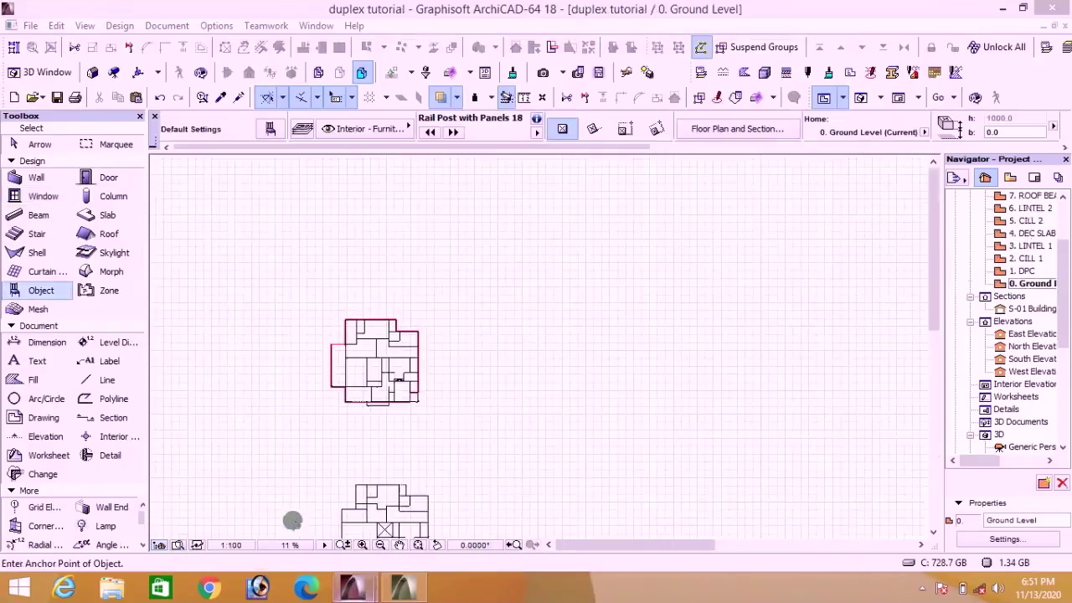
left_click(861, 98)
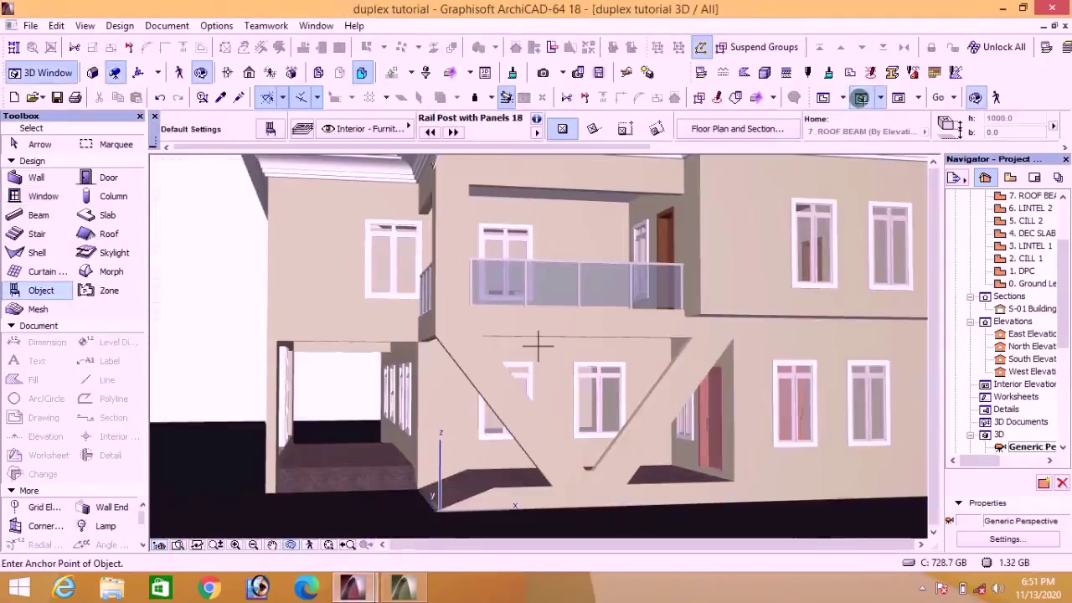
scroll(474, 460, "down", 5)
scroll(754, 415, "up", 10)
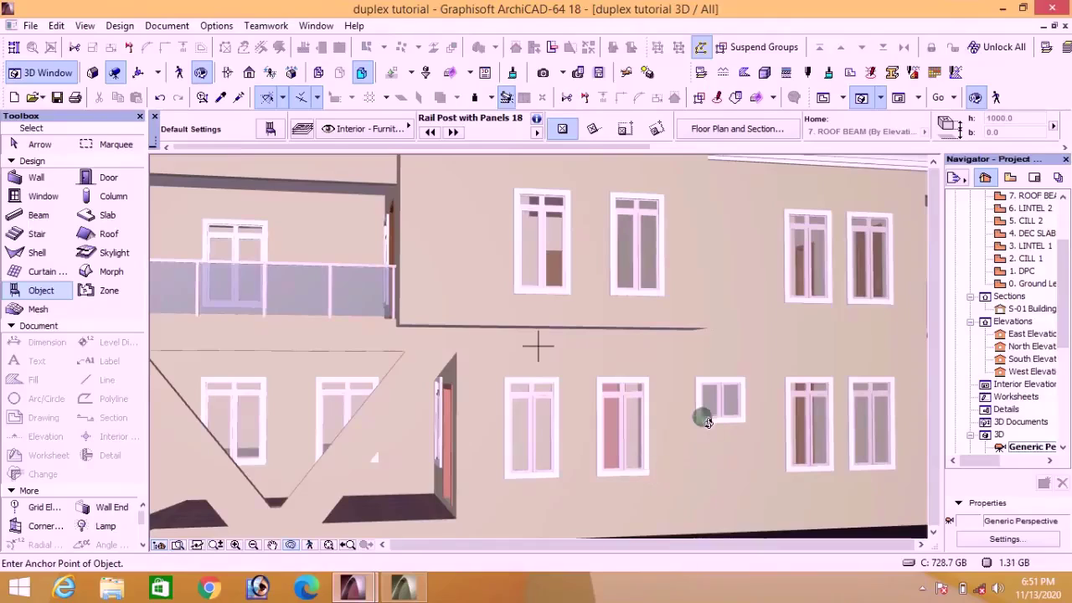
double_click(1028, 359)
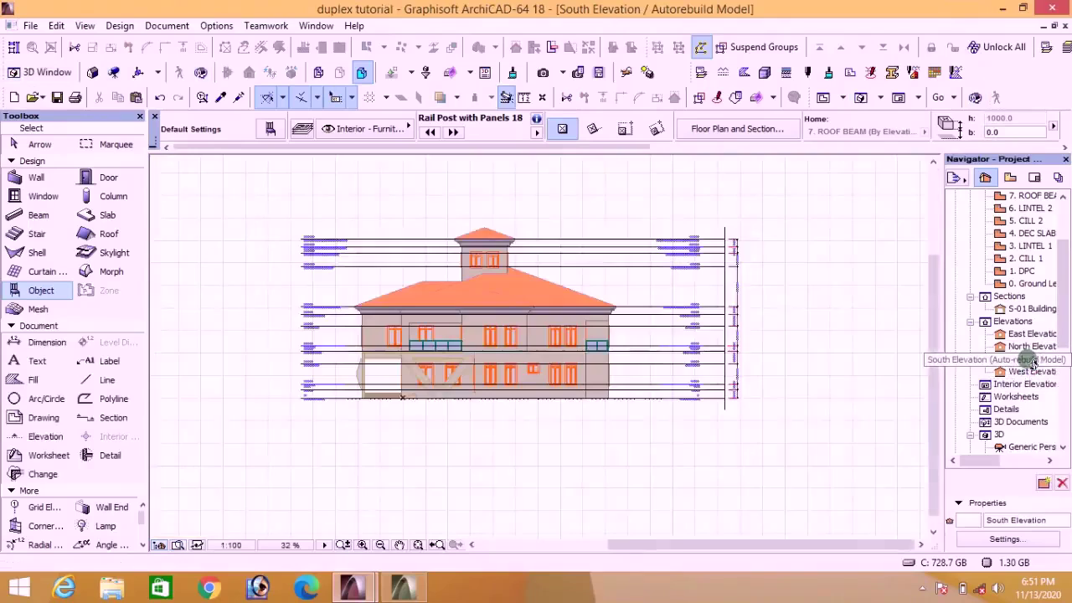
scroll(587, 371, "up", 10)
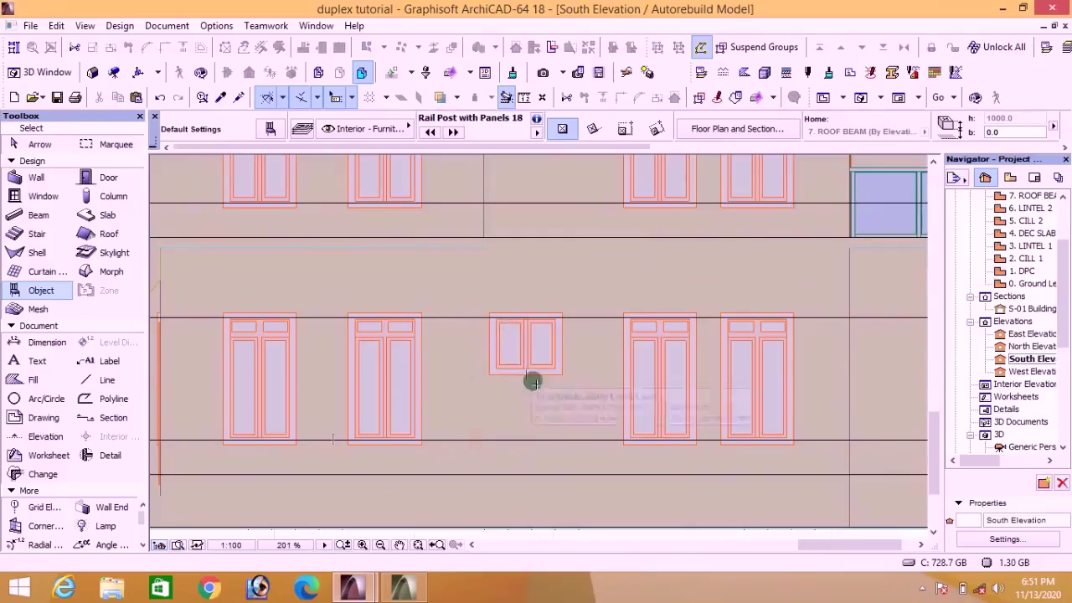
mouse_move(360, 588)
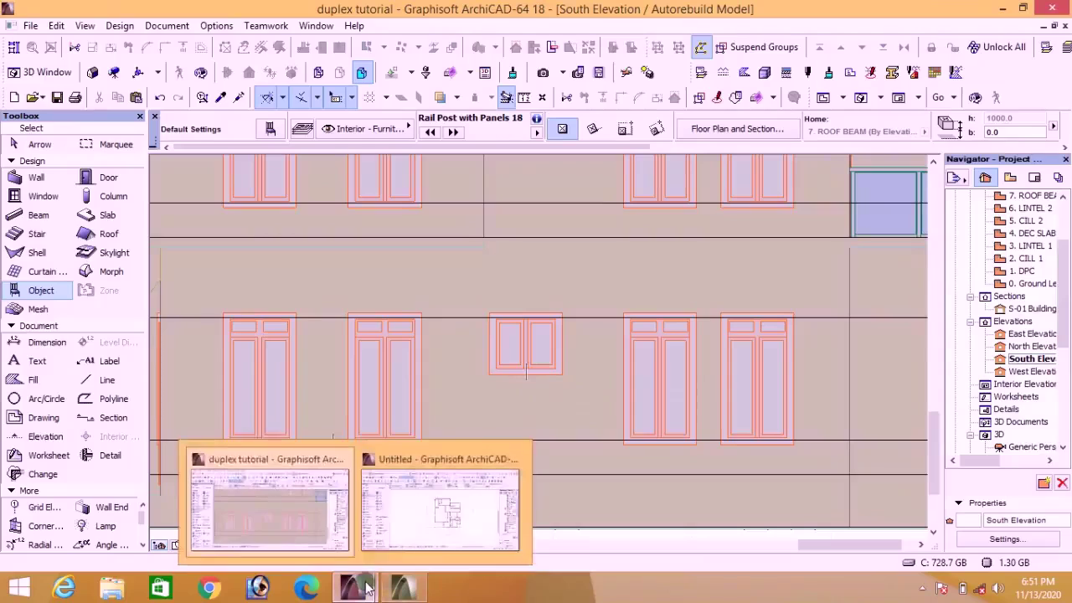
left_click(406, 507)
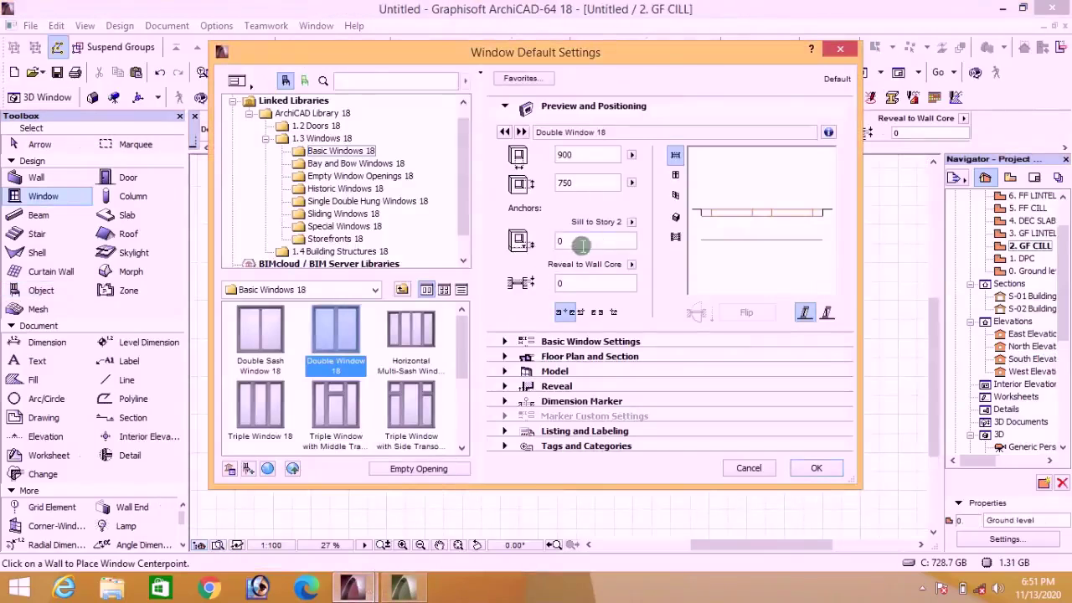
Step: Set the window sill height to 500 and width to 600, and place a window in the narrow southern room's south wall
left_click(579, 243)
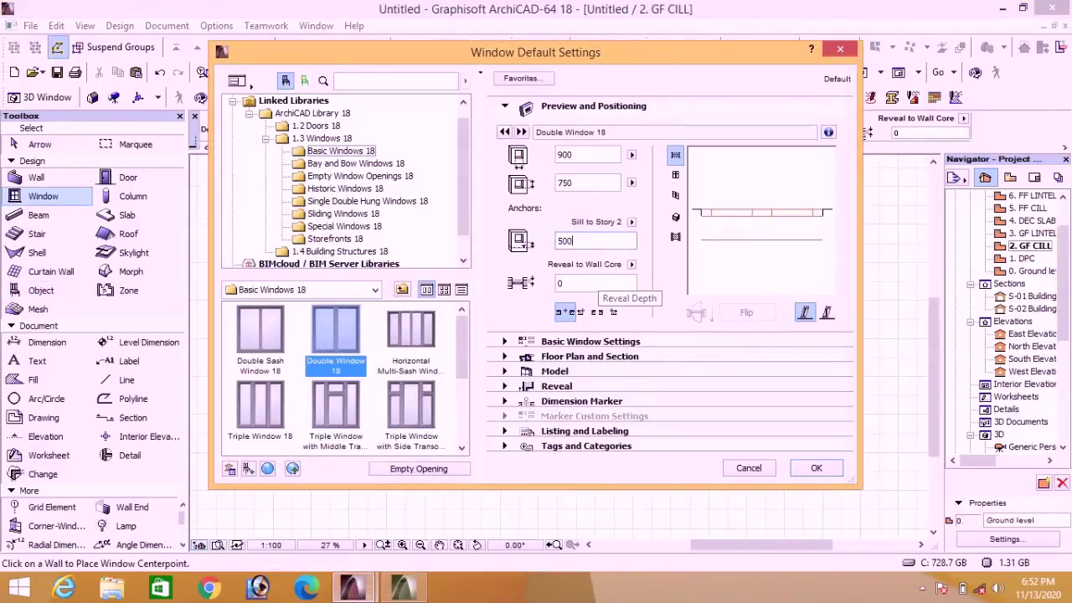
left_click(812, 469)
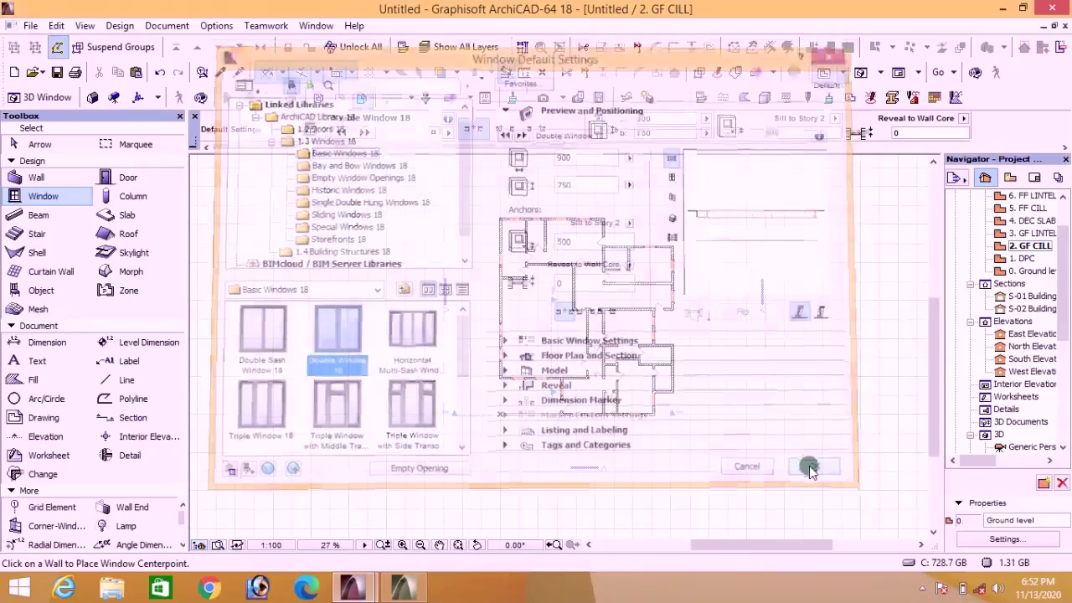
scroll(682, 438, "up", 10)
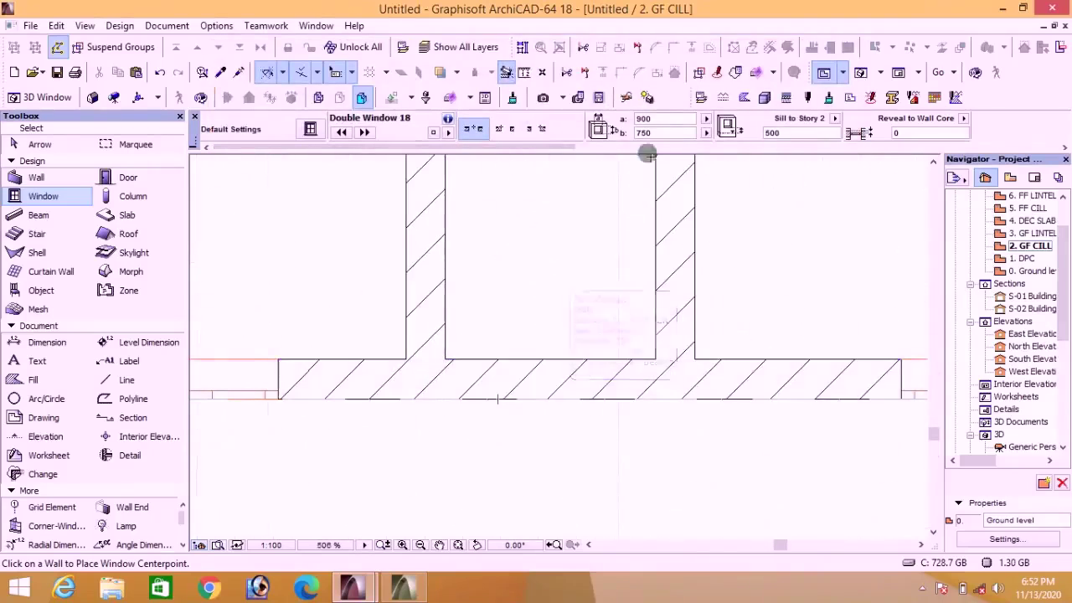
type("6")
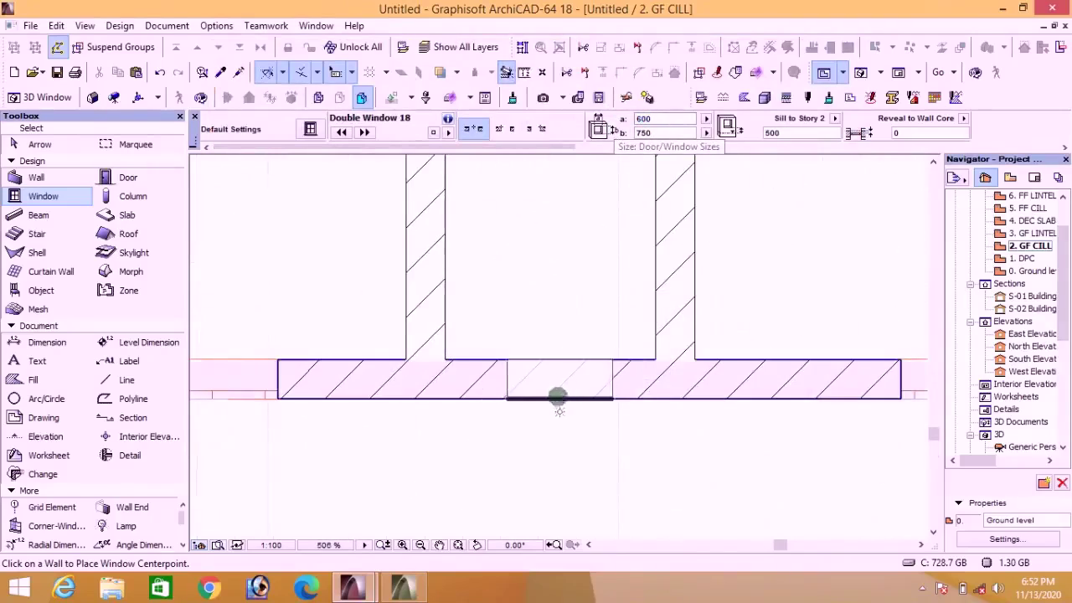
left_click(555, 400)
left_click(555, 436)
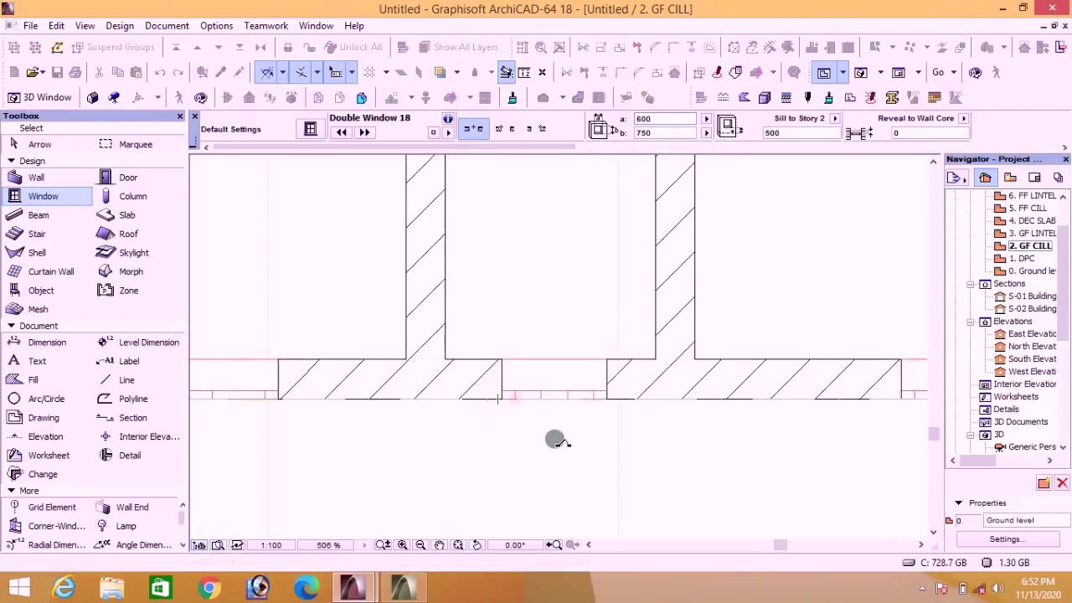
Step: Place a 600-wide double window in the east wall of each of the two small adjoining rooms on the southeast side
scroll(511, 434, "down", 5)
scroll(735, 311, "up", 4)
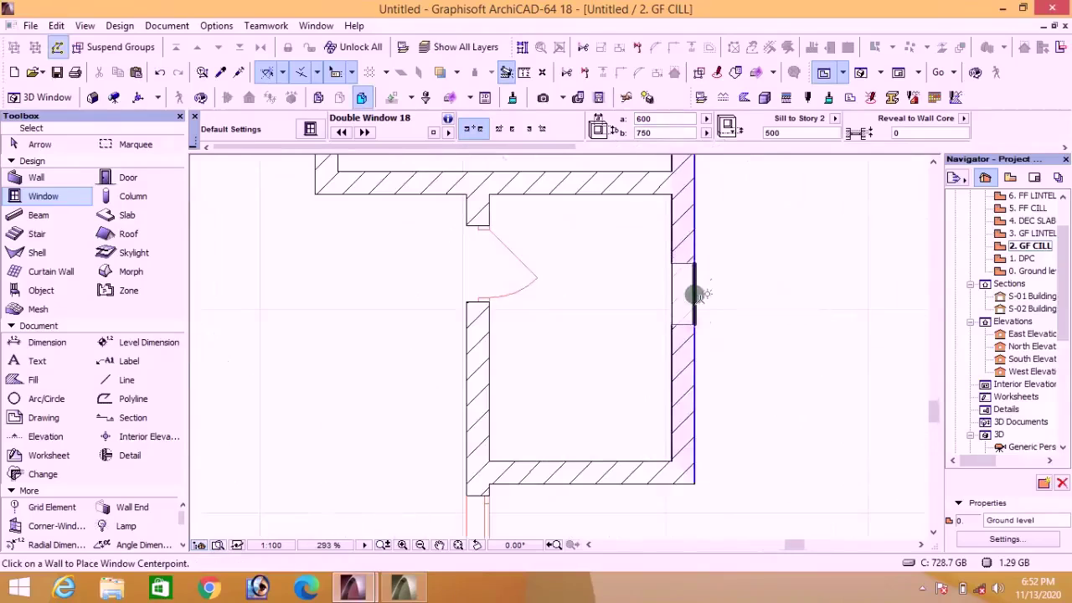
left_click(695, 294)
scroll(672, 282, "down", 4)
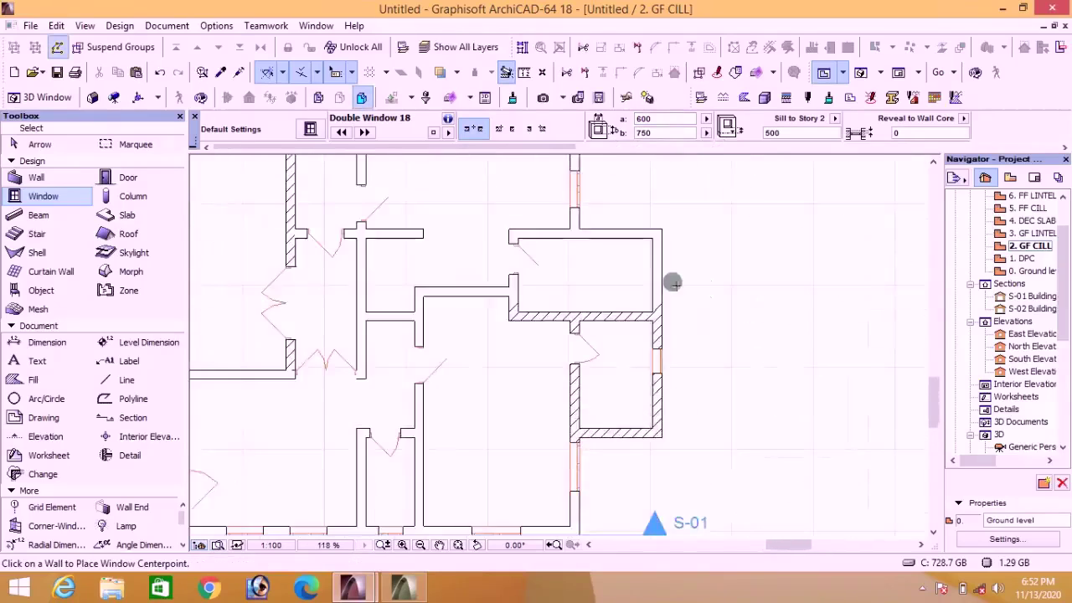
scroll(672, 282, "up", 3)
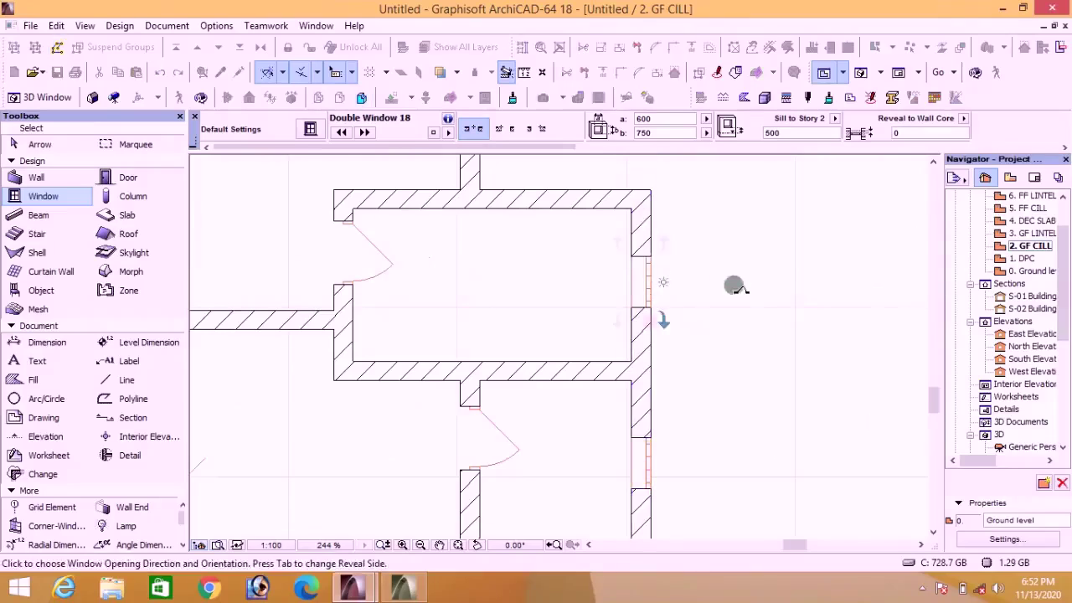
Step: Place a 600-wide double window in the north wall of the small room in the northeast wing
scroll(704, 366, "down", 8)
scroll(631, 270, "up", 7)
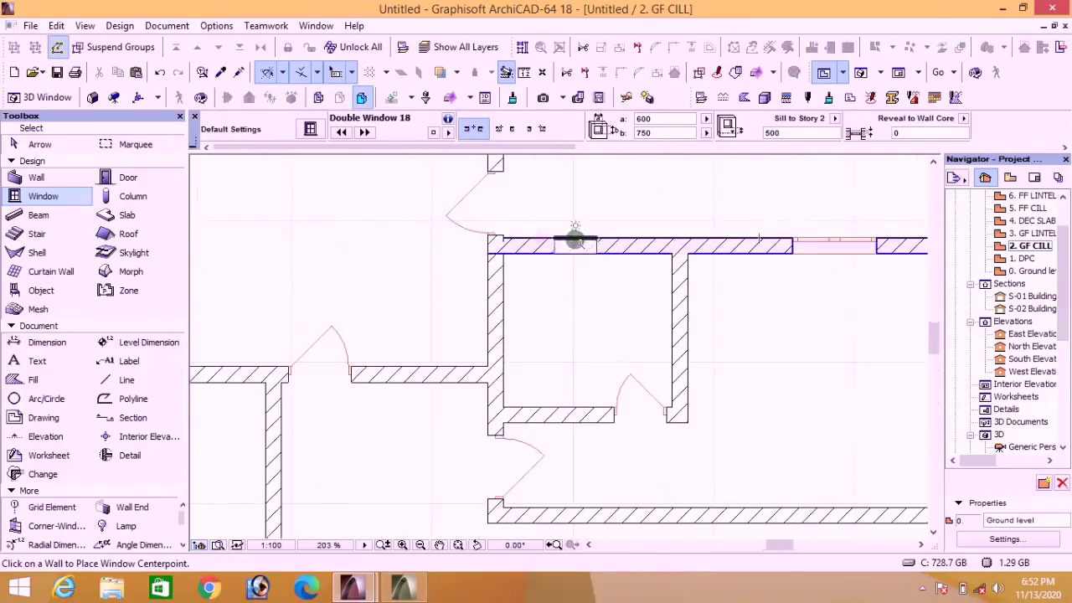
left_click(575, 239)
left_click(569, 202)
scroll(571, 209, "down", 6)
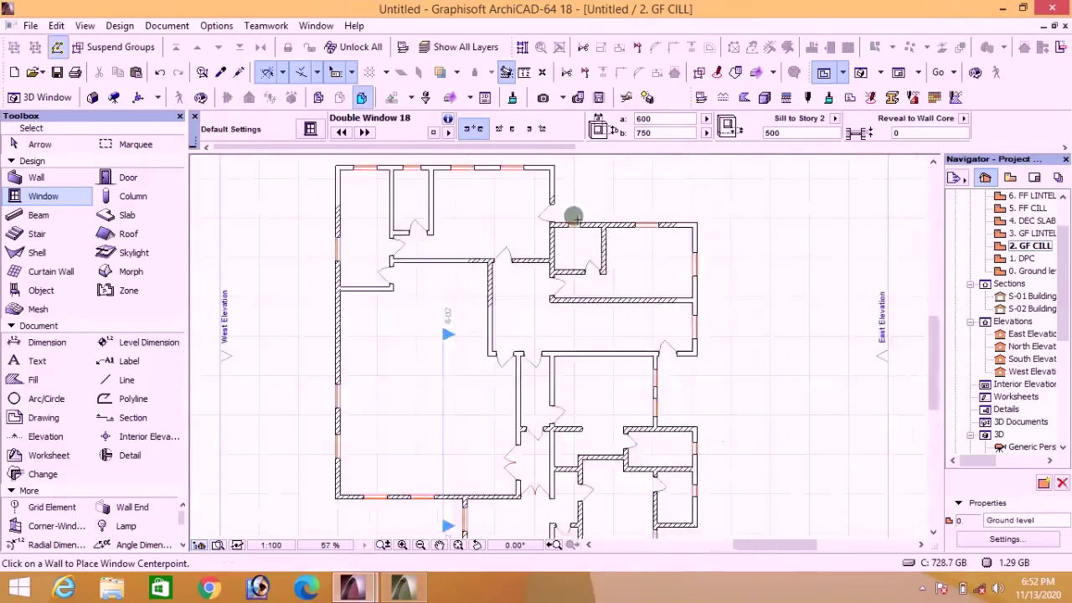
scroll(573, 216, "down", 1)
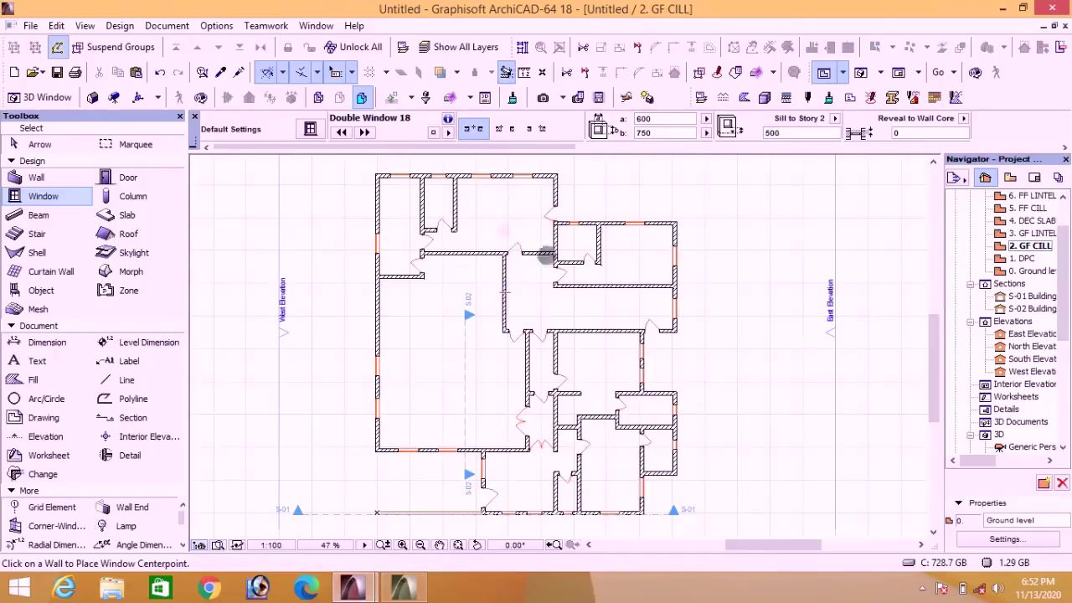
Step: Display the building in 3D facing the raised porch and activate the Morph tool
left_click(860, 73)
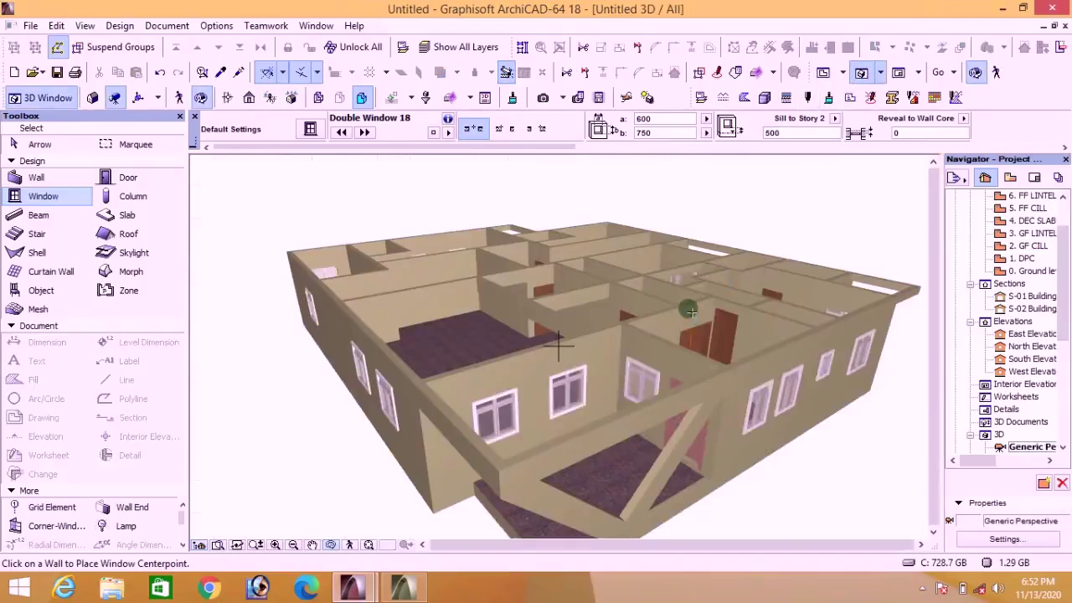
middle_click_drag(521, 387, 494, 444, "shift")
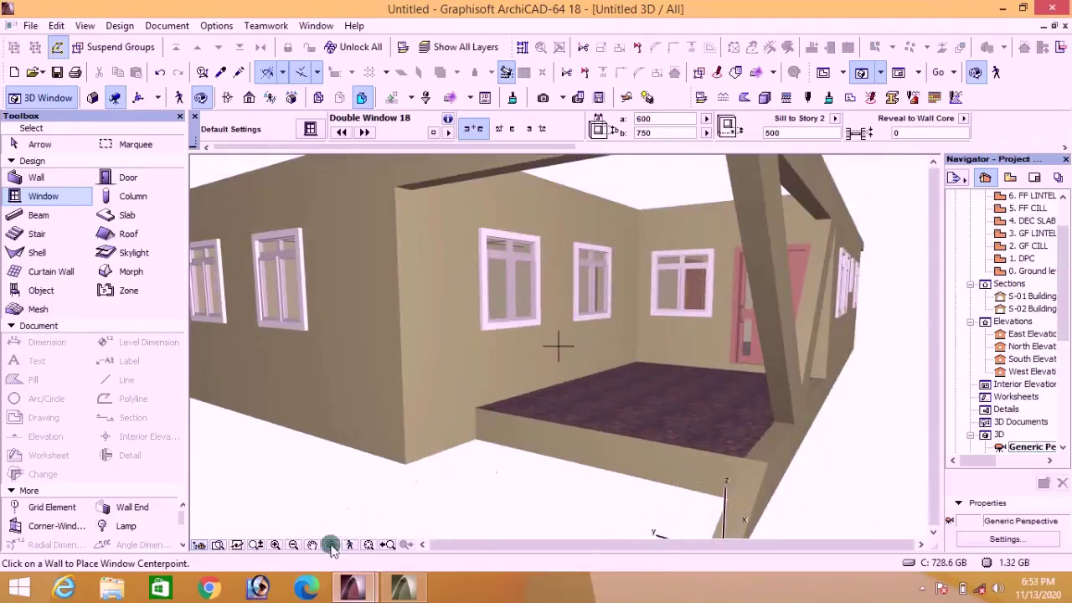
left_click(106, 273)
left_click(401, 459)
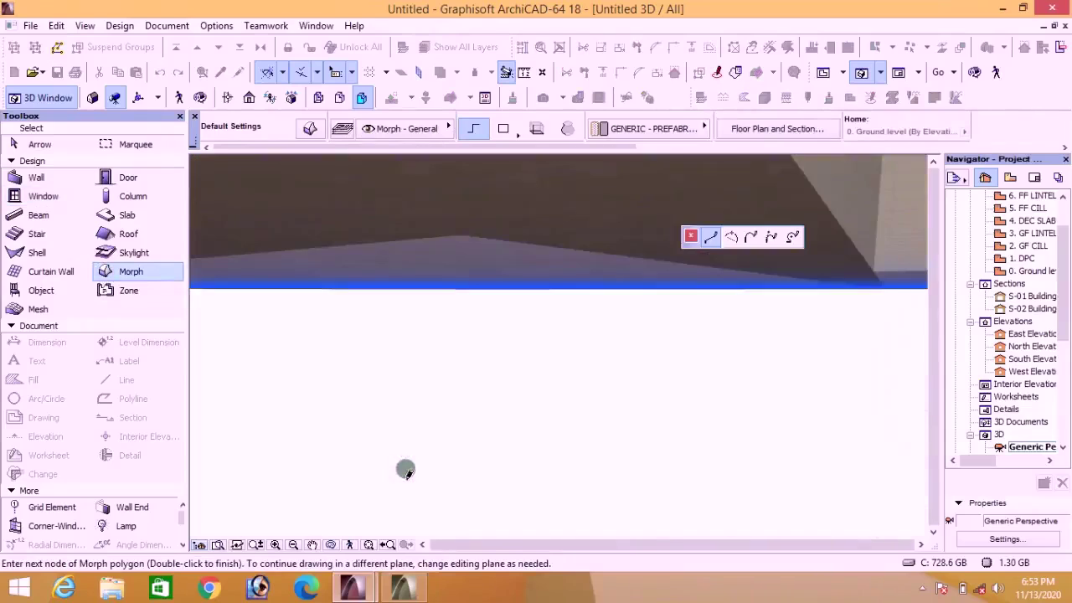
scroll(407, 471, "up", 3)
scroll(406, 471, "down", 3)
scroll(415, 465, "up", 1)
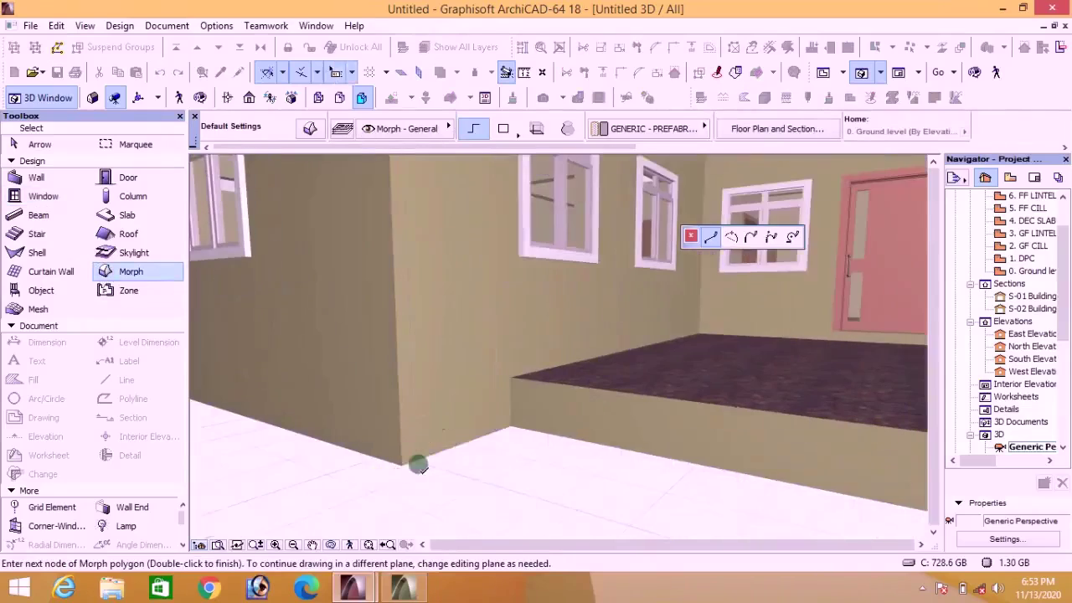
left_click(405, 464)
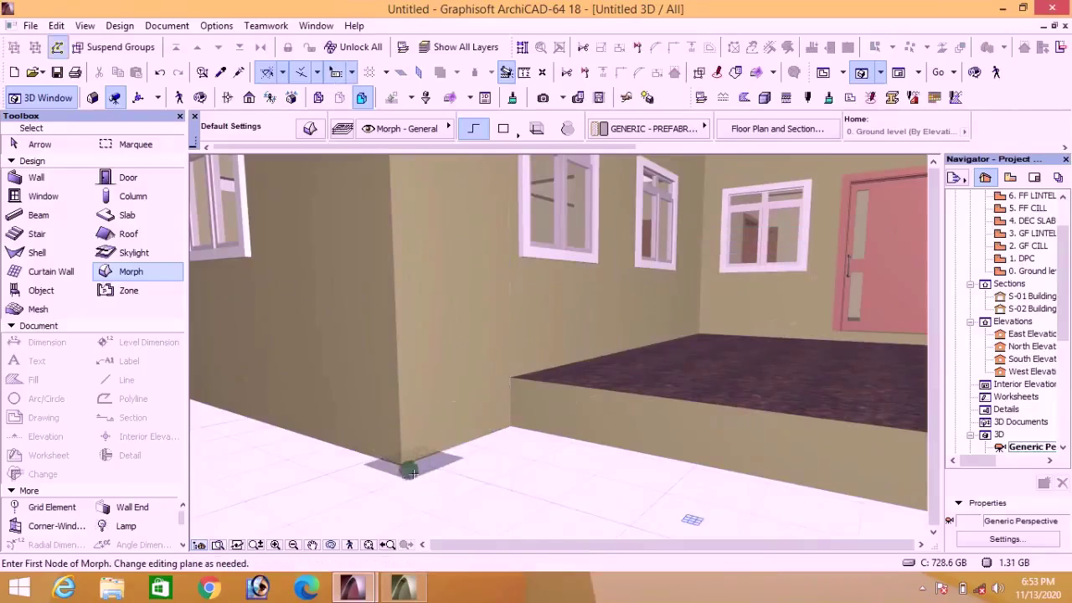
Step: Draw a triangular morph profile on the wall beside the porch, from the outer wall corner to the floor edge, with a 450 vertical side
scroll(405, 466, "up", 2)
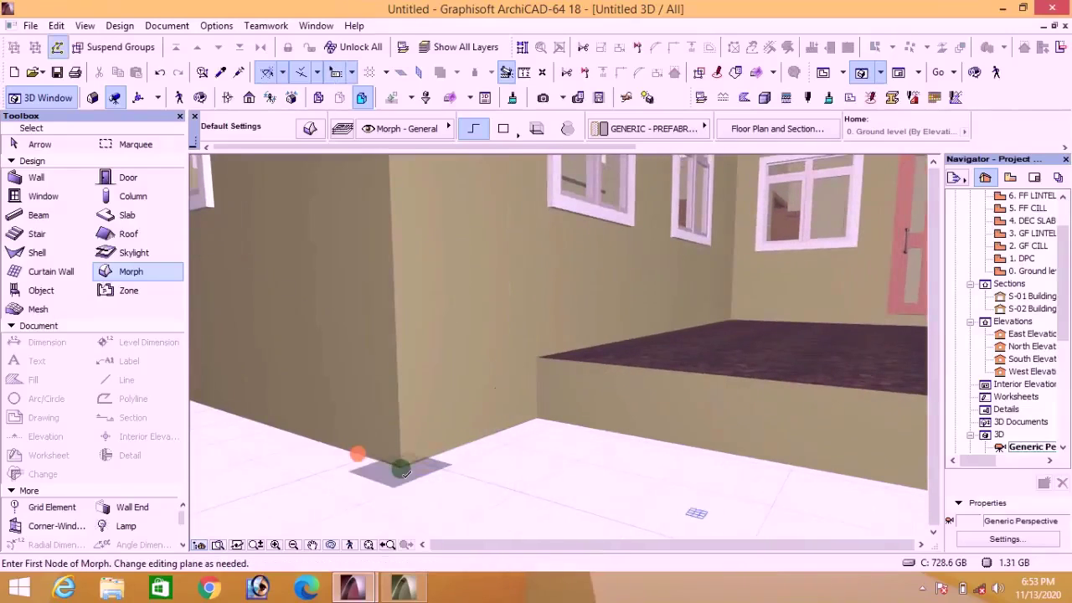
left_click(401, 467)
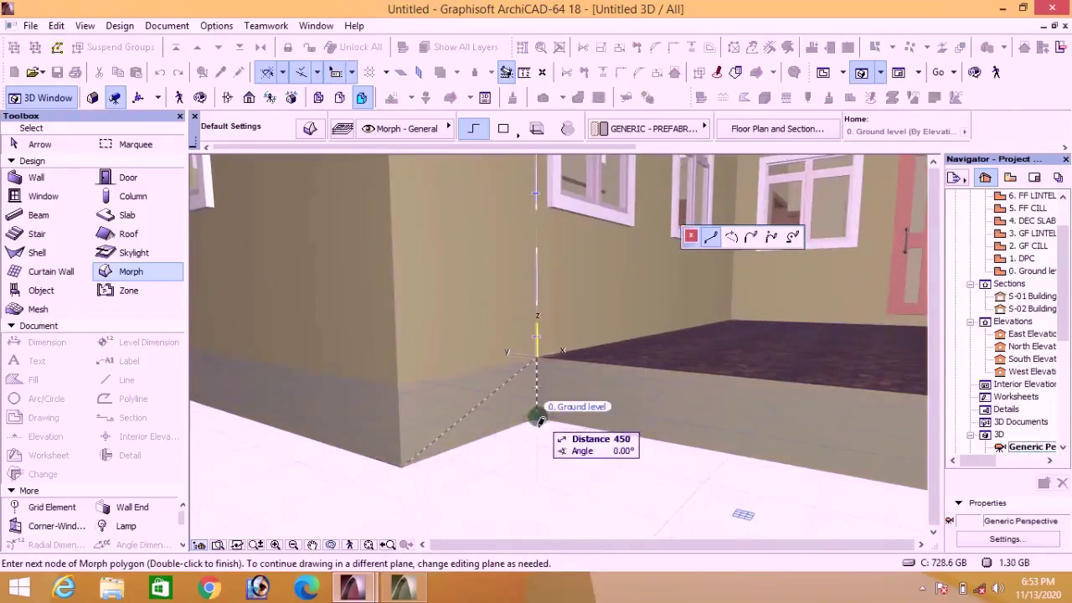
left_click(536, 419)
left_click(395, 469)
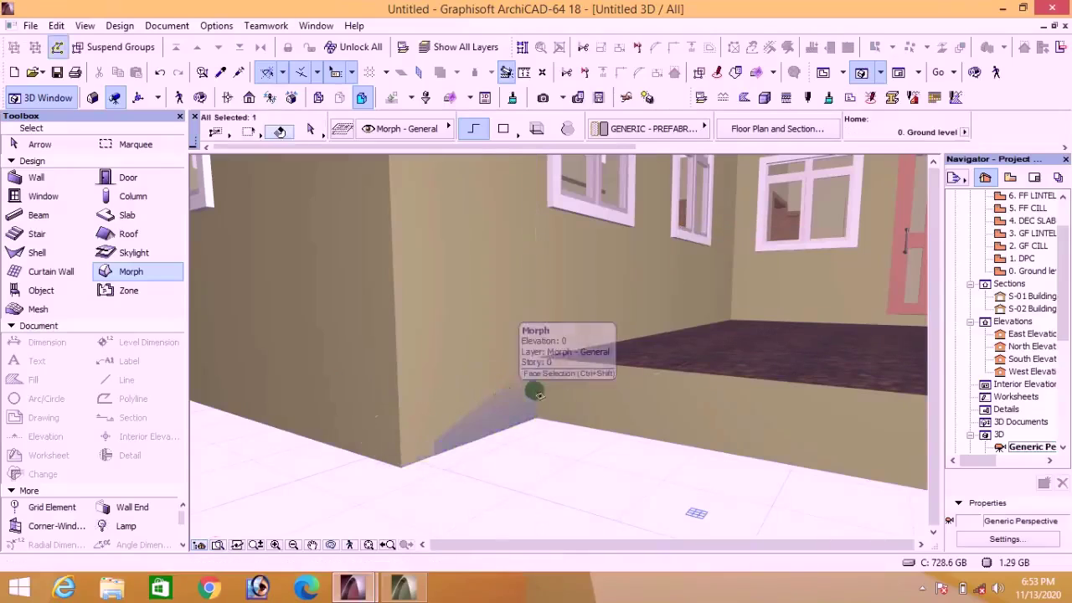
Step: Extrude the triangular morph along the porch edge to its far corner to form a ramp
left_click(502, 394, "shift")
left_click(538, 357)
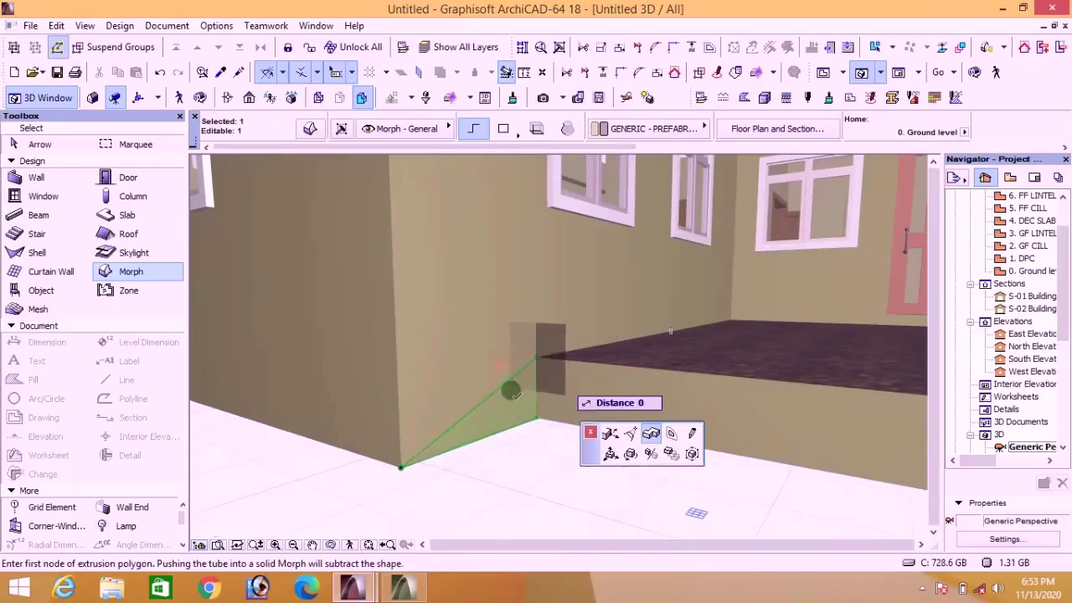
scroll(512, 395, "down", 5)
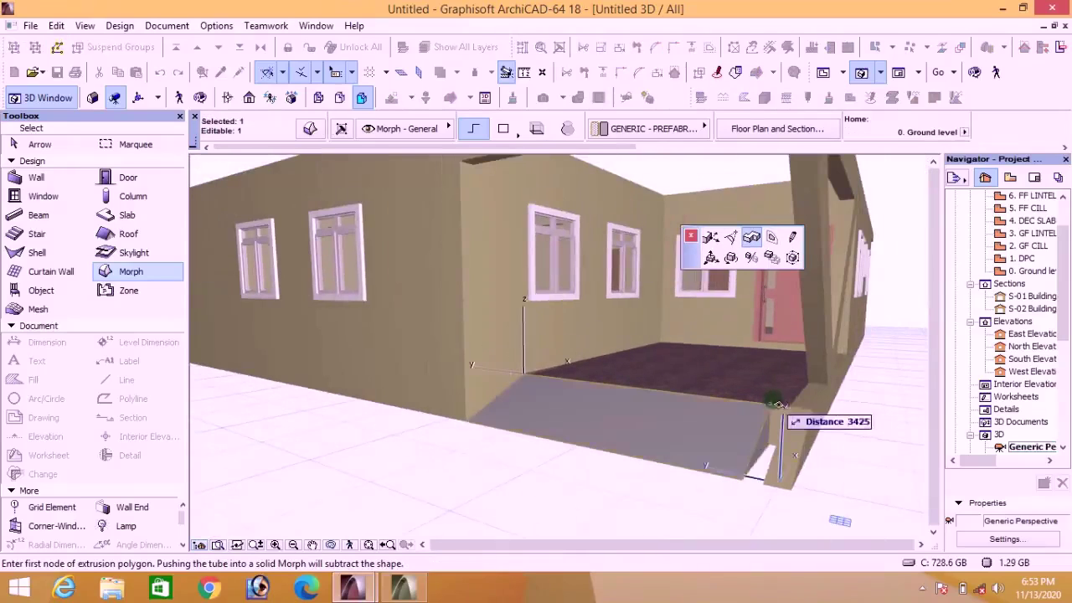
left_click(789, 407)
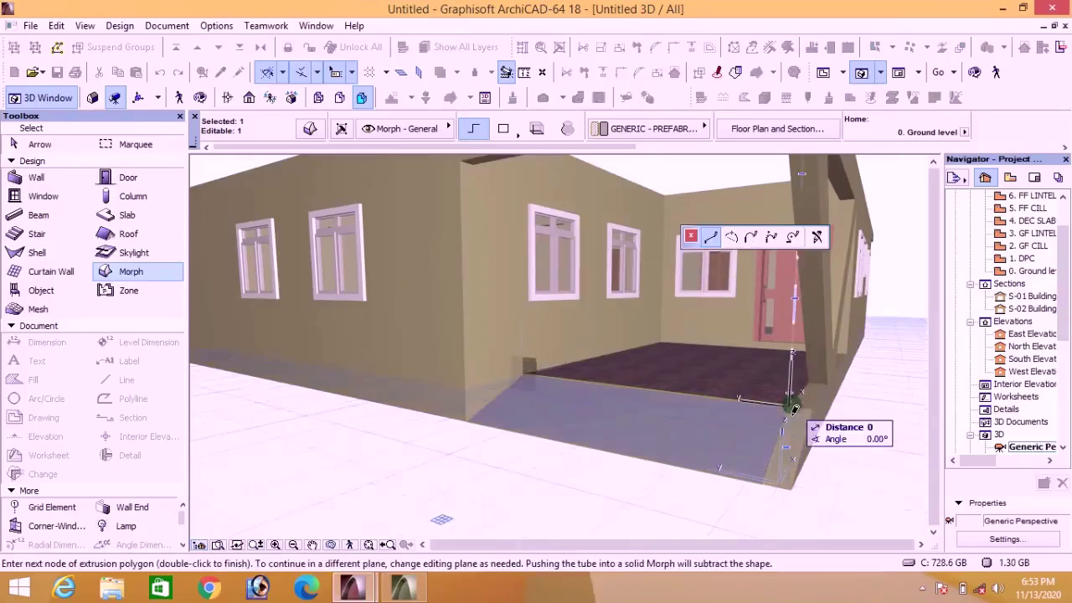
scroll(503, 443, "down", 5)
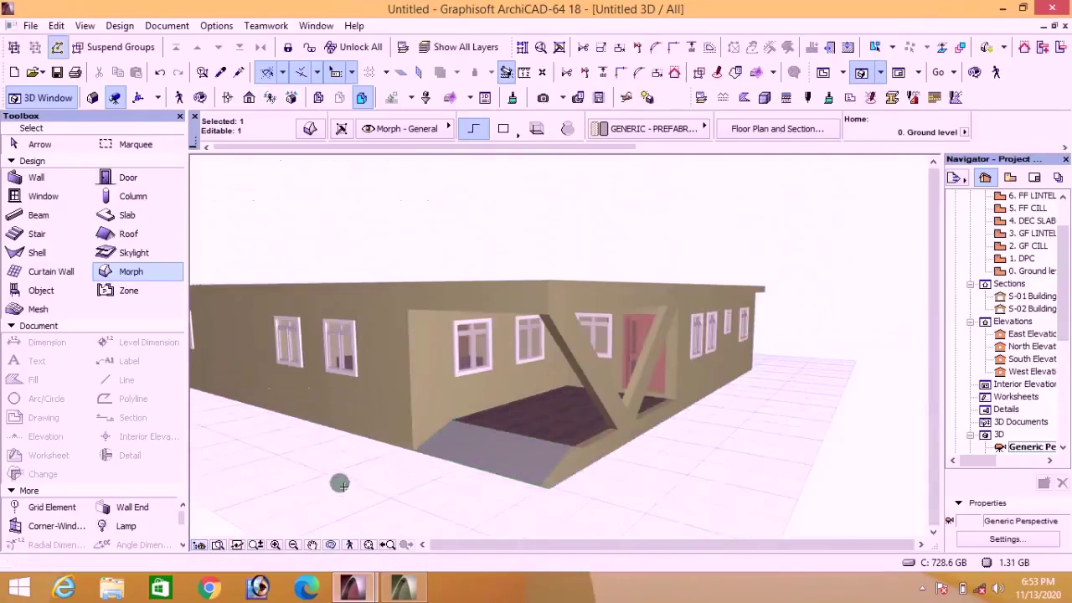
Step: Override the ramp morph's surface with Stone - Granite Gray and deselect it
left_click(310, 129)
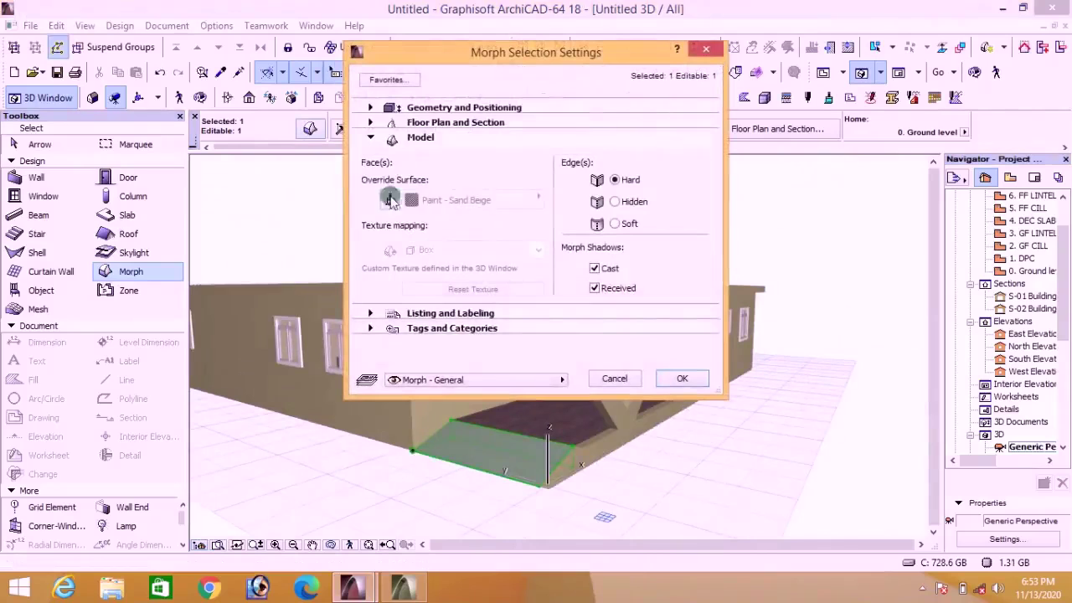
left_click(387, 201)
left_click(478, 201)
scroll(704, 411, "down", 3)
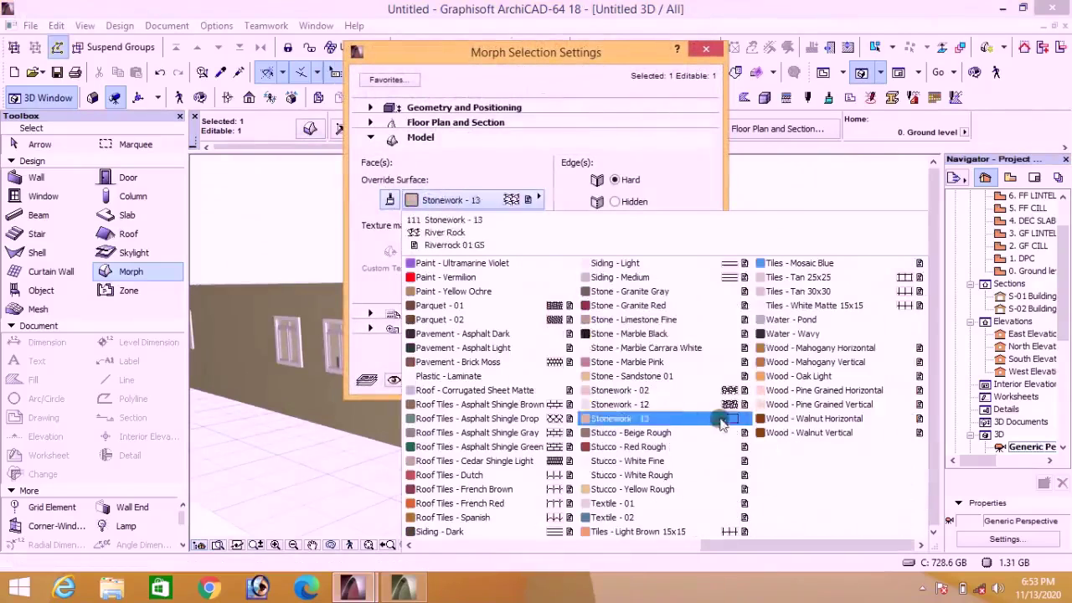
left_click(630, 291)
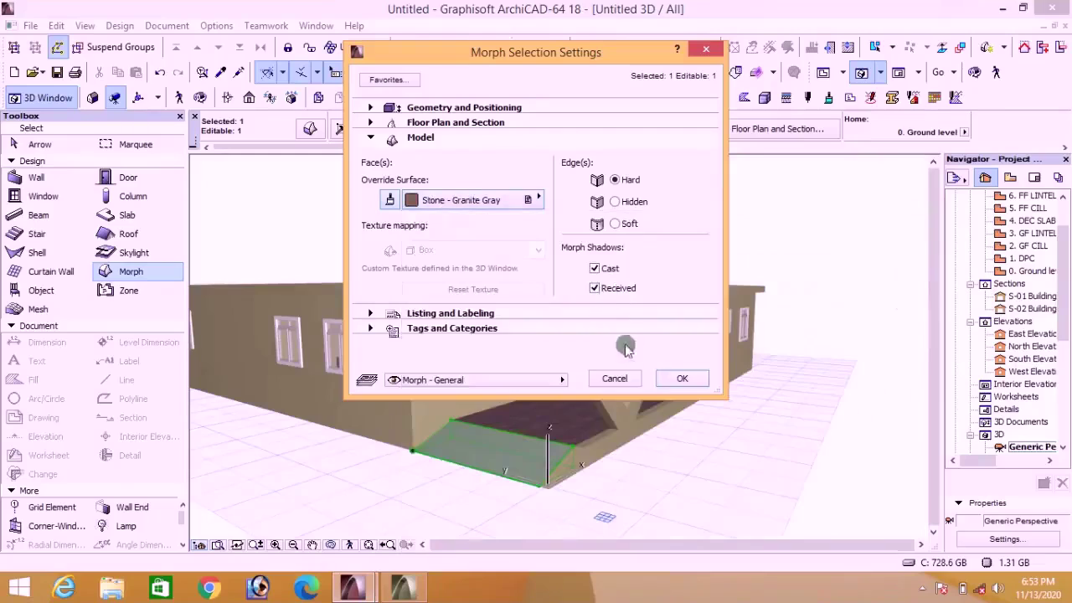
left_click(664, 378)
left_click(826, 276)
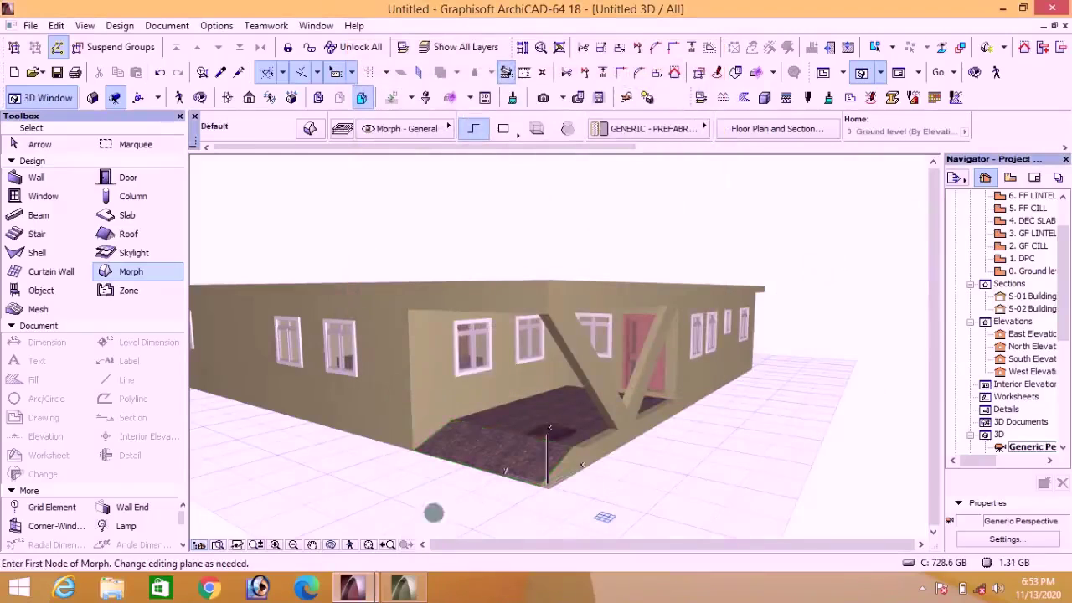
Step: Inspect the porch ramp, room layout, doors and windows by viewing the building in 3D from several sides and from above
left_click(333, 544)
key("Up")
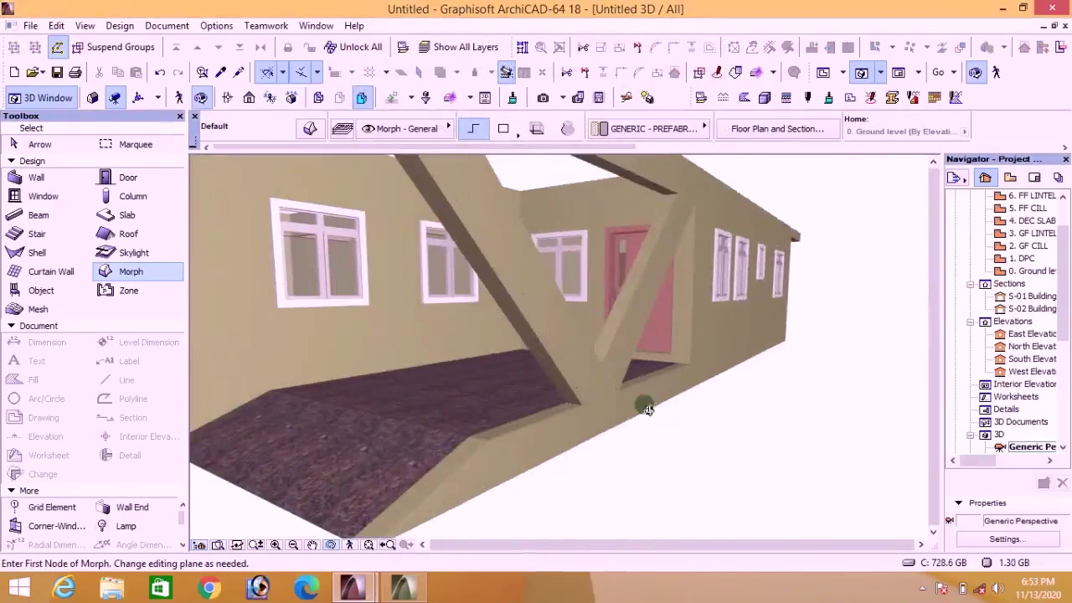
key("Down")
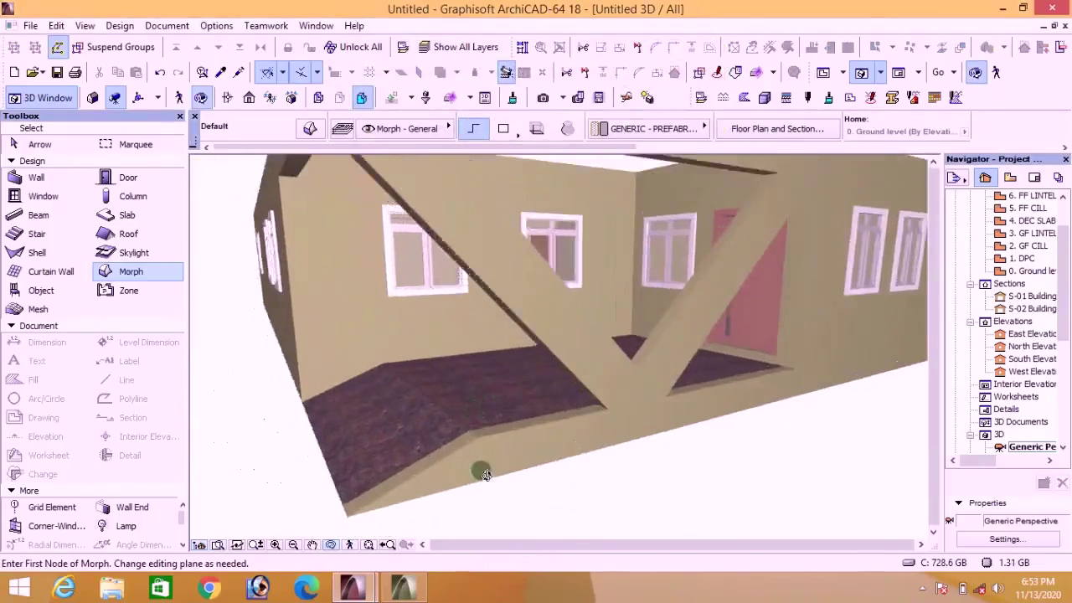
key("Up")
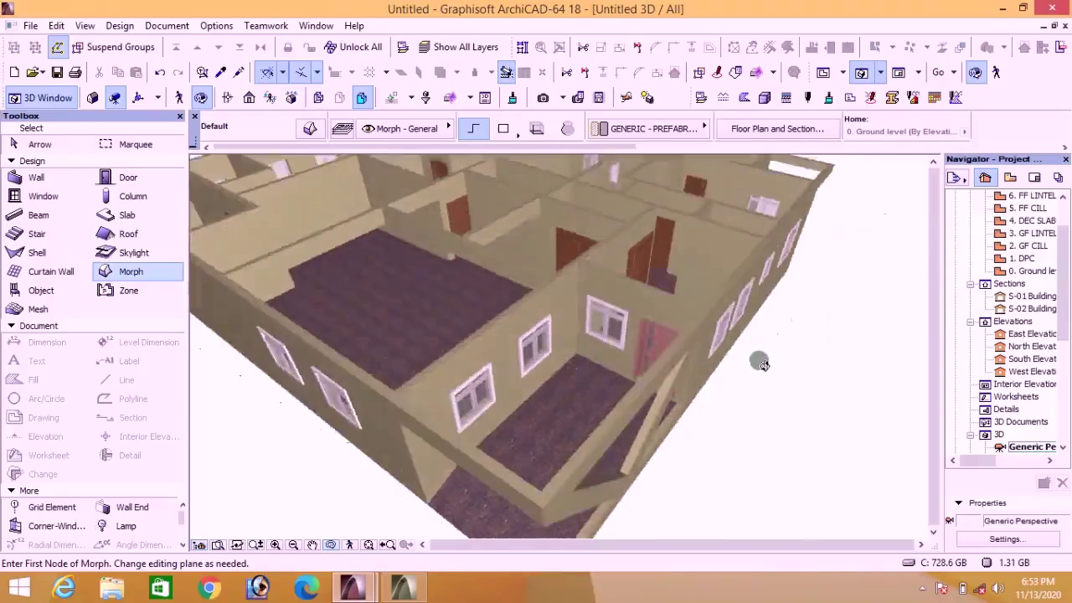
key("Down")
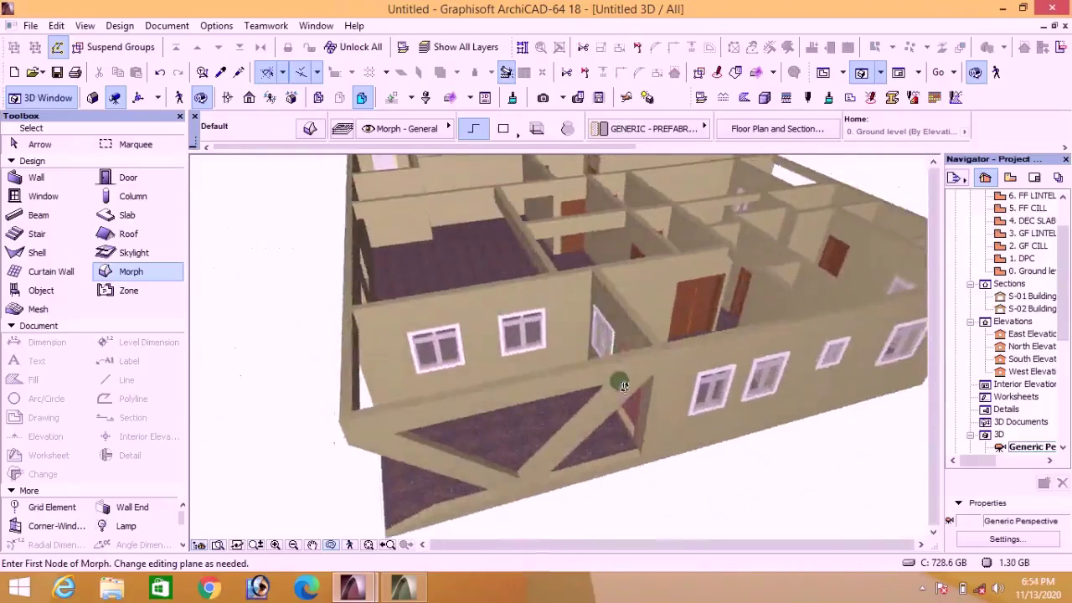
left_click_drag(686, 303, 747, 346)
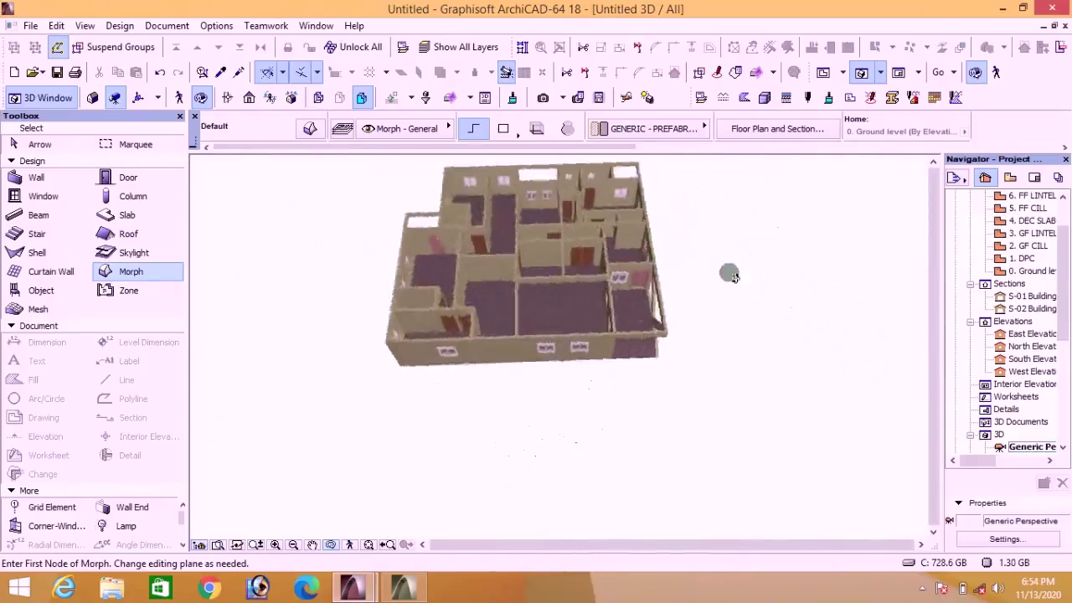
left_click_drag(389, 350, 566, 416)
left_click_drag(453, 416, 609, 391)
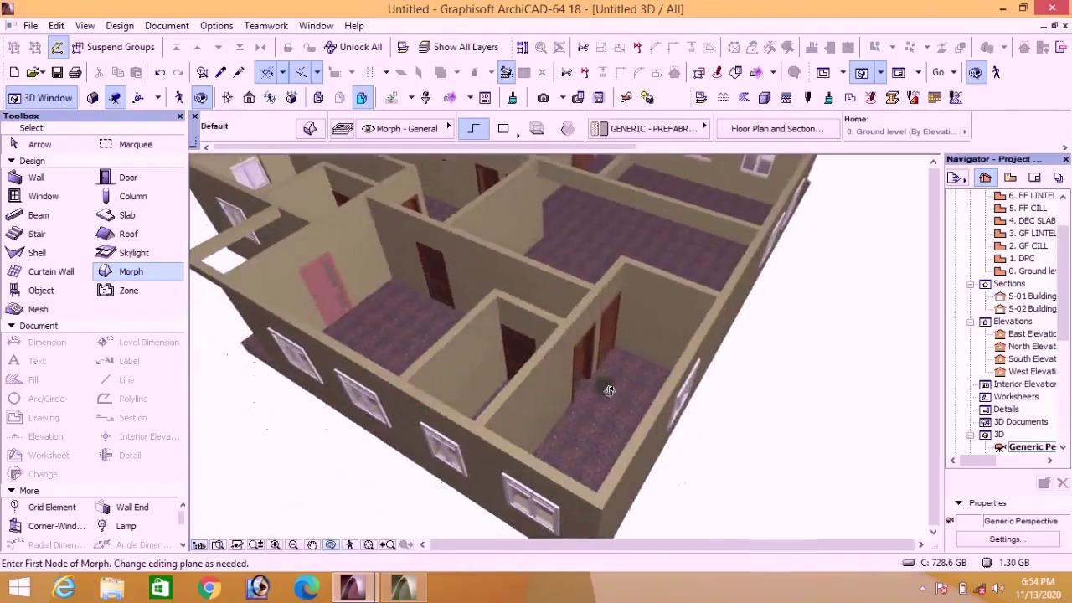
left_click_drag(686, 331, 423, 356)
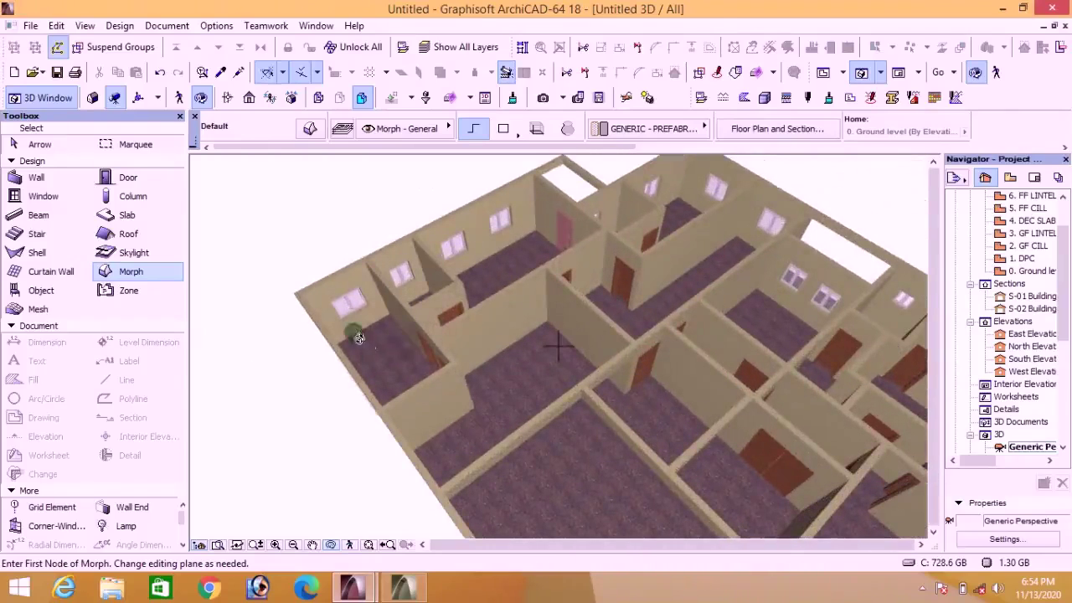
left_click_drag(385, 343, 481, 396)
Step: Enclose the entire building plan in a rectangular marquee on the 0. Ground level floor plan
left_click(823, 72)
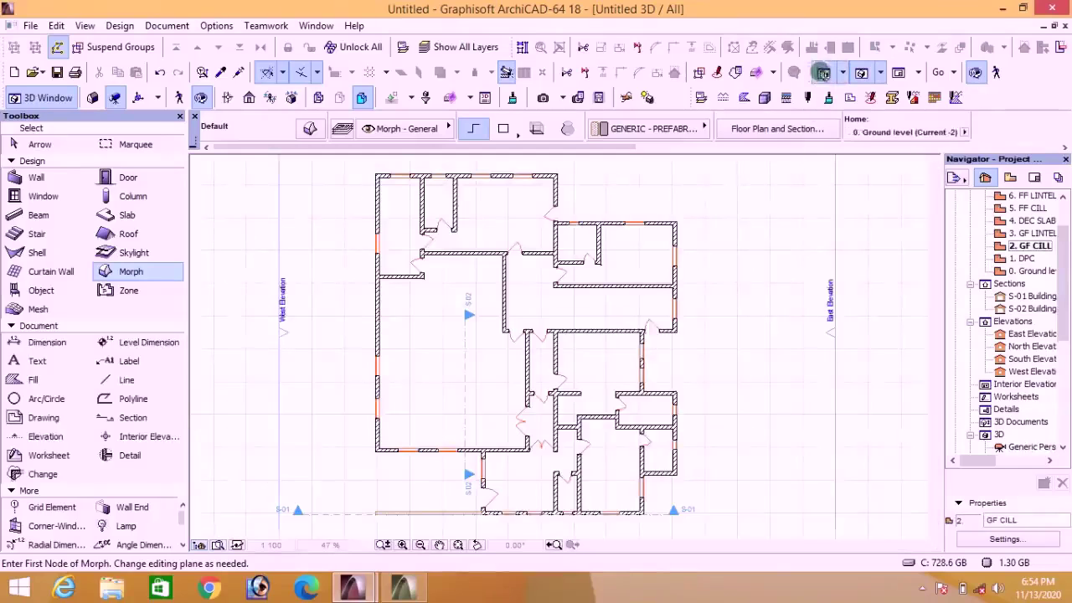
scroll(612, 351, "down", 1)
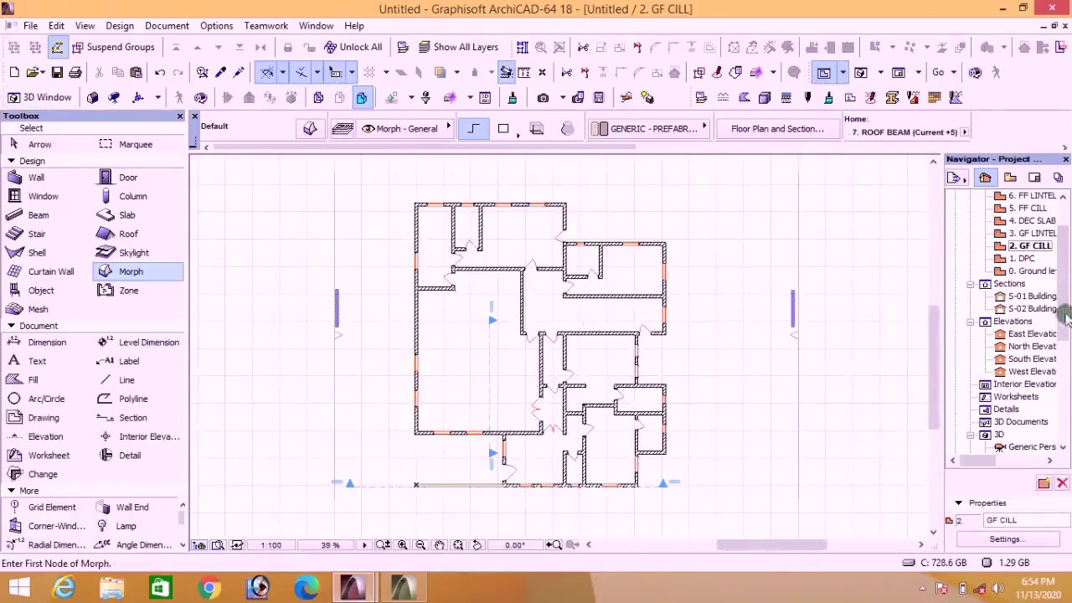
left_click(1039, 273)
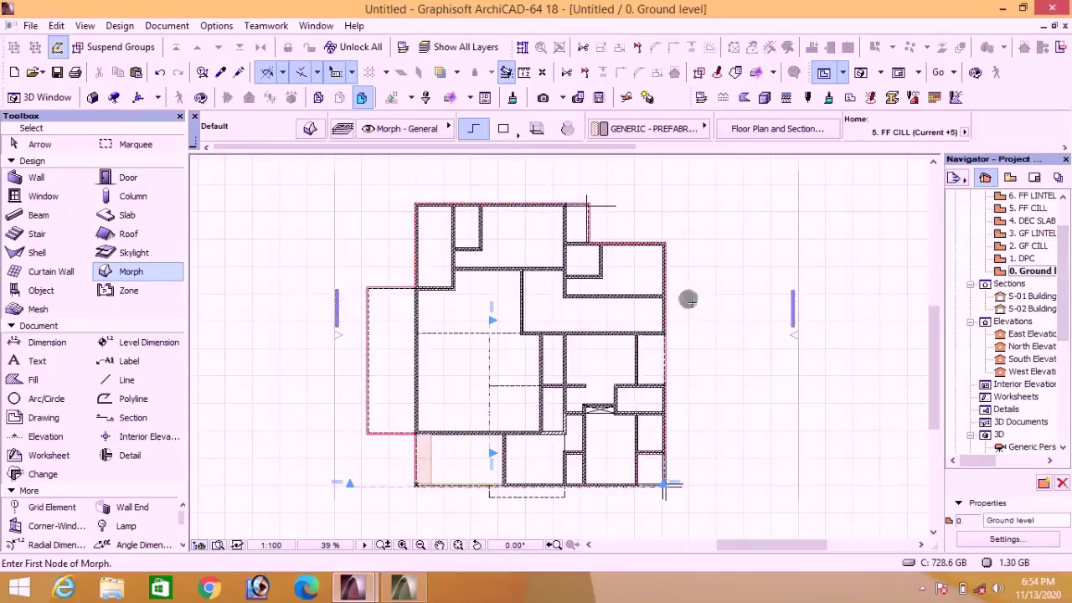
scroll(452, 300, "down", 2)
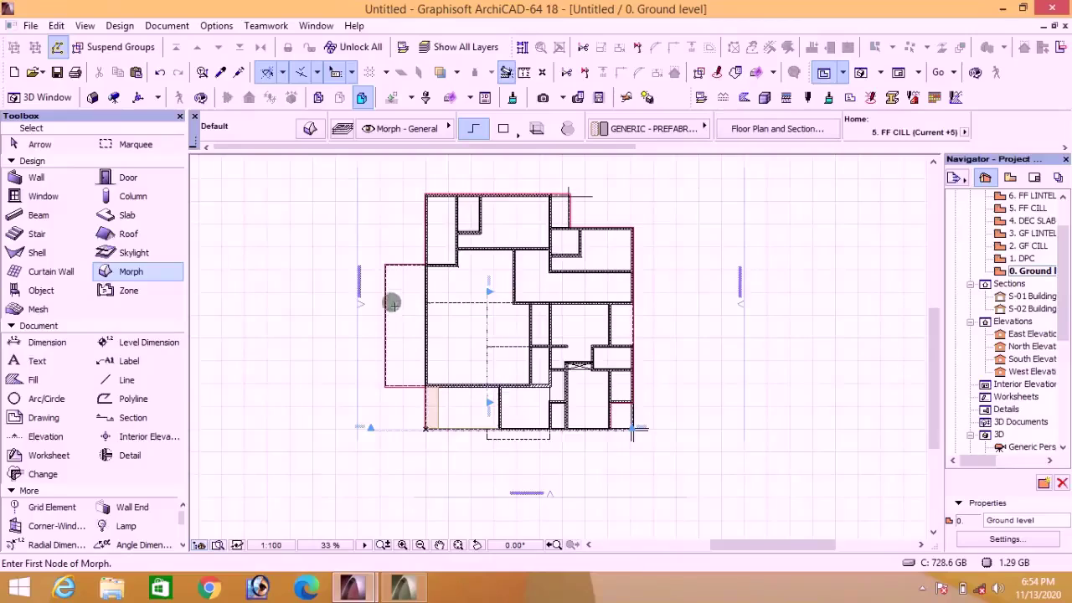
left_click(106, 144)
scroll(403, 262, "down", 2)
left_click(366, 233)
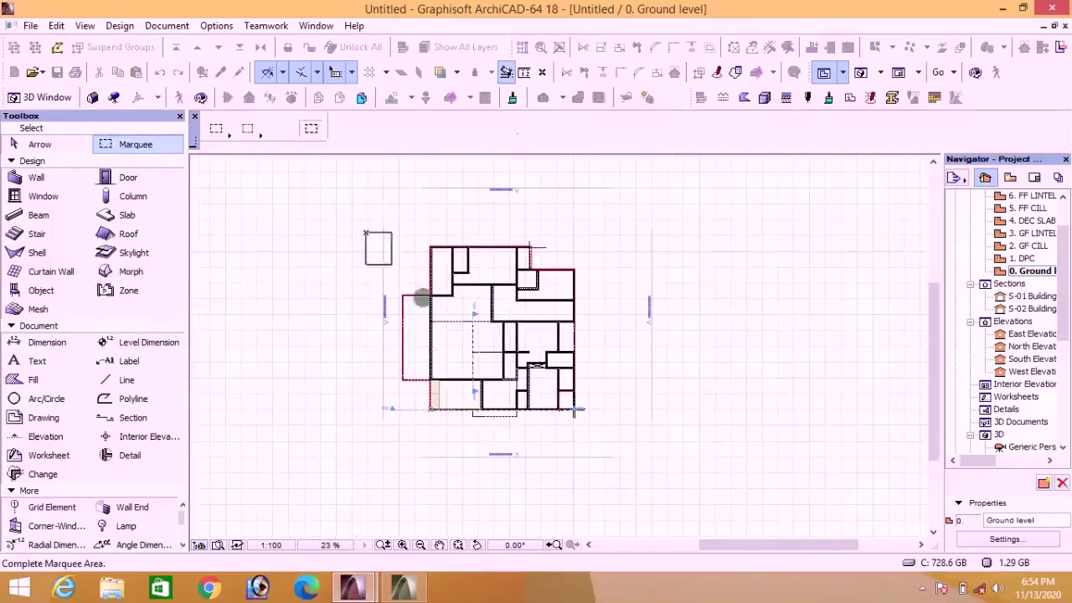
left_click(624, 460)
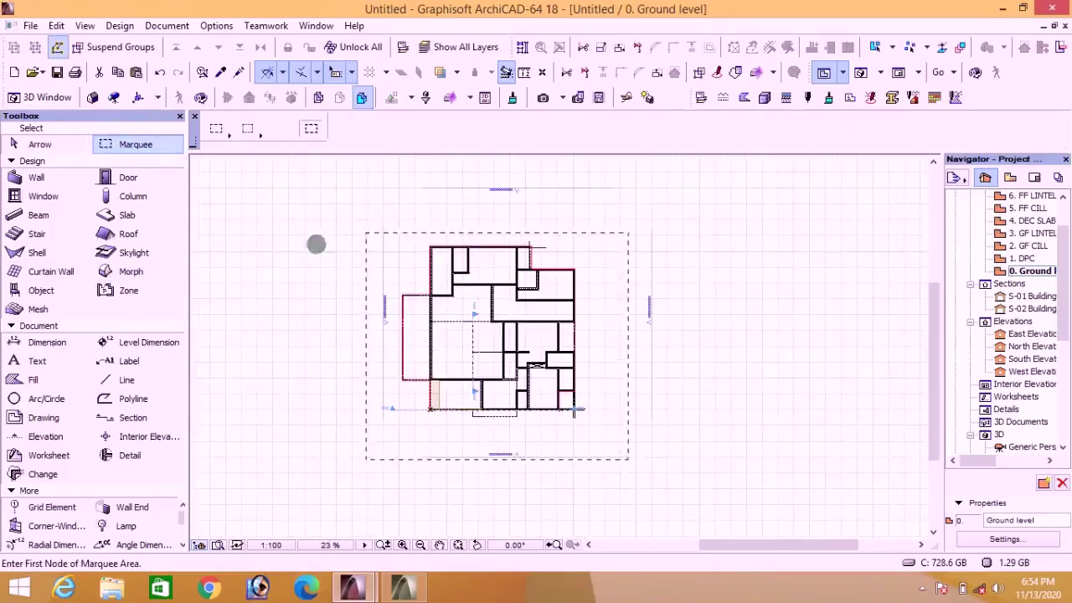
Step: Select all the lines inside the marquee and copy them
left_click(123, 381)
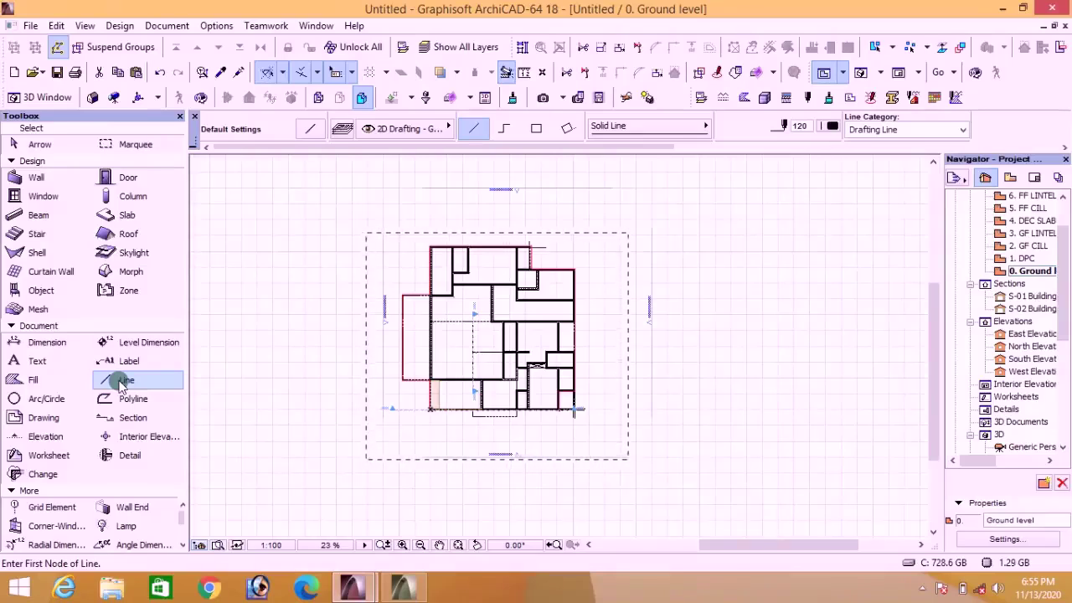
key("ctrl+a")
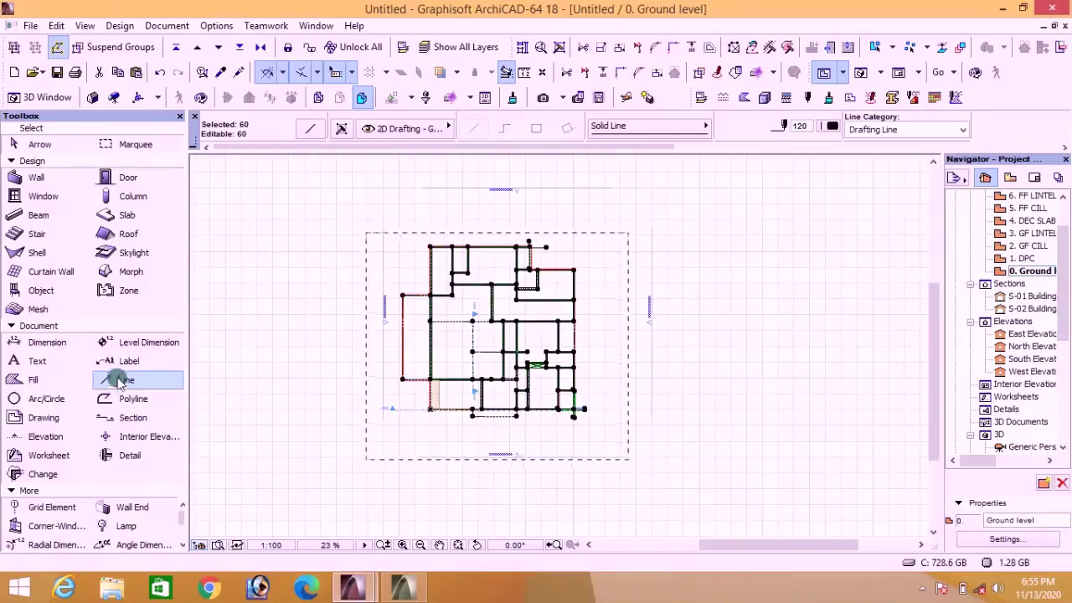
left_click(124, 401)
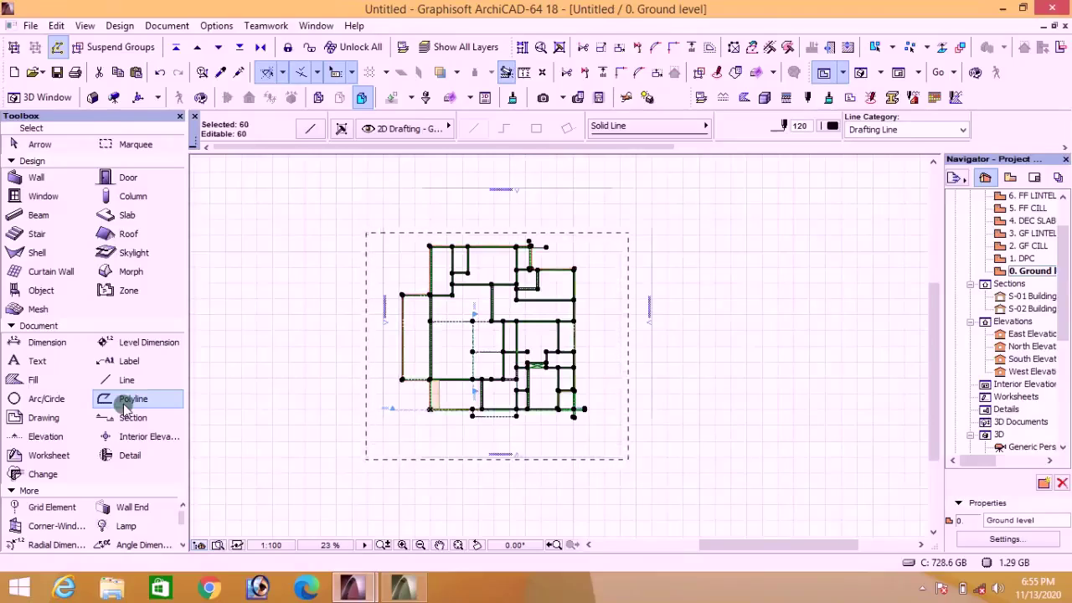
scroll(471, 414, "up", 3)
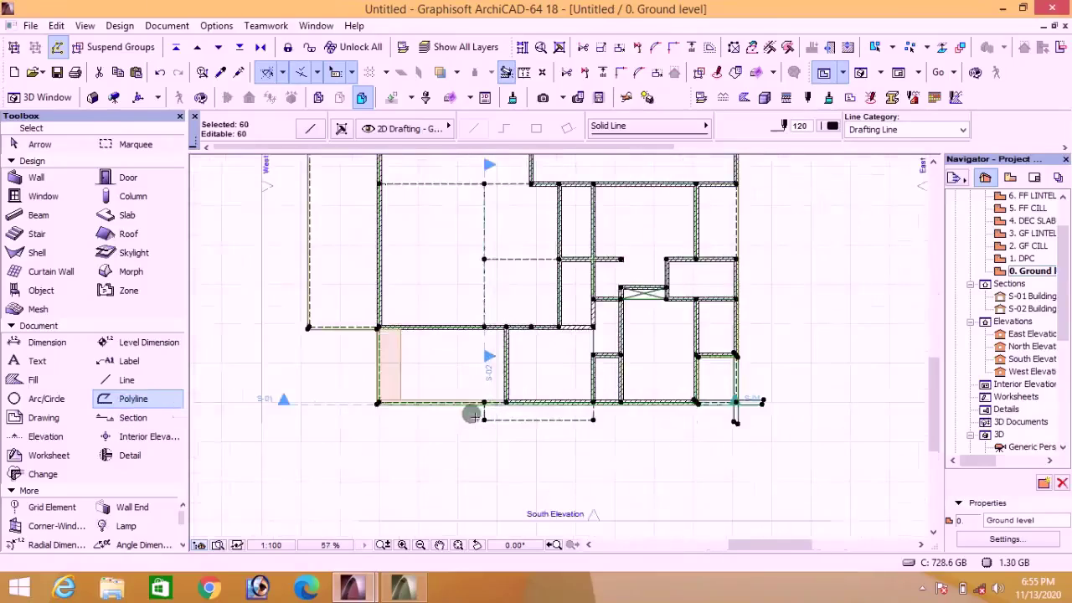
scroll(488, 444, "down", 3)
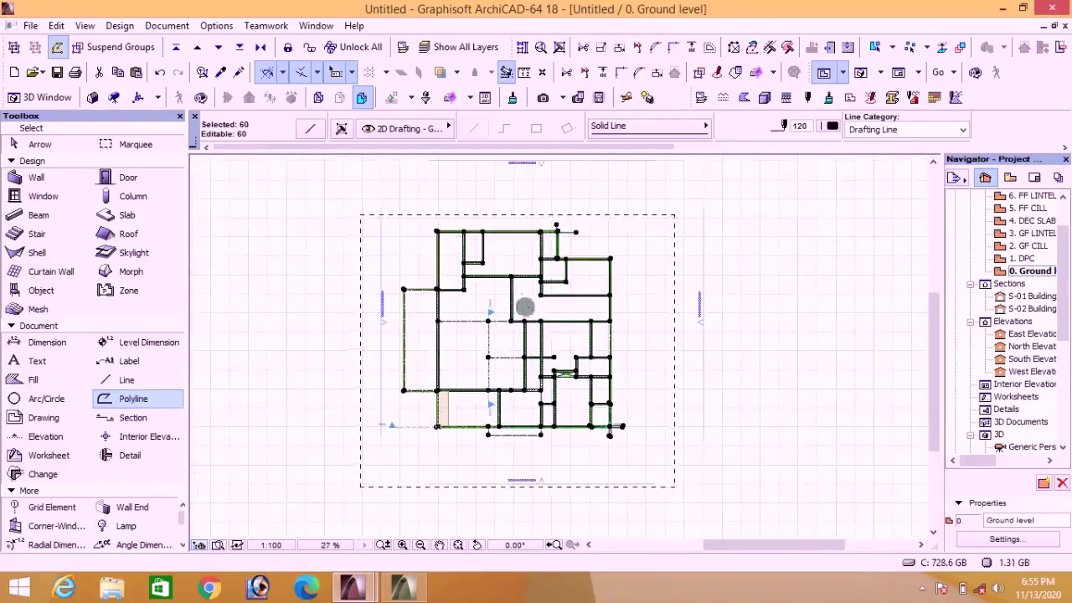
scroll(536, 268, "up", 3)
scroll(535, 268, "down", 3)
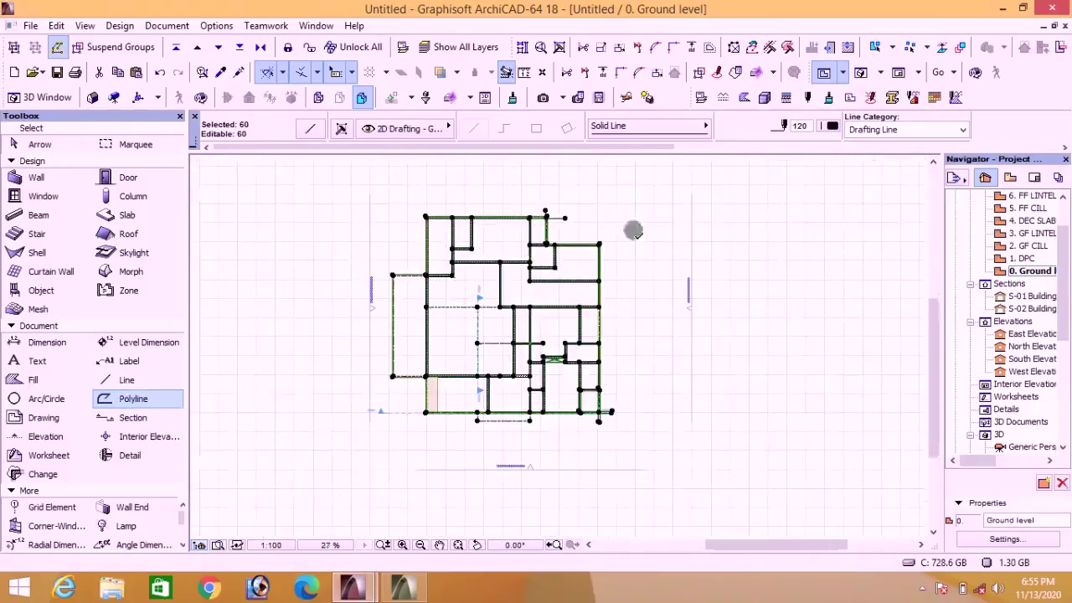
right_click(719, 214)
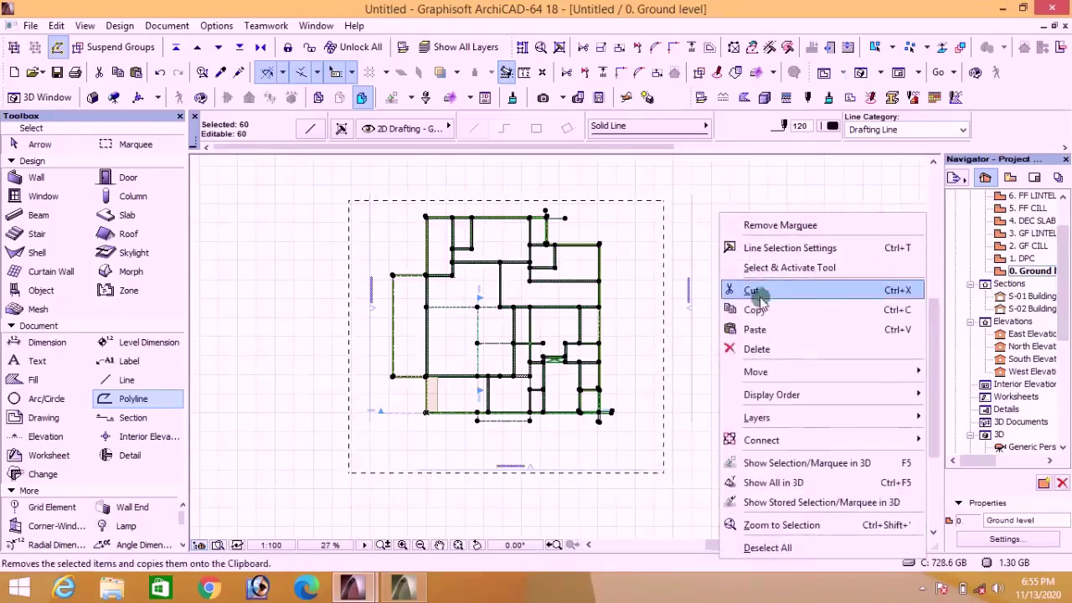
left_click(754, 309)
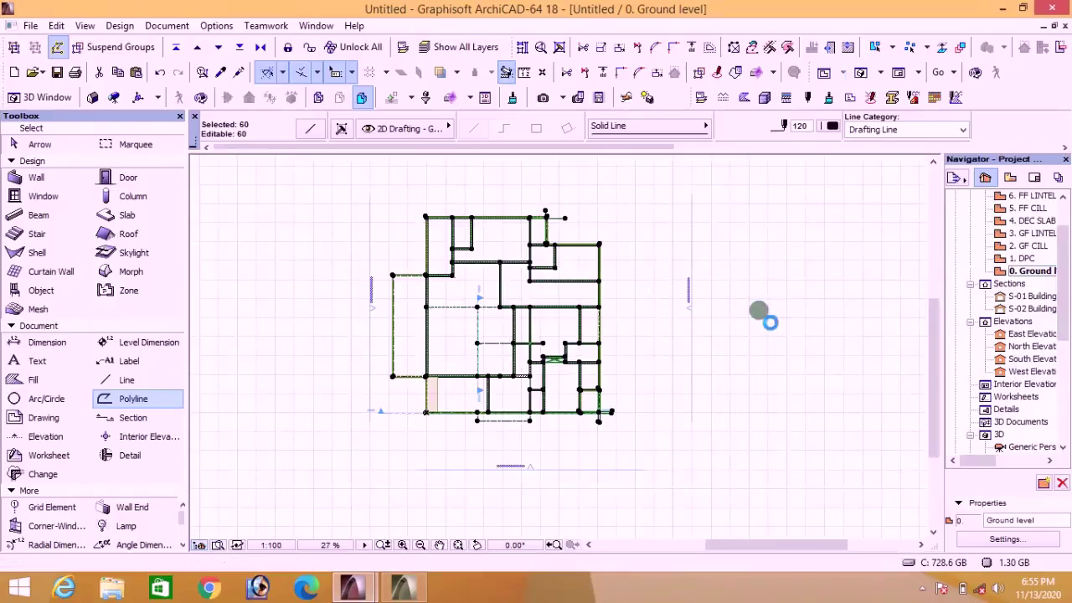
key("ctrl+v")
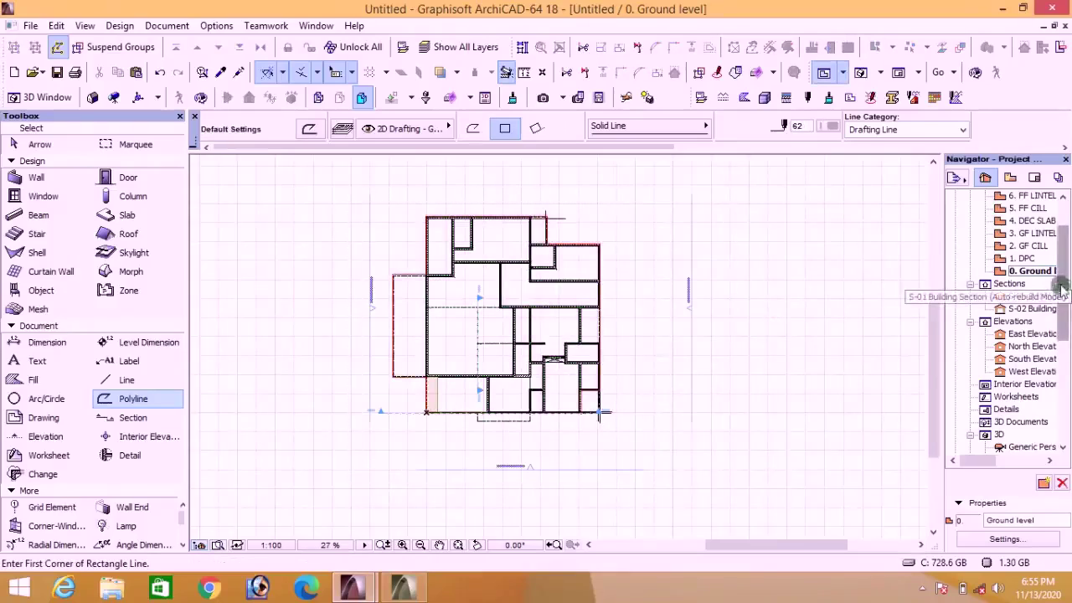
Step: Turn on the trace reference on the 4. DEC SLAB story and paste the copied ground level lines there
scroll(1038, 284, "up", 1)
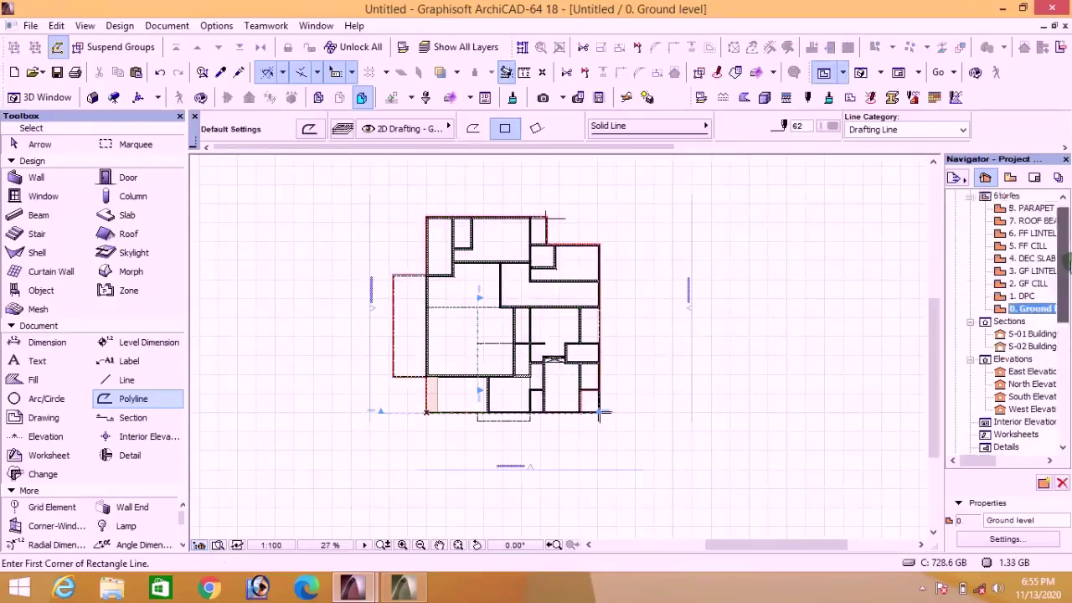
double_click(1035, 260)
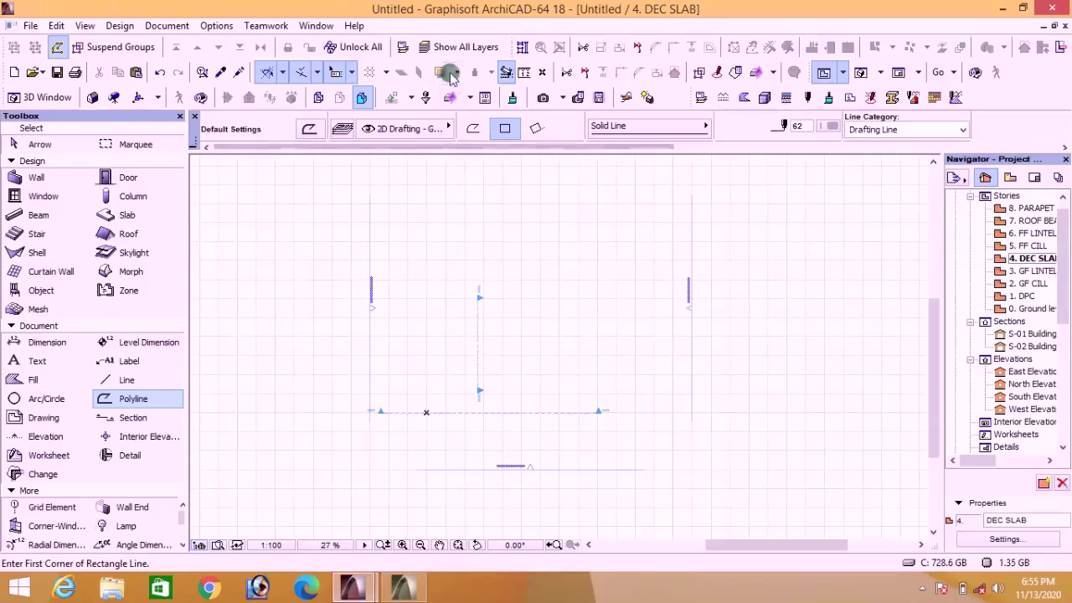
left_click(441, 74)
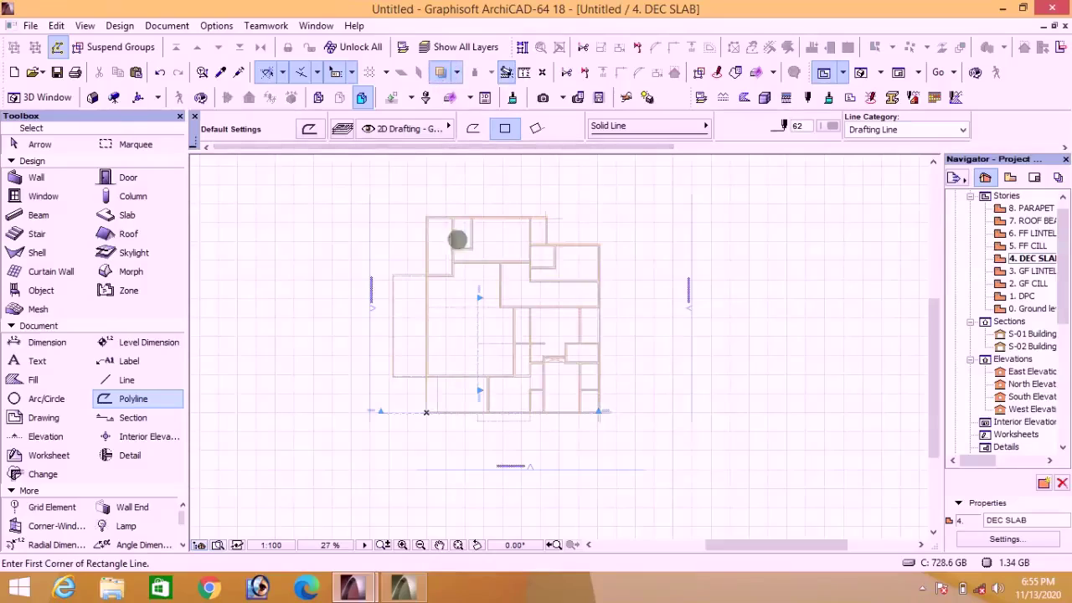
right_click(724, 204)
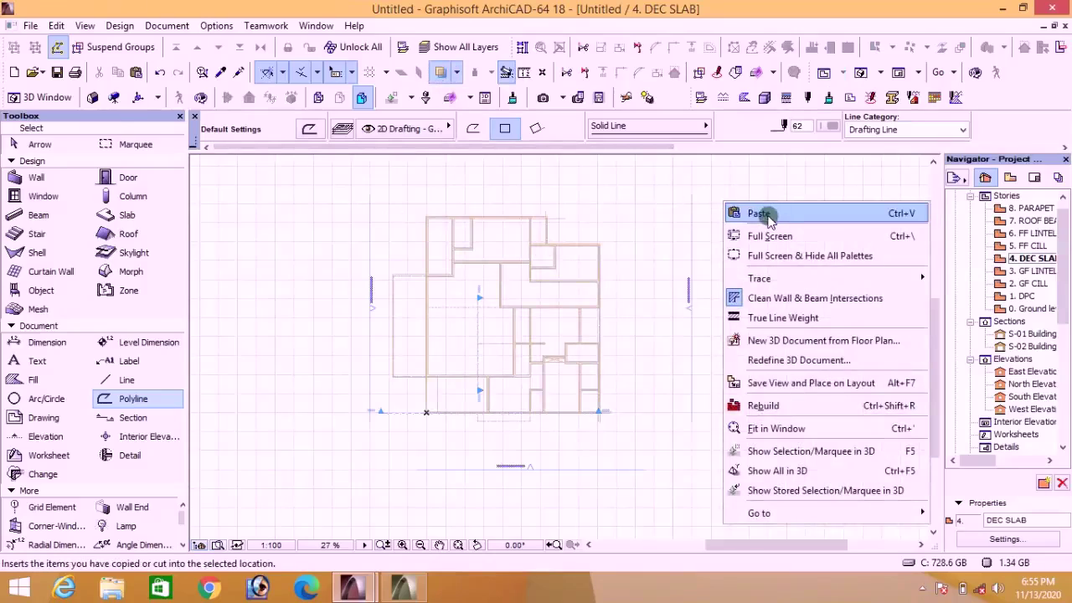
left_click(759, 214)
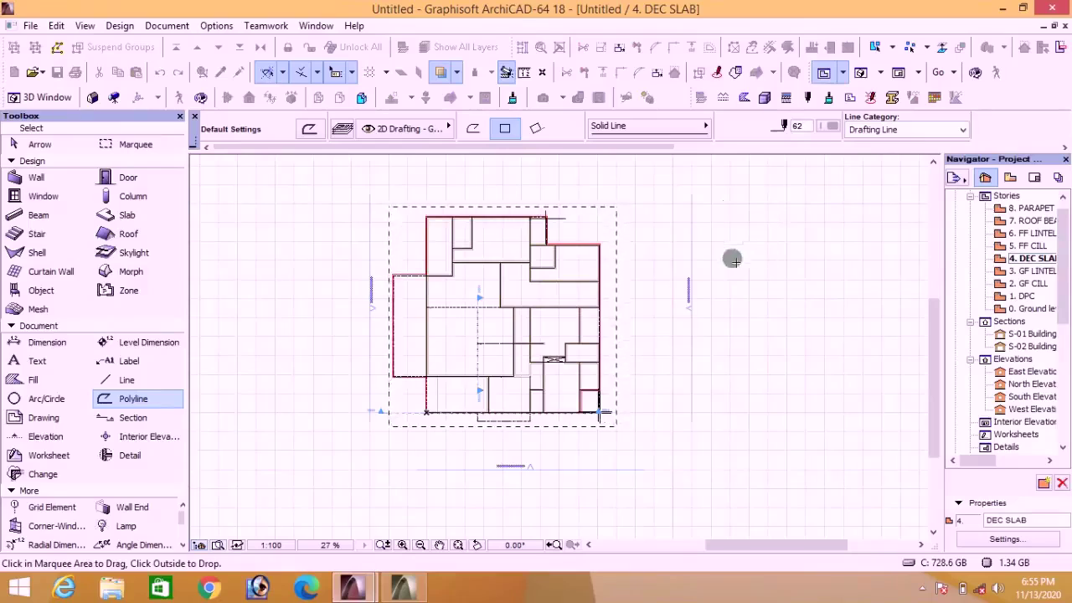
Step: Examine how the pasted lines align with the traced plan at the outer corners and room outlines
scroll(430, 299, "up", 3)
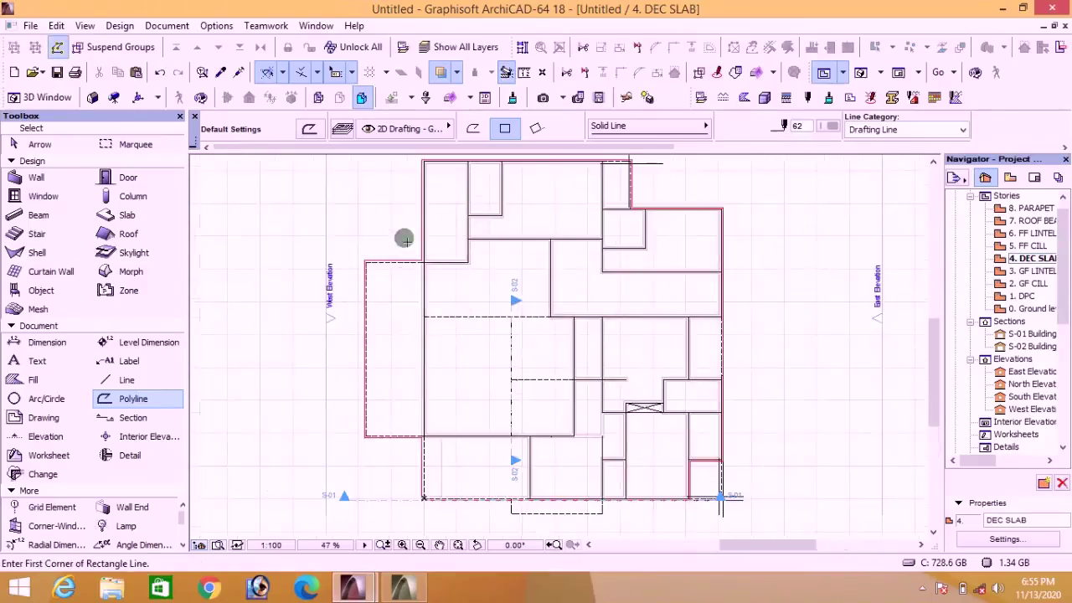
scroll(387, 278, "up", 3)
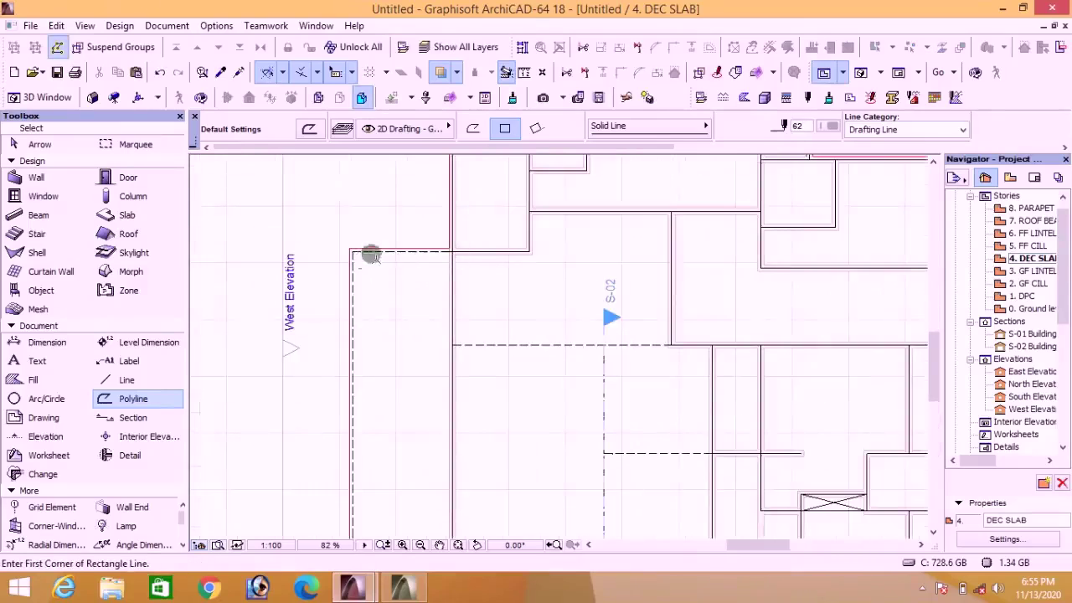
scroll(371, 256, "down", 3)
scroll(608, 433, "up", 4)
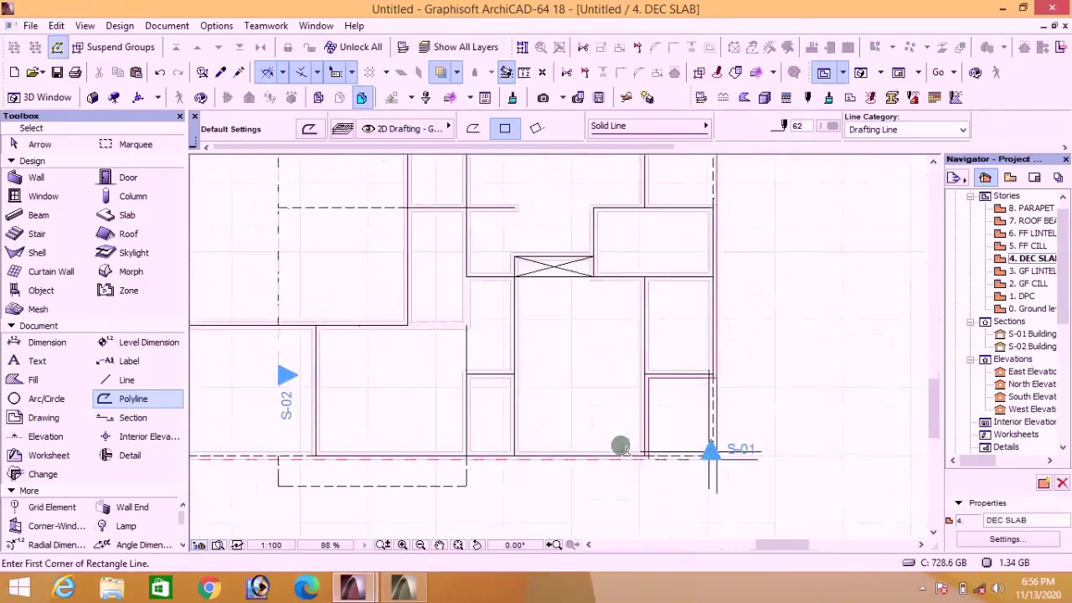
scroll(628, 440, "down", 2)
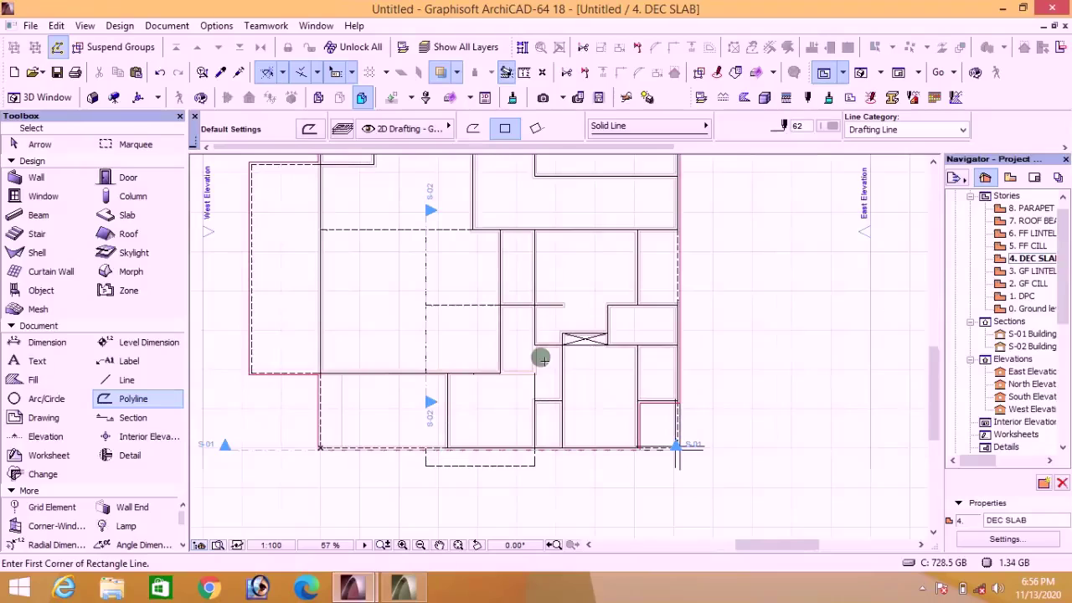
scroll(518, 342, "down", 3)
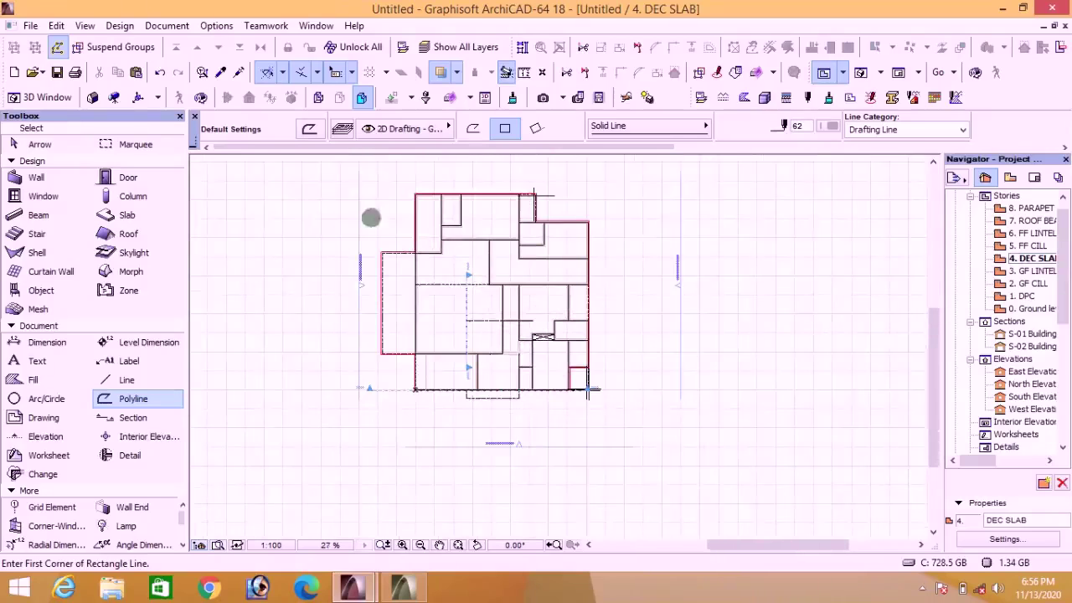
scroll(436, 255, "up", 2)
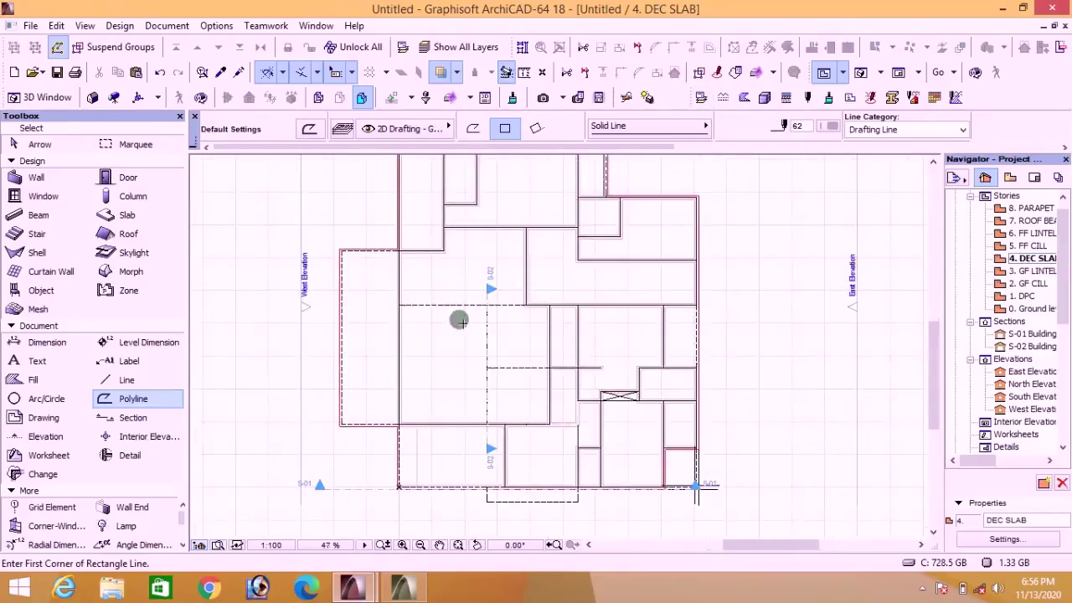
scroll(458, 319, "down", 1)
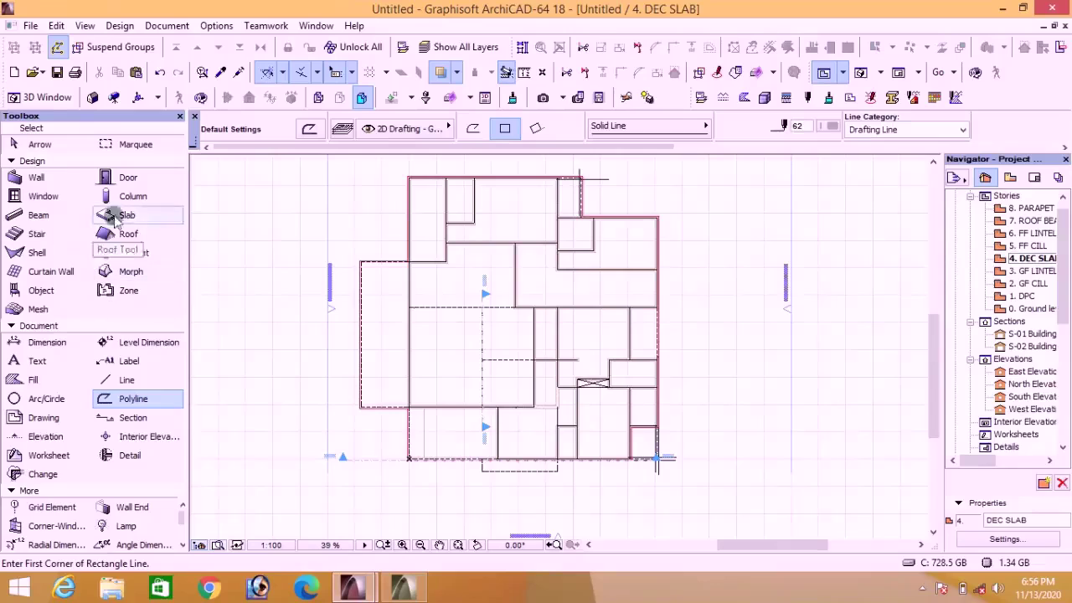
Step: Set the slab defaults to 150 thick with a Stone - Marble Carrara White top surface and the reference plane at the slab's top
left_click(130, 219)
left_click(309, 132)
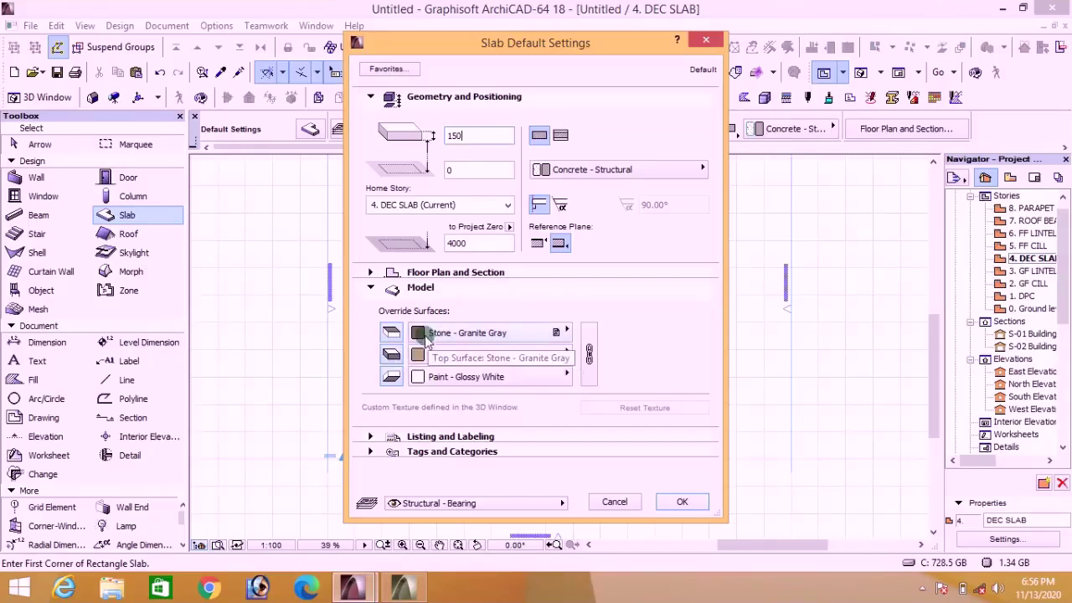
left_click(553, 333)
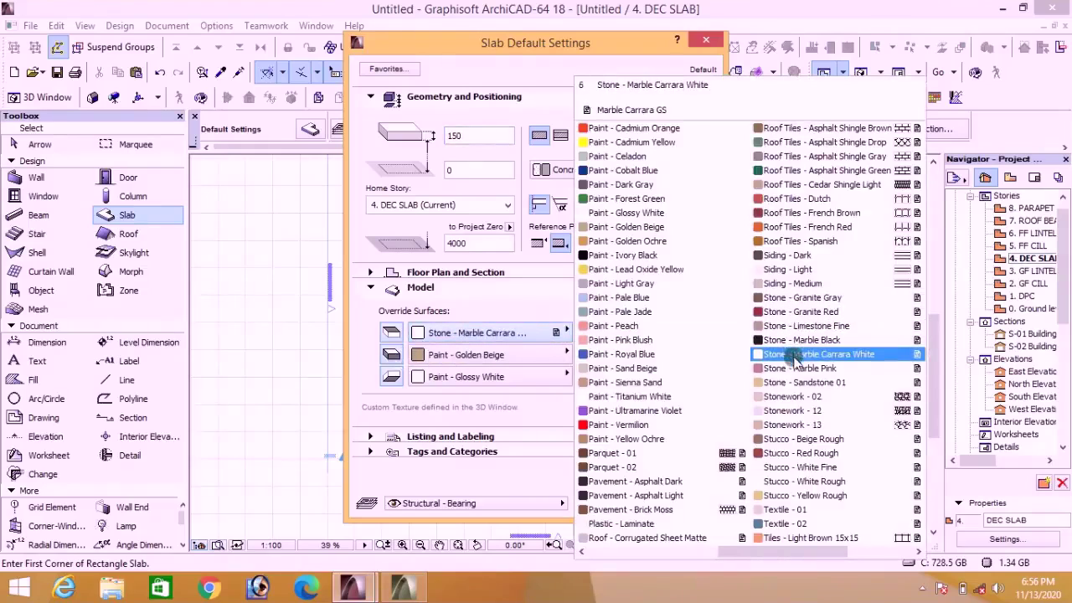
left_click(858, 358)
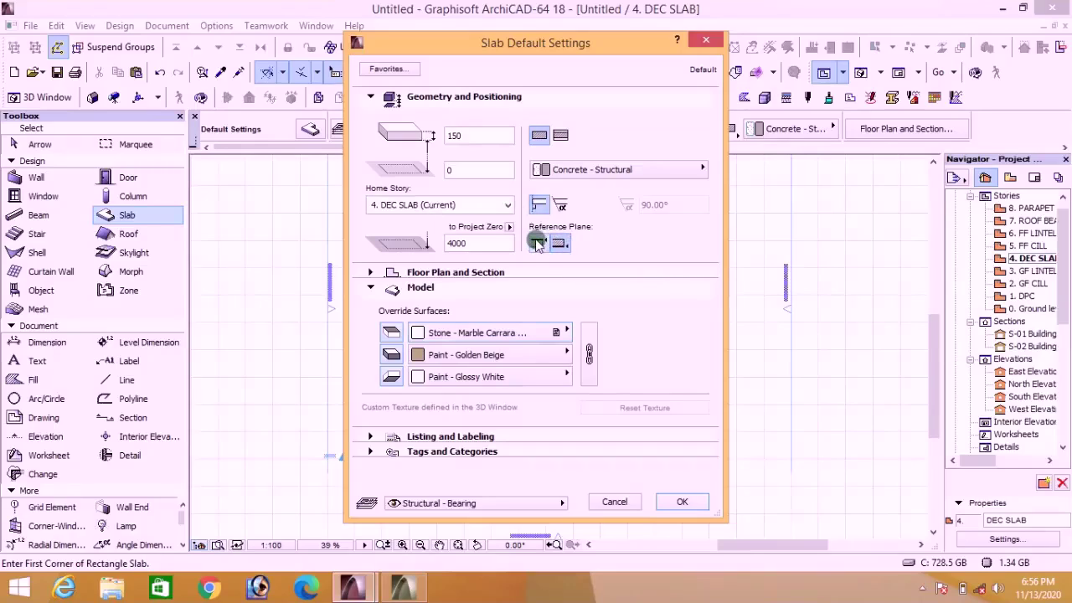
left_click(678, 502)
Step: Start a polygonal slab at the building's outer north-west corner and trace the west side around the projecting bay
scroll(432, 189, "up", 6)
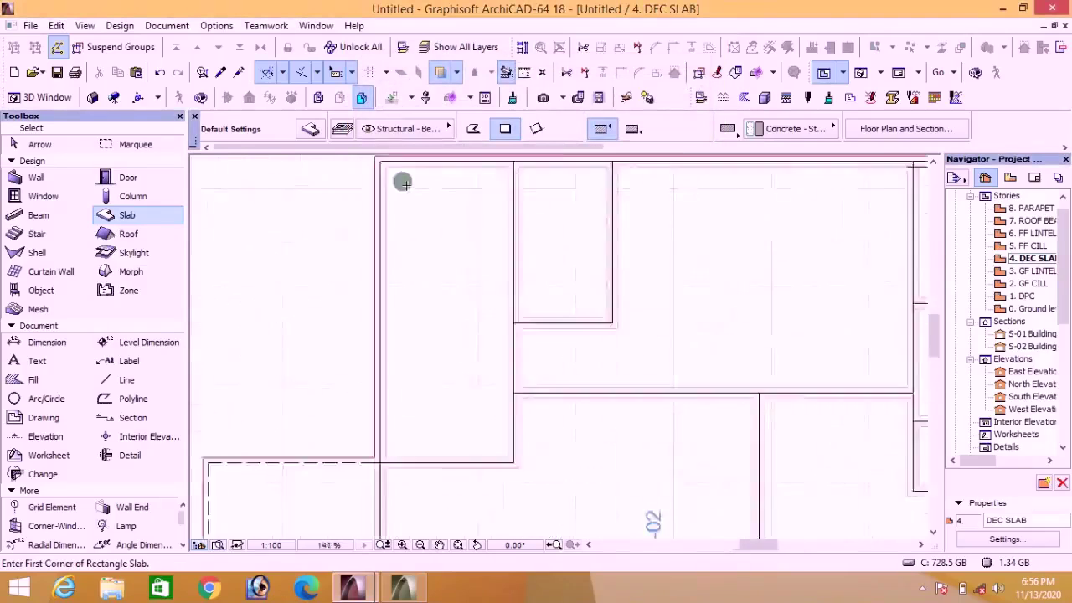
scroll(376, 242, "down", 1)
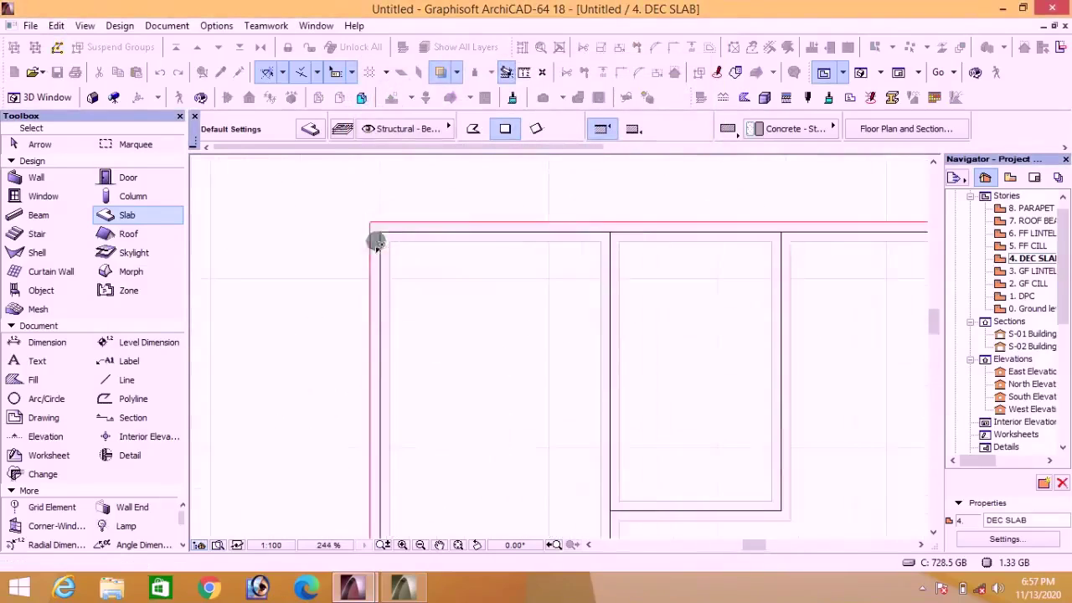
left_click(473, 129)
left_click(370, 223)
scroll(430, 206, "down", 5)
scroll(407, 438, "up", 4)
left_click(407, 407)
scroll(407, 407, "down", 3)
scroll(266, 419, "up", 4)
left_click(261, 380)
scroll(267, 307, "down", 5)
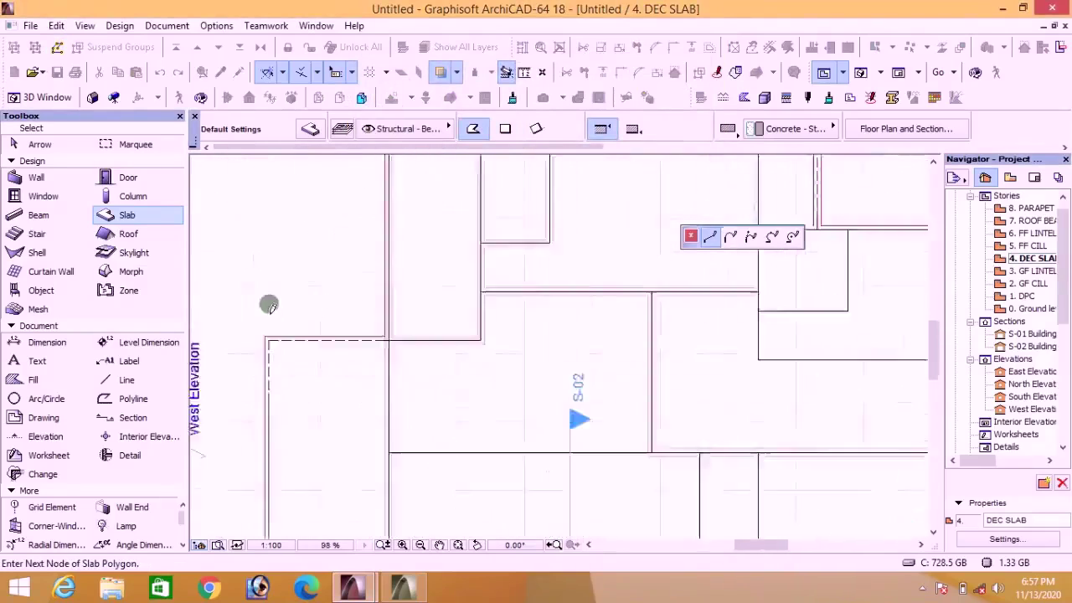
scroll(254, 508, "up", 4)
left_click(253, 506)
left_click(460, 505)
Step: Continue the slab polygon to the south-west corner, along the outer south wall line and around the dashed front projection
scroll(455, 434, "down", 5)
scroll(460, 478, "up", 5)
scroll(459, 478, "up", 5)
left_click(455, 478)
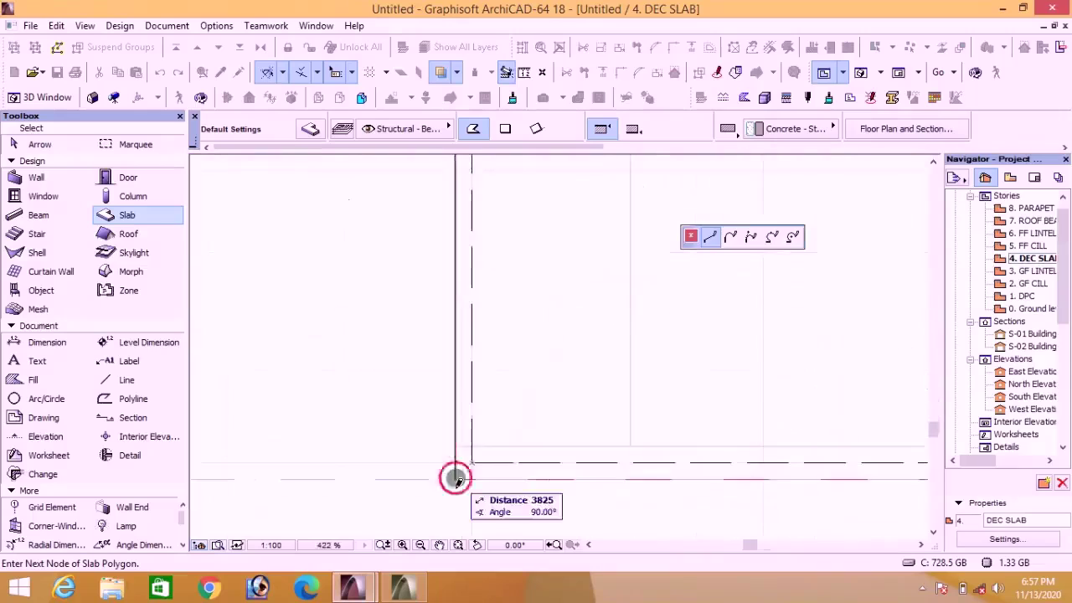
scroll(455, 478, "down", 7)
scroll(645, 455, "up", 6)
left_click(659, 438)
scroll(613, 414, "down", 7)
scroll(614, 417, "up", 4)
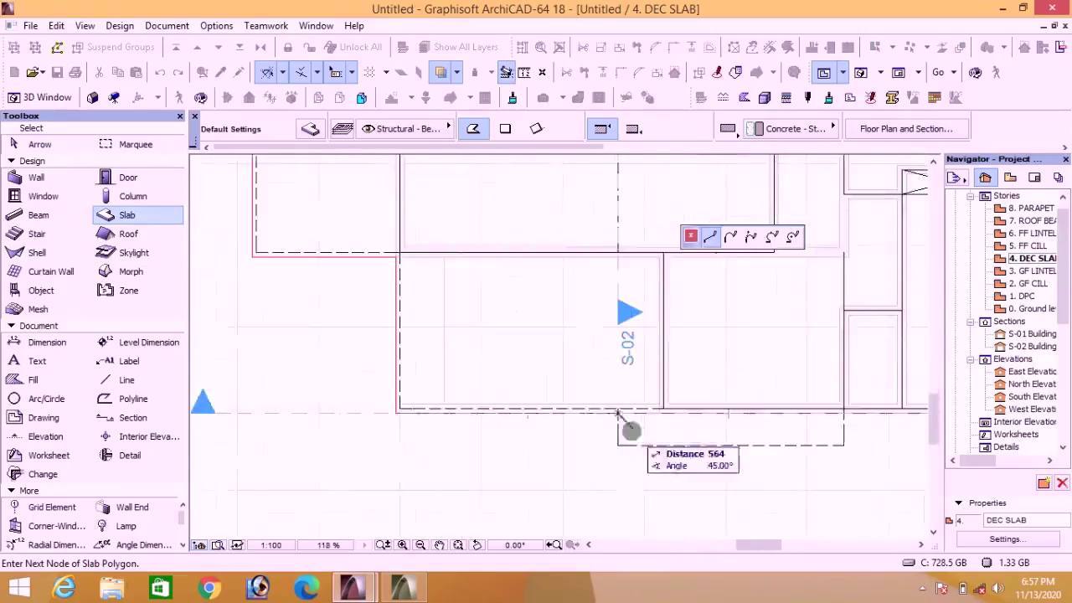
scroll(670, 452, "down", 6)
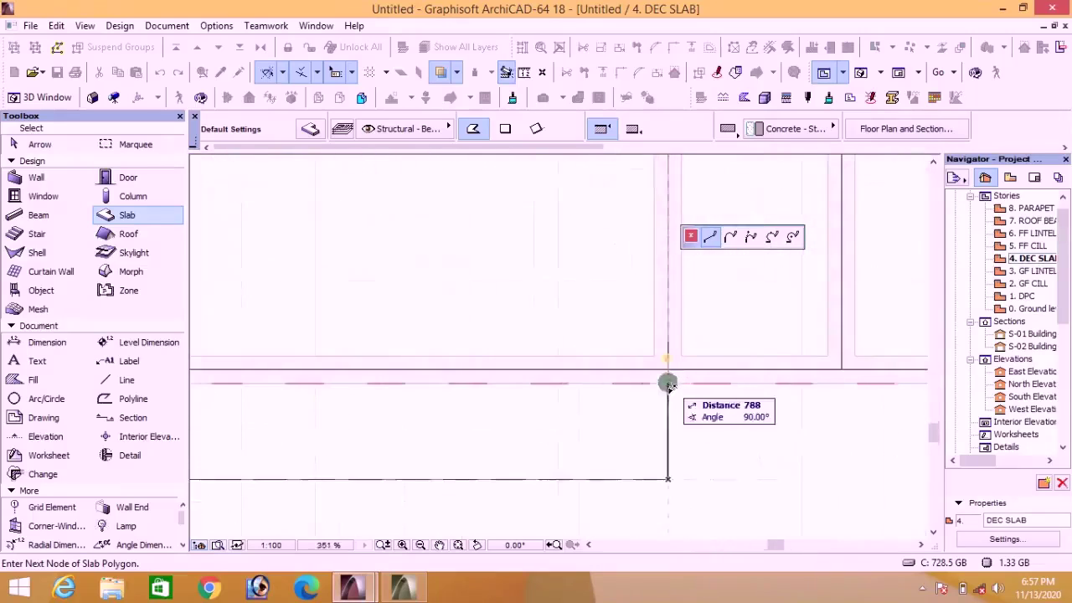
Step: Trace the slab's east side and stepped north-east corner along the outer wall line and close the polygon at its starting corner
scroll(771, 415, "up", 13)
scroll(764, 416, "down", 8)
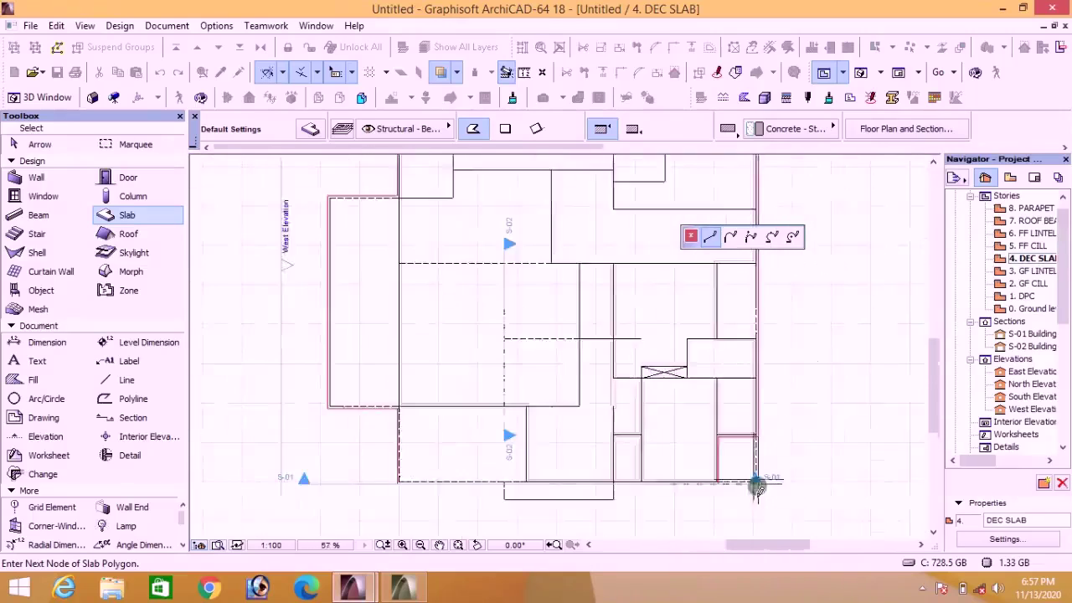
scroll(761, 311, "up", 6)
left_click(758, 320)
scroll(302, 318, "down", 6)
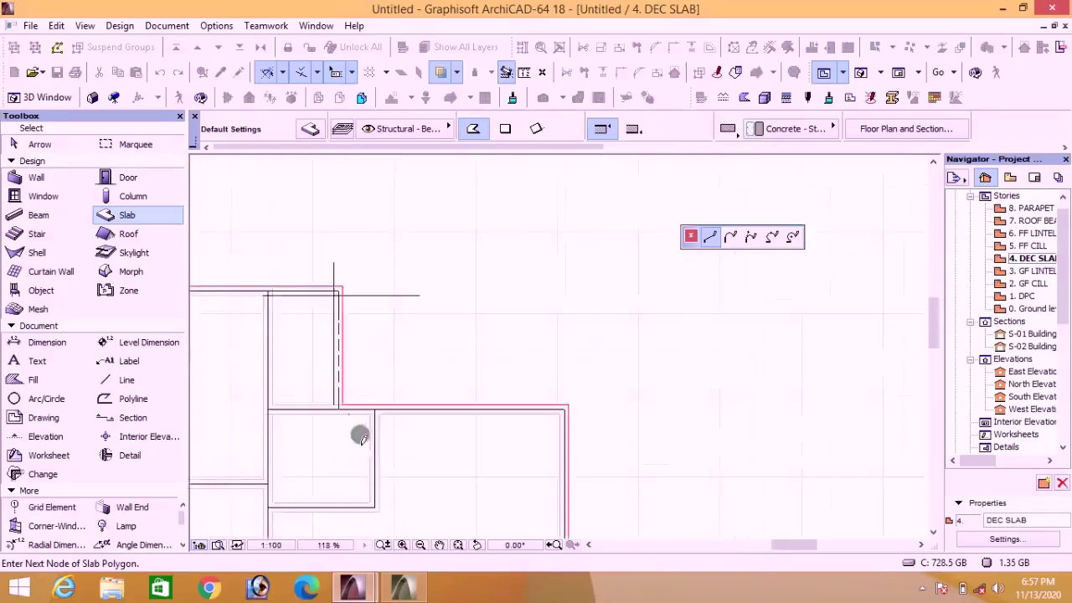
double_click(285, 318)
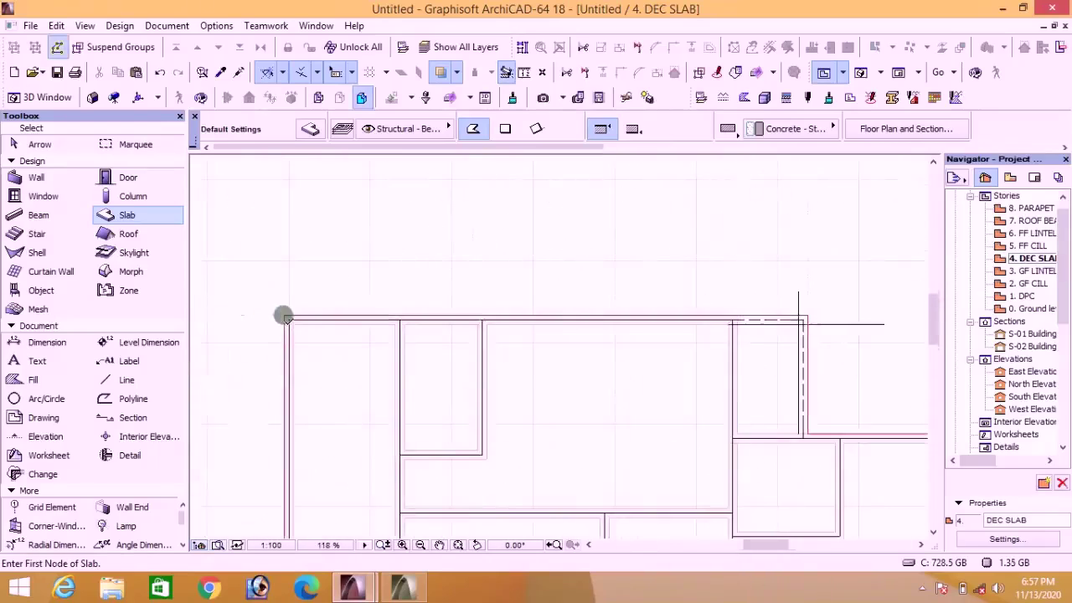
Step: Draw a polyline along the dashed outline of the front projection, starting with a 900 long segment and ending beyond its east side
scroll(483, 349, "down", 4)
scroll(490, 326, "up", 7)
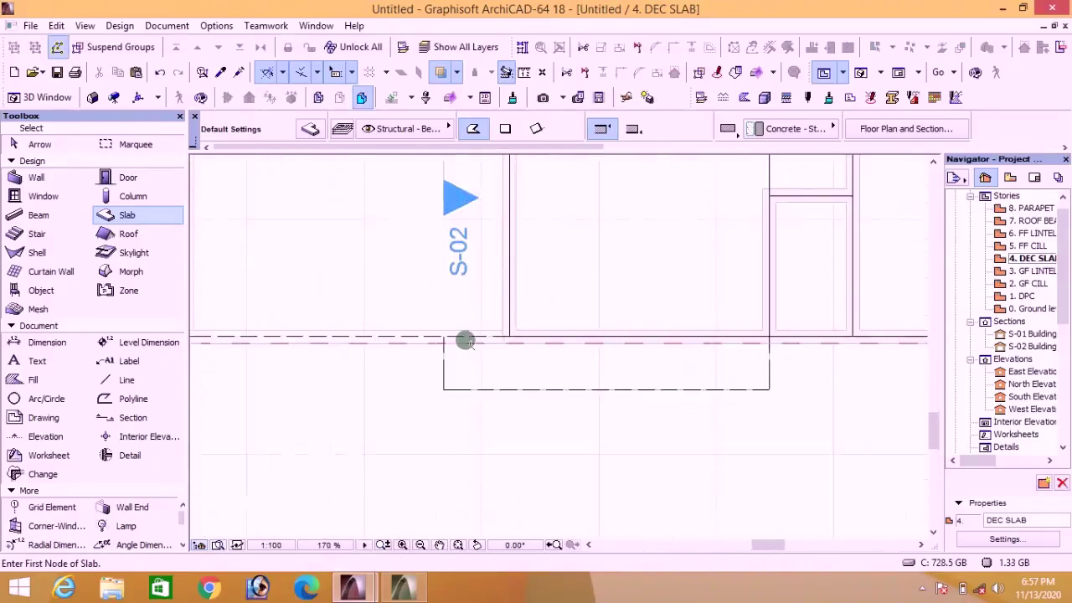
scroll(466, 341, "down", 5)
scroll(545, 419, "up", 3)
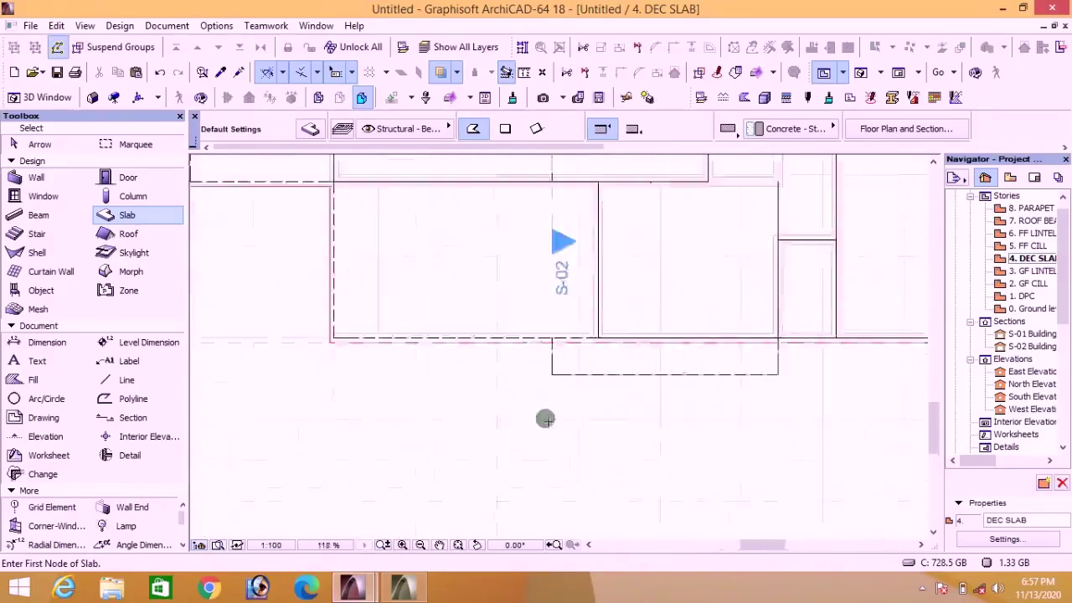
scroll(545, 419, "up", 3)
scroll(515, 292, "down", 2)
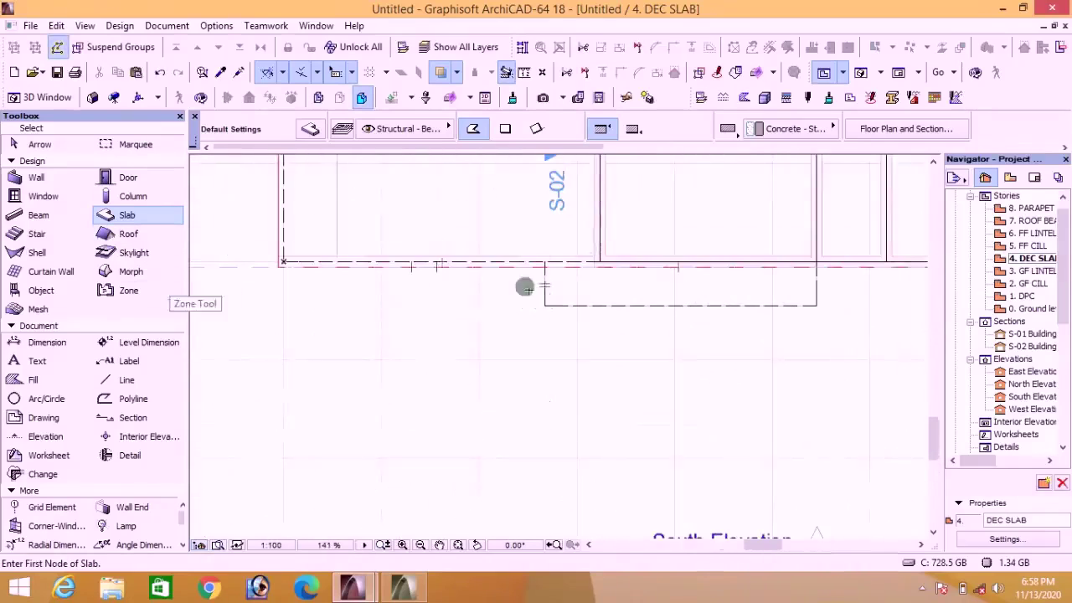
scroll(525, 287, "up", 1)
left_click(118, 399)
scroll(540, 285, "up", 3)
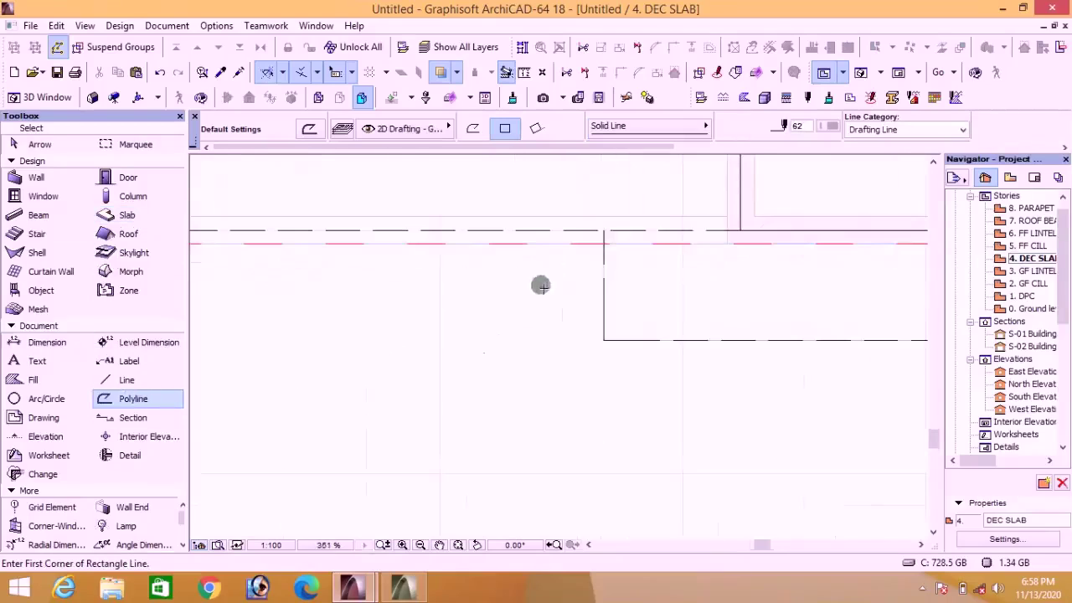
left_click(603, 229)
left_click(472, 128)
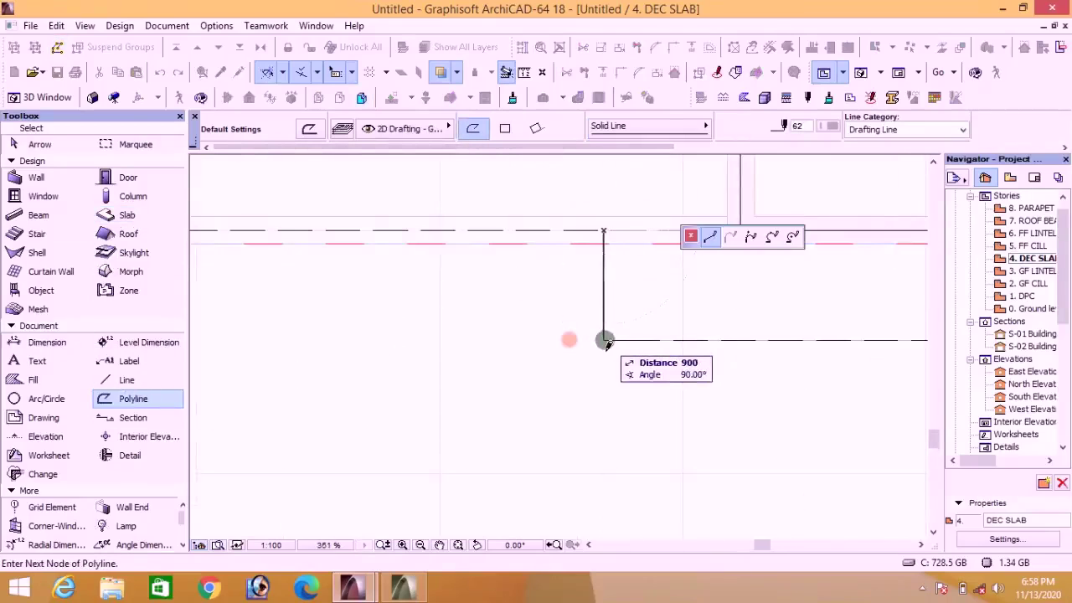
left_click(604, 341)
scroll(670, 376, "down", 3)
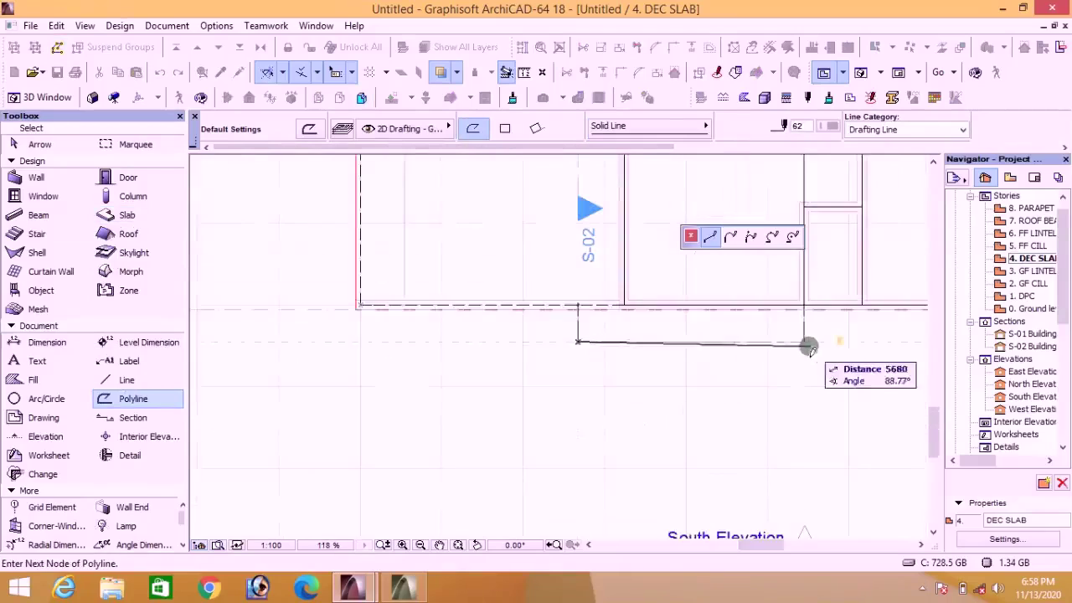
left_click(808, 345)
scroll(815, 317, "up", 3)
double_click(792, 293)
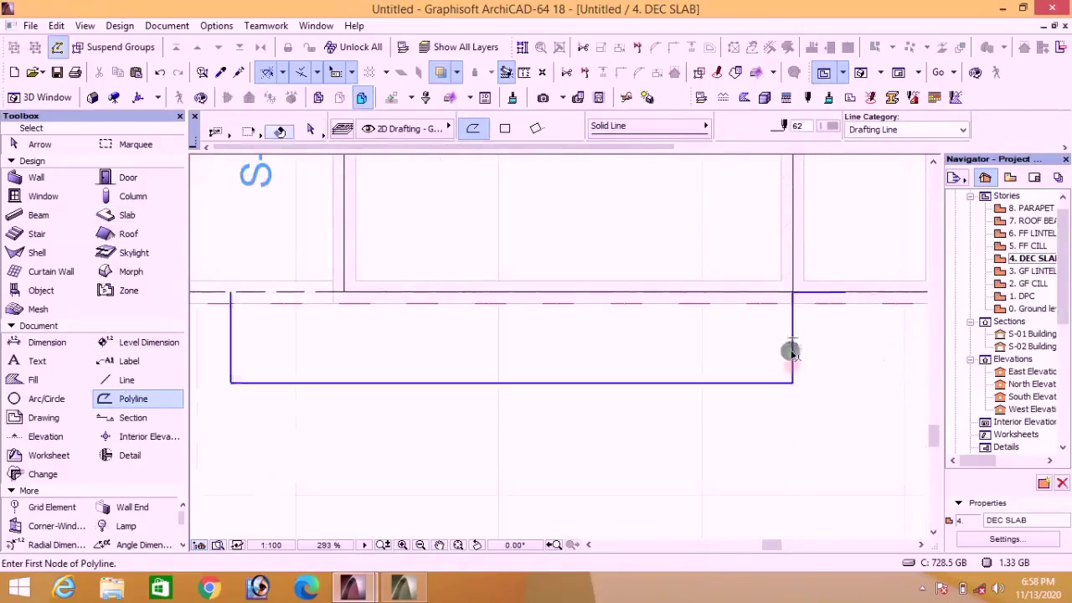
Step: Offset the front projection polyline outward to align with the wall's outer face
left_click(814, 295, "shift")
left_click(814, 293)
left_click(792, 237)
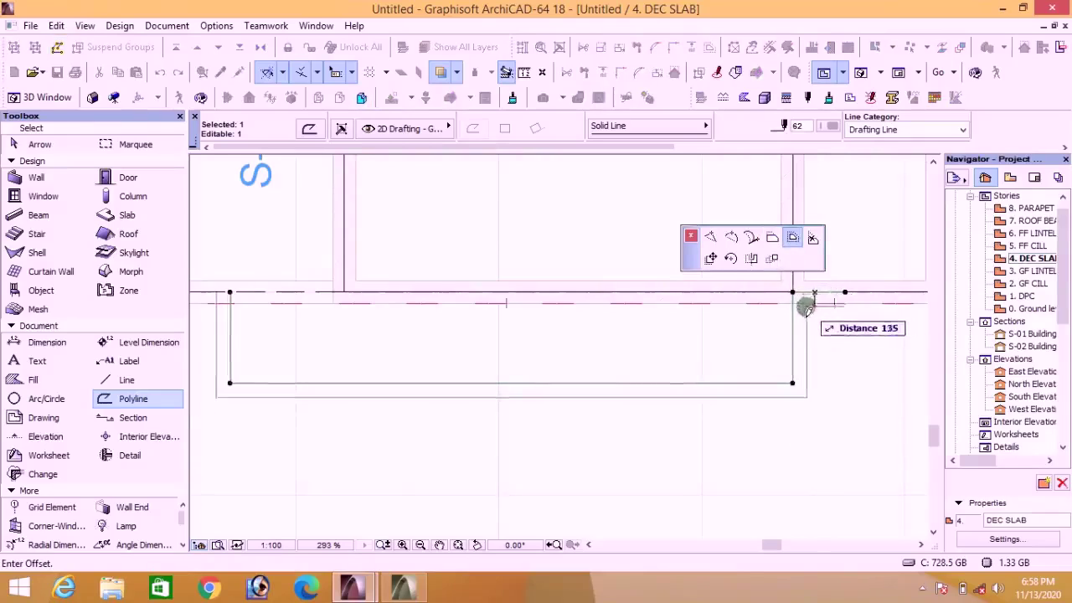
scroll(805, 307, "up", 5)
left_click(772, 301)
key("Escape")
Step: Select the slab and offset the west and south edges of its front projection outward to the offset polyline
scroll(832, 380, "down", 6)
left_click(343, 381, "shift")
scroll(364, 379, "up", 2)
middle_click_drag(364, 379, 427, 379)
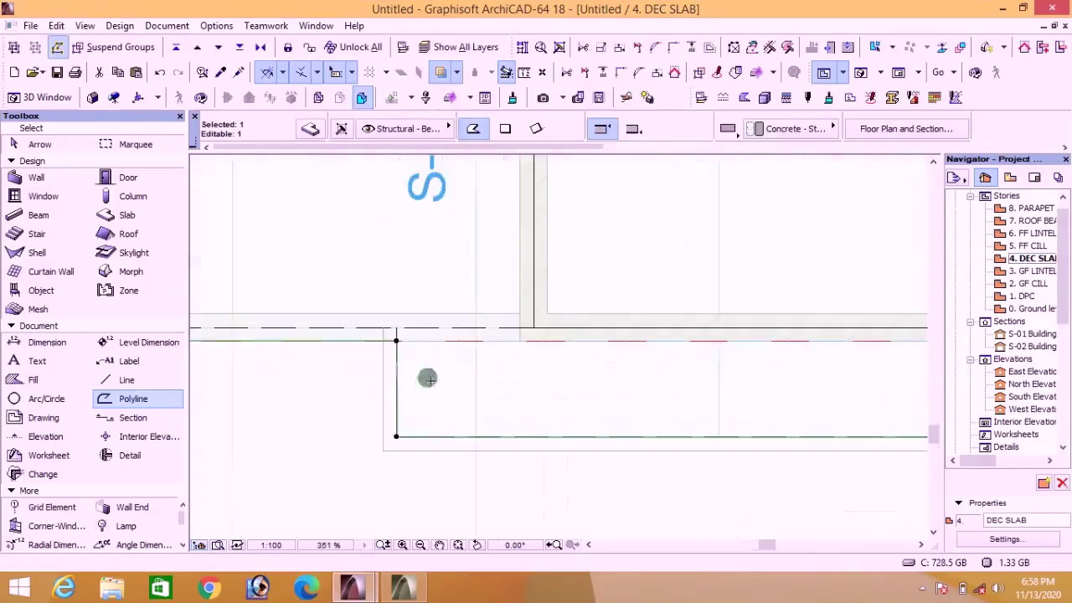
left_click(396, 385)
left_click(475, 463)
left_click(383, 341)
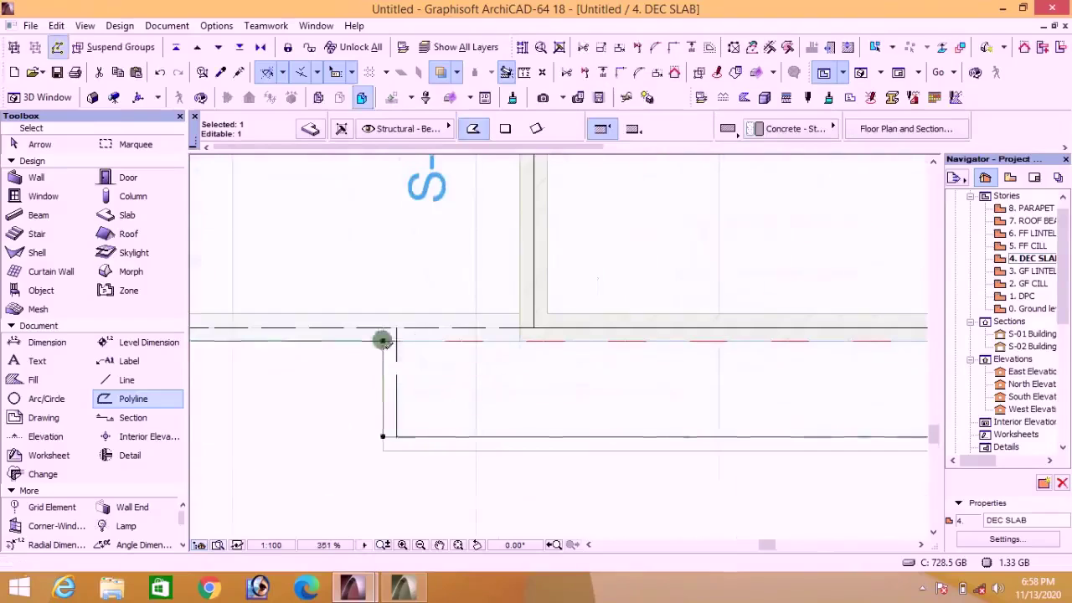
scroll(389, 402, "up", 1)
left_click(390, 407)
left_click(361, 424)
Step: Offset the east edge of the slab's front projection outward to meet the offset polyline
scroll(364, 394, "down", 4)
scroll(766, 417, "up", 5)
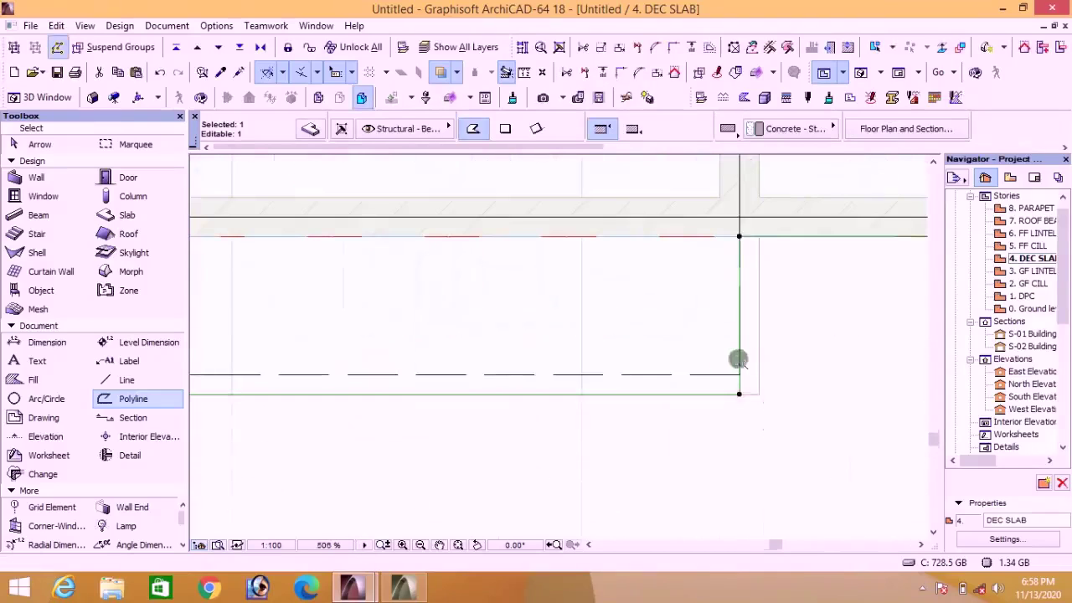
left_click(738, 359)
left_click(757, 393)
scroll(775, 428, "down", 4)
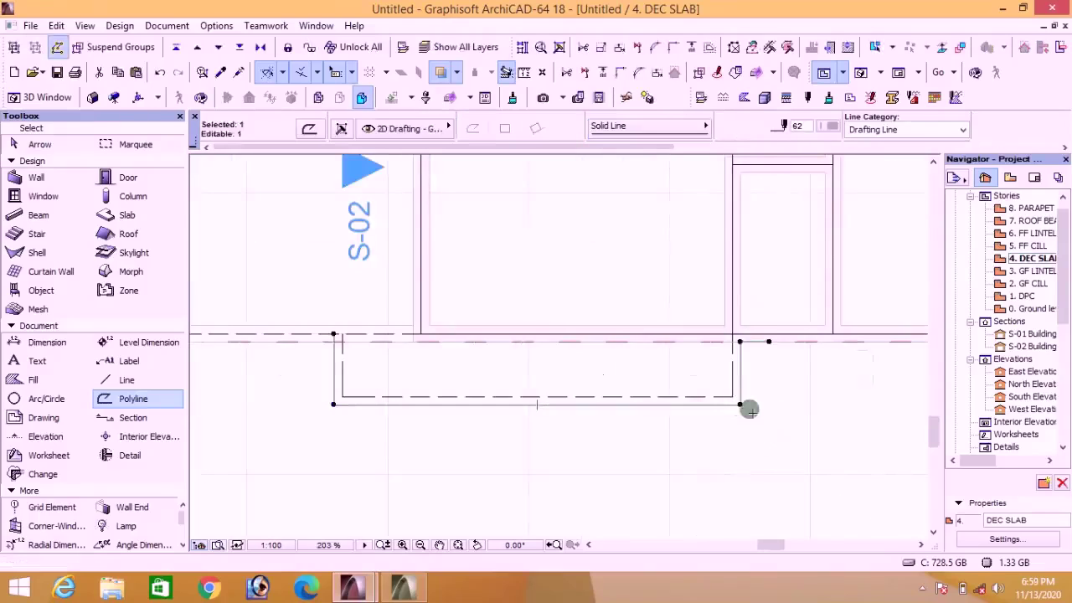
Step: Clear the selection and inspect the slab over the house walls from several sides in 3D
key("Escape")
scroll(787, 393, "down", 3)
key("F3")
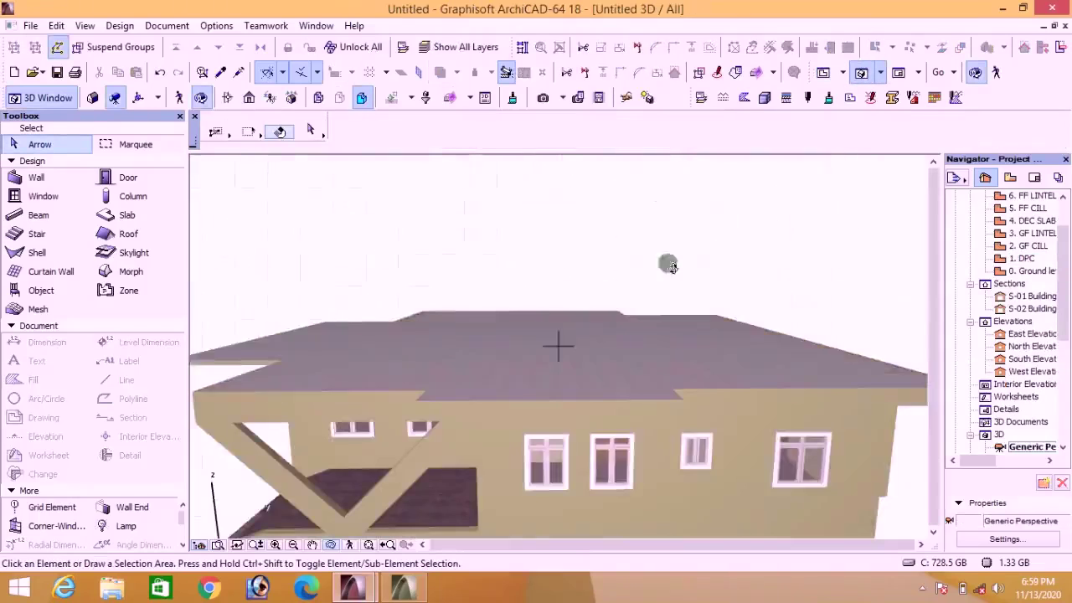
scroll(670, 265, "down", 3)
left_click_drag(670, 265, 561, 337)
scroll(333, 355, "down", 2)
left_click_drag(435, 287, 320, 320)
Step: Switch to the duplex tutorial project and examine the ground floor corner with its angled fins in 3D
mouse_move(352, 589)
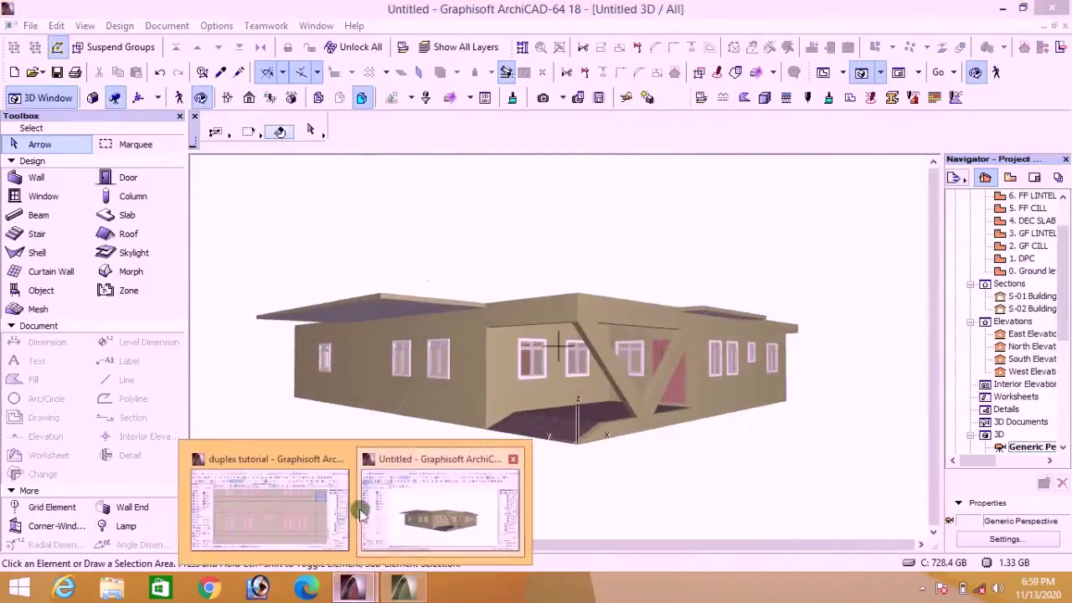
left_click(281, 504)
scroll(424, 390, "down", 4)
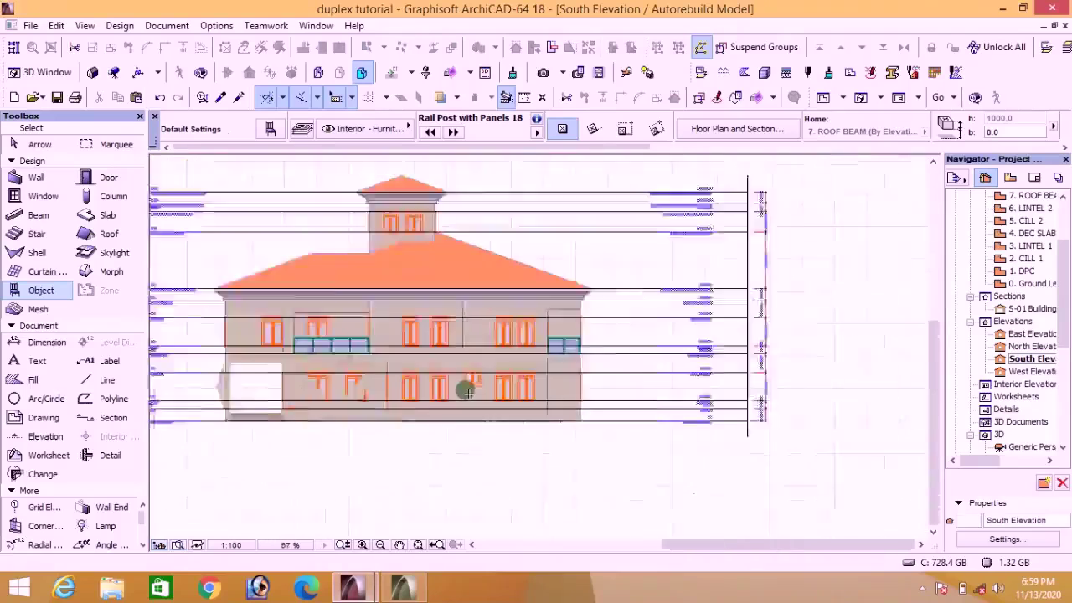
left_click(862, 99)
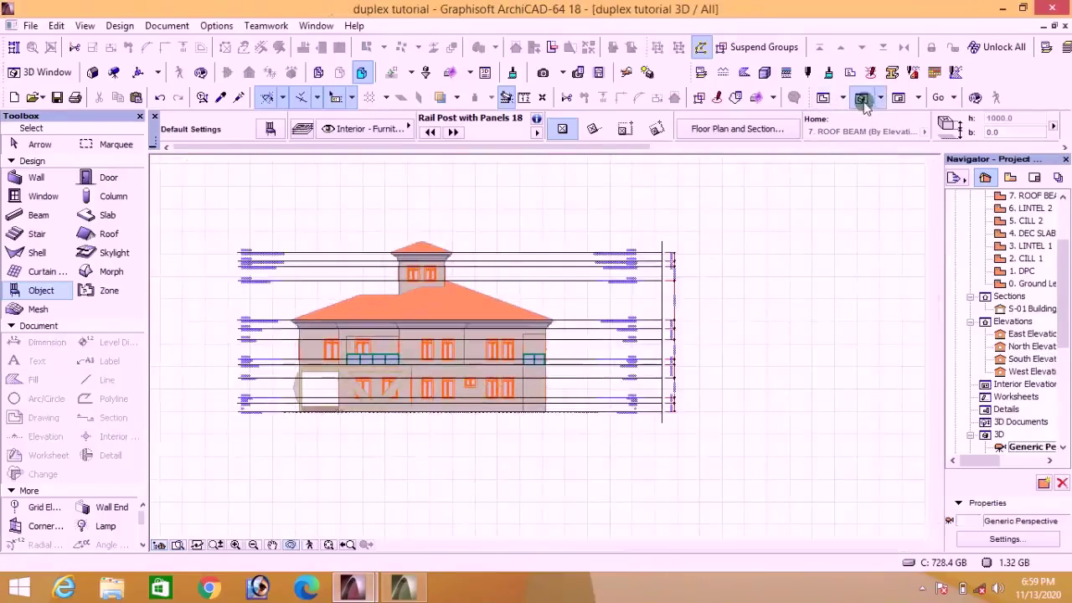
scroll(725, 388, "down", 5)
left_click_drag(363, 357, 338, 321)
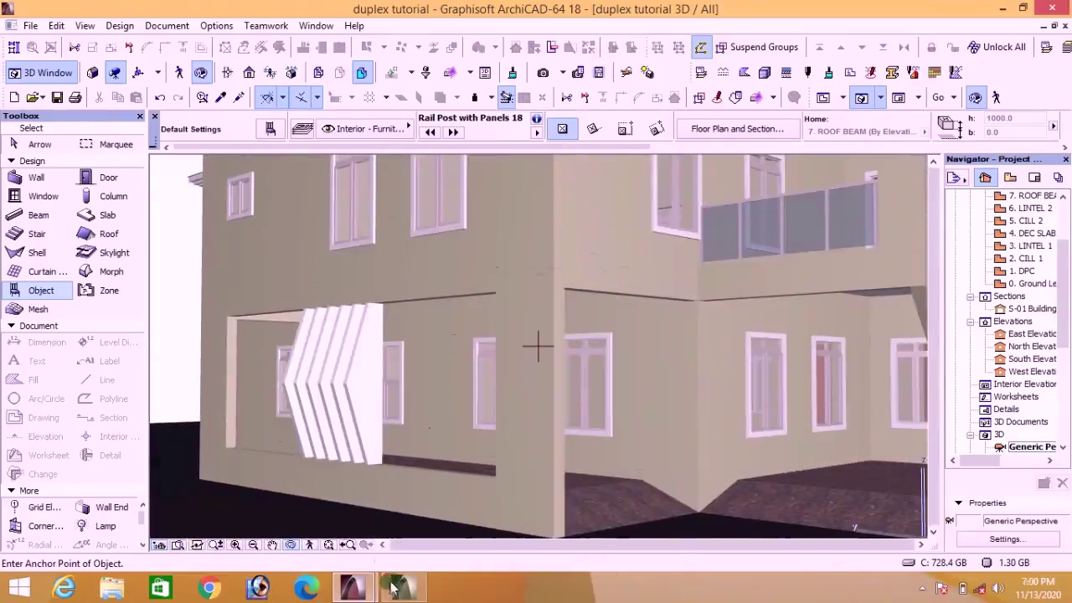
Step: Return to the Untitled ArchiCAD 18 project and open its 0. Ground level floor plan
mouse_move(399, 591)
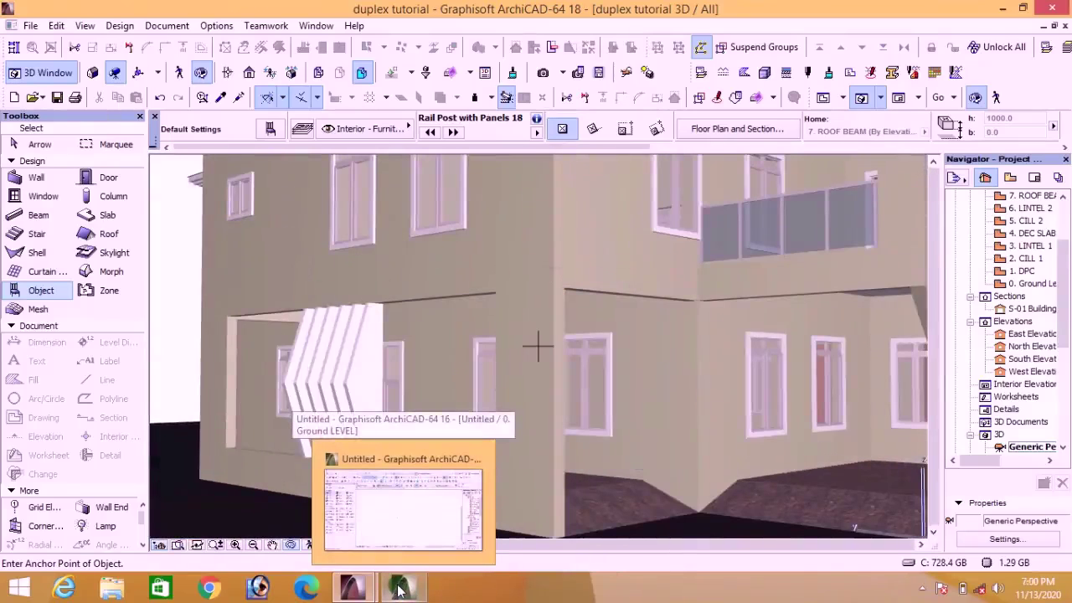
left_click(402, 510)
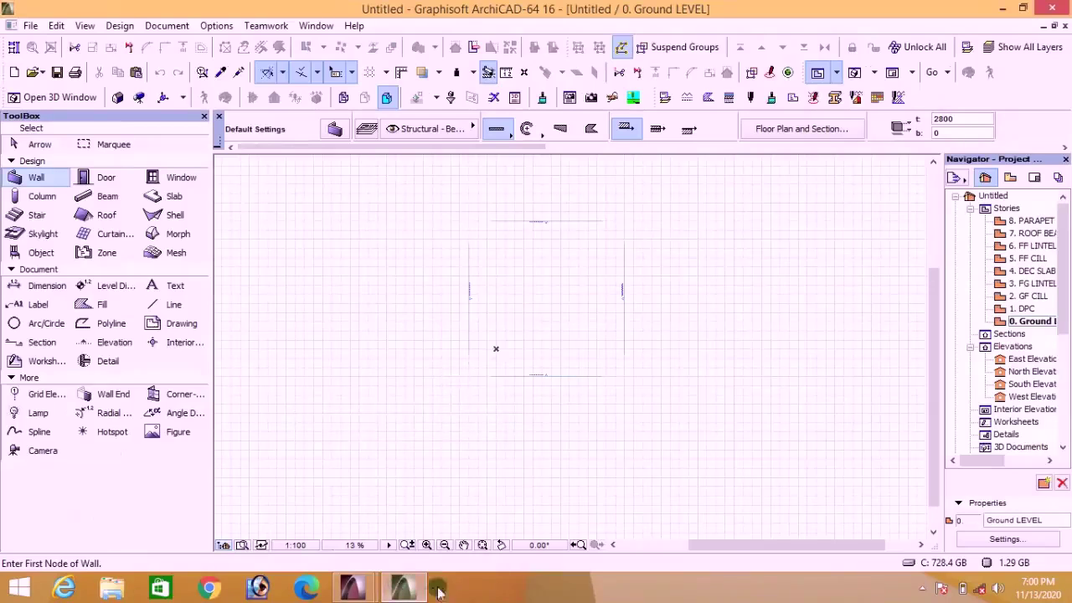
mouse_move(419, 592)
left_click(434, 509)
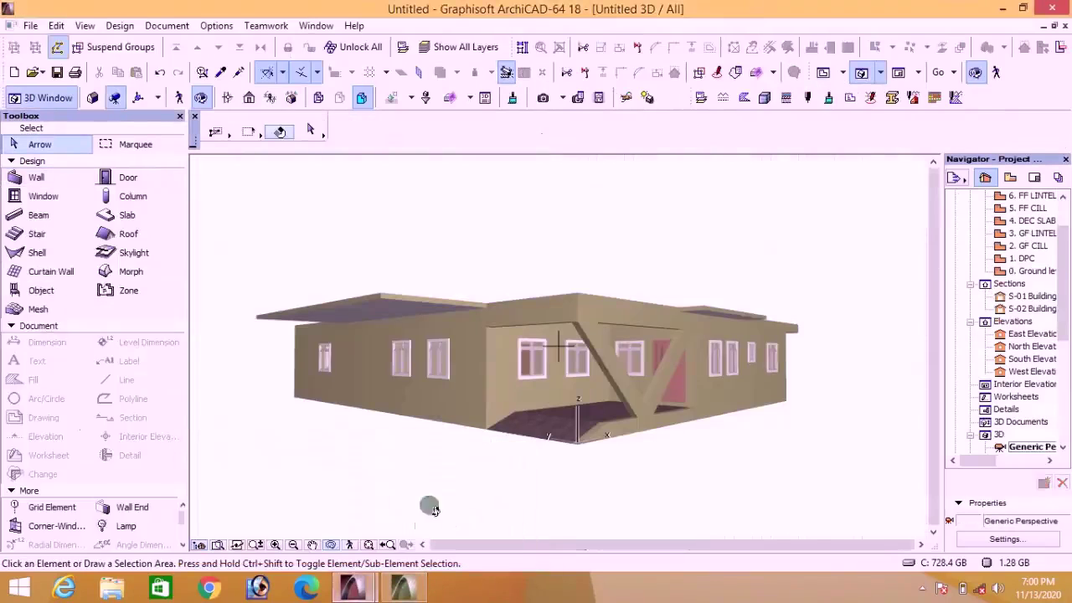
left_click(823, 72)
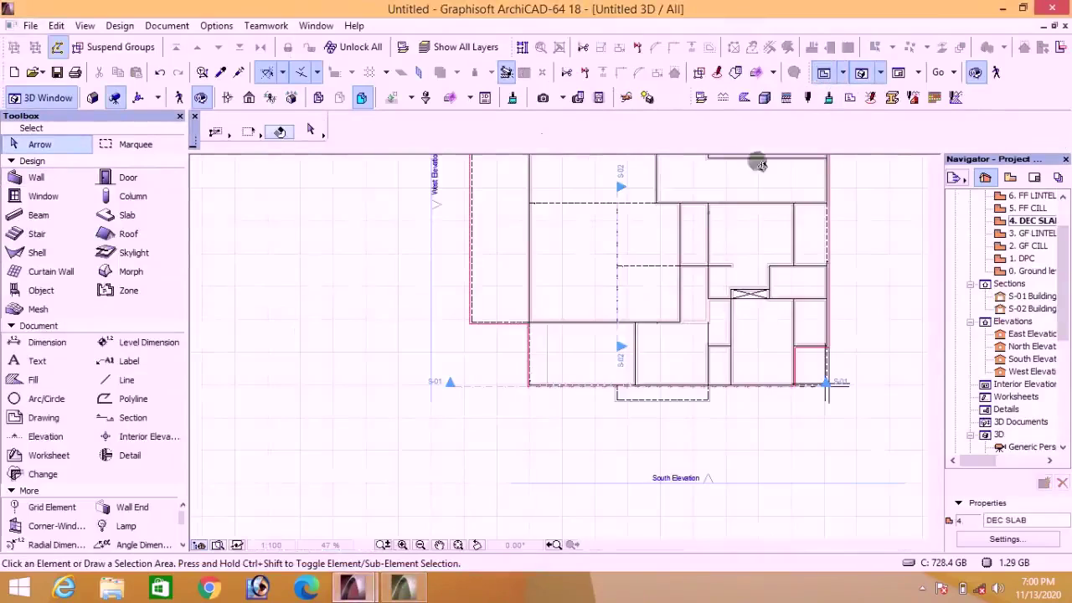
left_click(1033, 271)
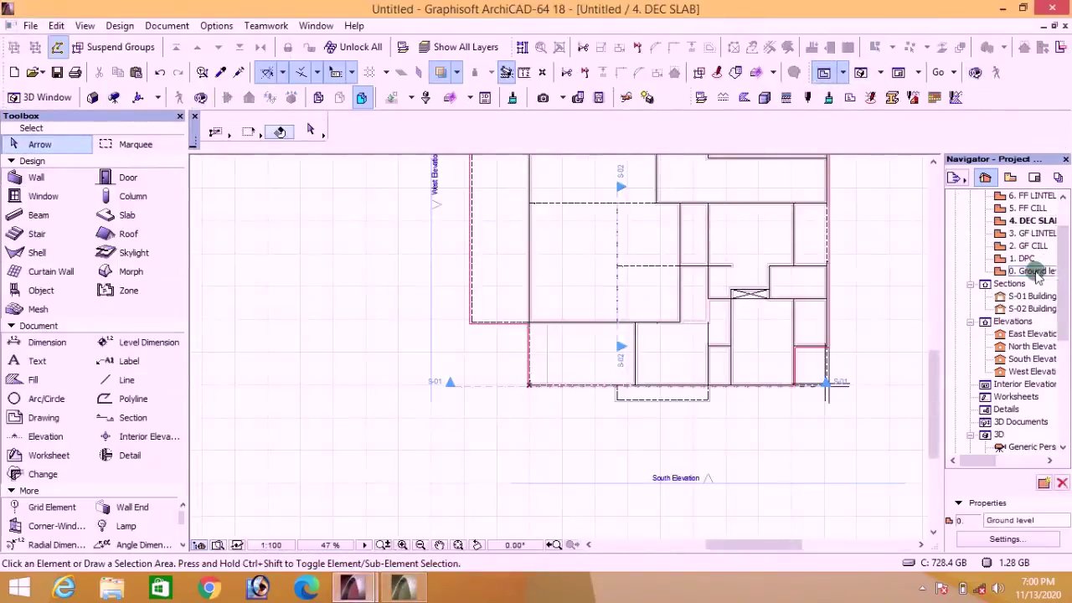
scroll(578, 276, "up", 2)
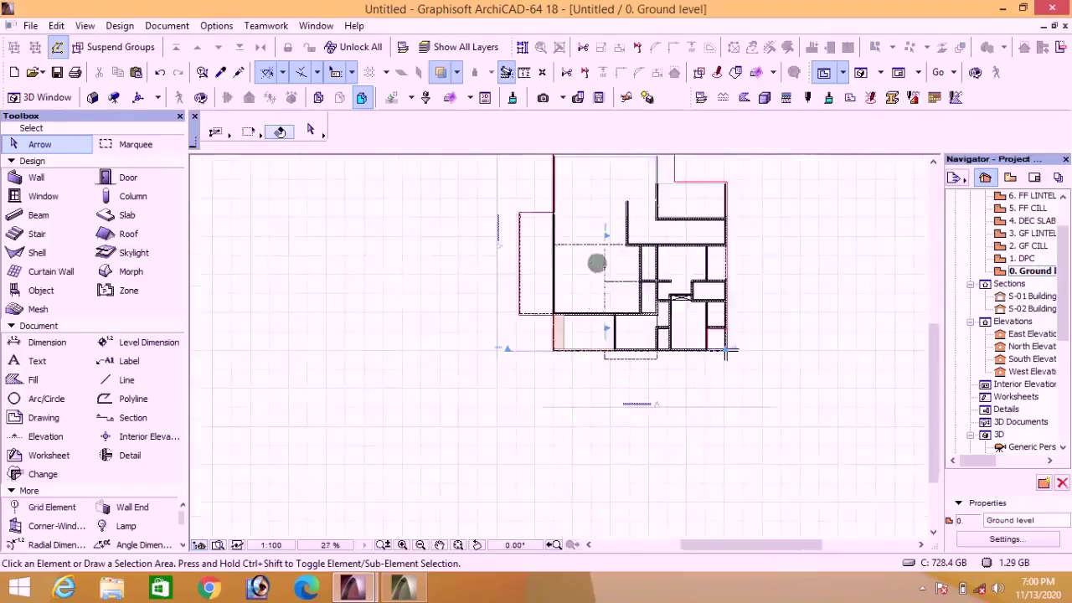
Step: Move the S-02 section line westward onto the outer edge of the west slab projection
left_click(613, 273)
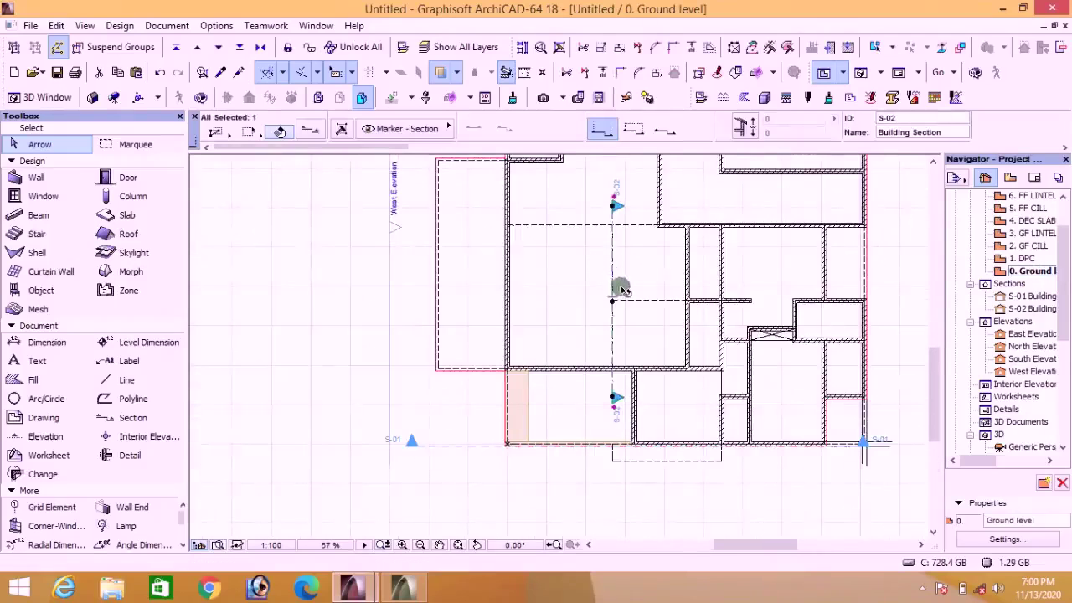
left_click(616, 295)
scroll(469, 304, "up", 10)
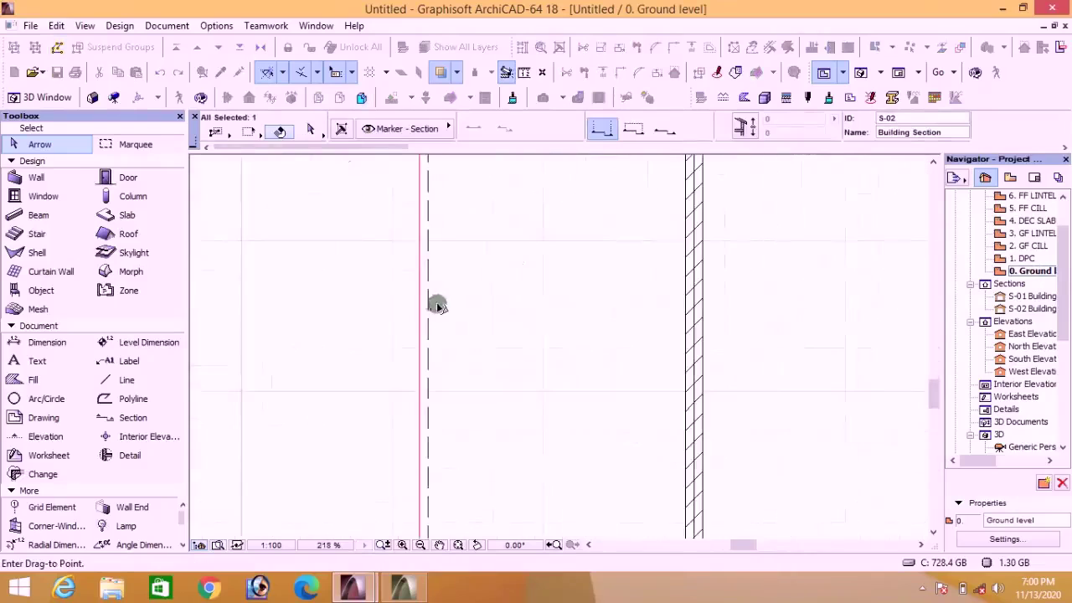
left_click(419, 301)
scroll(421, 308, "down", 10)
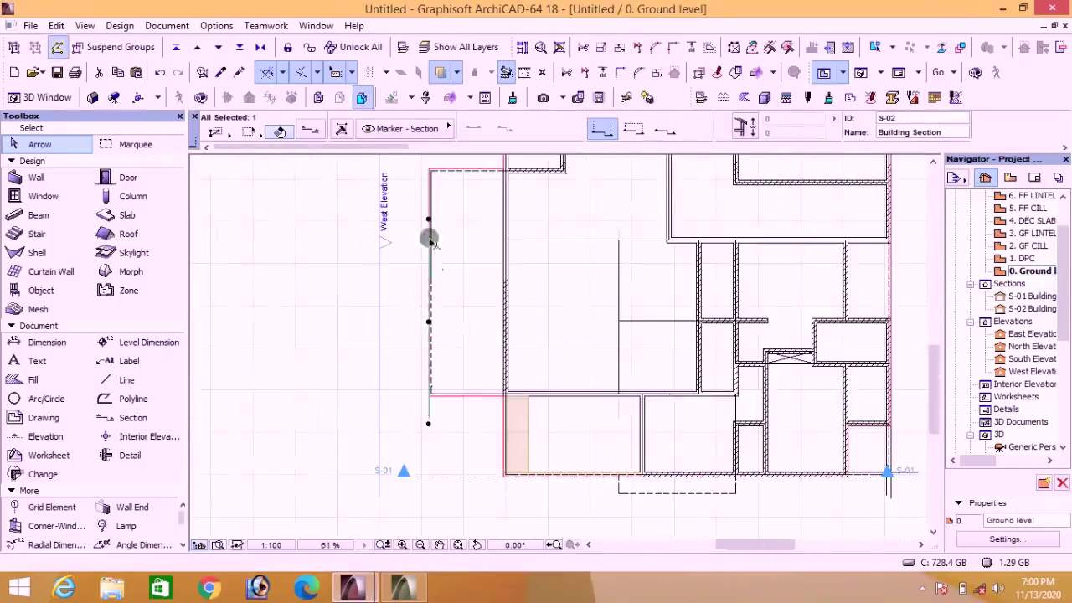
Step: Stretch both ends of the S-02 section line past the projection's north and south edges, and clear the selection
left_click(429, 221)
scroll(419, 304, "down", 4)
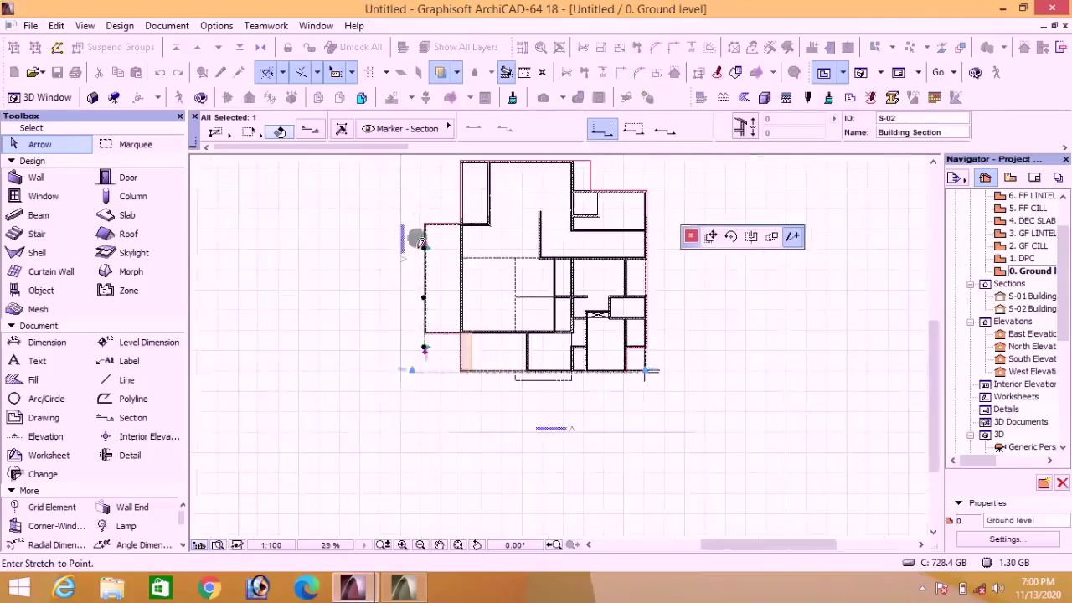
left_click(423, 193)
scroll(407, 303, "up", 4)
left_click(439, 372)
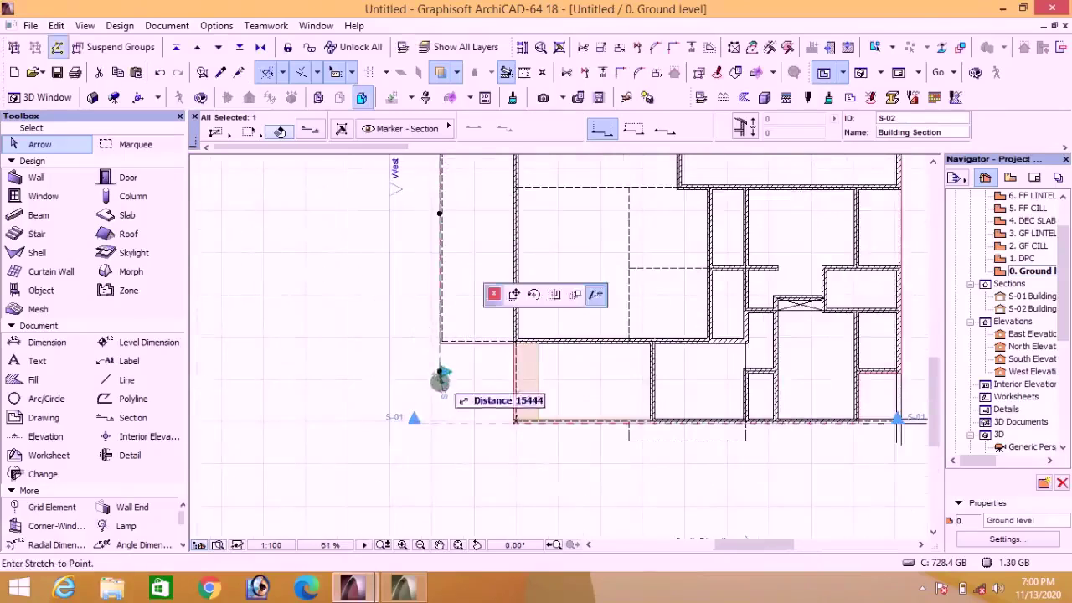
left_click(441, 387)
left_click(462, 443)
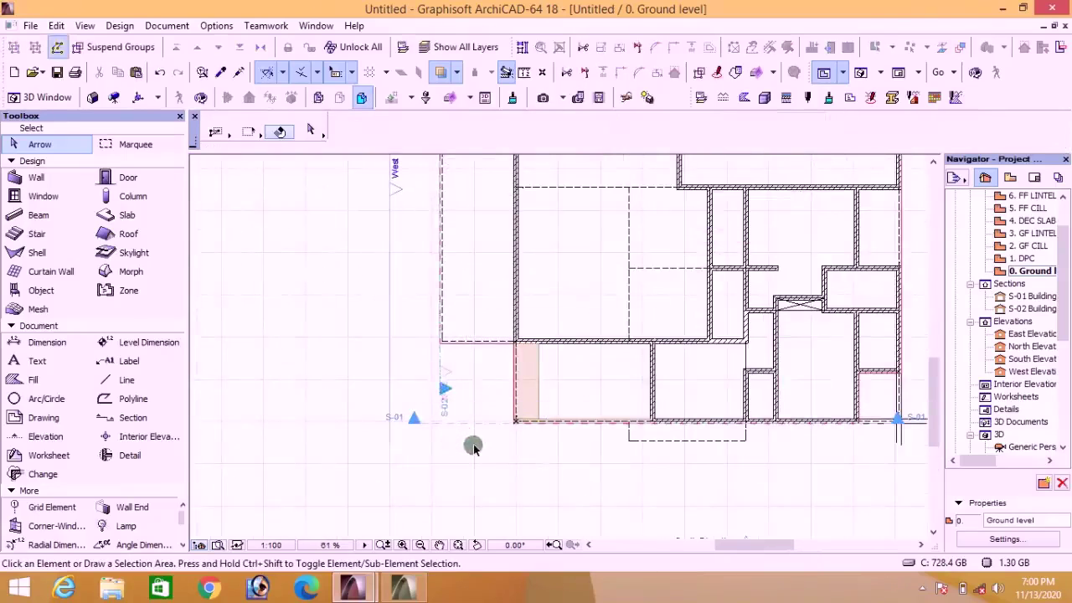
Step: Check the section marker's placement on the plan and open the S-02 Building Section
scroll(468, 419, "down", 2)
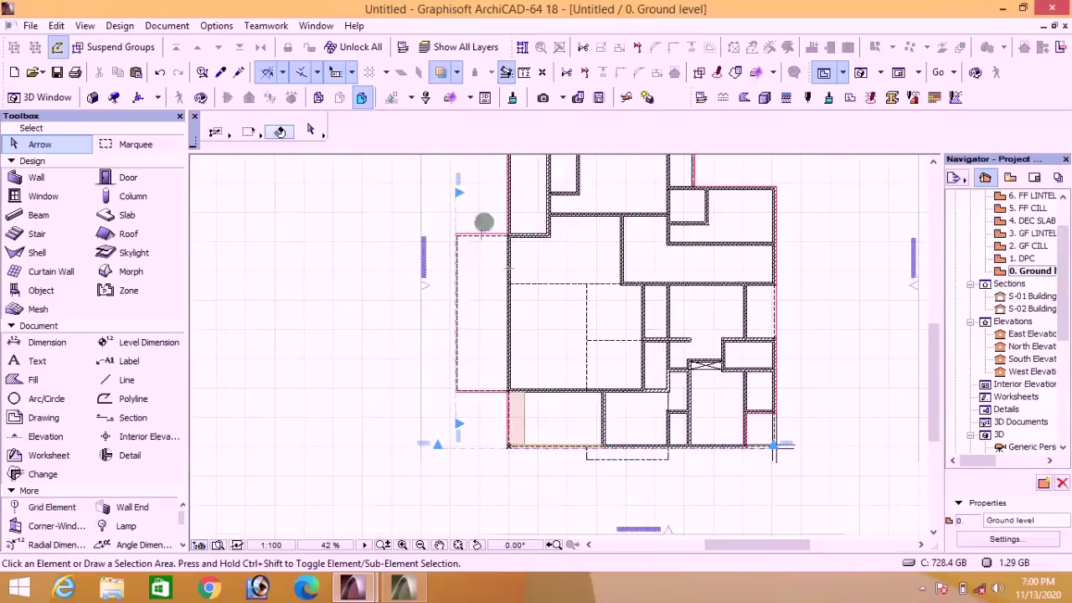
scroll(477, 243, "up", 8)
scroll(454, 174, "down", 4)
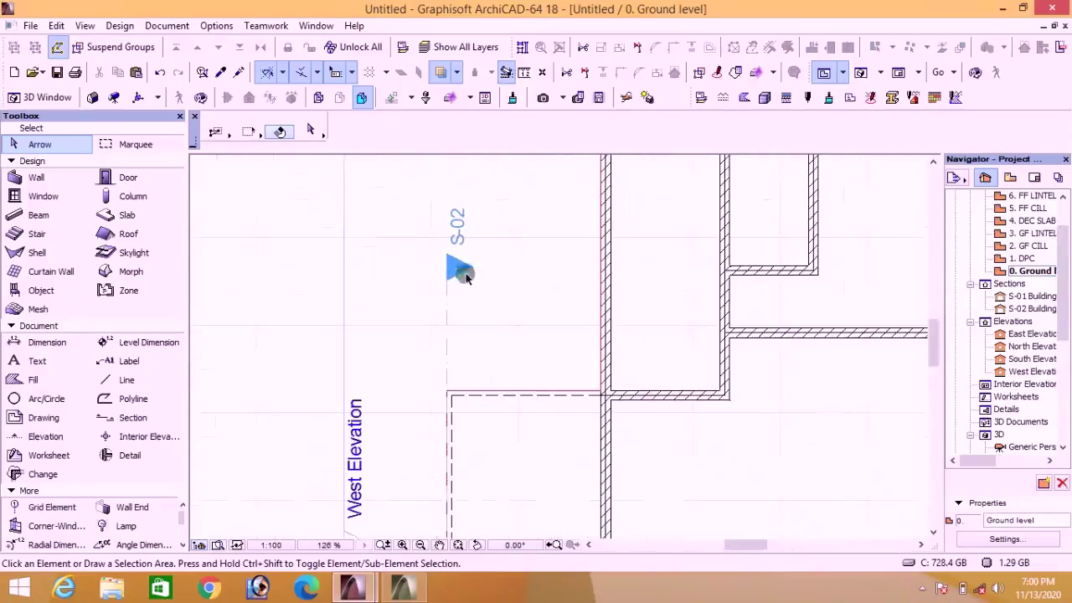
double_click(1026, 309)
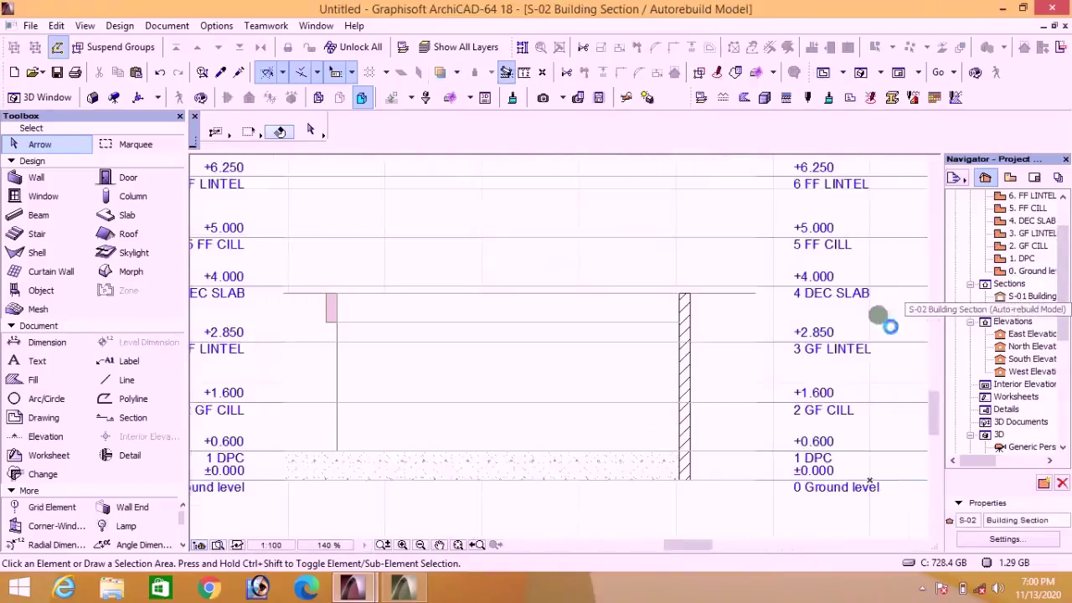
scroll(546, 312, "down", 2)
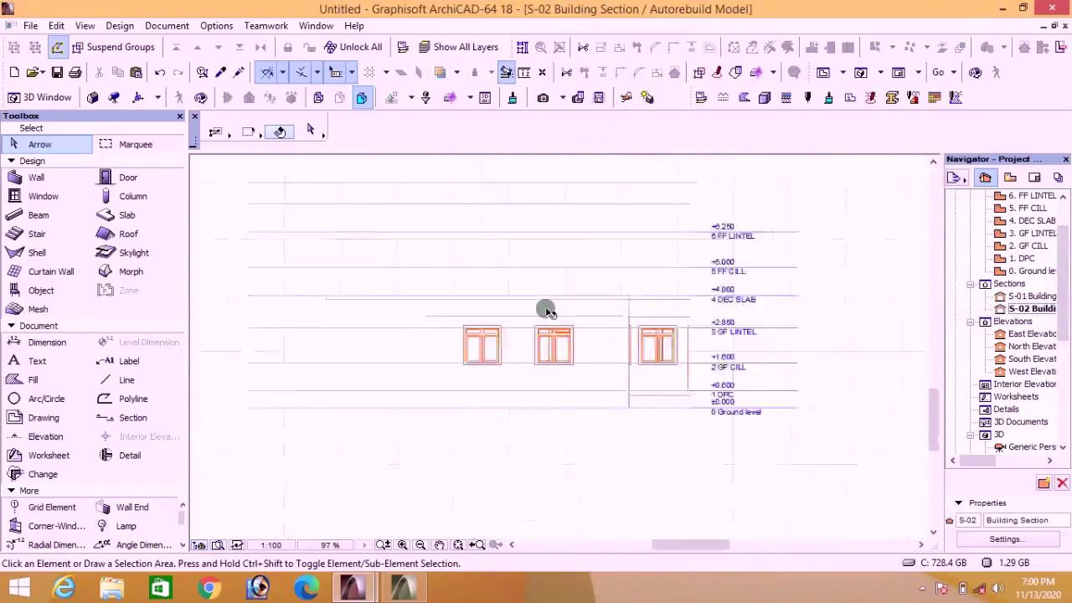
scroll(407, 307, "up", 2)
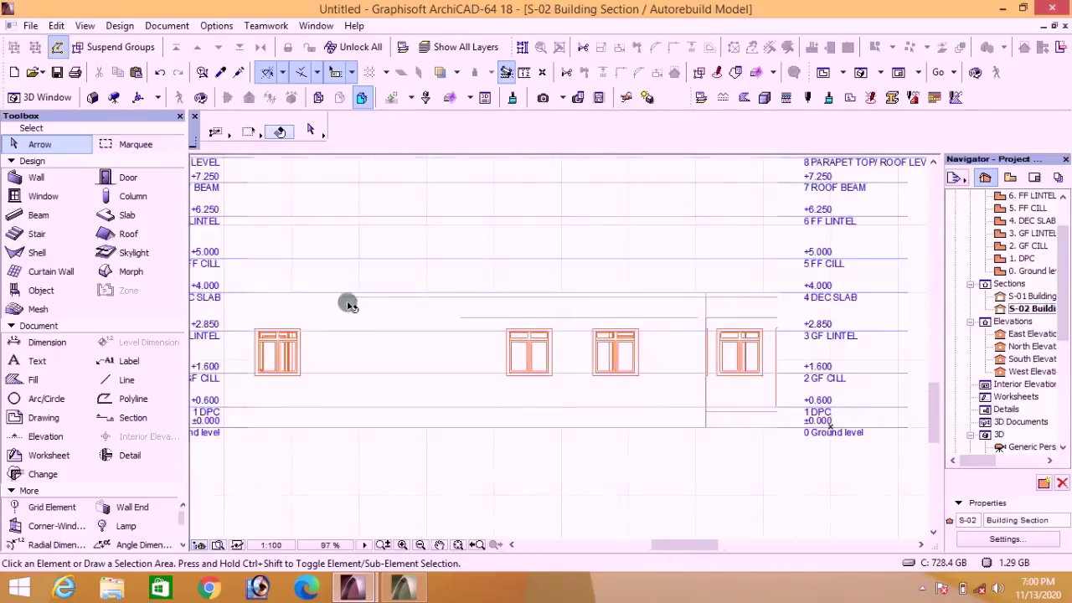
Step: Stretch both ends of the horizontal drafting line below the slab past the projection's outer edges, and clear the selection
left_click(478, 316)
scroll(473, 311, "up", 4)
scroll(497, 313, "down", 3)
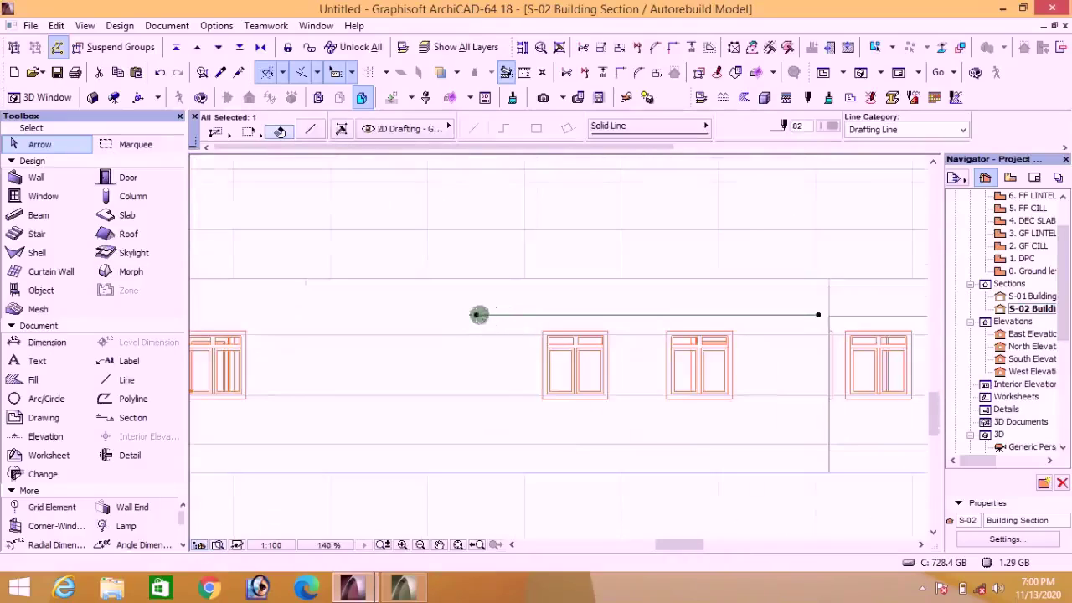
left_click(477, 316)
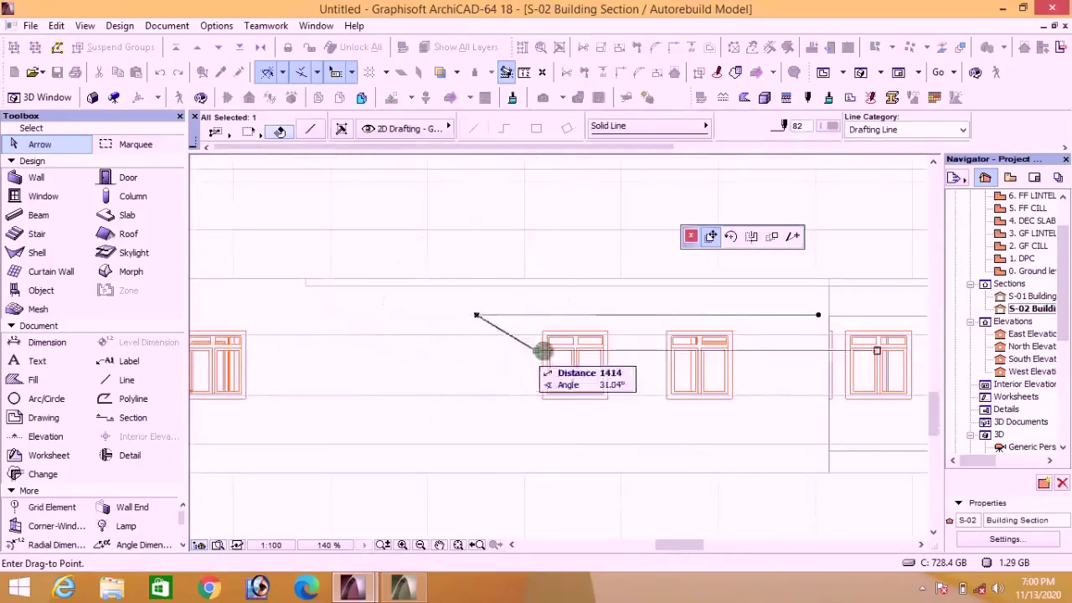
left_click(793, 235)
left_click(289, 319)
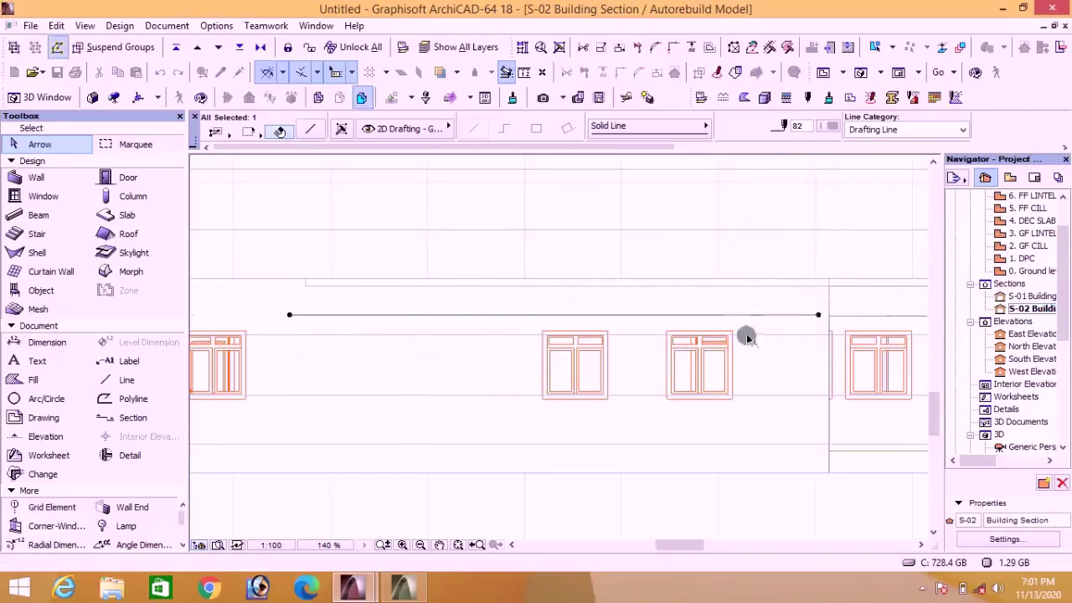
left_click(818, 315)
left_click(848, 315)
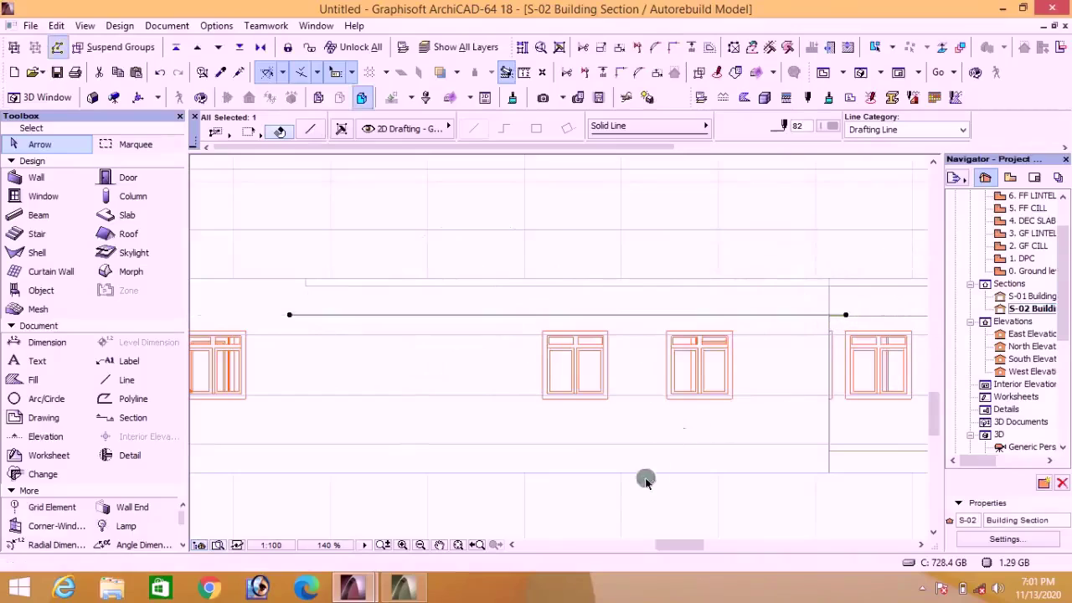
left_click(624, 494)
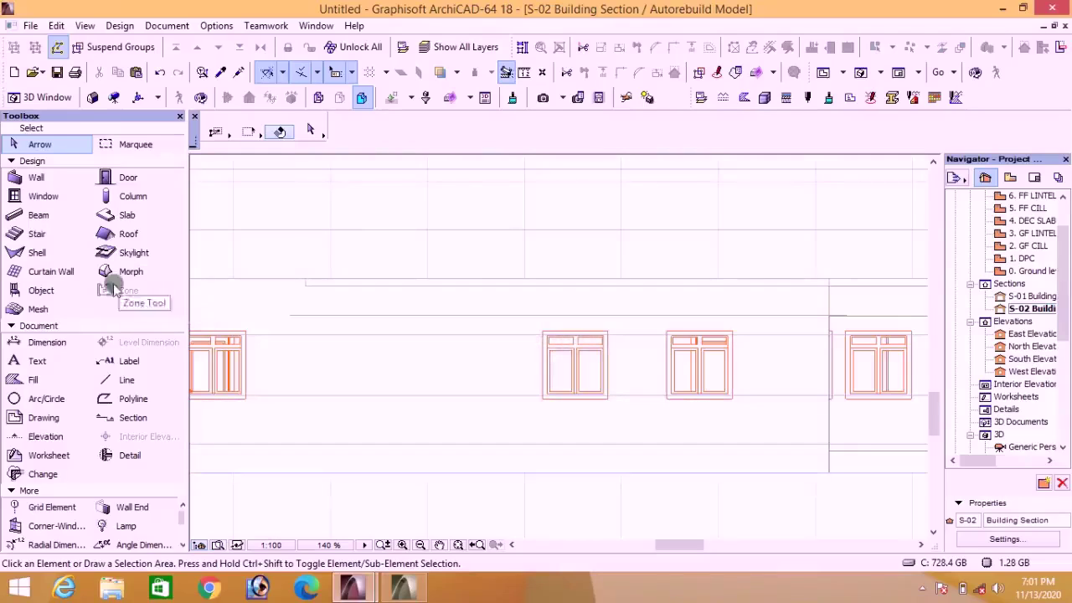
Step: Draw two vertical lines down to ground level, one from the slab's left end and one from the drafting line at the right edge
left_click(122, 380)
scroll(292, 326, "up", 3)
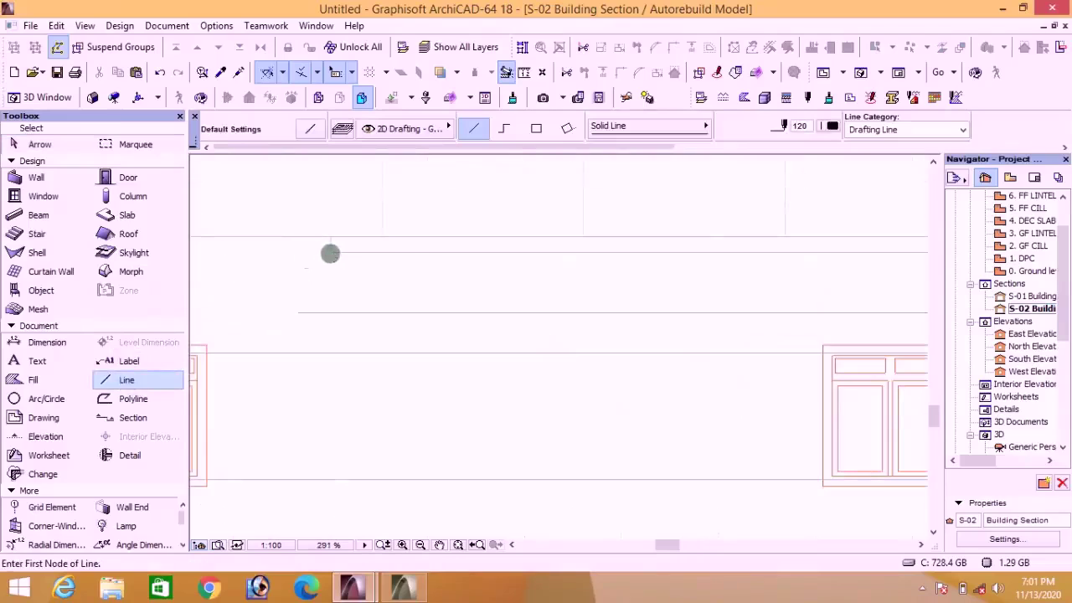
left_click(331, 185)
scroll(350, 376, "down", 3)
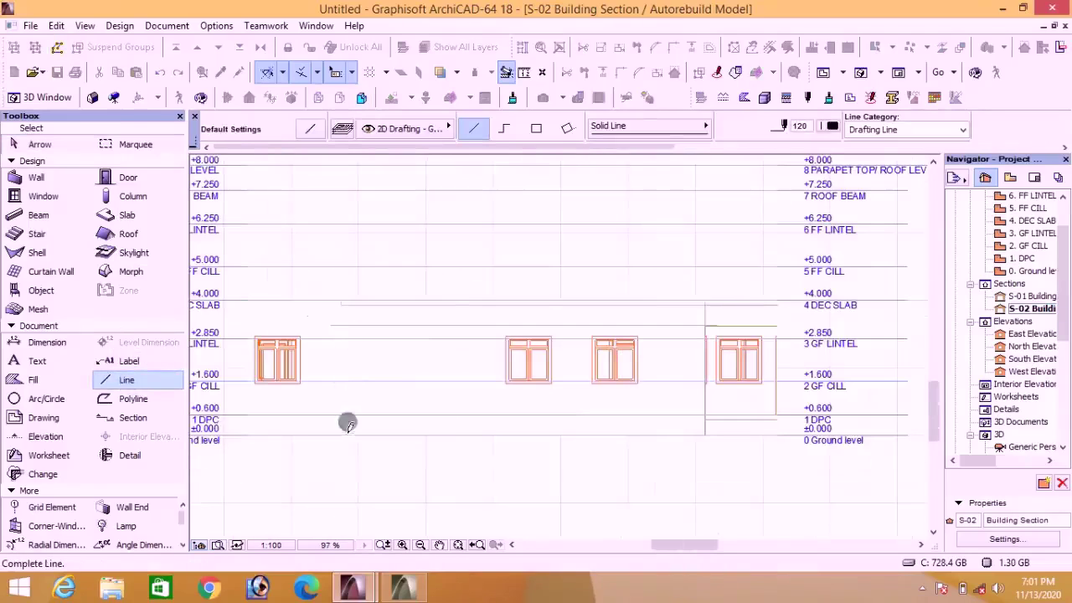
left_click(341, 435)
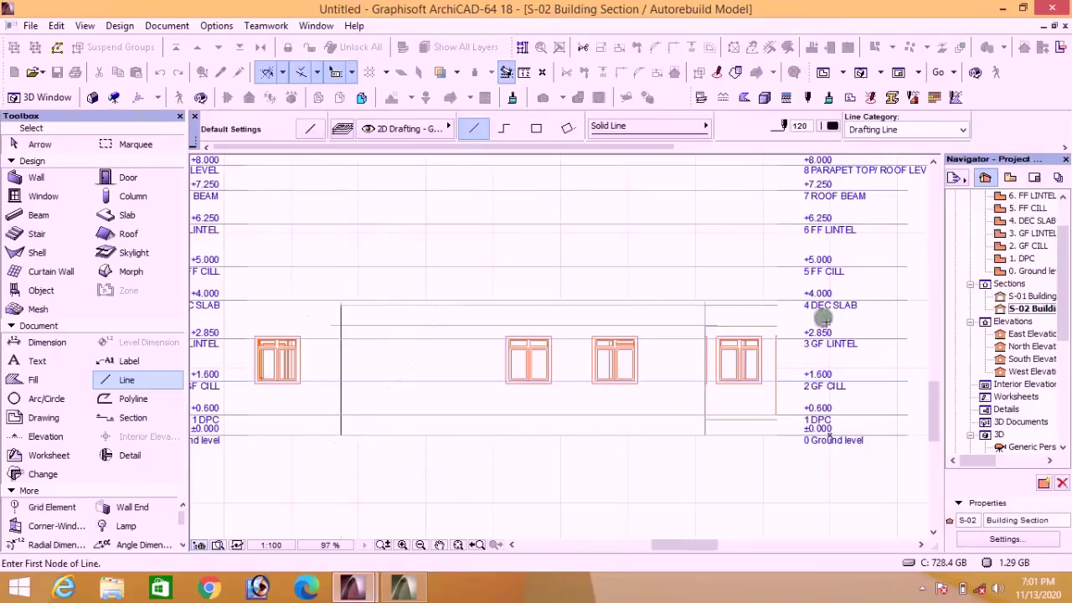
scroll(824, 312, "up", 1)
left_click(652, 332)
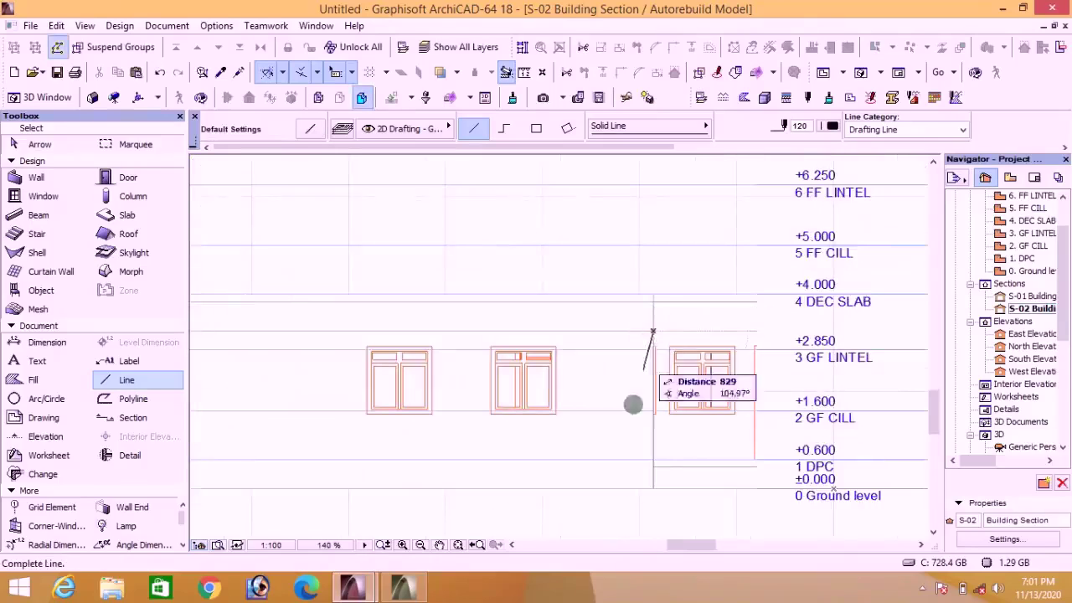
left_click(654, 488)
Step: Copy the right-hand vertical line 1200 inward
key("ctrl+d")
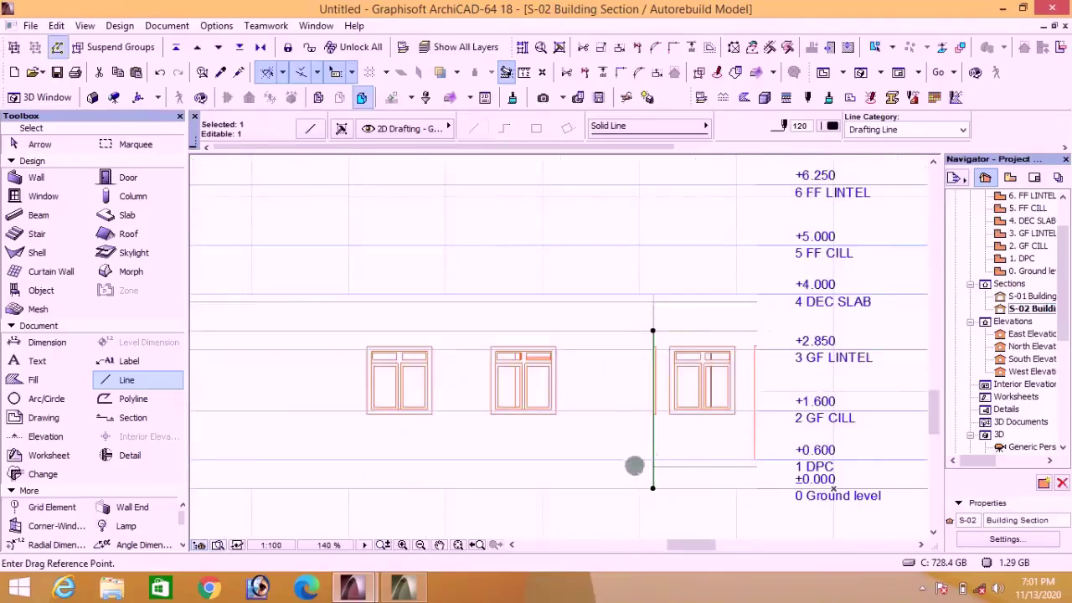
key("ctrl")
left_click(638, 437)
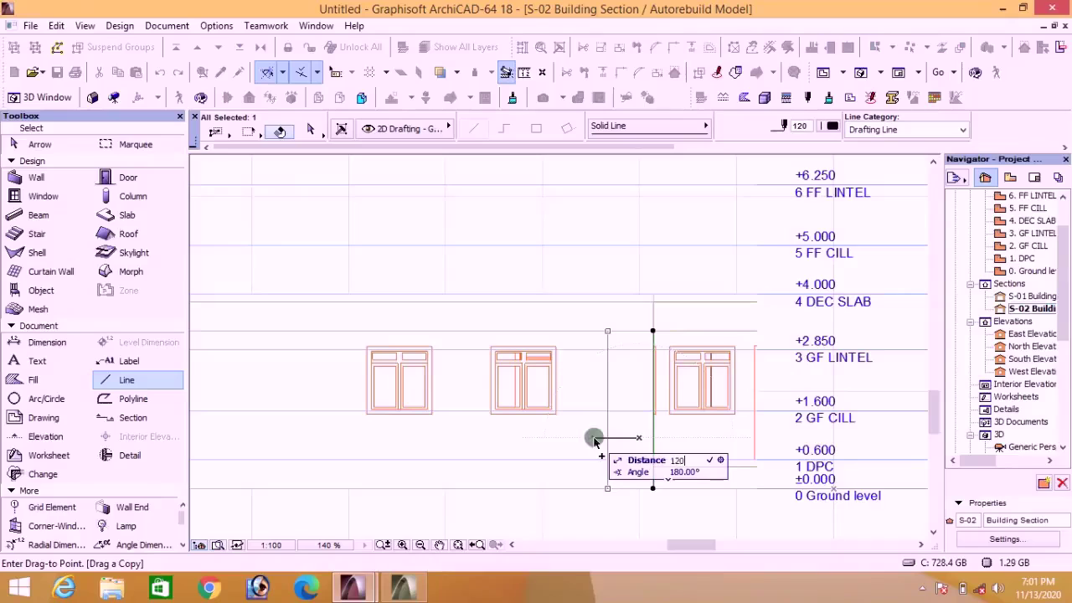
left_click(594, 440)
scroll(419, 433, "down", 3)
scroll(395, 488, "up", 3)
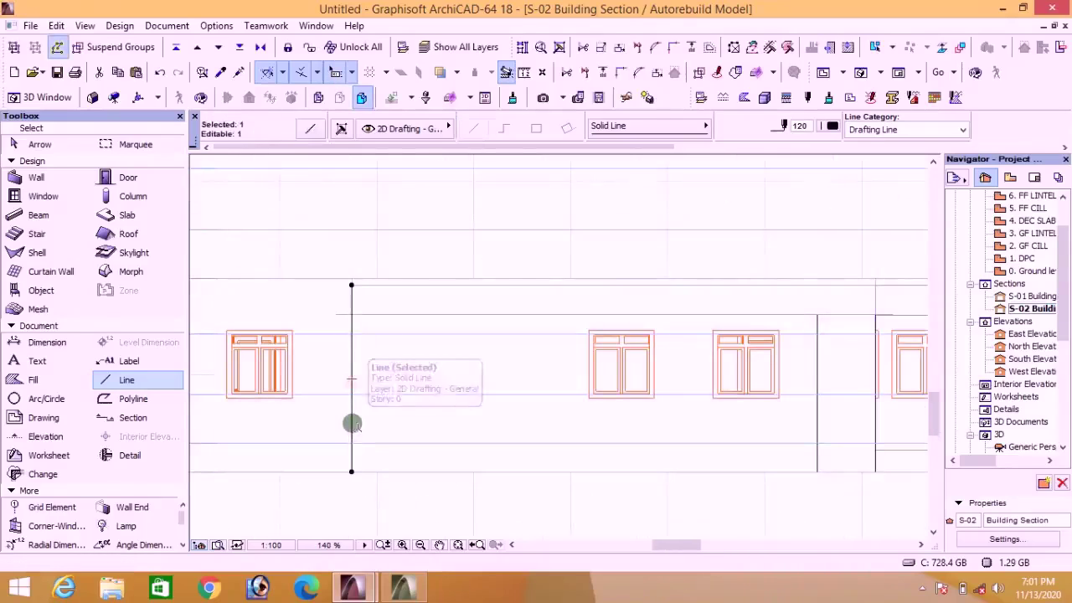
Step: Copy the left-hand vertical line 1200 inward and clear the selection
left_click(353, 421, "shift")
key("ctrl+shift+d")
left_click(369, 414)
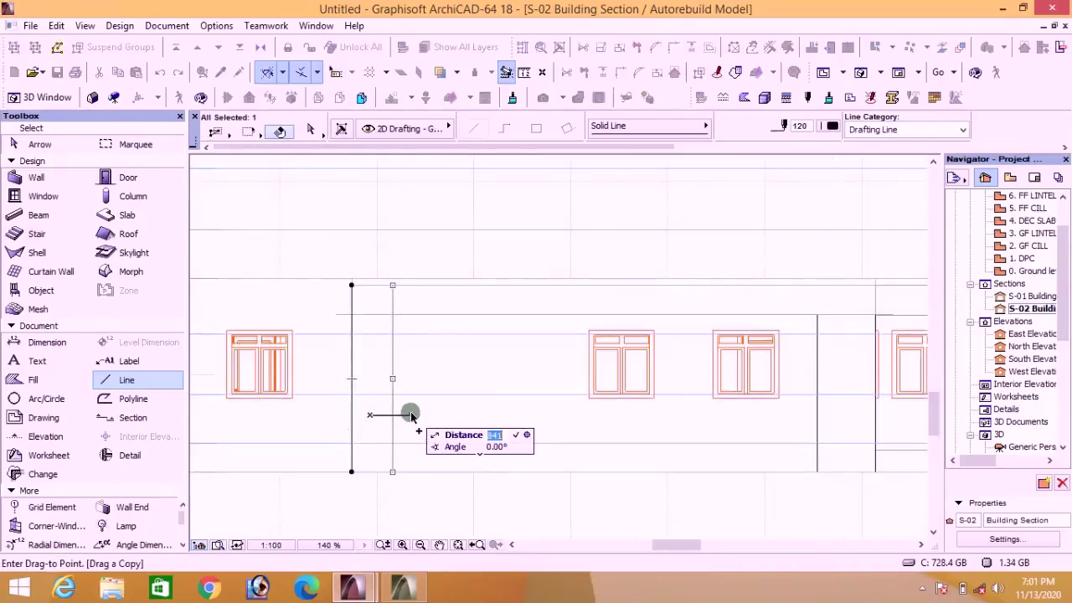
type("1000")
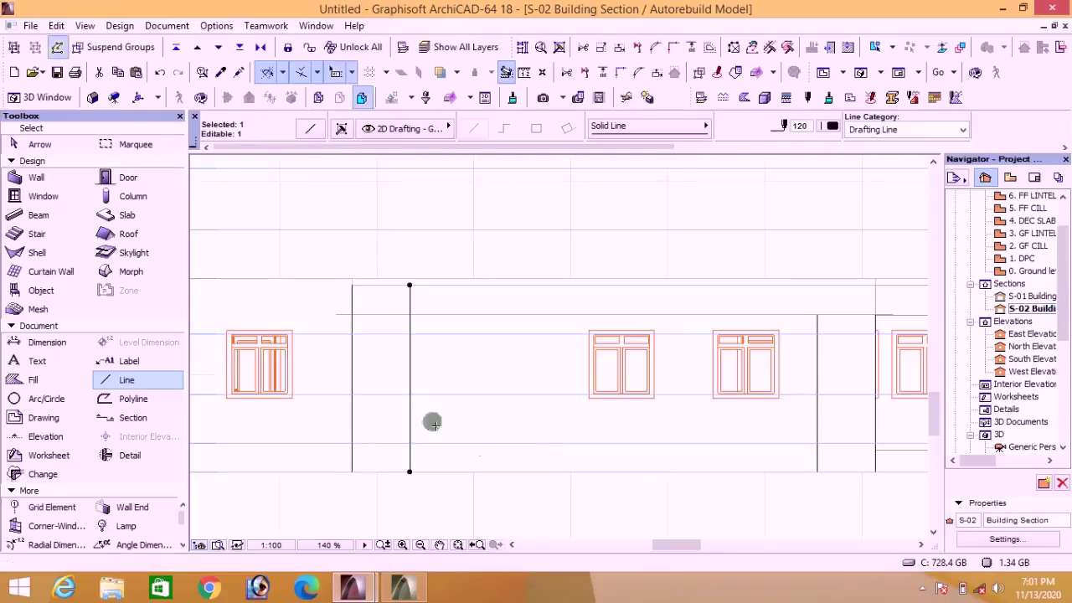
key("Return")
key("Escape")
Step: Trim the overhanging line pieces and join the horizontal line with both inner verticals into clean corners
scroll(352, 317, "up", 3)
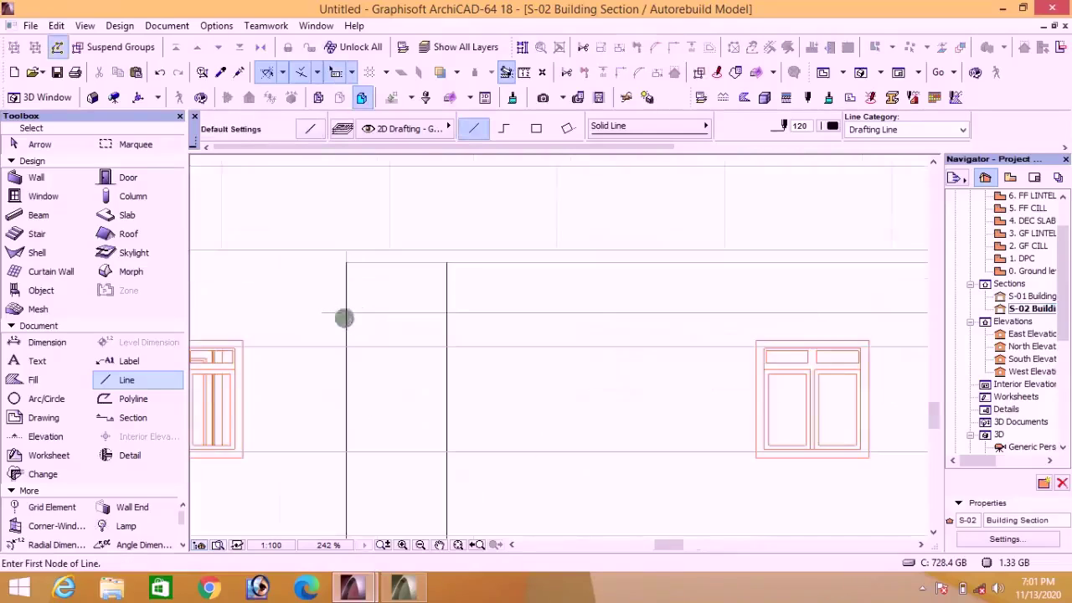
scroll(629, 374, "down", 5)
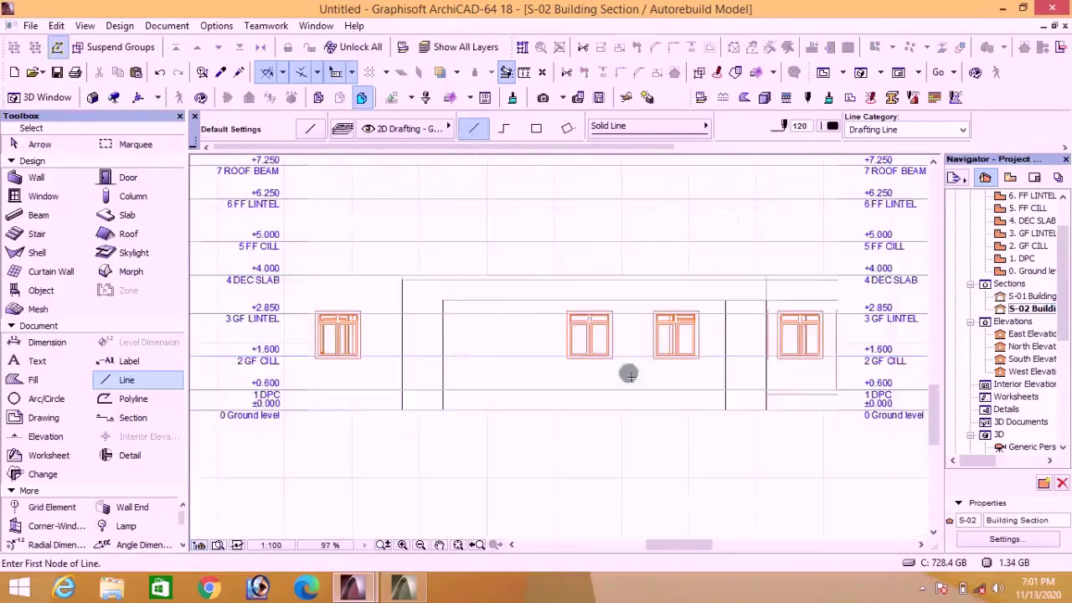
scroll(745, 342, "up", 3)
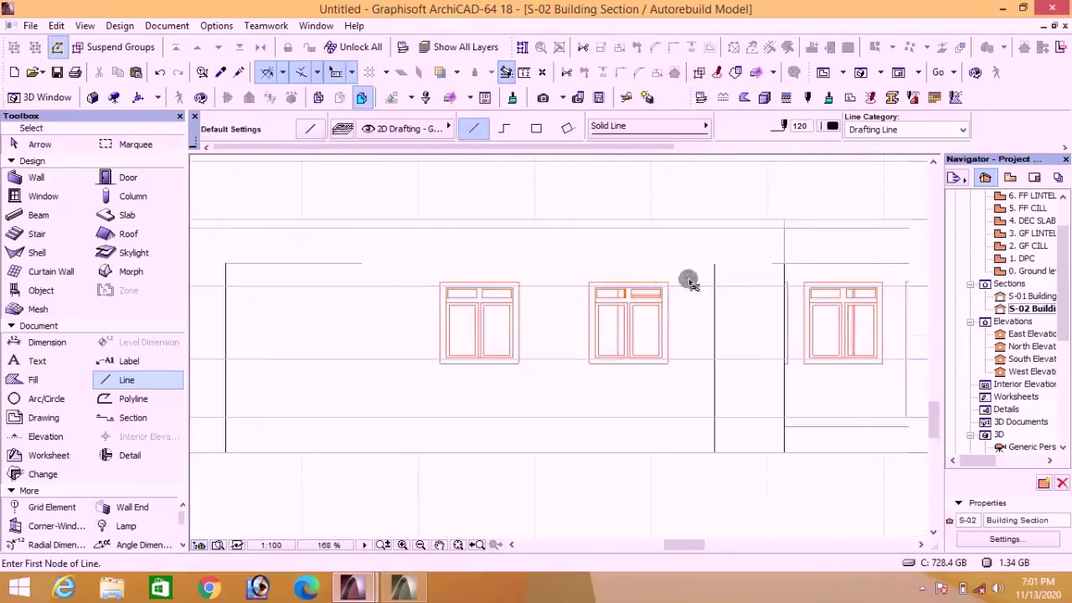
left_click(715, 274, "shift")
left_click(362, 264, "shift")
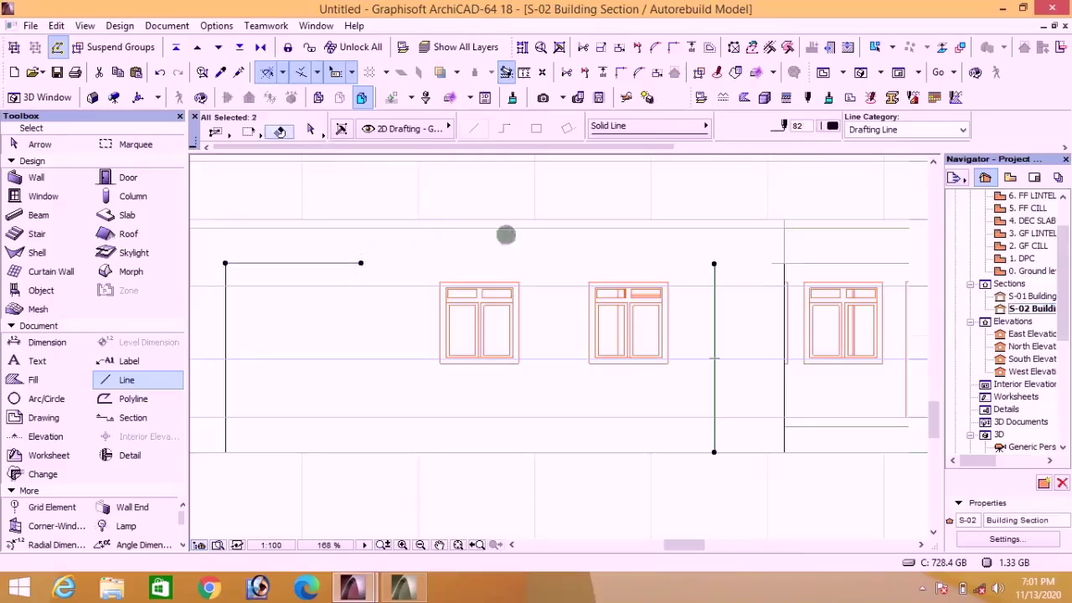
left_click(647, 97)
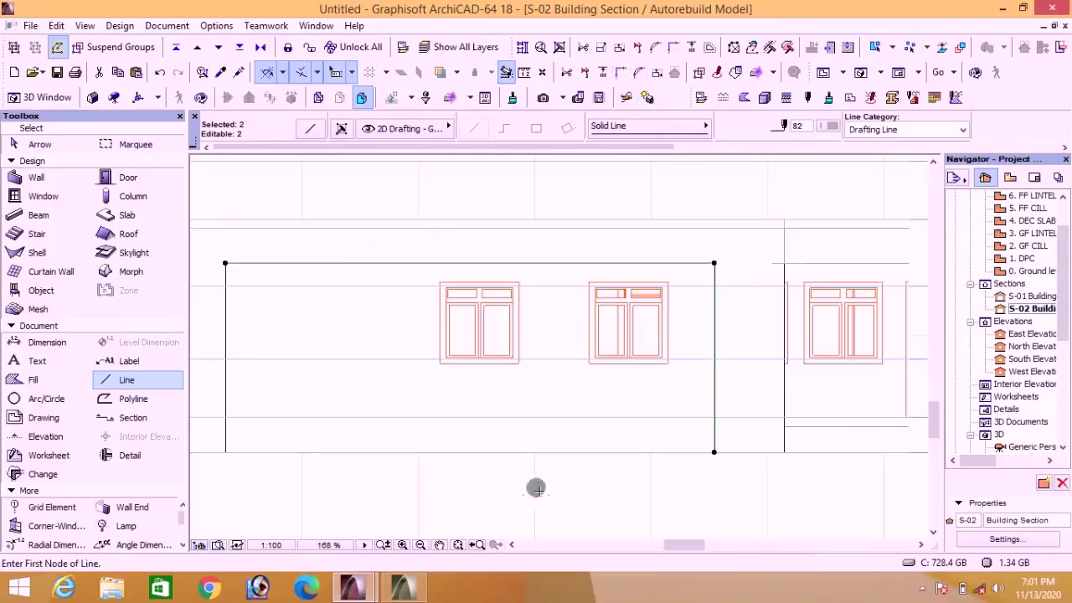
key("Escape")
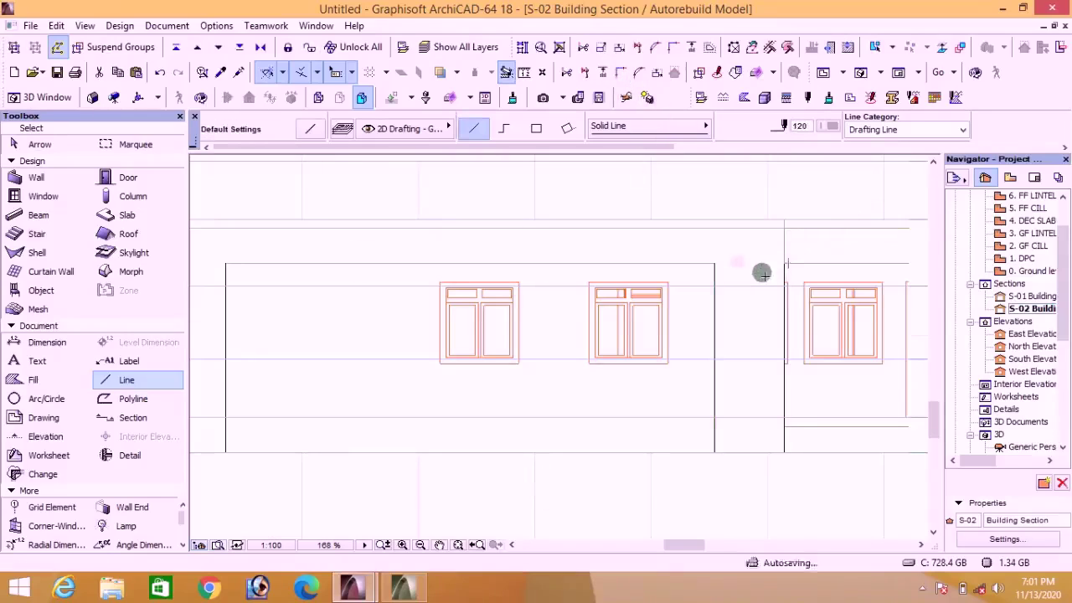
Step: Trim the lower ends of both inner vertical lines to the 1 DPC level line
scroll(762, 266, "down", 3)
scroll(703, 350, "up", 2)
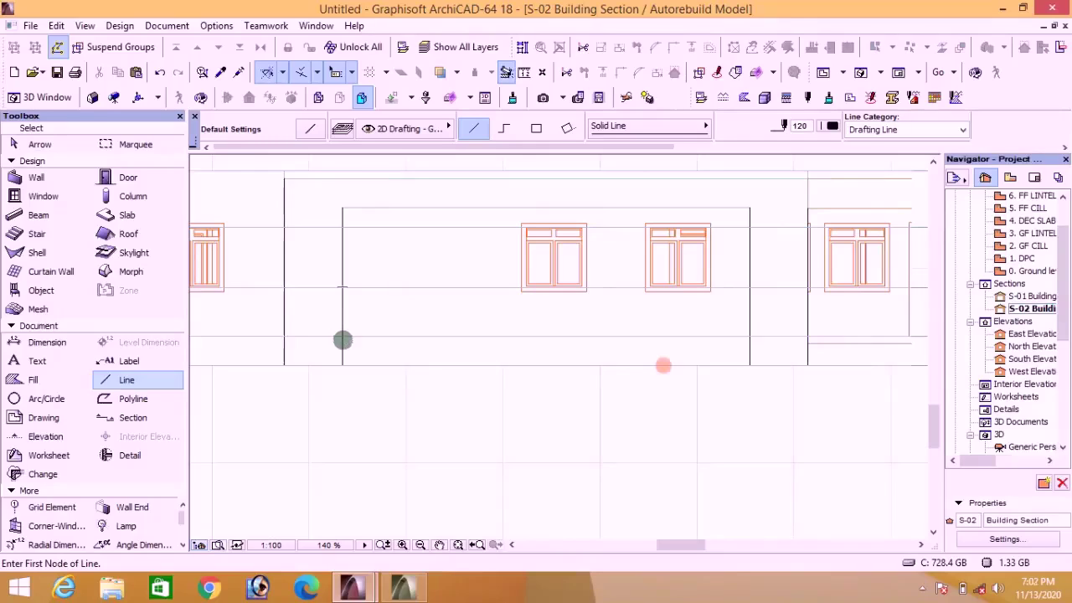
left_click_drag(344, 338, 752, 337)
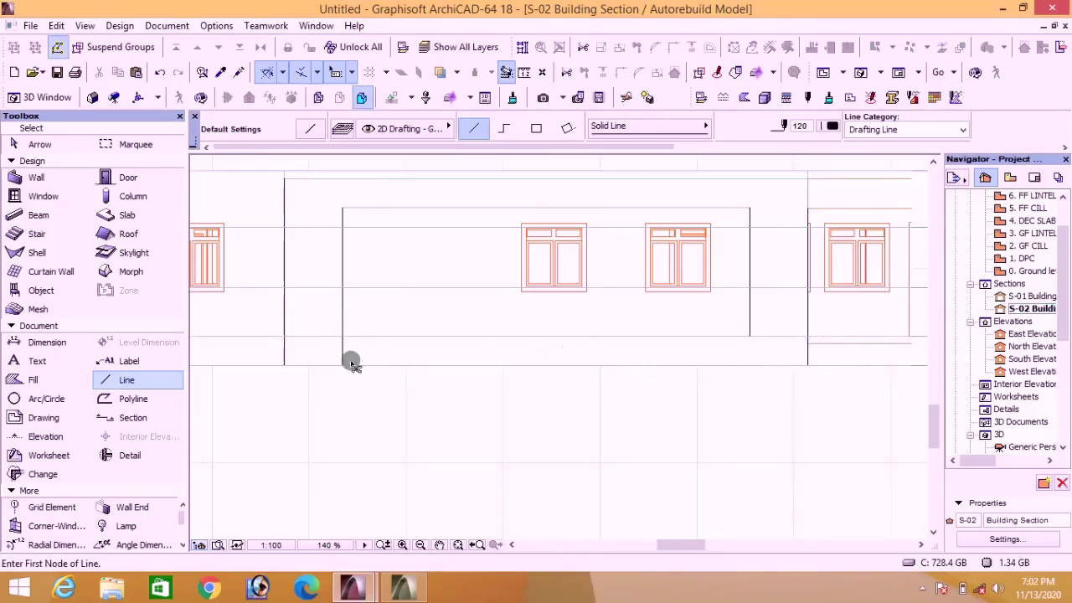
scroll(351, 352, "down", 3)
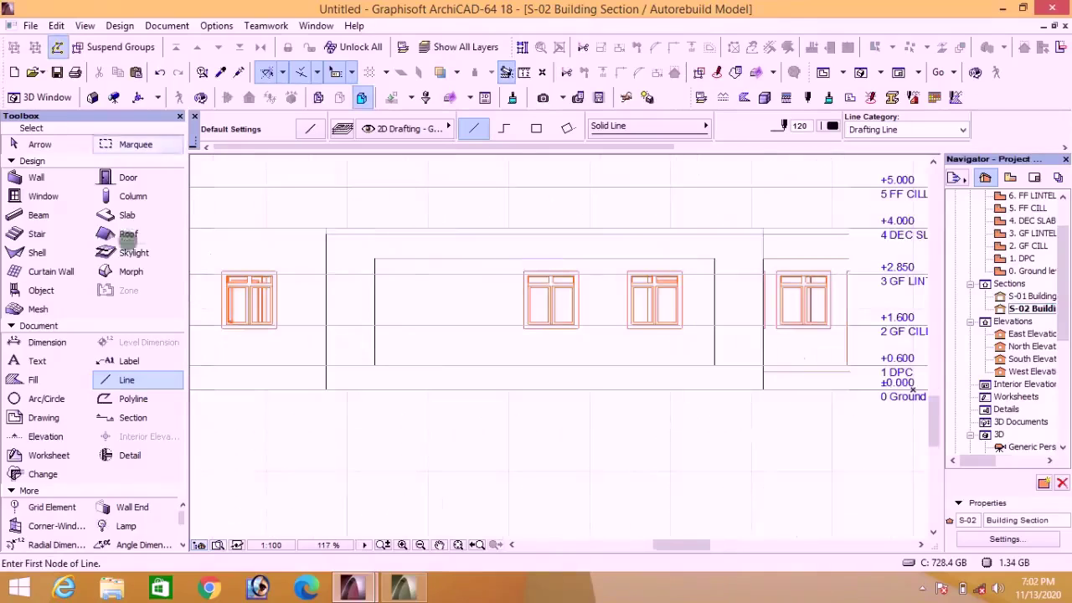
Step: Activate the Morph tool with the rectangular geometry method and cancel the morph already started
left_click(117, 271)
scroll(329, 239, "up", 4)
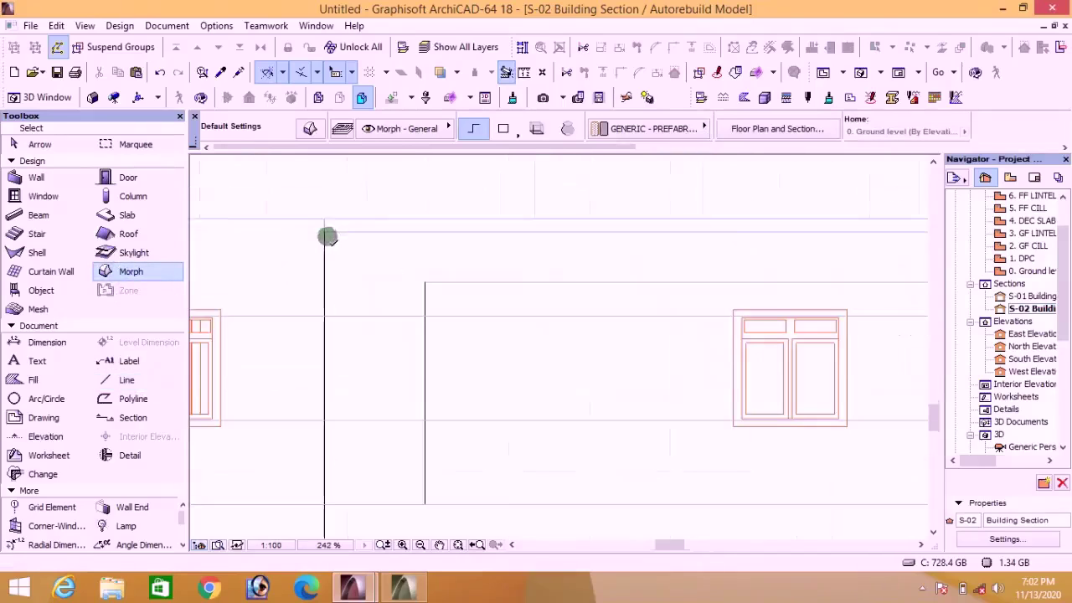
left_click(324, 234)
scroll(325, 239, "down", 5)
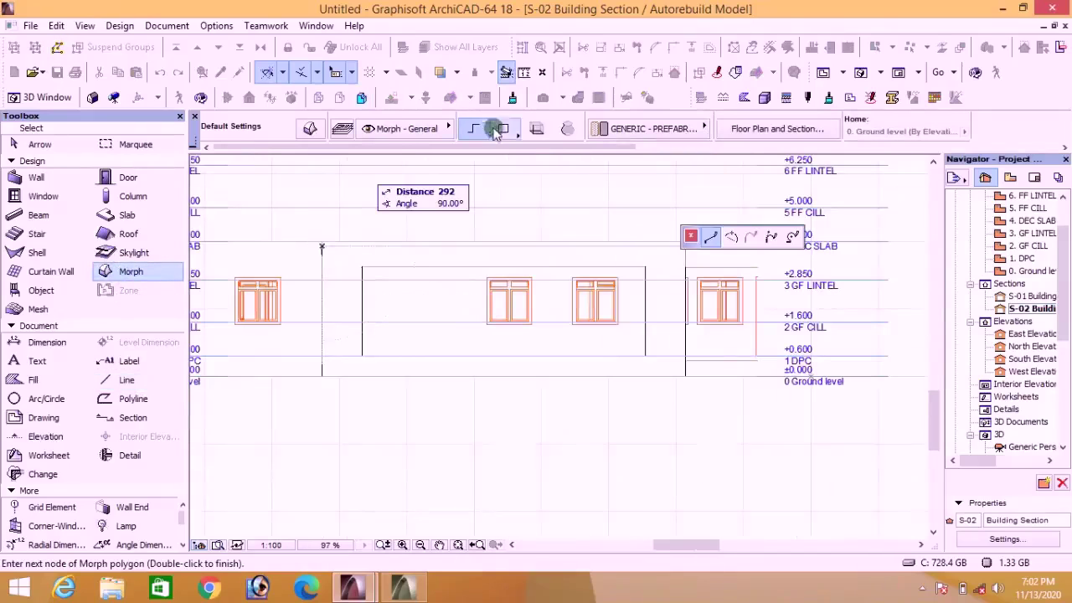
left_click(503, 128)
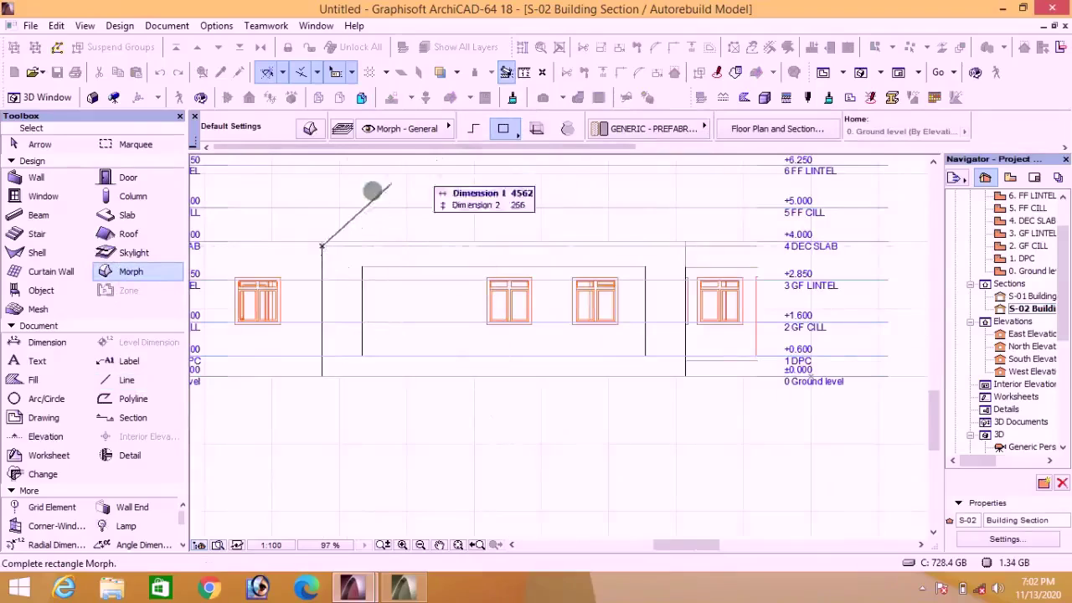
key("Escape")
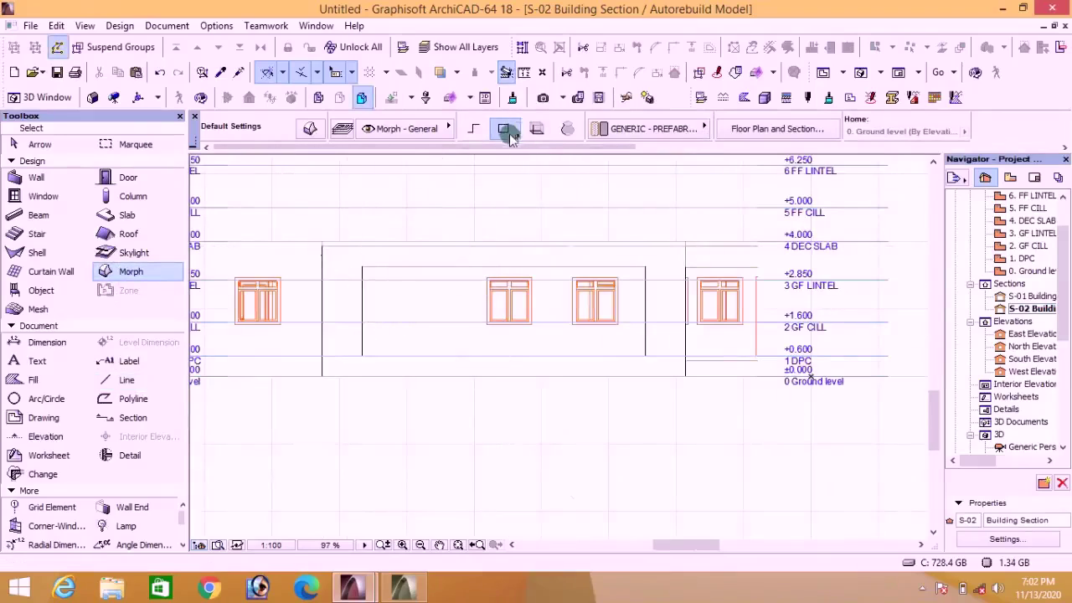
Step: Draw two rectangular morphs, one over the outer frame outline down to ground level and one over the inner opening outline
scroll(332, 255, "up", 5)
left_click(310, 237)
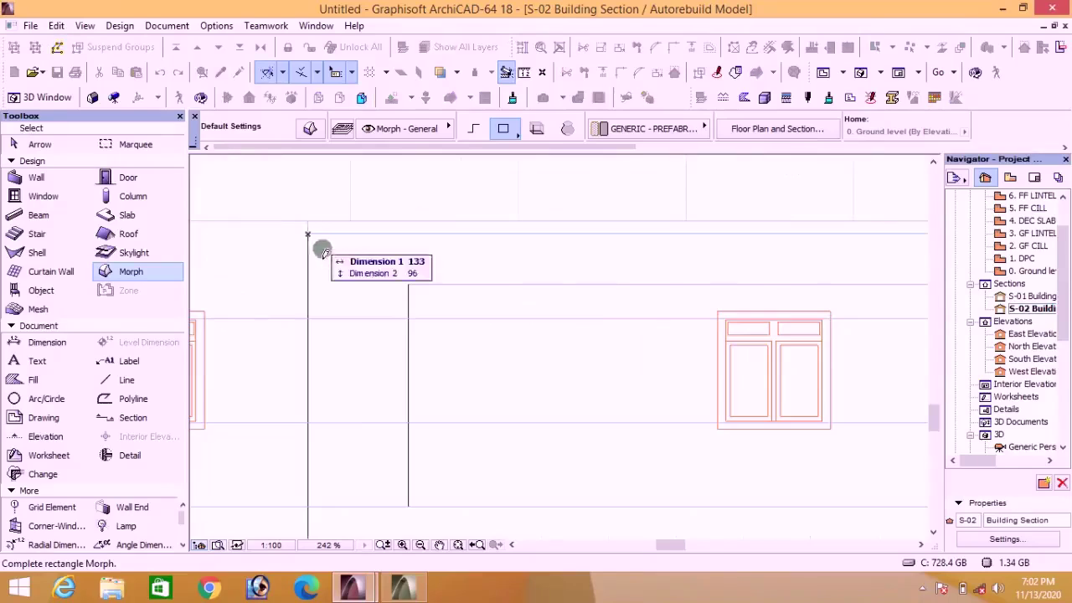
scroll(311, 239, "down", 3)
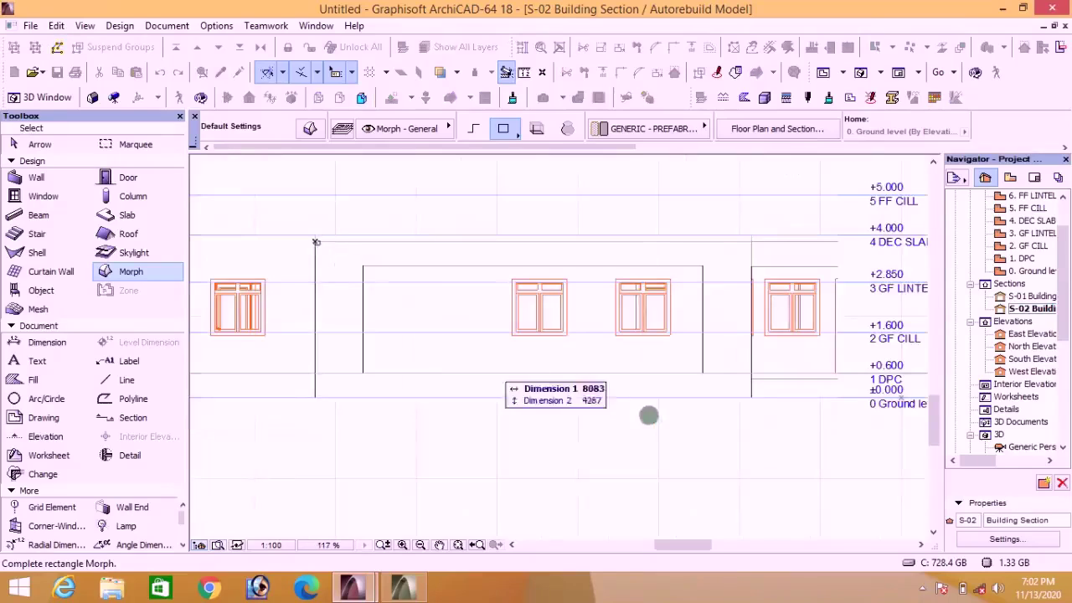
left_click(752, 398)
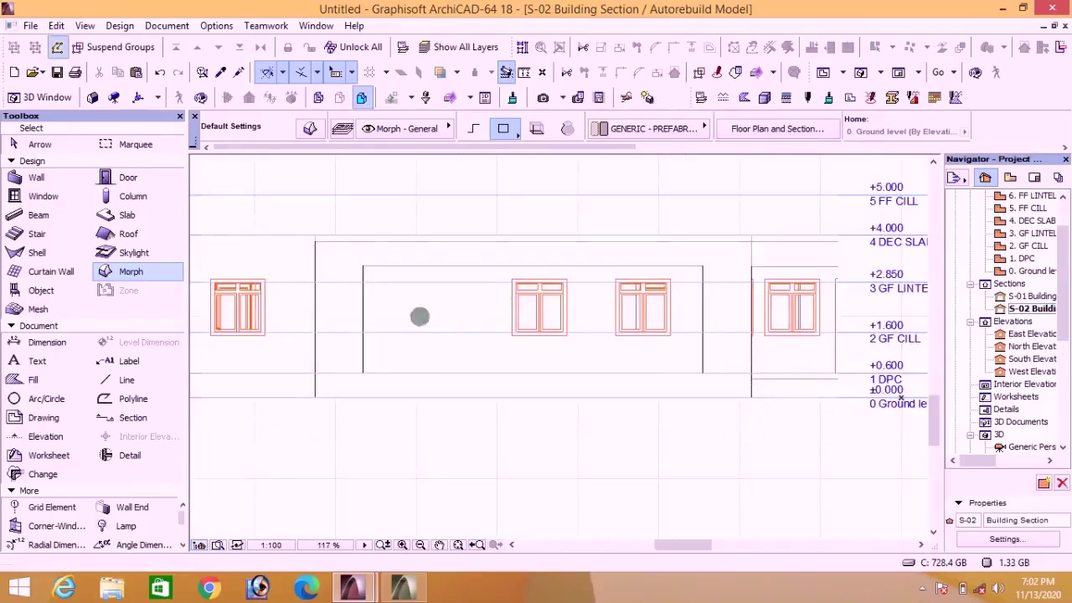
left_click(363, 266)
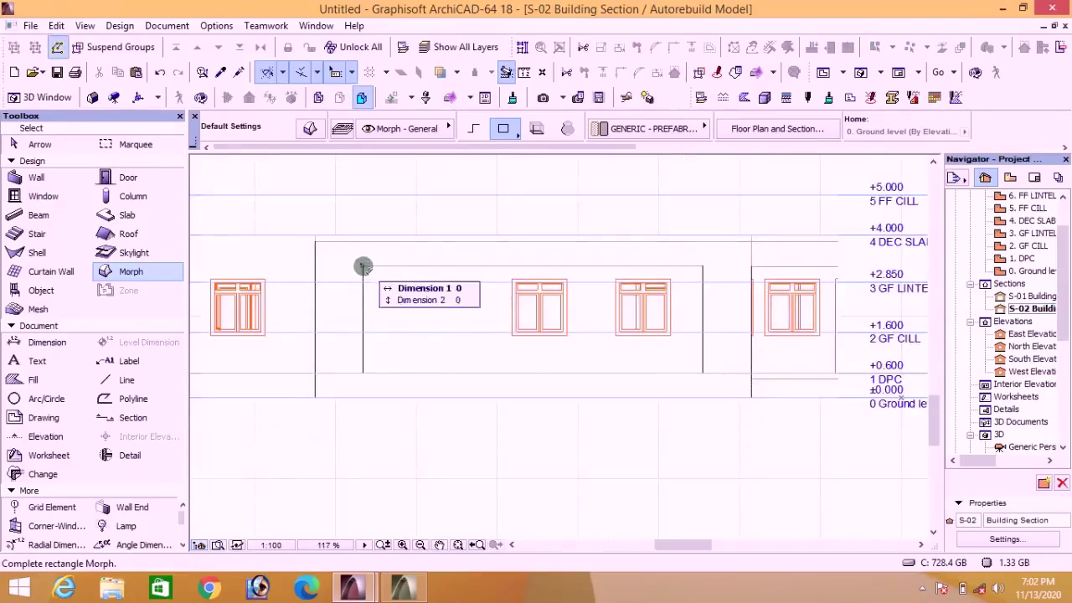
left_click(704, 373)
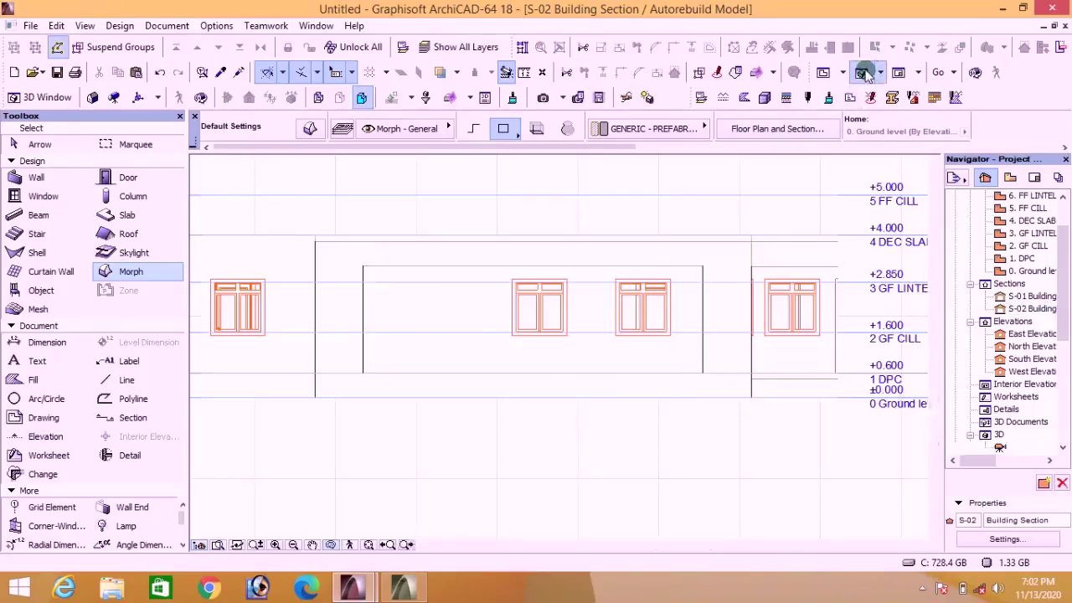
Step: Show the model in 3D and extrude the outer rectangular morph to give the frame its thickness, and clear the selection
left_click(861, 72)
scroll(341, 406, "up", 3)
scroll(321, 450, "up", 1)
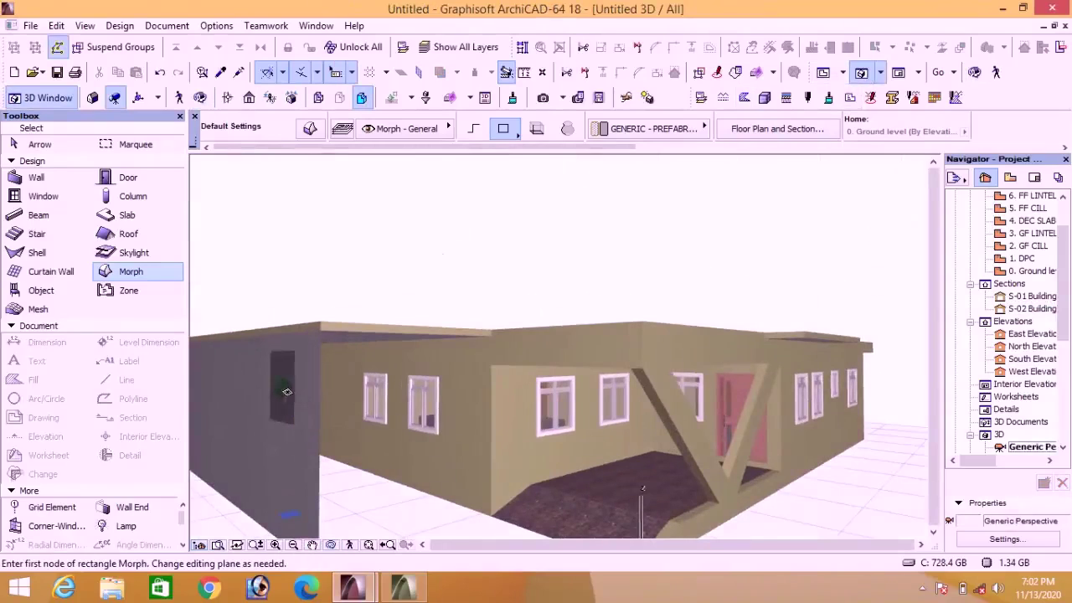
left_click(318, 369, "shift")
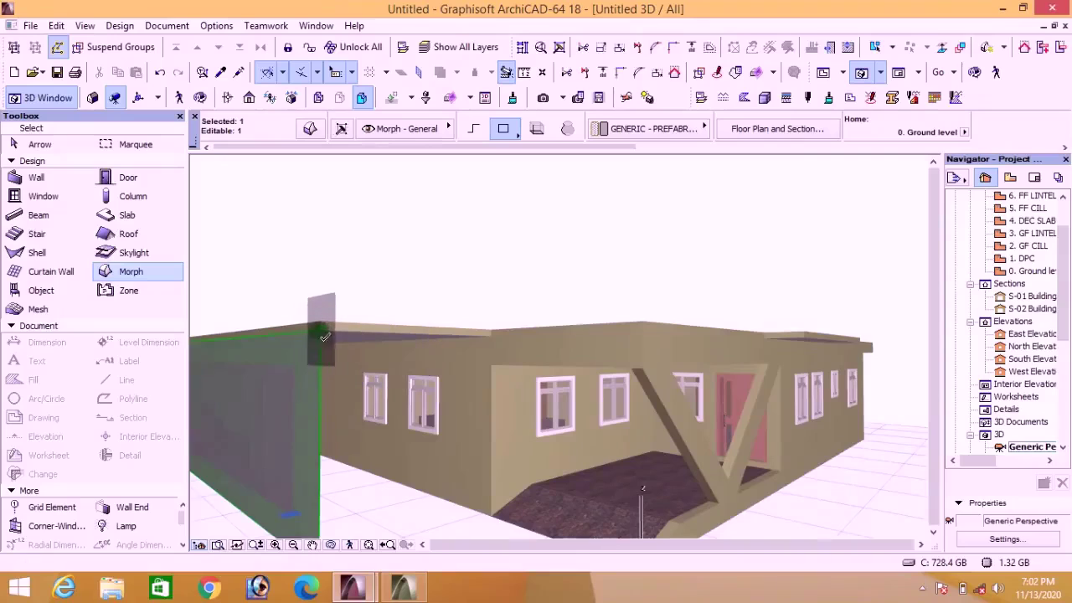
left_click(355, 337)
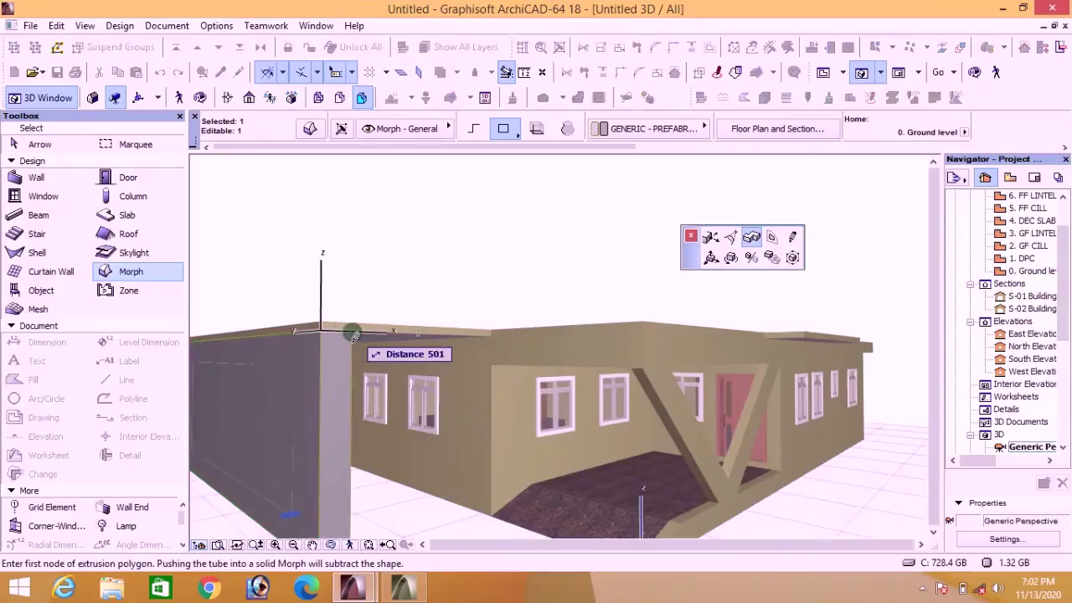
key("Return")
key("Return")
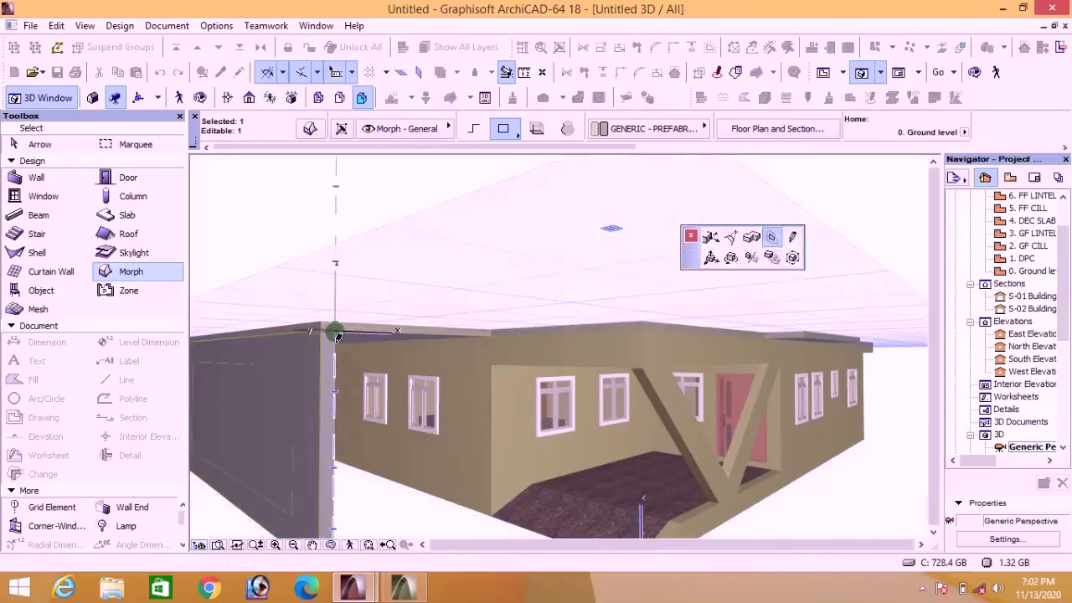
key("Escape")
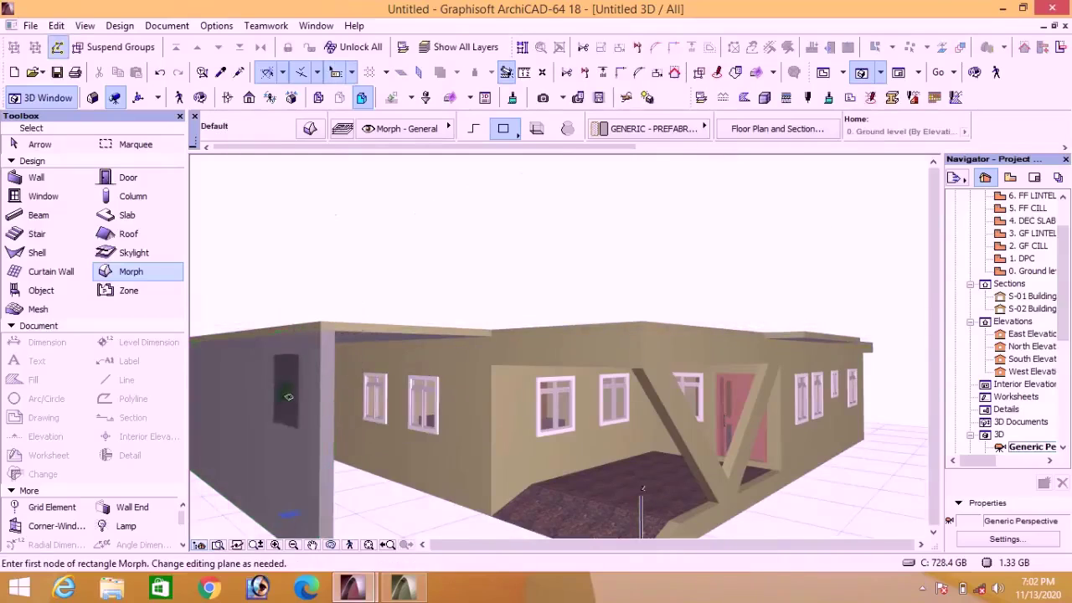
Step: Extrude the inner rectangular morph through the full thickness of the outer frame
left_click(293, 378, "shift")
left_click(297, 381)
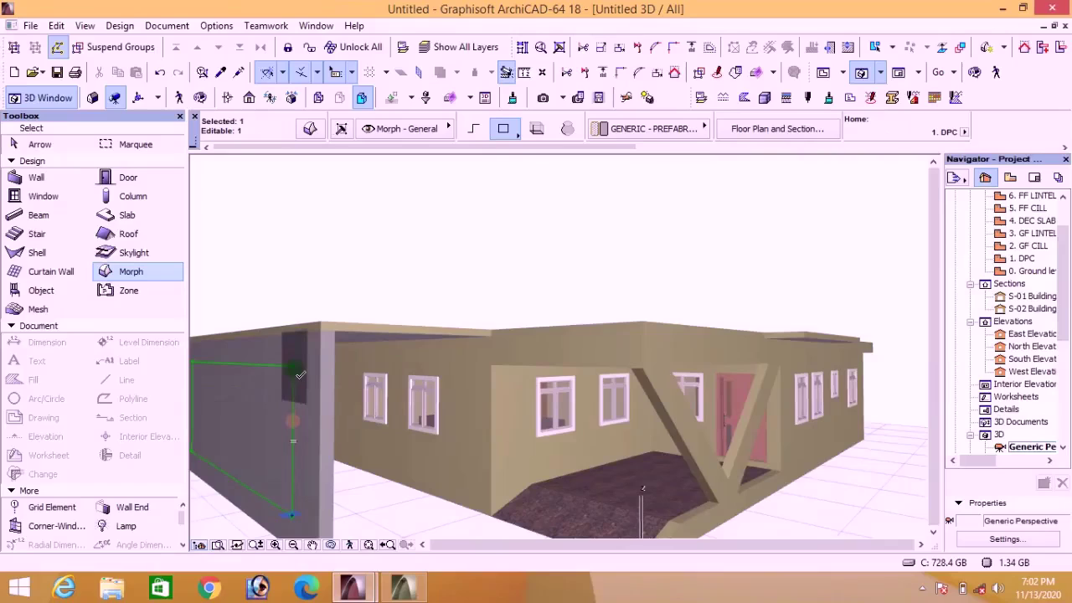
left_click(338, 367)
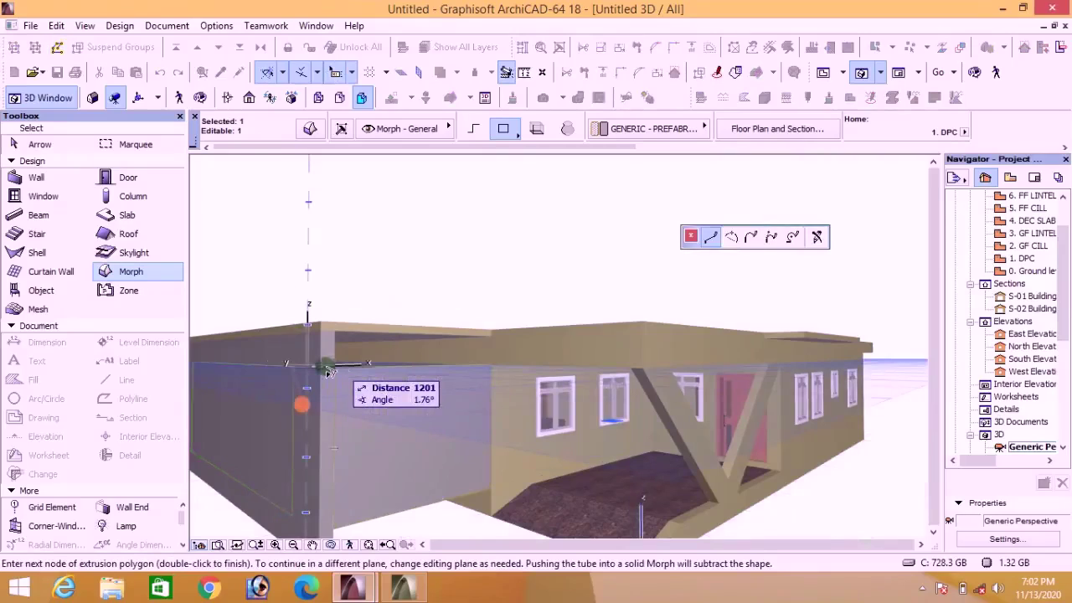
double_click(309, 373)
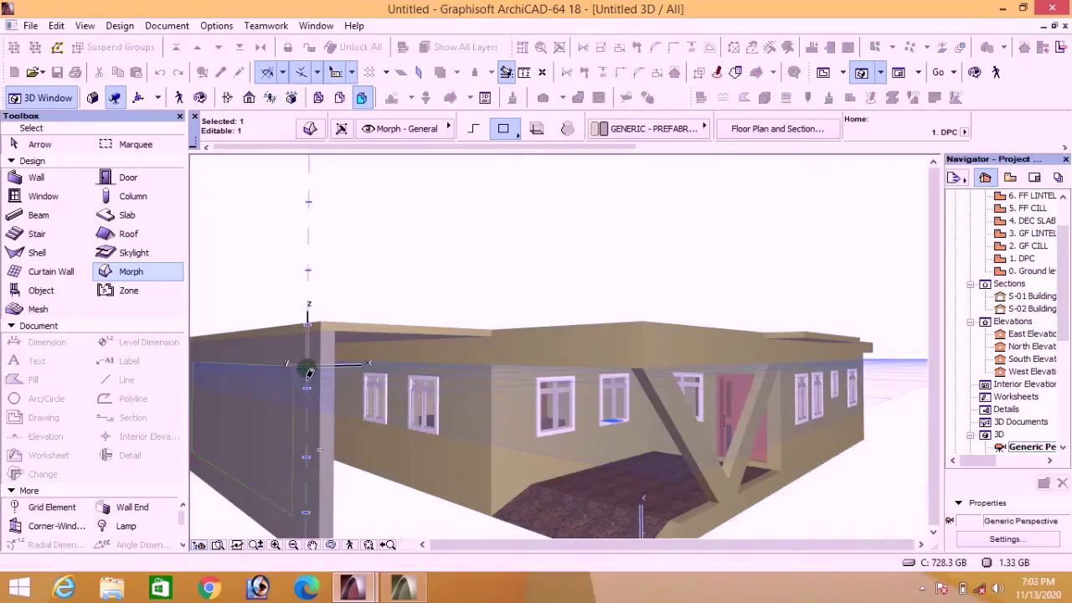
Step: Subtract the inner morph from the outer morph to cut the frame's opening, and clear the selection
right_click(257, 391)
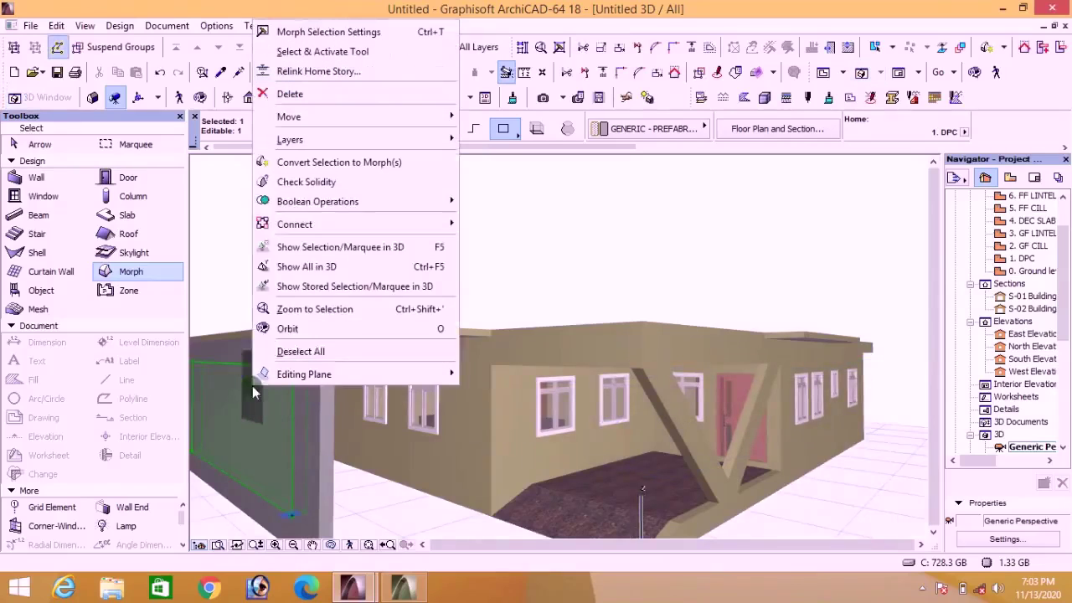
mouse_move(351, 201)
left_click(495, 221)
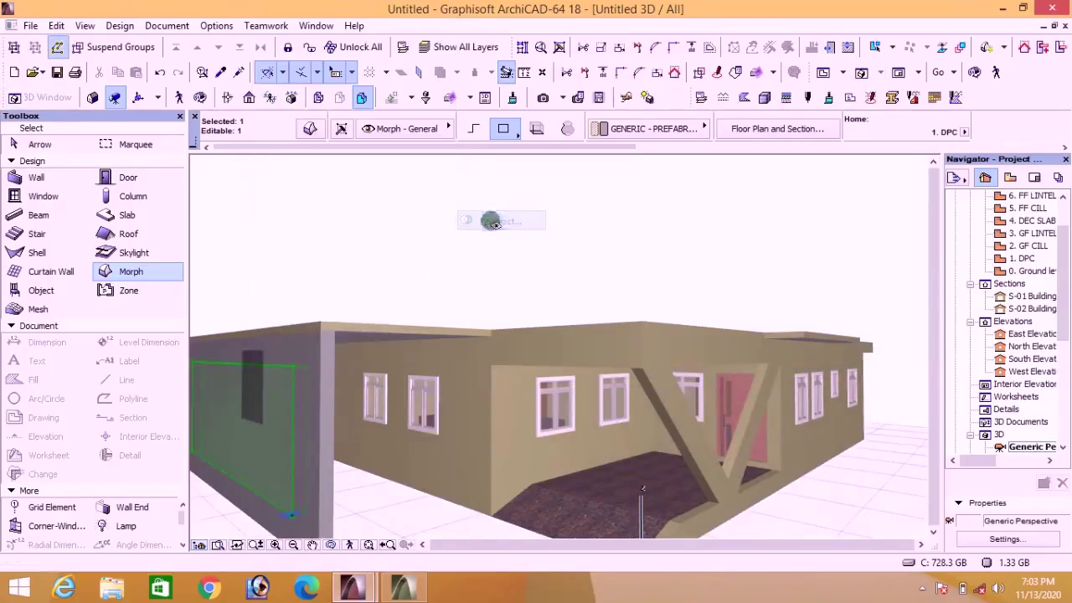
left_click(329, 362)
key("Escape")
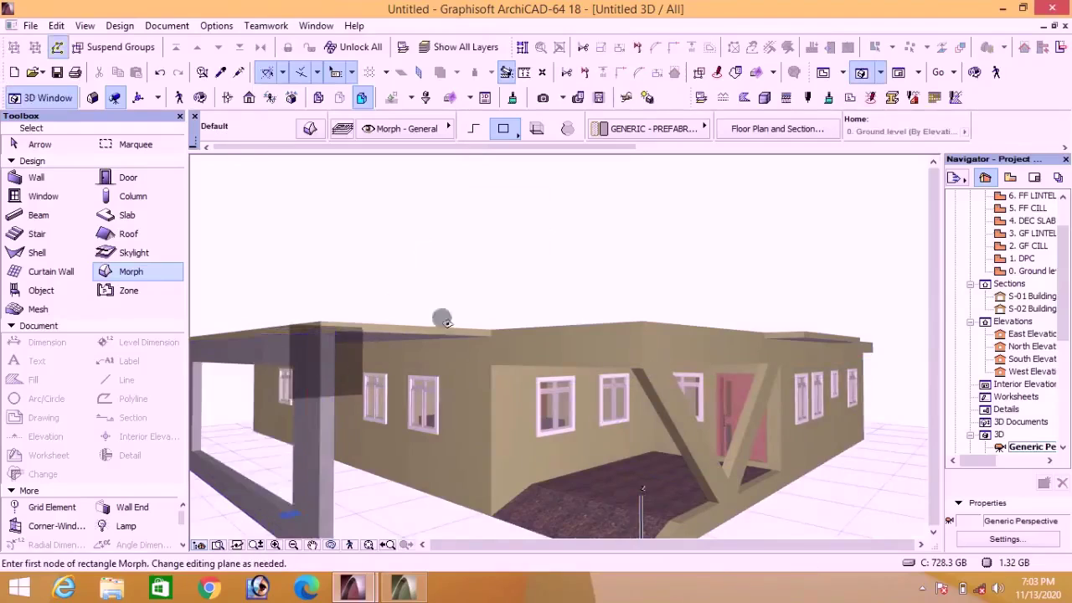
Step: Draw a vertical rectangular morph 3300 long beneath the slab edge, from the frame's upper corner to the house wall corner
scroll(498, 315, "down", 4)
scroll(403, 350, "up", 5)
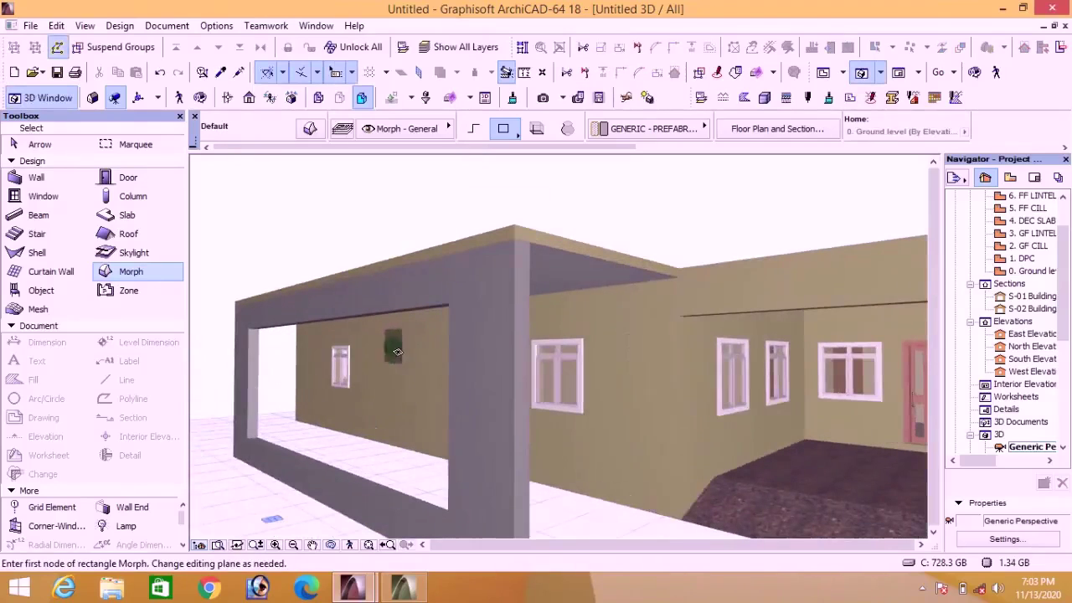
scroll(702, 278, "up", 3)
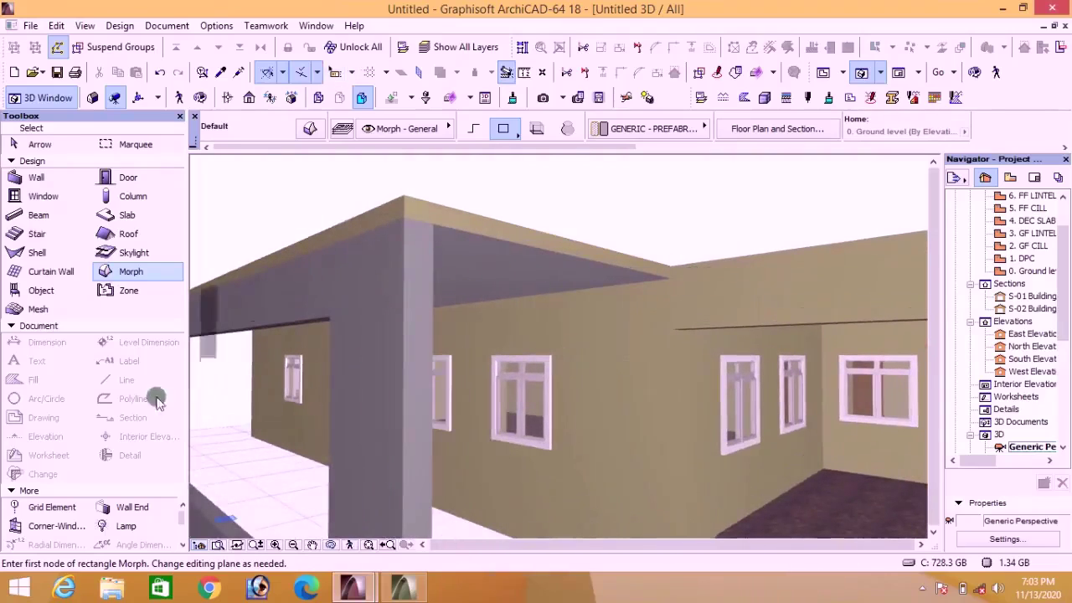
left_click(433, 224)
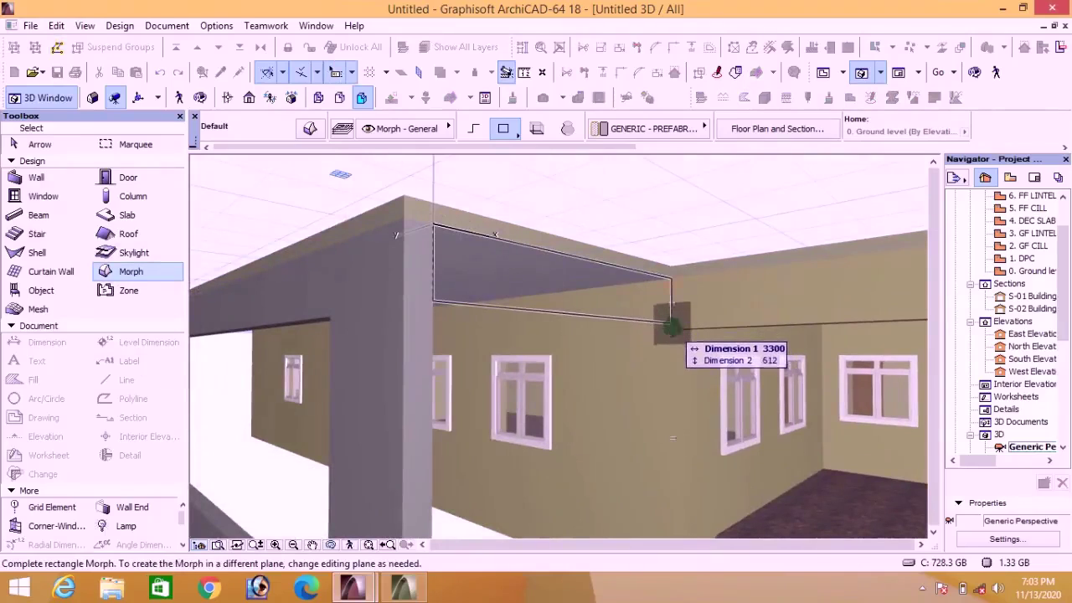
scroll(678, 330, "up", 5)
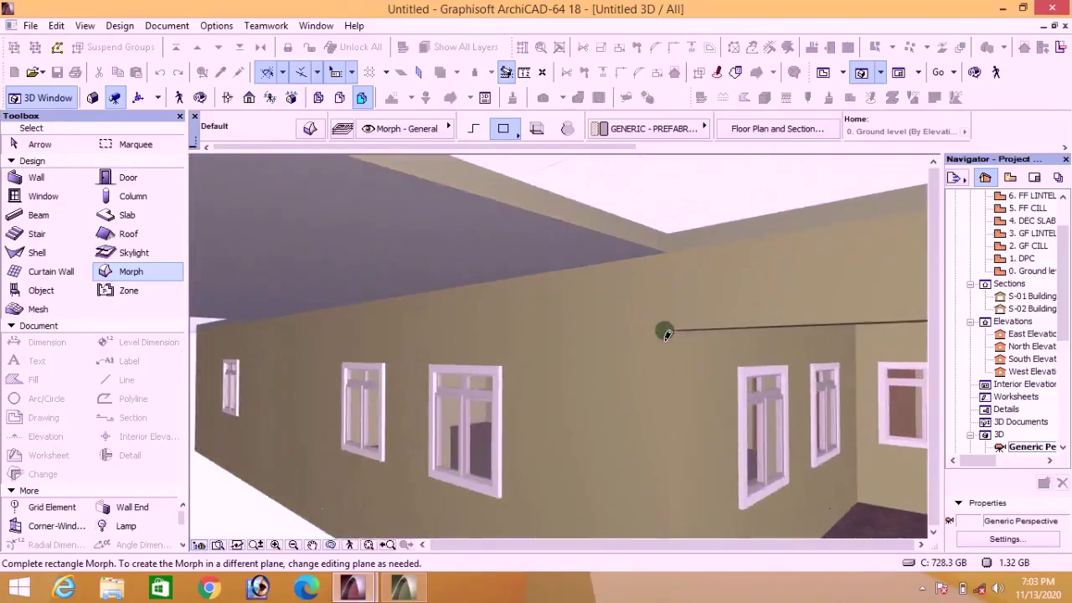
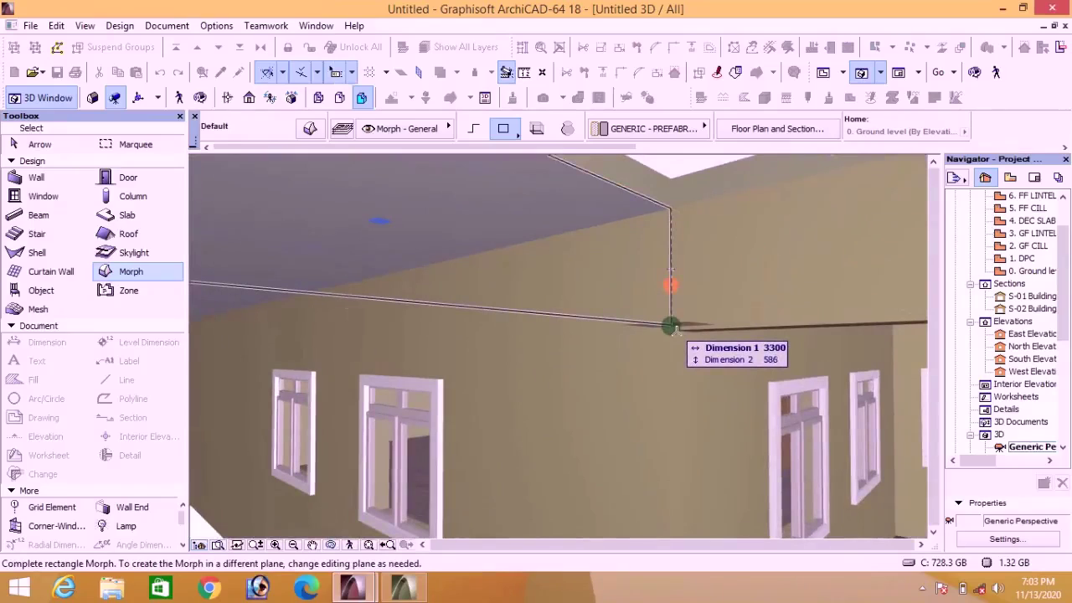
key("Tab")
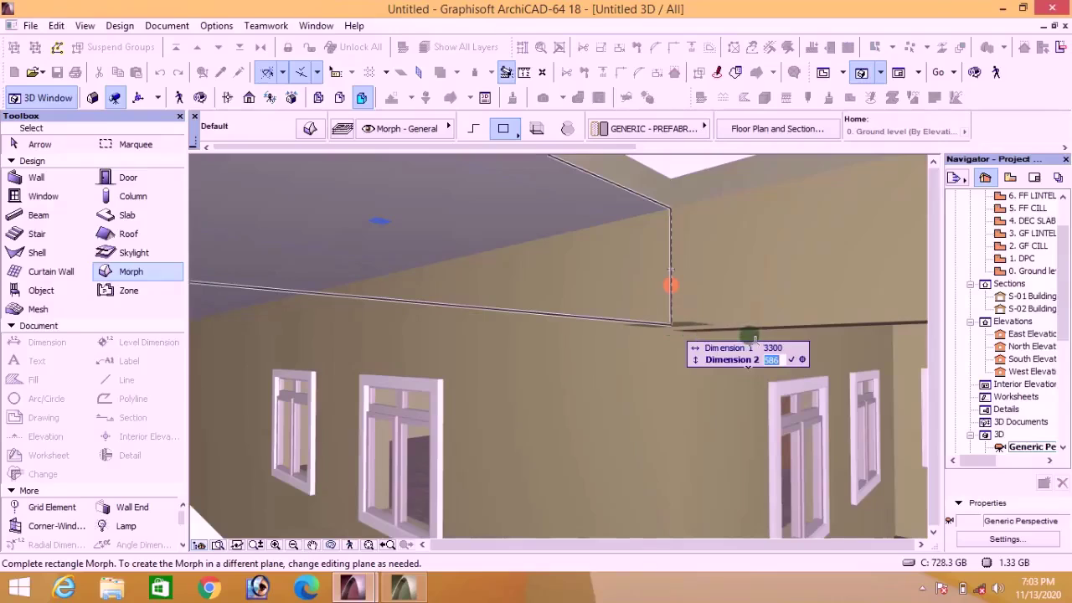
key("Return")
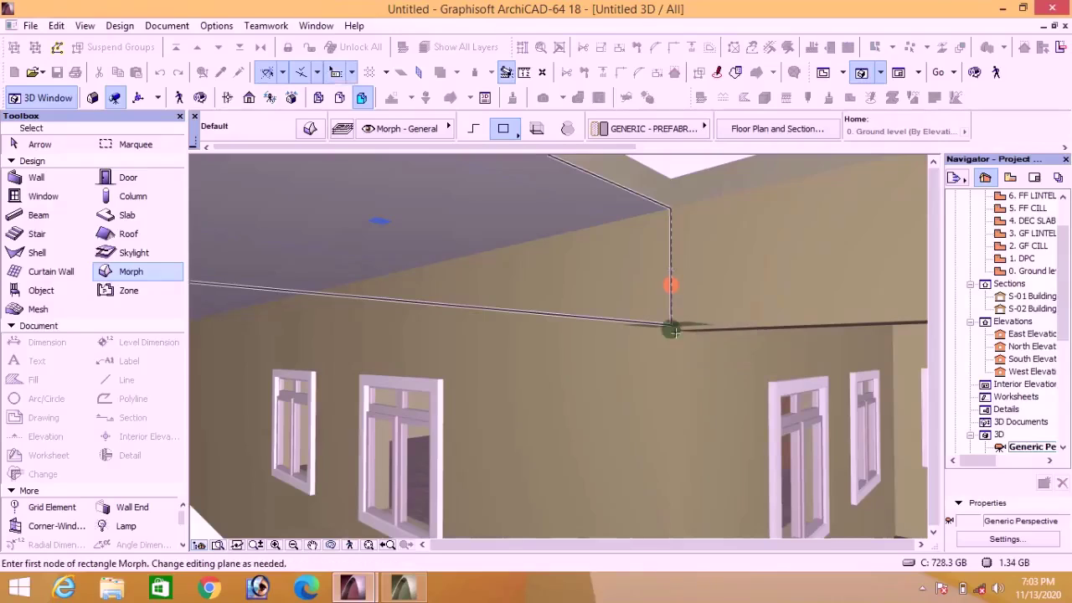
Step: Extrude the new side morph inward beneath the slab projection to form a beam
middle_click_drag(671, 289, 661, 371, "shift")
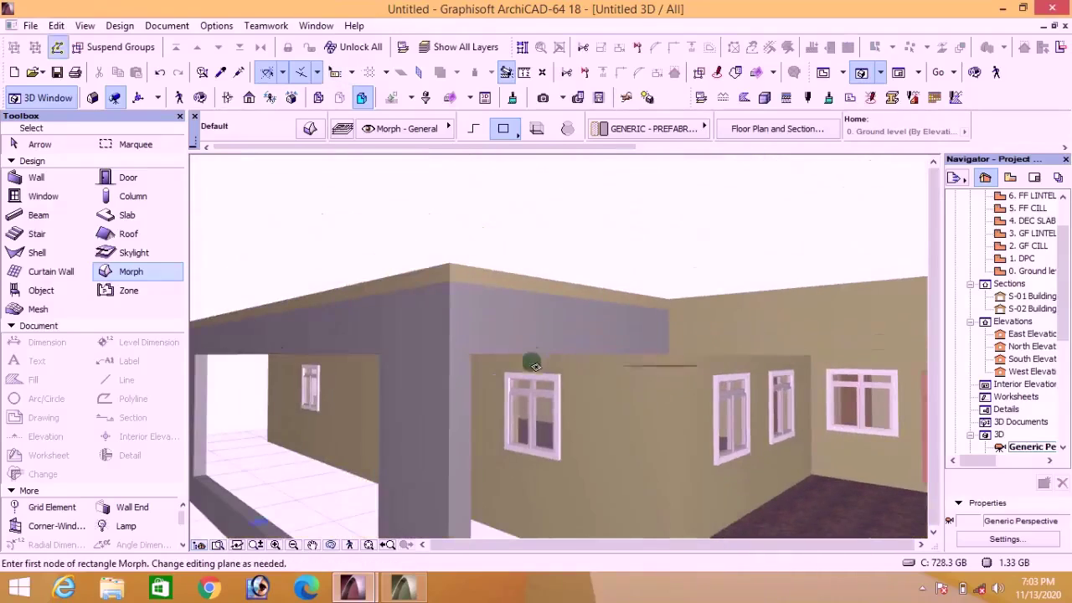
scroll(636, 343, "up", 3)
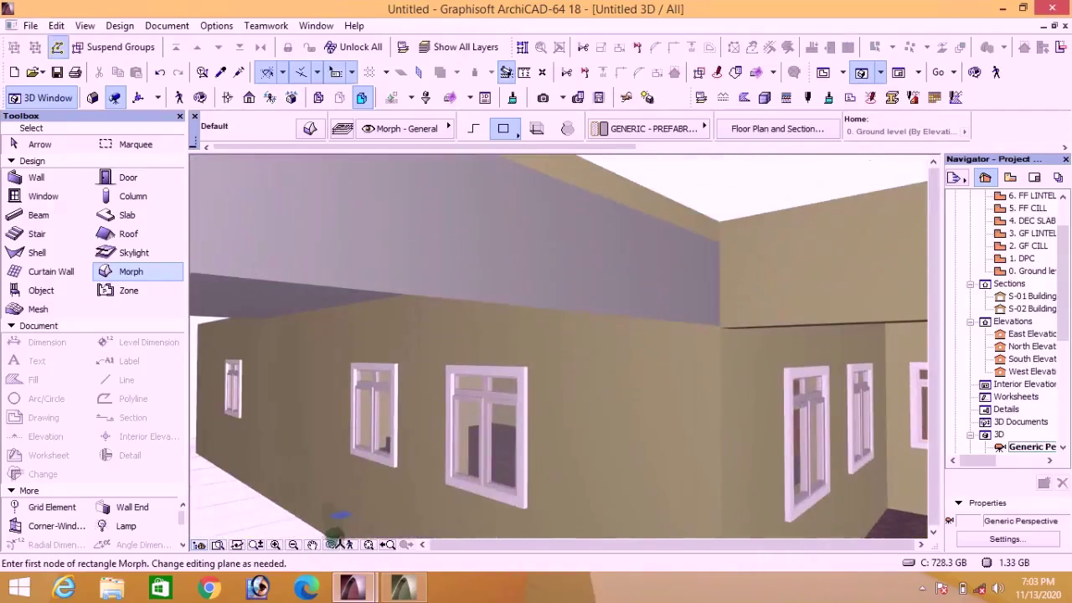
left_click(350, 545)
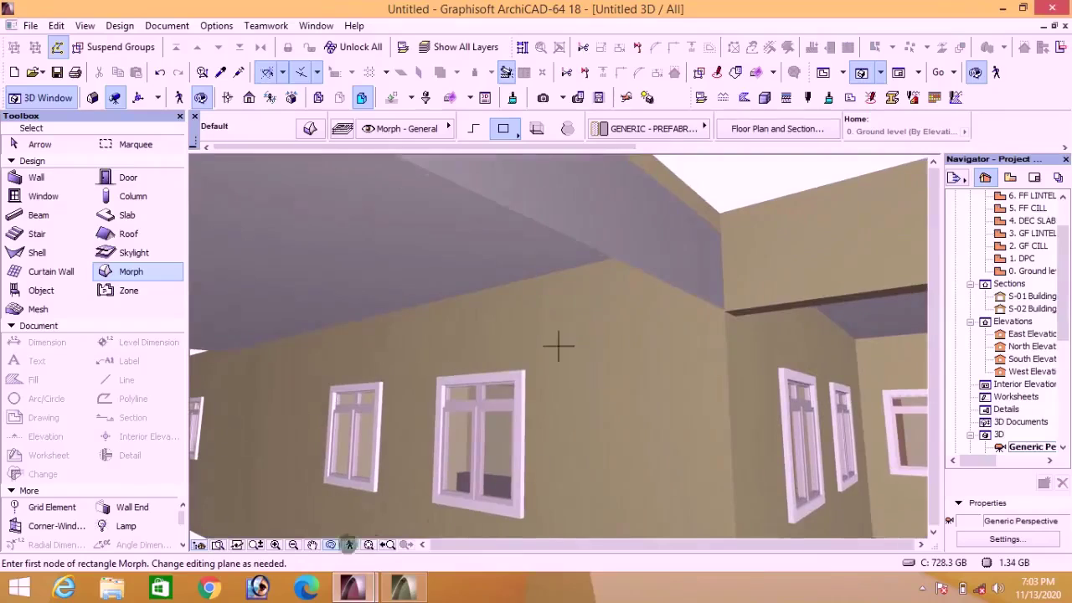
left_click(725, 310, "shift")
left_click(725, 310)
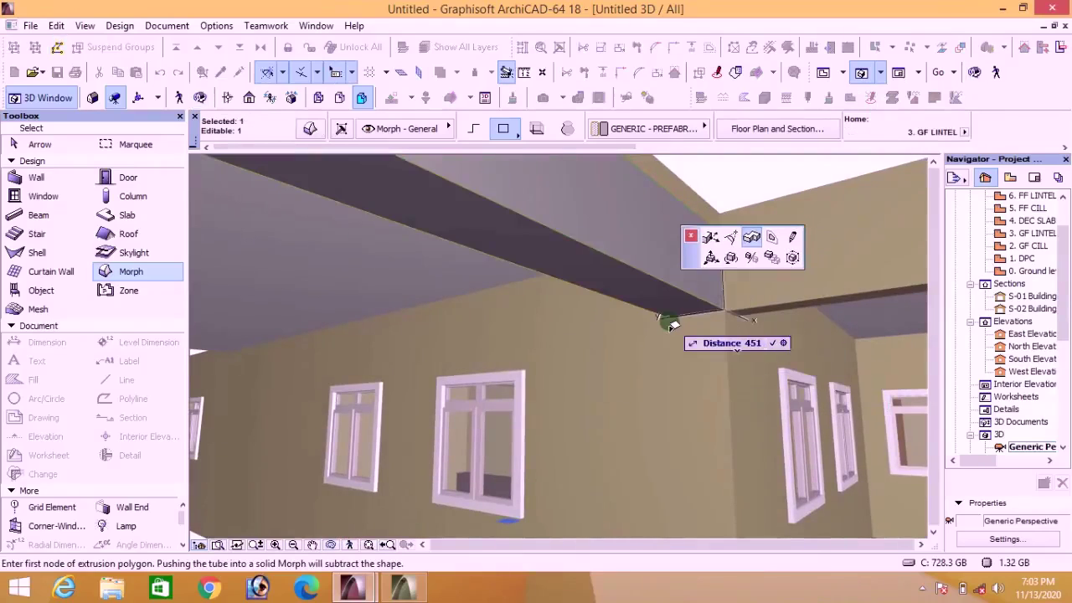
key("Return")
key("Return")
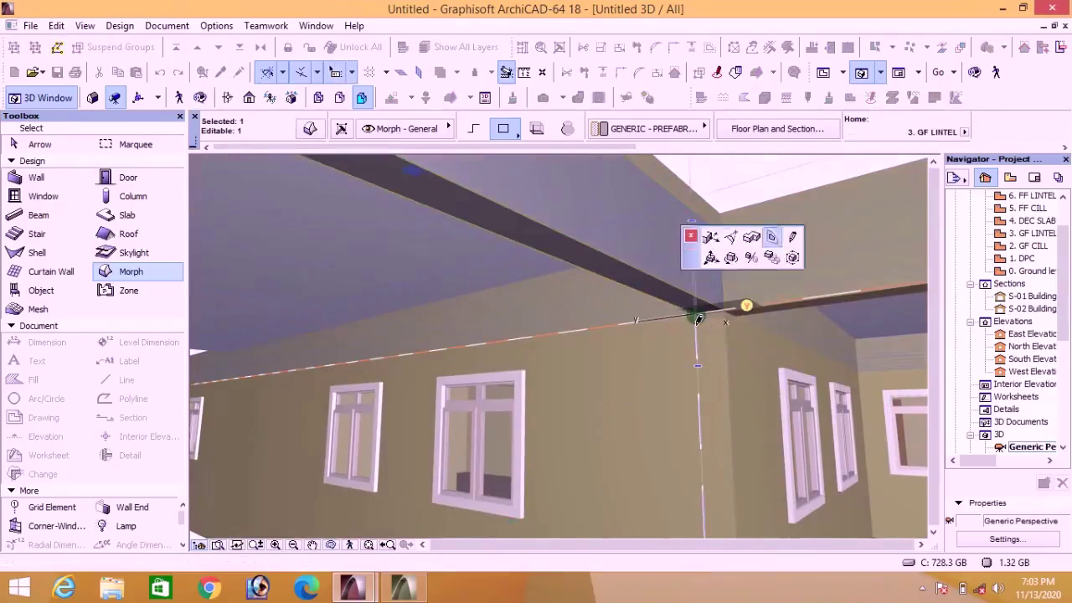
Step: Select the side beam together with the frame morph and set their override surface to Paint - Golden Beige
scroll(729, 395, "down", 6)
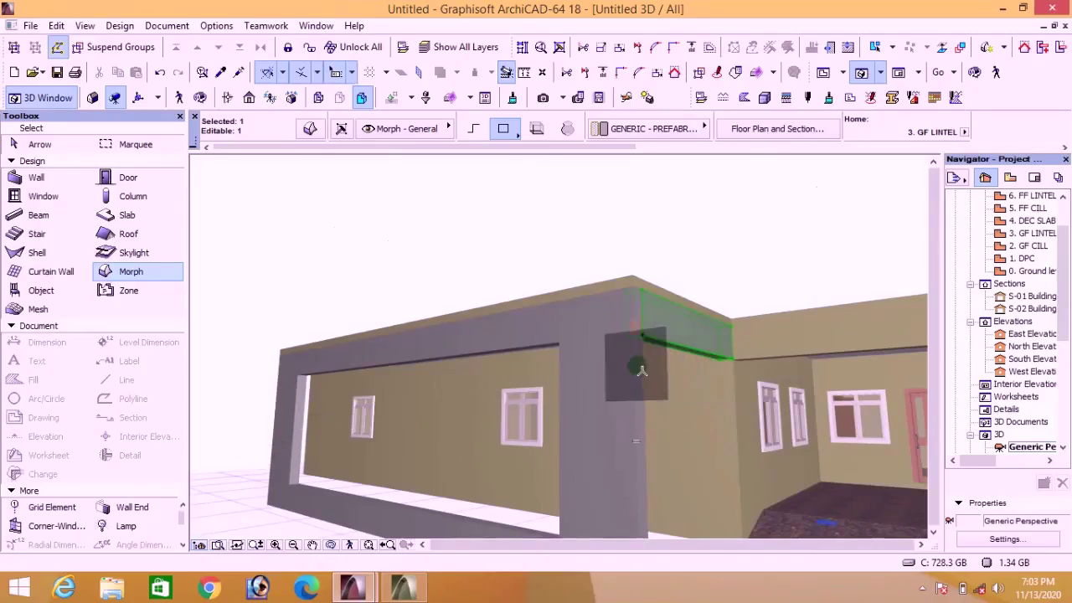
key("shift")
left_click(632, 306, "shift")
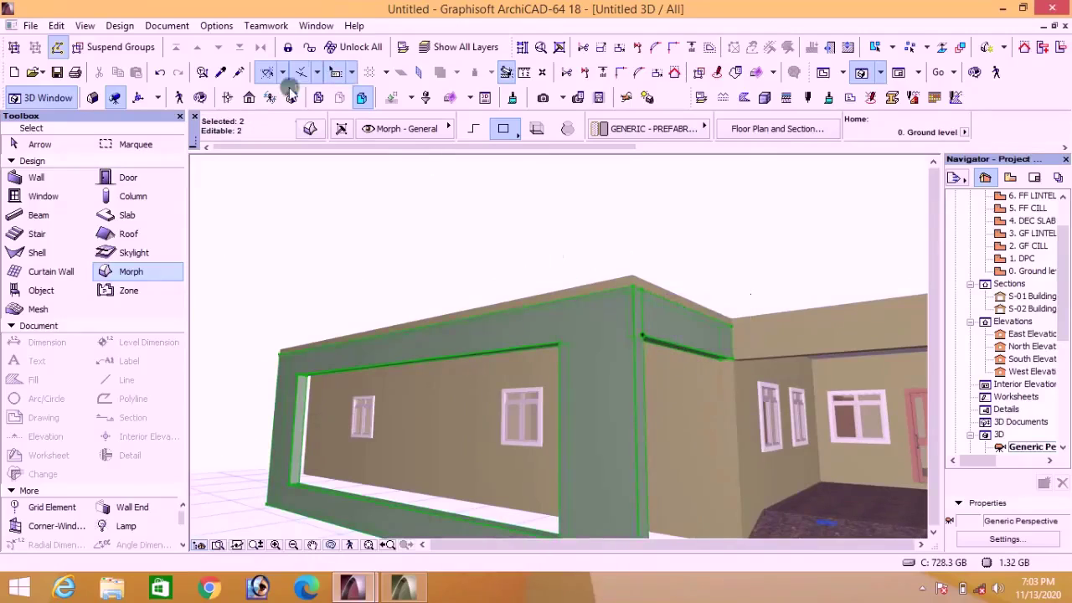
left_click(308, 128)
left_click(416, 201)
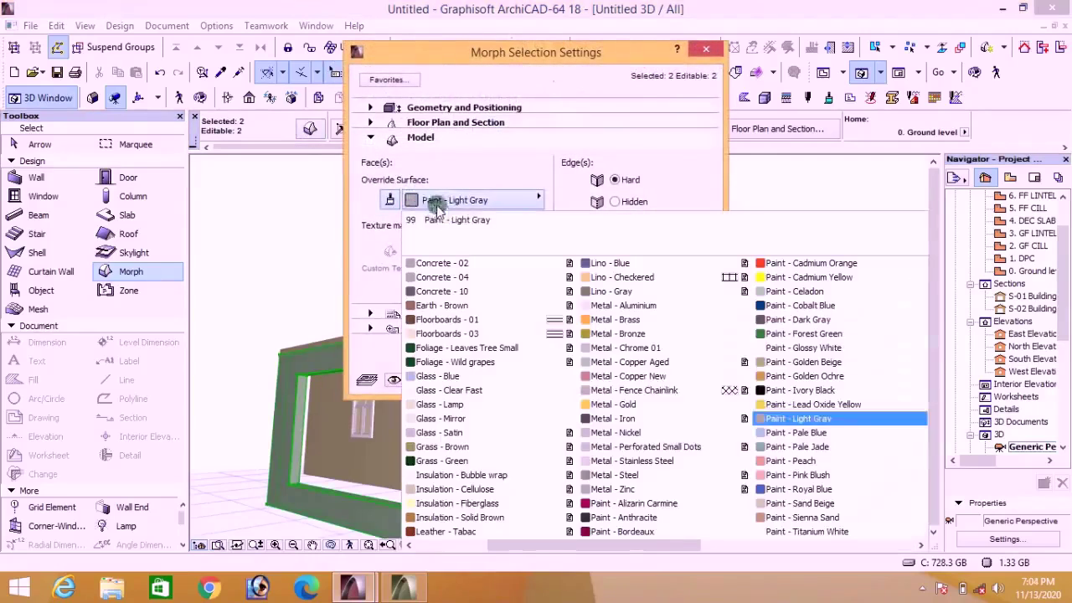
left_click(803, 362)
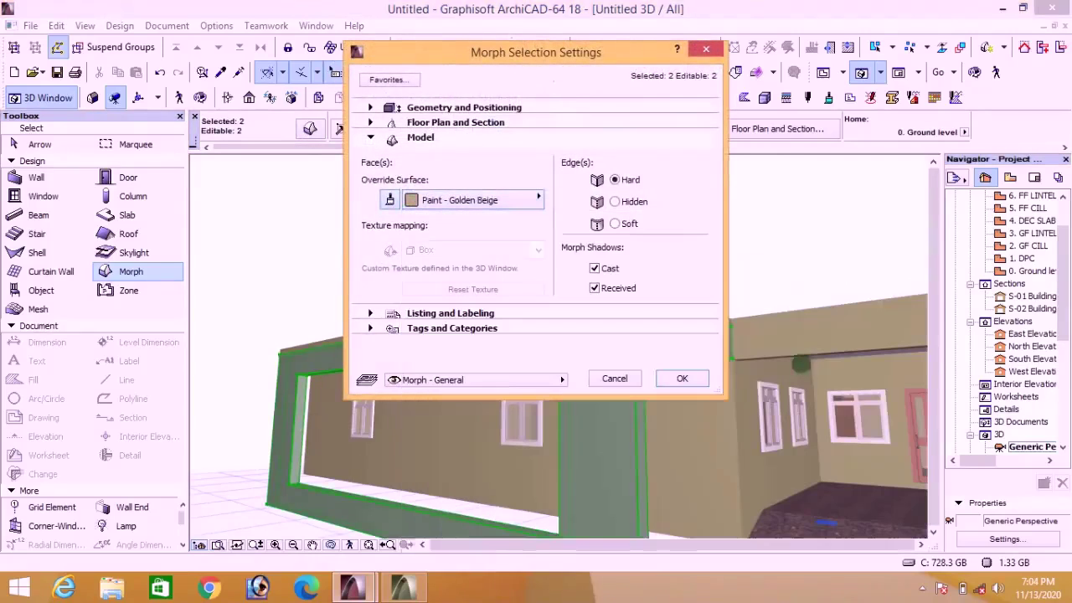
left_click(694, 382)
key("Escape")
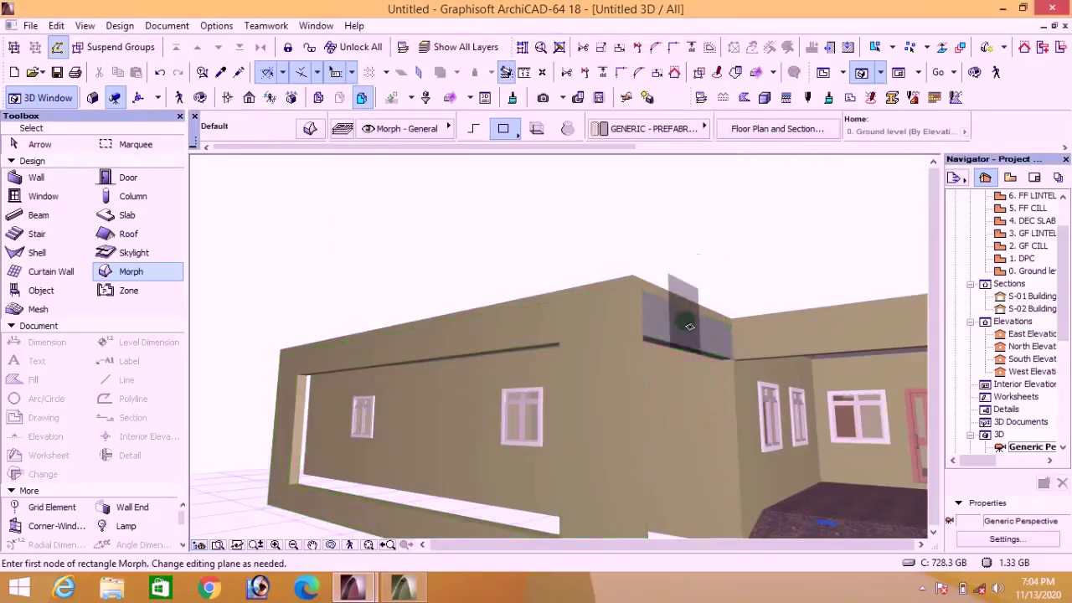
Step: Enable the surface override on the side beam morph alone and set it to Paint - Golden Beige
left_click(688, 326, "shift")
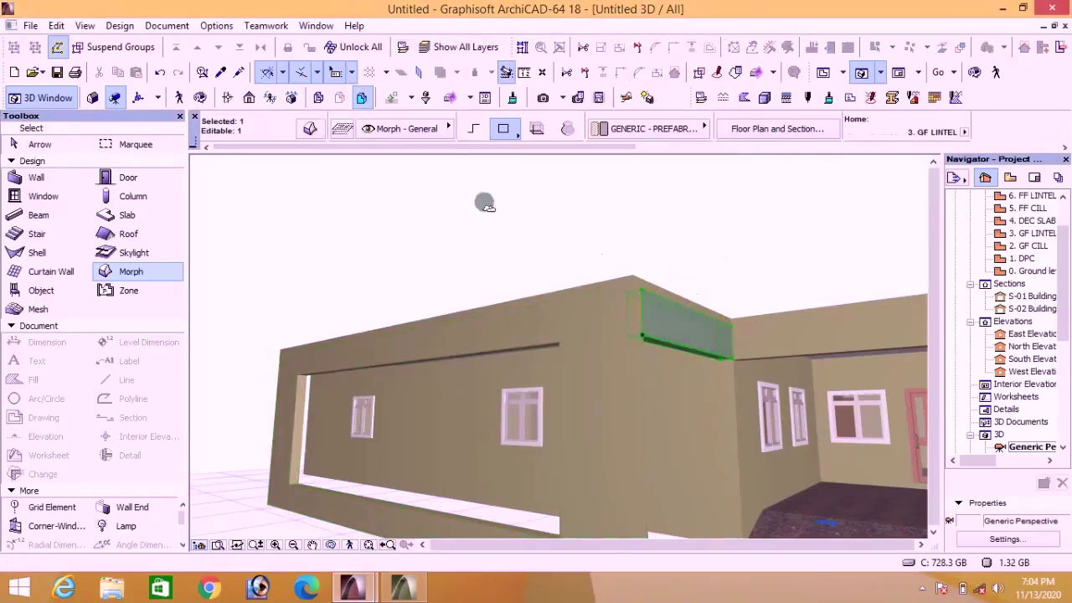
left_click(311, 130)
left_click(392, 199)
left_click(467, 201)
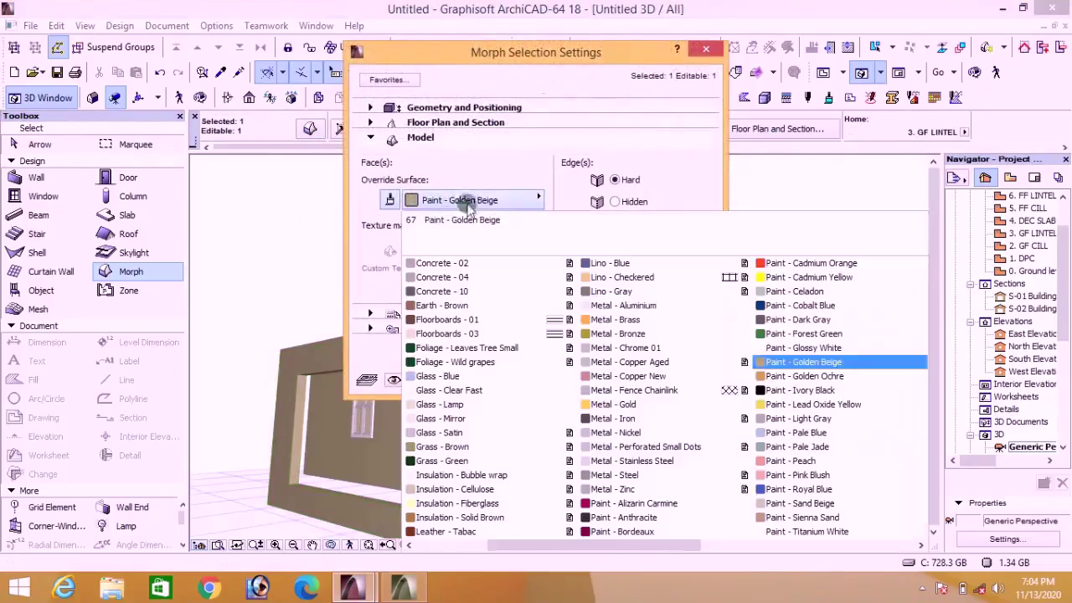
left_click(797, 363)
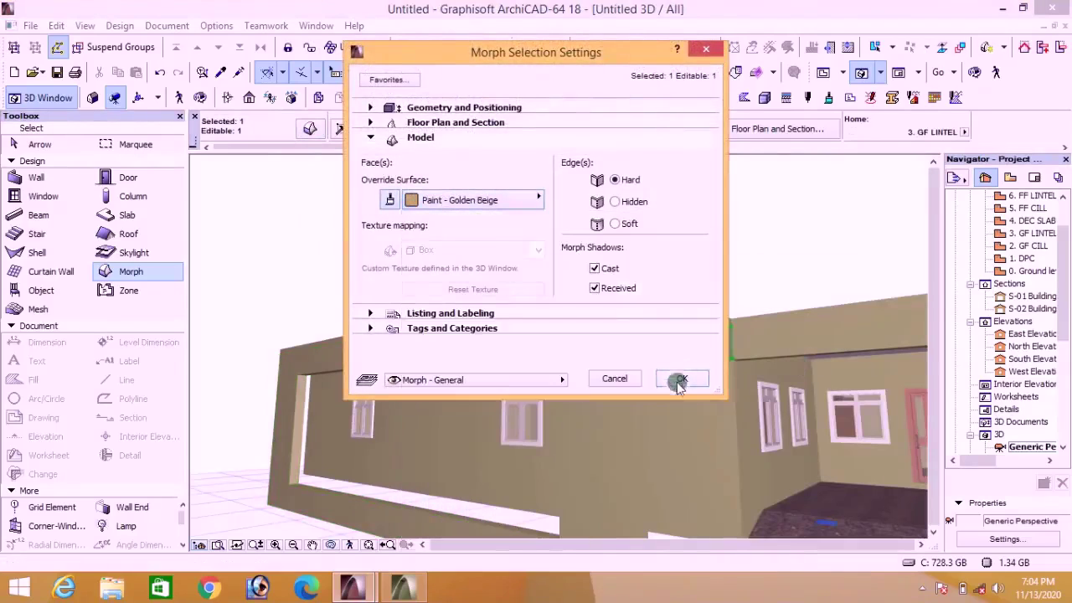
left_click(680, 377)
key("Escape")
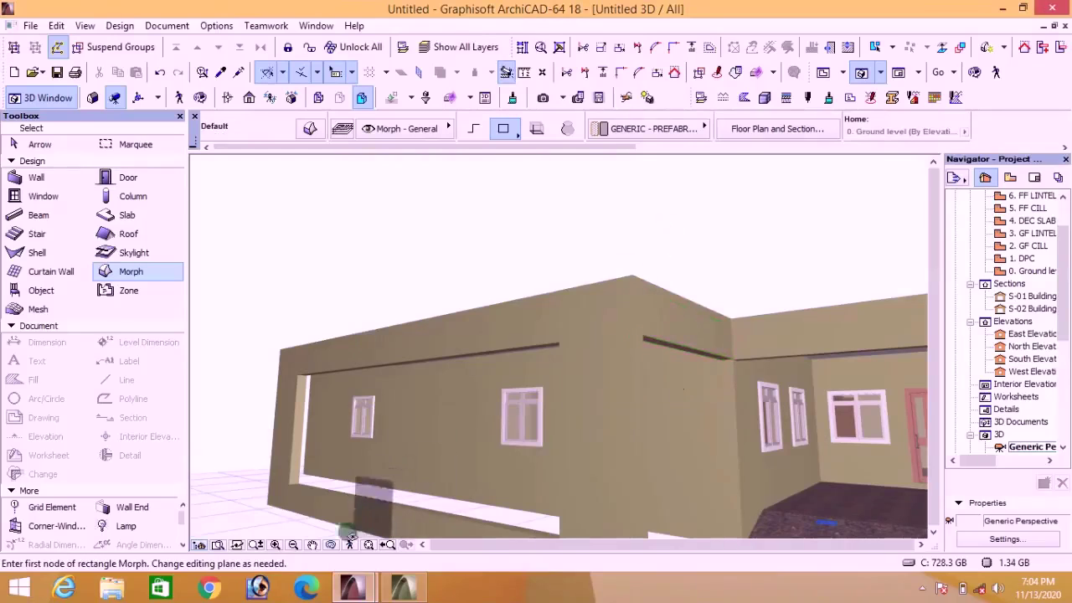
Step: Check the opposite end of the slab projection in 3D and open the 3. GF LINTEL floor plan
left_click(331, 546)
left_click_drag(323, 498, 417, 358)
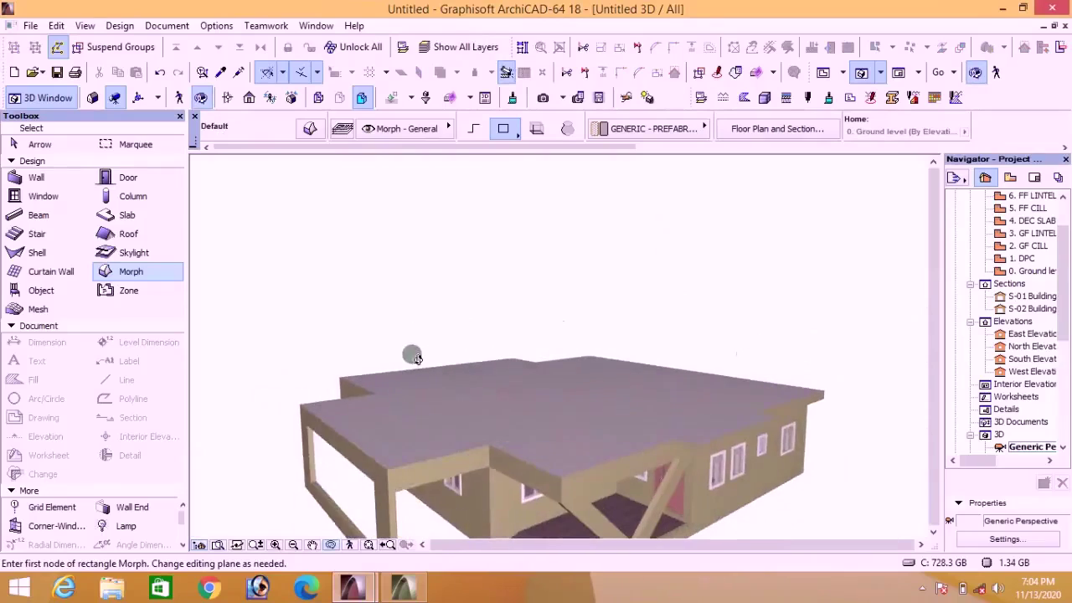
scroll(413, 499, "up", 4)
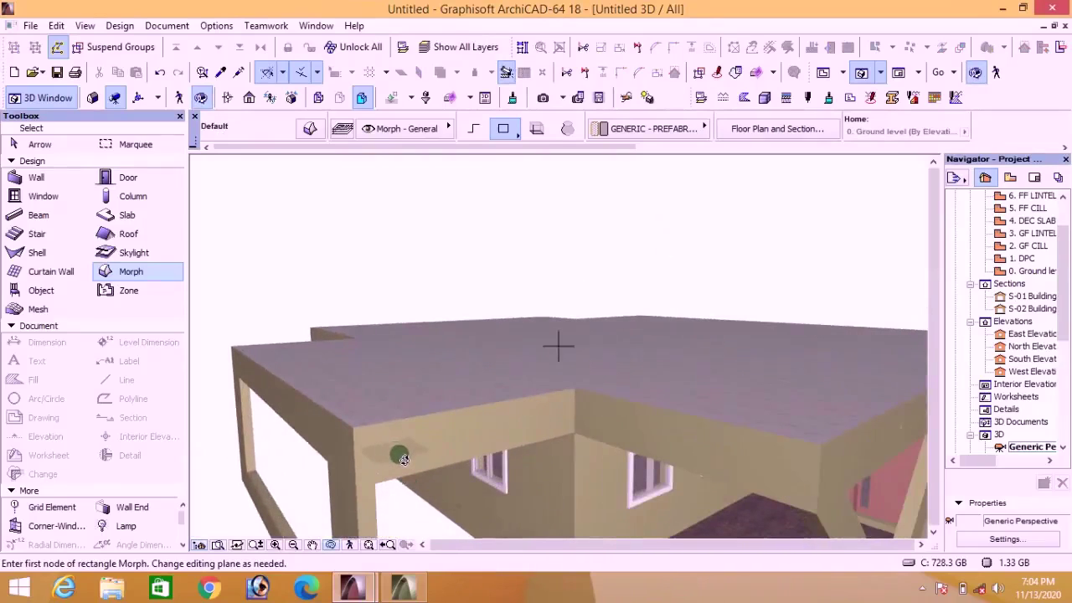
mouse_move(326, 395)
left_mouse_down()
mouse_move(486, 407)
mouse_move(718, 387)
left_mouse_up()
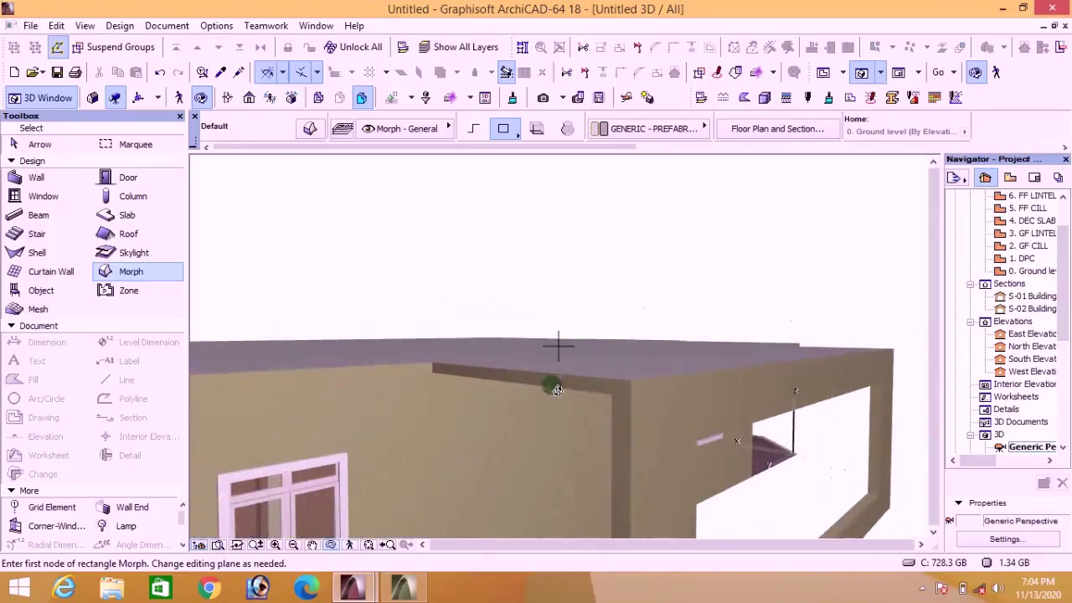
left_click(825, 73)
scroll(533, 325, "down", 5)
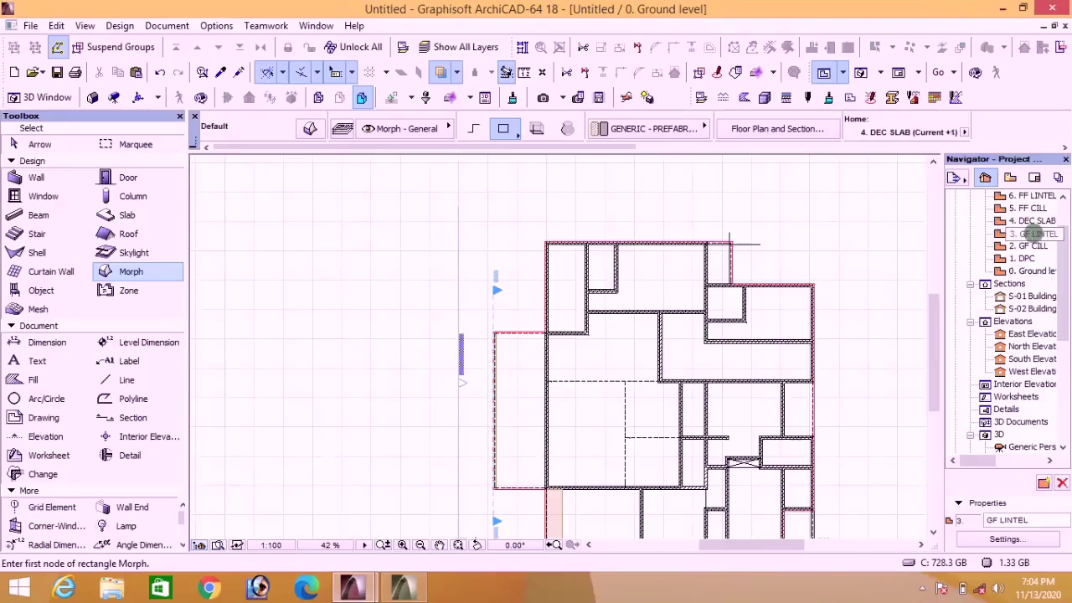
double_click(1035, 234)
scroll(514, 517, "up", 6)
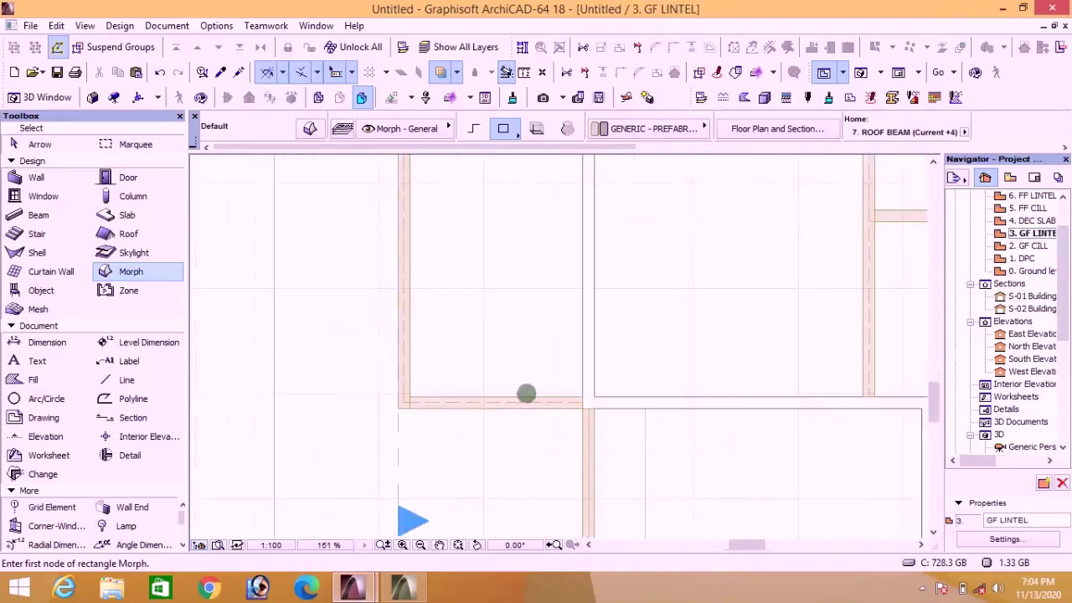
Step: Copy the side beam morph to the opposite end of the frame, placing it at the frame's inner corner
left_click(529, 396, "shift")
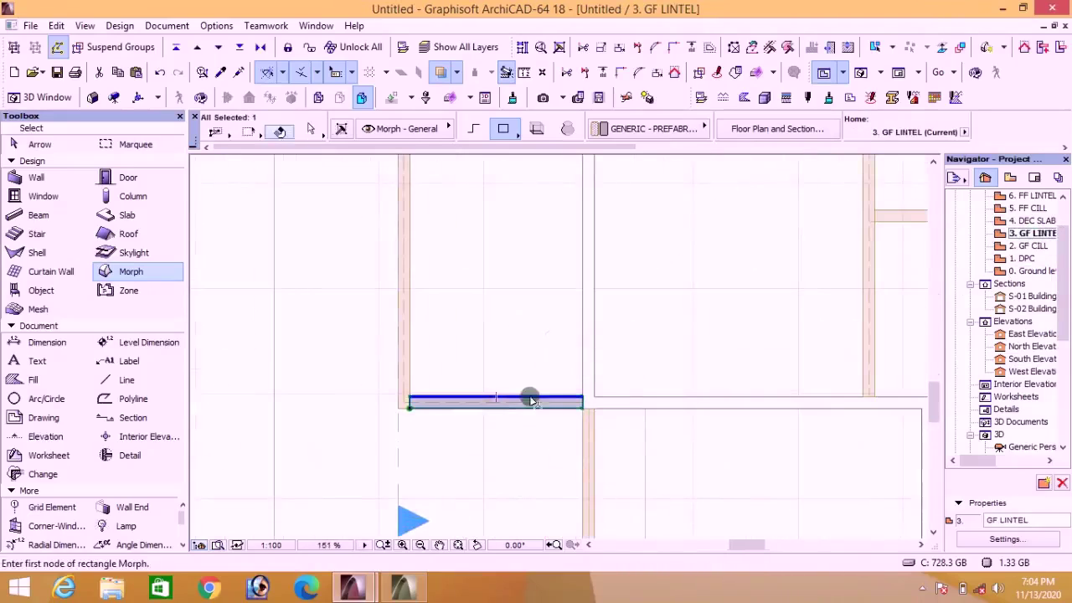
key("ctrl+shift+d")
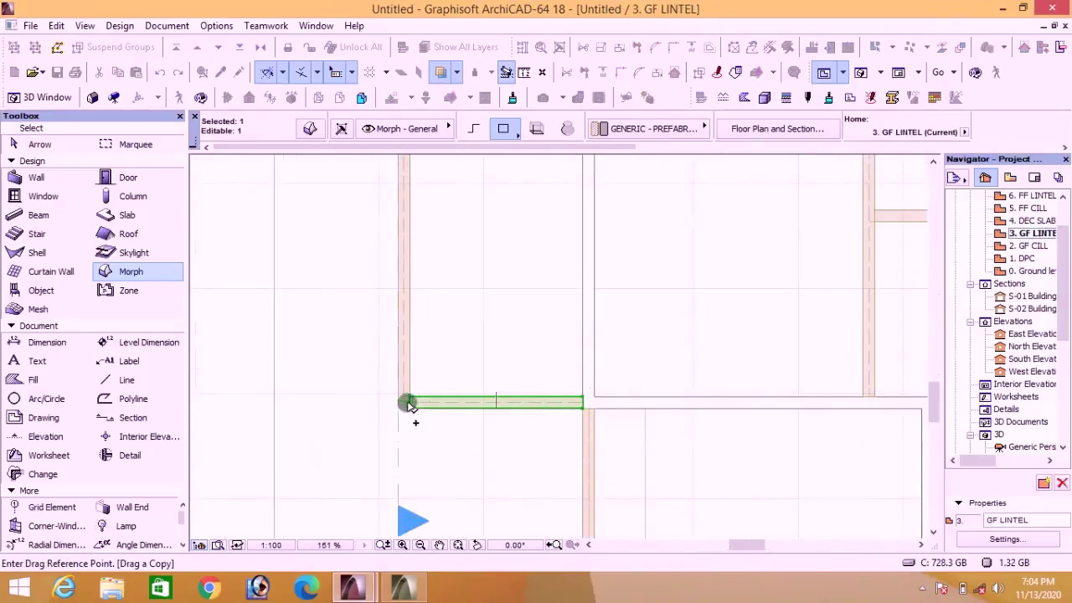
left_click(410, 401)
scroll(411, 419, "down", 3)
scroll(402, 240, "up", 4)
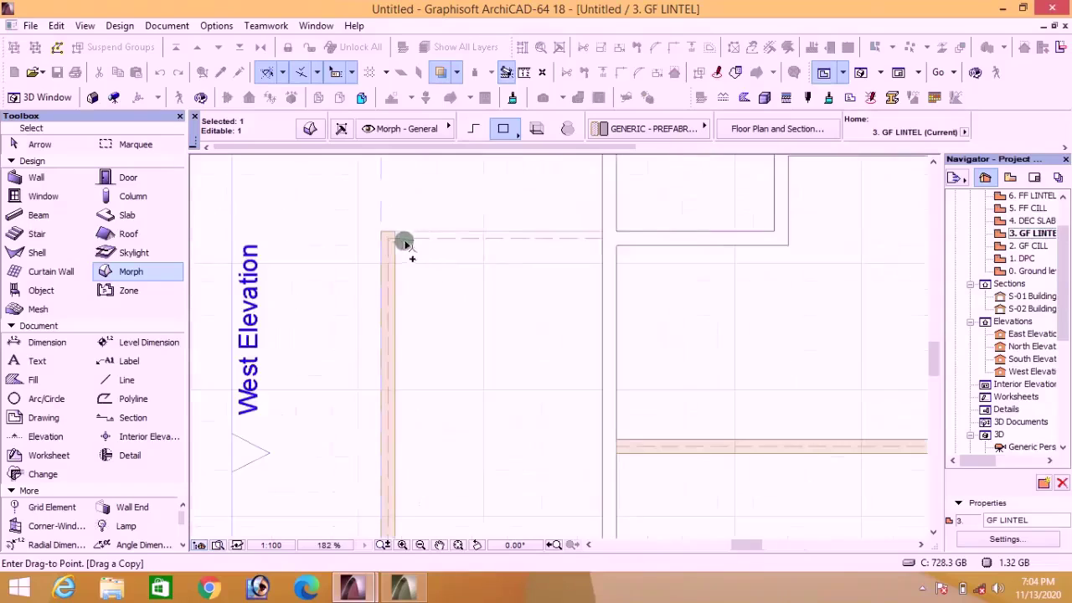
left_click(395, 233)
key("Escape")
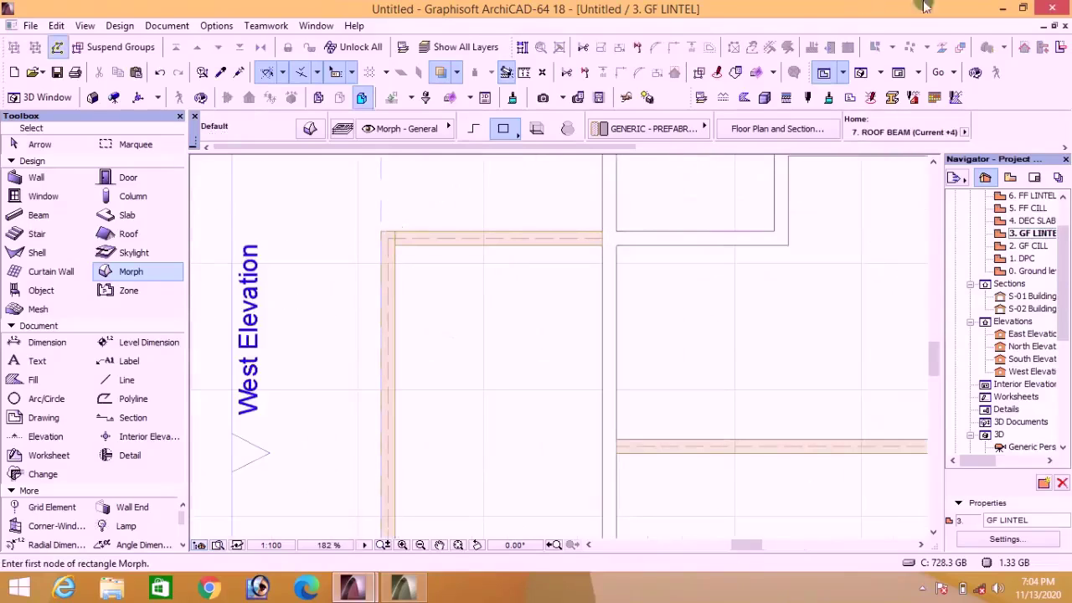
Step: Examine the frame and both side beams in the 3D view
left_click(859, 73)
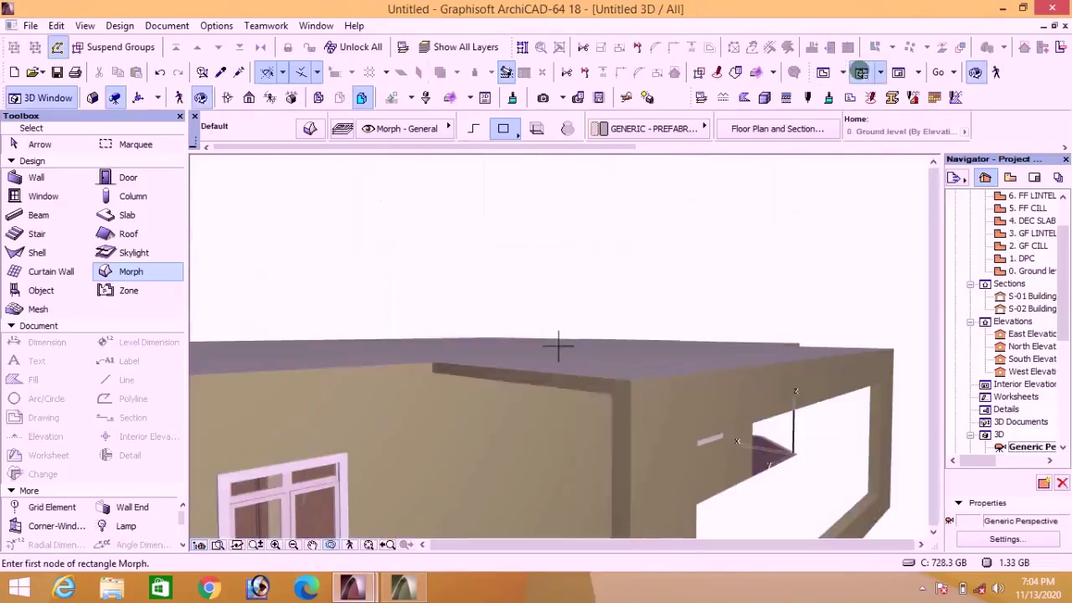
scroll(641, 268, "down", 5)
mouse_move(740, 389)
left_mouse_down()
mouse_move(693, 346)
mouse_move(507, 355)
mouse_move(558, 347)
mouse_move(764, 385)
mouse_move(598, 440)
mouse_move(545, 311)
mouse_move(569, 381)
mouse_move(616, 391)
mouse_move(749, 376)
mouse_move(668, 433)
mouse_move(629, 377)
mouse_move(584, 394)
mouse_move(617, 400)
mouse_move(573, 486)
mouse_move(591, 428)
mouse_move(592, 474)
mouse_move(564, 437)
mouse_move(584, 430)
left_mouse_up()
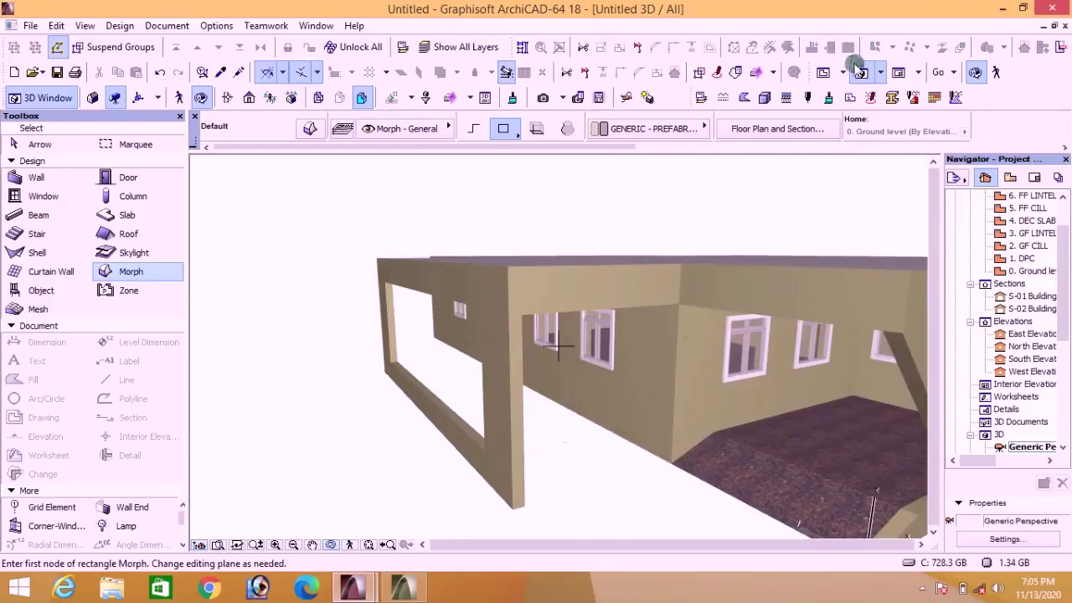
Step: On the GF LINTEL plan, move the S-02 building section line horizontally from the frame's outer edge toward the house wall
left_click(823, 72)
scroll(532, 243, "down", 3)
scroll(533, 243, "down", 2)
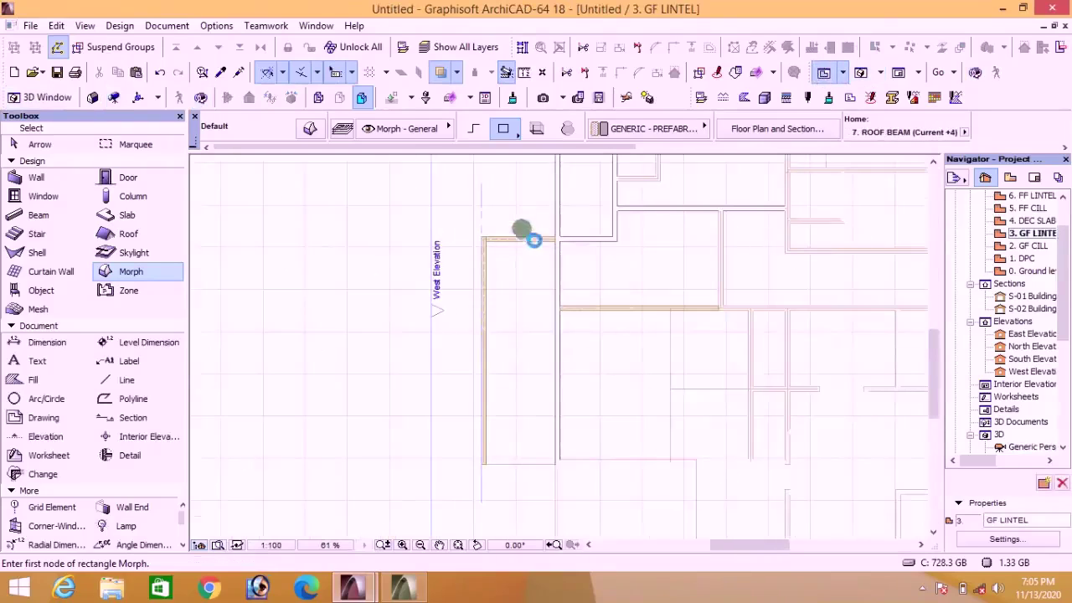
left_click(491, 212, "shift")
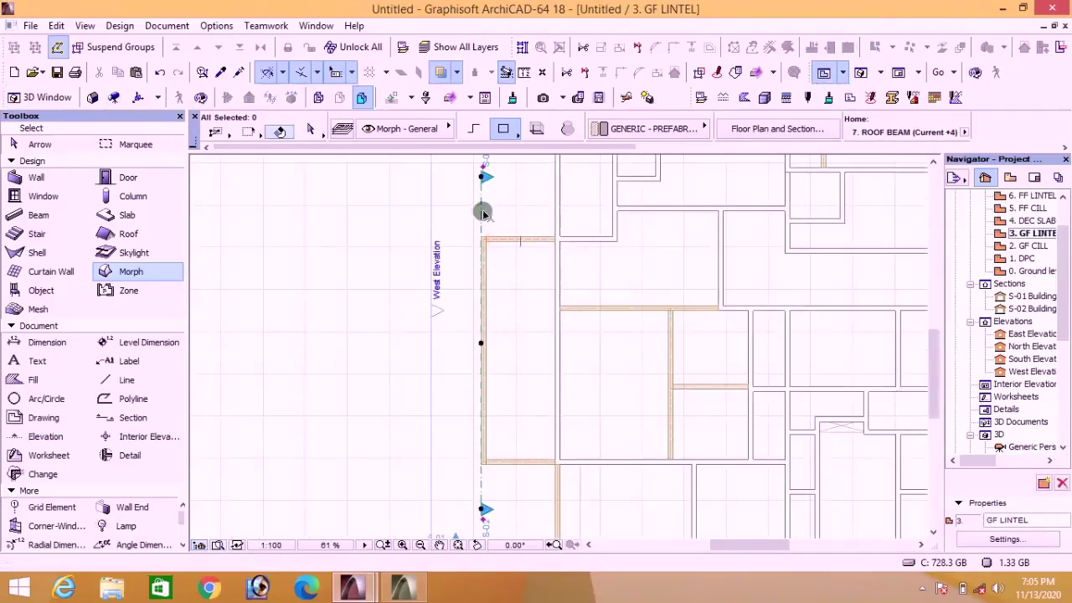
key("ctrl+d")
left_click(512, 262)
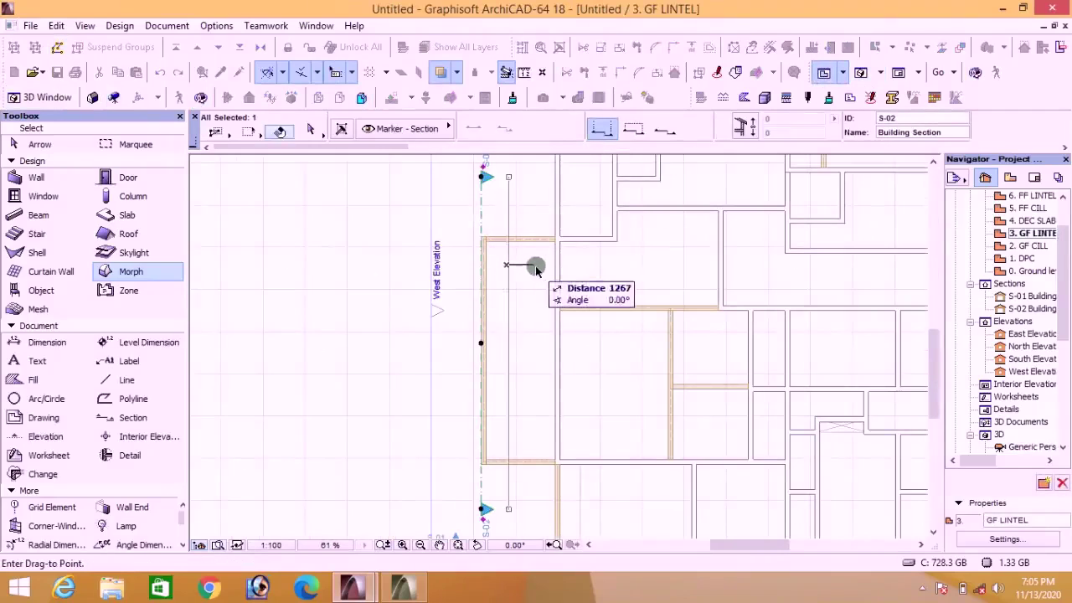
Step: Move section line S-02 about 1267 inward from the porch's outer wall and mirror it about its own axis to face that wall
left_click(535, 265)
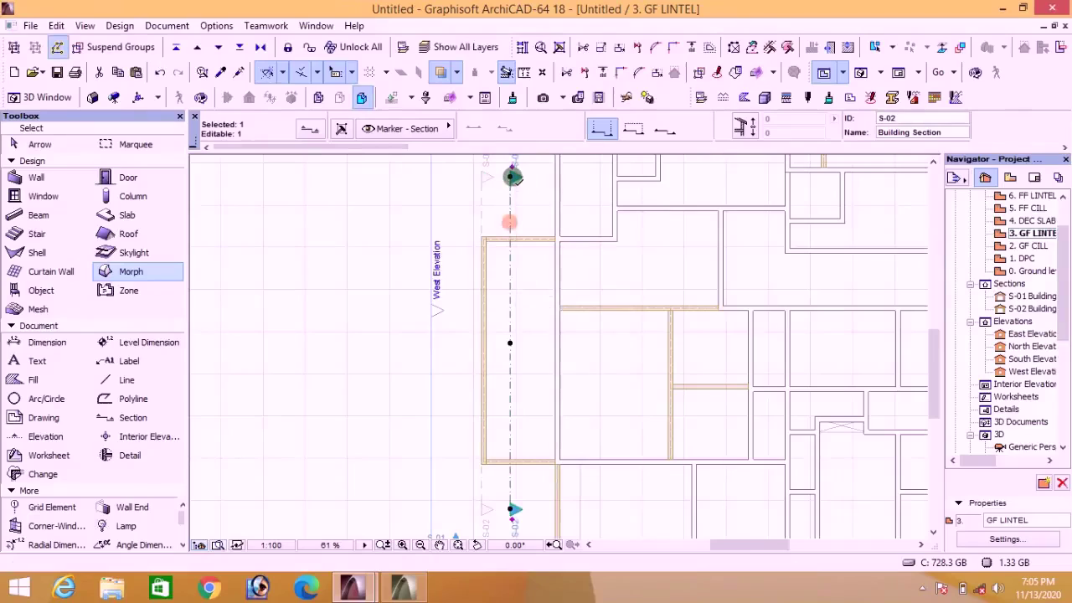
key("ctrl+m")
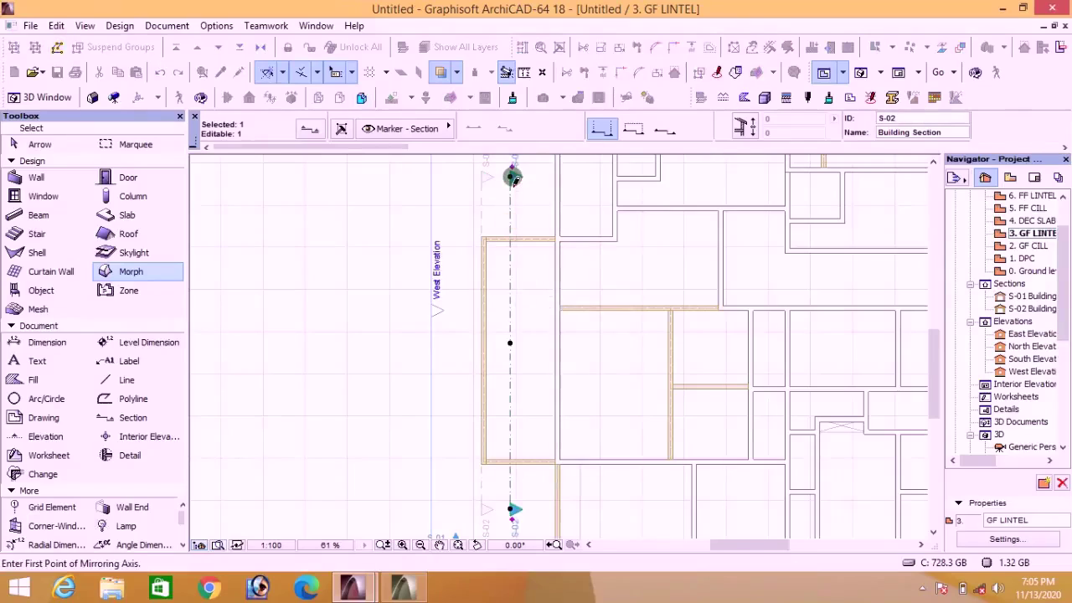
left_click(510, 343)
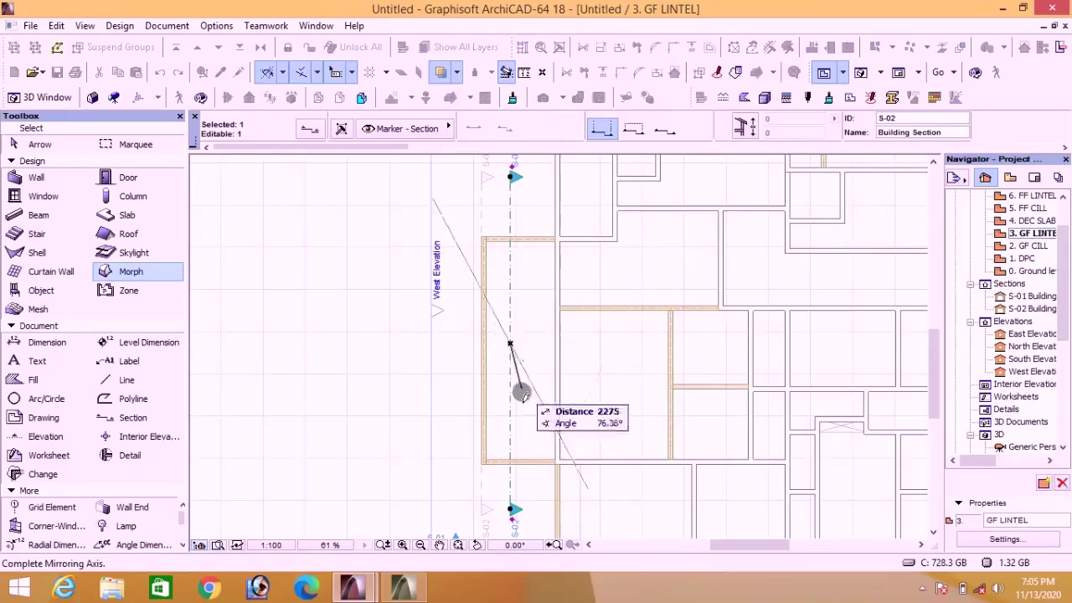
left_click(508, 478)
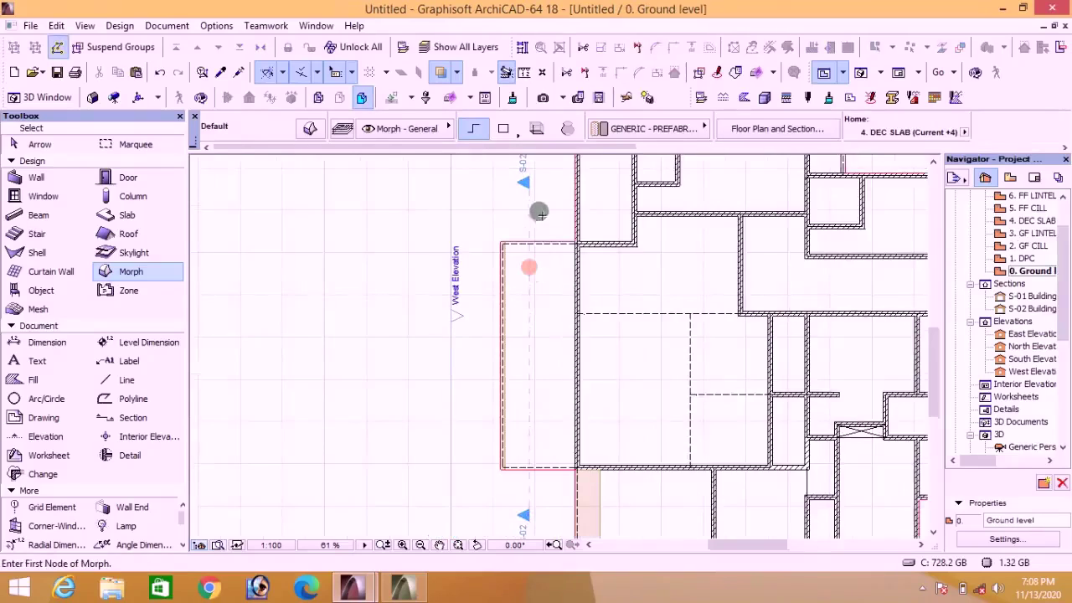
Step: On the ground level plan, move section line S-02 onto the inner face of the porch's outer wall
scroll(538, 213, "up", 2)
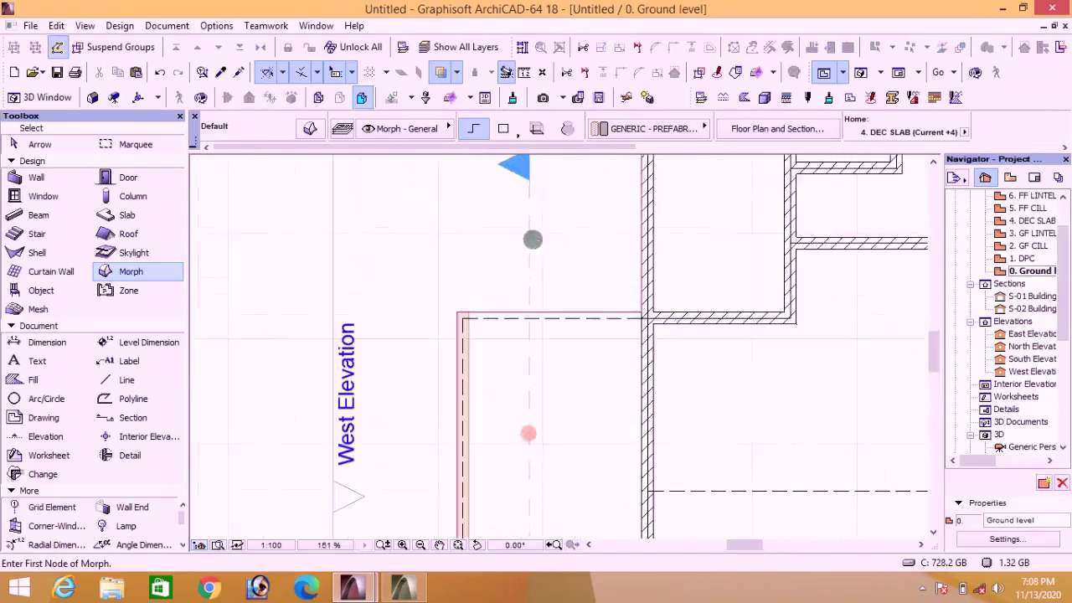
scroll(530, 211, "down", 2)
scroll(531, 185, "up", 4)
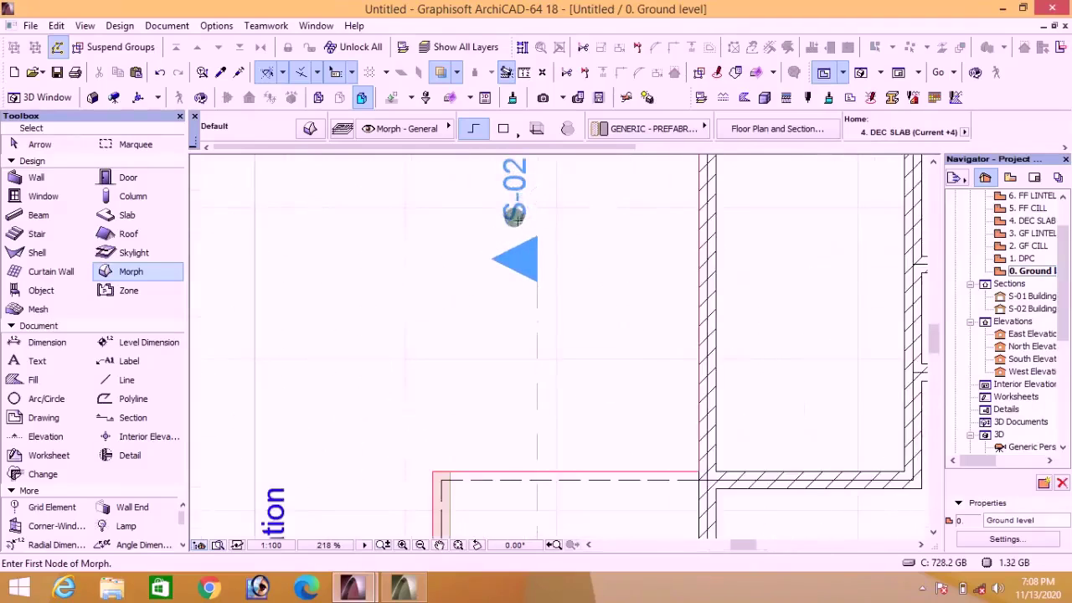
scroll(514, 215, "down", 4)
key("shift")
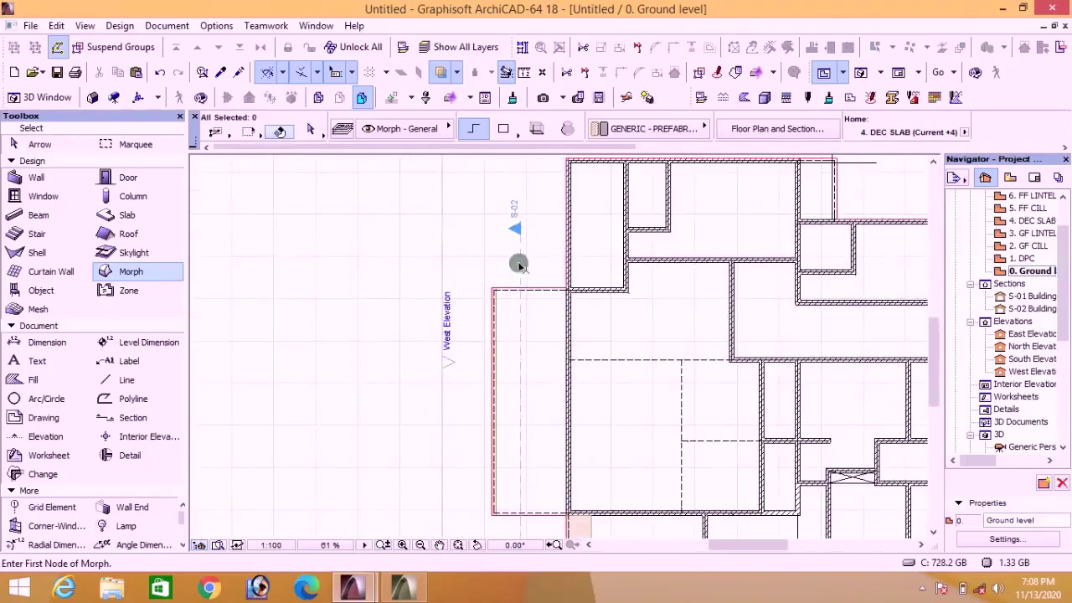
left_click(521, 264, "shift")
scroll(529, 301, "up", 1)
key("ctrl+d")
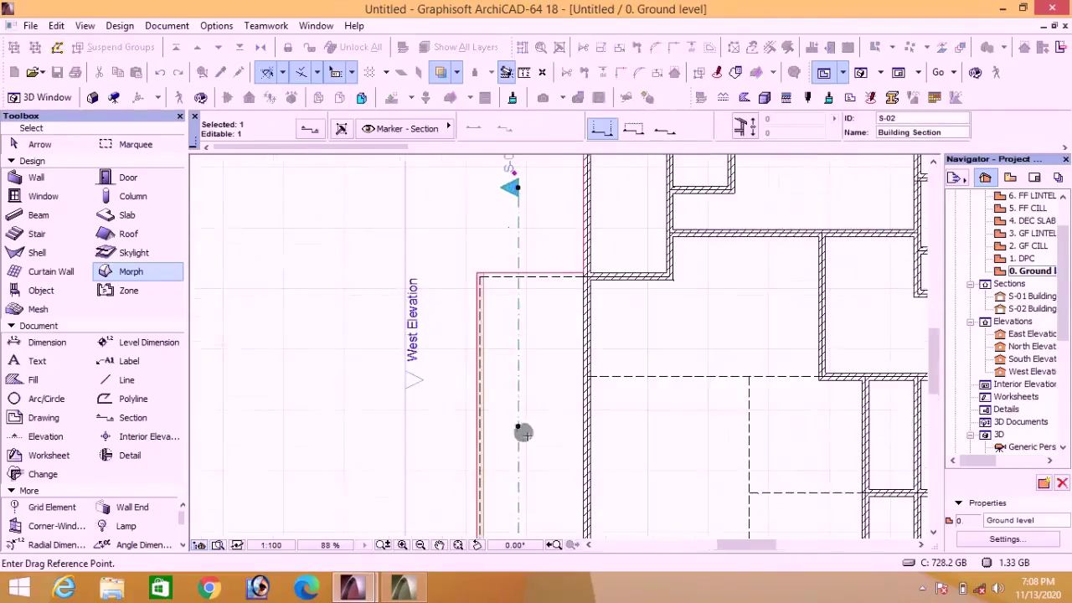
left_click(517, 428)
scroll(483, 297, "up", 3)
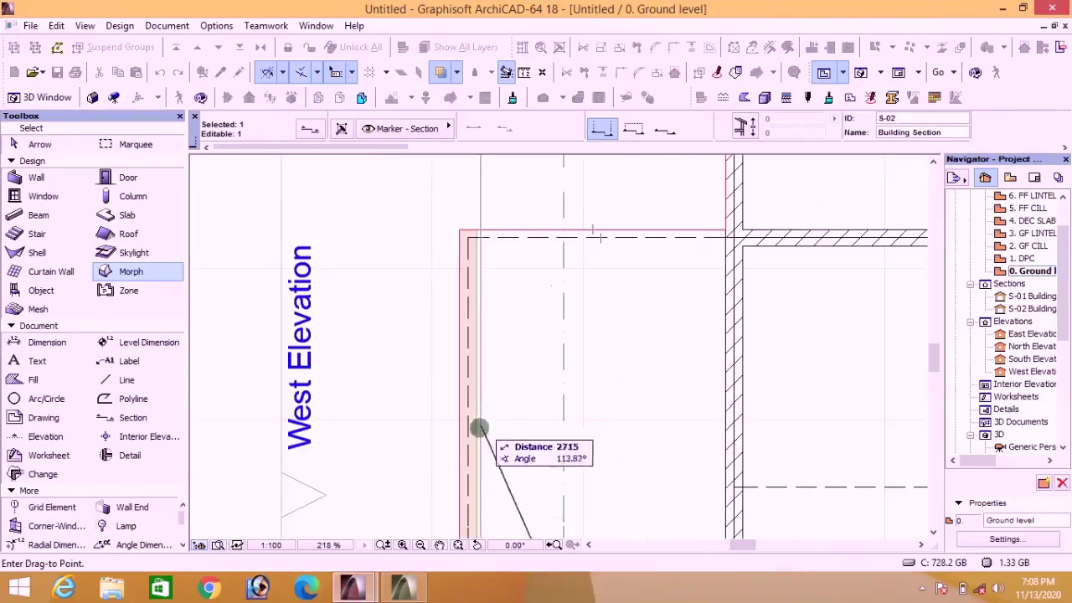
left_click(477, 453)
scroll(486, 292, "down", 4)
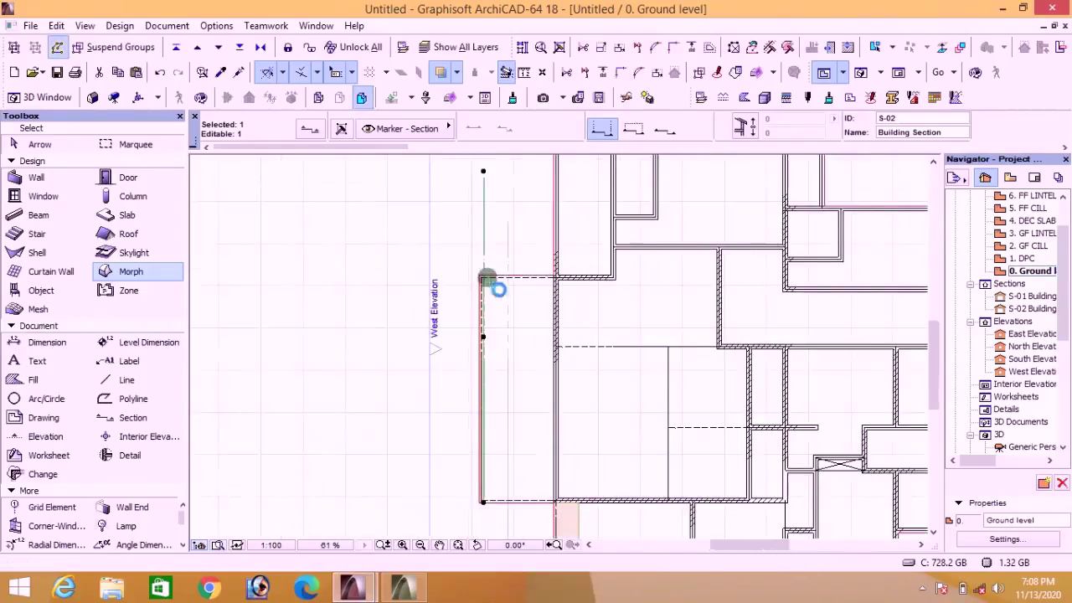
Step: Move the lower end of section line S-02 downward beyond the porch wall's lower corner
scroll(479, 506, "up", 1)
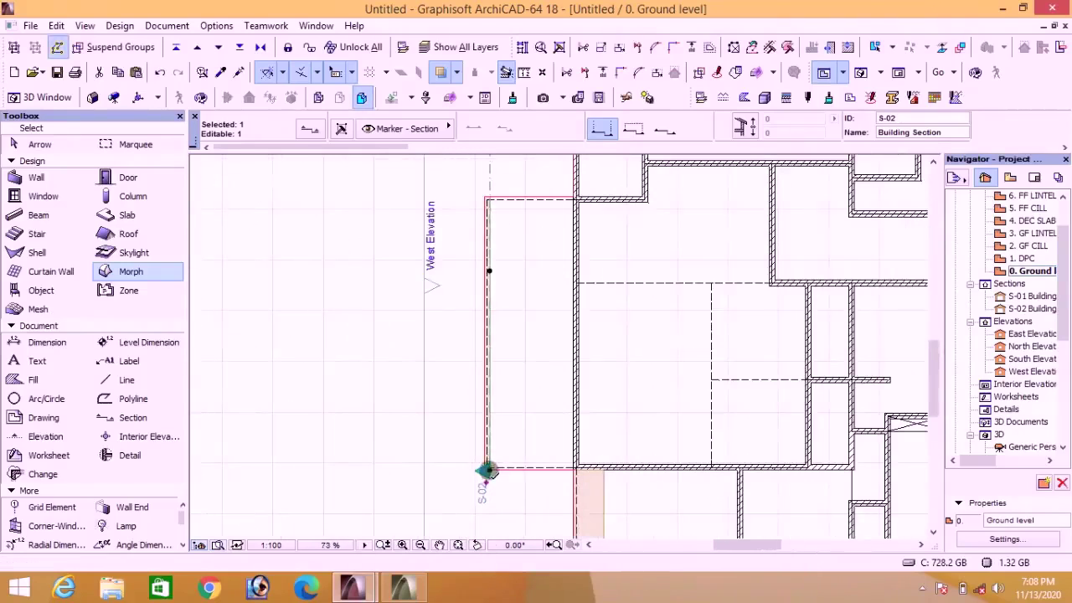
left_click(486, 472)
left_click(481, 502)
key("Escape")
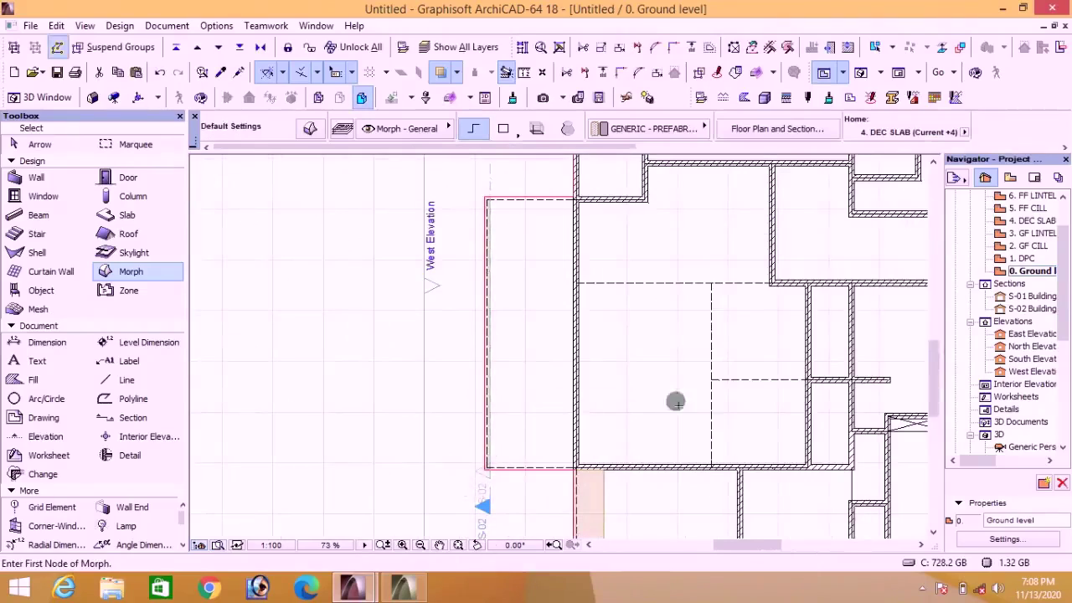
Step: In section S-02, draw a line along ground level between the porch wall's two outer edges
double_click(1021, 308)
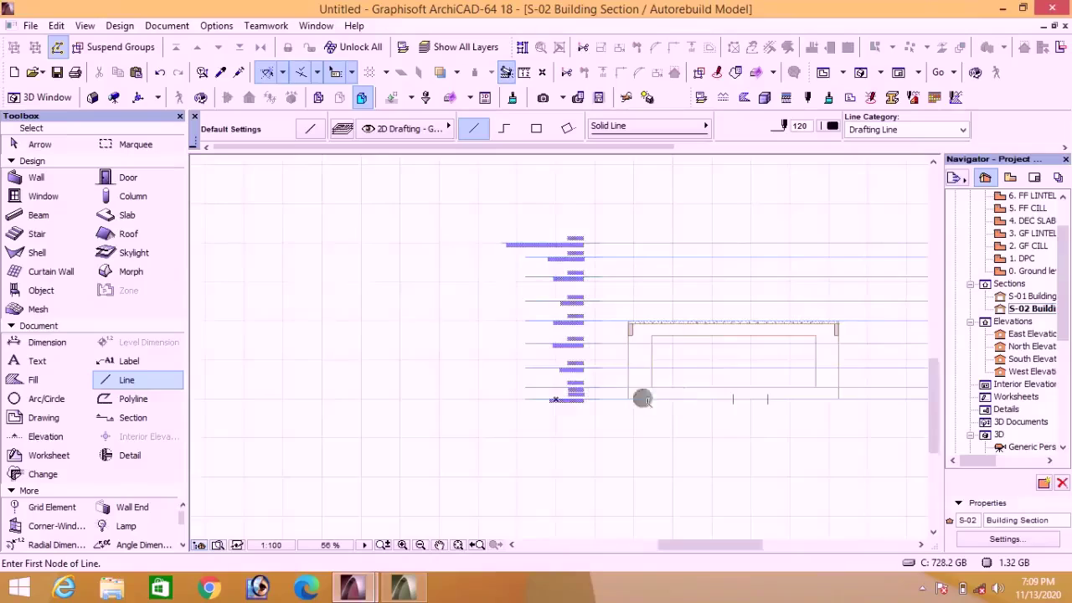
scroll(514, 366, "up", 5)
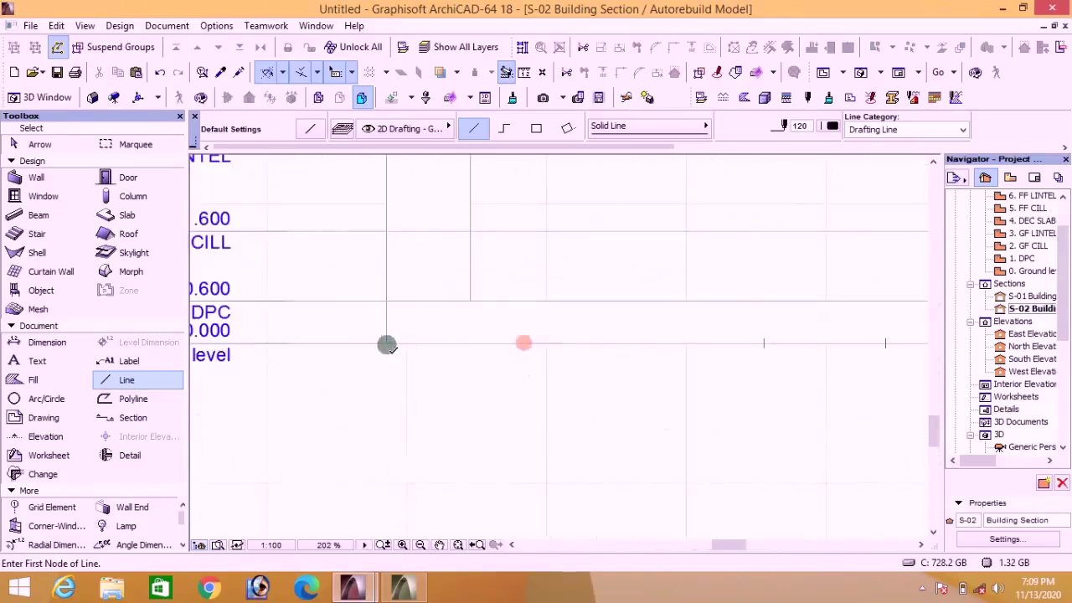
left_click(386, 344)
scroll(409, 354, "down", 2)
scroll(793, 329, "down", 3)
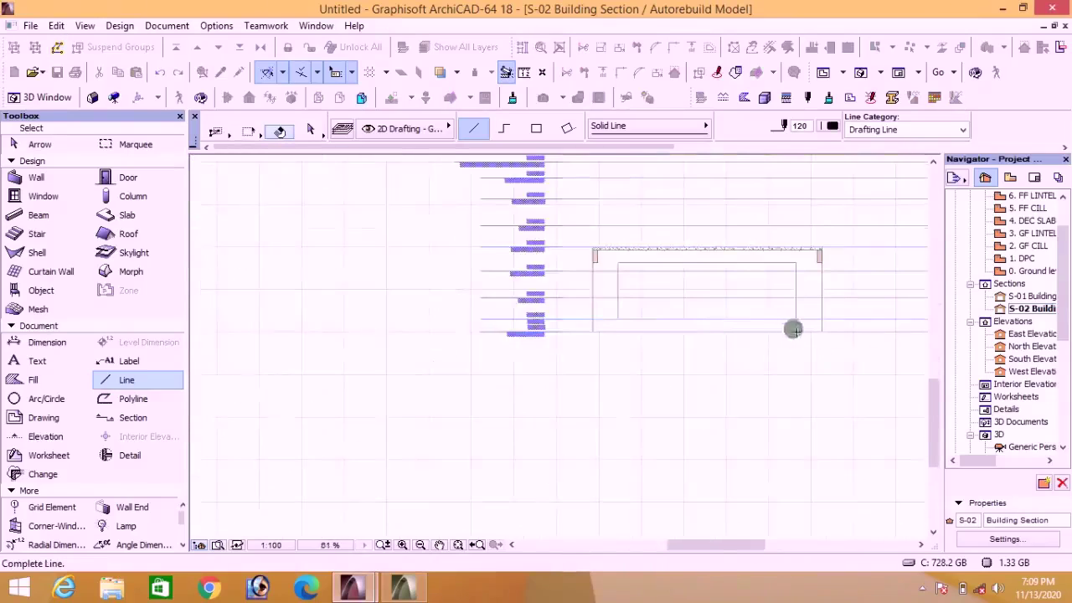
scroll(793, 329, "up", 3)
left_click(793, 335)
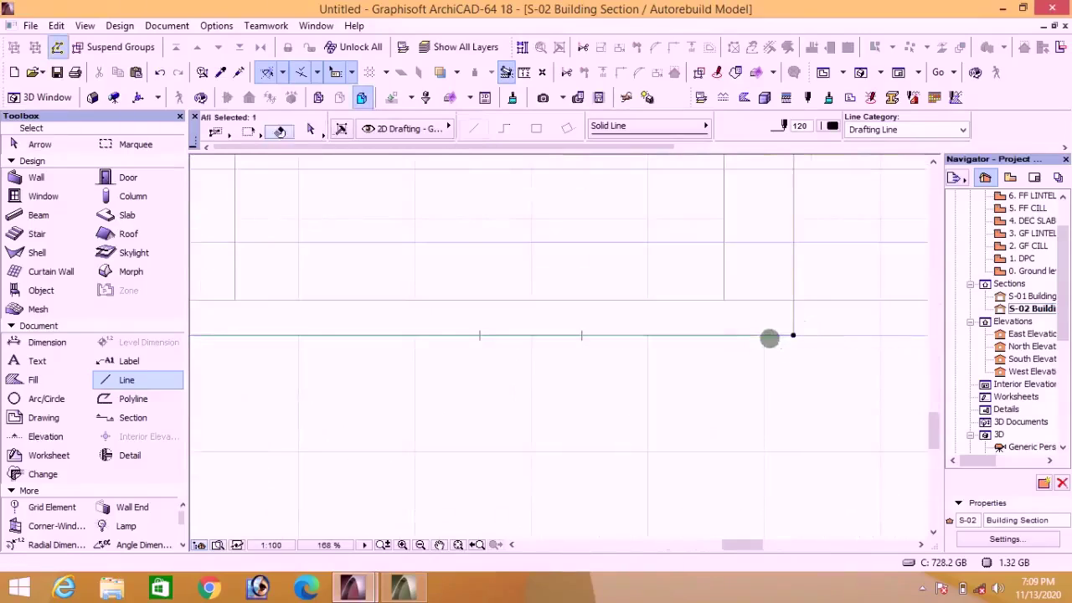
Step: Move the ground-level line up to 300 below the DPC level, midway between the two levels
left_click(753, 331)
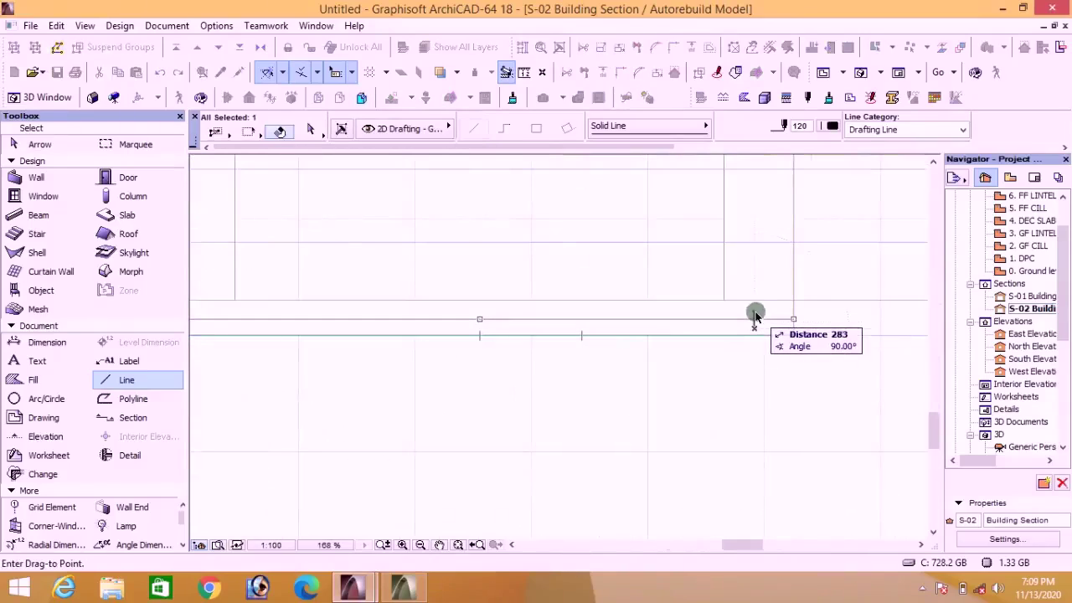
left_click(755, 315)
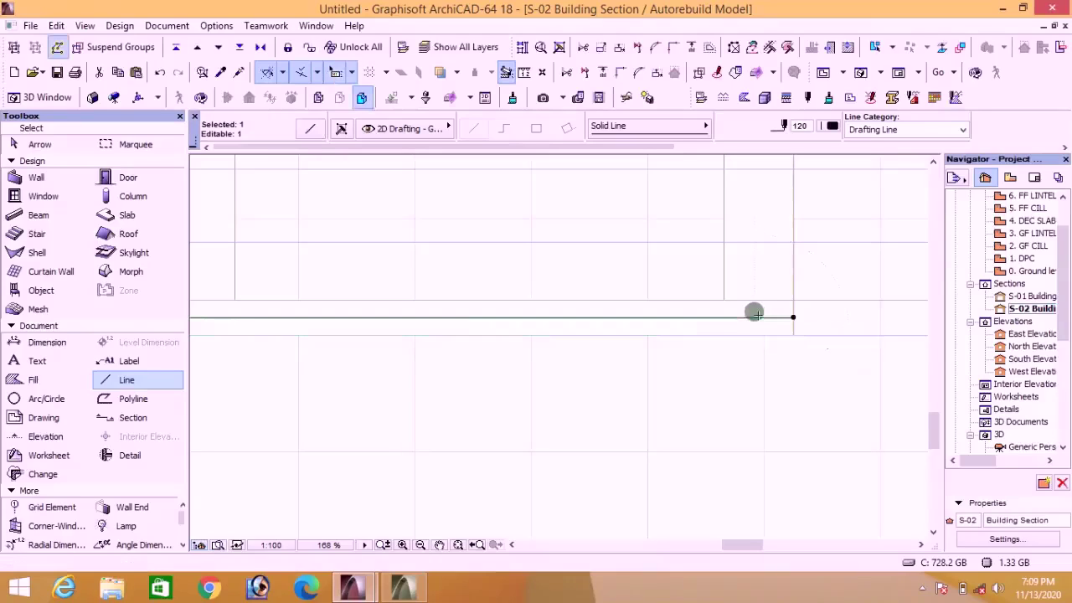
key("Escape")
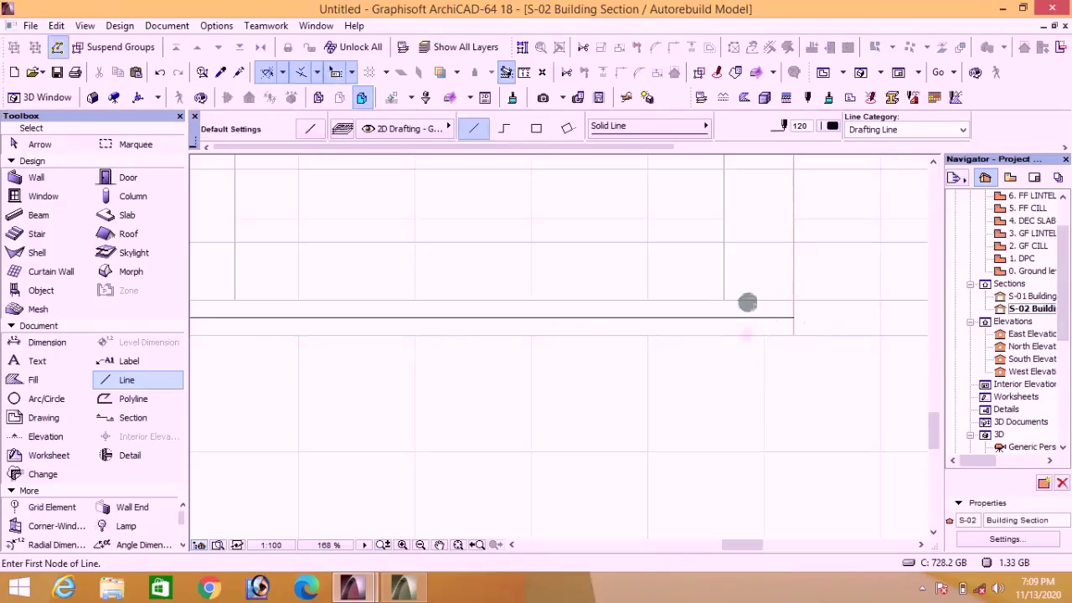
Step: Slope the right end of the raised line from below the opening's edge to the wall's ground-level corner, removing the overhang and vertical guide
left_click(724, 315)
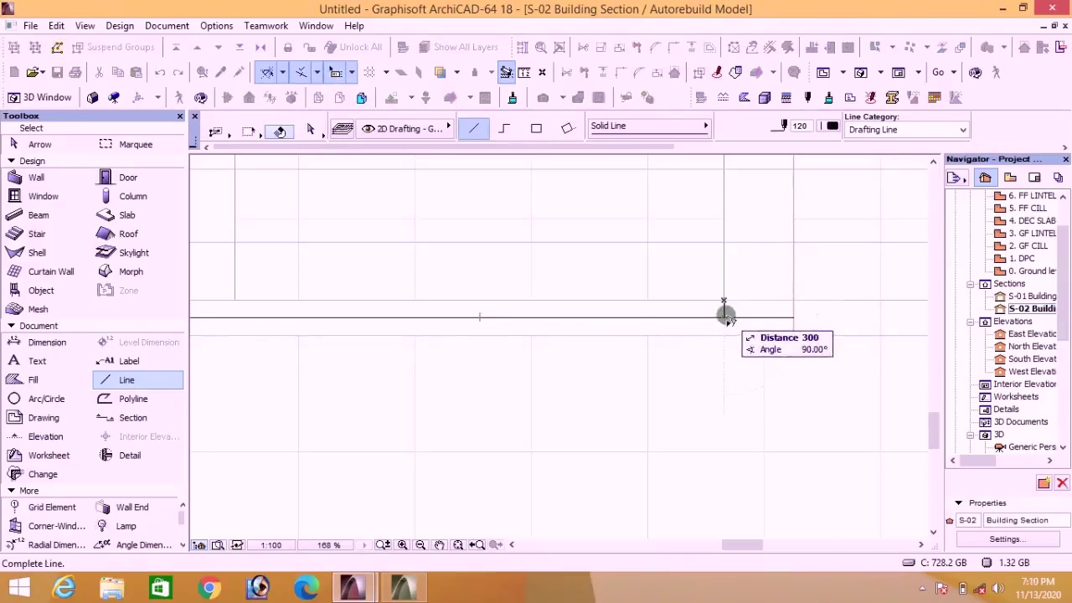
left_click(792, 312)
left_click(724, 317)
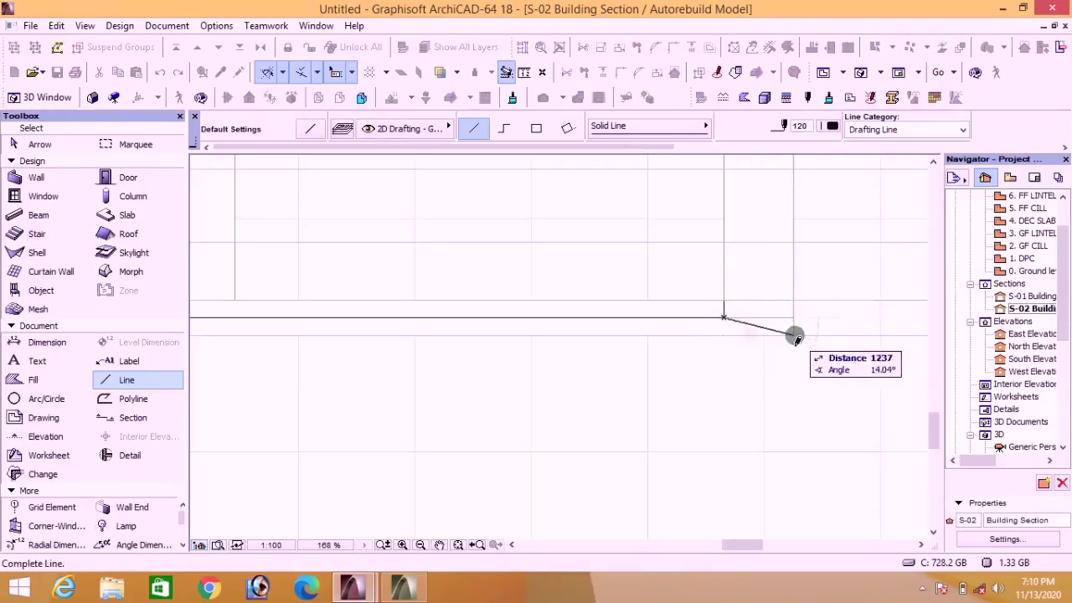
left_click(793, 333)
left_click(726, 311, "shift")
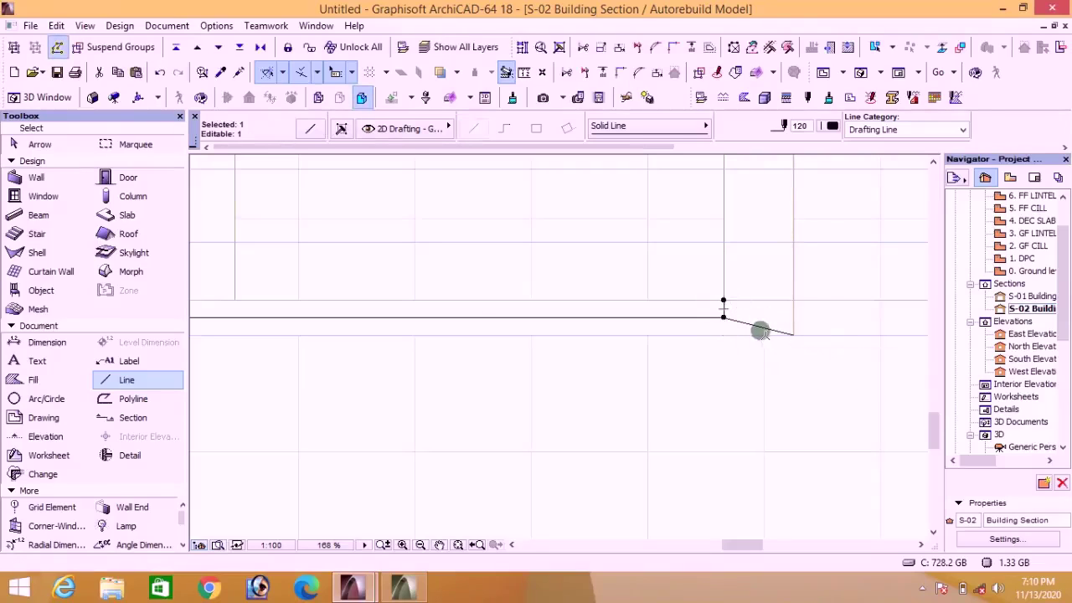
key("Delete")
Step: Slope the left end of the raised line down to the wall's ground-level corner, removing the overhang and vertical guide
scroll(766, 333, "down", 3)
scroll(556, 352, "up", 3)
scroll(551, 348, "up", 2)
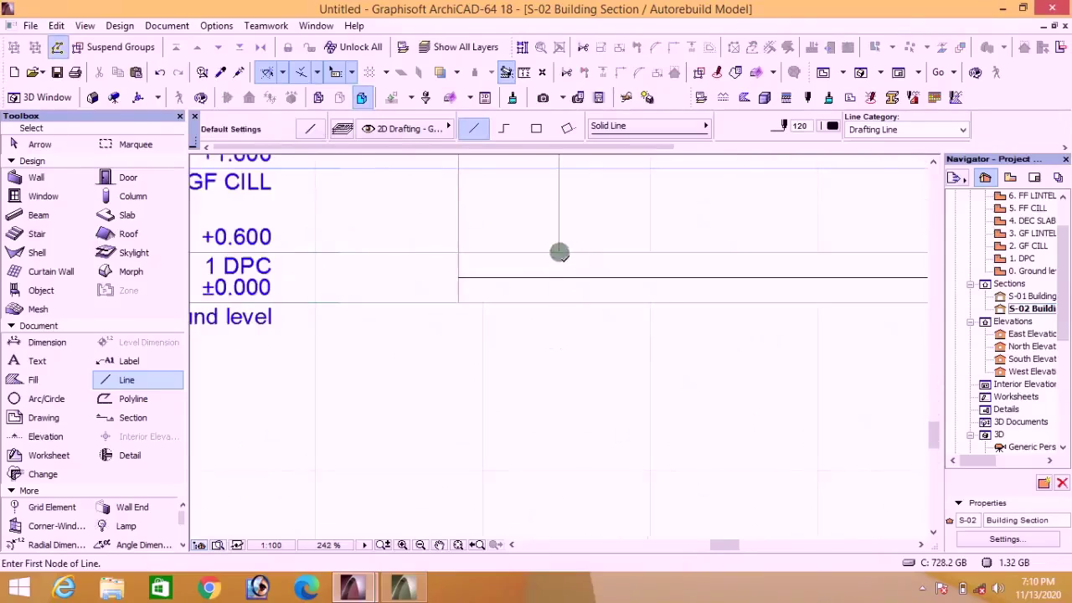
left_click(559, 253)
left_click(559, 277)
left_click(560, 277)
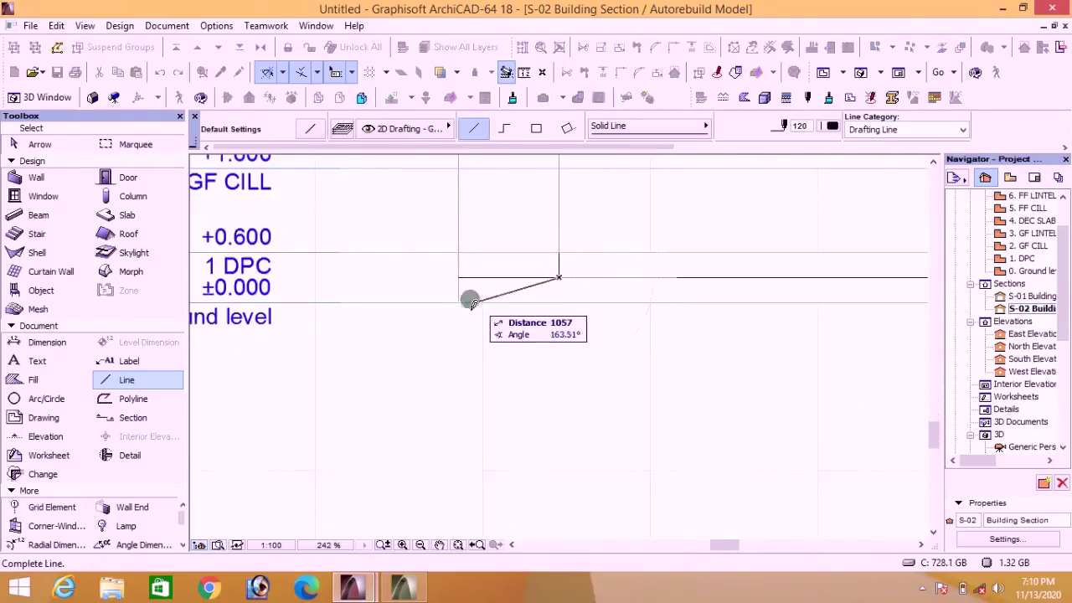
left_click(459, 301)
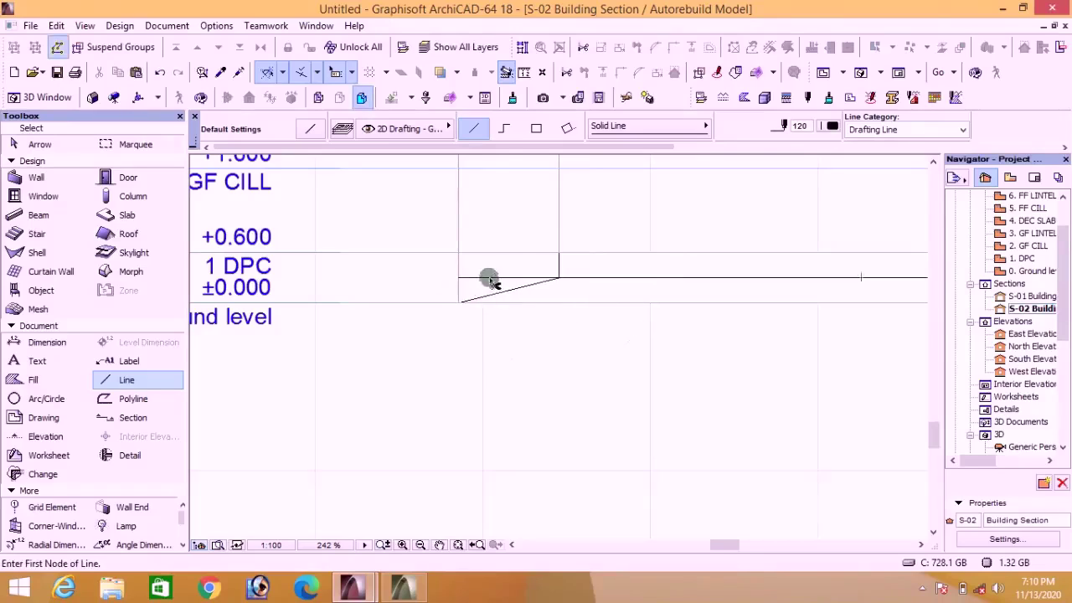
left_click(560, 269, "shift")
key("Delete")
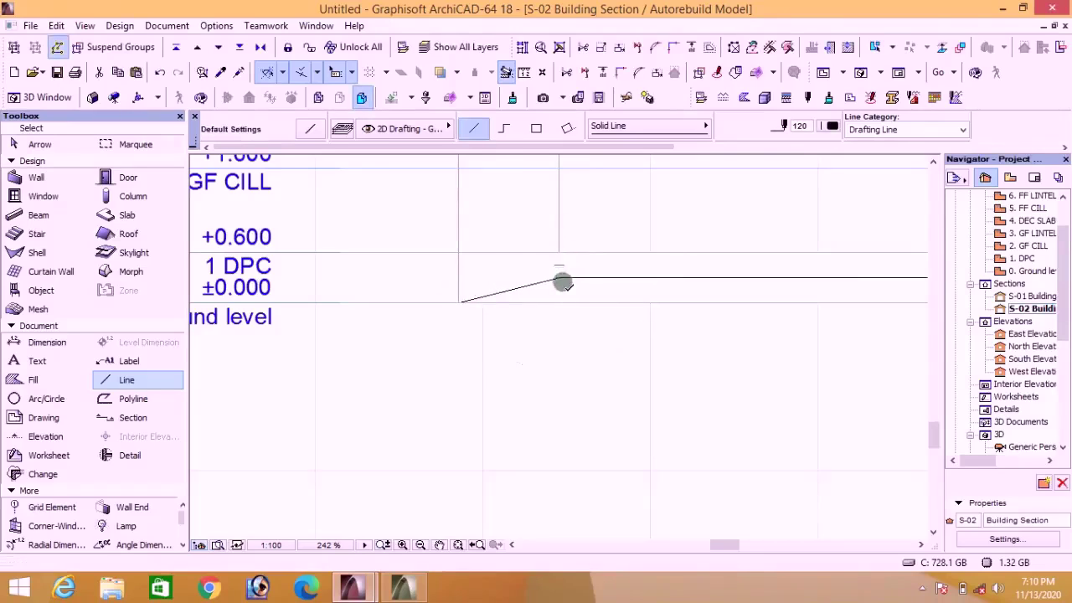
Step: Trace the sloped profile and the ground-level baseline, 10800 long, as a closed Morph polygon
left_click(124, 273)
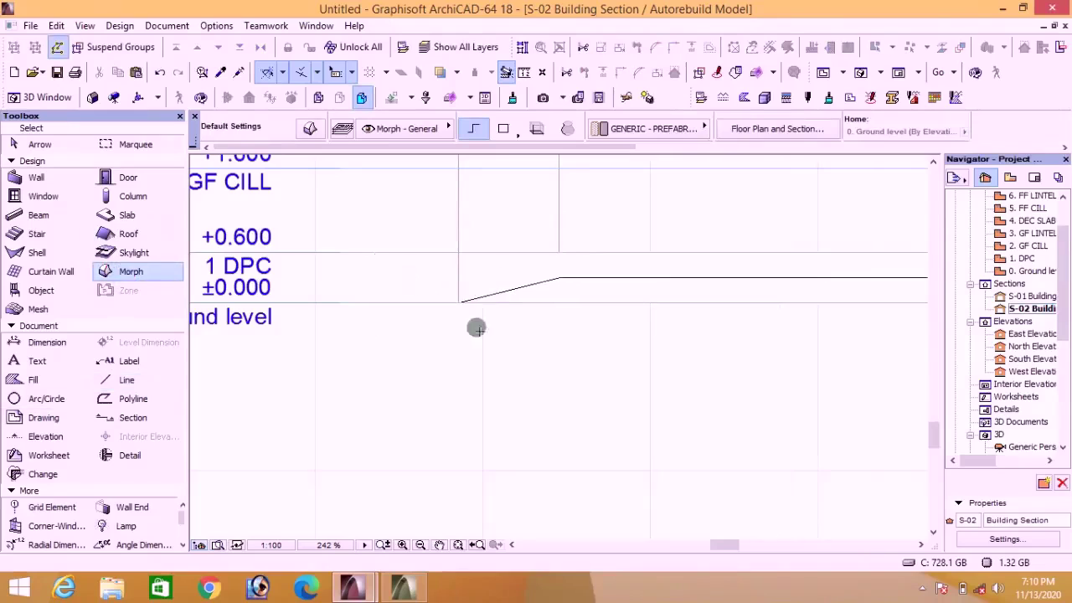
left_click(459, 302)
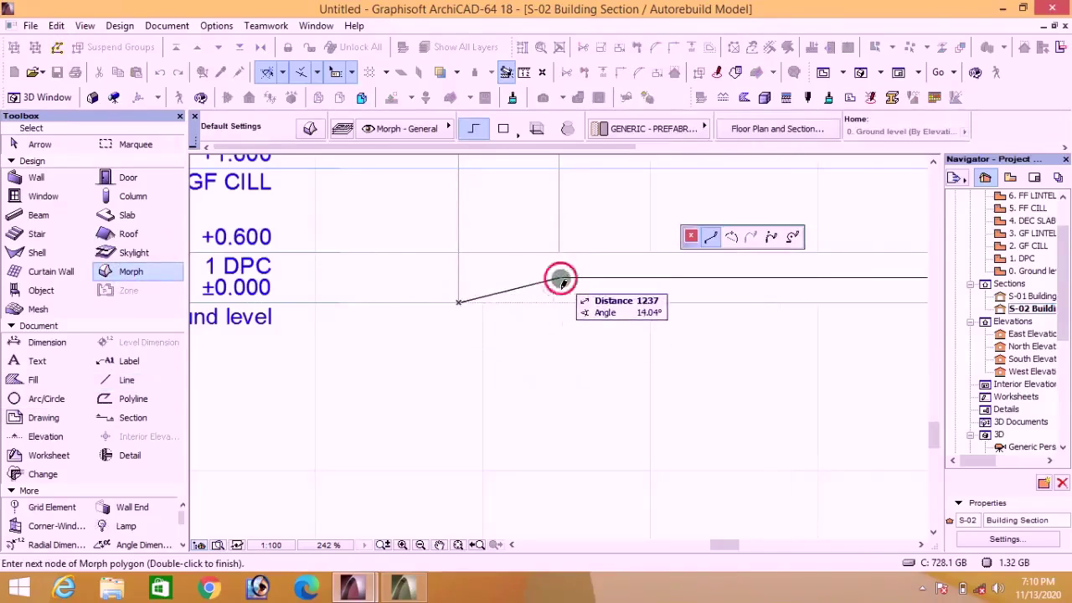
scroll(363, 370, "down", 4)
left_click(724, 332)
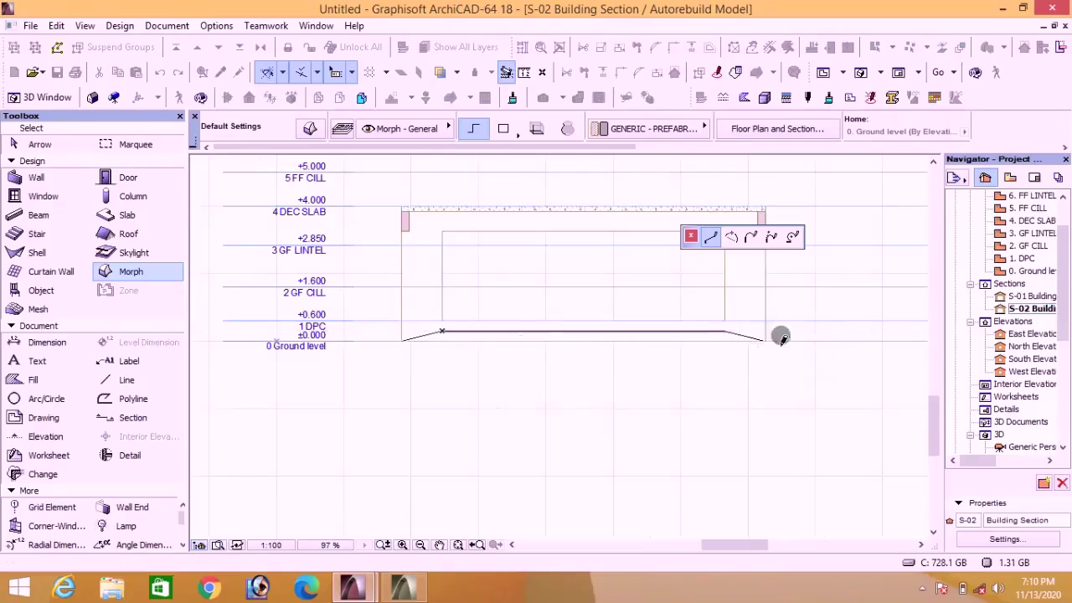
scroll(405, 345, "up", 4)
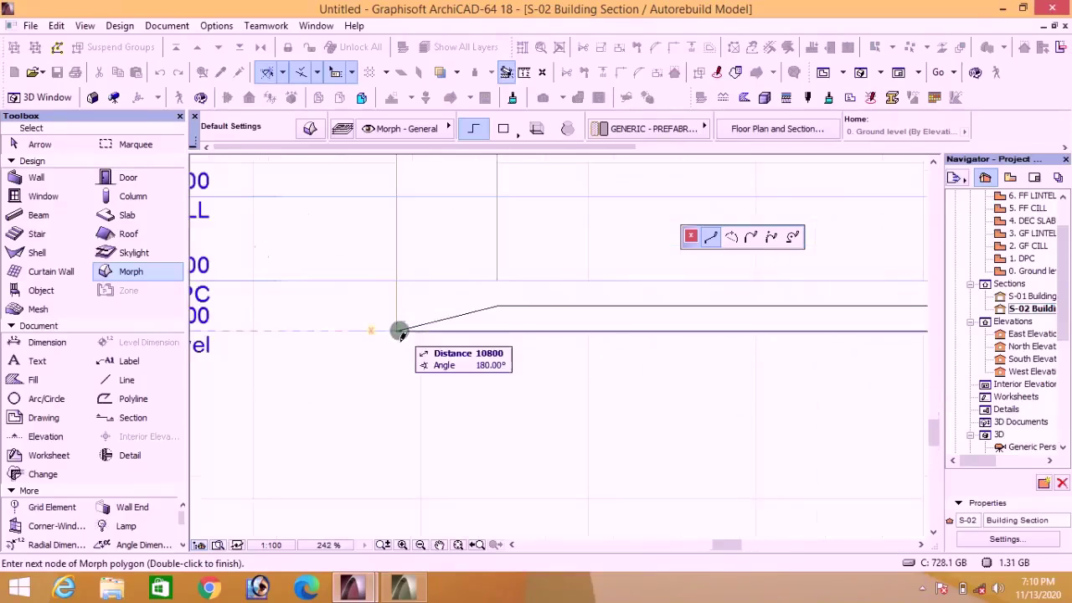
left_click(398, 331)
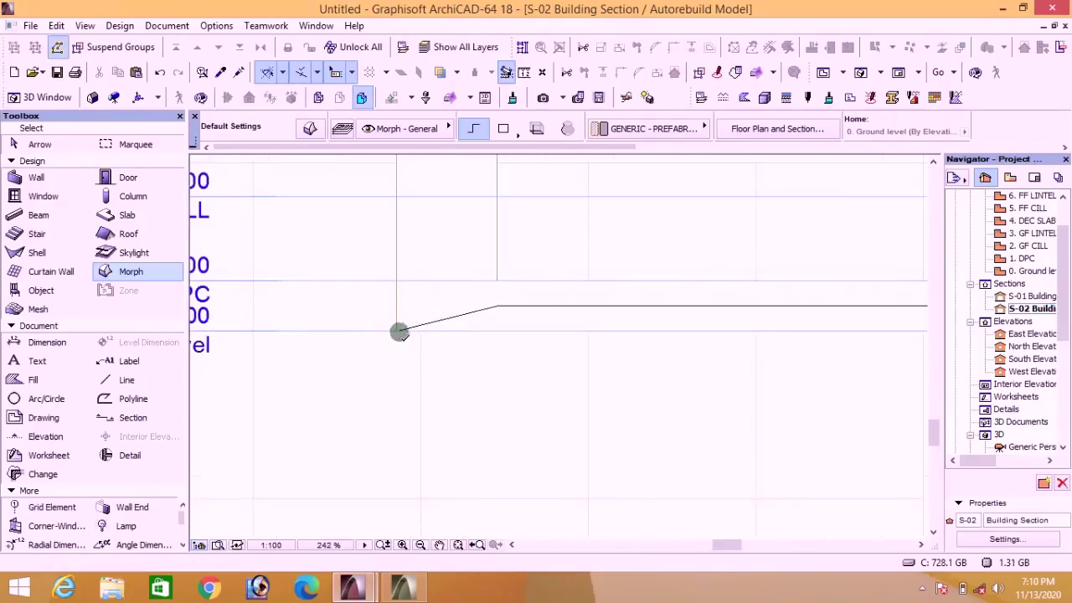
Step: Open the 3D view and select the new morph face at the base of the porch wall
left_click(861, 72)
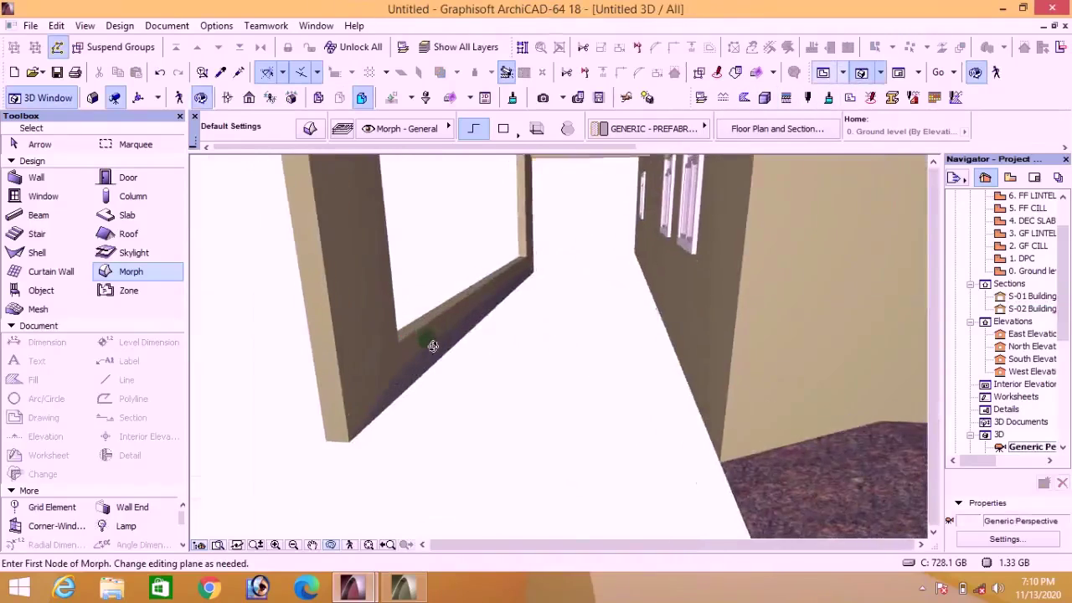
left_click_drag(433, 346, 435, 343)
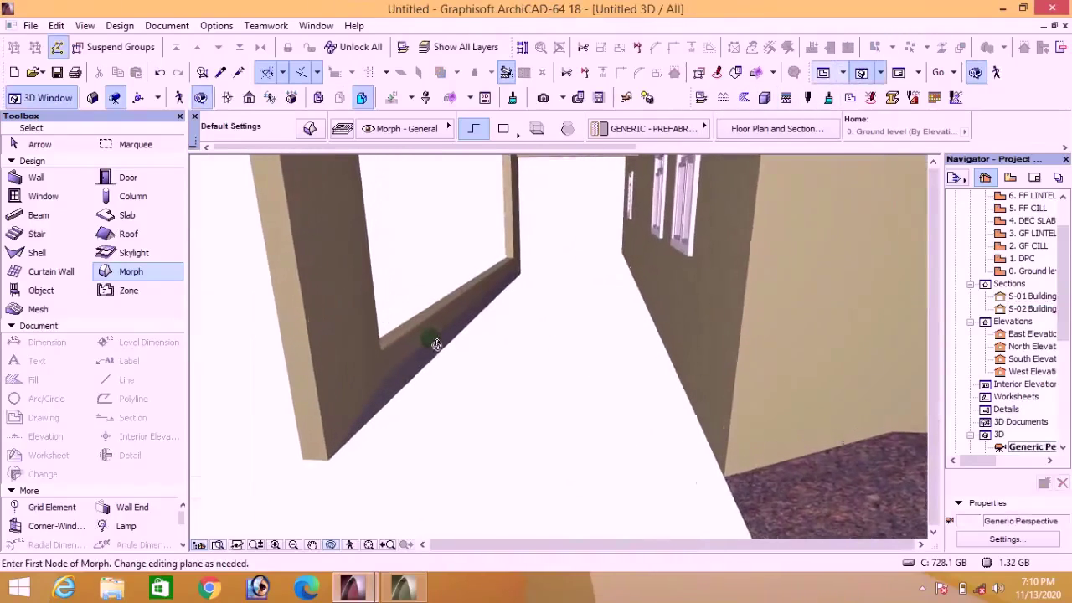
left_click(332, 545)
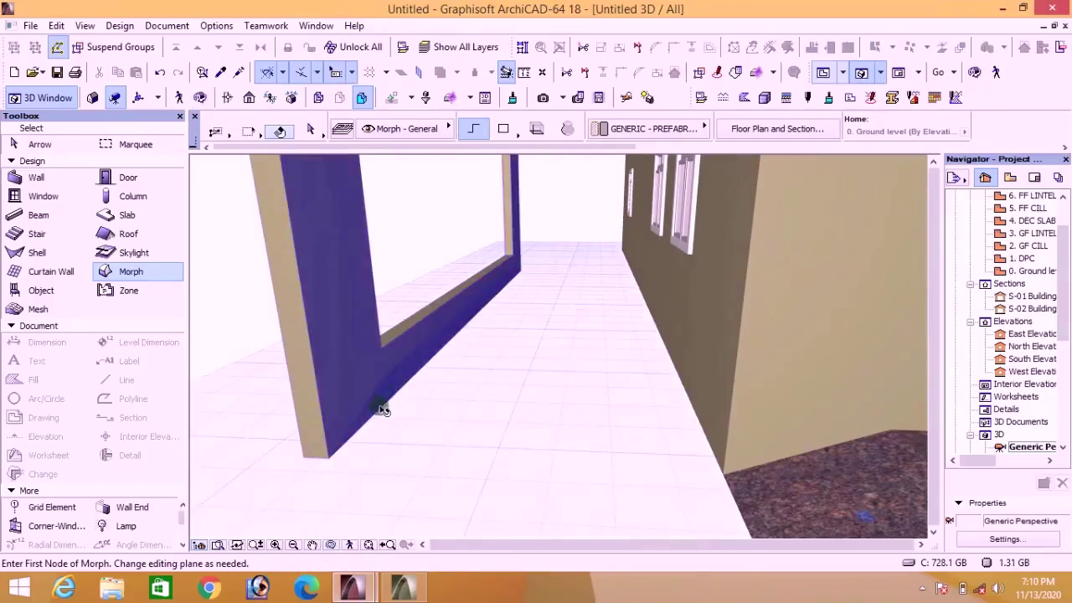
left_click(335, 456, "shift")
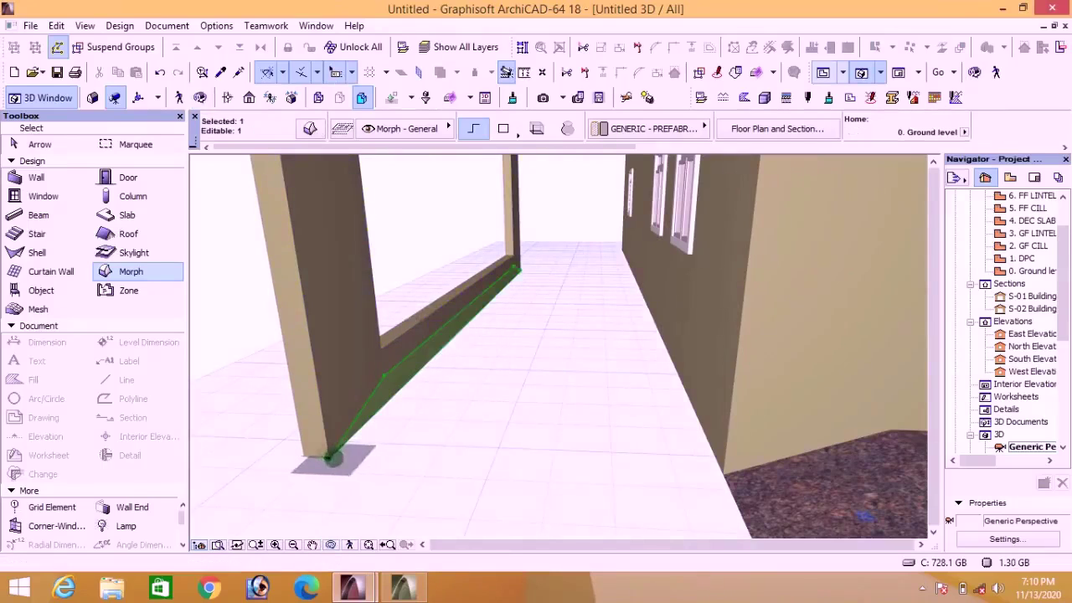
Step: Extrude the sloped morph face 3300 across to the house wall and override its surface with a Stone - Granite material
left_click(333, 459)
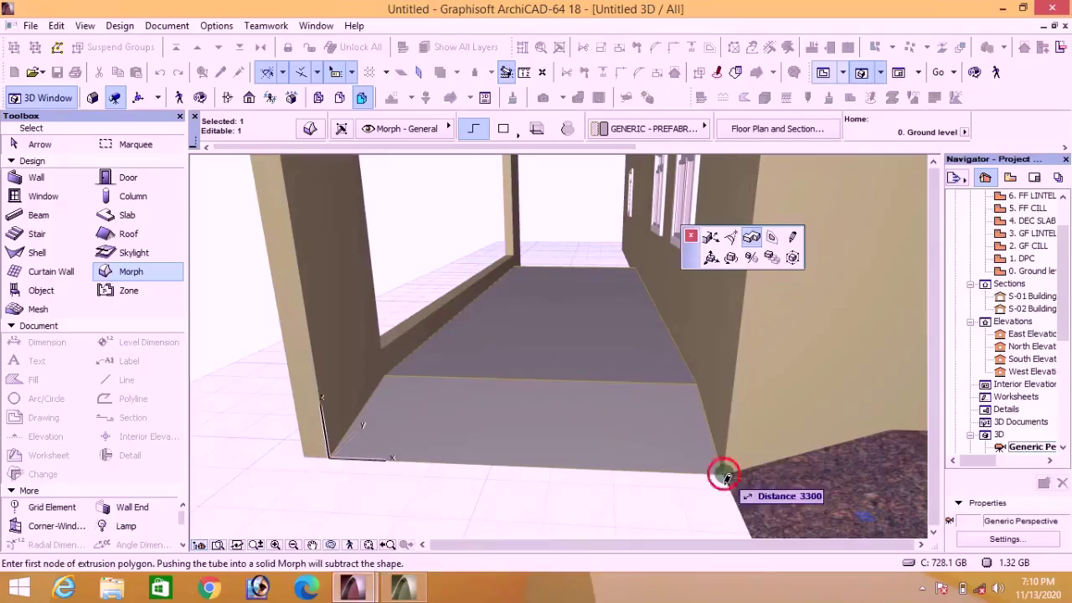
left_click(725, 476)
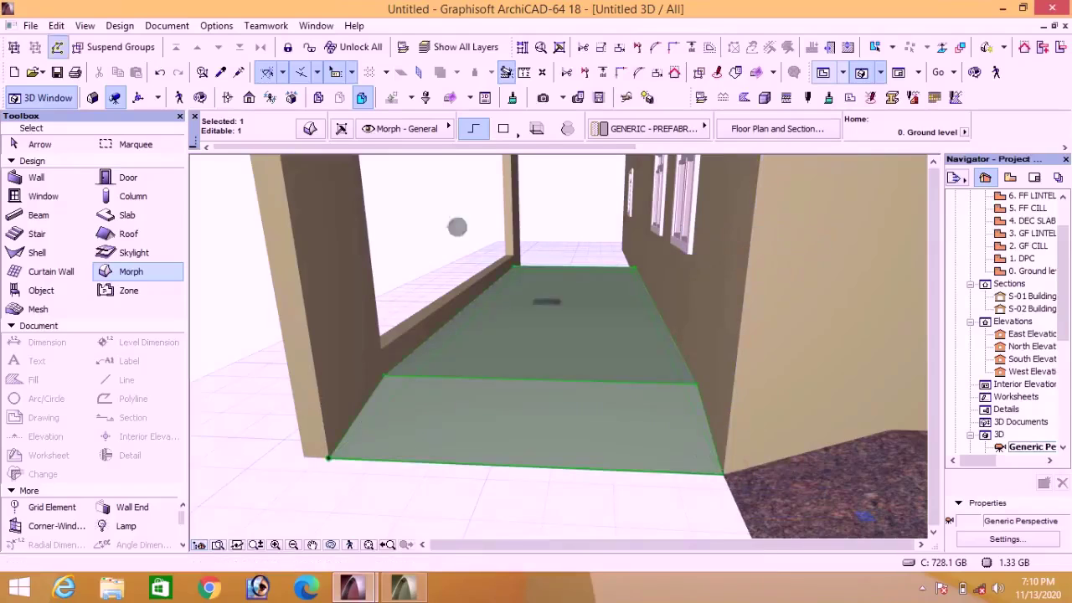
left_click(315, 131)
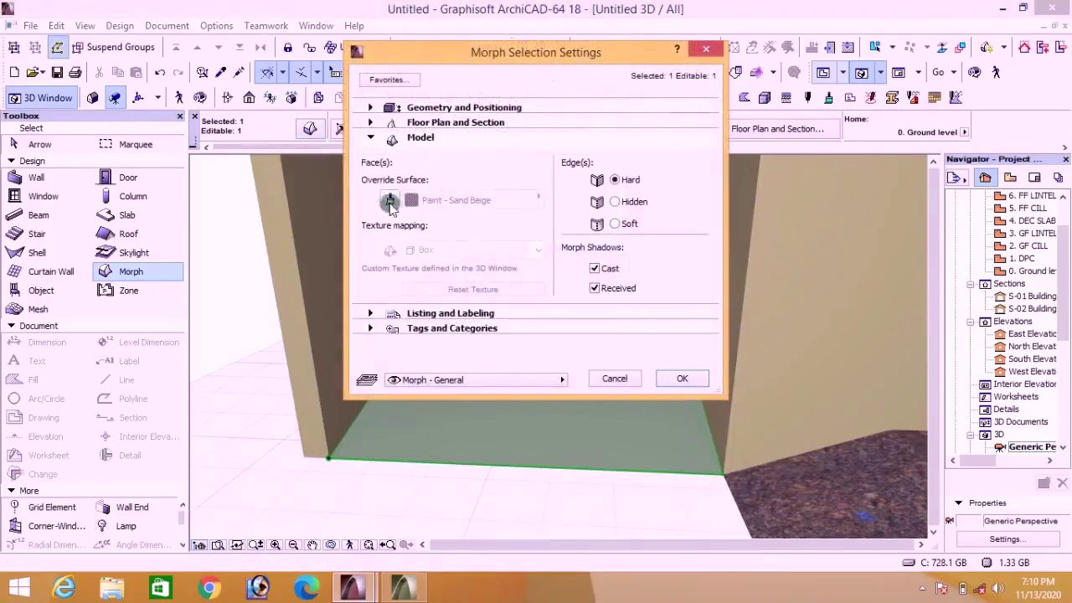
left_click(390, 201)
left_click(457, 200)
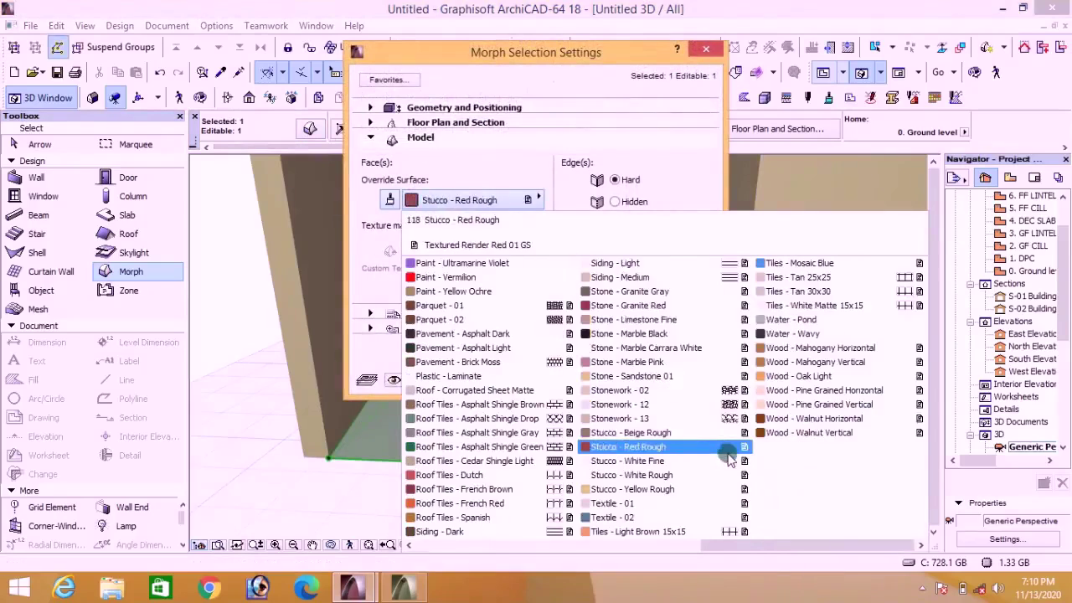
left_click(602, 294)
left_click(680, 380)
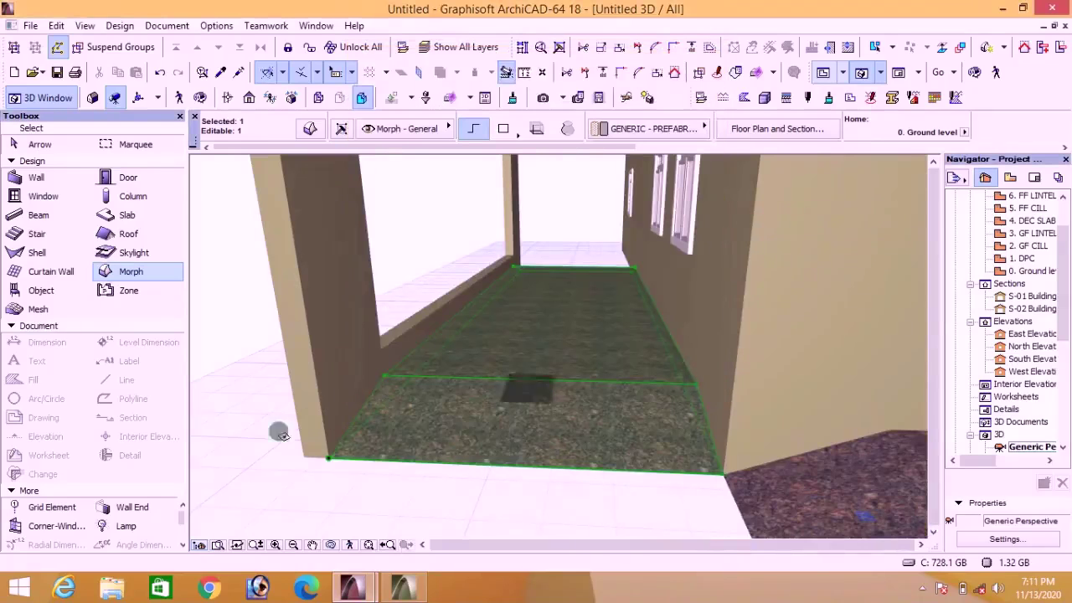
key("Escape")
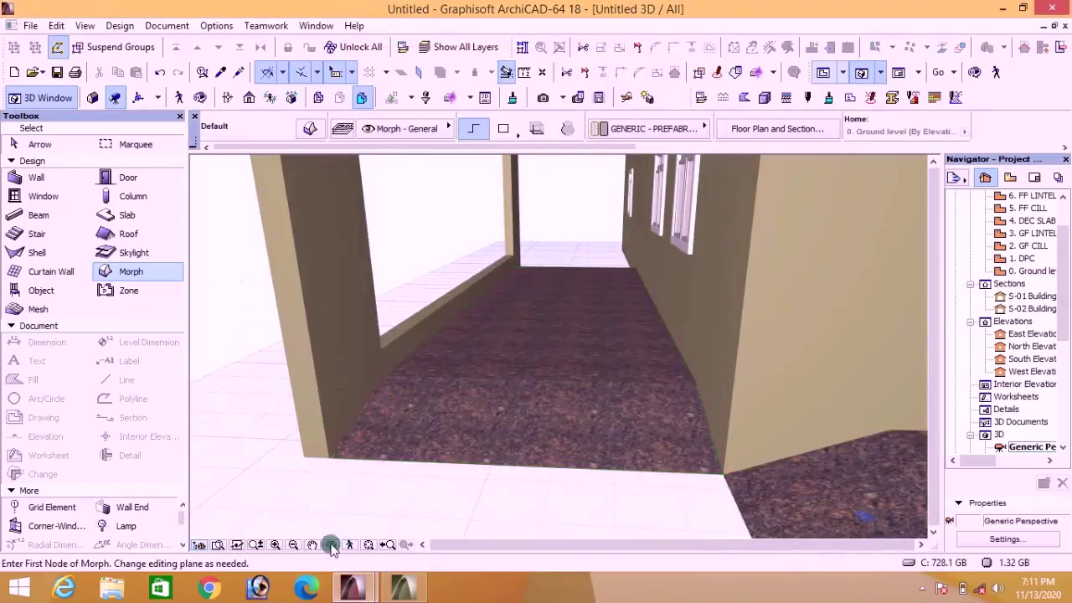
Step: Orbit the 3D model to review the granite ramp, and examine the room layout on the 4. DEC SLAB floor plan
left_click_drag(331, 546, 321, 481)
left_click(378, 397)
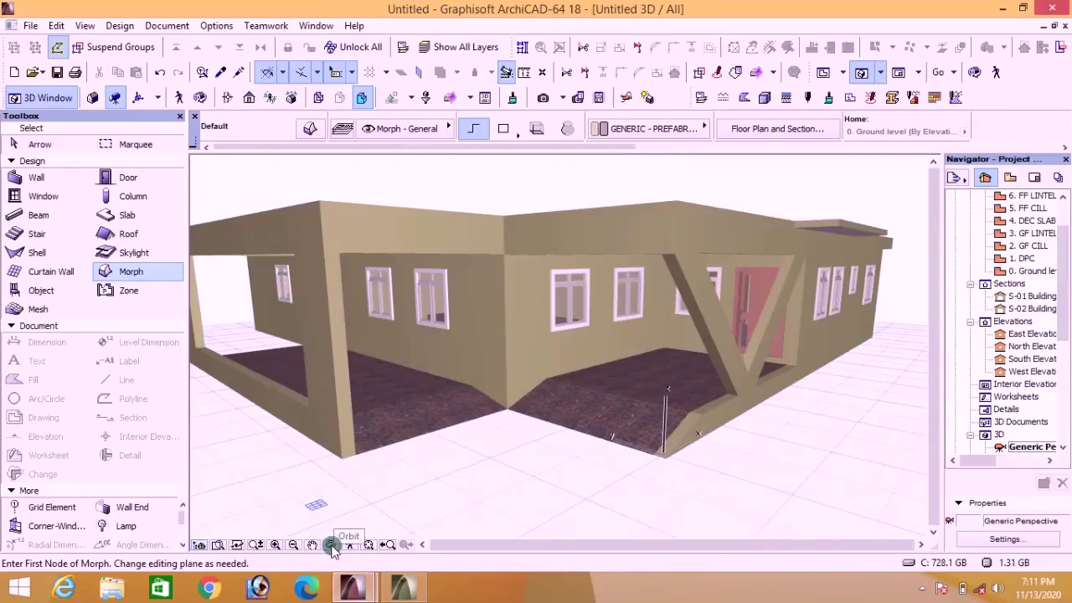
double_click(1034, 222)
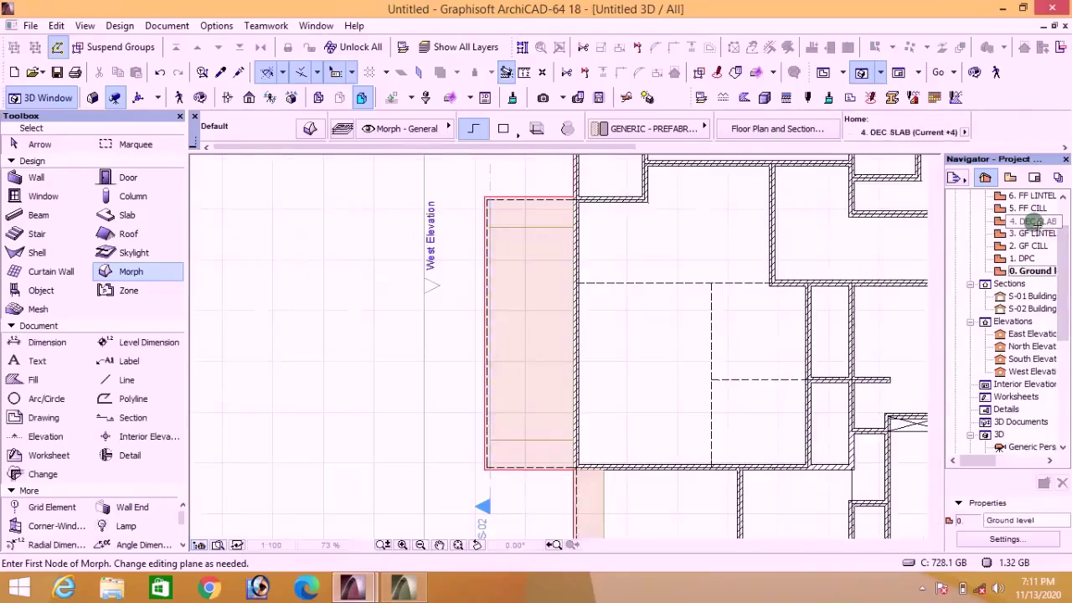
double_click(1034, 222)
scroll(695, 323, "up", 2)
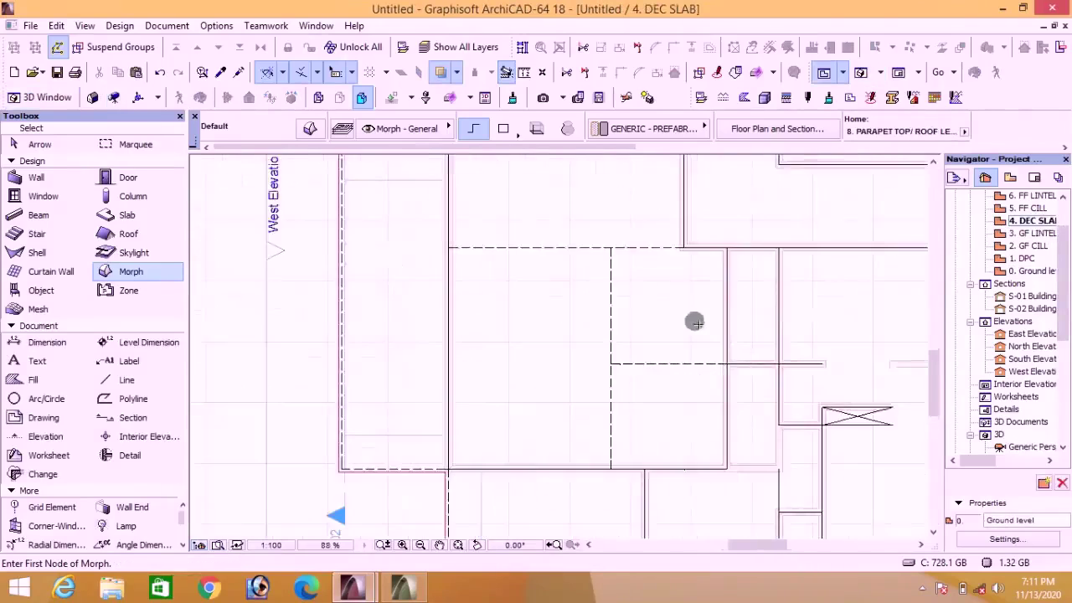
scroll(682, 285, "up", 2)
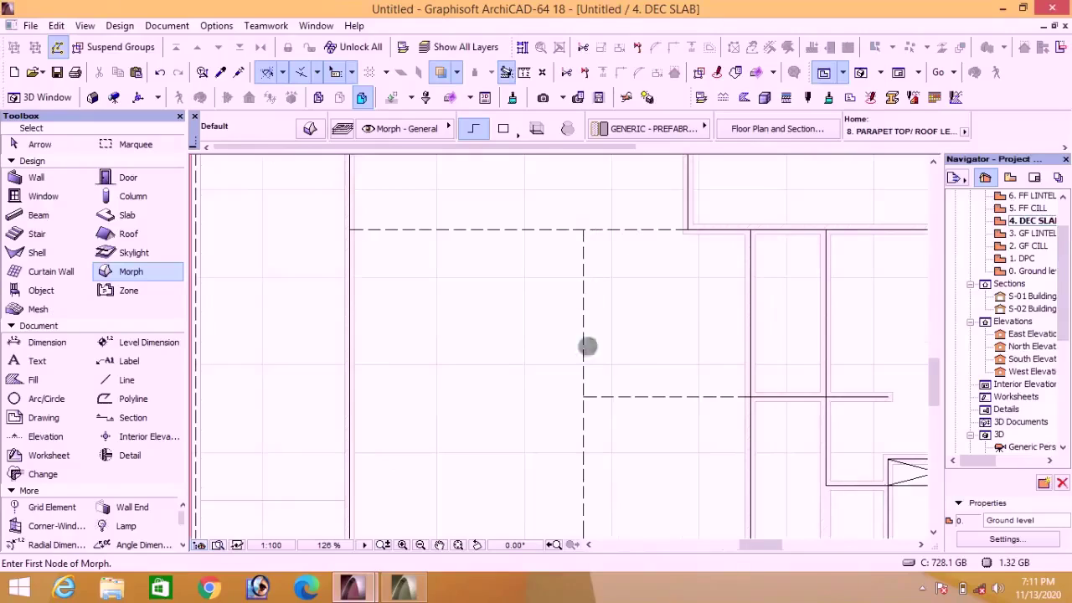
scroll(651, 299, "down", 4)
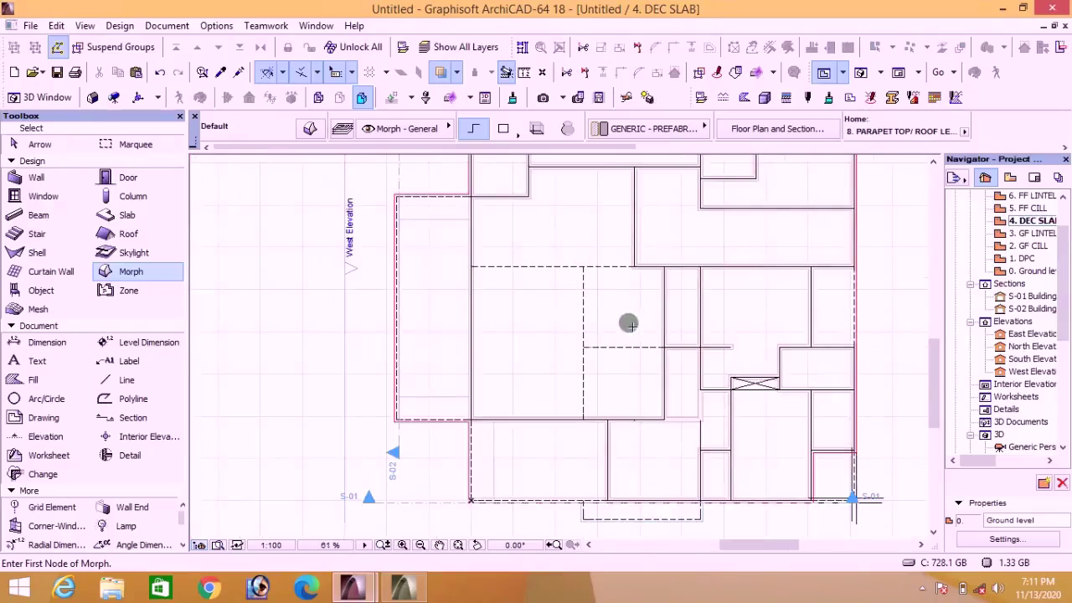
scroll(633, 308, "up", 3)
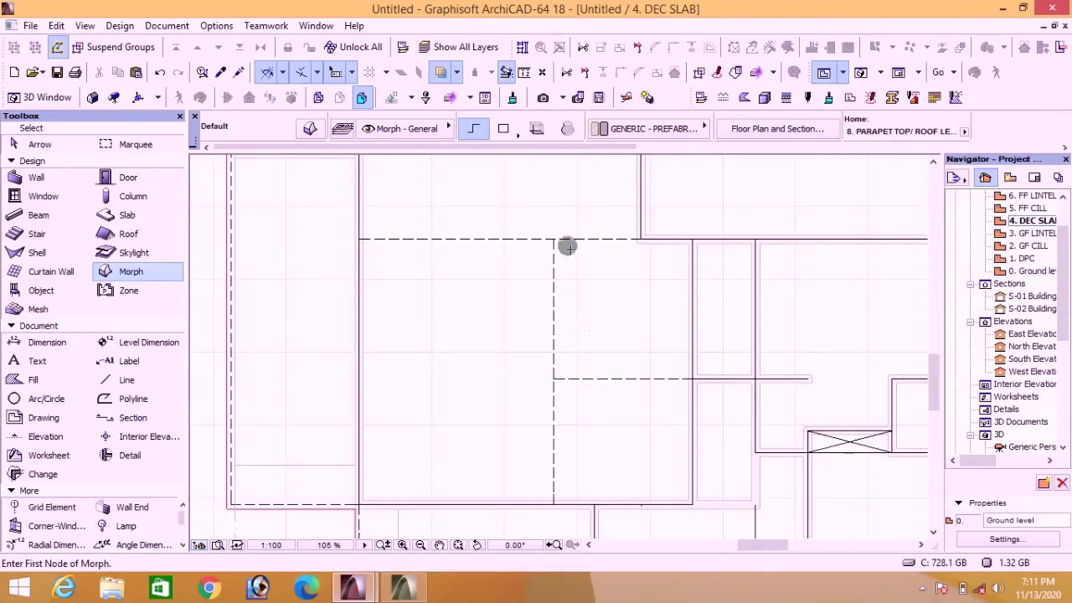
scroll(635, 278, "down", 3)
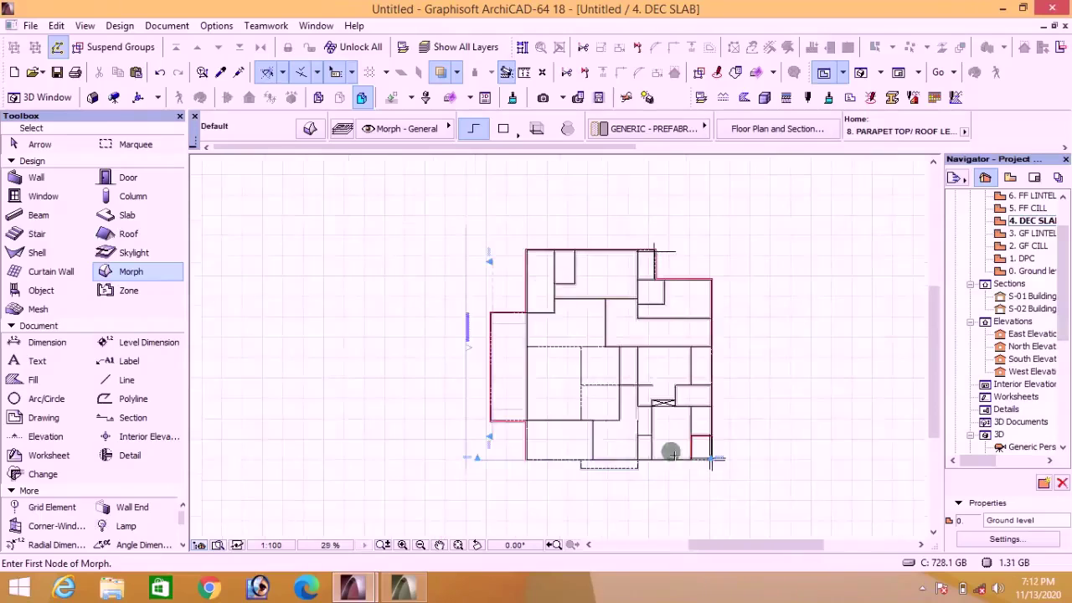
scroll(673, 454, "up", 3)
scroll(616, 411, "down", 4)
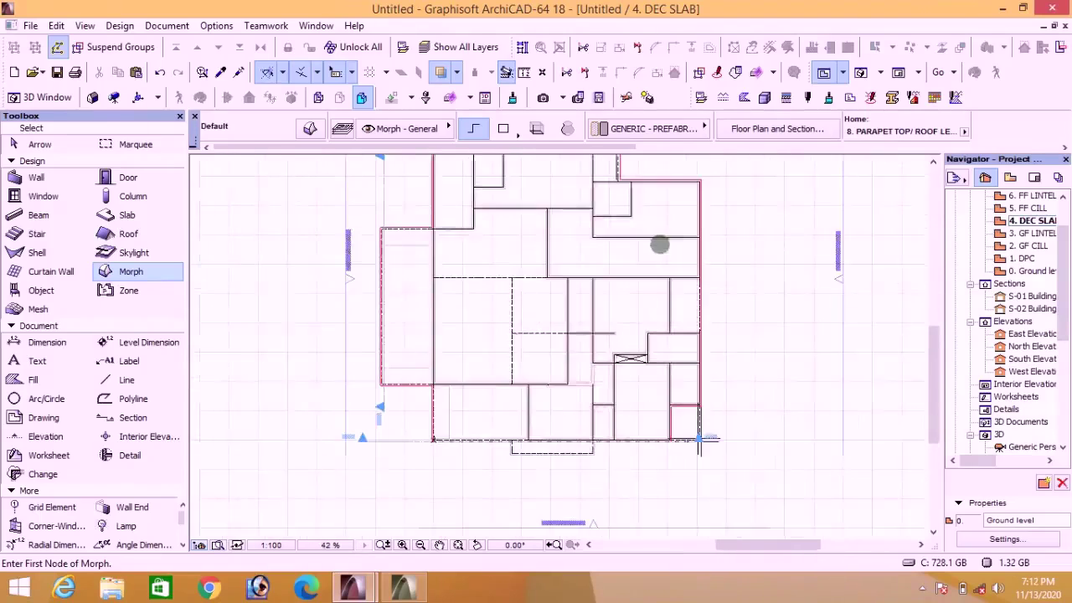
scroll(660, 244, "up", 4)
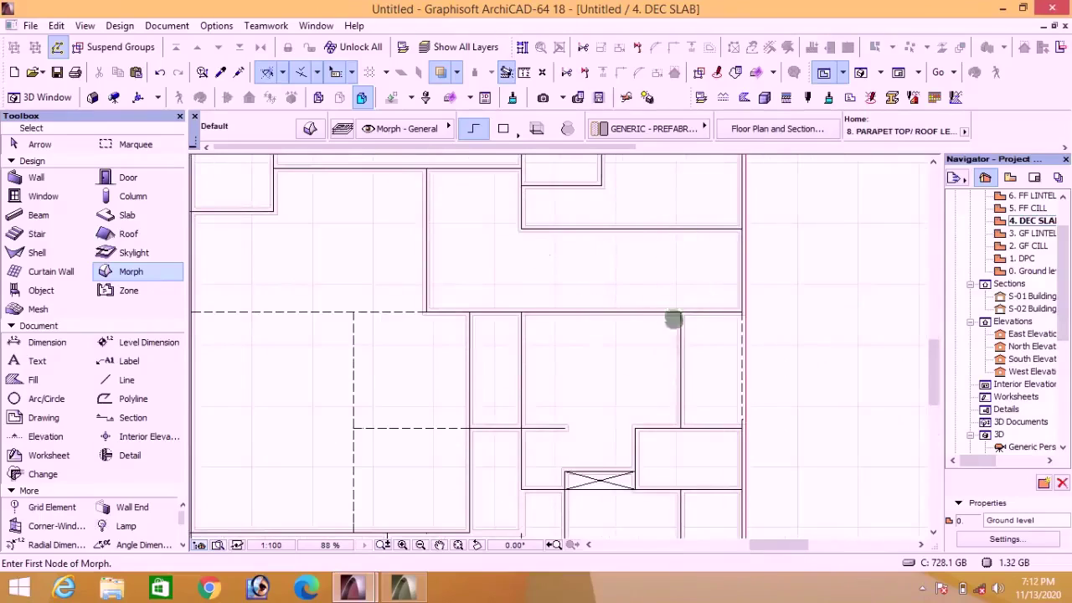
scroll(548, 282, "down", 6)
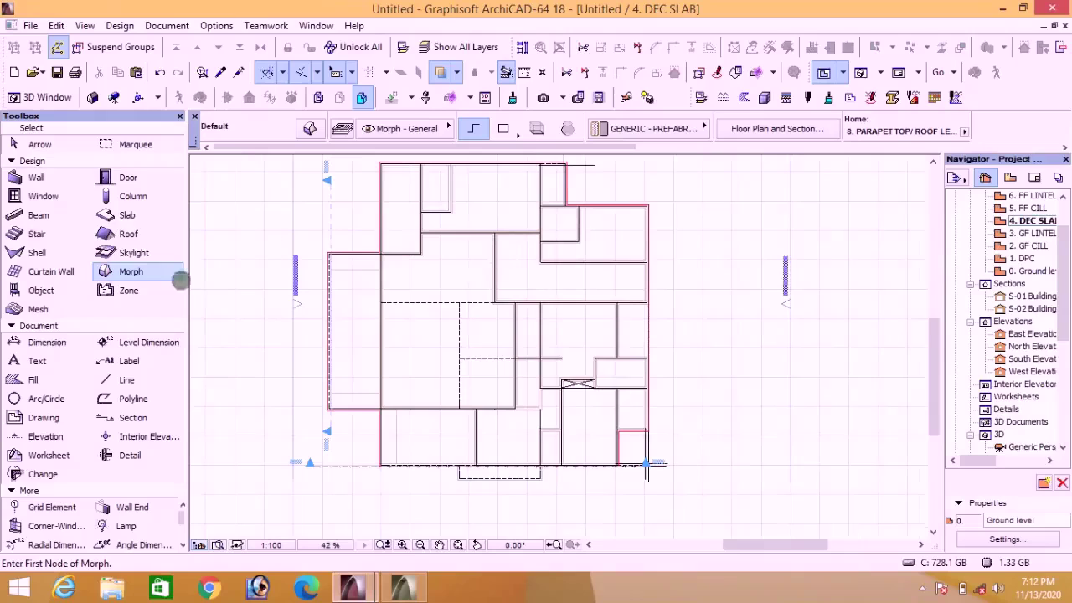
Step: Select the deck slab and cut a rectangular hole, 2500 by 5925, over the narrow northwest room beside the walls
left_click(127, 215)
scroll(408, 270, "down", 4)
scroll(408, 271, "up", 5)
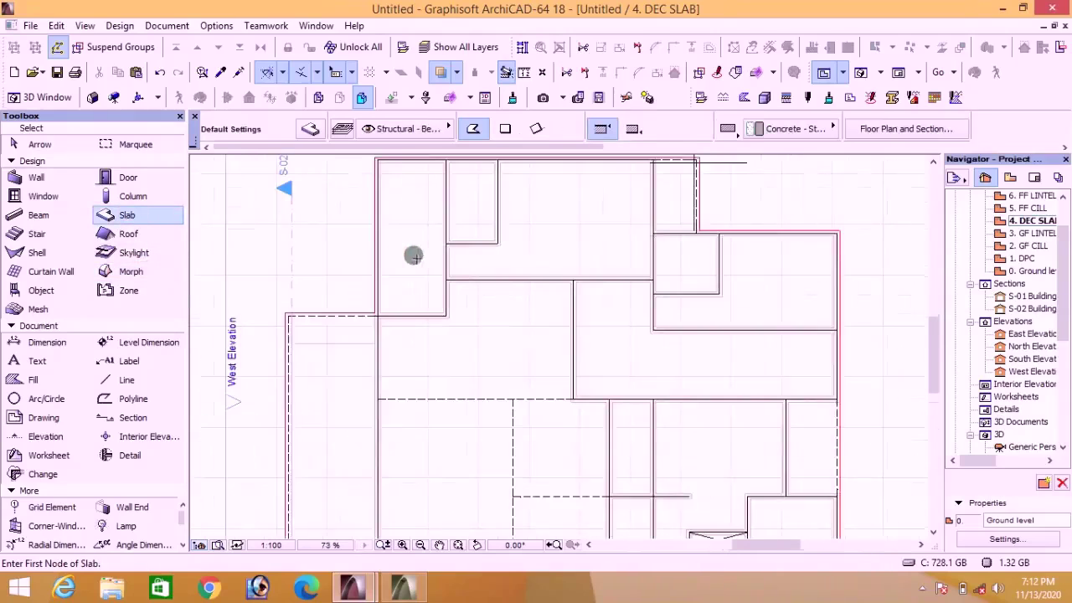
left_click(414, 259, "shift")
scroll(416, 273, "up", 1)
scroll(391, 218, "up", 3)
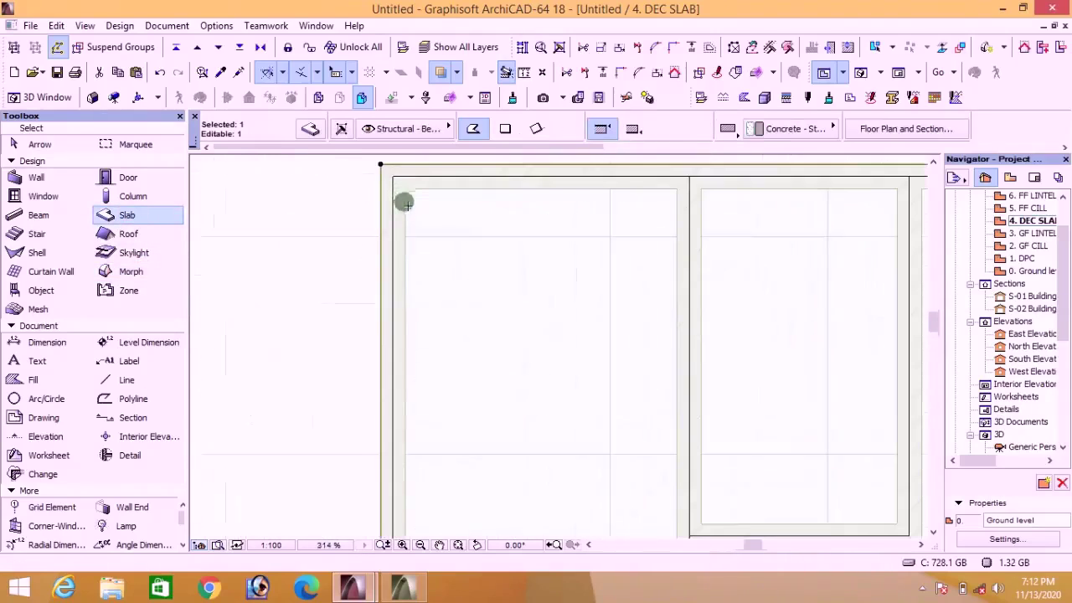
left_click(507, 132)
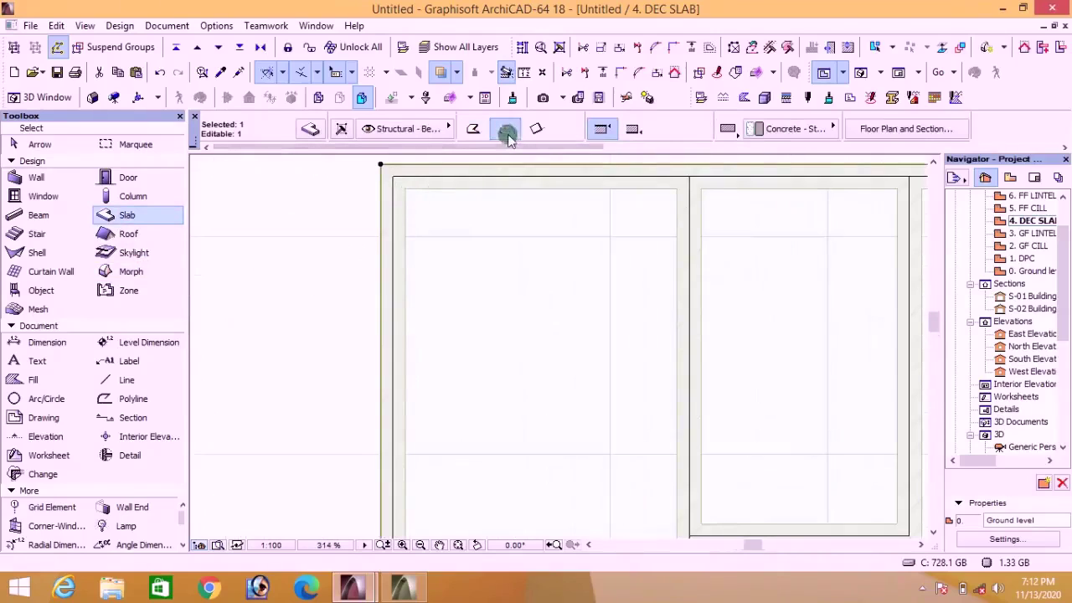
left_click(403, 191)
scroll(435, 213, "down", 3)
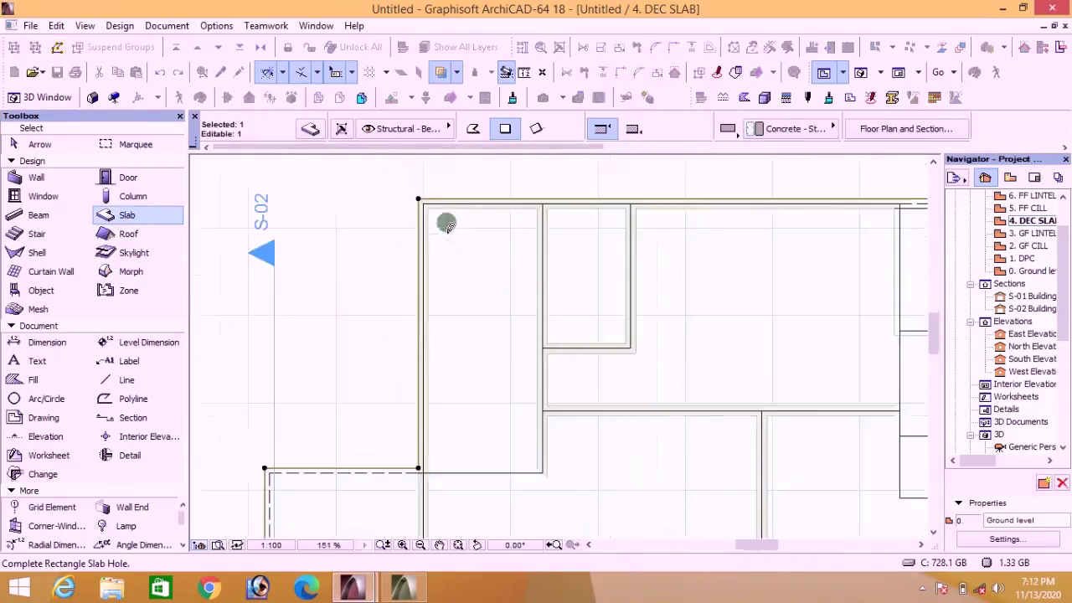
scroll(540, 457, "up", 2)
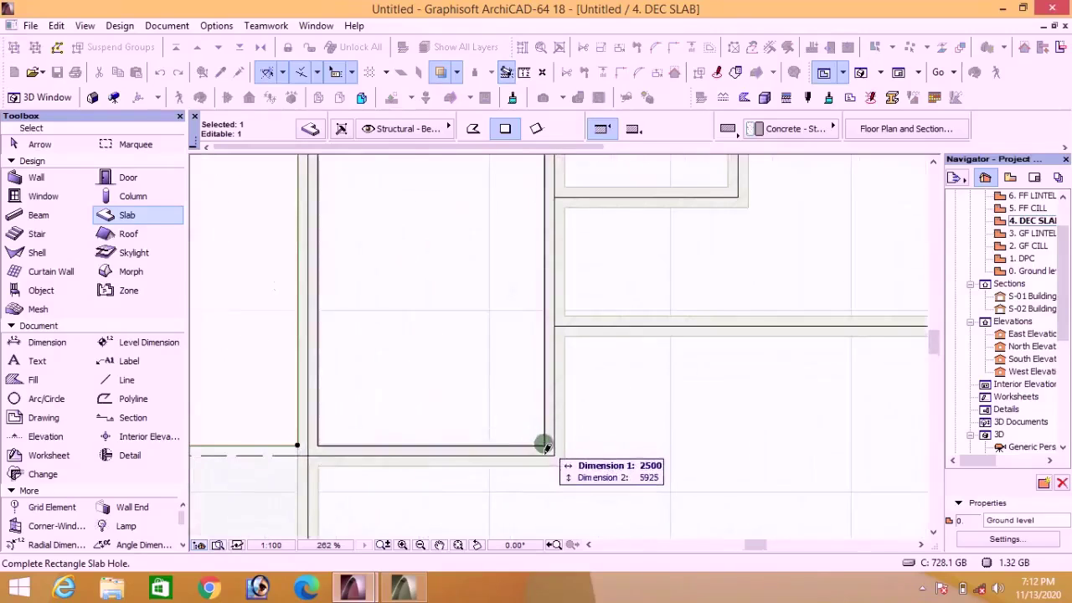
left_click(543, 440)
scroll(478, 289, "down", 5)
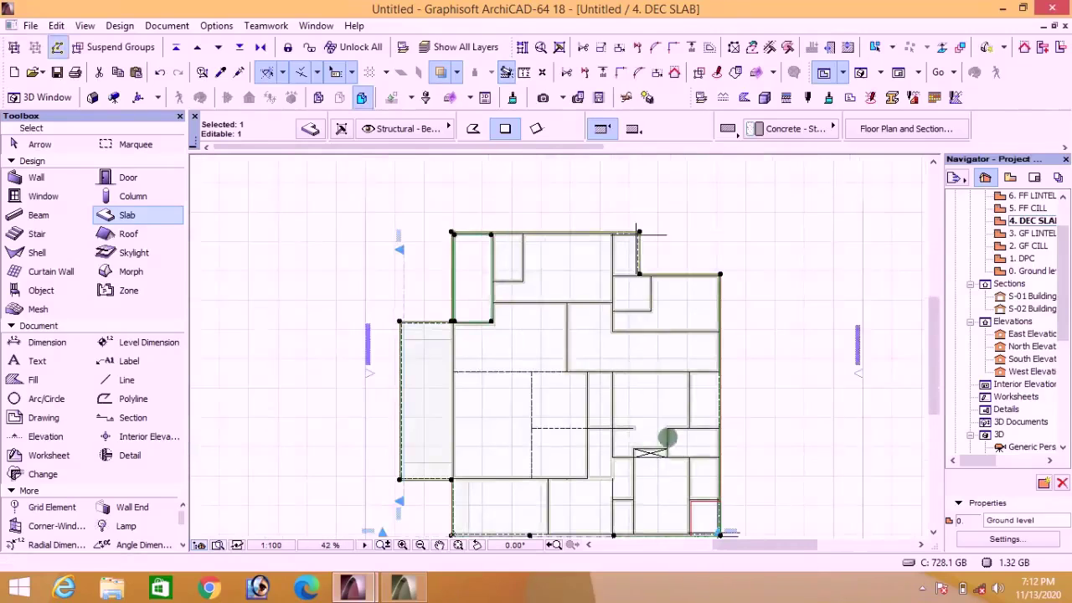
Step: Cut a second rectangular hole in the deck slab, 7275 by 2500, over the long room on the building's east side
scroll(664, 417, "up", 3)
scroll(570, 266, "up", 12)
left_click(620, 321)
scroll(520, 160, "down", 5)
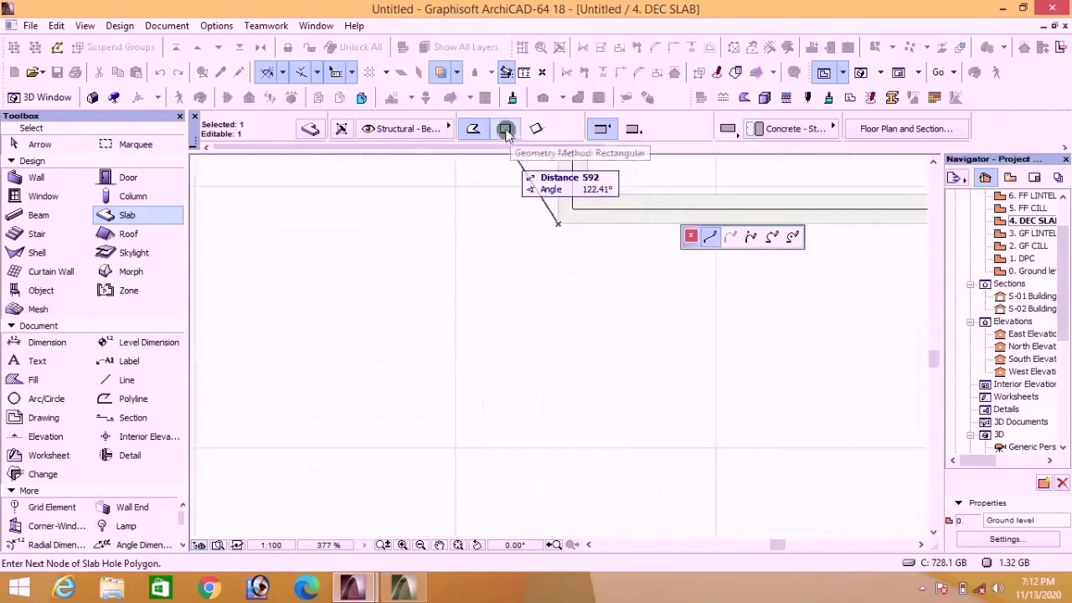
left_click(506, 129)
scroll(529, 251, "down", 5)
scroll(861, 356, "up", 4)
left_click(862, 356)
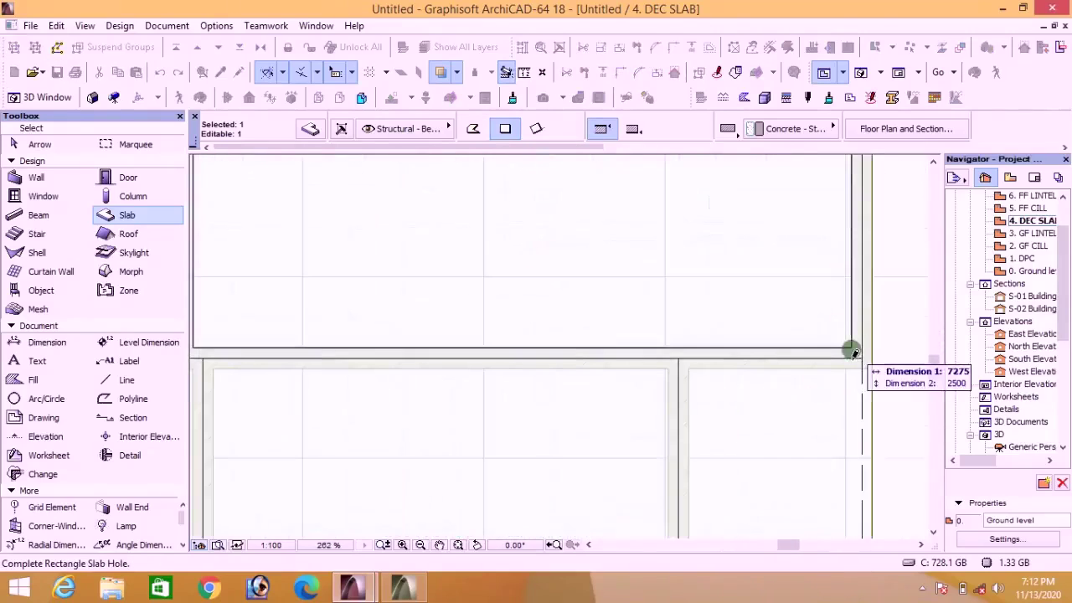
Step: Offset the west edge of the second slab hole eastward to the inner face of the wall above it
scroll(804, 356, "down", 1)
middle_click_drag(690, 317, 627, 300)
scroll(627, 300, "up", 1)
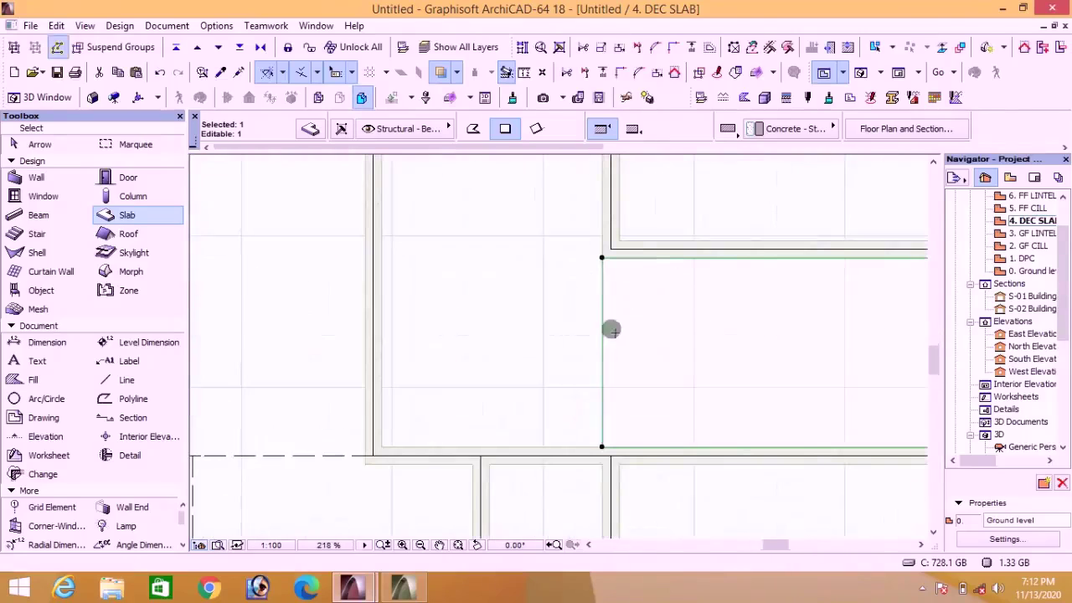
left_click(603, 342)
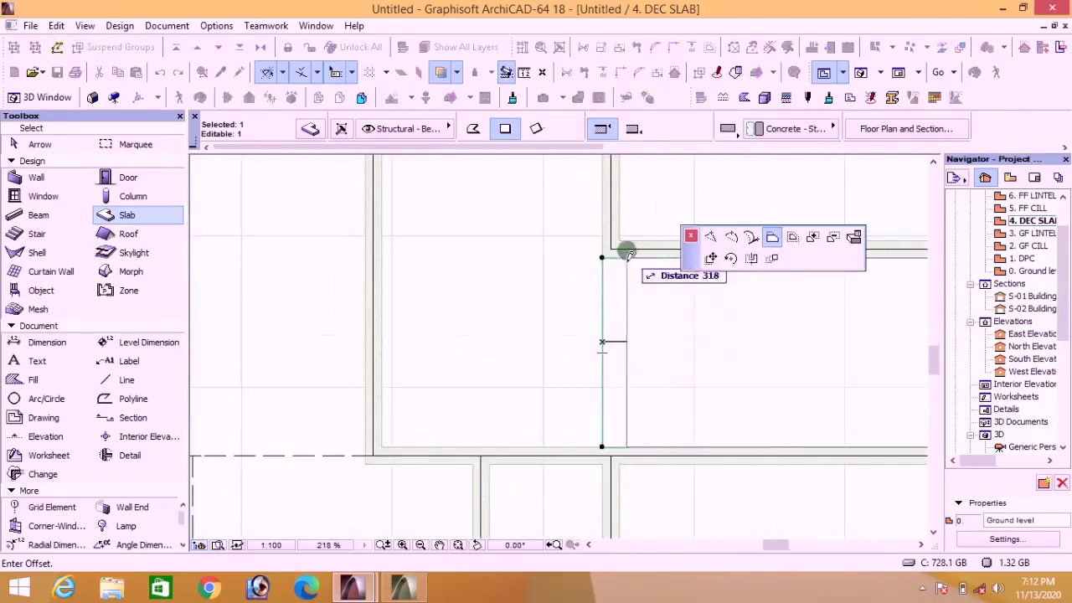
left_click(619, 243)
key("Escape")
Step: On the 3. GF LINTEL floor plan, draw a 3600 by 3487 rectangular polyline around the space enclosed by the beams and walls
scroll(670, 347, "down", 6)
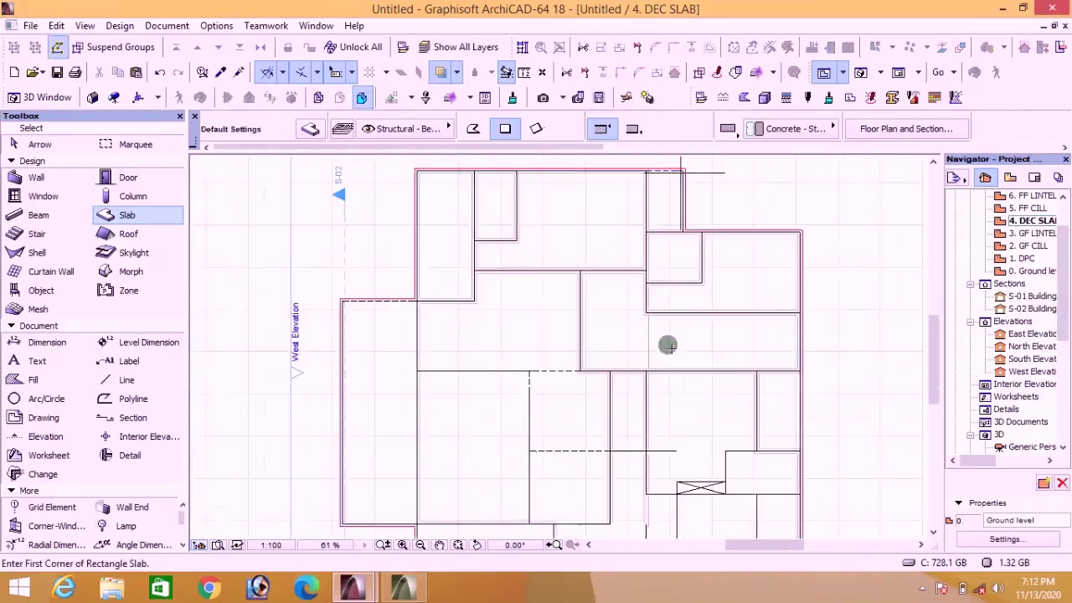
scroll(715, 353, "up", 5)
scroll(757, 319, "down", 5)
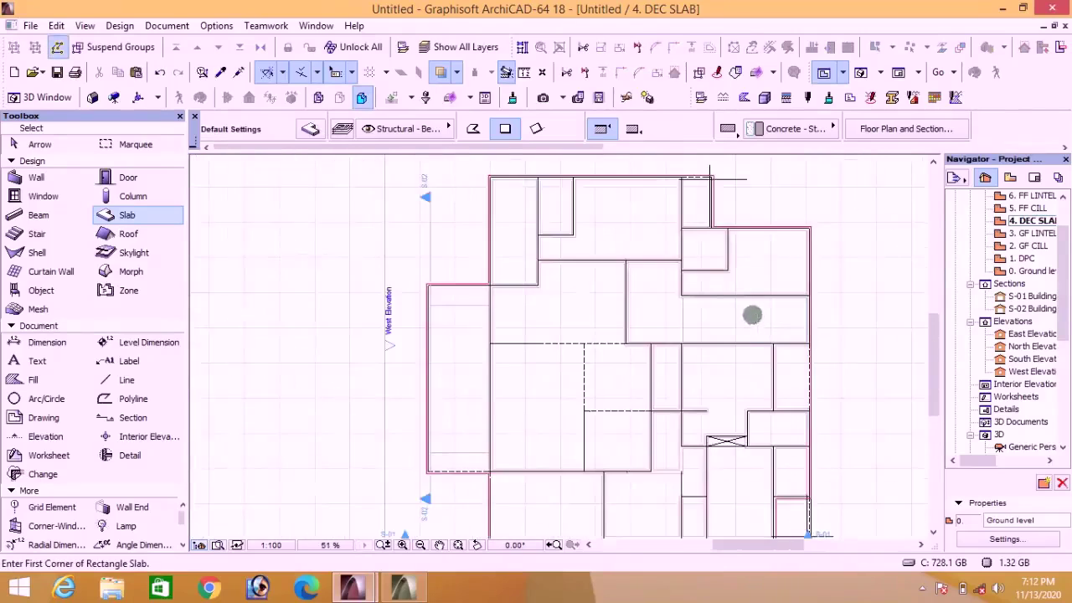
scroll(711, 359, "up", 6)
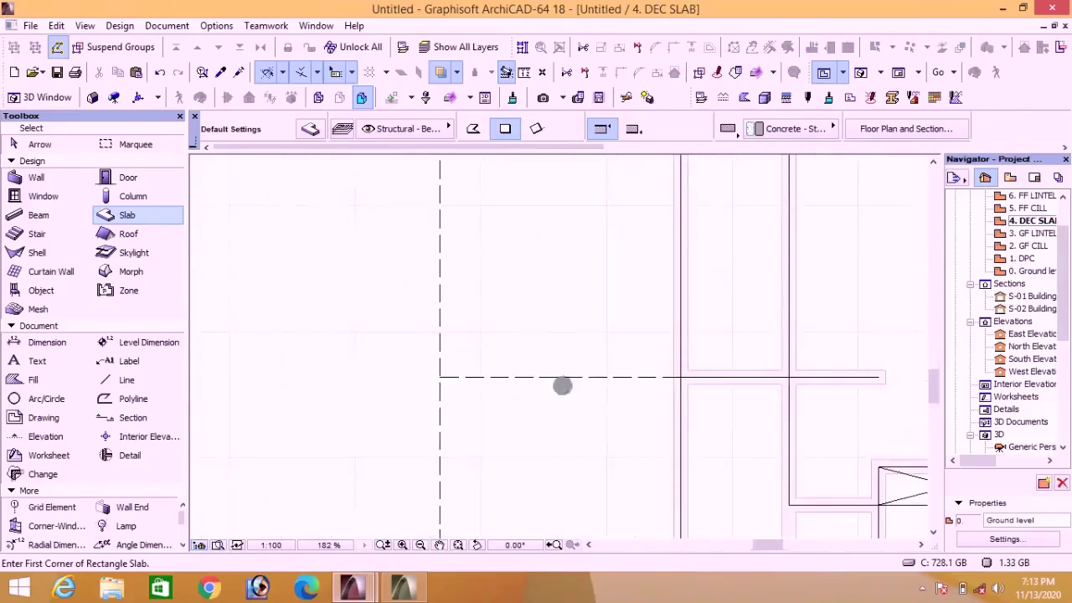
scroll(562, 385, "down", 2)
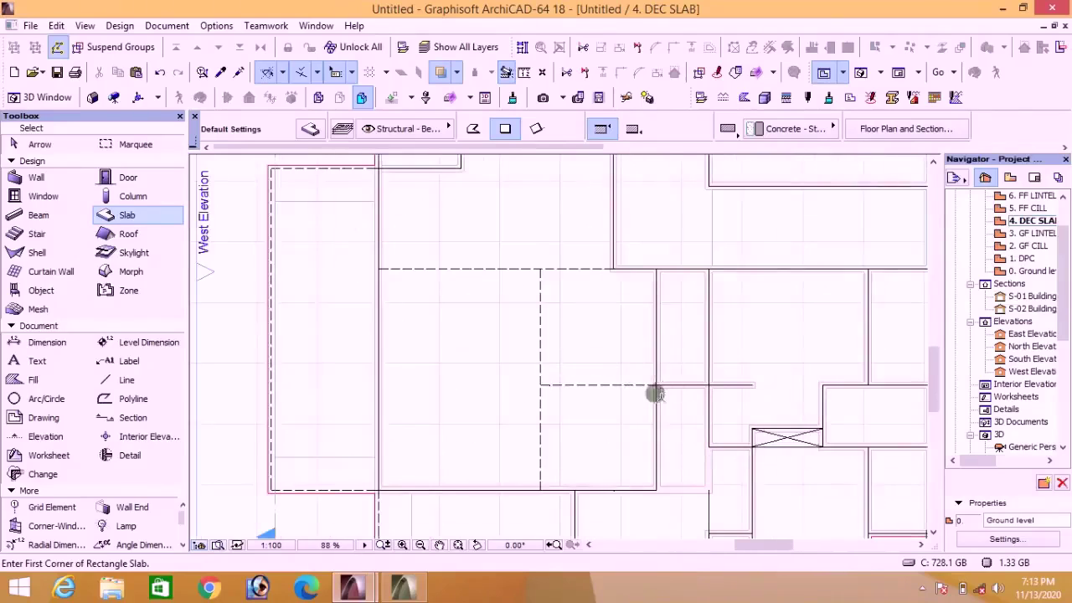
scroll(618, 396, "up", 2)
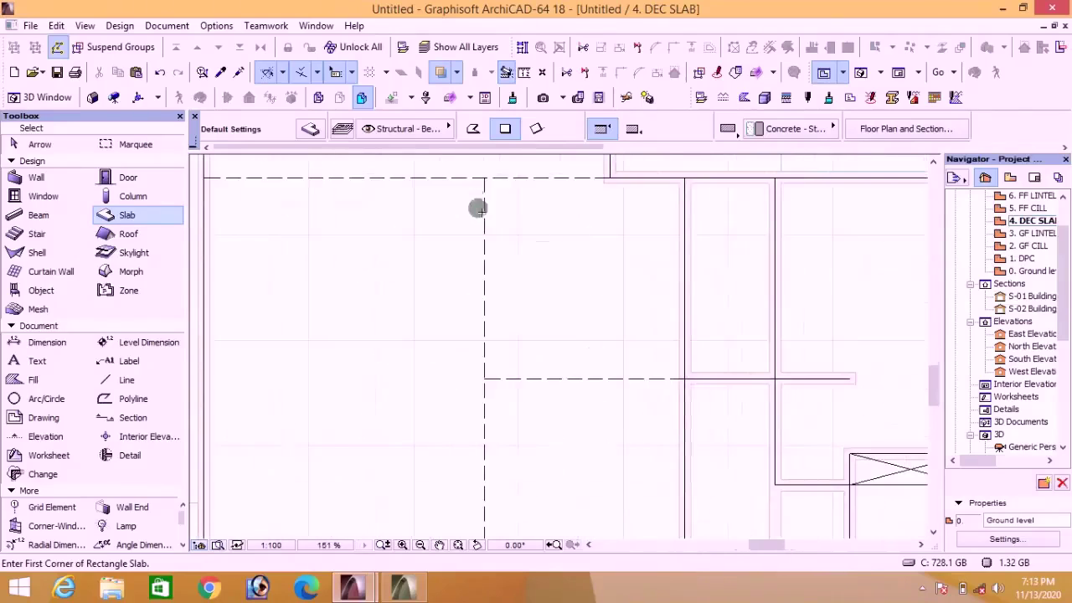
double_click(1044, 235)
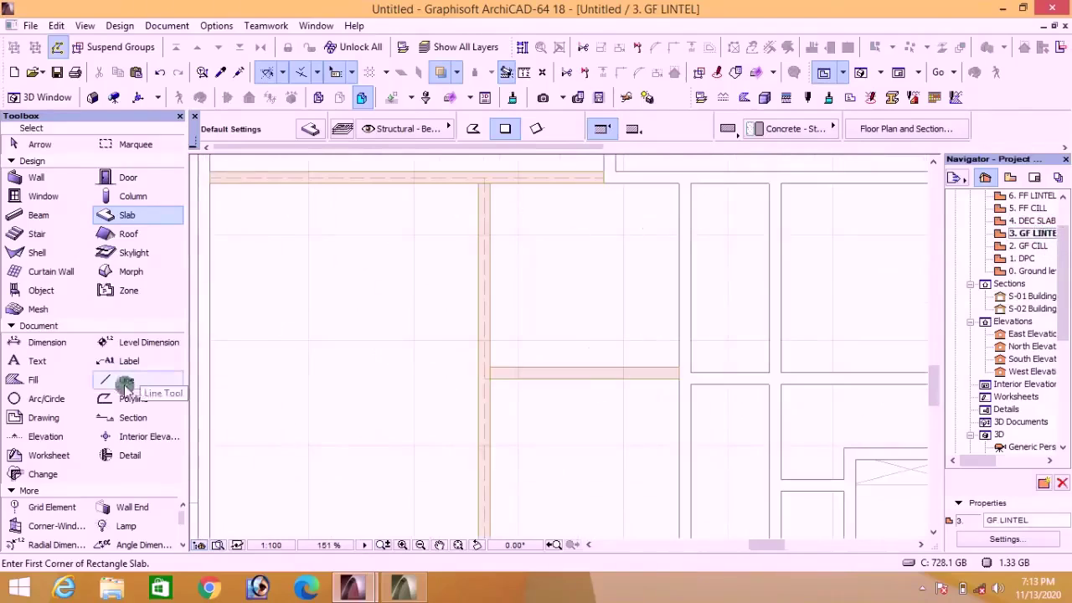
left_click(102, 399)
left_click(505, 128)
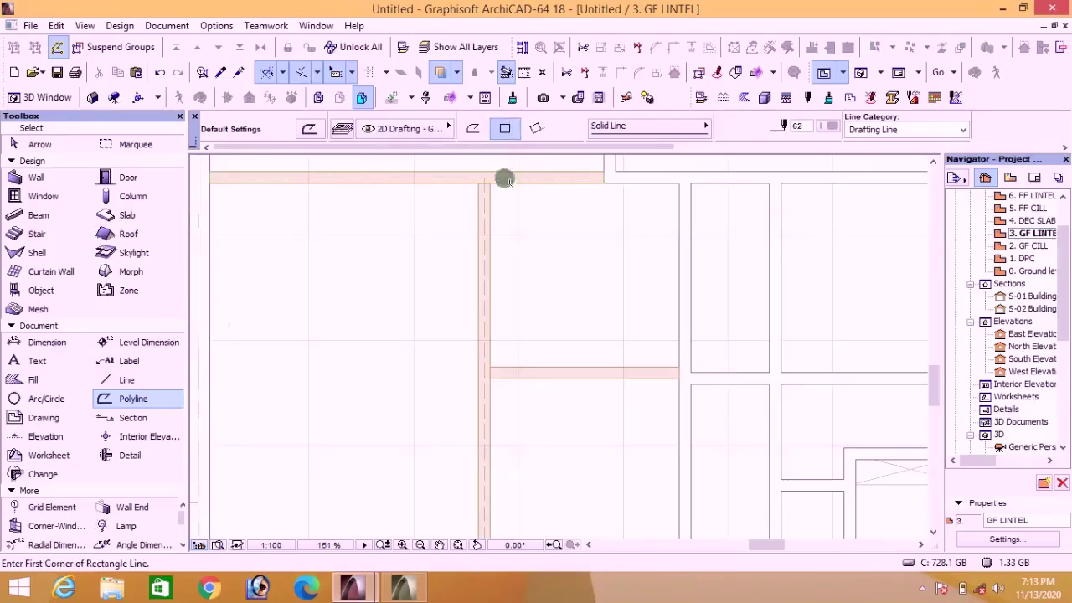
left_click(492, 184)
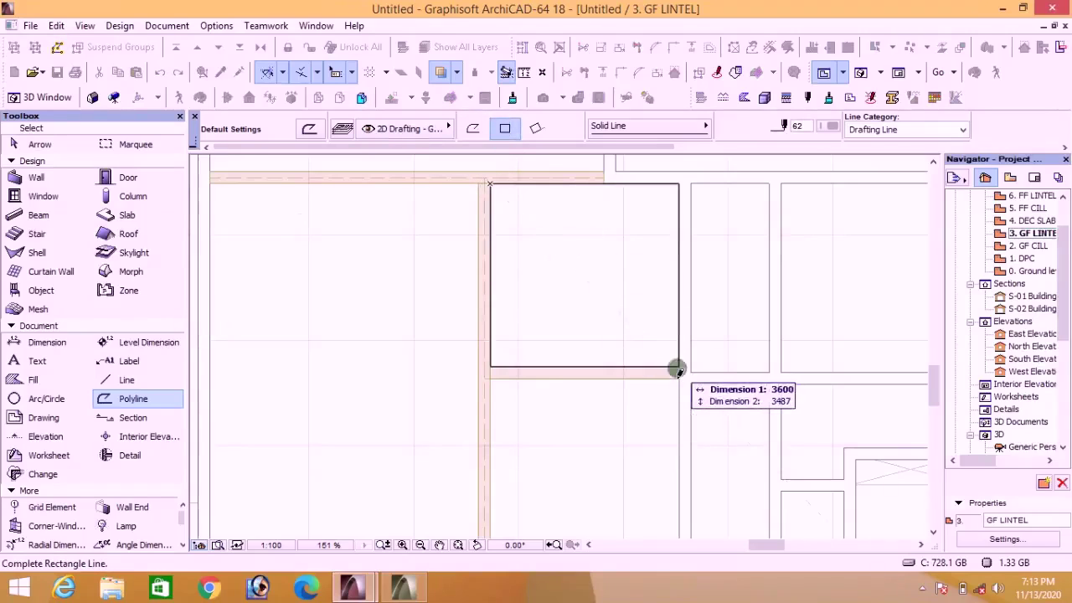
left_click(677, 367)
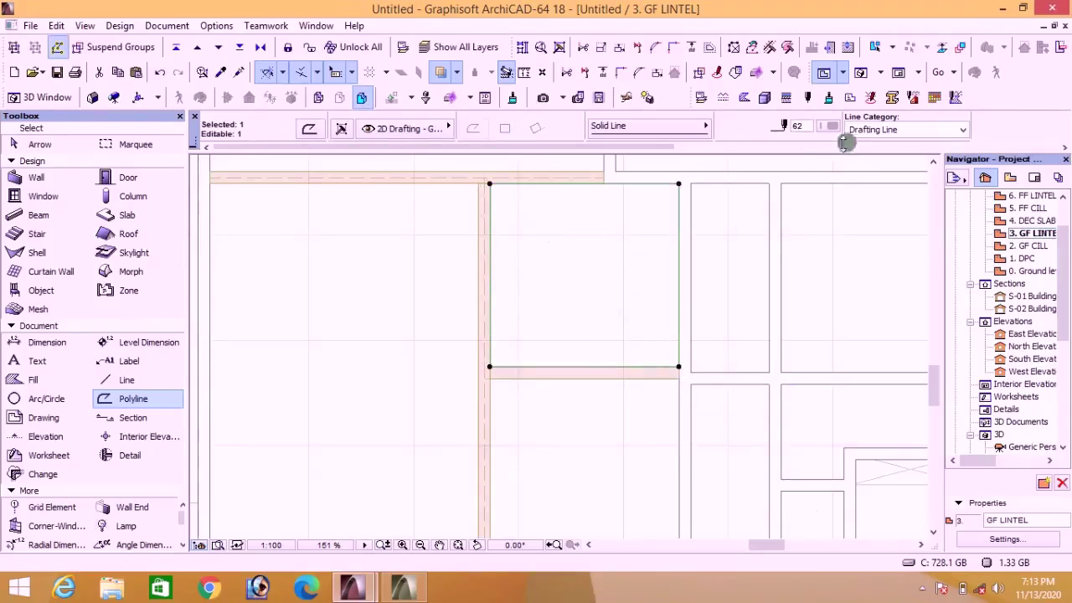
Step: Set the rectangular polyline to red pen 20 and move it from the GF LINTEL plan to the same place on 4. DEC SLAB
left_click(833, 126)
left_click(834, 154)
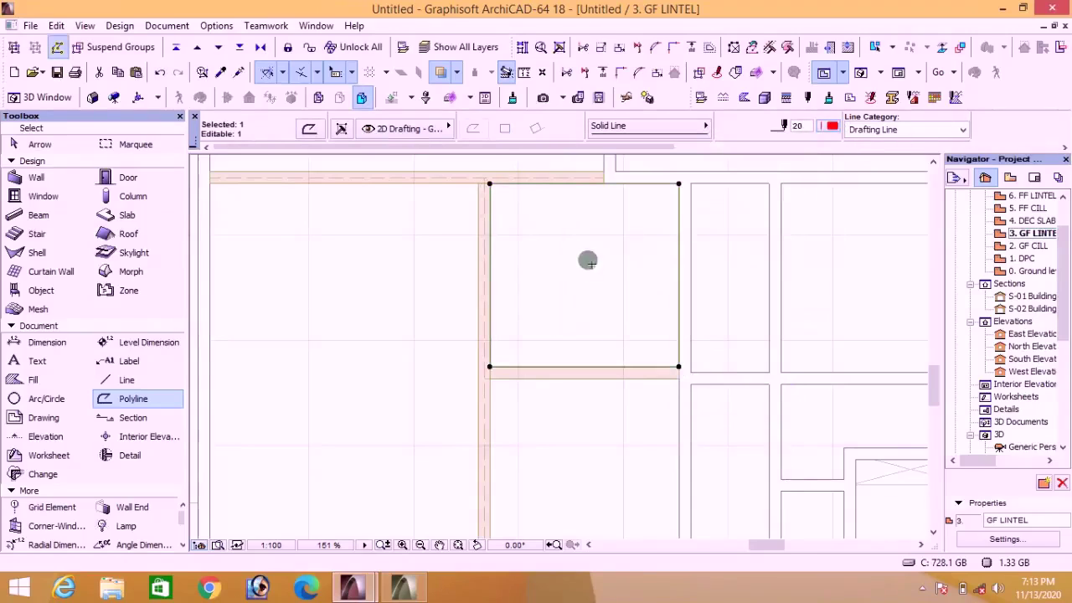
right_click(588, 260)
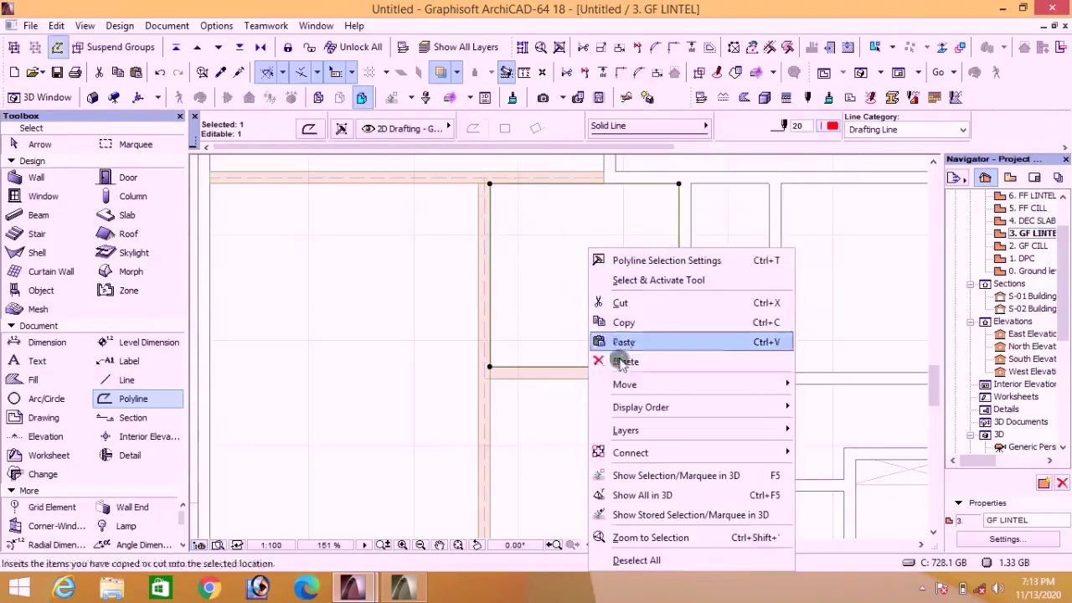
left_click(620, 303)
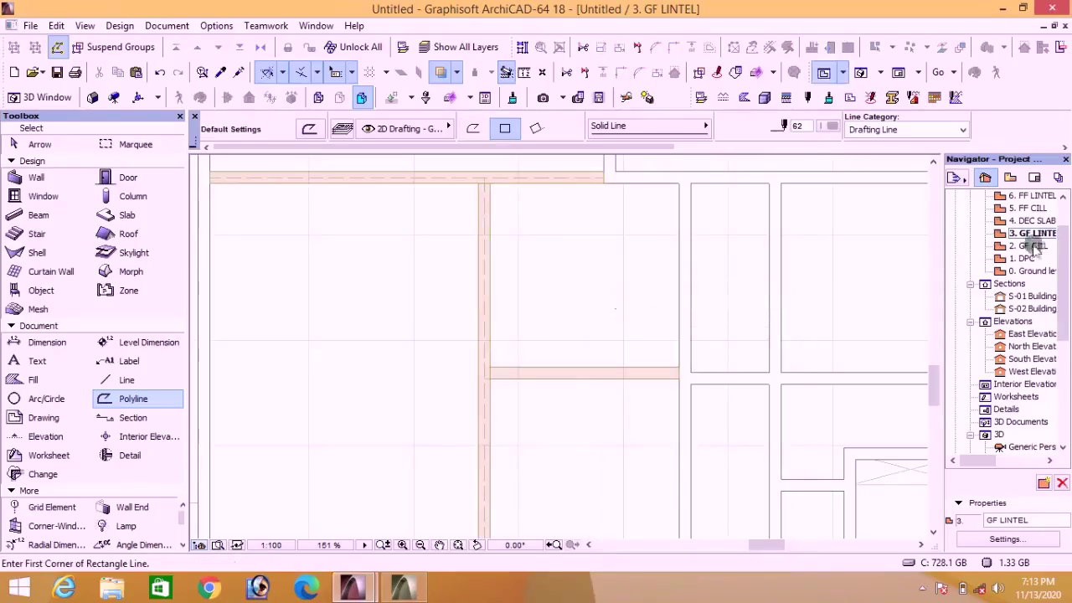
left_click(1047, 221)
double_click(1047, 221)
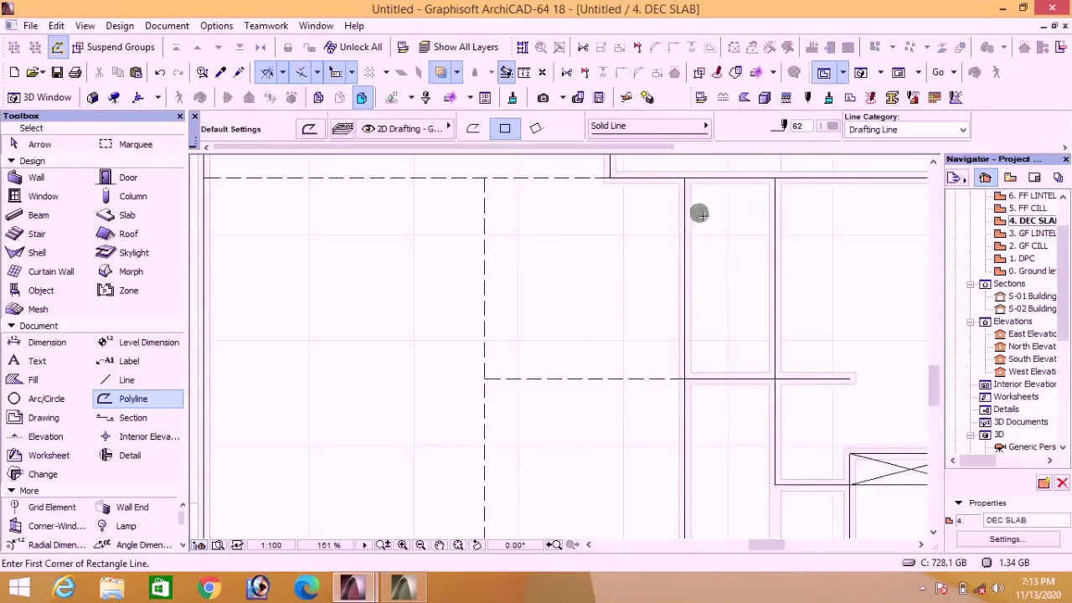
scroll(654, 306, "down", 3)
right_click(675, 209)
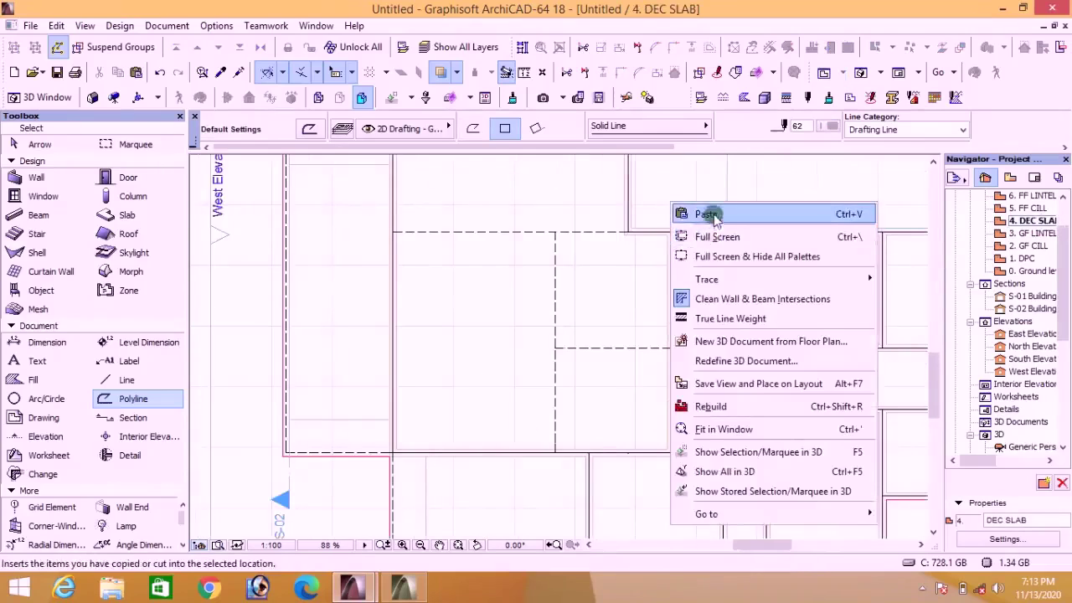
left_click(710, 215)
left_click(713, 215)
scroll(617, 254, "up", 2)
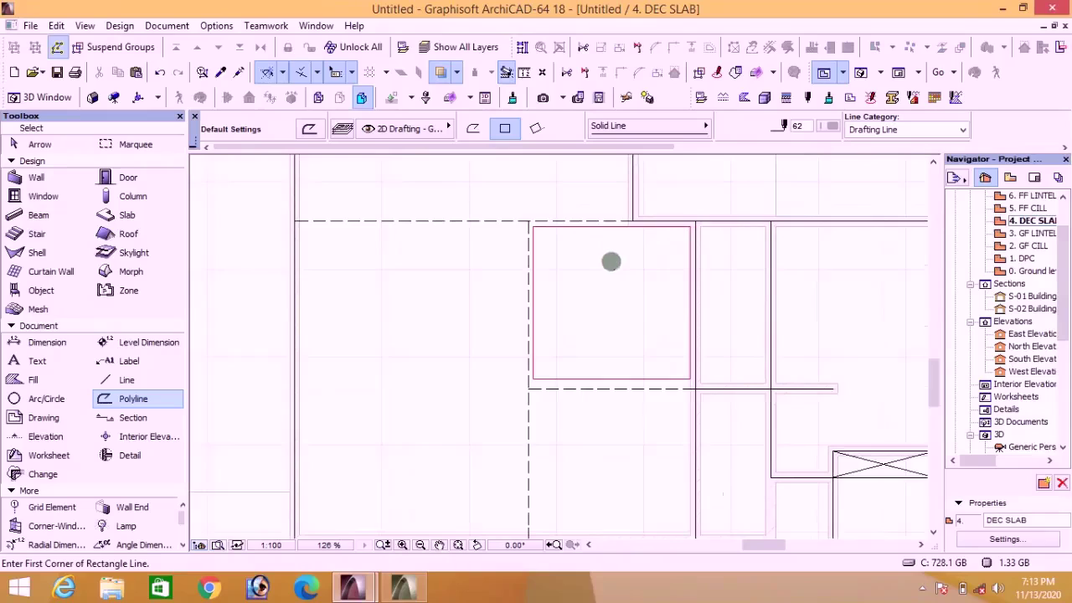
Step: Offset the pasted polyline's south edge outward to line up with the corner of the adjoining wall face to the east
scroll(684, 391, "up", 6)
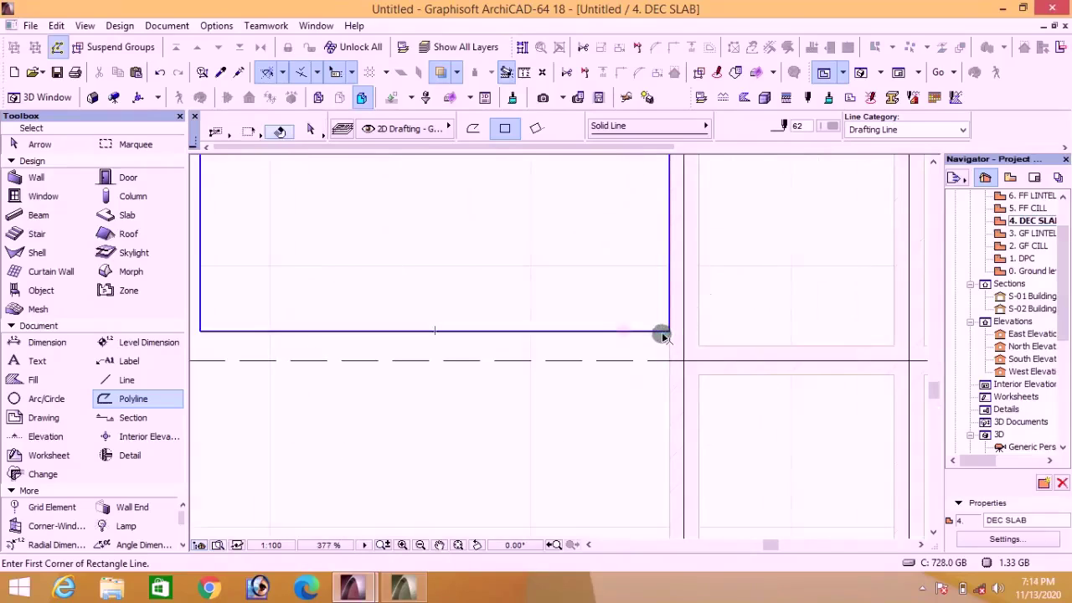
left_click(663, 334)
left_click(659, 331)
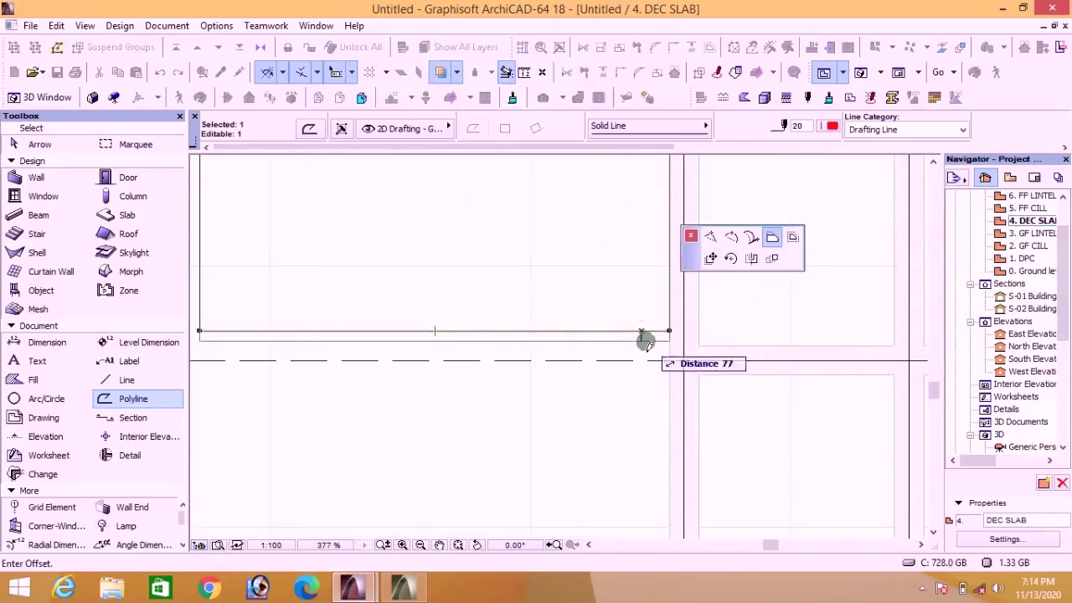
left_click(699, 344)
scroll(703, 356, "down", 6)
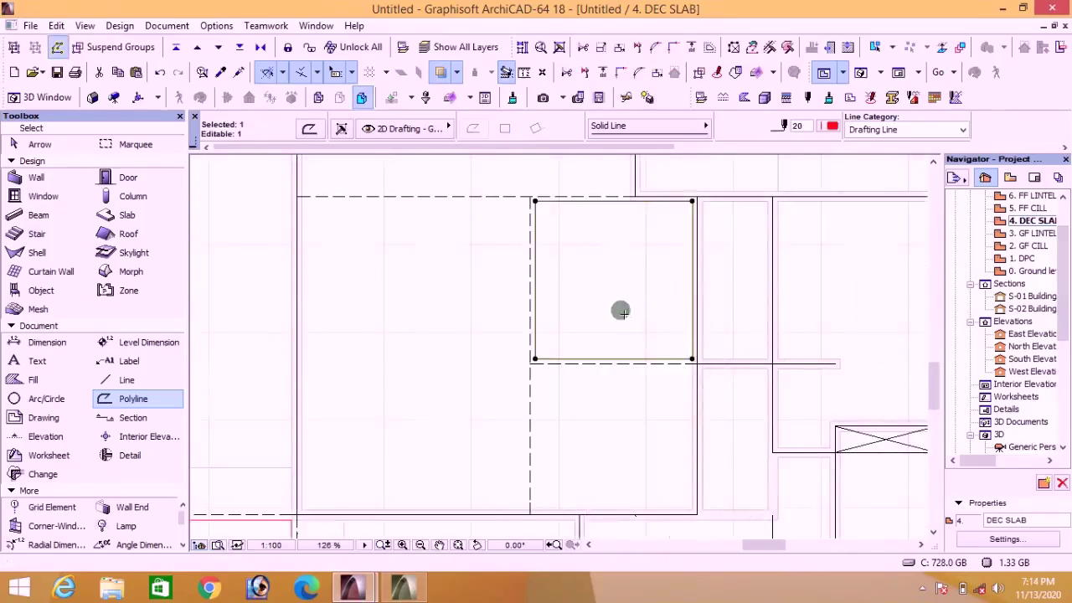
key("Escape")
Step: Select the deck slab and cut a 3600 by 3600 rectangular hole along the red polyline
left_click(128, 214)
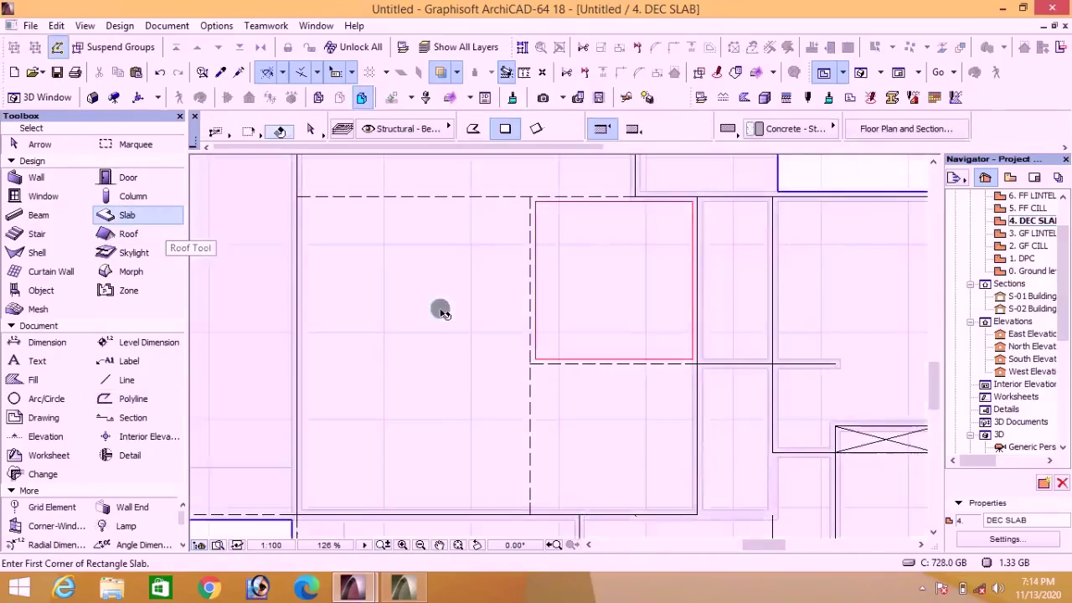
scroll(550, 215, "up", 4)
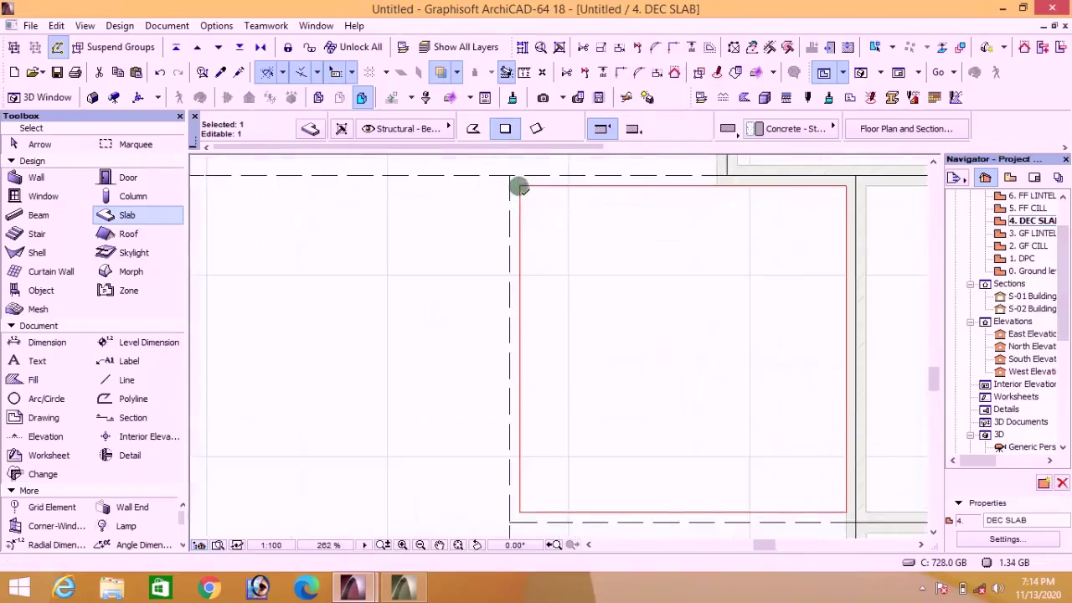
left_click(520, 189)
scroll(718, 402, "up", 1)
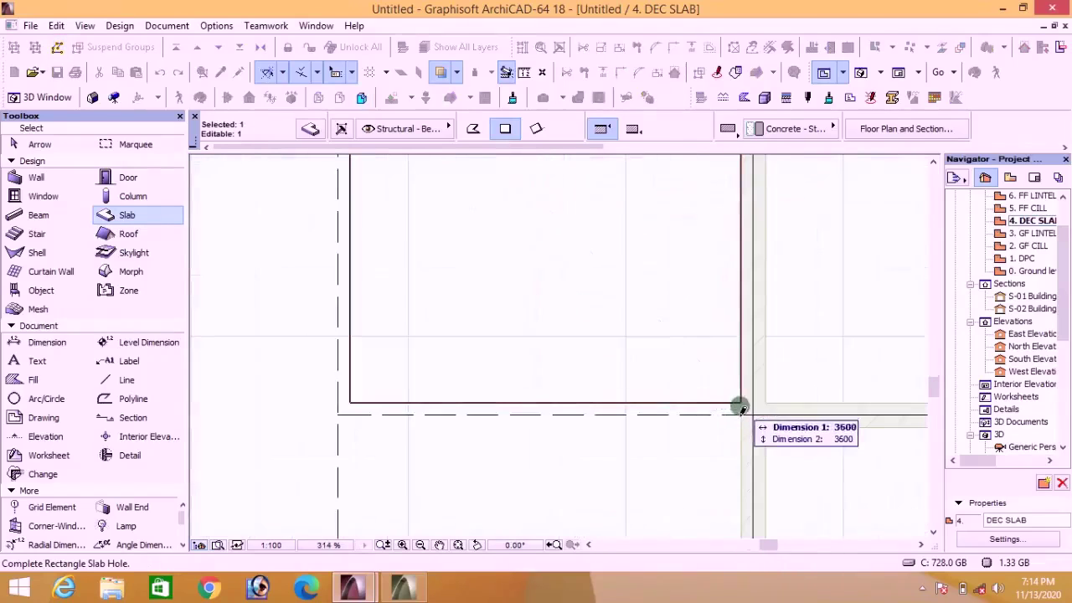
left_click(742, 407)
scroll(589, 295, "down", 8)
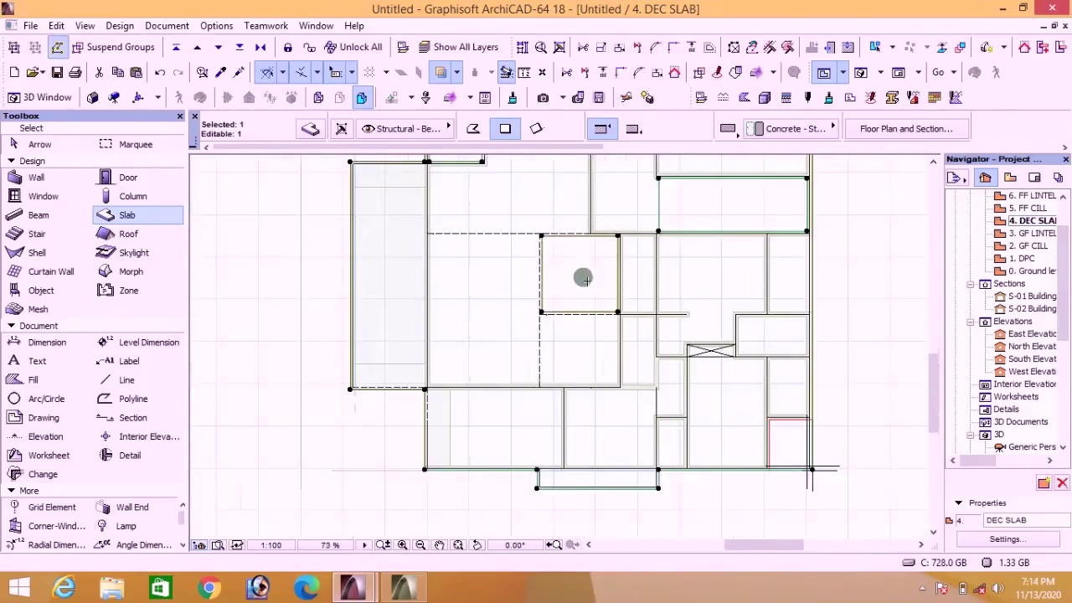
scroll(583, 279, "down", 1)
key("Escape")
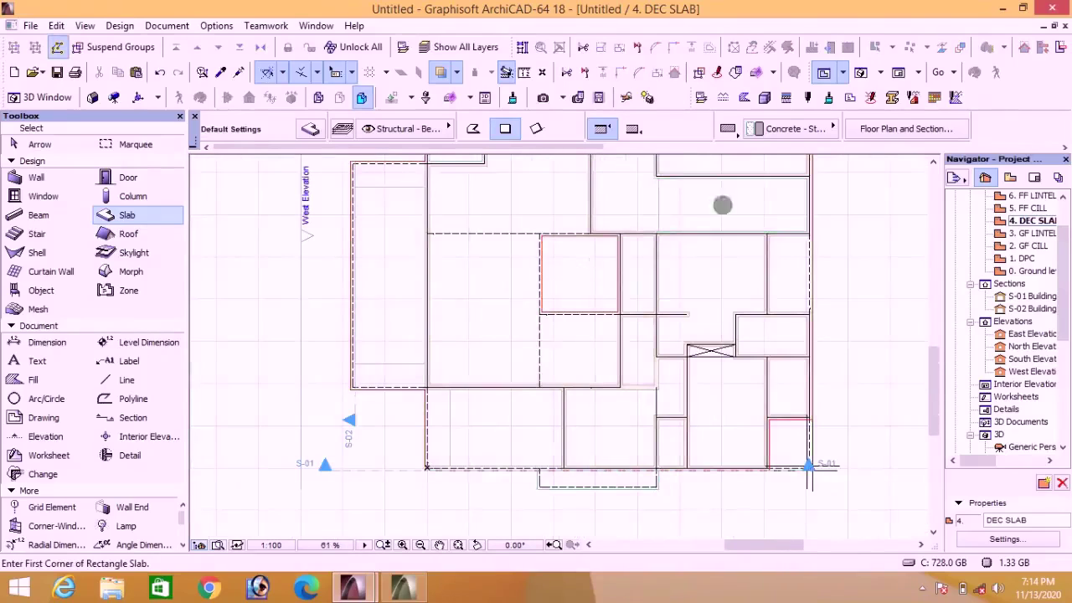
Step: Examine the openings cut in the deck slab from several angles in 3D, and return to the DEC SLAB floor plan
left_click(862, 73)
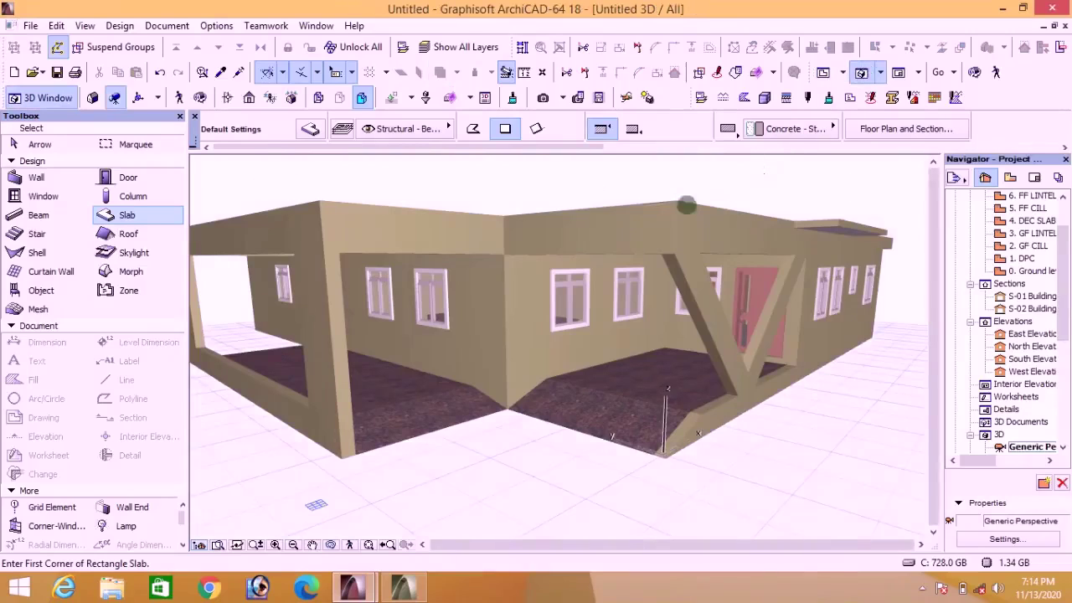
left_click(330, 544)
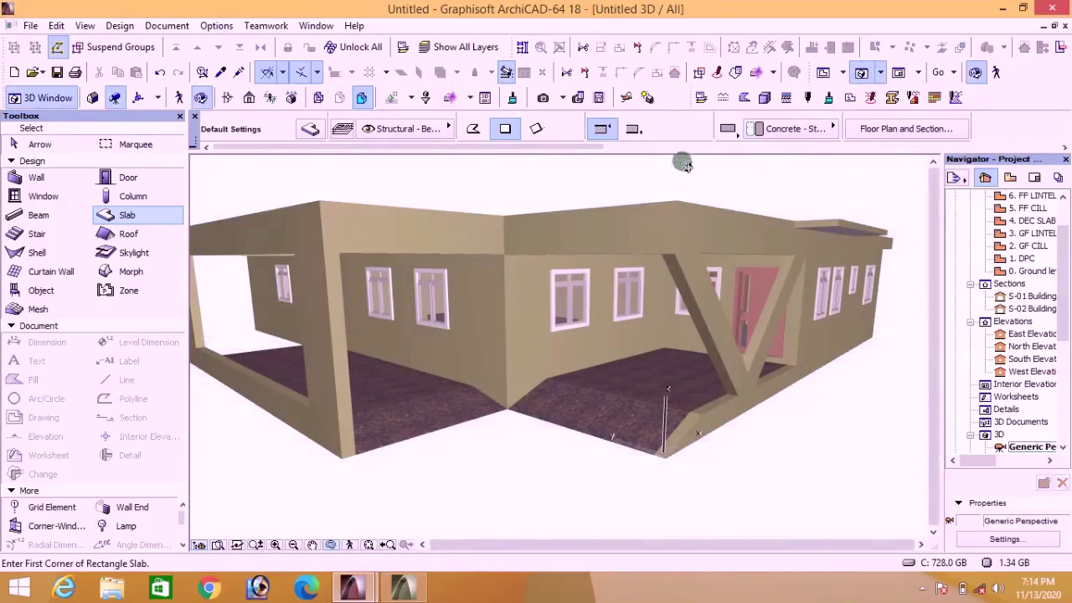
left_click_drag(682, 164, 642, 224)
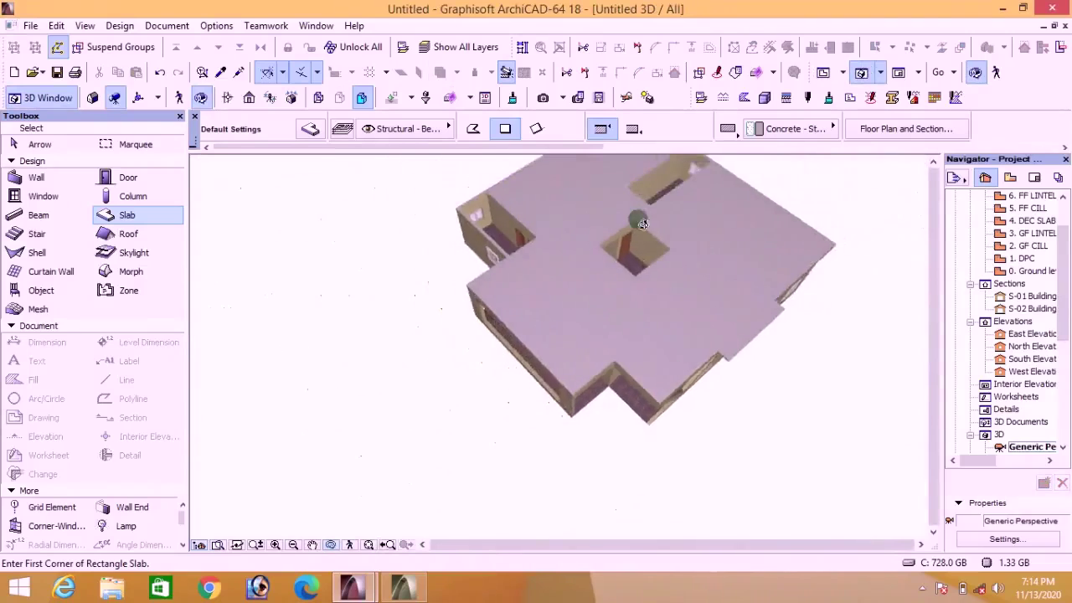
scroll(642, 224, "up", 10)
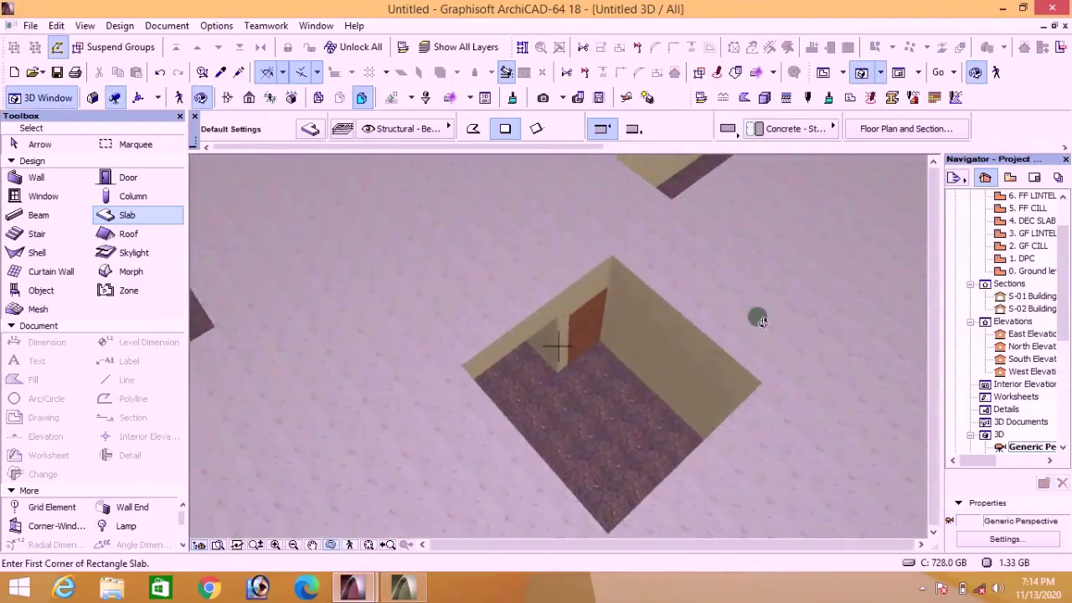
left_click_drag(759, 321, 455, 282)
scroll(454, 289, "down", 5)
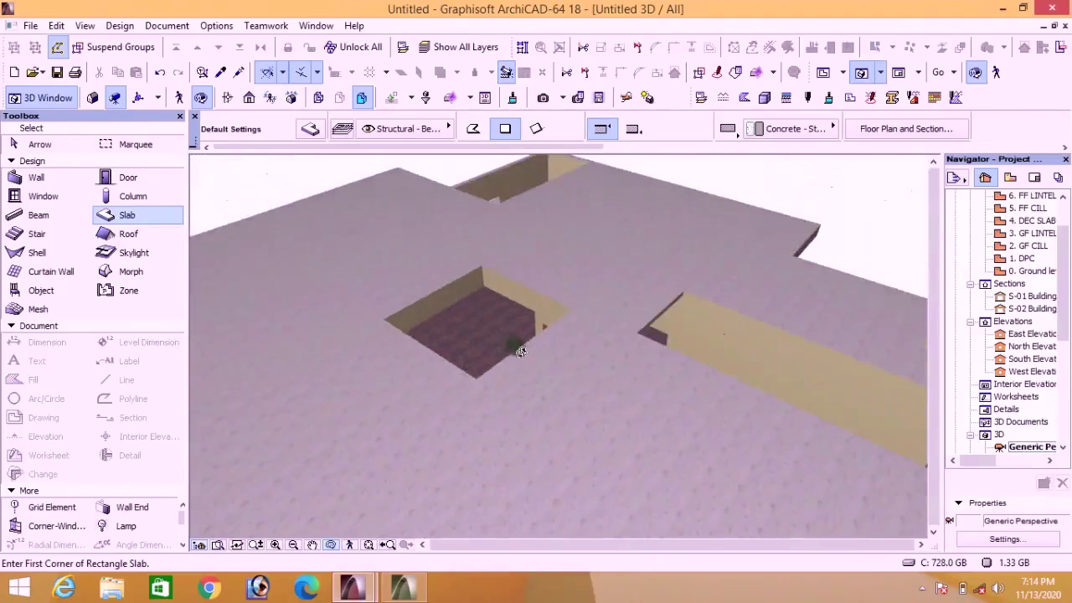
scroll(520, 350, "down", 3)
left_click_drag(826, 354, 701, 427)
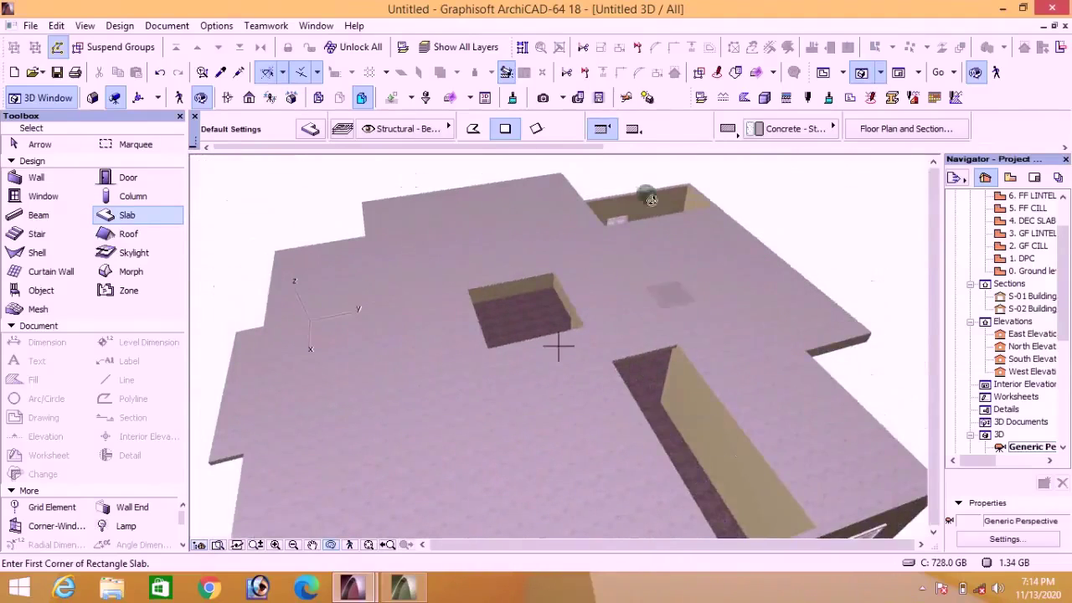
scroll(634, 179, "up", 8)
left_click_drag(577, 246, 756, 220)
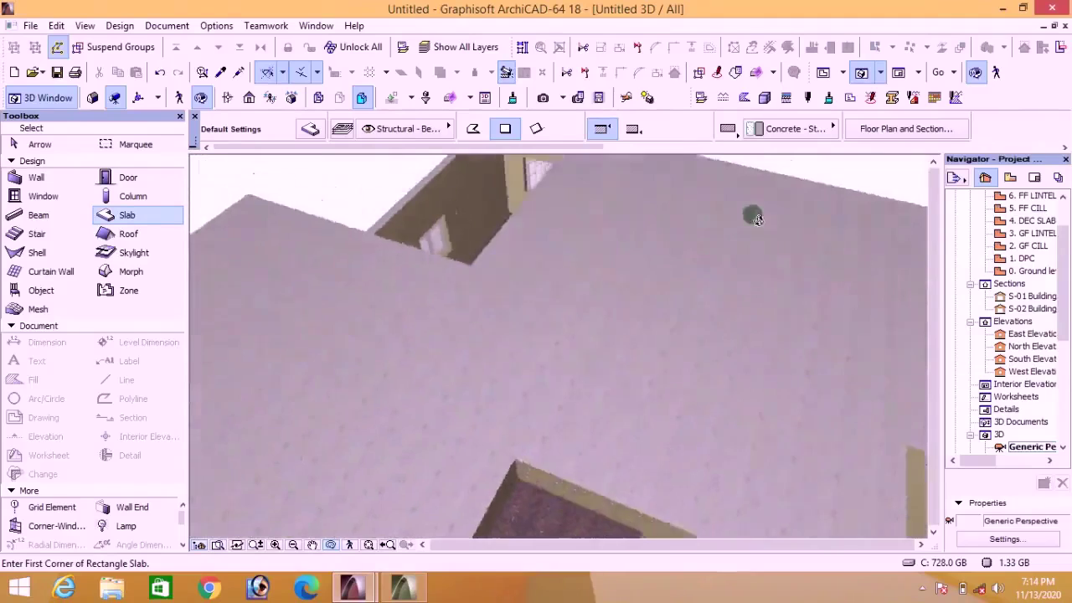
scroll(421, 210, "down", 3)
scroll(547, 231, "up", 8)
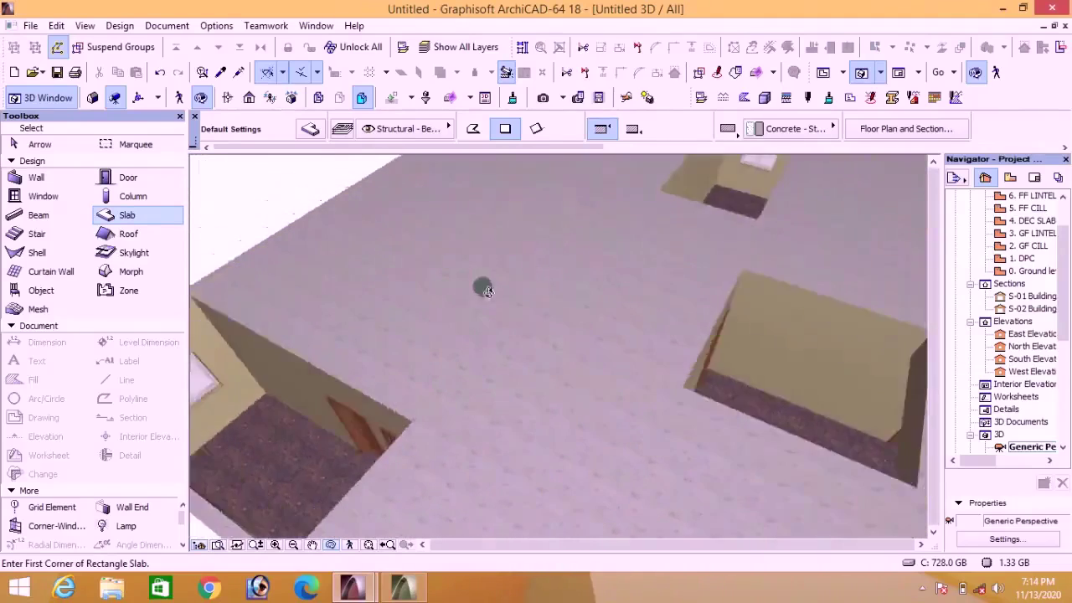
scroll(477, 284, "down", 3)
scroll(502, 310, "up", 5)
key("F2")
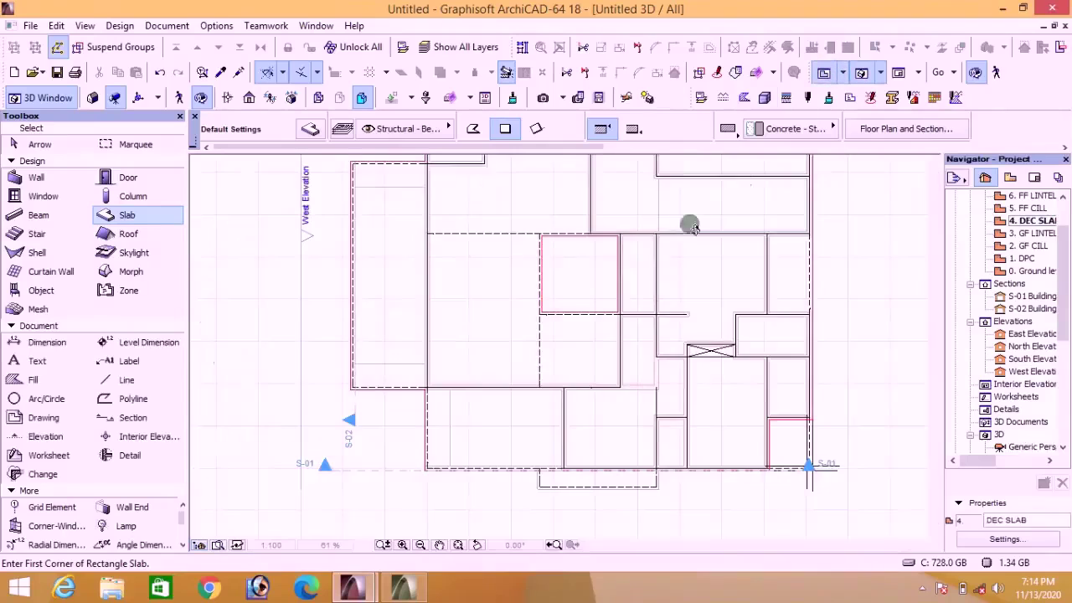
Step: Check the elevation and height to next of the DEC SLAB and upper stories in Story Settings
scroll(582, 342, "down", 4)
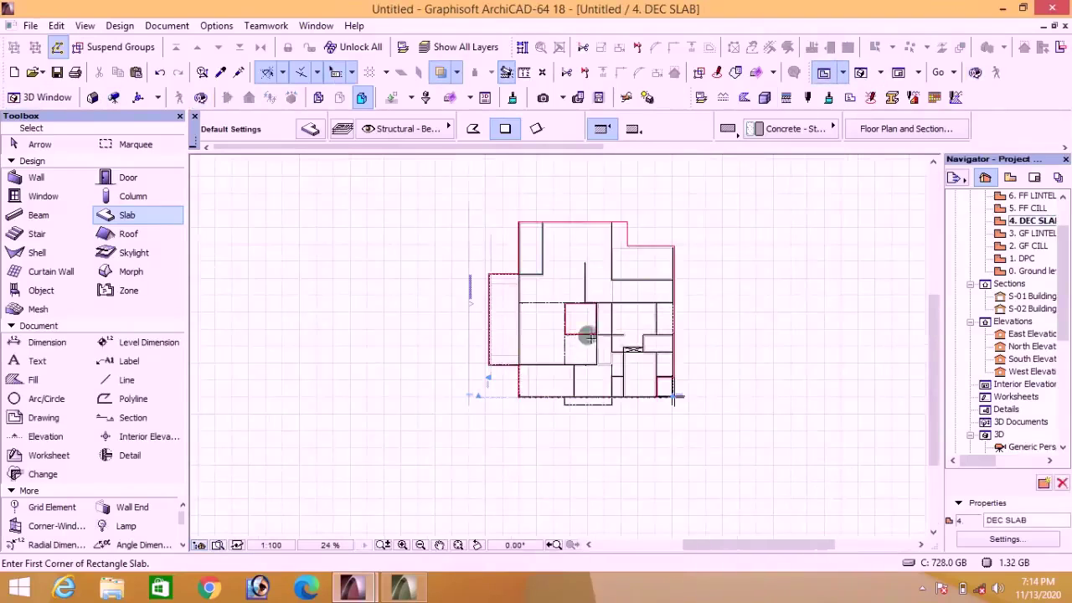
scroll(542, 325, "up", 2)
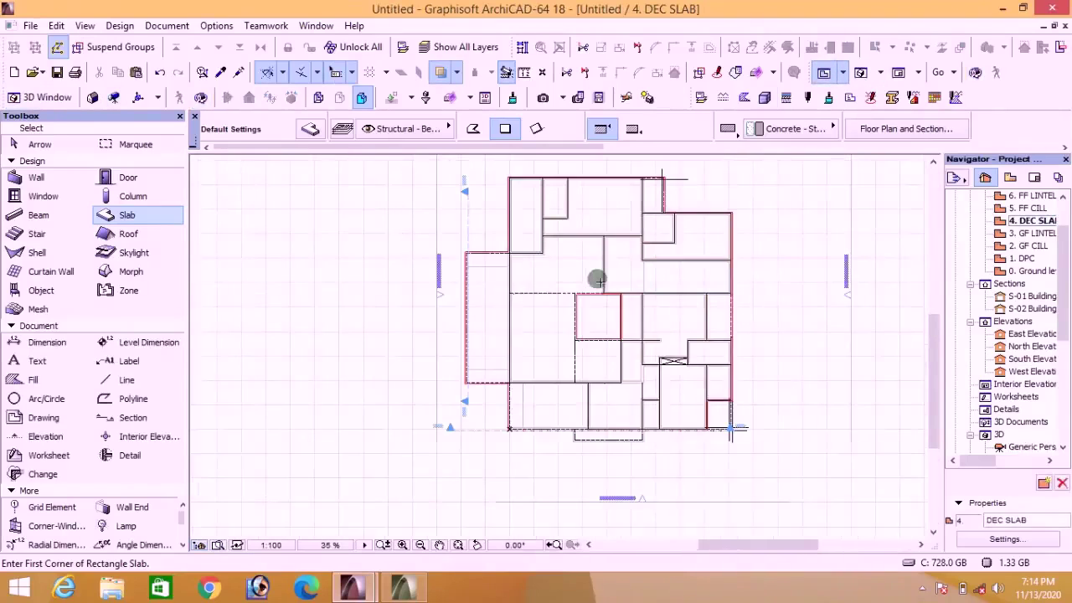
scroll(534, 289, "up", 3)
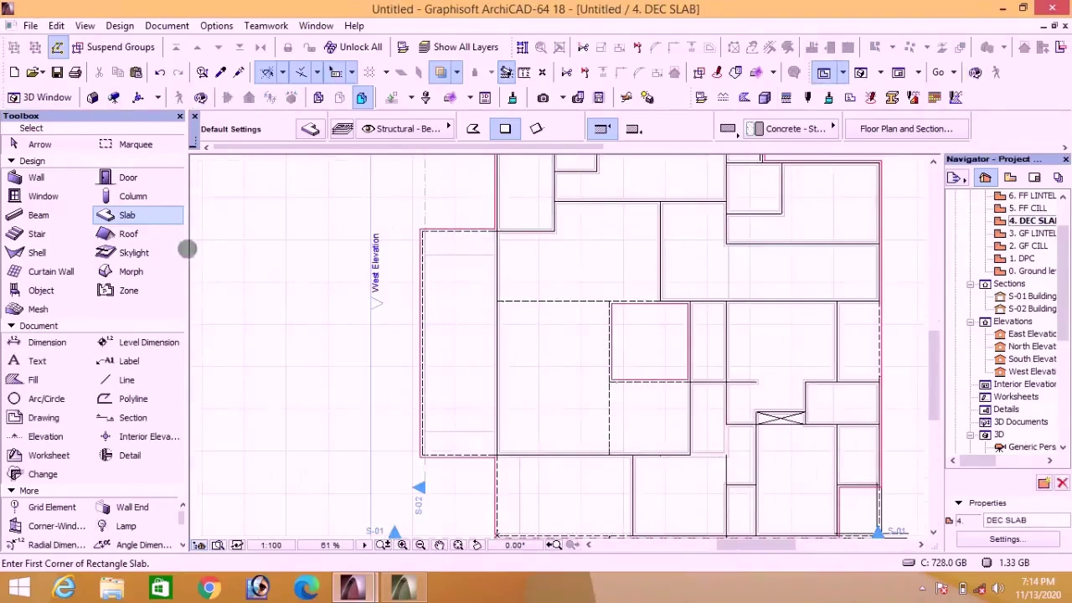
scroll(476, 313, "down", 3)
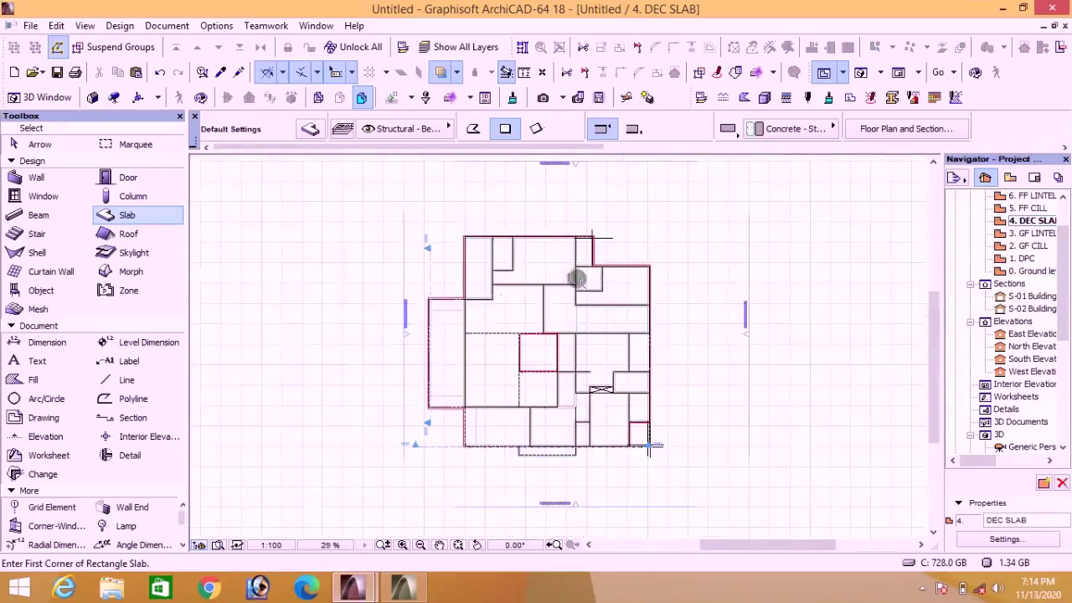
right_click(1036, 273)
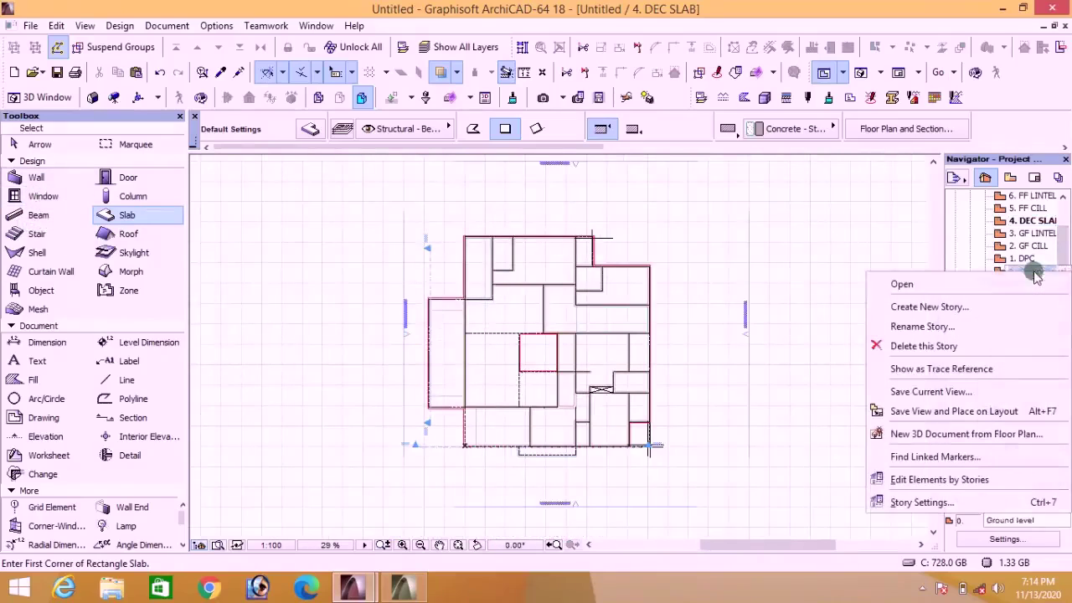
left_click(921, 501)
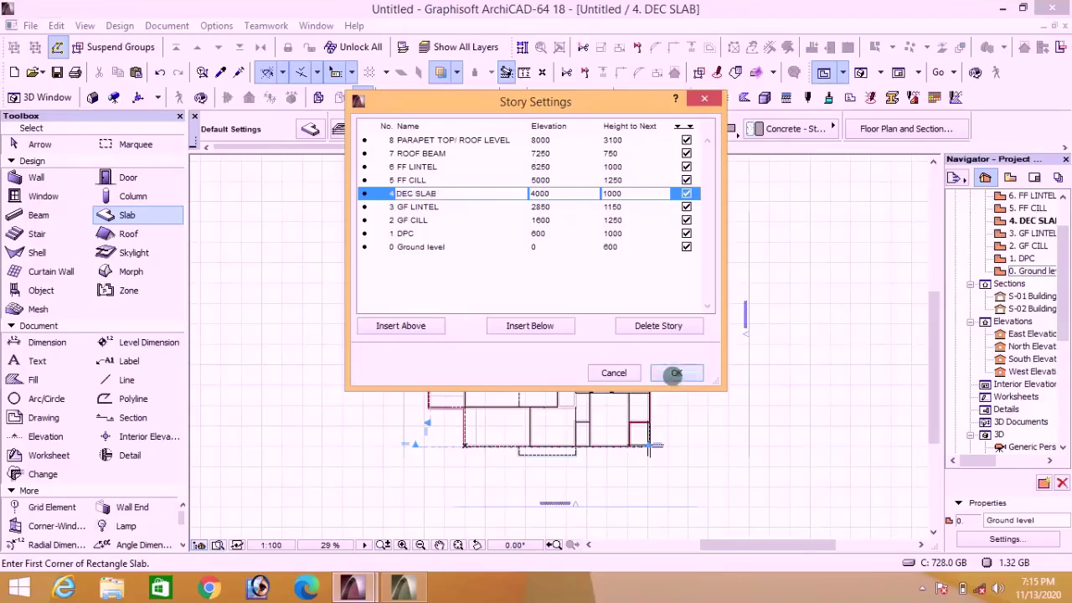
left_click(676, 373)
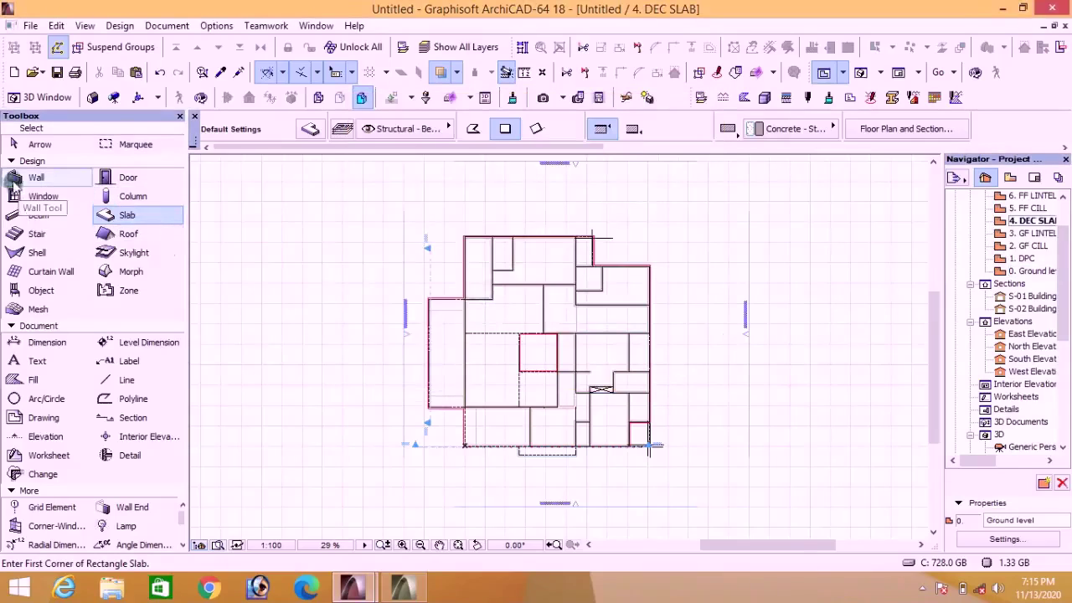
Step: Set the default wall height to 3250 for walls on the DEC SLAB story
left_click(34, 178)
left_click(308, 132)
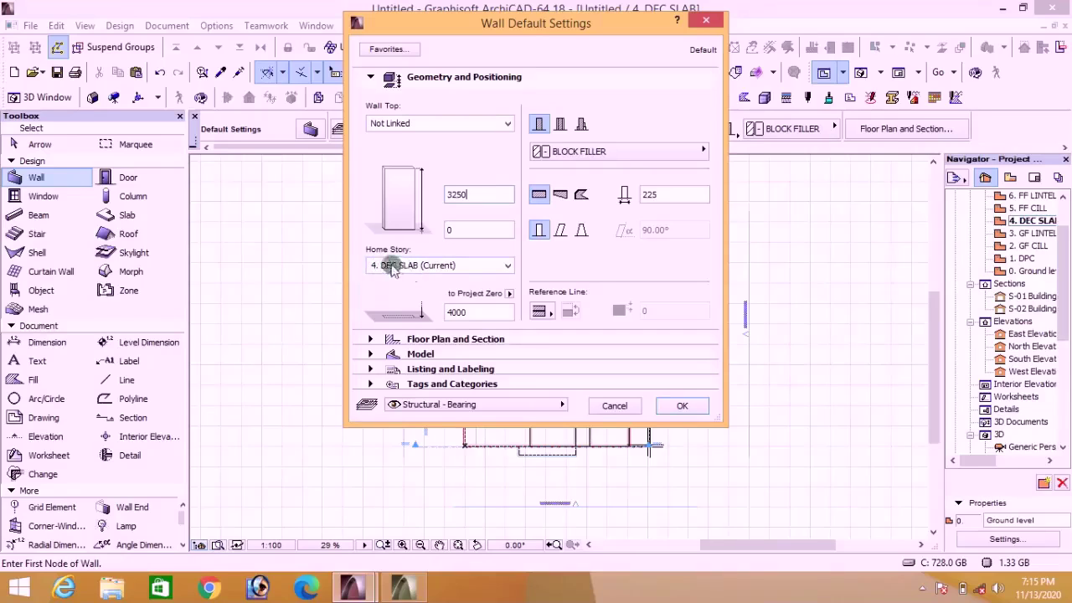
left_click(682, 406)
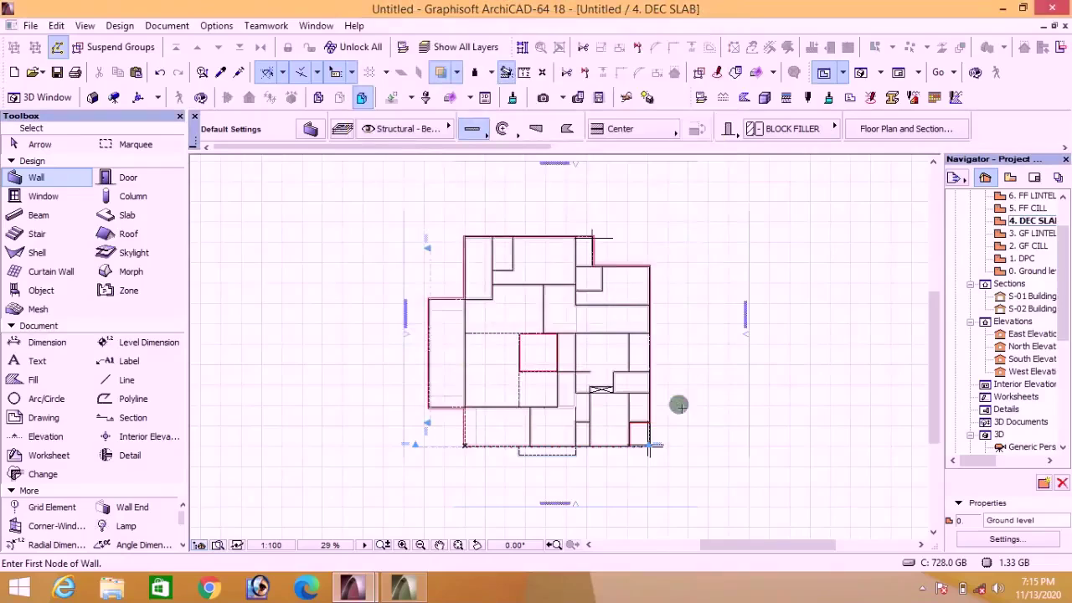
Step: Trace the first-floor outer wall with the chained wall method from the northeast step corner around the west projection's corners
scroll(478, 299, "up", 5)
scroll(578, 283, "down", 4)
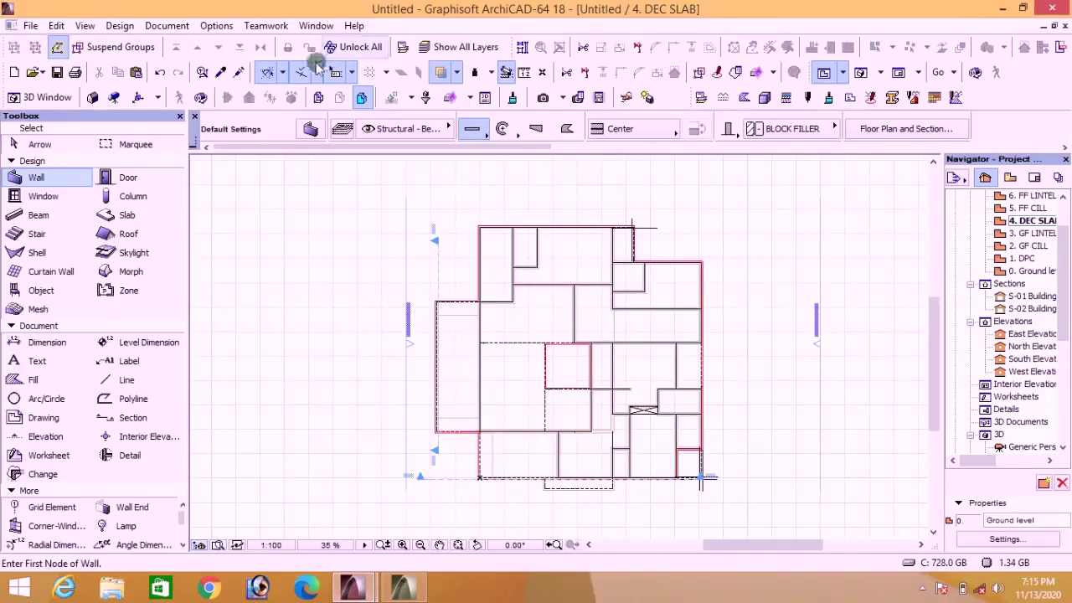
left_click(483, 139)
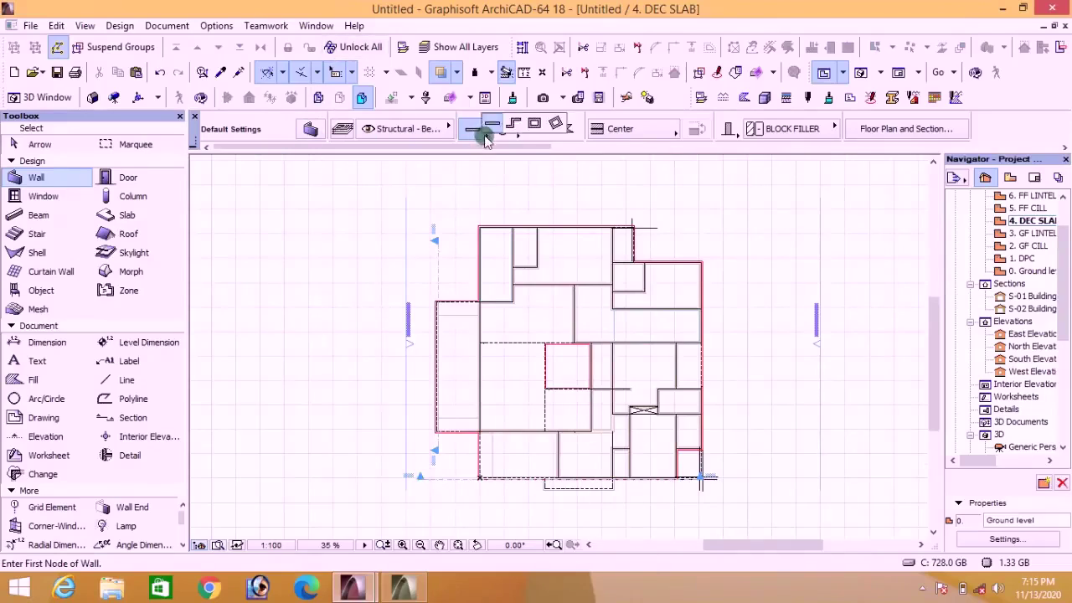
left_click(513, 127)
scroll(605, 222, "up", 8)
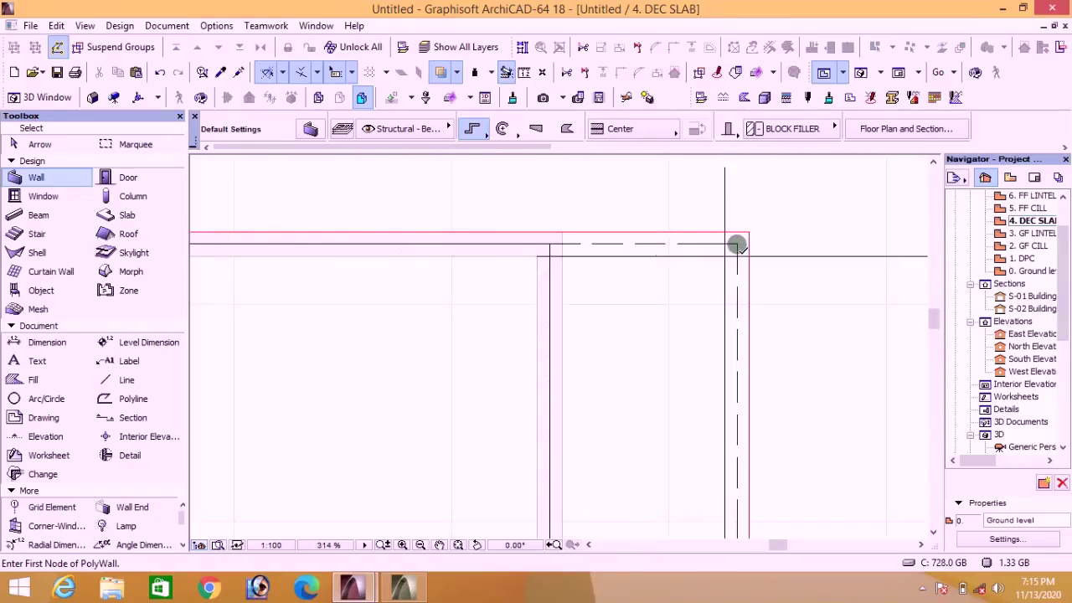
left_click(737, 245)
scroll(583, 232, "down", 6)
scroll(476, 237, "up", 4)
scroll(486, 234, "down", 2)
scroll(480, 258, "up", 3)
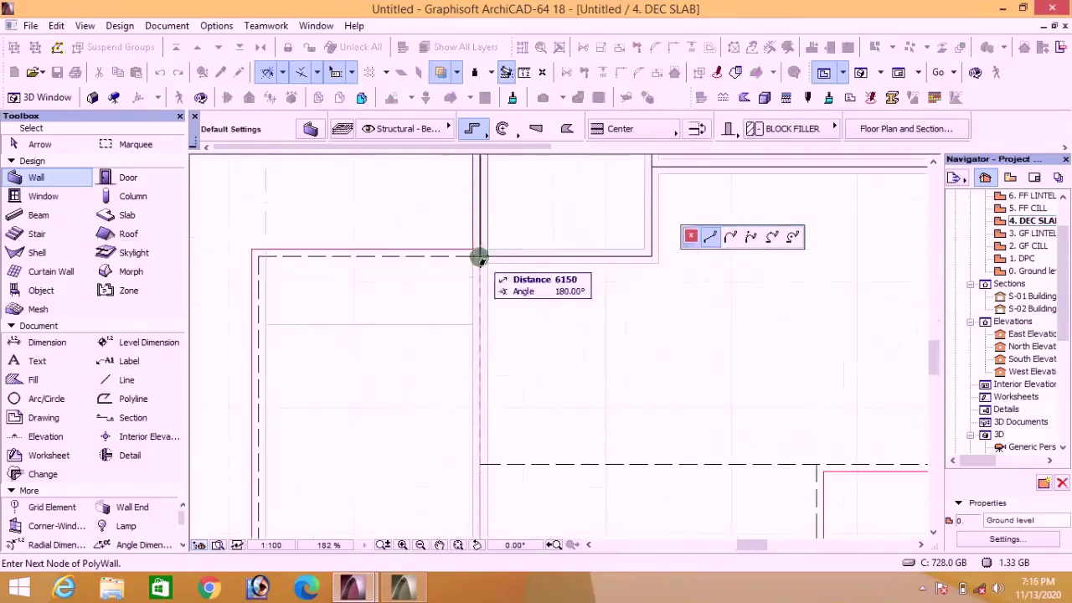
left_click(480, 257)
left_click(259, 256)
scroll(259, 258, "down", 6)
scroll(285, 377, "up", 5)
left_click(247, 426)
scroll(433, 426, "up", 4)
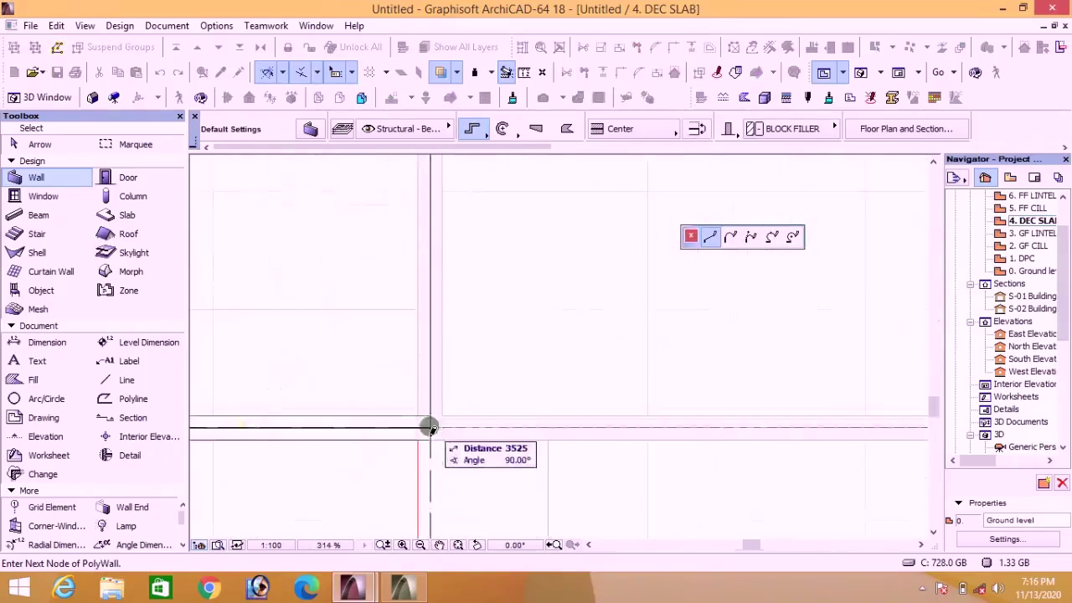
Step: Continue the chained outer wall along the south side and around the four corners of the small south projection
scroll(430, 427, "down", 4)
scroll(441, 313, "up", 4)
scroll(638, 341, "up", 2)
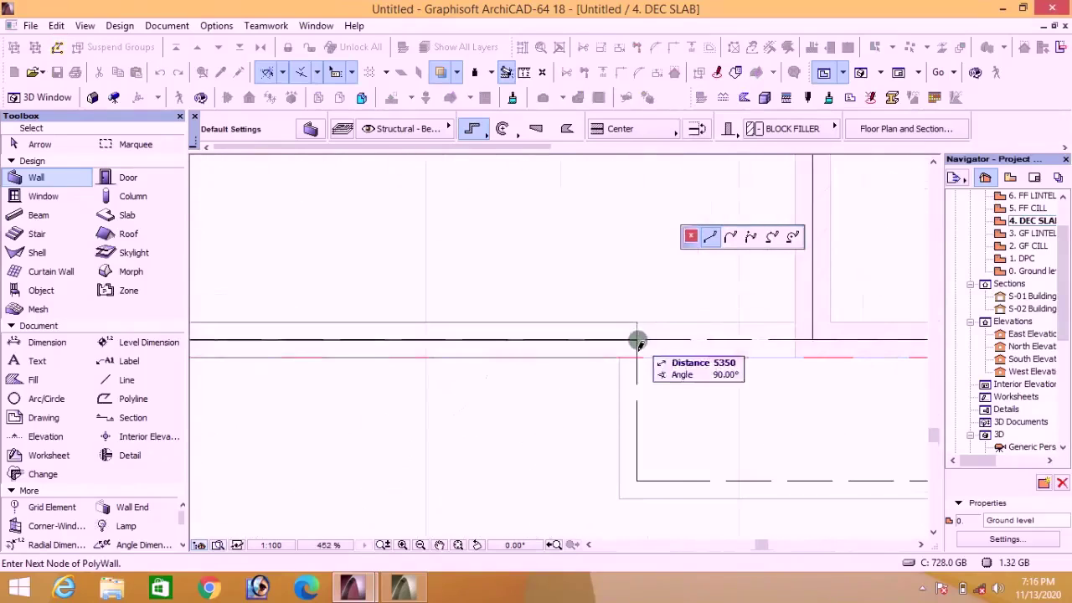
left_click(637, 339)
left_click(637, 480)
scroll(429, 386, "down", 6)
scroll(808, 417, "up", 5)
left_click(755, 420)
left_click(755, 302)
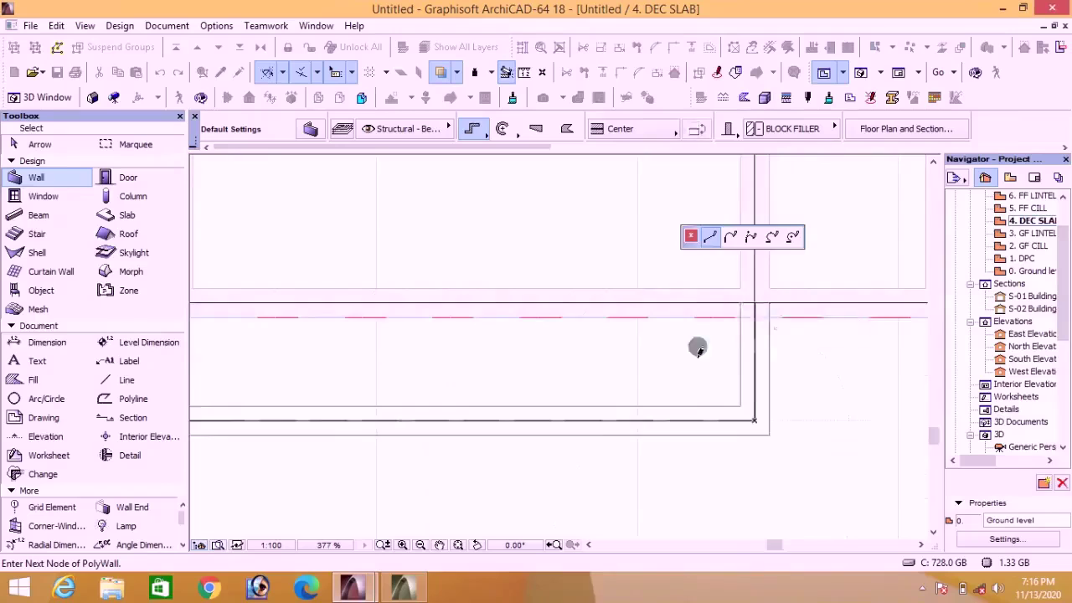
Step: Complete the outer wall chain around the southeast corner and east side, closing it at its starting corner
scroll(737, 353, "down", 3)
scroll(778, 359, "up", 3)
scroll(771, 418, "down", 6)
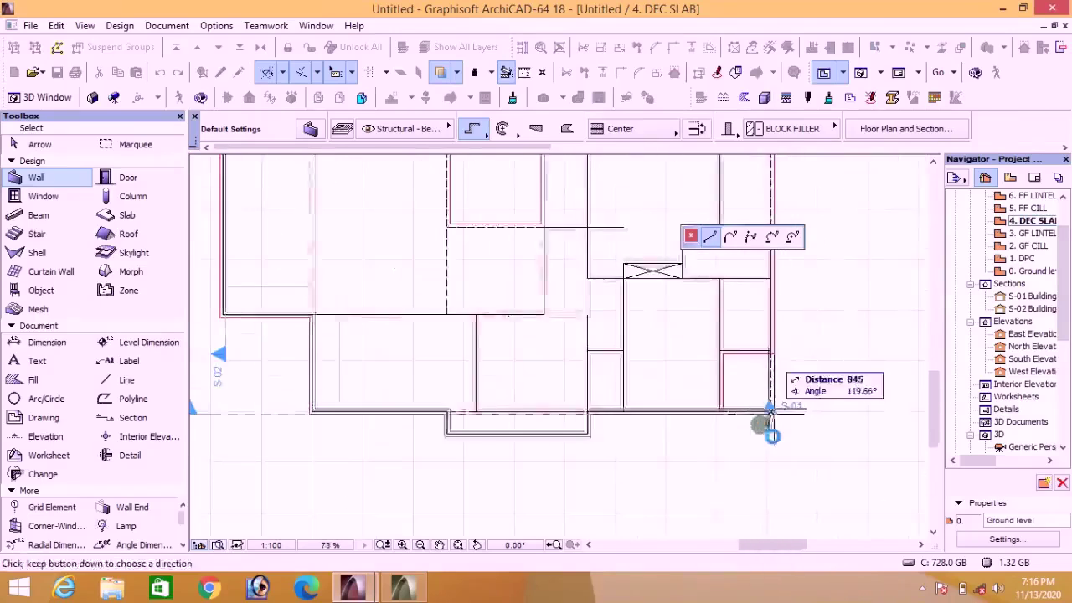
scroll(770, 431, "up", 5)
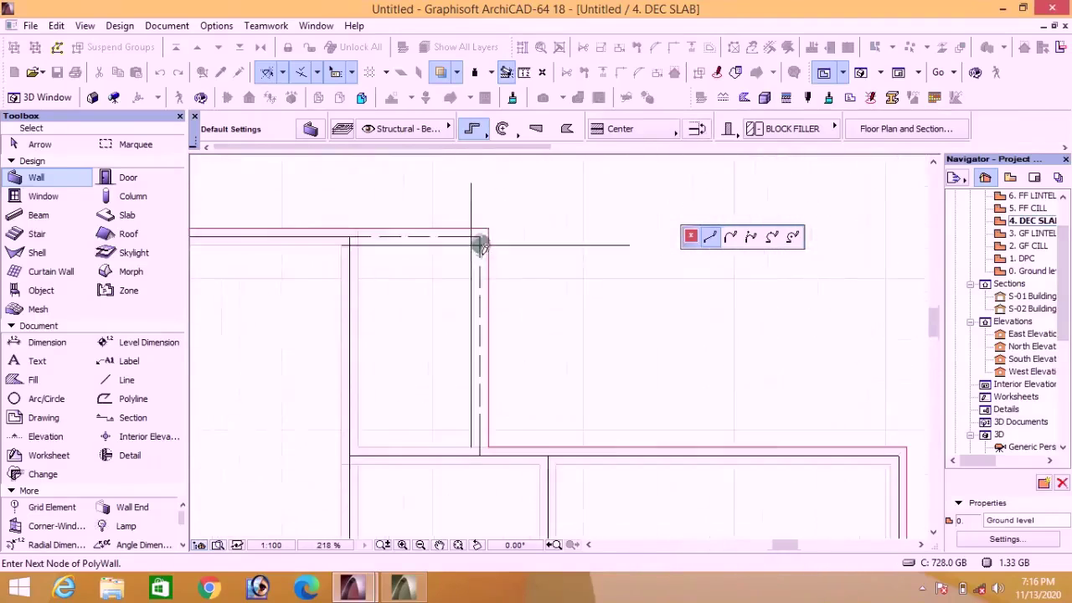
left_click(479, 237)
scroll(576, 263, "down", 7)
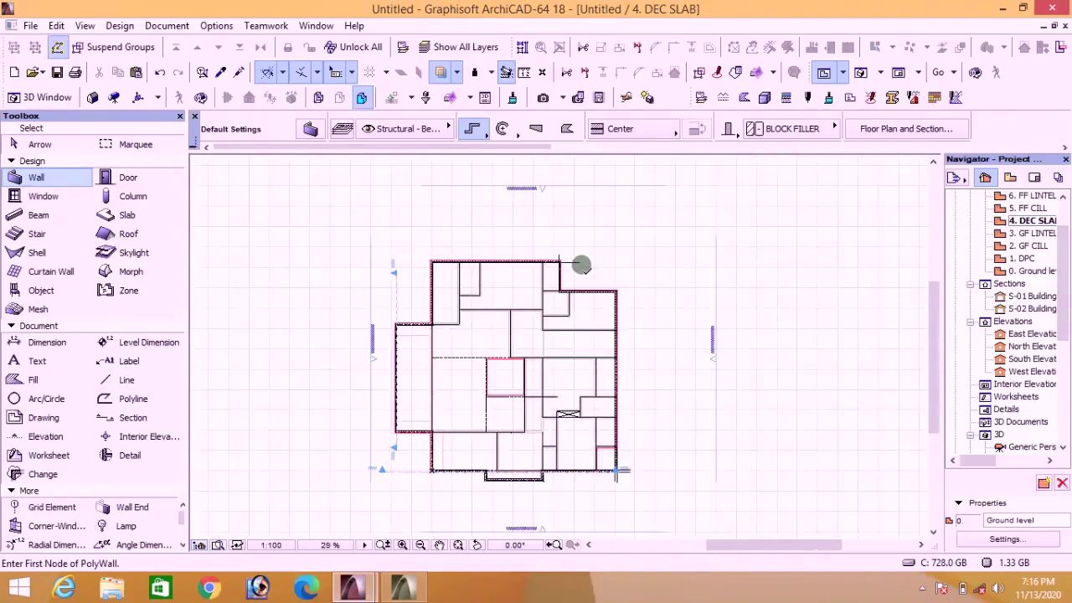
Step: Move the S-01 building section line southward, clear of the south outer wall
scroll(654, 396, "up", 5)
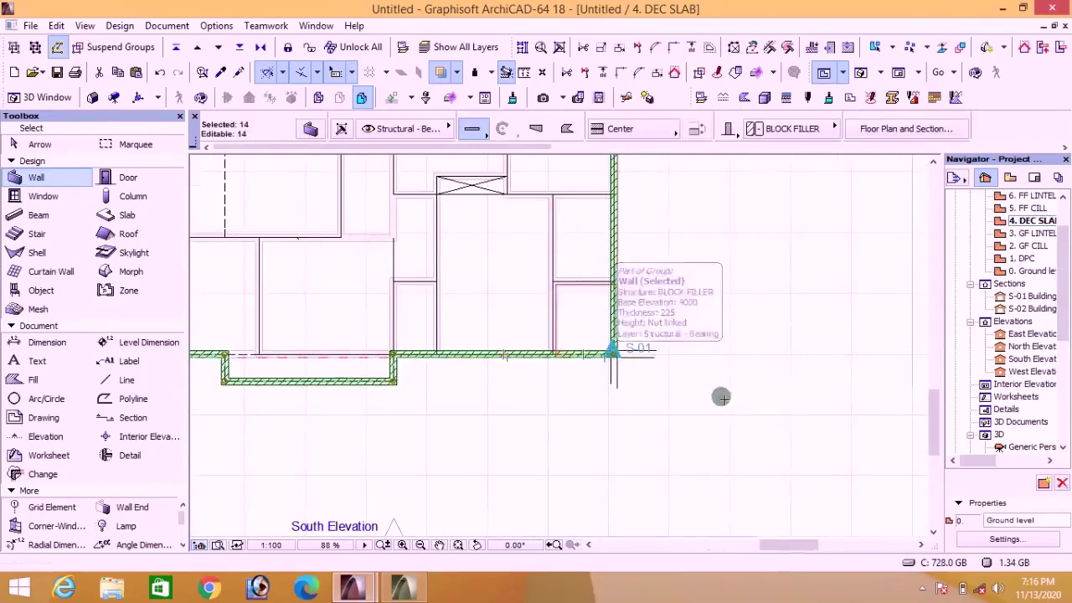
scroll(617, 347, "down", 5)
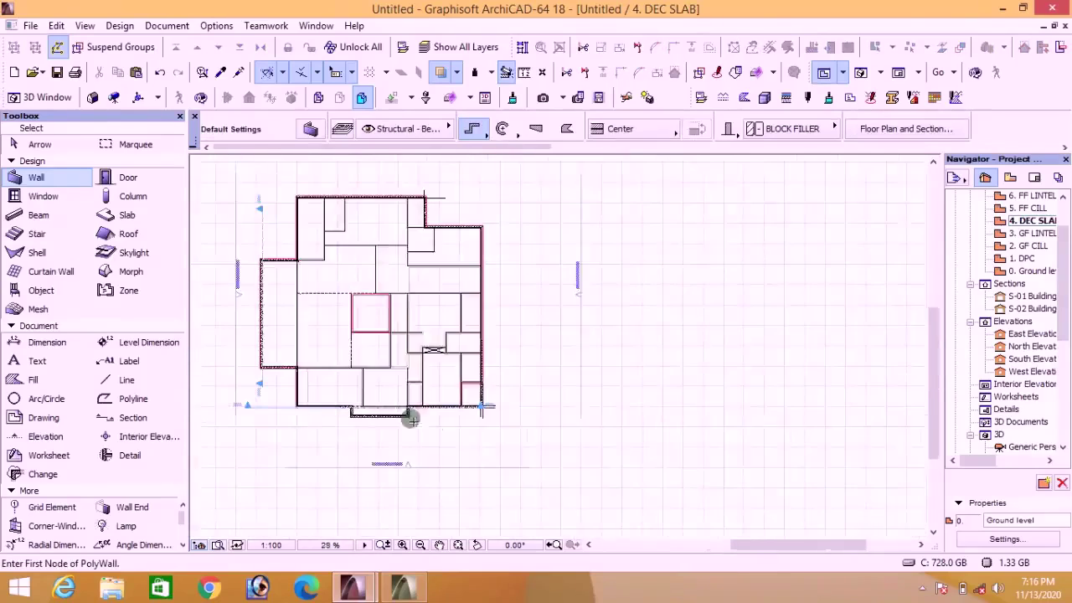
scroll(232, 397, "up", 3)
left_click(240, 395, "shift")
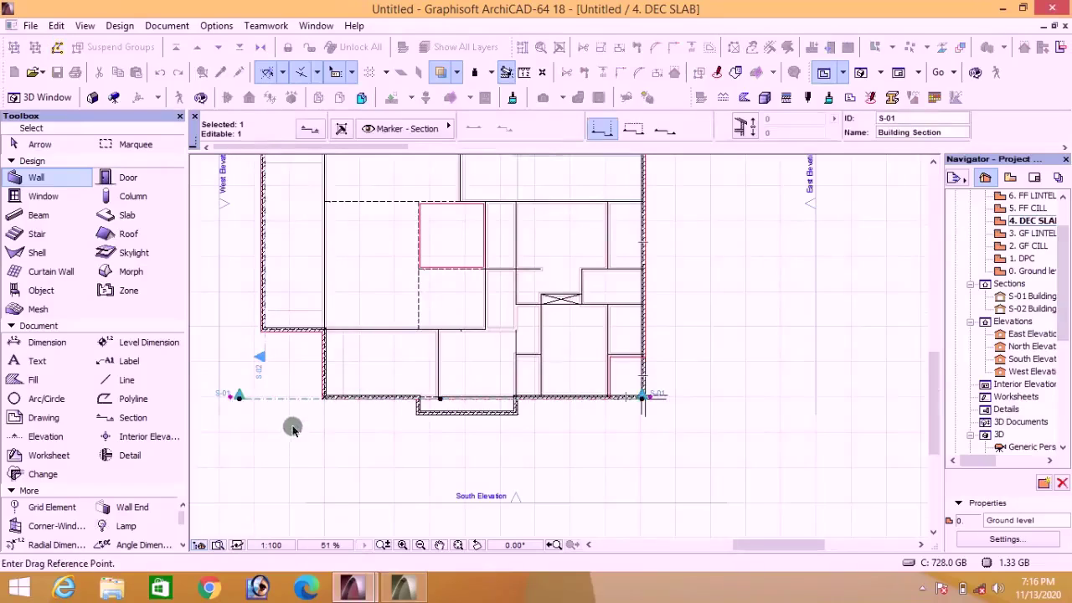
left_click(314, 447)
key("Escape")
scroll(477, 403, "down", 2)
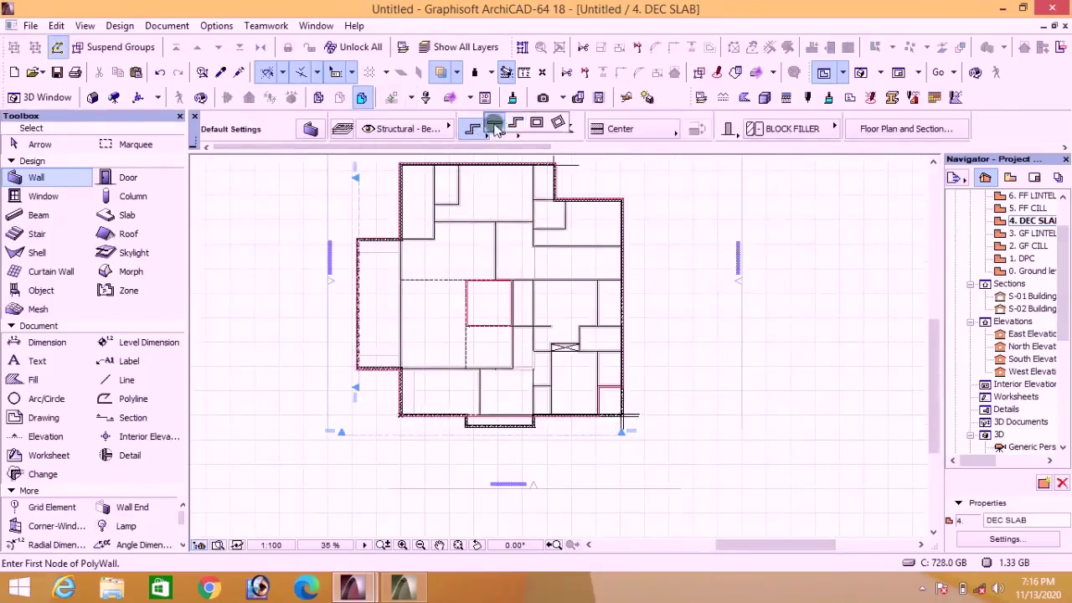
Step: Draw a straight central east-west wall from the inner west wall line to the east outer wall
scroll(426, 177, "up", 5)
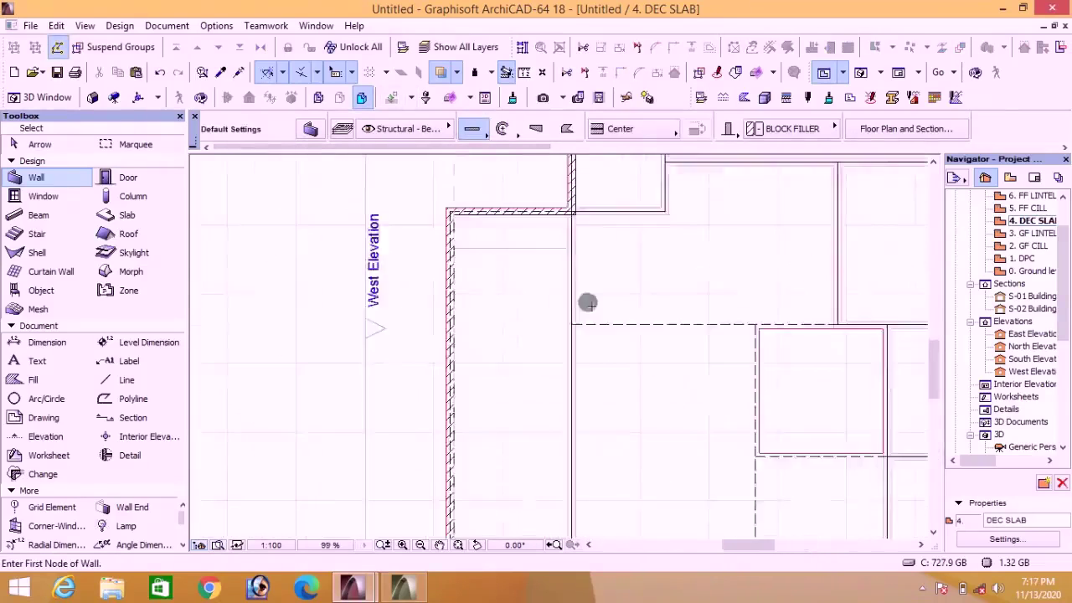
scroll(586, 304, "up", 3)
left_click(563, 343)
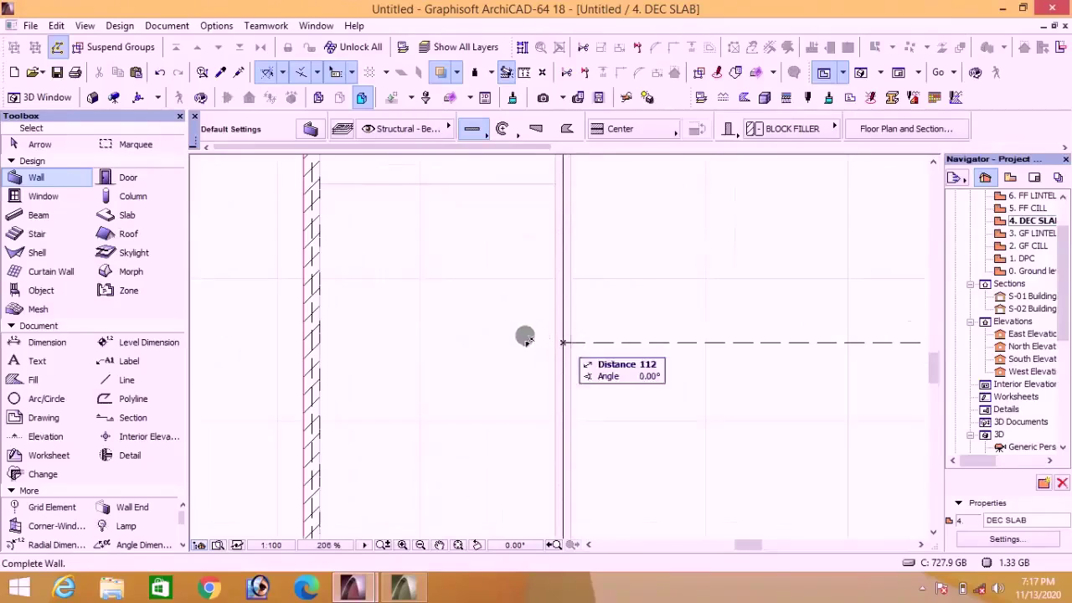
scroll(782, 318, "down", 4)
scroll(770, 337, "up", 4)
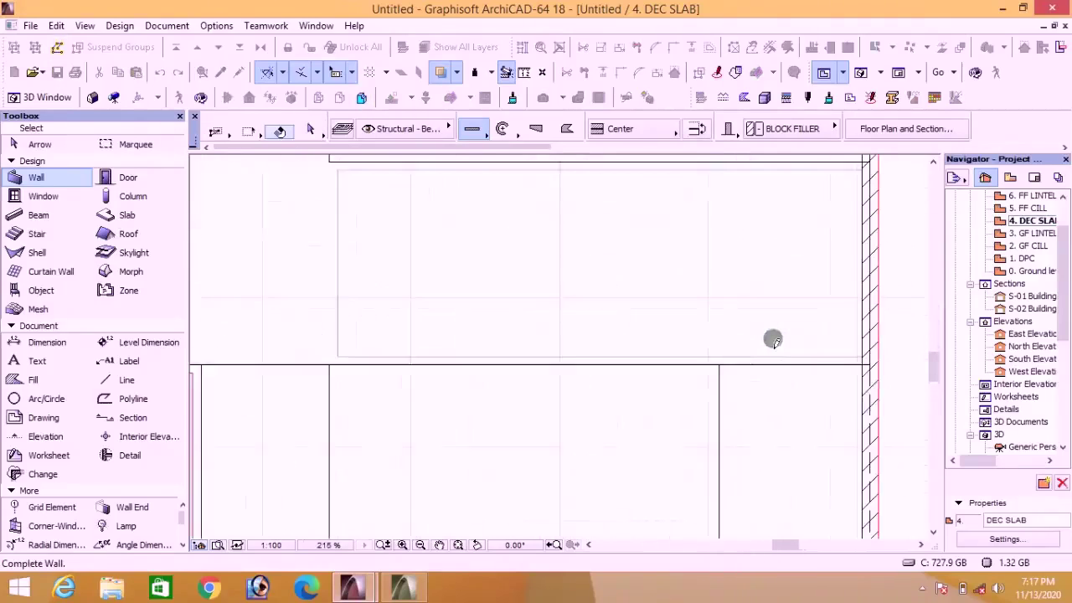
left_click(869, 366)
Step: Stretch the central east-west wall's west end to the west projection's outer wall
scroll(535, 387, "down", 3)
scroll(419, 359, "up", 3)
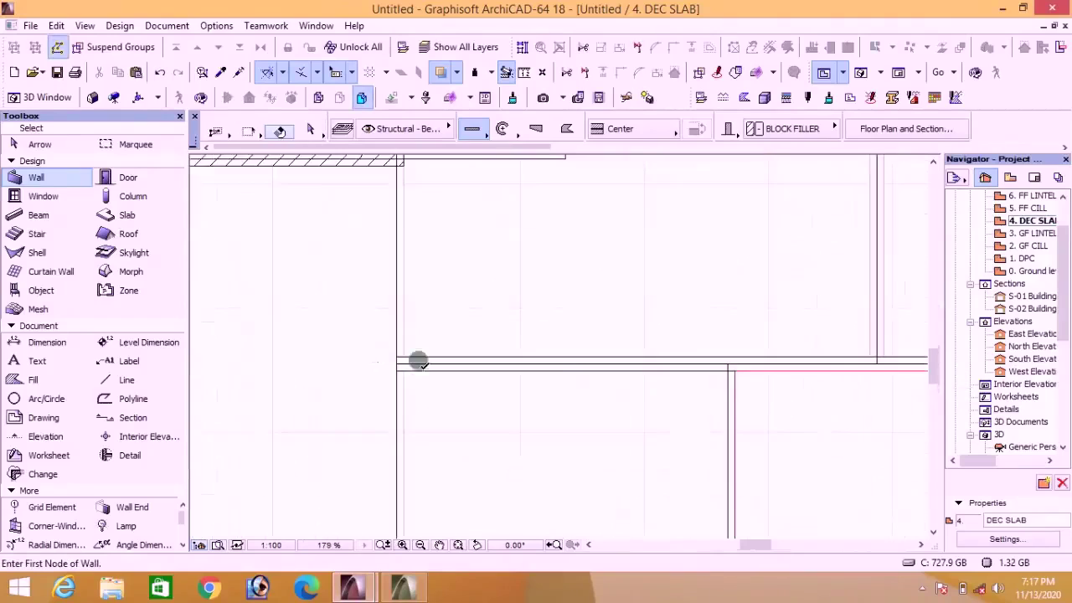
left_click(414, 368, "shift")
scroll(413, 370, "down", 1)
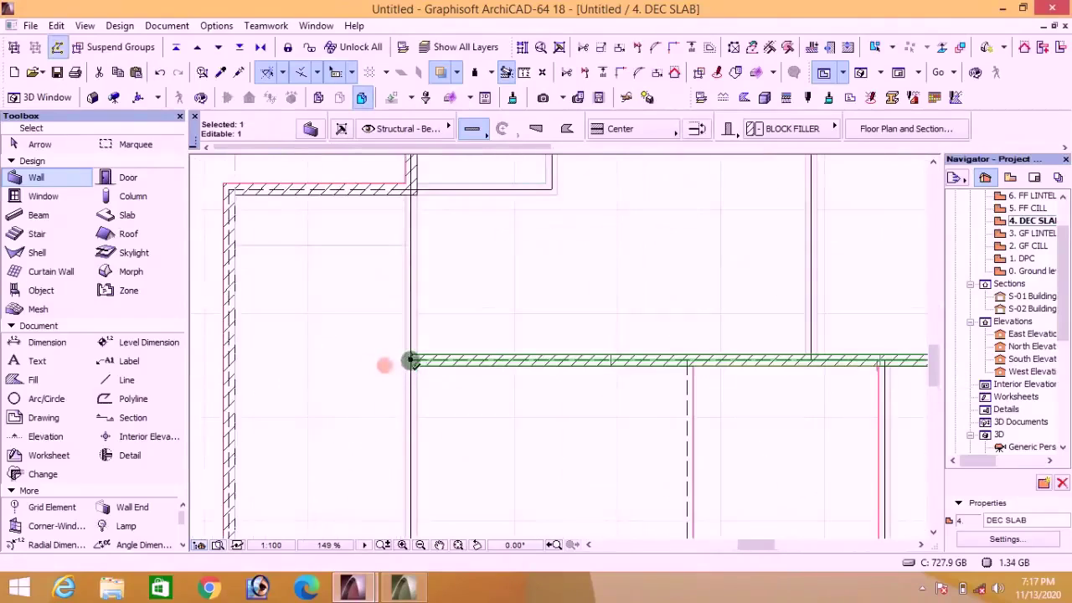
left_click(411, 360)
left_click(230, 360)
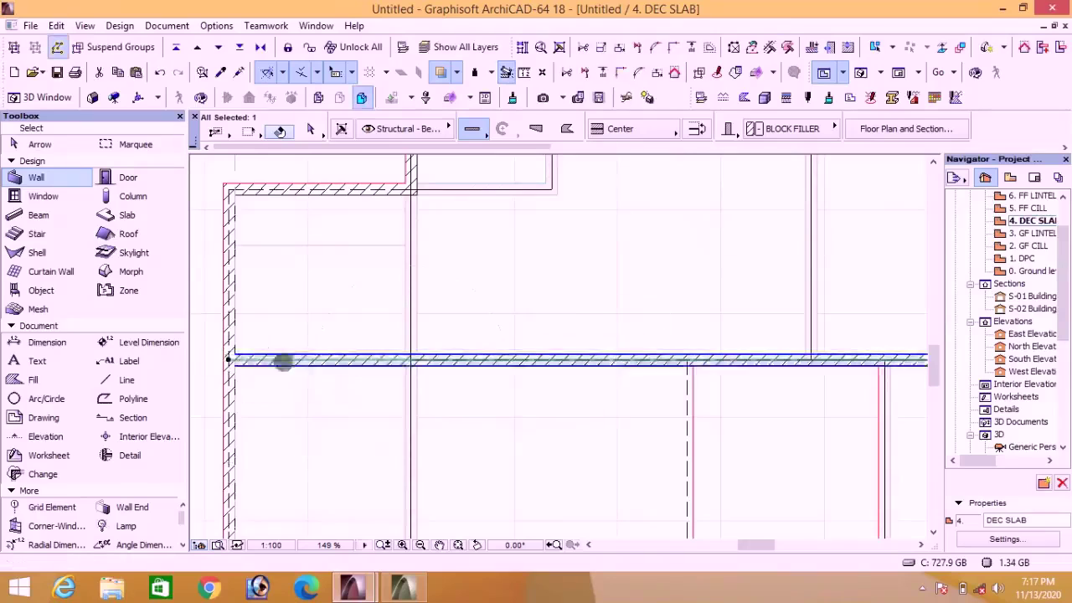
scroll(514, 301, "down", 5)
scroll(746, 302, "down", 2)
scroll(692, 256, "up", 1)
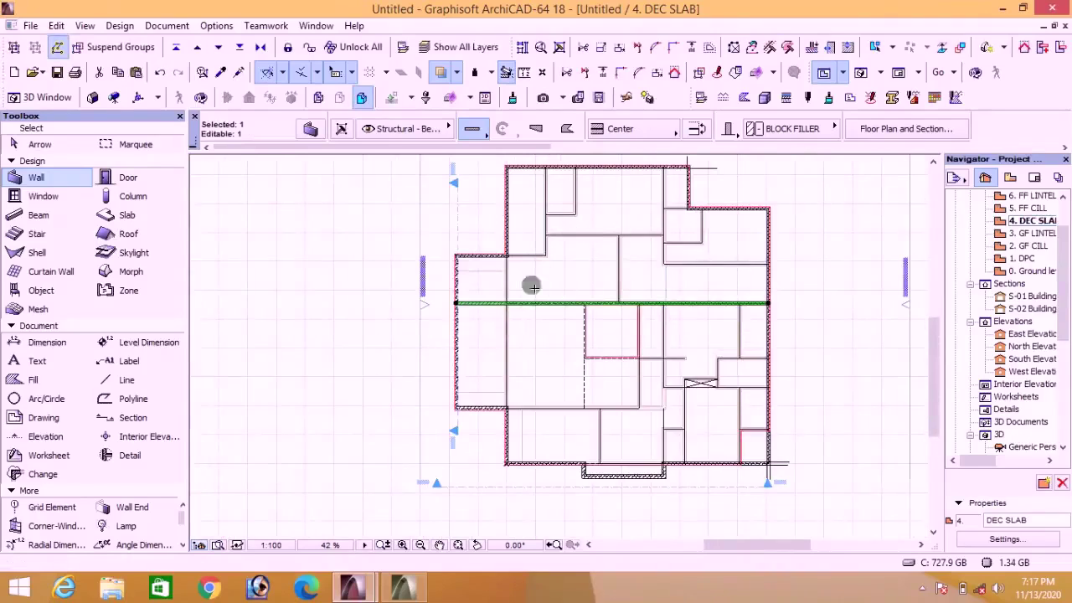
scroll(539, 309, "down", 2)
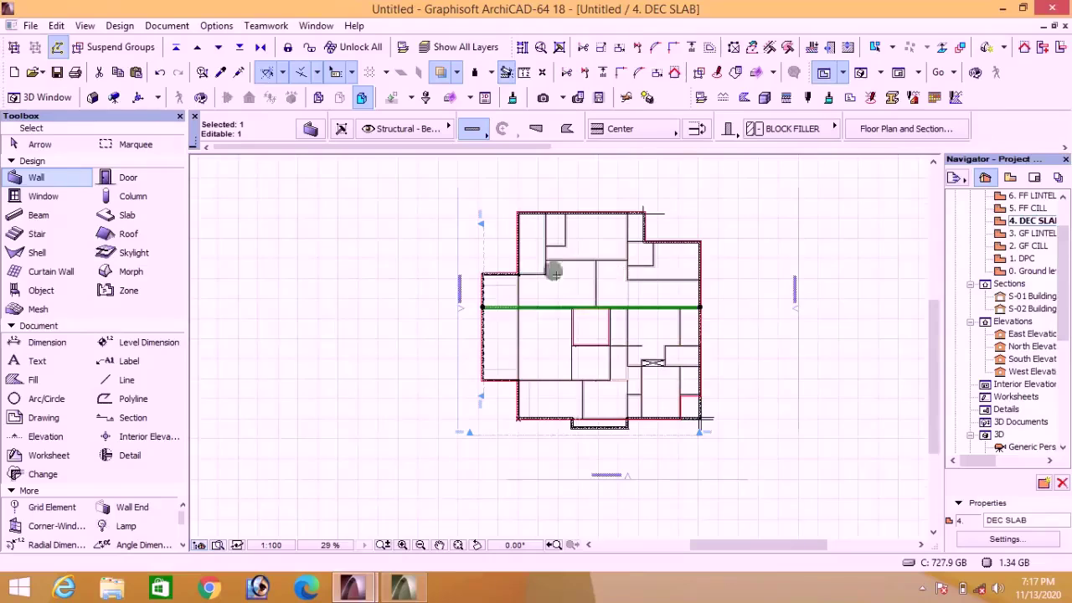
scroll(584, 277, "up", 3)
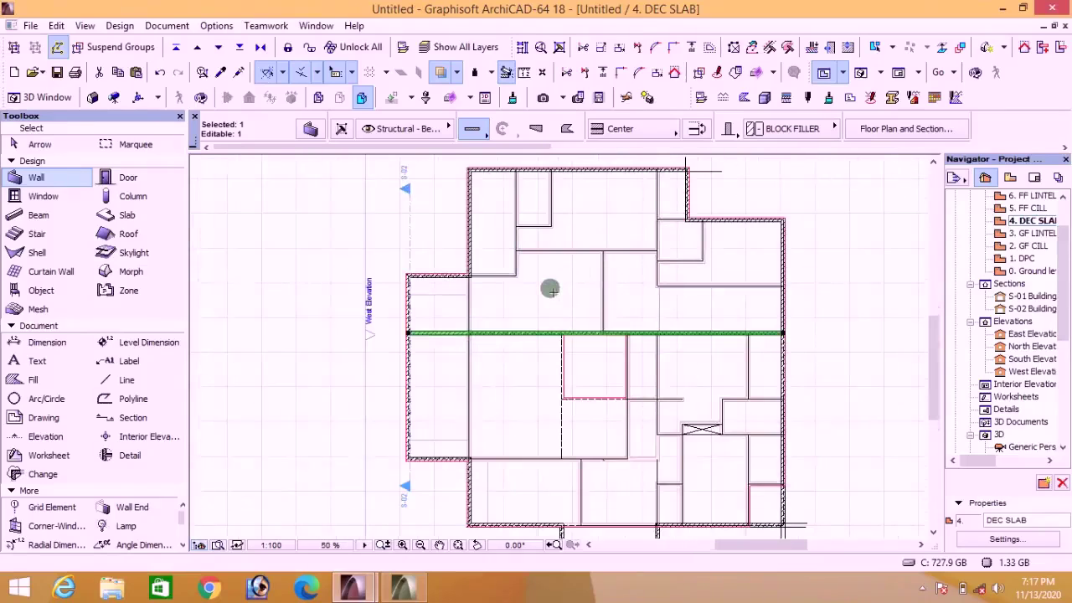
key("Escape")
Step: Draw a short east-west wall from the west projection's upper inner junction to the northwest room's southeast corner
scroll(441, 291, "up", 1)
scroll(472, 288, "up", 2)
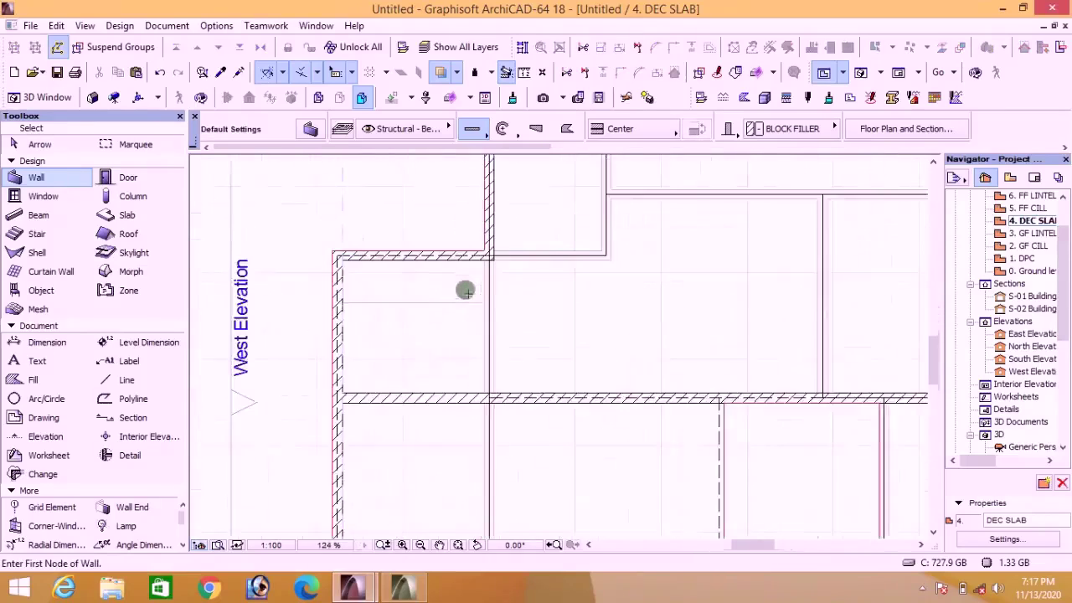
scroll(510, 262, "up", 2)
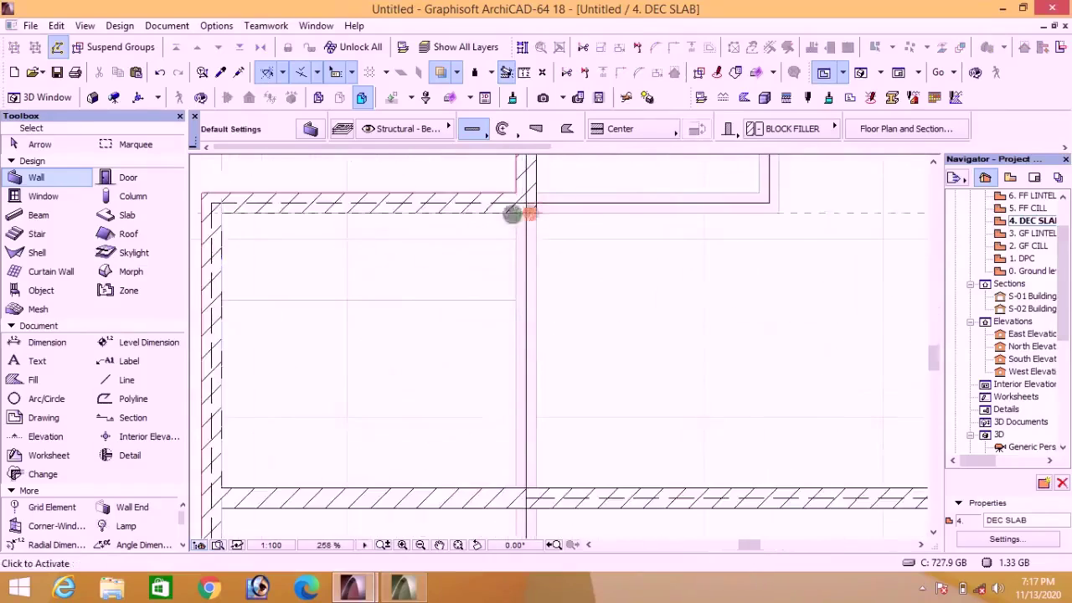
scroll(512, 214, "up", 1)
left_click(520, 250)
left_click(864, 250)
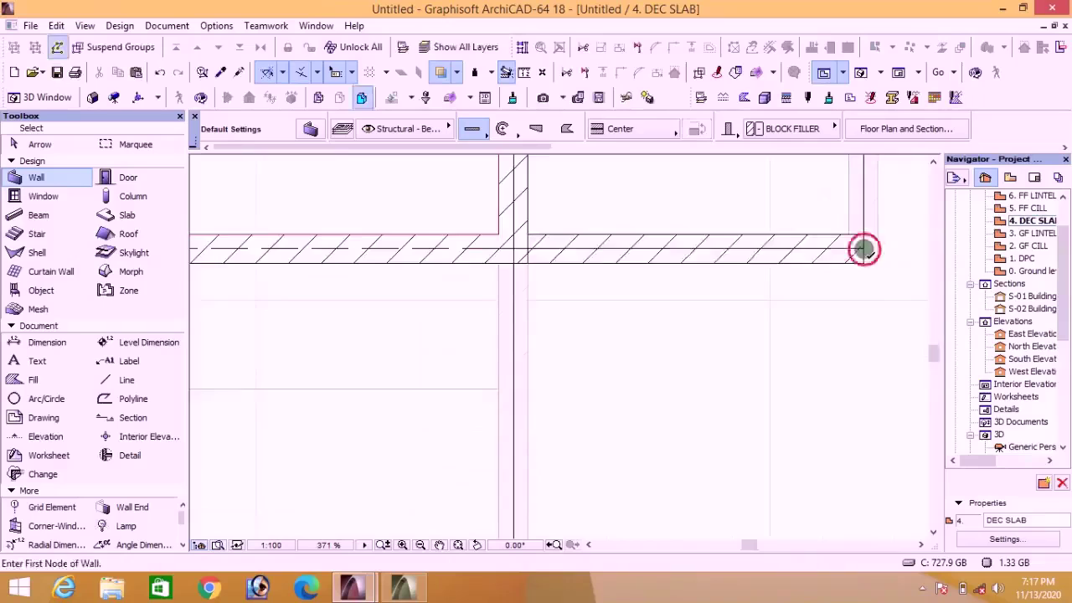
Step: Draw walls from the northwest room's southeast corner north to the outer wall and south to the central wall
left_click(864, 249)
scroll(830, 377, "down", 7)
scroll(821, 243, "up", 4)
left_click(821, 244)
scroll(821, 244, "down", 5)
scroll(822, 453, "up", 6)
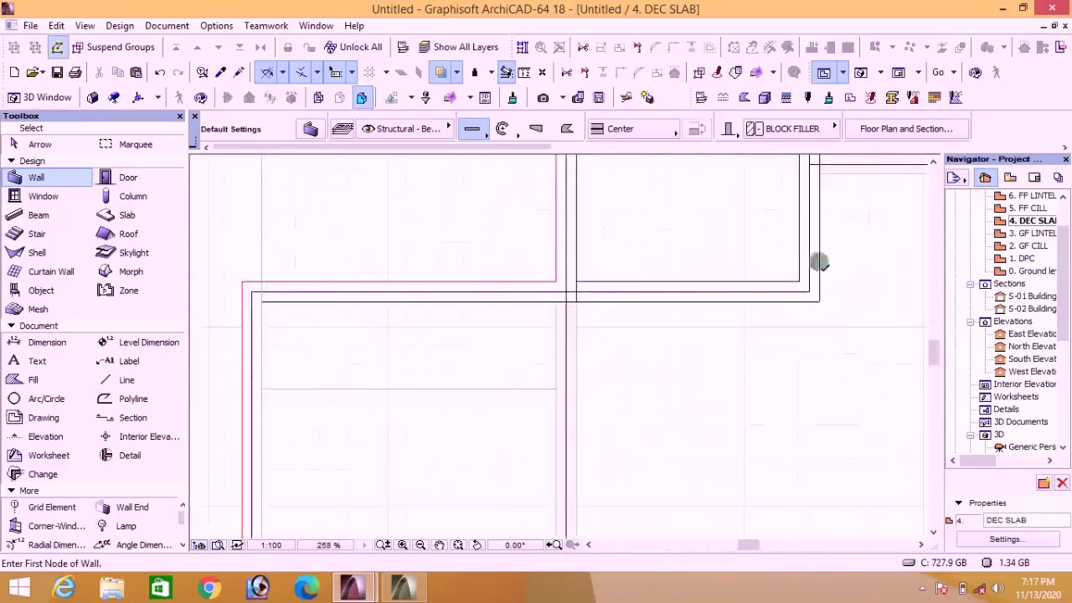
scroll(816, 264, "down", 1)
left_click(806, 265)
left_click(809, 376)
scroll(754, 364, "down", 4)
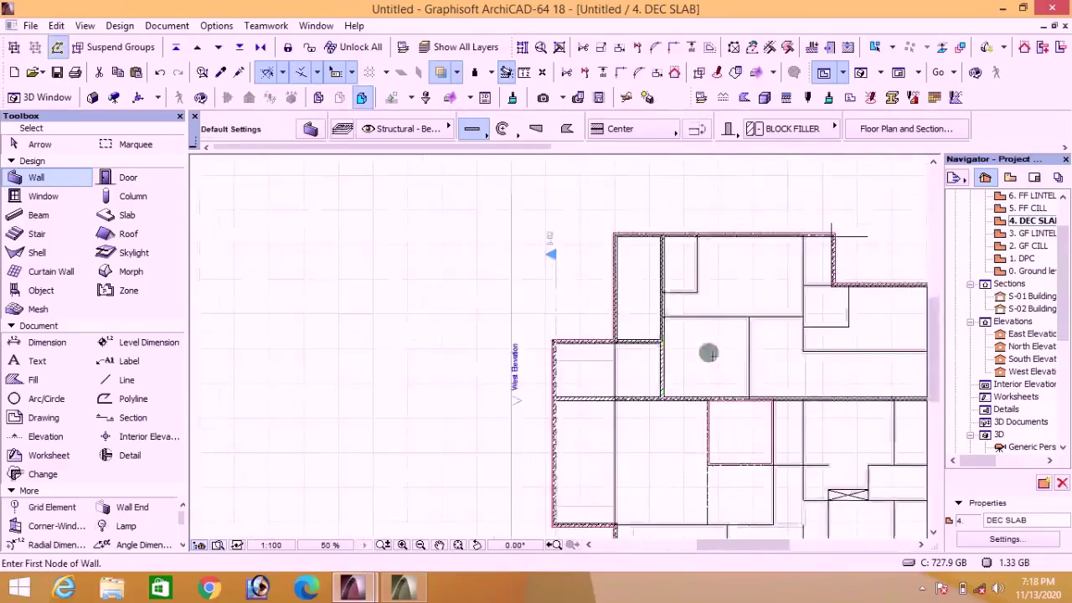
Step: Draw an east-west wall about 8175 long from the northwest room's east wall along the upper room's south line
scroll(680, 321, "up", 4)
left_click(595, 303)
scroll(645, 322, "down", 6)
scroll(818, 317, "up", 5)
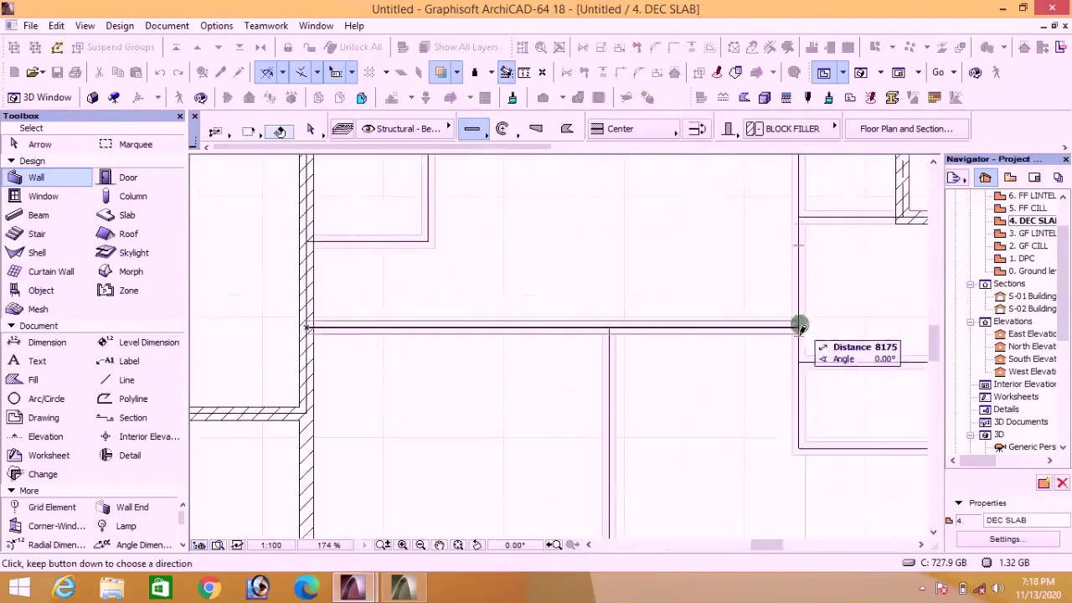
left_click(800, 327)
Step: Draw a north-south wall from the northeast room's southwest corner up to the north outer wall
scroll(812, 452, "up", 3)
left_click(782, 446)
scroll(782, 453, "down", 4)
scroll(795, 289, "down", 3)
scroll(787, 188, "up", 3)
left_click(786, 197)
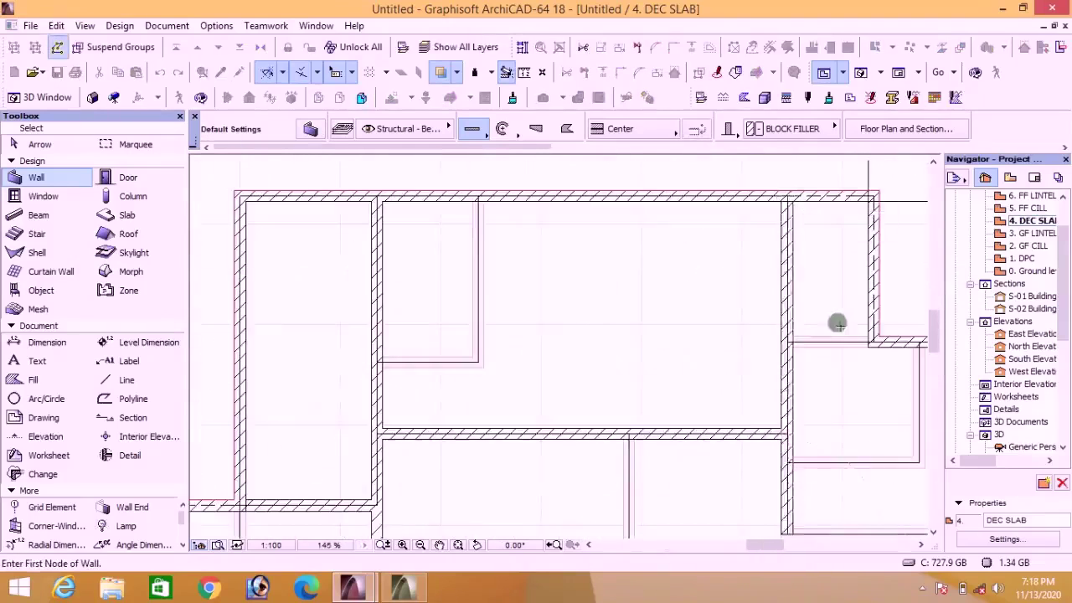
Step: Draw the small northeast room's south wall, about 2513 long, eastward from the adjoining north-south wall
scroll(837, 323, "up", 3)
middle_click_drag(890, 354, 547, 359)
left_click(552, 362)
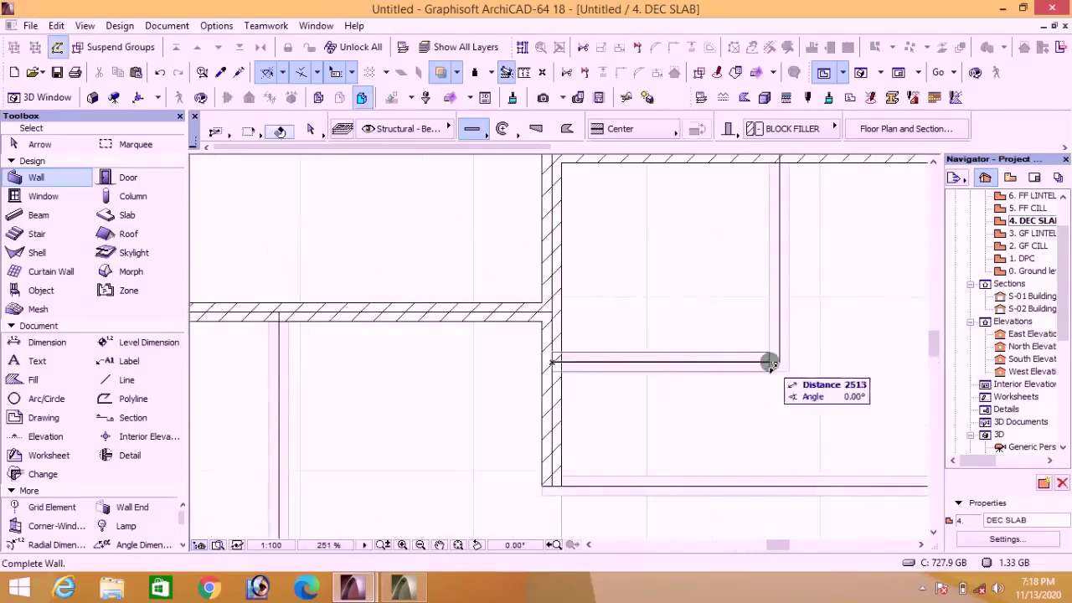
left_click(770, 363)
Step: Draw the northeast room's south wall from its southwest corner to the east outer wall
scroll(584, 436, "up", 3)
left_click(593, 438)
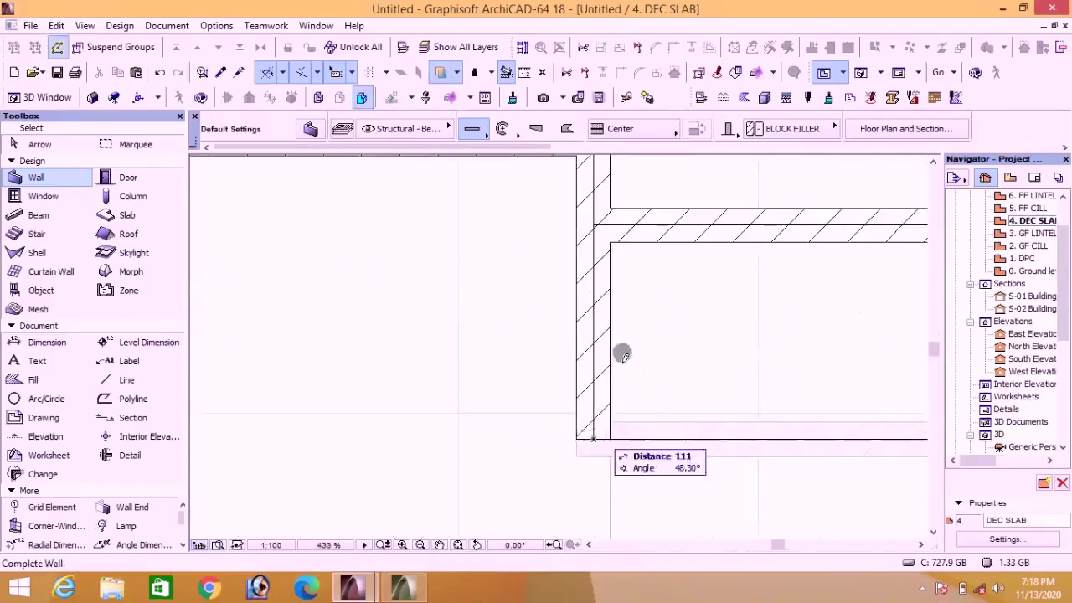
scroll(809, 371, "down", 3)
left_click(794, 366)
scroll(651, 311, "down", 3)
scroll(612, 442, "up", 3)
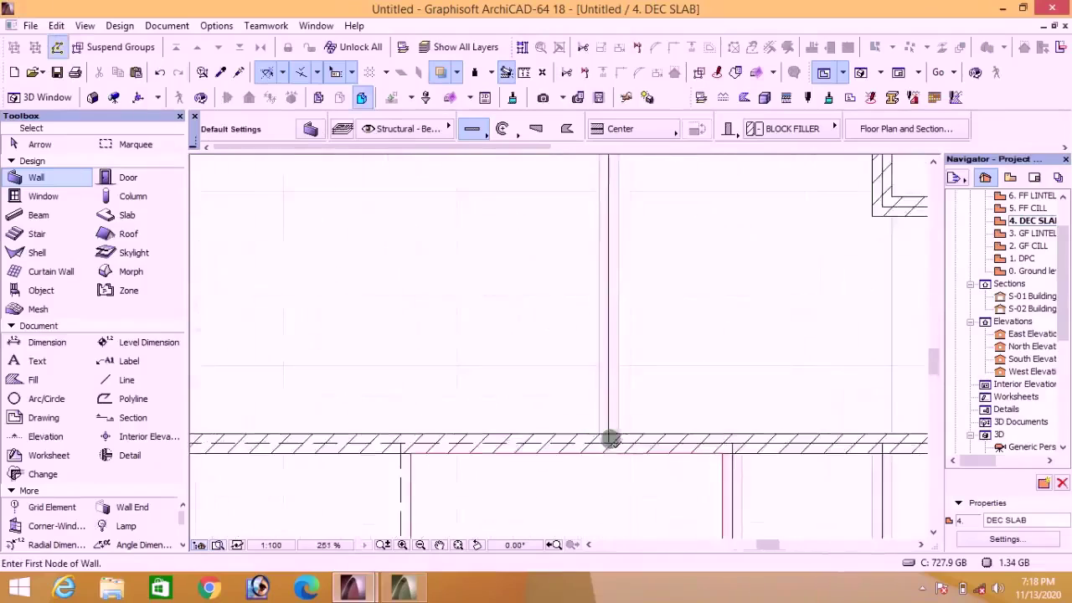
Step: Draw a north-south partition from the central east-west wall up to the upper room's south wall
left_click(611, 441)
scroll(615, 330, "down", 3)
scroll(614, 304, "up", 3)
left_click(614, 304)
scroll(615, 304, "down", 3)
scroll(545, 290, "up", 2)
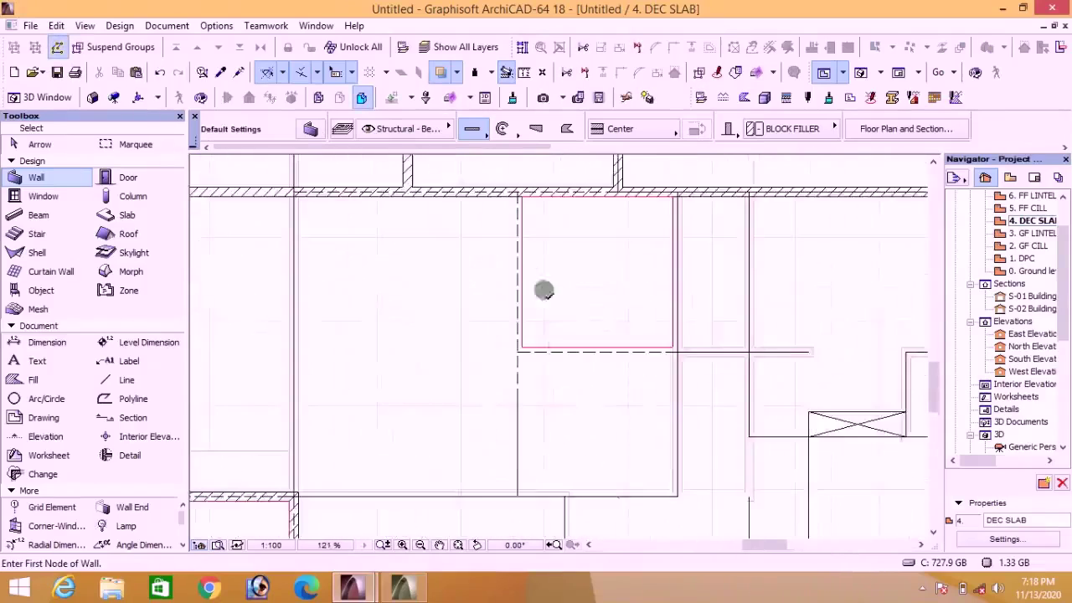
Step: Draw the southwest room's north wall from the outer wall corner eastward to the dashed north-south ghost line
scroll(545, 290, "up", 2)
scroll(536, 454, "down", 3)
scroll(371, 500, "up", 3)
left_click(365, 463)
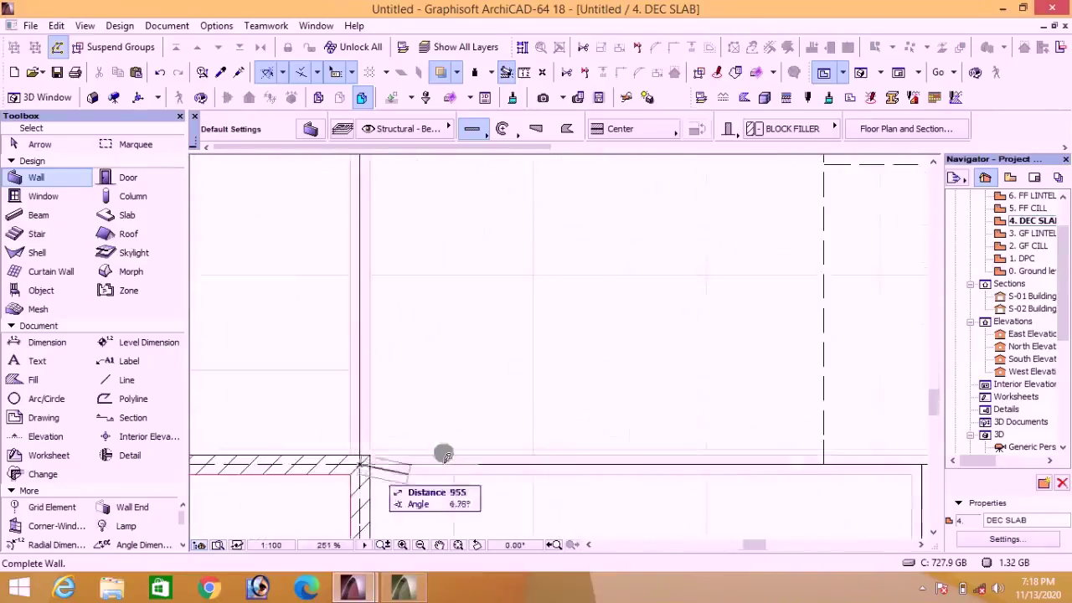
scroll(444, 455, "down", 3)
scroll(637, 445, "down", 3)
scroll(637, 444, "up", 3)
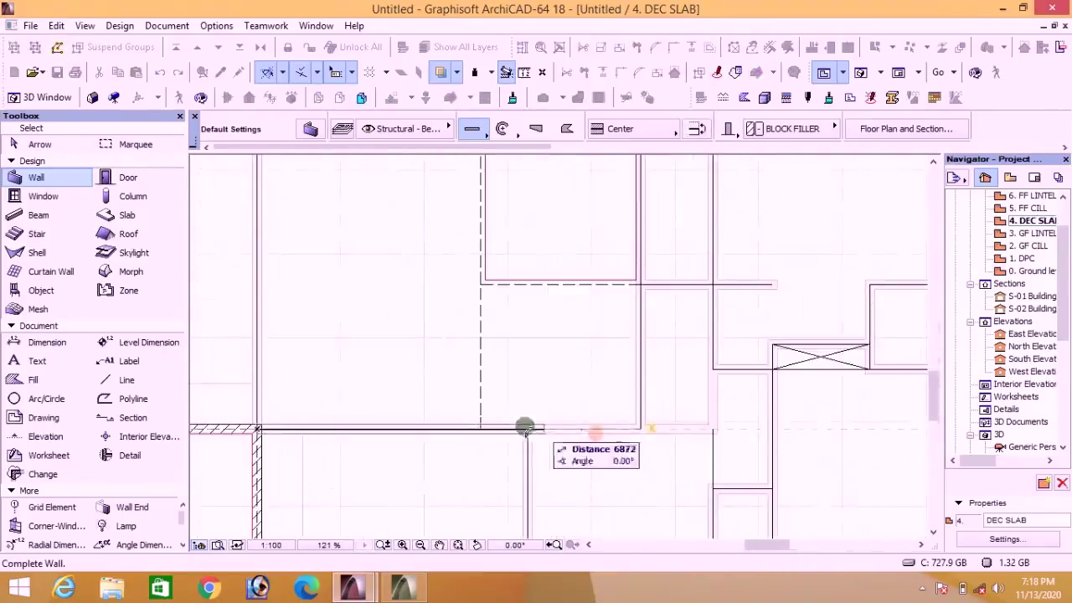
left_click(478, 431)
Step: Draw the north-south wall from the south outer wall at the bay's west side up to the central east-west wall
scroll(502, 411, "down", 3)
scroll(478, 469, "up", 3)
left_click(475, 475)
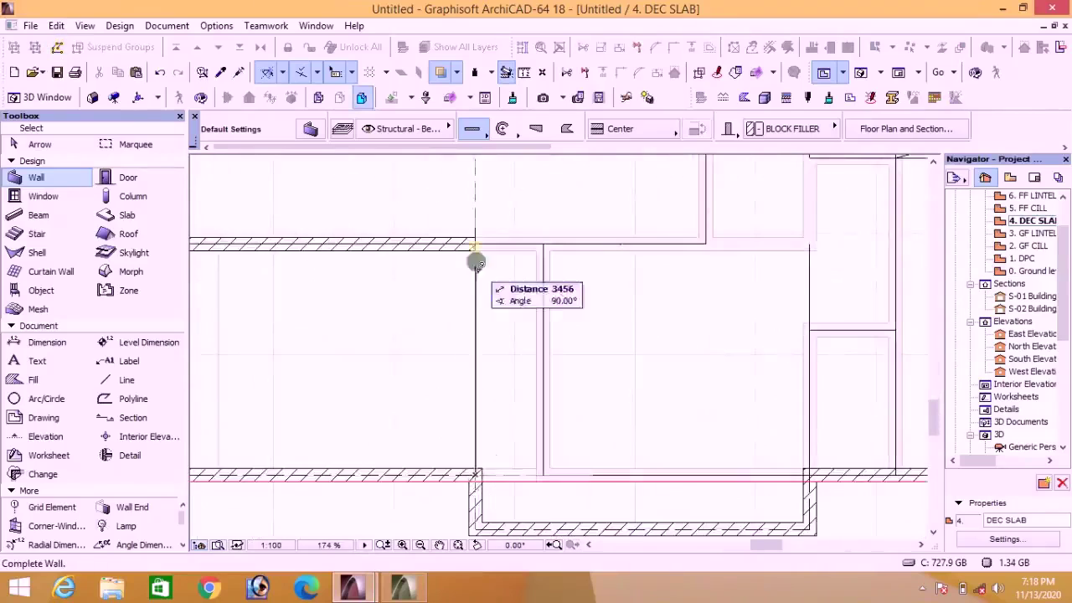
scroll(477, 301, "down", 3)
scroll(478, 199, "up", 3)
left_click(459, 175)
scroll(502, 358, "down", 2)
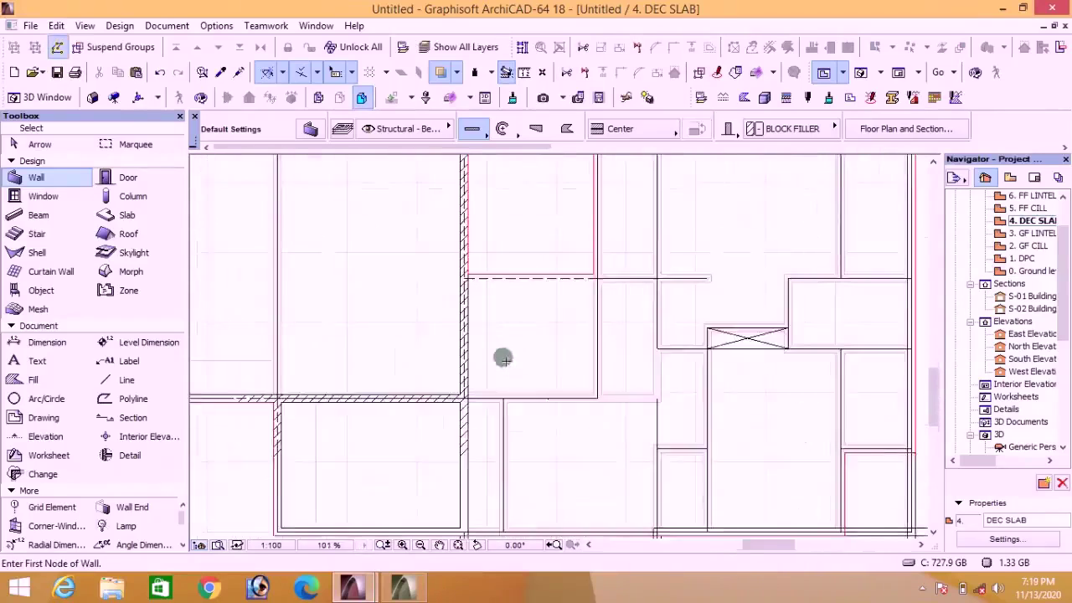
Step: Draw an east-west wall along the small central room's south side, from the new north-south wall to the east outer wall
scroll(458, 277, "up", 2)
left_click(457, 277)
scroll(809, 290, "down", 3)
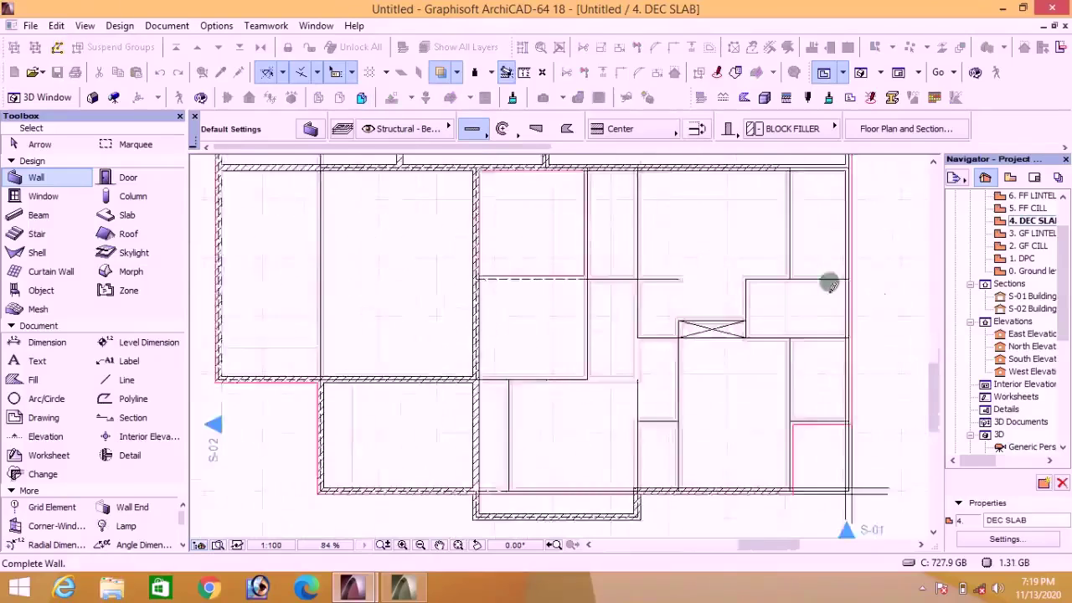
scroll(830, 284, "up", 3)
left_click(845, 268)
Step: Draw the stepped wall around the crossed rectangle up to the east-west wall above, plus its lower continuation to the east outer wall
scroll(503, 419, "down", 1)
left_click(385, 419)
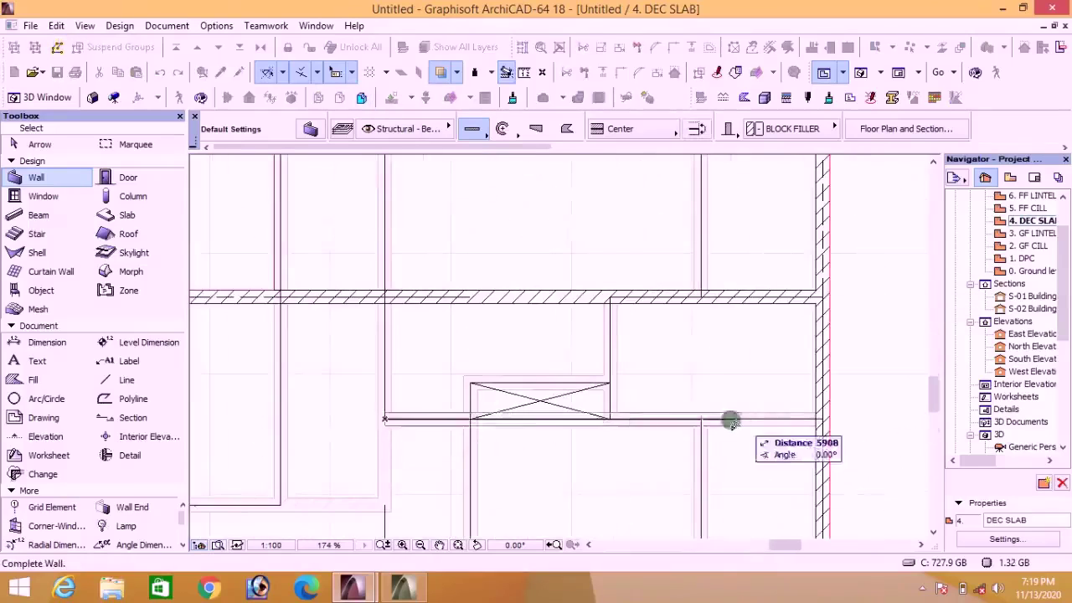
left_click(469, 419)
left_click(470, 385)
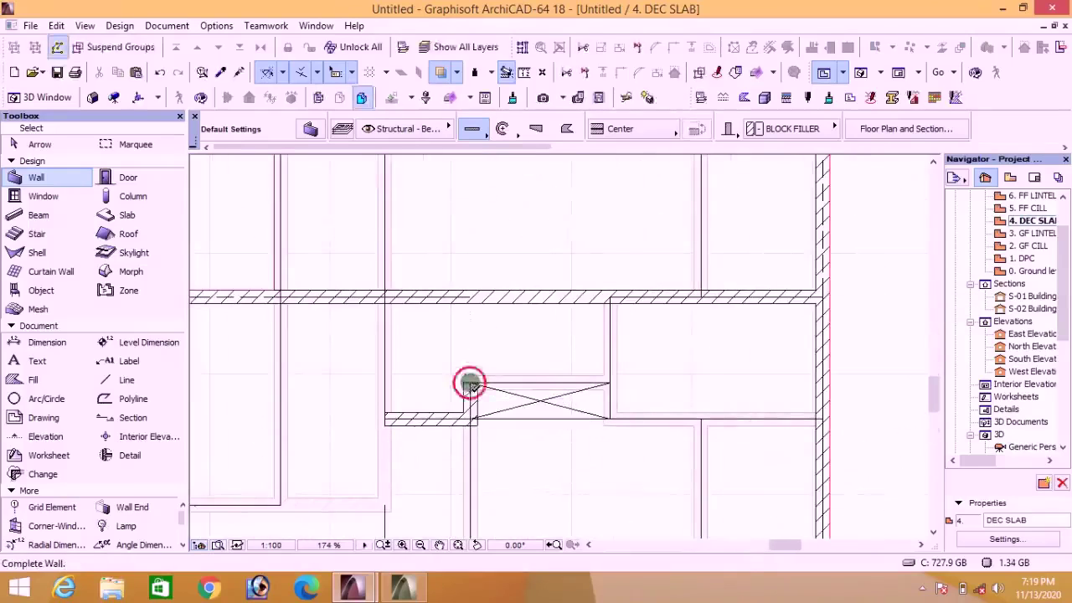
left_click(609, 385)
left_click(610, 299)
left_click(607, 418)
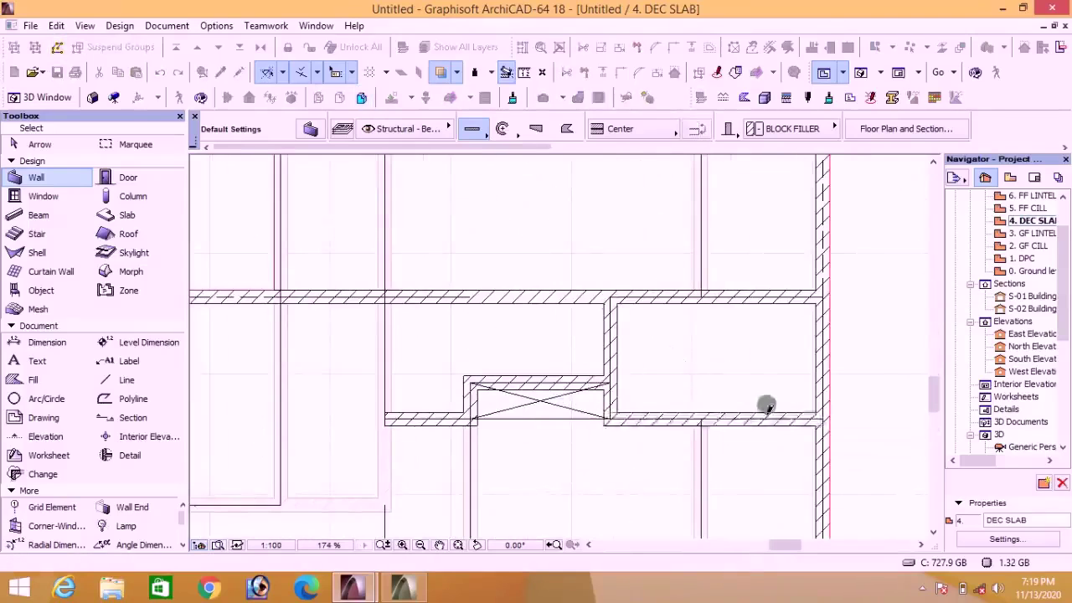
Step: Draw the southeast rooms' north-south partition from the south outer wall up to the wall east of the crossed rectangle
scroll(729, 329, "down", 5)
scroll(716, 490, "up", 6)
left_click(714, 505)
scroll(714, 456, "down", 4)
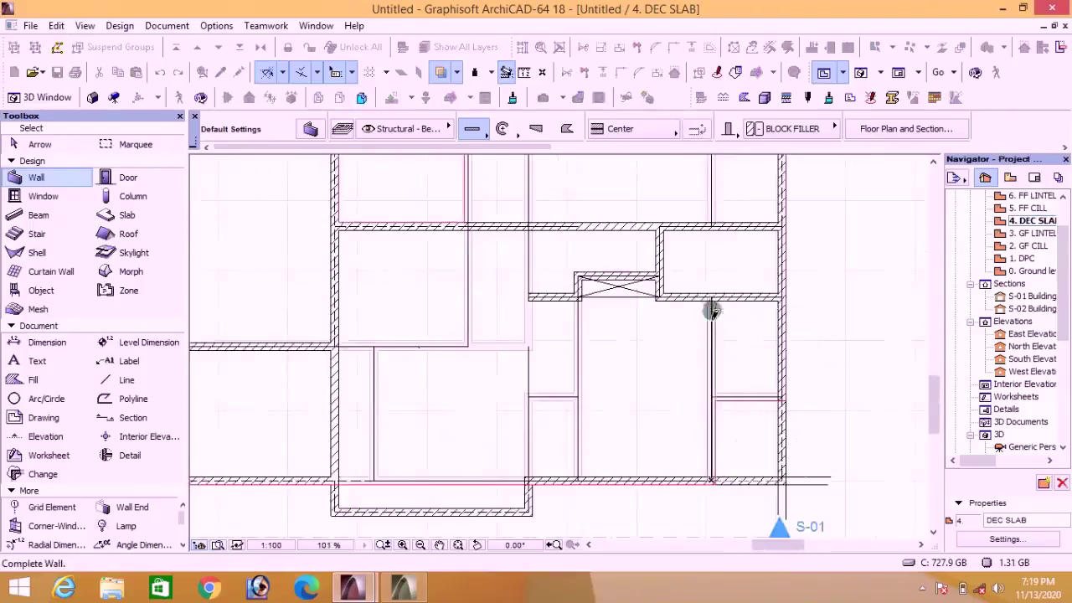
left_click(712, 310)
Step: Draw the east-west wall dividing the two small southeast rooms, from their west partition to the east outer wall
scroll(711, 310, "up", 5)
left_click(670, 364)
left_click(838, 363)
Step: Draw a north-south wall from the south outer wall up to the stepped wall at the crossed rectangle's southwest corner
scroll(825, 361, "down", 5)
scroll(637, 465, "up", 3)
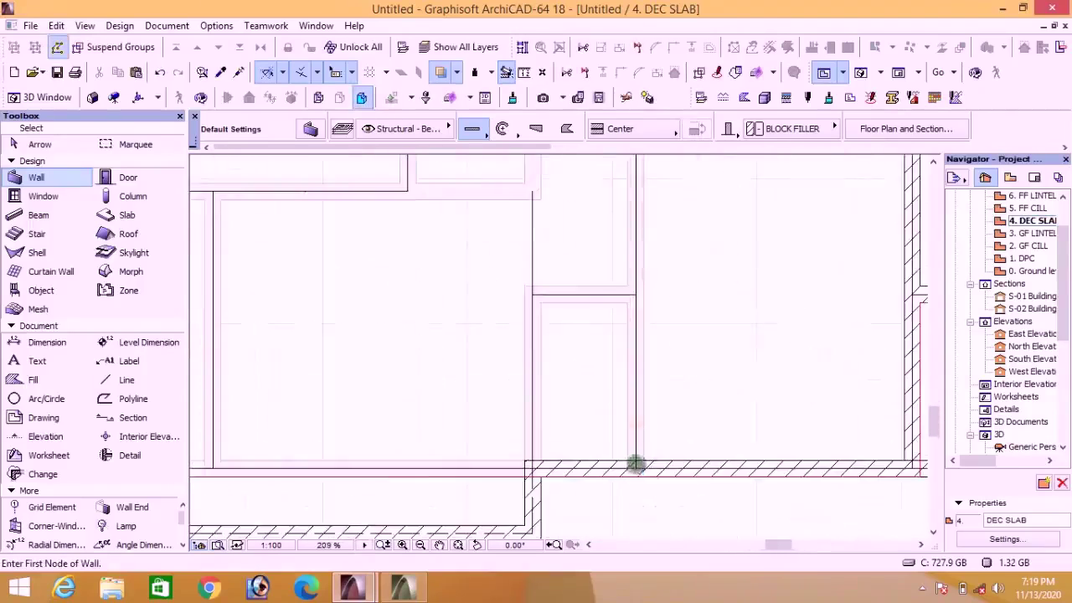
left_click(637, 465)
scroll(637, 465, "down", 5)
scroll(634, 253, "up", 5)
left_click(634, 253)
scroll(634, 253, "down", 5)
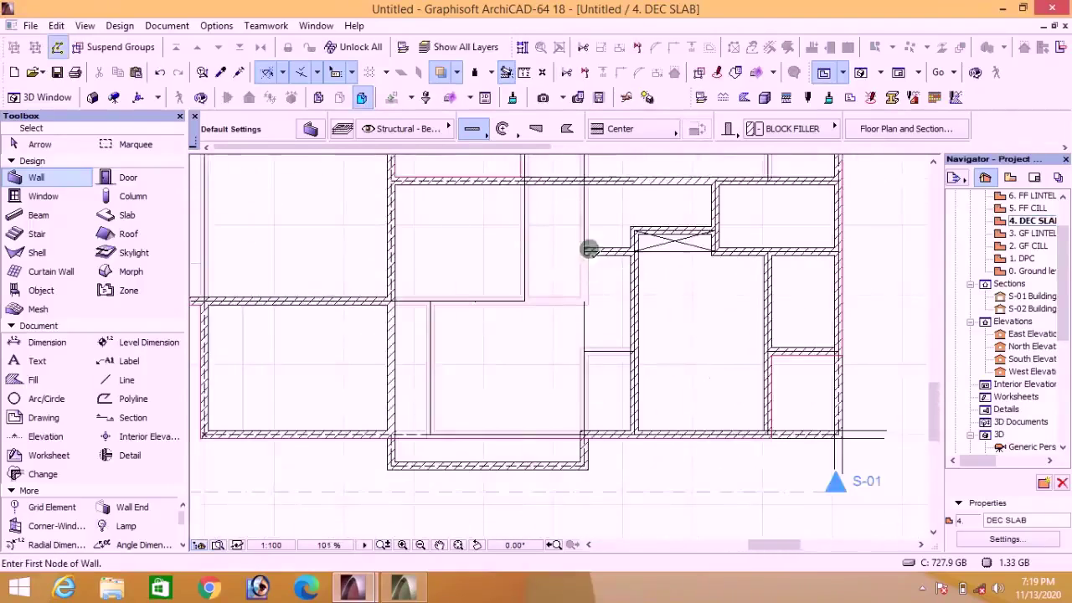
Step: Draw the north-south wall from the bay's northeast corner at the south outer wall up to the central east-west wall
scroll(589, 249, "up", 5)
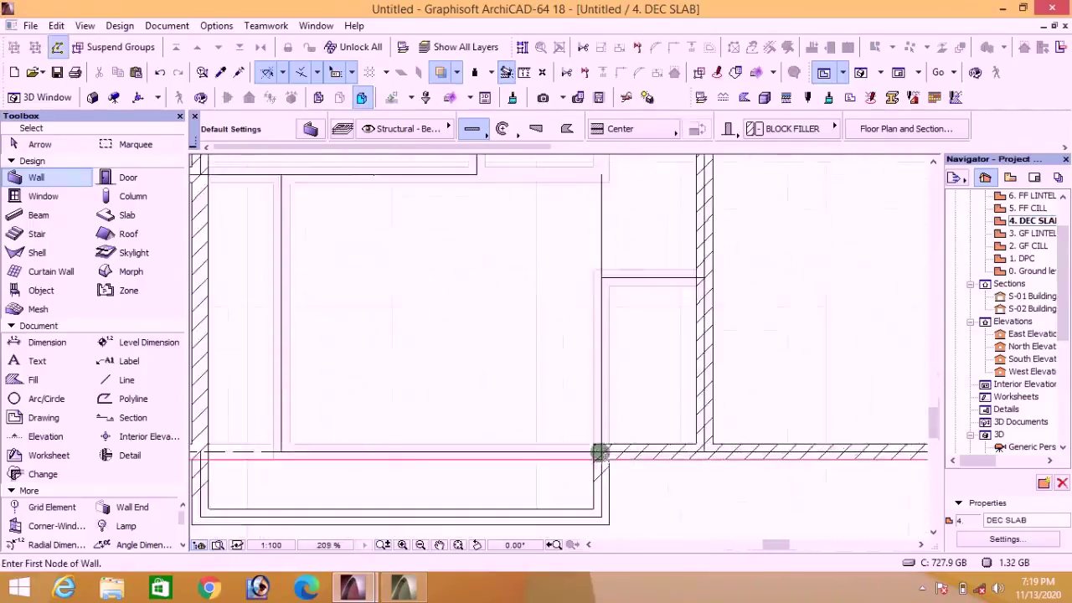
left_click(600, 452)
scroll(601, 450, "down", 5)
scroll(603, 271, "up", 5)
left_click(603, 251)
Step: Remove the north-south wall running south from the crossed rectangle's southwest corner
scroll(603, 252, "down", 3)
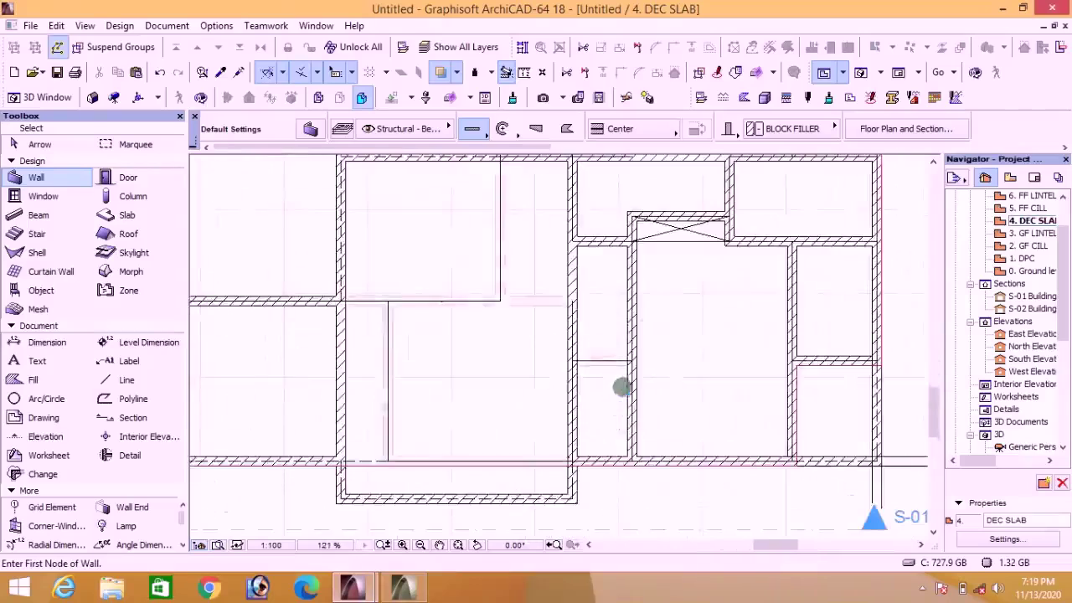
scroll(632, 266, "up", 4)
scroll(678, 302, "down", 5)
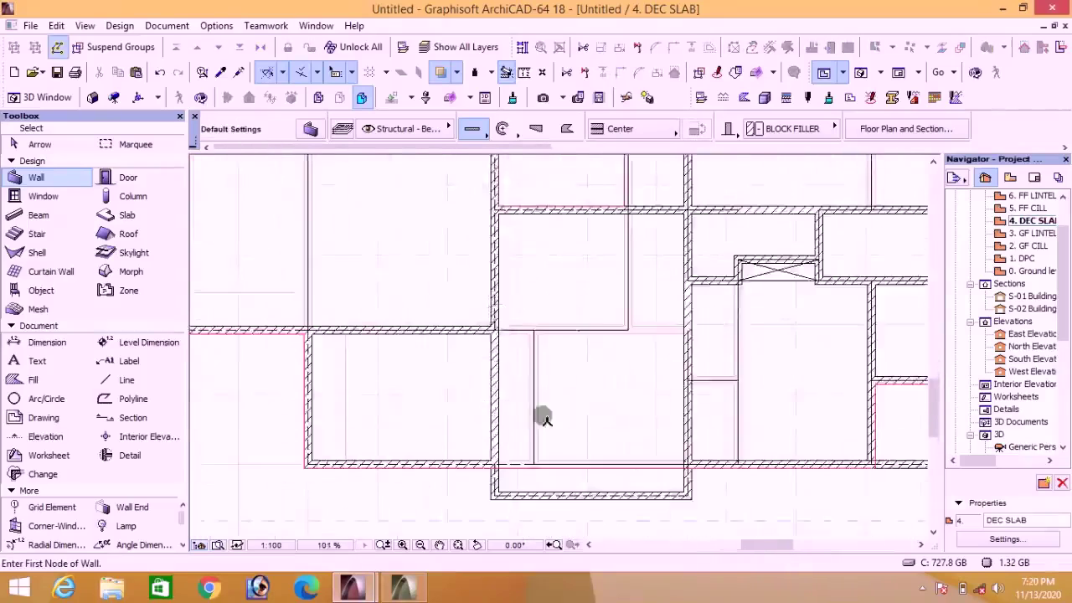
Step: Draw the small central room's east wall between the east-west walls on its south and north sides
scroll(594, 227, "up", 4)
left_click(614, 467)
left_click(612, 239)
scroll(615, 251, "down", 5)
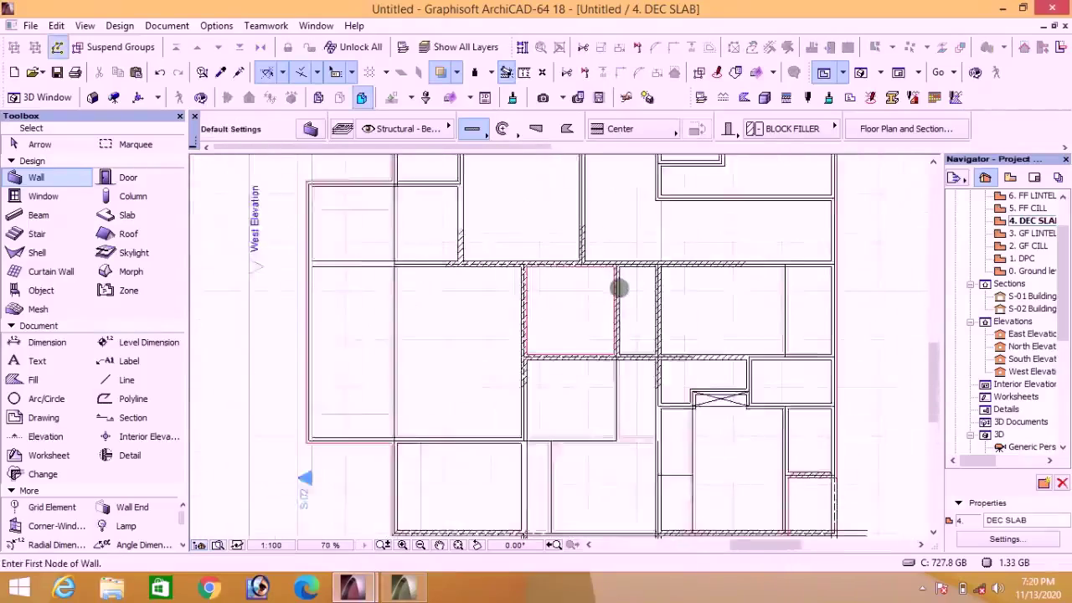
Step: Draw a short wall eastward along the south side of the small enclosure in the large north room's northwest corner
scroll(618, 287, "down", 2)
scroll(514, 265, "up", 8)
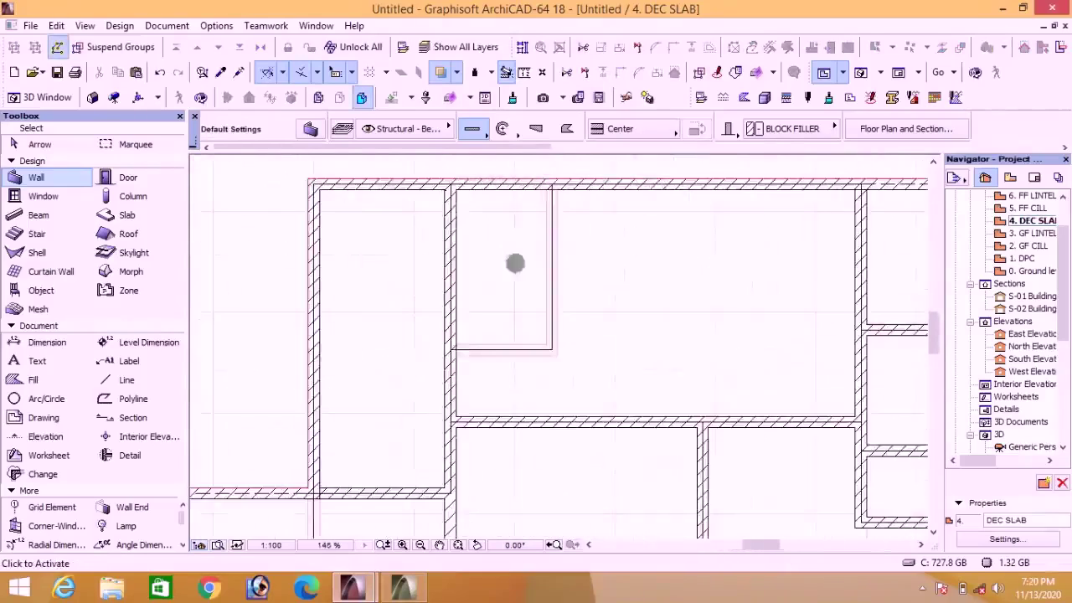
scroll(444, 349, "up", 5)
left_click(446, 345)
left_click(749, 344)
Step: Turn off the ghosted trace reference for the floor plan
scroll(497, 298, "down", 12)
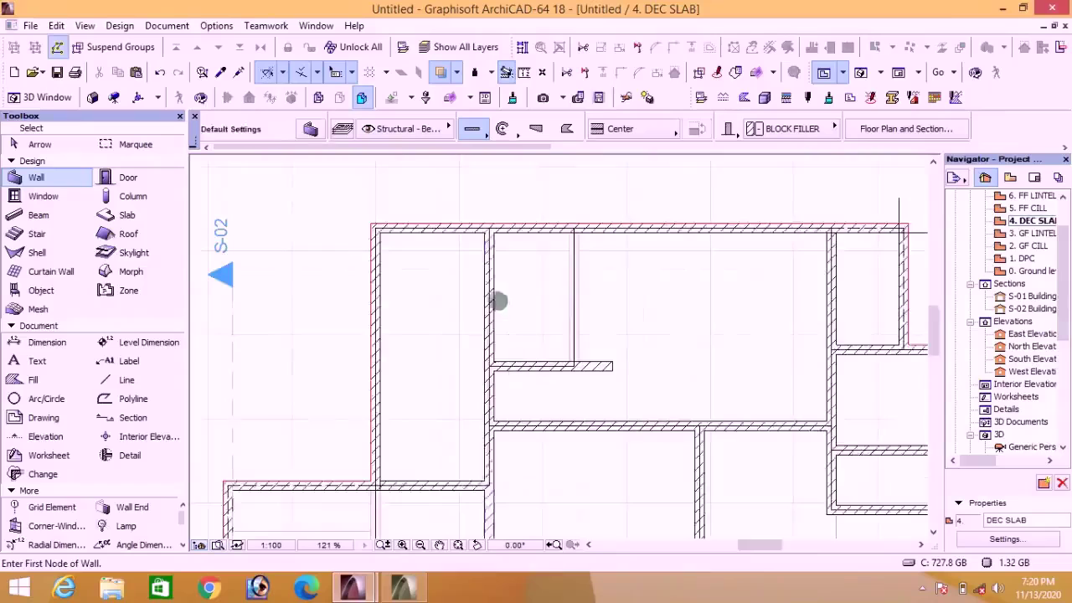
scroll(552, 337, "down", 3)
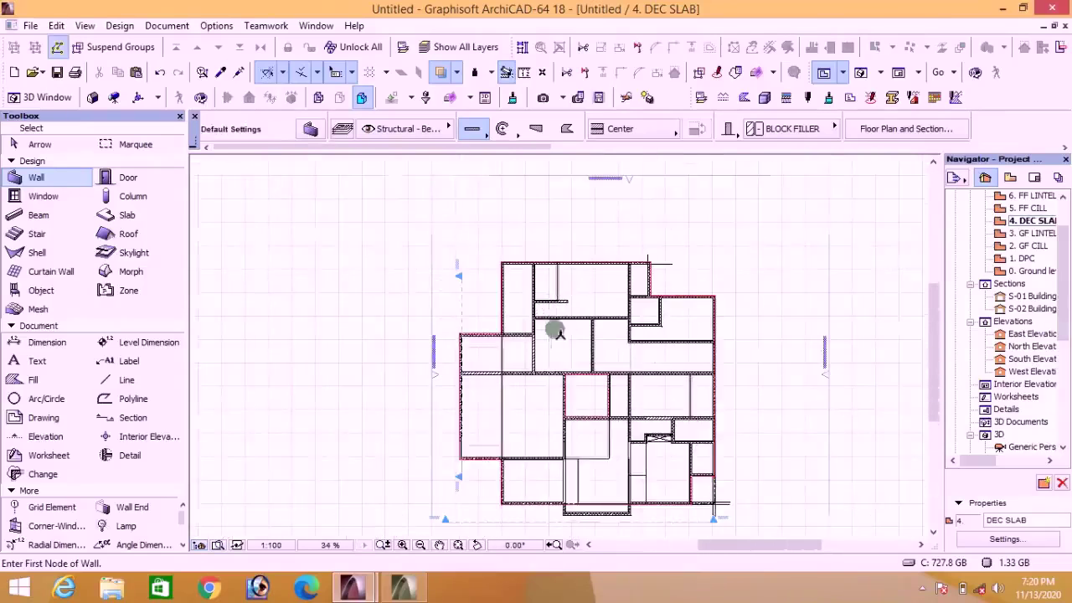
scroll(578, 323, "up", 6)
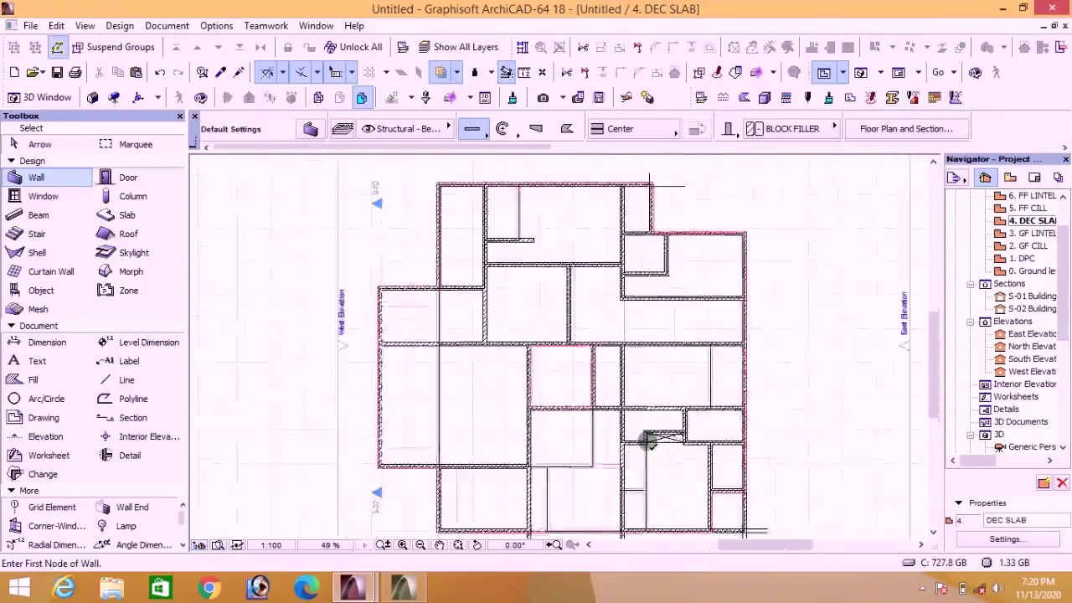
scroll(581, 319, "down", 4)
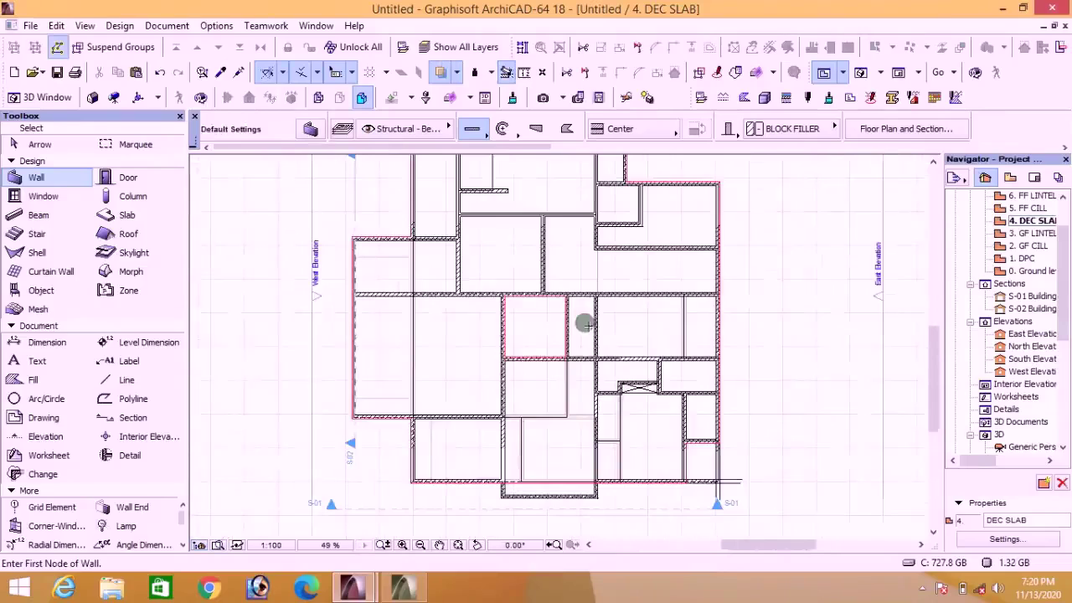
left_click(442, 72)
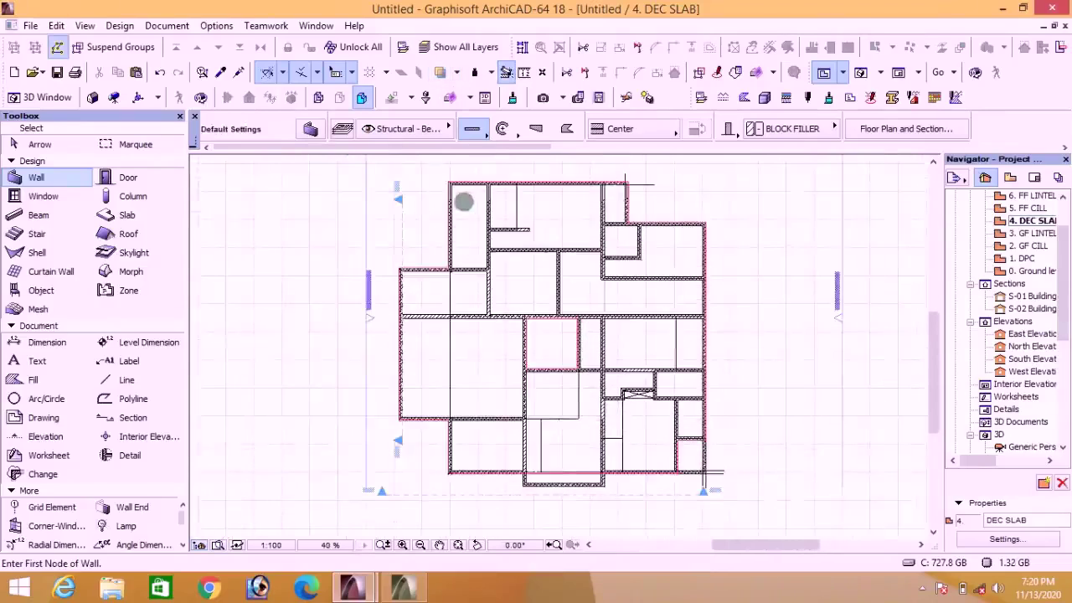
Step: Delete the leftover drafting lines inside the south-central room above the bay
scroll(556, 193, "up", 2)
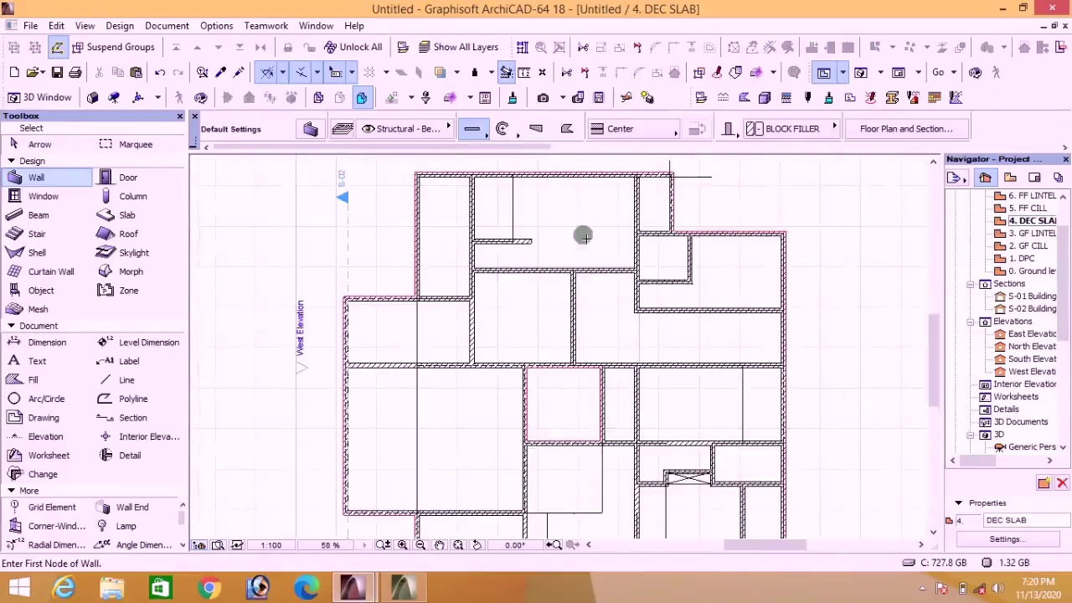
scroll(441, 290, "up", 4)
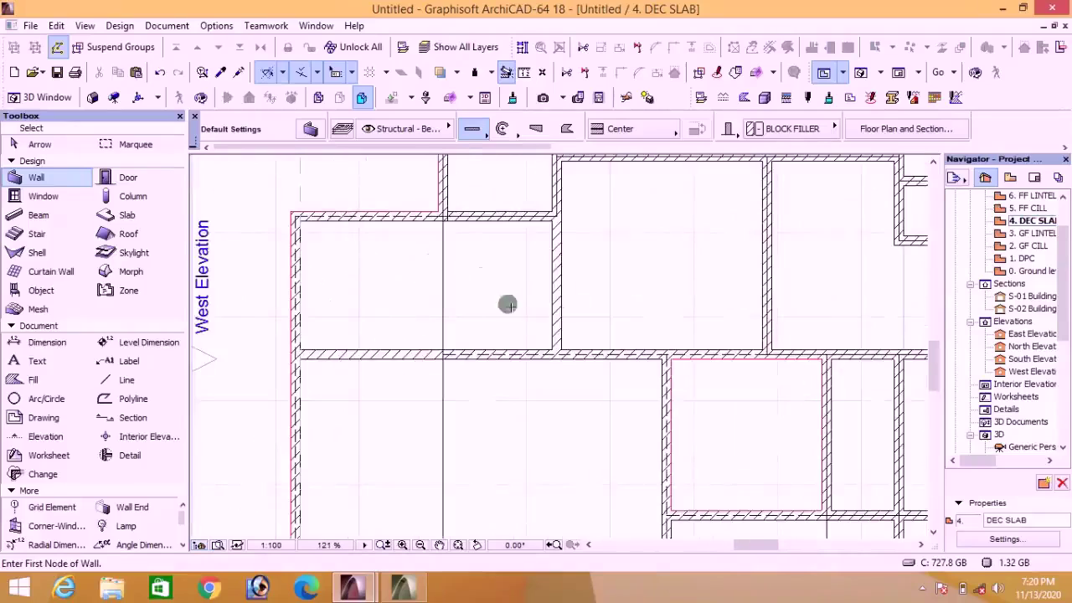
scroll(507, 305, "down", 3)
scroll(616, 243, "up", 3)
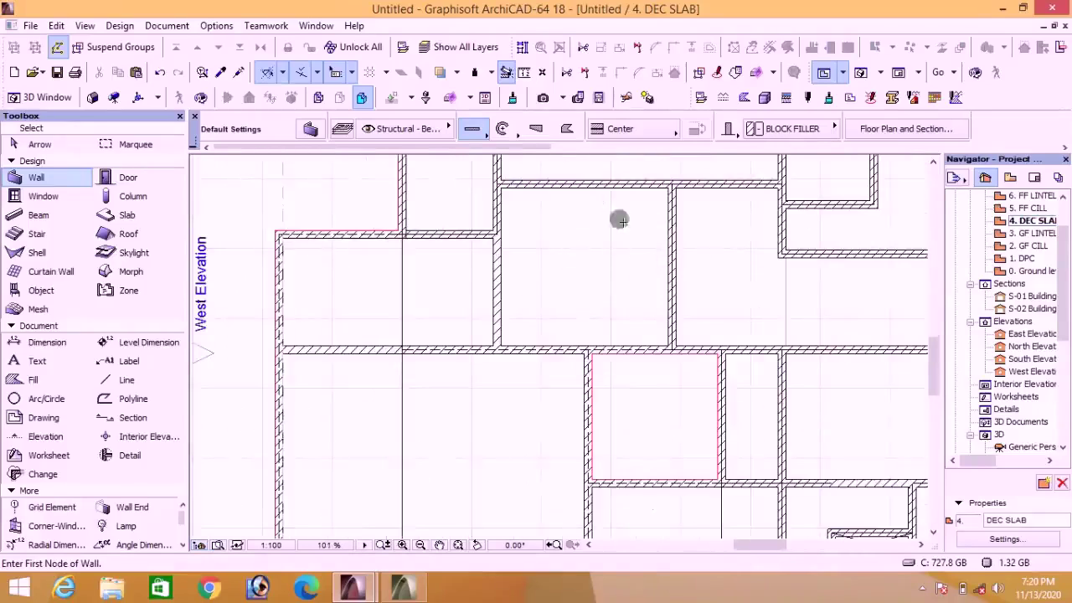
scroll(617, 232, "down", 3)
scroll(608, 237, "up", 3)
scroll(547, 242, "down", 1)
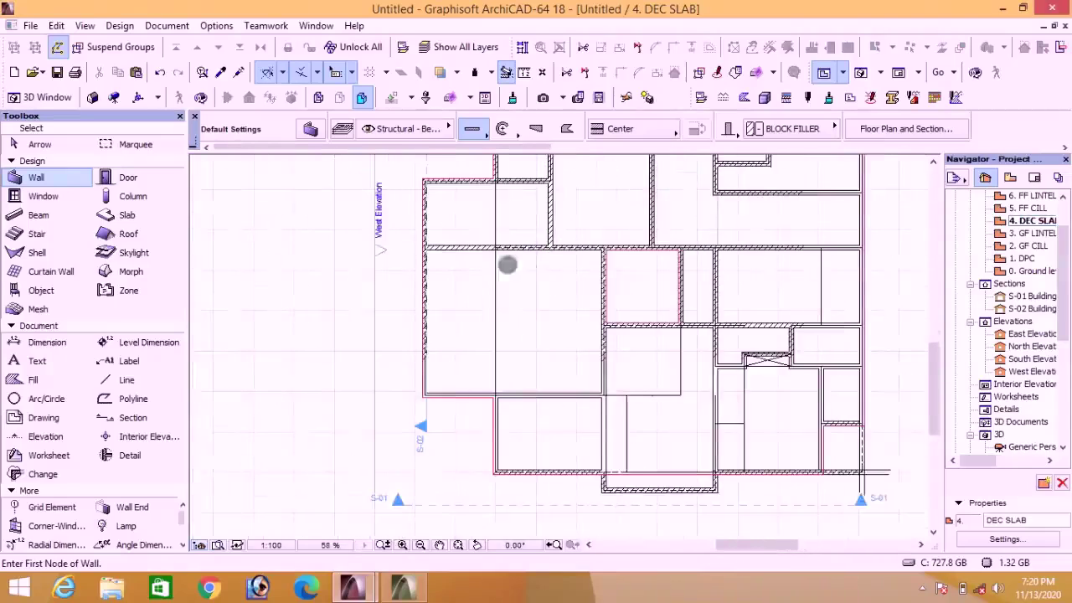
scroll(676, 428, "up", 3)
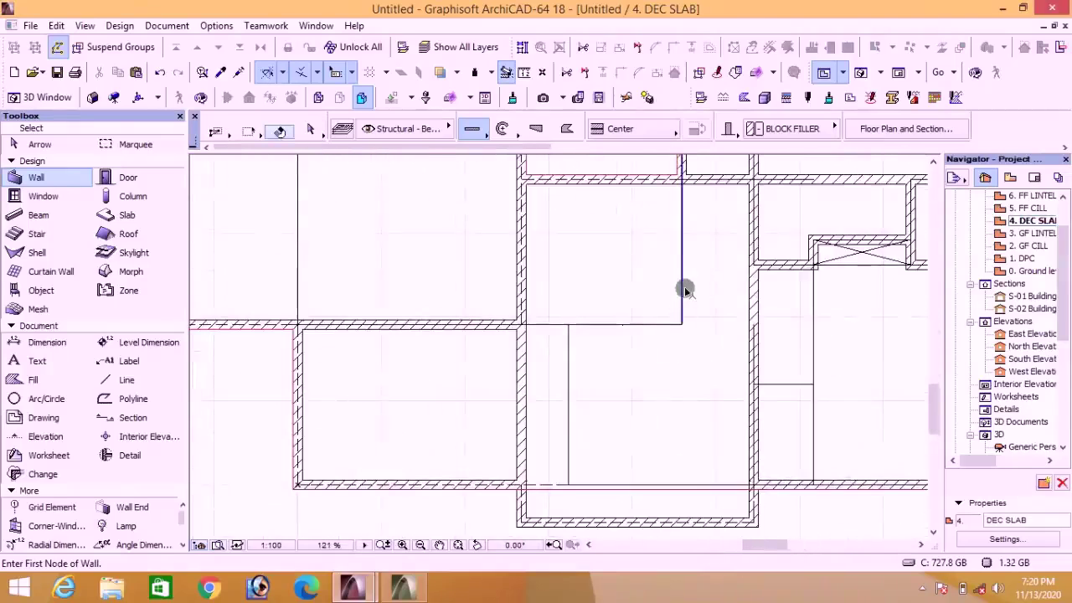
left_click(683, 206)
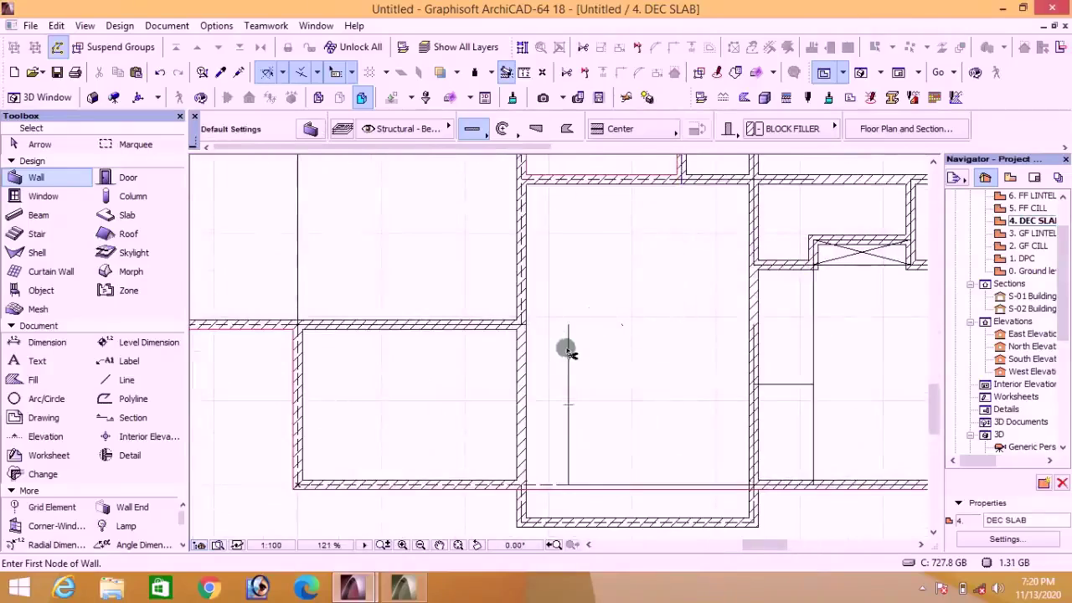
key("Delete")
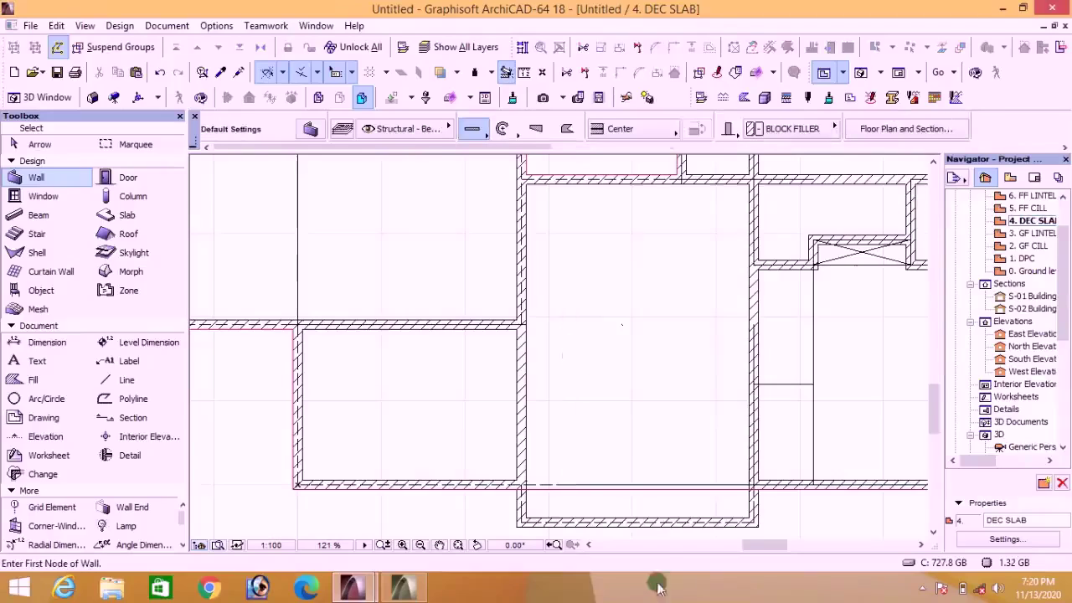
Step: Delete the leftover solid and hidden drafting lines across the bay's opening in the south outer wall
scroll(656, 445, "up", 3)
left_click(631, 441)
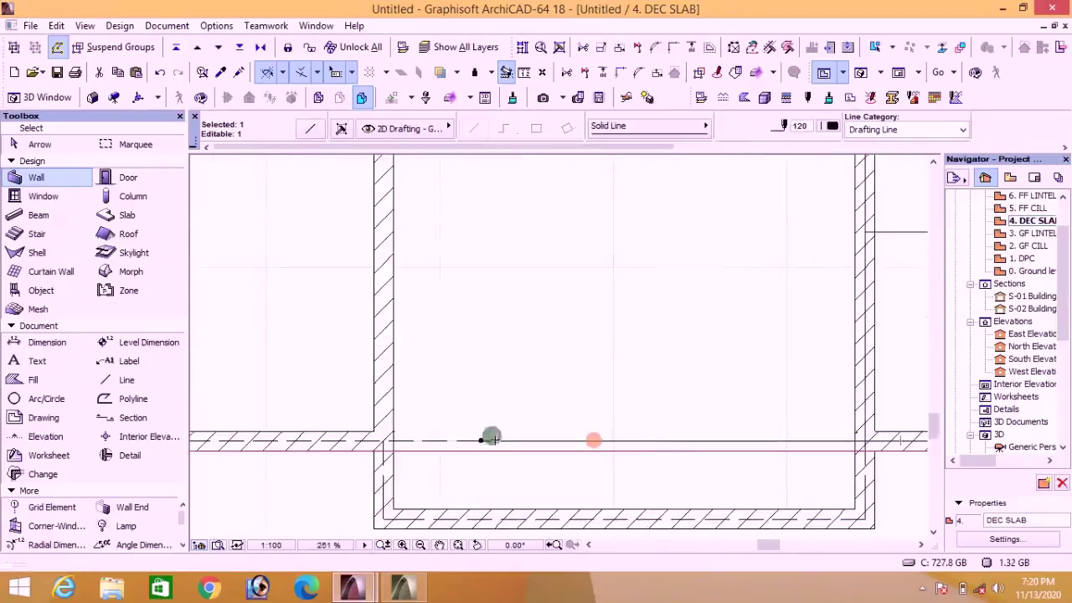
left_click(737, 440)
left_click(754, 413)
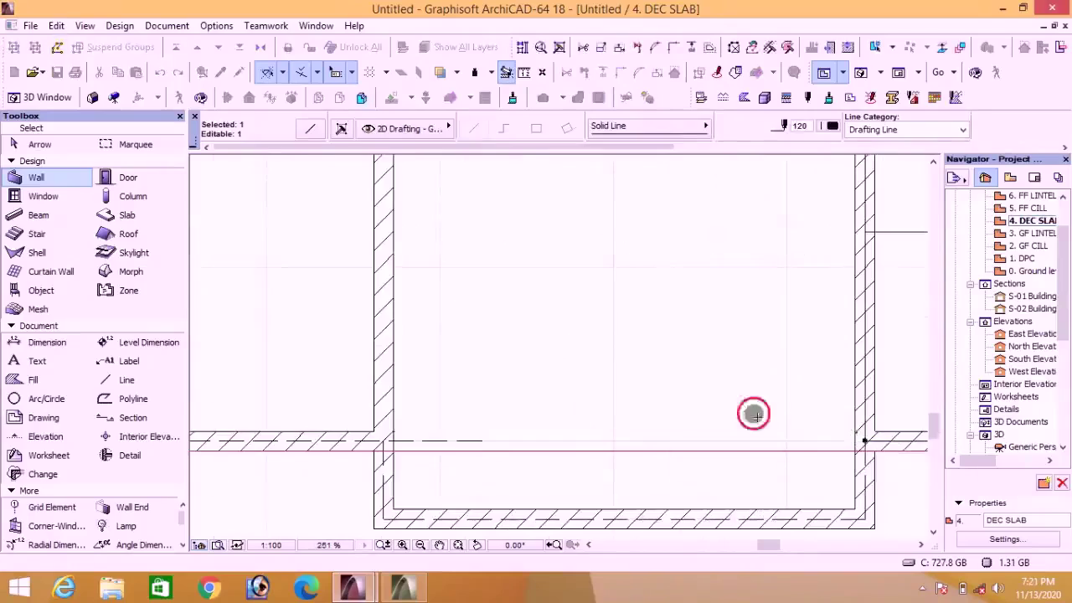
scroll(662, 425, "down", 2)
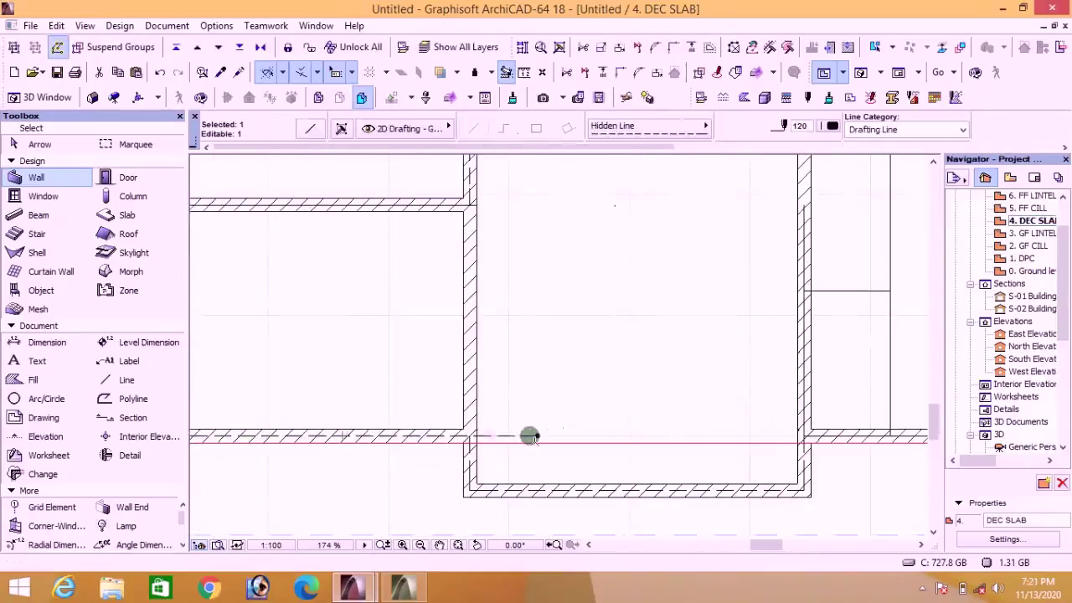
scroll(535, 437, "down", 5)
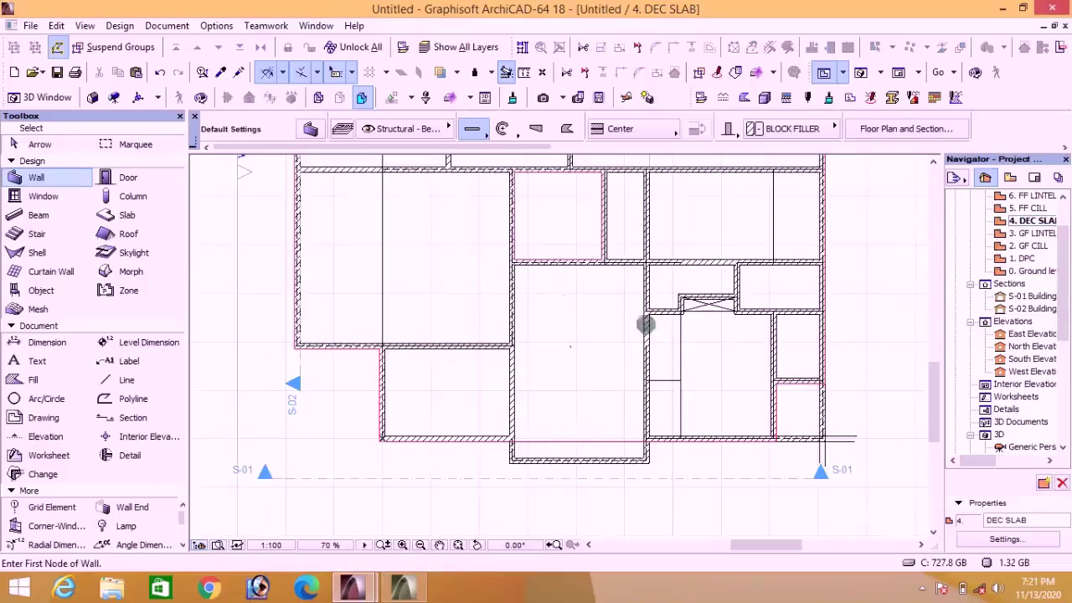
Step: Delete the leftover vertical and horizontal drafting lines inside the southeast room below the small crossed niche
scroll(421, 441, "up", 3)
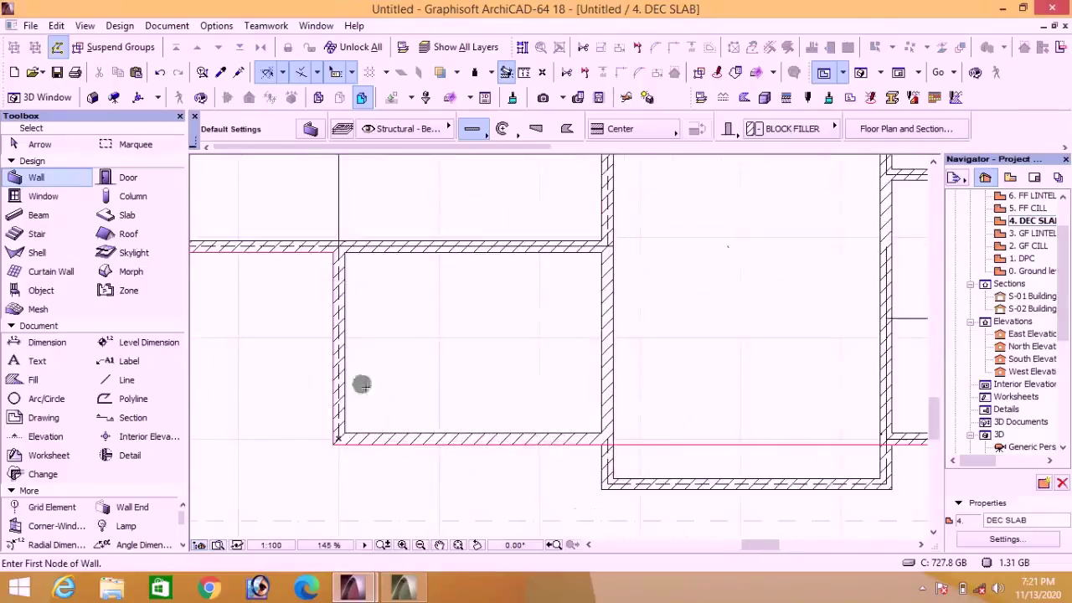
scroll(387, 377, "down", 3)
scroll(754, 389, "up", 3)
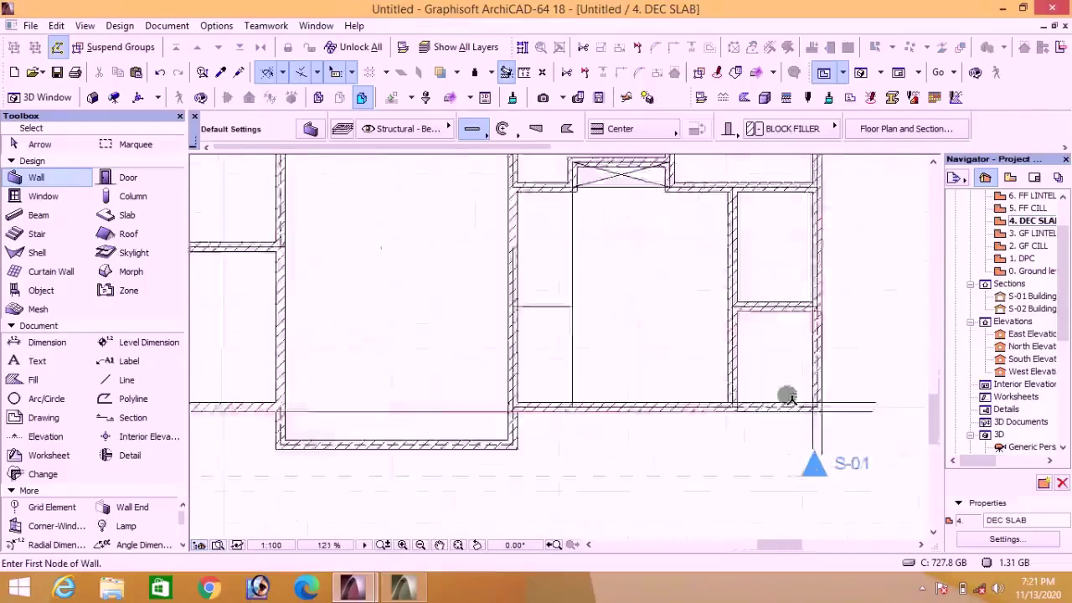
scroll(790, 391, "down", 3)
left_click(631, 326, "shift")
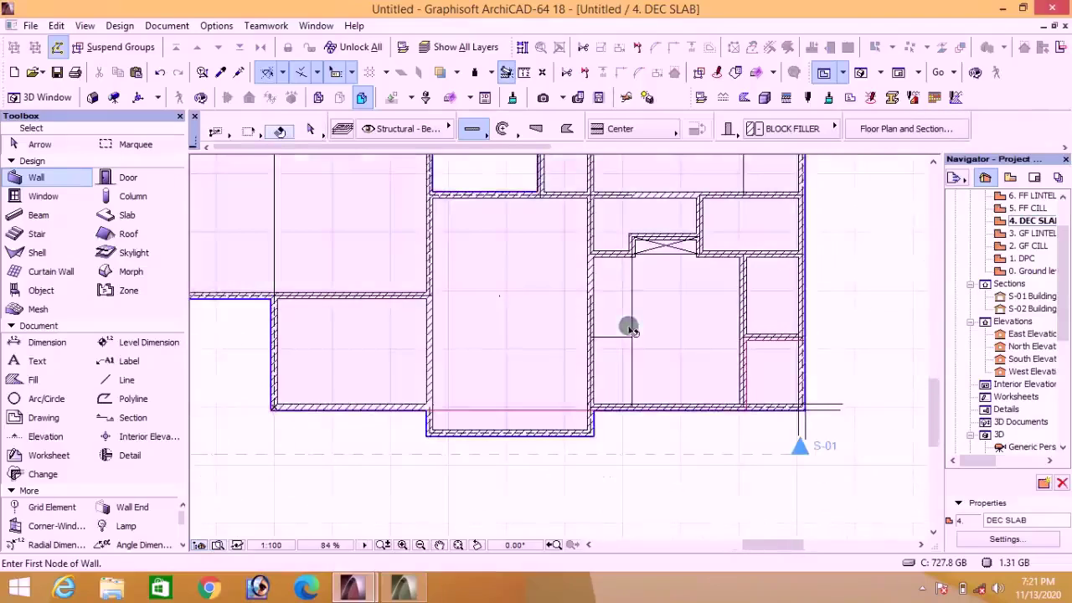
key("Escape")
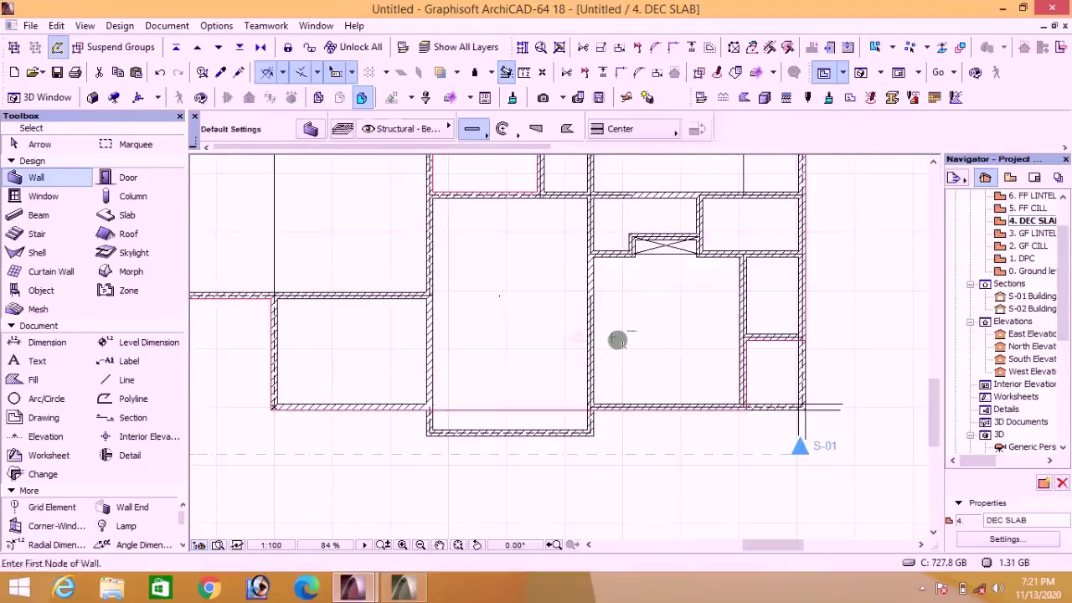
Step: Draw a 3825-long north-south wall along the drafting line near the east end of the east-central room
scroll(721, 305, "up", 1)
scroll(751, 383, "down", 2)
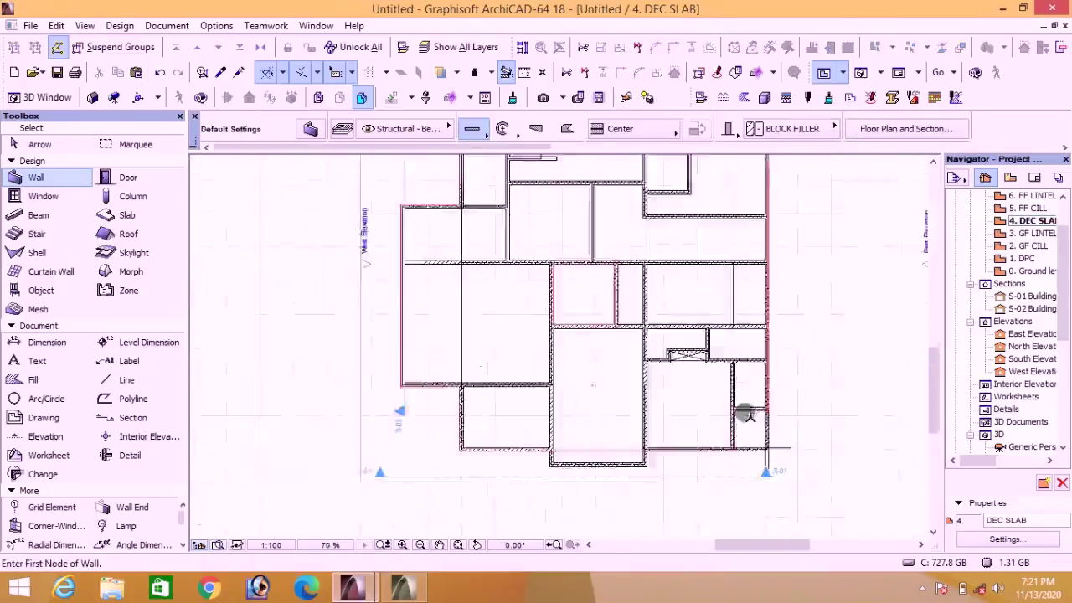
scroll(737, 313, "up", 2)
scroll(731, 276, "up", 2)
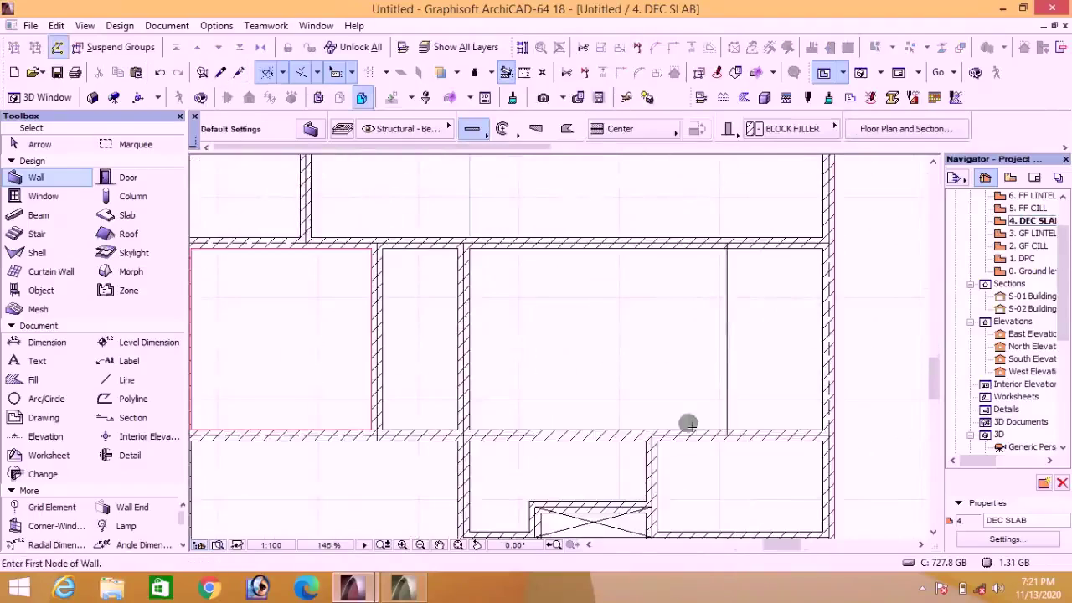
left_click(727, 435)
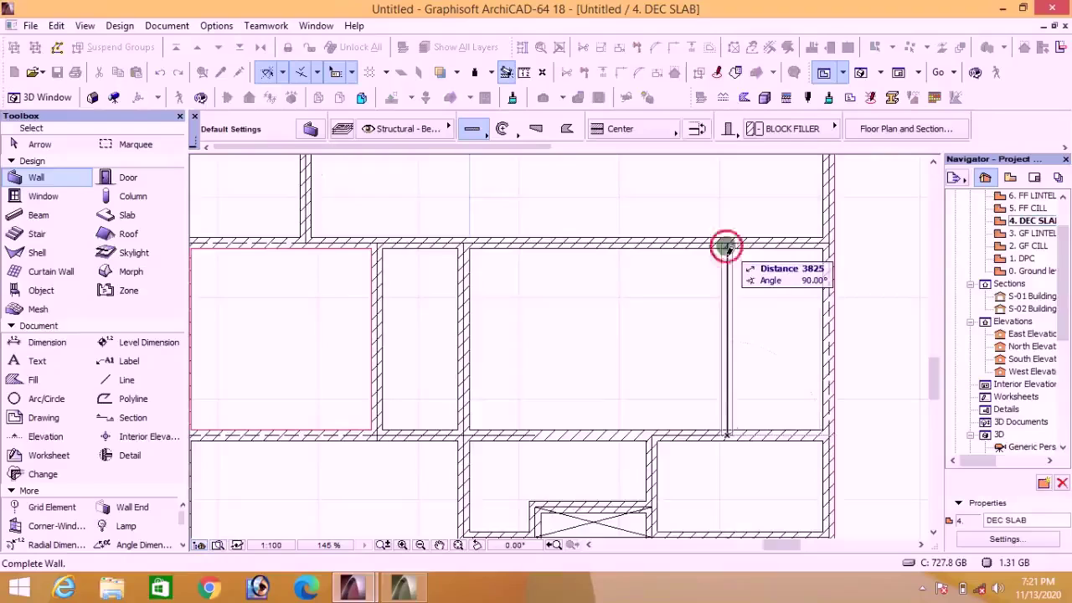
left_click(725, 246)
scroll(711, 355, "down", 5)
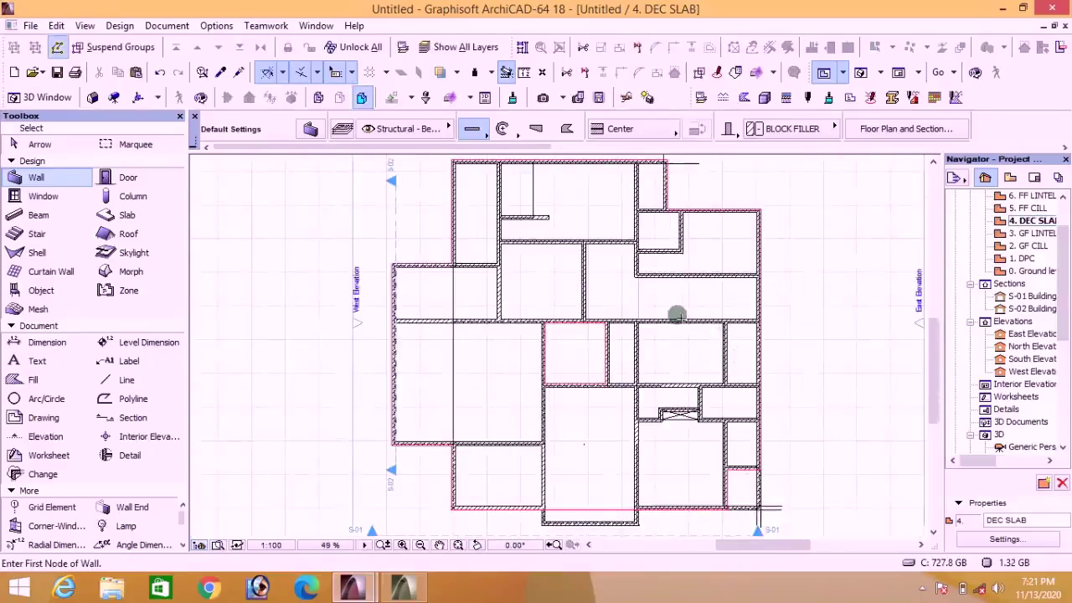
Step: Delete the leftover vertical drafting line running through the west rooms
scroll(677, 316, "down", 1)
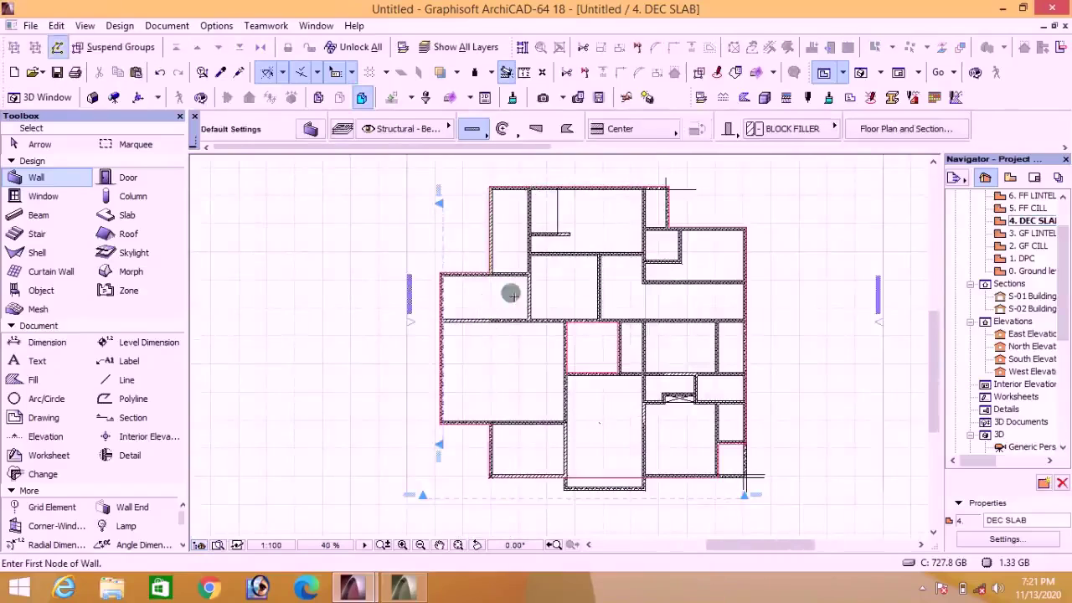
scroll(572, 268, "down", 3)
scroll(643, 209, "up", 3)
scroll(590, 240, "up", 2)
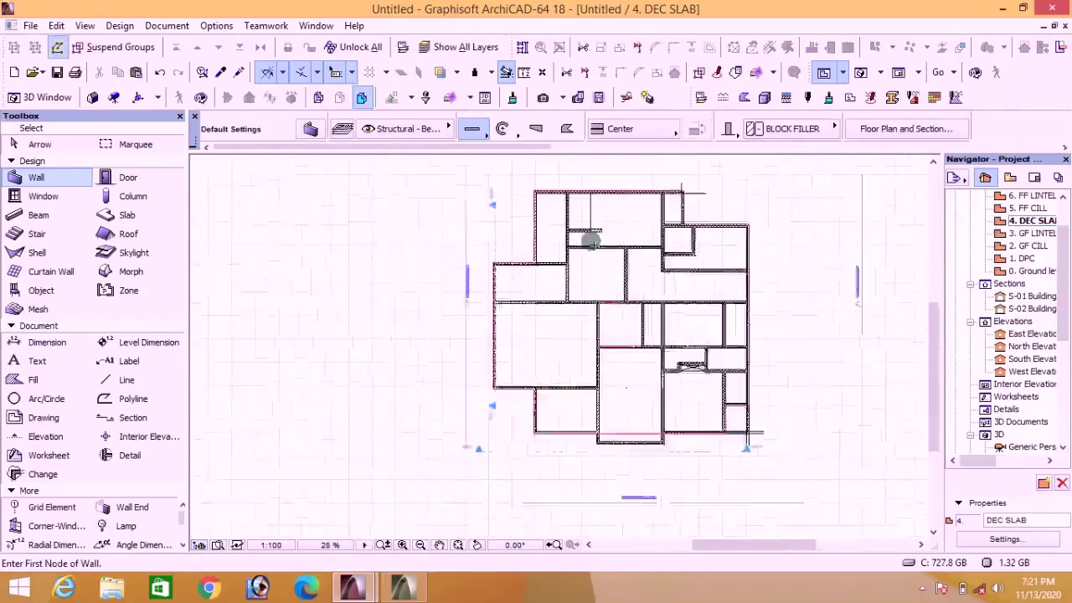
scroll(555, 437, "up", 4)
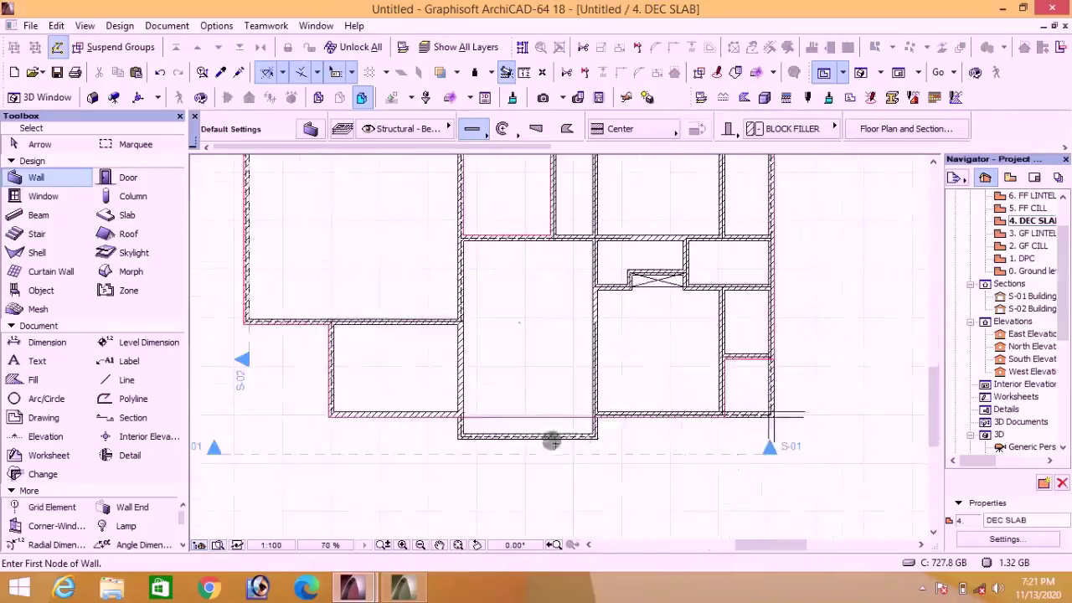
scroll(538, 438, "down", 2)
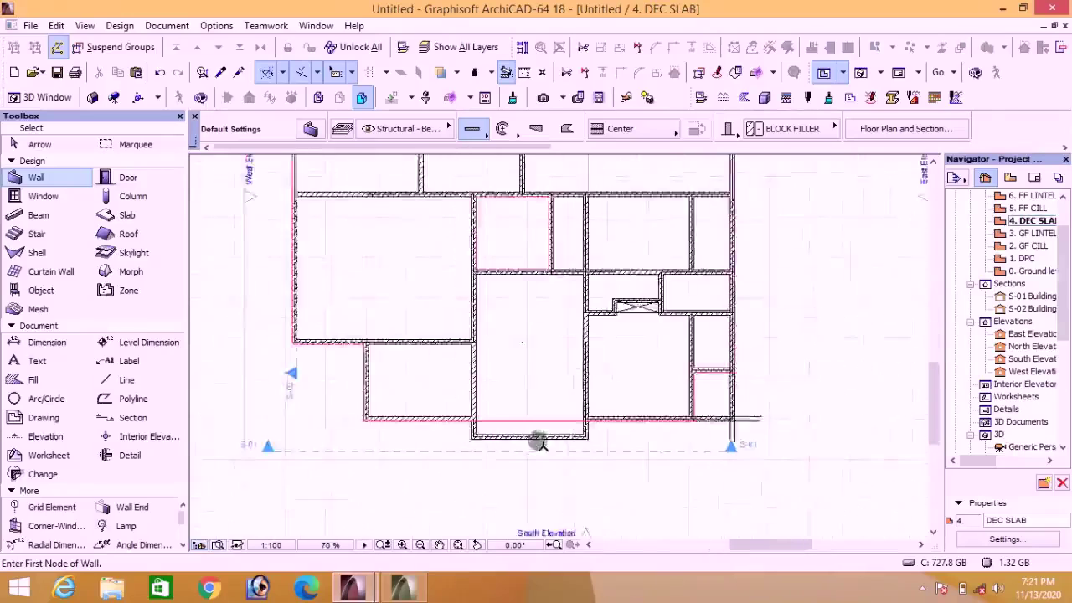
Step: Select all remaining polylines on the DEC SLAB story and delete them
left_click(122, 399)
key("ctrl+a")
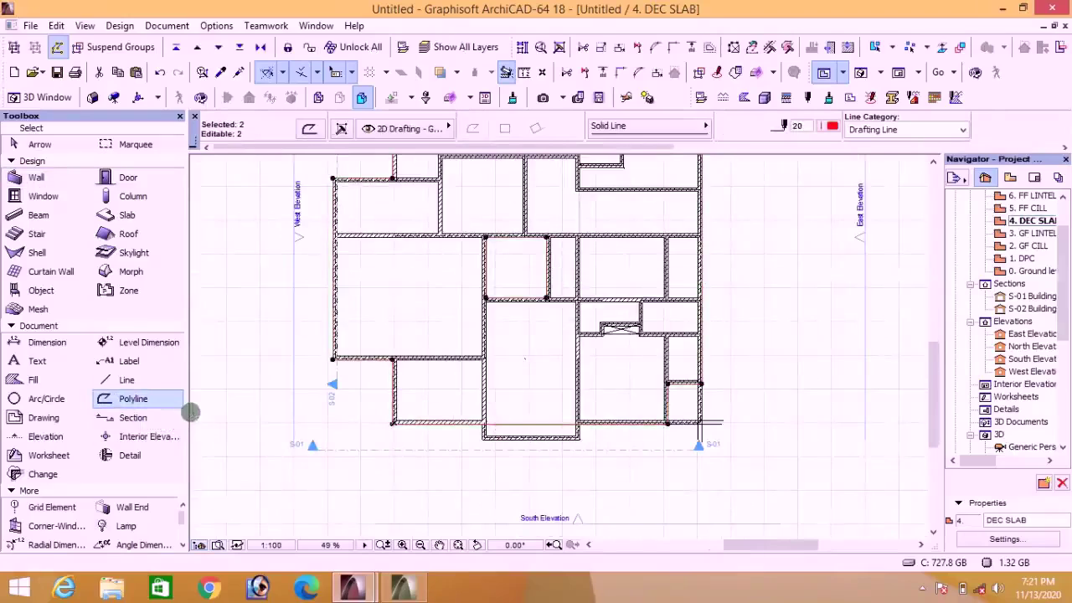
key("Escape")
Step: Delete all remaining drafting lines on the story, leaving only the walls in the floor plan
left_click(122, 381)
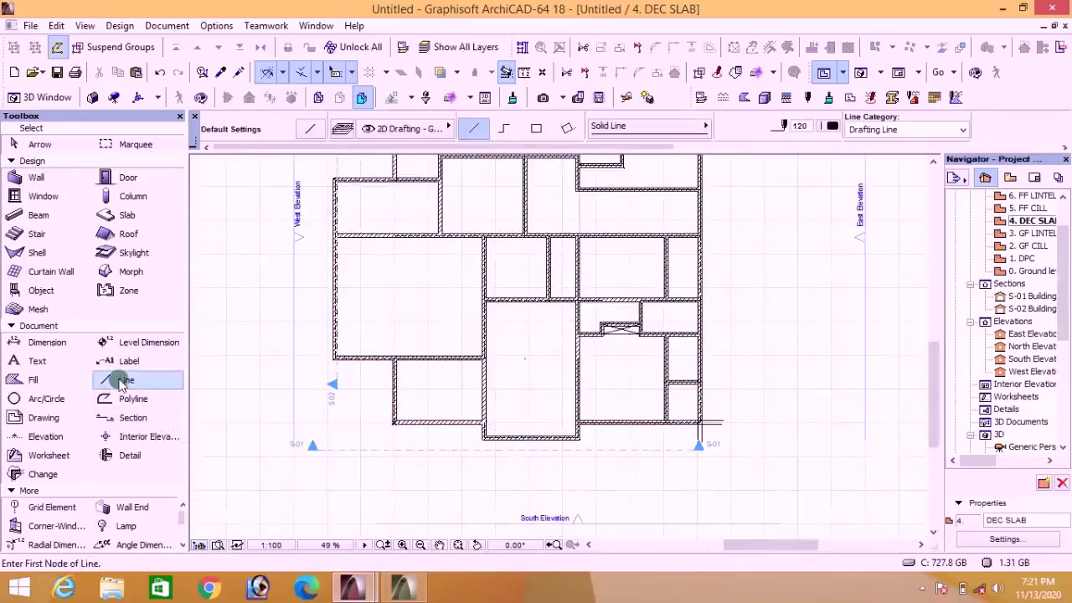
scroll(342, 358, "down", 3)
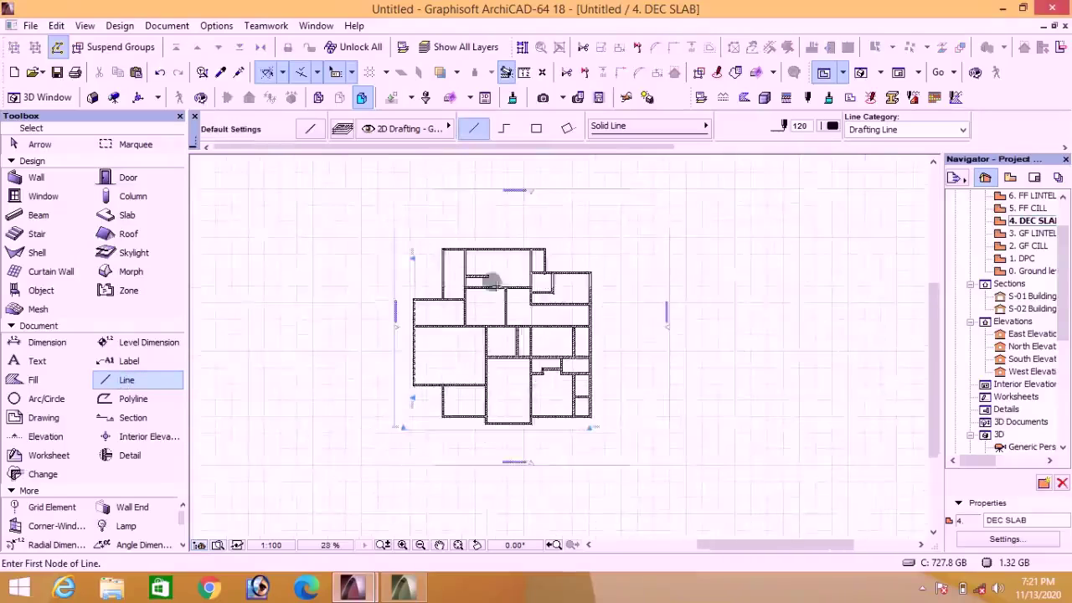
scroll(490, 280, "up", 4)
scroll(419, 296, "down", 3)
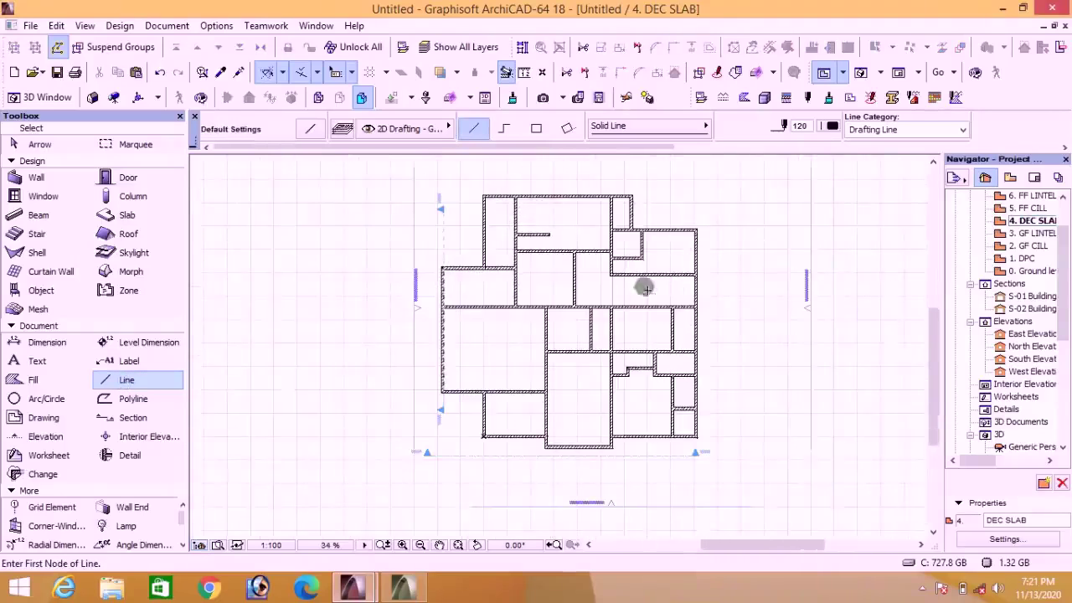
scroll(519, 335, "up", 1)
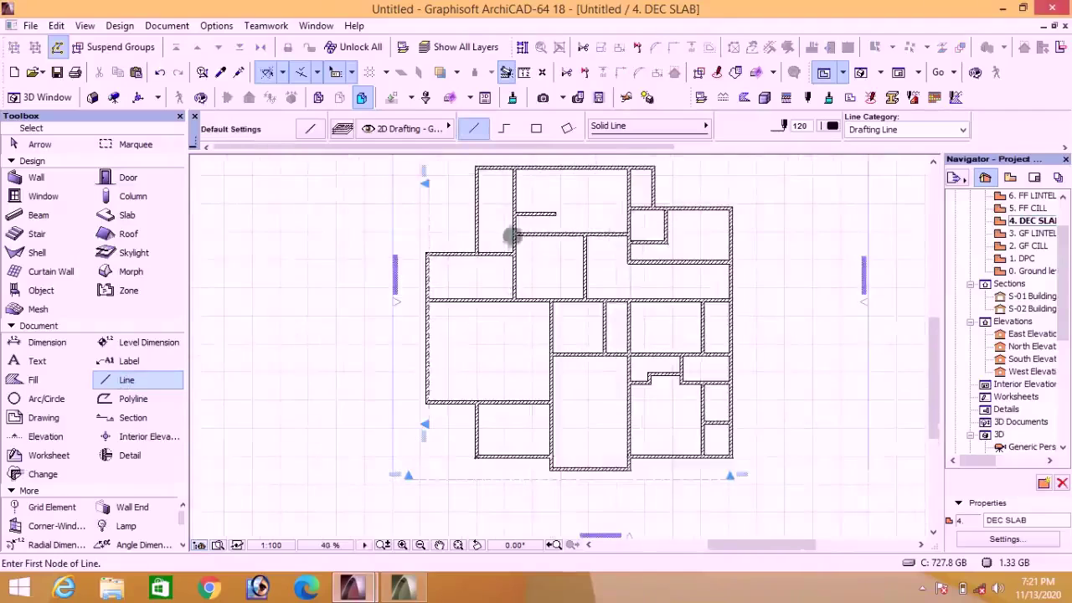
scroll(510, 237, "up", 4)
scroll(533, 263, "down", 5)
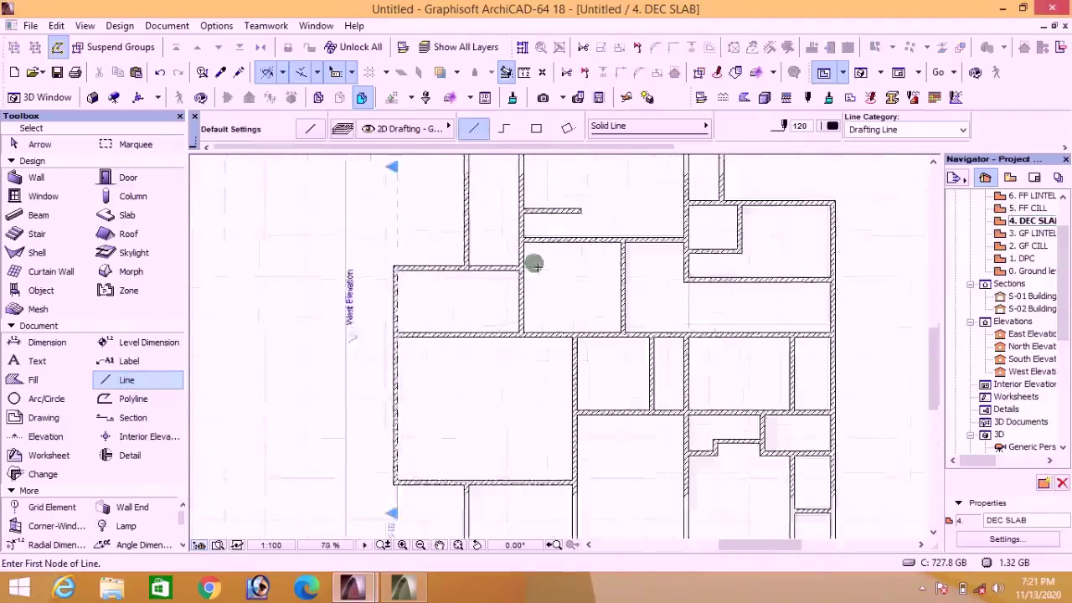
Step: Examine the first-floor walls and room layout in the 3D perspective from several sides
left_click(864, 73)
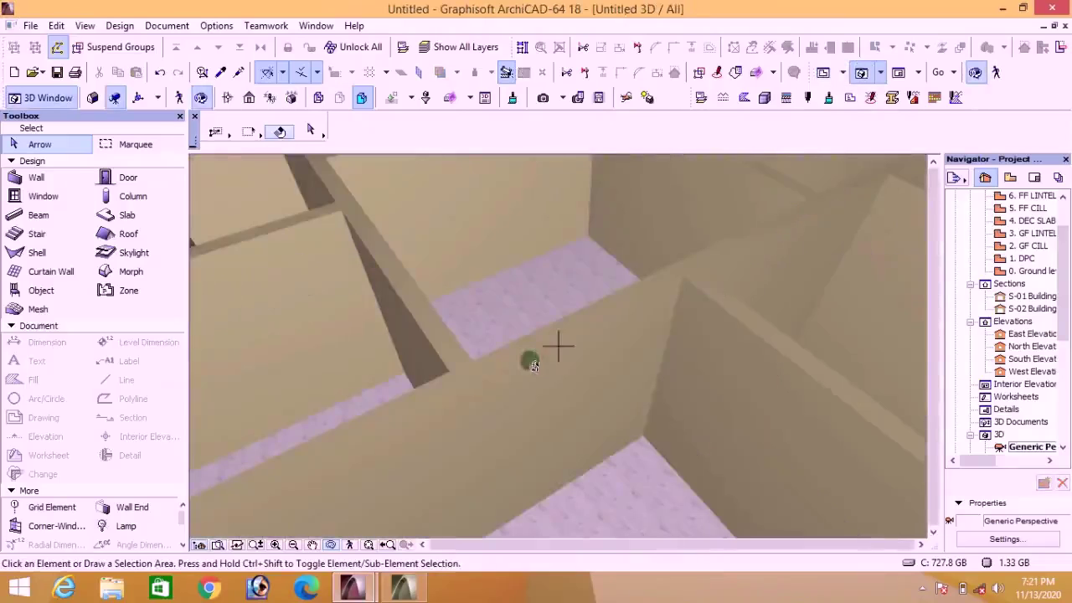
scroll(533, 363, "down", 10)
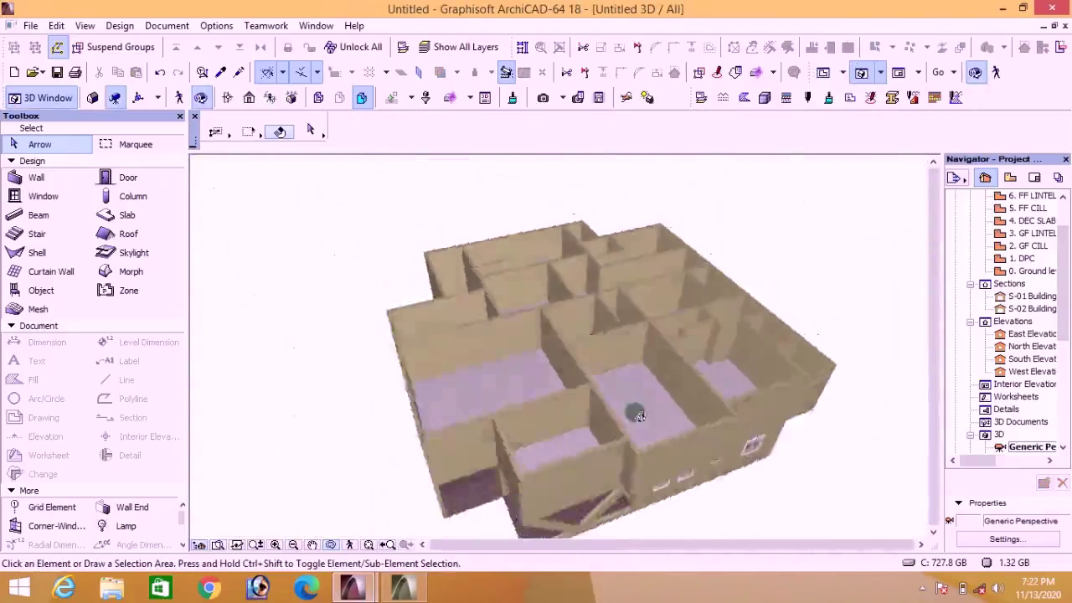
left_click_drag(638, 417, 602, 315)
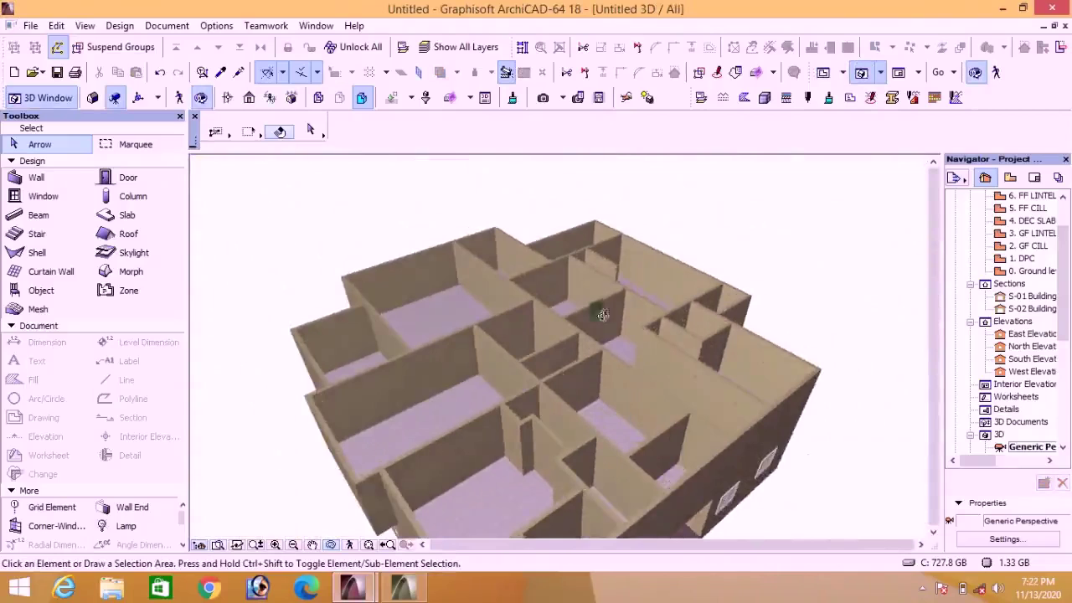
left_click_drag(557, 345, 535, 319)
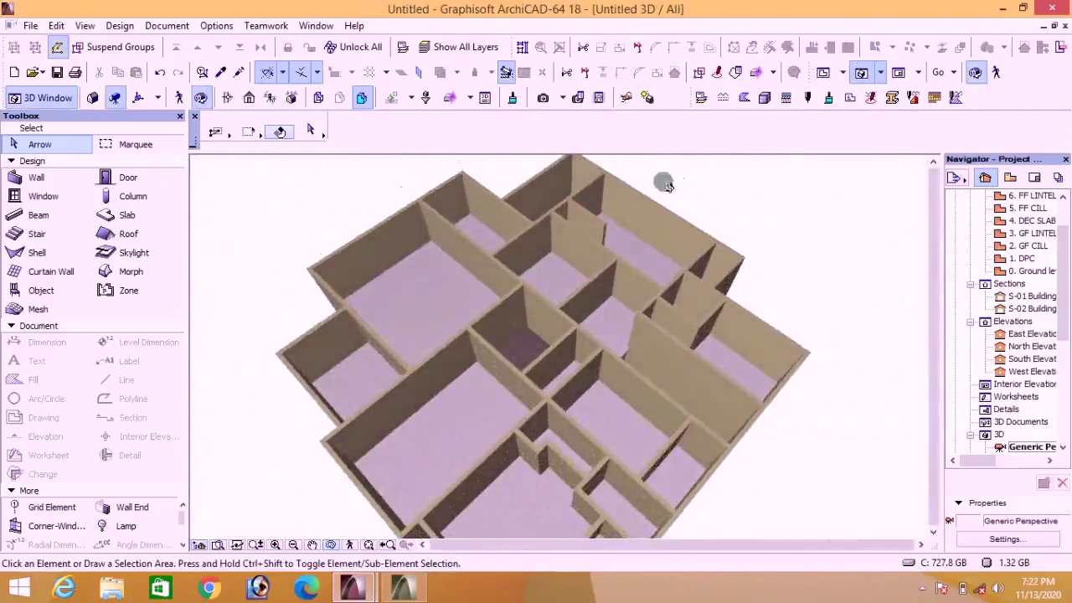
scroll(637, 246, "up", 3)
left_click_drag(647, 315, 597, 220)
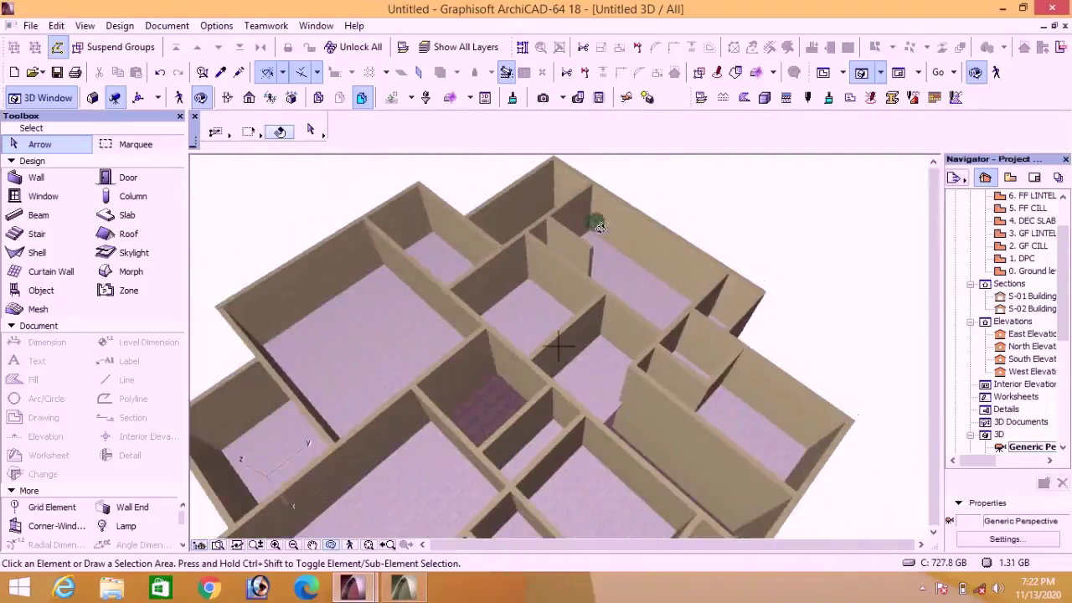
scroll(430, 232, "up", 3)
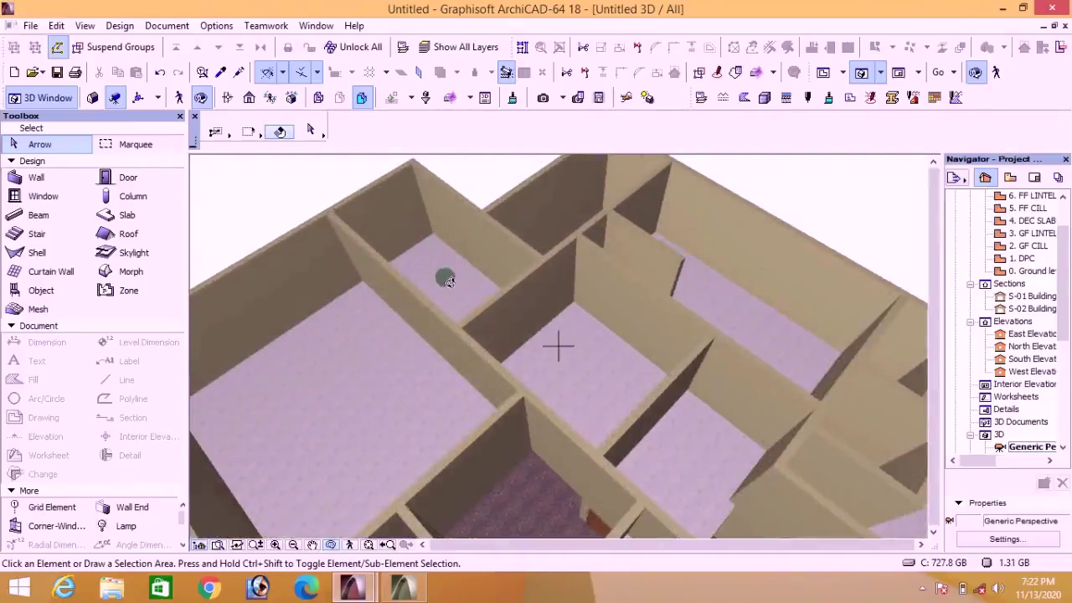
scroll(442, 246, "down", 3)
scroll(550, 346, "up", 3)
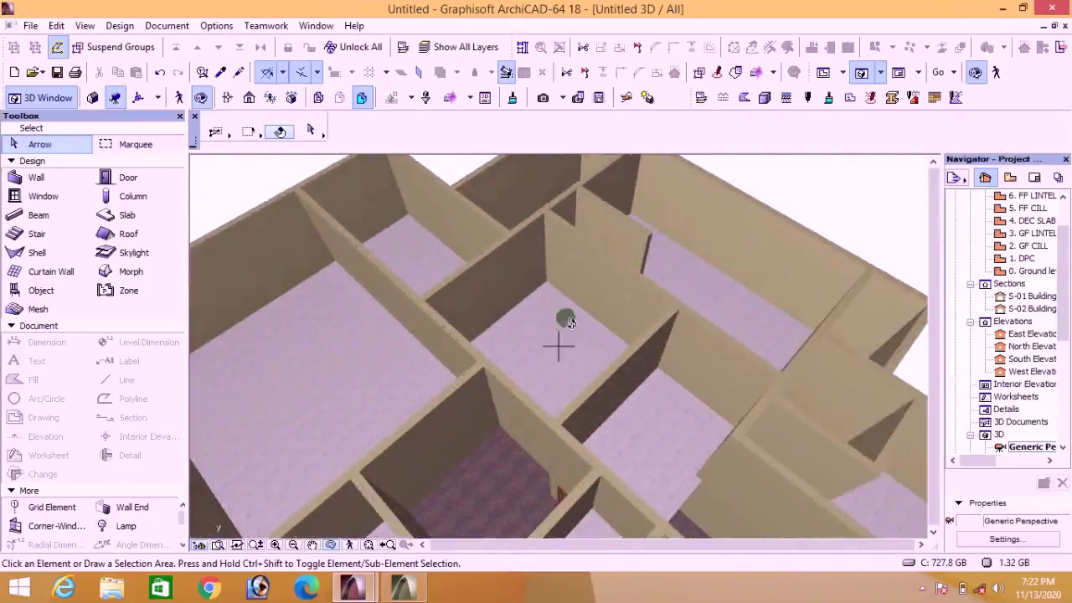
scroll(653, 394, "down", 3)
scroll(742, 447, "up", 5)
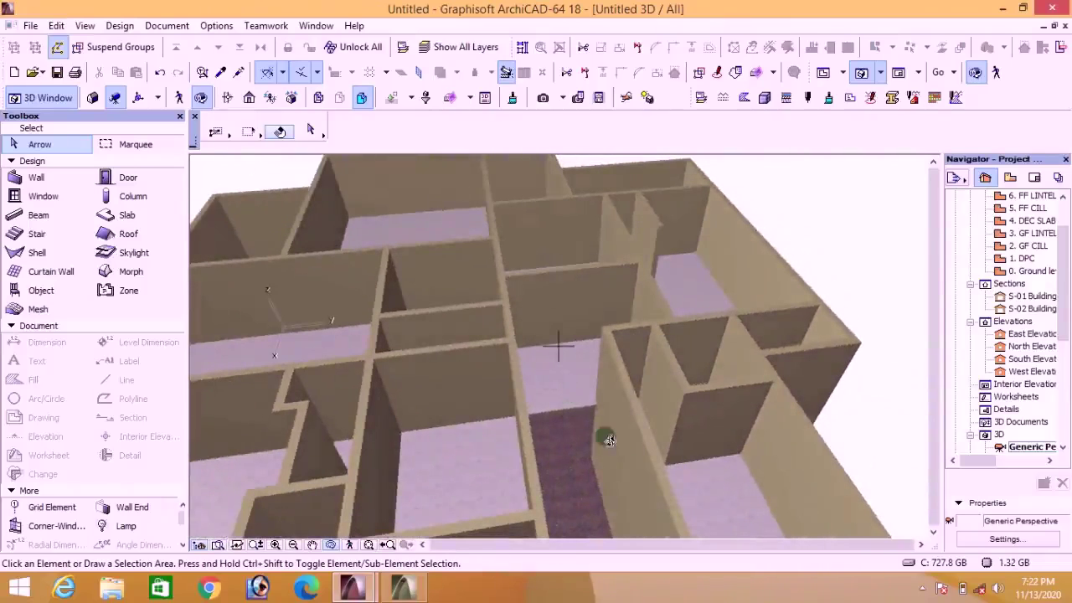
scroll(611, 335, "down", 3)
middle_click_drag(615, 206, 790, 304, "shift")
scroll(493, 208, "up", 4)
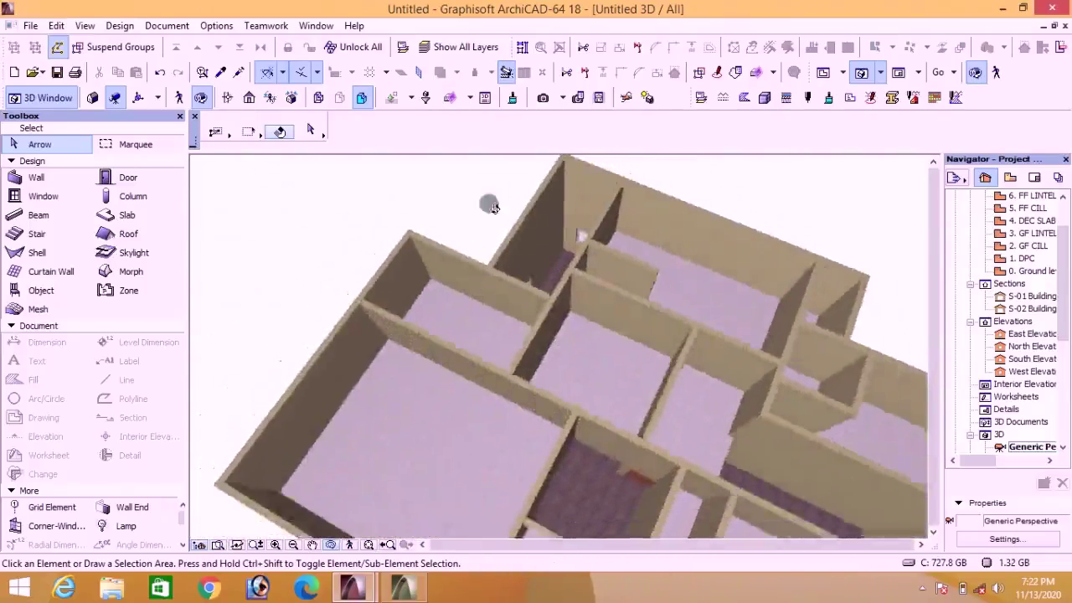
scroll(492, 208, "down", 3)
scroll(682, 361, "up", 6)
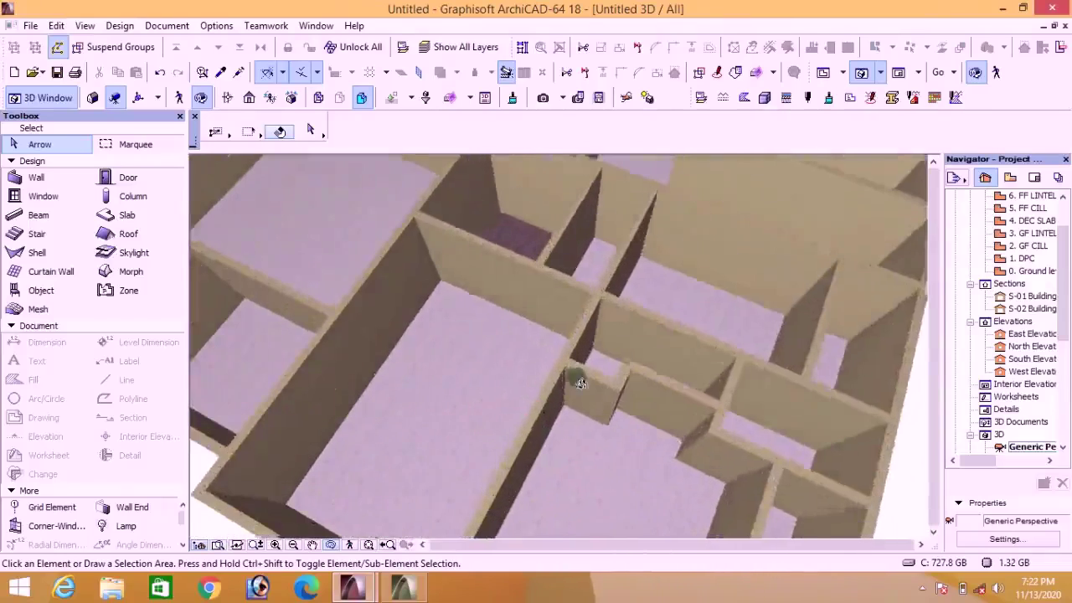
scroll(590, 372, "down", 6)
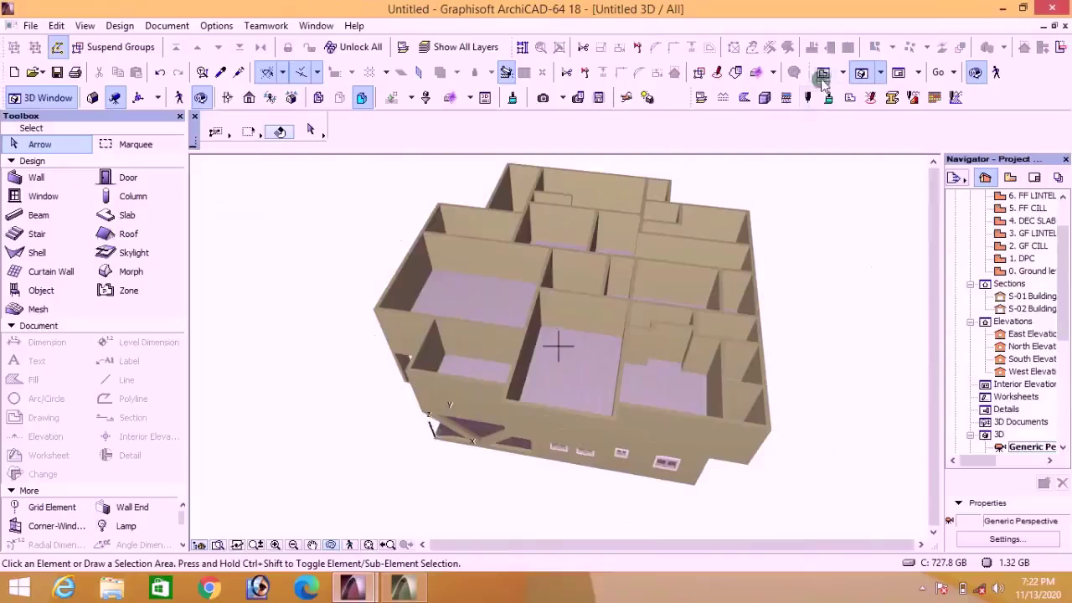
scroll(596, 238, "up", 4)
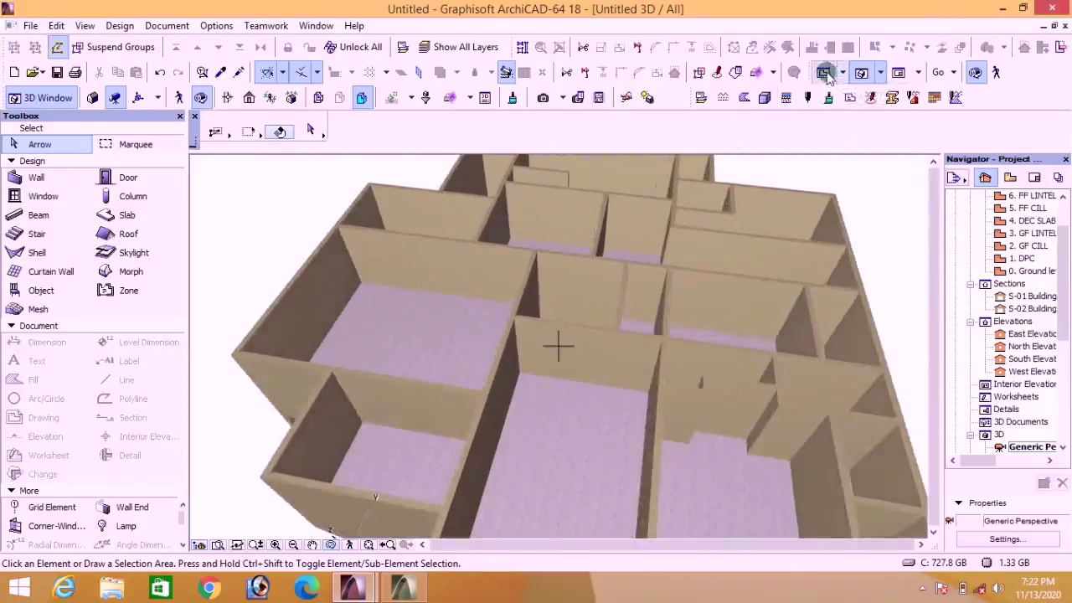
Step: Return to the DEC SLAB floor plan and set the default door to Rectangular Door Opening 18 with a height of 2750
left_click(825, 72)
scroll(578, 277, "up", 5)
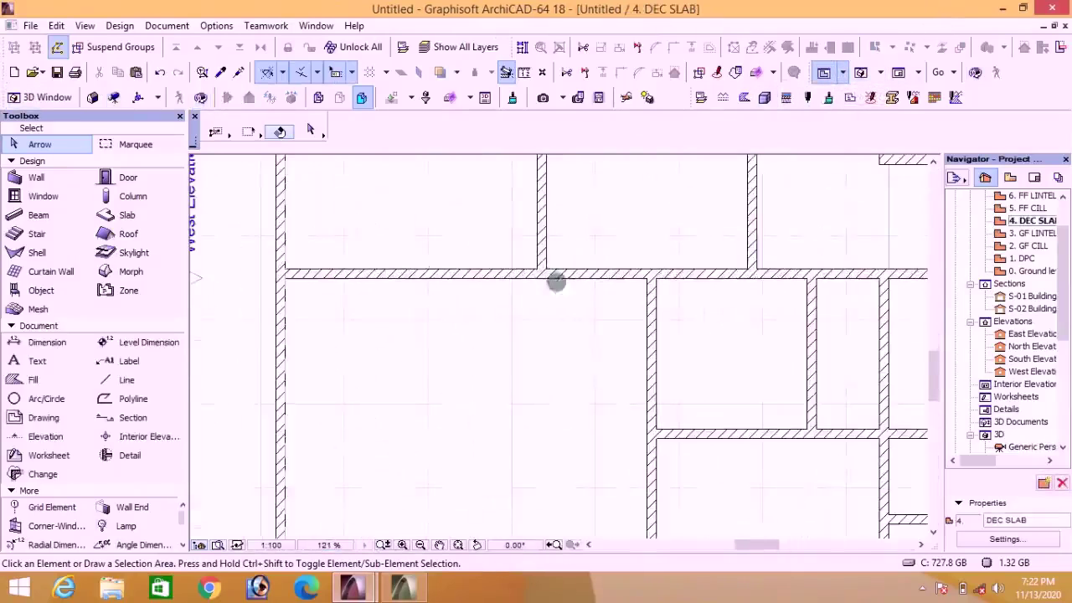
scroll(600, 259, "down", 3)
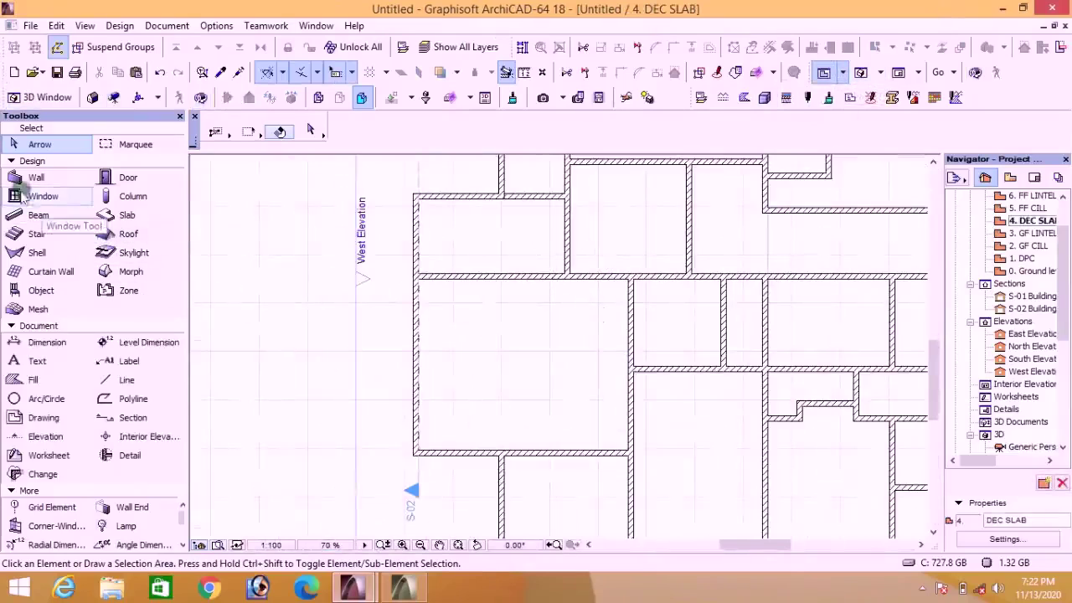
left_click(124, 178)
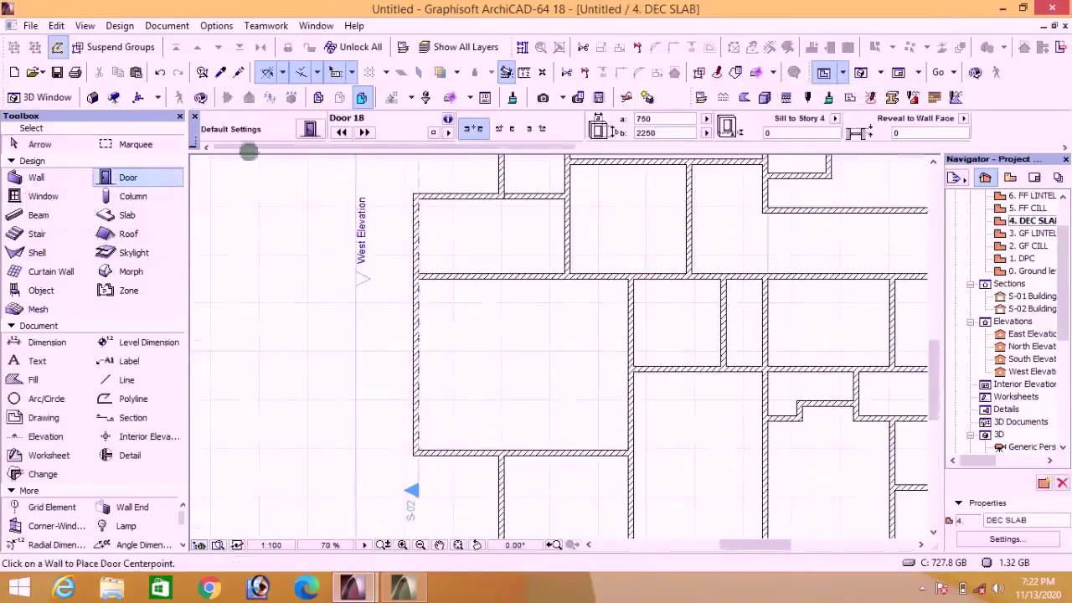
left_click(312, 130)
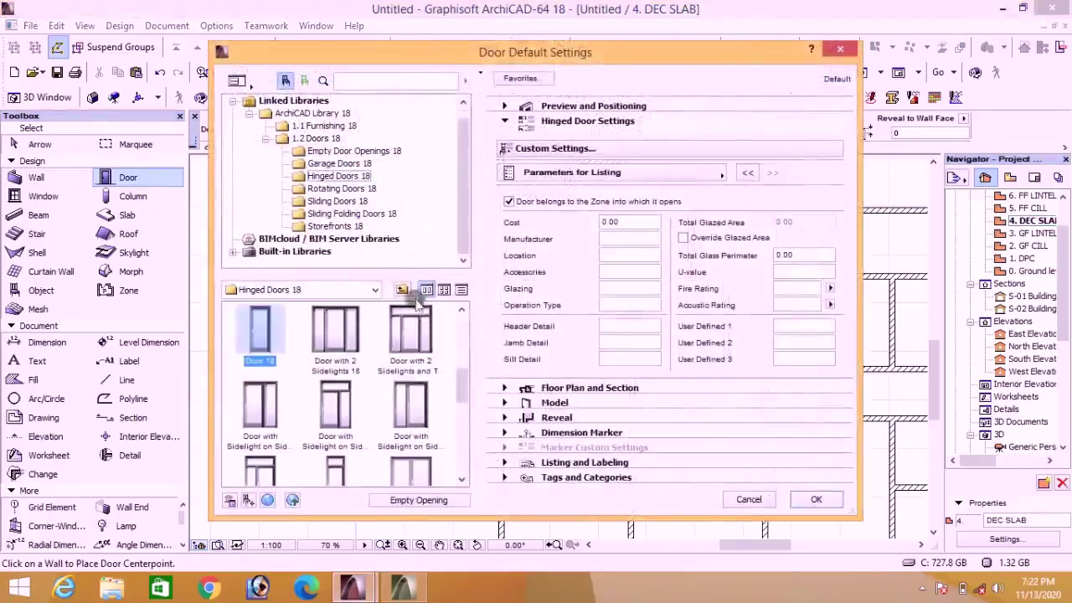
left_click(323, 152)
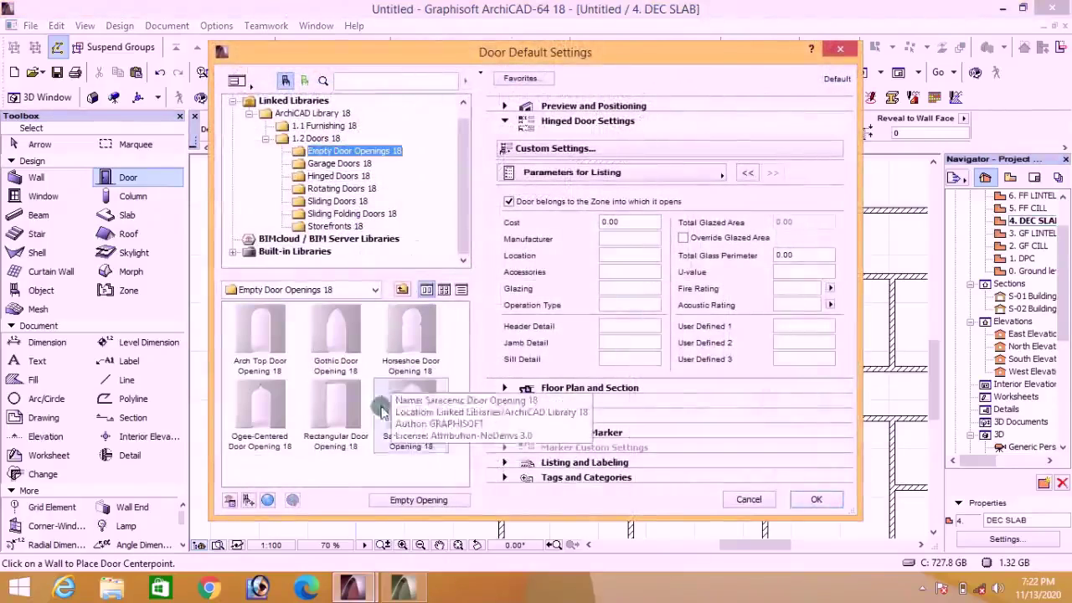
left_click(335, 404)
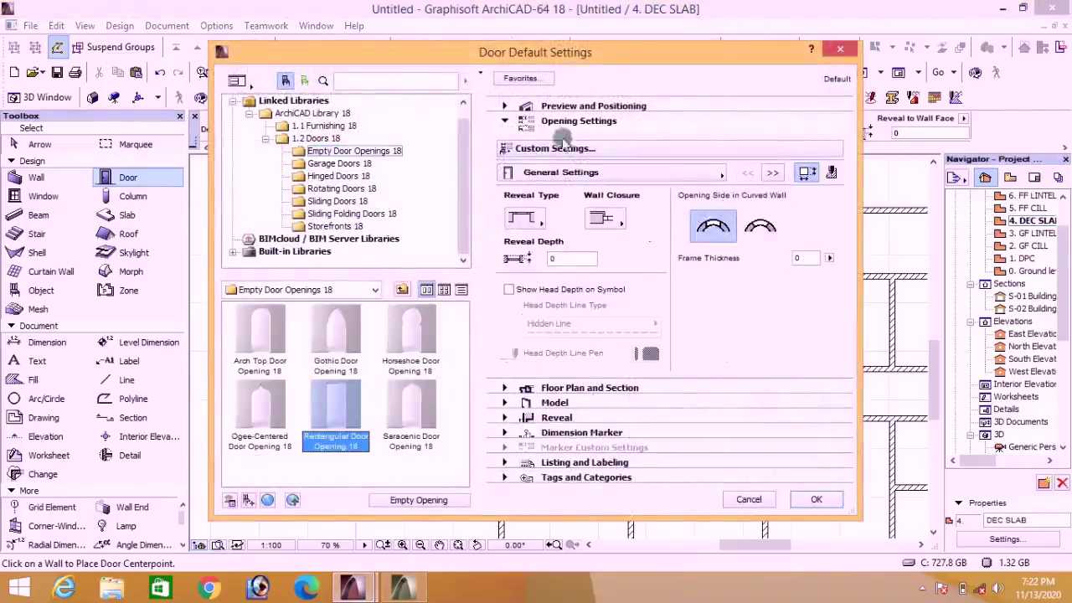
left_click(505, 106)
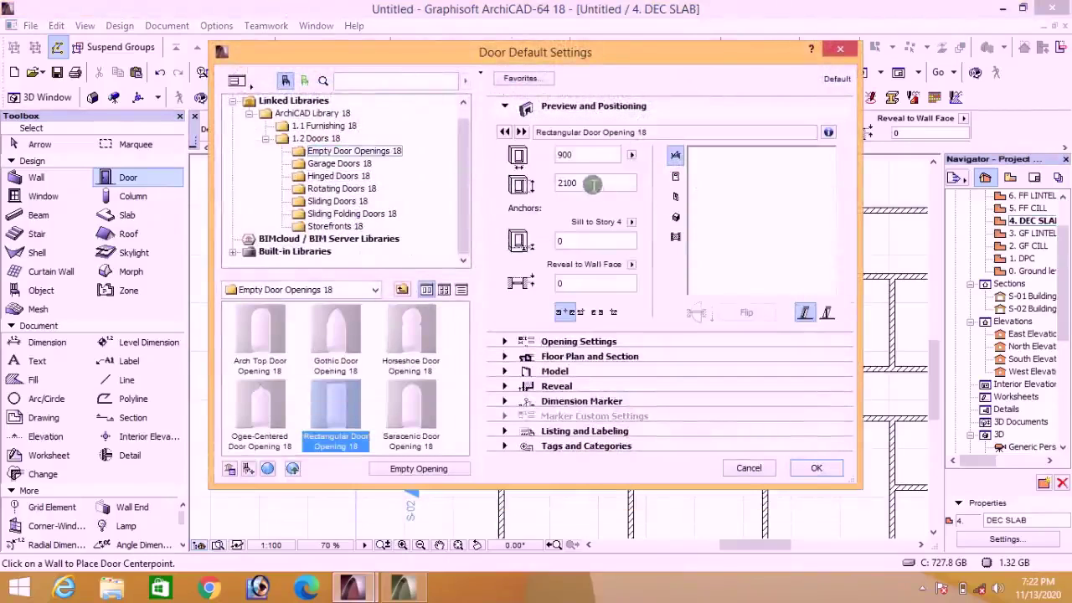
double_click(592, 184)
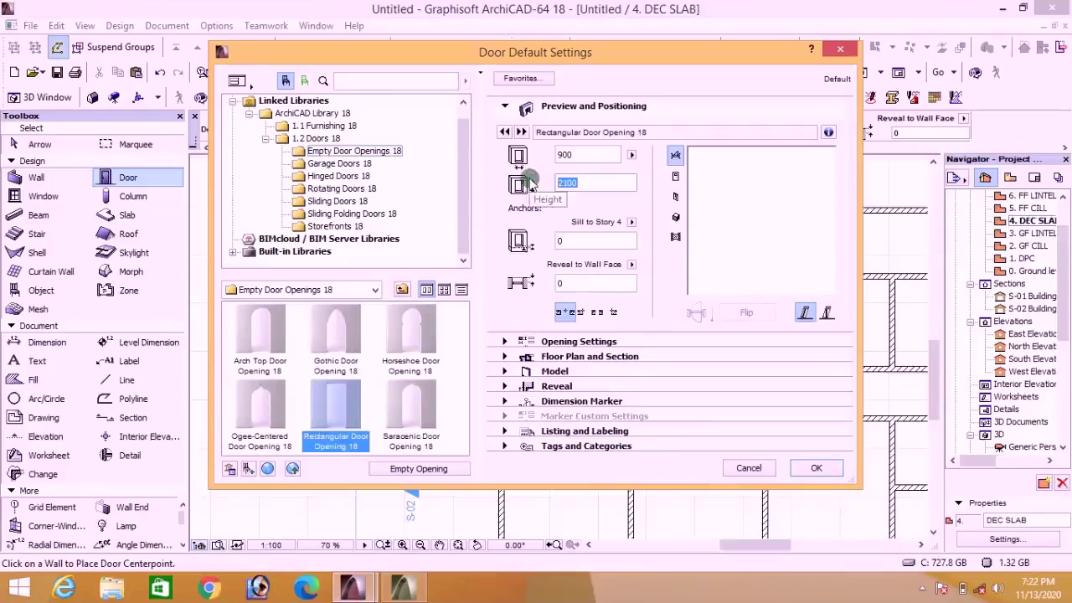
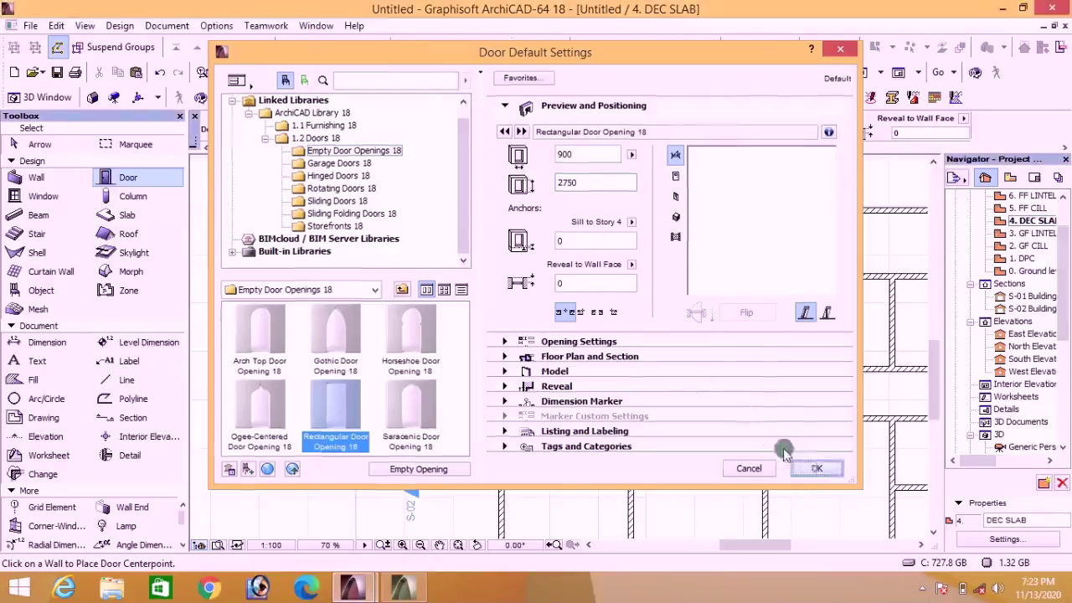
left_click(813, 467)
Step: Place a door opening in the wall north of the large west room and stretch it between the adjacent walls, 2400 wide
scroll(596, 285, "up", 4)
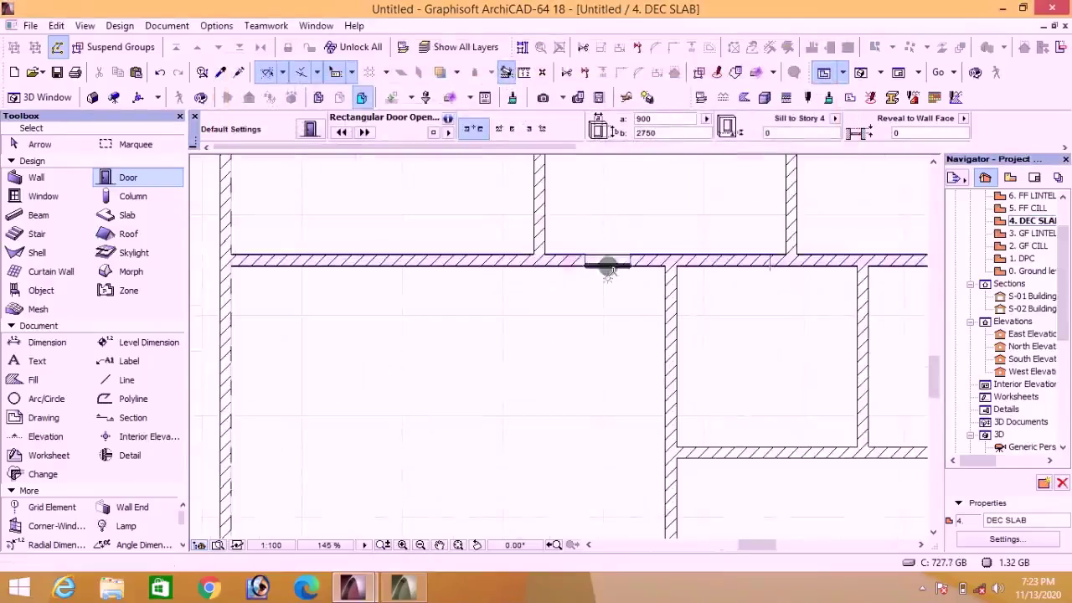
left_click(608, 270)
left_click(610, 289)
left_click(586, 257, "shift")
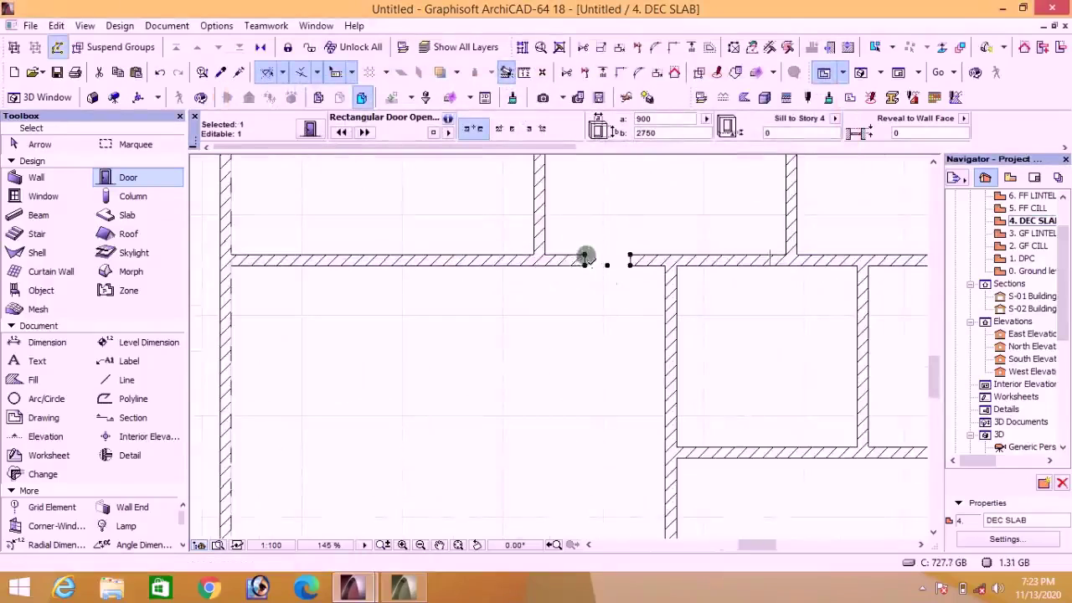
left_click(585, 257)
left_click(544, 257)
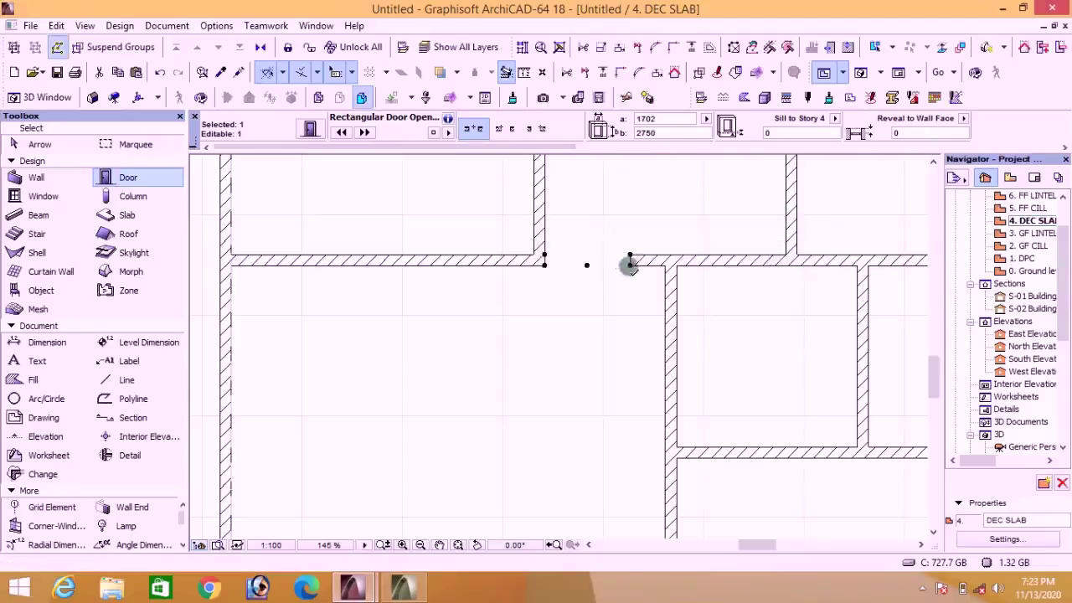
left_click(629, 265)
left_click(664, 263)
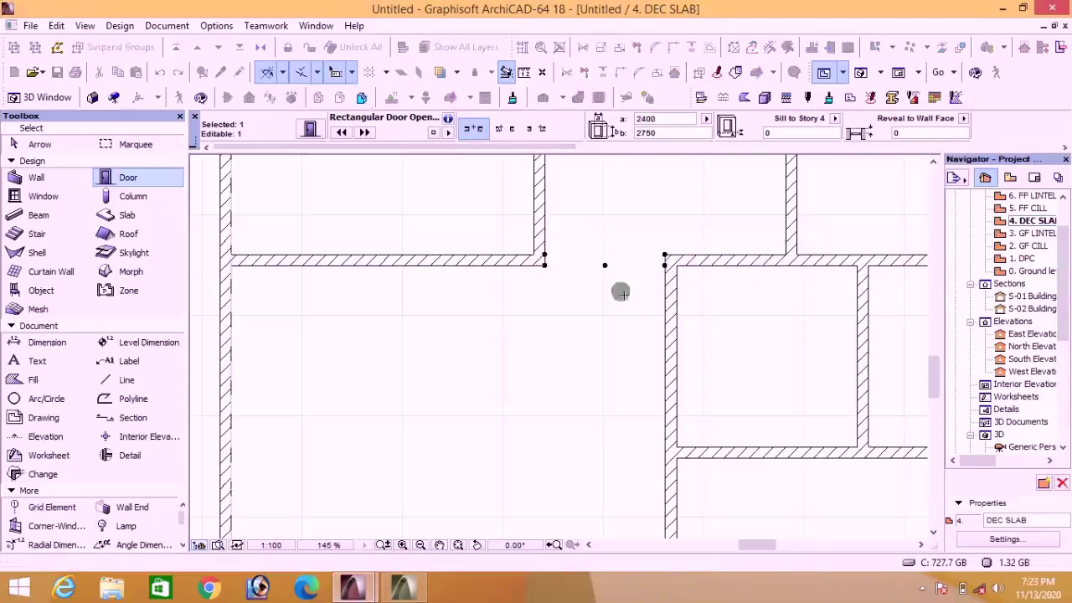
Step: Examine the new wall opening in the 3D perspective, up close and from outside the building
left_click(862, 73)
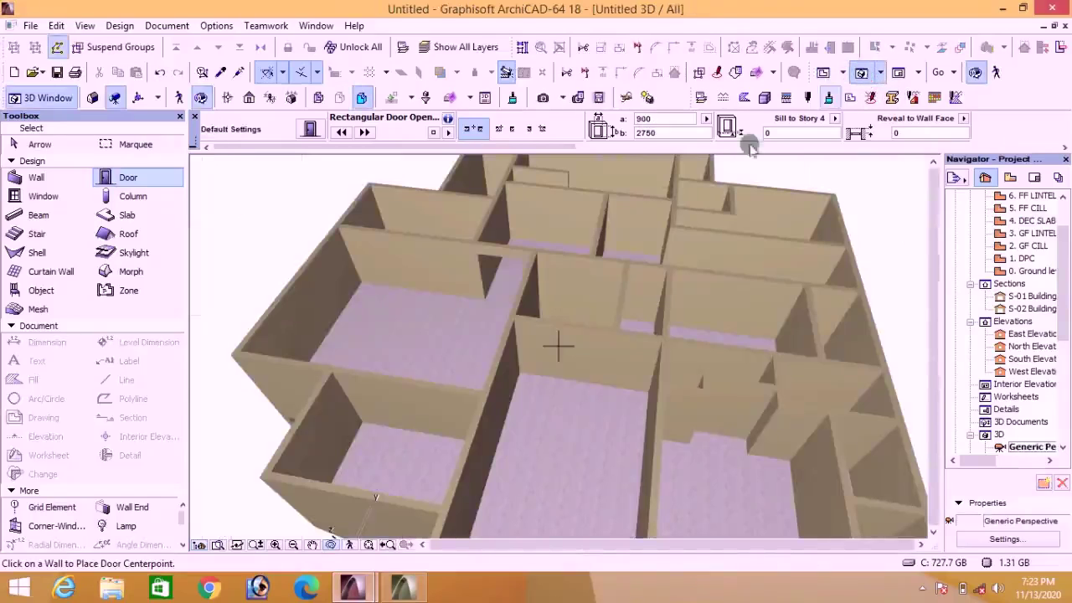
scroll(427, 240, "up", 3)
scroll(427, 240, "up", 2)
scroll(642, 311, "up", 4)
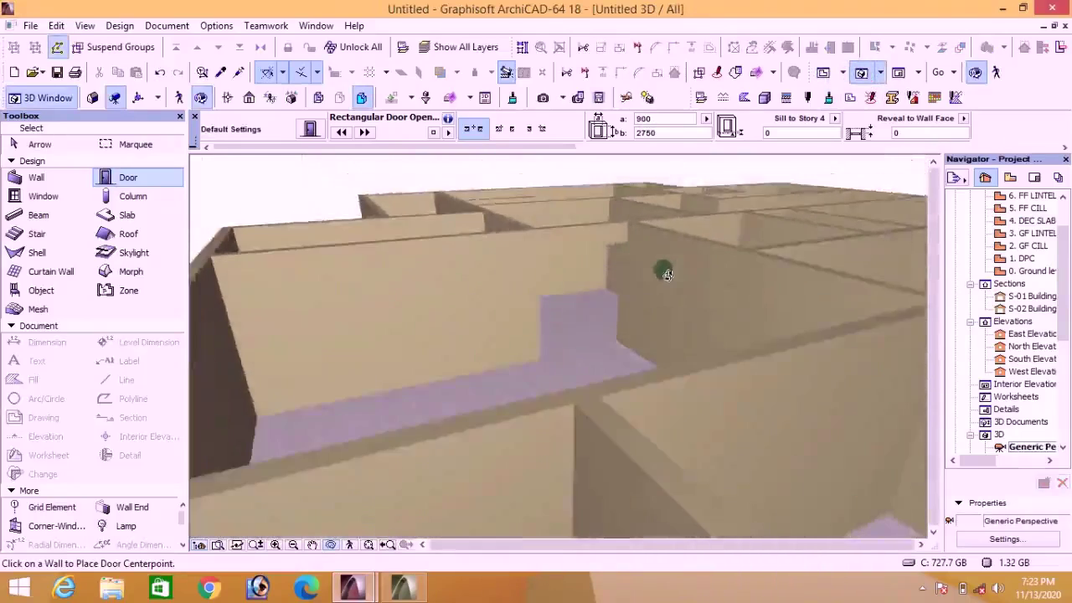
scroll(536, 290, "down", 2)
scroll(744, 208, "down", 4)
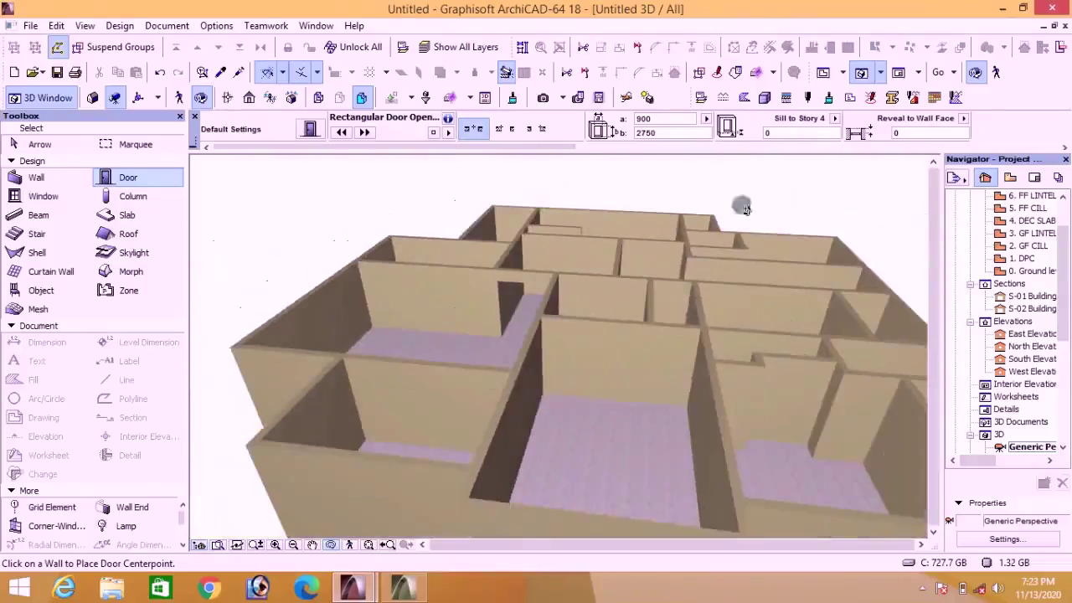
scroll(558, 381, "down", 2)
middle_click_drag(511, 335, 457, 414, "shift")
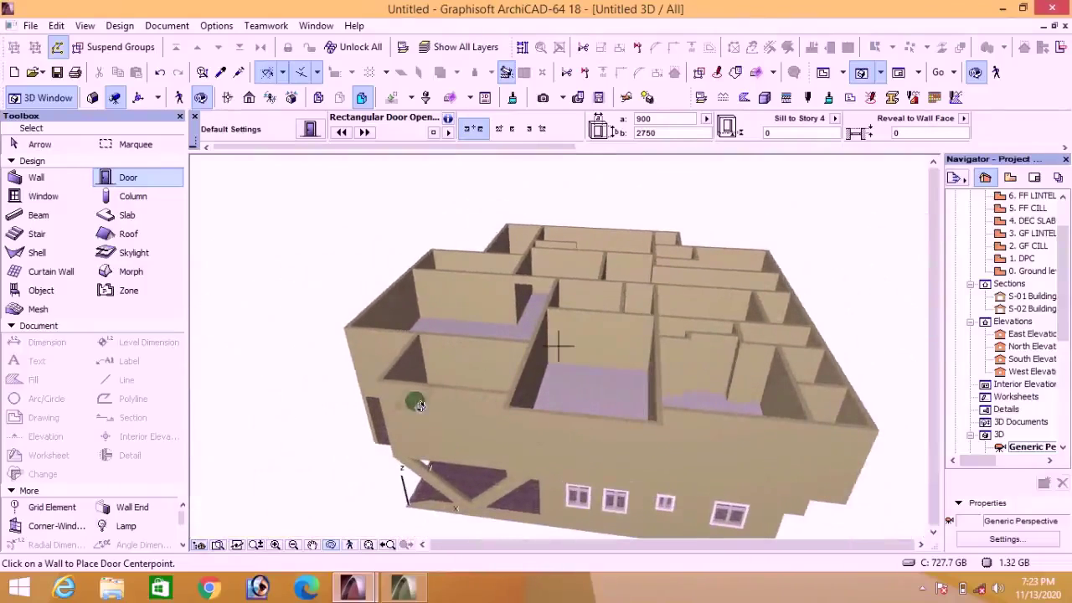
Step: Place two 900 x 2750 rectangular openings on the floor plan, in the west and south walls of the small southwest room
left_click(824, 74)
scroll(621, 290, "down", 2)
key("Escape")
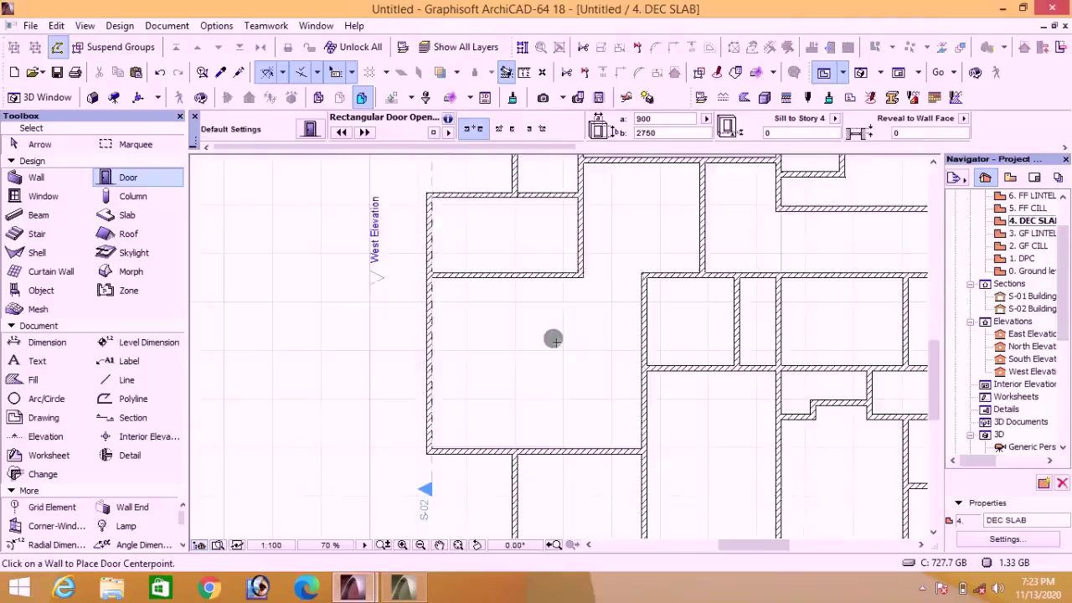
scroll(552, 377, "down", 3)
scroll(538, 445, "up", 5)
left_click(584, 204)
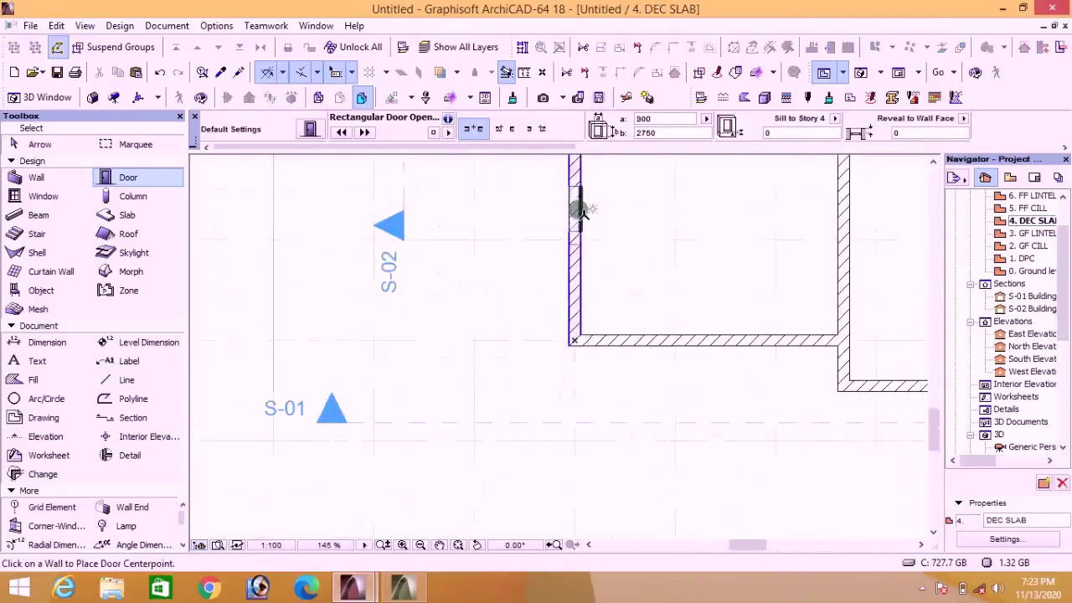
left_click(634, 212)
left_click(687, 344)
left_click(692, 374)
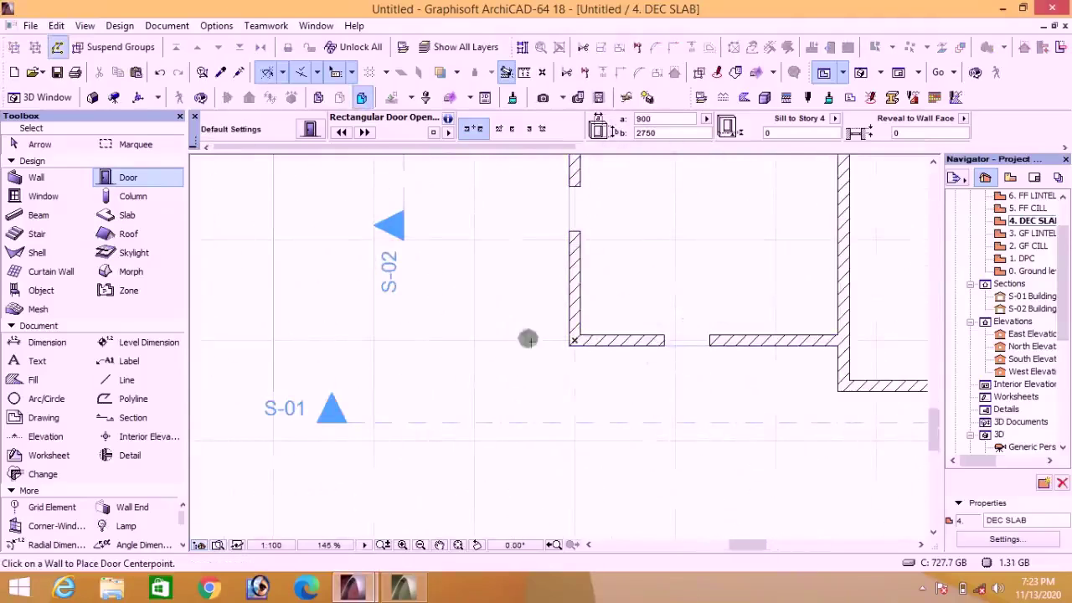
Step: Draw two guide lines at the southwest room's inner corner, one running south and one running west
left_click(150, 381)
scroll(634, 309, "up", 3)
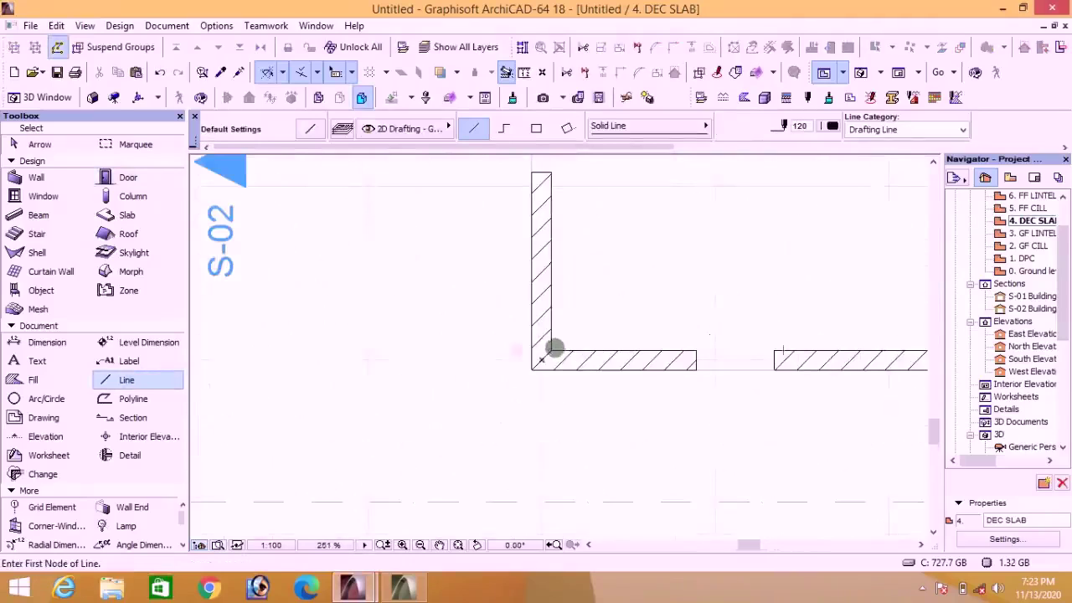
left_click(551, 435)
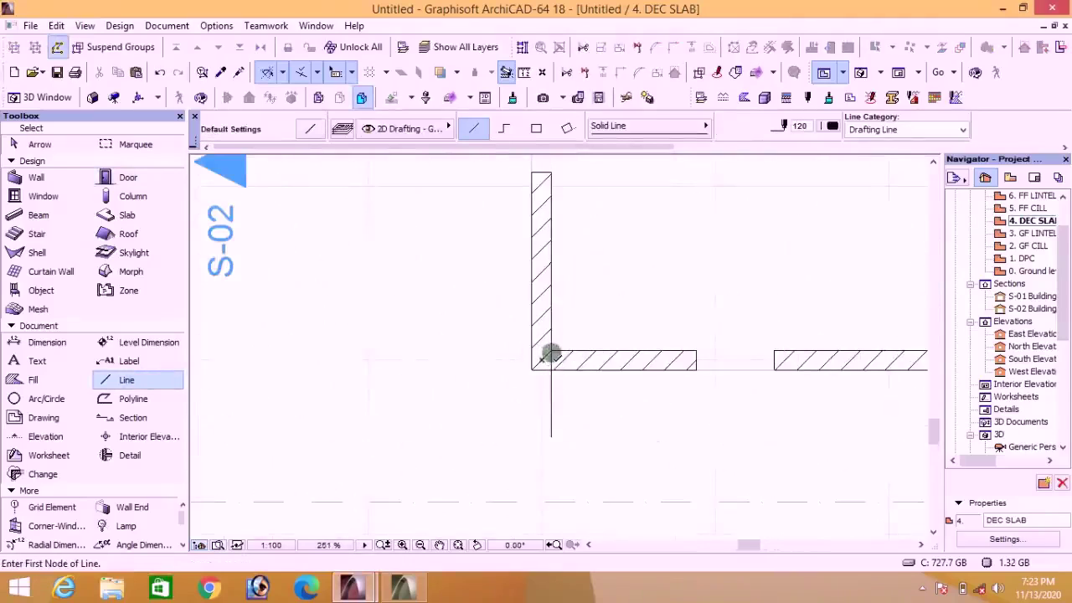
left_click(466, 350)
left_click(551, 350)
Step: Move the horizontal guide line 450 north and the vertical guide line the same distance east of the inner corner
left_click(500, 337)
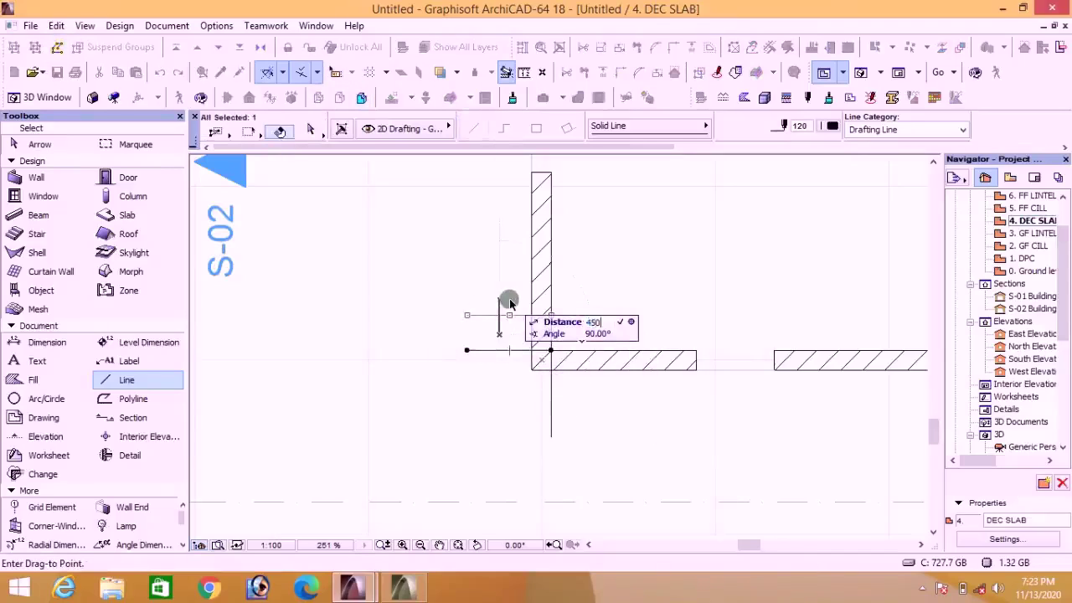
key("Return")
key("Escape")
left_click(552, 402, "shift")
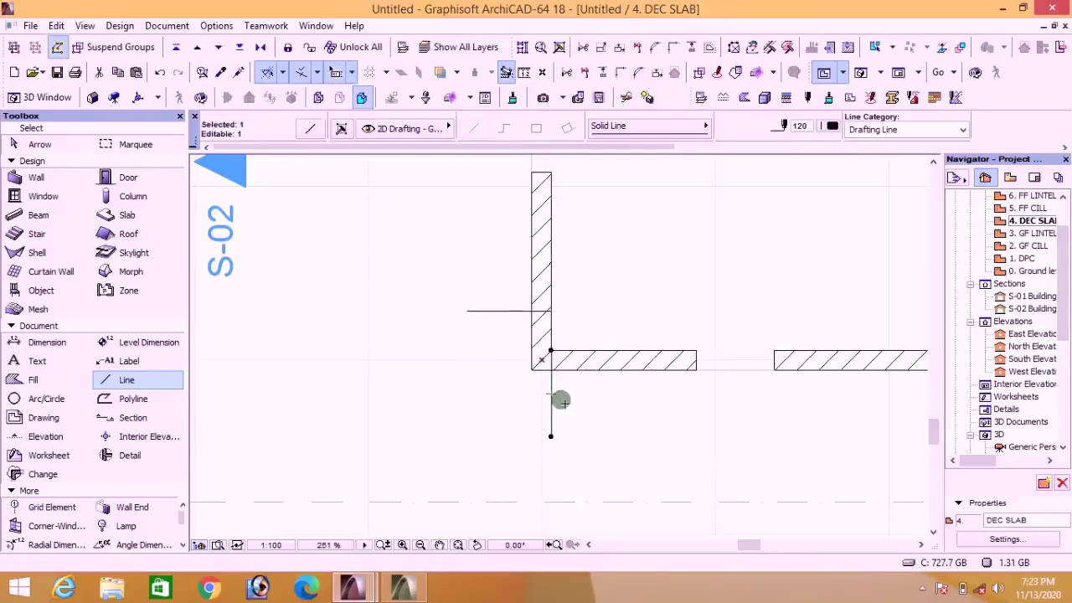
key("ctrl+d")
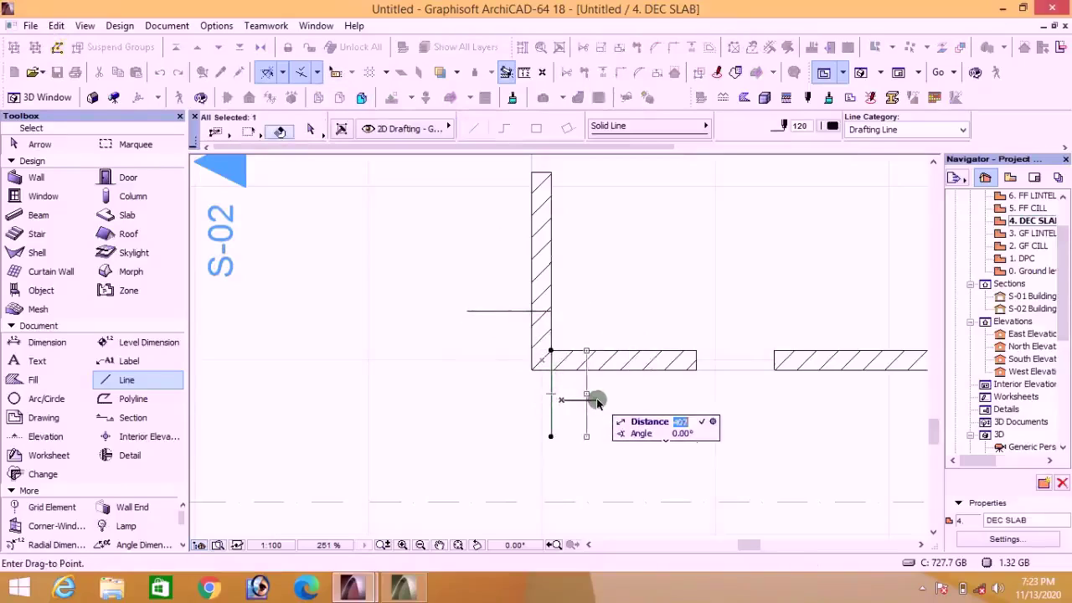
key("Return")
key("Escape")
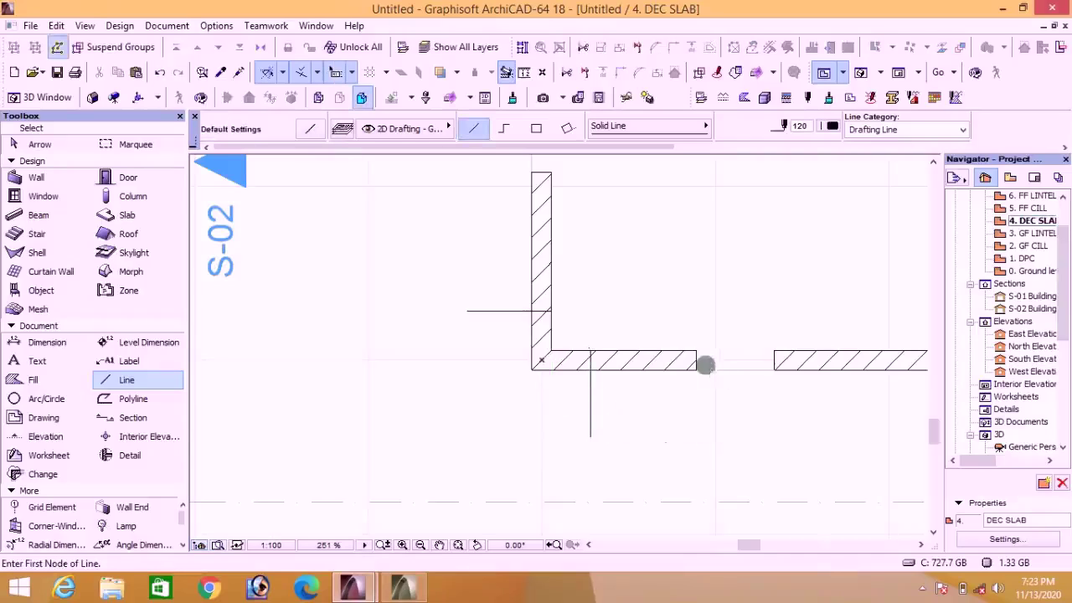
Step: Stretch the south wall's opening from the vertical guide line to the room's east wall, making it 4675 wide
left_click(697, 351, "shift")
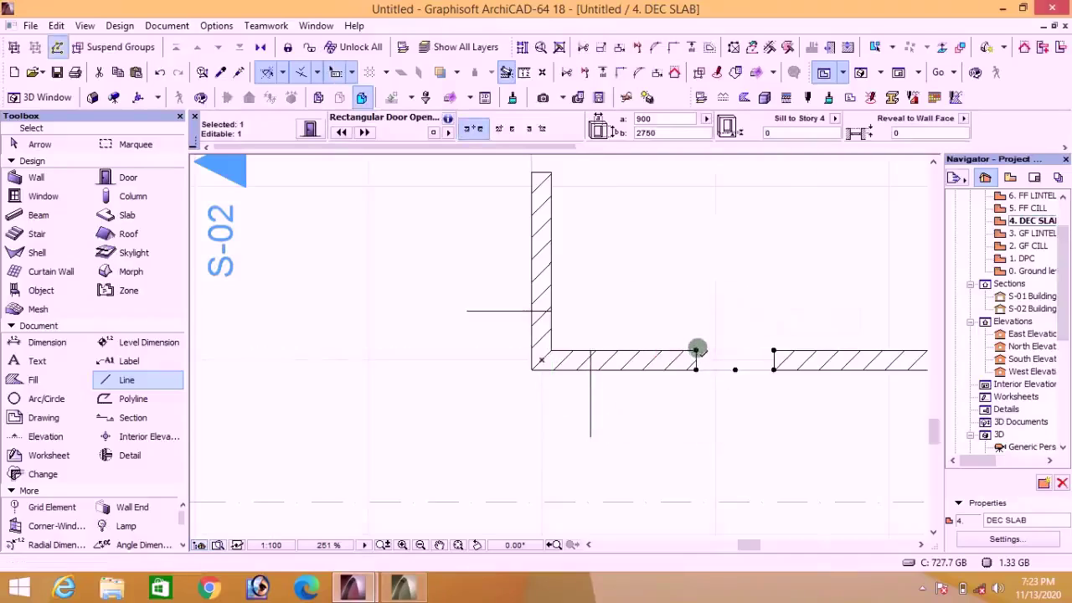
left_click(695, 350)
left_click(589, 351)
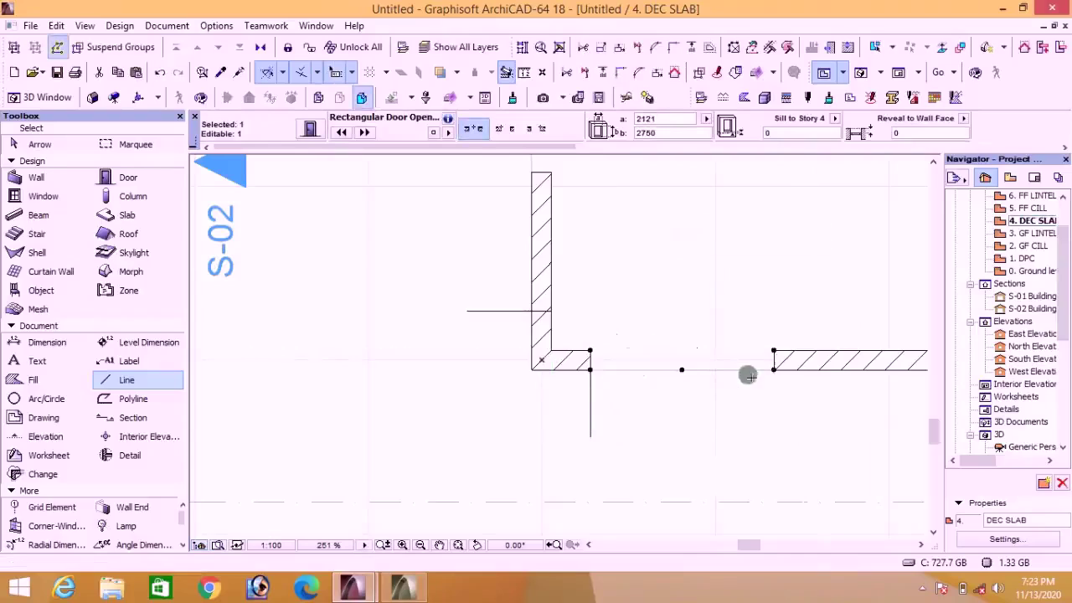
left_click(773, 370)
scroll(692, 363, "down", 2)
scroll(811, 370, "up", 1)
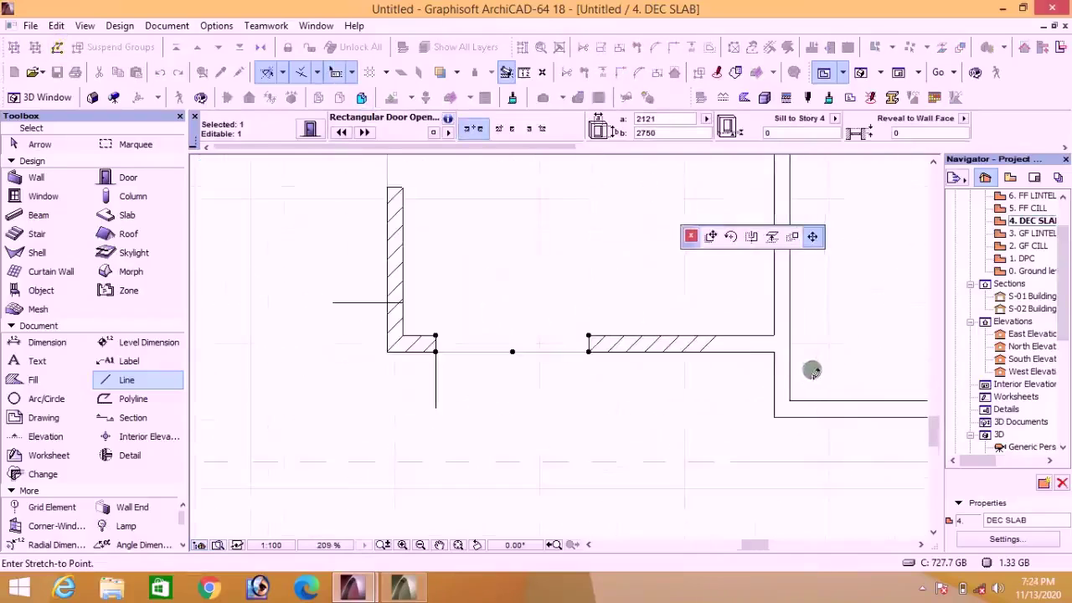
left_click(774, 355)
key("Escape")
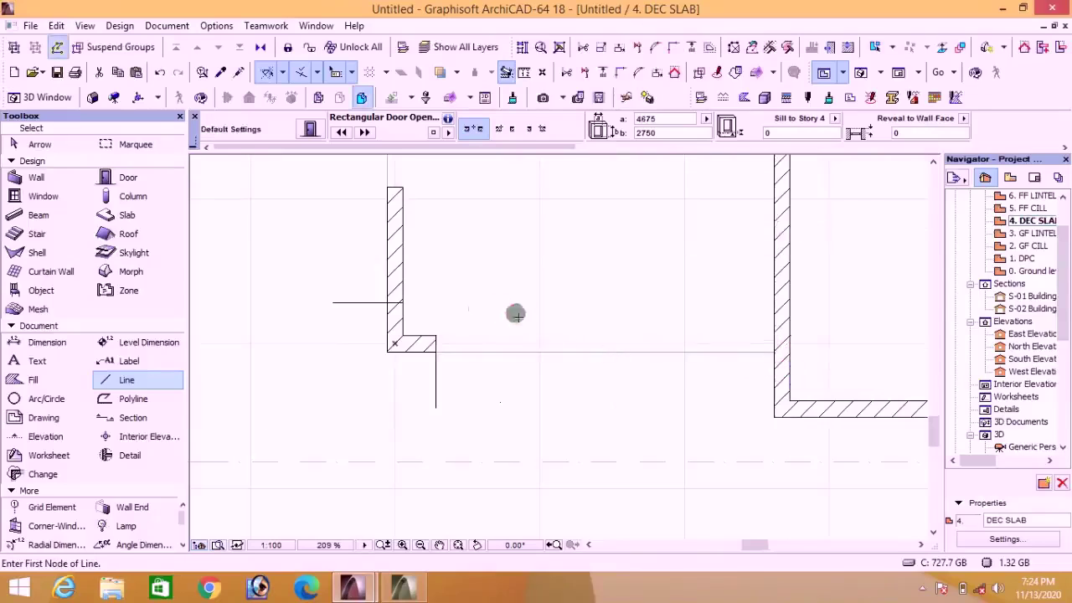
Step: Stretch the west wall's opening from the horizontal guide line to the wall north of the room, making it 3150 wide
scroll(520, 301, "down", 2)
scroll(532, 289, "up", 1)
left_click(538, 284, "shift")
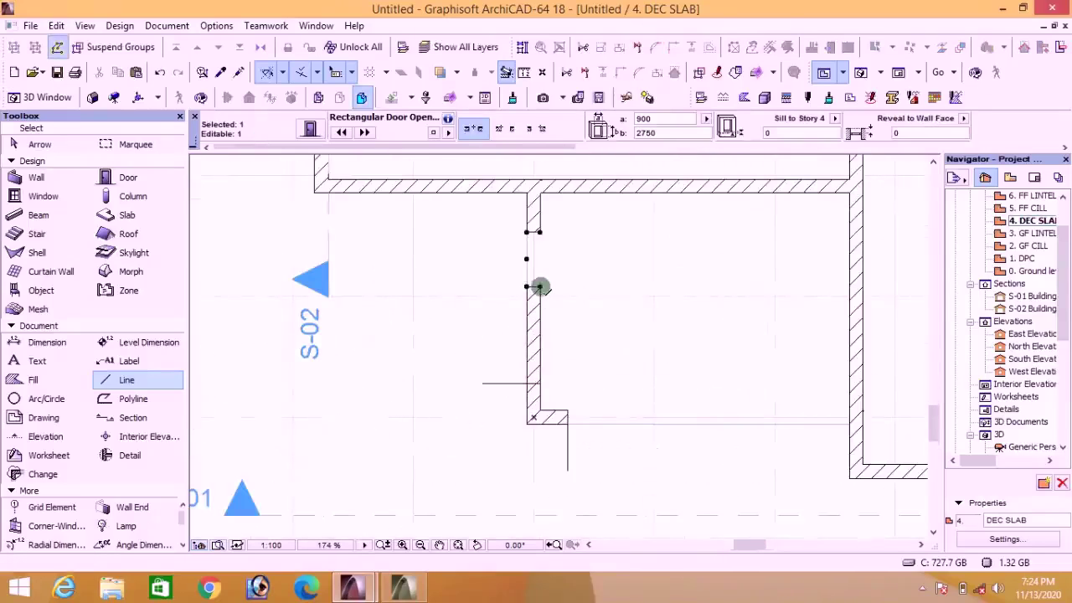
left_click(538, 286)
left_click(543, 382)
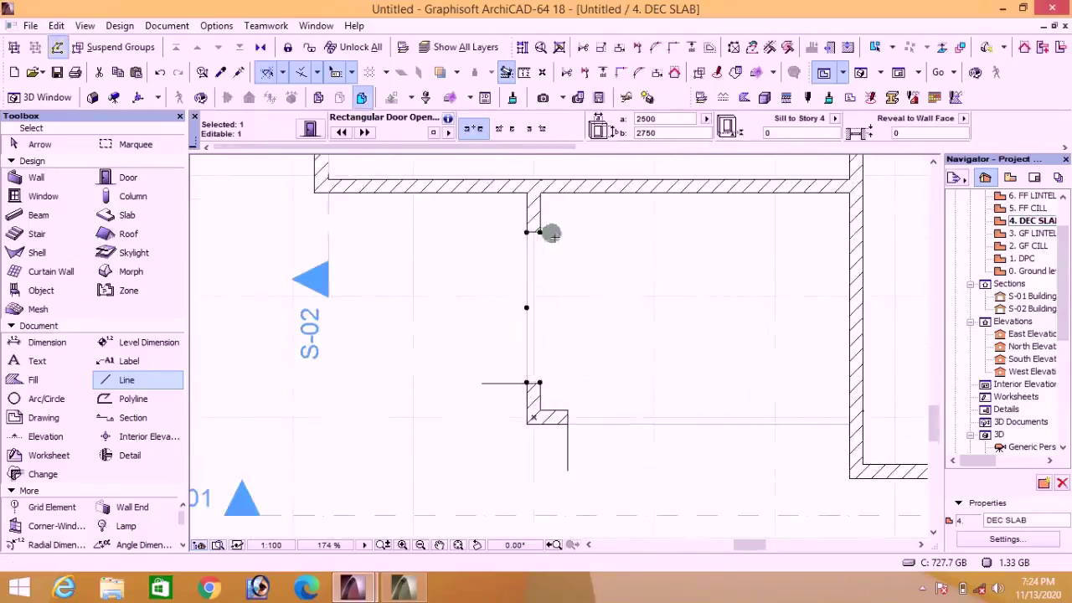
left_click(540, 234)
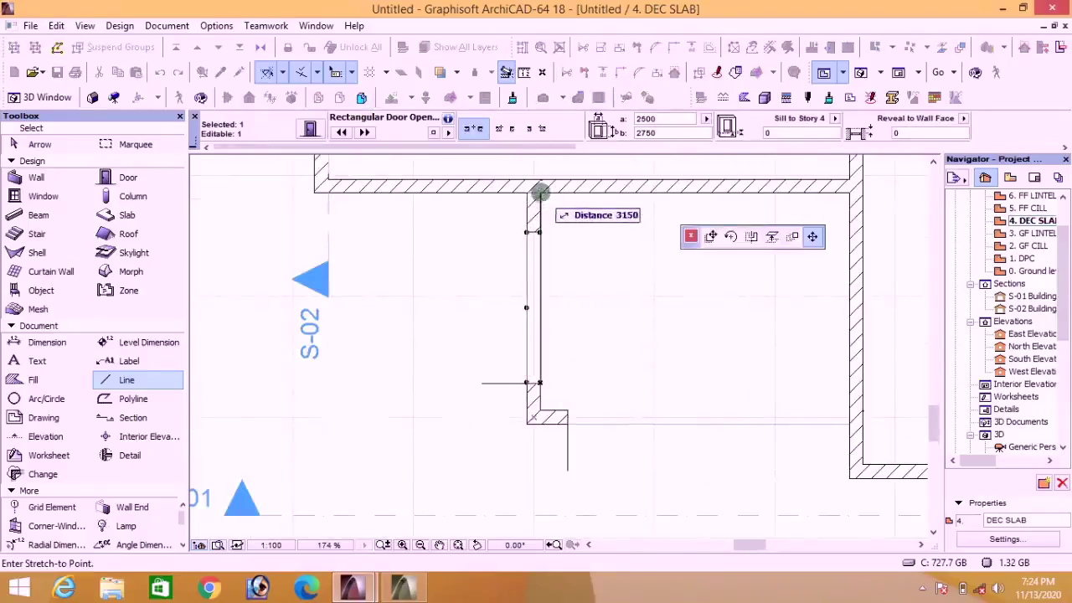
left_click(541, 193)
key("Escape")
Step: Delete the two guide lines at the southwest room's corner
scroll(578, 306, "down", 5)
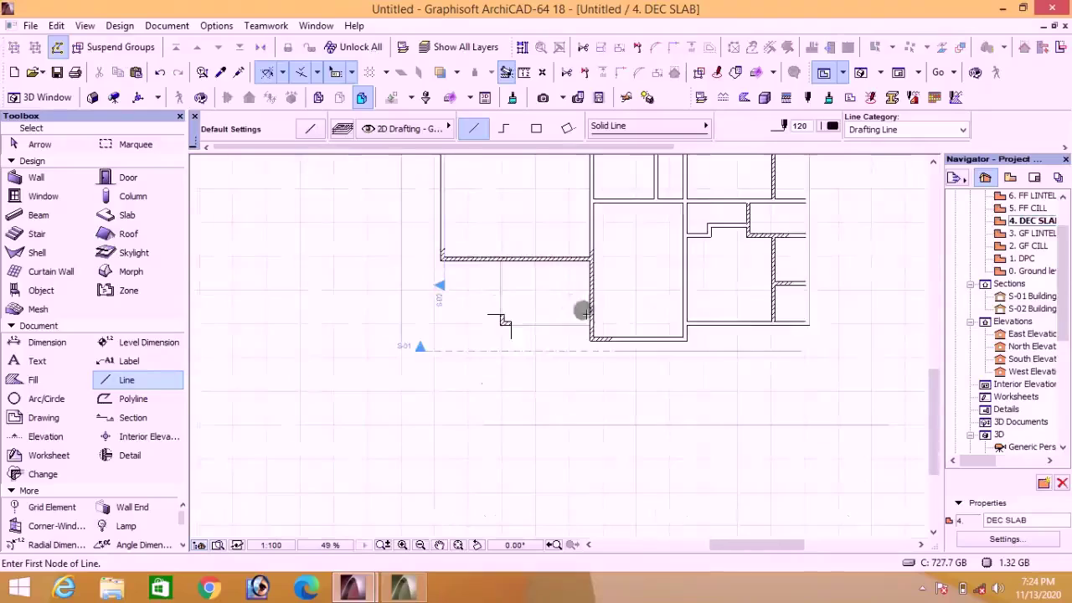
left_click(511, 331, "shift")
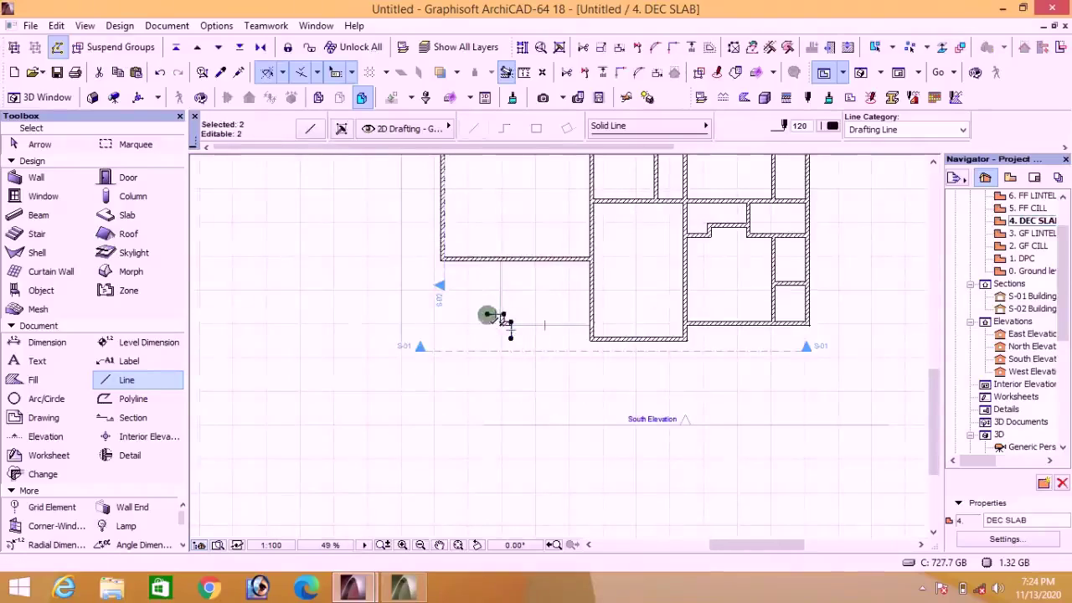
key("Delete")
Step: Place 900-wide rectangular door openings in the south and east walls of the small southeast corner room
scroll(861, 312, "up", 5)
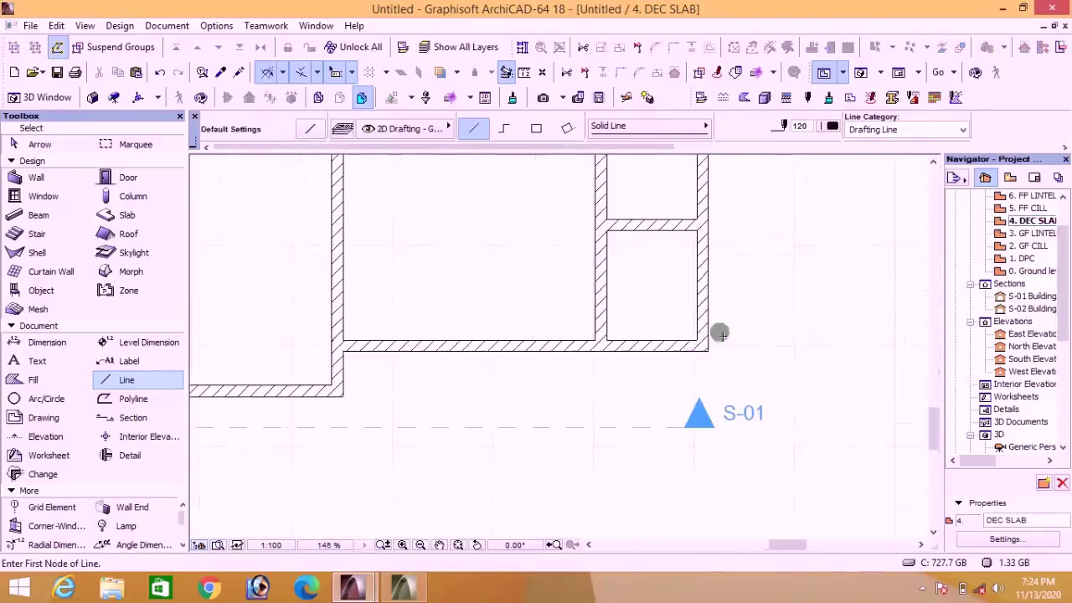
left_click(118, 177)
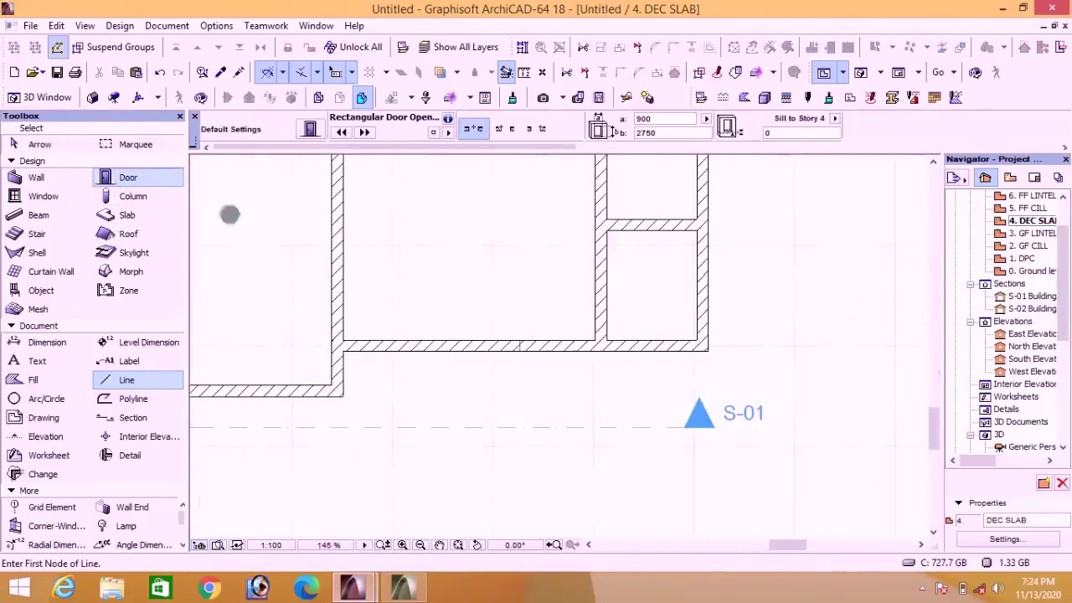
left_click(658, 355)
left_click(728, 348)
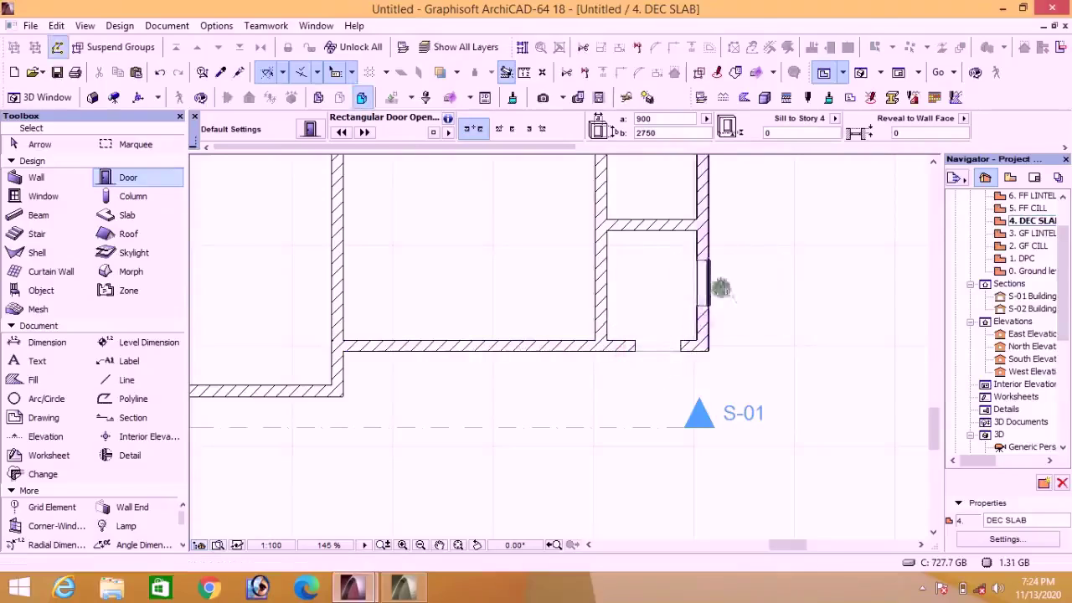
Step: Stretch the southeast room's east wall opening from the room's north wall down to the outer south corner
left_click(707, 256, "shift")
left_click(697, 260)
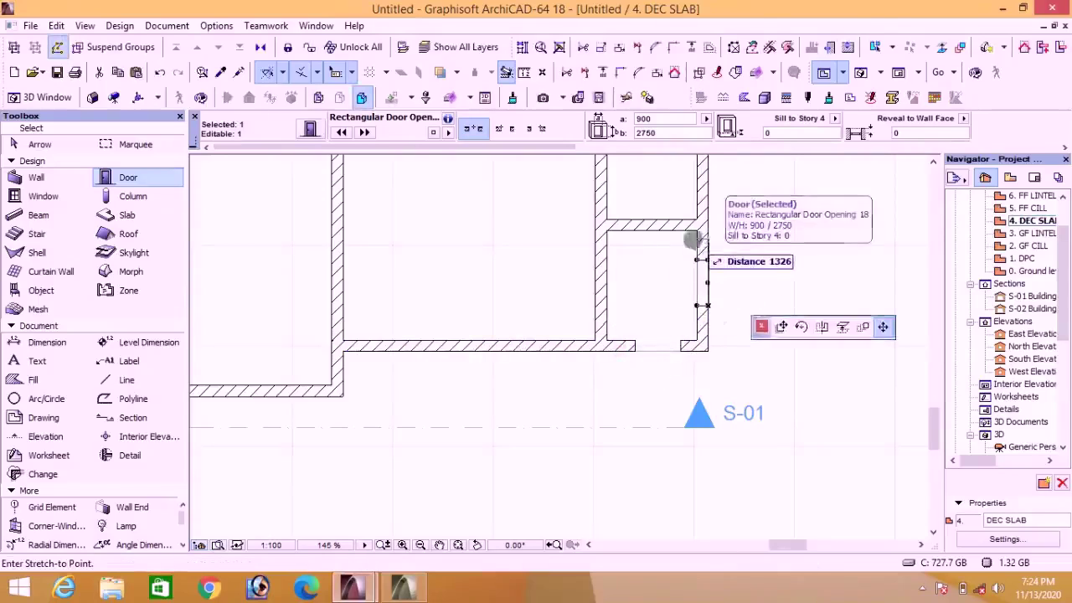
scroll(650, 311, "up", 2)
left_click(663, 365)
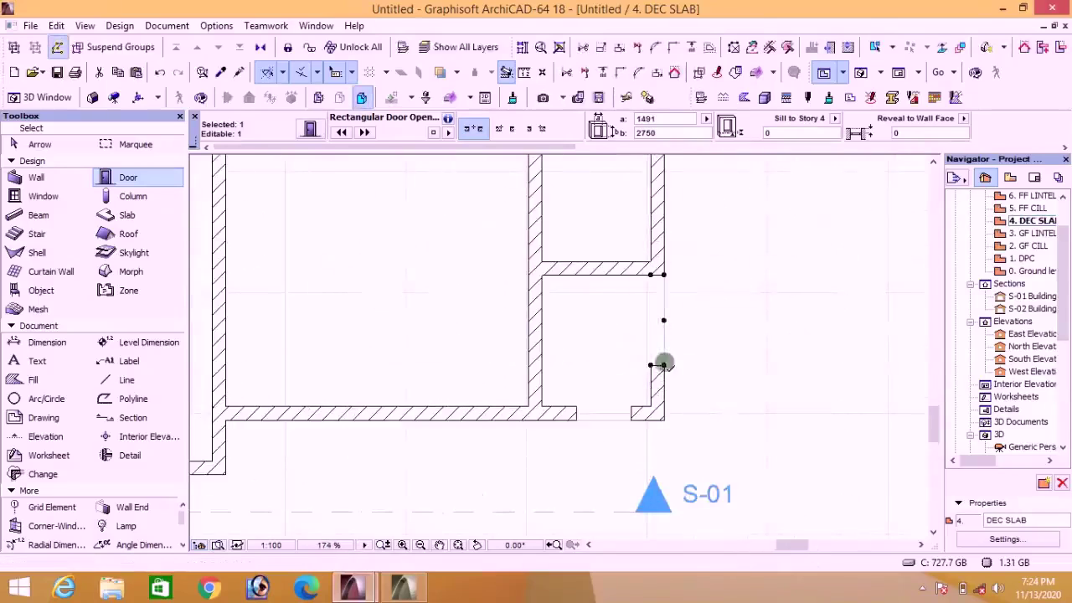
left_click(664, 365)
Step: Stretch the southeast room's south wall opening from the room's west wall to the outer east corner
left_click(576, 424)
left_click(632, 418)
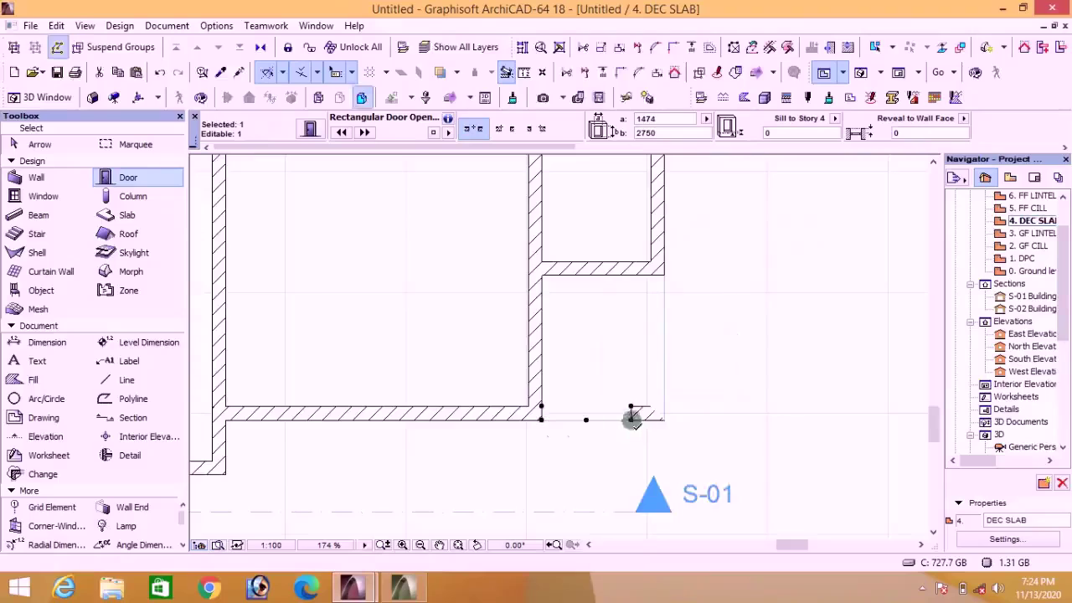
left_click(661, 418)
key("Escape")
Step: Add a rectangular opening to the outer wall of the narrow room midway along the east side, spanning between its north and south walls
scroll(662, 419, "down", 3)
scroll(648, 311, "up", 3)
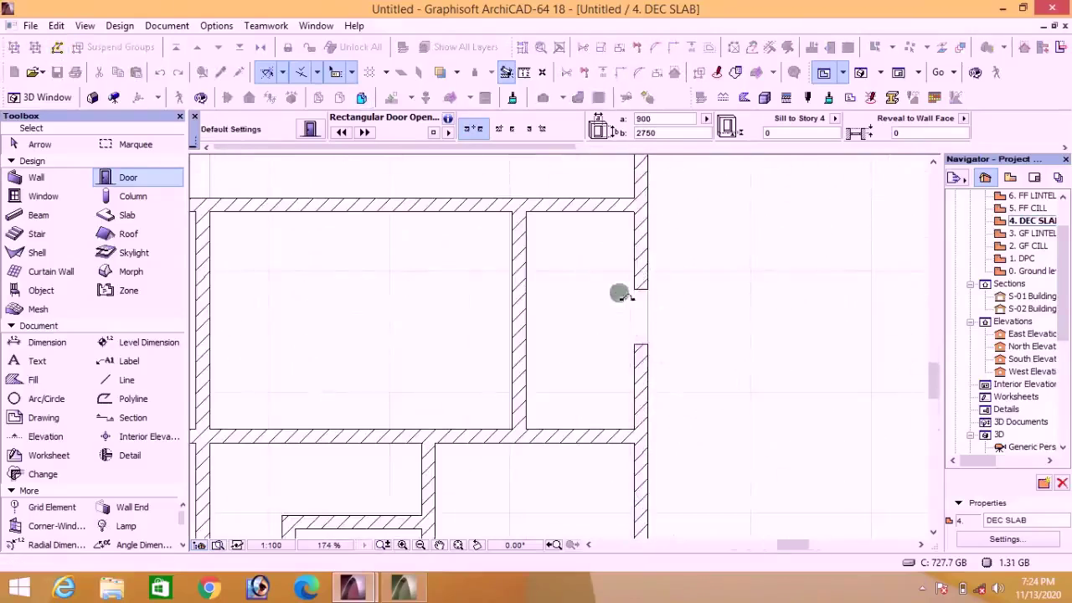
left_click(640, 290, "shift")
left_click(647, 289)
left_click(645, 212)
left_click(647, 344)
left_click(648, 429)
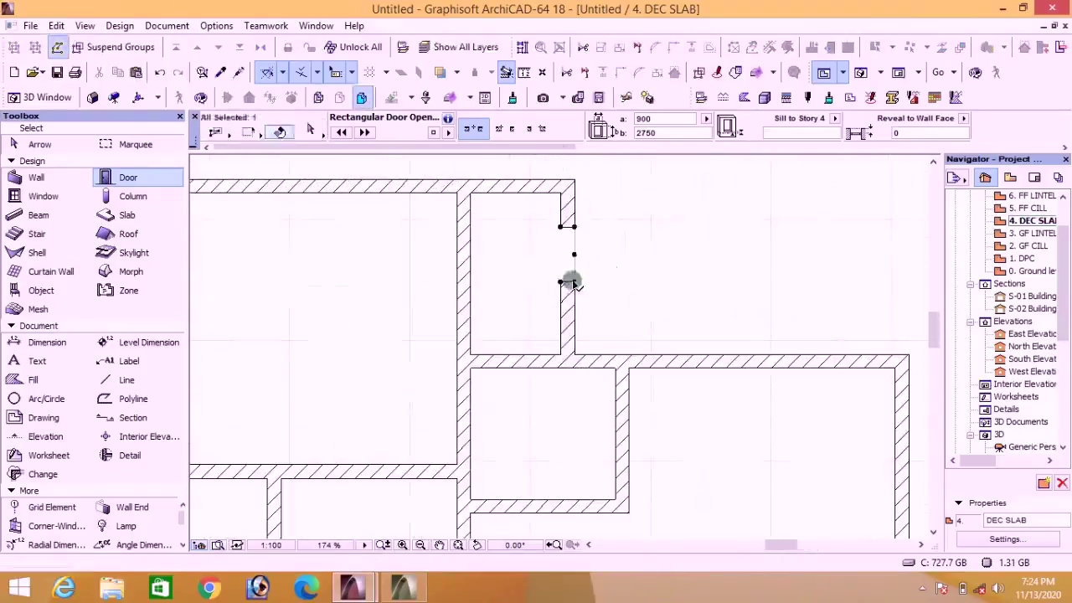
Step: Stretch the opening in the small northern balcony's east wall from the wall to its south up to the outer north corner
left_click(567, 281)
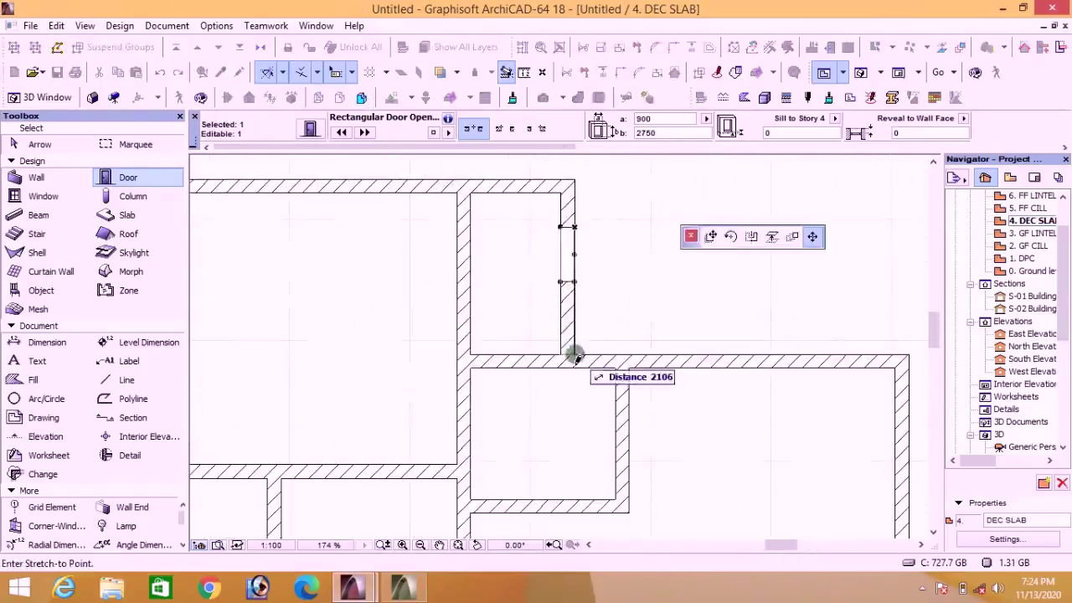
left_click(576, 355)
left_click(569, 223)
left_click(570, 175)
key("Escape")
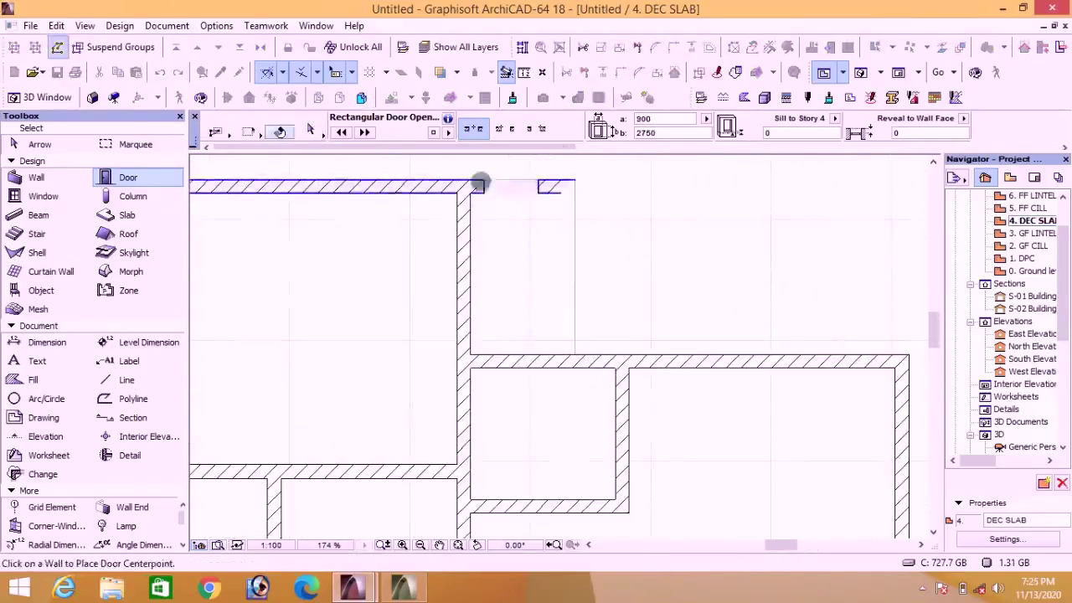
Step: Stretch the northern balcony's north wall opening from the west wall to the outer east corner, making it 1725 wide
left_click(479, 183, "shift")
left_click(483, 181)
left_click(470, 180)
left_click(537, 181)
left_click(575, 179)
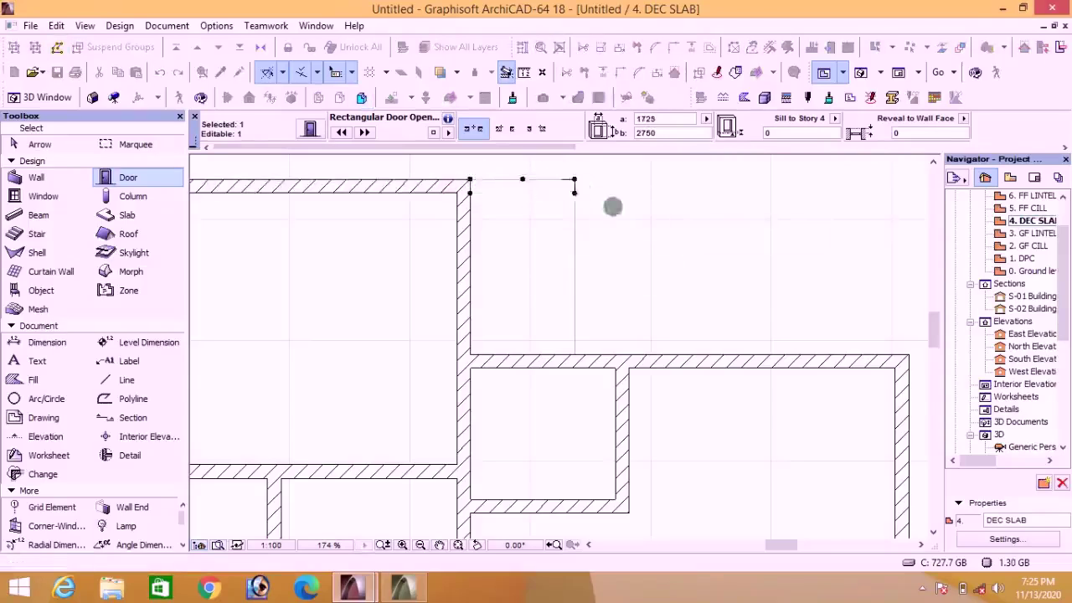
key("Escape")
Step: Add a 900-wide opening to the wall north of the stepped recess and stretch it to span from the step to the recess's east wall
scroll(612, 207, "down", 2)
middle_click_drag(629, 385, 620, 231)
scroll(618, 277, "up", 2)
left_click(605, 310)
left_click(614, 293)
left_click(634, 310, "shift")
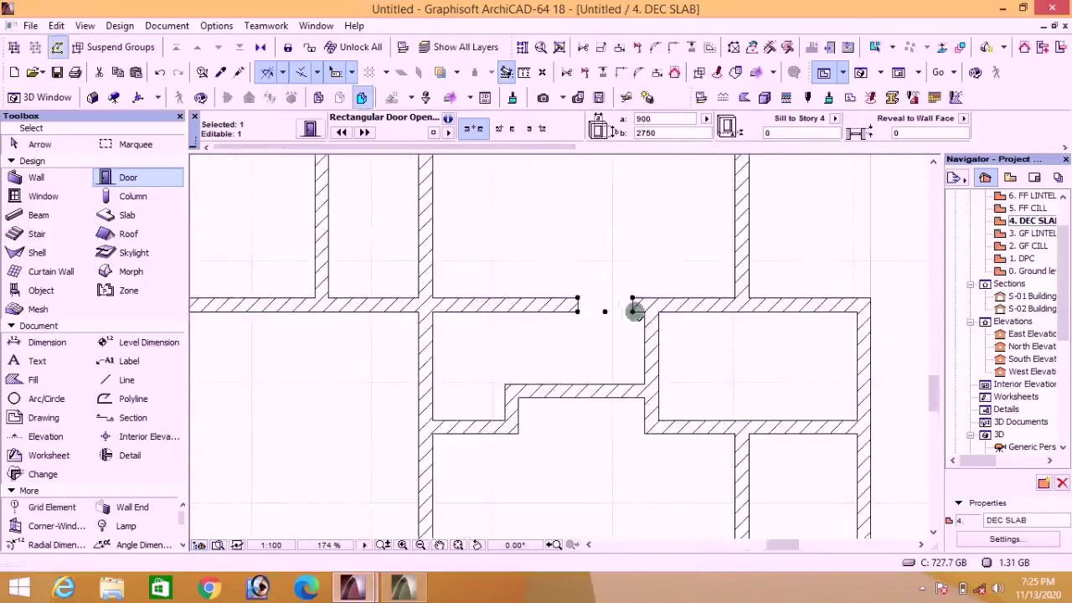
left_click(634, 309)
left_click(575, 311)
left_click(574, 311)
key("Escape")
Step: Copy the long vertical wall in the northwest eastward to the free end of the short horizontal partition
scroll(607, 282, "down", 3)
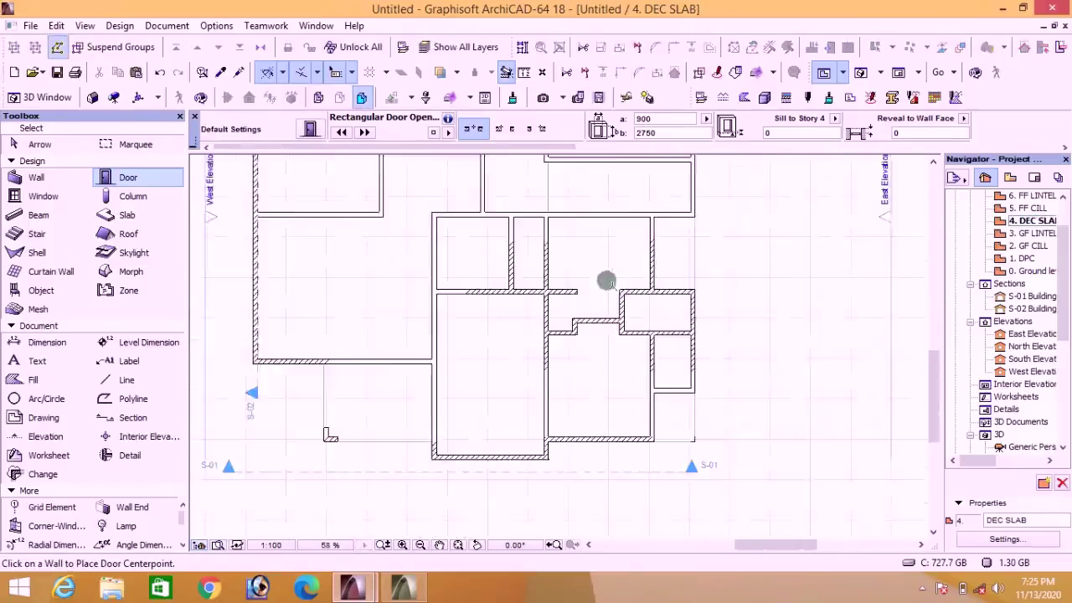
scroll(433, 239, "up", 2)
scroll(564, 340, "down", 3)
scroll(544, 326, "down", 1)
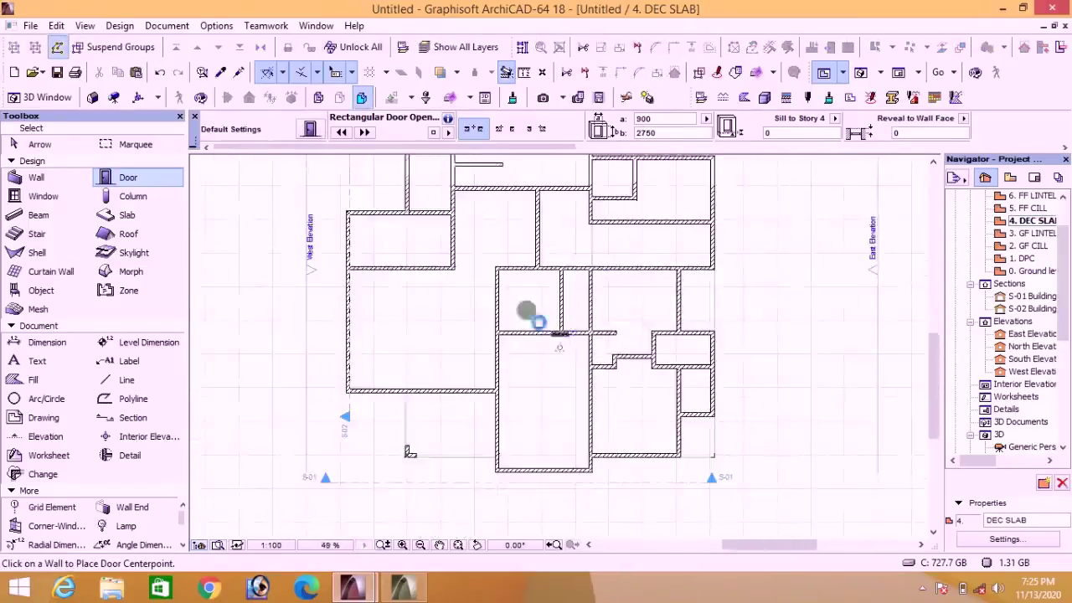
scroll(433, 182, "up", 2)
scroll(446, 333, "down", 2)
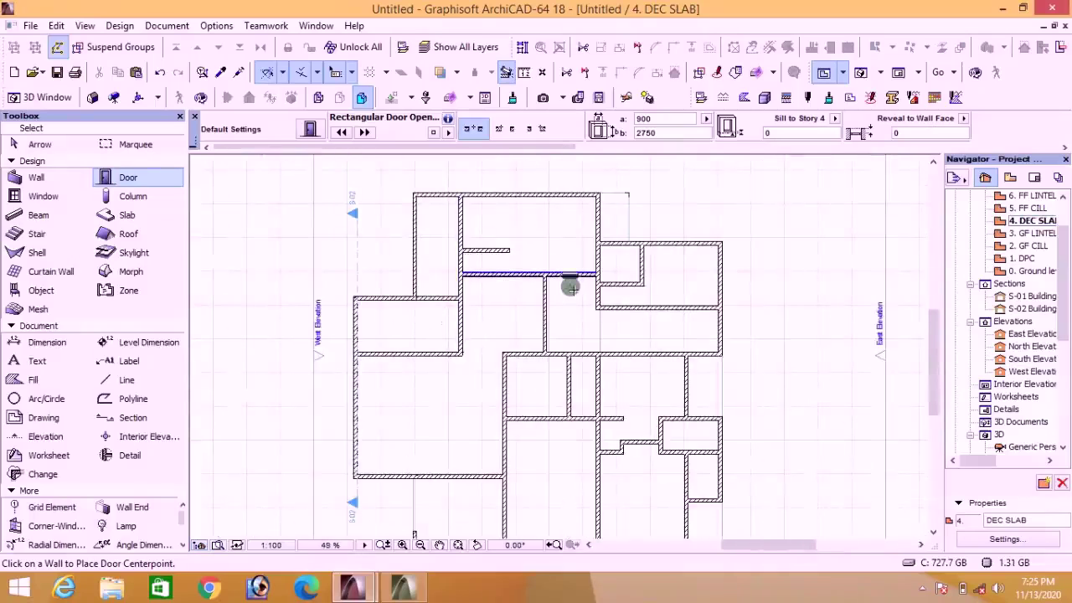
scroll(563, 241, "up", 4)
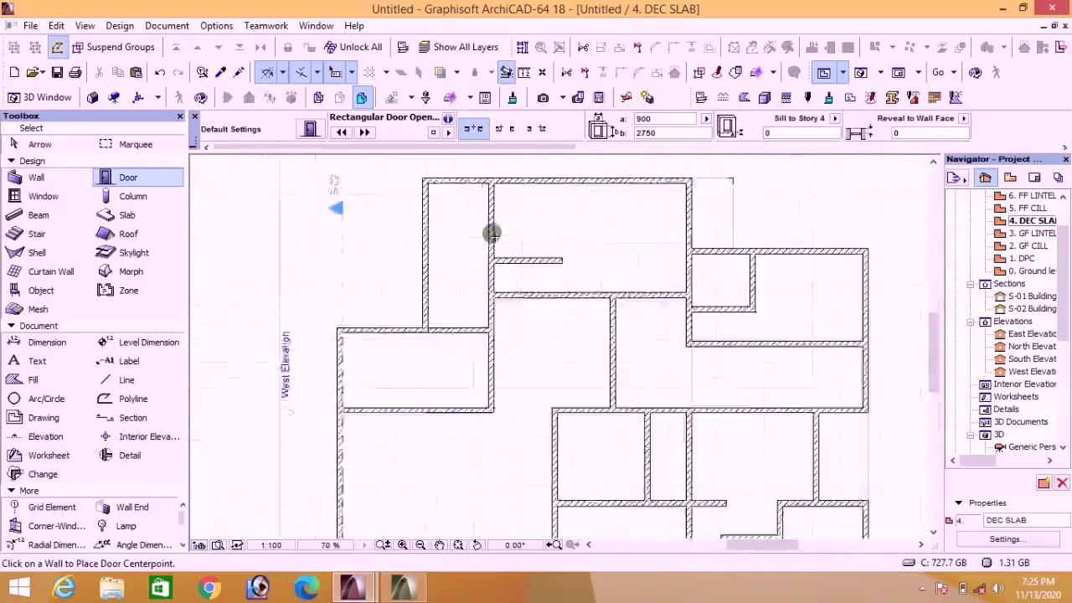
scroll(627, 306, "down", 2)
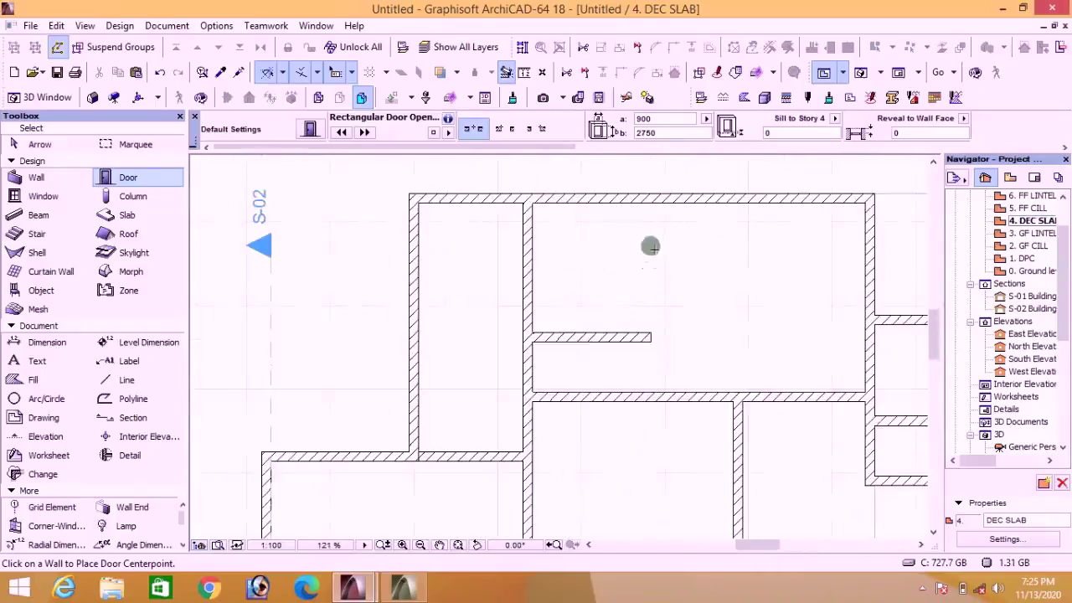
left_click(526, 241, "shift")
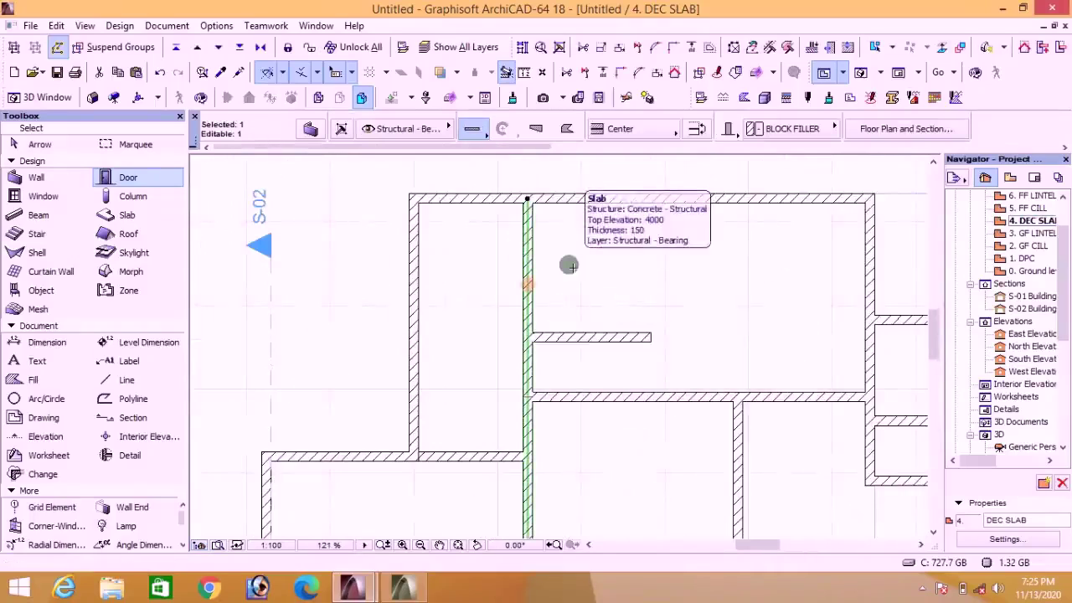
key("ctrl+d")
left_click(557, 265)
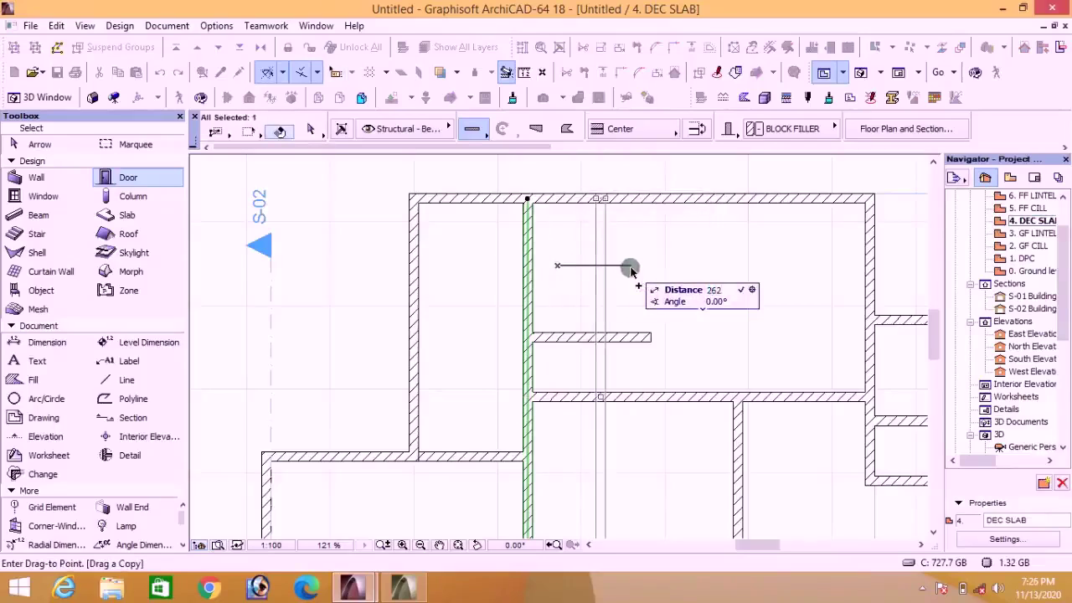
left_click(668, 267)
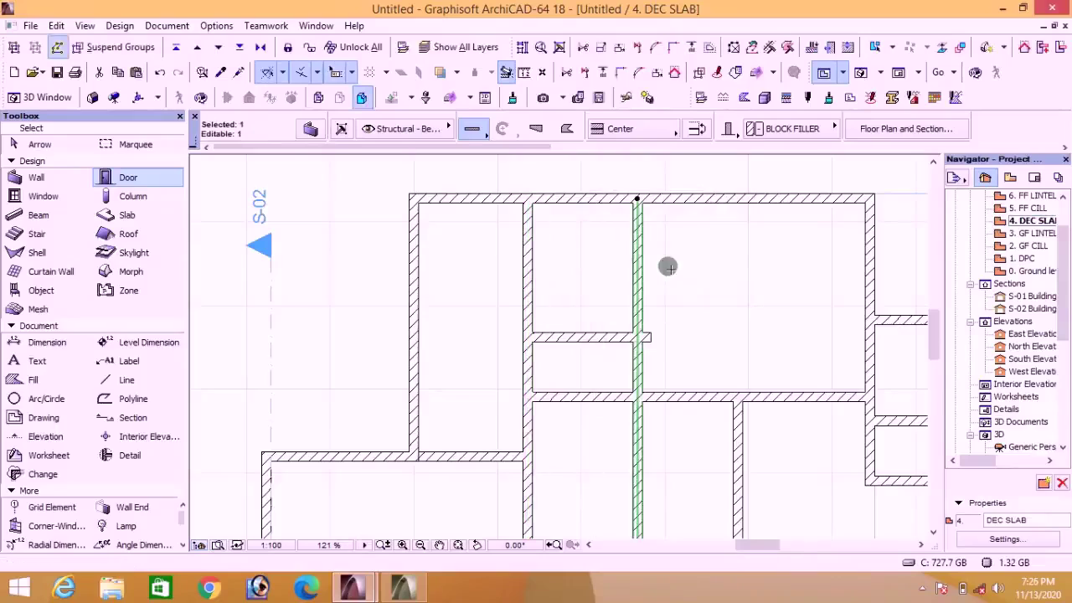
Step: Trim the copied wall and short partition to a clean corner and delete the copied wall's leftover segment farther south
key("Escape")
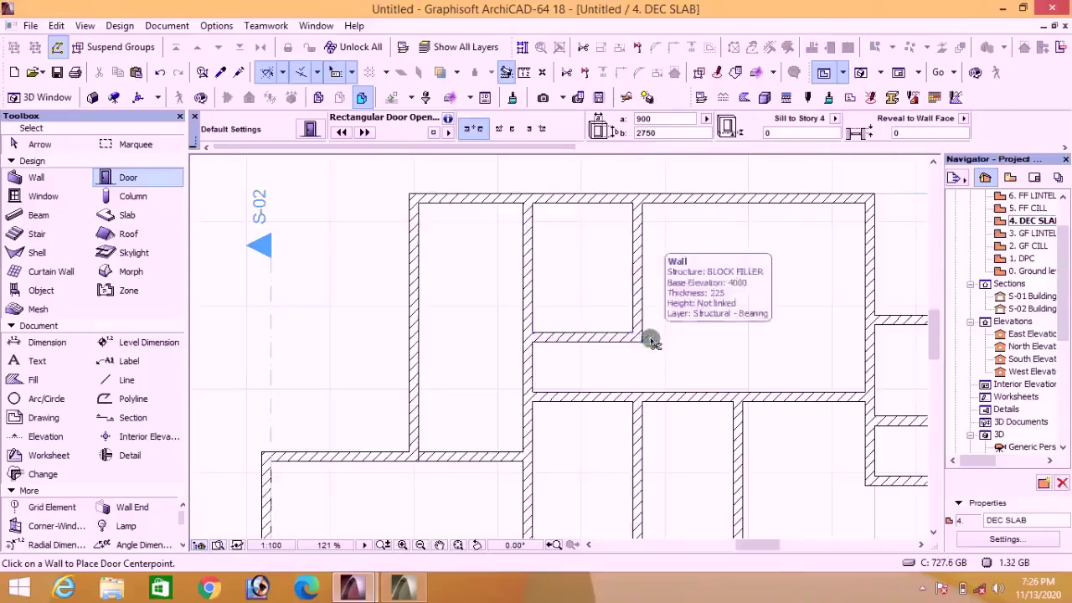
left_click(636, 429, "shift")
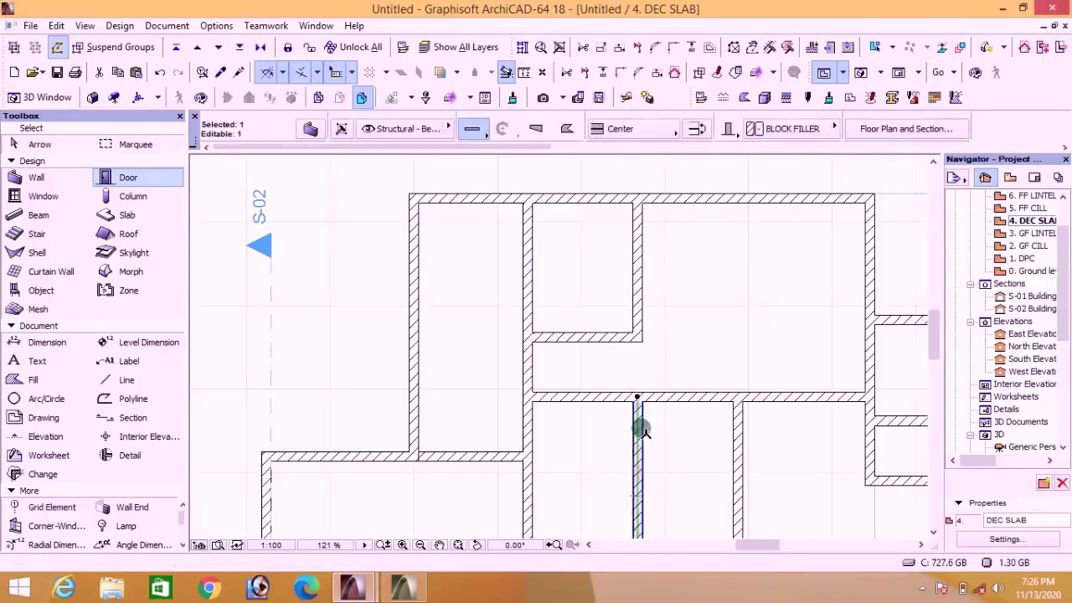
key("Delete")
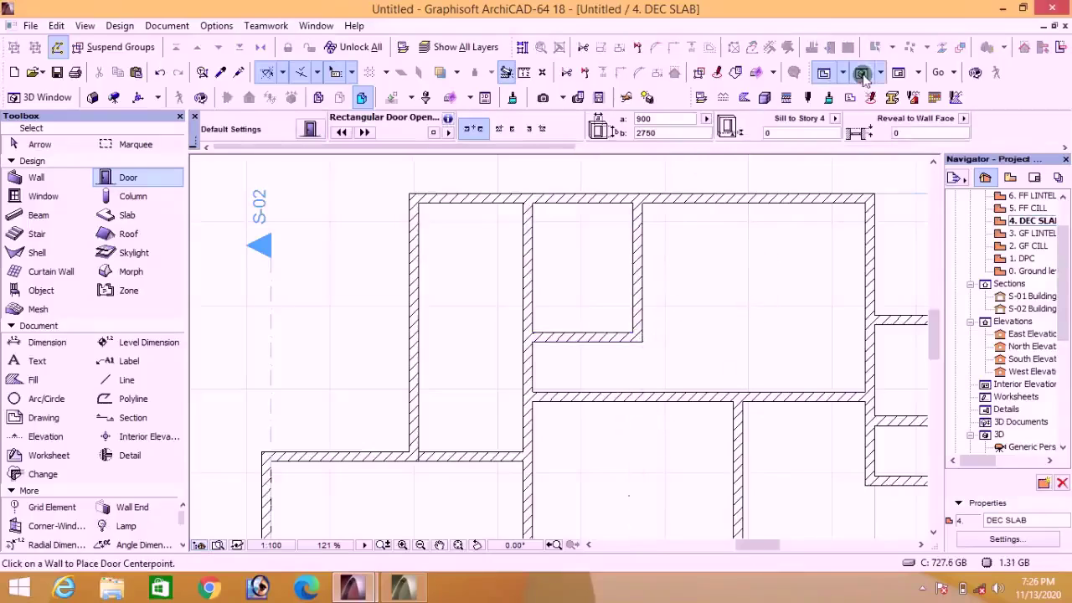
Step: Inspect the building's upper-floor walls and openings in 3D from several angles and return to the floor plan
left_click(862, 74)
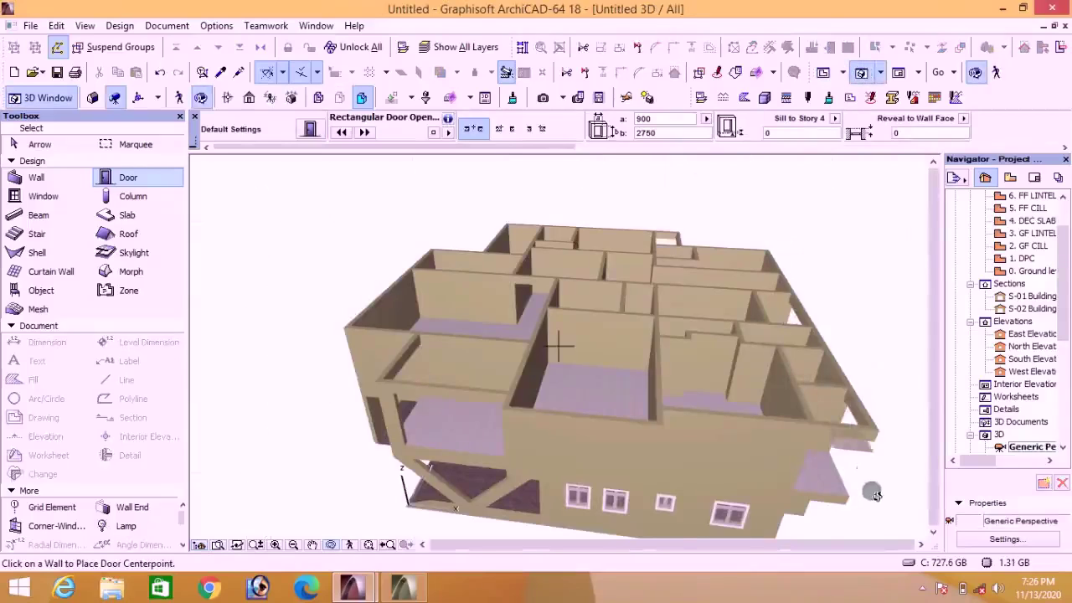
middle_click_drag(873, 494, 448, 282, "shift")
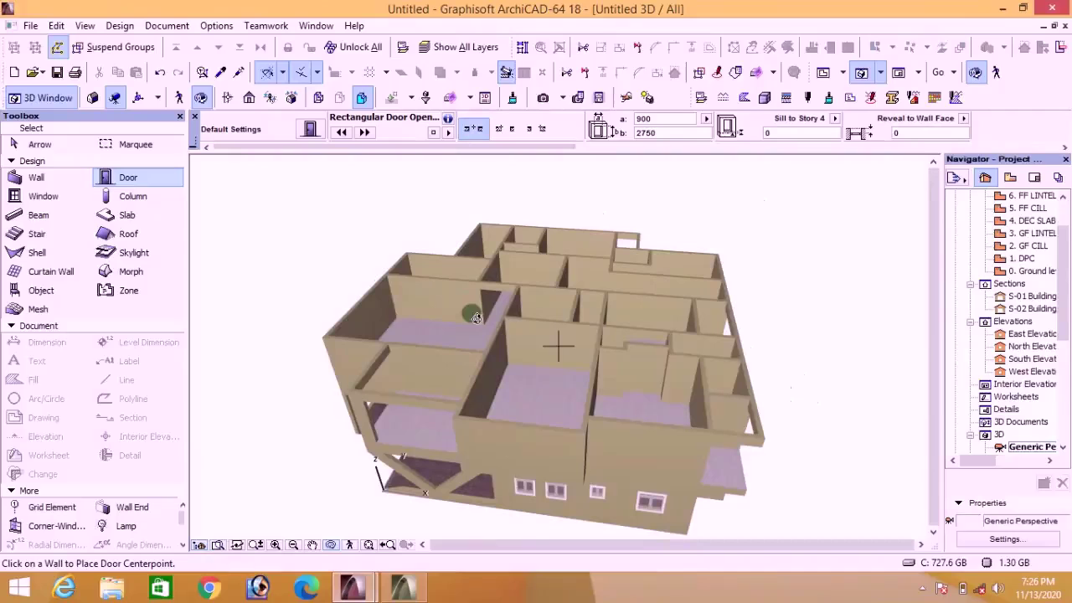
middle_click_drag(478, 338, 500, 307, "shift")
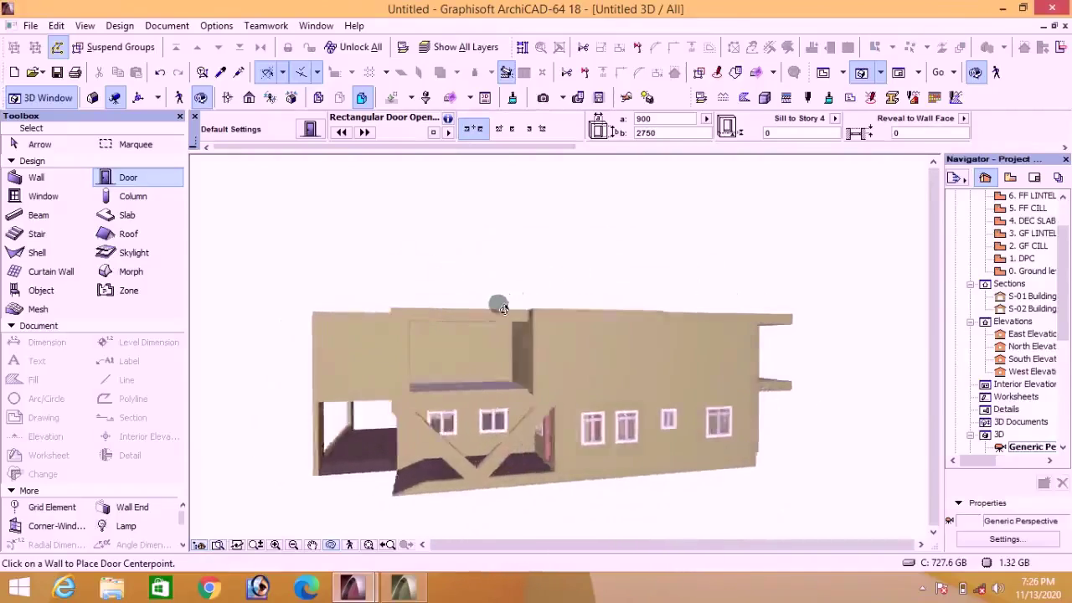
left_click(823, 73)
Step: Review the room layouts on the Ground level, DPC and GF CILL stories and reopen the DEC SLAB story
scroll(608, 264, "down", 6)
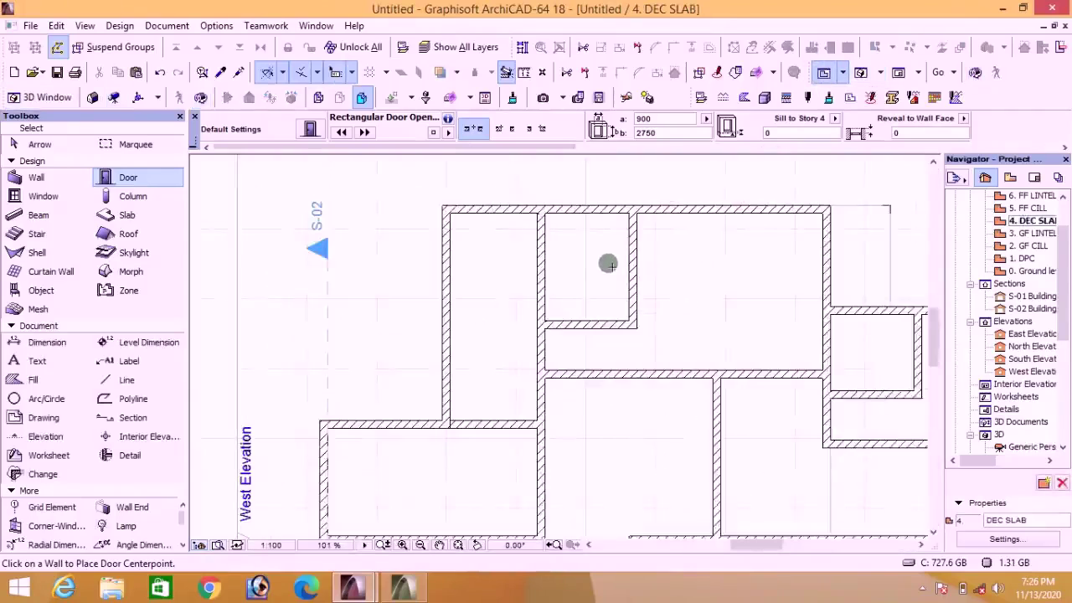
scroll(607, 285, "up", 1)
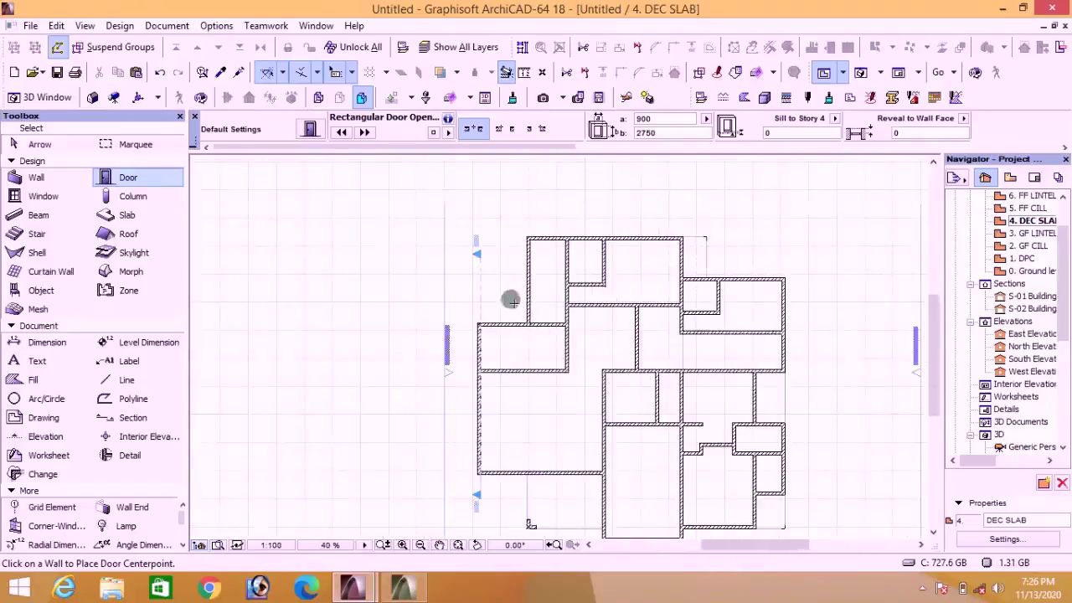
scroll(546, 184, "down", 2)
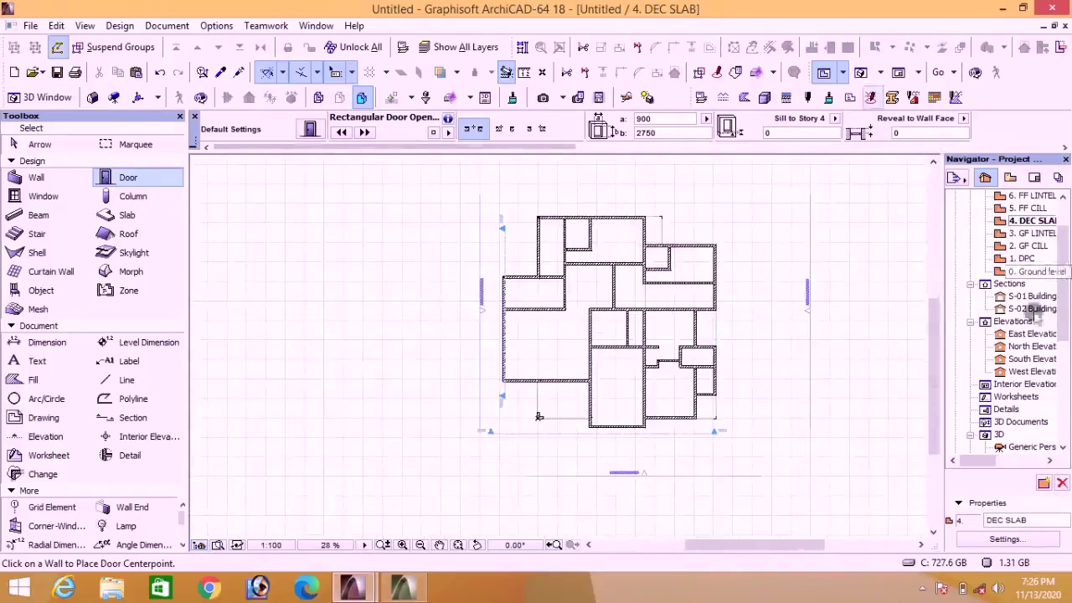
double_click(1036, 272)
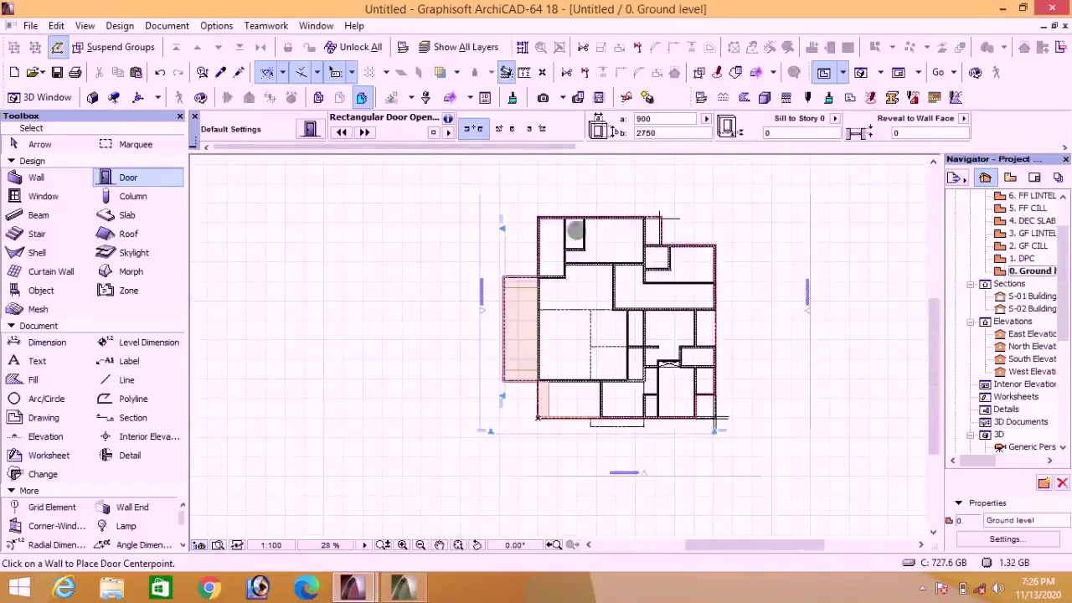
left_click(1028, 260)
double_click(1029, 259)
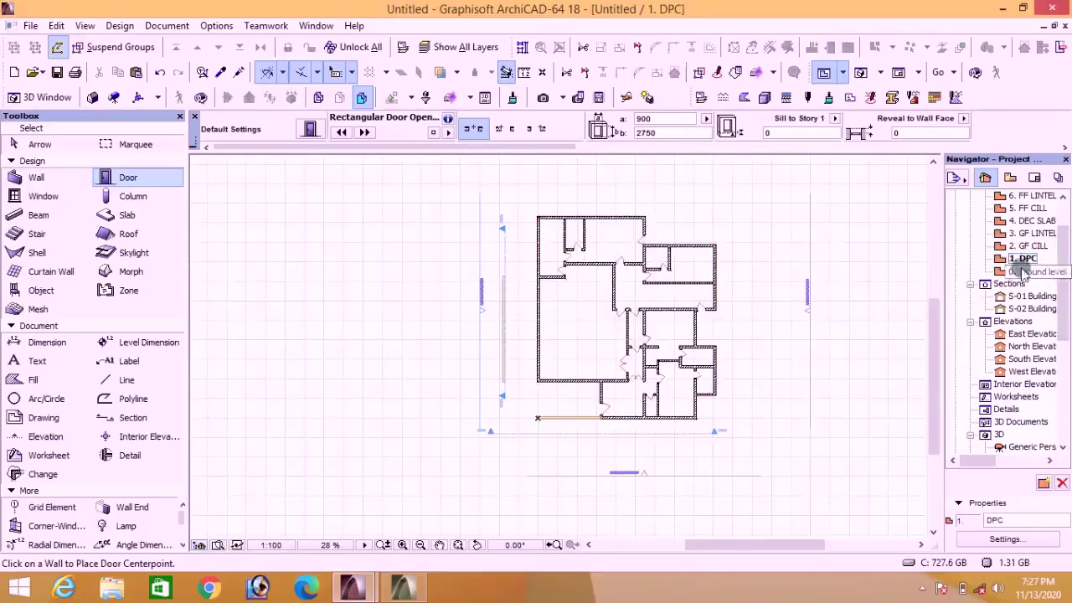
left_click(1043, 246)
double_click(1042, 246)
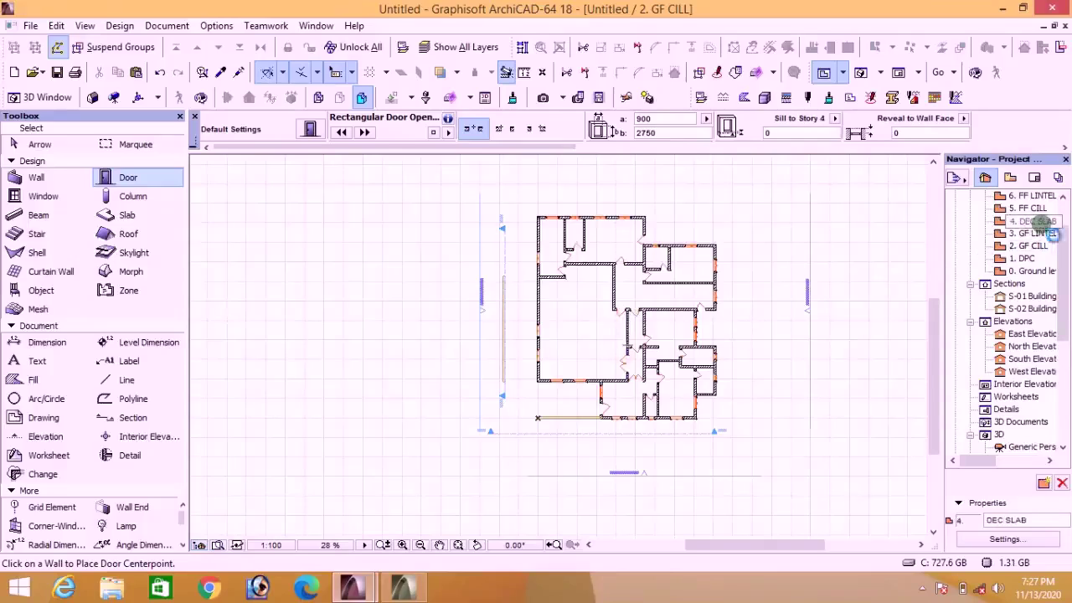
double_click(1039, 221)
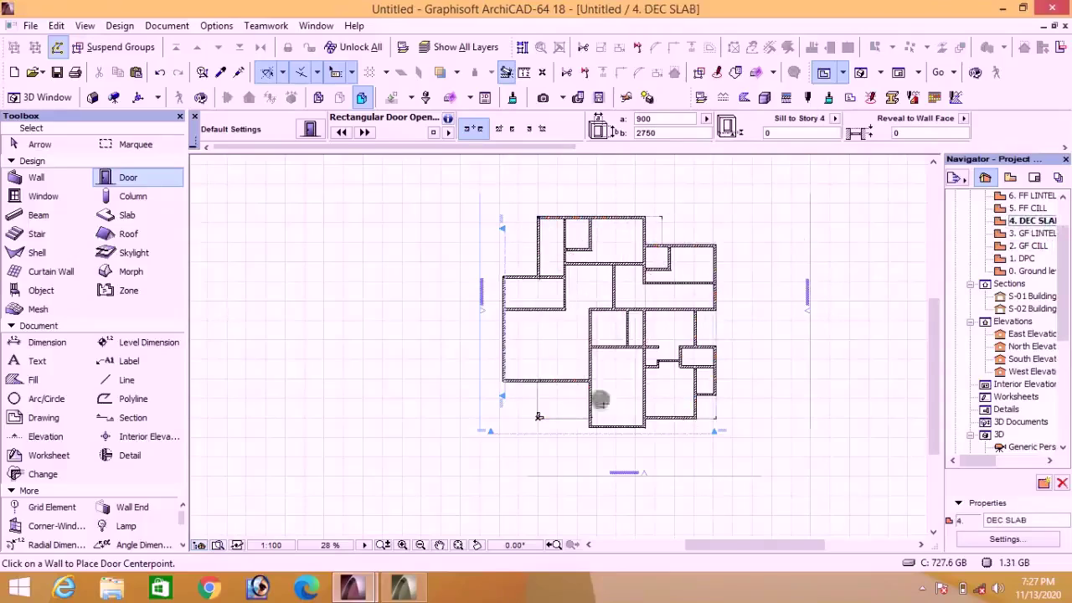
Step: Examine the slab's outline and voids against the walls on the DEC SLAB plan
scroll(568, 239, "up", 5)
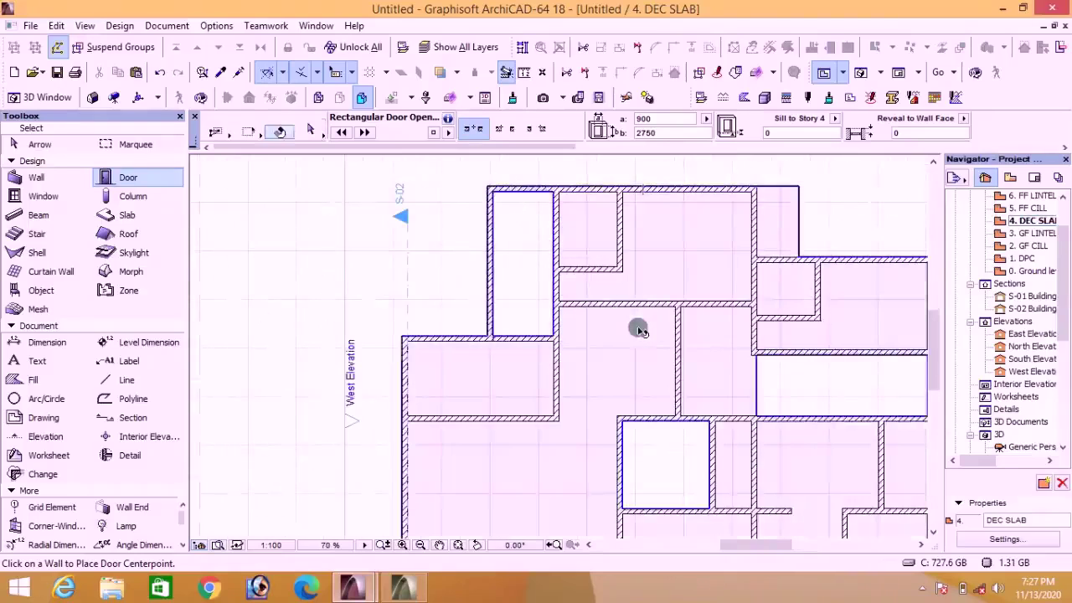
left_click(509, 248, "shift")
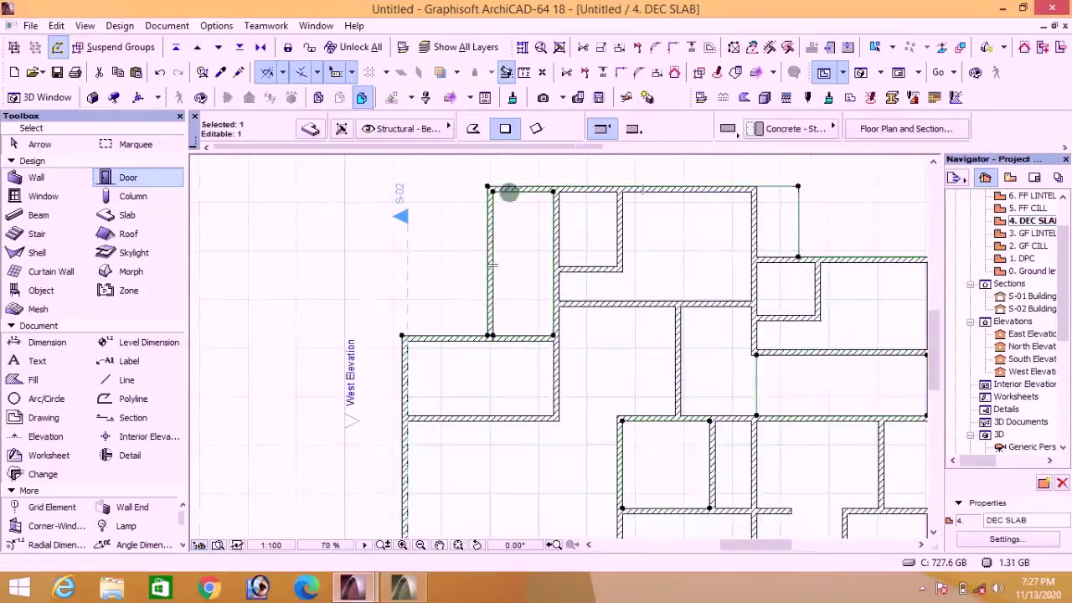
scroll(517, 237, "down", 1)
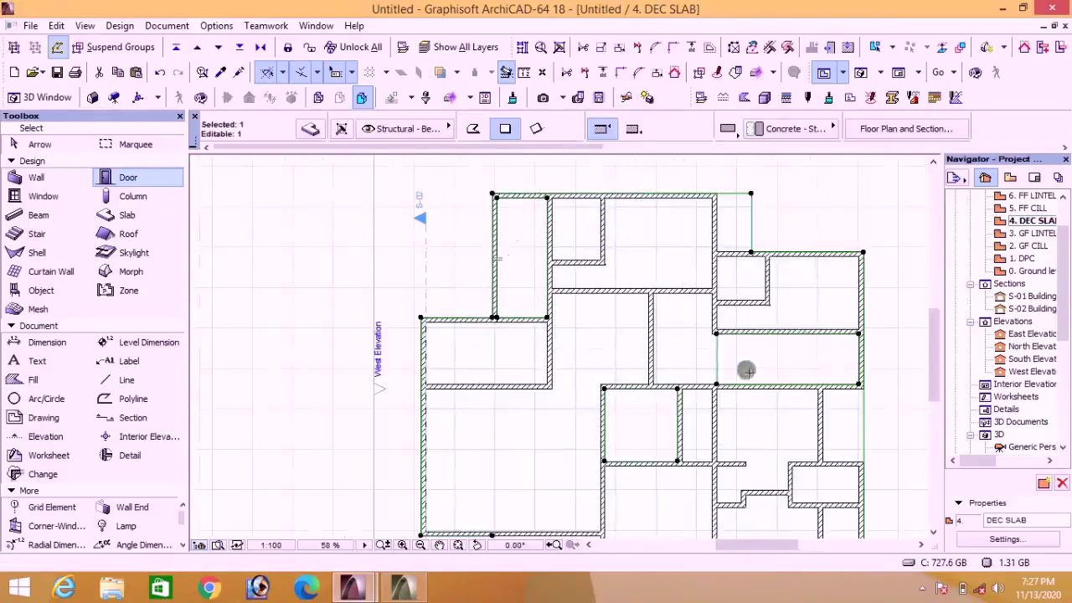
scroll(628, 318, "up", 2)
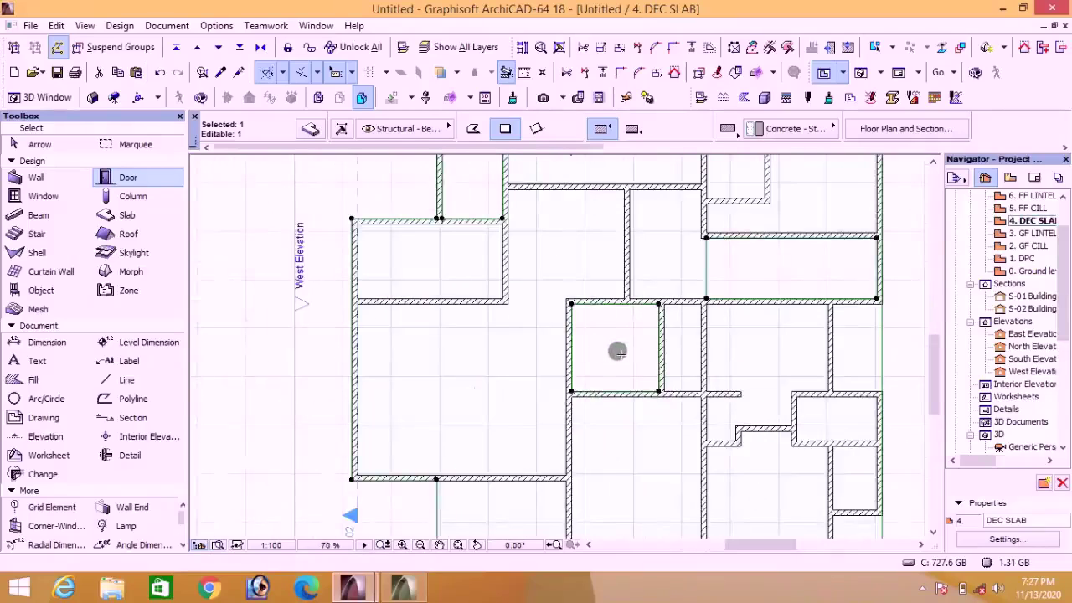
key("Escape")
scroll(491, 321, "down", 1)
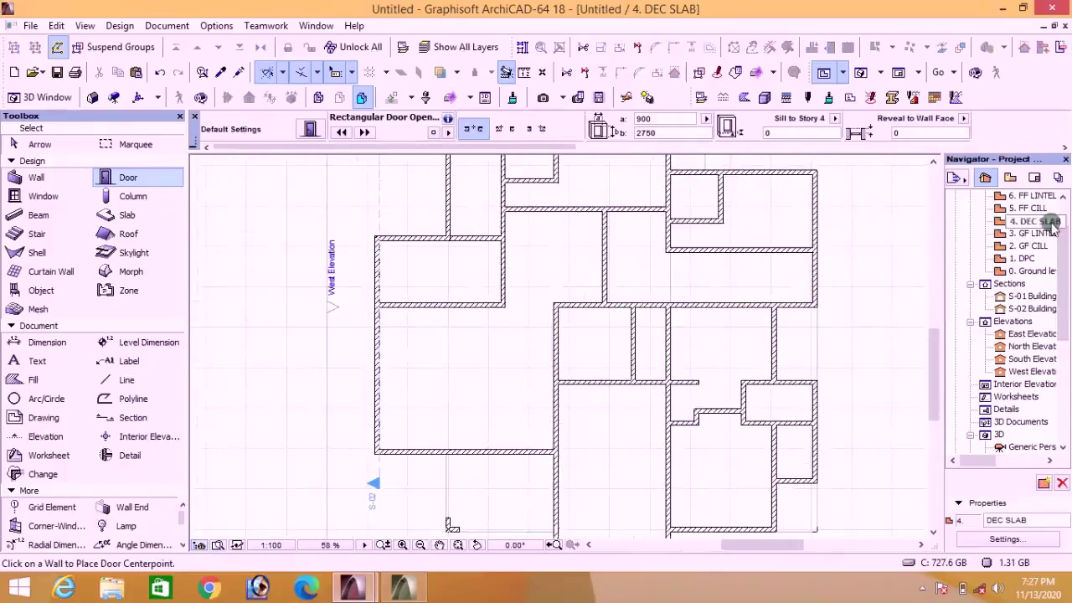
scroll(624, 297, "down", 2)
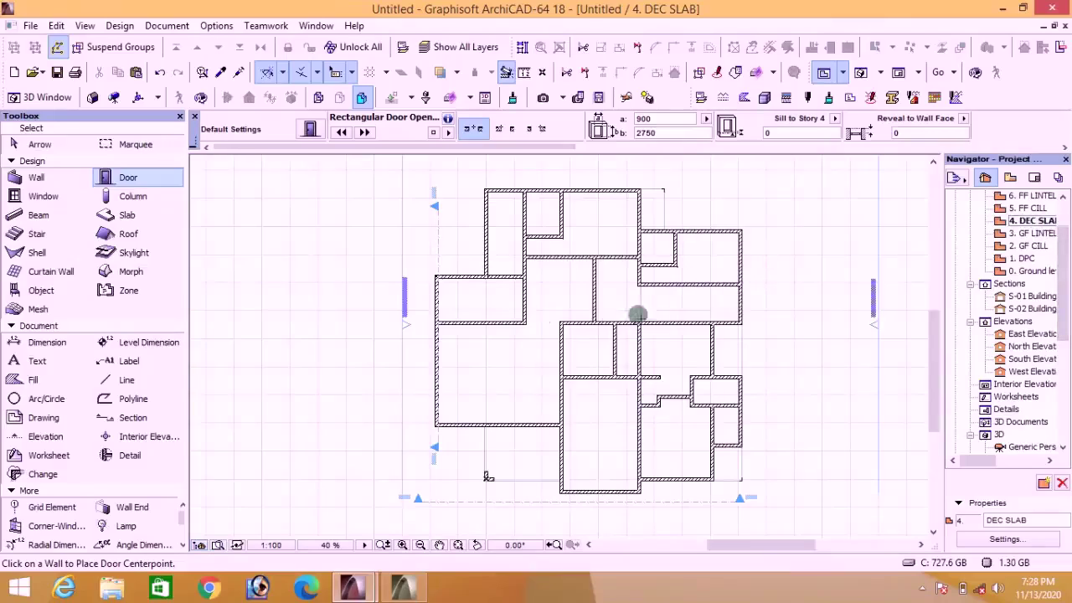
Step: Pick up the settings of the existing 900 mm wide Door 18 on the DPC story
left_click(1025, 259)
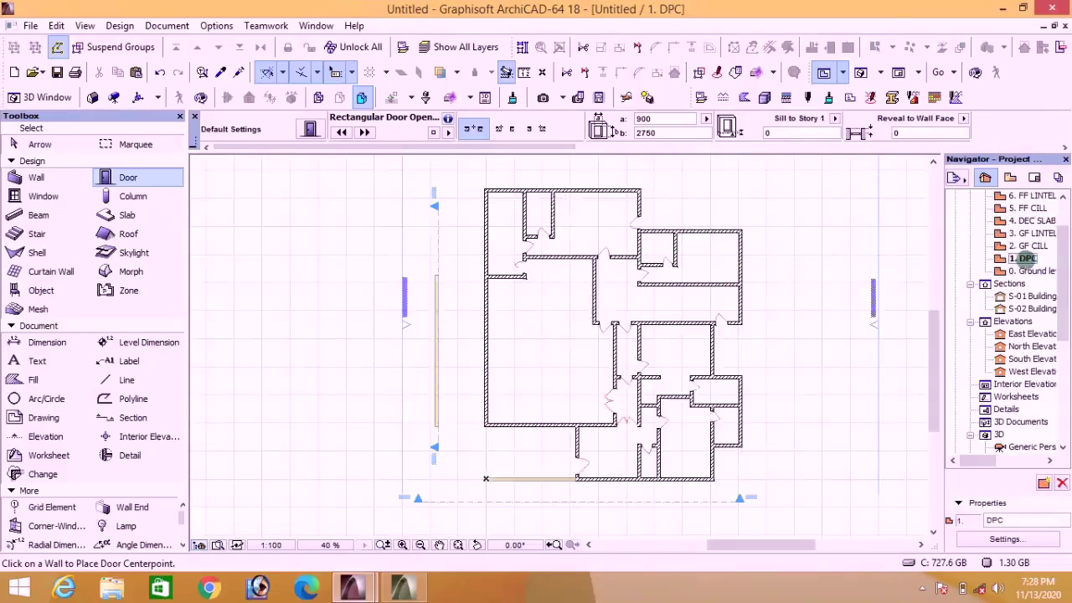
left_click(220, 73)
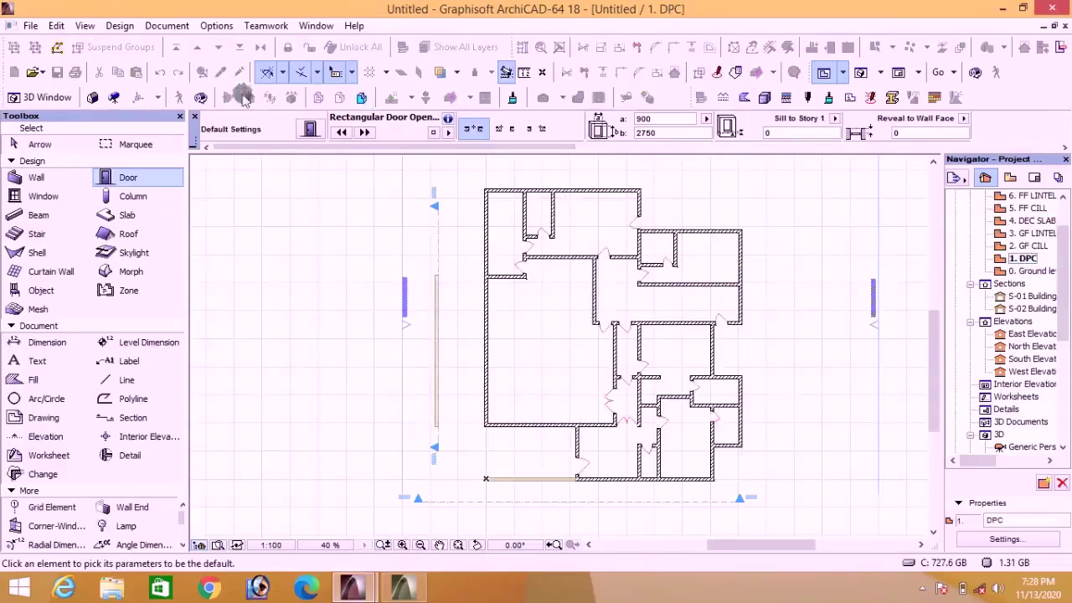
scroll(634, 289, "up", 5)
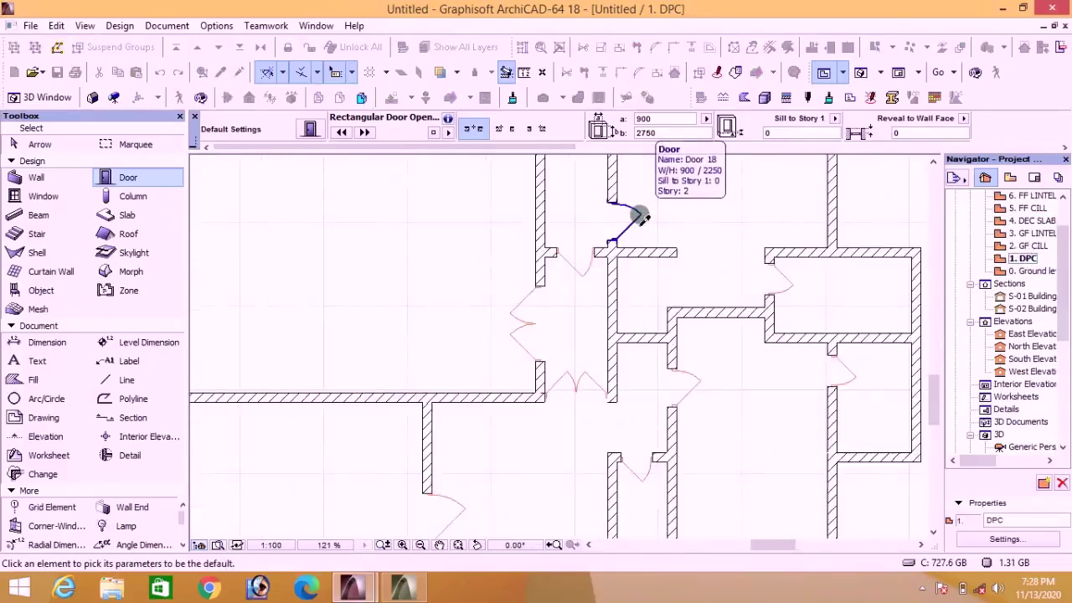
left_click(640, 216)
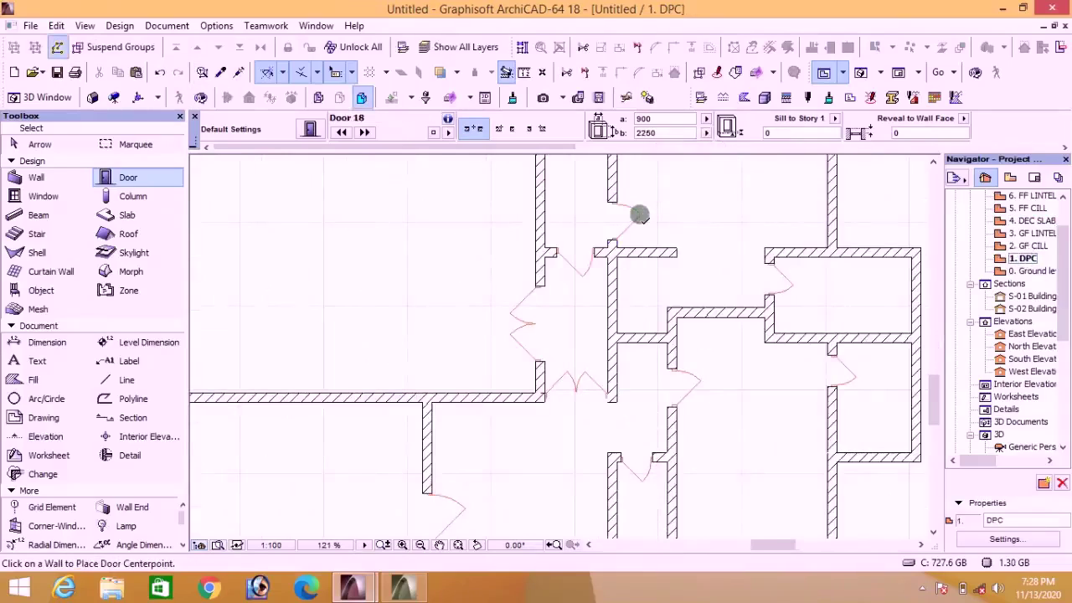
Step: Place the 900 x 2250 door on the DEC SLAB story in the south-central room's west wall, opening west into the large room
double_click(1043, 221)
scroll(491, 322, "down", 6)
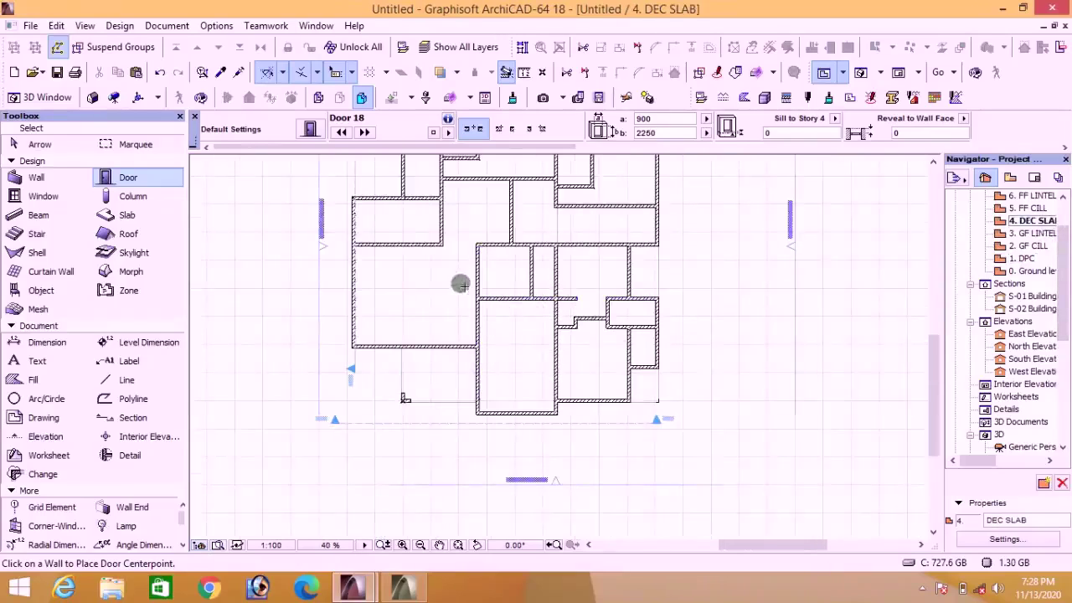
scroll(401, 267, "up", 6)
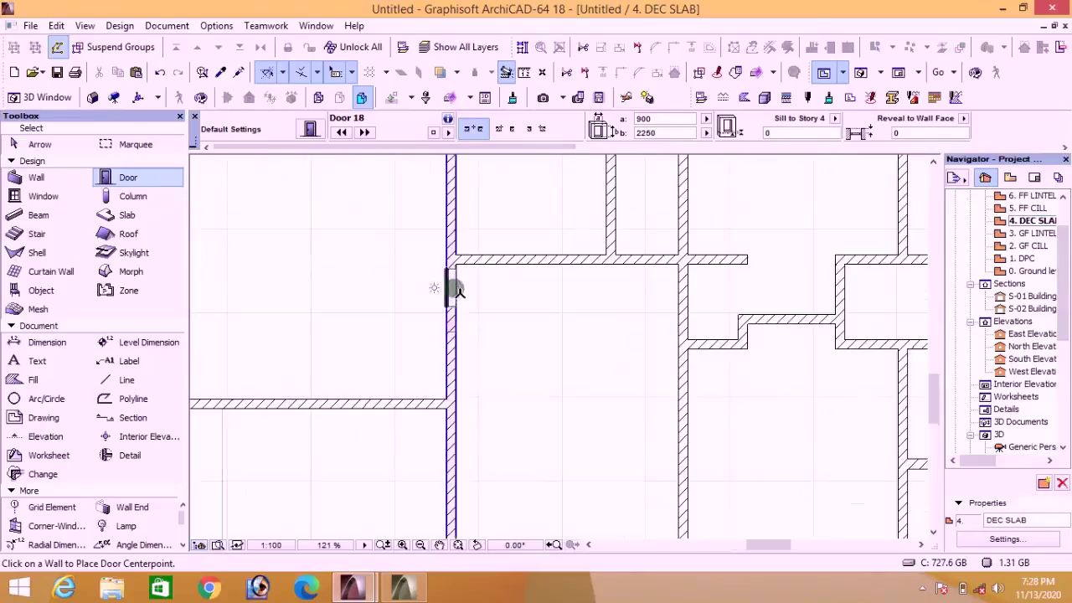
left_click(451, 291)
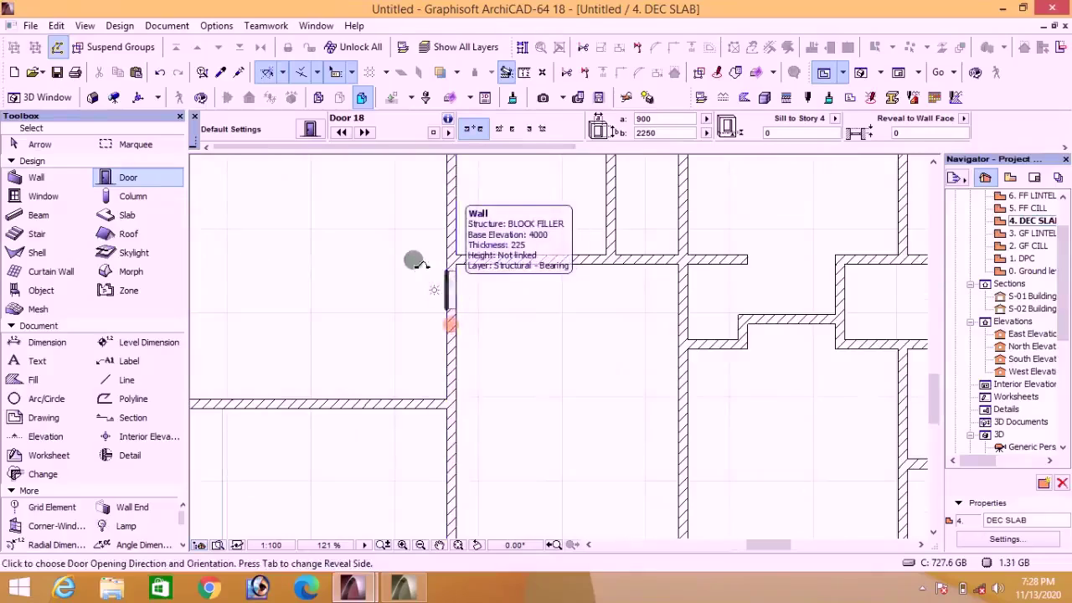
left_click(427, 299)
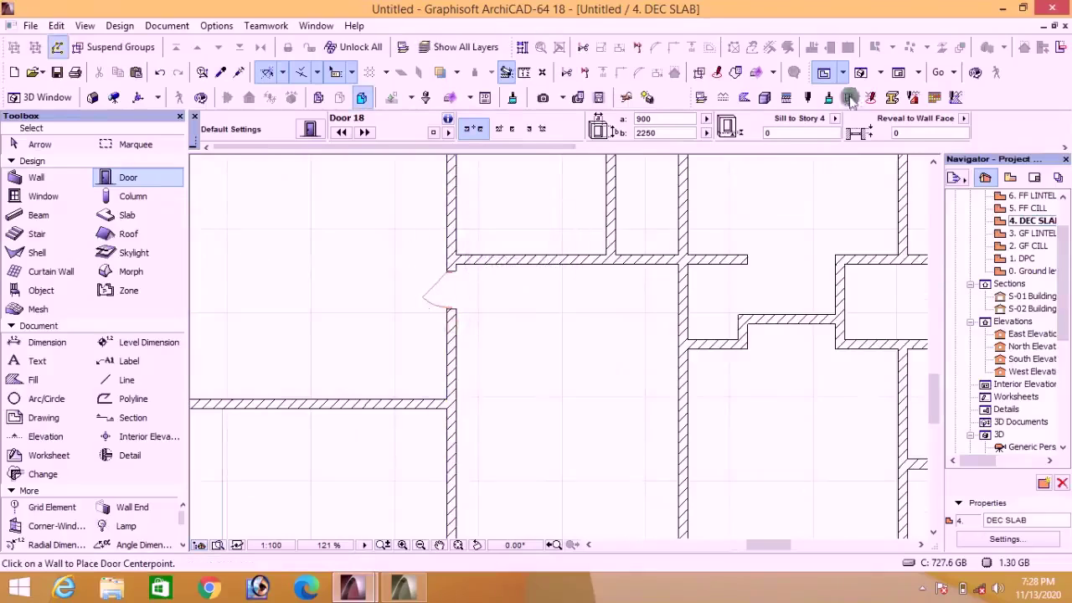
Step: Inspect the newly placed door in 3D and return to the floor plan
left_click(863, 72)
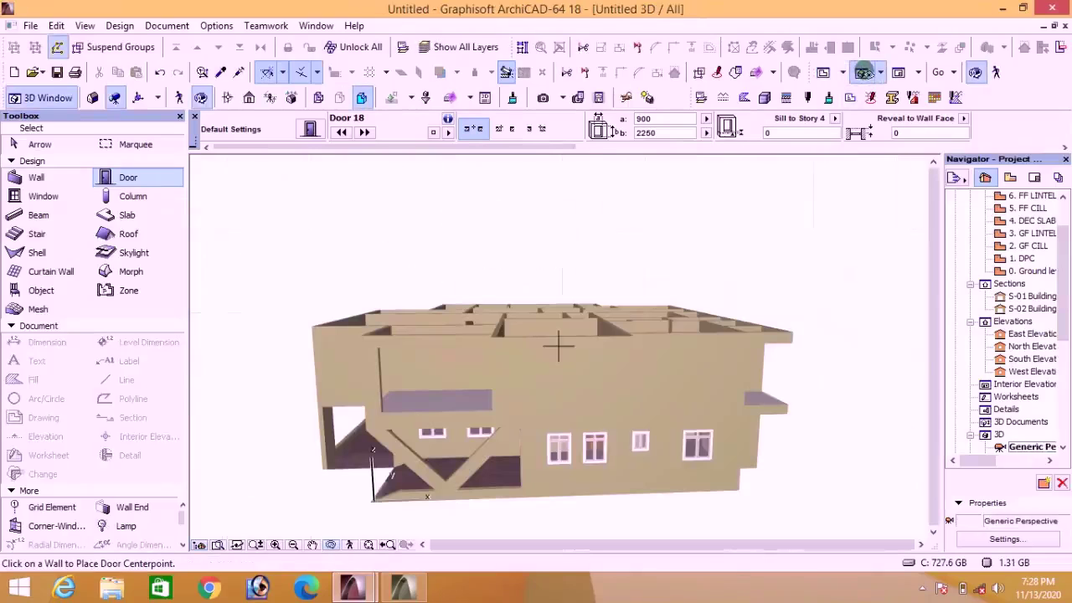
middle_click_drag(566, 300, 403, 367, "shift")
scroll(642, 340, "up", 10)
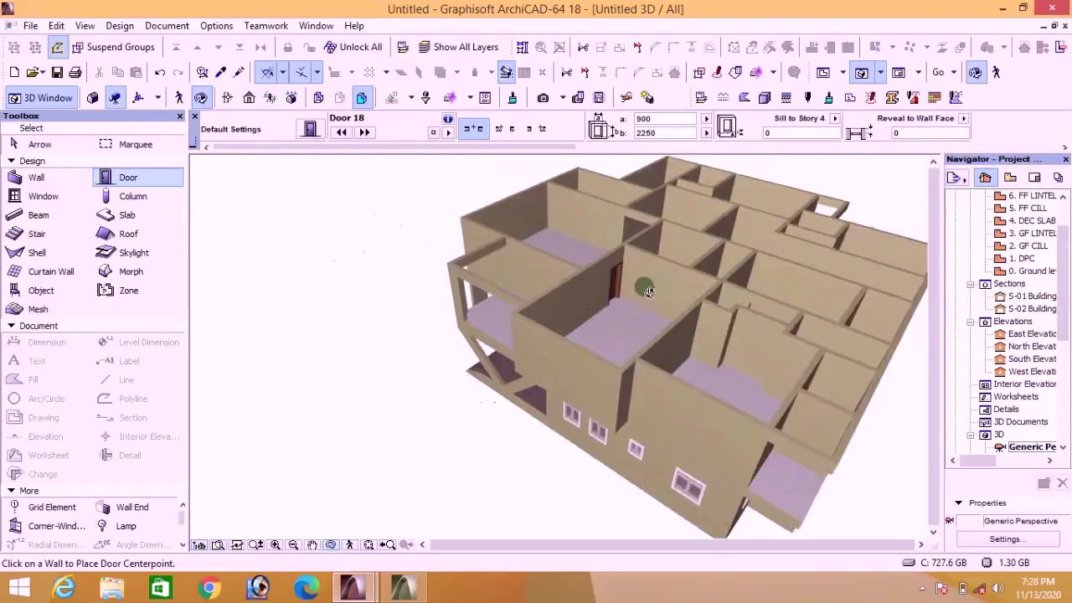
middle_click_drag(610, 333, 662, 352, "shift")
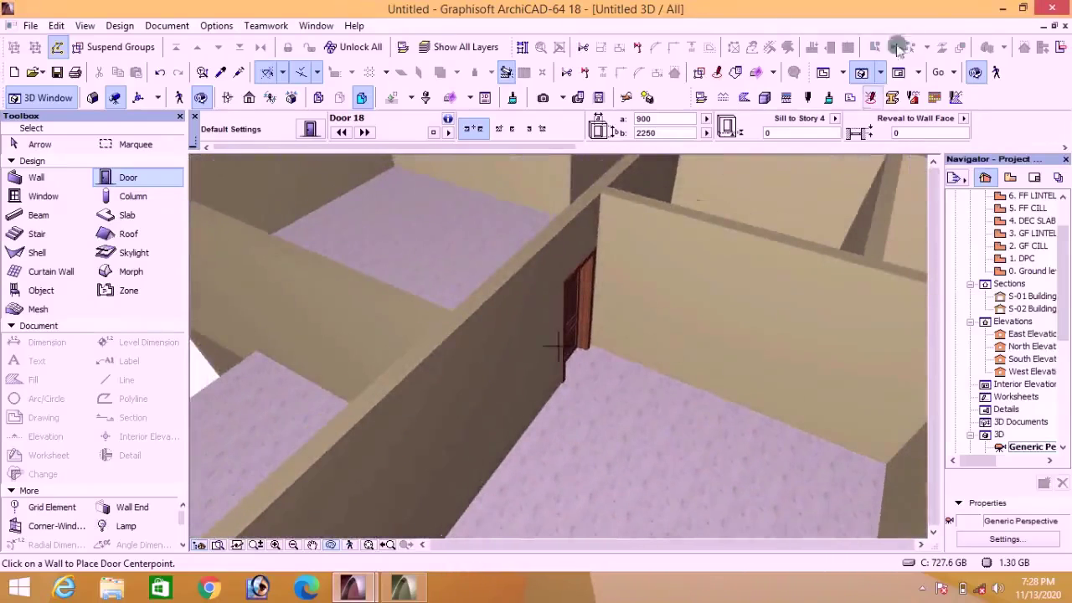
key("F2")
Step: Place 900 mm doors at the narrow central corridor's south end and in the adjacent long wall north and south of the short partition
scroll(480, 358, "down", 5)
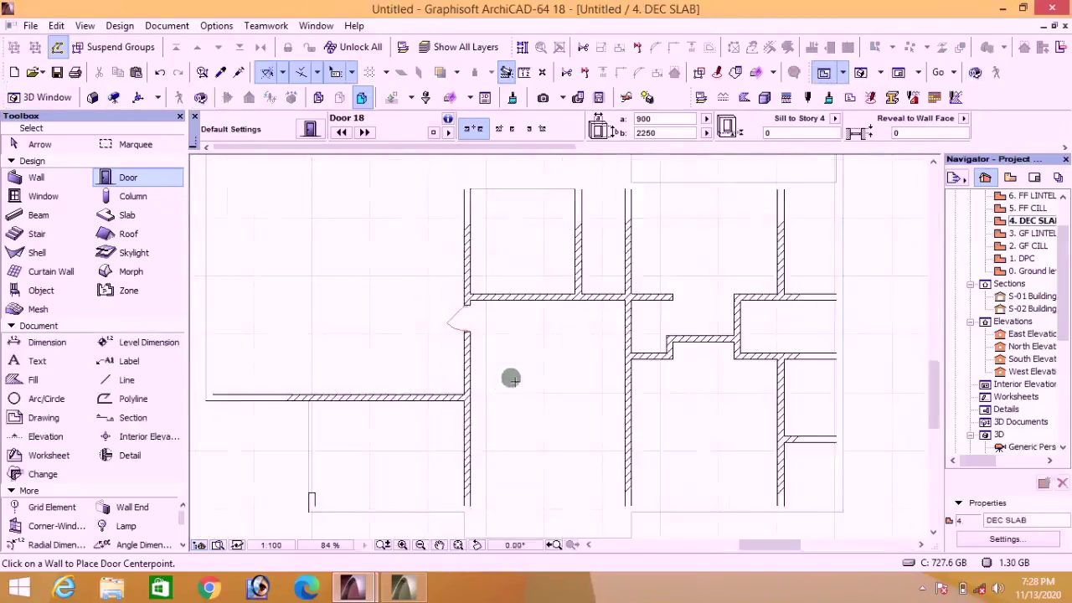
scroll(629, 310, "up", 5)
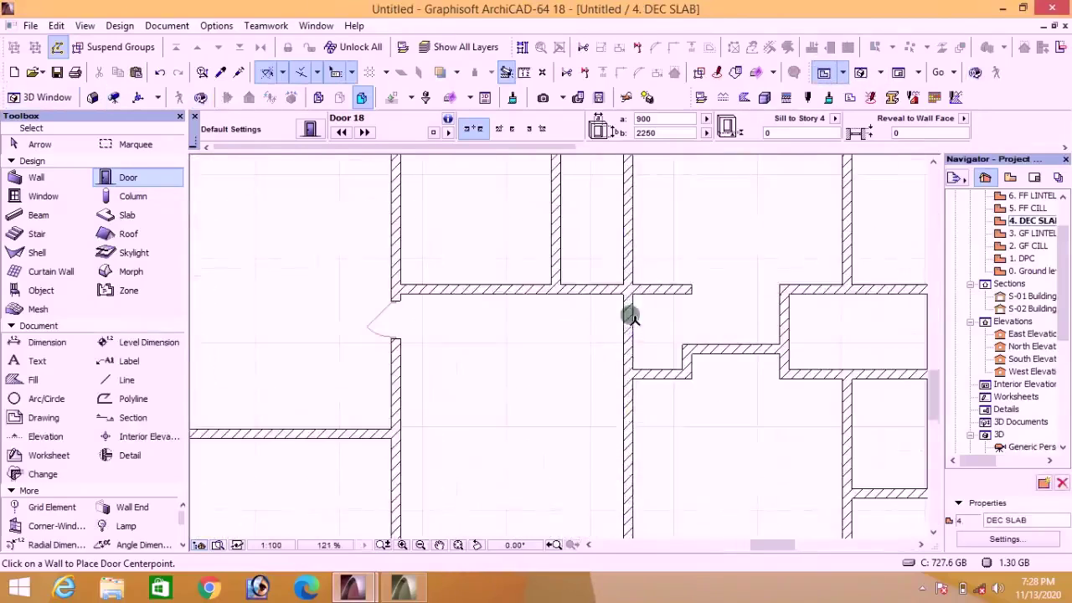
left_click(586, 290)
scroll(587, 290, "up", 3)
left_click(616, 336)
scroll(641, 254, "down", 3)
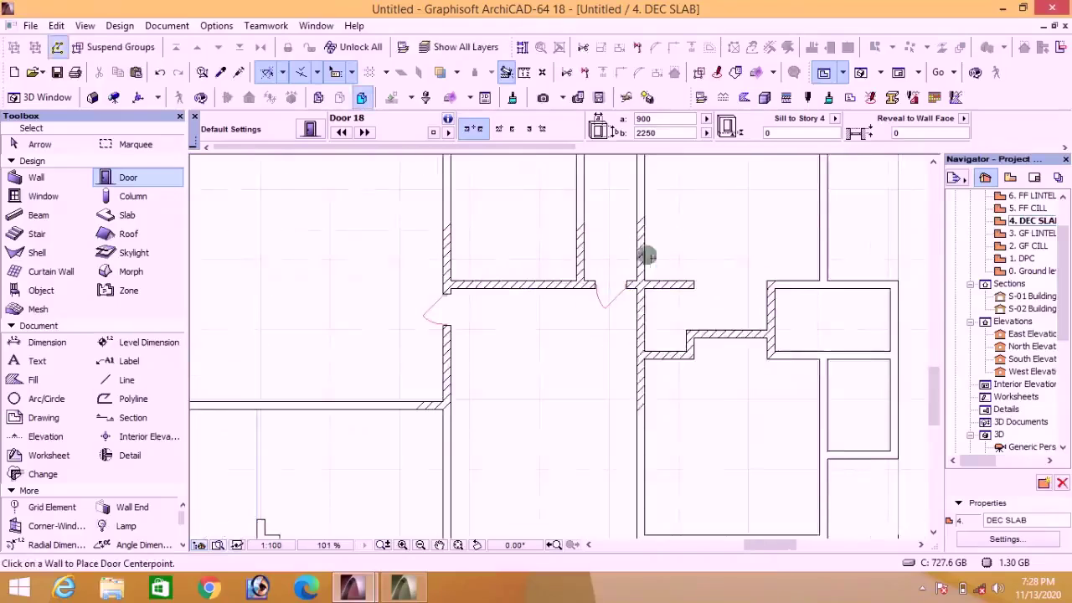
scroll(650, 333, "up", 1)
left_click(650, 334)
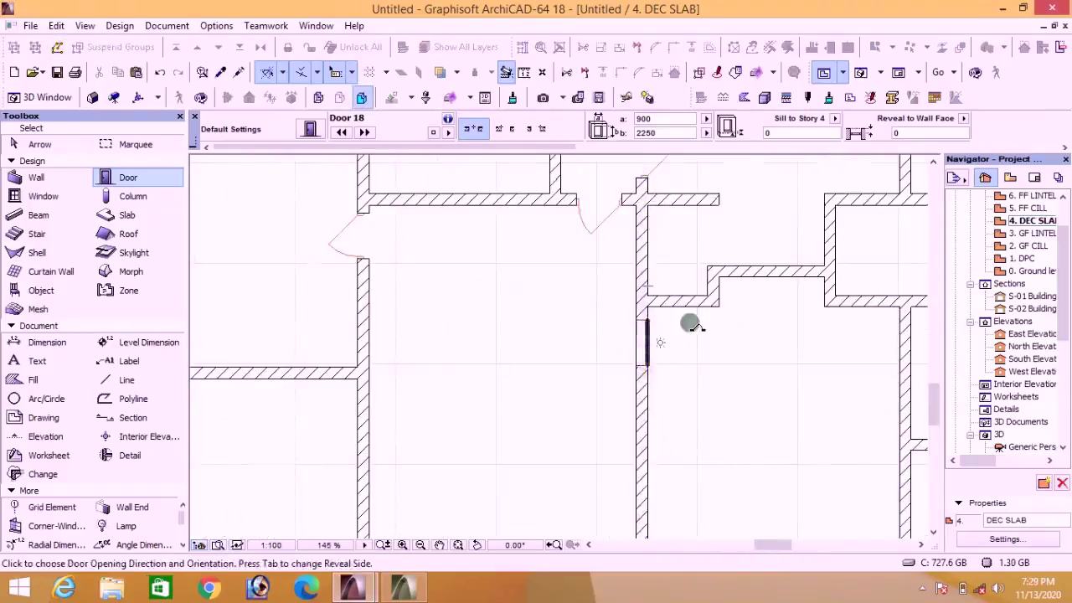
left_click(689, 321)
Step: Place 900 mm doors at the central corridor's north end and in the east wall of the long northwest room
scroll(690, 321, "down", 3)
scroll(670, 284, "up", 4)
left_click(677, 284)
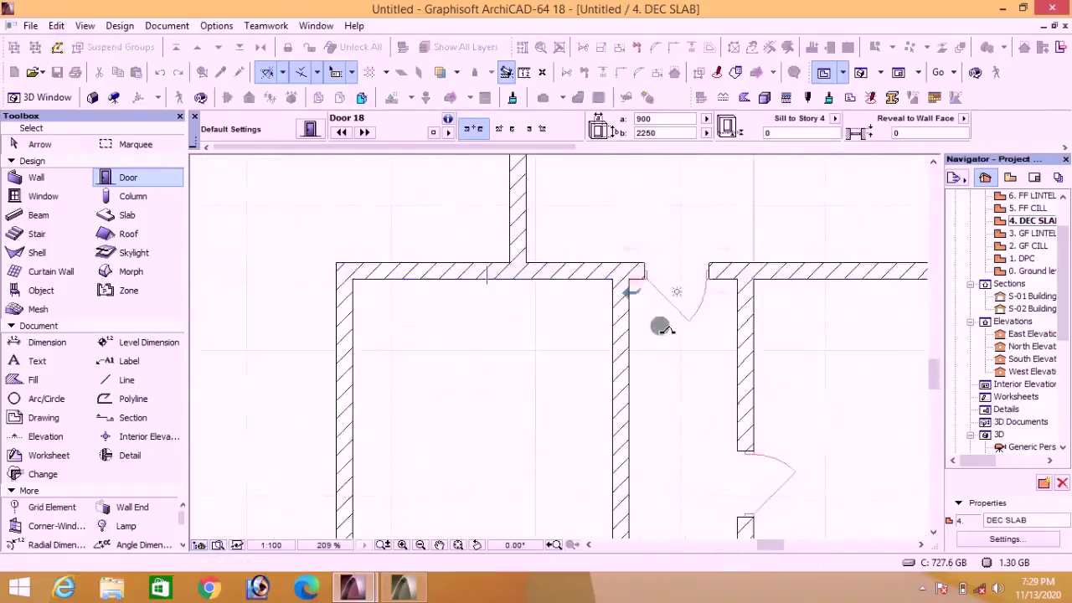
left_click(661, 292)
scroll(661, 292, "down", 3)
scroll(552, 210, "up", 4)
left_click(549, 210)
left_click(601, 193)
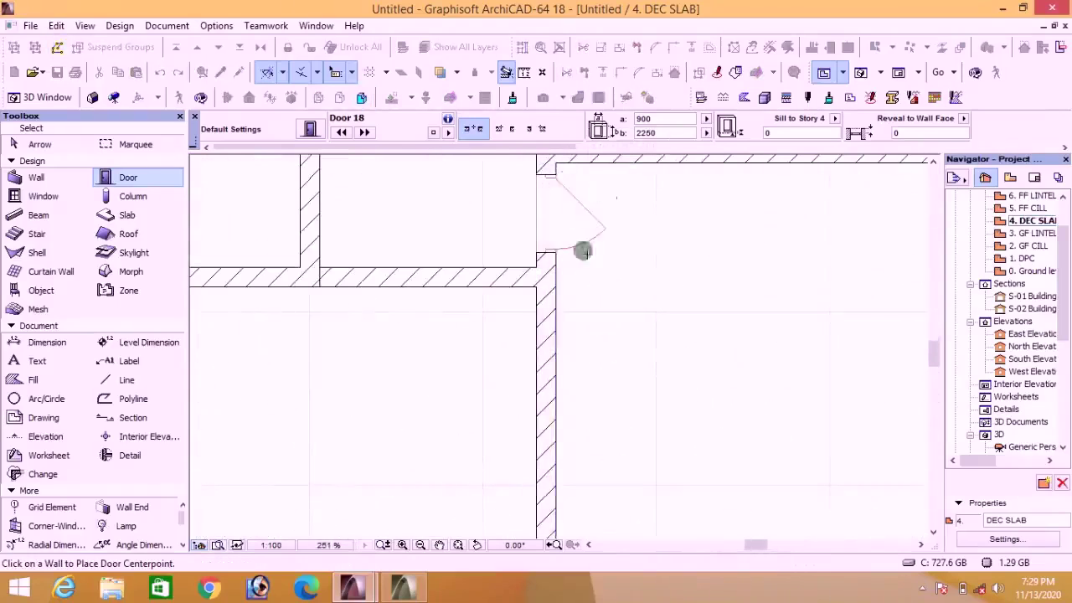
Step: Place two 900 mm doors in the north room's south wall, one on each side of the vertical partition, opening northward
scroll(650, 244, "down", 3)
left_click(636, 249)
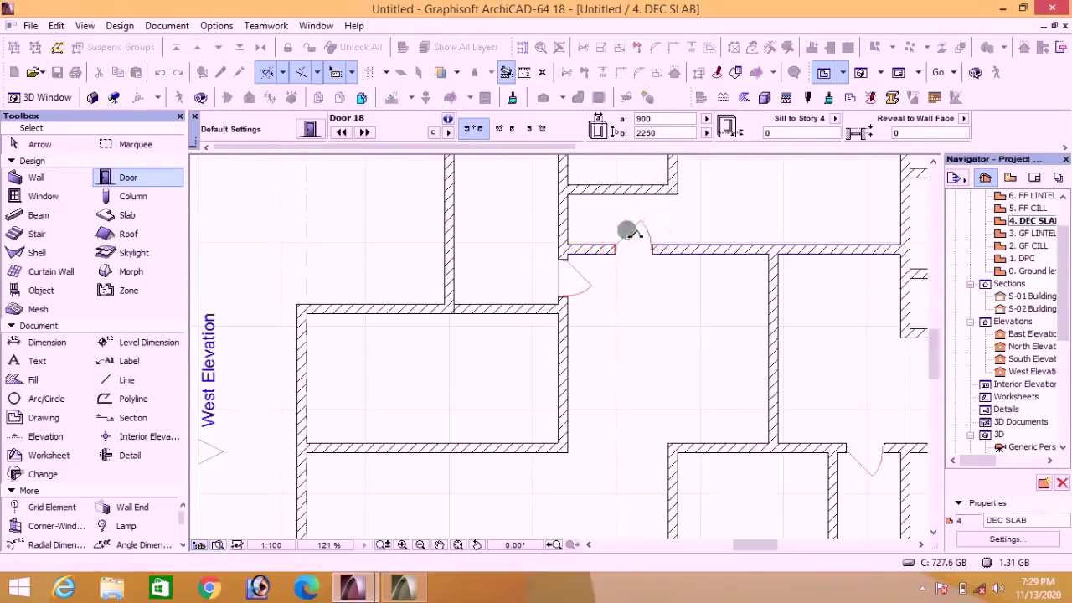
left_click(627, 232)
scroll(627, 232, "down", 3)
scroll(617, 263, "up", 4)
scroll(643, 296, "down", 3)
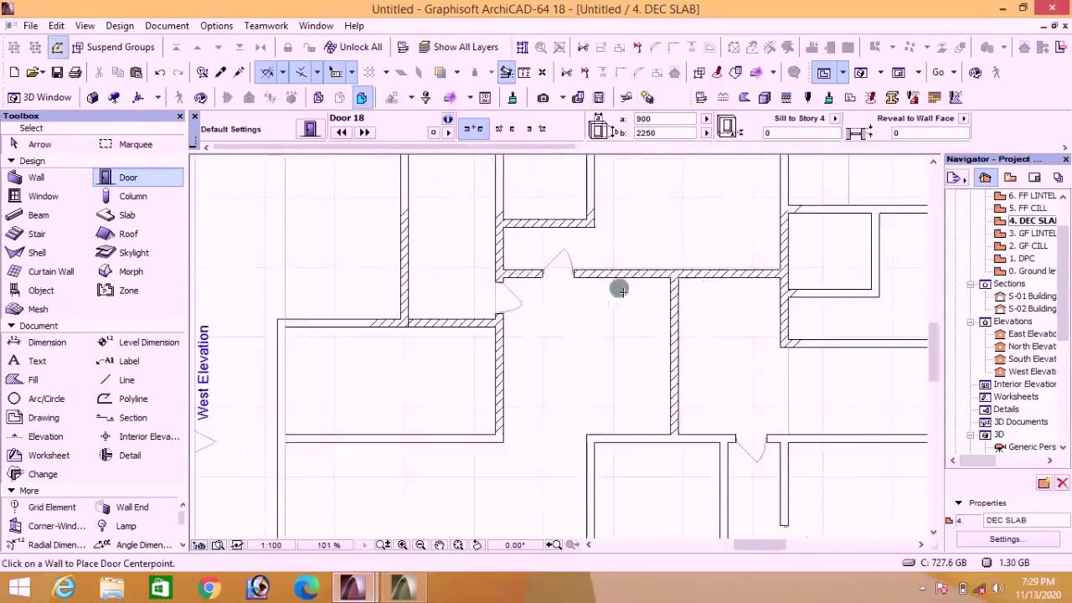
scroll(709, 282, "up", 3)
left_click(697, 277)
left_click(675, 268)
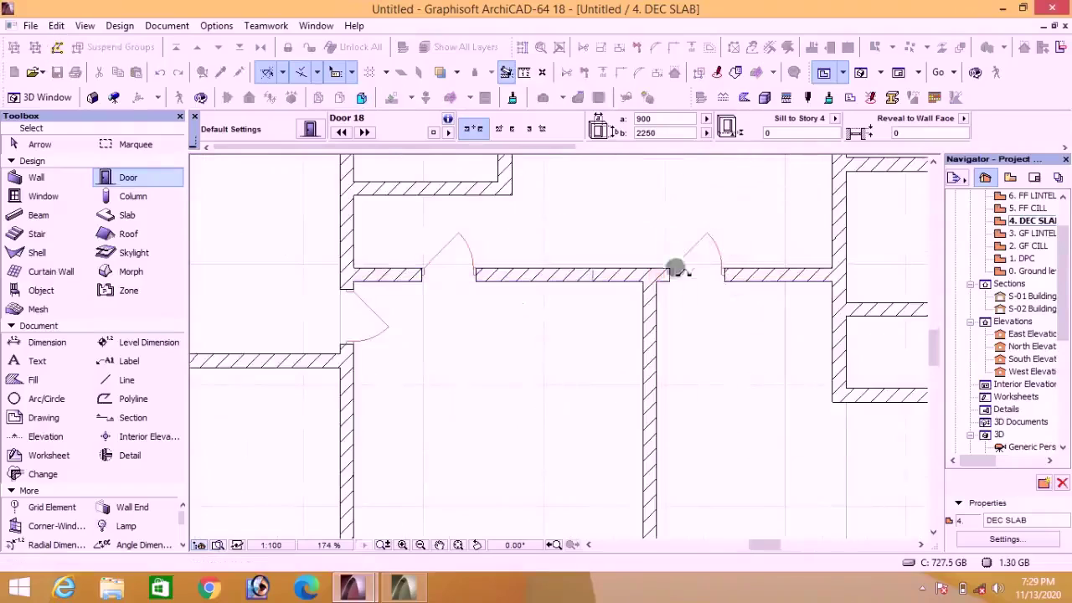
Step: Place 900 mm doors in the north room's east wall and in the west wall of the northeast room below its small bathroom
scroll(687, 263, "down", 3)
scroll(785, 216, "up", 3)
scroll(772, 186, "down", 1)
middle_click_drag(769, 187, 751, 298)
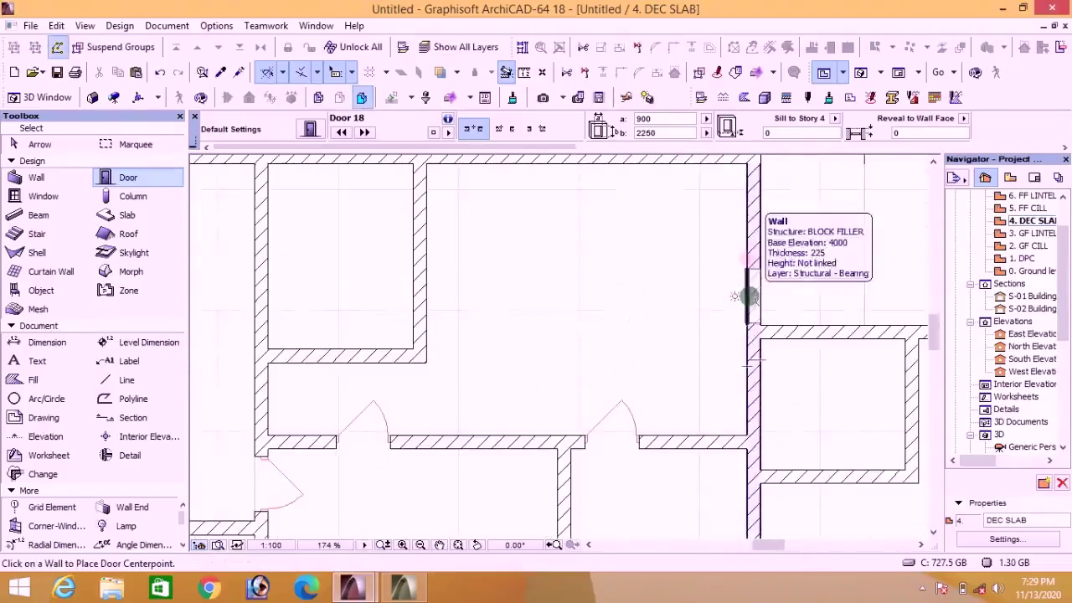
scroll(703, 277, "down", 4)
scroll(823, 398, "up", 4)
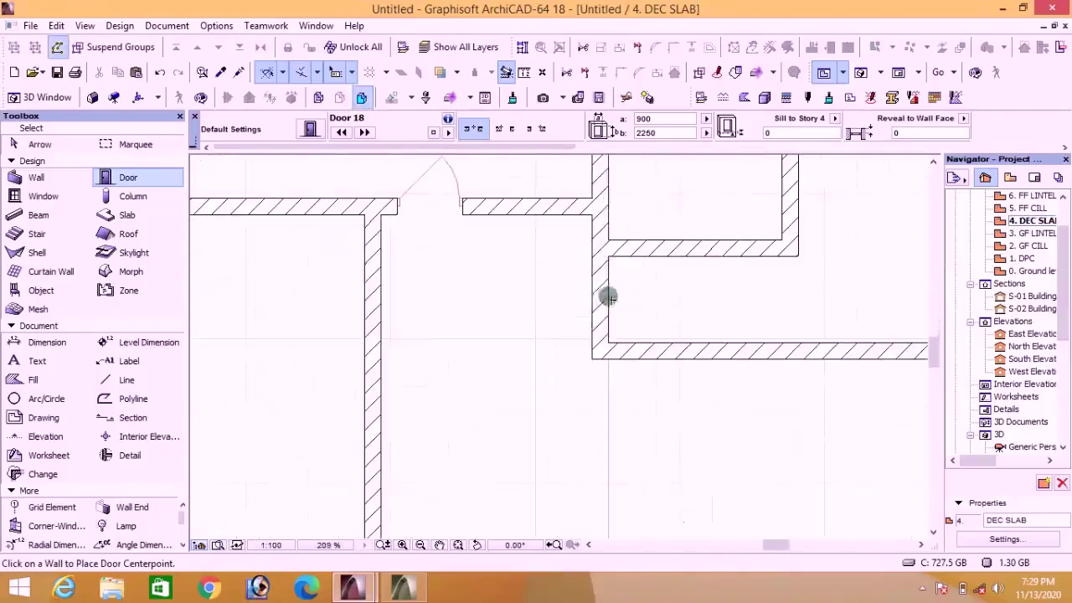
scroll(671, 374, "down", 4)
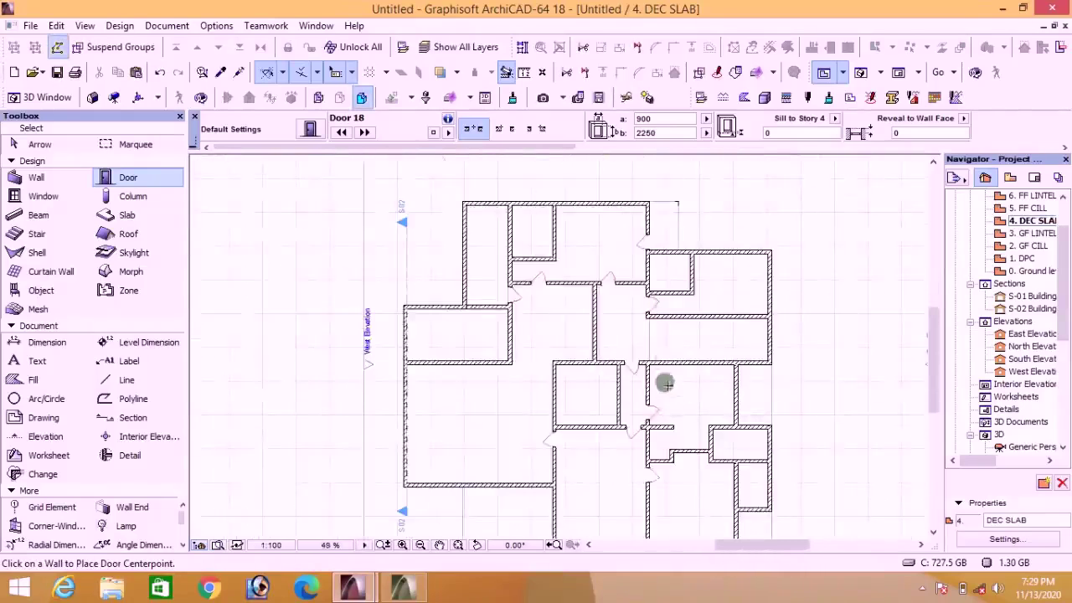
Step: Set the door width to 750 mm and place doors in the west walls of the two small southeast bathrooms
scroll(653, 449, "up", 3)
scroll(553, 452, "down", 5)
scroll(516, 293, "up", 2)
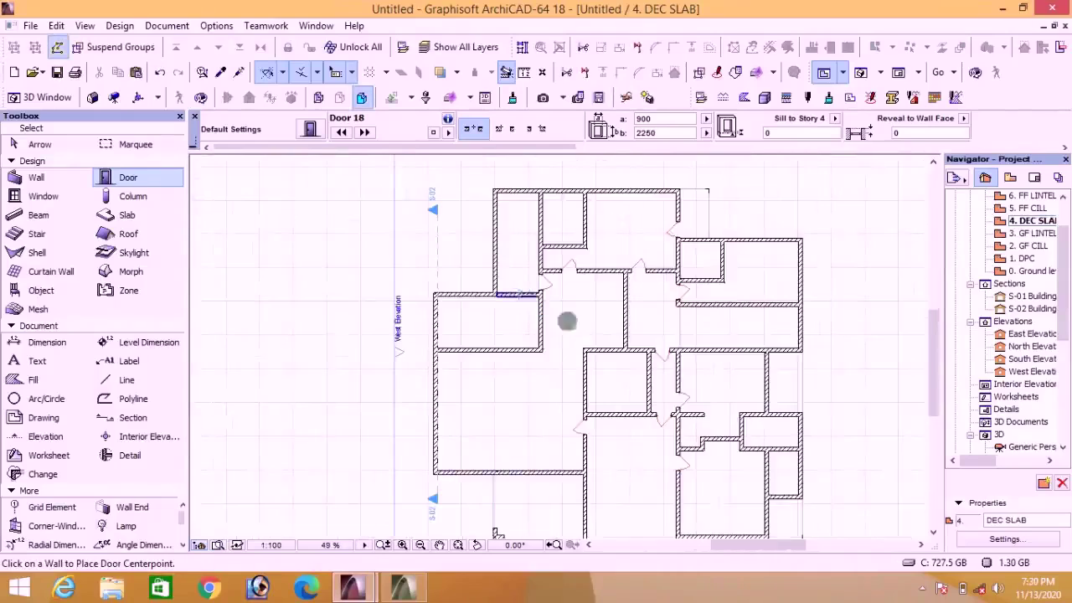
scroll(598, 255, "down", 1)
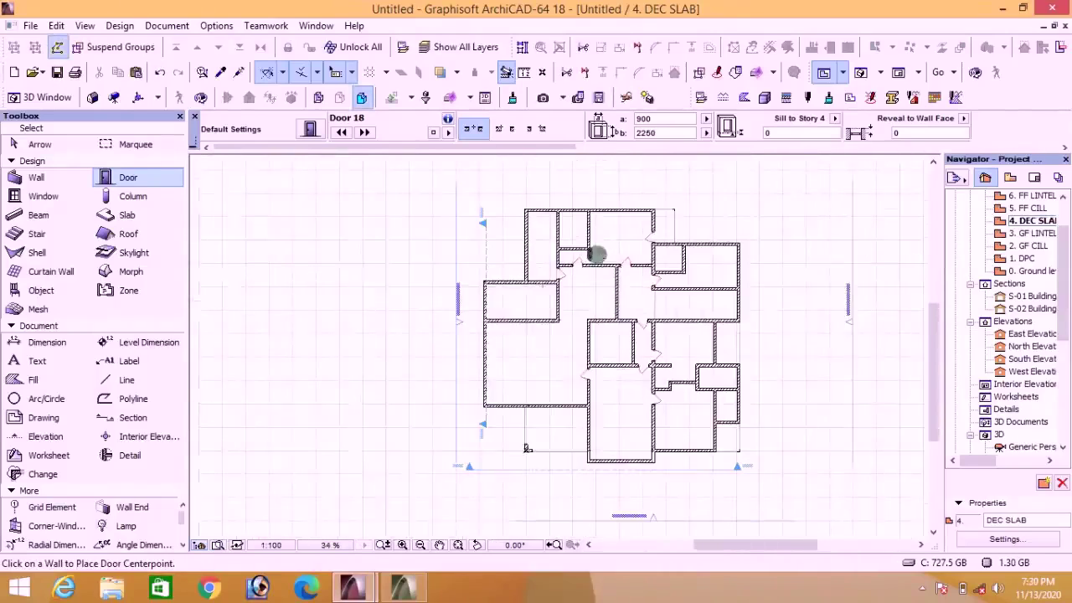
scroll(727, 408, "up", 2)
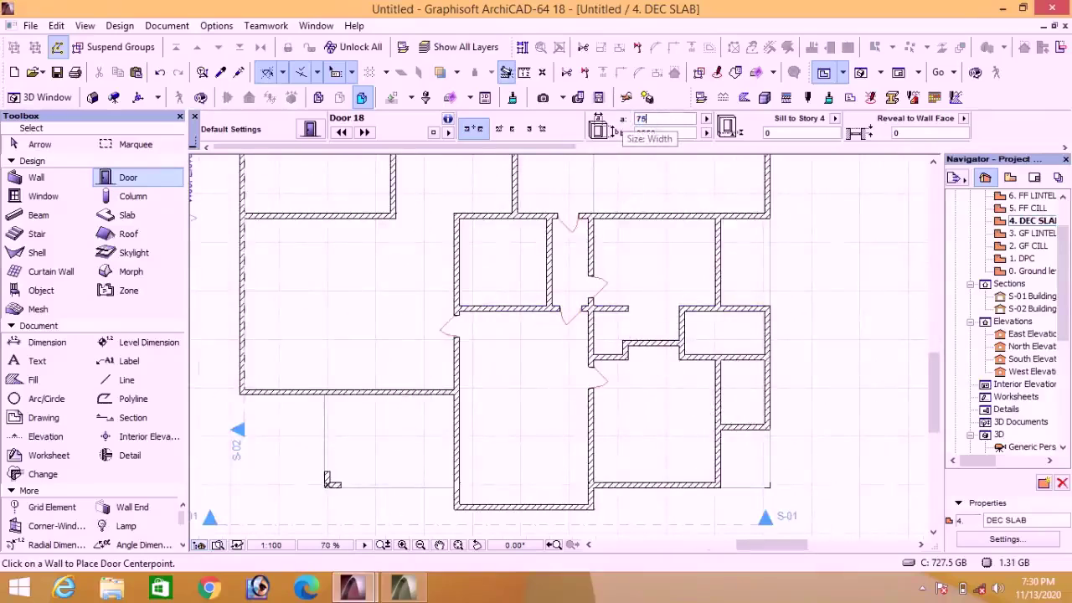
scroll(674, 325, "up", 2)
left_click(674, 325)
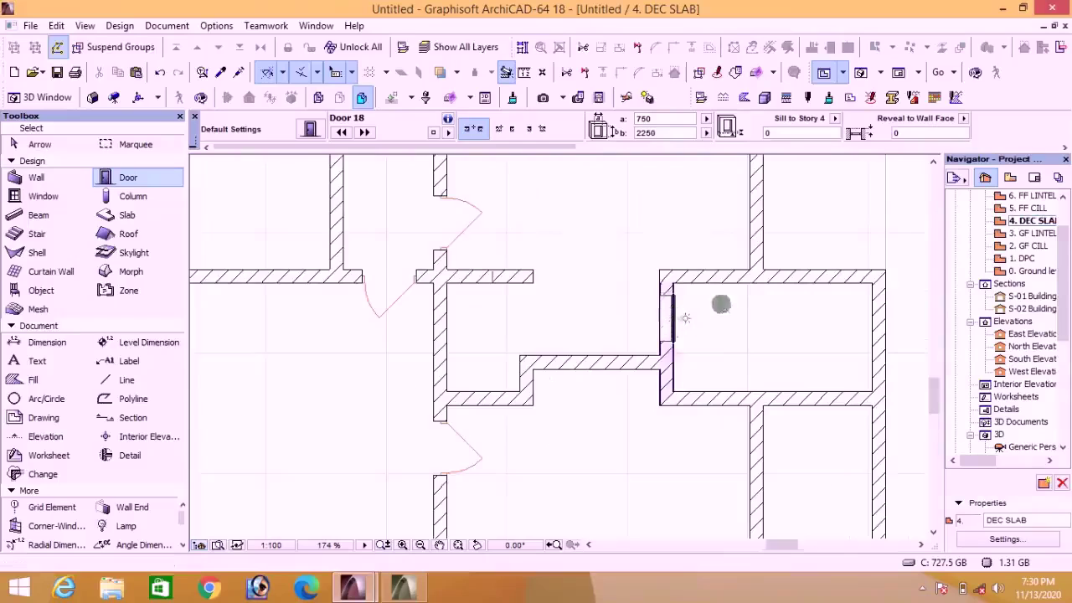
scroll(749, 416, "down", 1)
scroll(756, 413, "up", 1)
left_click(756, 413)
left_click(694, 440)
Step: Place a 750 mm door in the east wall of the small west room, opening into that room
scroll(675, 431, "down", 2)
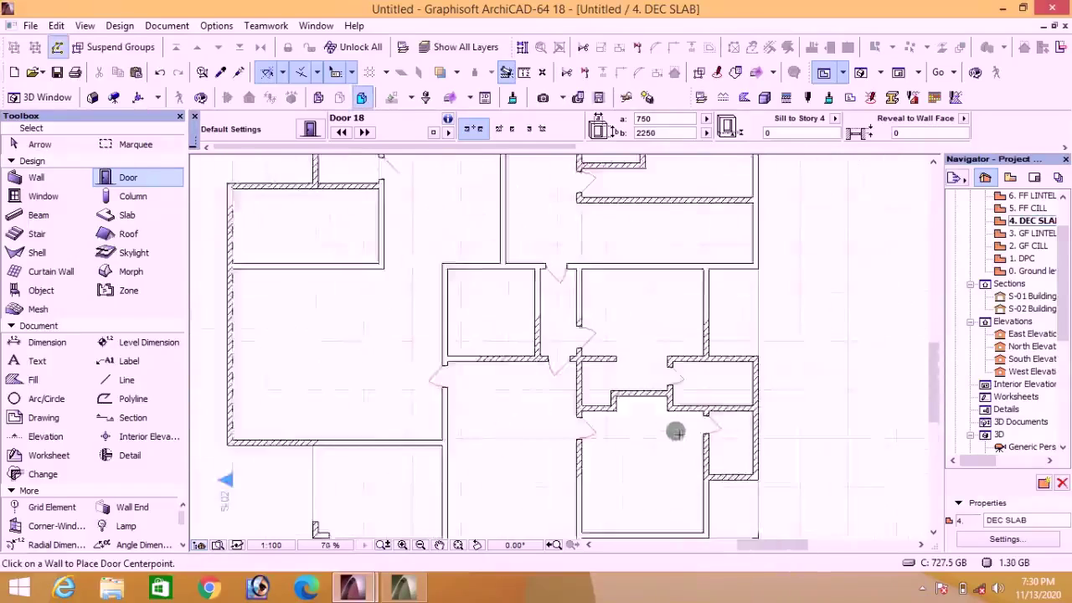
scroll(479, 266, "up", 2)
left_click(457, 321)
scroll(509, 206, "down", 2)
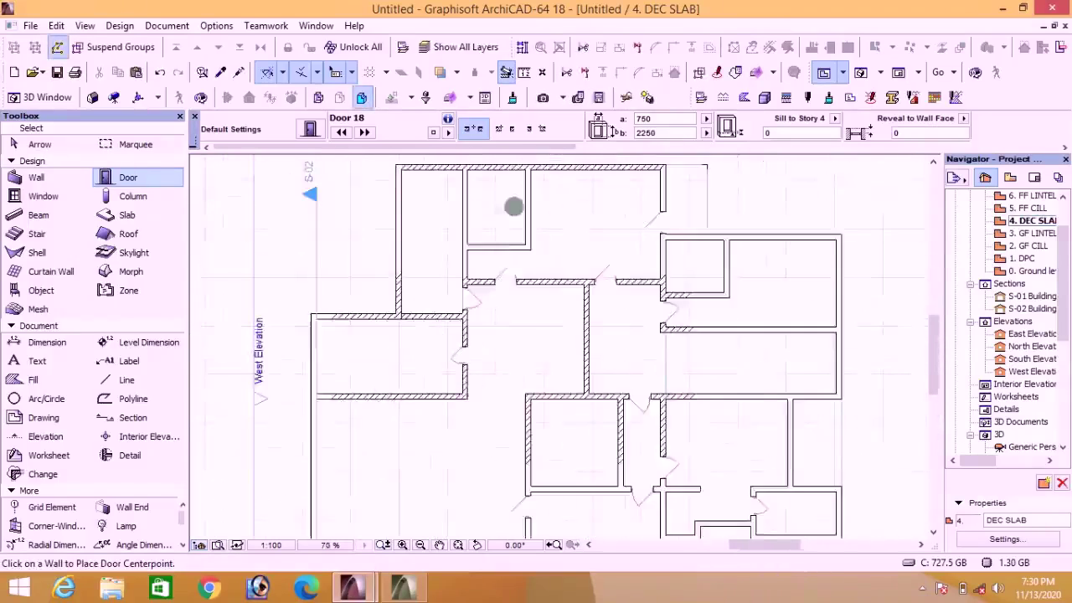
Step: Place 750 mm doors in the south walls of the small north and northeast bathrooms, opening into them
scroll(502, 304, "up", 2)
scroll(523, 242, "down", 2)
scroll(670, 316, "up", 2)
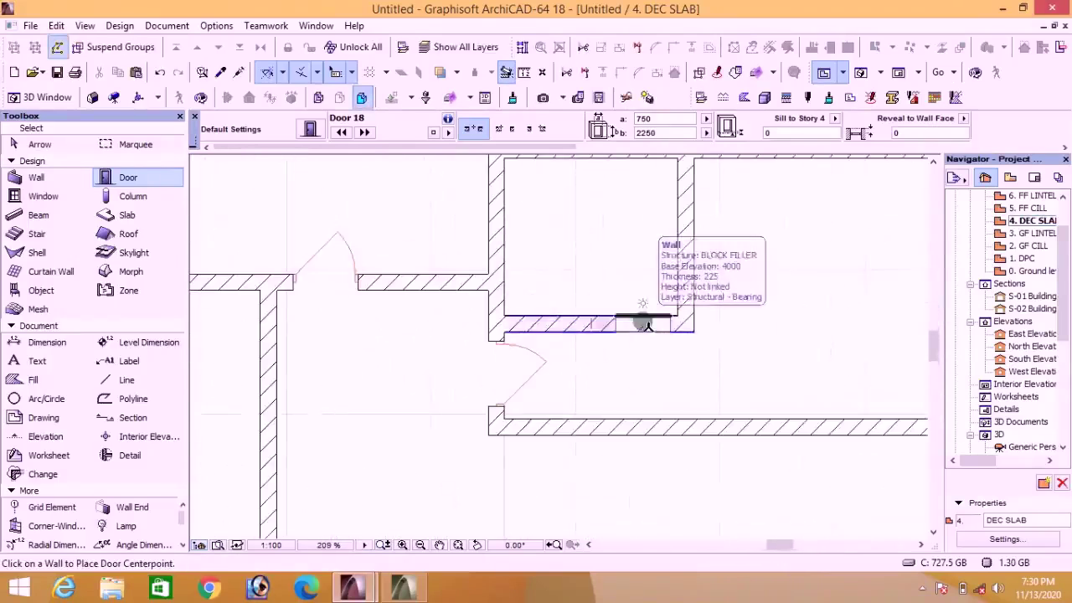
left_click(675, 304)
scroll(654, 254, "down", 3)
scroll(654, 248, "down", 2)
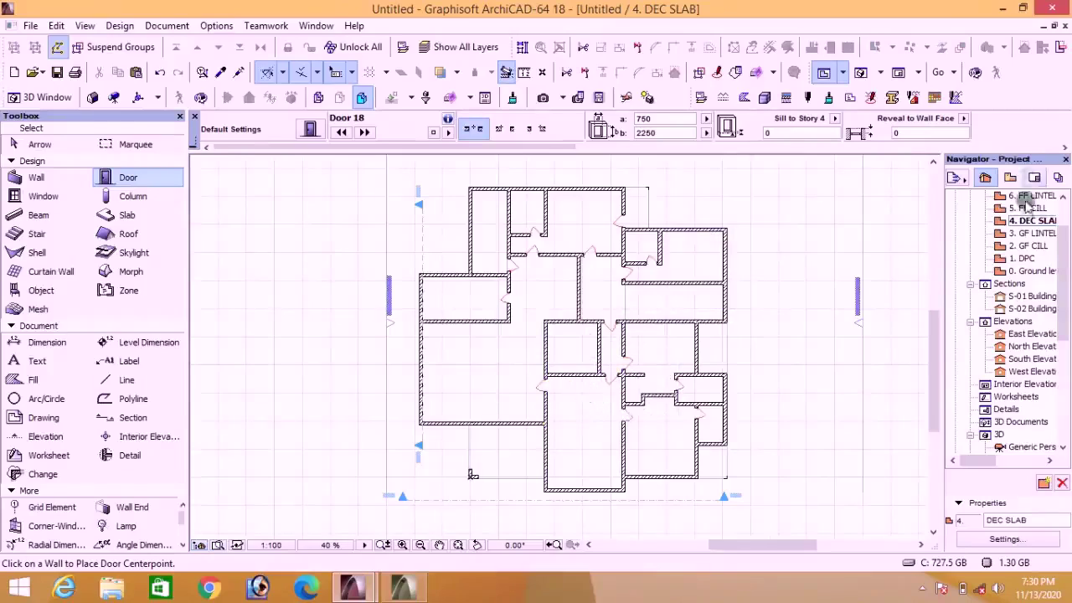
Step: Open the DPC story and pick up the settings of the 900 mm Metal Door 18 near the plan's east side
left_click(1021, 259)
double_click(1026, 259)
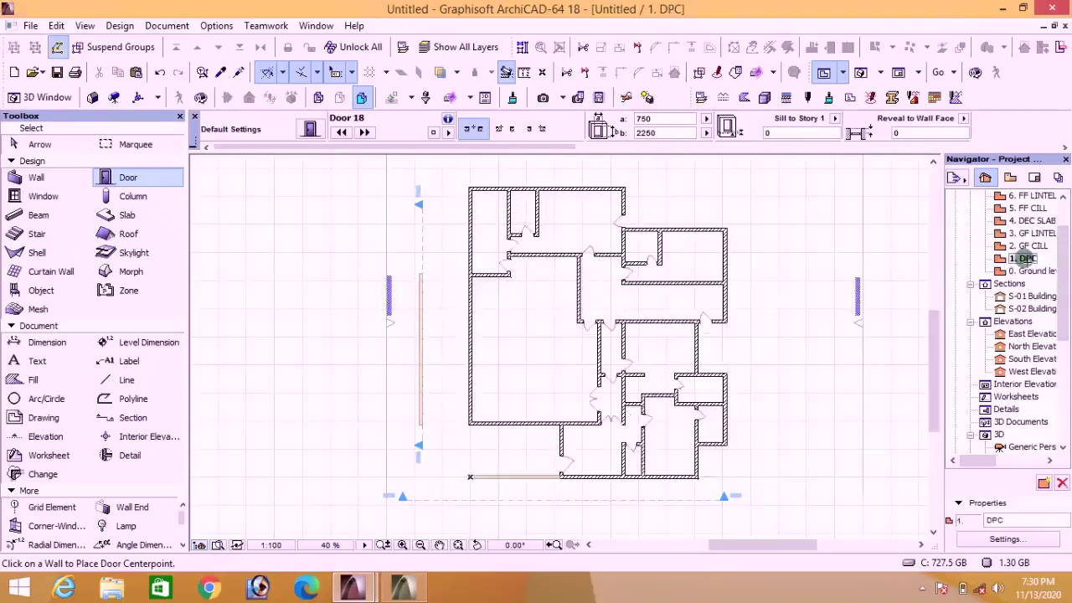
scroll(600, 491, "up", 2)
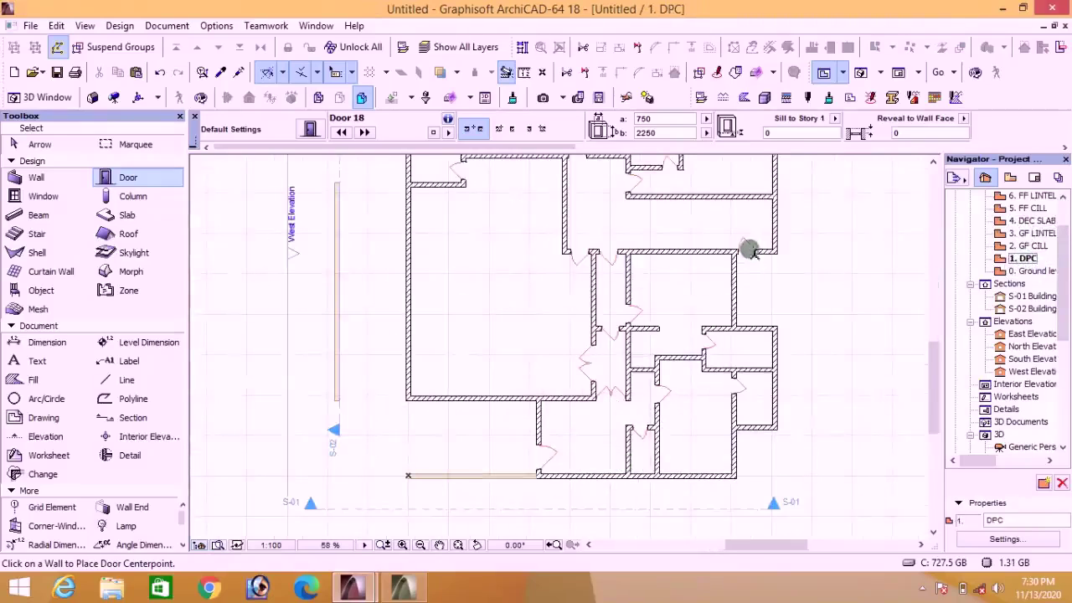
left_click(220, 72)
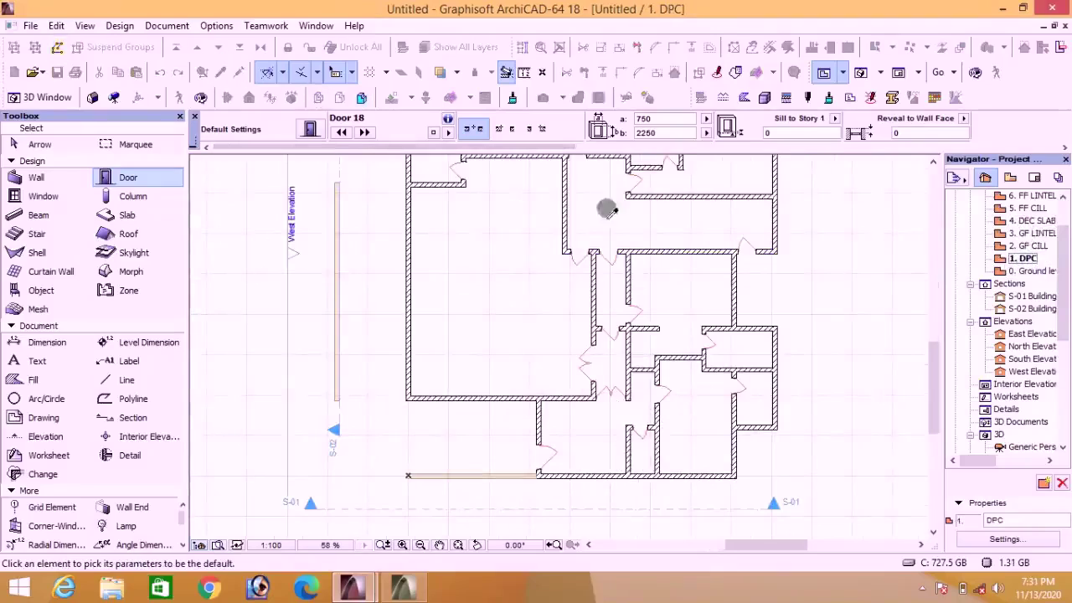
left_click(746, 242)
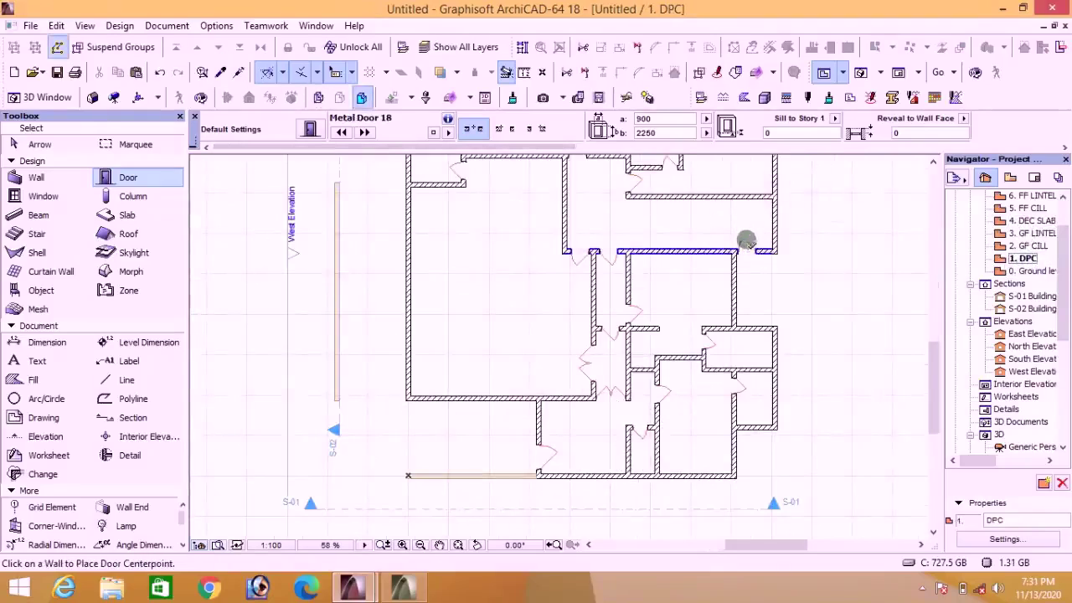
Step: Return to the DEC SLAB story and delete the door in the north room's east wall
double_click(1031, 221)
scroll(592, 363, "down", 3)
scroll(611, 204, "up", 6)
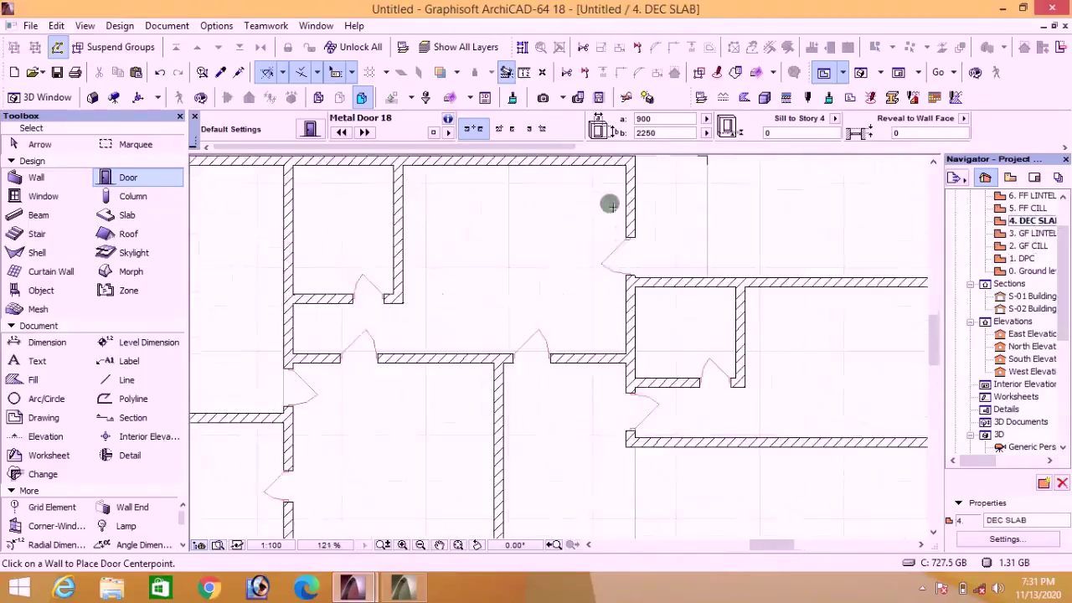
left_click(603, 263, "shift")
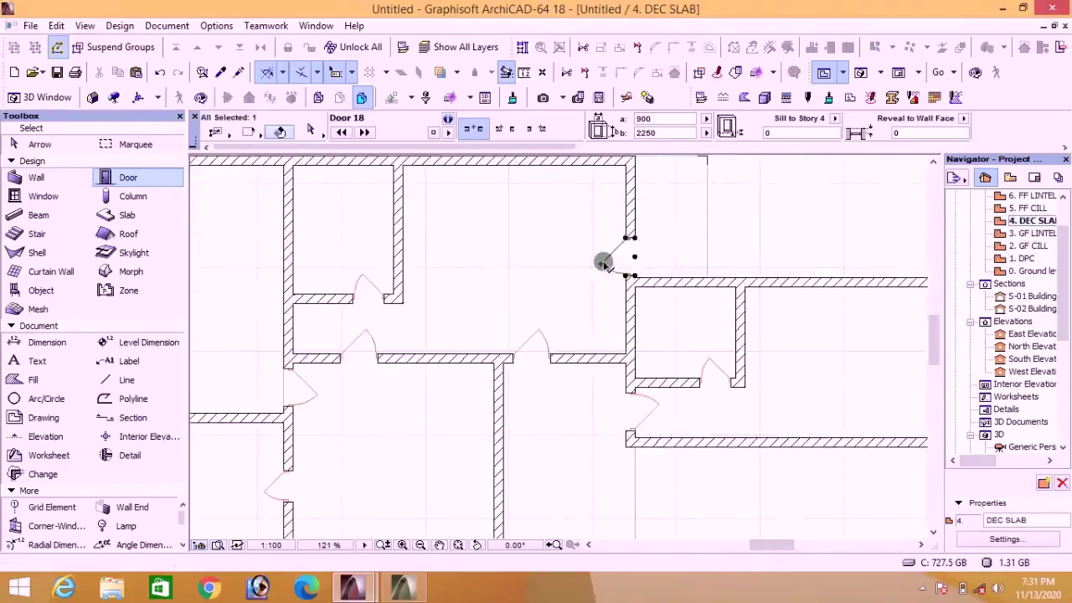
key("Delete")
Step: Place a 900 mm Metal Door 18 in the north room's east wall just above the northeast bathroom, opening into the room
scroll(624, 256, "up", 4)
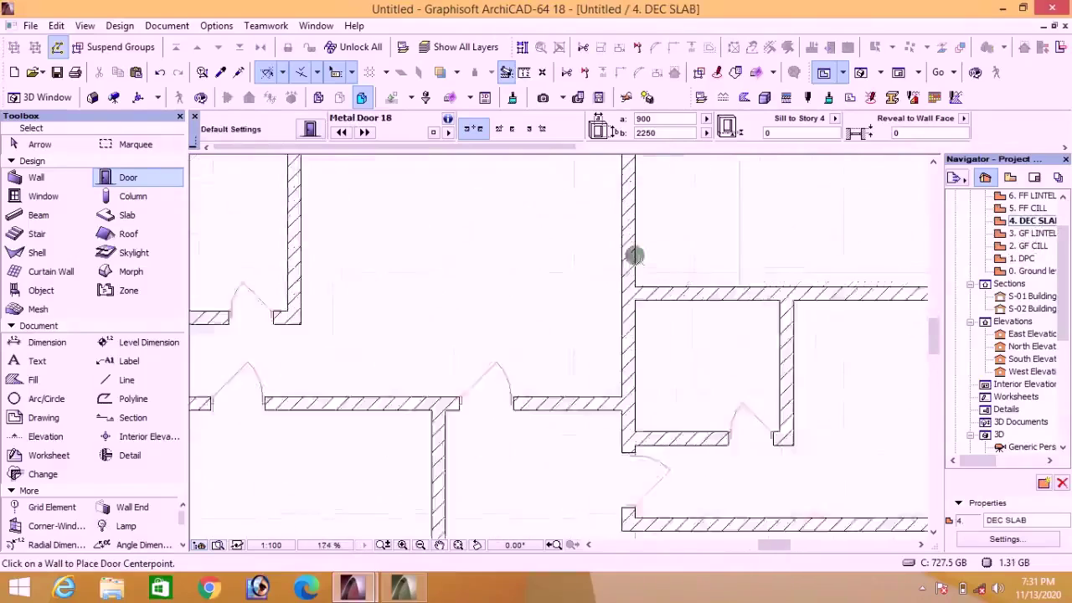
left_click(616, 255)
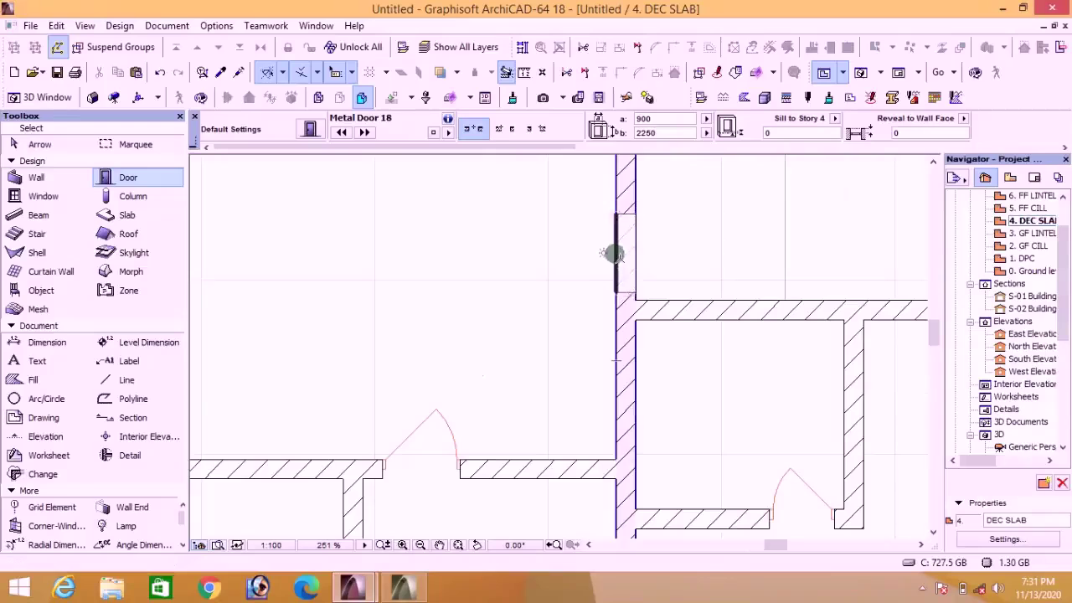
left_click(546, 213)
scroll(555, 225, "down", 6)
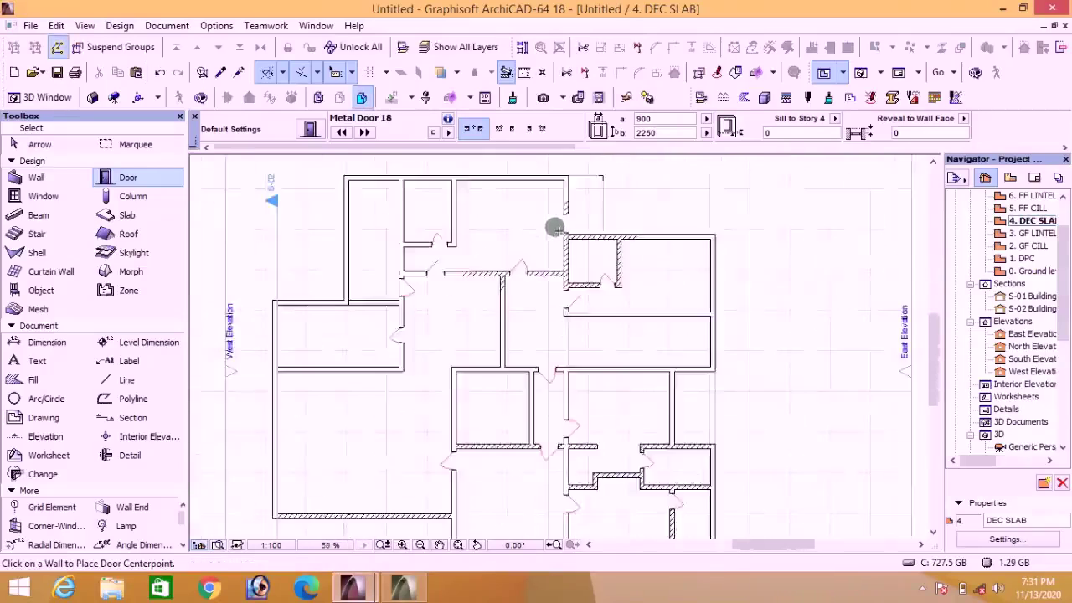
Step: Place a 900 mm Metal Door 18 near the south end of the middle east room's east wall, opening into the room
scroll(610, 289, "up", 3)
scroll(610, 289, "up", 7)
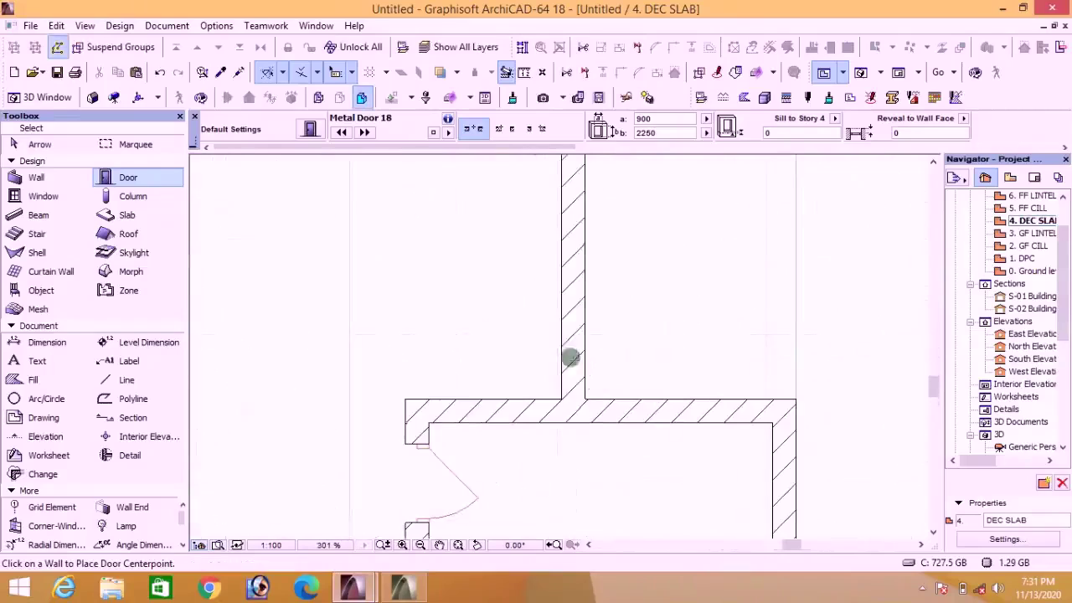
scroll(575, 359, "down", 5)
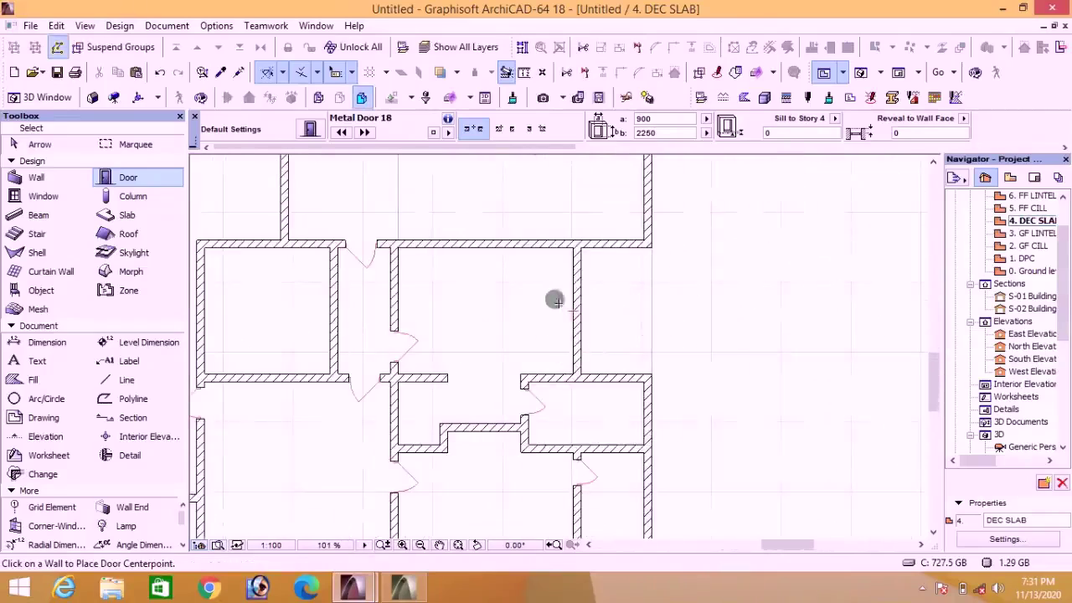
scroll(568, 335, "up", 4)
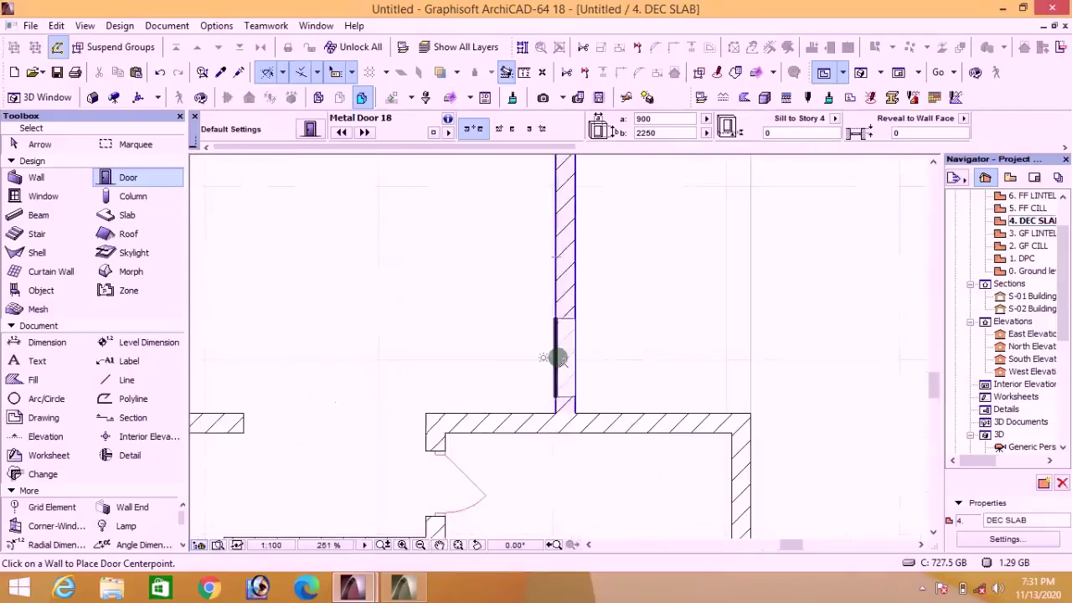
left_click(557, 360)
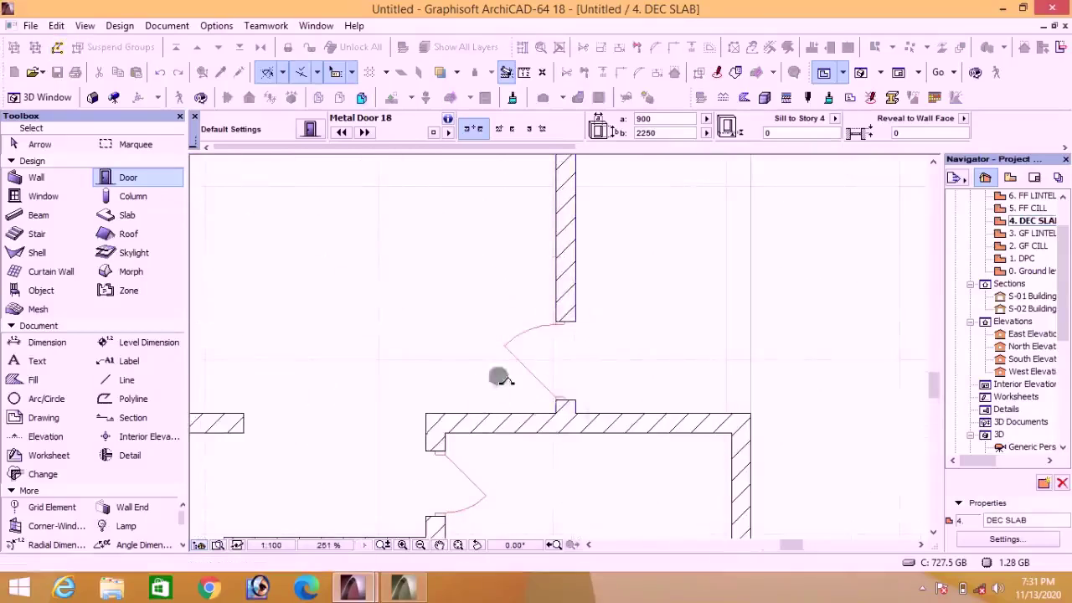
left_click(499, 378)
Step: Place a 900 mm Metal Door 18 in the southeast room's east wall just below the small bathroom, opening into the room
scroll(567, 388, "down", 4)
scroll(567, 388, "up", 2)
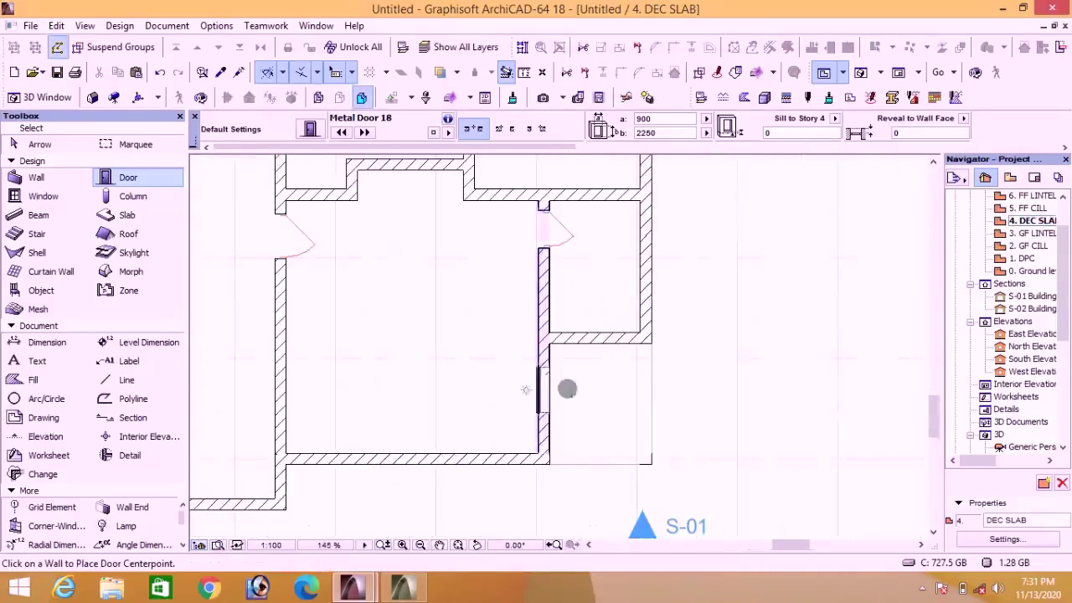
scroll(553, 368, "up", 2)
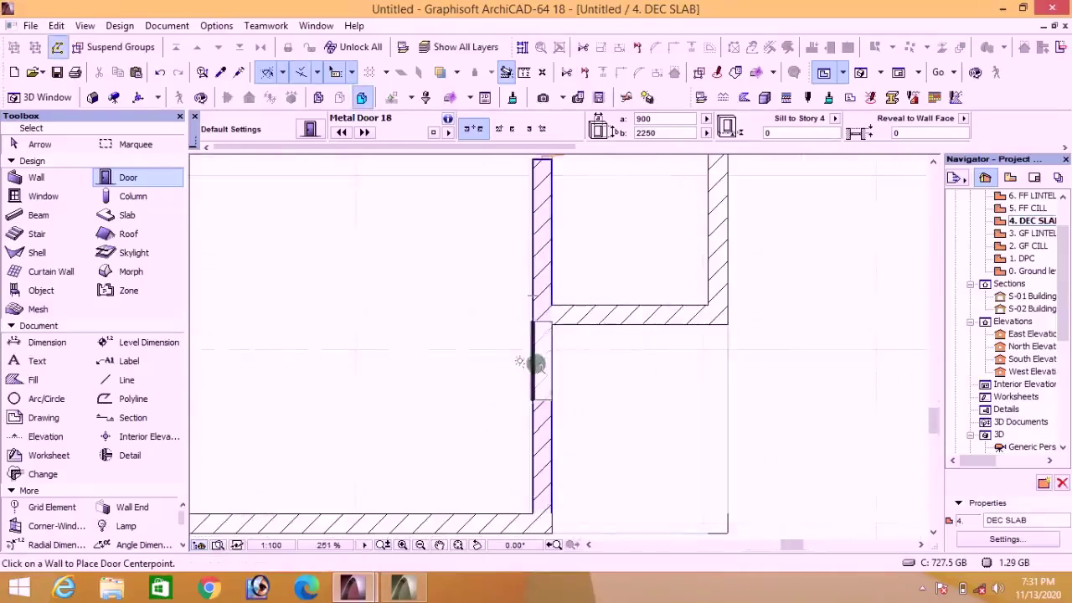
left_click(534, 377)
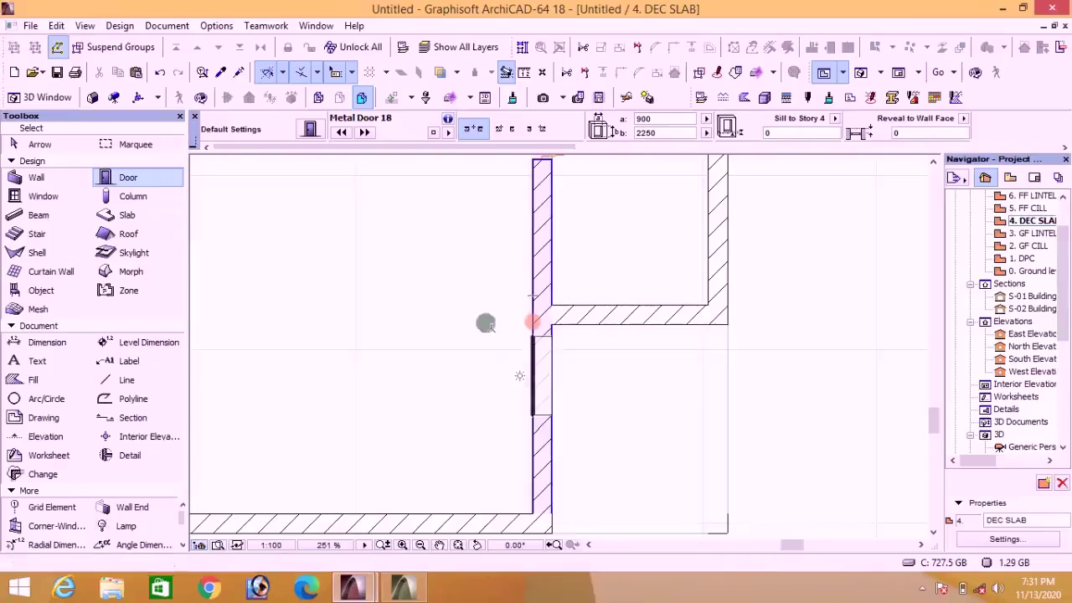
left_click(476, 303)
Step: Place a 900 mm Metal Door 18 near the south end of the central south room's west wall, opening into the room
scroll(425, 394, "down", 5)
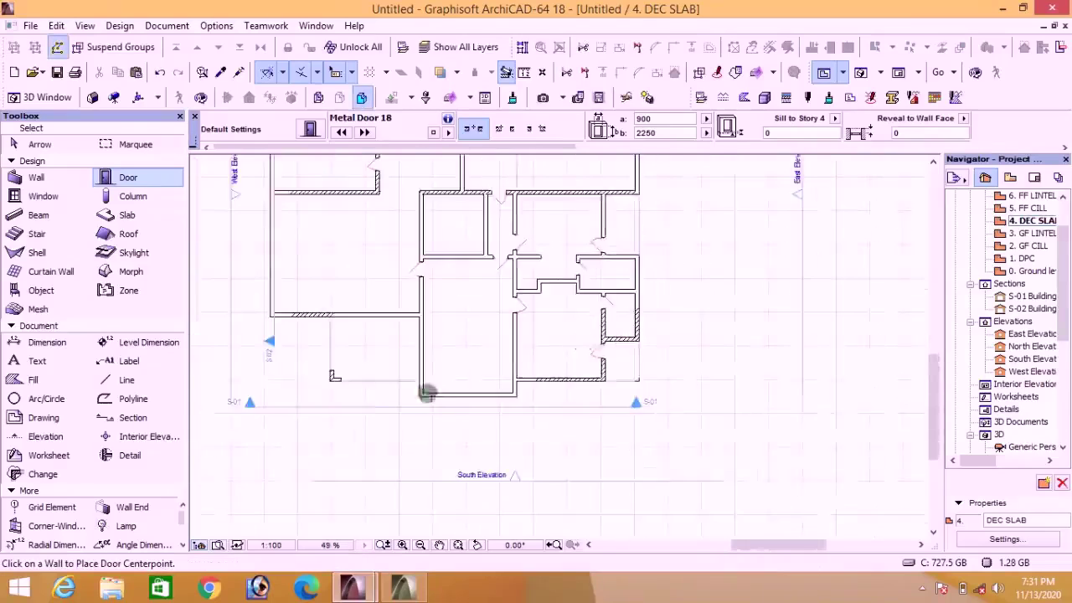
scroll(383, 335, "up", 2)
scroll(409, 342, "up", 2)
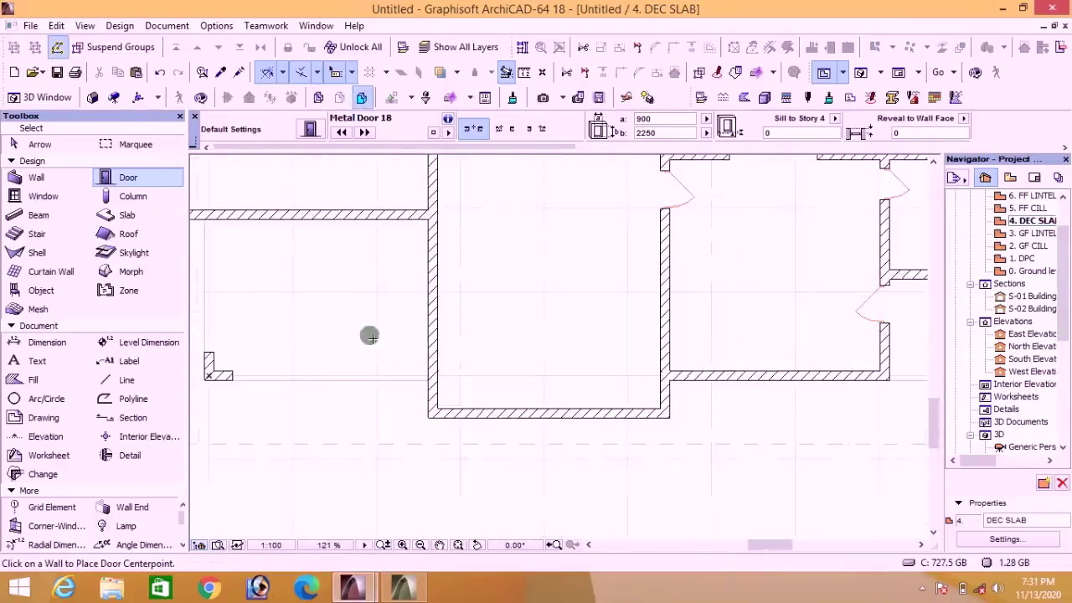
scroll(464, 340, "up", 4)
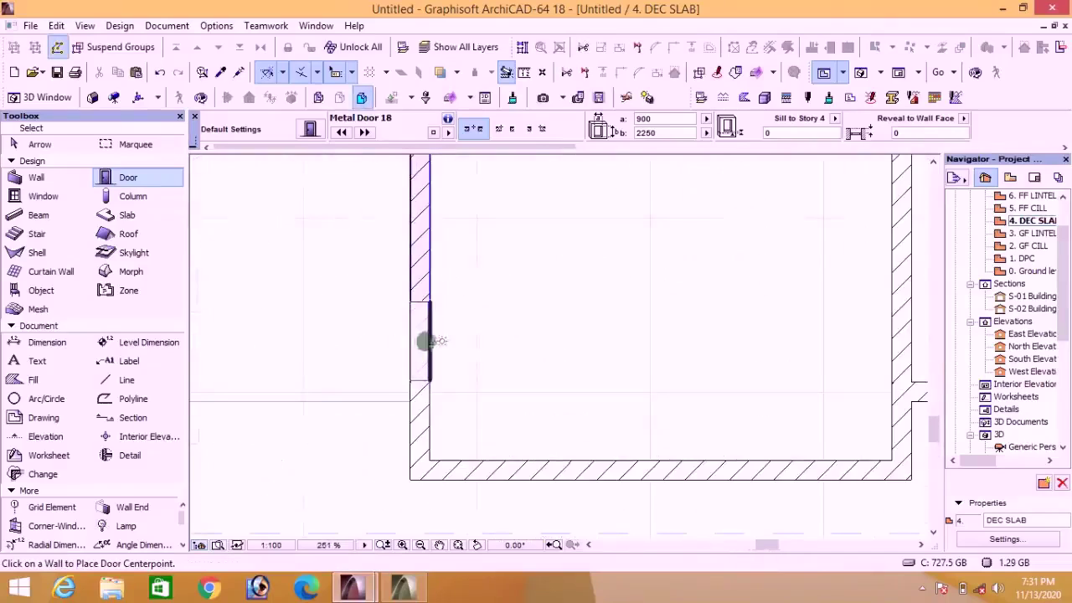
left_click(430, 339)
left_click(488, 371)
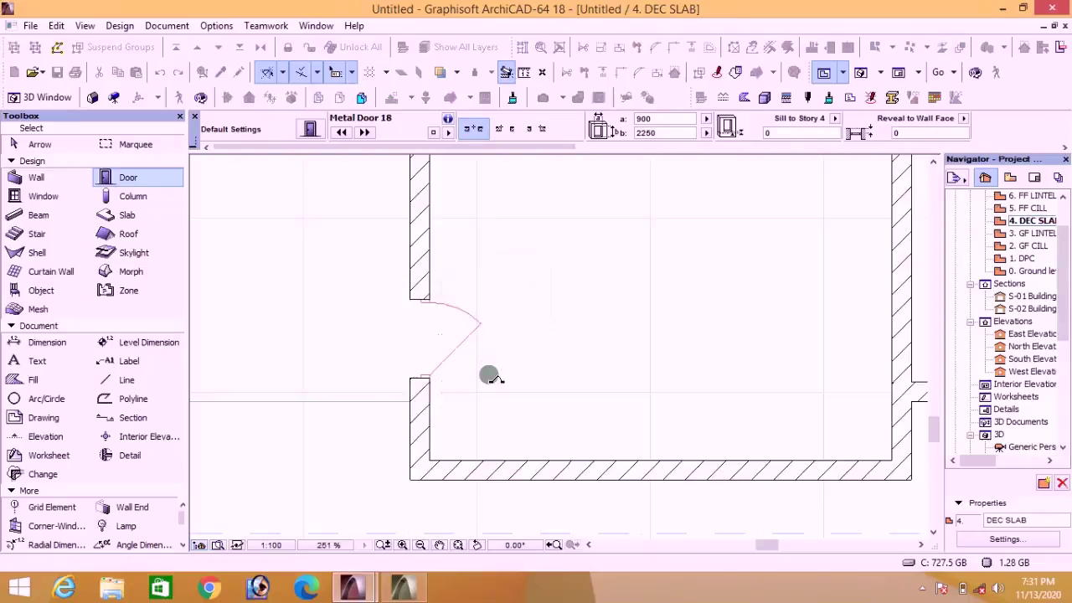
Step: Examine the placed doors across the first-floor rooms in the 3D model and return to the DEC SLAB floor plan
scroll(488, 376, "down", 3)
scroll(489, 377, "down", 6)
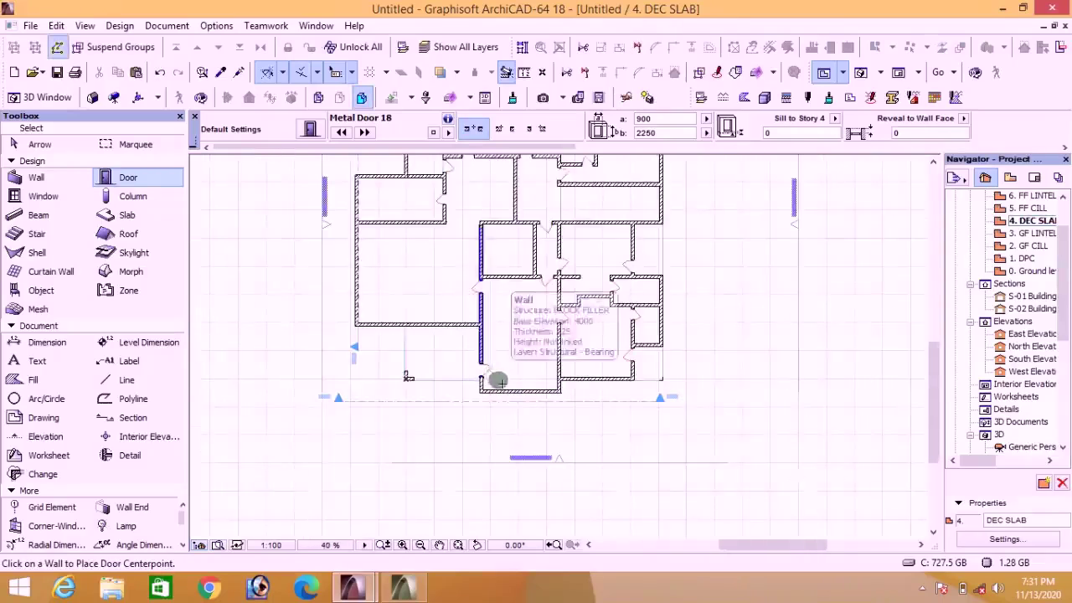
scroll(490, 377, "down", 3)
scroll(490, 264, "up", 3)
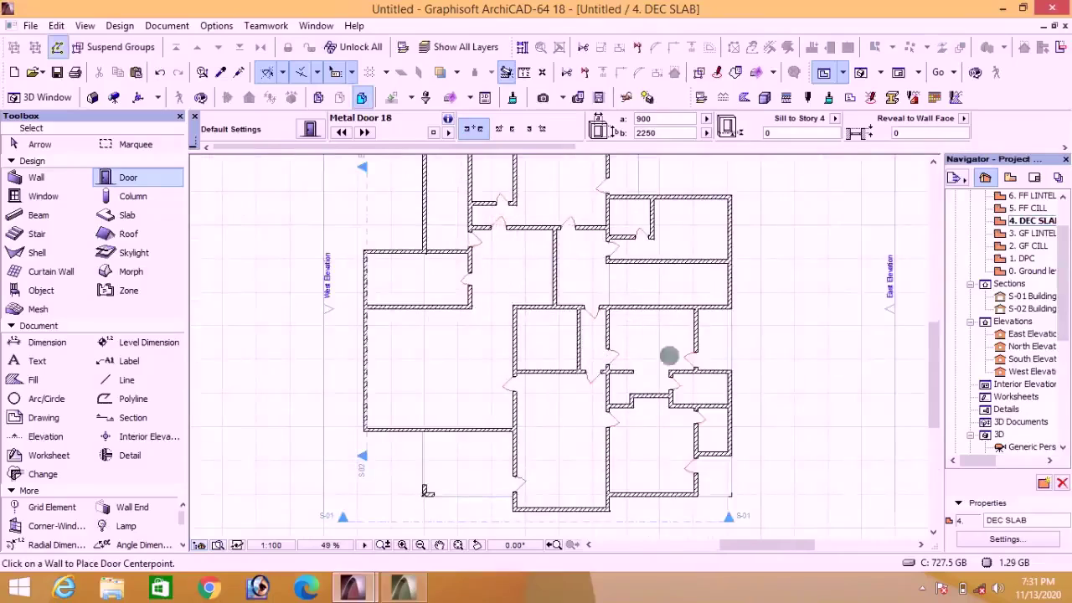
left_click(862, 72)
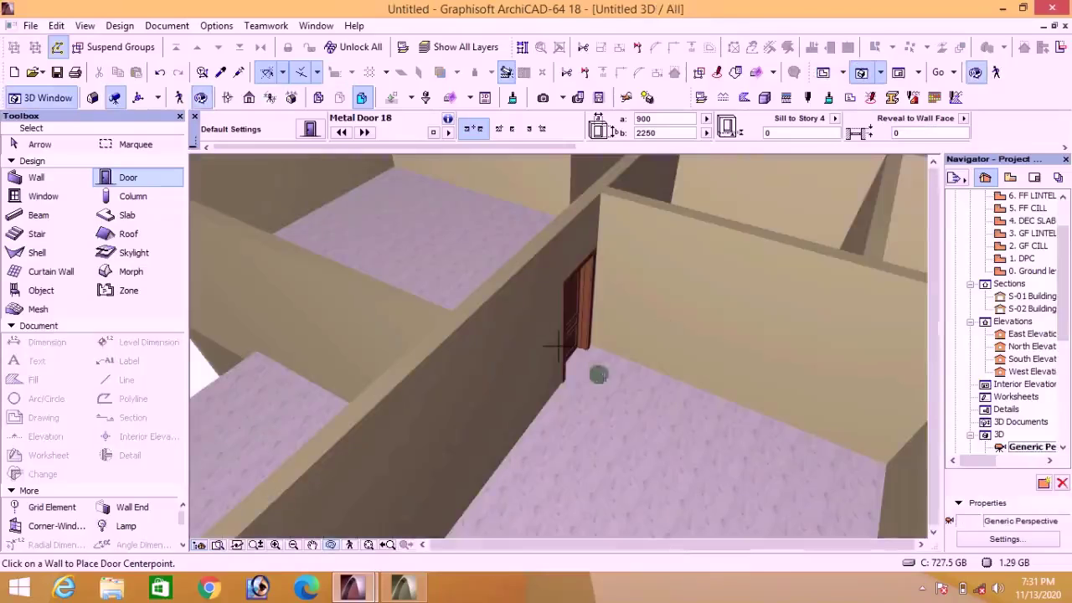
scroll(598, 374, "down", 10)
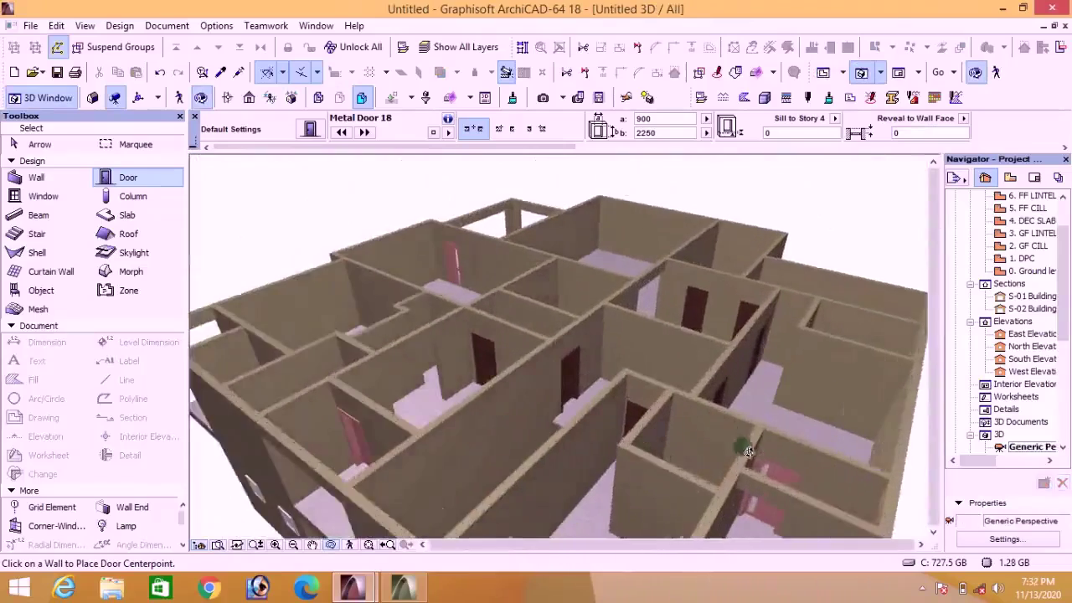
middle_click_drag(779, 348, 339, 381, "shift")
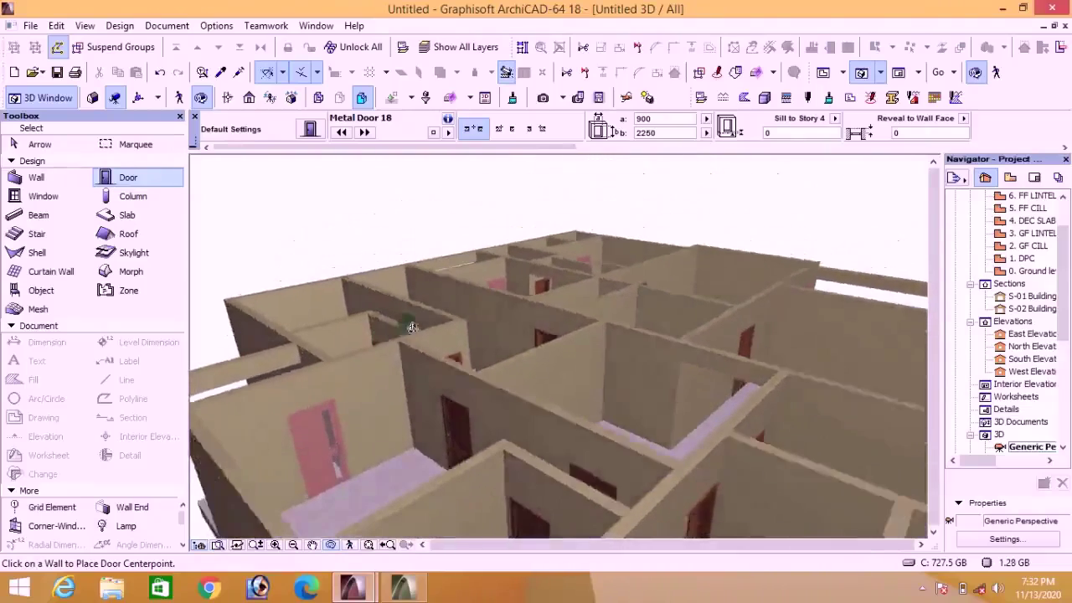
scroll(685, 288, "down", 5)
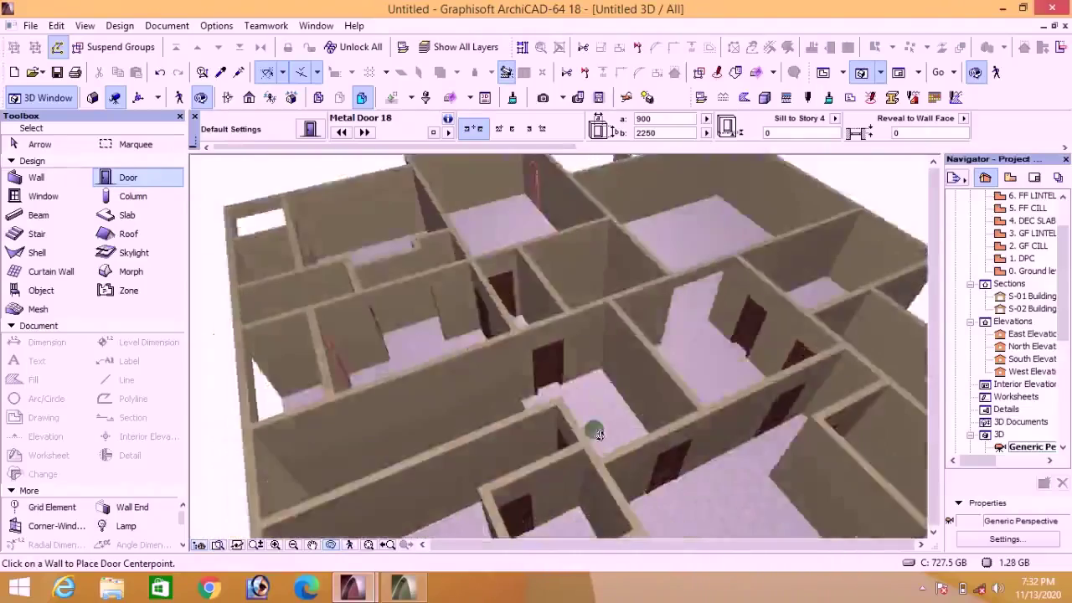
middle_click_drag(591, 433, 557, 343, "shift")
left_click(825, 73)
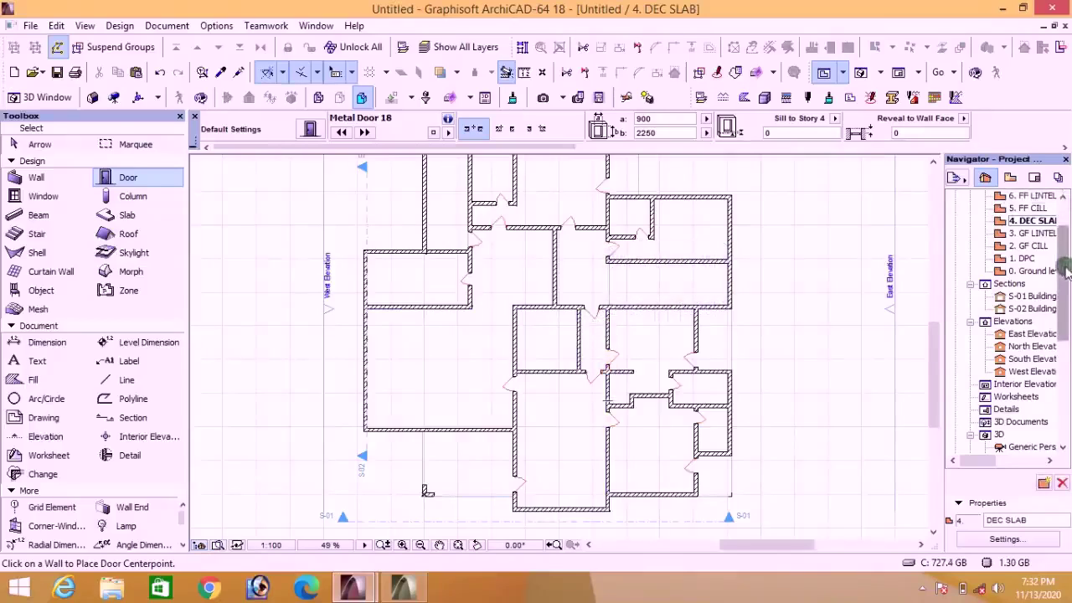
Step: Open the FF CILL story to view its whole floor plan
scroll(1038, 262, "up", 3)
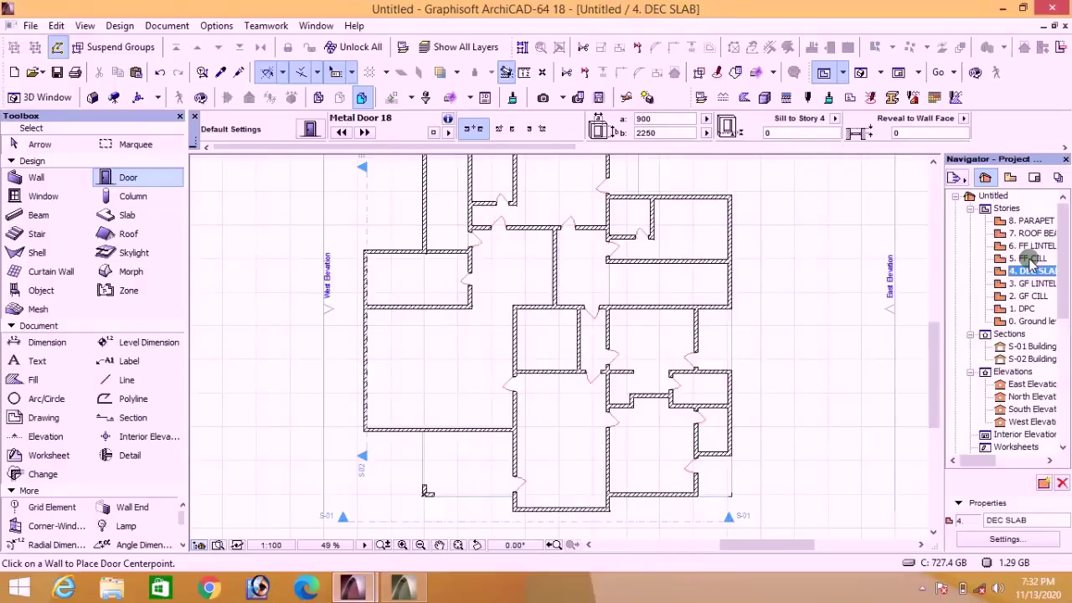
double_click(1032, 260)
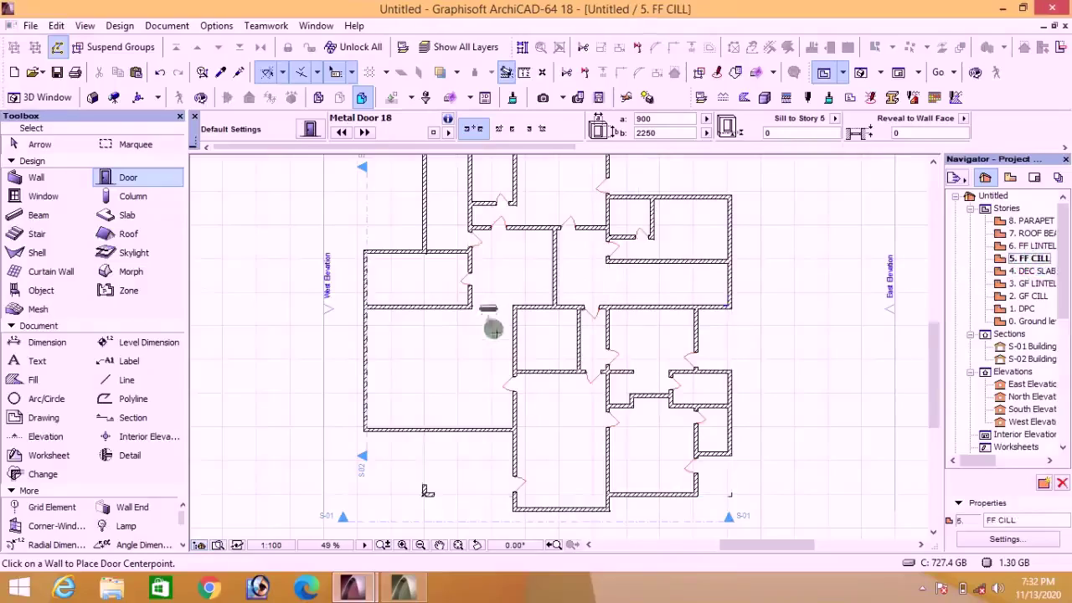
scroll(494, 329, "down", 3)
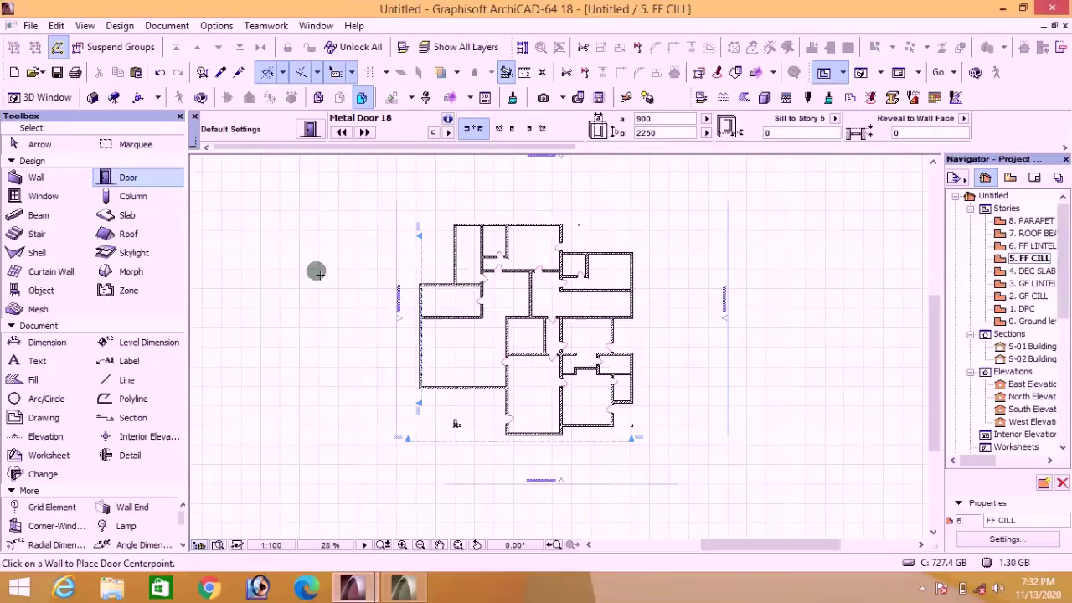
Step: Open the GF CILL story and pick up the settings of the 1200 x 1250 Double Window 18 in the southeast room's south wall
double_click(1012, 296)
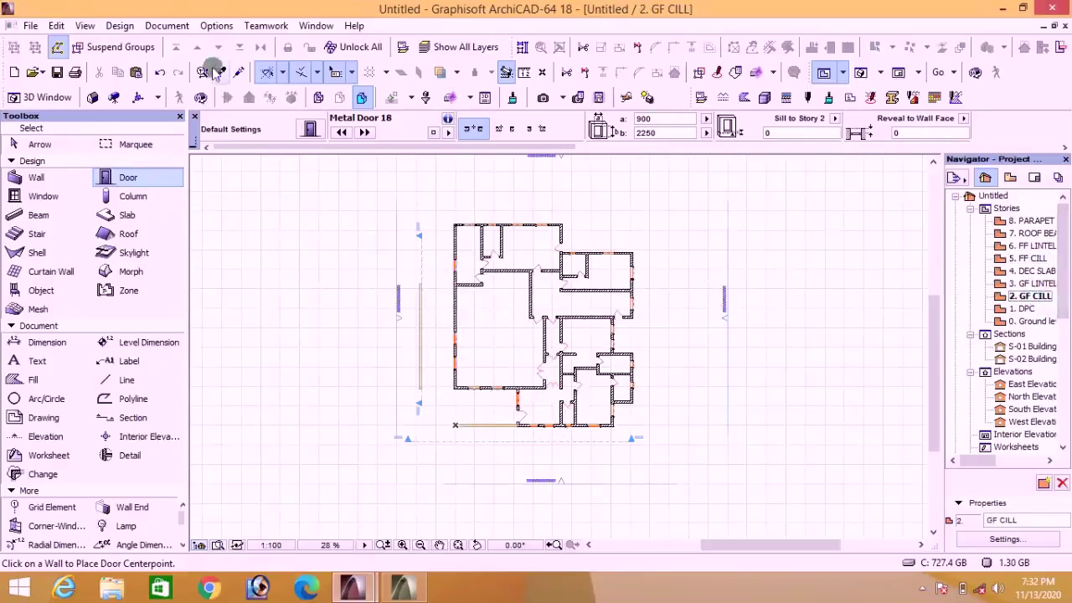
left_click(220, 73)
scroll(583, 429, "up", 4)
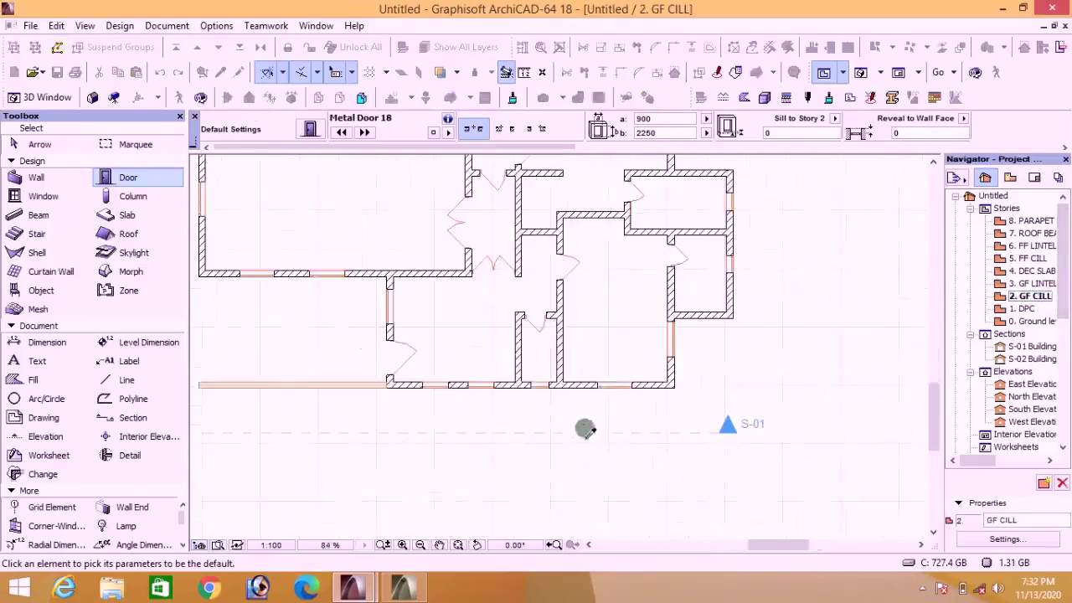
left_click(597, 385)
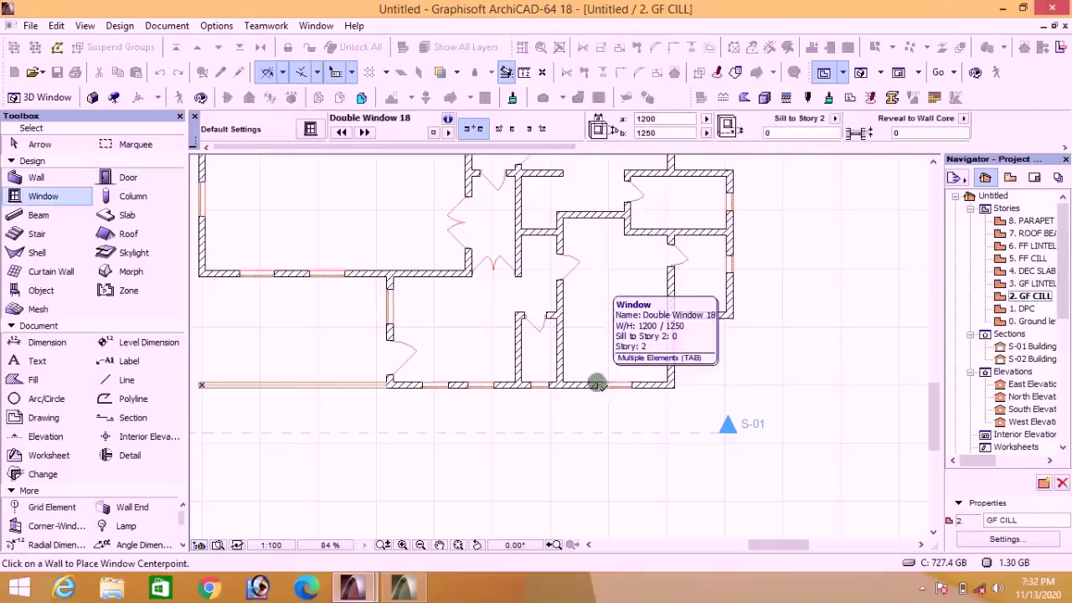
Step: Open the FF CILL story and place two 1200 x 1250 Double Window 18 windows in the southeast room's south wall
left_click(1036, 259)
left_click(1036, 259)
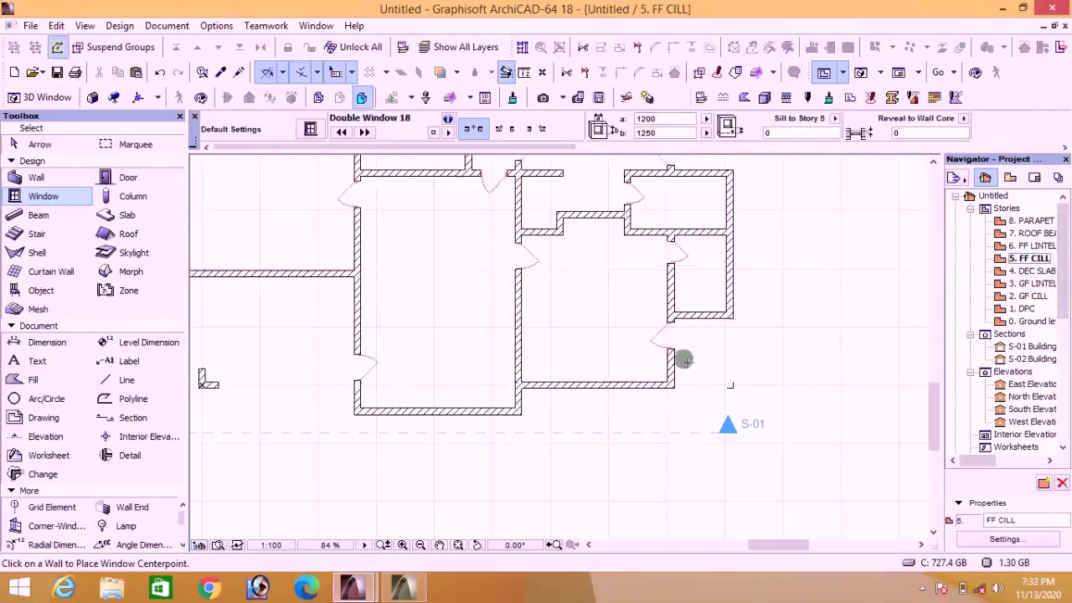
scroll(684, 360, "up", 3)
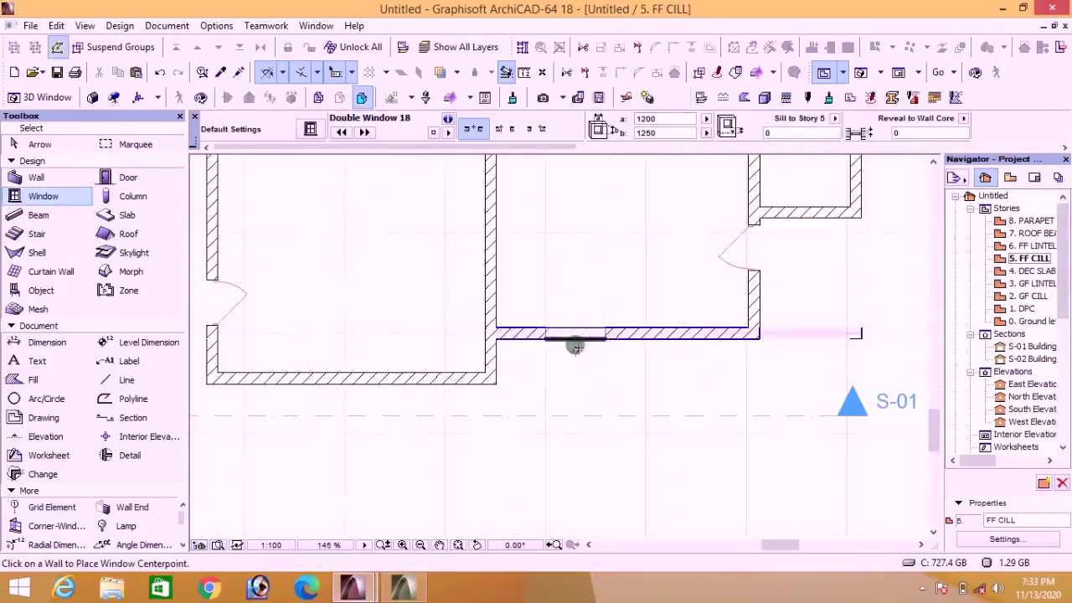
left_click(568, 344)
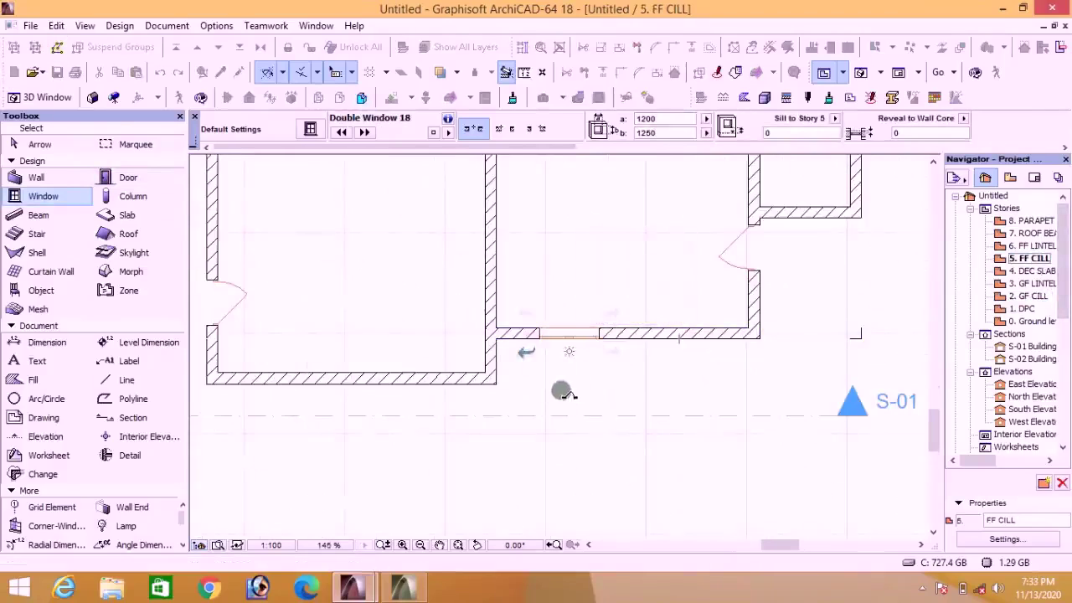
left_click(686, 343)
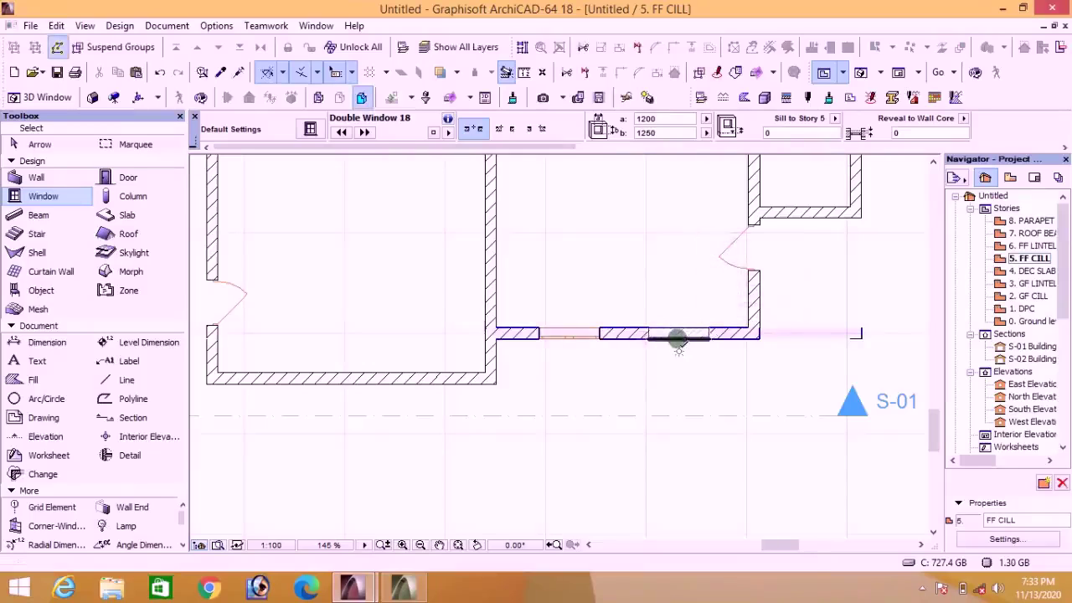
left_click(682, 371)
Step: Place two 1200 x 1250 Double Window 18 windows in the central south room's south wall
scroll(574, 391, "down", 3)
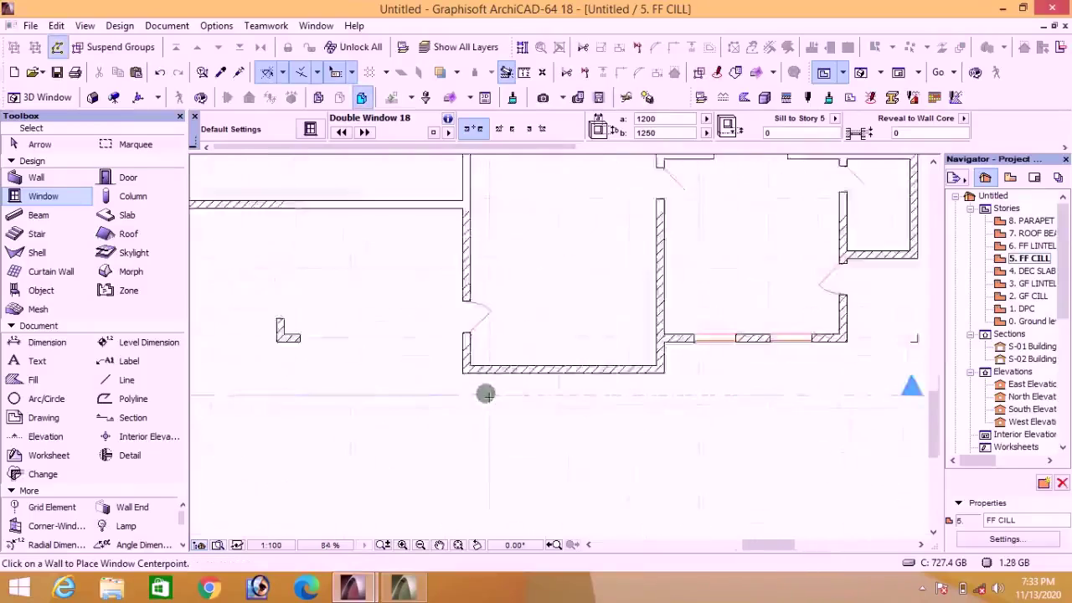
scroll(486, 393, "up", 3)
left_click(539, 355)
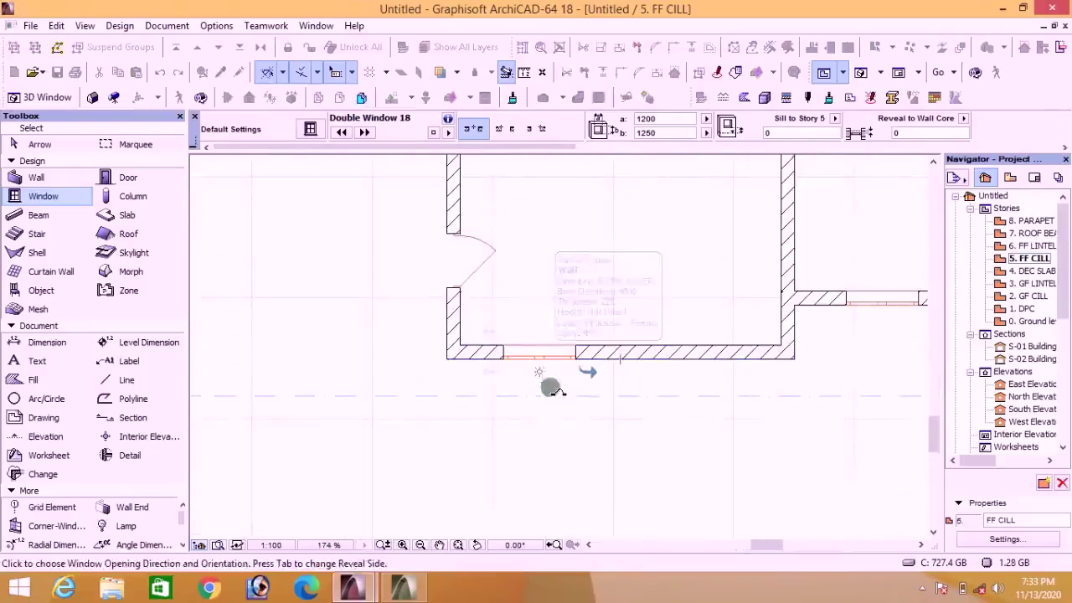
left_click(551, 388)
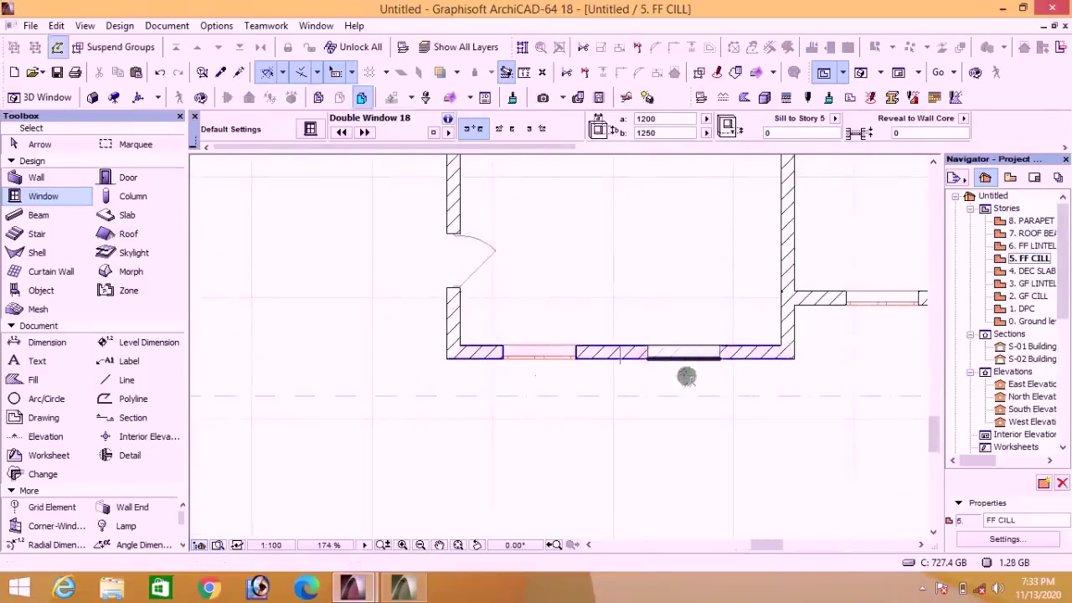
left_click(686, 376)
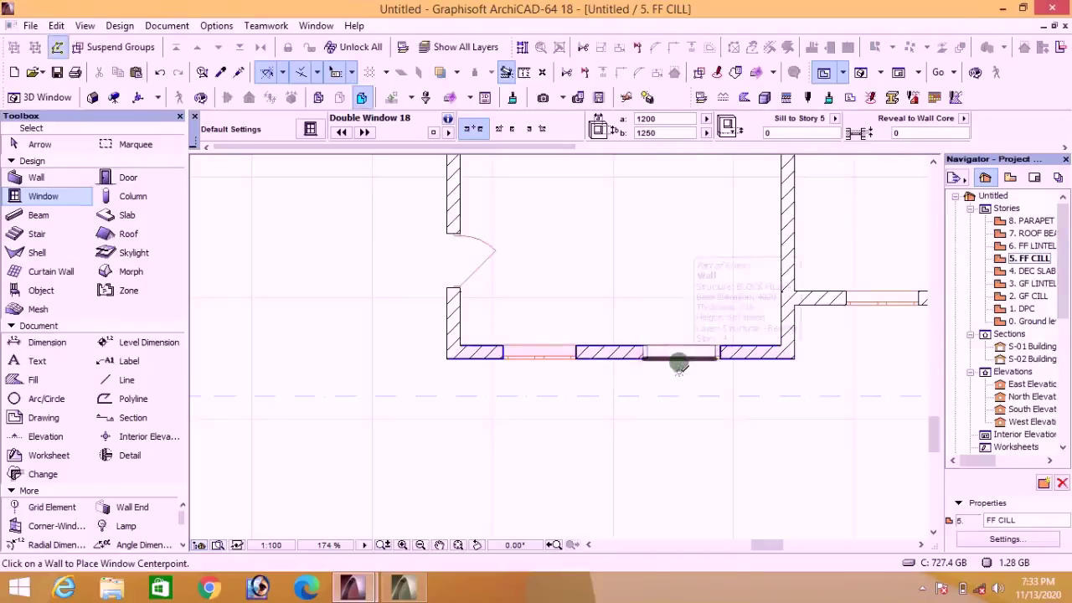
Step: Place two 1200 x 1250 Double Window 18 windows in the south wall of the large southwest room
scroll(687, 355, "down", 2)
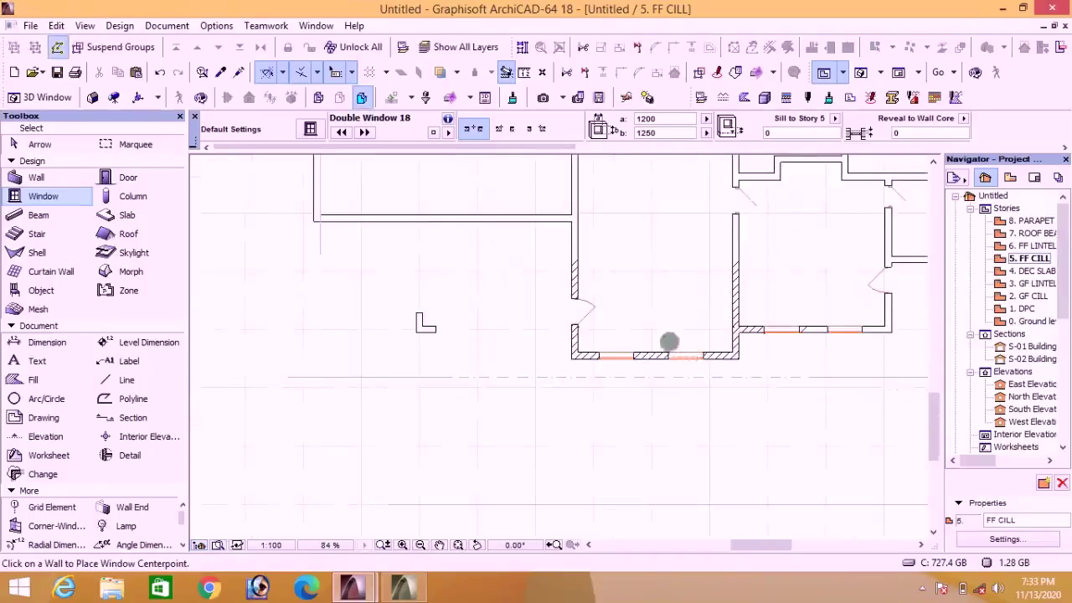
scroll(484, 225, "down", 2)
scroll(552, 249, "up", 3)
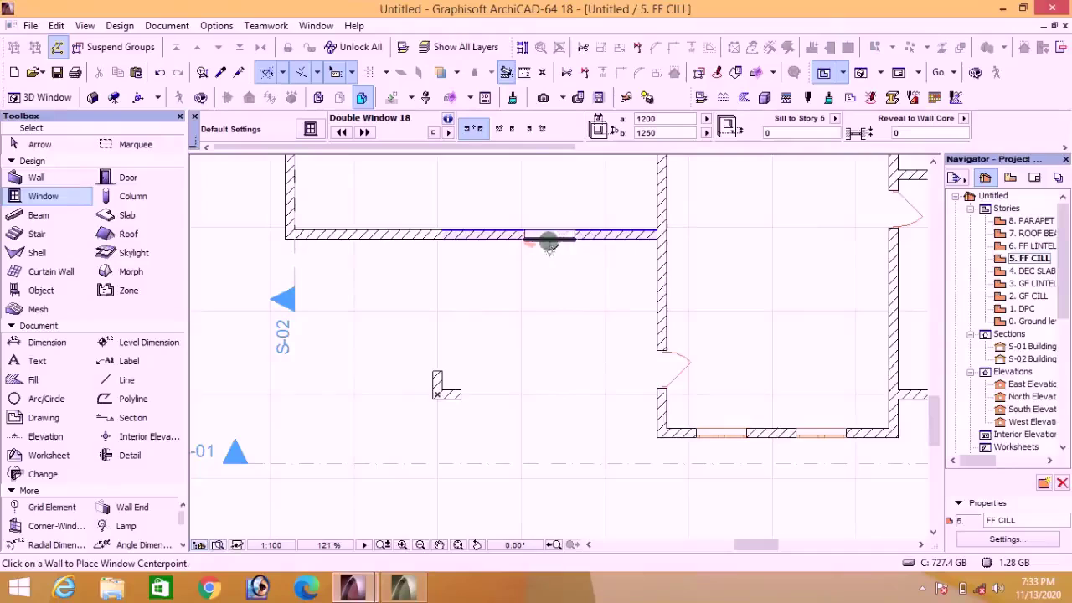
scroll(418, 242, "up", 2)
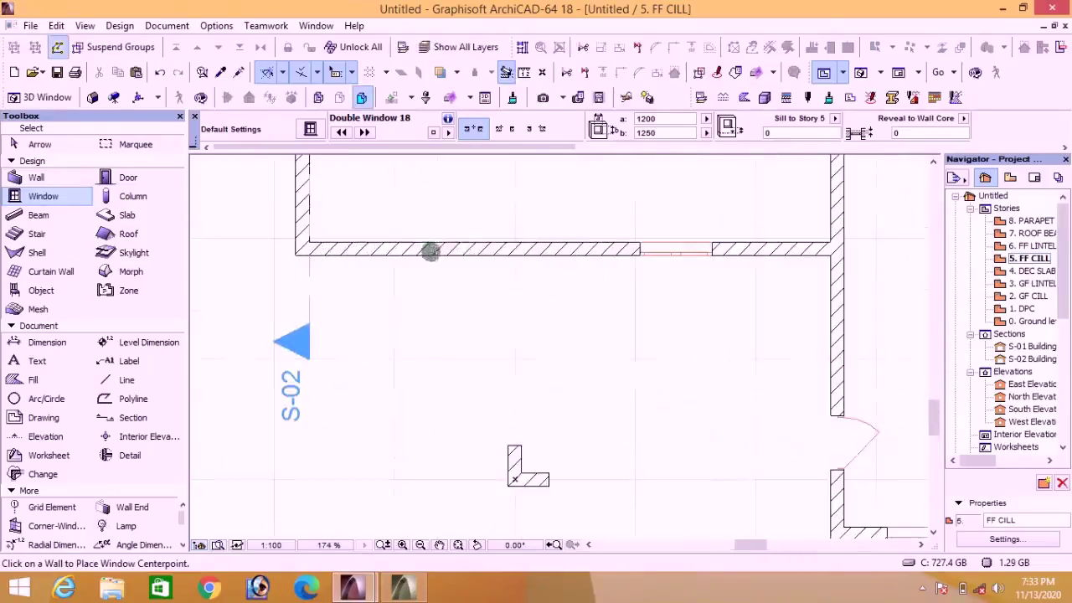
left_click(431, 251)
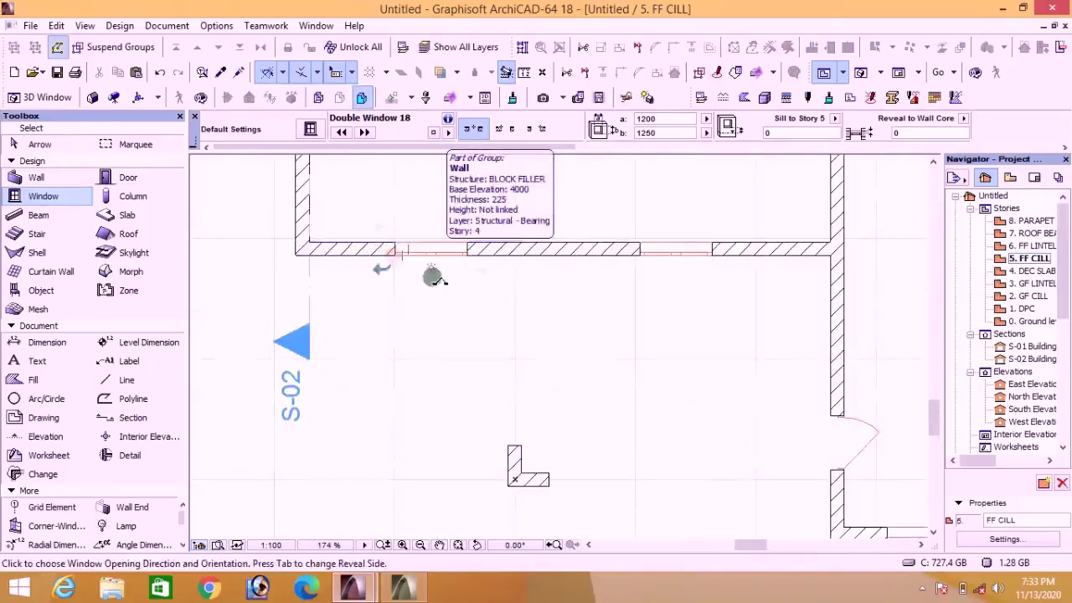
Step: Place two 1200 x 1250 Double Window 18 windows in the west wall of the large southwest room
scroll(493, 369, "down", 5)
scroll(424, 217, "up", 1)
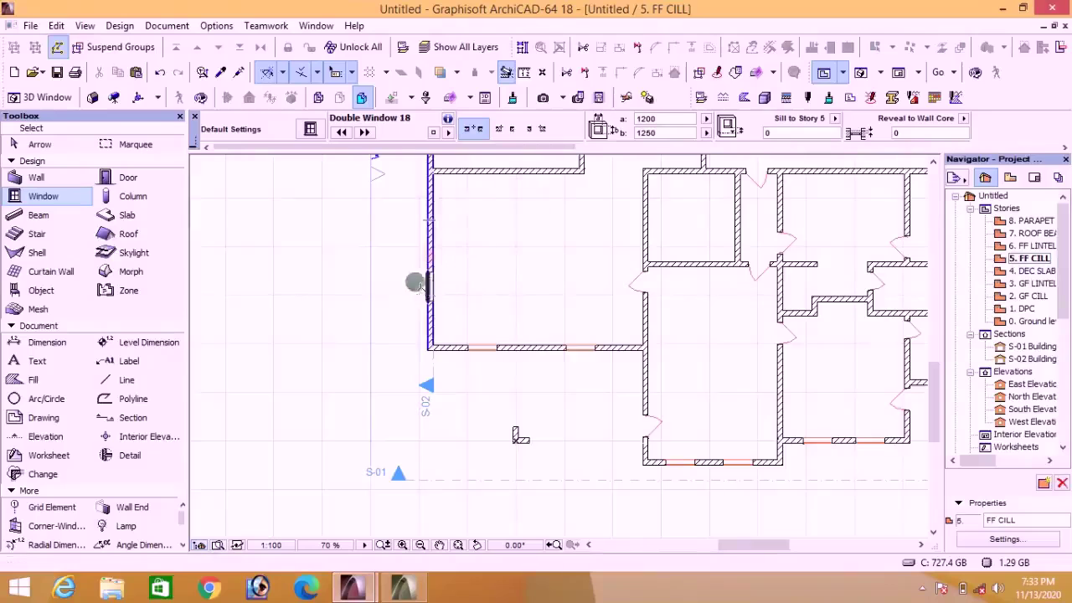
left_click(427, 286)
left_click(427, 222)
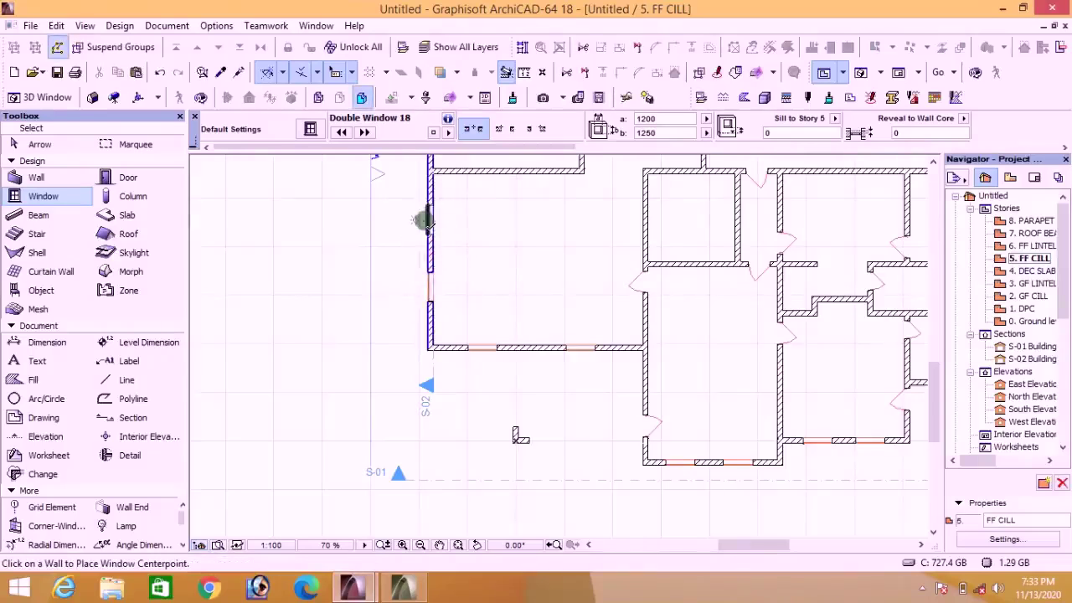
left_click(425, 220)
left_click(402, 218)
Step: Place a 1200 x 1250 Double Window 18 in the east wall of the middle east room and of the long room directly north of it
scroll(695, 330, "down", 2)
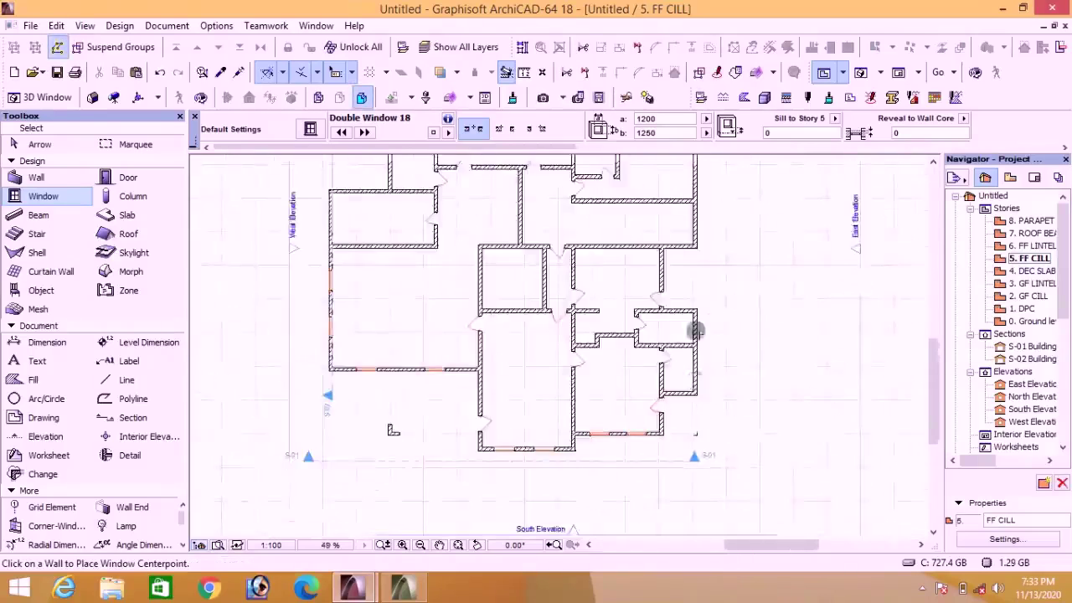
scroll(695, 331, "up", 3)
scroll(756, 201, "down", 2)
scroll(748, 221, "up", 2)
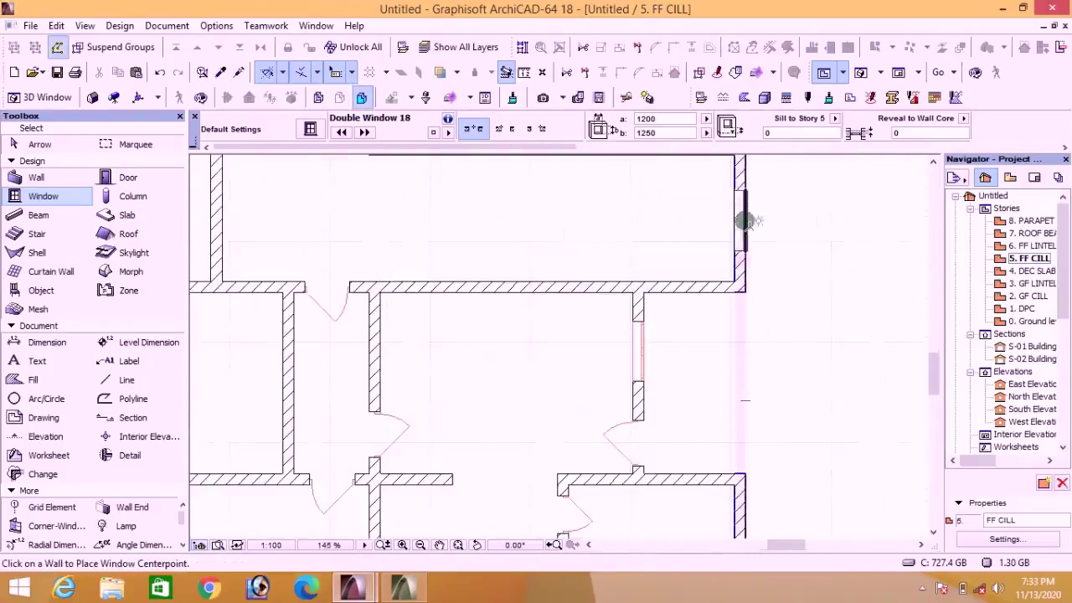
left_click(745, 221)
left_click(763, 216)
Step: Place one 1200 x 1250 Double Window 18 in the northeast room's east wall and one in its north wall
scroll(751, 287, "down", 2)
scroll(709, 293, "up", 2)
left_click(707, 302)
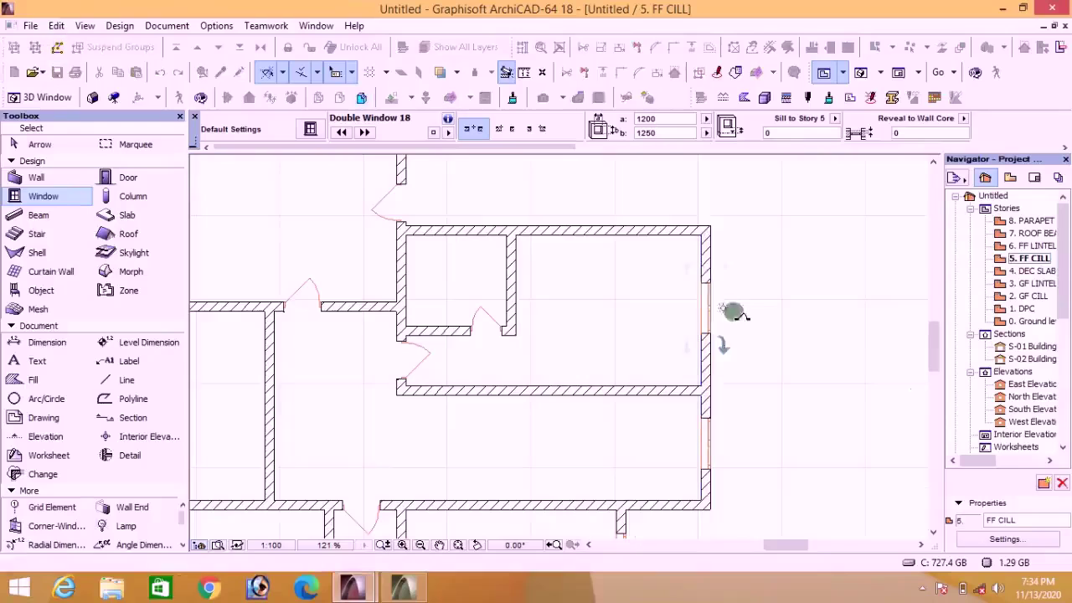
left_click(733, 312)
scroll(479, 232, "down", 2)
Step: Place two 1200 x 1250 Double Window 18 windows in the central north room's north wall, east of its small corner room
scroll(494, 251, "up", 2)
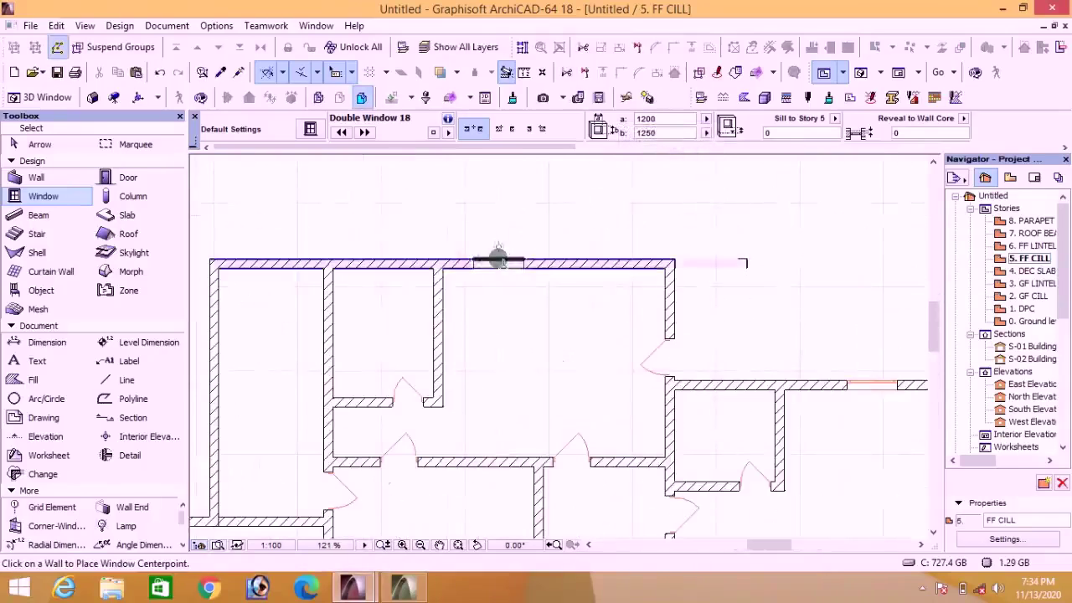
left_click(499, 260)
left_click(498, 232)
left_click(591, 256)
left_click(581, 217)
Step: Place a 1200 x 1250 Double Window 18 in the north wall near the building's northwest corner
scroll(523, 227, "down", 2)
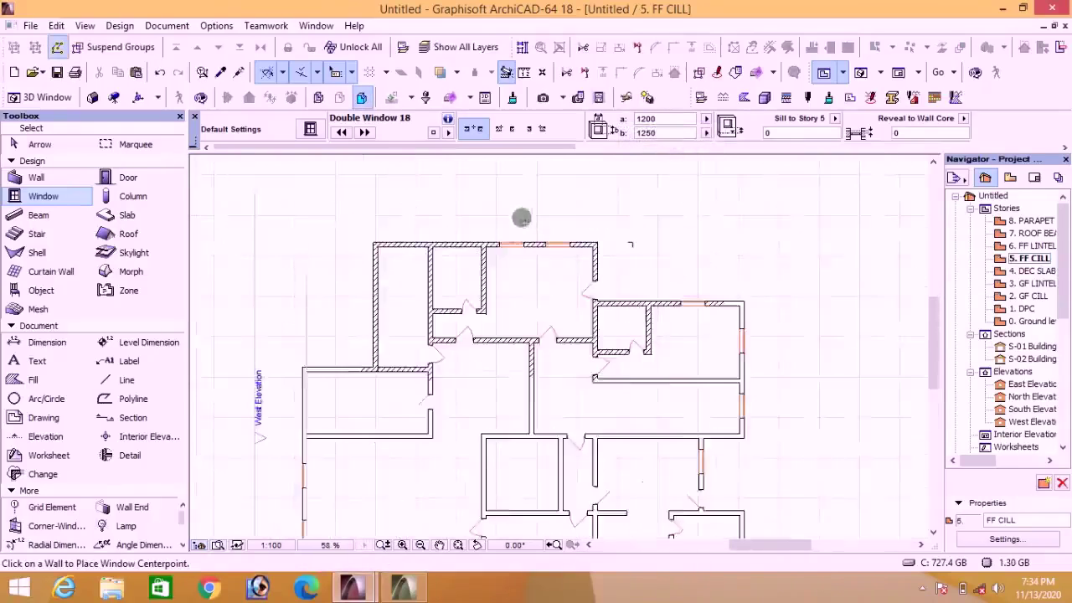
scroll(402, 241, "up", 2)
left_click(371, 239)
left_click(395, 223)
Step: Place a 1200 x 1250 Double Window 18 in the lower part of the narrow northwest room's west wall
scroll(268, 290, "down", 2)
scroll(348, 360, "up", 3)
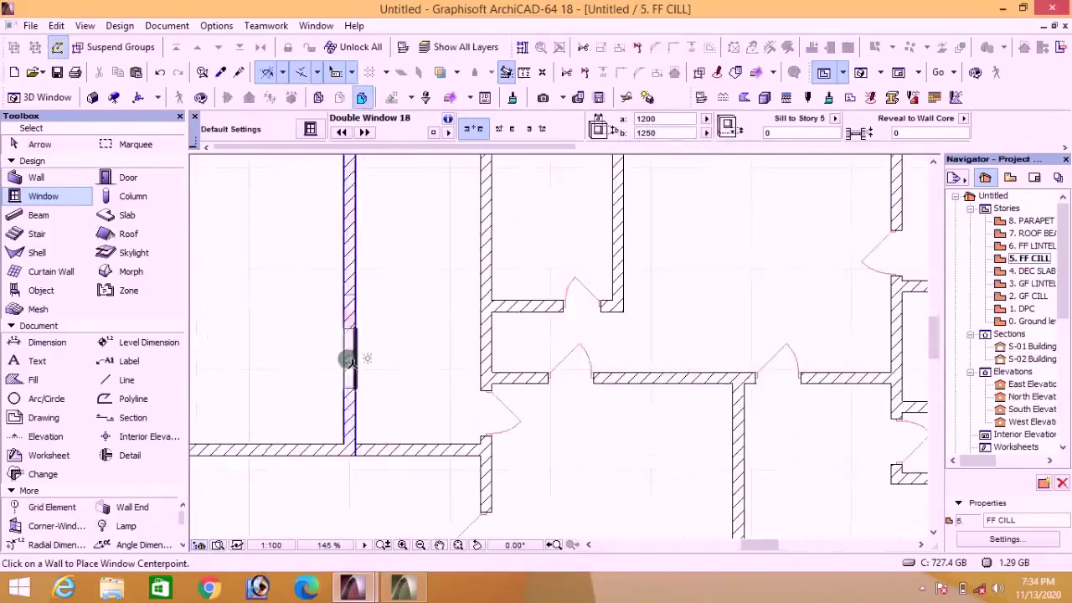
left_click(347, 360)
left_click(326, 307)
Step: Place a 1200 x 1250 Double Window 18 in the central south room's west wall, north of its external door
scroll(377, 352, "down", 2)
scroll(515, 393, "up", 3)
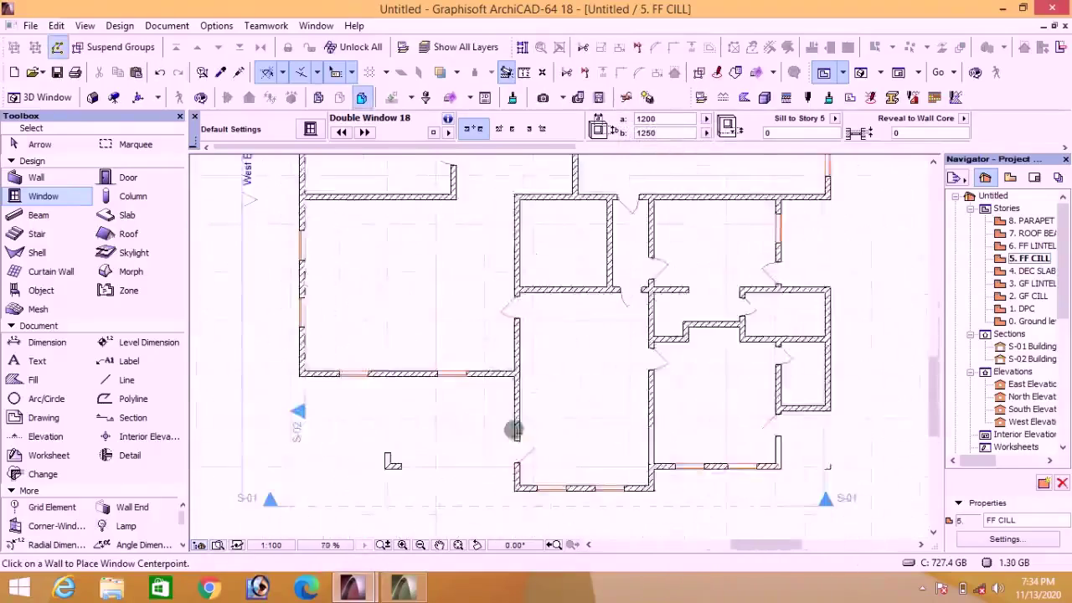
left_click(520, 379)
left_click(449, 378)
scroll(450, 378, "down", 2)
scroll(594, 239, "up", 3)
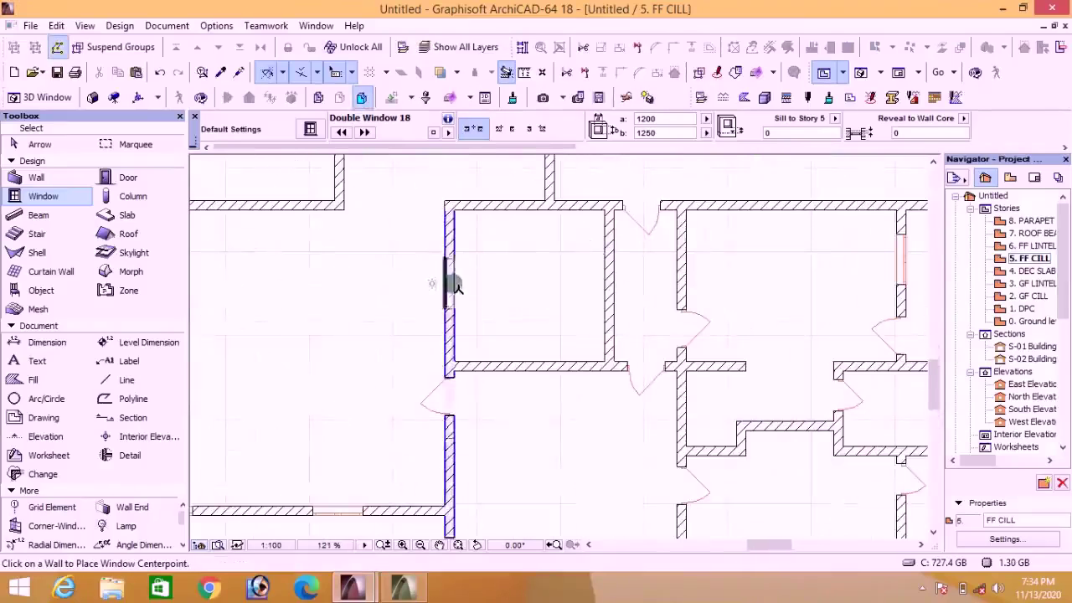
Step: Place 1200 x 1250 double windows midway along the west and east walls of the small central room on FF CILL
left_click(459, 289)
left_click(522, 288)
left_click(595, 289)
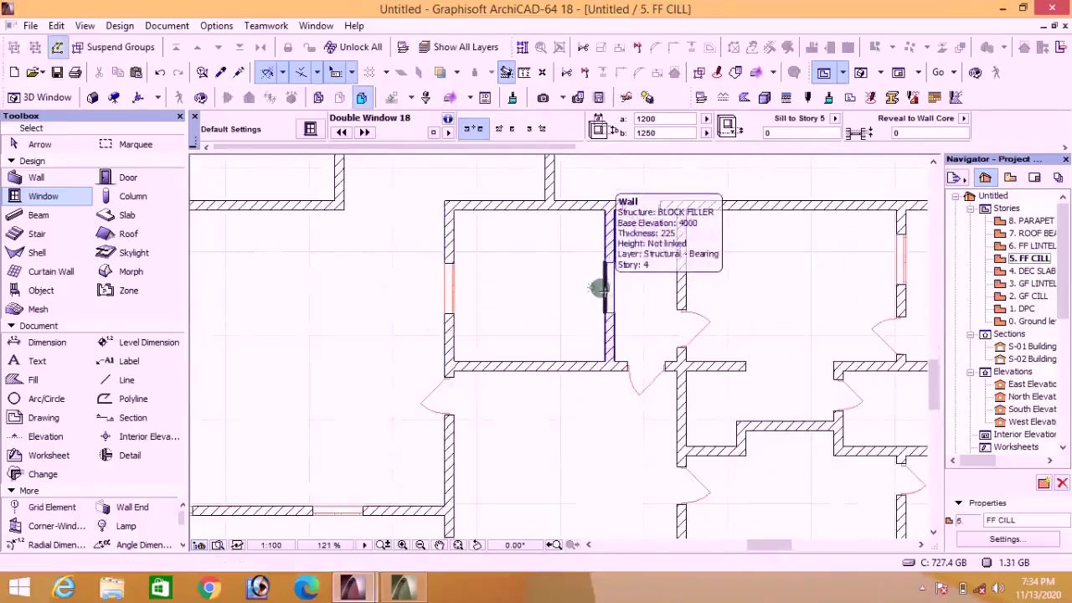
left_click(570, 326)
Step: Open the GF CILL story and pick up the settings of the small 600 x 750 window in the south wall
scroll(536, 369, "down", 3)
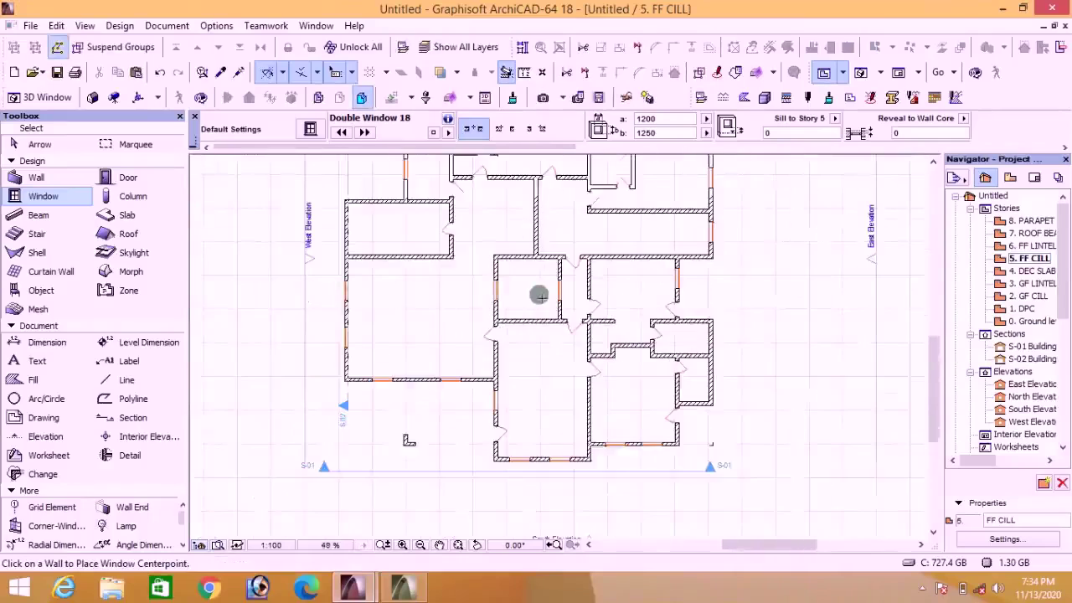
scroll(539, 294, "down", 3)
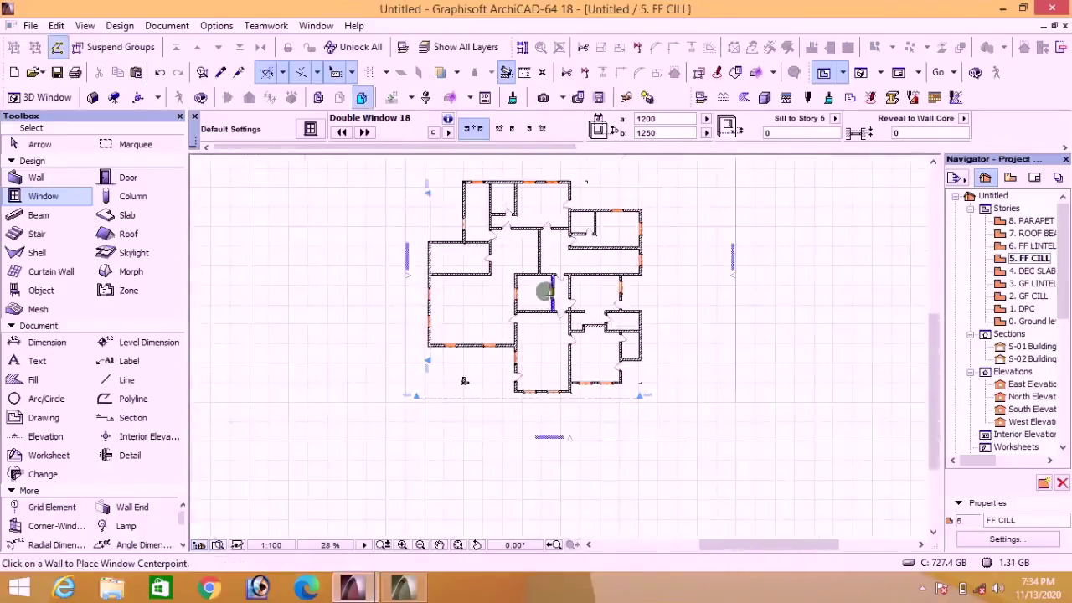
scroll(545, 291, "up", 2)
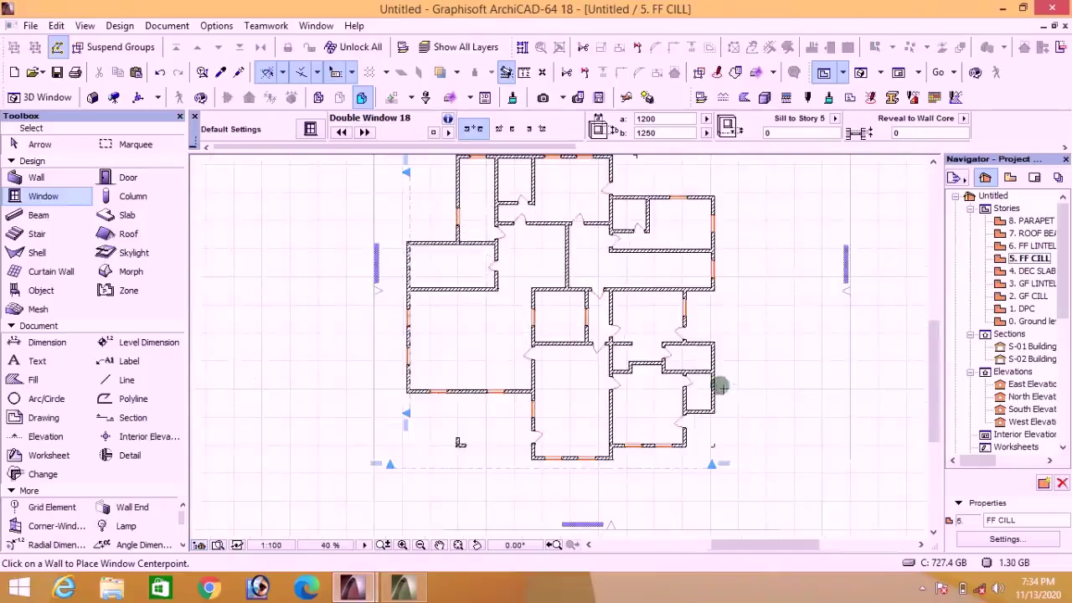
scroll(721, 387, "up", 2)
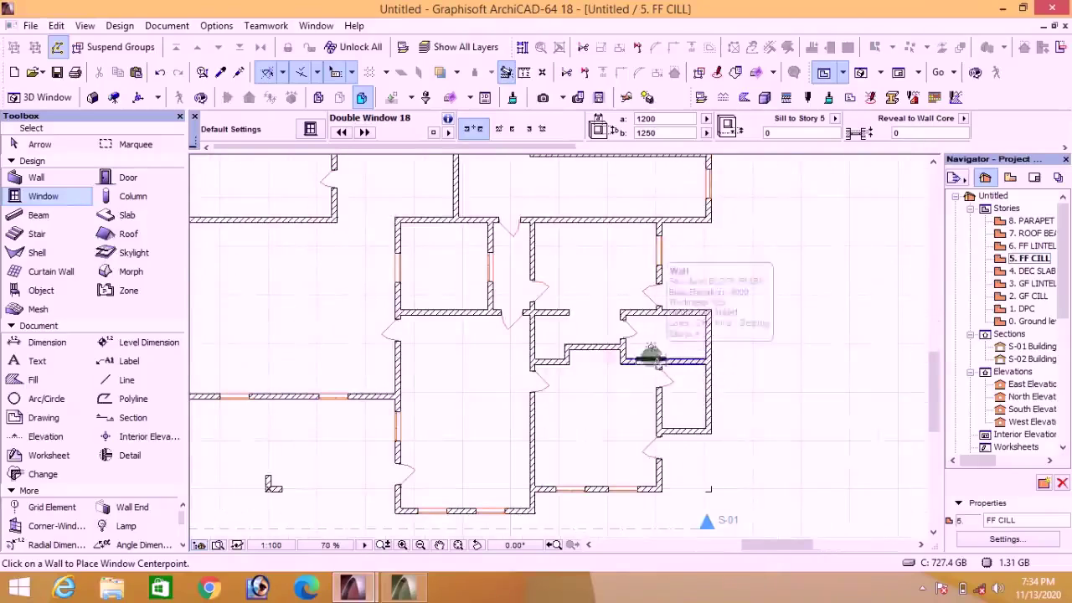
double_click(1036, 295)
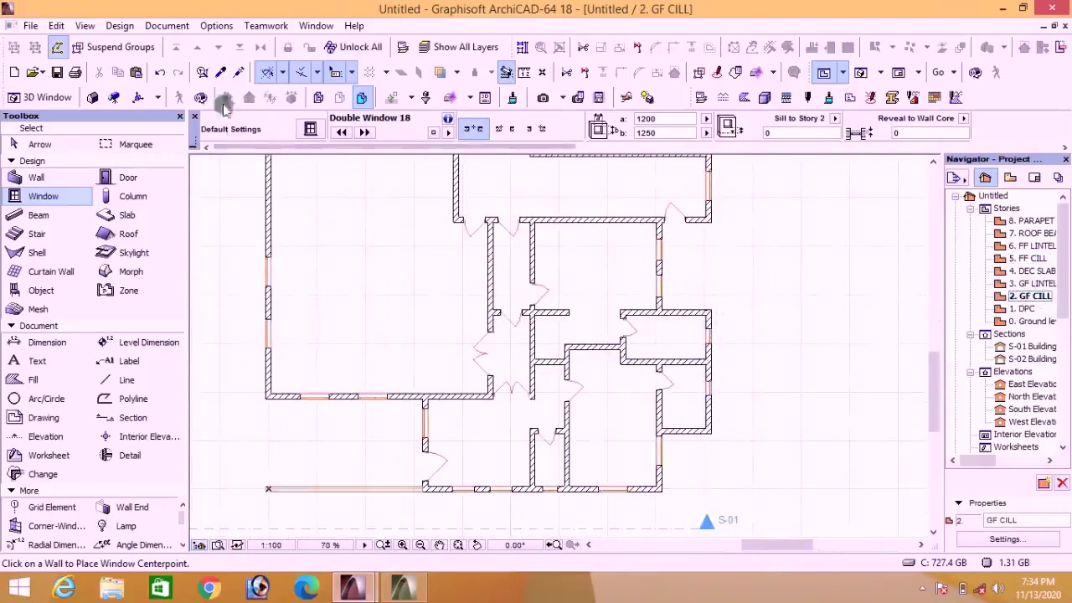
left_click(220, 73)
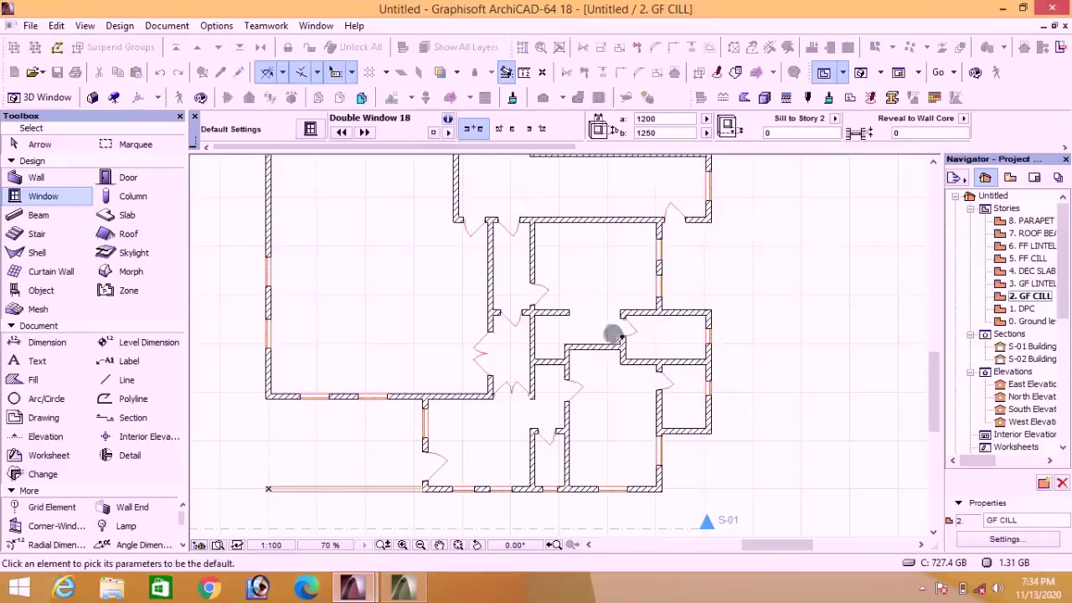
left_click(544, 489)
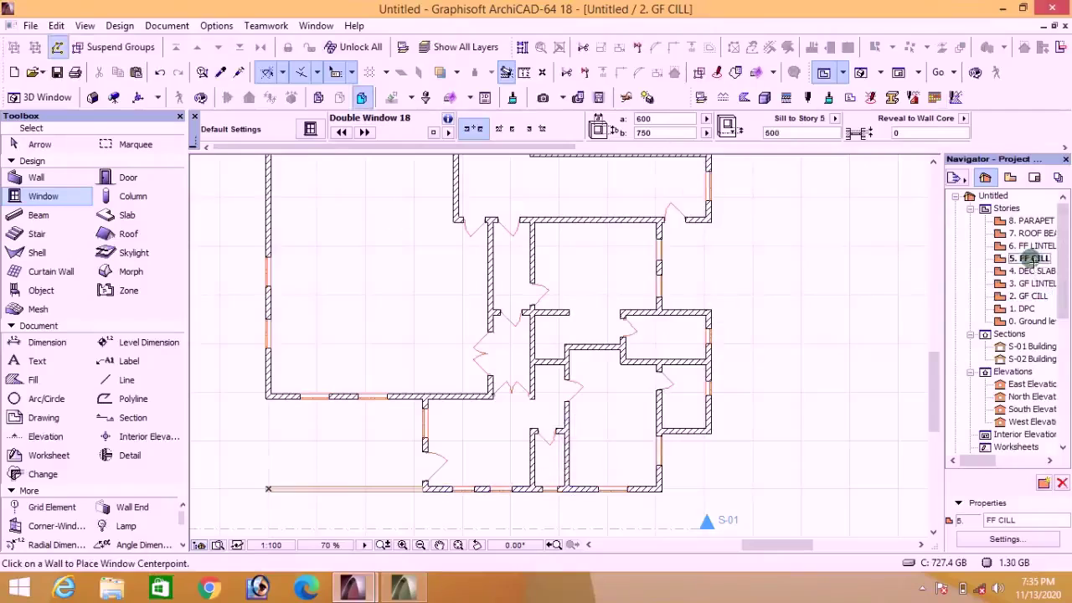
Step: On FF CILL, place 600 x 750 windows in the east exterior wall for the two small southeast rooms
scroll(728, 419, "up", 4)
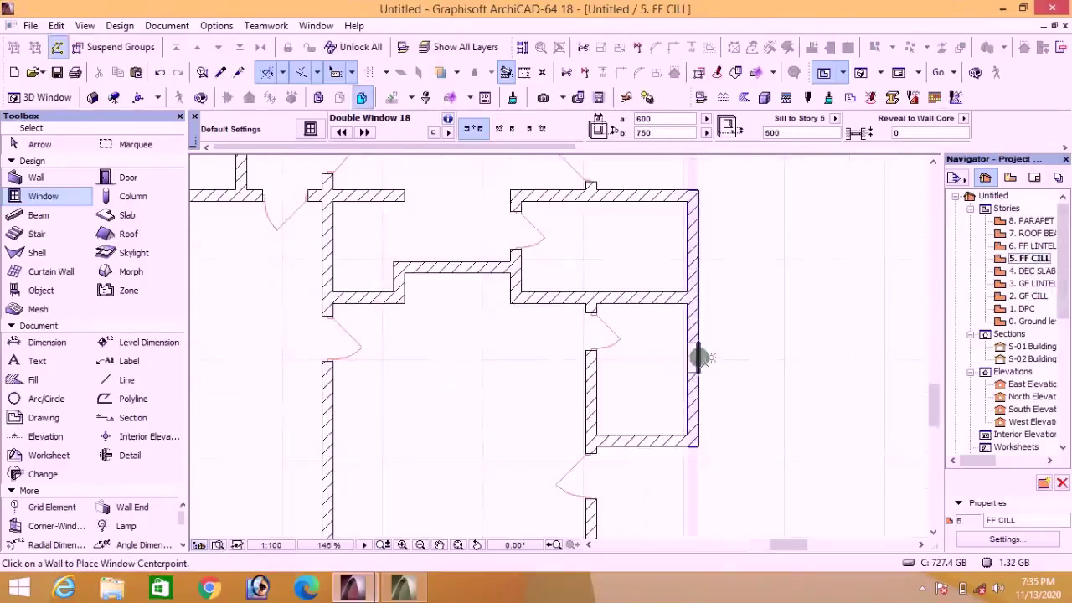
left_click(700, 360)
left_click(735, 358)
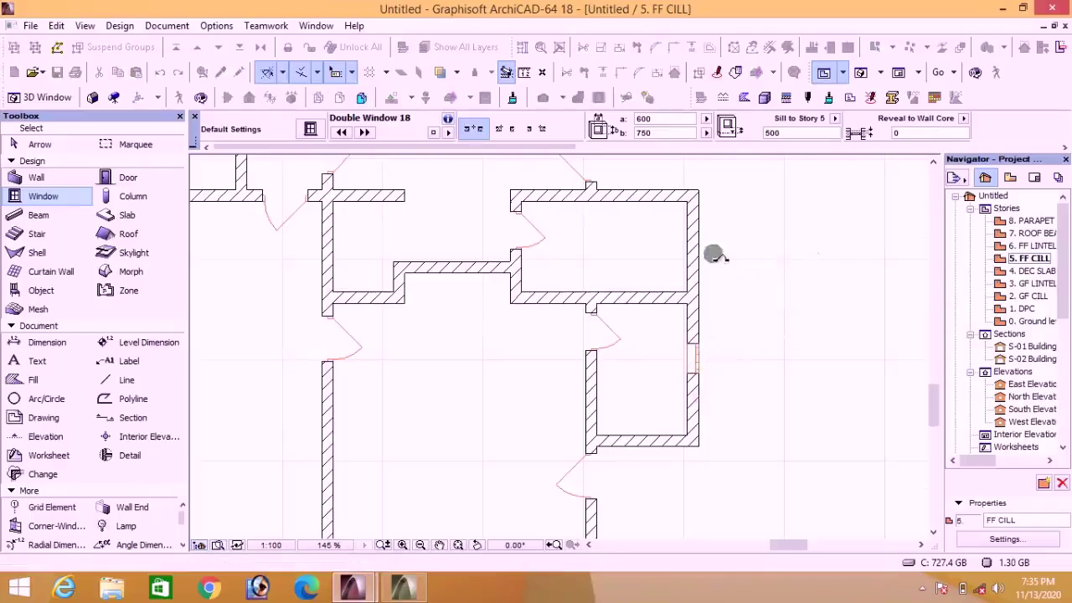
scroll(642, 271, "down", 5)
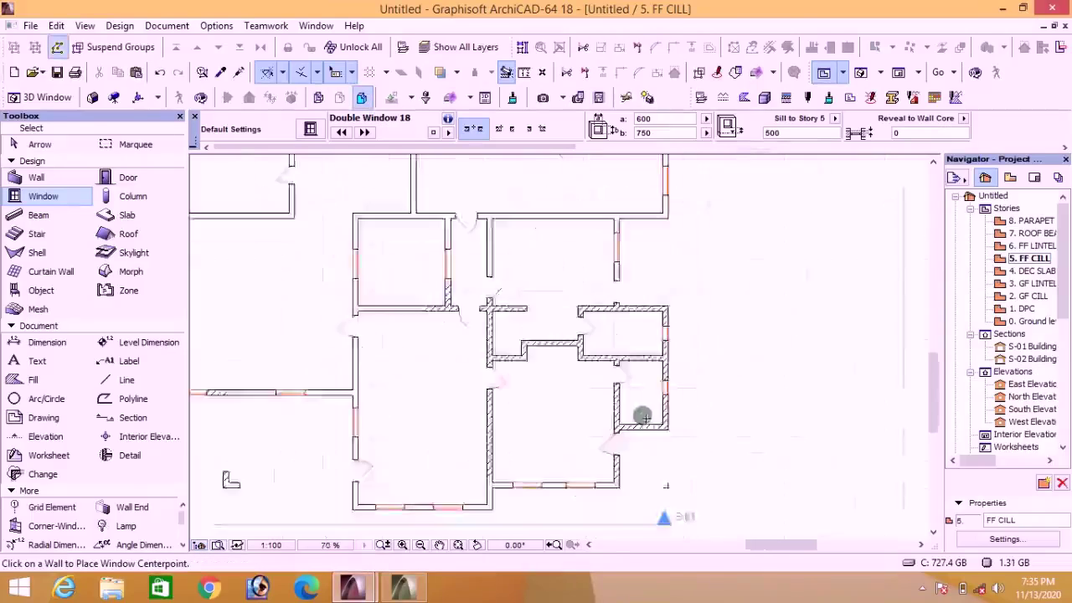
Step: Place a 600 x 750 window in the north exterior wall of the narrow room between the northern rooms
scroll(642, 271, "up", 4)
scroll(477, 252, "up", 3)
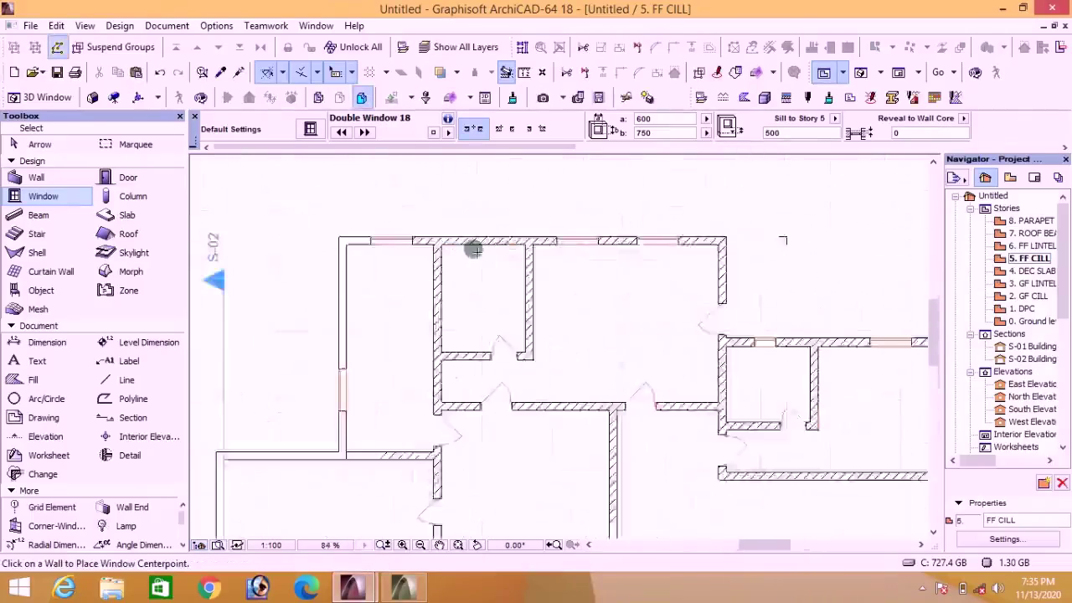
left_click(492, 231)
left_click(495, 202)
Step: Place a 600 x 750 window in the exterior wall of the west room beside the West Elevation marker
scroll(494, 202, "down", 5)
scroll(385, 339, "up", 6)
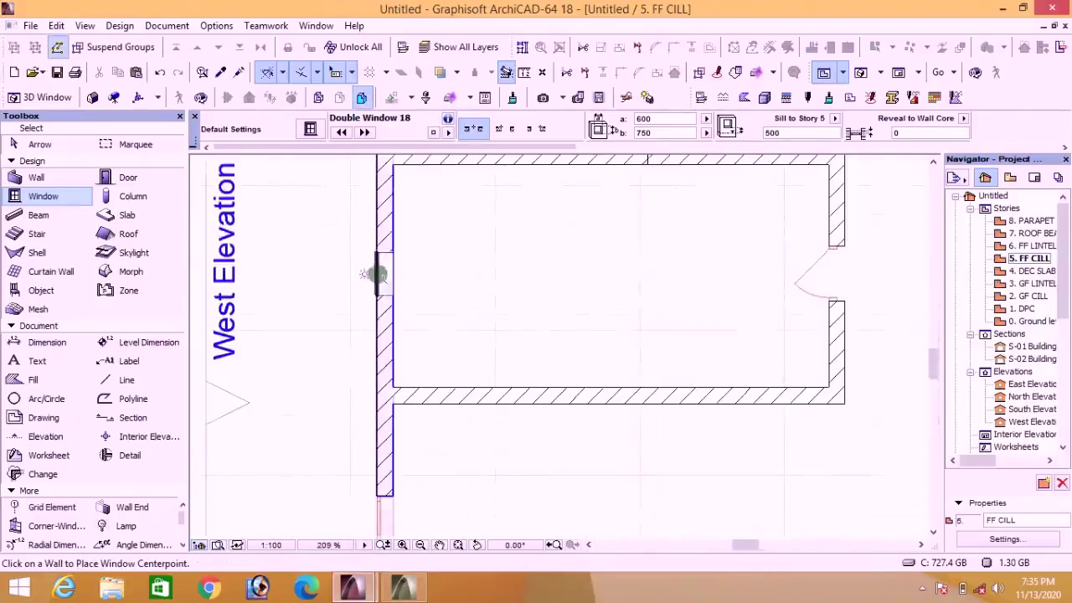
left_click(377, 274)
left_click(355, 268)
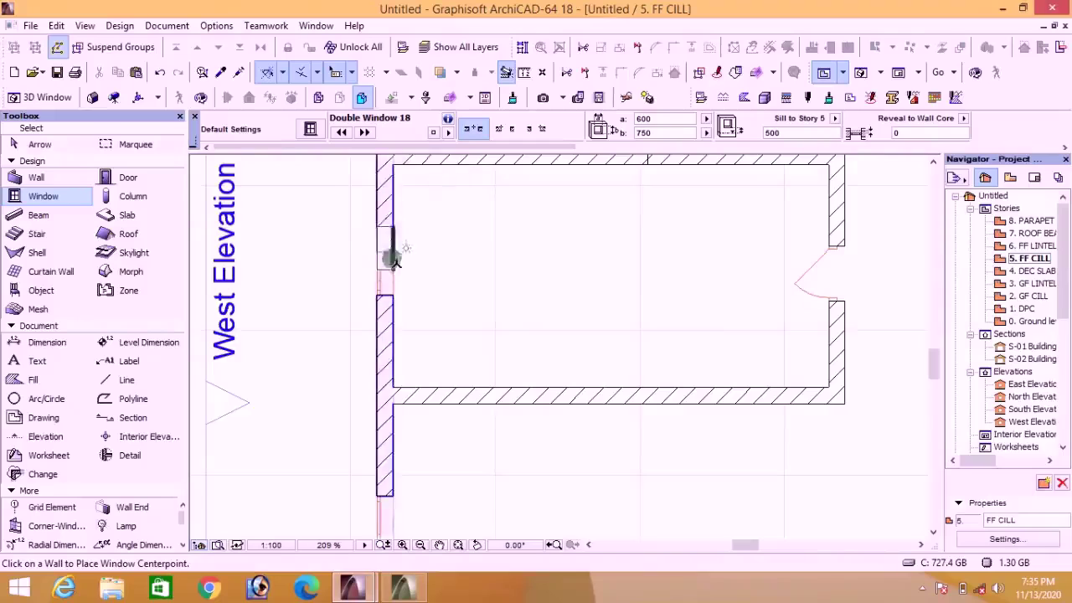
Step: Select the new west wall window, edit its width, and clear the selection
left_click(643, 119)
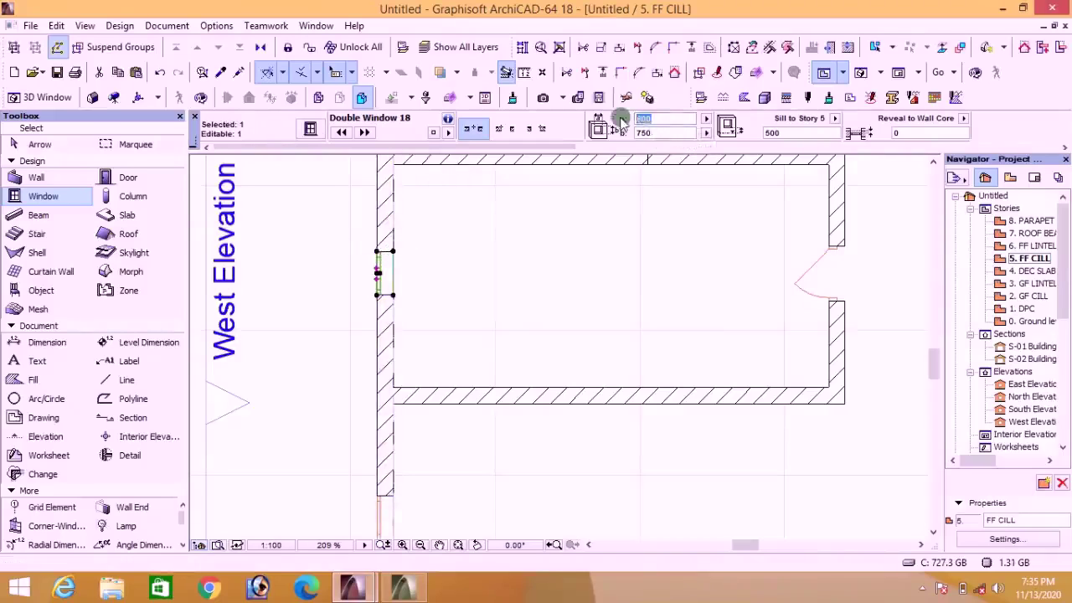
type("12")
key("Escape")
key("Escape")
Step: Inspect the windows of the whole building in the 3D view and return to the floor plan
scroll(712, 419, "down", 10)
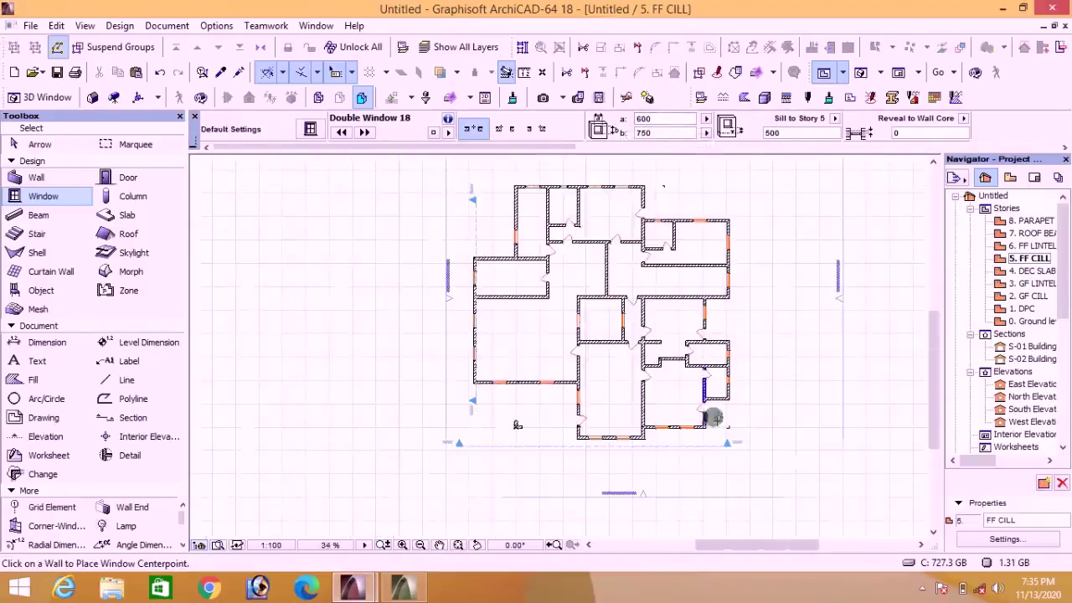
left_click(860, 72)
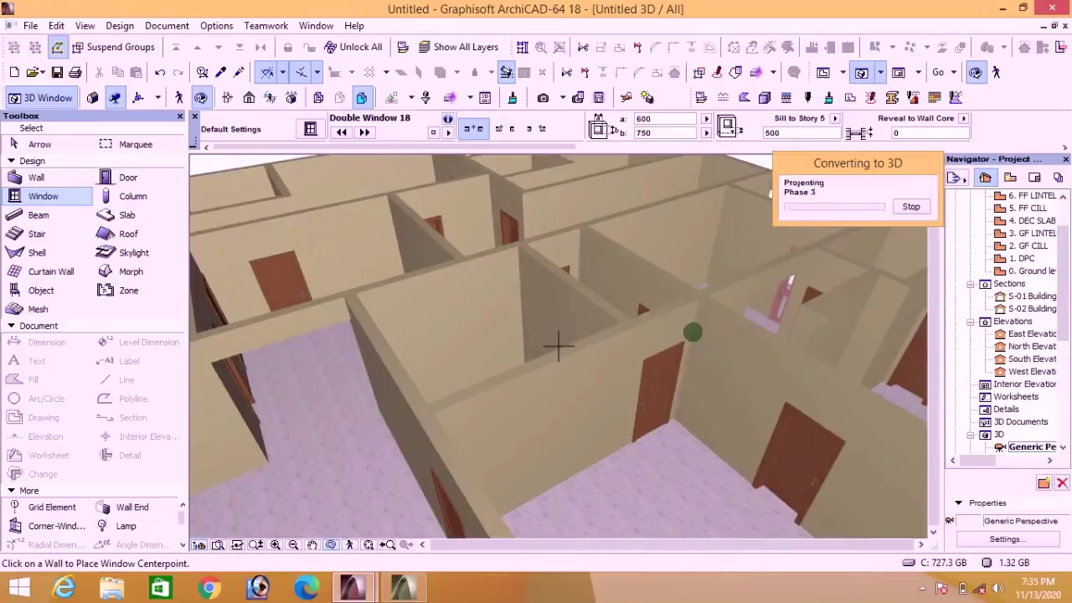
scroll(642, 328, "down", 5)
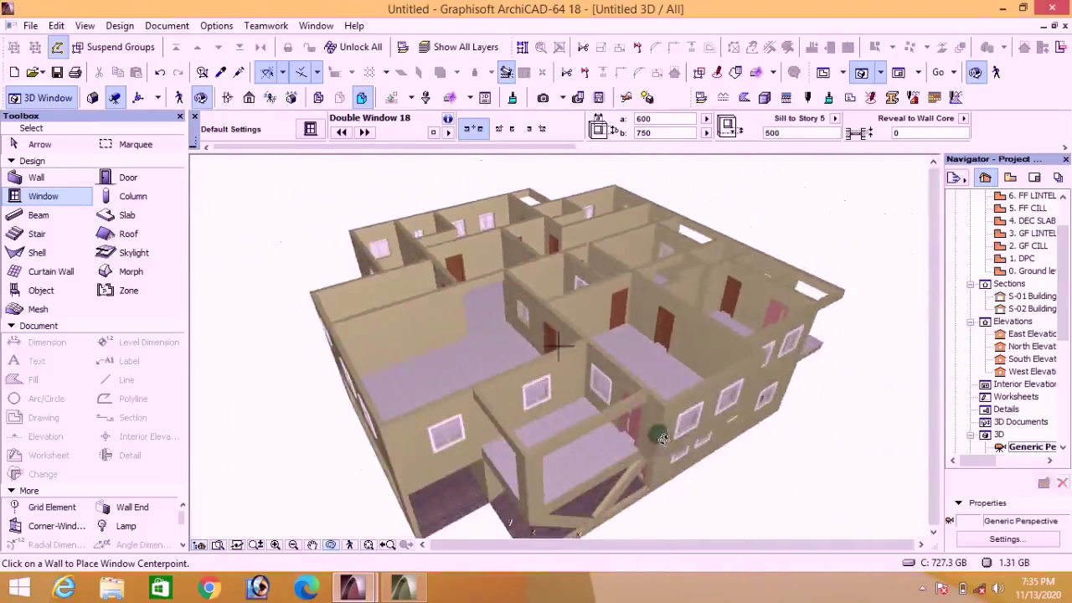
middle_click_drag(662, 439, 442, 406, "shift")
left_click(824, 72)
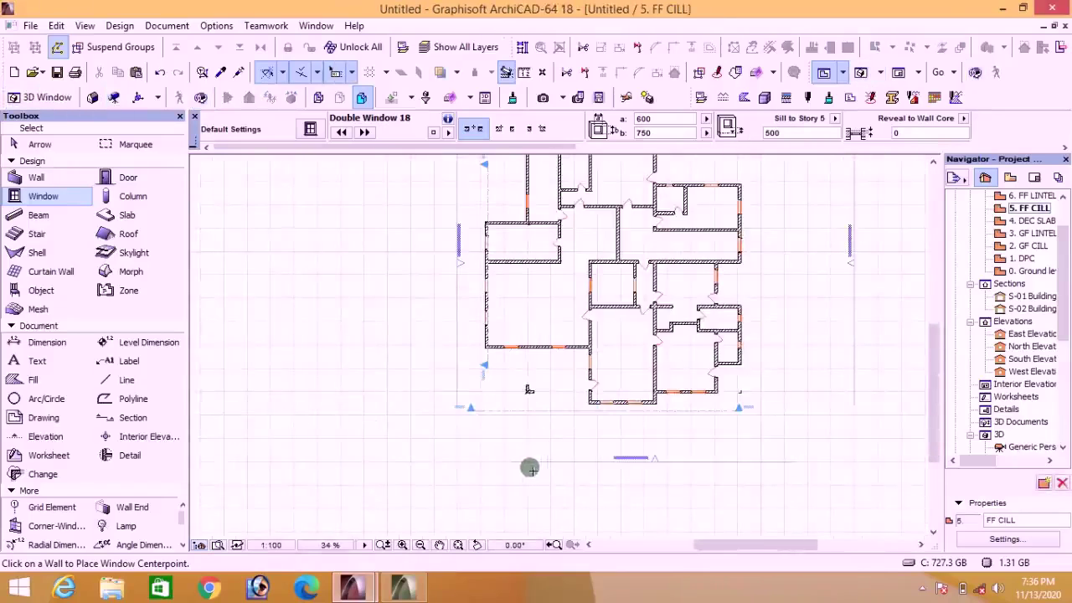
Step: Stretch the west end of the South Elevation line outward beyond the building's west wall
left_click(523, 462, "shift")
scroll(538, 467, "up", 3)
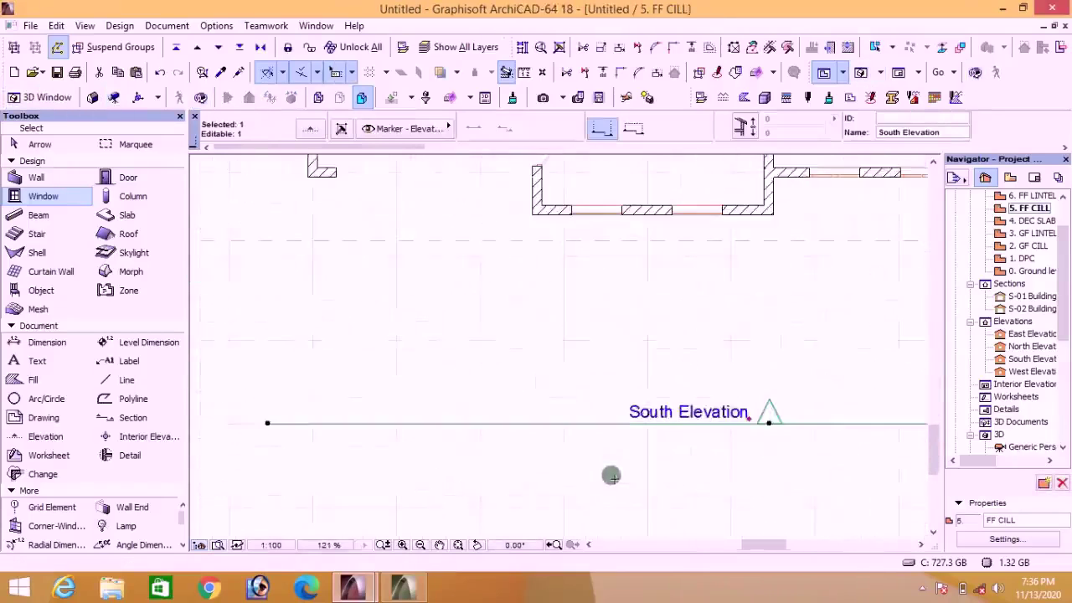
left_click(414, 442)
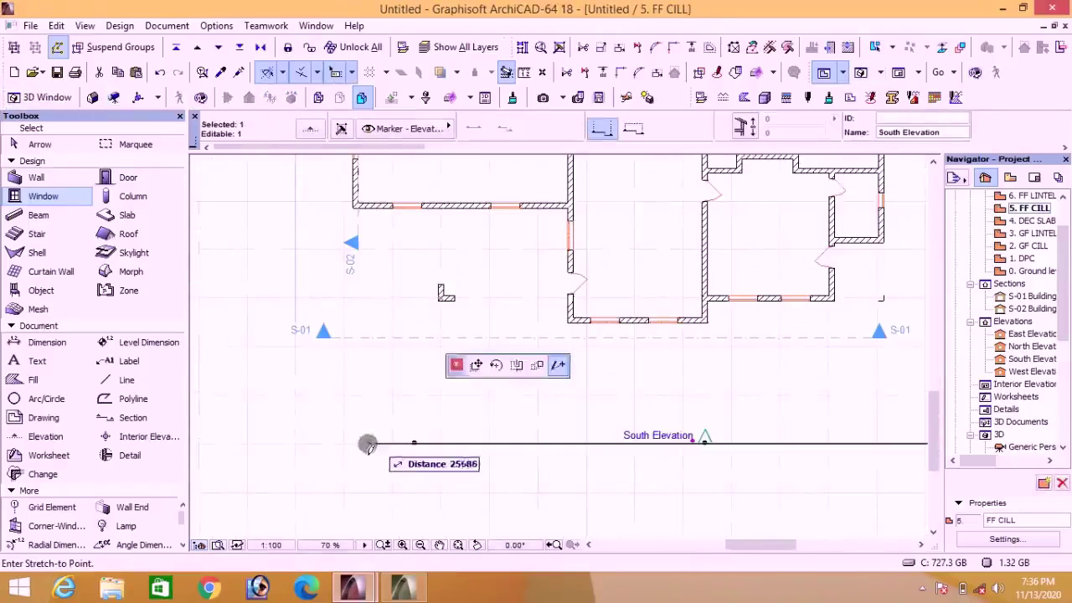
left_click(313, 441)
scroll(422, 416, "down", 3)
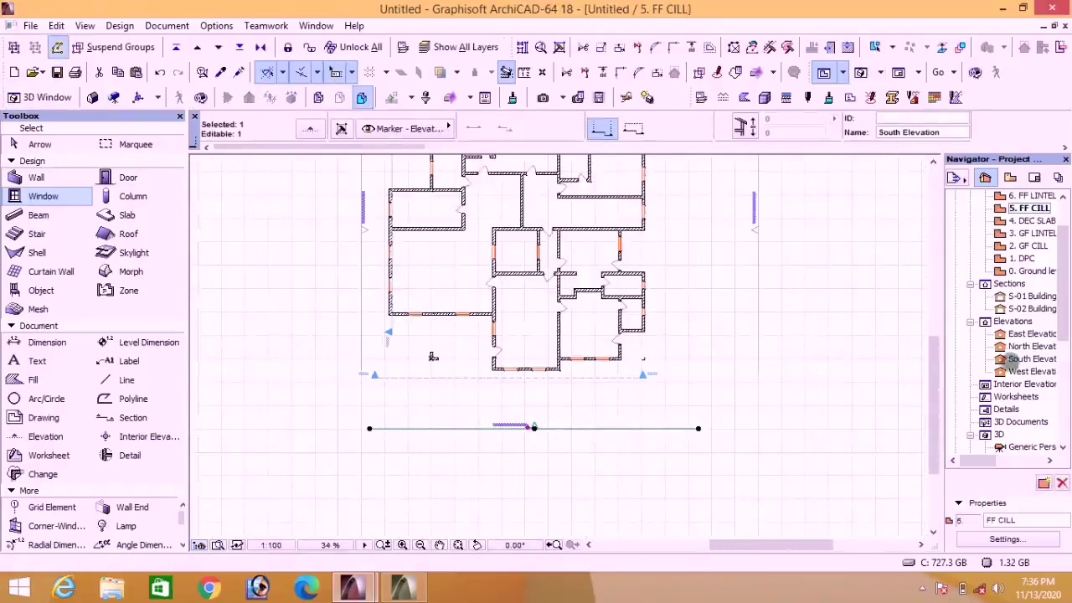
Step: Open the South Elevation and examine how the upper-floor windows line up with the ground-floor windows
double_click(1035, 359)
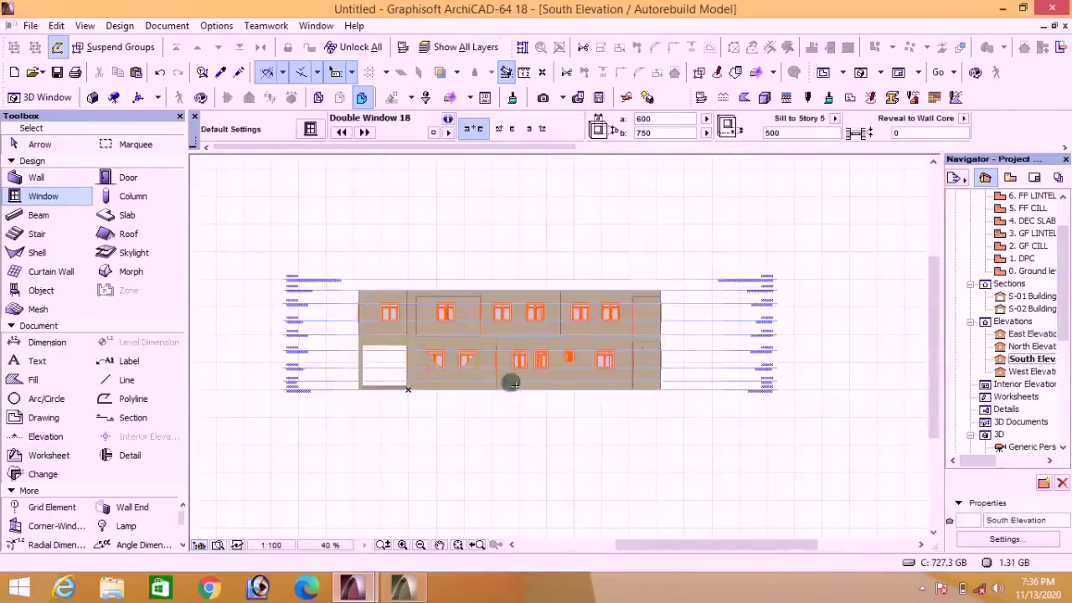
scroll(471, 360, "up", 3)
scroll(471, 360, "up", 1)
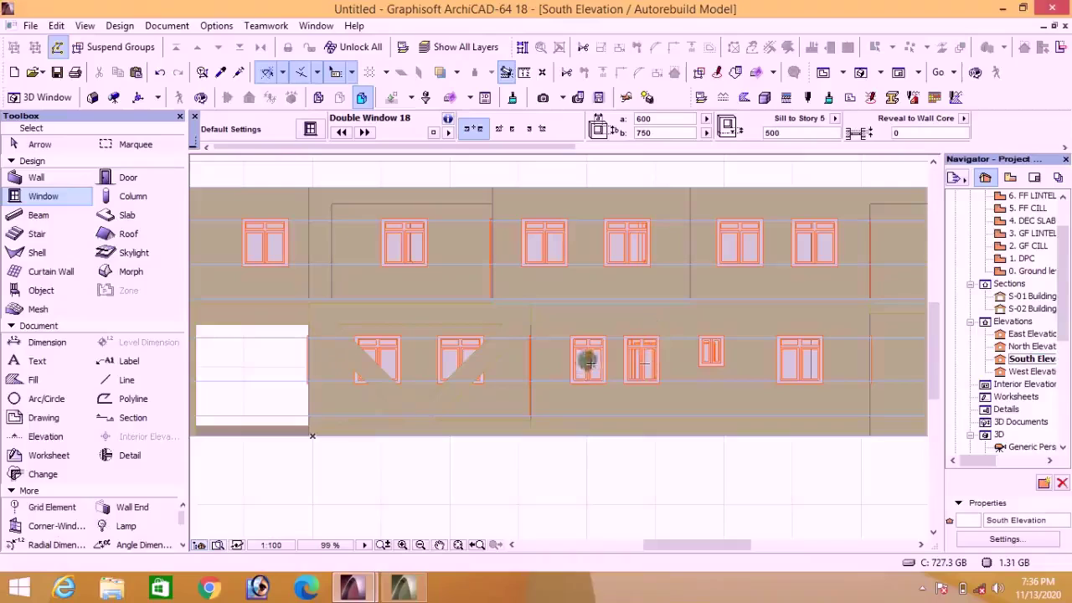
scroll(645, 360, "up", 2)
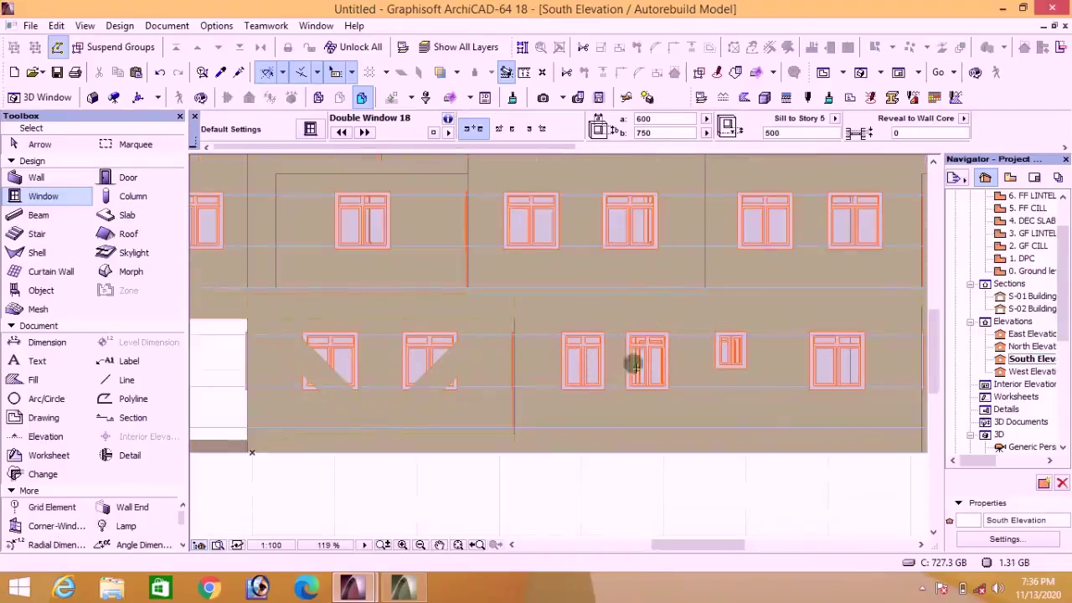
left_click(646, 237)
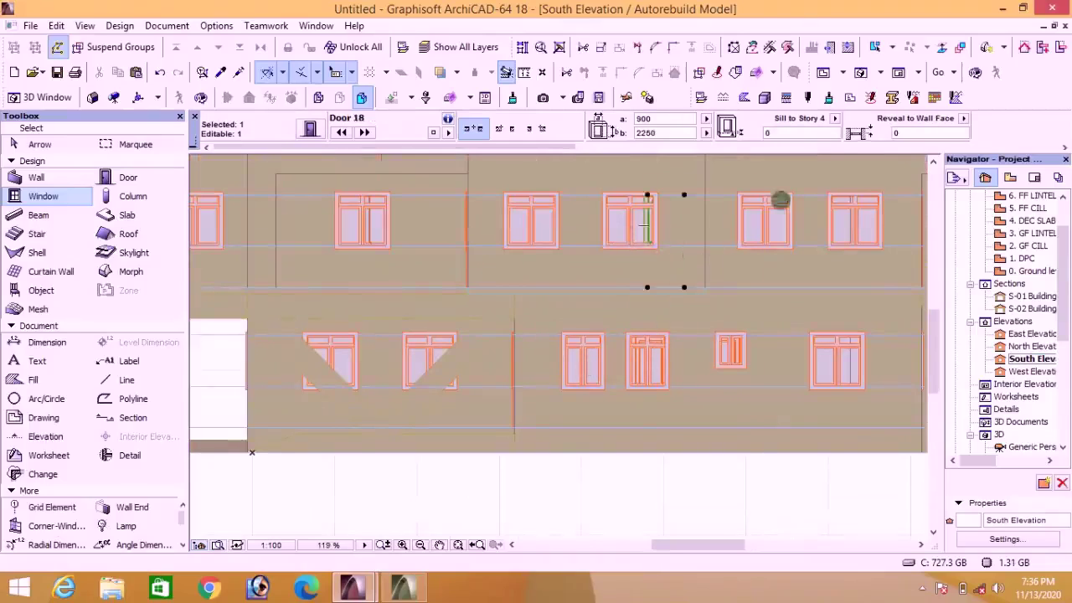
scroll(632, 411, "down", 8)
key("Escape")
Step: Set the width of the two middle-bay first-floor windows to 900 in the South Elevation
scroll(647, 325, "up", 10)
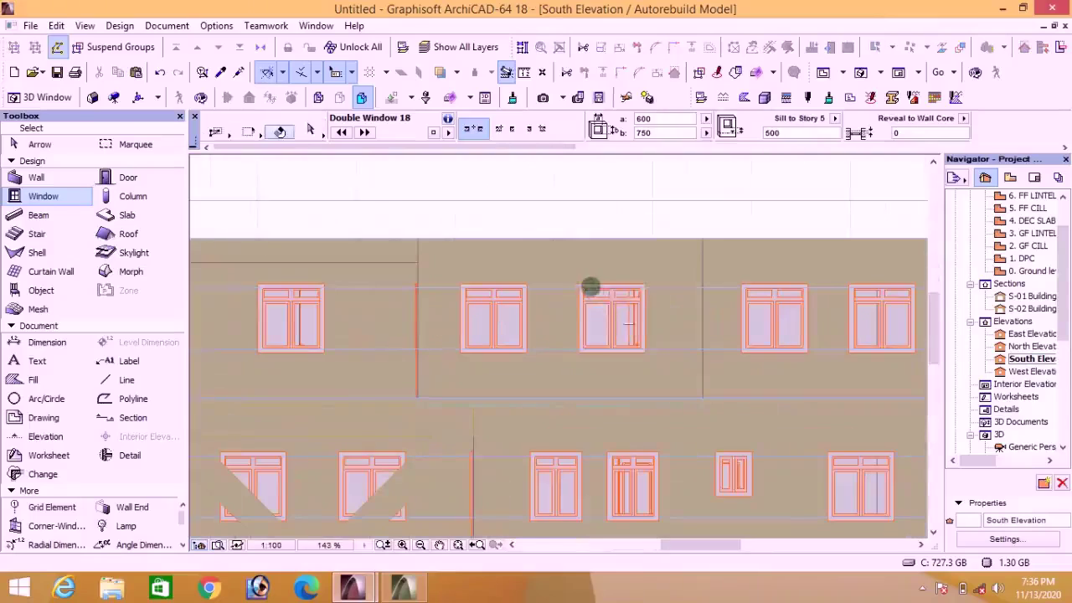
left_click(588, 289)
left_click(527, 290, "shift")
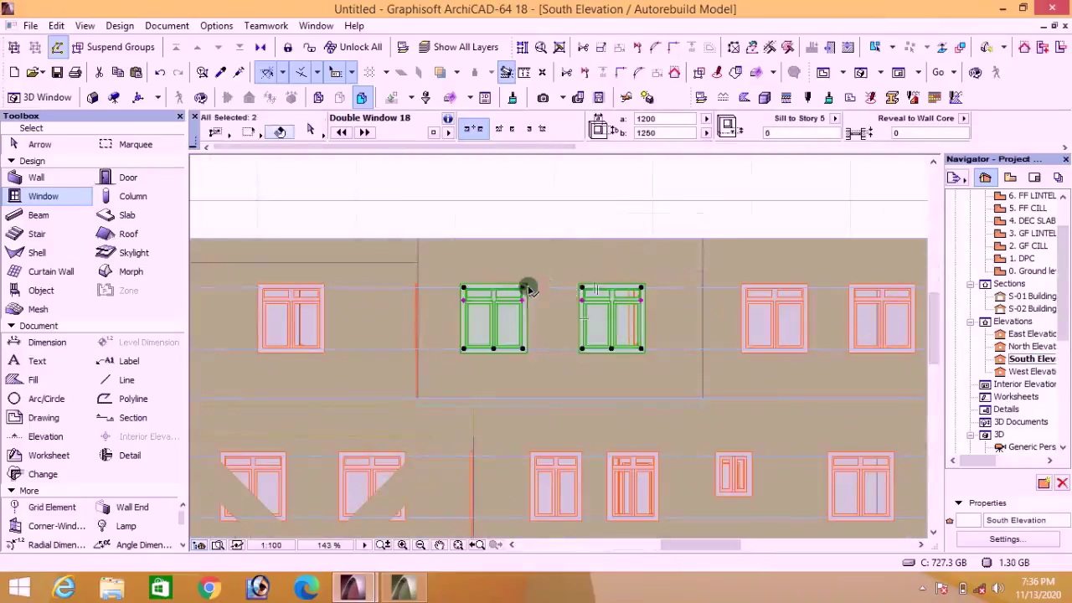
left_click(638, 119)
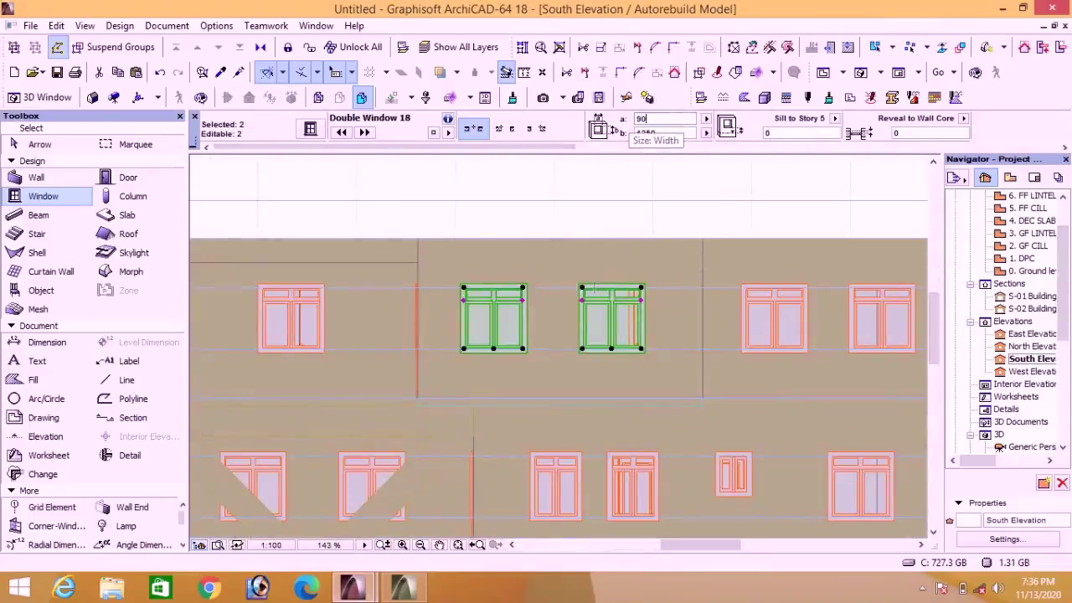
left_click(626, 176)
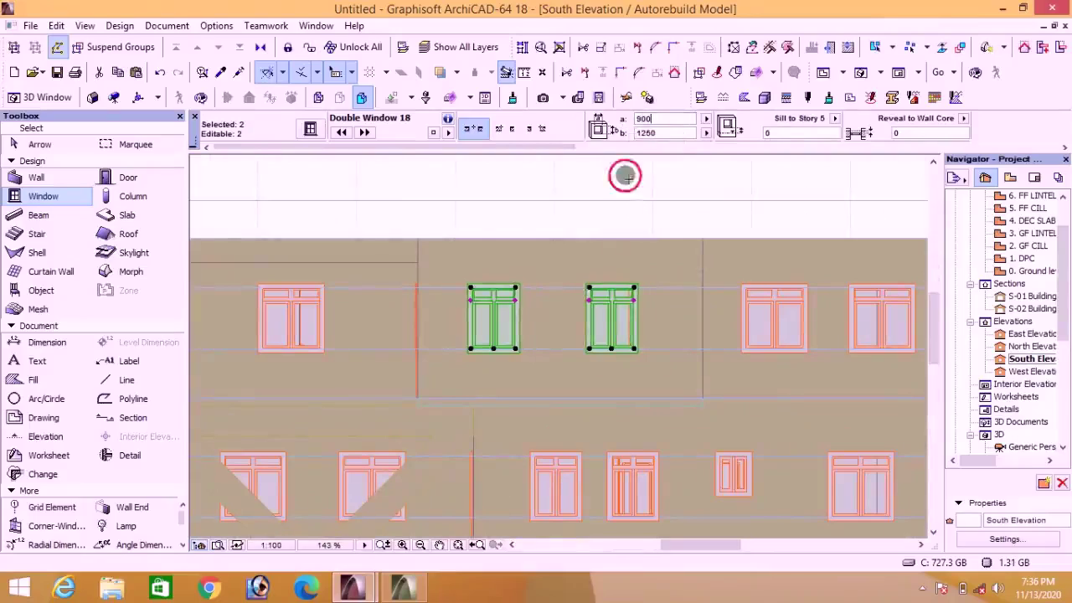
Step: Move the eastern of the two 900-wide first-floor windows into line with the ground-floor window directly beneath it
left_click(638, 338, "shift")
left_click(637, 348)
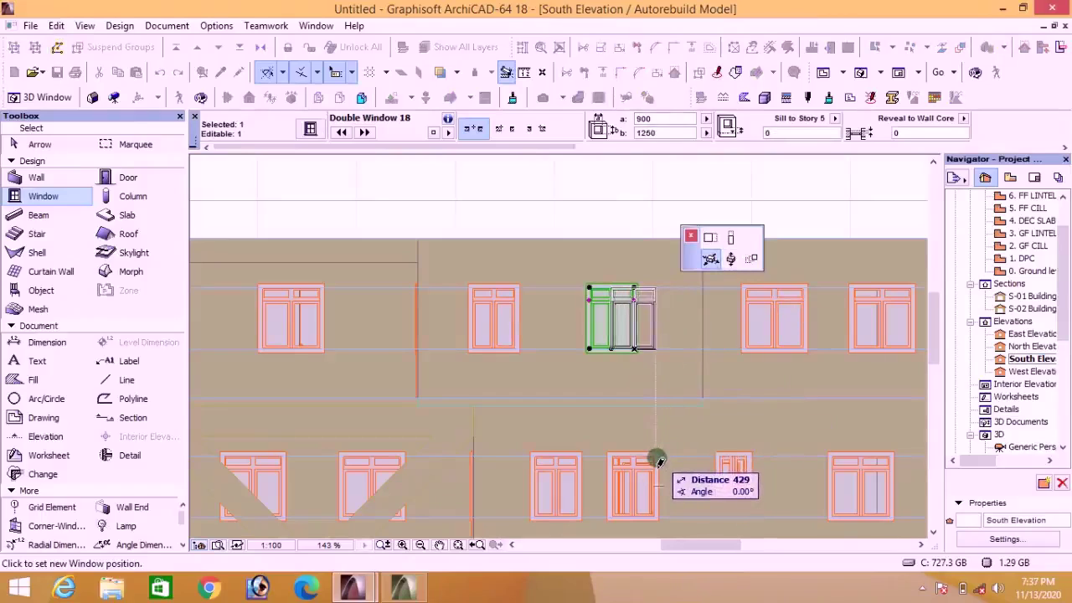
key("Escape")
left_click(657, 459)
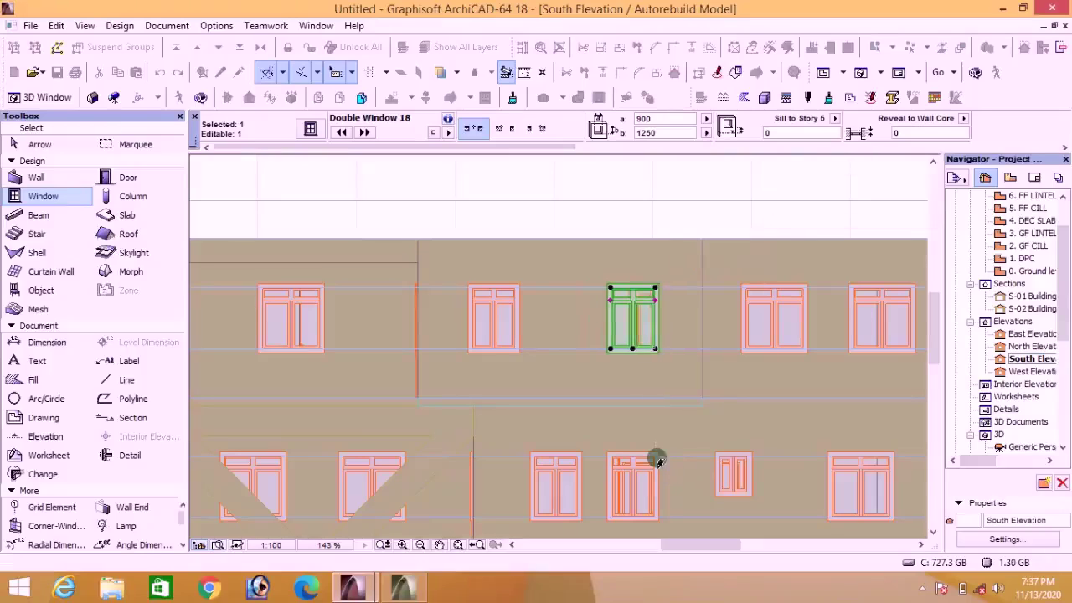
left_click(607, 212)
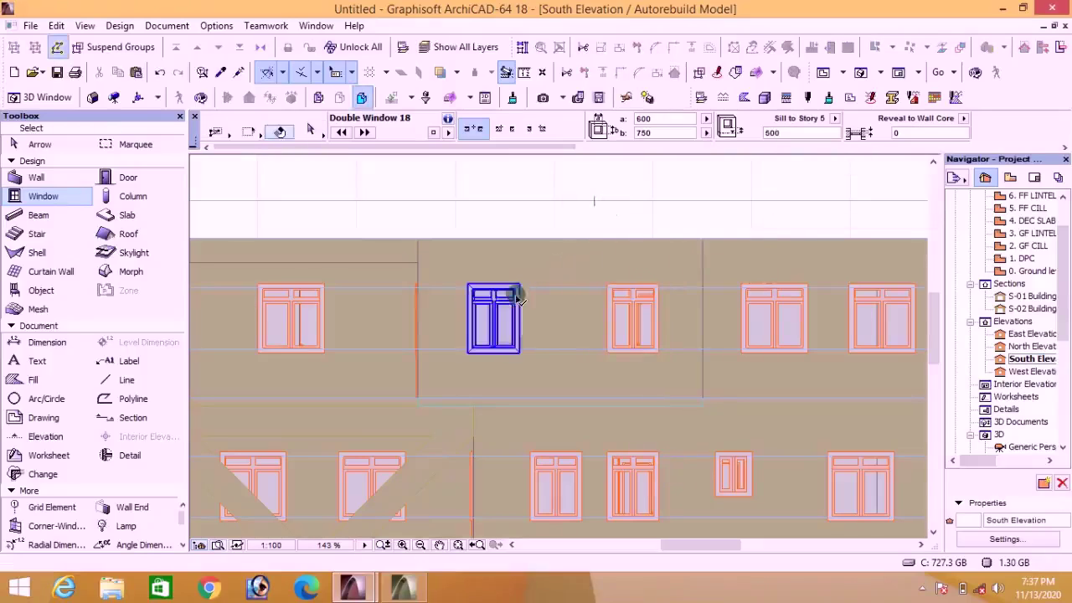
Step: Move the western 900-wide first-floor window into line with the western ground-floor window of the pair beneath it
left_click(509, 314)
left_click(517, 350)
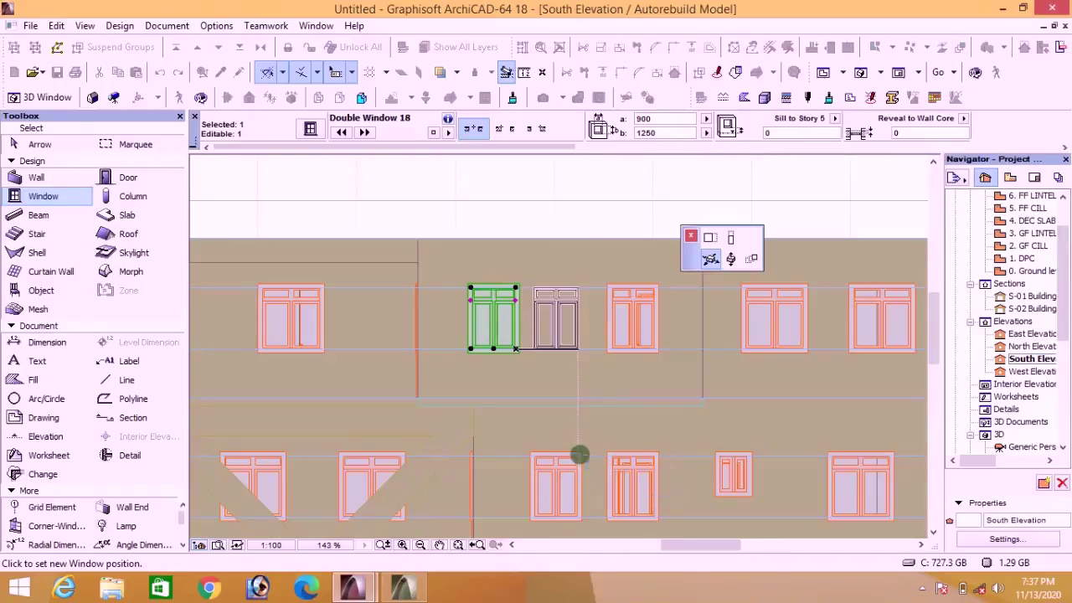
left_click(581, 457)
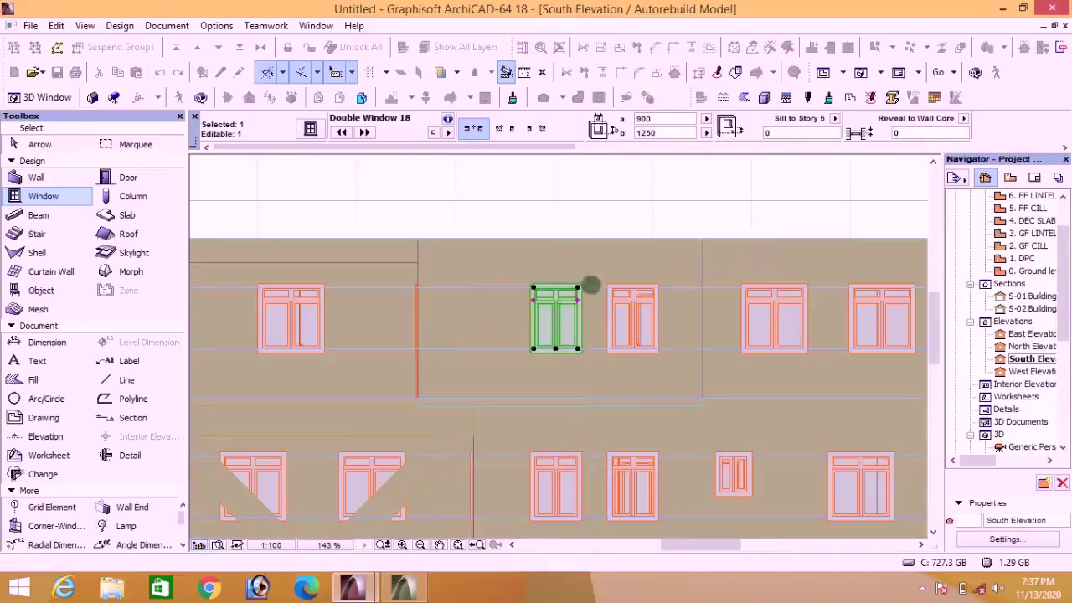
Step: Move the easternmost 1200-wide first-floor window in the South Elevation into line with the 1200-wide ground-floor window beneath it
key("Escape")
scroll(574, 310, "down", 4)
scroll(704, 337, "up", 4)
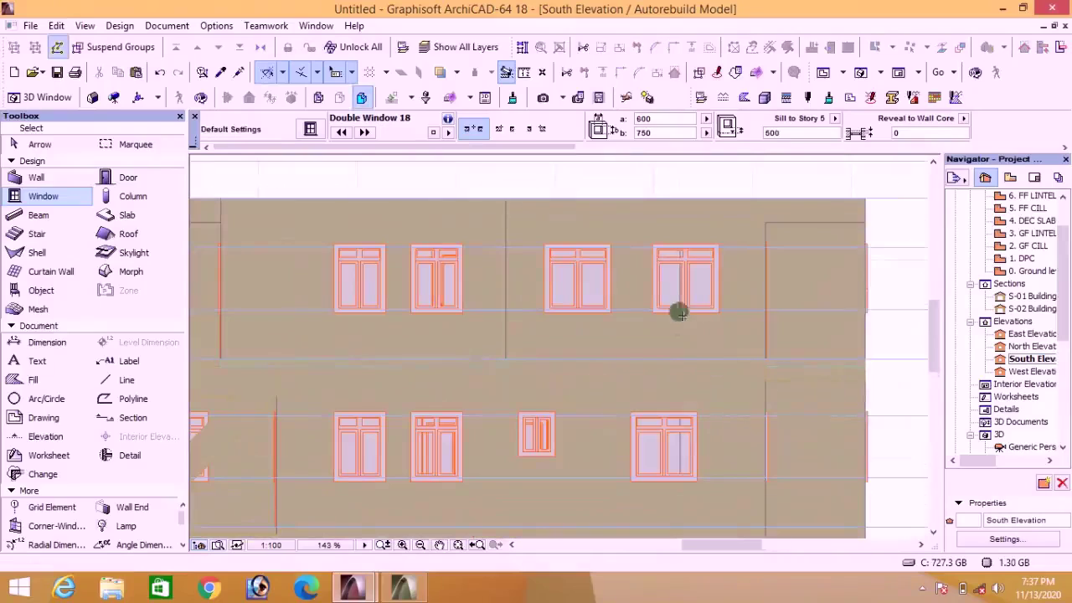
left_click(663, 299)
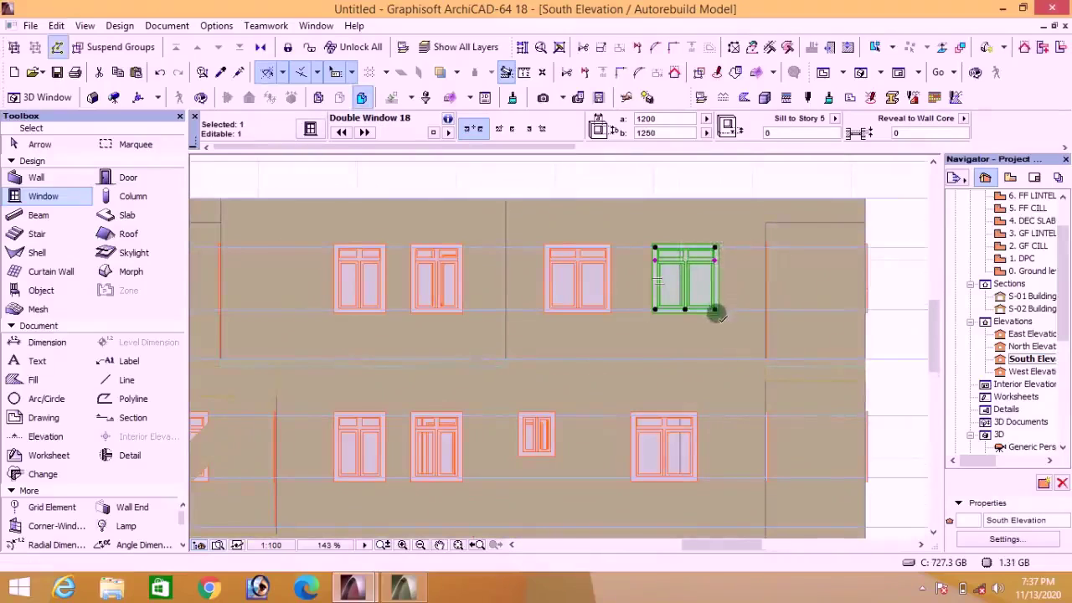
left_click(718, 311)
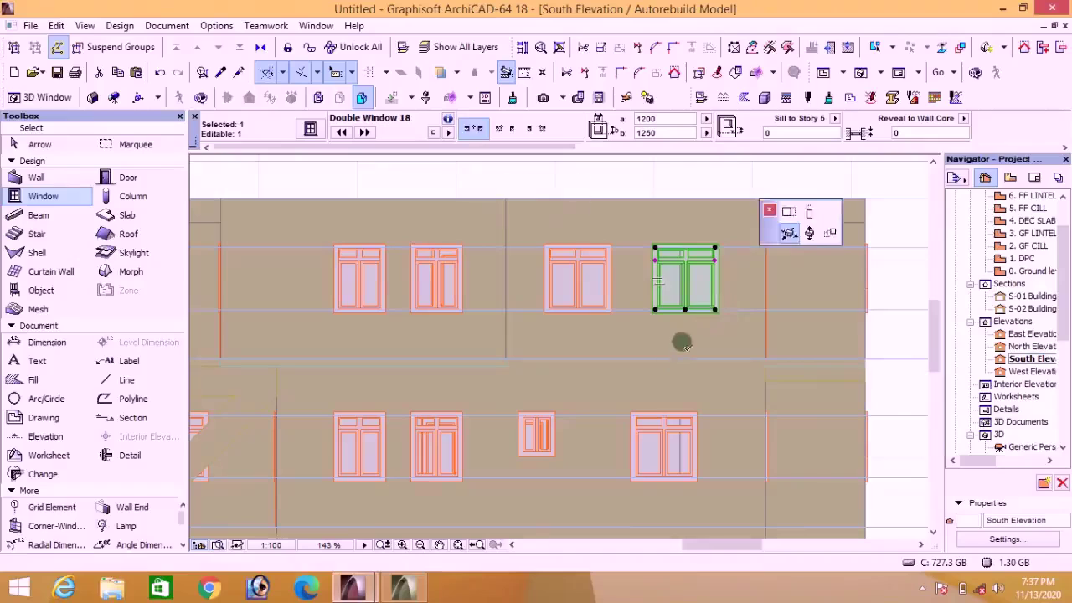
left_click(696, 420)
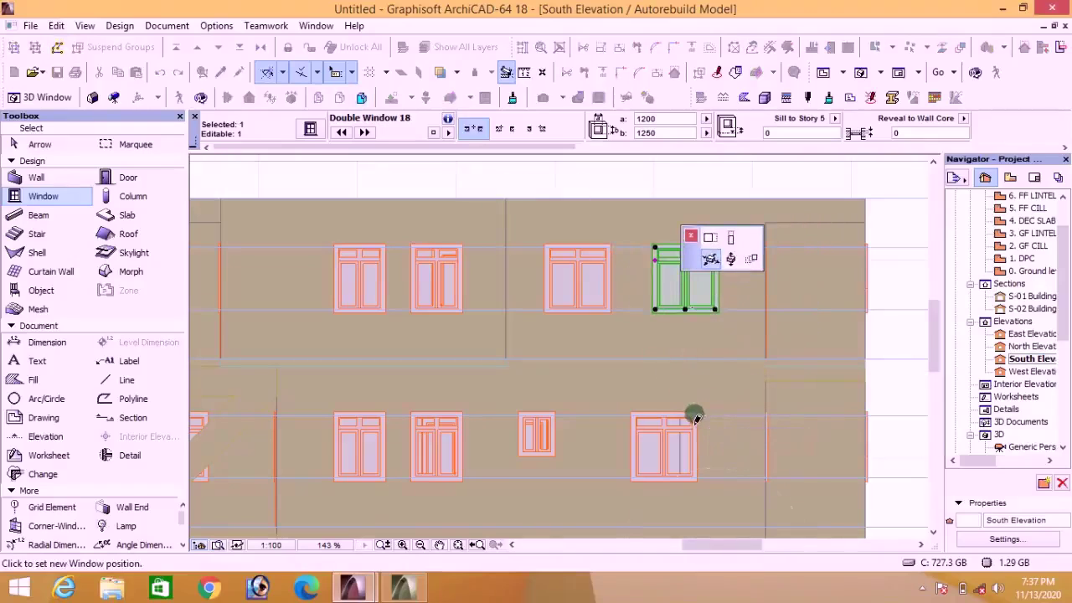
left_click(642, 185)
Step: Shift the neighbouring 1200-wide first-floor window slightly west, away from the easternmost window
left_click(603, 285)
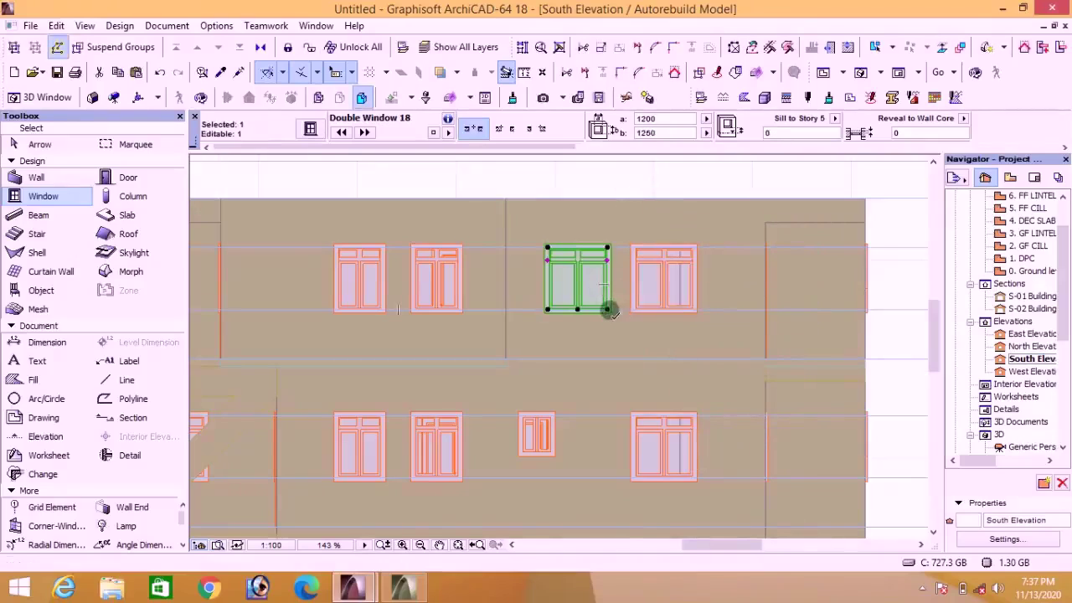
left_click(608, 310)
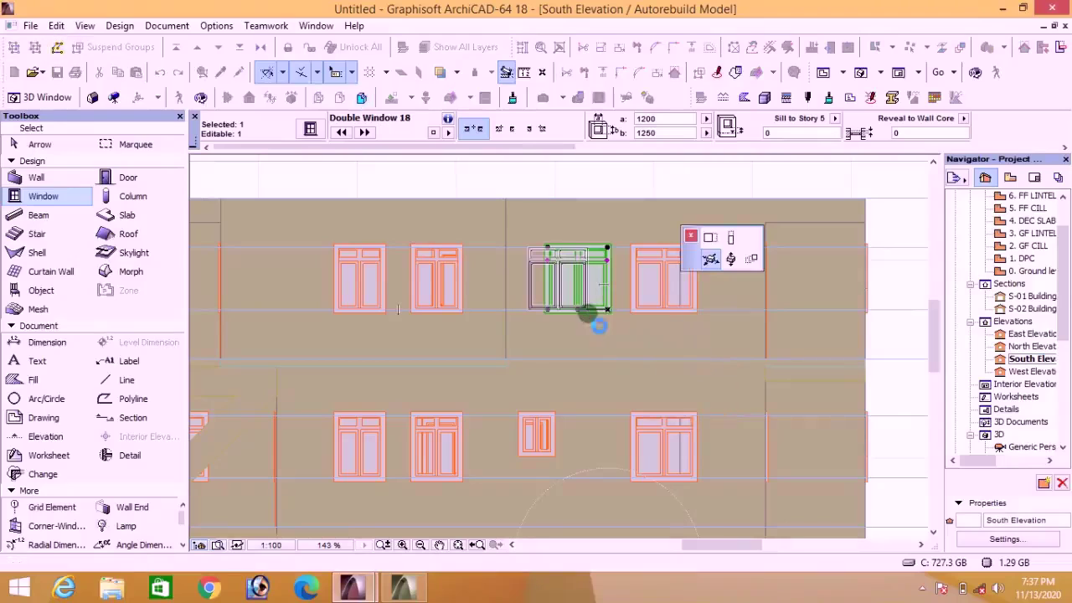
left_click(586, 312)
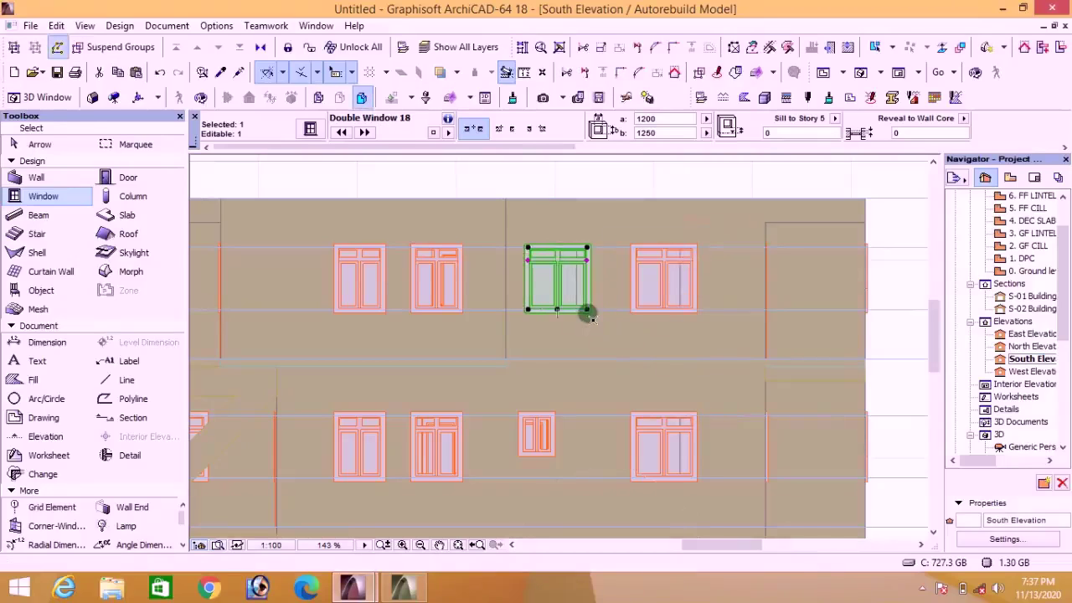
key("Escape")
Step: Move the 1200-wide first-floor window above the pair next to the garage opening into line with the pair's western window
scroll(495, 378, "down", 5)
scroll(371, 338, "up", 4)
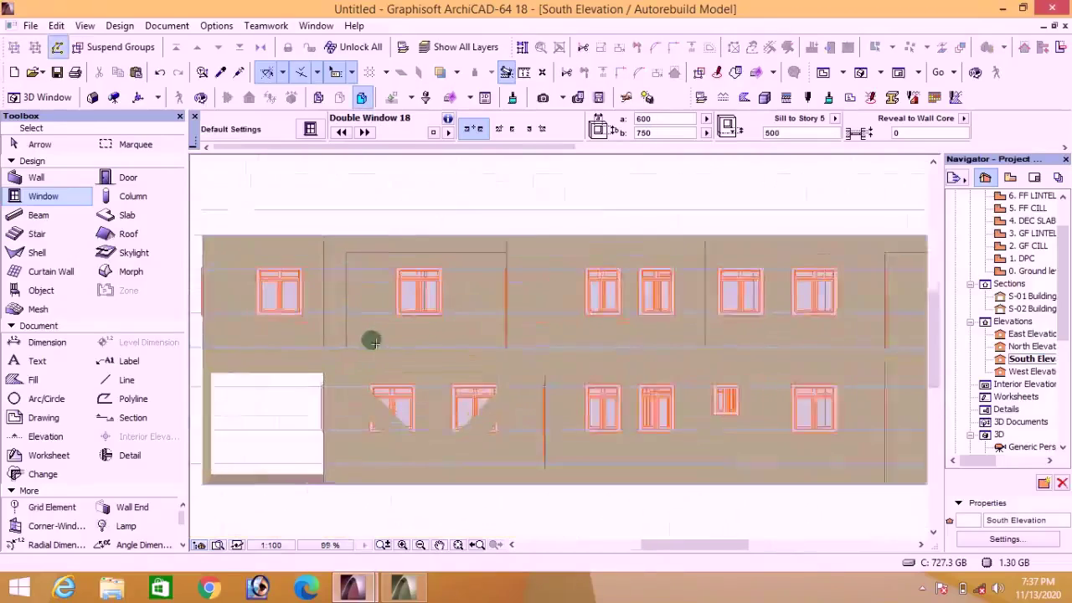
scroll(460, 330, "down", 3)
scroll(571, 292, "up", 5)
left_click(623, 270)
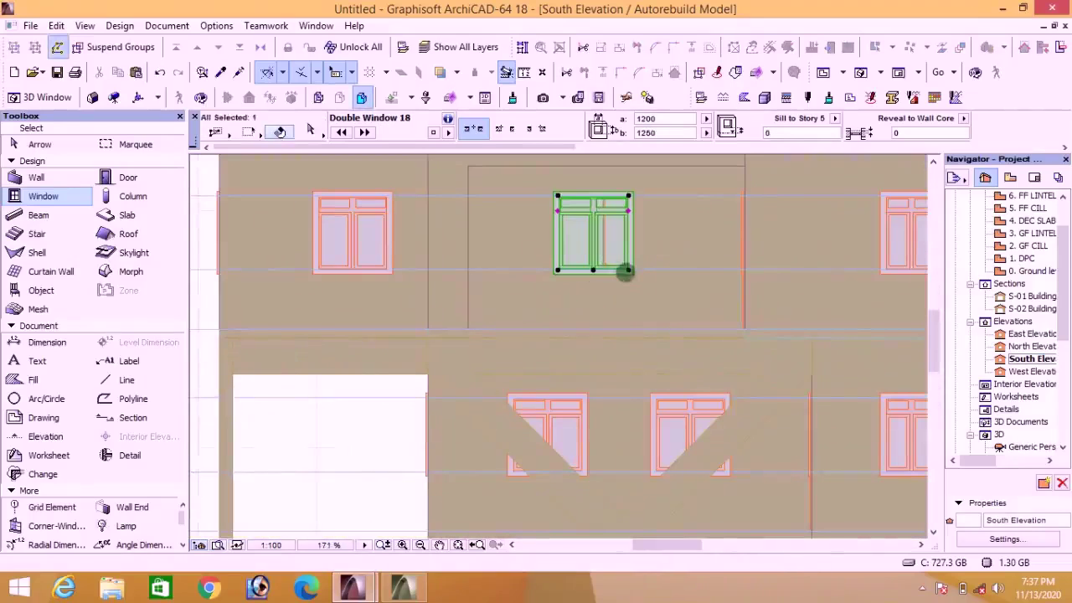
left_click(629, 270)
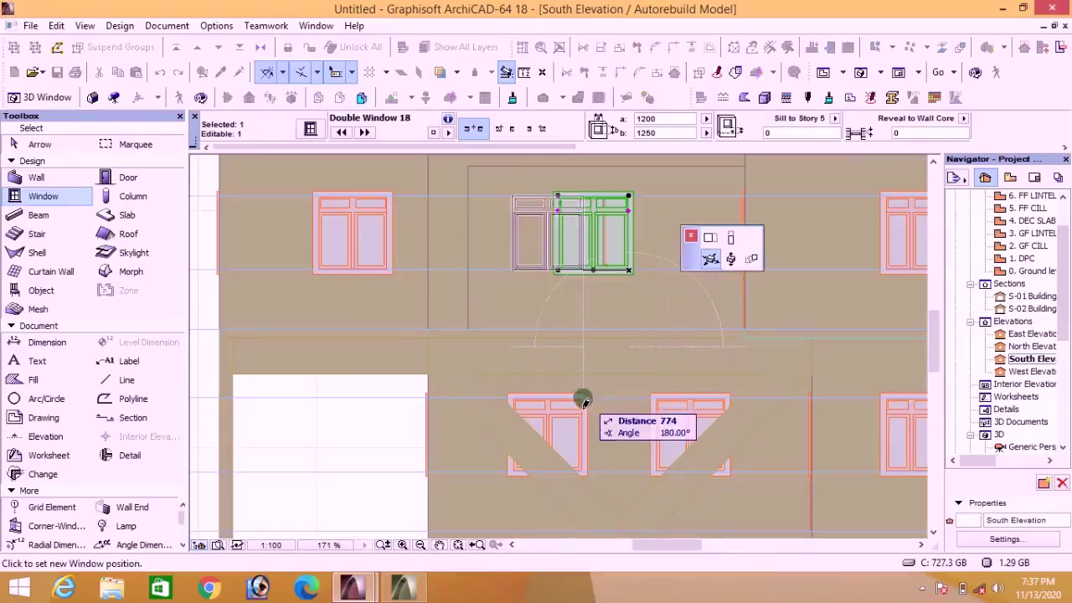
key("Escape")
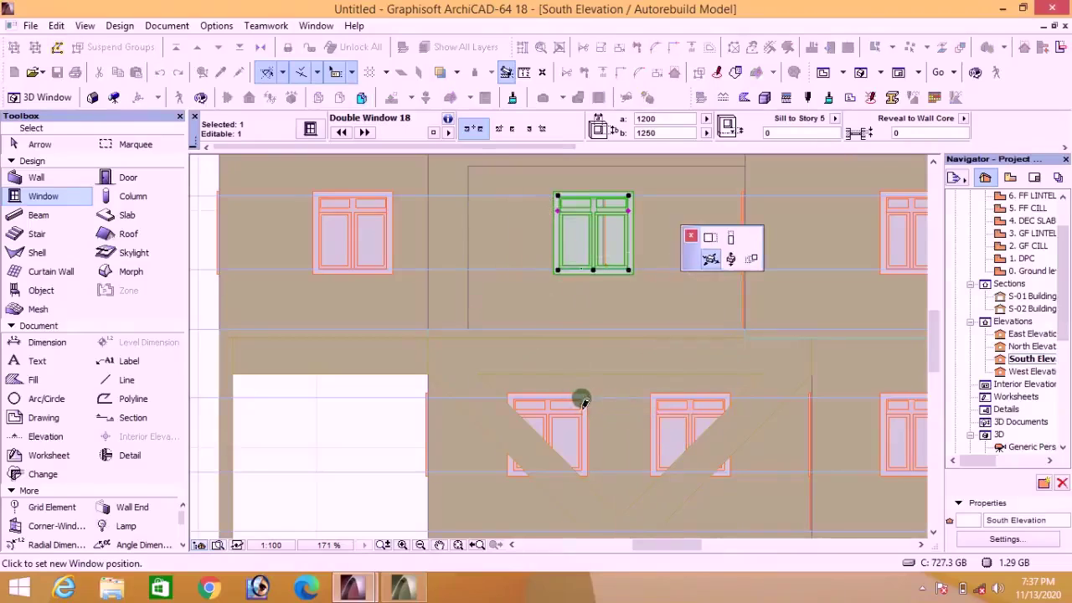
key("Escape")
scroll(390, 411, "down", 3)
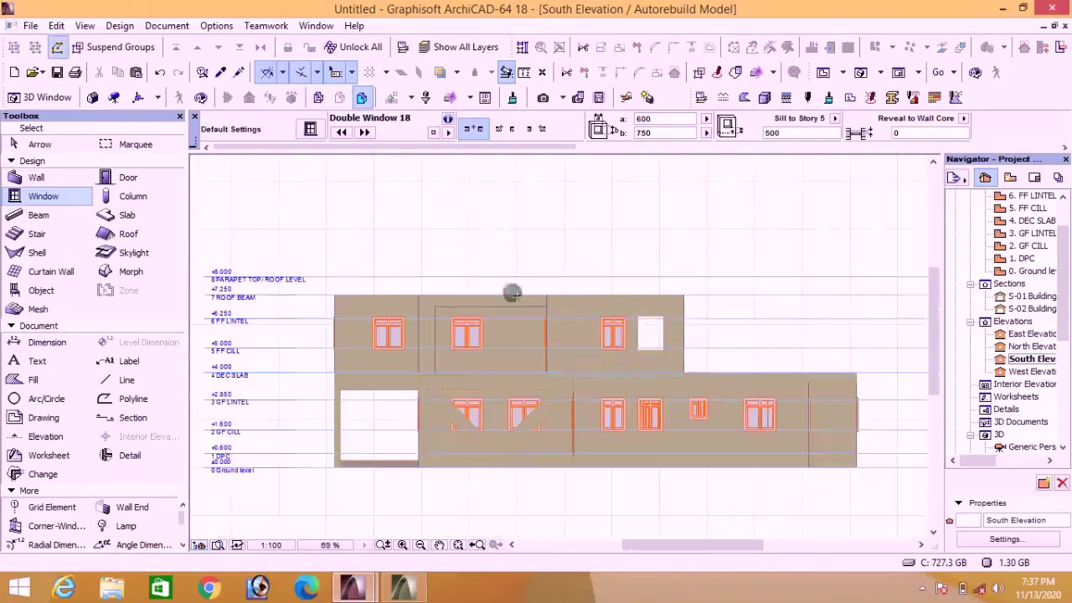
Step: Open the West Elevation and move the first-floor window beside the upper door into line with the ground-floor window beneath it
double_click(1027, 374)
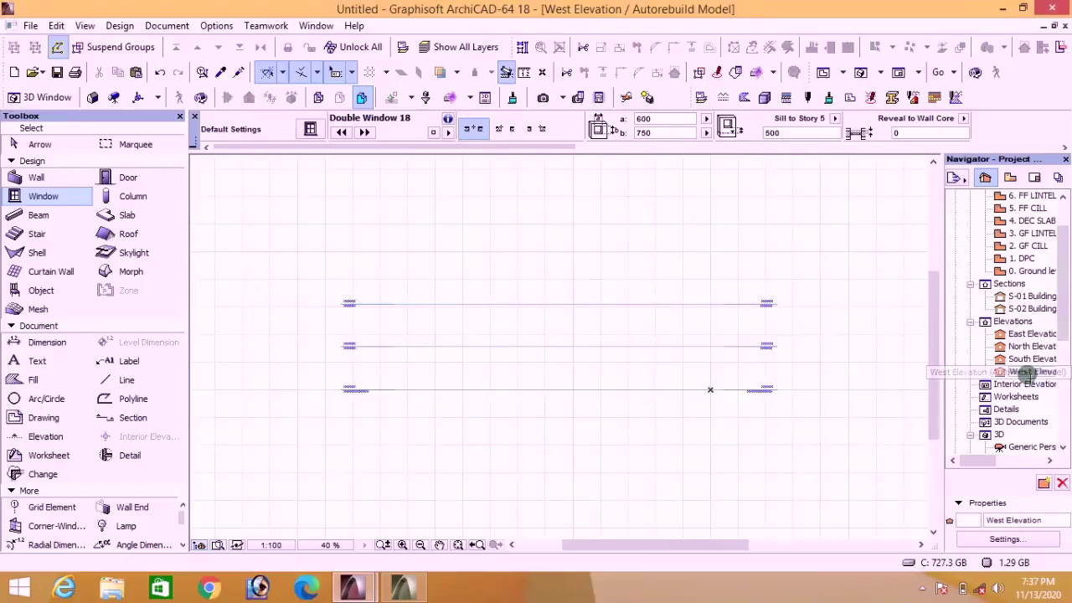
scroll(687, 368, "up", 5)
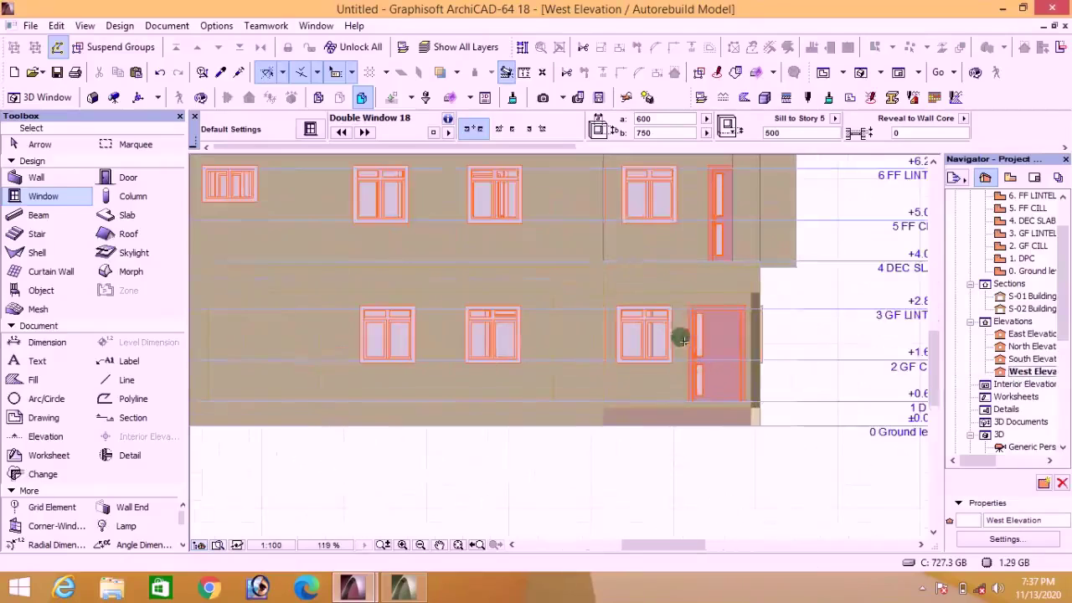
left_click(663, 198)
left_click(659, 221)
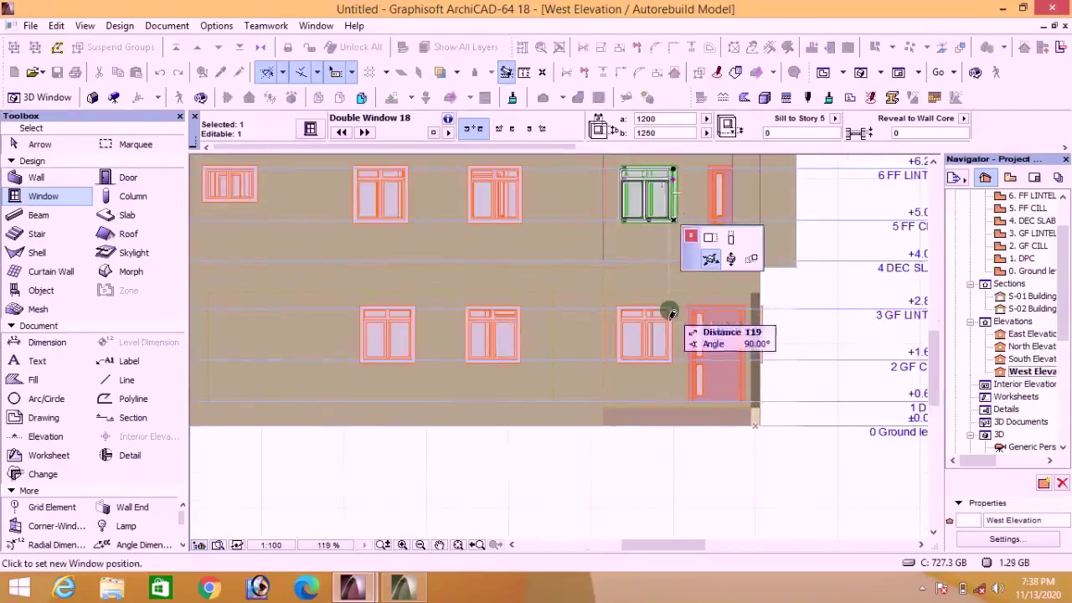
left_click(669, 311)
left_click(565, 483)
Step: Move the two middle 1200-wide first-floor windows of the West Elevation into line with the ground-floor windows beneath them
left_click(510, 211, "shift")
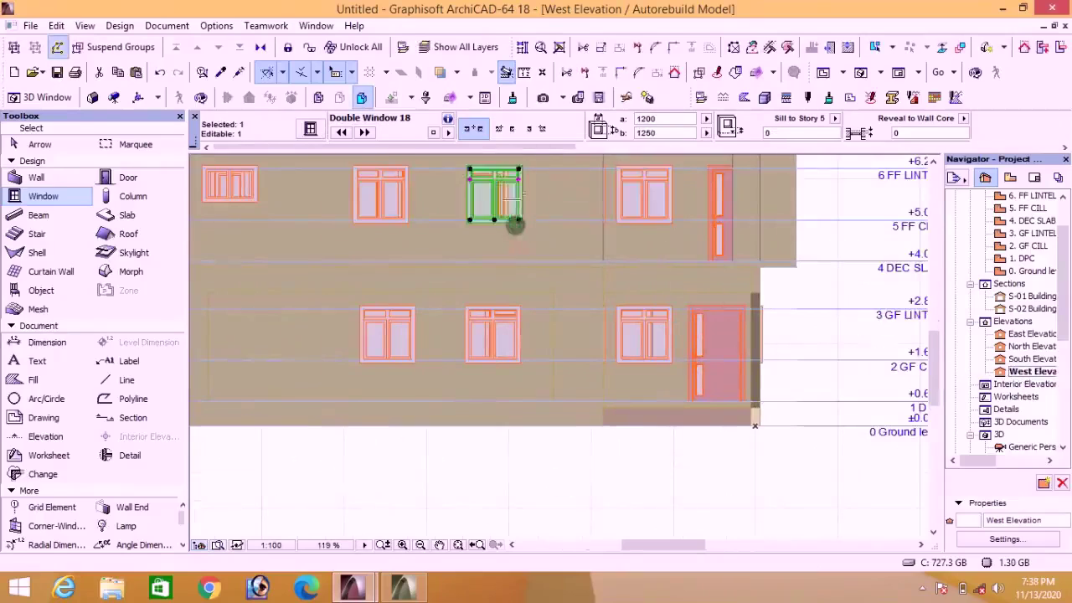
scroll(516, 228, "up", 4)
left_click(525, 213)
left_click(529, 395)
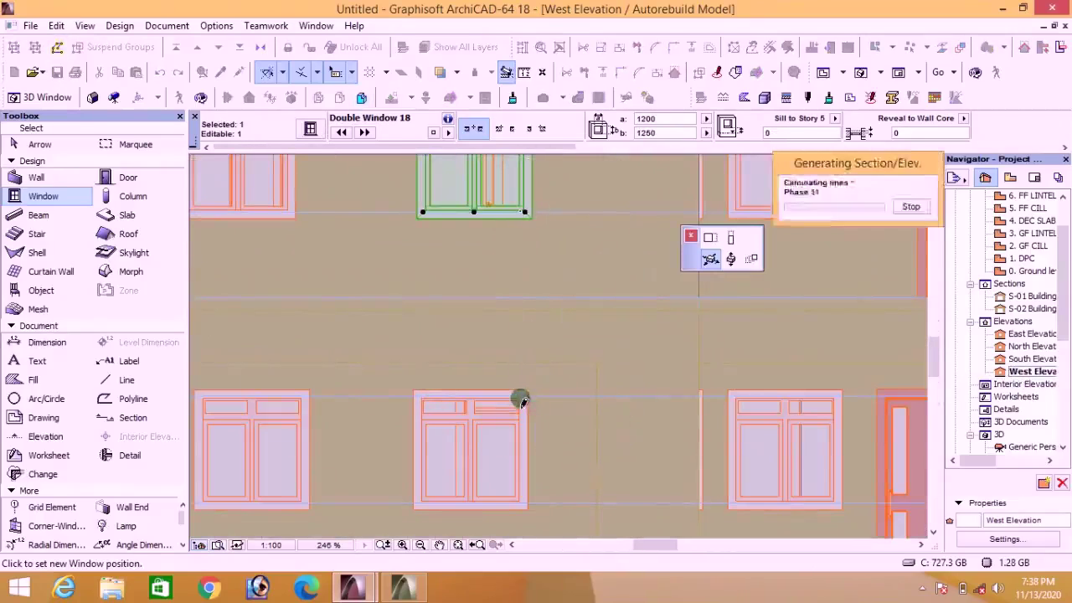
scroll(530, 394, "down", 1)
left_click(413, 290)
left_click(416, 289)
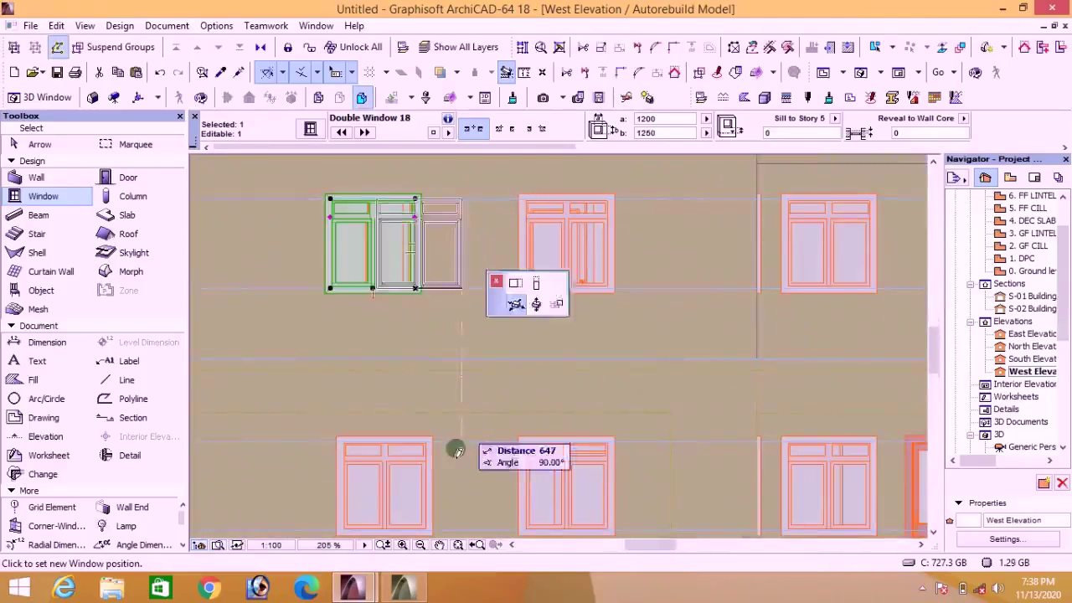
left_click(429, 445)
scroll(425, 347, "down", 7)
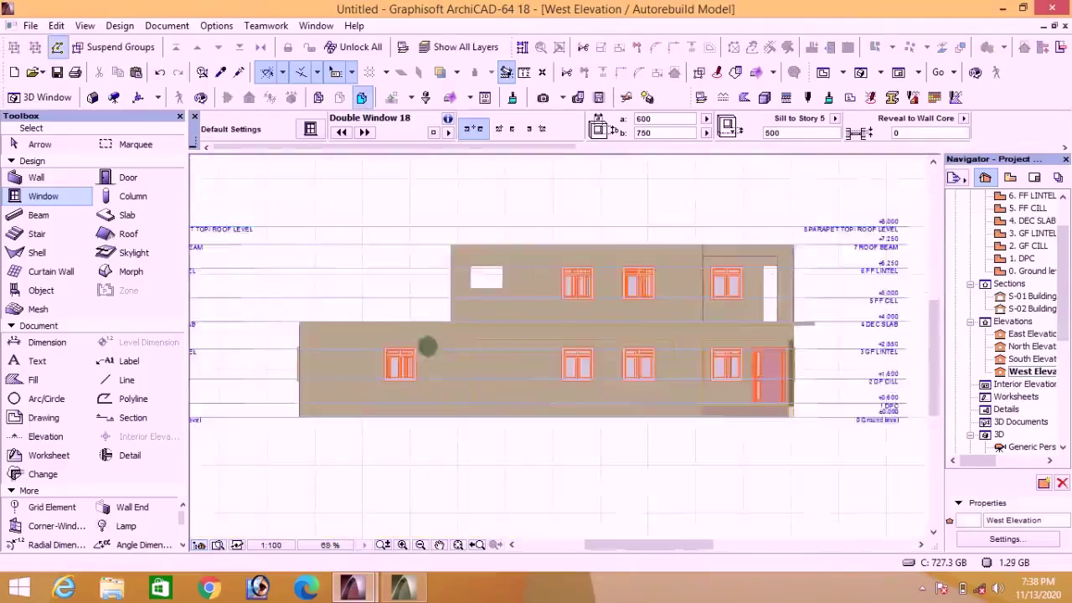
Step: Move the 1200-wide first-floor window at the facade's far end from the doors into line with the ground-floor window below
scroll(416, 263, "up", 5)
left_click(449, 235)
left_click(452, 237)
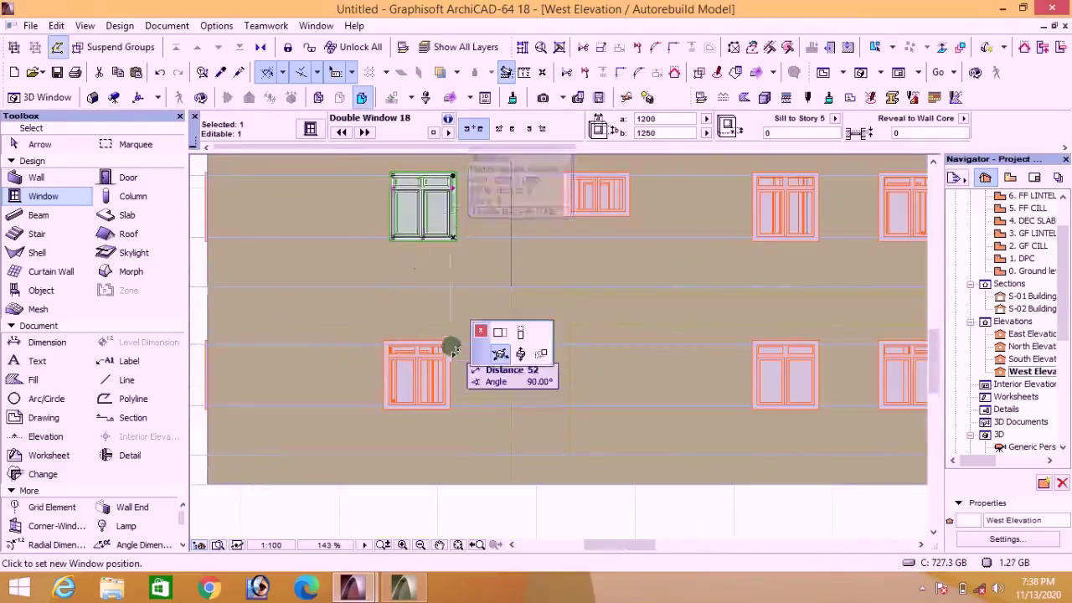
left_click(448, 350)
key("Escape")
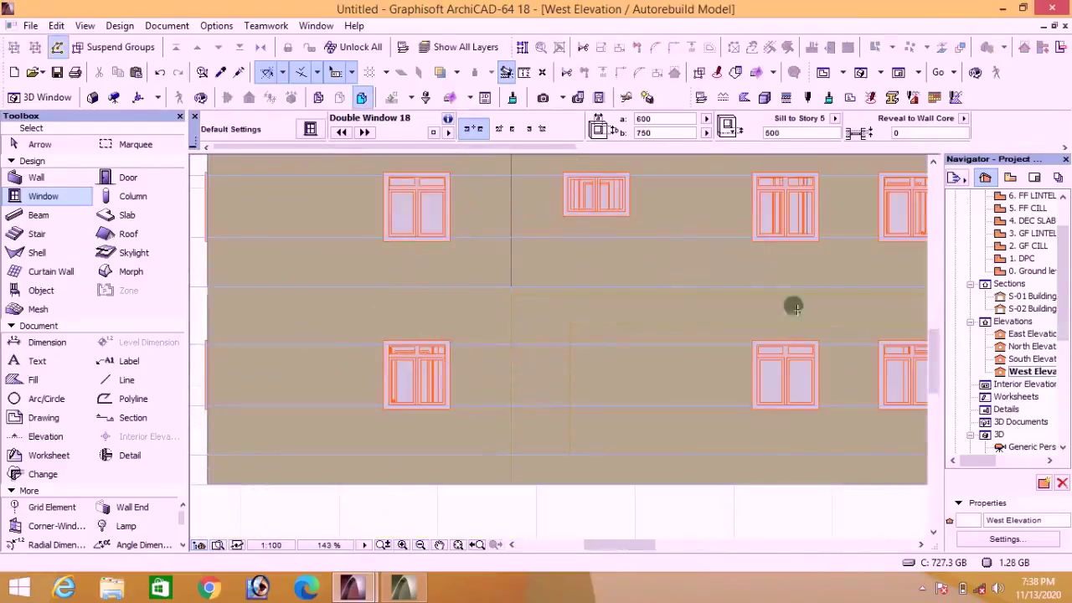
Step: Open the North Elevation and align the 1200-wide first-floor window nearest the overhang with the ground-floor window beneath it
double_click(1032, 346)
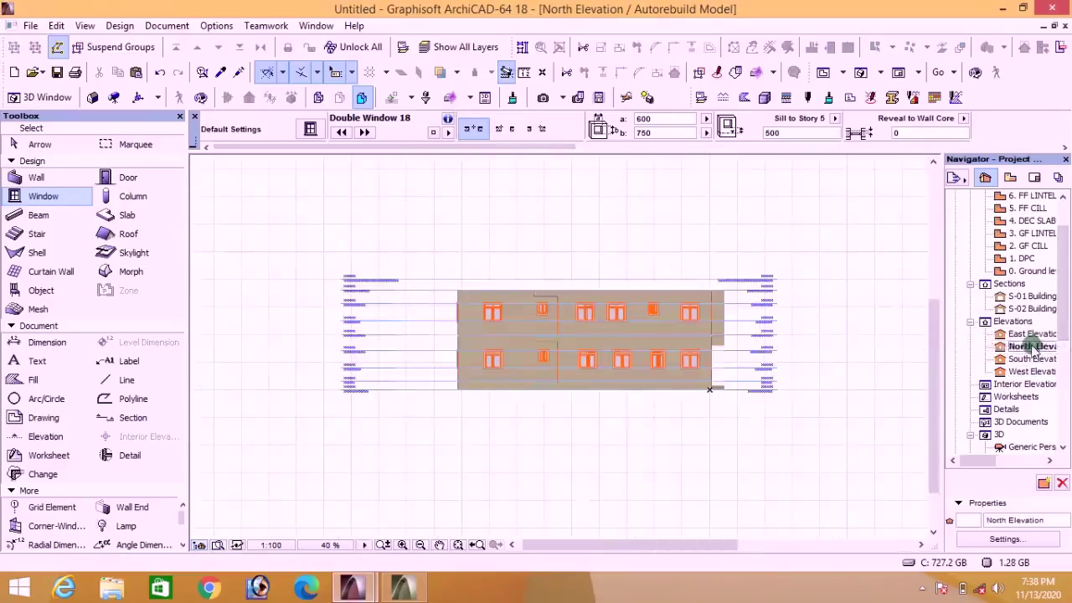
scroll(706, 368, "up", 5)
left_click(701, 226)
left_click(701, 226)
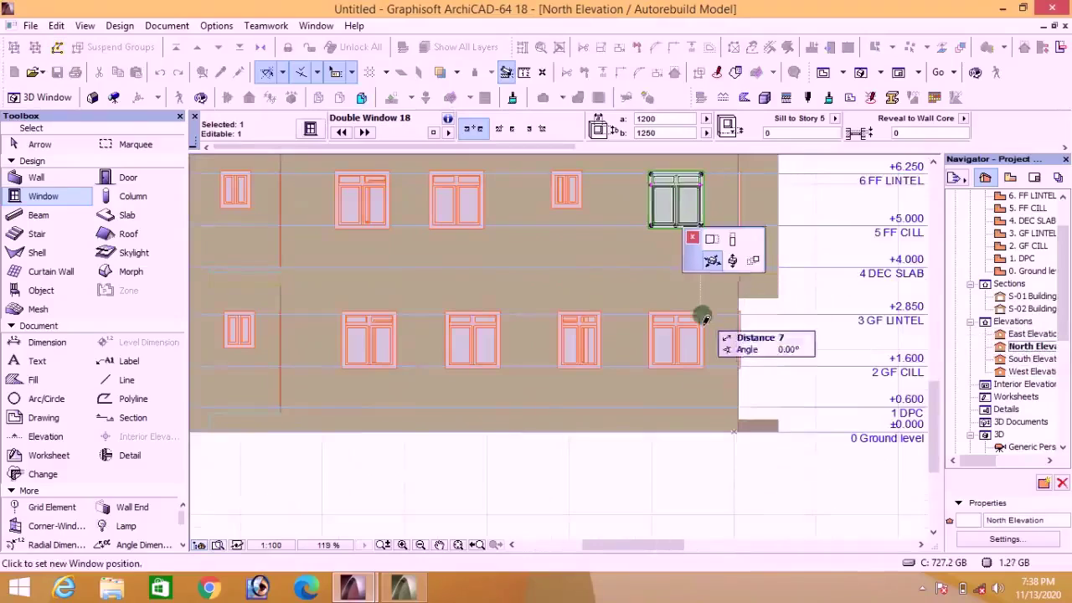
key("Escape")
key("Escape")
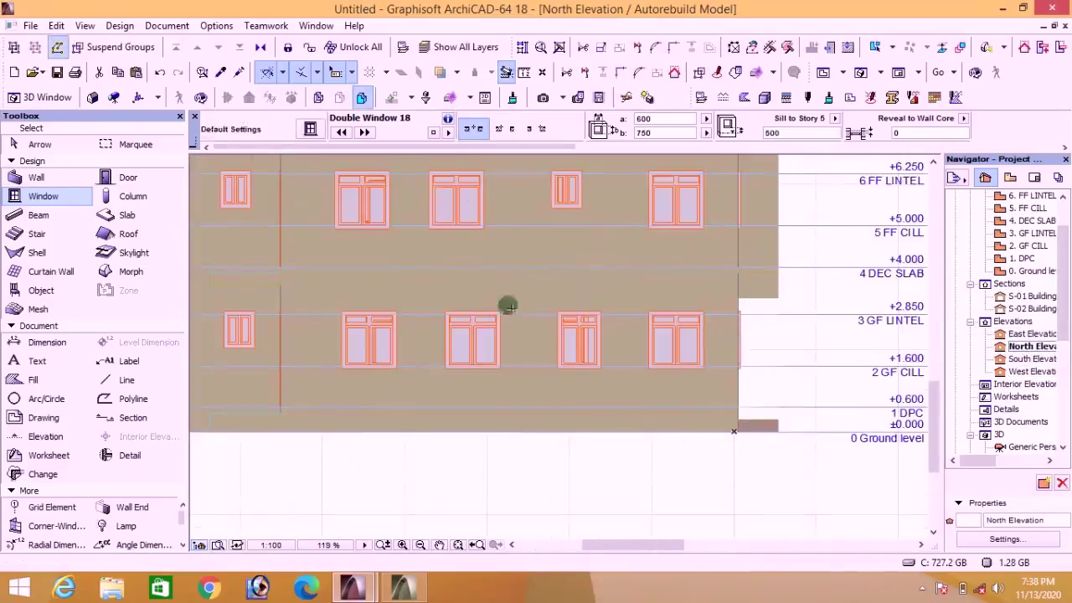
Step: Move the two middle 1200-wide first-floor windows of the North Elevation into line with the ground-floor windows beneath them
left_click(479, 224)
left_click(481, 225)
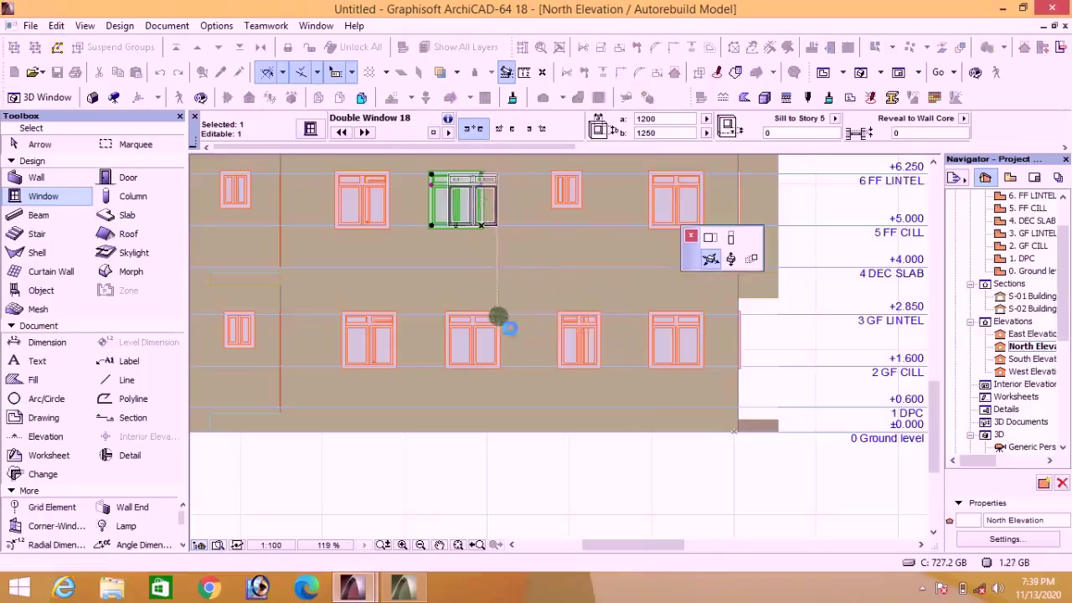
key("Escape")
left_click(387, 221)
scroll(389, 216, "up", 4)
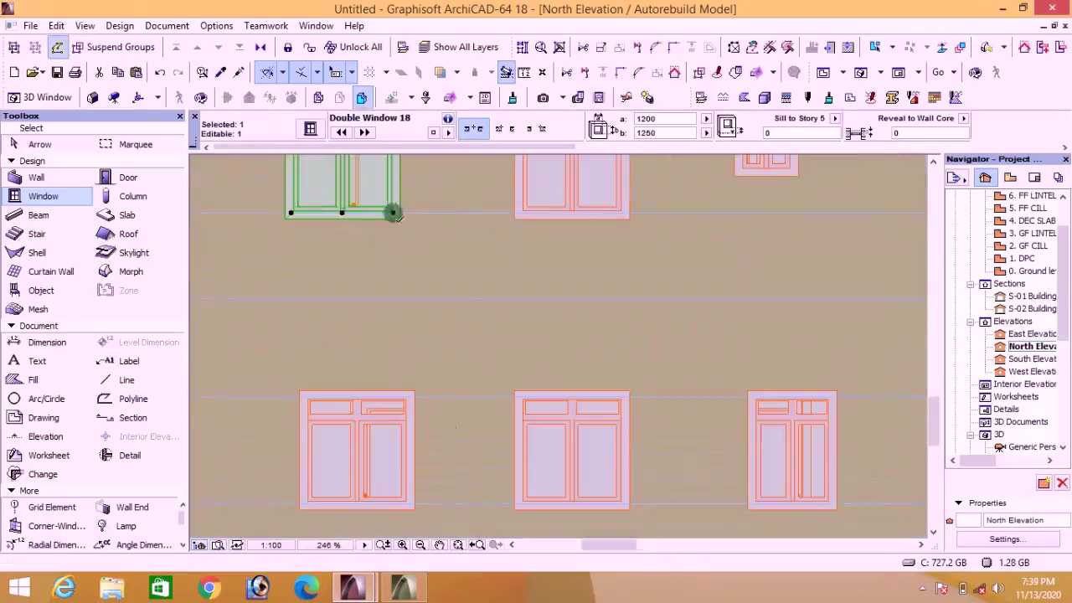
left_click(394, 215)
left_click(411, 399)
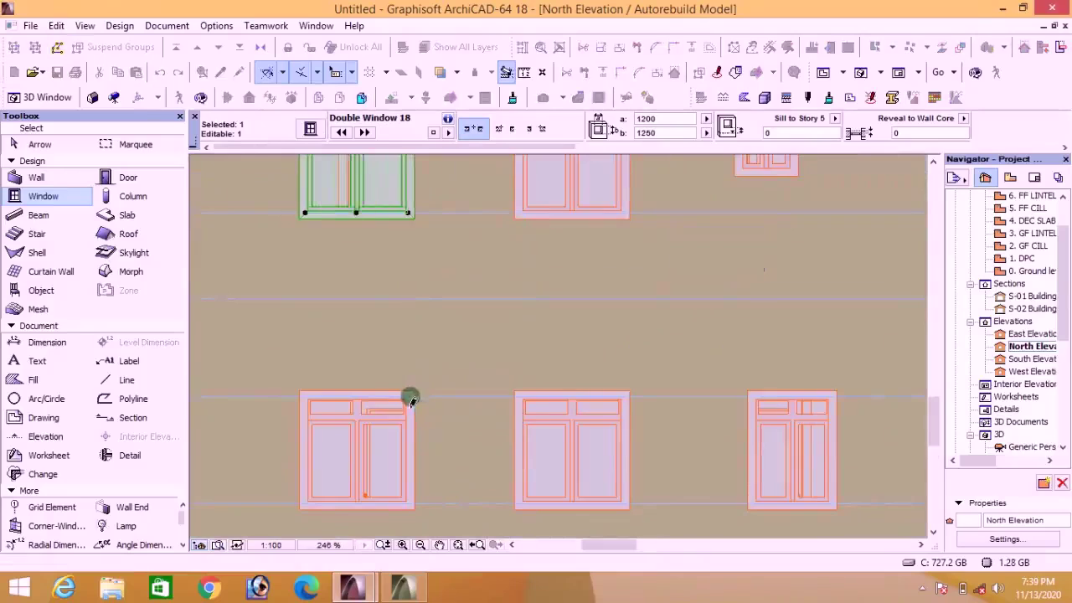
Step: Align the 1200-wide first-floor window at the North Elevation's end opposite the overhang with the ground-floor window beneath it
scroll(402, 418, "down", 9)
scroll(328, 299, "up", 7)
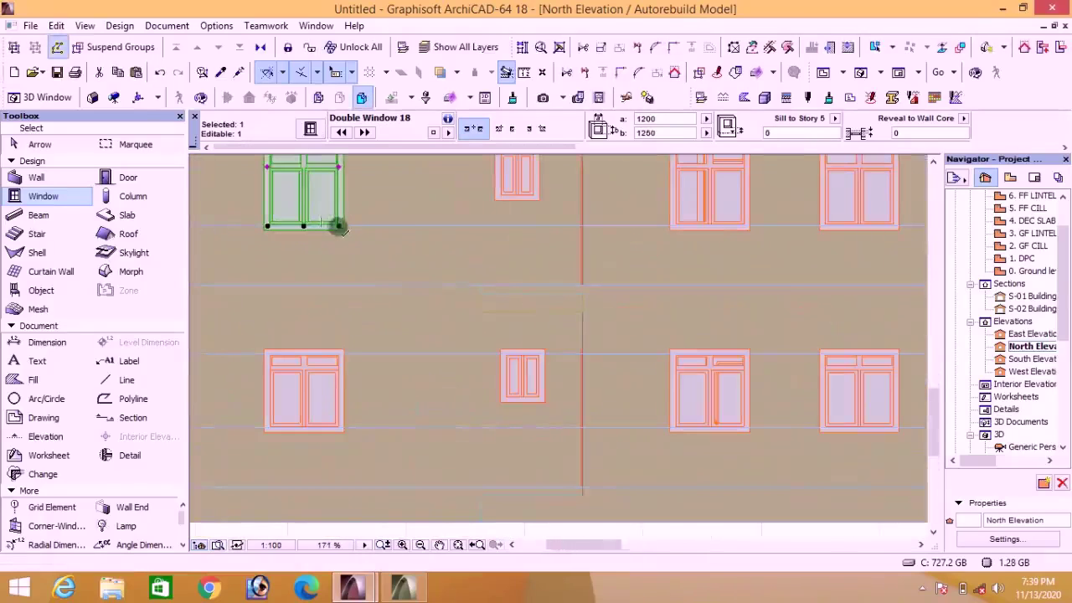
left_click(339, 226)
left_click(339, 355)
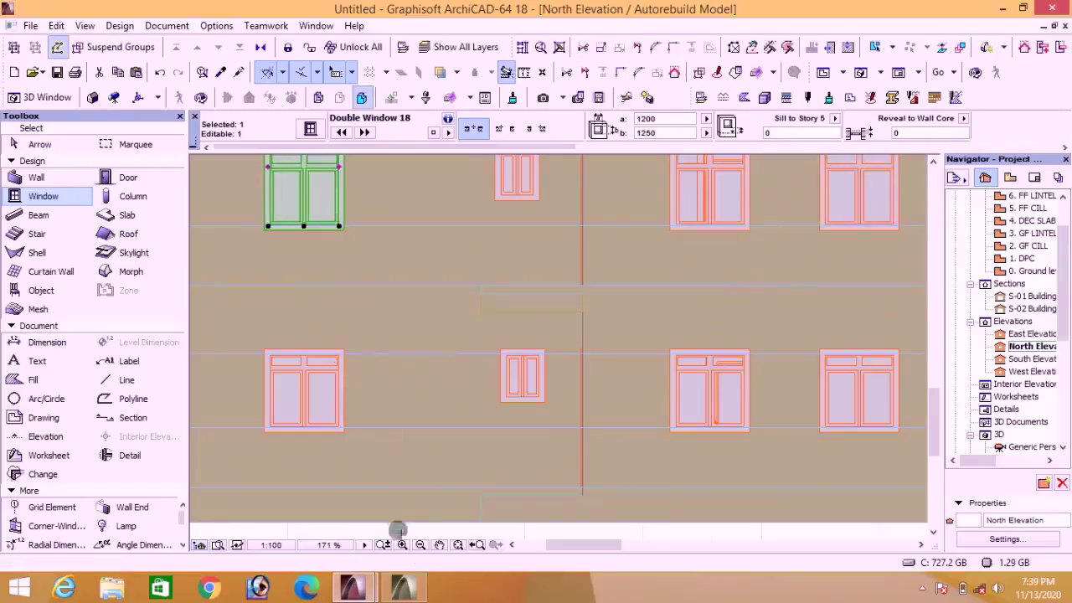
left_click(397, 530)
Step: Move the adjacent 600-wide first-floor window into line with the small ground-floor window directly beneath it
left_click(529, 197, "shift")
left_click(536, 197)
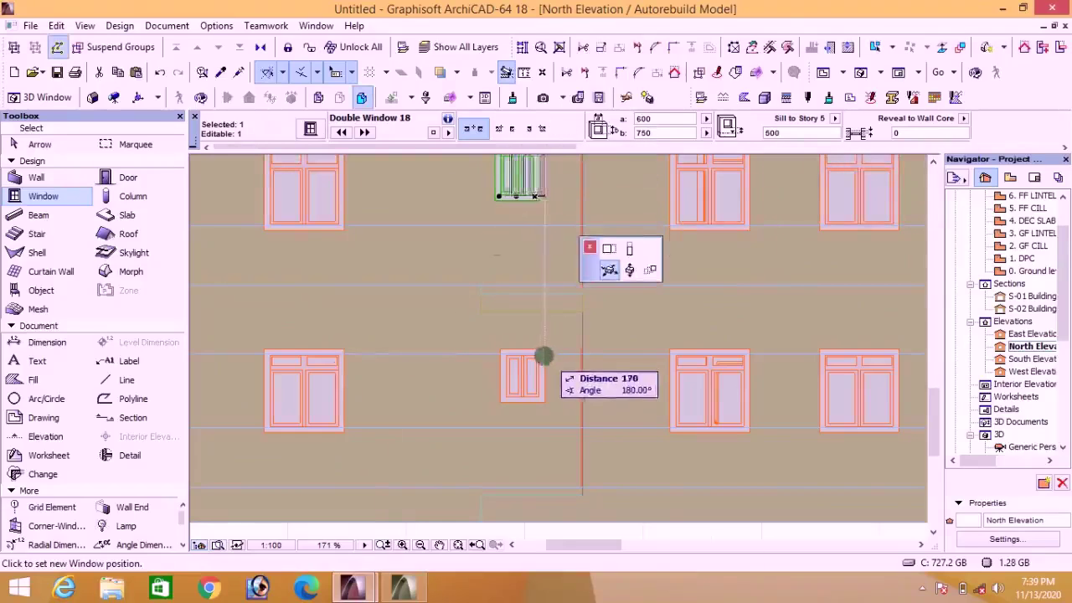
left_click(543, 358)
scroll(543, 358, "down", 3)
key("Escape")
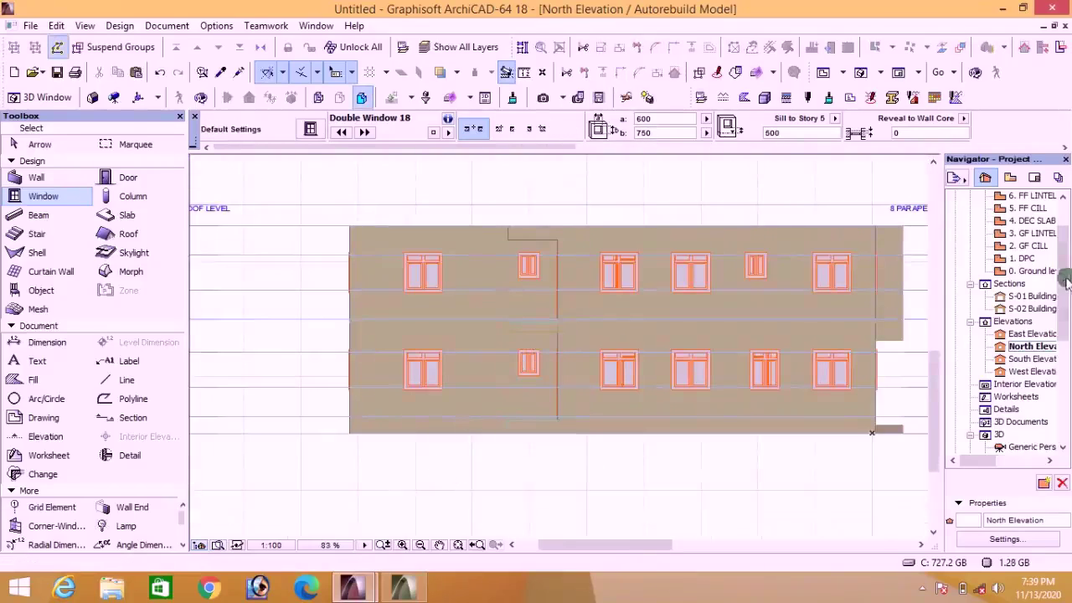
Step: Open the East Elevation and align the right-hand 600-wide first-floor window between the two doors with the small ground-floor window below
double_click(1030, 333)
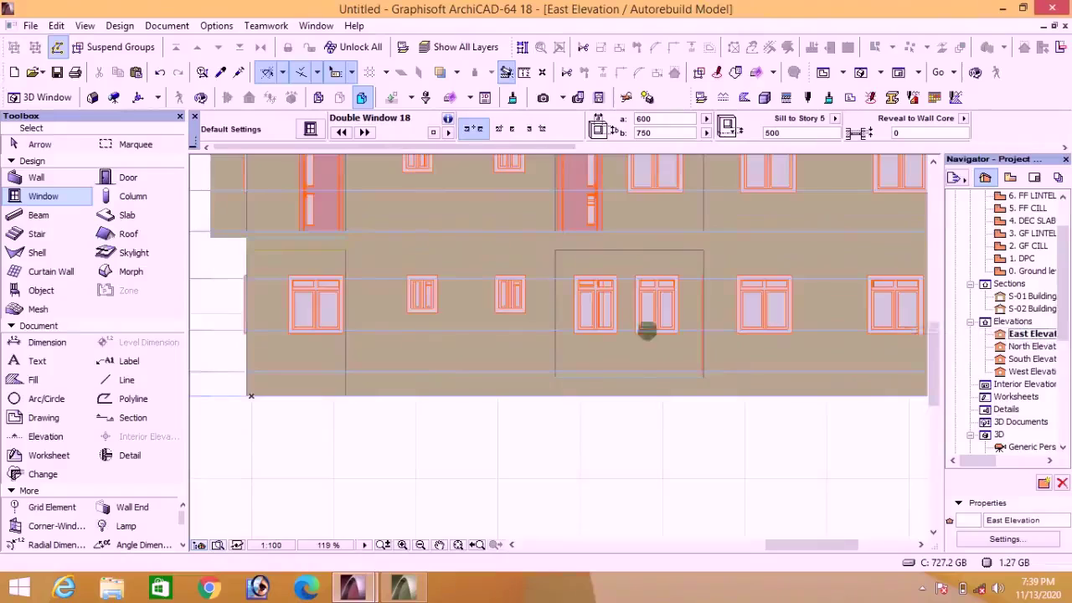
scroll(595, 332, "down", 2)
scroll(528, 232, "up", 3)
left_click(553, 203)
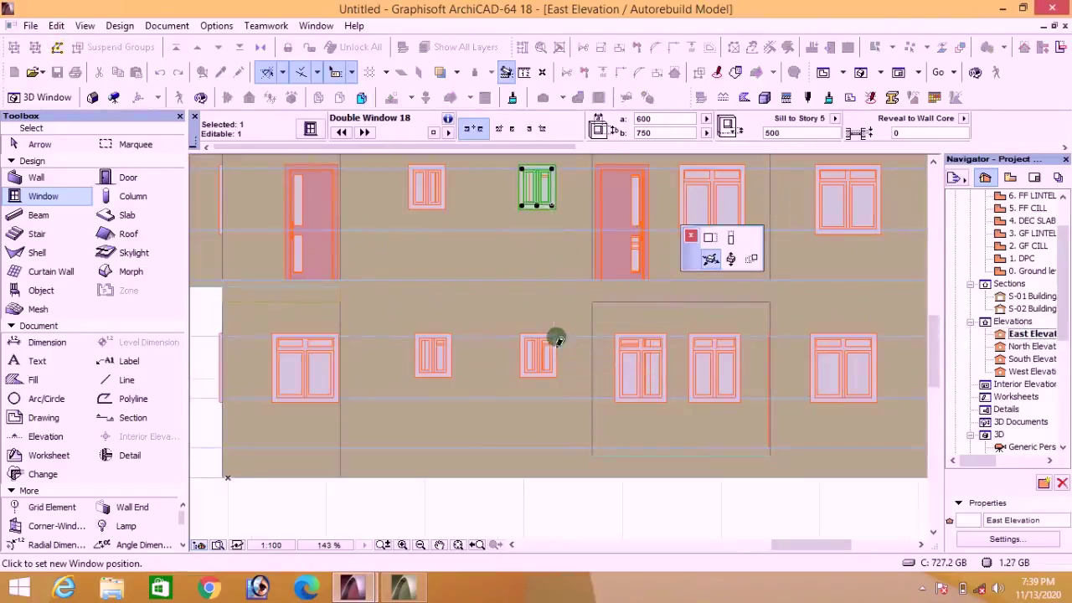
key("Escape")
Step: Move the left-hand 600-wide first-floor window between the two doors into line with the small ground-floor window beneath it
left_click(435, 201)
left_click(442, 206)
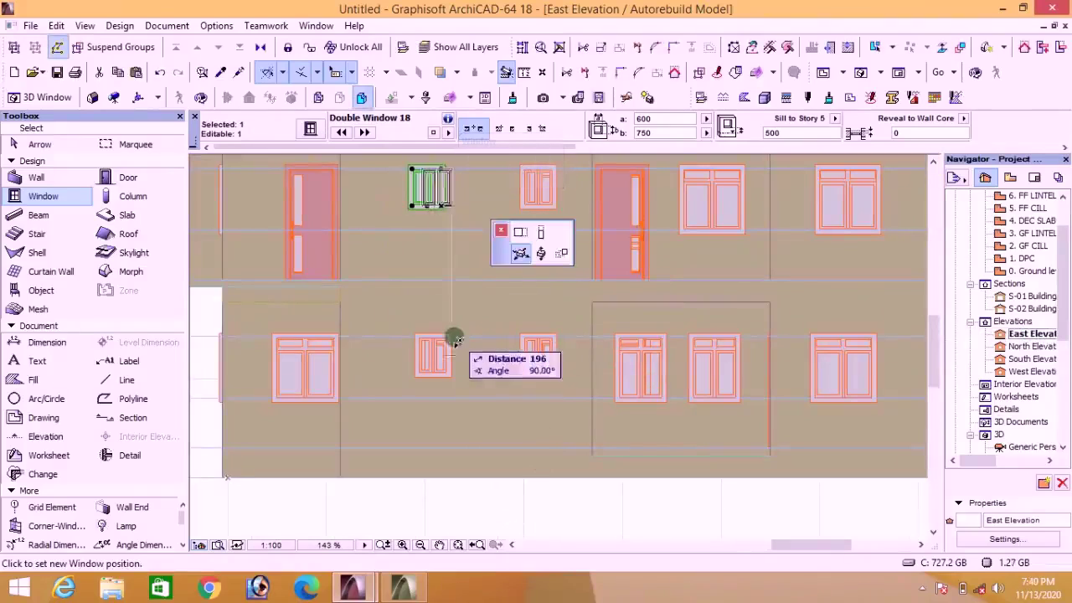
left_click(449, 336)
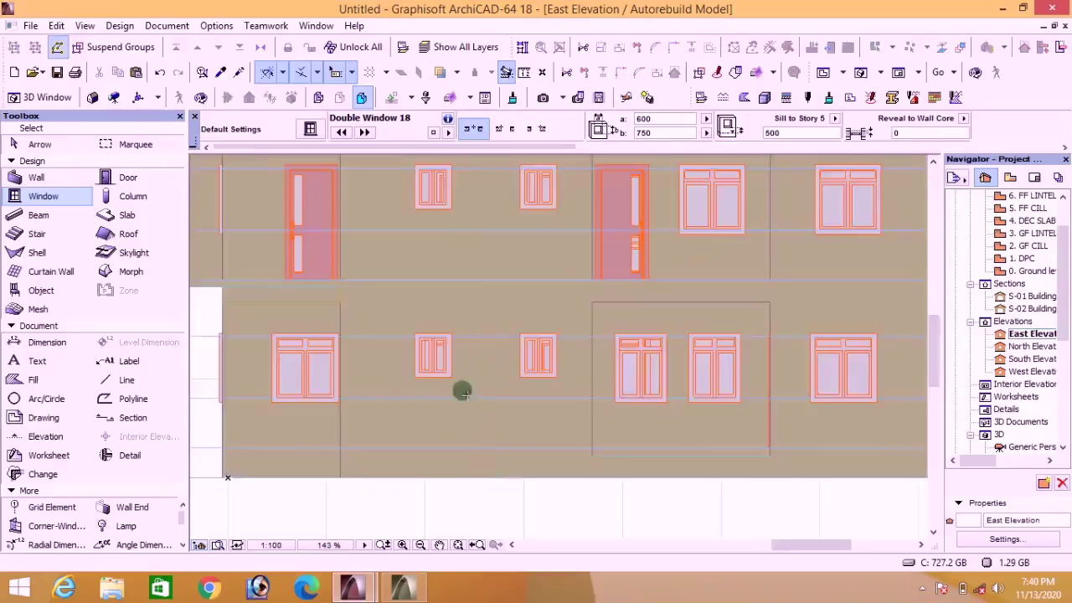
Step: Align the 1200-wide first-floor window just beyond the recessed bay in the East Elevation with the ground-floor window directly below it
scroll(536, 369, "right", 3)
left_click(685, 238)
left_click(685, 239)
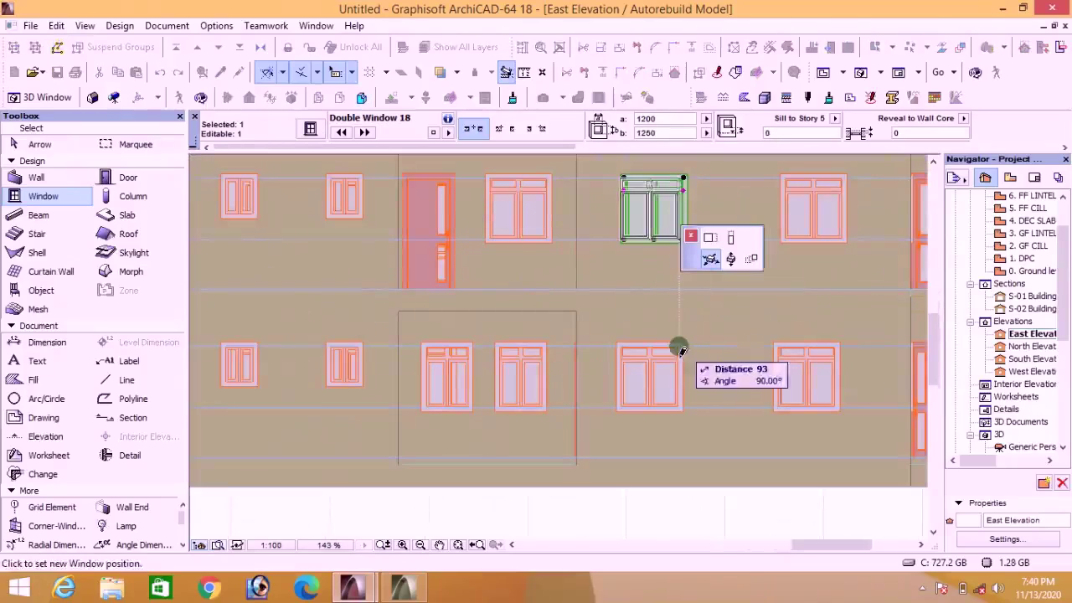
left_click(684, 358)
Step: Move the neighbouring 1200-wide first-floor window nearest the end door into line with the ground-floor window beneath it
left_click(827, 232)
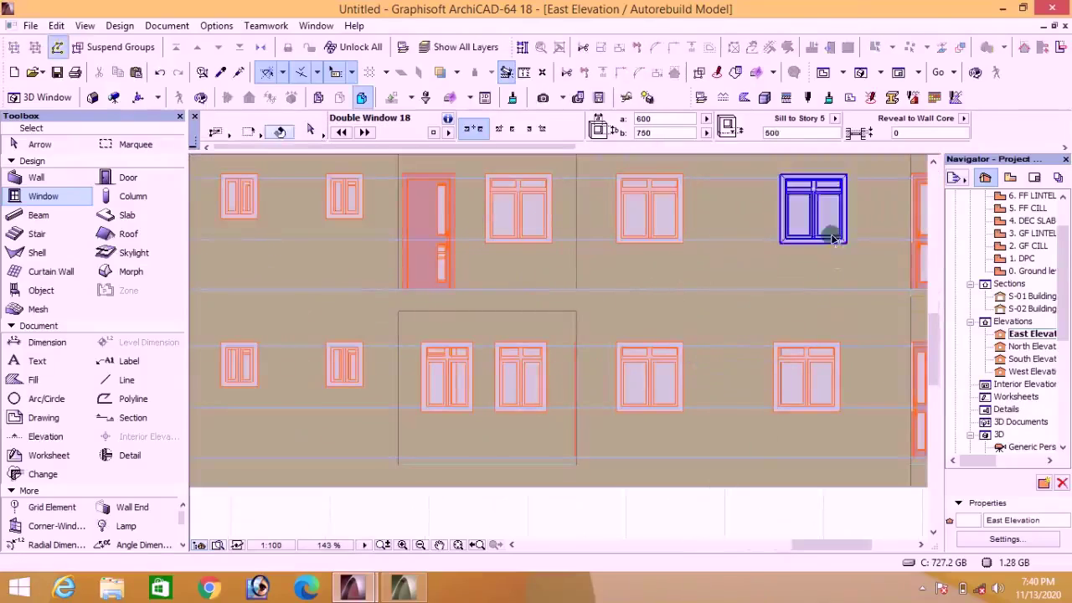
left_click(842, 240)
left_click(840, 349)
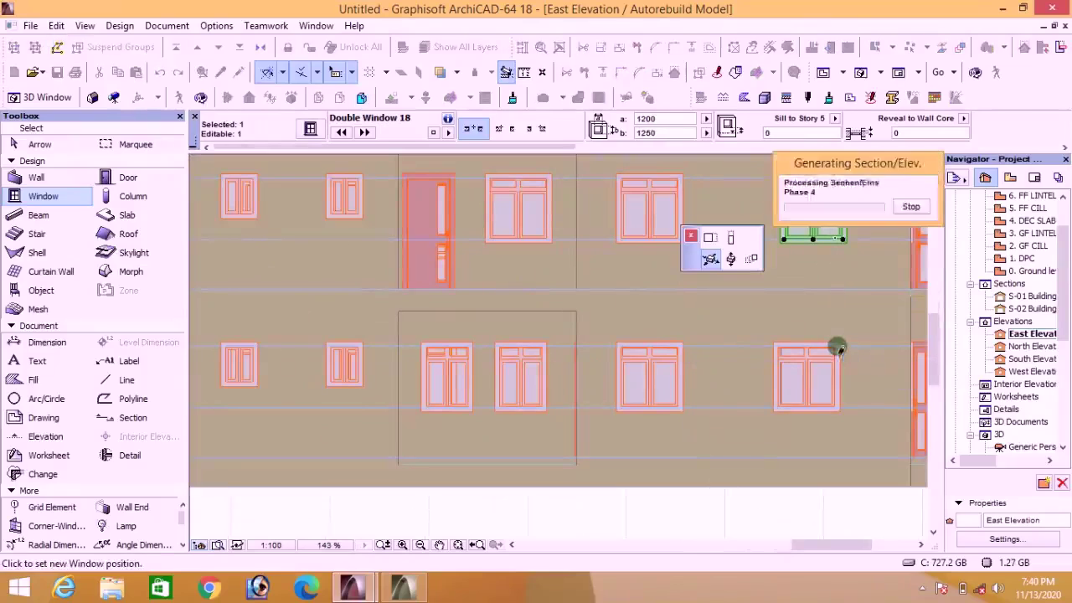
key("Escape")
Step: Open the 3D view and orbit around the house to examine the window positions on both floors
scroll(653, 467, "down", 4)
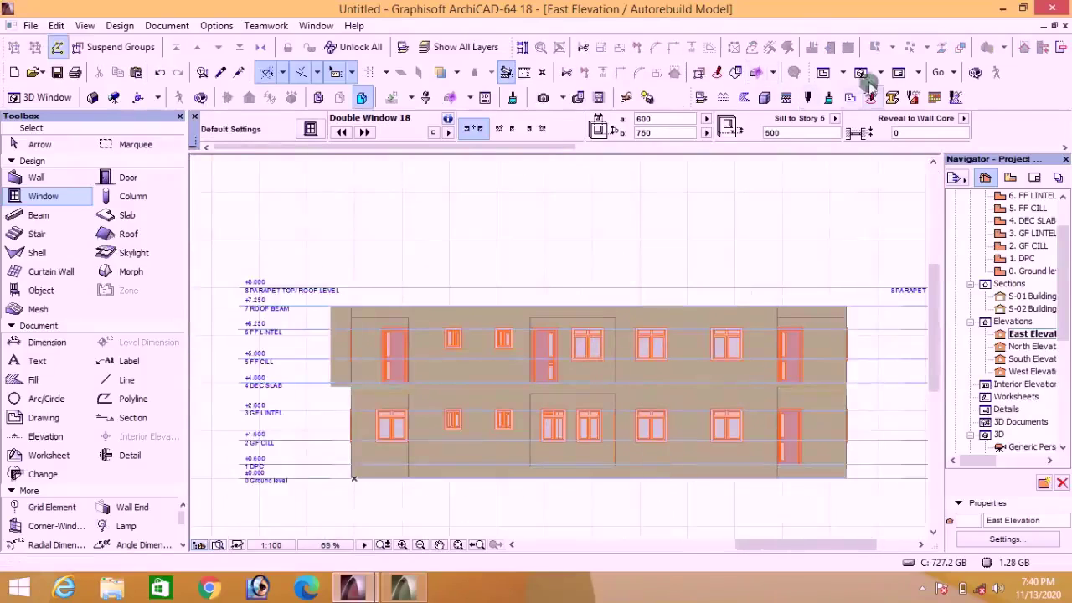
left_click(861, 72)
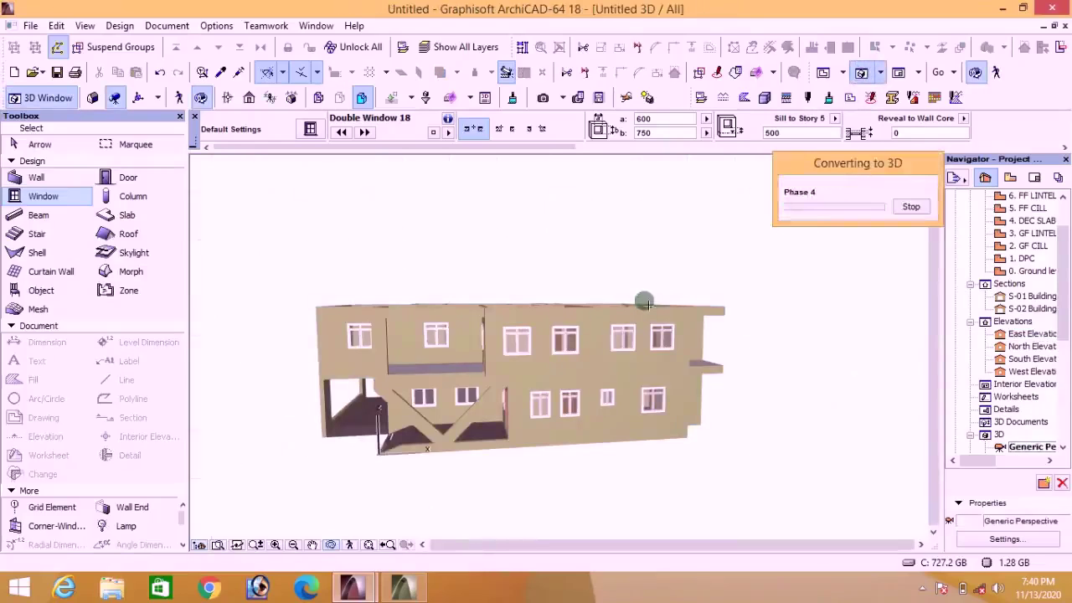
middle_click_drag(614, 338, 494, 255, "shift")
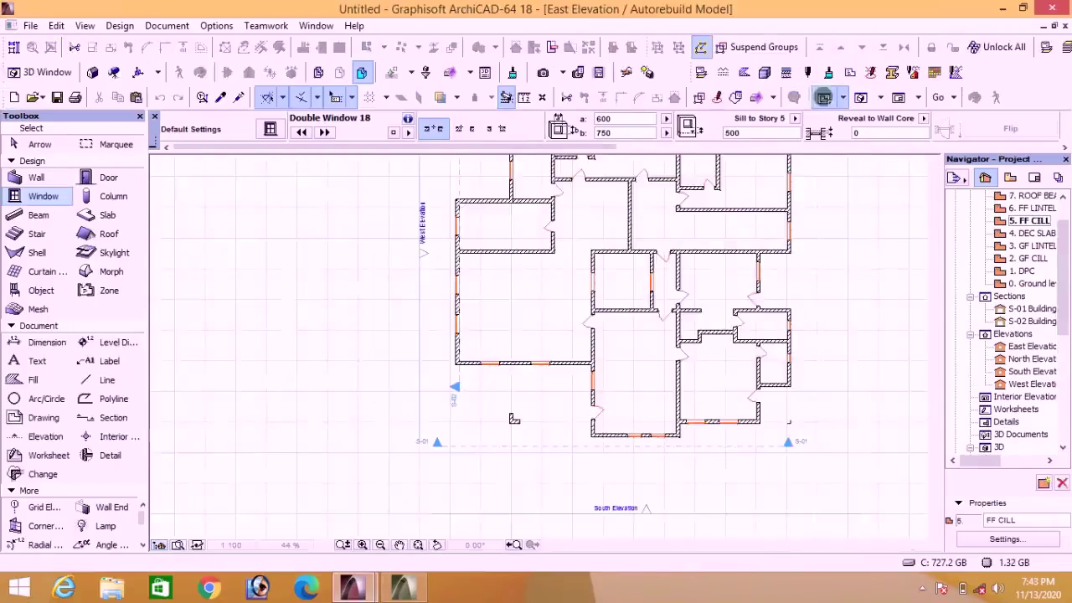
Step: Open the 7. ROOF BEAM story and display the trace reference of the building's wall layout
scroll(564, 411, "down", 4)
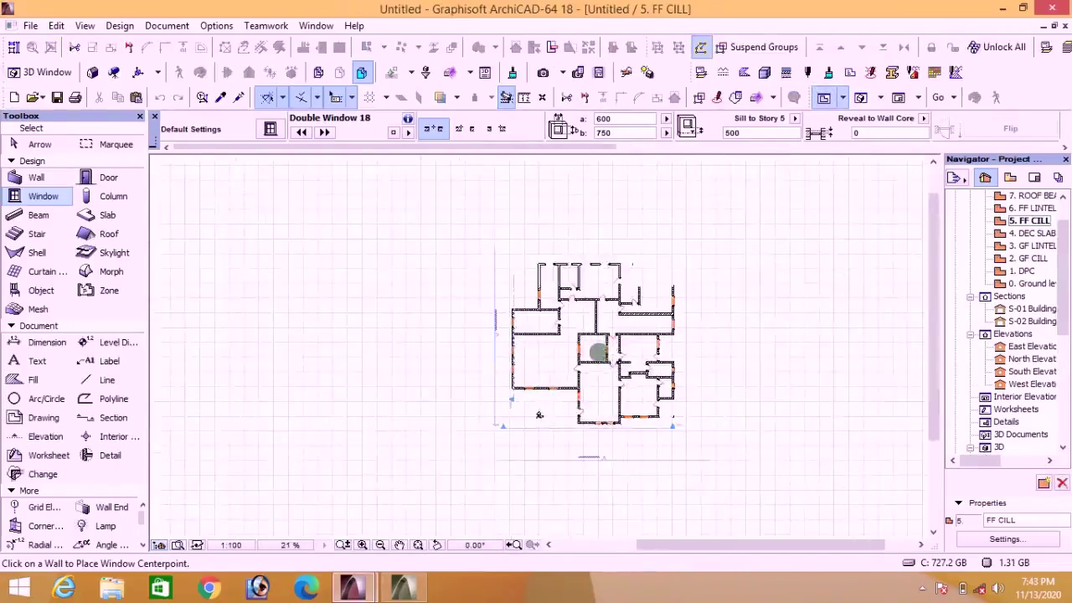
scroll(596, 352, "up", 2)
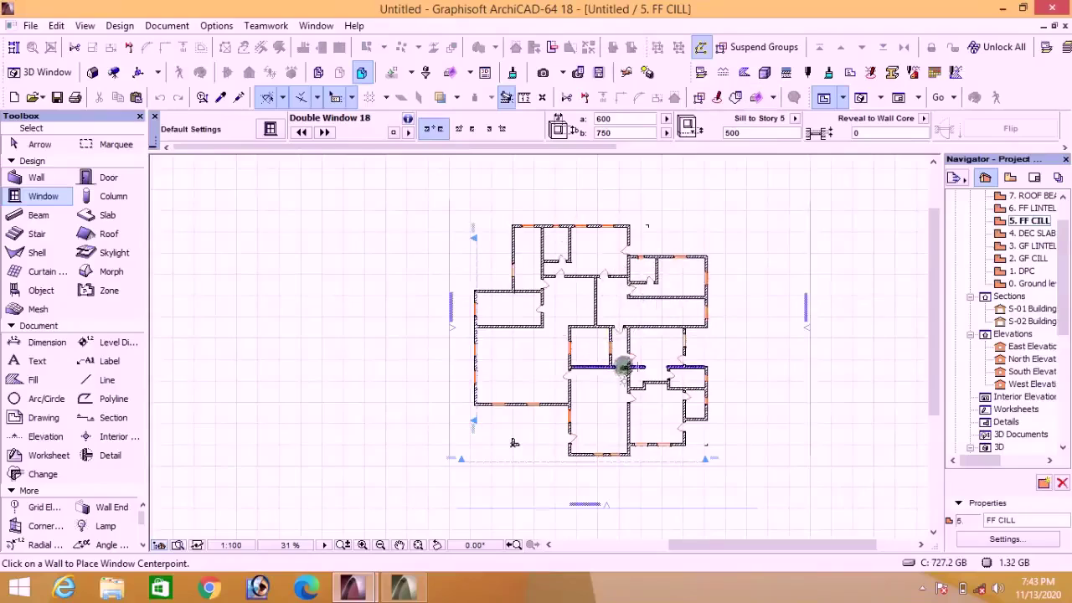
left_click_drag(1064, 289, 1063, 252)
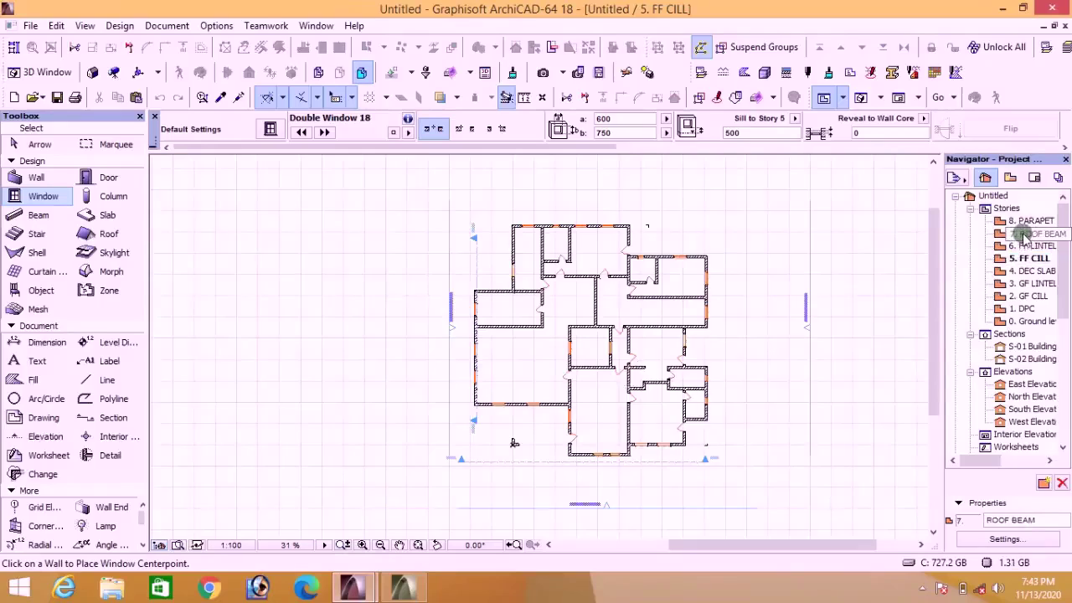
left_click(1024, 235)
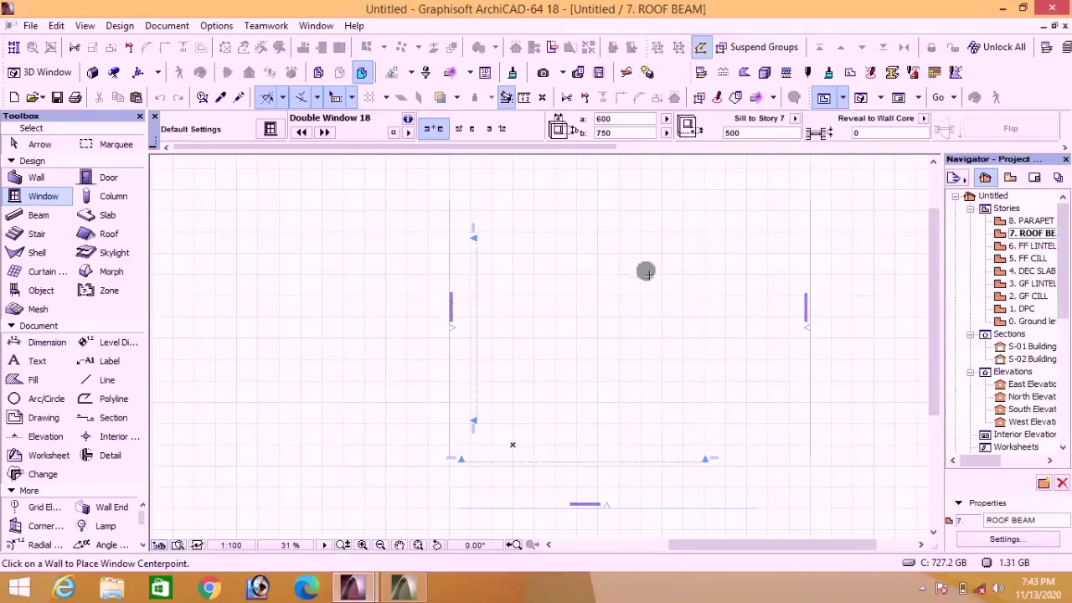
left_click(441, 98)
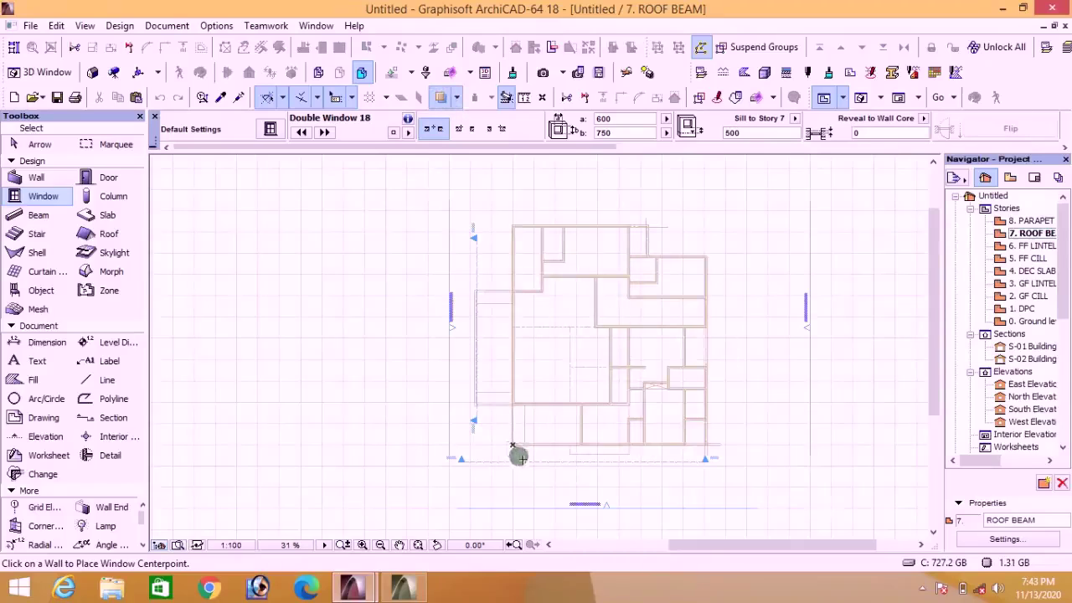
scroll(518, 456, "up", 5)
scroll(503, 298, "up", 2)
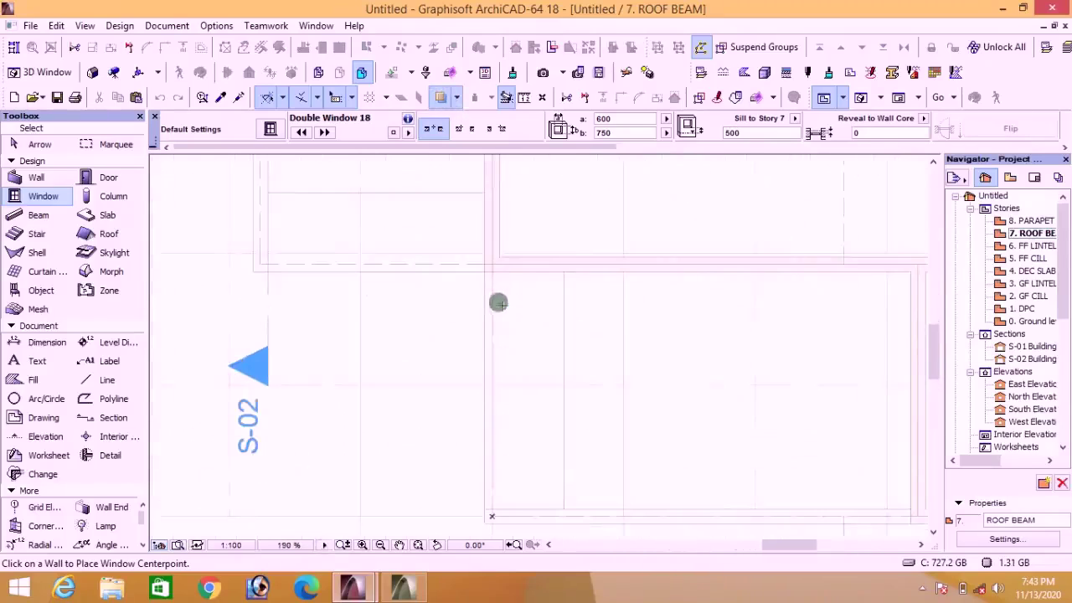
scroll(499, 326, "down", 3)
scroll(499, 375, "down", 2)
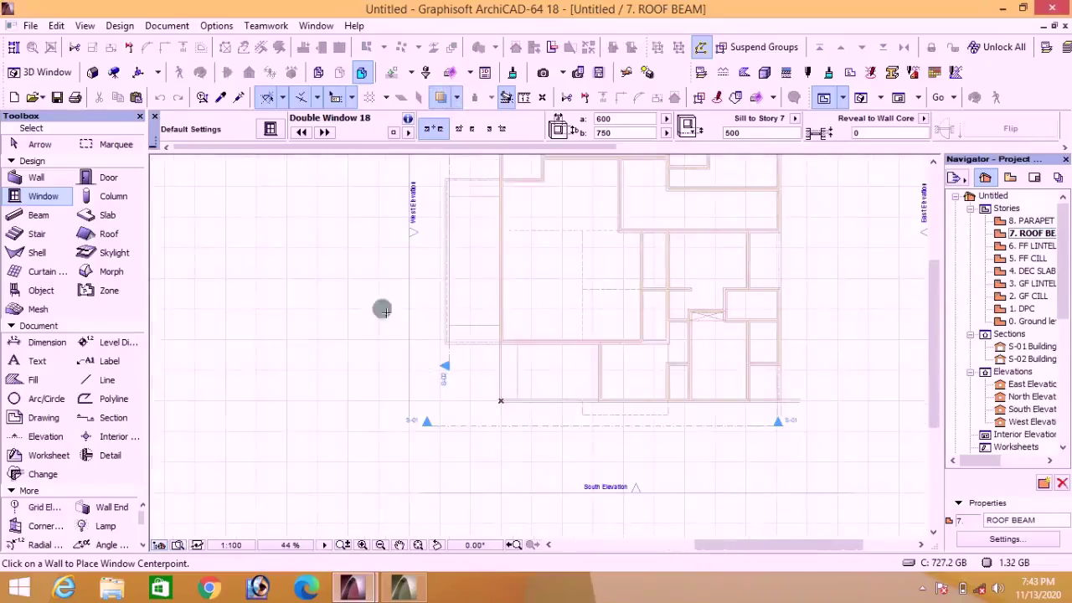
Step: Set the Slab tool defaults to a thickness of 50 and linked top, edge and bottom surfaces in Paint - Glossy White
left_click(99, 216)
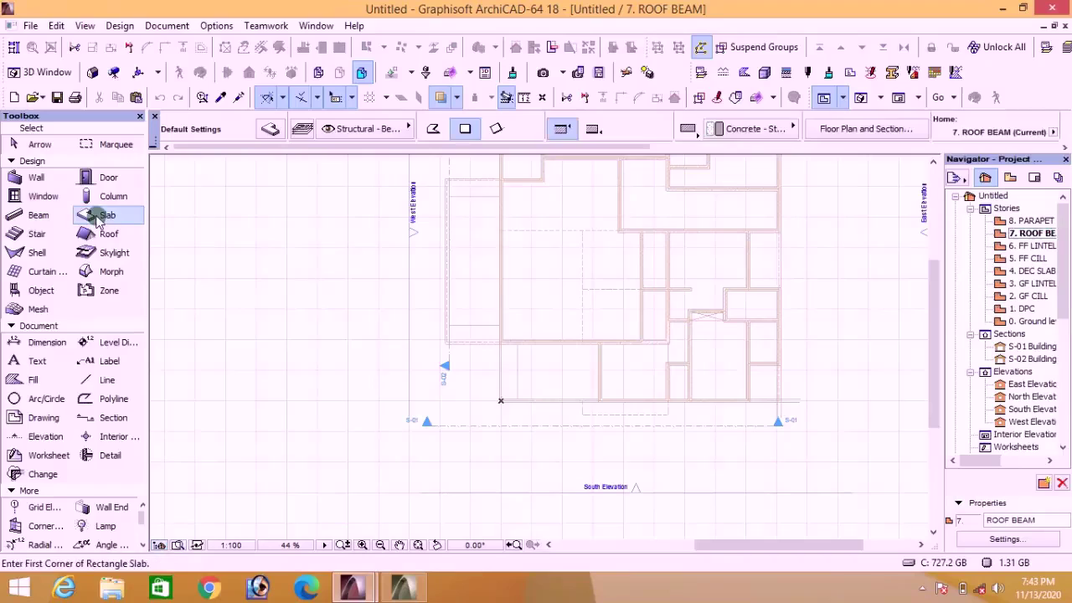
left_click(269, 132)
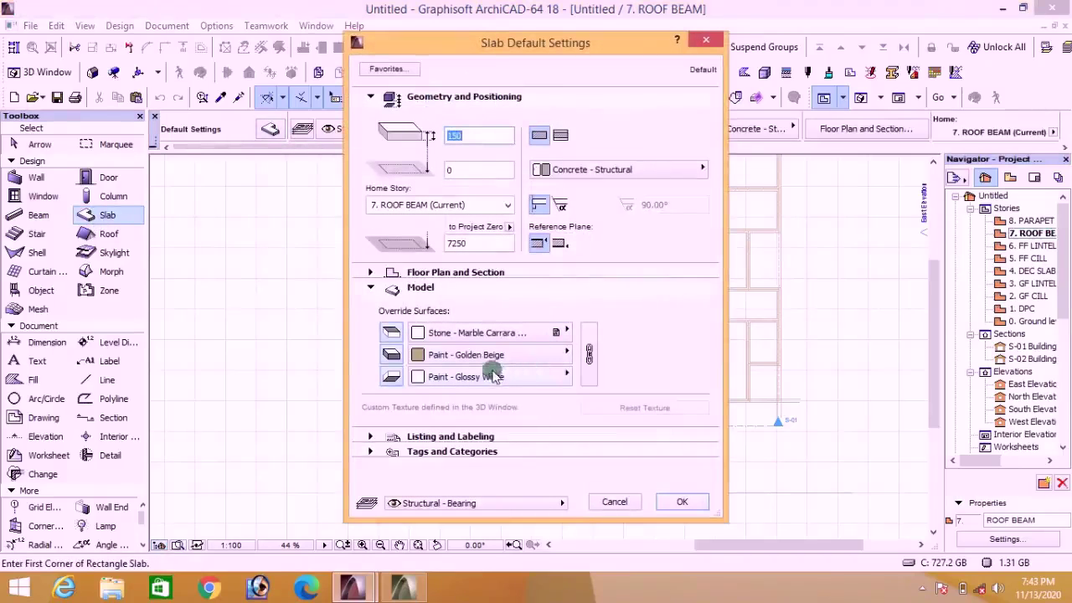
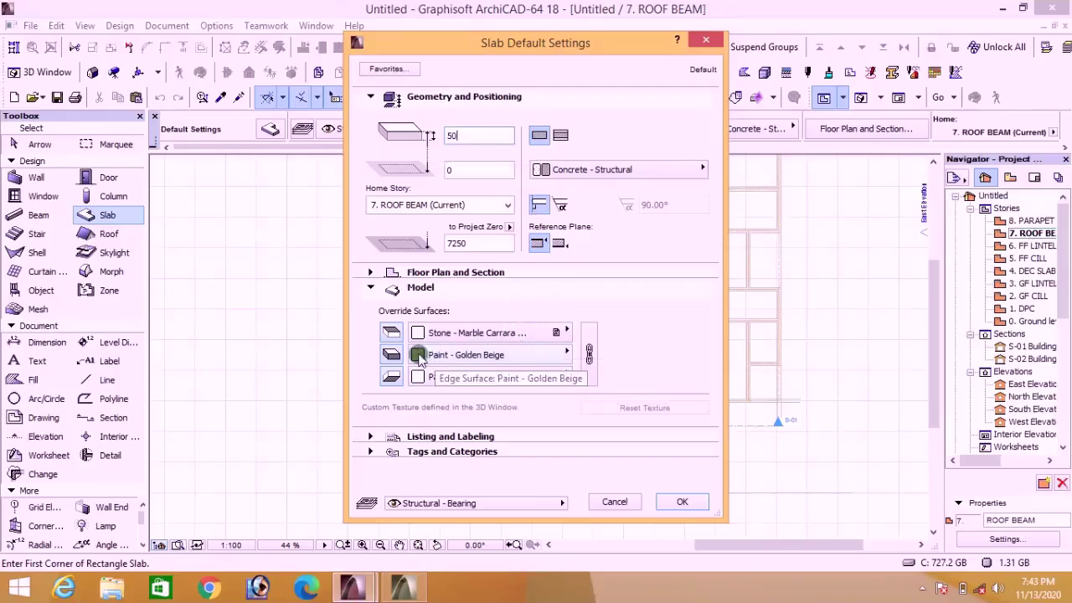
left_click(478, 334)
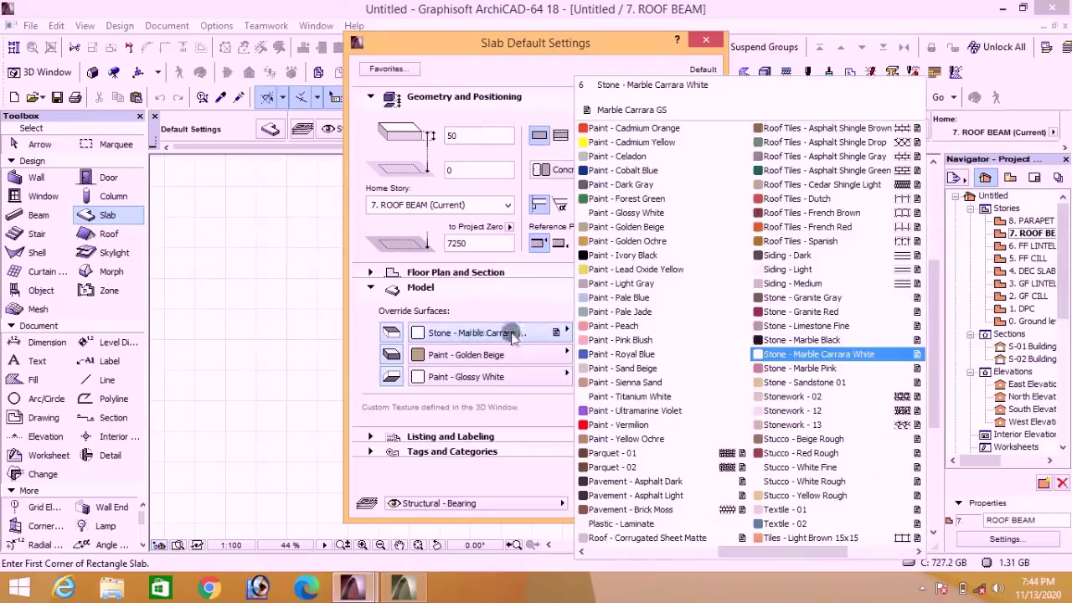
left_click(514, 357)
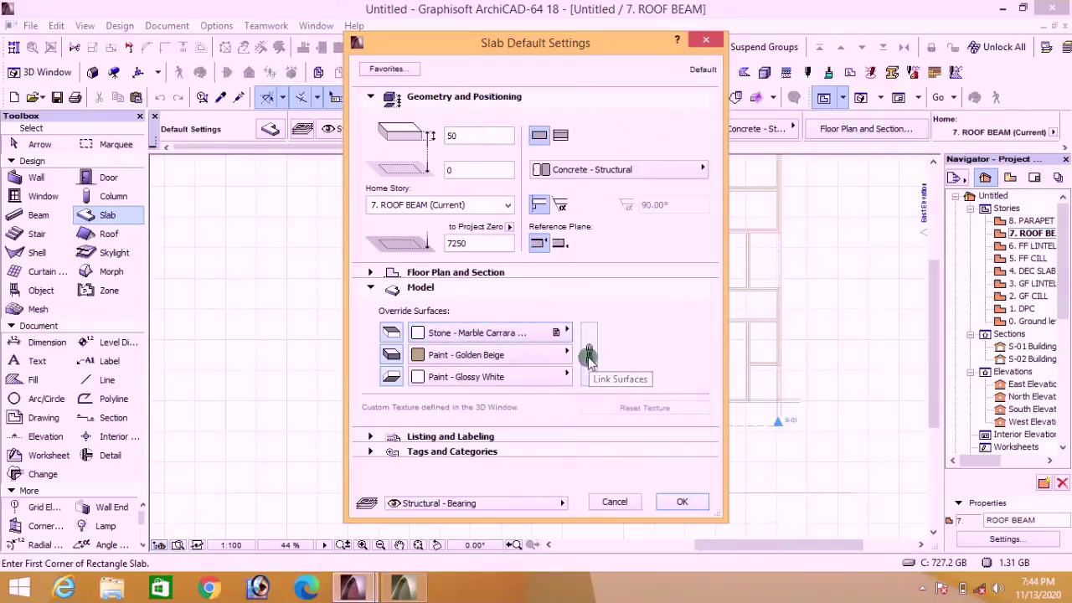
left_click(590, 357)
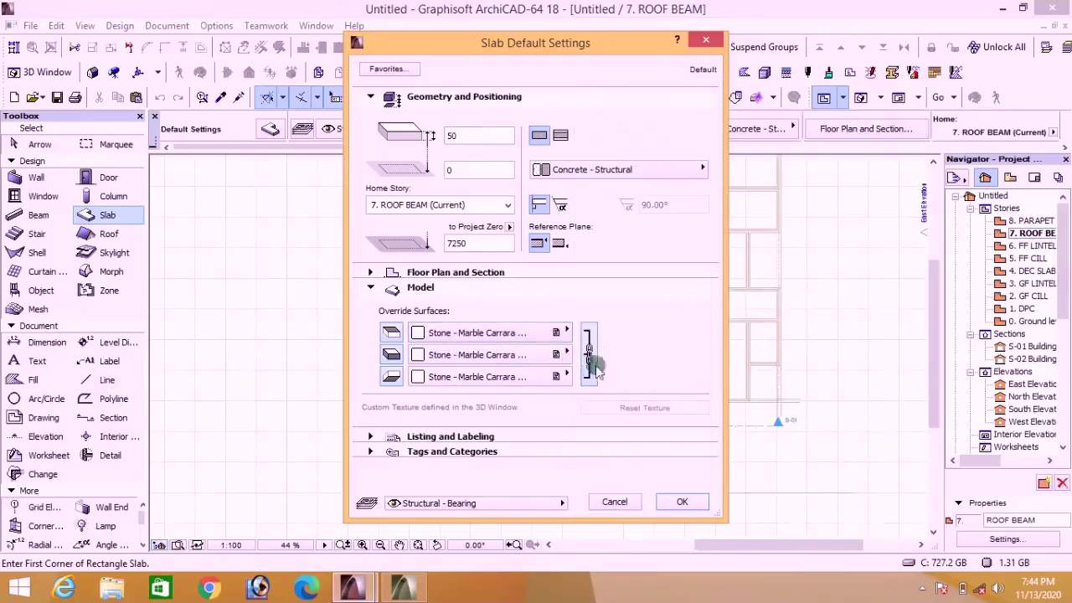
left_click(542, 335)
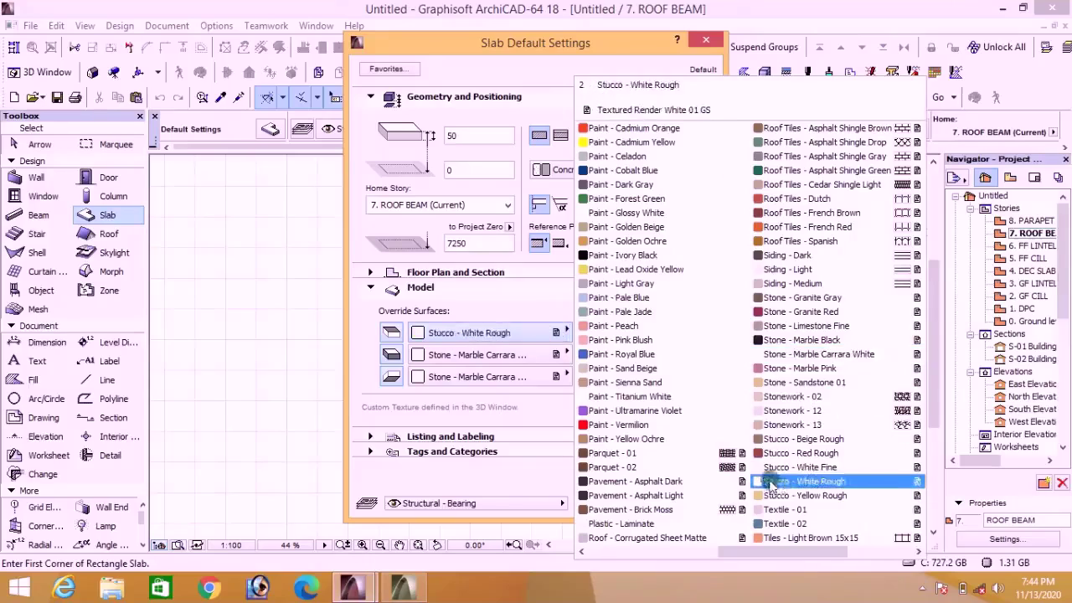
left_click(615, 216)
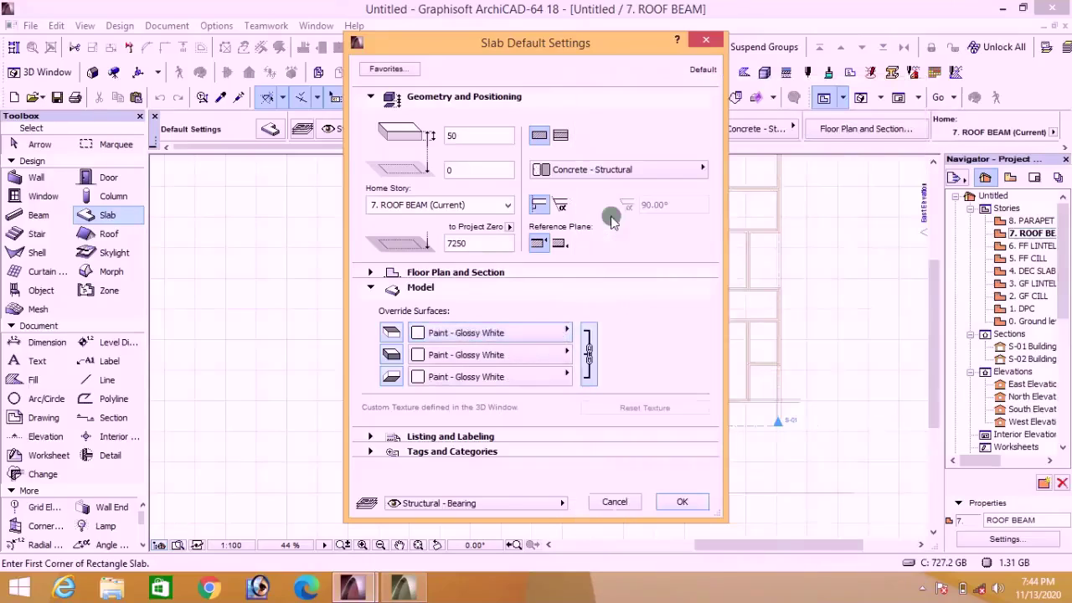
left_click(685, 501)
Step: Start a polygonal slab at the north-west wall corner on the ROOF BEAM story and trace down to the west overhang
scroll(570, 232, "down", 2)
scroll(553, 201, "up", 6)
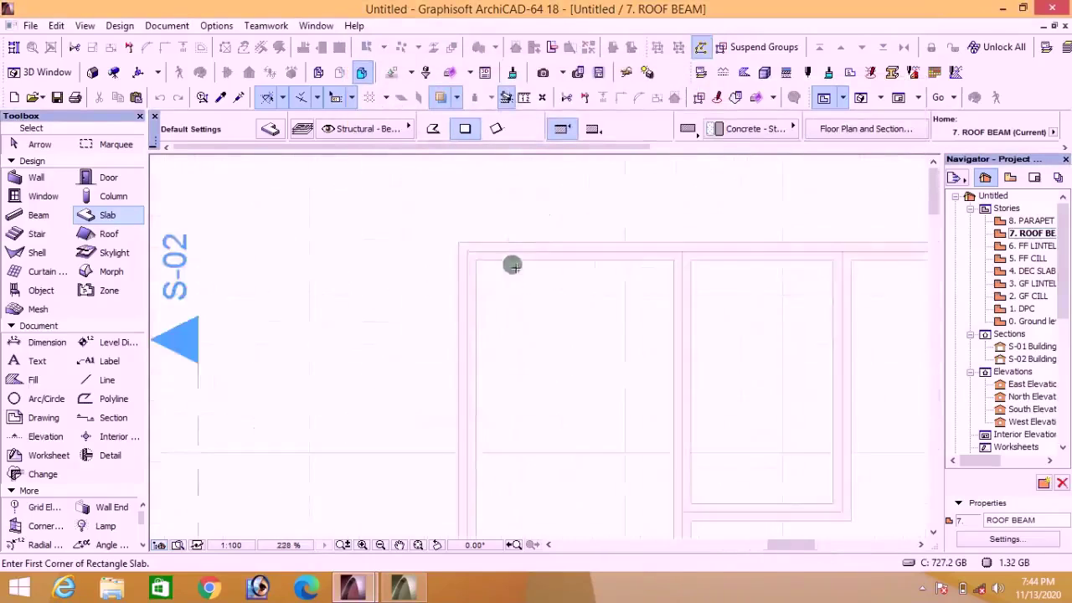
scroll(457, 245, "up", 3)
left_click(451, 250)
scroll(511, 246, "down", 1)
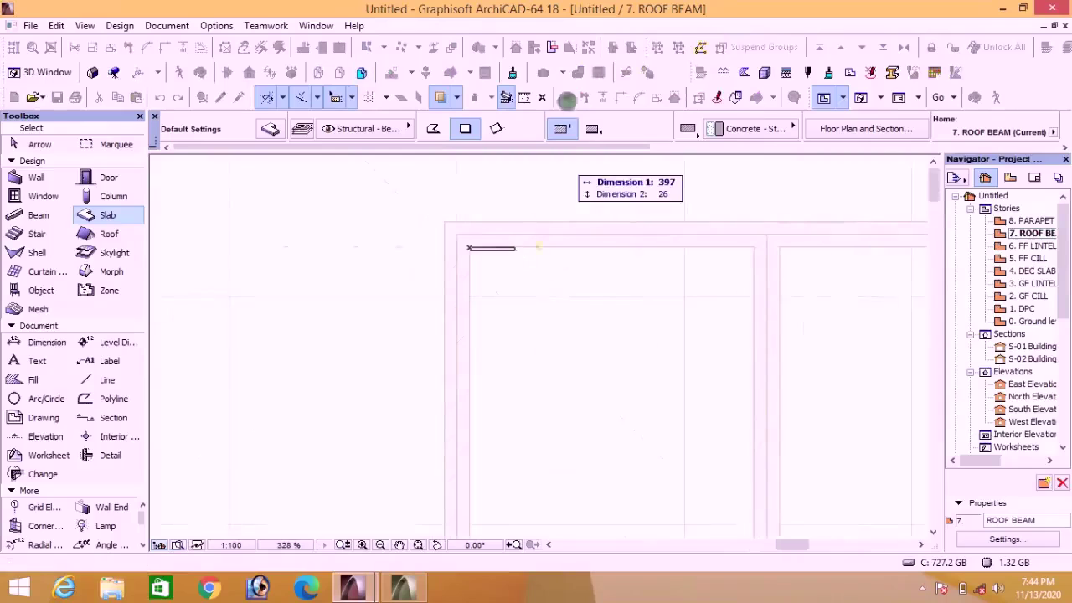
left_click(443, 128)
scroll(486, 233, "down", 5)
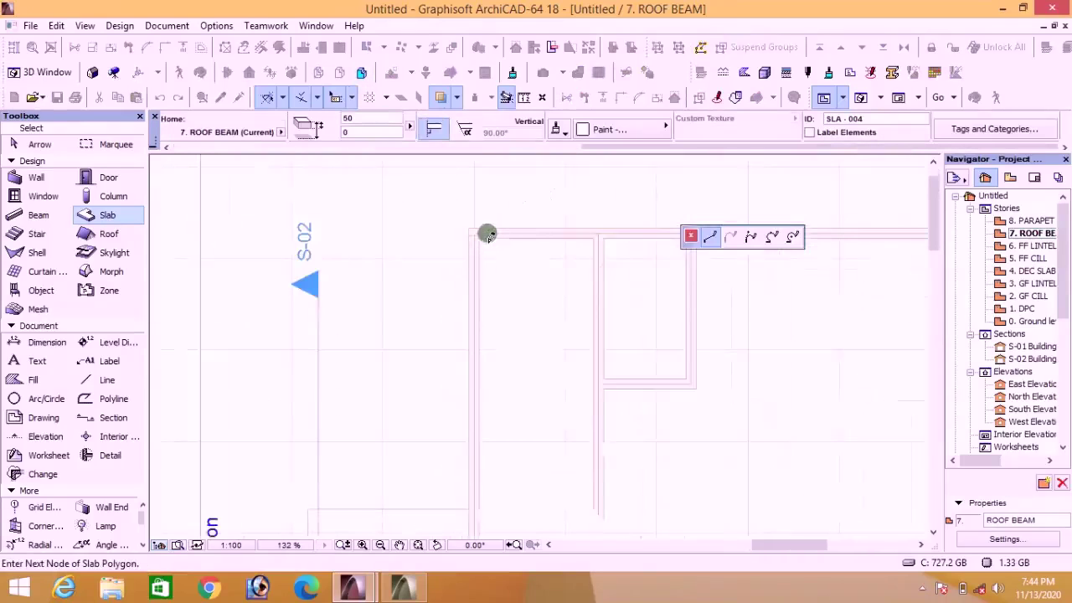
scroll(497, 307, "up", 4)
left_click(509, 320)
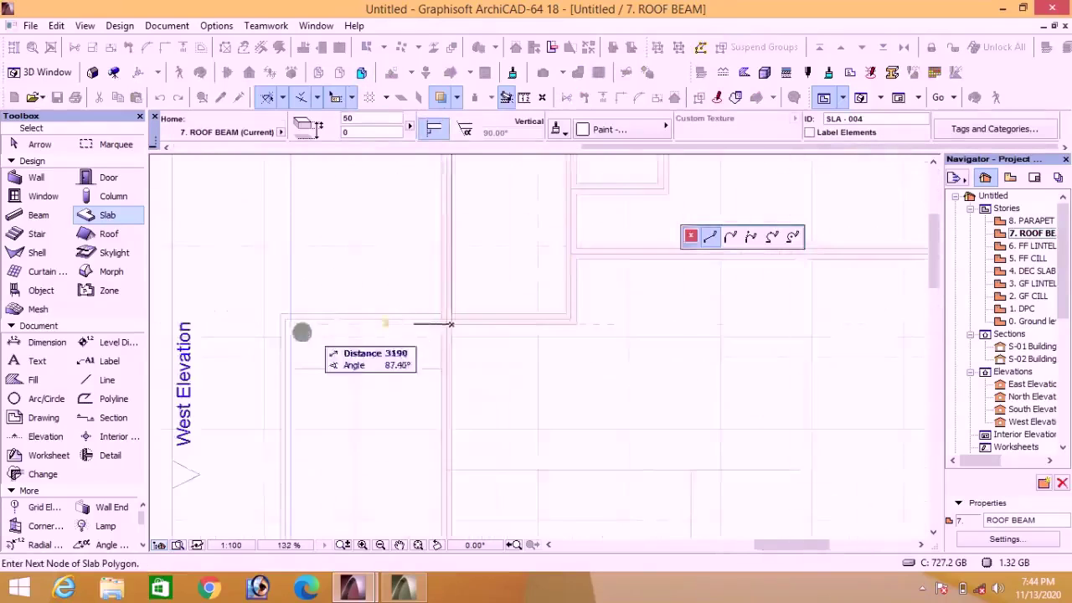
Step: Continue the slab outline around the west overhang and back to the main west wall
scroll(301, 330, "up", 2)
scroll(310, 444, "down", 3)
scroll(471, 430, "up", 2)
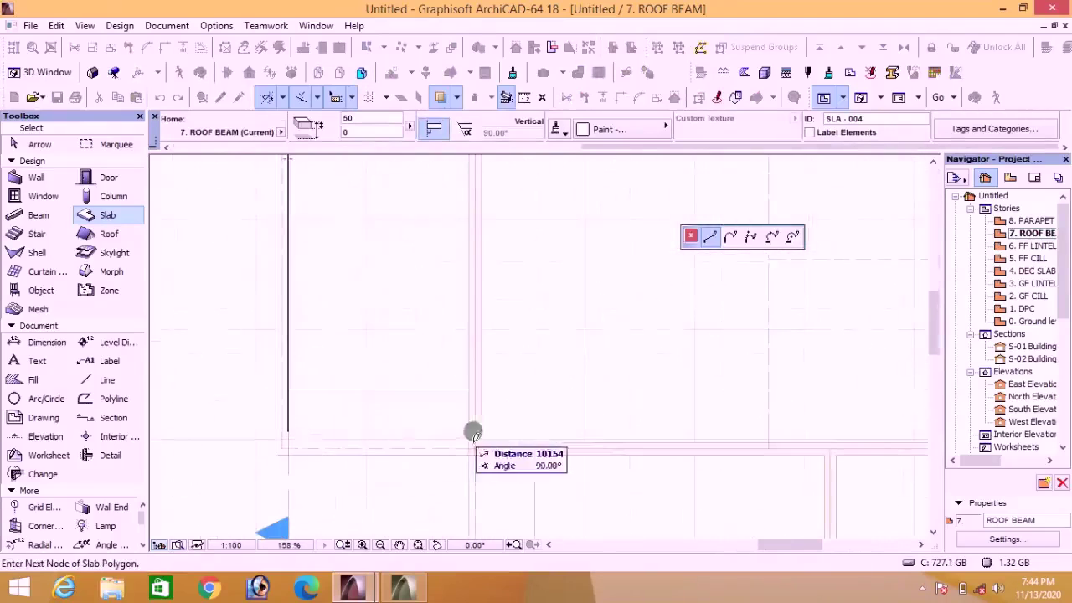
scroll(491, 386, "down", 3)
scroll(471, 455, "up", 3)
left_click(471, 455)
scroll(517, 442, "down", 3)
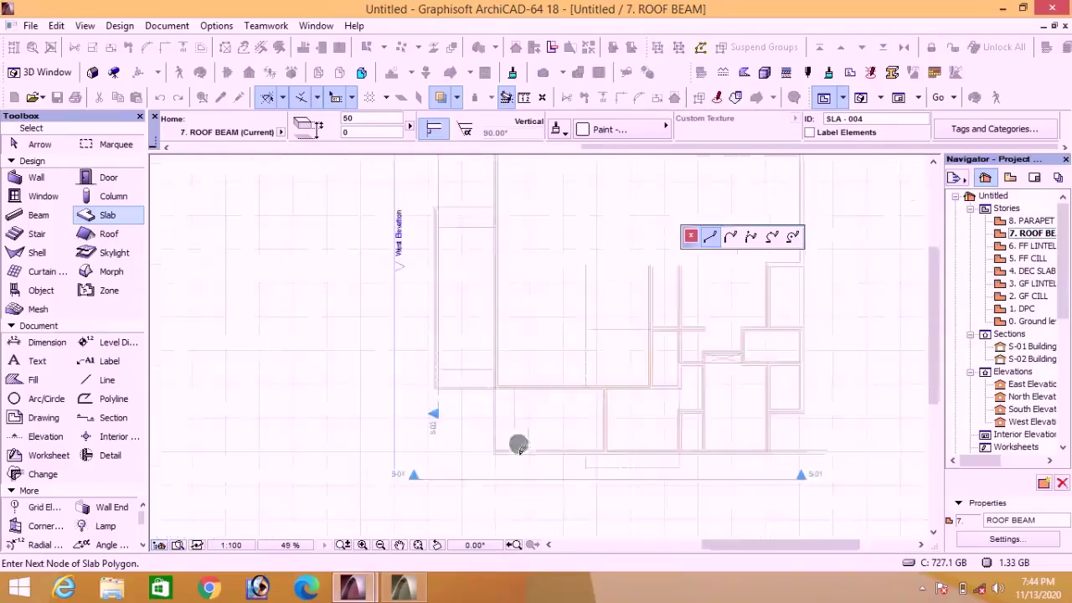
Step: Extend the slab outline along the south wall and around the projecting south bay
scroll(585, 446, "up", 3)
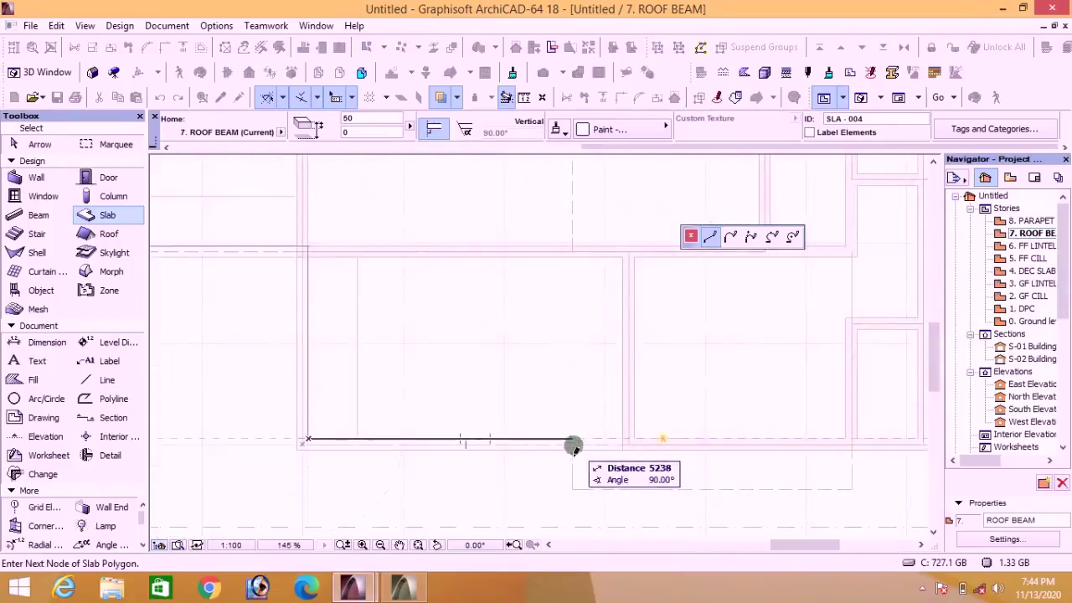
left_click(571, 439)
left_click(572, 490)
scroll(573, 492, "up", 2)
left_click(760, 469)
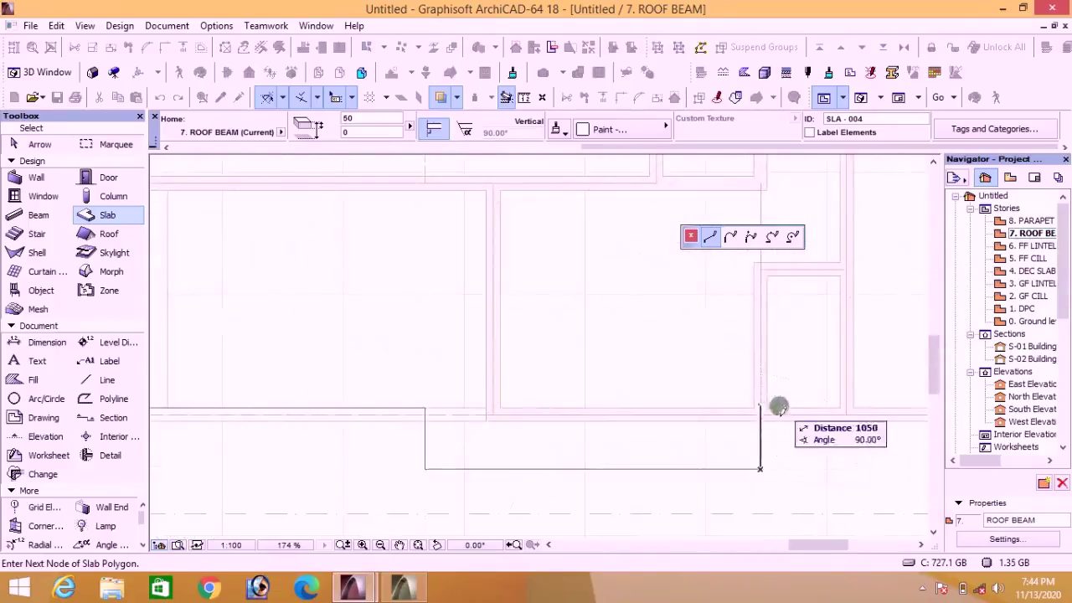
Step: Trace the slab outline along the remaining south side, the east side and the north-east recess, and close the polygon
scroll(804, 430, "down", 5)
scroll(782, 402, "up", 3)
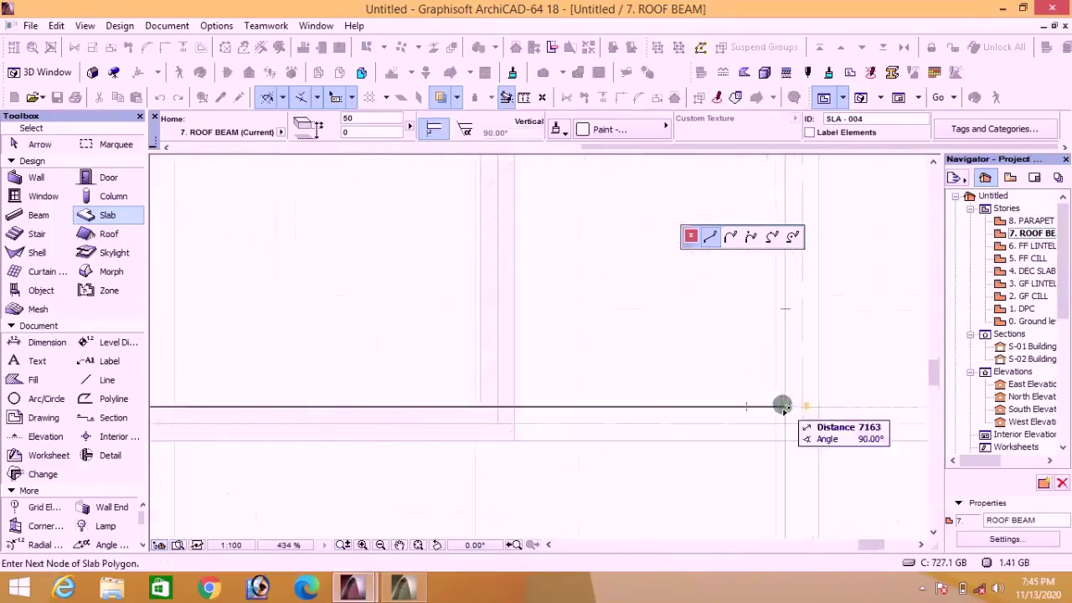
scroll(783, 483, "down", 4)
scroll(783, 484, "up", 5)
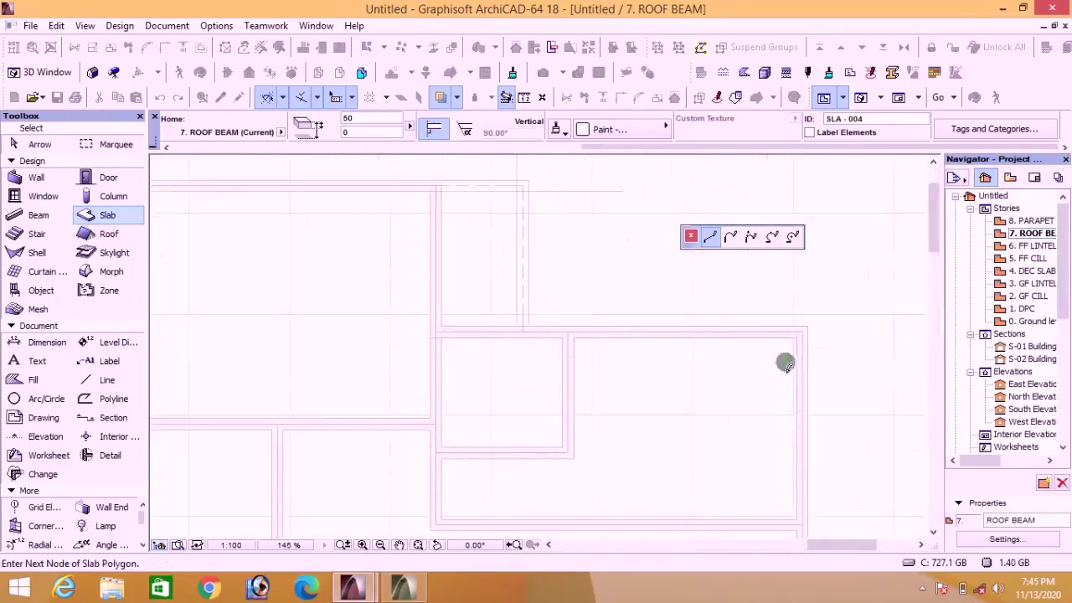
left_click(517, 337)
scroll(517, 193, "down", 2)
scroll(294, 223, "up", 2)
scroll(328, 225, "down", 3)
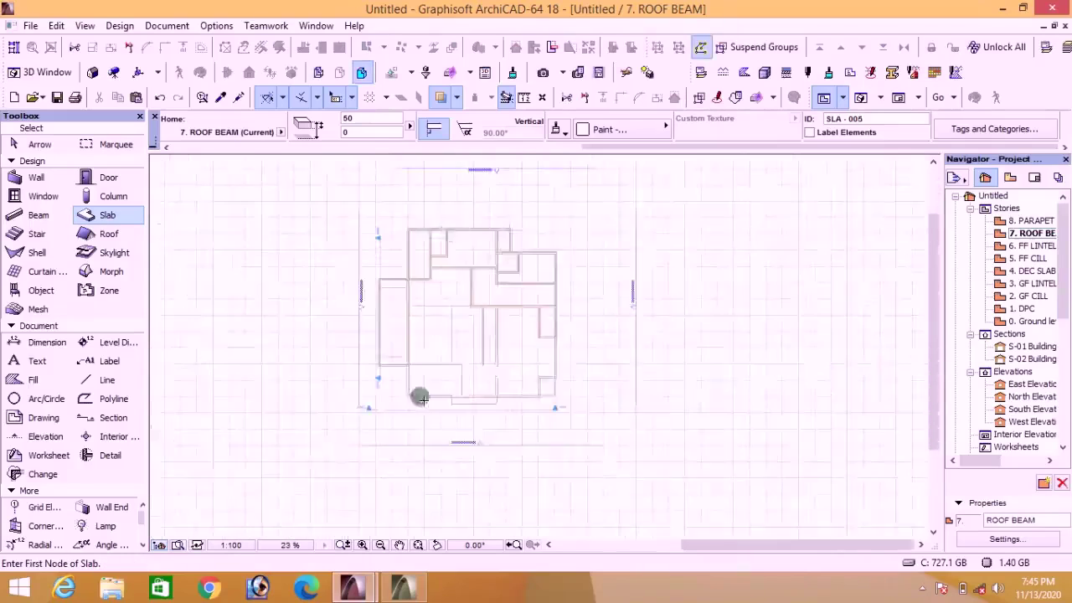
Step: On the FF LINTEL story, trace a polyline around the west, south and east outer faces of the projecting south bay
scroll(419, 397, "up", 2)
double_click(1045, 247)
scroll(375, 375, "up", 4)
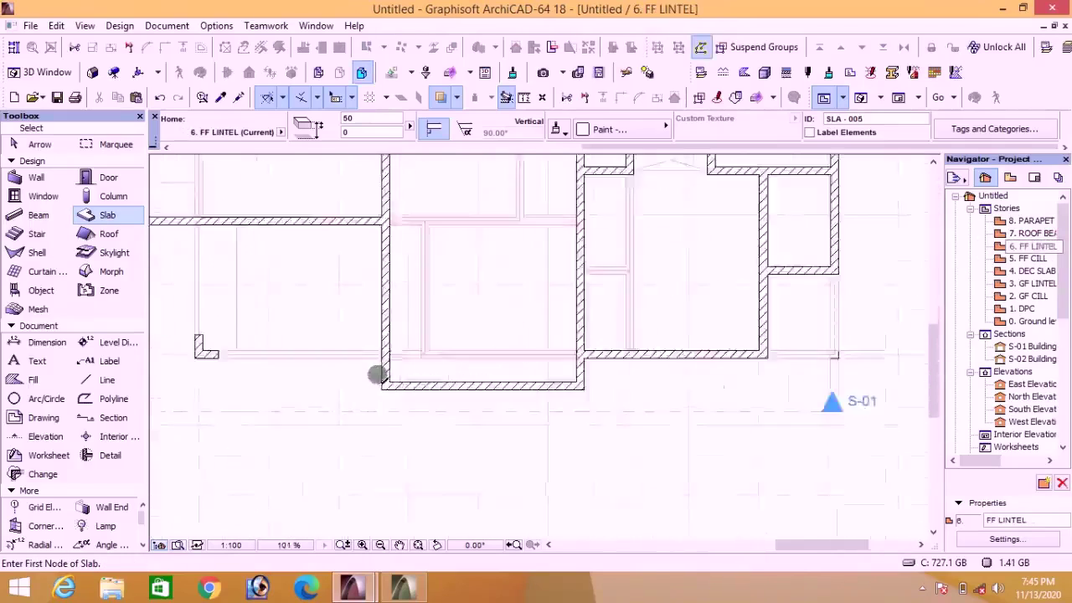
left_click(87, 400)
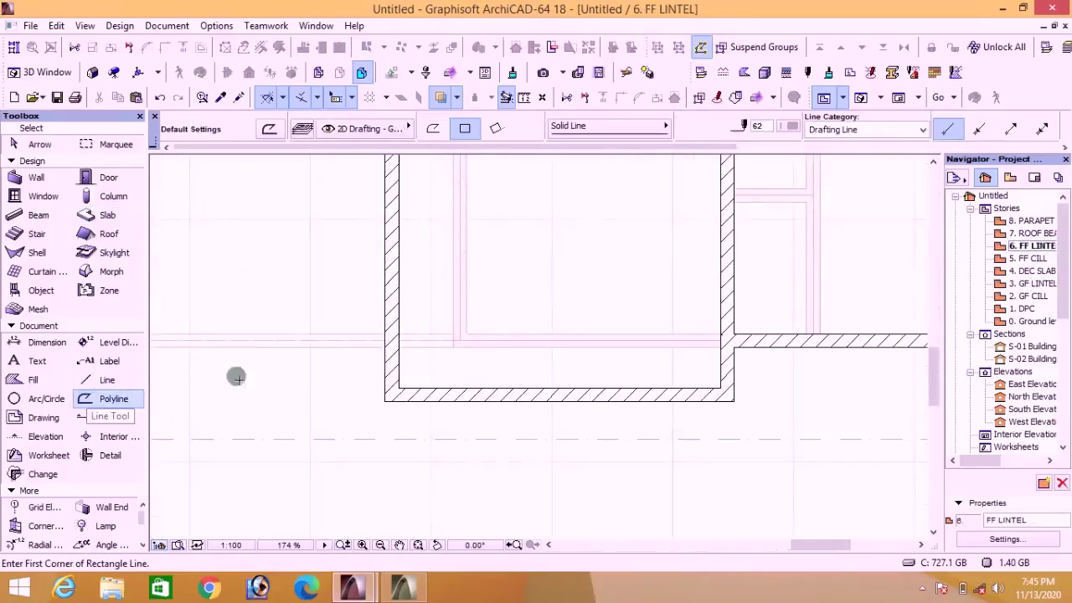
left_click(386, 348)
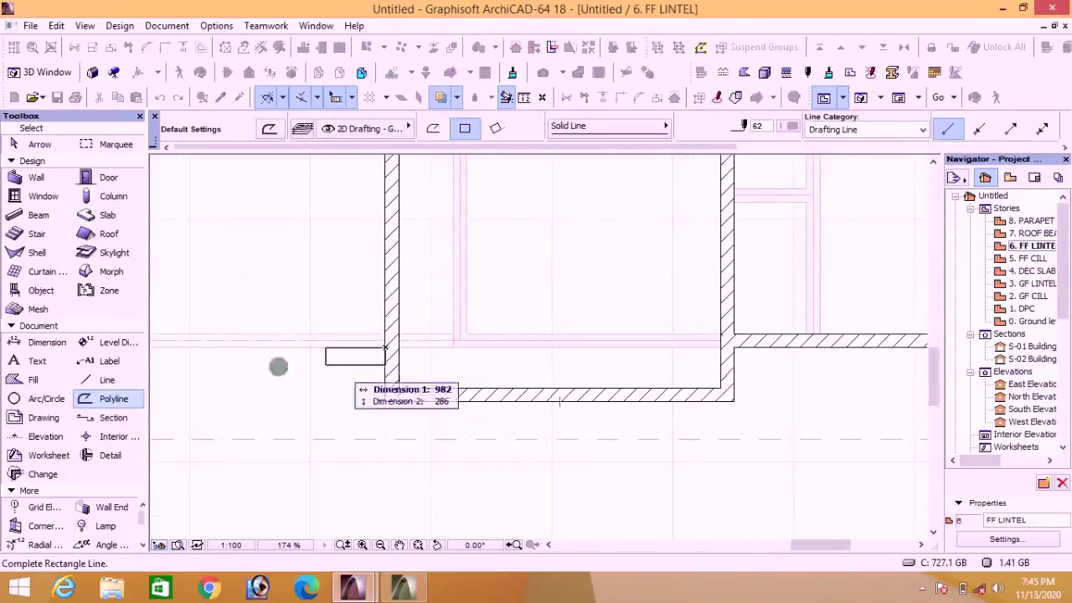
left_click(433, 128)
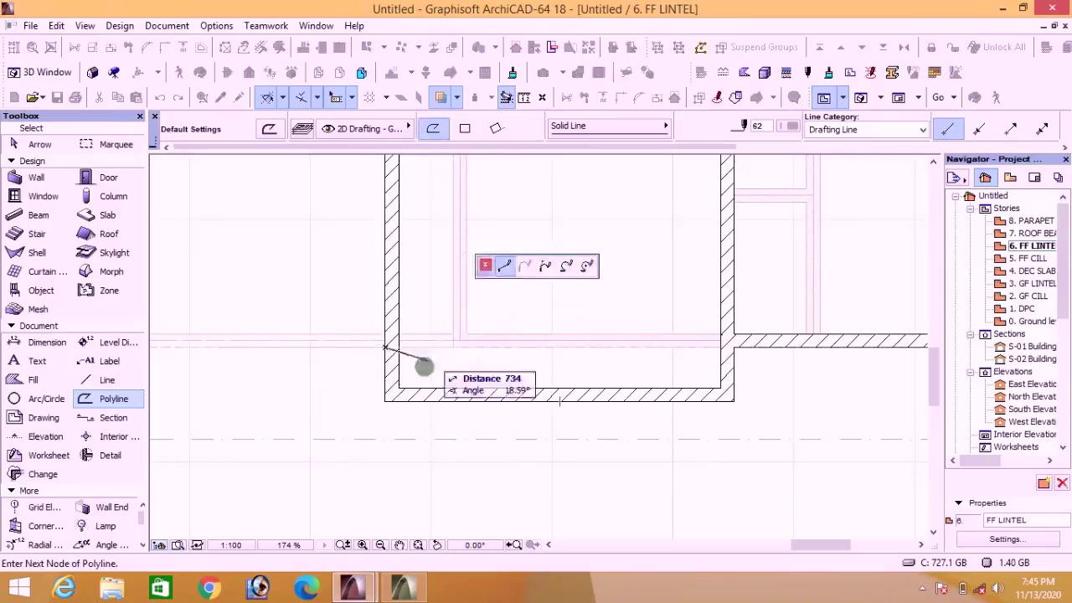
left_click(385, 400)
left_click(734, 400)
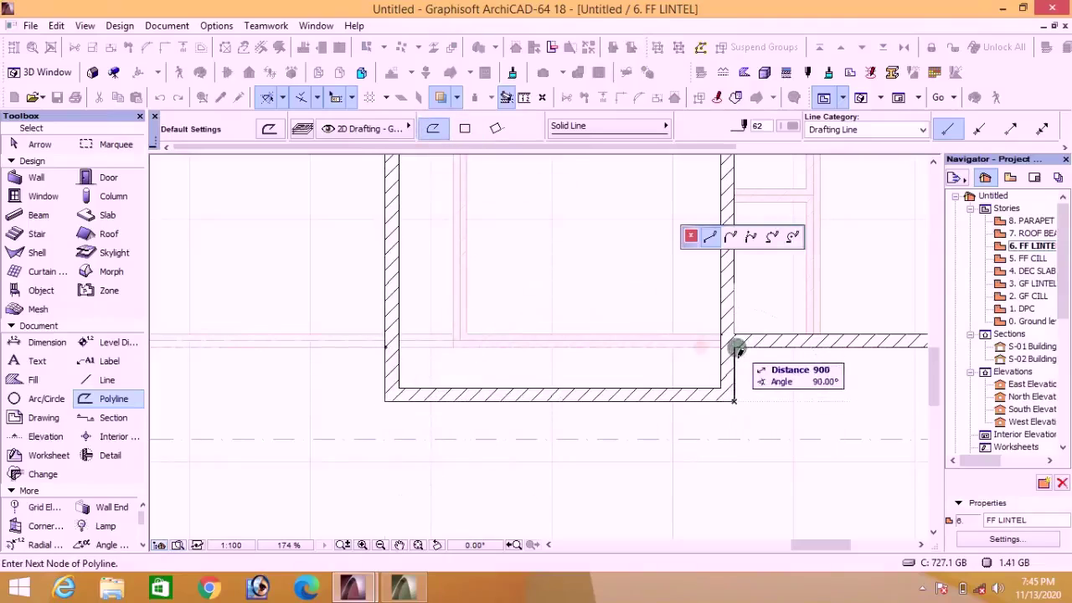
left_click(733, 346)
double_click(735, 362)
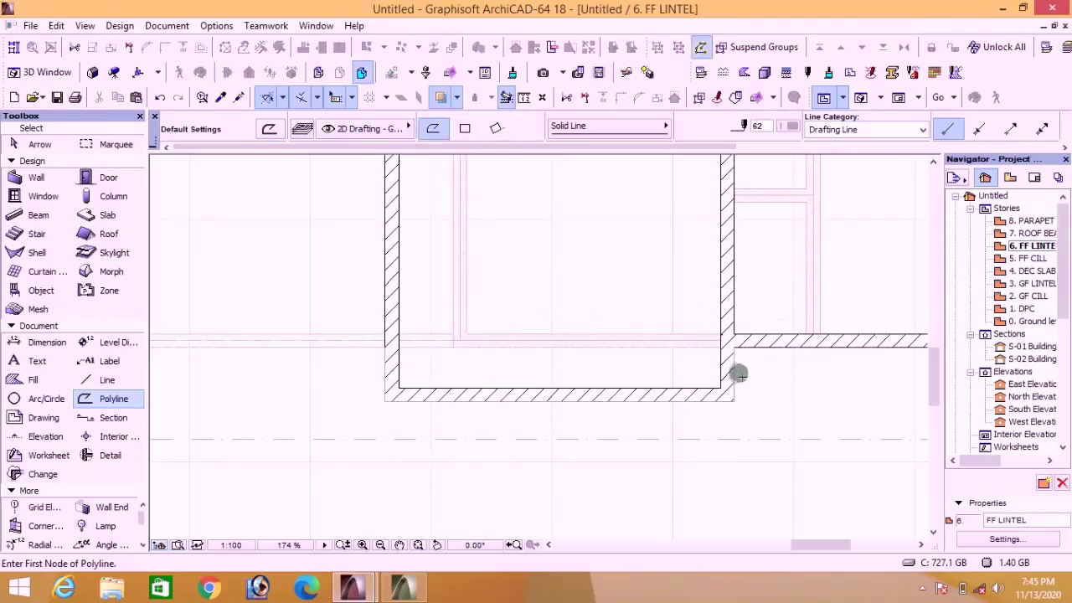
Step: Cut the bay polyline from FF LINTEL and paste it in the same position on the ROOF BEAM story
left_click(735, 373, "shift")
right_click(590, 253)
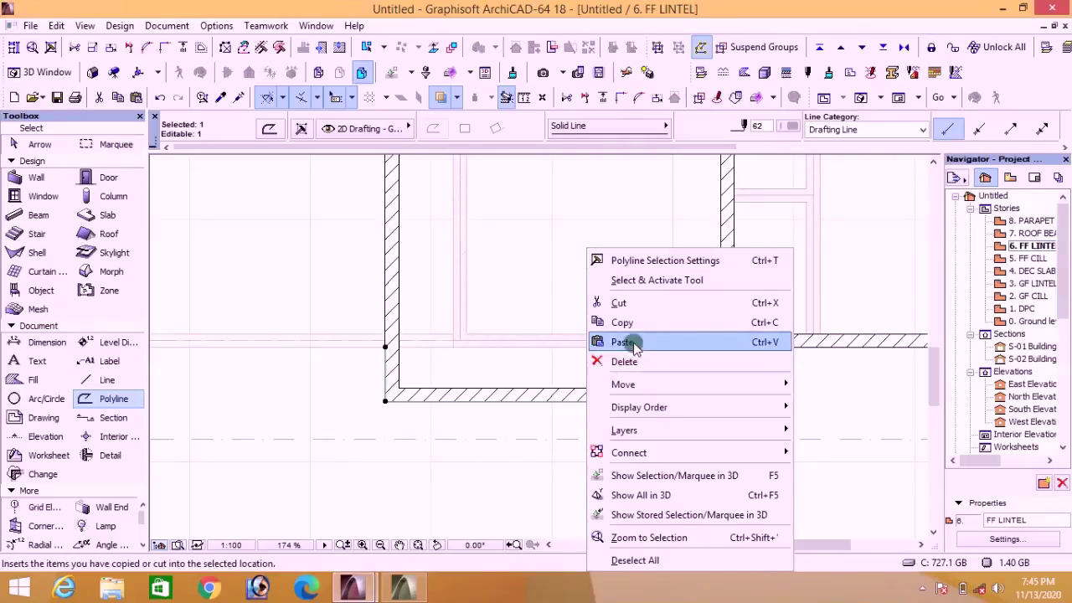
left_click(718, 298)
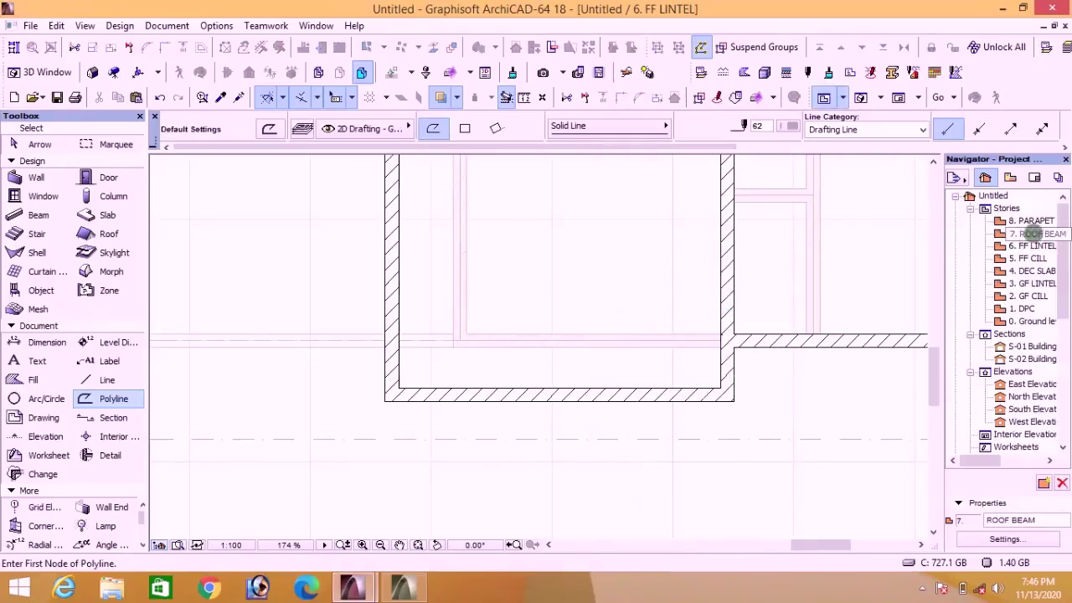
double_click(1031, 234)
right_click(570, 252)
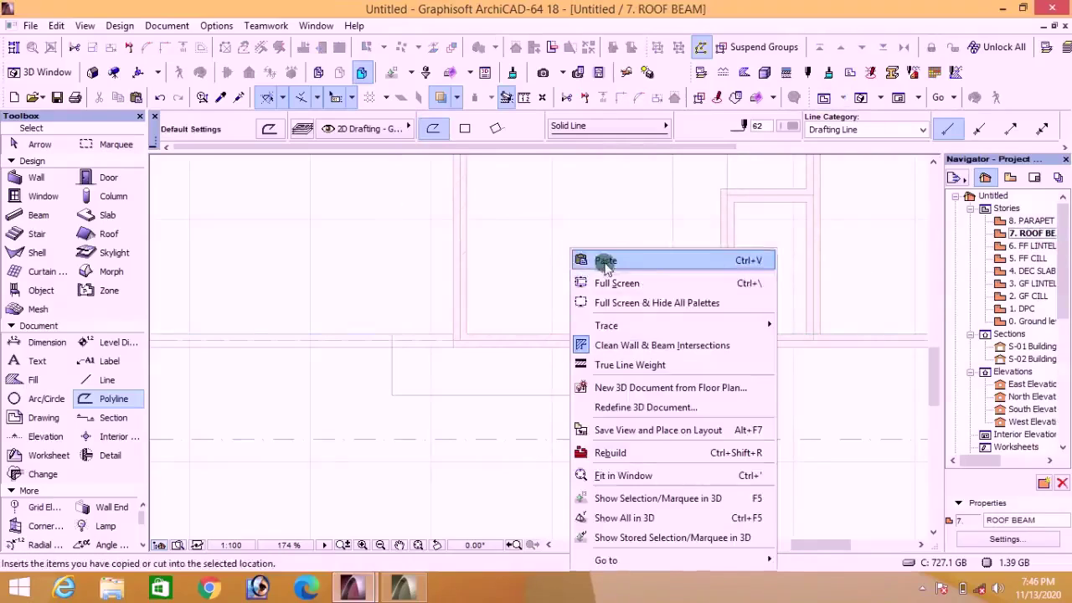
left_click(606, 261)
left_click(575, 263)
Step: Select the slab and offset its west, east and south edges around the south bay out to the pasted polyline
scroll(387, 397, "up", 3)
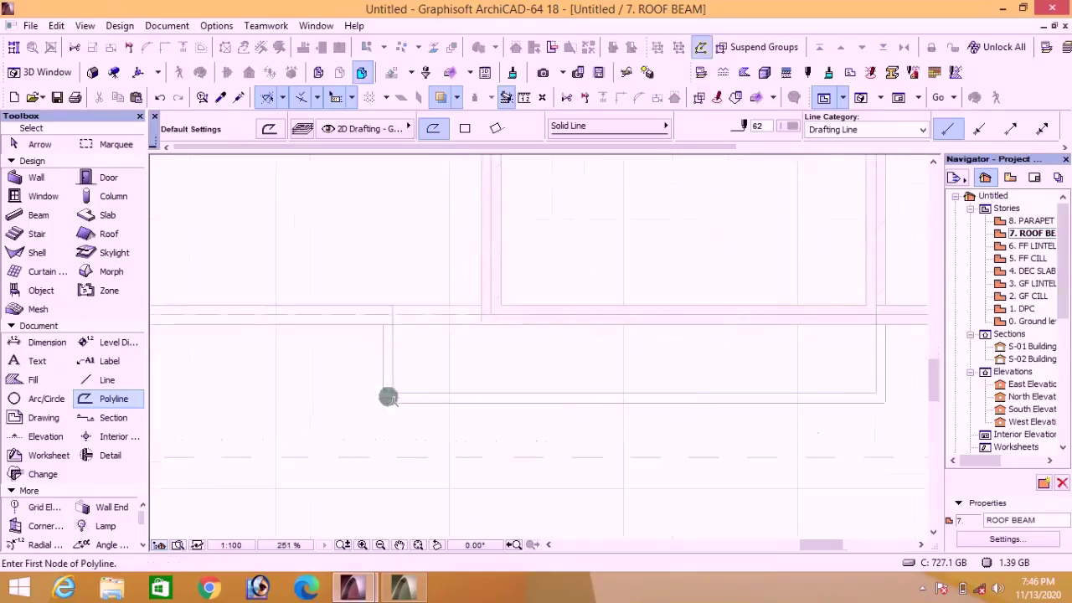
left_click(393, 388, "shift")
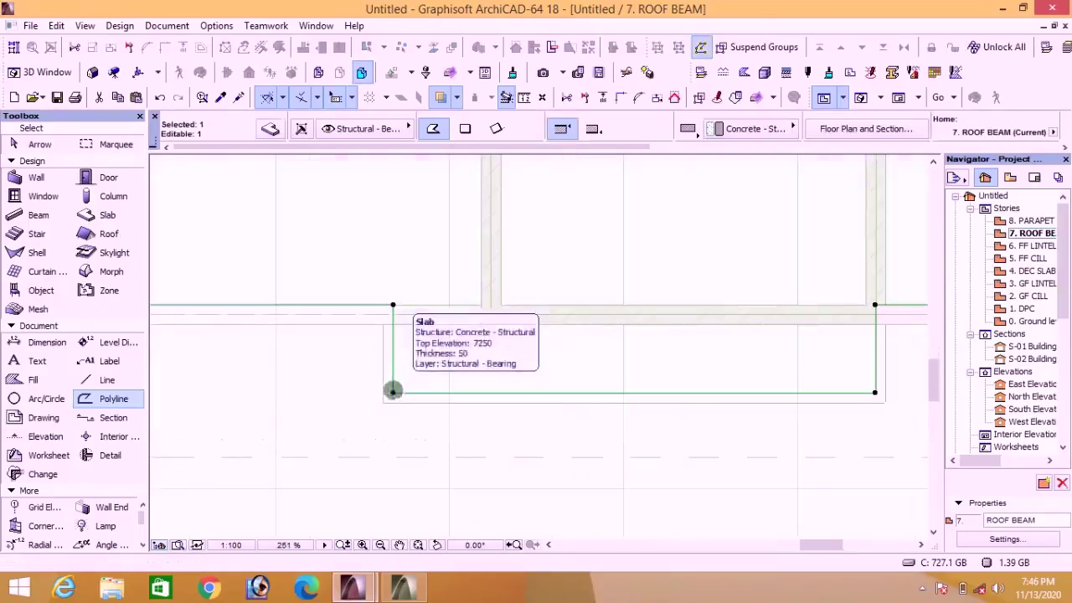
left_click(393, 373)
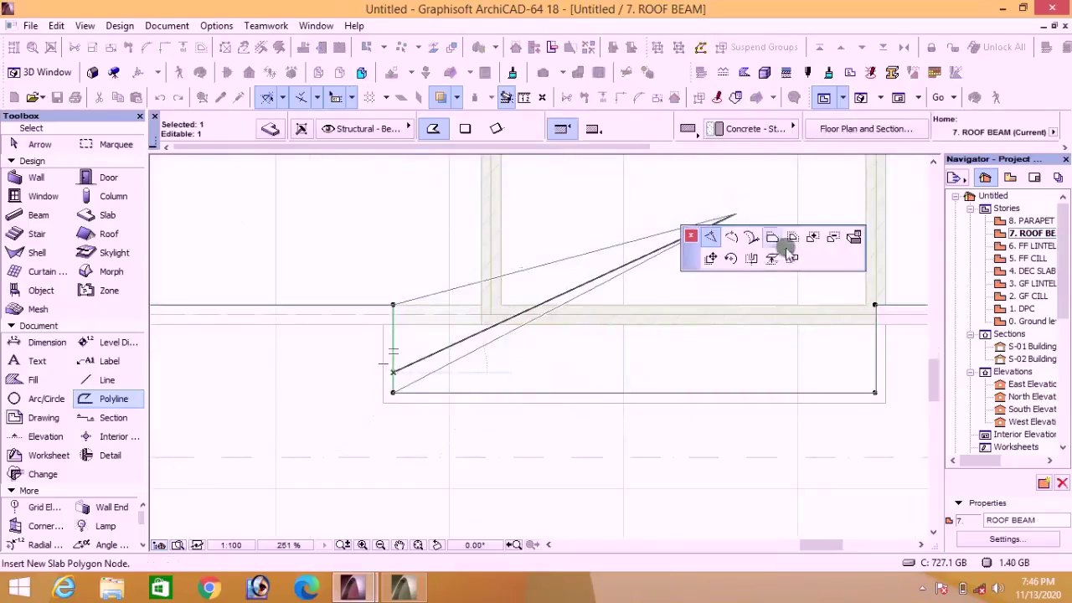
left_click(772, 241)
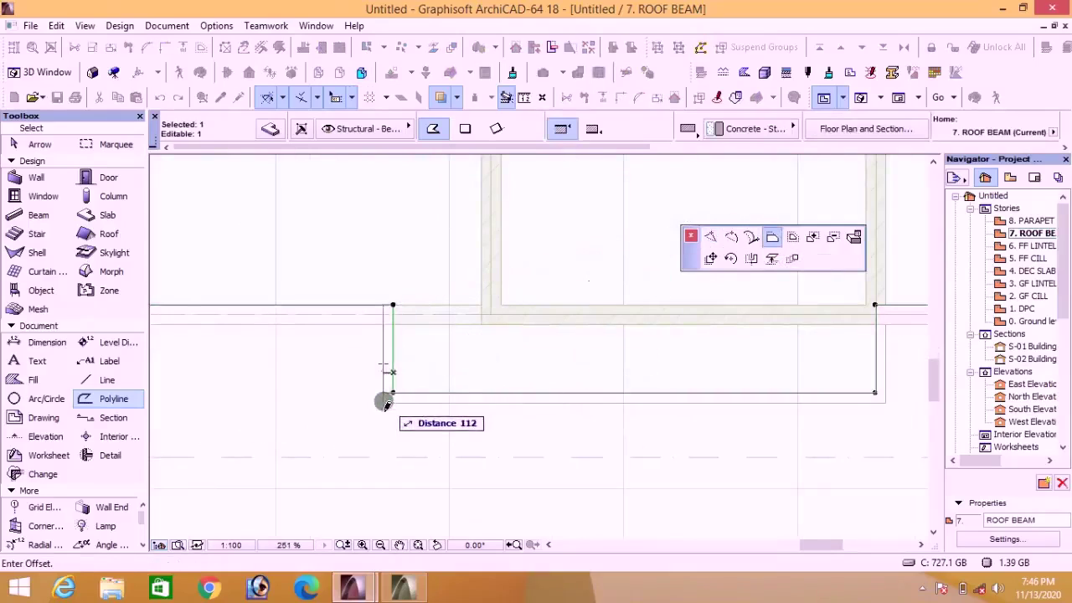
left_click(382, 399)
left_click(875, 365)
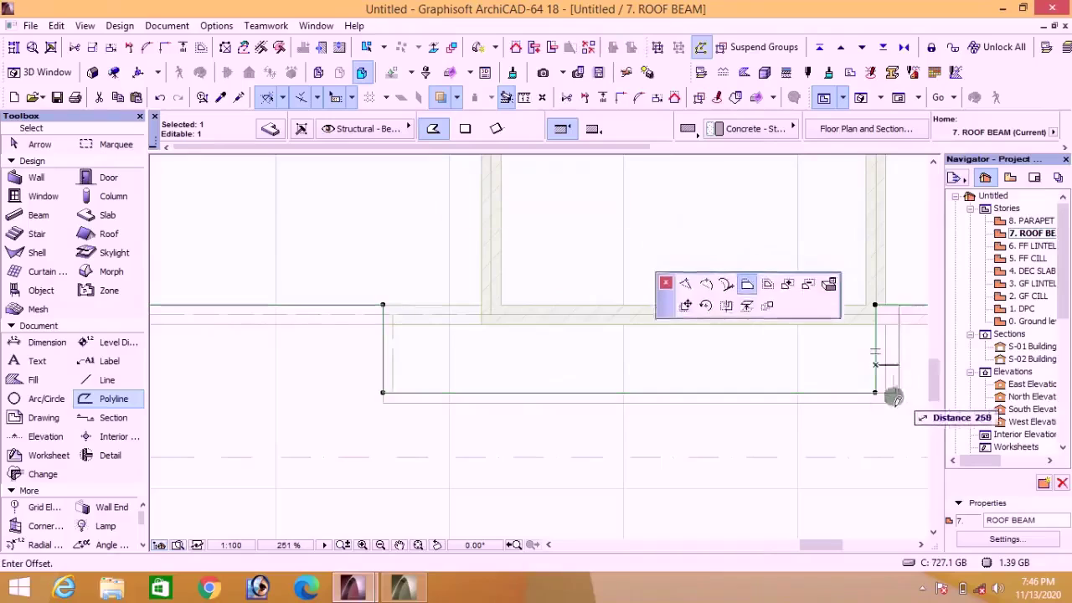
left_click(886, 403)
left_click(833, 393)
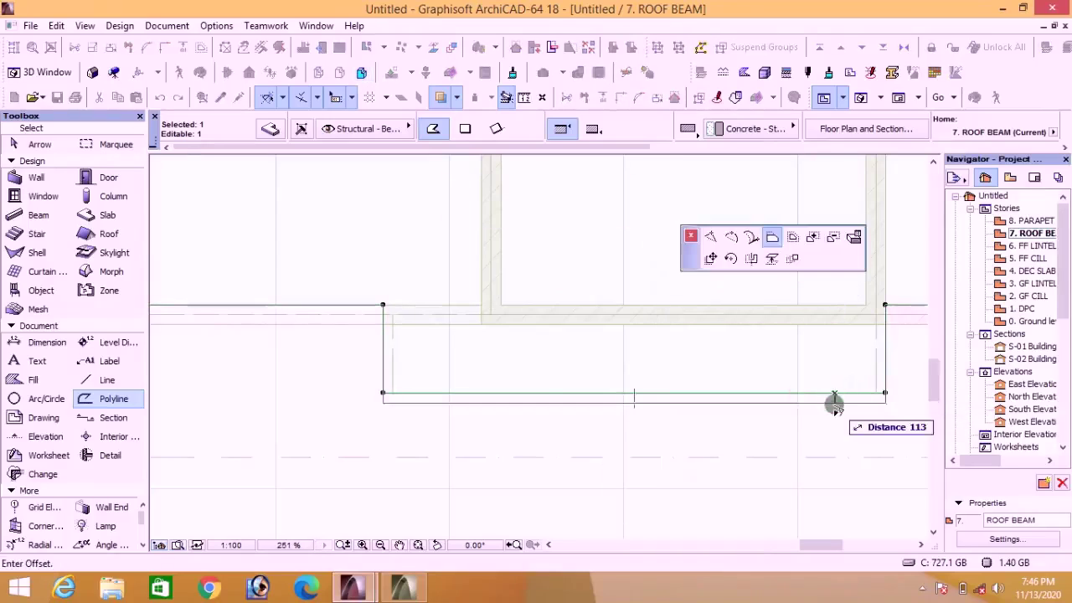
left_click(831, 404)
Step: Offset the slab's east bay edge inward to the bay wall's inner face and its west bay edge inward by 225
left_click(886, 358)
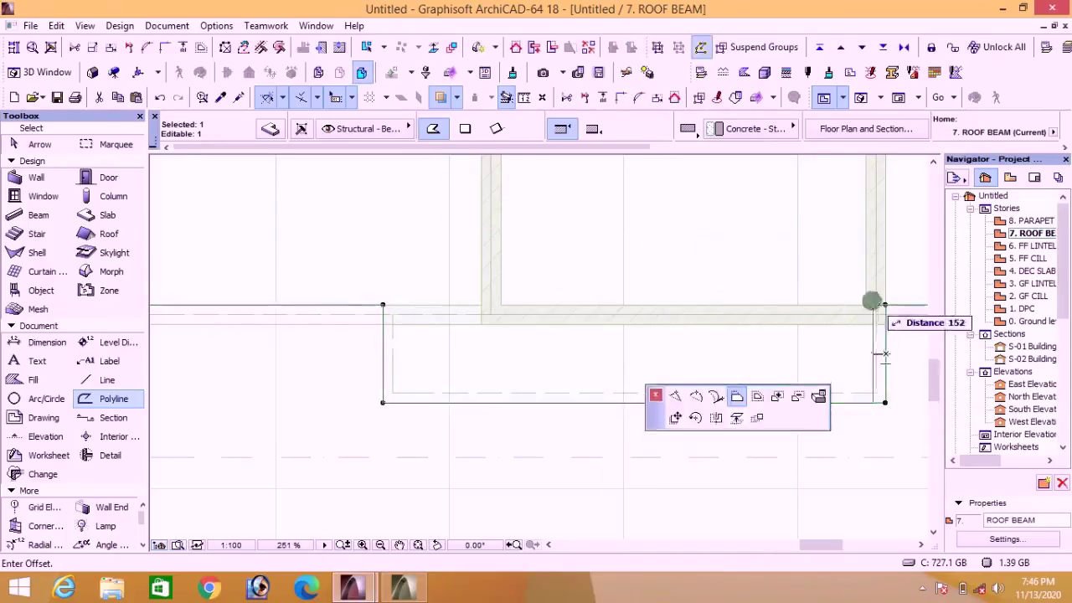
left_click(866, 307)
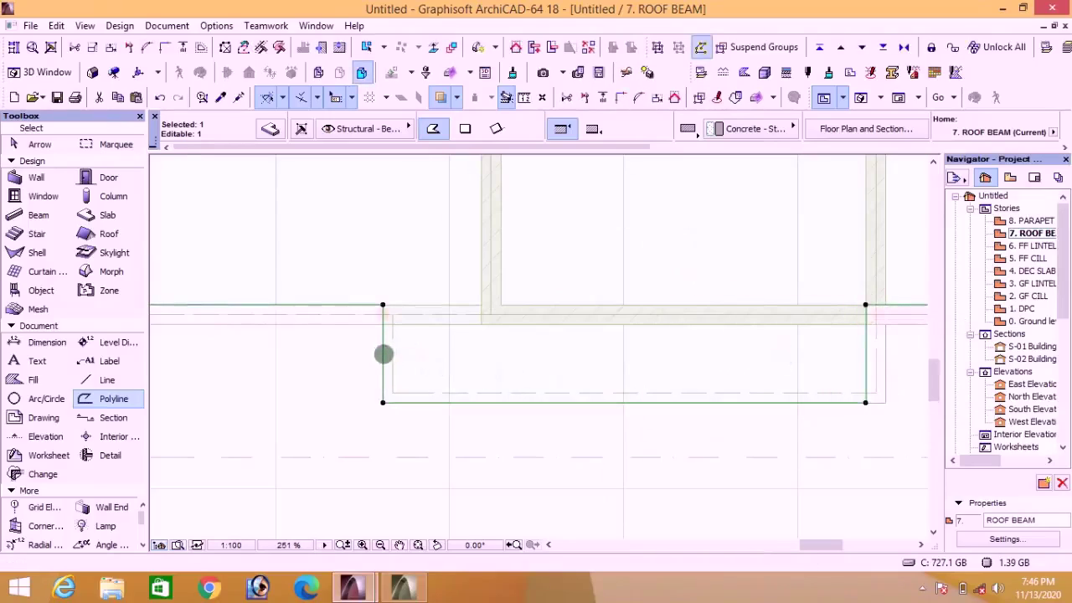
left_click(385, 354)
type("2")
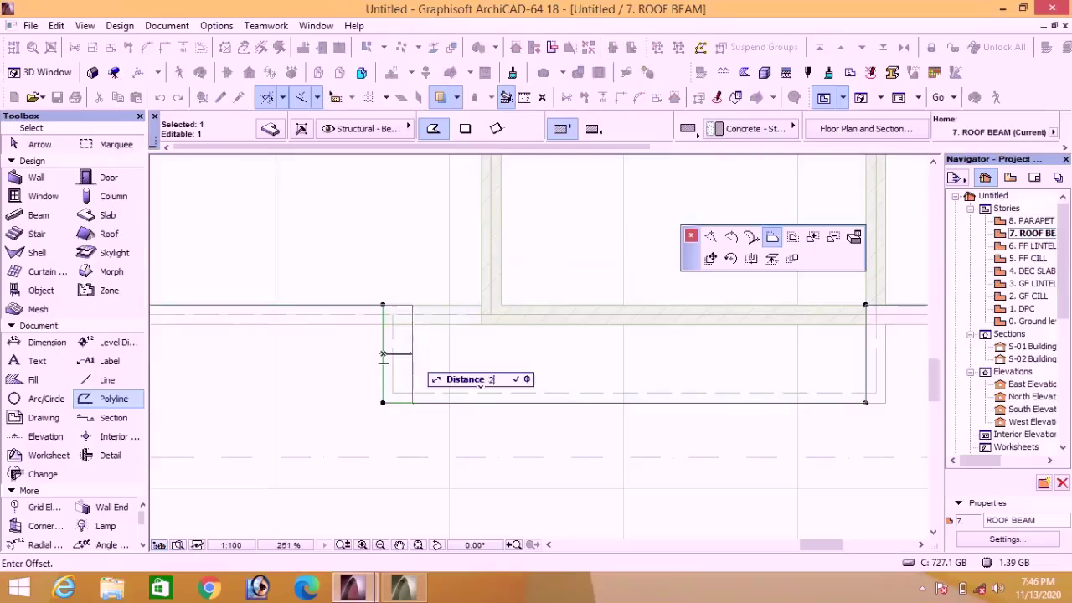
type("25")
key("Return")
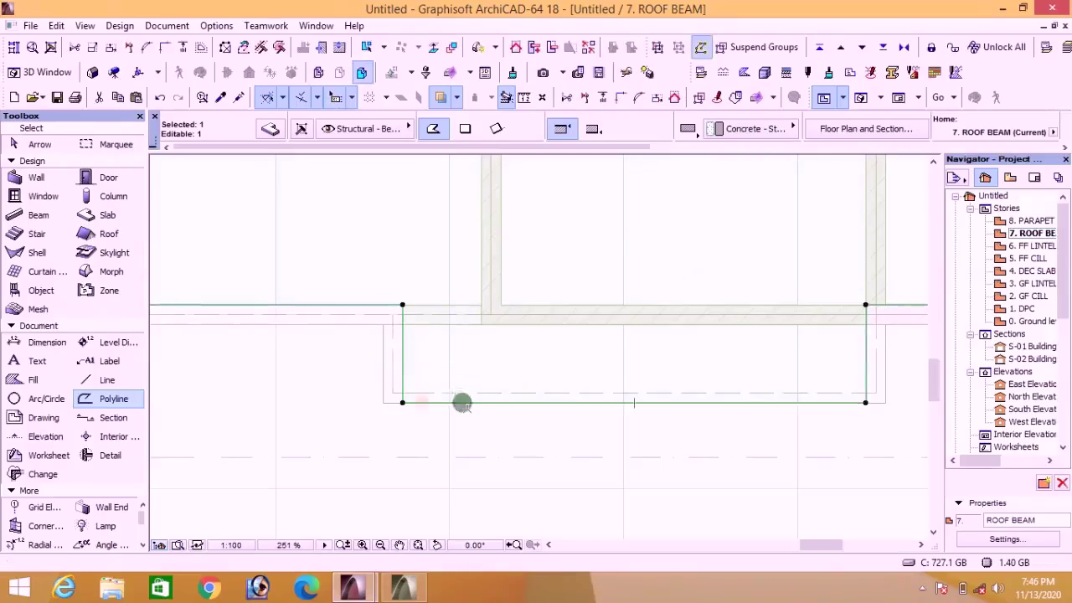
Step: Offset the slab's south bay edge inward by 225 and deselect the slab
left_click(462, 402)
type("225")
key("Return")
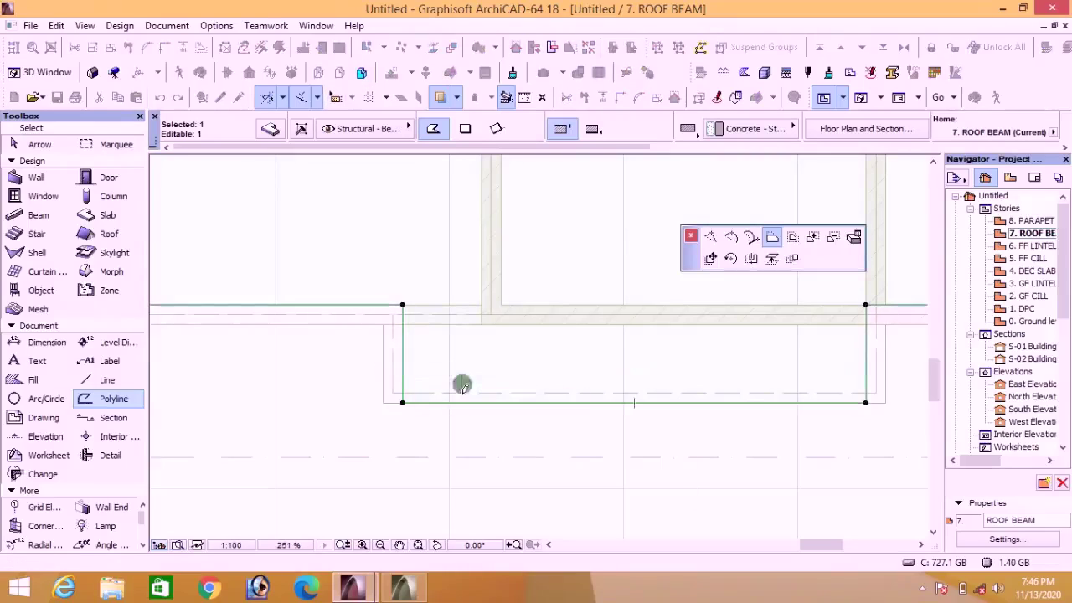
left_click(459, 425)
scroll(570, 369, "down", 5)
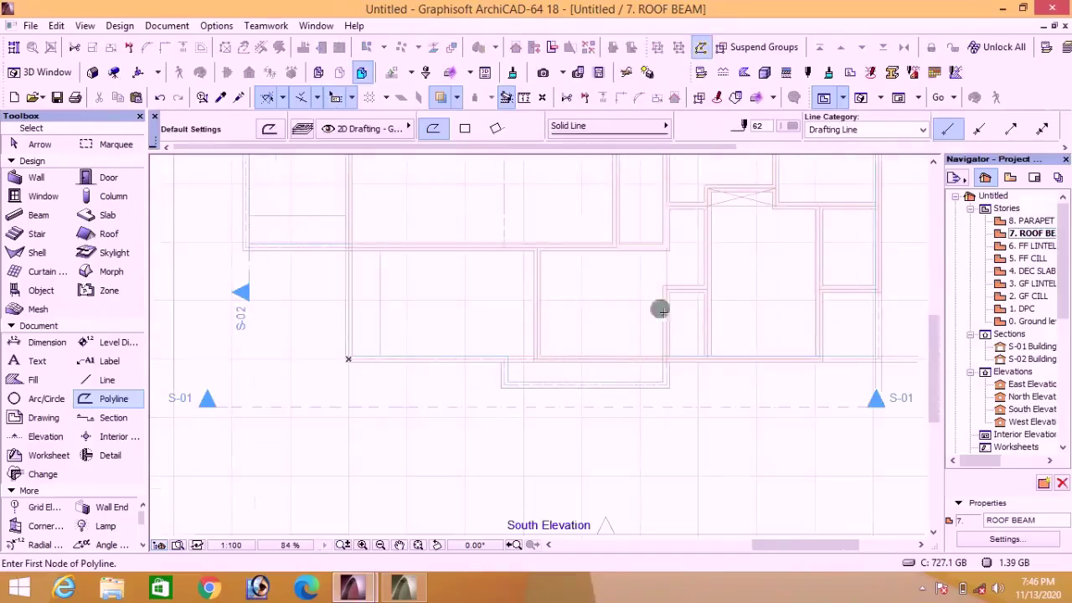
Step: Examine the roof slab and its bay edges in 3D, and return to the ROOF BEAM floor plan
left_click(863, 100)
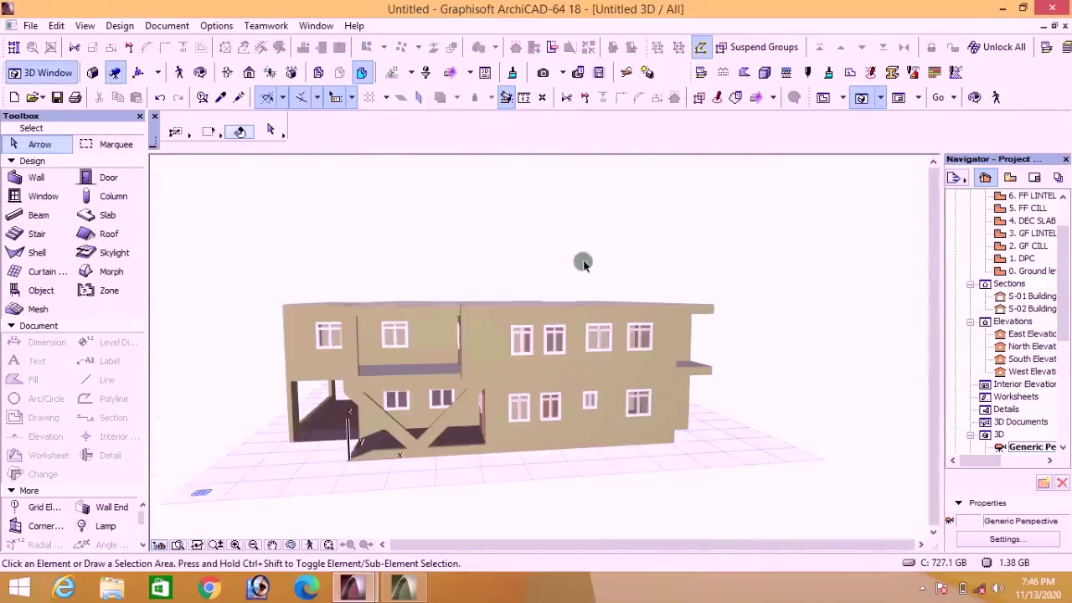
left_click(290, 544)
left_click_drag(385, 333, 427, 356)
scroll(452, 318, "up", 3)
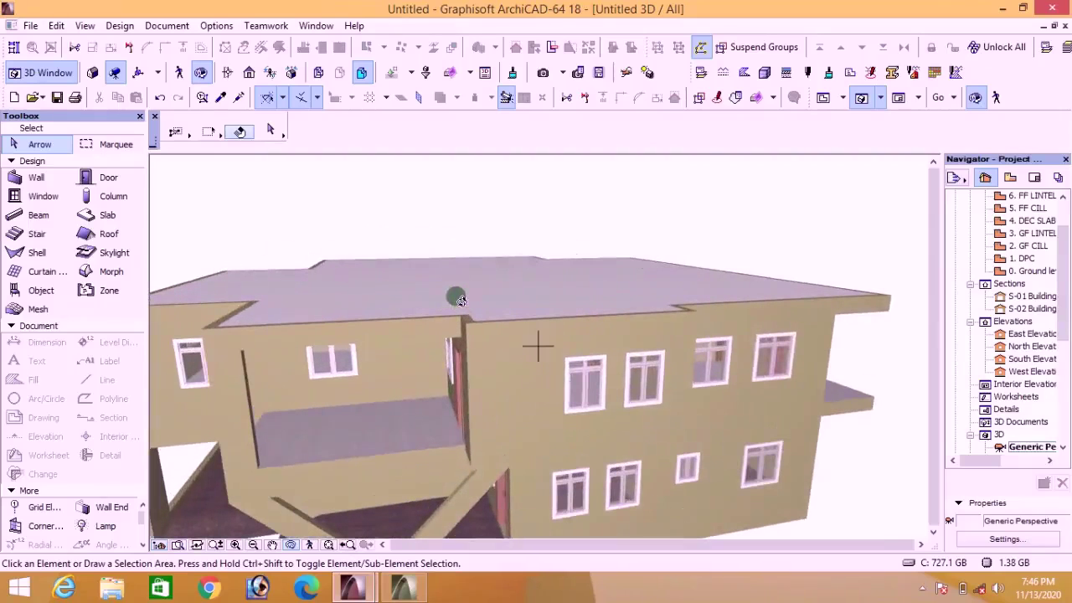
scroll(503, 345, "down", 2)
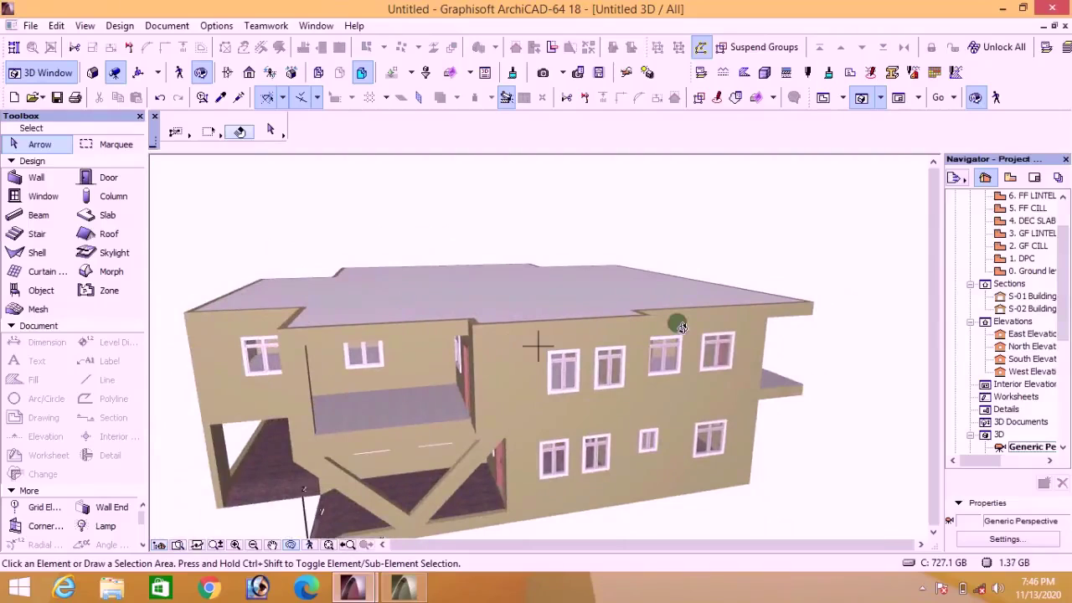
left_click(823, 97)
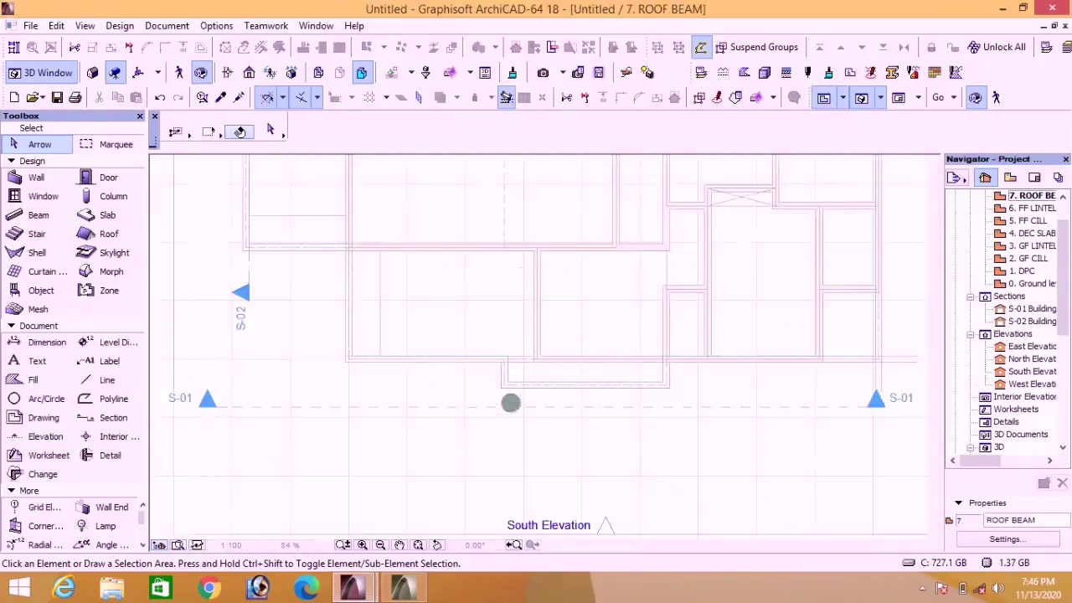
scroll(511, 404, "down", 4)
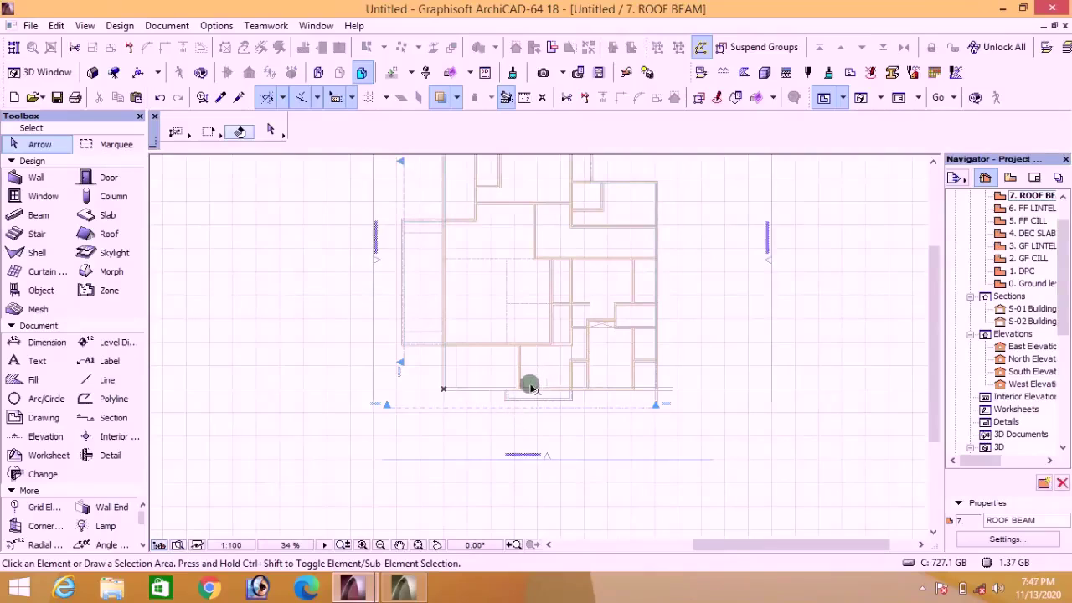
Step: Switch to the duplex tutorial project and open its floor plan on the DEC SLAB story
mouse_move(353, 588)
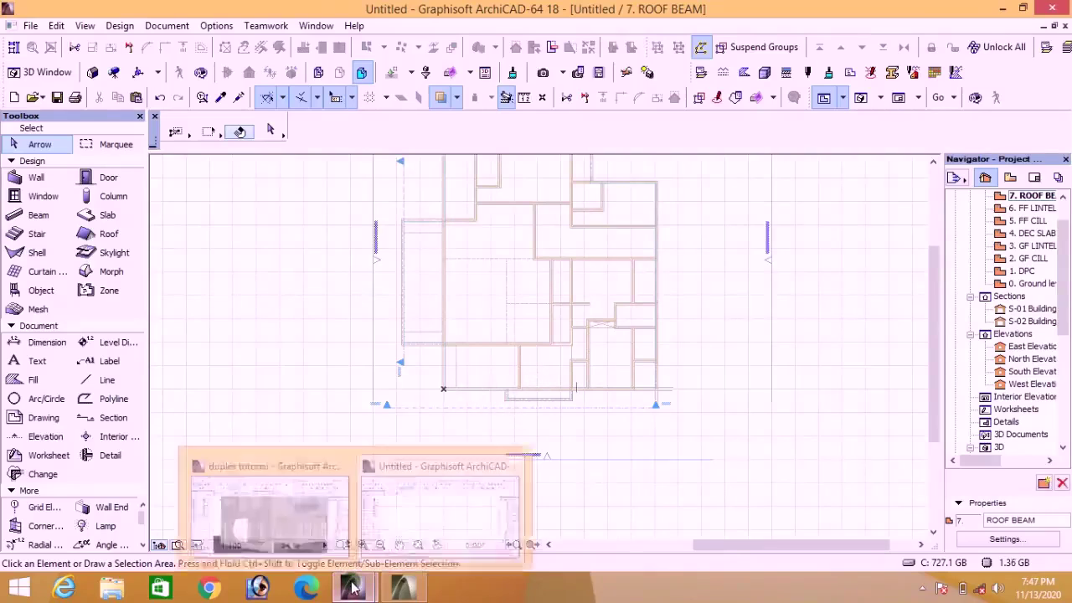
left_click(308, 529)
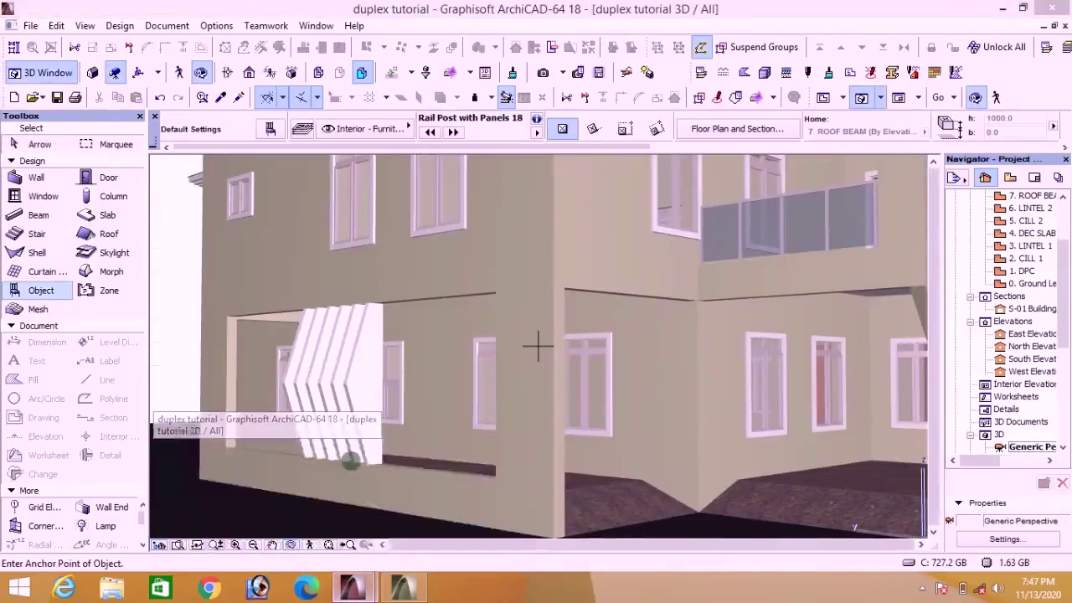
left_click(823, 97)
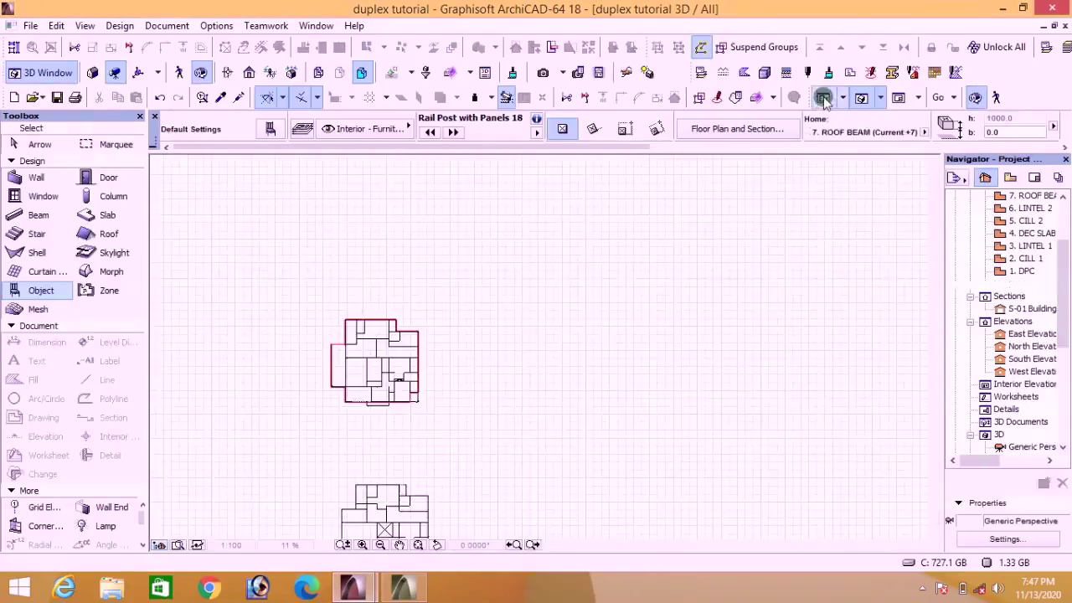
scroll(558, 296, "down", 5)
scroll(649, 345, "up", 8)
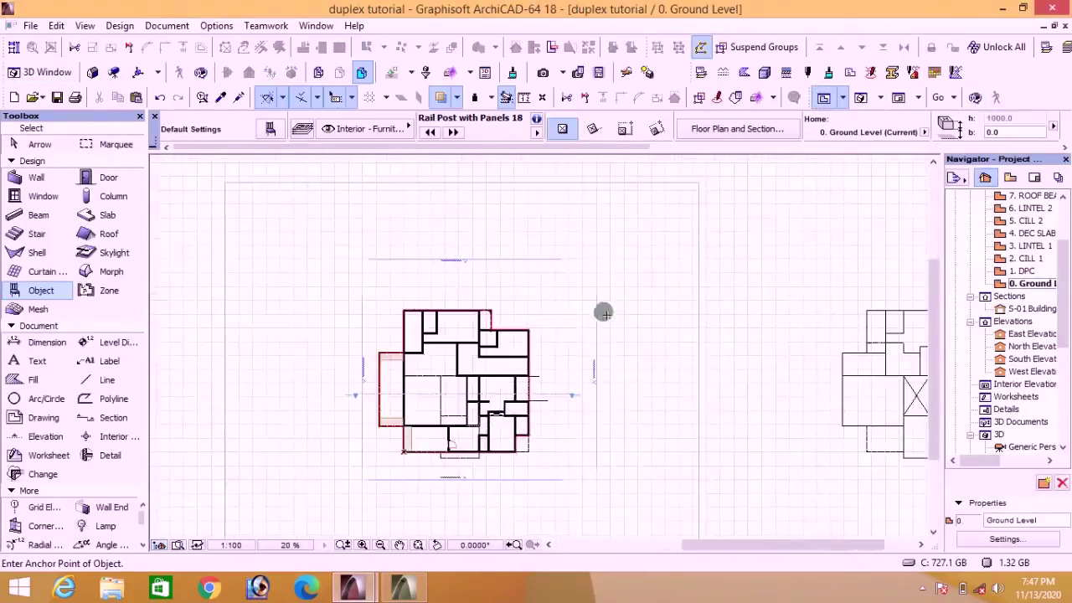
scroll(543, 371, "up", 2)
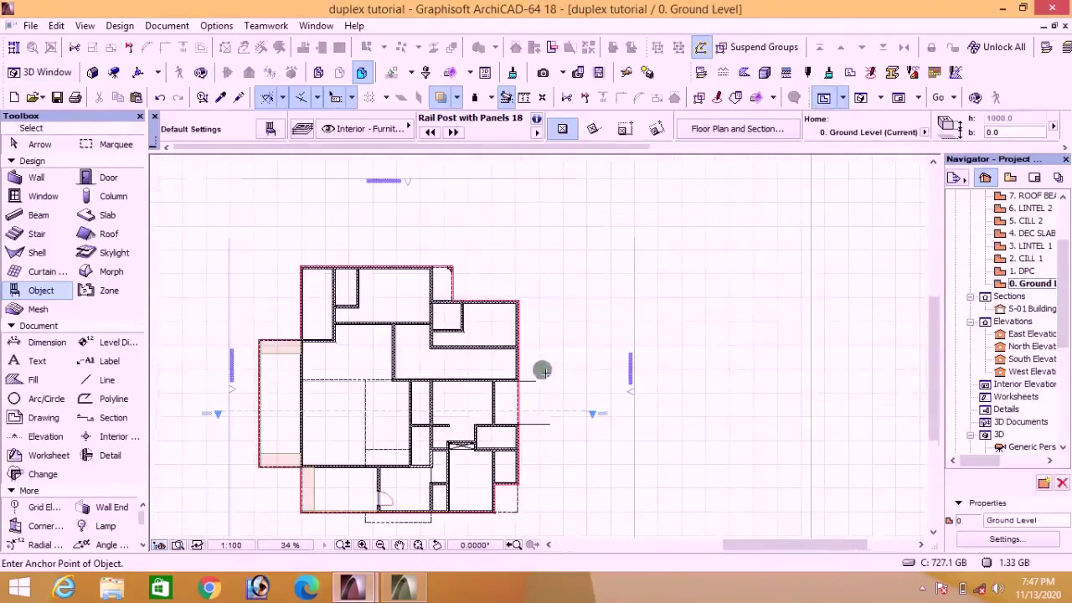
double_click(1038, 234)
Step: Copy the small red moulding-profile polyline drawn north-east of the DEC SLAB plan, and deselect it
scroll(697, 234, "up", 6)
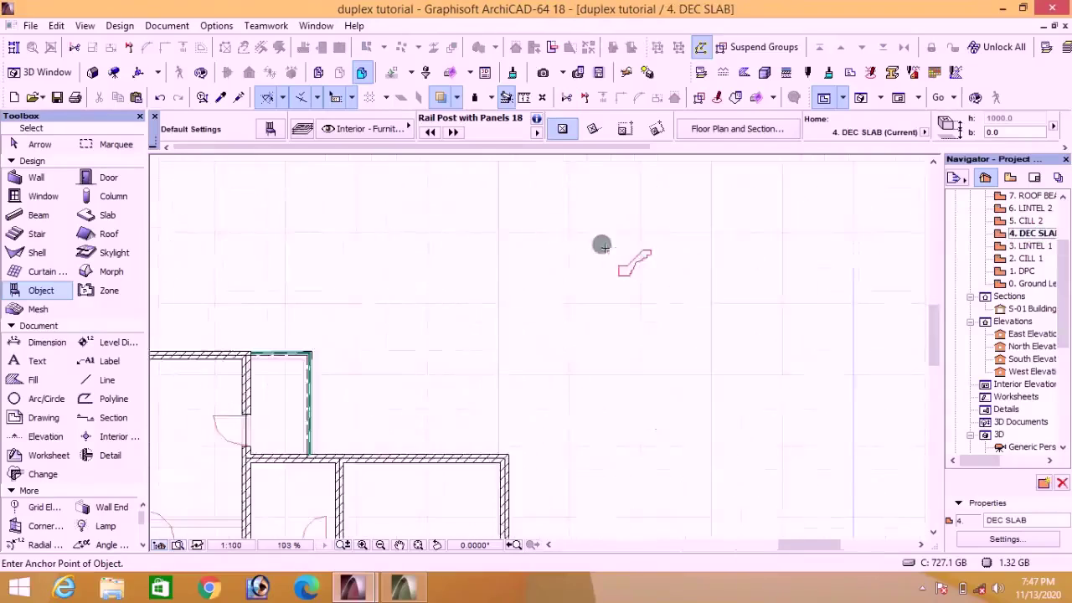
left_click(576, 232, "shift")
left_click(680, 319)
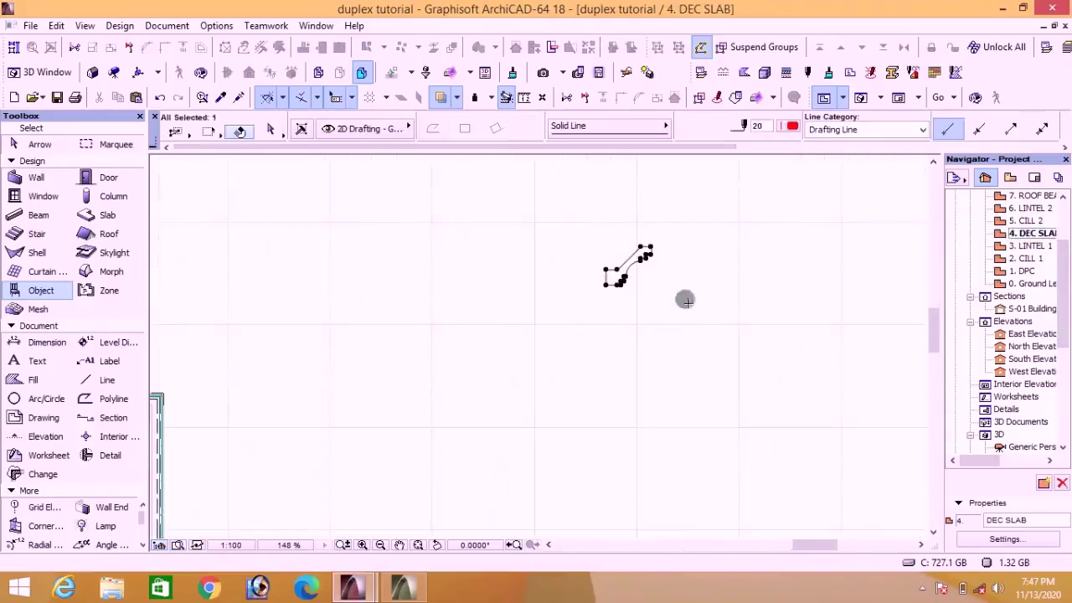
right_click(694, 233)
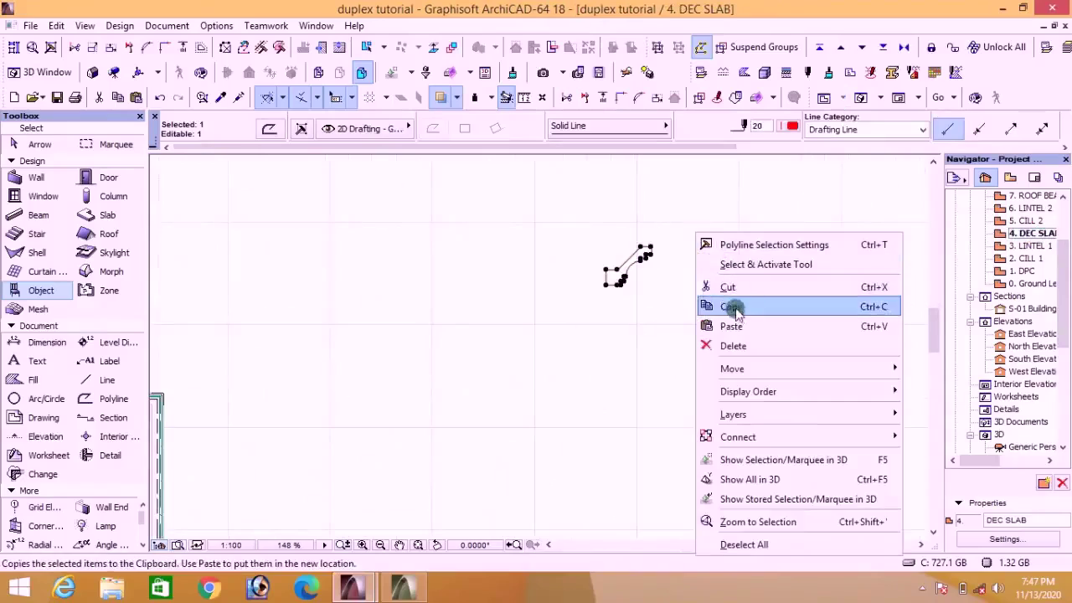
left_click(734, 307)
key("Escape")
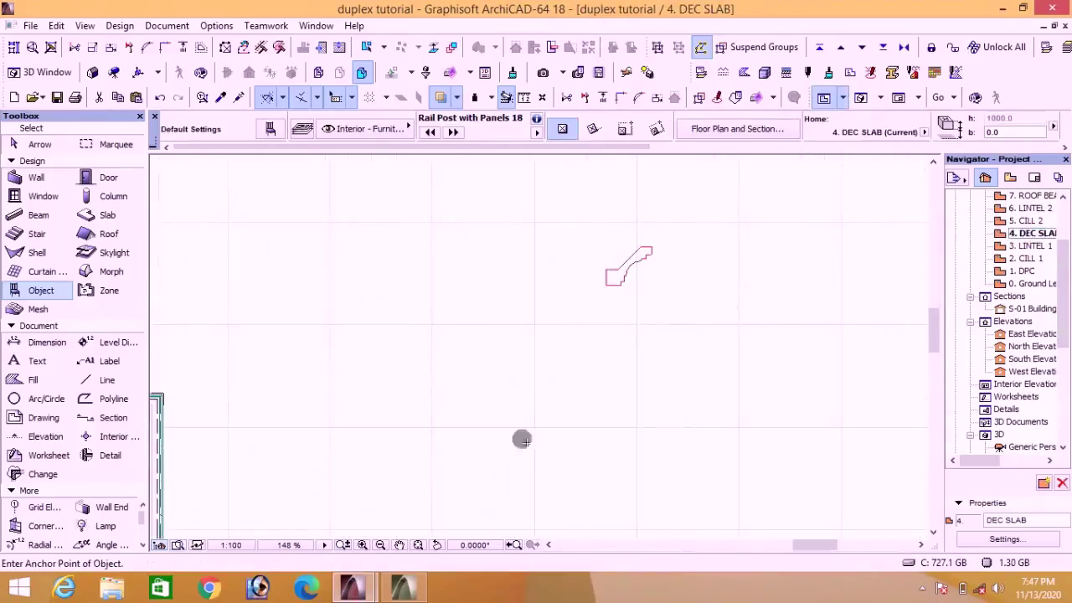
Step: Switch back to the untitled house project and paste the moulding-profile polyline north-east of the house on the ROOF BEAM plan
mouse_move(372, 597)
left_click(408, 531)
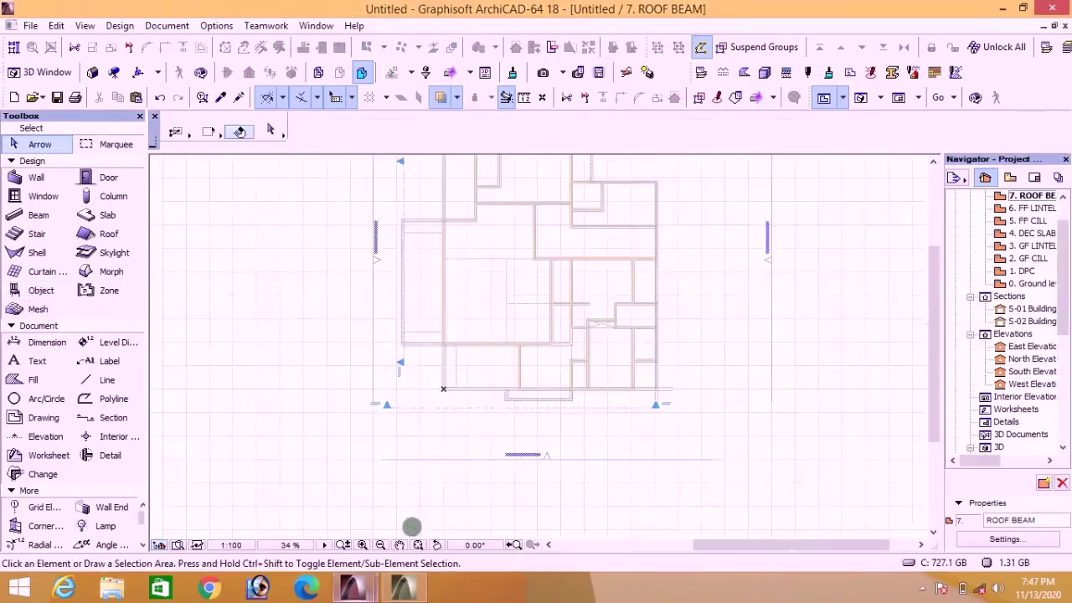
scroll(582, 335, "down", 2)
scroll(654, 264, "up", 2)
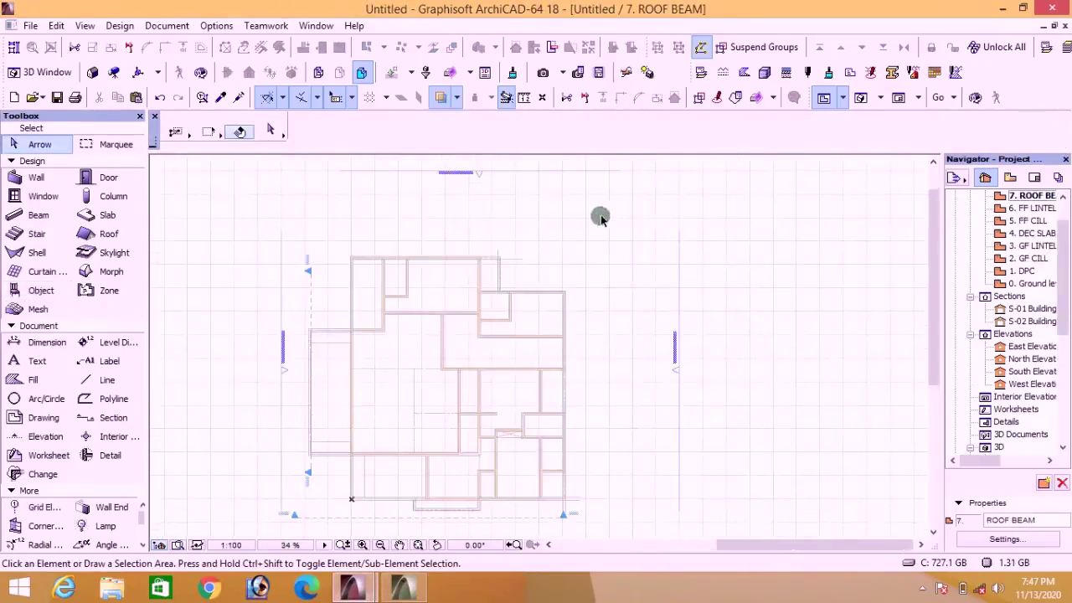
right_click(605, 210)
left_click(639, 218)
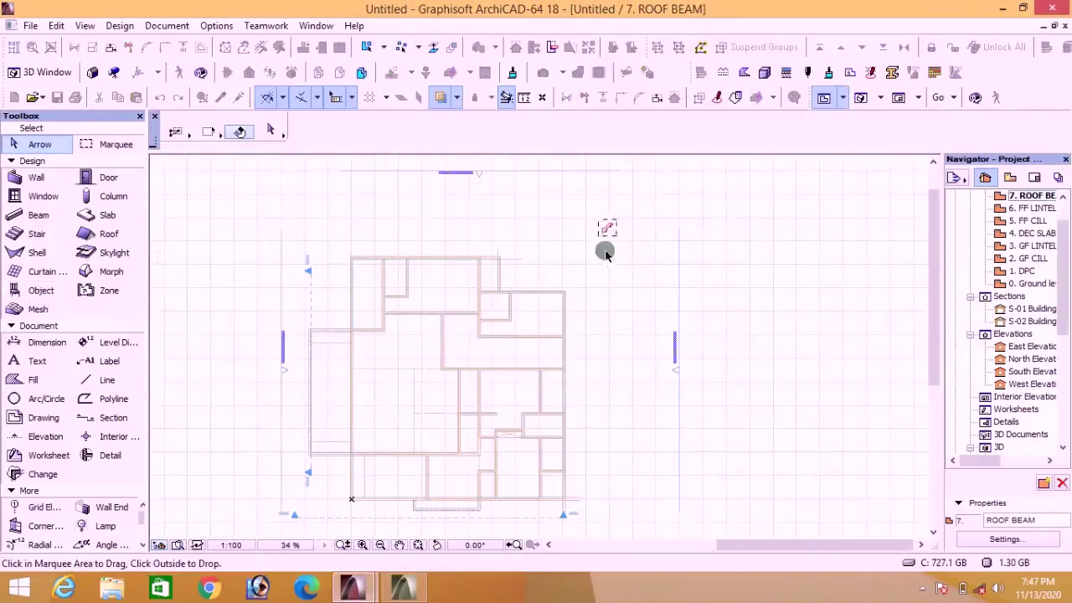
scroll(627, 217, "up", 5)
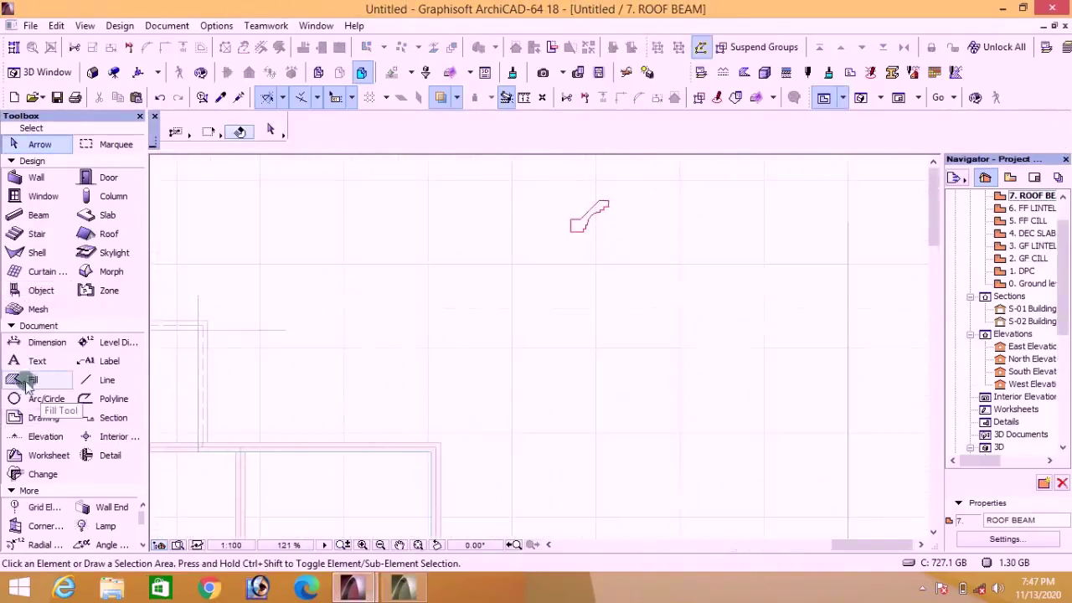
scroll(649, 254, "down", 2)
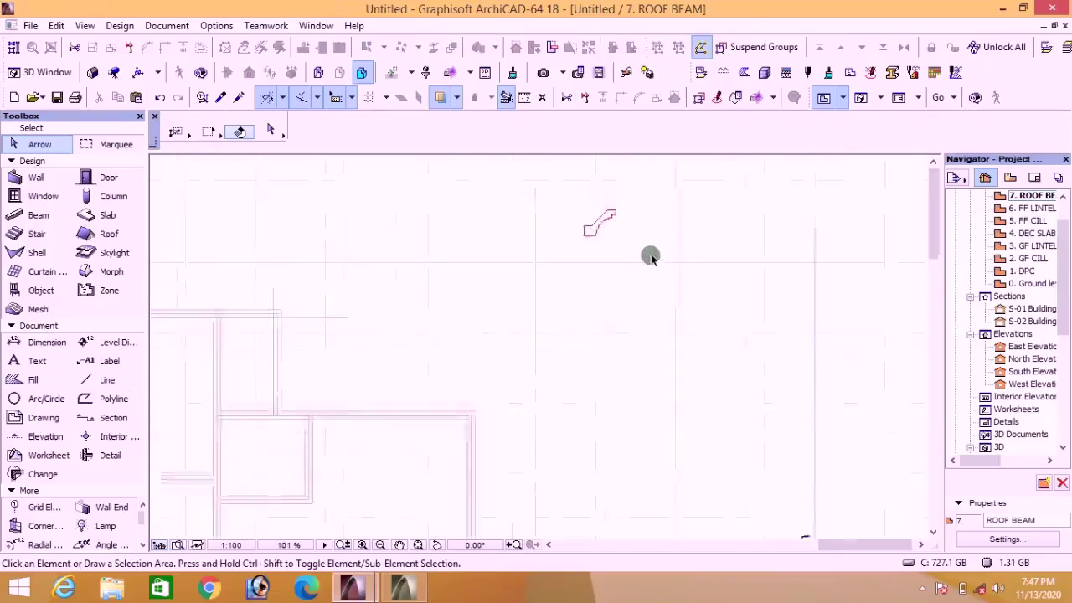
Step: Create a 25 % fill inside the moulding-profile polyline by tracing its outline with the Magic Wand, and cut that fill to the clipboard
left_click(12, 380)
scroll(620, 235, "up", 3)
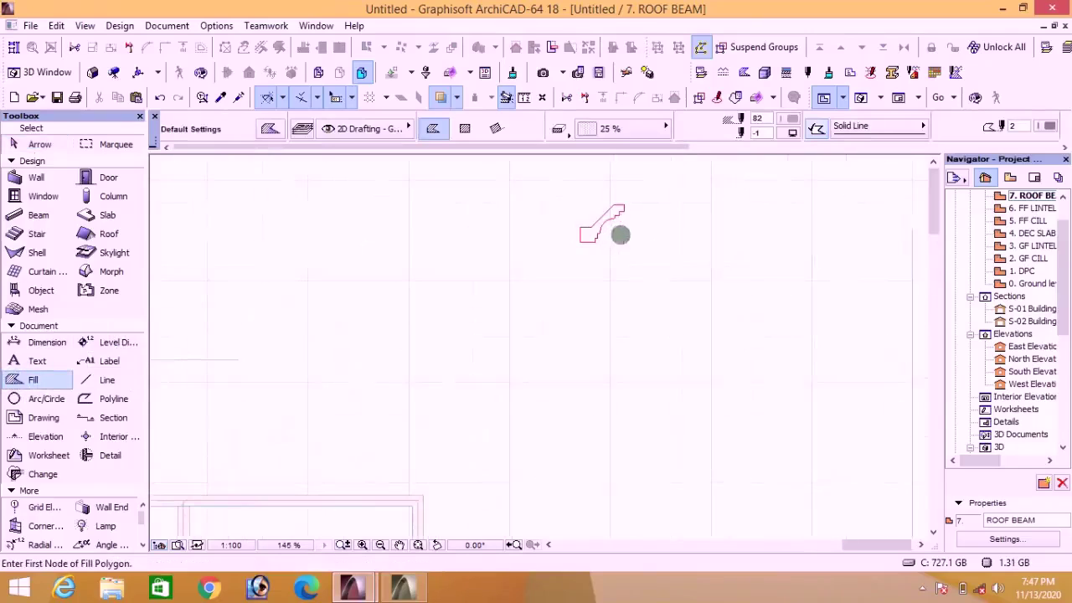
scroll(601, 233, "up", 3)
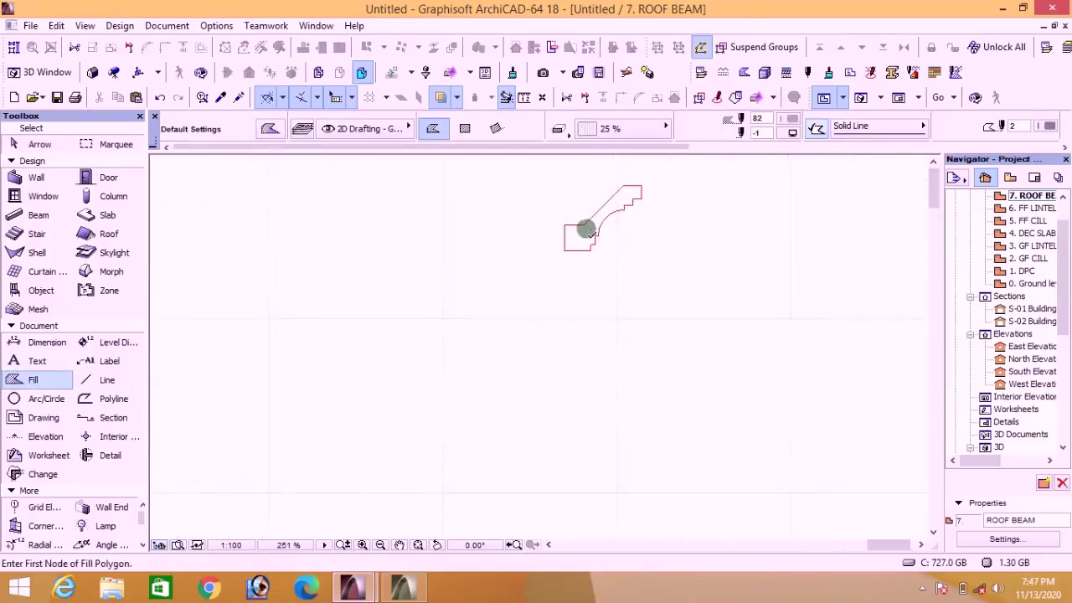
left_click(588, 240)
left_click(584, 244, "shift")
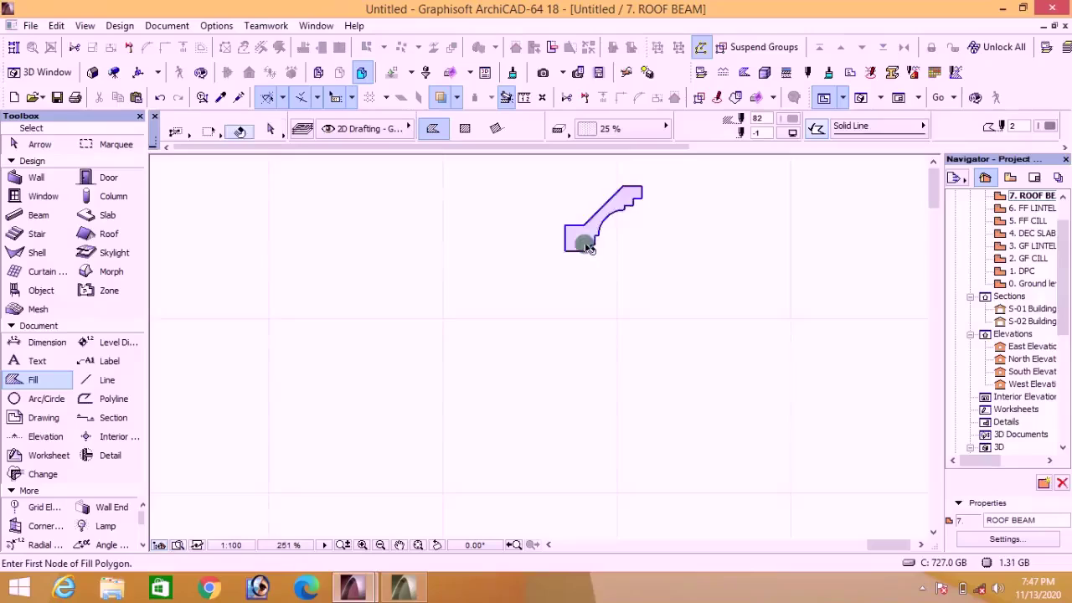
left_click(581, 240)
right_click(591, 239)
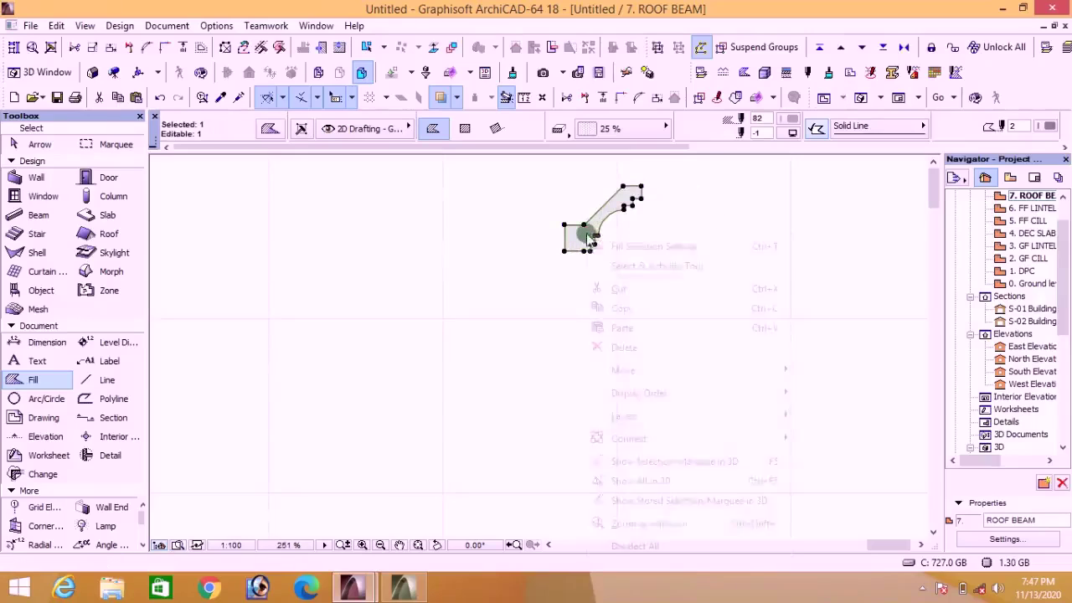
left_click(621, 290)
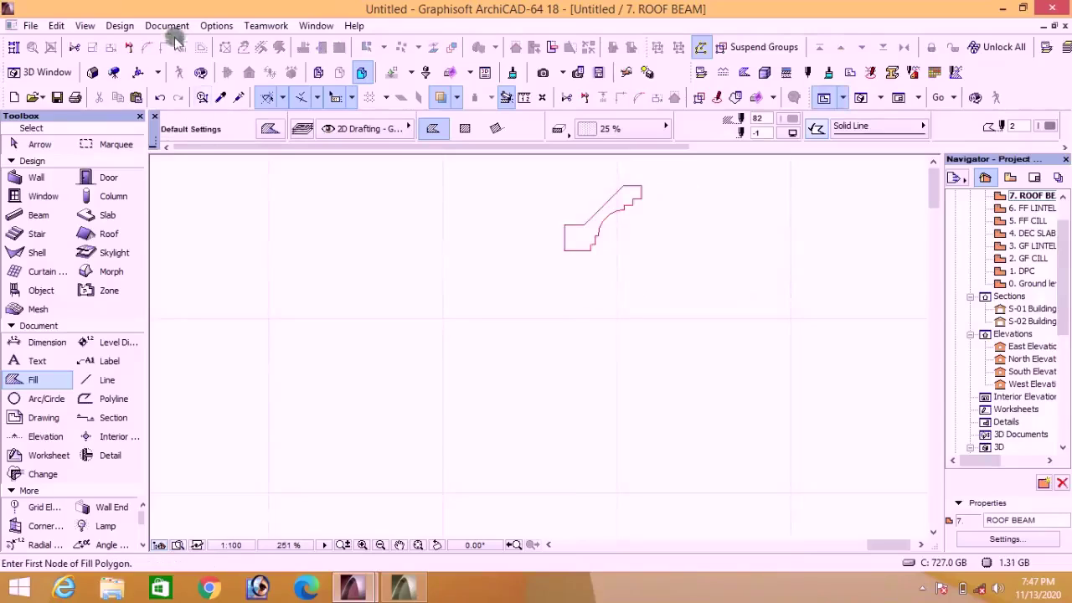
Step: Create a new complex profile named PARAPET 1 in the Profile Manager
left_click(129, 26)
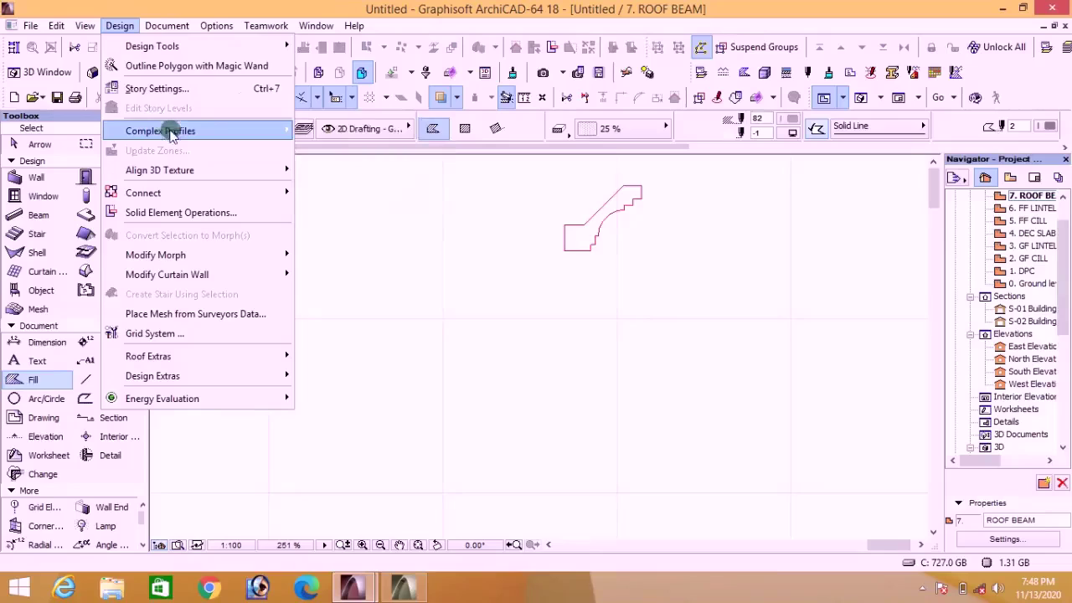
mouse_move(179, 135)
left_click(339, 130)
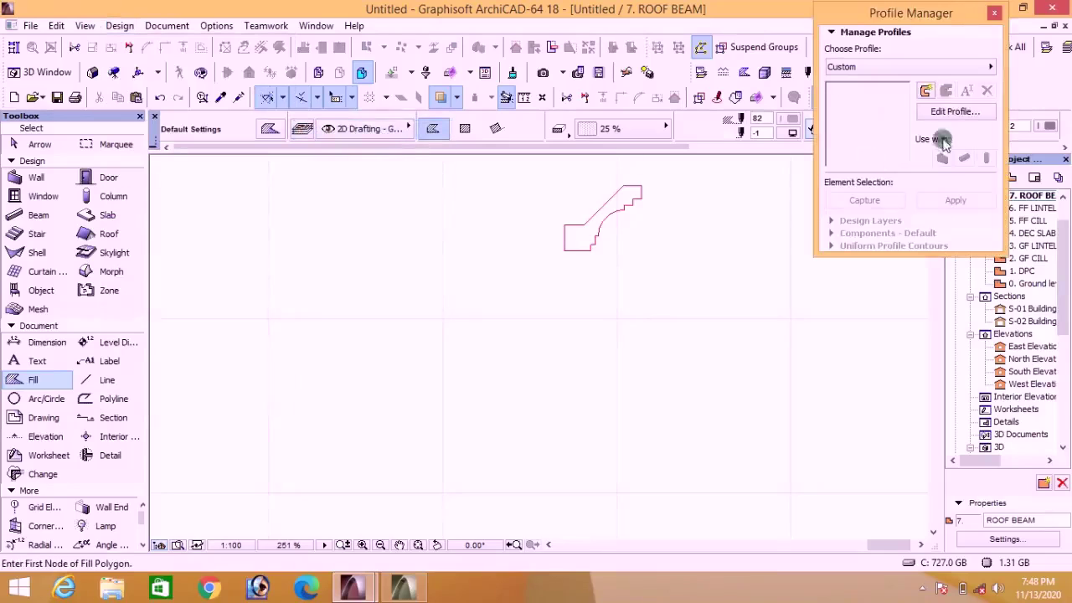
left_click(926, 93)
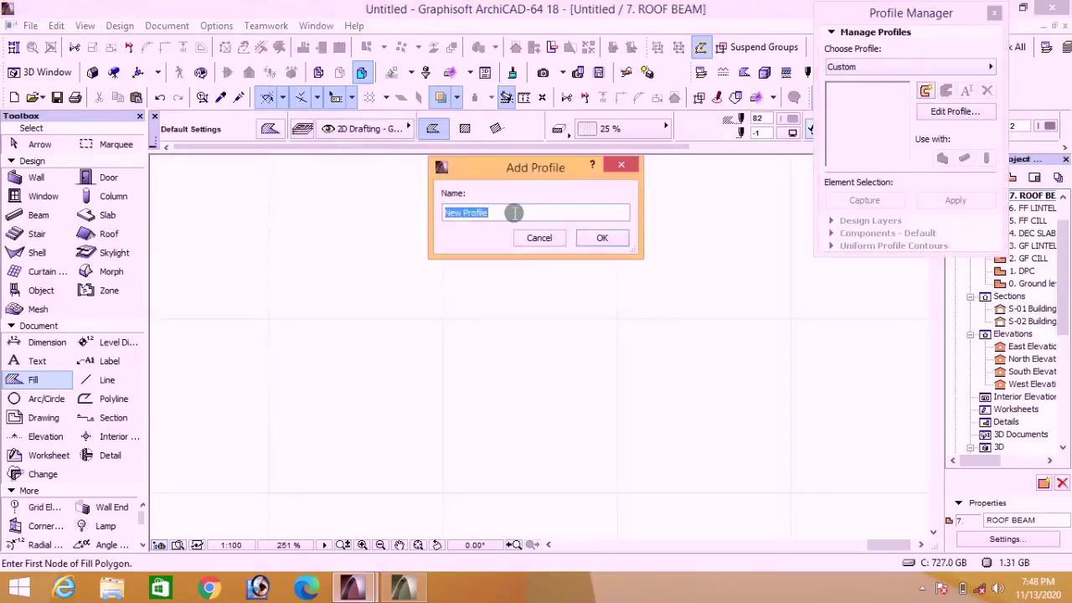
type("PARAPET 1")
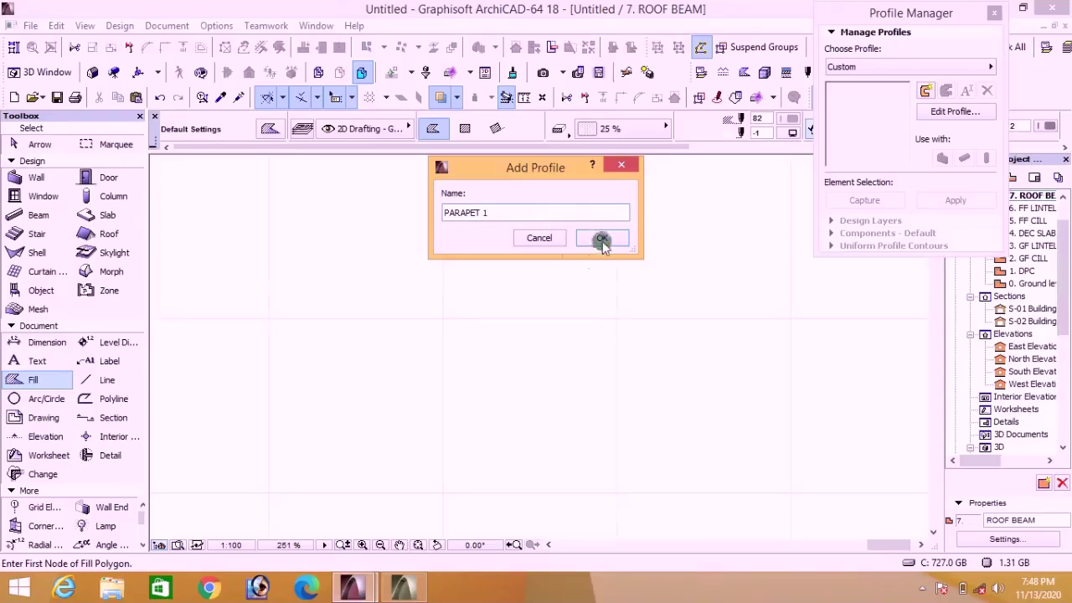
left_click(602, 240)
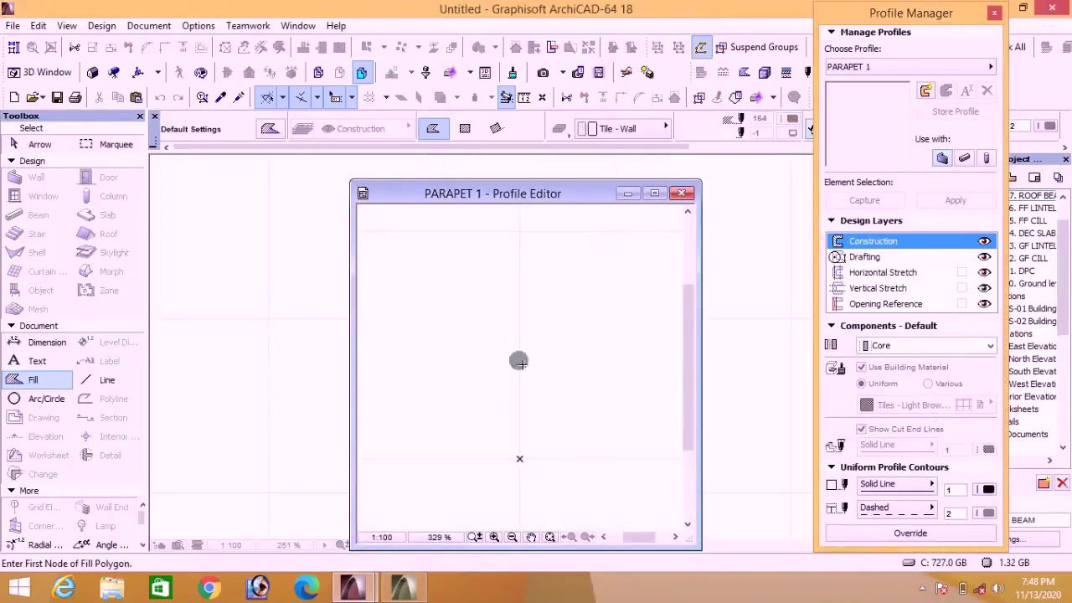
Step: Paste the cut moulding fill into the PARAPET 1 profile at the center of the current view, keeping the current view
right_click(485, 311)
left_click(521, 319)
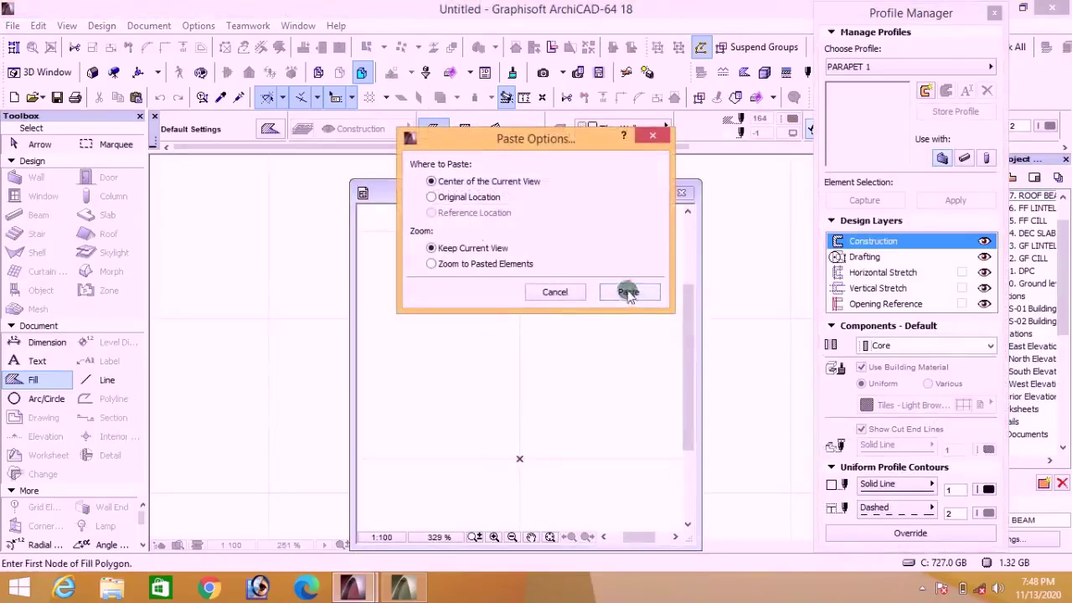
left_click(627, 290)
scroll(505, 466, "up", 2)
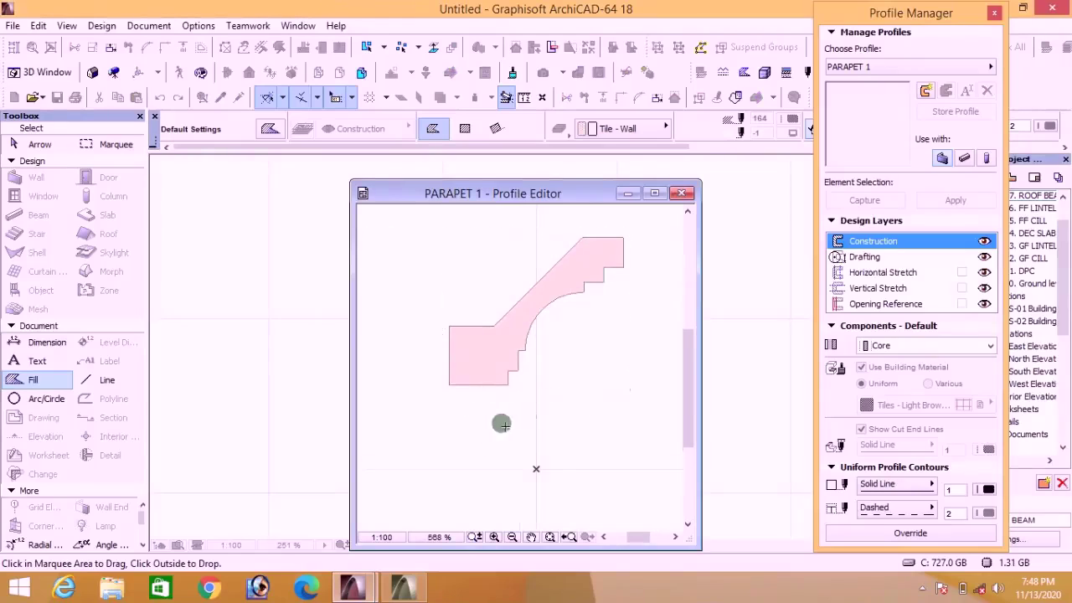
Step: Move the pasted fill so the midpoint of its long bottom edge segment sits on the profile origin
left_click(484, 343)
scroll(471, 398, "up", 2)
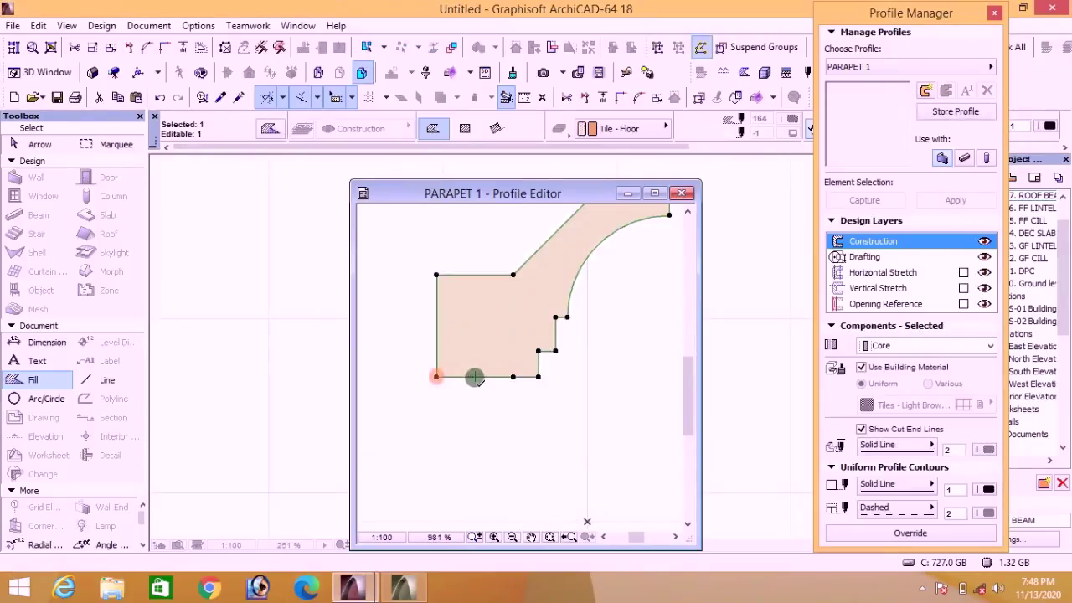
left_click(475, 378)
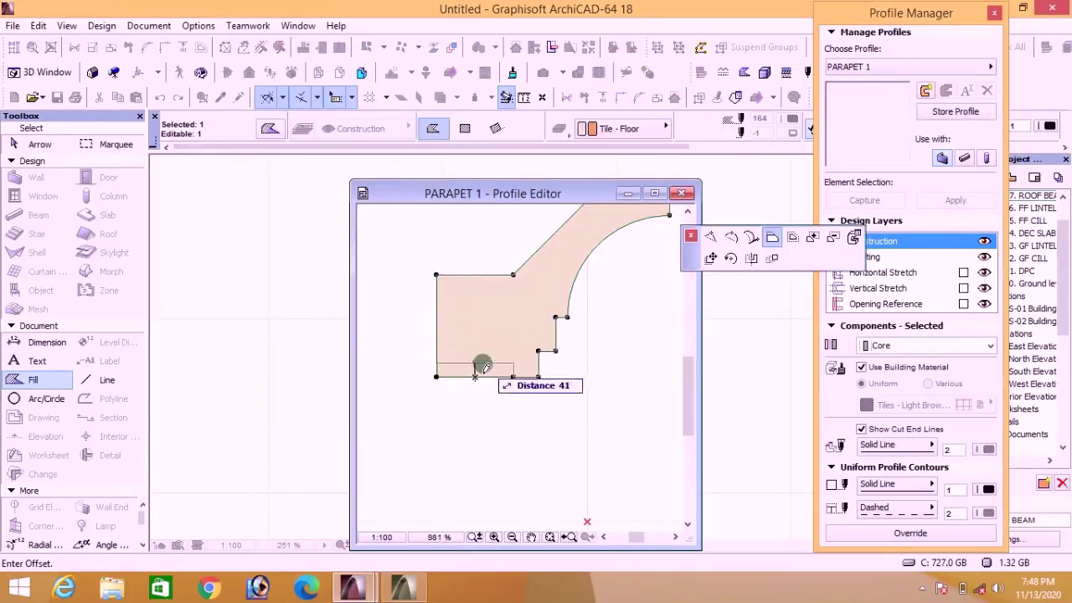
key("Escape")
left_click(477, 378)
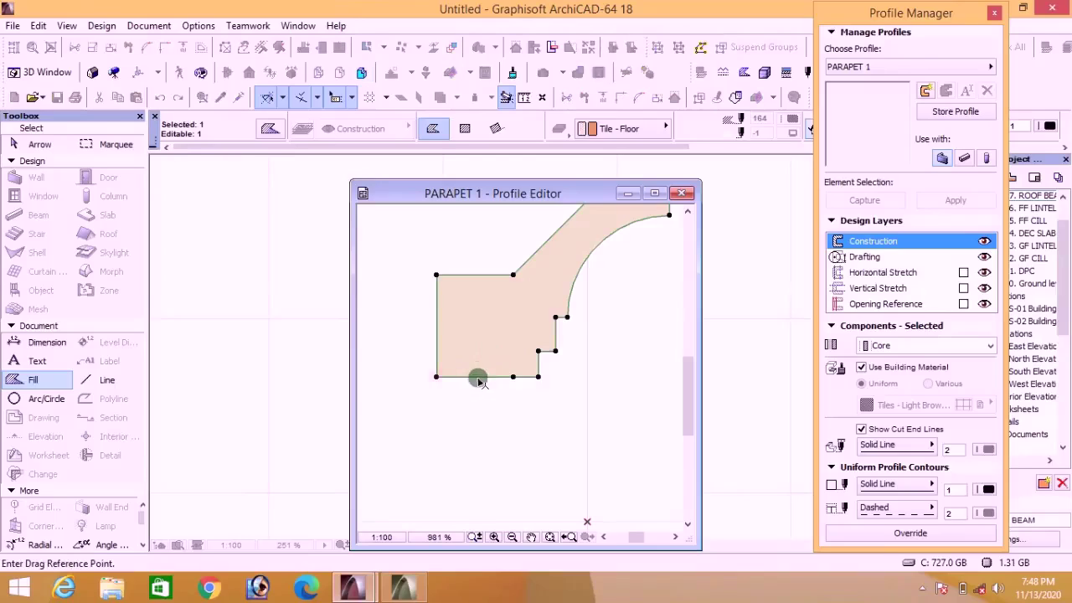
left_click(475, 378)
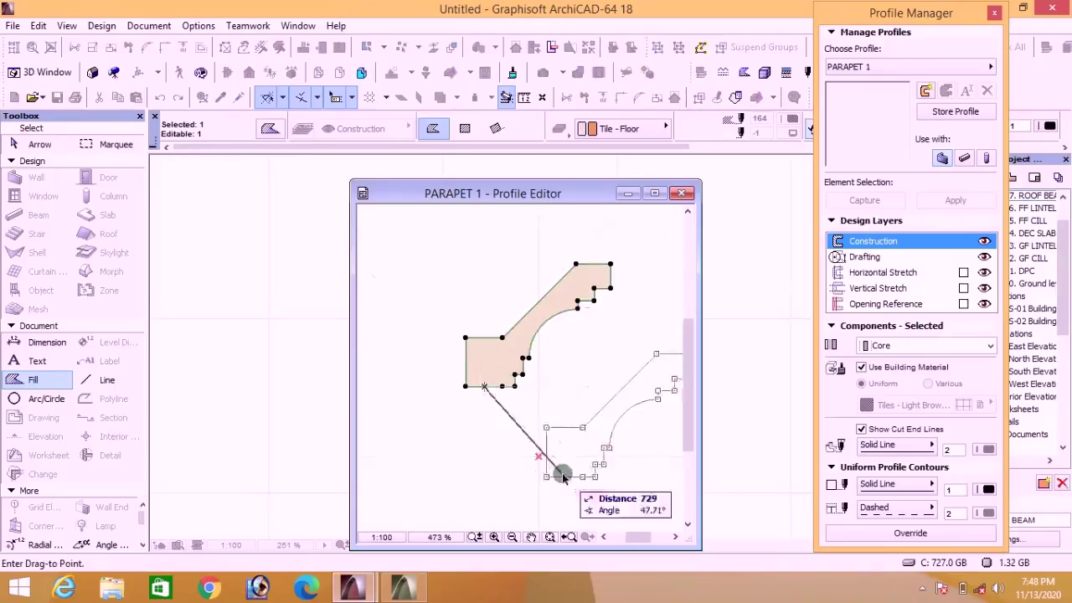
left_click(523, 445)
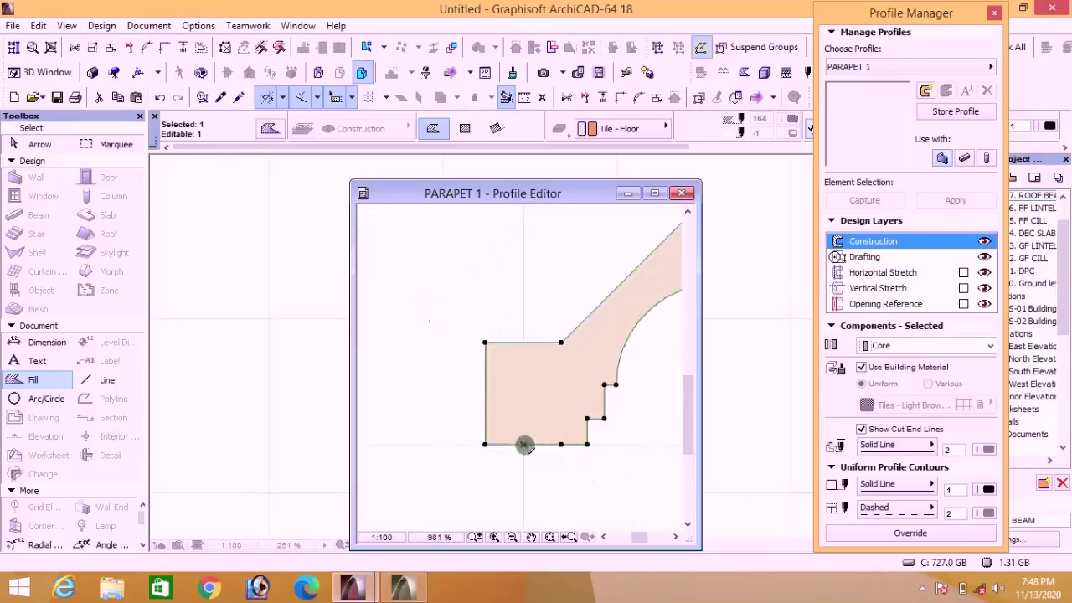
scroll(450, 432, "down", 3)
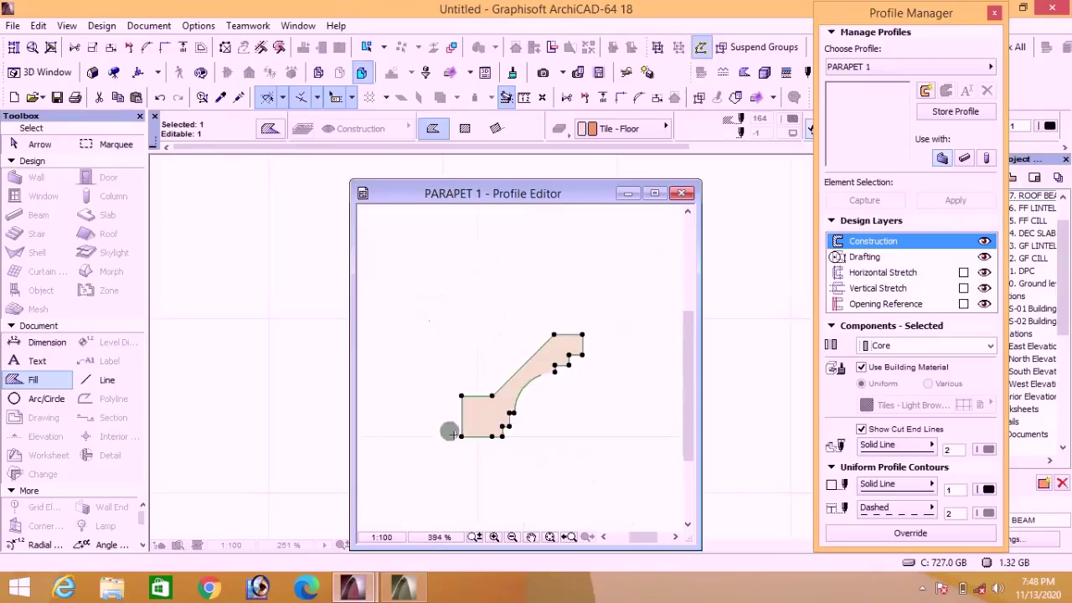
Step: Stop using the building material for the fill, set its uniform surface to Paint - Titanium White, and store the profile
left_click(862, 367)
left_click(879, 405)
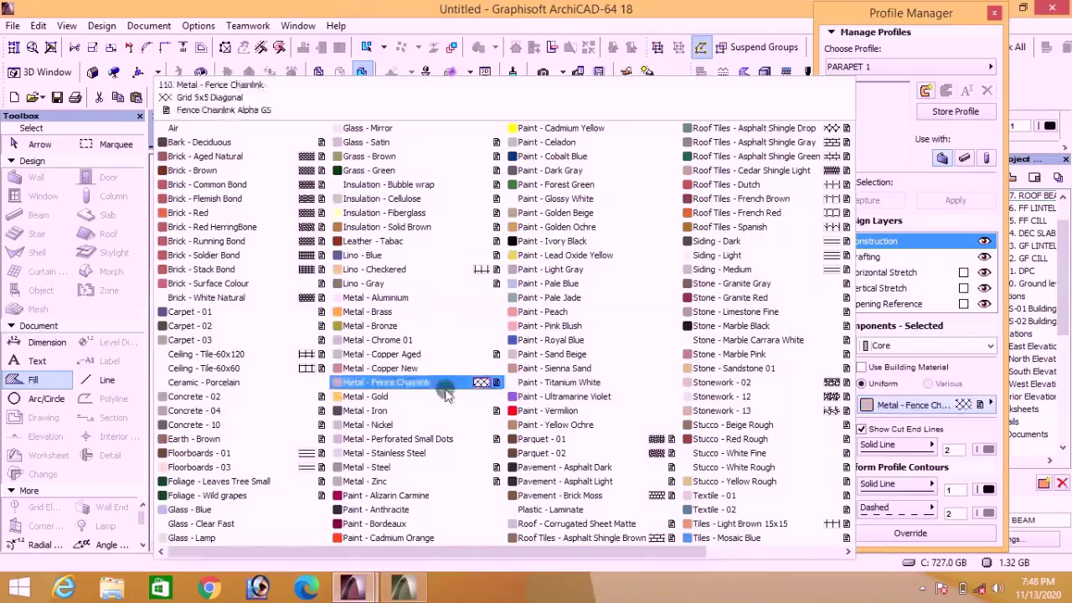
left_click(548, 384)
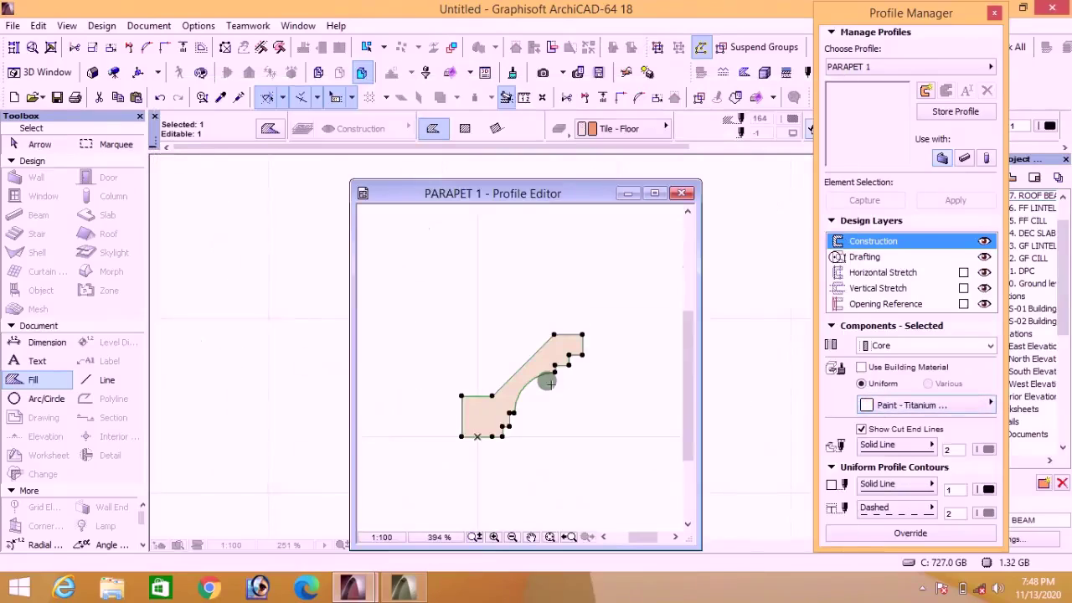
left_click(613, 460)
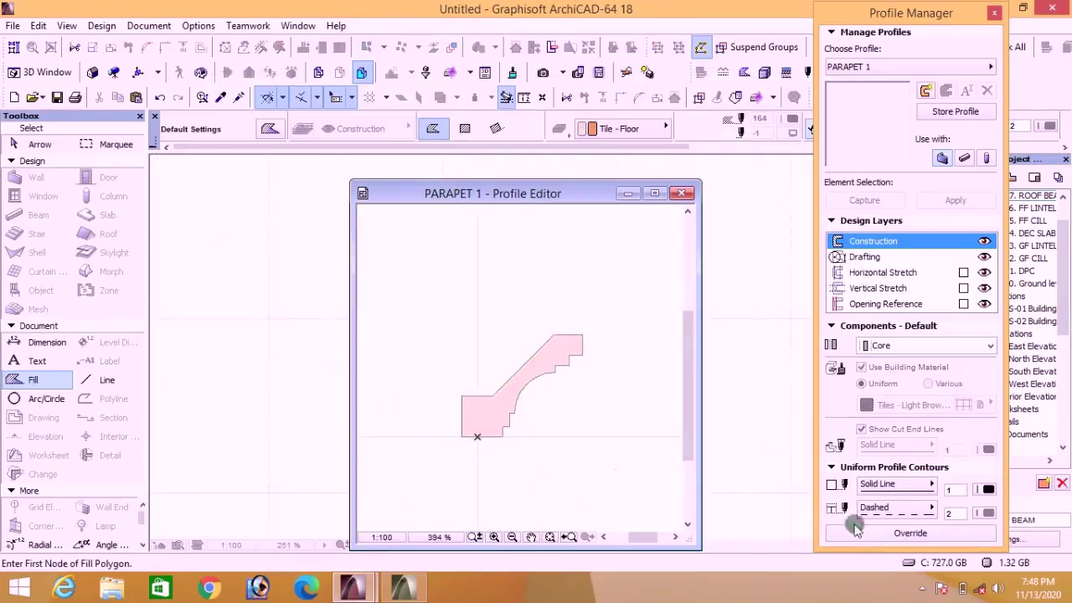
left_click(944, 112)
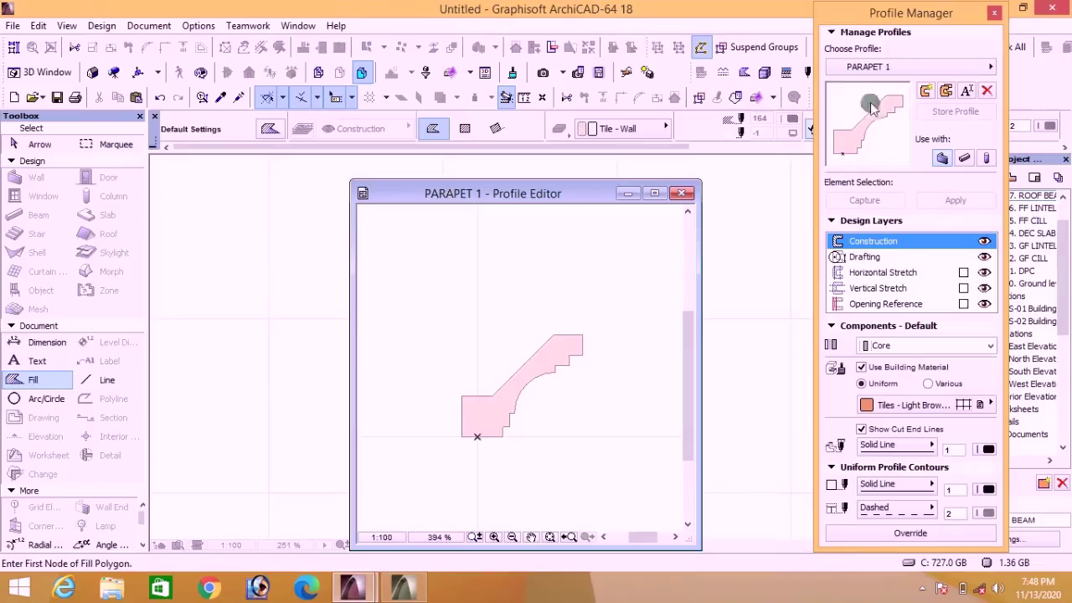
Step: Override the profile's contours with the uniform contour settings, and close the Profile Manager, storing the changes to PARAPET 1
left_click(890, 536)
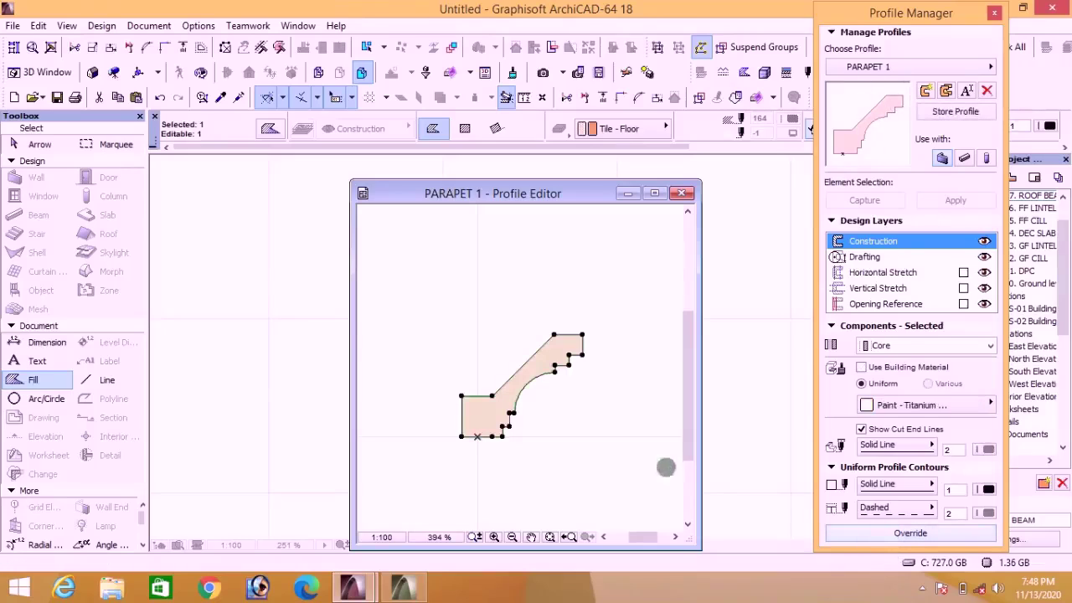
left_click(619, 437)
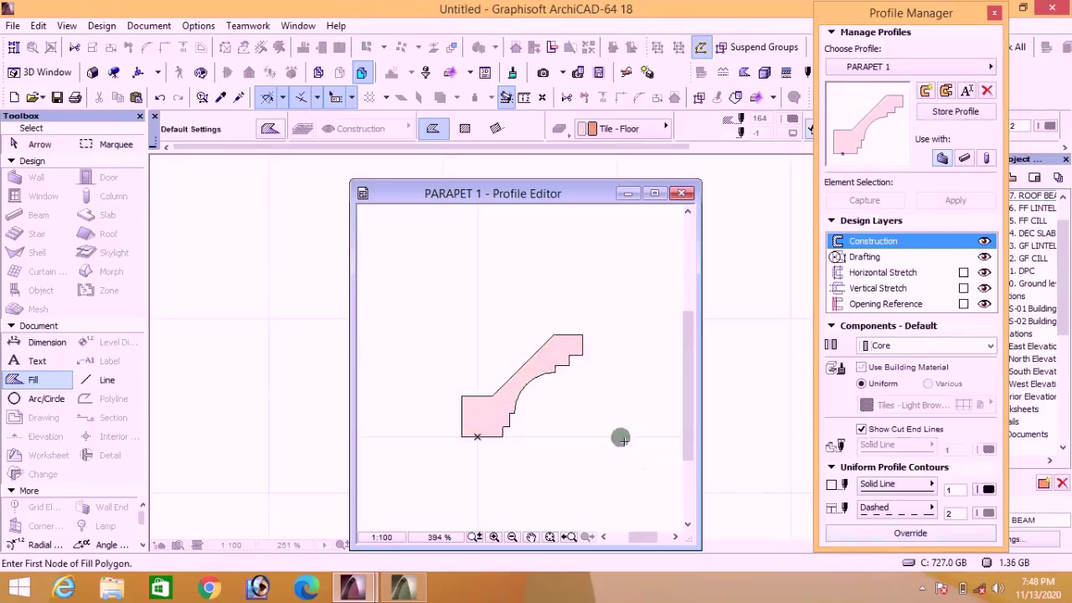
left_click(995, 17)
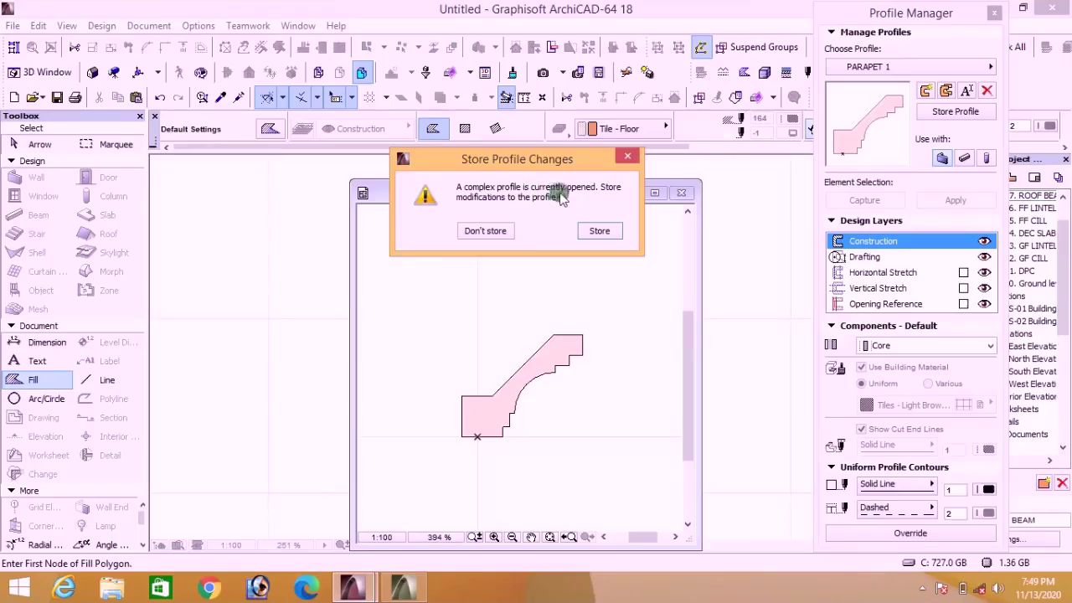
left_click(599, 229)
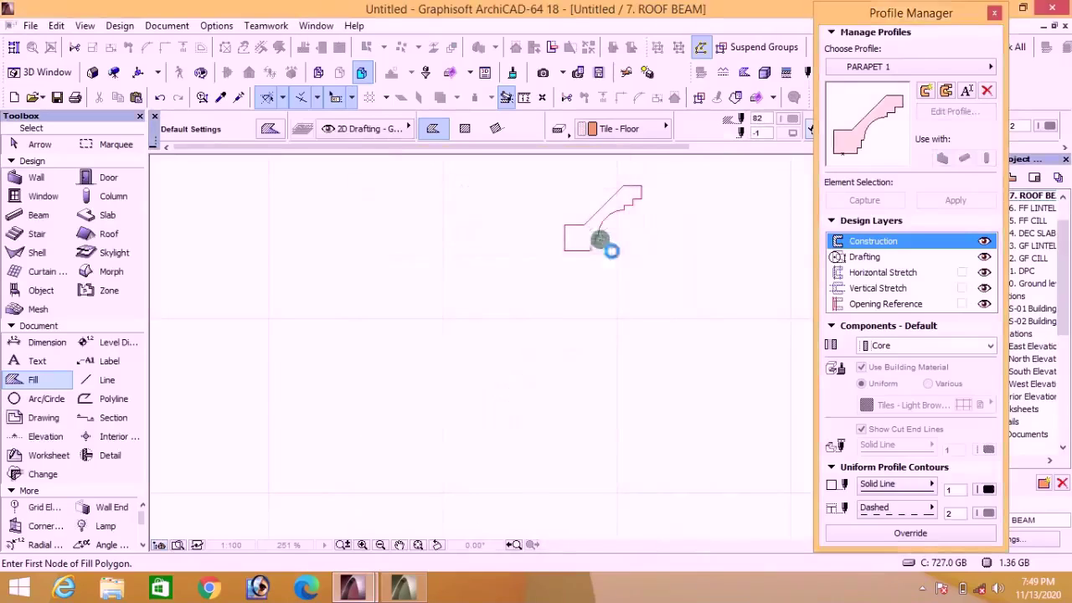
Step: Examine the outline of the 7. ROOF BEAM plan, including the projection on the building's south side
scroll(594, 338, "down", 3)
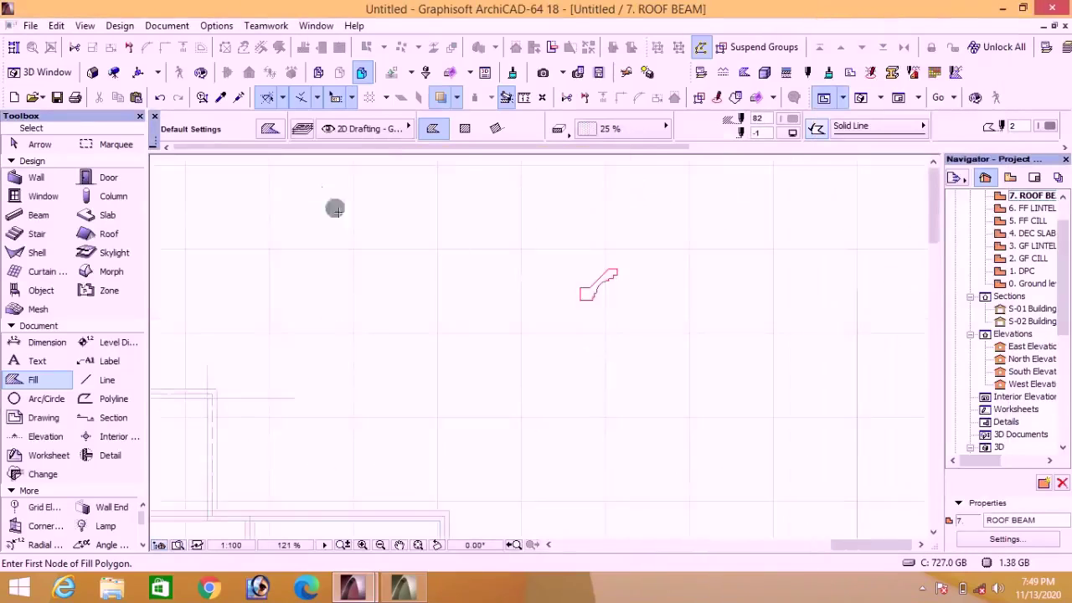
scroll(574, 306, "down", 8)
scroll(592, 387, "up", 2)
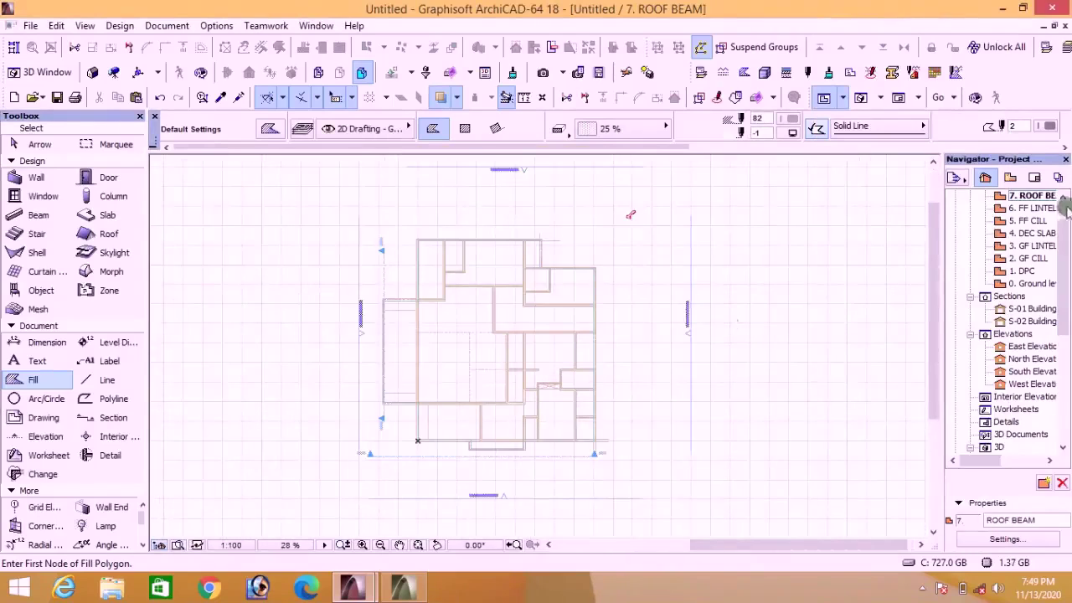
scroll(407, 416, "up", 2)
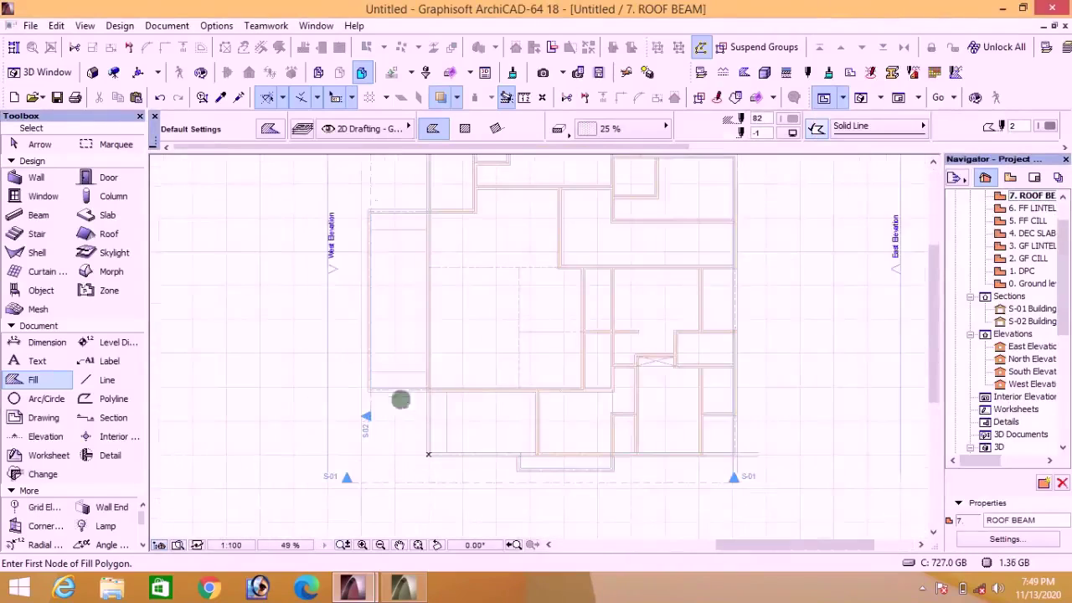
scroll(401, 400, "up", 1)
scroll(503, 459, "up", 1)
scroll(430, 413, "up", 1)
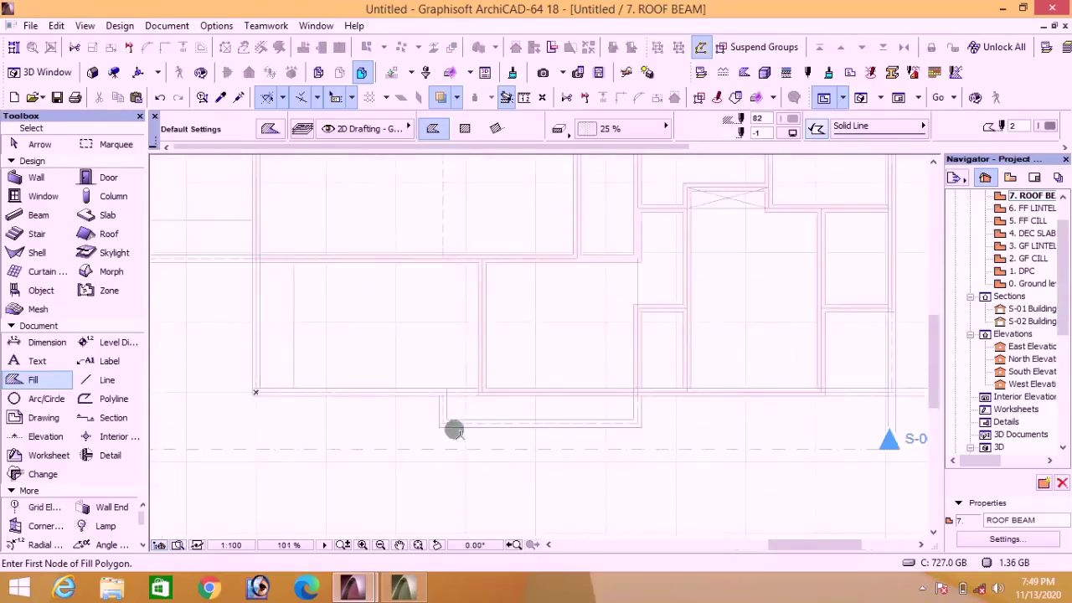
scroll(454, 431, "down", 2)
scroll(421, 410, "down", 2)
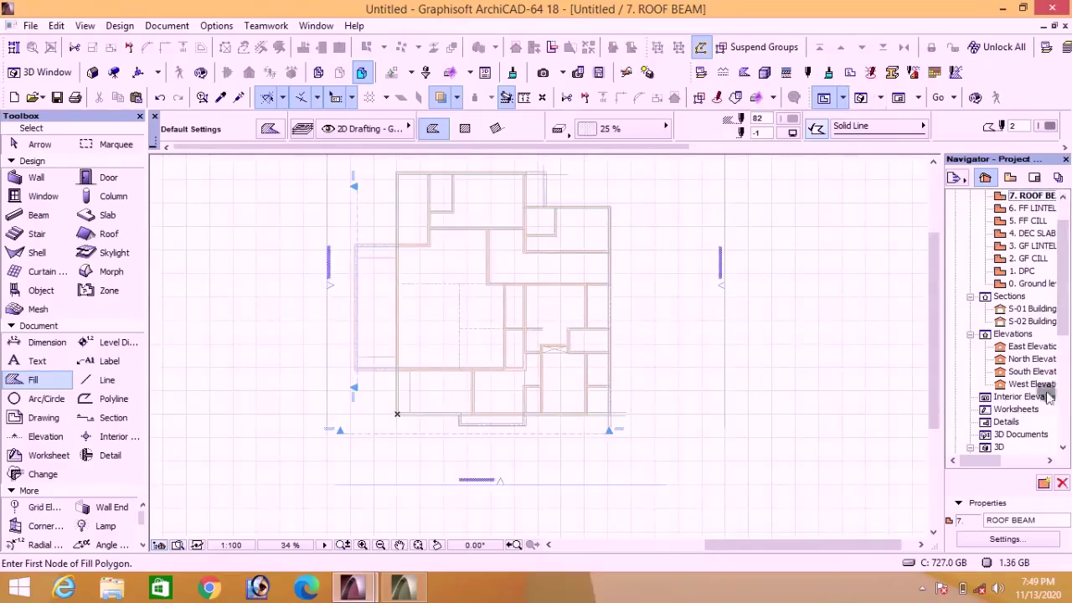
Step: Open the South Elevation and examine the top of the walls against the ROOF BEAM and PARAPET TOP level lines
double_click(1026, 371)
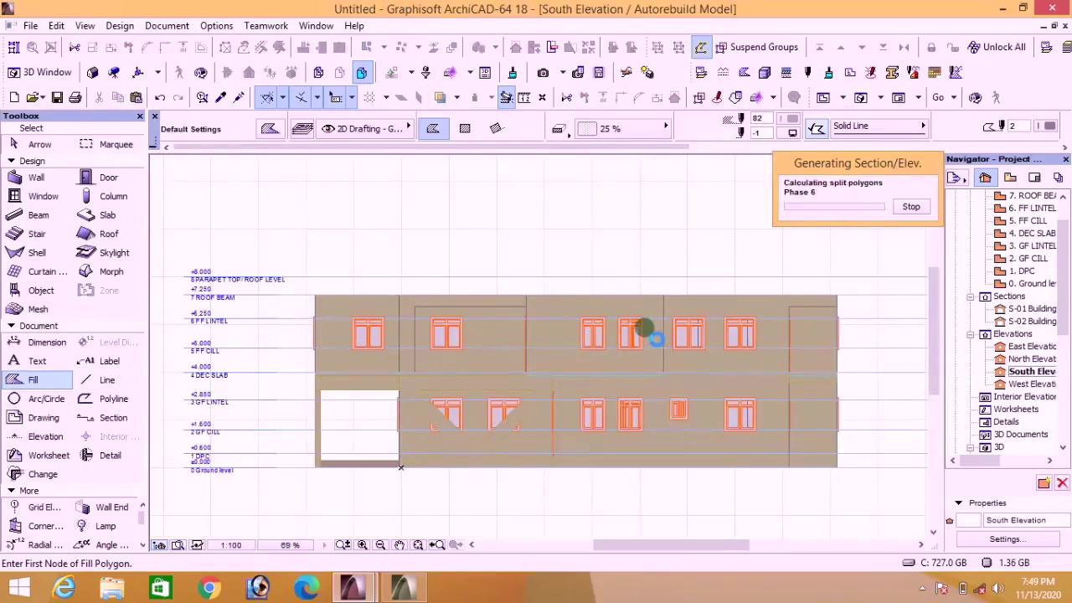
scroll(856, 318, "up", 3)
scroll(821, 279, "up", 3)
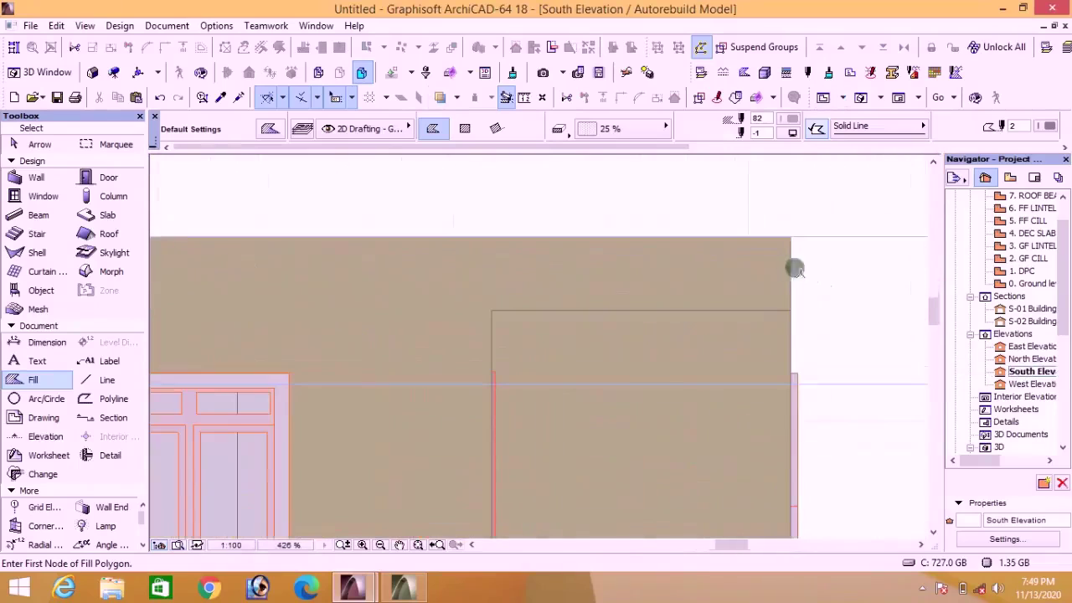
scroll(672, 268, "down", 5)
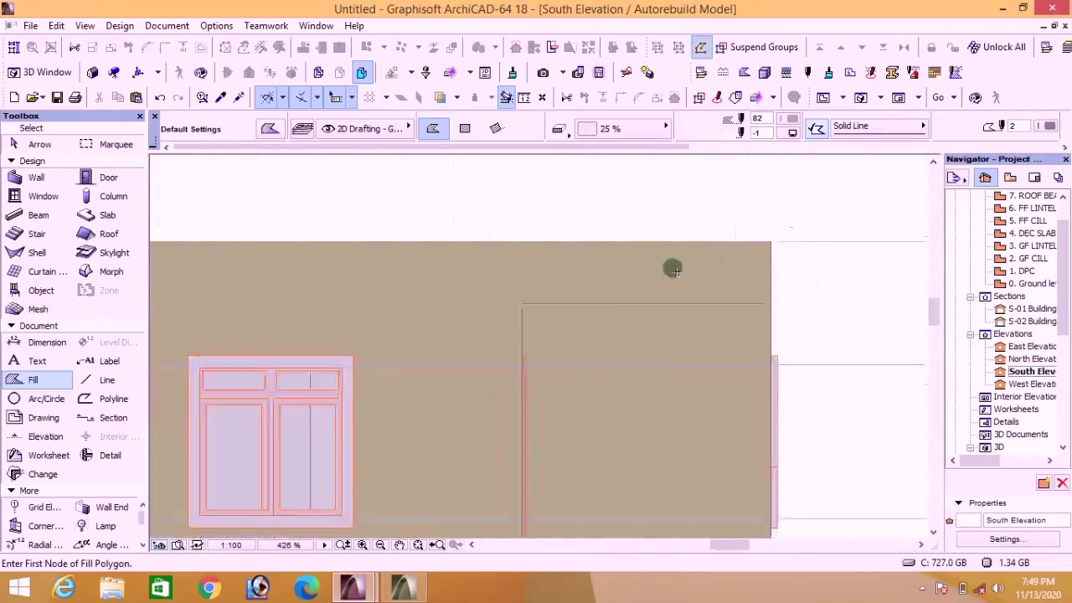
scroll(708, 314, "up", 3)
scroll(708, 314, "up", 1)
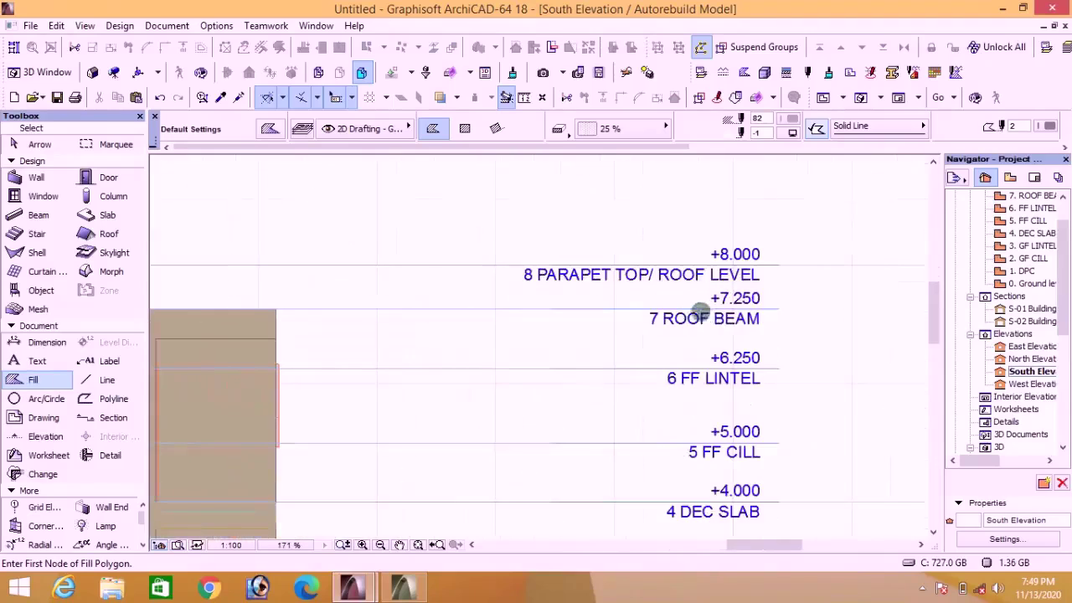
scroll(410, 309, "down", 2)
scroll(545, 304, "up", 3)
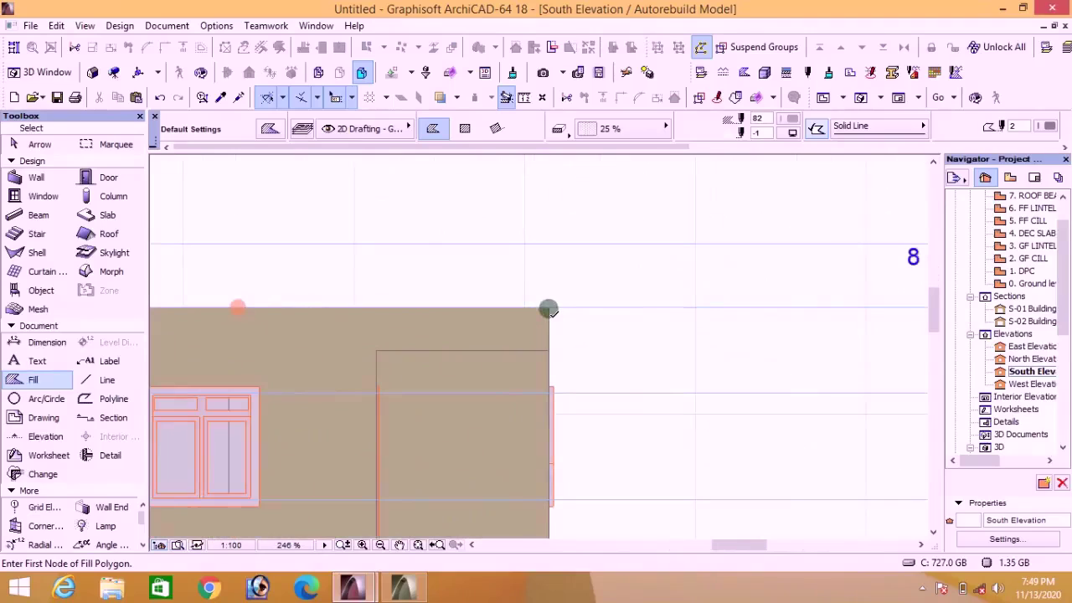
scroll(549, 310, "down", 3)
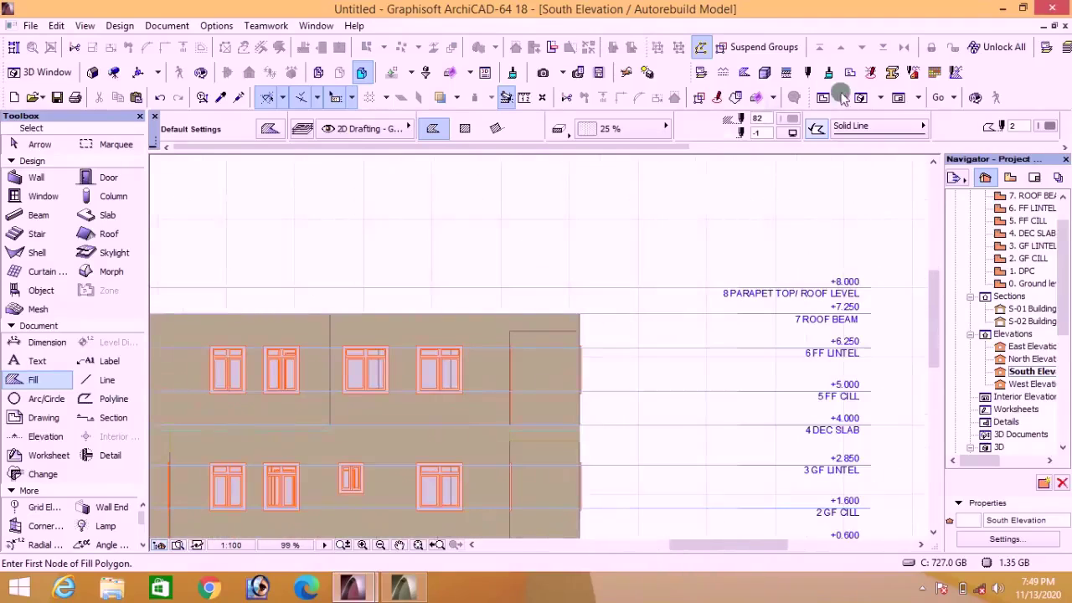
Step: Return to the 7. ROOF BEAM plan and set the default wall structure to the PARAPET 1 complex profile
left_click(823, 97)
double_click(1033, 196)
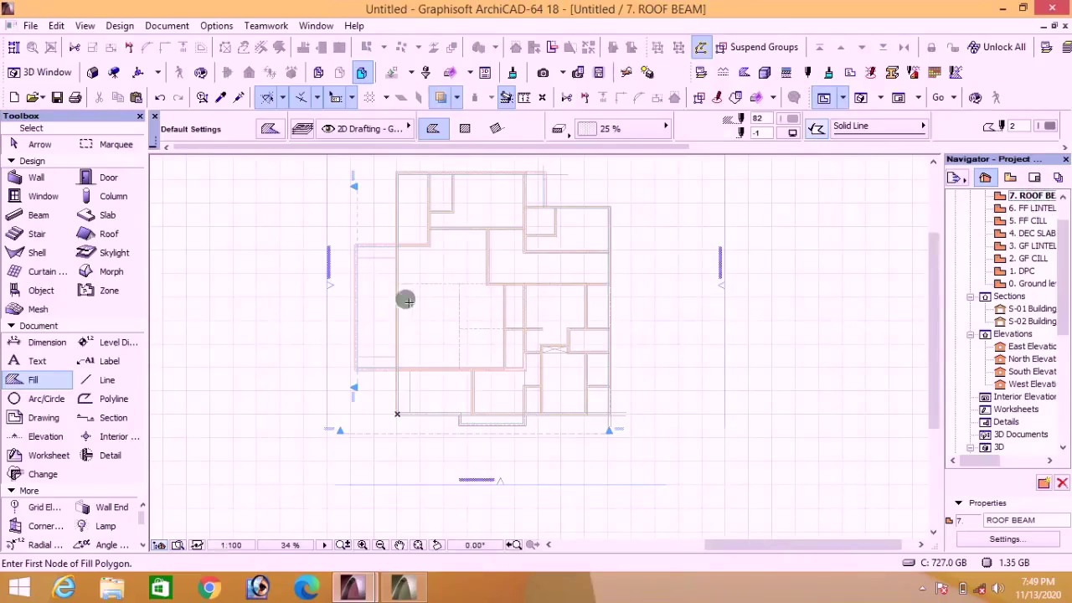
left_click(35, 179)
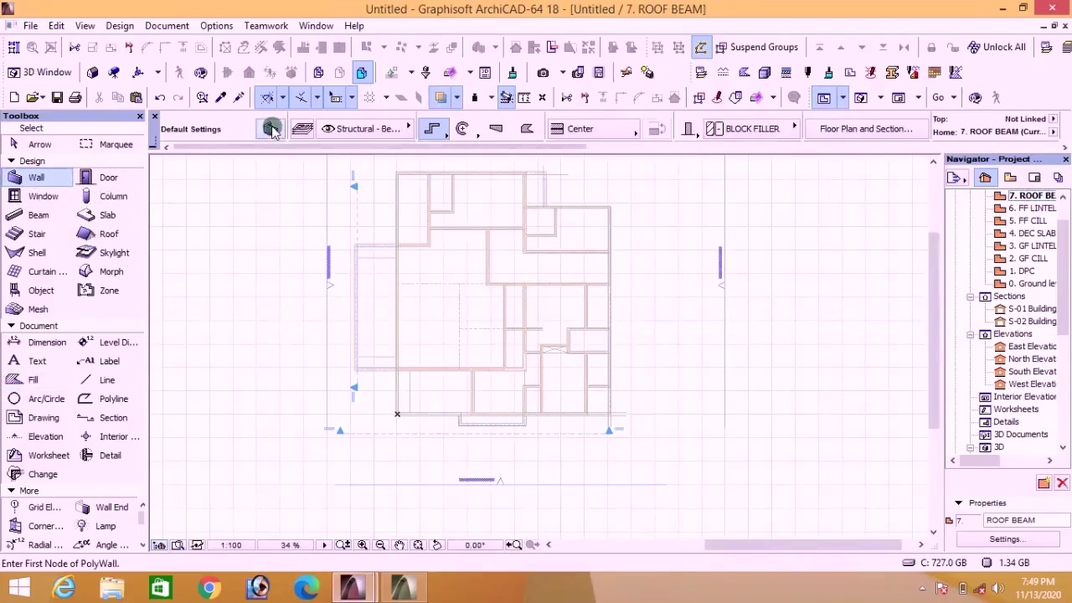
left_click(271, 128)
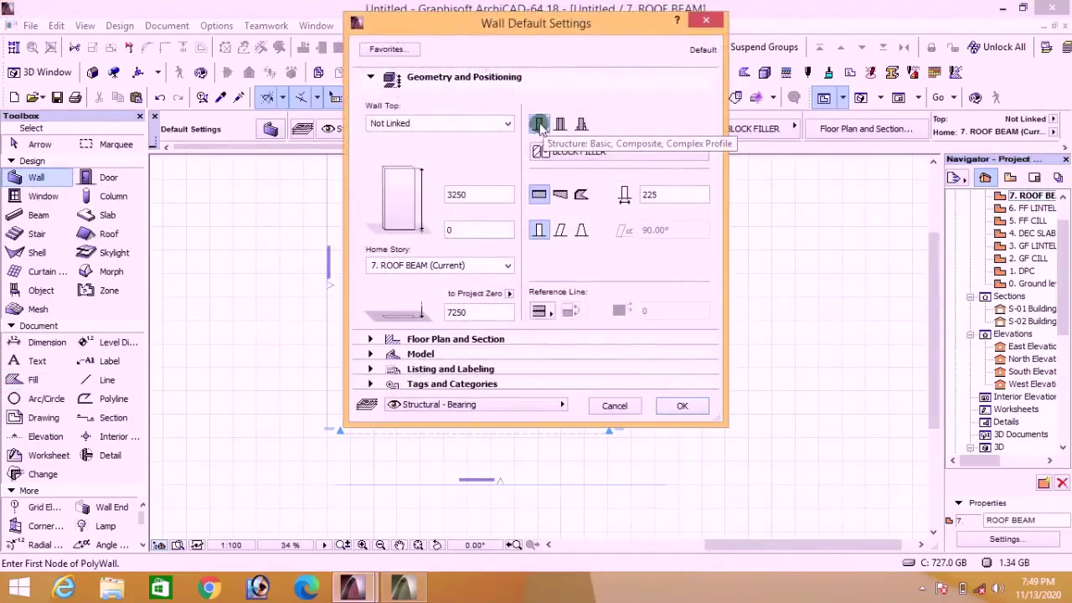
left_click(579, 126)
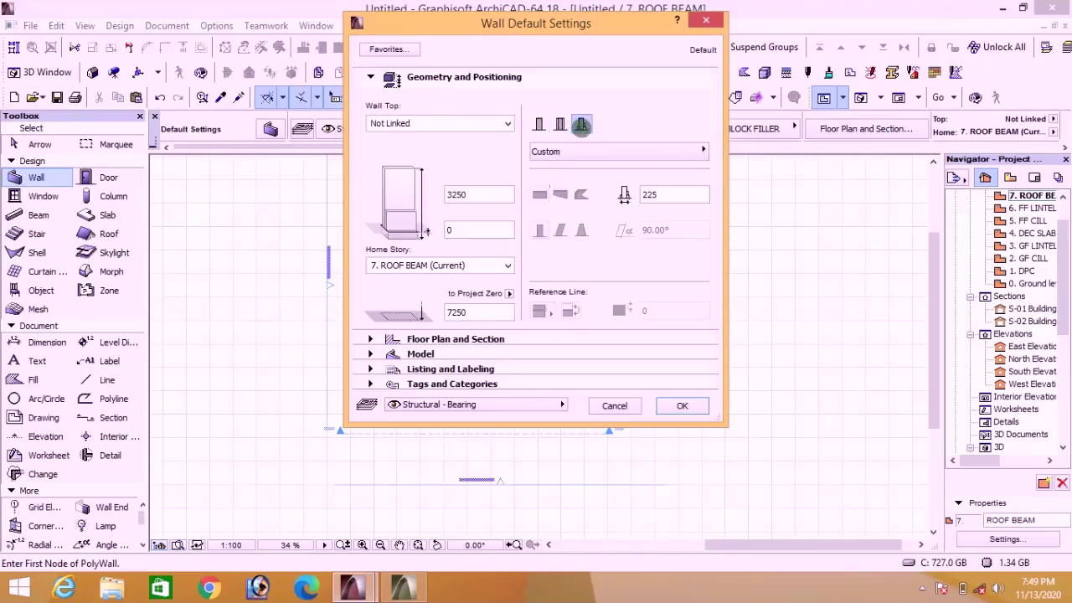
left_click(703, 149)
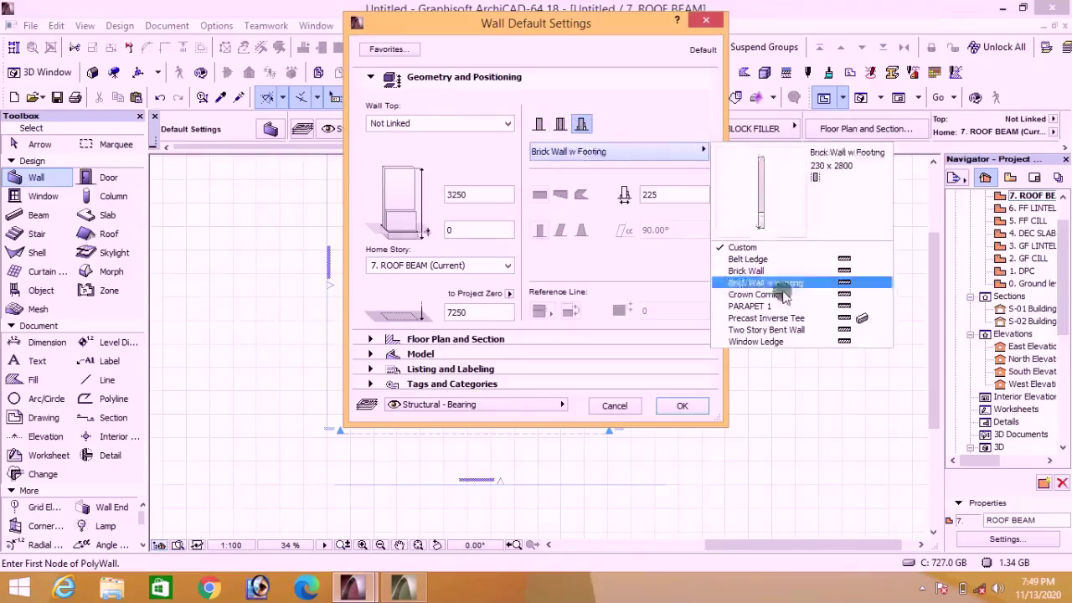
left_click(754, 308)
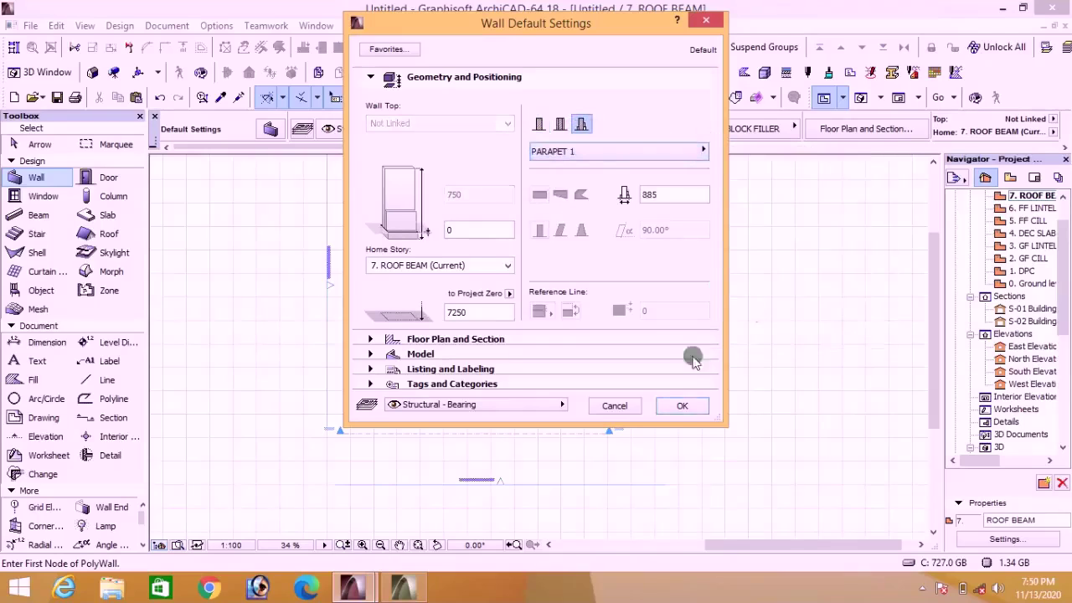
left_click(676, 406)
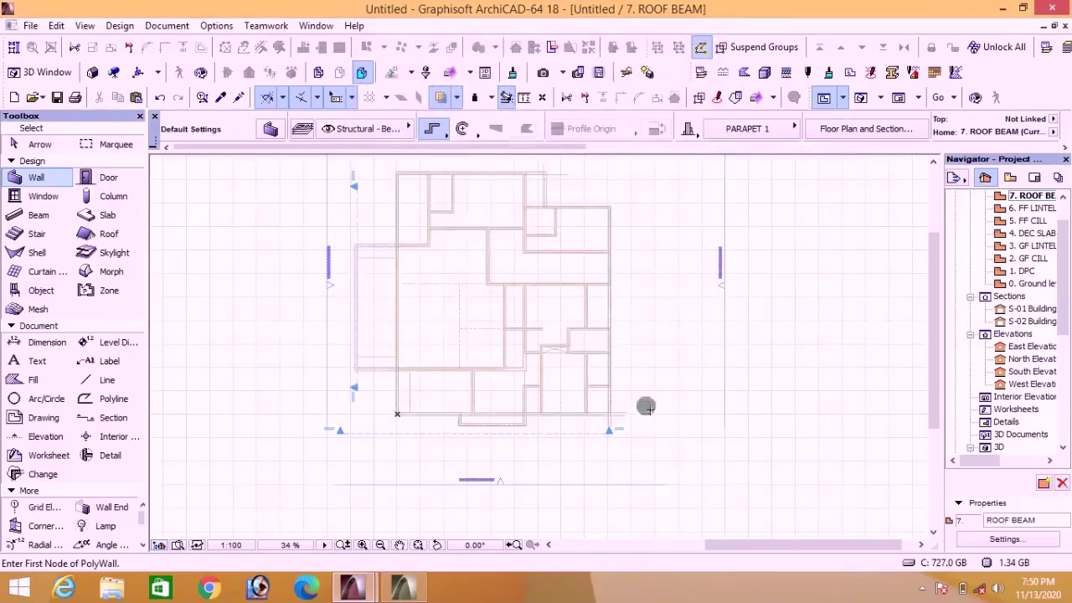
Step: Start a chained PARAPET 1 wall at the building's northwest corner and trace the west side's outline, including its projection
scroll(459, 463, "up", 3)
scroll(358, 411, "down", 2)
scroll(344, 301, "up", 5)
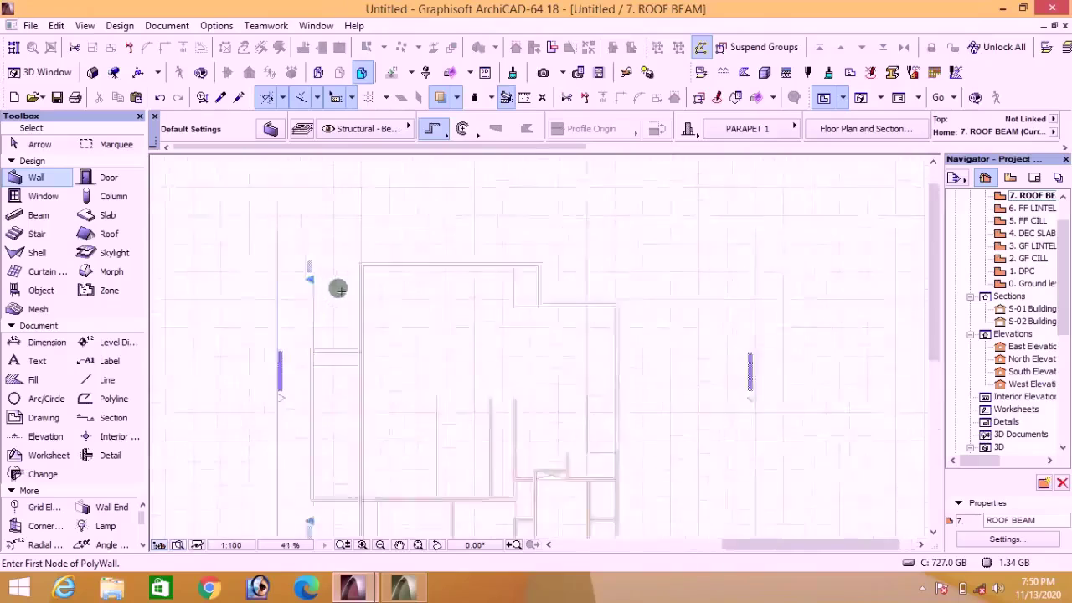
left_click(410, 208)
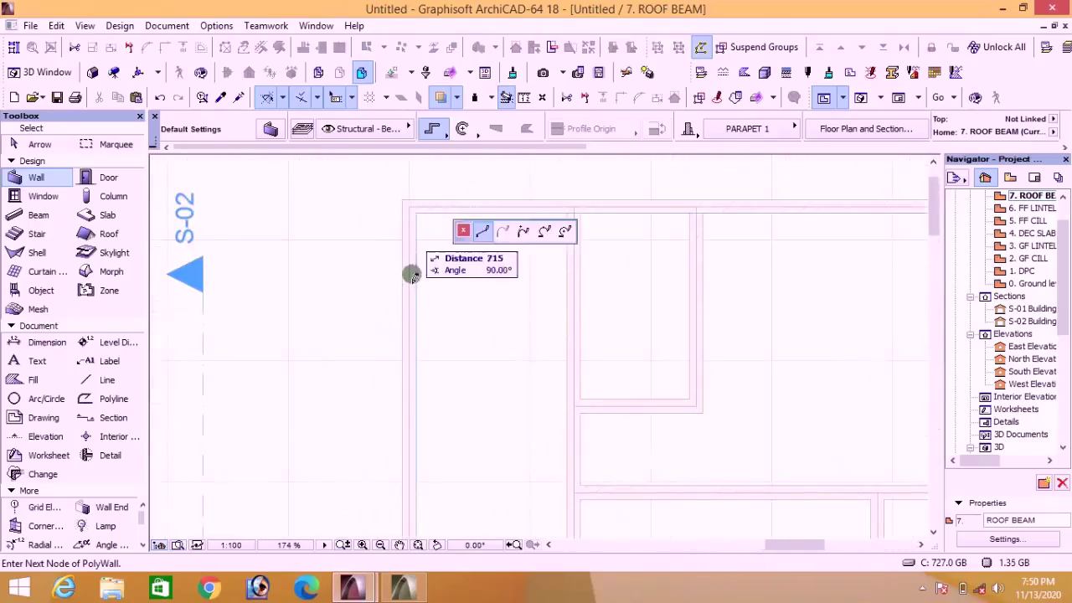
scroll(411, 342, "down", 3)
scroll(411, 342, "up", 3)
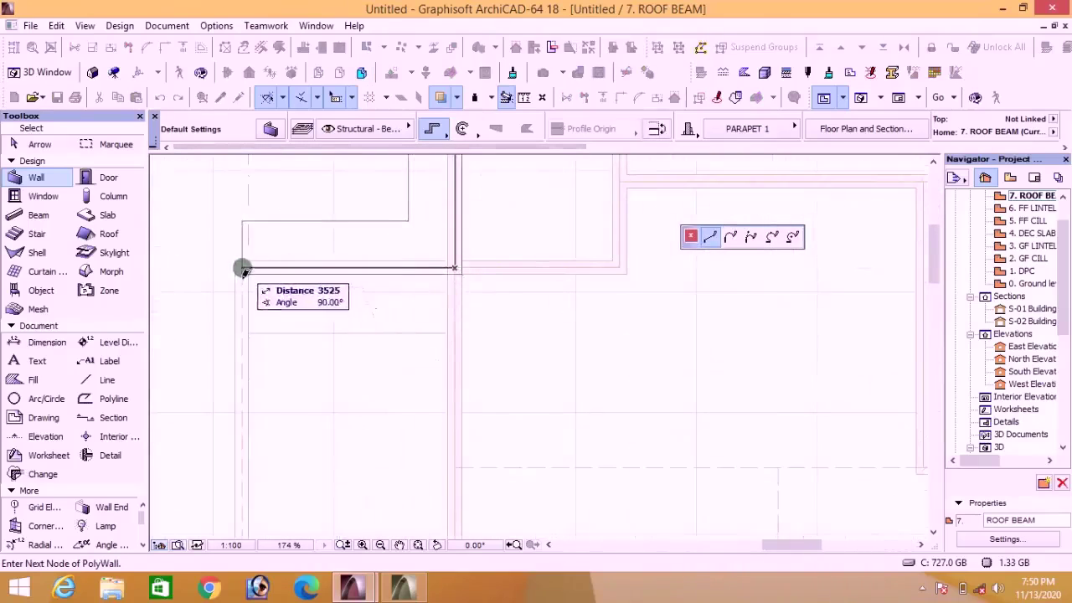
scroll(271, 490, "down", 3)
scroll(240, 418, "up", 5)
scroll(577, 335, "down", 3)
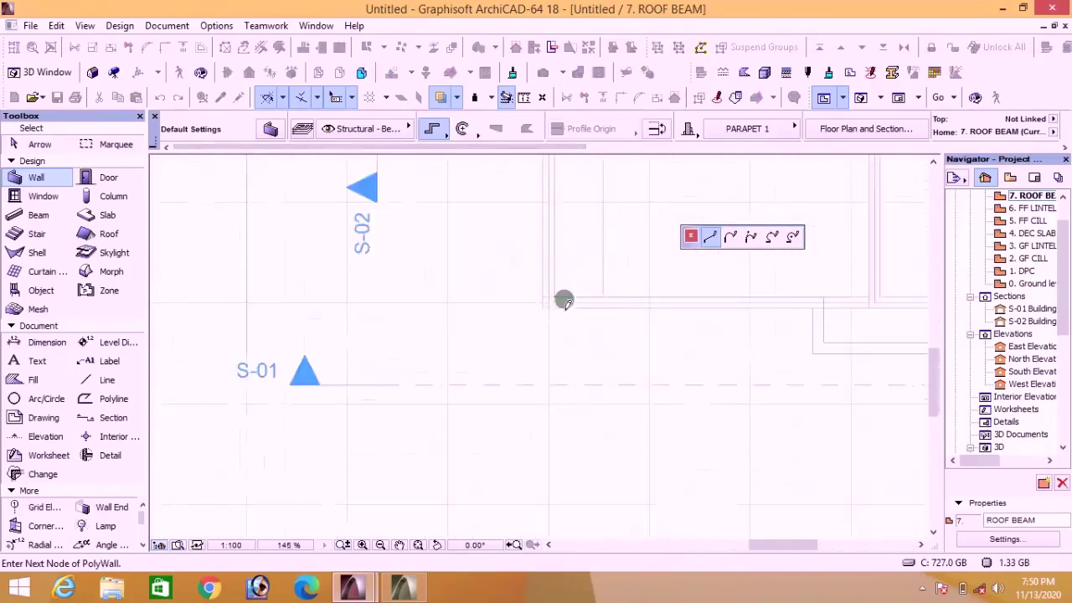
Step: Continue the parapet wall along the south side around its small projection and up the full east side
scroll(684, 321, "up", 2)
left_click(683, 316)
scroll(695, 381, "down", 3)
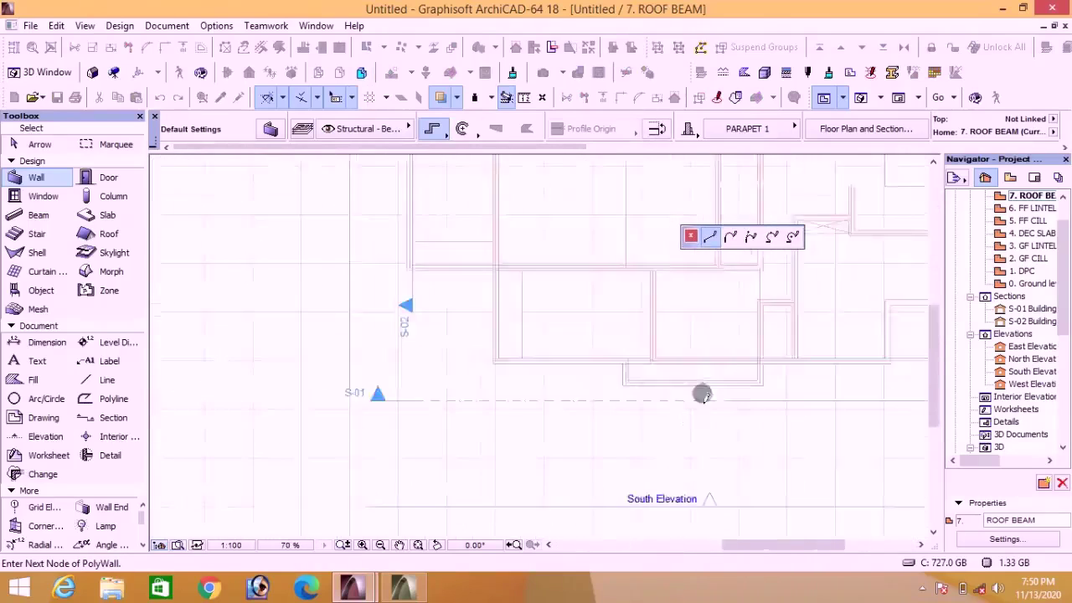
scroll(737, 361, "up", 4)
scroll(804, 327, "up", 3)
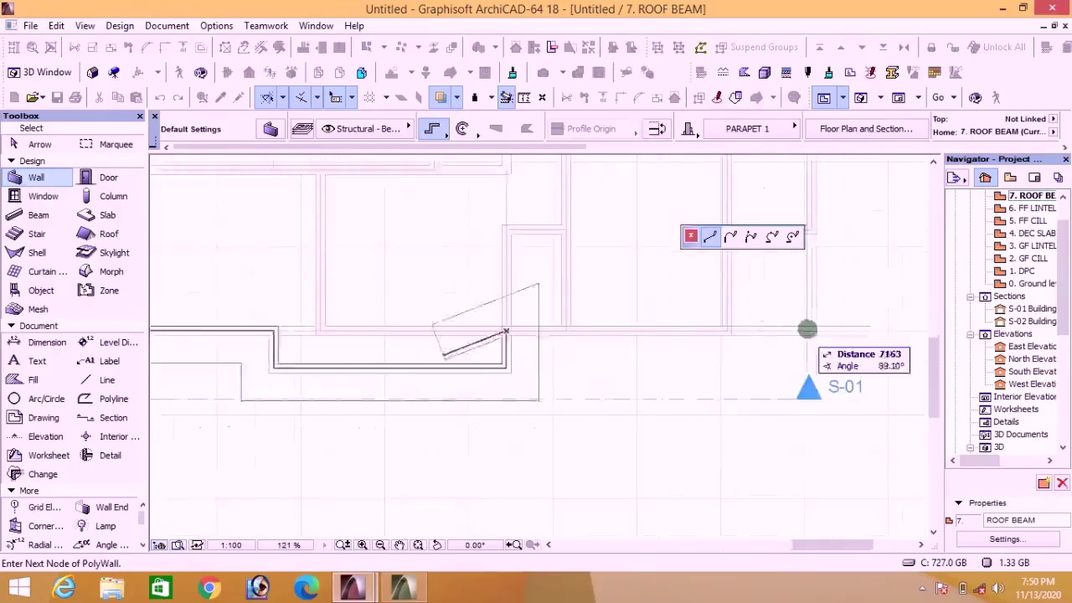
scroll(813, 452, "down", 4)
scroll(805, 359, "up", 3)
scroll(801, 354, "down", 3)
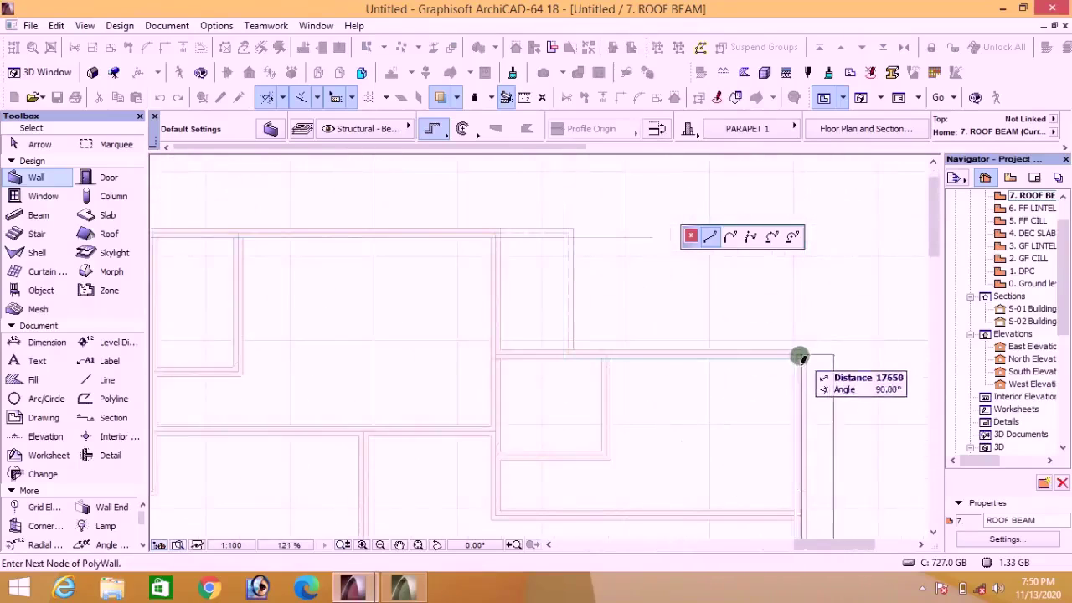
Step: Trace the northeast recess and the north side, closing the parapet wall at its northwest starting corner
scroll(569, 354, "up", 5)
left_click(574, 263)
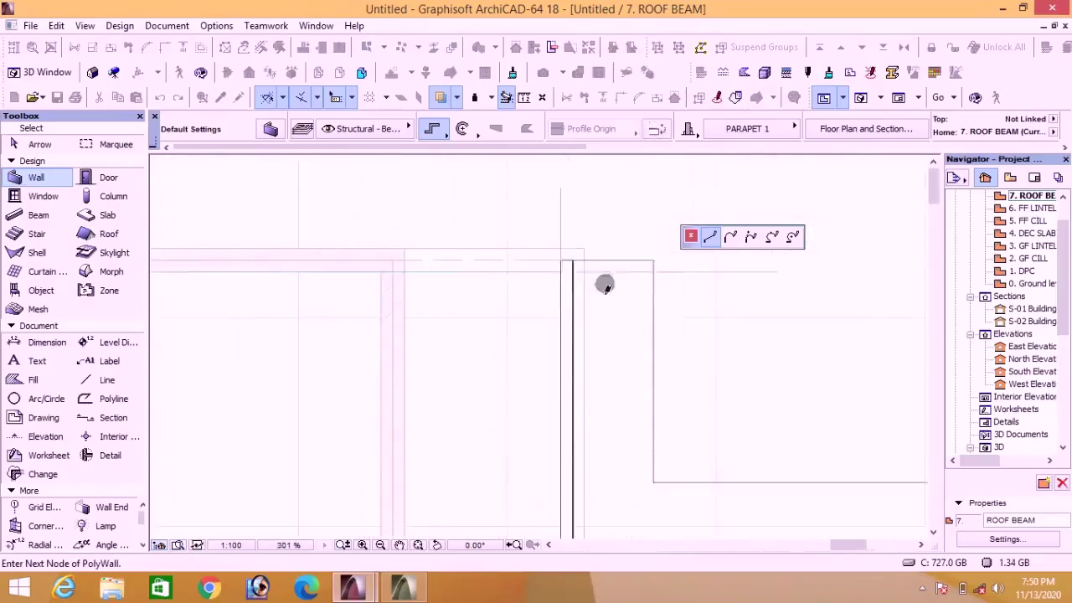
scroll(633, 292, "down", 5)
scroll(332, 288, "up", 4)
left_click(277, 281)
scroll(402, 251, "down", 6)
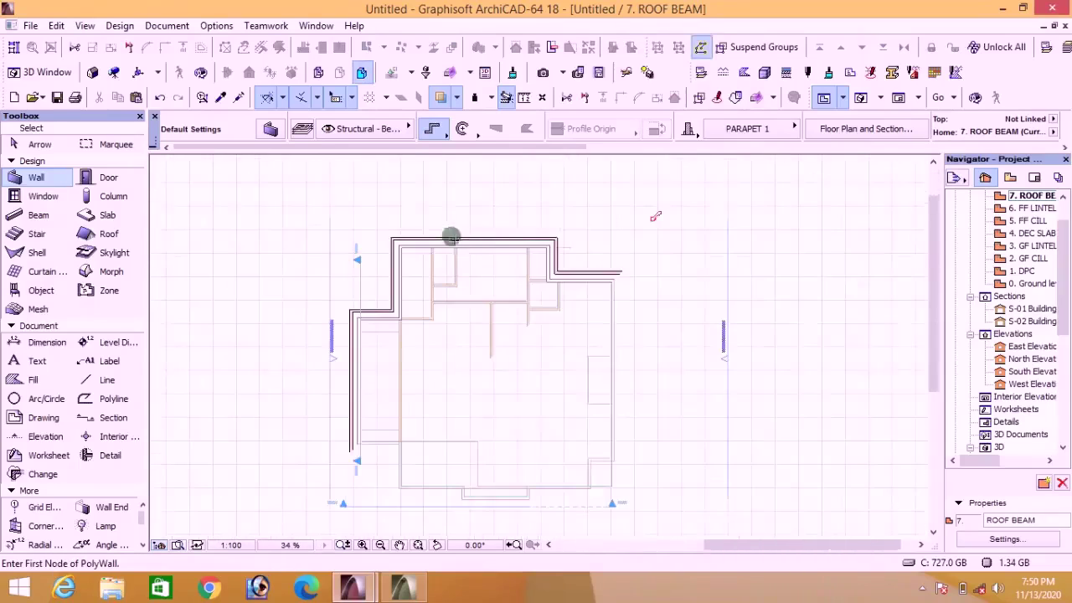
left_click(924, 590)
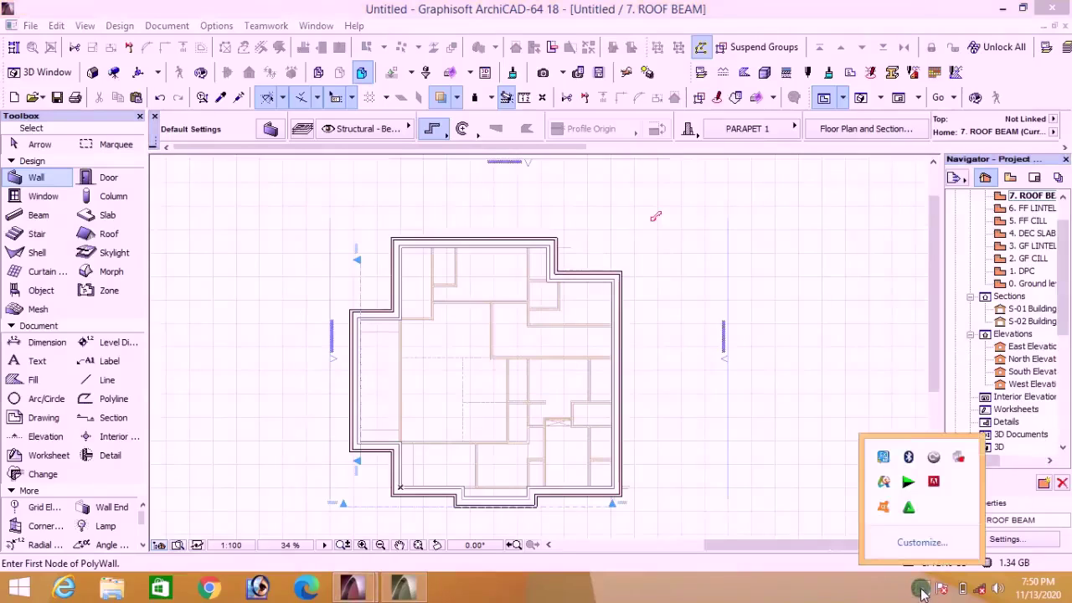
left_click(892, 592)
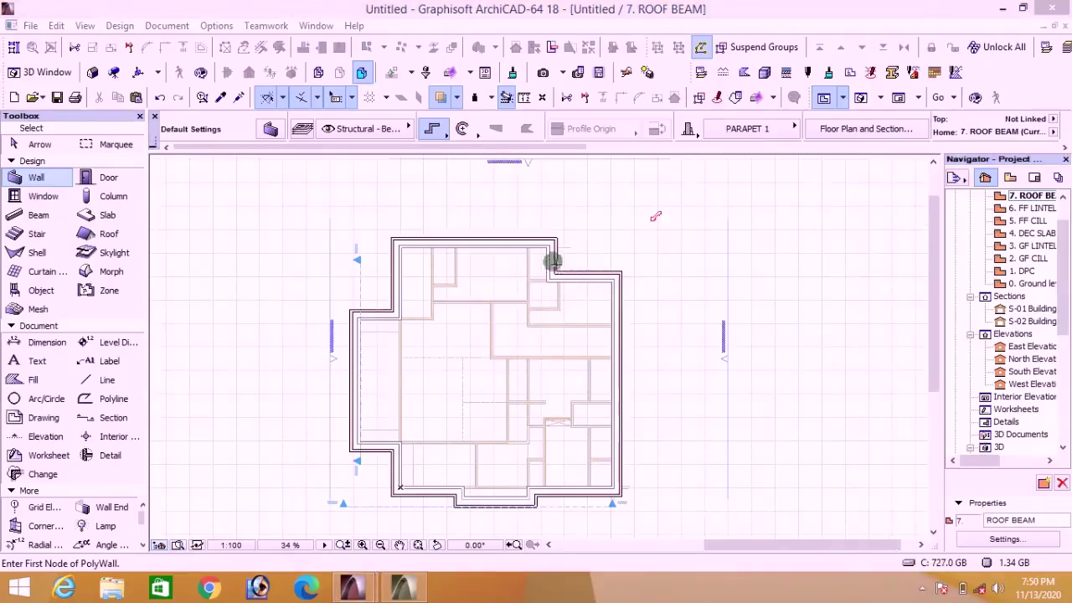
left_click(501, 335)
scroll(499, 322, "down", 2)
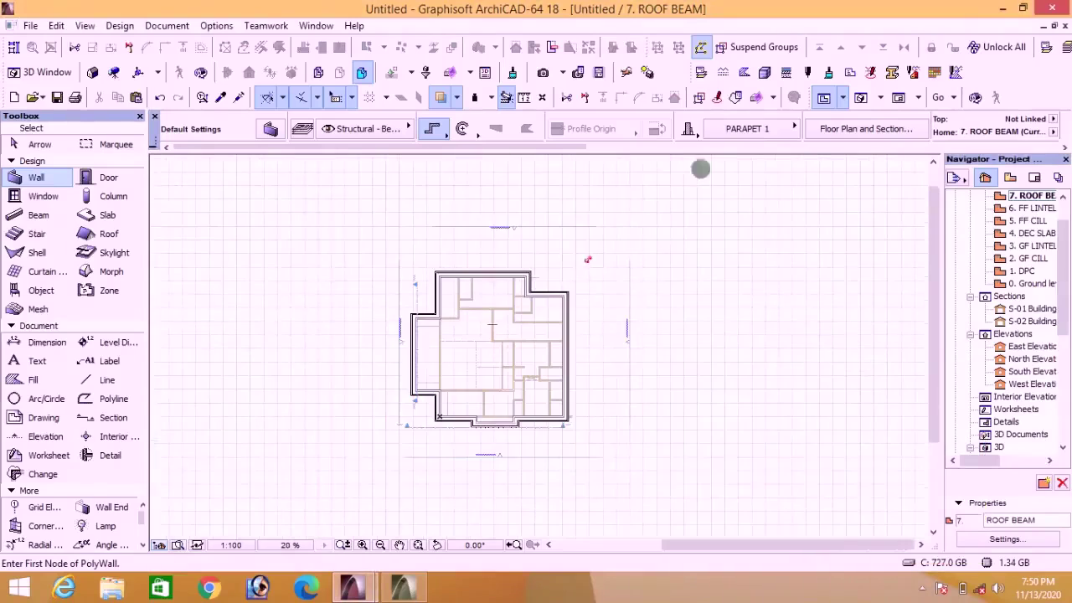
Step: View the house in 3D from the front to check the parapet, and return to the floor plan
left_click(862, 98)
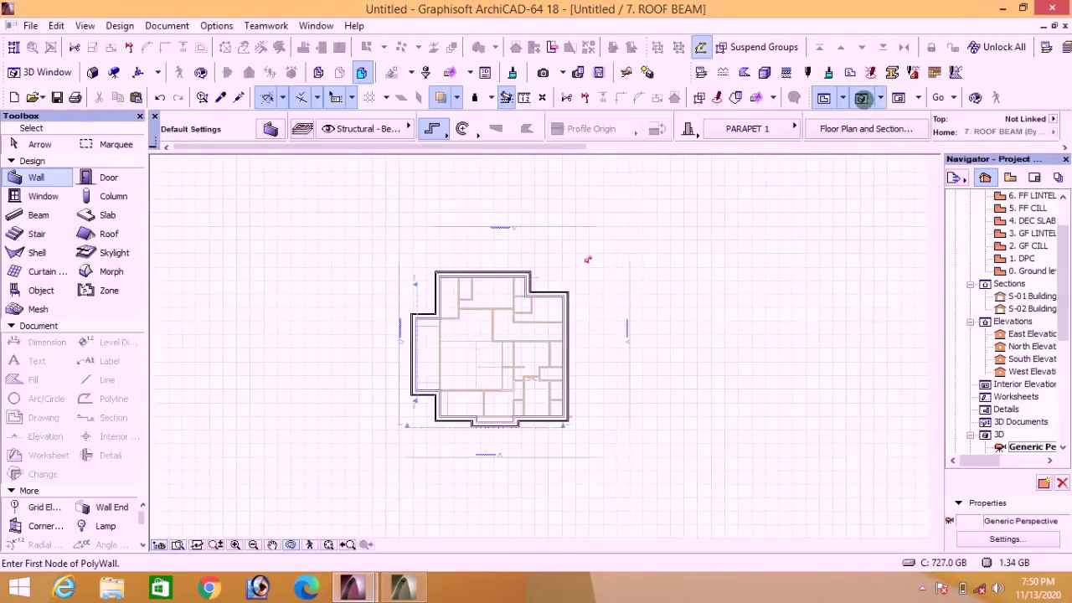
middle_click_drag(546, 342, 464, 357, "shift")
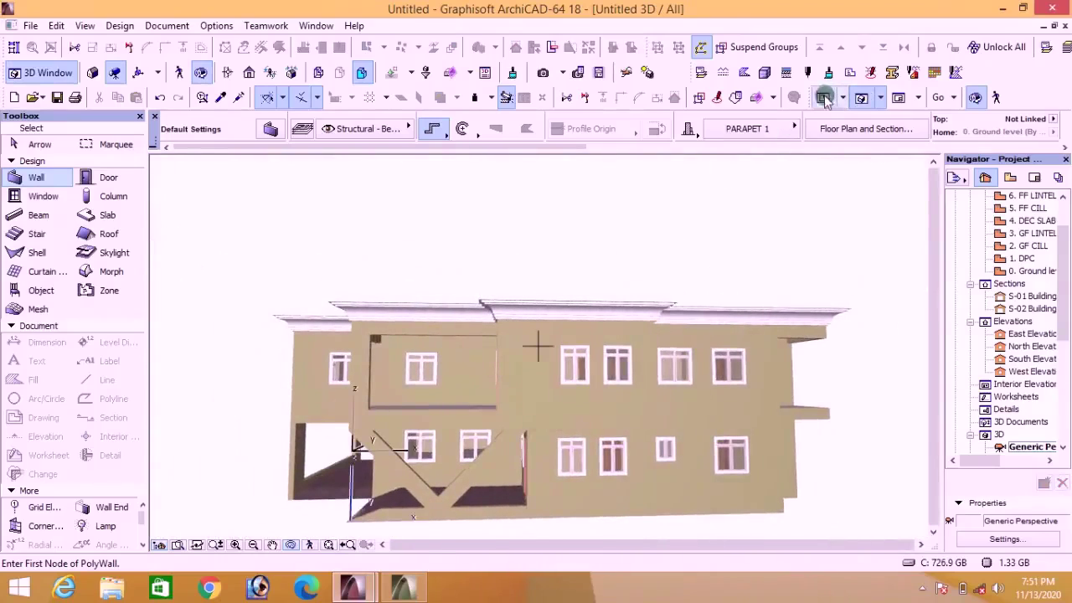
left_click(824, 97)
Step: Open the floor plan of story 8. PARAPET TOP/ ROOF LEVEL
scroll(528, 368, "up", 2)
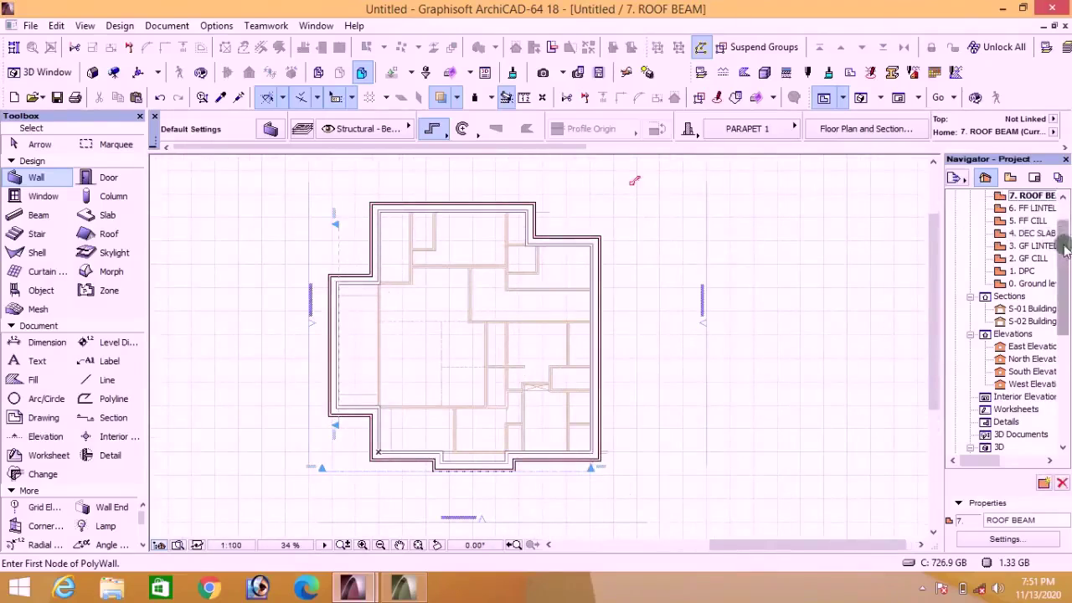
left_click_drag(1065, 248, 1056, 219)
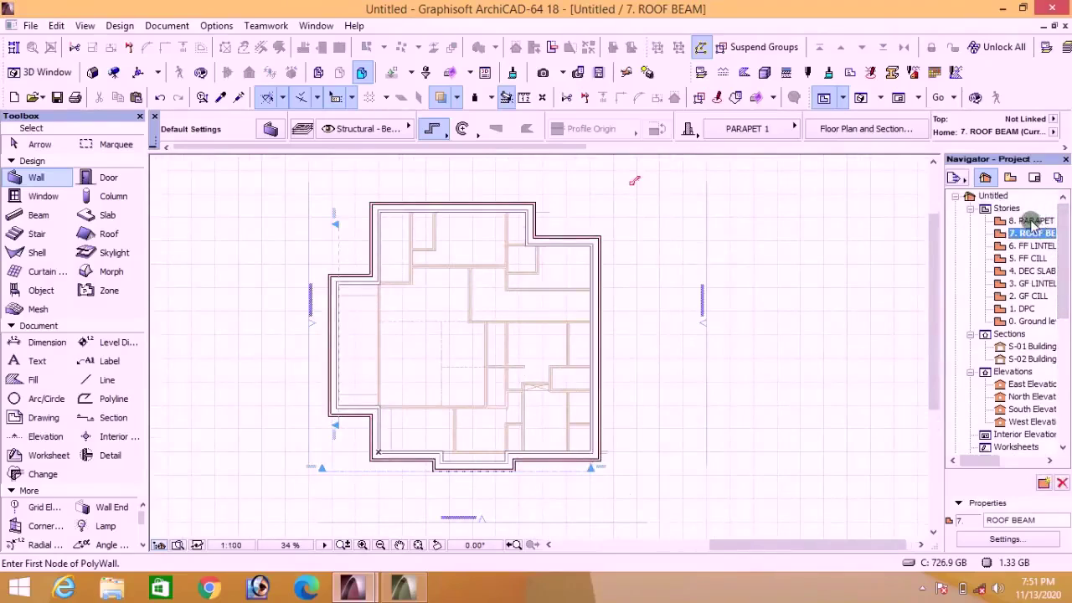
left_click(1038, 221)
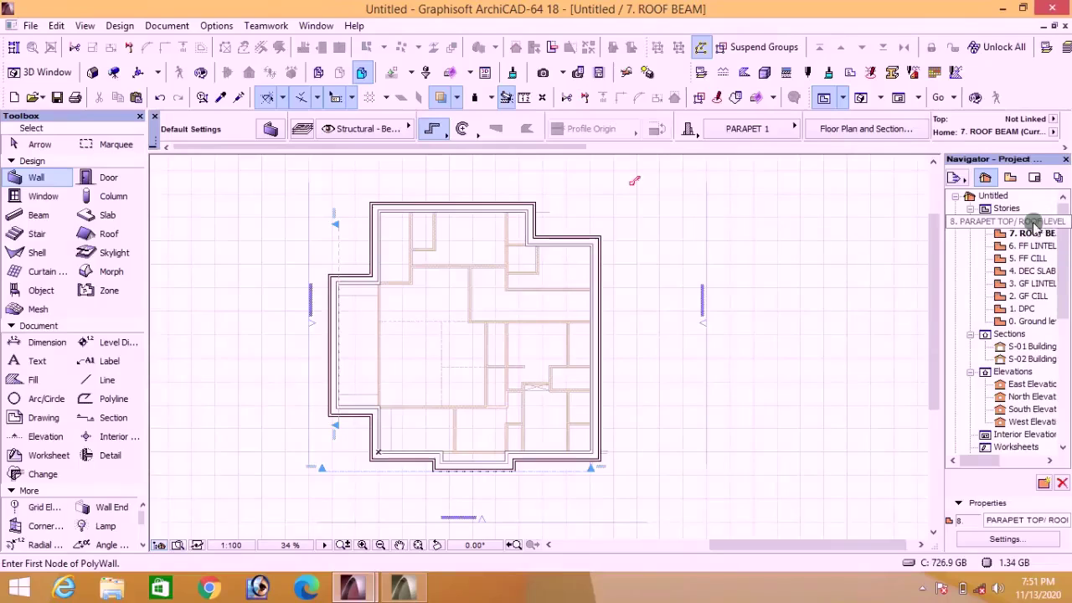
double_click(1035, 223)
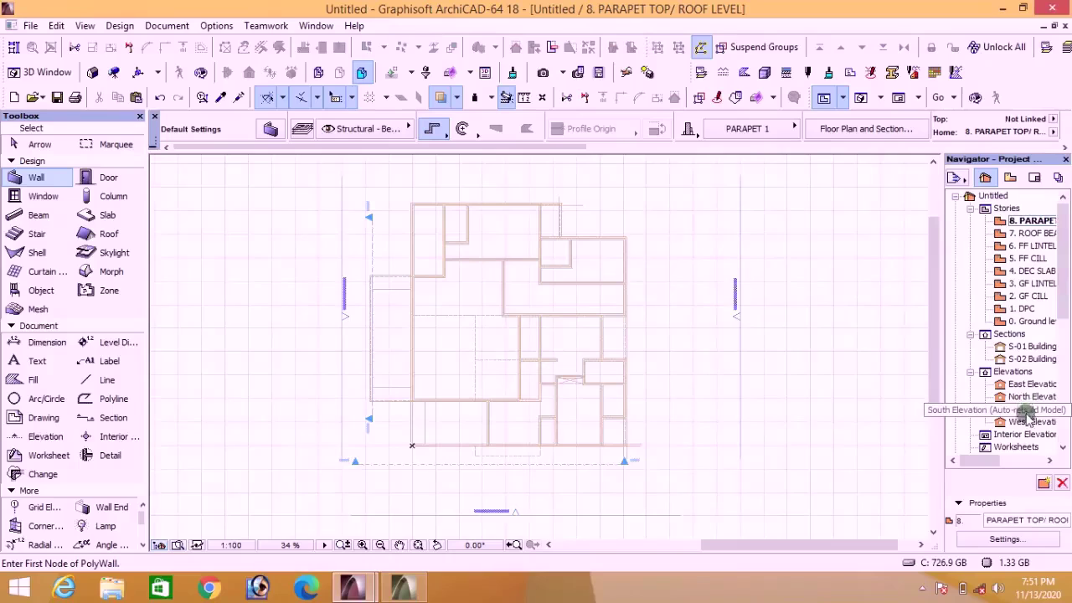
Step: Open the South Elevation and examine the parapet's top edge against the PARAPET TOP/ ROOF LEVEL story line
double_click(1025, 411)
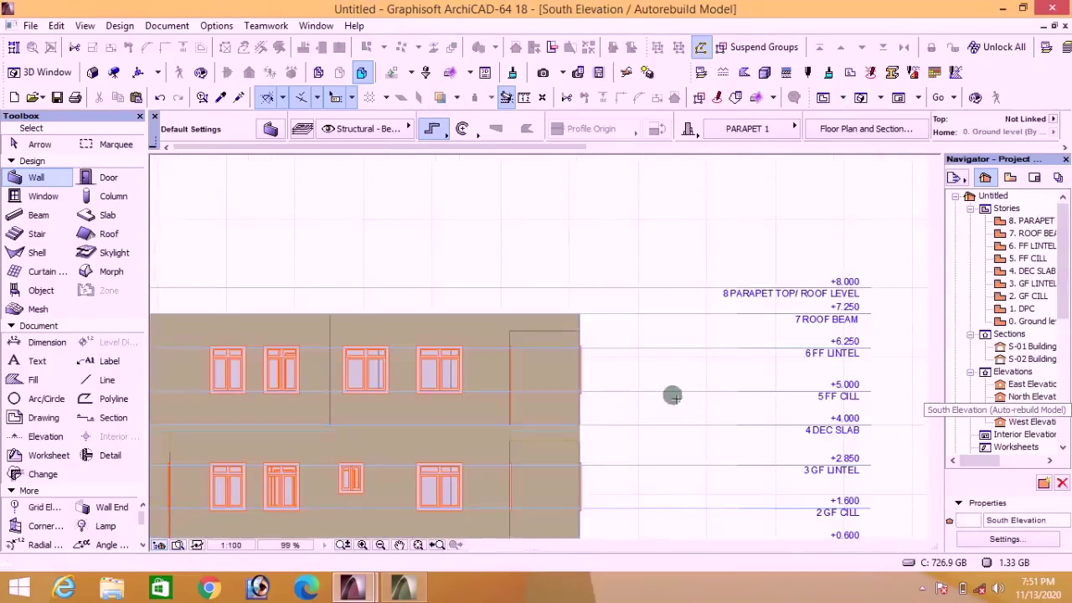
scroll(527, 309, "up", 2)
scroll(711, 244, "up", 3)
scroll(638, 269, "up", 3)
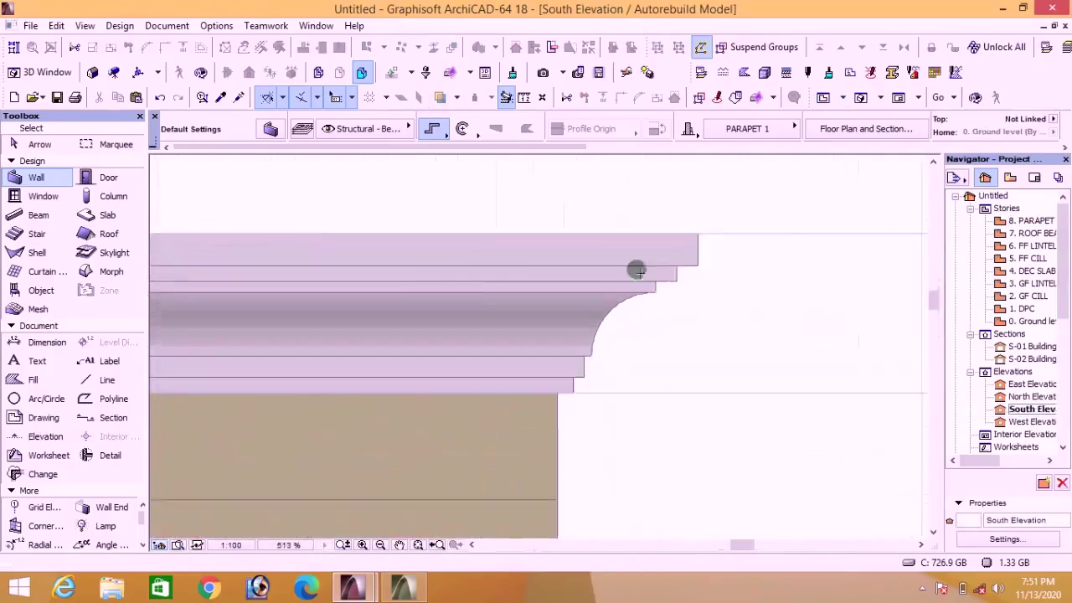
scroll(637, 270, "down", 5)
scroll(782, 284, "up", 3)
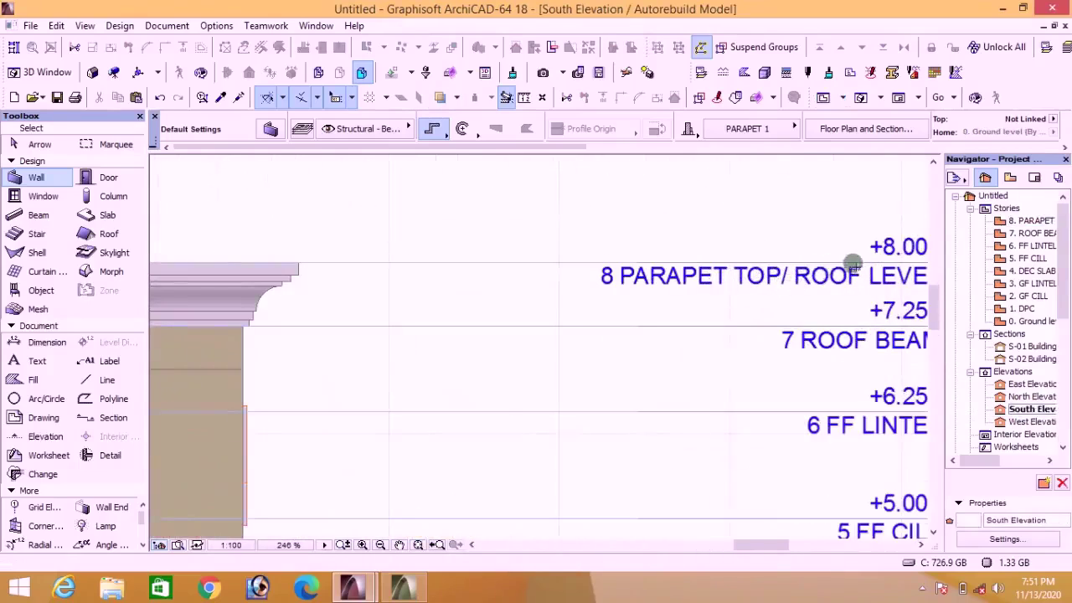
scroll(568, 273, "down", 2)
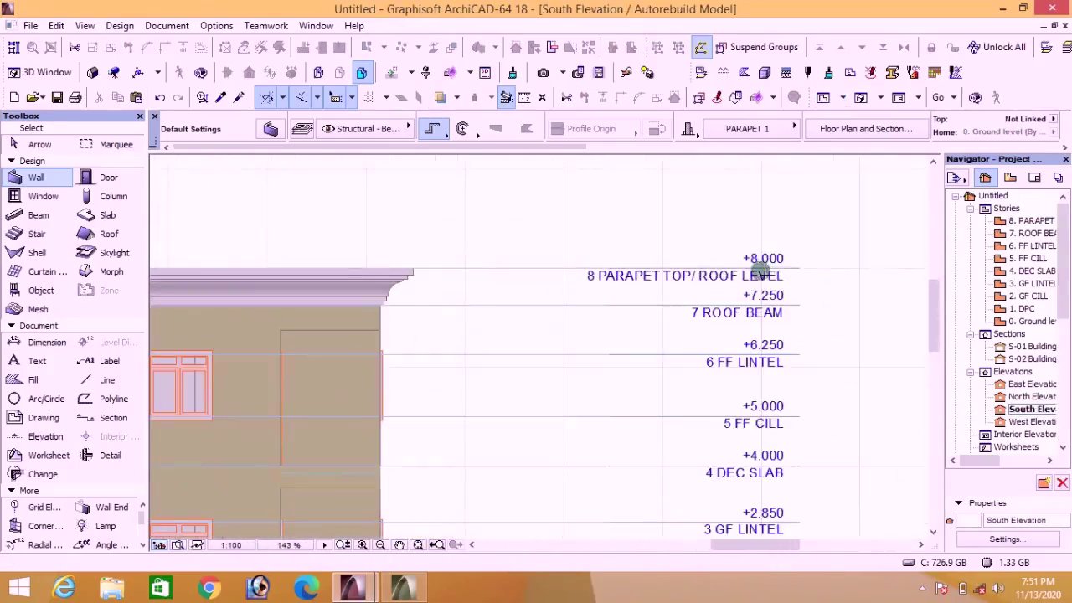
scroll(389, 264, "up", 3)
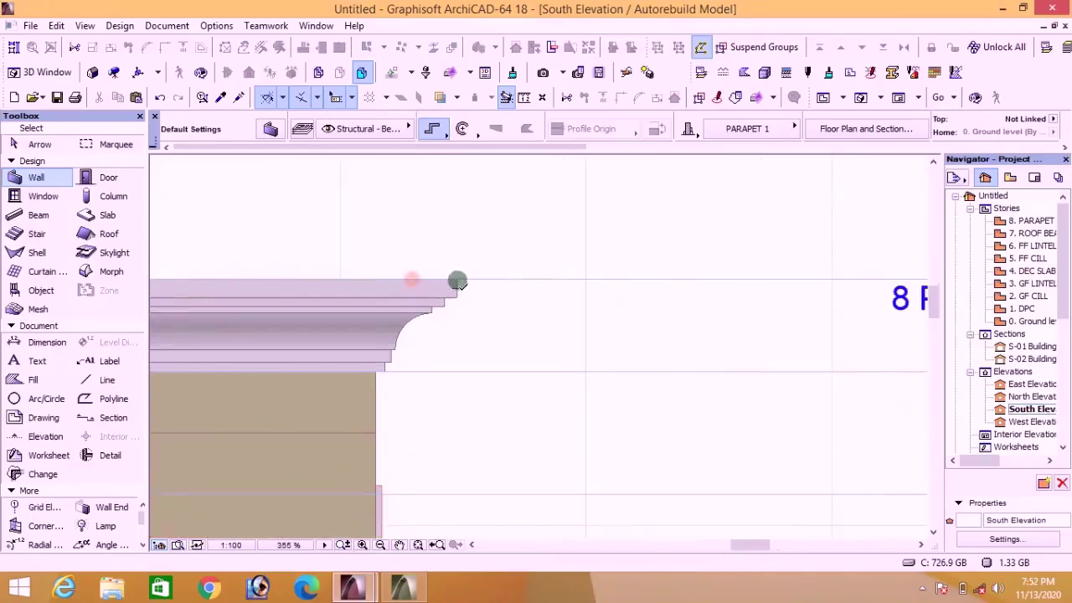
scroll(465, 283, "down", 8)
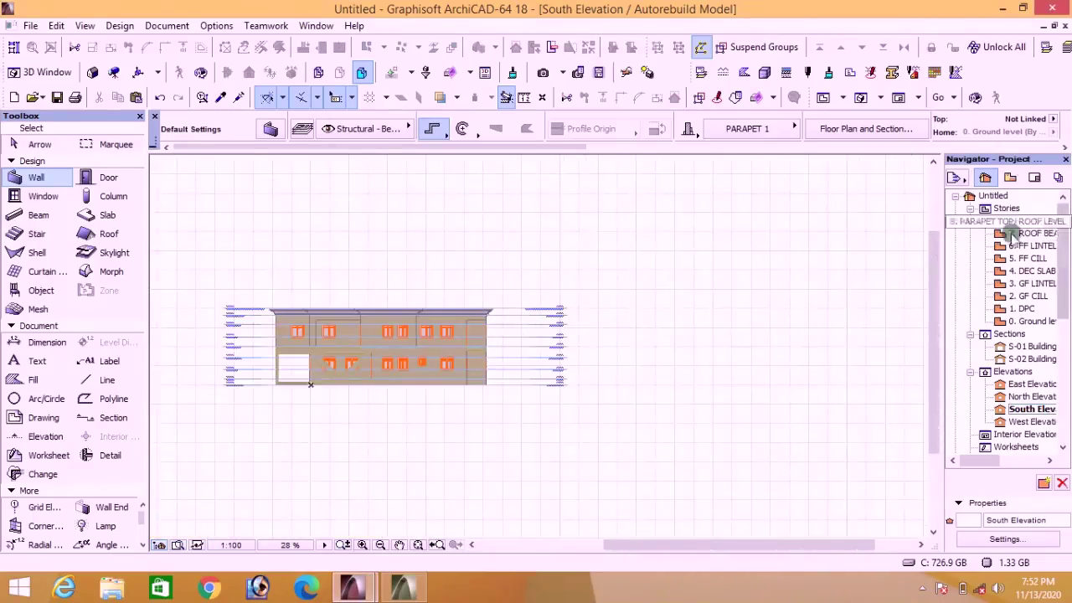
Step: On the 7. ROOF BEAM plan, trace a polyline along the parapet's outer edge from the west projection's northwest corner across the north side
left_click(1035, 221)
double_click(1034, 221)
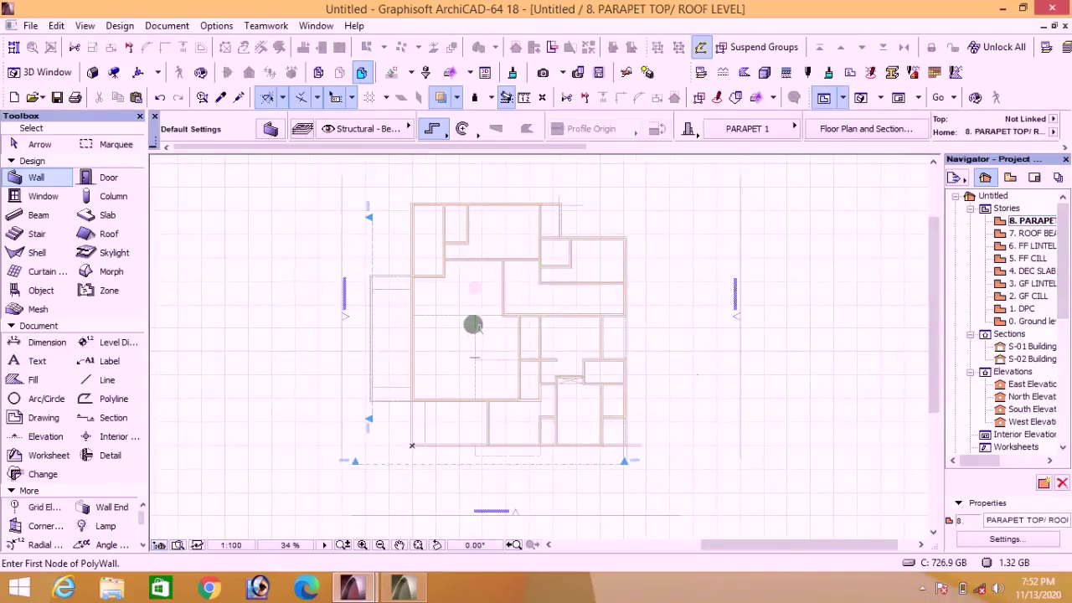
double_click(1029, 234)
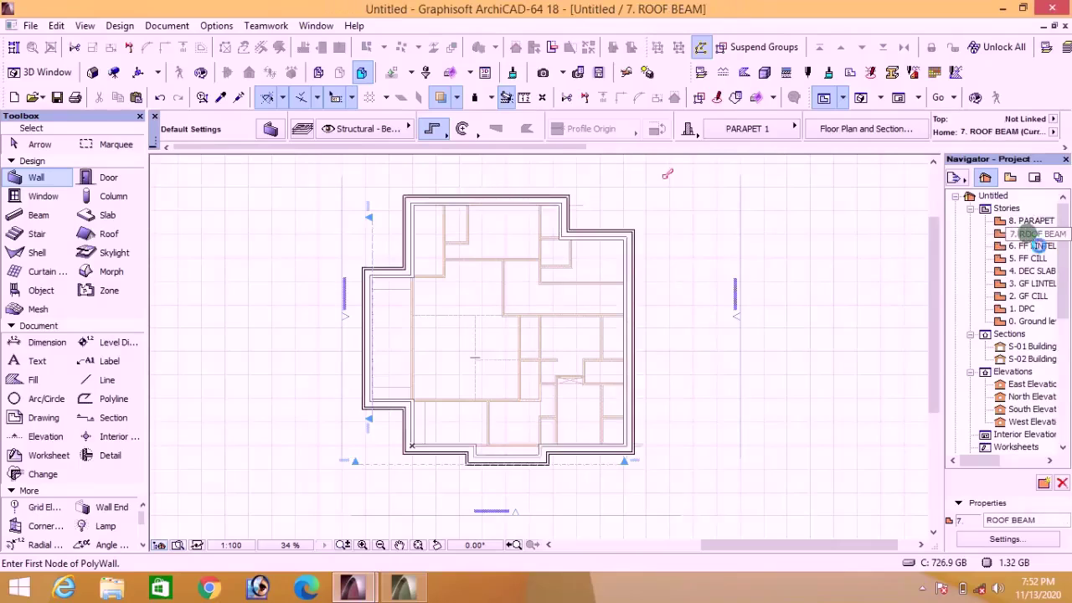
left_click(113, 399)
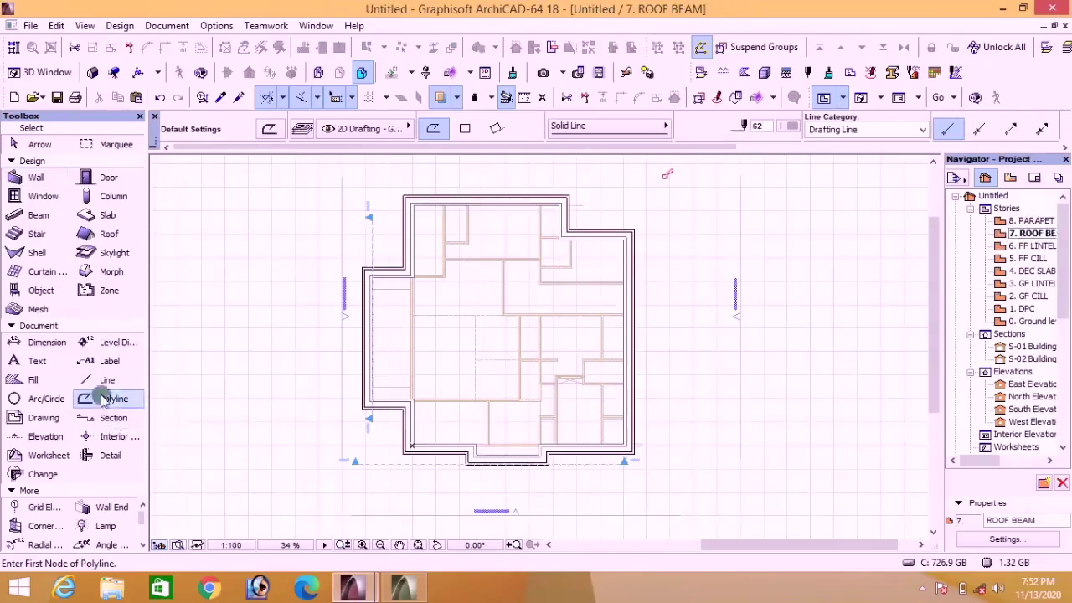
scroll(372, 270, "up", 4)
left_click(340, 259)
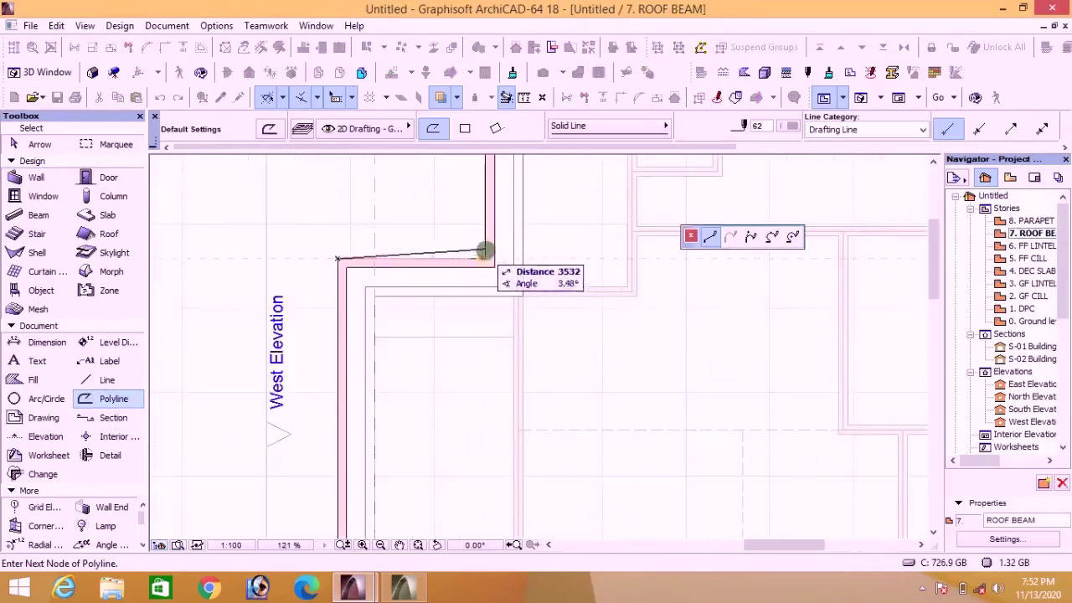
scroll(480, 242, "down", 3)
scroll(474, 216, "up", 2)
left_click(477, 186)
scroll(479, 188, "down", 4)
scroll(722, 172, "up", 4)
left_click(709, 208)
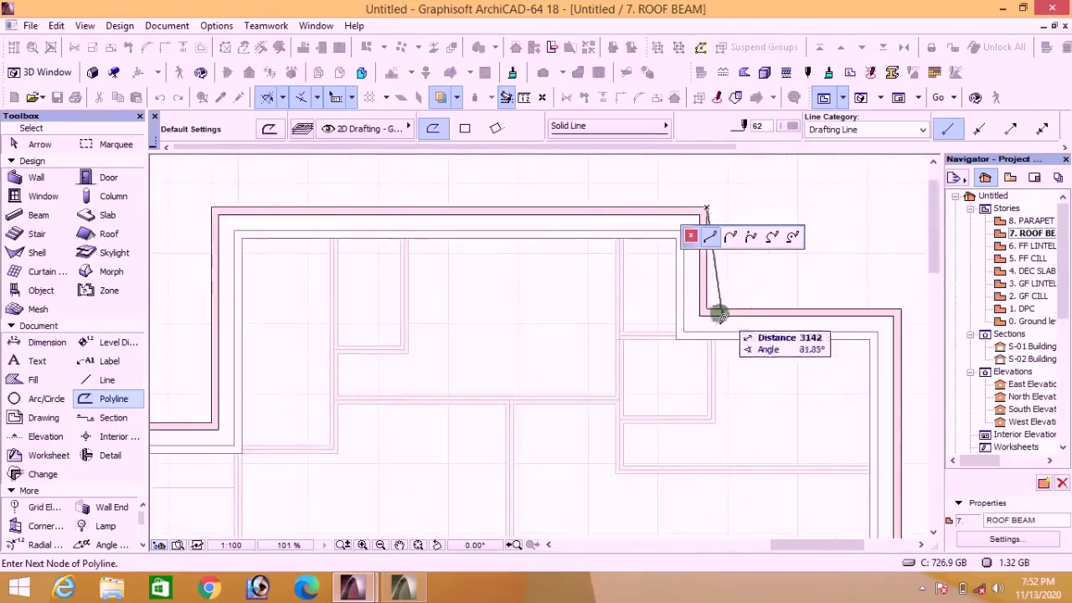
Step: Continue the polyline around the northeast recess, down the east side and around the south projection to its southwest corner
left_click(708, 310)
left_click(898, 309)
scroll(739, 337, "down", 2)
scroll(727, 343, "up", 2)
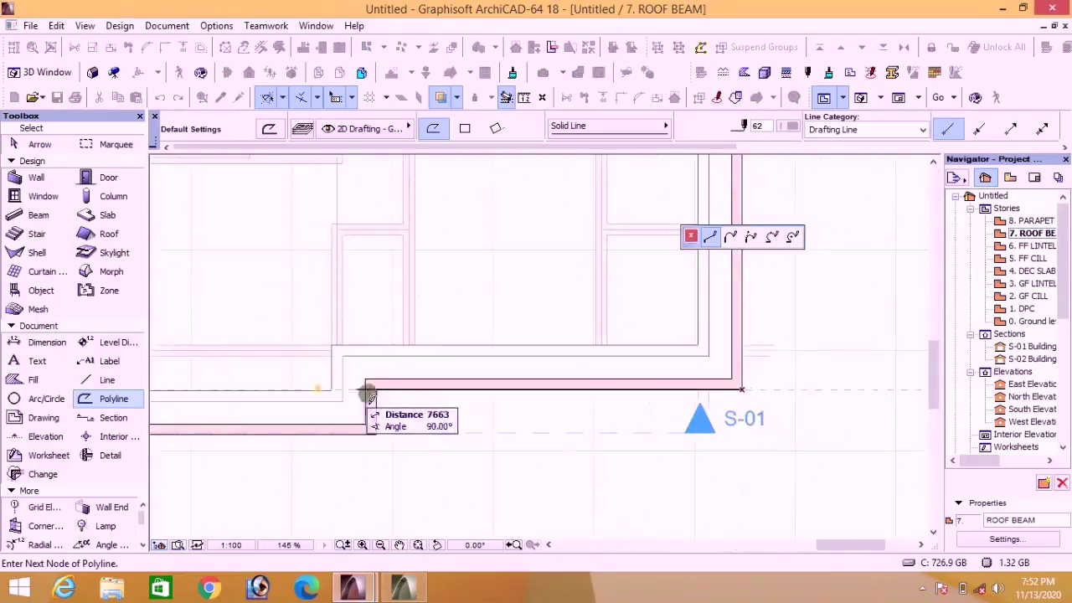
scroll(369, 395, "up", 2)
scroll(560, 433, "down", 3)
scroll(422, 439, "up", 4)
left_click(449, 404)
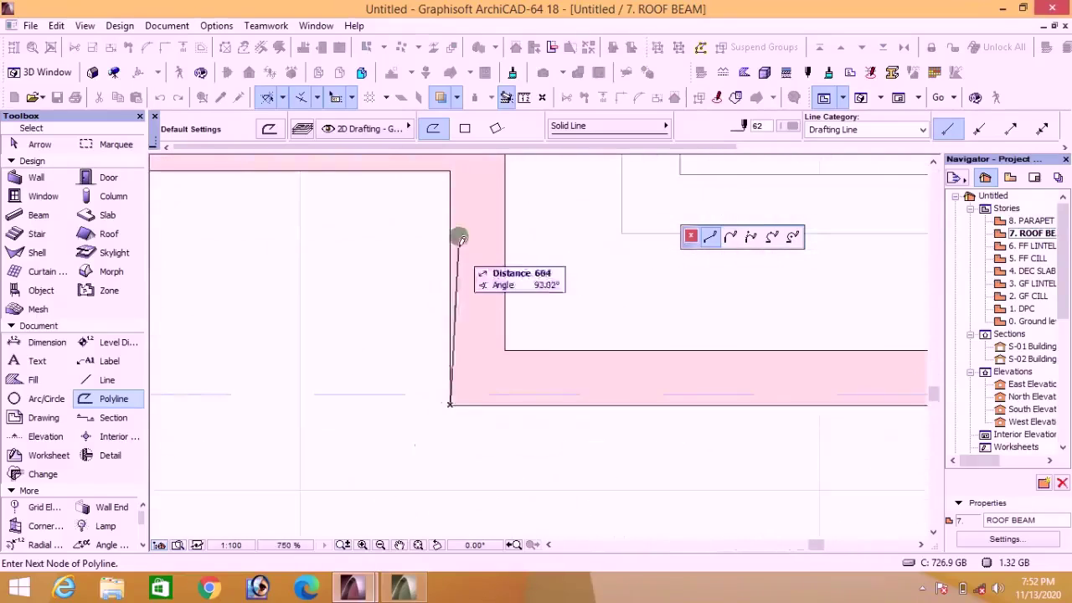
Step: Trace the rest of the south side and the west projection, closing the polyline at its starting corner
left_click(450, 172)
scroll(484, 363, "down", 4)
scroll(242, 340, "up", 3)
left_click(250, 362)
scroll(402, 404, "down", 5)
left_click(340, 226)
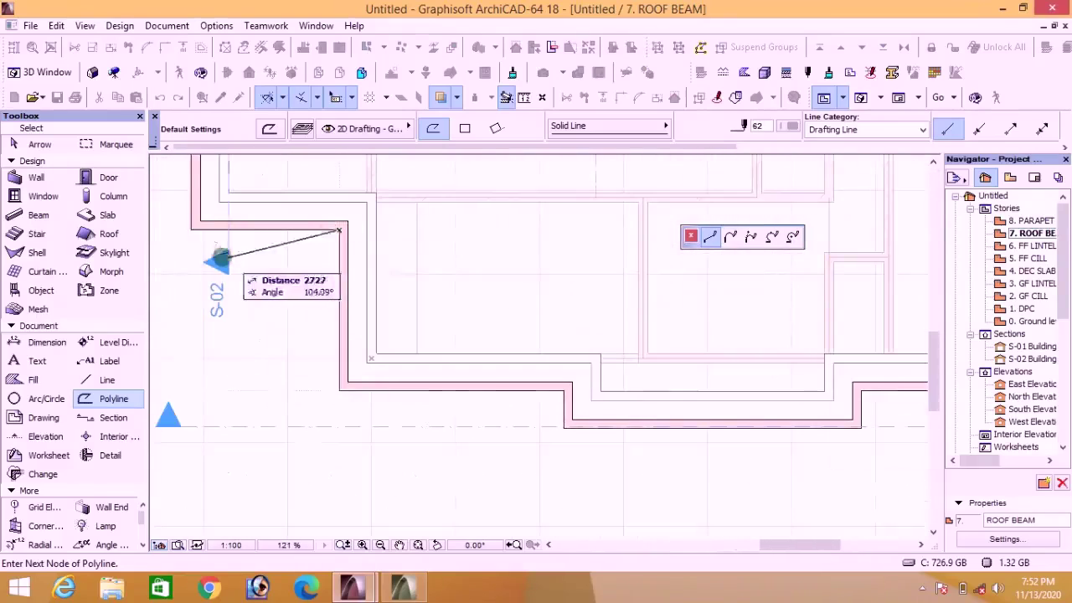
left_click(192, 227)
scroll(262, 450, "down", 8)
scroll(250, 341, "up", 5)
left_click(251, 341)
scroll(248, 343, "up", 4)
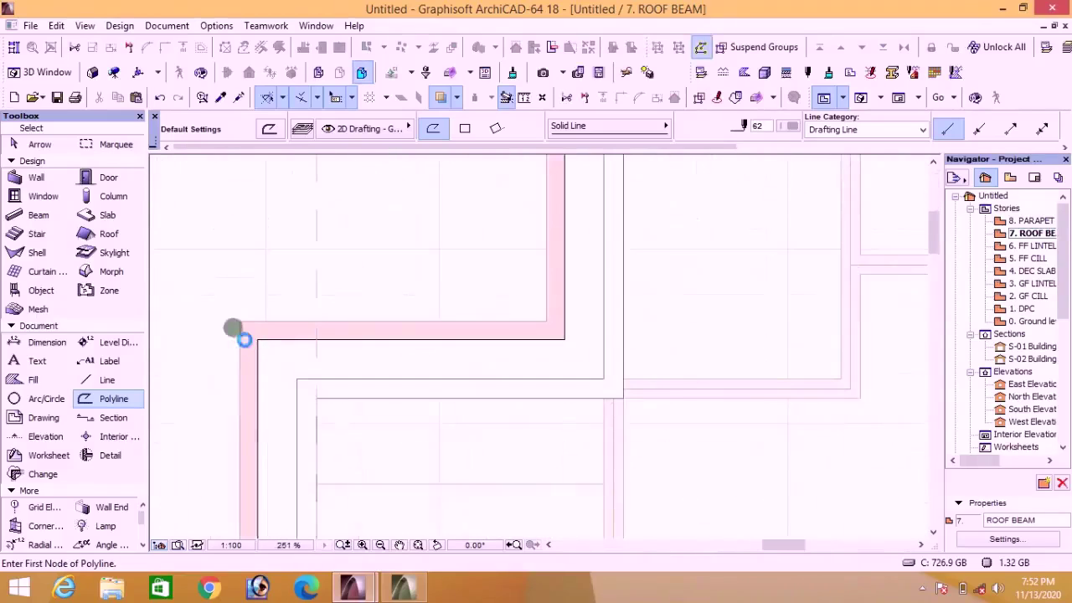
Step: Select the parapet outline polyline and set its line pen to red pen 20
left_click(237, 320, "shift")
scroll(335, 314, "down", 5)
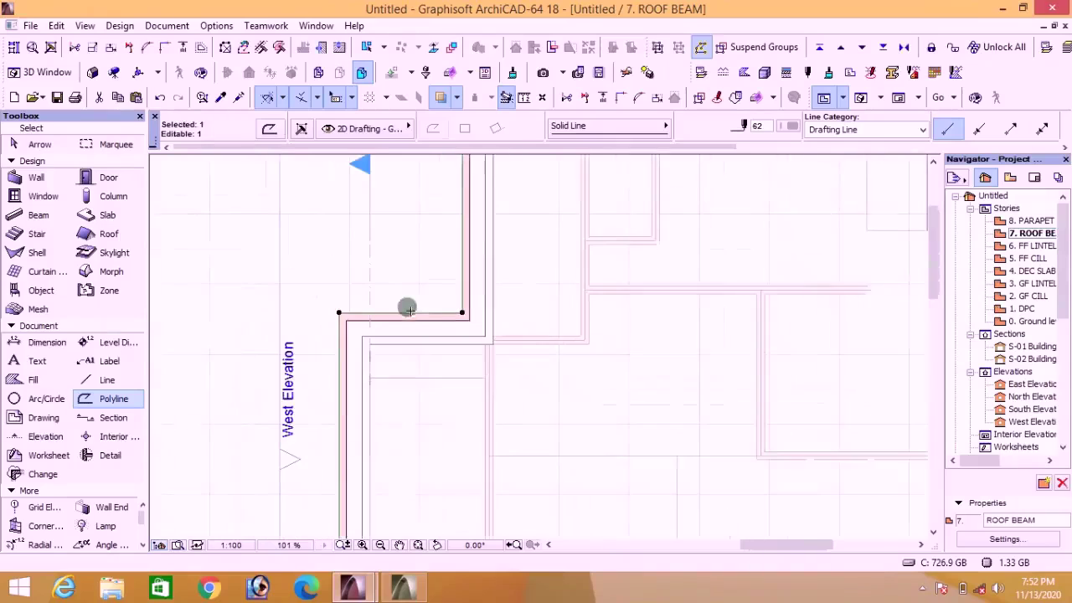
left_click(792, 127)
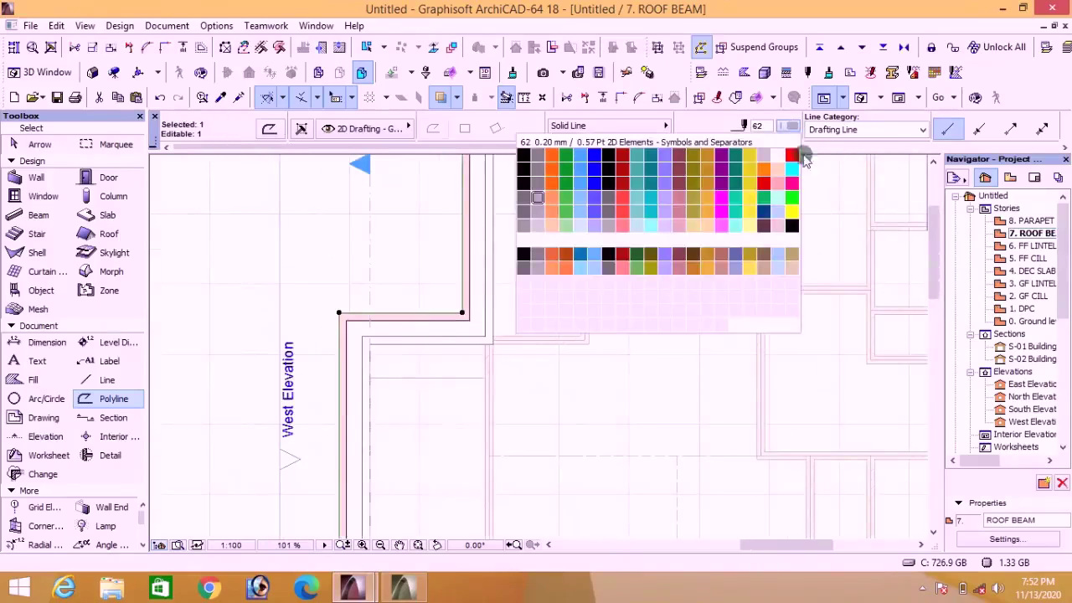
left_click(556, 229)
Step: Cut the polyline from the roof beam story and paste it in place on 8. PARAPET TOP/ ROOF LEVEL
right_click(394, 241)
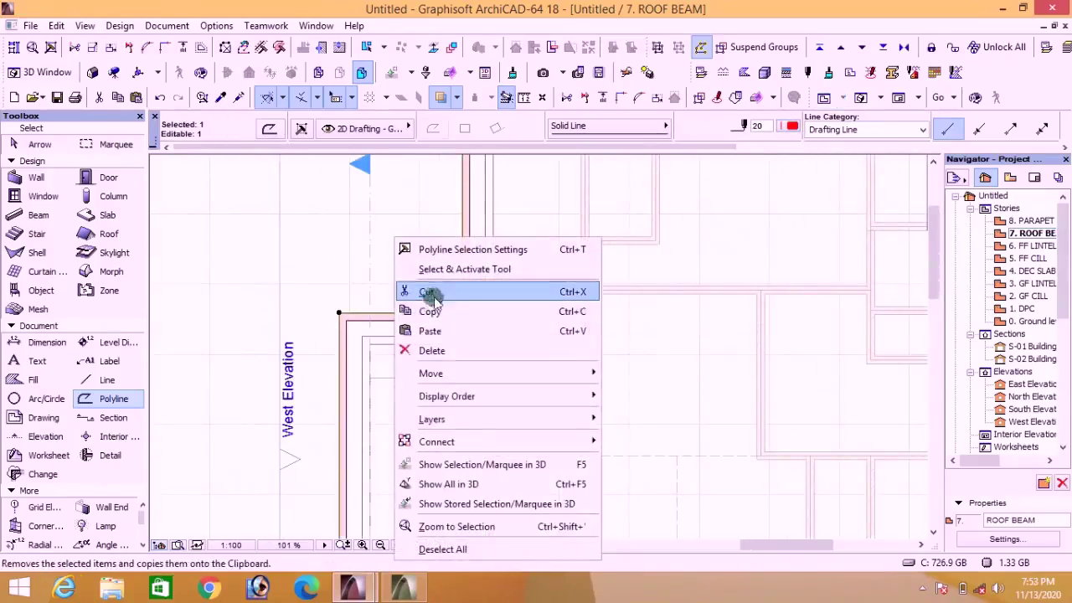
left_click(429, 291)
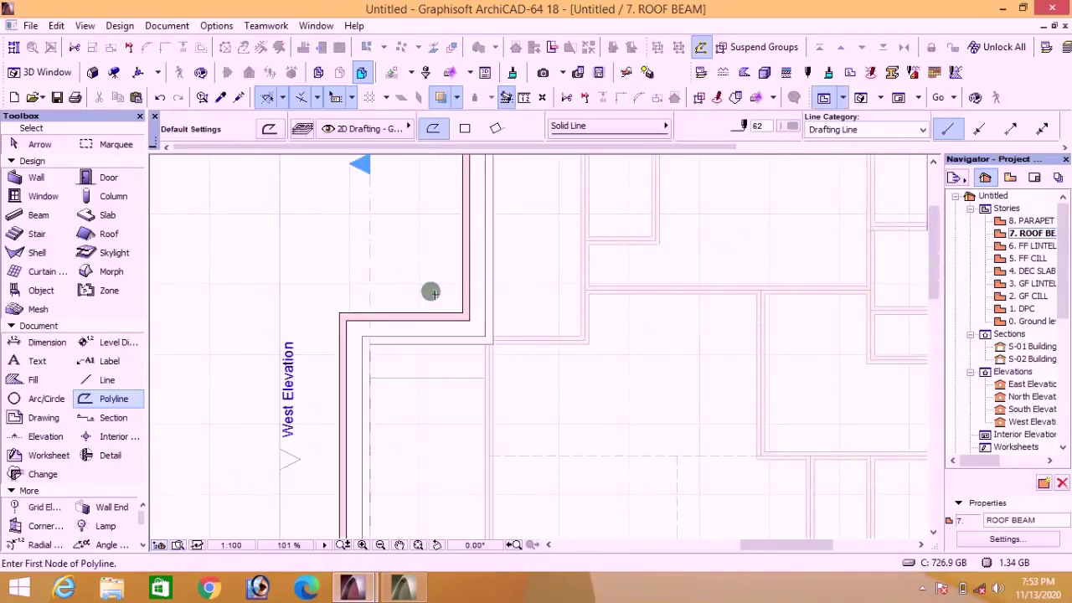
scroll(431, 291, "down", 5)
left_click(1038, 221)
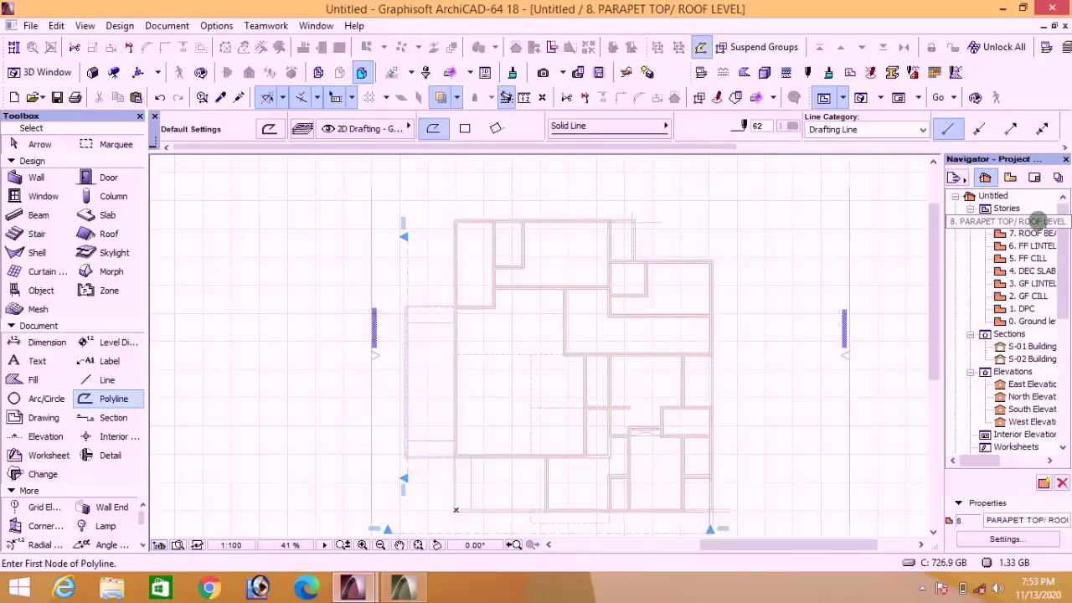
scroll(636, 244, "down", 5)
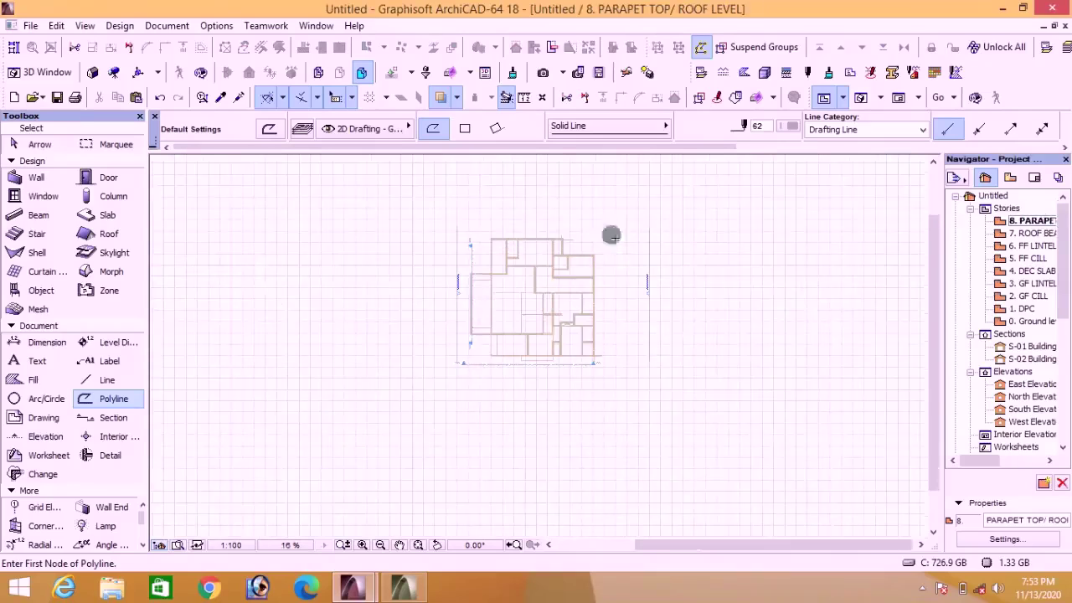
right_click(670, 205)
left_click(718, 216)
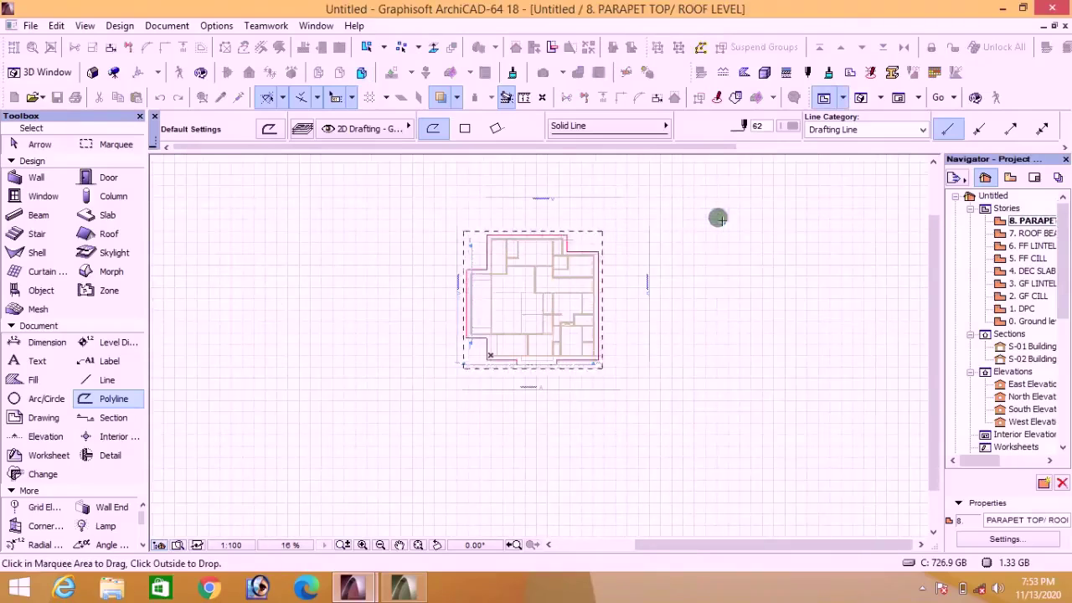
left_click(688, 277)
scroll(481, 268, "up", 5)
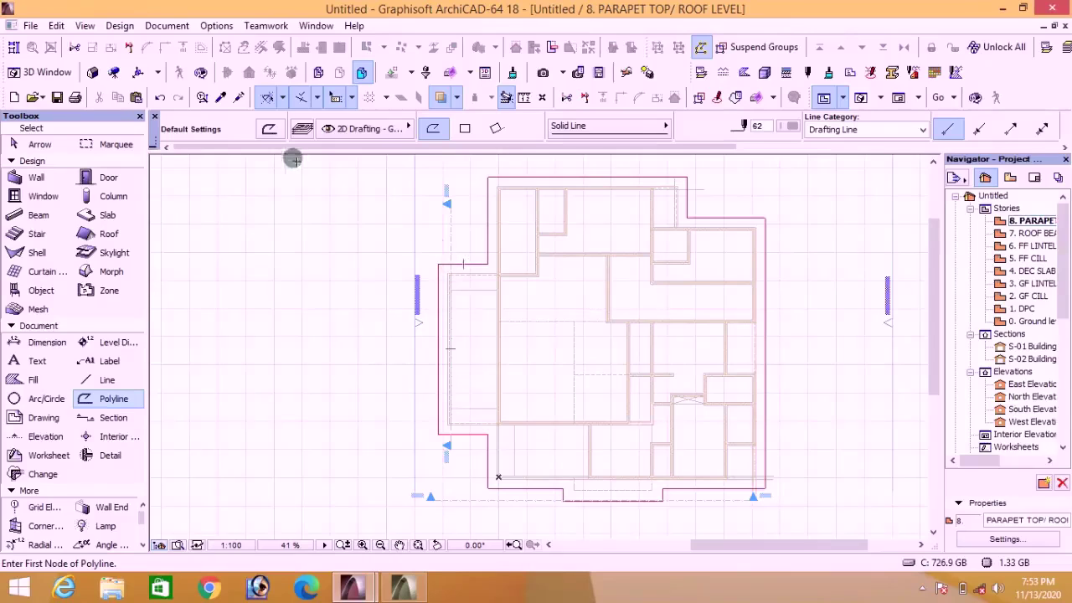
Step: In the Roof default settings, enable the surface overrides for the roof's top, edges and underside
left_click(99, 234)
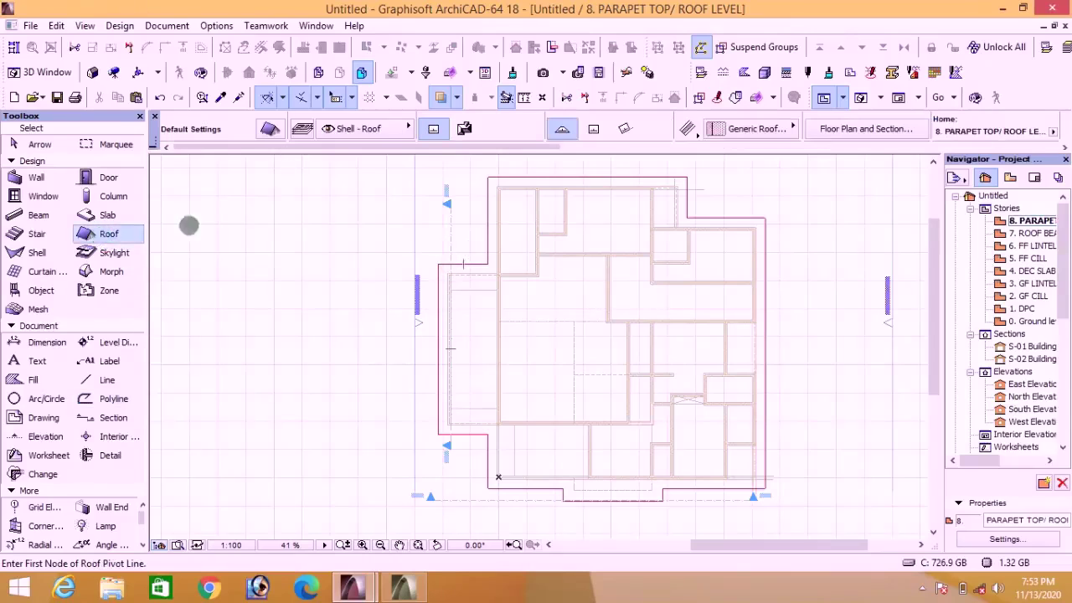
left_click(270, 128)
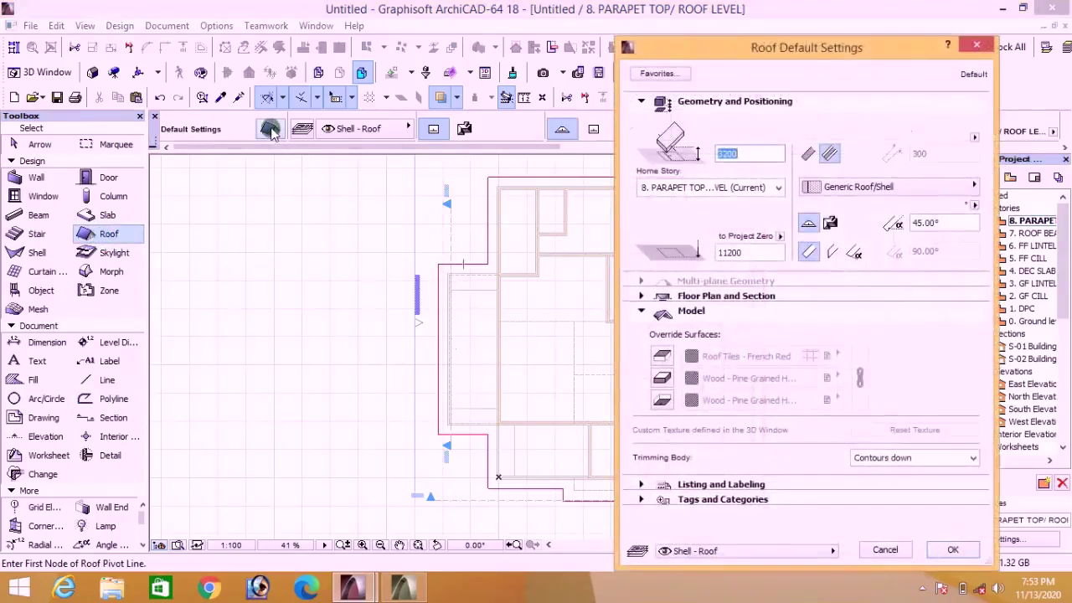
left_click(662, 356)
left_click(662, 378)
left_click(663, 401)
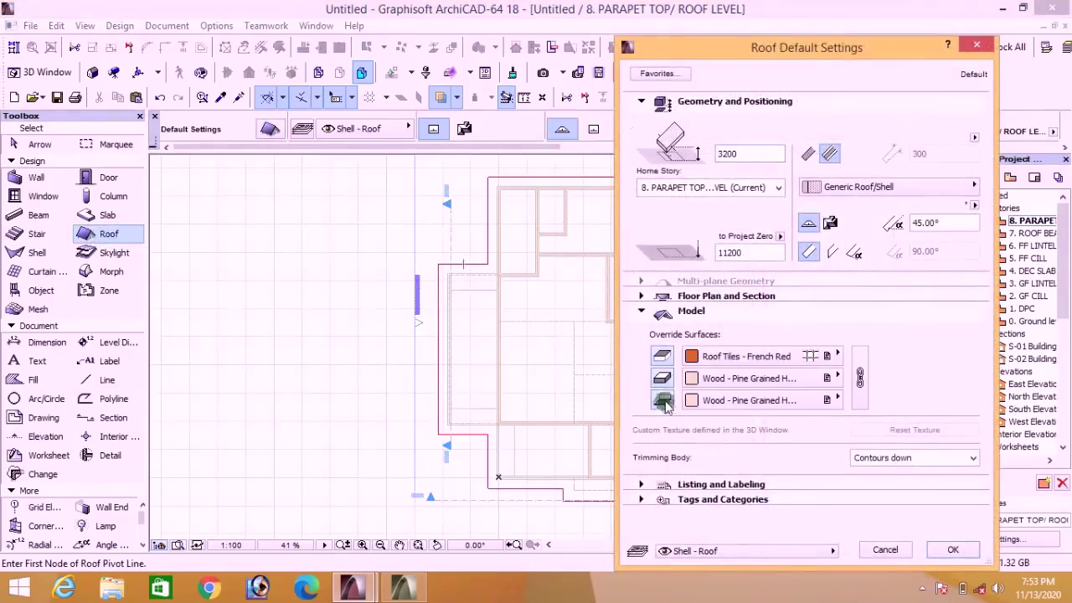
Step: Switch the roof defaults to a basic Timber - Roof structure with multi-plane geometry and set the eaves overhang offset to 50
left_click(817, 159)
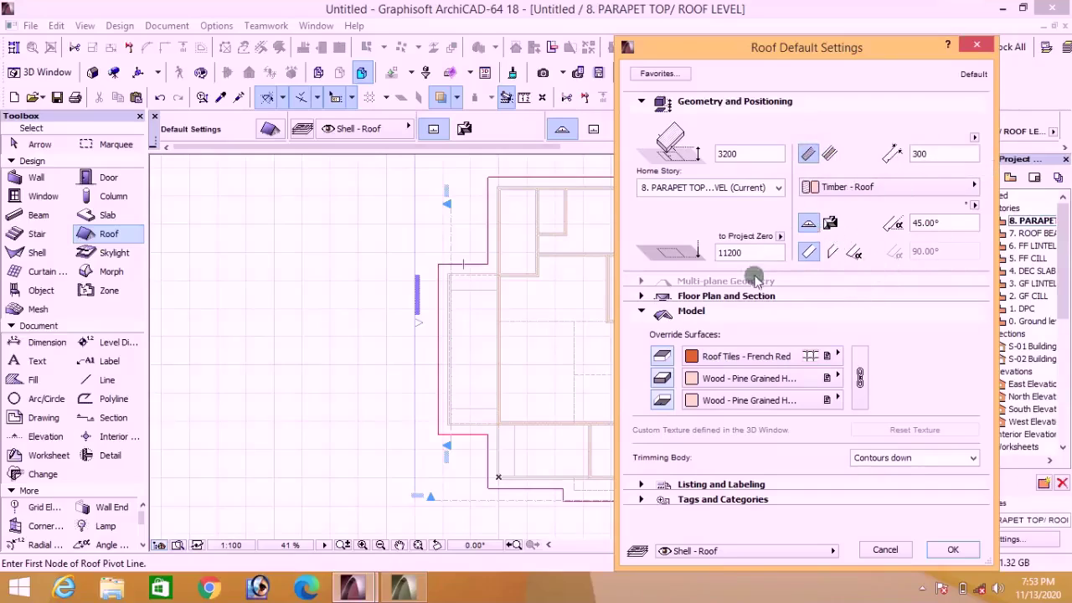
left_click(828, 225)
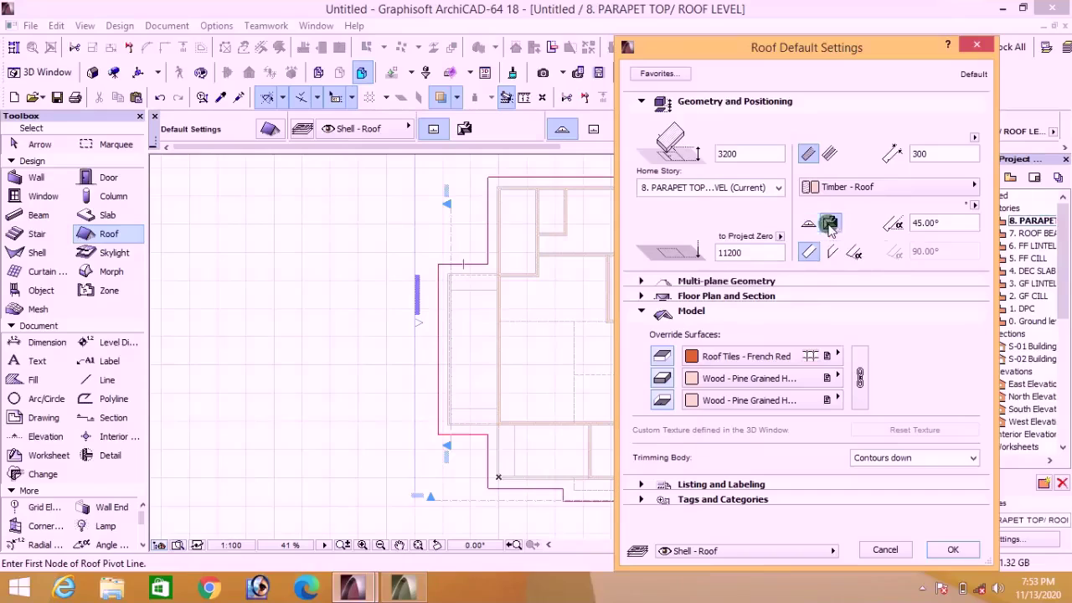
left_click(641, 281)
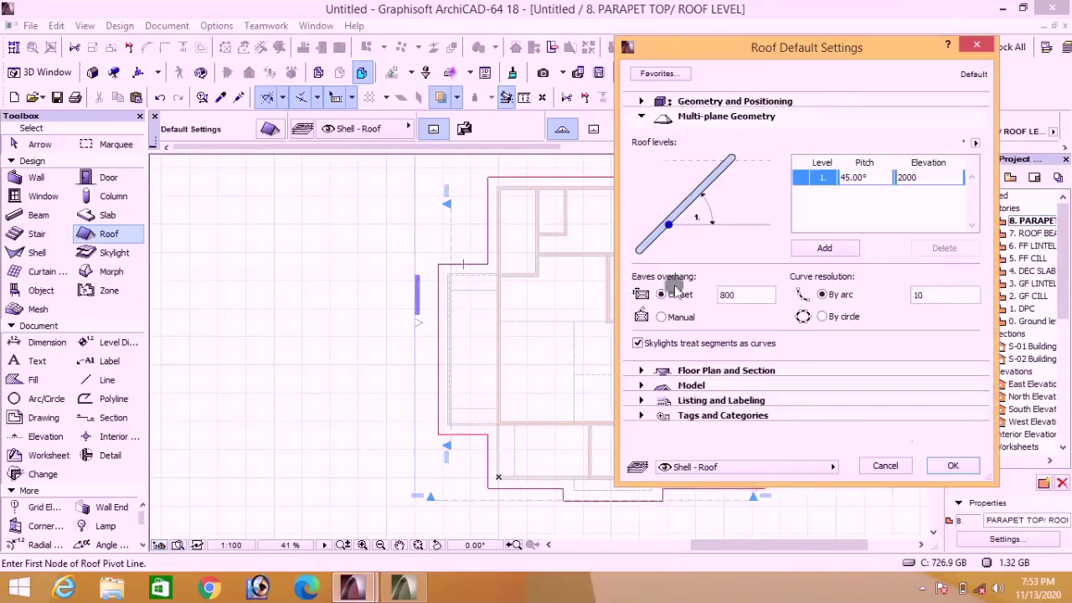
left_click(725, 298)
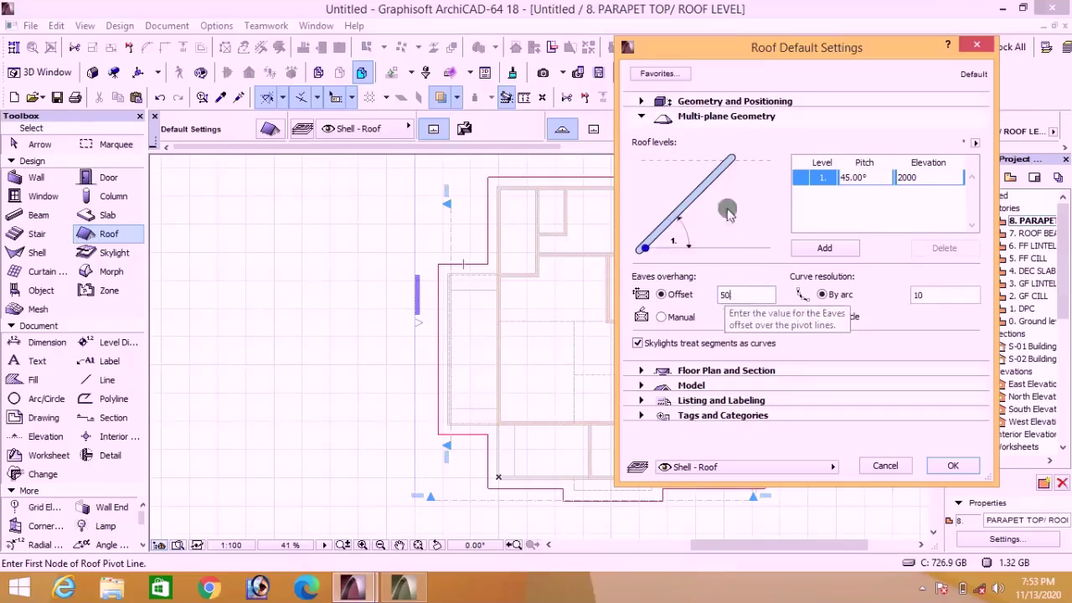
Step: Choose the custom roof edge angle, and set both the roof pitch and the edge angle to 40°
left_click(642, 100)
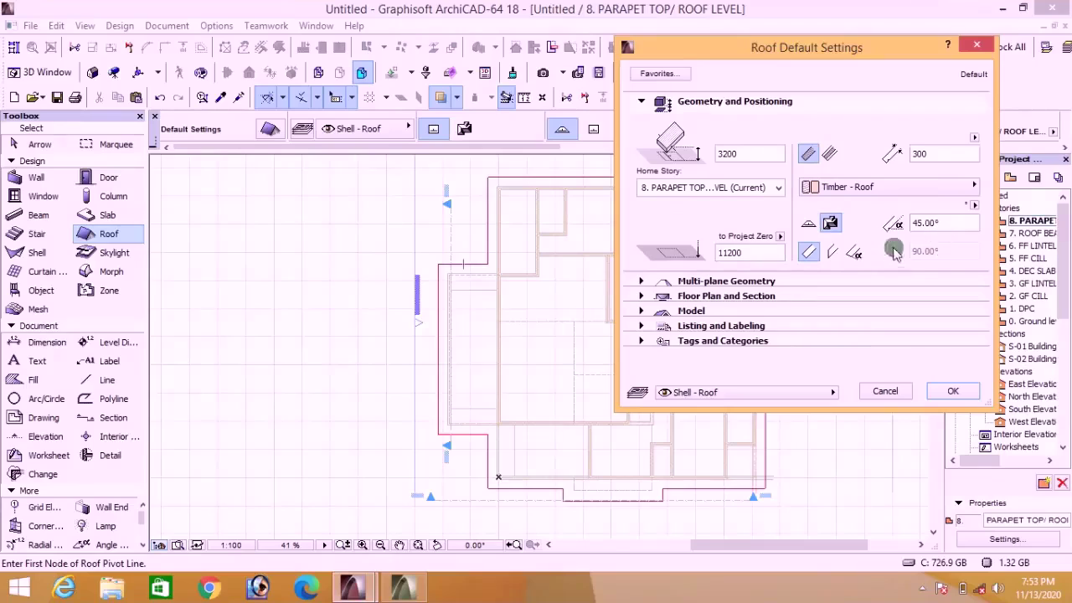
left_click(853, 252)
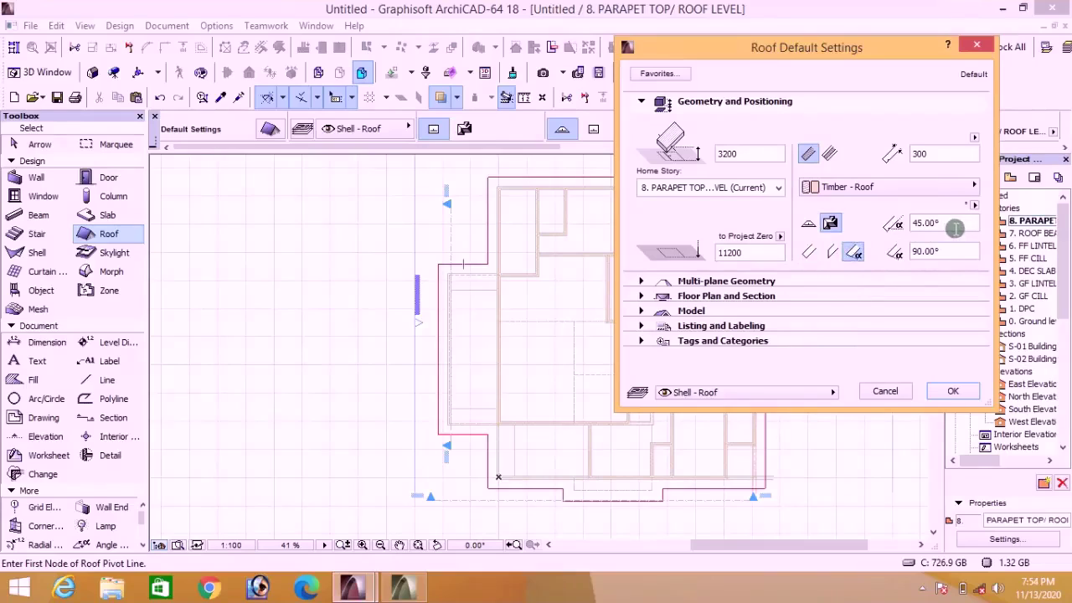
left_click_drag(954, 226, 917, 232)
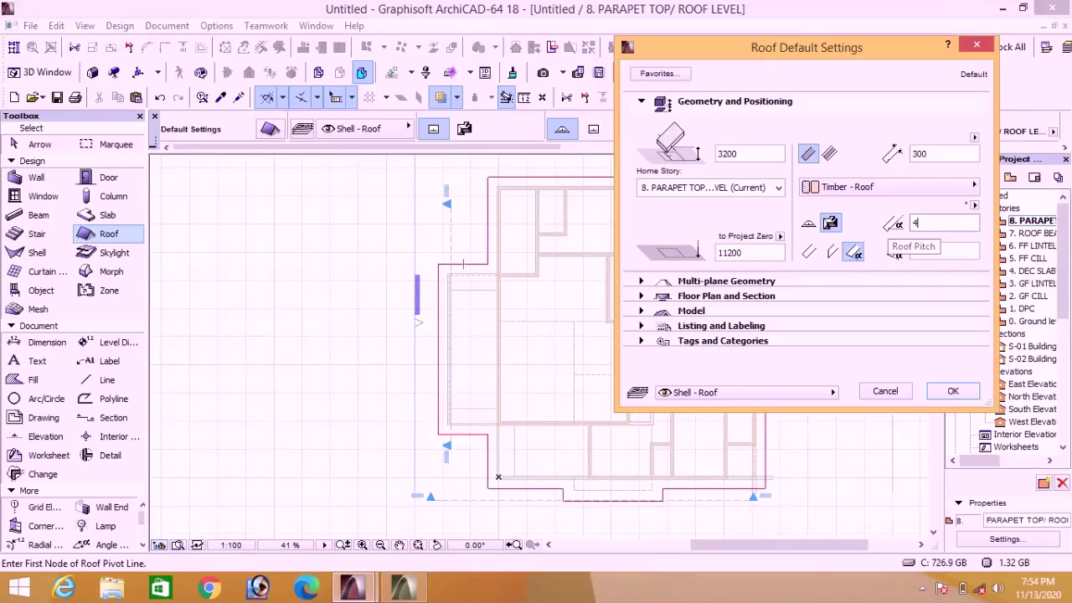
type("40")
key("Tab")
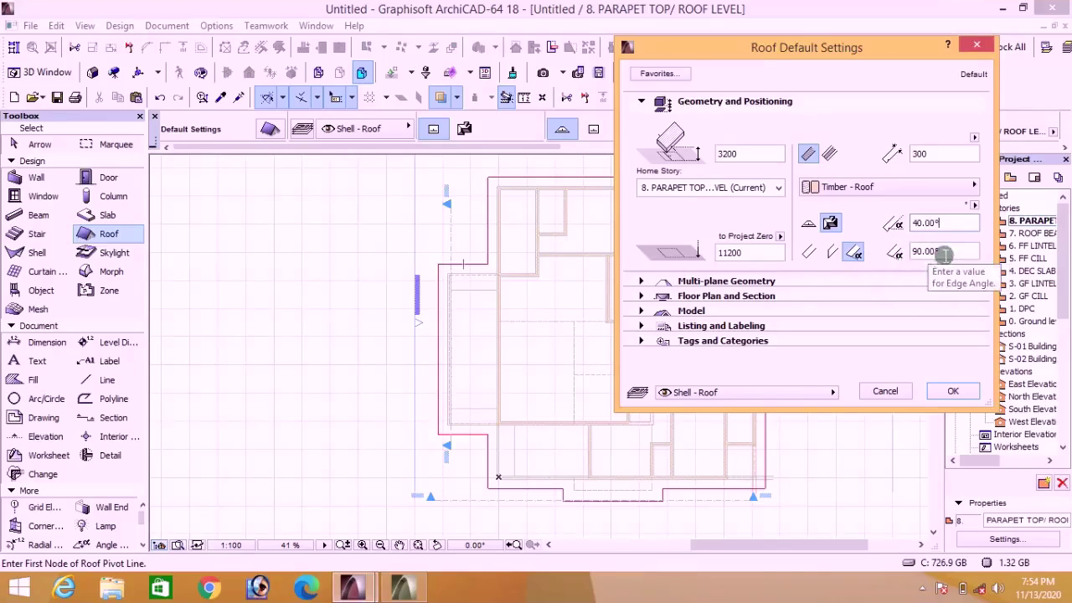
left_click_drag(945, 251, 890, 253)
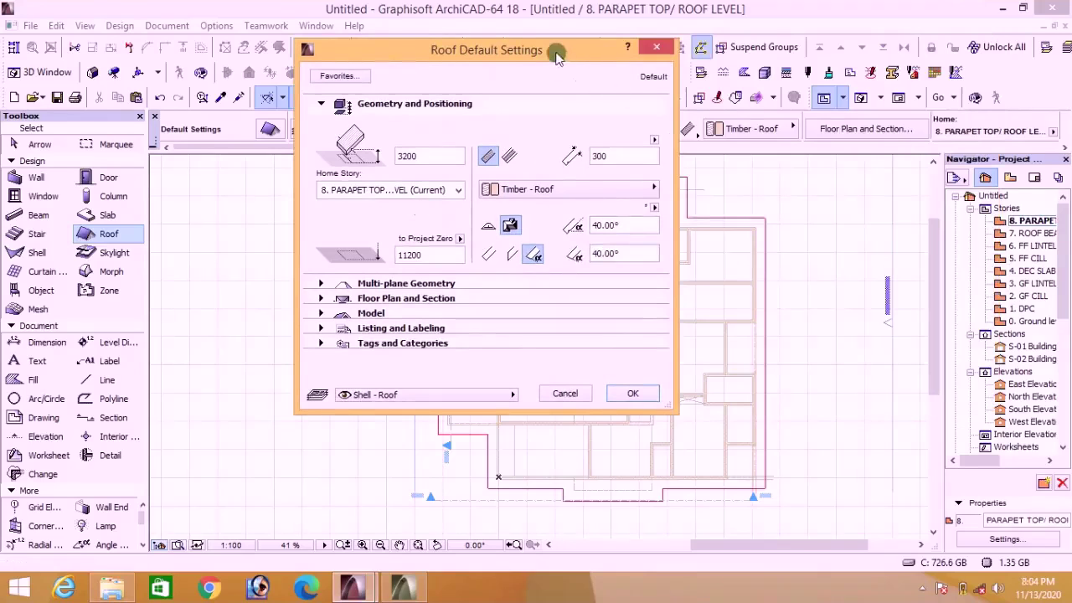
Step: Set the roof pitch and the edge angle to 36°, check the eaves offset and surface overrides, and accept the roof settings
left_click_drag(555, 49, 506, 52)
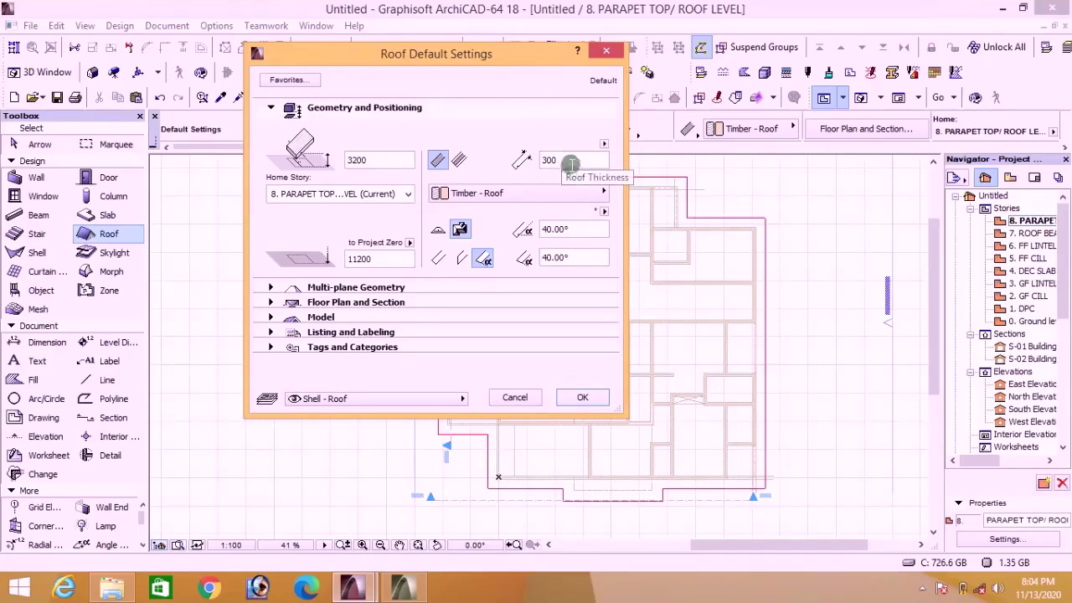
left_click(567, 232)
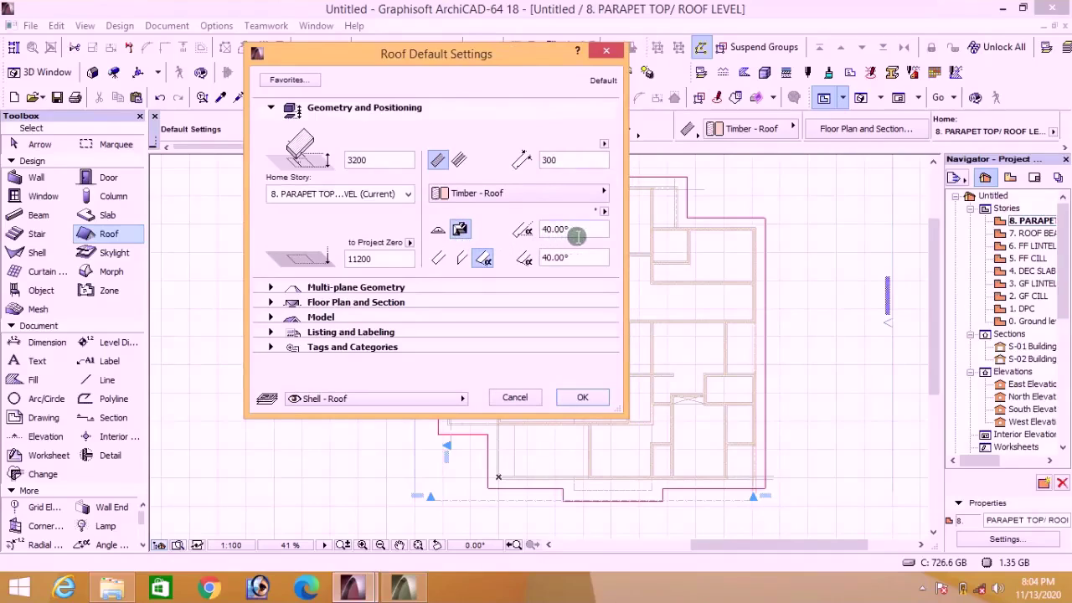
left_click_drag(576, 237, 546, 238)
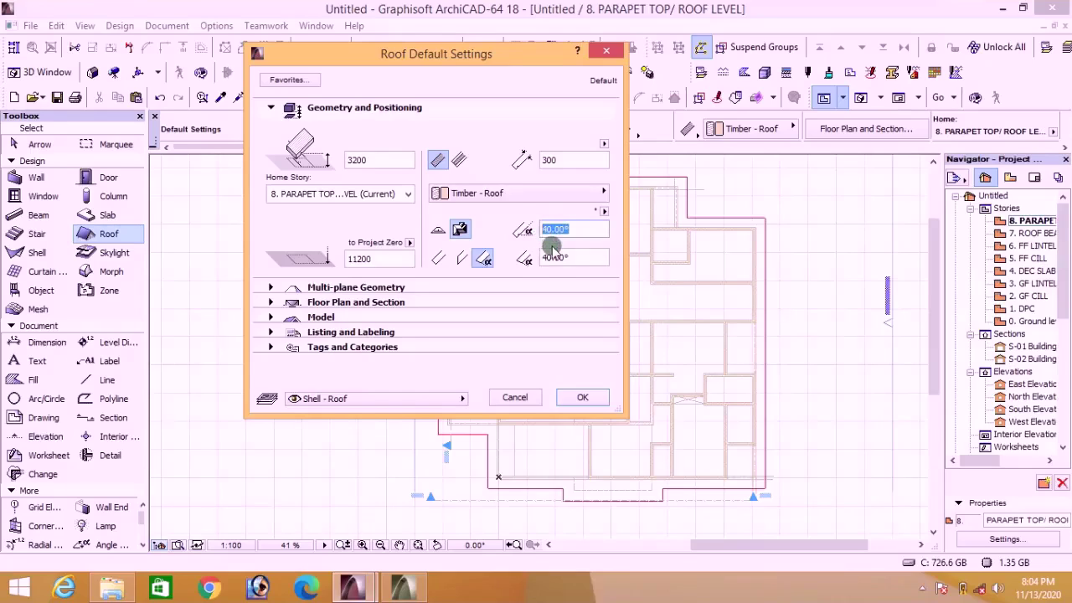
type("36")
left_click(525, 232)
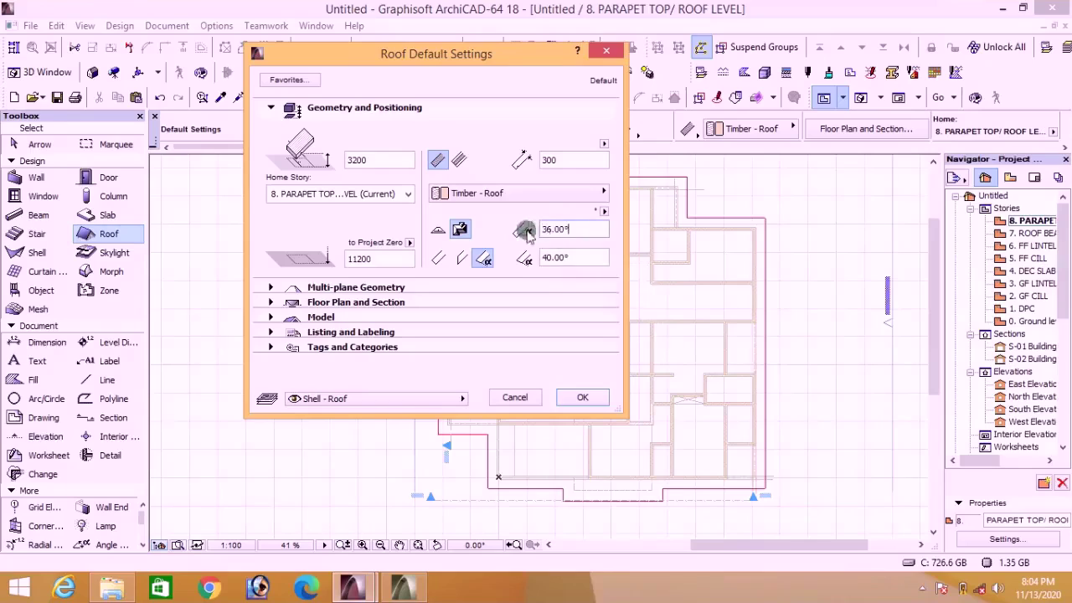
left_click_drag(575, 265, 529, 262)
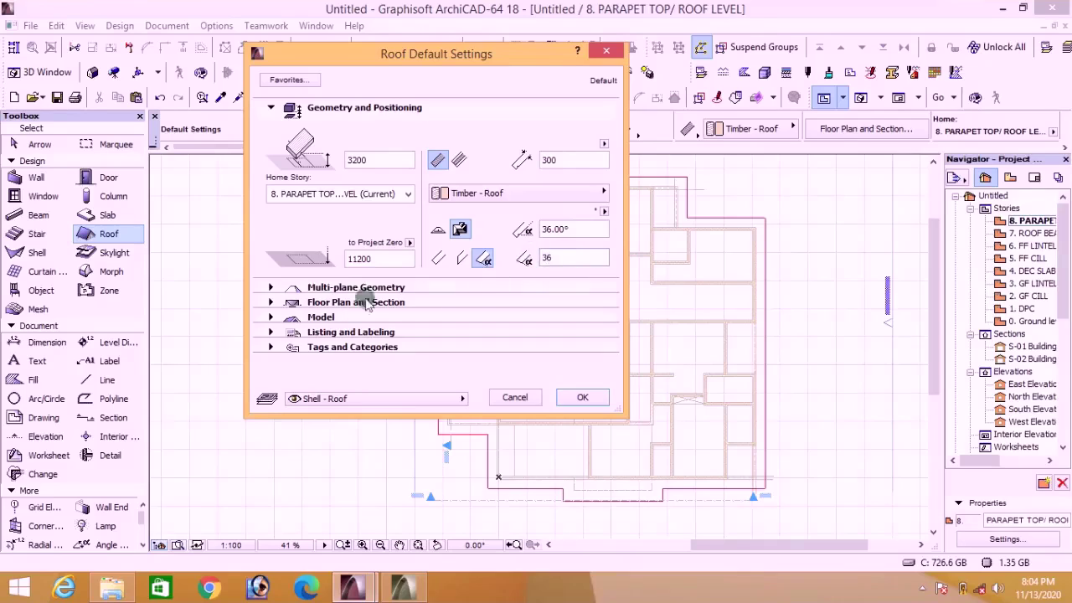
left_click(271, 287)
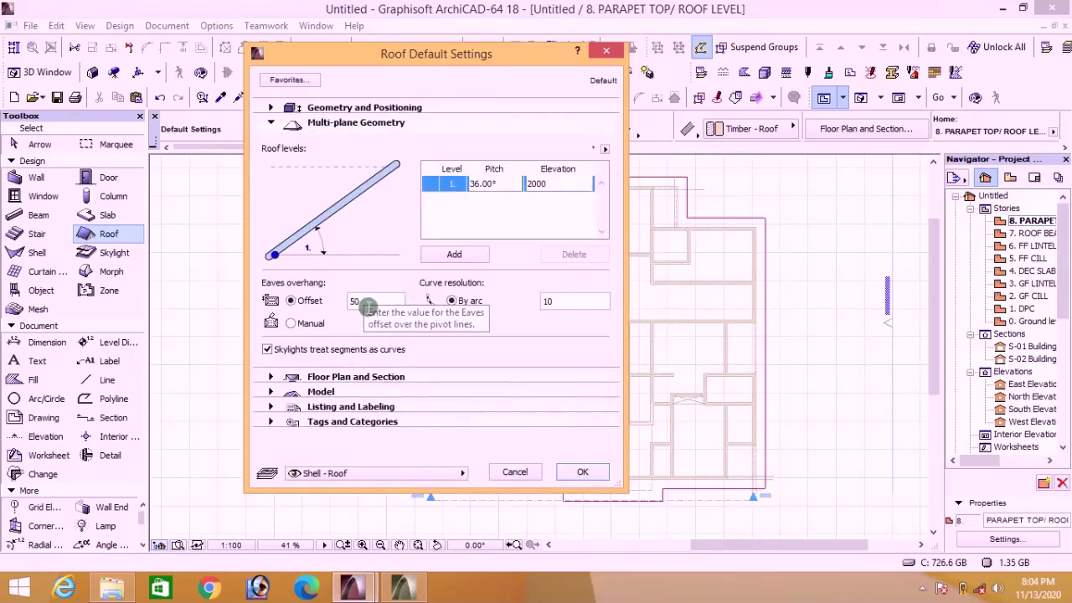
left_click(271, 109)
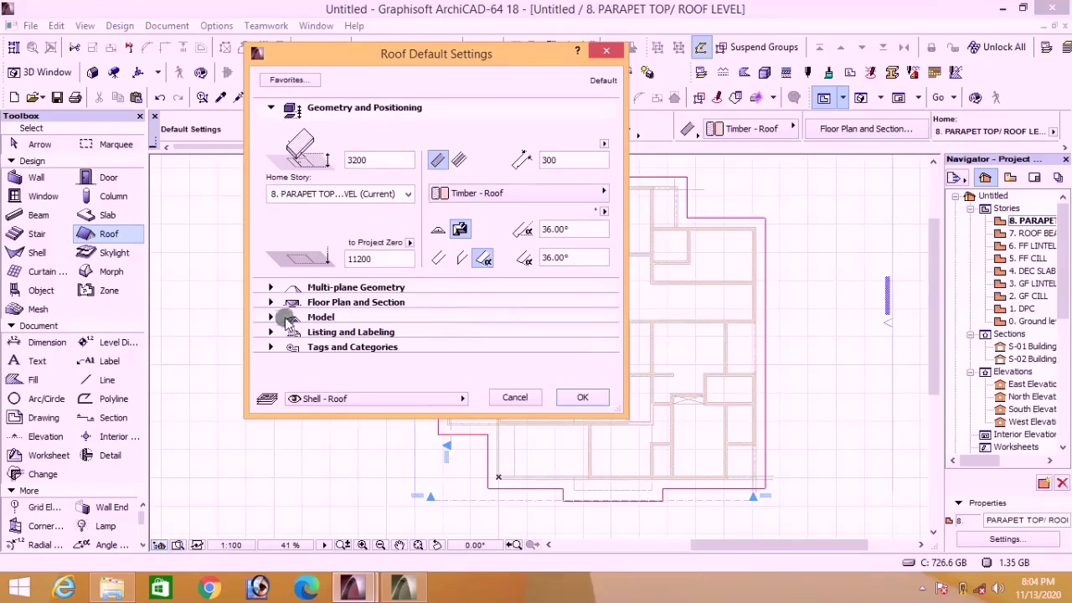
left_click(270, 318)
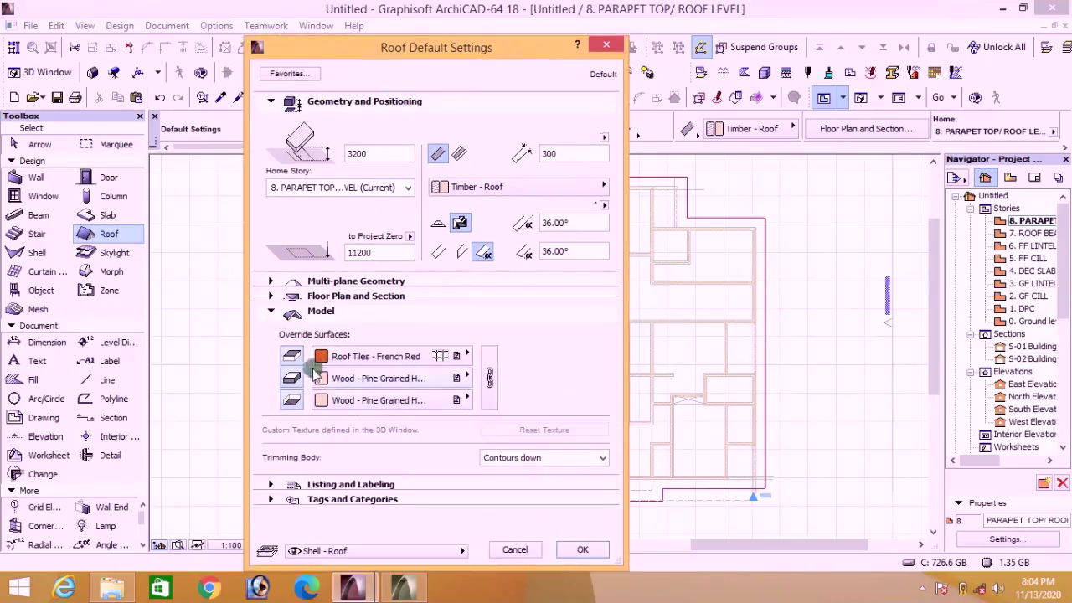
left_click(579, 548)
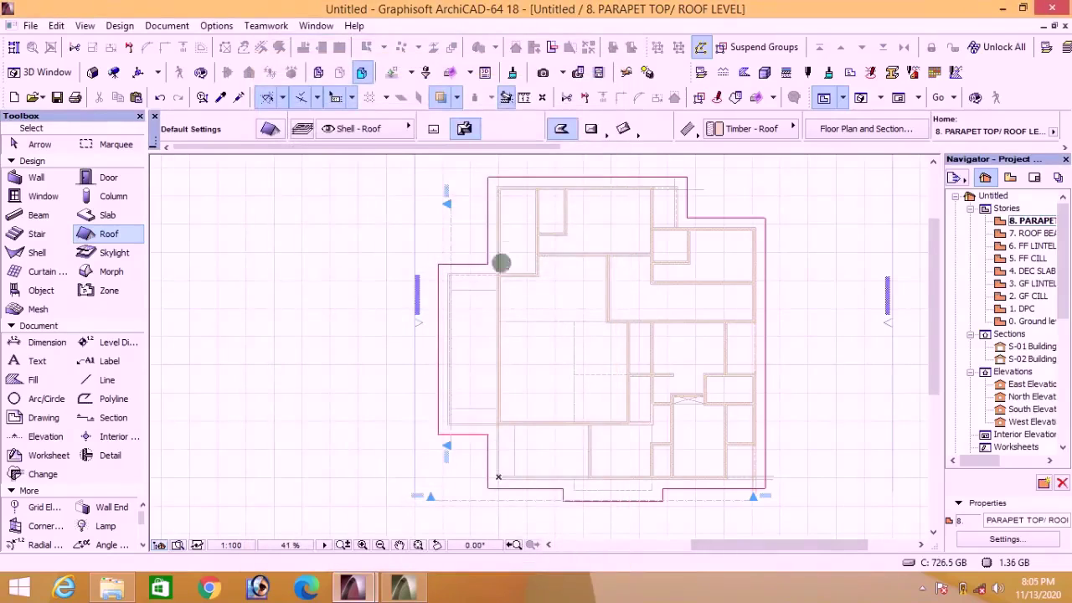
Step: Start the roof's pivot polygon at the parapet outline's north-west corner and trace the west side to the south projection's outer west corner
scroll(501, 172, "up", 4)
left_click(470, 186)
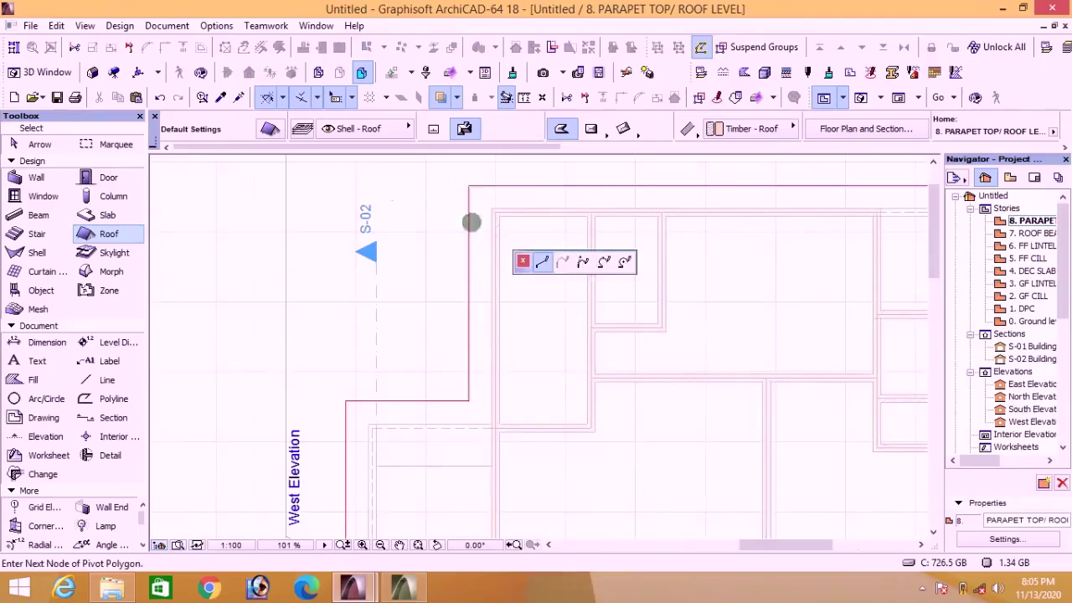
scroll(477, 371, "down", 3)
scroll(393, 393, "down", 3)
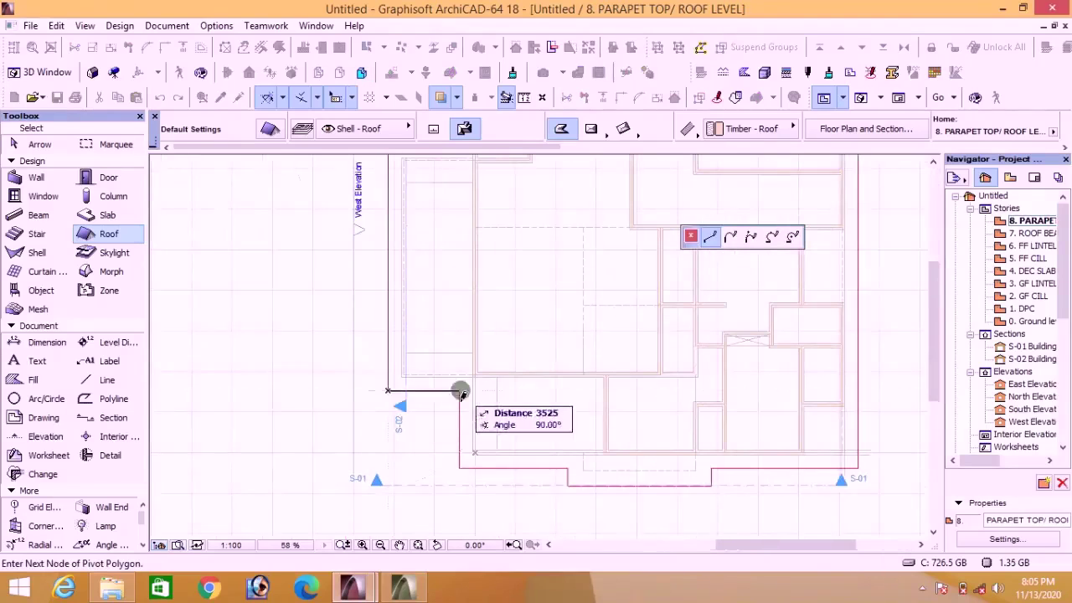
left_click(460, 467)
left_click(568, 467)
scroll(565, 469, "up", 5)
left_click(559, 463)
scroll(631, 459, "right", 3)
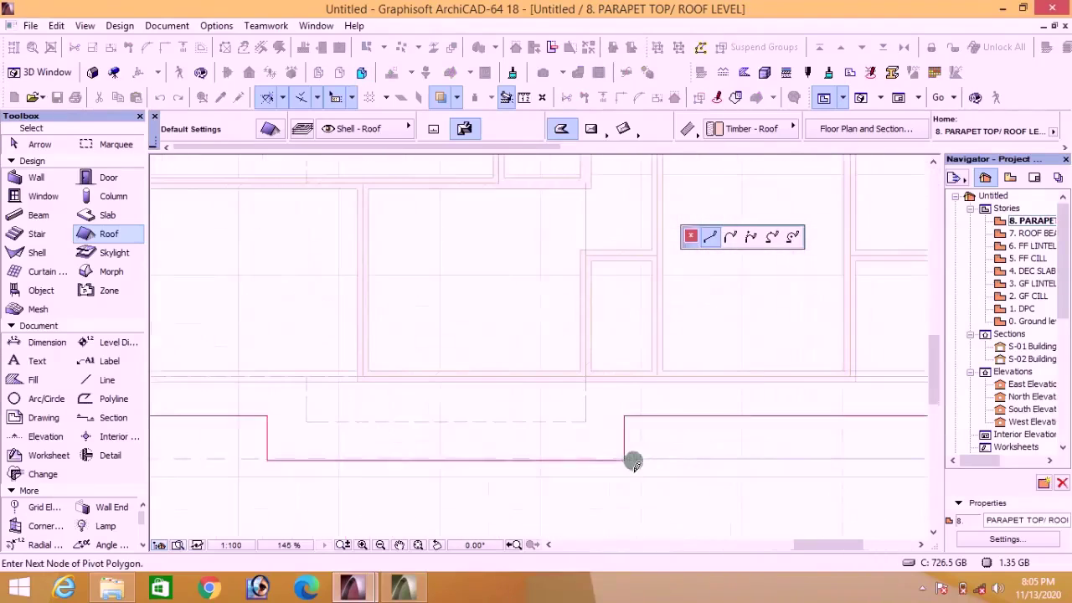
Step: Trace the rest of the south projection and the east and north sides, closing the roof polygon at its north-west starting corner
left_click(631, 460)
left_click(624, 416)
scroll(661, 460, "down", 4)
left_click(743, 436)
scroll(729, 335, "down", 5)
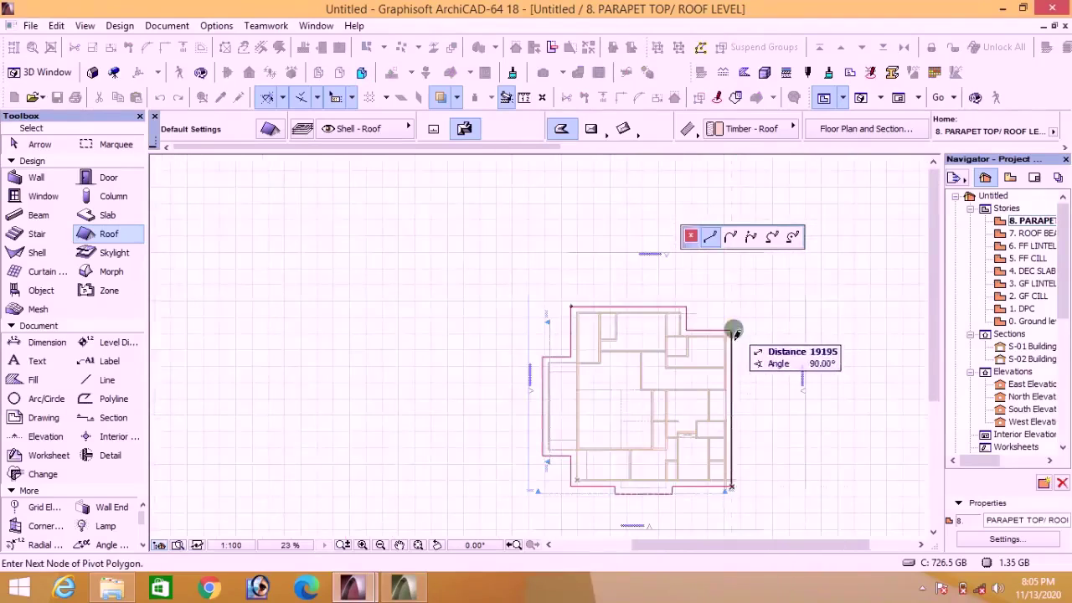
scroll(670, 335, "up", 4)
left_click(667, 285)
left_click(381, 285)
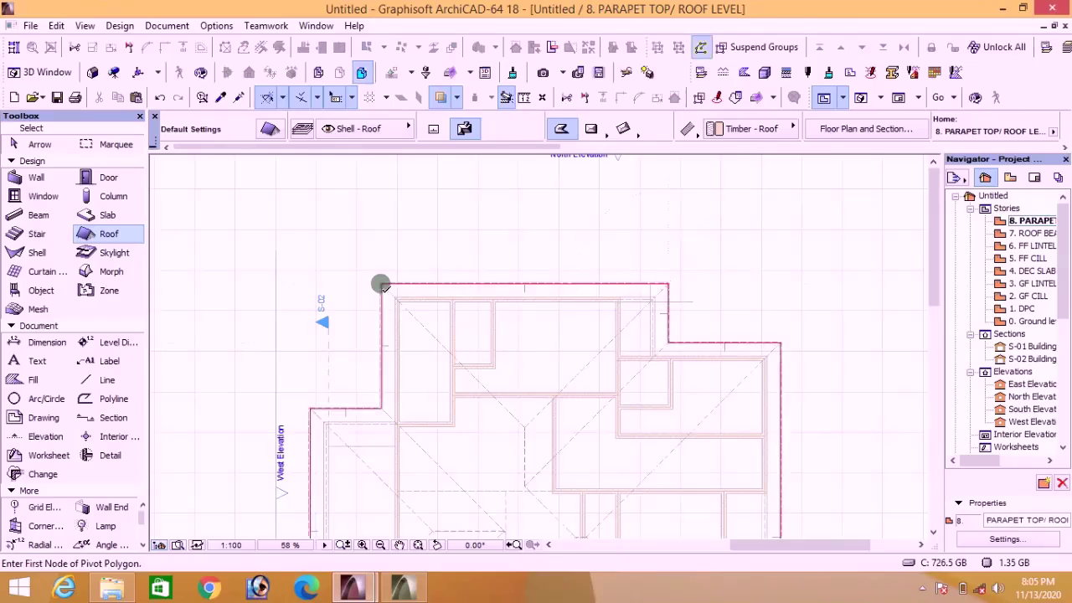
Step: In the South Elevation, move the roof straight down so its eaves corner sits on the parapet's top corner
scroll(525, 294, "down", 3)
scroll(575, 429, "down", 3)
scroll(575, 429, "up", 3)
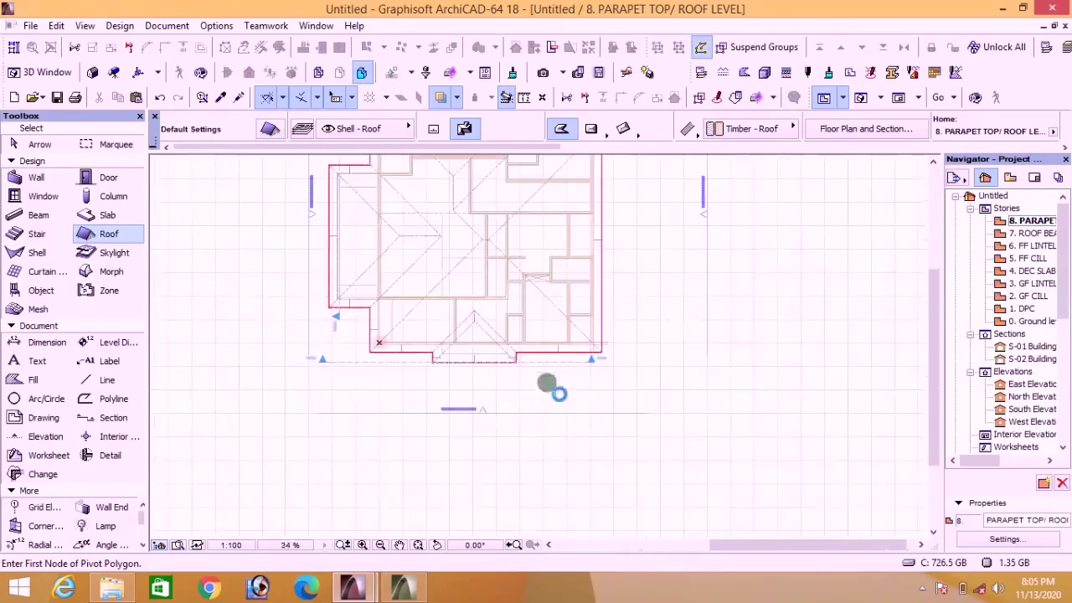
scroll(453, 415, "up", 3)
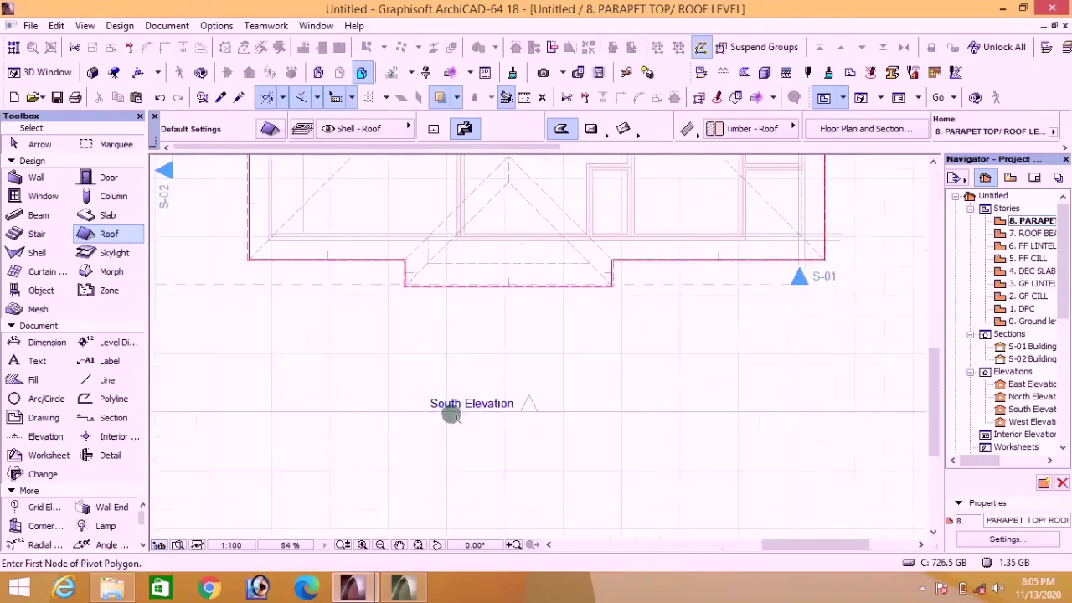
double_click(1022, 410)
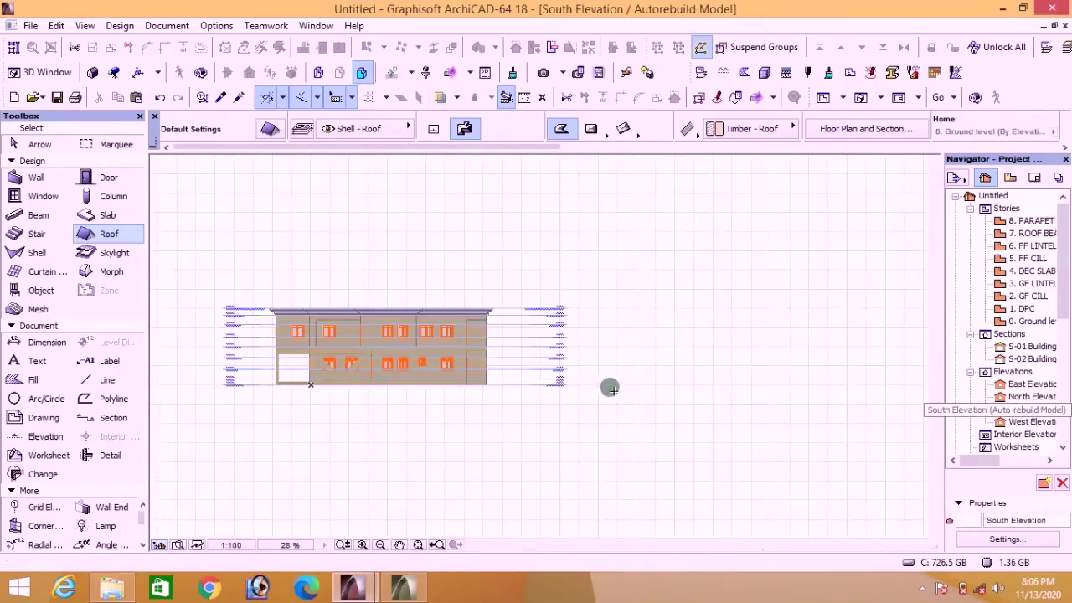
scroll(461, 272, "up", 2)
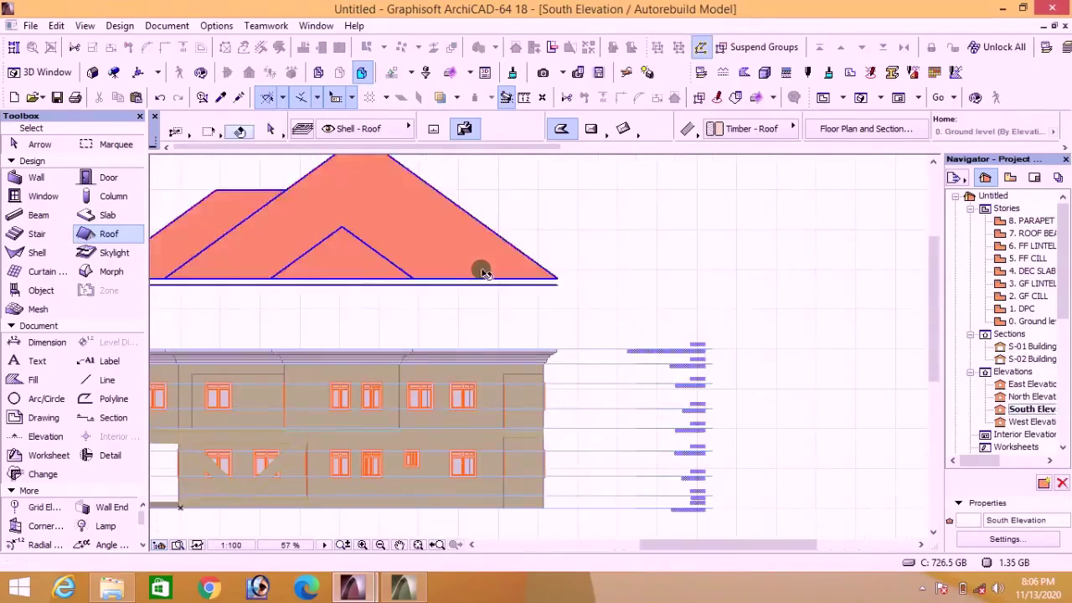
left_click(478, 270)
scroll(519, 294, "up", 3)
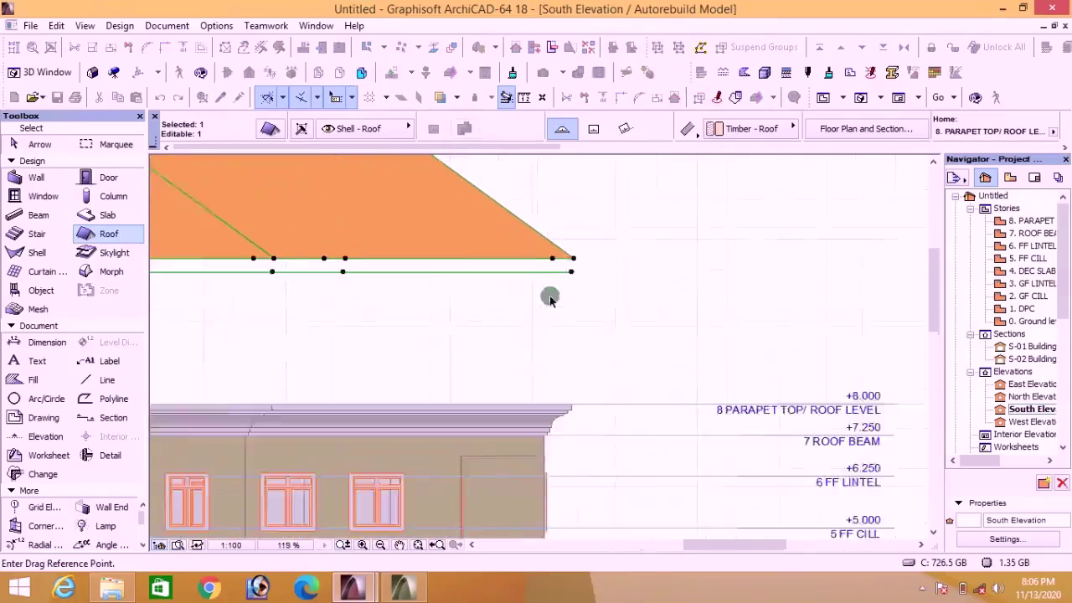
left_click(578, 250)
left_click(577, 427)
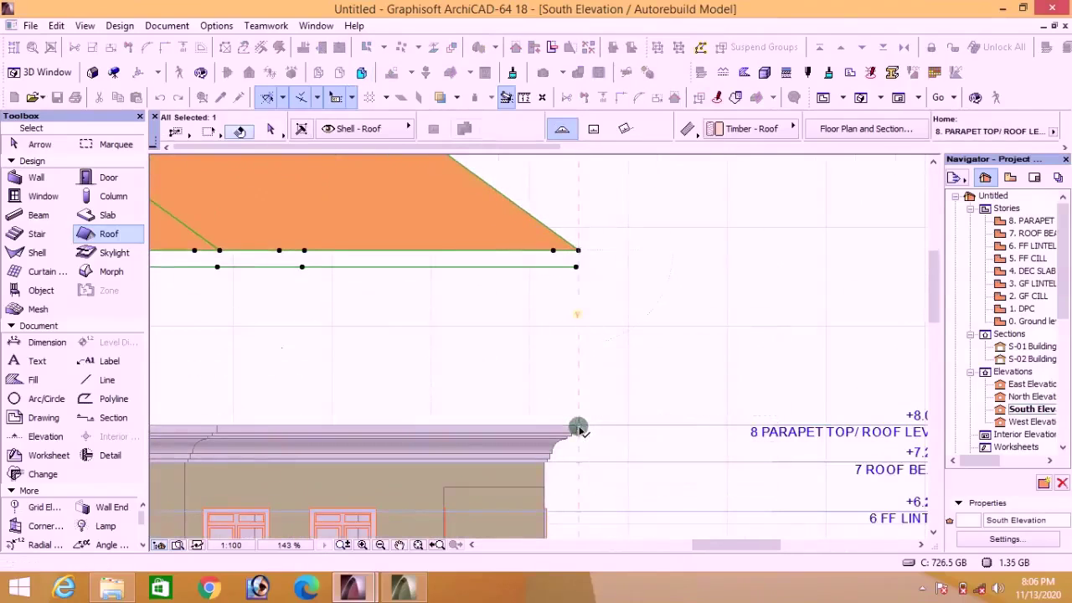
key("Escape")
scroll(658, 329, "down", 4)
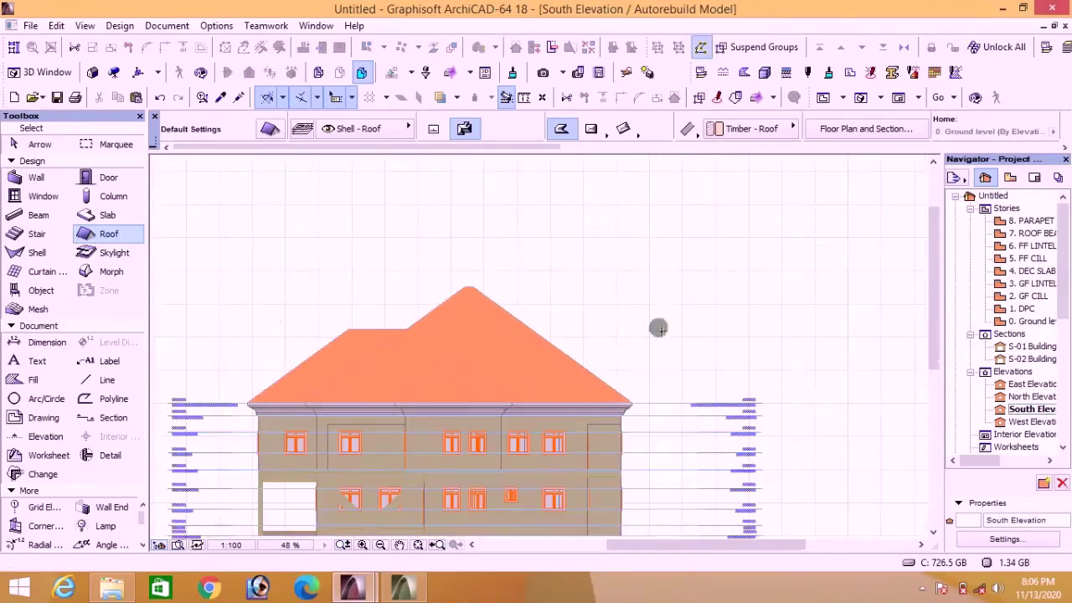
Step: Inspect the roofed house in 3D from the front and corner balcony, and return to the PARAPET TOP/ ROOF LEVEL floor plan
left_click(860, 99)
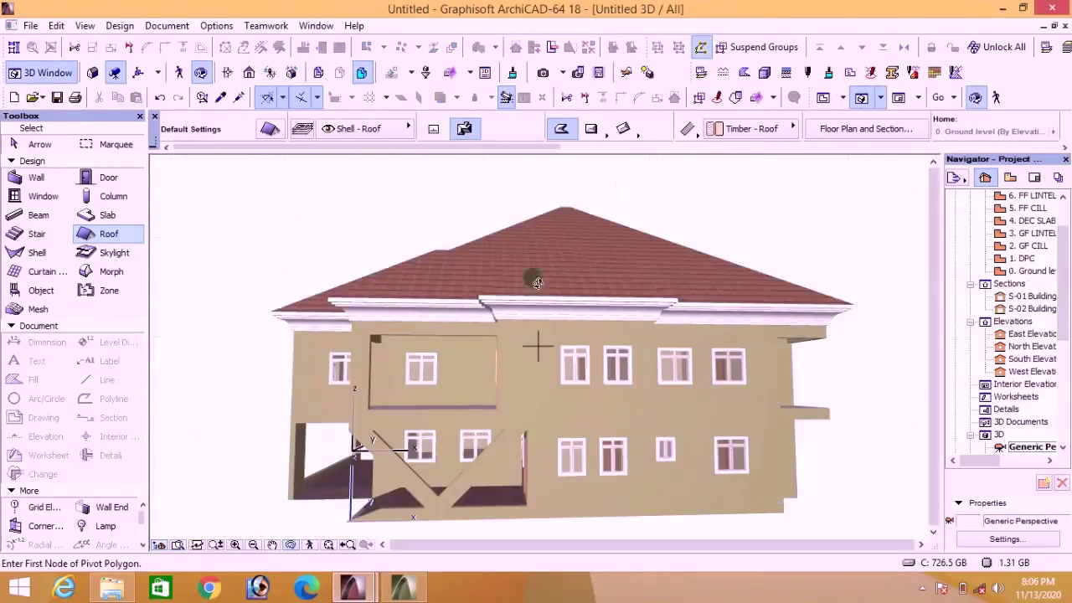
middle_click_drag(536, 346, 509, 376, "shift")
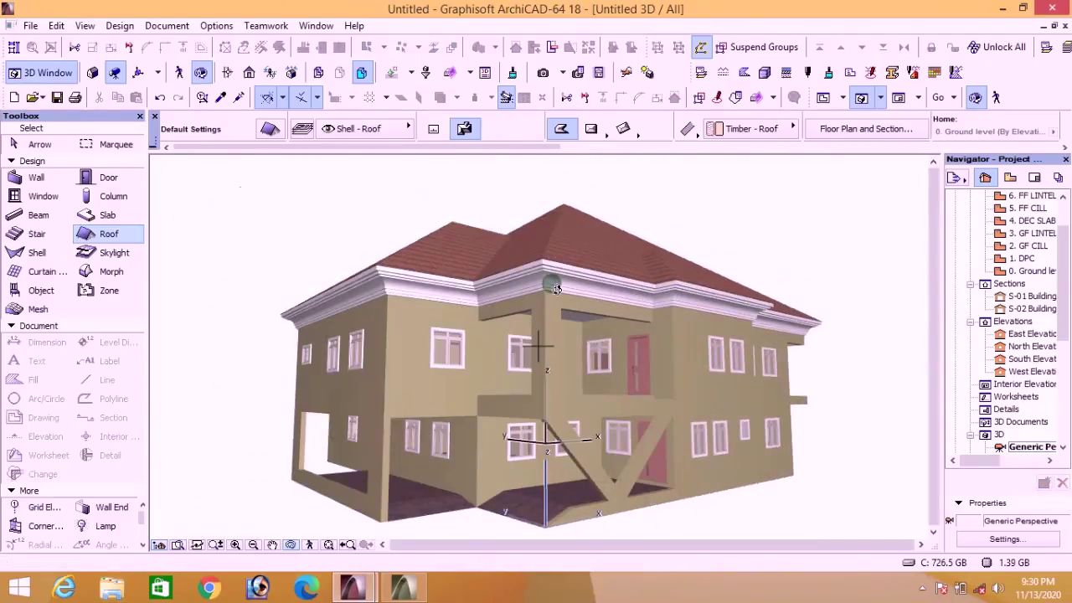
scroll(544, 356, "up", 10)
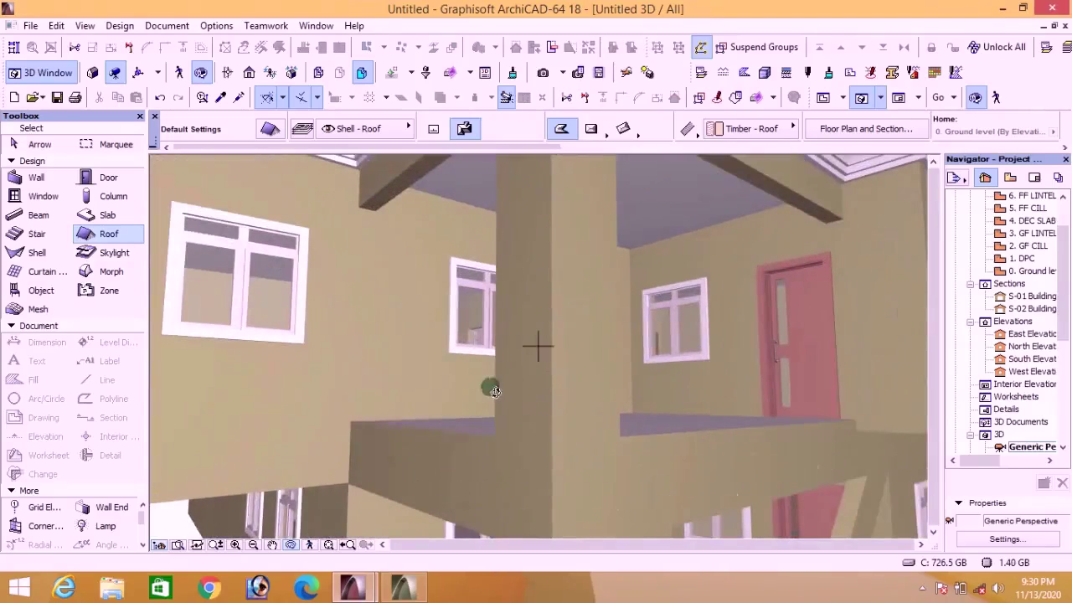
left_click(825, 99)
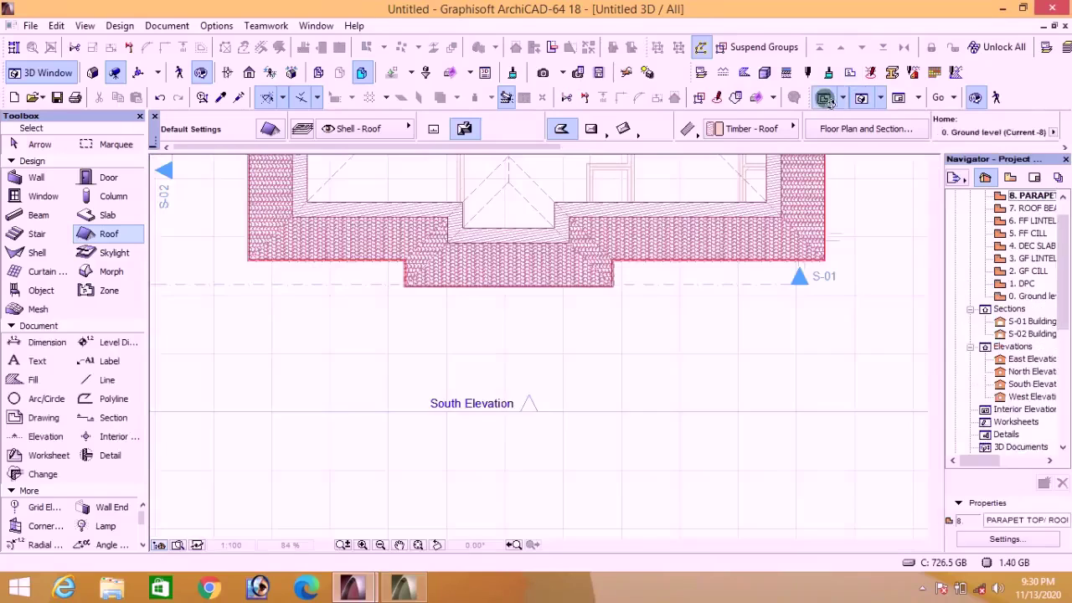
scroll(1063, 255, "up", 1)
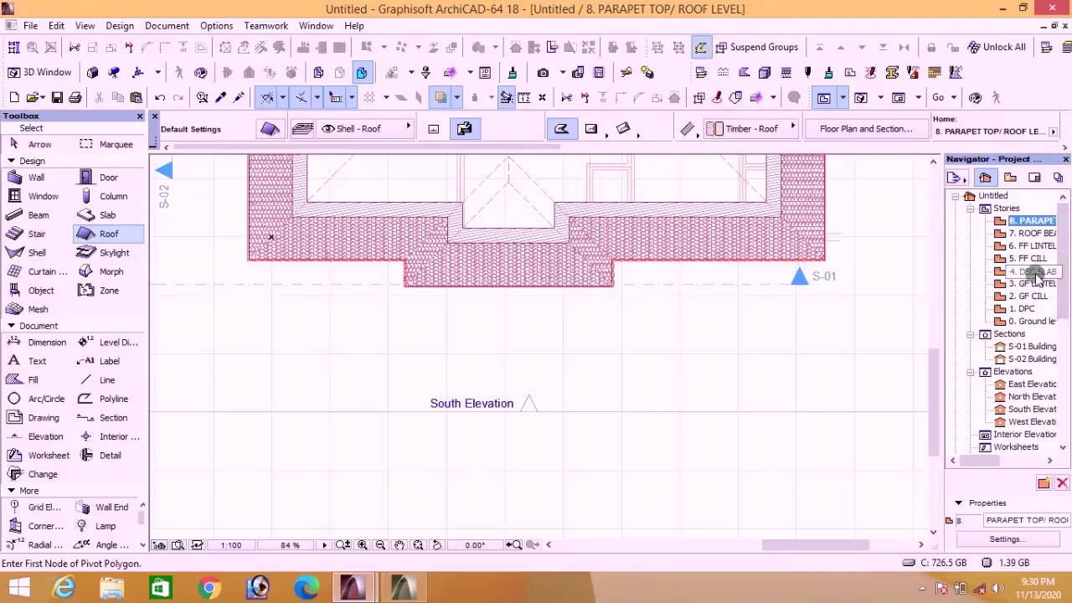
Step: On the DEC SLAB floor plan, set up the Object tool with Rail Post with Panels 18 from Fences and Railings 18
left_click(1035, 272)
double_click(1035, 272)
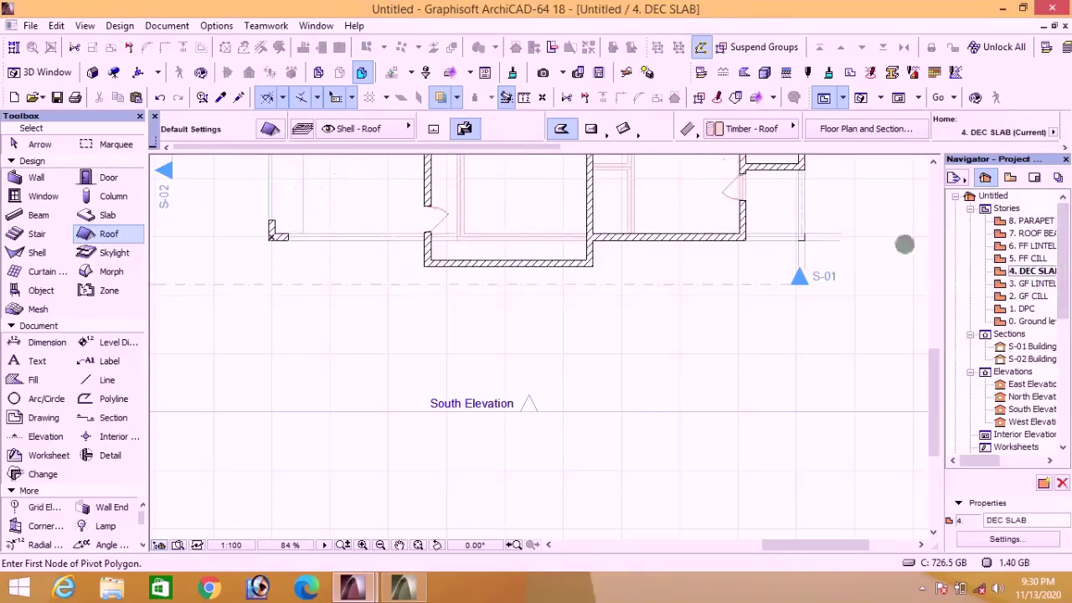
scroll(526, 282, "down", 3)
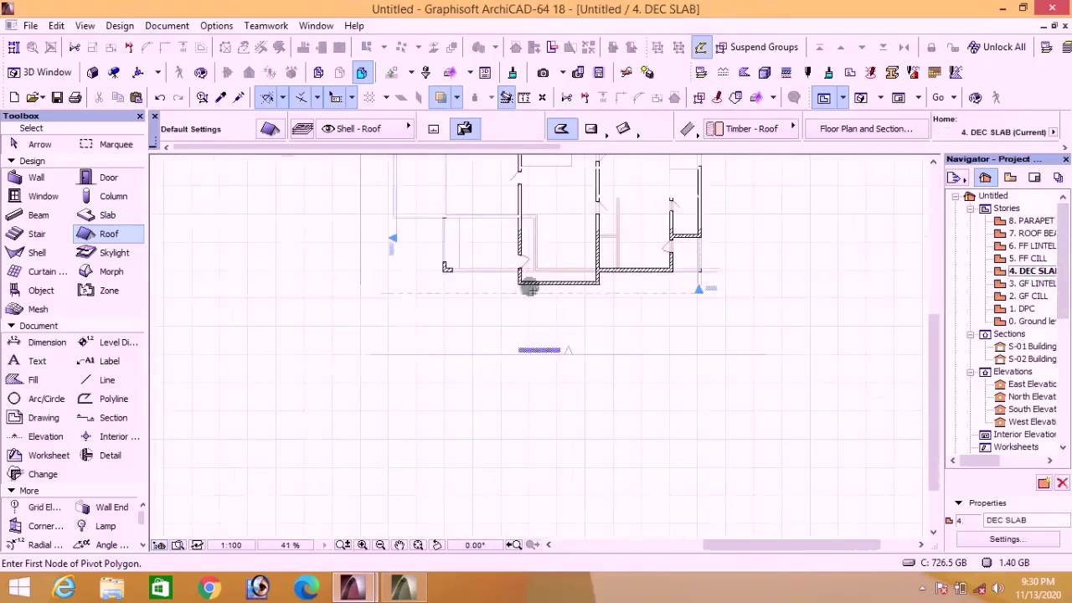
left_click(34, 291)
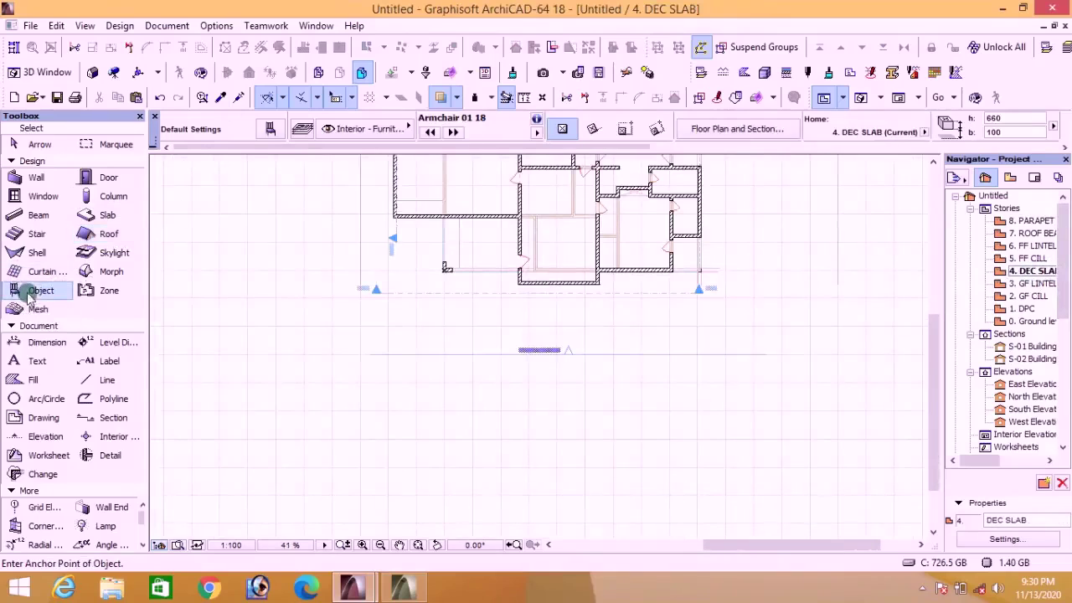
left_click(269, 132)
left_click_drag(586, 193, 579, 240)
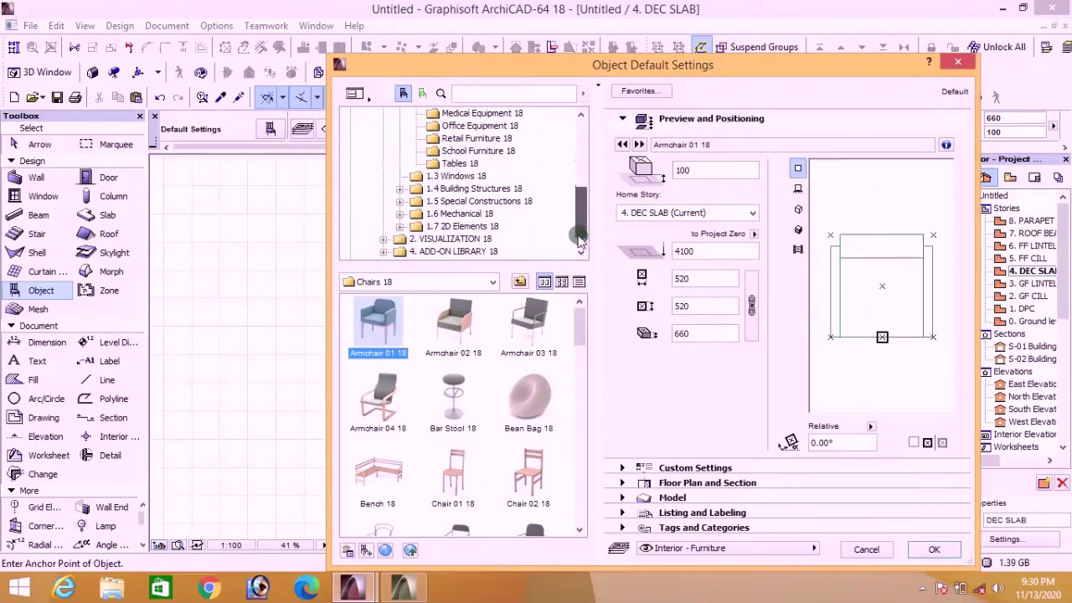
left_click(401, 189)
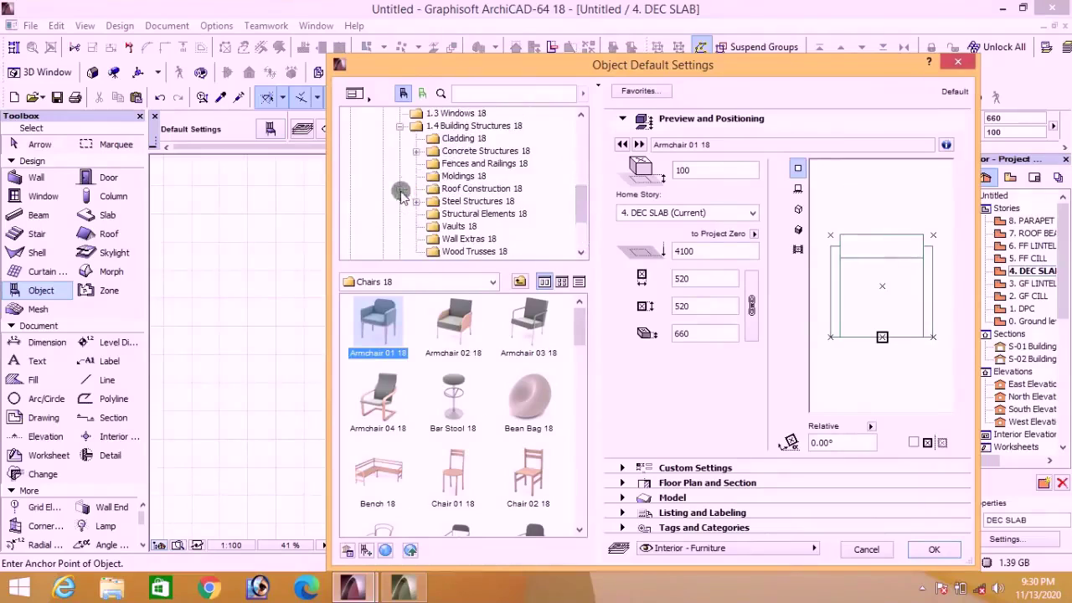
left_click(461, 166)
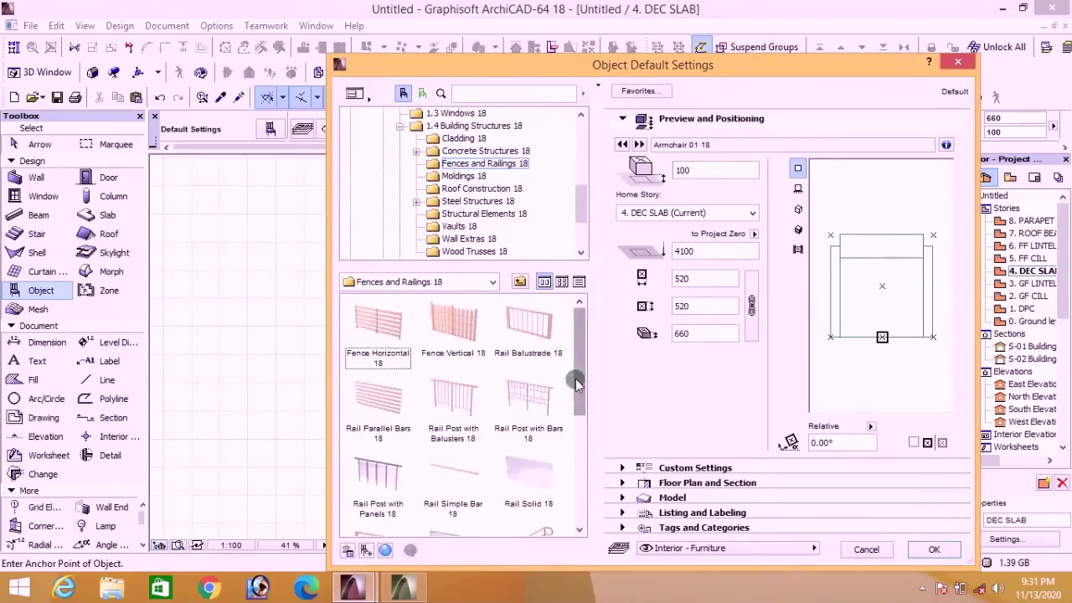
left_click_drag(582, 385, 582, 457)
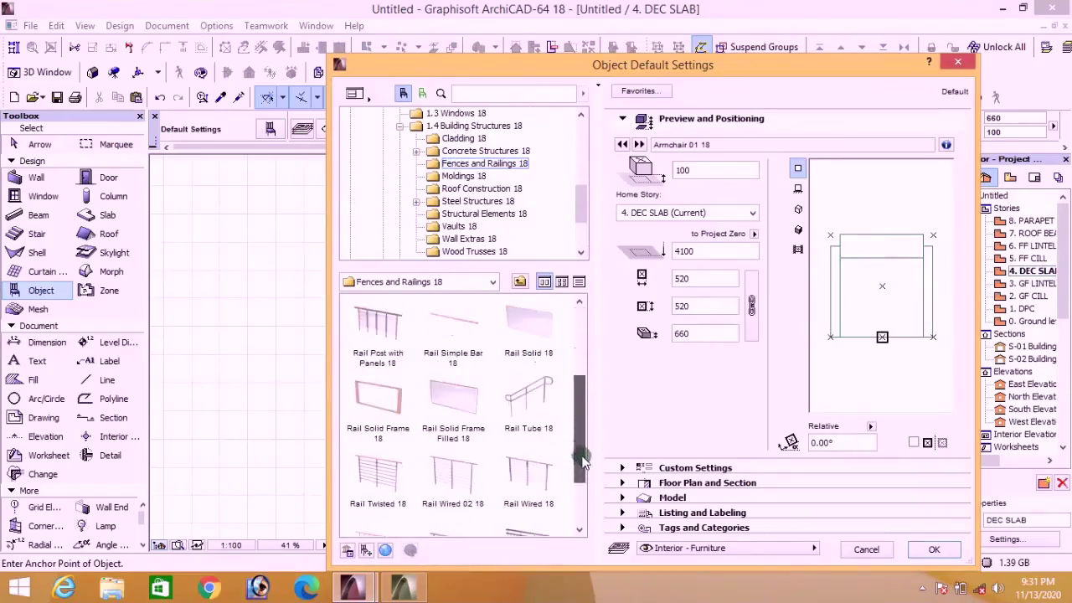
left_click(372, 333)
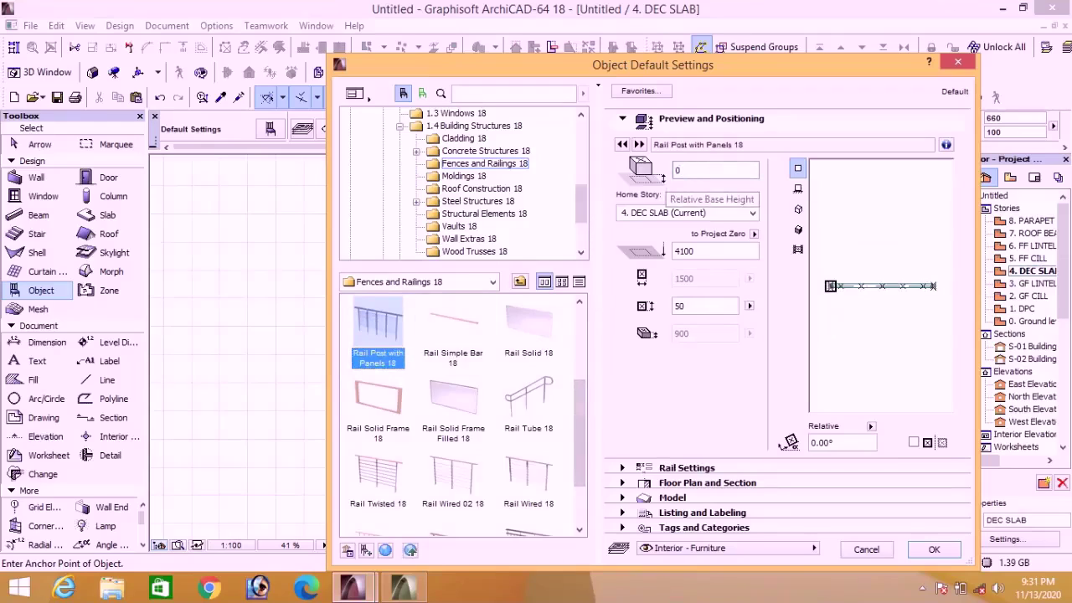
Step: Set the railing's height to 1000 mm and its number of posts to 50, keeping the round post style
left_click(624, 467)
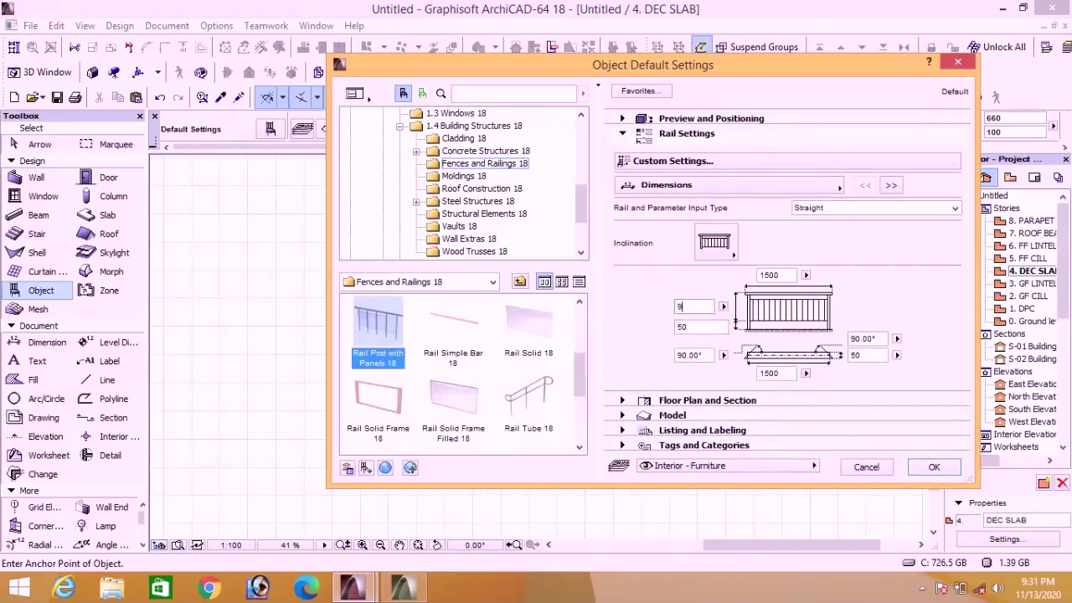
left_click(891, 185)
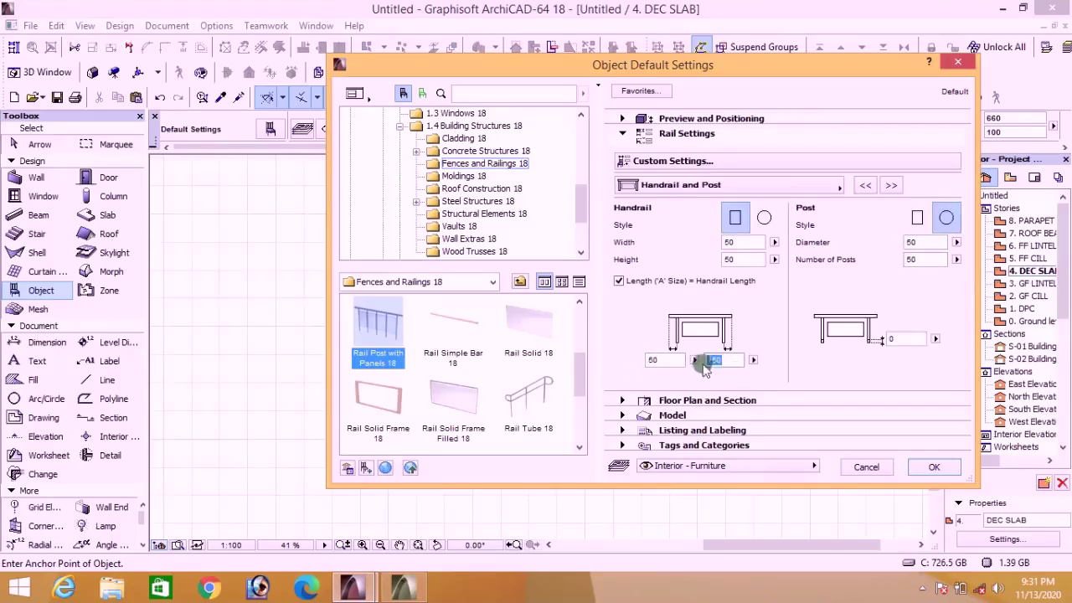
left_click(892, 185)
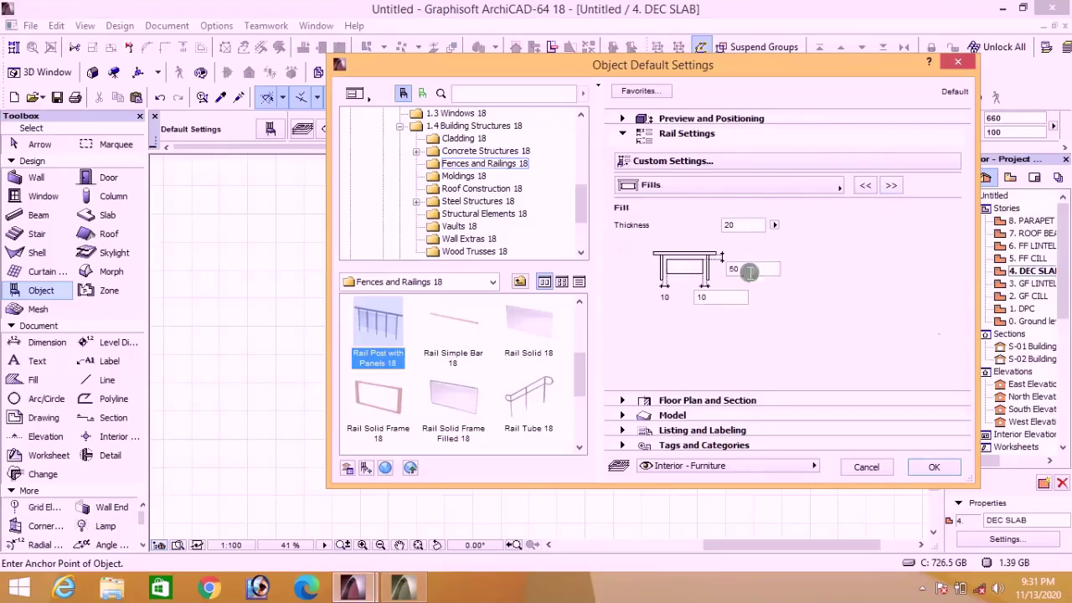
left_click(891, 185)
left_click(891, 186)
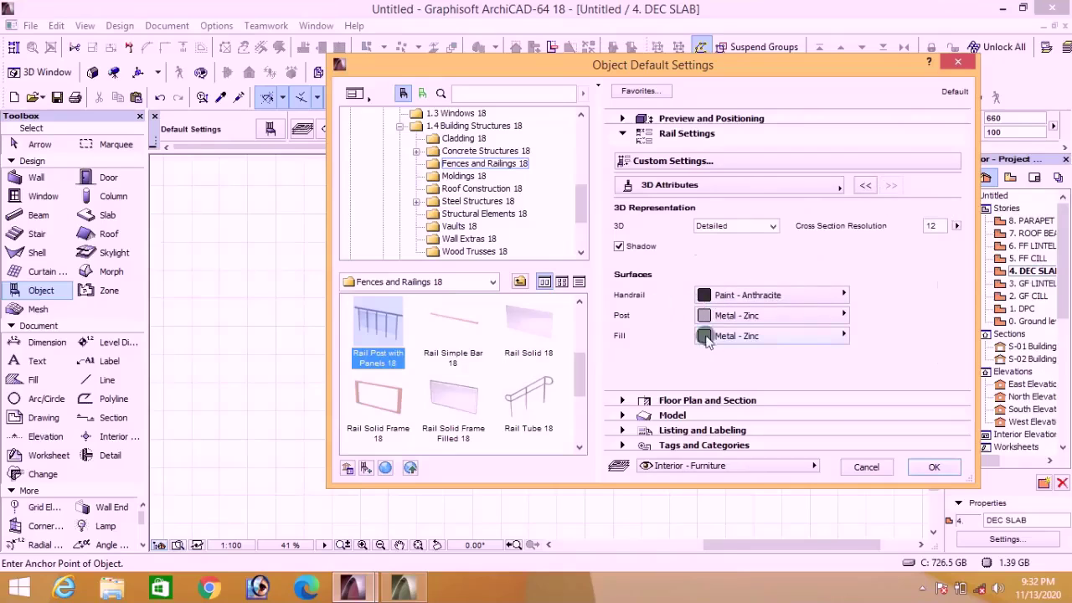
Step: Assign Metal - Stainless Steel to the railing's handrail and posts and Glass - Blue to its fill, and apply the settings
left_click(810, 300)
left_click(394, 467)
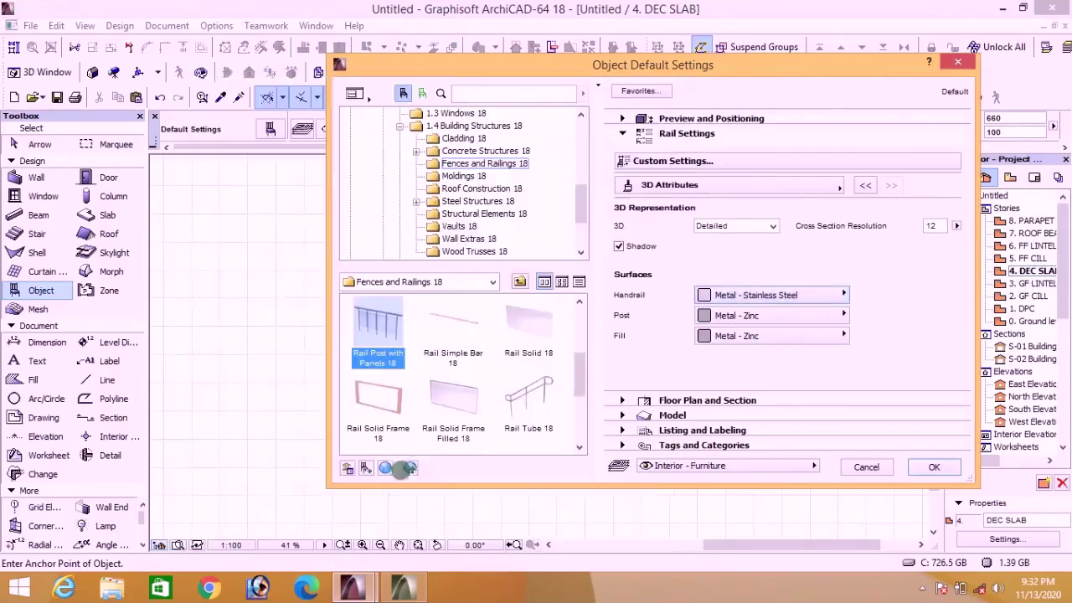
left_click(754, 316)
left_click(393, 467)
left_click(771, 336)
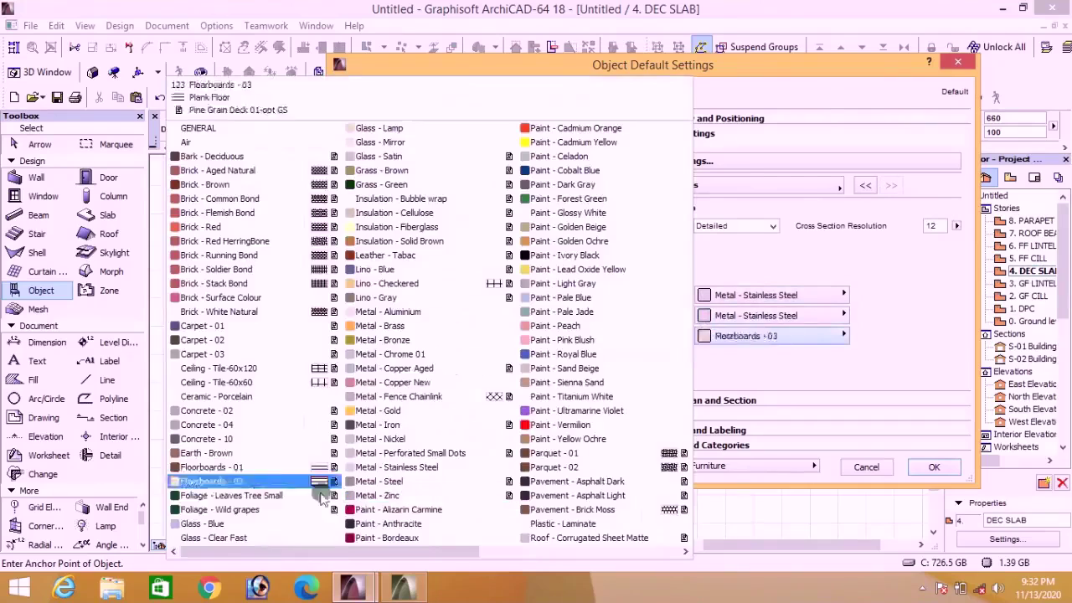
left_click(251, 524)
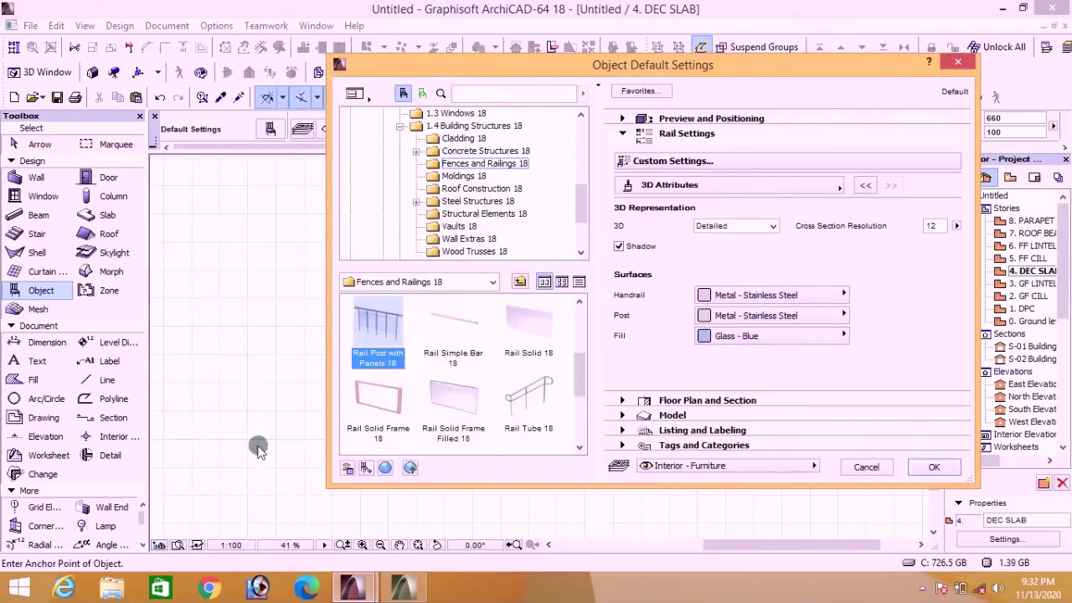
left_click(624, 119)
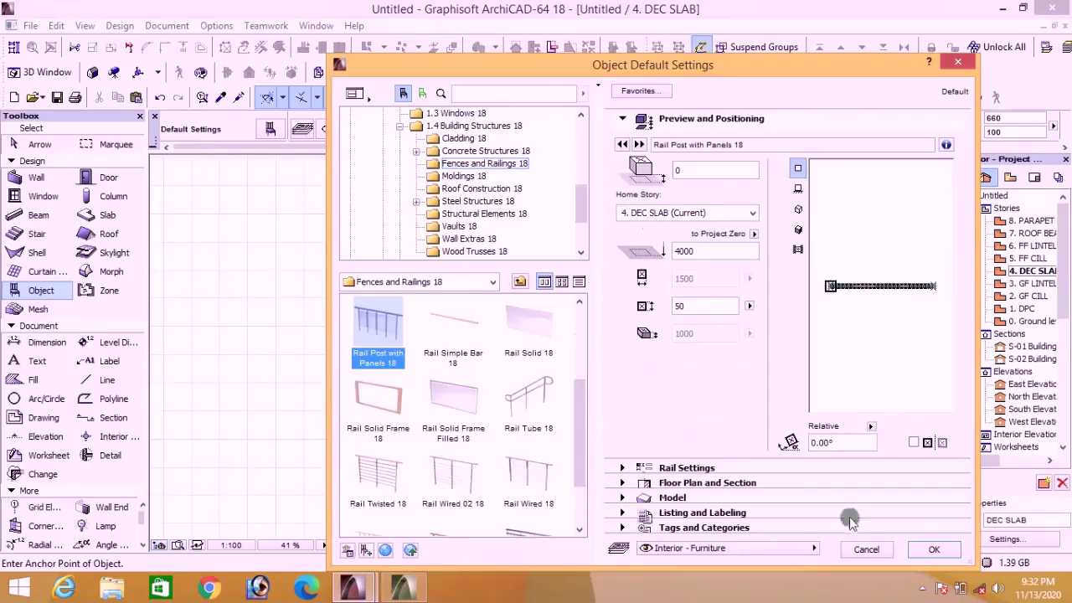
left_click(925, 553)
Step: Place horizontal railings at the south-west balcony pier, the south-east balcony's south edge and the north balcony's north edge
scroll(438, 254, "up", 10)
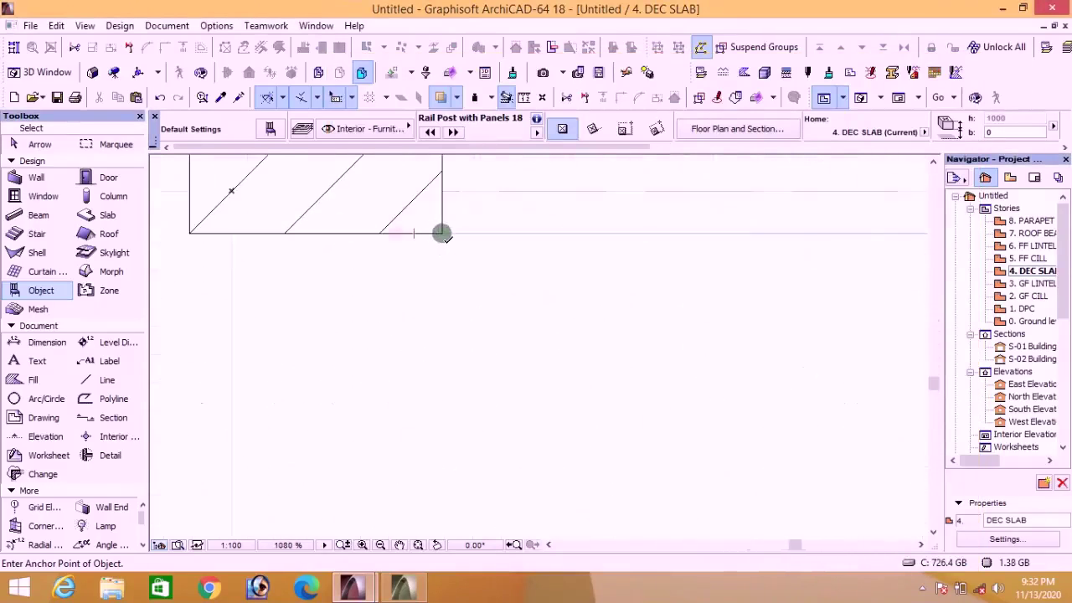
scroll(441, 234, "down", 4)
scroll(809, 230, "down", 3)
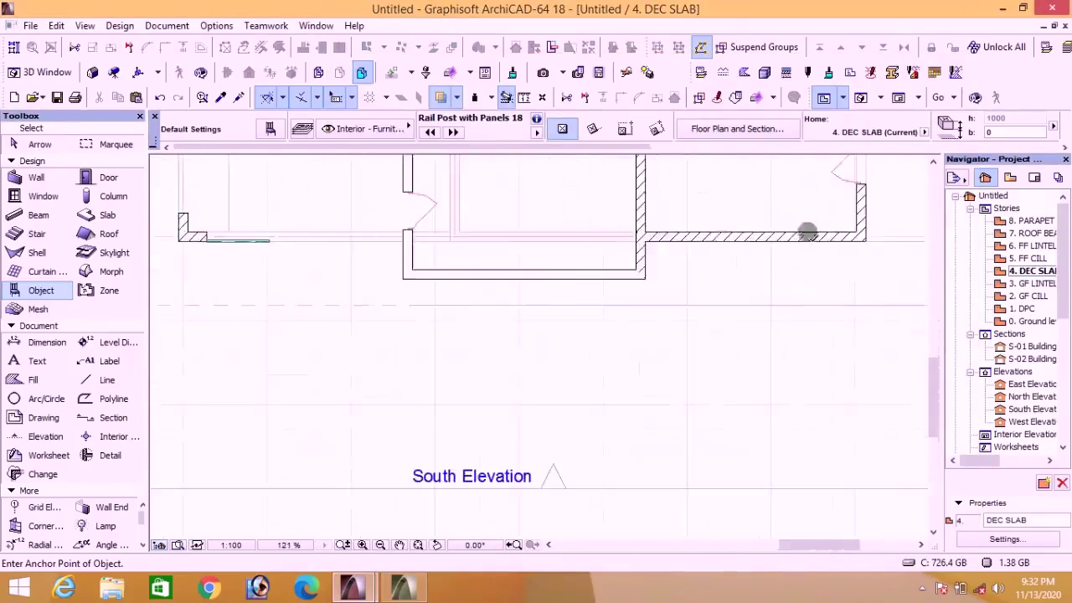
scroll(800, 228, "up", 4)
scroll(781, 214, "down", 4)
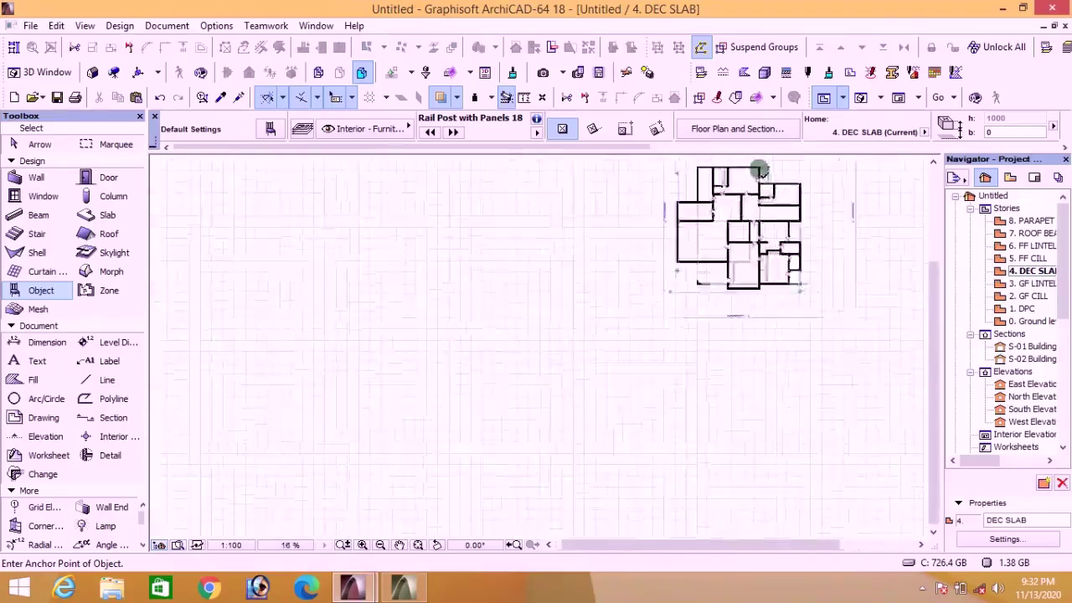
scroll(759, 170, "up", 4)
scroll(761, 178, "down", 7)
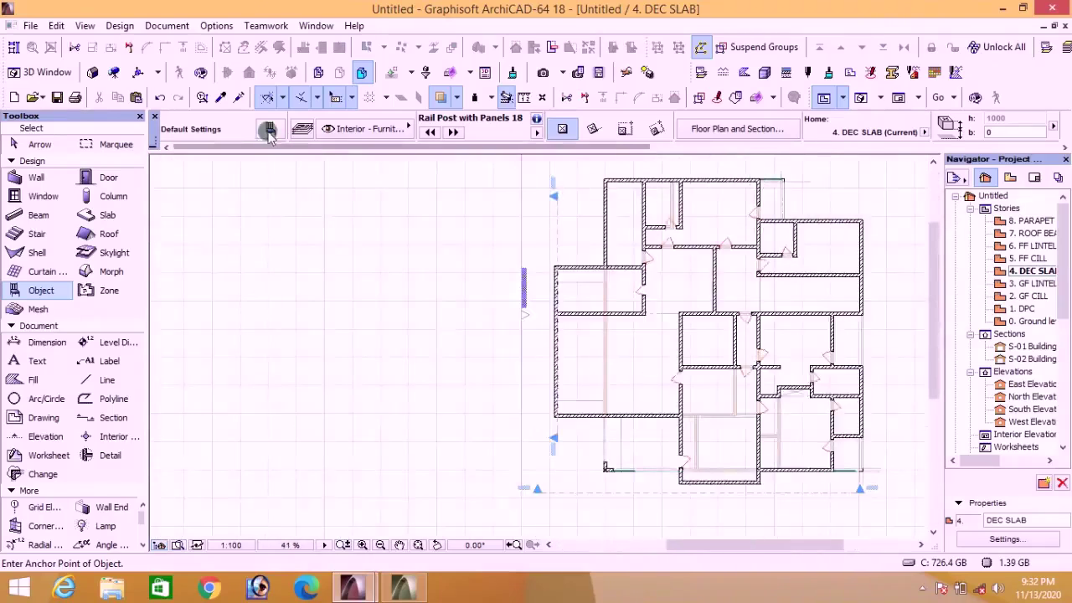
Step: Rotate the default railing to 90° and place it along the south-west balcony's west edge and the south-east and north balconies' east edges
key("ctrl+t")
left_click_drag(901, 310, 894, 392)
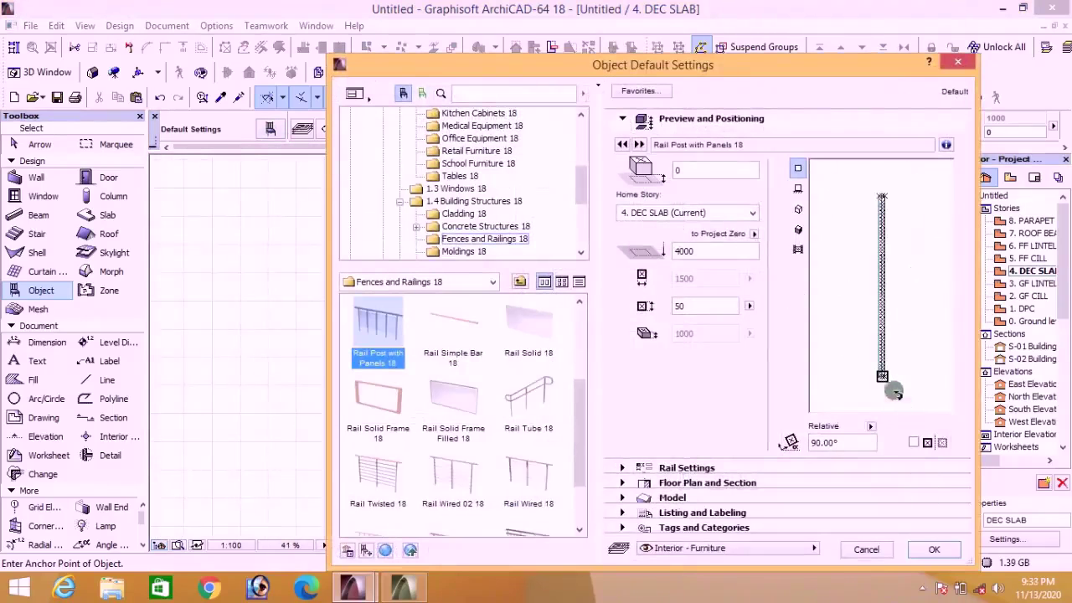
left_click(936, 551)
scroll(606, 471, "up", 5)
scroll(581, 343, "down", 6)
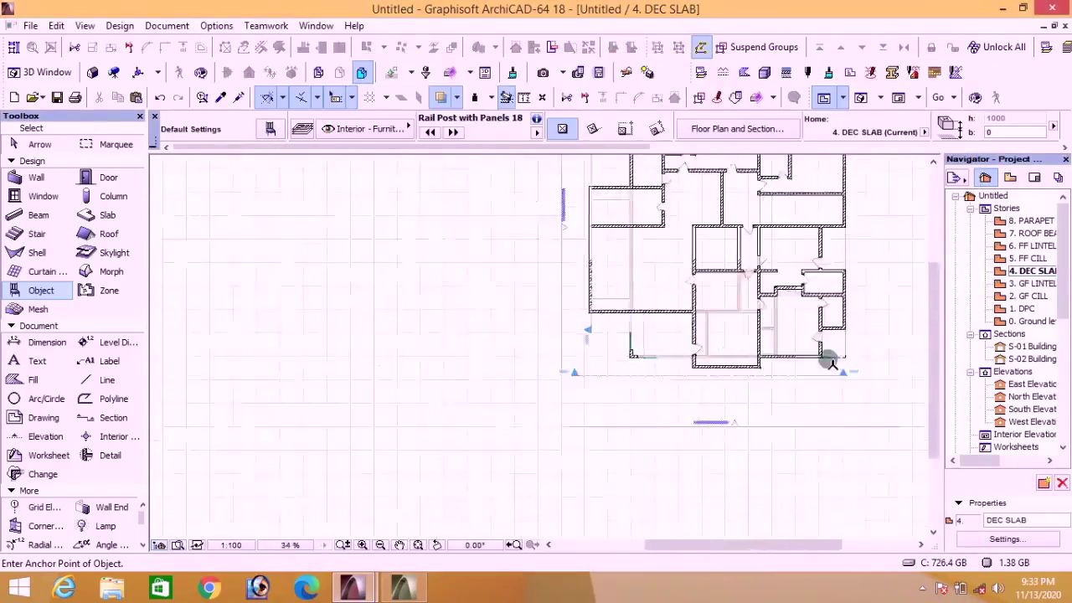
scroll(829, 362, "up", 9)
scroll(760, 334, "down", 9)
scroll(771, 338, "up", 7)
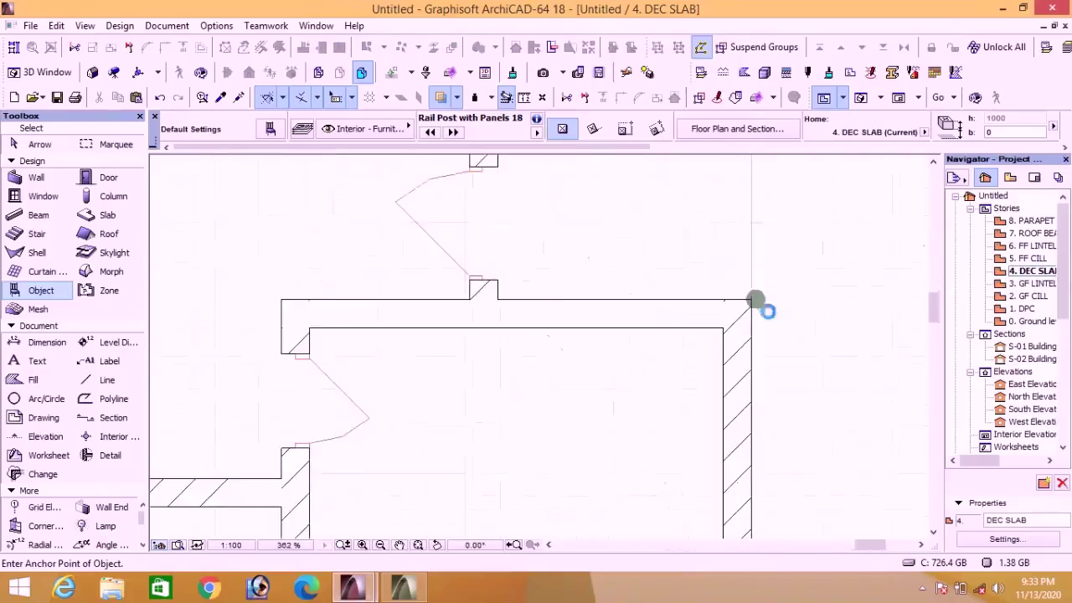
scroll(756, 304, "down", 3)
scroll(700, 251, "up", 3)
scroll(708, 311, "down", 7)
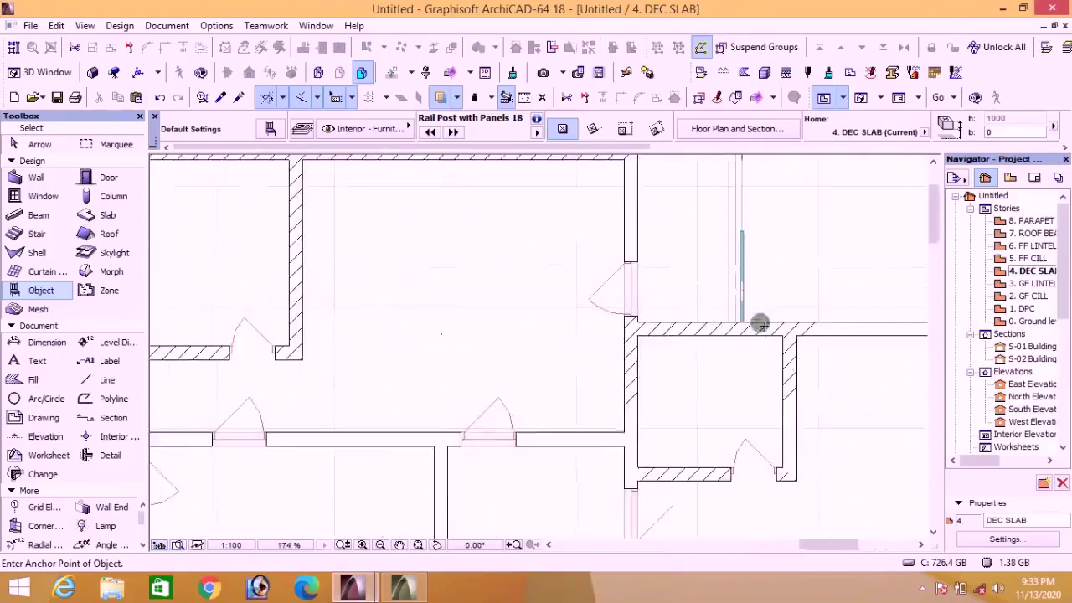
Step: Move the south-west balcony's west railing flush with the pier's outer face and stretch its north end to the house wall
scroll(574, 377, "up", 9)
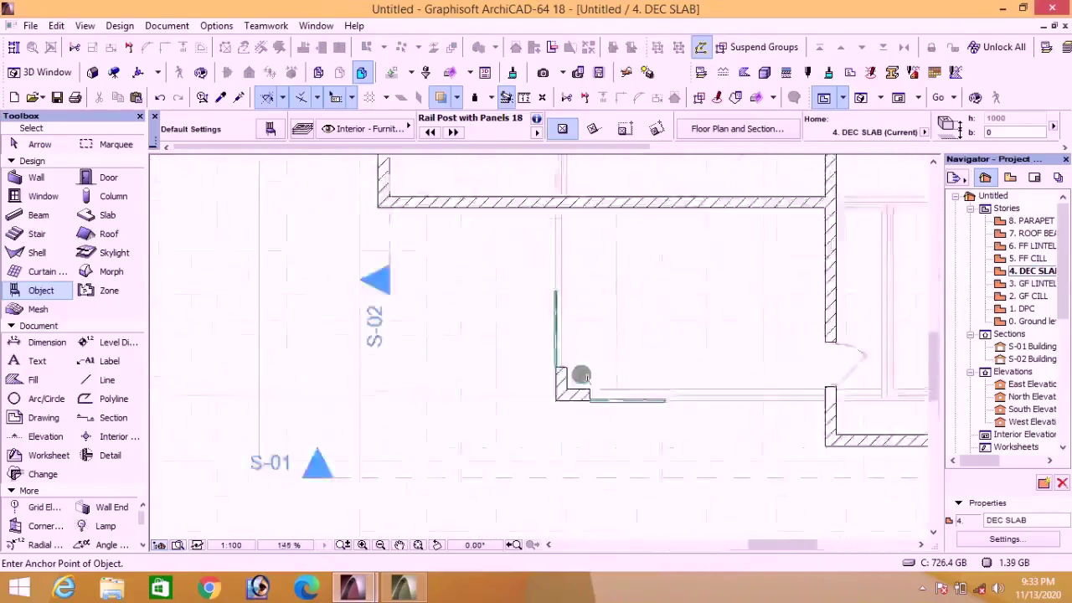
left_click(528, 367)
key("ctrl+d")
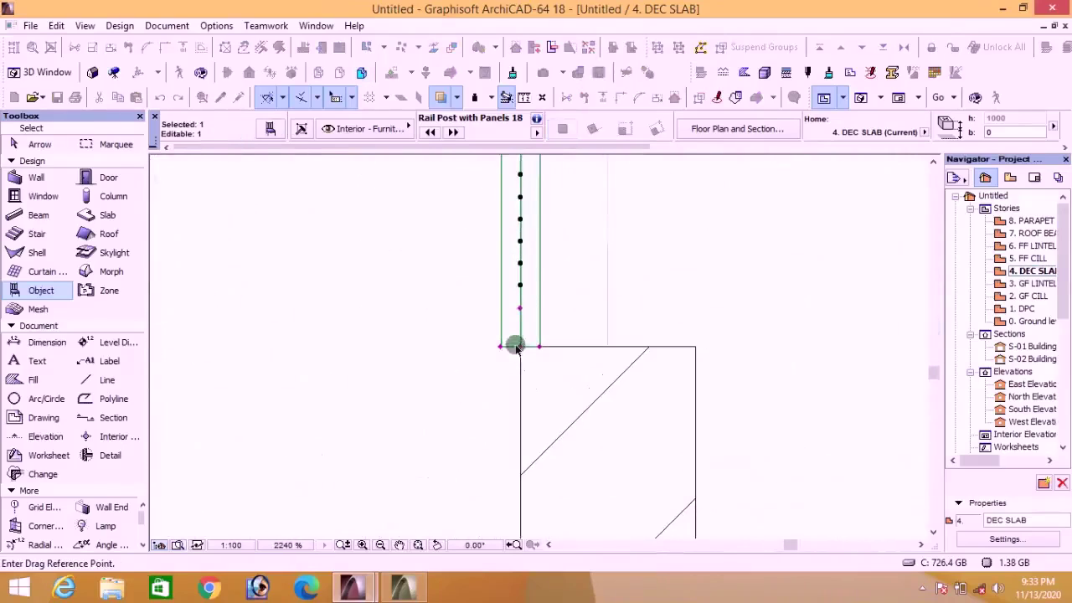
left_click(521, 351)
scroll(543, 378, "down", 1)
scroll(545, 378, "down", 6)
scroll(545, 254, "up", 6)
left_click(546, 281)
scroll(549, 330, "down", 8)
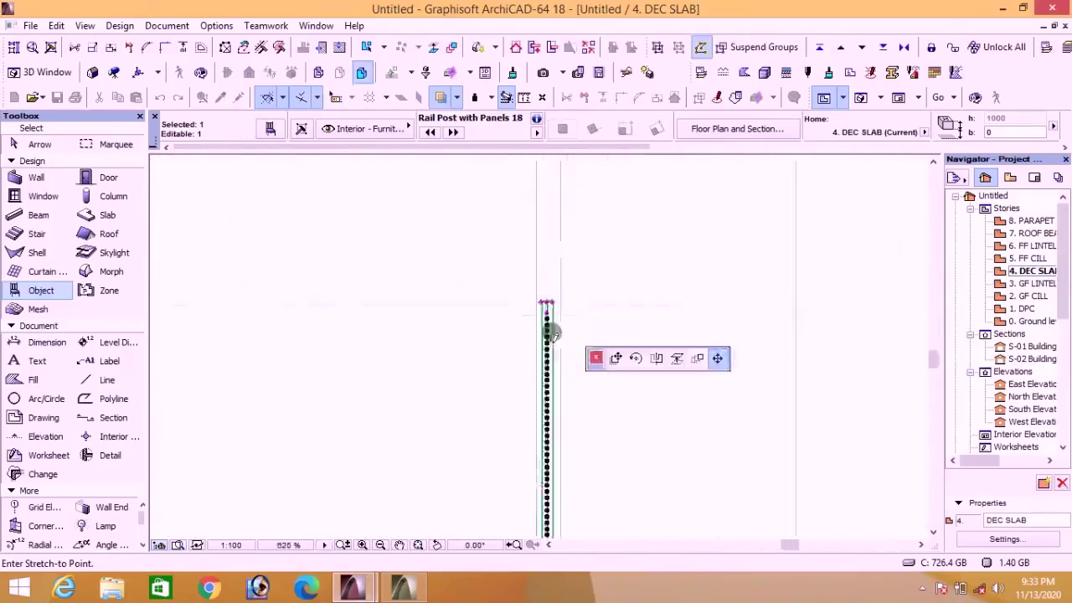
scroll(552, 254, "up", 3)
left_click(550, 241)
Step: Set the number of posts of the south-west balcony's west railing to 4
left_click(269, 130)
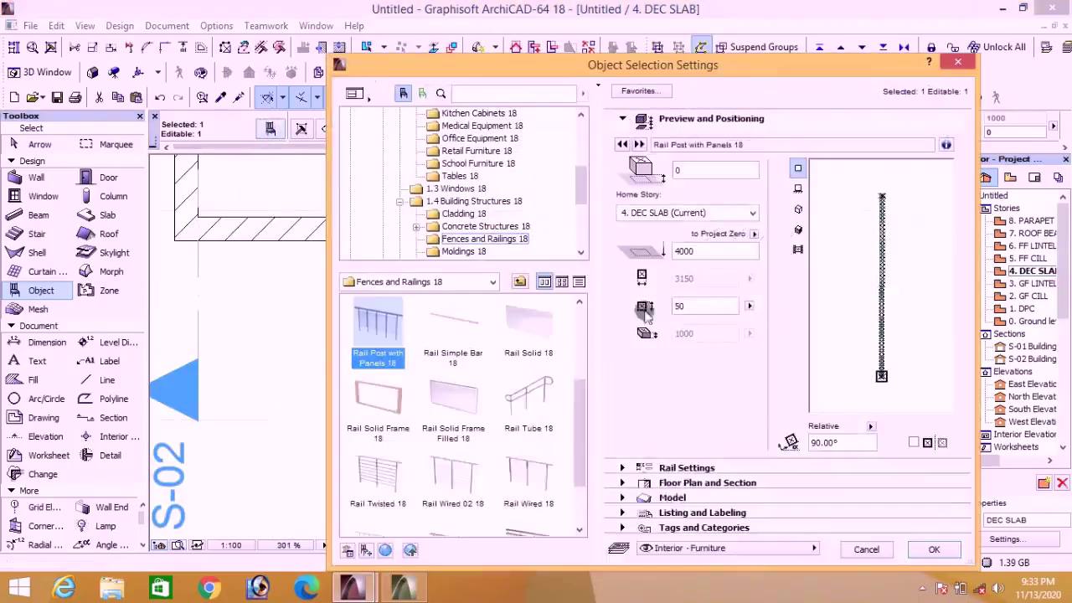
left_click(667, 472)
left_click(865, 185)
left_click(866, 185)
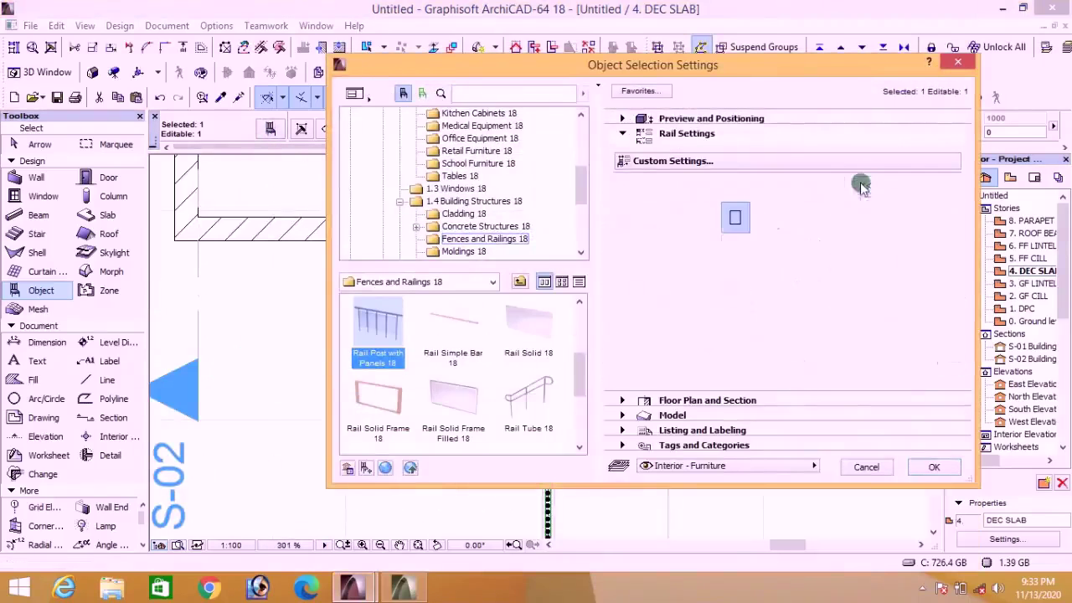
left_click(865, 185)
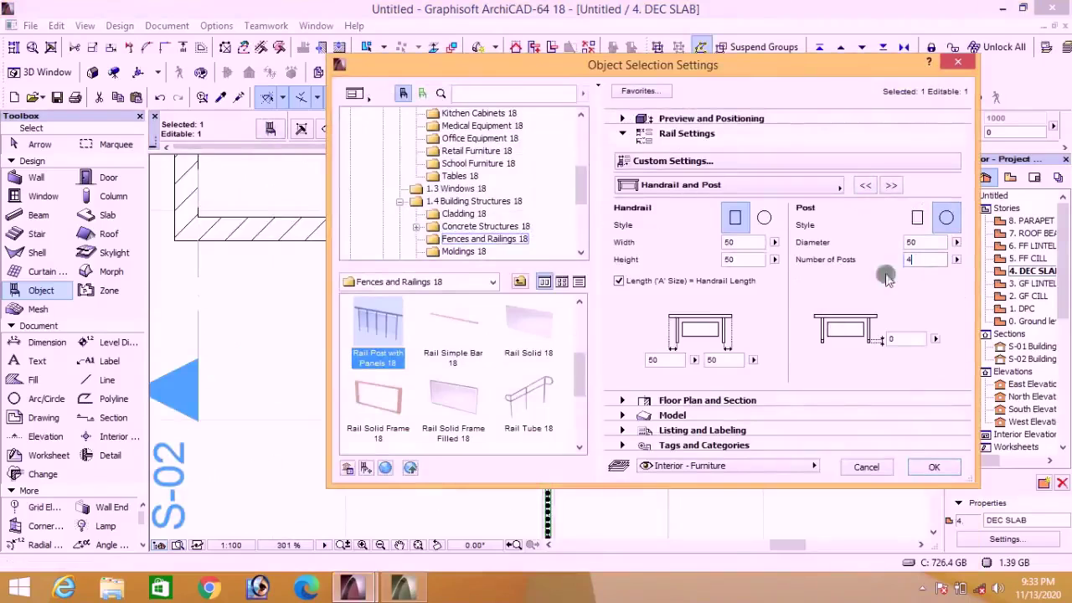
left_click(927, 468)
Step: Move the south-west balcony's south railing inward so its outer edge is flush with the corner pier's south face
scroll(629, 340, "up", 8)
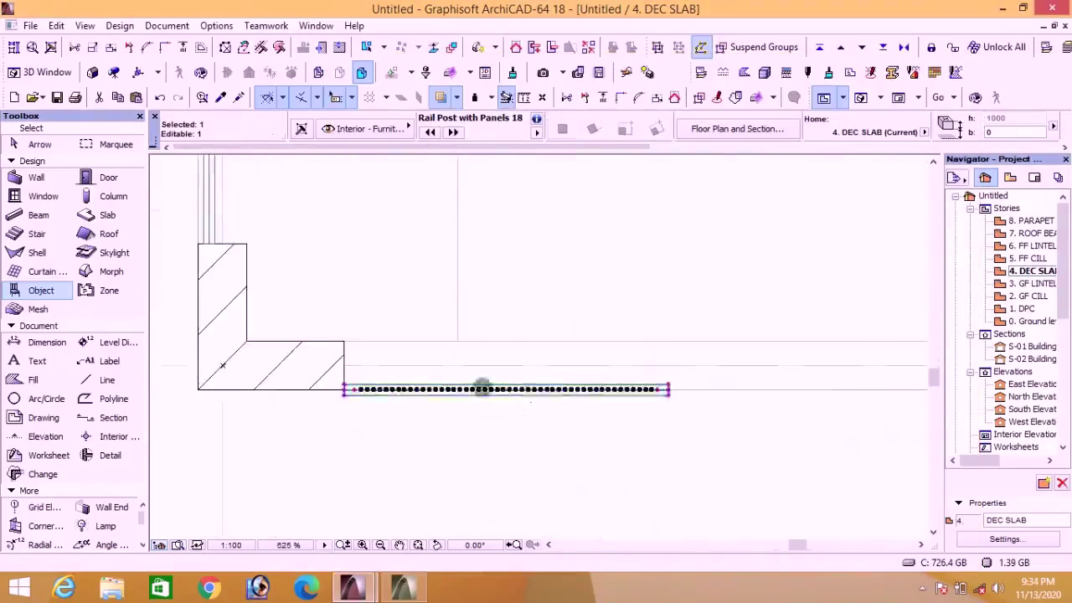
left_click(40, 144)
left_click(441, 390)
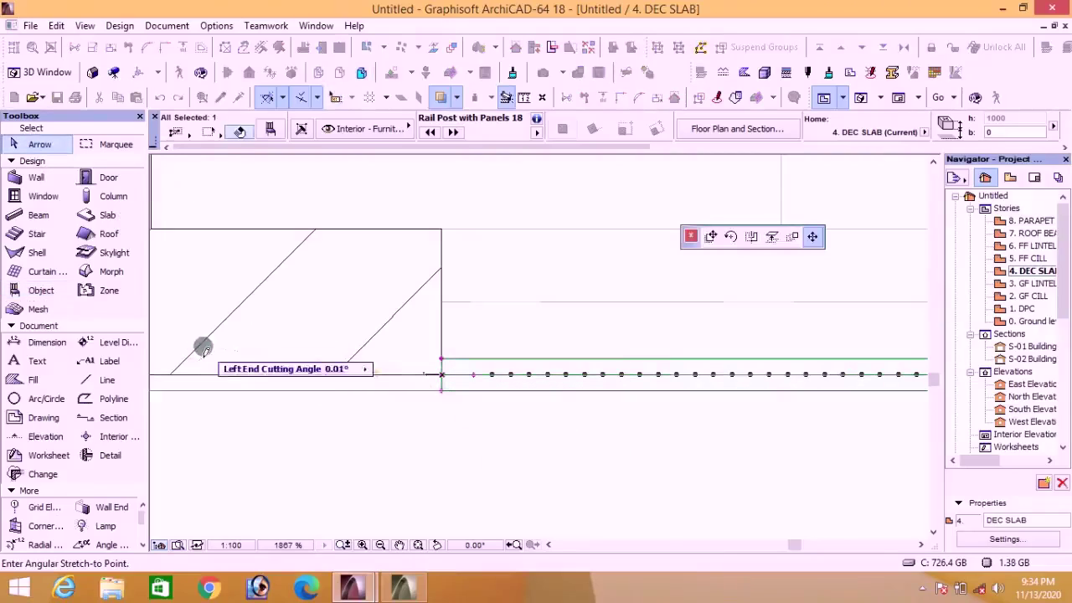
key("Escape")
left_click(441, 390)
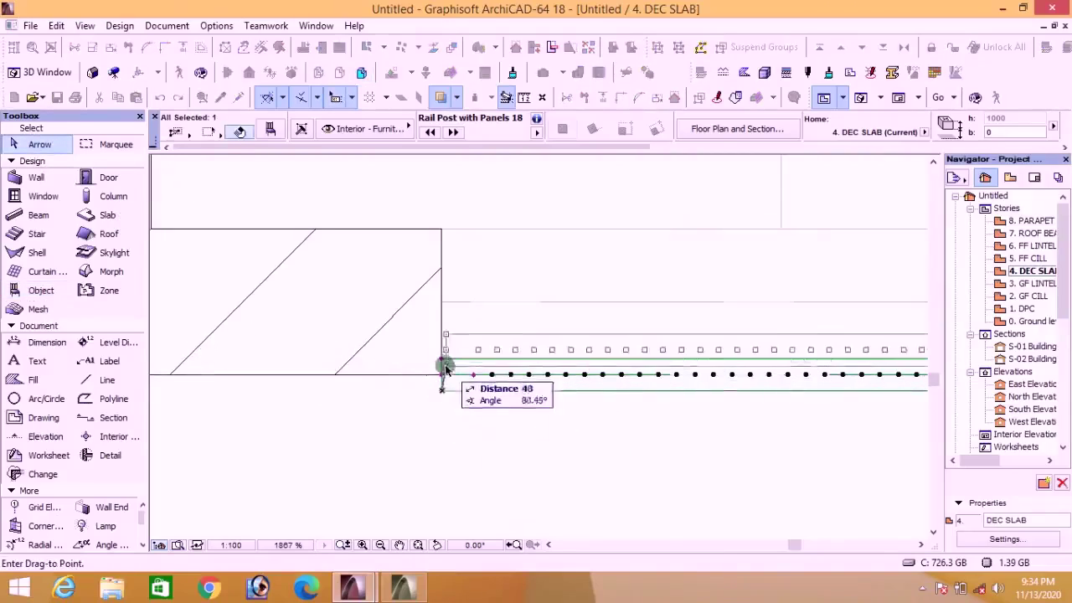
left_click(442, 359)
Step: Stretch the south-west balcony's south railing east to the south projection's wall and open the railing's settings
scroll(431, 389, "down", 6)
scroll(795, 382, "up", 5)
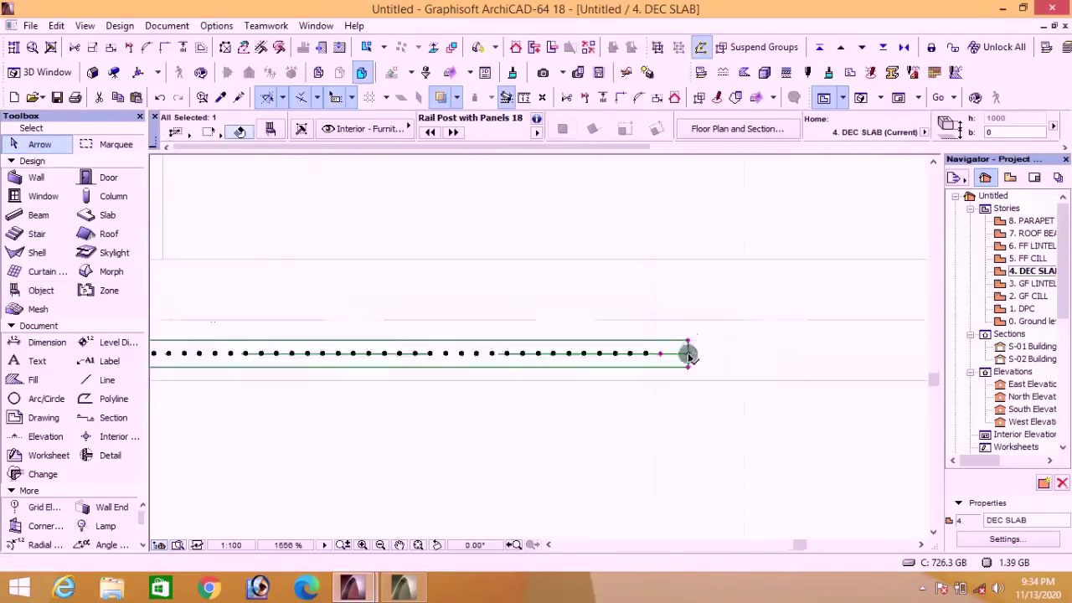
left_click(688, 355)
scroll(687, 370, "down", 11)
scroll(866, 365, "up", 4)
left_click(862, 340)
key("ctrl+t")
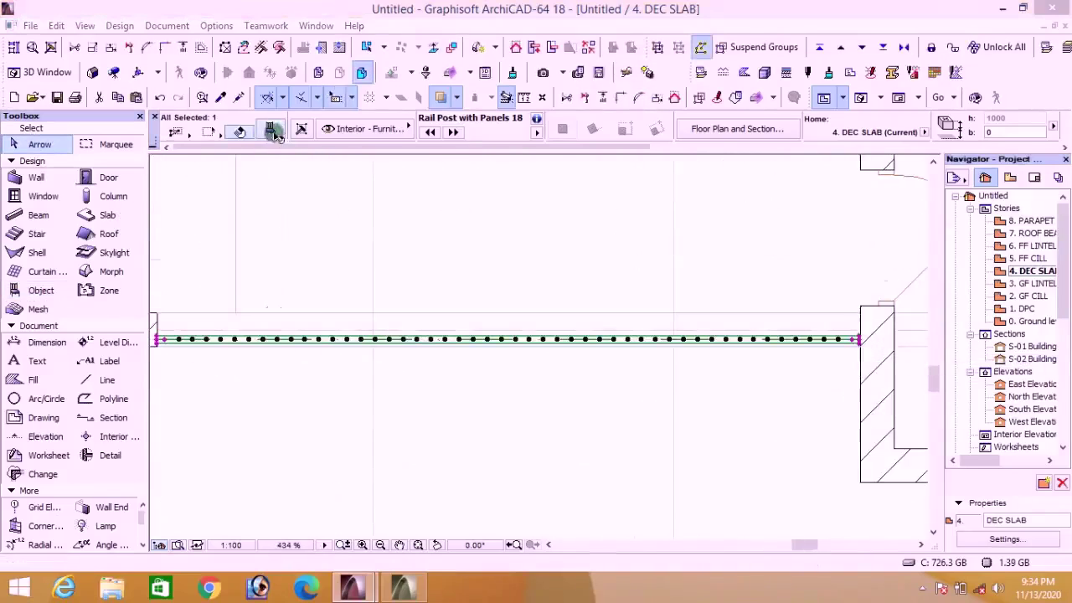
Step: Give the south-west balcony's south railing rectangular posts 50 mm wide and set its number of posts to 5
left_click(864, 187)
left_click(865, 189)
left_click(913, 260)
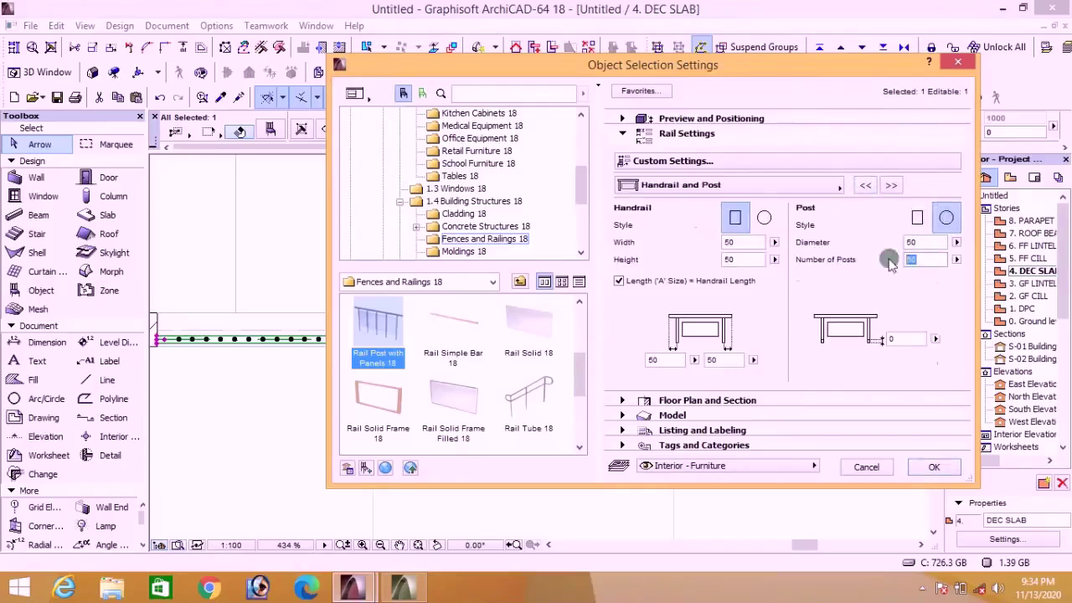
left_click(917, 218)
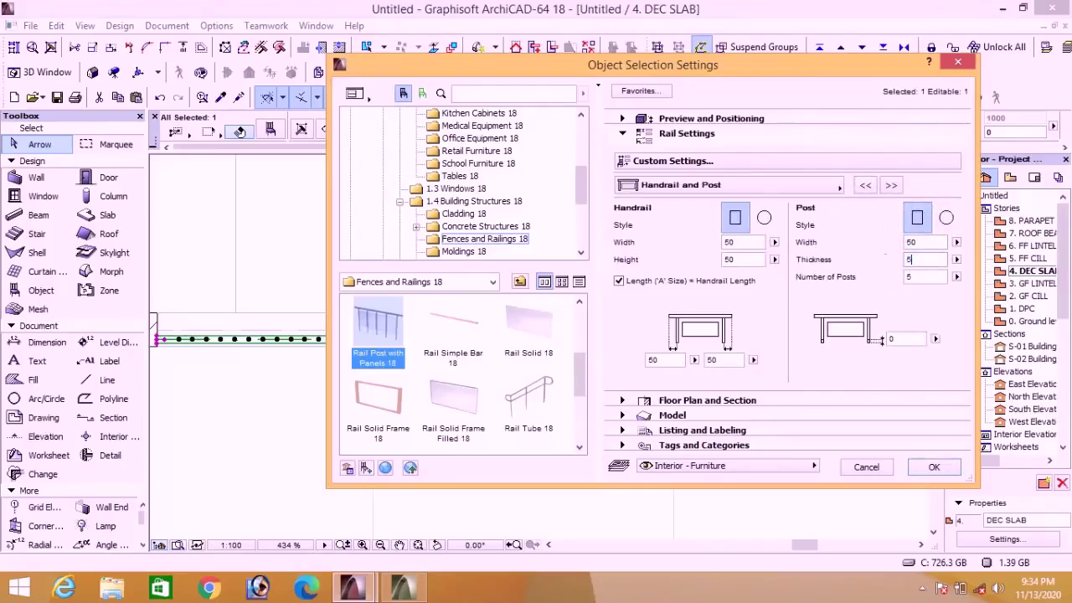
left_click(891, 185)
left_click(893, 186)
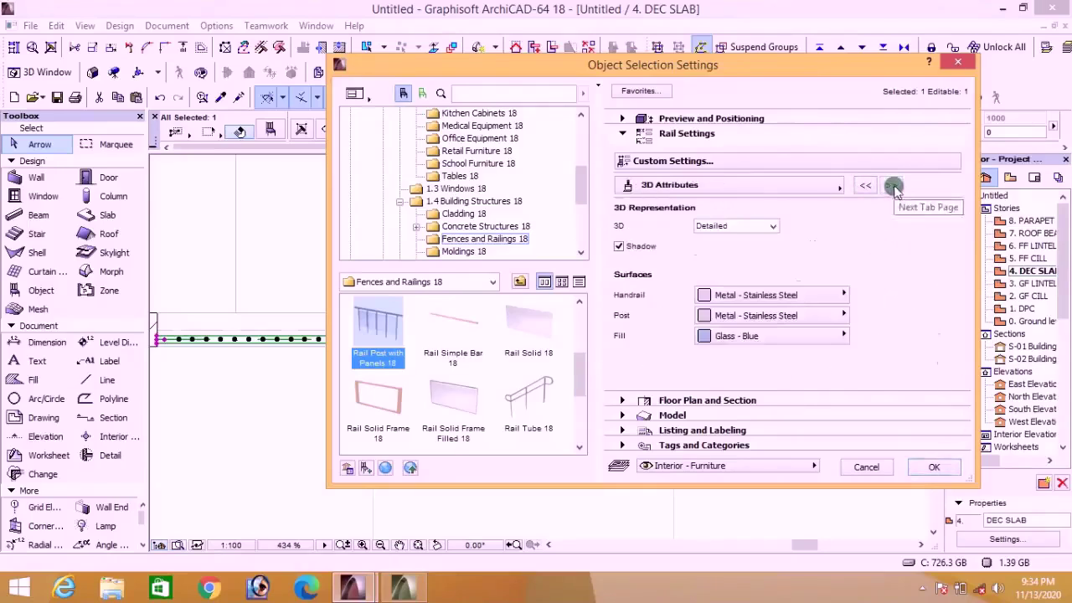
left_click(931, 471)
Step: Switch the south-west balcony's west railing to rectangular posts 50 mm wide, keeping 4 posts
scroll(807, 411, "up", 5)
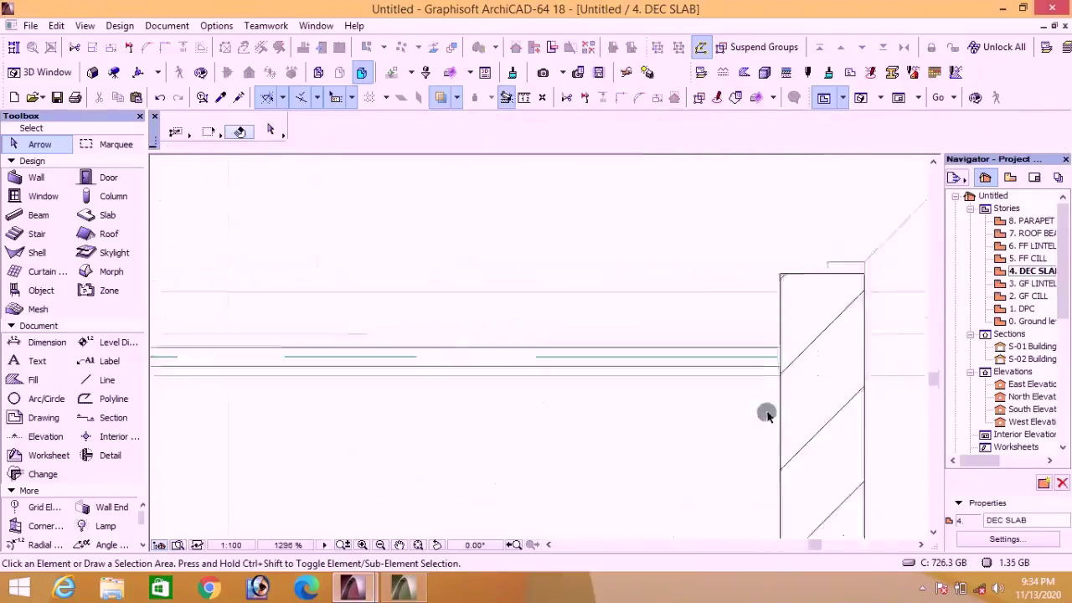
double_click(463, 191)
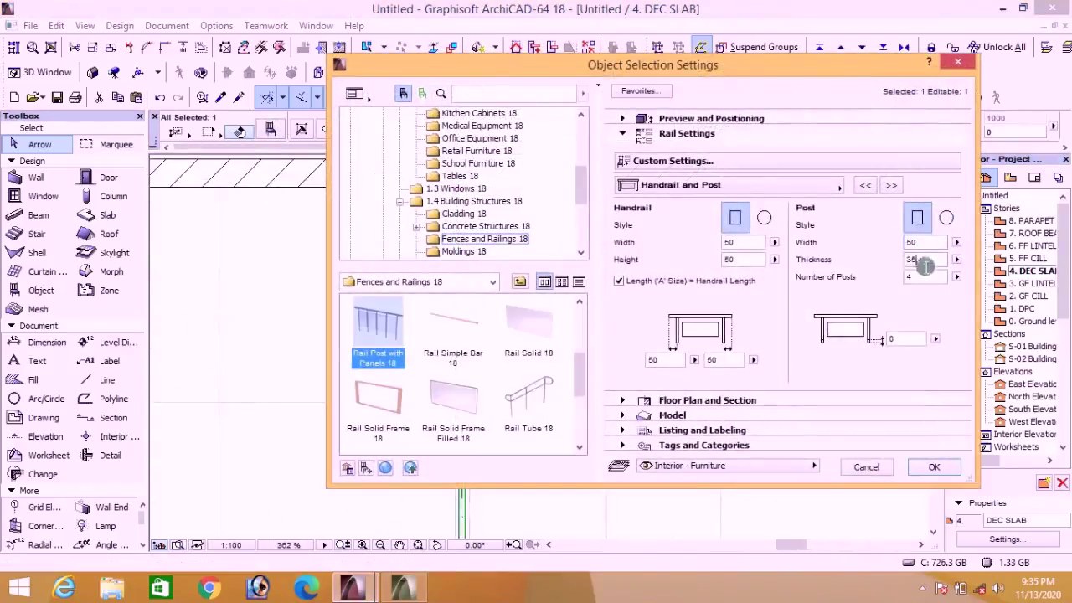
left_click(927, 469)
Step: Move the south-east balcony's east railing inward from the pier's outer face and stretch its north end to the house wall
scroll(477, 405, "down", 5)
scroll(790, 301, "up", 8)
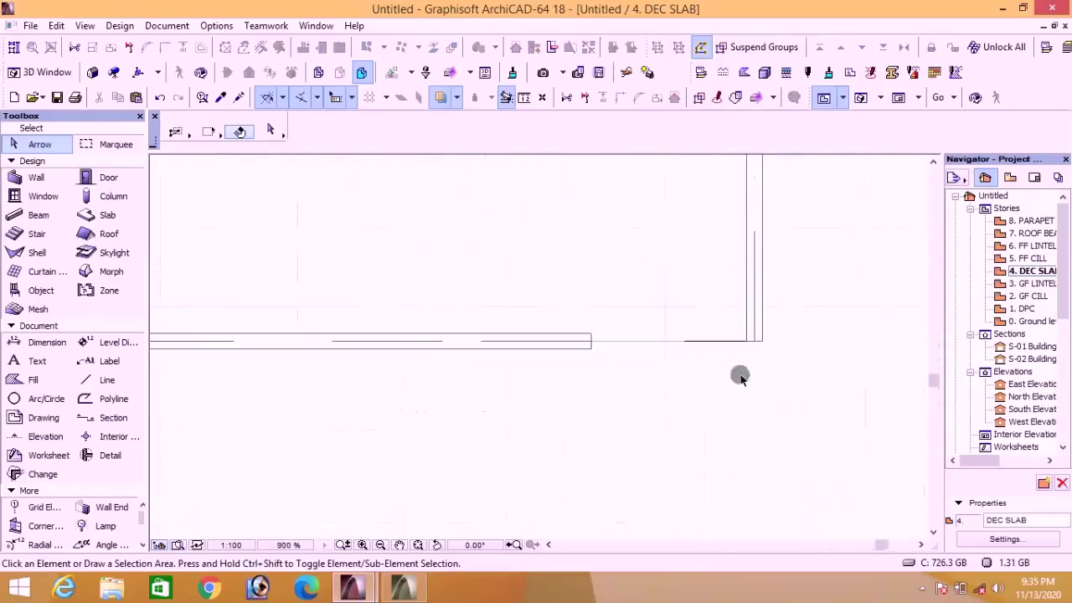
left_click(759, 340)
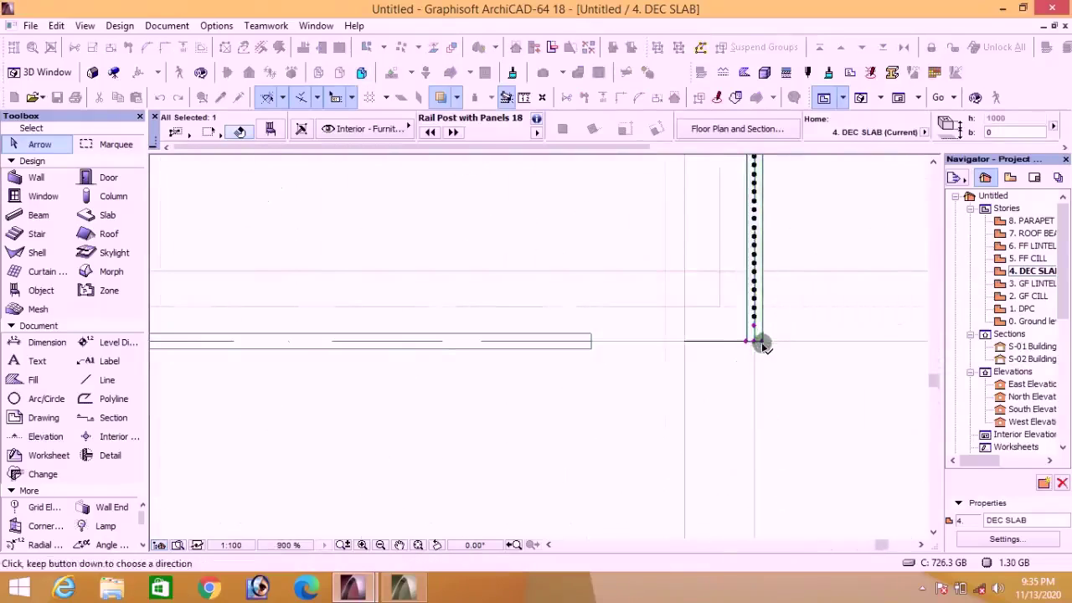
left_click(761, 341)
scroll(756, 237, "down", 4)
scroll(713, 332, "up", 5)
scroll(730, 283, "down", 3)
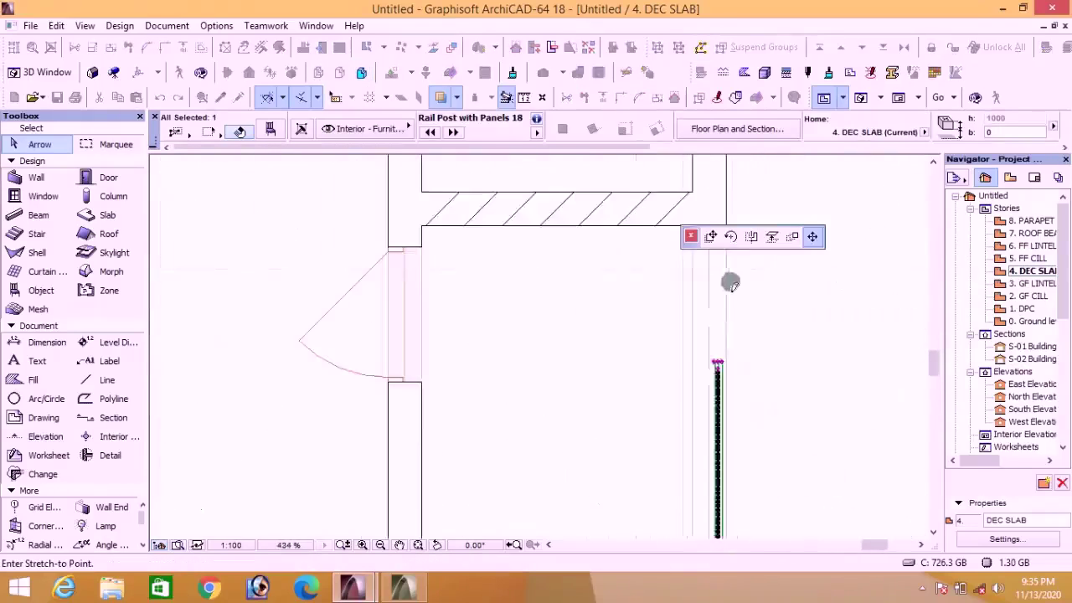
scroll(731, 283, "up", 1)
left_click(691, 304)
Step: Give the south-east balcony's east railing rectangular posts 50 mm wide and apply the settings
key("ctrl+t")
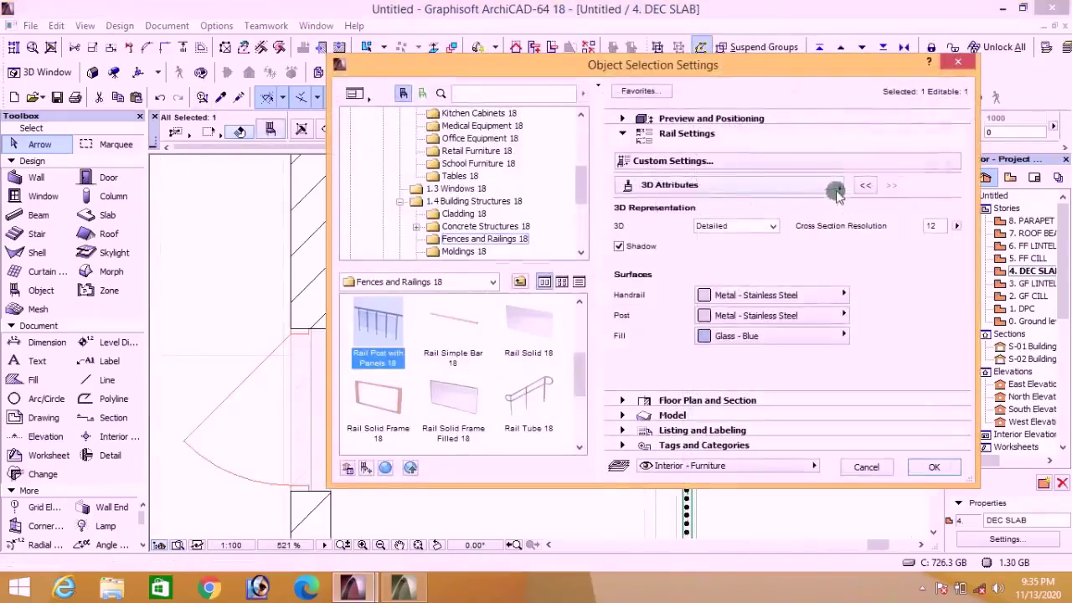
left_click(865, 185)
left_click(904, 242)
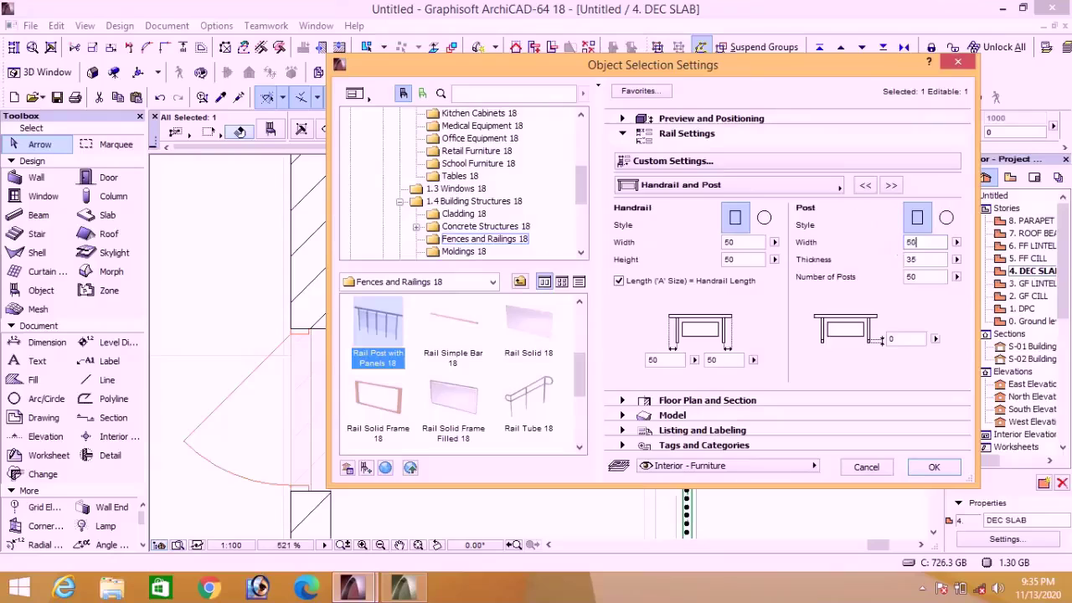
key("Tab")
left_click(930, 467)
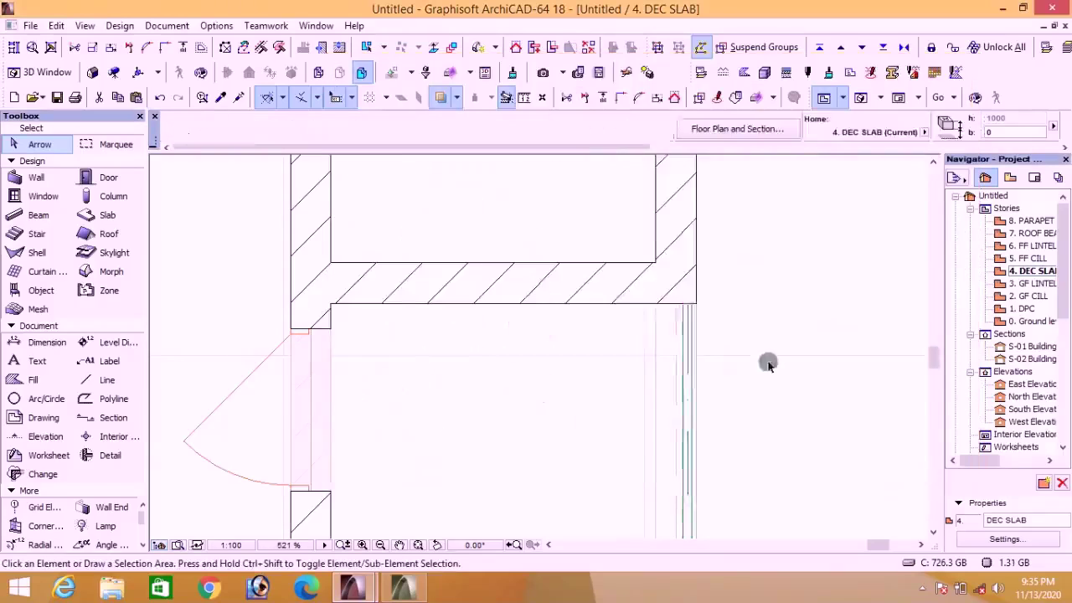
Step: Move the south-east balcony's south railing inward from the wall's south face and stretch its east end to the east railing's centreline
scroll(768, 361, "up", 3)
key("ctrl+d")
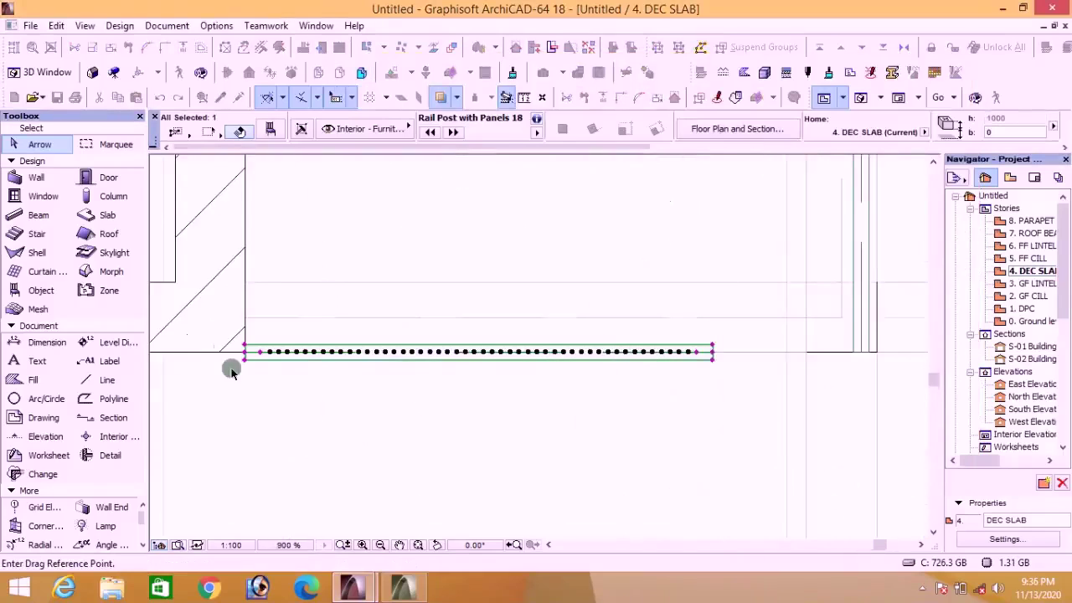
left_click(244, 367)
left_click(242, 350)
left_click(711, 335)
scroll(875, 337, "up", 3)
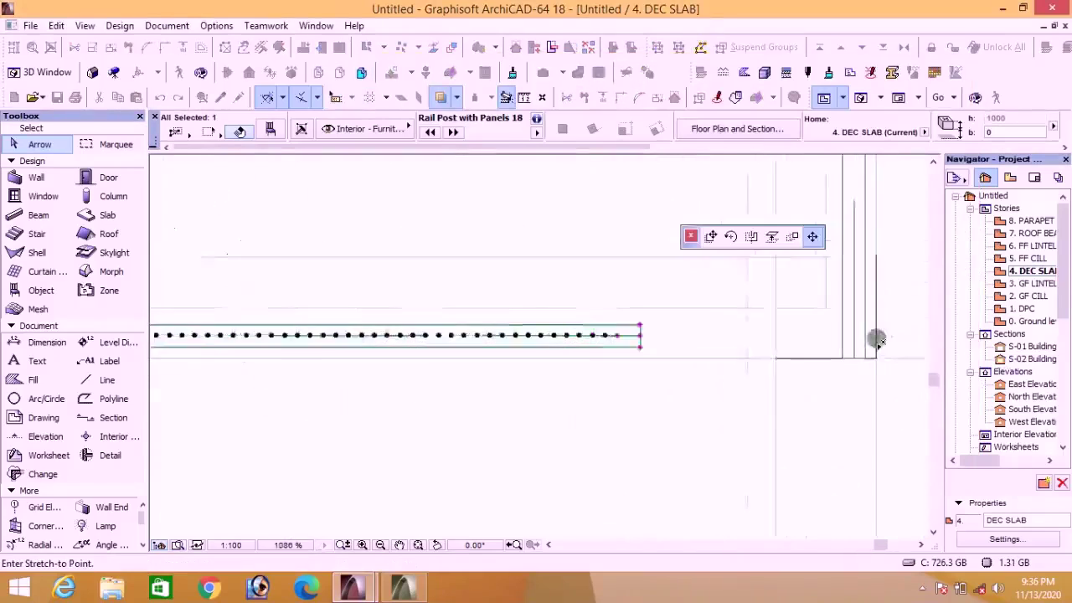
left_click(850, 344)
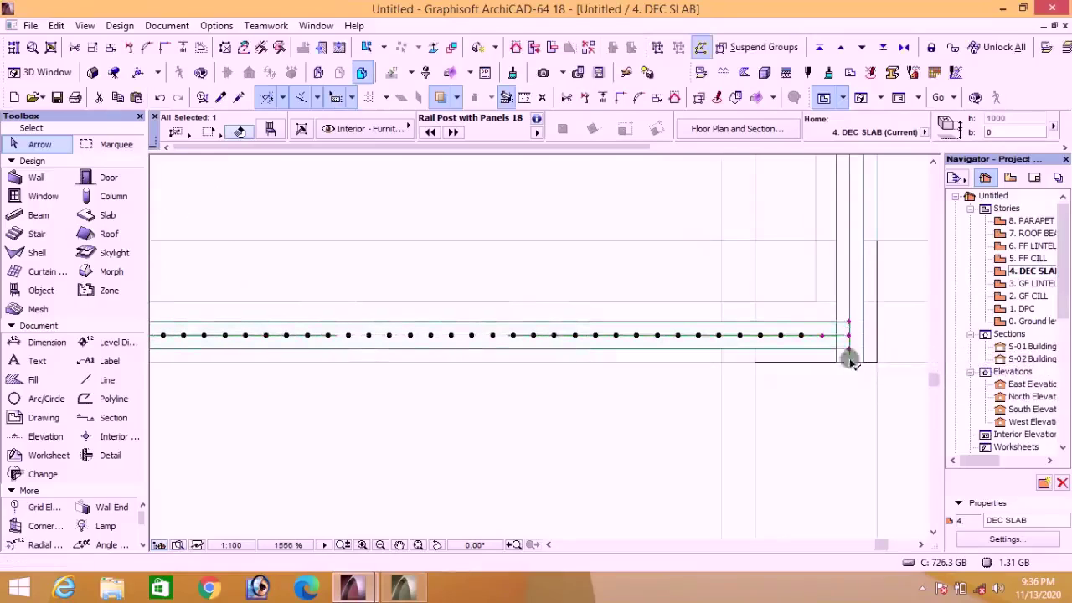
left_click(849, 336)
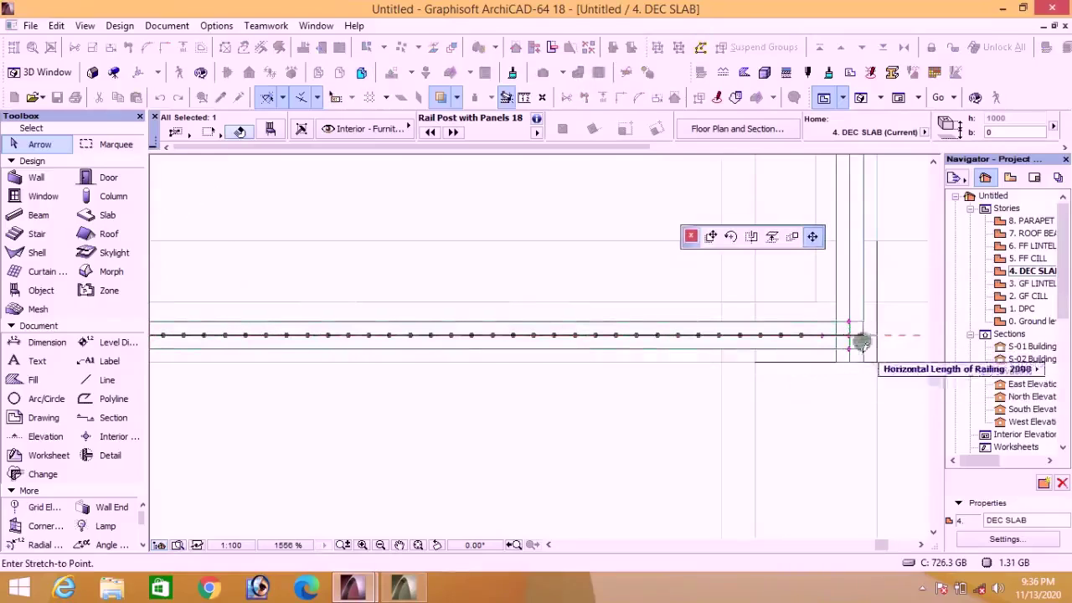
left_click(849, 336)
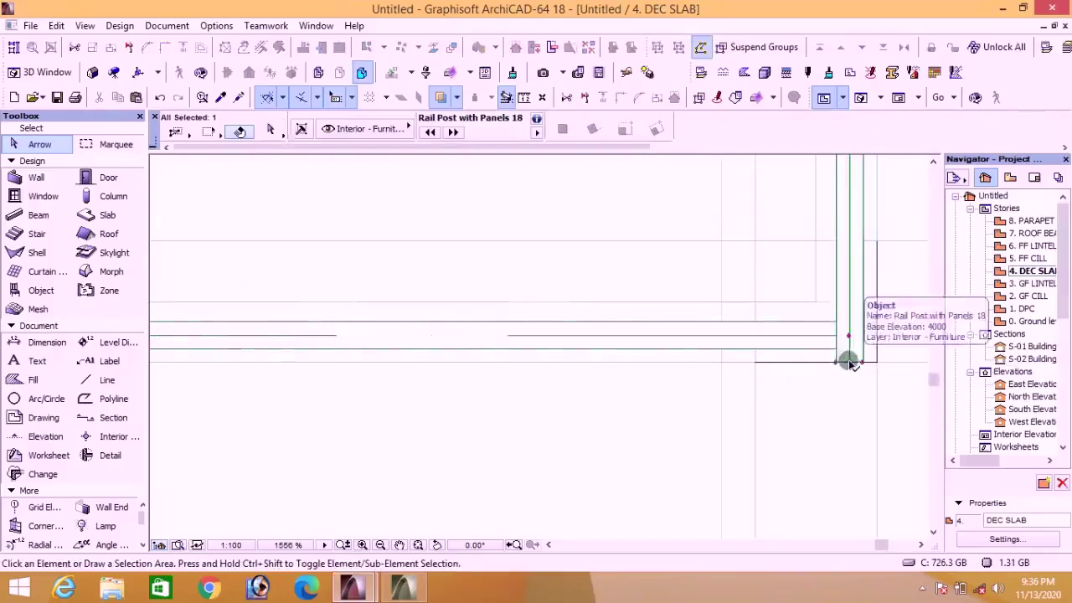
Step: Shorten the south-east balcony's east railing to the south railing's centreline and mitre both railings at 45° at the corner
left_click(846, 361)
scroll(850, 335, "up", 3)
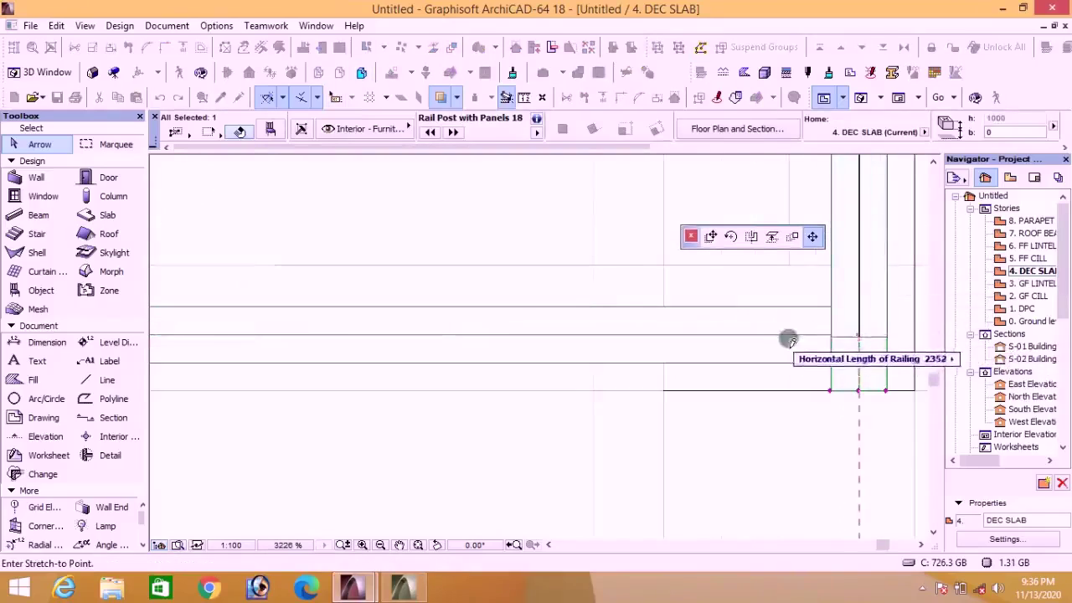
left_click(885, 335)
left_click(909, 390)
scroll(871, 390, "down", 2)
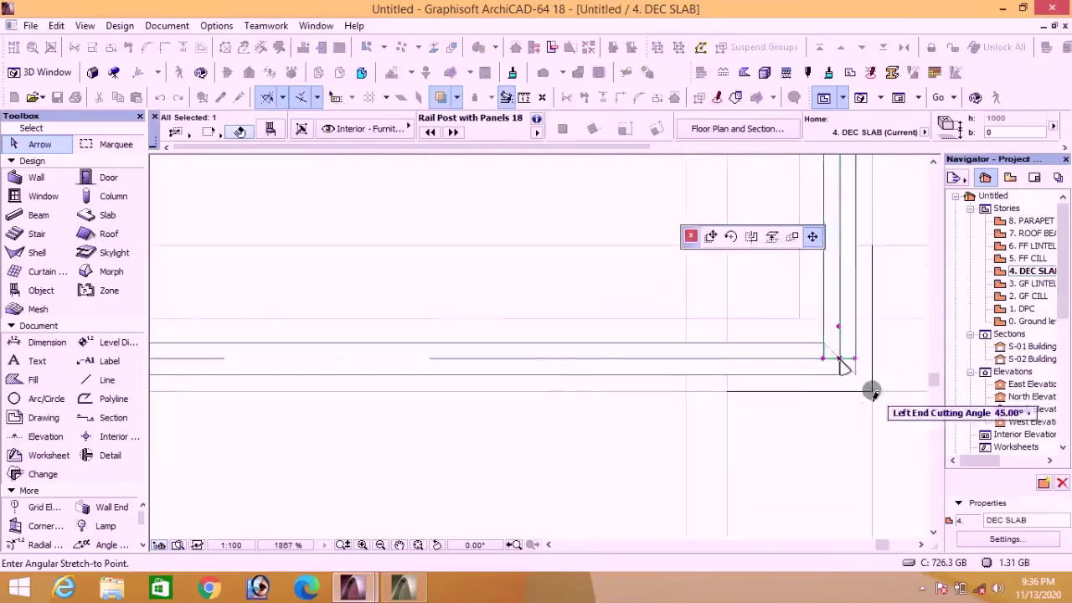
left_click(842, 376)
left_click(850, 428)
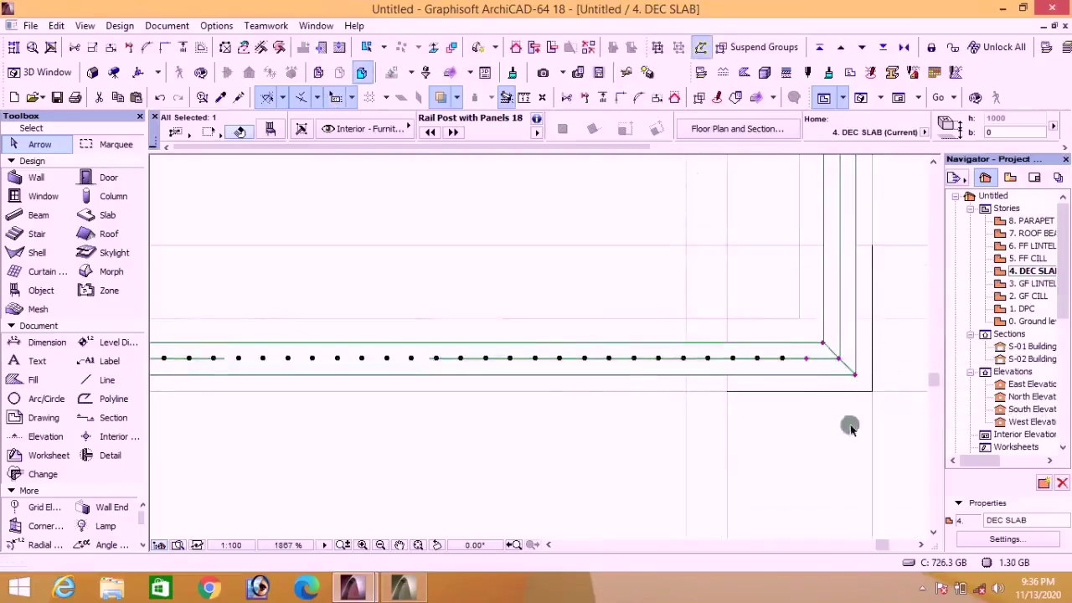
Step: Give the south-east balcony's south railing rectangular posts, 50 mm wide and 50 mm thick, and set the number of posts to 3
left_click(270, 132)
left_click(838, 184)
left_click(922, 206)
double_click(904, 244)
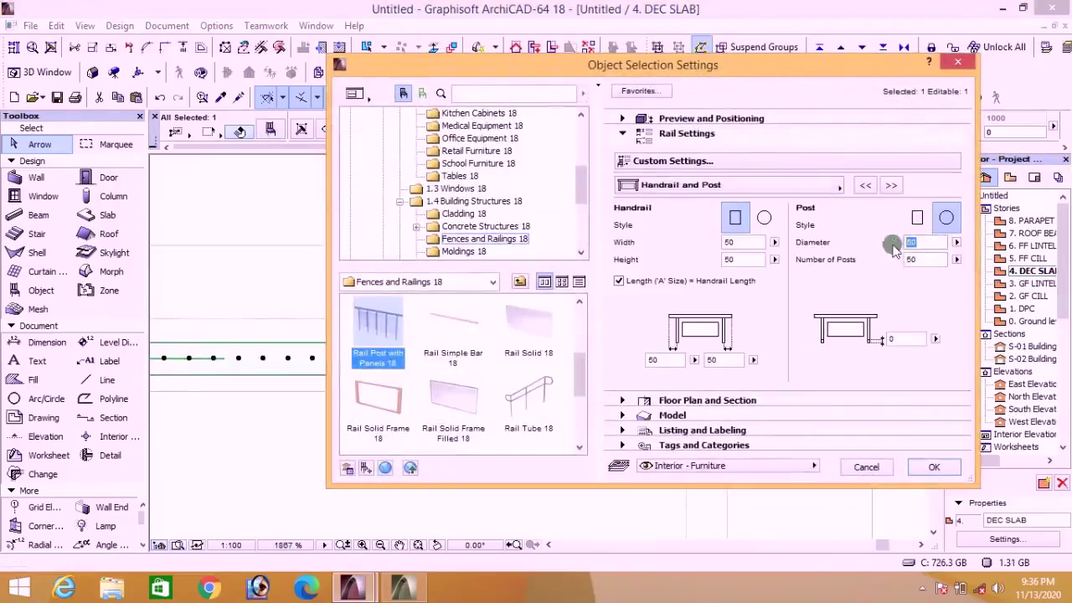
left_click(917, 220)
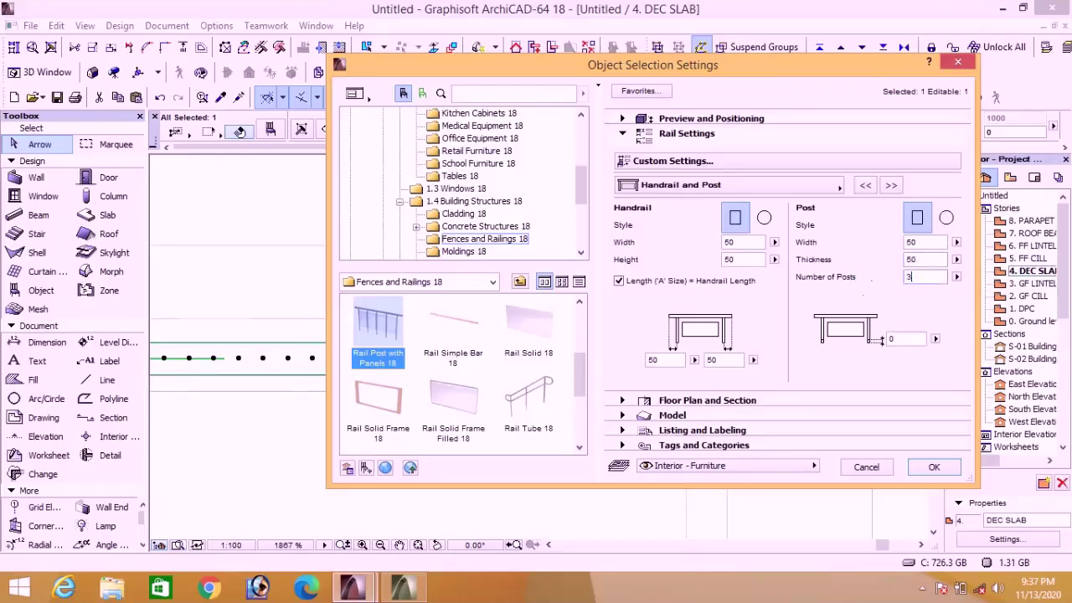
left_click(931, 467)
Step: Stretch the north end of the middle east balcony's railing up to the house wall's south face
scroll(694, 478, "down", 10)
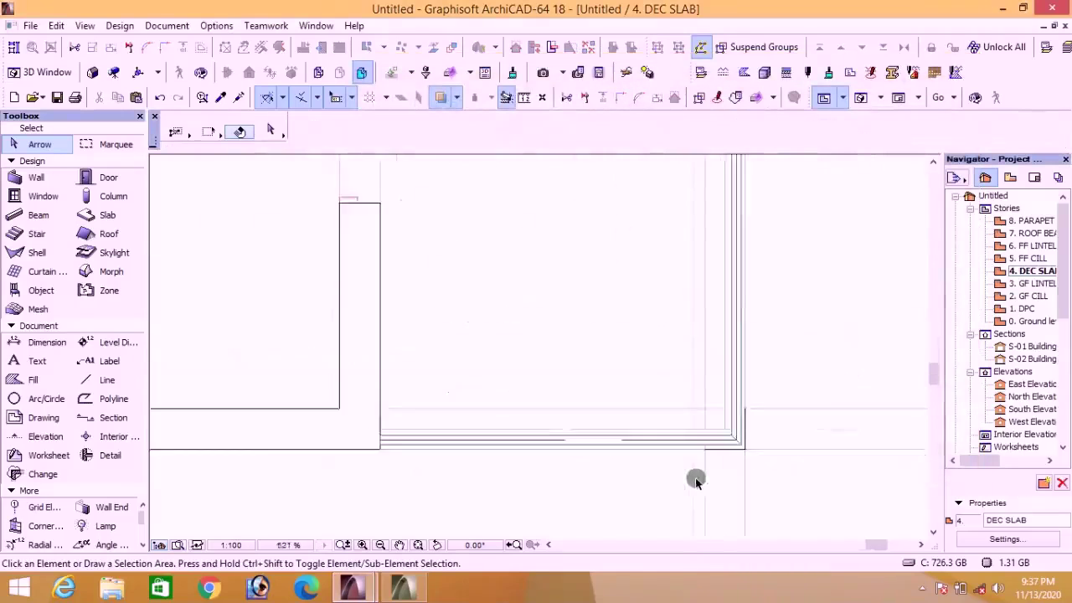
scroll(725, 311, "up", 5)
left_click(674, 476)
scroll(674, 471, "up", 5)
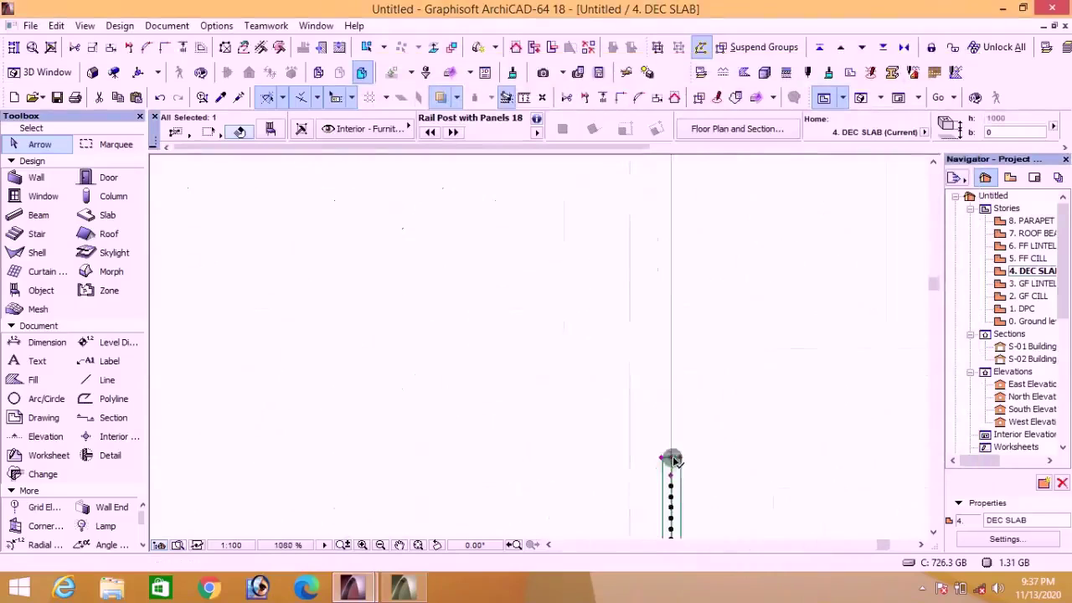
left_click(672, 459)
scroll(682, 418, "down", 9)
scroll(675, 294, "up", 5)
left_click(664, 341)
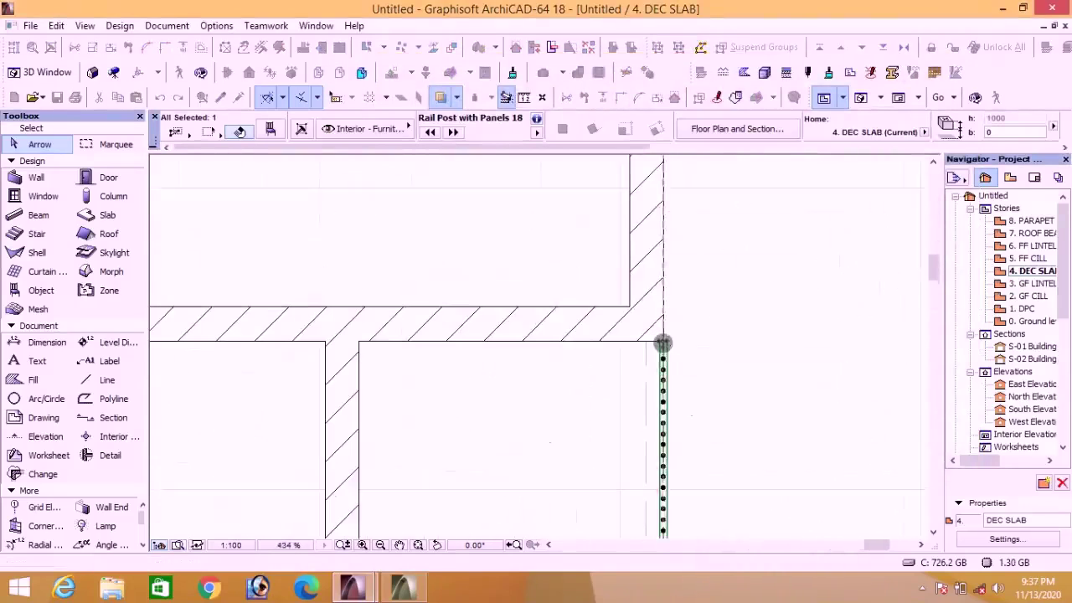
Step: Move the middle east balcony's railing west so it sits inside the house wall's outer face
right_click(711, 271)
mouse_move(891, 354)
left_click(578, 360)
scroll(665, 352, "up", 5)
left_click(671, 330)
left_click(717, 330)
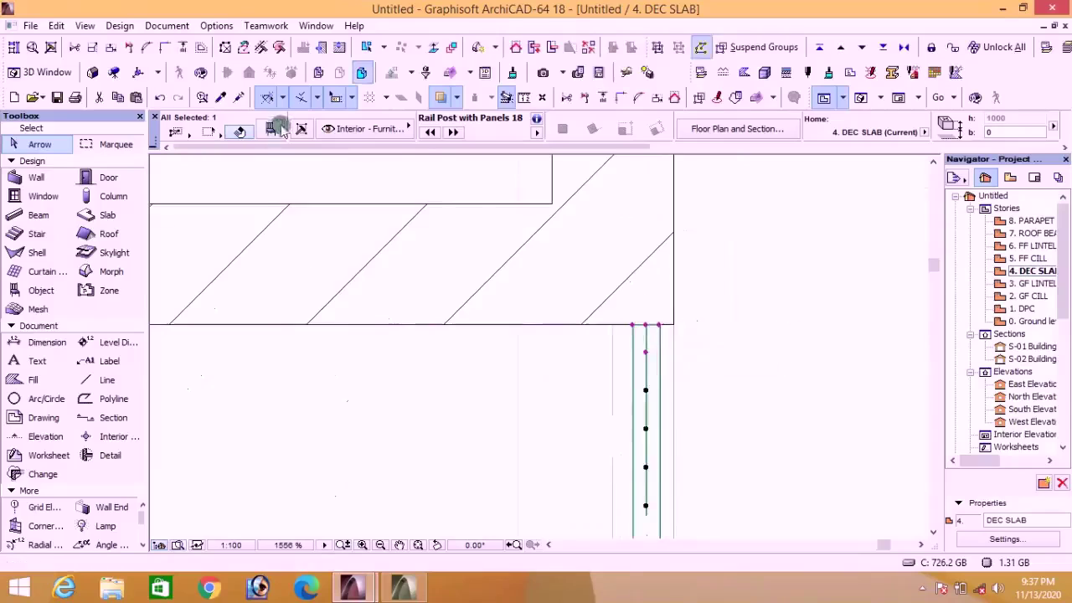
Step: Give the middle east balcony's railing rectangular posts 50 mm wide and 50 mm thick
key("ctrl+t")
left_click(865, 185)
left_click(892, 242)
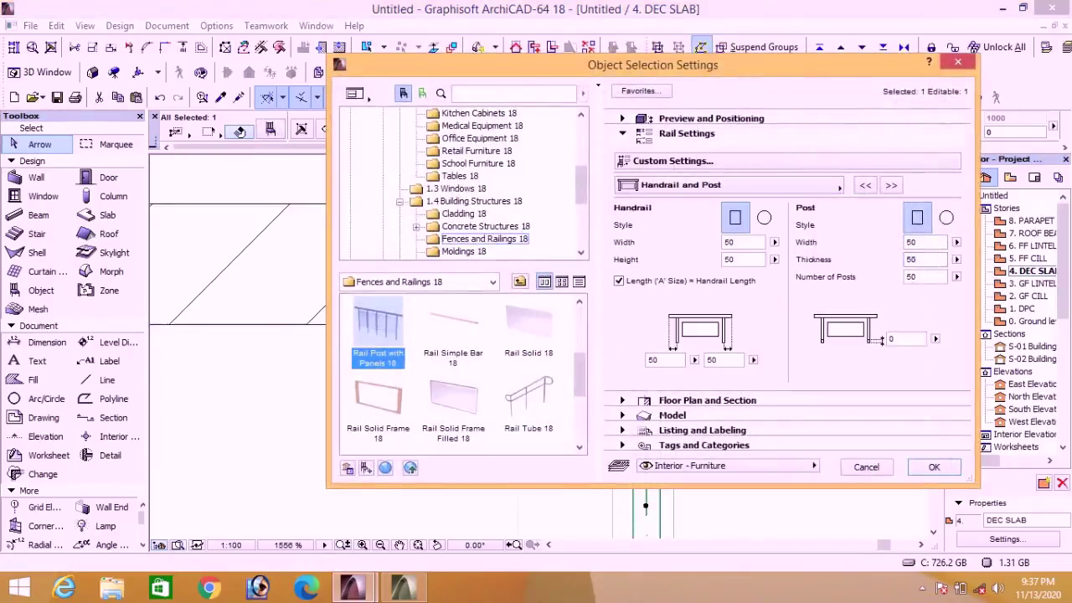
left_click(933, 466)
Step: Stretch the north-east balcony's north railing east to the corner pier's outer face
scroll(800, 329, "down", 10)
scroll(659, 204, "up", 5)
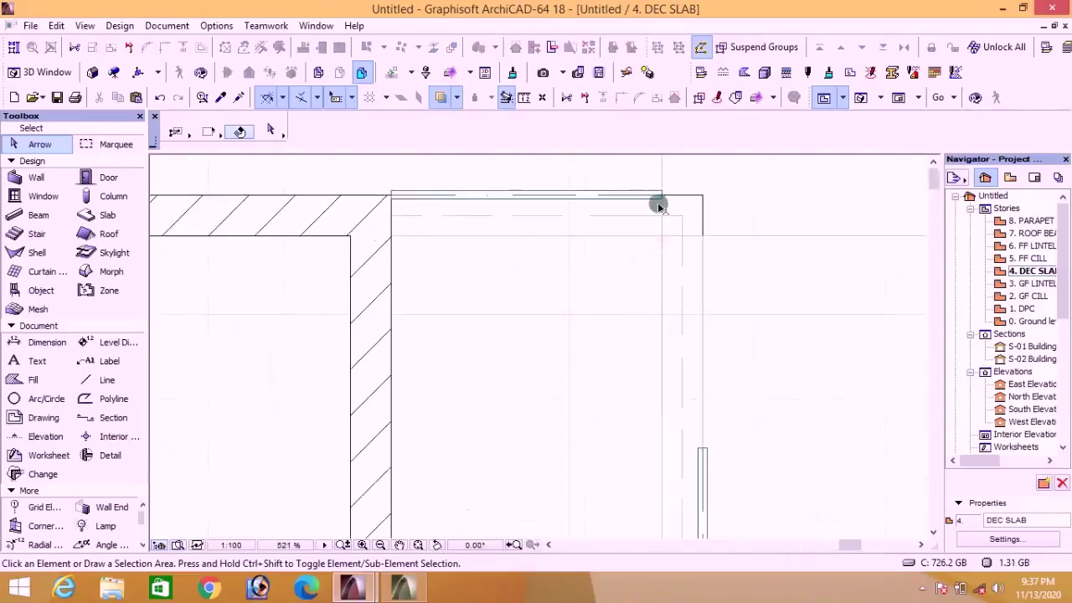
left_click(667, 201)
left_click(657, 195)
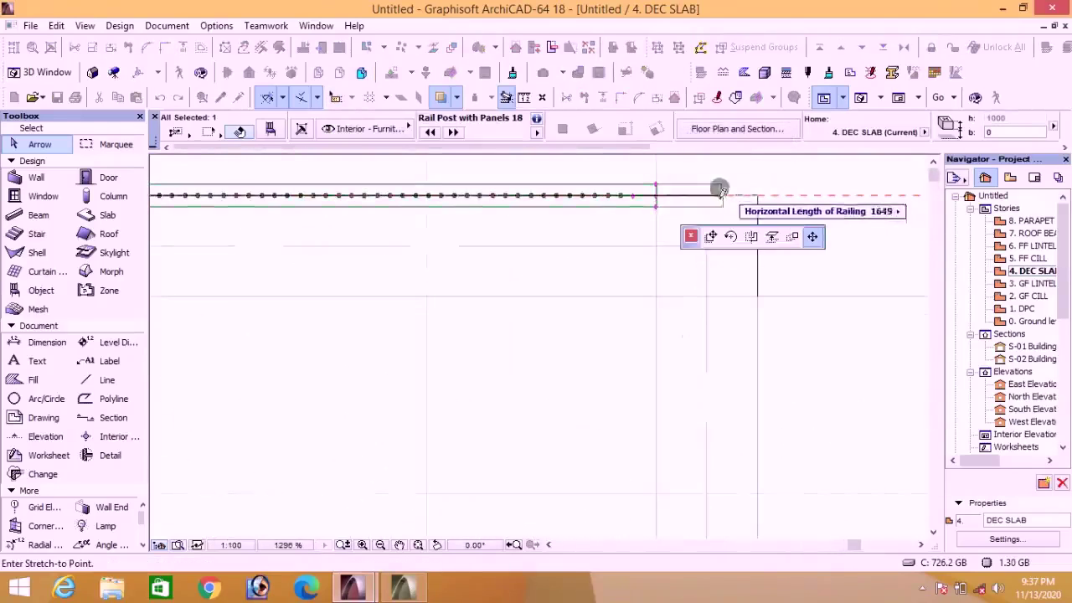
left_click(728, 197)
scroll(728, 197, "down", 3)
Step: Move the north-east balcony's north railing south so it sits inside the wall's north face
right_click(359, 188)
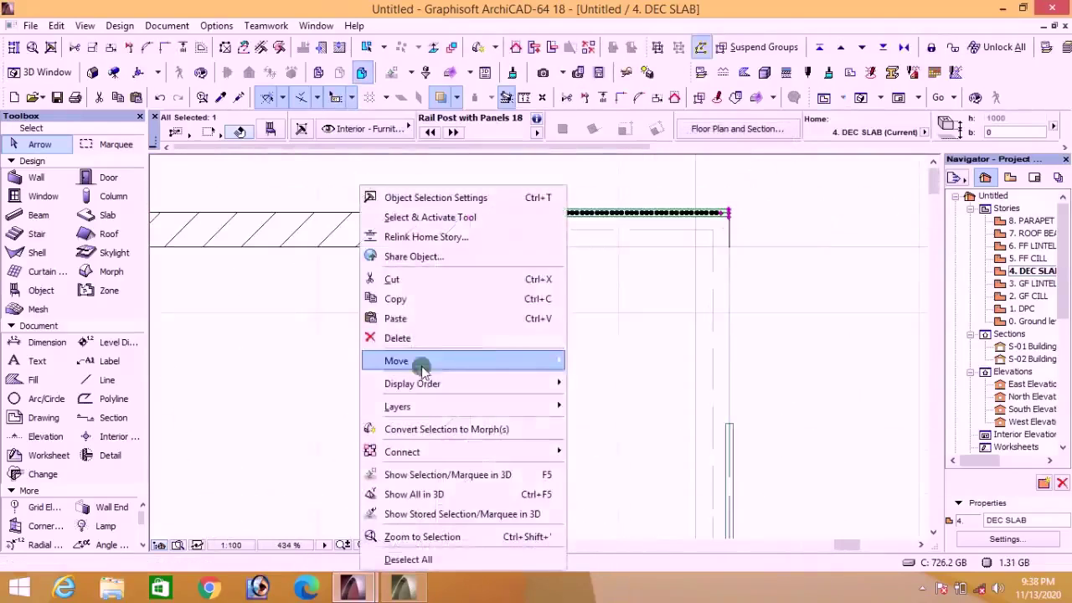
mouse_move(420, 363)
left_click(588, 361)
scroll(476, 217, "up", 4)
left_click(447, 183)
left_click(447, 199)
scroll(466, 199, "down", 7)
key("Escape")
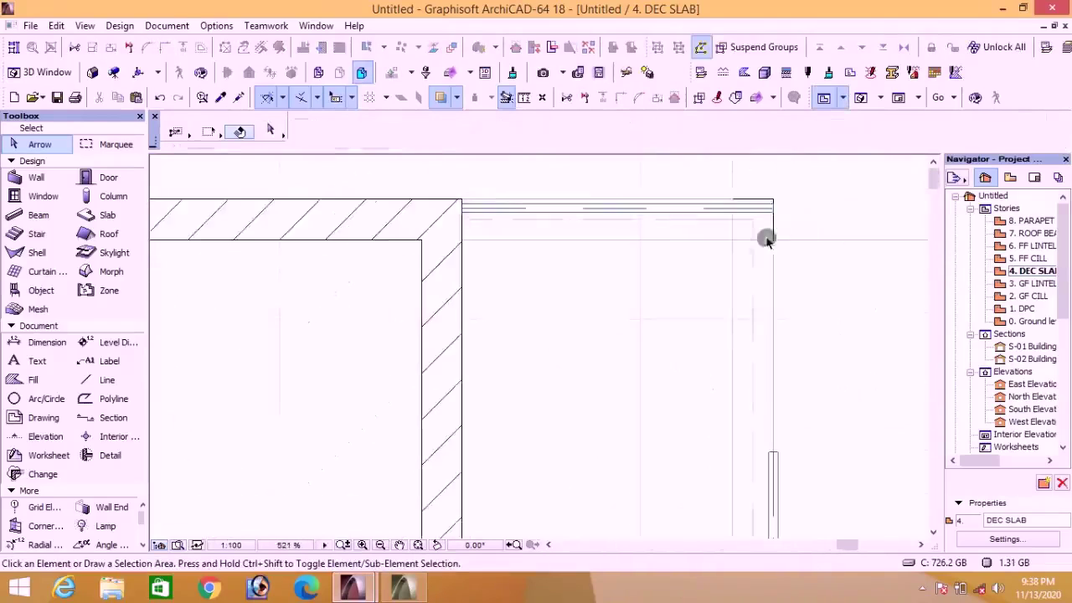
Step: Stretch the north end of the north-east balcony's east railing to the north railing's centreline
scroll(768, 240, "down", 5)
scroll(768, 331, "up", 4)
left_click(768, 330)
left_click(767, 322)
scroll(769, 327, "down", 6)
scroll(778, 284, "up", 6)
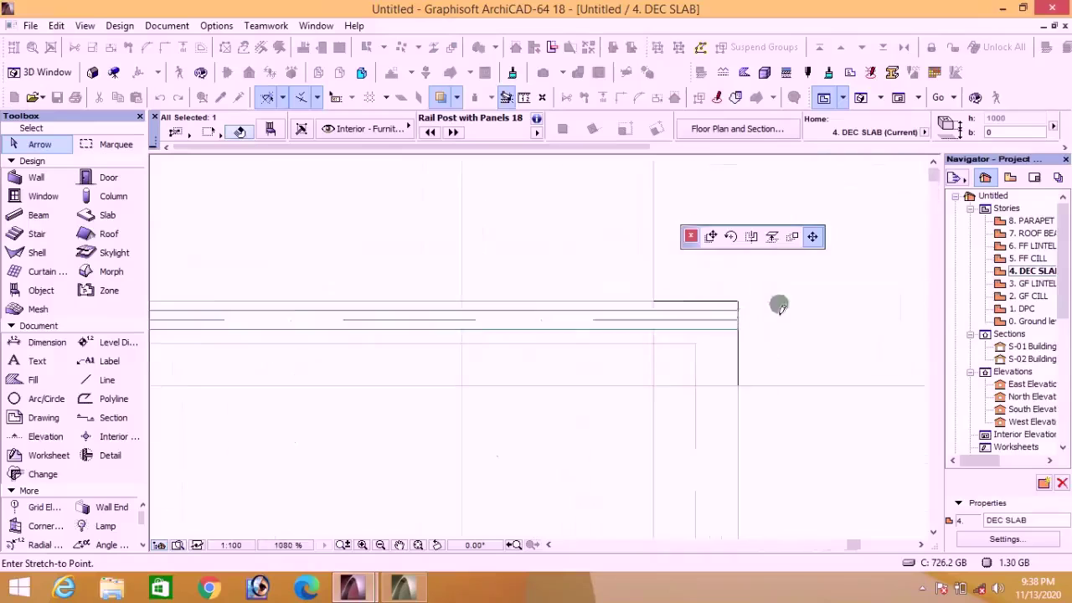
left_click(737, 321)
Step: Move the north-east balcony's east railing west so it sits inside the corner pier's outer face
scroll(765, 407, "up", 4)
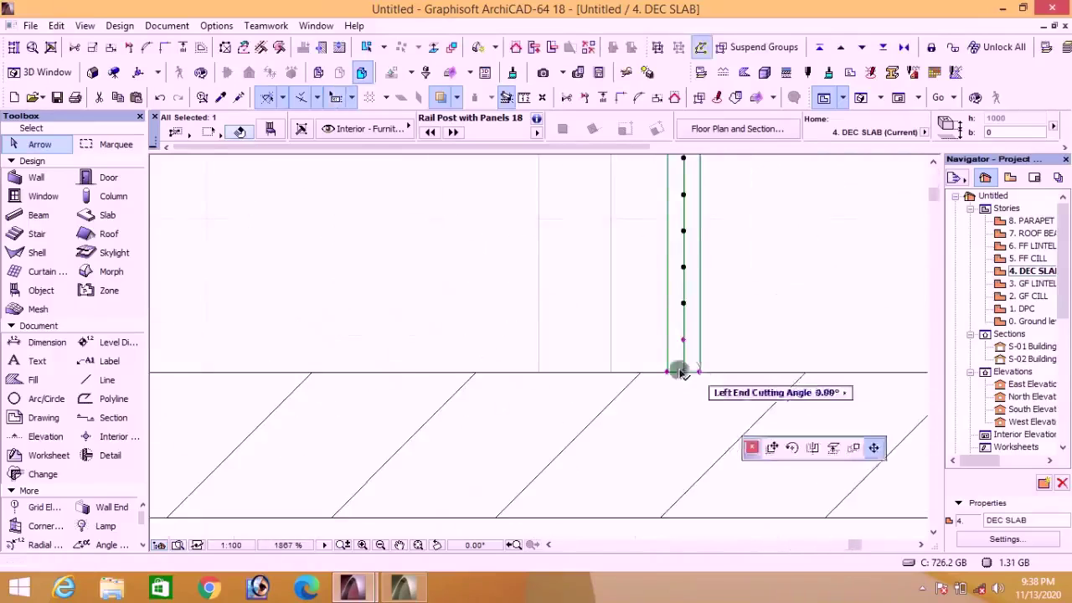
left_click(698, 372)
right_click(698, 369)
mouse_move(754, 360)
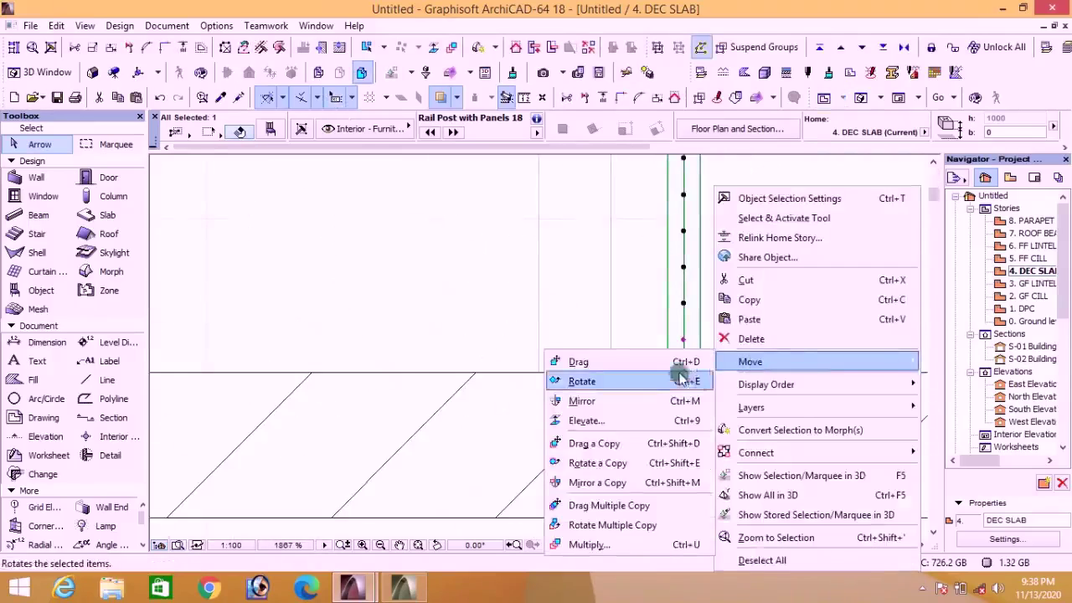
left_click(687, 359)
scroll(675, 213, "up", 4)
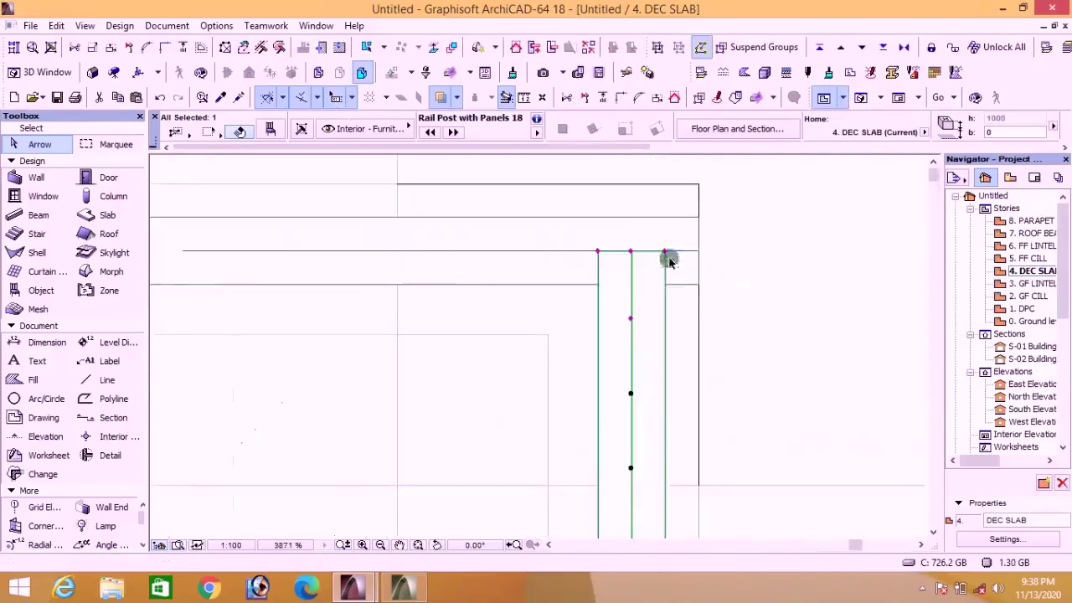
Step: Mitre the north end of the north-east balcony's east railing diagonally at the corner and select the north railing
left_click(678, 202)
left_click(679, 202)
left_click(682, 248)
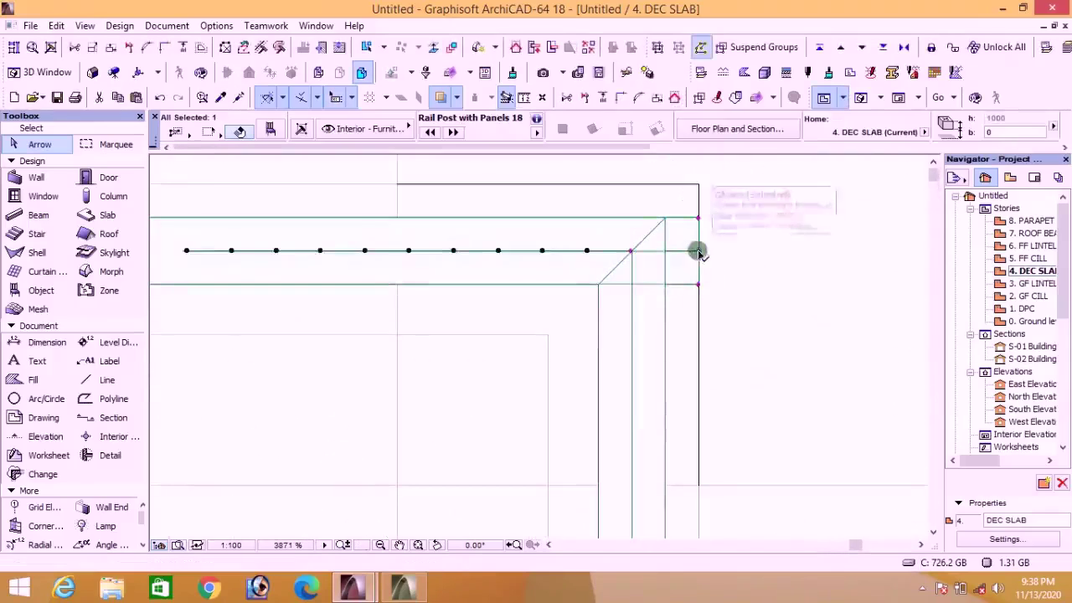
Step: Mitre the east end of the north-east balcony's north railing diagonally to meet the east railing
left_click(634, 252)
key("Escape")
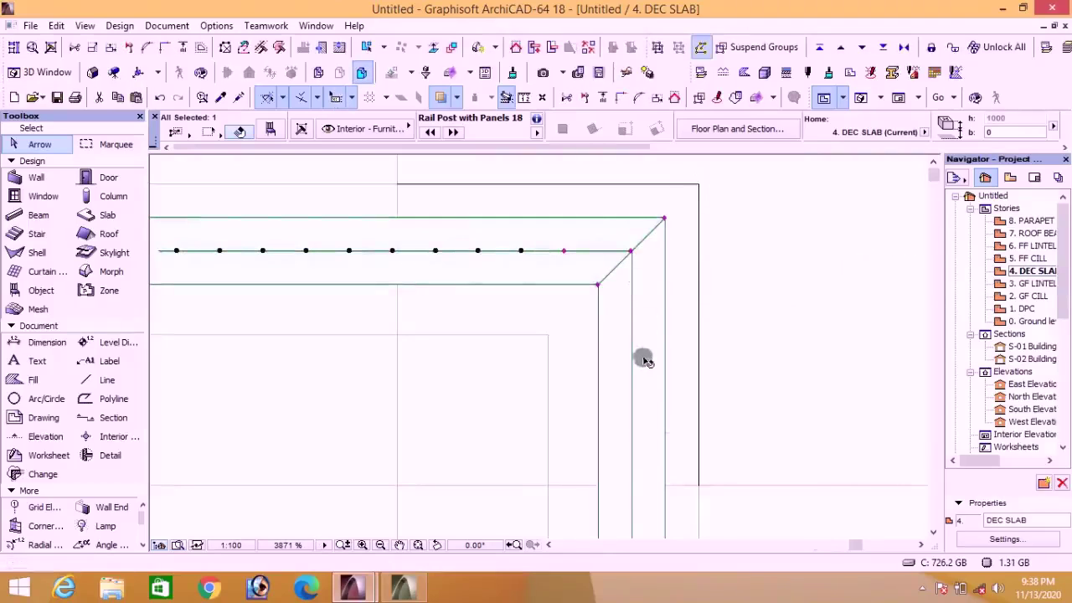
Step: Give both north-east balcony railings rectangular posts with a thickness of 50 and set the number of posts to 4
left_click(639, 357, "shift")
left_click(319, 131)
left_click(838, 185)
left_click(897, 210)
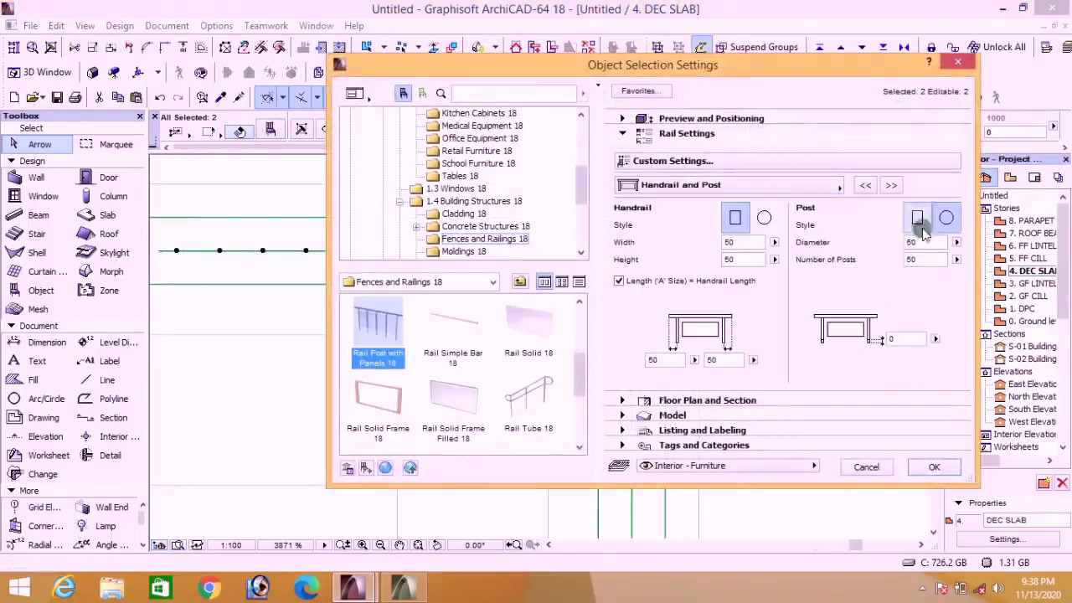
left_click(905, 242)
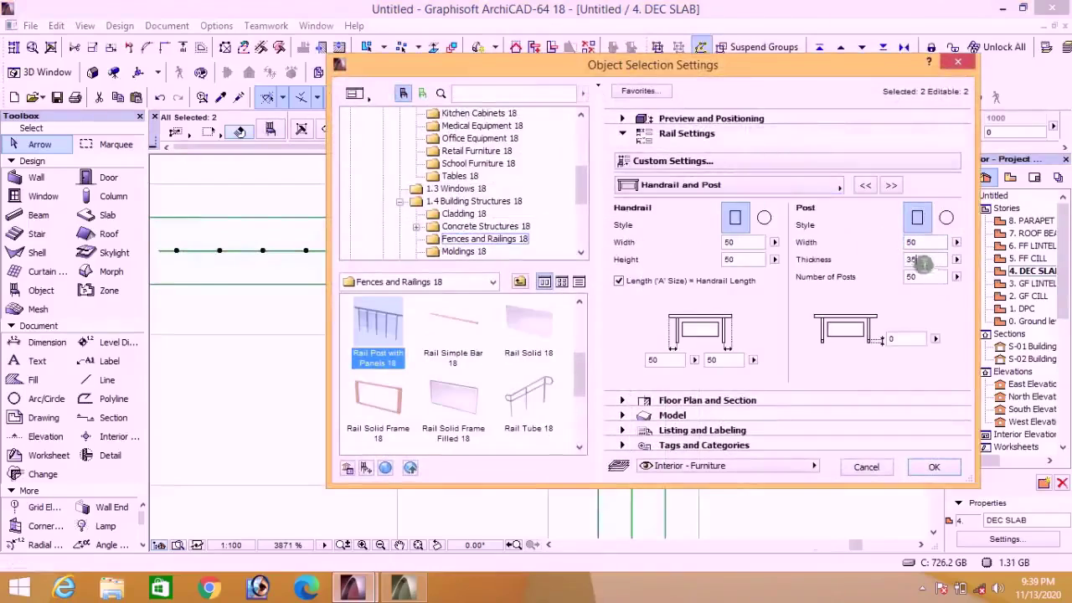
left_click(919, 275)
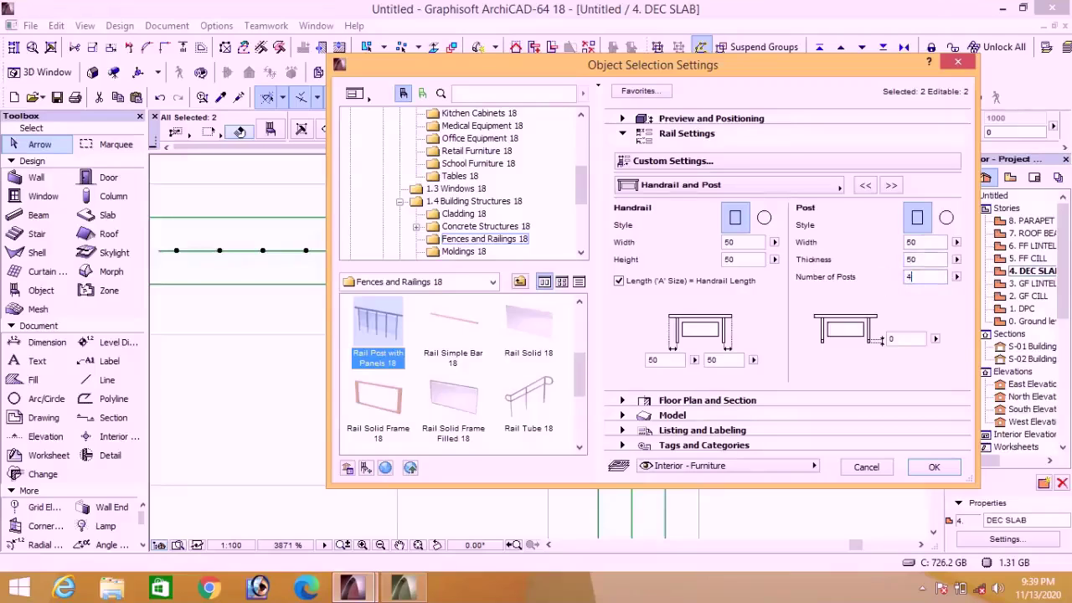
left_click(930, 462)
scroll(673, 333, "down", 10)
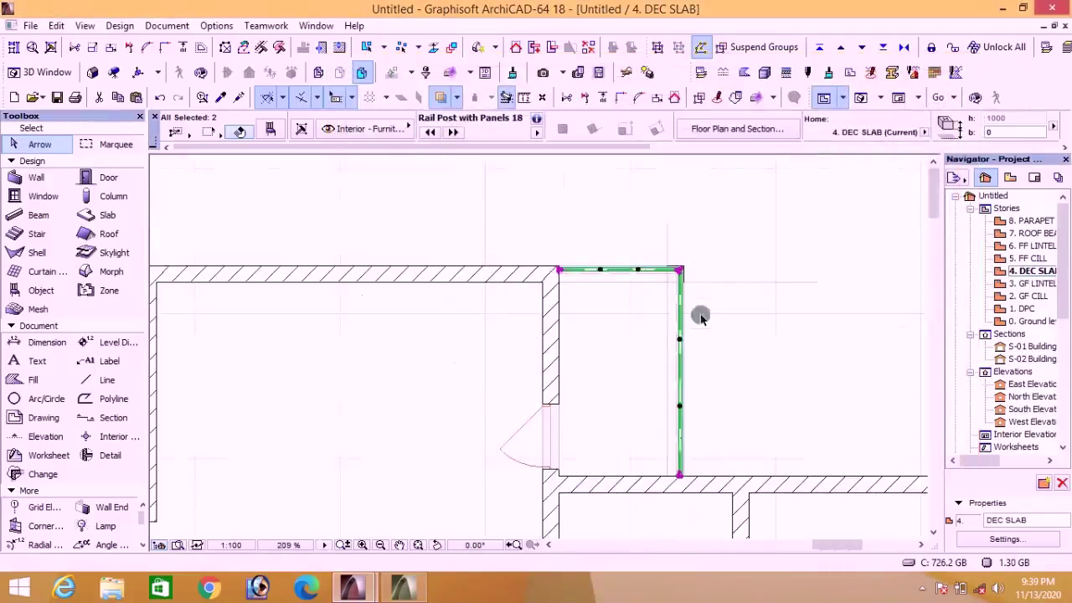
Step: Adjust the number of posts on the north-east balcony's east railing
left_click(674, 335)
key("ctrl+t")
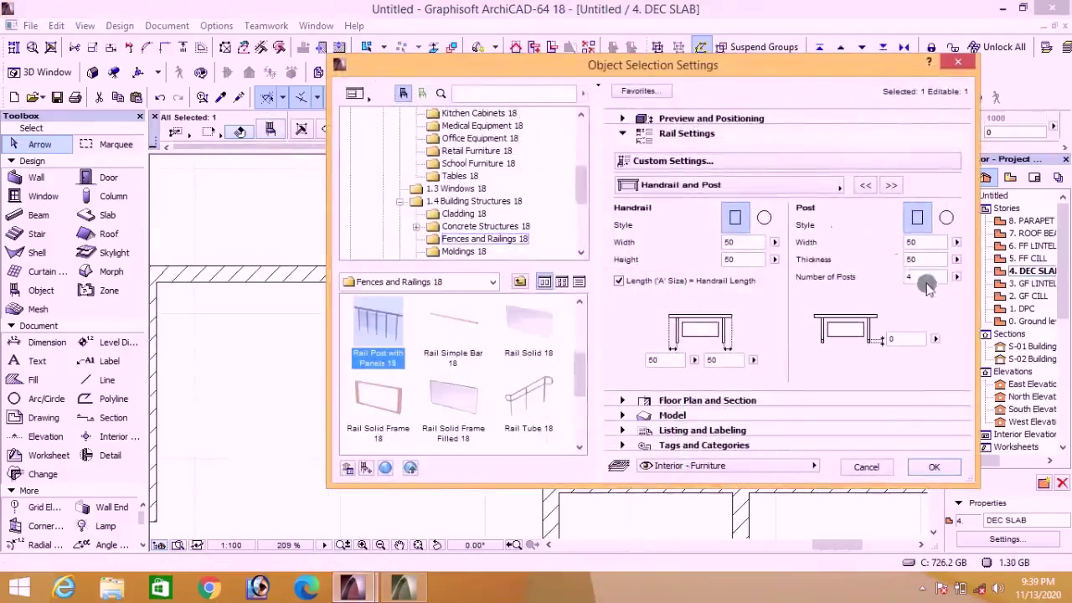
left_click(931, 468)
scroll(636, 360, "down", 5)
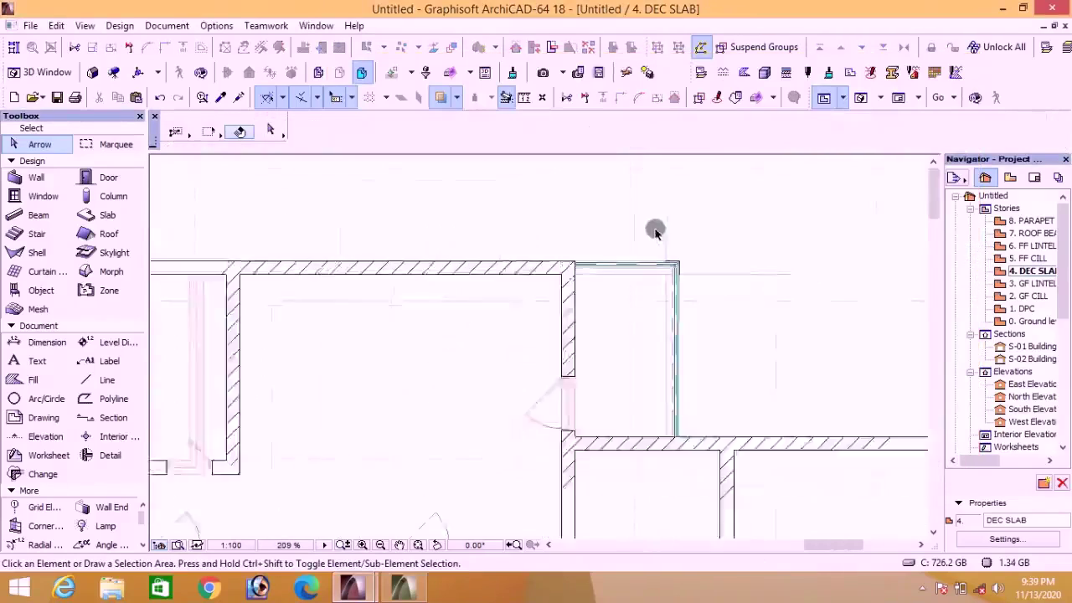
Step: Examine the balcony railings and their corners in 3D from all sides of the house
scroll(624, 360, "down", 2)
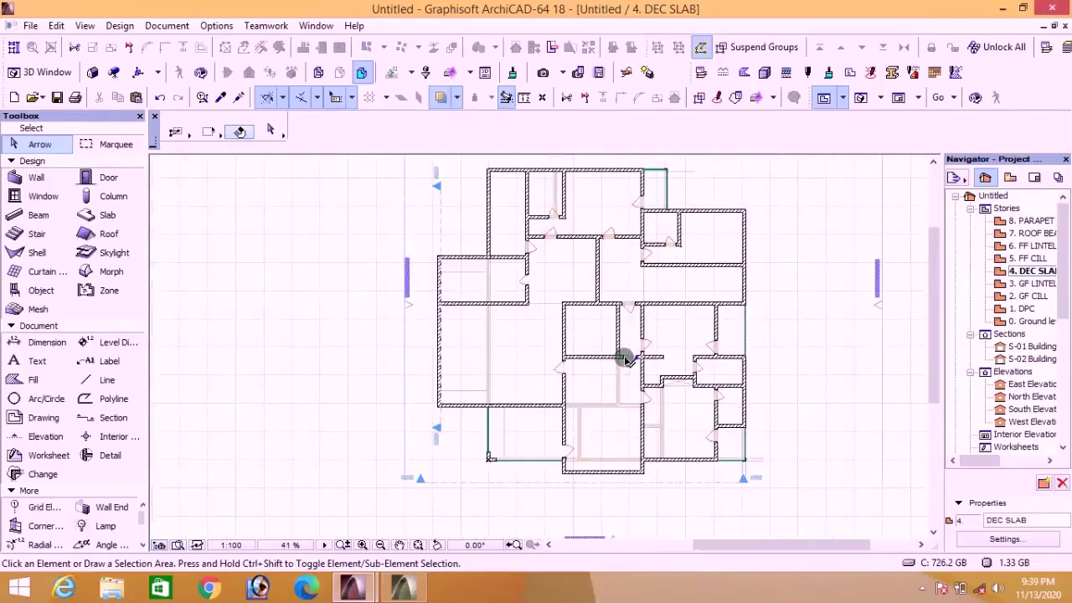
left_click(860, 98)
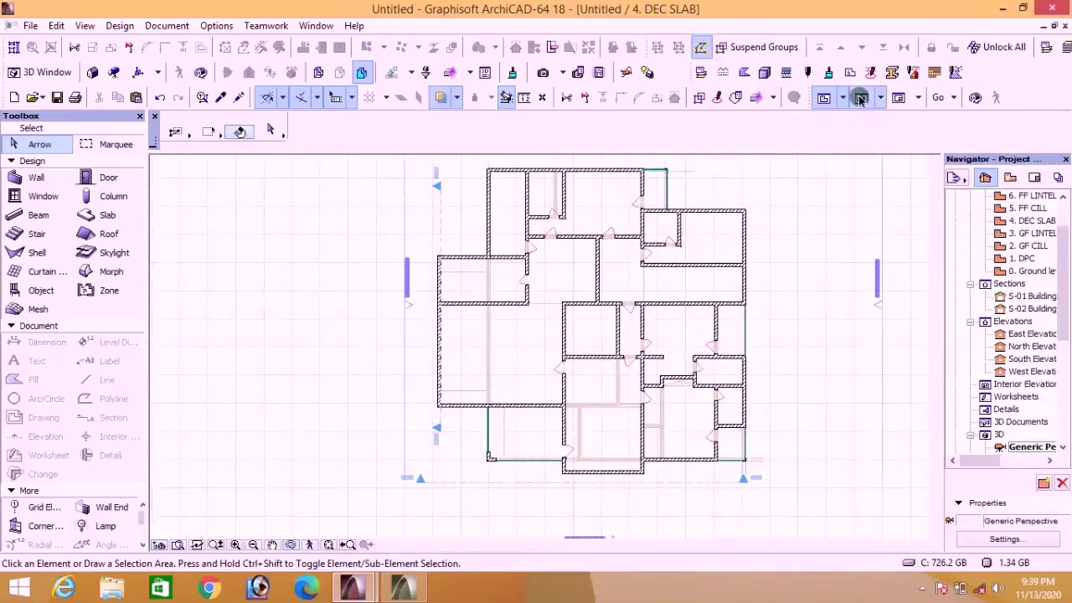
scroll(617, 339, "down", 8)
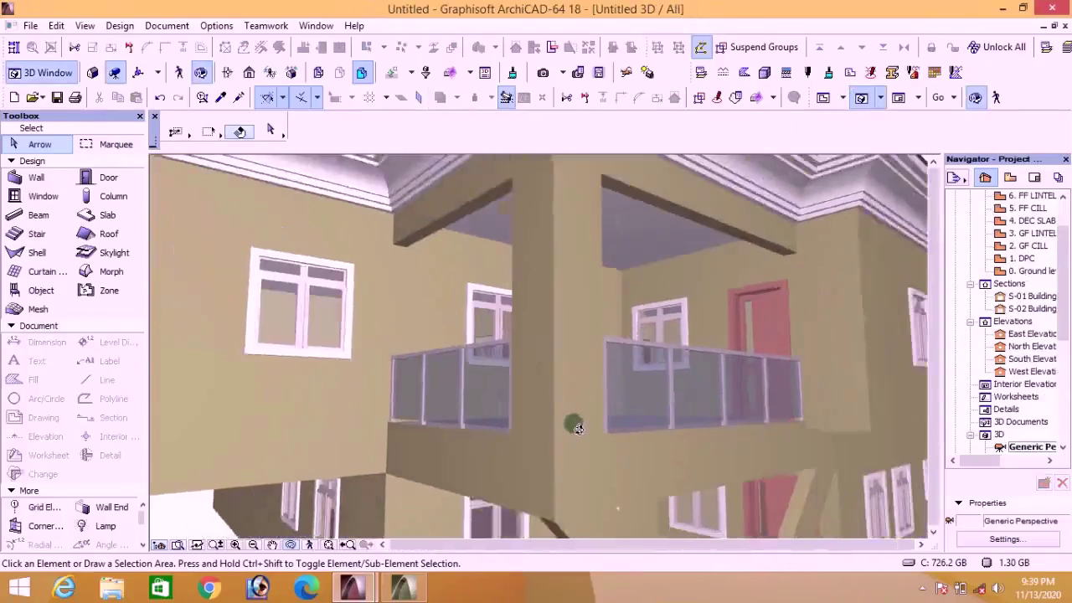
scroll(651, 457, "up", 3)
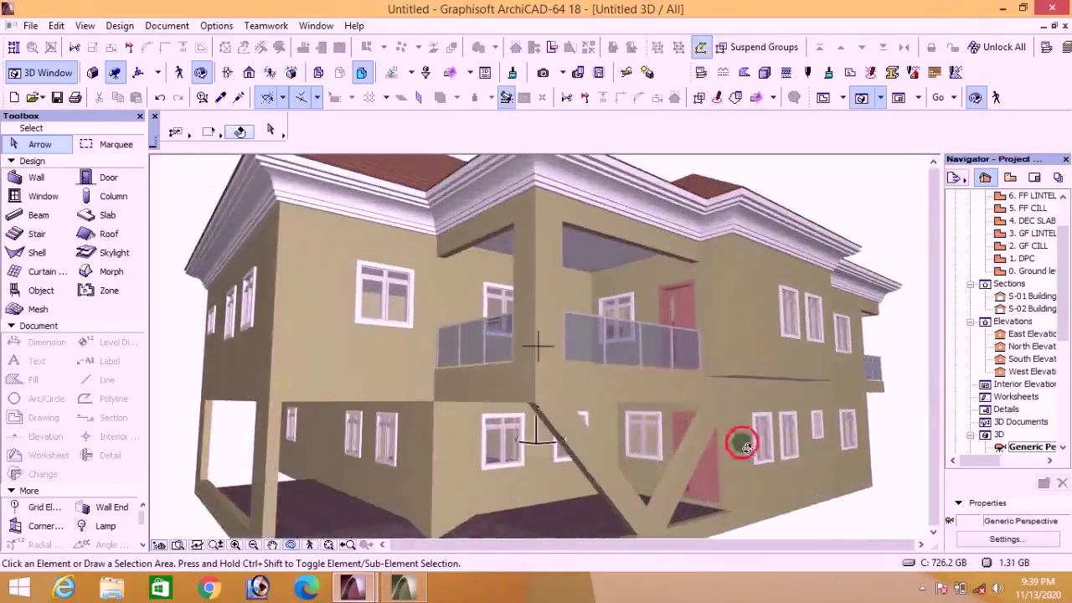
left_click_drag(743, 444, 825, 507)
scroll(820, 421, "up", 5)
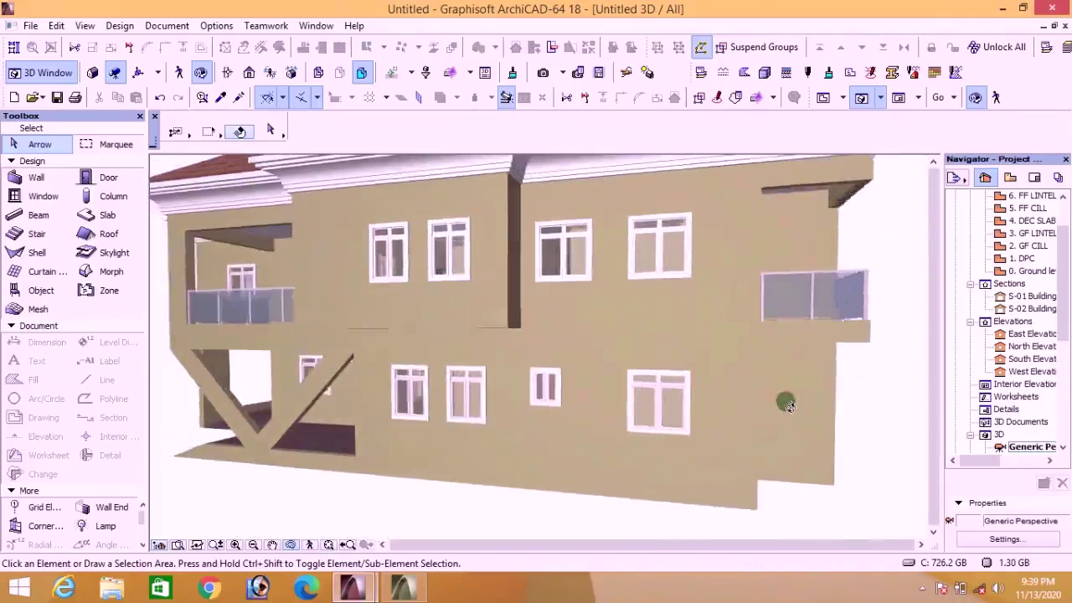
scroll(787, 404, "down", 4)
left_click_drag(787, 404, 595, 407)
scroll(870, 377, "down", 2)
scroll(595, 407, "down", 2)
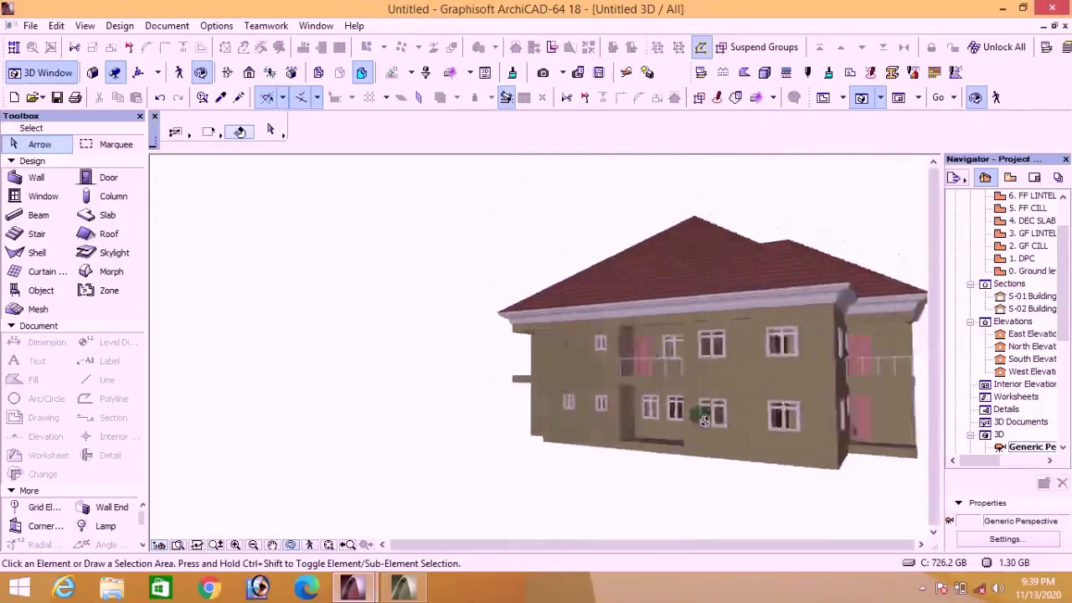
left_click_drag(705, 421, 555, 417)
scroll(815, 415, "up", 3)
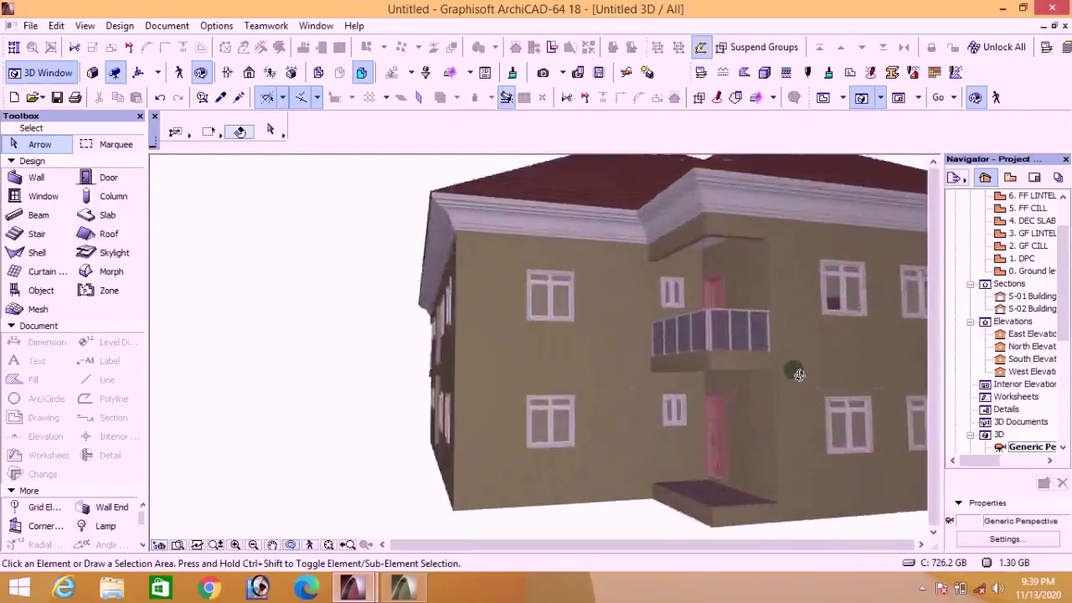
scroll(646, 387, "down", 3)
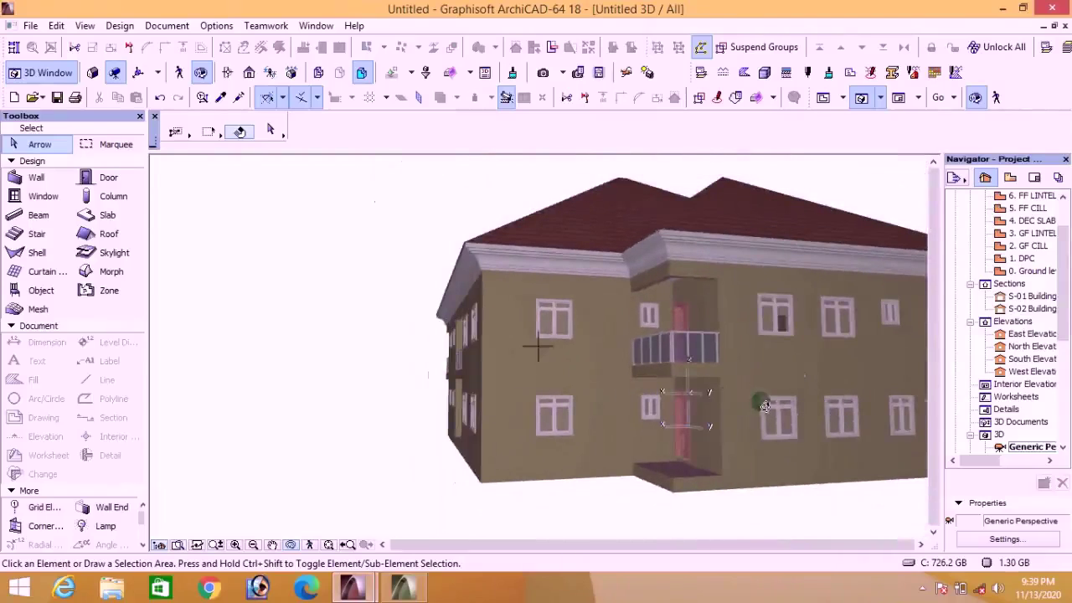
scroll(820, 398, "up", 3)
scroll(795, 399, "down", 6)
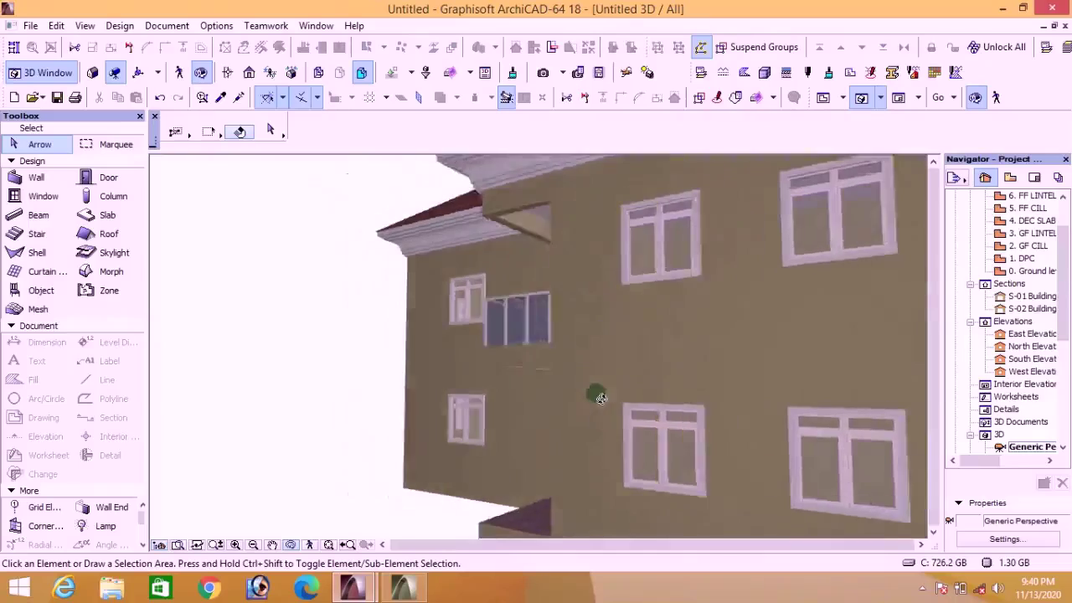
scroll(605, 367, "up", 5)
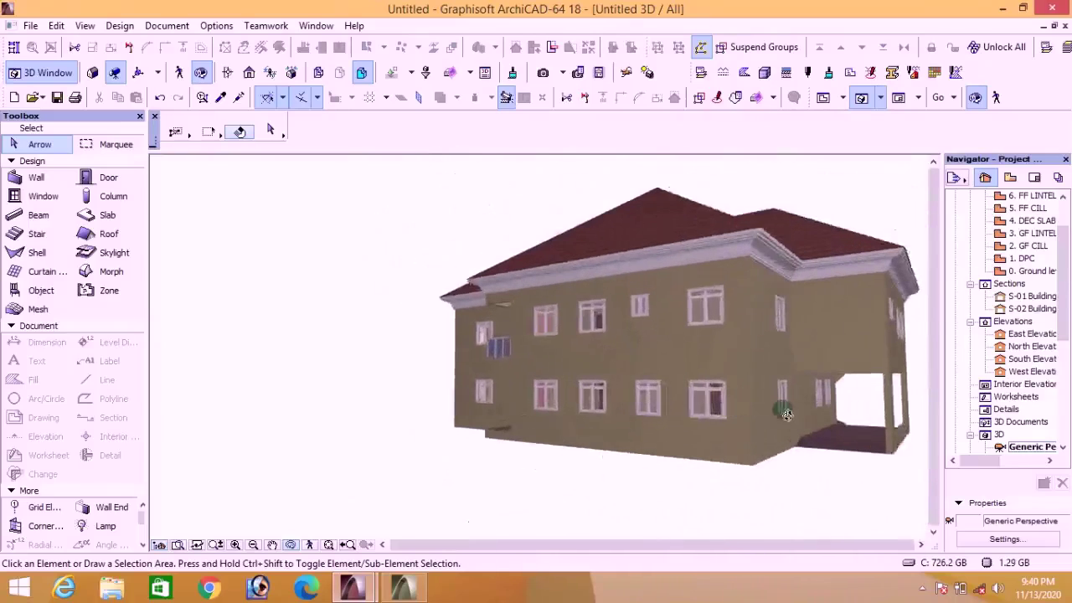
scroll(561, 390, "down", 5)
scroll(640, 300, "up", 4)
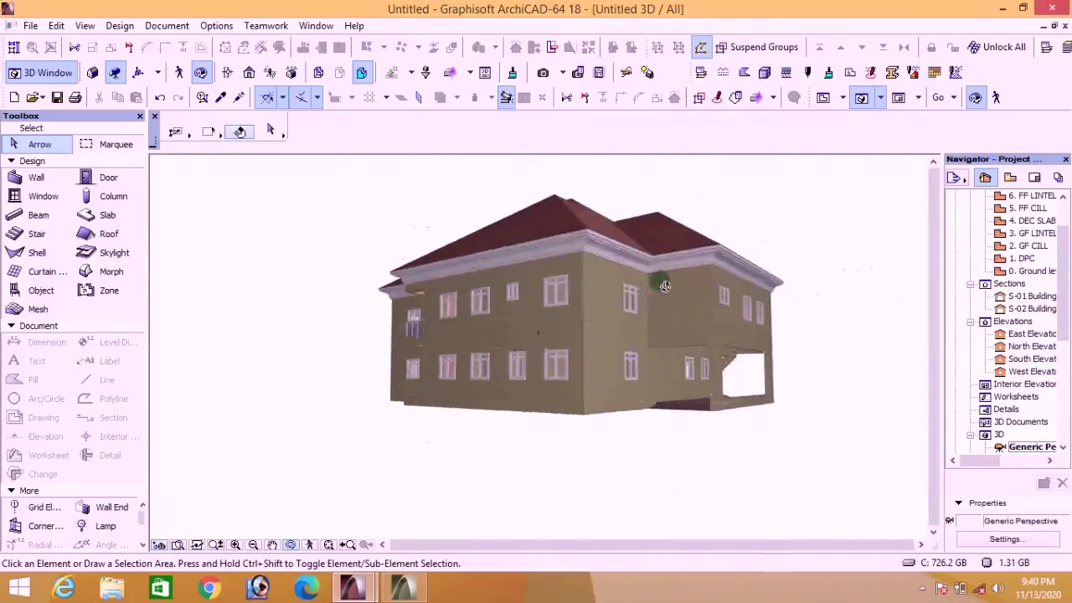
scroll(796, 399, "up", 8)
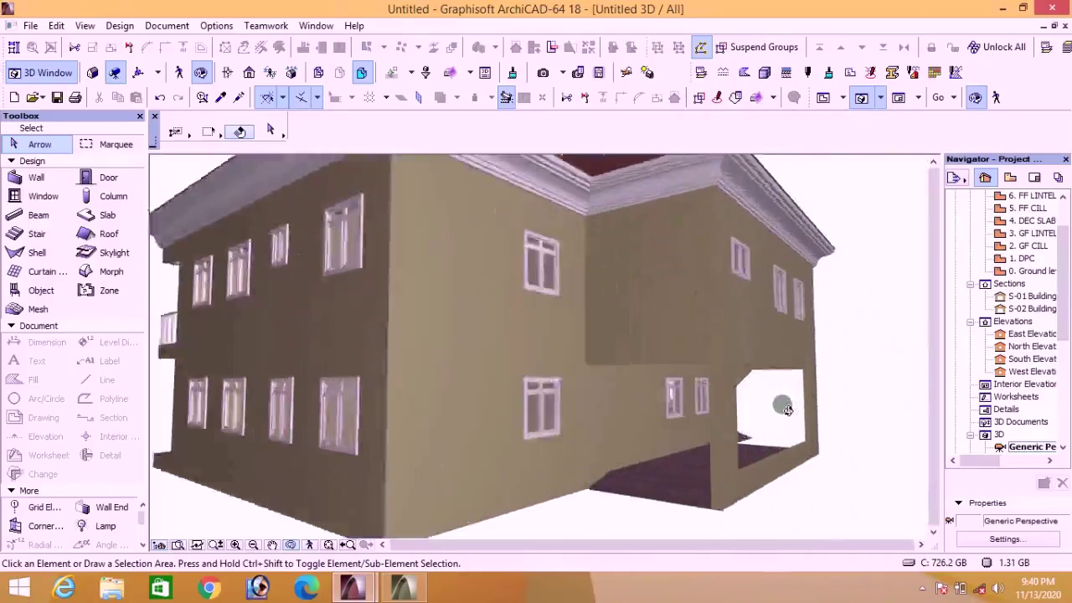
scroll(606, 381, "down", 8)
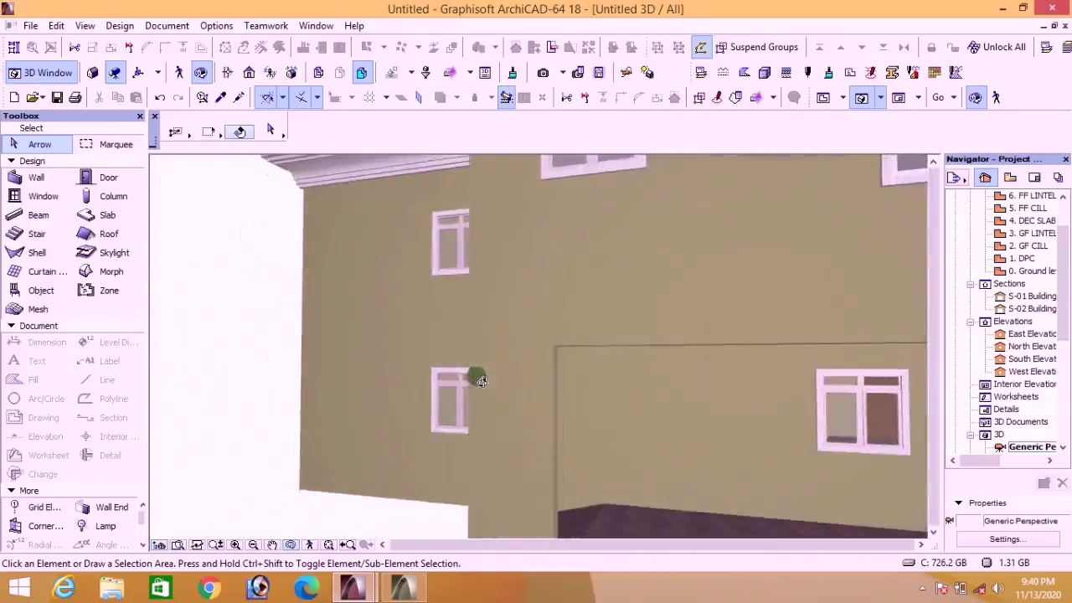
scroll(842, 368, "up", 4)
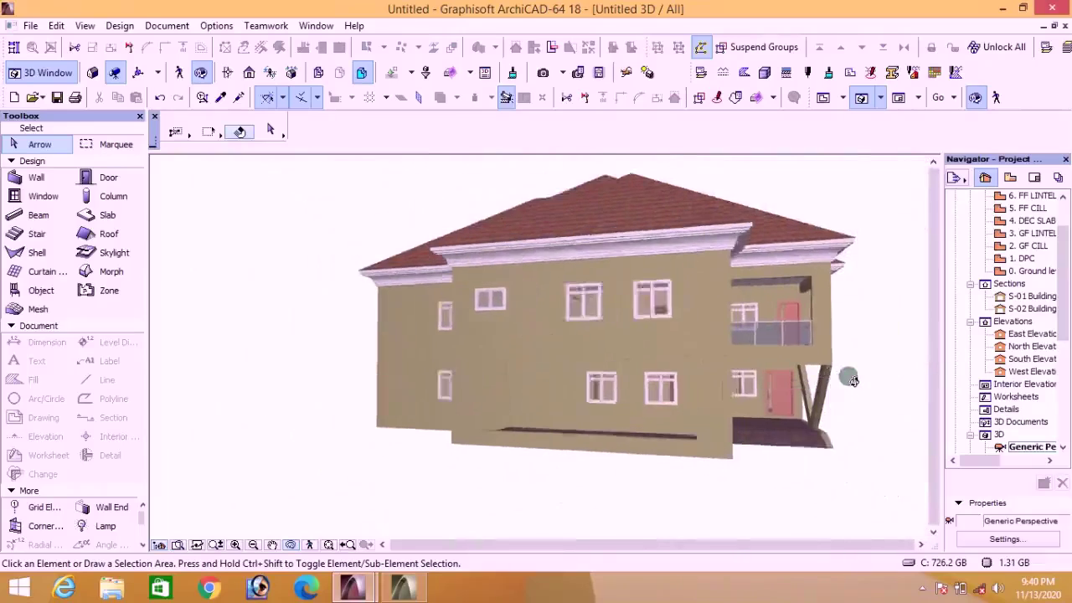
scroll(576, 337, "down", 3)
scroll(576, 338, "down", 3)
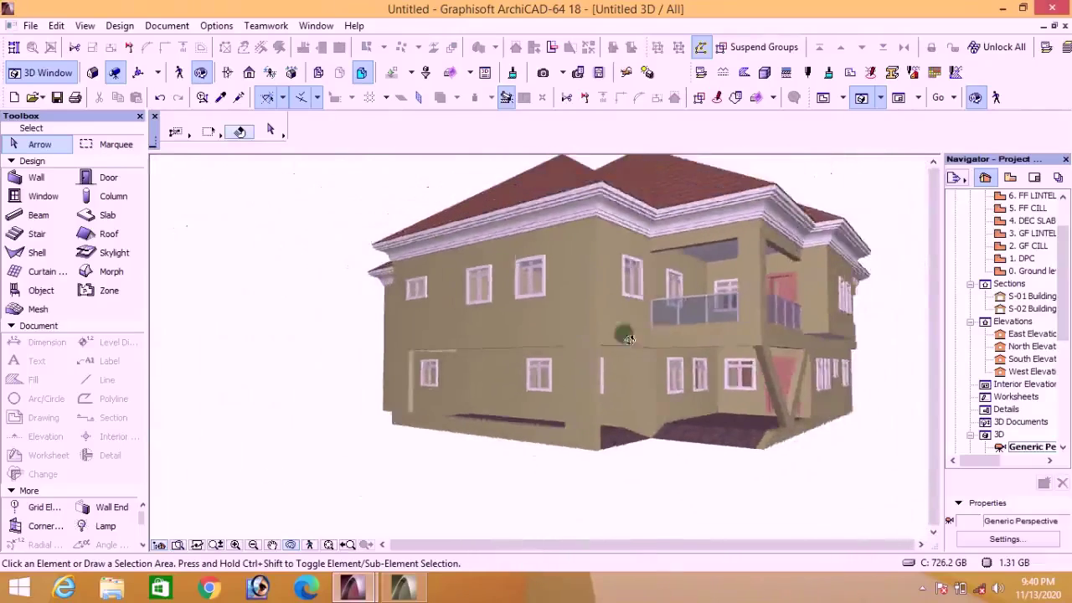
left_click_drag(576, 337, 859, 452)
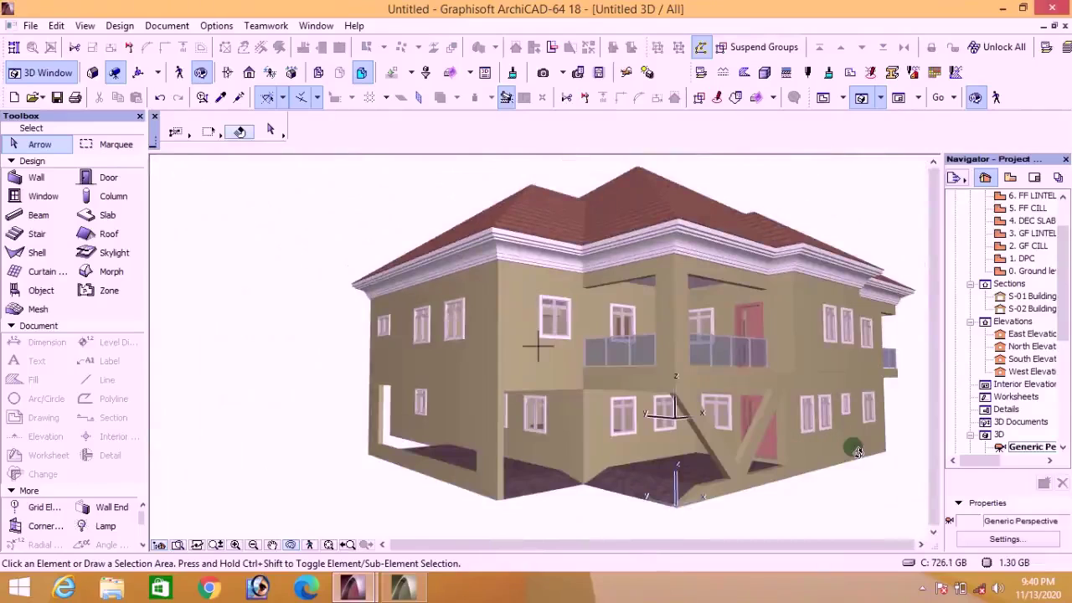